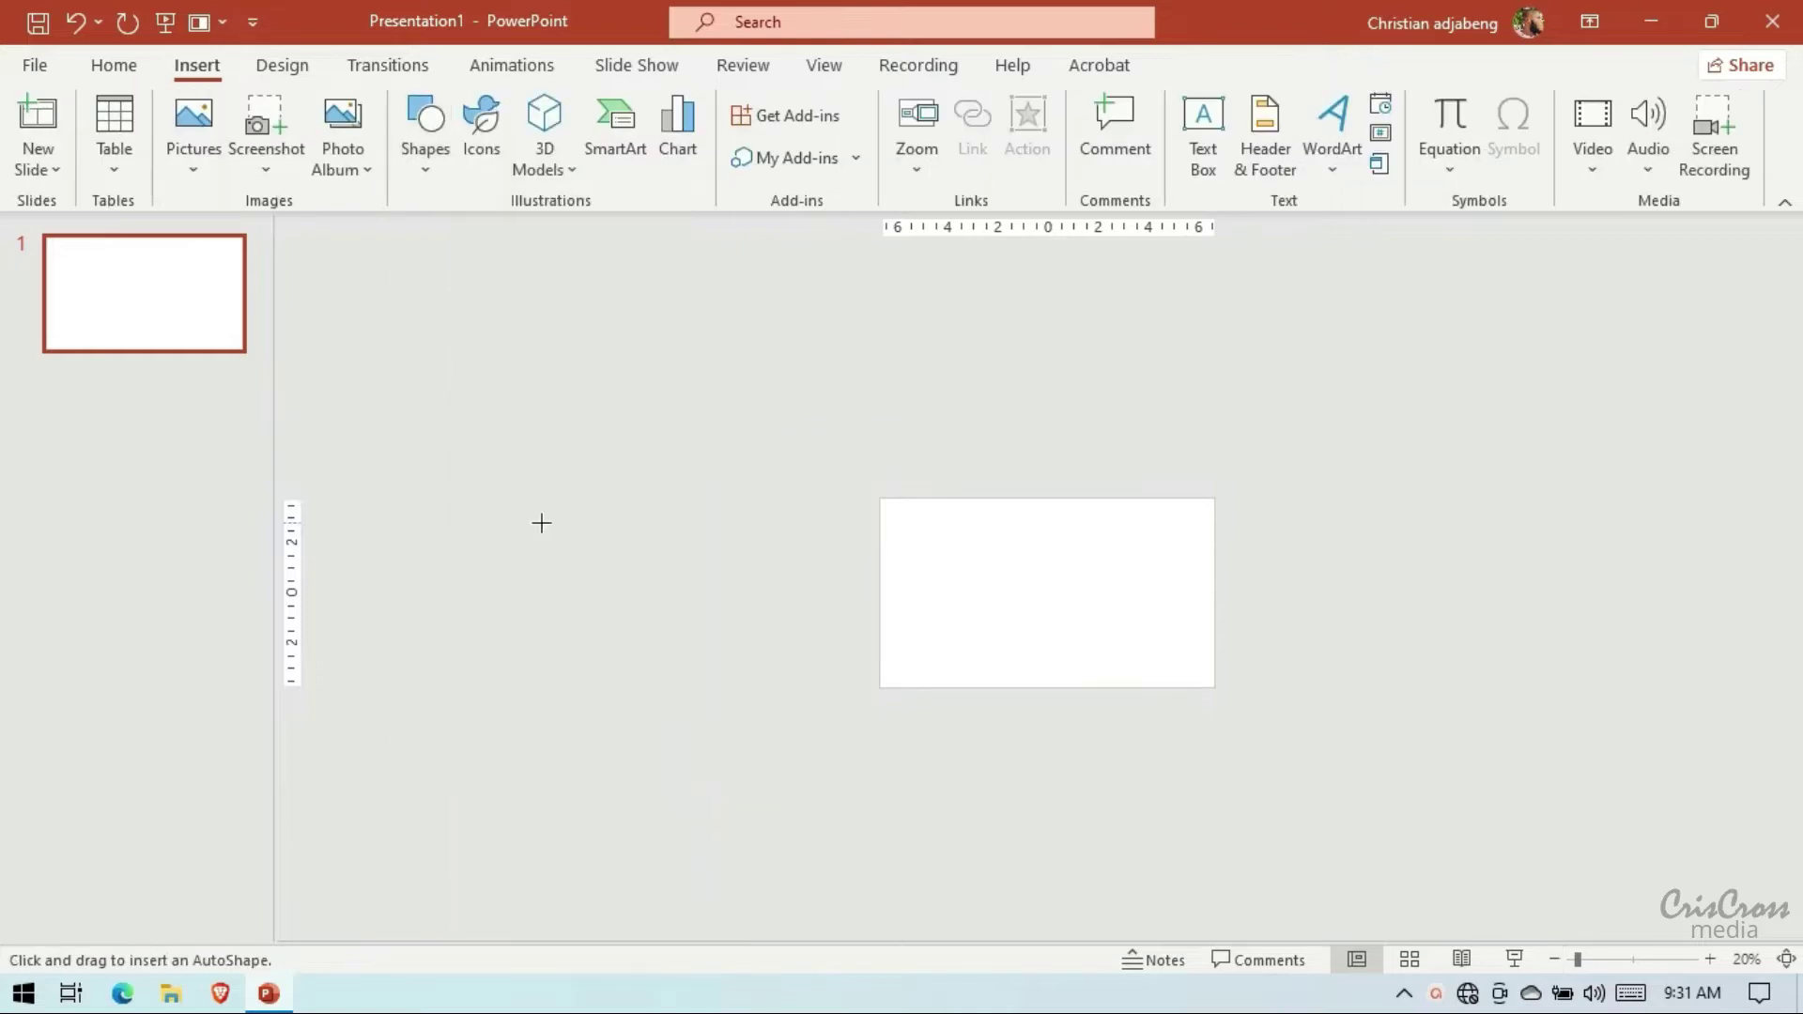
Draw a tall rectangle on the left side of the slide
left_click_drag(471, 845, 673, 917)
left_click_drag(1299, 306, 1502, 382)
scroll(1401, 344, "down", 2)
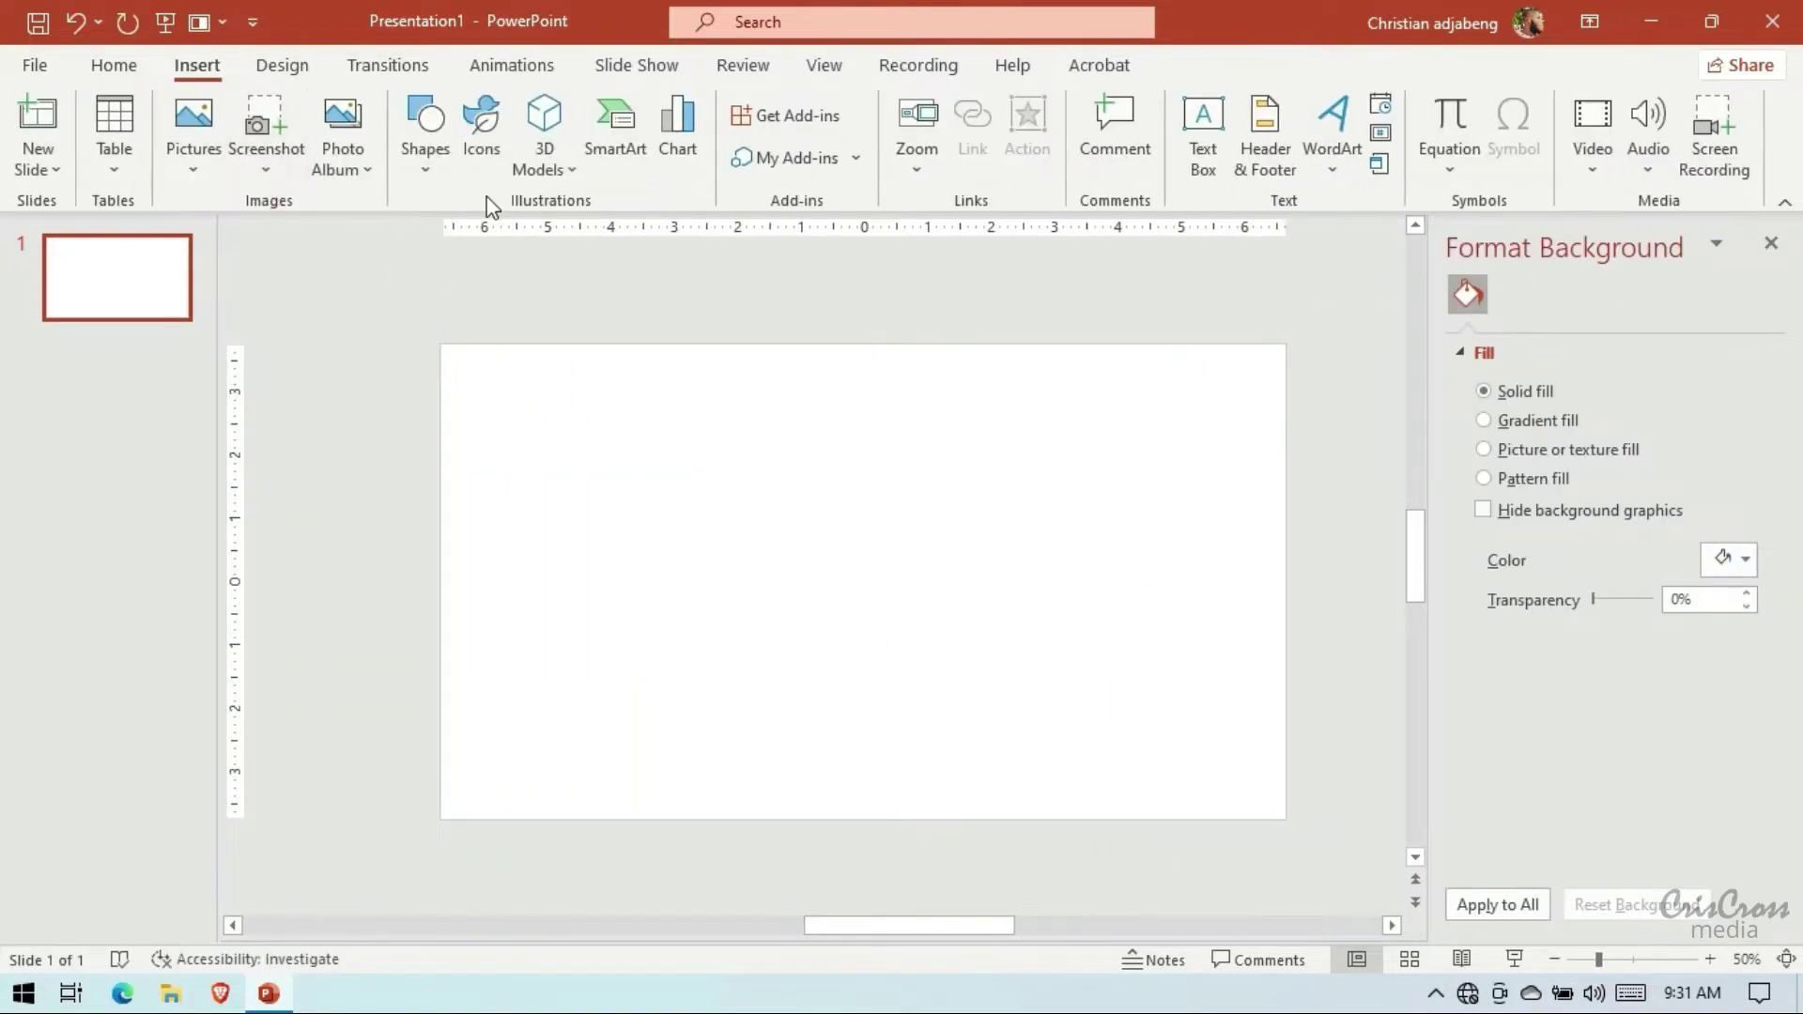
left_click(428, 167)
left_click(498, 233)
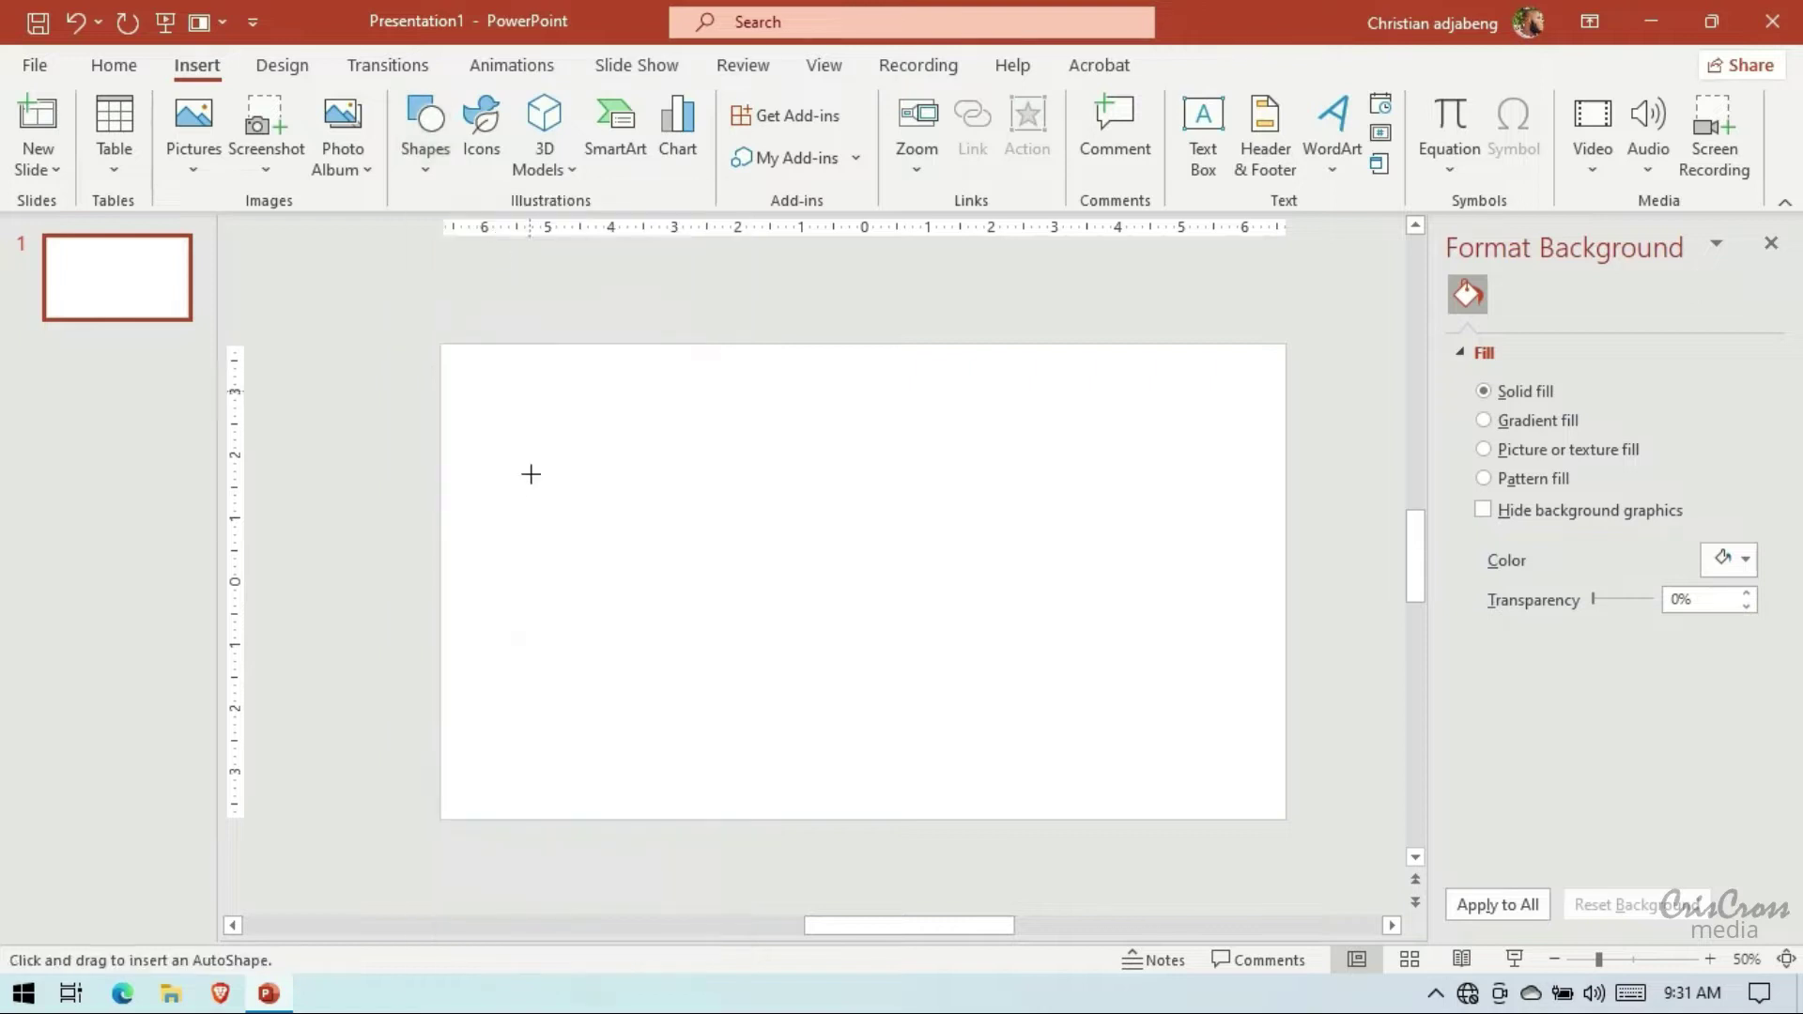
left_click_drag(458, 480, 601, 875)
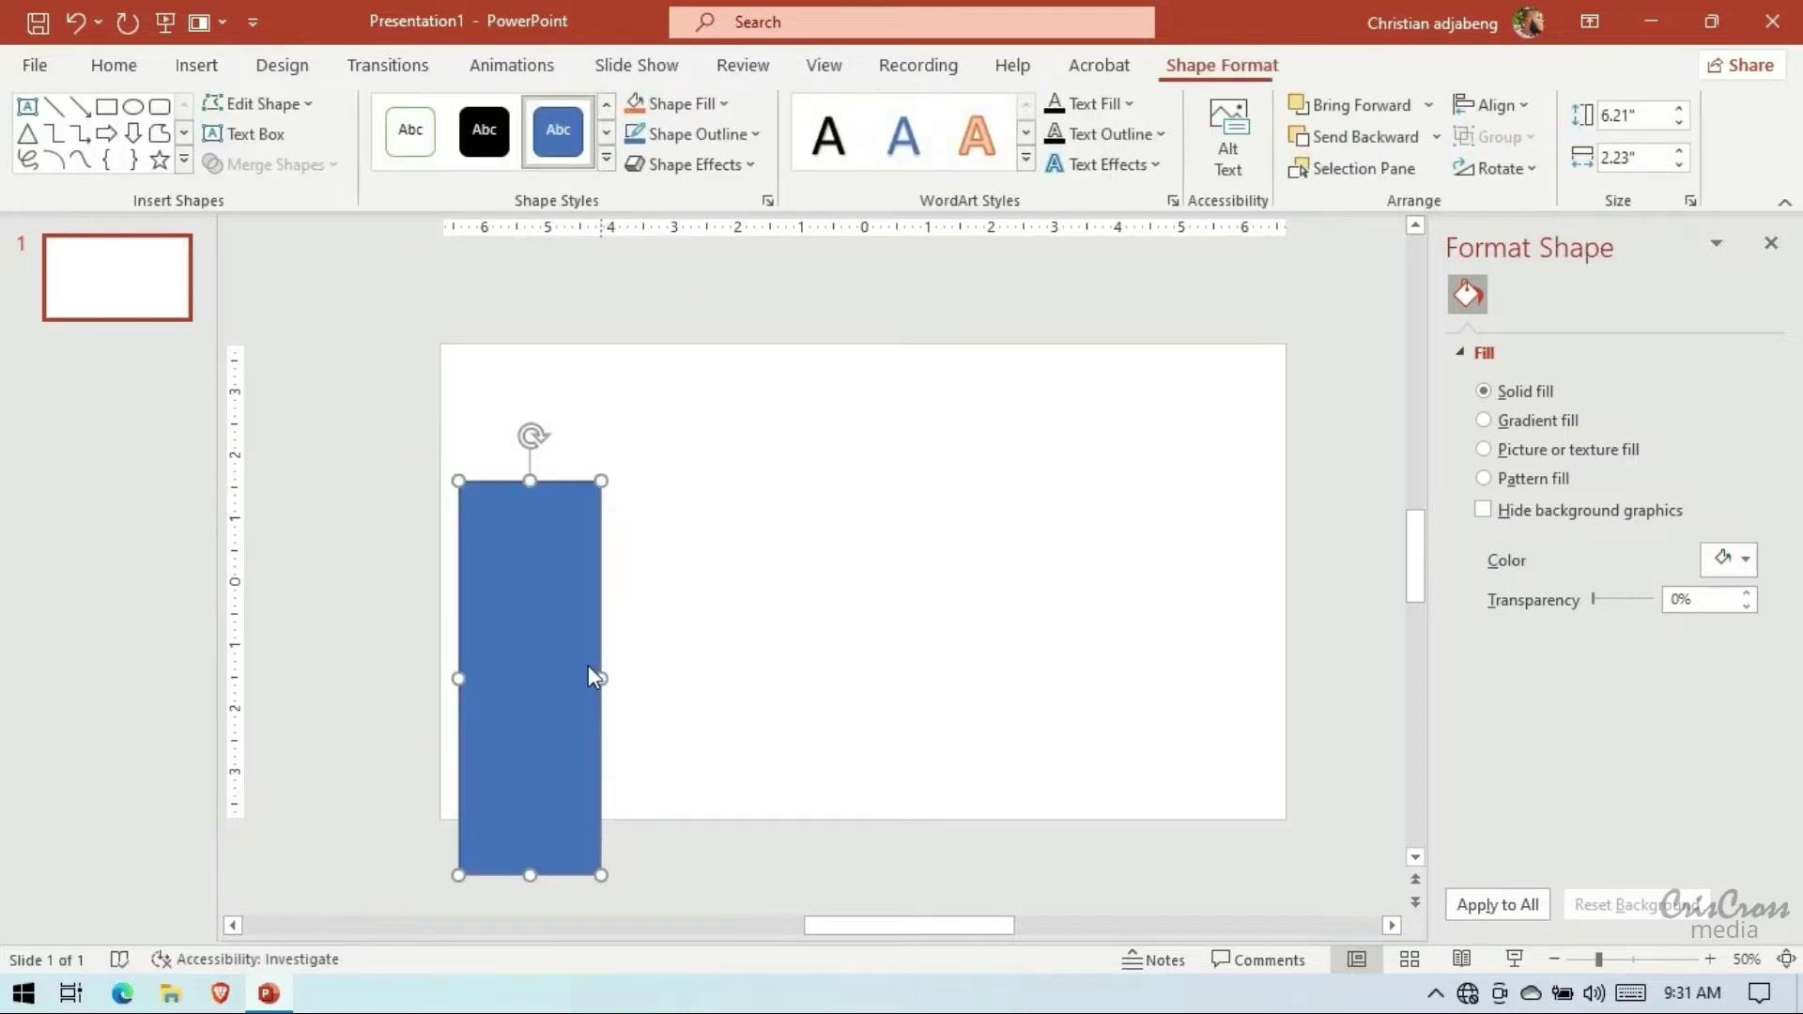
Remove the rectangle's outline, move it up and widen it to about 6.21" by 2.48"
left_click(1465, 711)
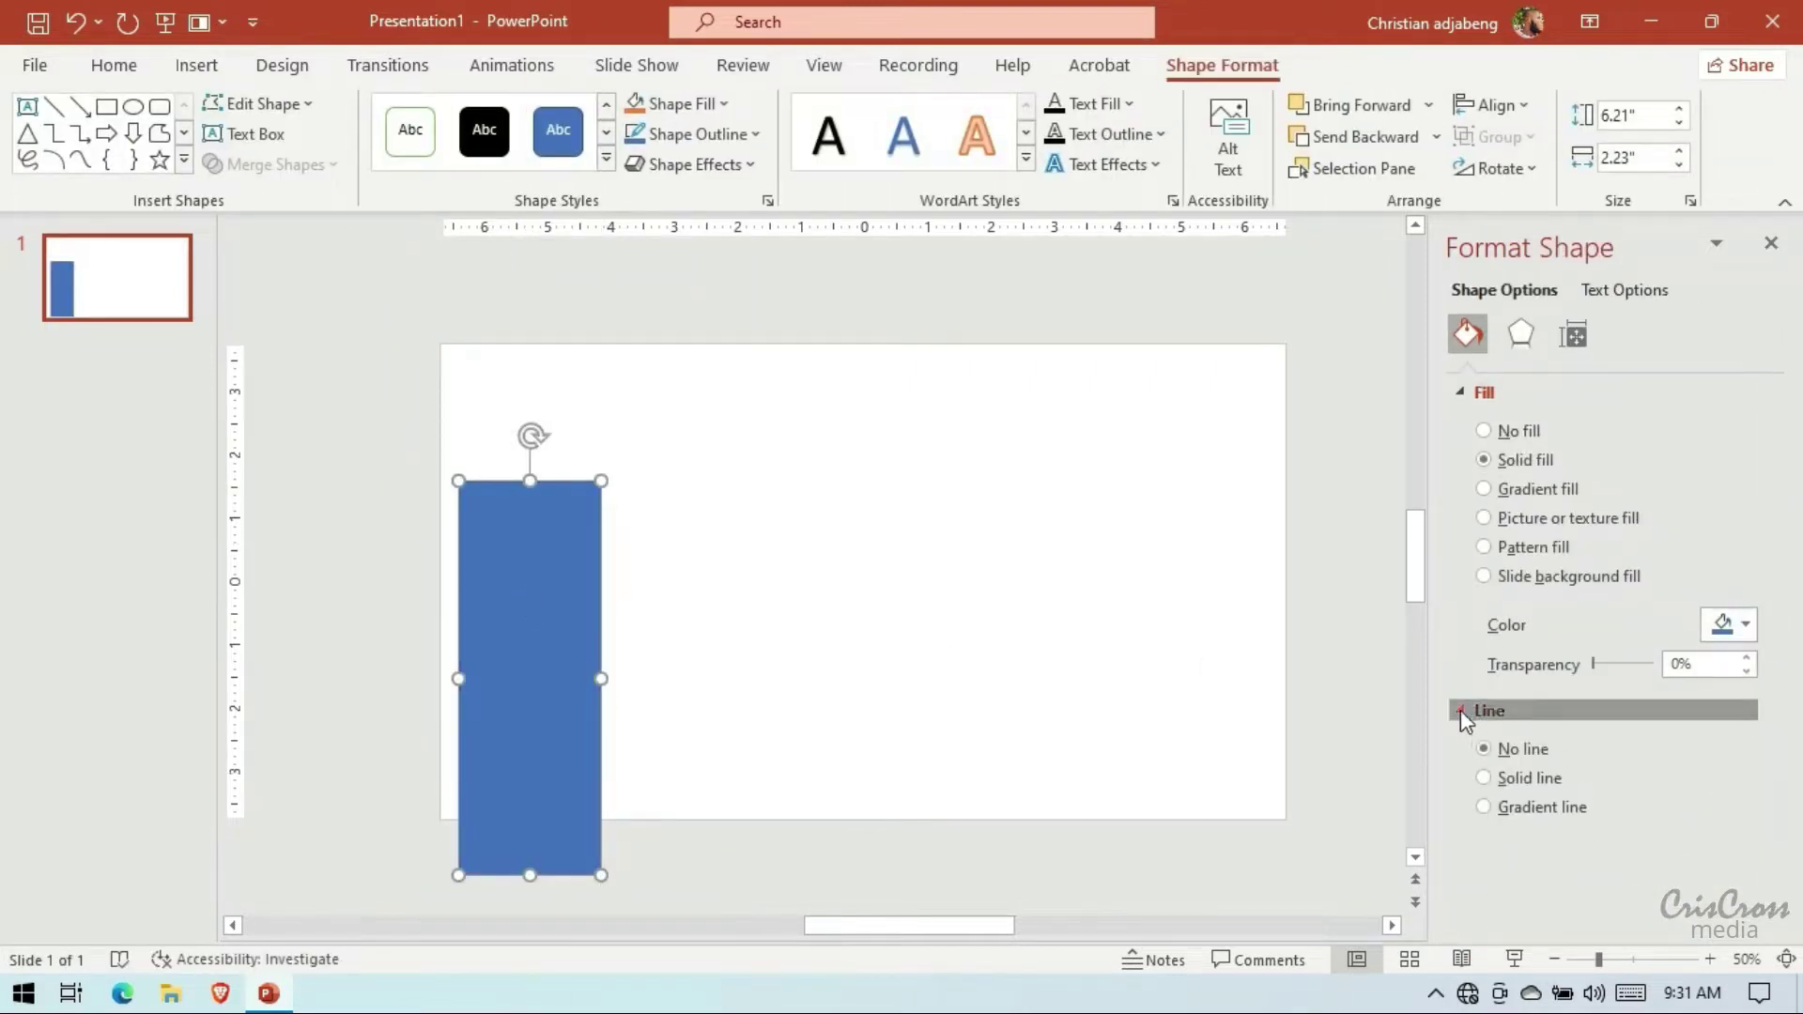
left_click(1461, 710)
left_click_drag(535, 616, 536, 581)
mouse_move(602, 640)
left_mouse_down()
mouse_move(620, 642)
mouse_move(560, 637)
left_mouse_up()
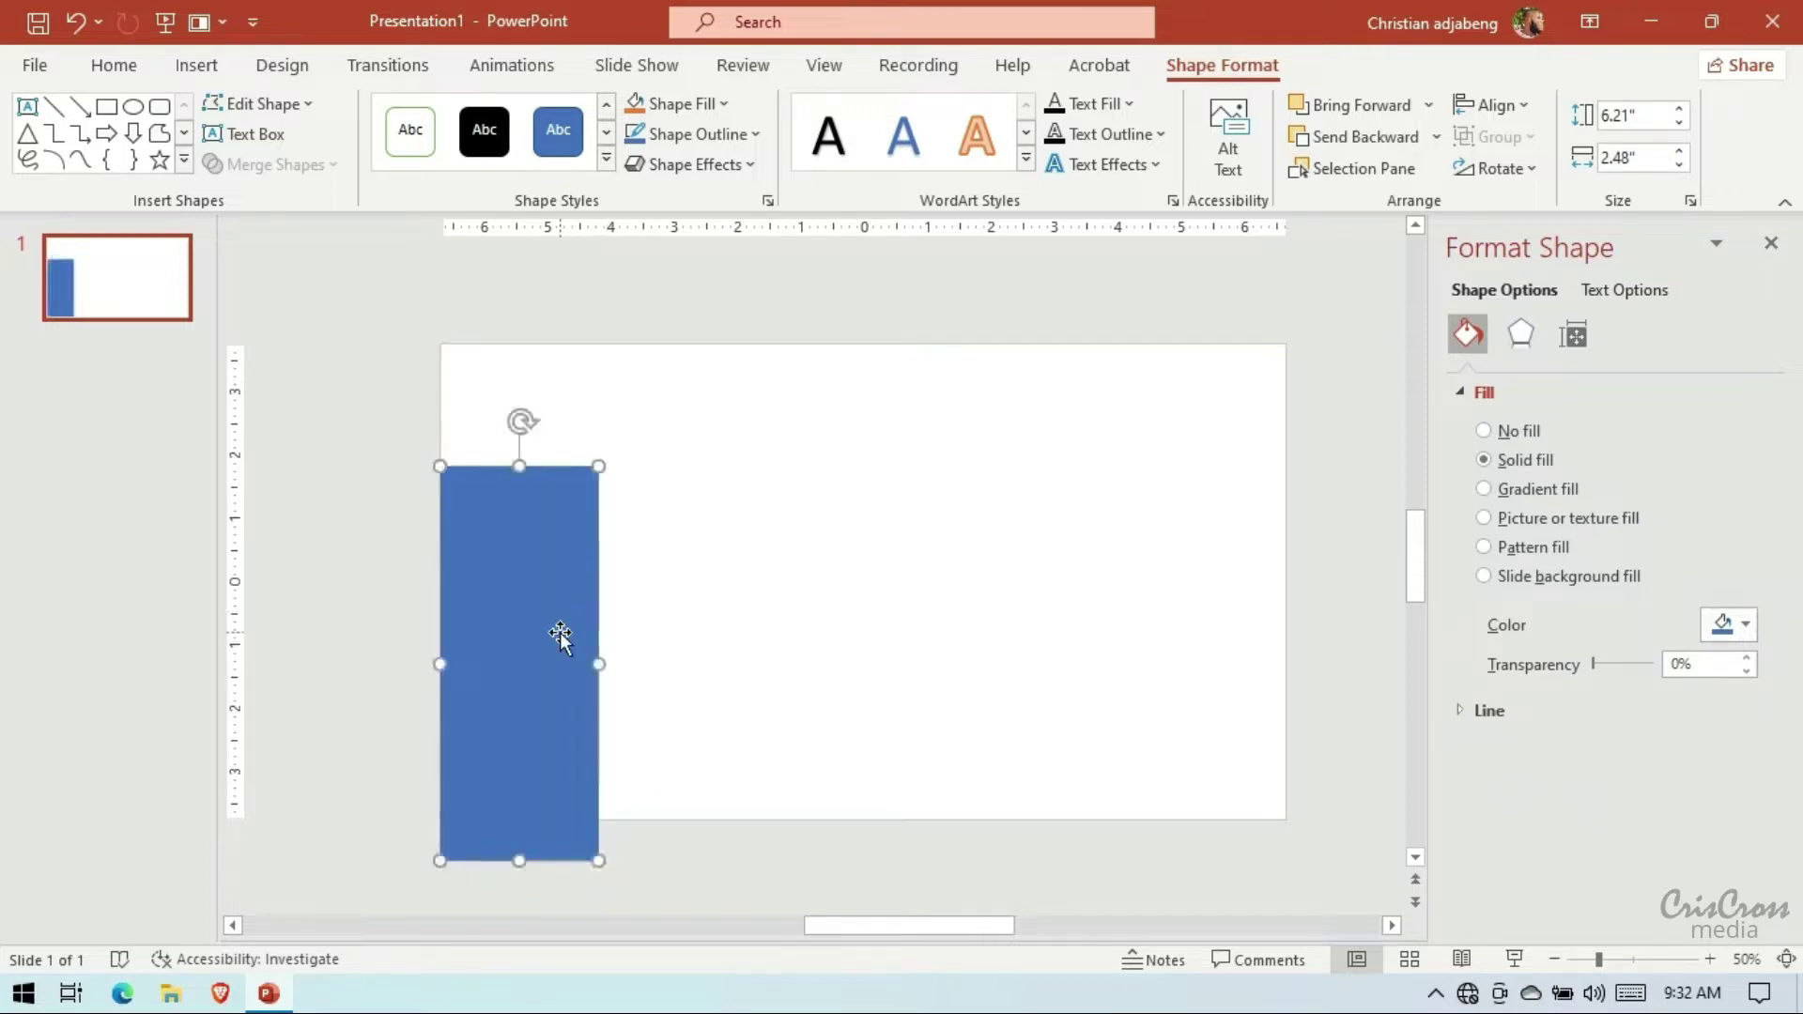
Duplicate the blue rectangle beside the original, slightly lower, and fill the copy red
key("ctrl+c")
key("ctrl+v")
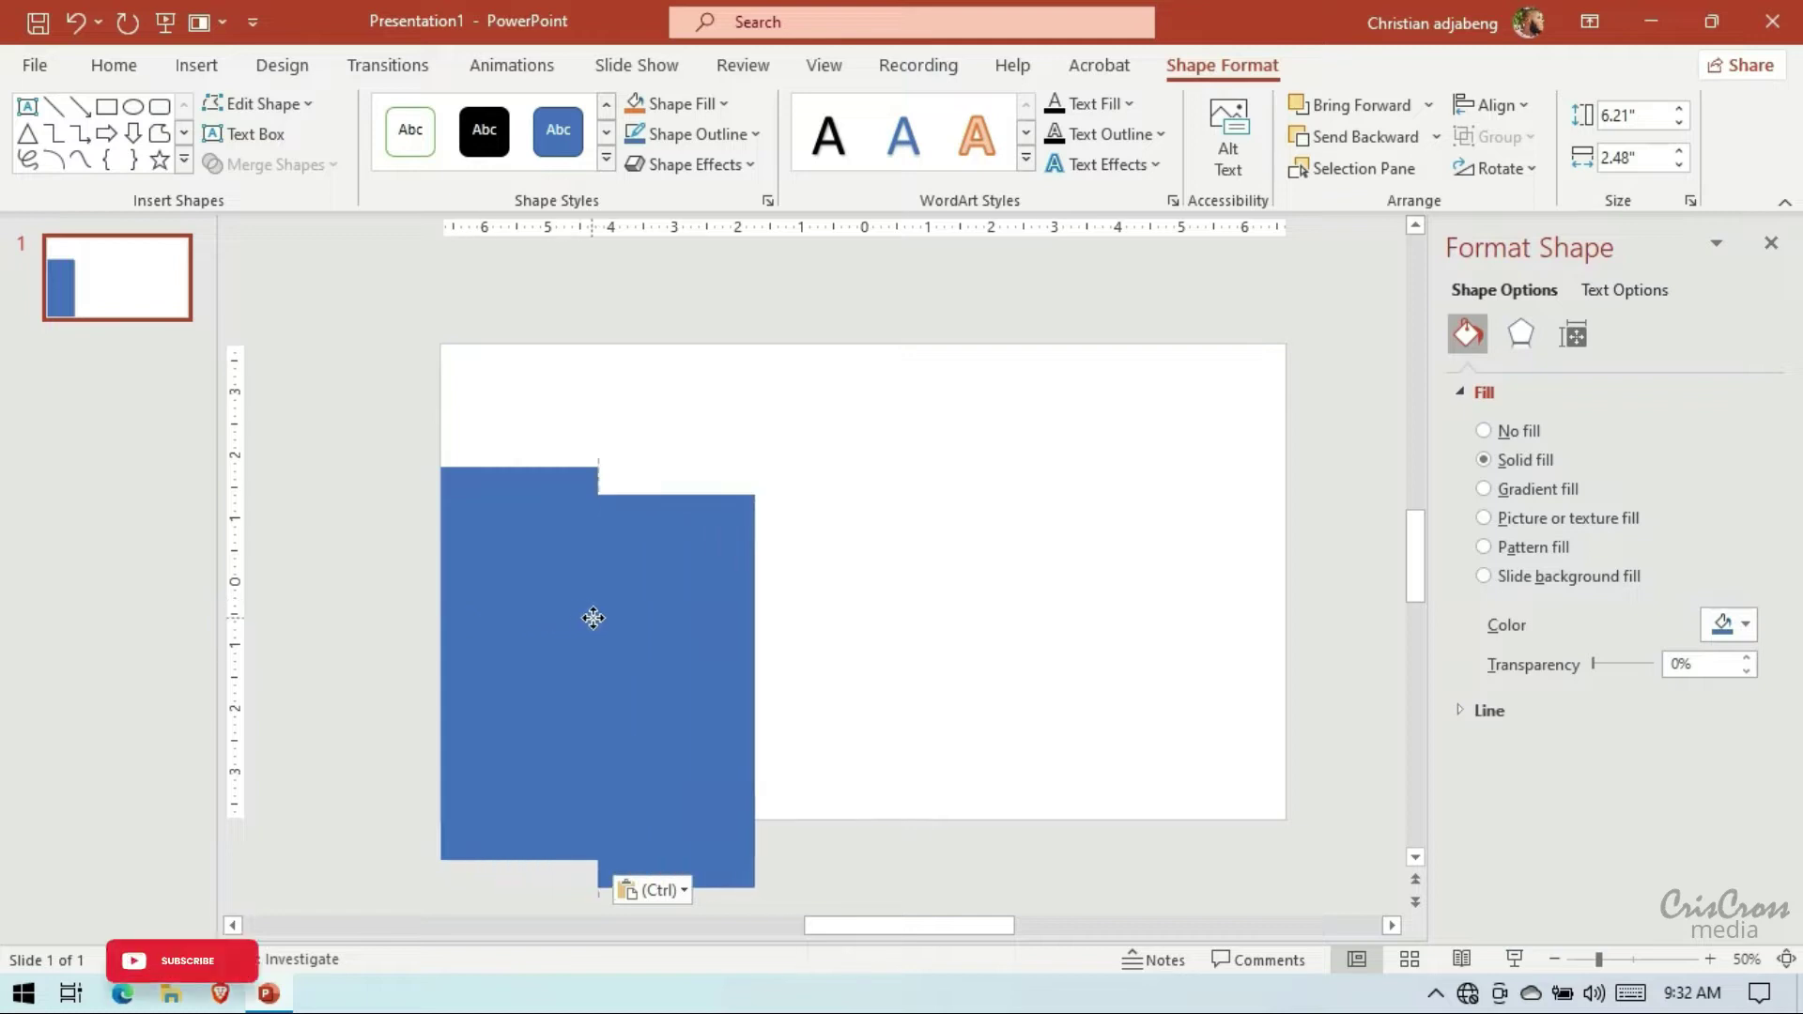
left_click_drag(463, 603, 598, 618)
left_click(1745, 624)
left_click(1601, 870)
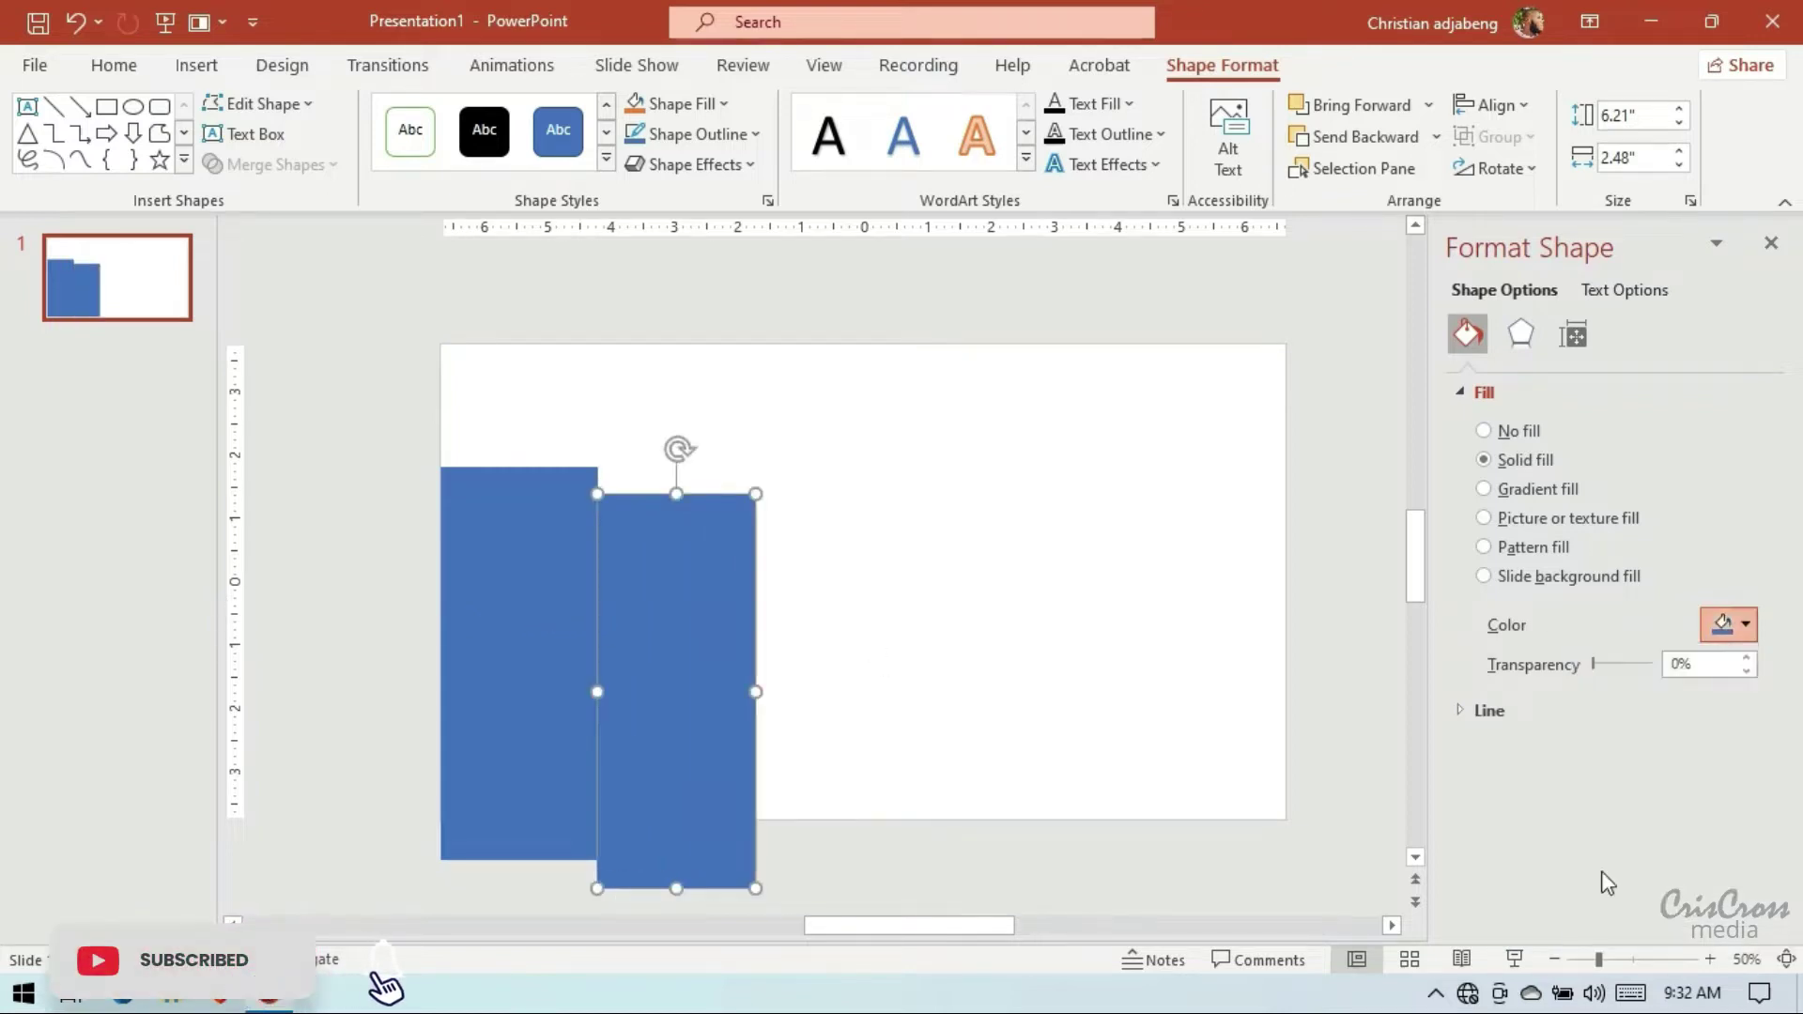
Copy the blue-red pair and paste it further right, stepped lower
left_click(545, 616)
left_click(668, 624, "shift")
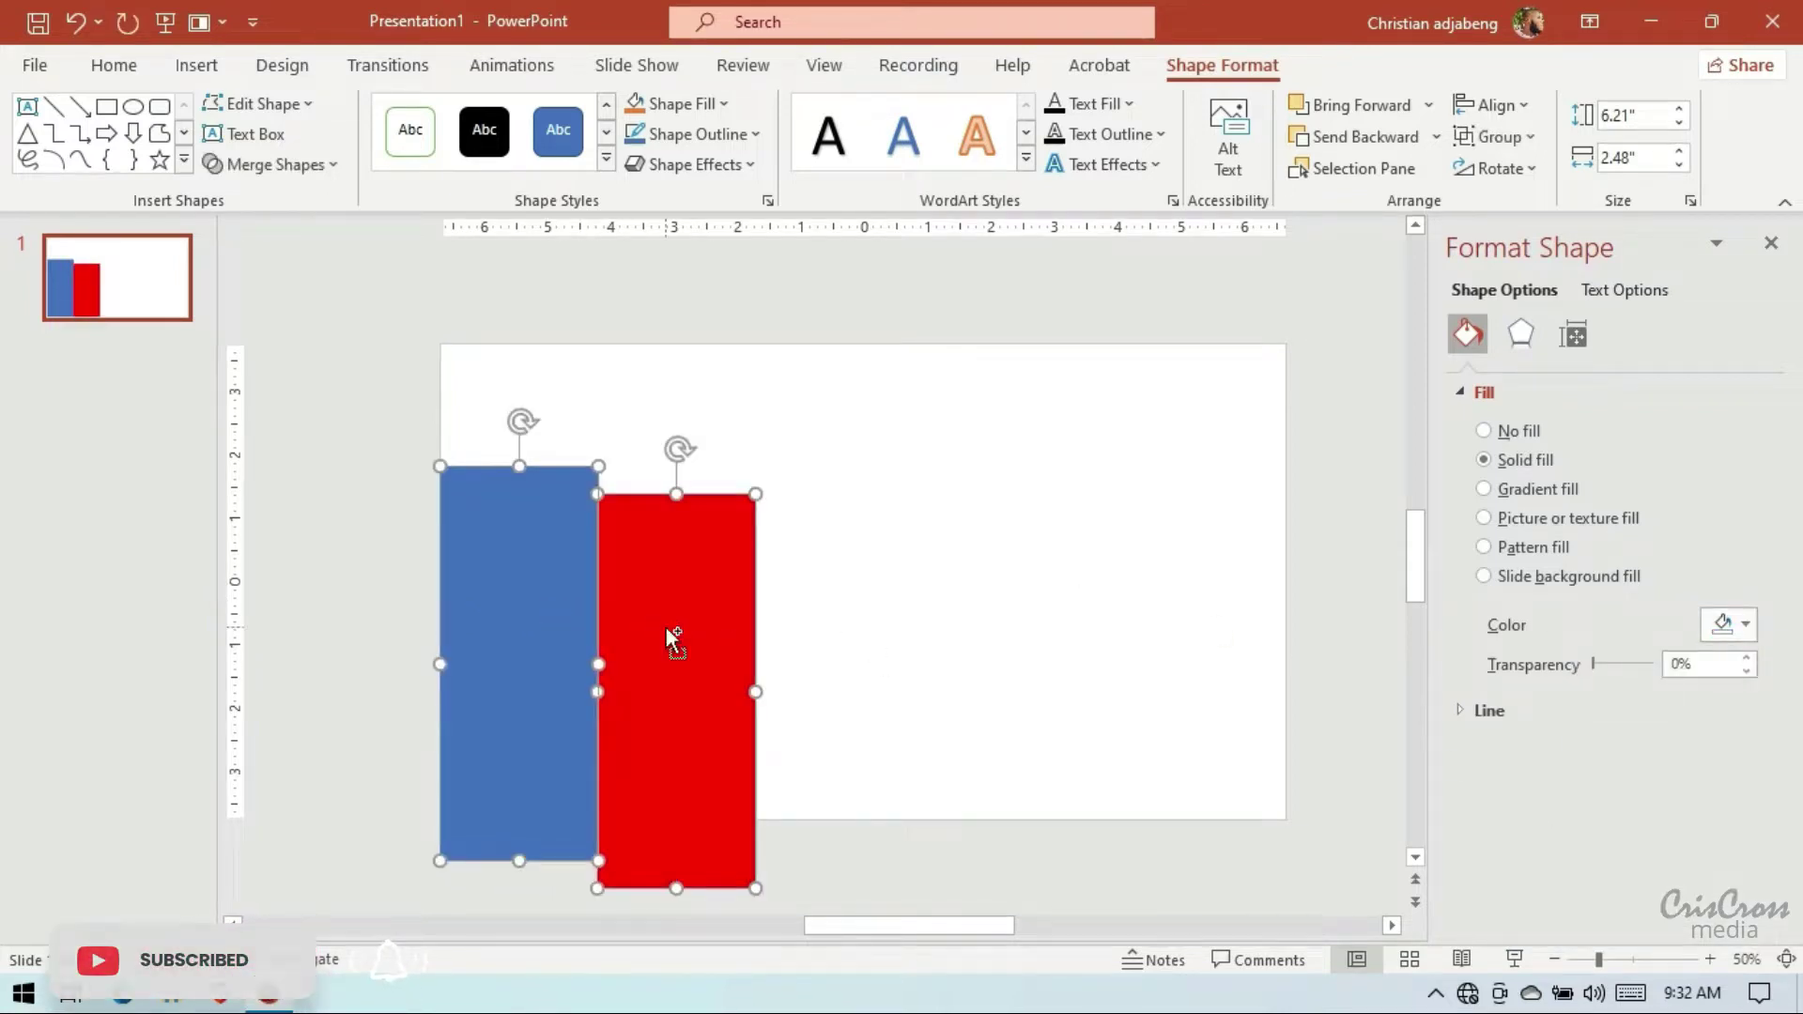
key("ctrl+c")
key("ctrl+v")
mouse_move(676, 636)
left_mouse_down()
mouse_move(833, 615)
mouse_move(1024, 690)
left_mouse_up()
Add a fifth blue bar after the last red bar
left_click(556, 560)
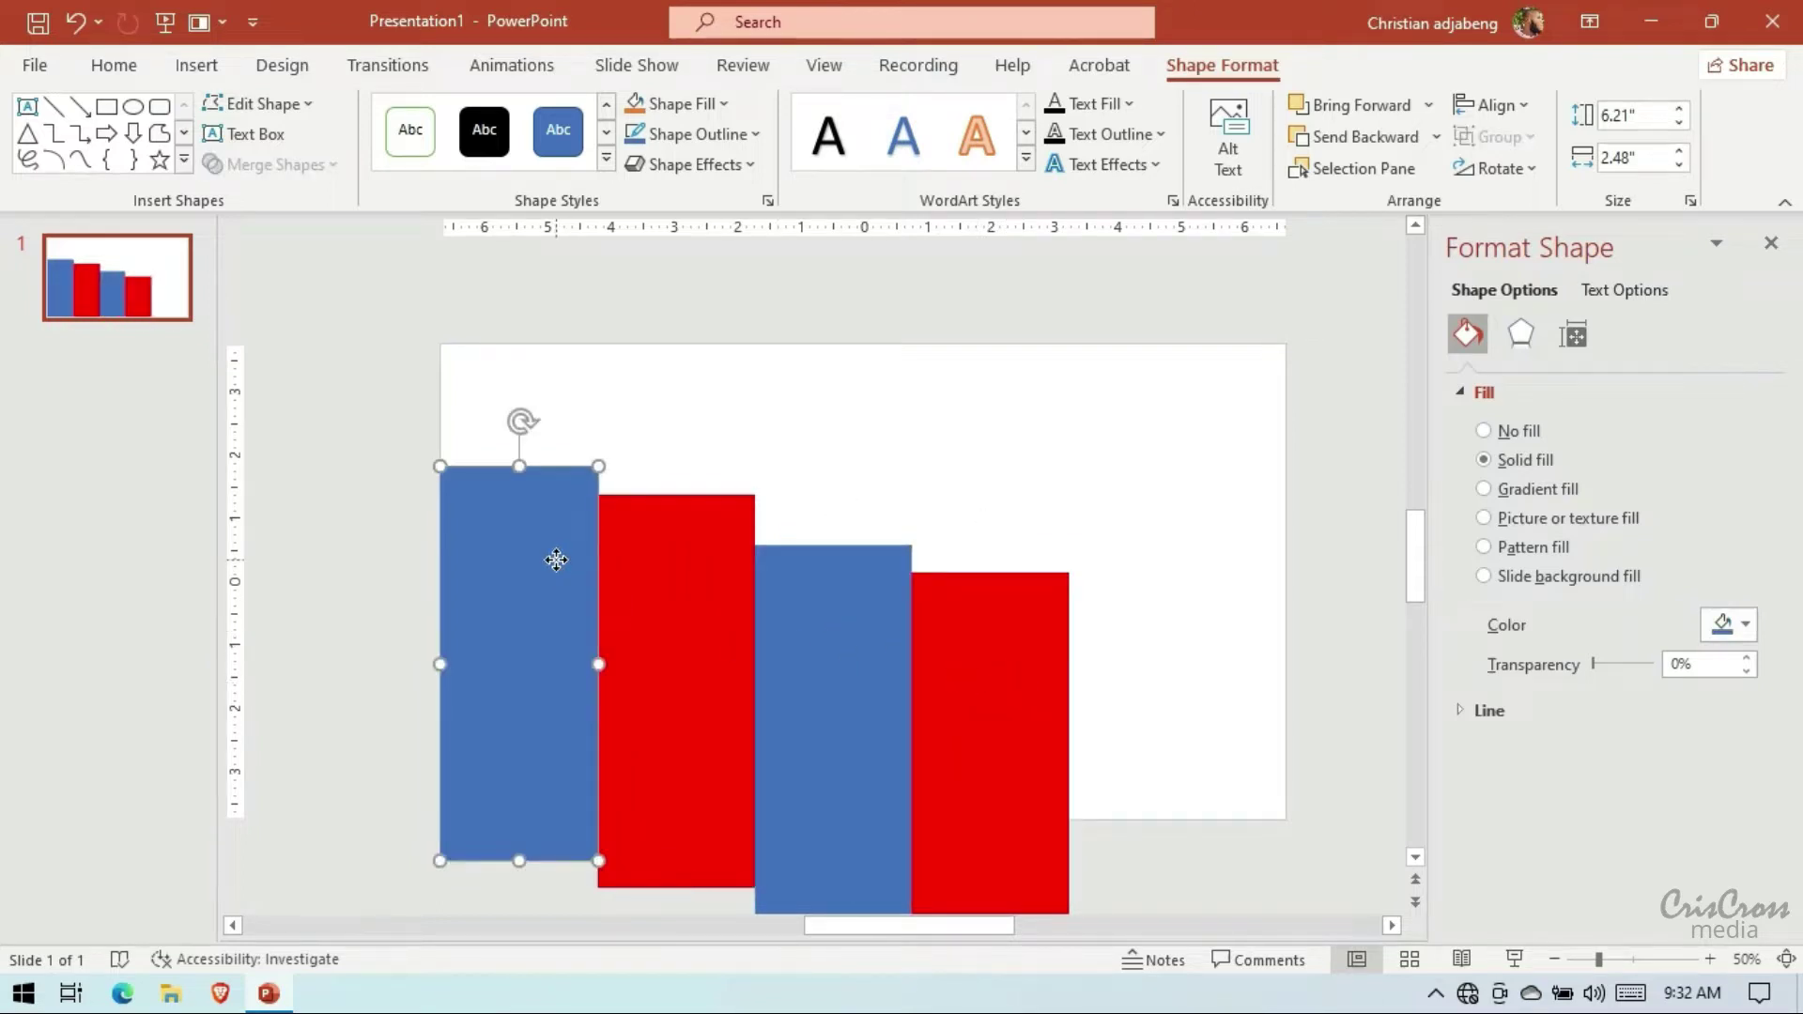
key("ctrl+c")
key("ctrl+v")
left_click_drag(556, 559, 1175, 692)
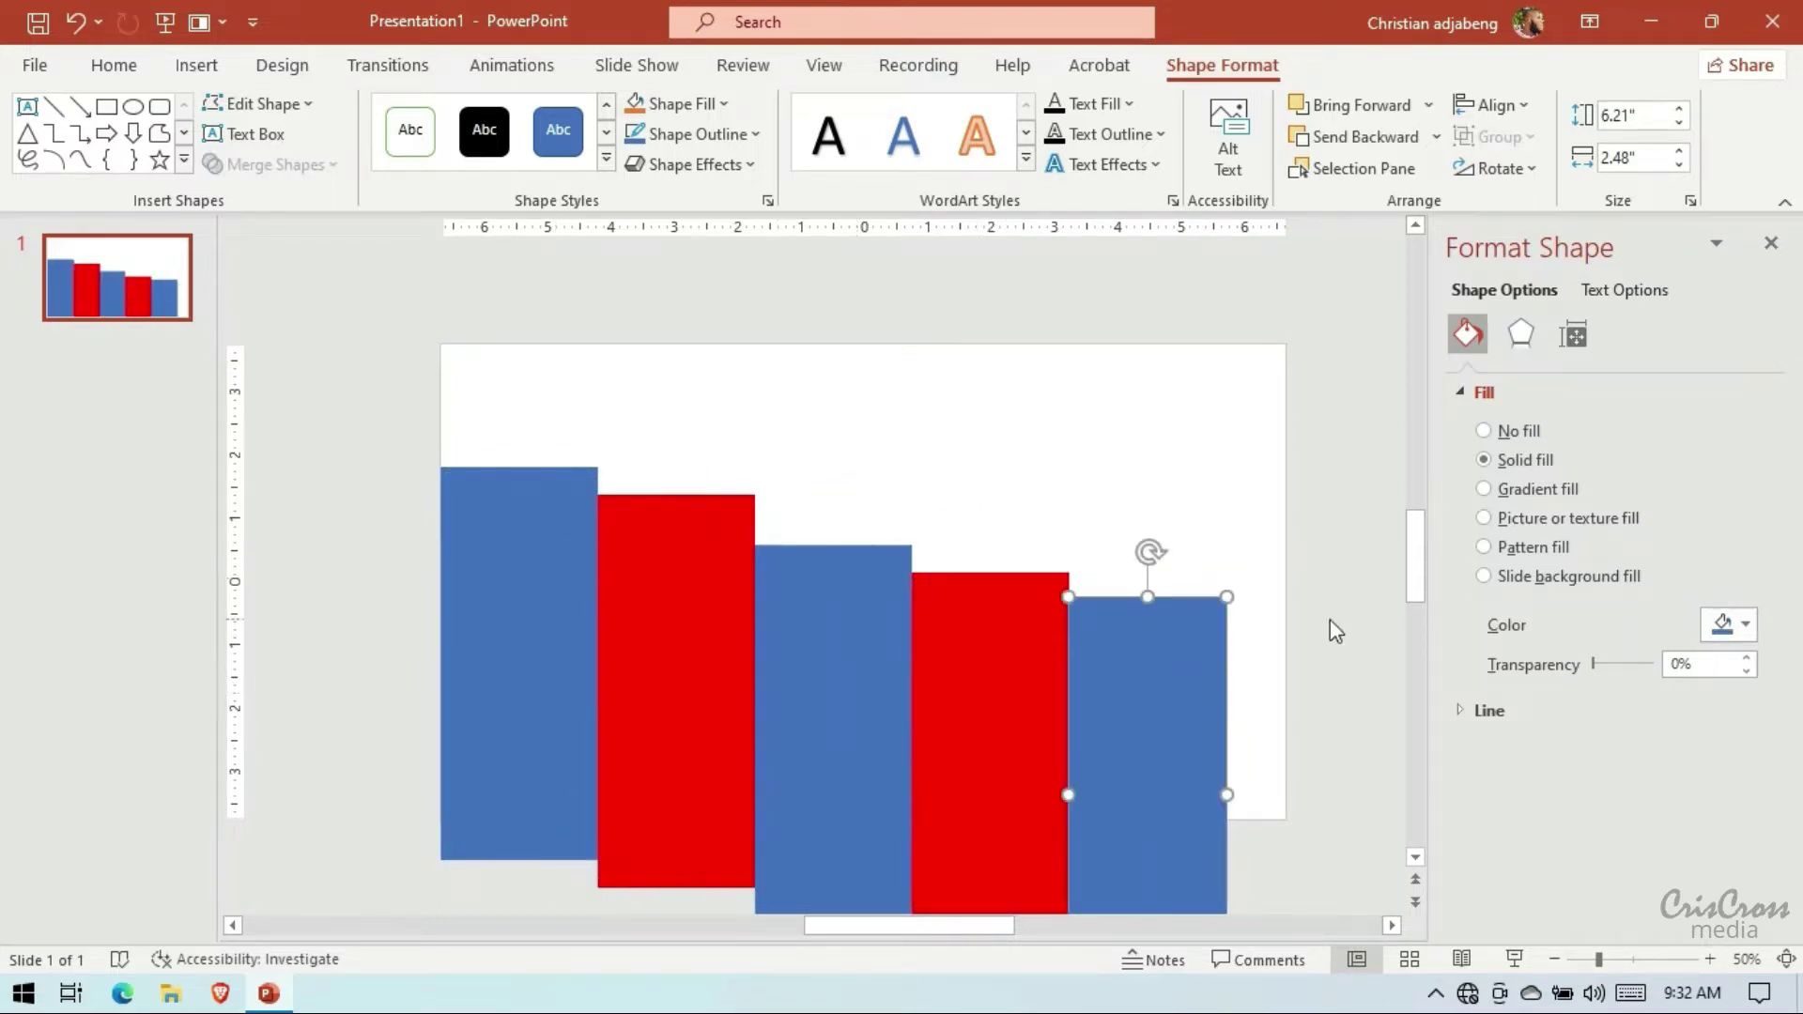
Select all five bars and widen them together
scroll(1330, 620, "down", 2)
left_click(576, 566, "shift")
left_click(723, 605, "shift")
left_click(831, 620, "shift")
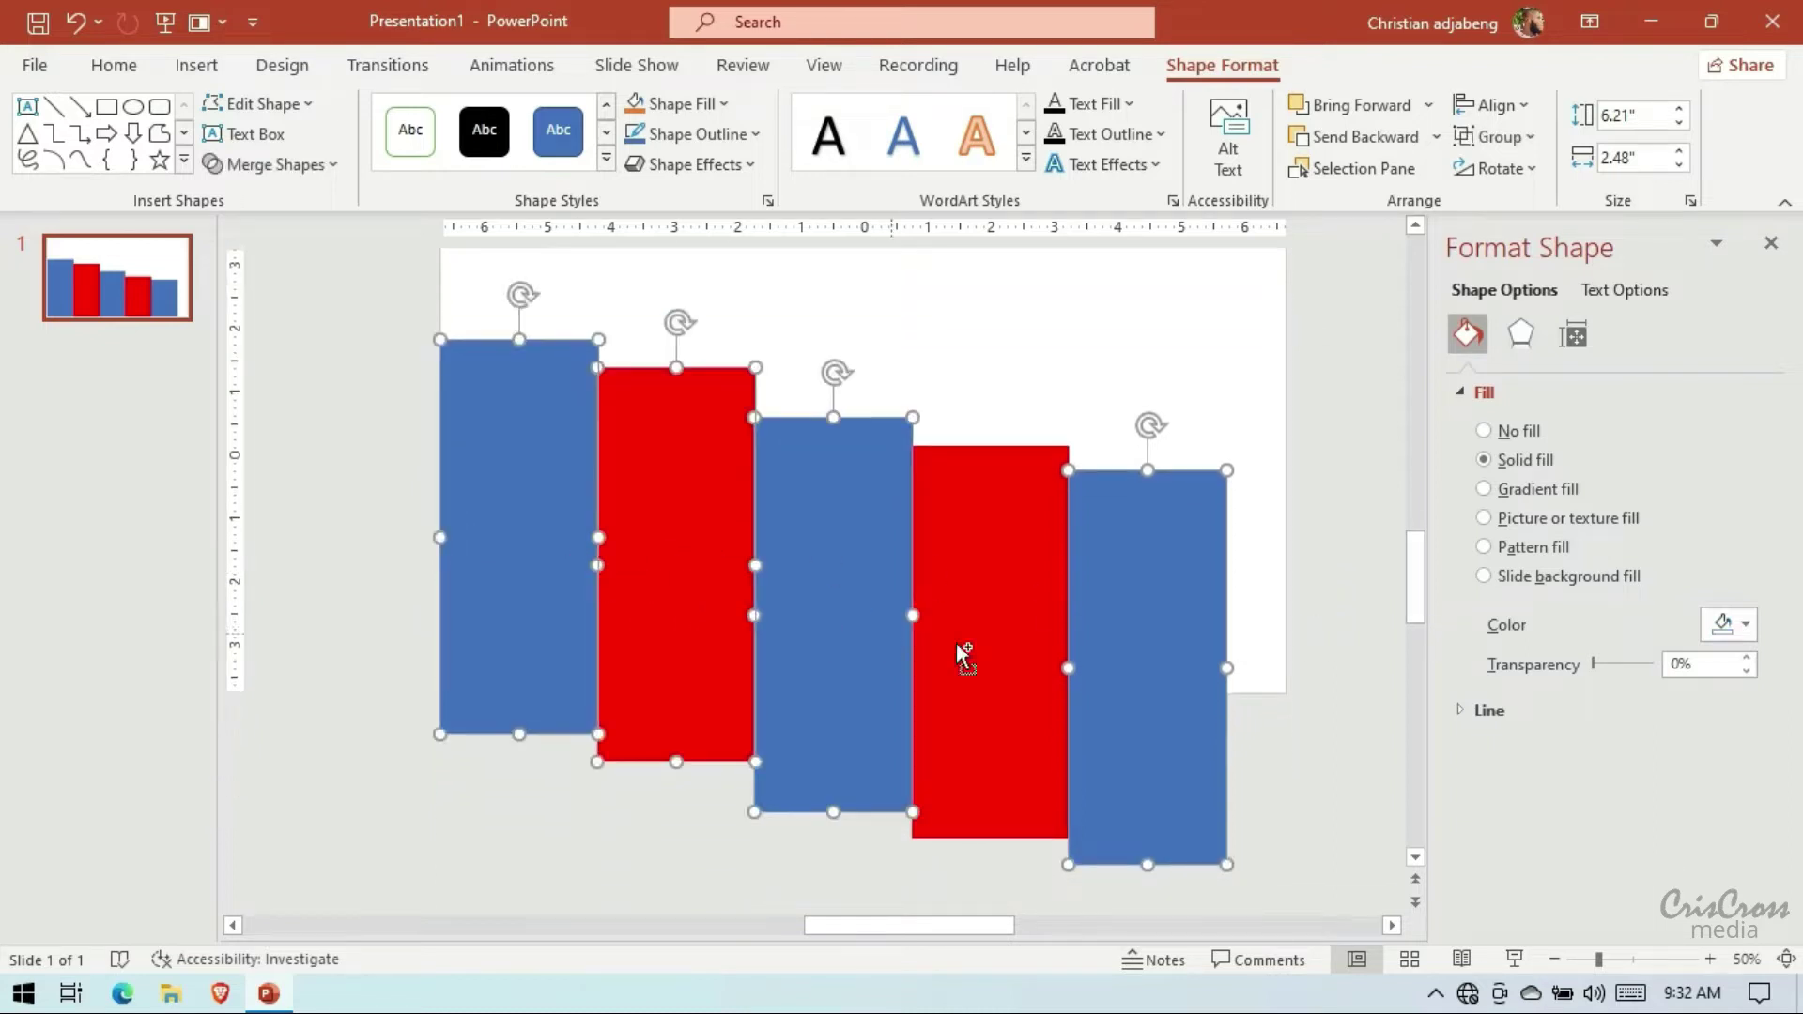
left_click(963, 655, "shift")
left_click_drag(1228, 667, 1239, 668)
Nudge the last three bars and the second red bar right to even out the staircase
left_click(1370, 575)
left_click(1118, 618)
left_click_drag(1124, 620, 1052, 628)
left_click(1059, 625, "shift")
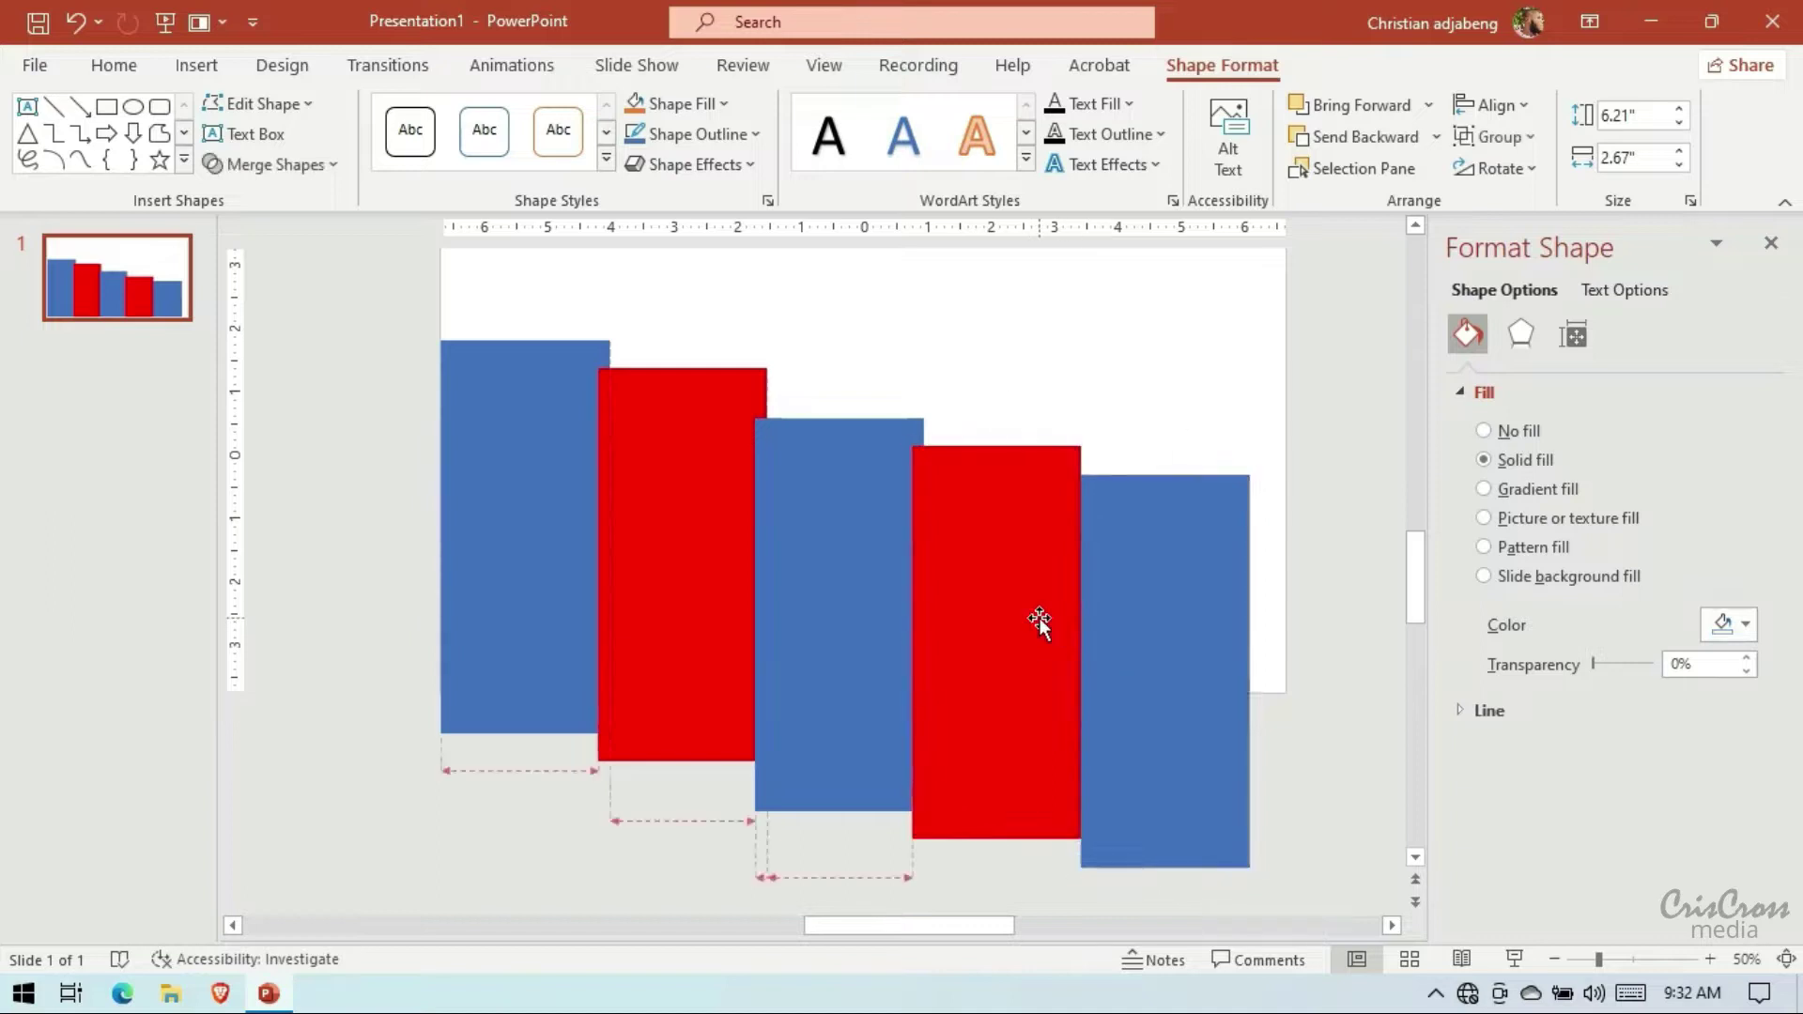
left_click(889, 612, "shift")
left_click_drag(889, 612, 905, 612)
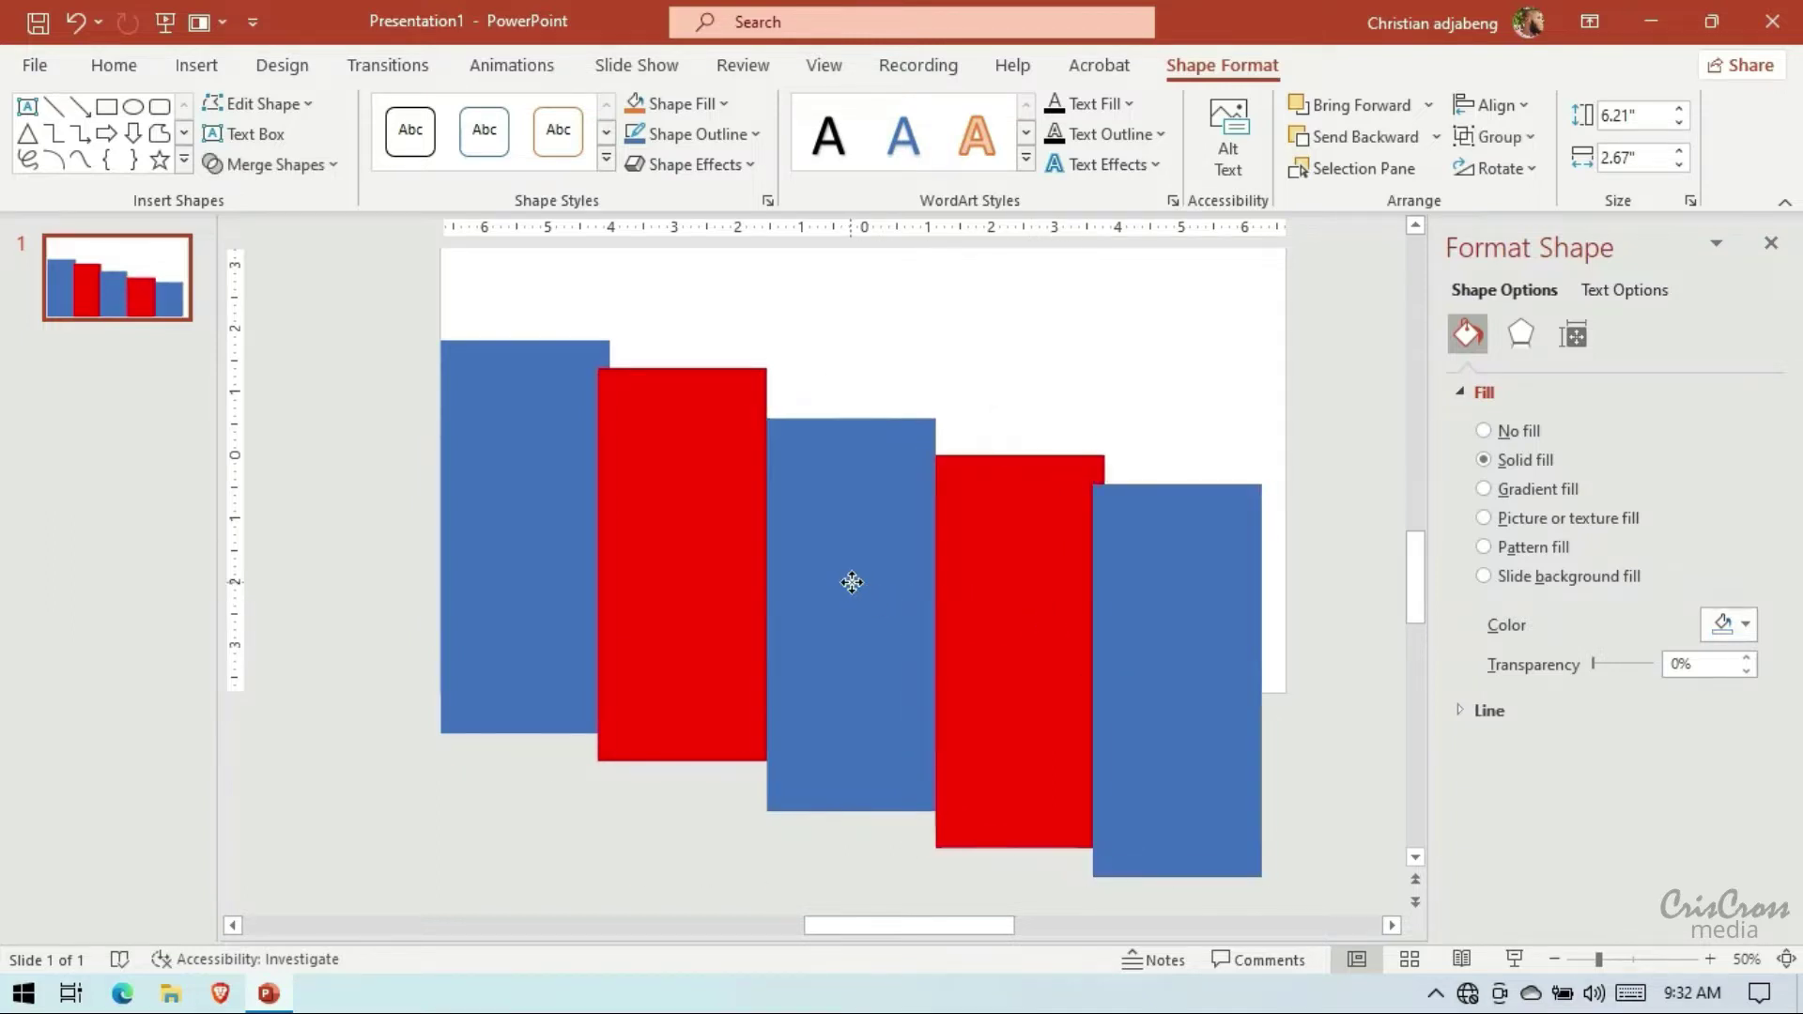
left_click(709, 550)
left_click_drag(705, 538, 717, 539)
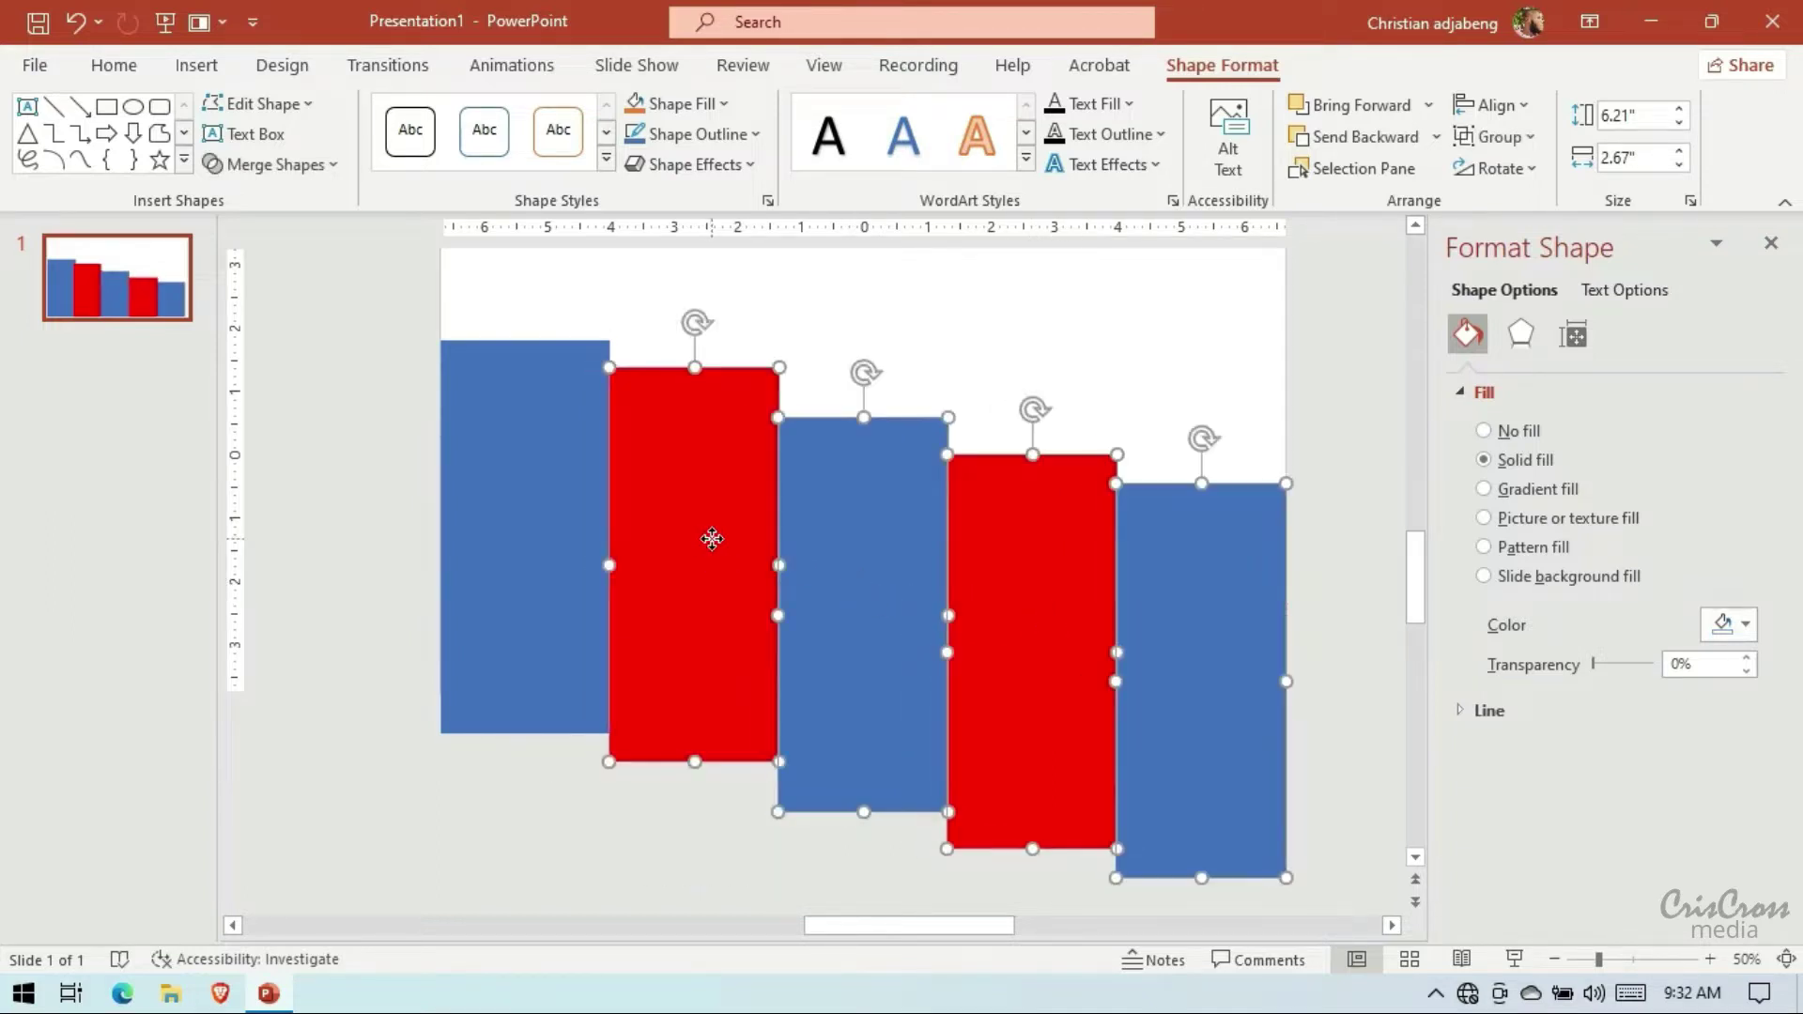
left_click(1320, 427)
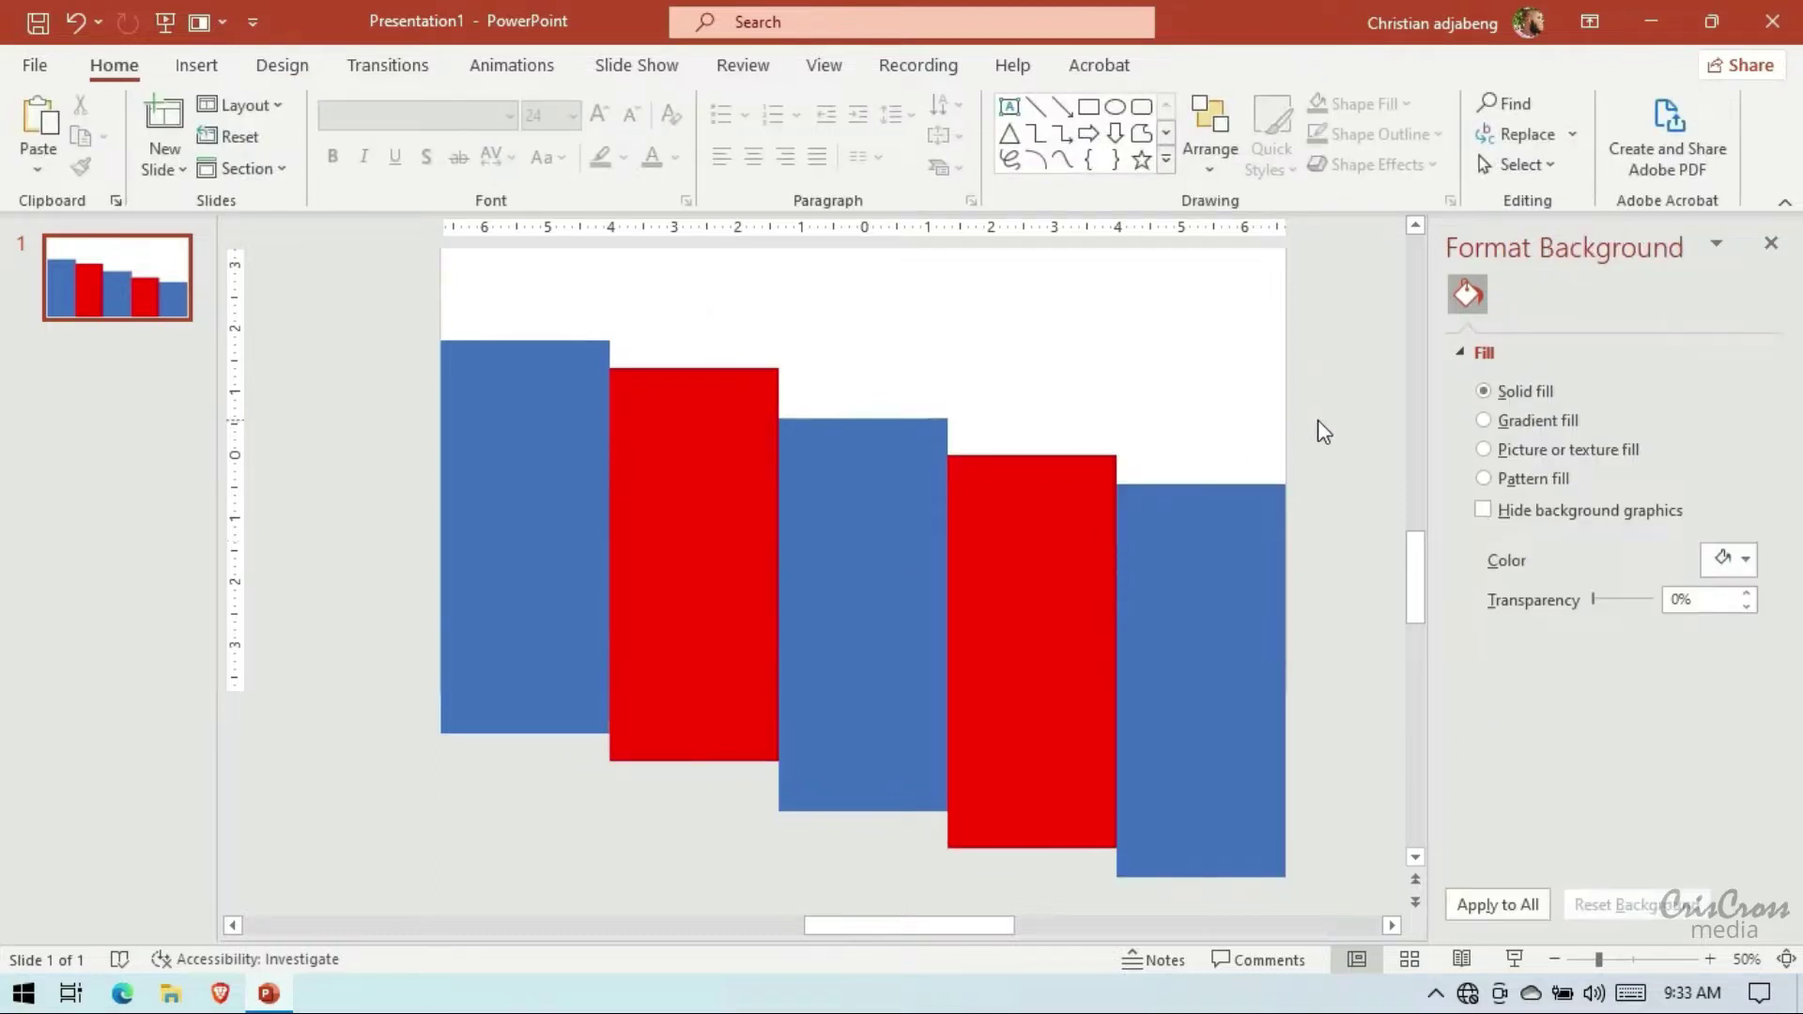
Move the blue and red bars off the slide, below and to the right
left_click_drag(1279, 701, 1318, 887)
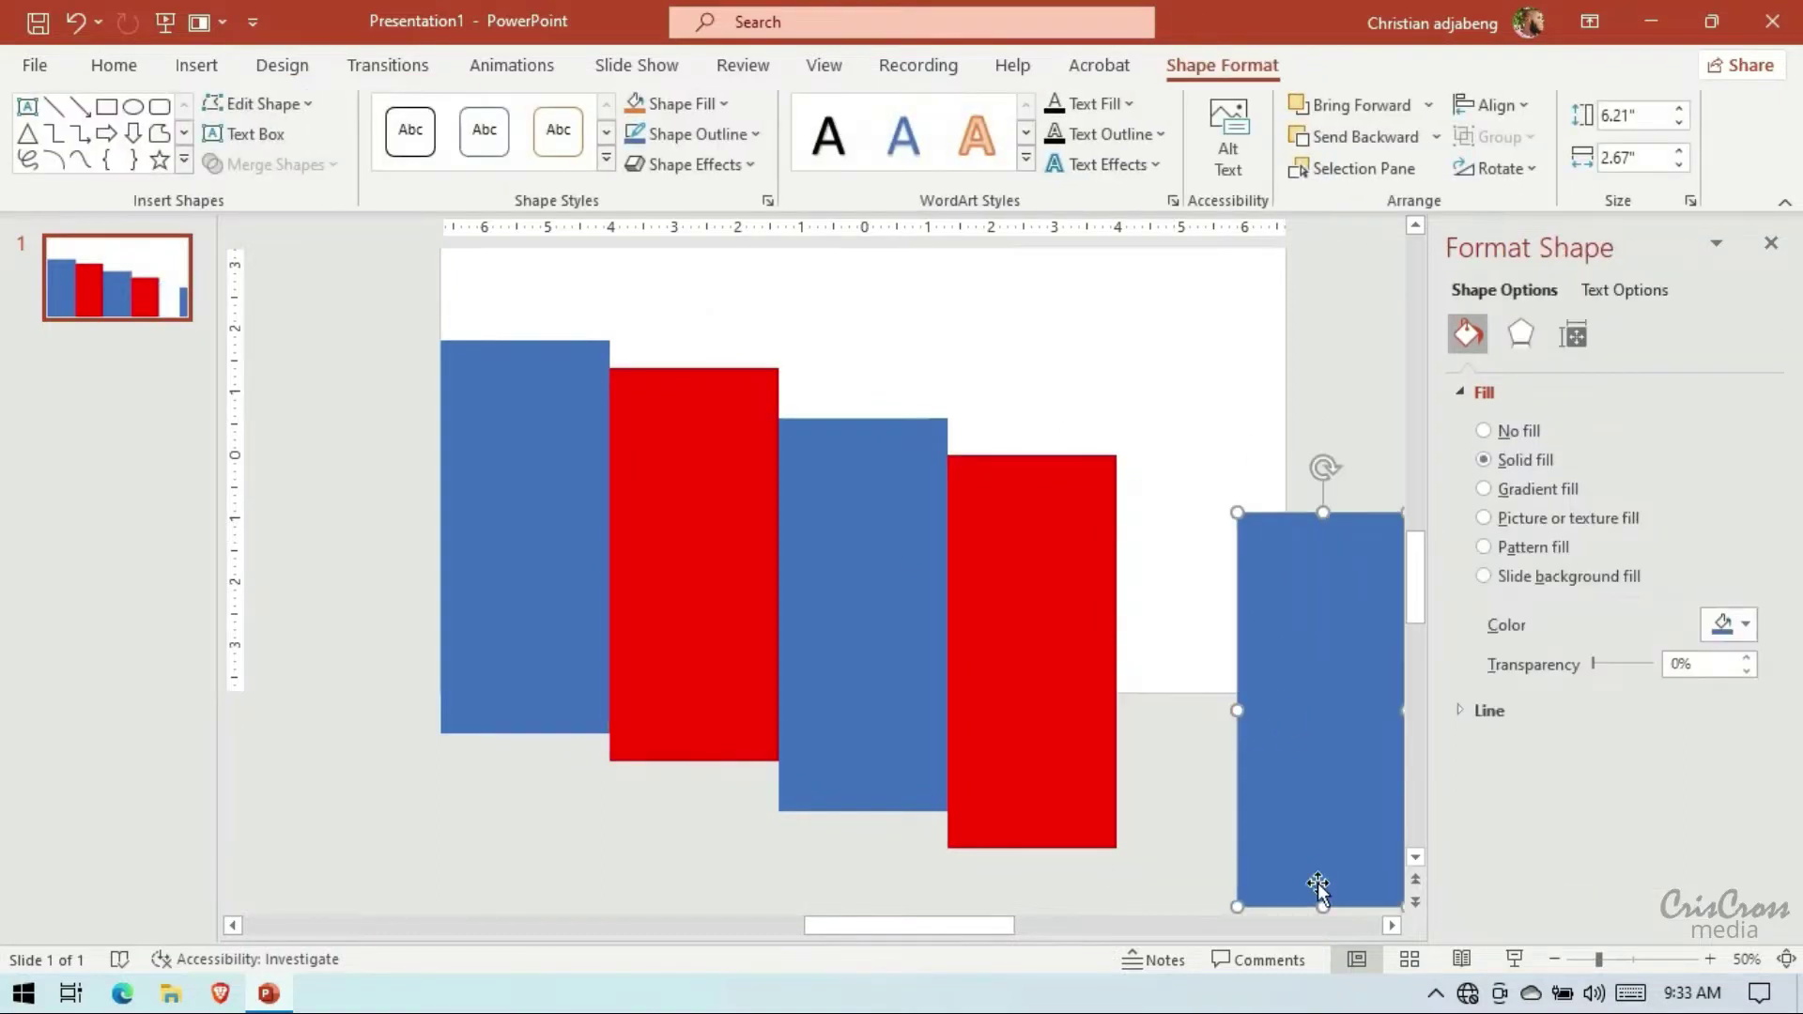
left_click(1396, 926)
left_click_drag(1159, 684, 1193, 764)
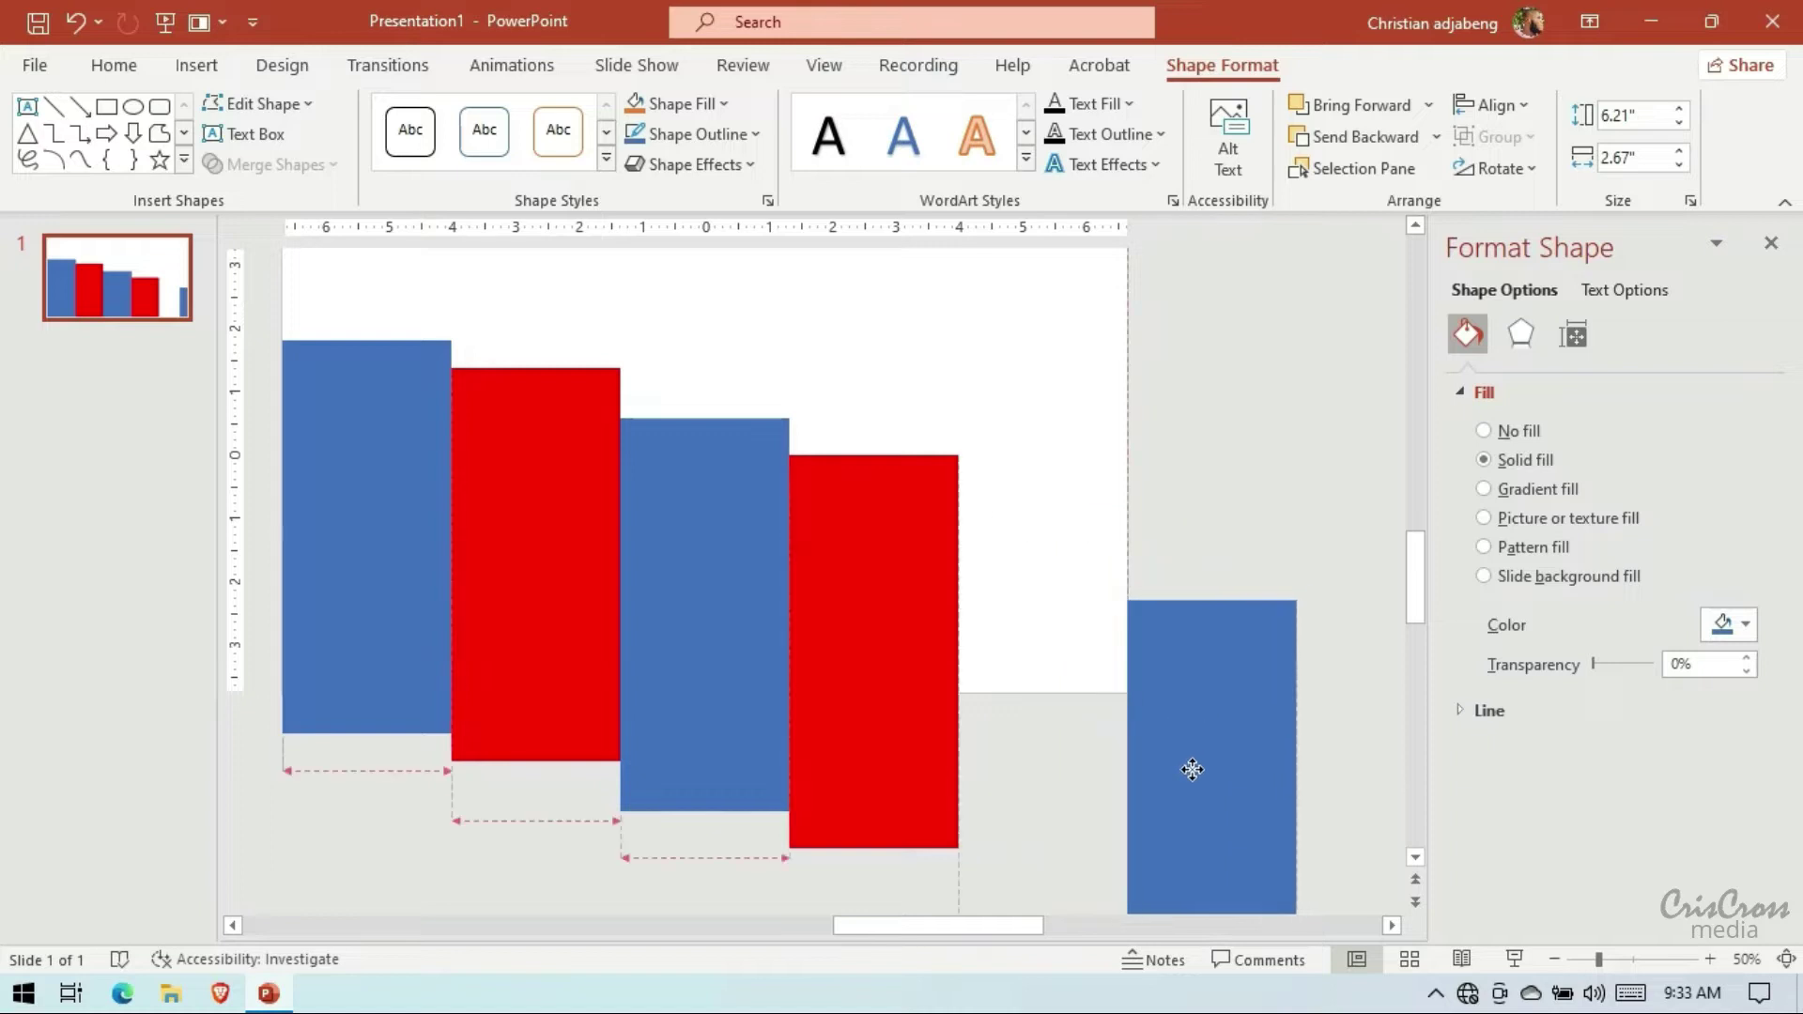
scroll(714, 559, "down", 2)
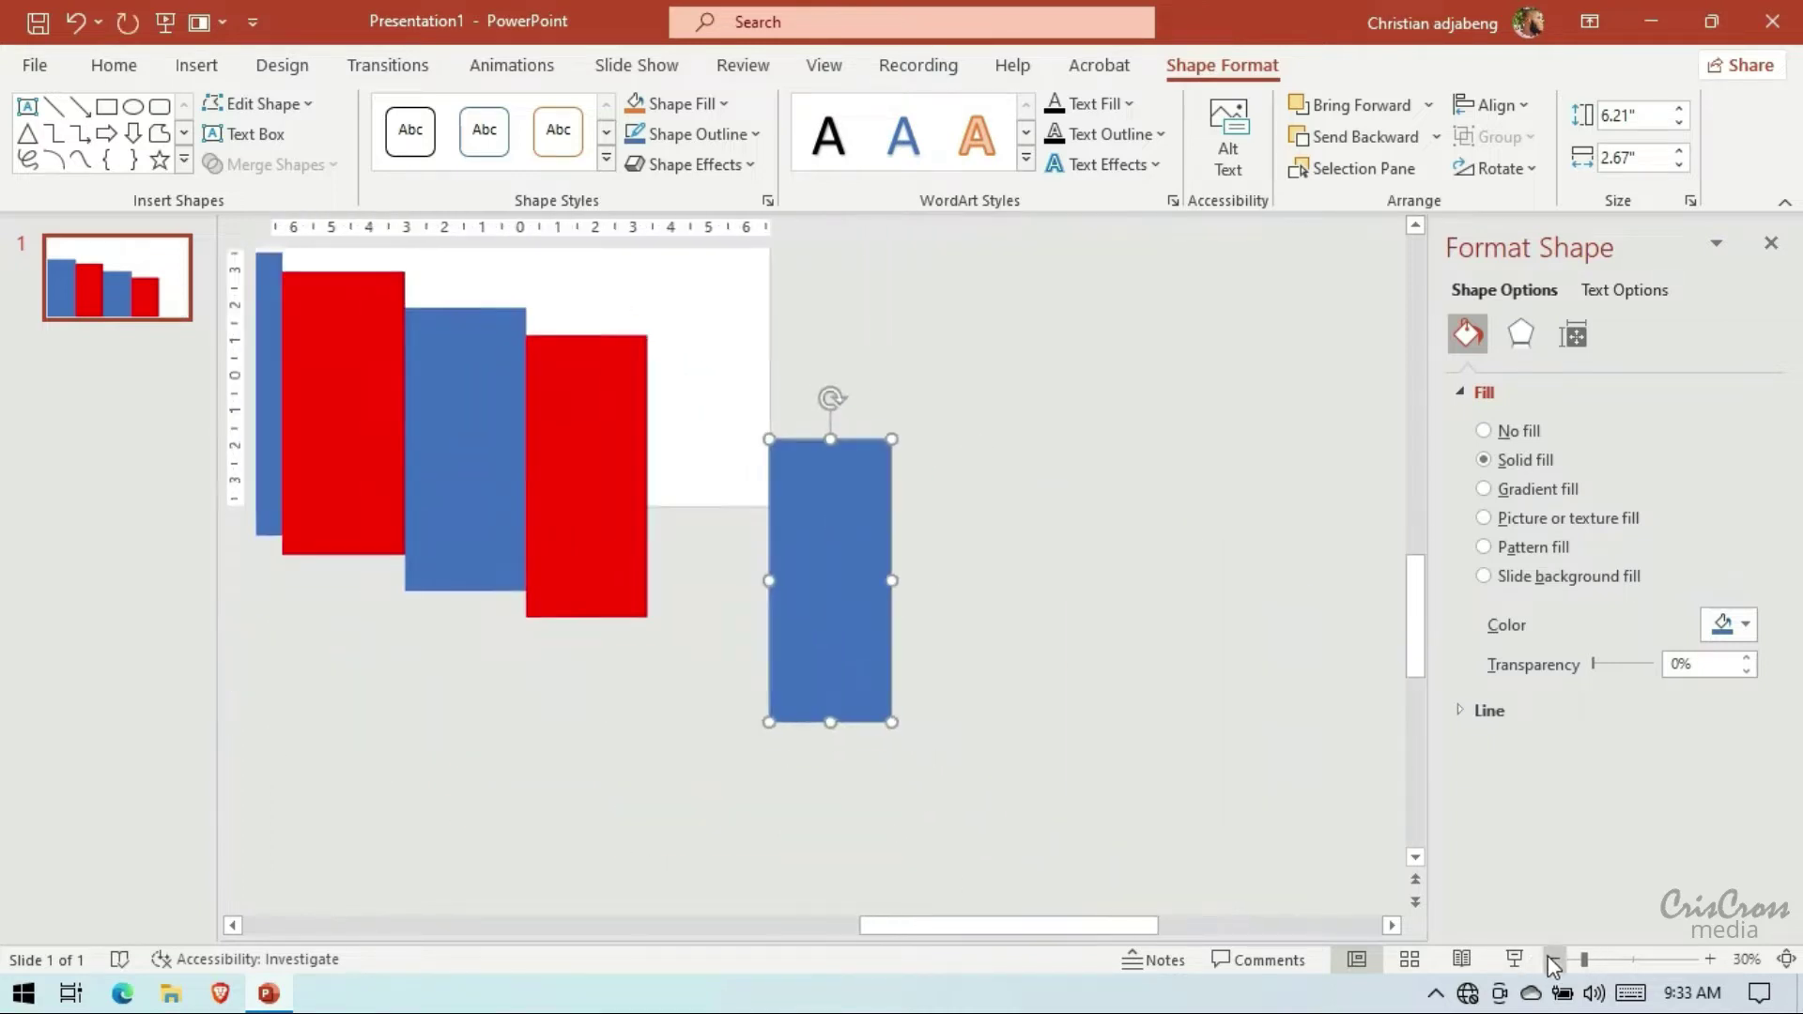
mouse_move(638, 536)
left_mouse_down()
mouse_move(821, 338)
mouse_move(836, 402)
left_mouse_up()
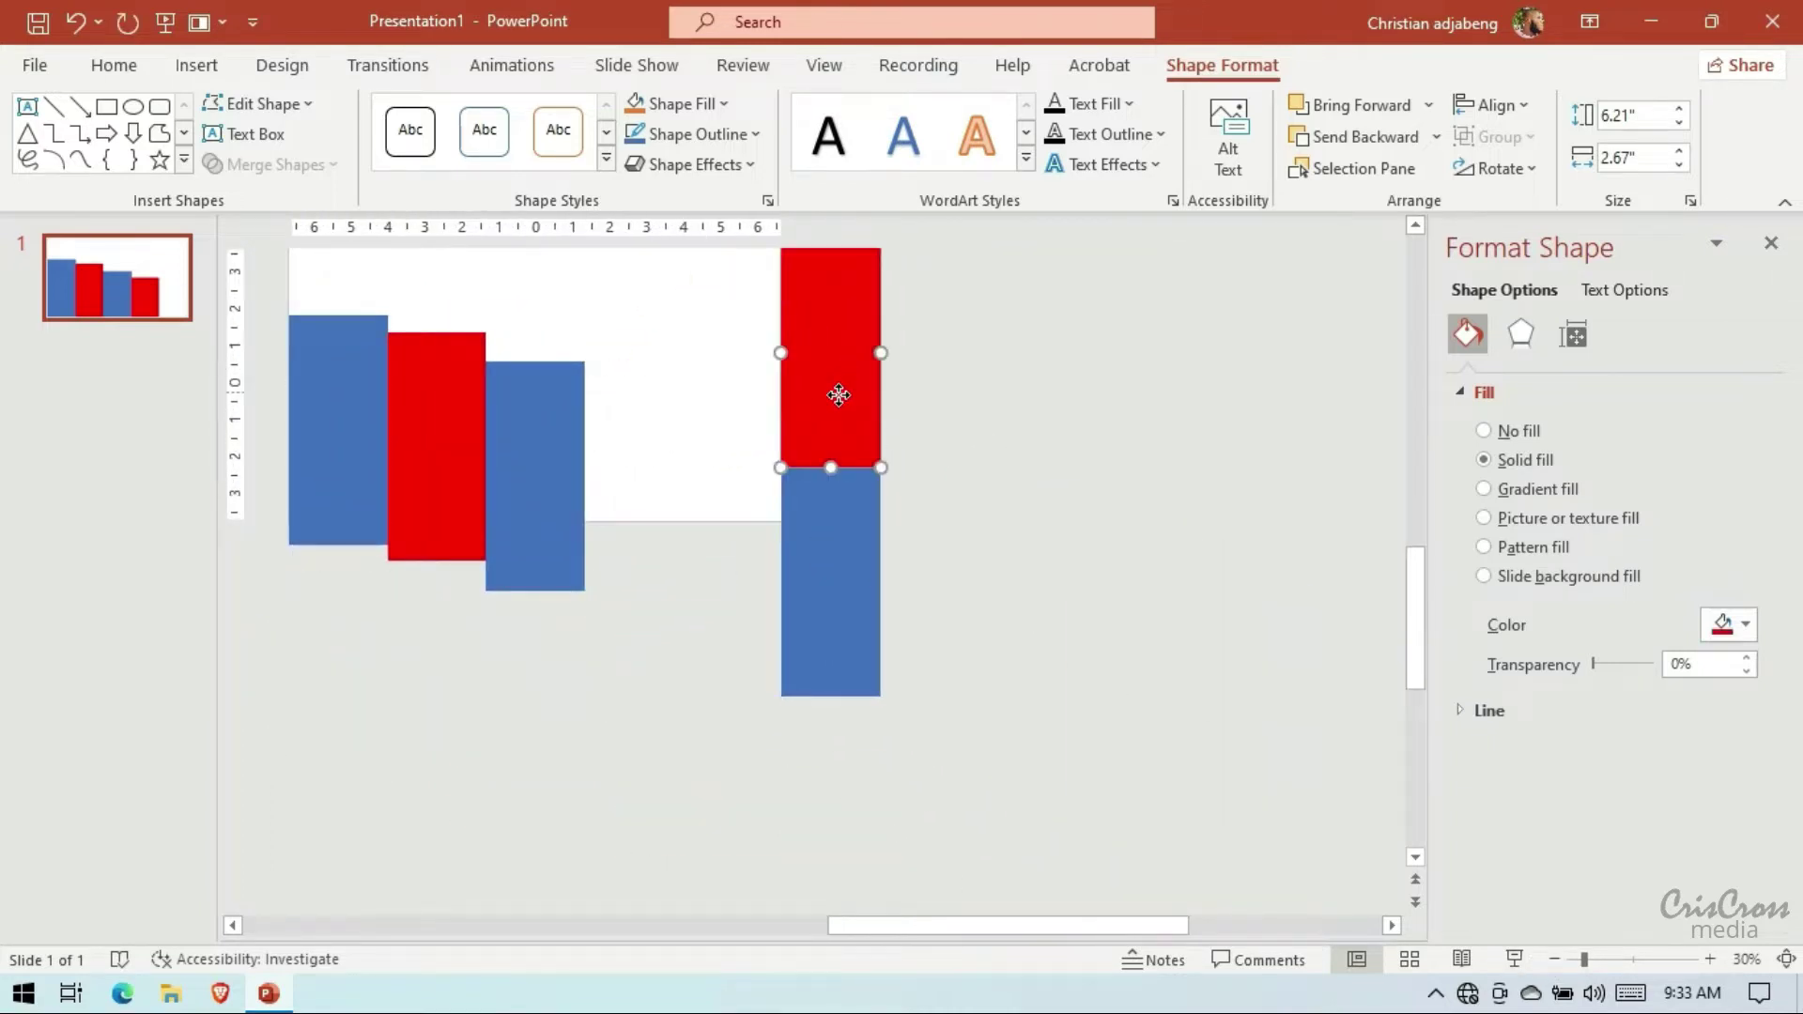
left_click_drag(551, 474, 586, 594)
left_click(231, 925)
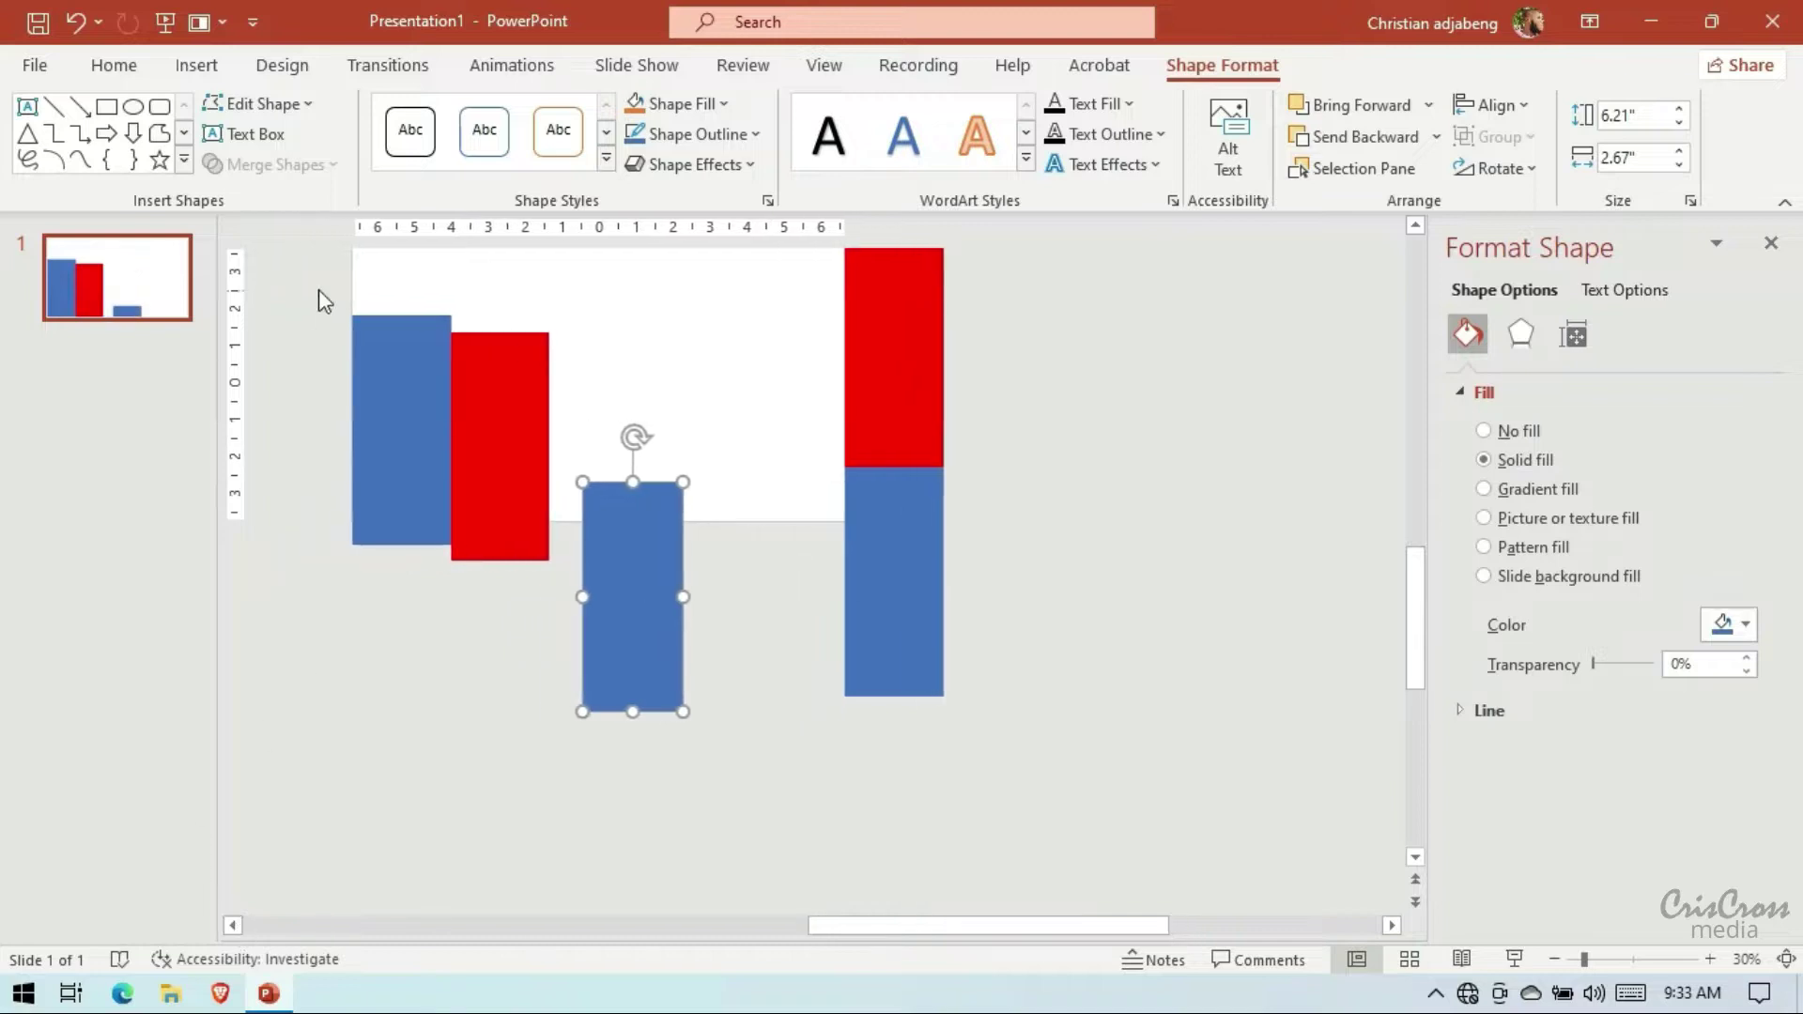
left_click_drag(323, 281, 719, 715)
left_click_drag(520, 528, 386, 892)
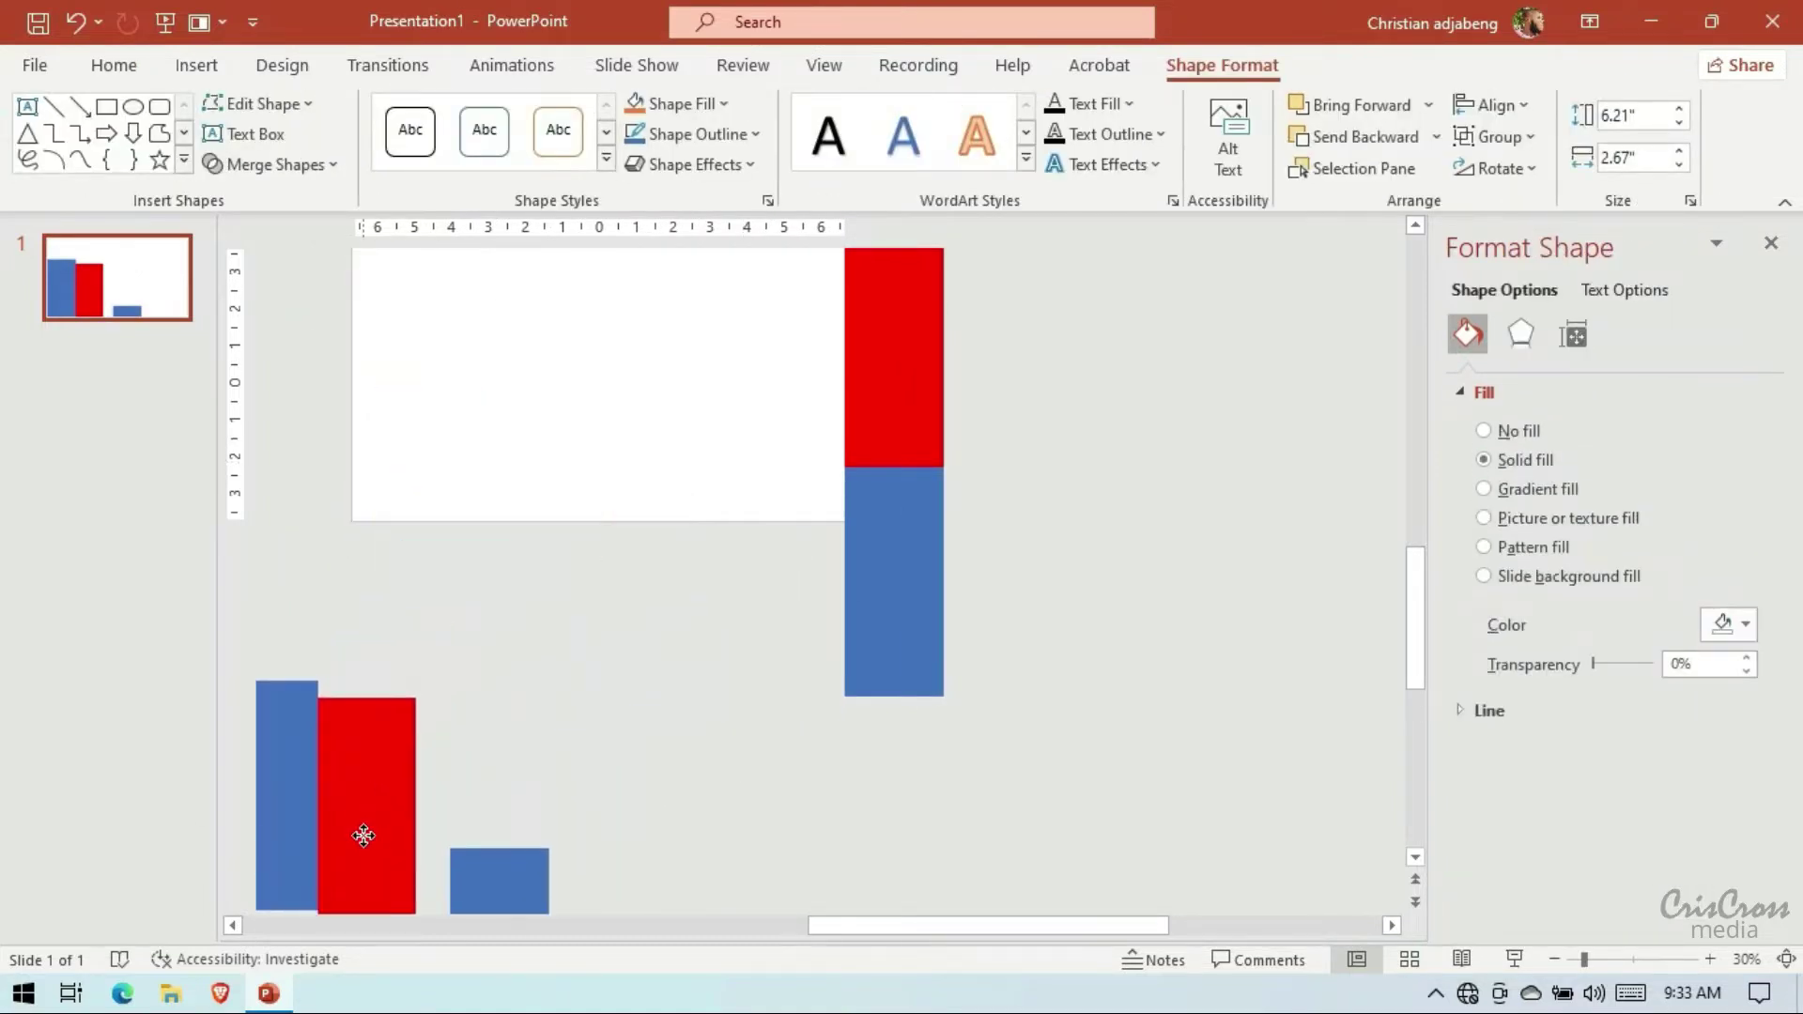
mouse_move(898, 590)
left_mouse_down()
mouse_move(929, 644)
mouse_move(1152, 820)
left_mouse_up()
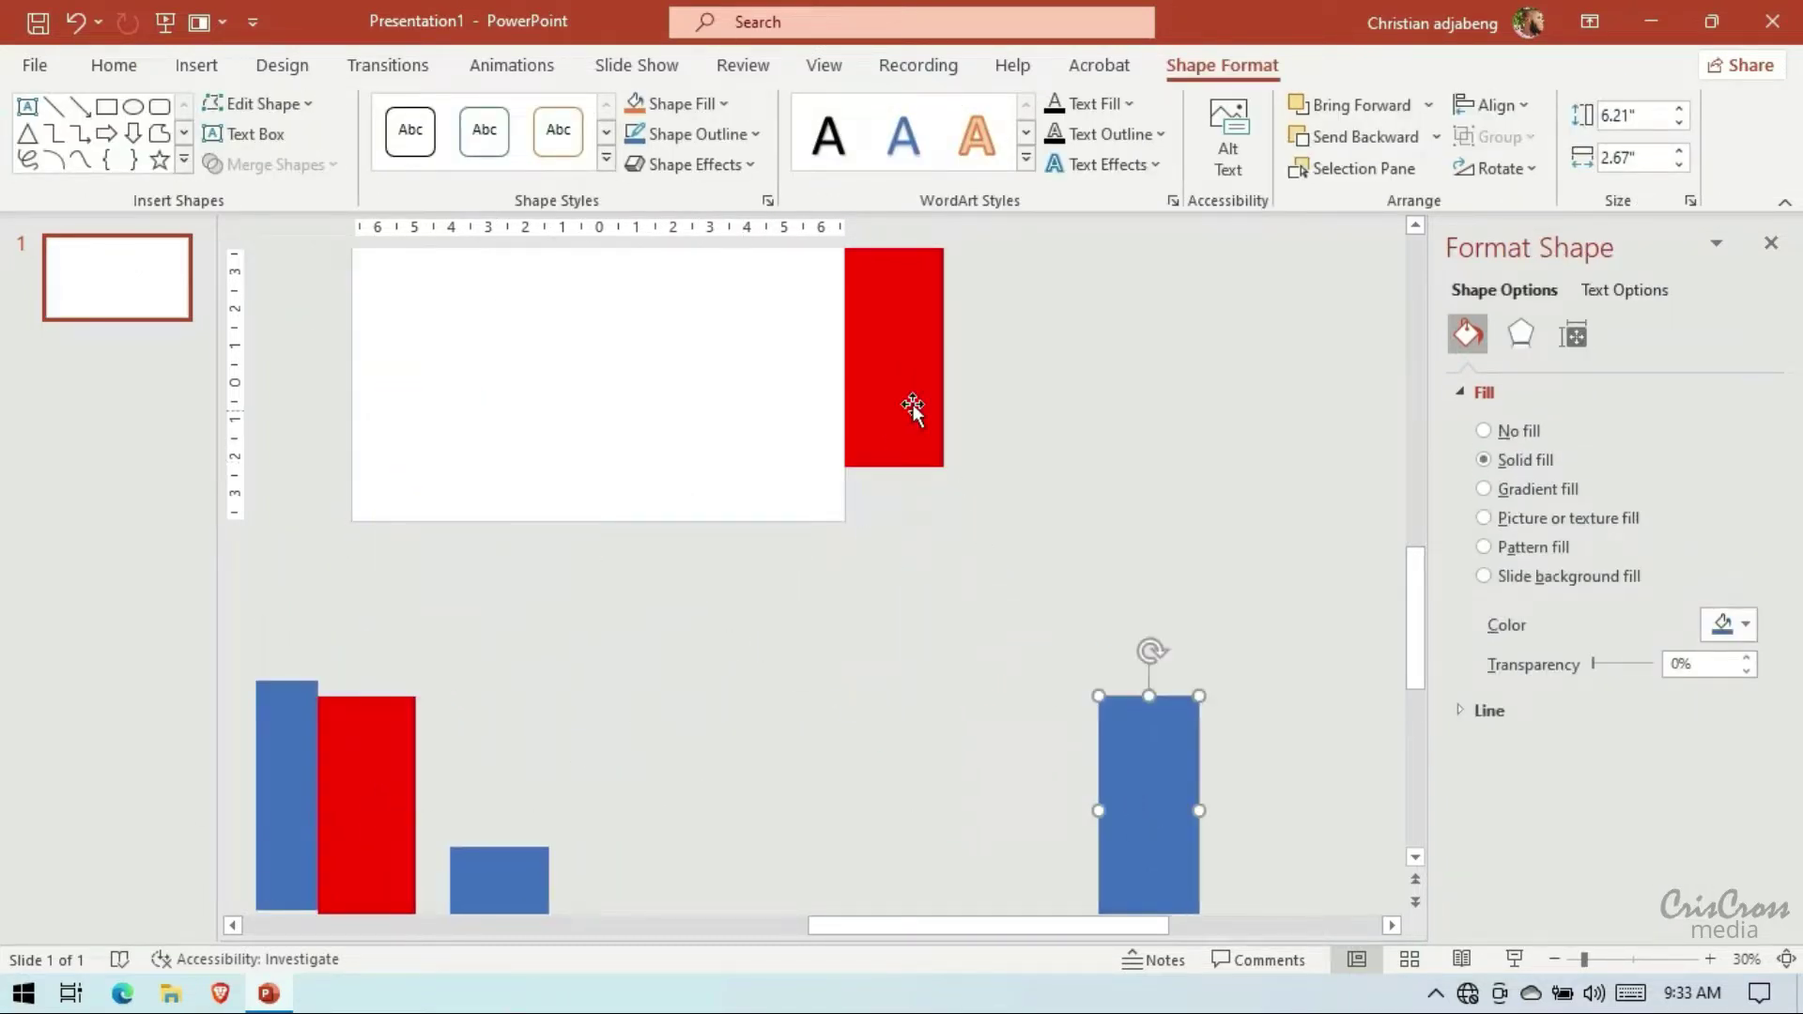
Bring a red bar to the slide's left edge and stretch it to 7.5" by 13.35"
mouse_move(910, 406)
left_mouse_down()
mouse_move(797, 430)
mouse_move(461, 422)
left_mouse_up()
scroll(535, 463, "up", 2)
mouse_move(442, 491)
left_mouse_down()
mouse_move(392, 492)
mouse_move(845, 484)
left_mouse_up()
Stretch the red rectangle to the slide's bottom and widen it to 16.01" to meet the blue bar
left_click_drag(599, 601, 598, 648)
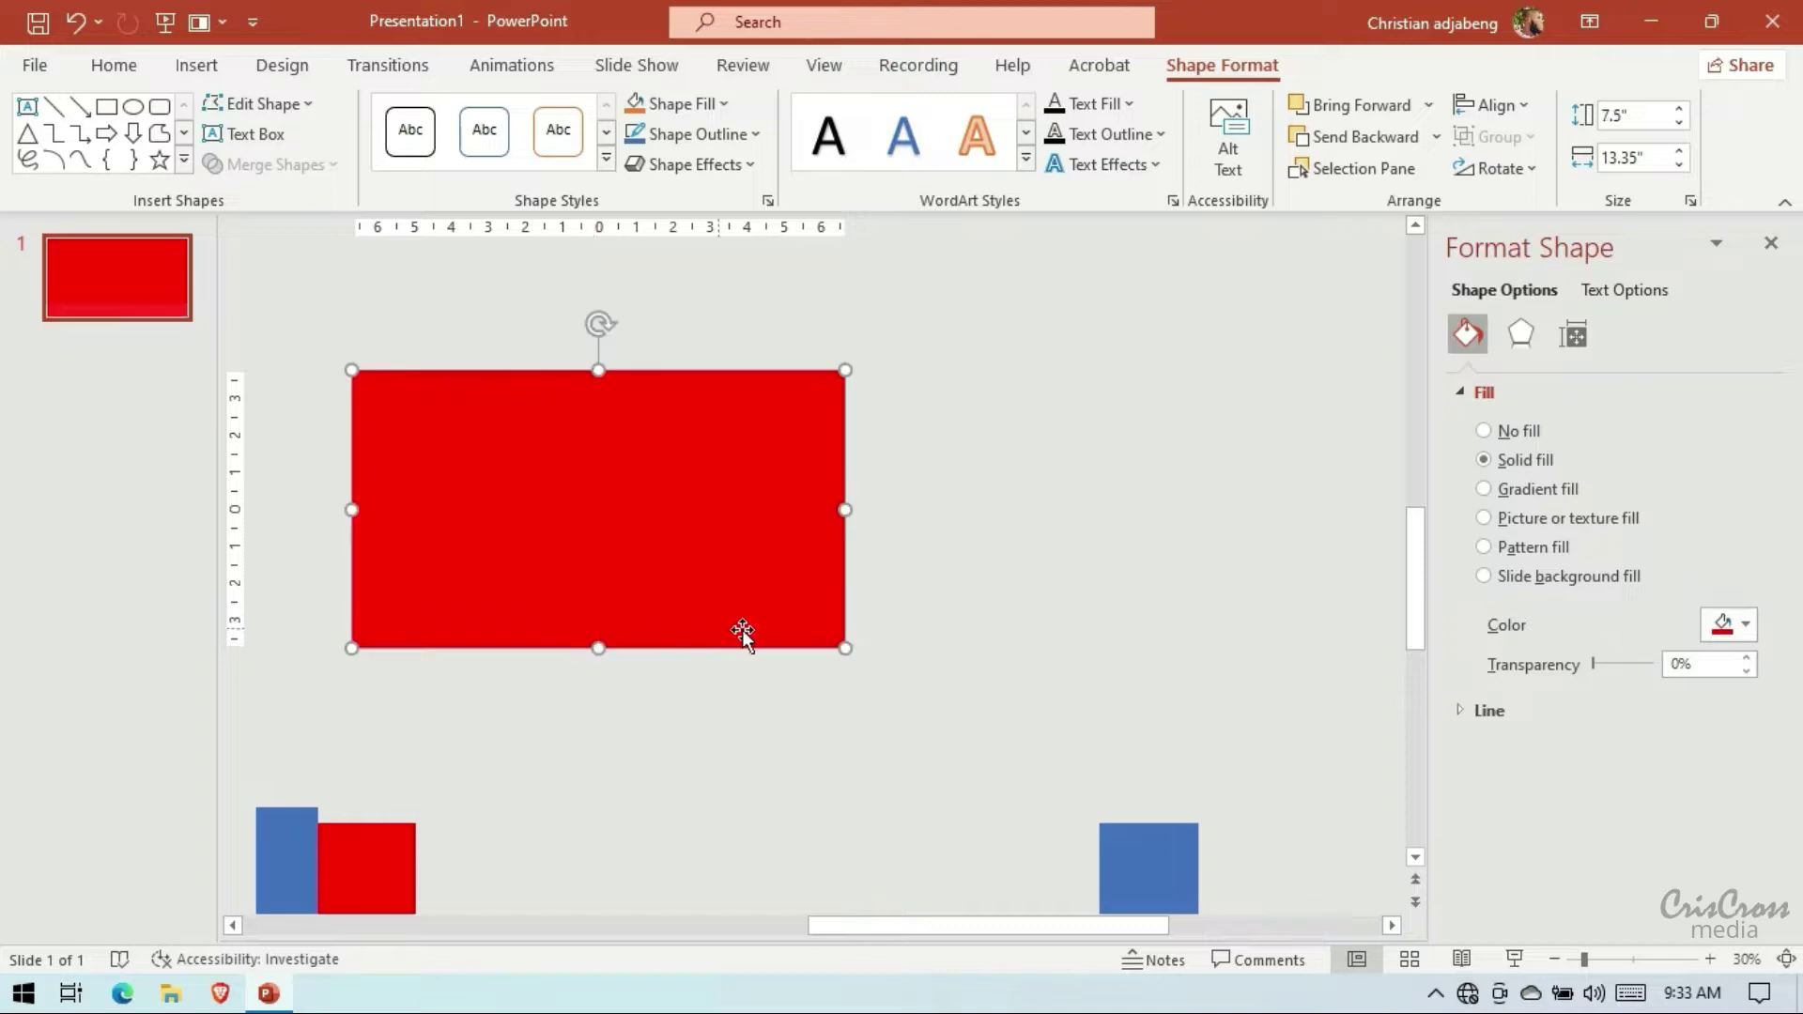
left_click_drag(1127, 859, 879, 690)
left_click(832, 520)
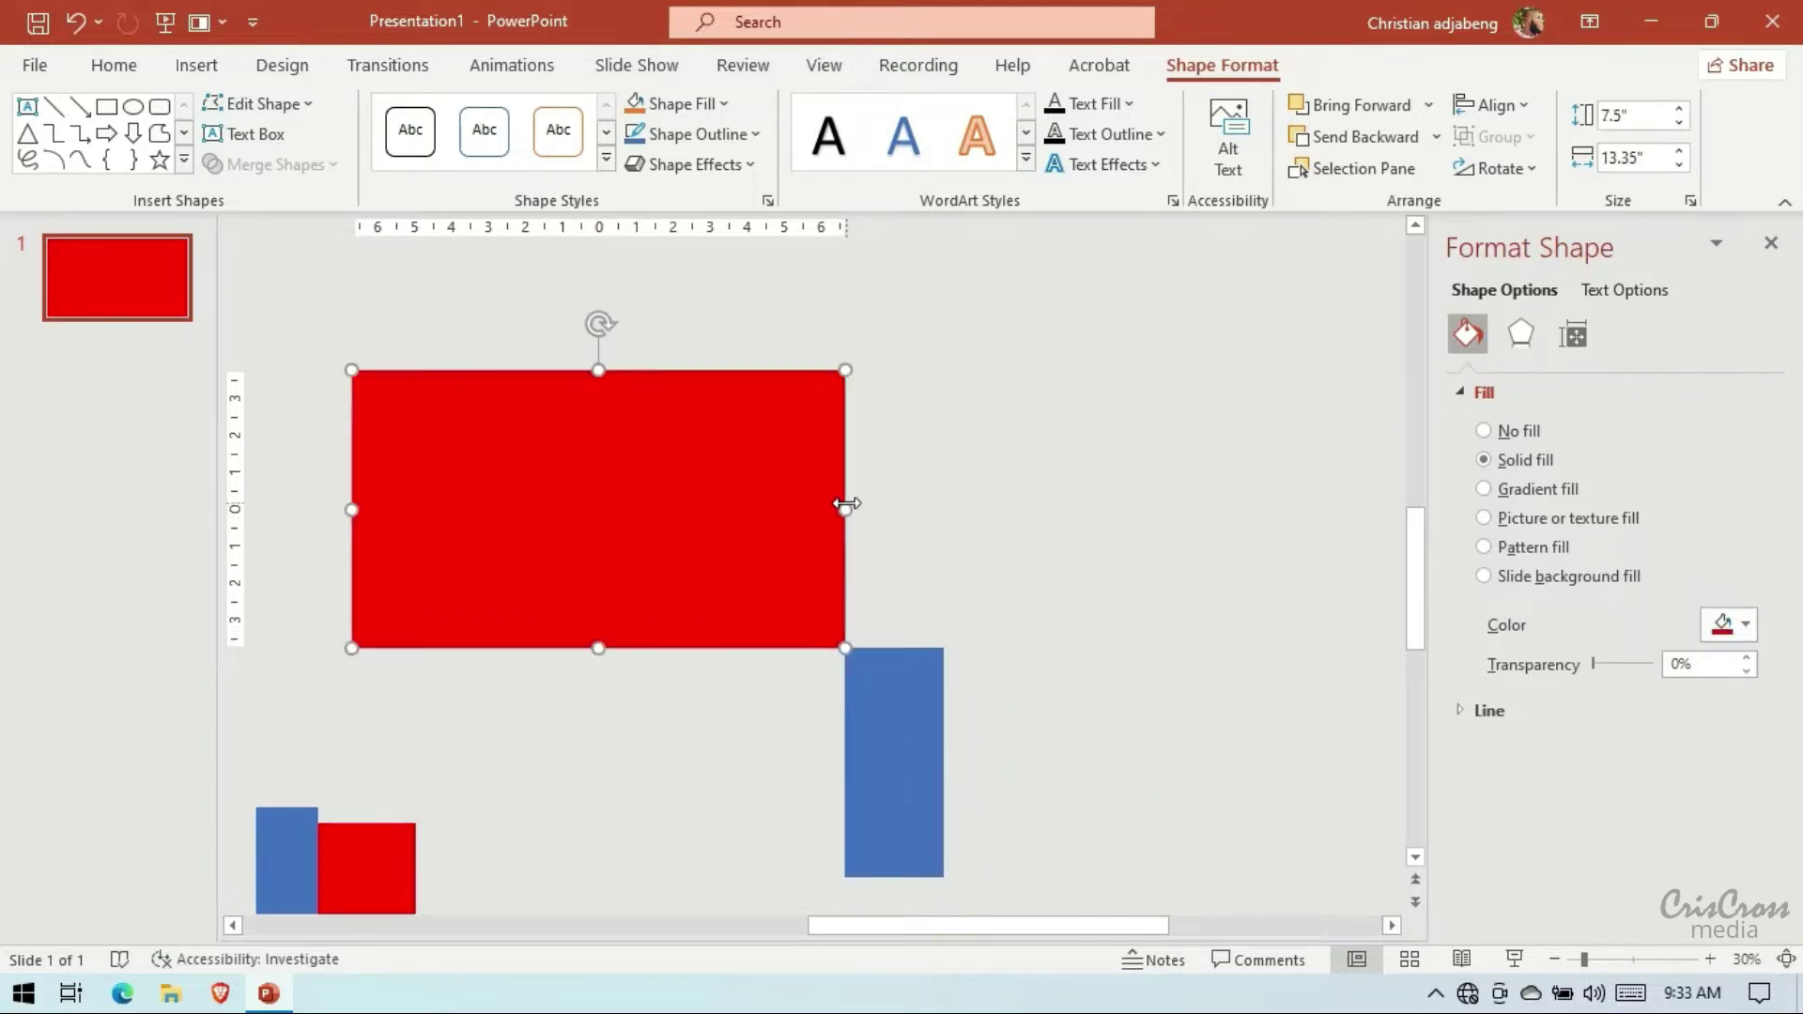
left_click_drag(846, 508, 944, 507)
Set the red rectangle to 36% transparency and adjust its position
left_click(832, 546)
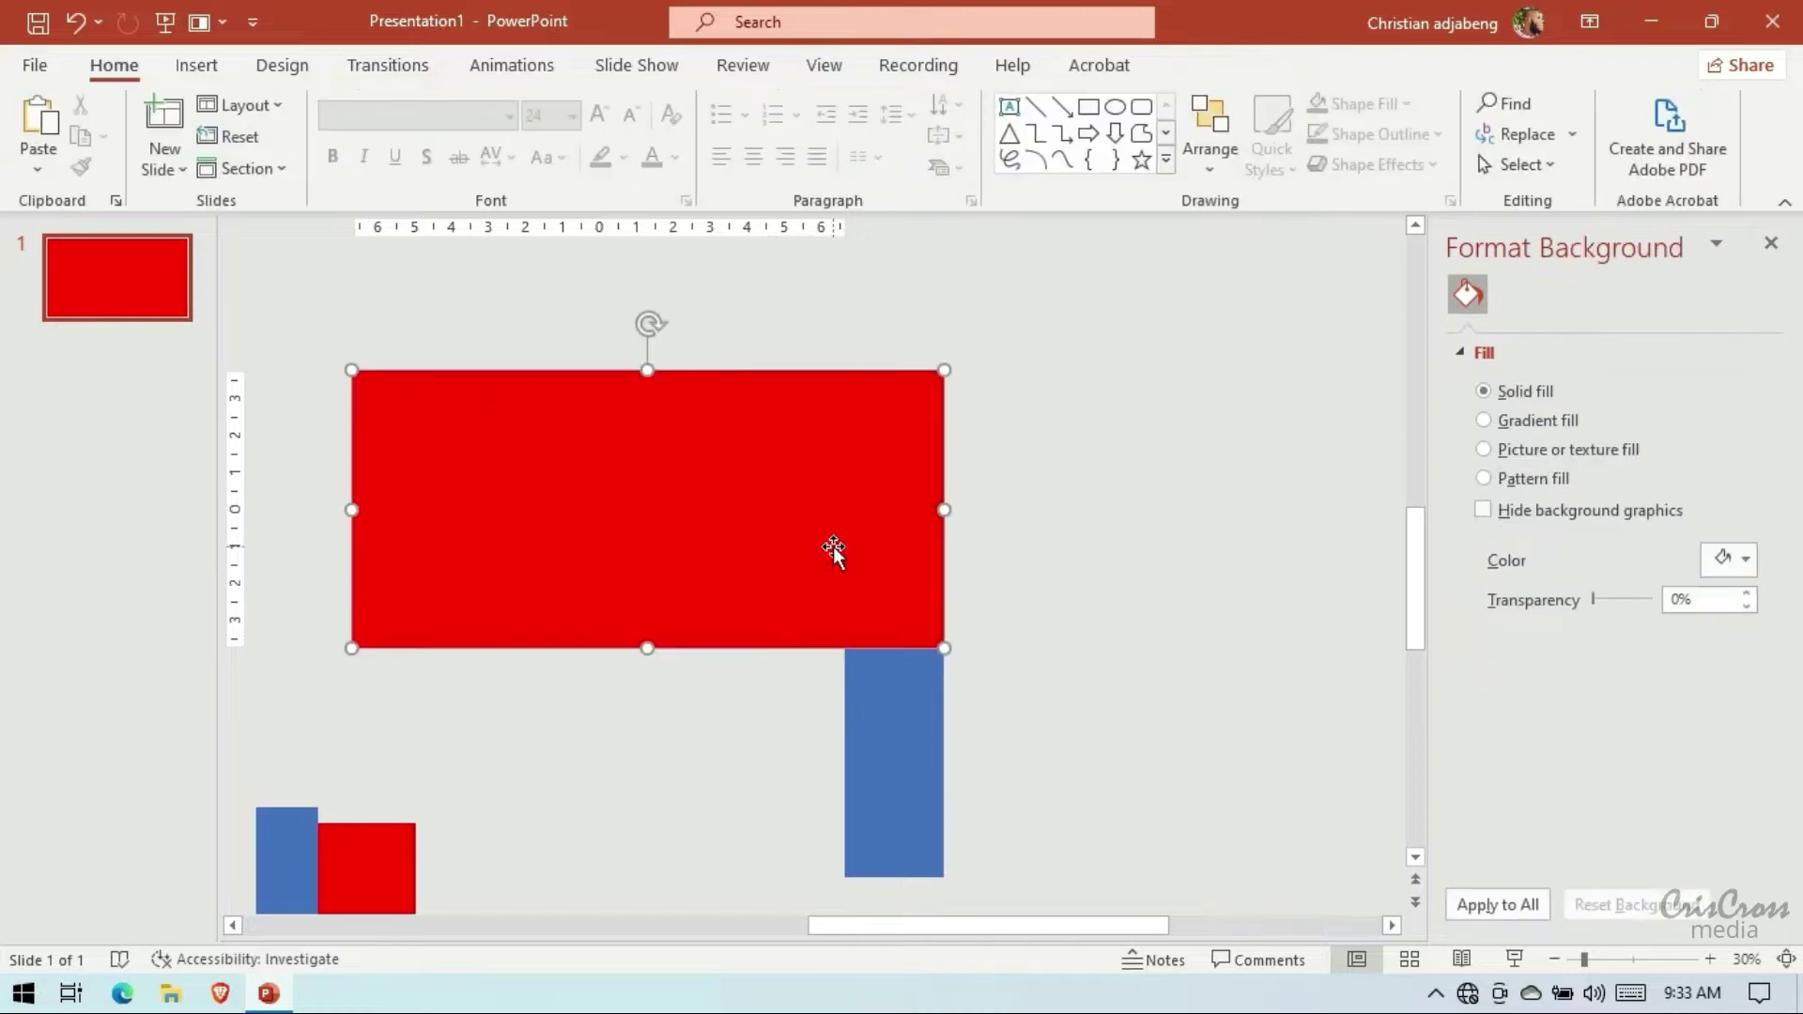
left_click_drag(1591, 665, 1607, 665)
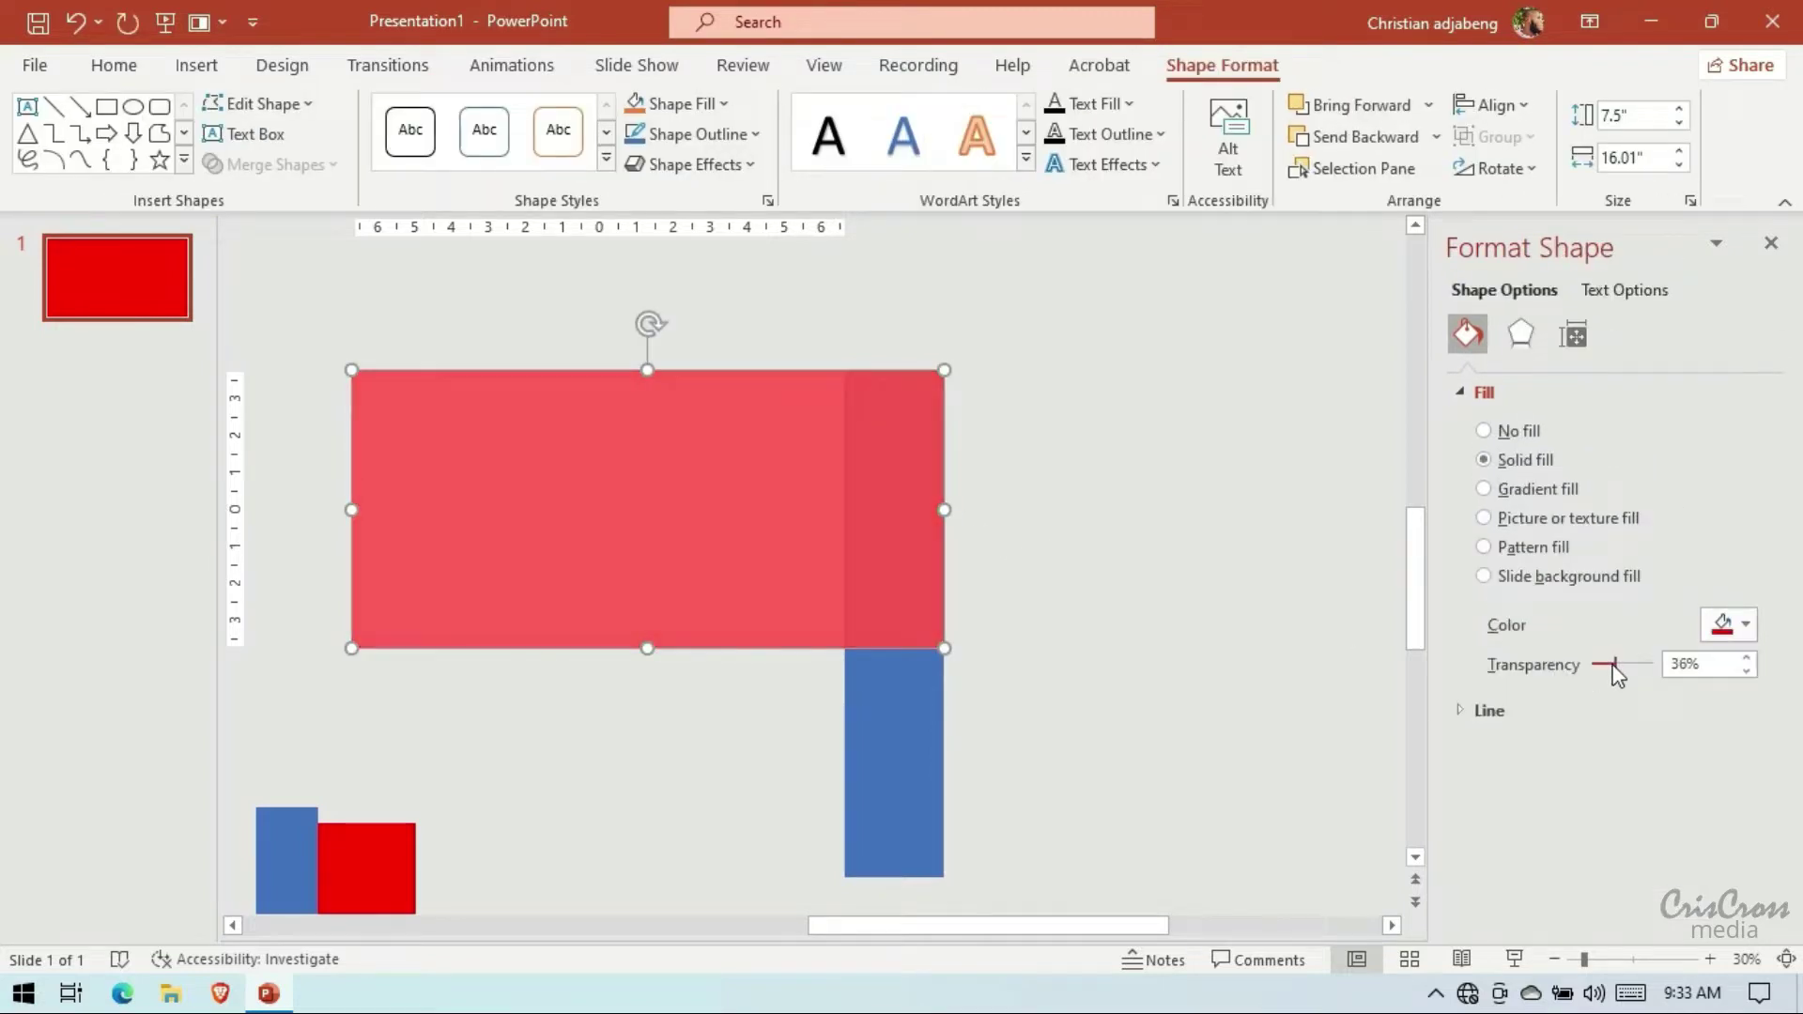
left_click(1215, 599)
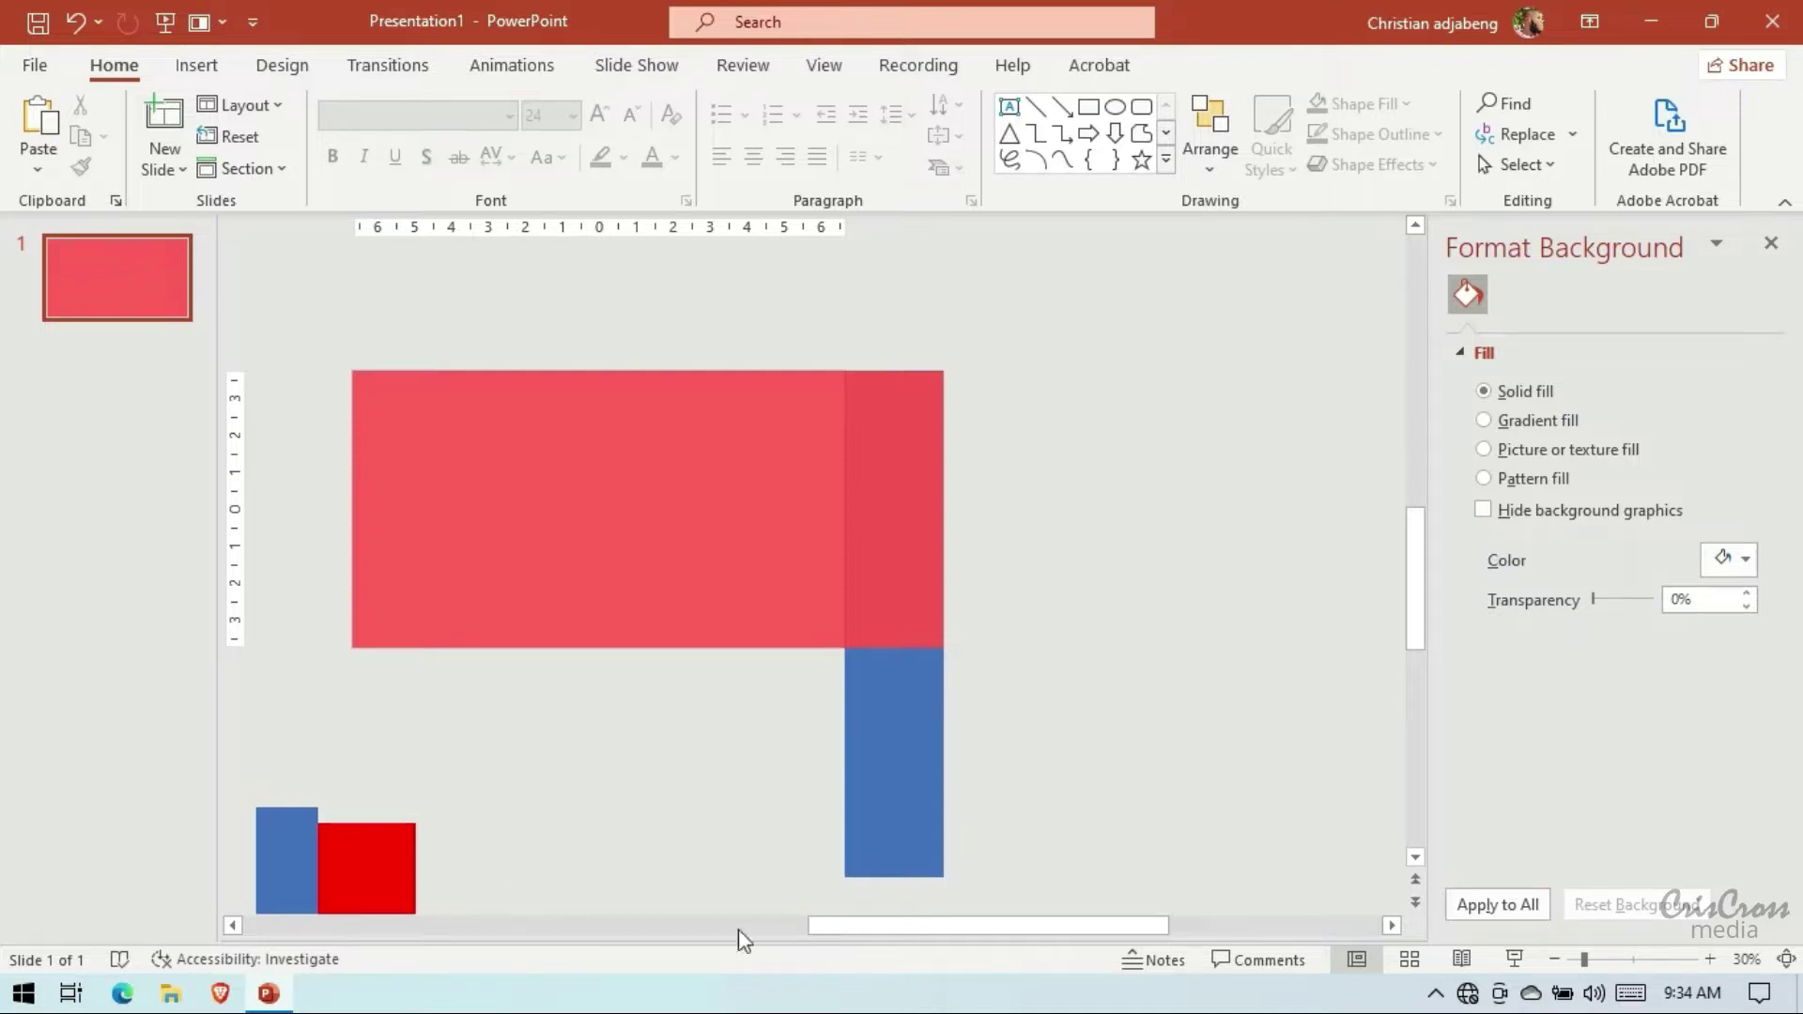
left_click_drag(760, 519, 748, 588)
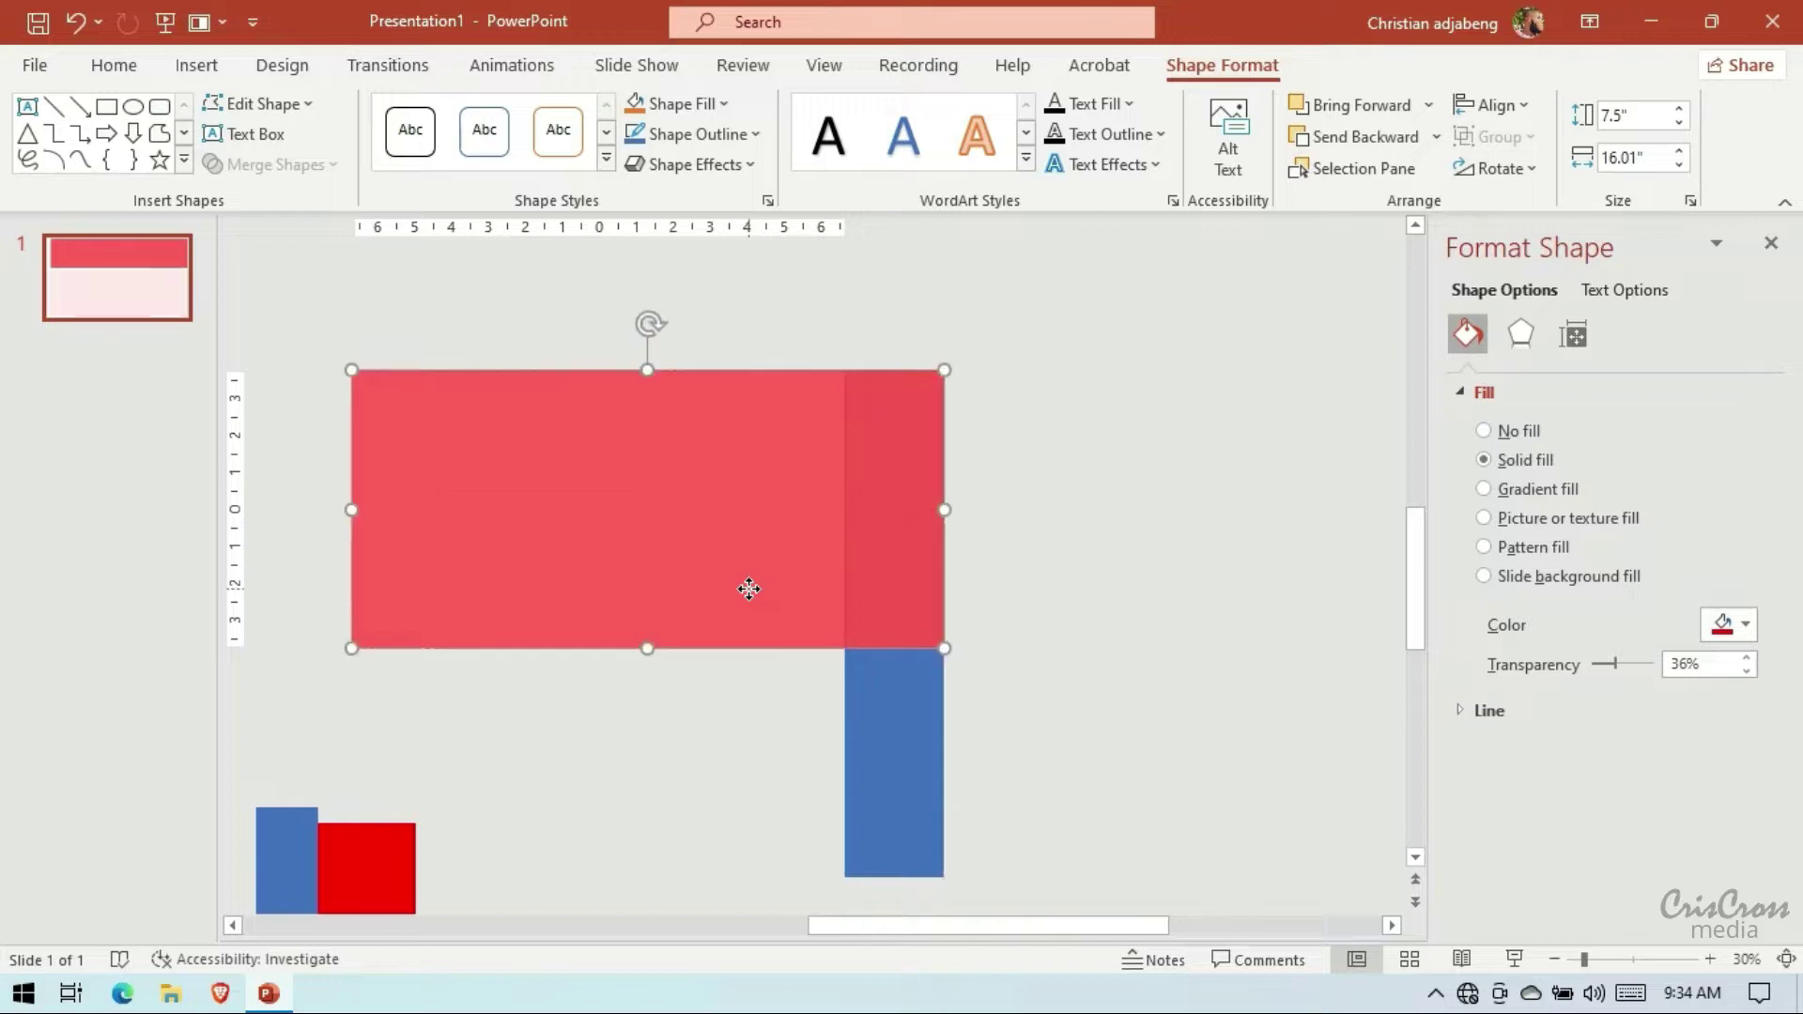
Move the blue bar left and down, then select all four rectangles
left_click_drag(916, 669, 573, 780)
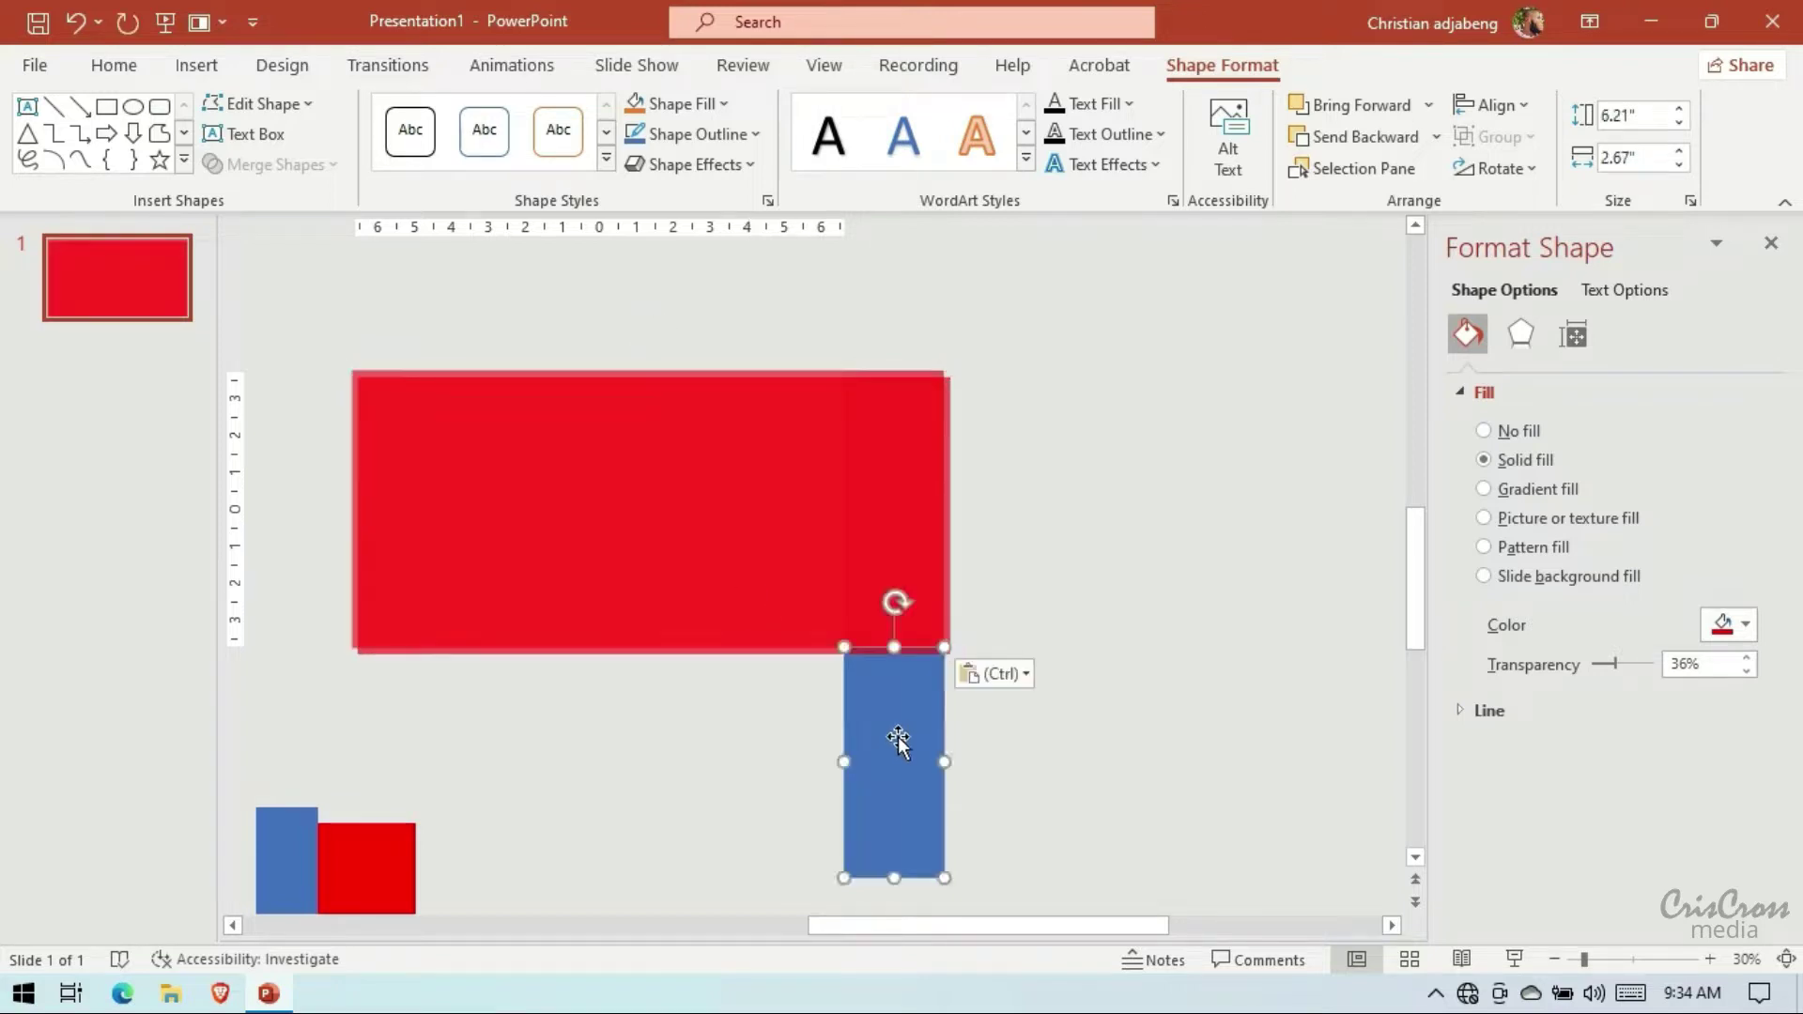
scroll(1308, 733, "down", 2)
scroll(519, 892, "down", 3)
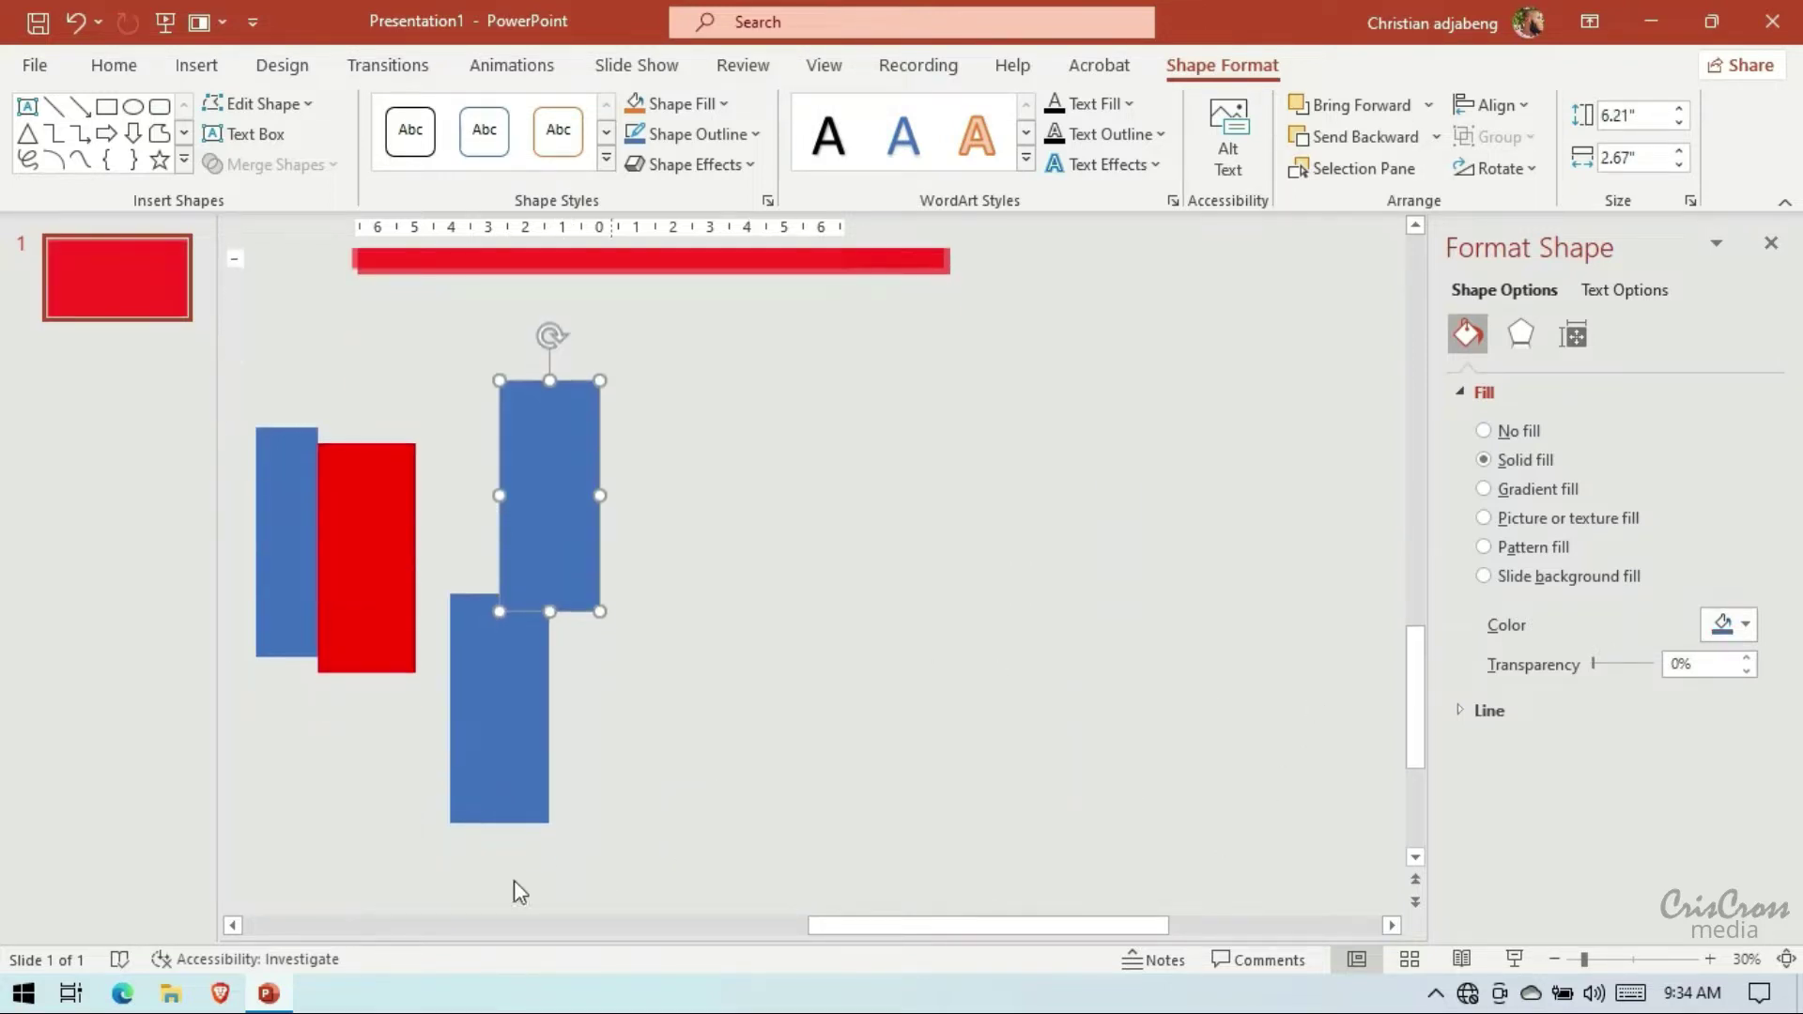
left_click(230, 926)
left_click_drag(330, 344, 852, 841)
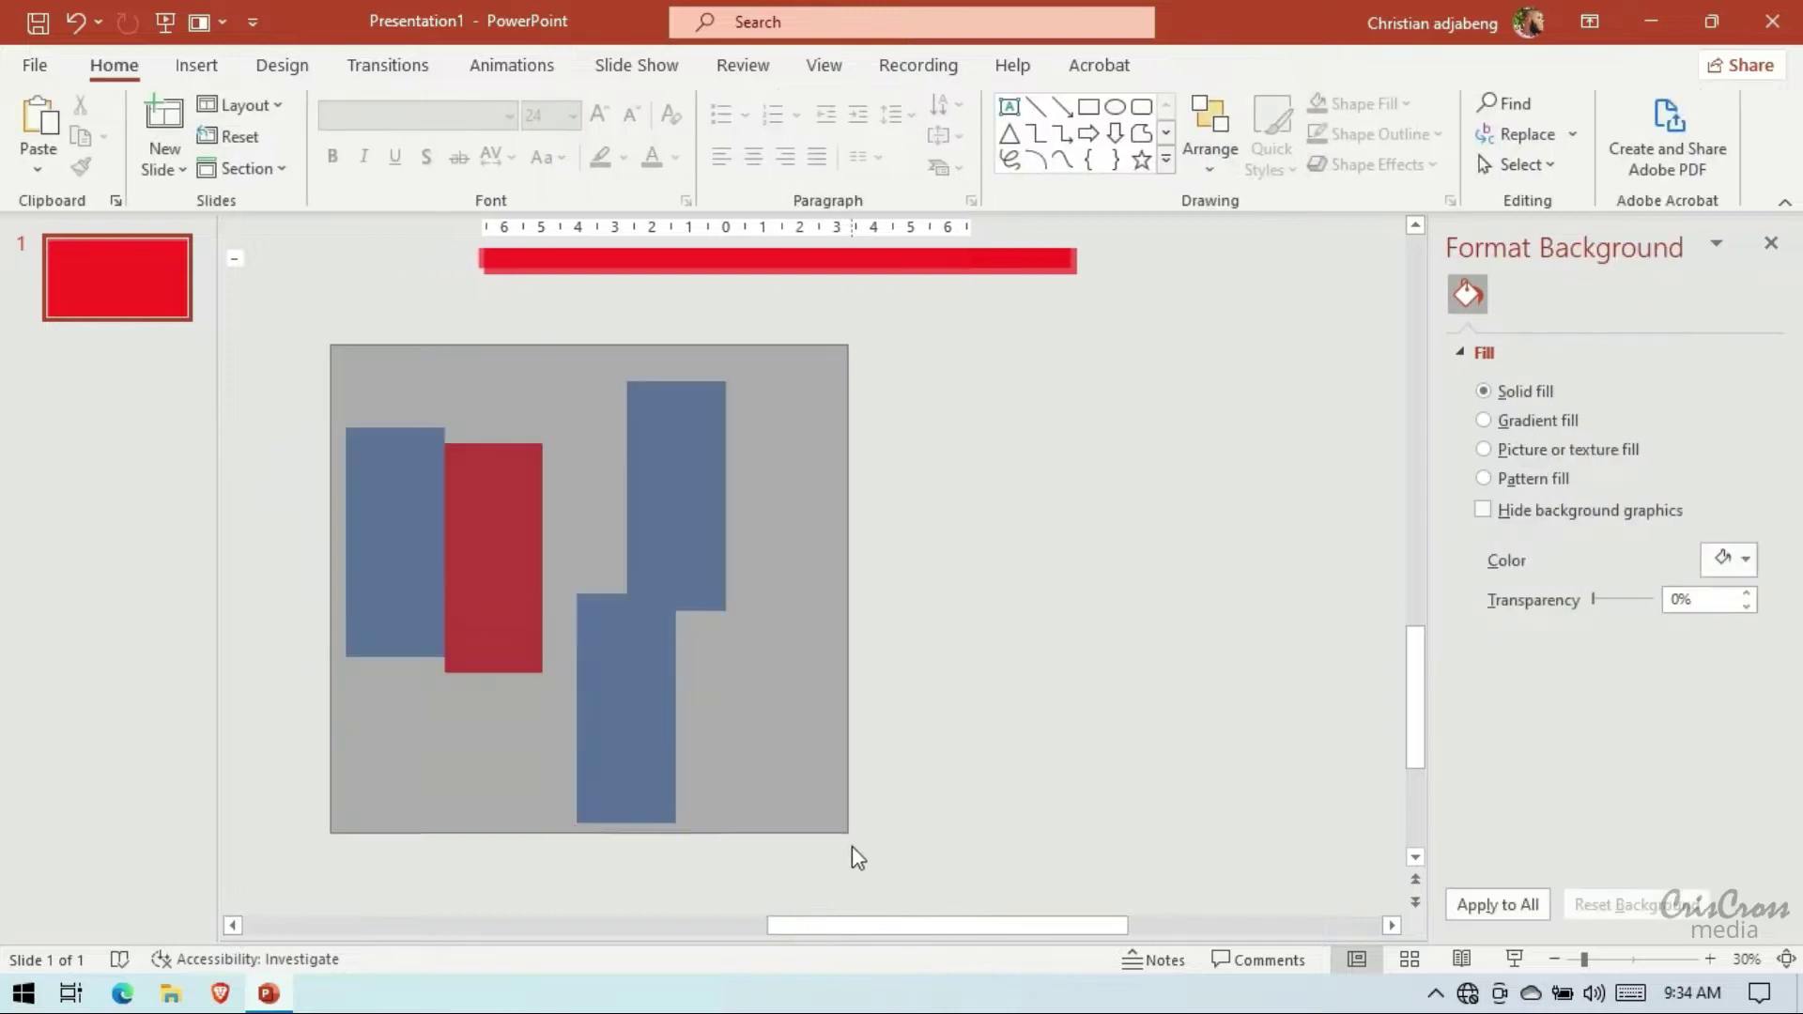
Undo twice to restore the large 36%-transparent red rectangle and snap it under the upper one
key("ctrl+z")
key("ctrl+z")
key("ctrl+z")
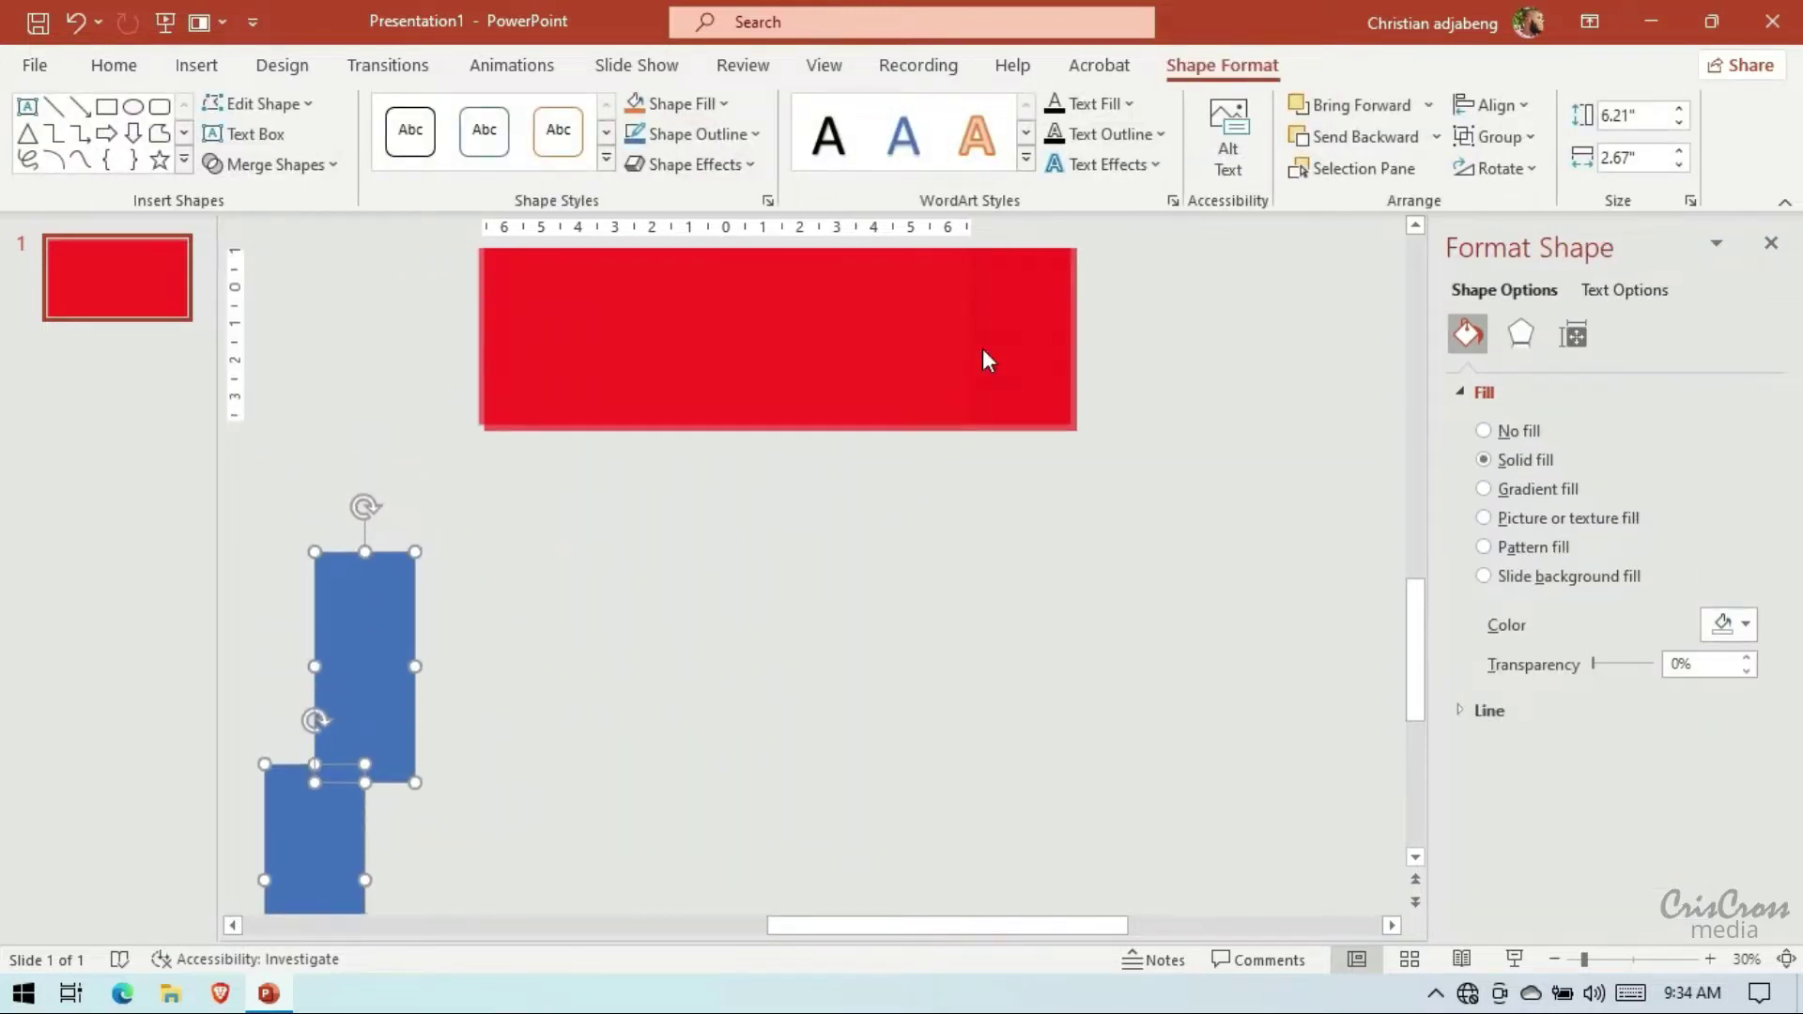
key("ctrl+z")
left_click_drag(970, 544, 966, 611)
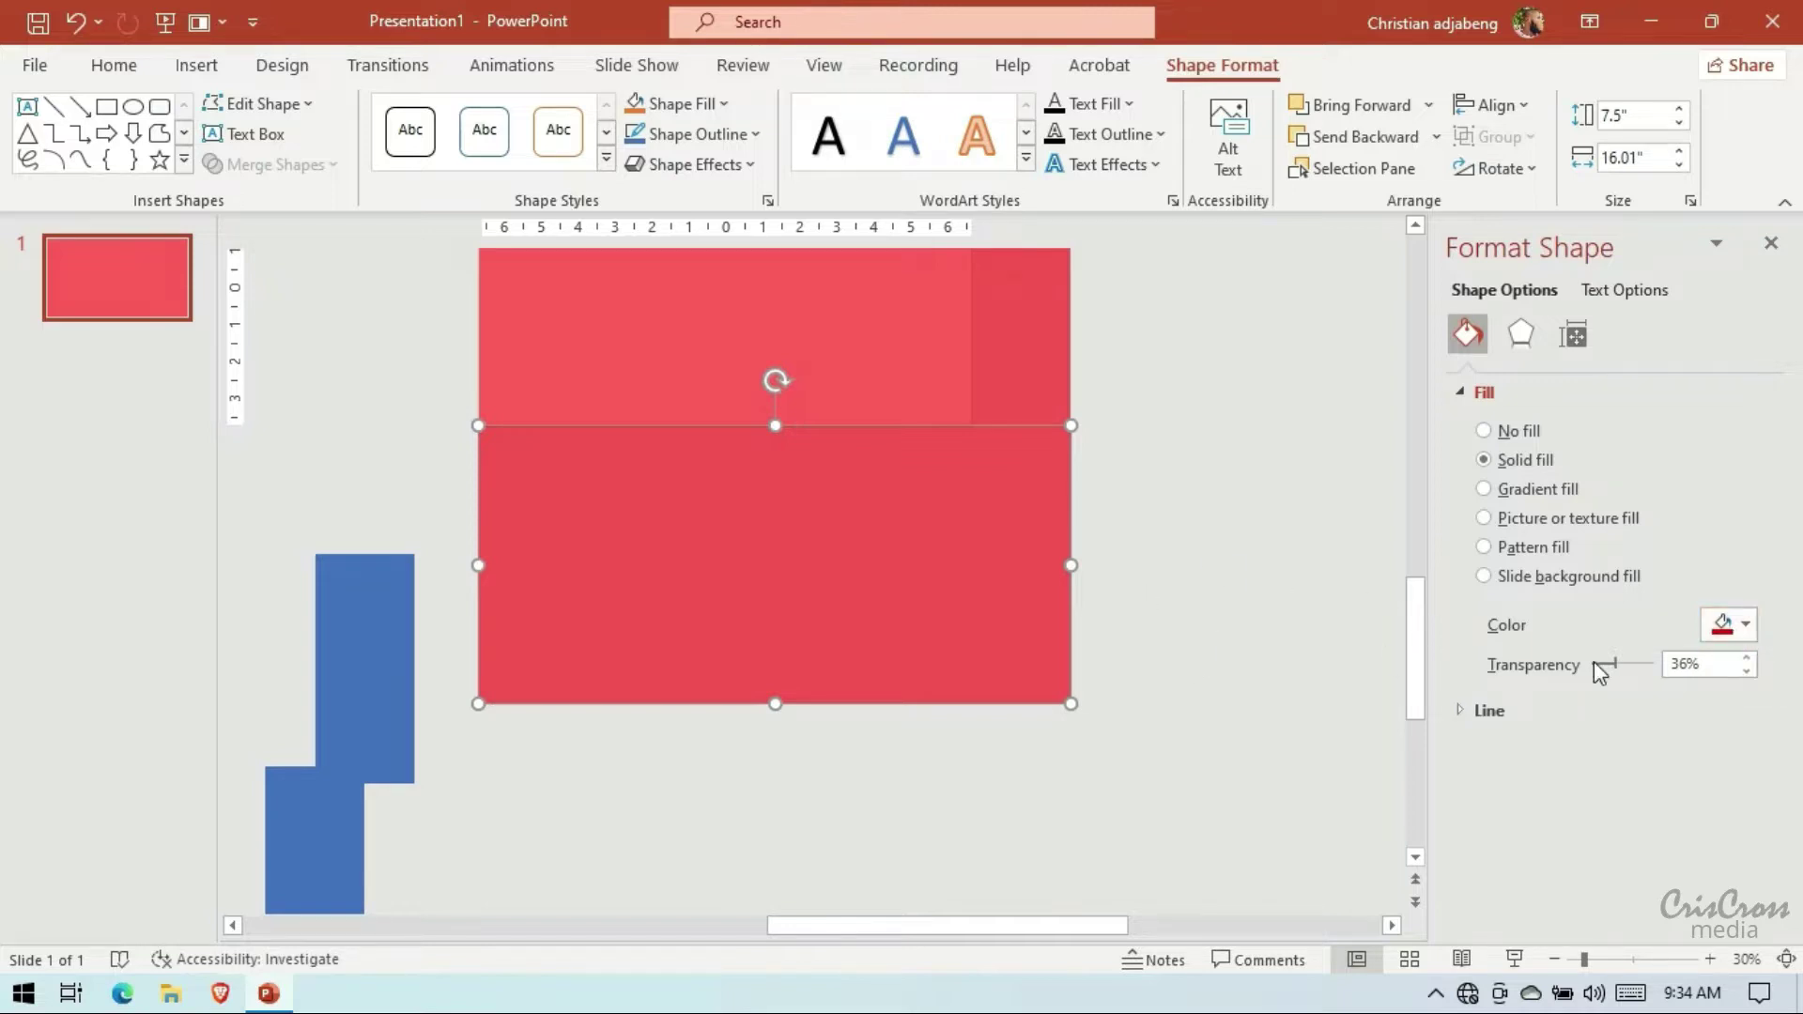
Make the lower rectangle 0% transparent with a pinkish red fill
left_click_drag(1606, 664, 1536, 669)
left_click(1744, 638)
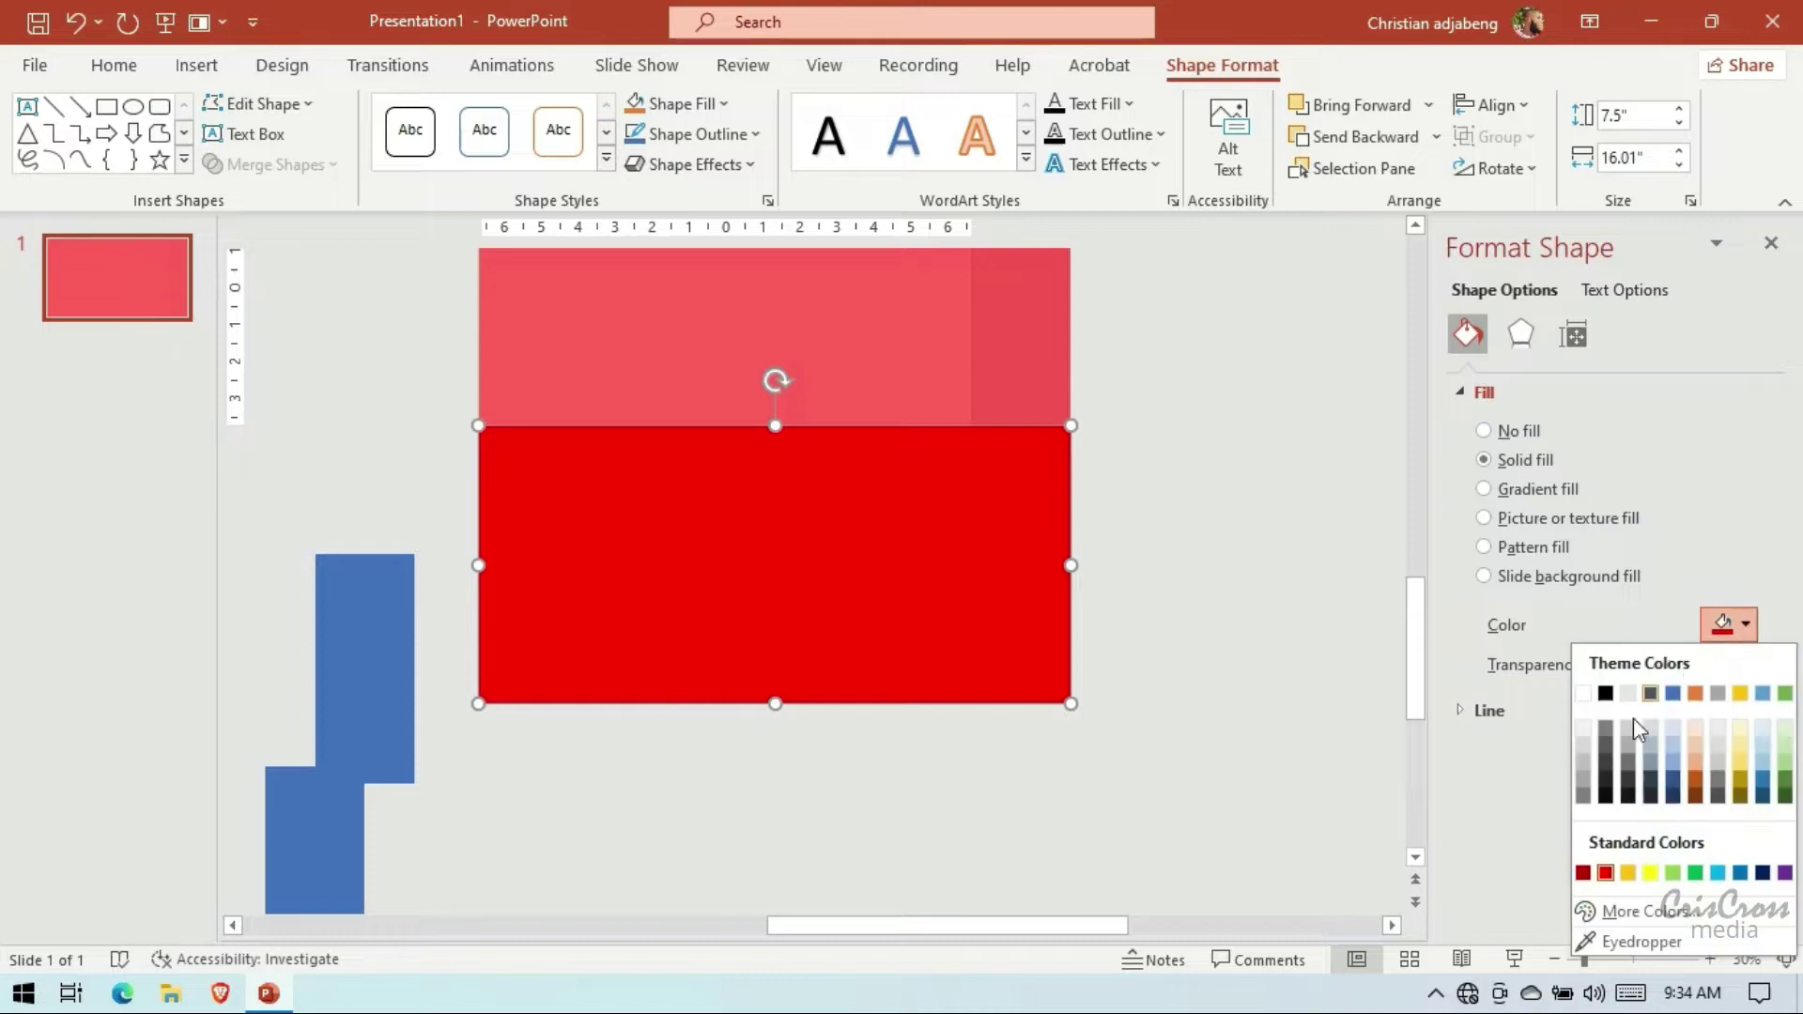
left_click(1629, 925)
left_click(866, 487)
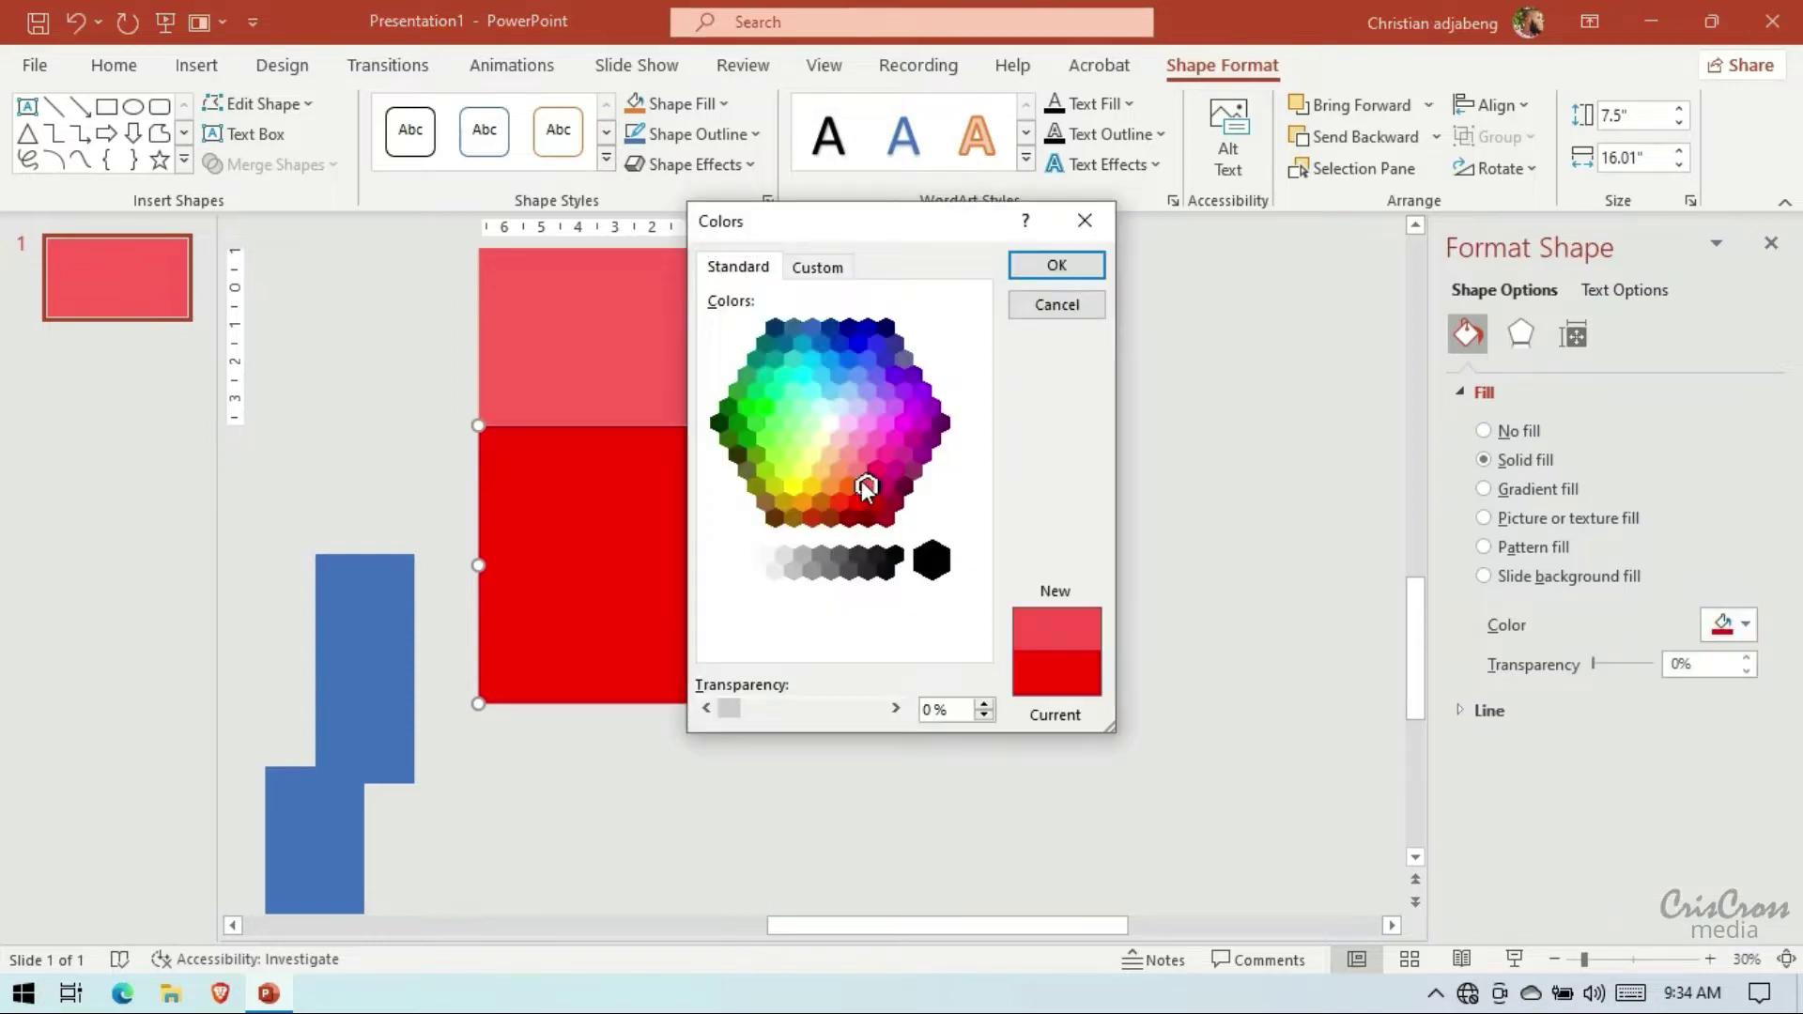
left_click(1028, 267)
Make the upper rectangle 0% transparent with a peach fill
left_click(1071, 427)
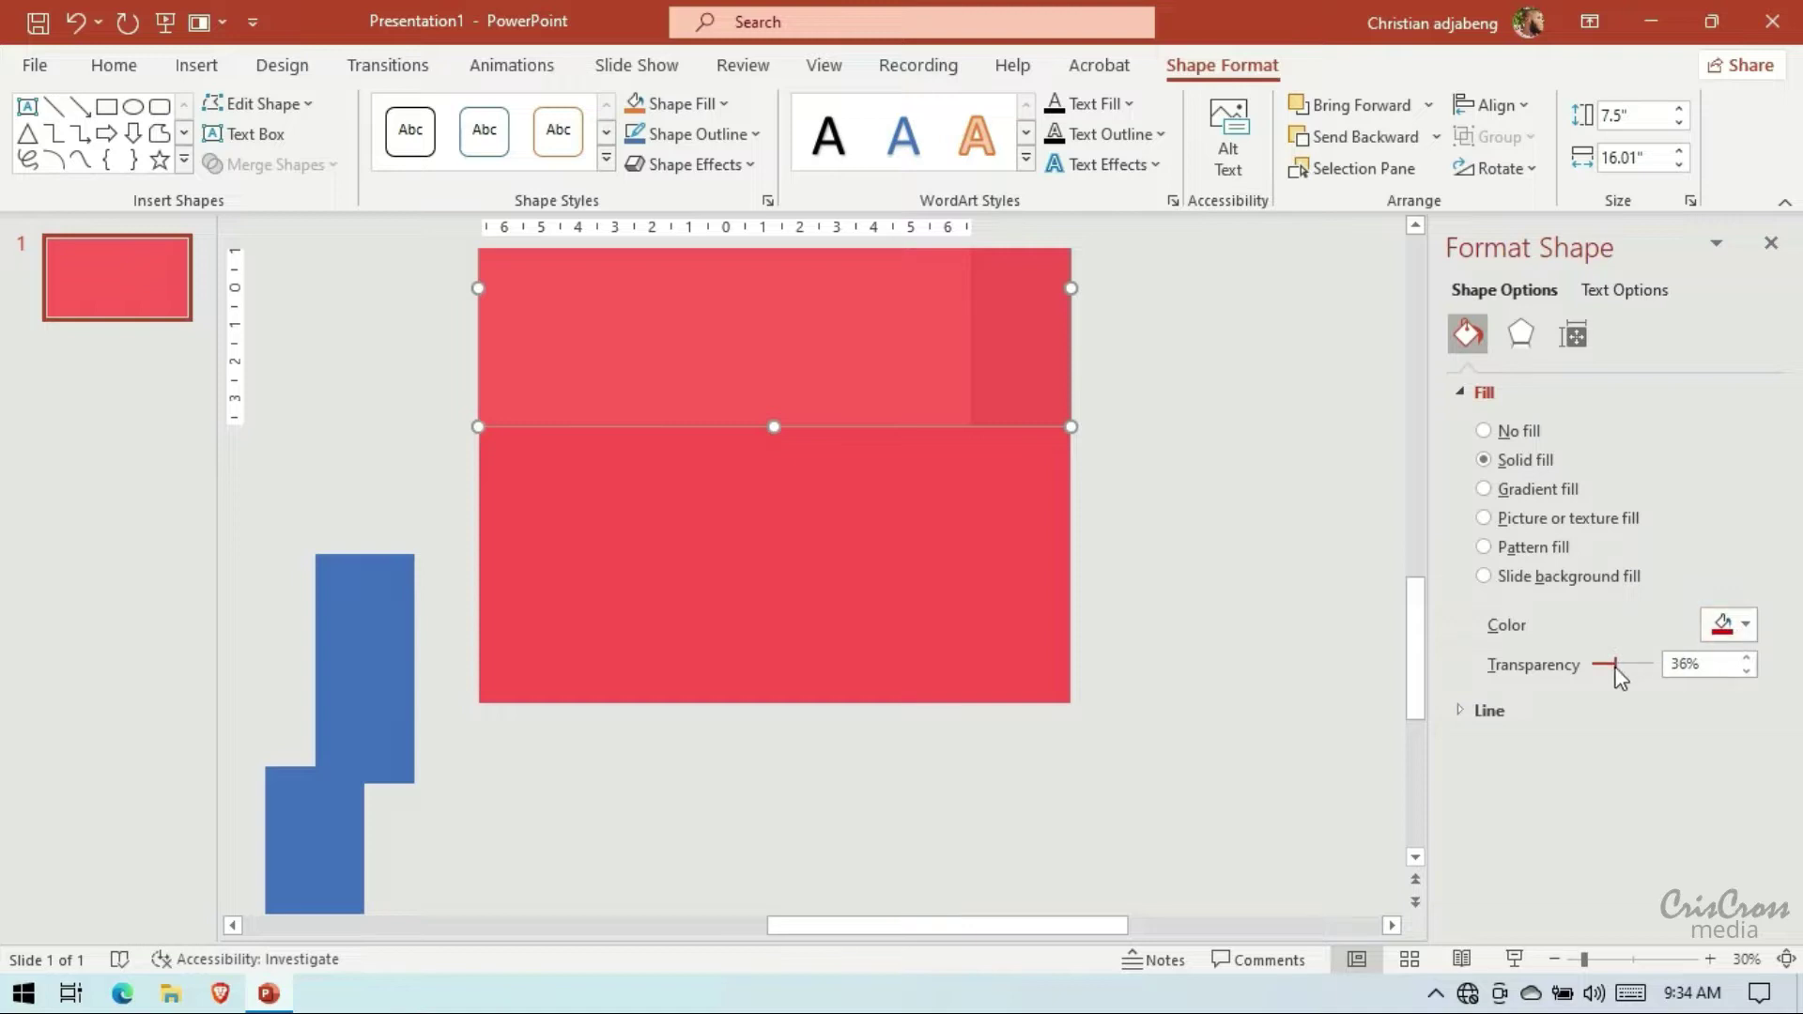
left_click_drag(1615, 665, 1592, 665)
left_click(1732, 625)
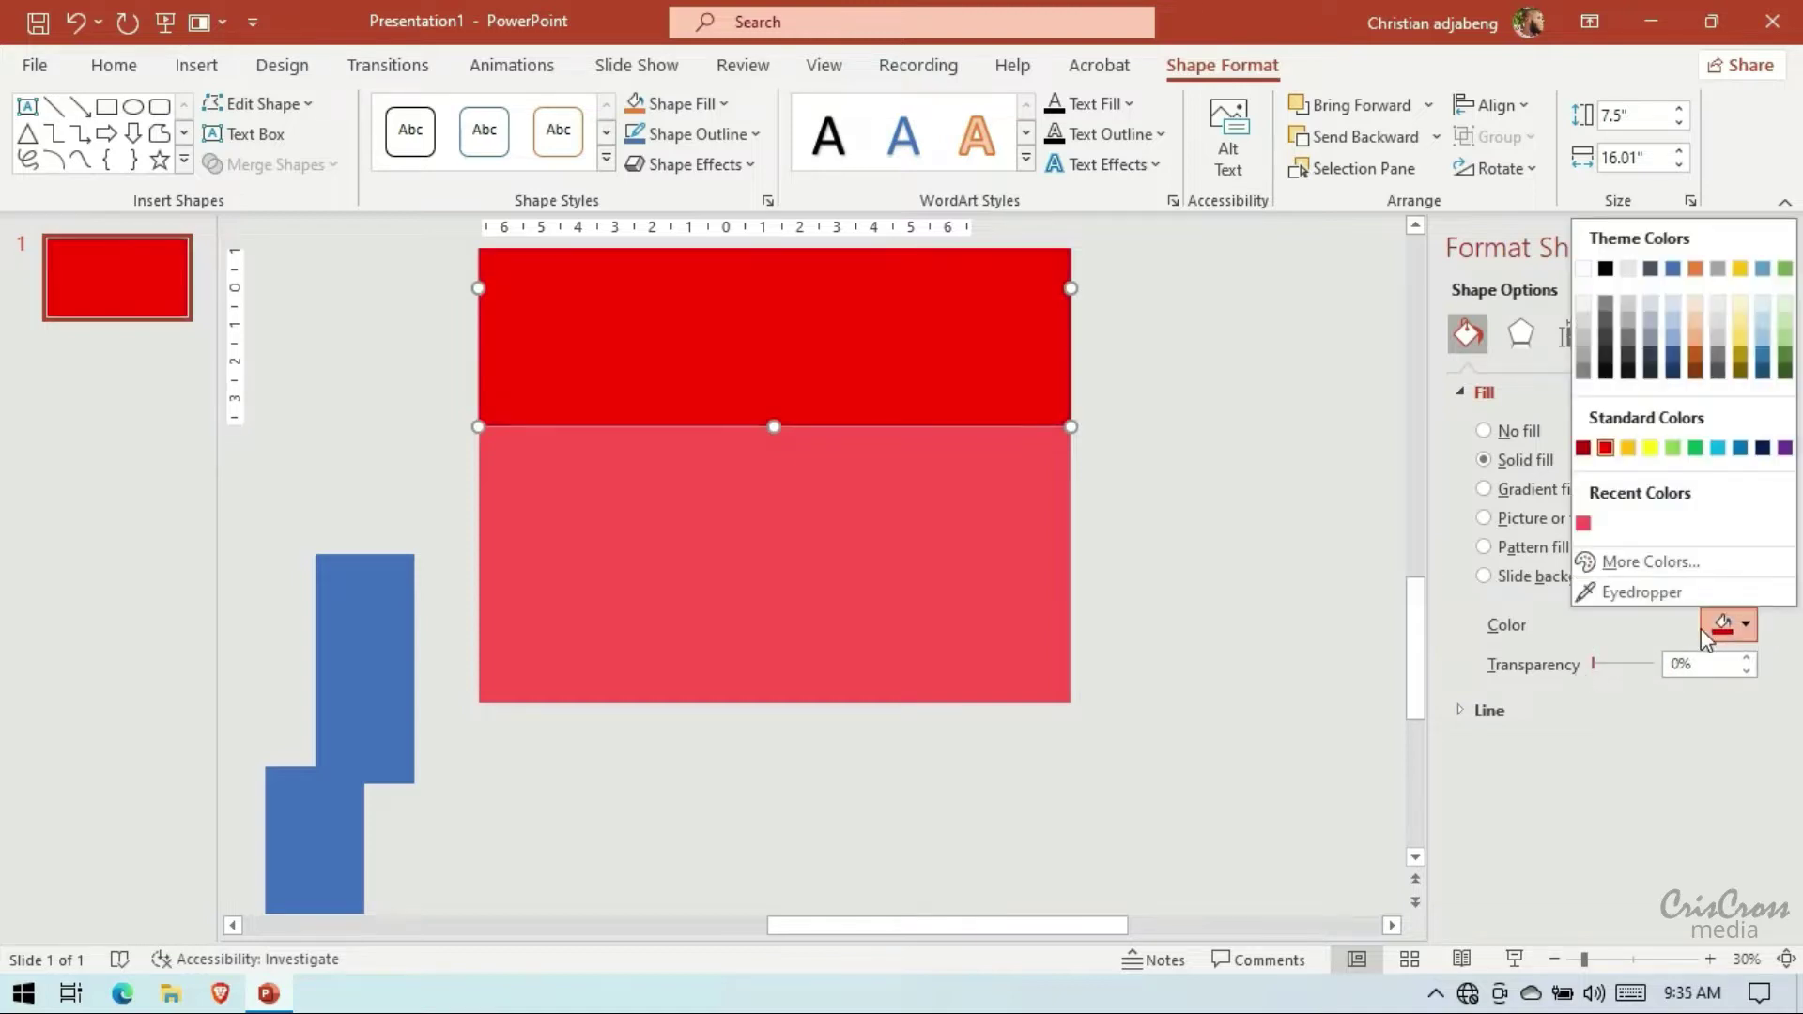
left_click(1644, 570)
left_click(822, 438)
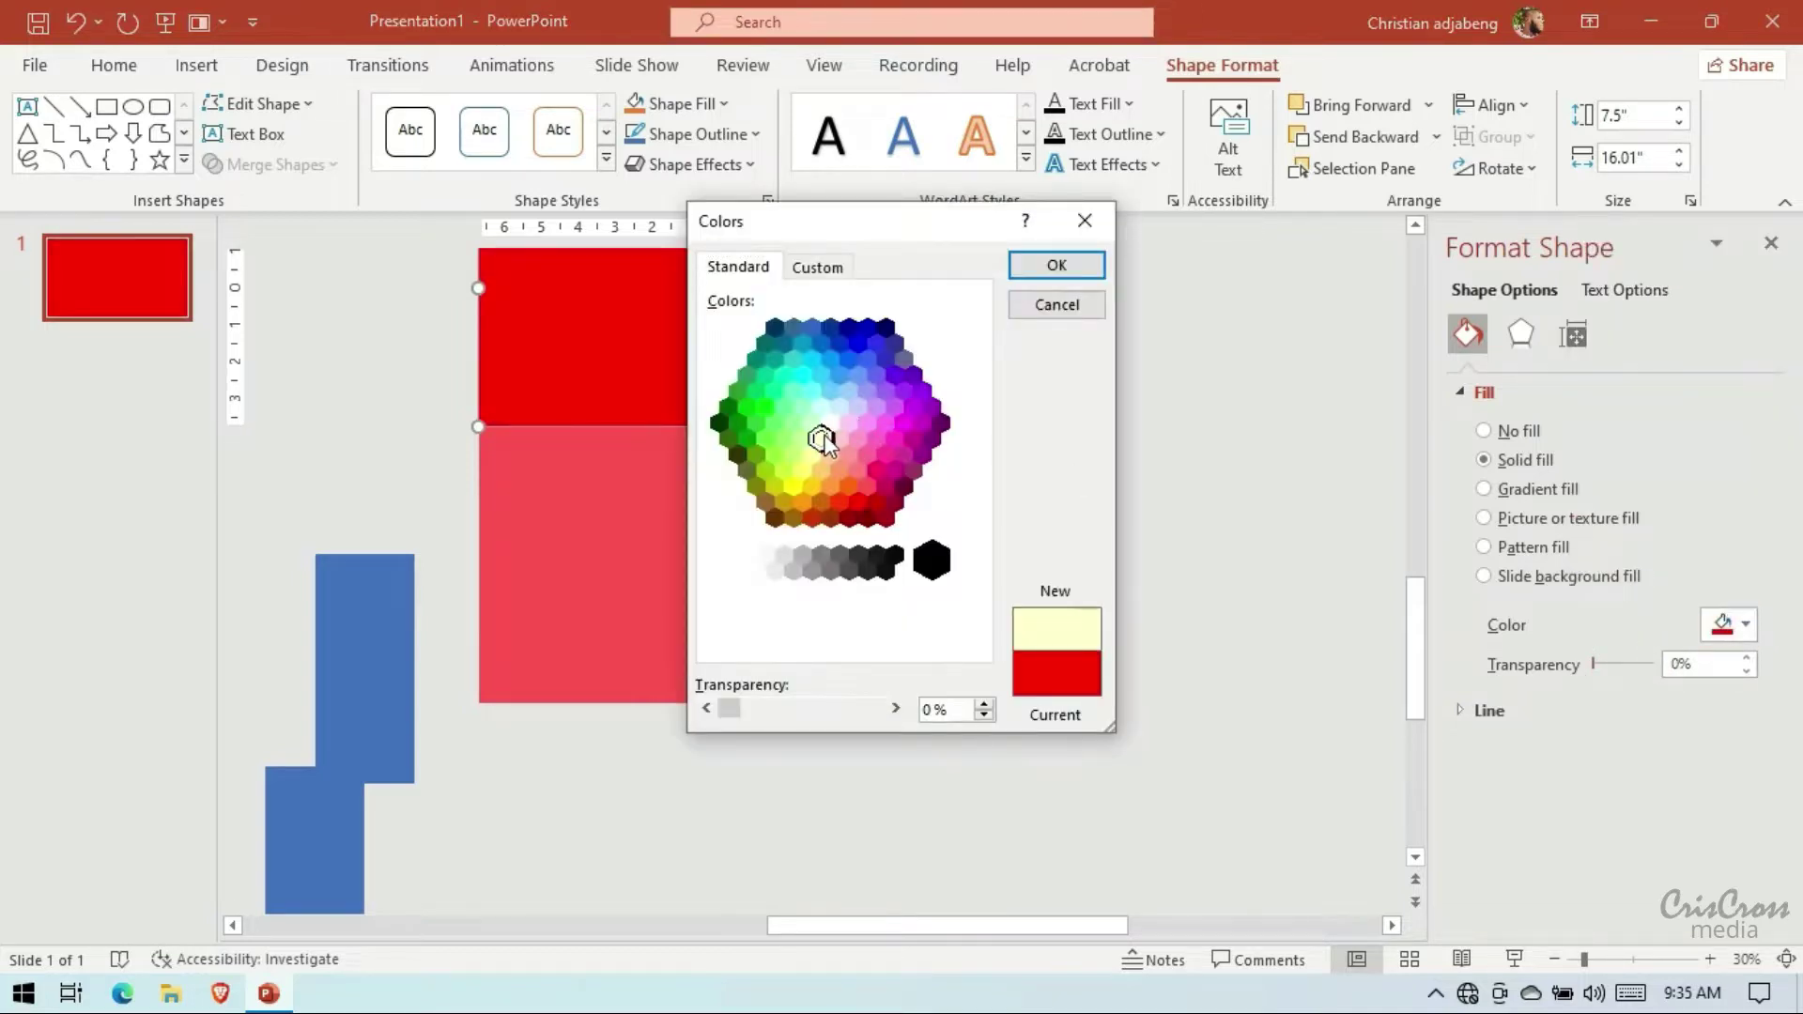
left_click(1057, 266)
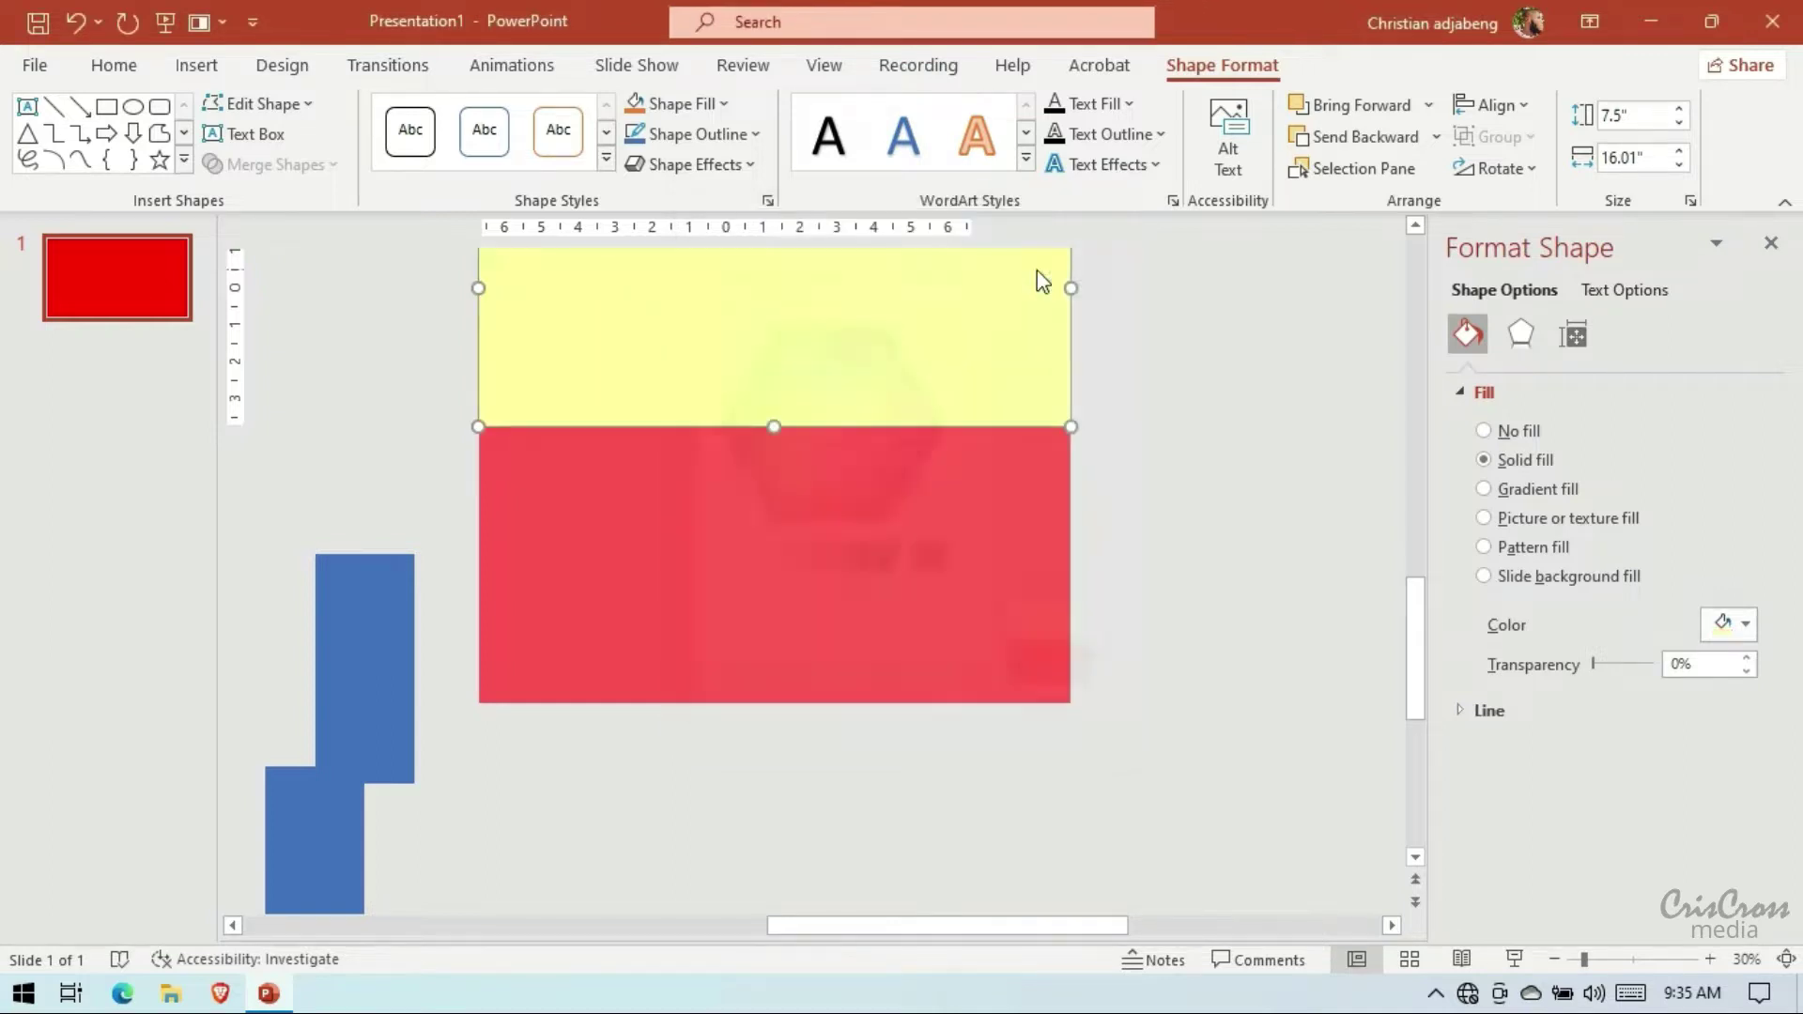
left_click(1733, 624)
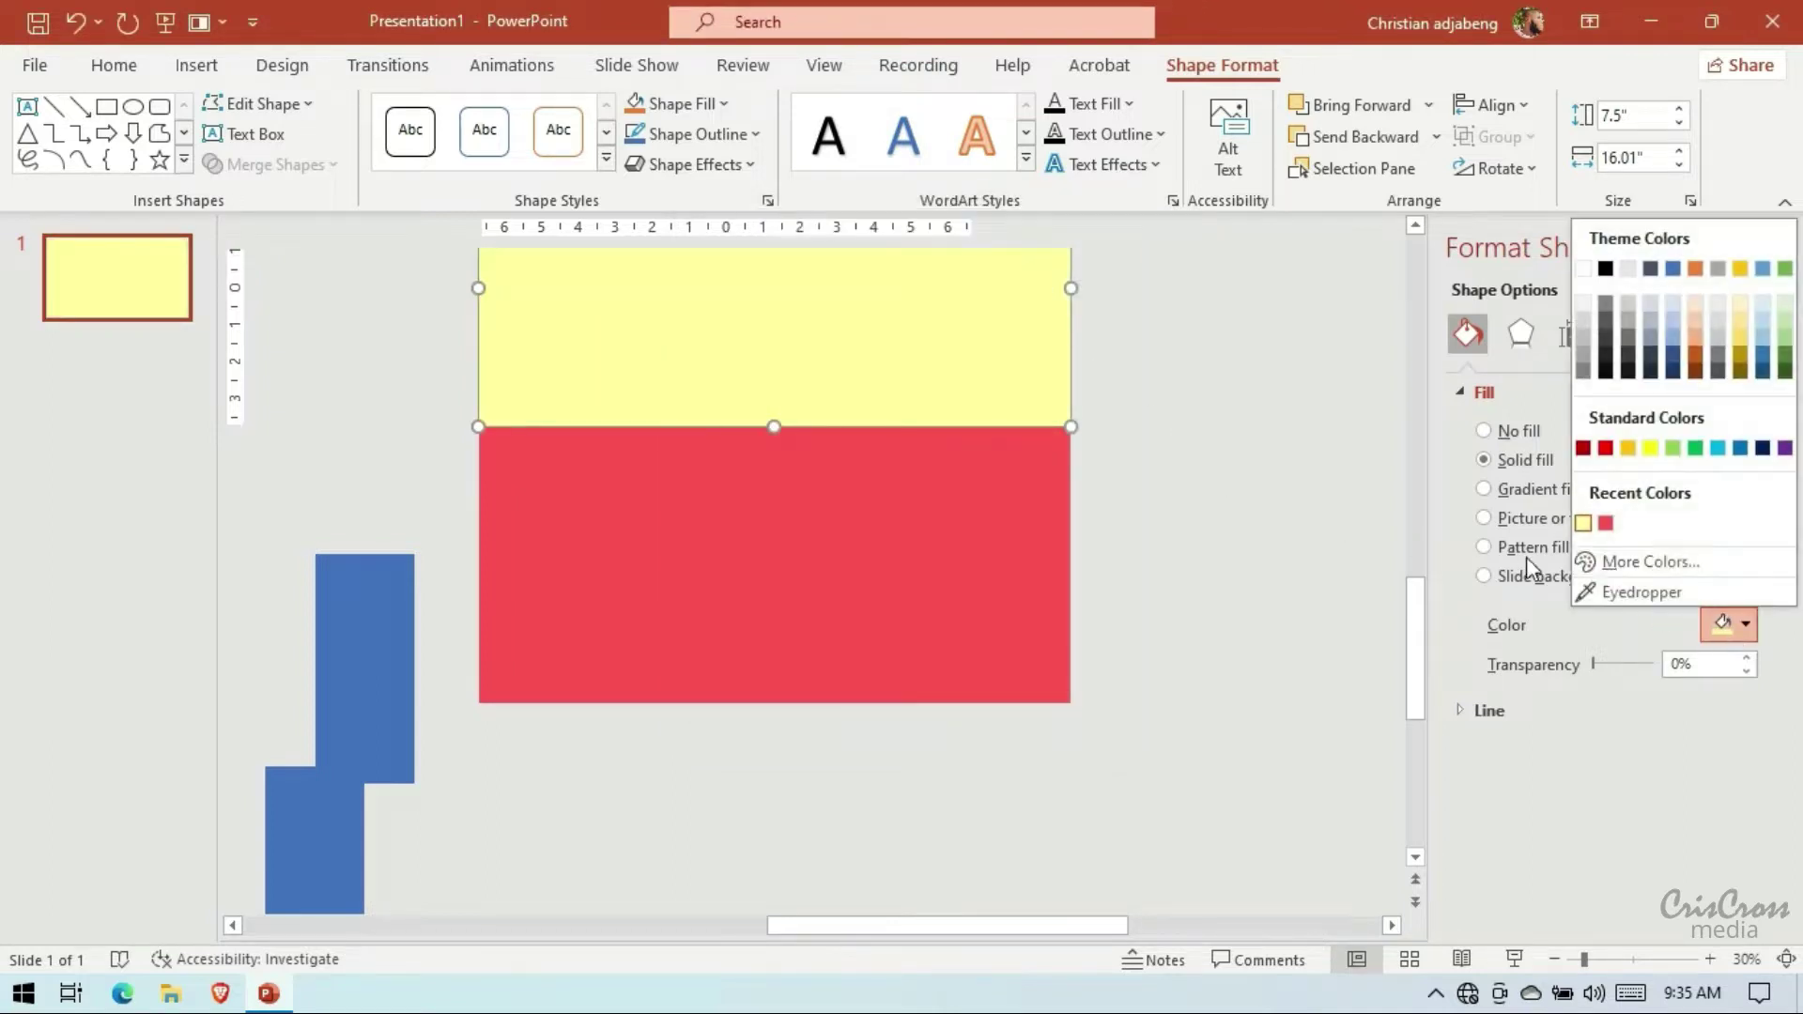
left_click(1634, 562)
left_click(822, 437)
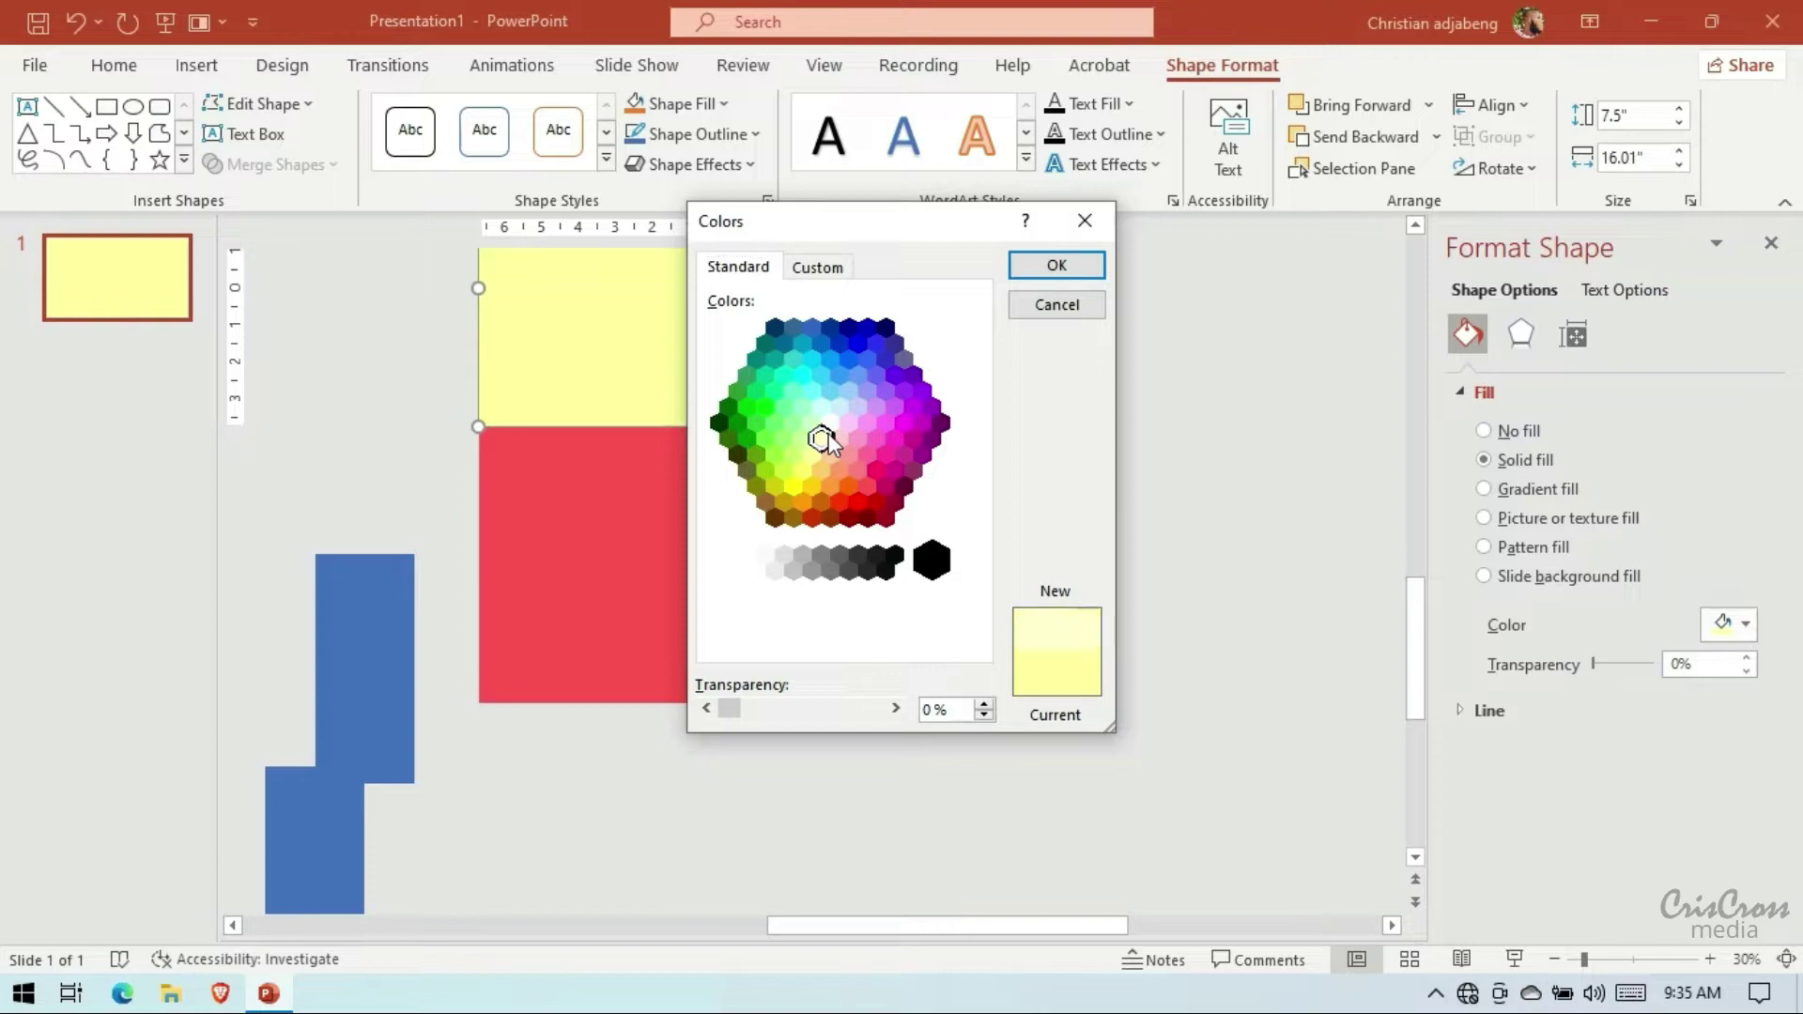
left_click(836, 449)
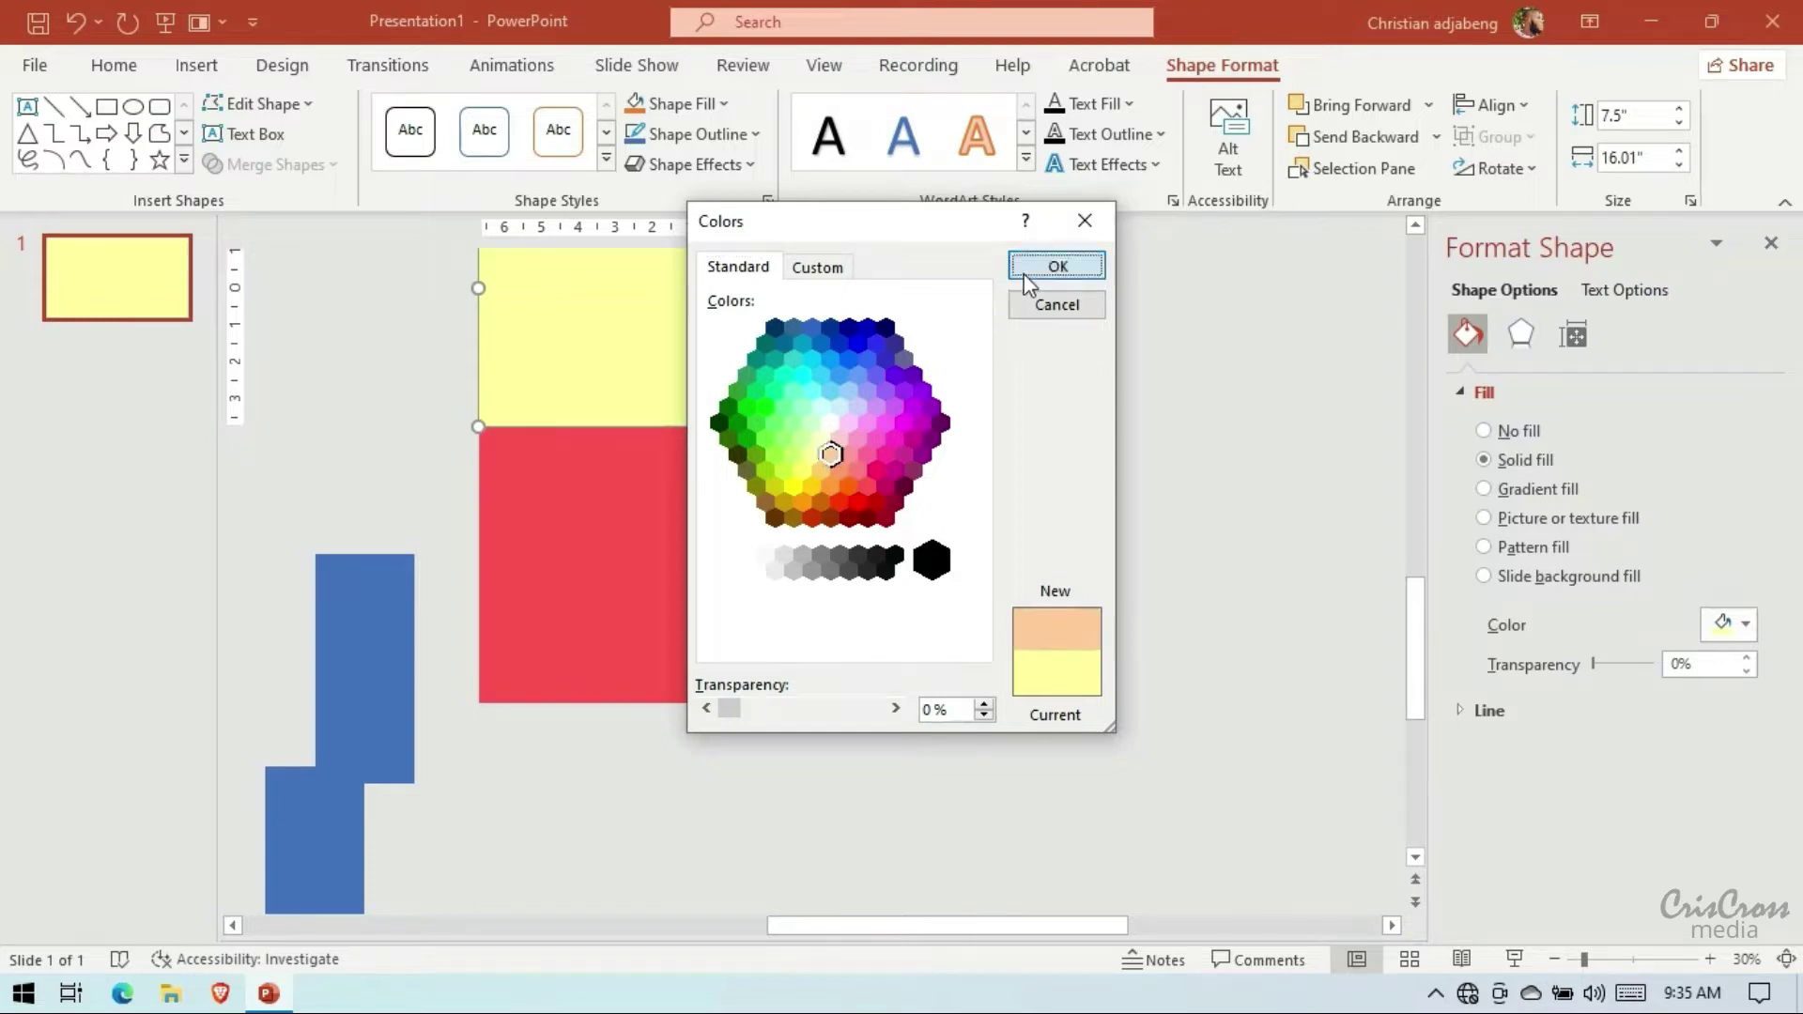
left_click(1054, 268)
Move a blue bar beside the red panel's right edge
left_click(1180, 451)
left_click(1014, 490)
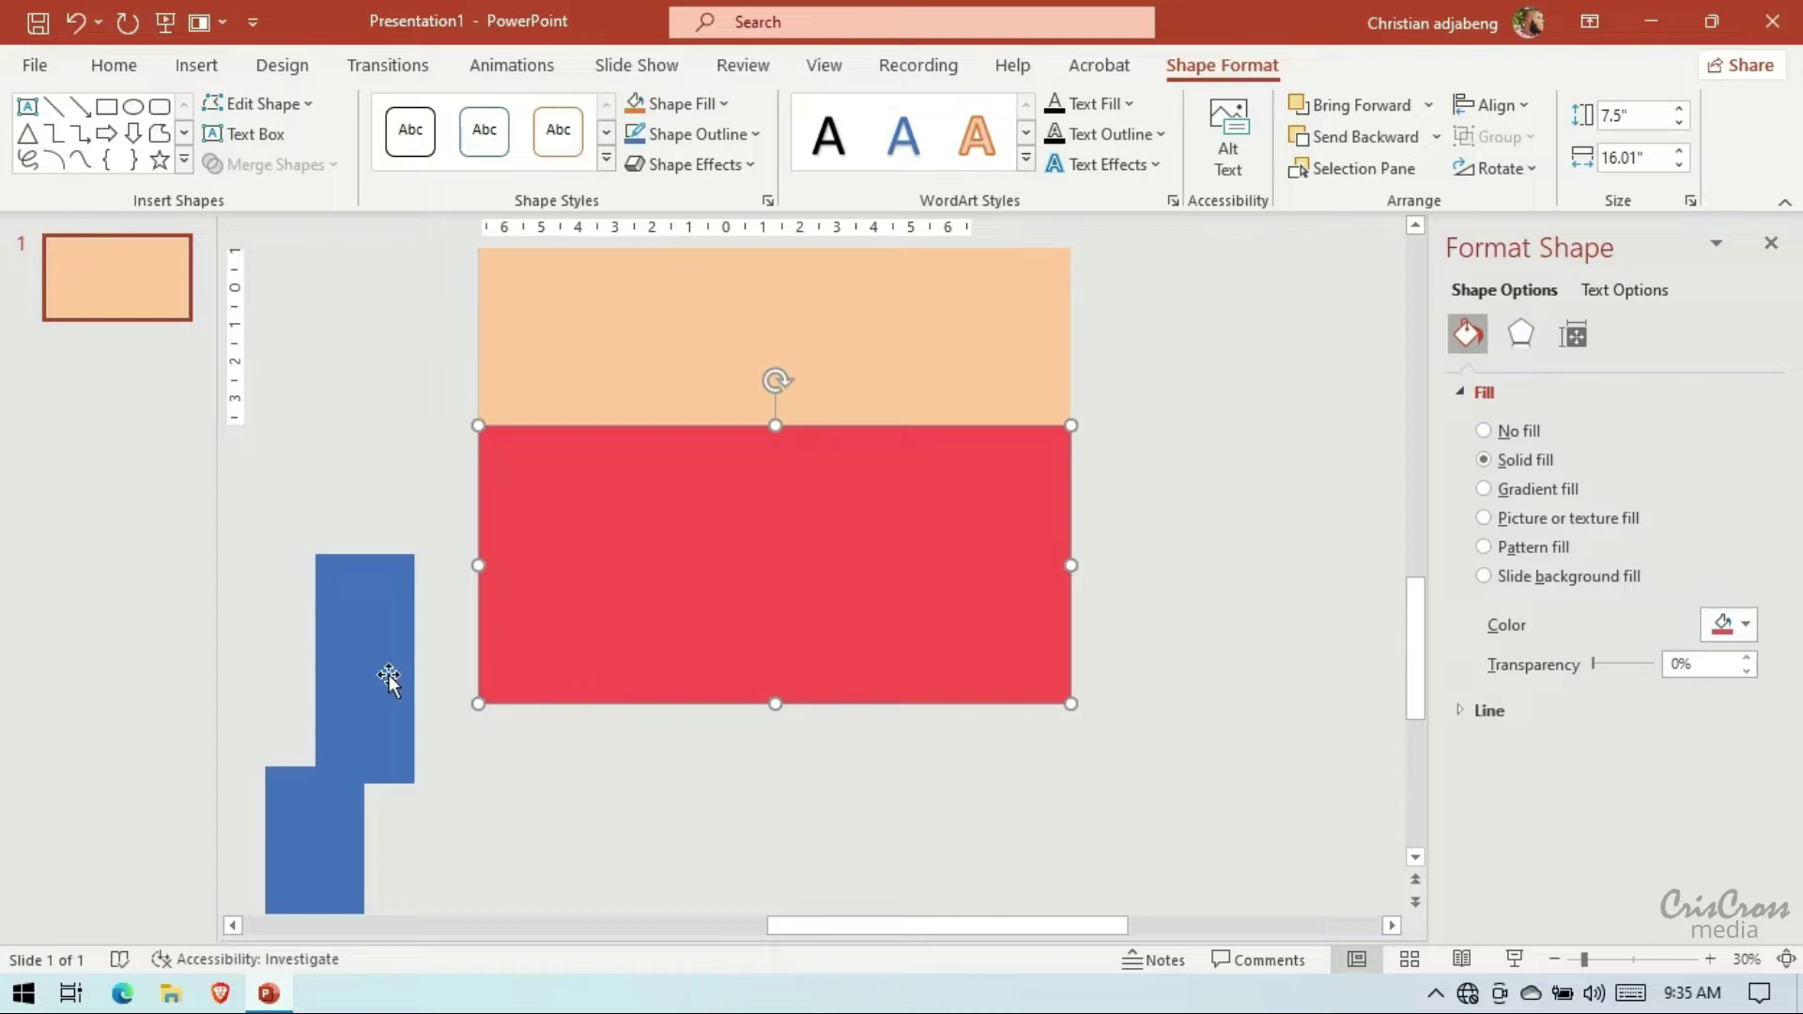
left_click_drag(389, 678, 1194, 661)
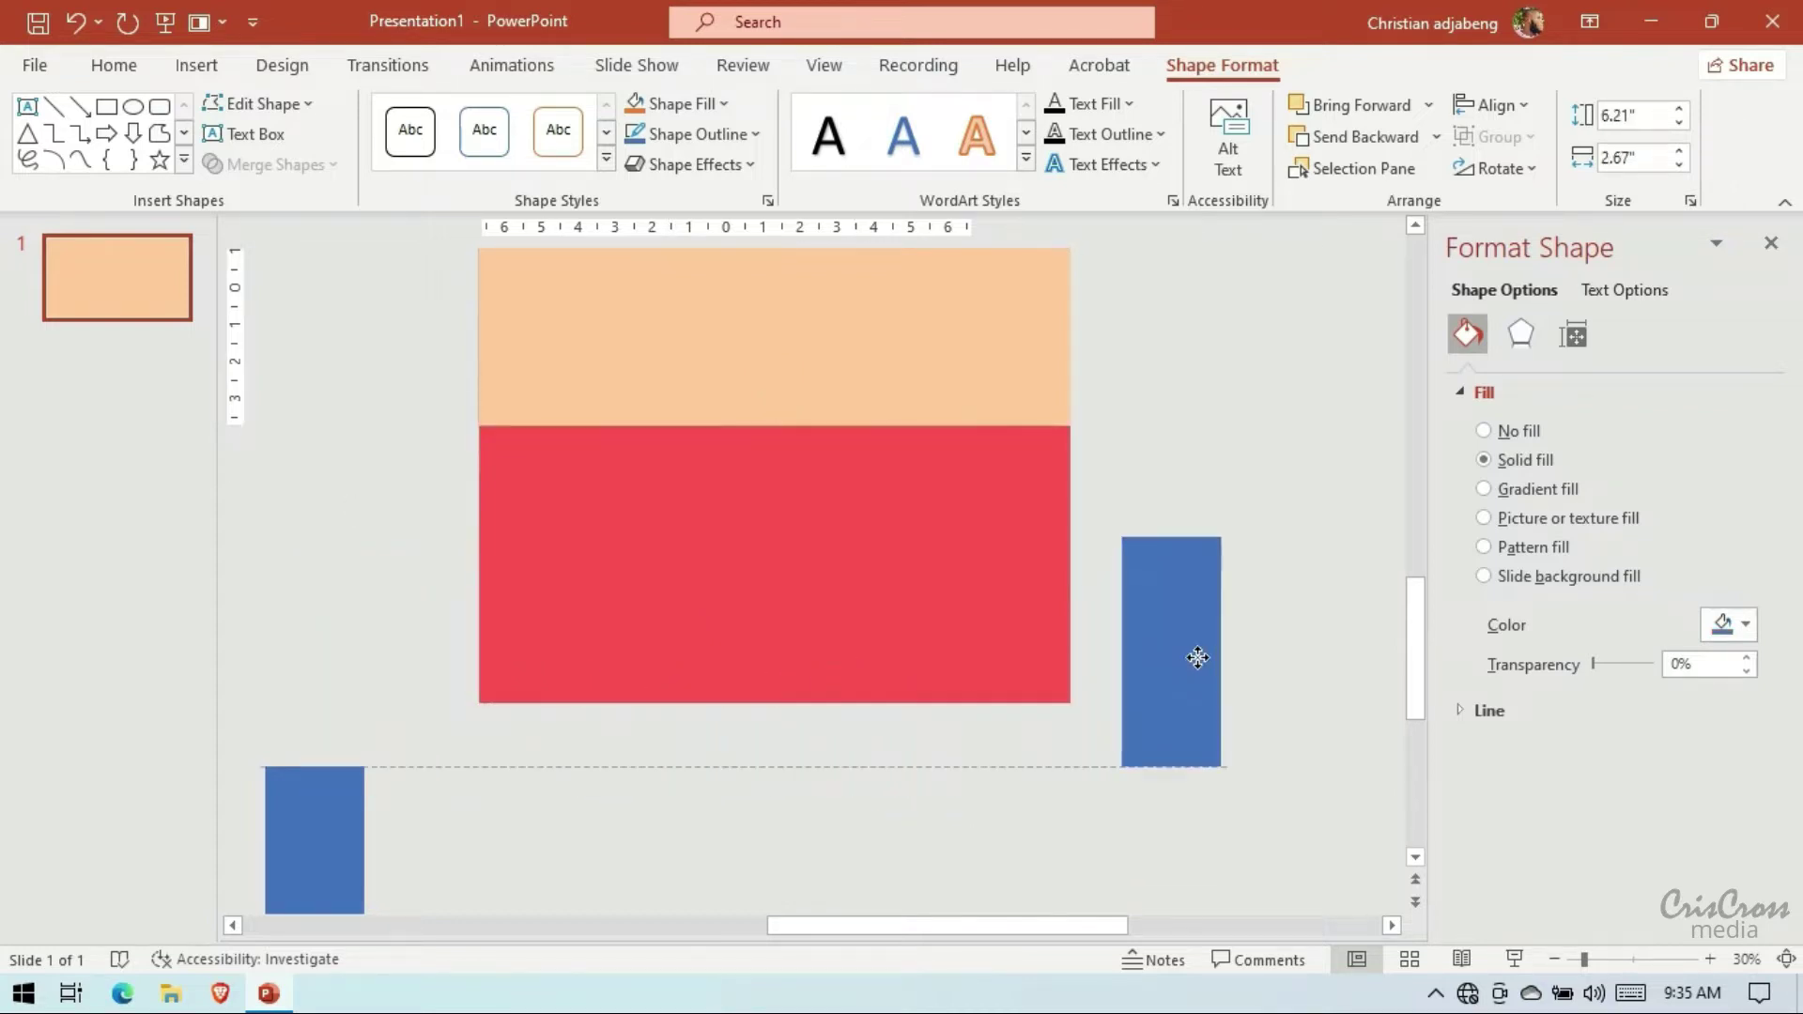
In the Selection Pane, rename Rectangle 3 to 'PIN DOWN'
left_click(1364, 168)
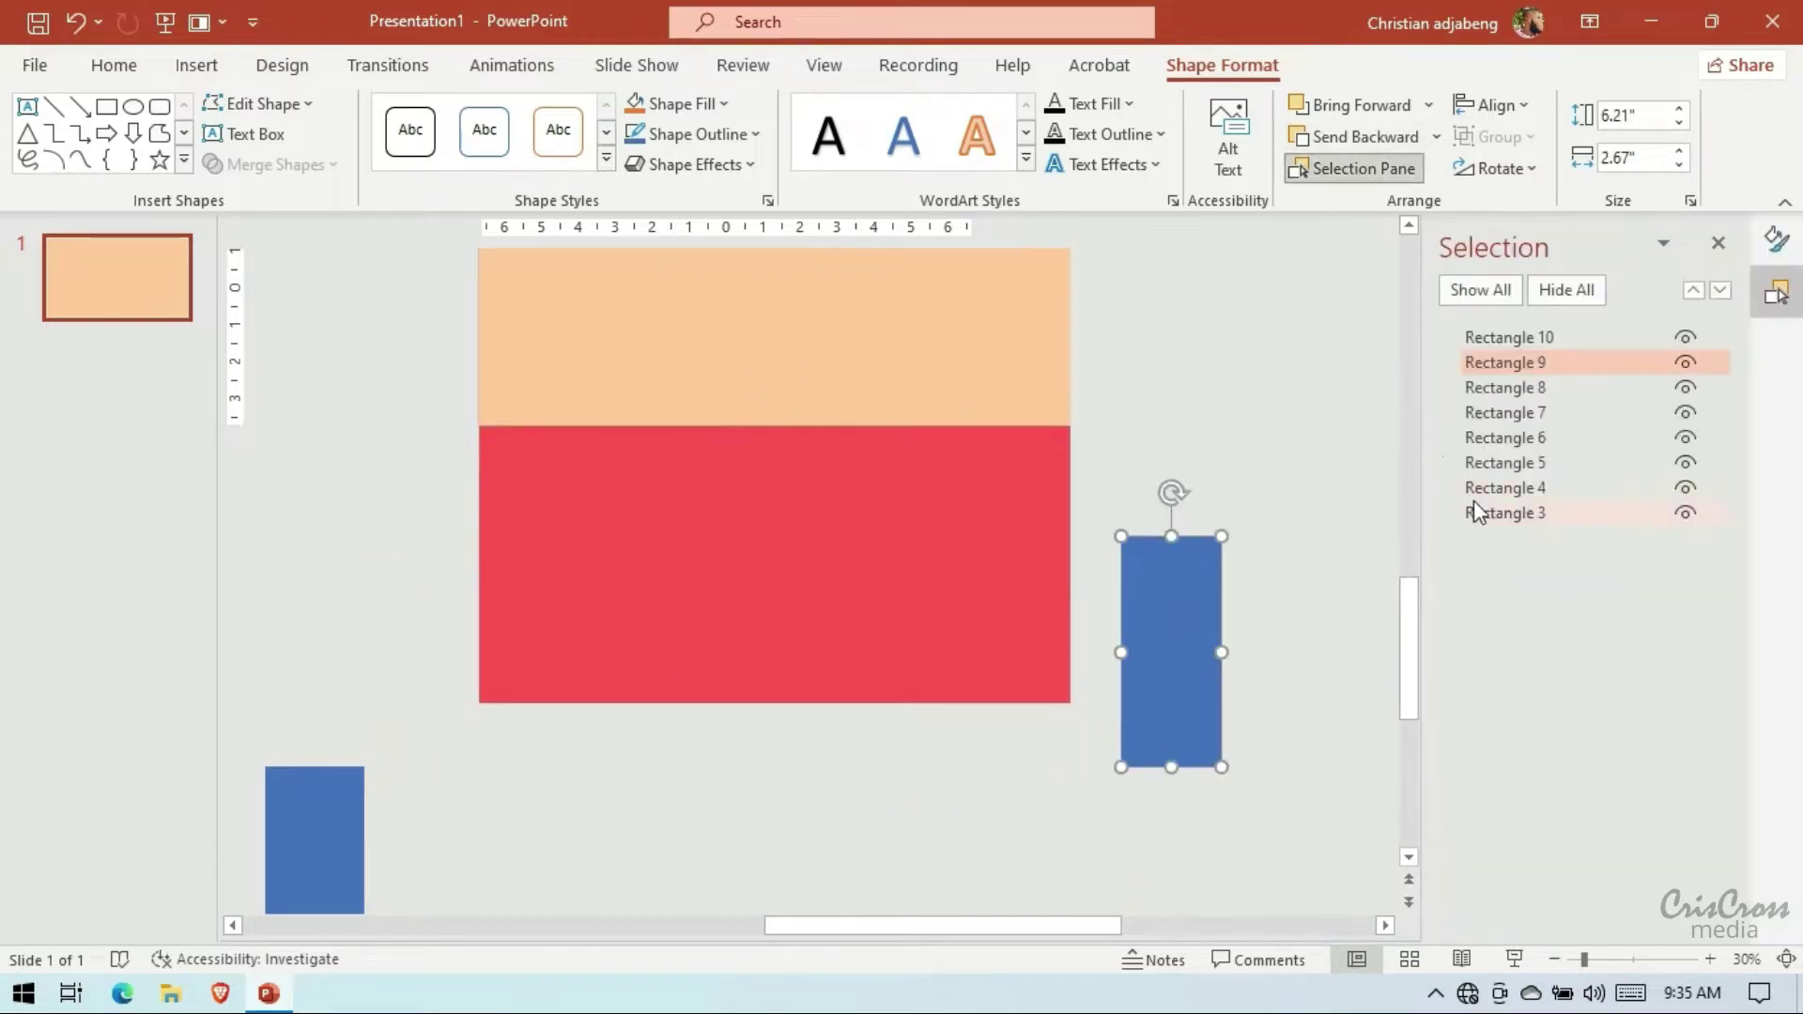
left_click(1504, 513)
left_click(1556, 959)
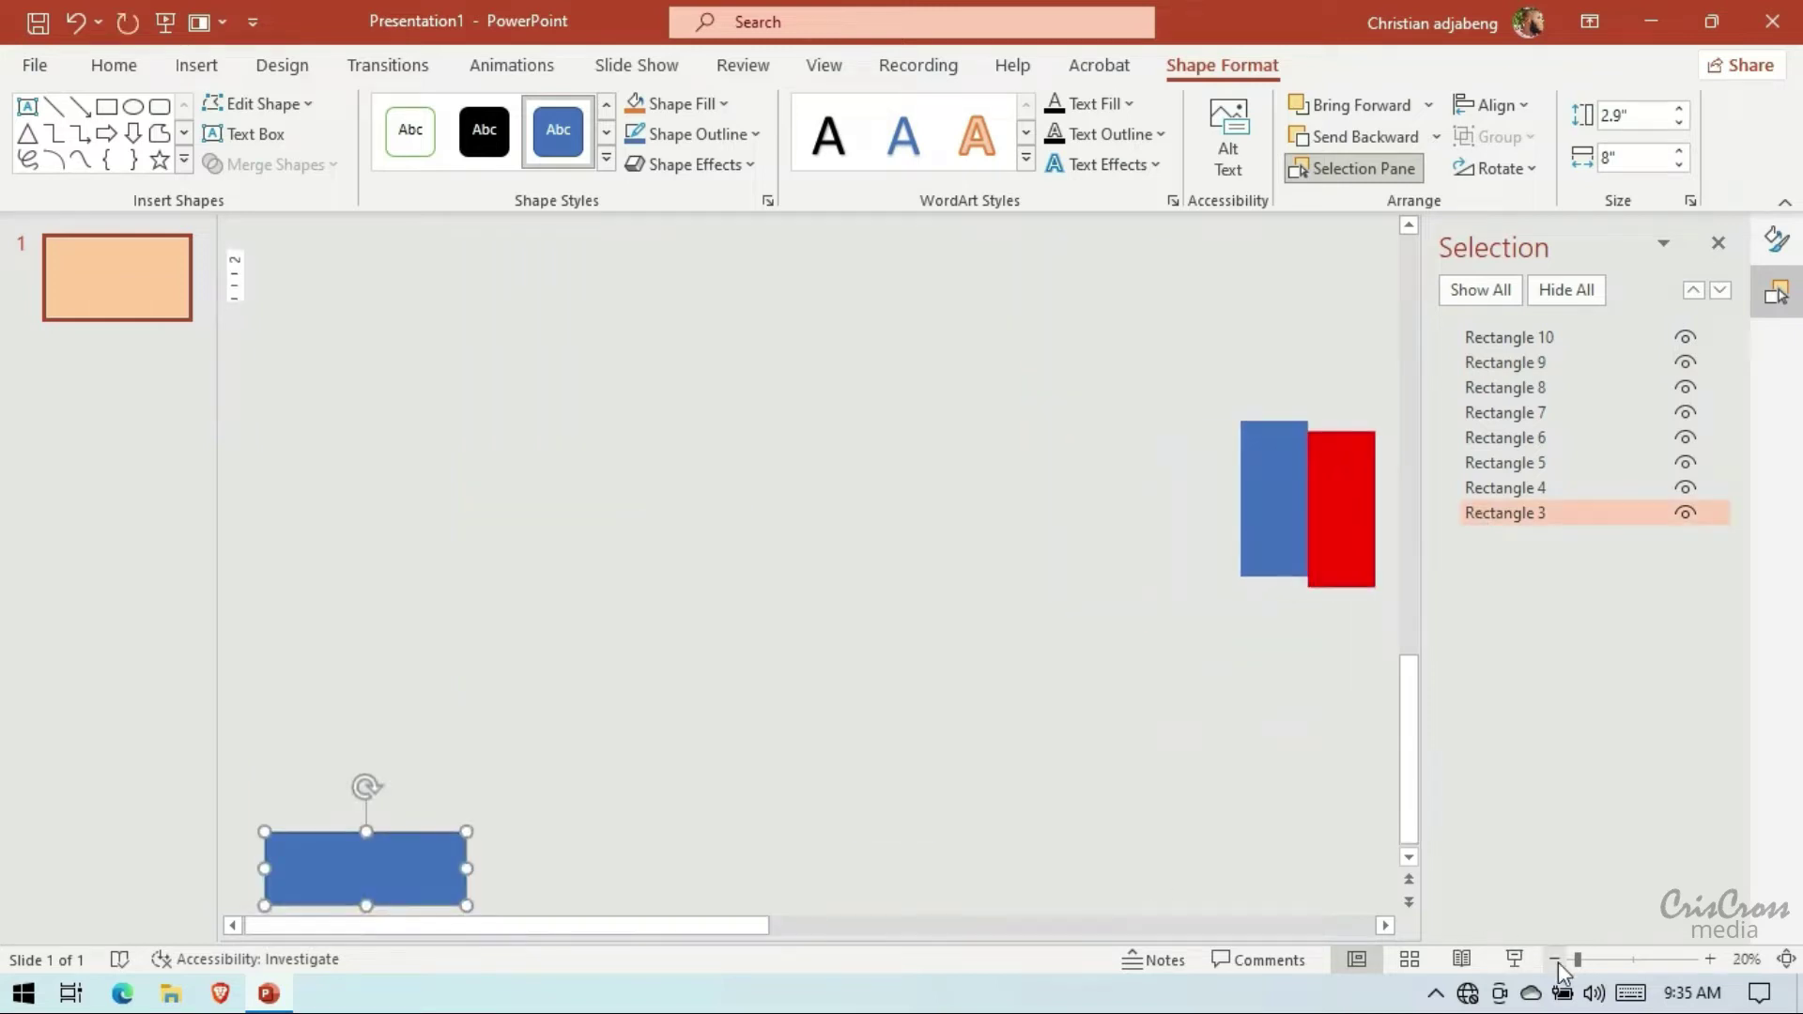
left_click(1386, 925)
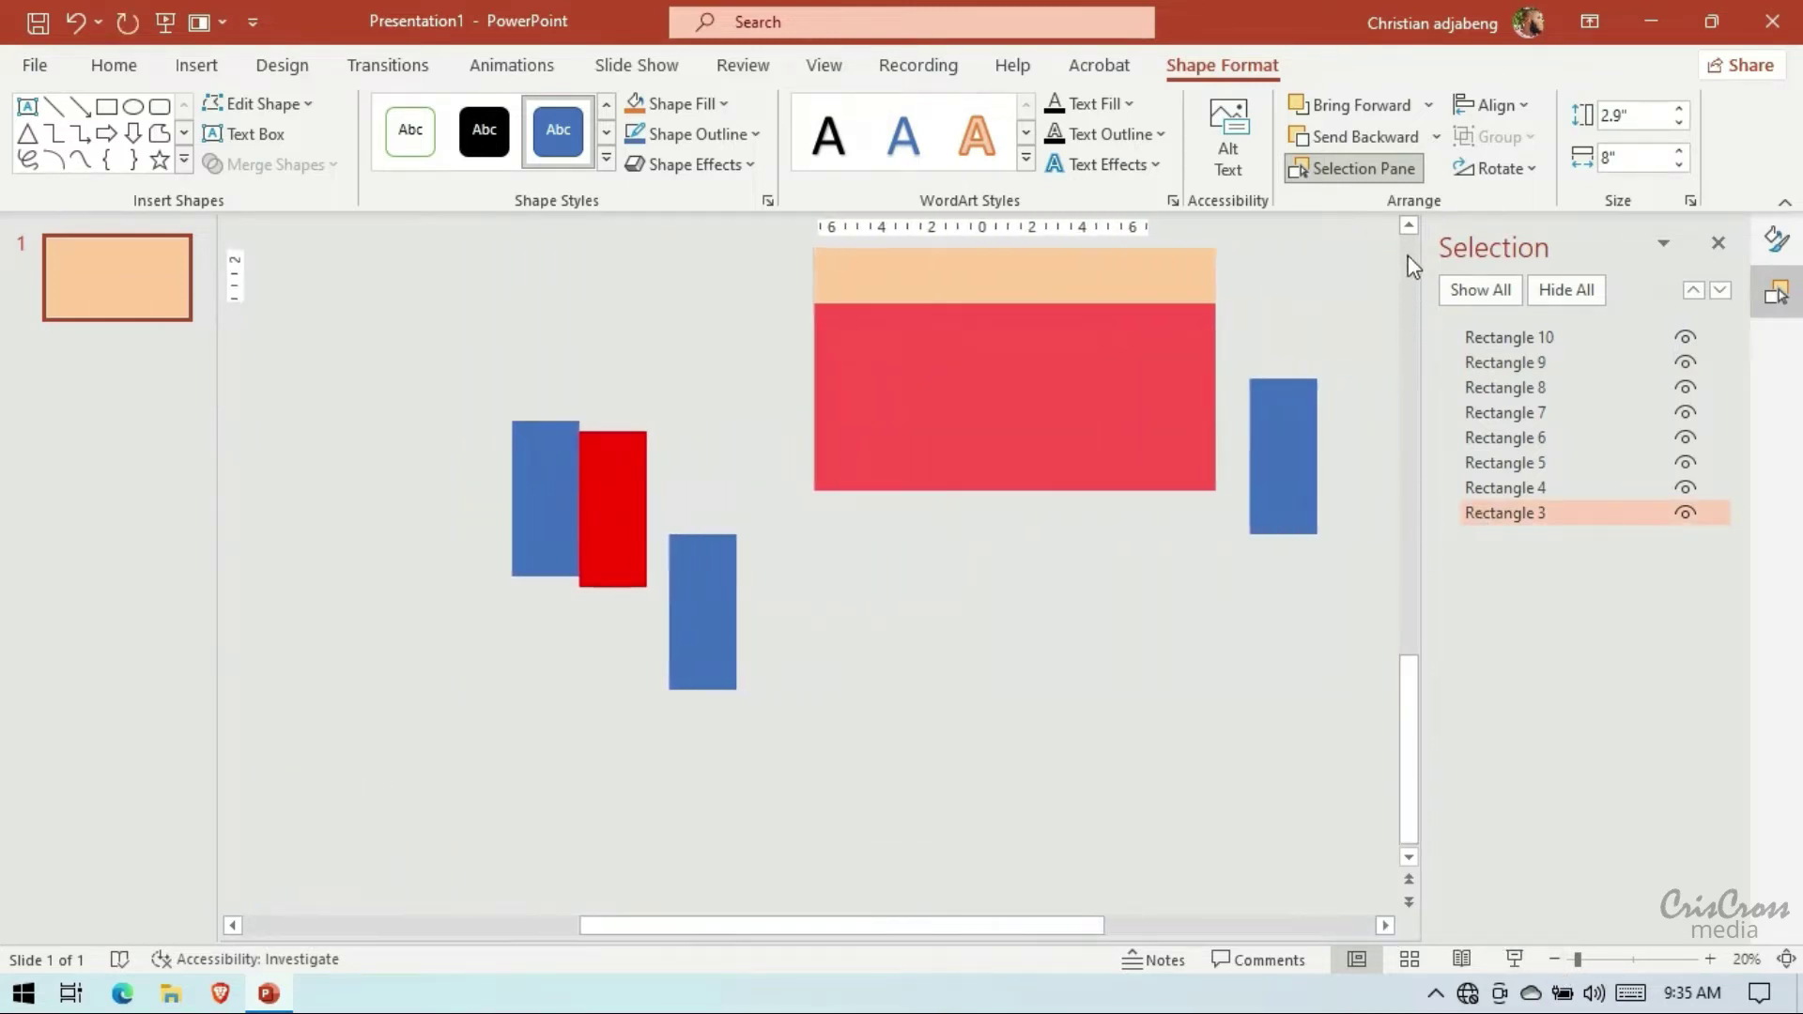
left_click(1408, 227)
left_click(1409, 227)
double_click(1531, 512)
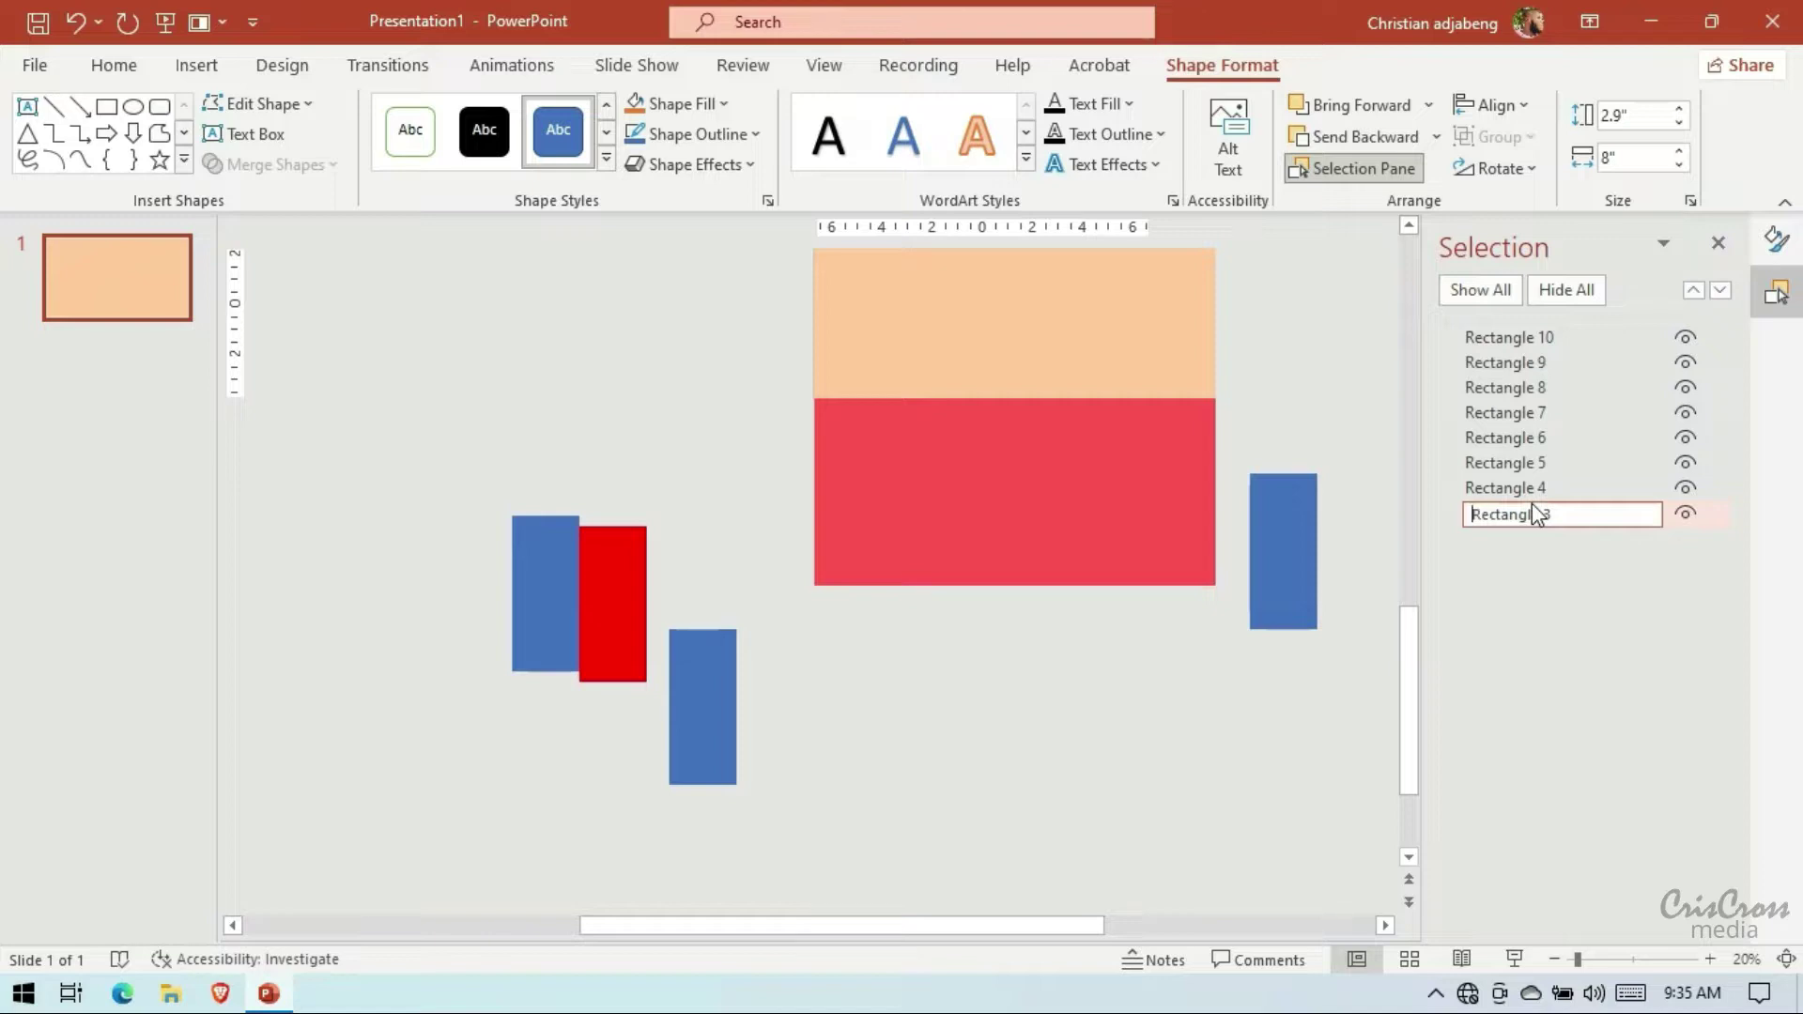
type("Pl")
type(" DO")
type("WN")
key("Return")
Rename Rectangle 4 to 'PIN UP' and zoom out to the whole slide
left_click(1540, 489)
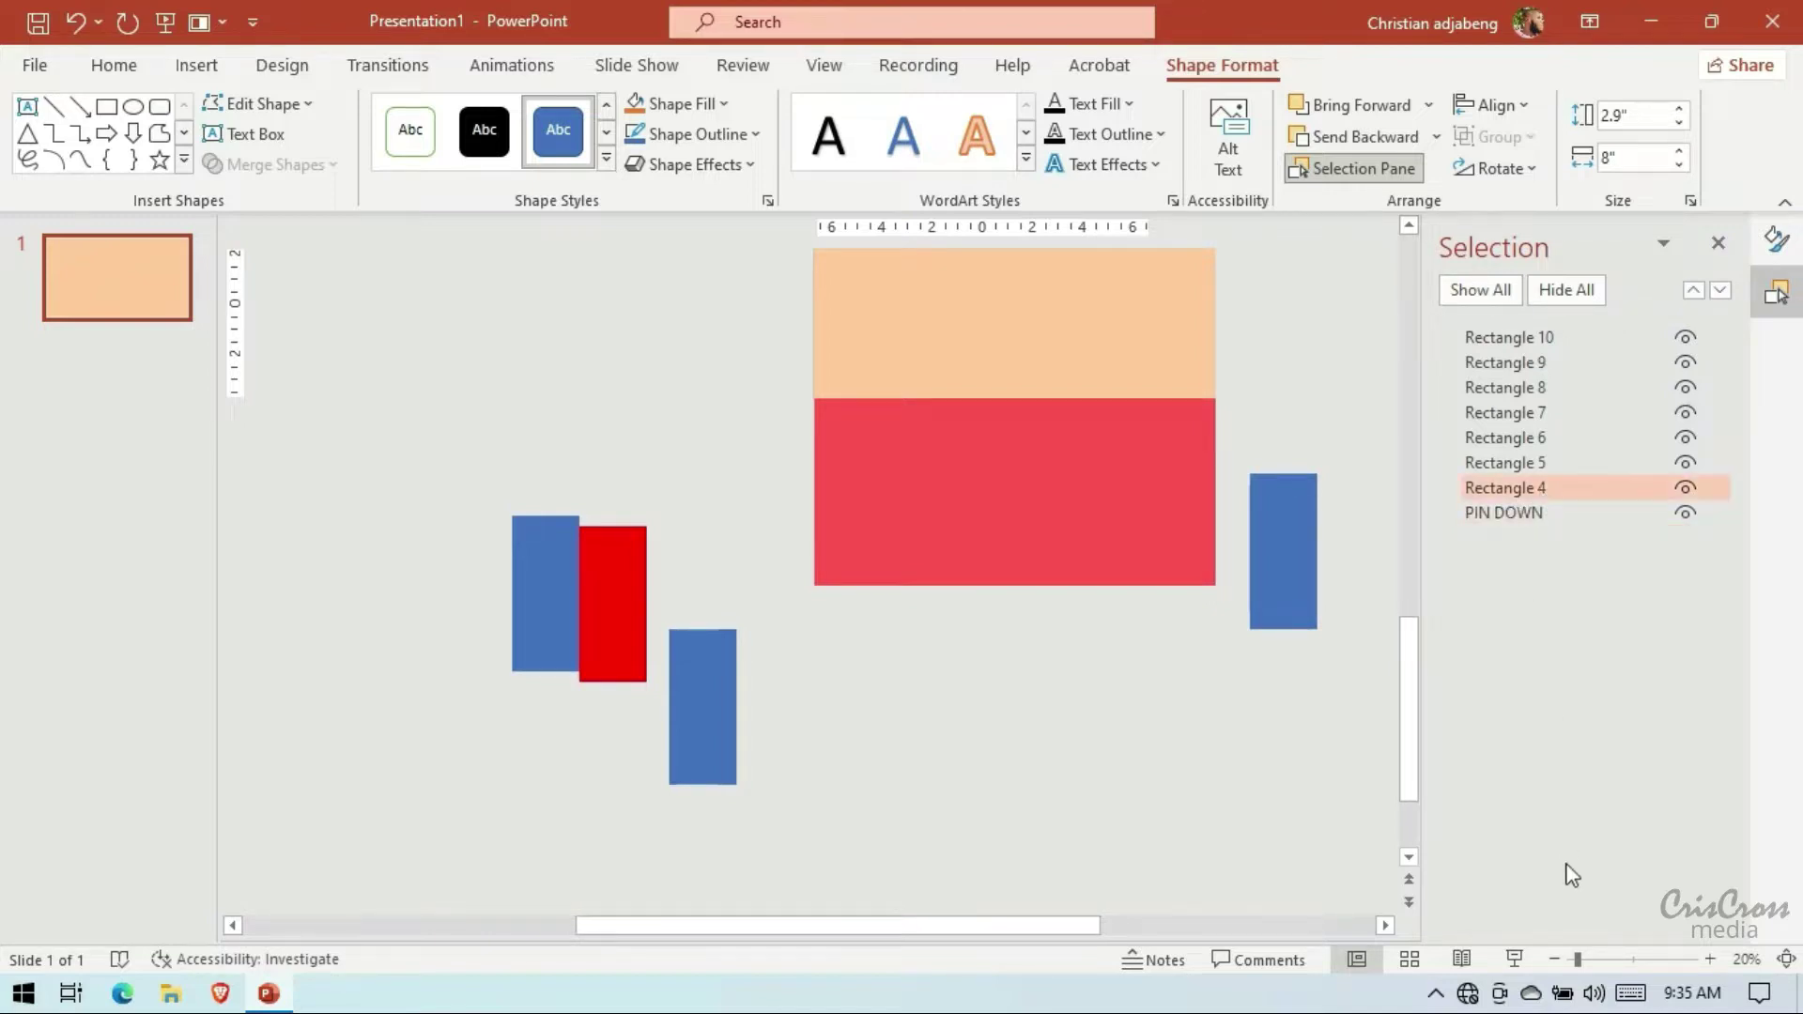
left_click(1709, 959)
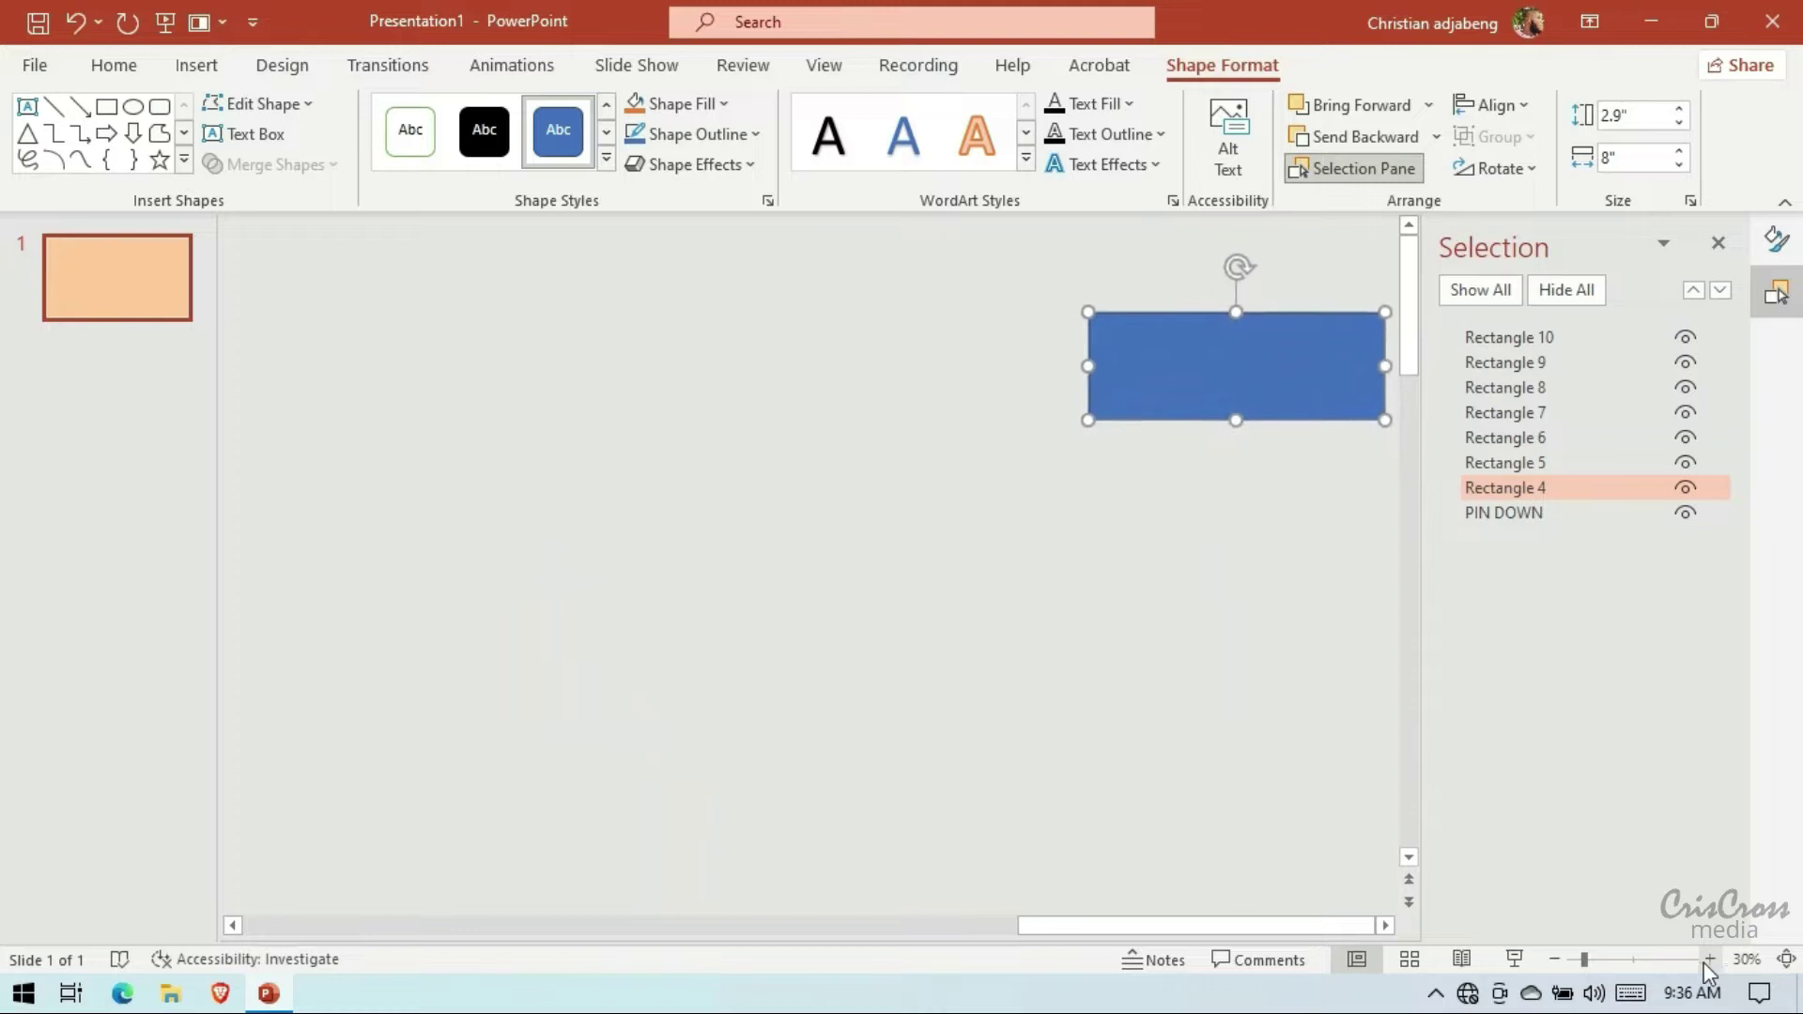
double_click(1548, 485)
key("ctrl+a")
type("P")
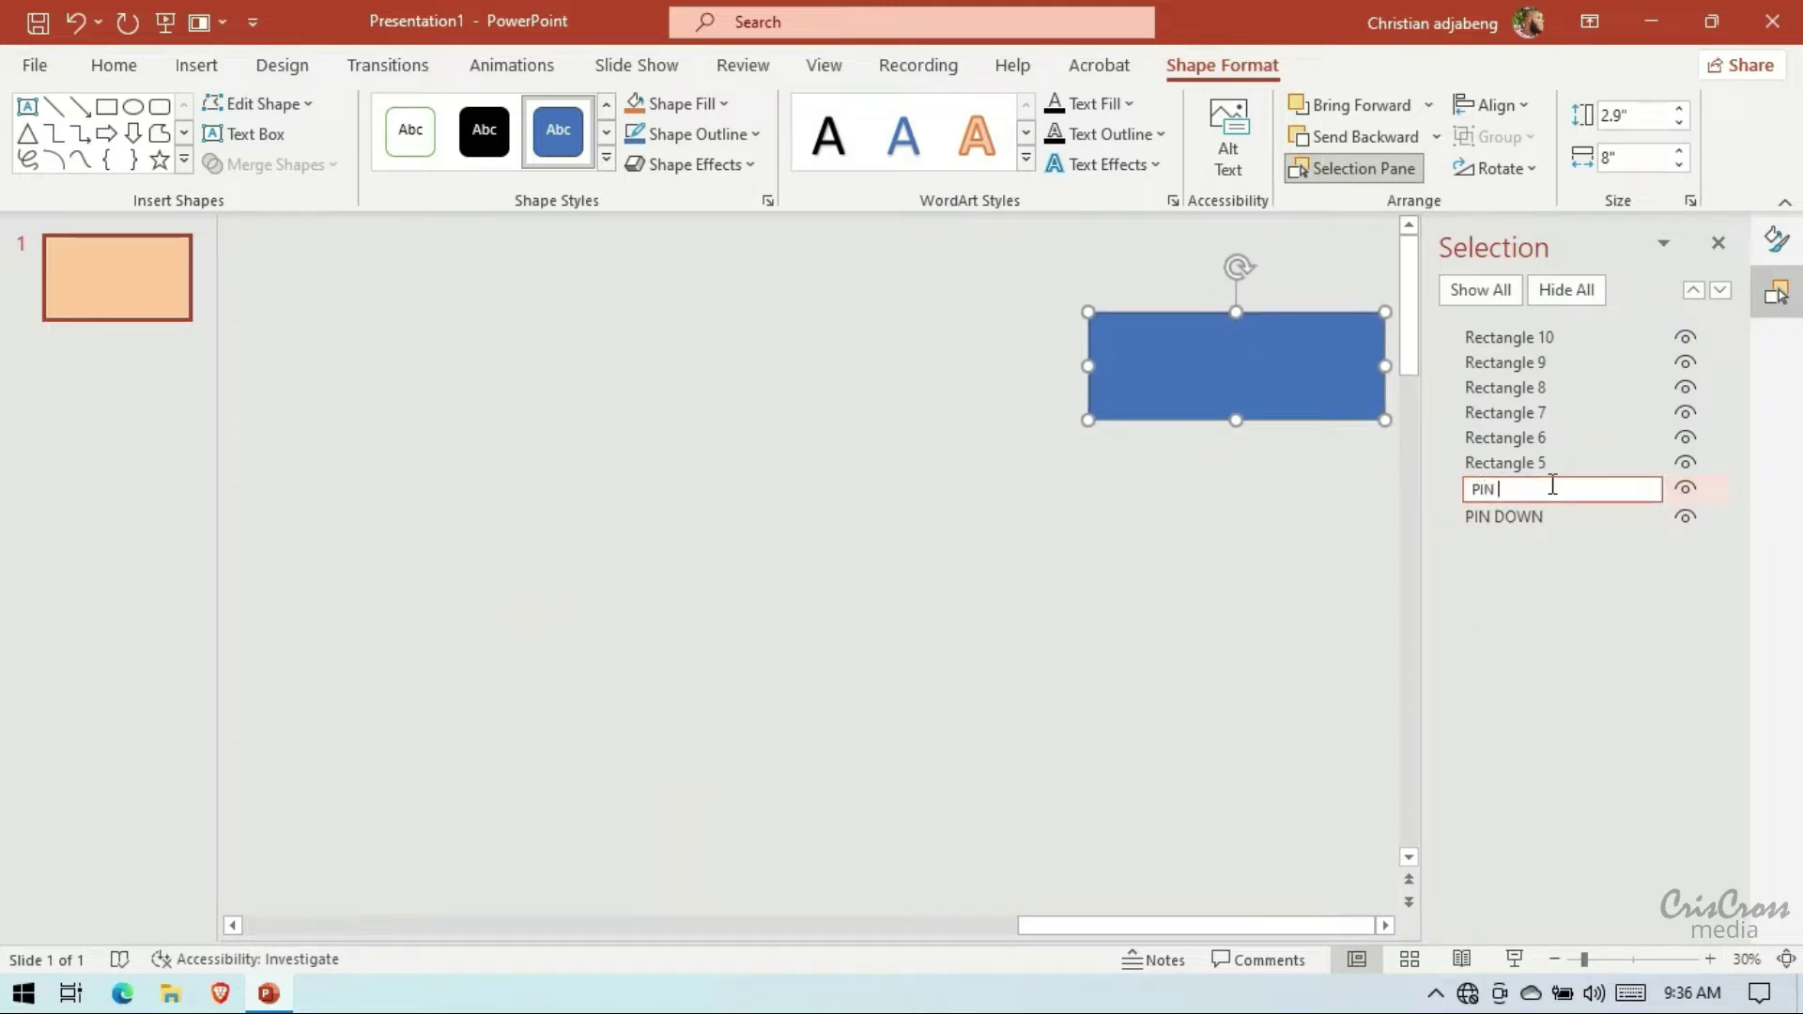
type("UP")
key("Return")
left_click(1187, 632)
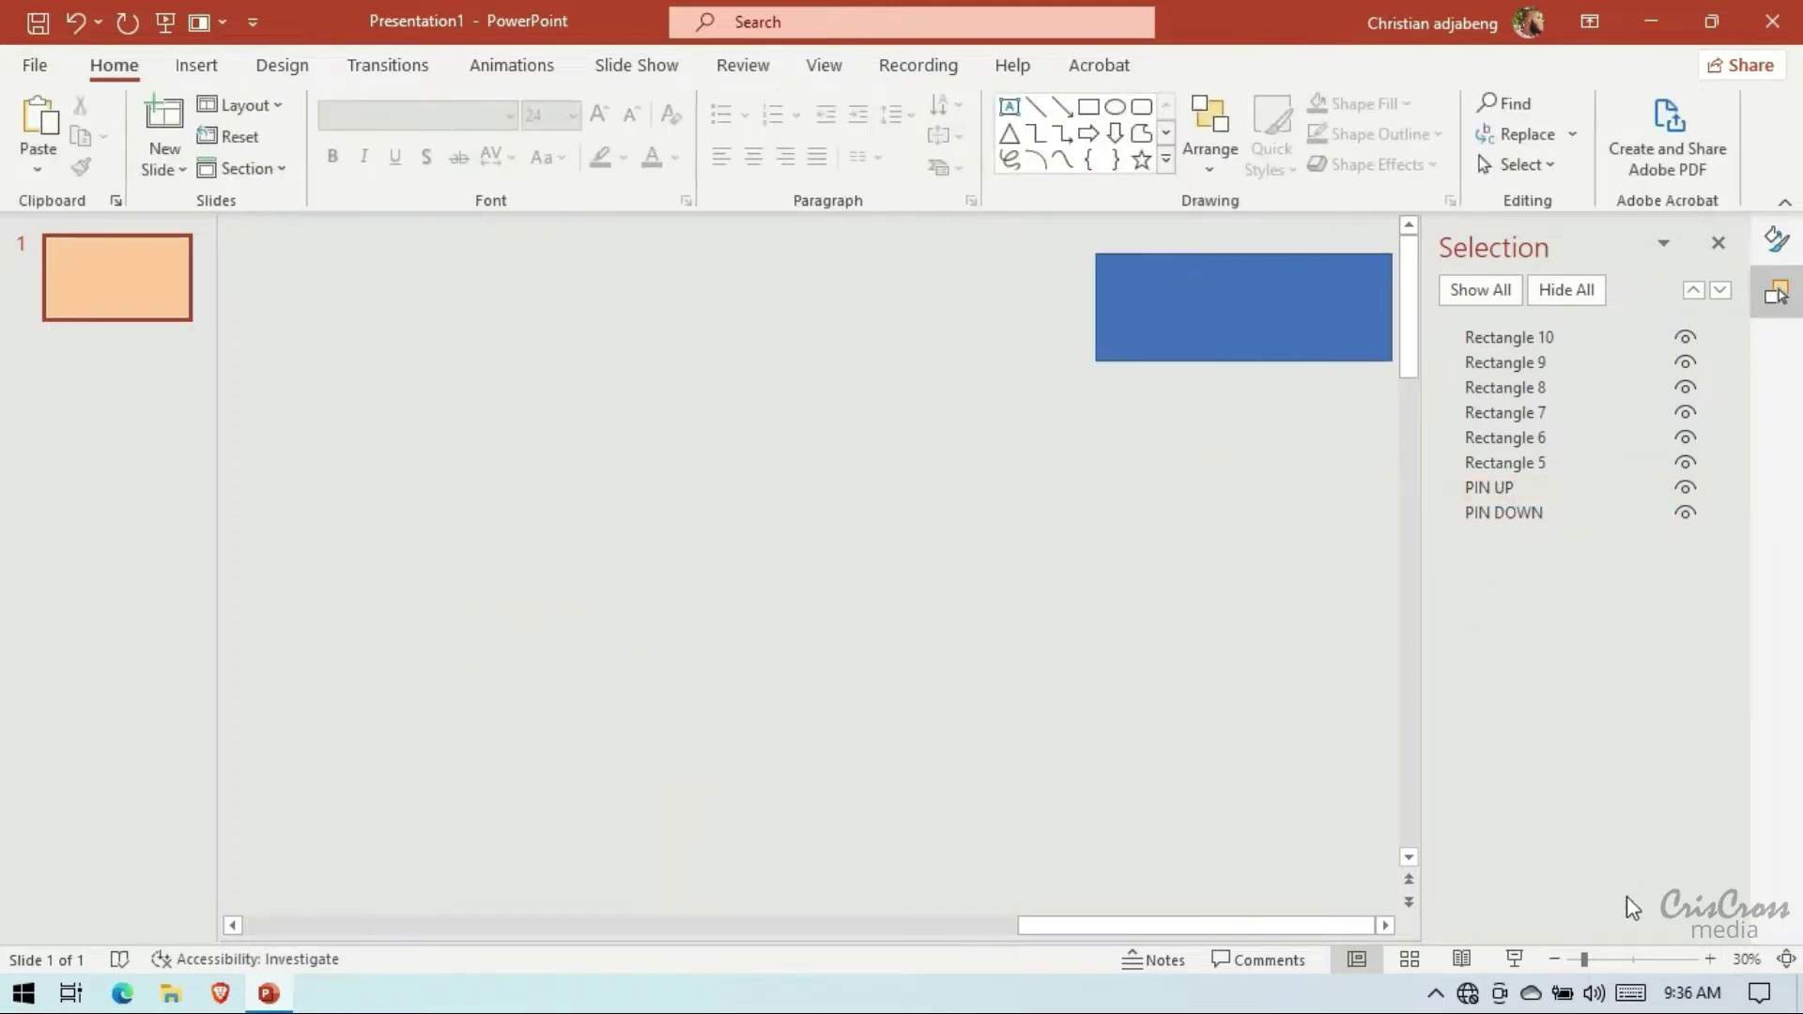
left_click(1556, 959)
scroll(1309, 824, "down", 3)
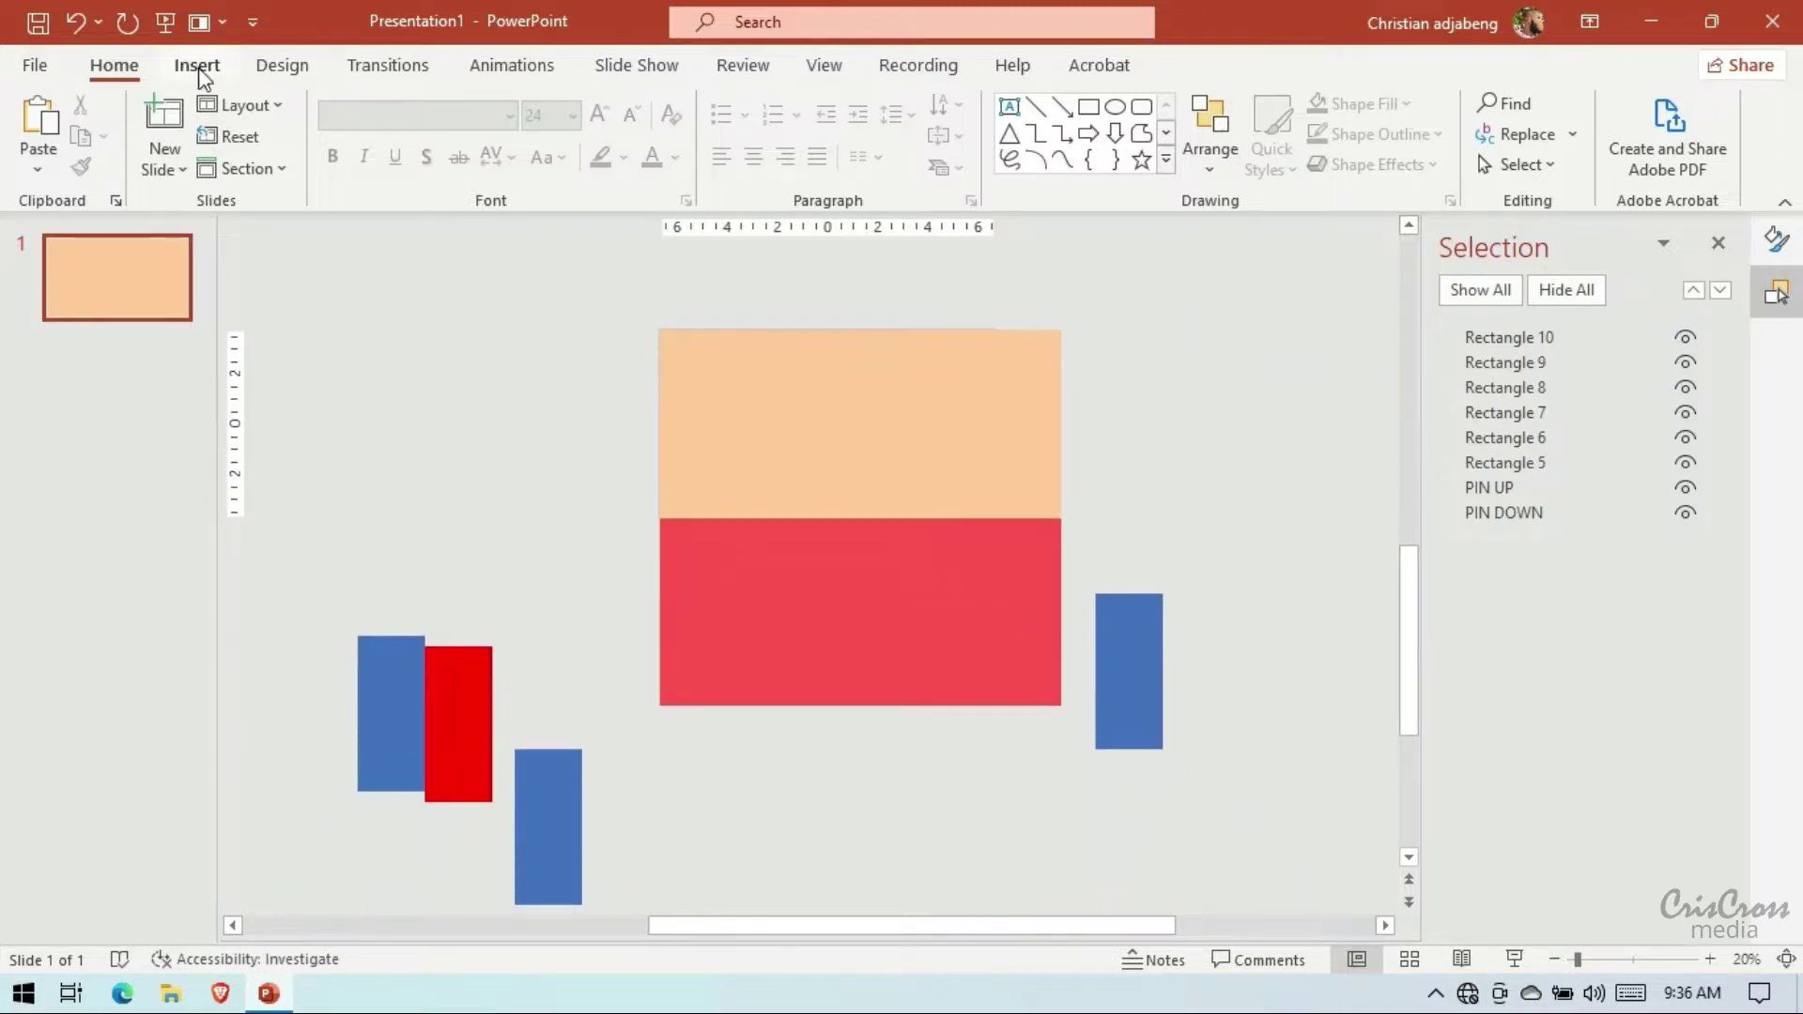
Draw a centred text box right of the peach panel, set in Impact at 166 pt
left_click(196, 65)
left_click(1203, 141)
left_click_drag(1149, 439, 1257, 489)
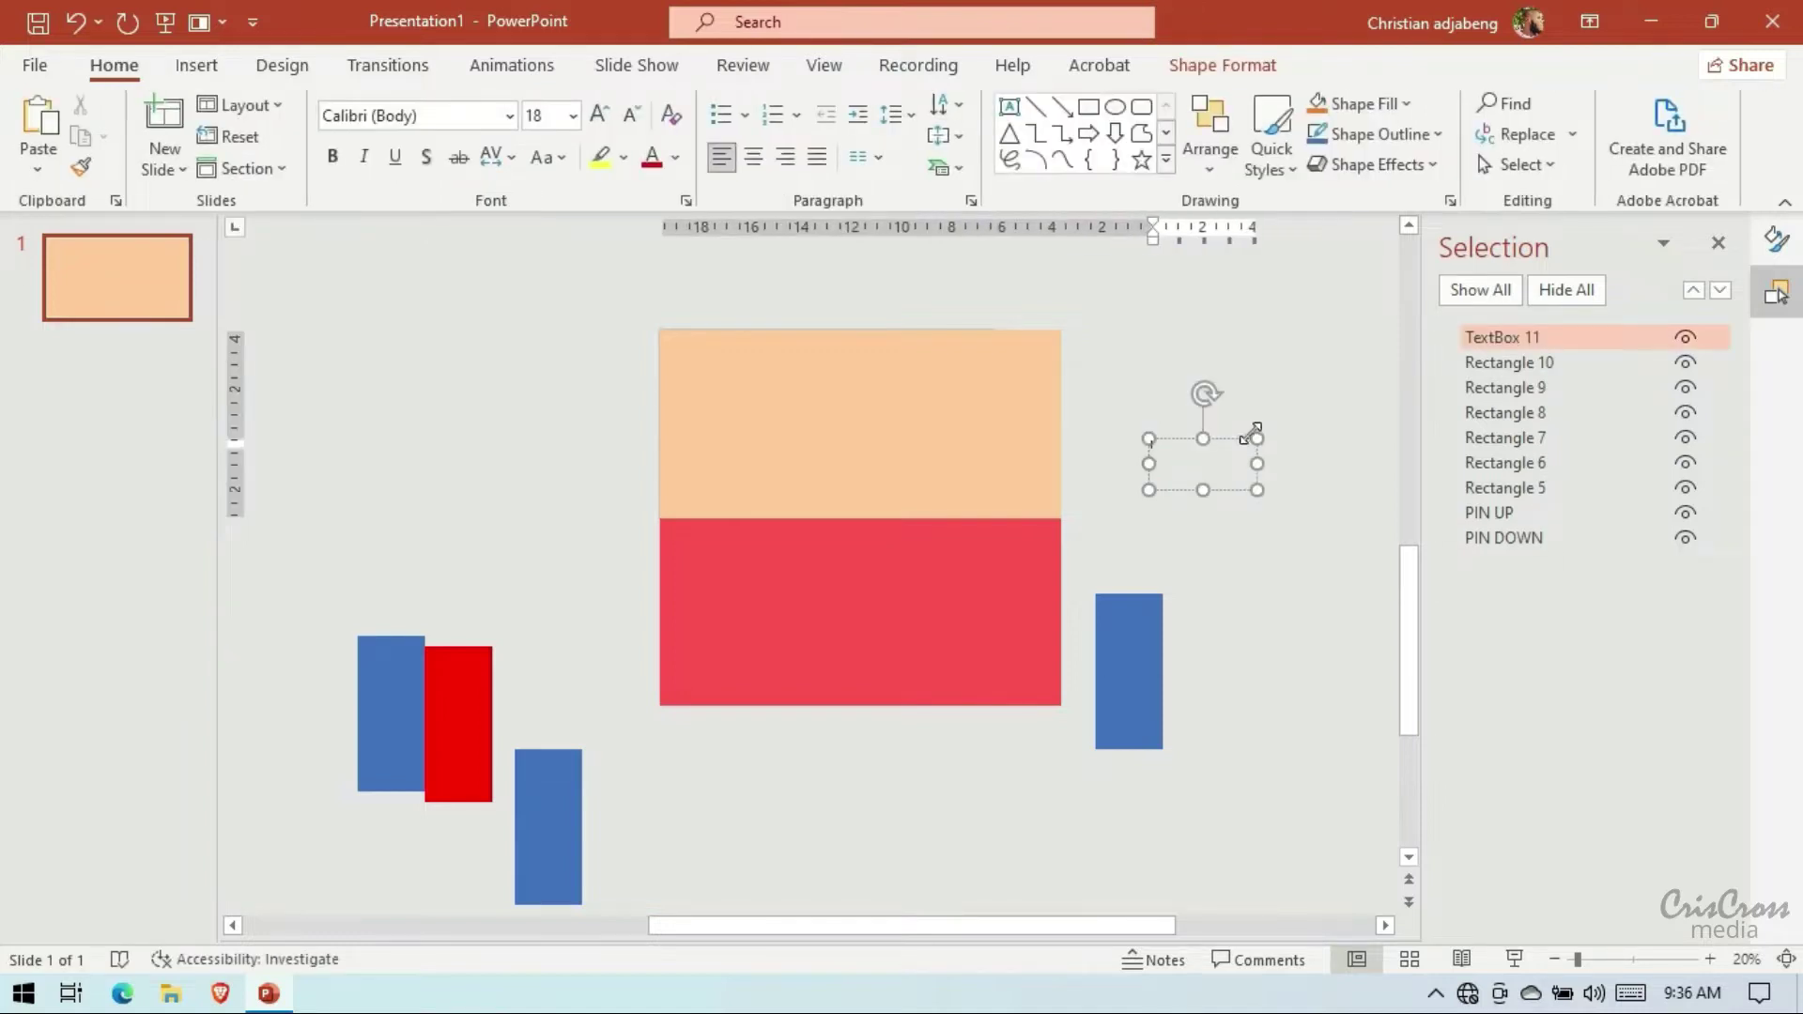
left_click(1225, 453)
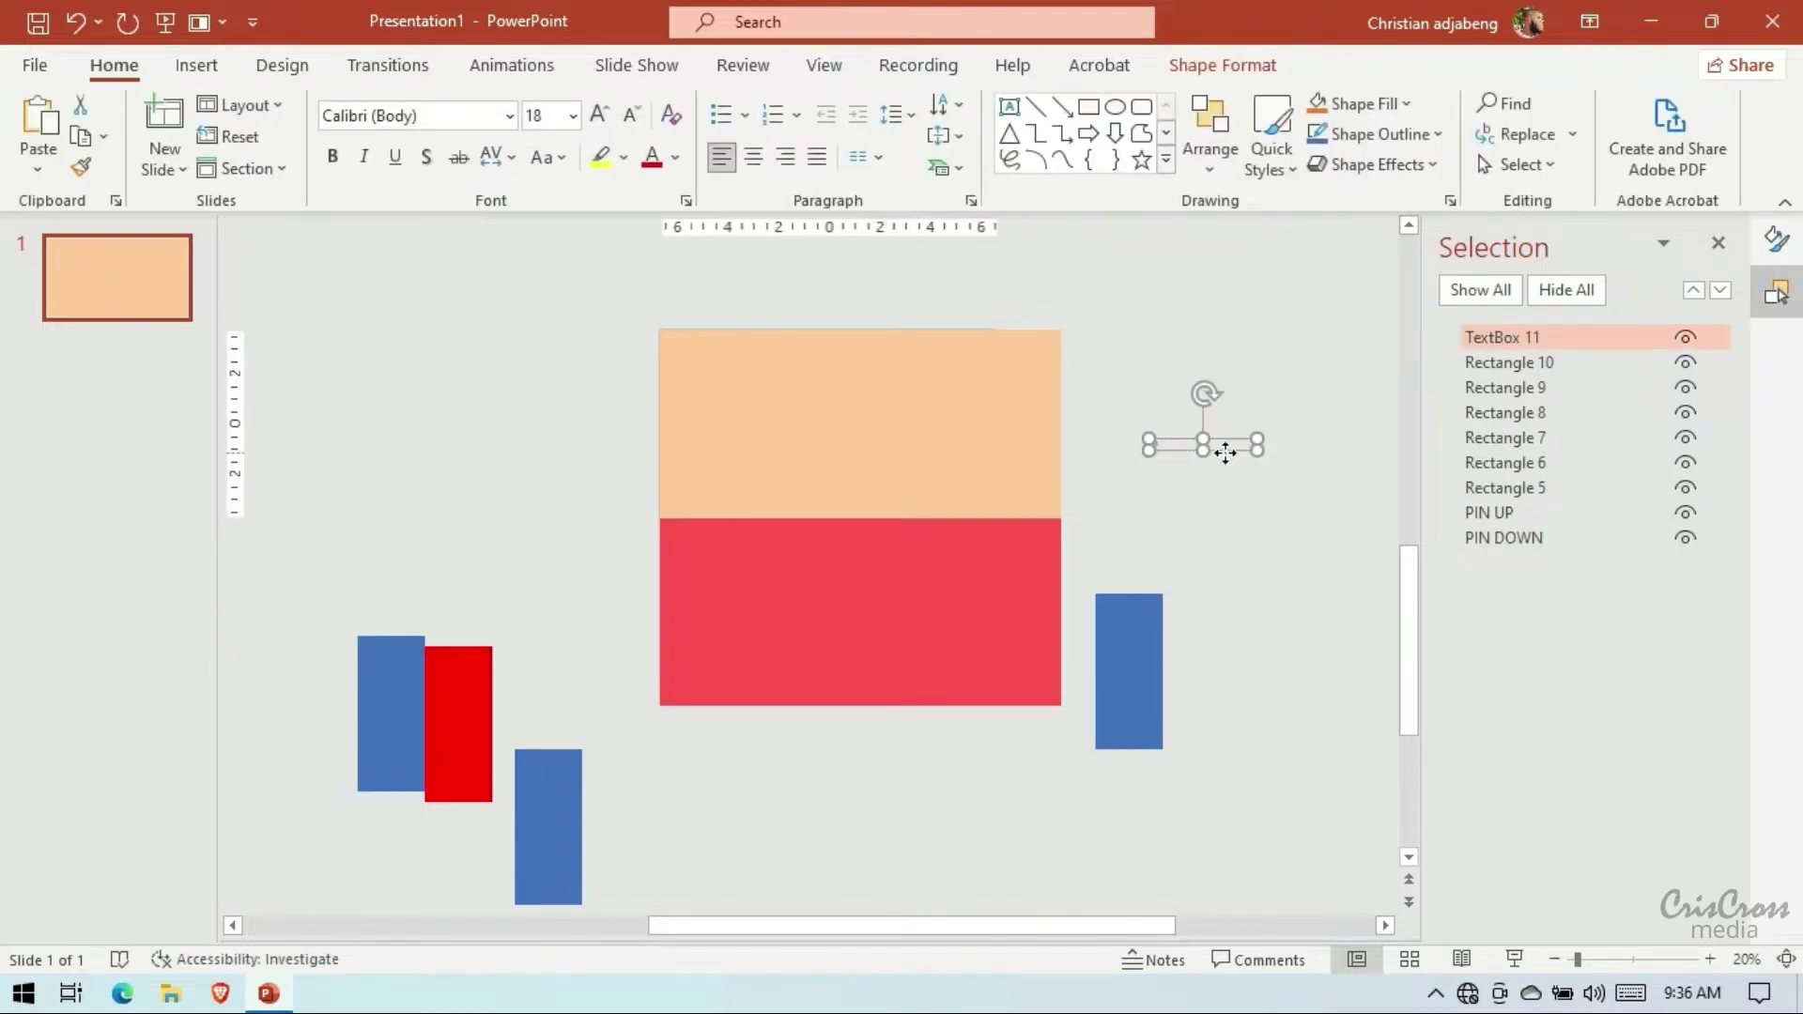
left_click(749, 164)
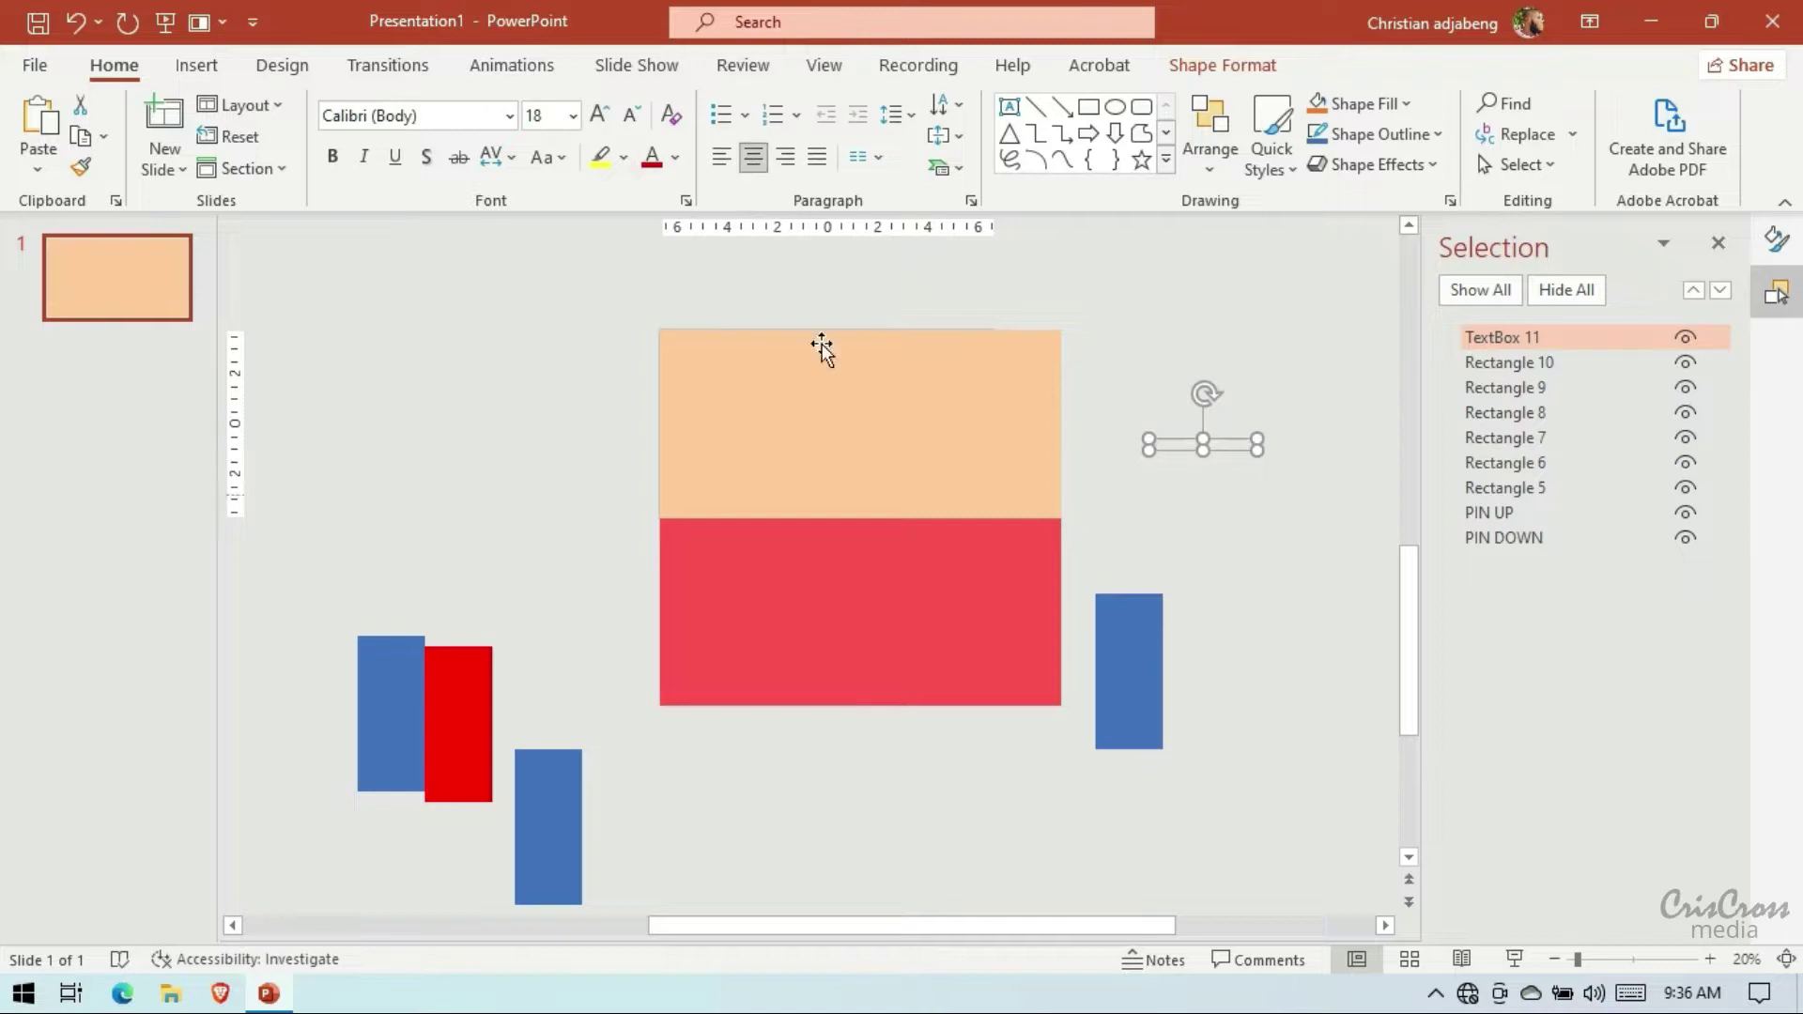
left_click(485, 114)
type("Impact")
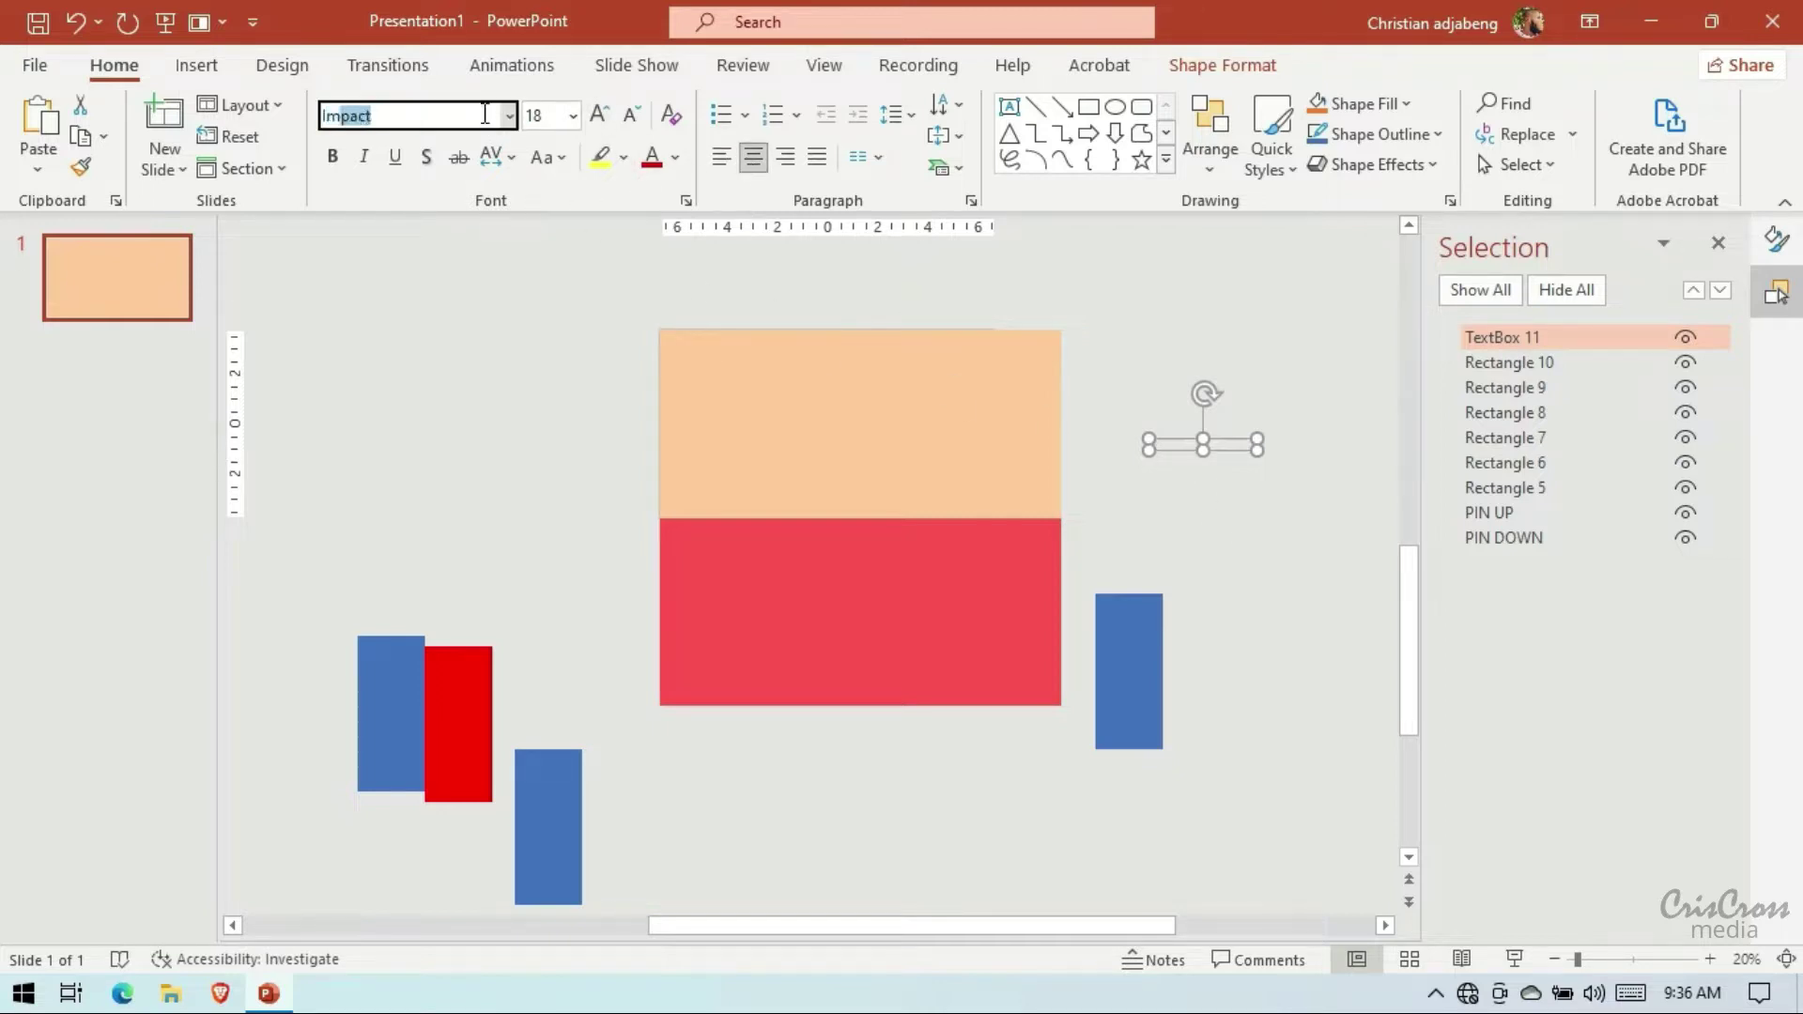
key("Return")
left_click(550, 117)
type("166")
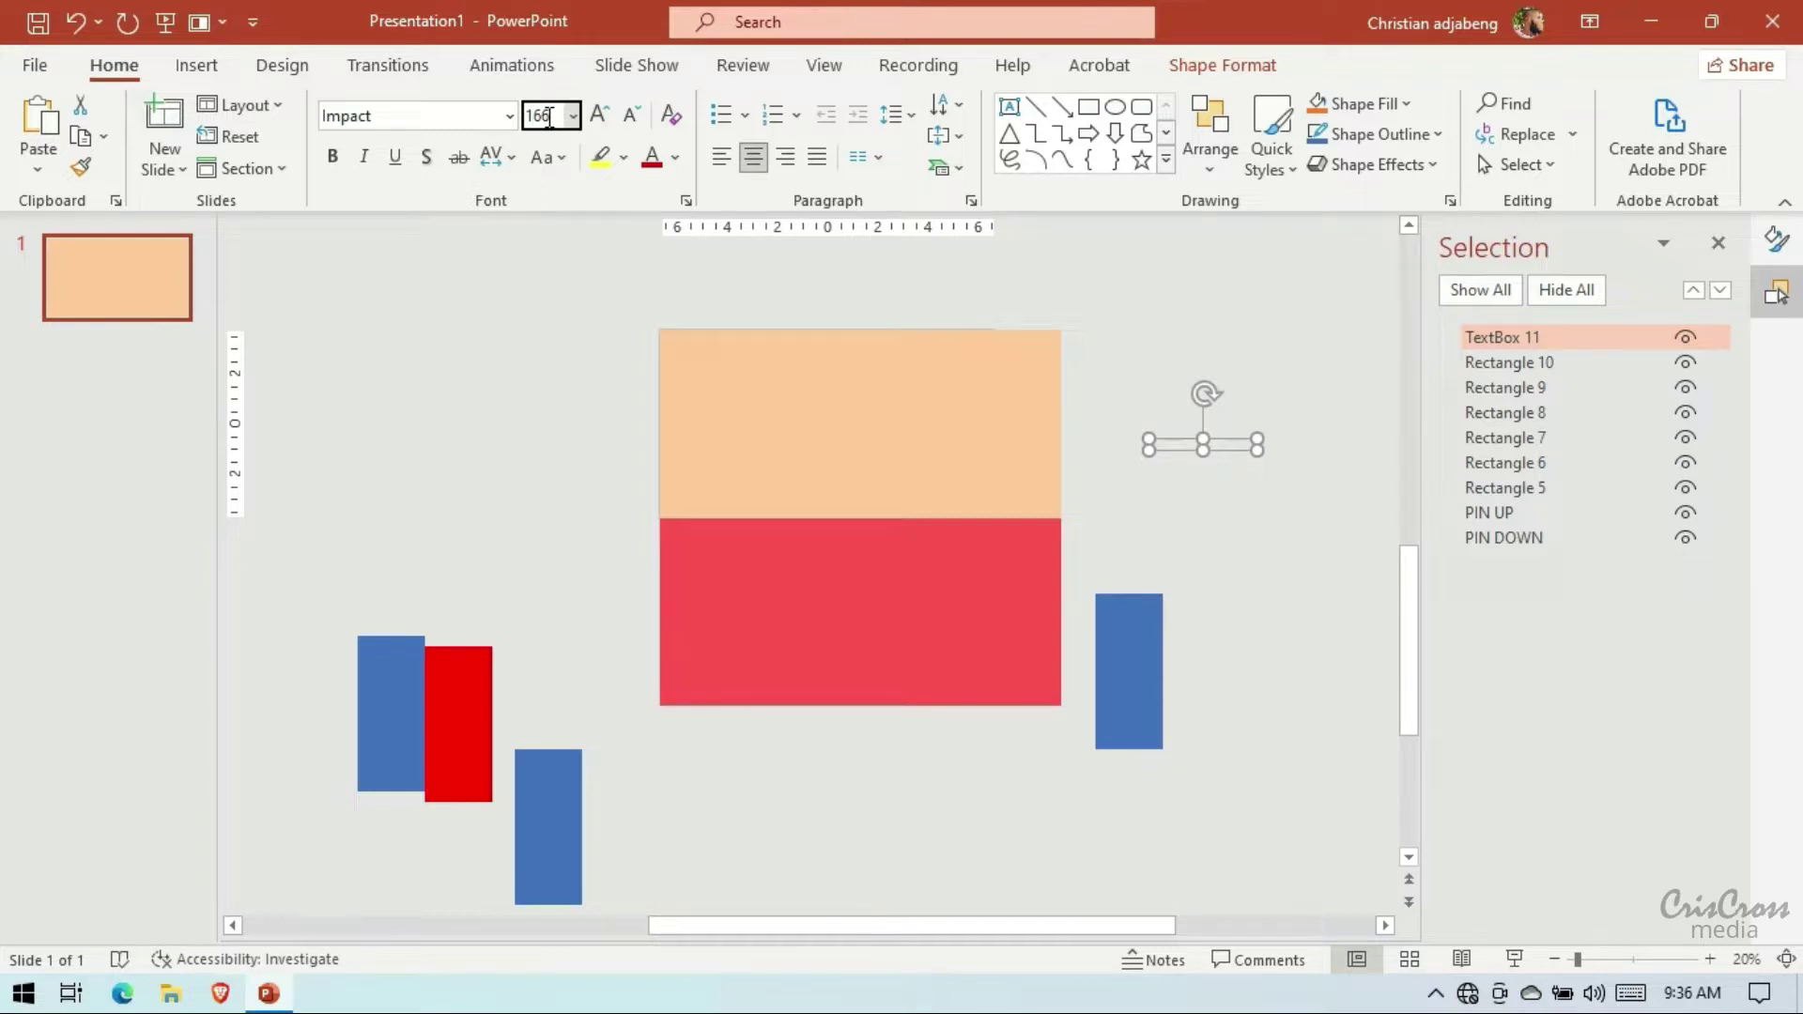
key("Return")
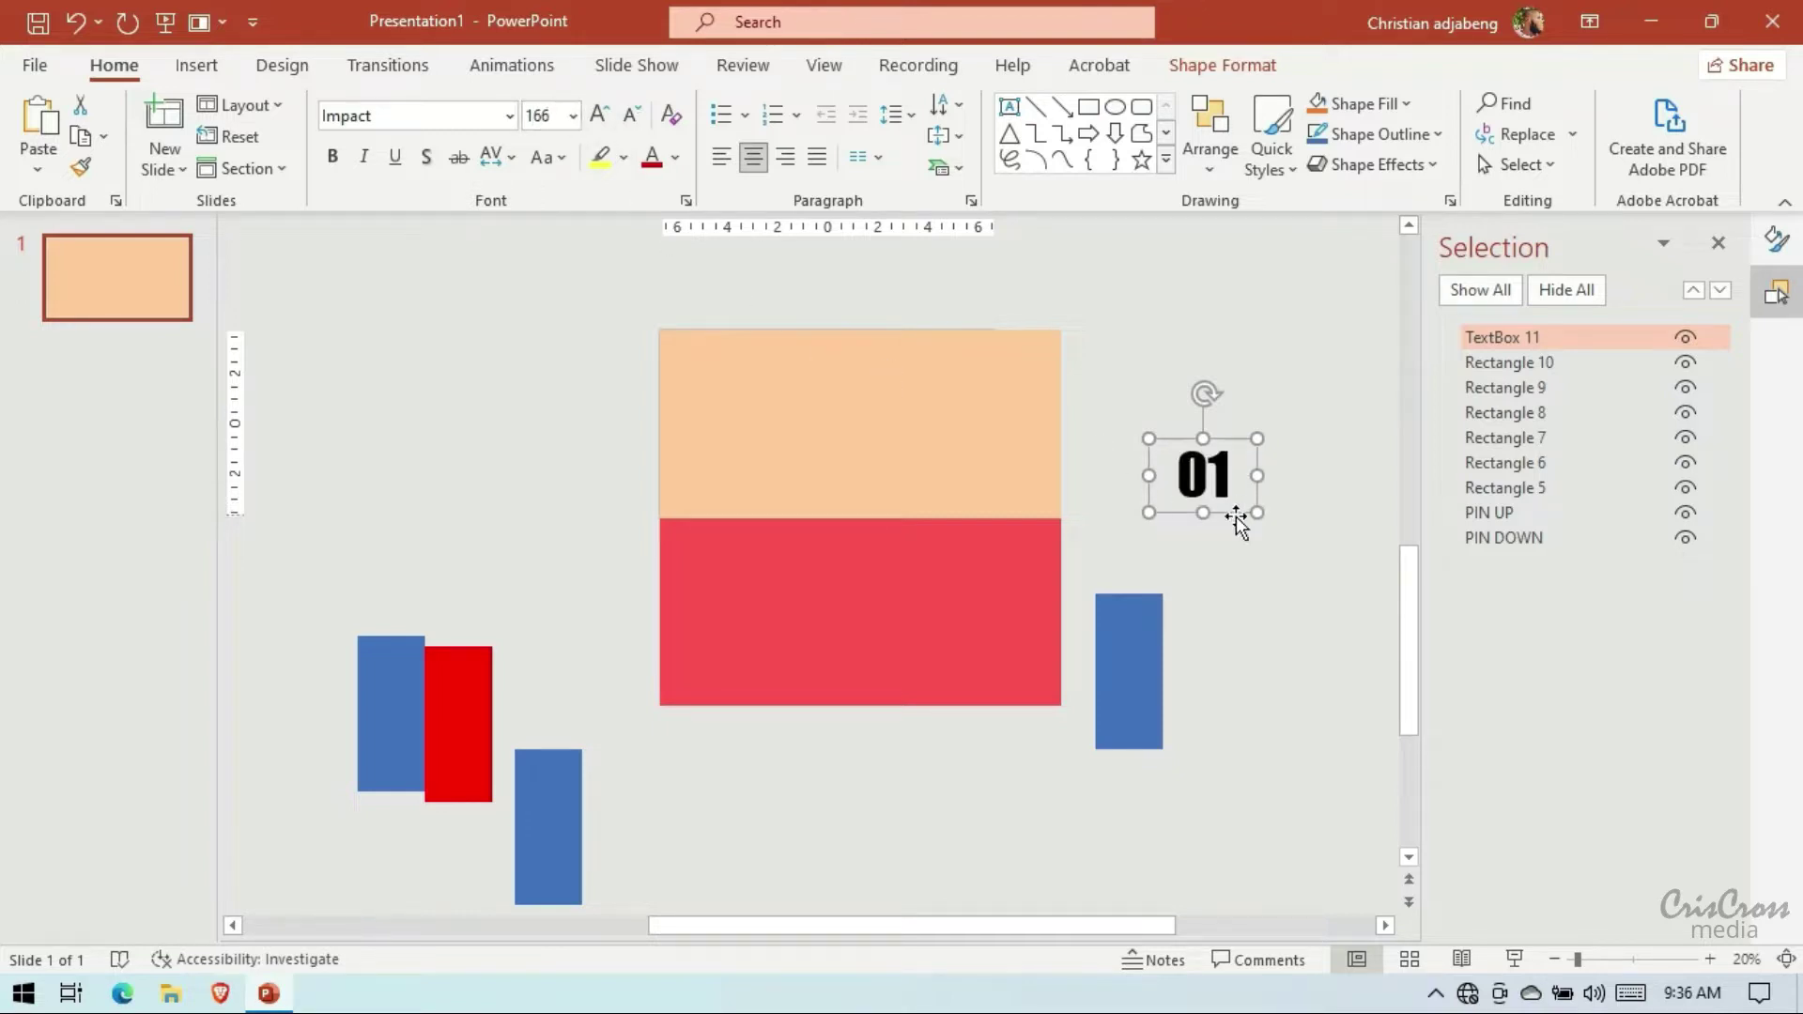
Duplicate the 01 numeral and change the copy's last digit to make 02
mouse_move(1236, 520)
left_mouse_down()
mouse_move(1180, 516)
mouse_move(1301, 516)
left_mouse_up()
left_click(1294, 474)
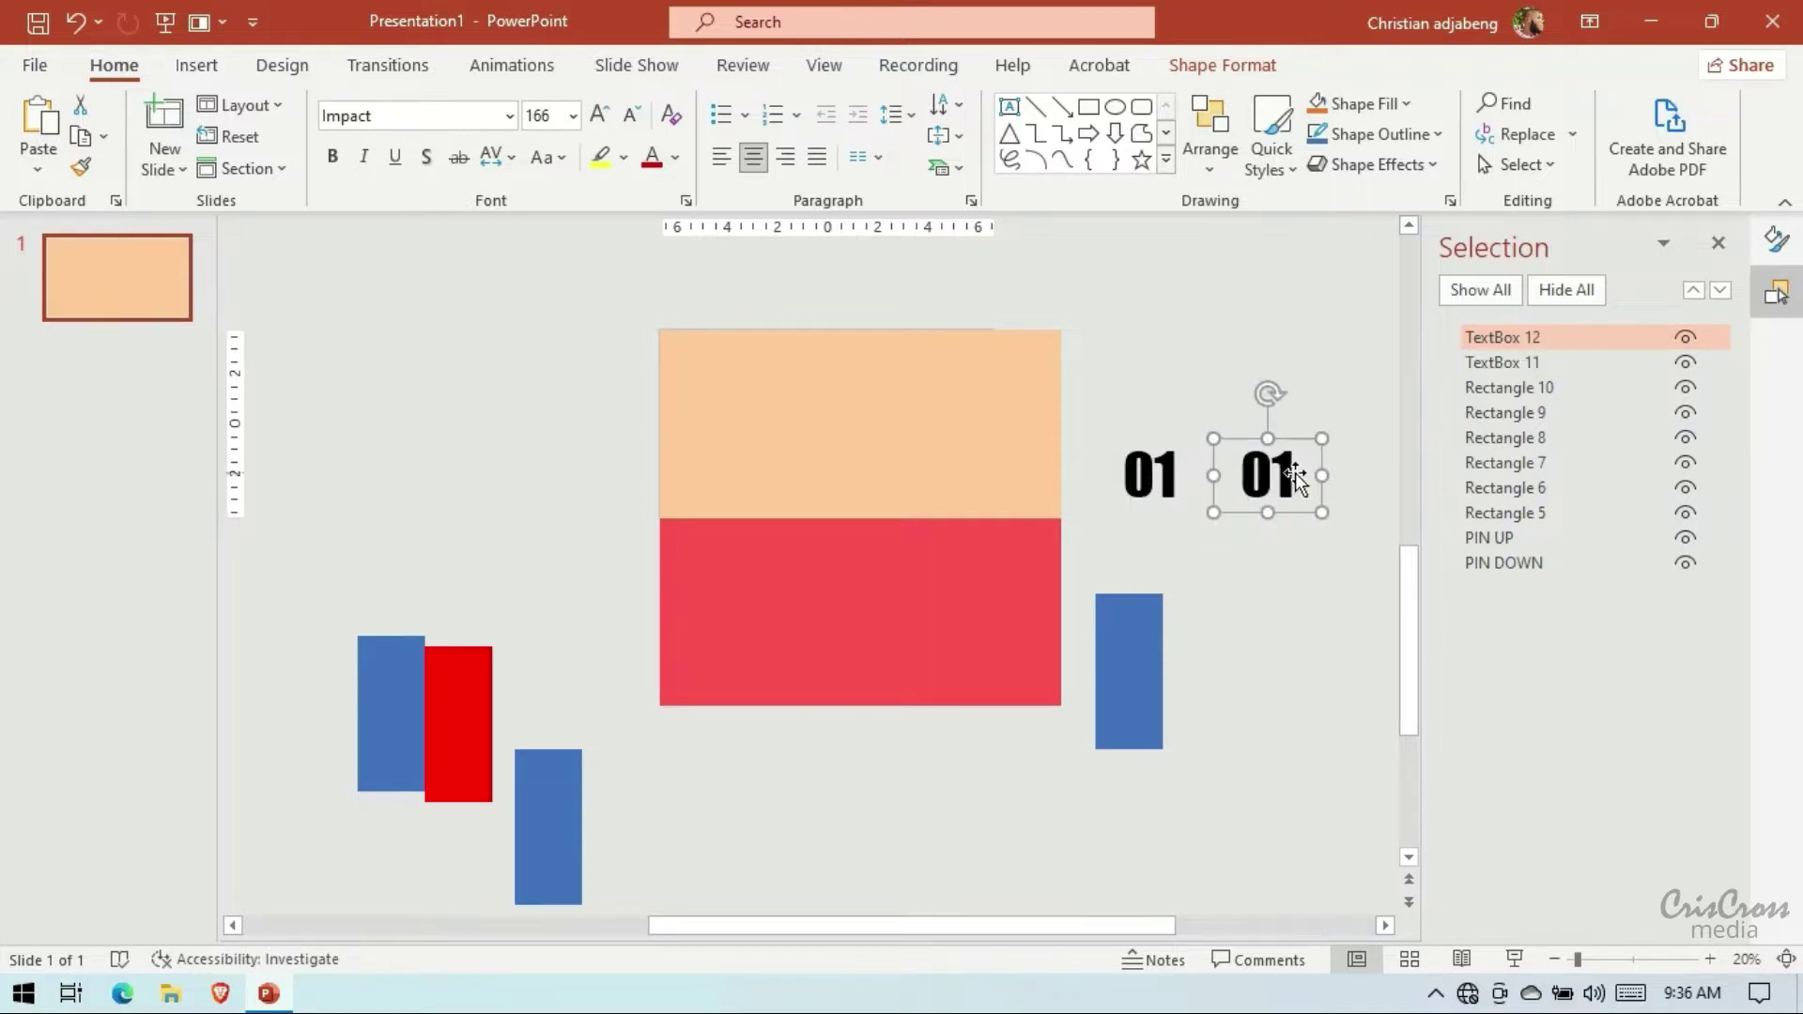
key("BackSpace")
type("2")
left_click(1289, 511)
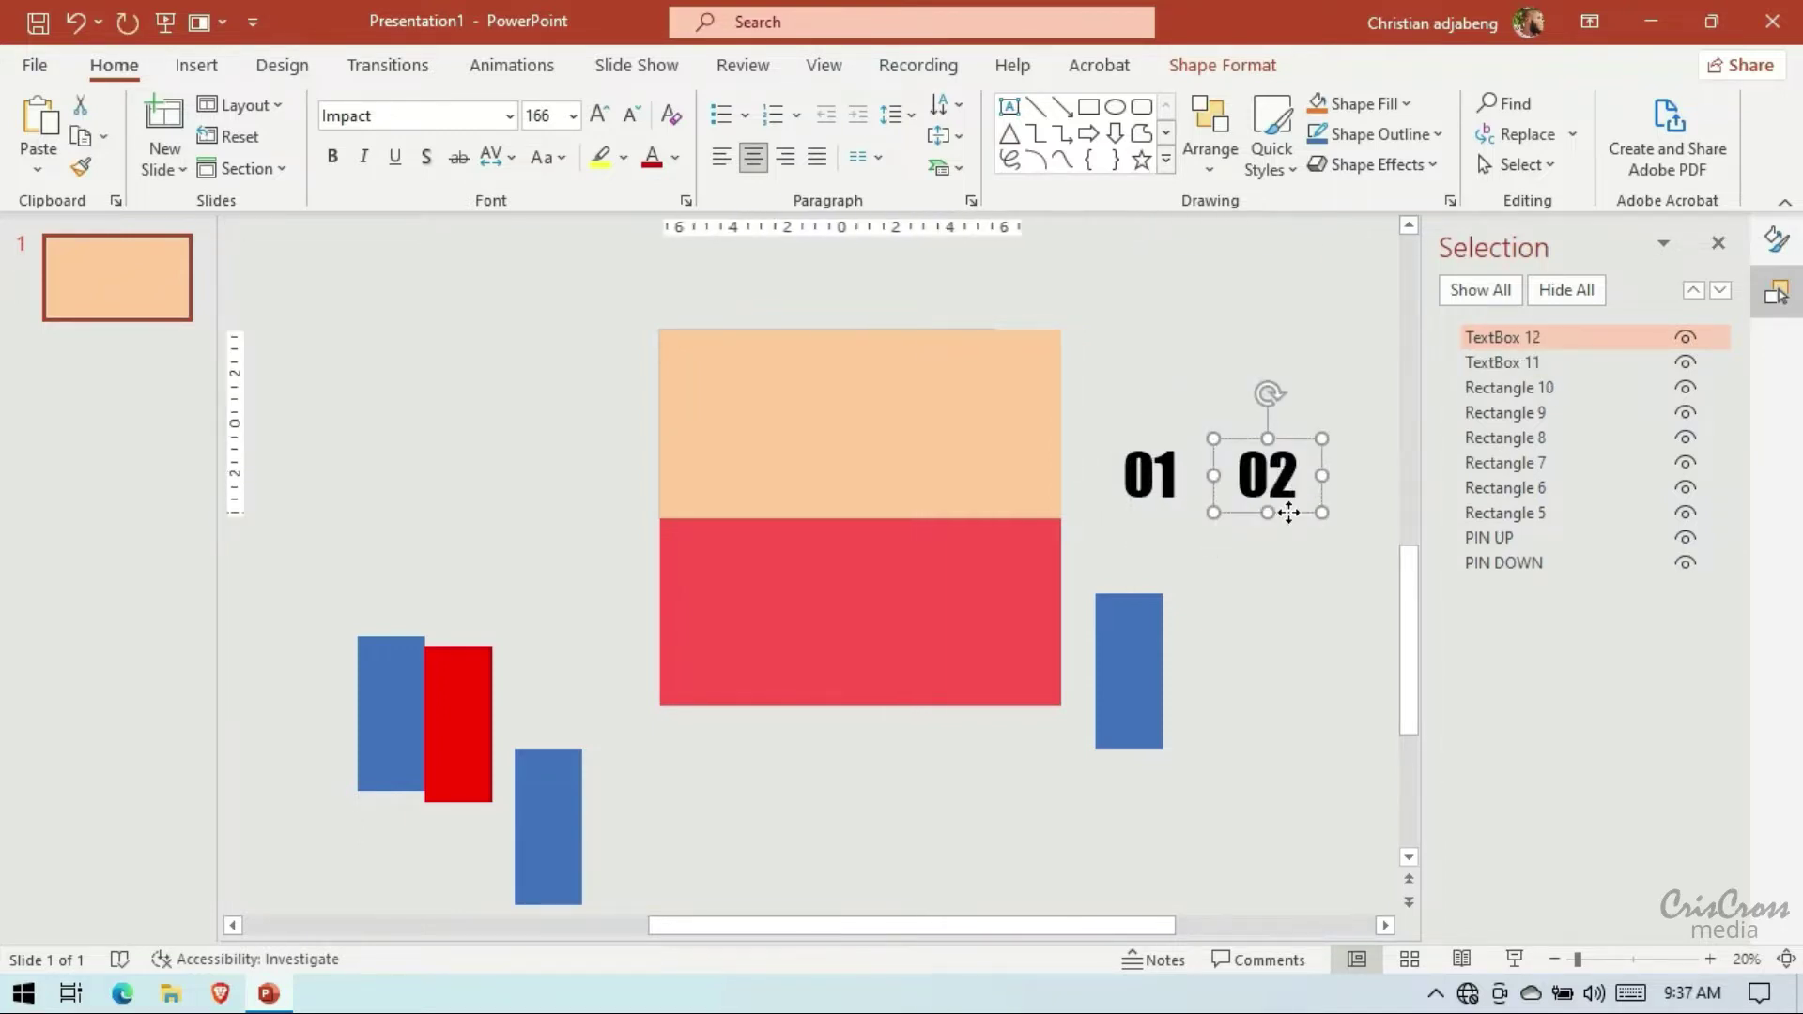
Line up a third copy beside 01 and 02 and change it to 03
left_click_drag(1288, 512, 1292, 516, "ctrl")
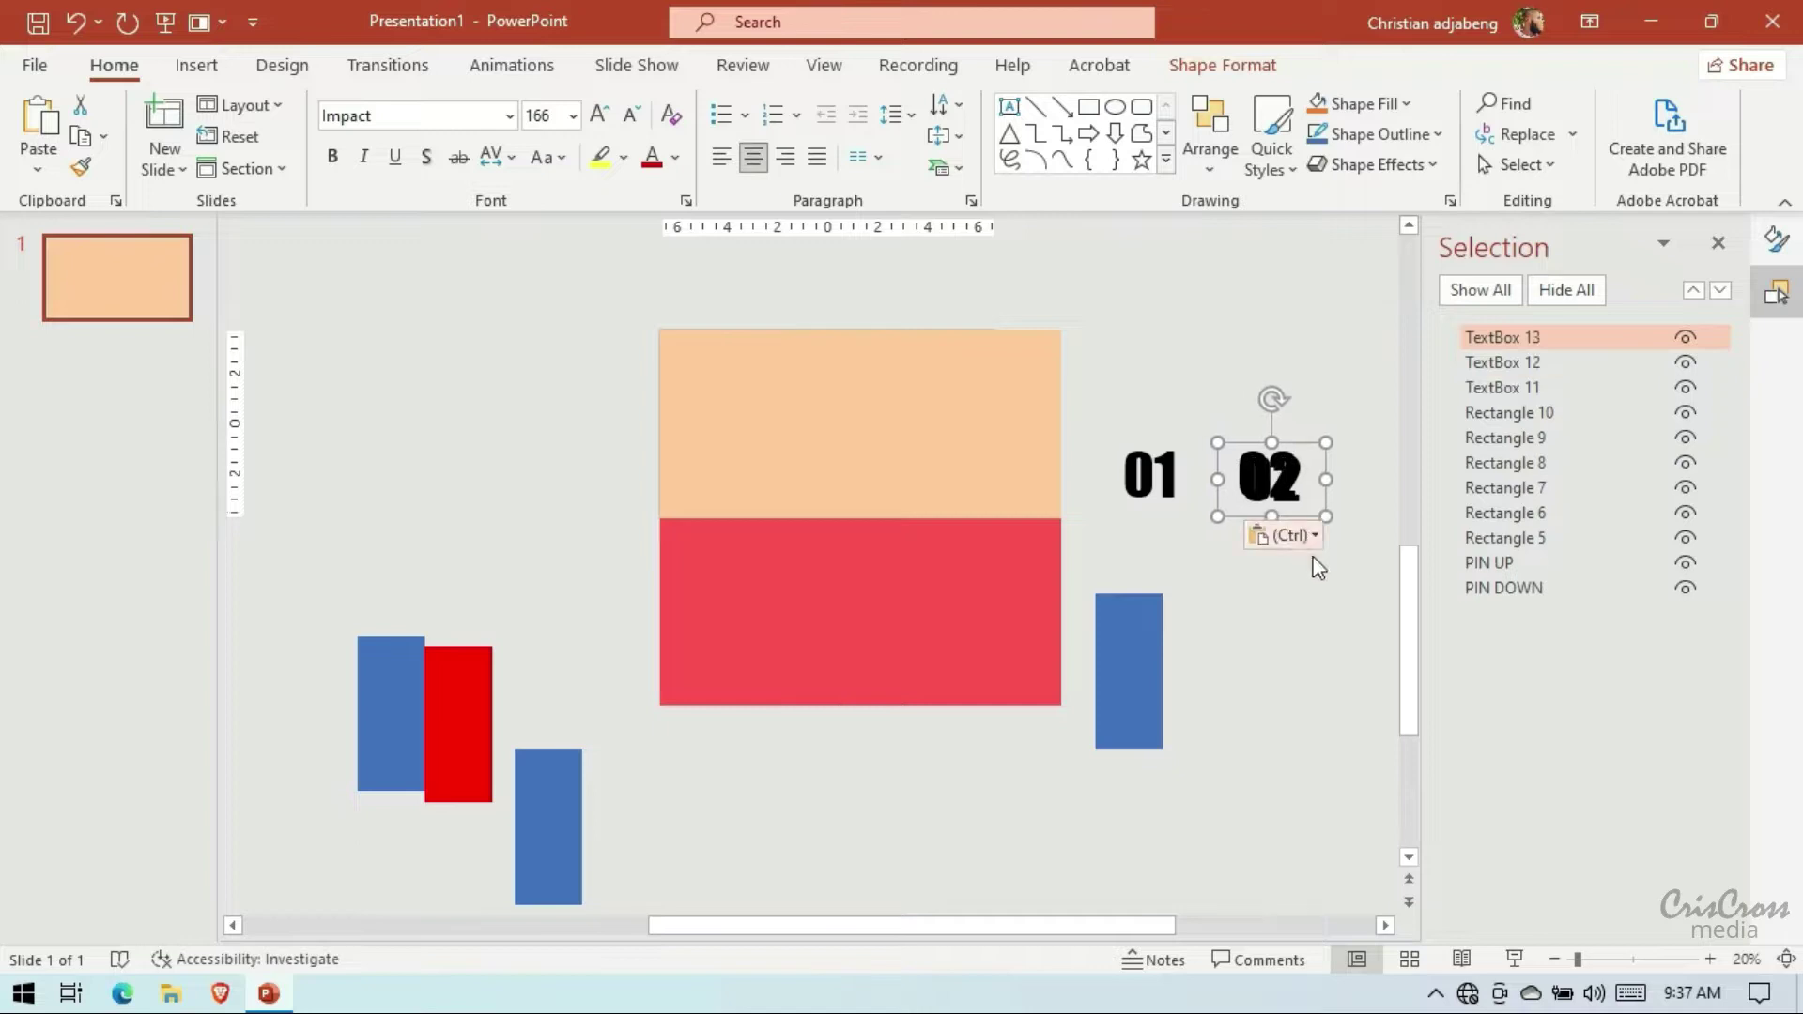
left_click(1385, 925)
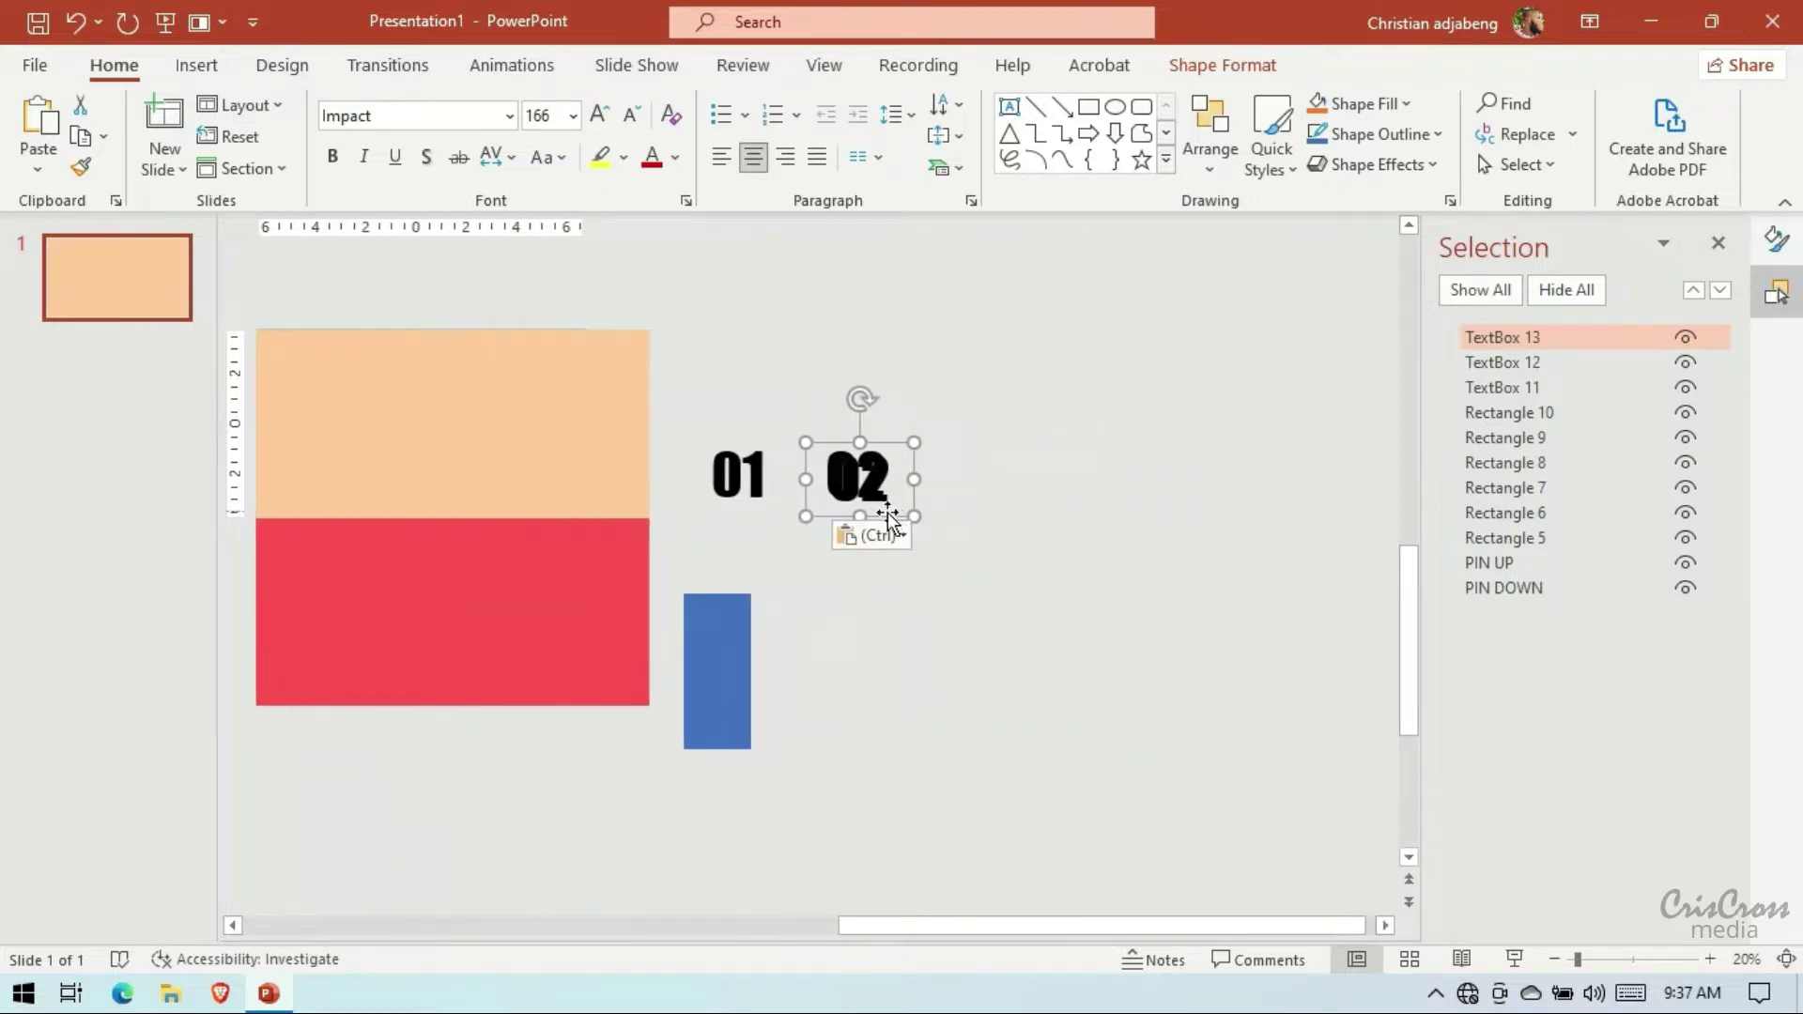
left_click_drag(878, 515, 1051, 516)
left_click(879, 521)
left_click_drag(879, 521, 862, 521)
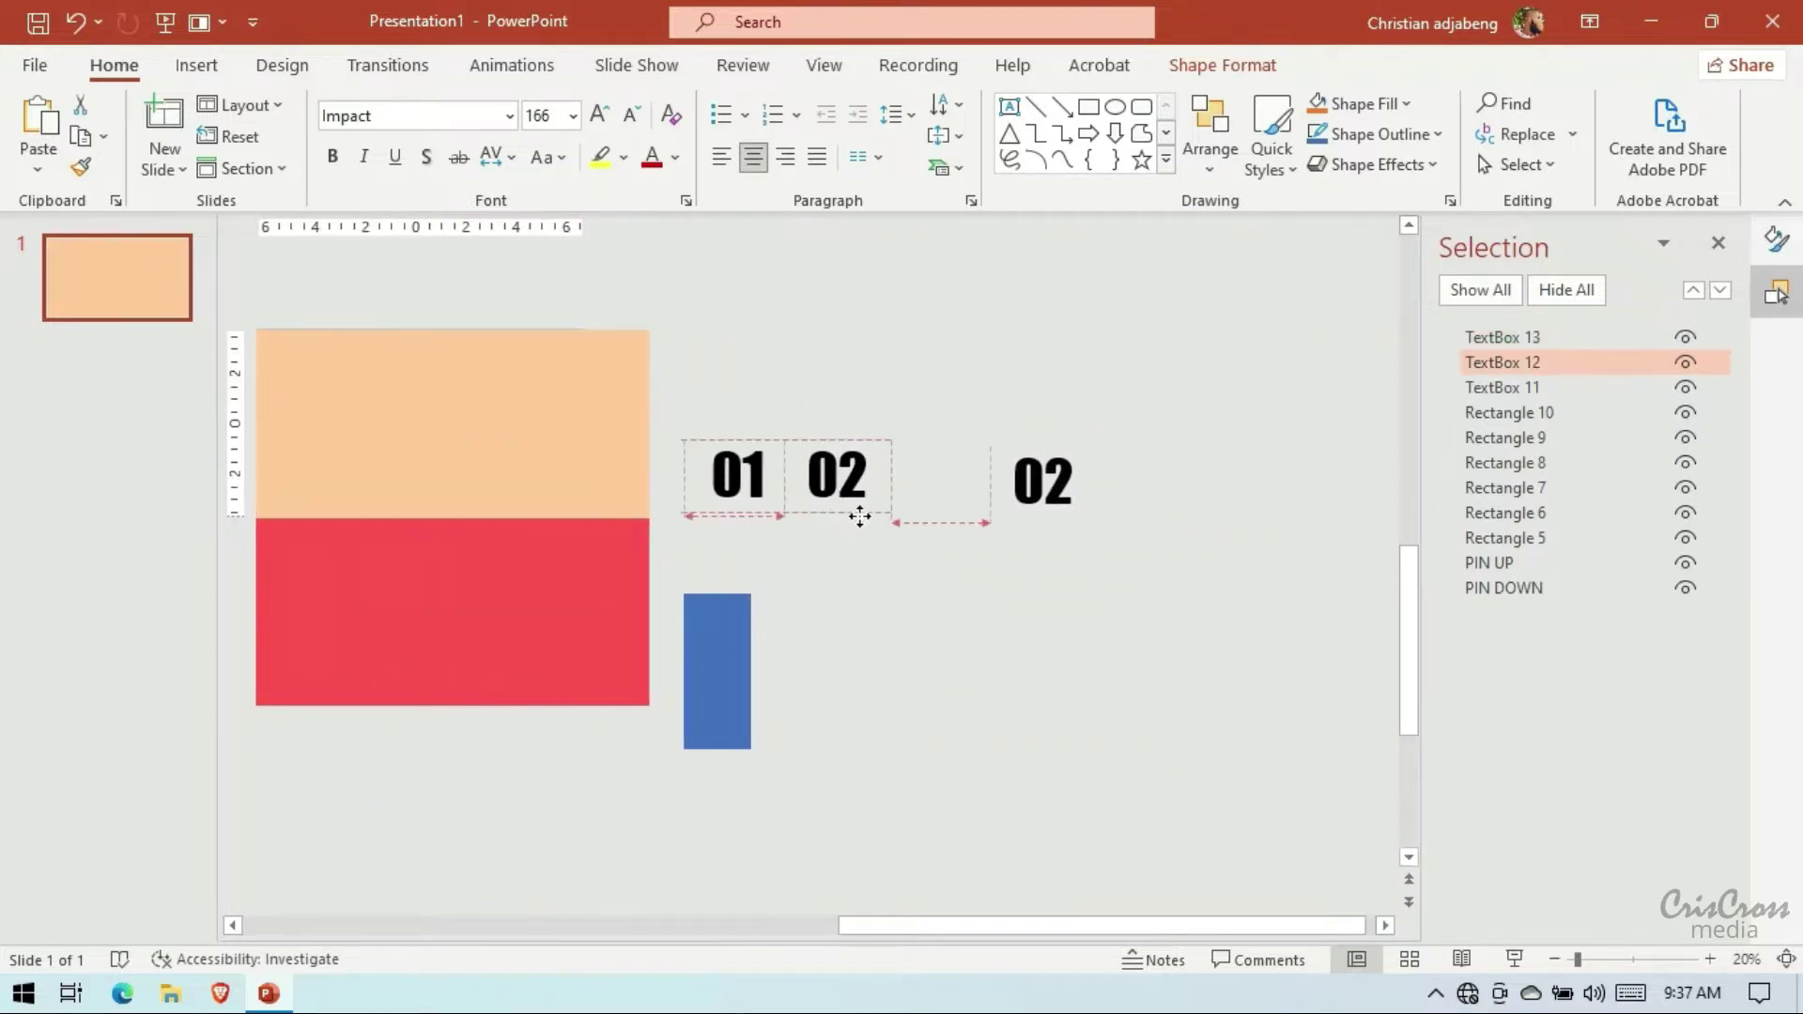
left_click(1072, 522)
left_click_drag(1072, 522, 967, 514)
left_click(970, 486)
key("BackSpace")
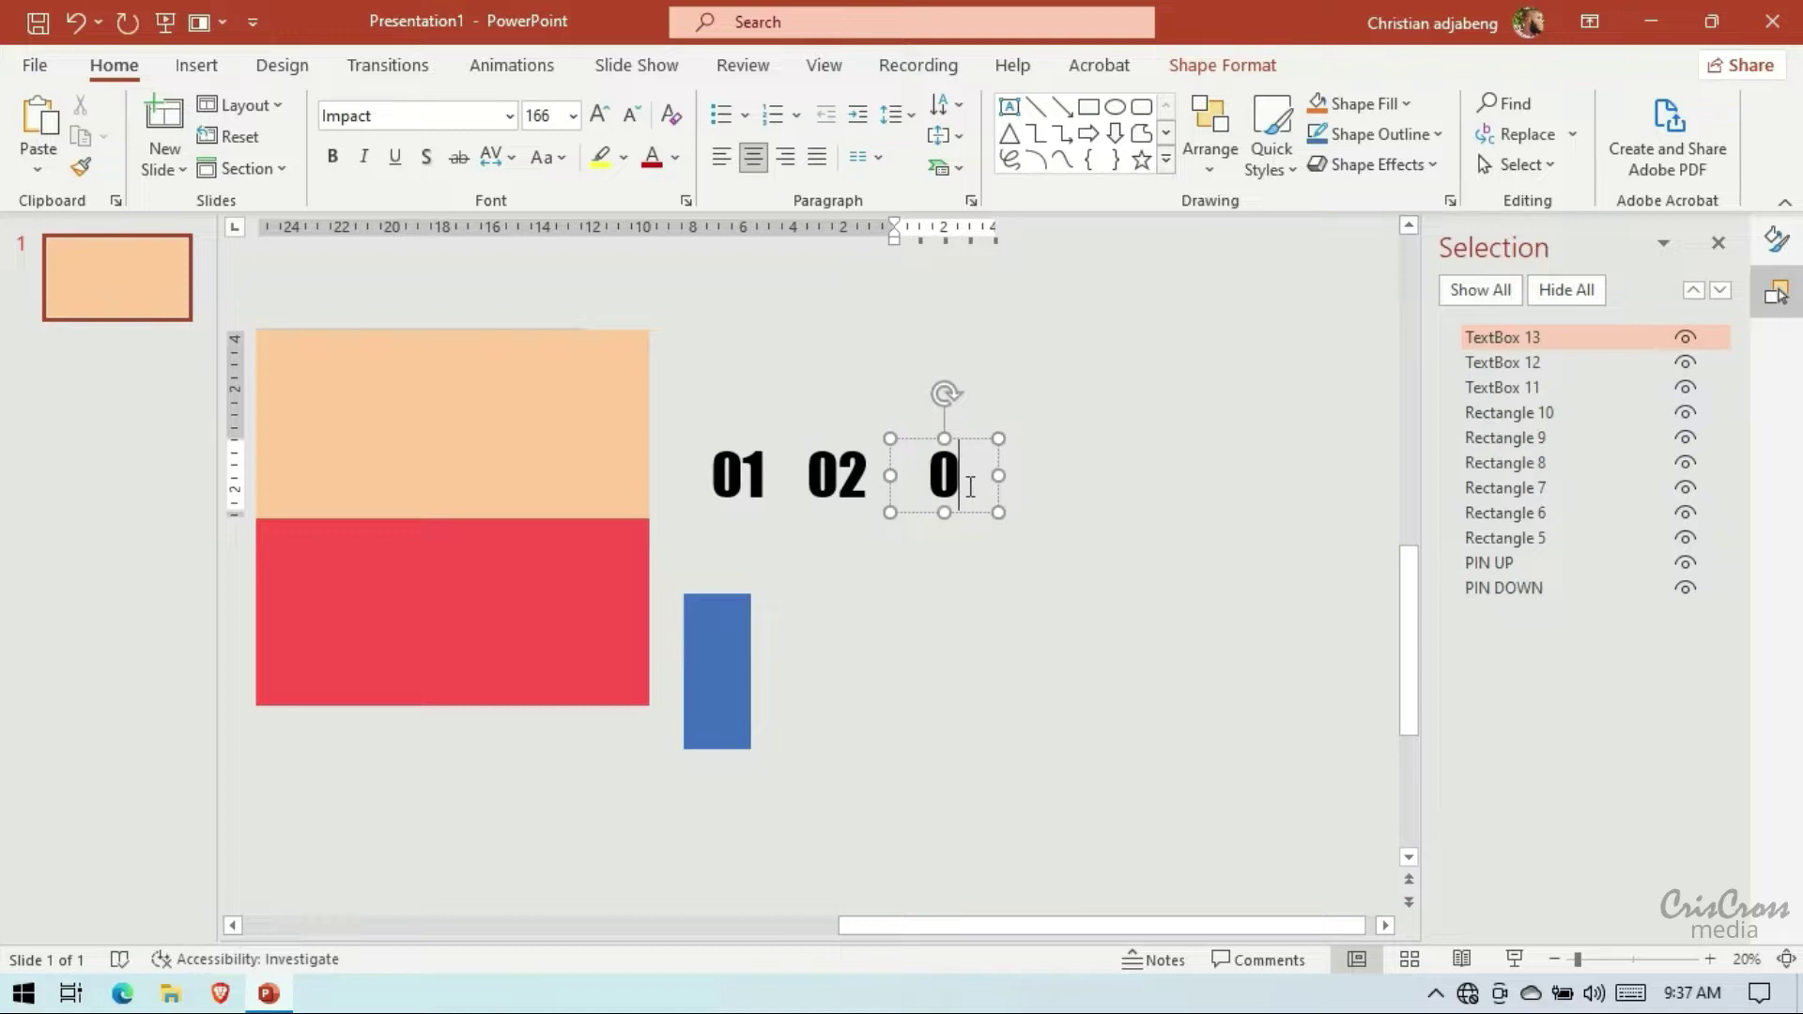
type("3")
left_click(967, 514)
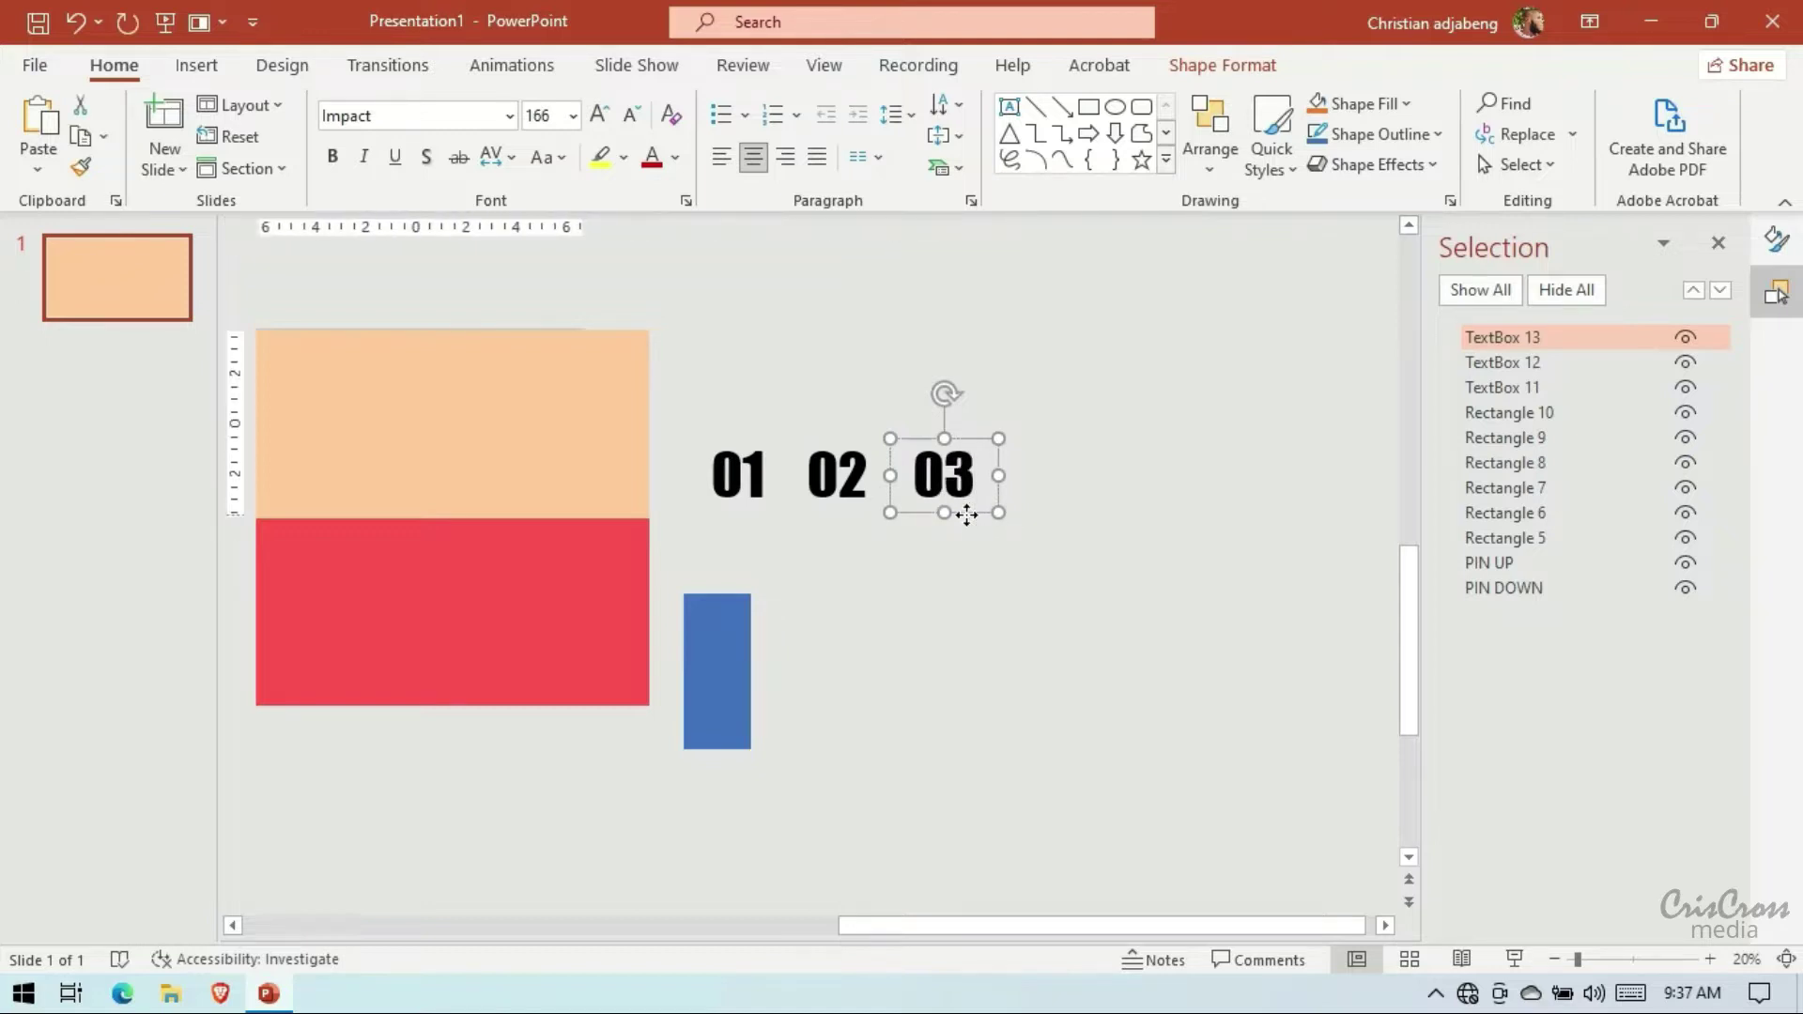
Add 04 and 05 by copying the last numeral rightward and editing its final digit
left_click_drag(966, 515, 1062, 509)
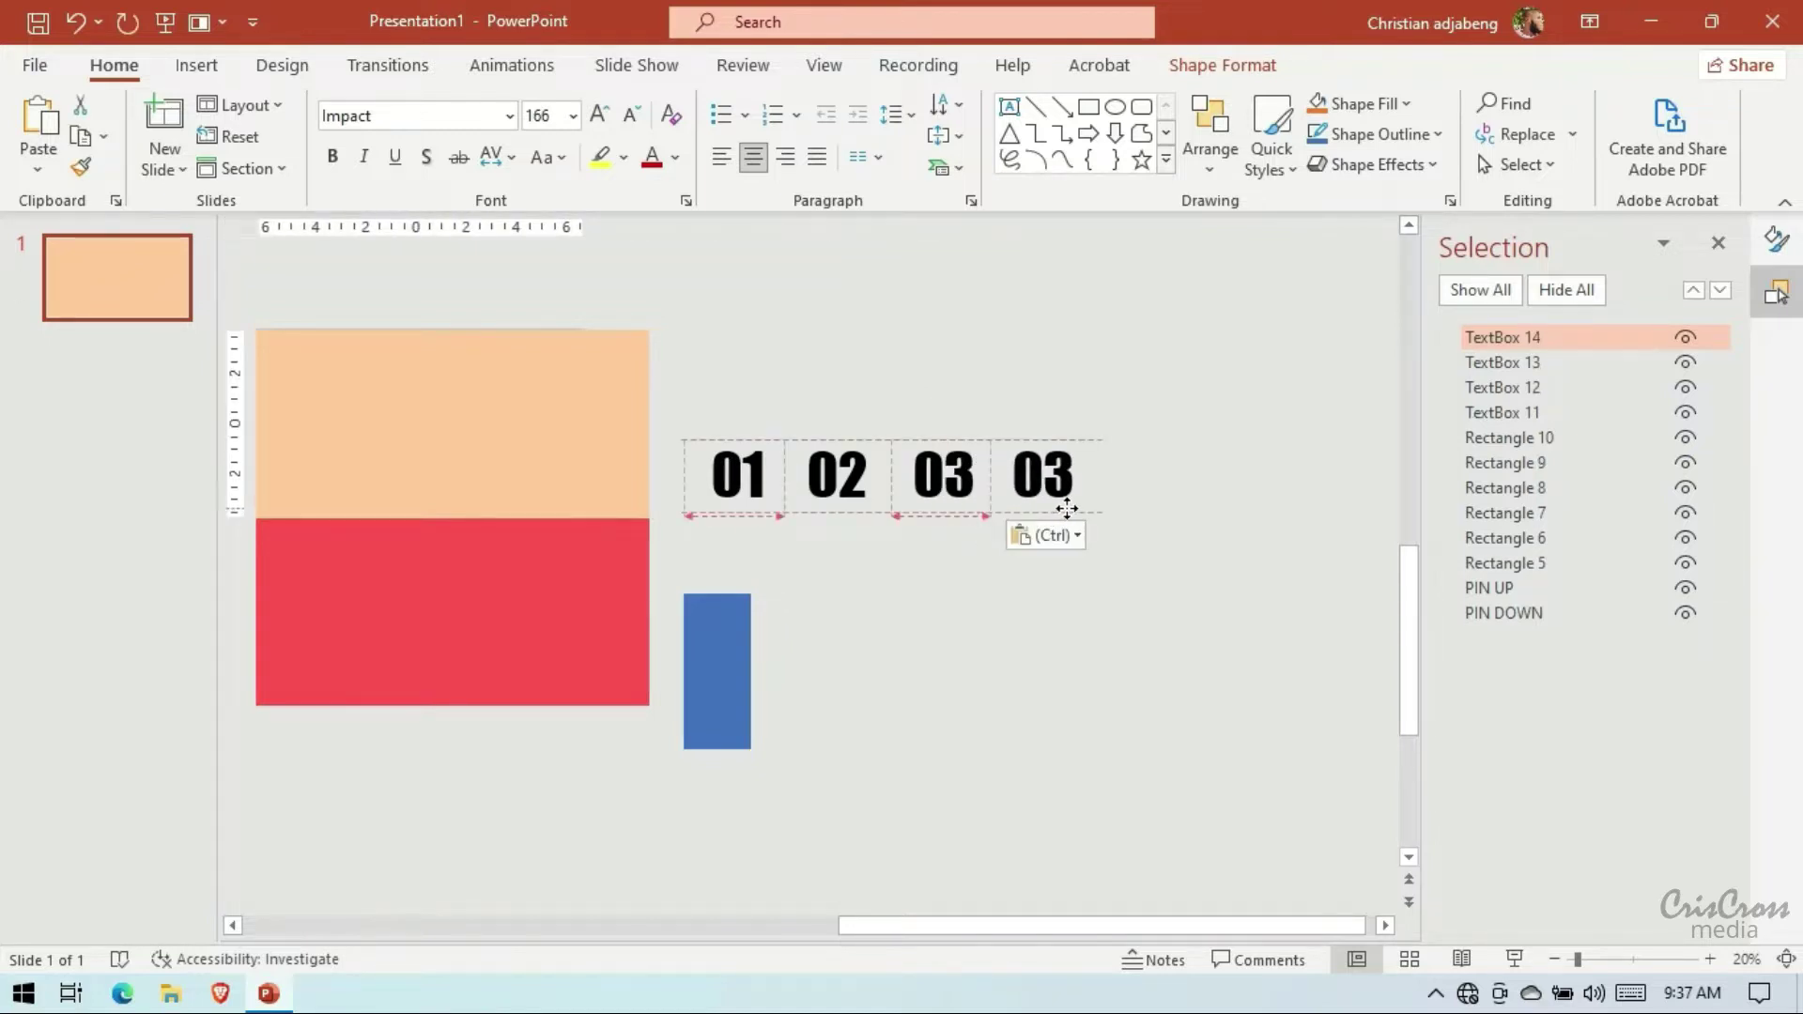
left_click(1074, 482)
key("BackSpace")
type("4")
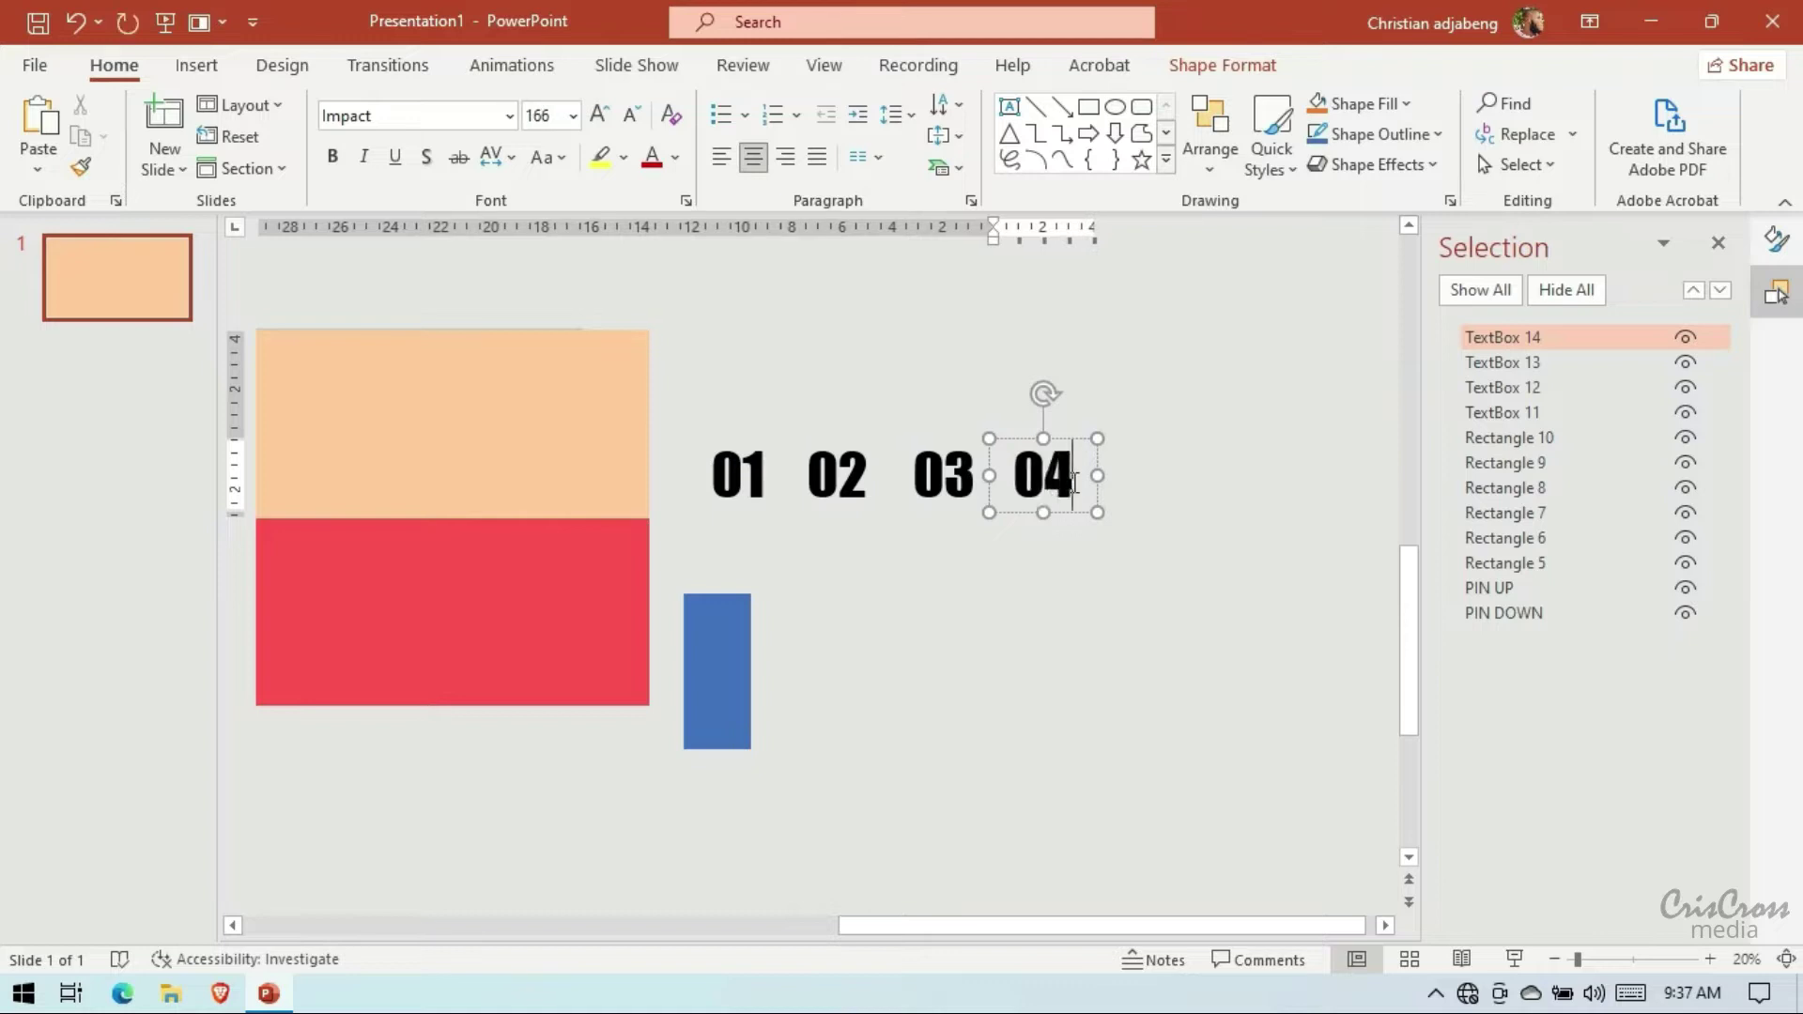
left_click(1066, 510)
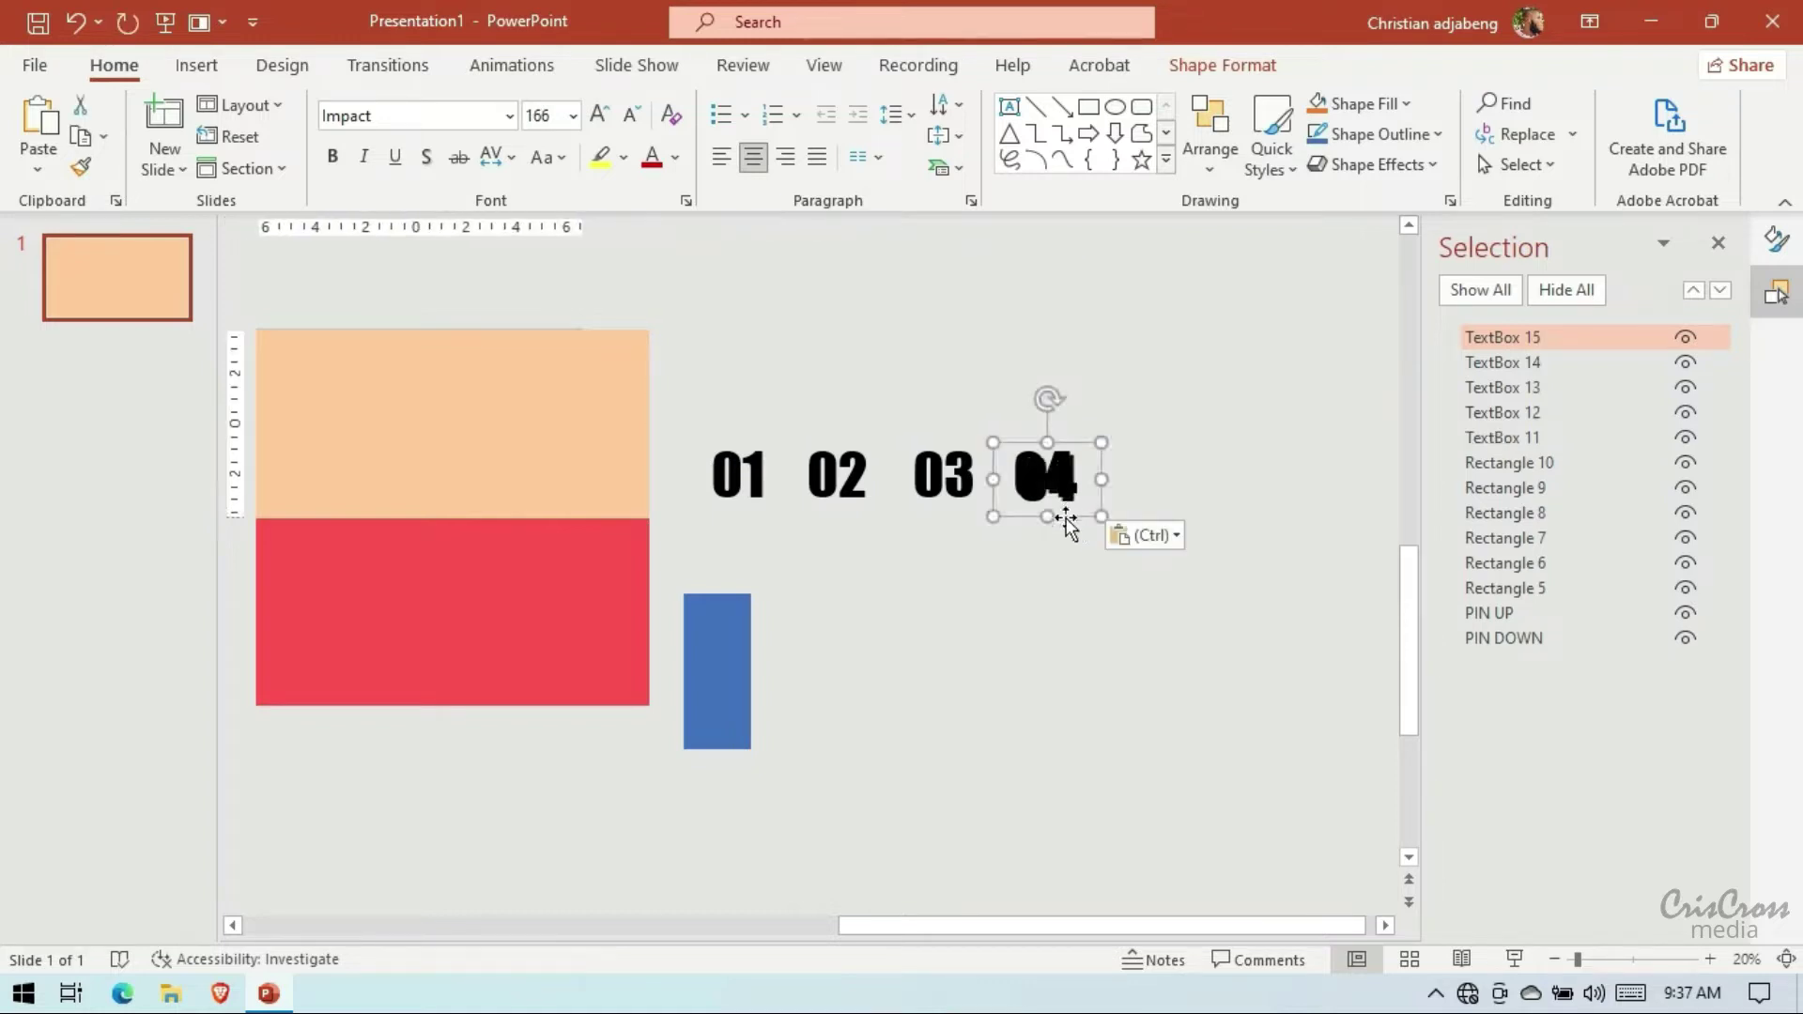
left_click_drag(1066, 511, 1161, 519)
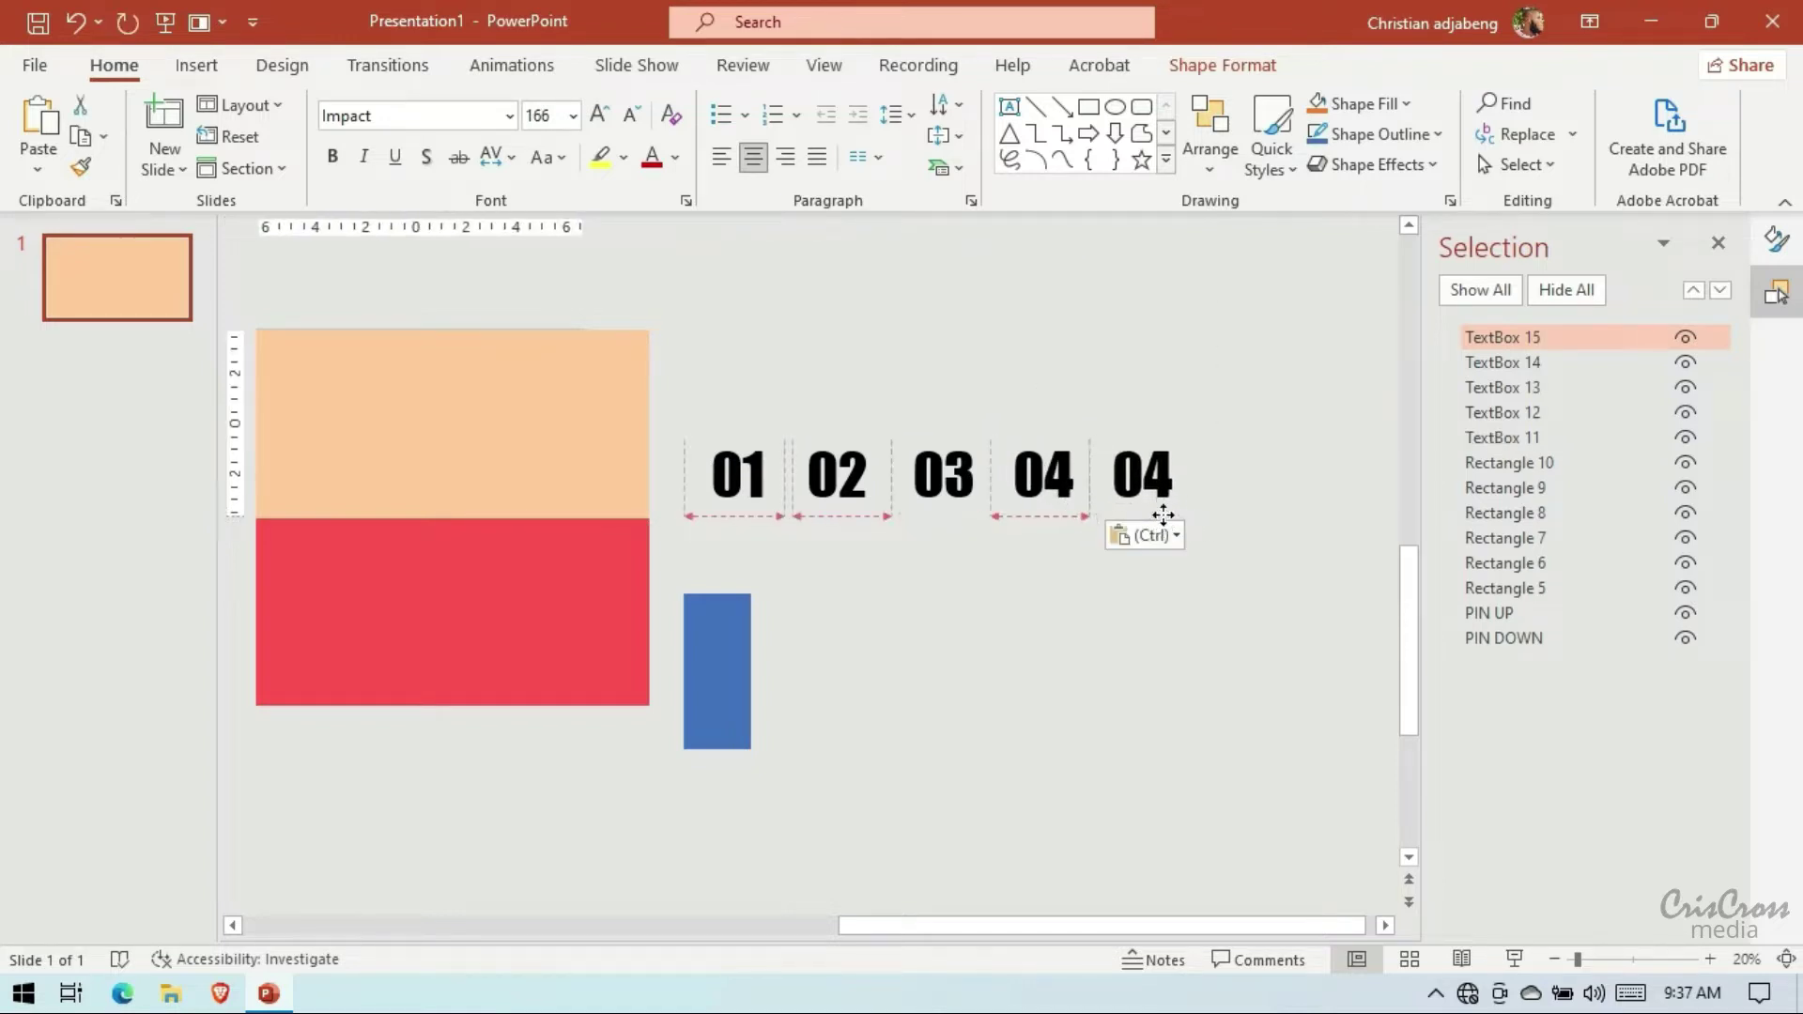
left_click(1178, 481)
key("BackSpace")
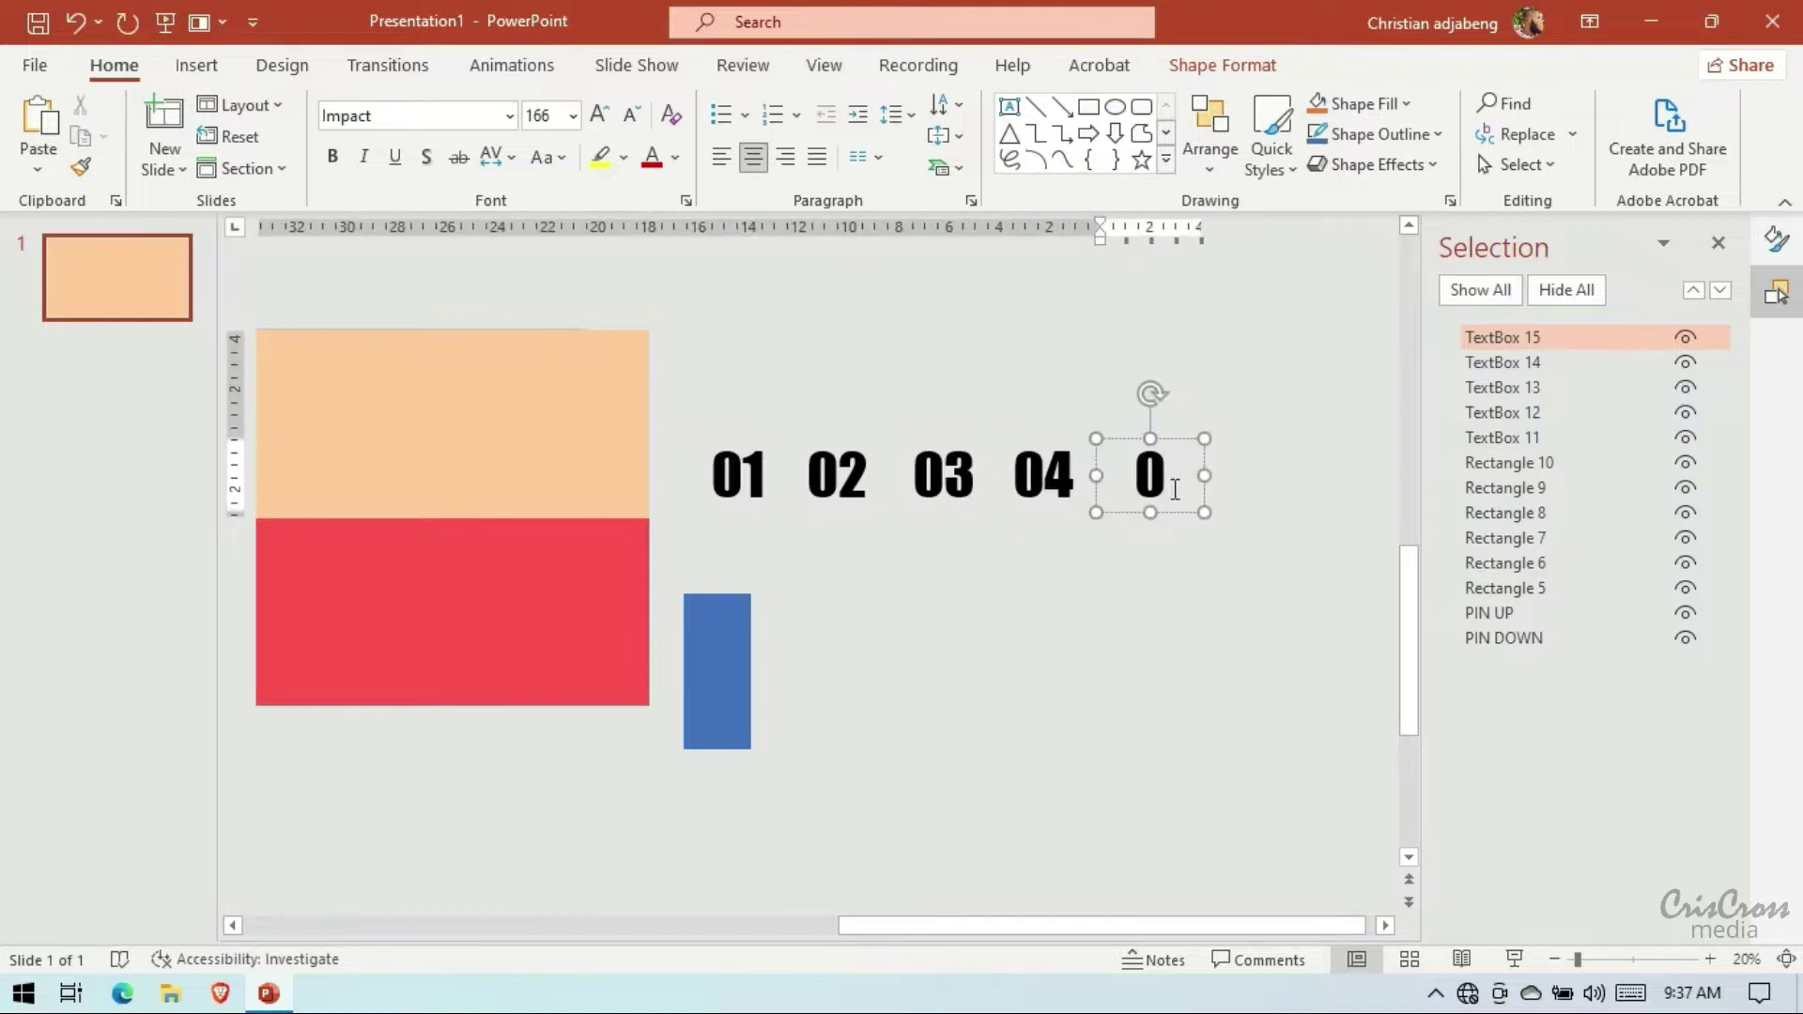
type("5")
left_click(1162, 623)
Lower the small blue bar and put a rectangle behind the numeral row, trimmed to their height
left_click_drag(708, 609, 717, 757)
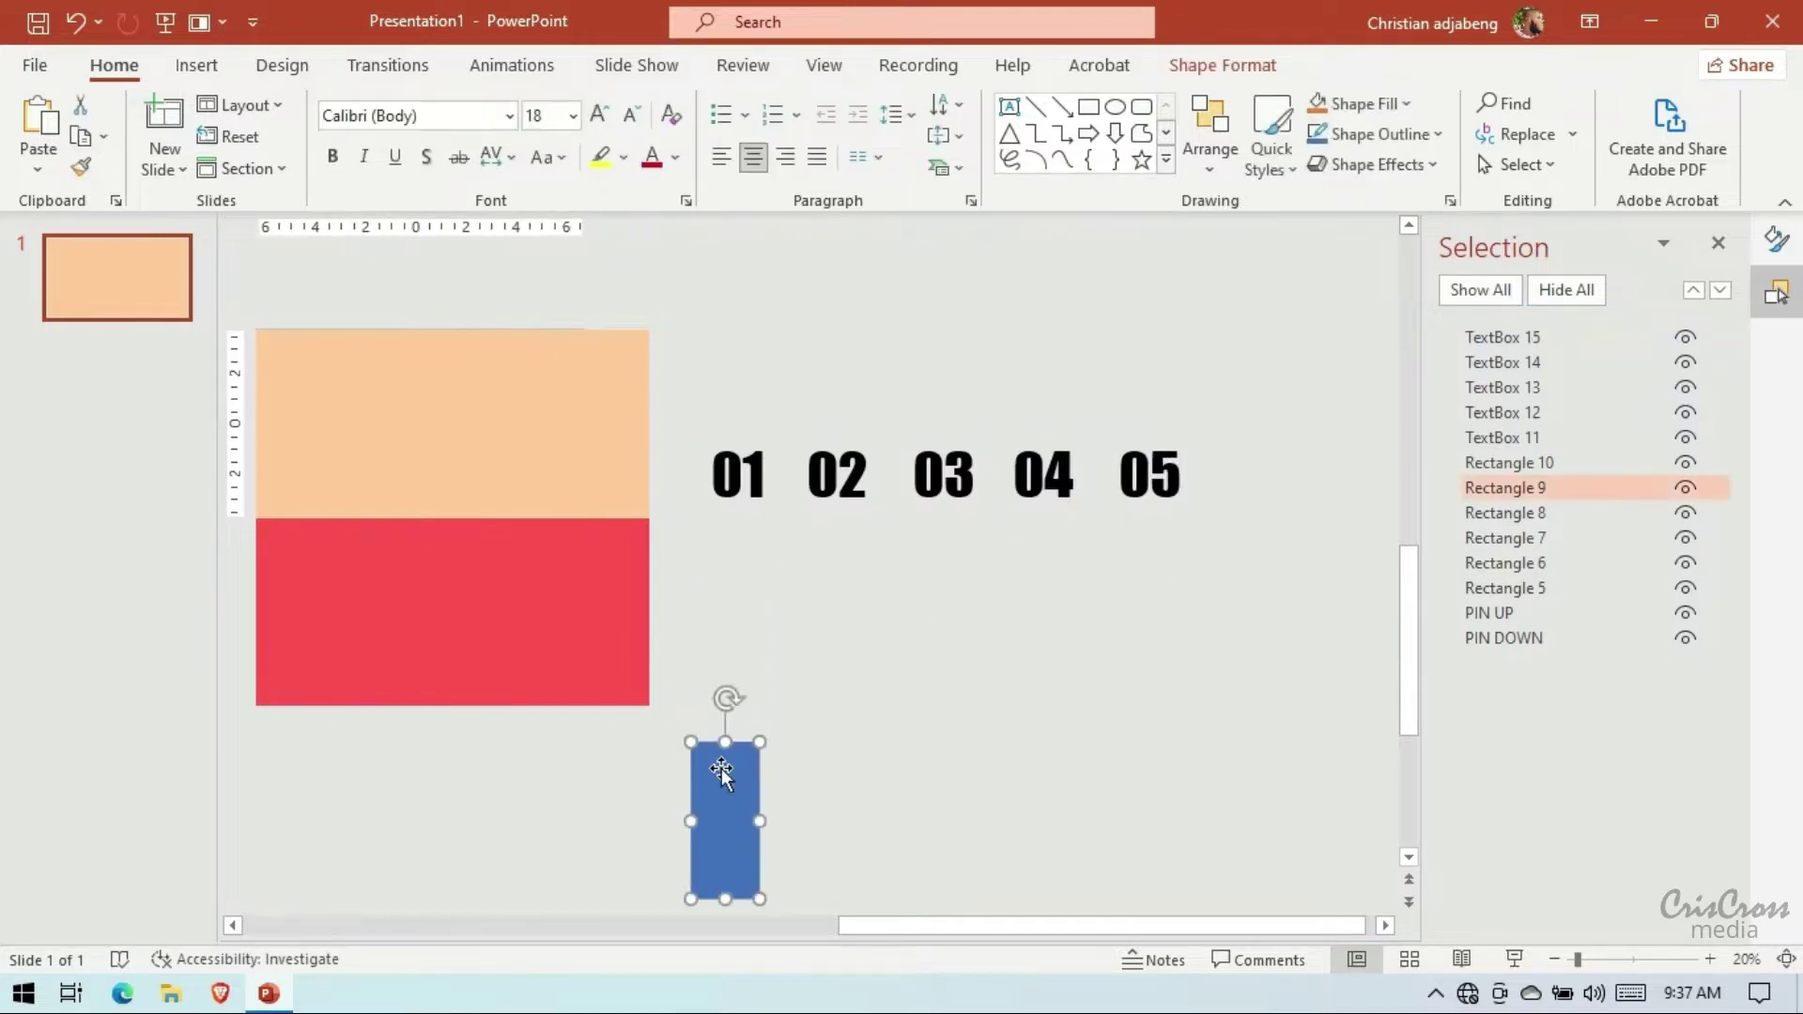
left_click(197, 65)
left_click(426, 174)
left_click(493, 235)
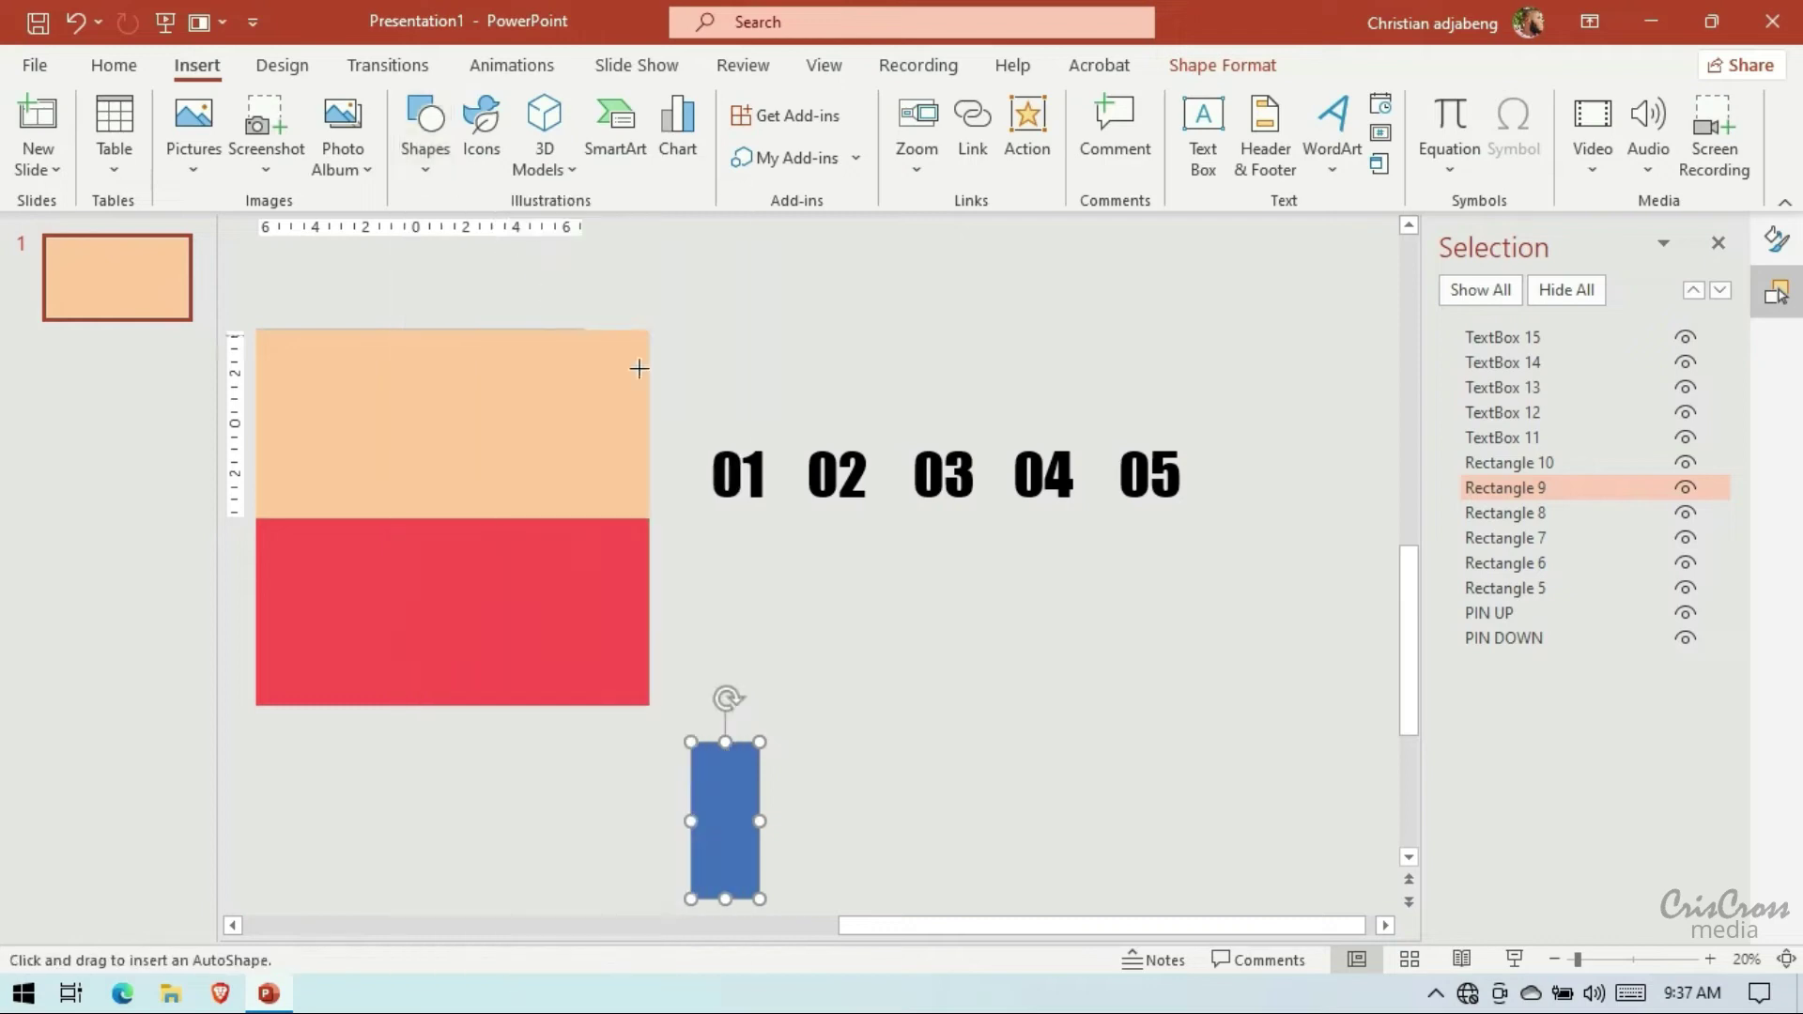
left_click_drag(671, 377, 1276, 565)
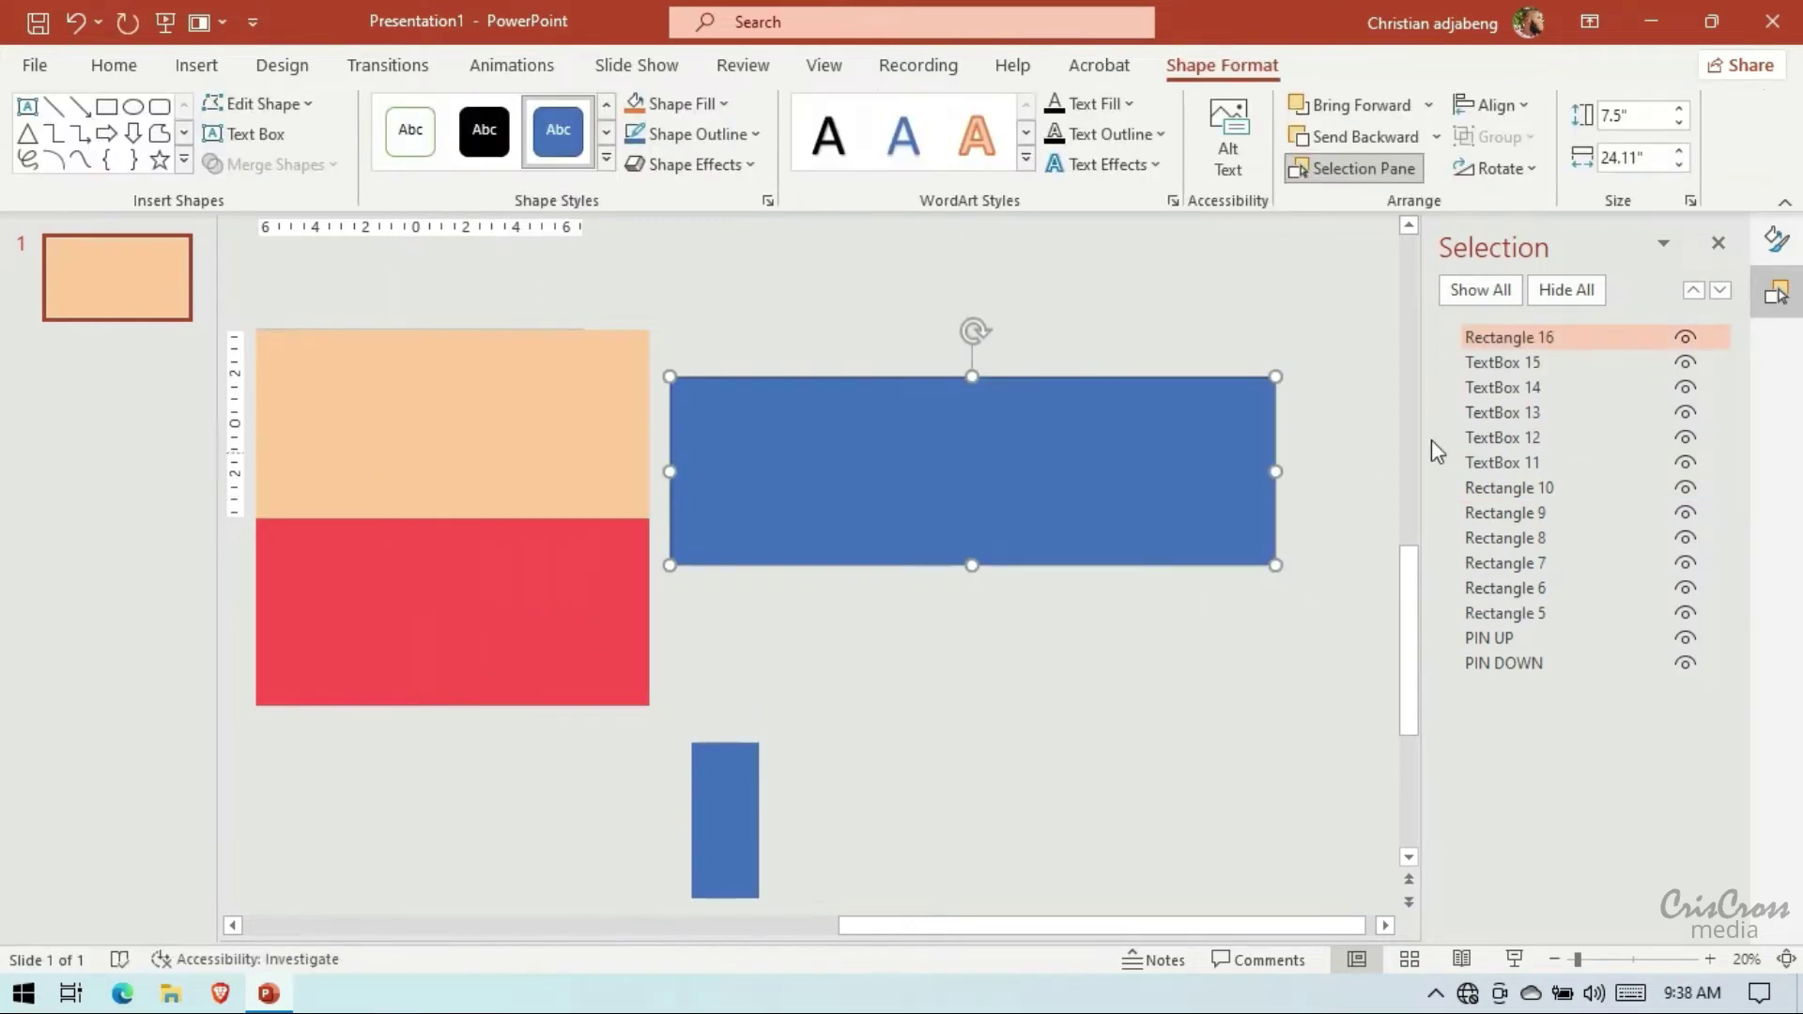
left_click_drag(1484, 337, 1497, 465)
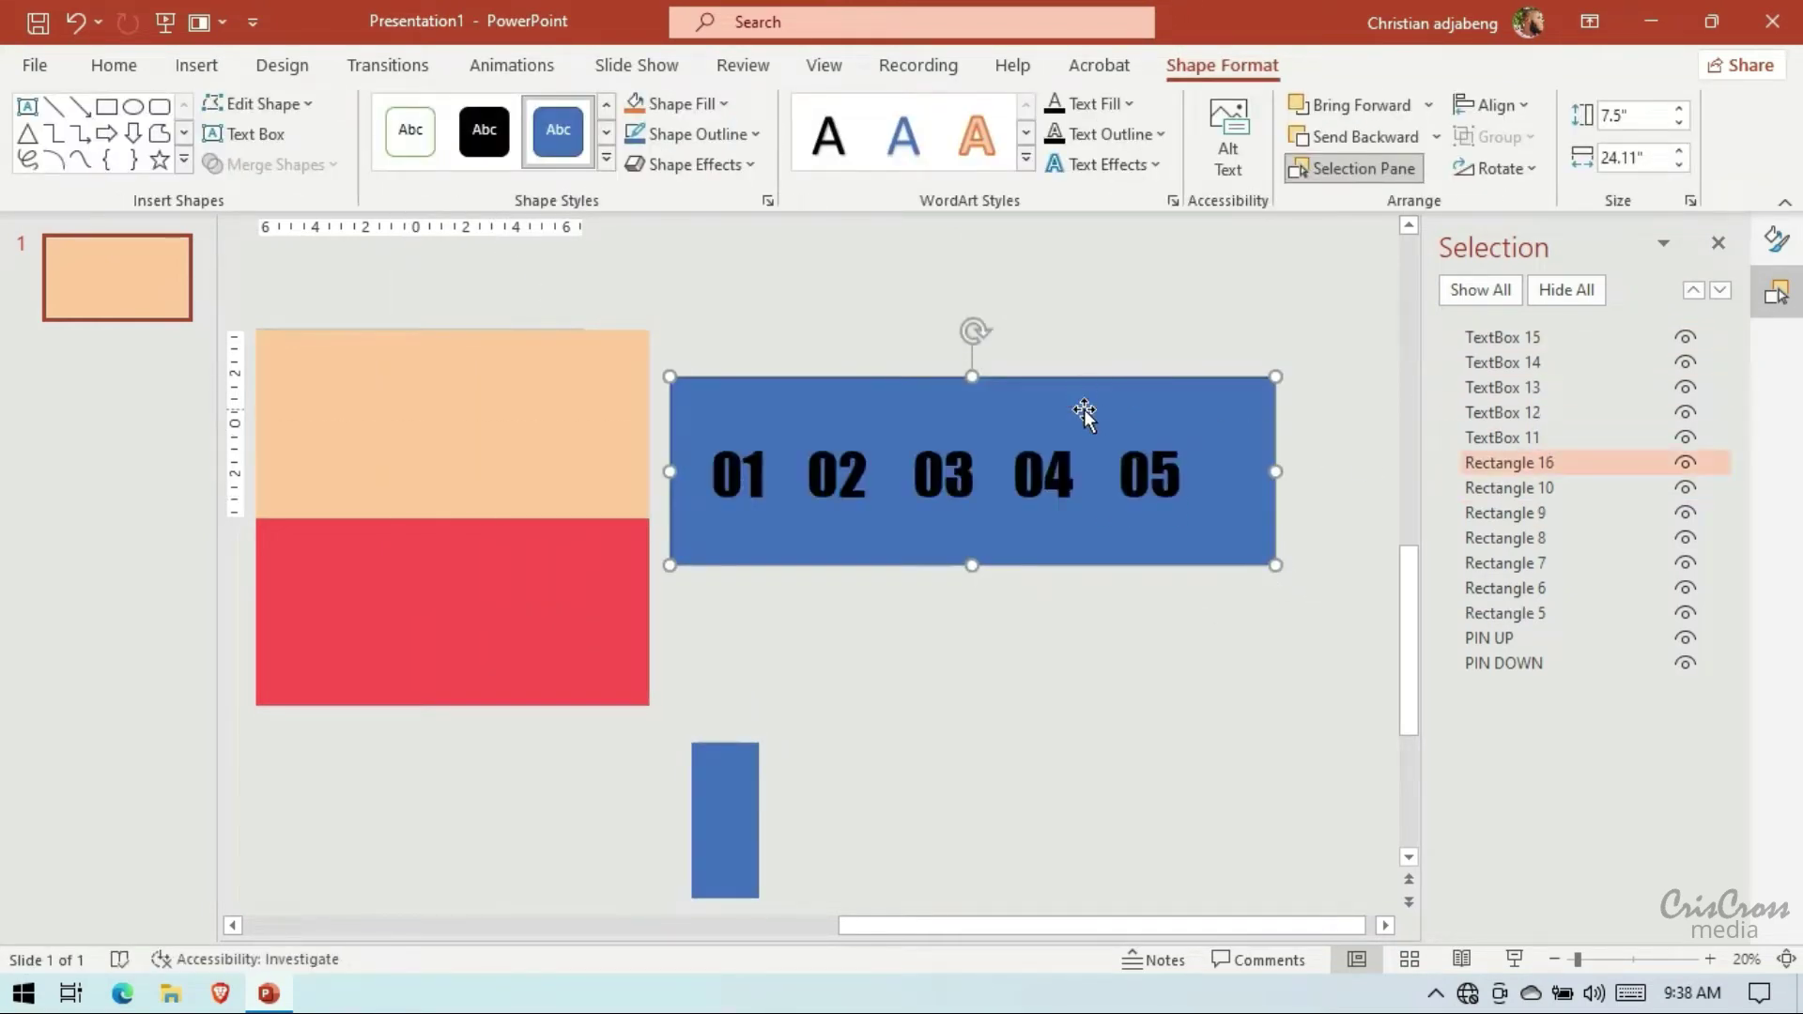
left_click(1775, 238)
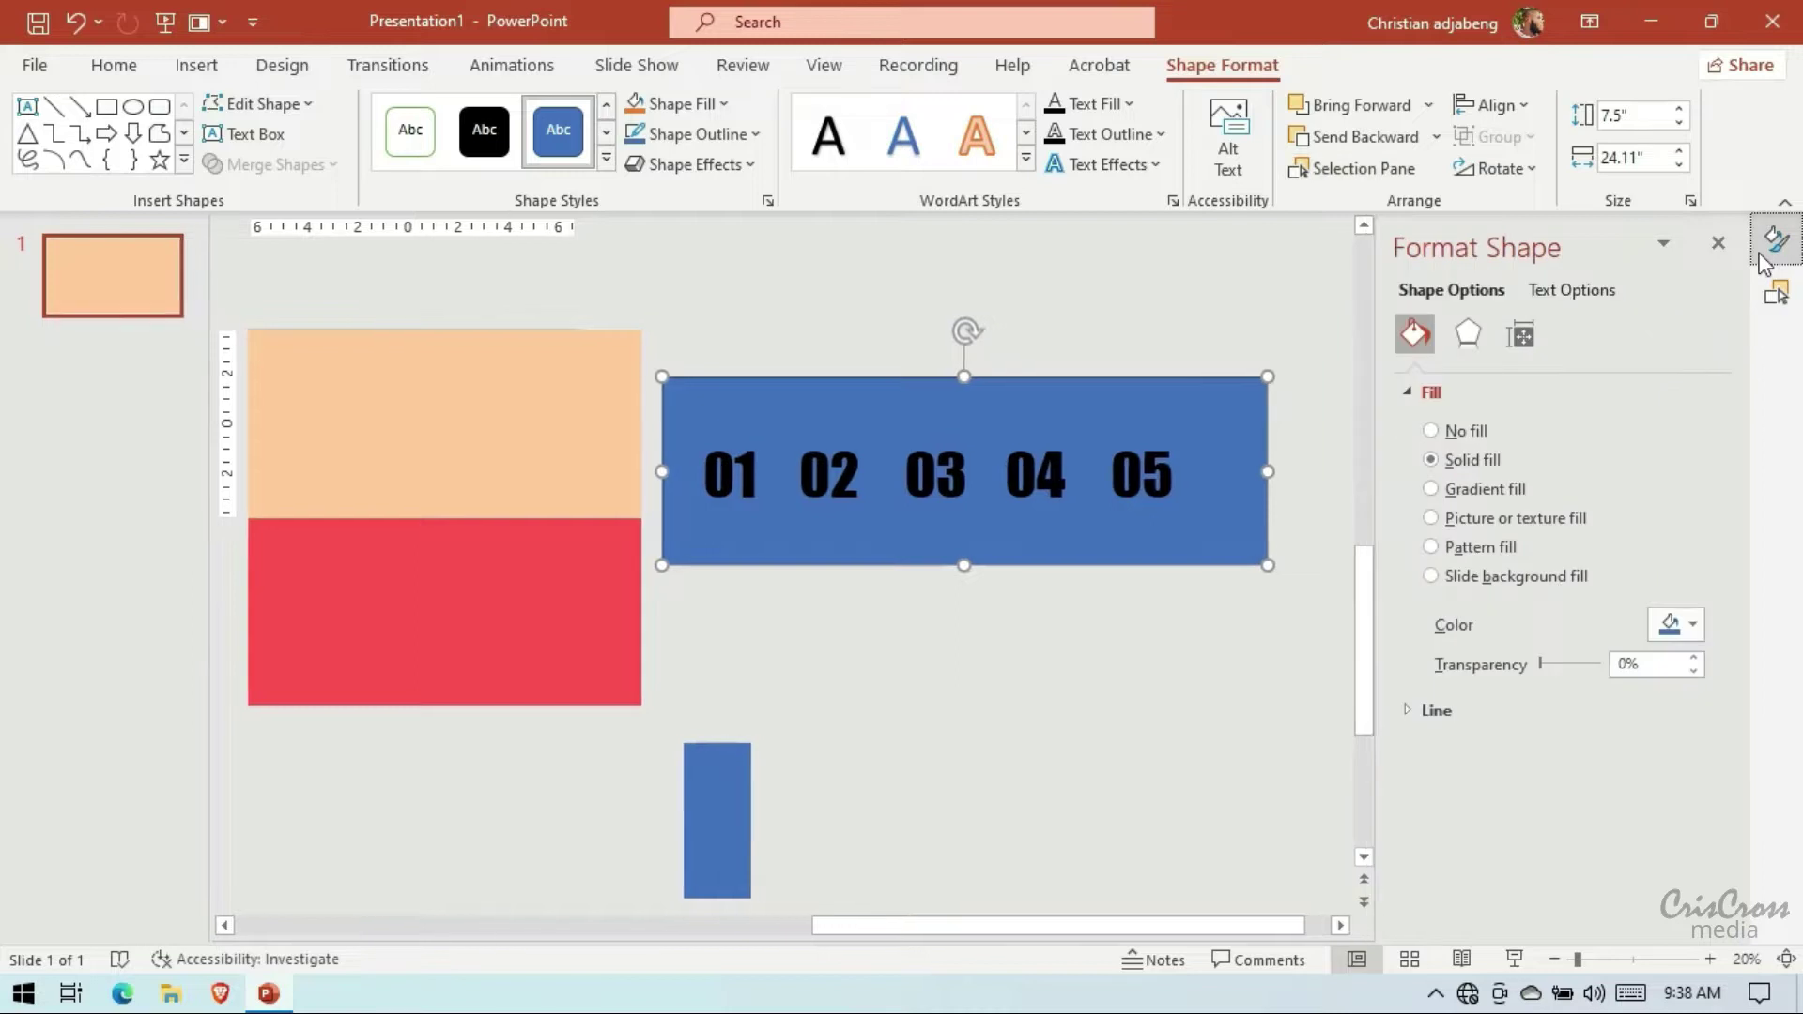
left_click(1490, 704)
left_click(1490, 704)
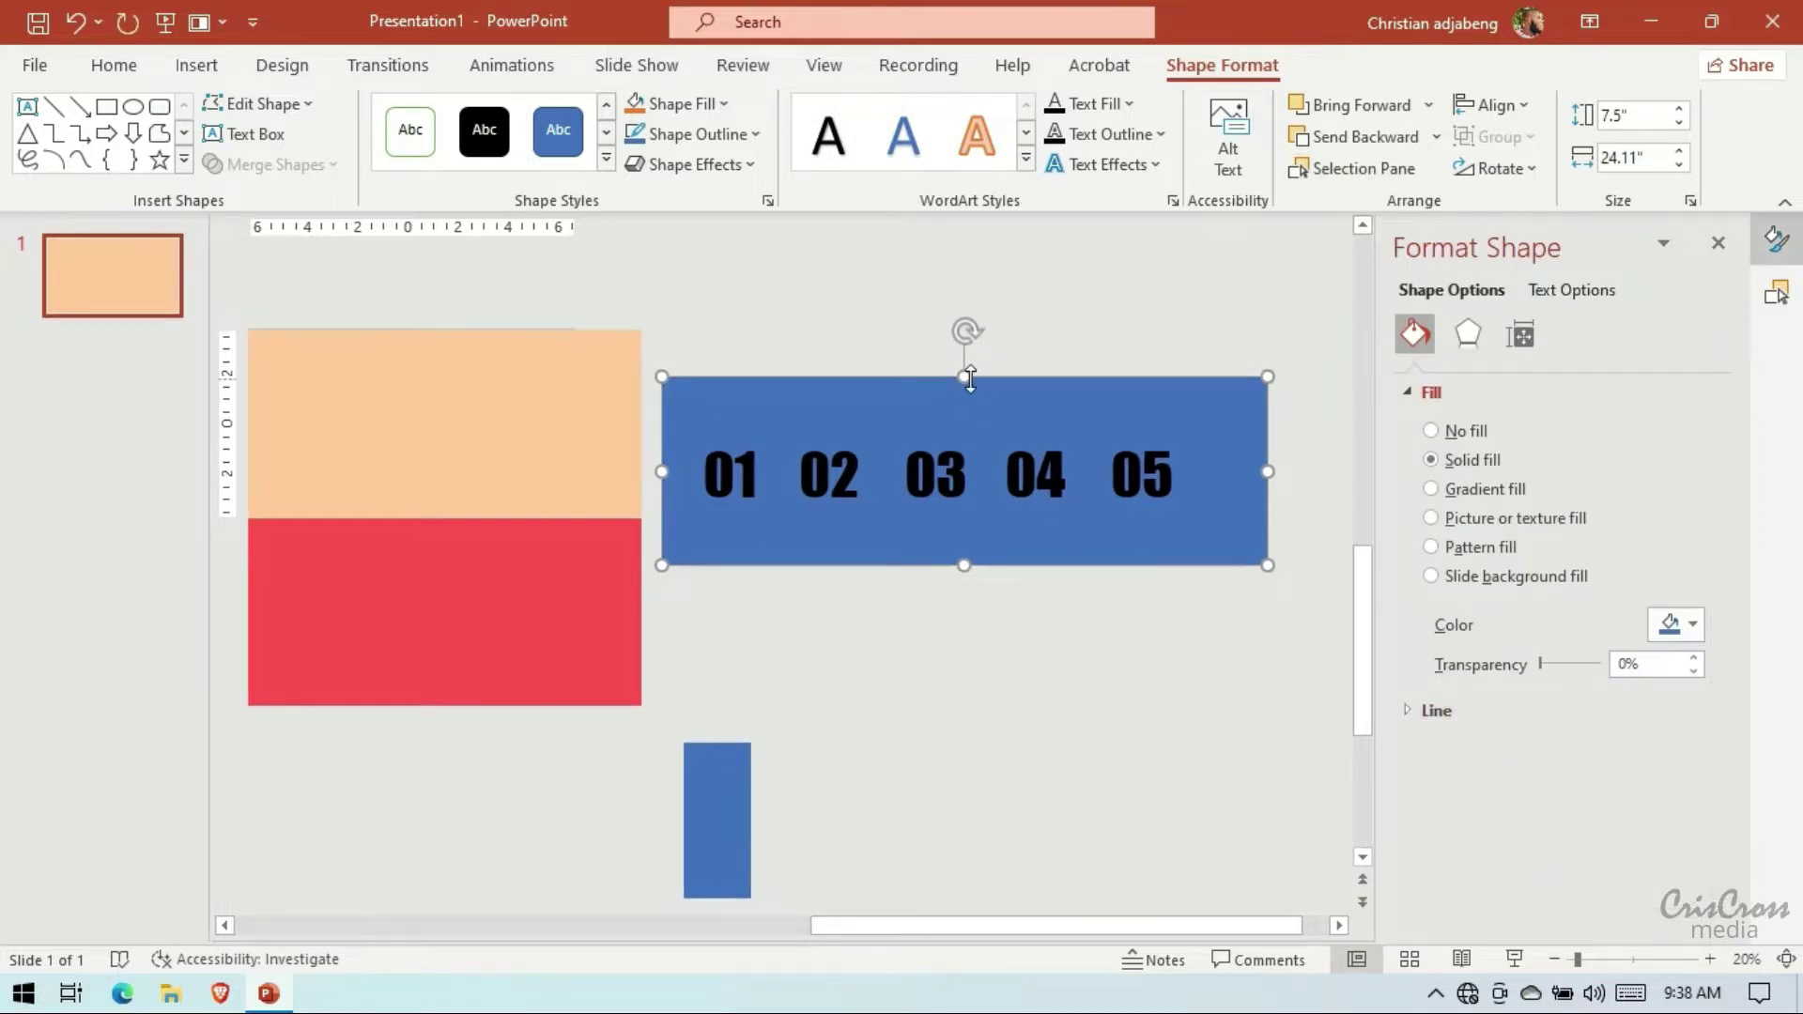
left_click_drag(970, 379, 970, 409)
left_click_drag(964, 565, 963, 556)
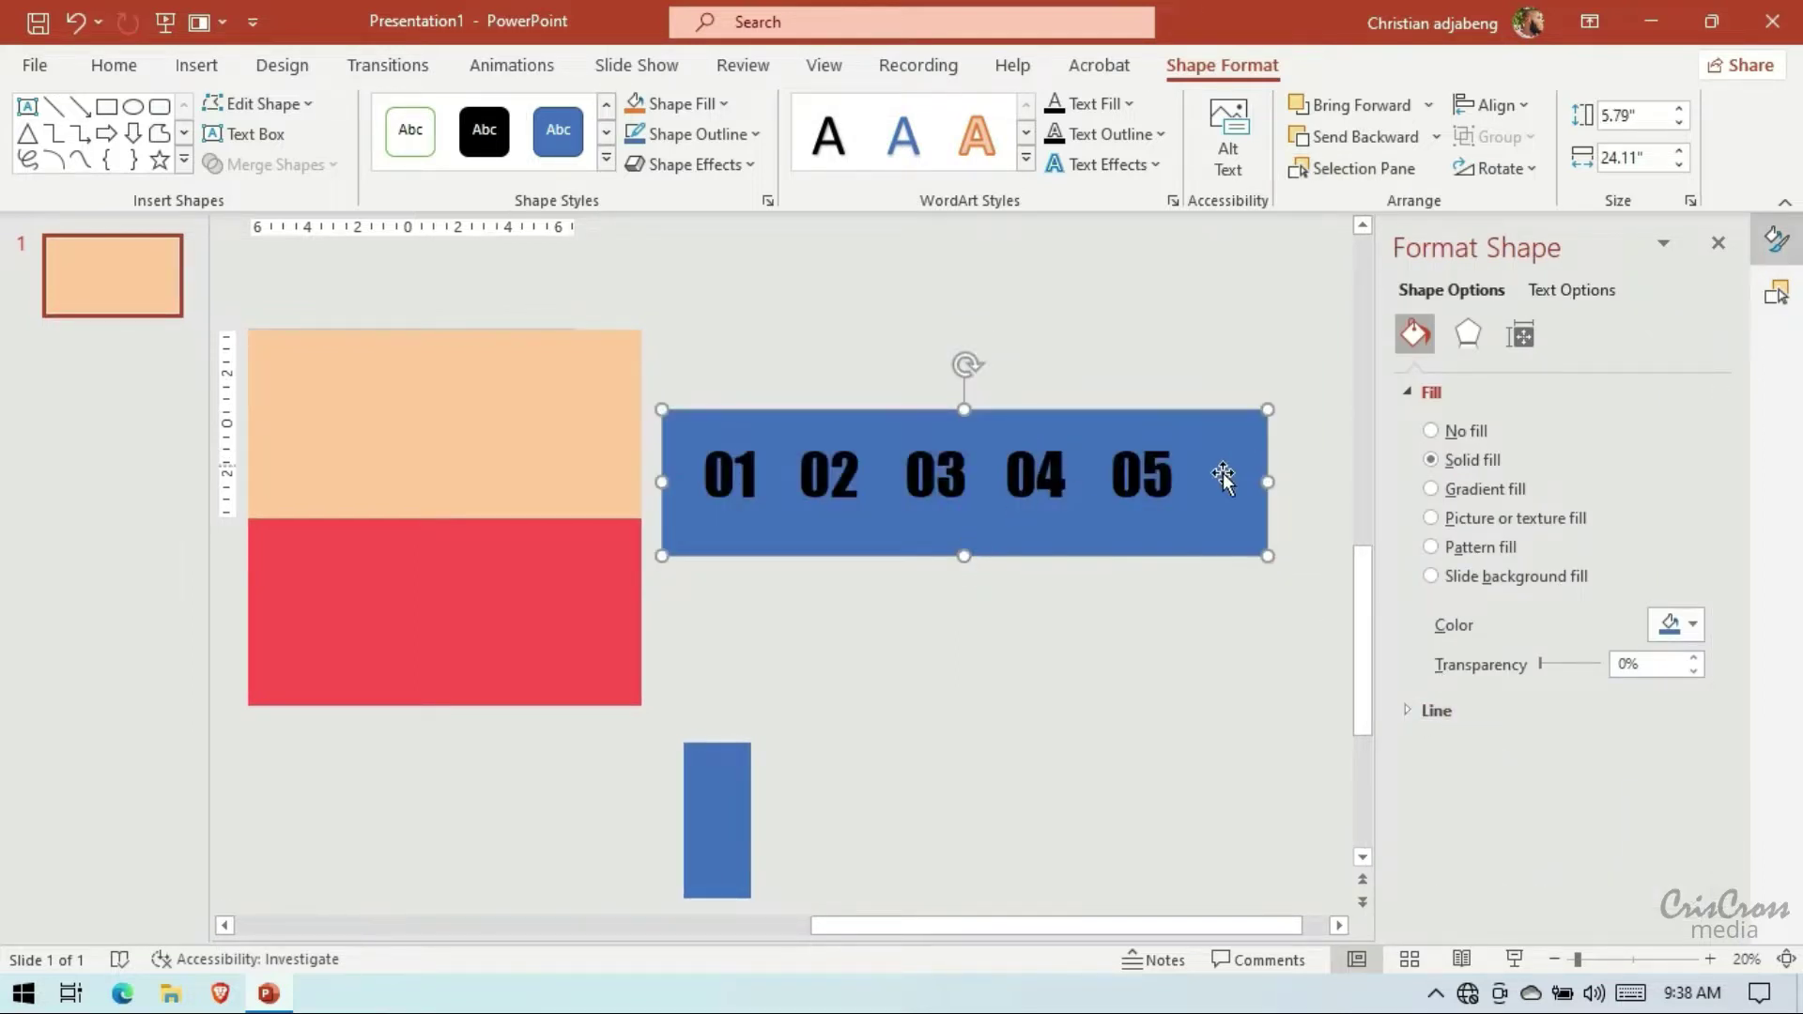
Fragment the rectangle together with numerals 05, 04, 03, 02 and 01
left_click(1141, 474, "shift")
left_click(1036, 474, "shift")
left_click(936, 474, "shift")
left_click(807, 481, "shift")
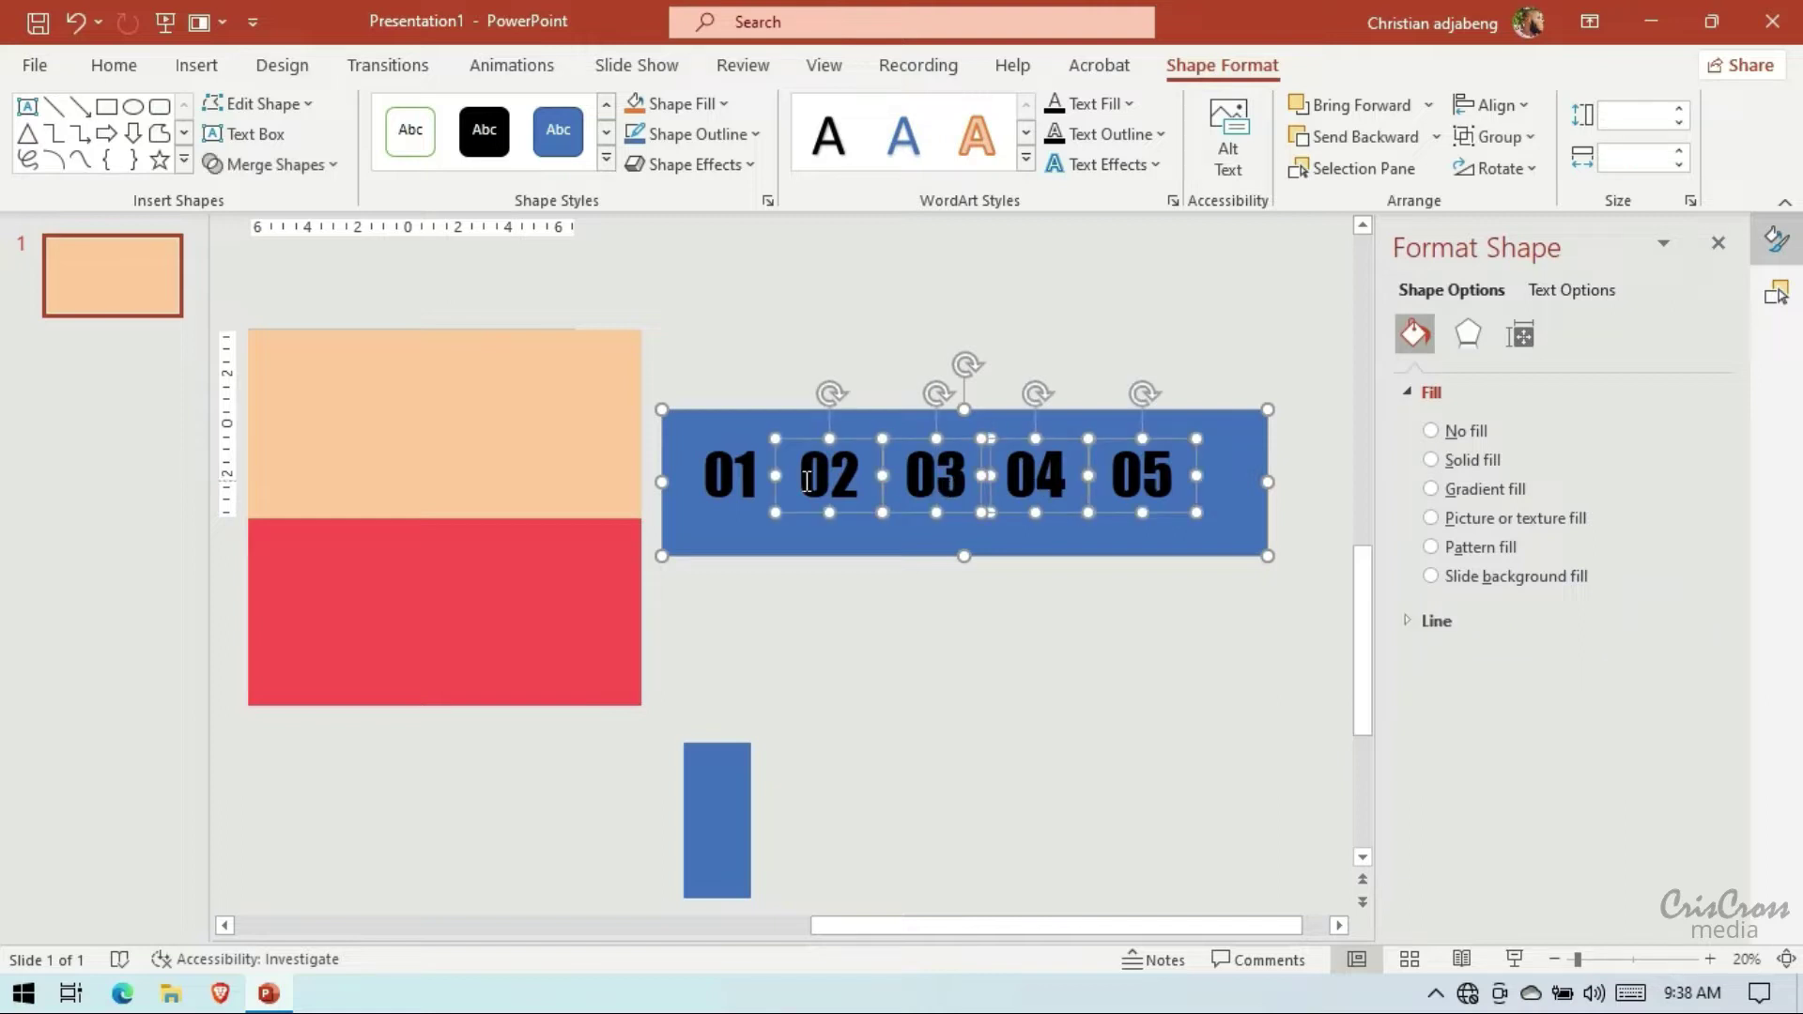
left_click(714, 476, "shift")
left_click(272, 164)
left_click(298, 271)
Delete the leftover rectangle bar and the inner zero pieces of 04 and 03
left_click(1232, 408)
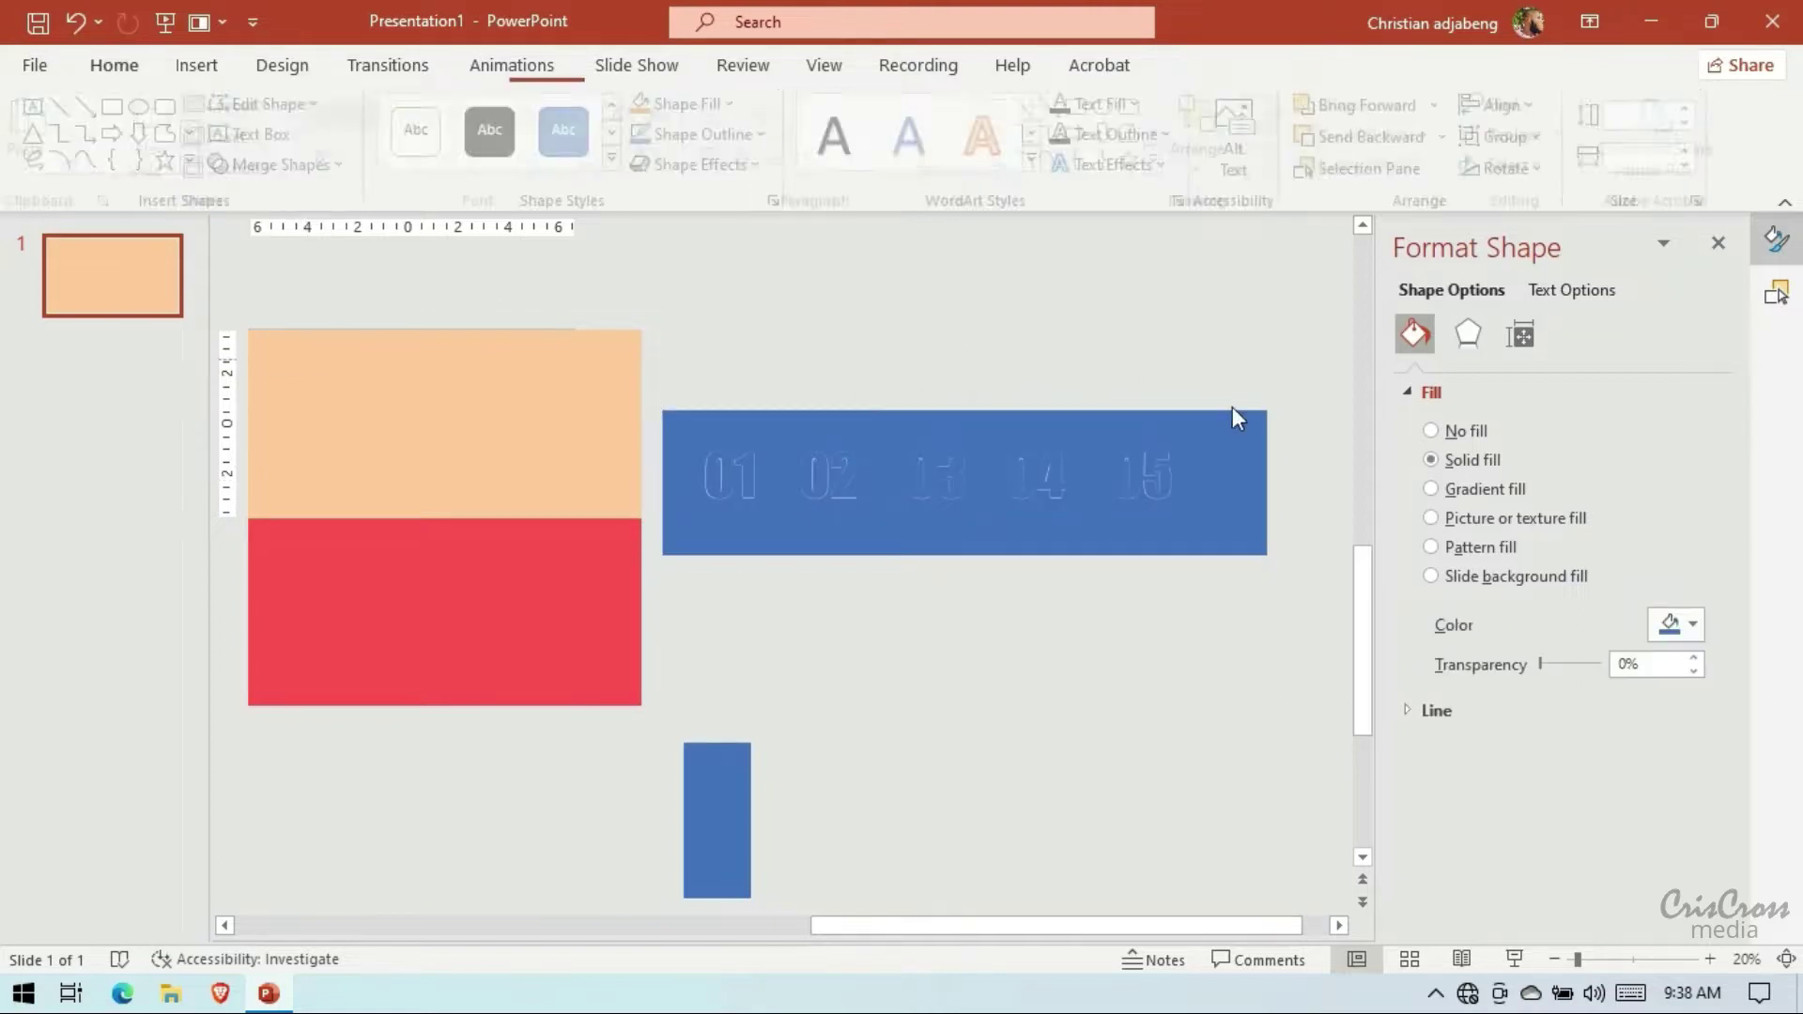
left_click(1232, 410)
key("Delete")
left_click(1101, 483)
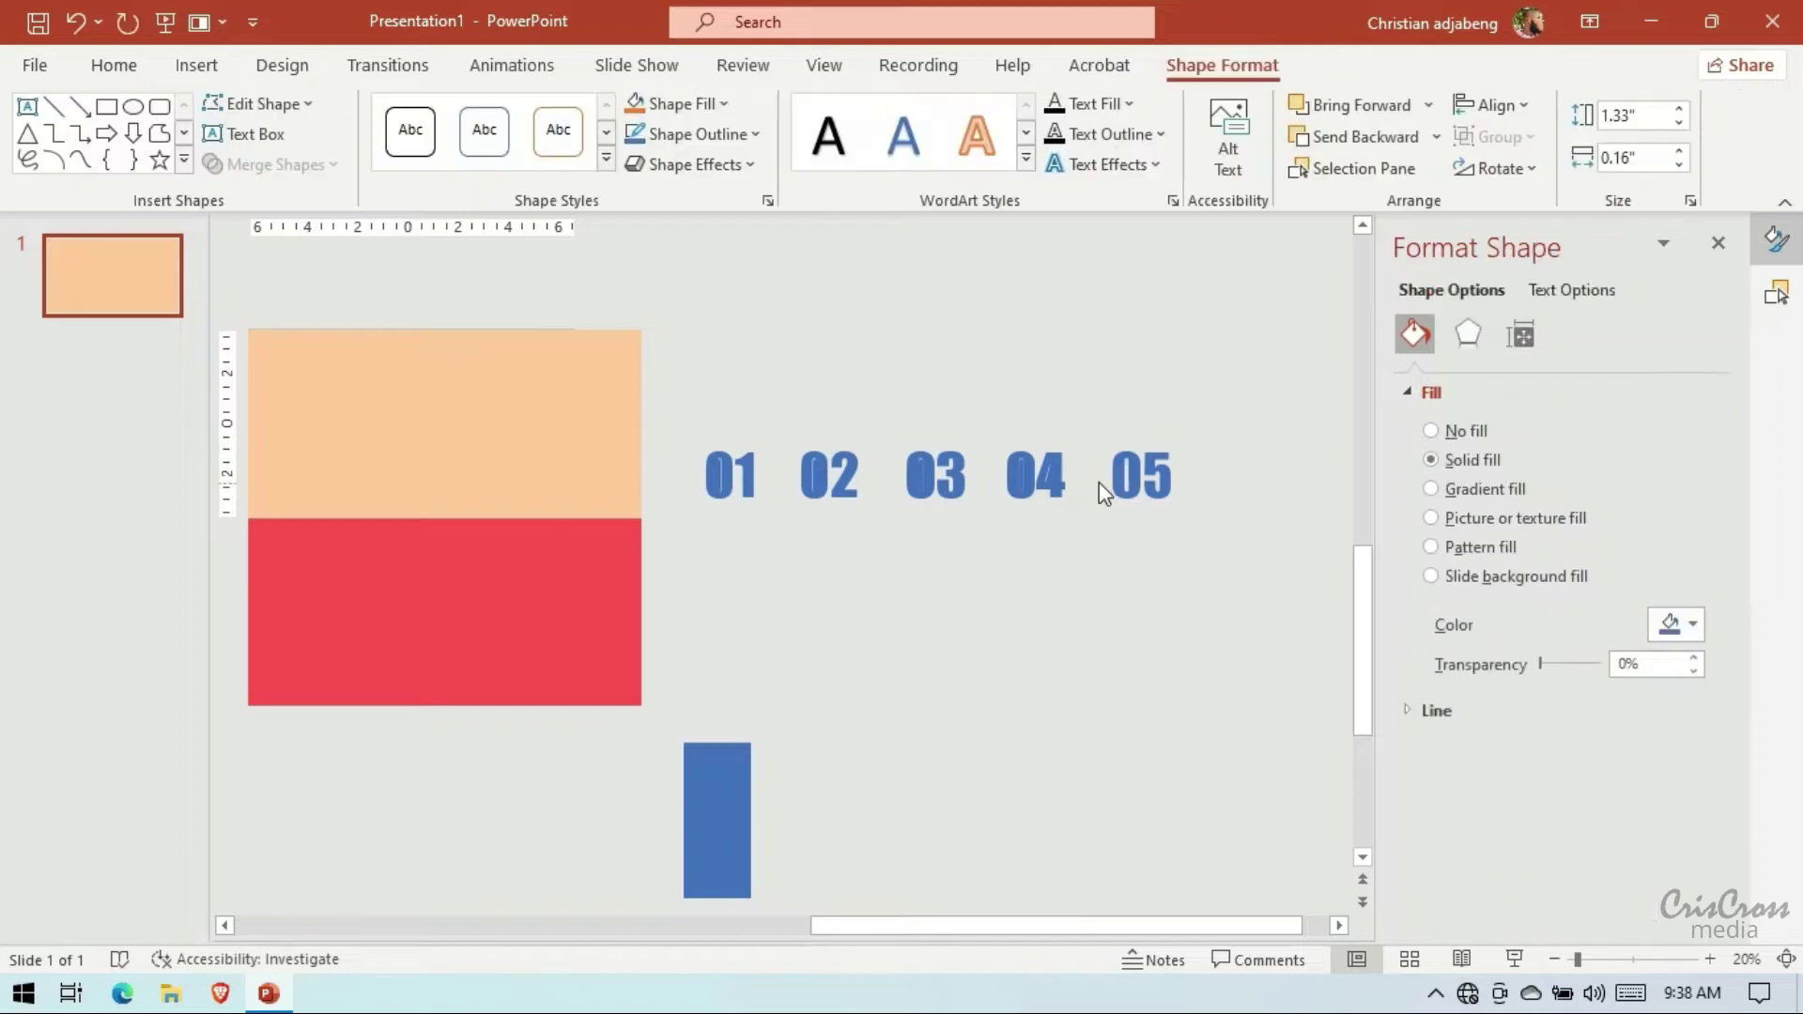
left_click(1034, 472)
left_click(1022, 499)
left_click(1022, 482)
left_click(1018, 482)
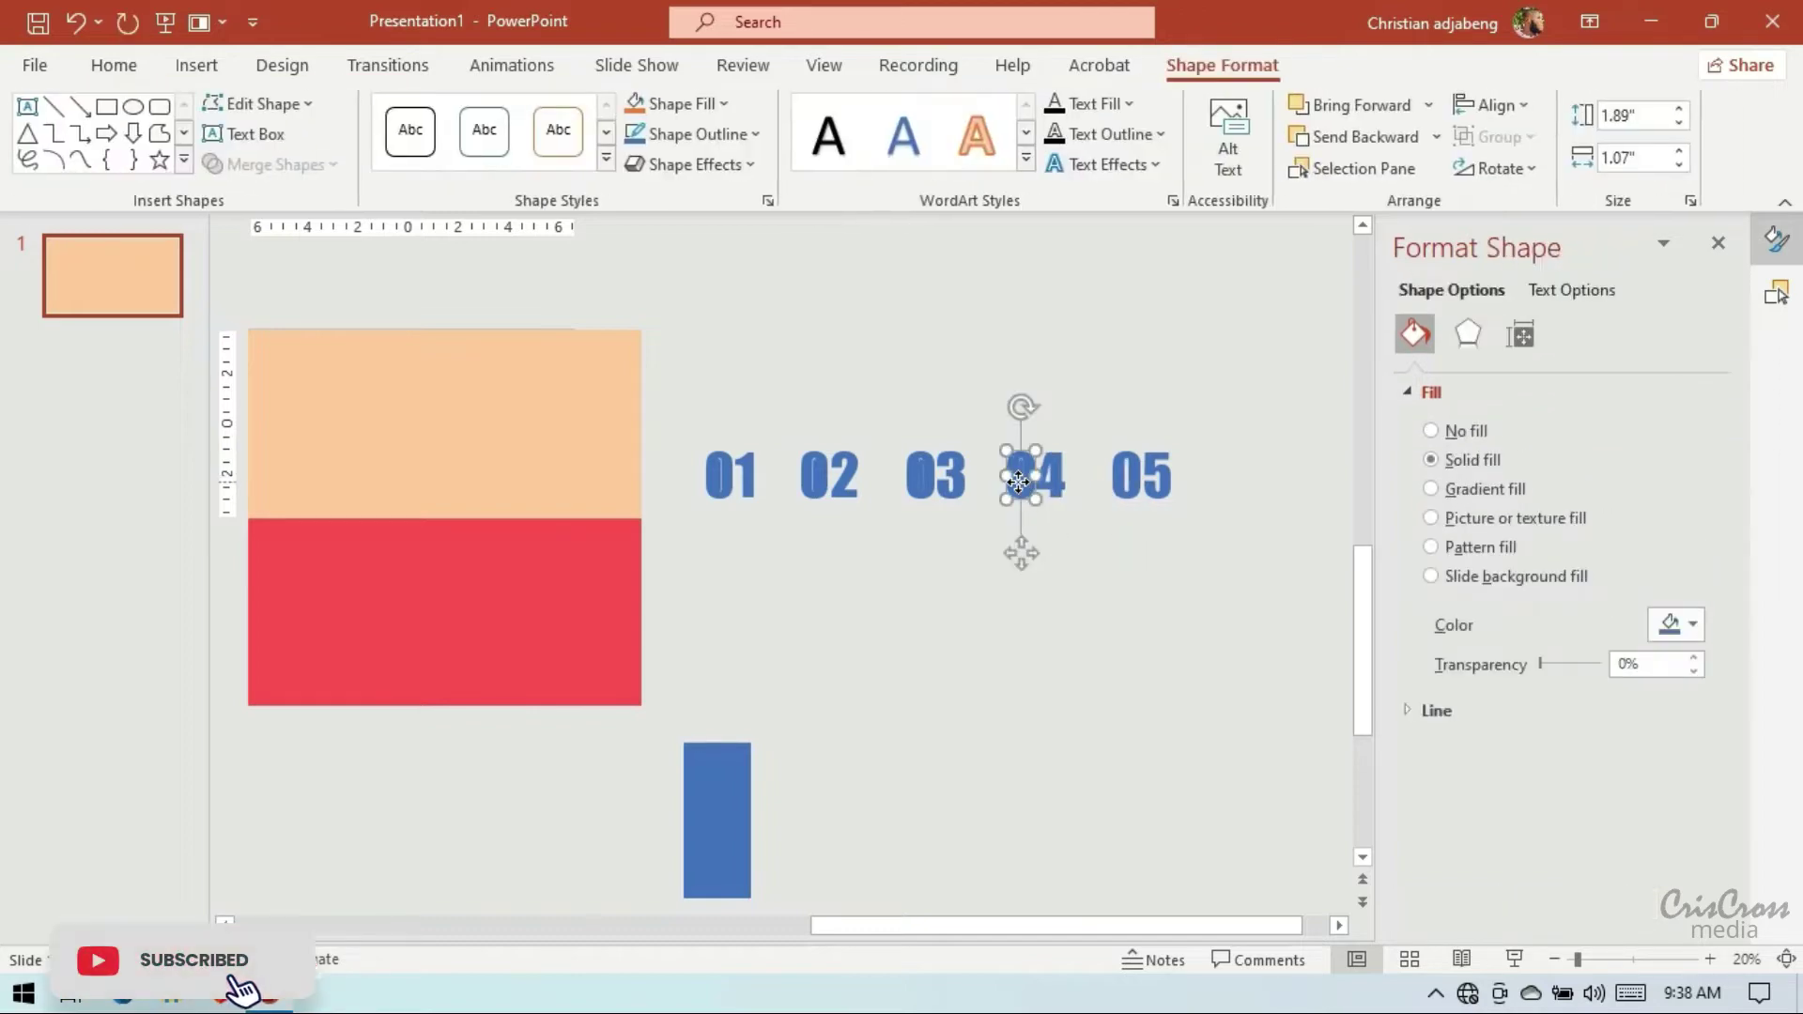
key("Delete")
left_click(920, 477)
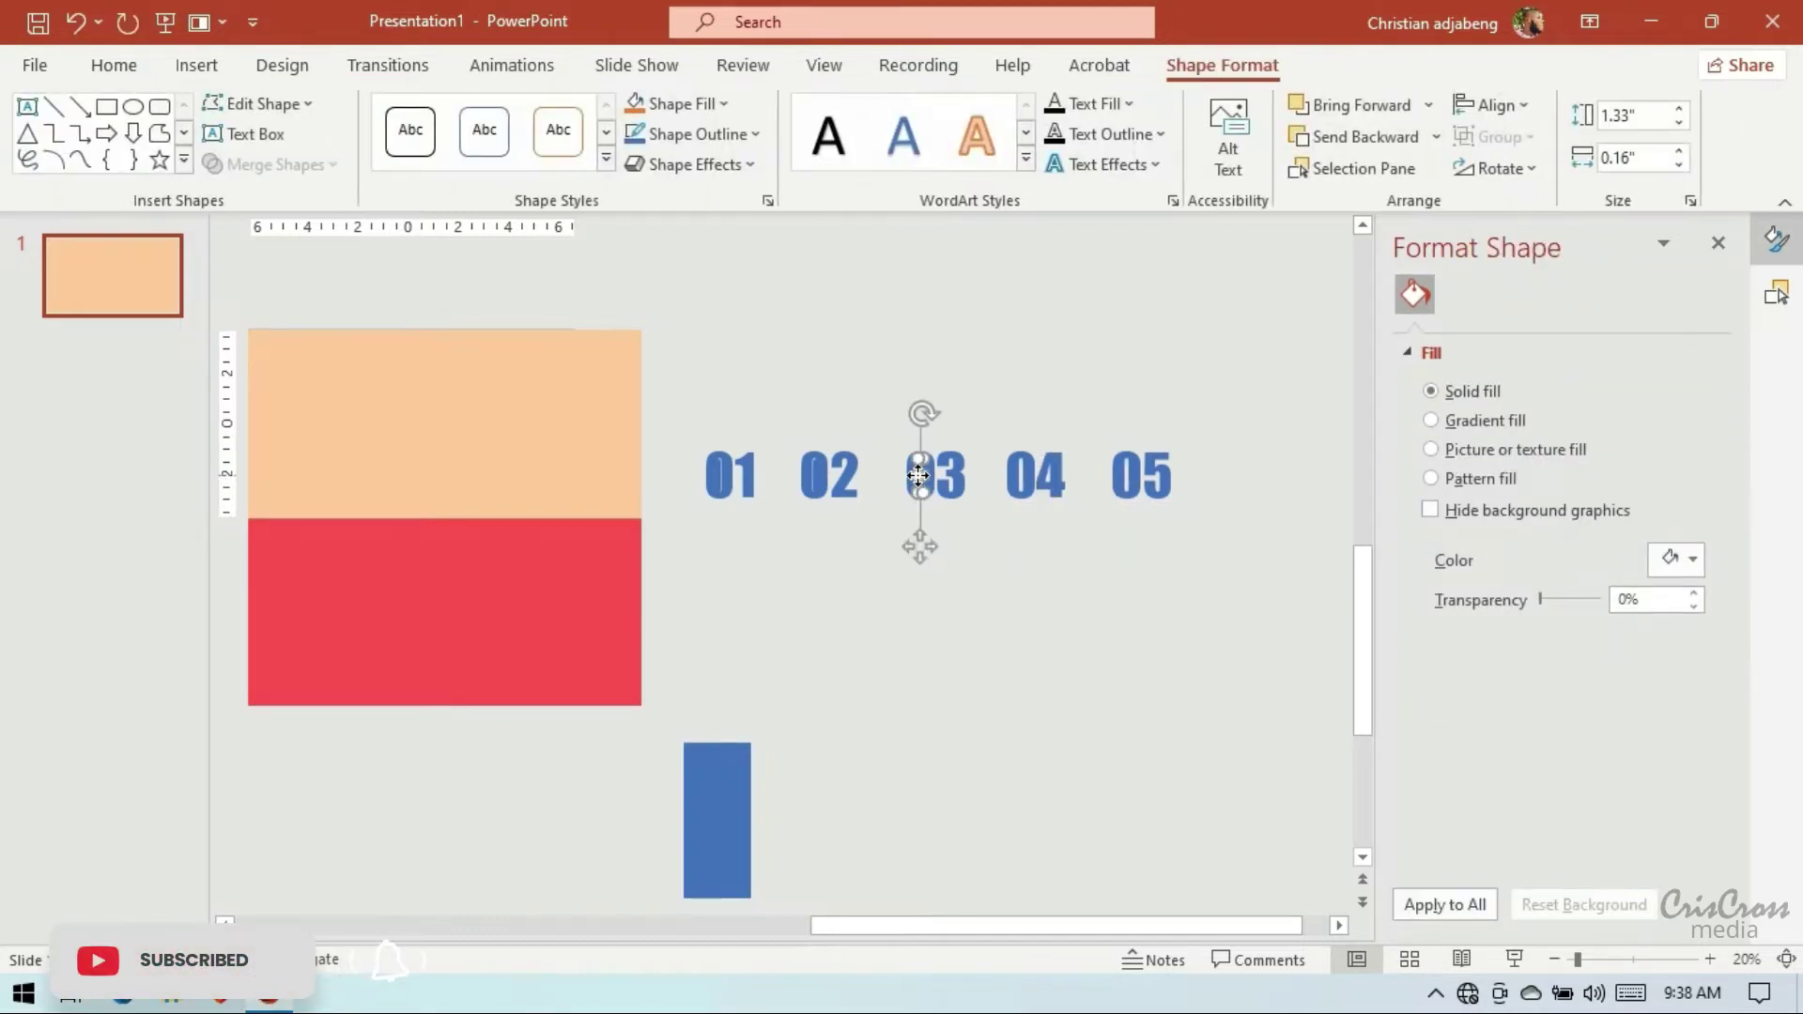
key("Delete")
Delete the inner zero pieces of 02 and 01
left_click(813, 469)
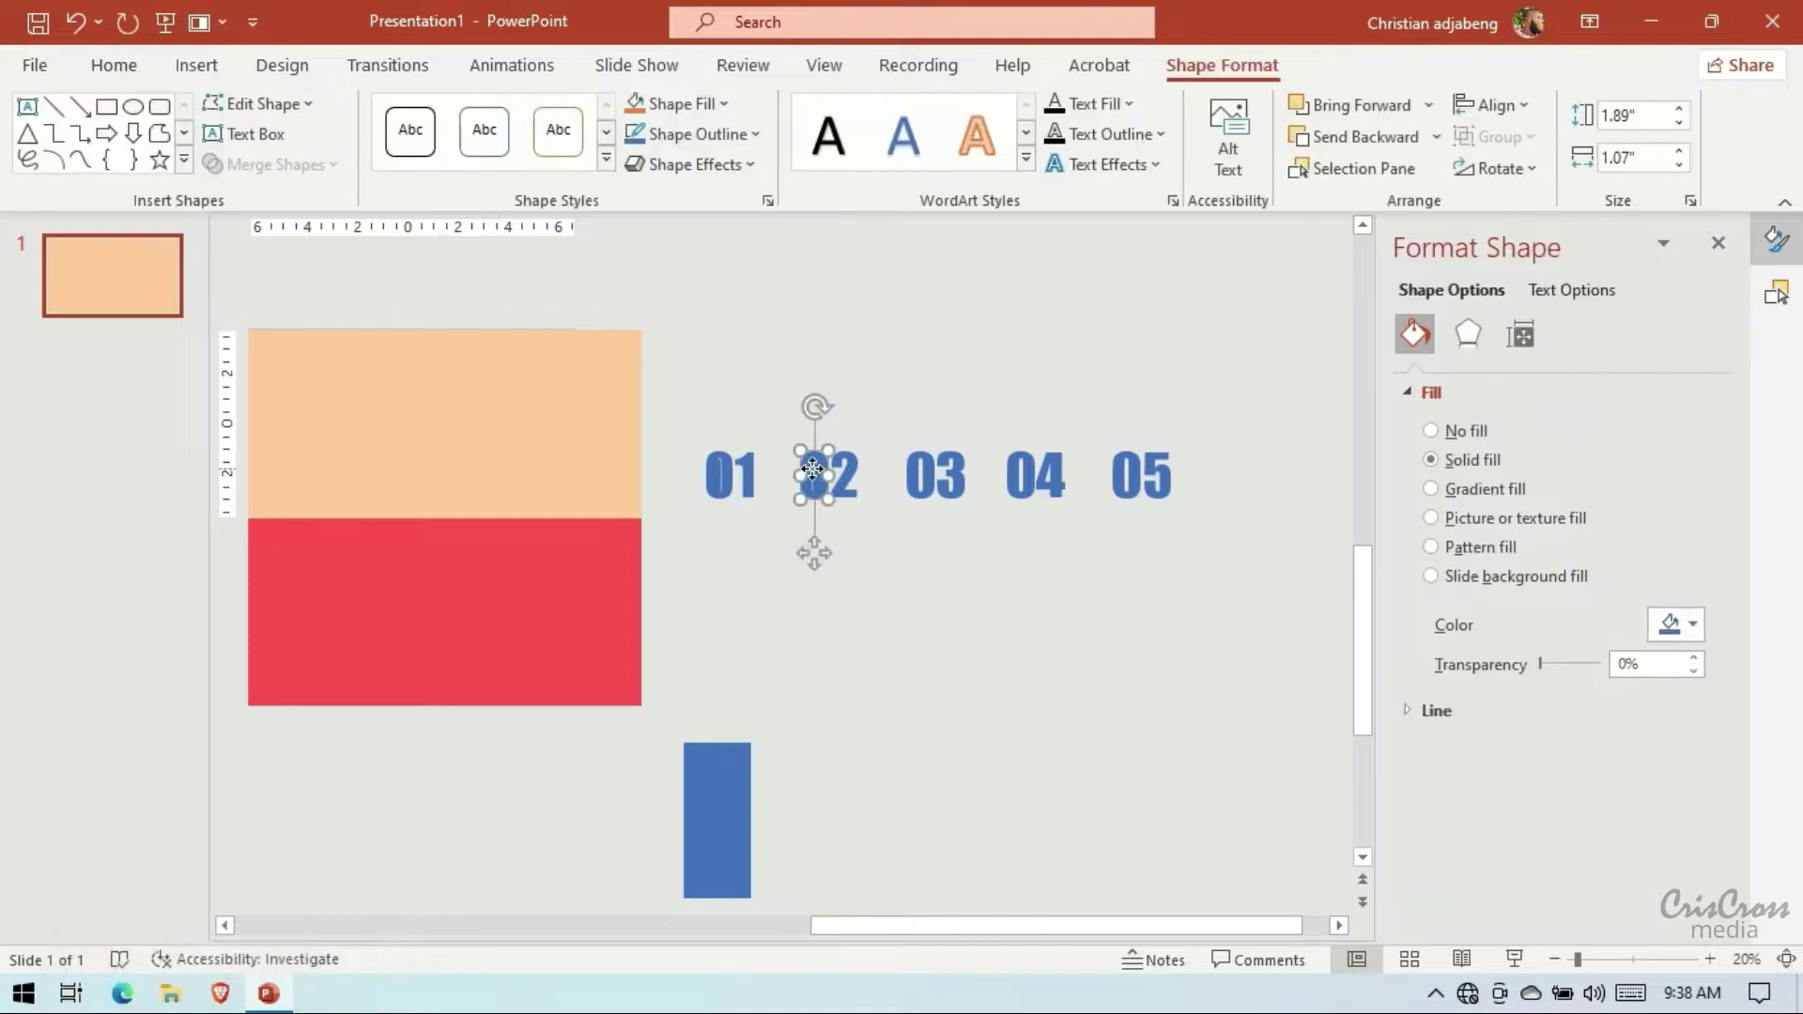
key("Delete")
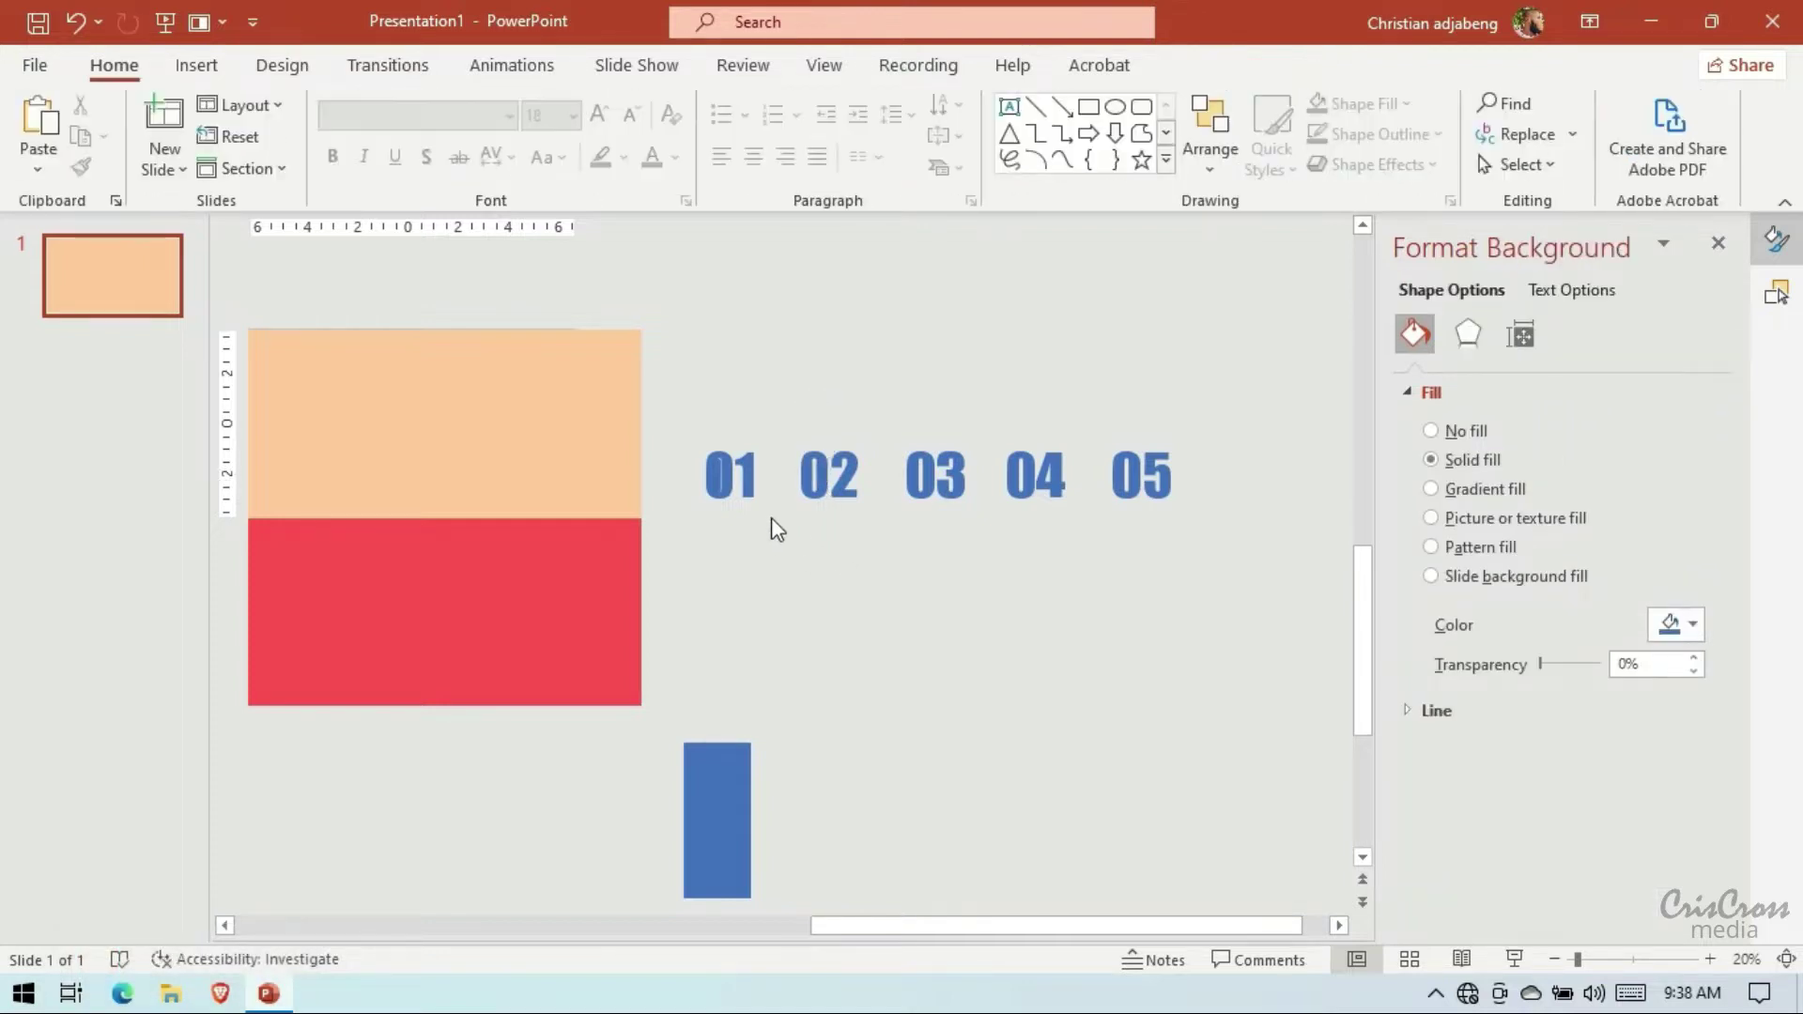
left_click(718, 479)
key("Delete")
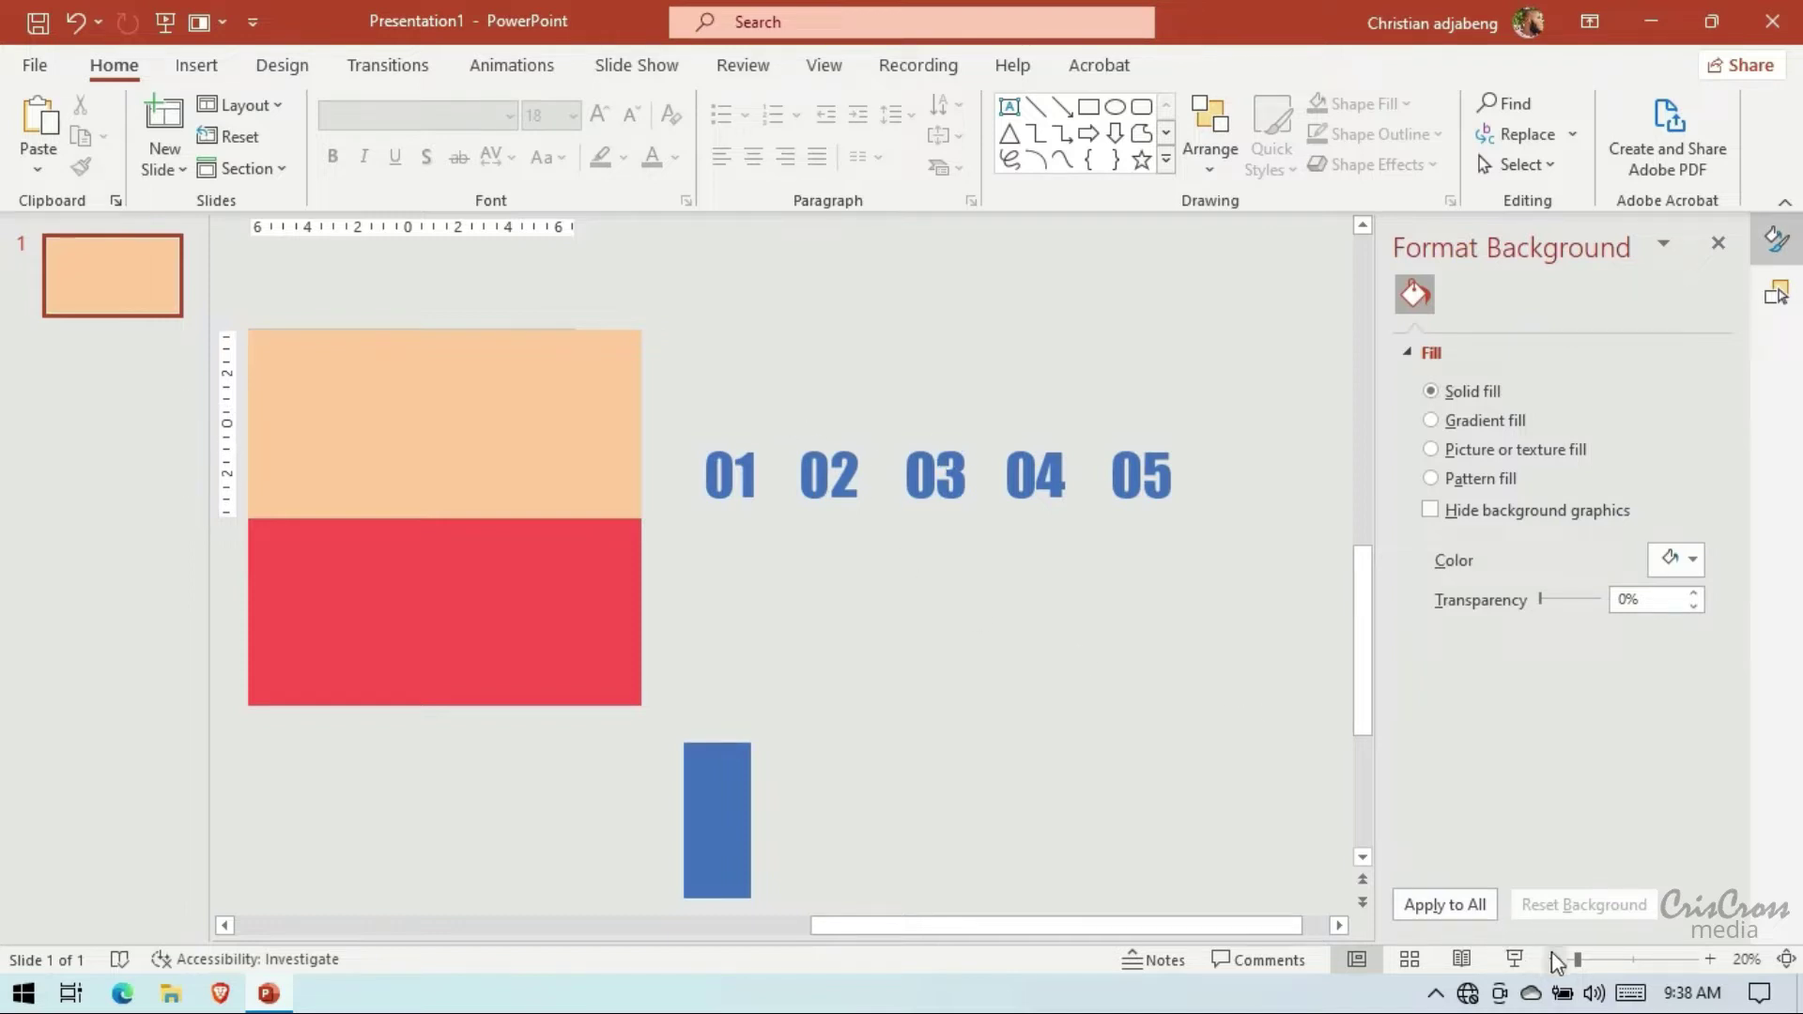
Duplicate the 01–05 numeral row above the original and move the lower 01 onto the blue bar
left_click_drag(696, 402, 1239, 601)
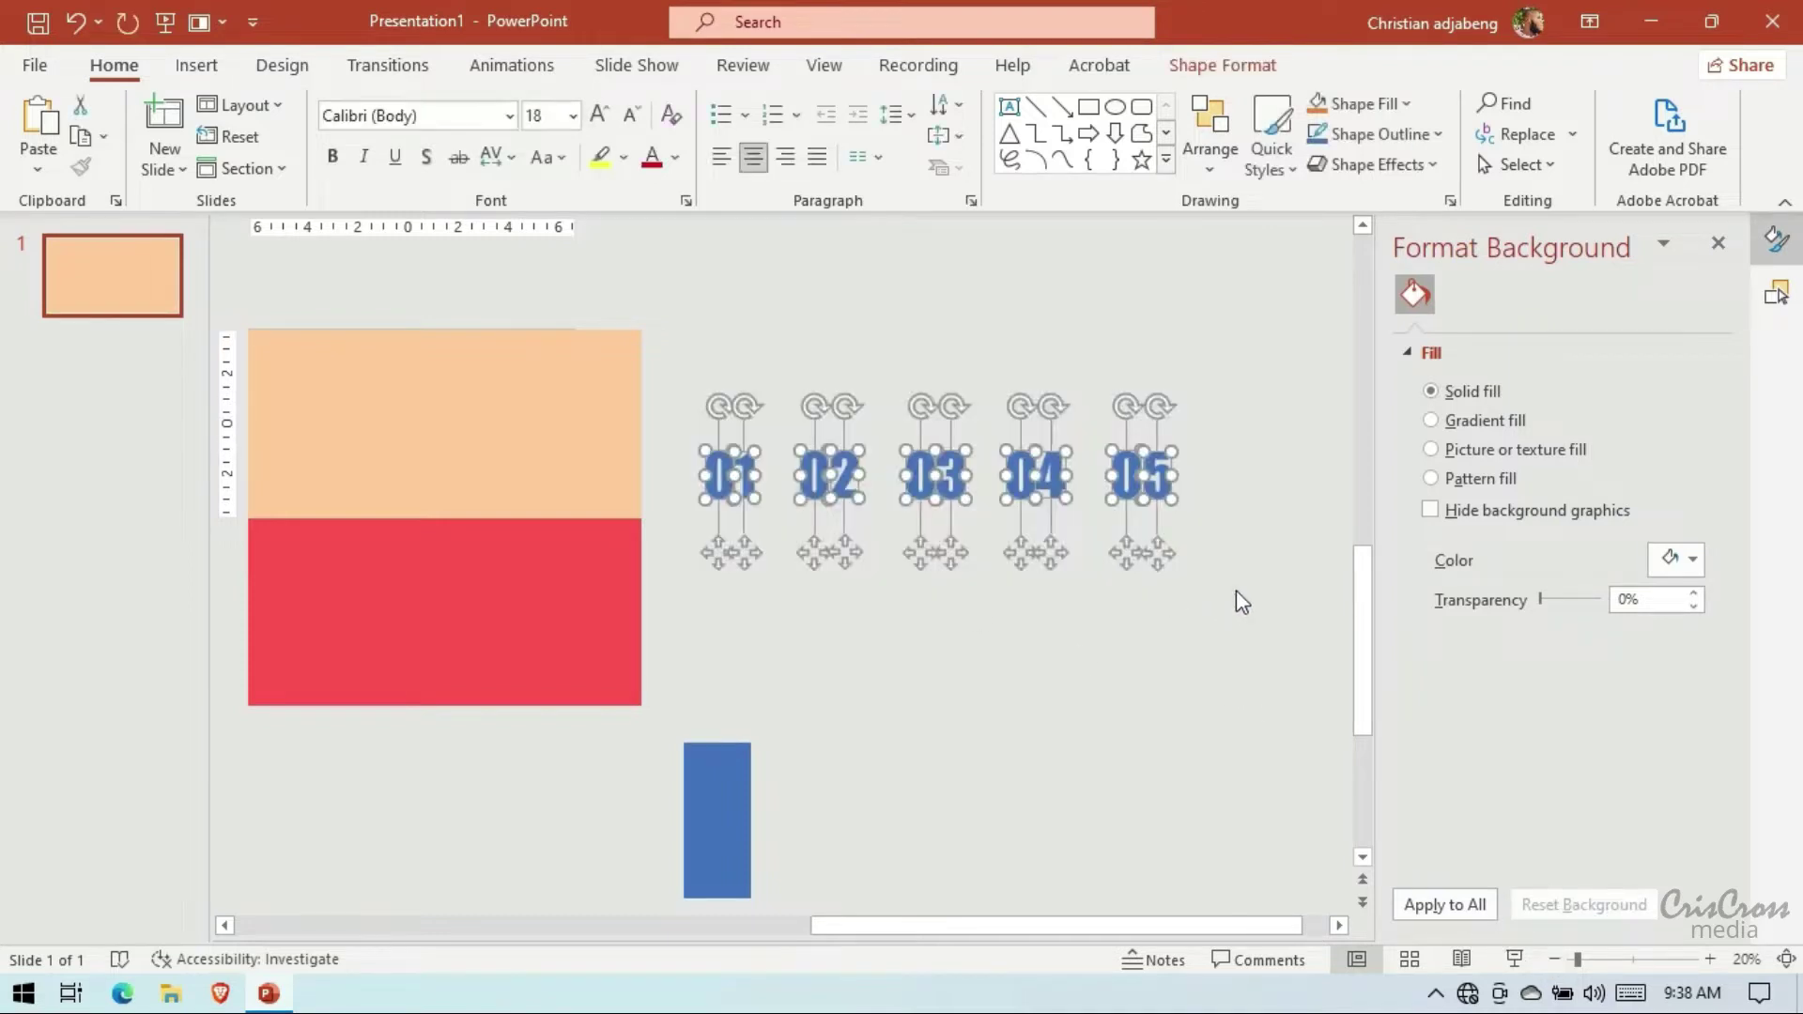
key("ctrl+c")
key("ctrl+v")
left_click_drag(1138, 562, 1143, 391)
left_click(689, 445)
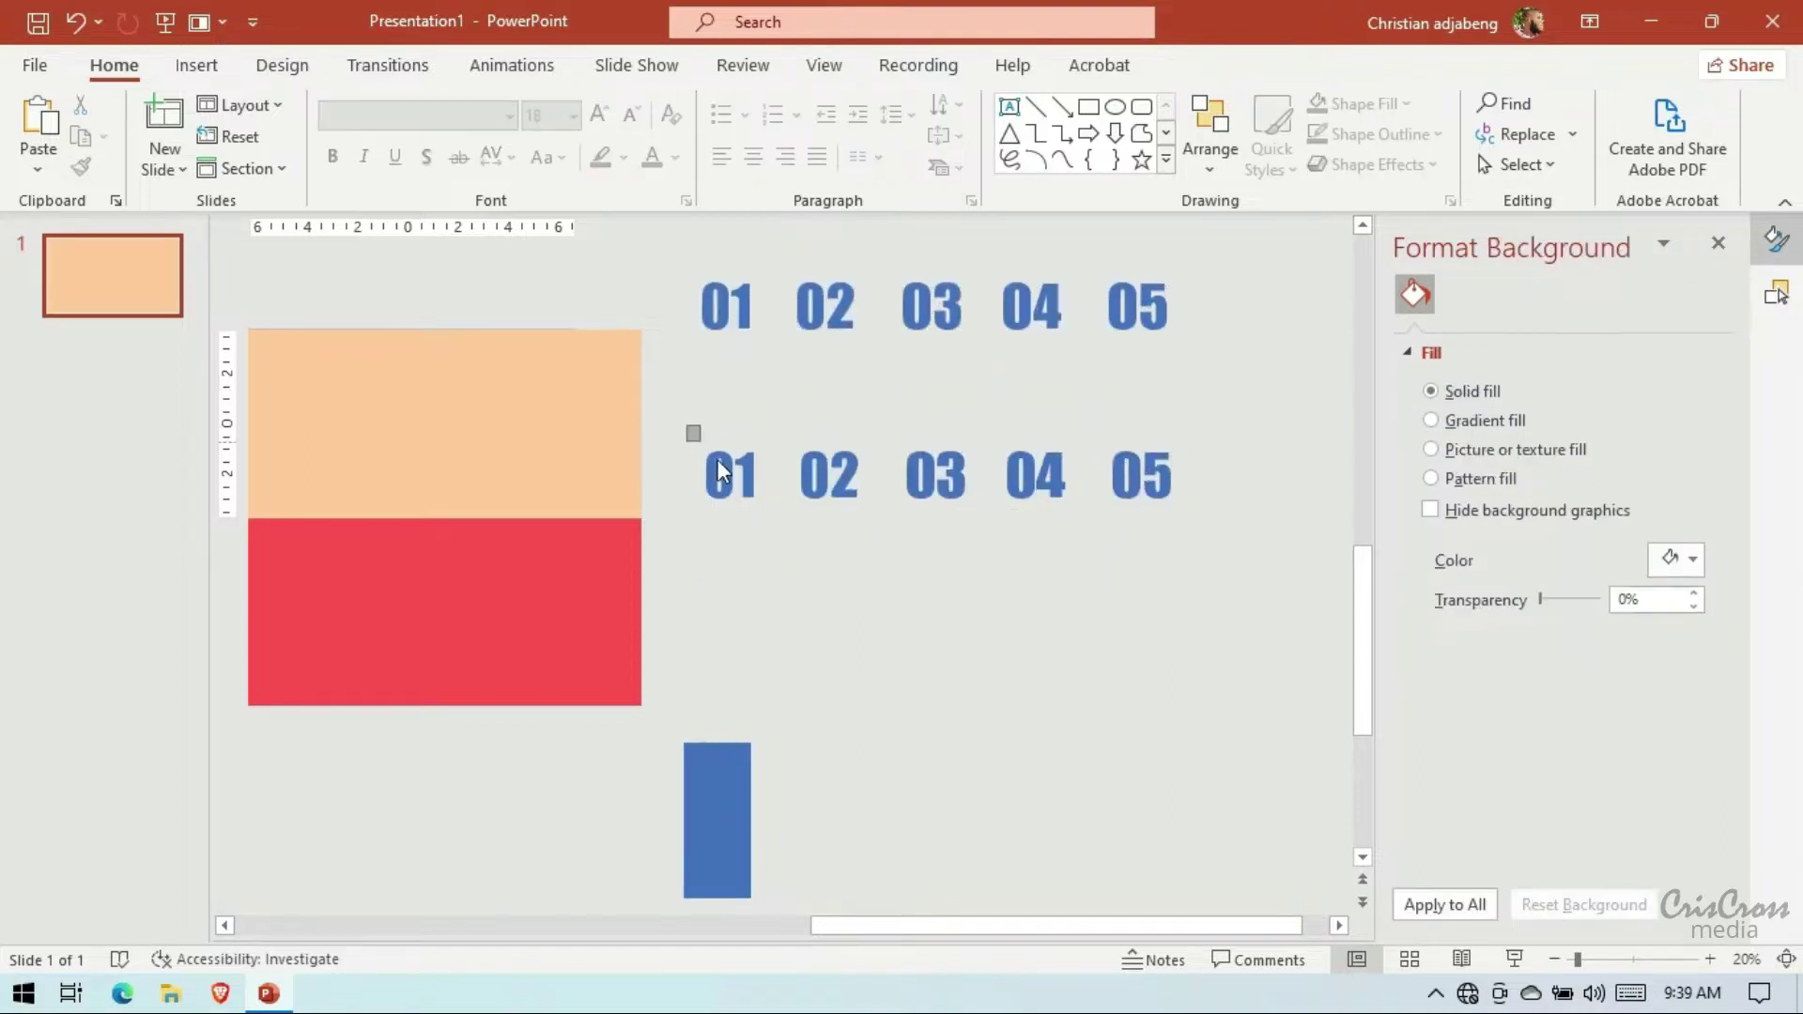
left_click(717, 470)
left_click_drag(729, 547, 741, 780)
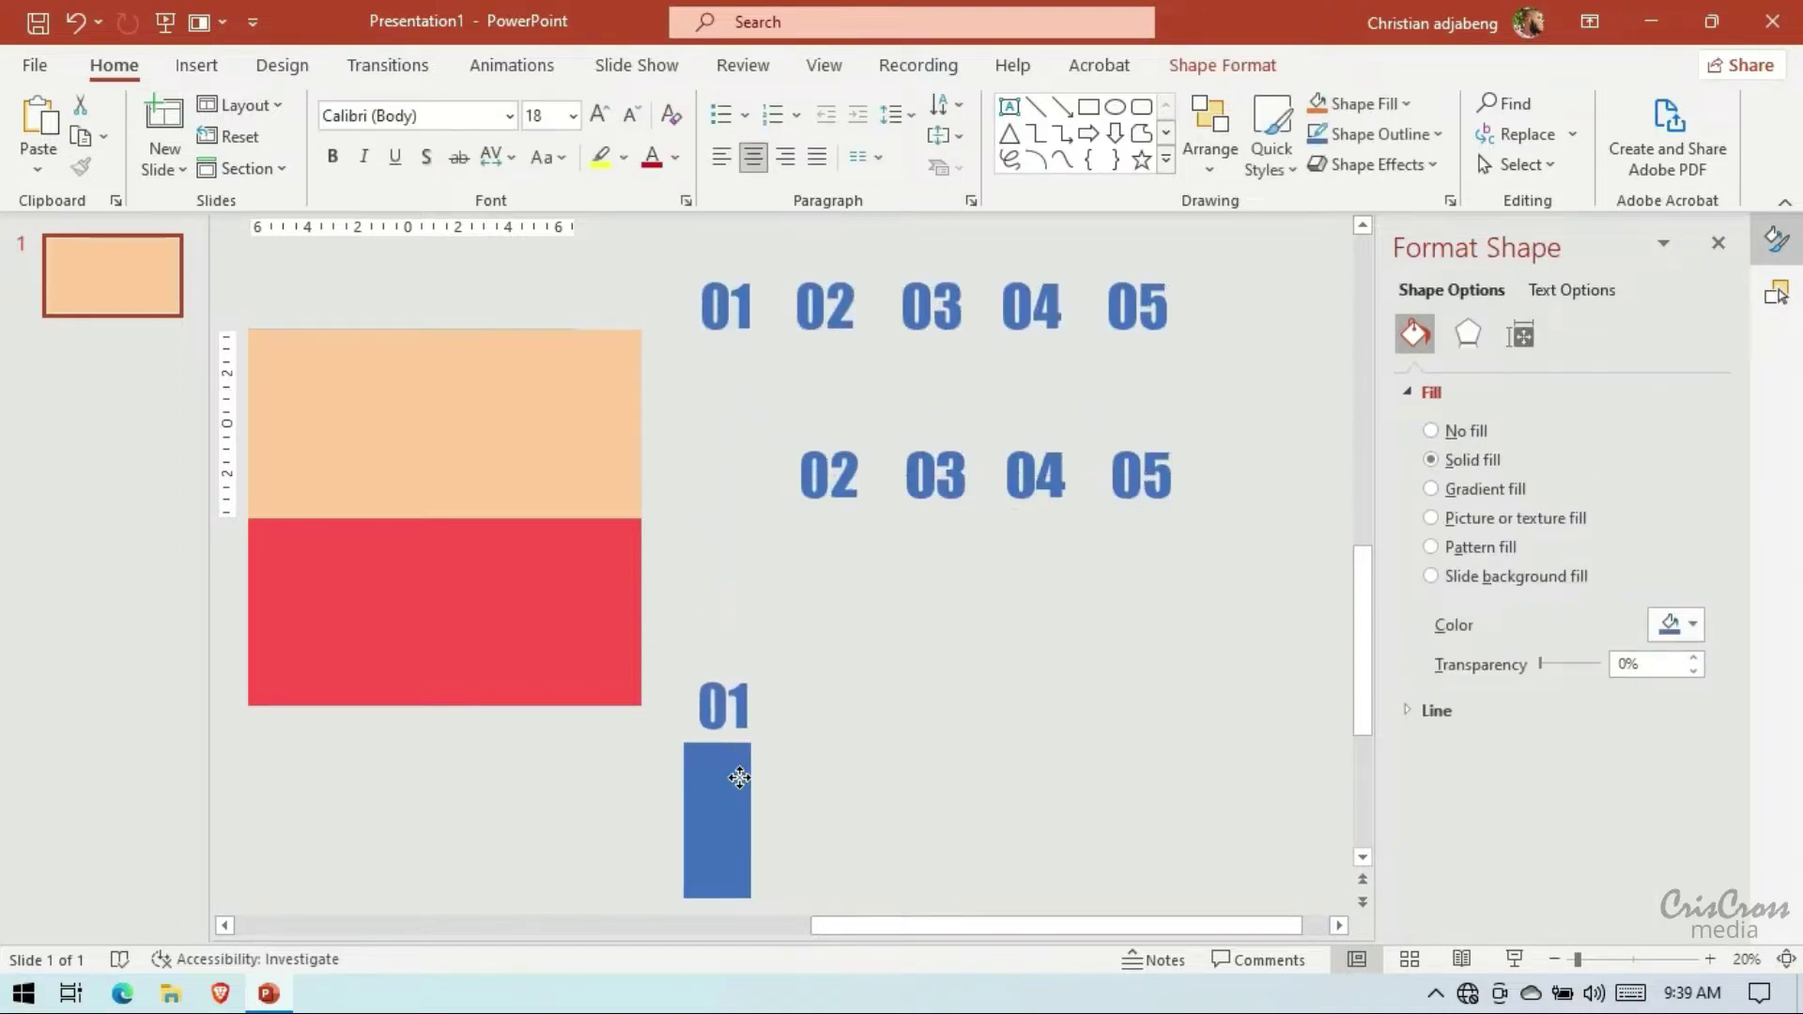
left_click(1710, 958)
left_click(1709, 959)
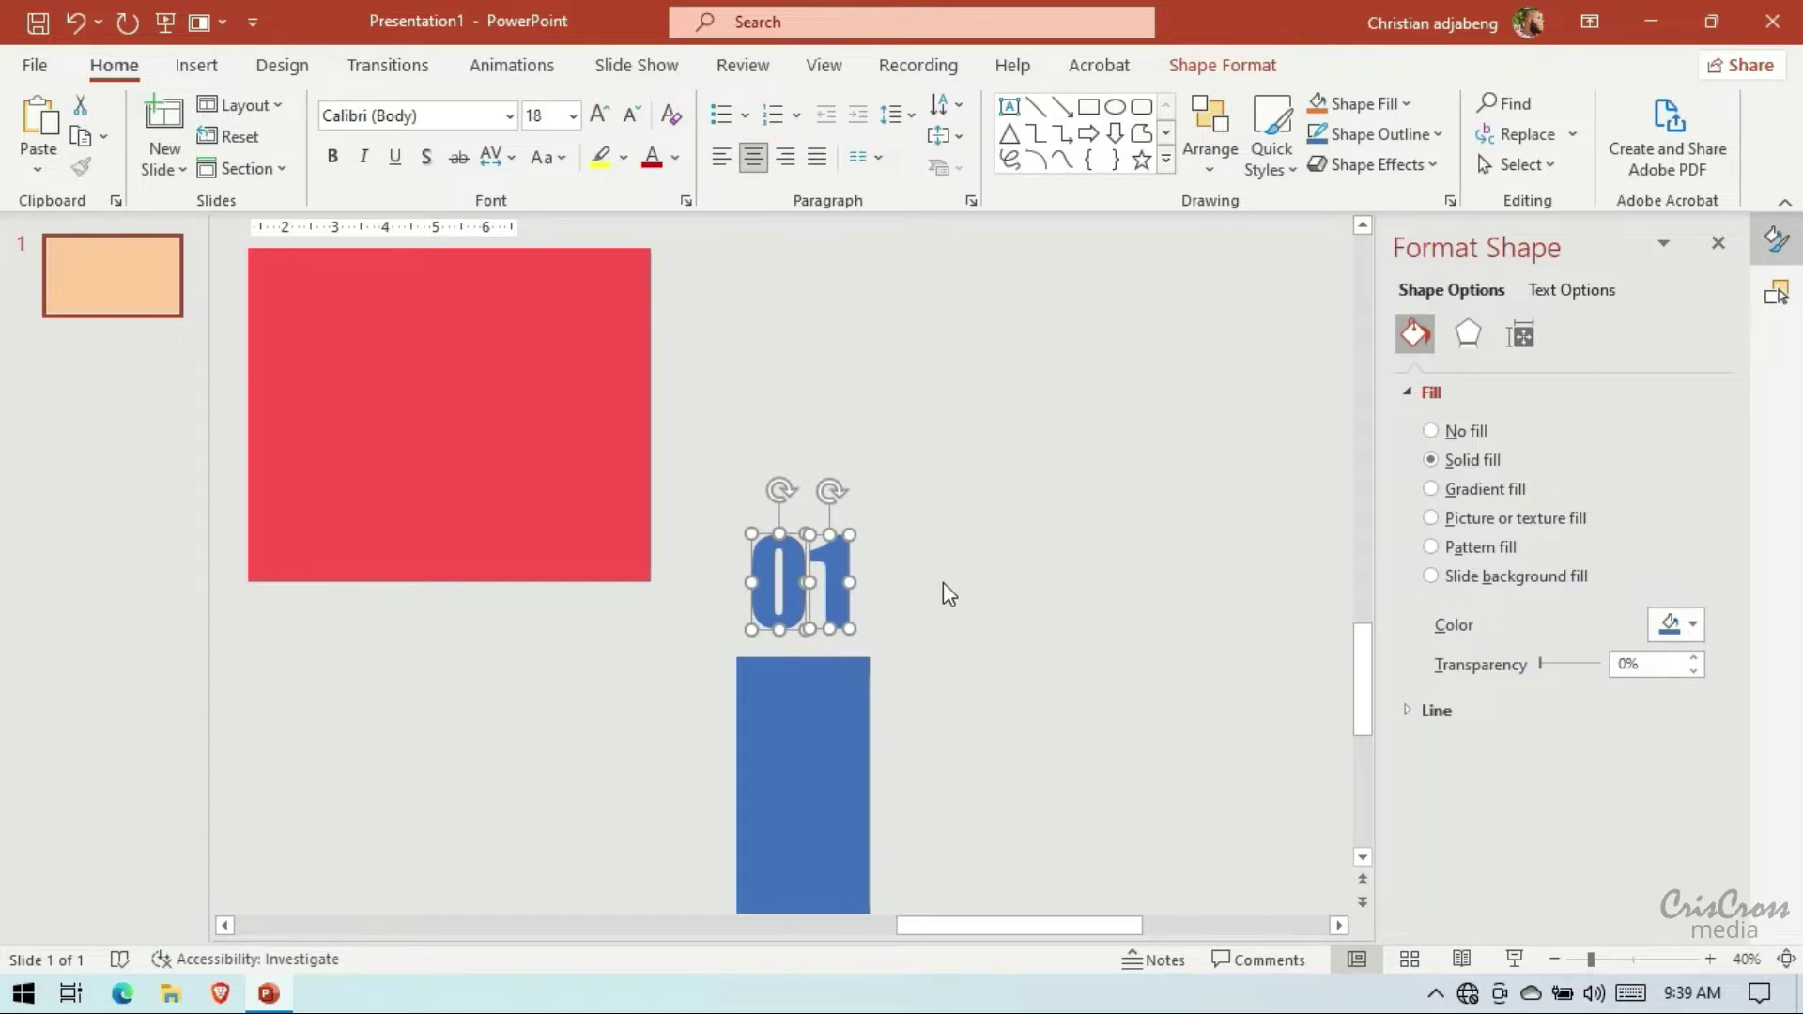
scroll(943, 584, "up", 1)
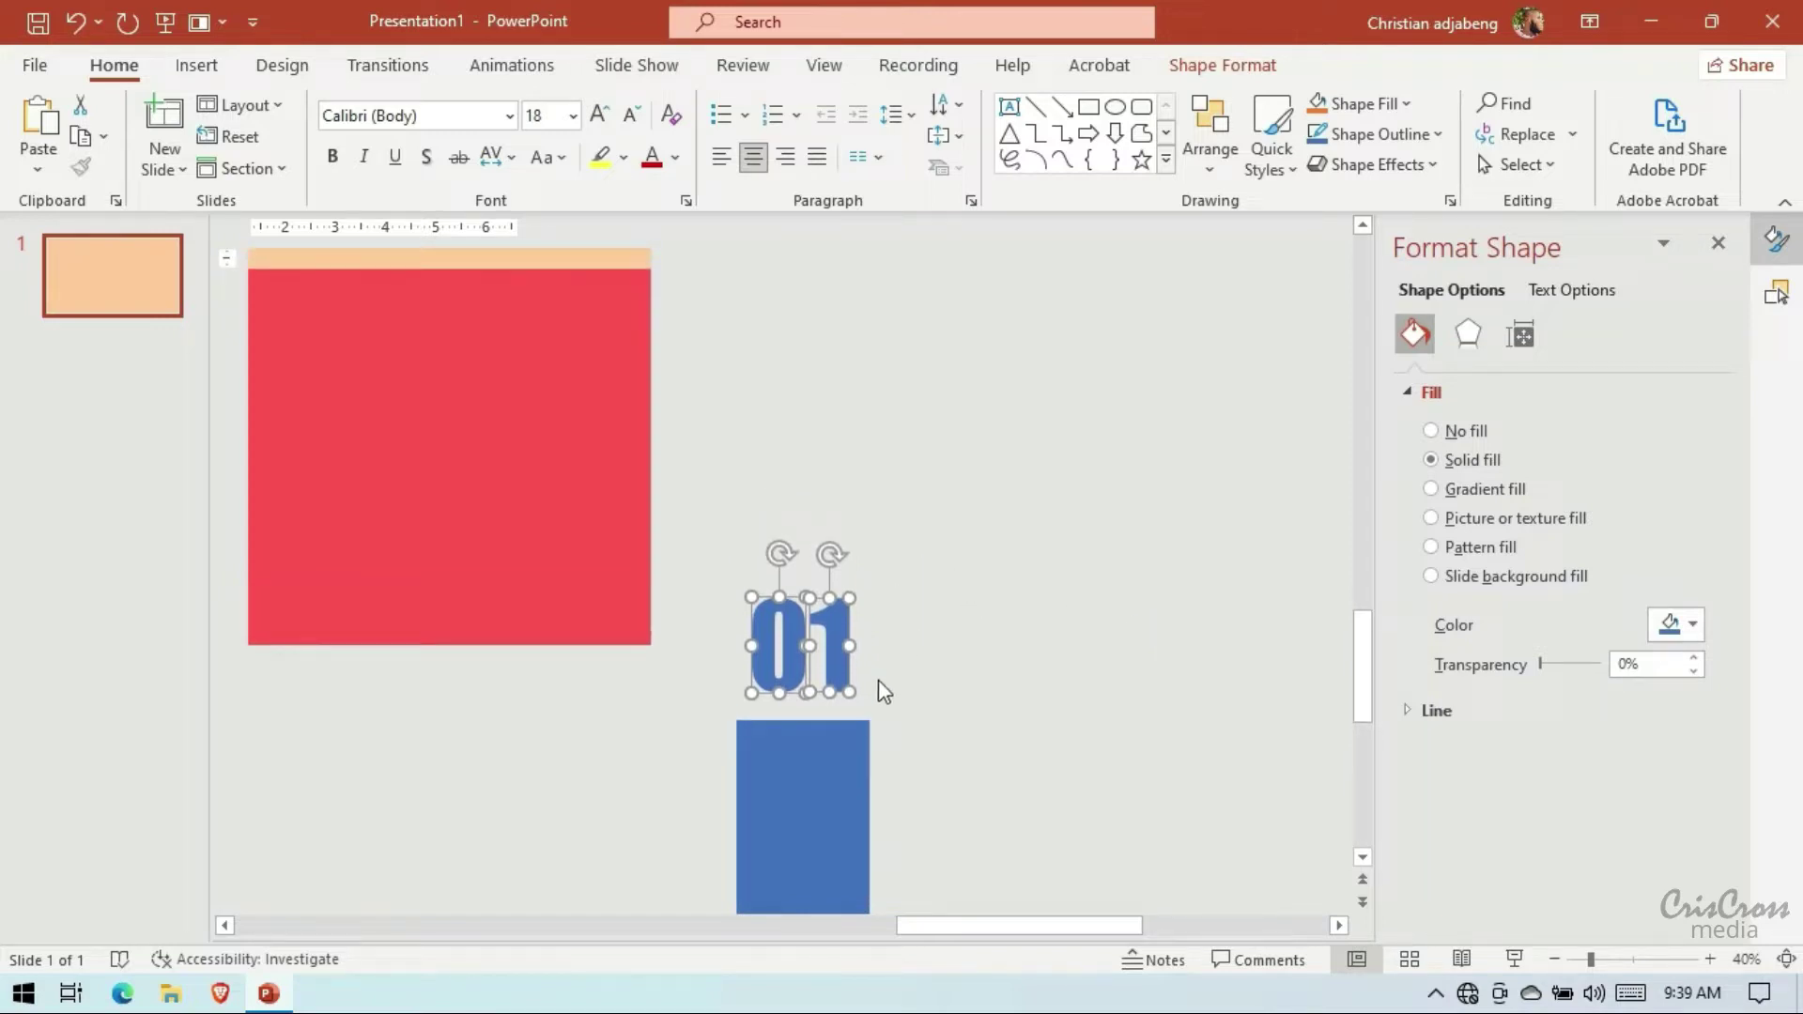
scroll(884, 684, "down", 3)
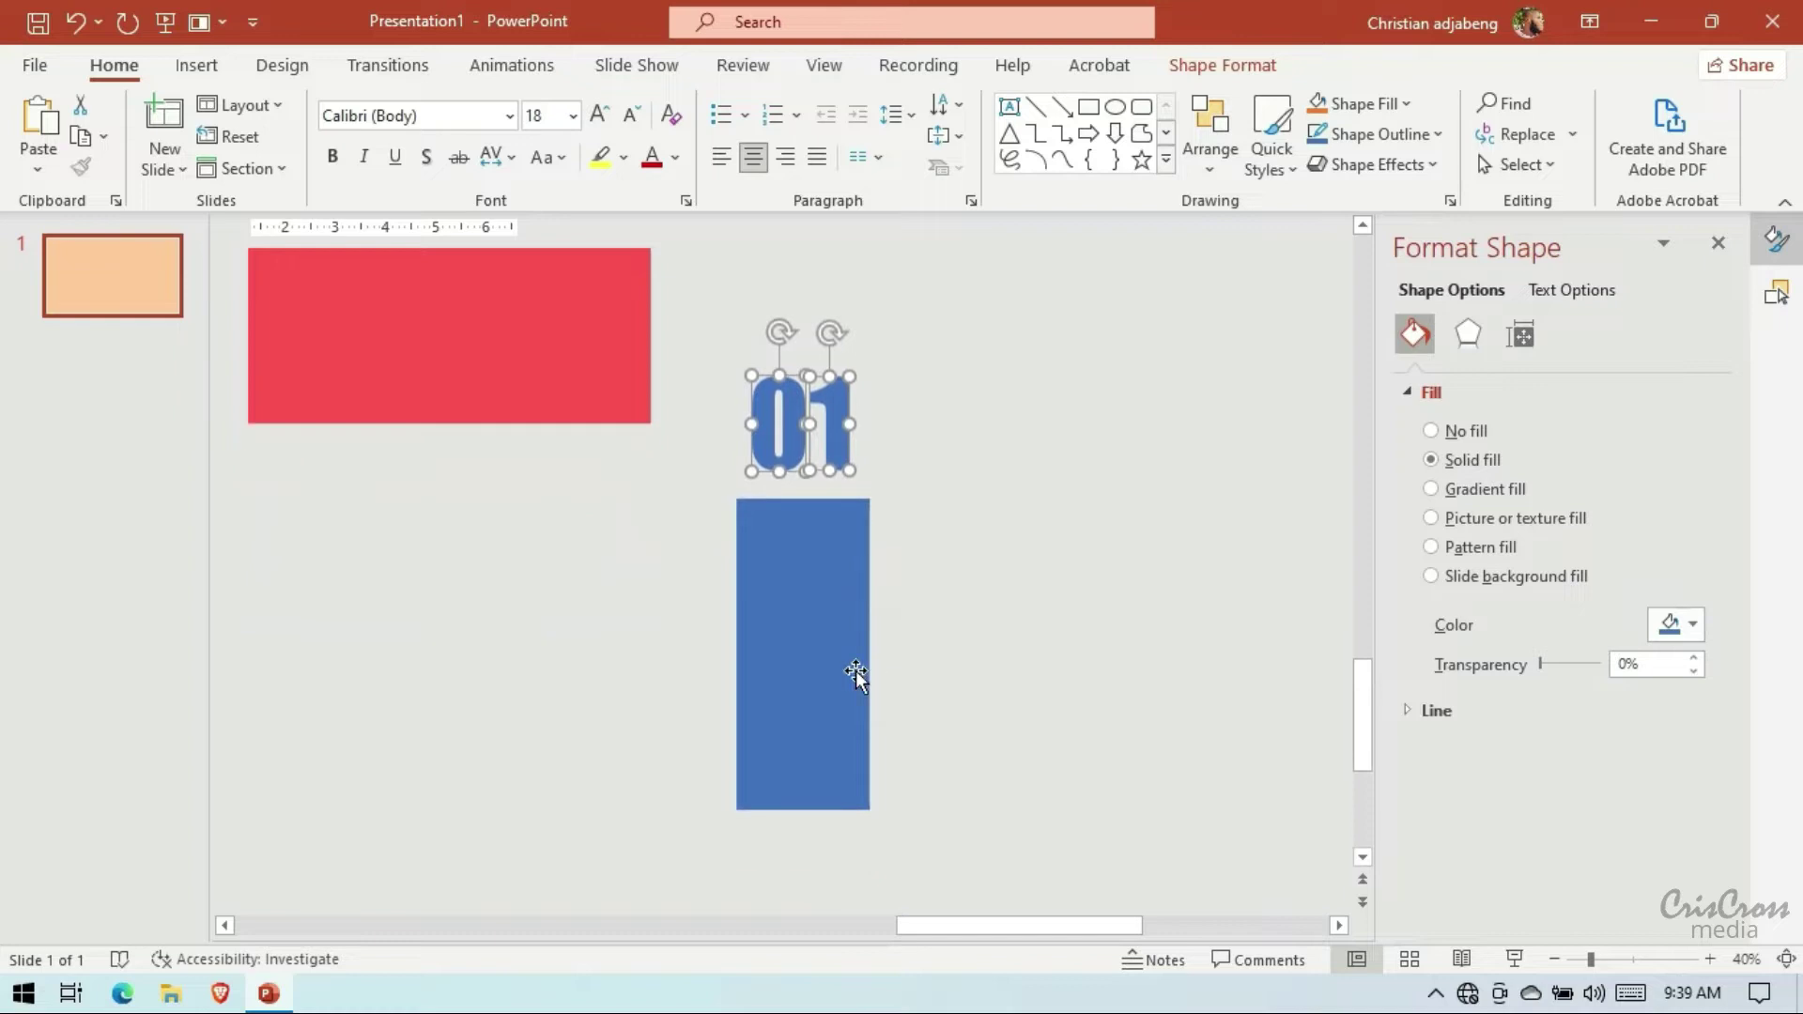
left_click(848, 671)
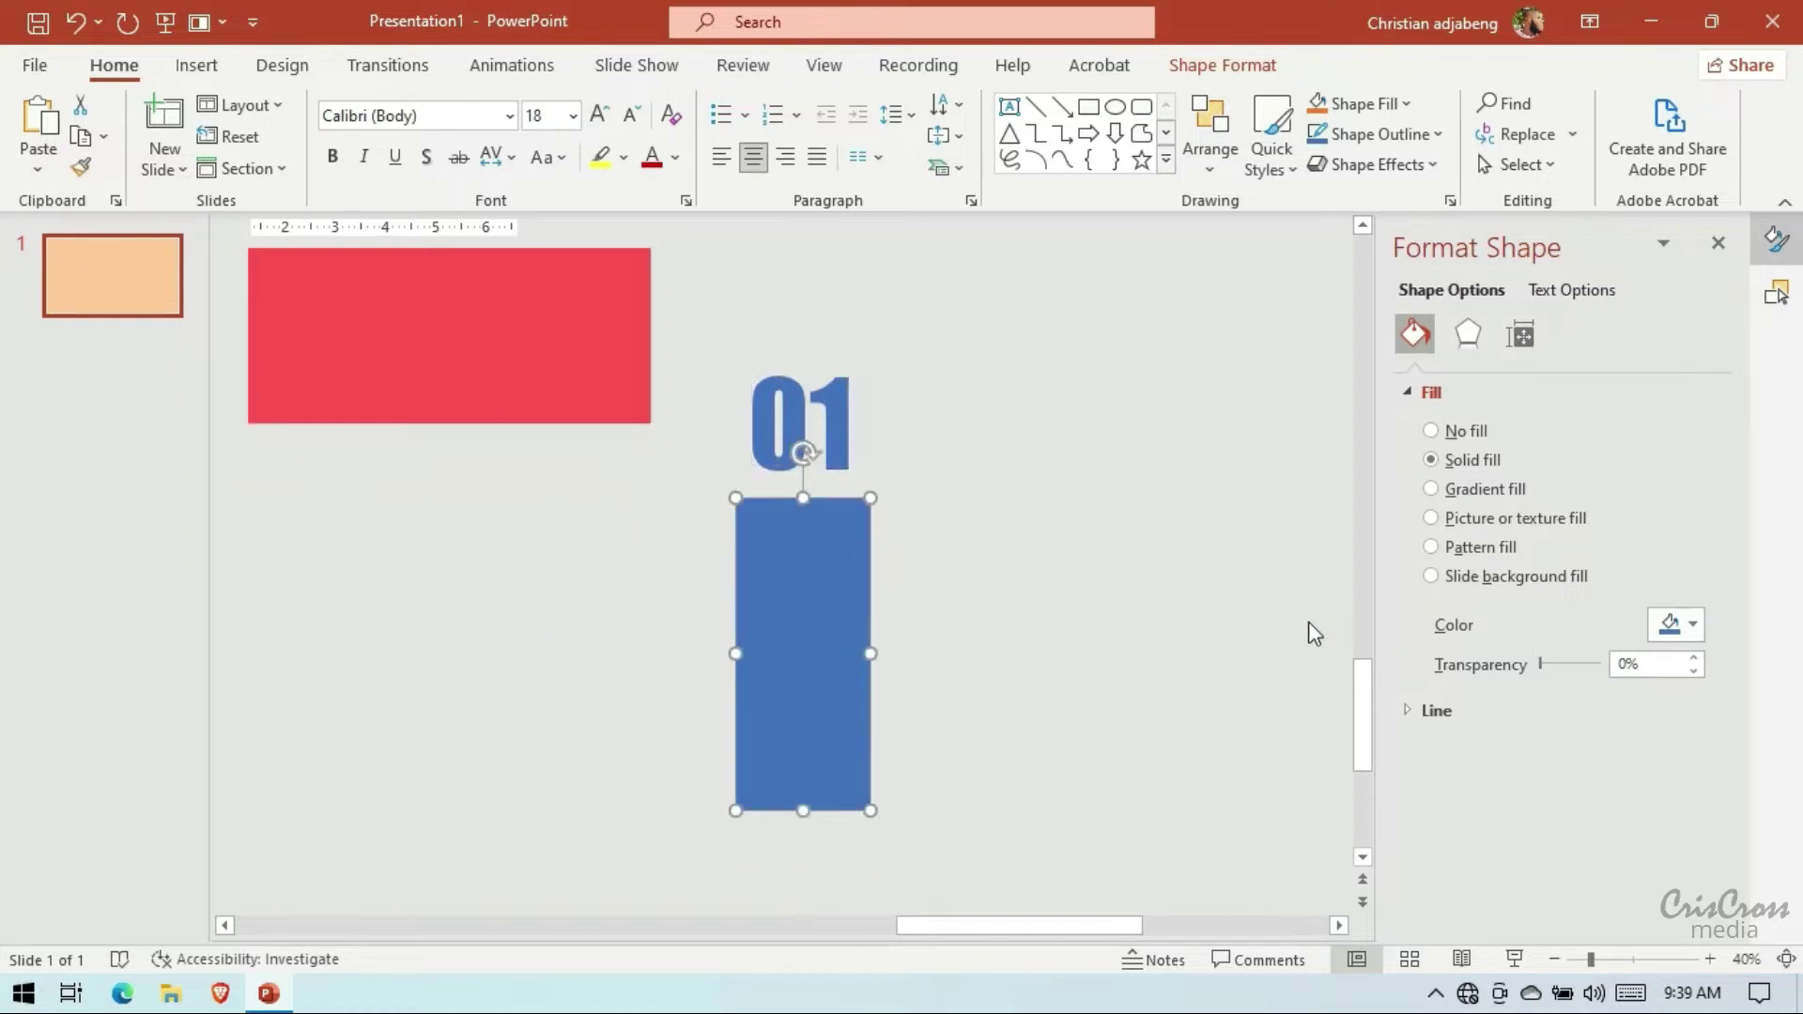
scroll(1221, 704, "up", 3)
left_click(1554, 959)
left_click(1554, 959)
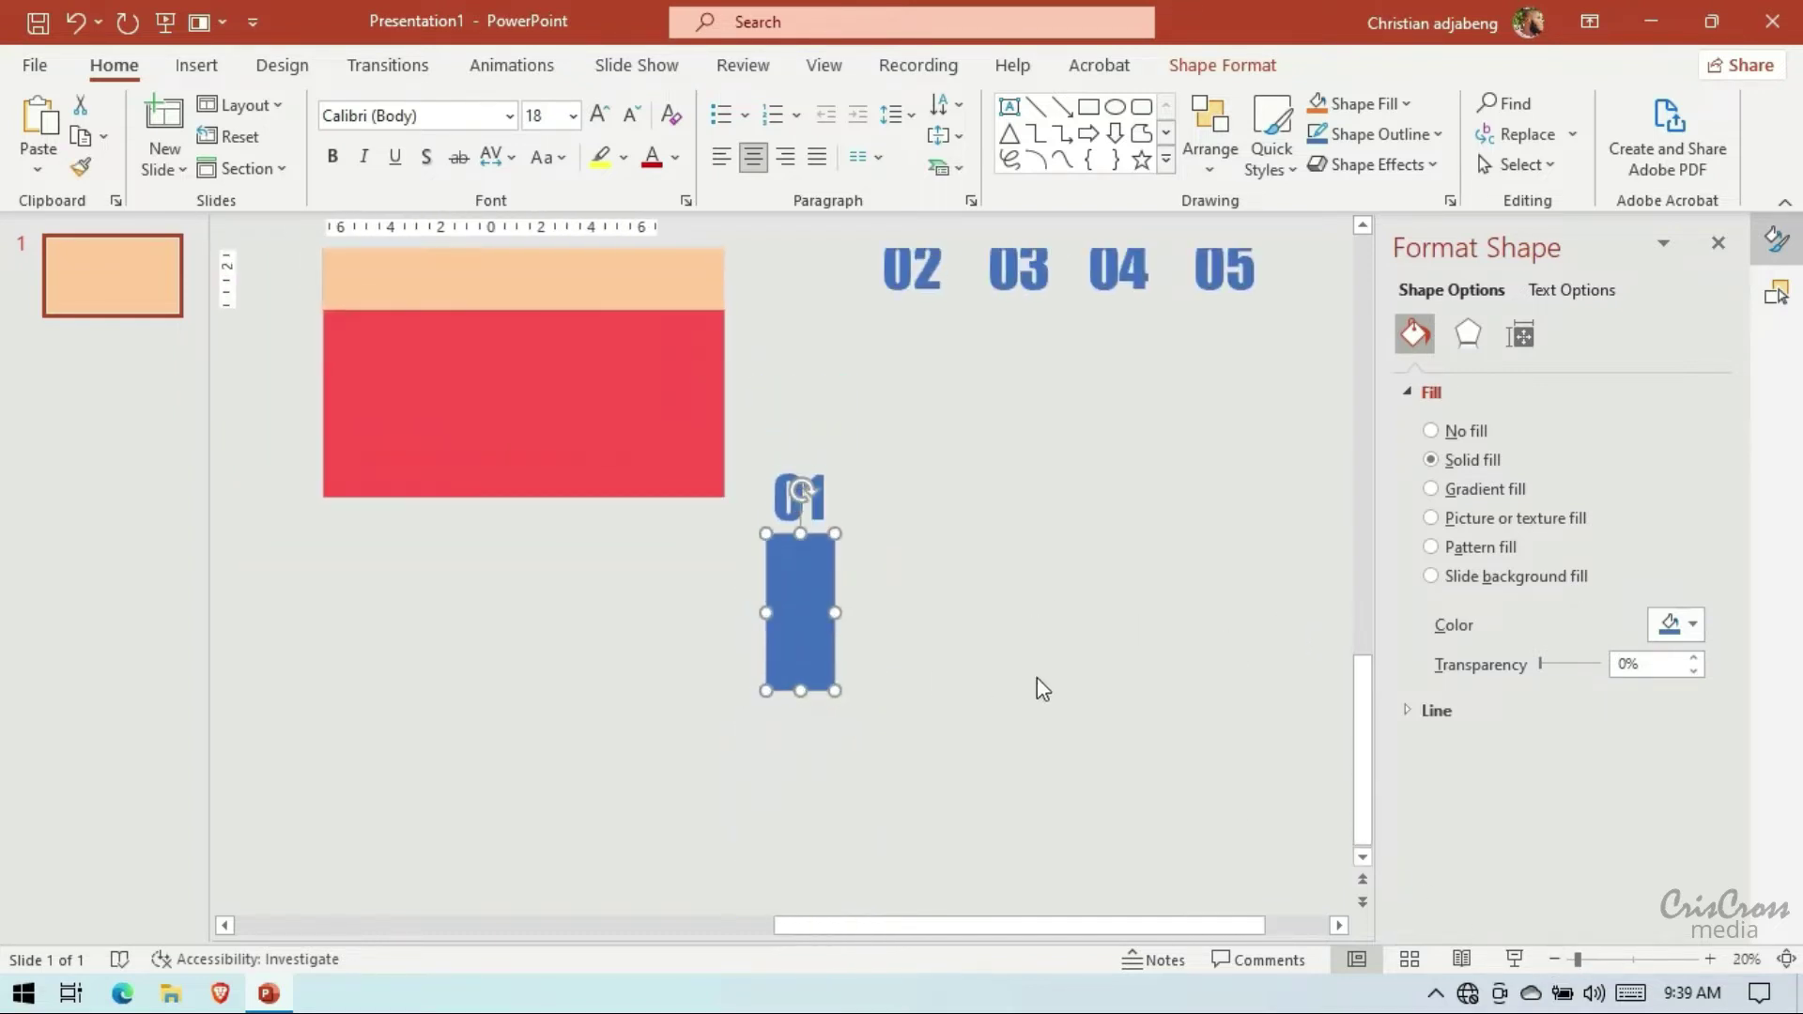
scroll(1036, 678, "up", 2)
scroll(1037, 678, "up", 1)
left_click(609, 435)
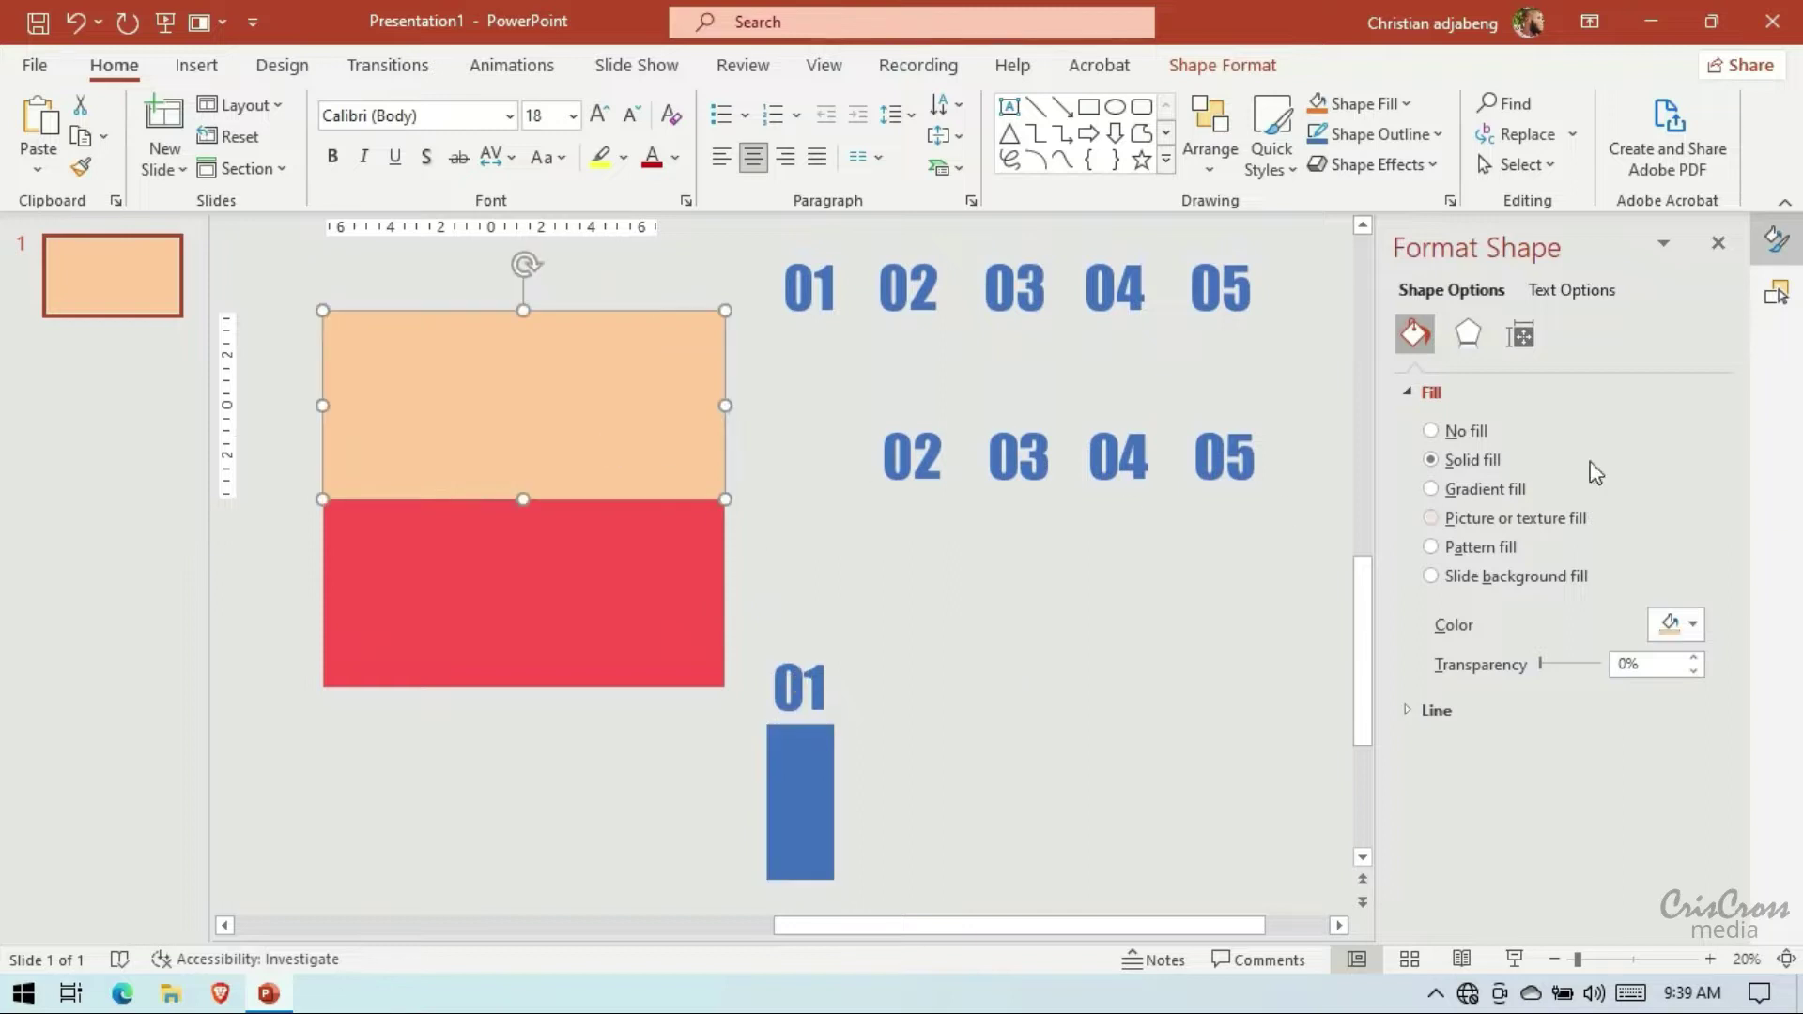
Move the blue bar to the slide's far left edge
left_click(1776, 293)
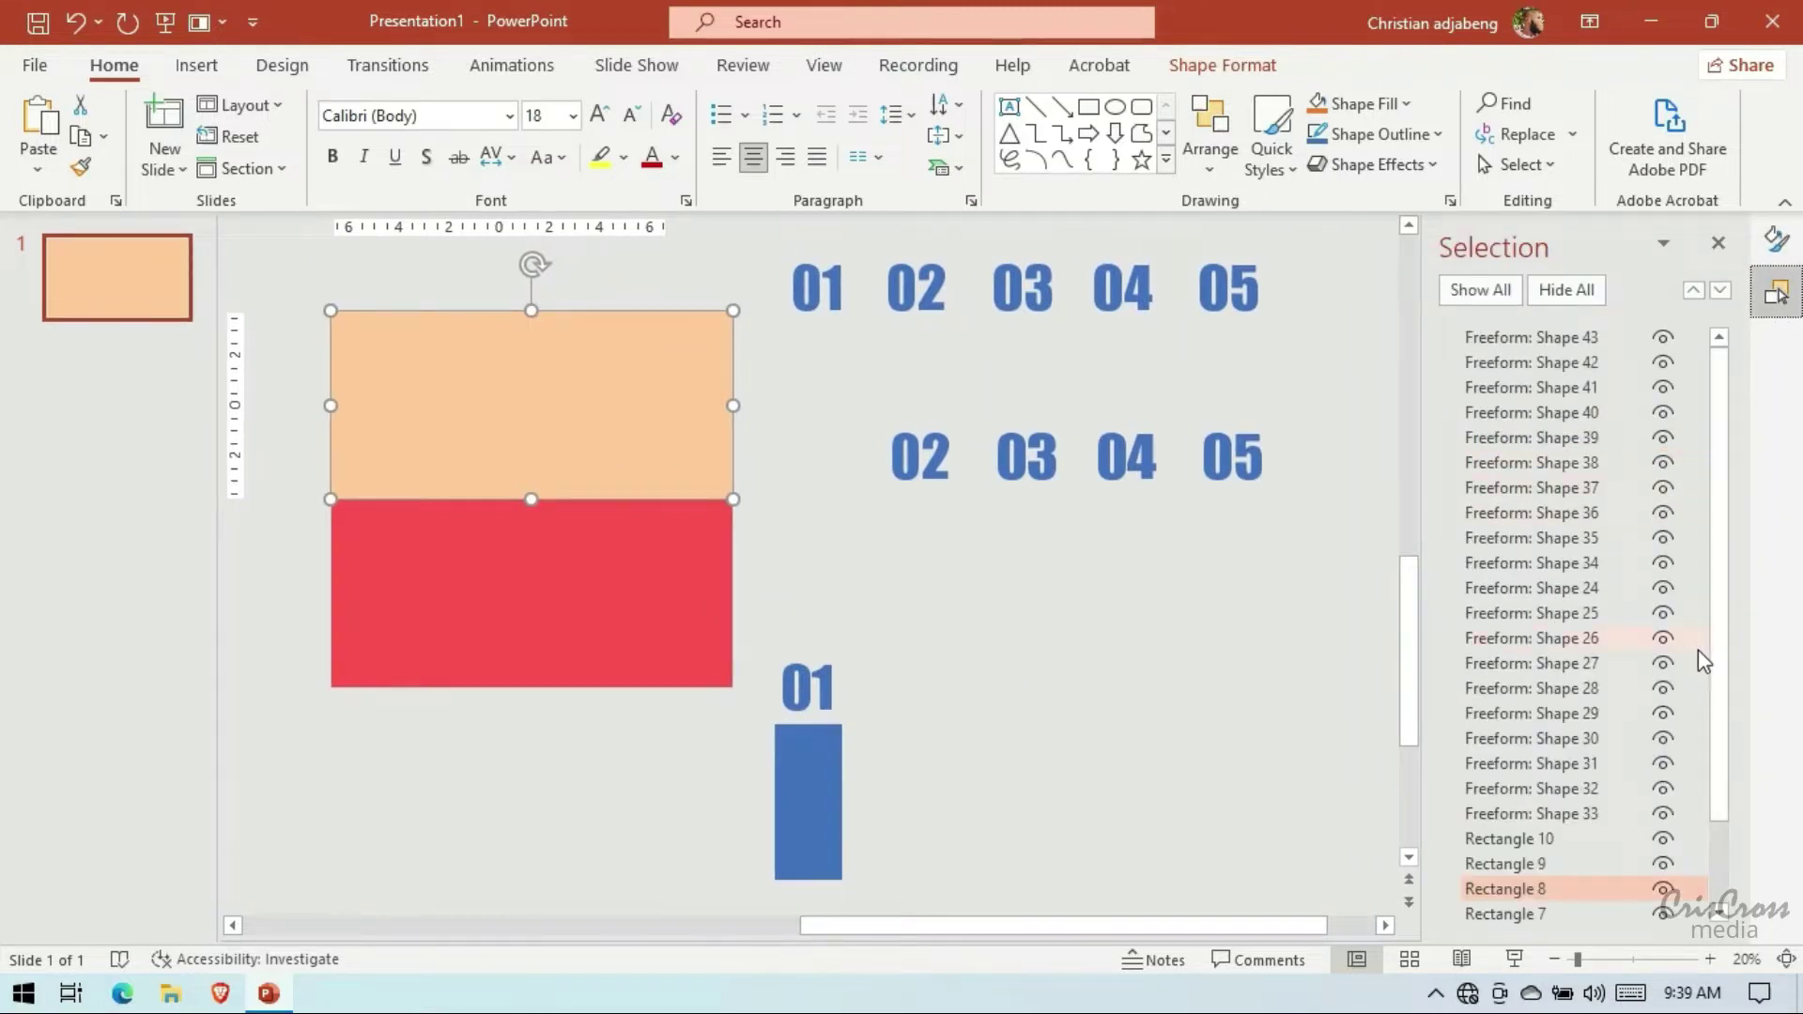
left_click(1663, 888)
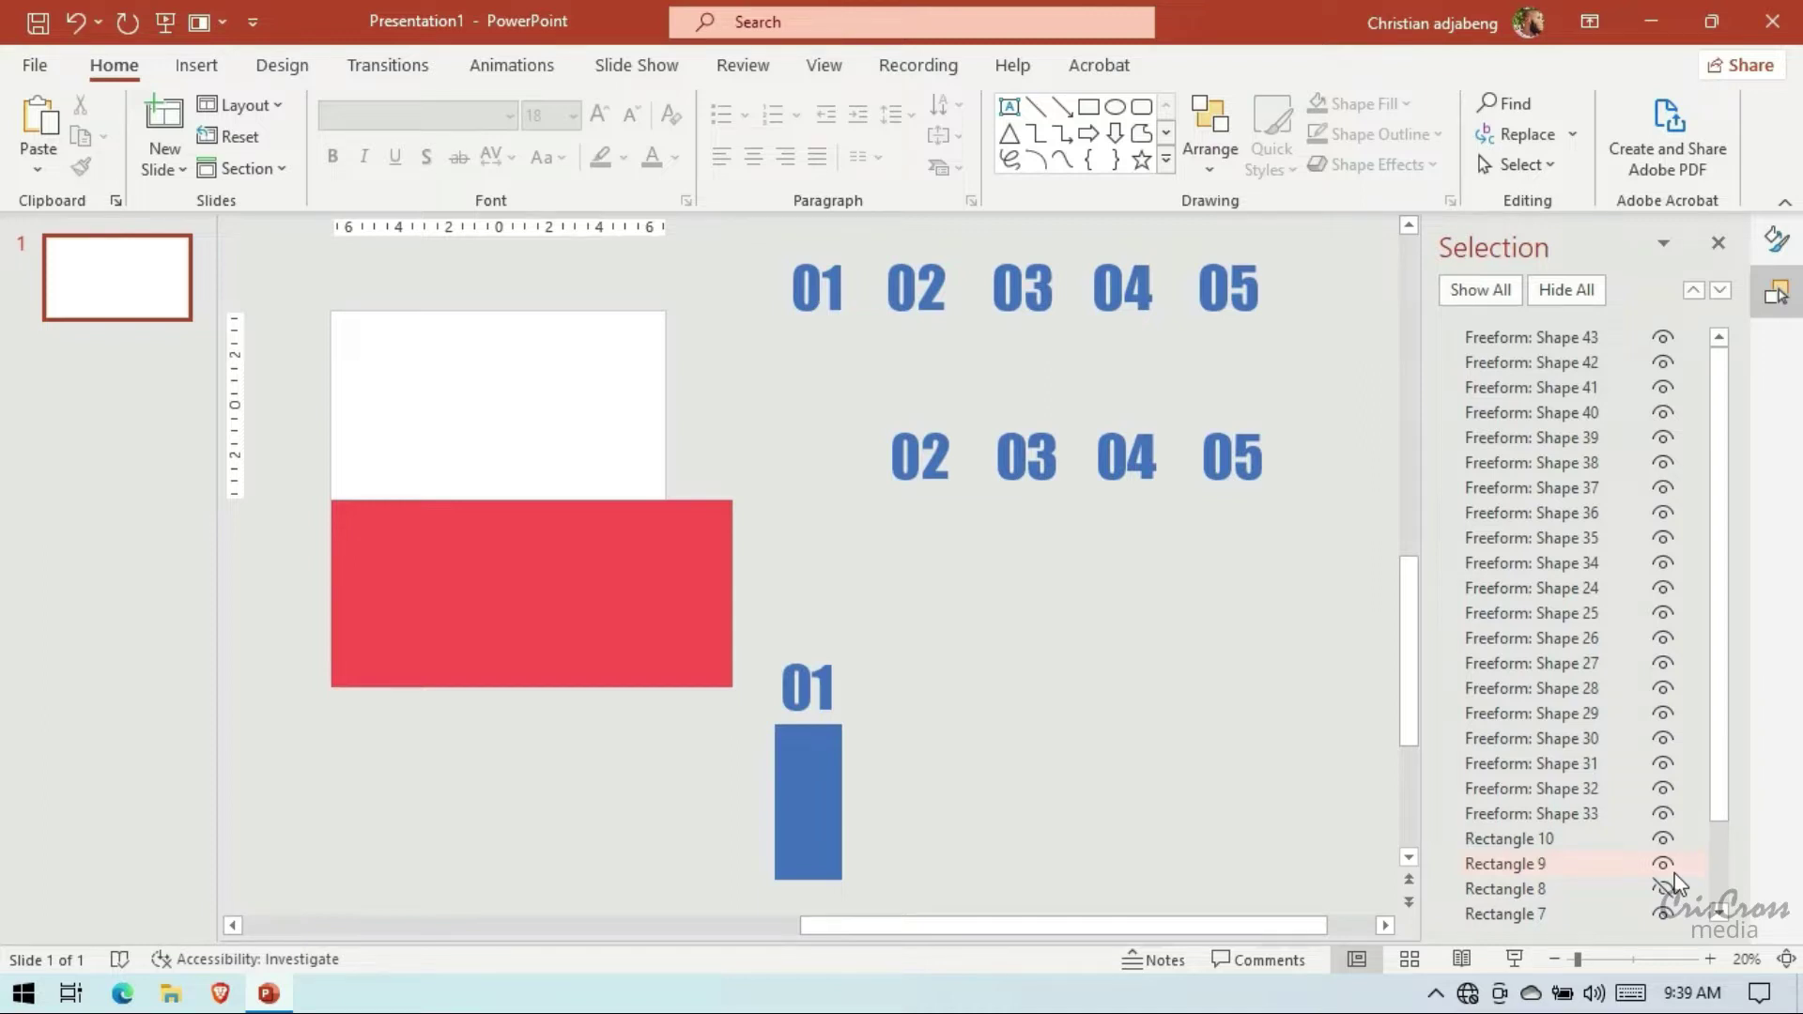
left_click(1663, 888)
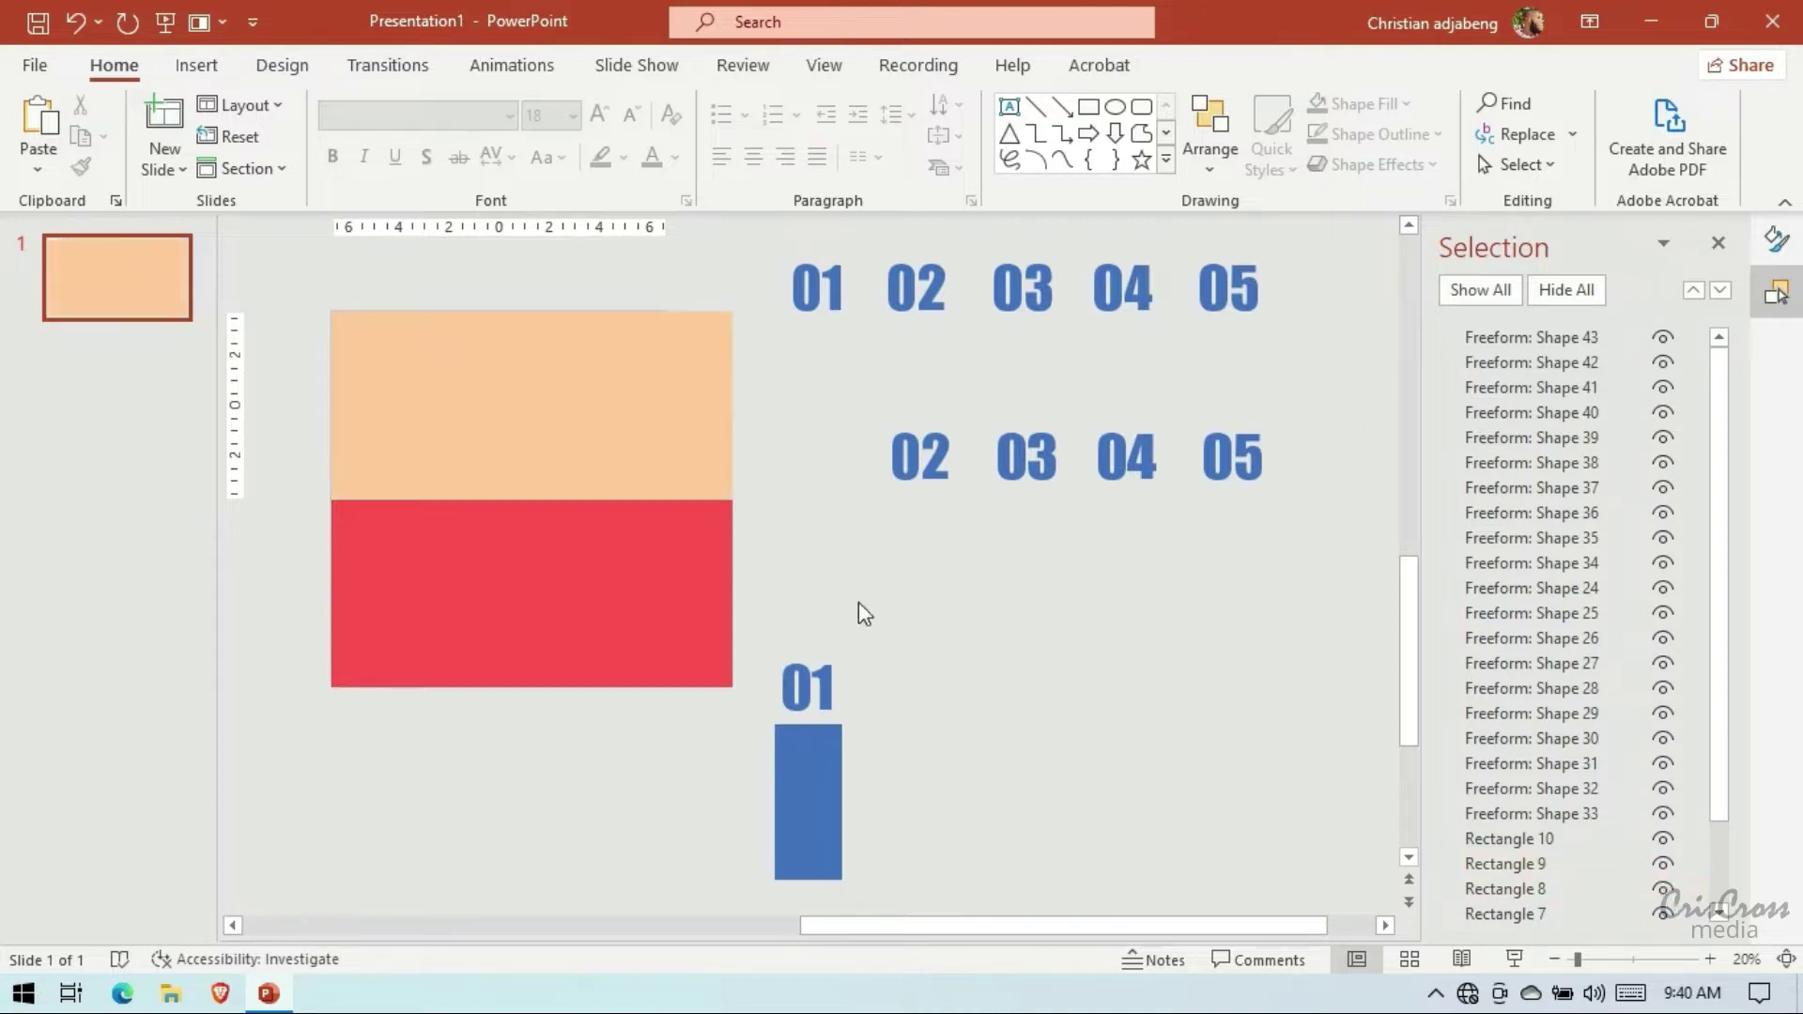
left_click_drag(821, 766, 401, 767)
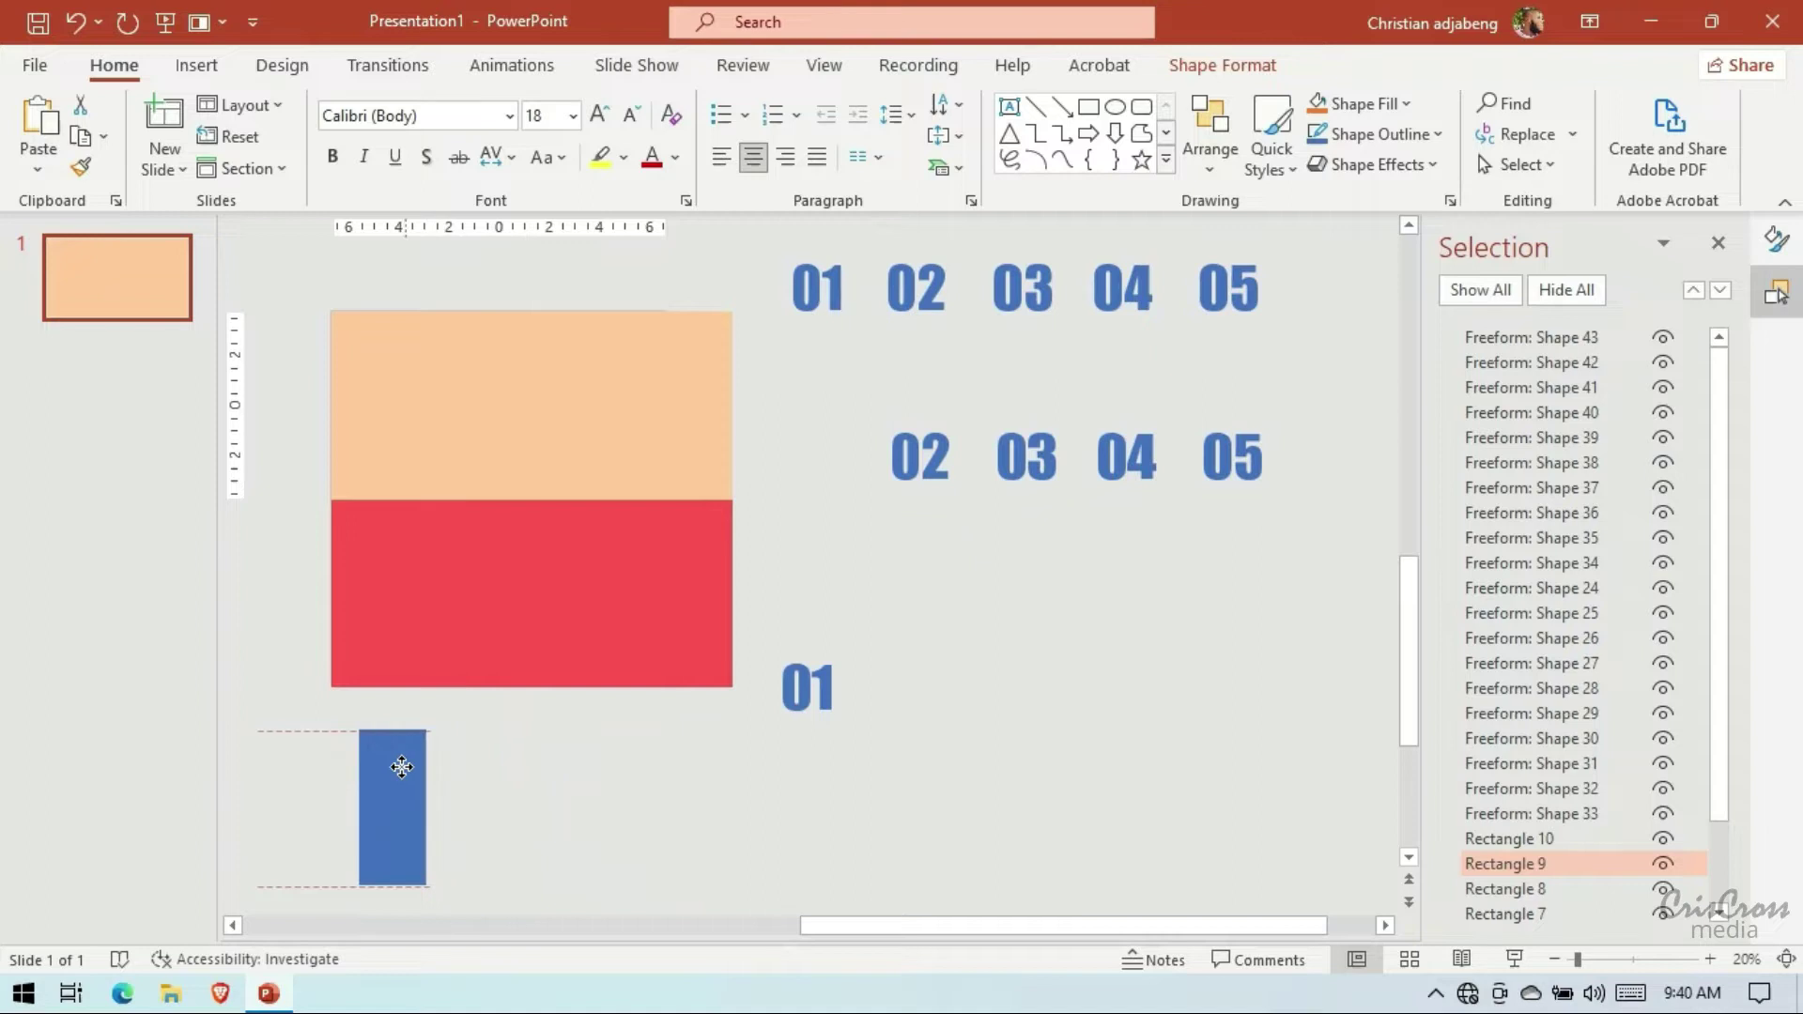
left_click_drag(401, 768, 299, 725)
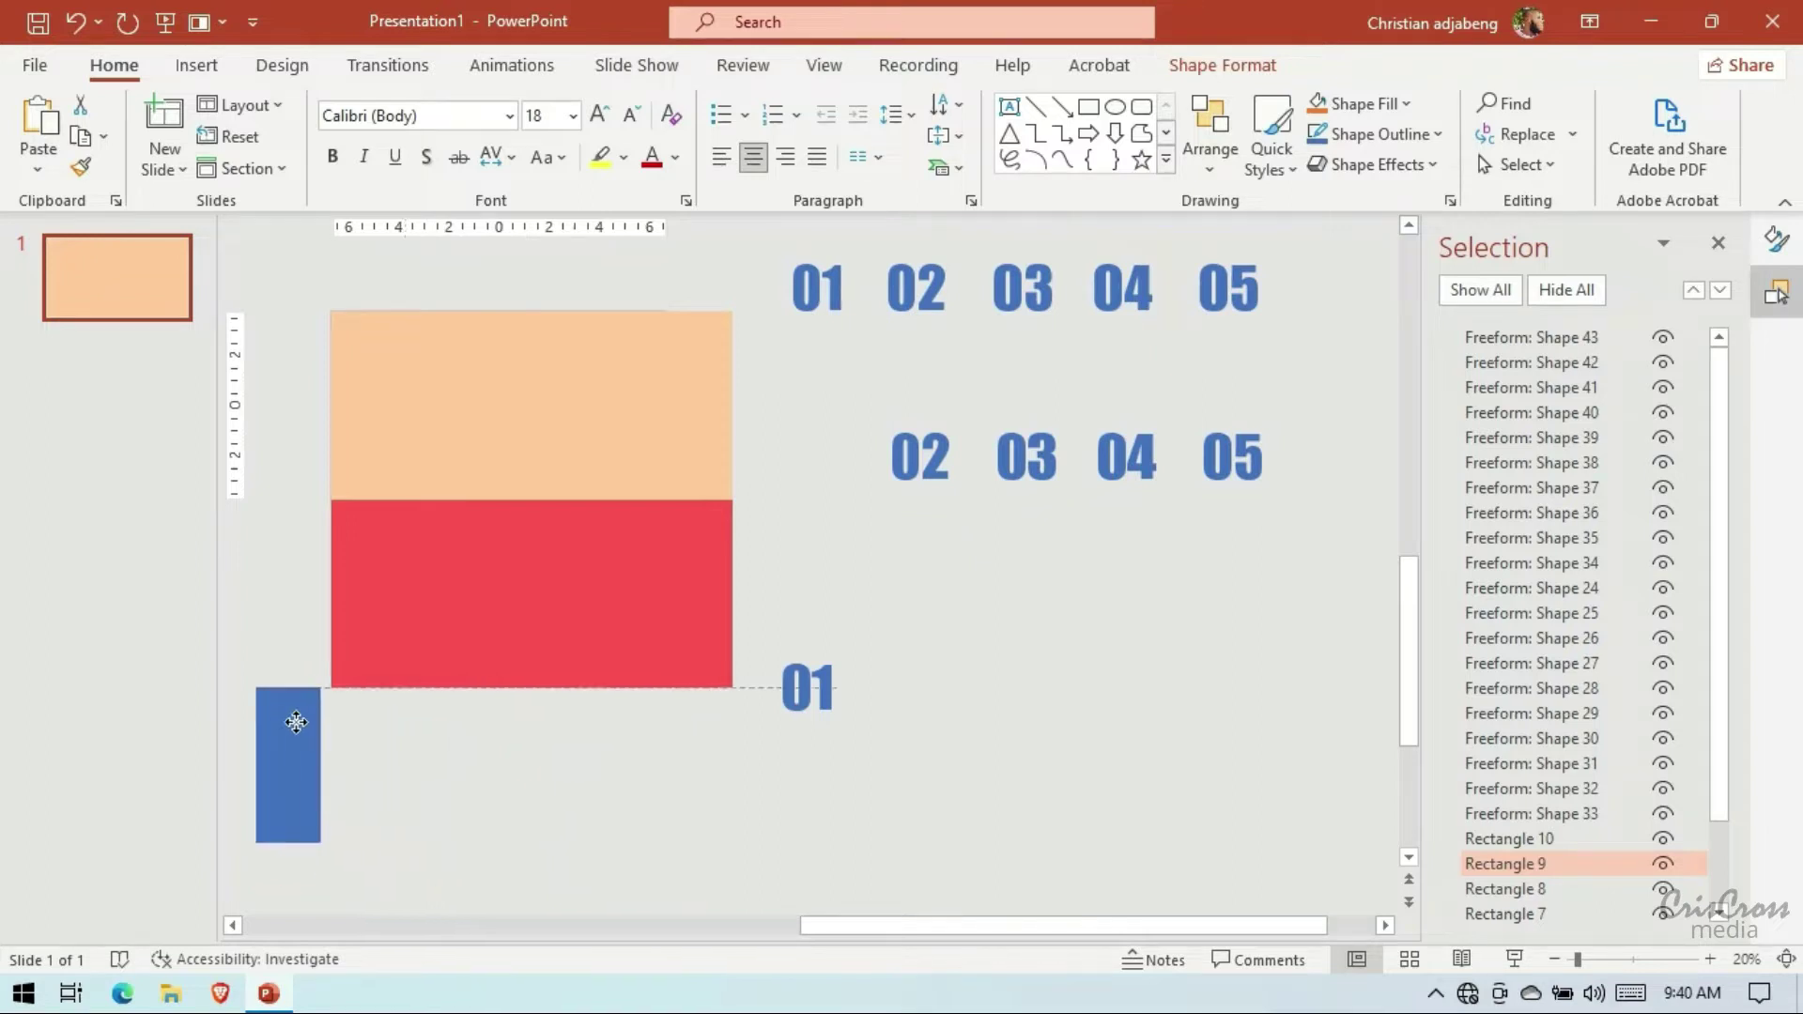
Place a copy of the red rectangle just below the 01 numeral
left_click(464, 620)
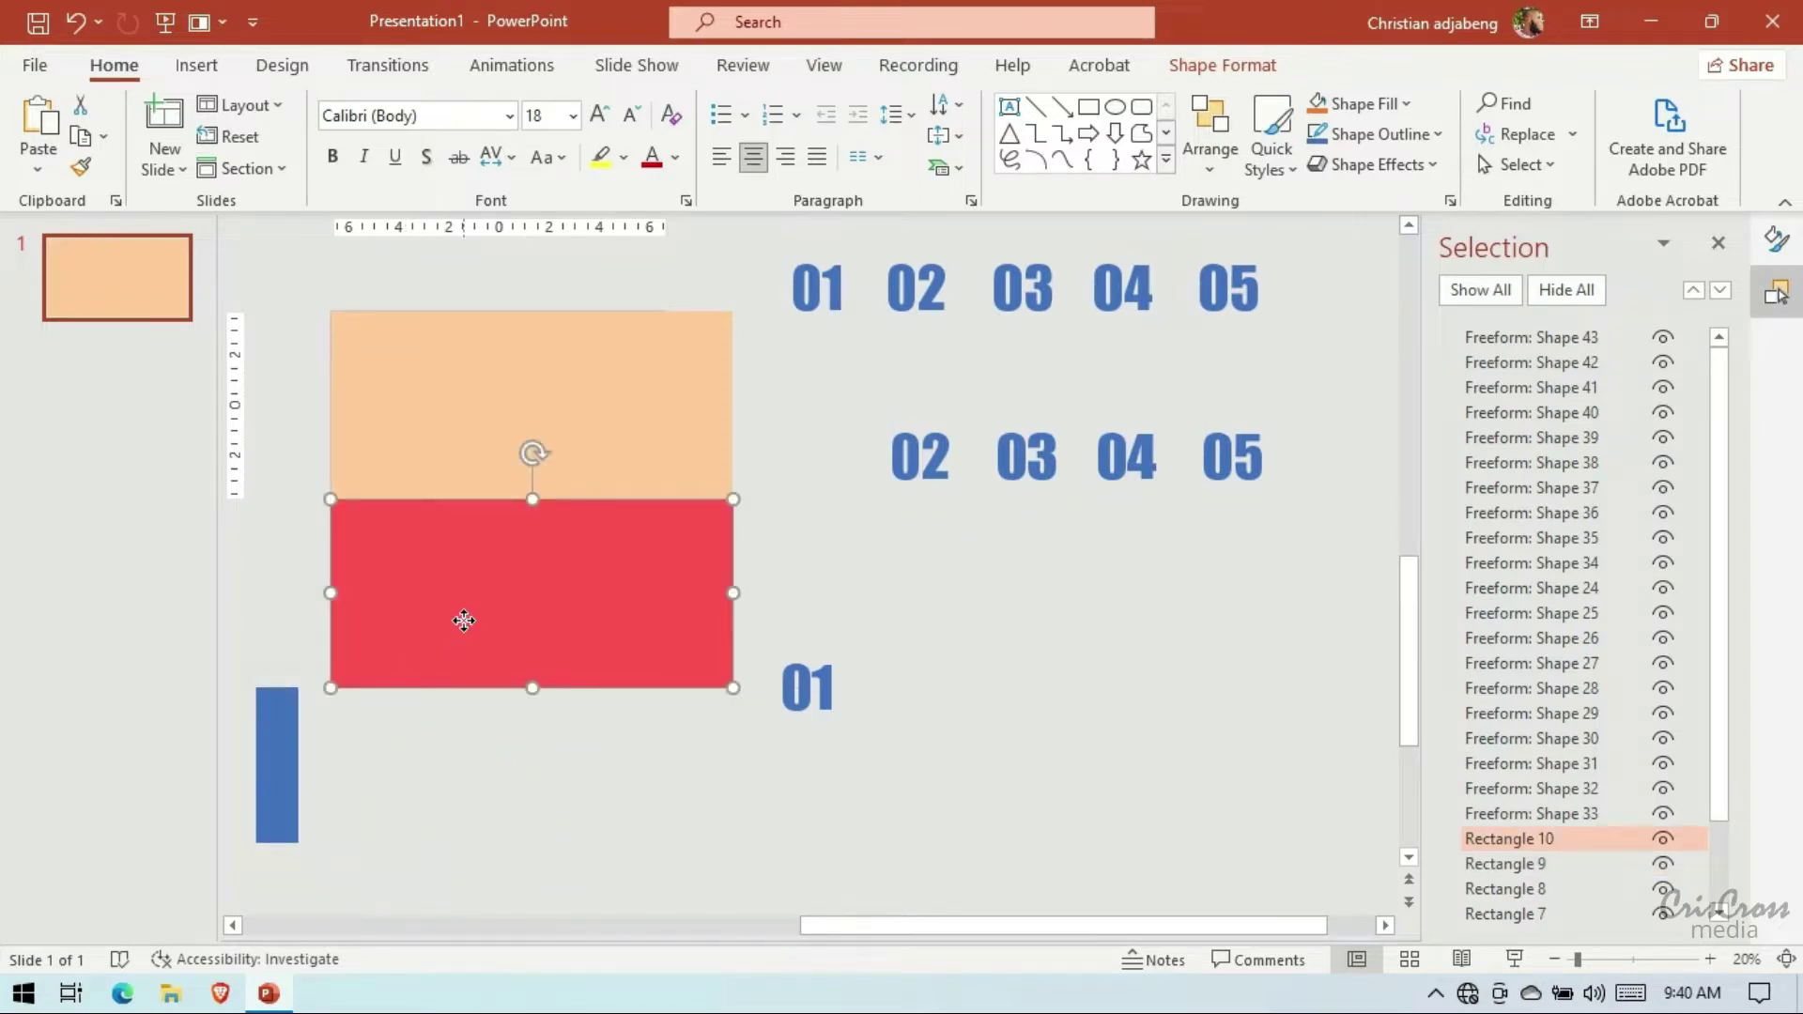
left_click_drag(464, 621, 469, 623)
left_click_drag(575, 611, 679, 816)
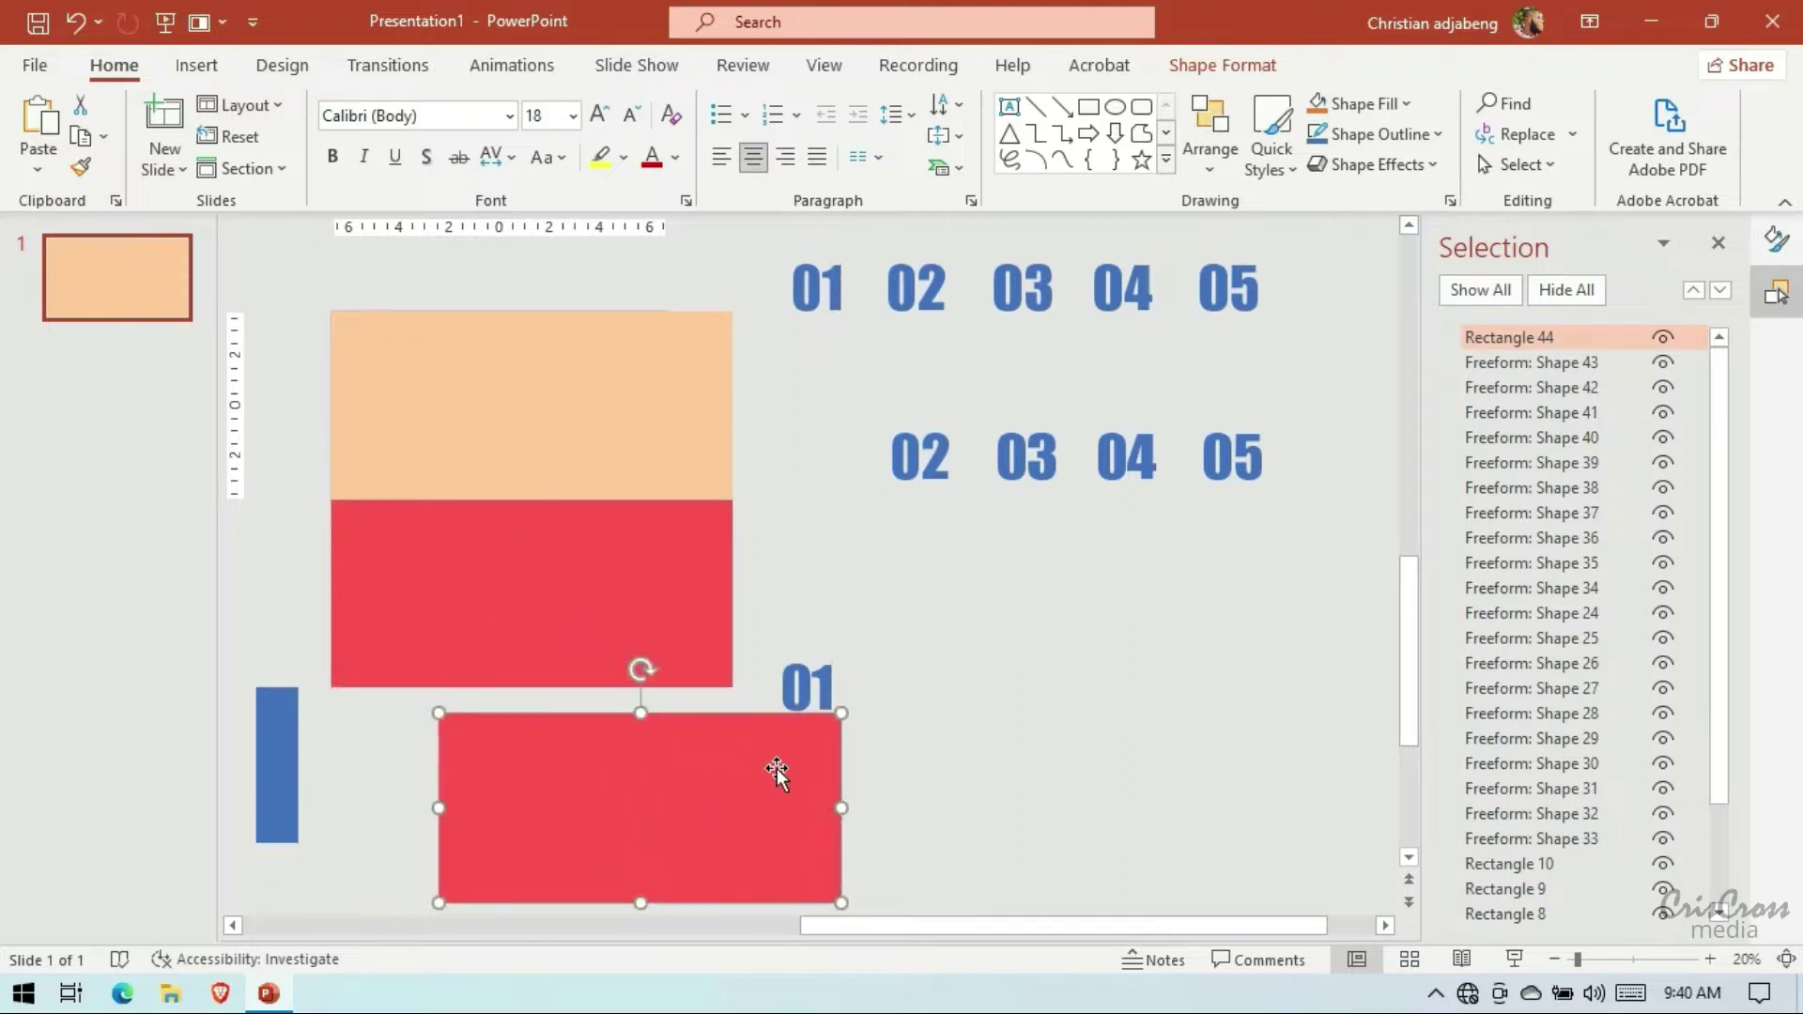
Lower the 0 and 1 digits onto the red copy's top edge
left_click(796, 686)
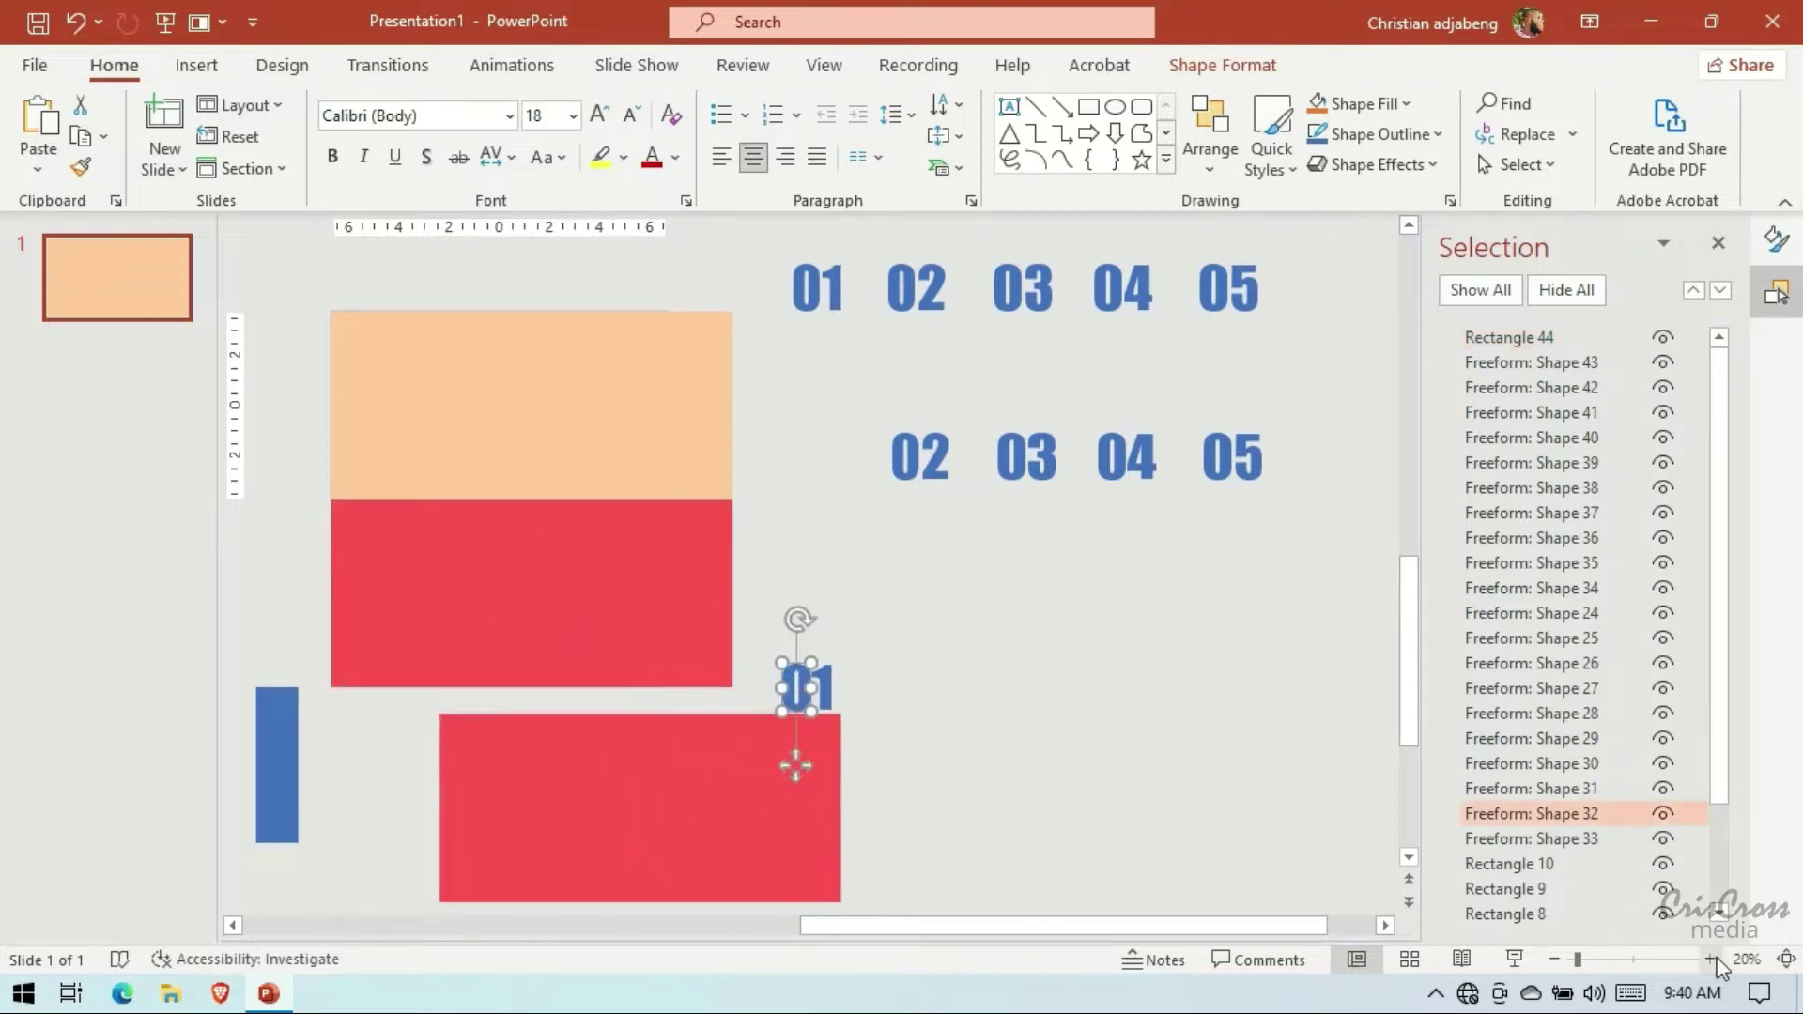
scroll(903, 778, "up", 5, "ctrl")
left_click(974, 627, "shift")
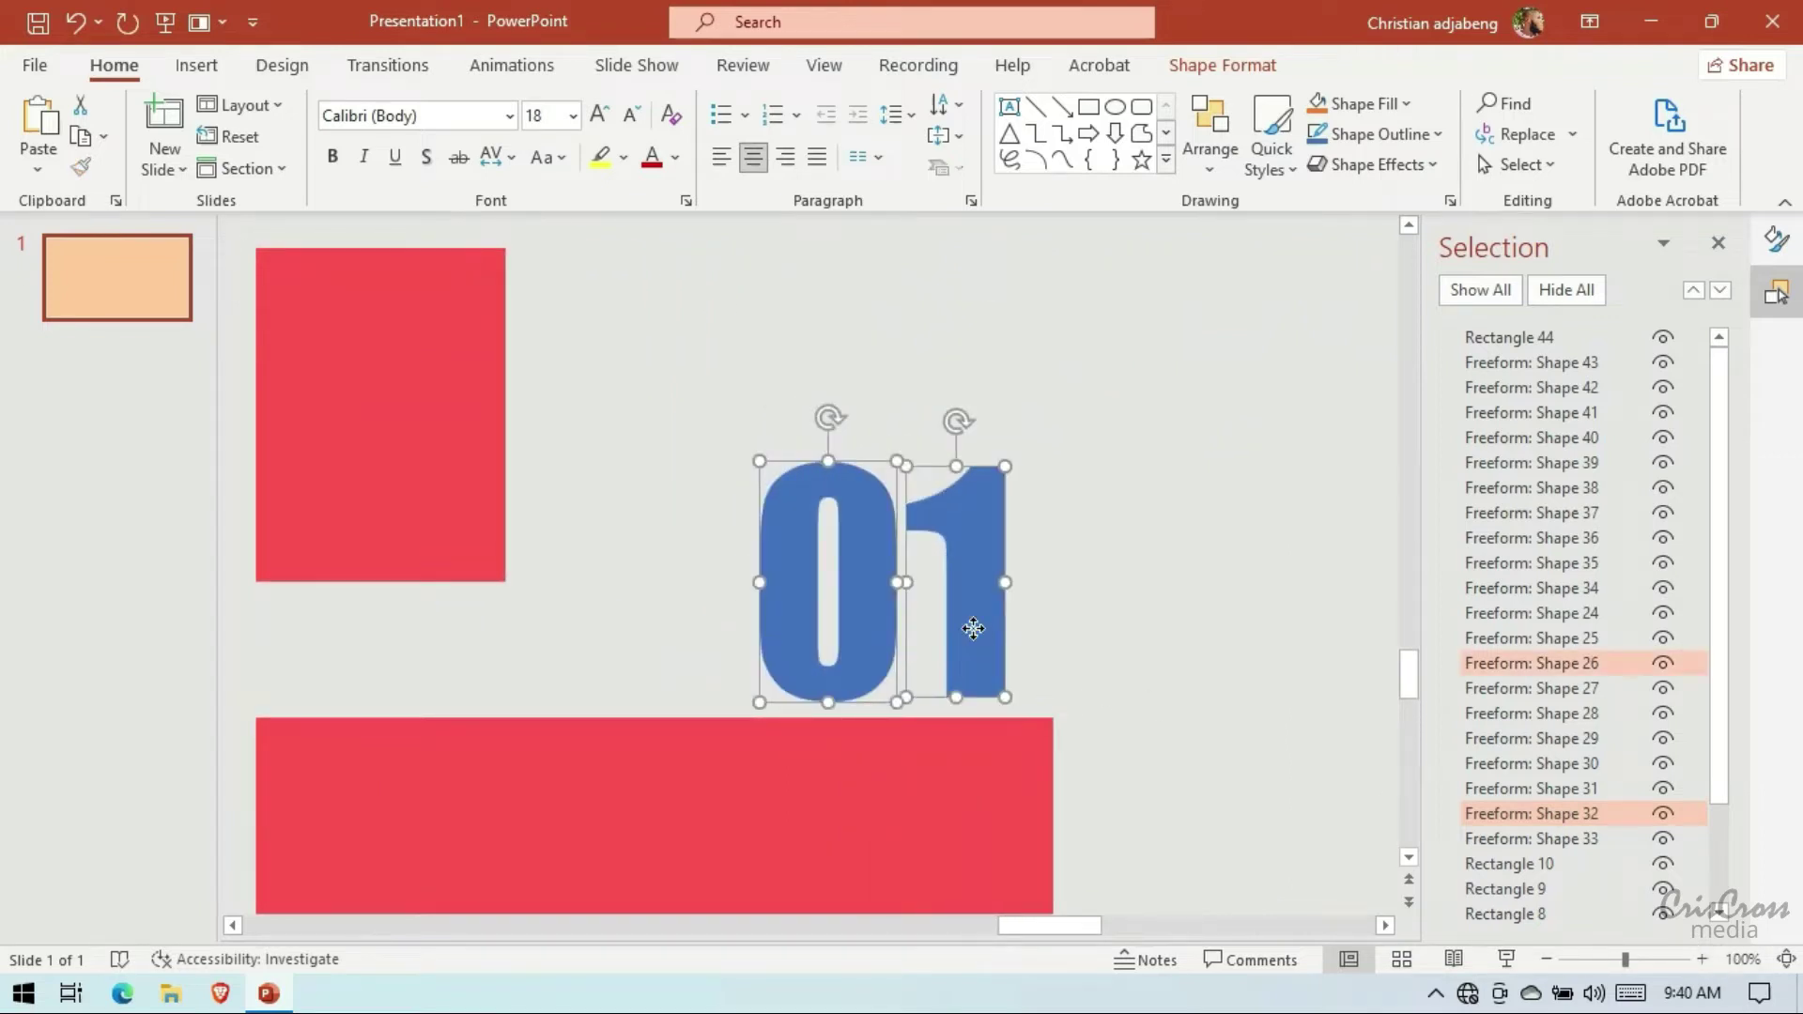
left_click_drag(978, 623, 991, 643)
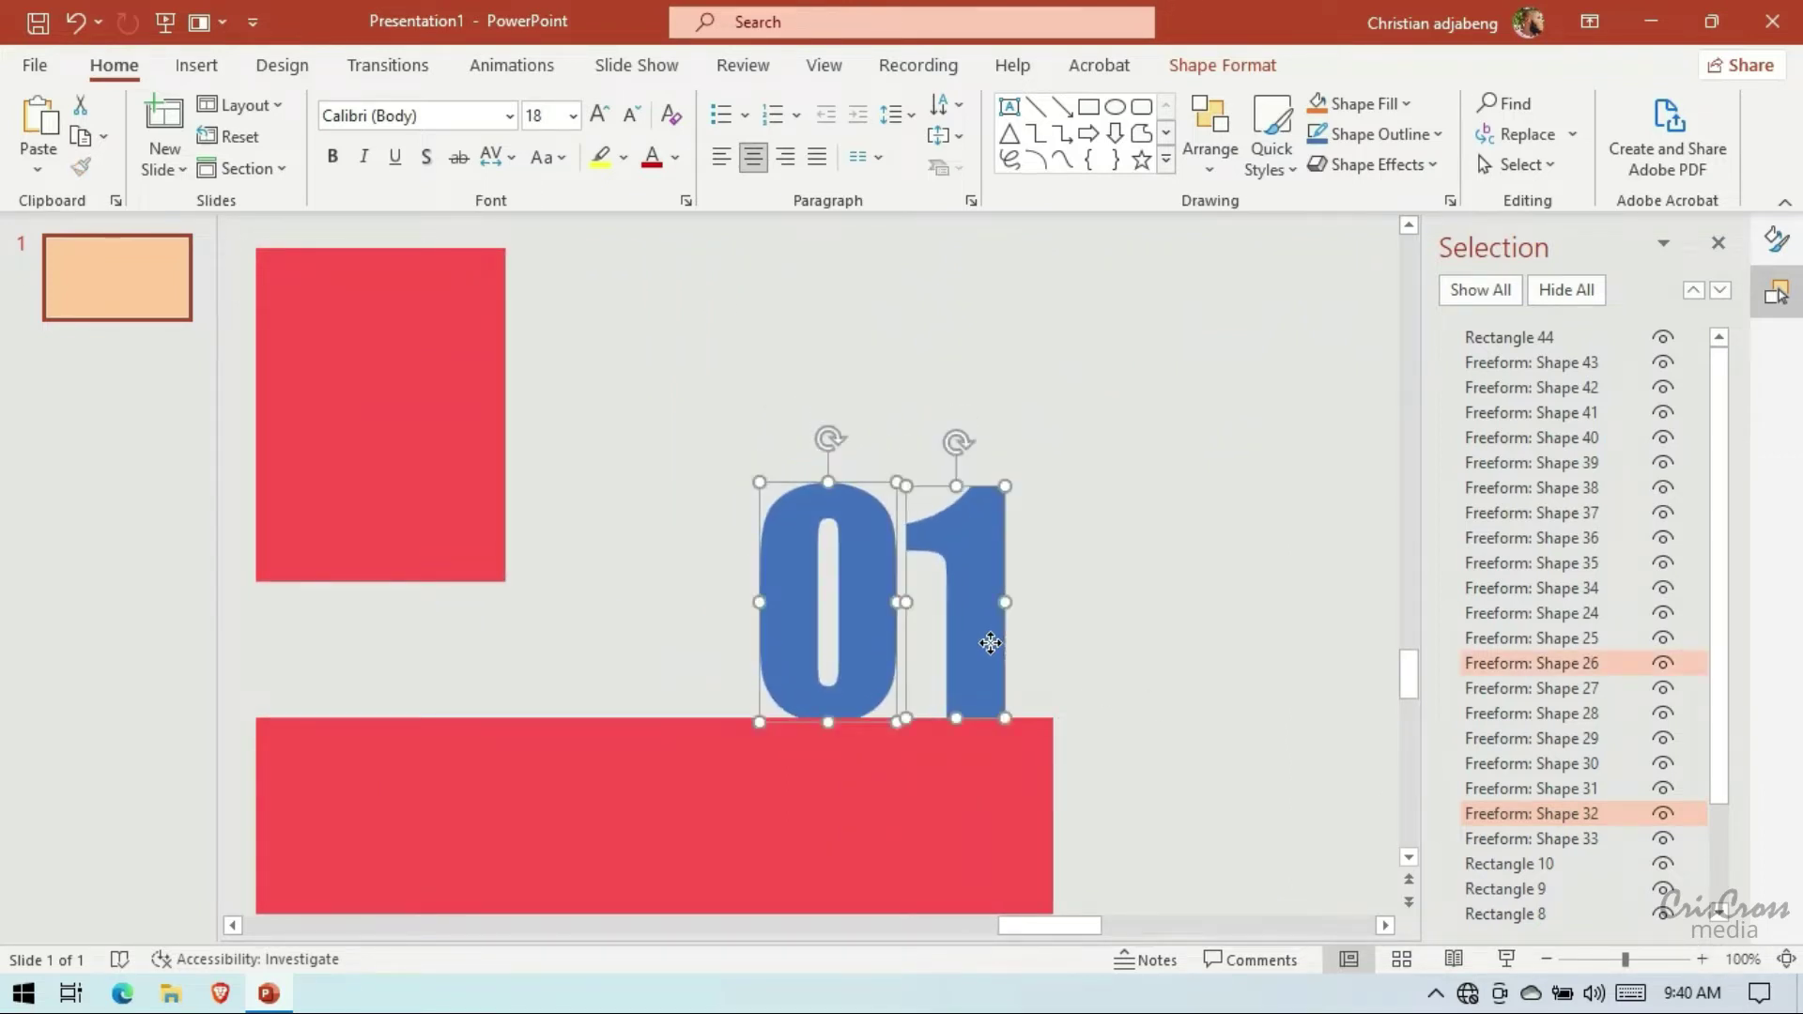
Union the red bar copy with the 0 and 1 digits into one shape
left_click(992, 766)
left_click(979, 703, "shift")
left_click(881, 669, "shift")
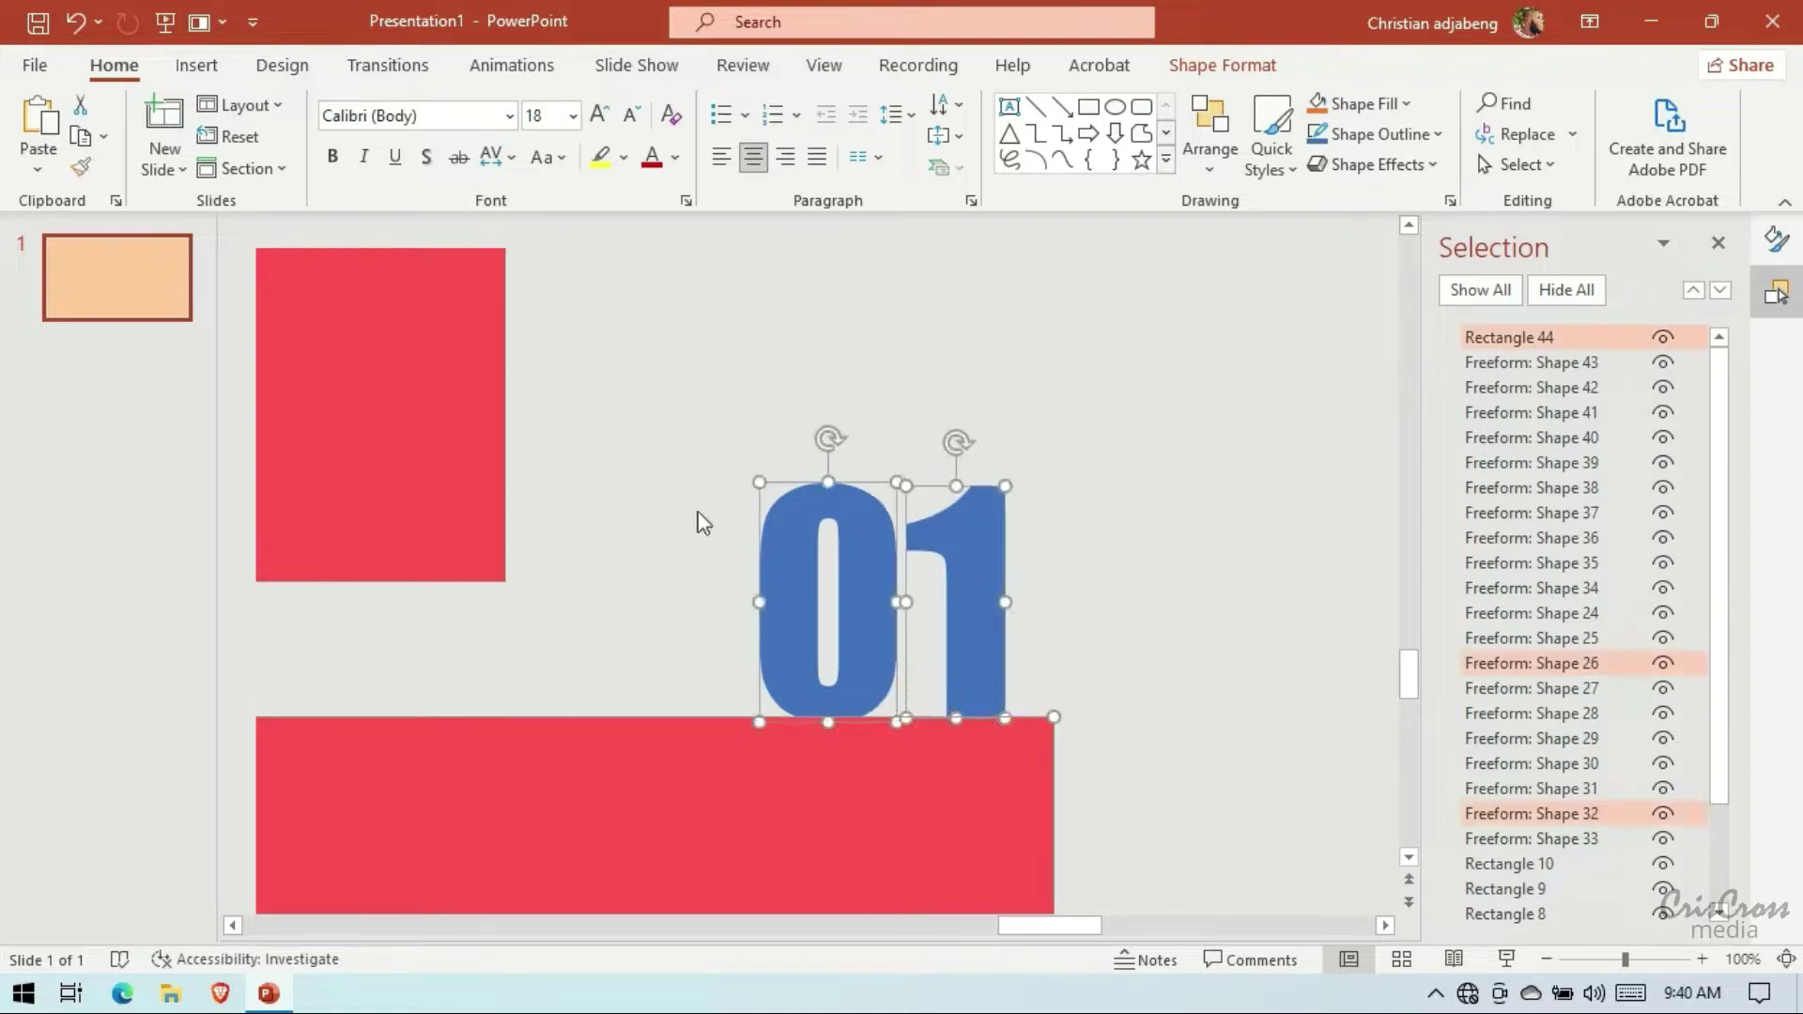
left_click(1175, 67)
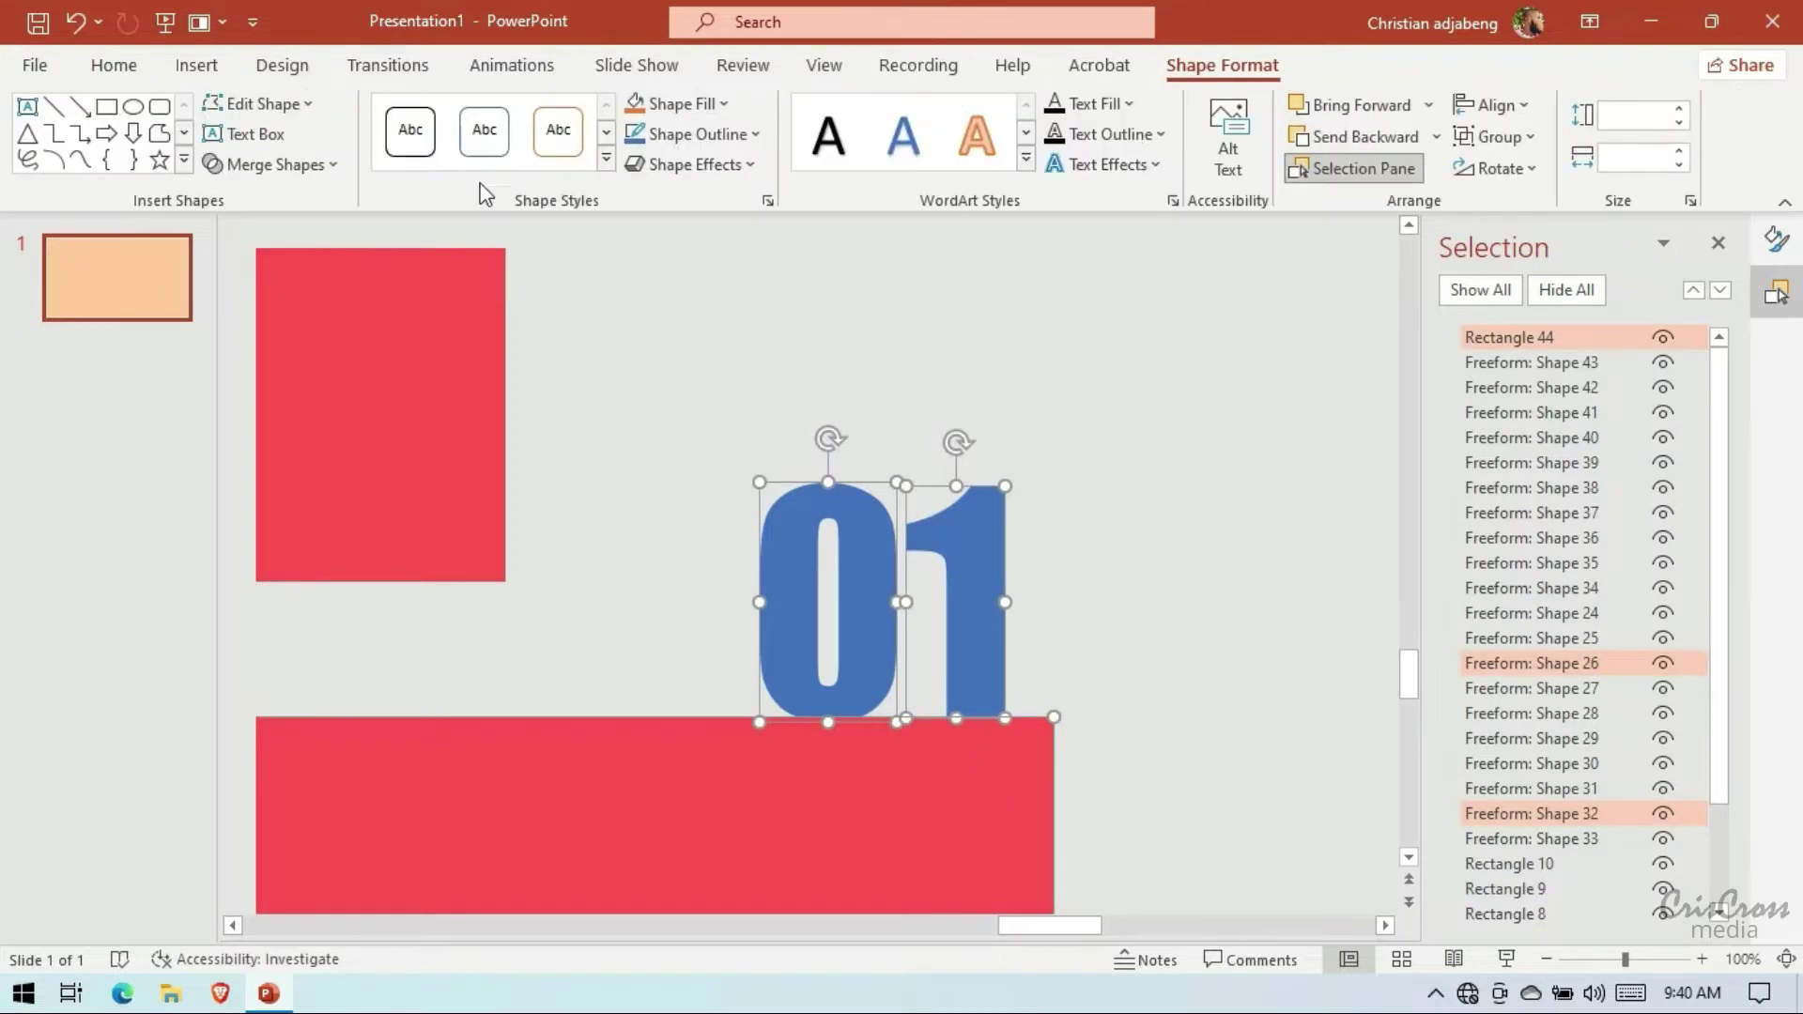
left_click(310, 165)
left_click(303, 193)
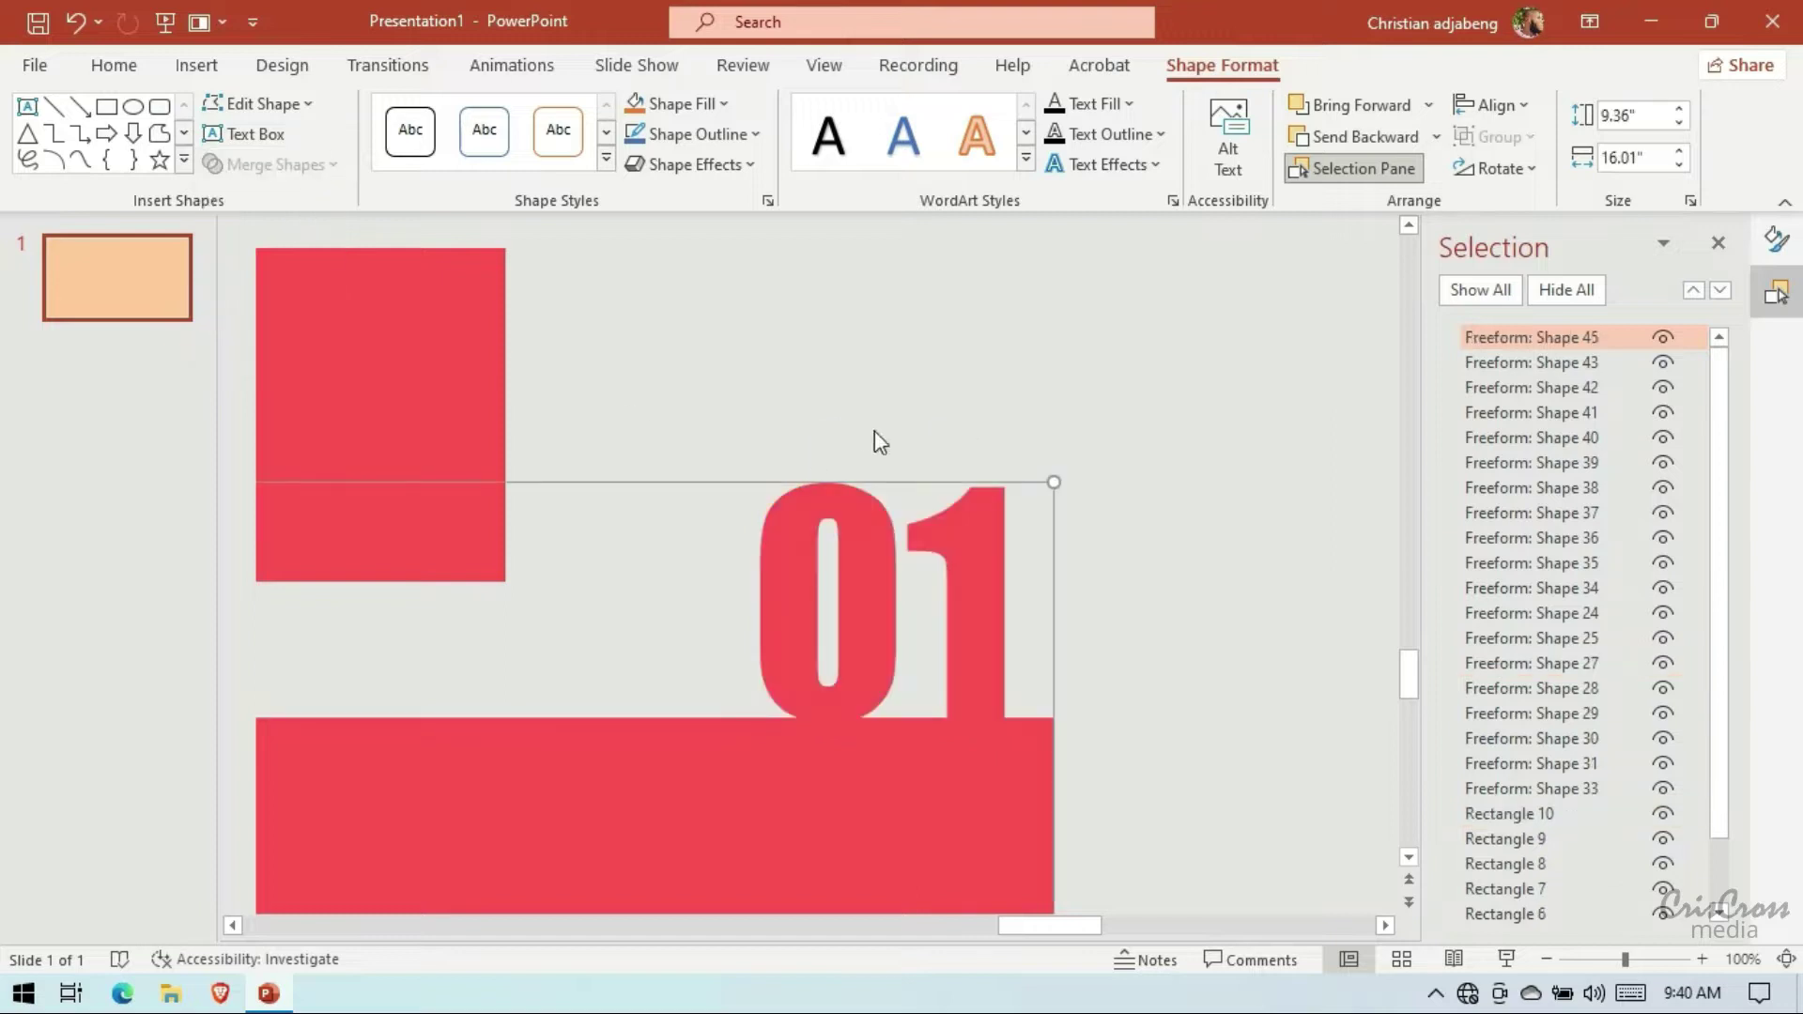
Move the merged red 01 shape slightly down and right
left_click(1545, 962)
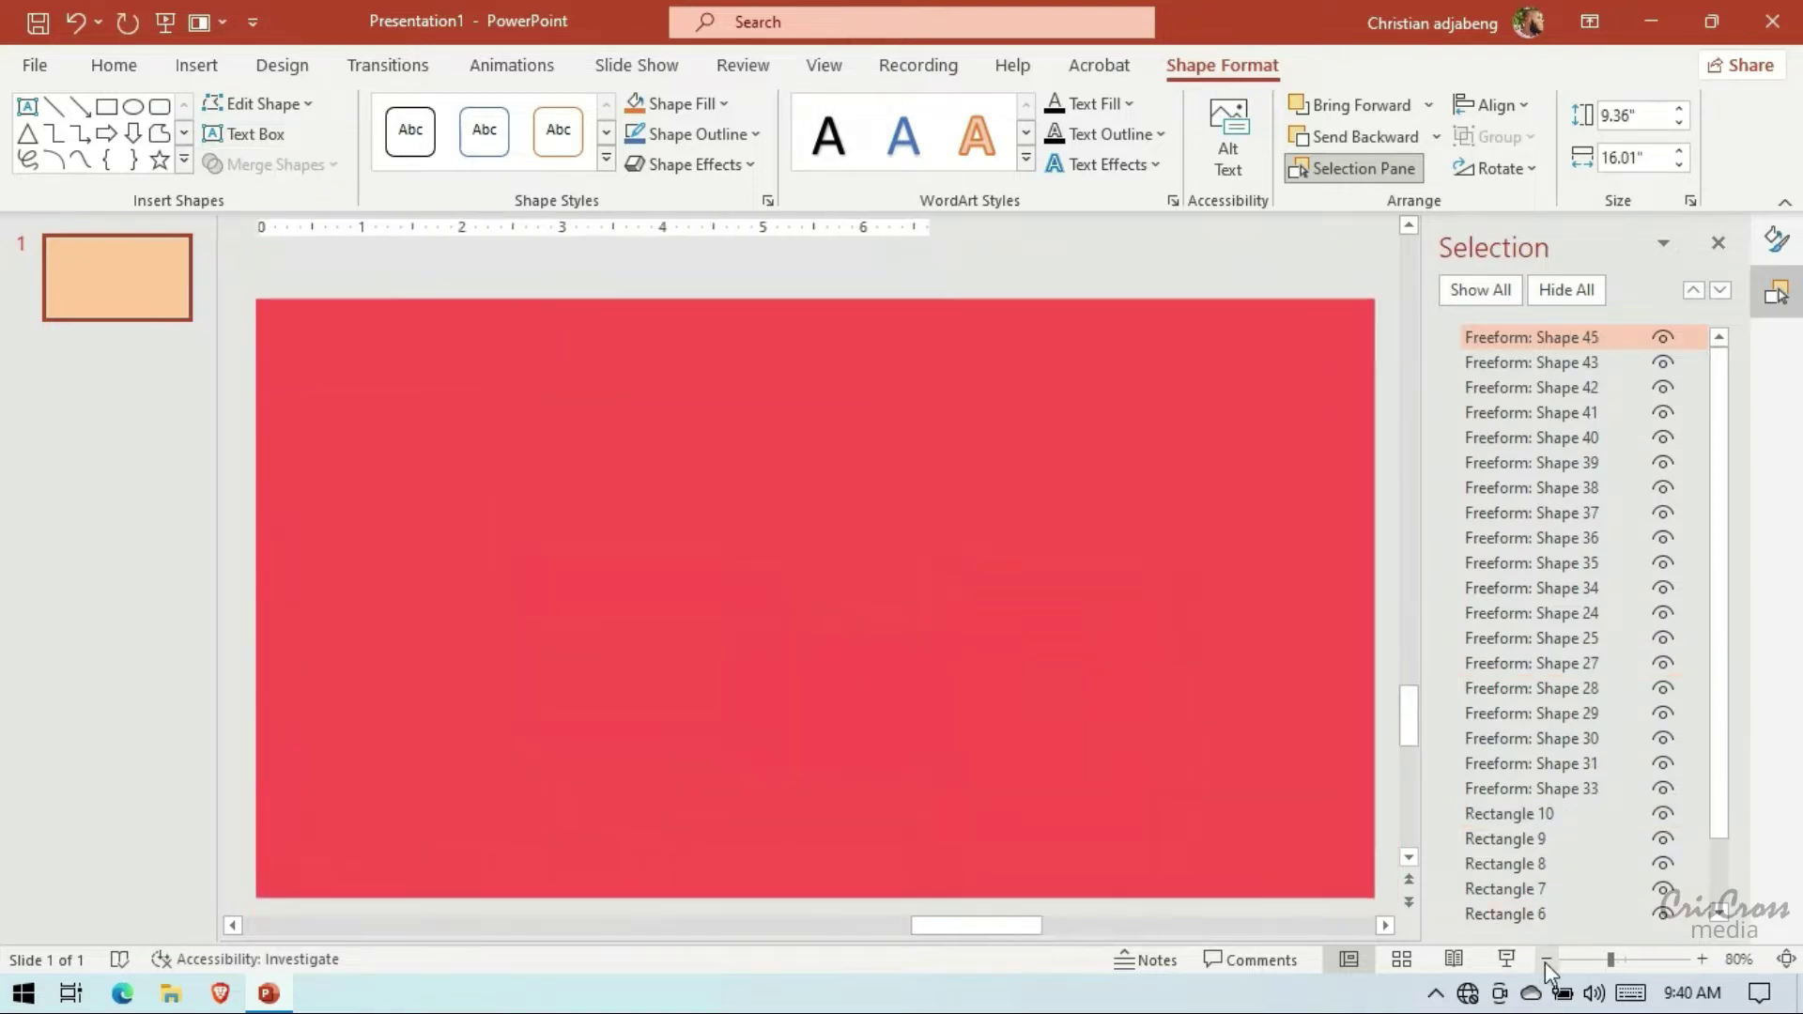
scroll(956, 558, "up", 3, "ctrl")
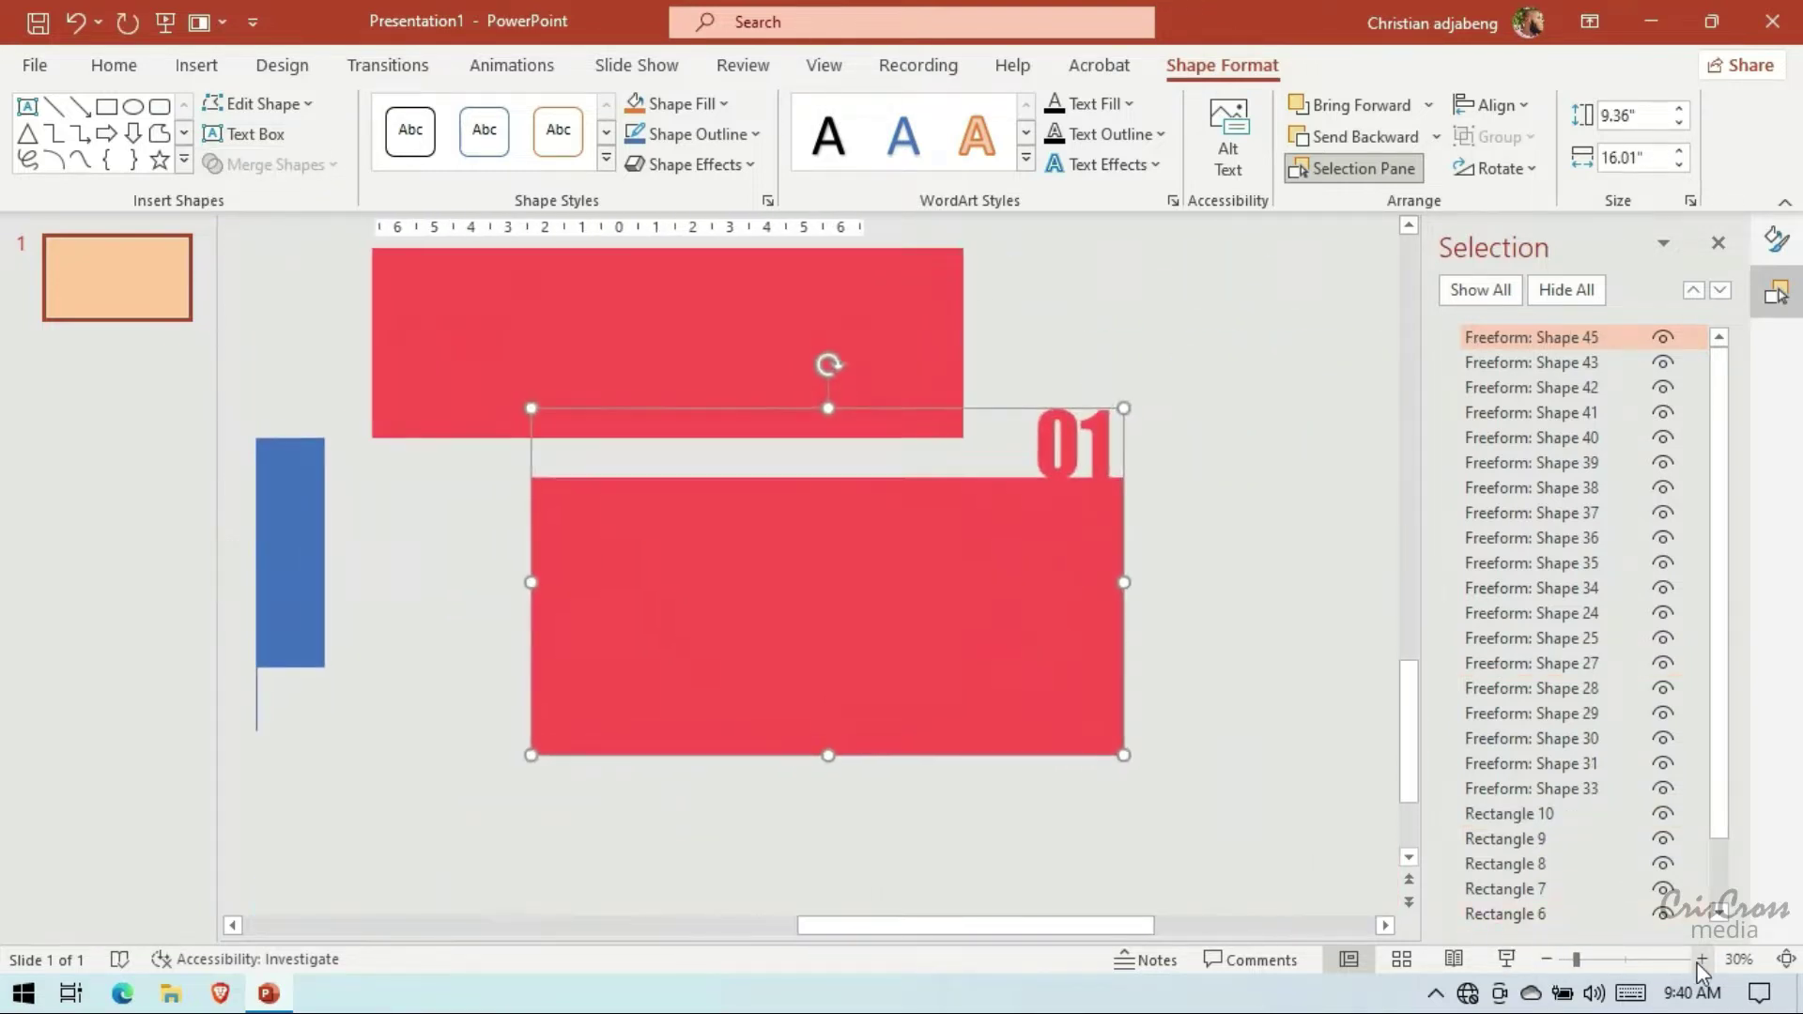
left_click_drag(956, 558, 1012, 657)
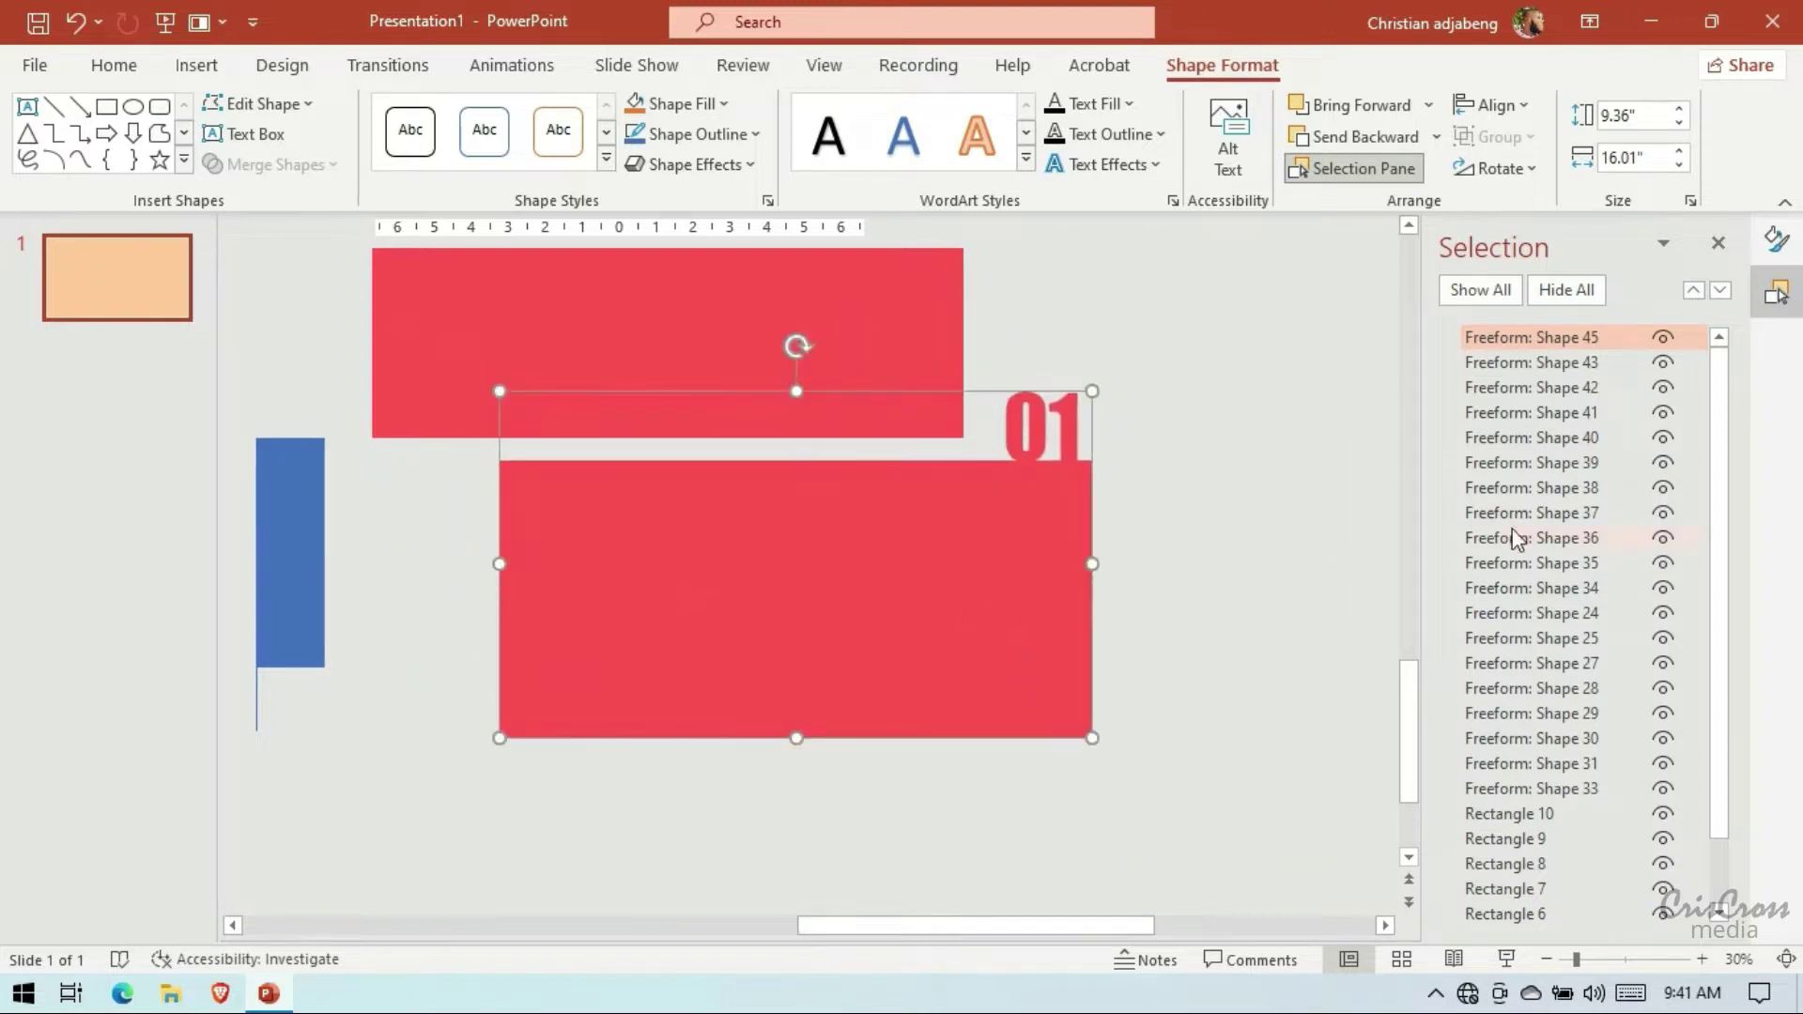
Give the peach rectangle a soft shadow preset with blur raised to 11 pt
scroll(1017, 477, "up", 3)
left_click(910, 370)
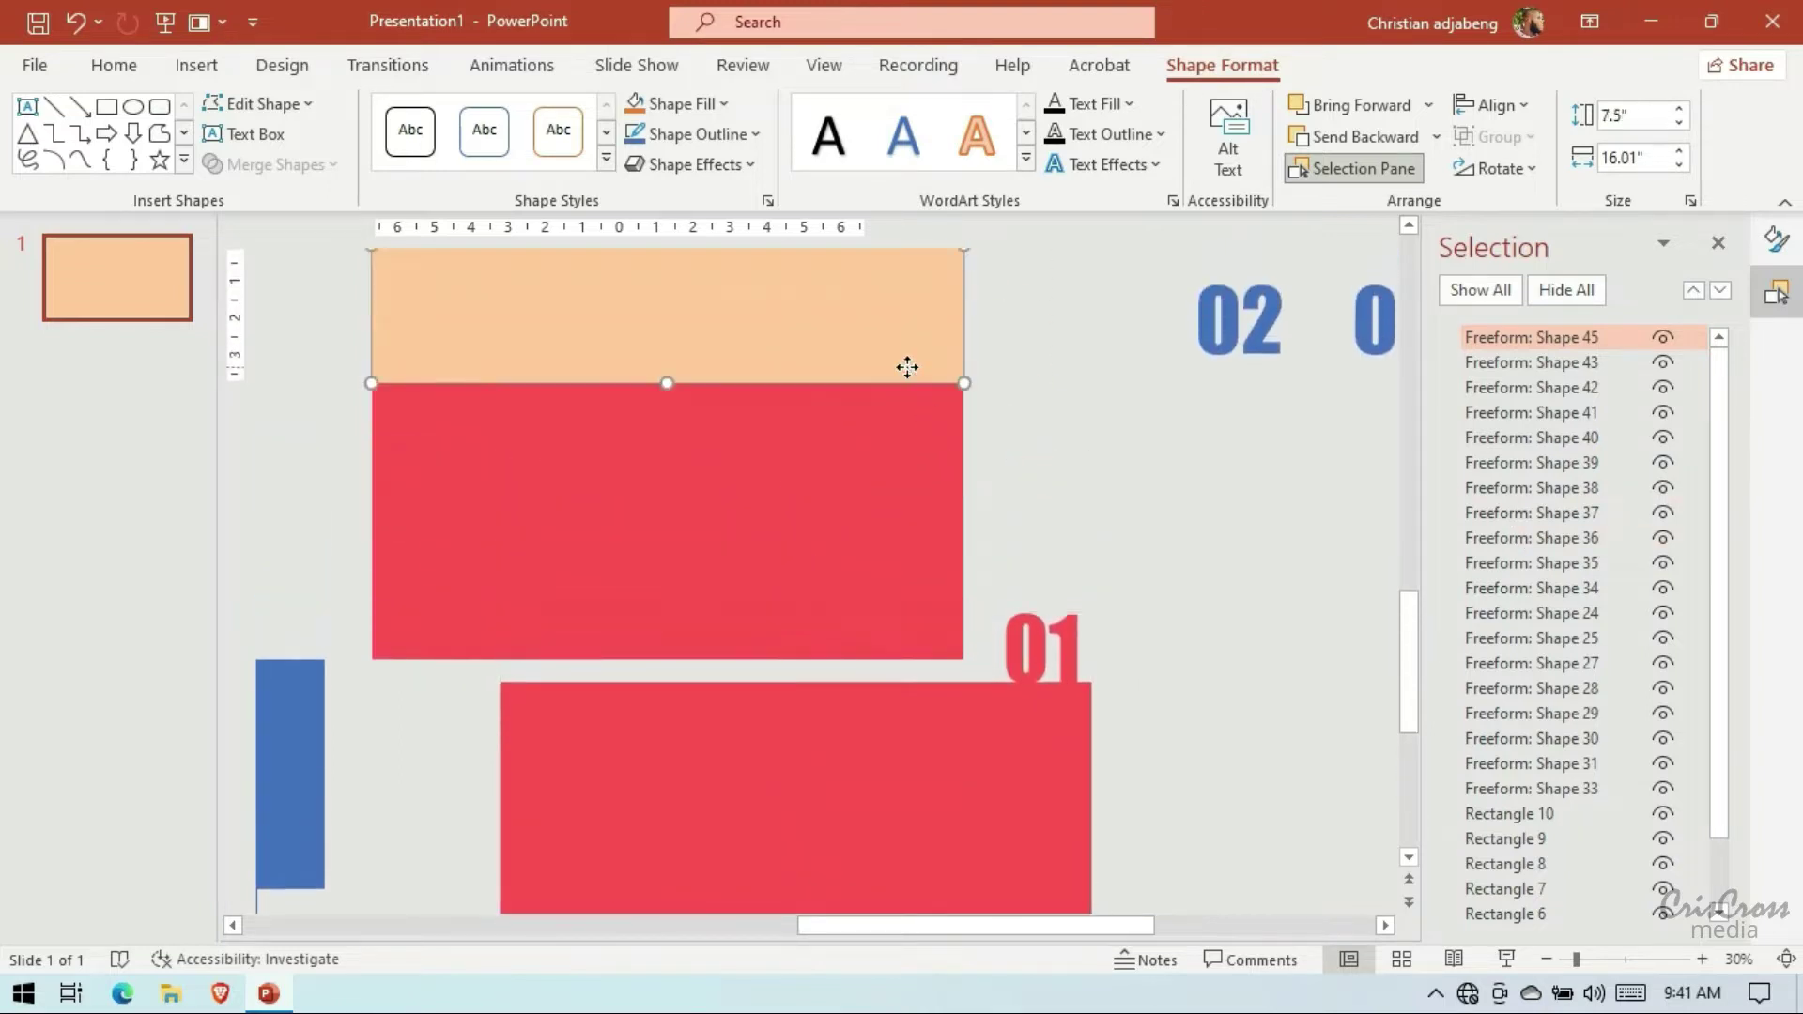
left_click(1776, 240)
left_click(1468, 334)
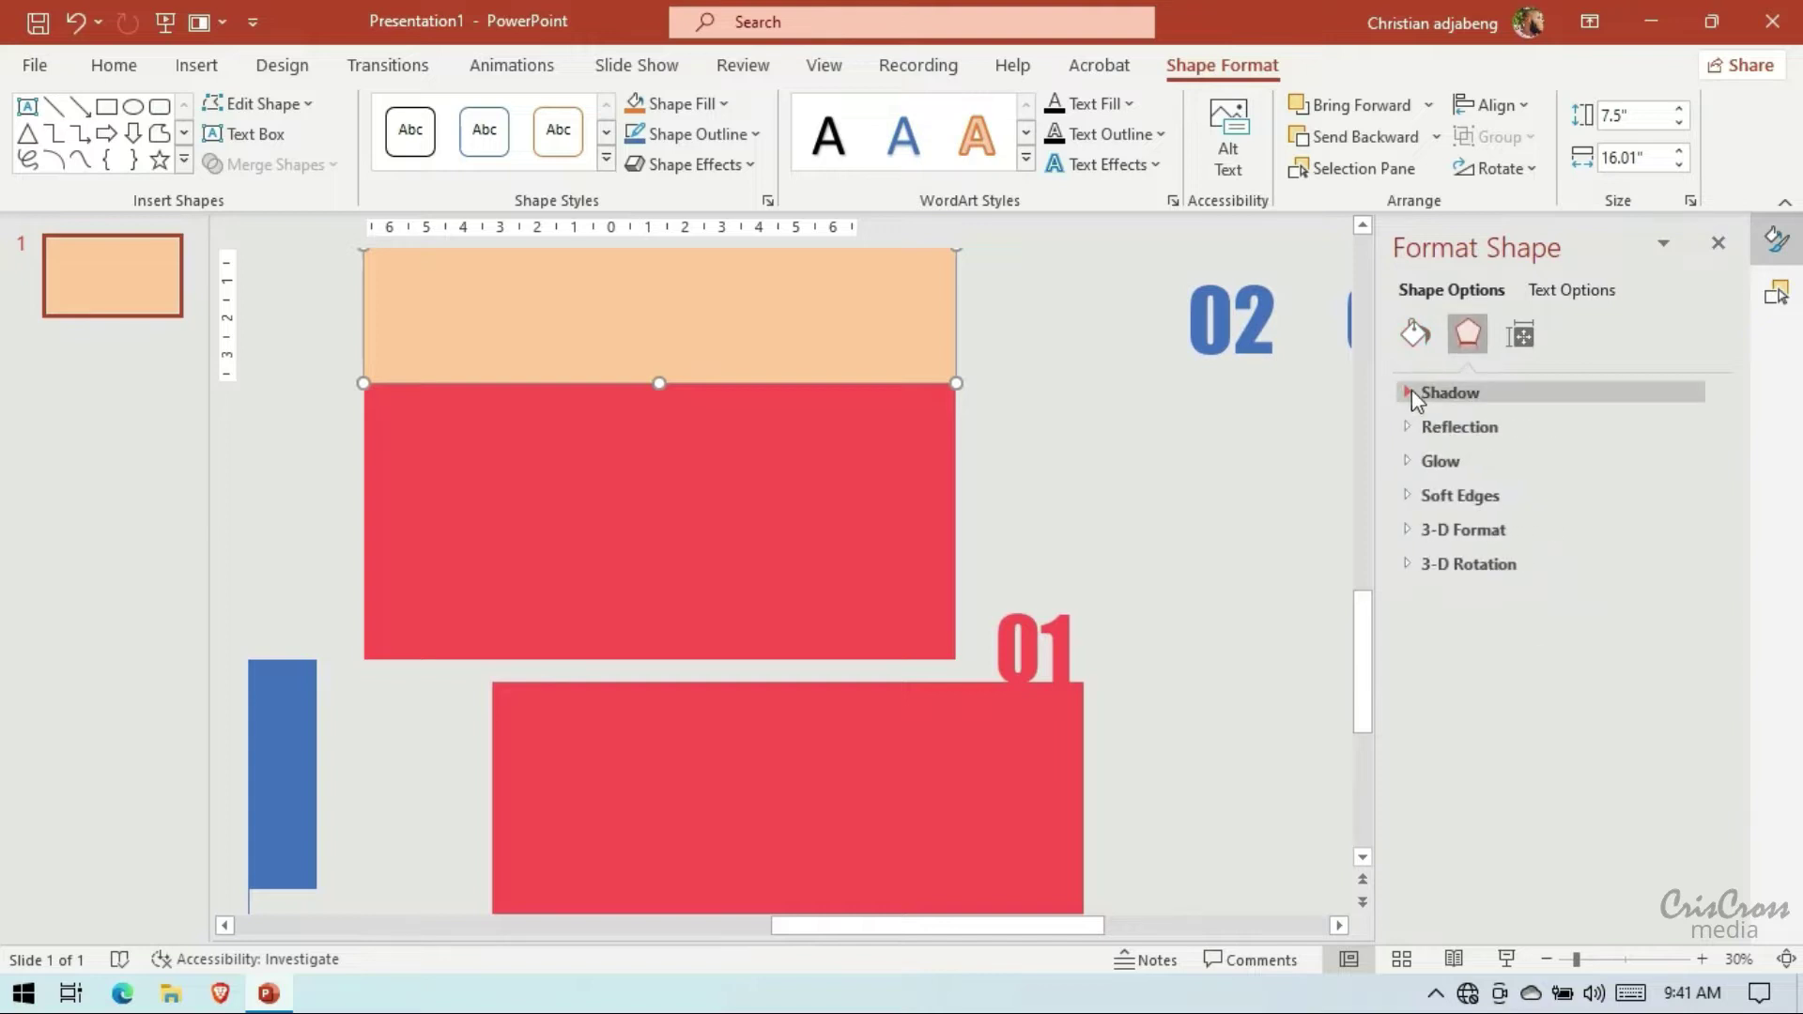
left_click(1411, 393)
left_click(1677, 427)
left_click(1659, 643)
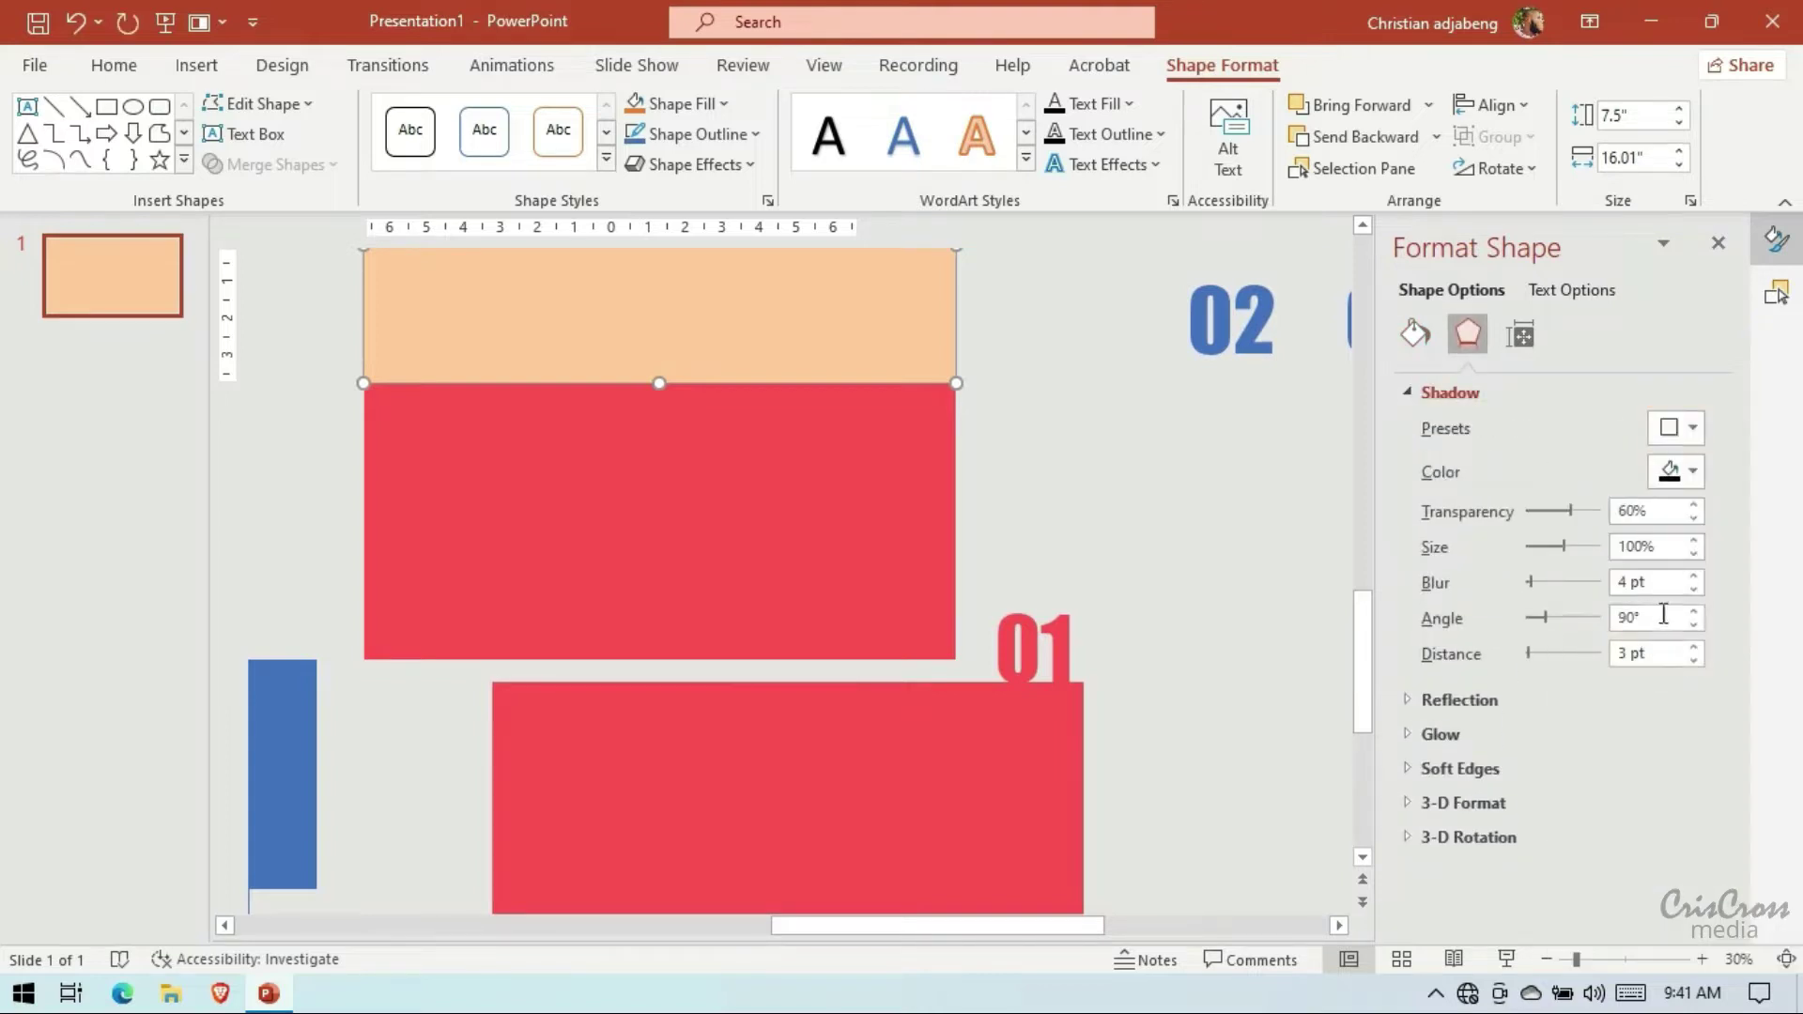
left_click(1694, 577)
left_click(1694, 576)
left_click(1694, 577)
left_click(1694, 577)
left_click(1775, 295)
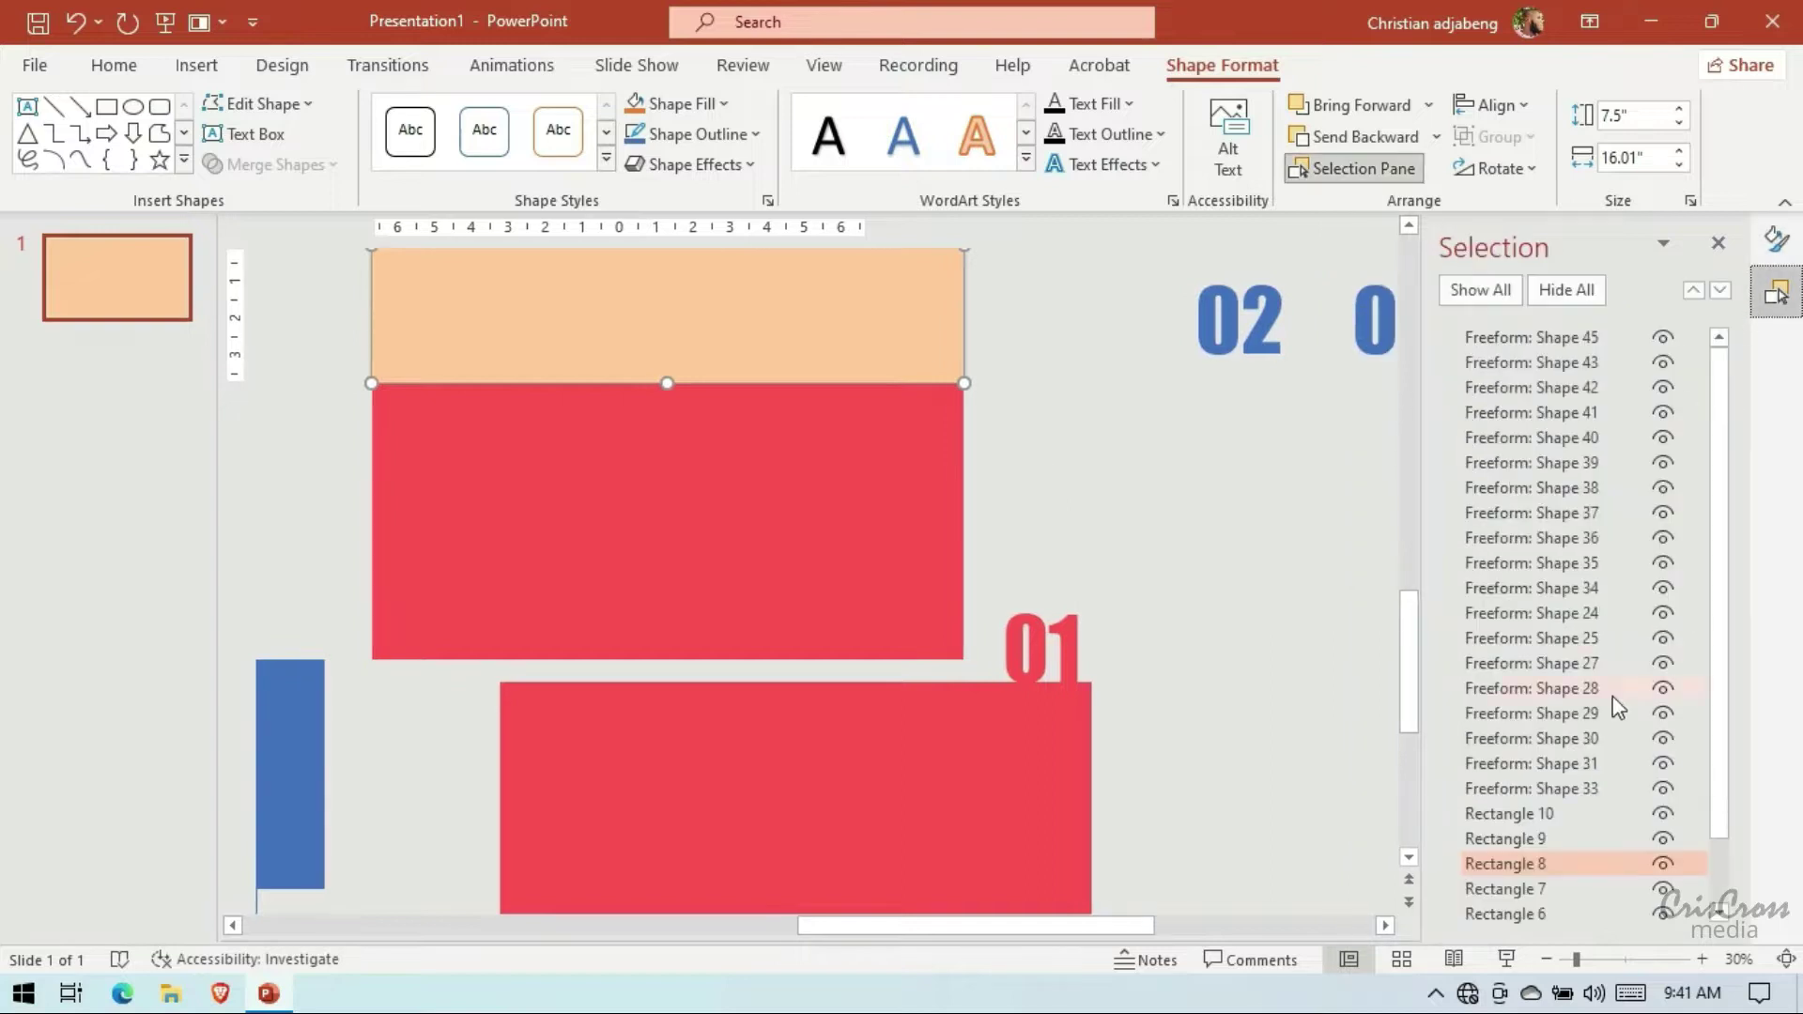
Rename the peach rectangle GROUP 1 and the large red rectangle GROUP 1.1
left_click(917, 559)
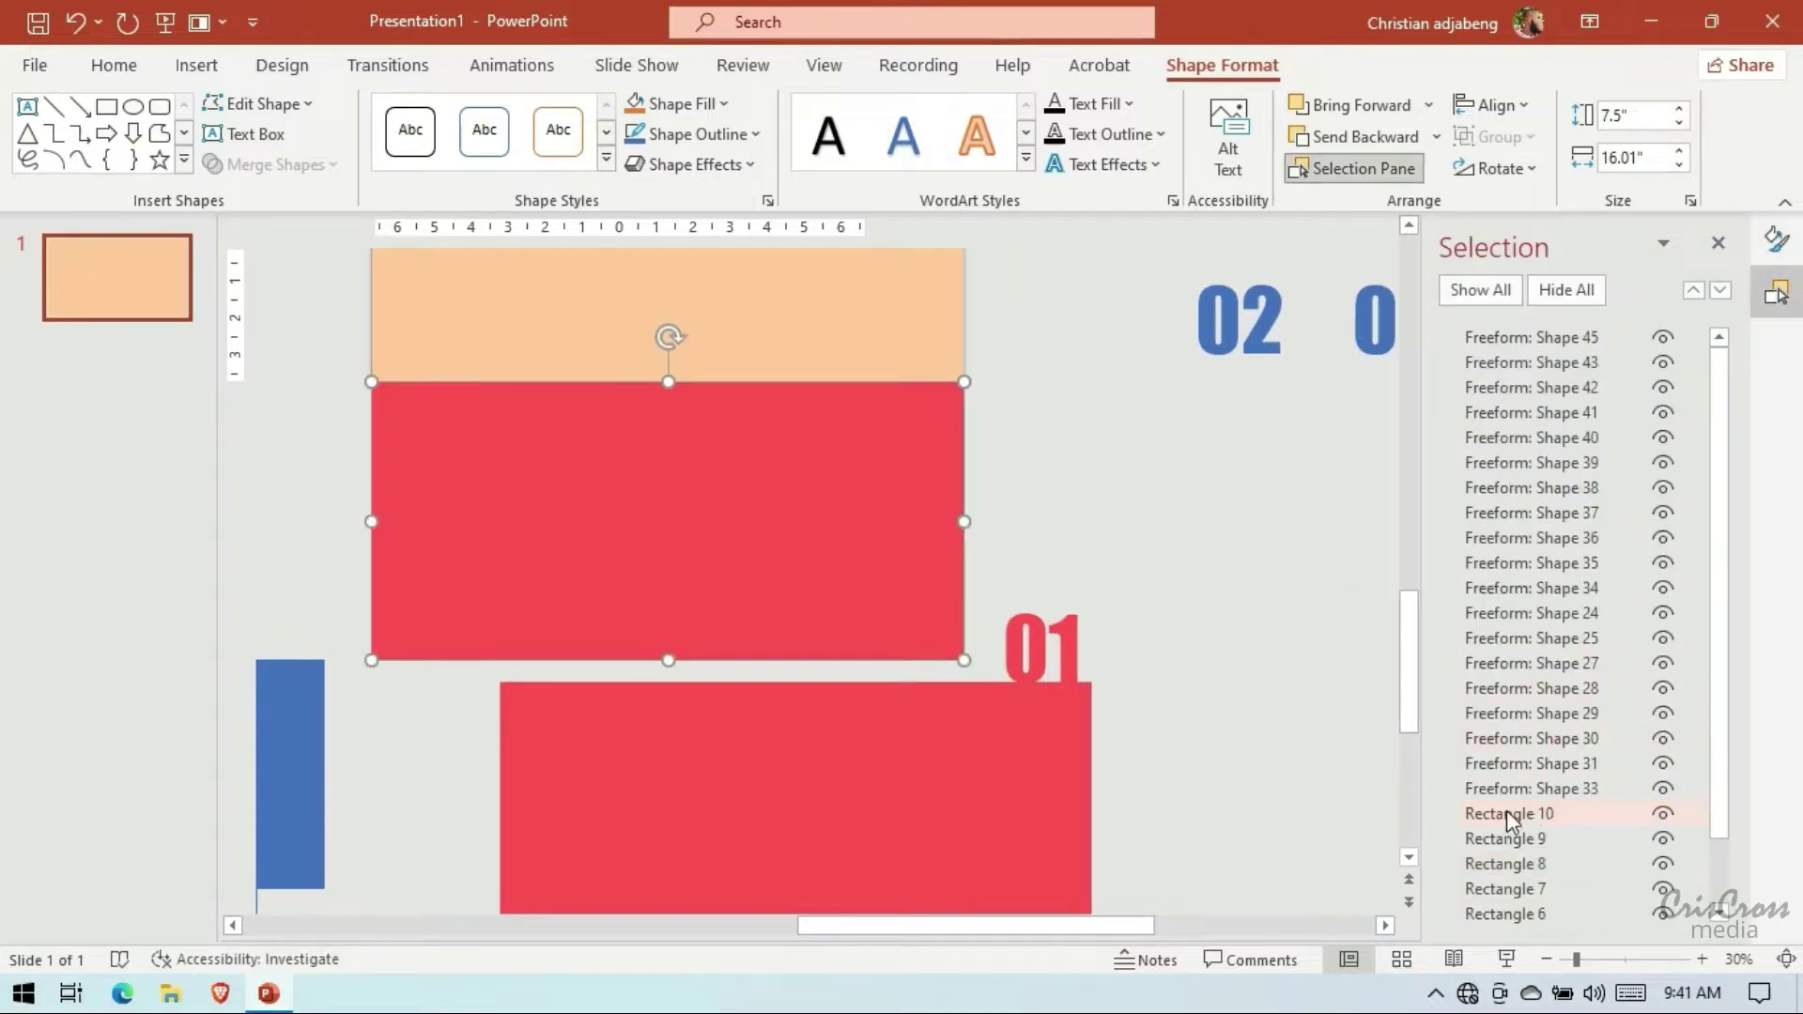
left_click(1501, 862)
left_click(1547, 862)
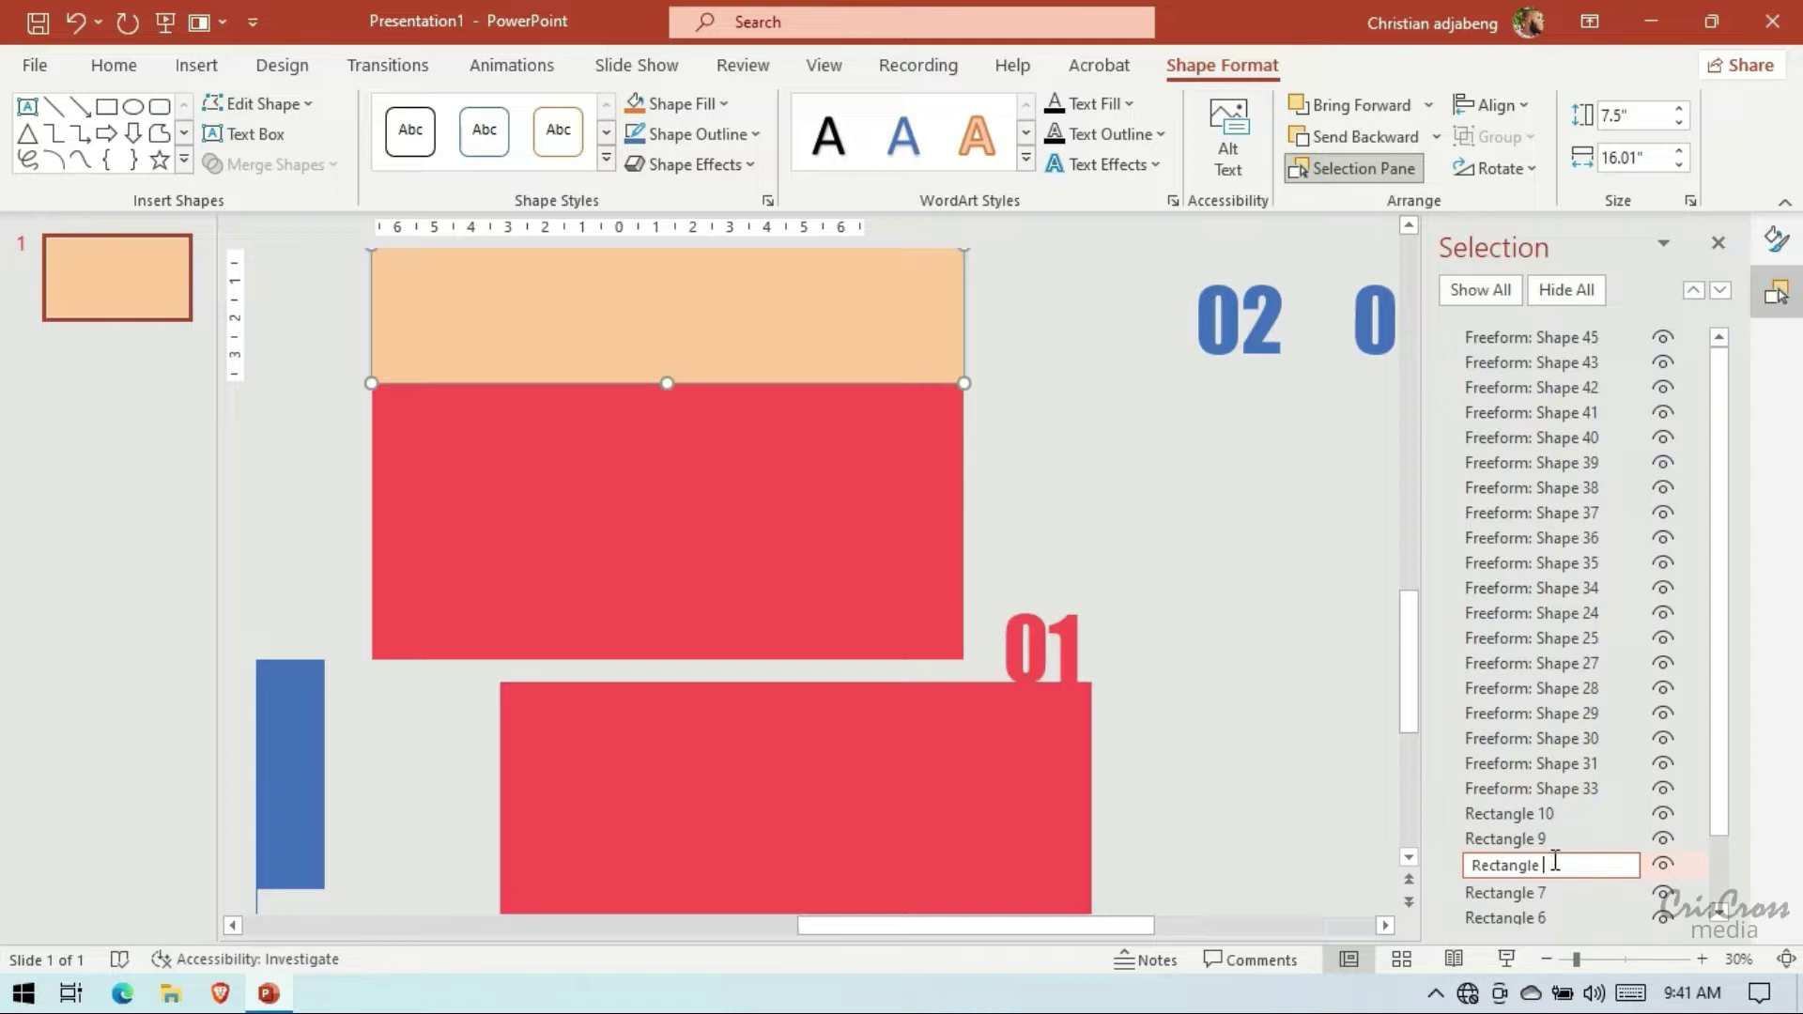
key("BackSpace")
key("BackSpace")
key("BackSpace")
key("Return")
left_click(901, 612)
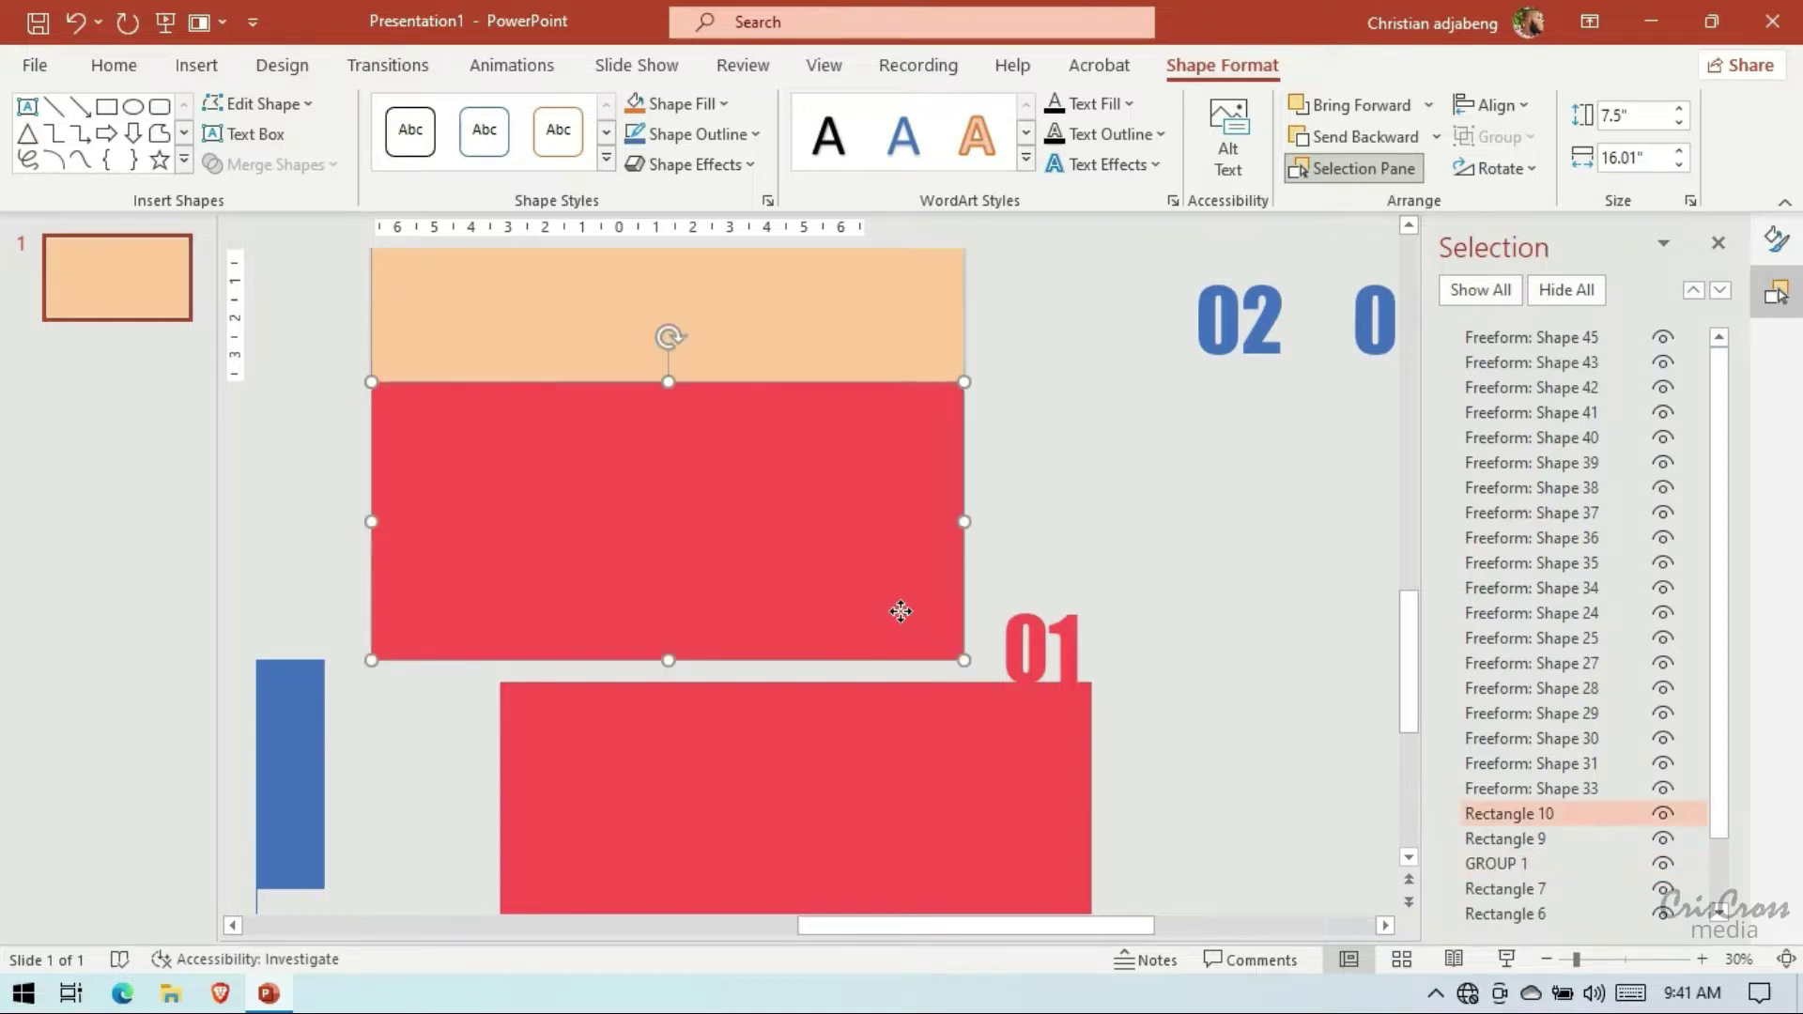
double_click(1556, 813)
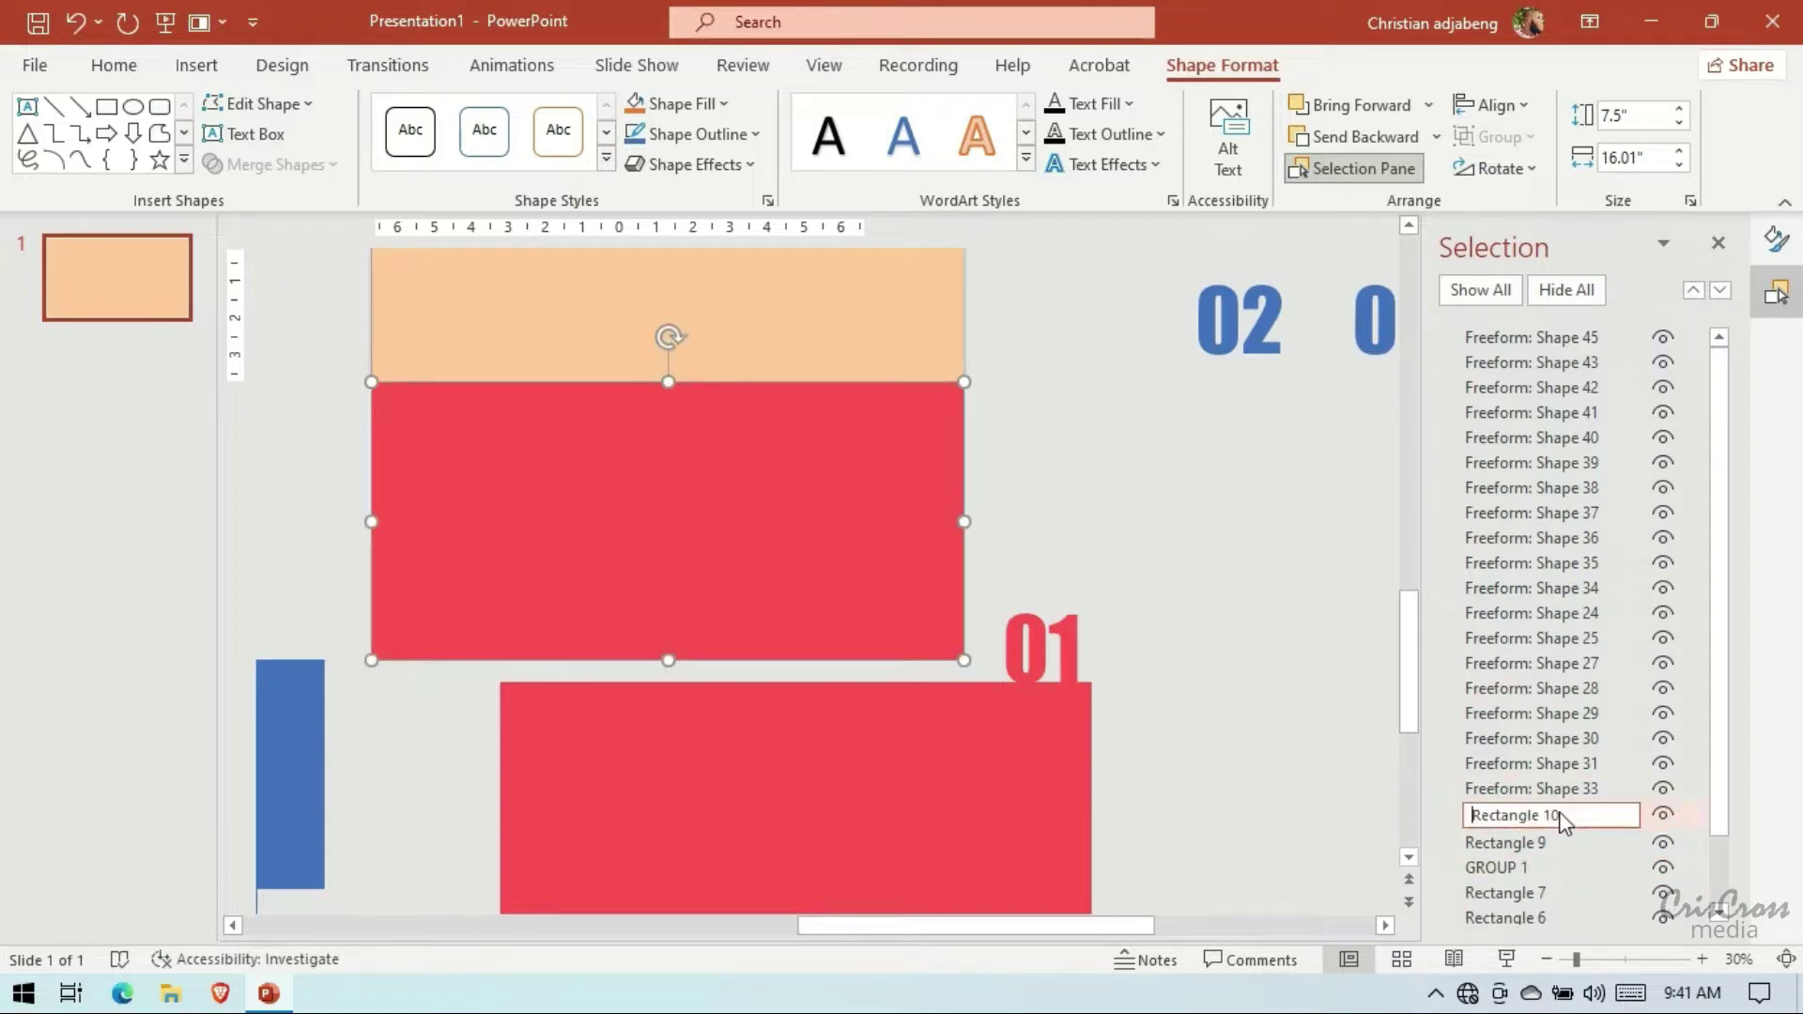
type("GROUP 1.1")
key("Return")
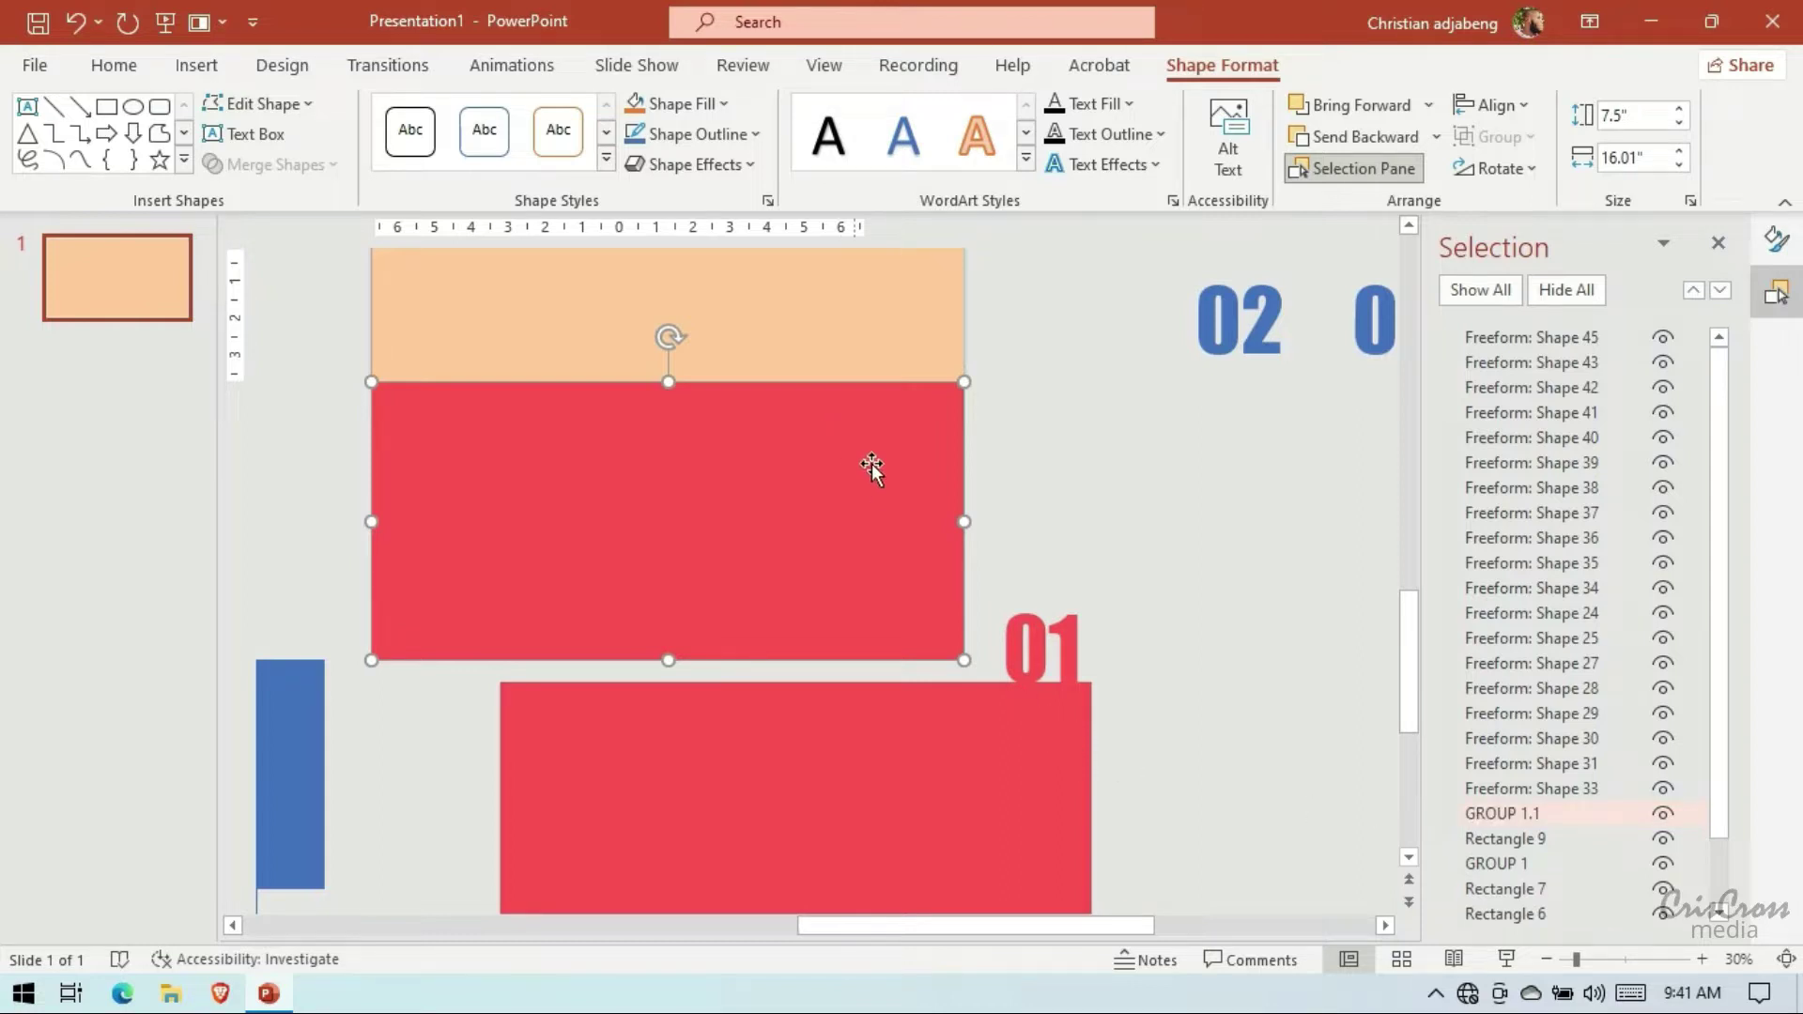
Raise GROUP 1 in the layer order and rename the merged 01 shape GROUP 1.2
left_click_drag(1506, 868, 1509, 800)
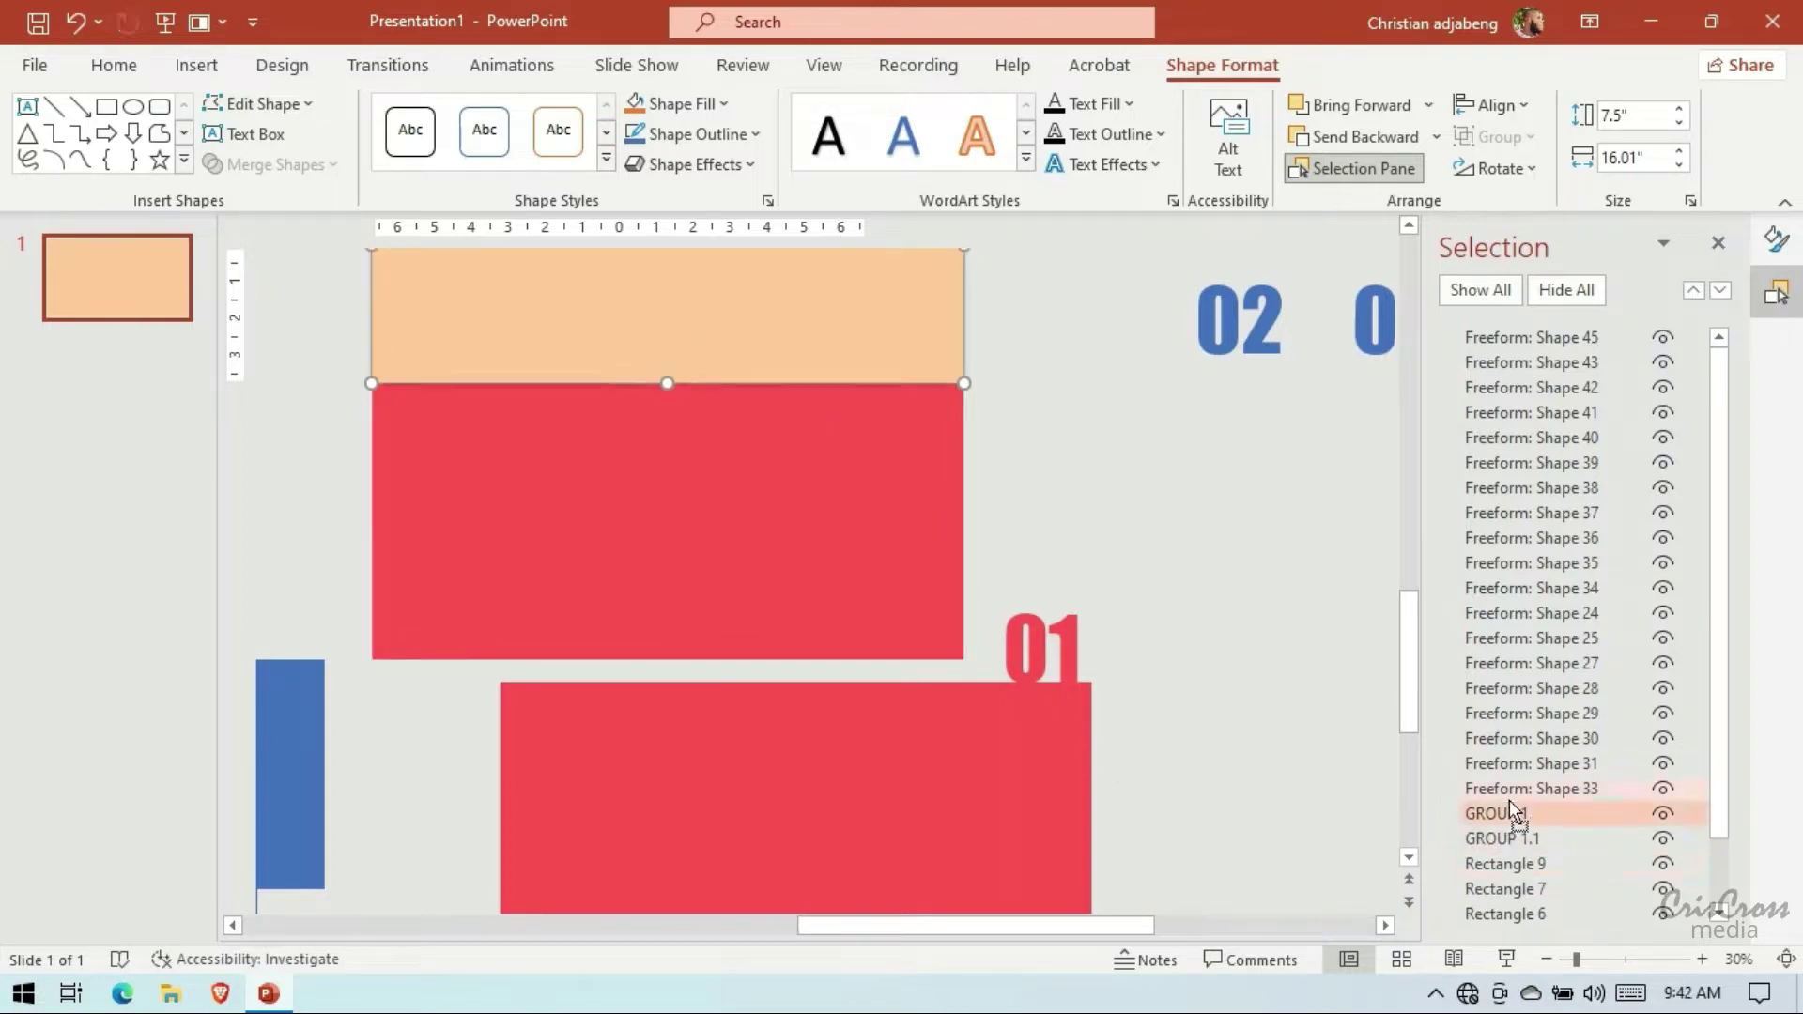
left_click(1018, 754)
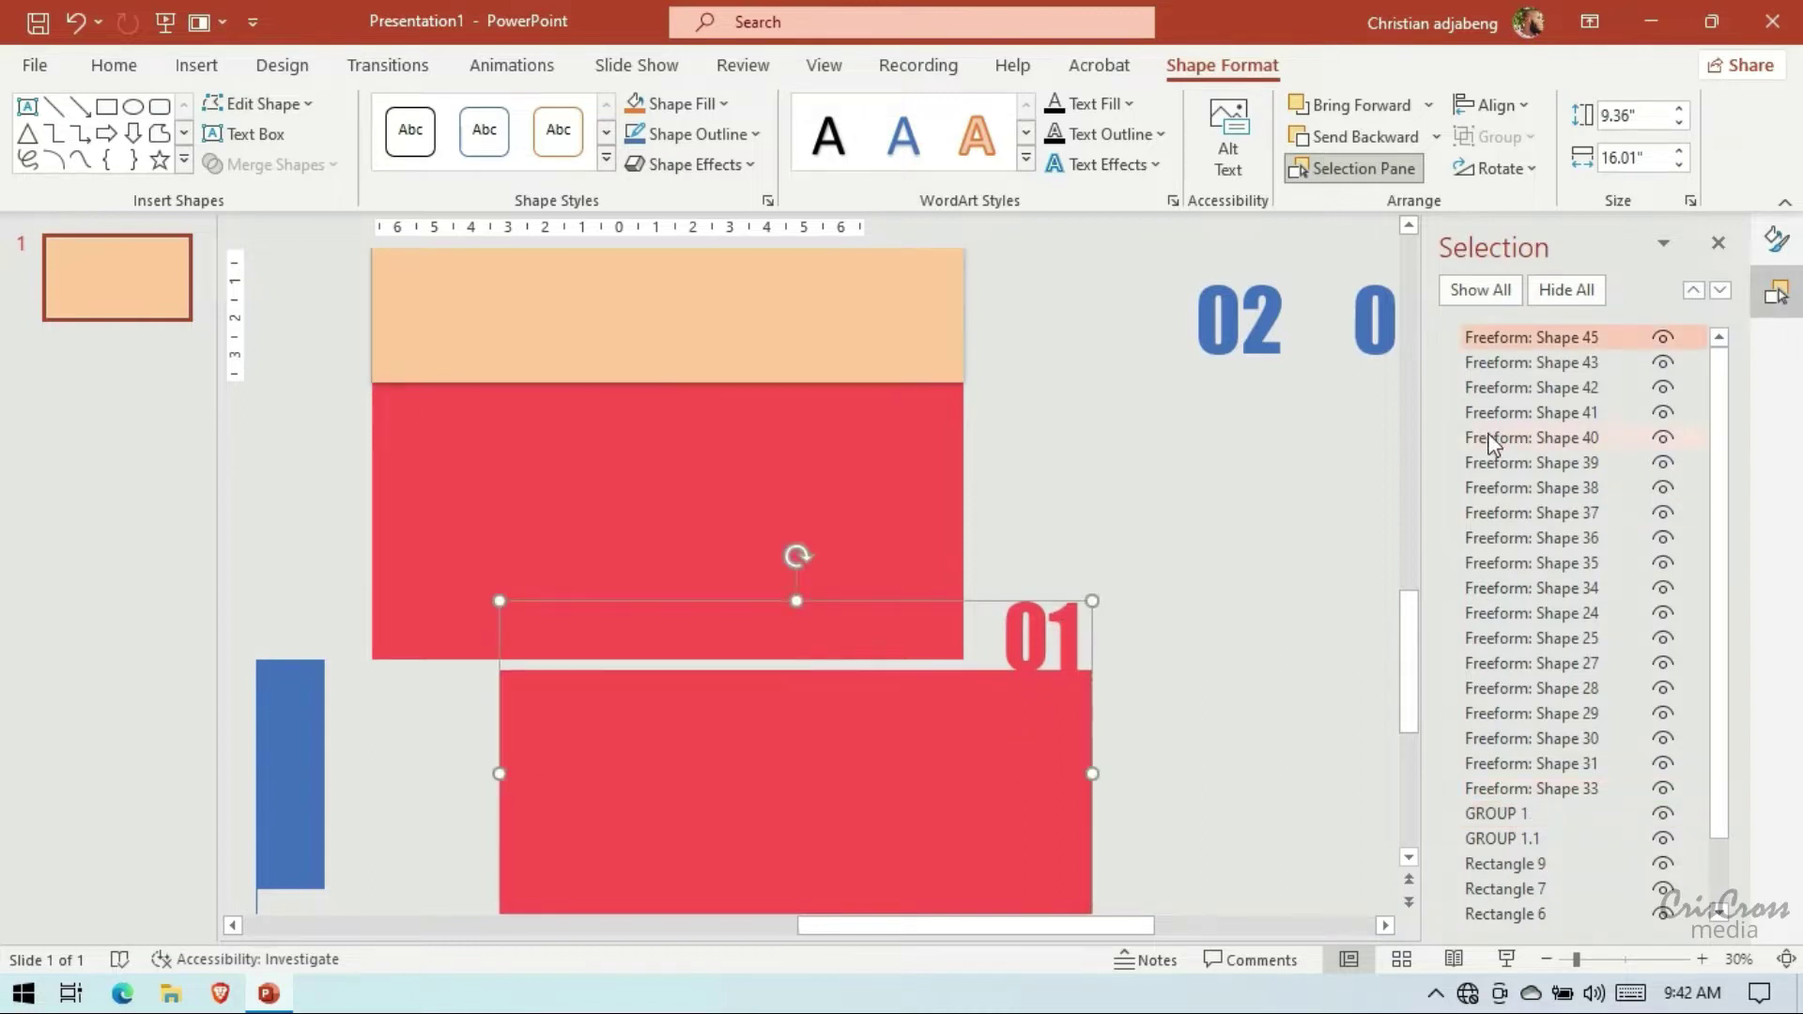
double_click(1560, 337)
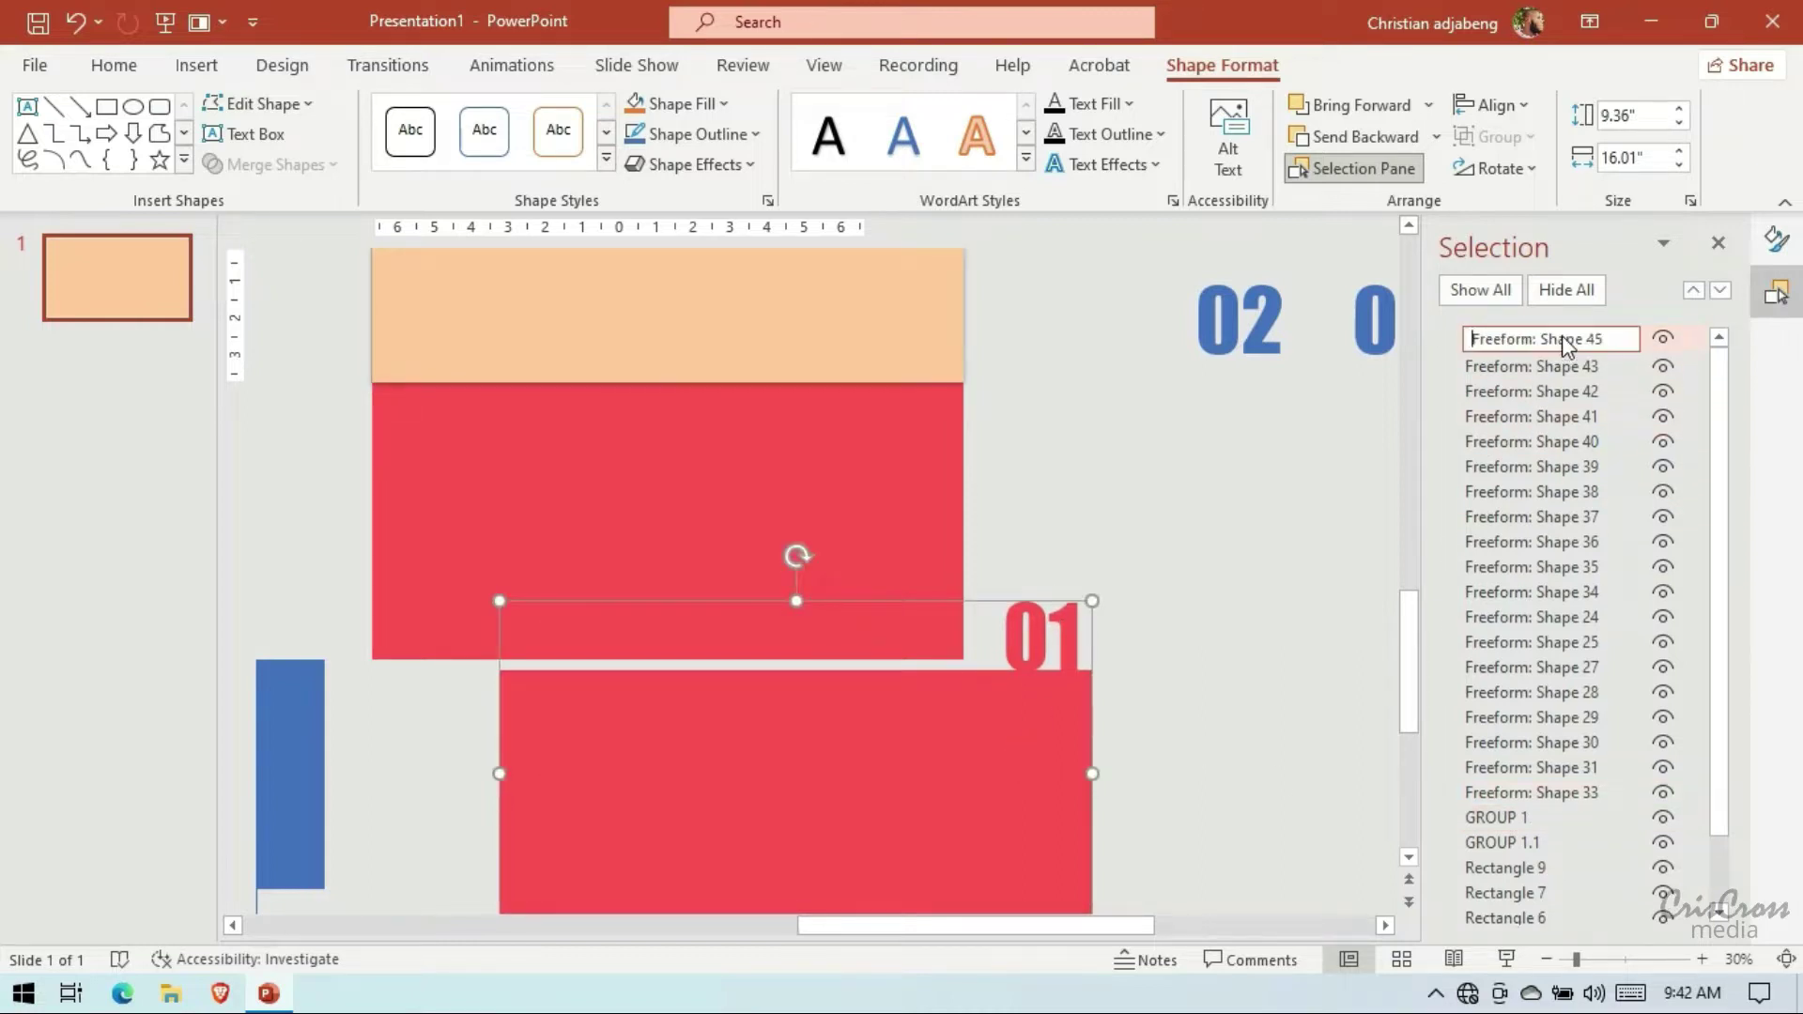
key("ctrl+a")
type("GRO")
key("Return")
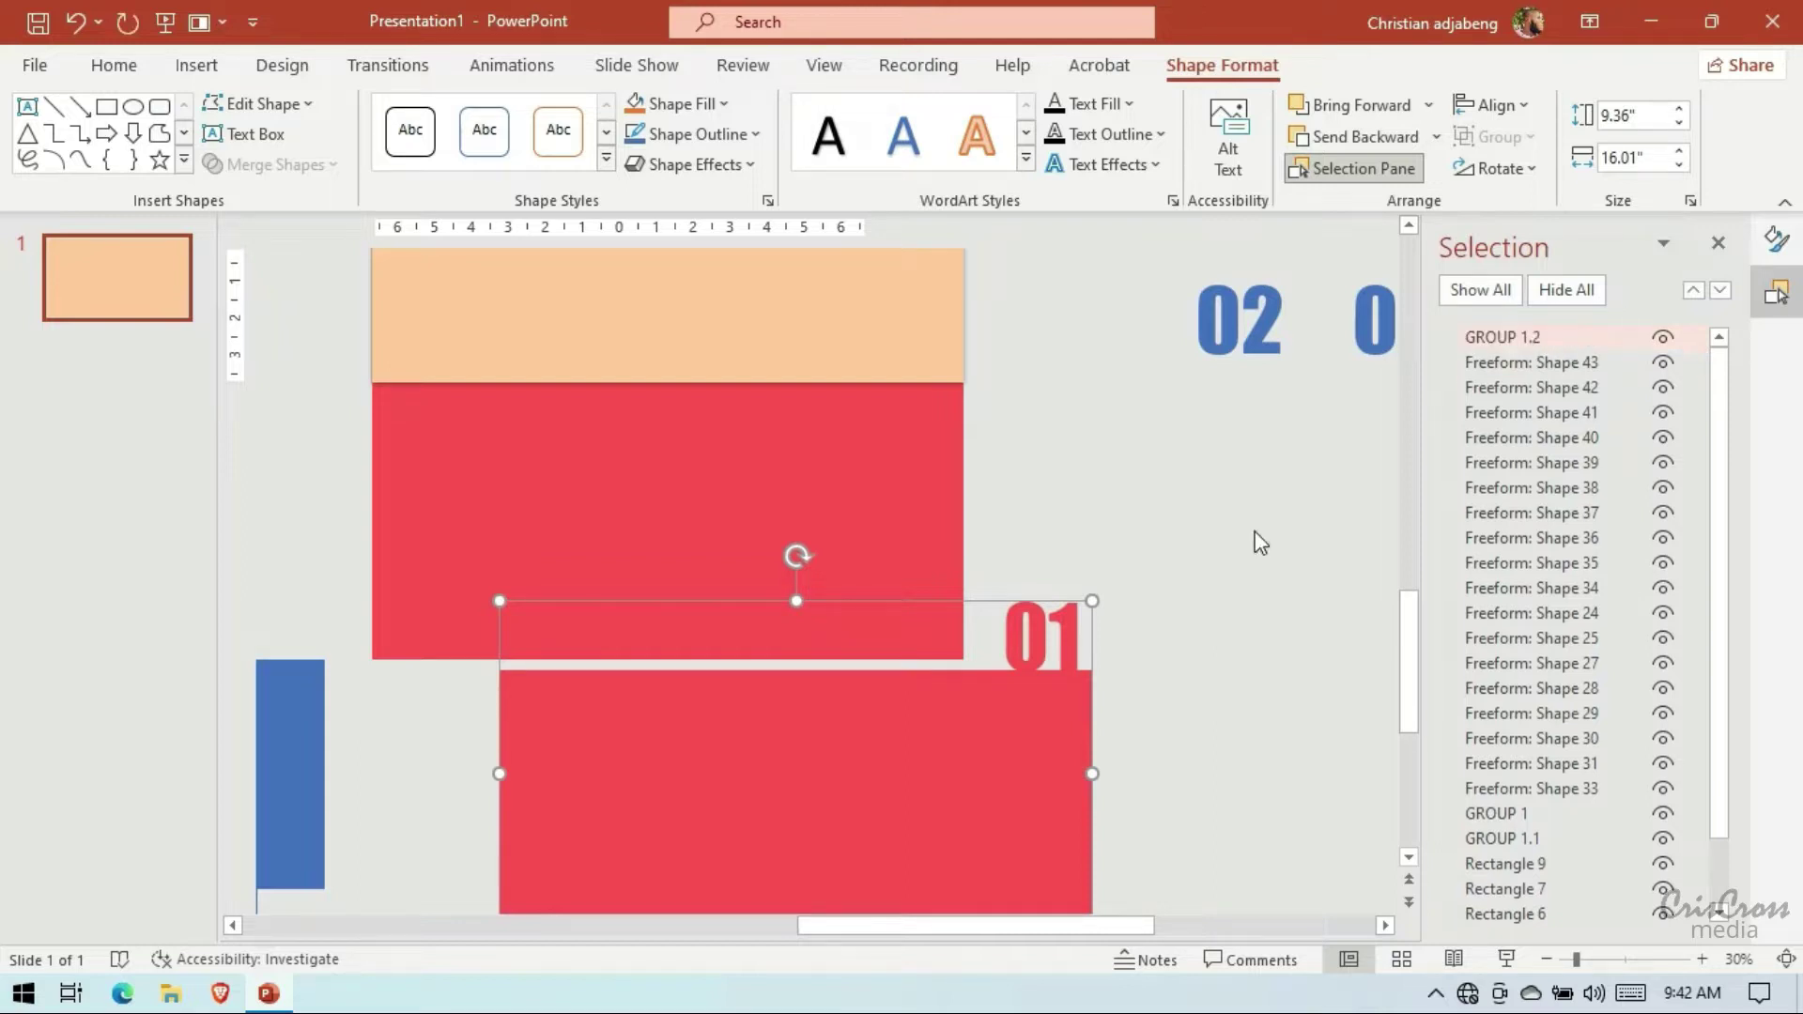
Move the 01 shape up over the upper red rectangle
left_click_drag(1011, 700, 878, 451)
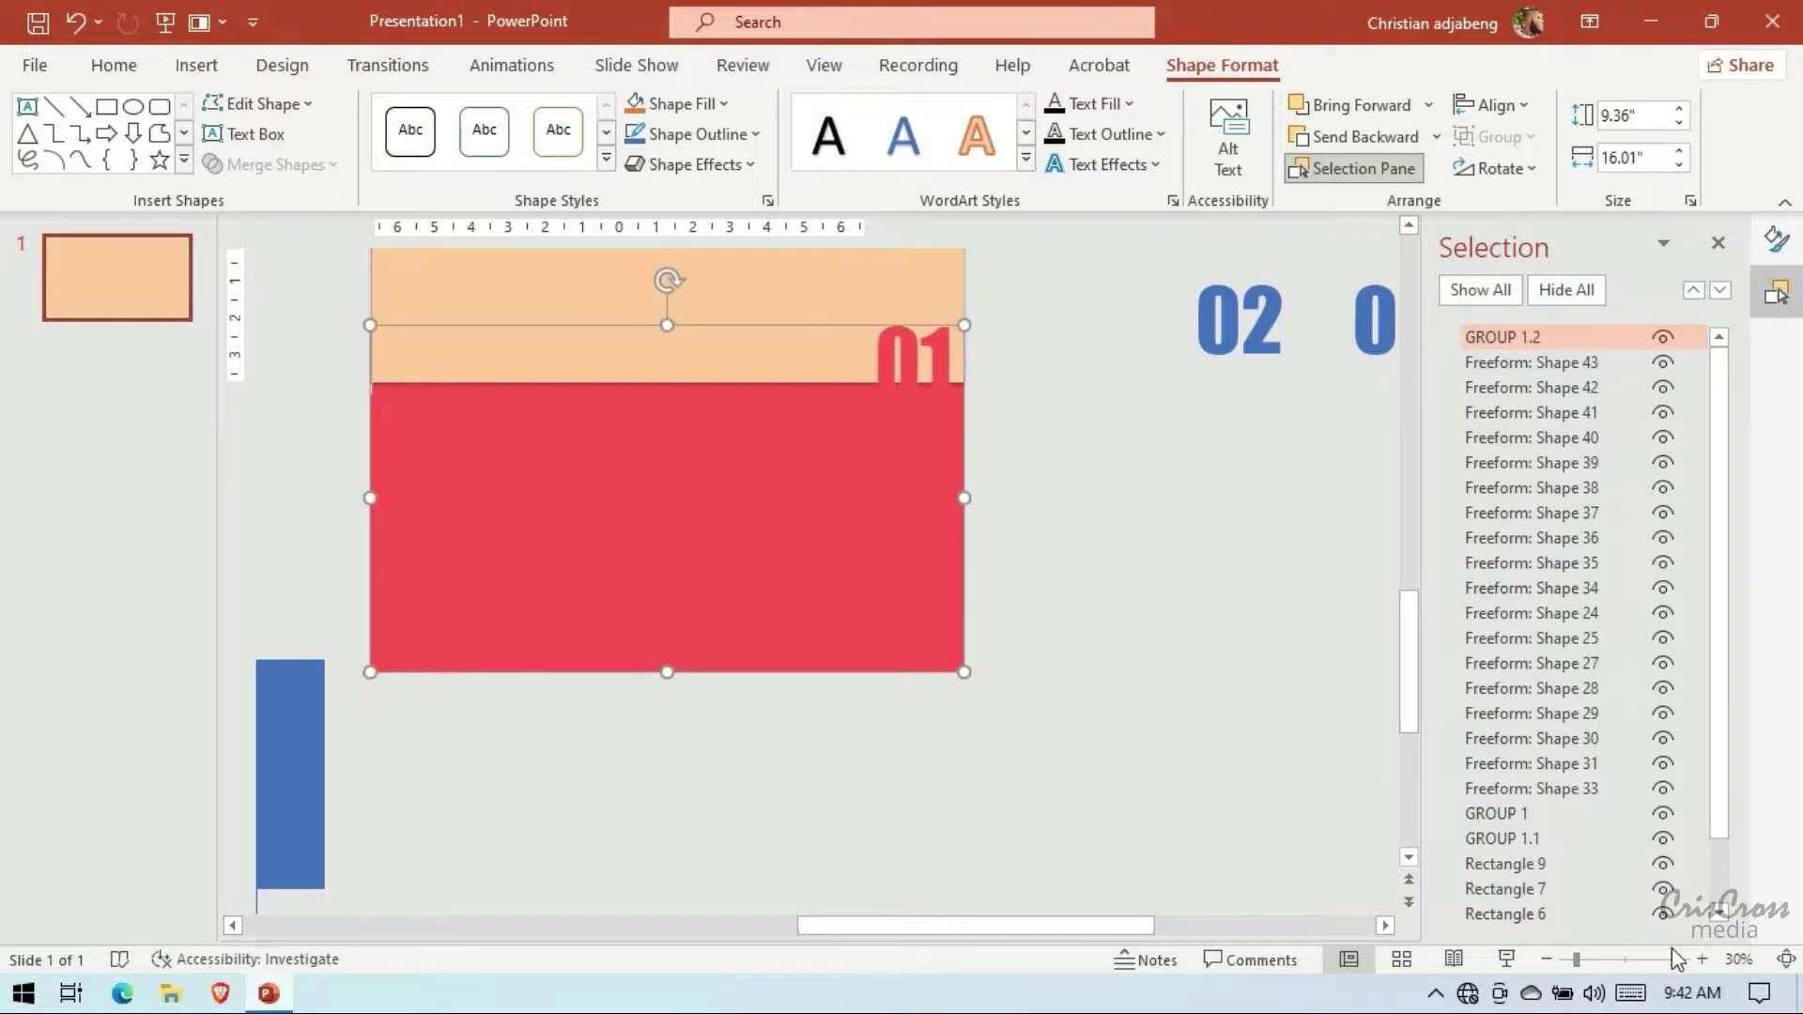
left_click(1704, 955)
left_click(1704, 955)
left_click(1704, 955)
left_click(1704, 956)
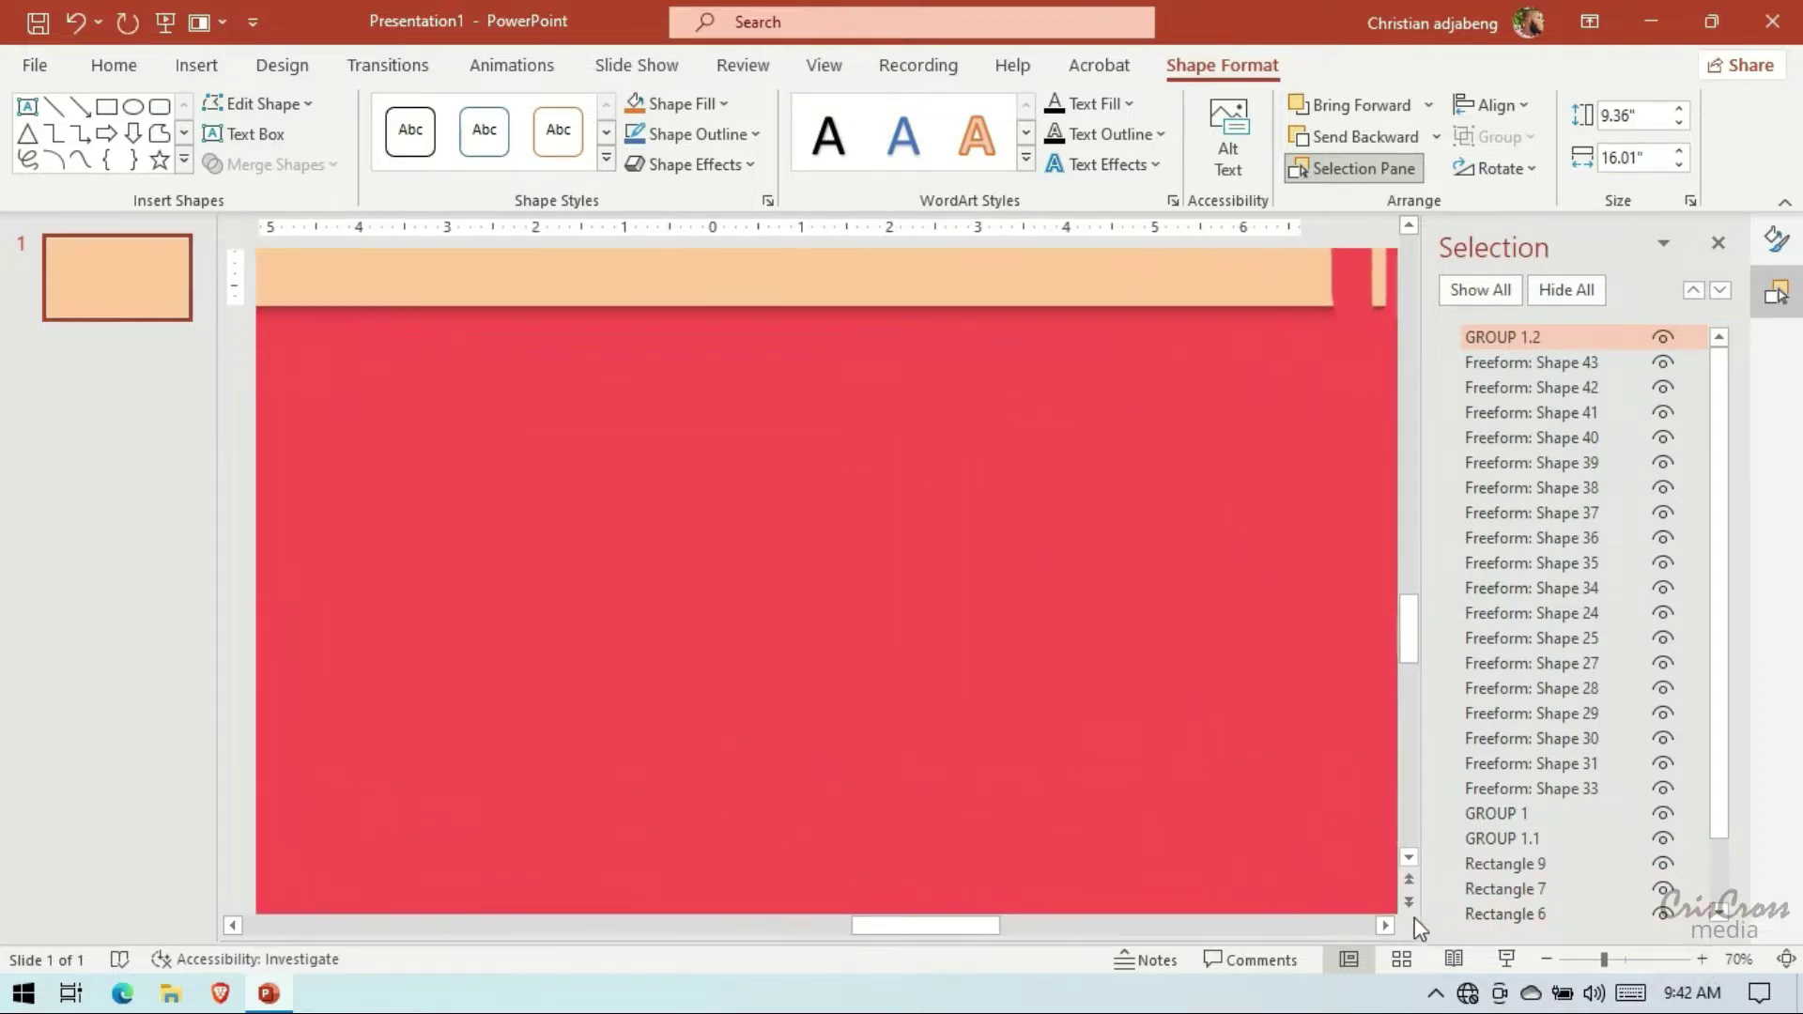
left_click(1385, 925)
left_click(1387, 925)
scroll(1180, 757, "up", 3)
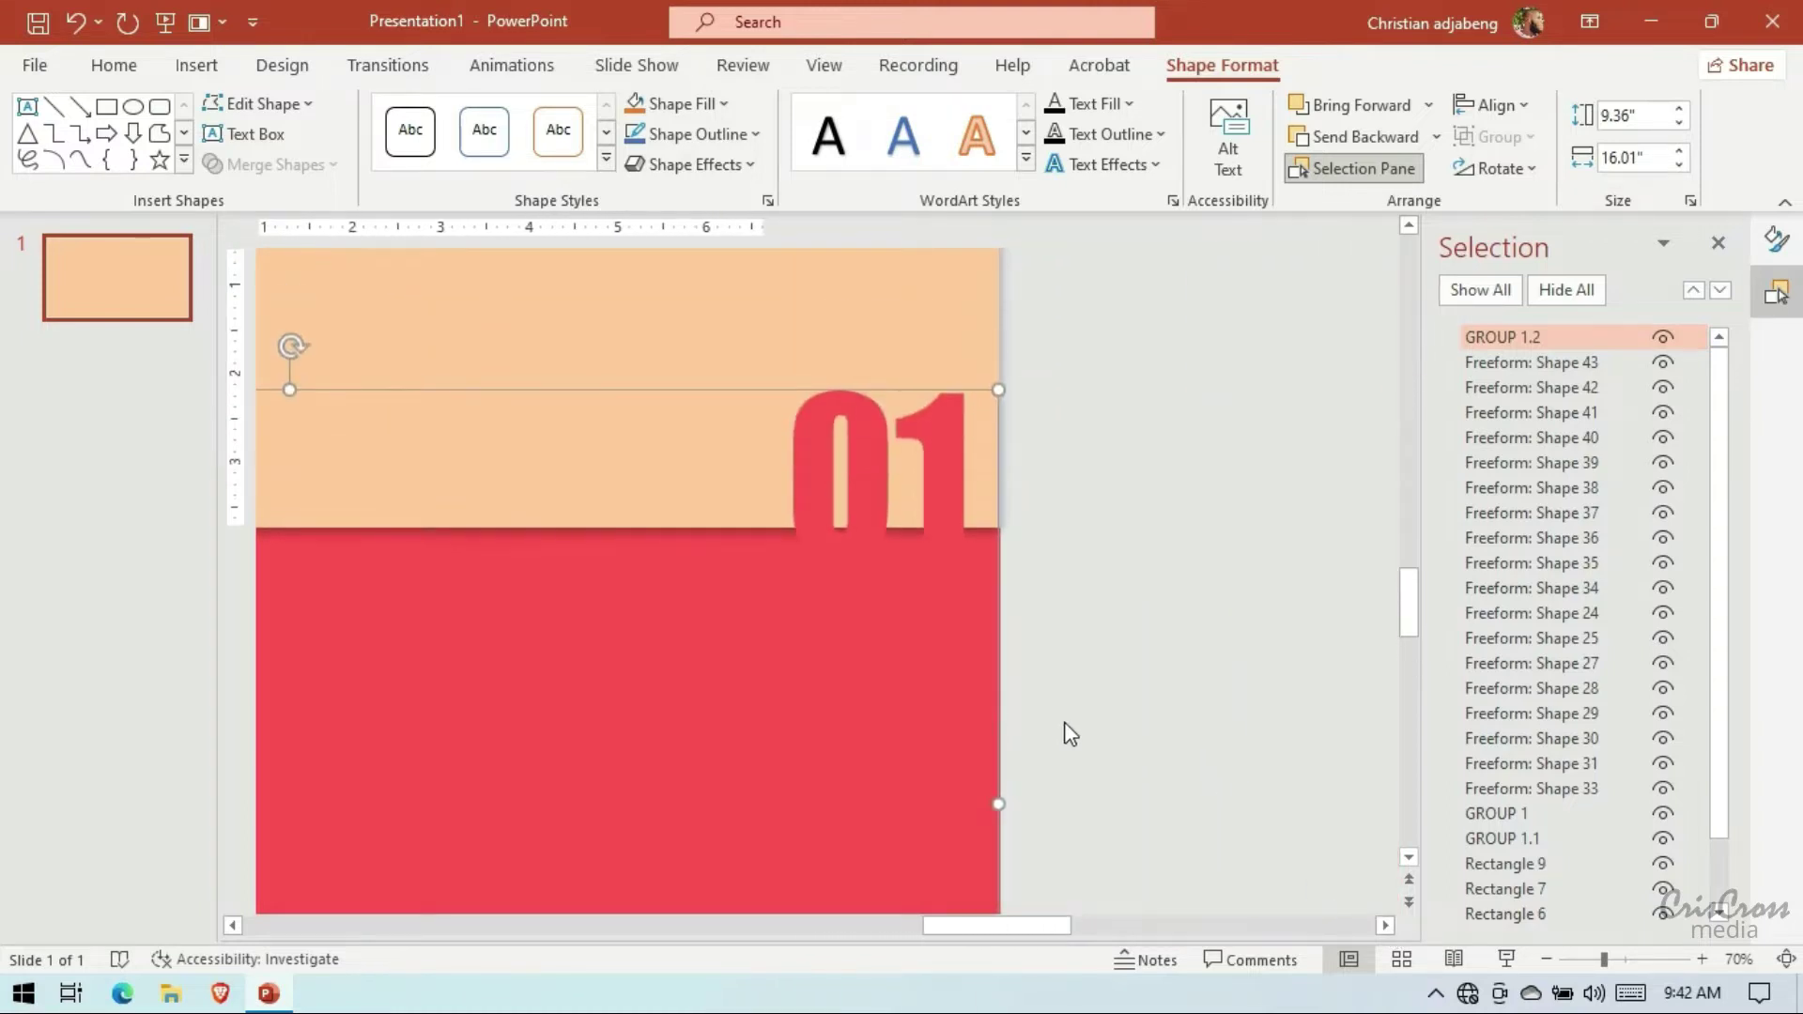
Stretch the peach top panel from 16.01" to 16.14" wide
left_click(940, 306)
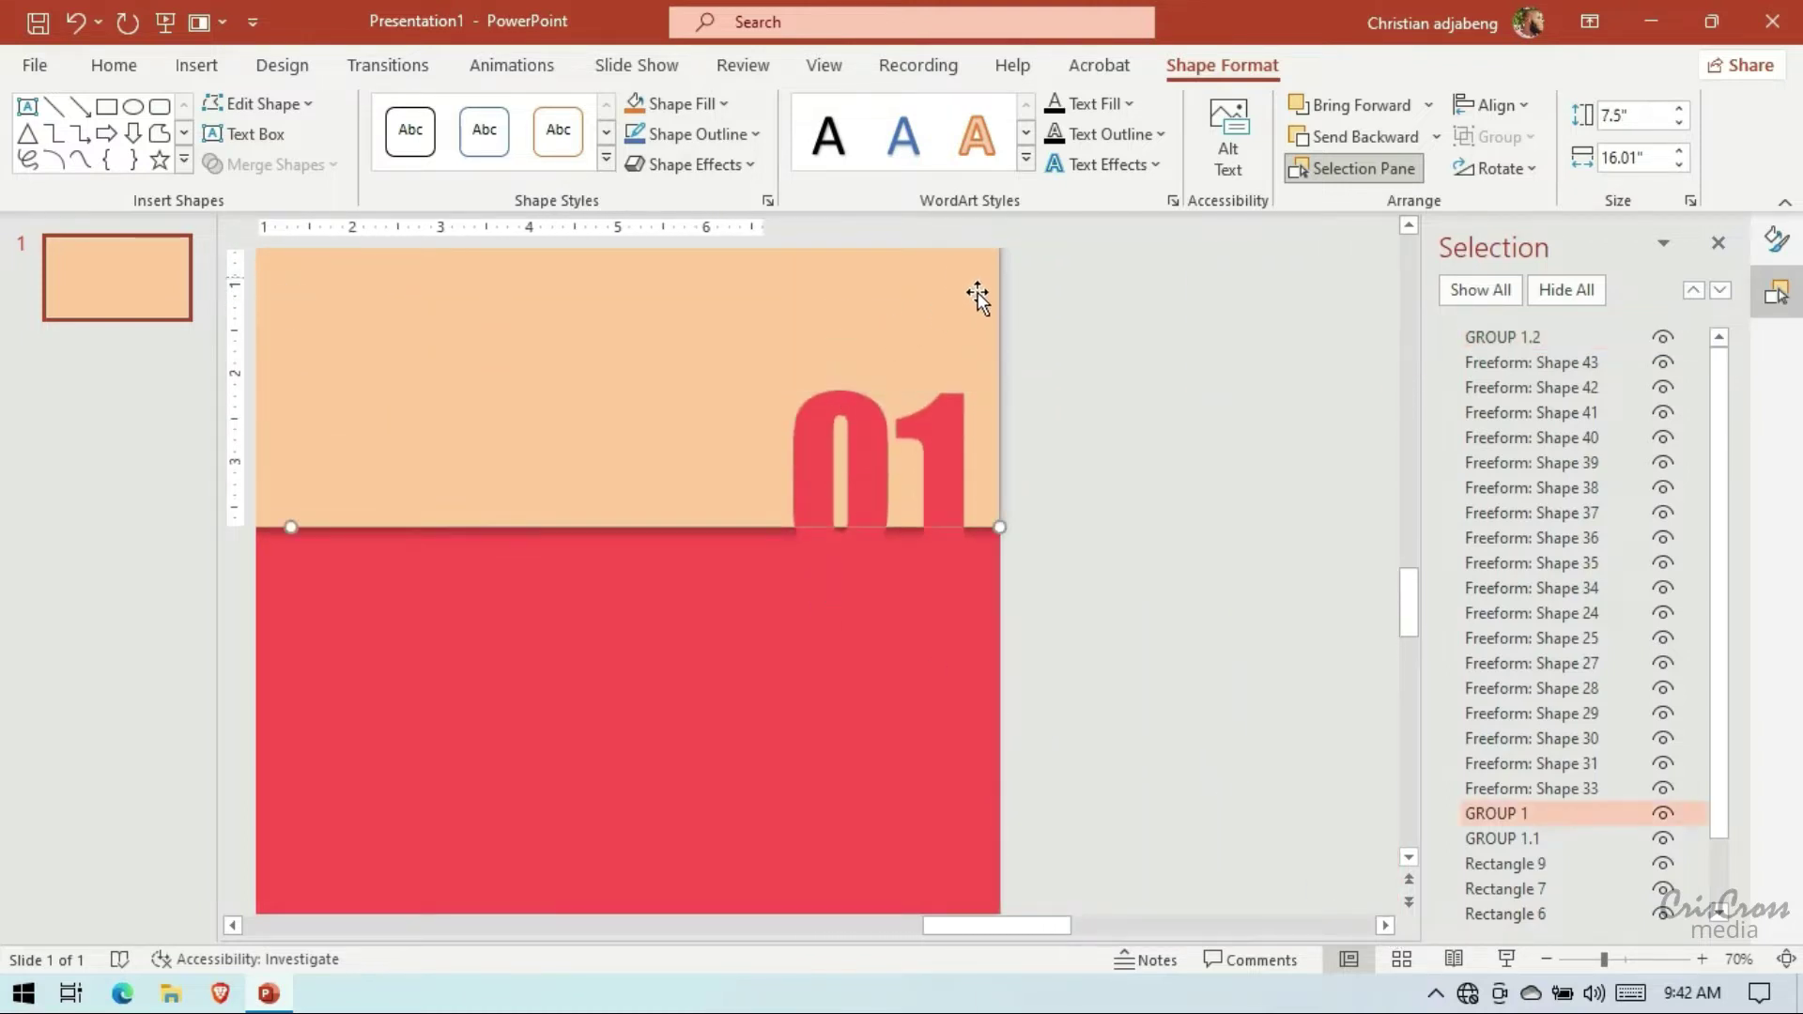
scroll(996, 347, "up", 2)
left_click_drag(999, 383, 1011, 385)
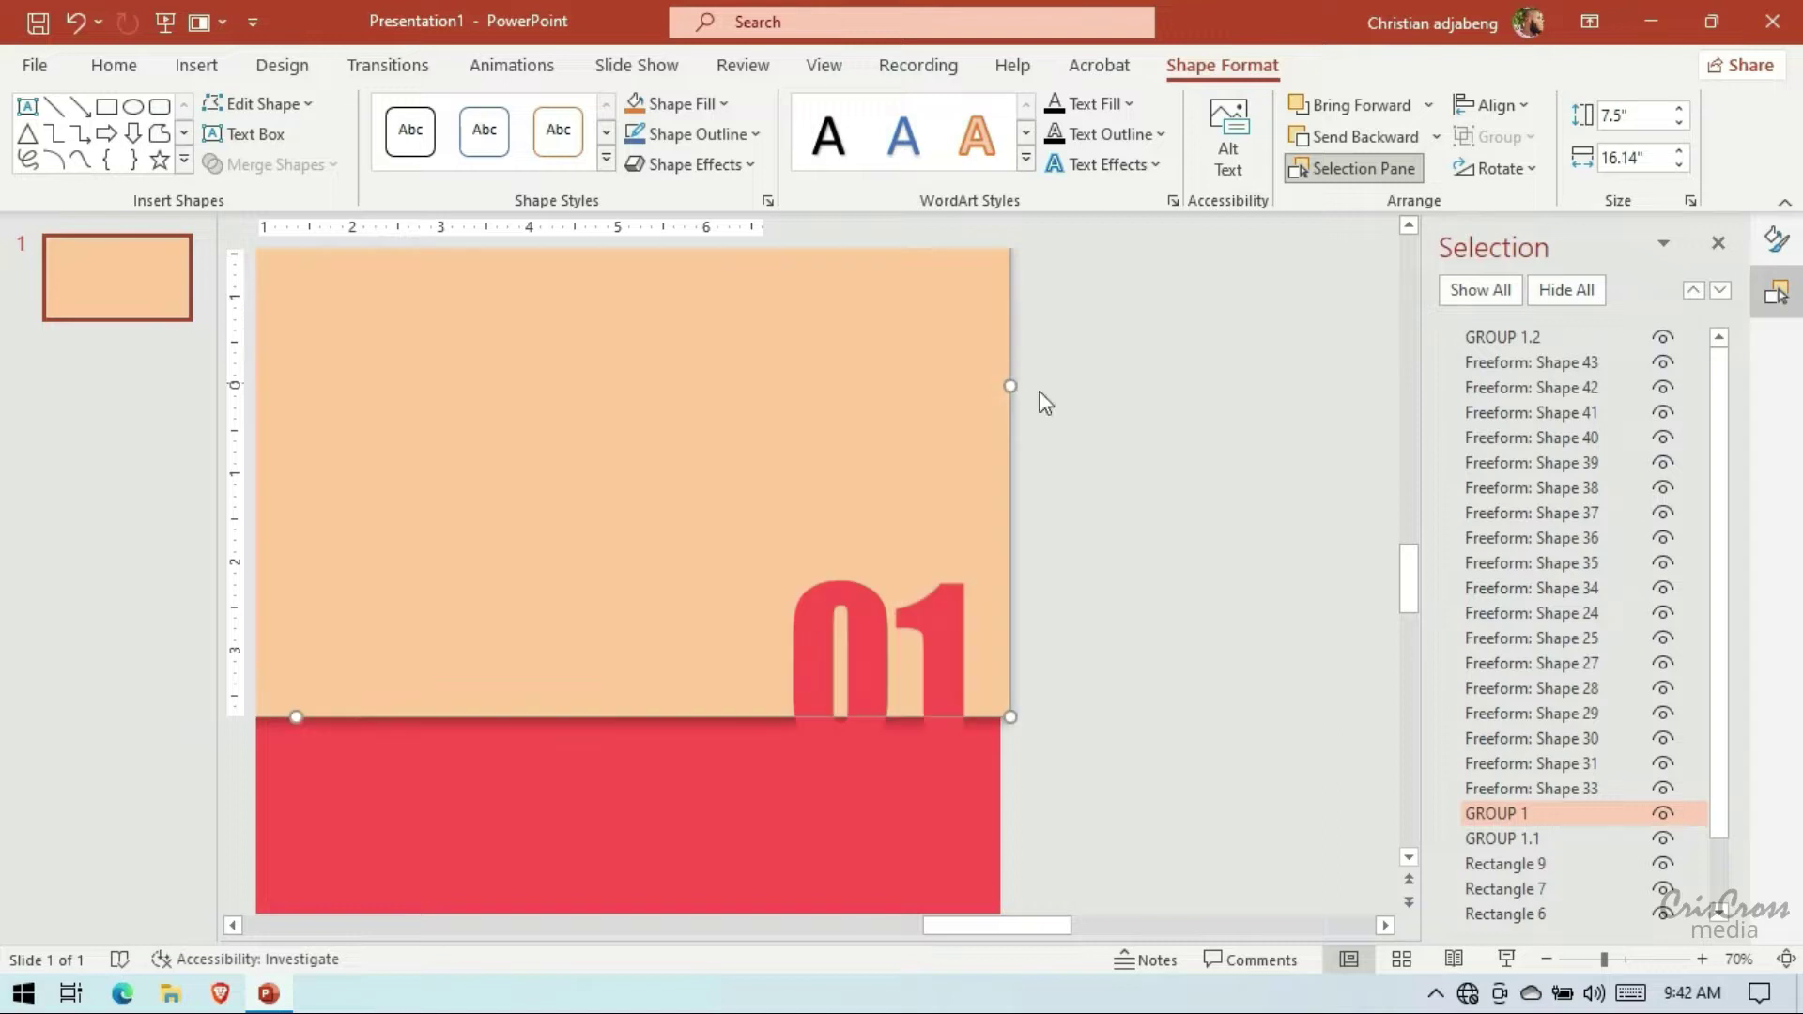
left_click(1307, 657)
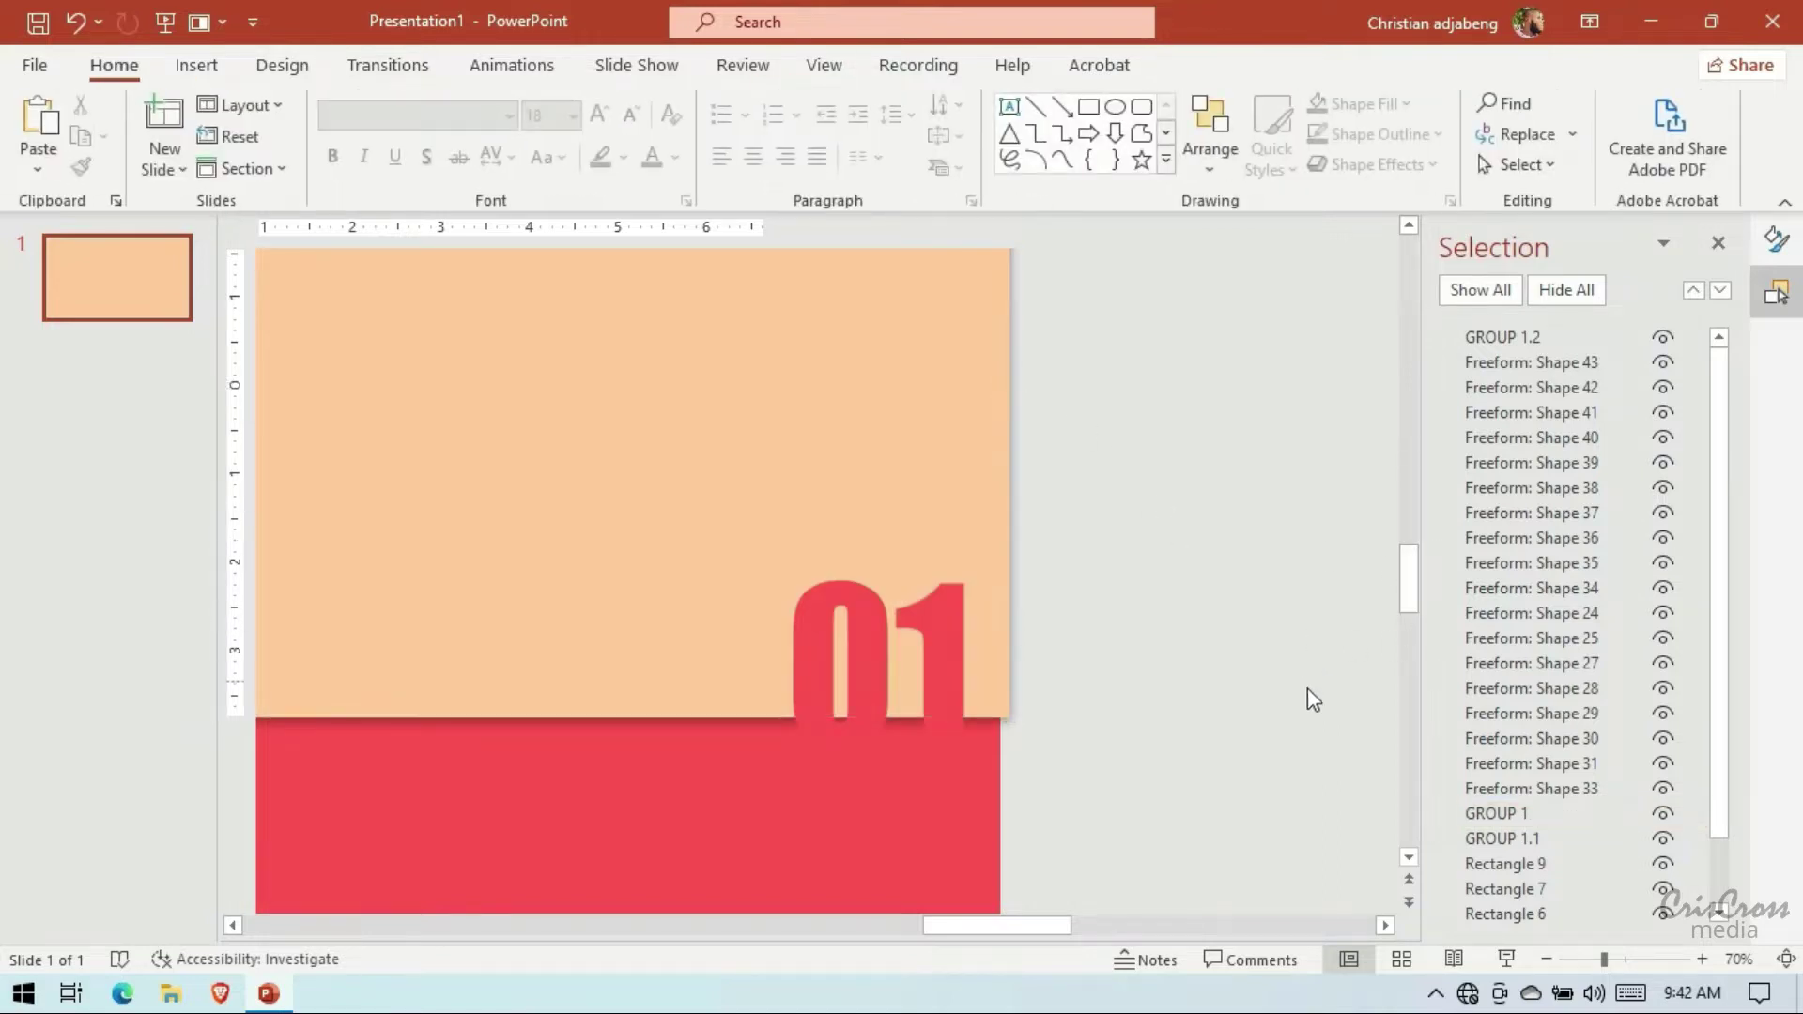
Group the 0 and 1 shapes of the first numeral and name the group GROUP 01
left_click(1386, 926)
scroll(852, 372, "up", 5)
scroll(853, 372, "up", 2)
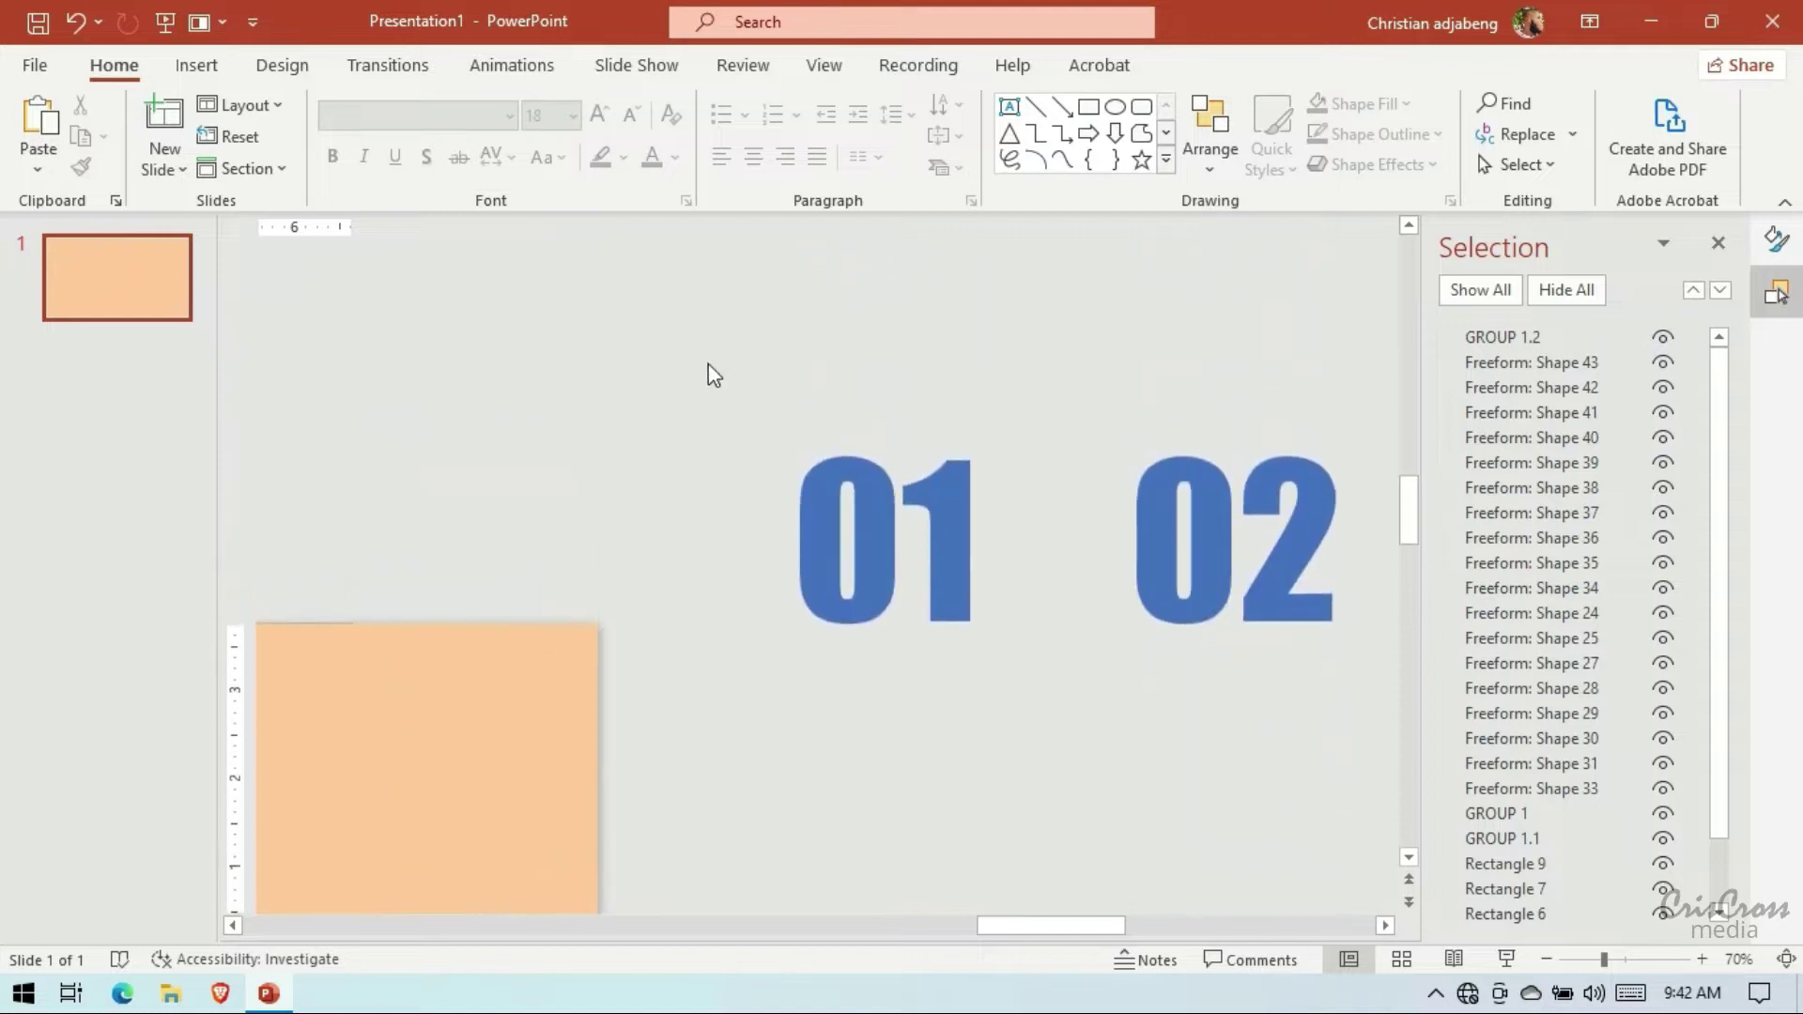
left_click_drag(708, 364, 1009, 668)
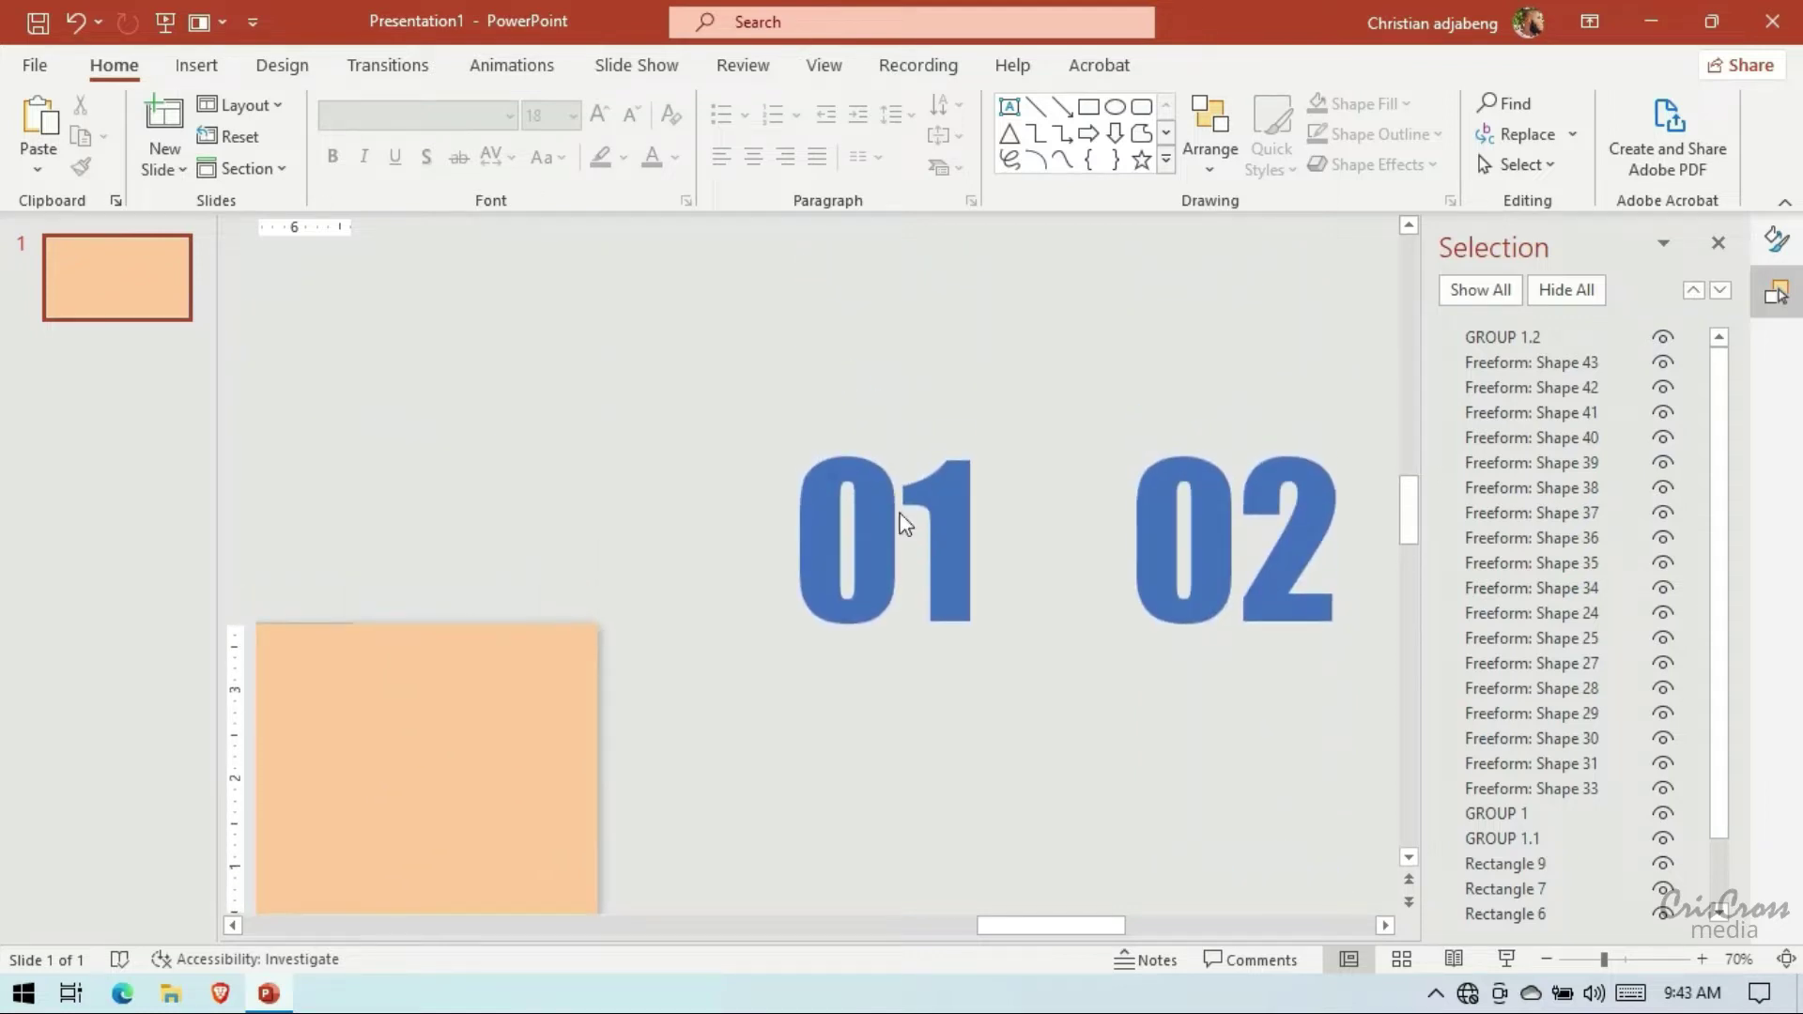
right_click(921, 465)
left_click(1165, 638)
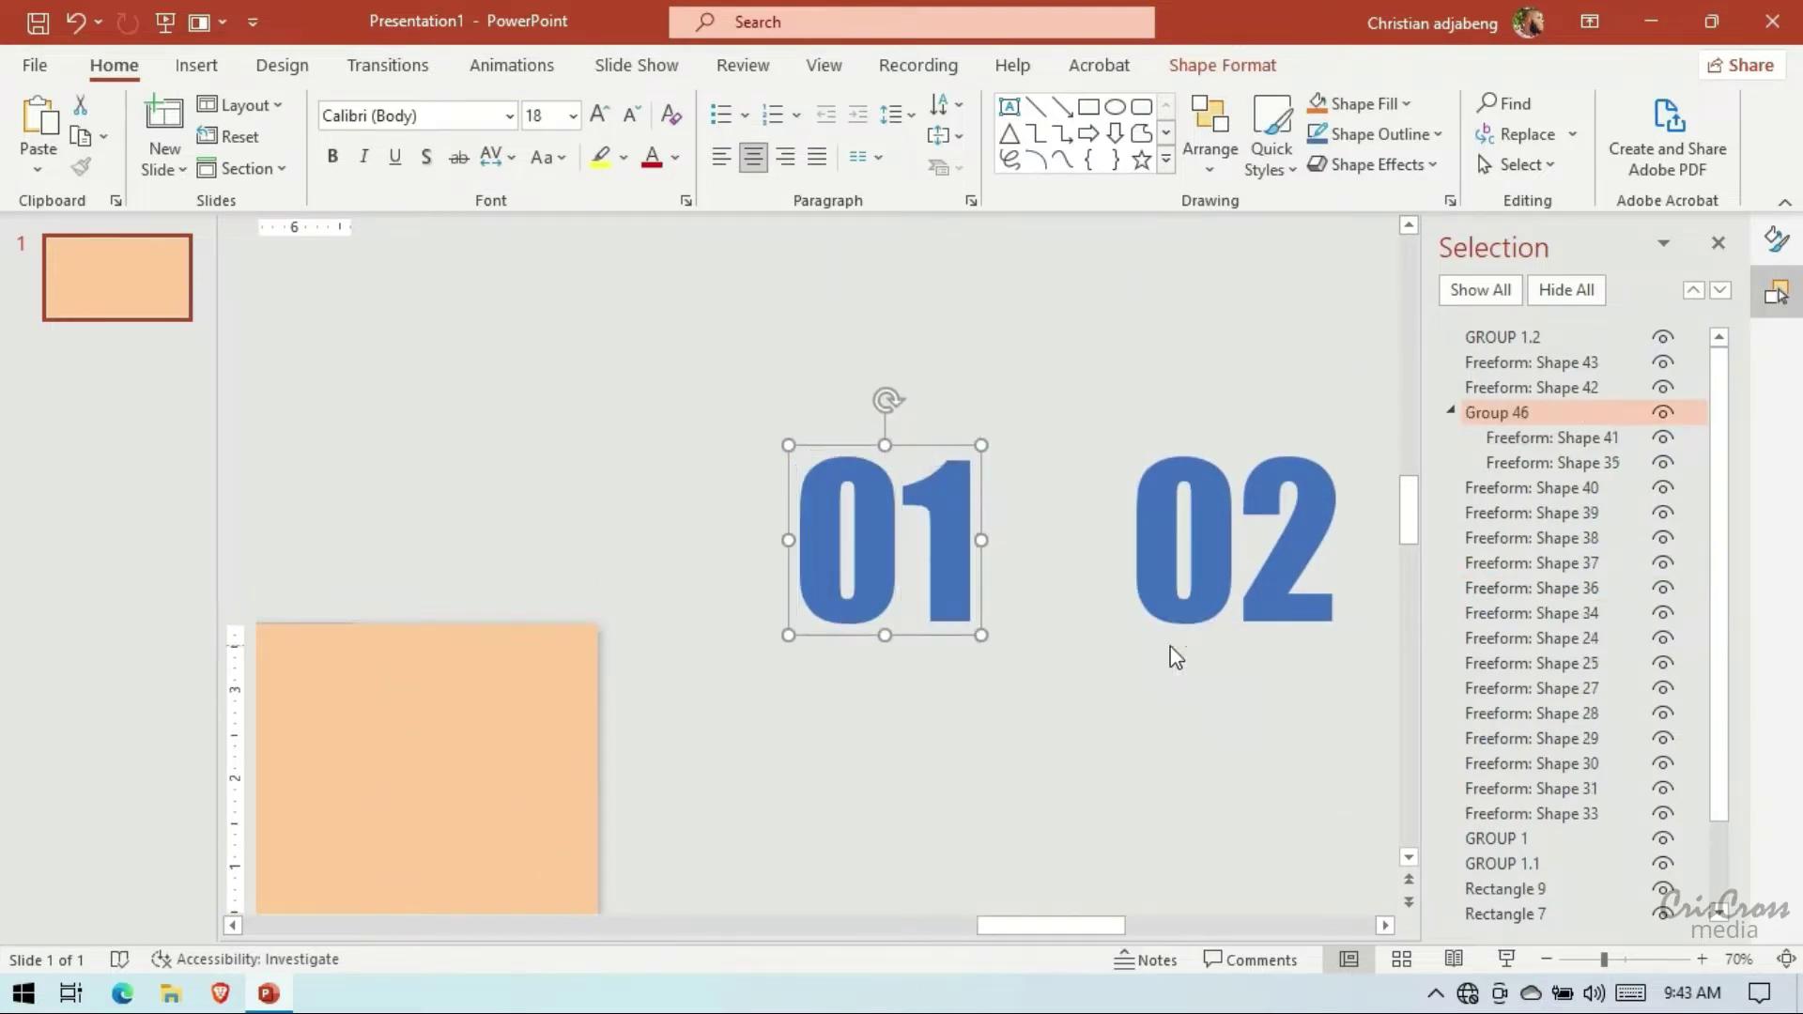
left_click(1450, 411)
double_click(1529, 414)
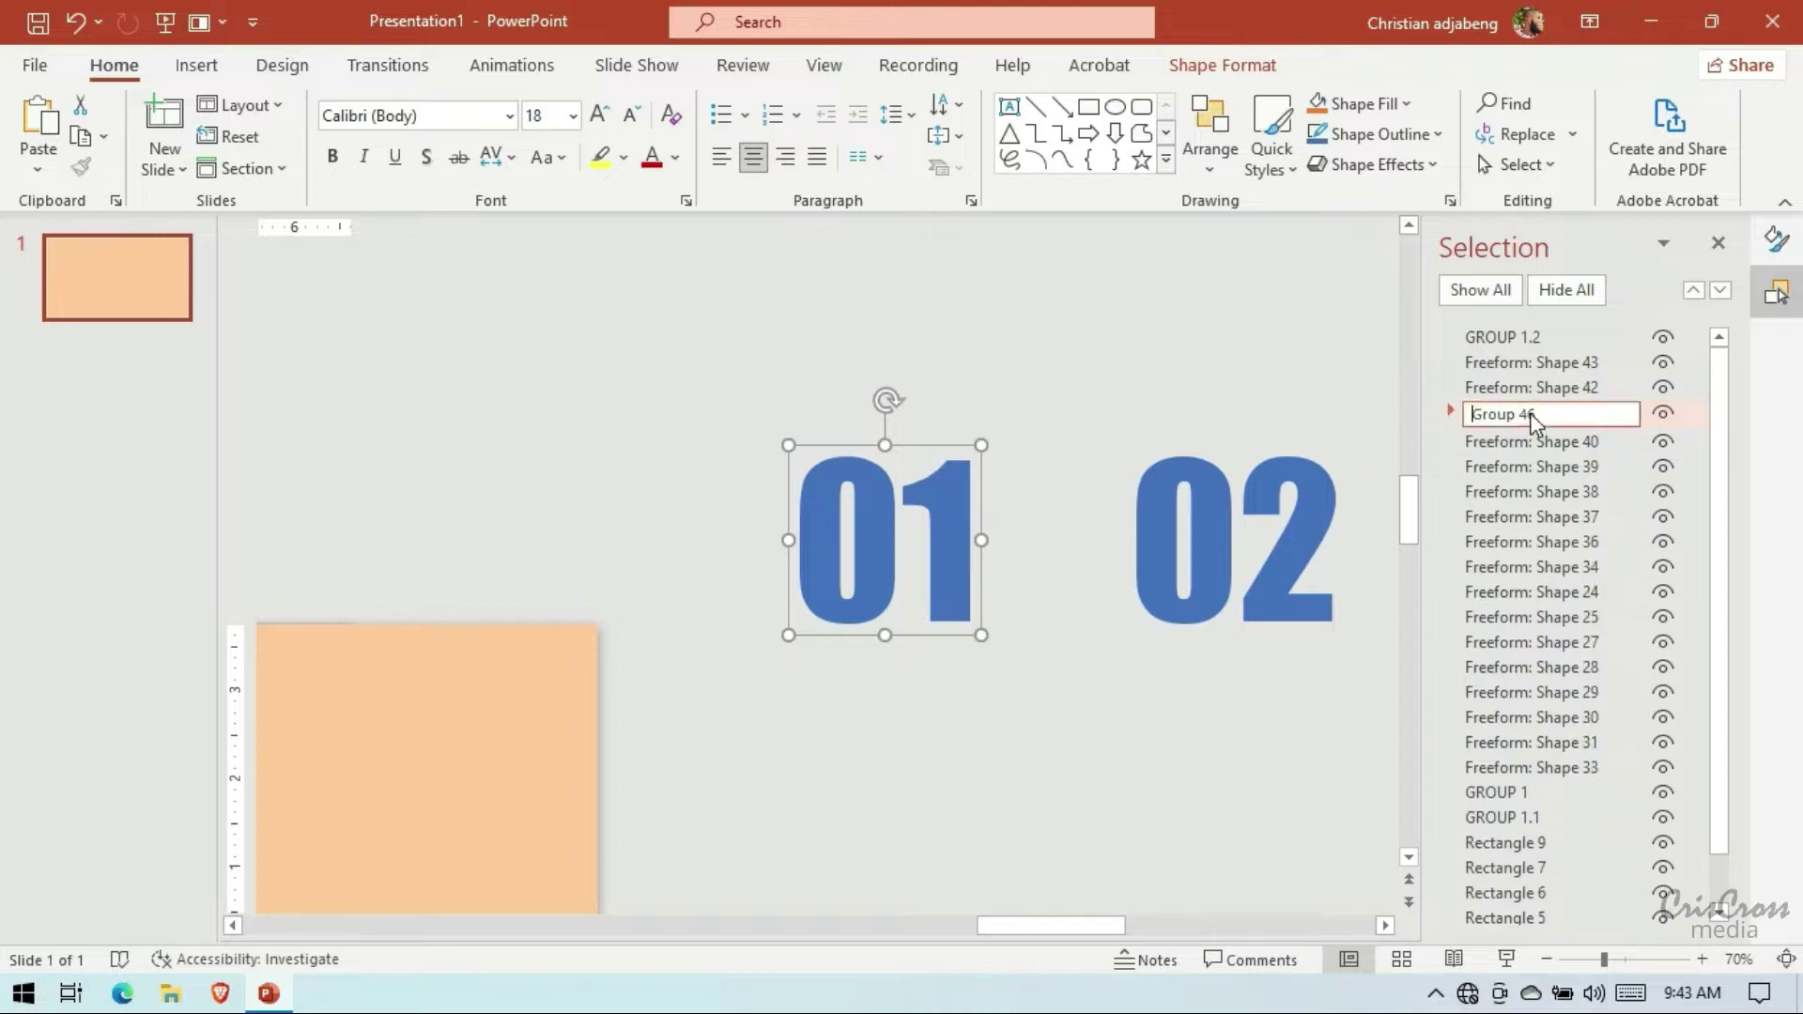
type("GROUP 01")
key("Return")
Group the two 02 shapes and name the group GROUP 02
left_click(1385, 925)
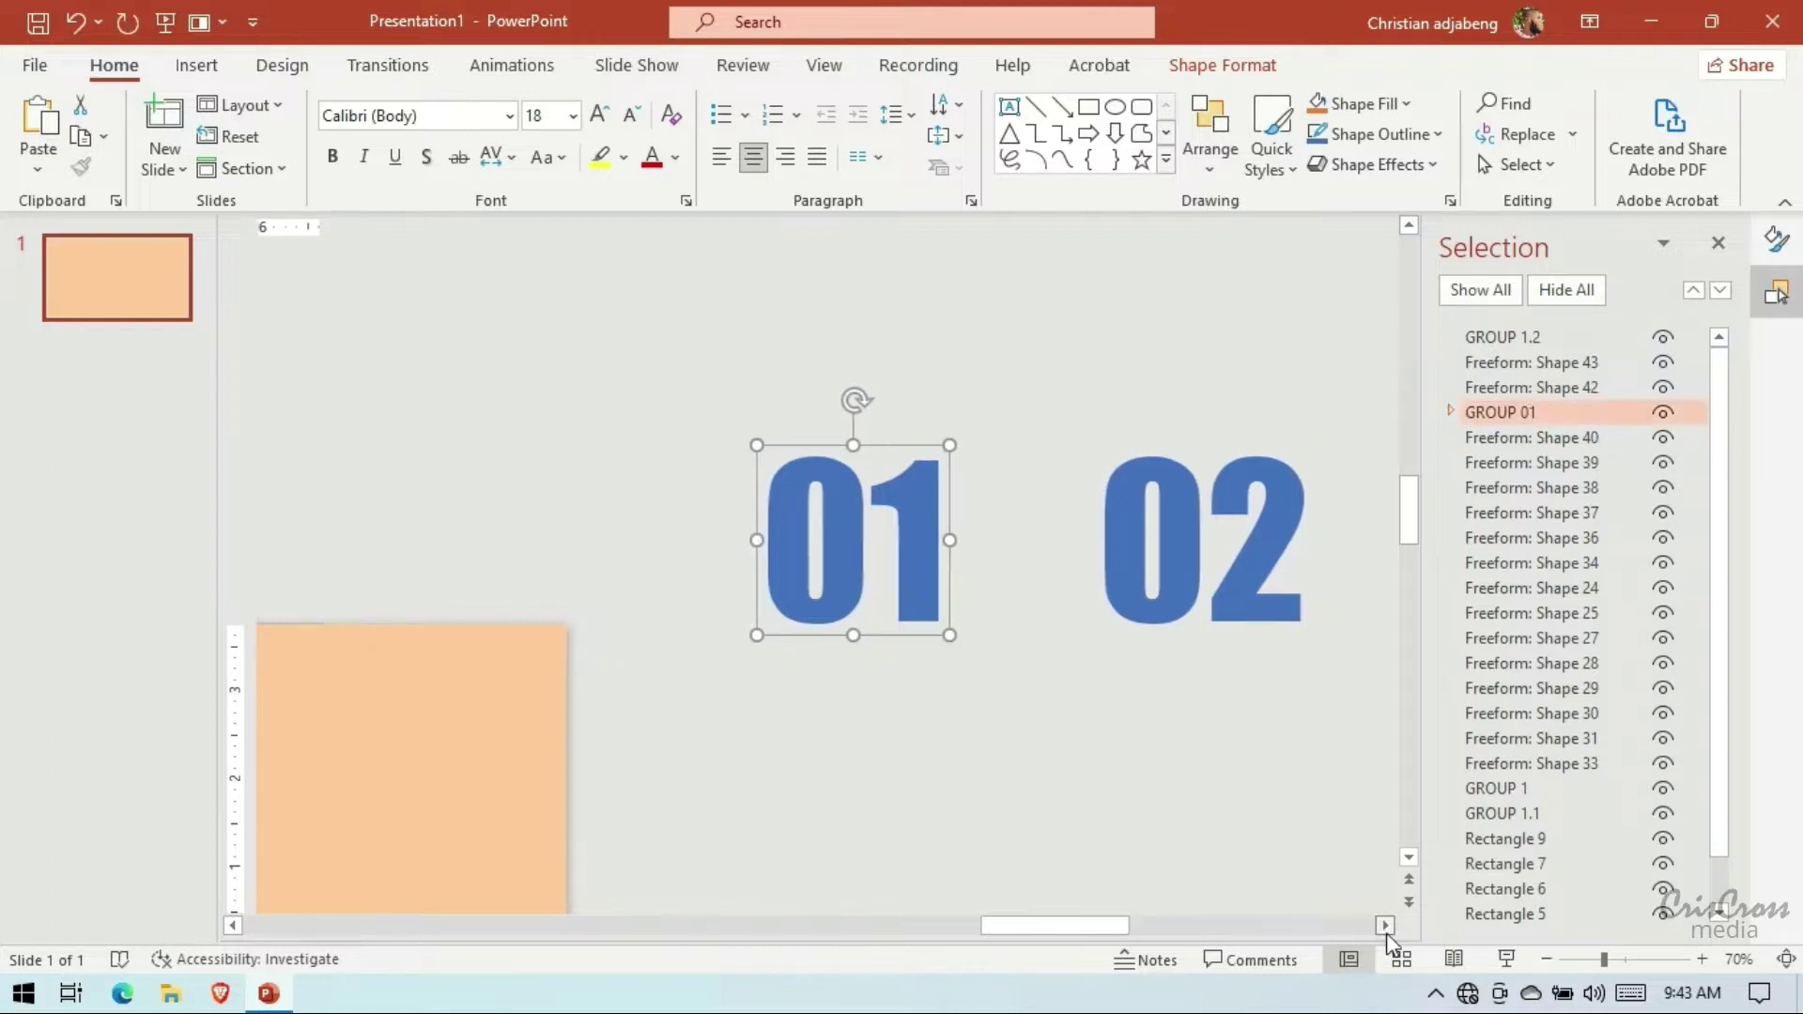
left_click_drag(806, 393, 1106, 689)
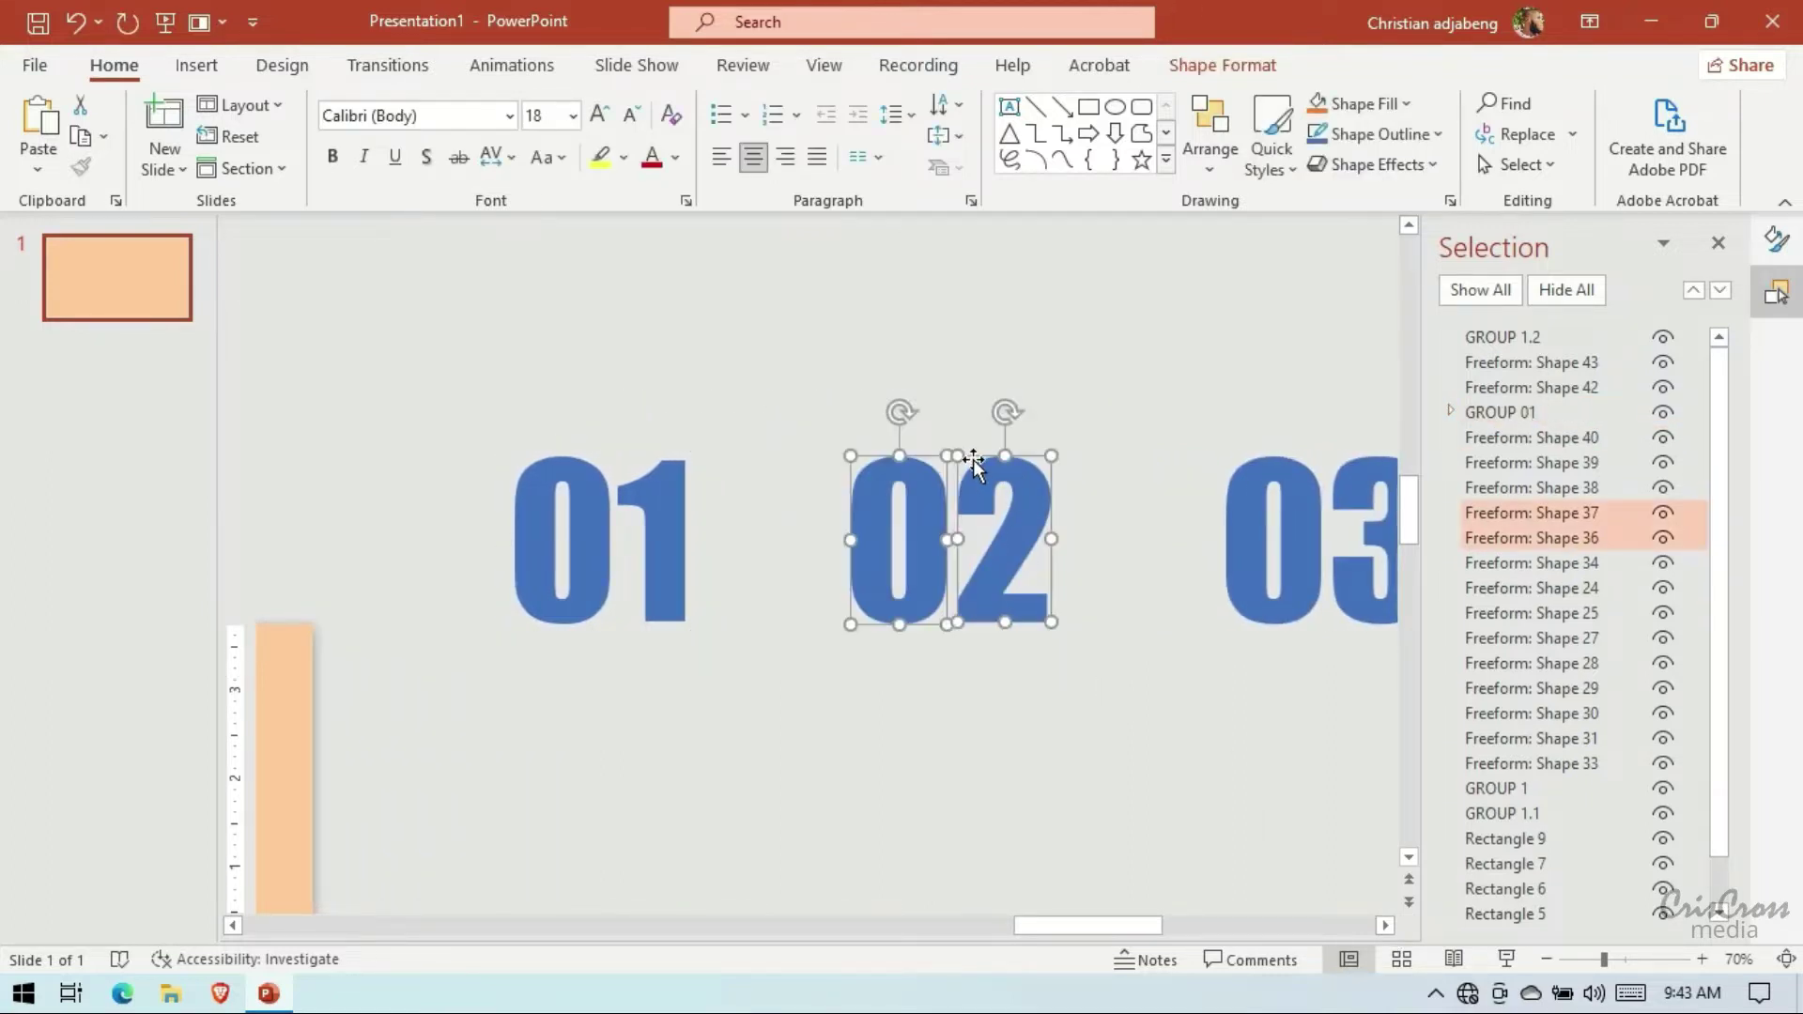
right_click(973, 459)
left_click(1203, 635)
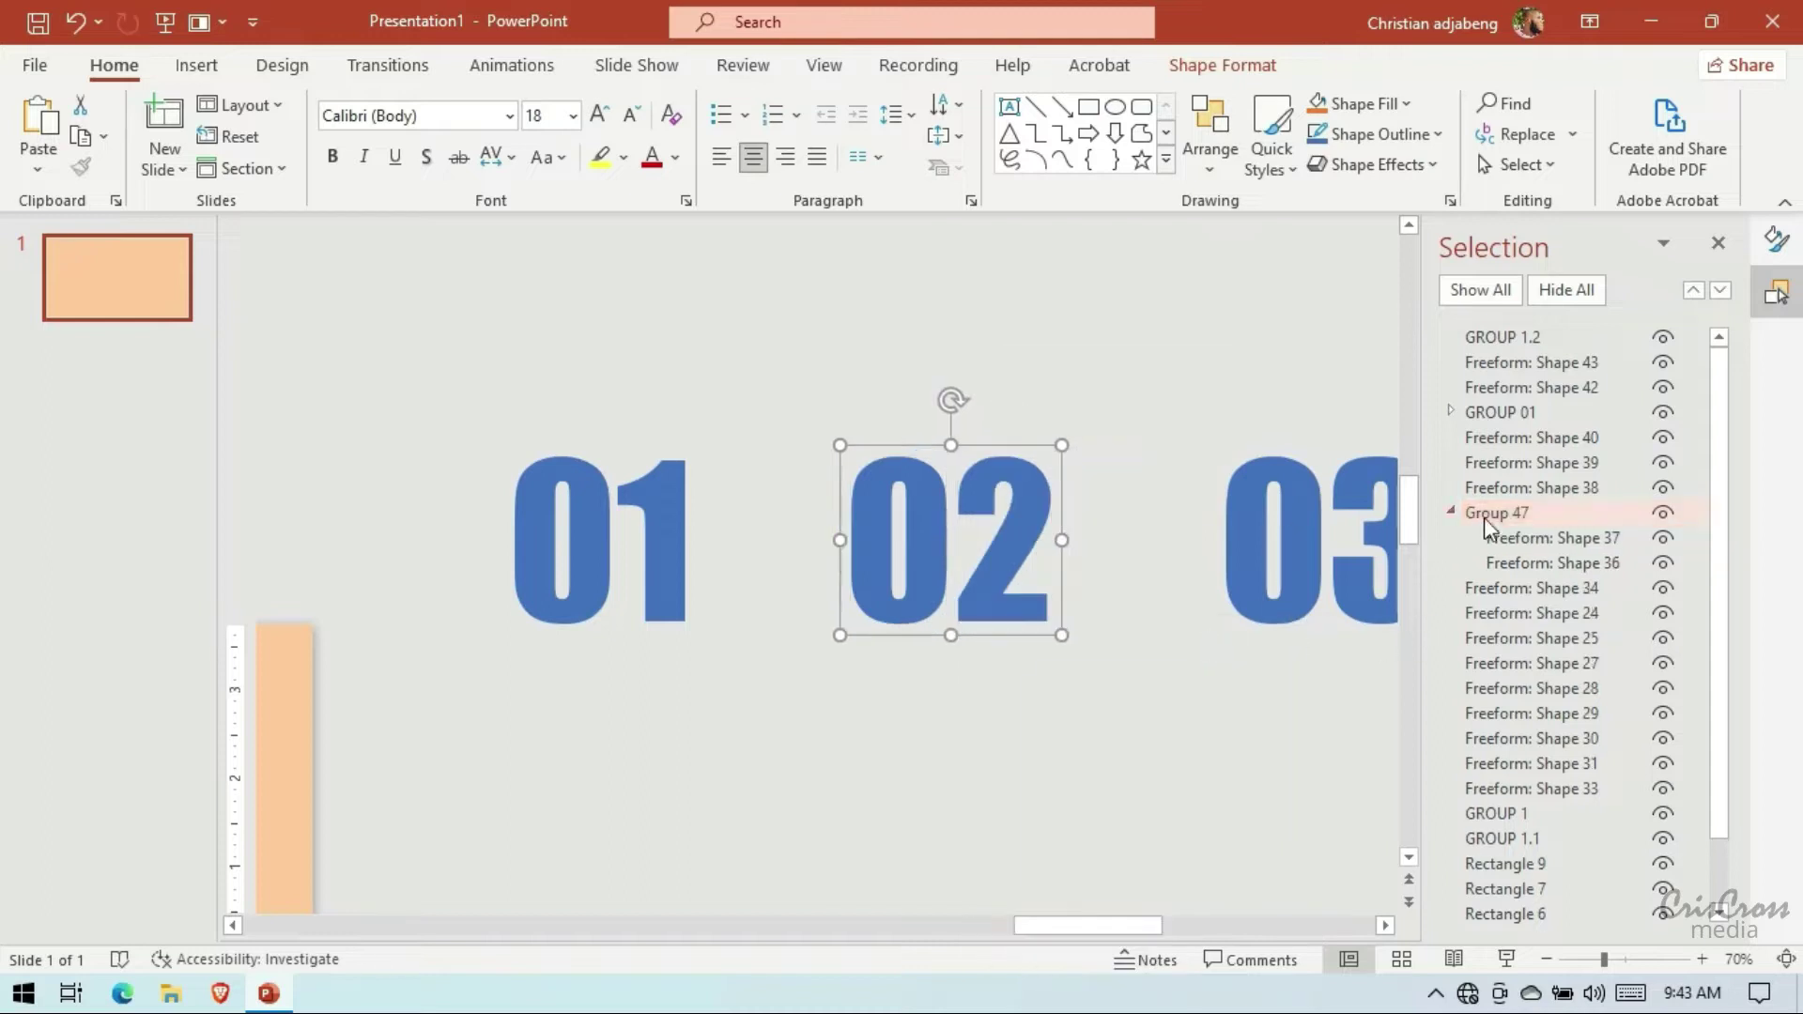
double_click(1532, 511)
type("GROUP 02")
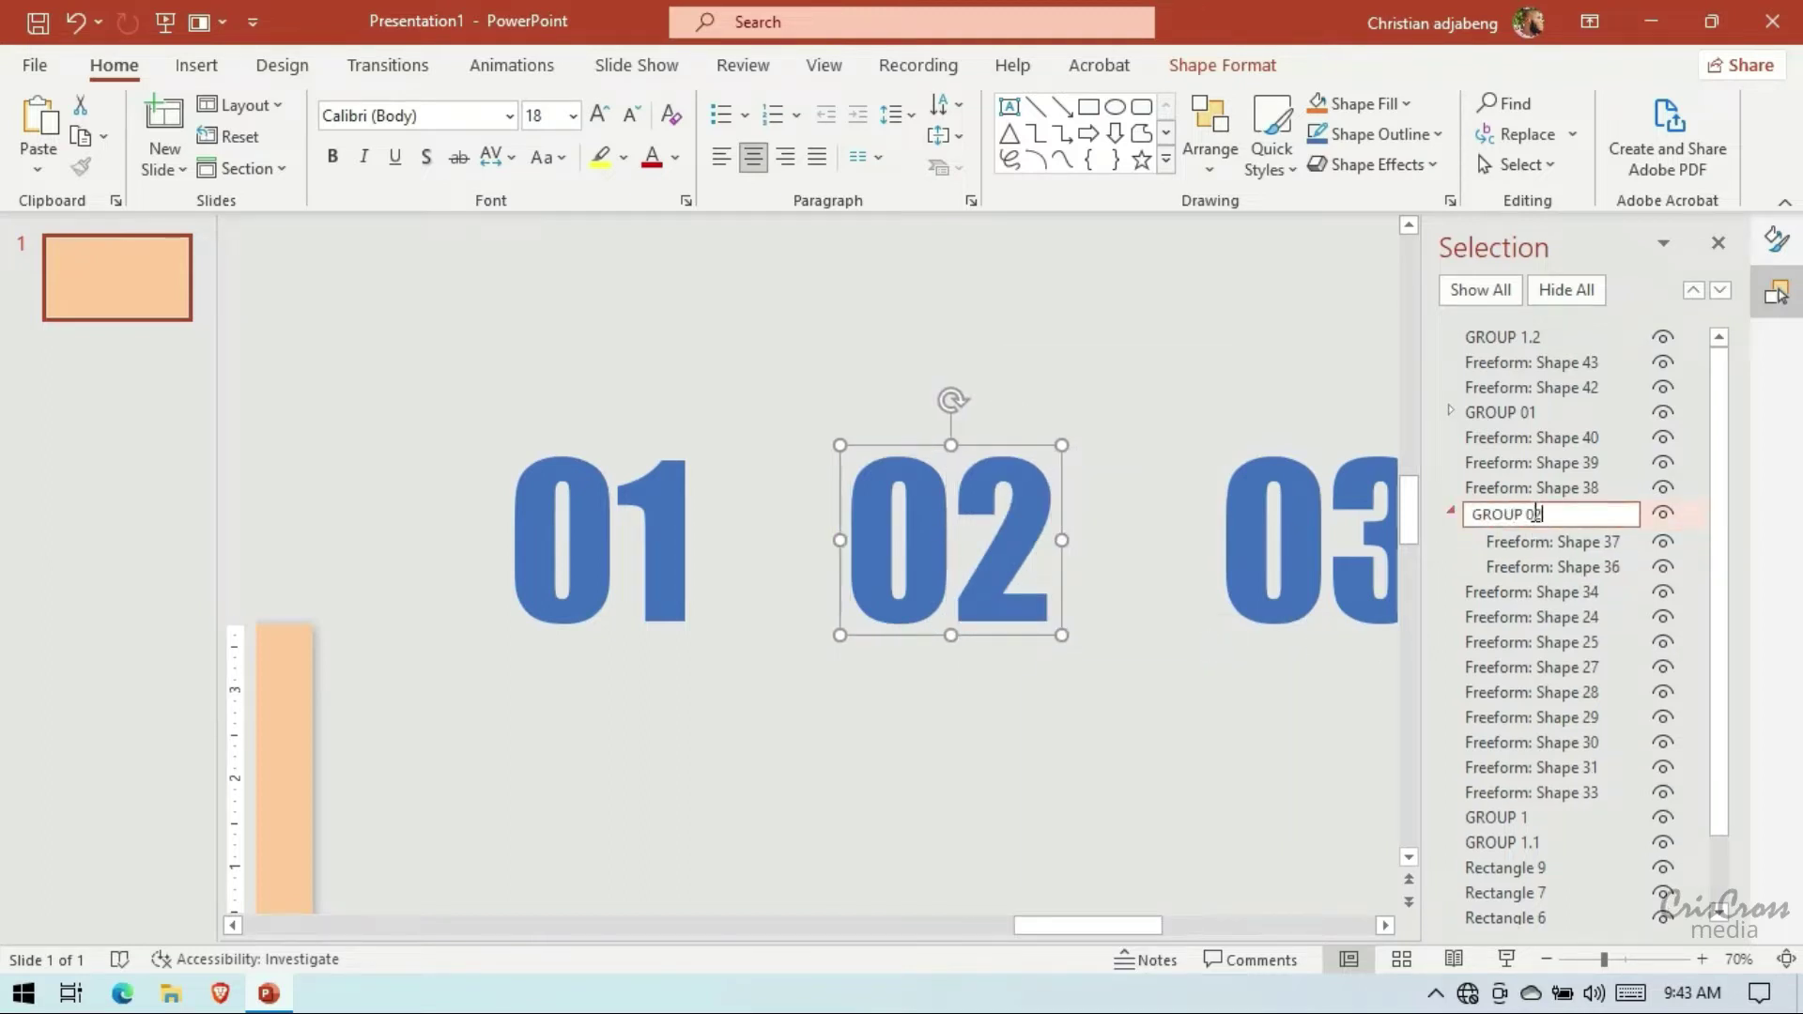
key("Return")
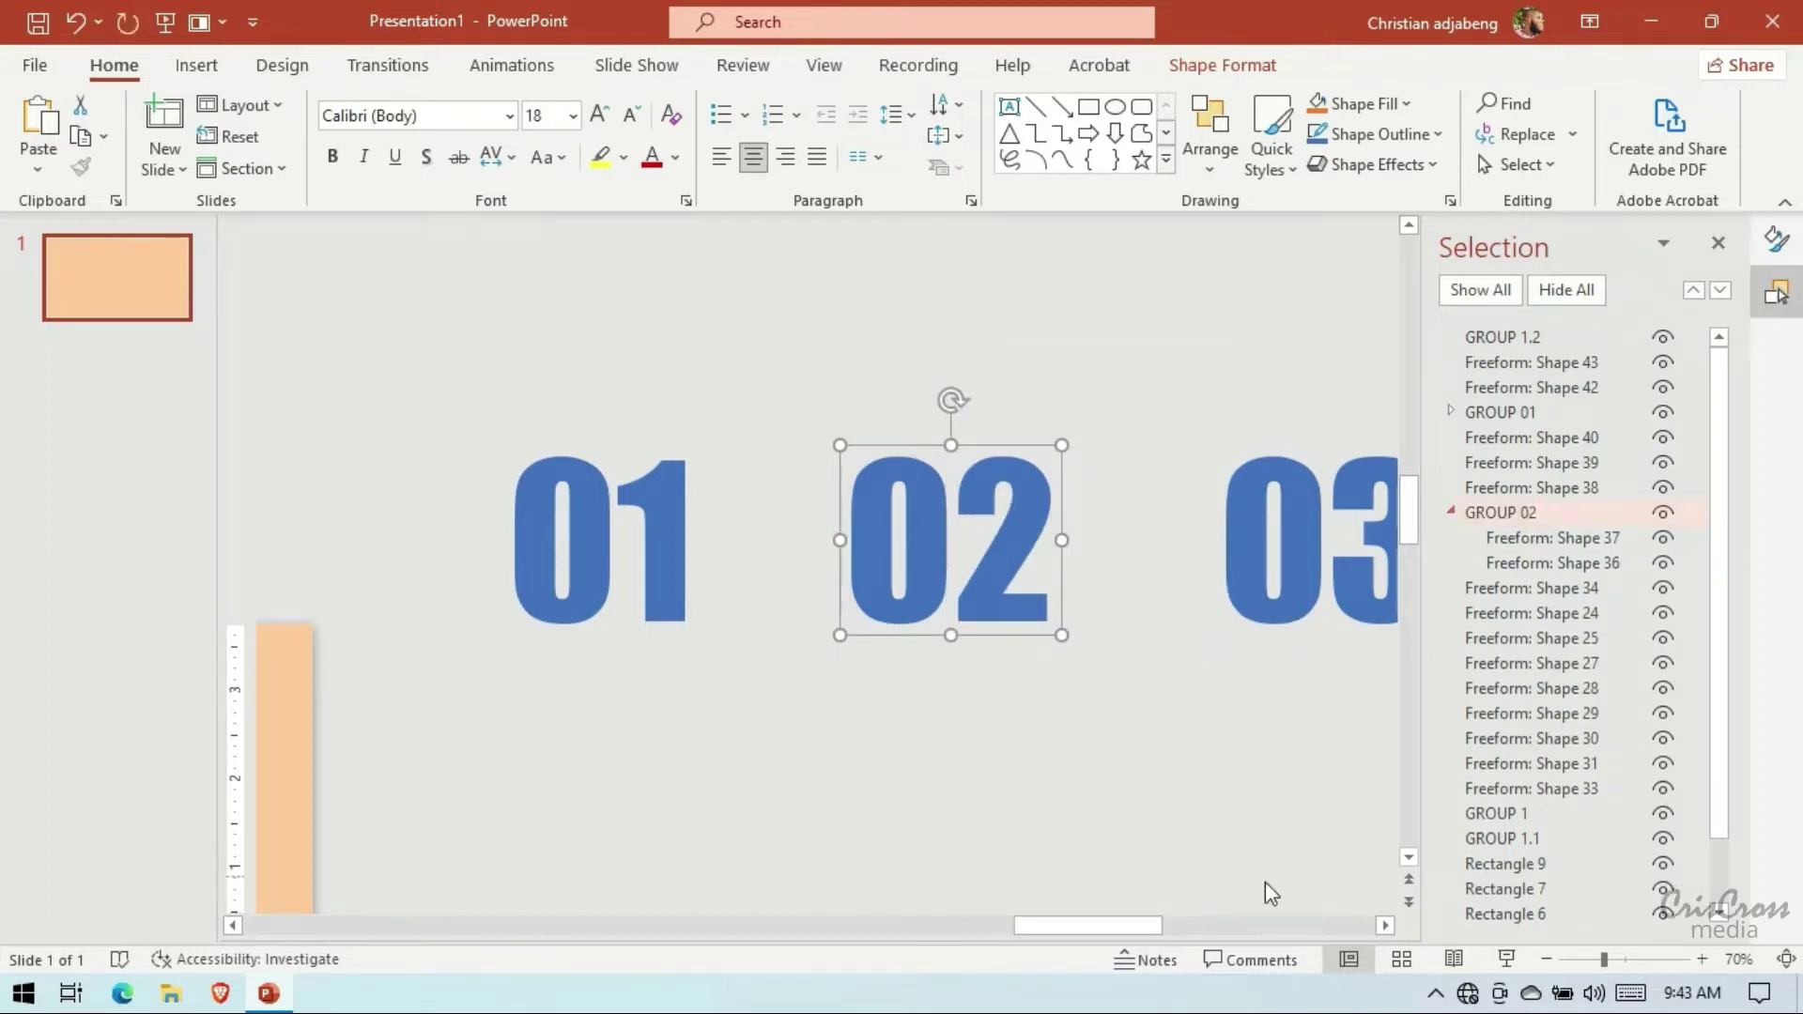
Group the two 03 shapes and name the group GROUP 03
left_click(1385, 925)
left_click_drag(852, 389, 1103, 725)
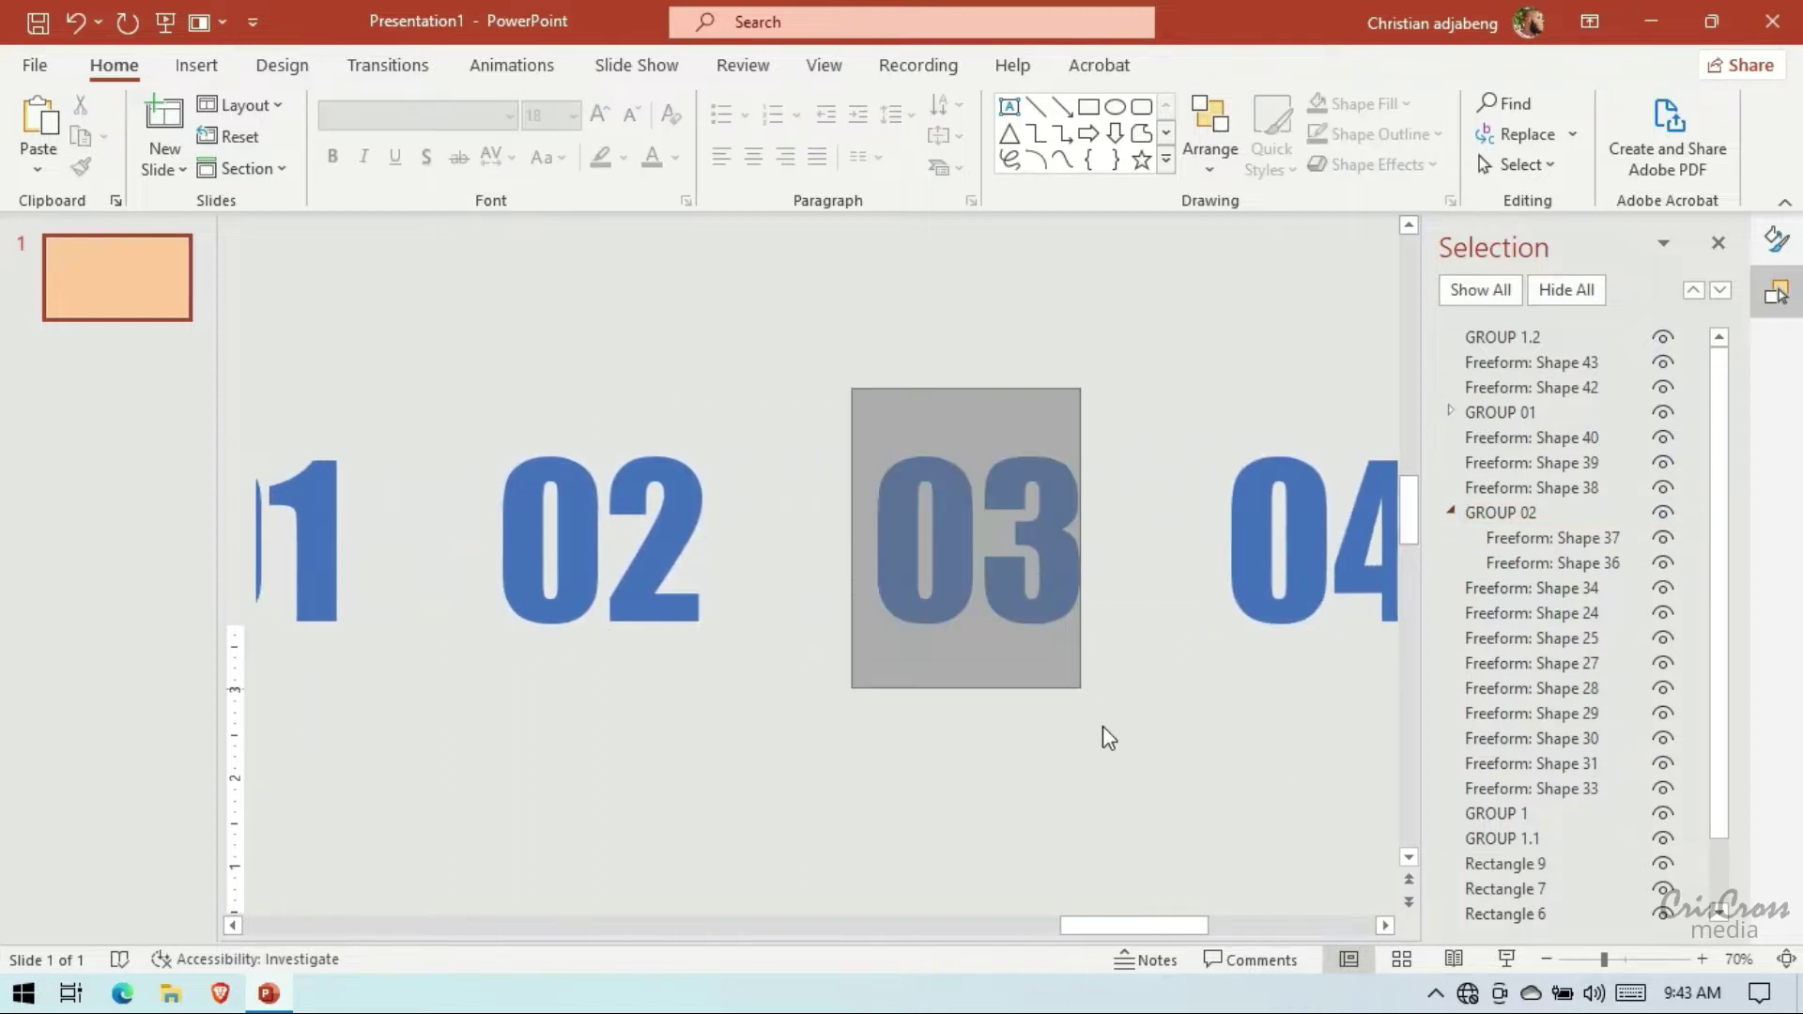
left_click_drag(842, 395, 1146, 711)
right_click(1022, 457)
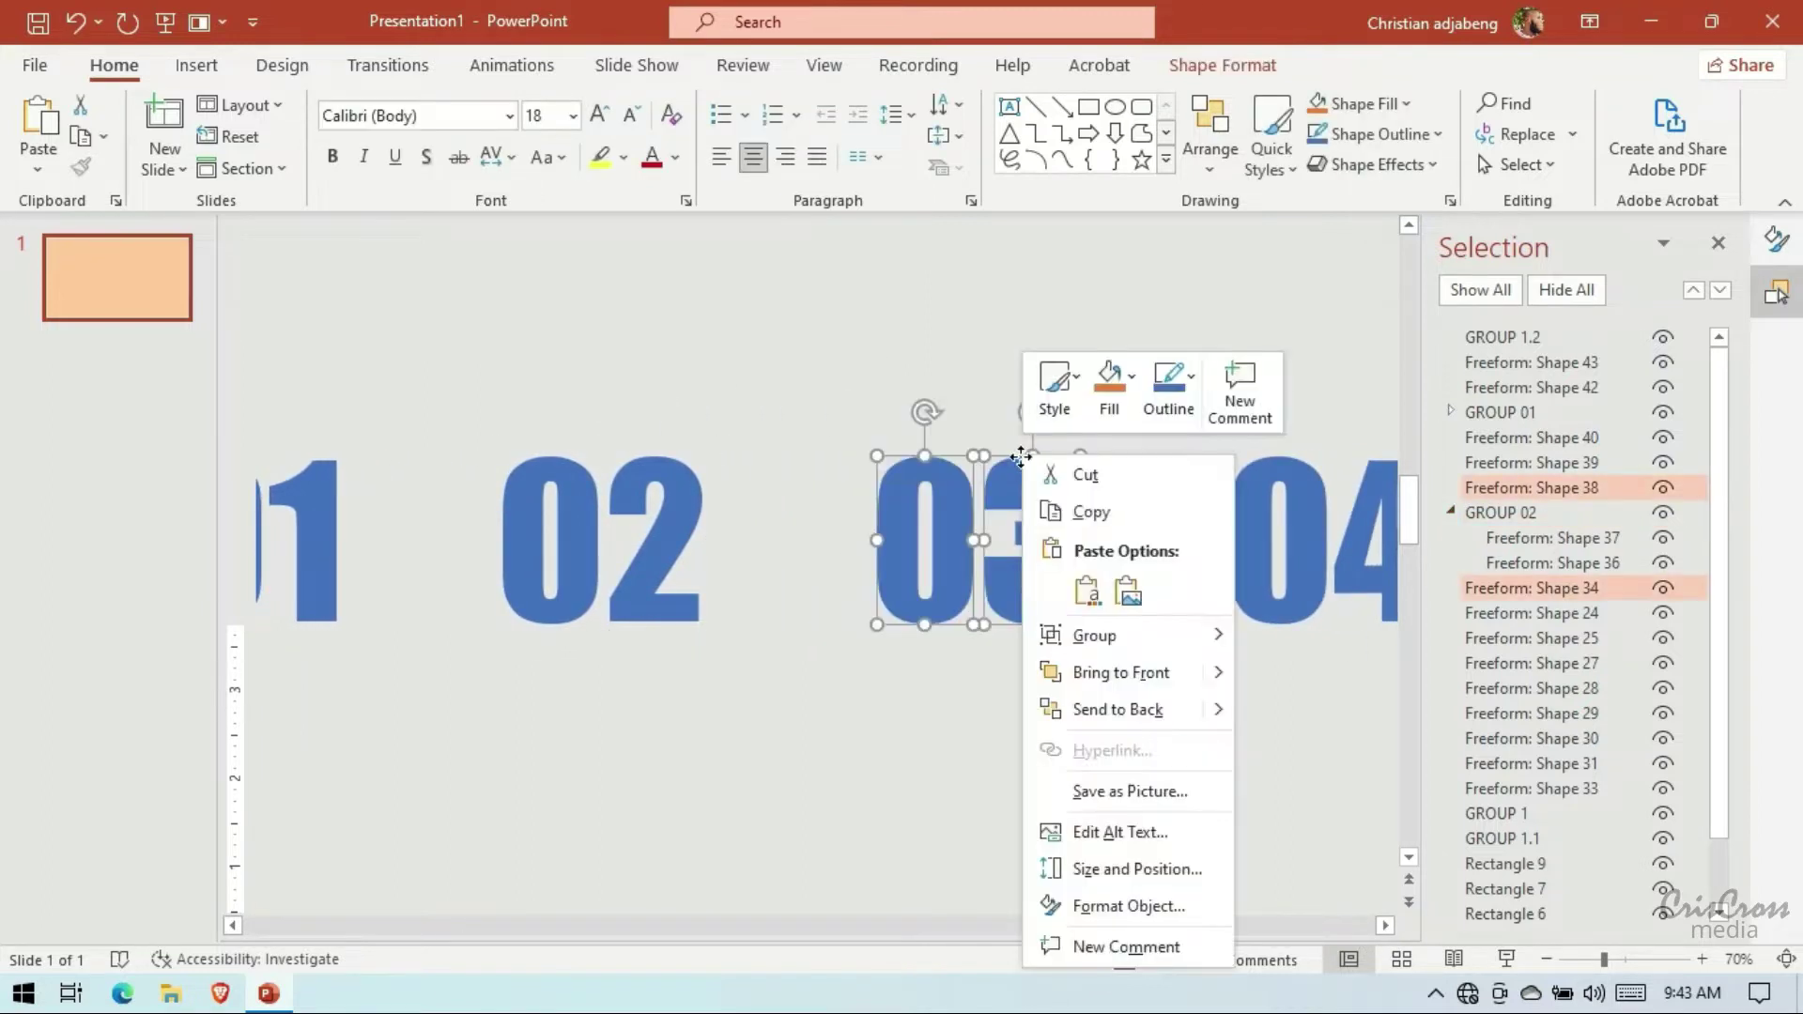
left_click(1262, 633)
double_click(1537, 489)
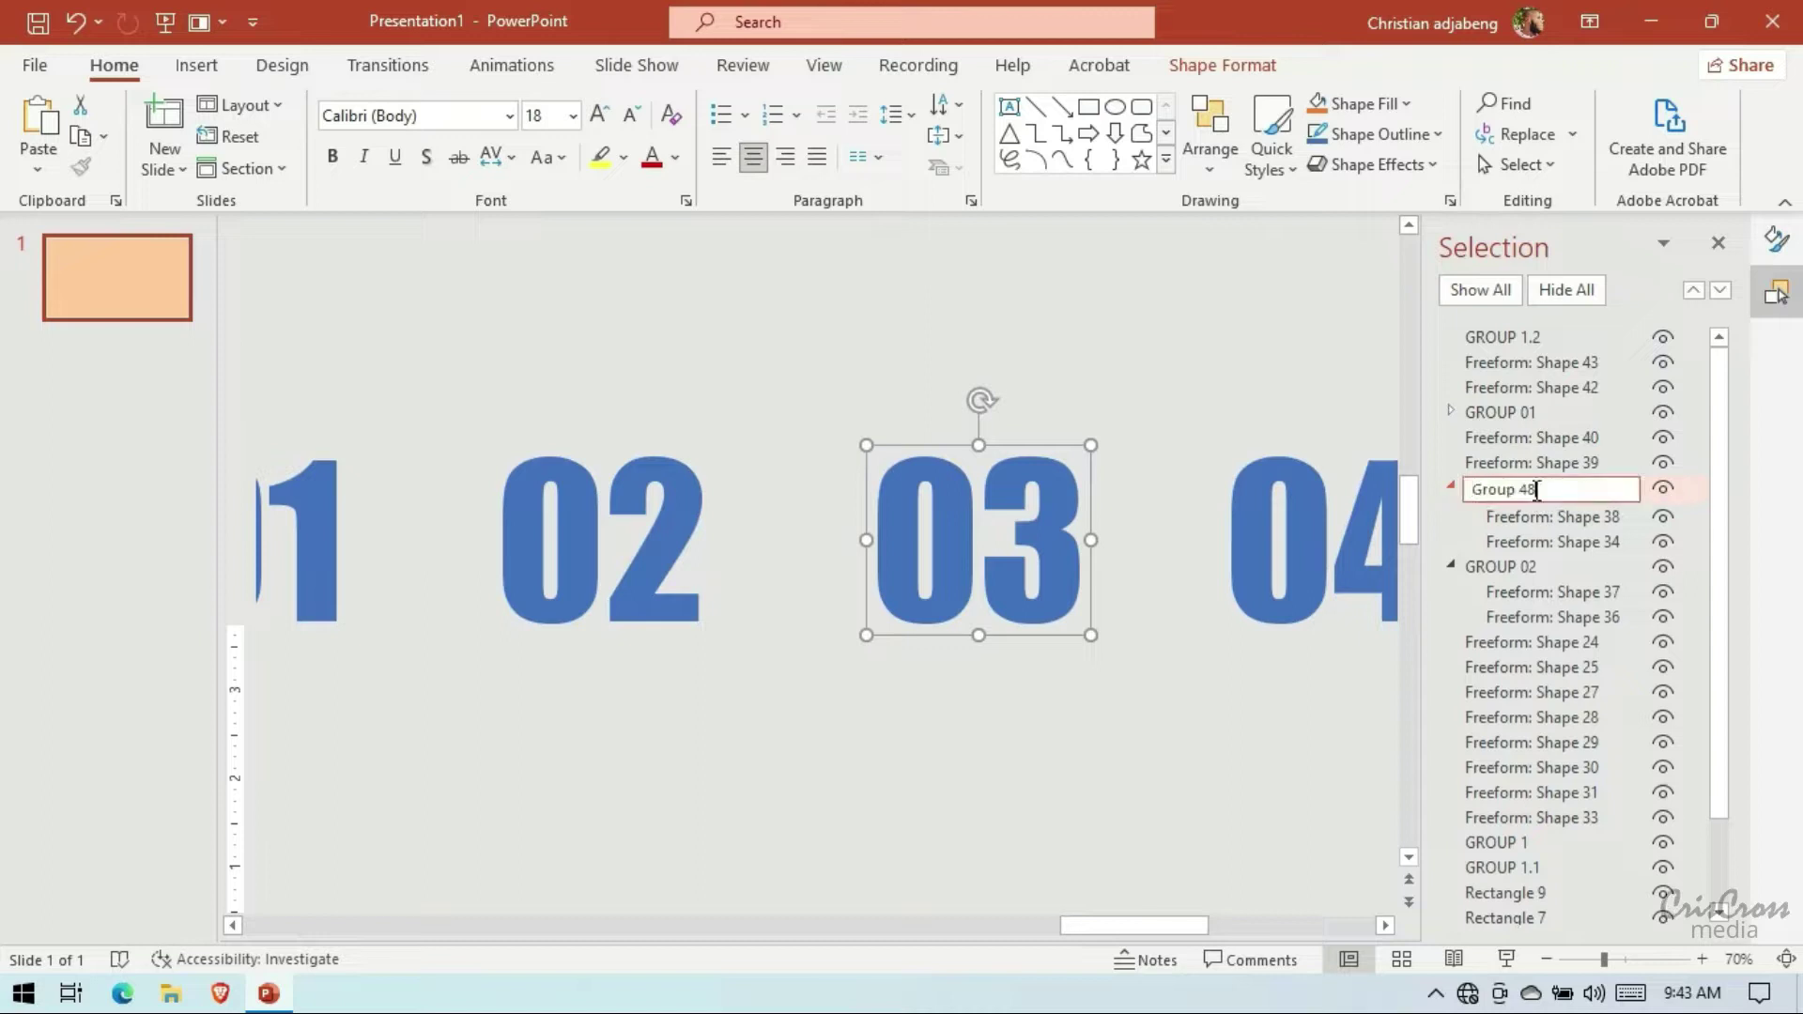
double_click(1538, 490)
type("GROUP 03")
key("Return")
Group the two 04 shapes and name the group GROUP 04
left_click(1386, 926)
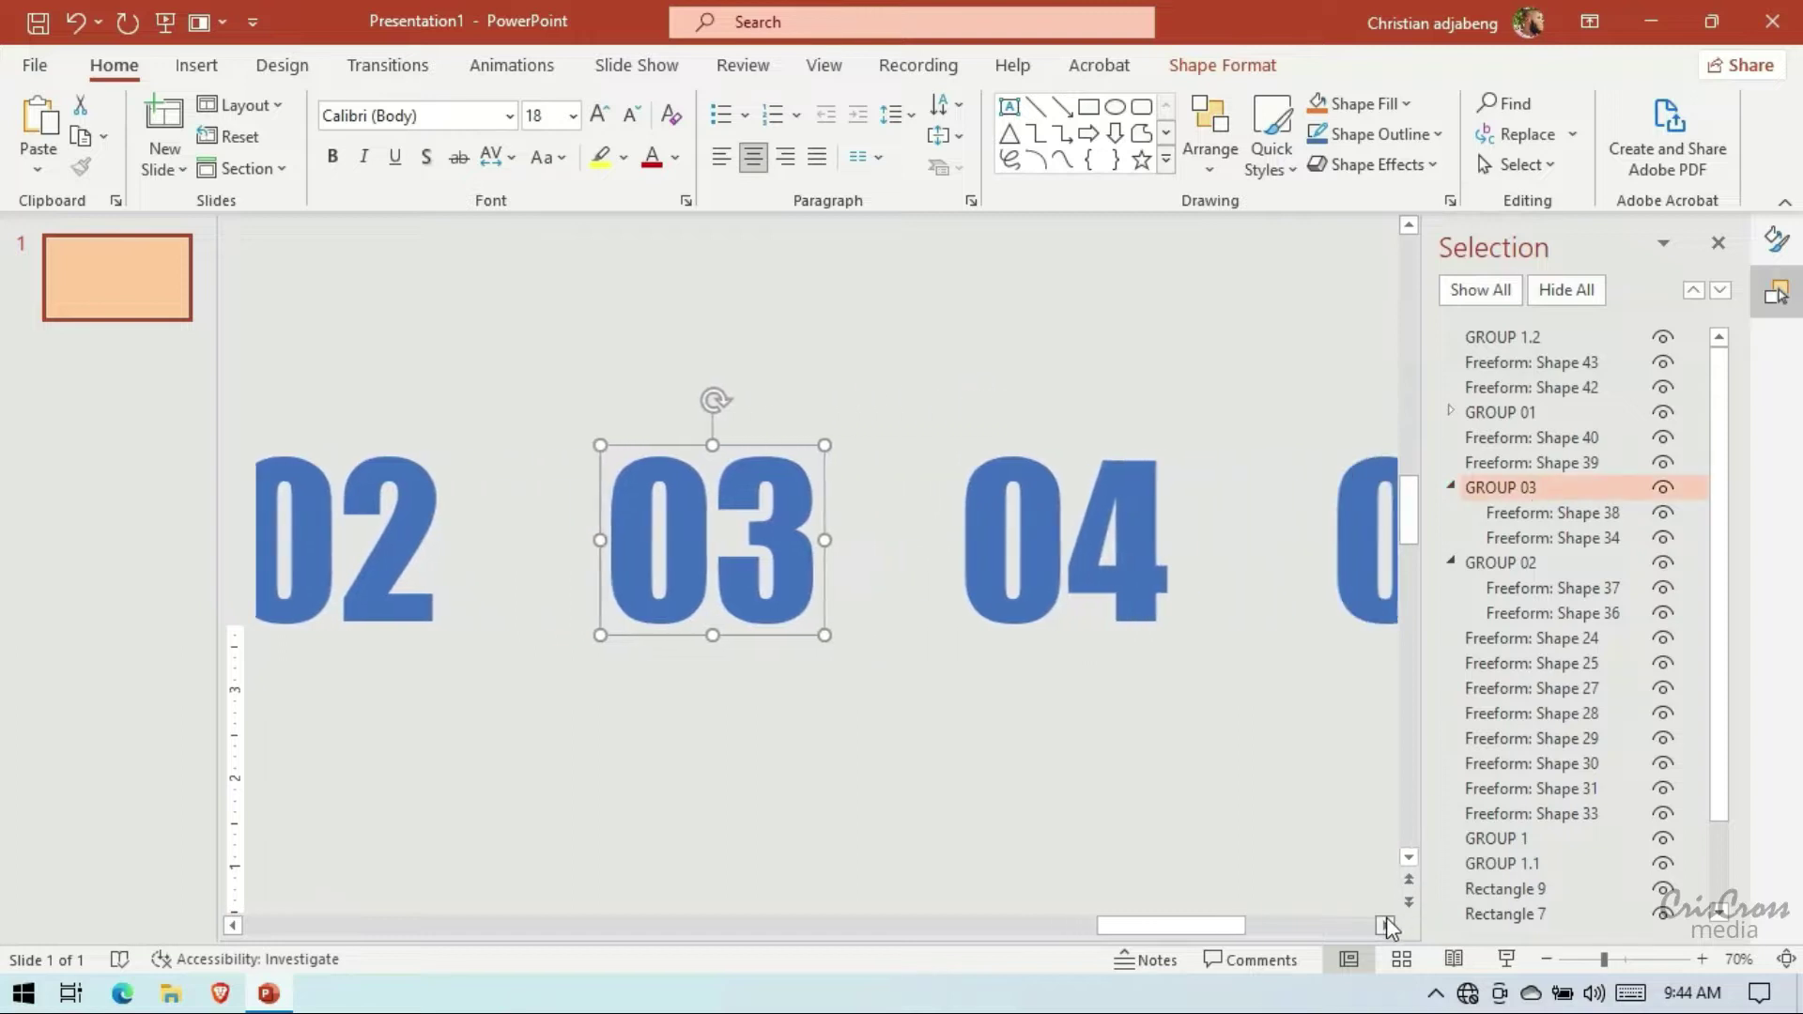
left_click_drag(629, 381, 1002, 740)
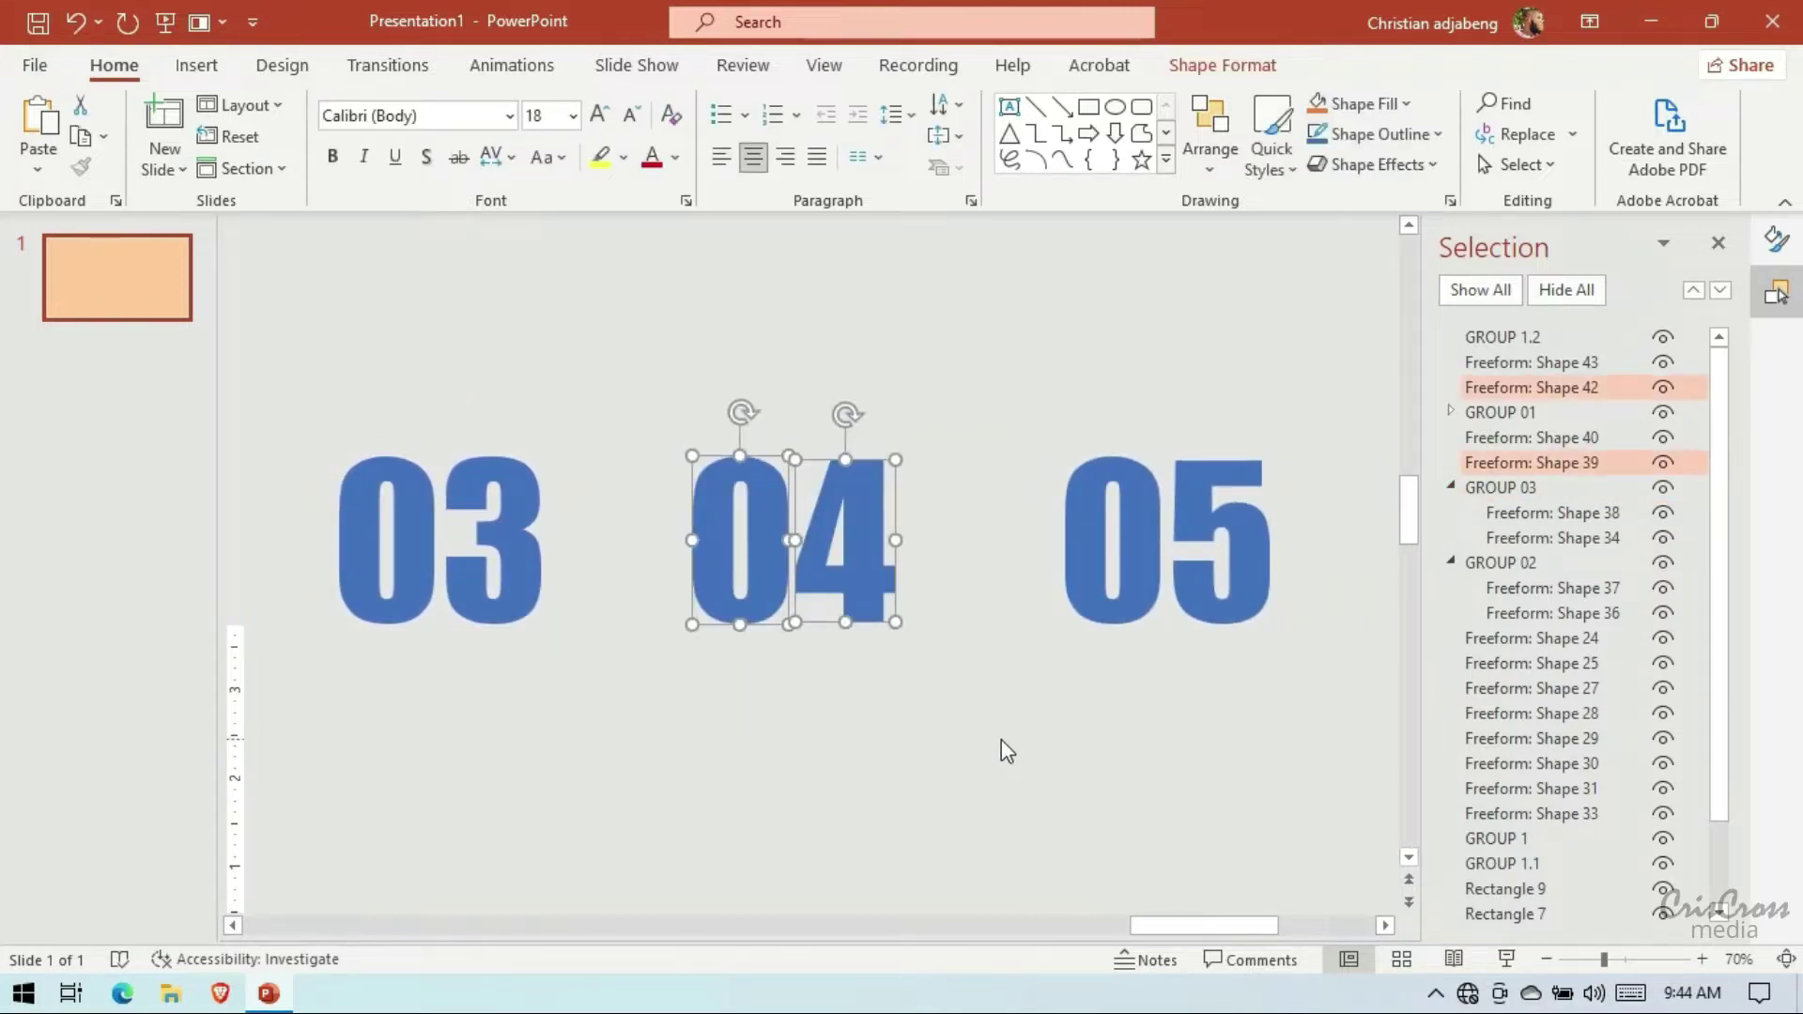
right_click(815, 456)
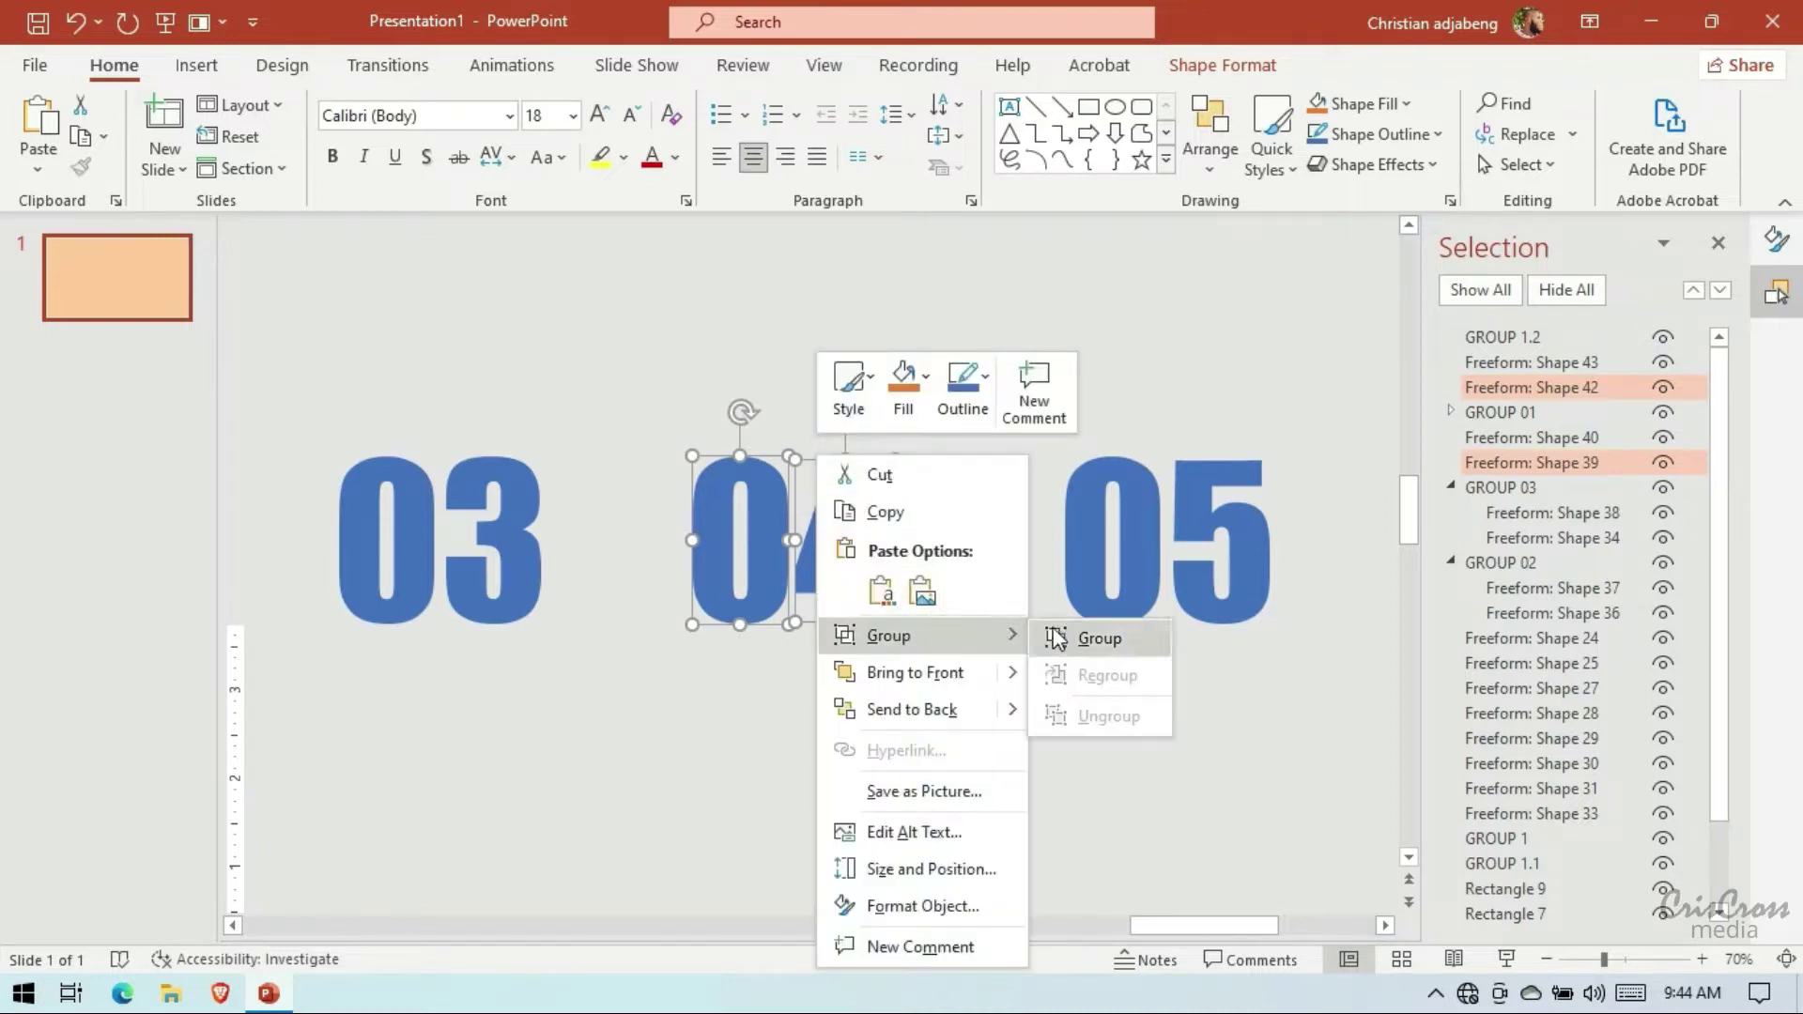
left_click(1084, 636)
double_click(1546, 389)
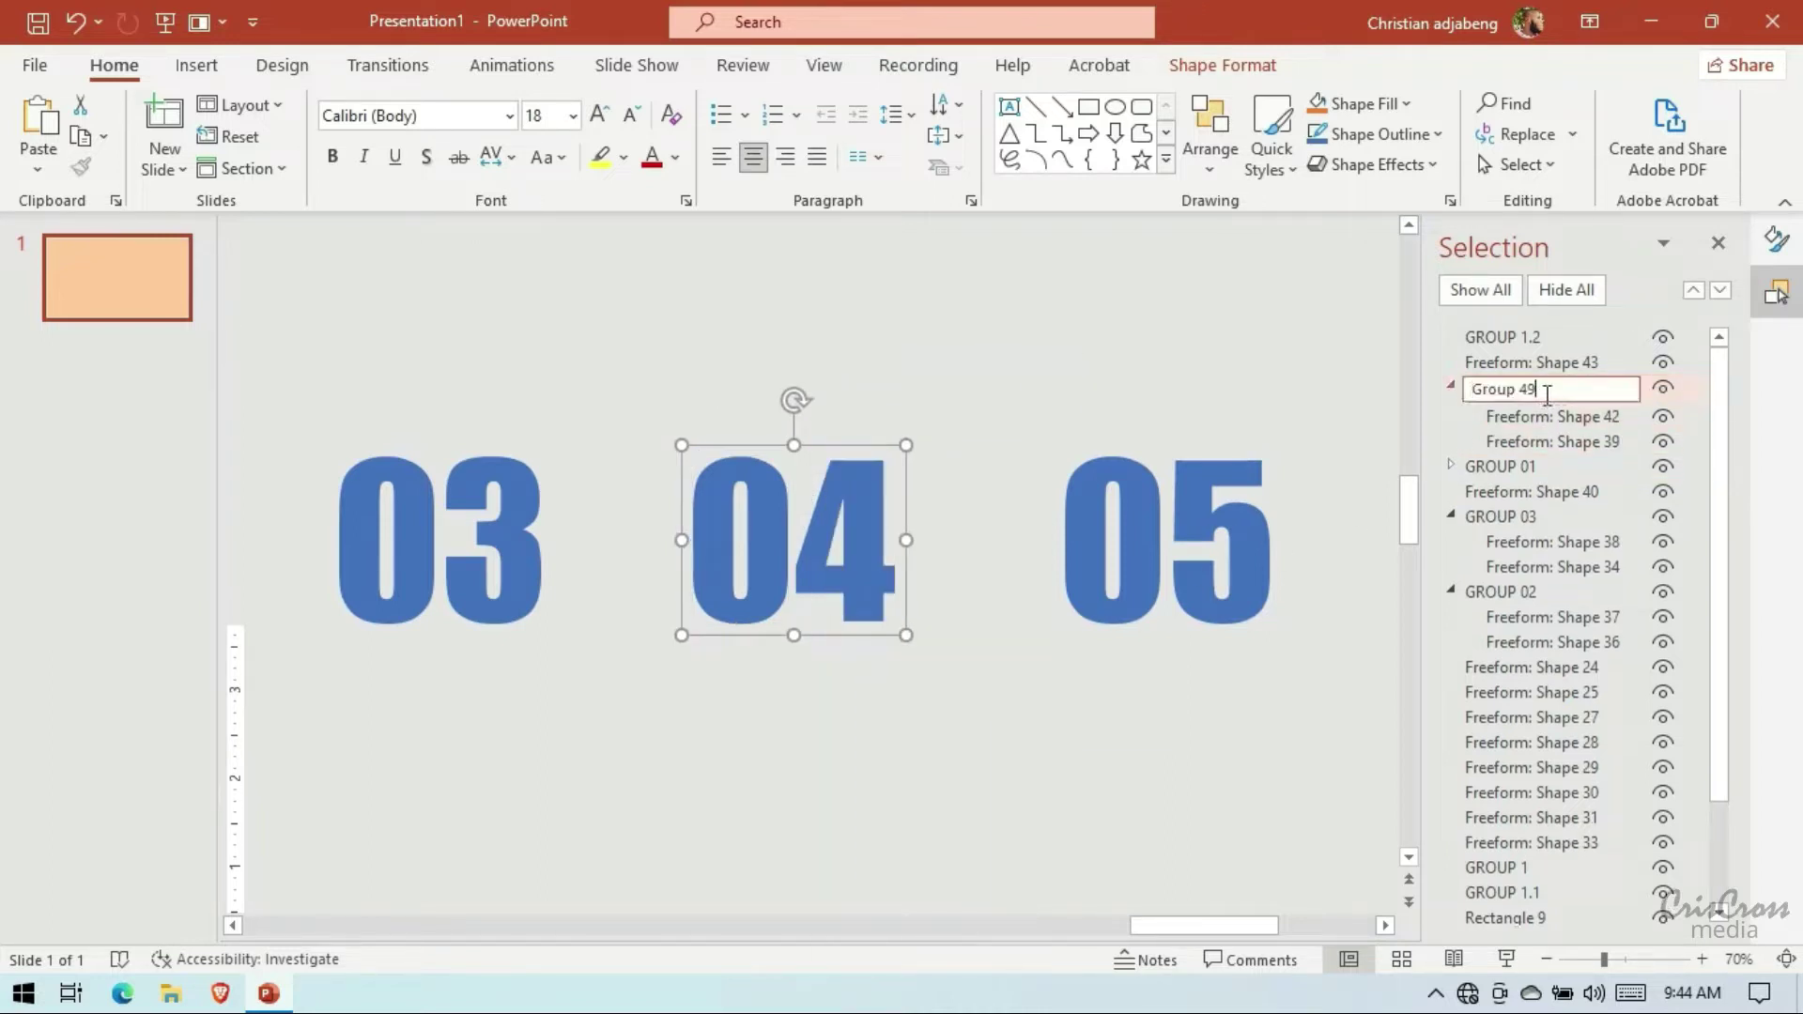
key("ctrl+a")
type("G")
type("0")
type("4")
key("Return")
Group the two 05 shapes and name the group GROUP 05
left_click_drag(1023, 390, 1331, 764)
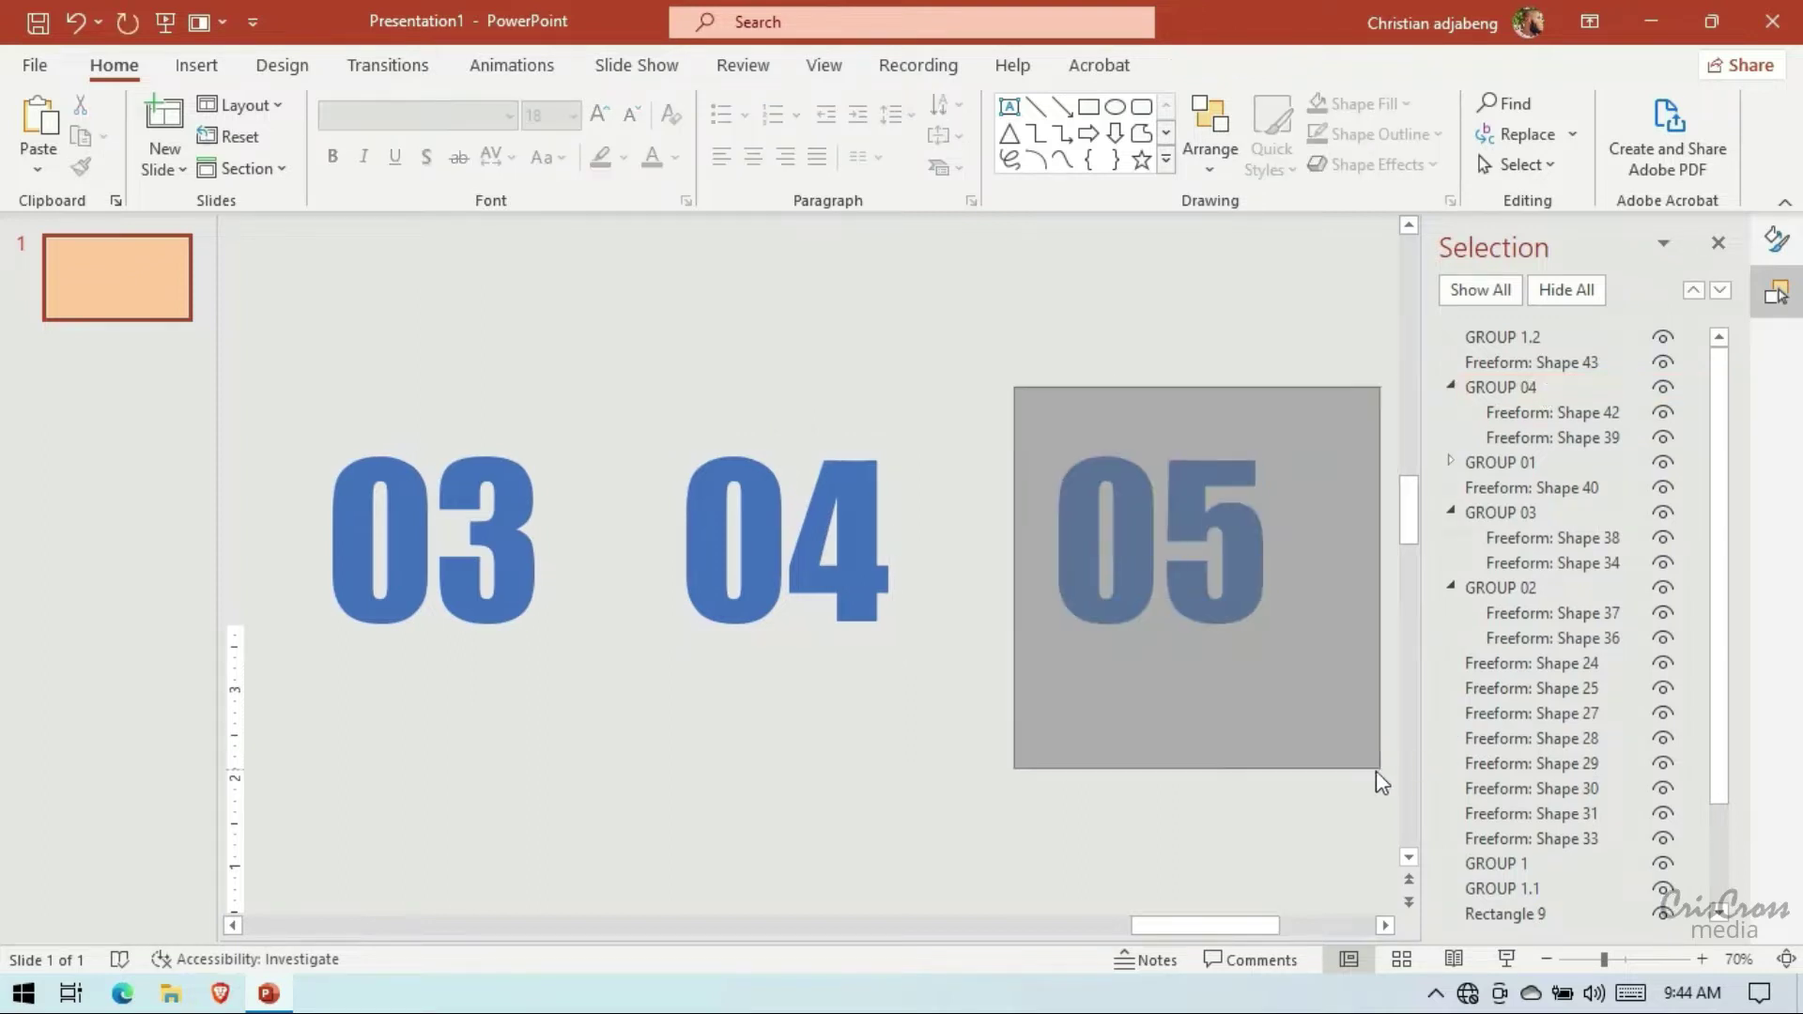
right_click(1187, 460)
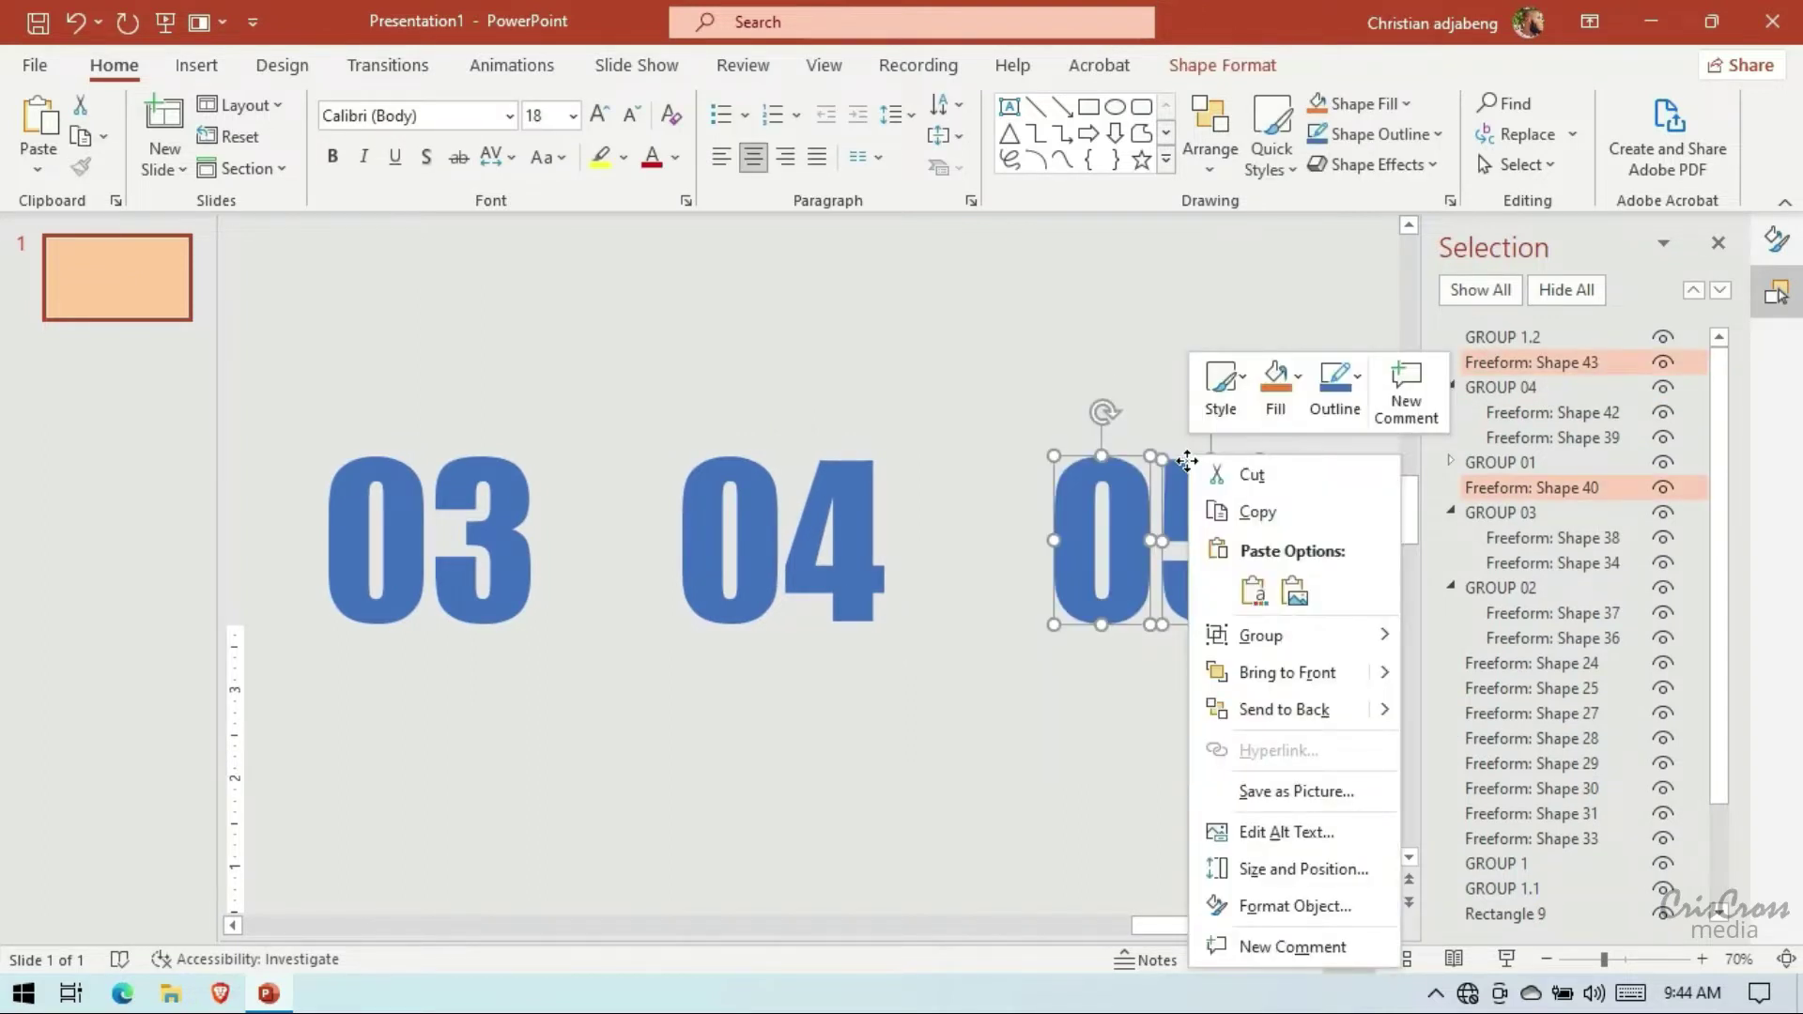
left_click(1435, 633)
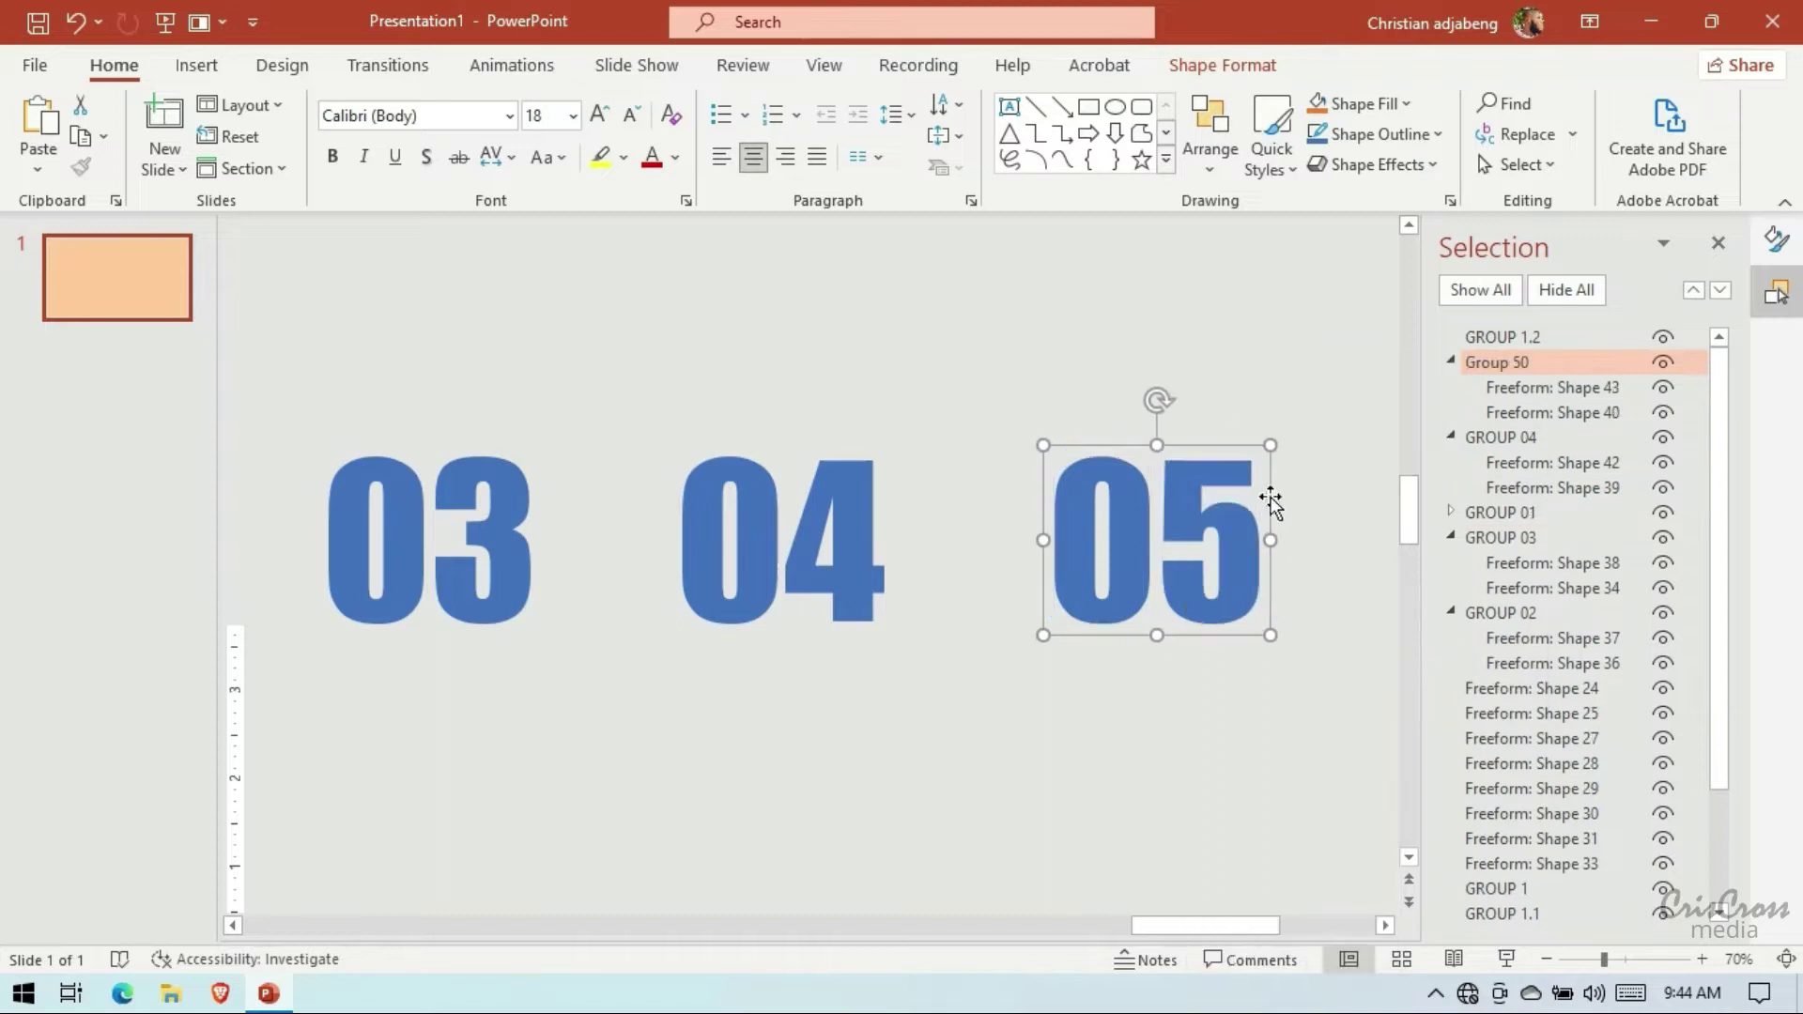
double_click(1532, 366)
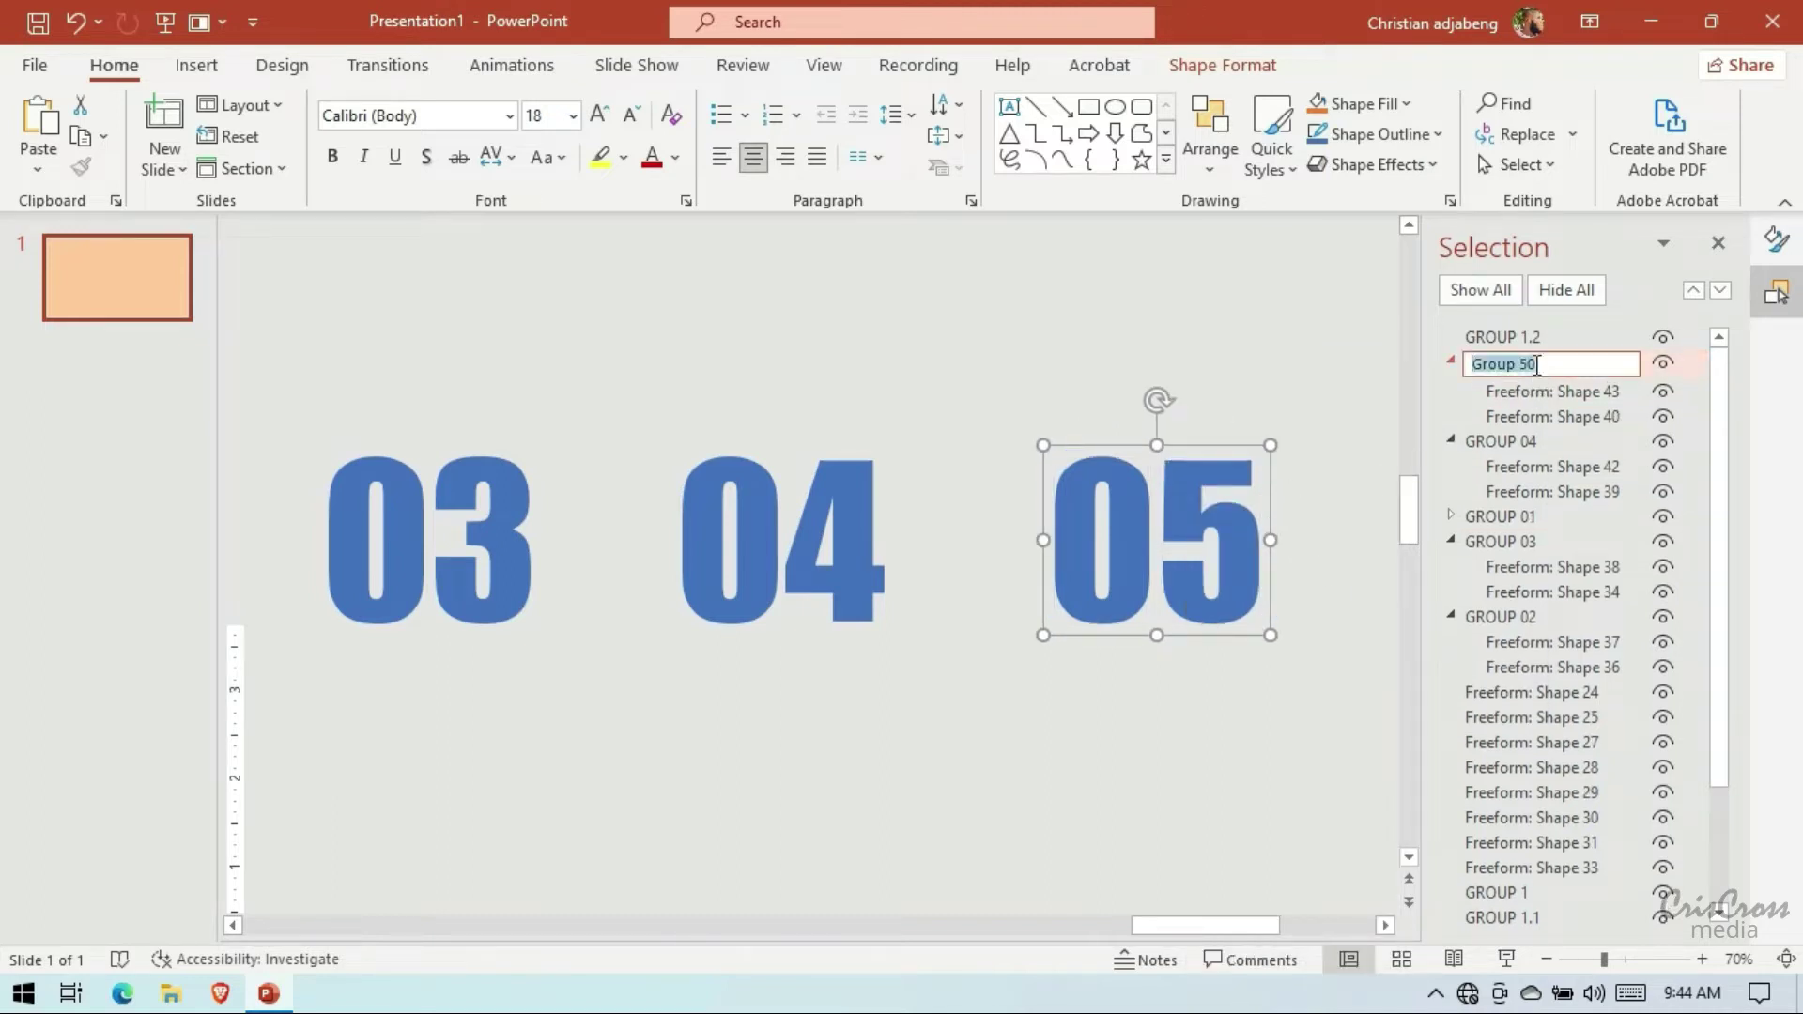
type("GROUP 05")
key("Return")
Collapse the number groups in the Selection Pane and reorder them 01 through 05
left_click(1451, 362)
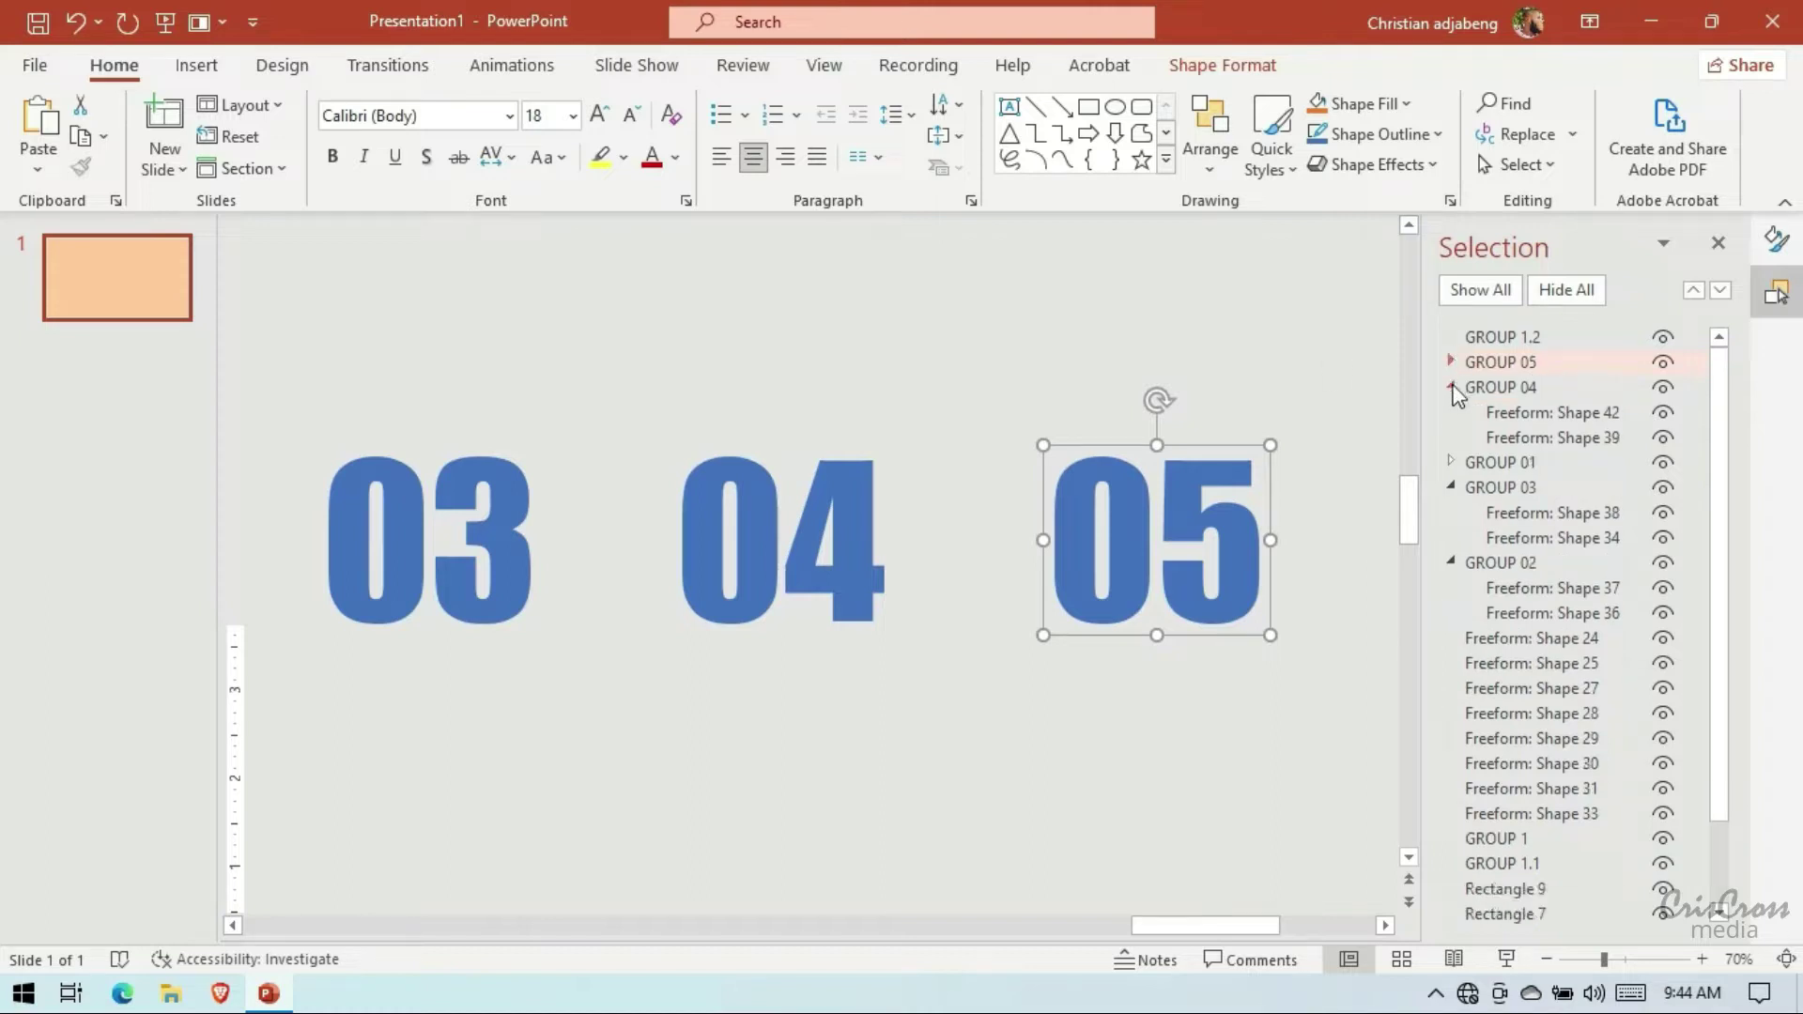
left_click(1451, 387)
left_click(1451, 437)
left_click(1451, 462)
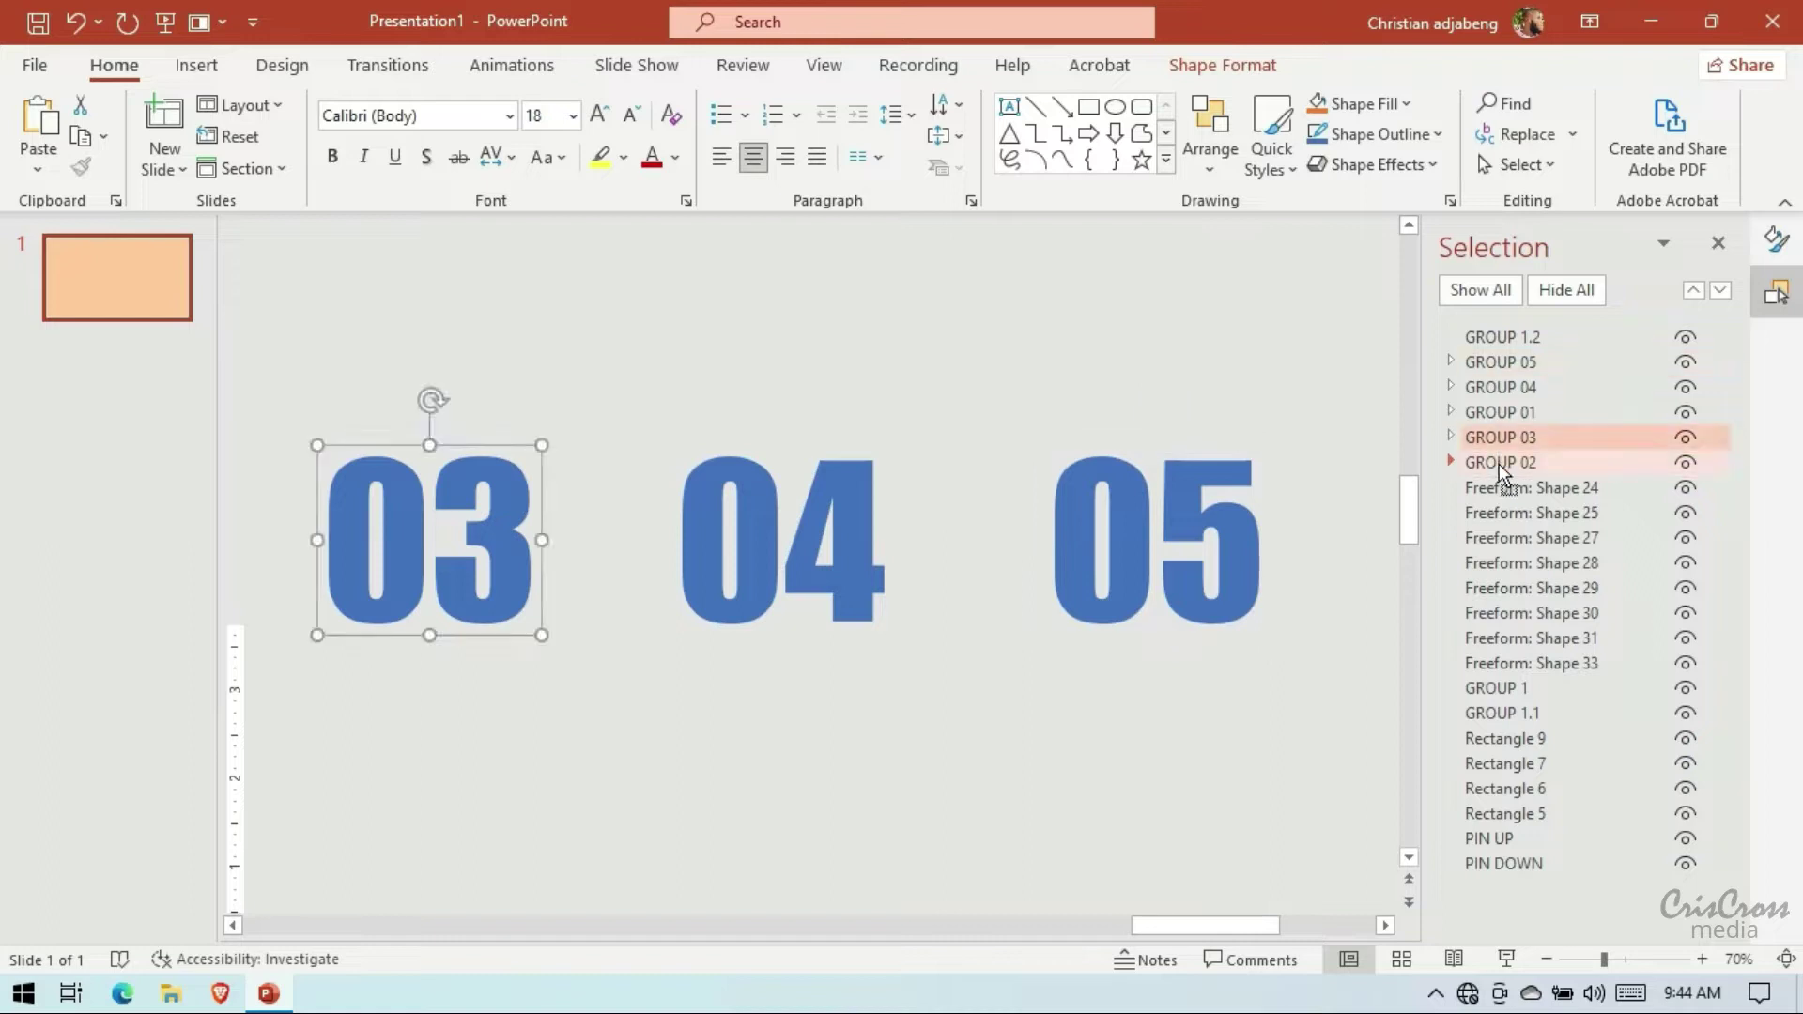
left_click_drag(1497, 434, 1499, 464)
left_click_drag(1501, 387, 1500, 464)
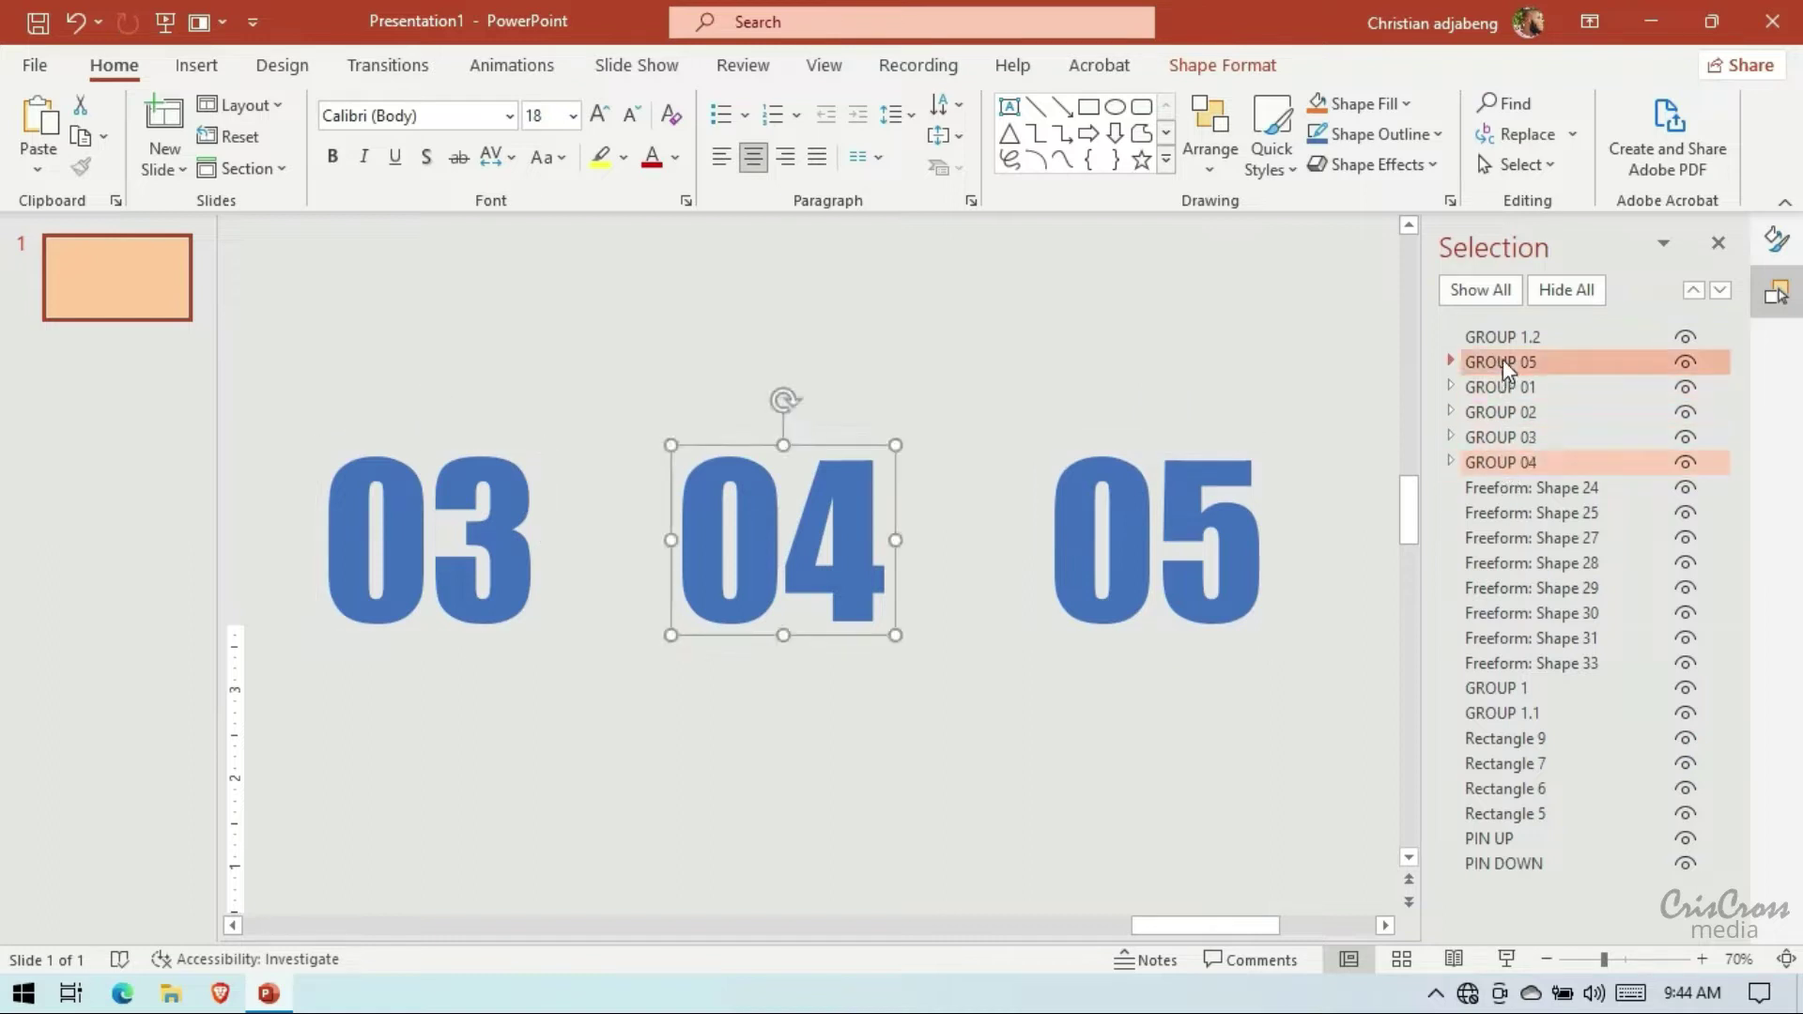
left_click_drag(1503, 358, 1501, 464)
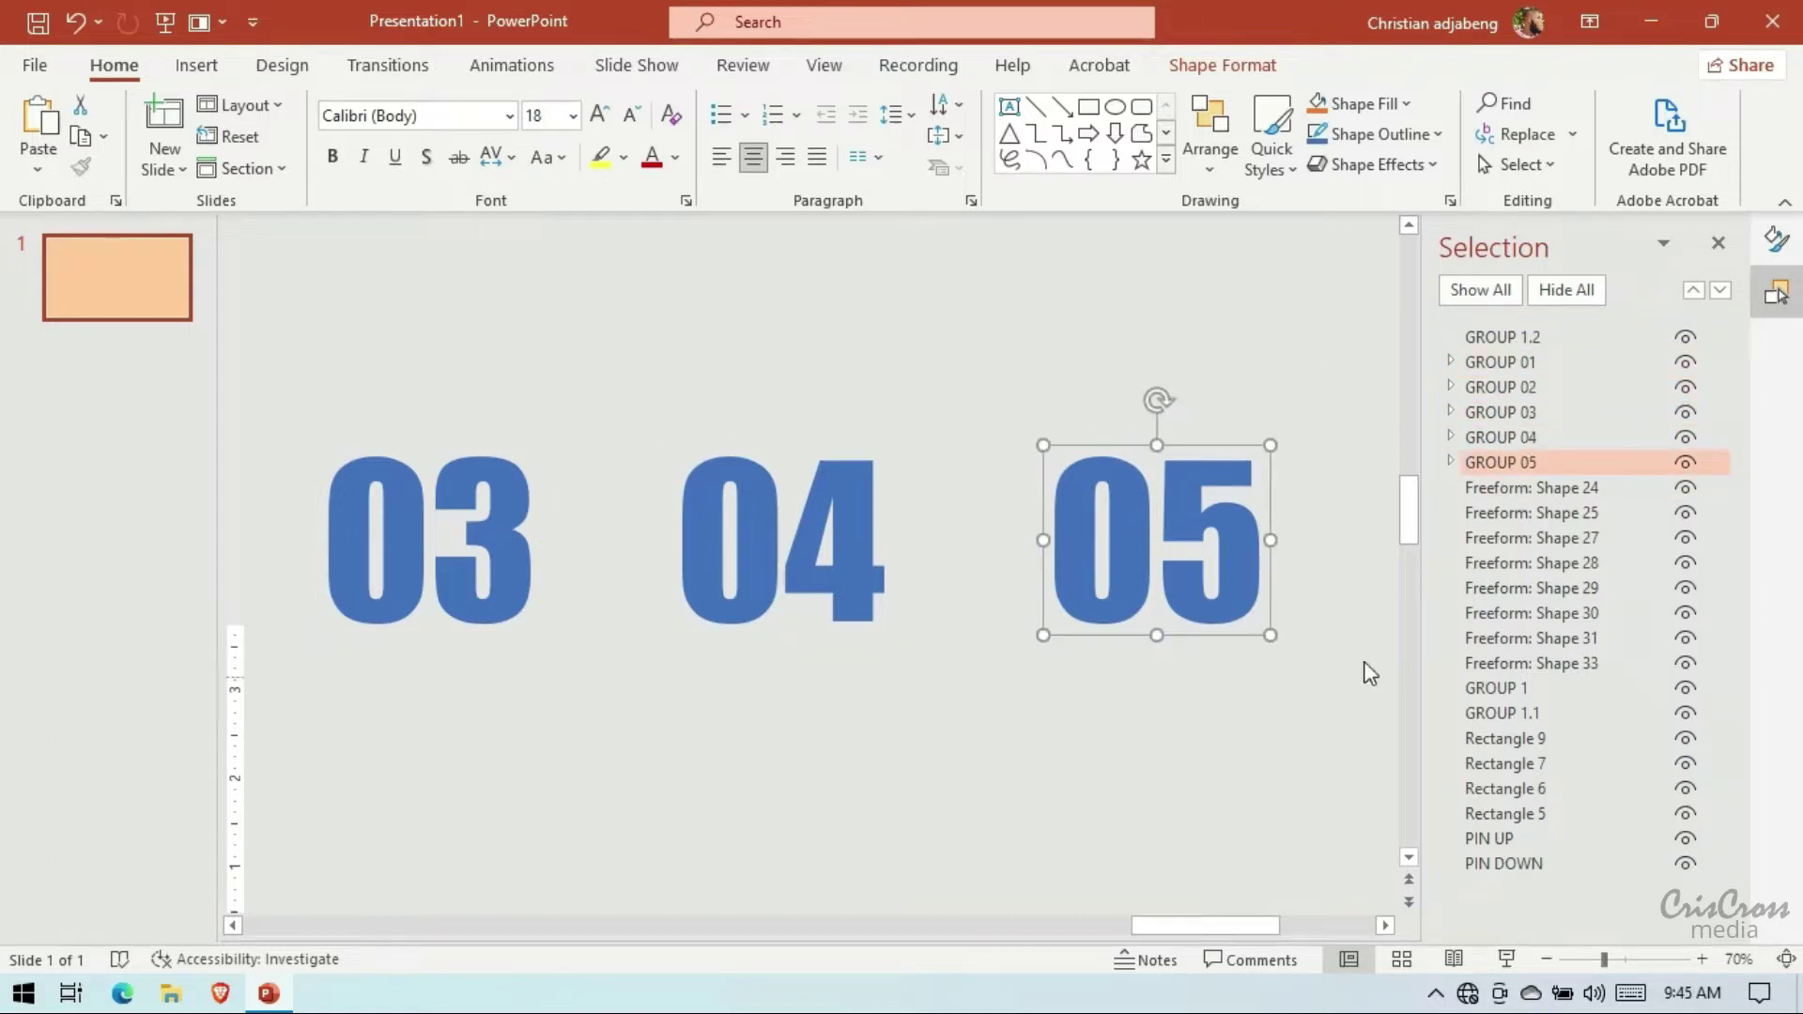
key("Escape")
Drag the blue 01 group onto the peach panel, then nudge it three down and two right over the red 01
left_click(1547, 958)
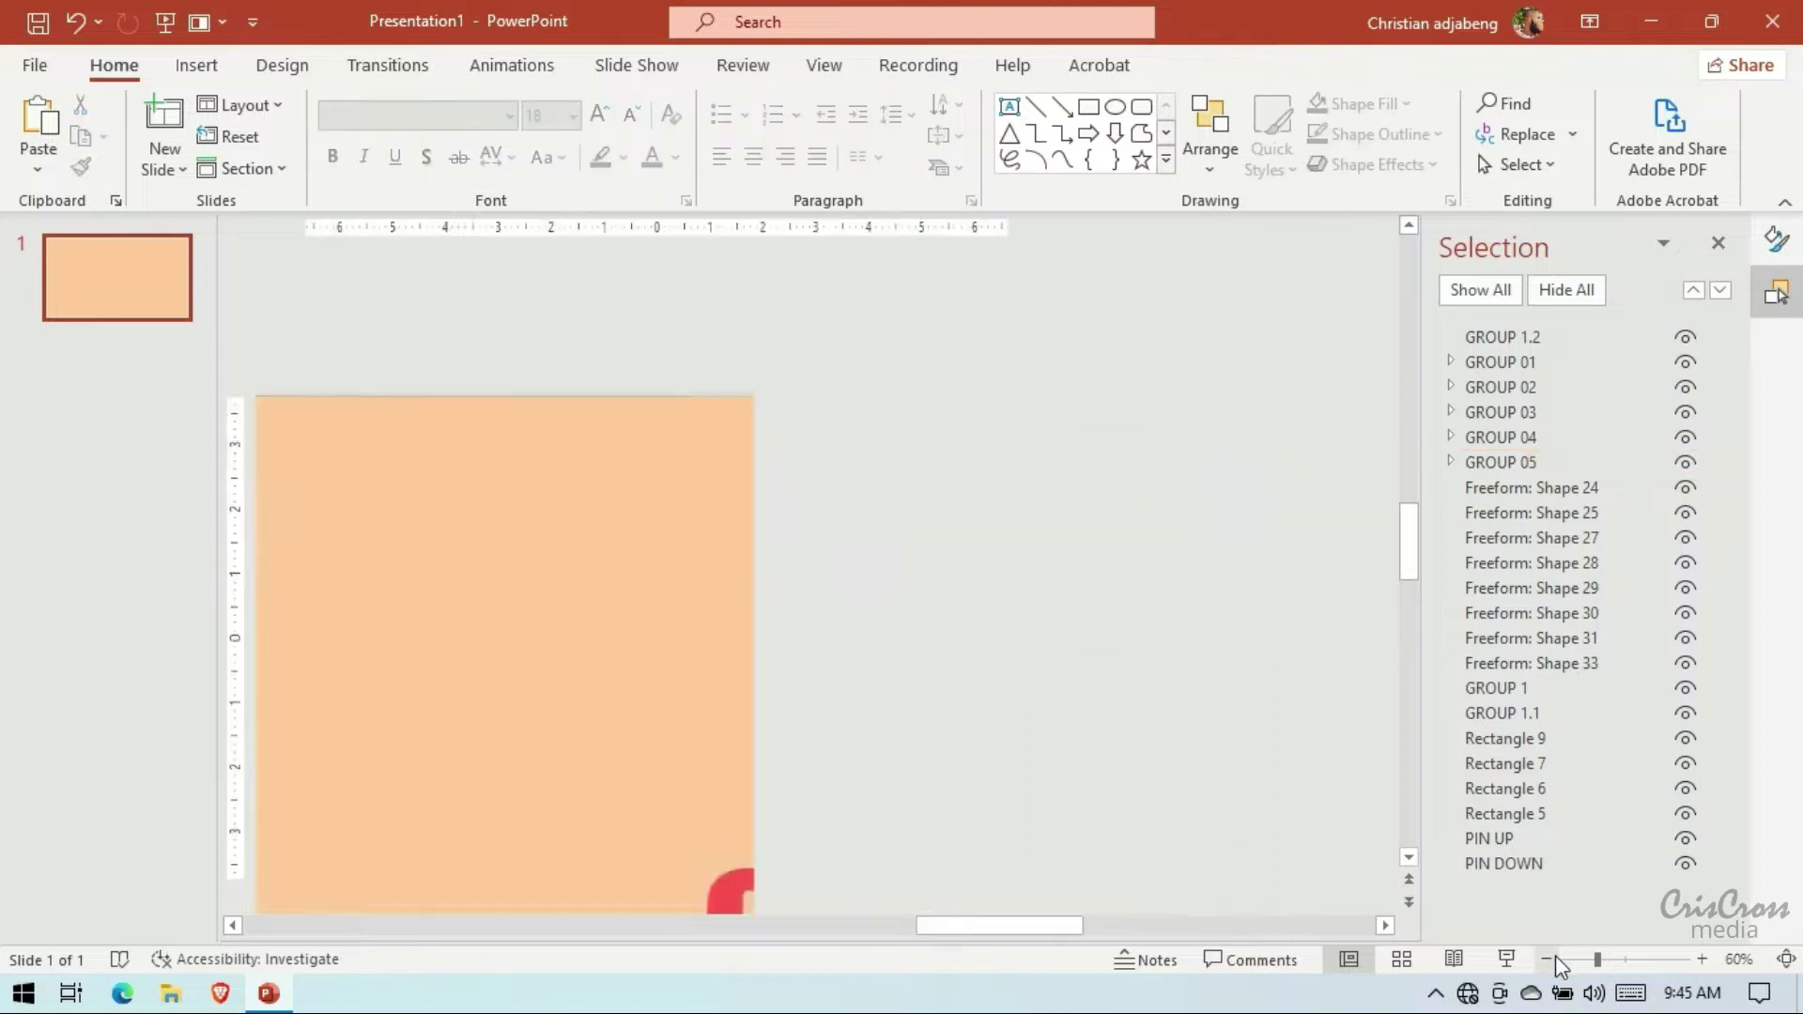
scroll(1386, 925, "right", 10)
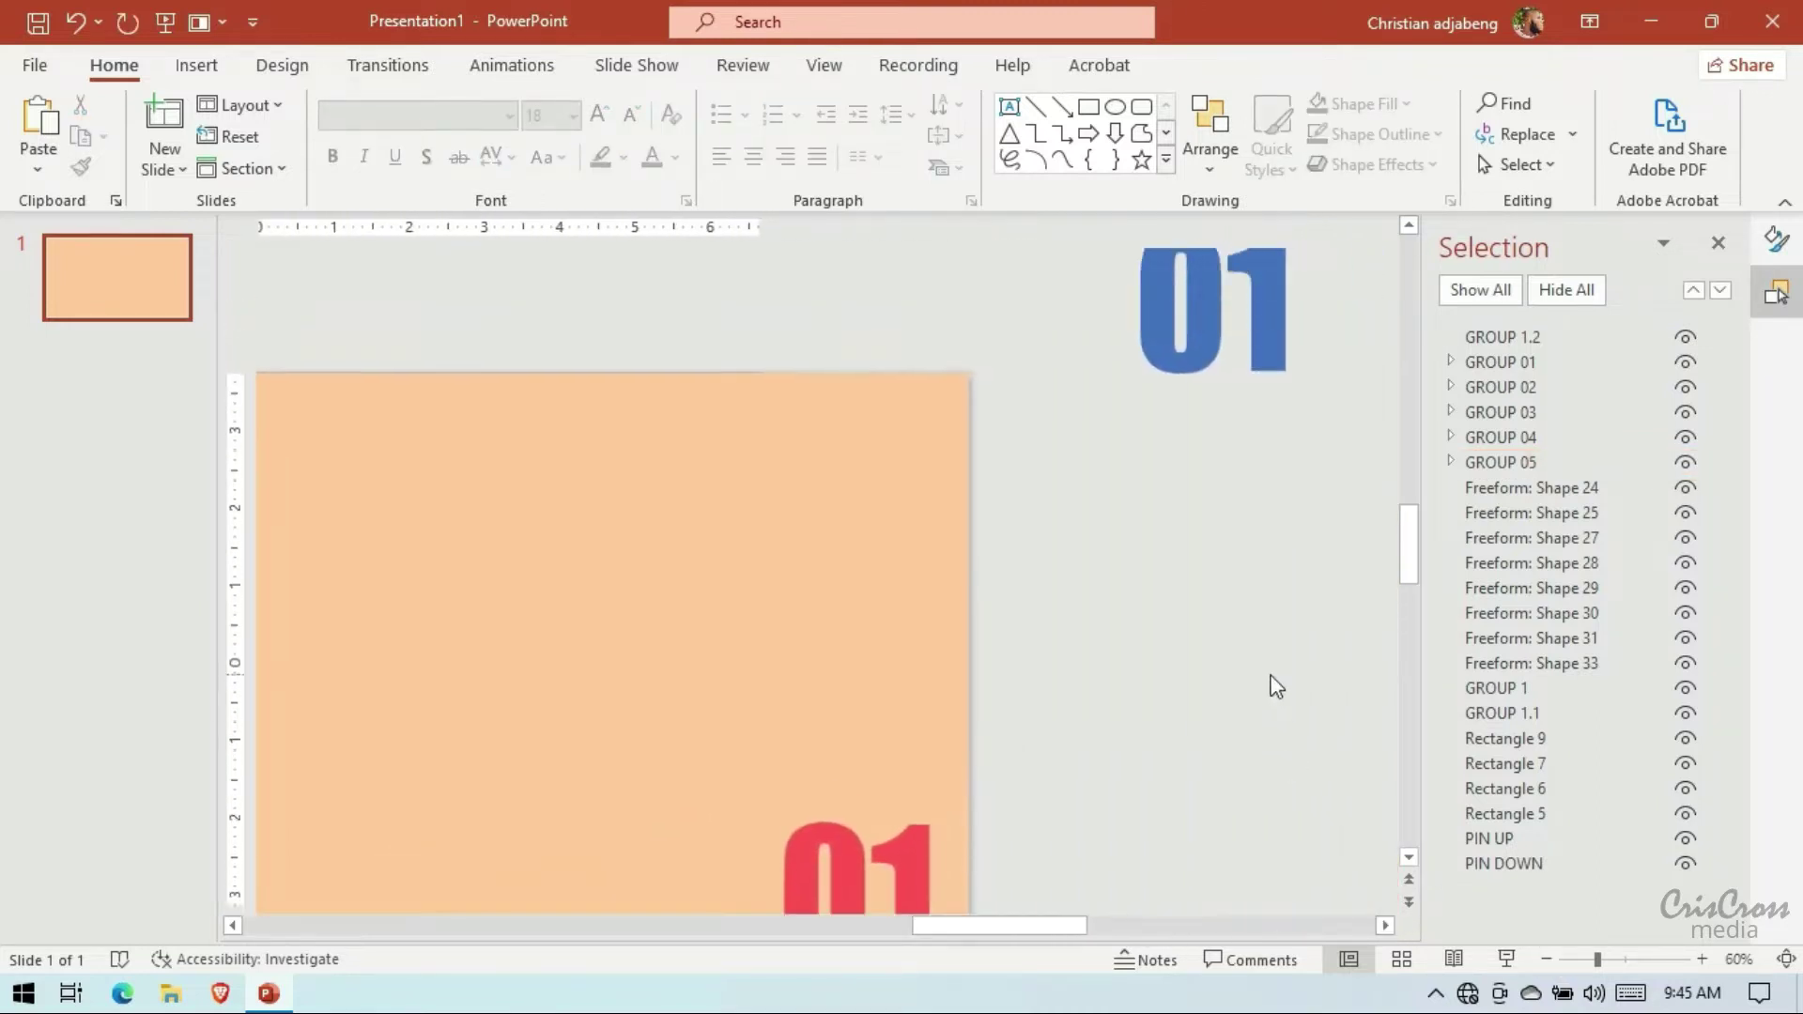
left_click(1270, 399)
left_click_drag(1254, 404, 925, 810)
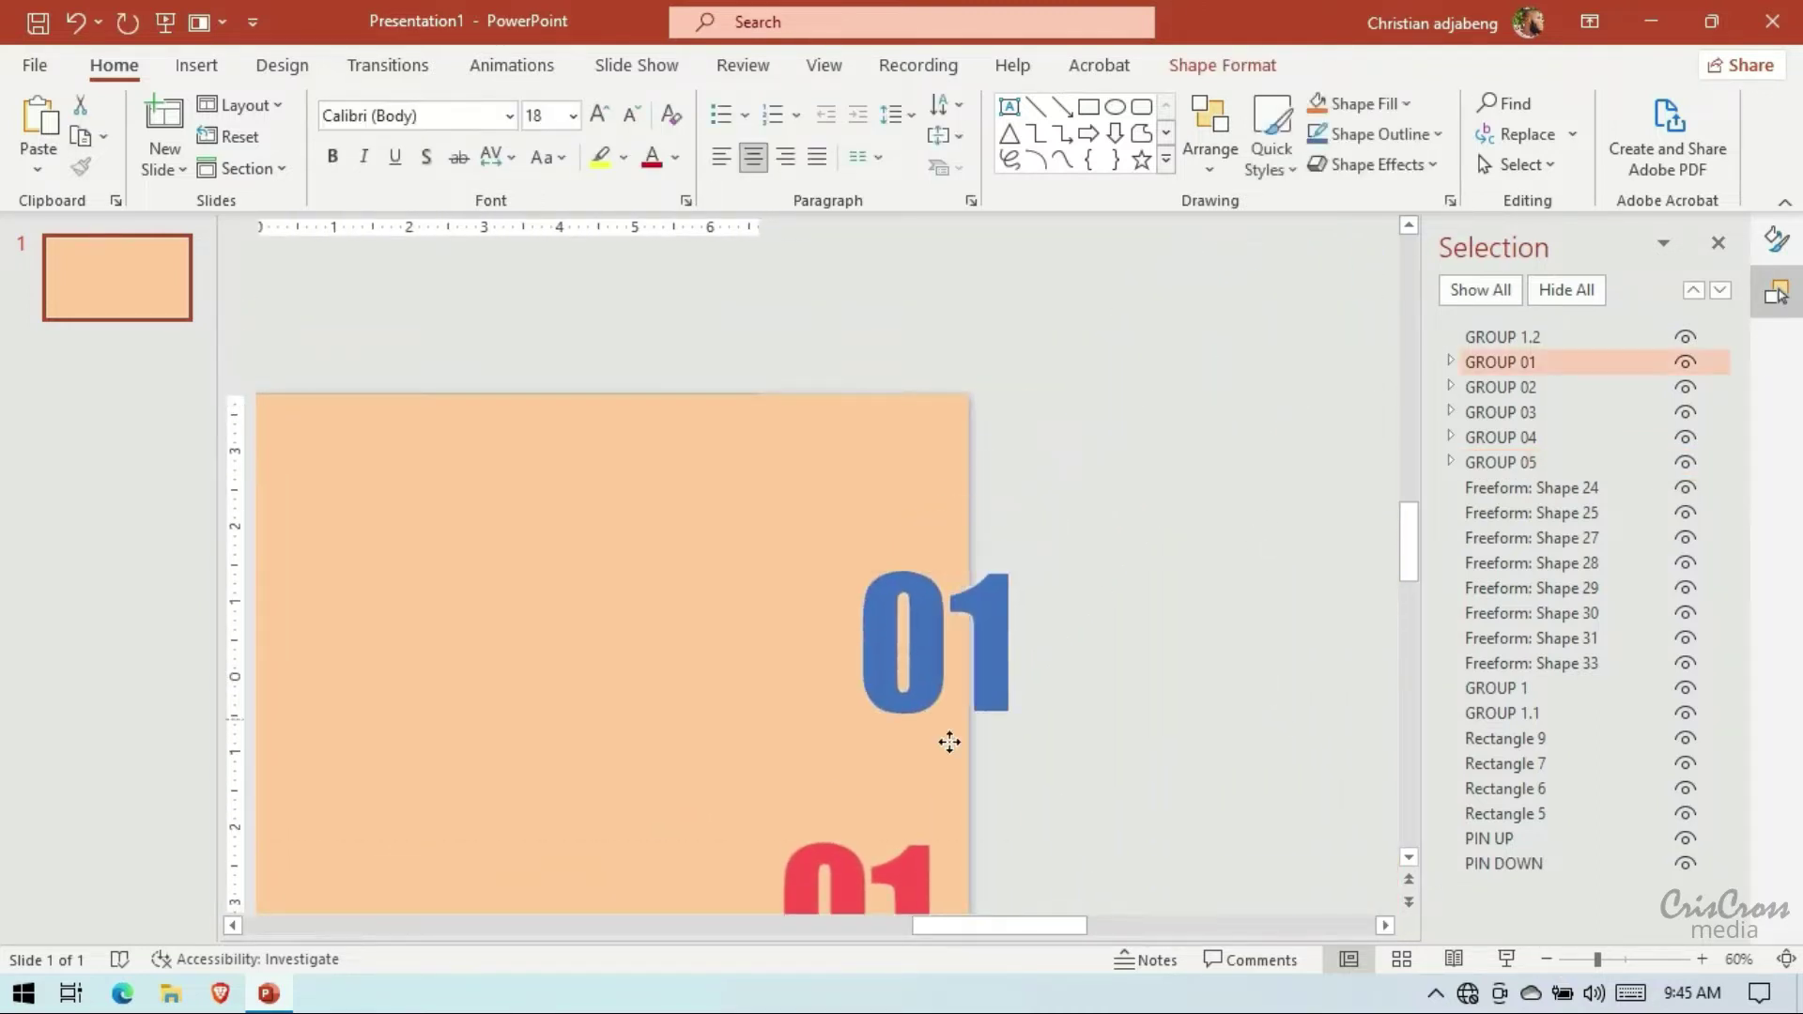
scroll(1086, 648, "down", 3)
left_click_drag(933, 655, 916, 794)
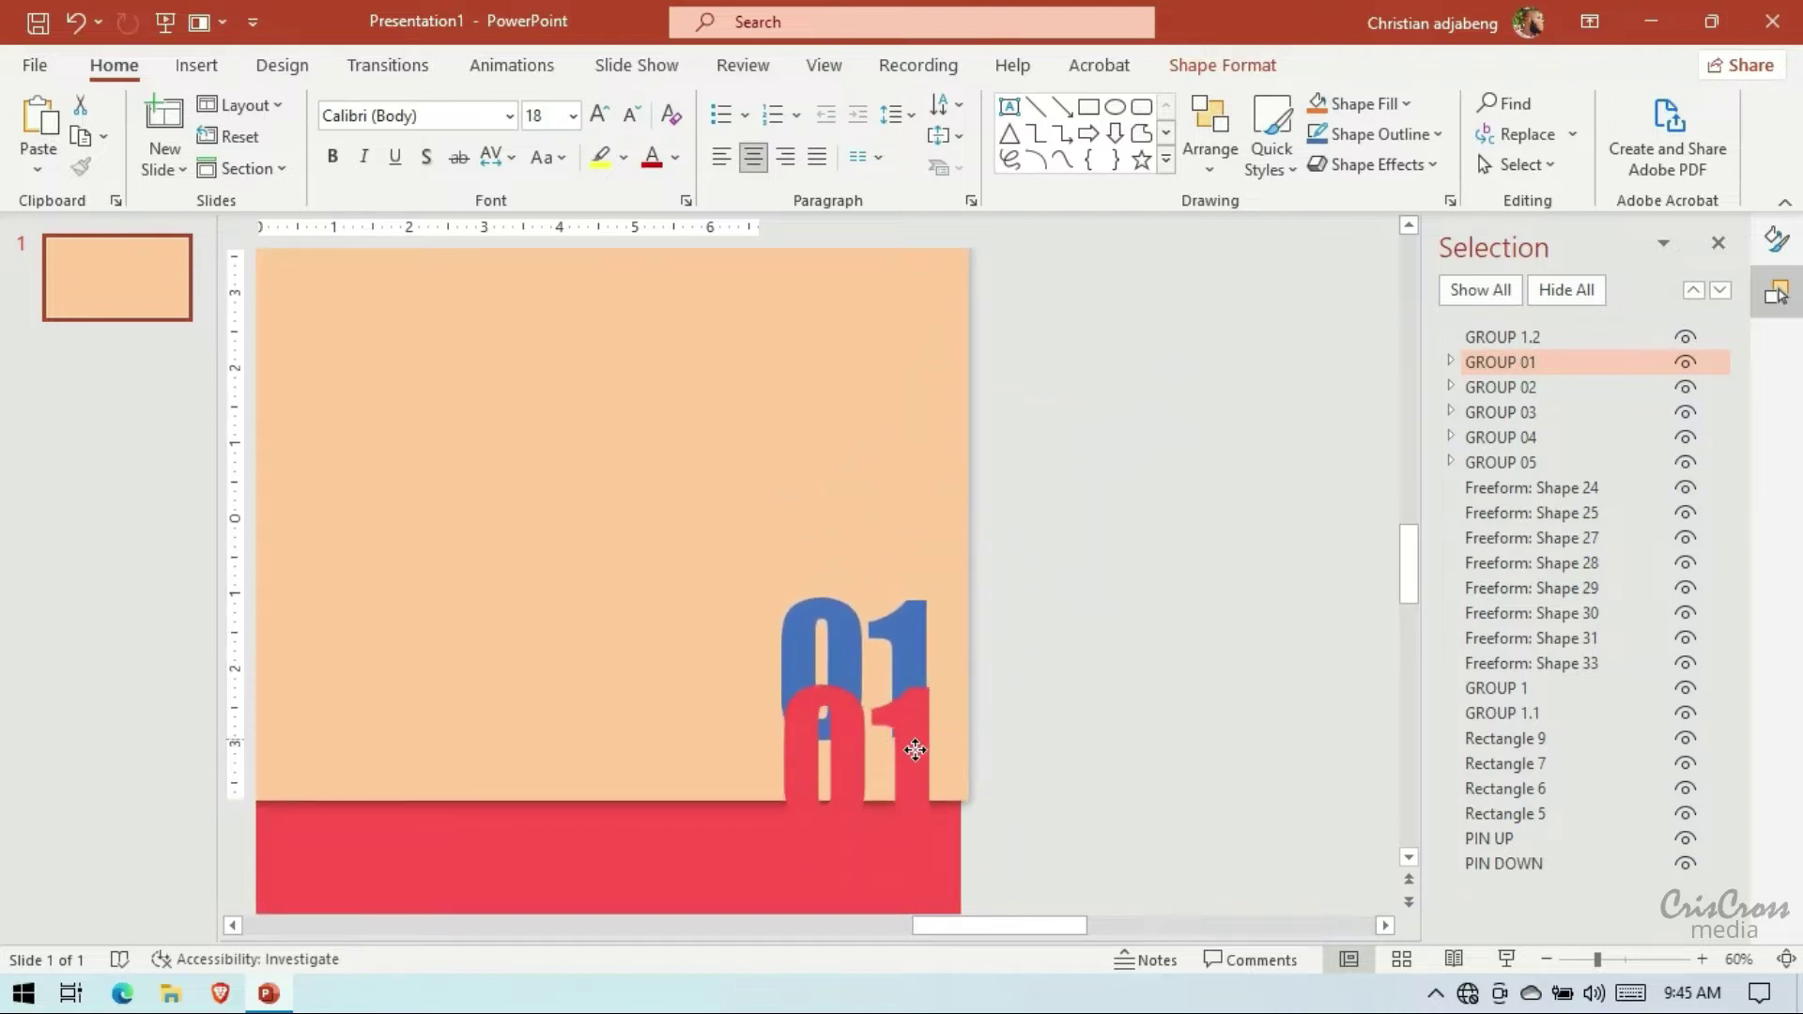
key("Down")
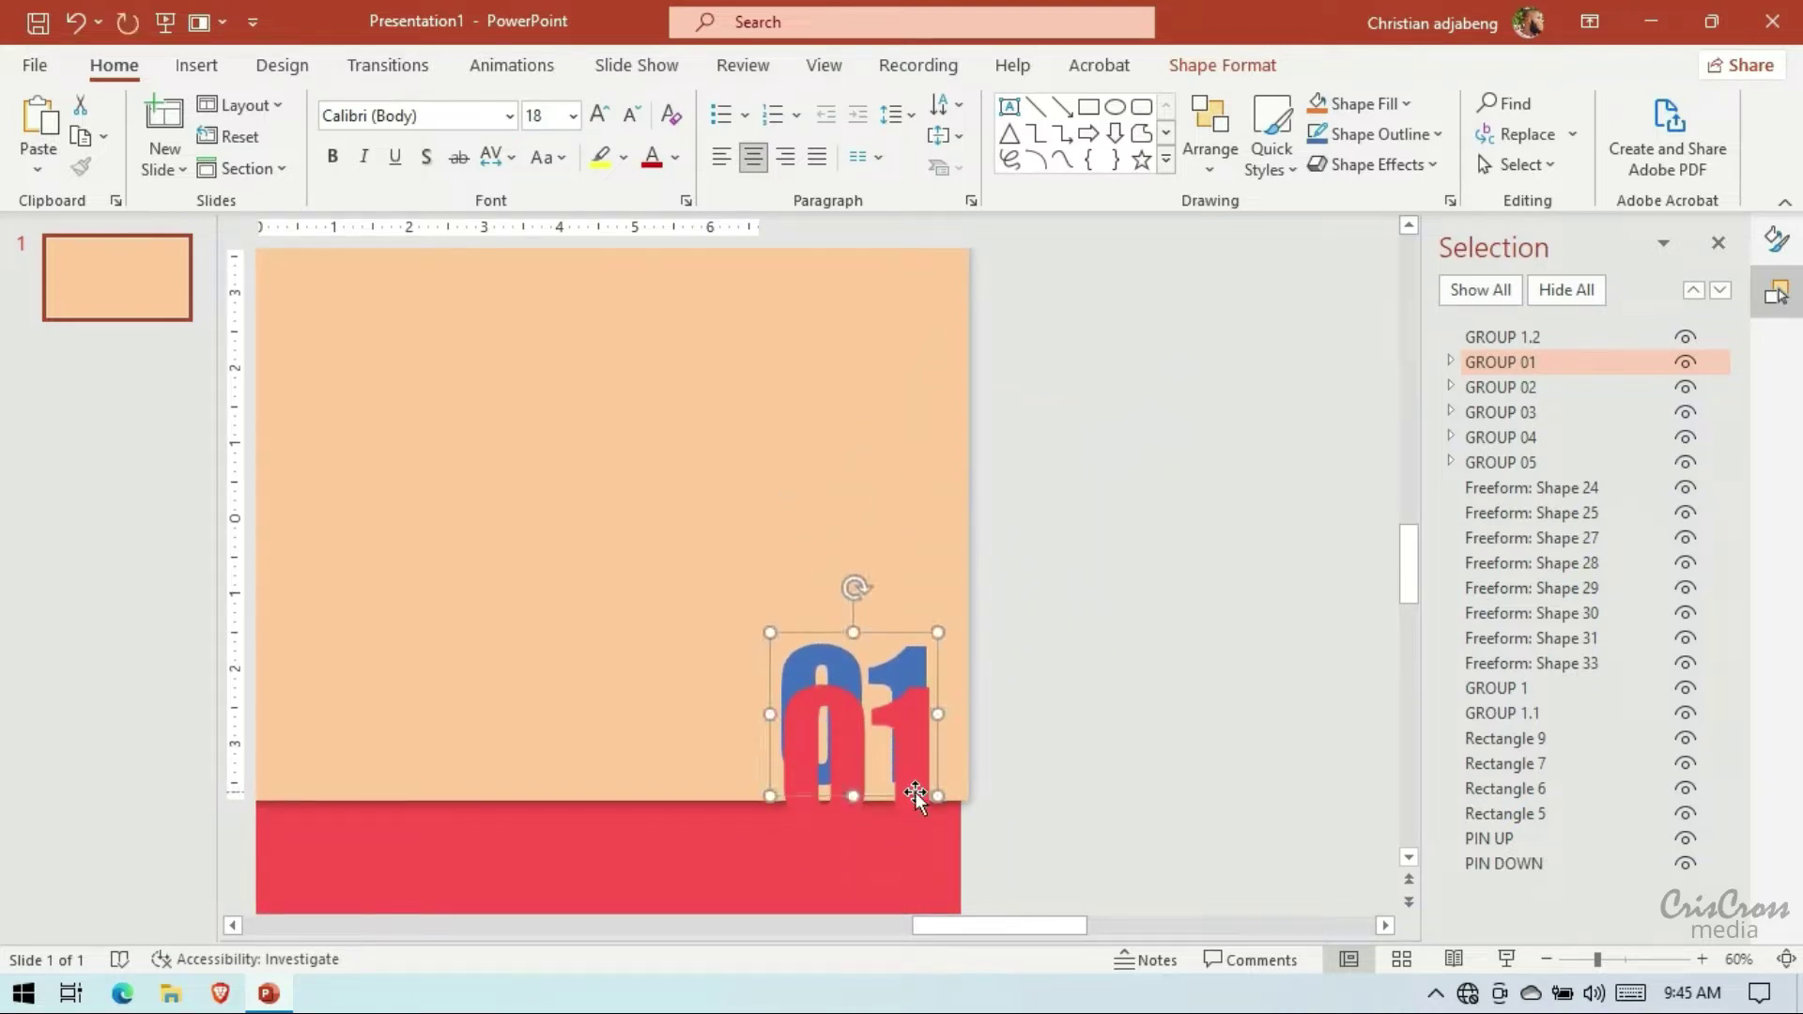
key("Down")
key("Down")
key("Down")
key("Down")
key("Down")
key("Down")
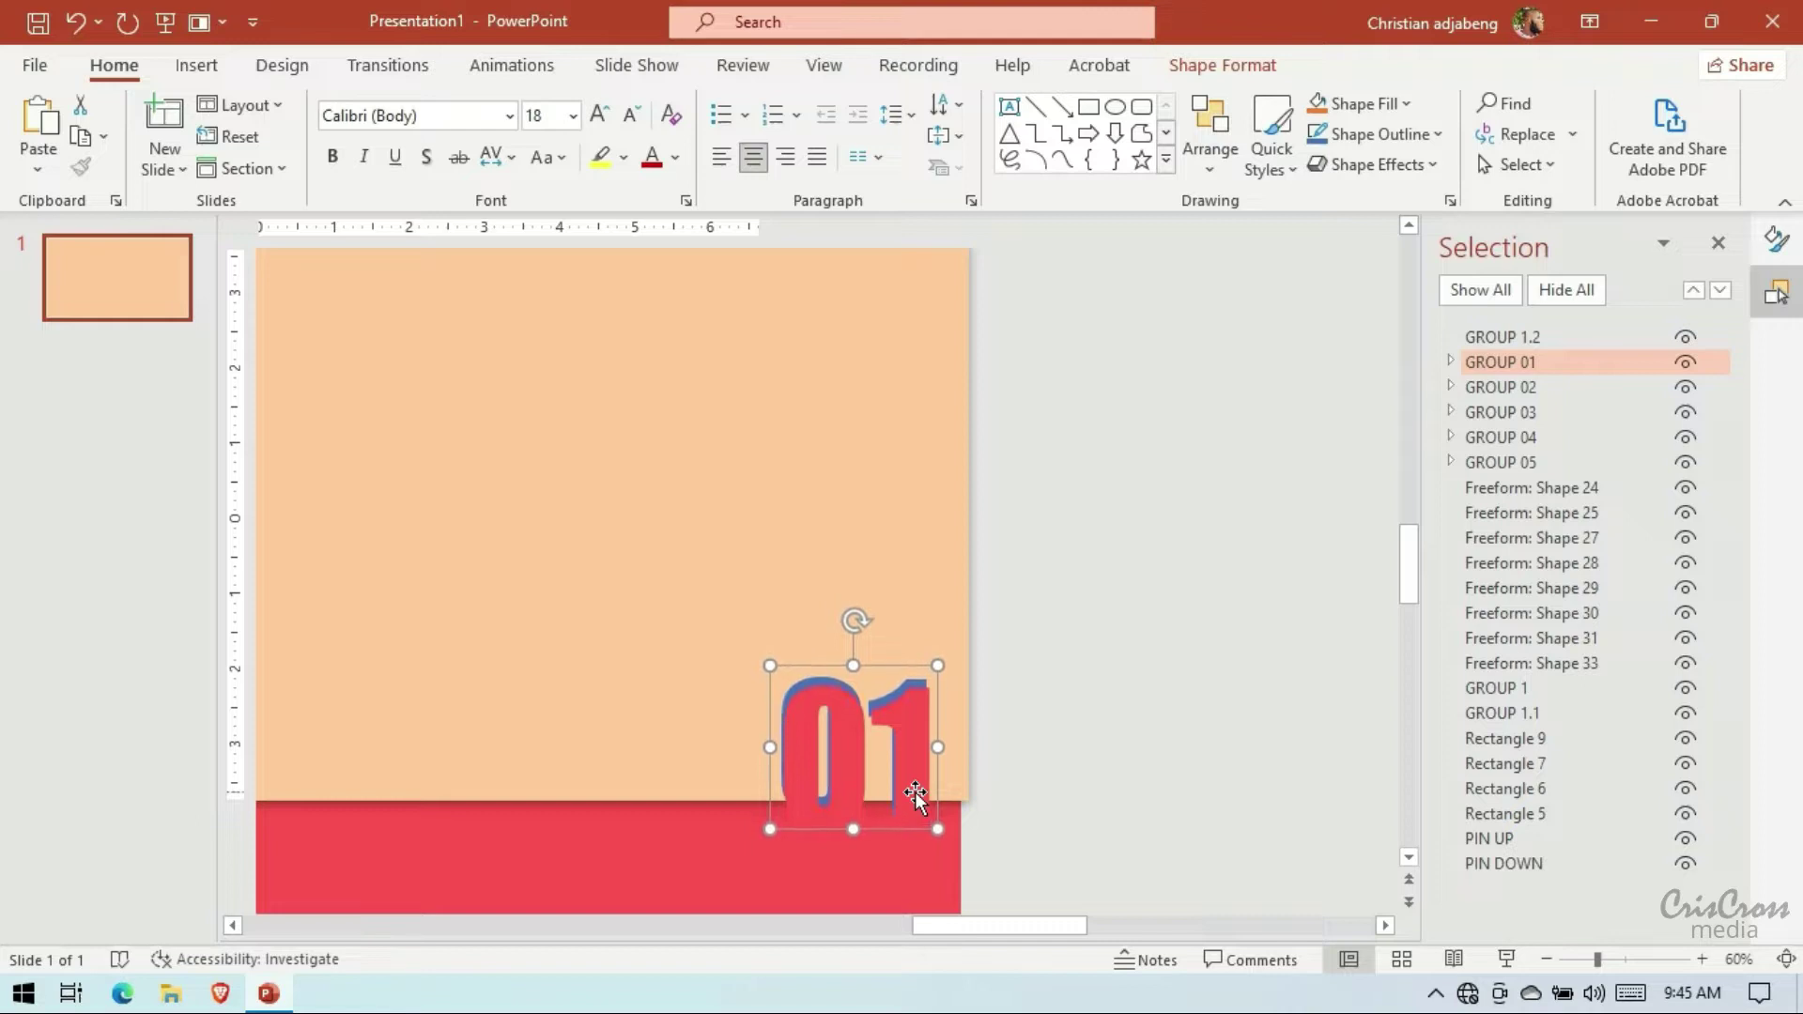
key("Down")
key("Down")
key("Down")
key("Right")
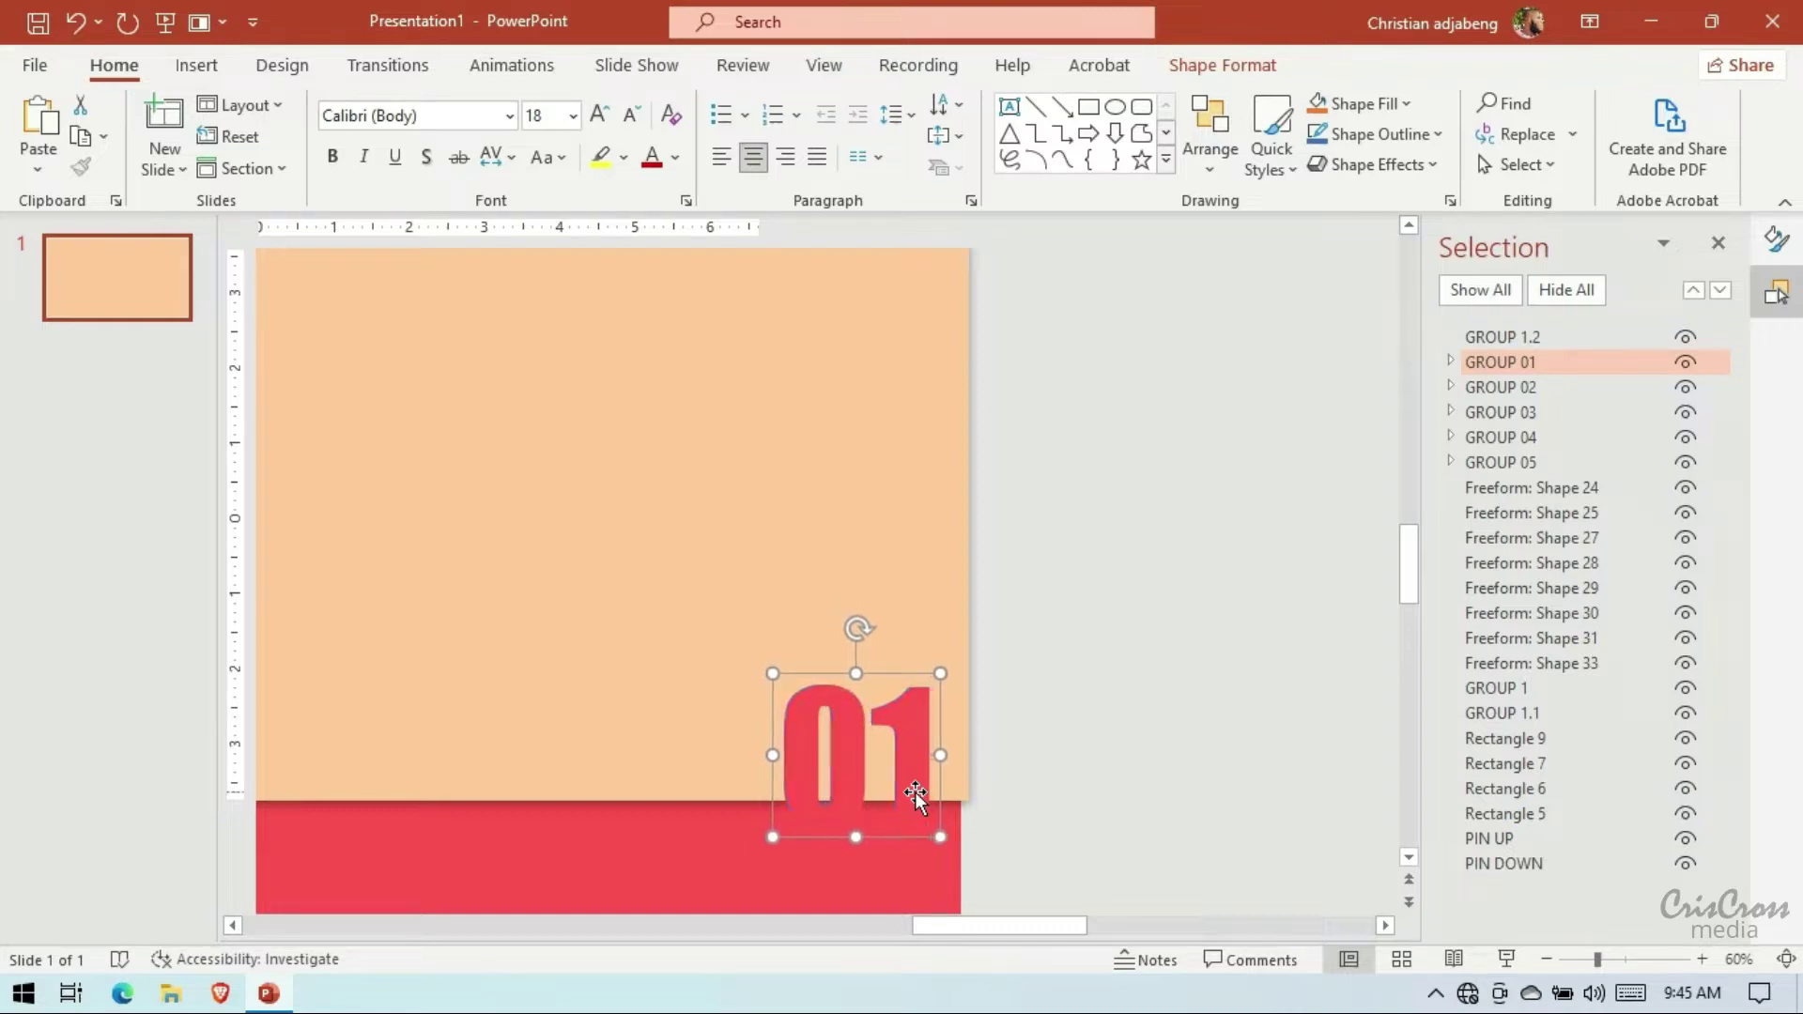
key("Right")
key("Right")
Give the red 01 numeral a solid fill in the Format Shape pane
left_click(1776, 241)
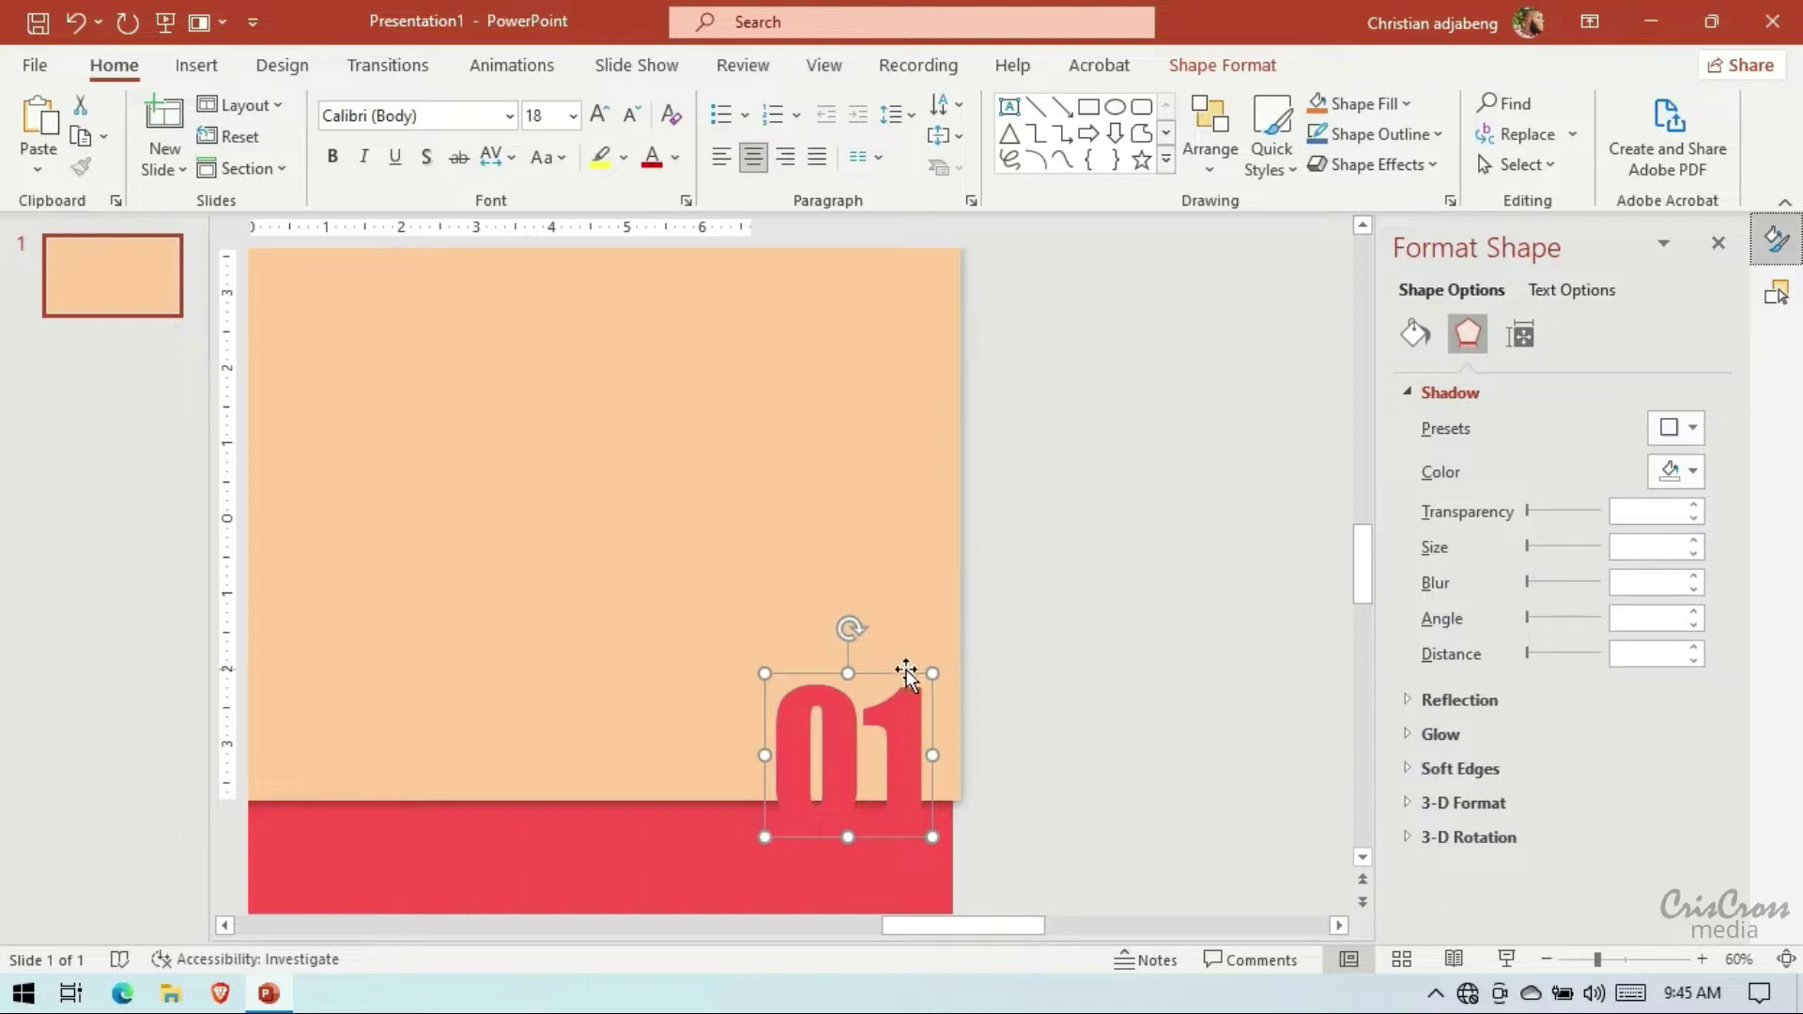
key("Left")
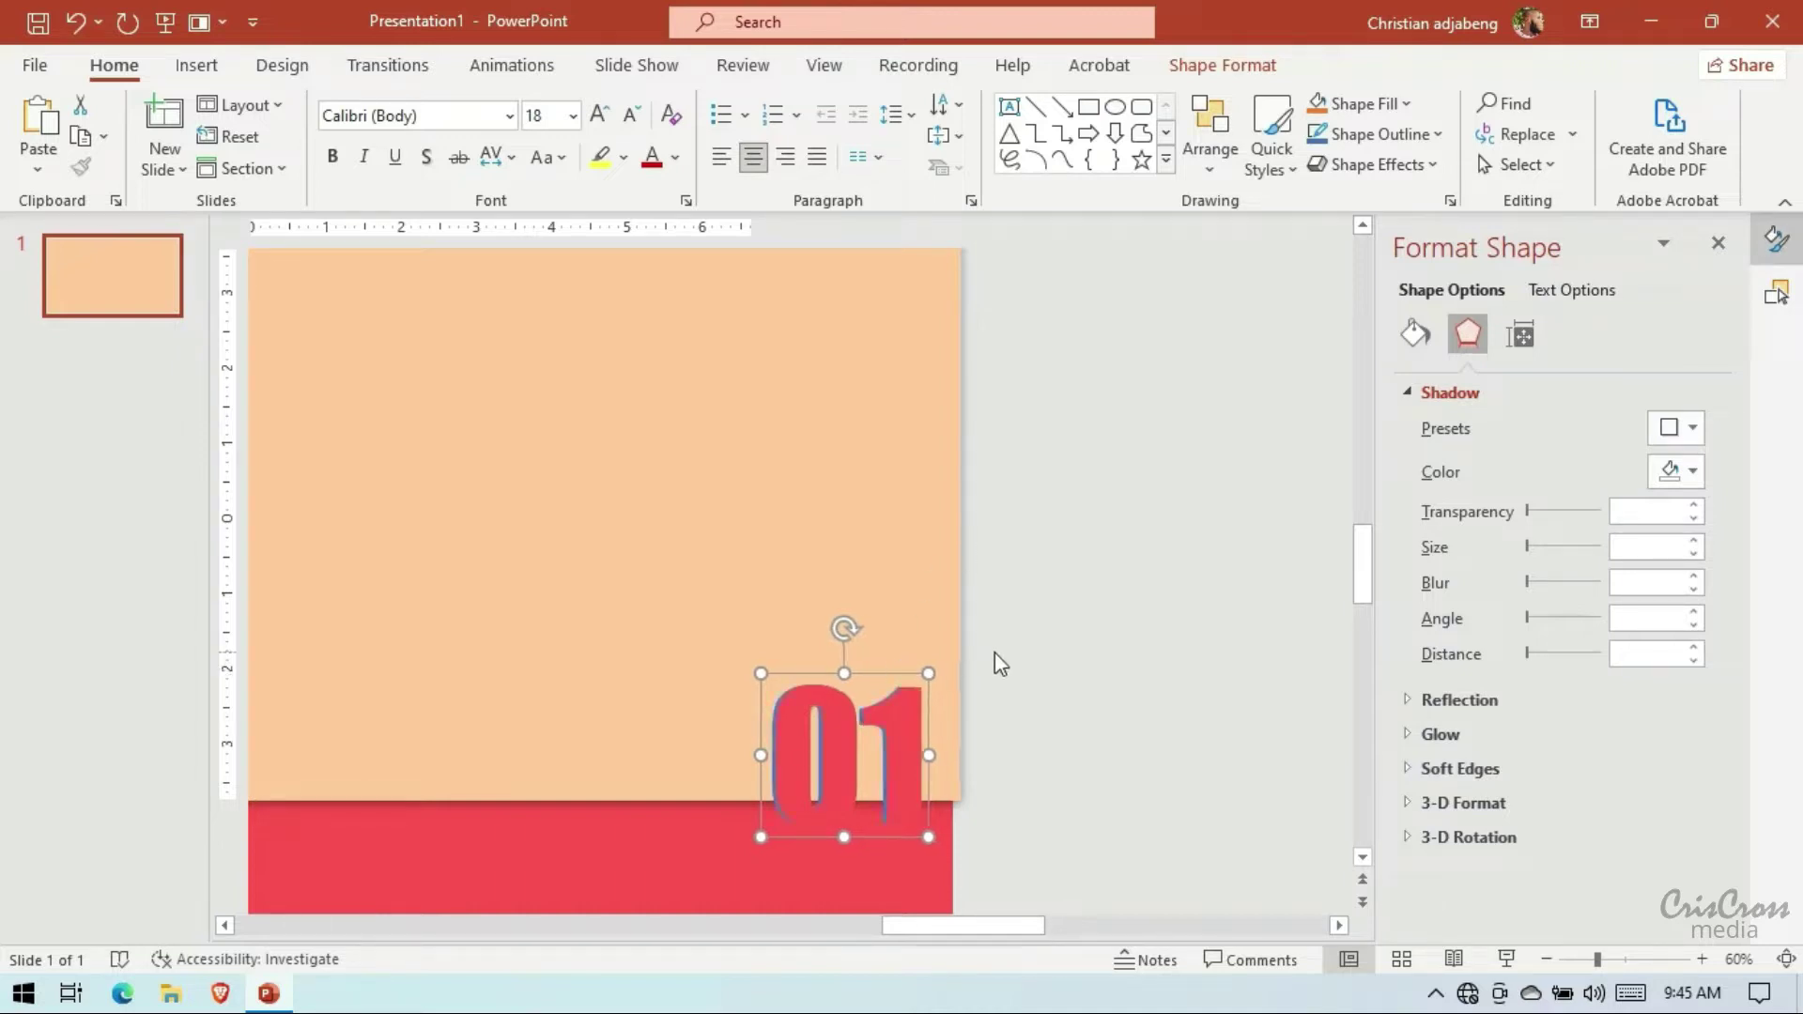
left_click(1691, 430)
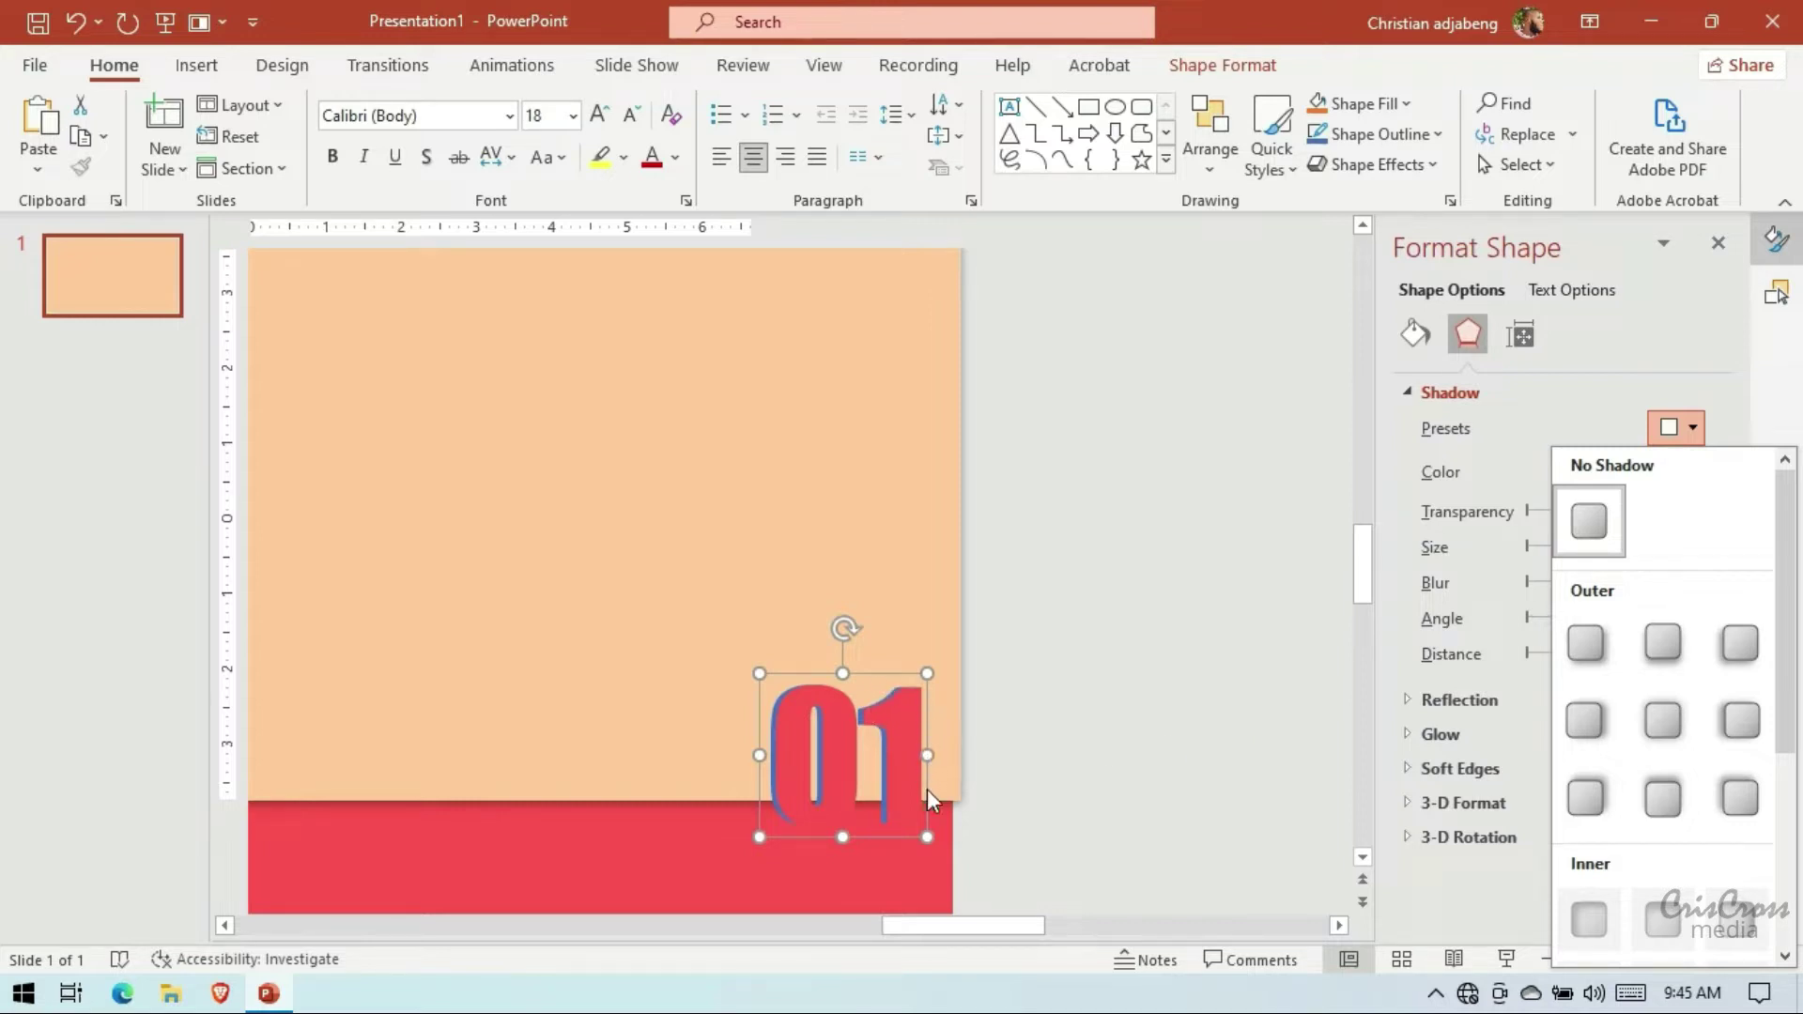
left_click(886, 672)
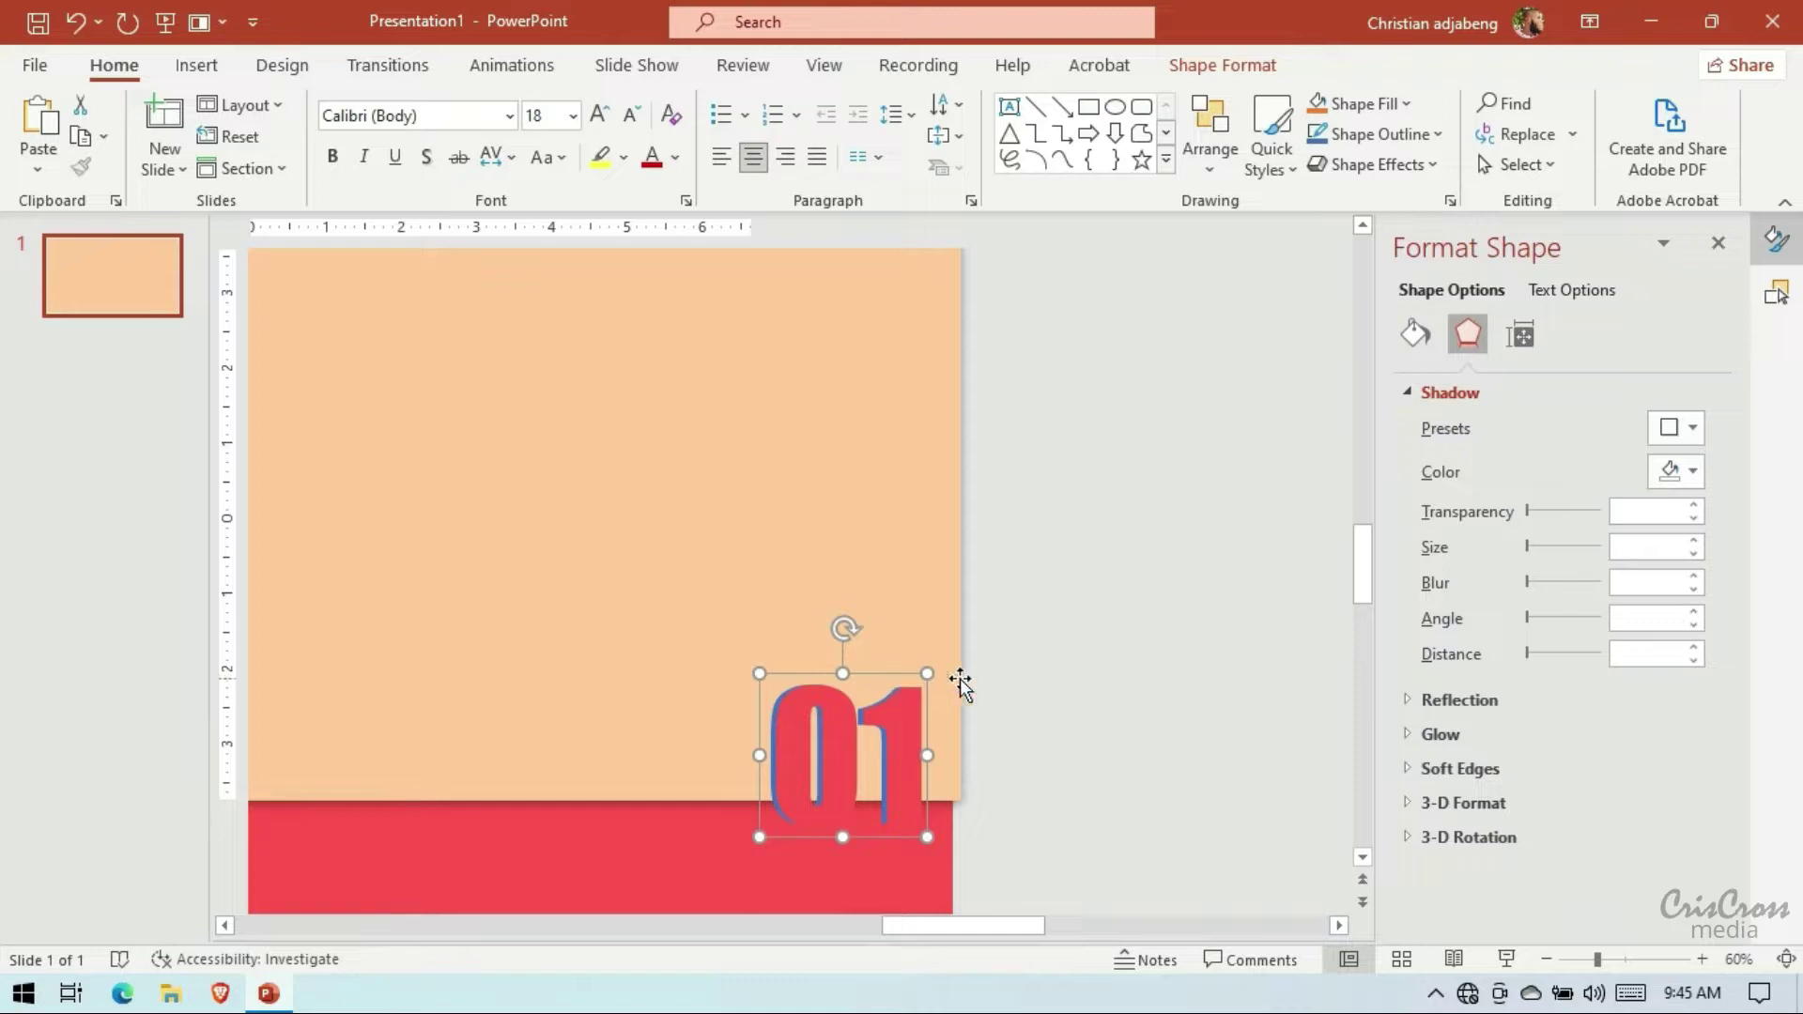
key("Right")
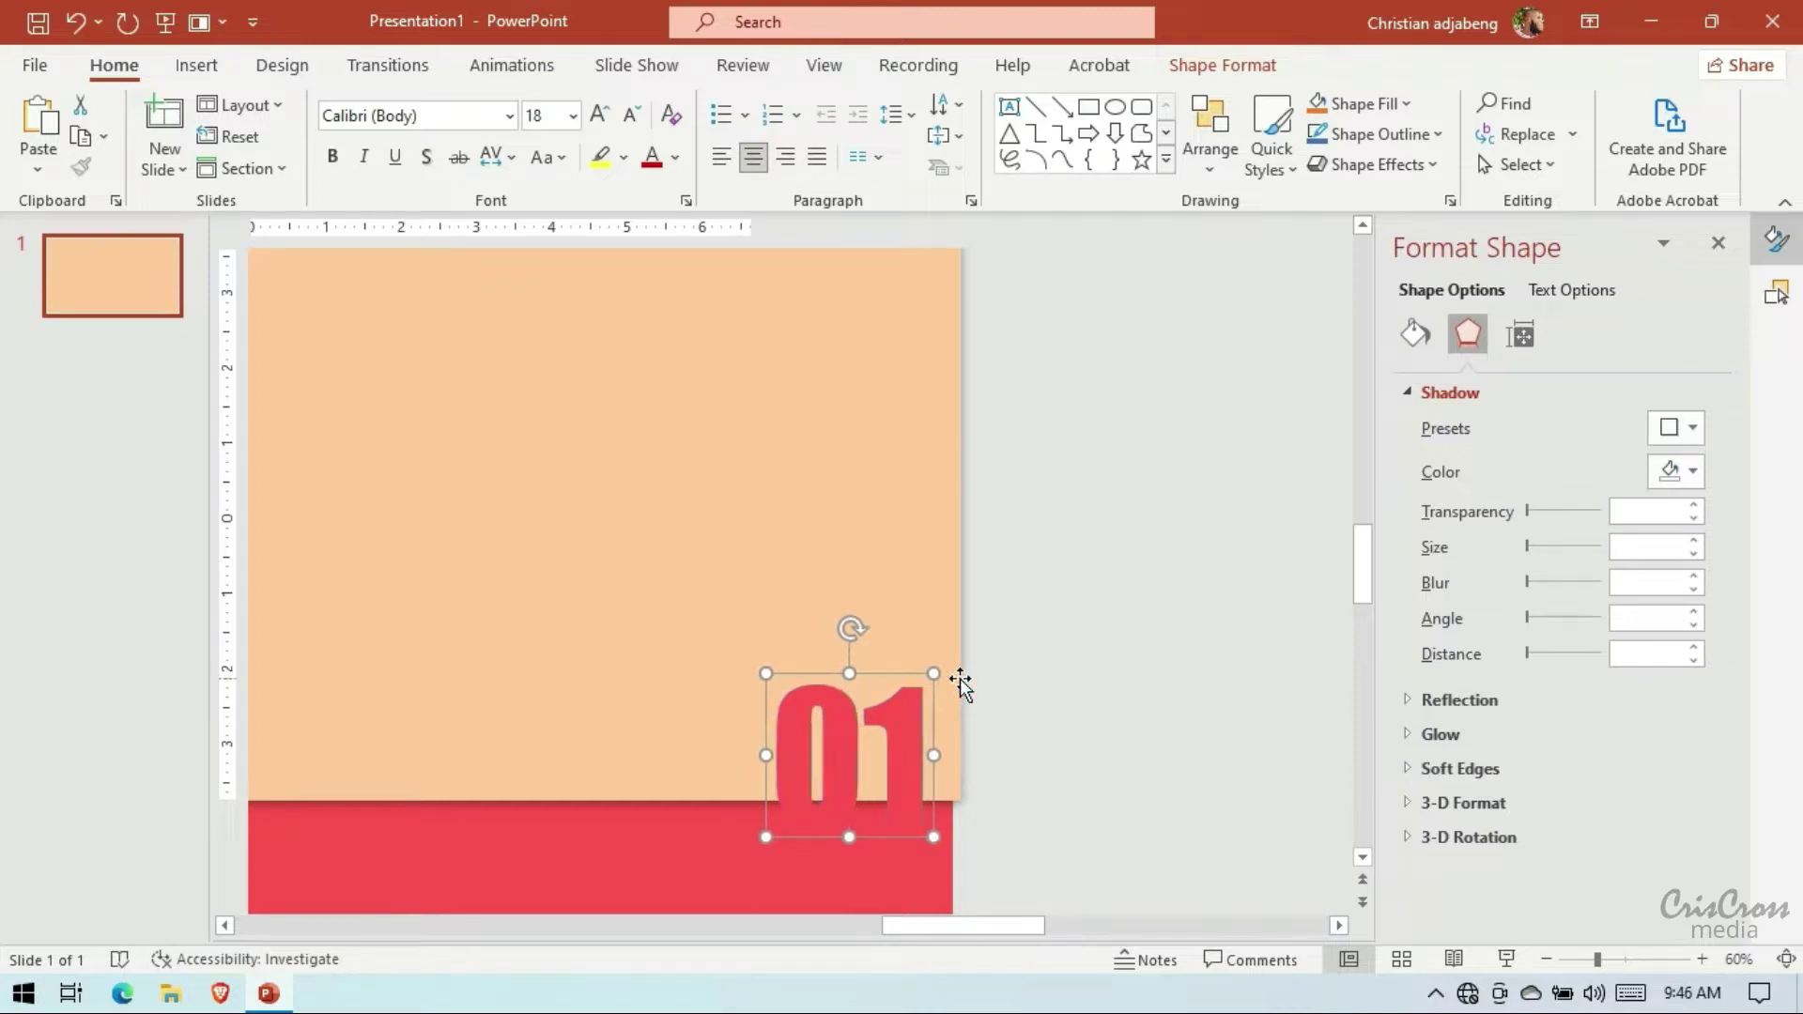
left_click(1418, 332)
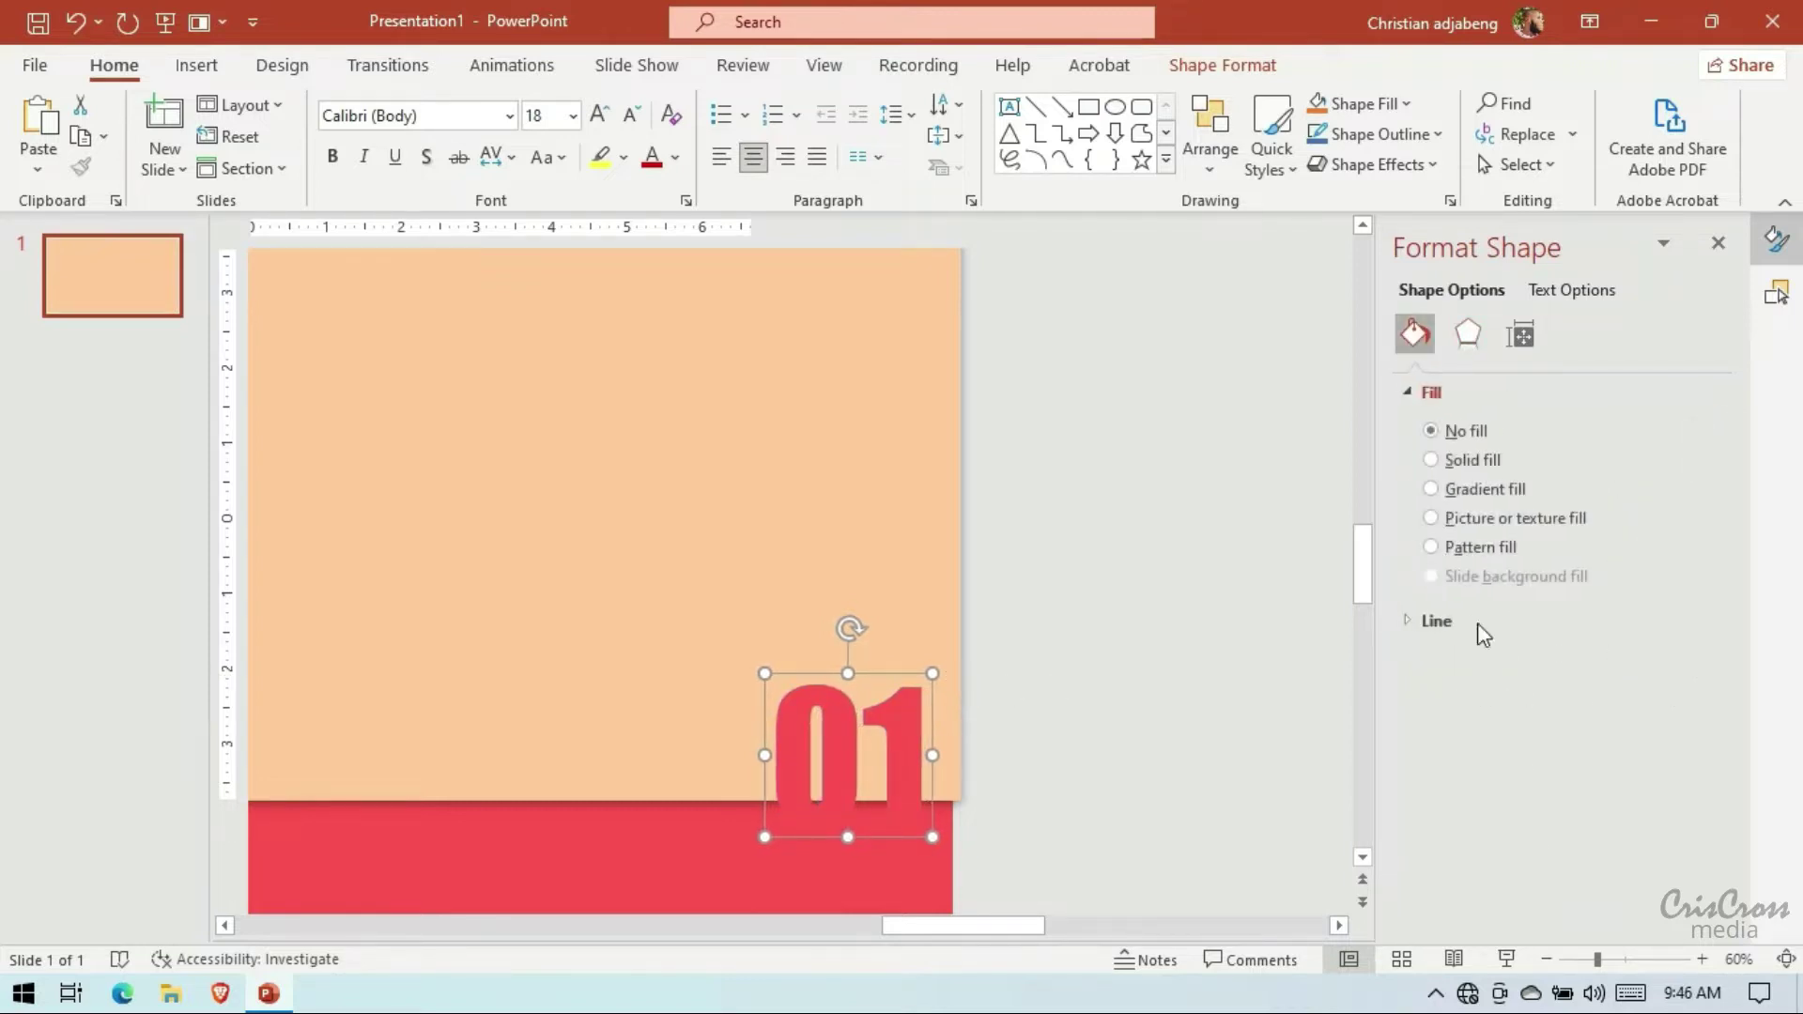
left_click(1431, 460)
left_click(1676, 623)
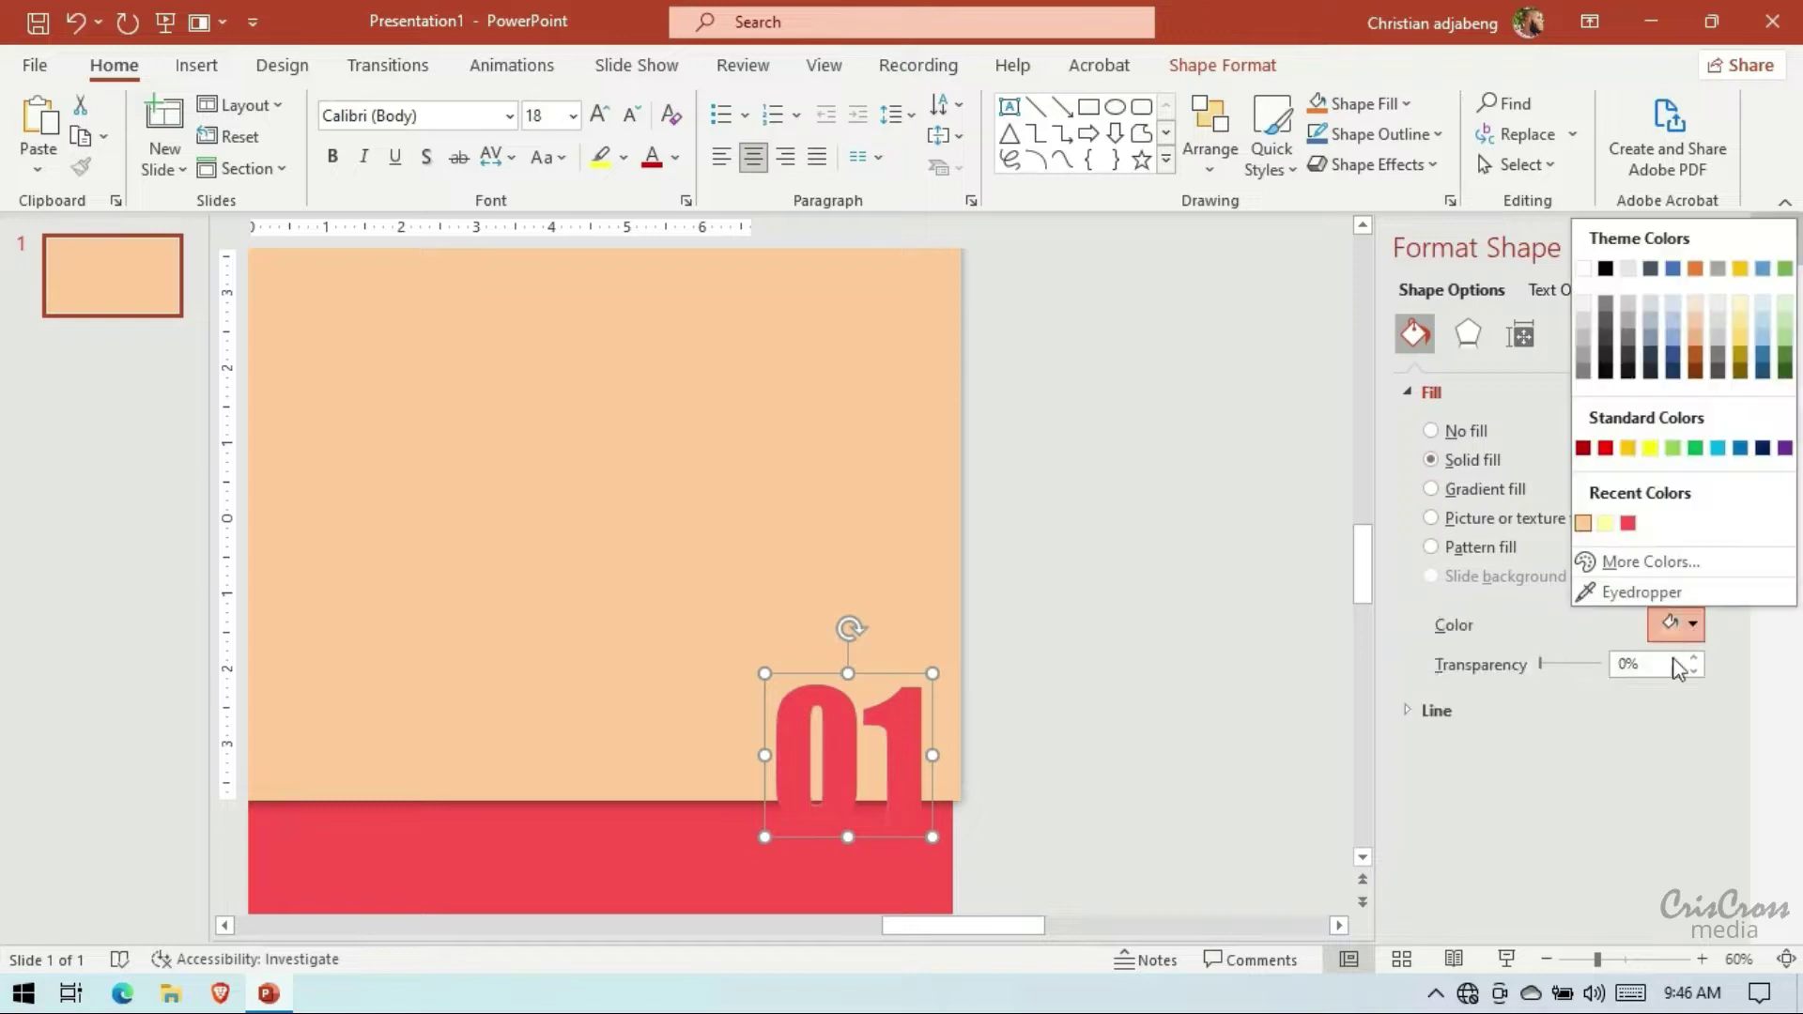
left_click(1643, 593)
Apply an Outer shadow preset to the red 01 and set its blur to 10 pt
left_click(655, 874)
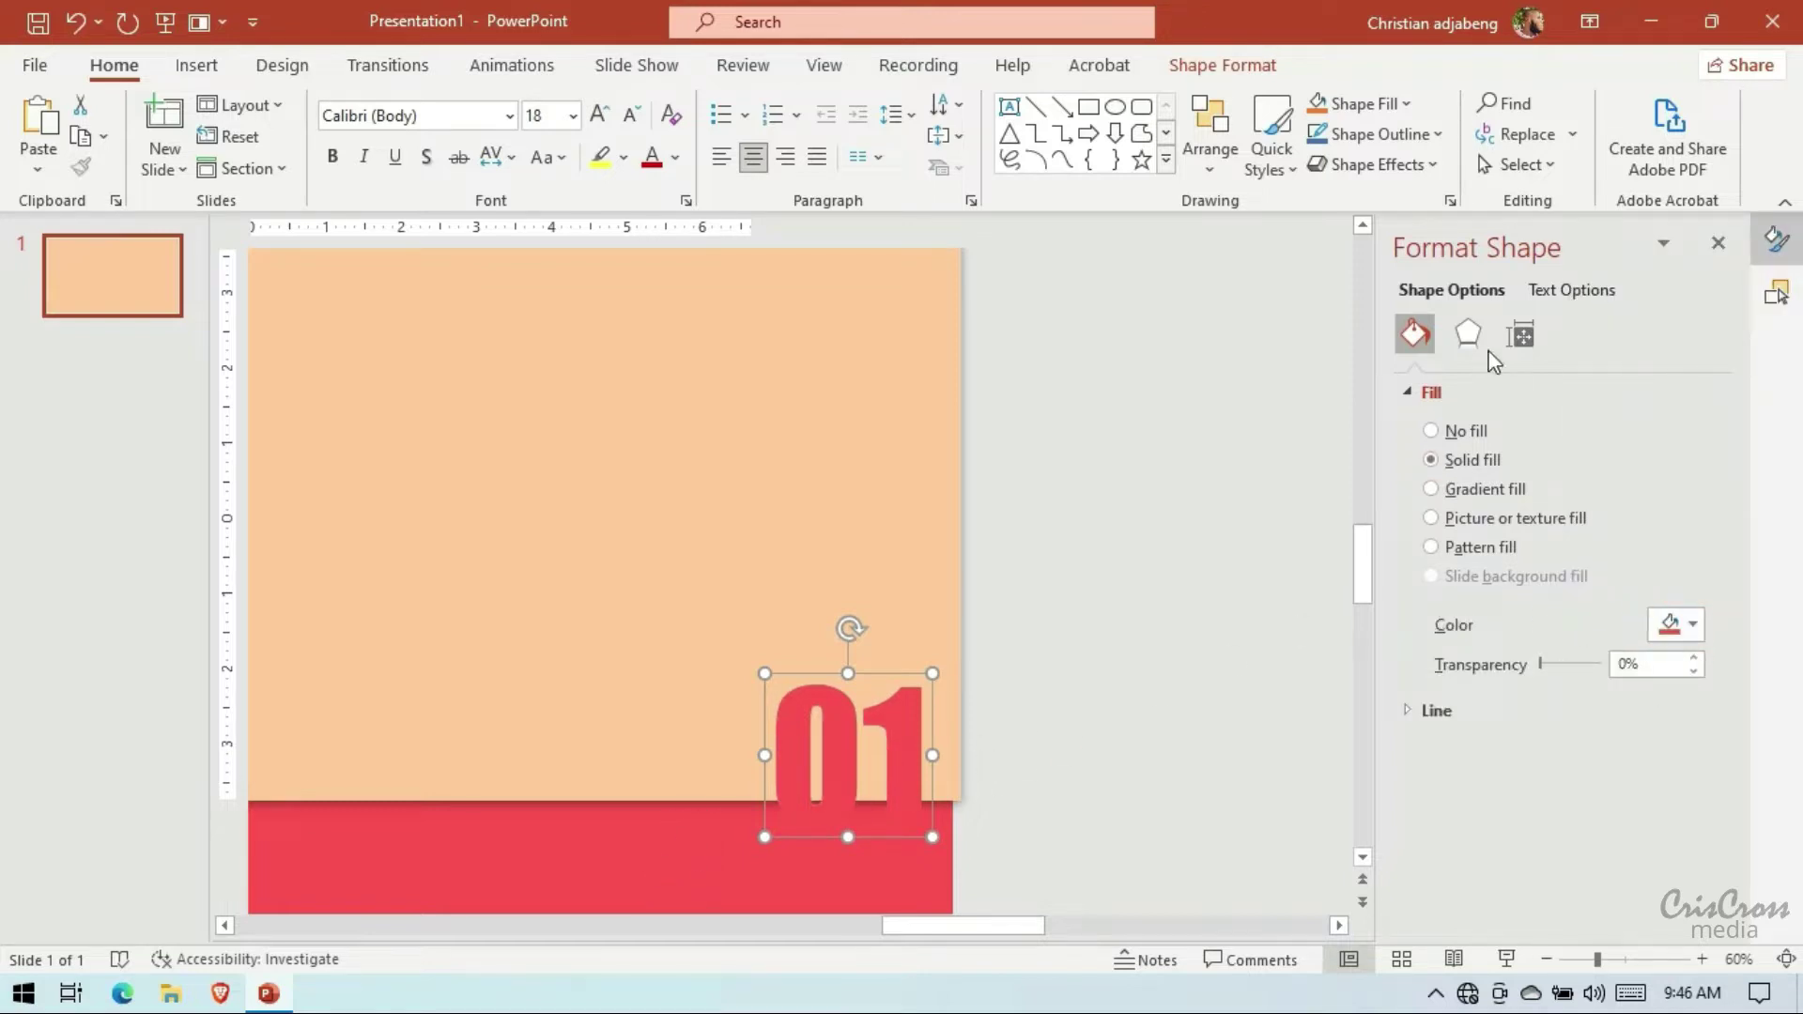
left_click(1468, 333)
left_click(1682, 432)
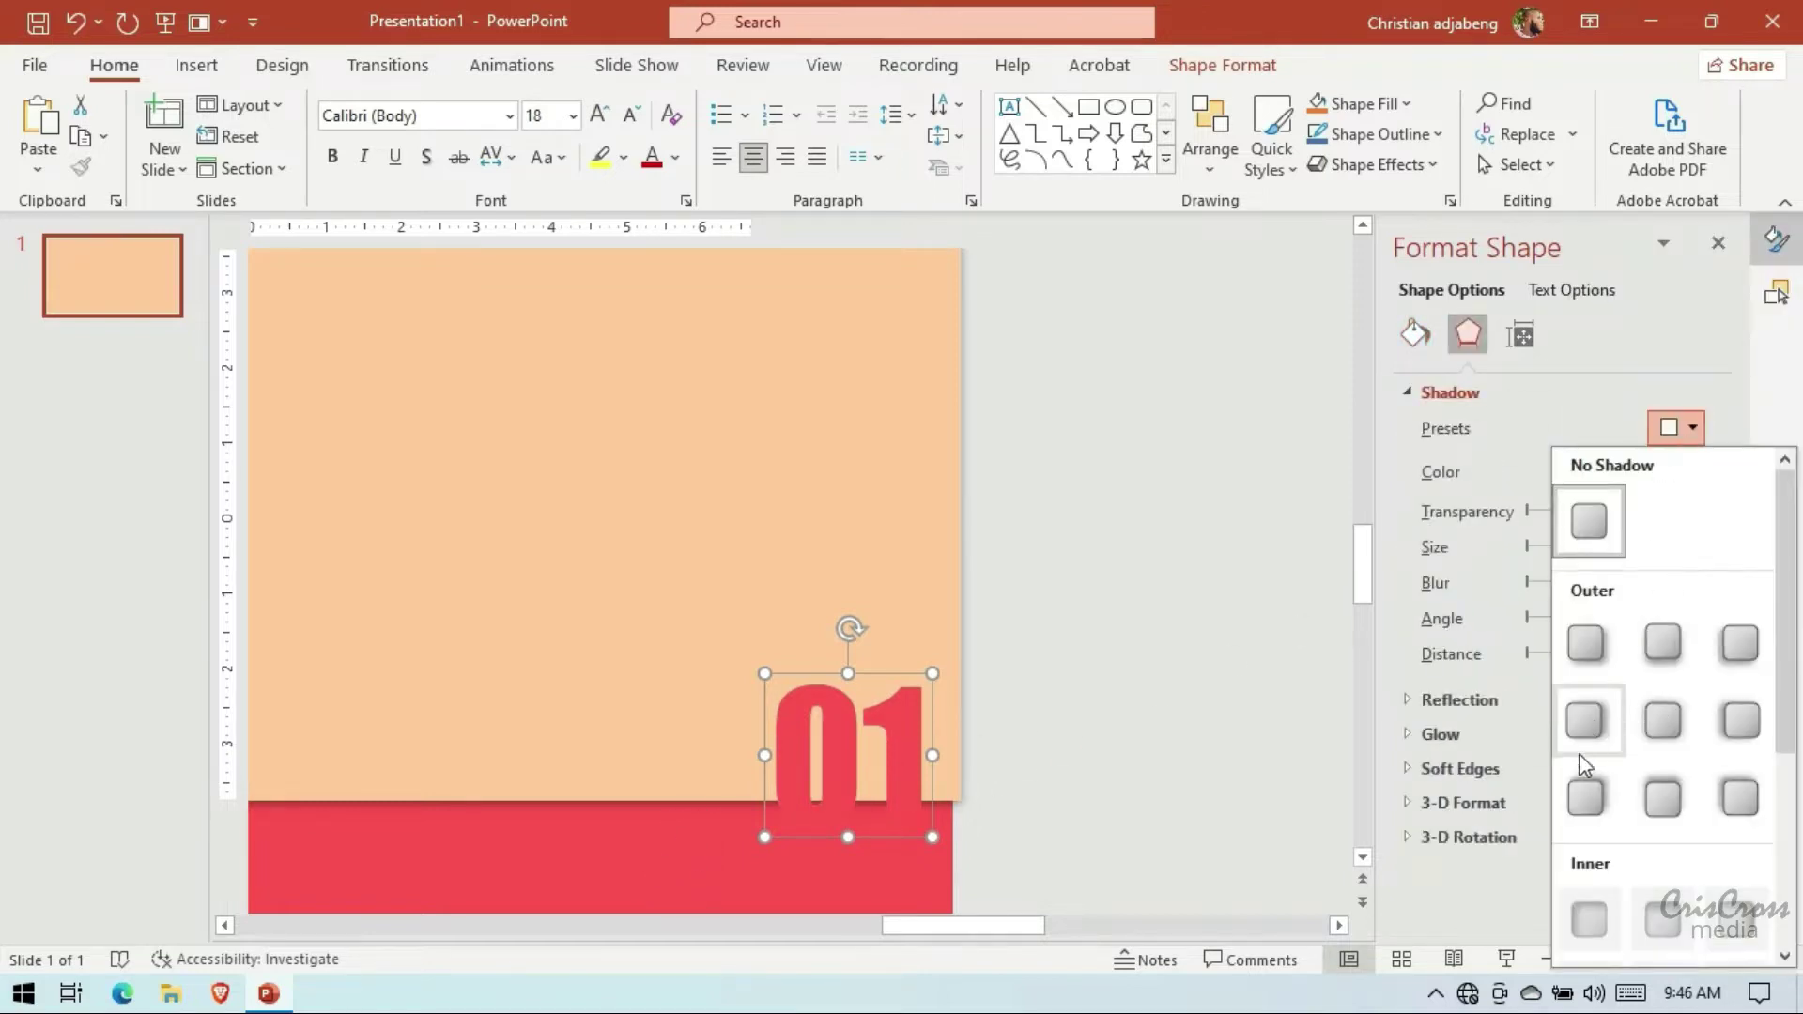
left_click(1581, 791)
left_click(1694, 576)
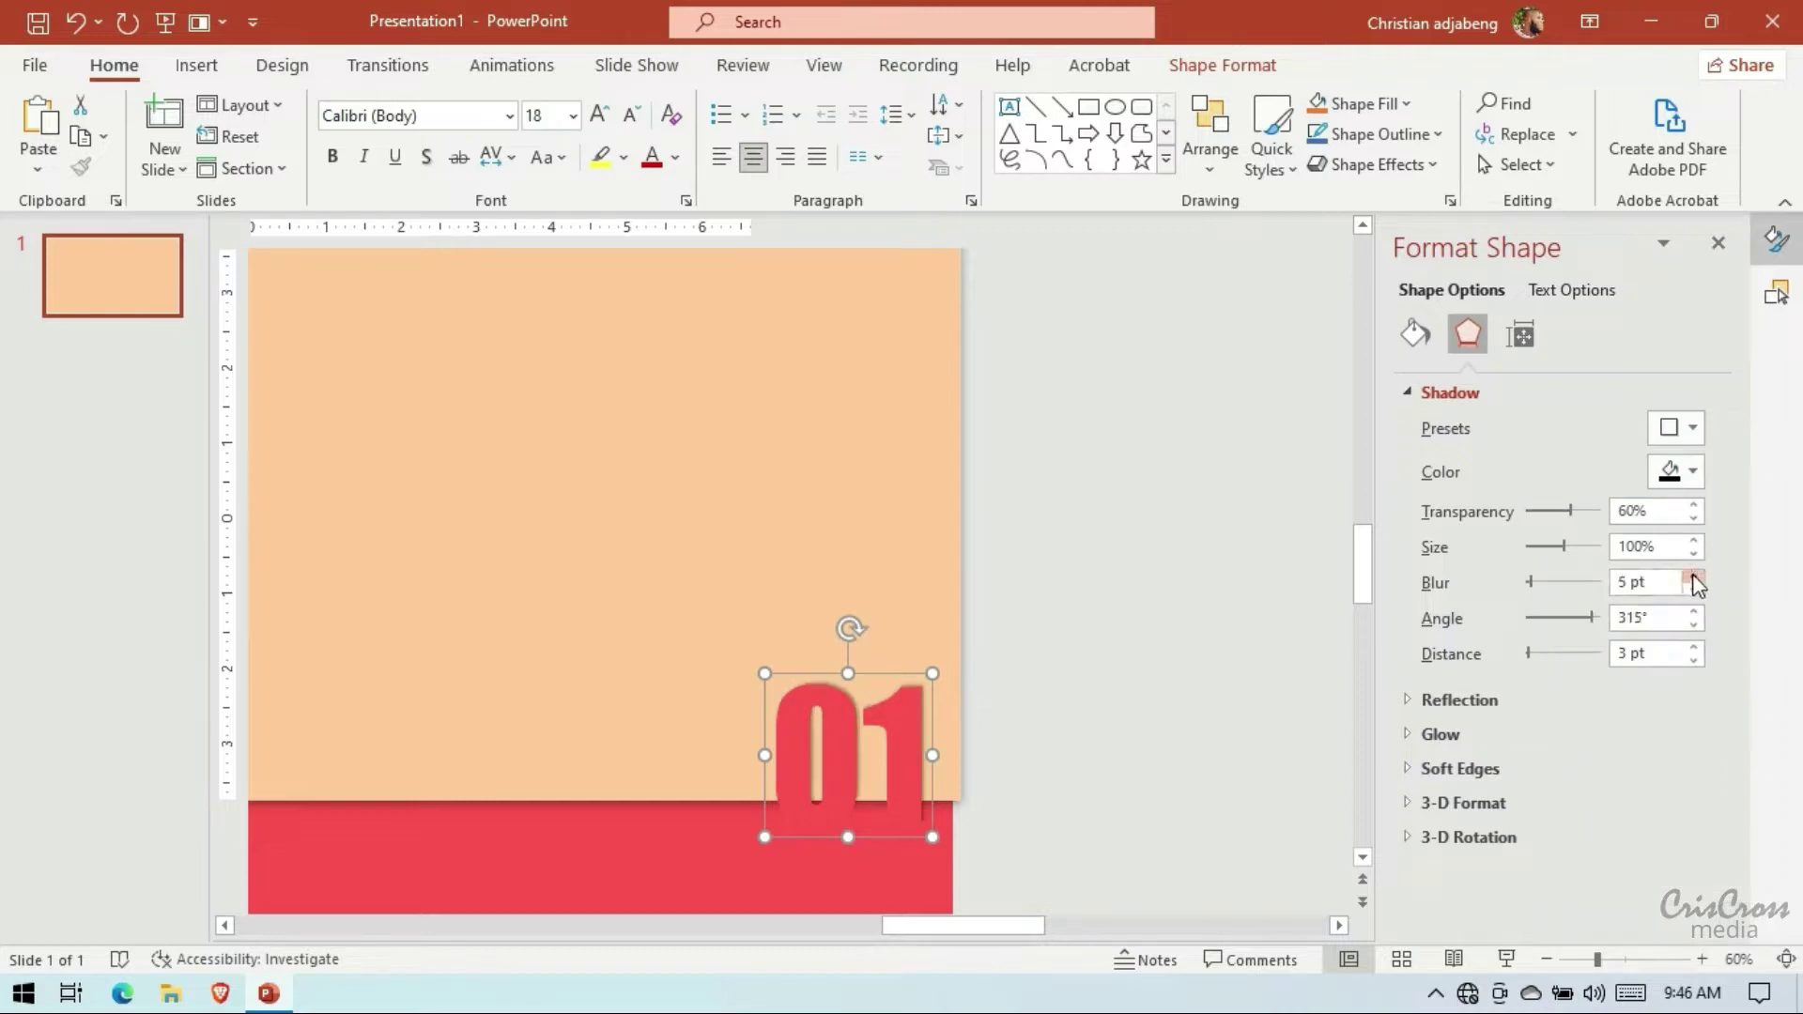
left_click(1694, 577)
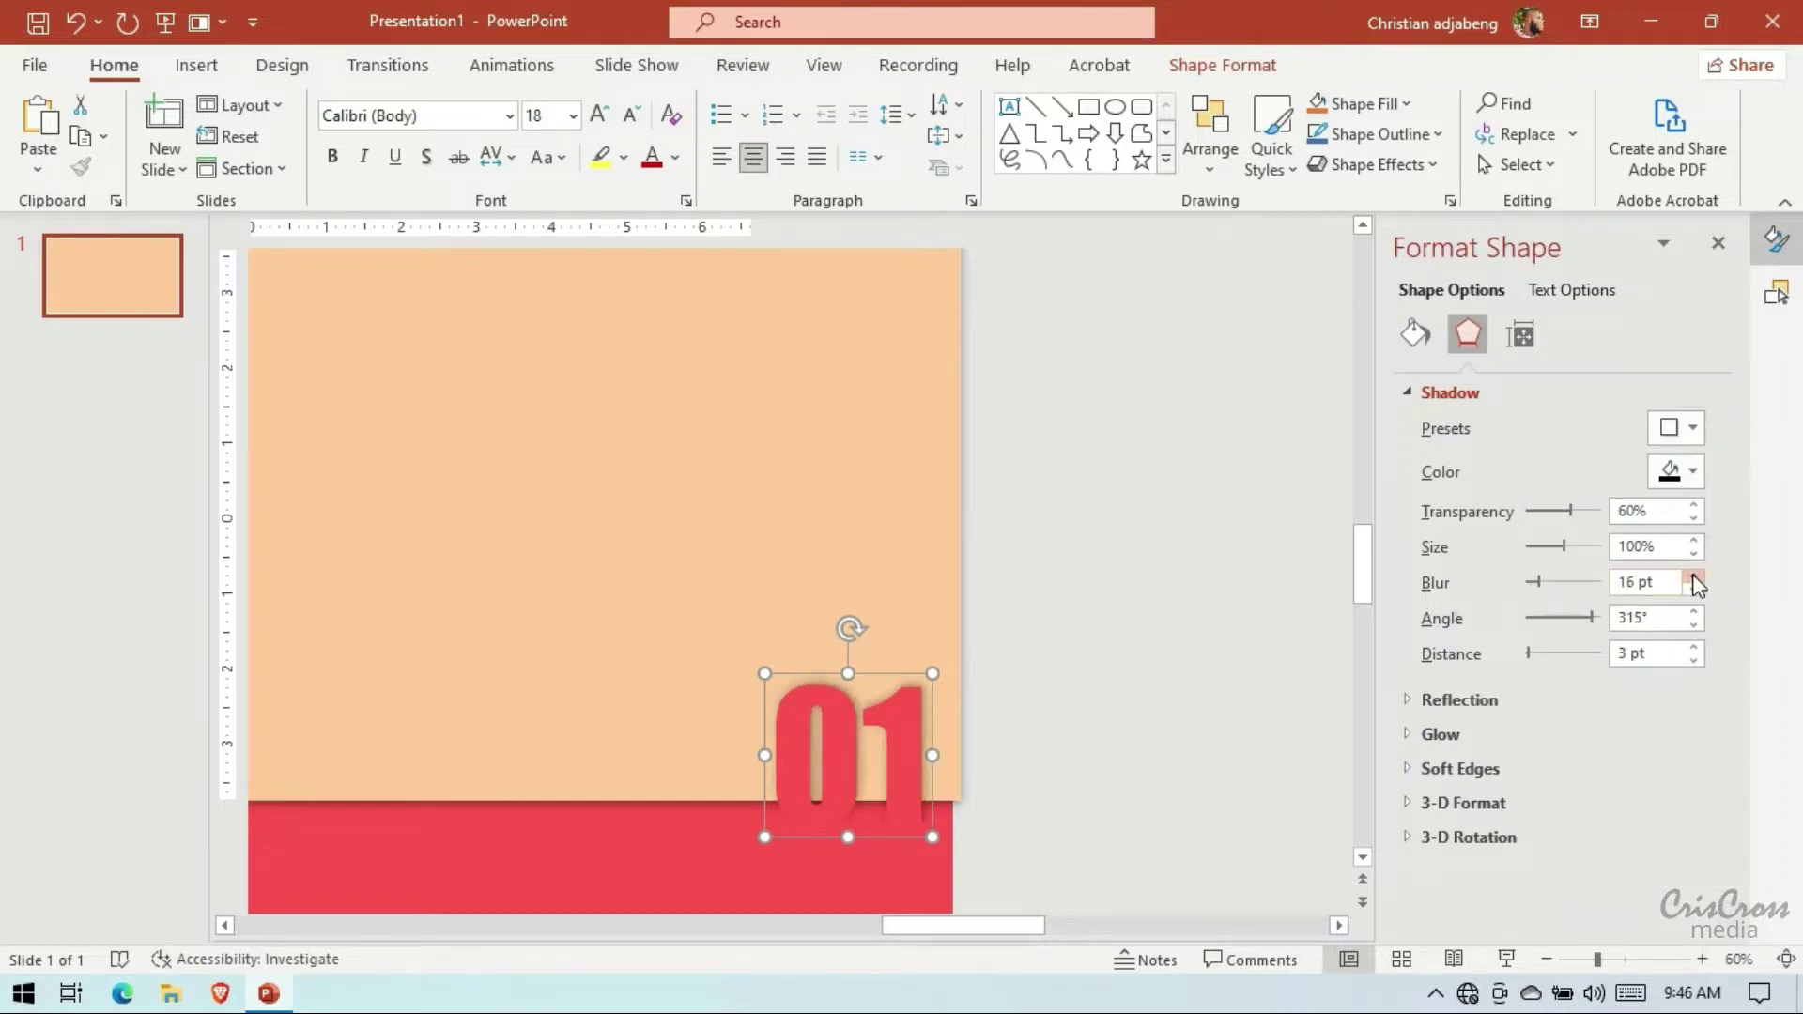
left_click(1694, 577)
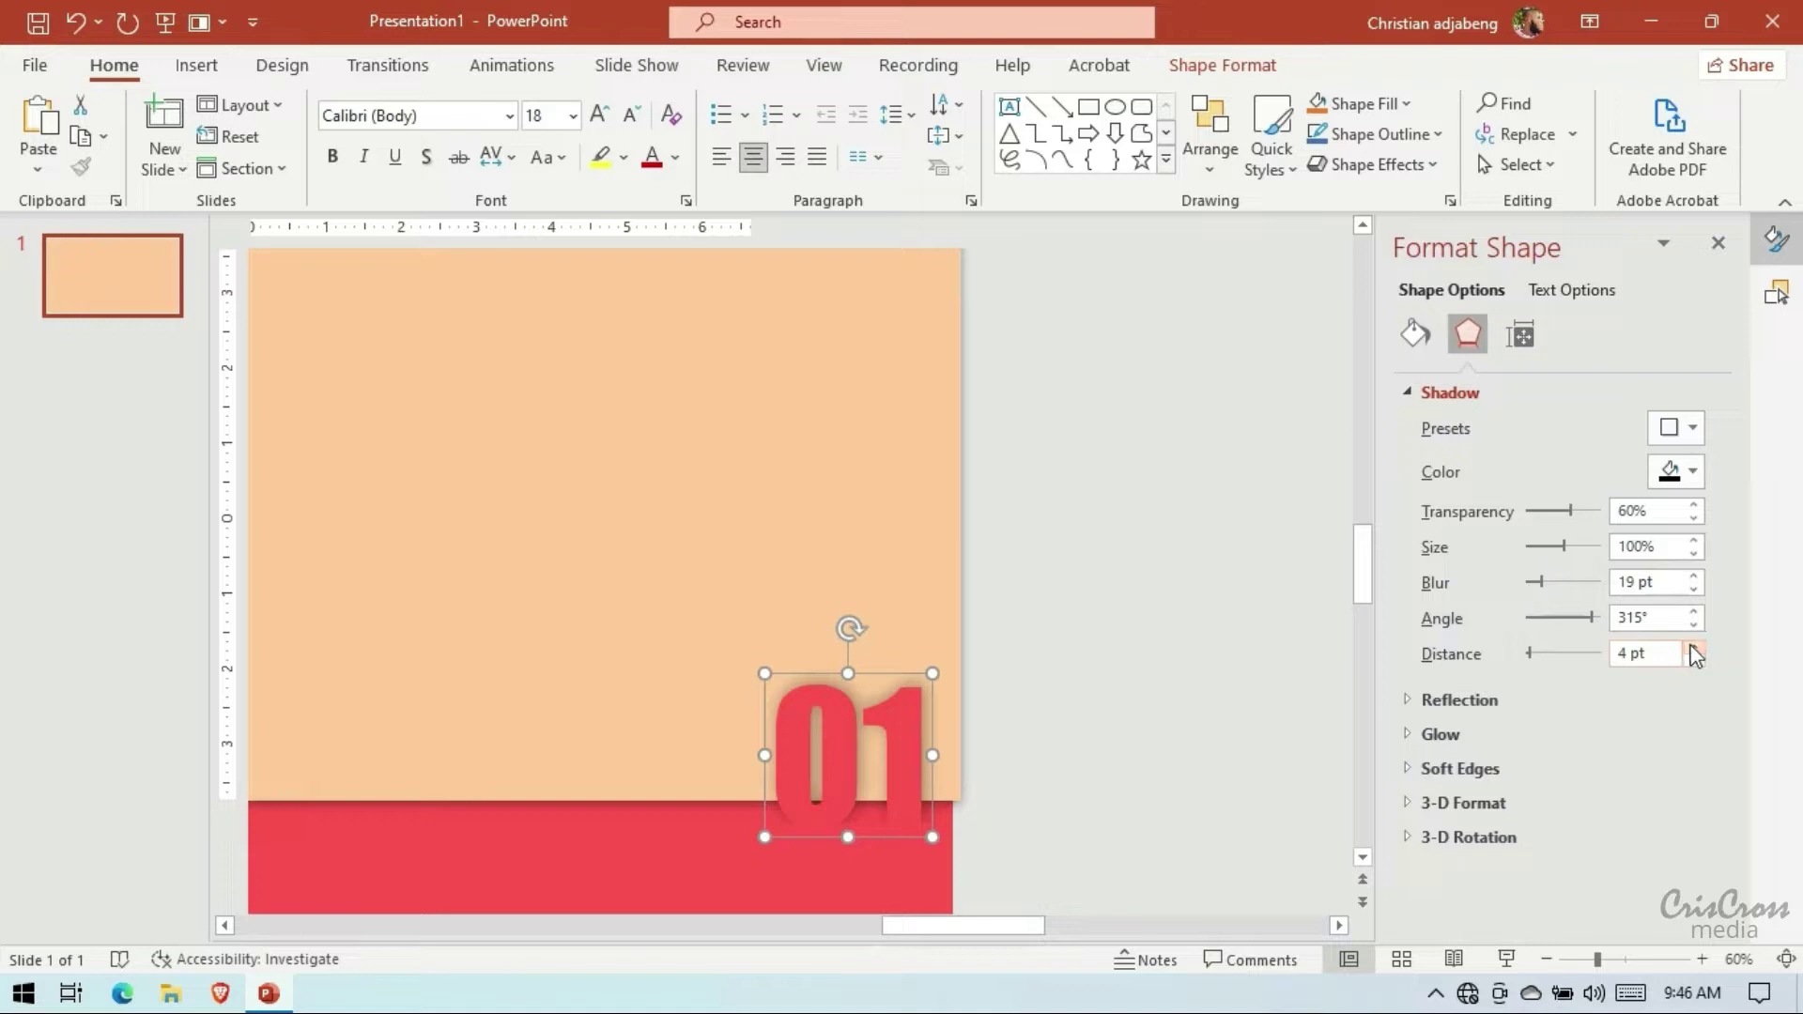
left_click(1695, 590)
left_click(1695, 590)
left_click(1695, 590)
left_click(1695, 589)
left_click(1695, 590)
left_click(1694, 592)
left_click(1694, 591)
left_click(1694, 592)
left_click(1695, 591)
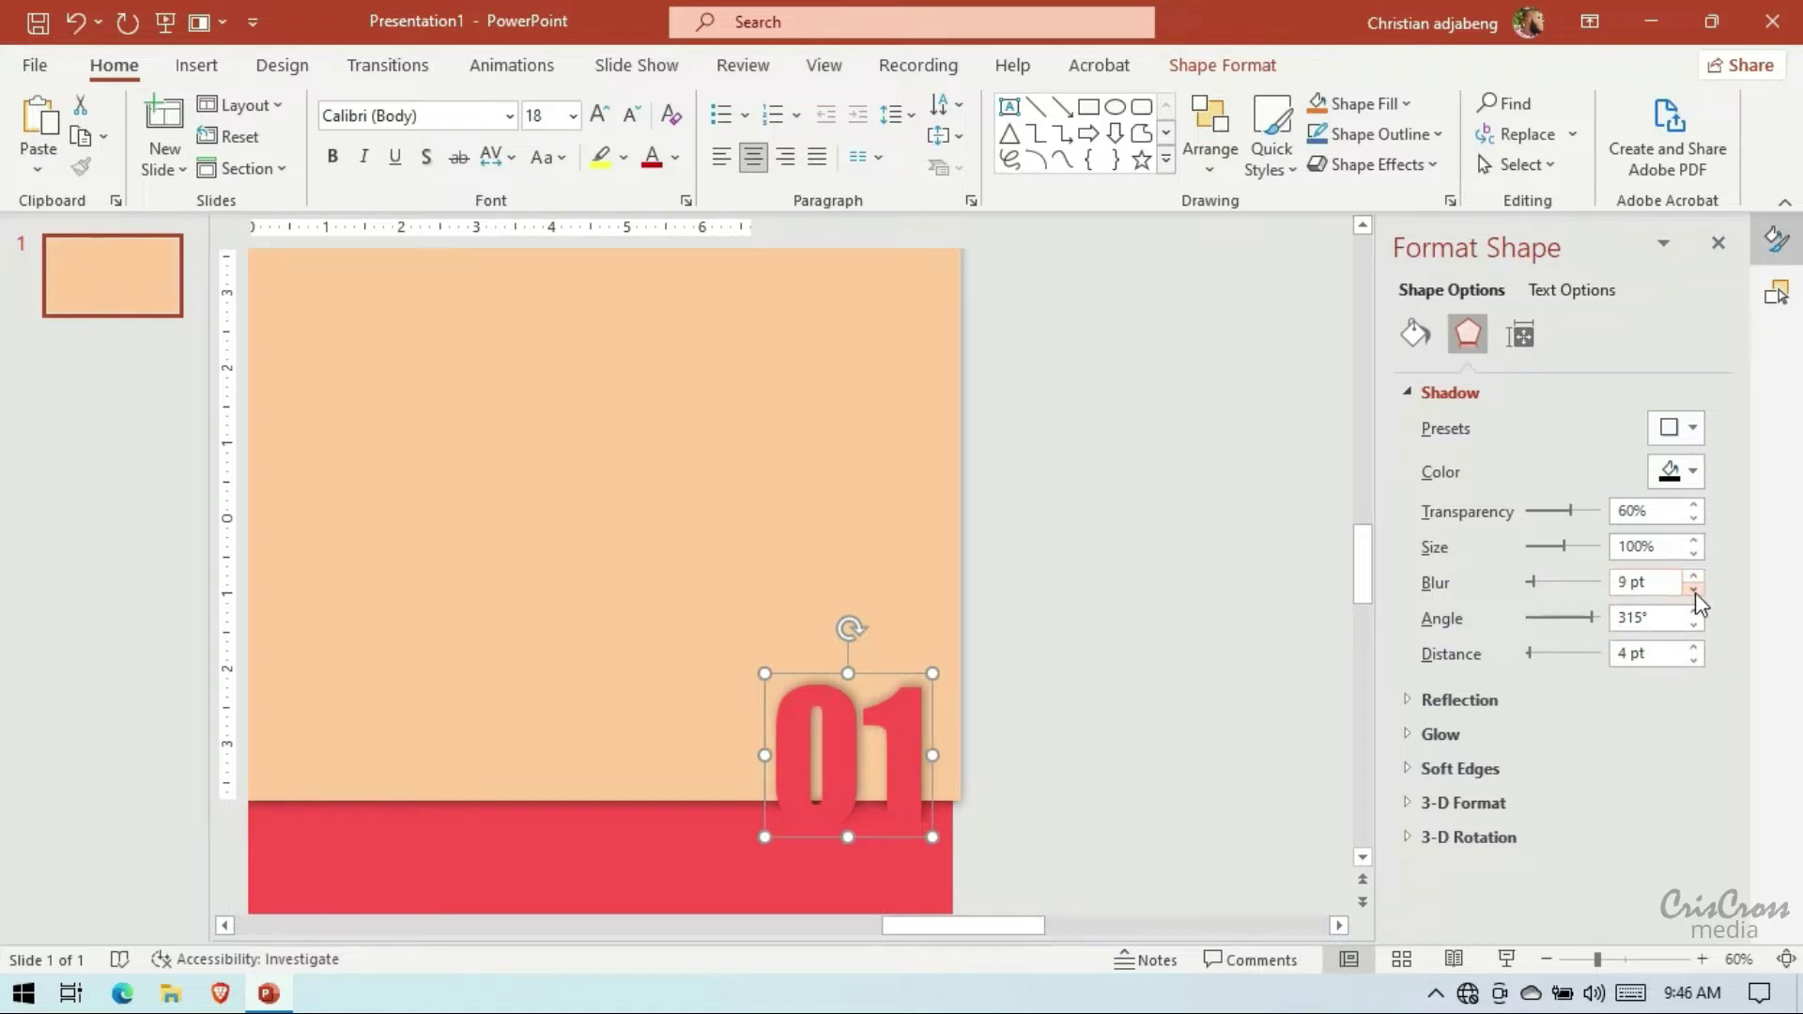
left_click(1694, 576)
Zoom out and preview the slide as a slideshow to check the layering
left_click(1547, 958)
left_click(1547, 959)
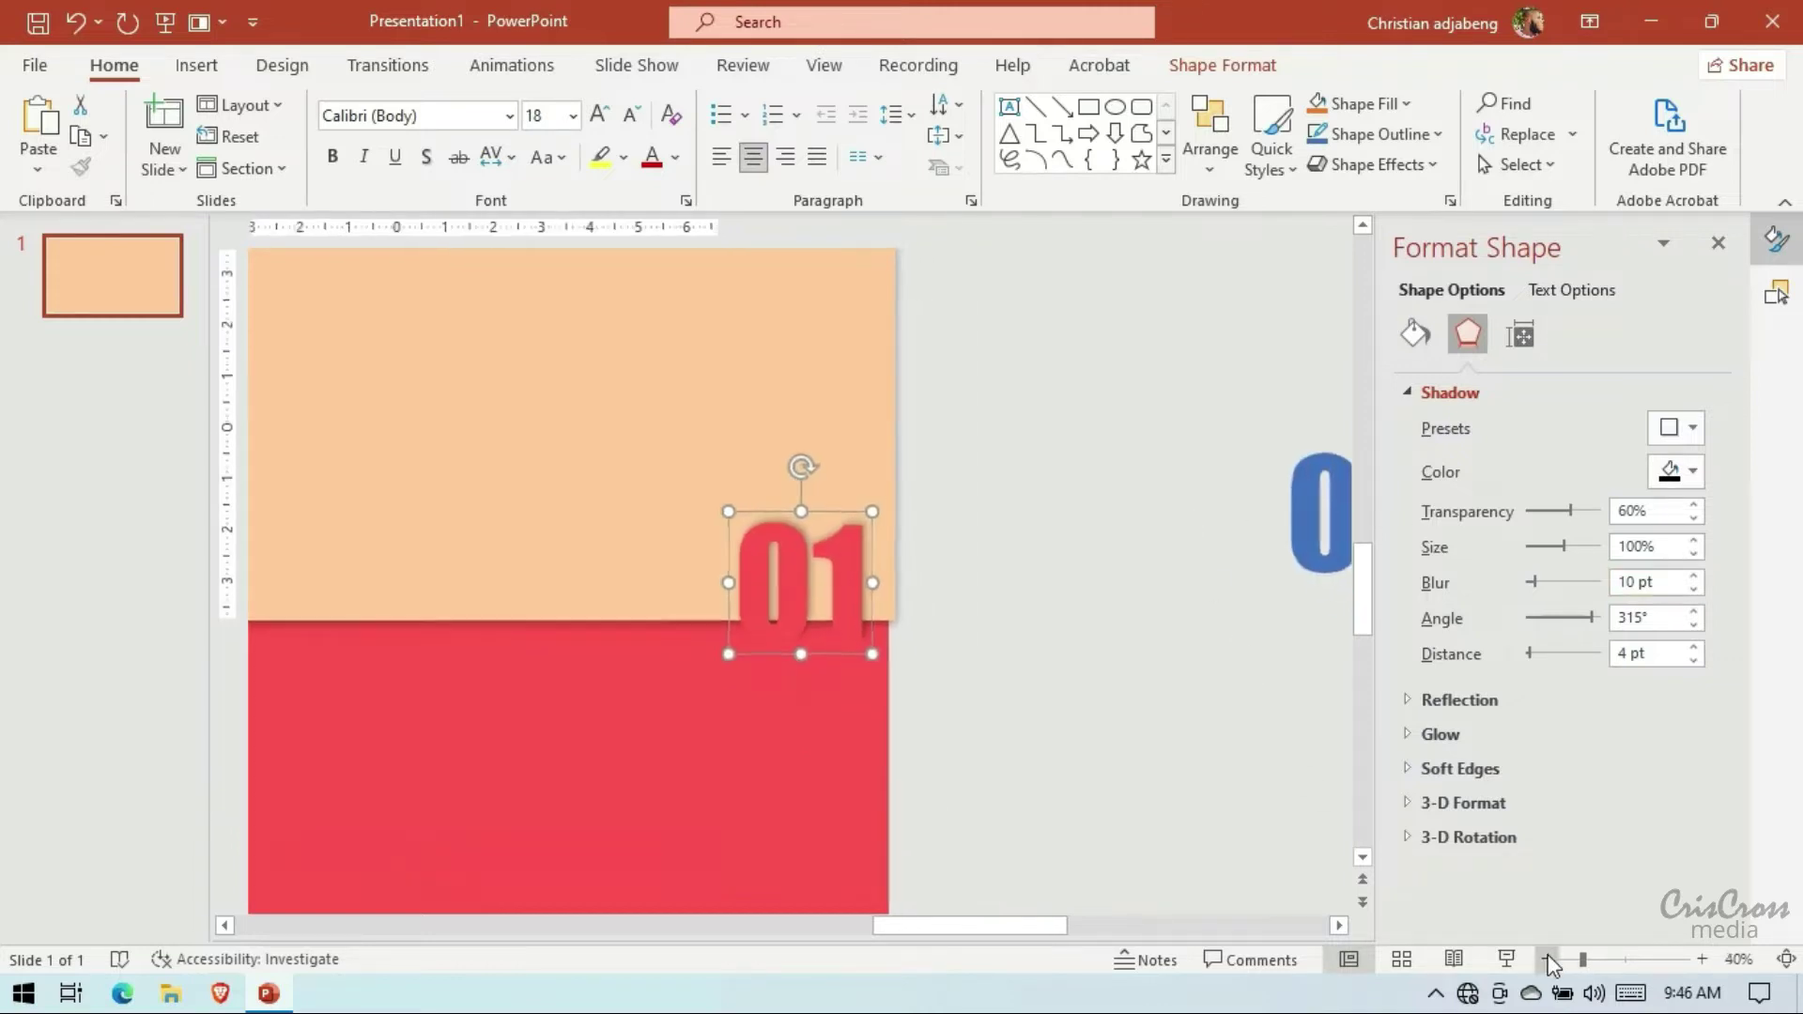
left_click(1547, 959)
left_click(1547, 959)
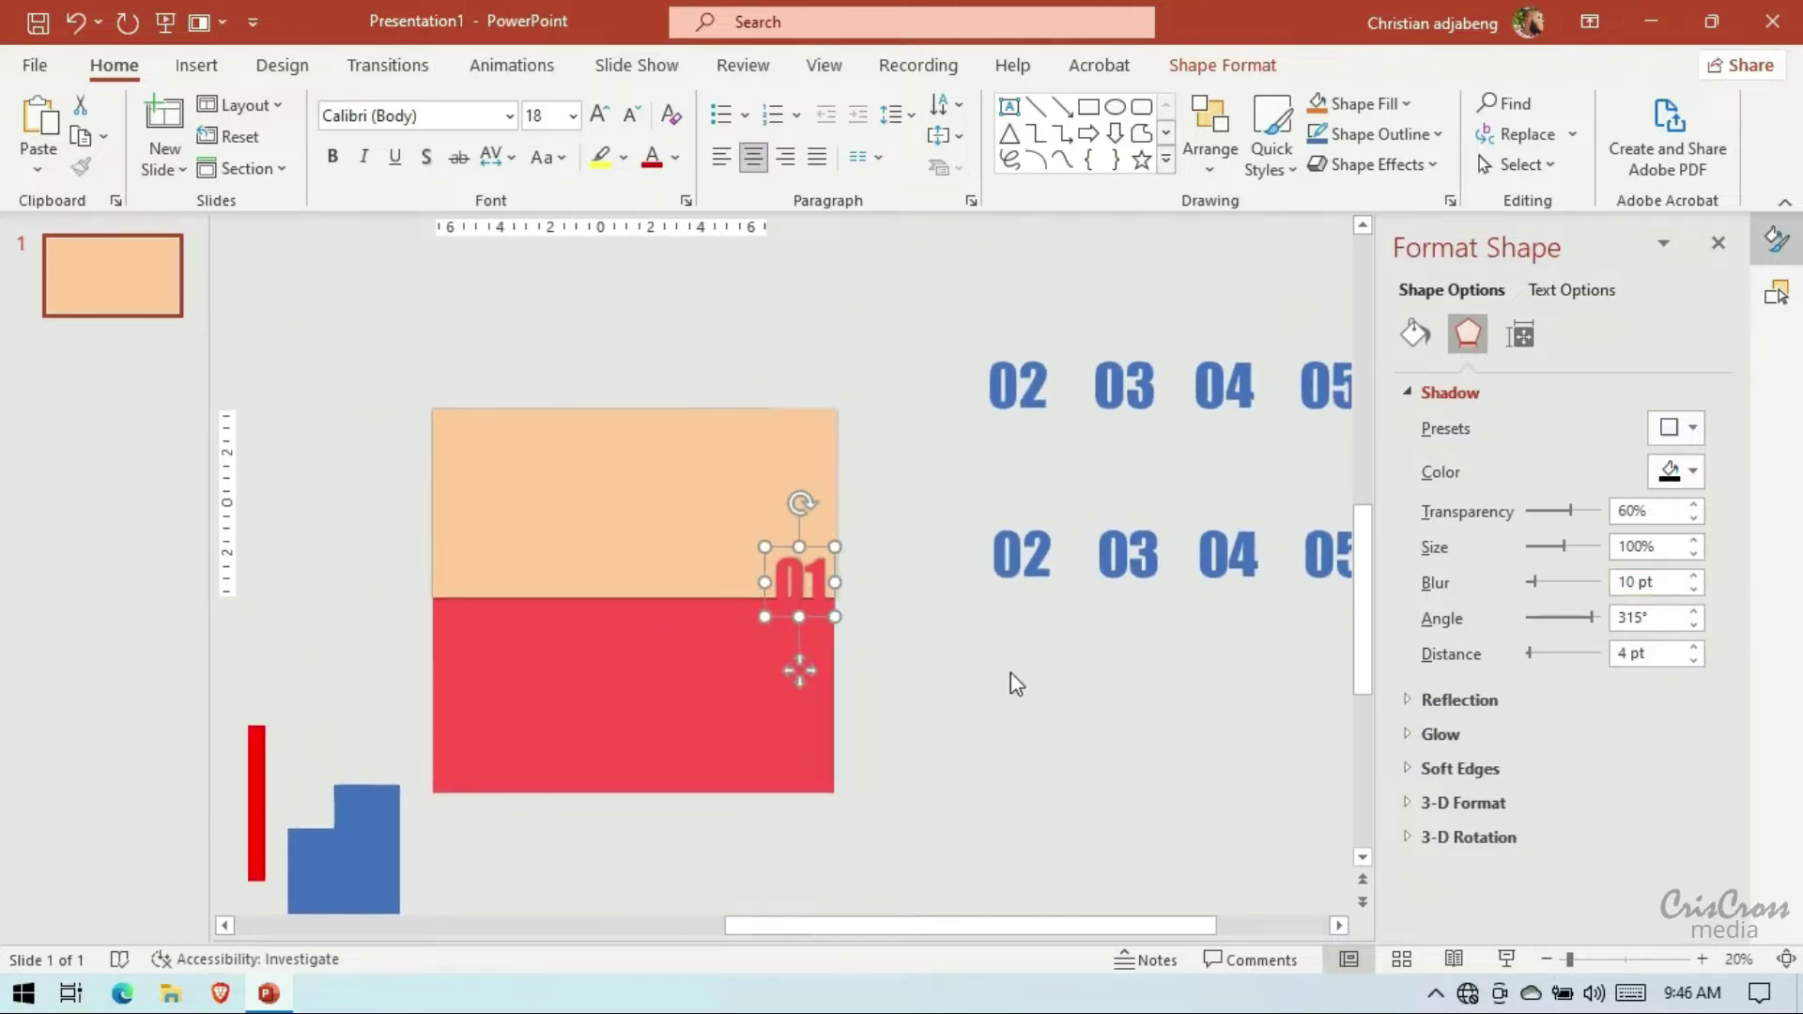
left_click(919, 606)
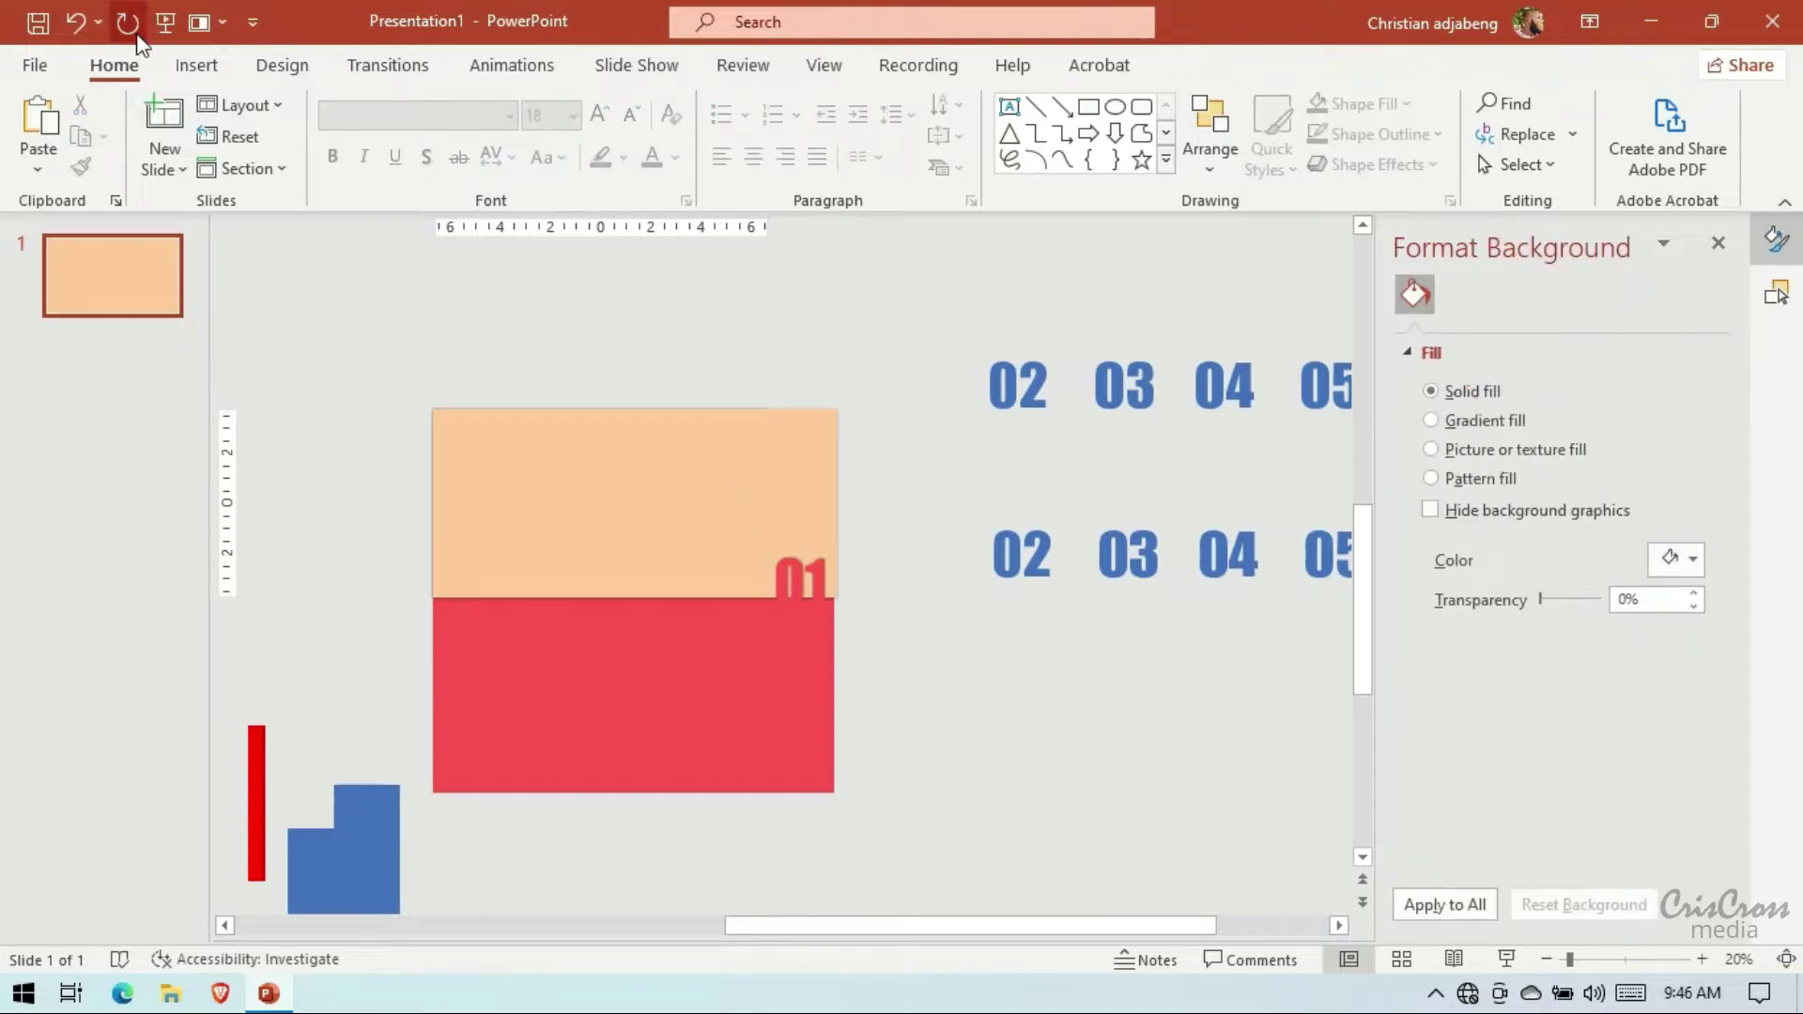
left_click(160, 24)
key("Escape")
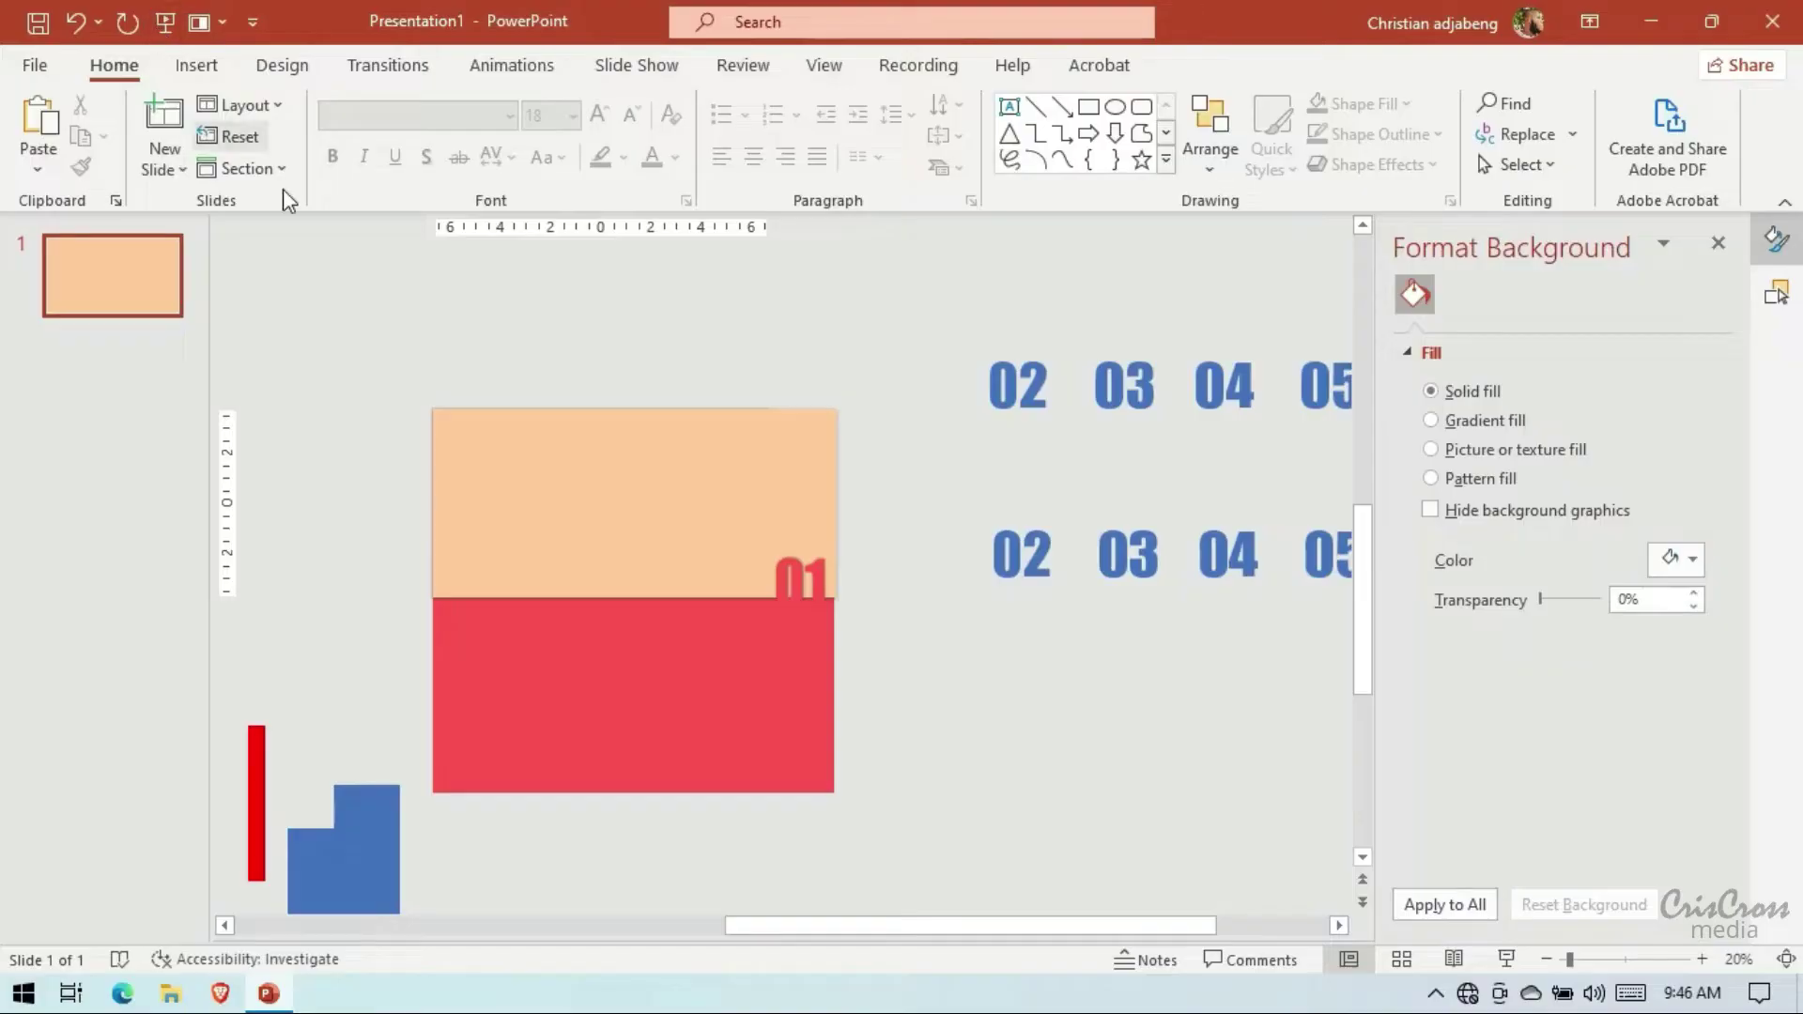
left_click_drag(353, 330, 900, 876)
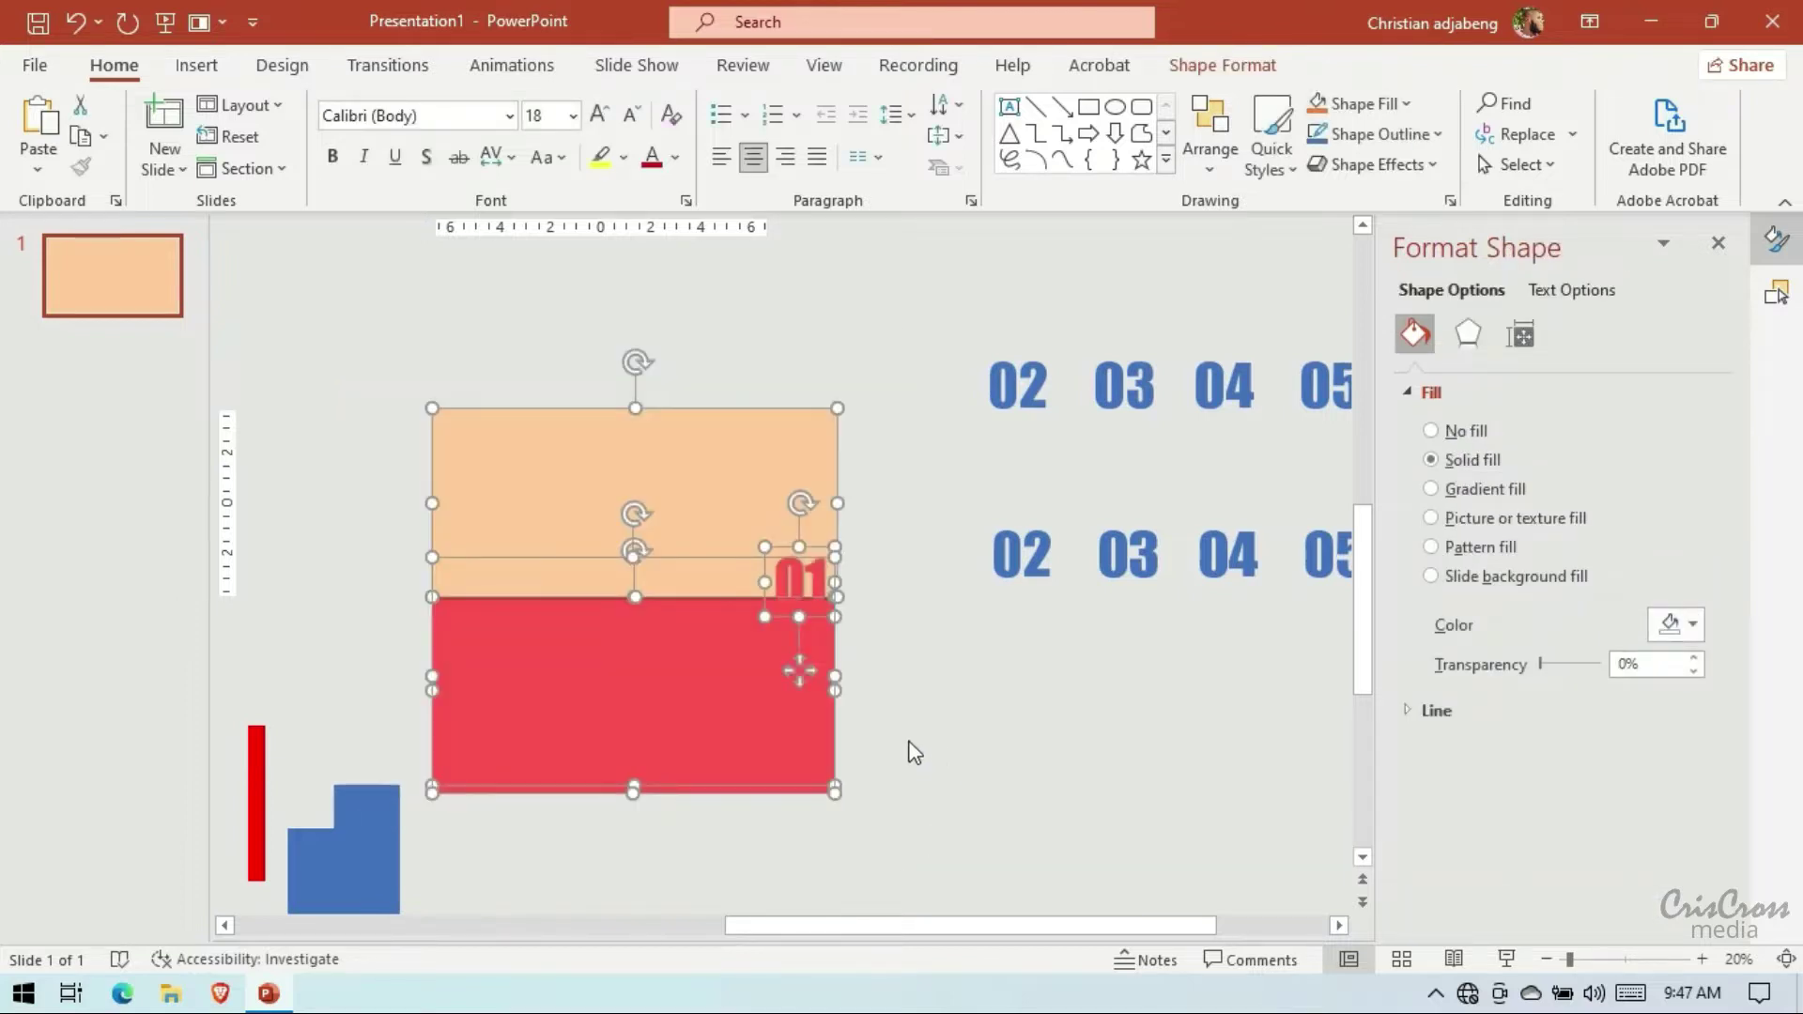
left_click(911, 733)
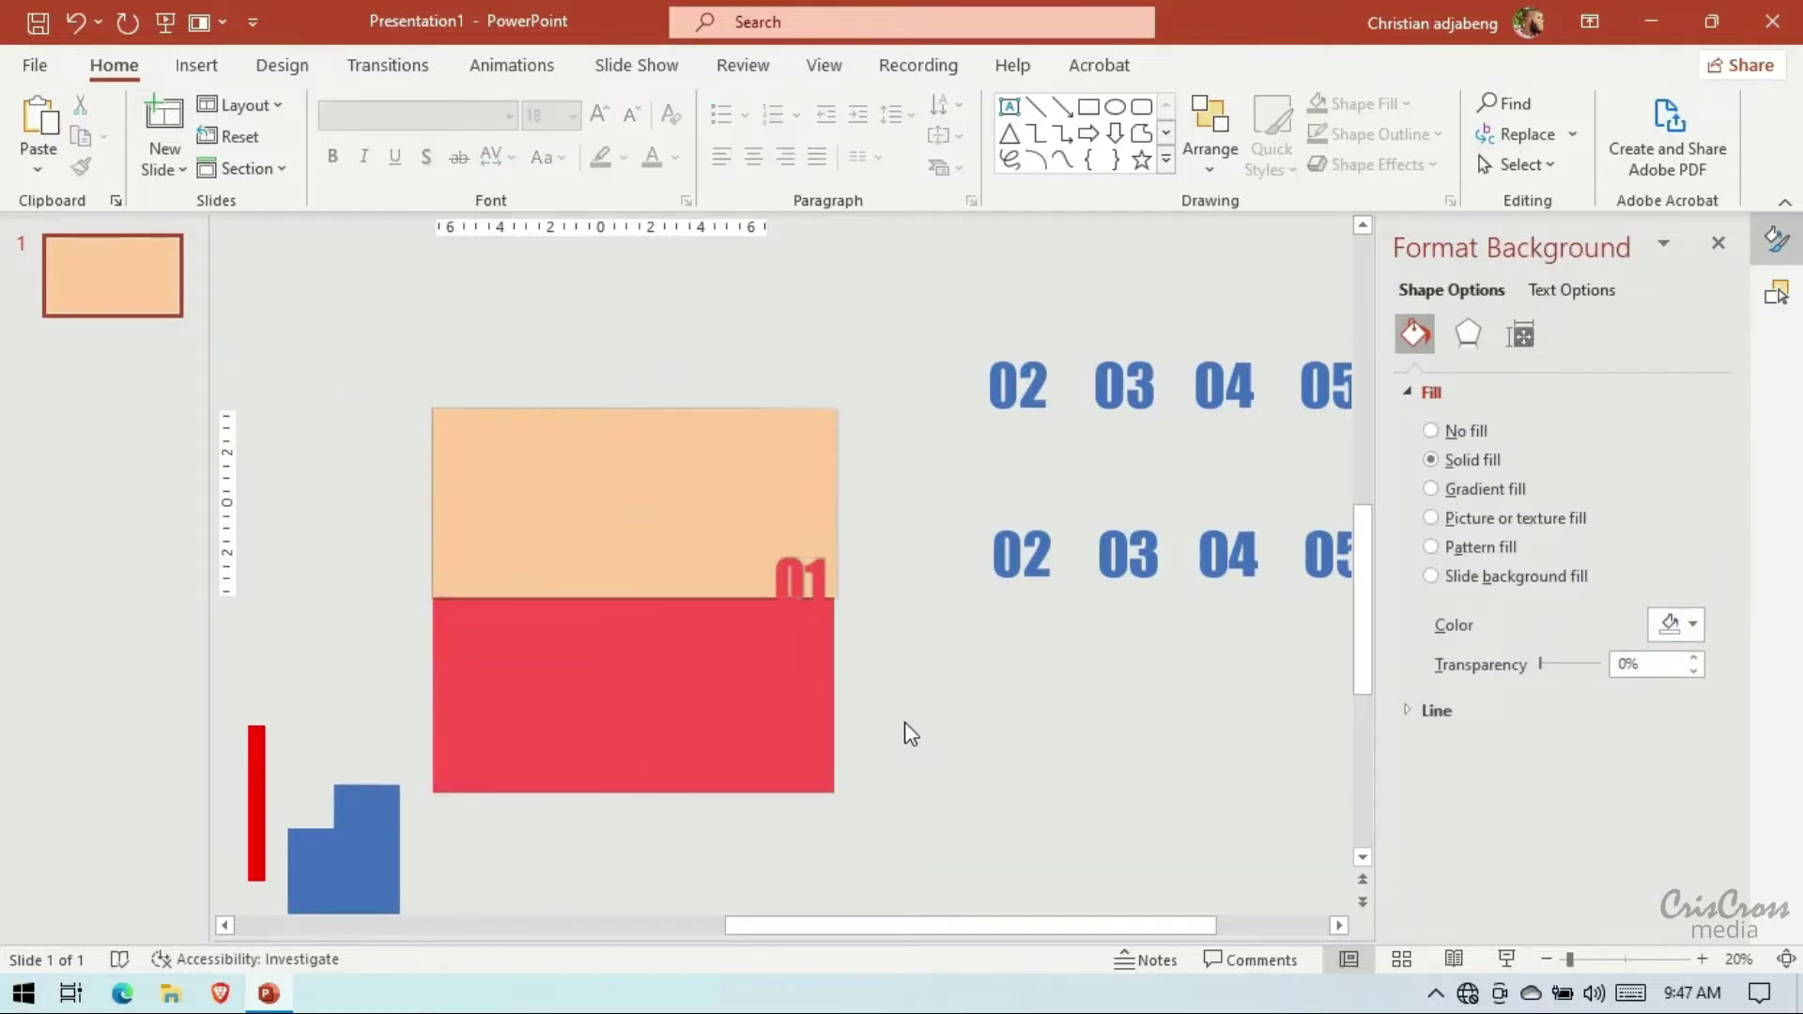
Click through the panel groups and bars in the Selection Pane to identify each layer
left_click(1775, 293)
left_click(1501, 336)
left_click(1484, 361)
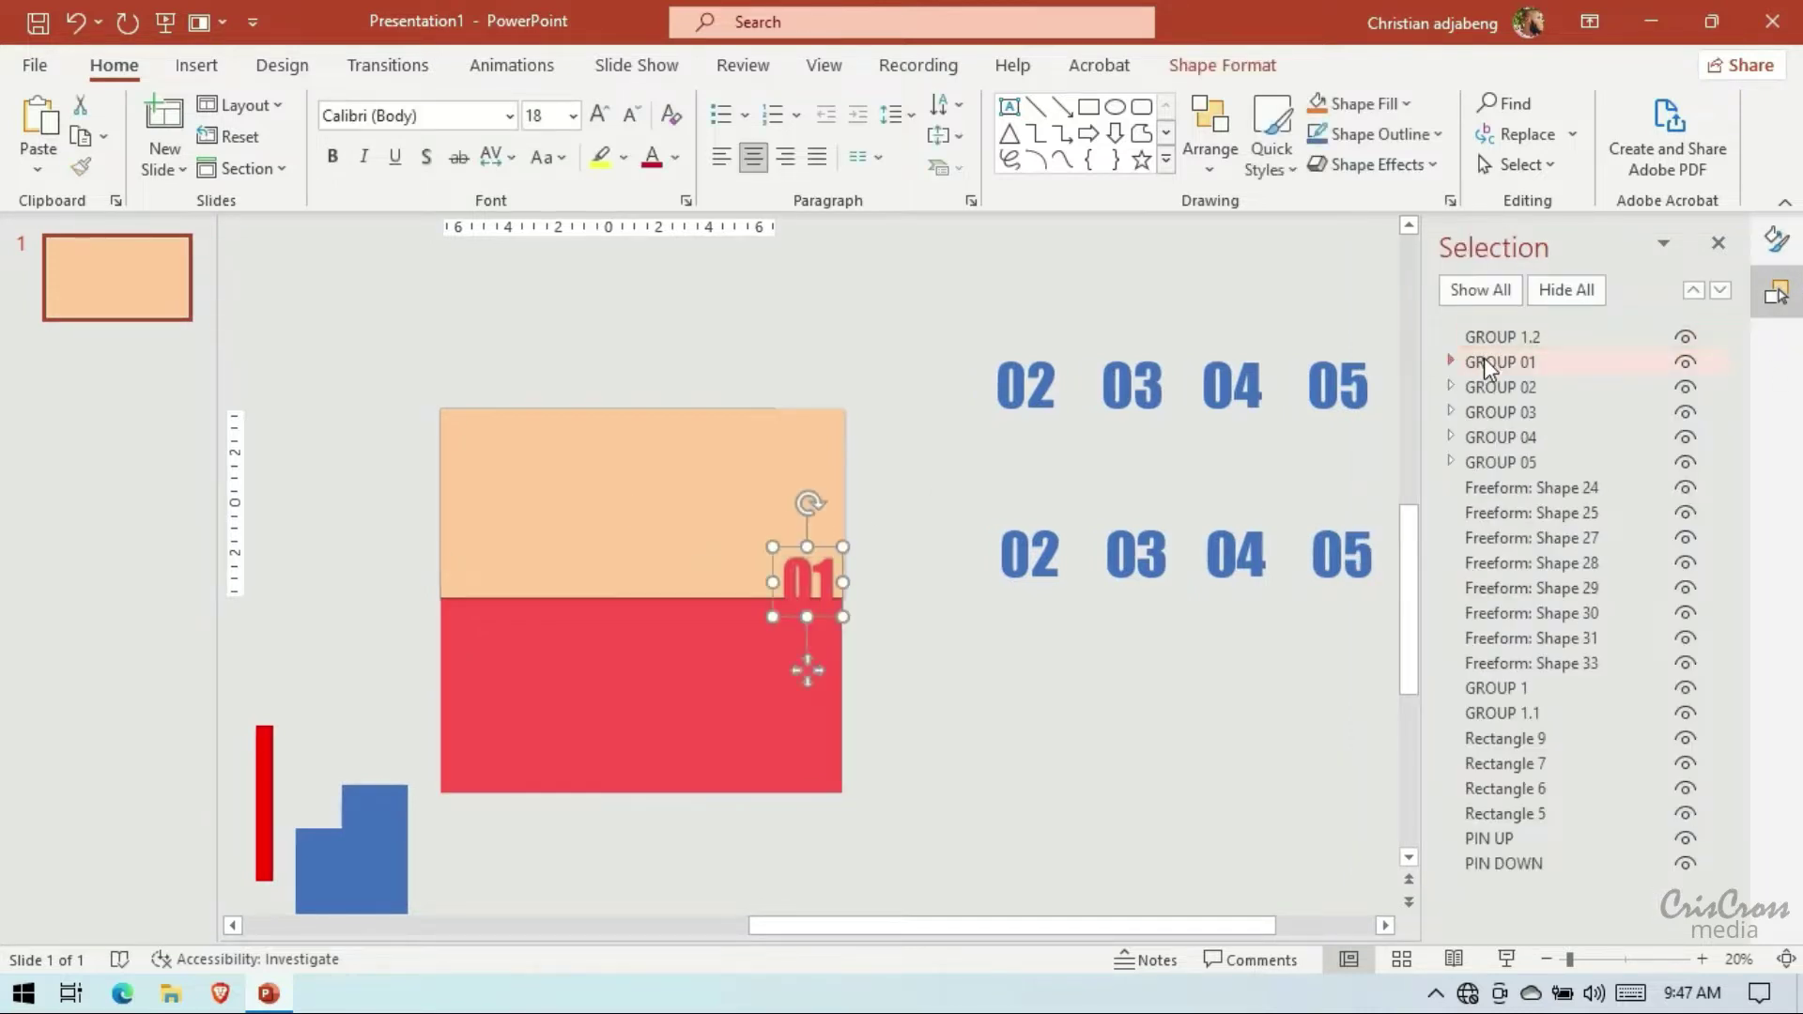
left_click(1500, 747)
left_click(826, 492)
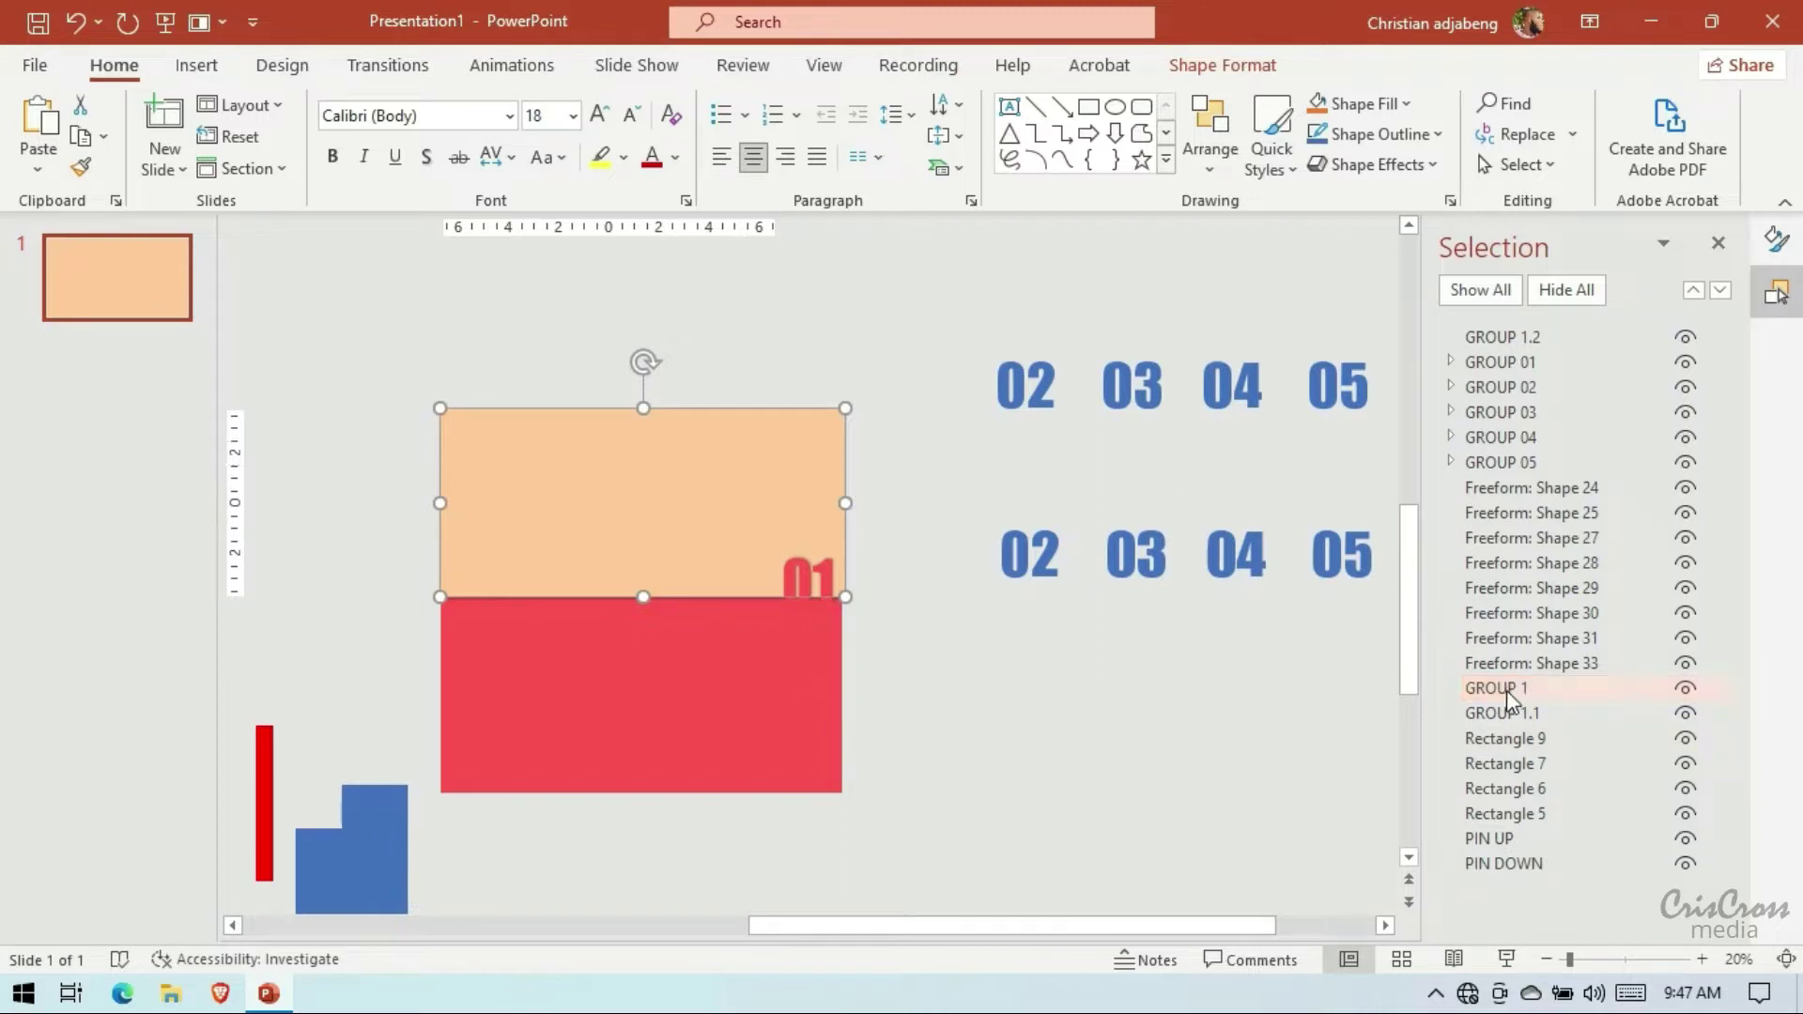
left_click(822, 688)
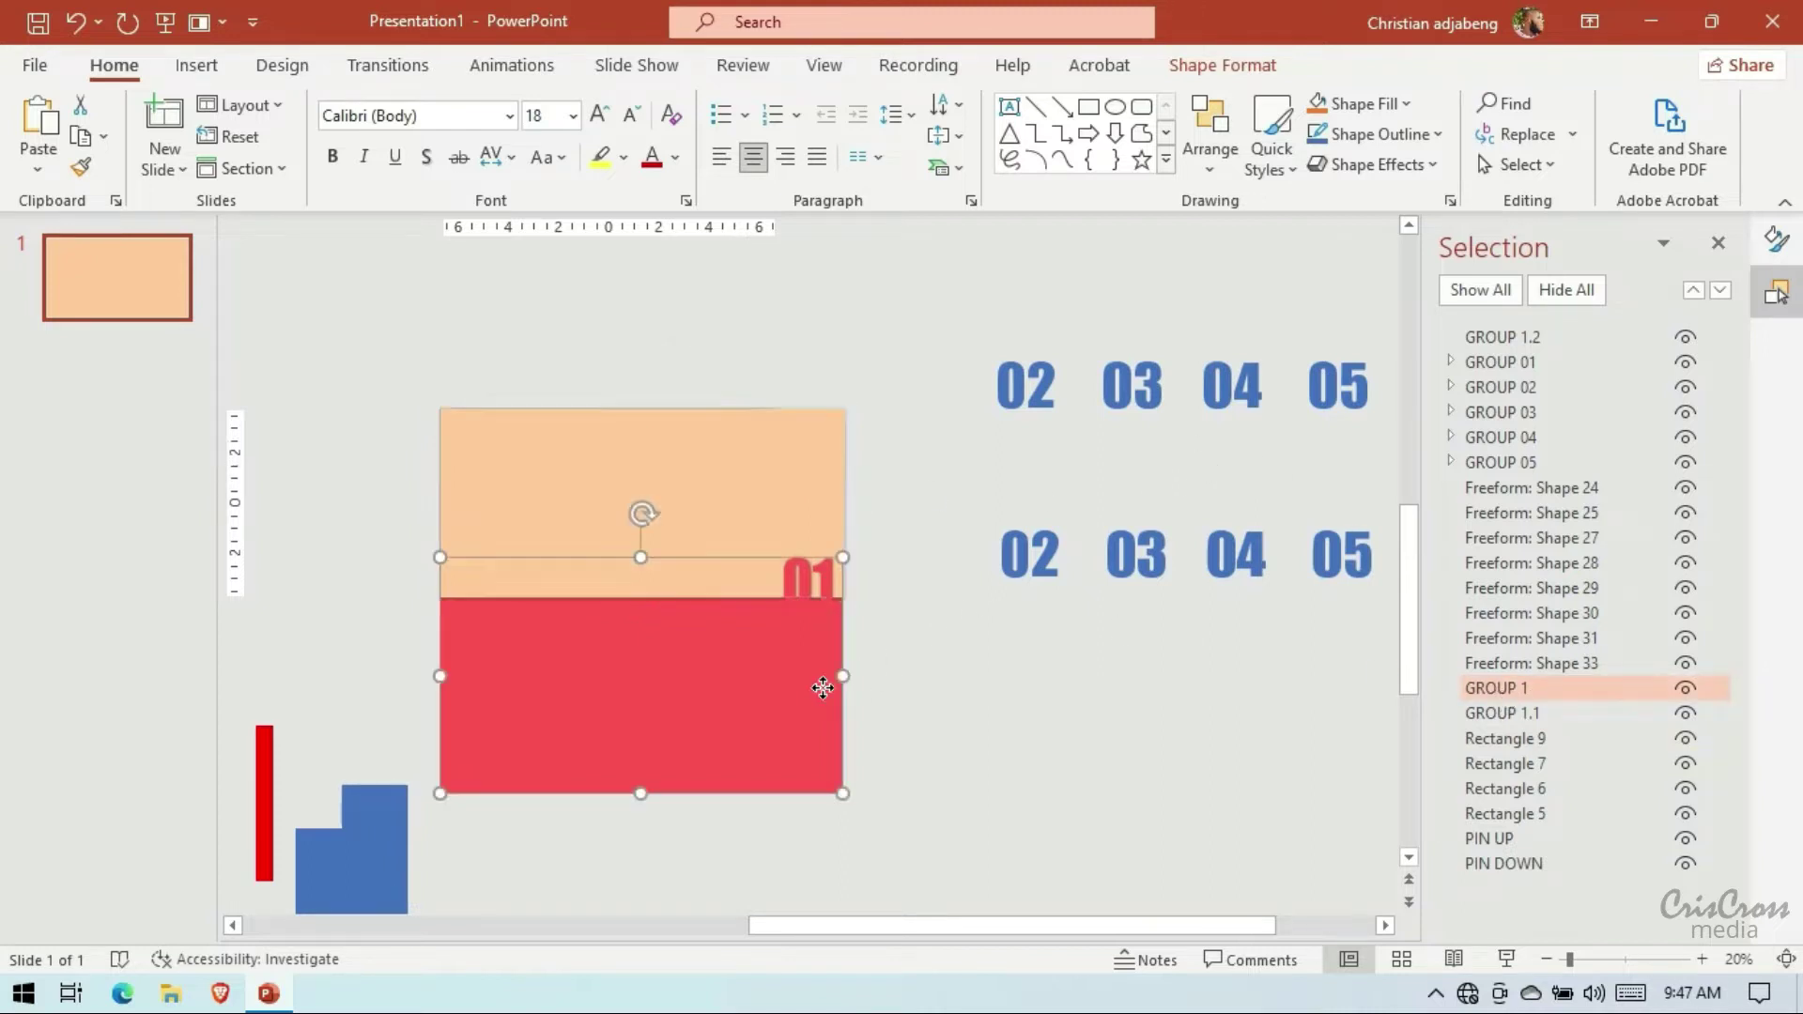
left_click(803, 572)
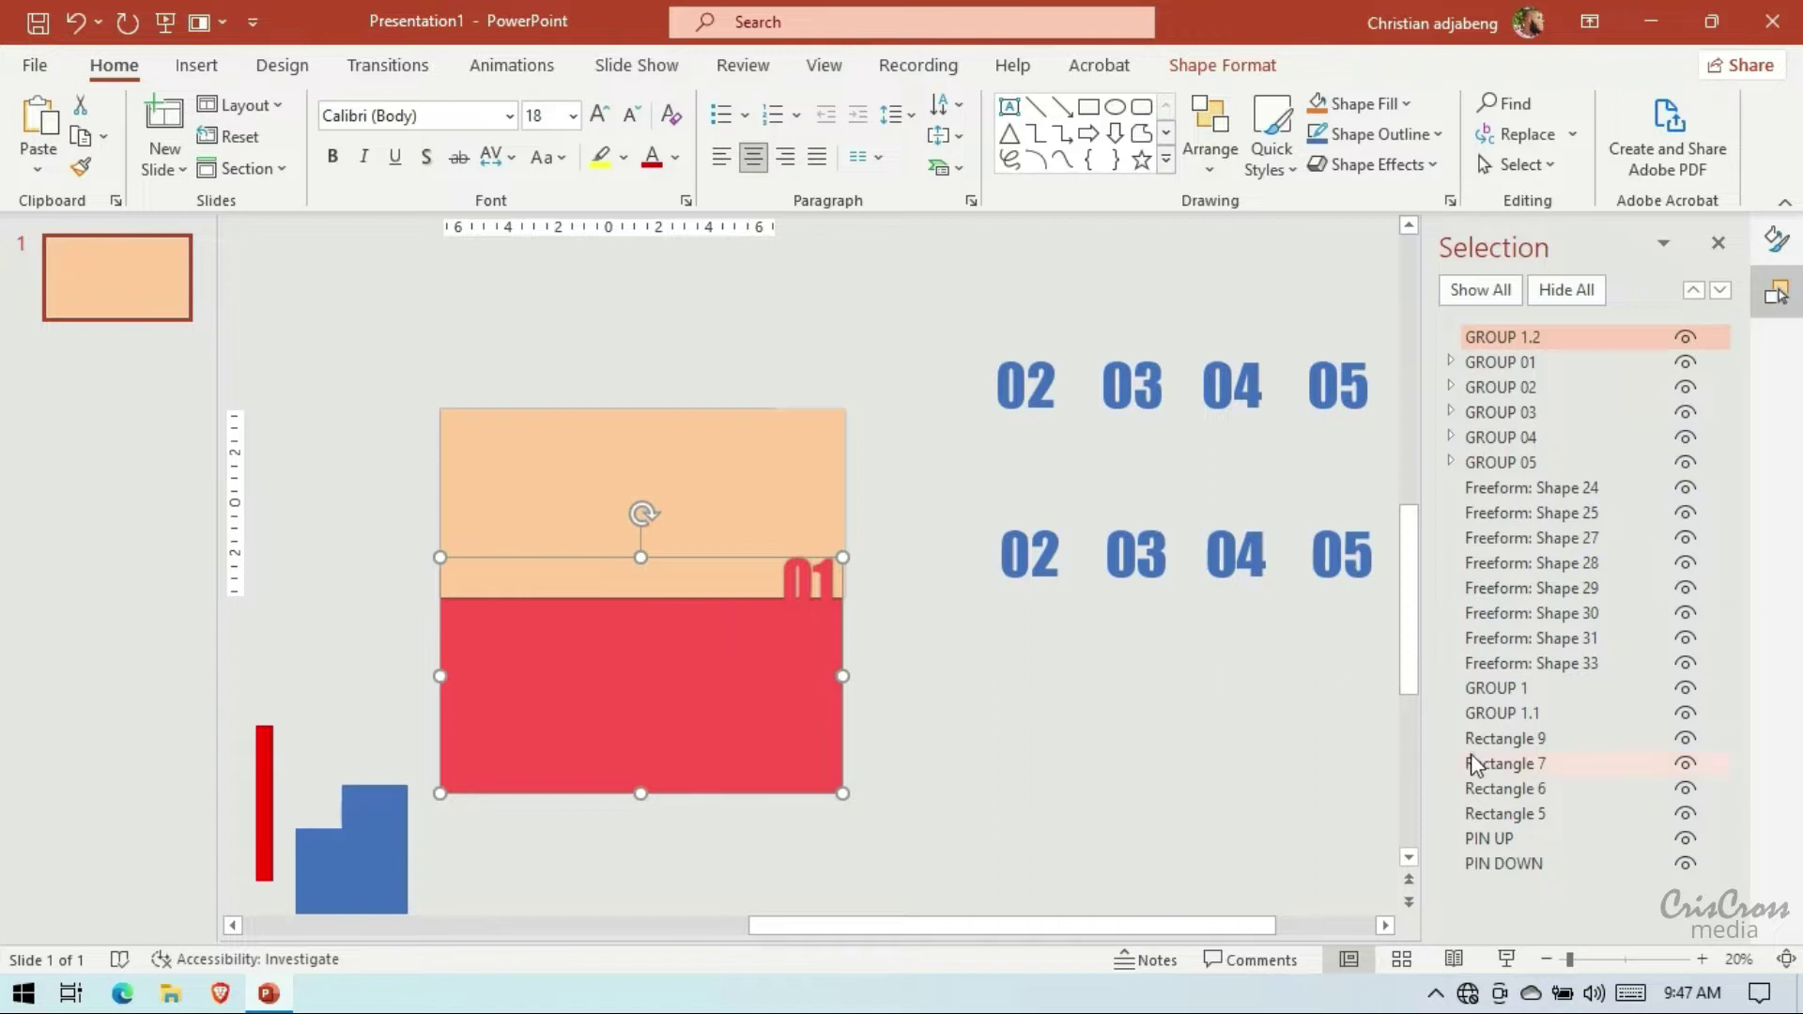
left_click(1499, 764)
left_click(1503, 734)
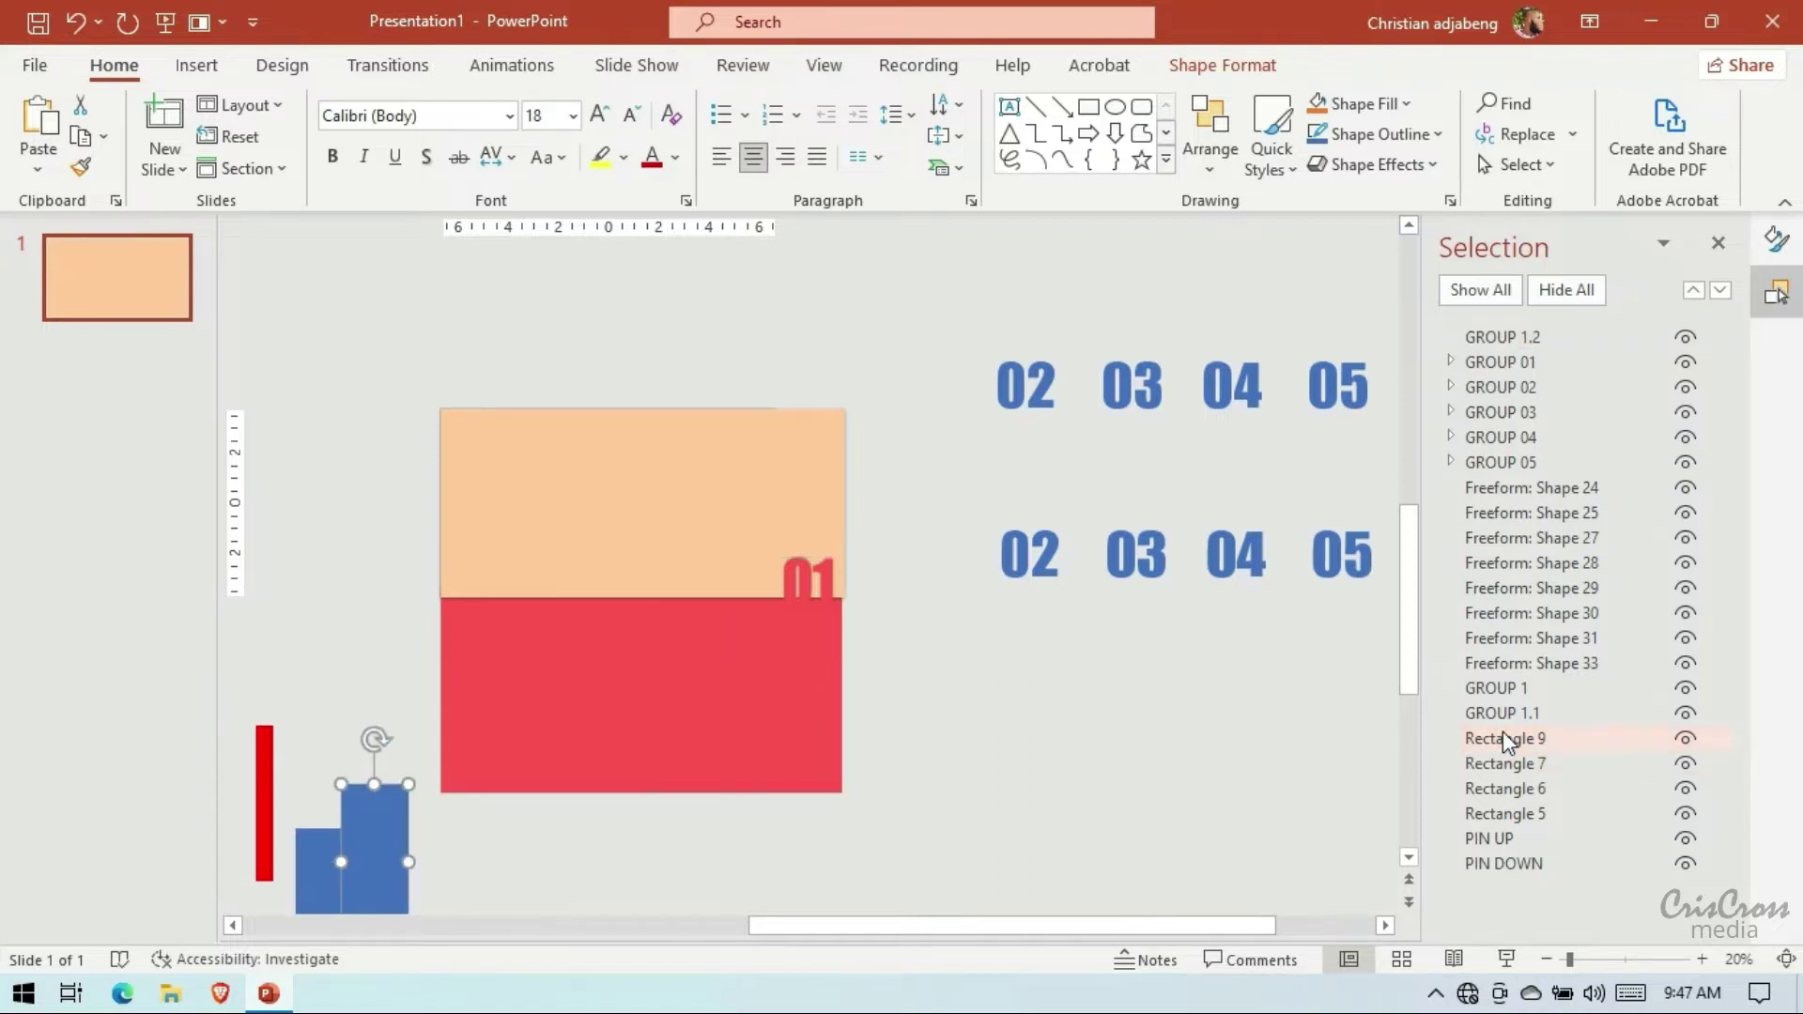
left_click(1499, 789)
left_click(1493, 813)
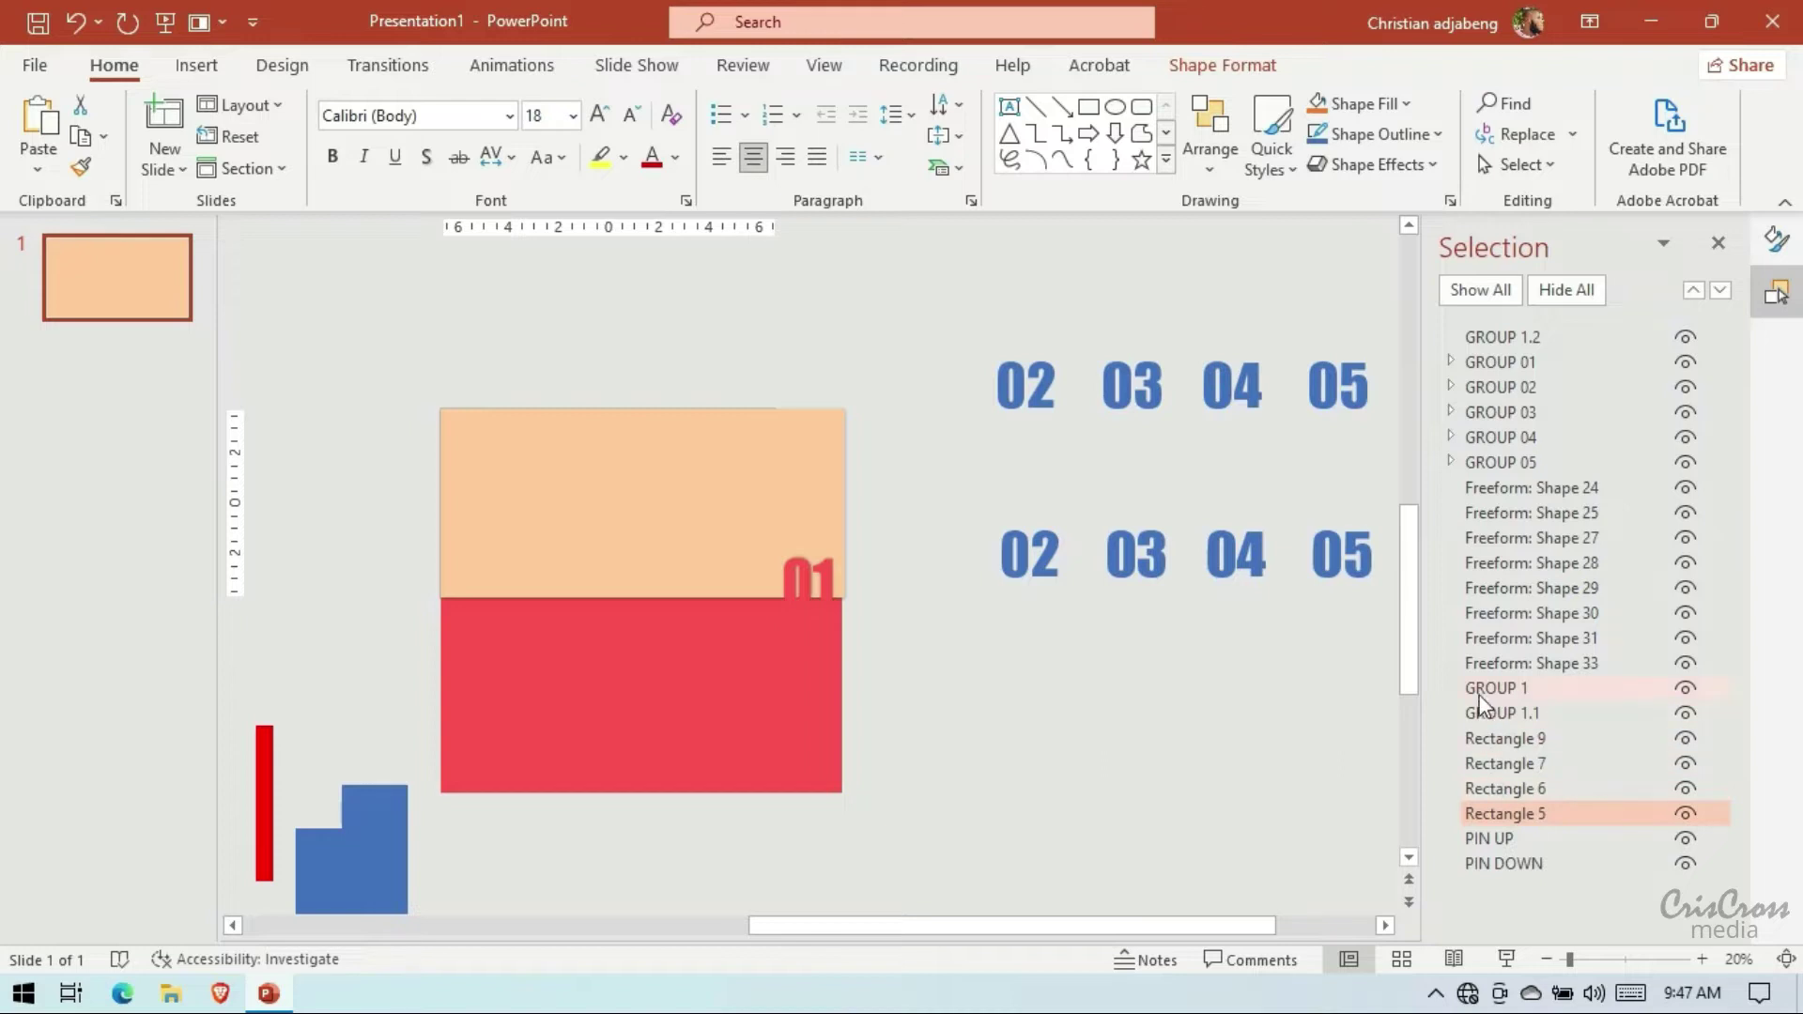
left_click(1507, 336)
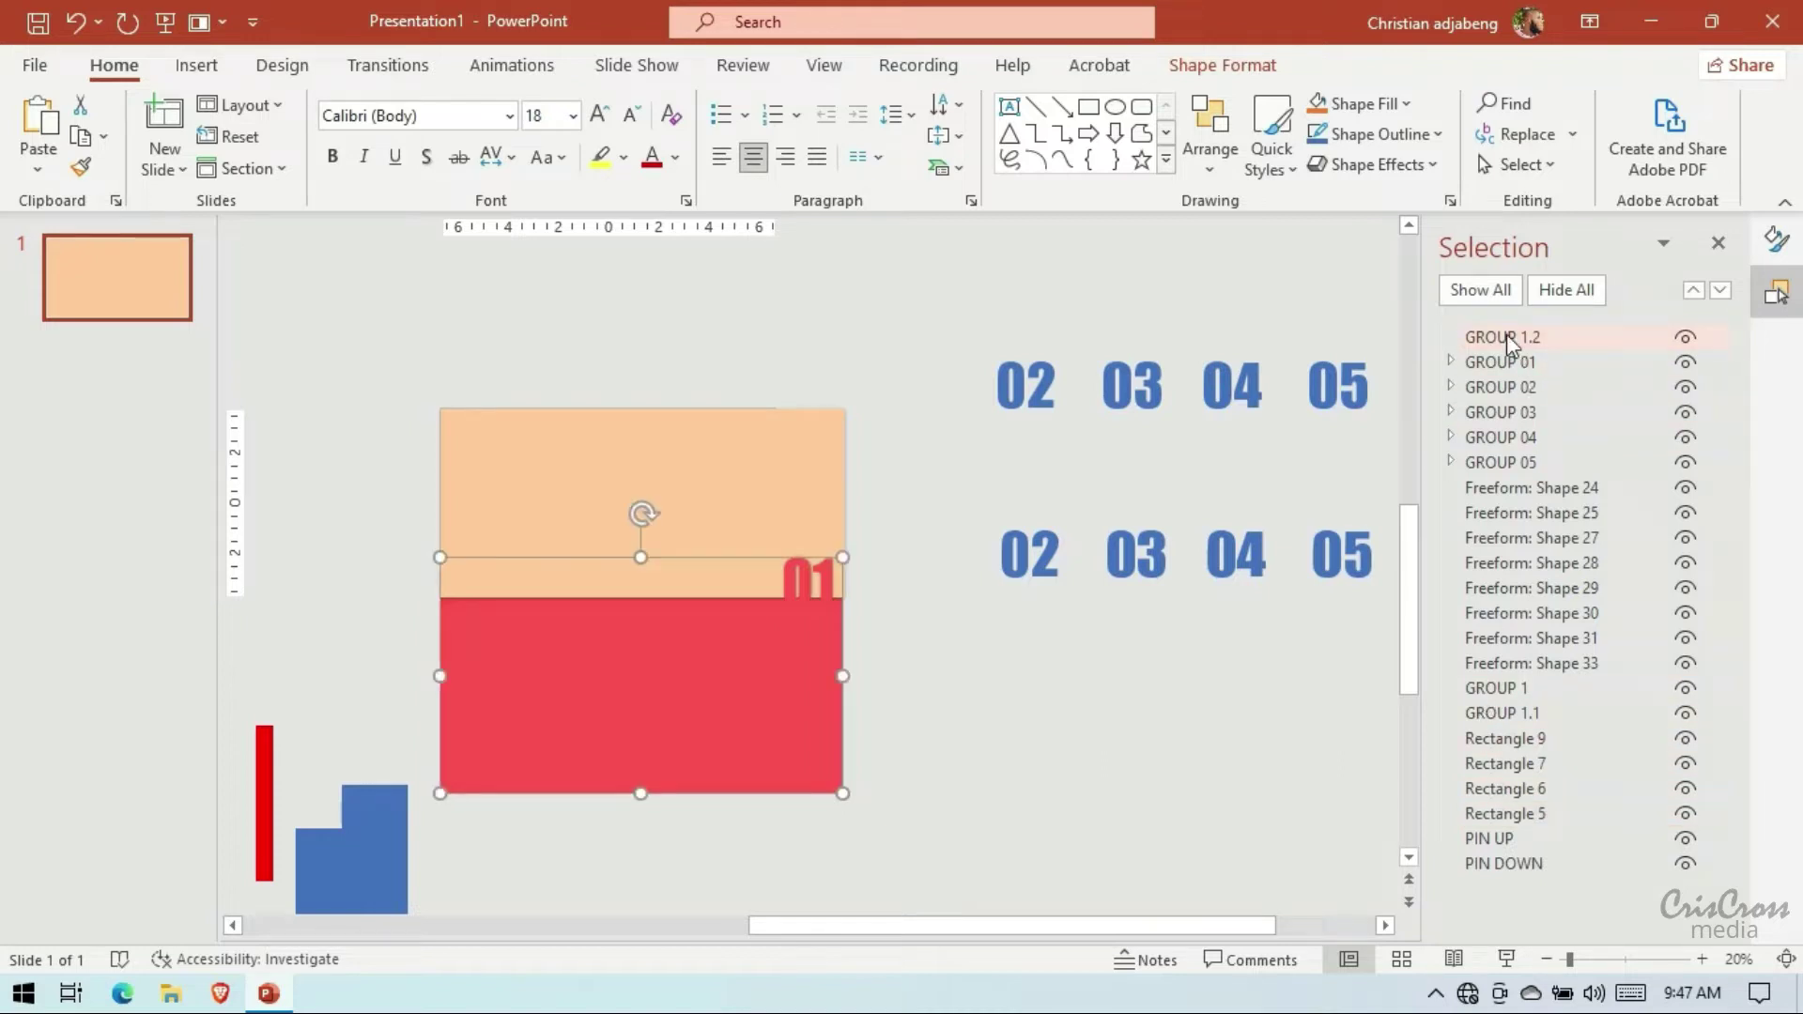
left_click(1513, 691)
left_click(1513, 709)
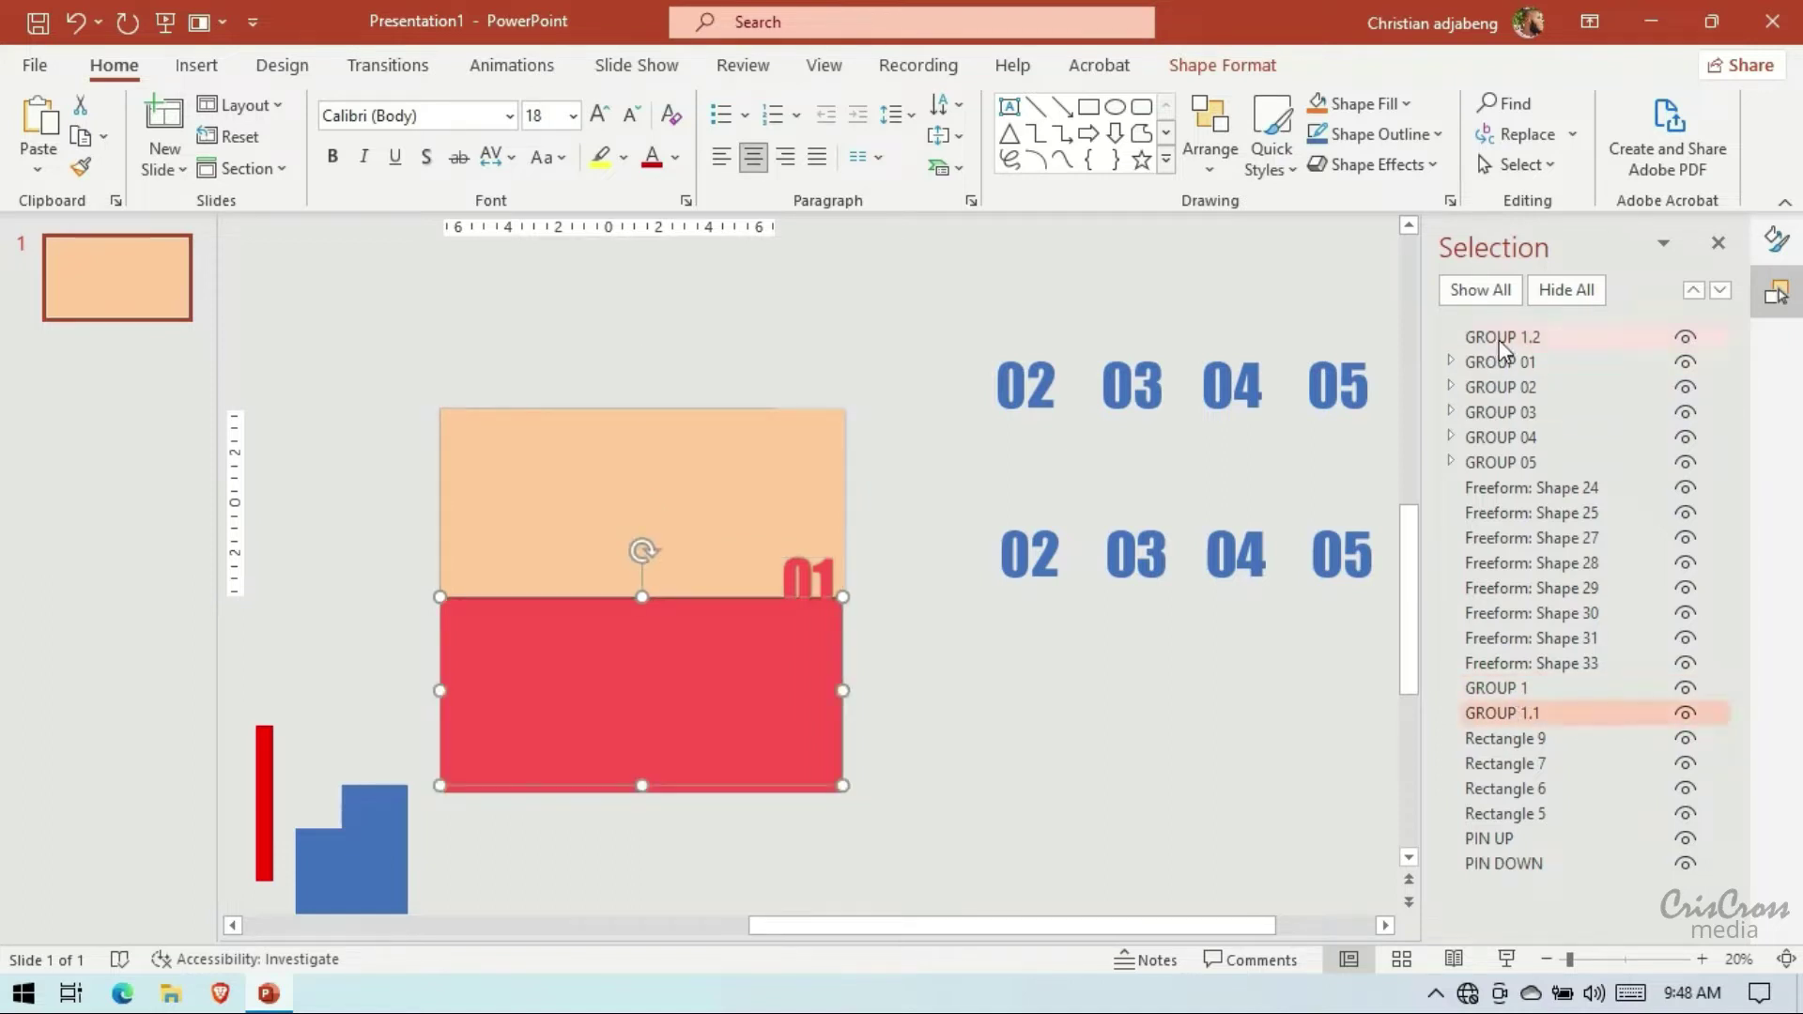
Move GROUP 1 and GROUP 1.1 up to sit just below GROUP 1.2
left_click(1508, 688, "ctrl")
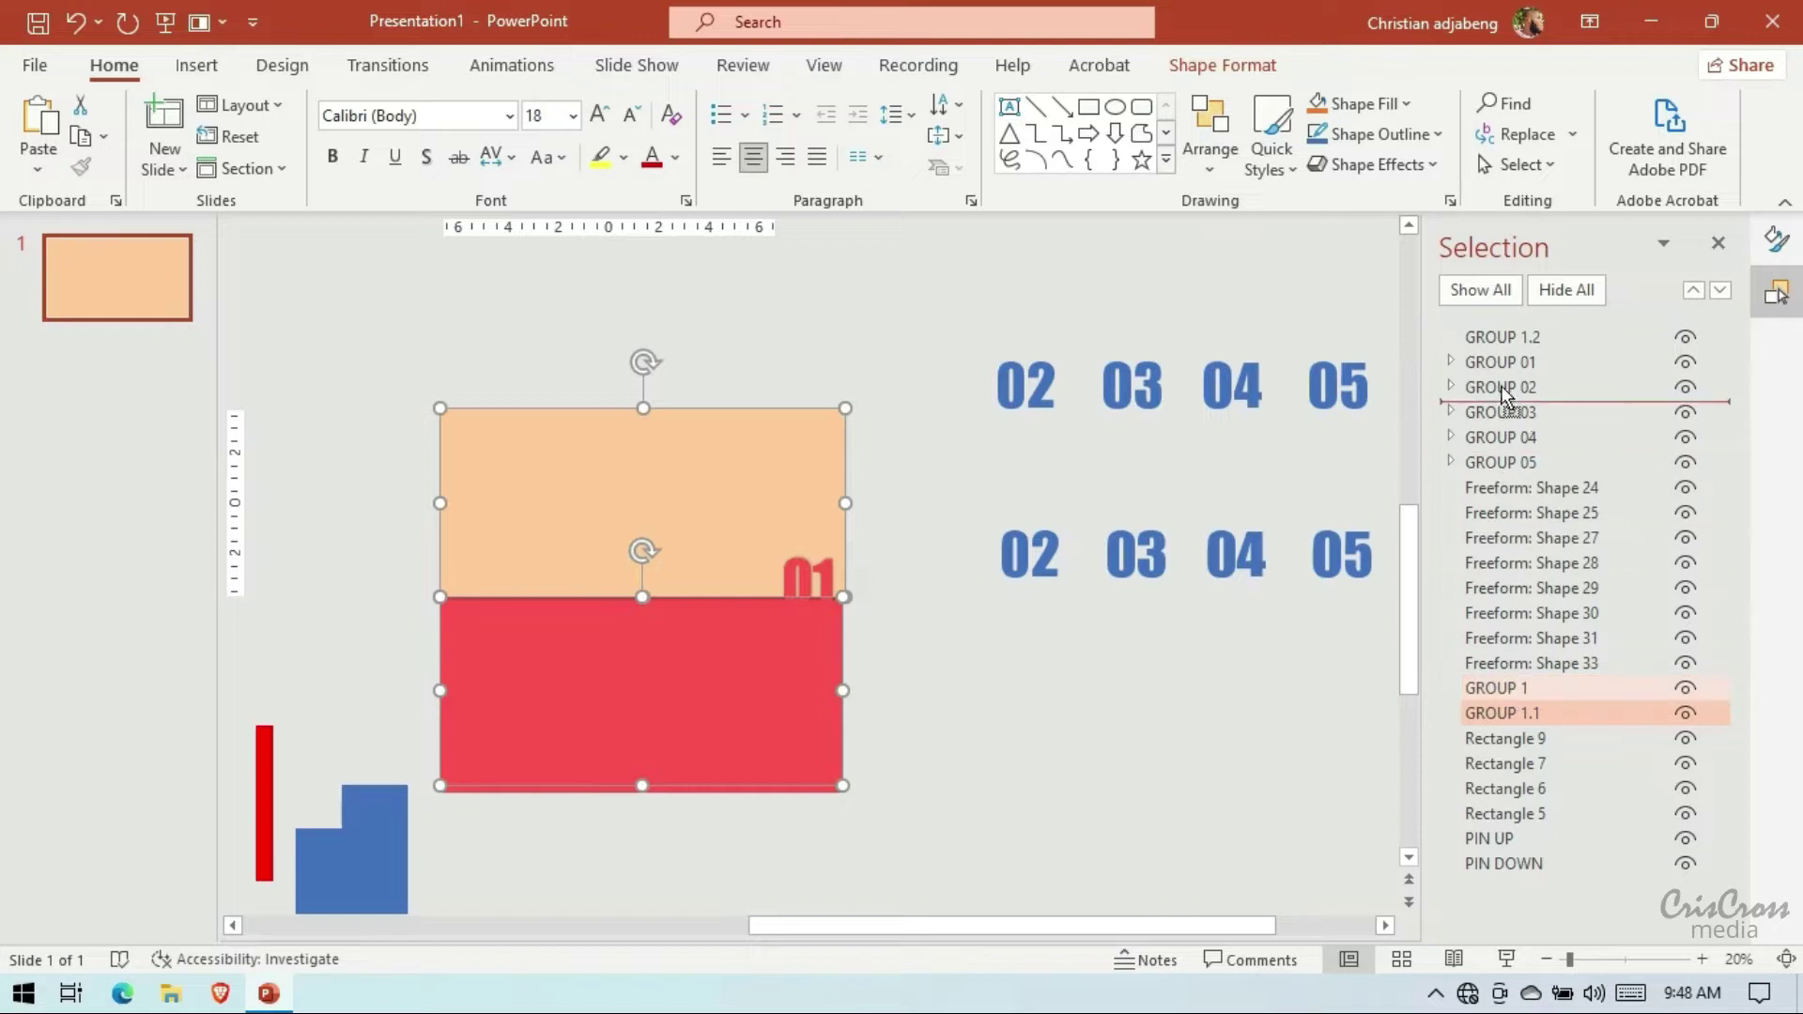
left_click_drag(1506, 686, 1507, 368)
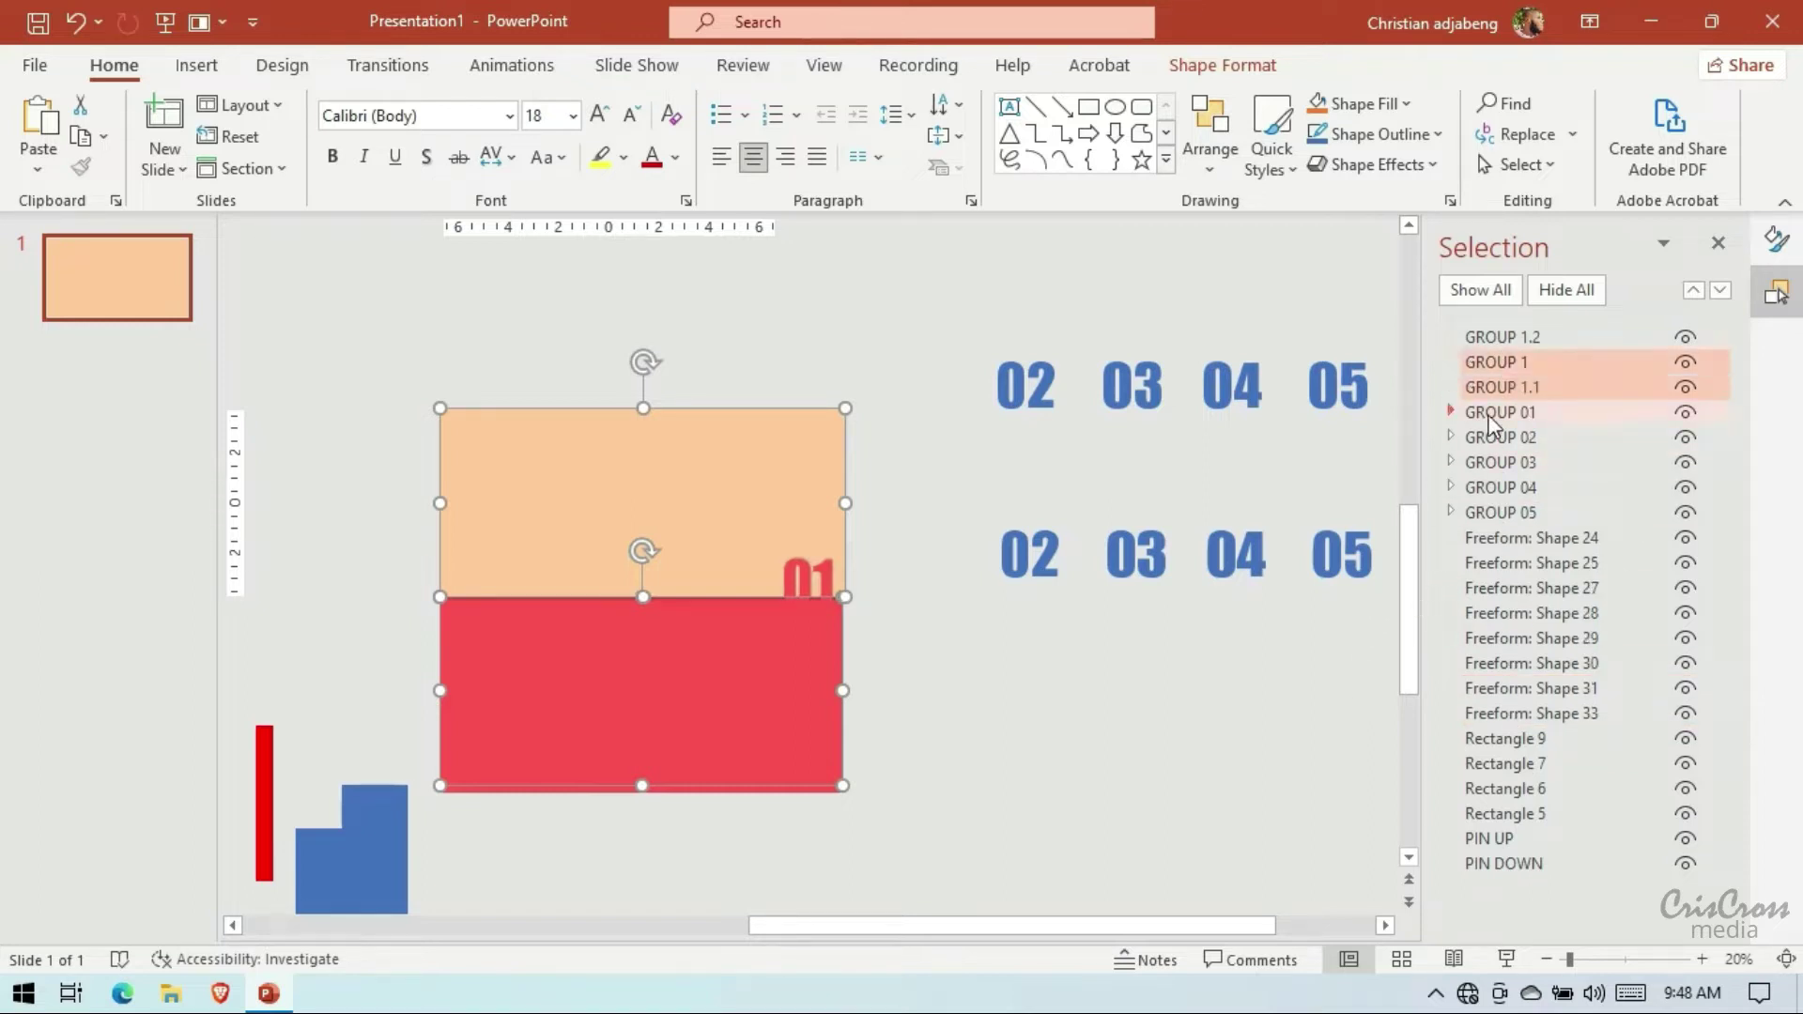
left_click(1493, 413)
left_click(1506, 340)
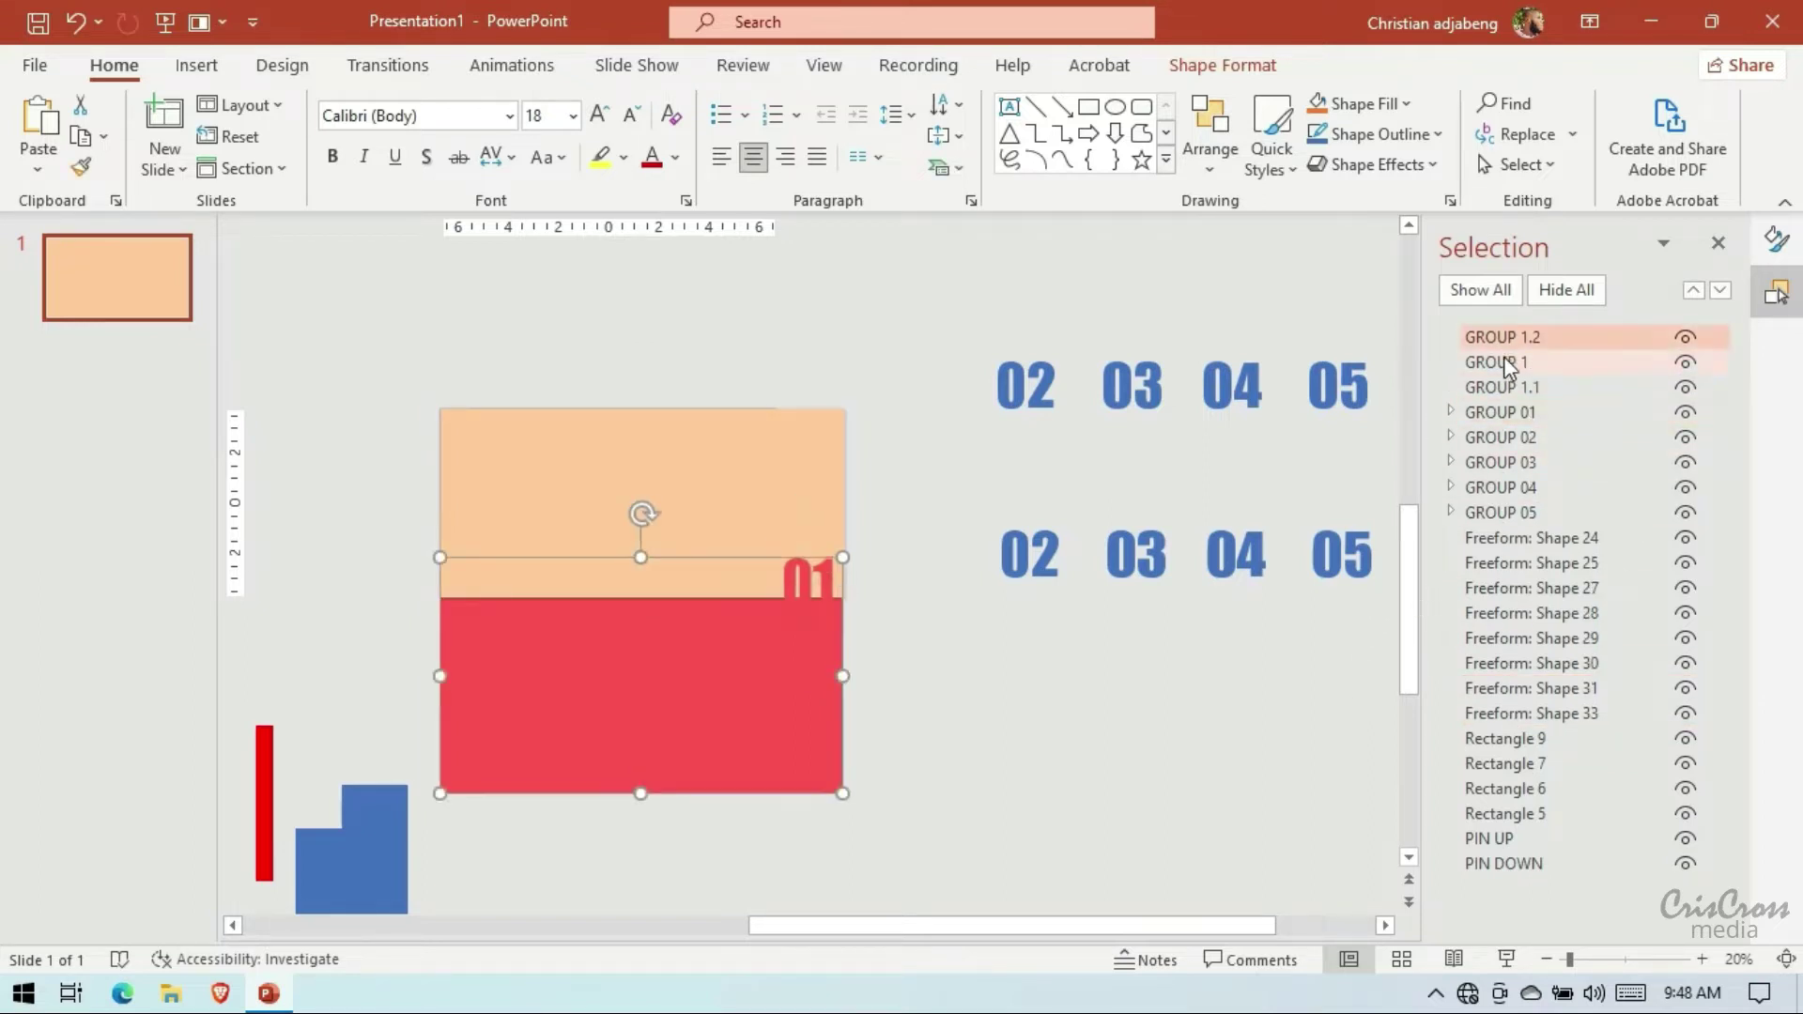
left_click(1503, 362, "ctrl")
left_click(1501, 385, "ctrl")
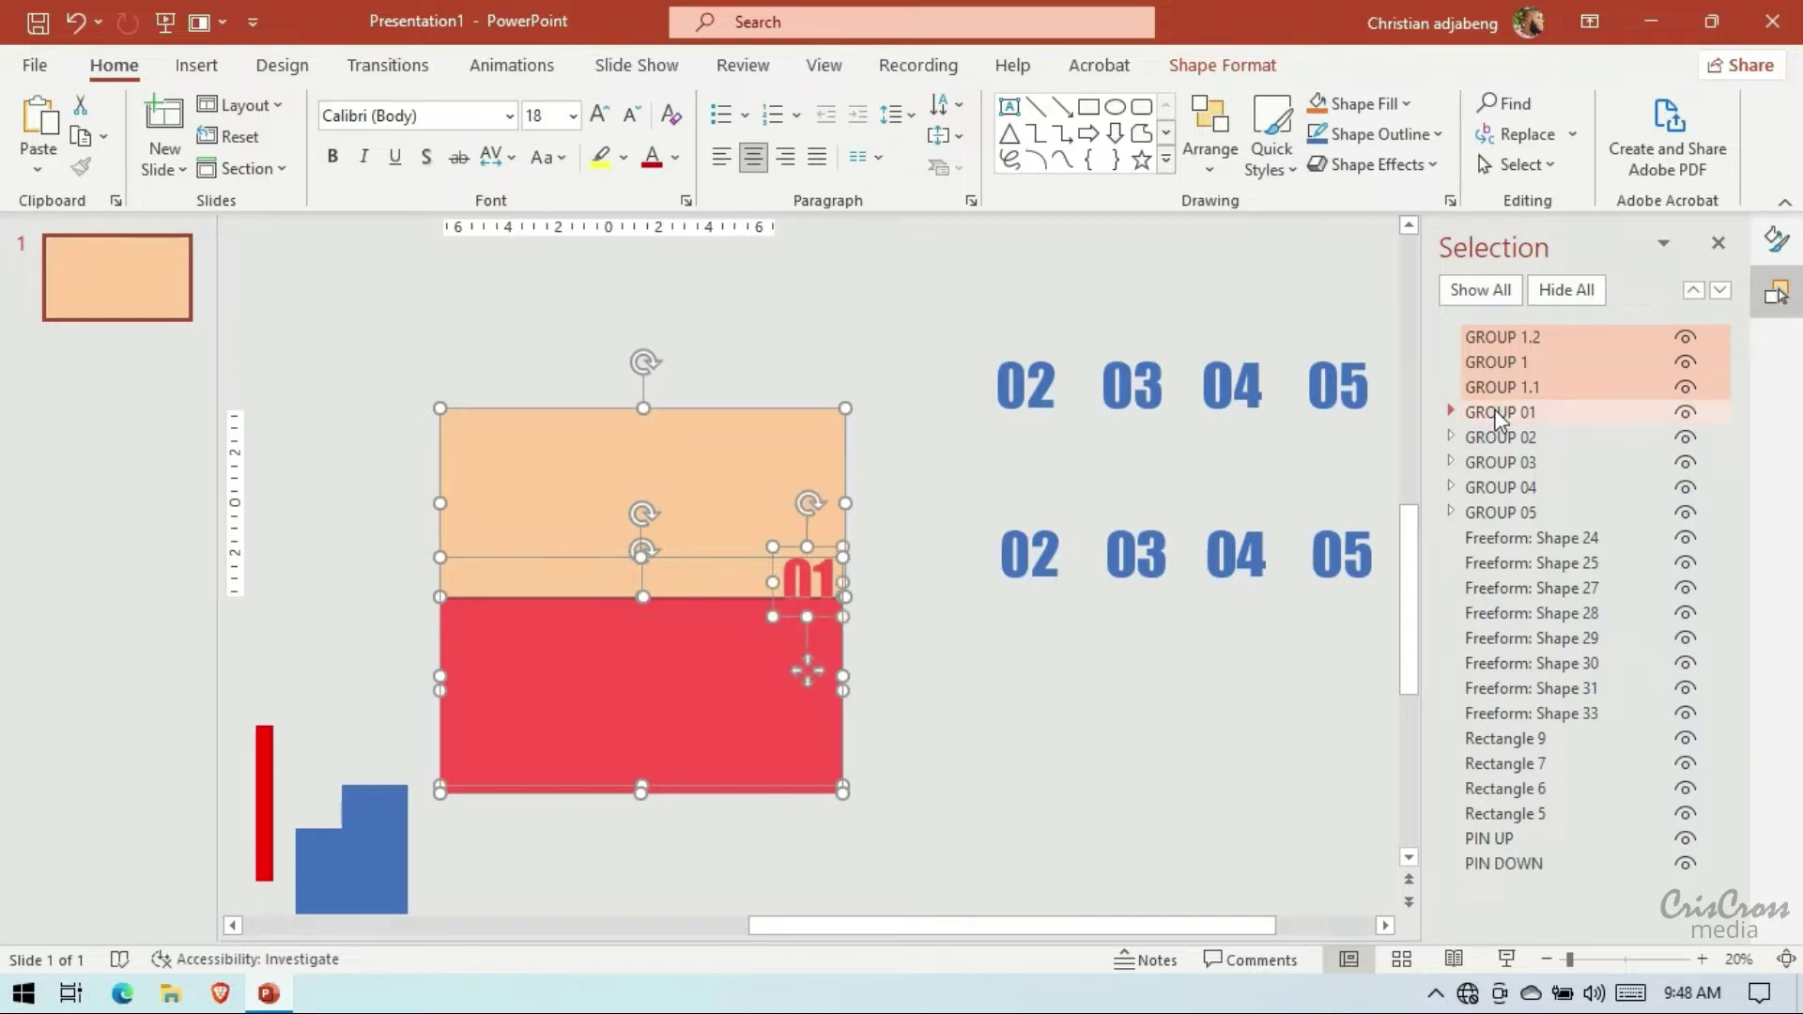
left_click(1263, 709)
Drag GROUP 01 above GROUP 1.2, GROUP 1 and GROUP 1.1 to the top of the stack
left_click(1414, 859)
left_click(1414, 859)
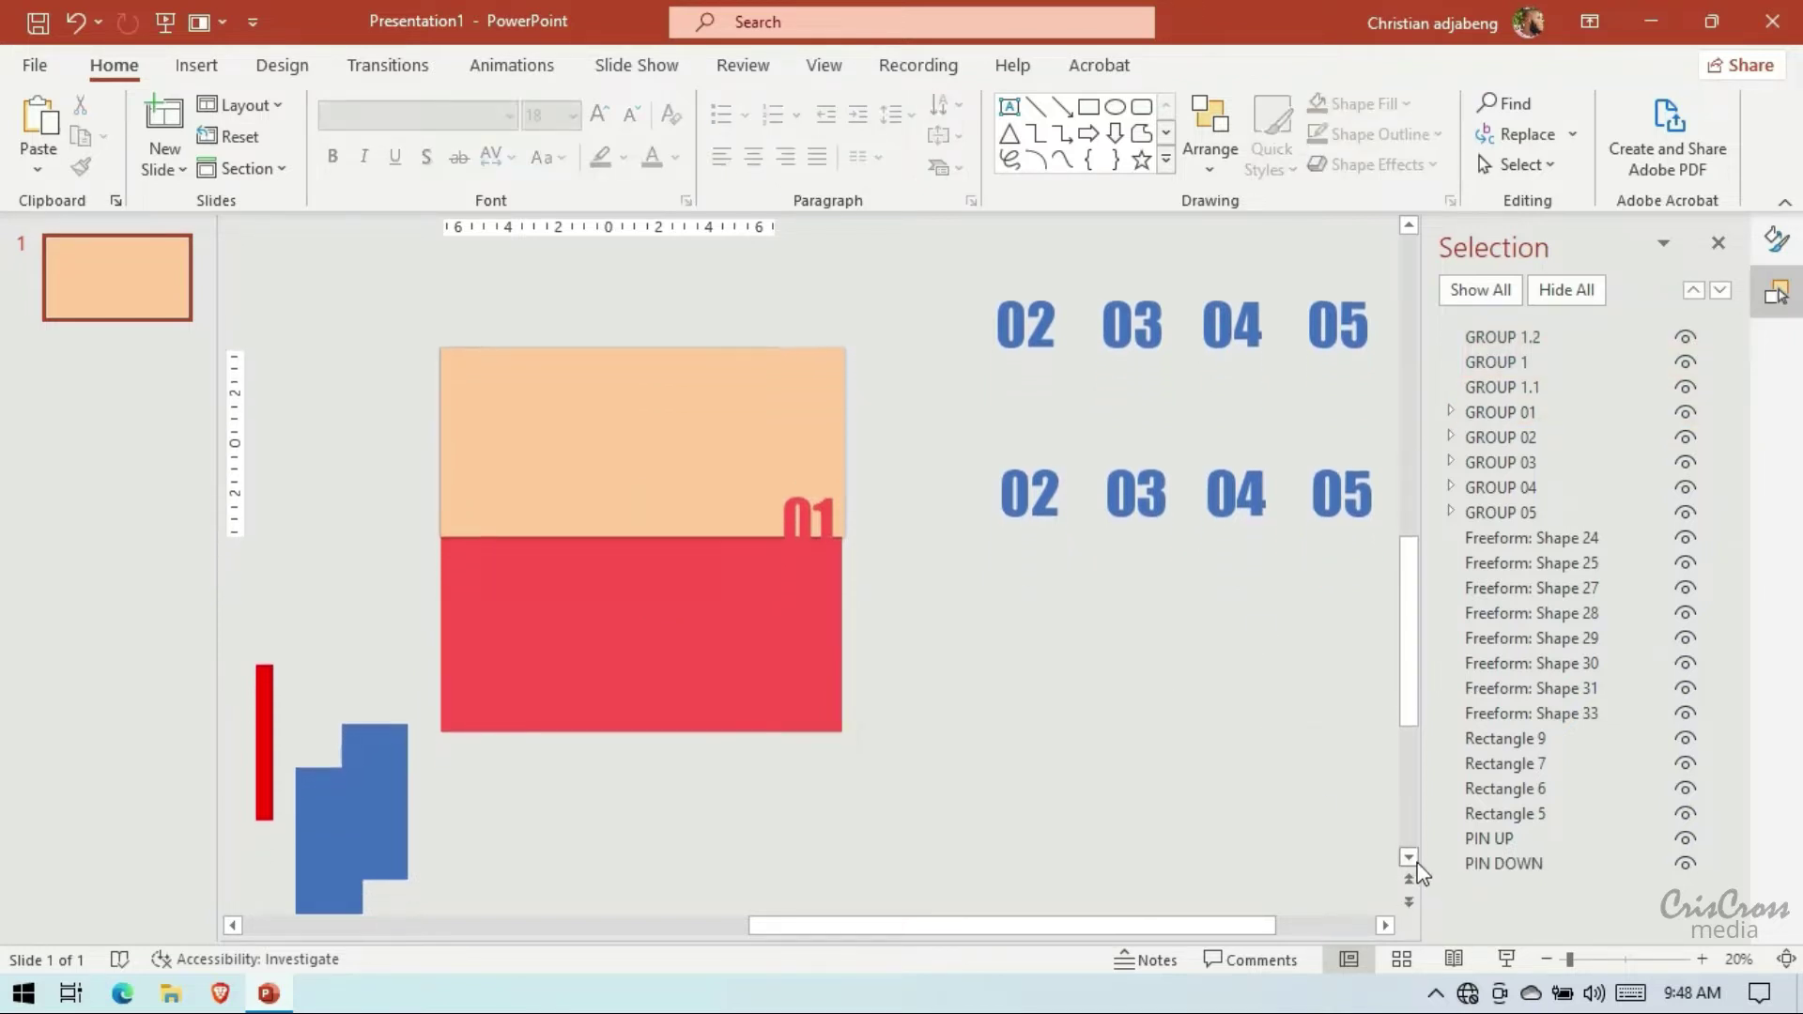
left_click(1414, 859)
left_click(1386, 925)
left_click(1385, 925)
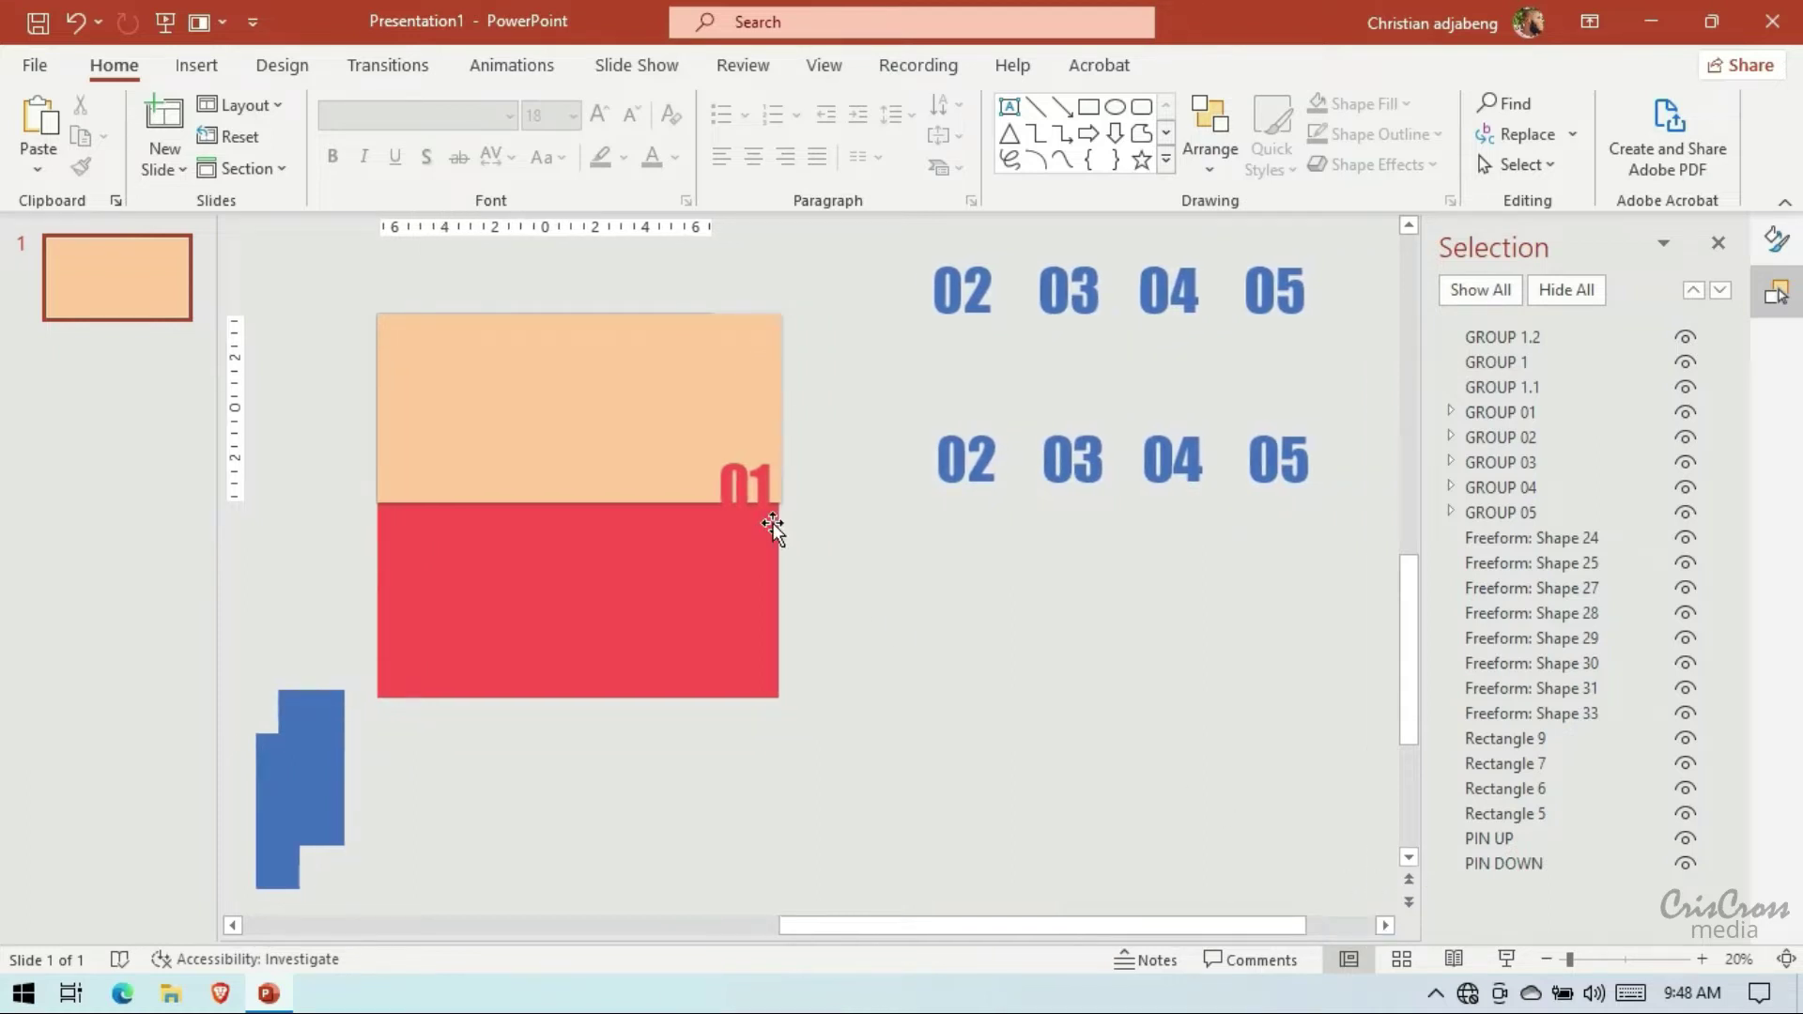
left_click(1489, 340)
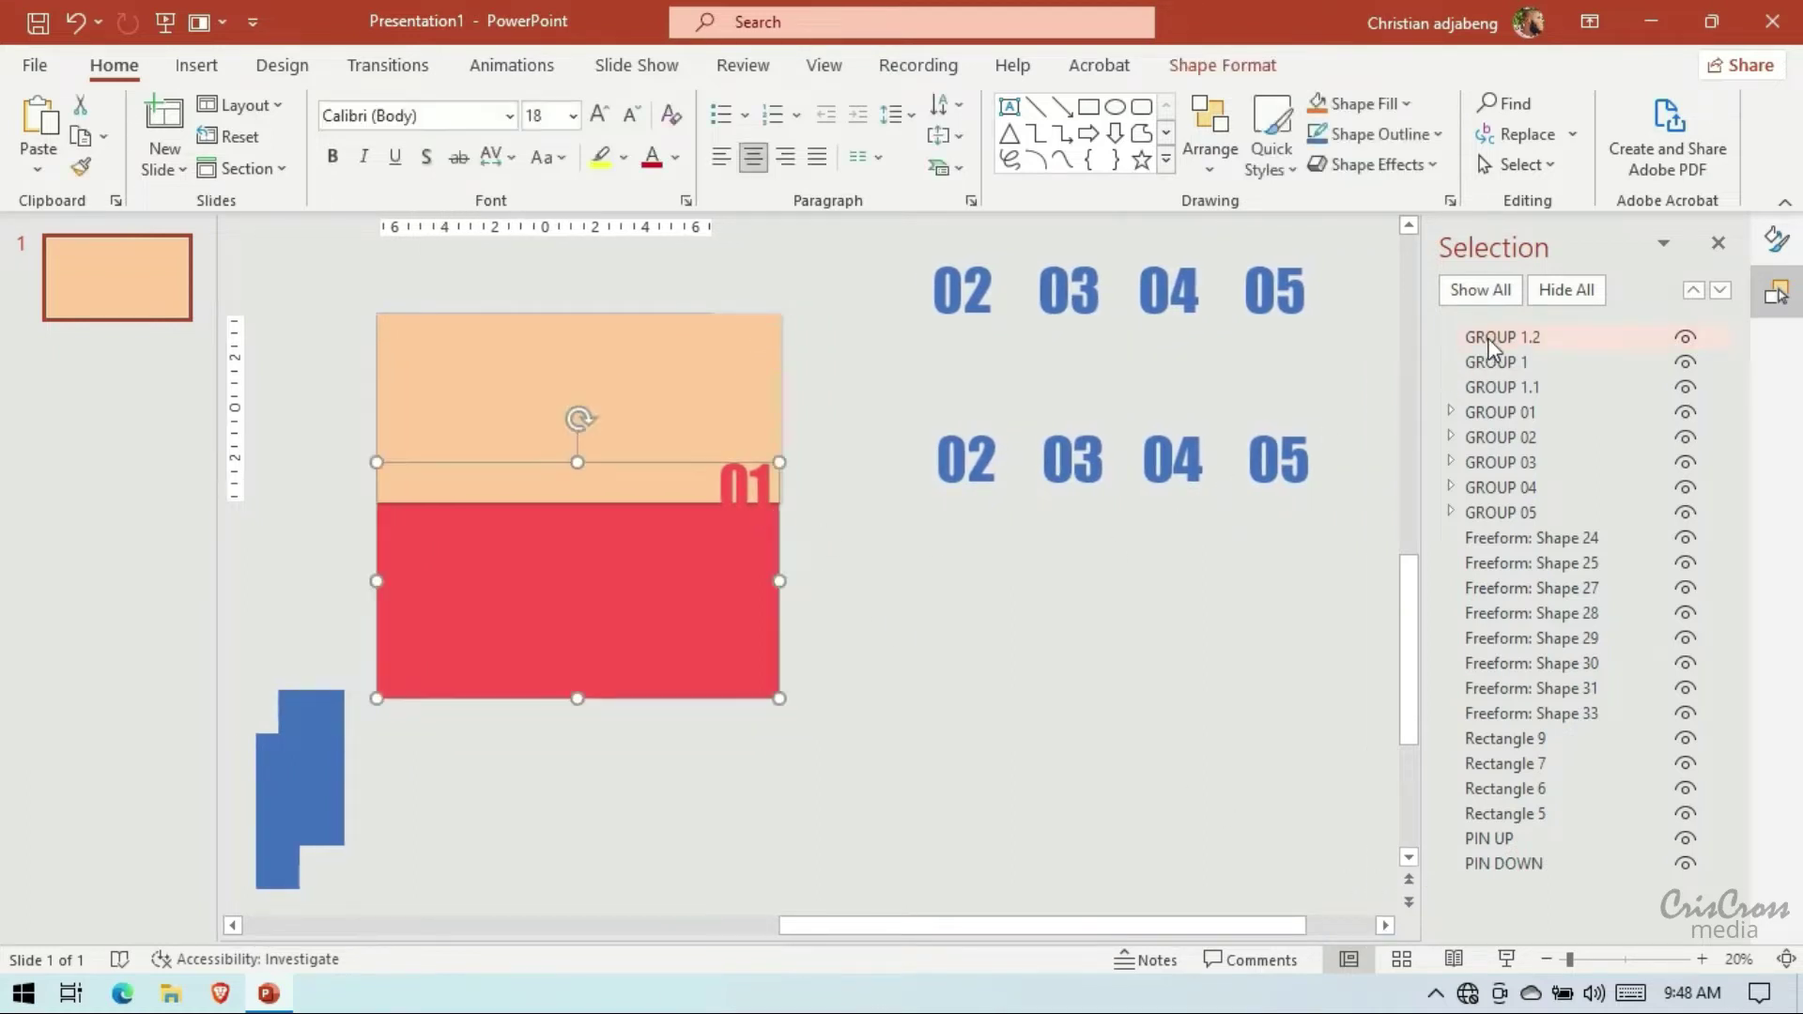
left_click(1492, 364)
left_click(1485, 385)
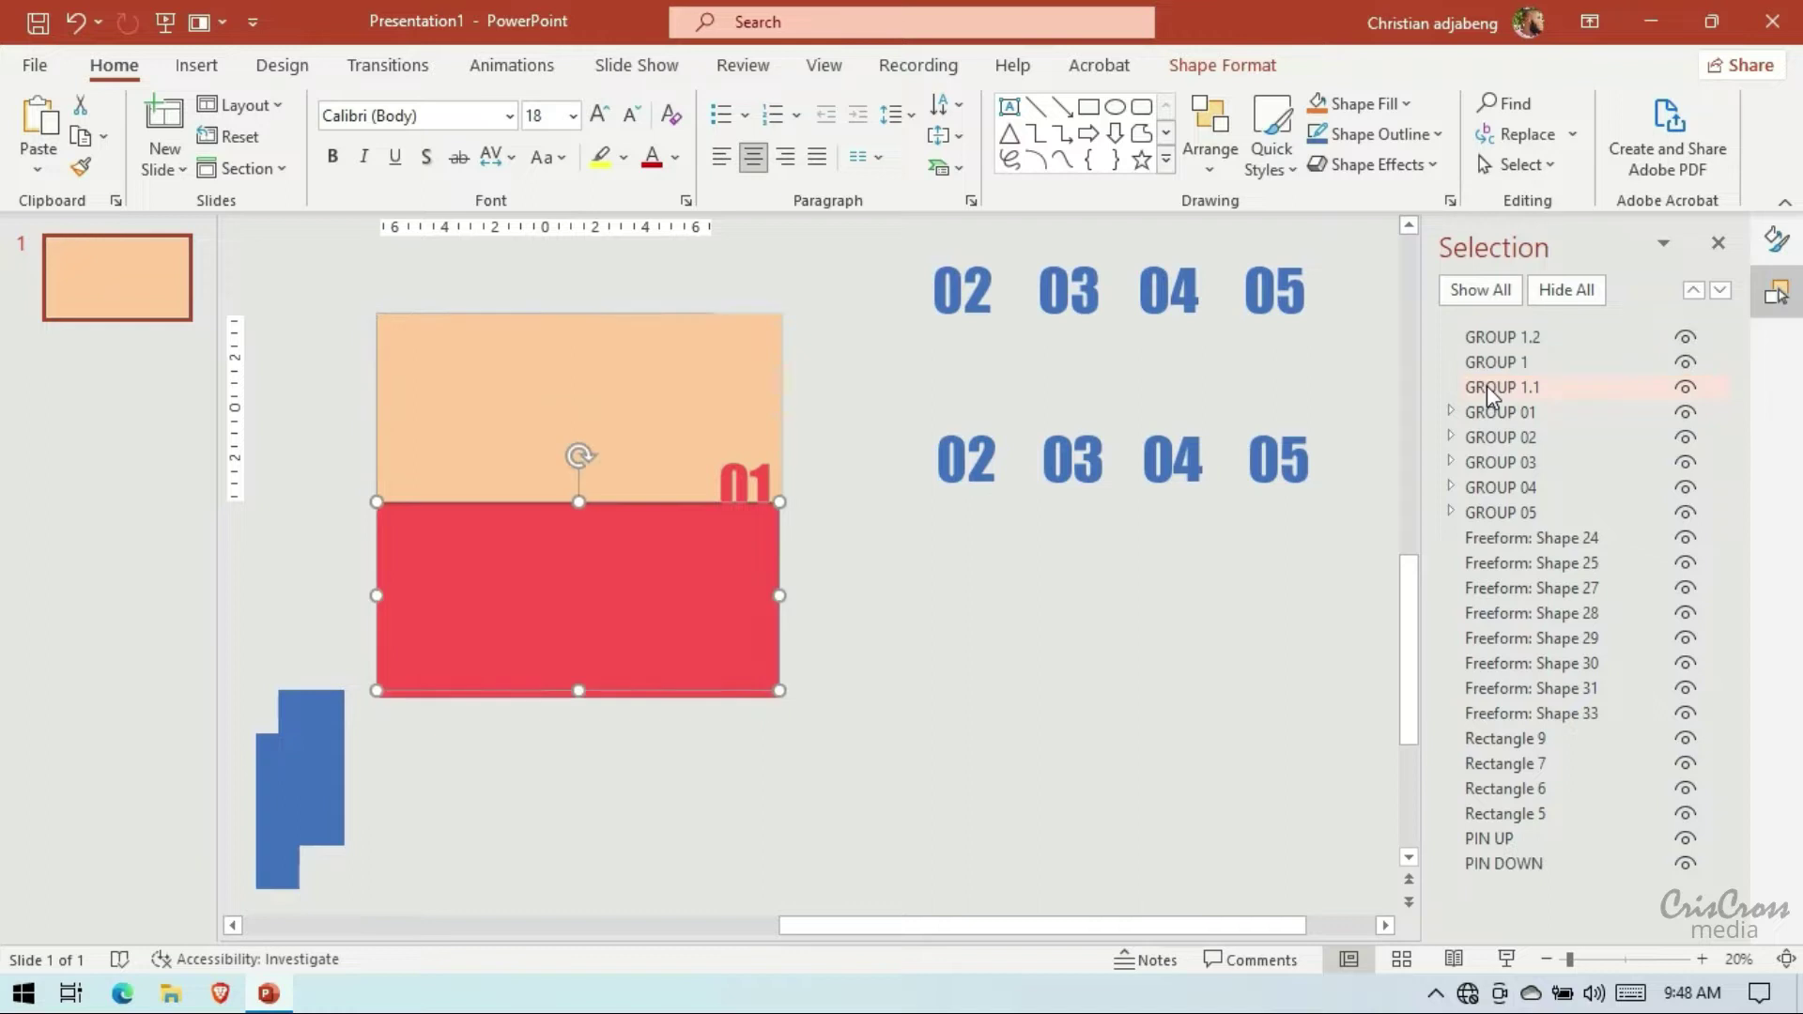
left_click_drag(1493, 413, 1495, 330)
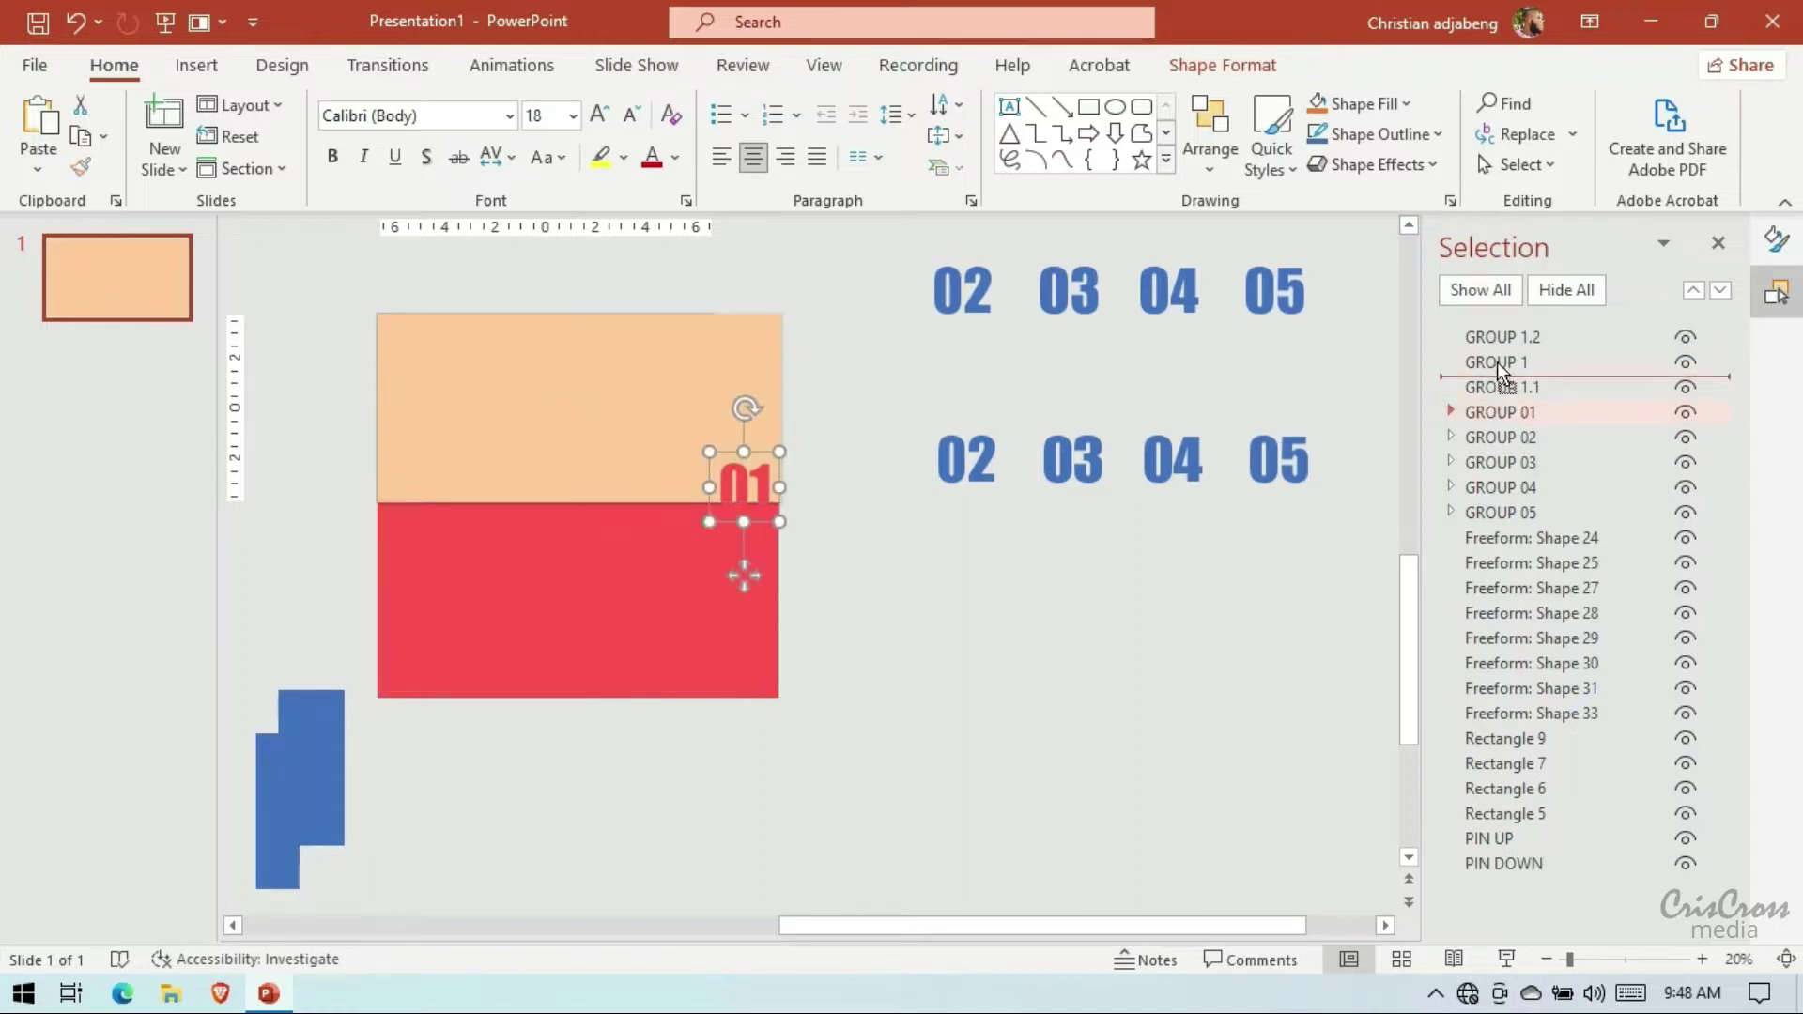
left_click(1326, 627)
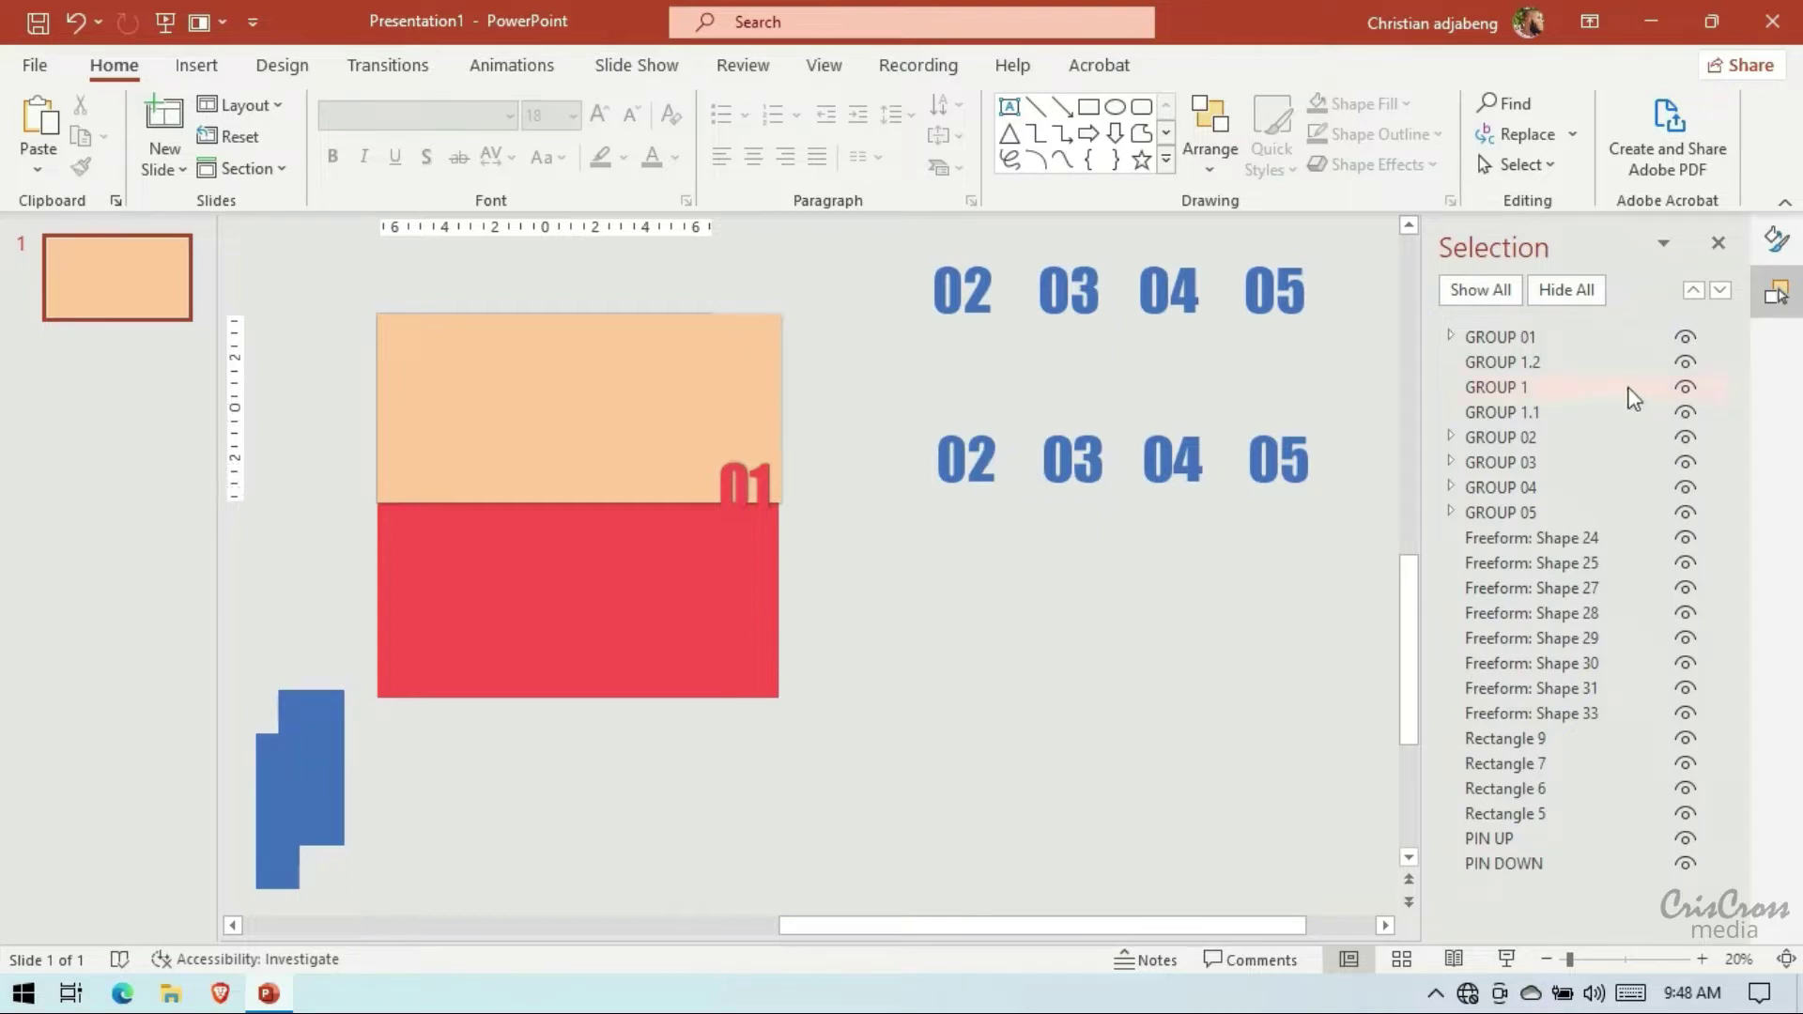
Hide GROUP 01, GROUP 1.2, GROUP 1 and GROUP 1.1 in the Selection Pane
left_click(1684, 338)
left_click(1686, 362)
left_click(1685, 387)
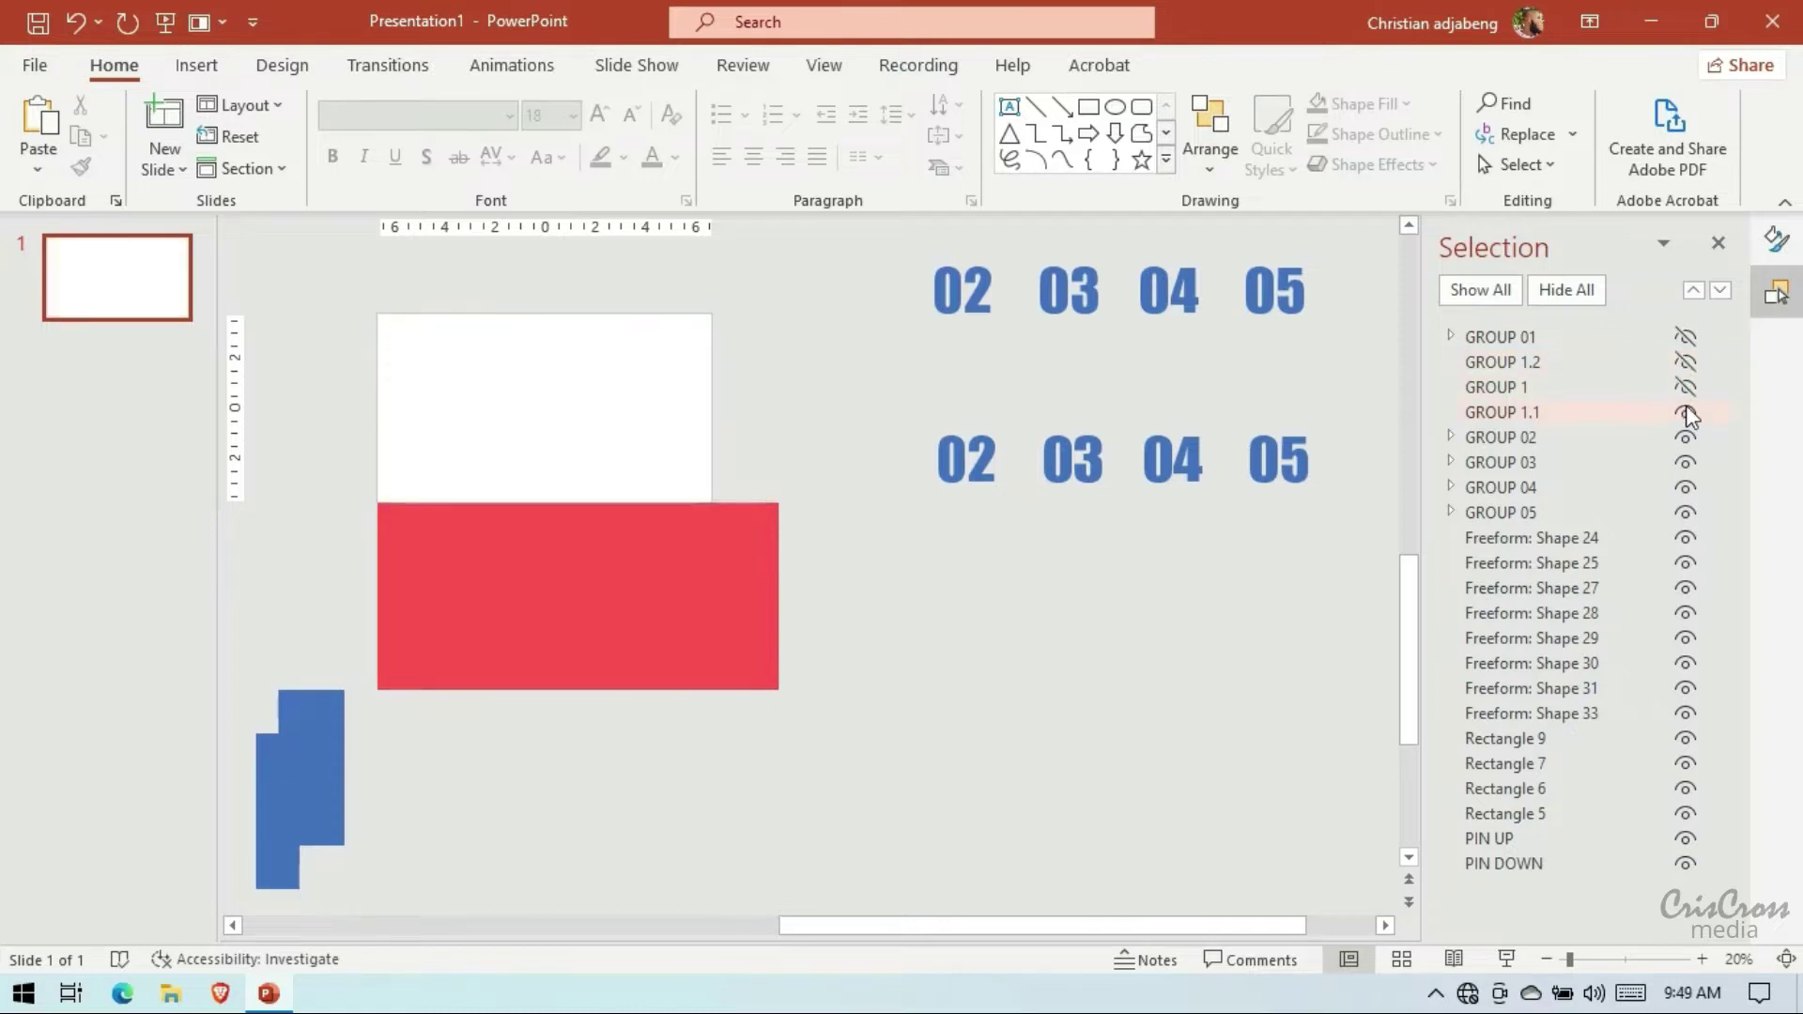
left_click(1686, 413)
Spread the three blue bars and the red bar apart to the right beside the slide
left_click(230, 925)
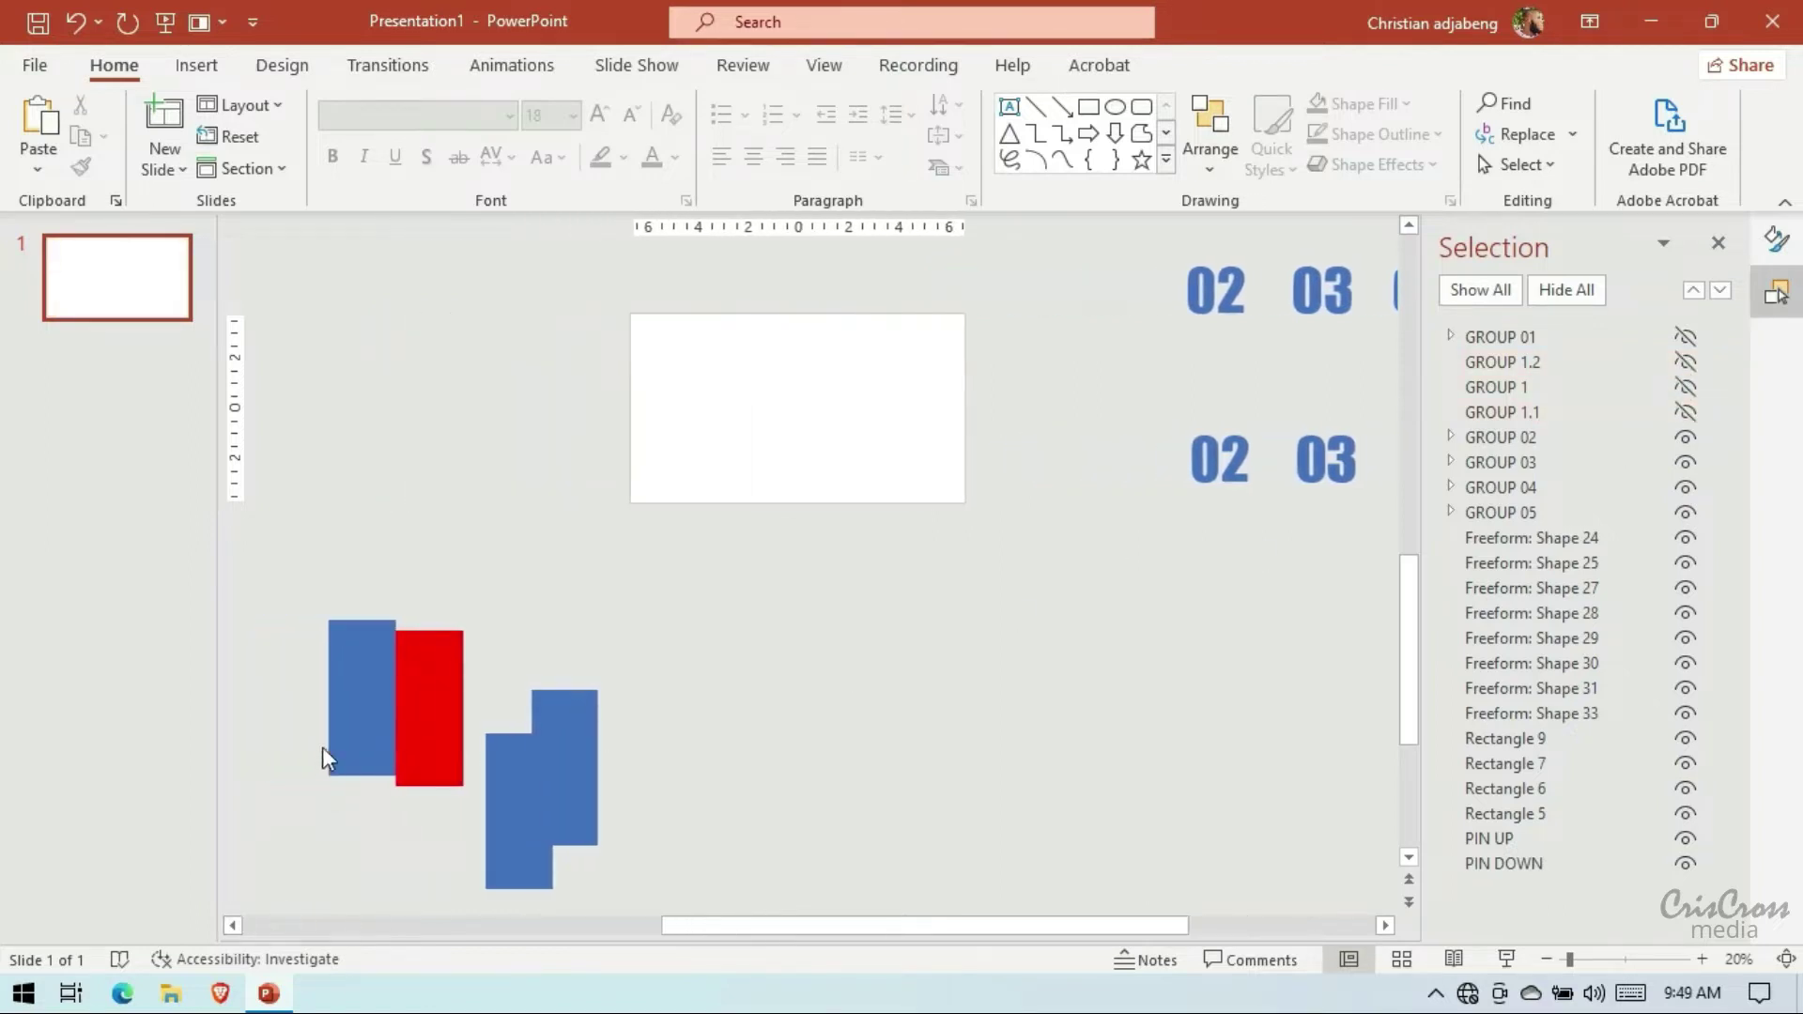
left_click_drag(336, 722, 970, 604)
mouse_move(566, 770)
left_mouse_down()
mouse_move(924, 762)
mouse_move(1137, 783)
left_mouse_up()
left_click_drag(507, 798, 872, 798)
left_click_drag(442, 751, 721, 751)
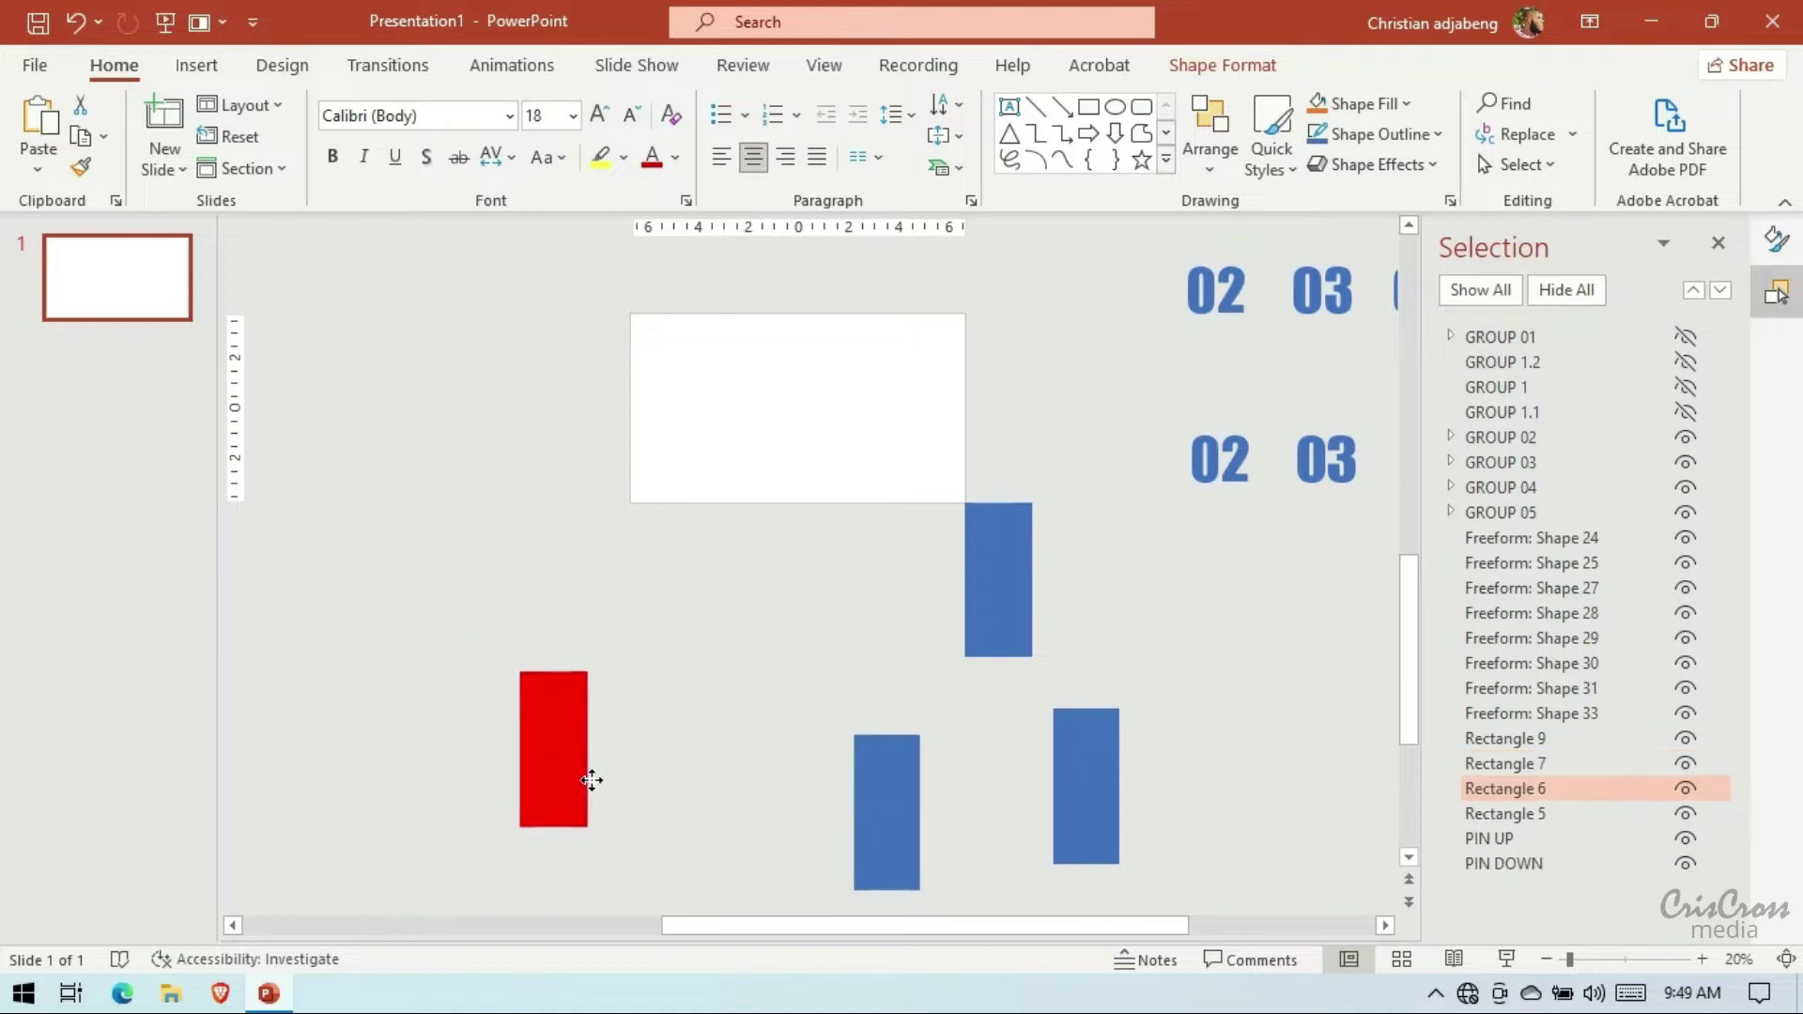
left_click(197, 65)
left_click(426, 131)
Draw a rectangle over the top area of the slide and open its formatting settings
left_click(493, 239)
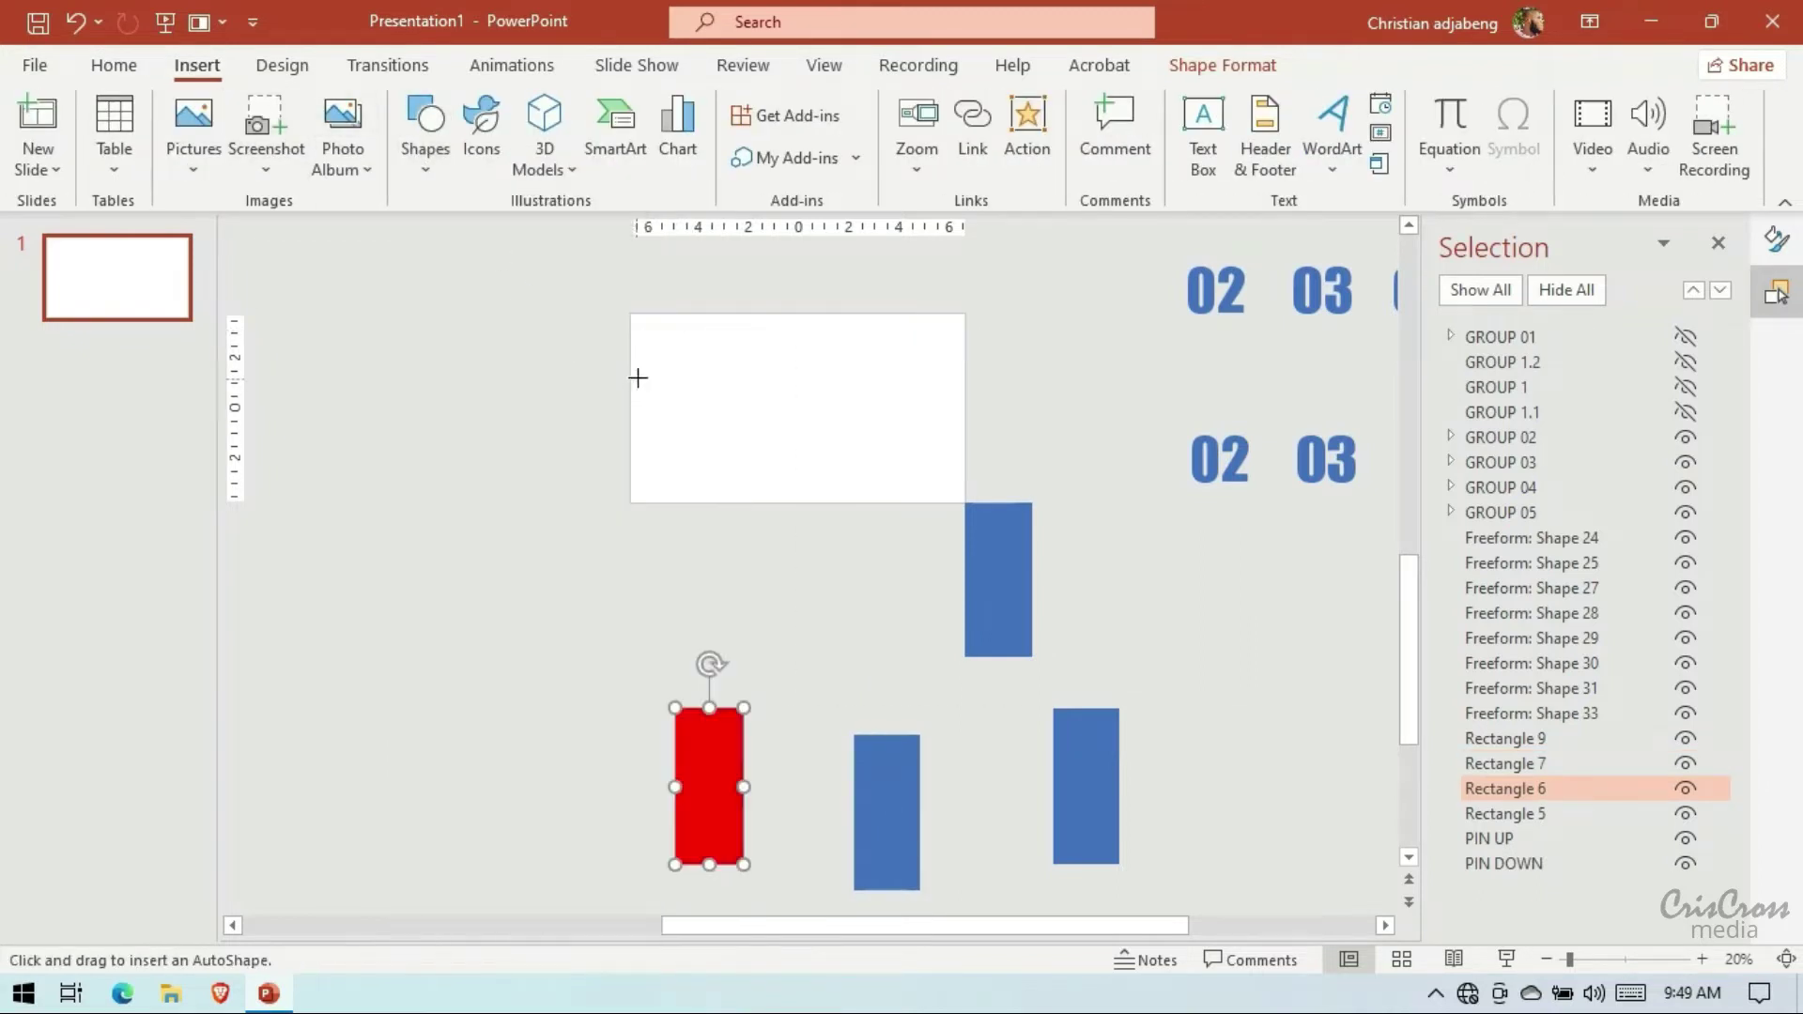
left_click_drag(631, 311, 965, 502)
left_click(1776, 239)
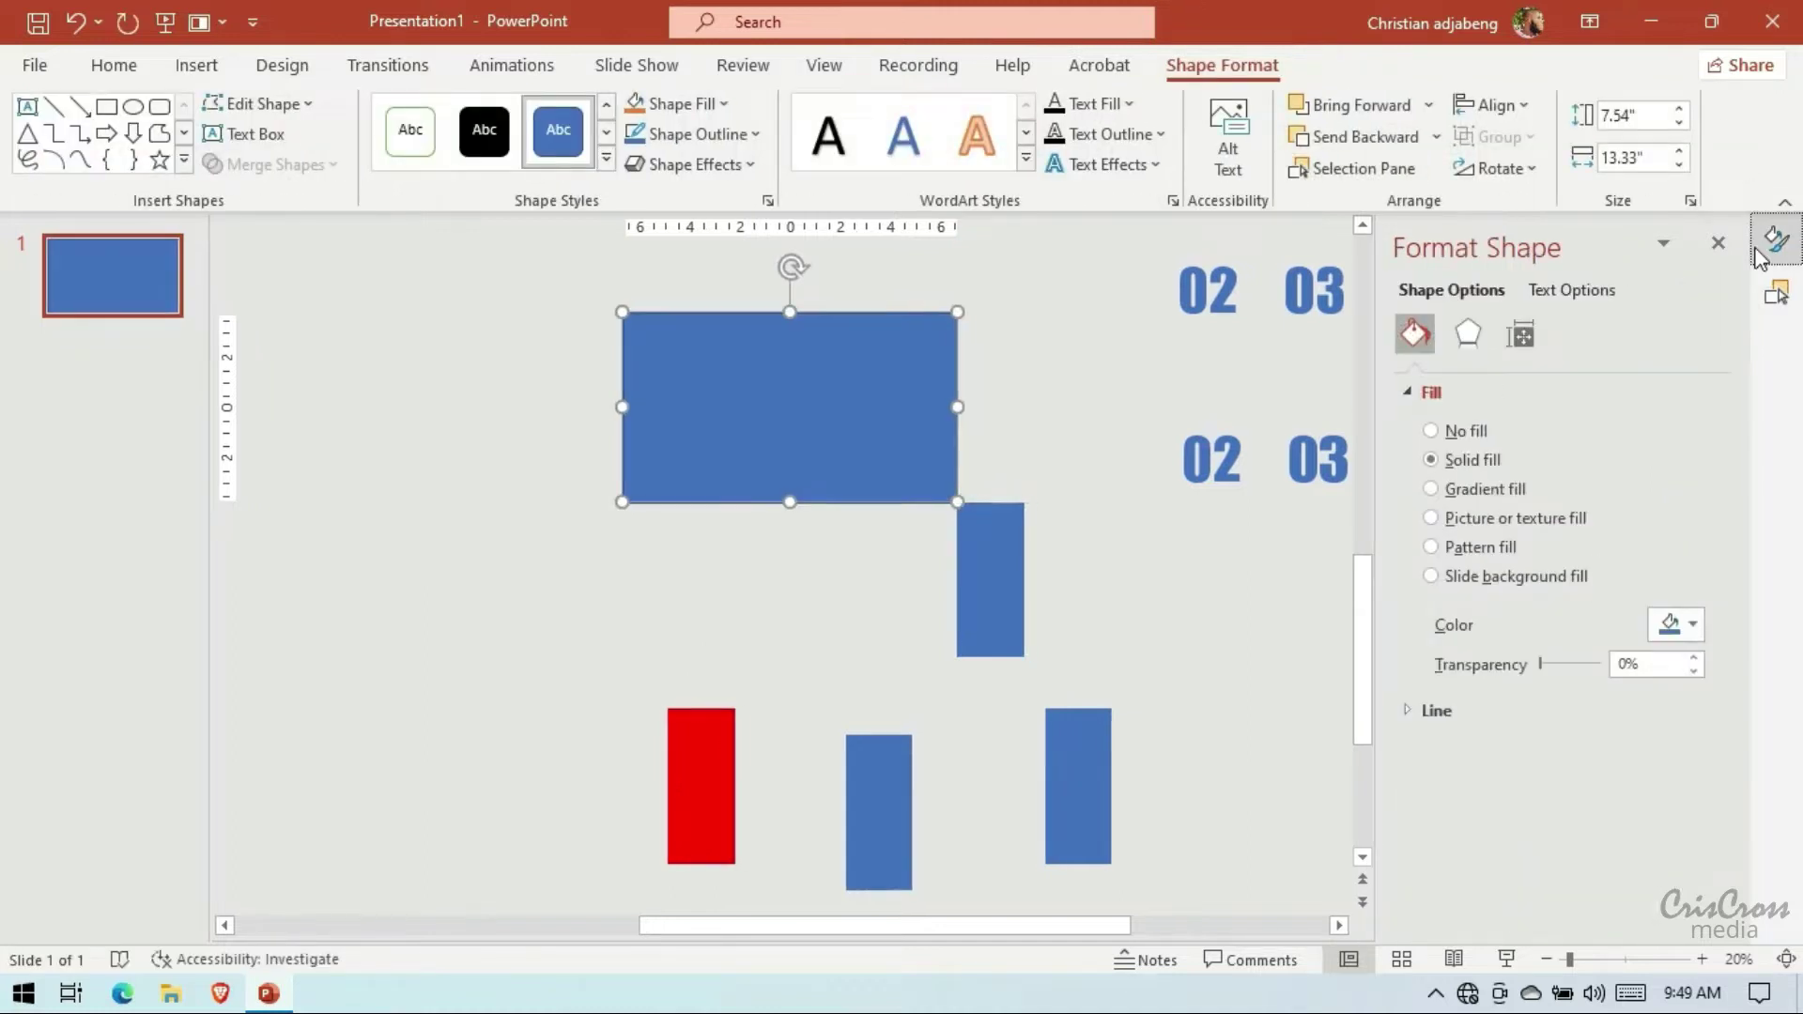
left_click(1424, 714)
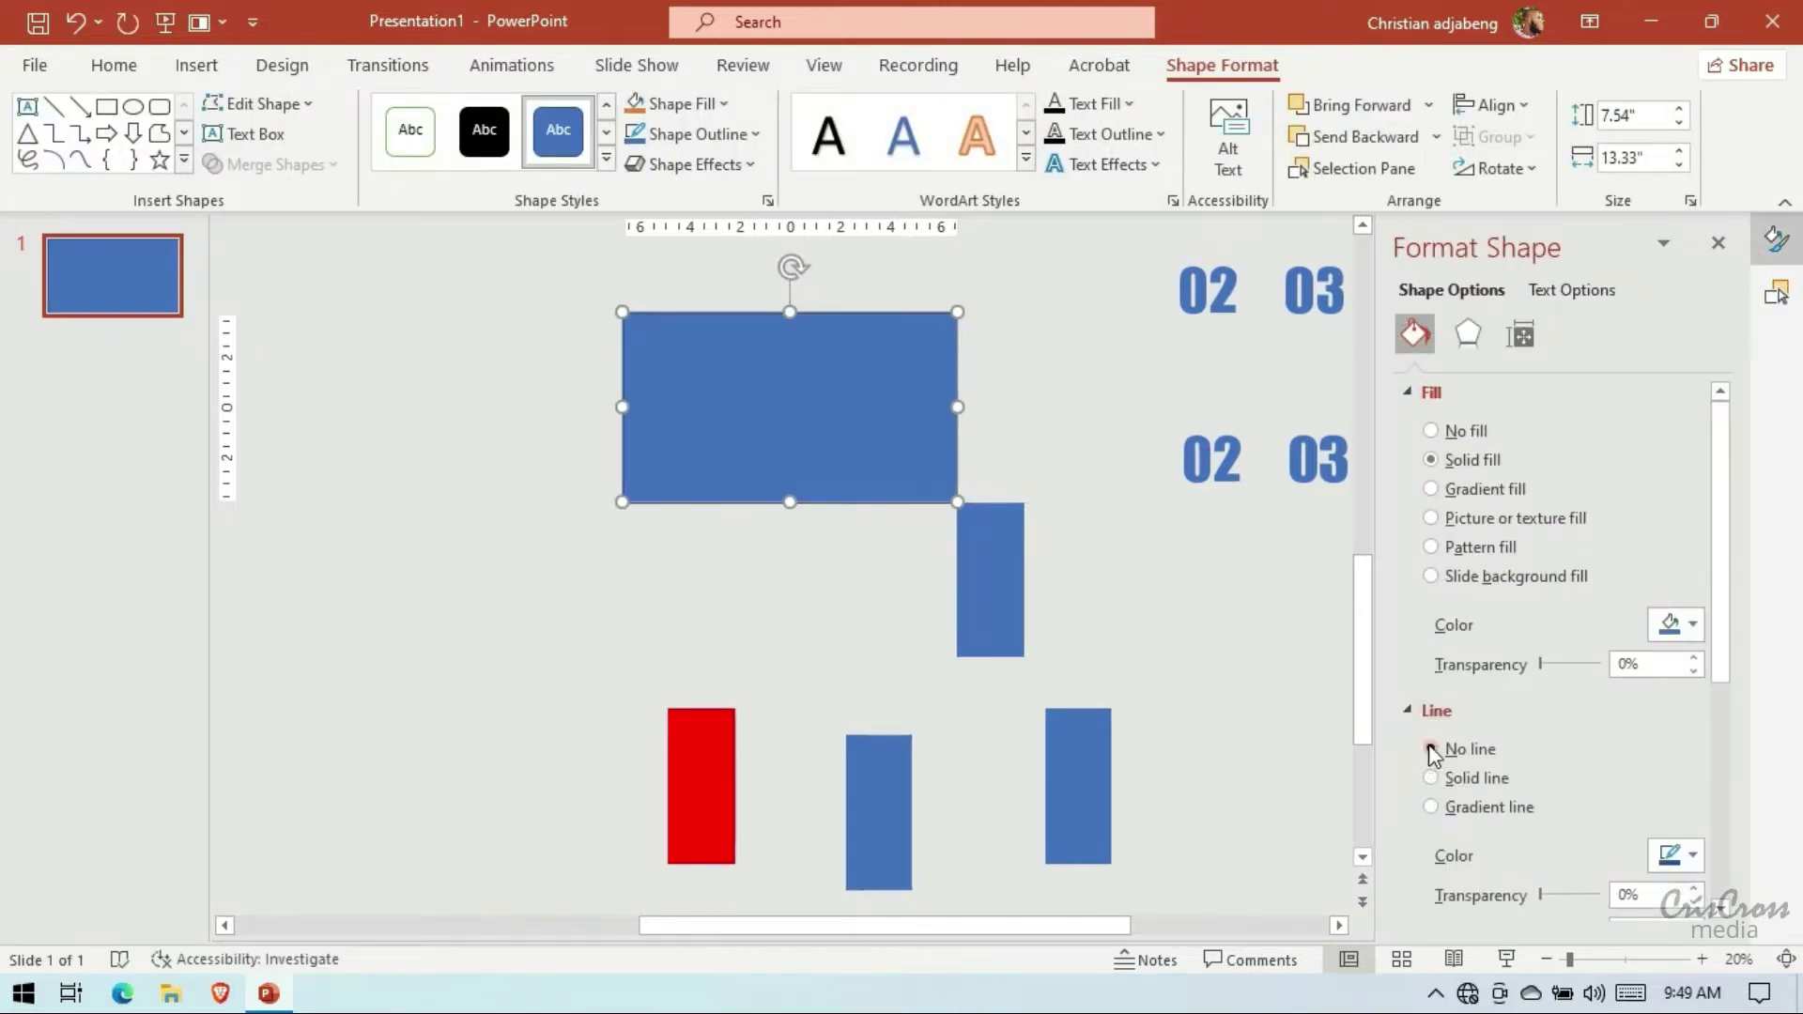
left_click(1425, 716)
Widen the rectangle to 16 inches and fill it with the recent peach colour
scroll(1752, 939, "up", 3)
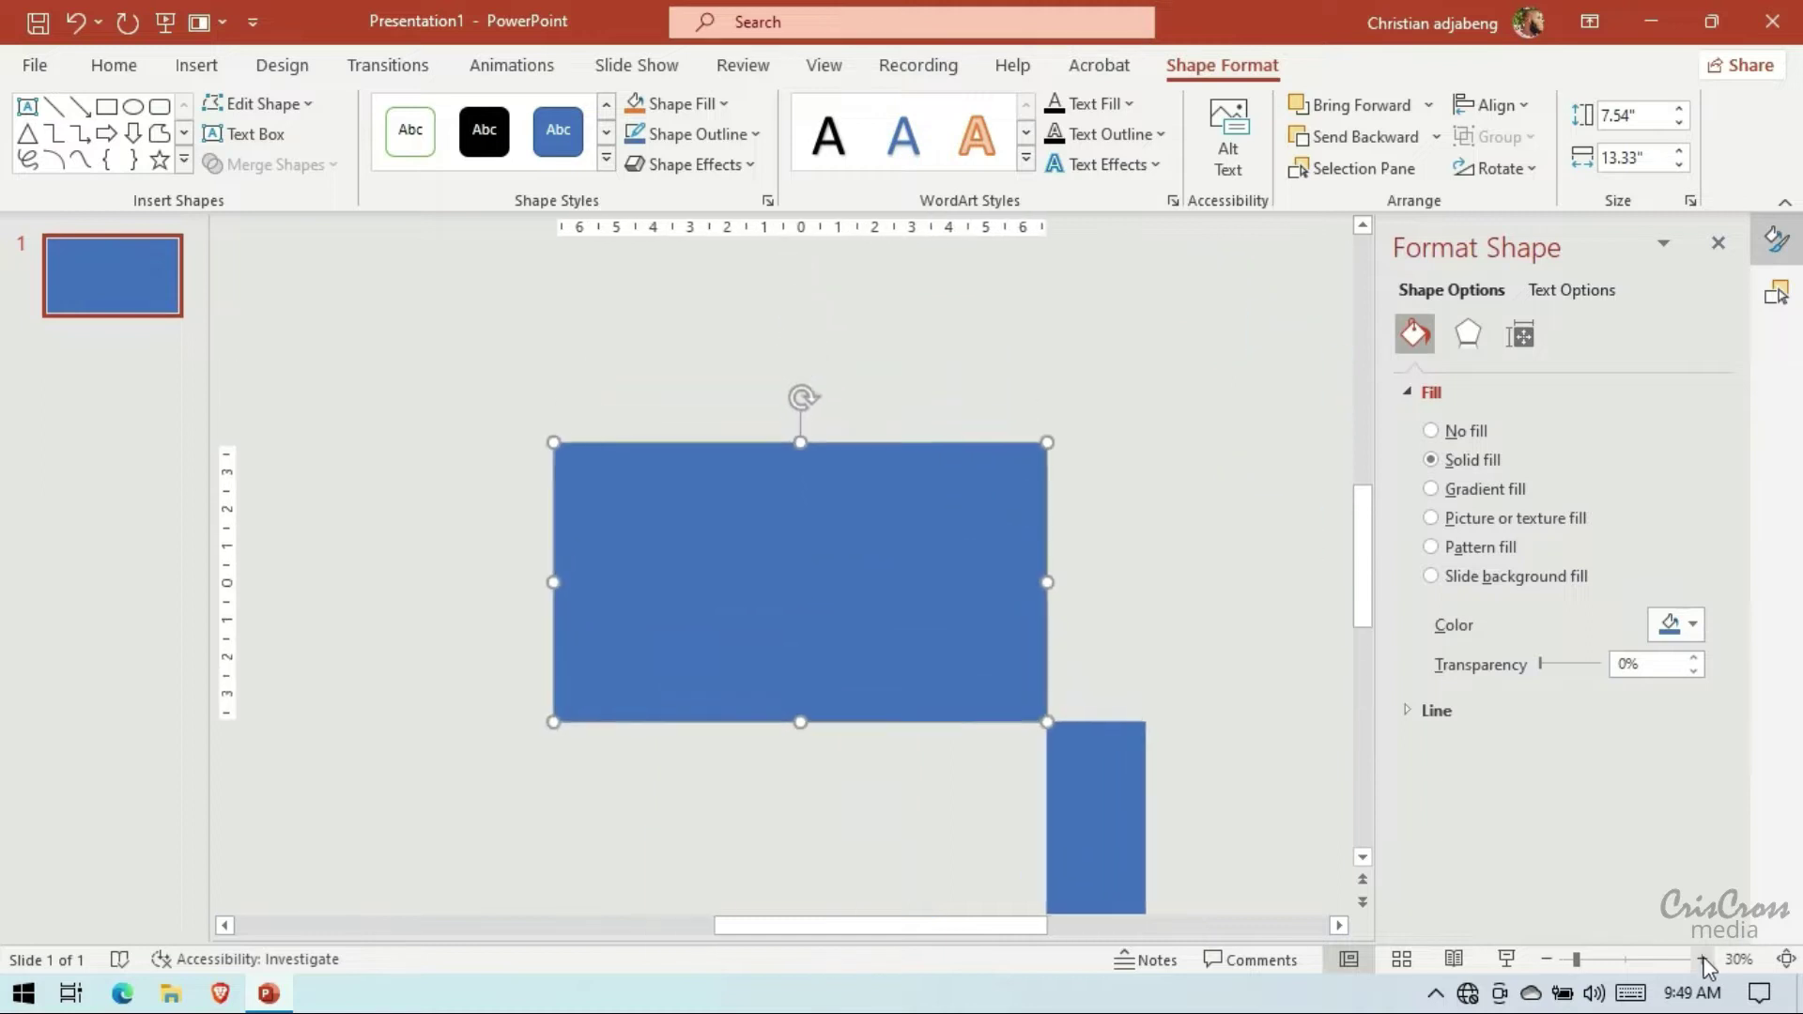
left_click(1339, 925)
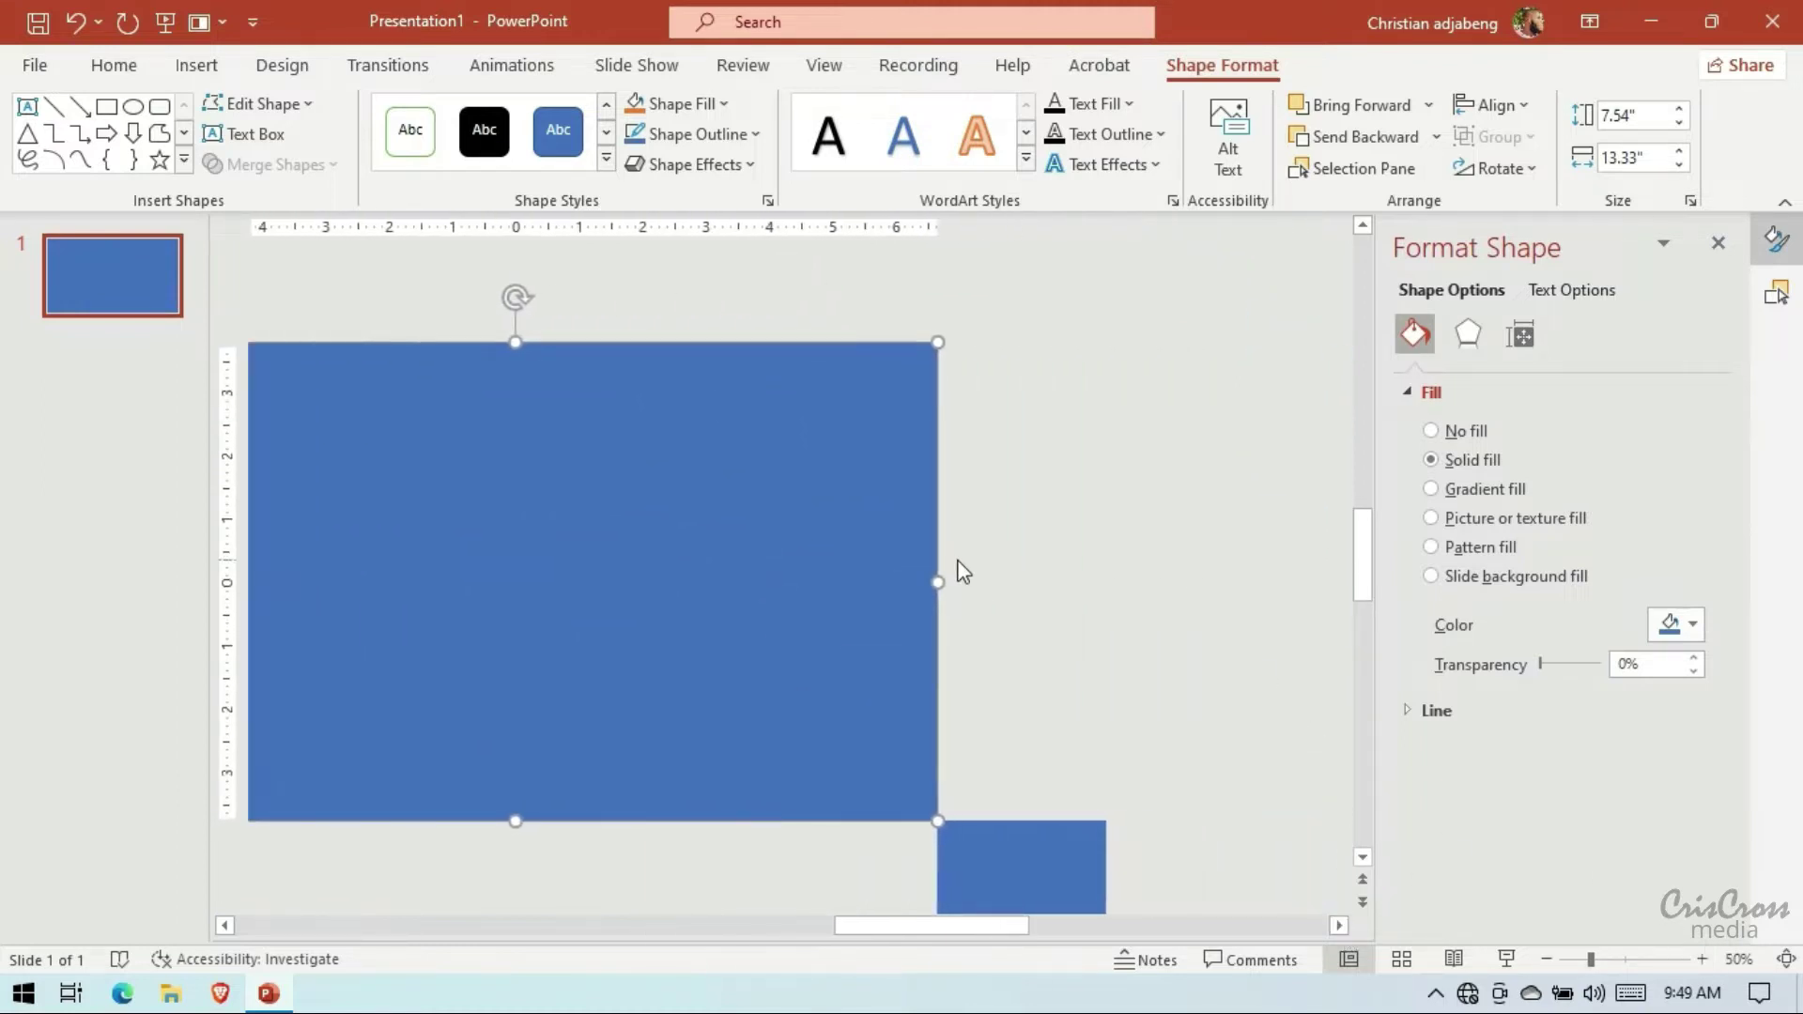
left_click_drag(940, 589, 1105, 601)
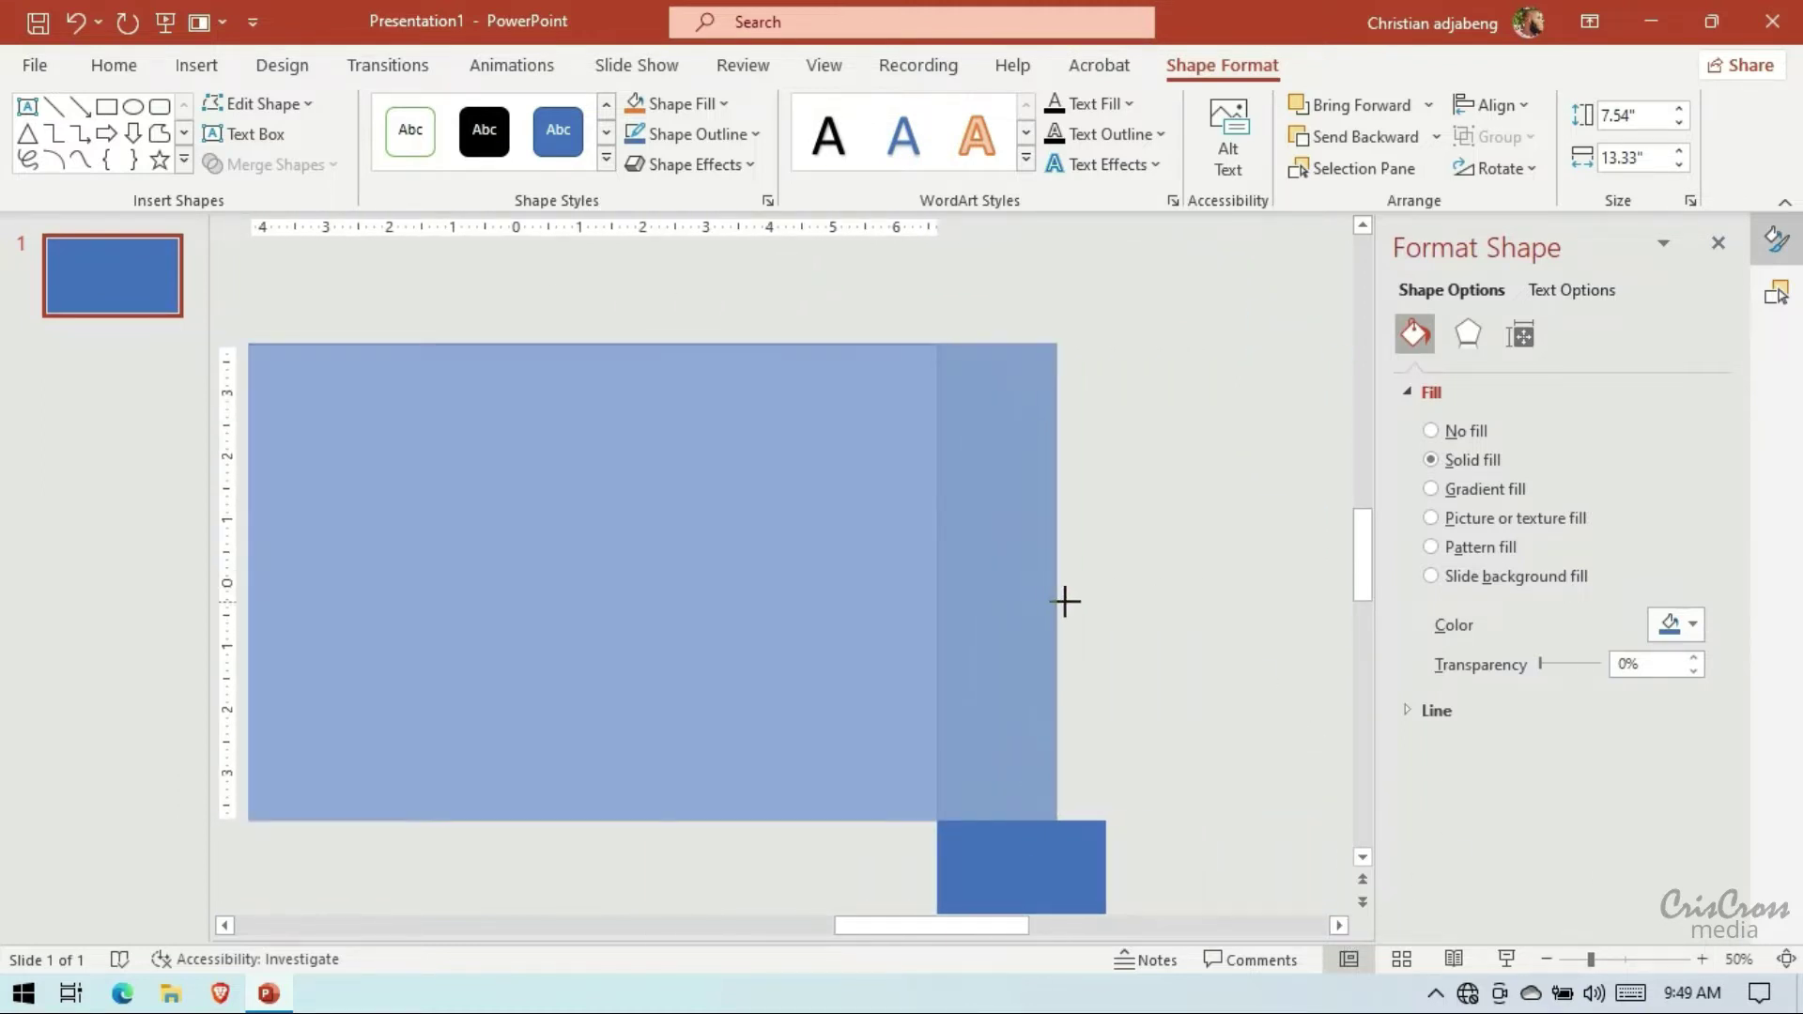
scroll(1164, 669, "down", 1)
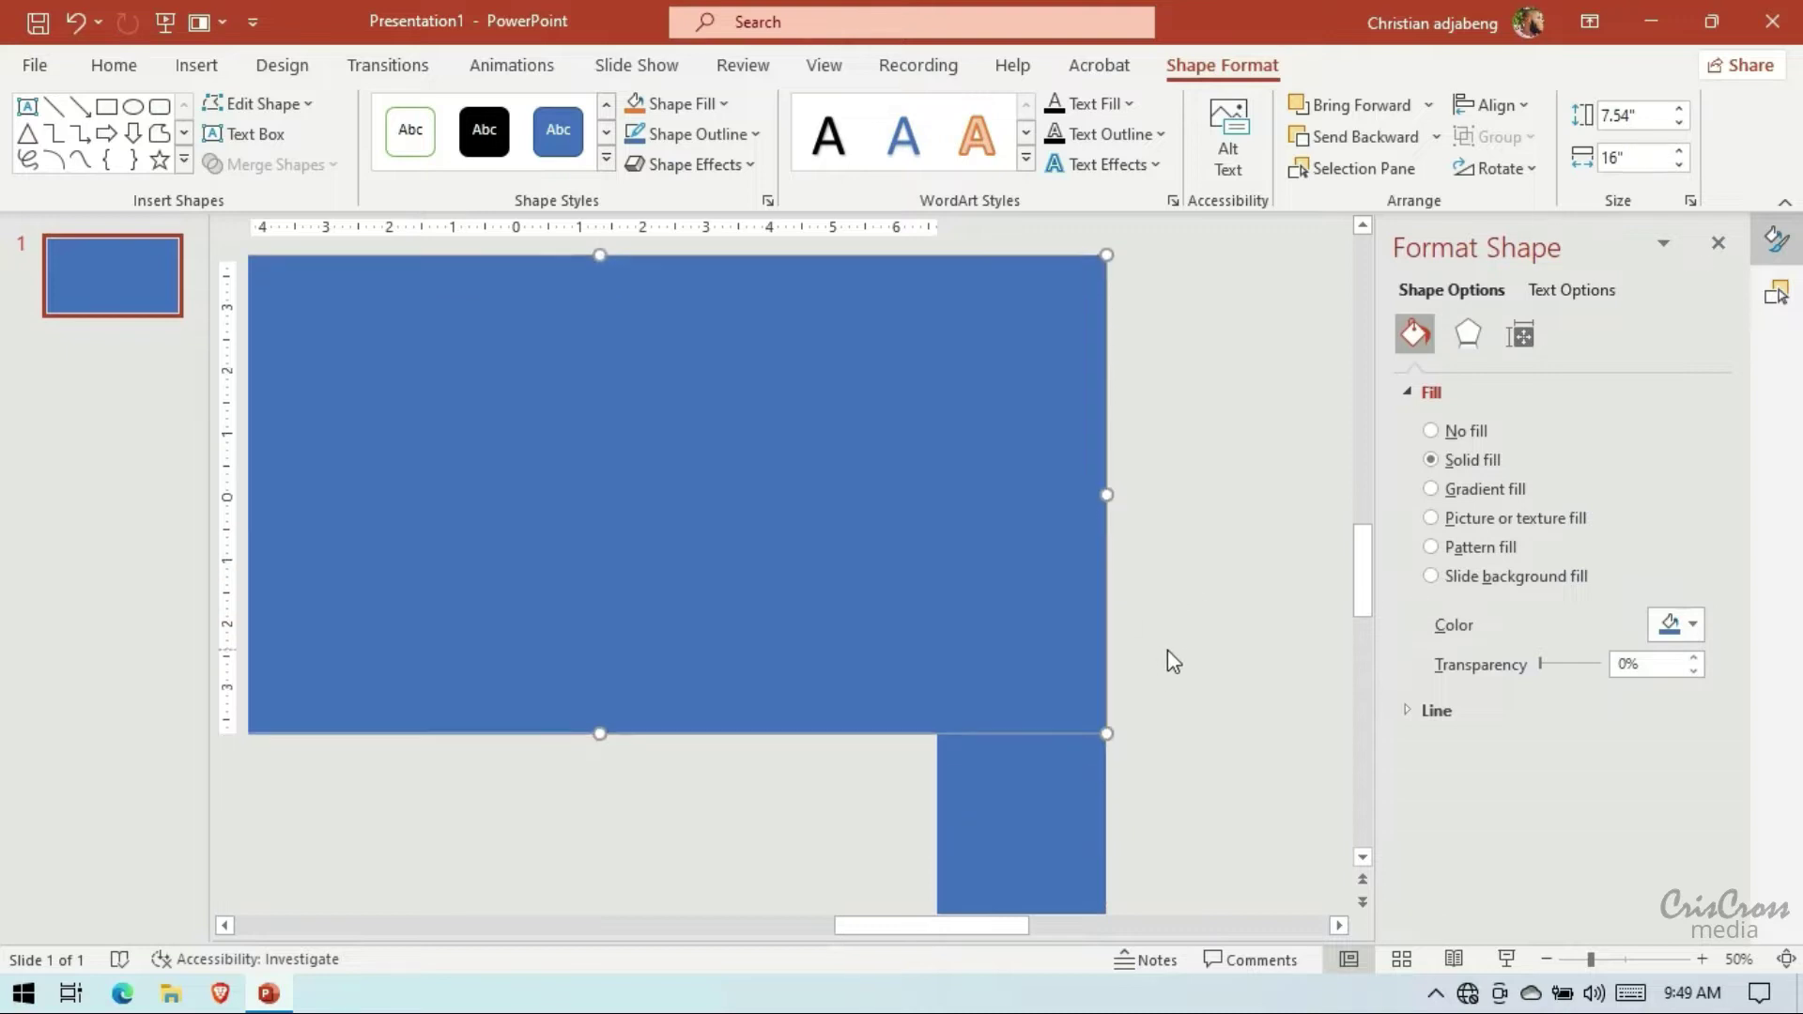
scroll(1168, 650, "down", 4)
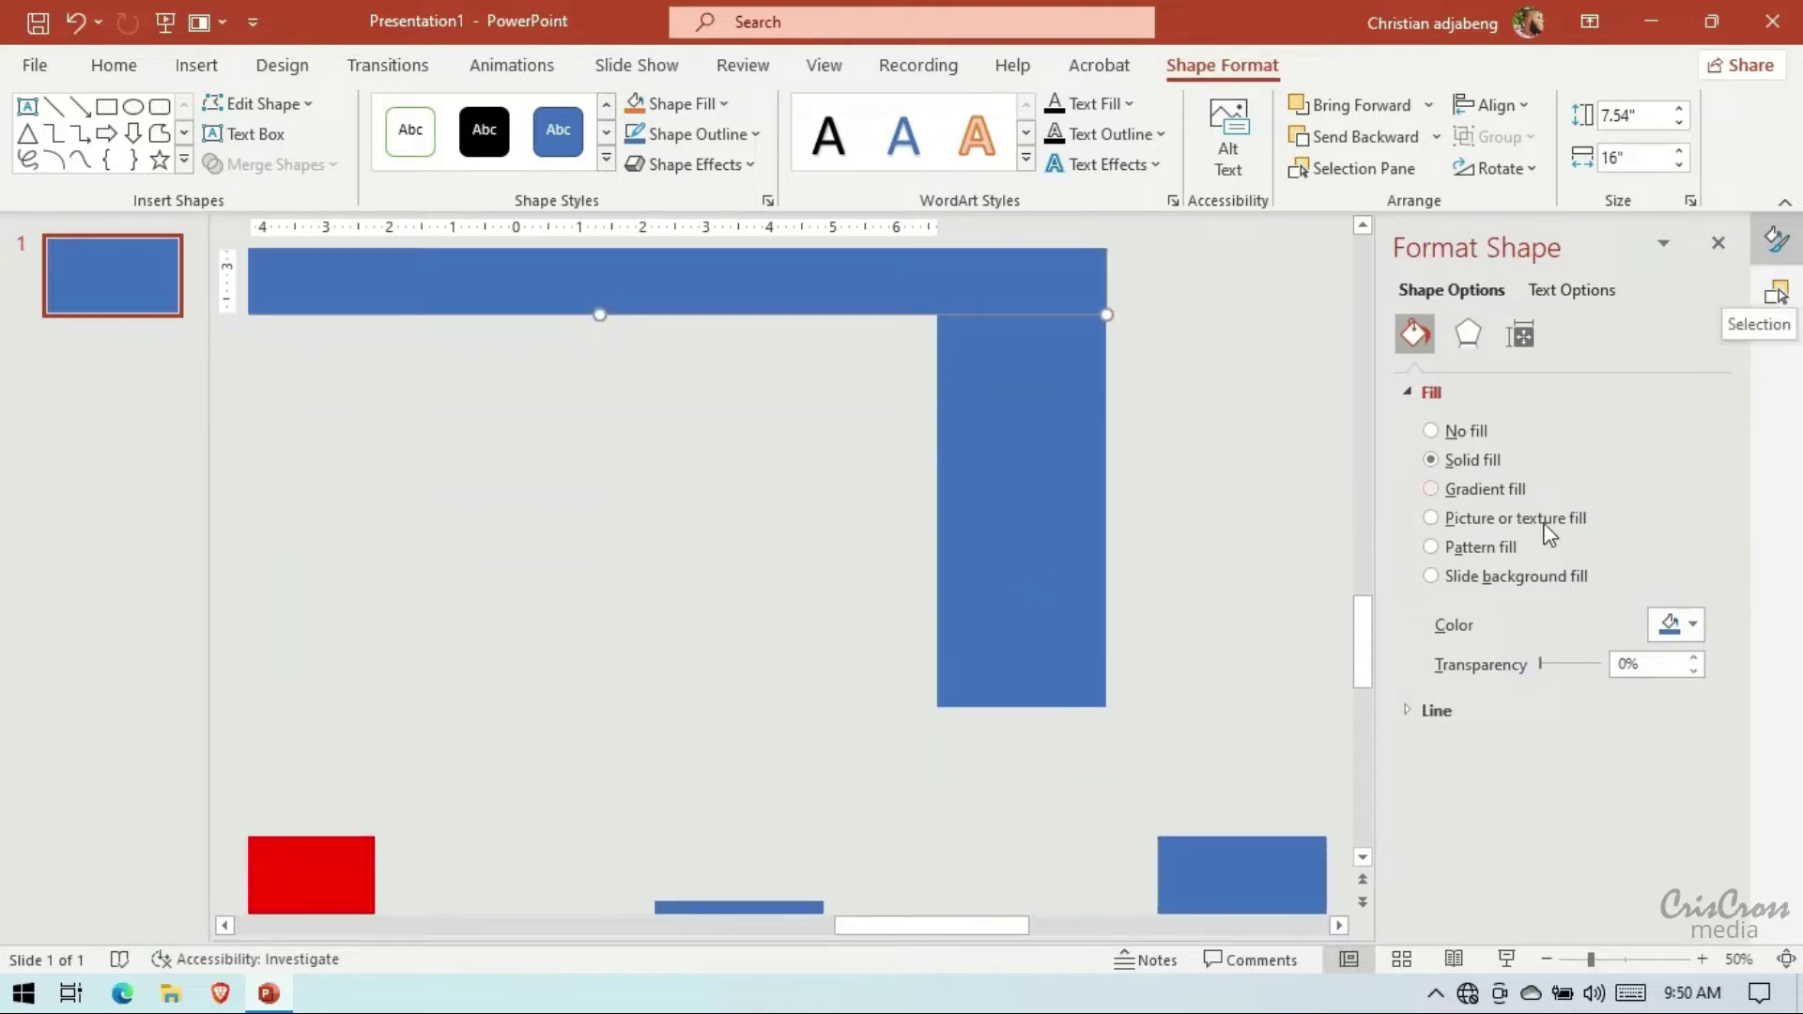
left_click(1681, 625)
left_click(1606, 523)
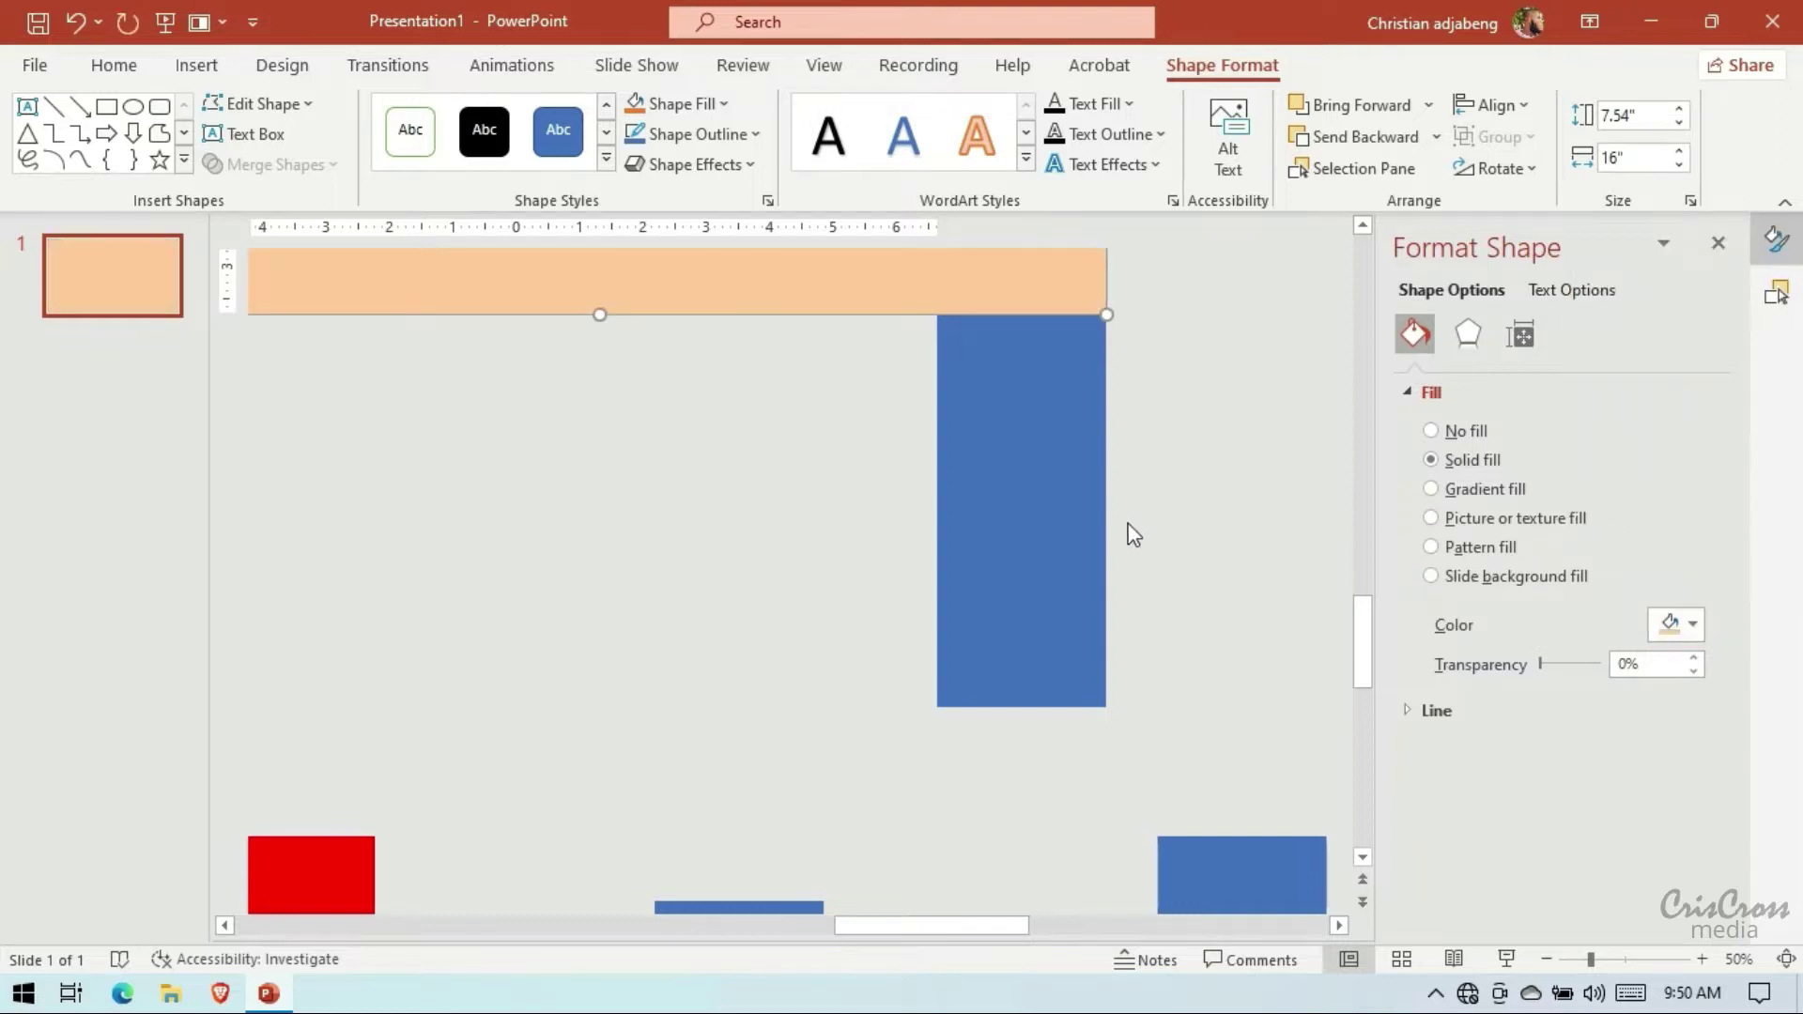
Duplicate the peach rectangle and fill the copy dark red from More Colors
left_click(1545, 959)
scroll(1249, 686, "down", 1)
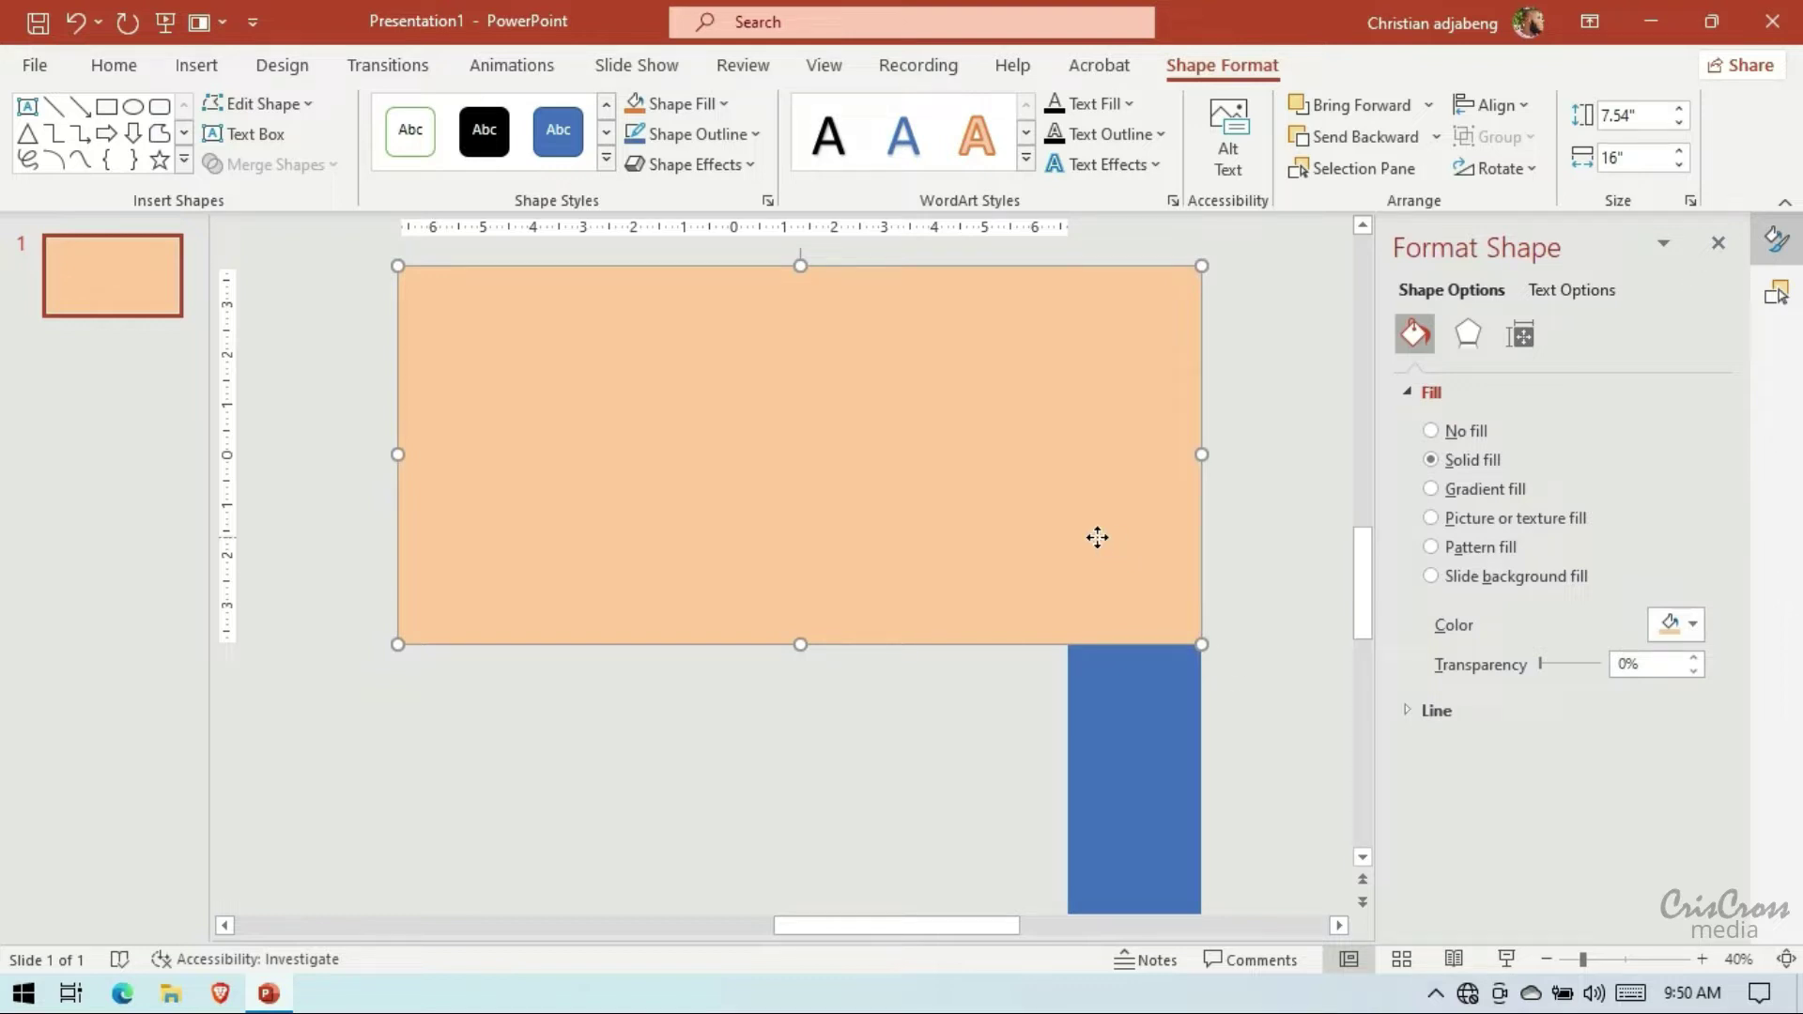
key("ctrl+c")
key("ctrl+v")
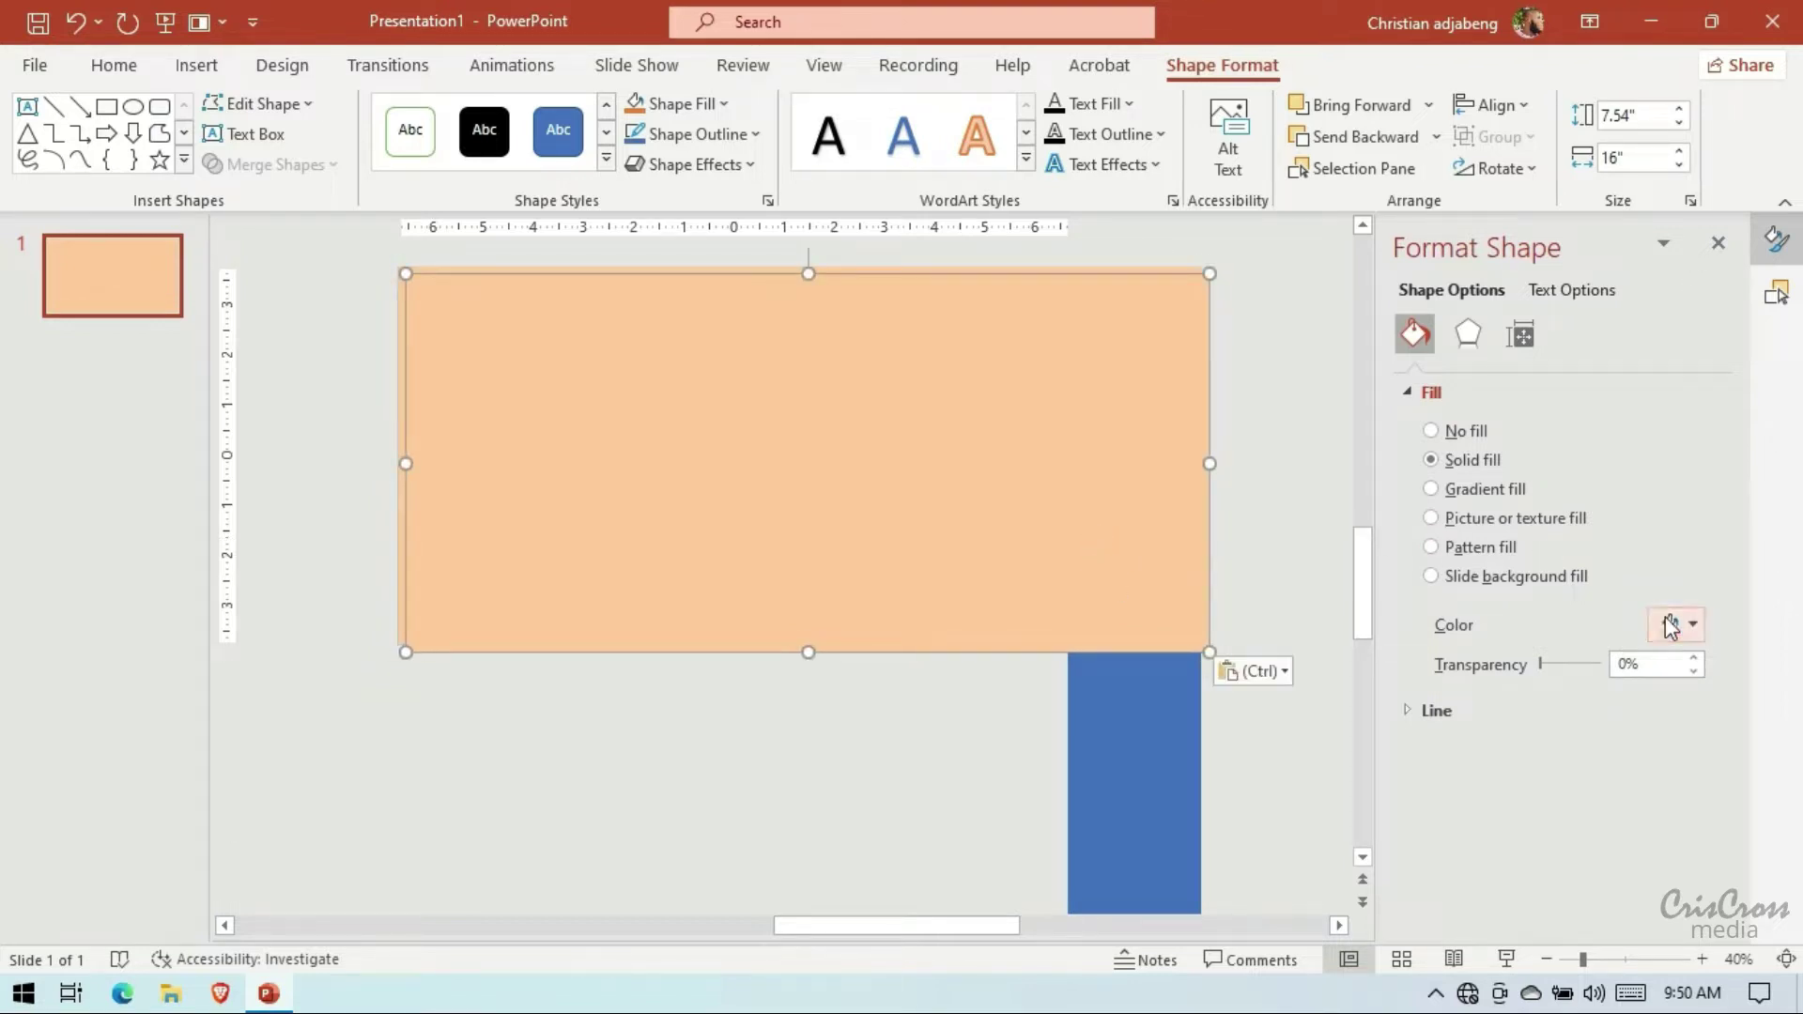
left_click(1681, 624)
left_click(1610, 561)
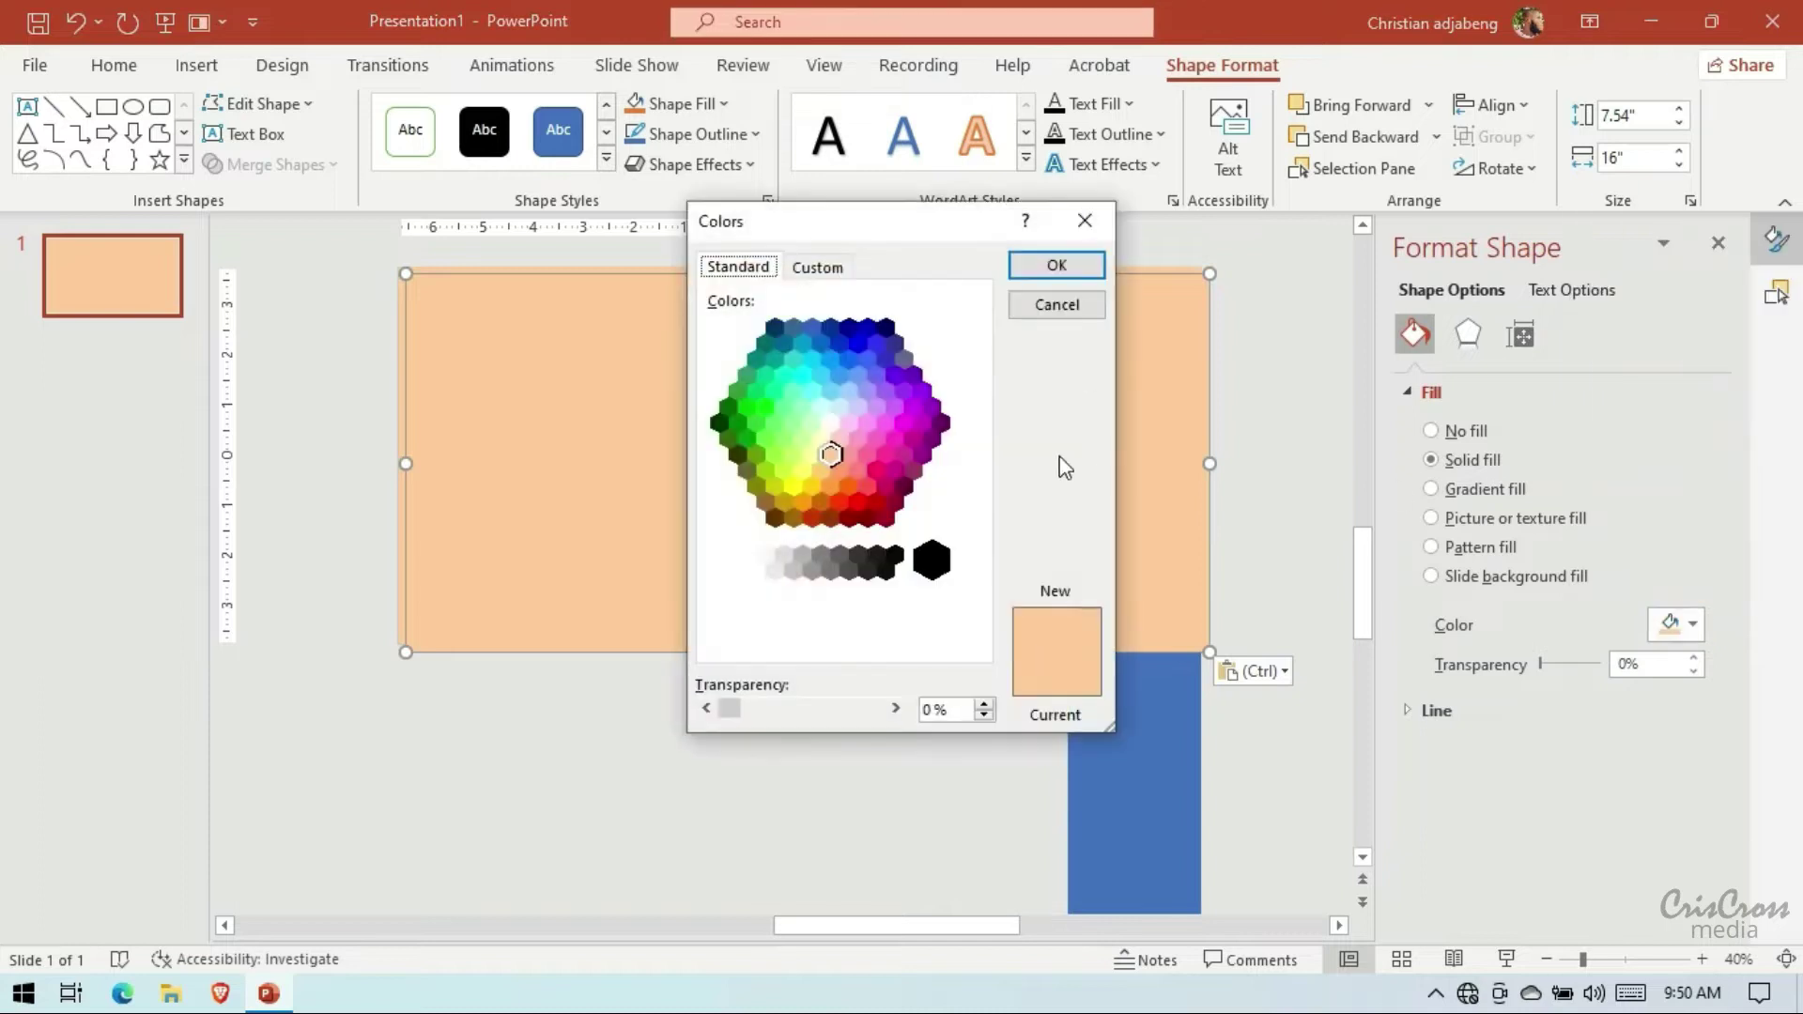
left_click(849, 517)
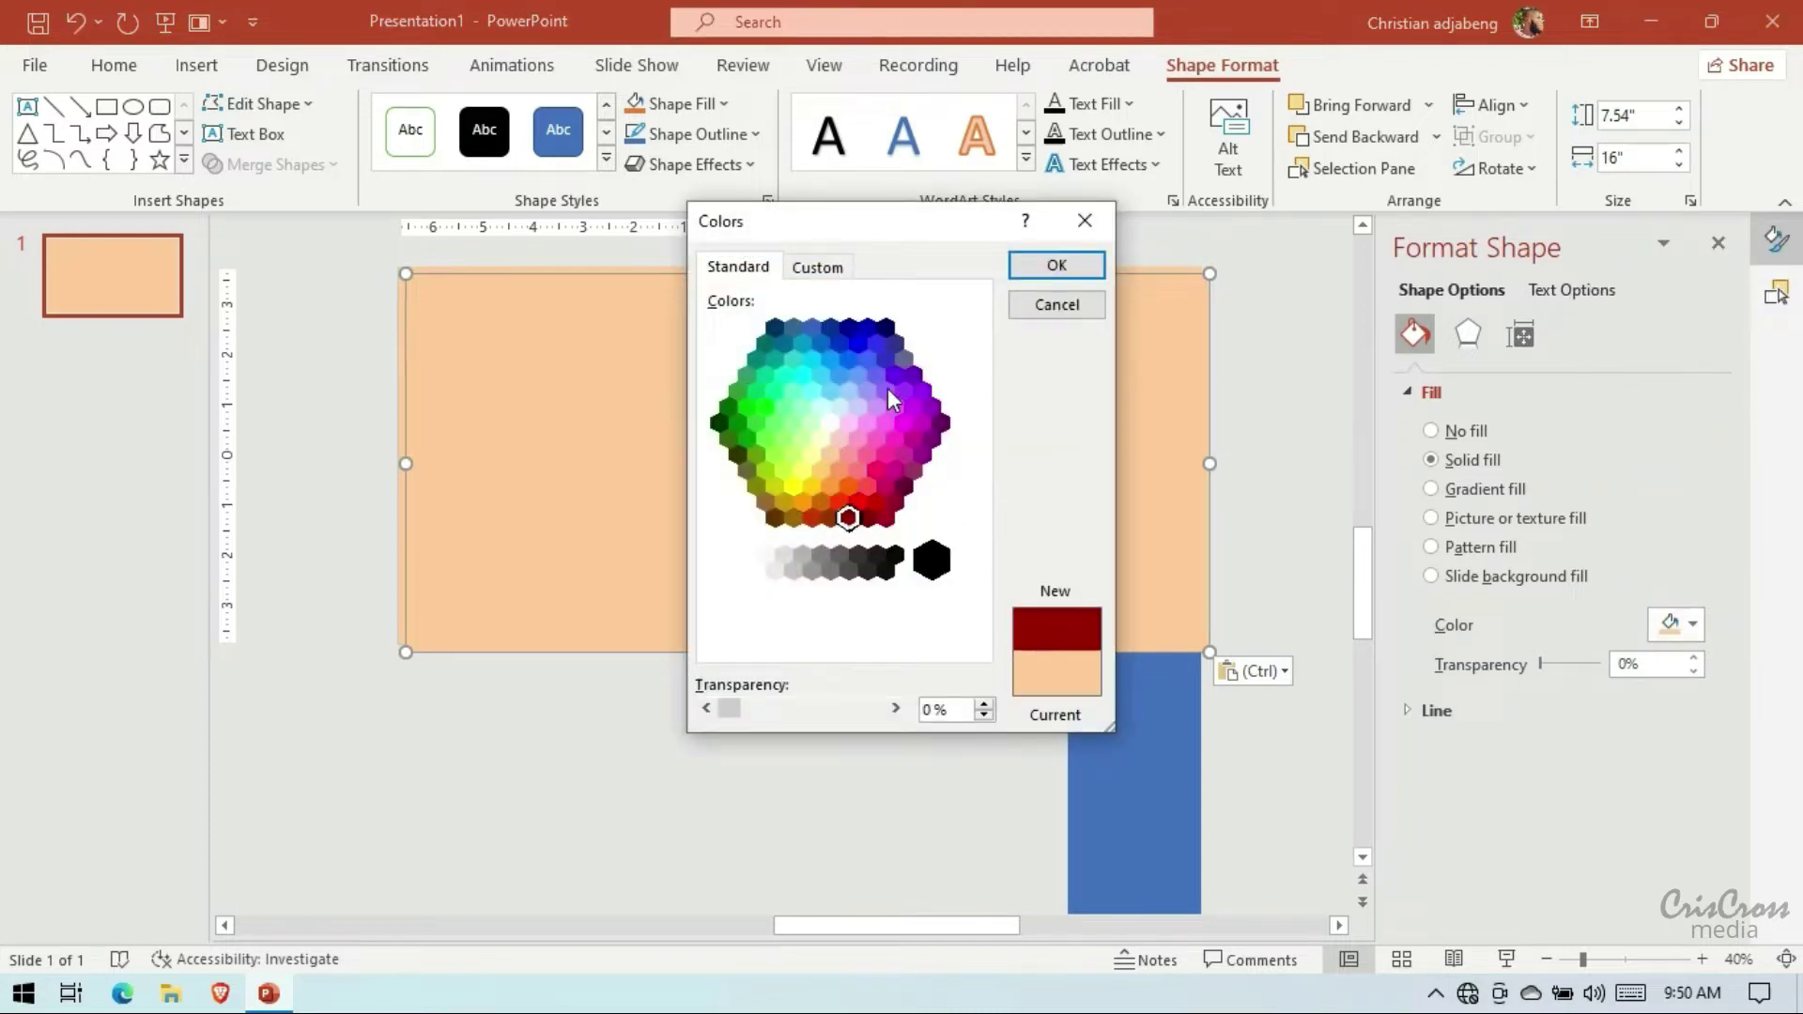
left_click(1056, 266)
Position the dark red copy flush beneath the peach panel with the blue bar beside it
left_click_drag(1095, 391, 1068, 754)
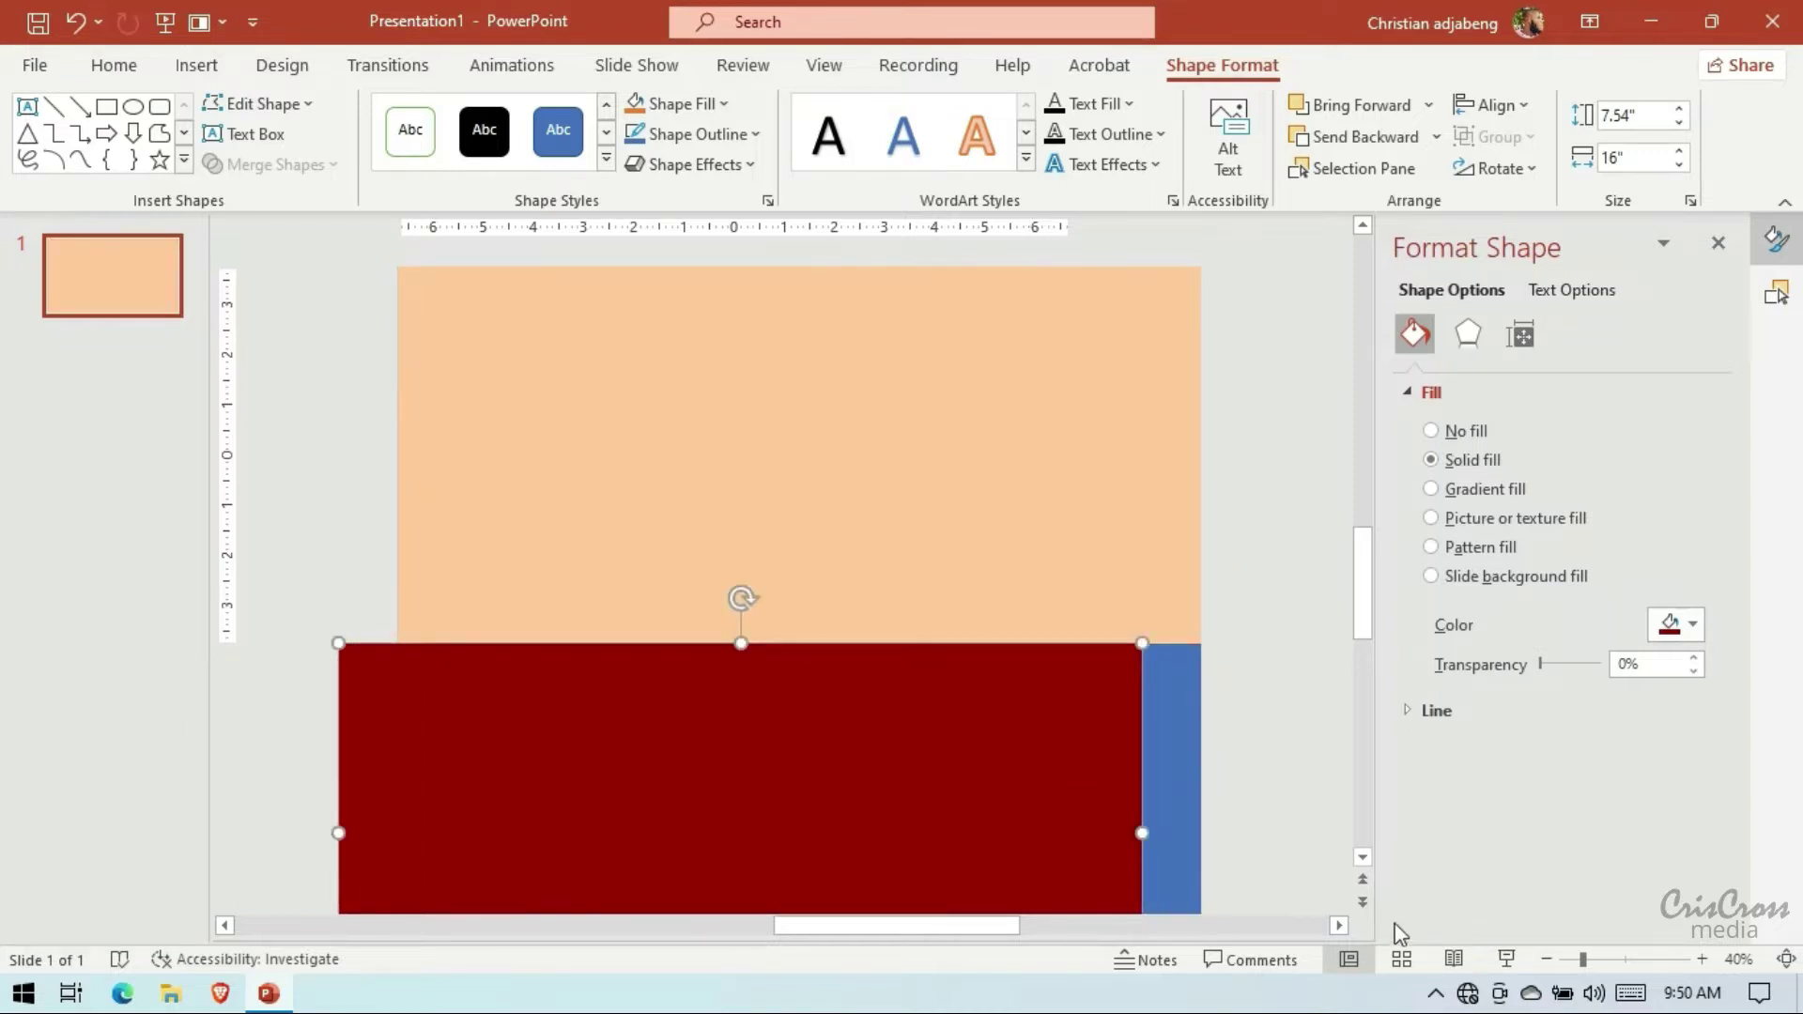
left_click_drag(1180, 808, 1319, 803)
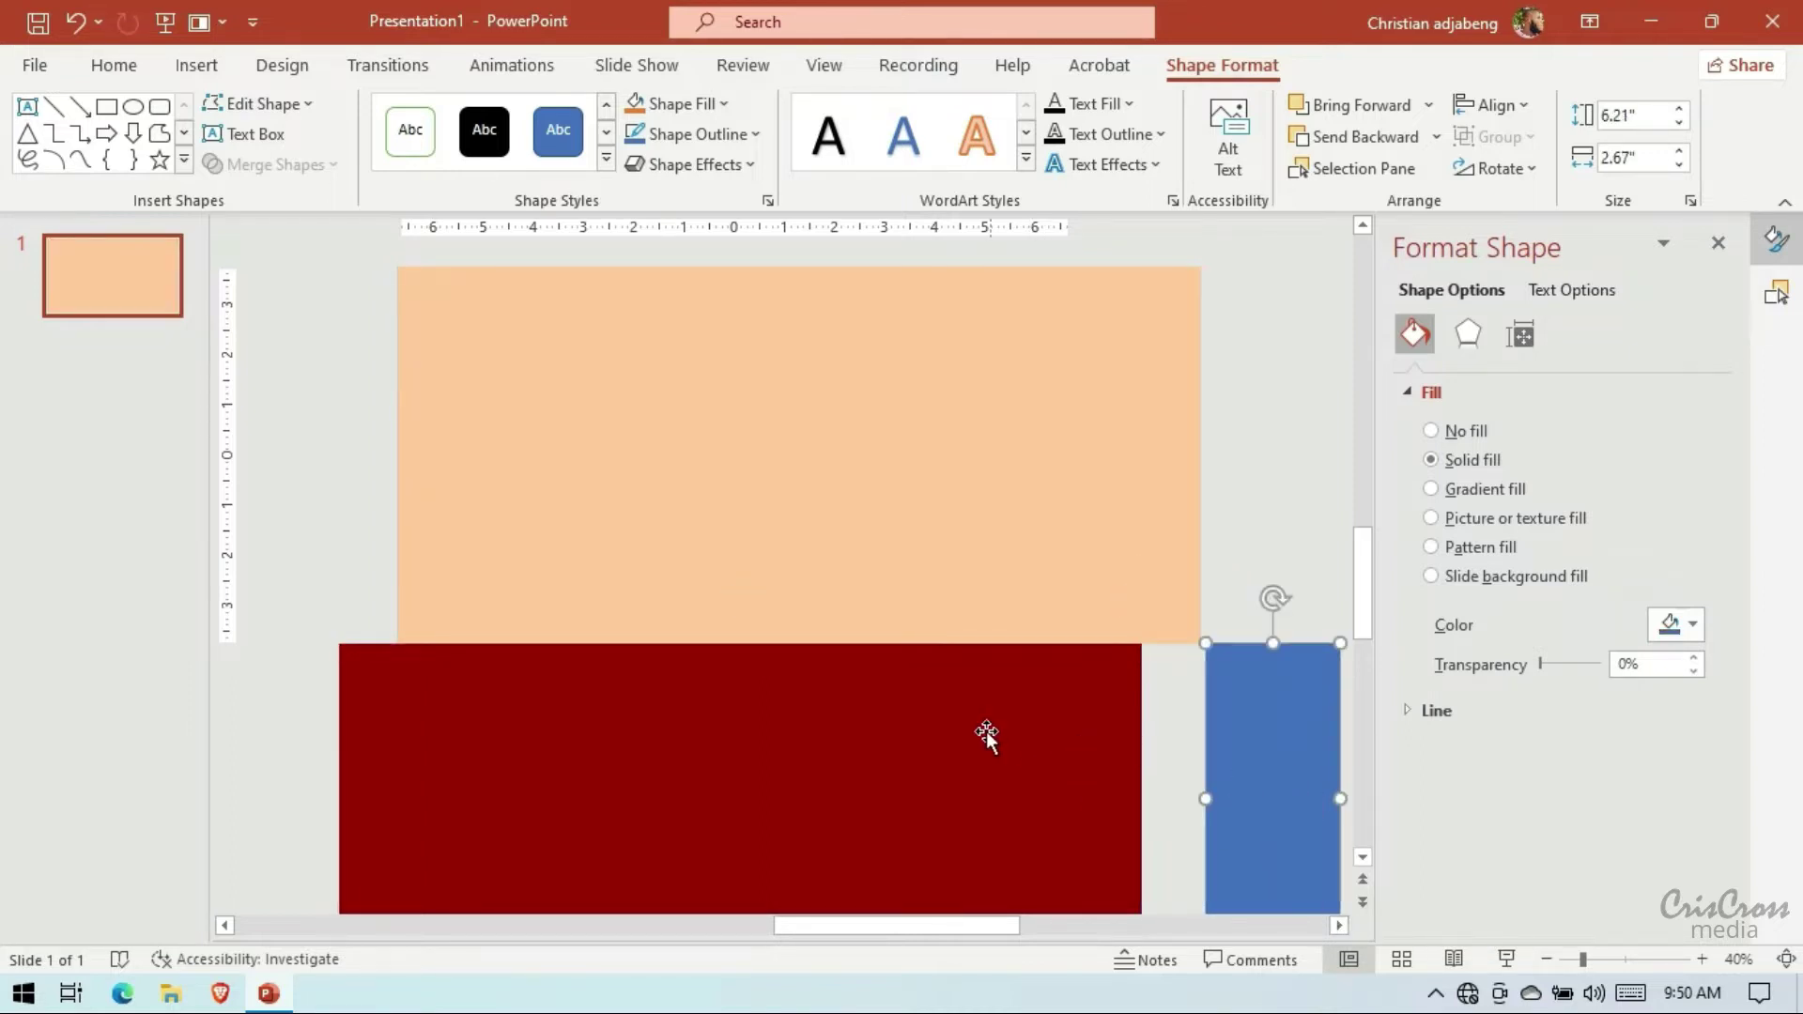
left_click_drag(986, 736, 1041, 736)
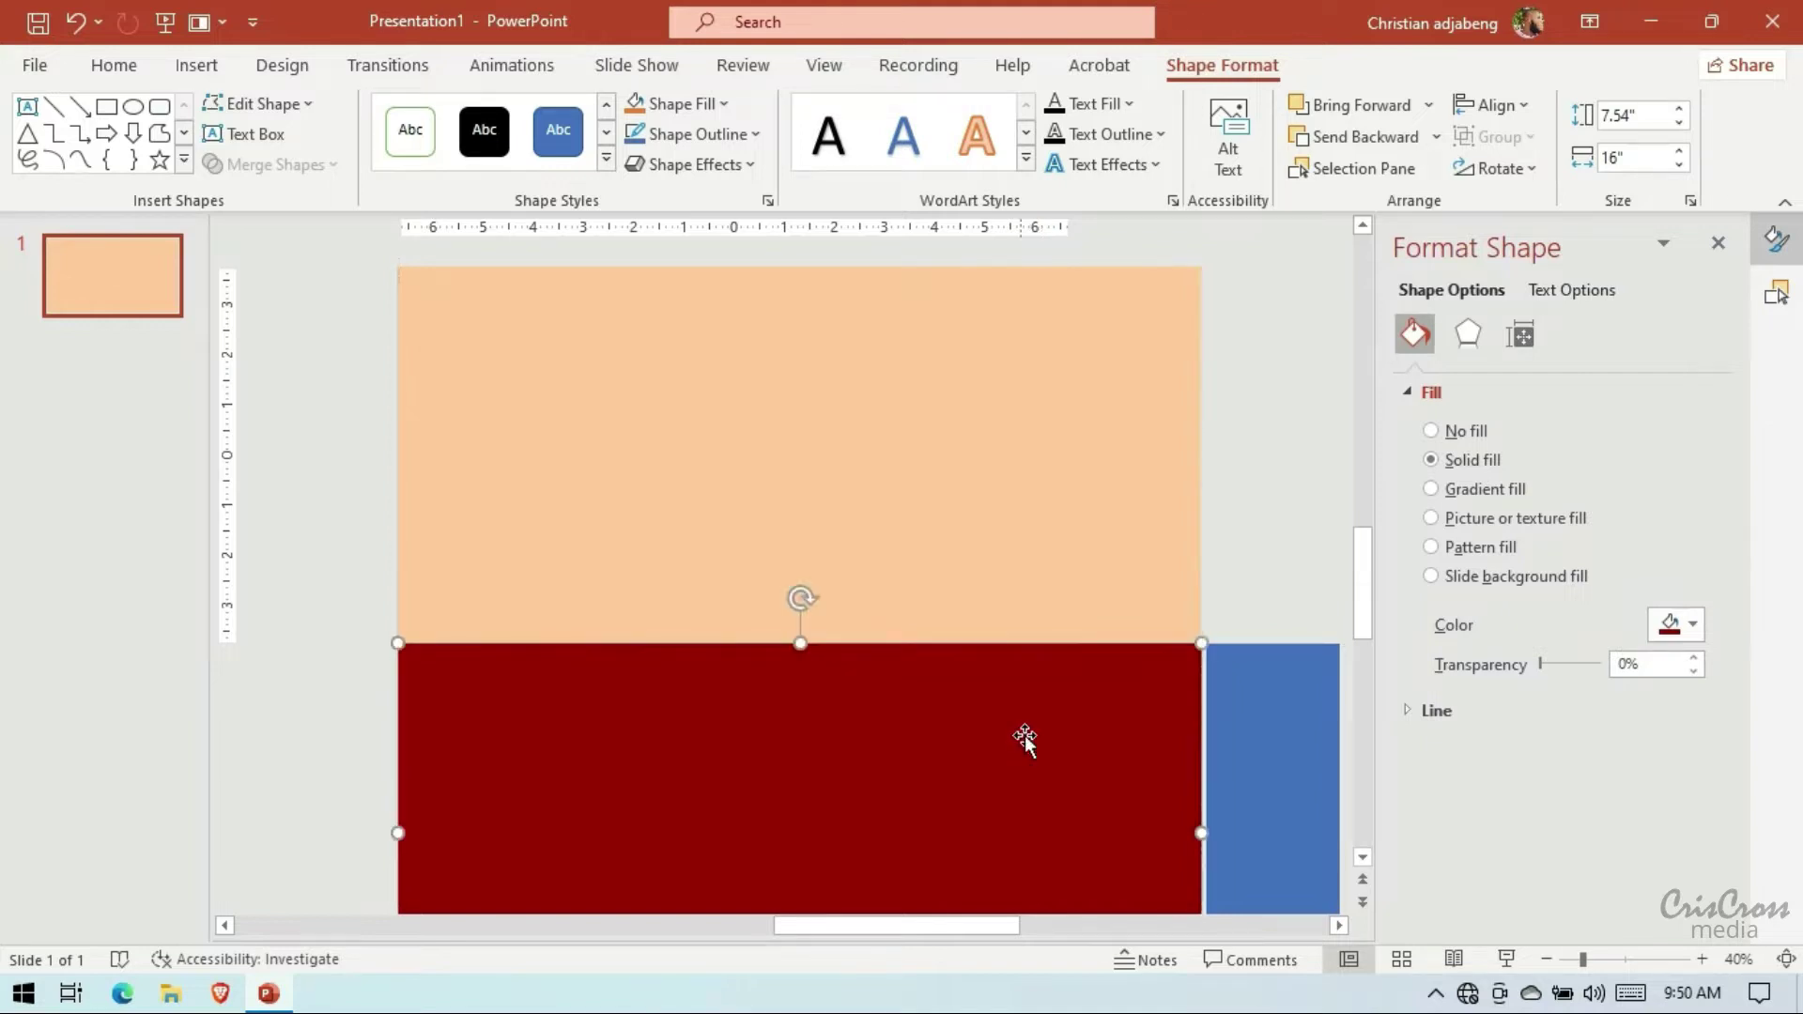
left_click(1239, 511)
Widen the peach panel slightly and stretch the blue bar down against the red panel
left_click(1146, 496)
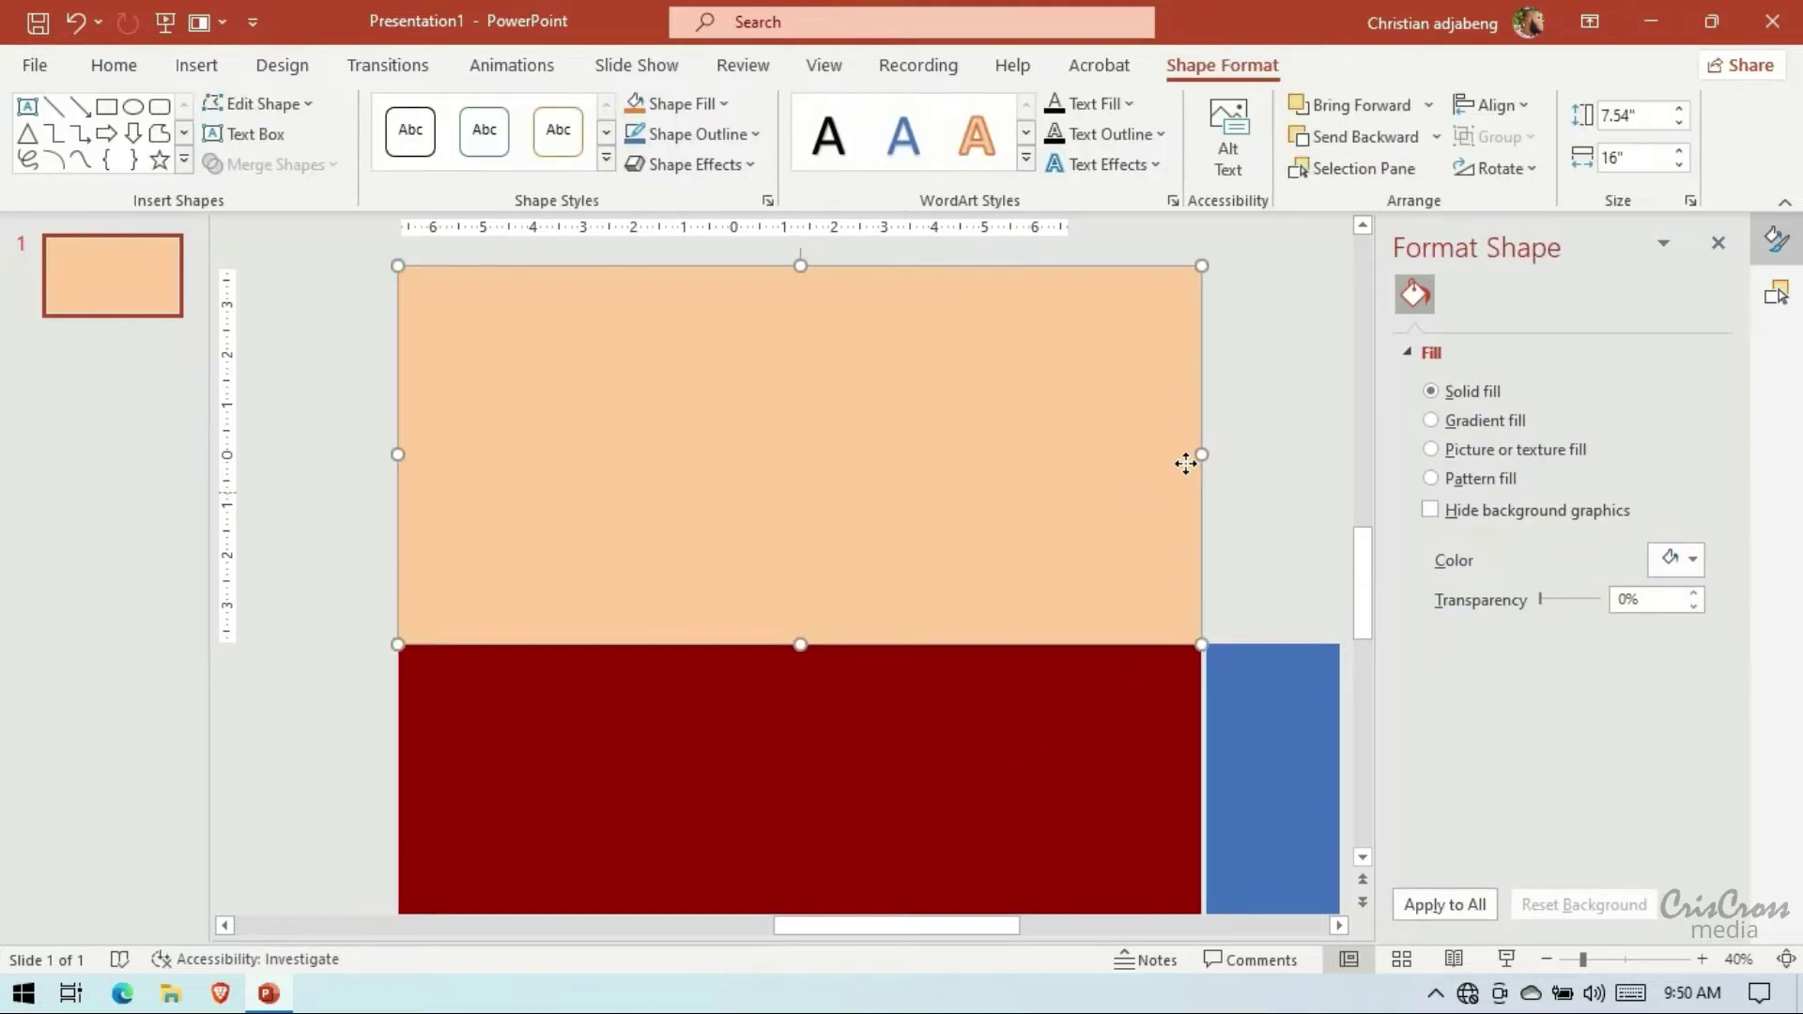
left_click_drag(1201, 455, 1207, 454)
left_click(1249, 695)
left_click_drag(1249, 695, 1253, 695)
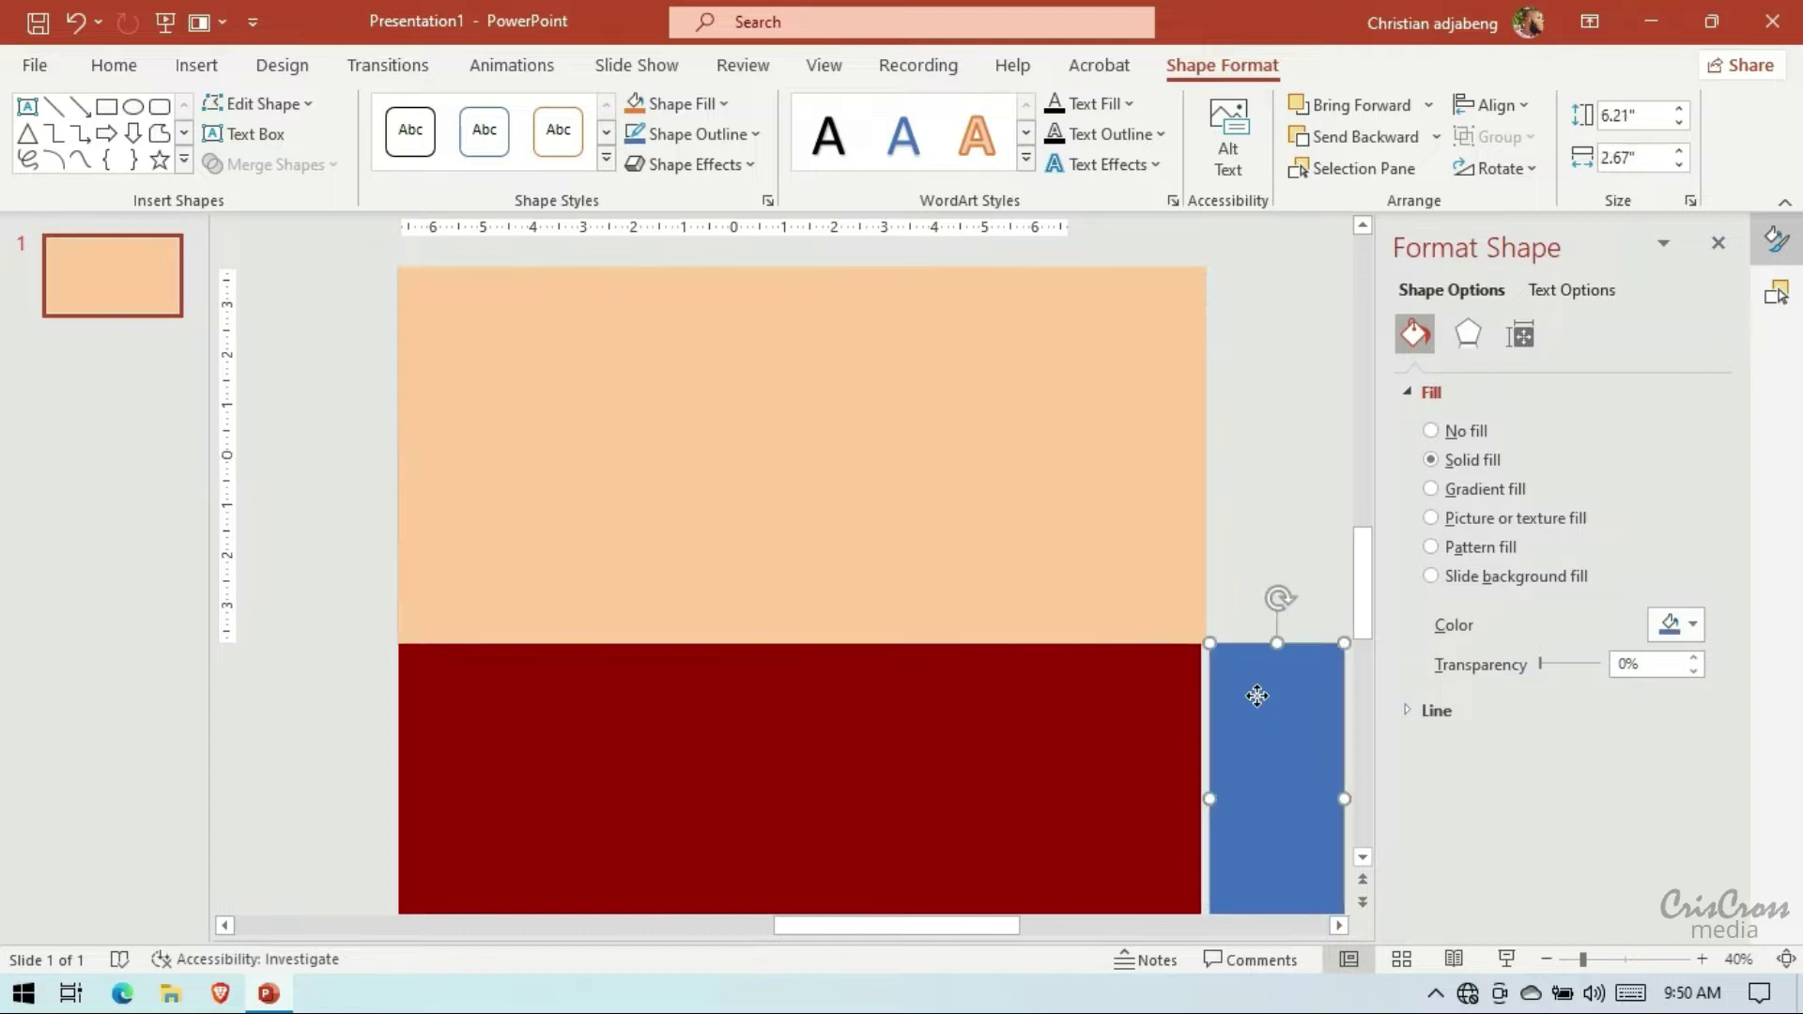
scroll(1256, 631, "down", 2)
left_click_drag(1257, 606, 1247, 603)
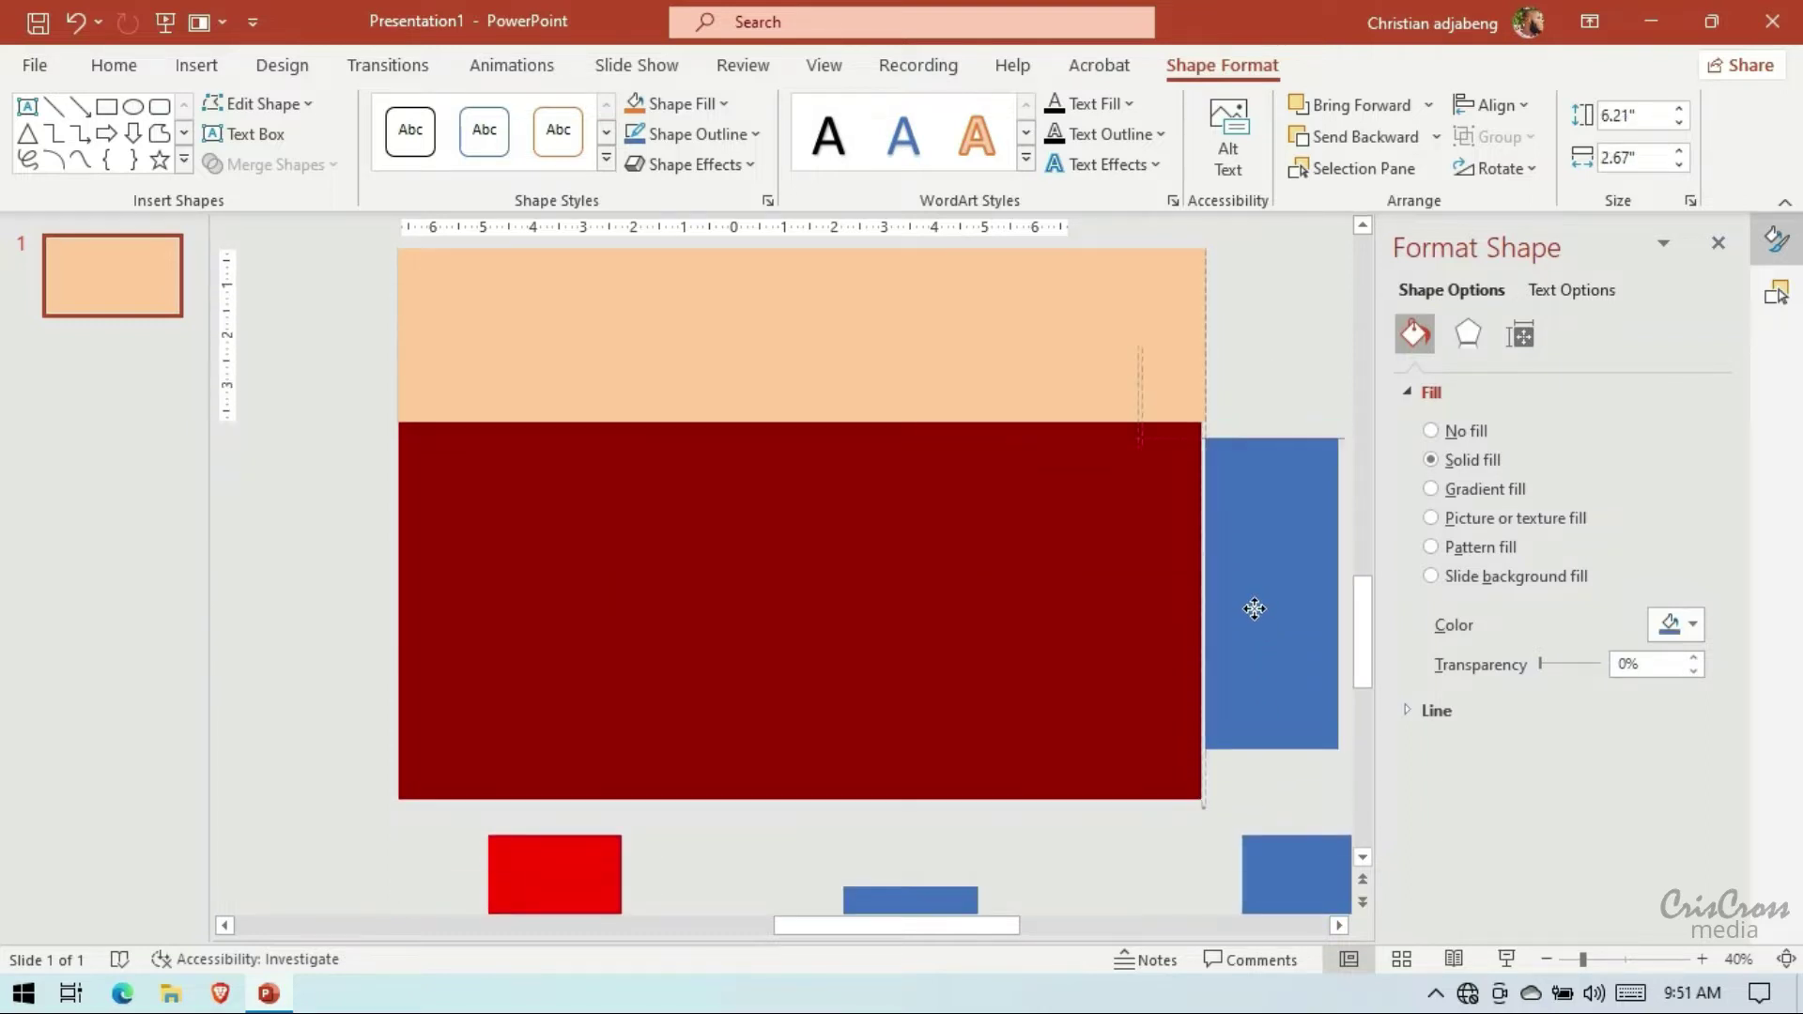
left_click_drag(1267, 736, 1266, 799)
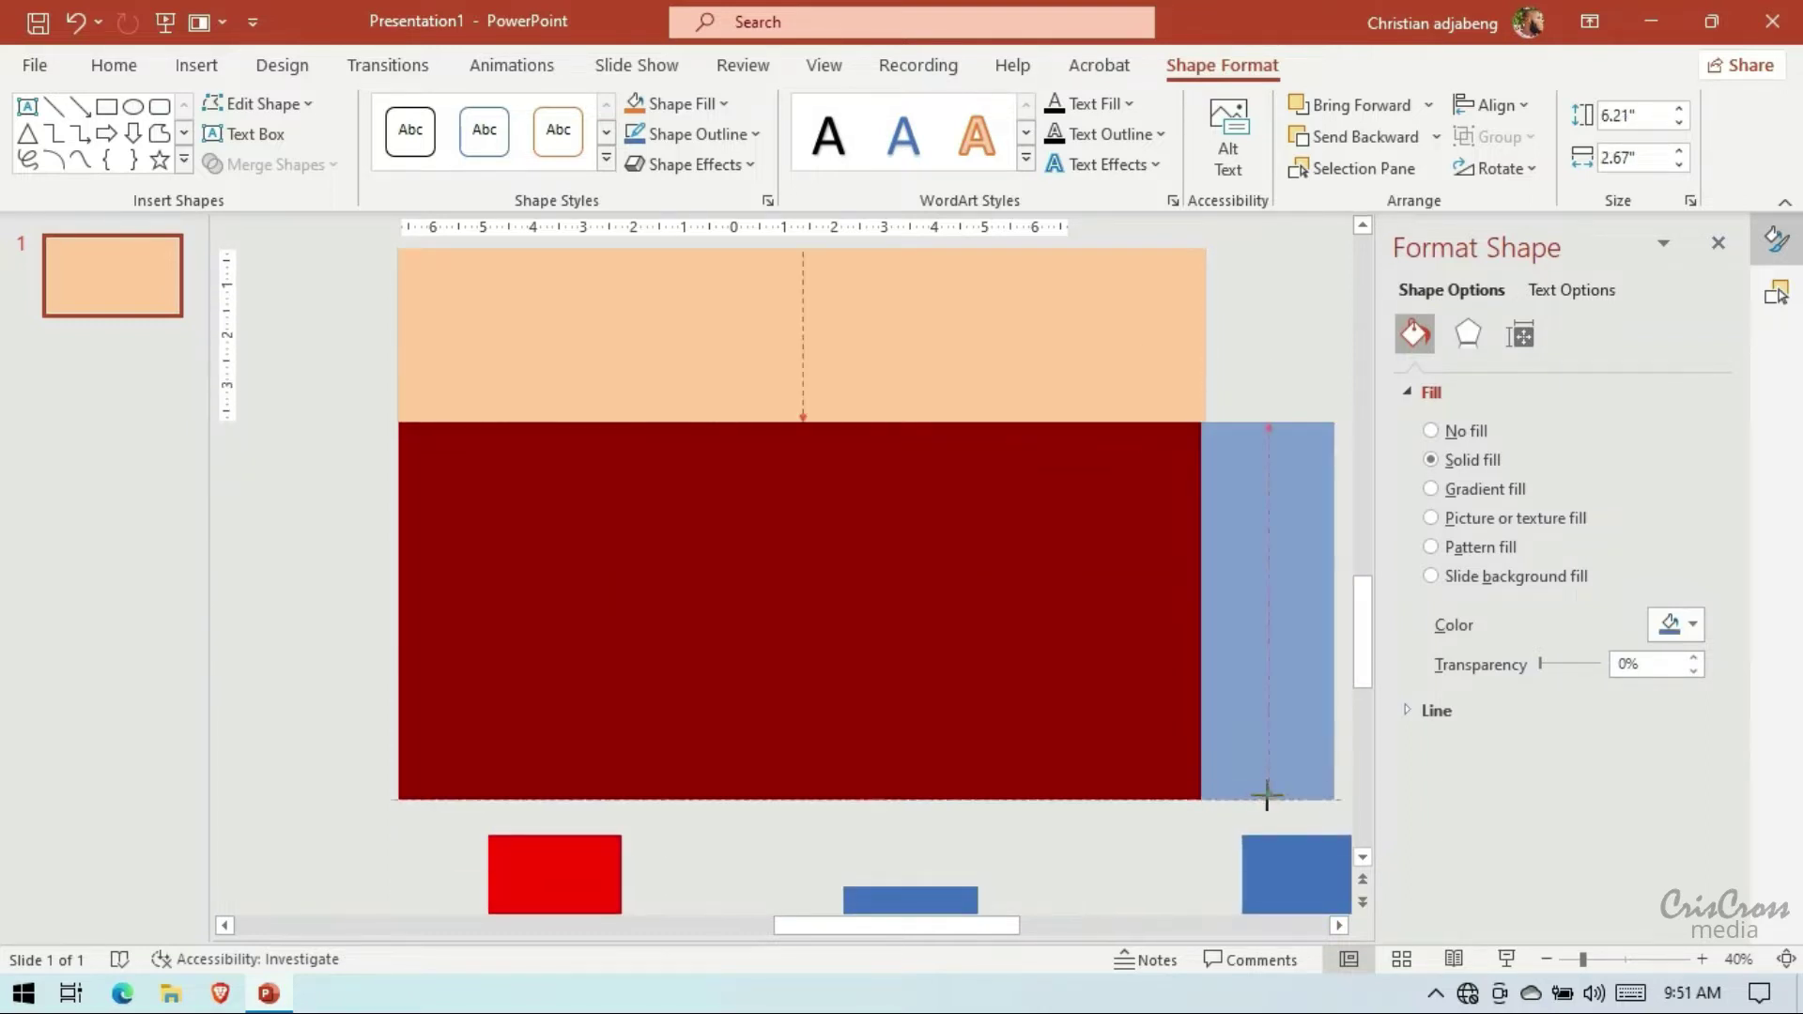
left_click_drag(1267, 713, 1229, 723)
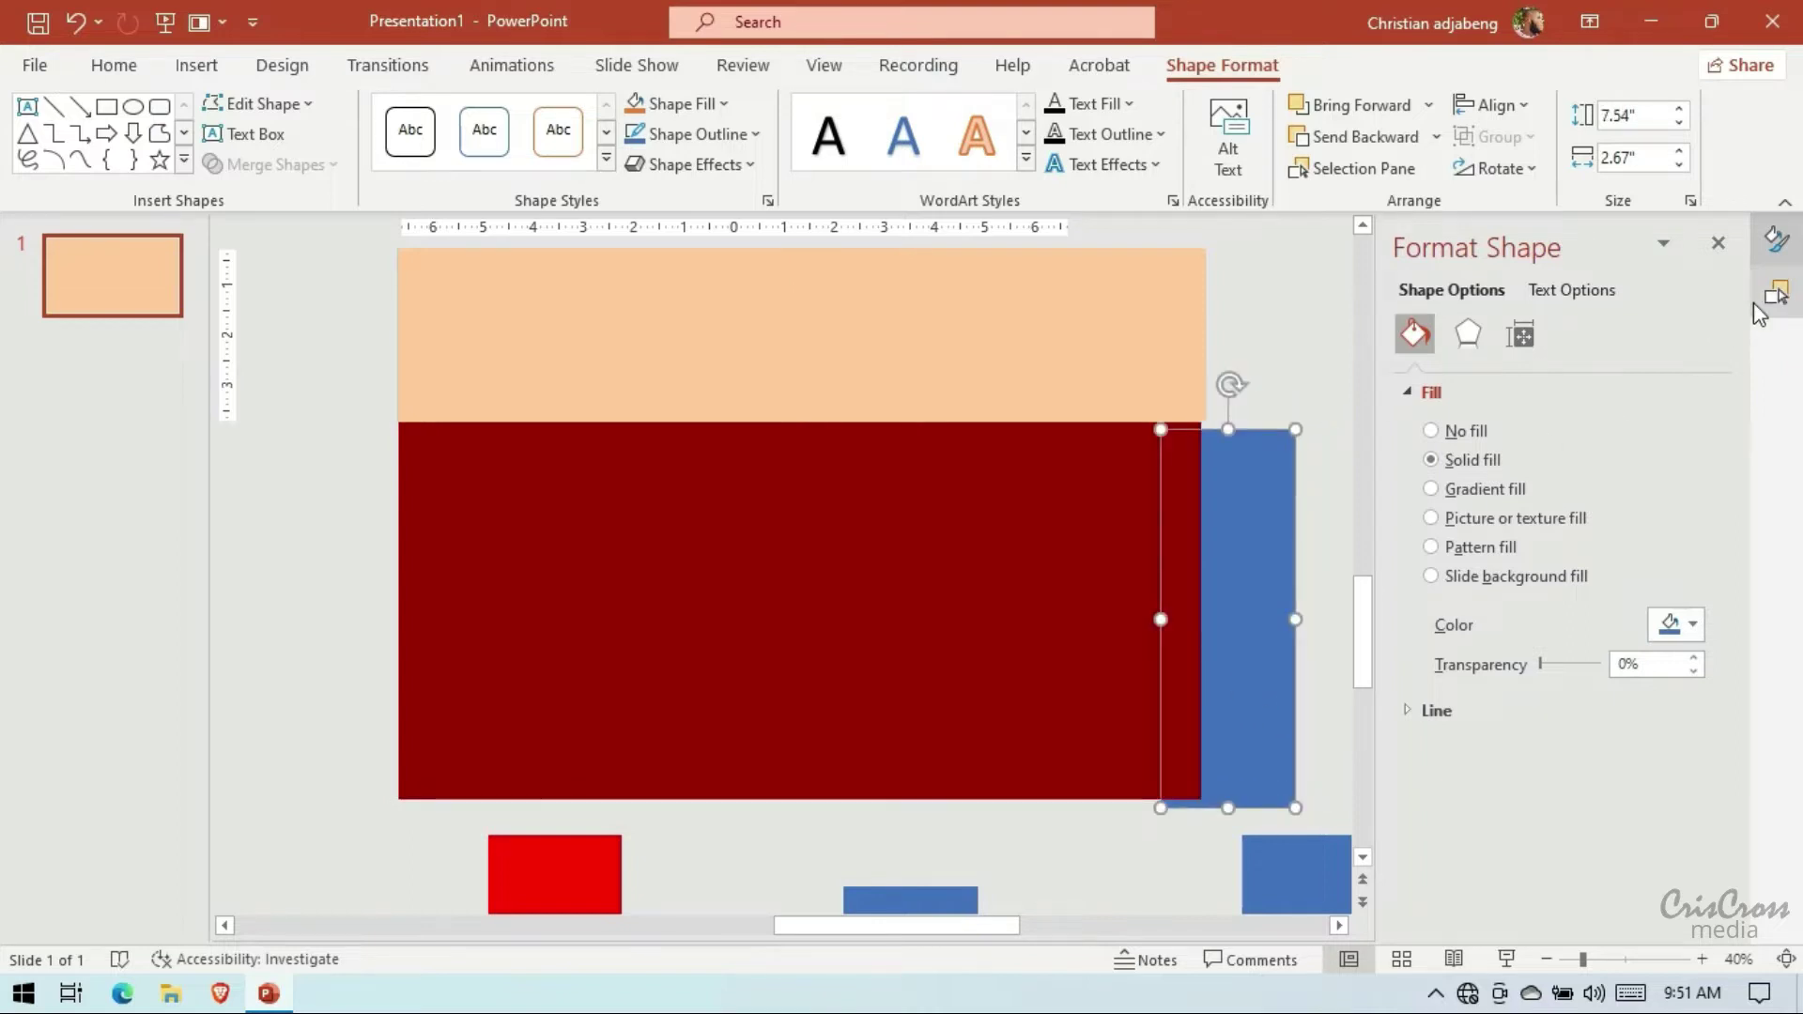
Bring the blue rectangle to the top of the Selection Pane, in front of the red block
left_click(1775, 292)
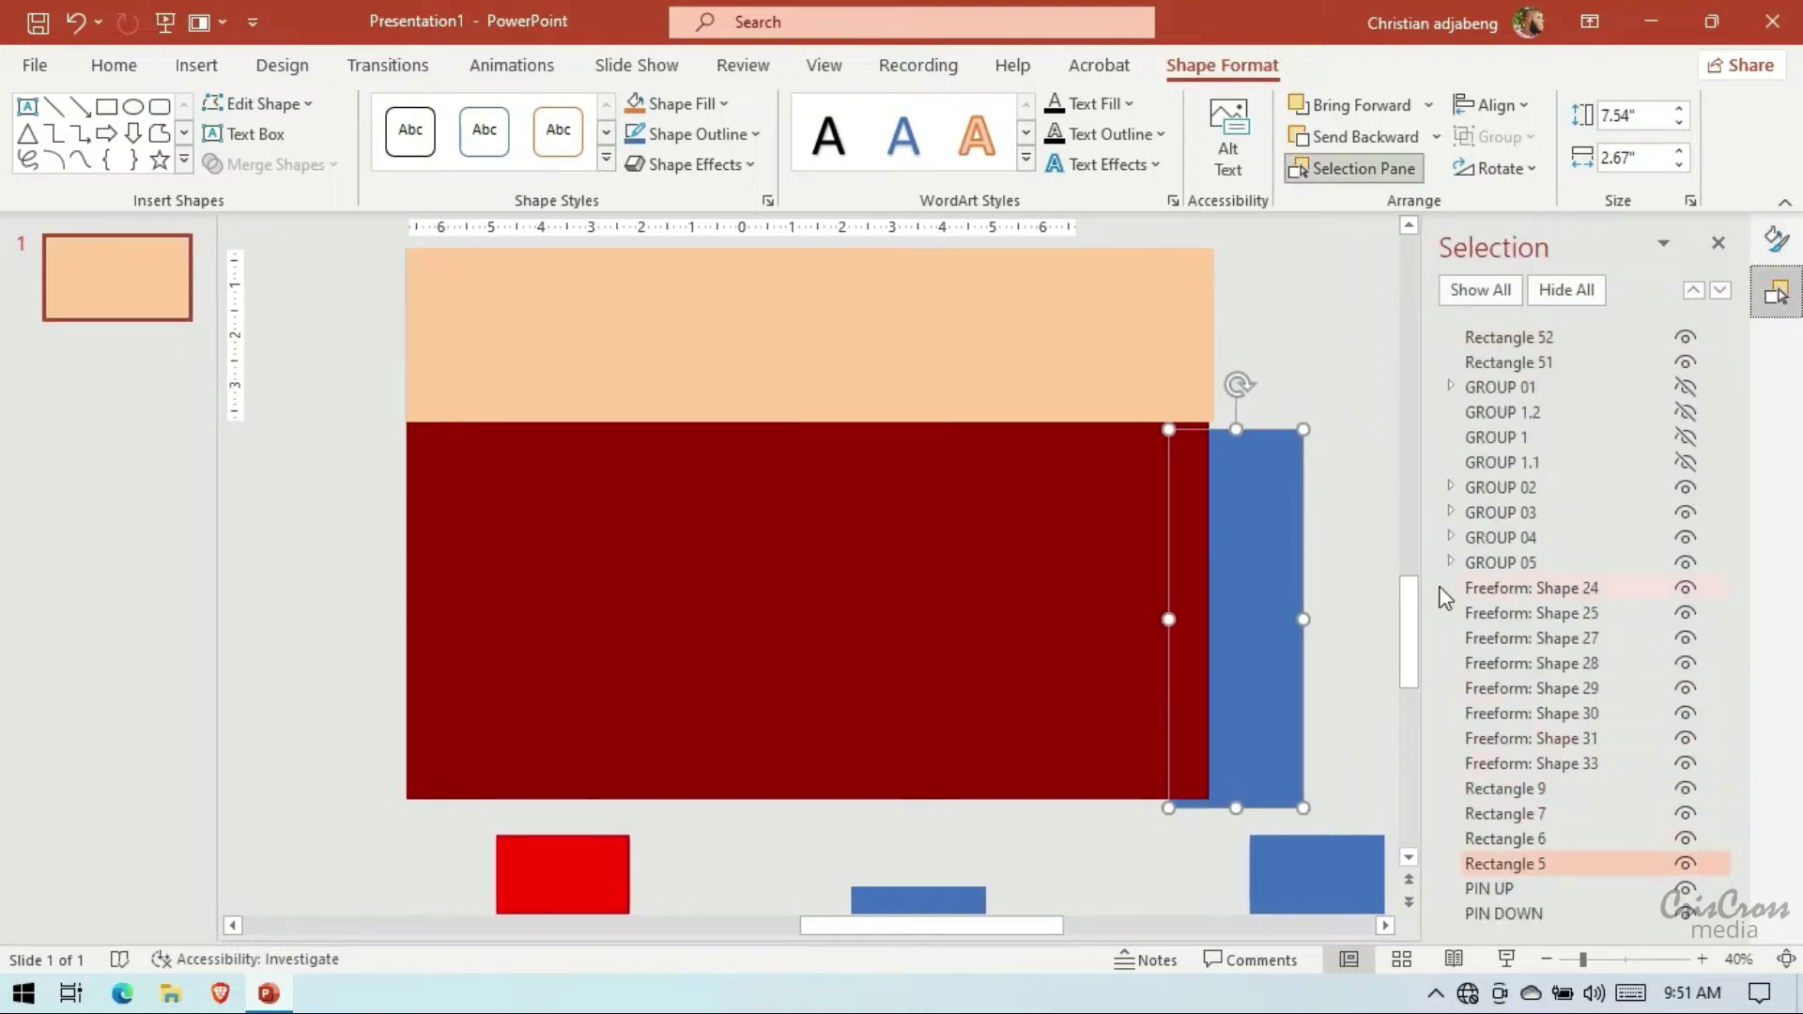
left_click(1119, 547)
left_click(1090, 404)
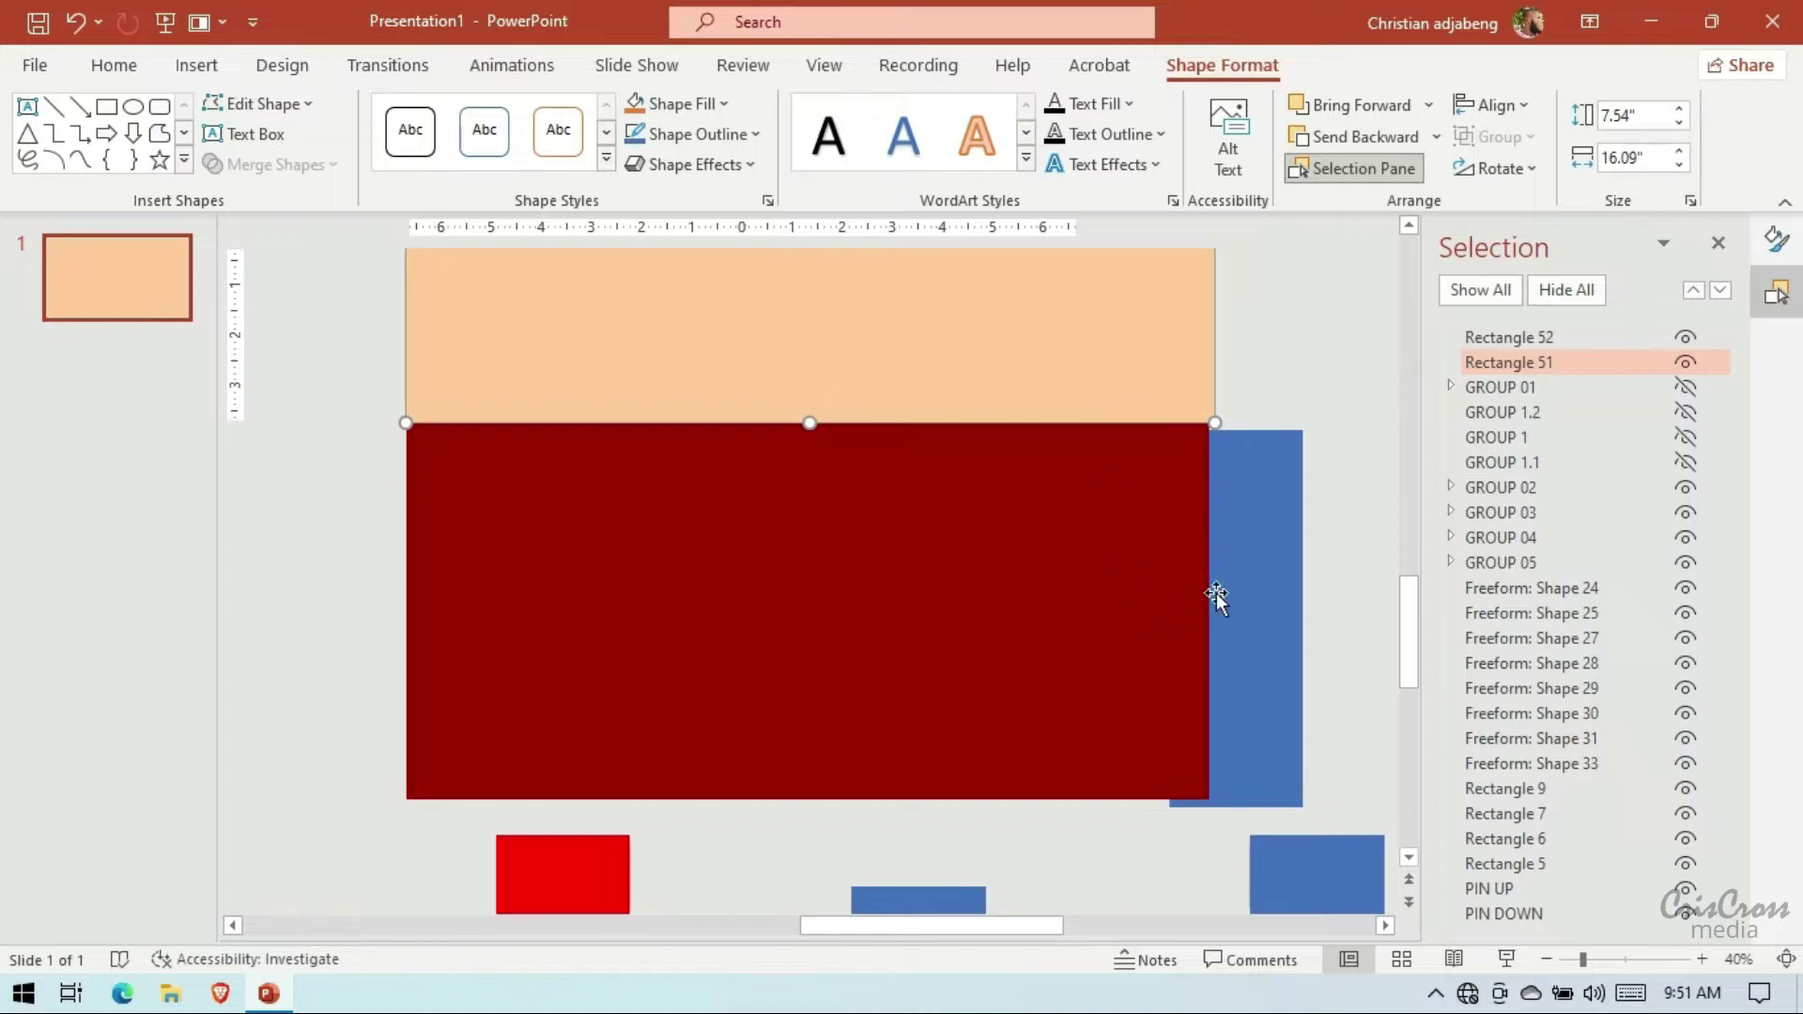
left_click(1264, 587)
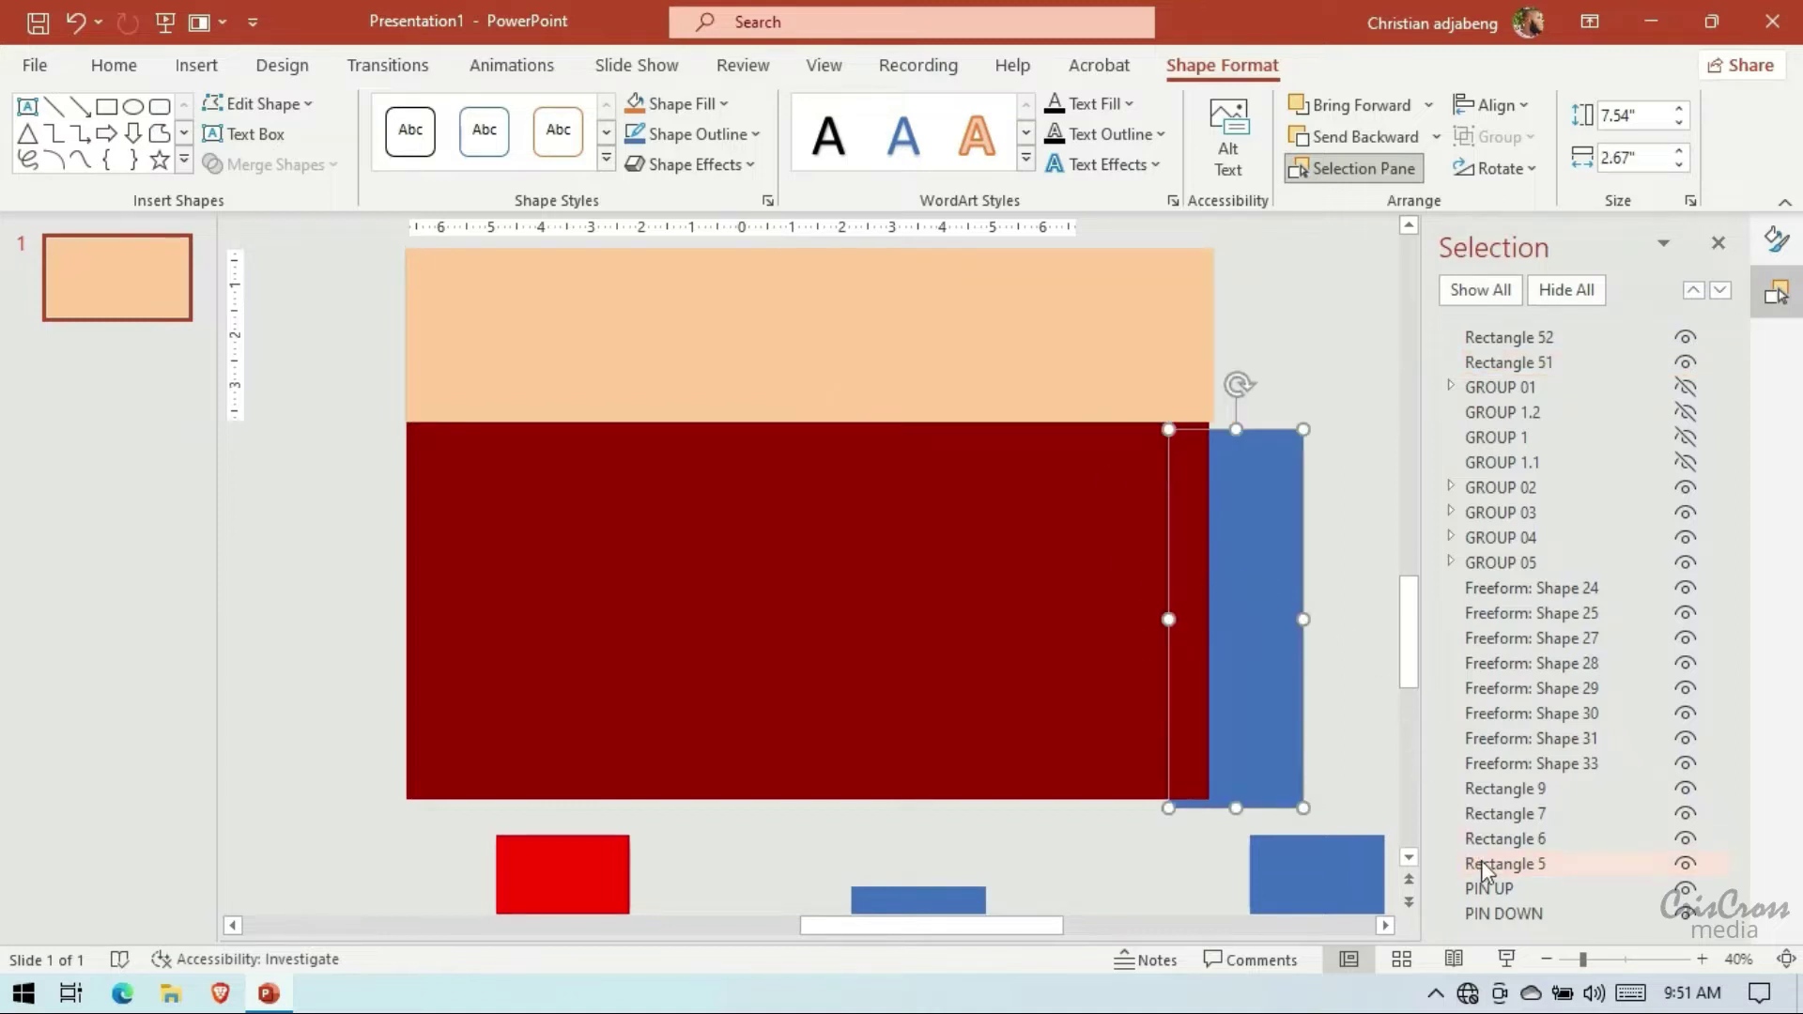
left_click_drag(1482, 864, 1489, 331)
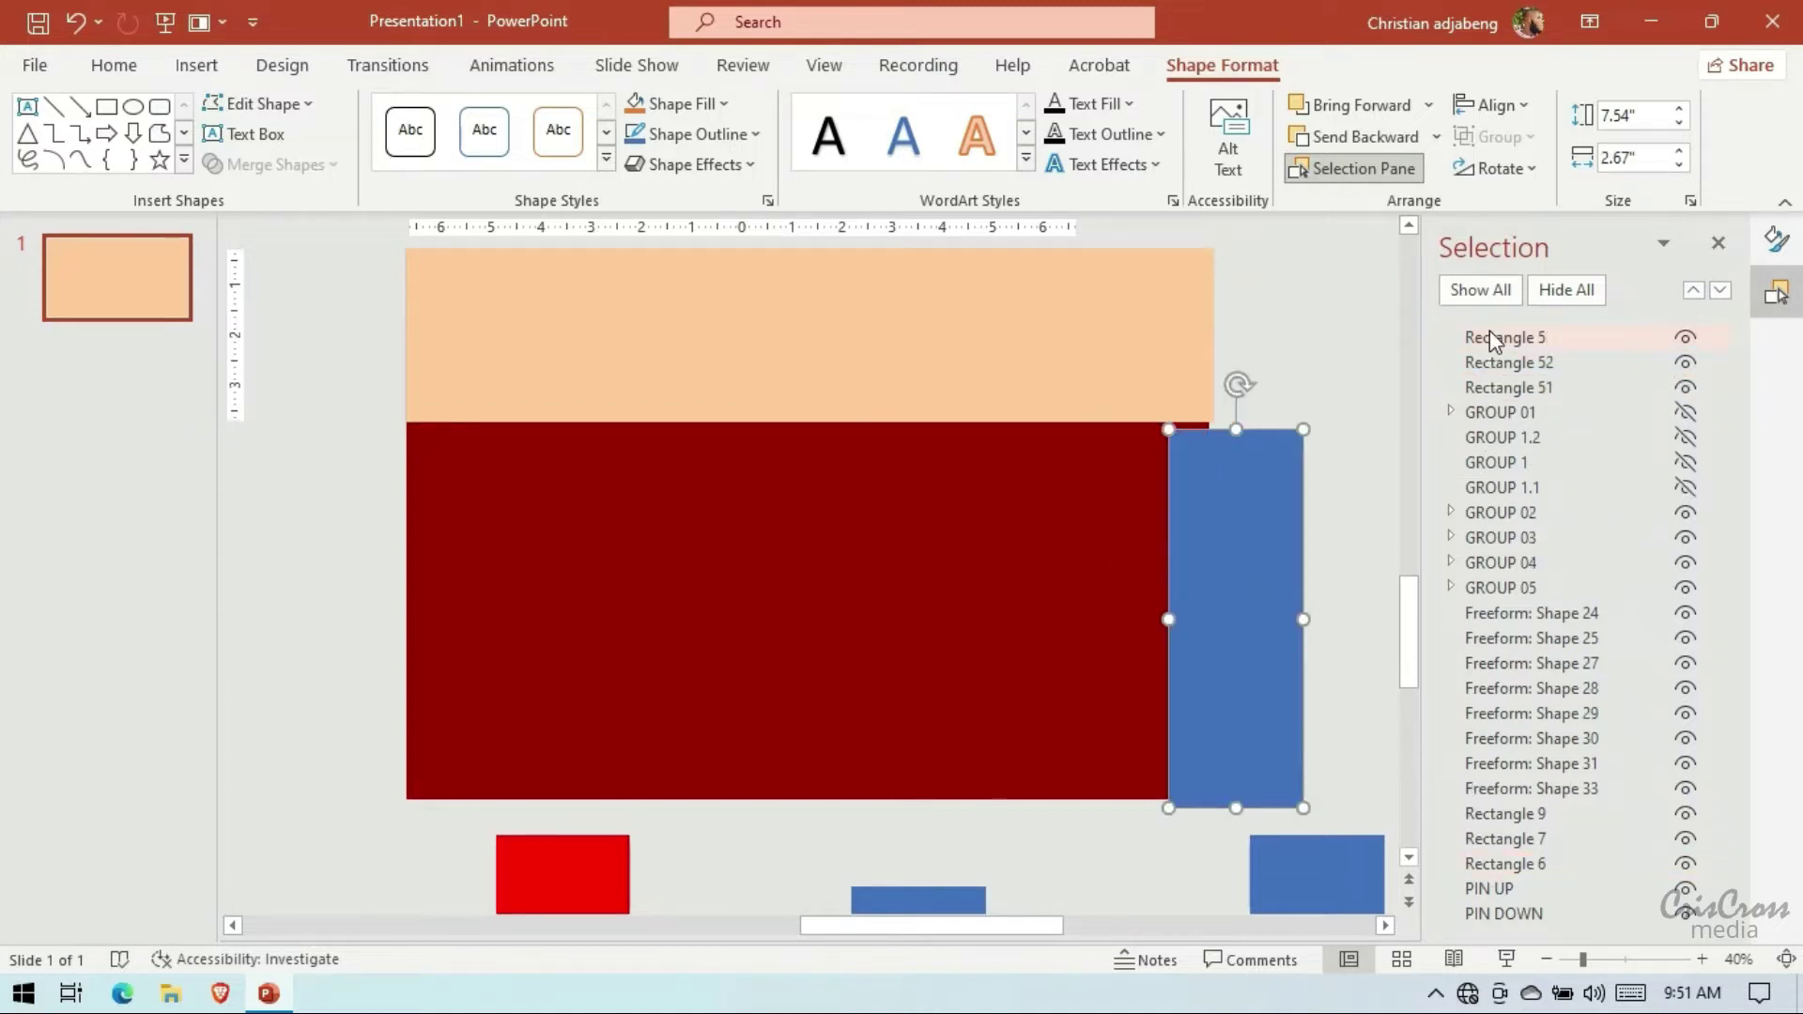
Stretch the blue rectangle to 15.97" across the red block, leaving a thin red strip
left_click_drag(1246, 622, 1154, 614)
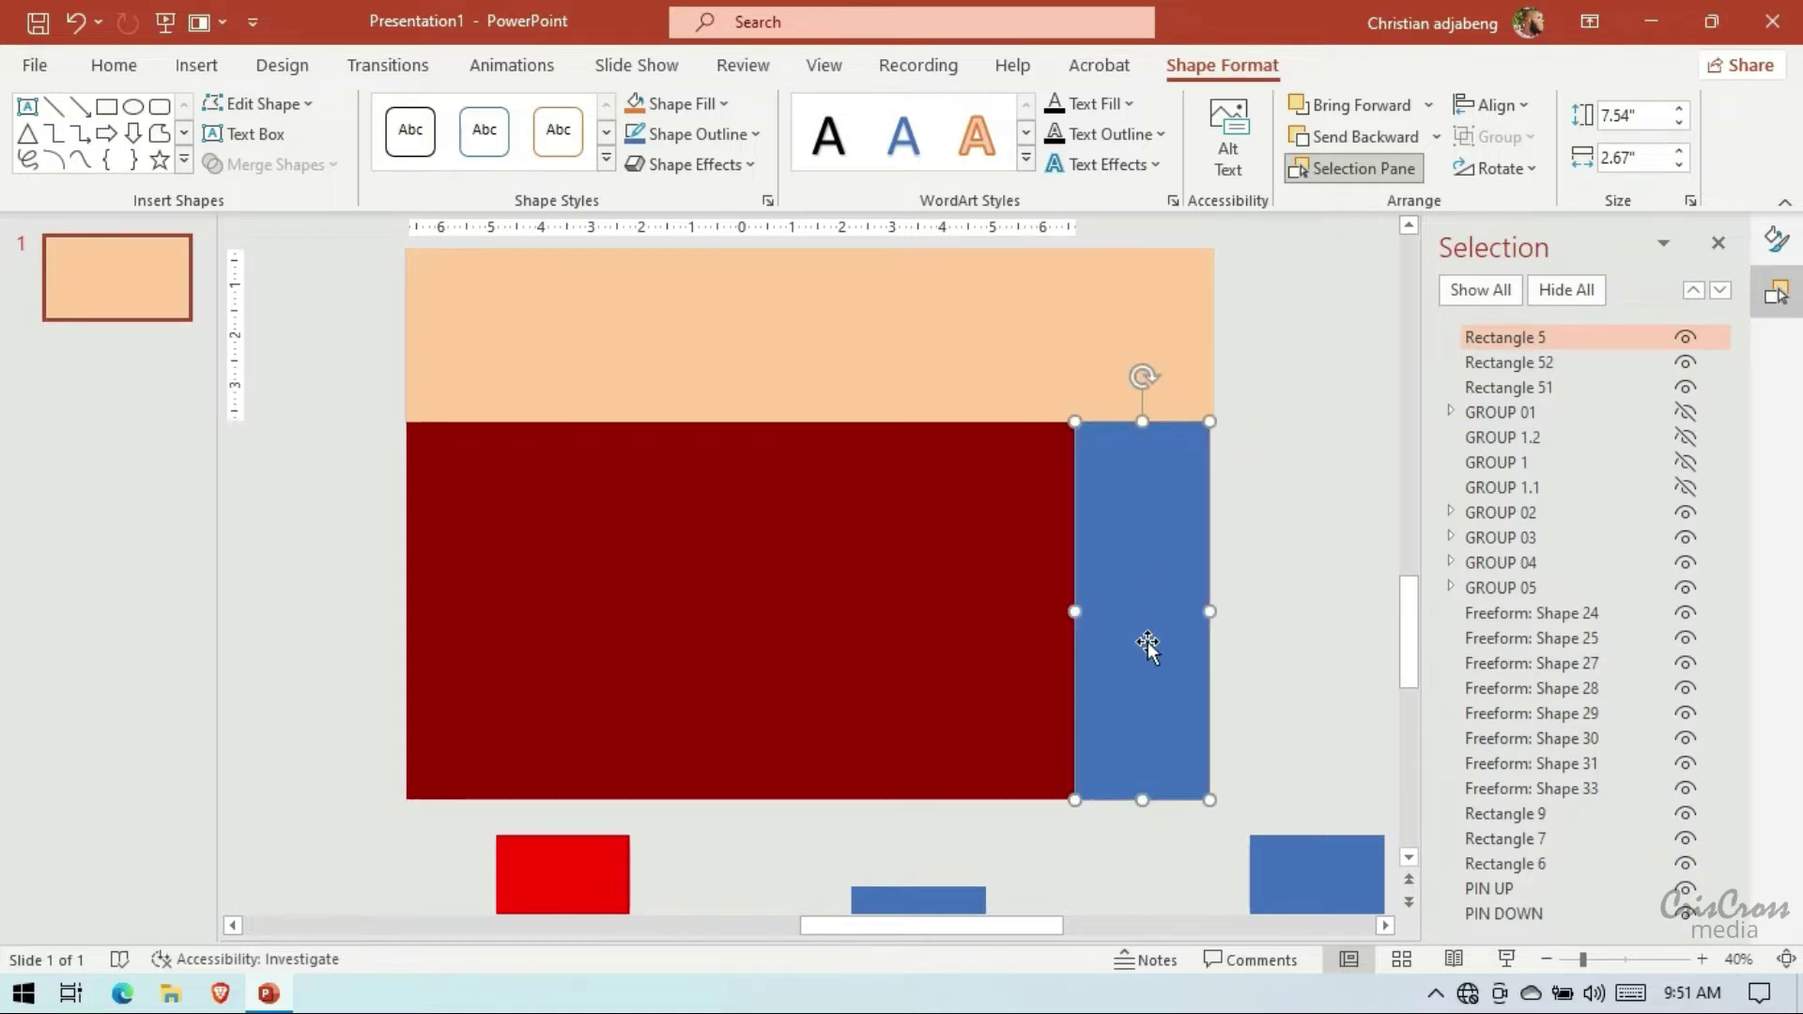
left_click_drag(1145, 643, 402, 631)
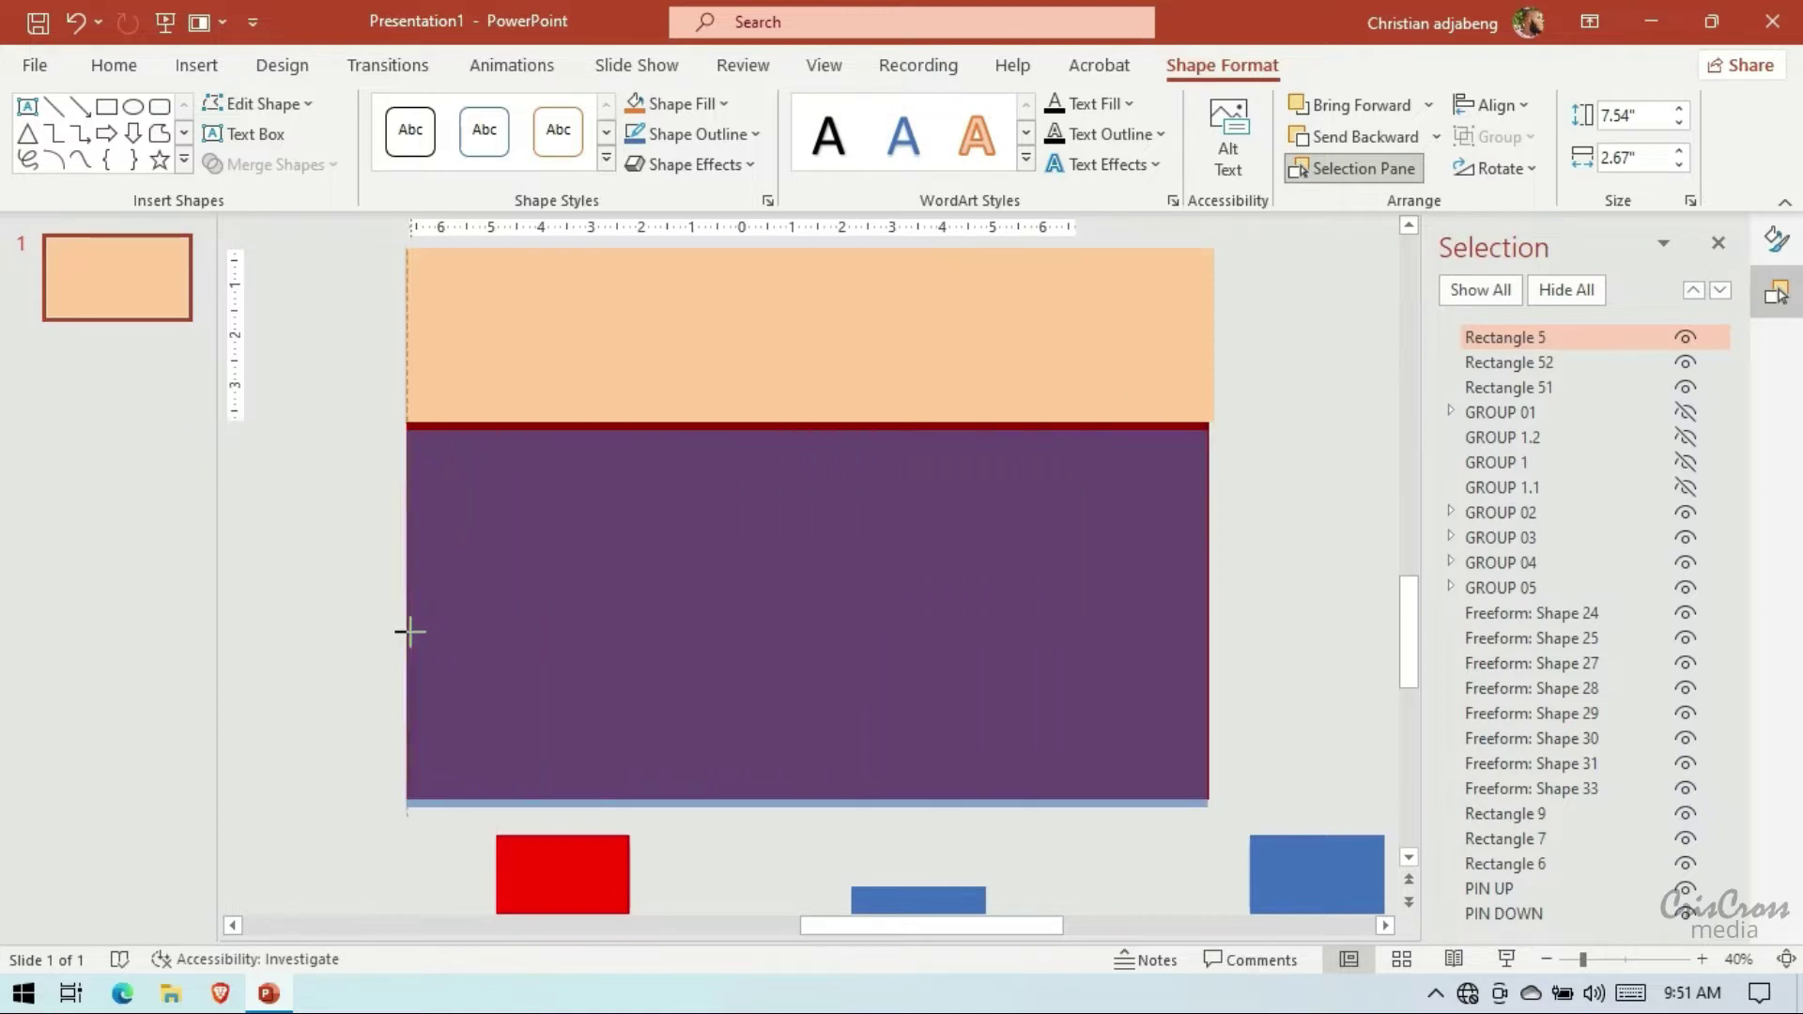
left_click_drag(404, 629, 402, 631)
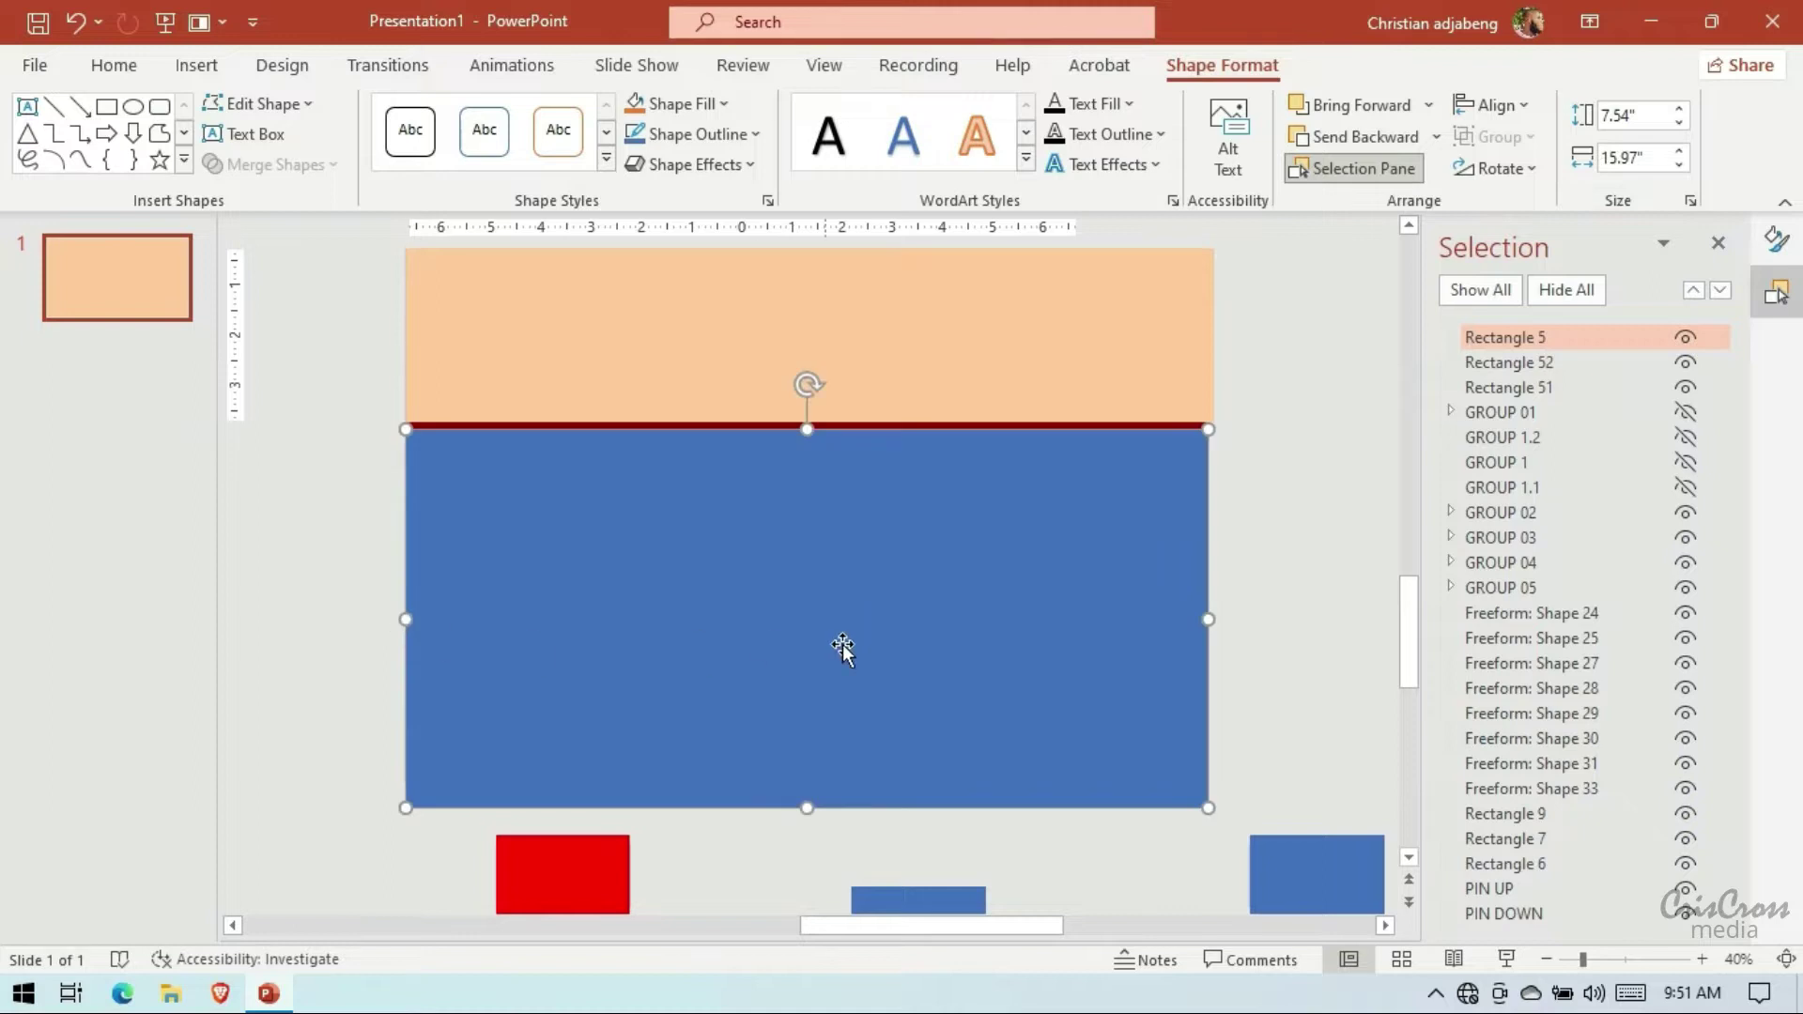
left_click(1235, 632)
left_click(1180, 620)
left_click_drag(1205, 616, 1212, 616)
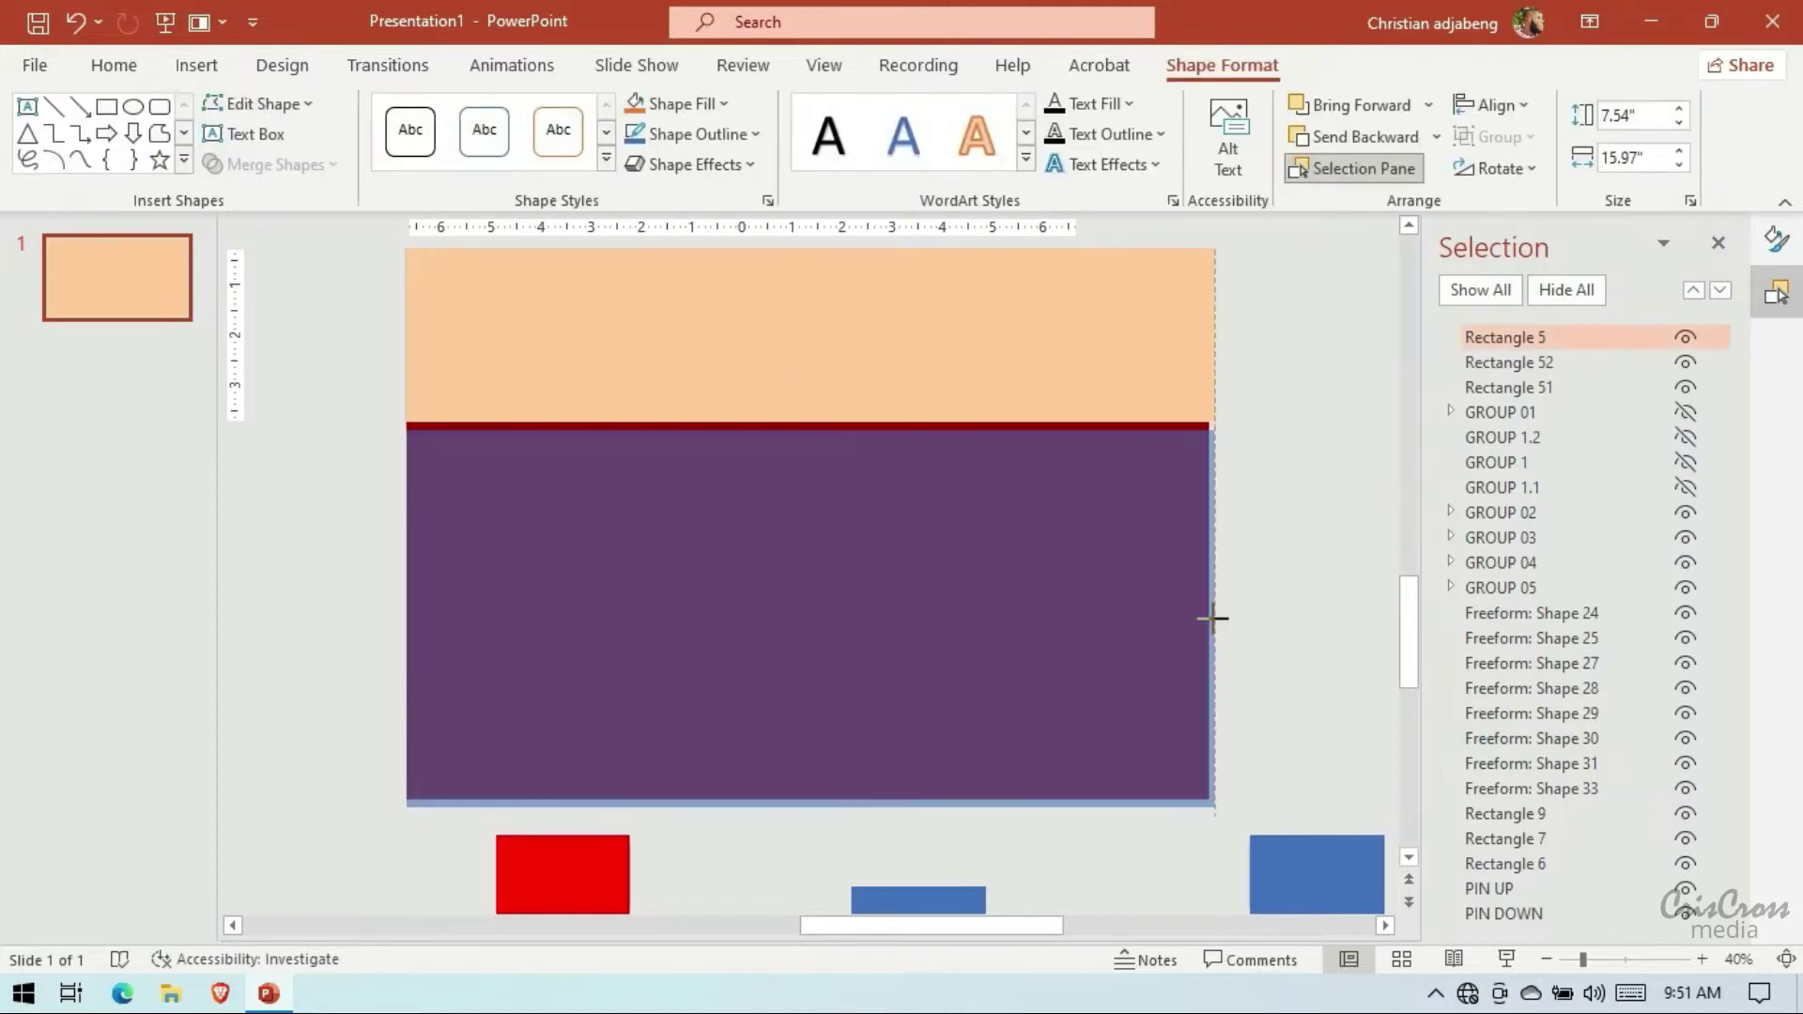
left_click(1300, 597)
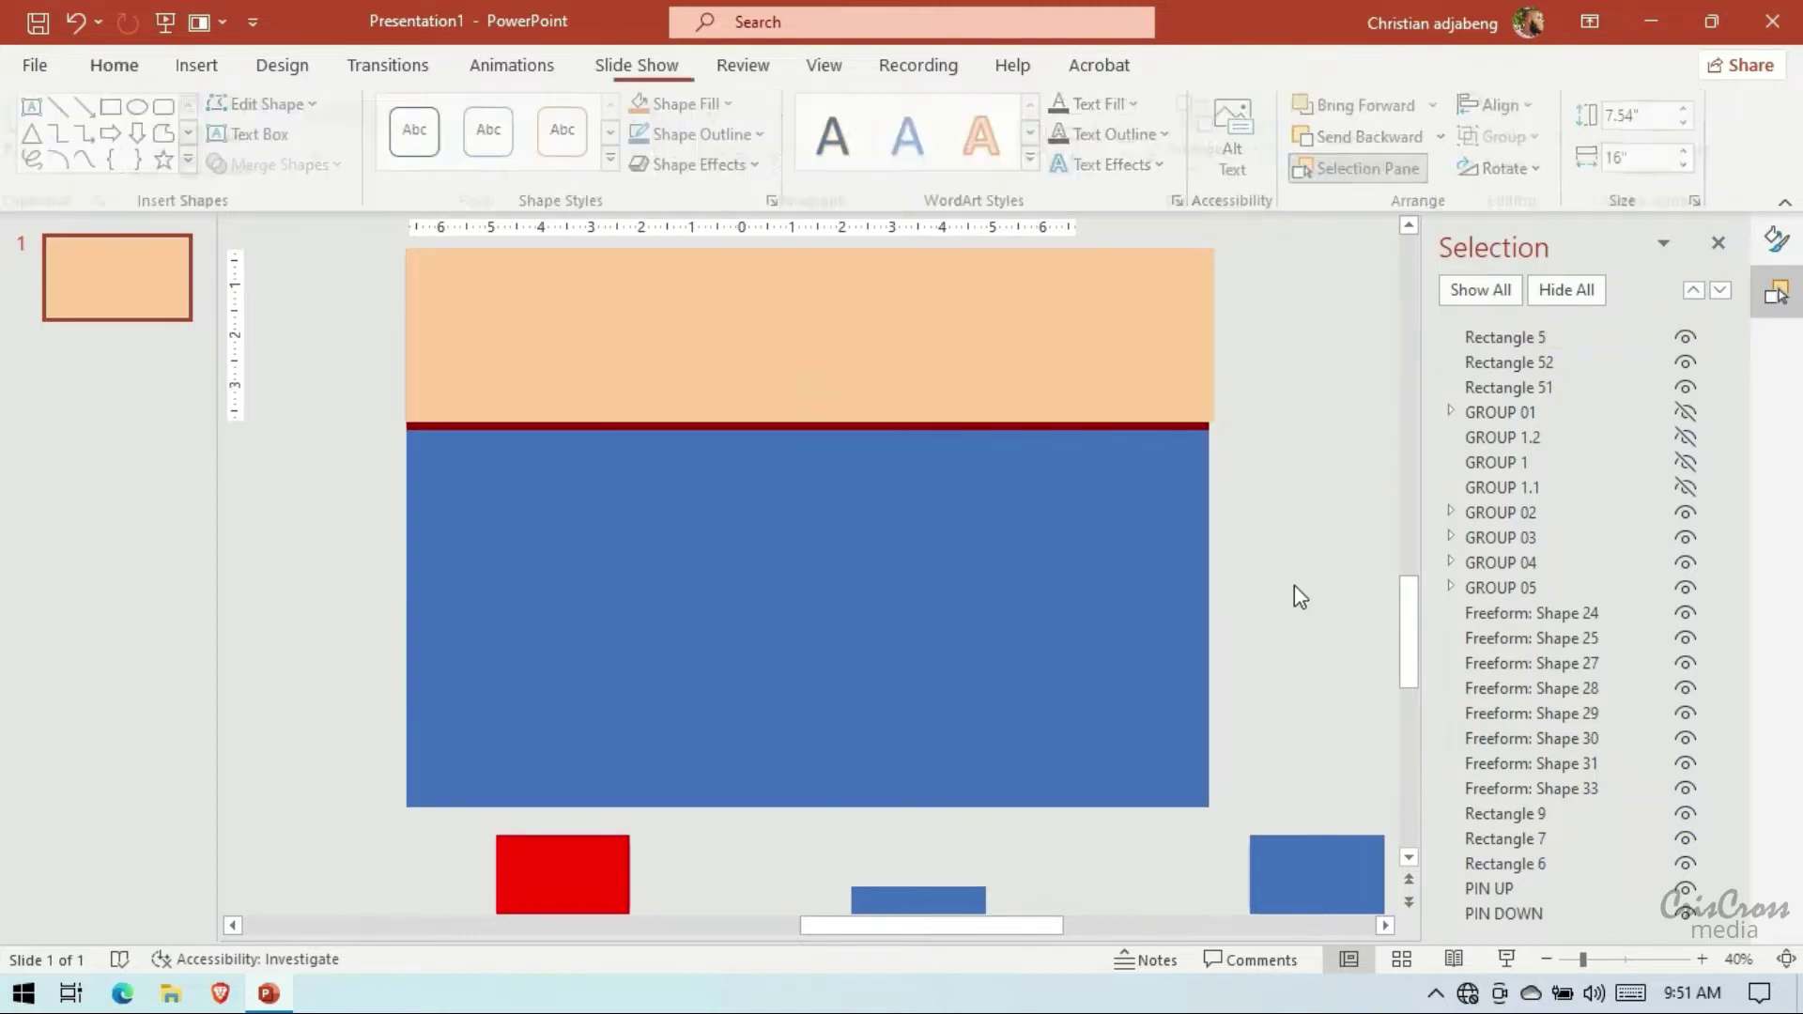
Bring the blue 02 numeral to the front and place it lower right, above the red line
left_click(1386, 926)
scroll(1070, 377, "up", 5)
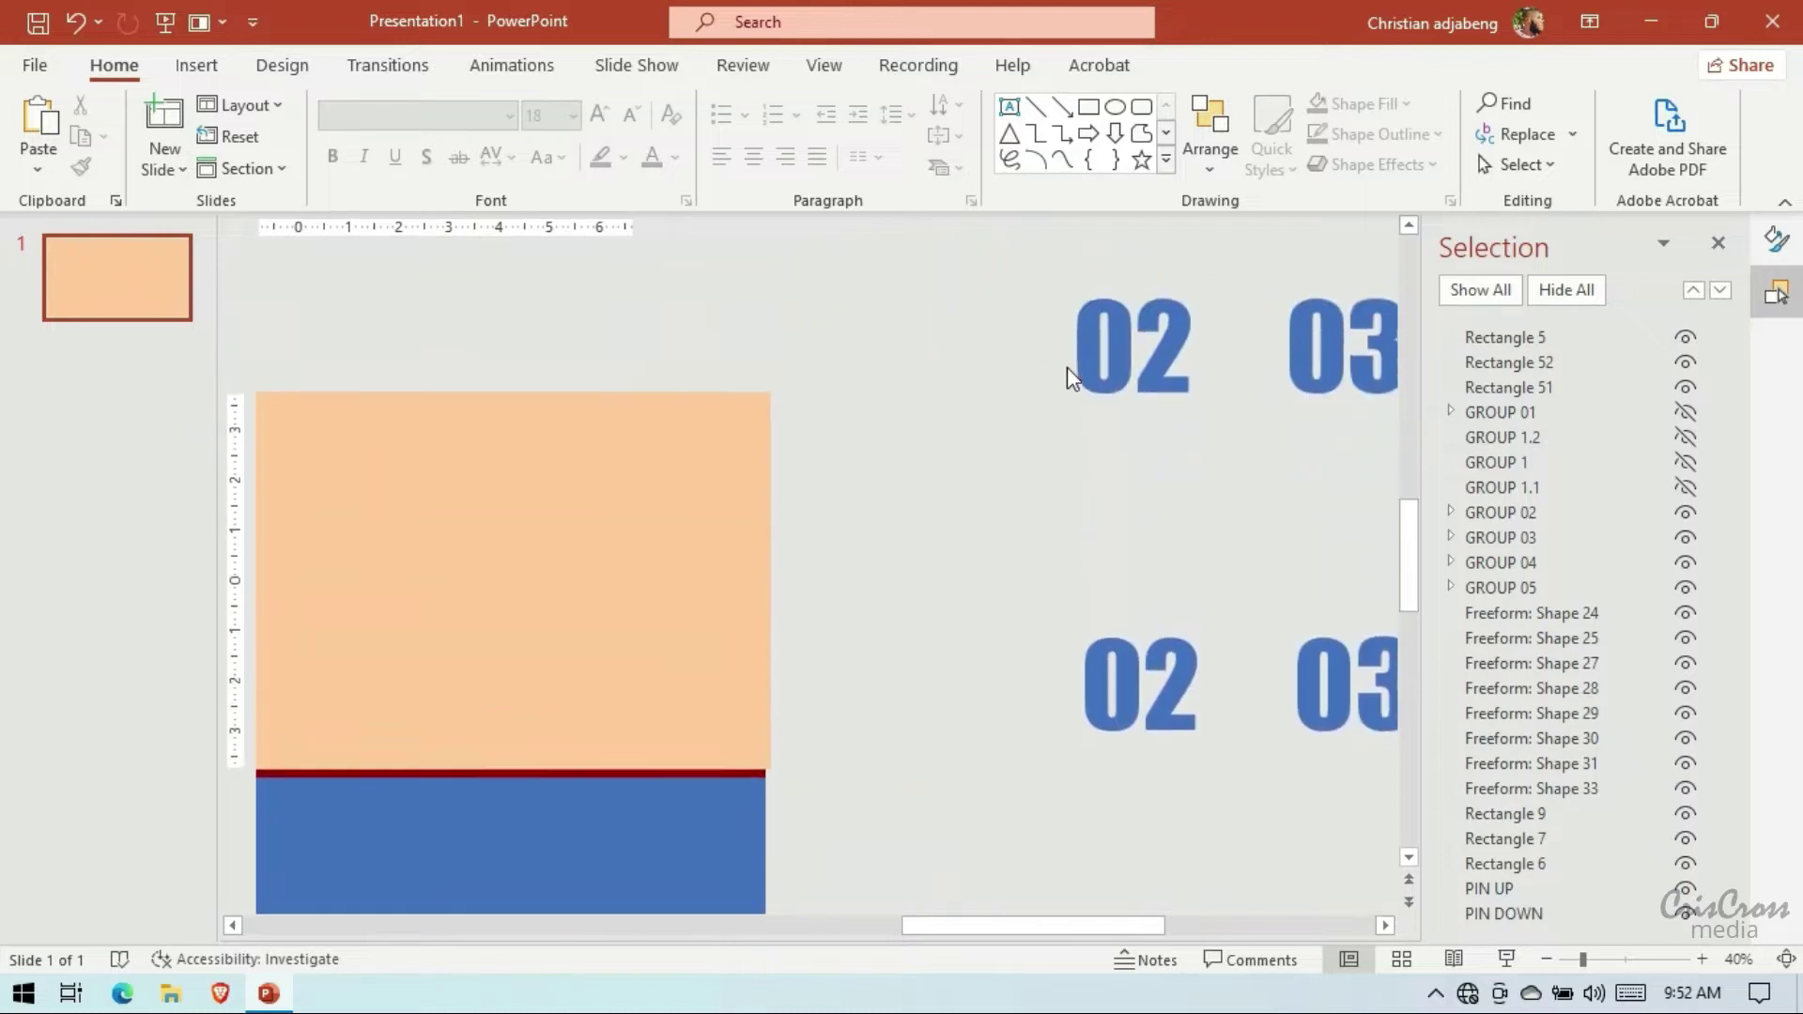
scroll(1033, 404, "down", 3)
scroll(991, 434, "down", 2)
left_click_drag(1025, 287, 1248, 554)
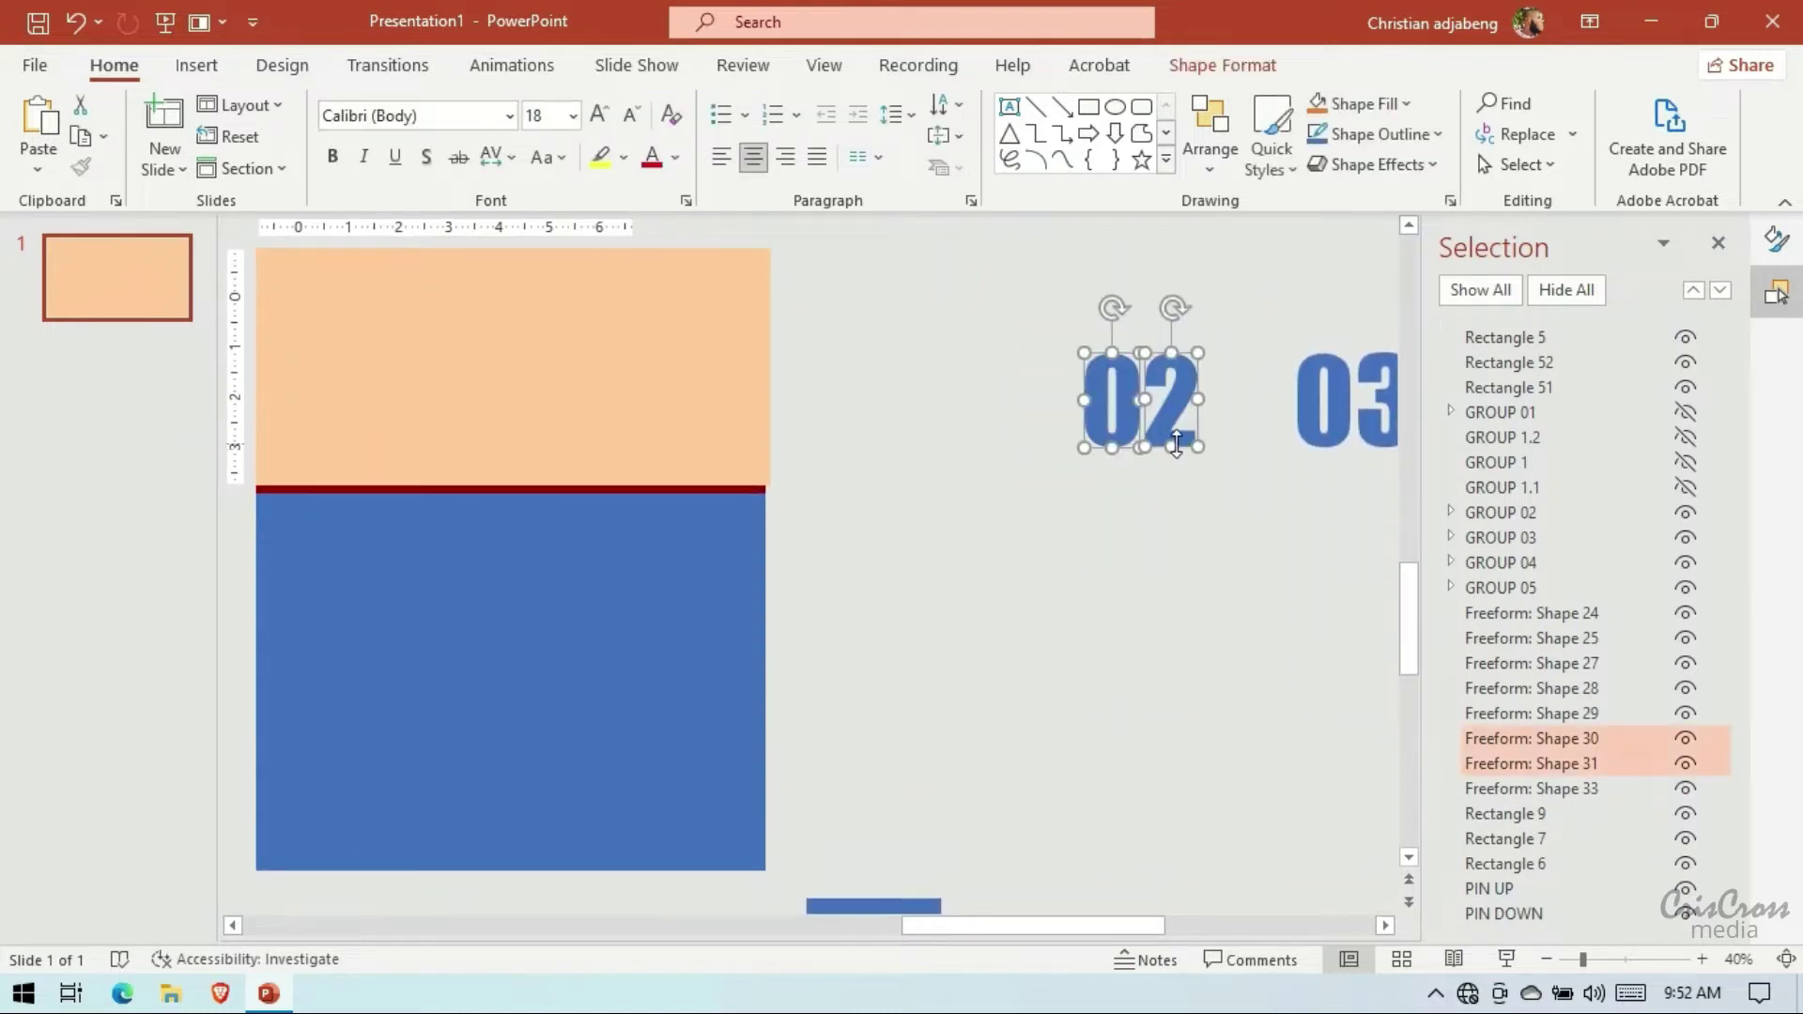
left_click_drag(1185, 455, 890, 484)
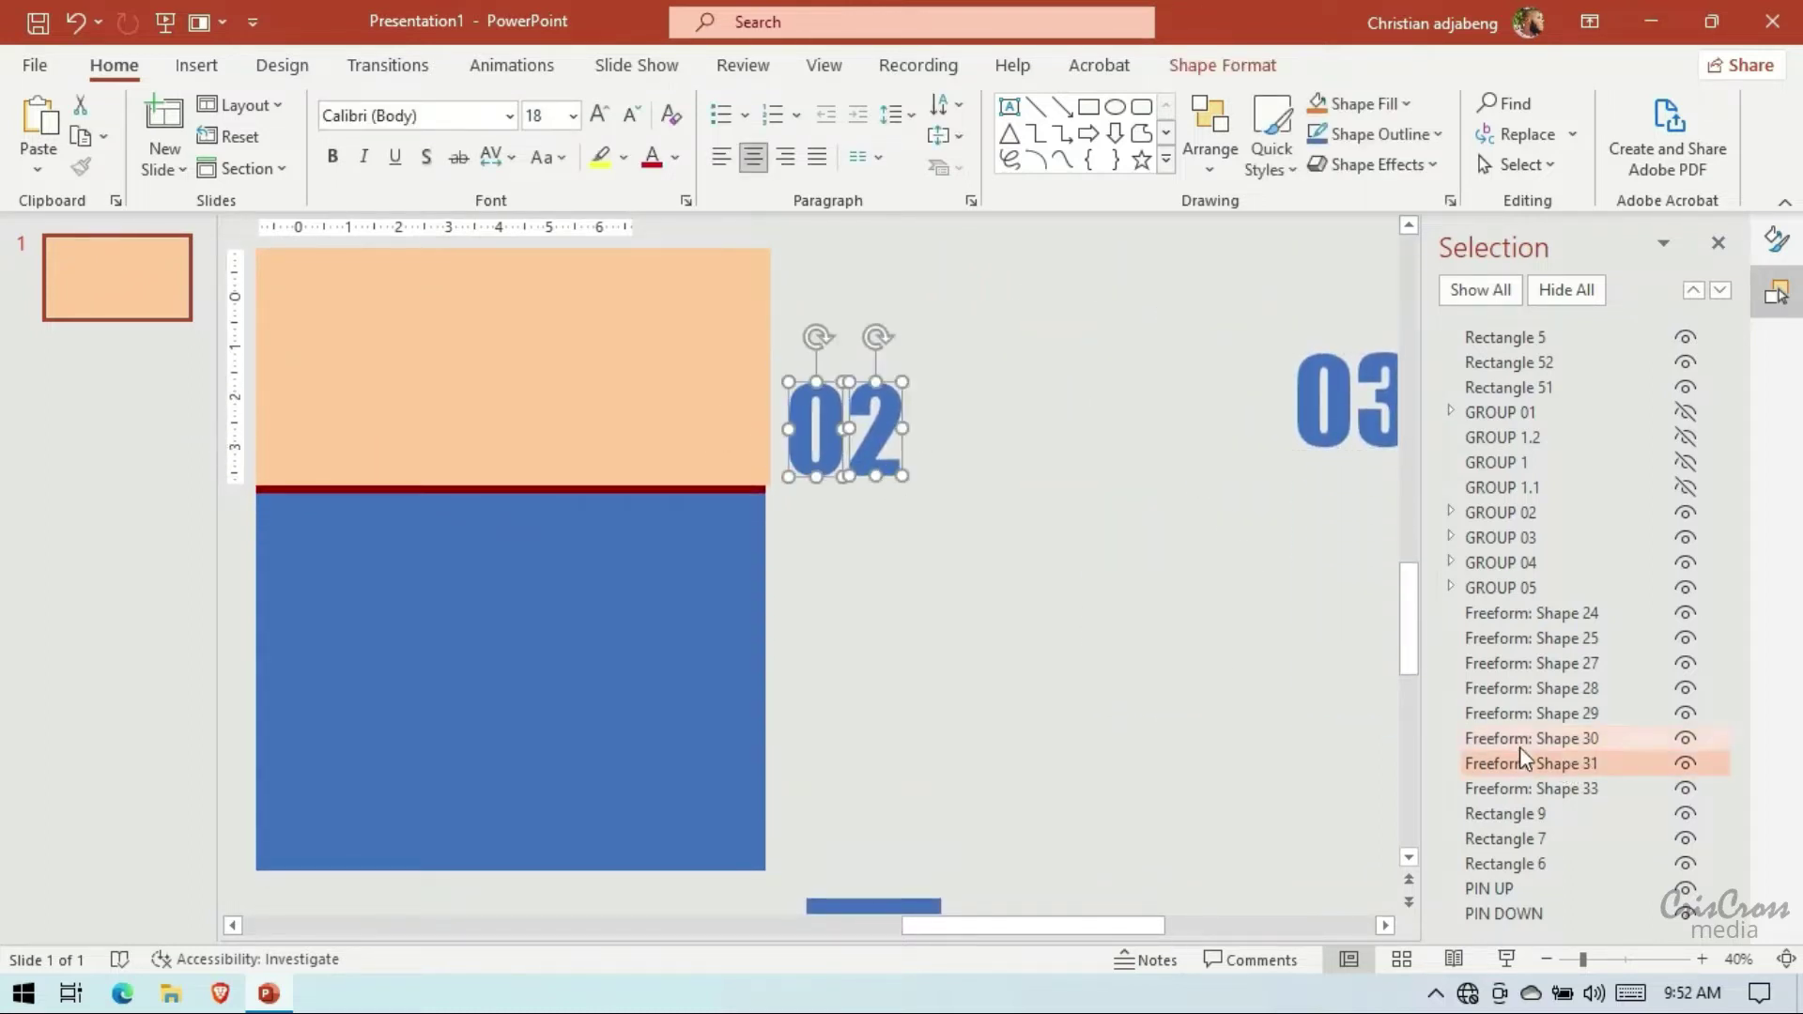
left_click_drag(1517, 742, 1496, 330)
left_click_drag(883, 481, 742, 494)
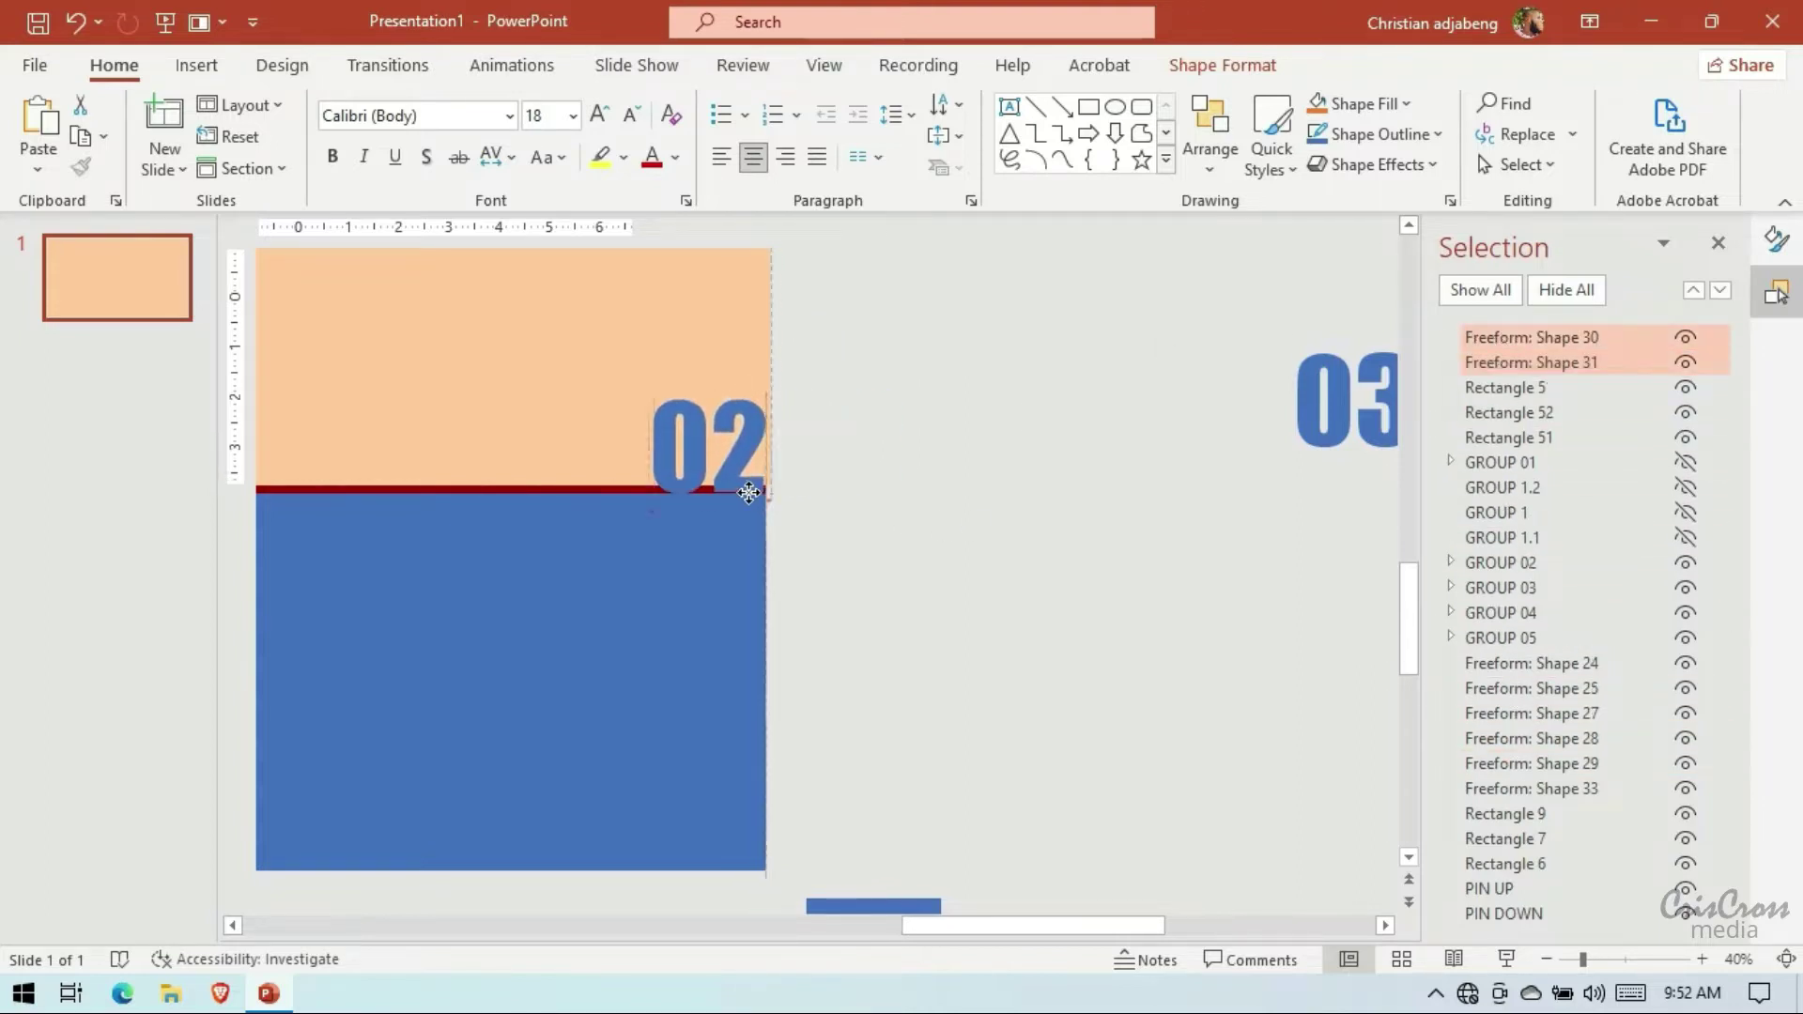
scroll(1260, 702, "up", 4, "ctrl")
scroll(1260, 703, "up", 4, "ctrl")
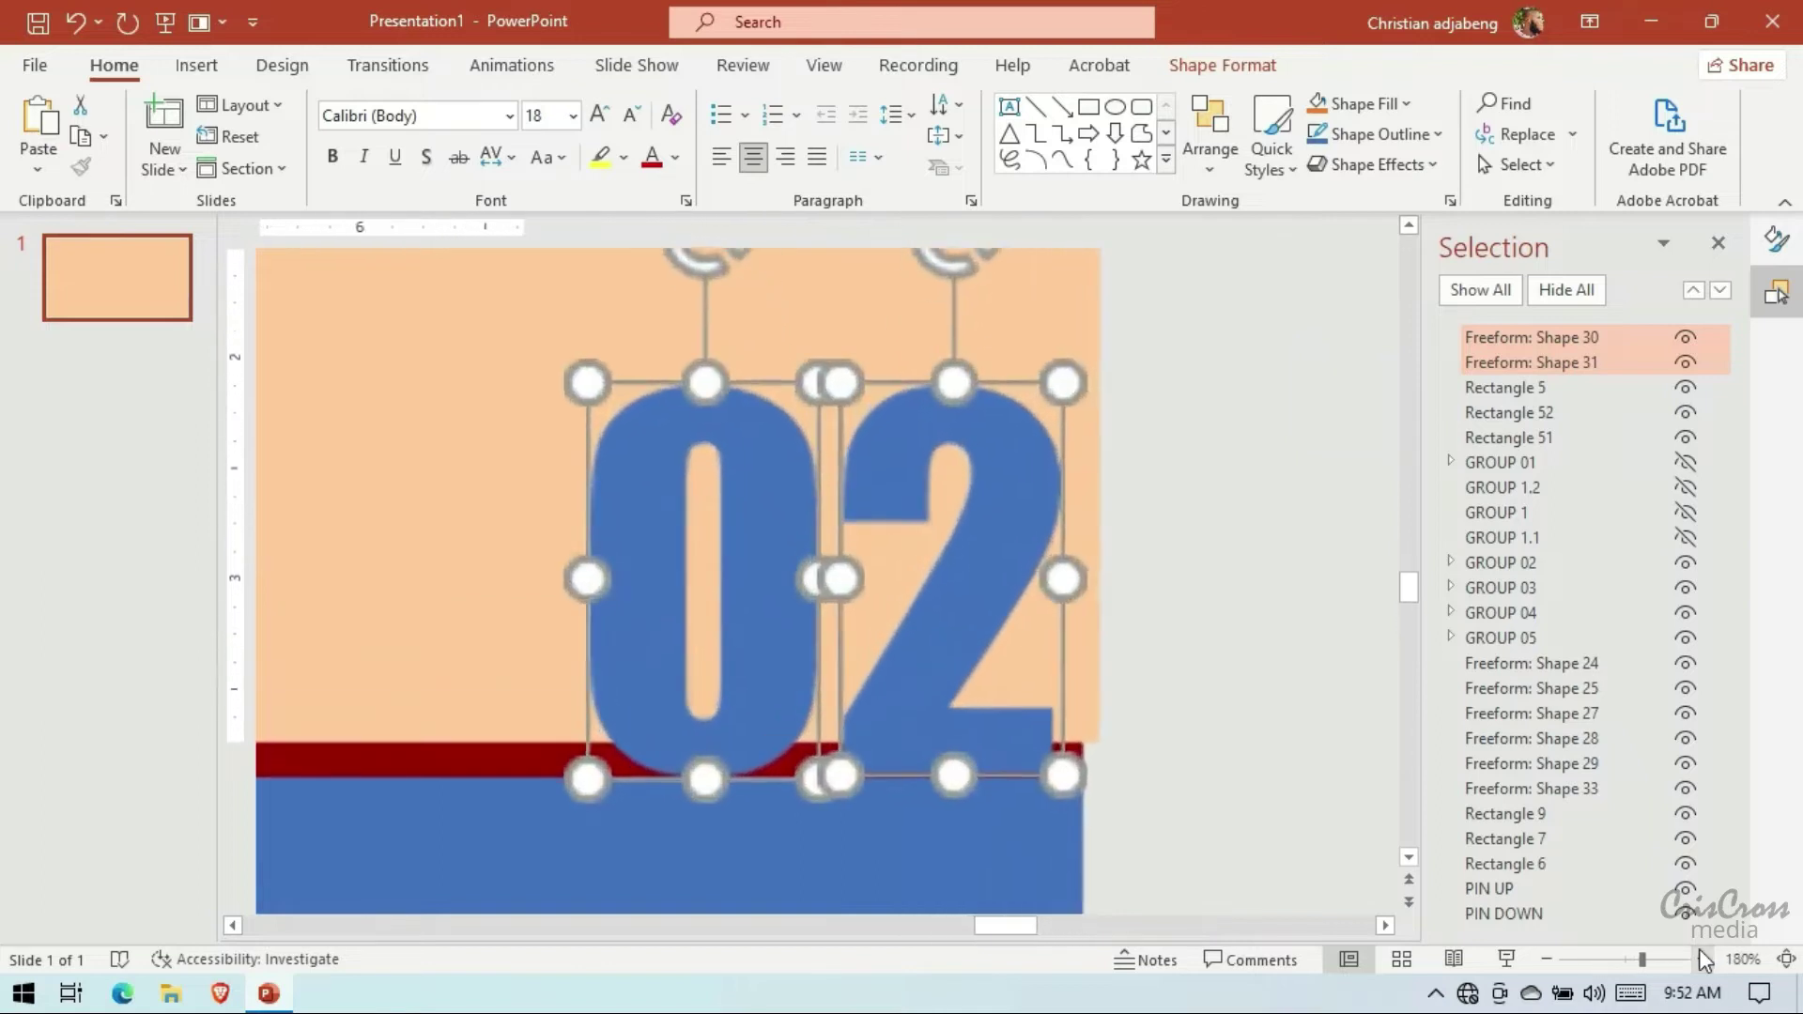
scroll(1260, 702, "up", 4, "ctrl")
key("ctrl+Down")
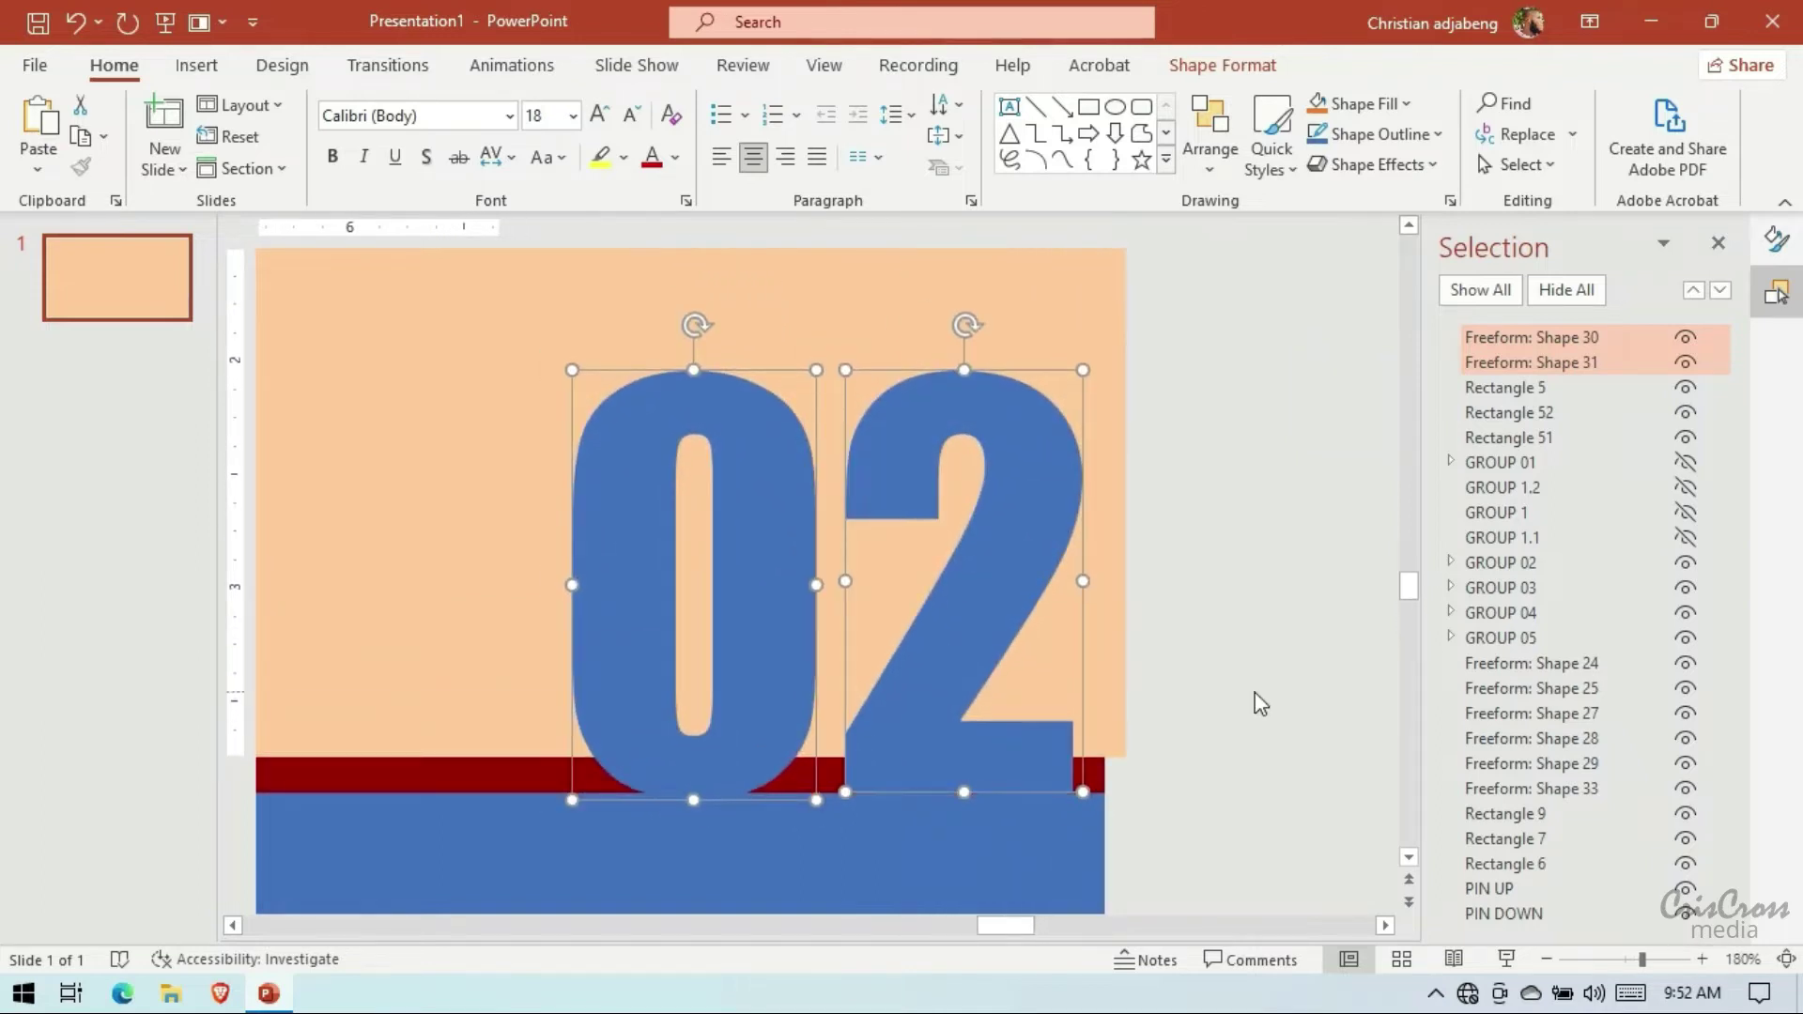
Select the 2 and 0 numerals together with the blue rectangle
left_click(1018, 837, "shift")
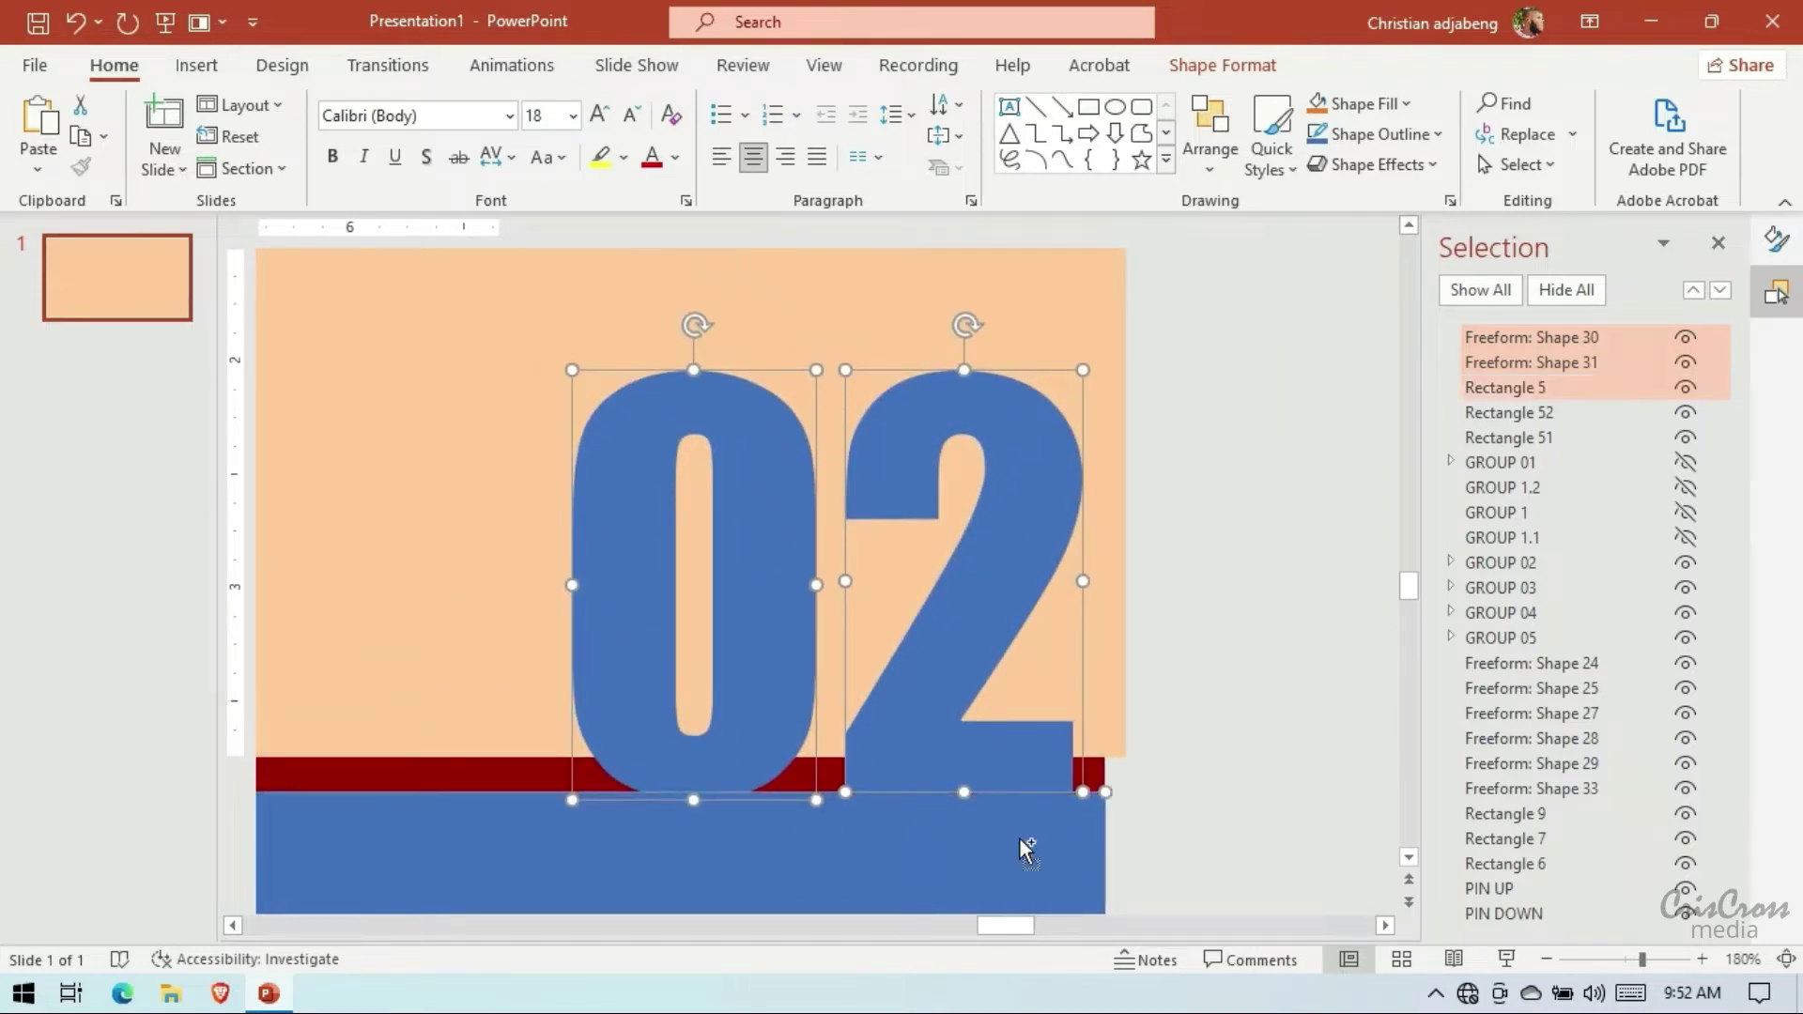
left_click(1211, 71)
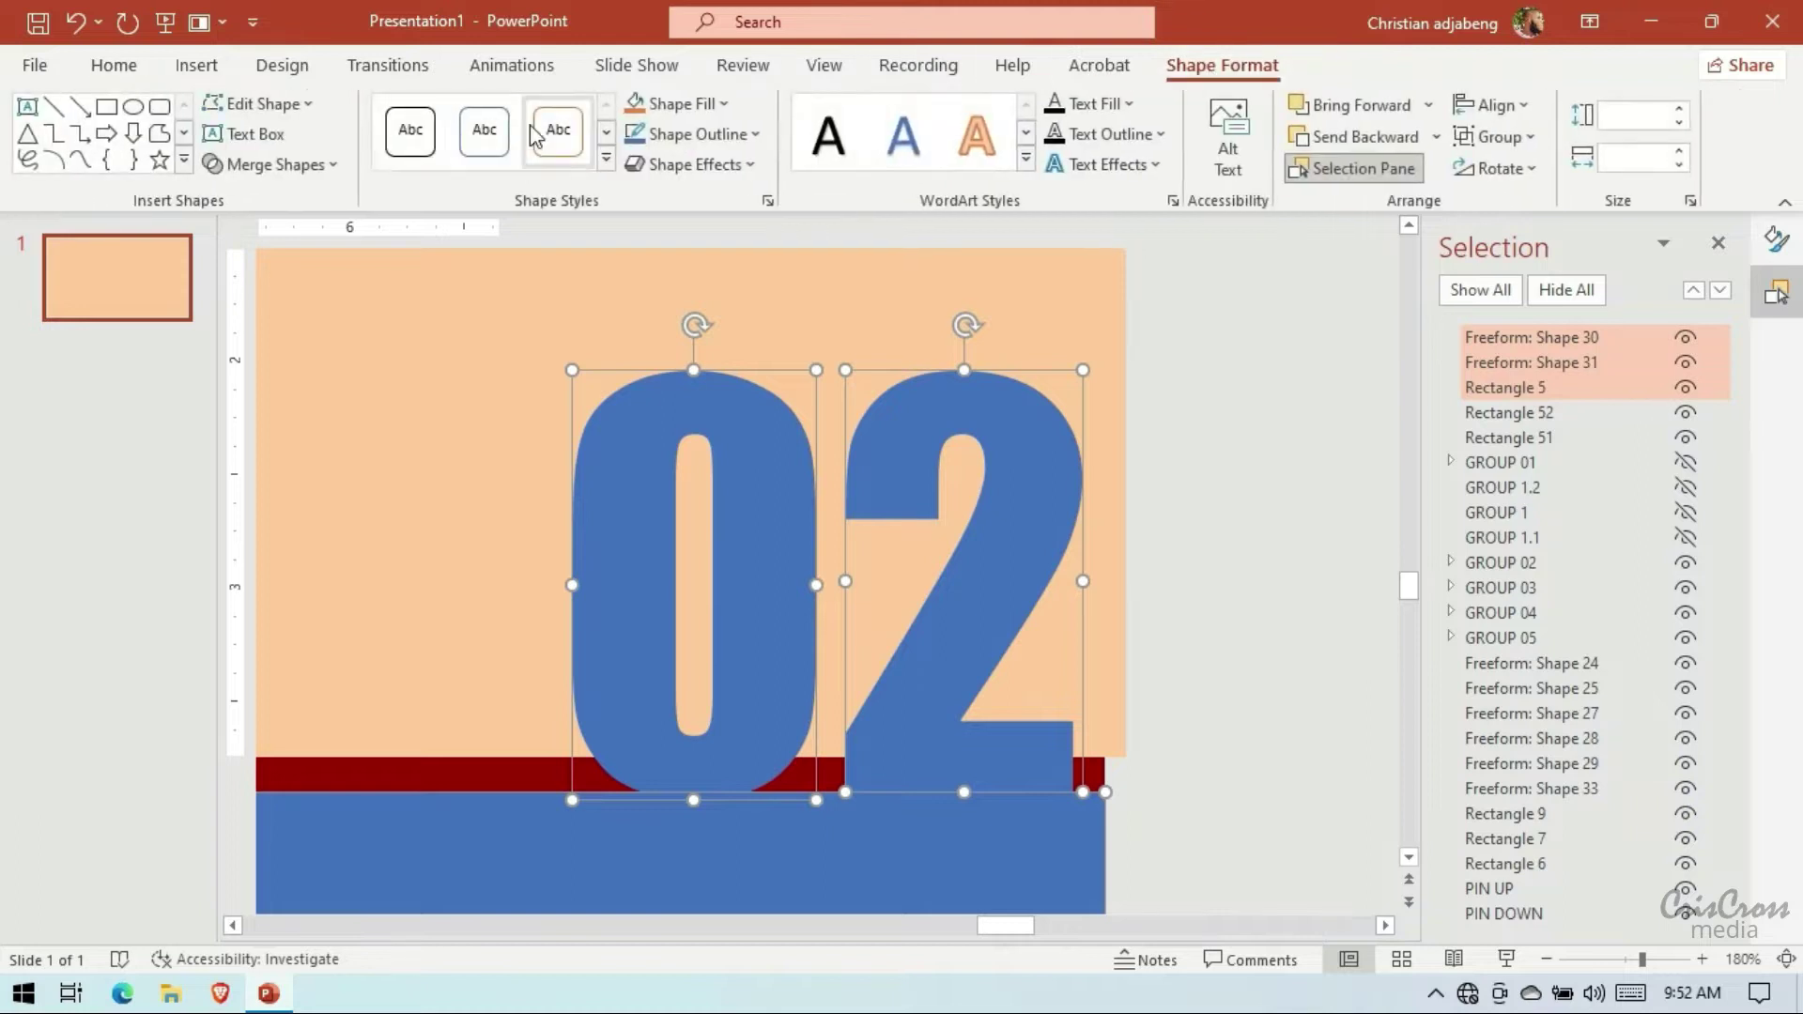
left_click(274, 164)
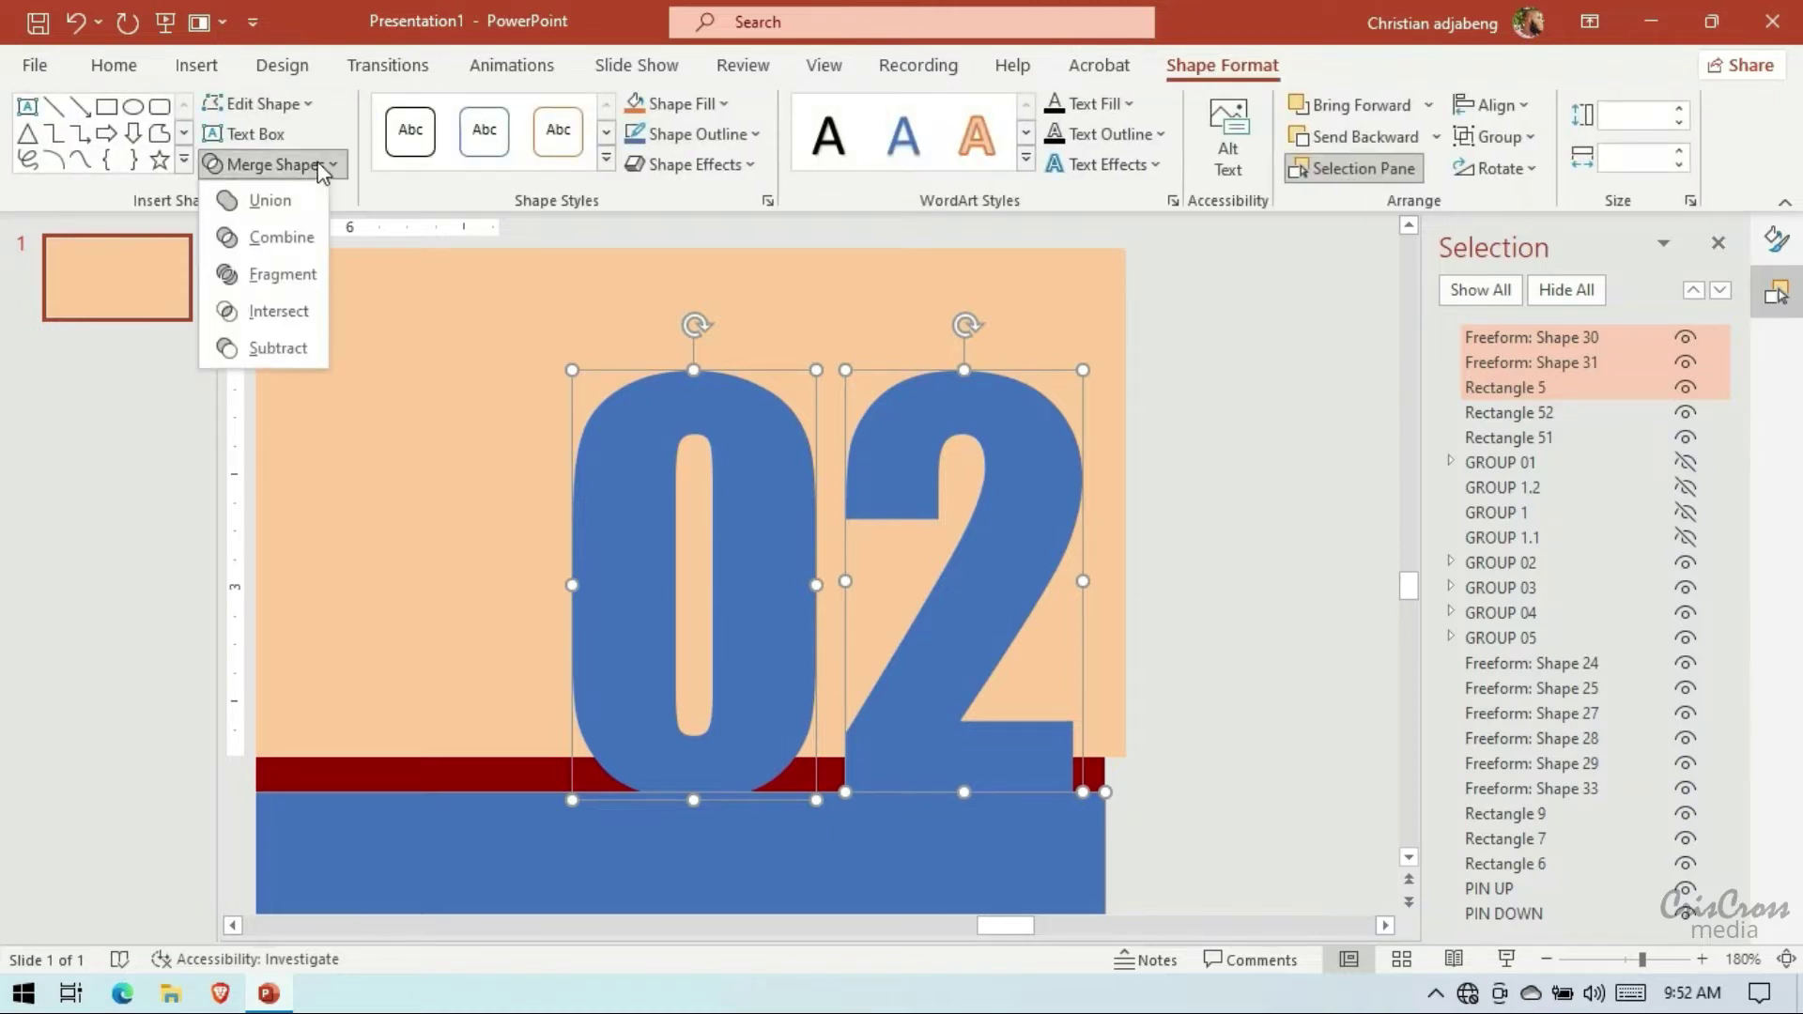
left_click(1176, 474)
left_click(1200, 564)
left_click(1038, 558)
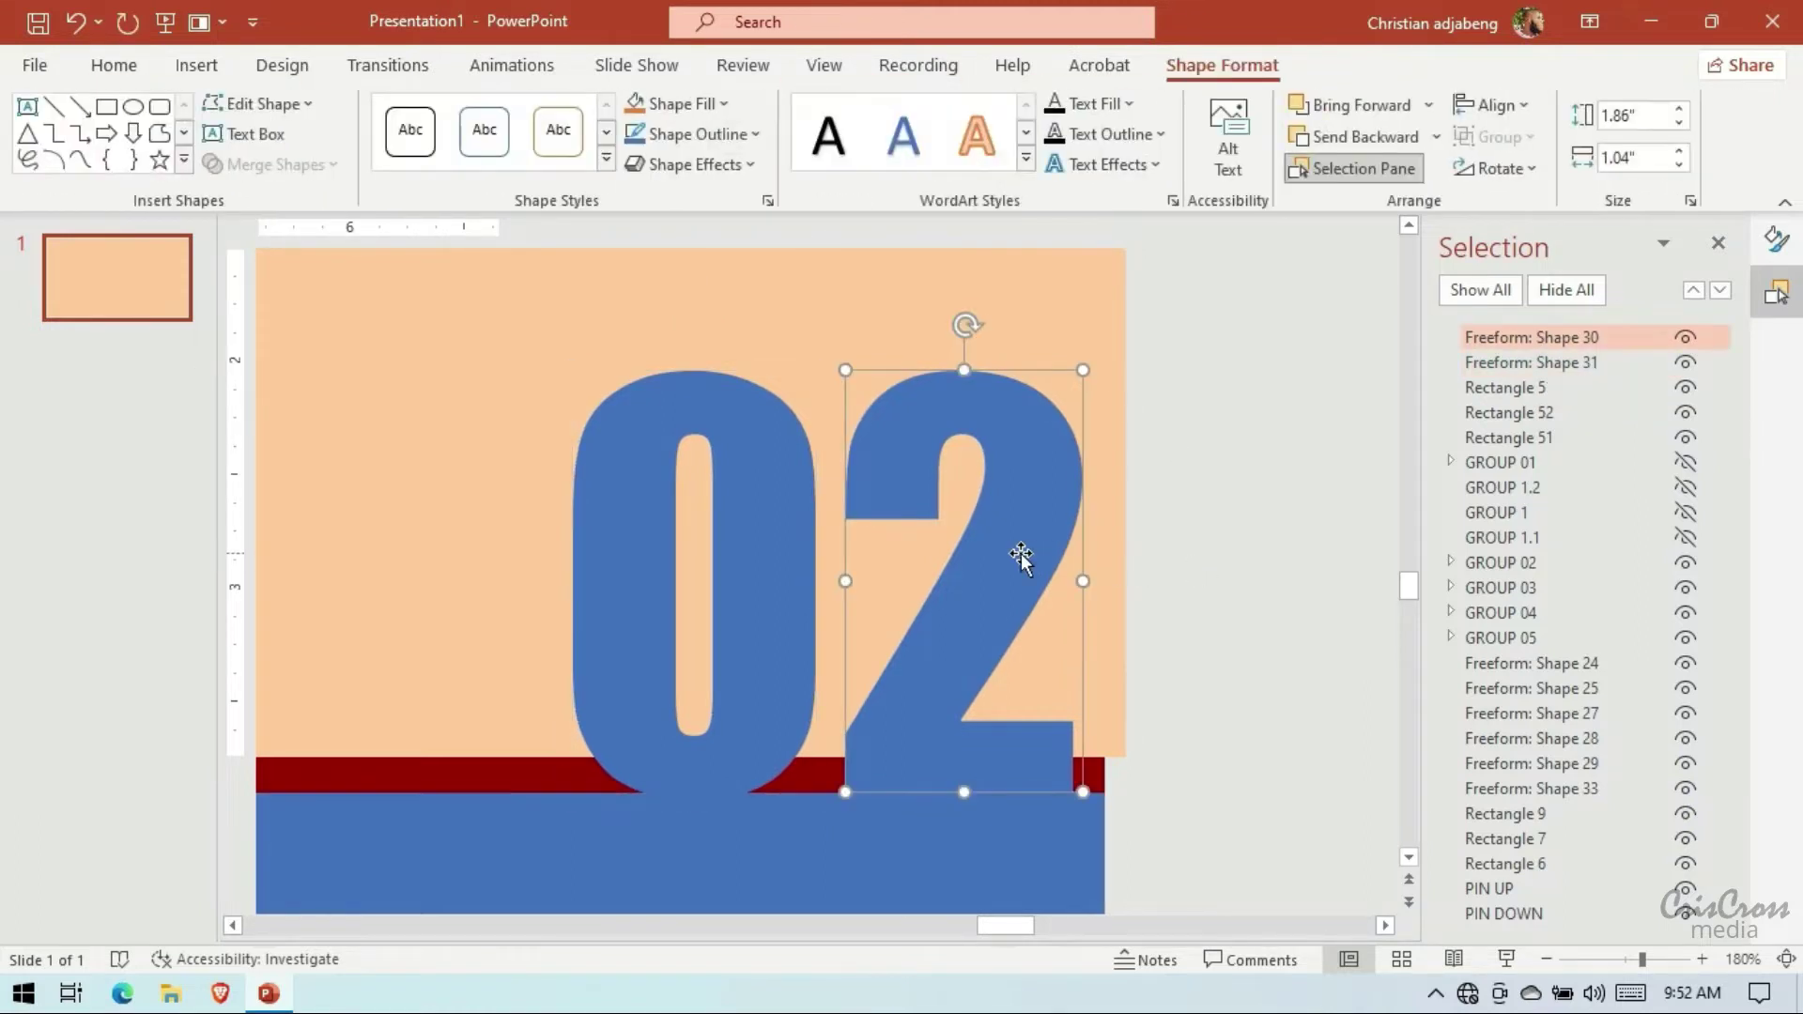
left_click(1196, 554)
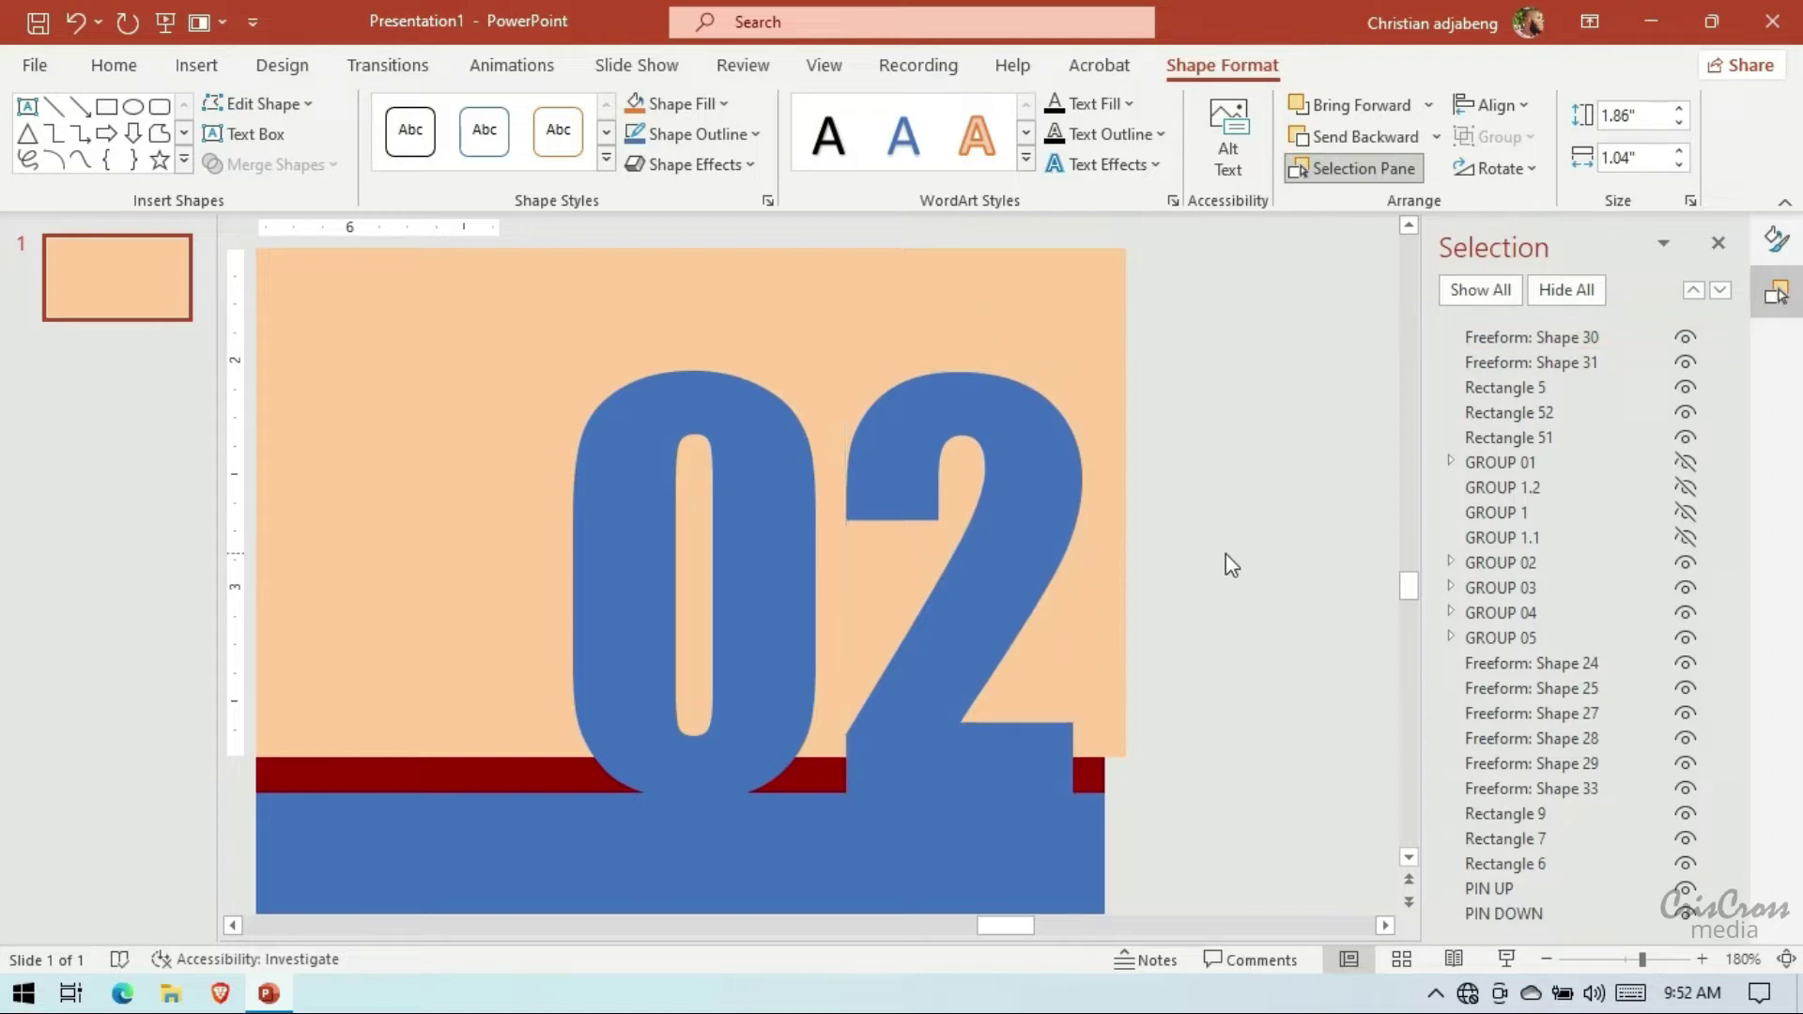
left_click(1033, 543)
left_click(797, 523, "shift")
scroll(893, 563, "down", 2)
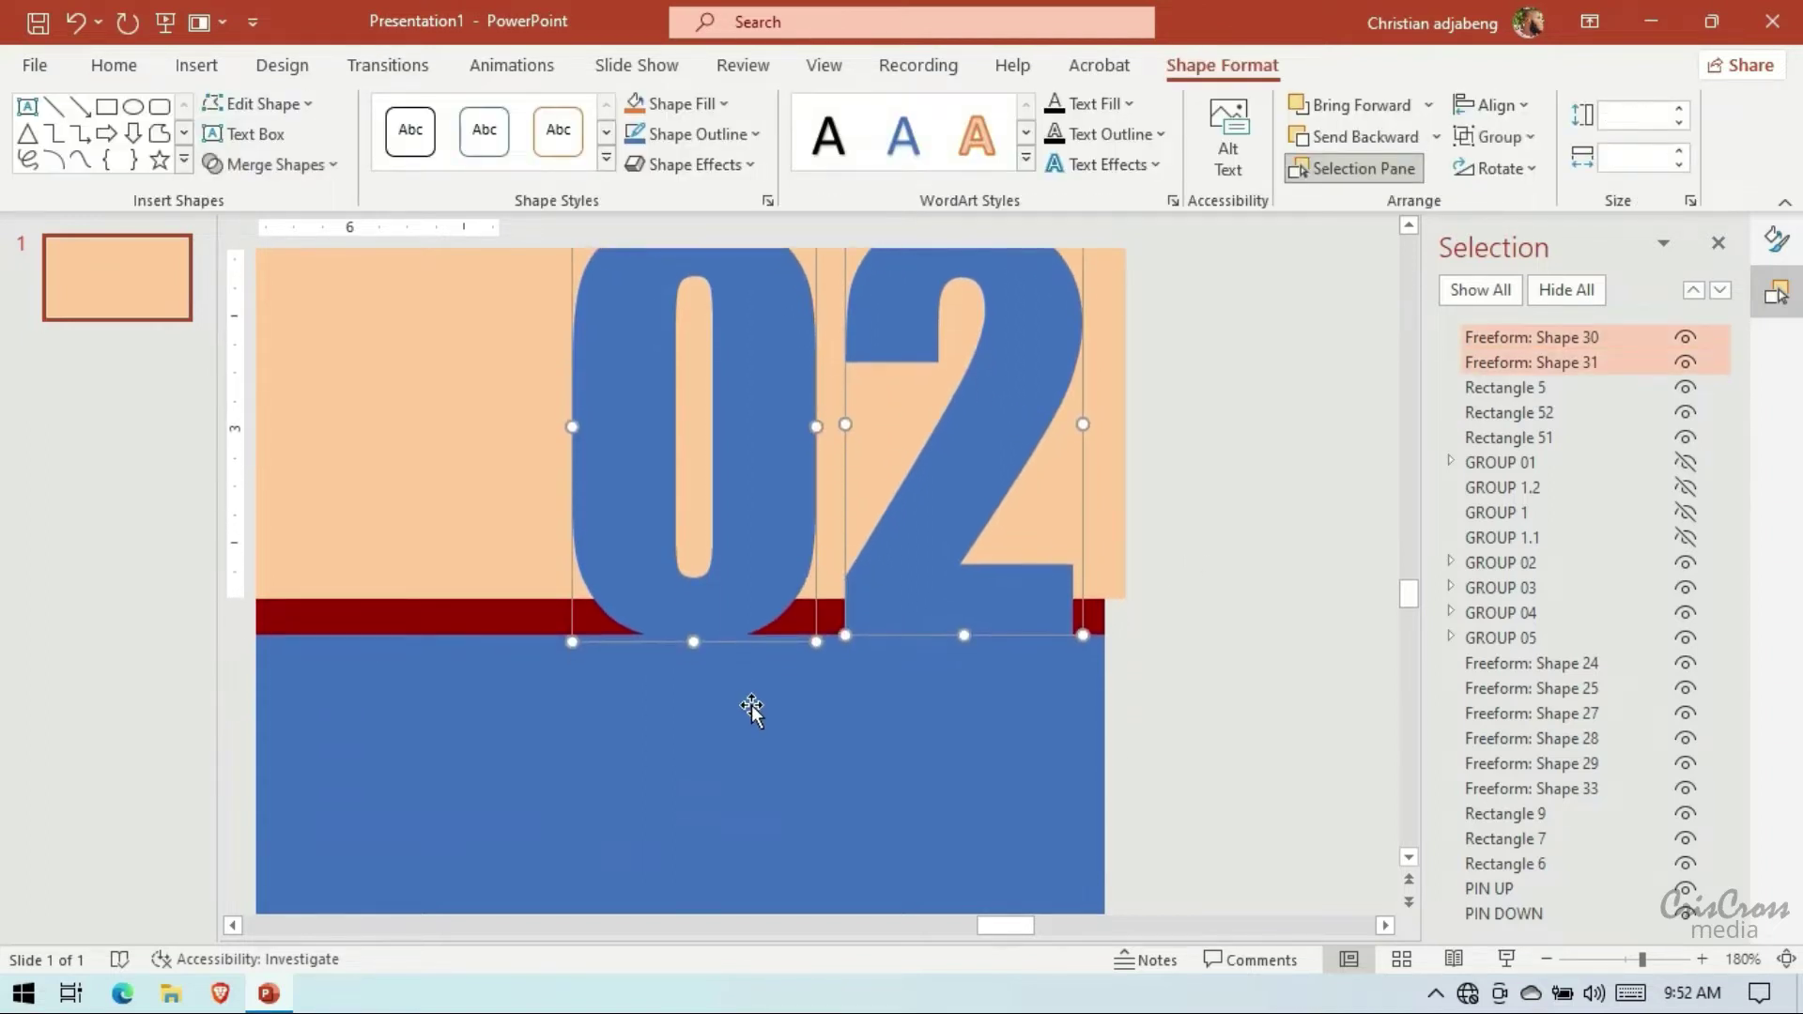
left_click(695, 667, "shift")
Unite the 02 numerals and blue rectangle into one shape with Merge Shapes > Union
left_click(269, 165)
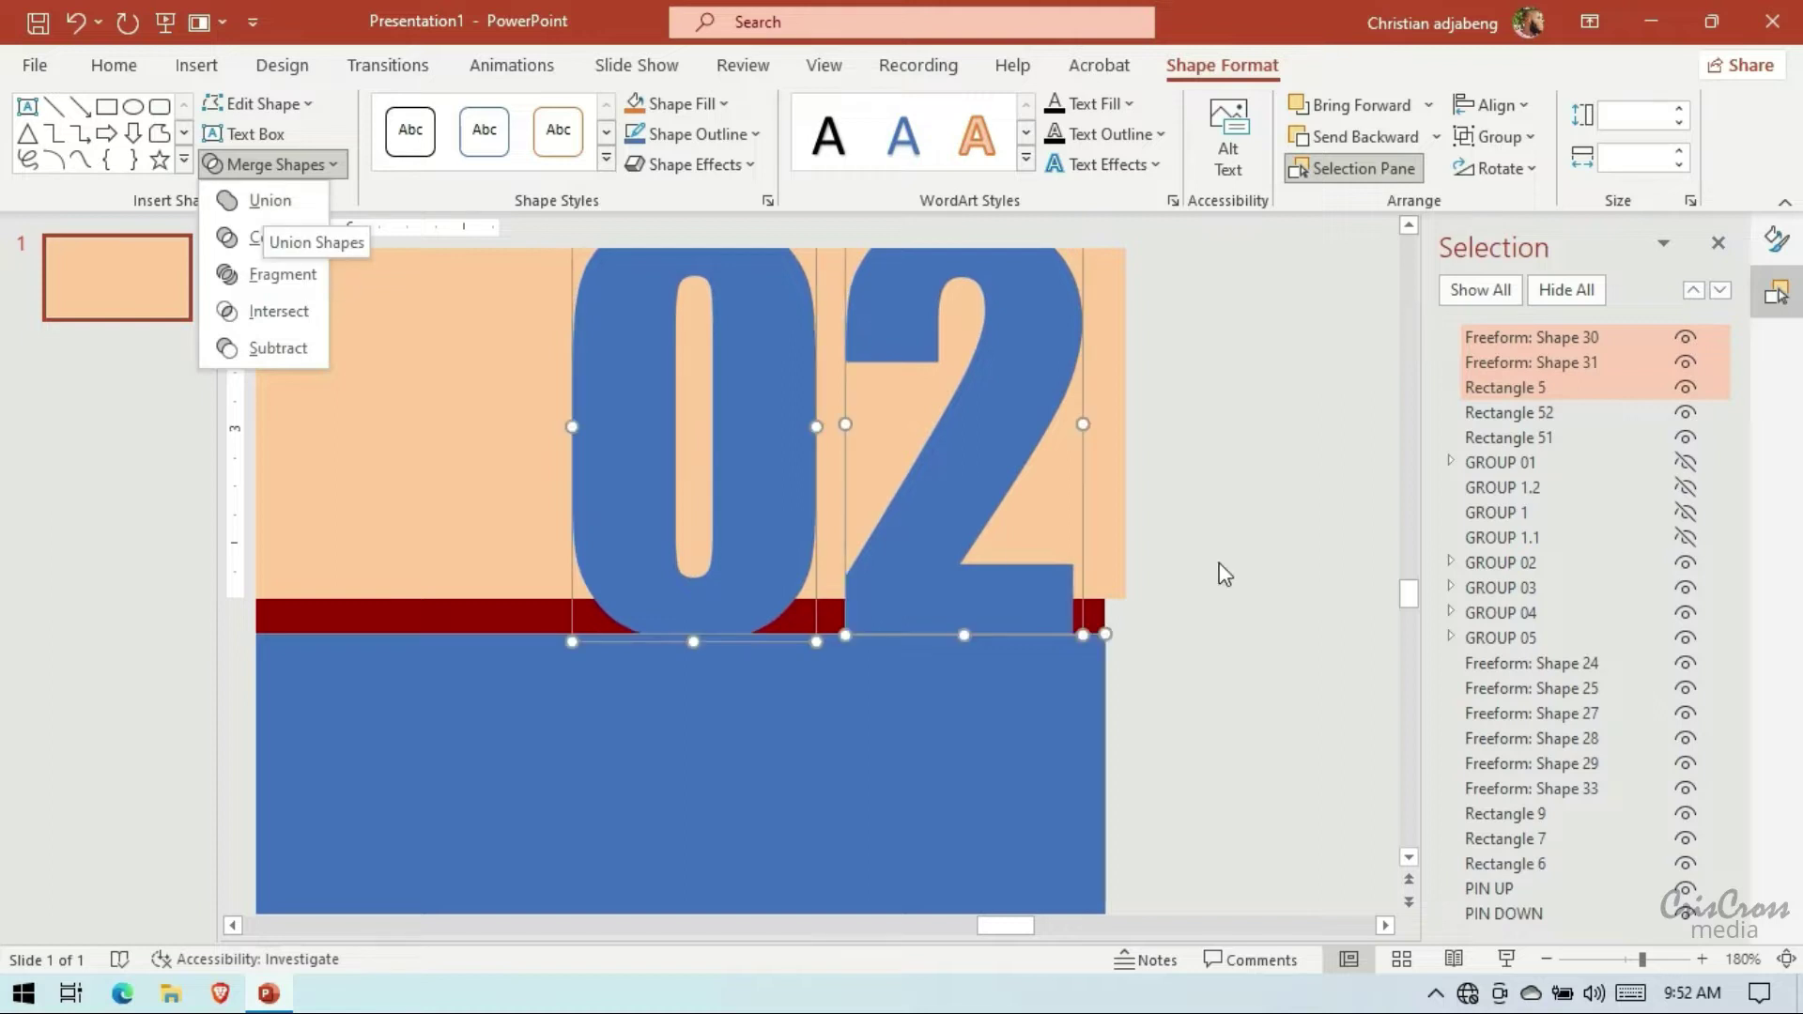
left_click(268, 197)
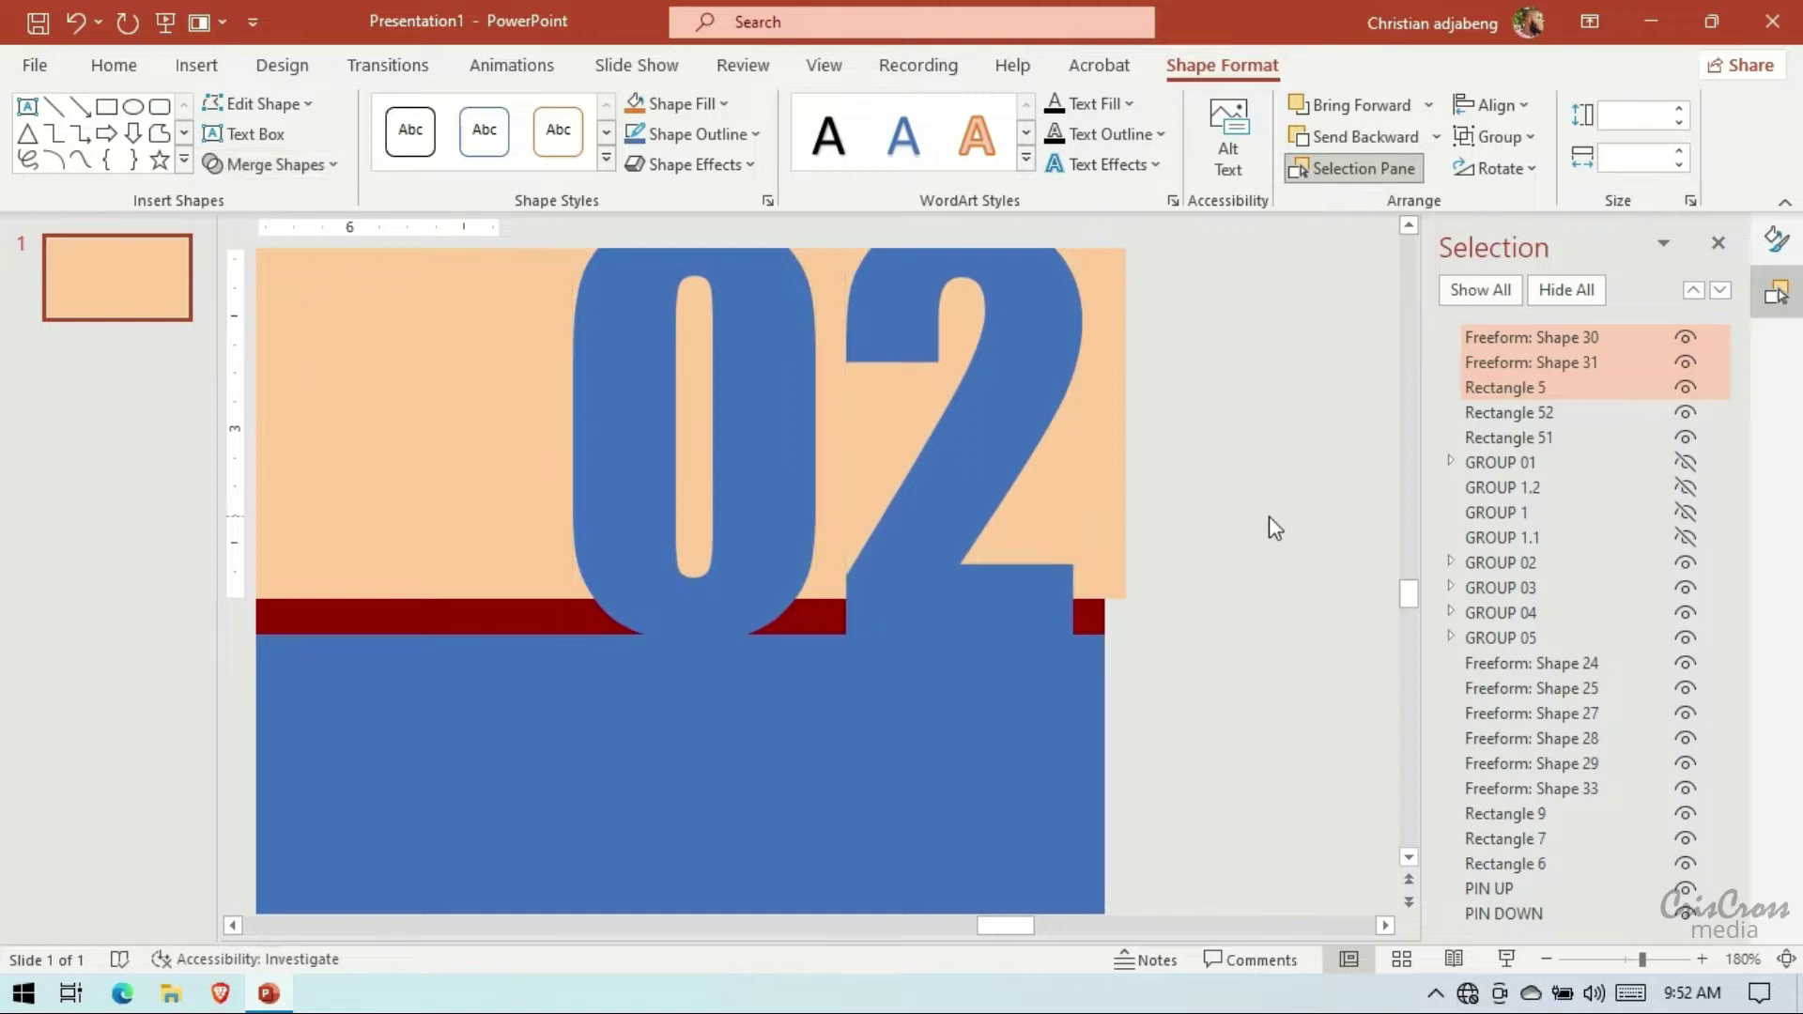
left_click(1195, 561)
left_click(1048, 579)
left_click(815, 498, "shift")
left_click(792, 692, "shift")
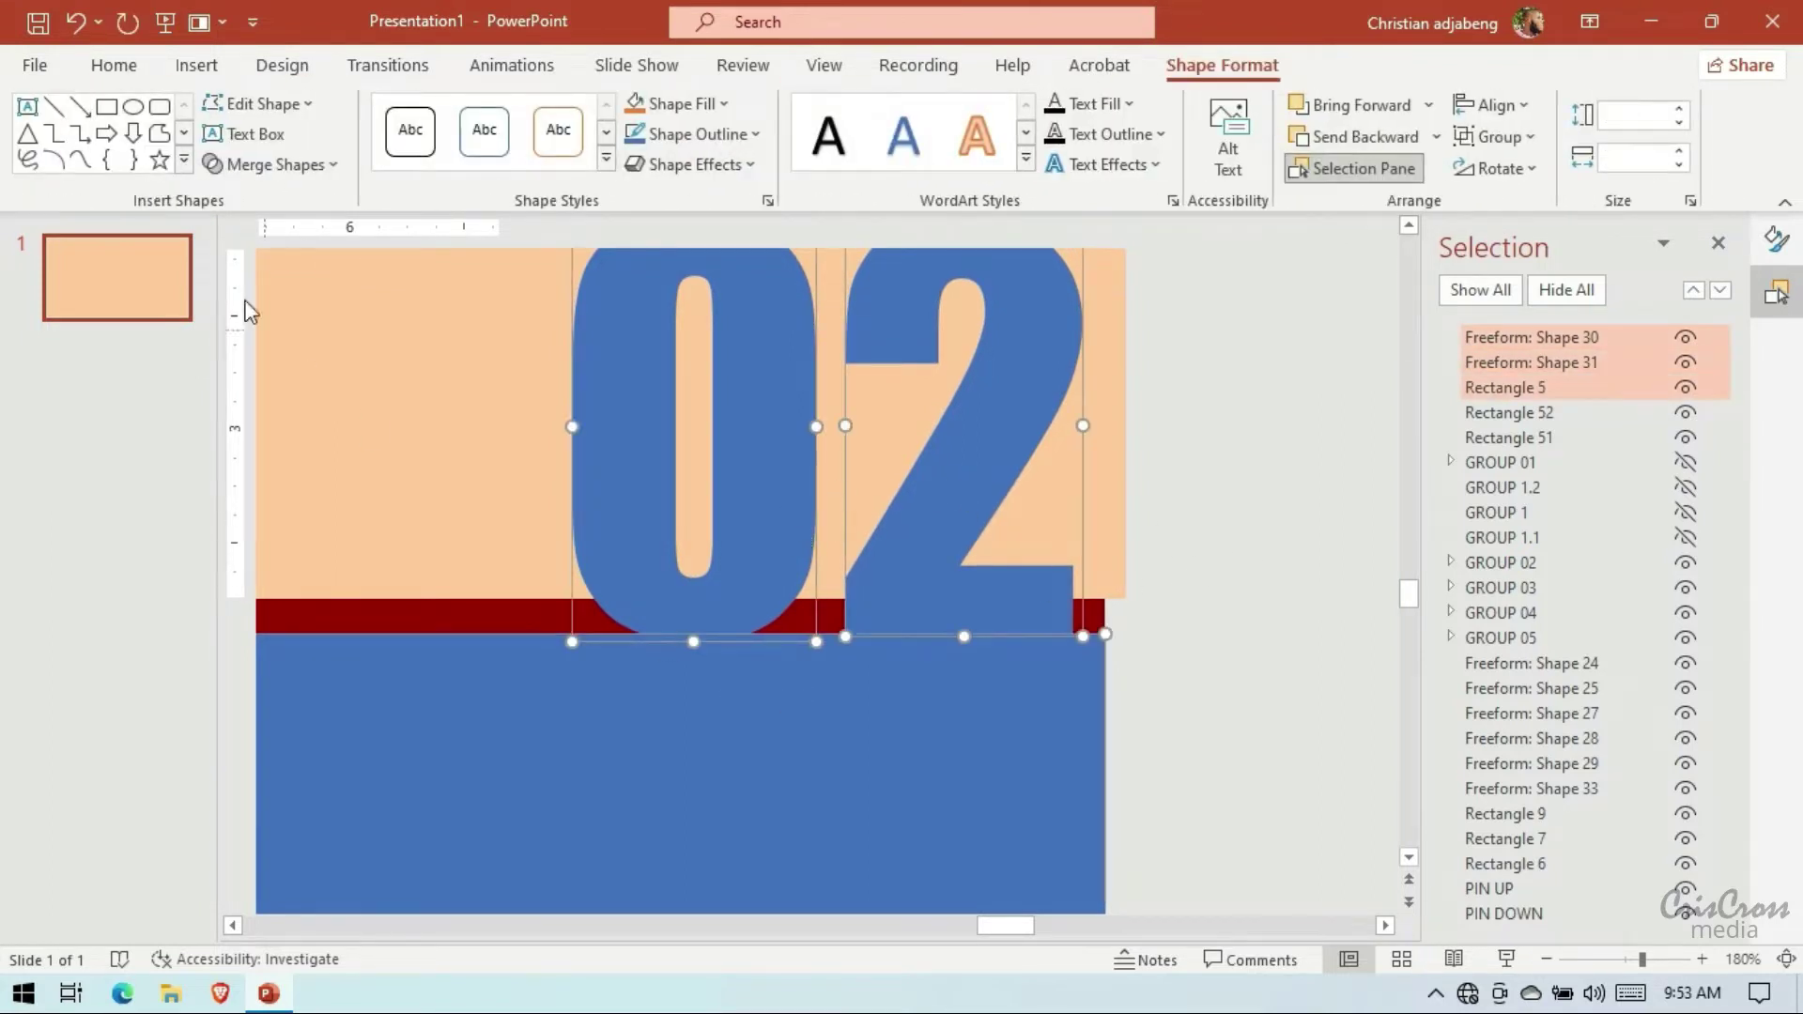
left_click(246, 167)
left_click(241, 197)
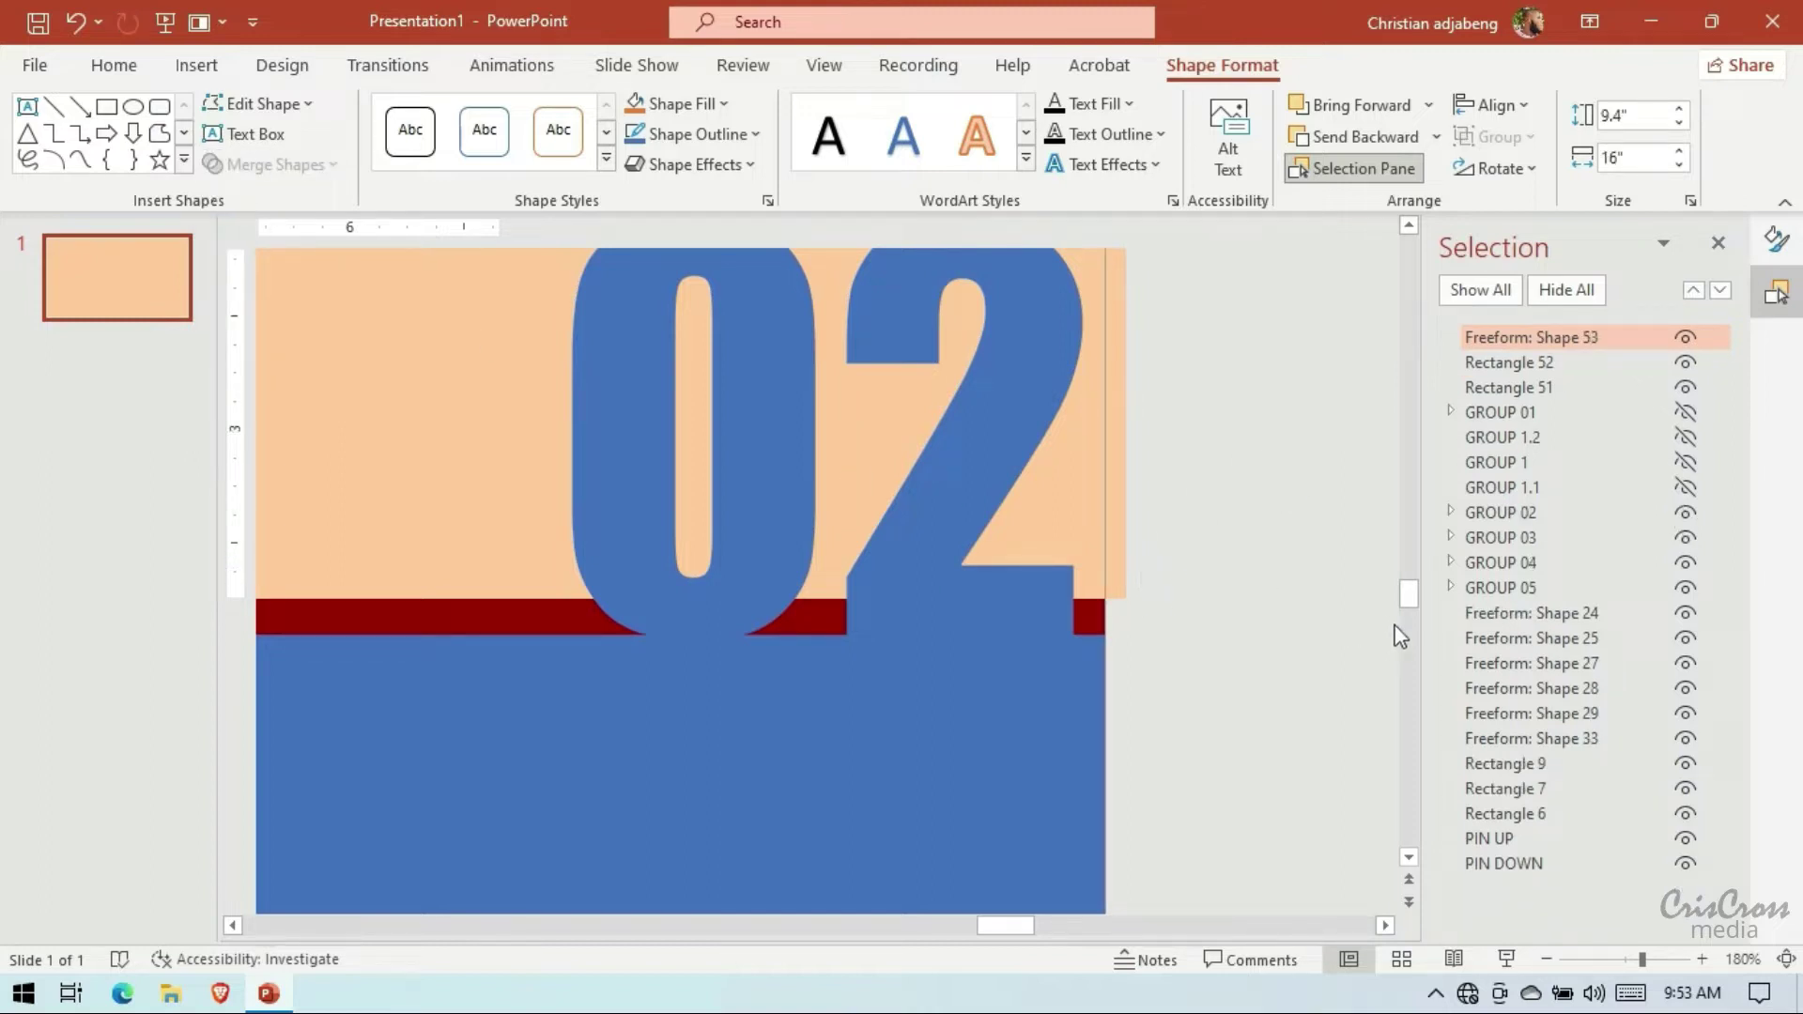
Rename Freeform: Shape 53 to 'GROUP 2' in the Selection Pane
left_click(1501, 346)
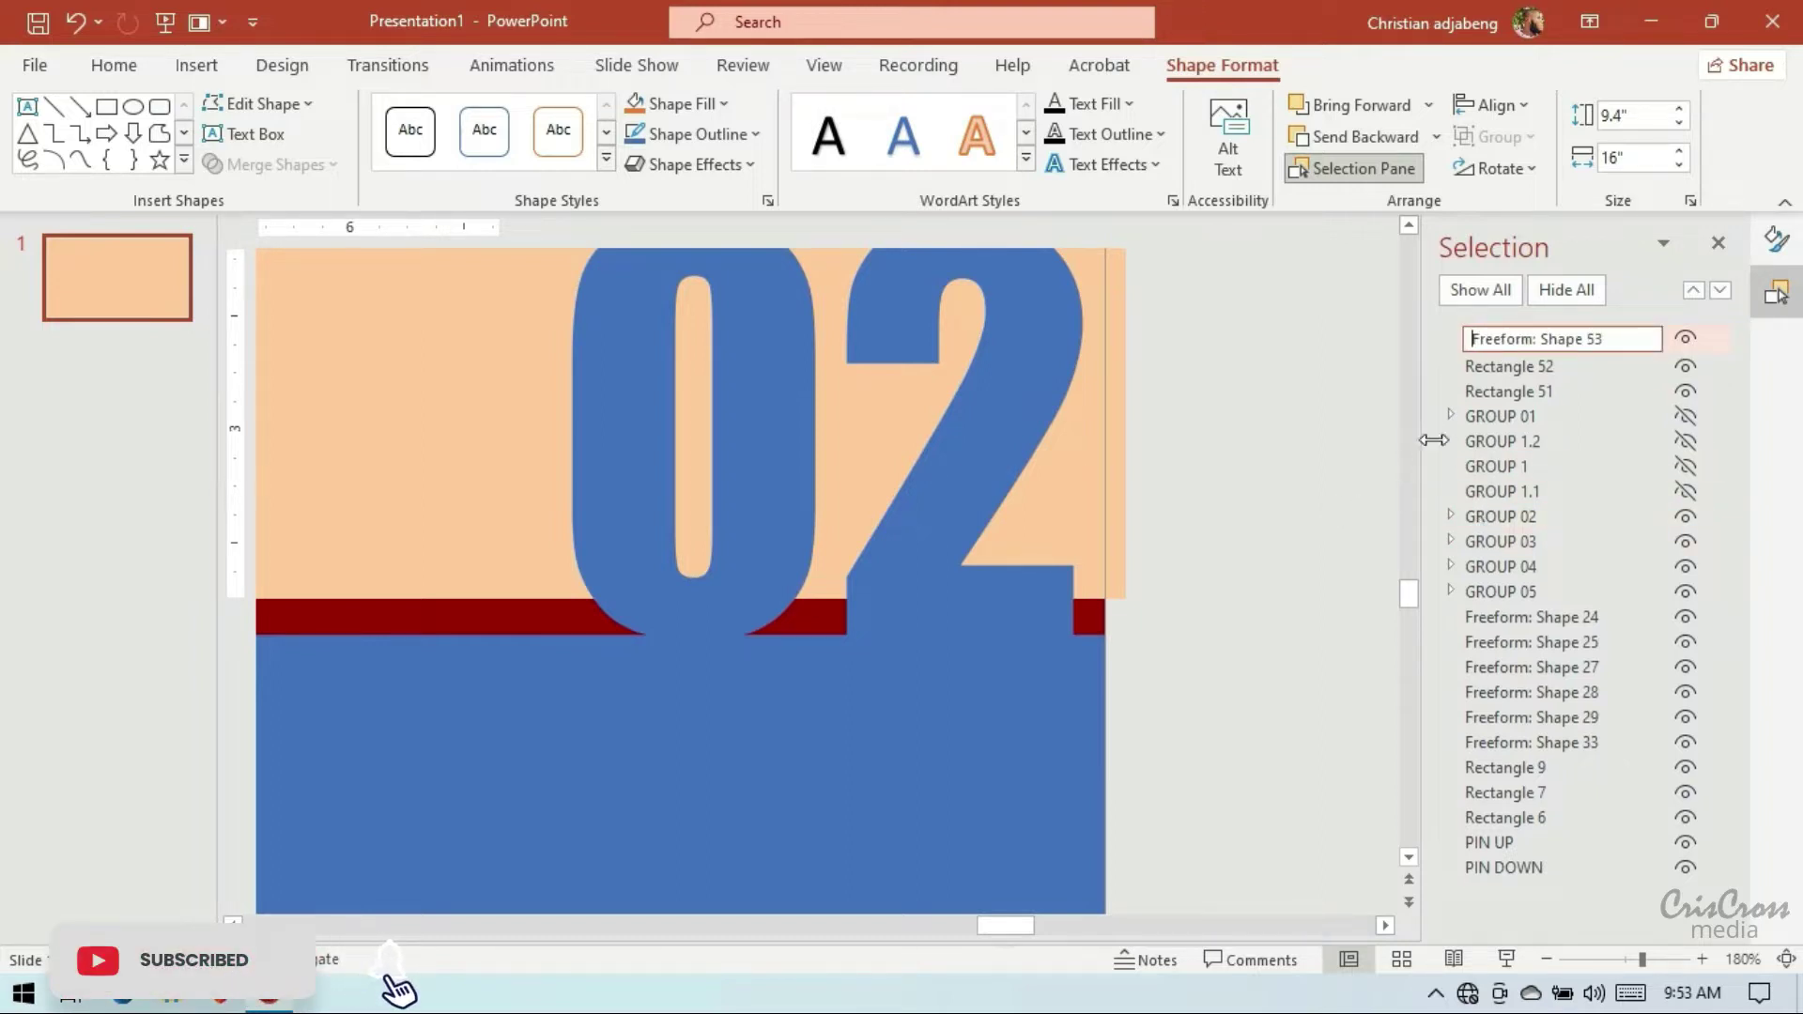
key("ctrl+a")
type("GROUP ")
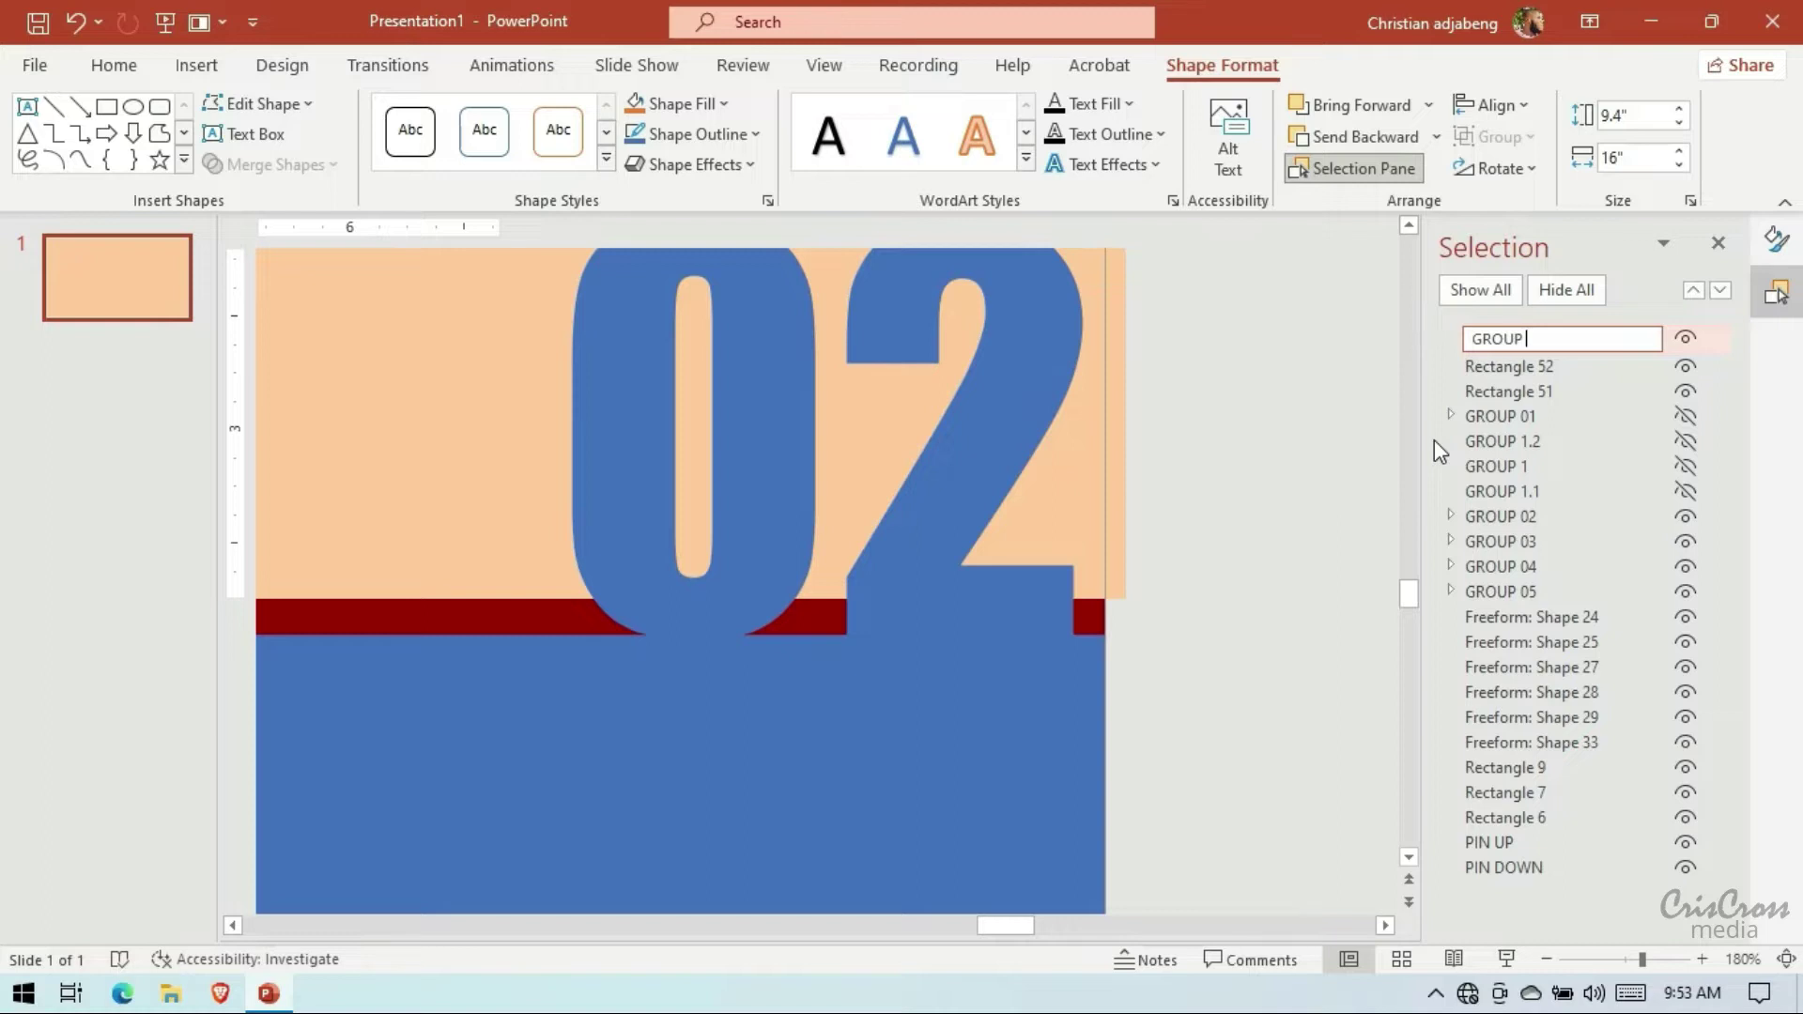
type("2")
key("Return")
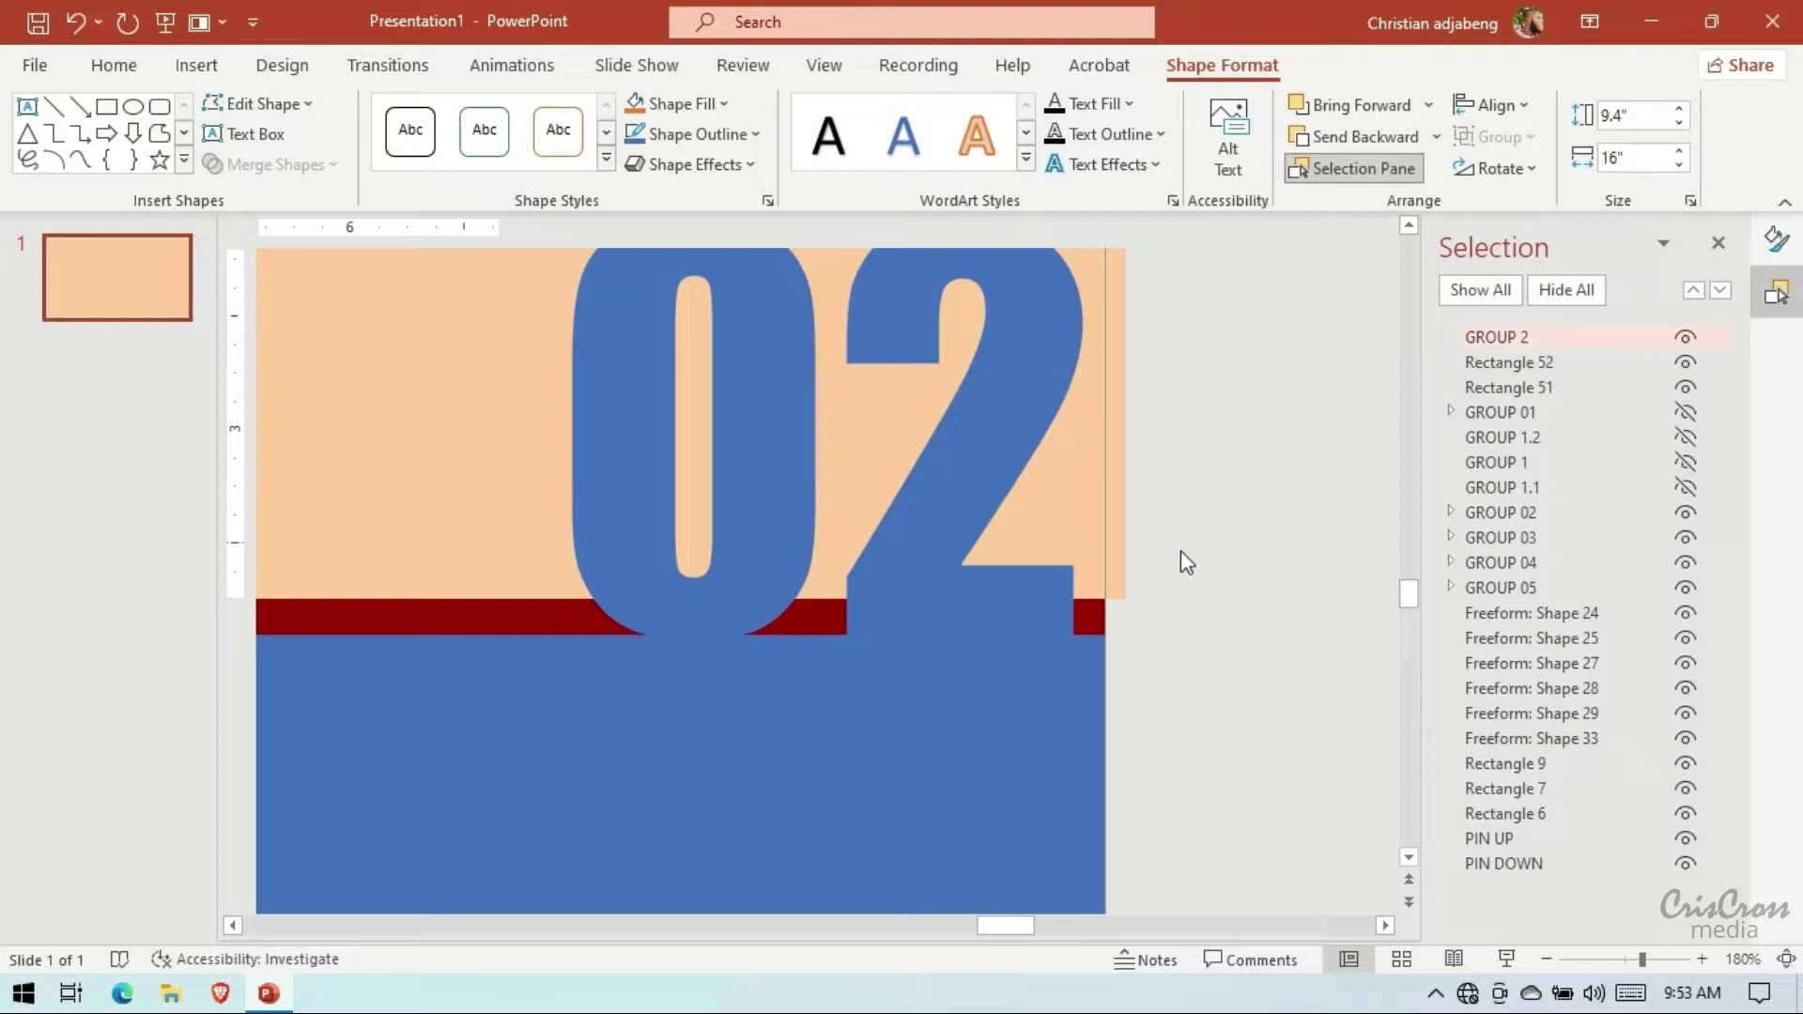
Zoom out to 40% and drag Rectangle 51 above Rectangle 52 in the Selection Pane
left_click(1551, 963)
left_click(1552, 963)
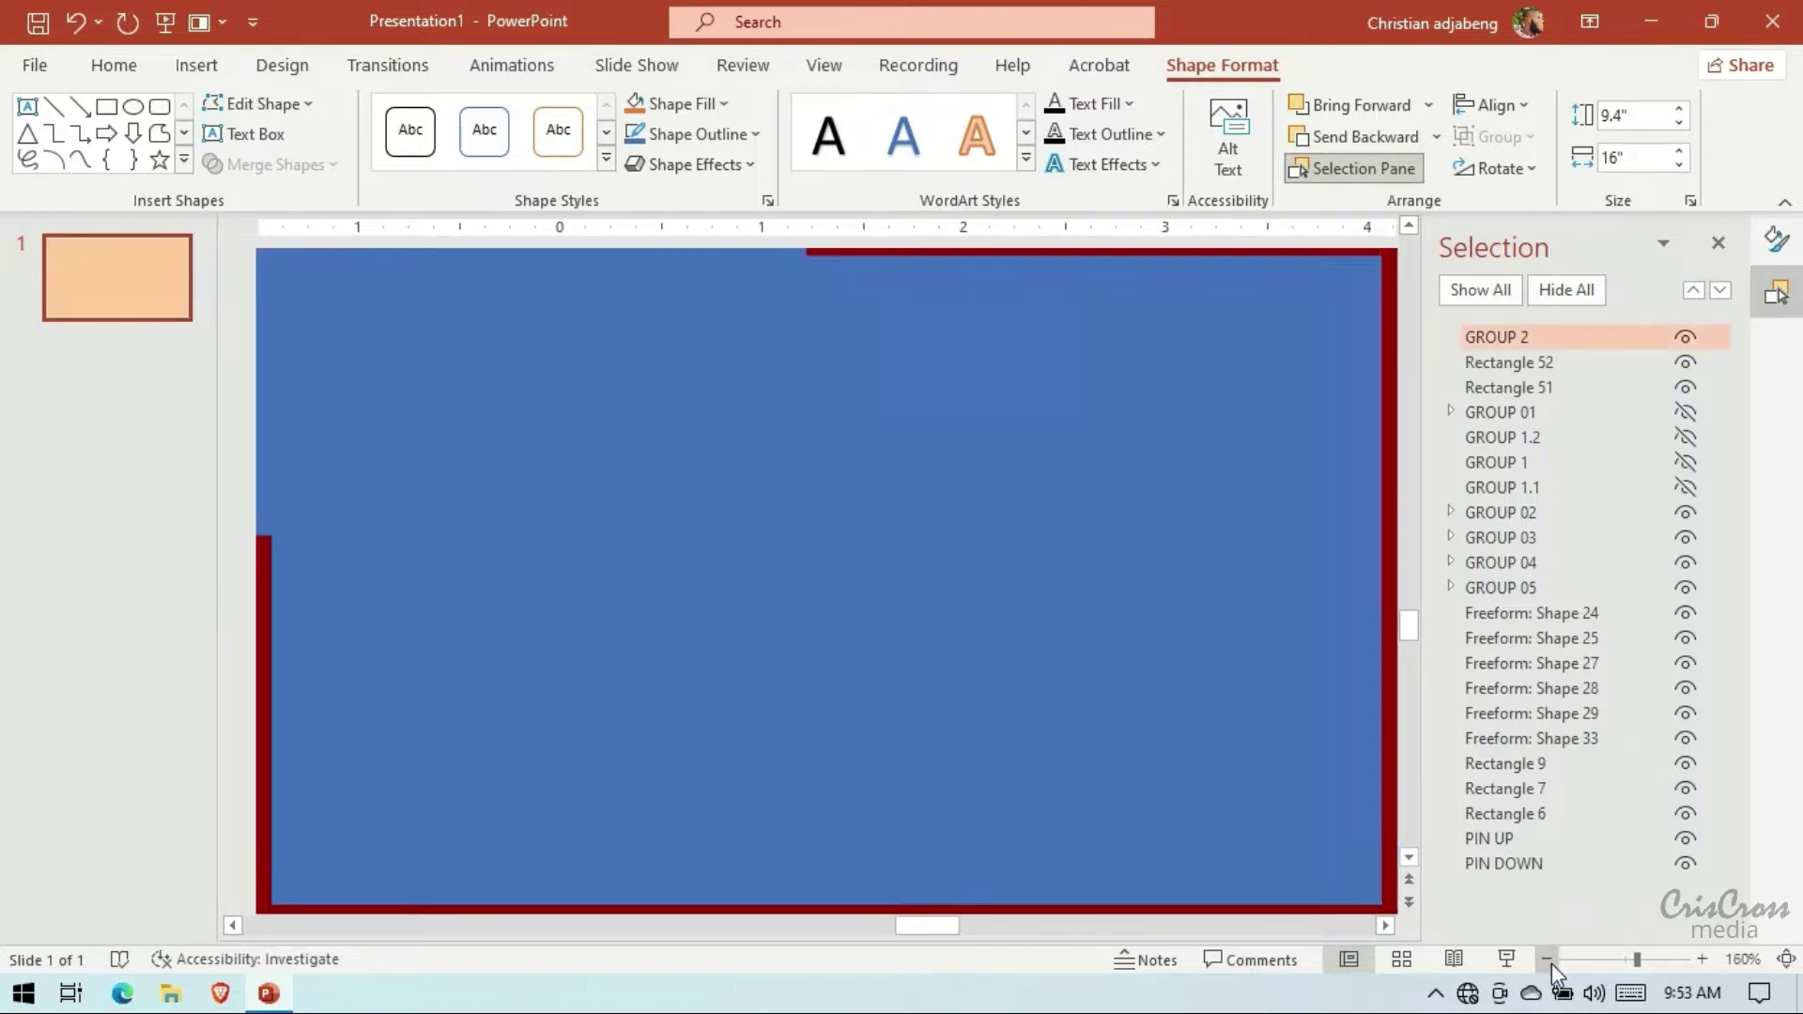
left_click(1552, 964)
left_click(1551, 963)
left_click(1551, 963)
left_click(1551, 964)
left_click(1545, 958)
left_click(1546, 959)
left_click(1546, 959)
left_click(1546, 959)
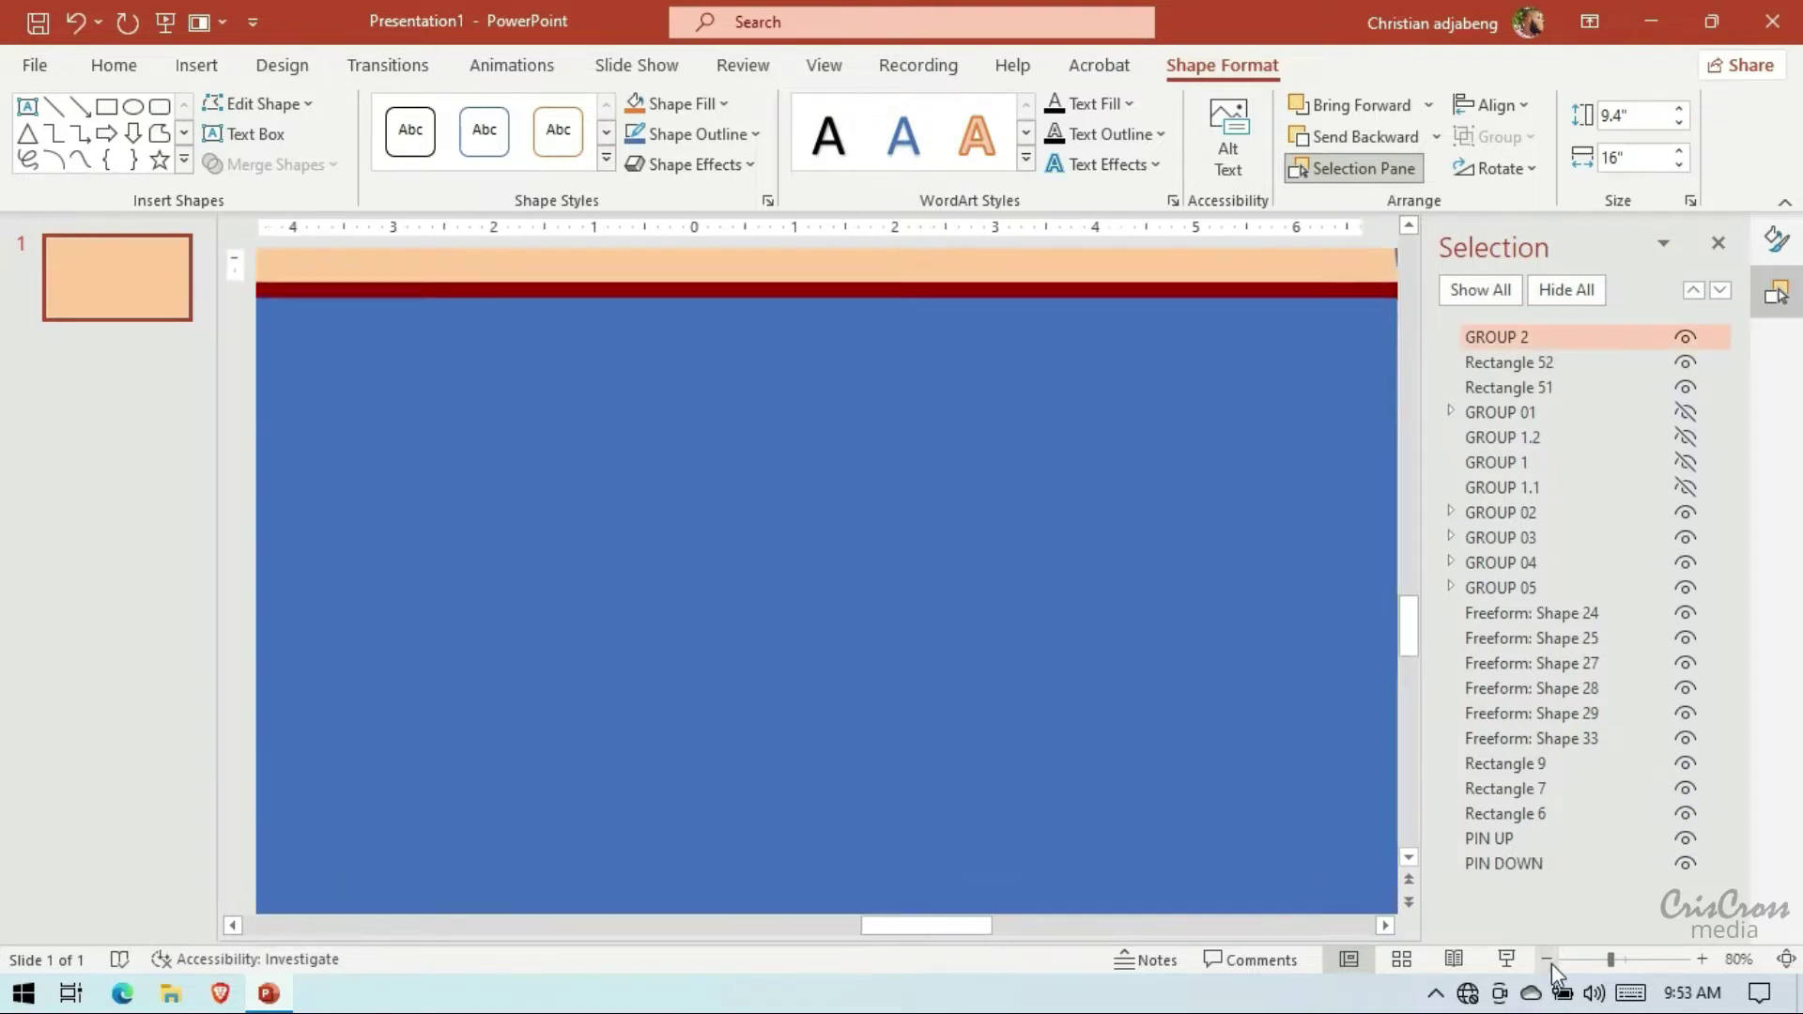
left_click(1546, 959)
left_click(1546, 959)
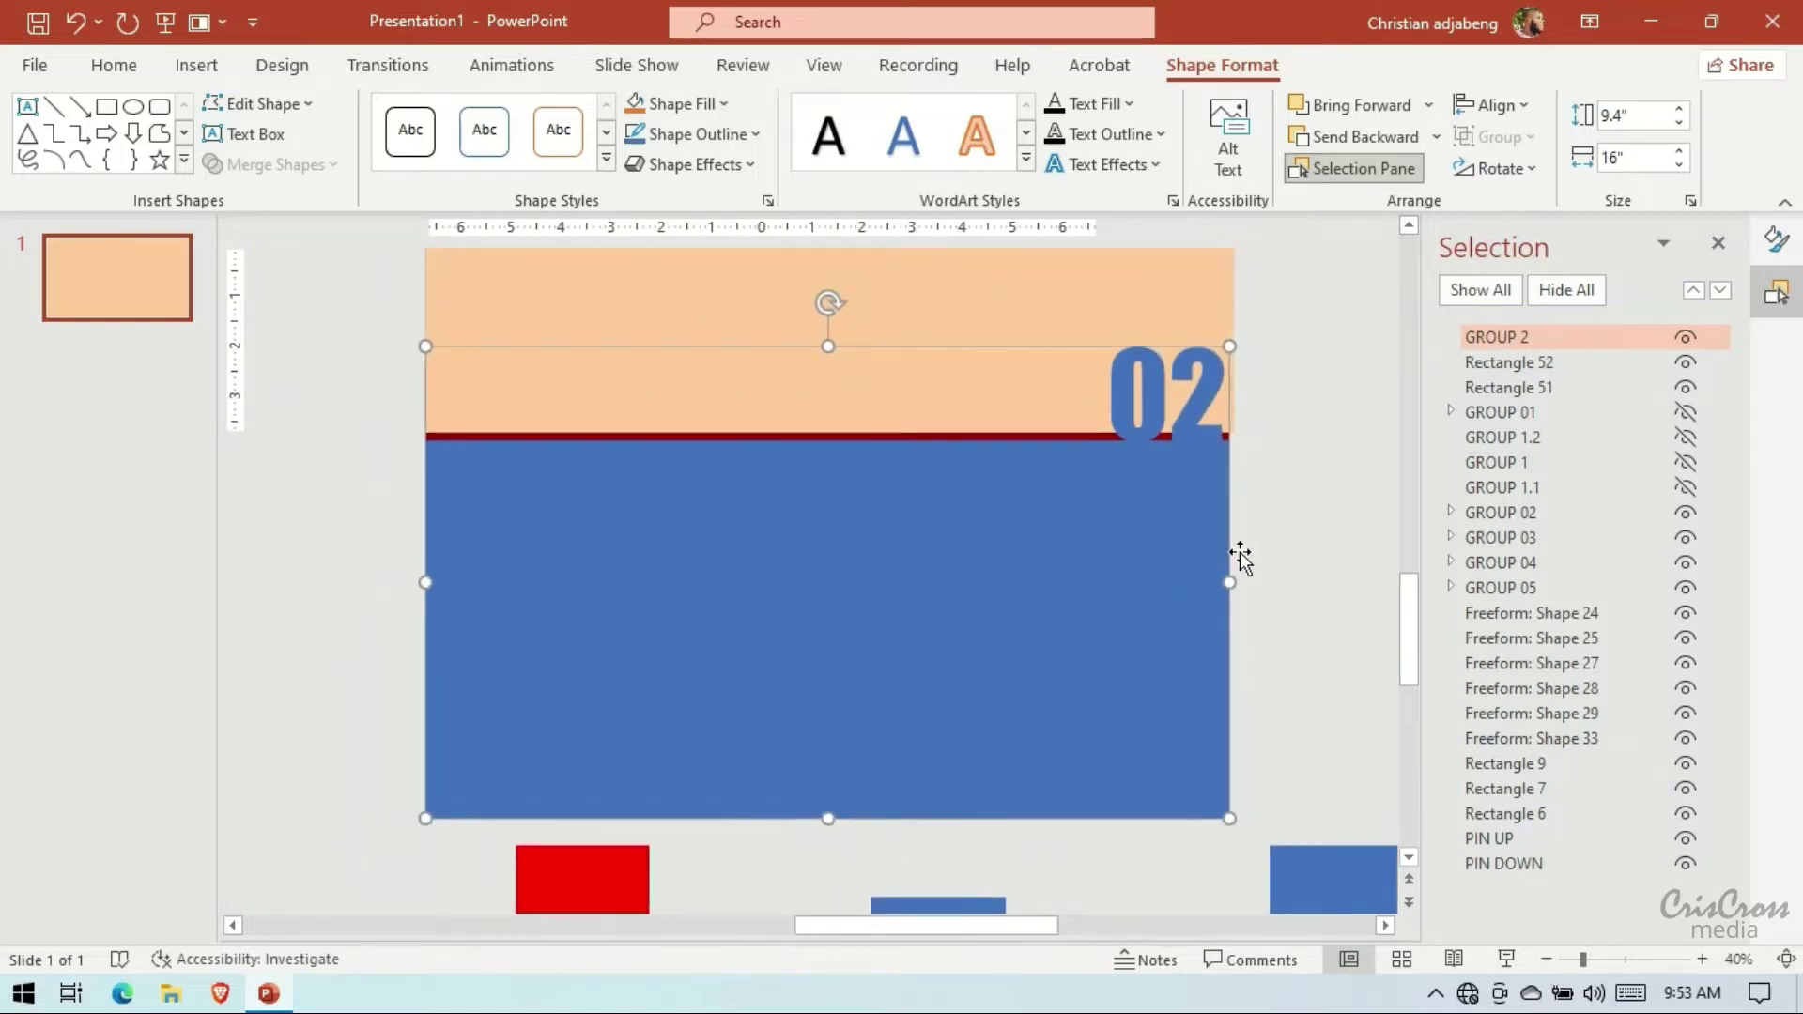
left_click(1127, 320)
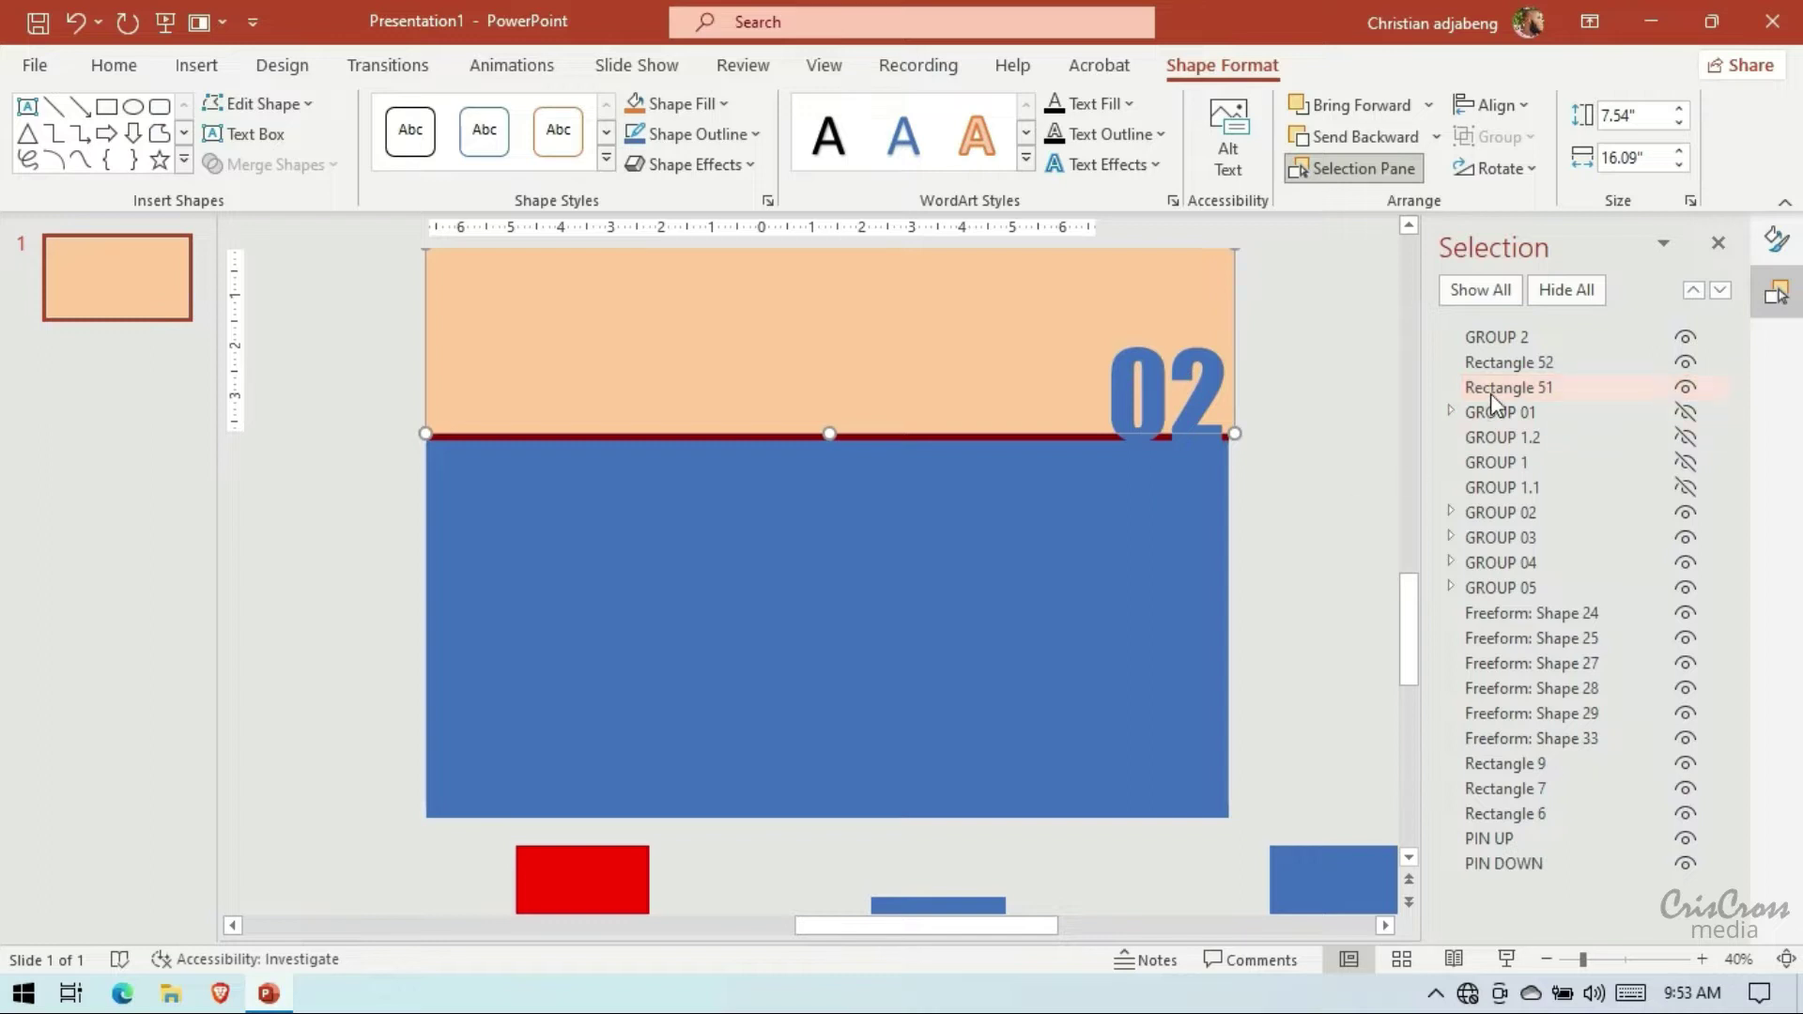
left_click_drag(1489, 389, 1495, 333)
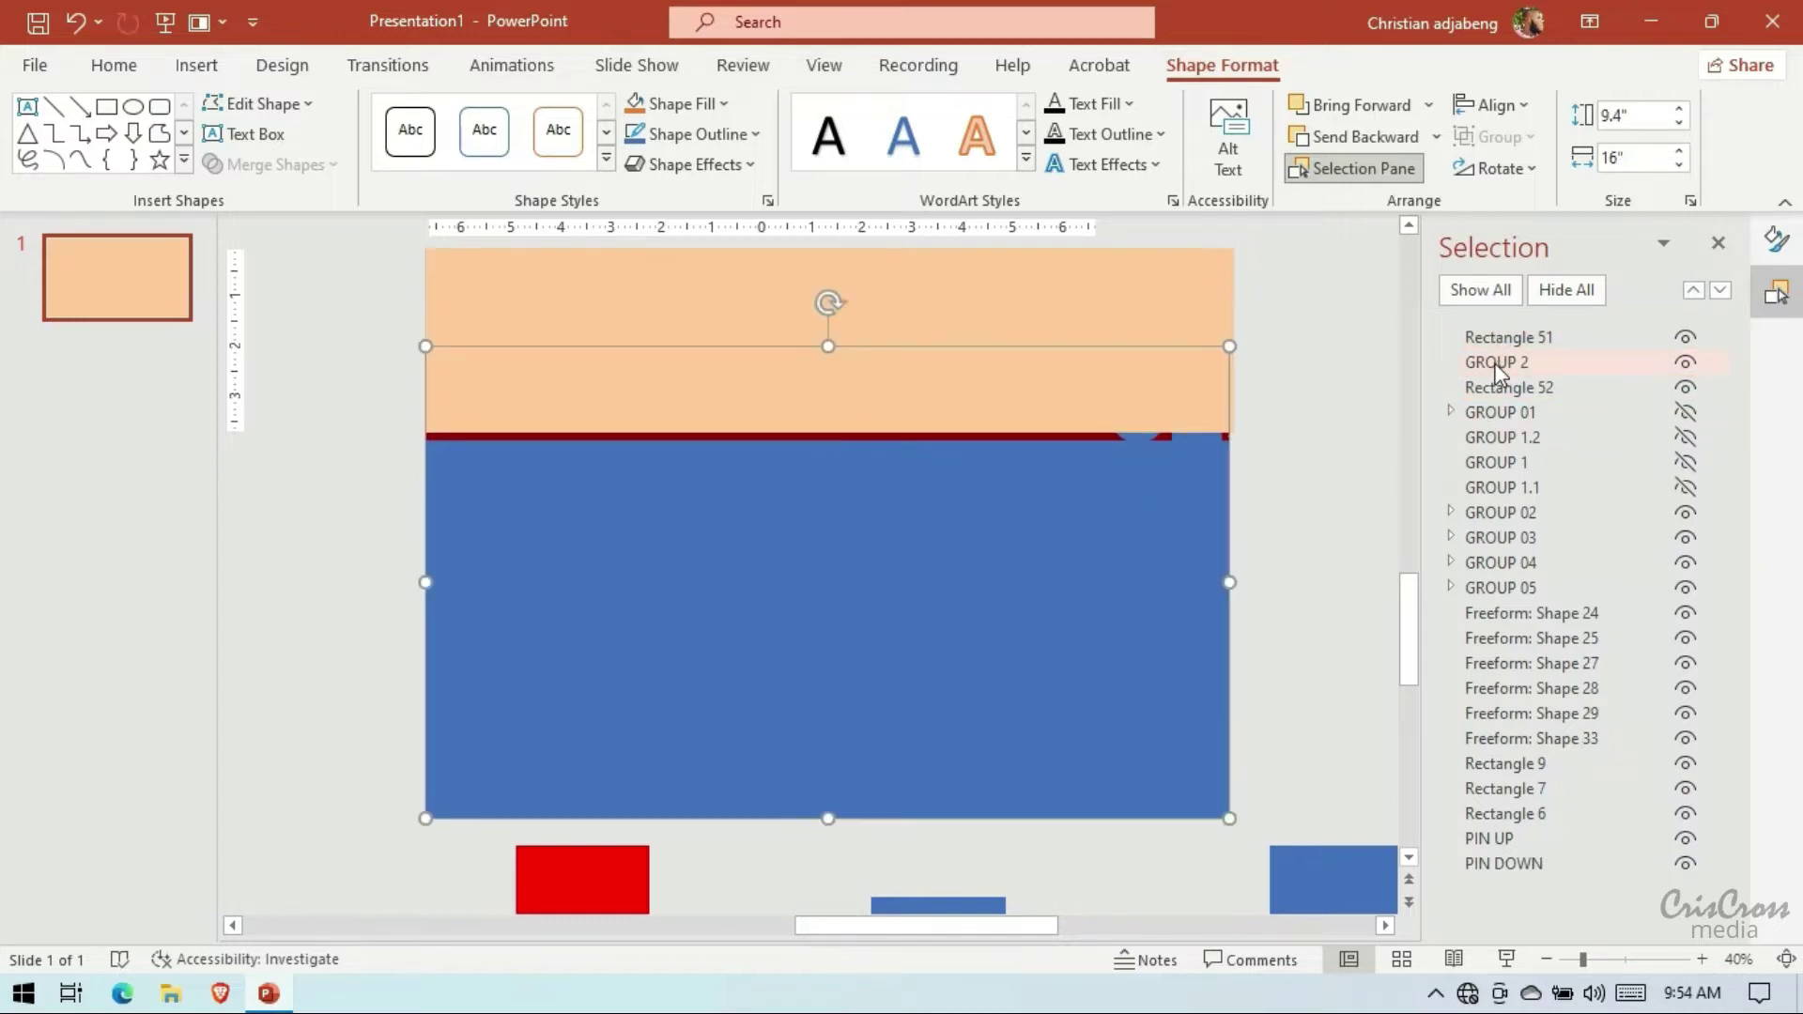
Reselect GROUP 2 and close the Selection Pane
left_click(1152, 318)
left_click(1165, 522)
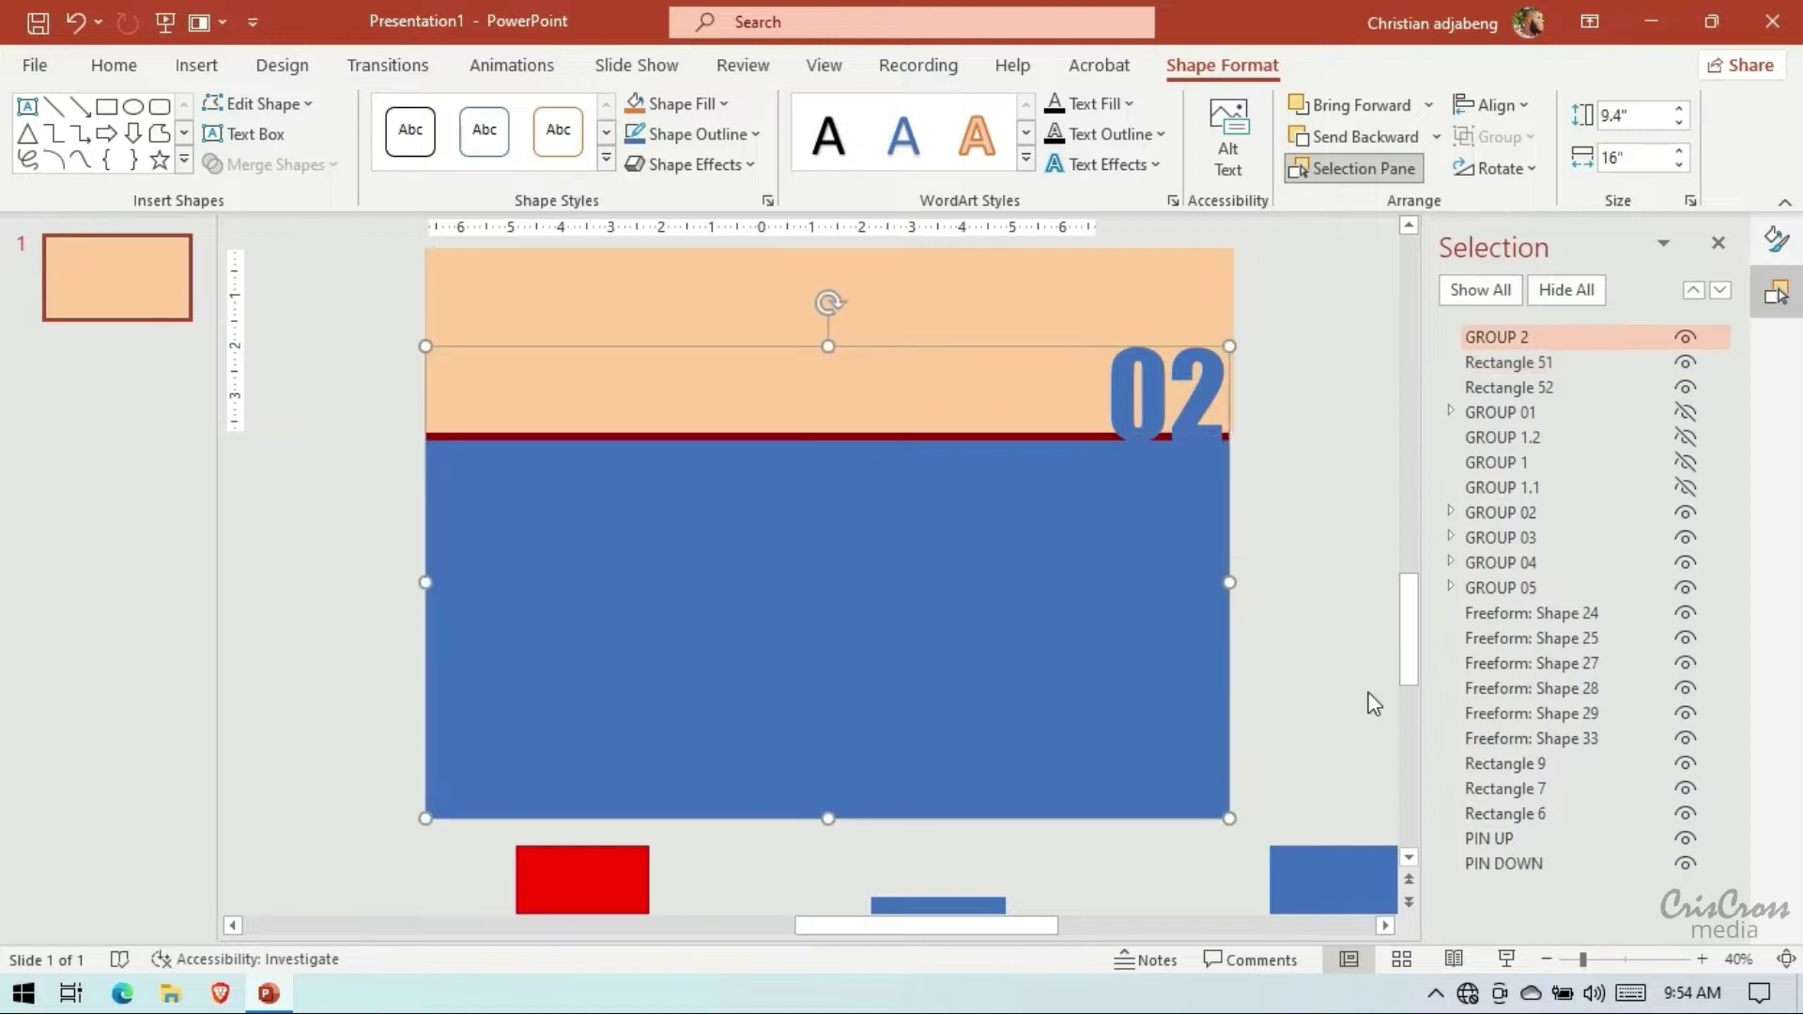
left_click(1718, 242)
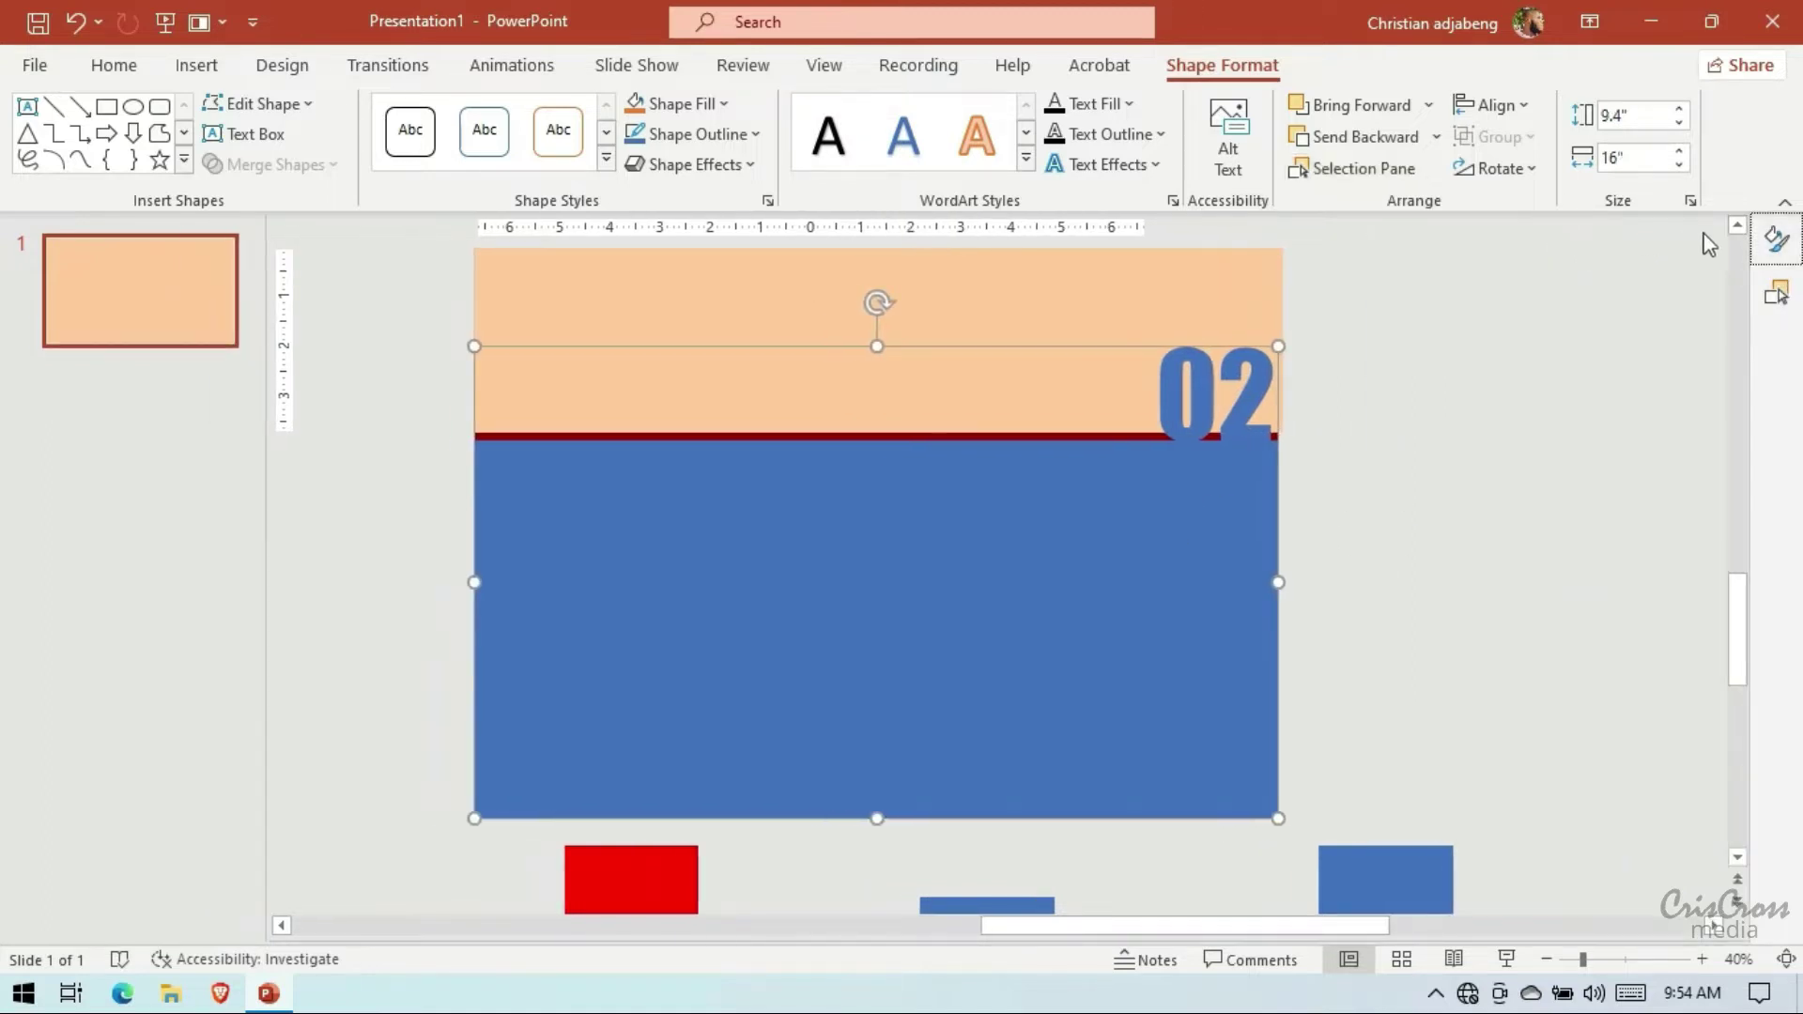
Fill the blue lower panel and '02' with the recent dark red colour
left_click(1776, 239)
left_click(1676, 623)
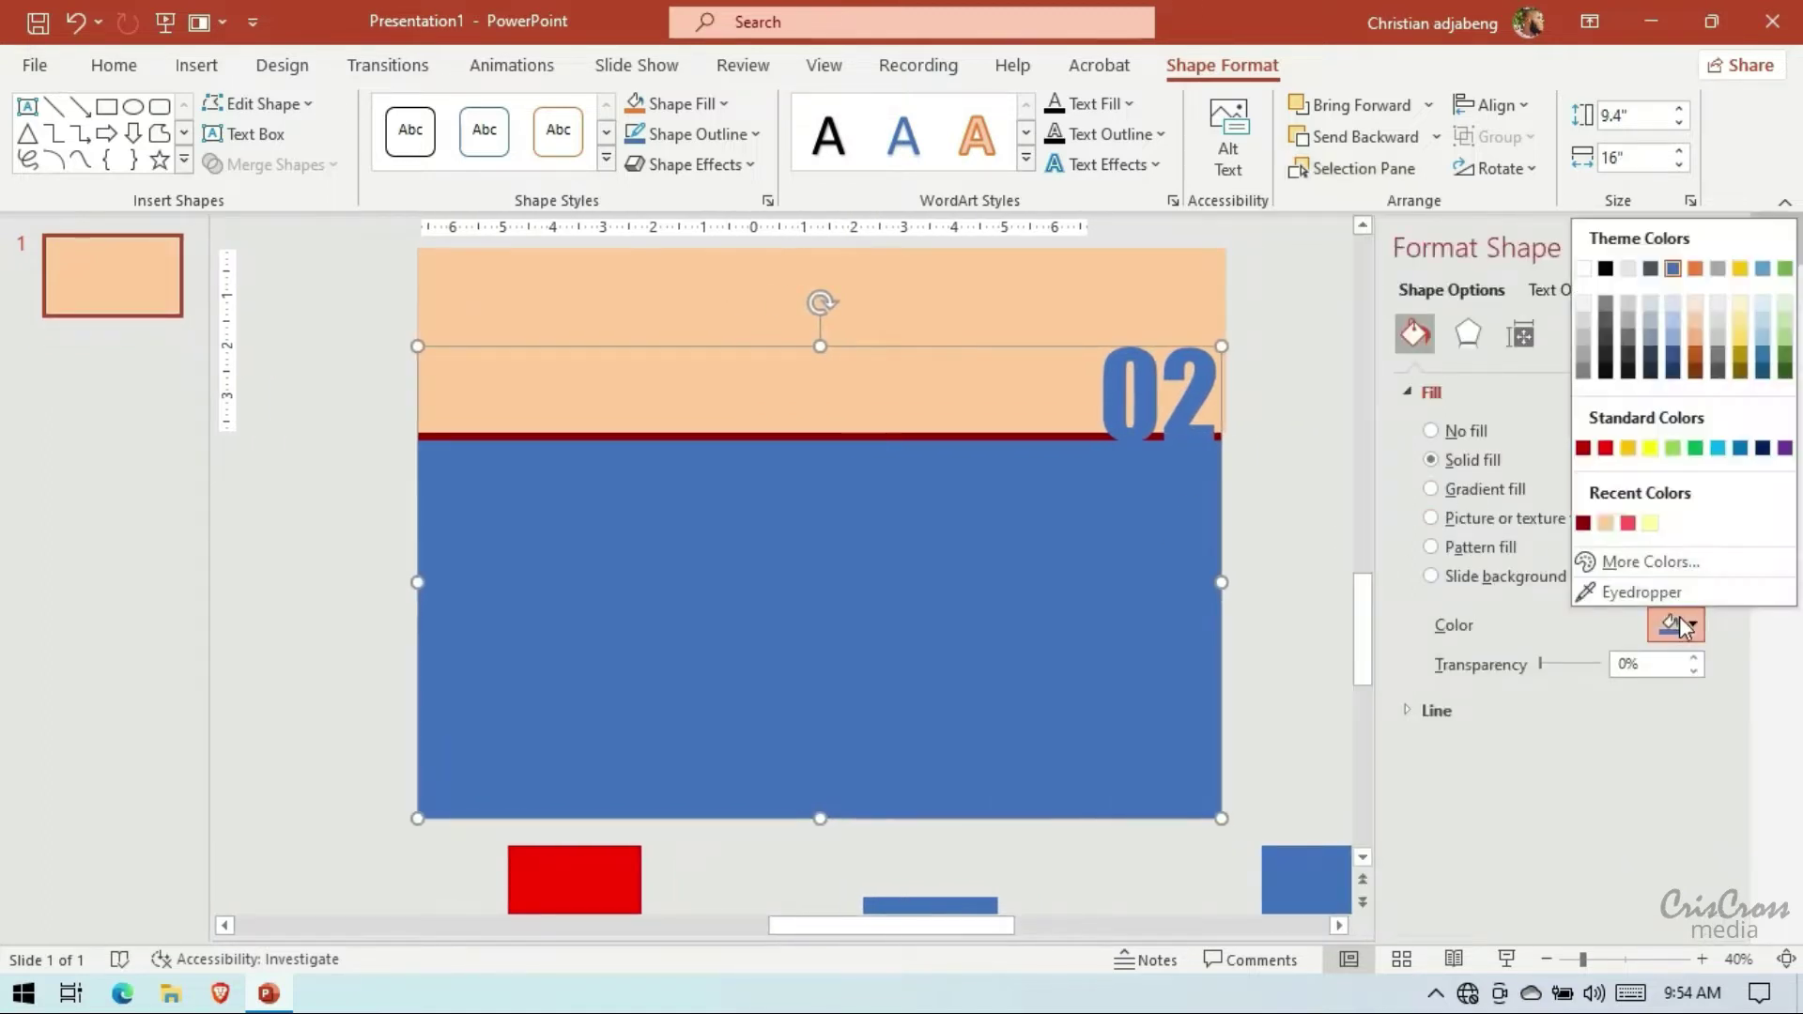
left_click(1589, 523)
Give the peach top panel an outer shadow preset with 5 pt blur and 3 pt distance
left_click(1185, 318)
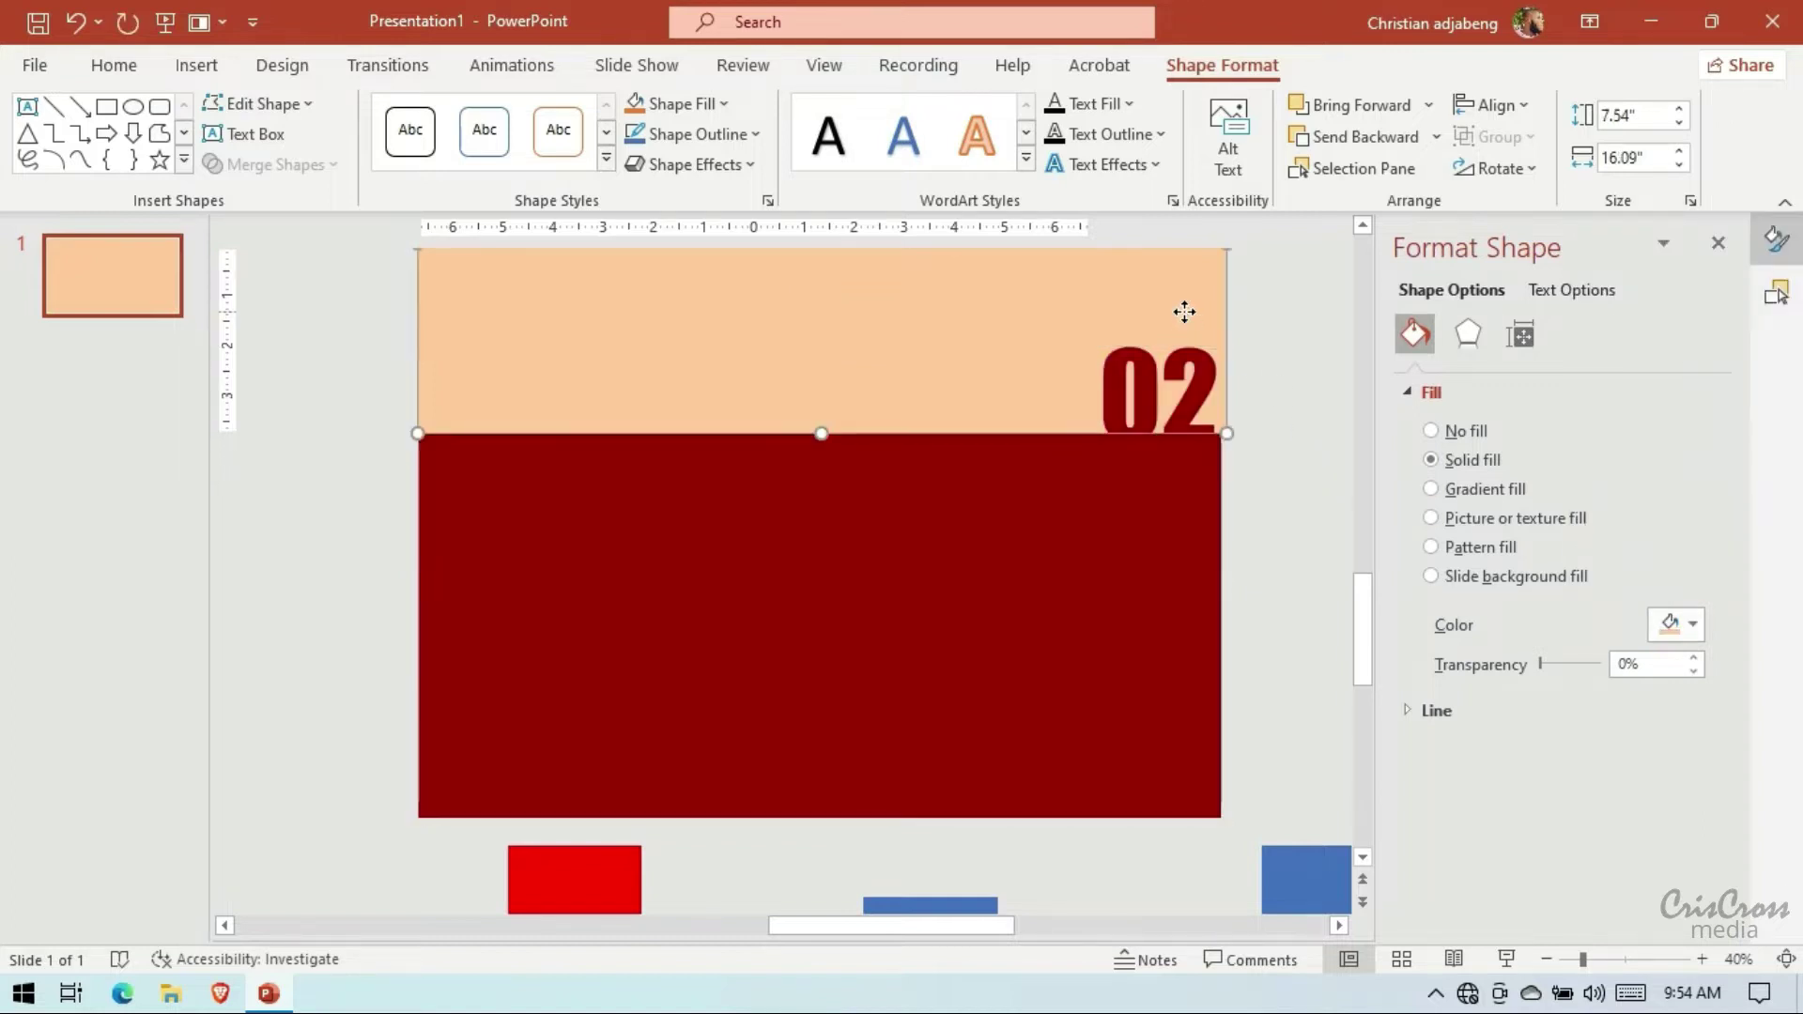
left_click(1468, 334)
left_click(1678, 427)
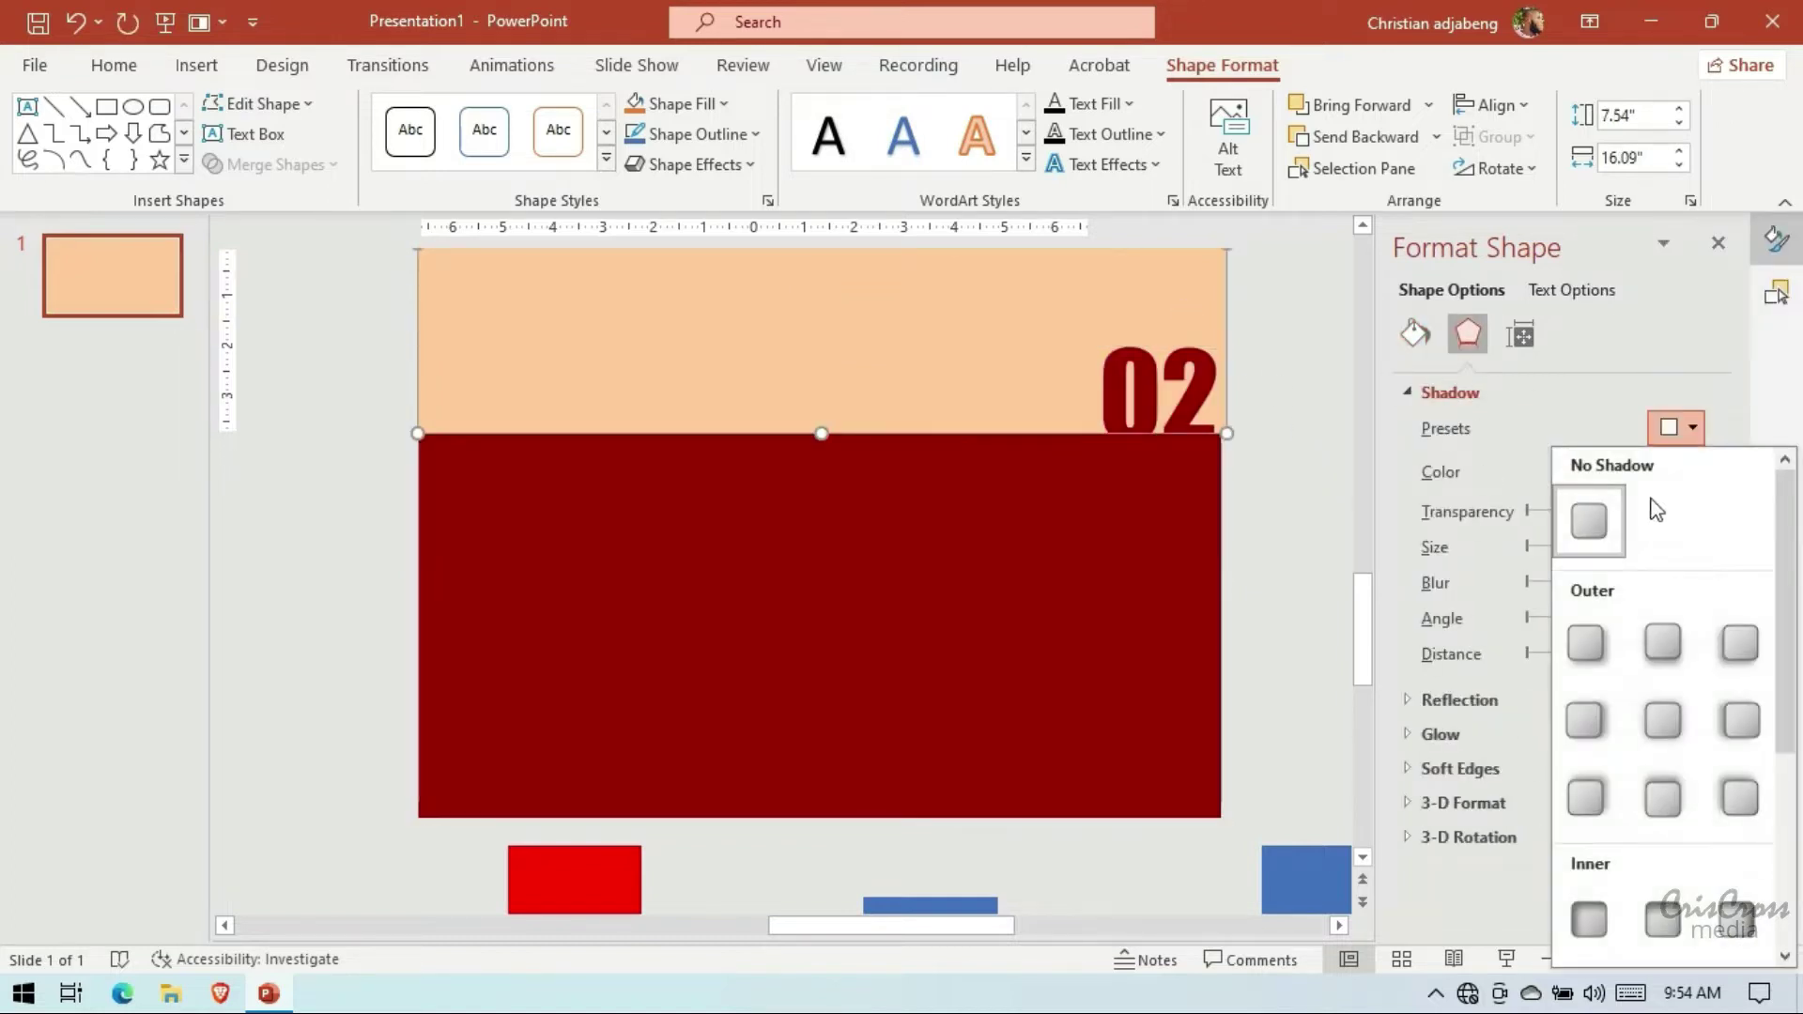
left_click(1658, 646)
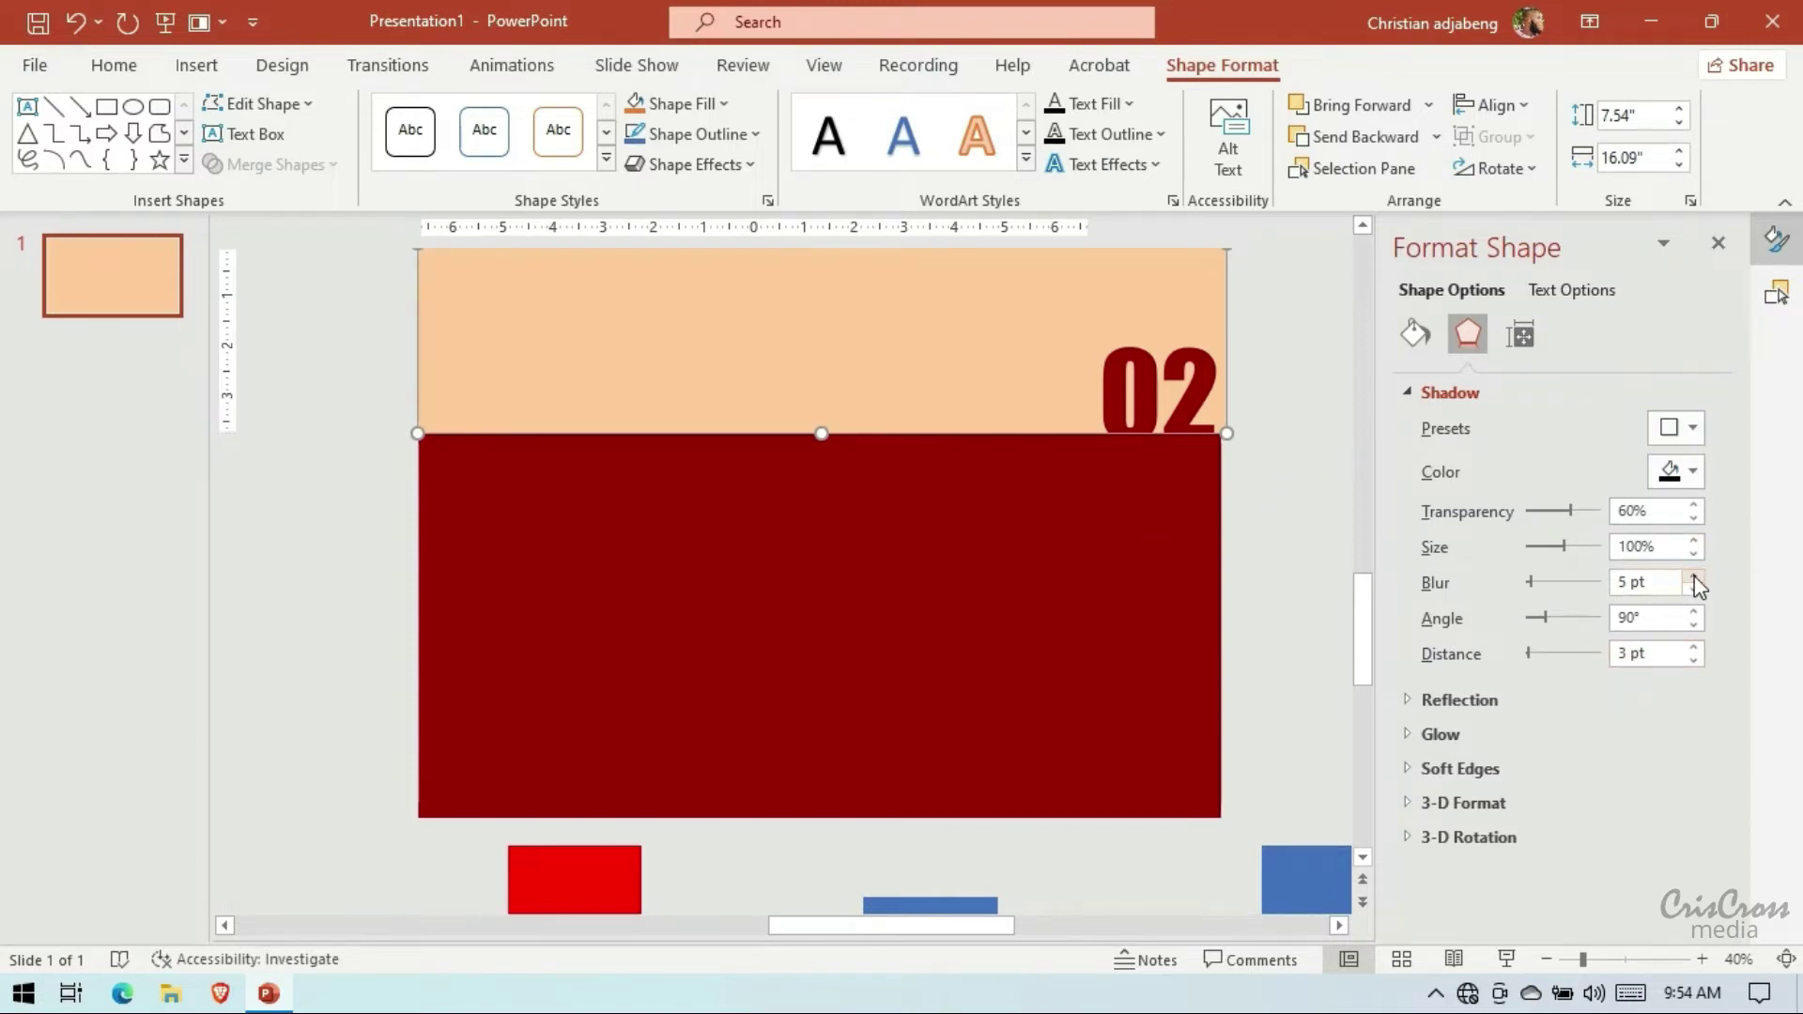
left_click(1272, 527)
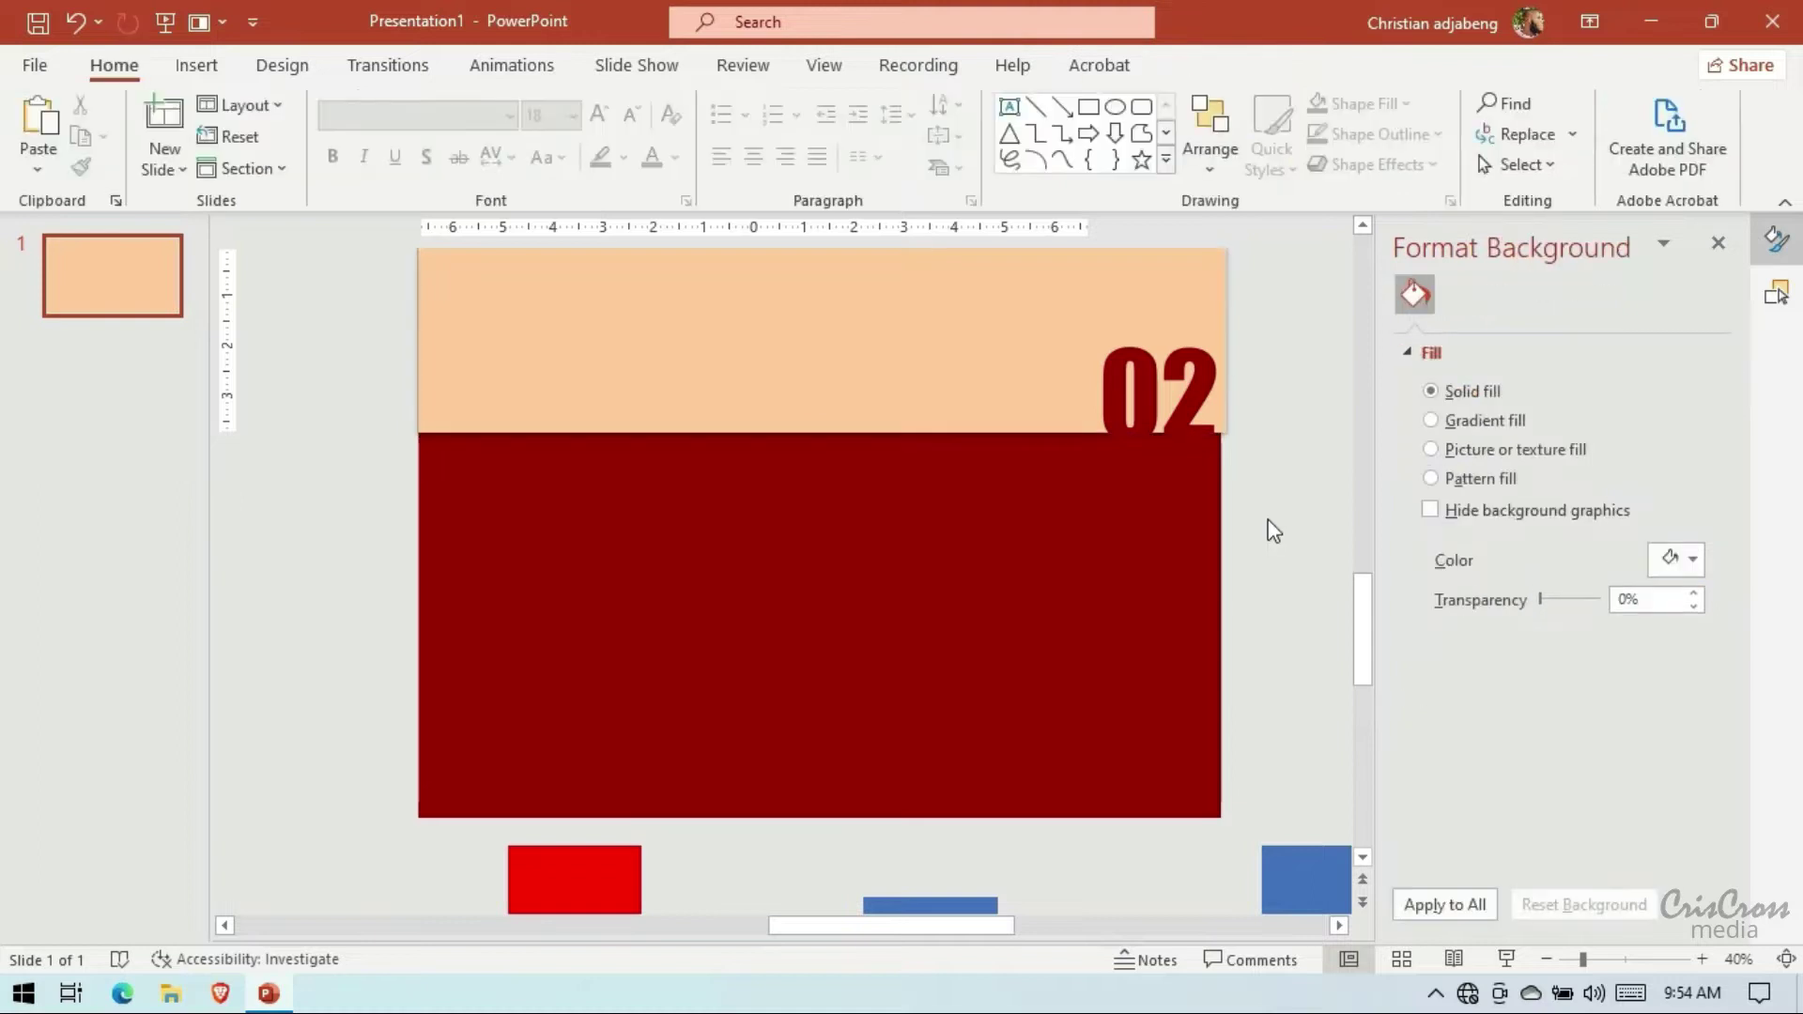
left_click(1187, 543)
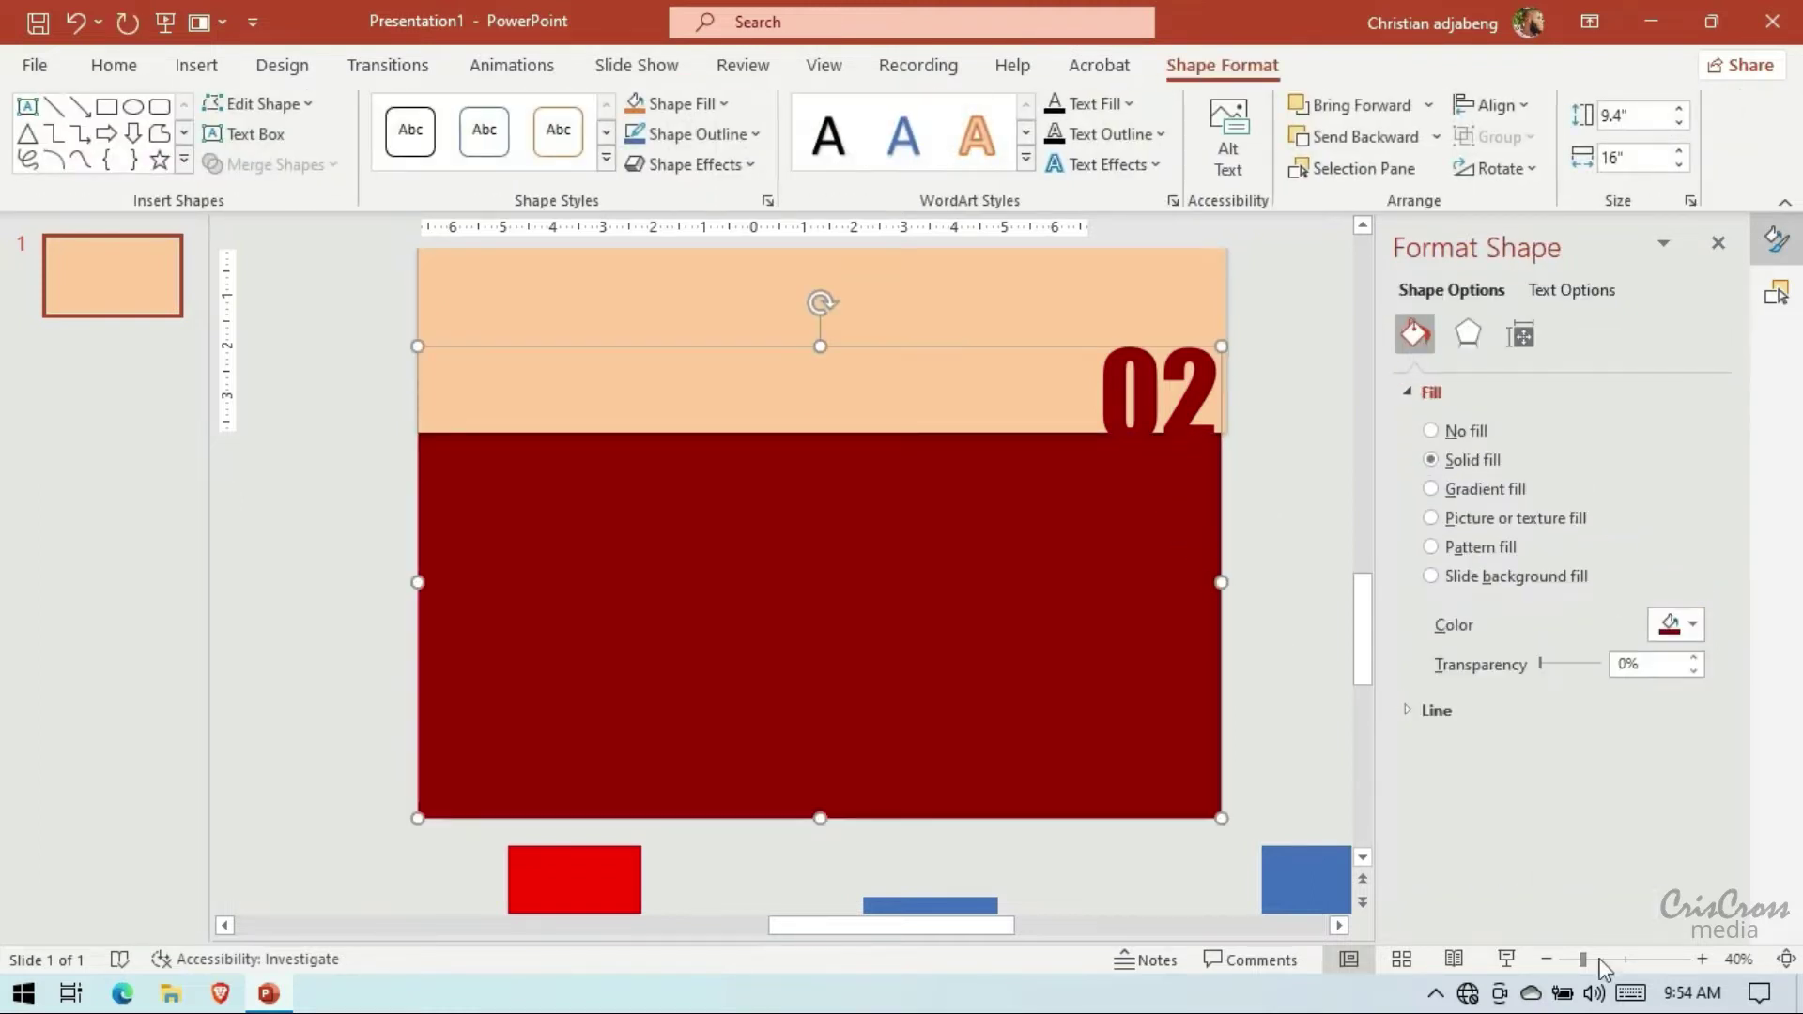
Zoom to 10%, drag the blue 02 beside the slide, and raise GROUP 02 to the top
left_click(1702, 958)
left_click(1702, 959)
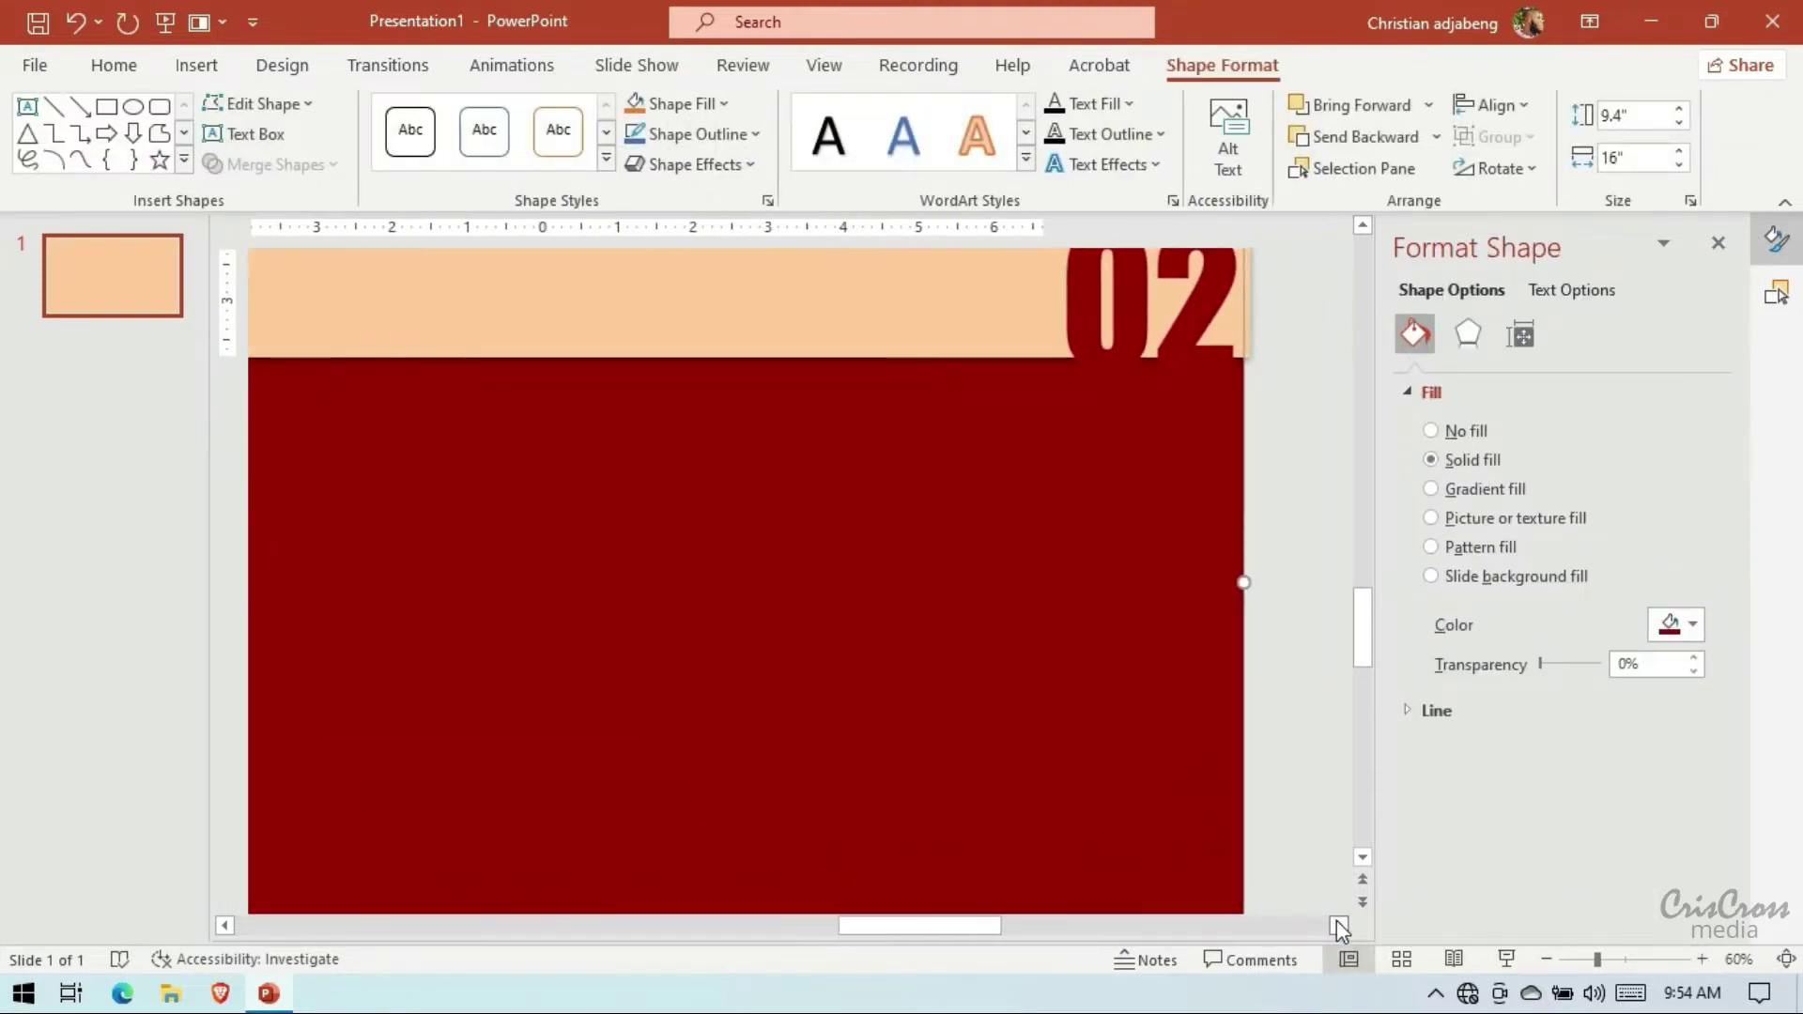
left_click(1702, 959)
left_click(1701, 959)
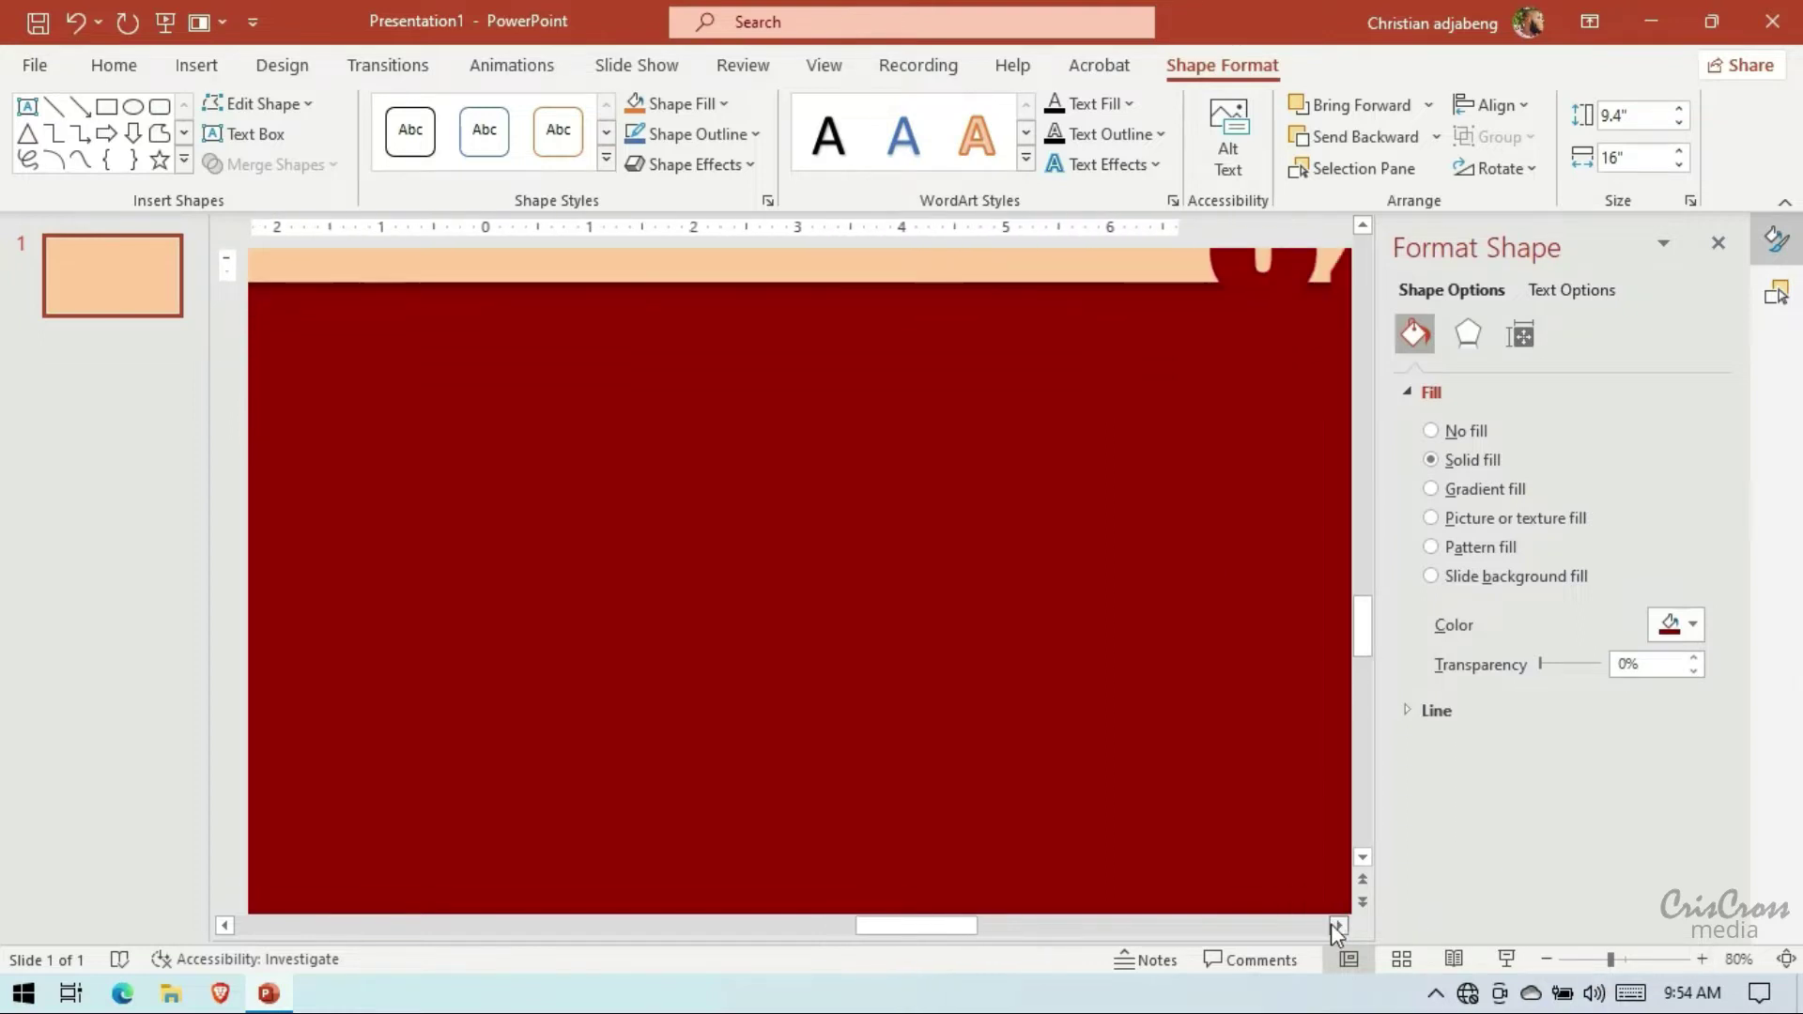
scroll(1236, 714, "up", 1)
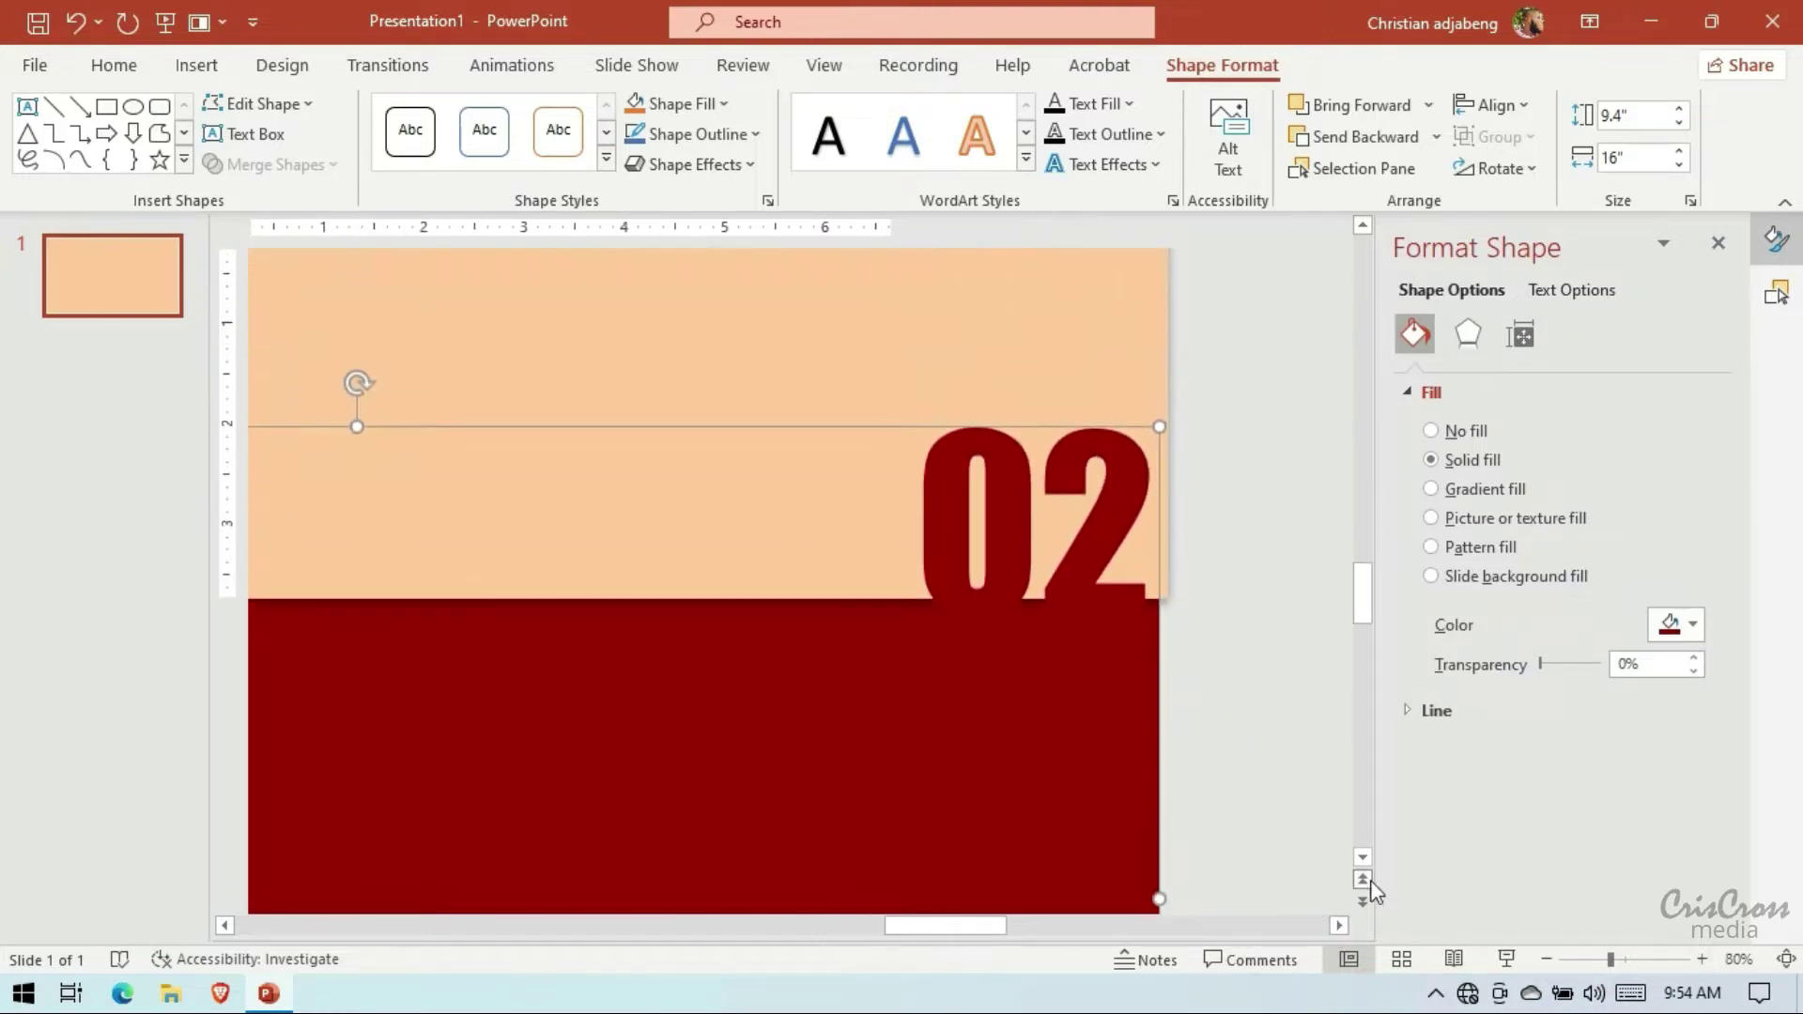
left_click(1289, 779)
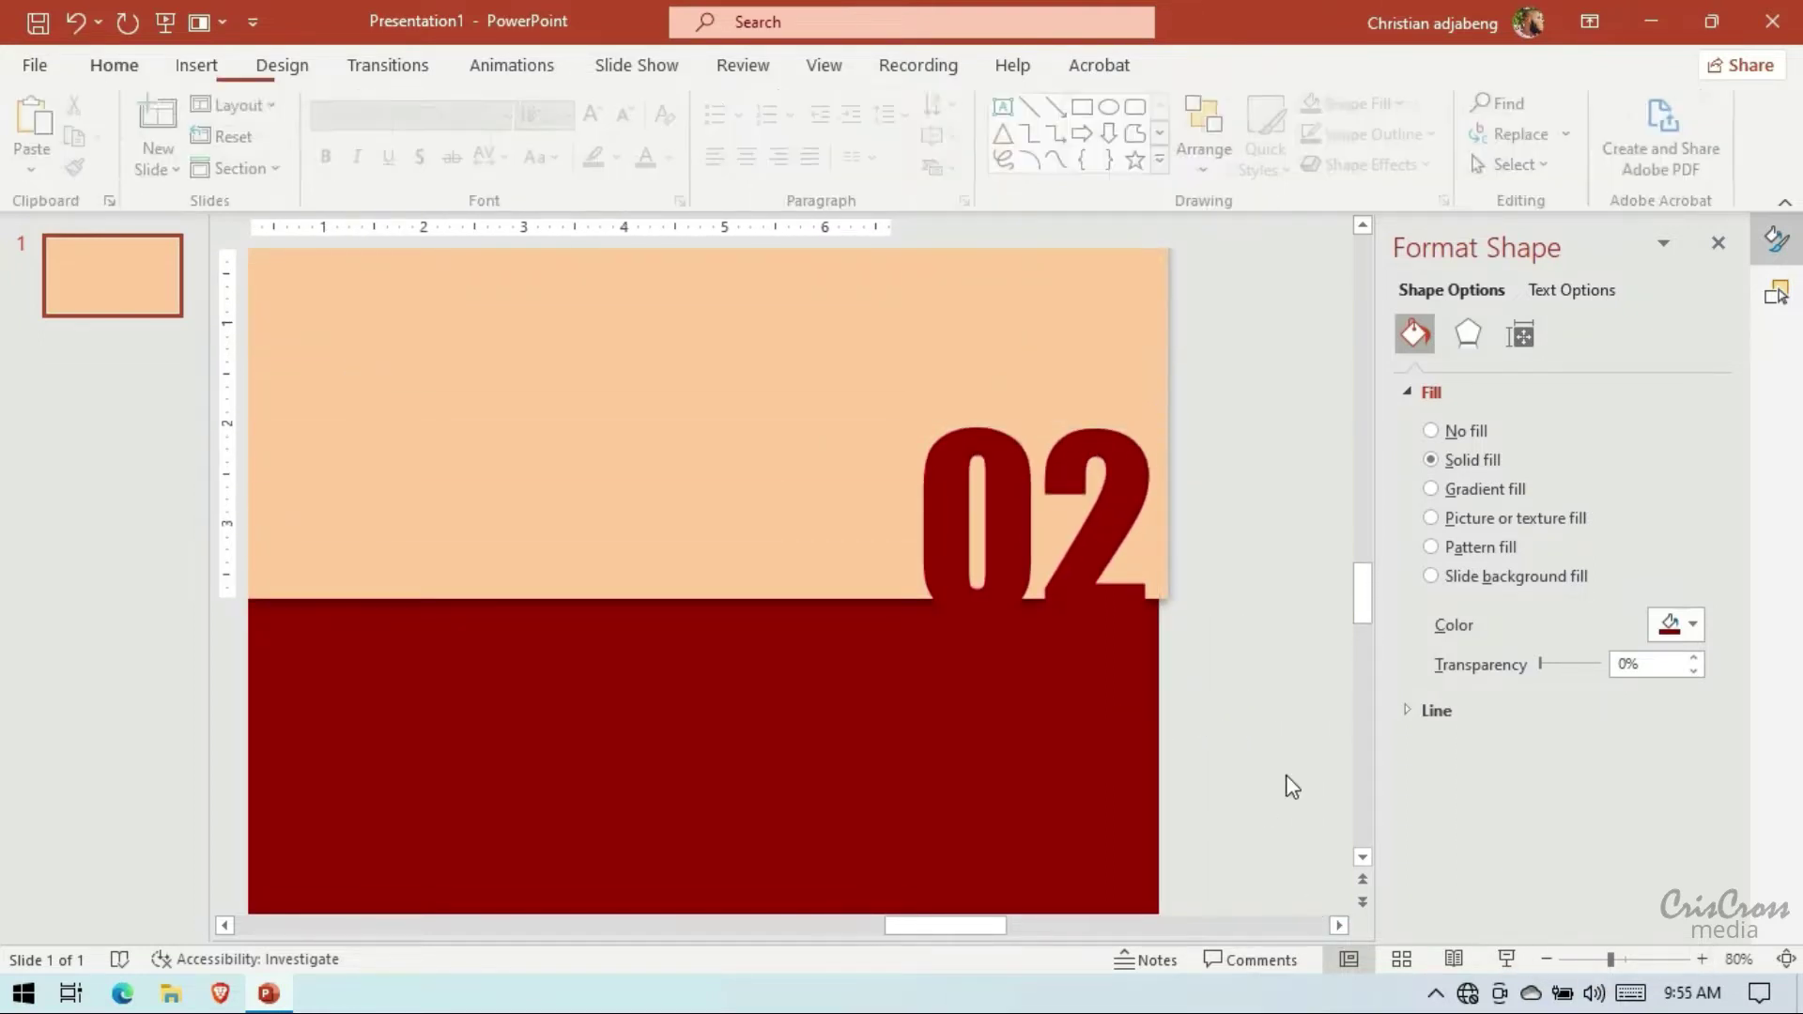
left_click(1548, 958)
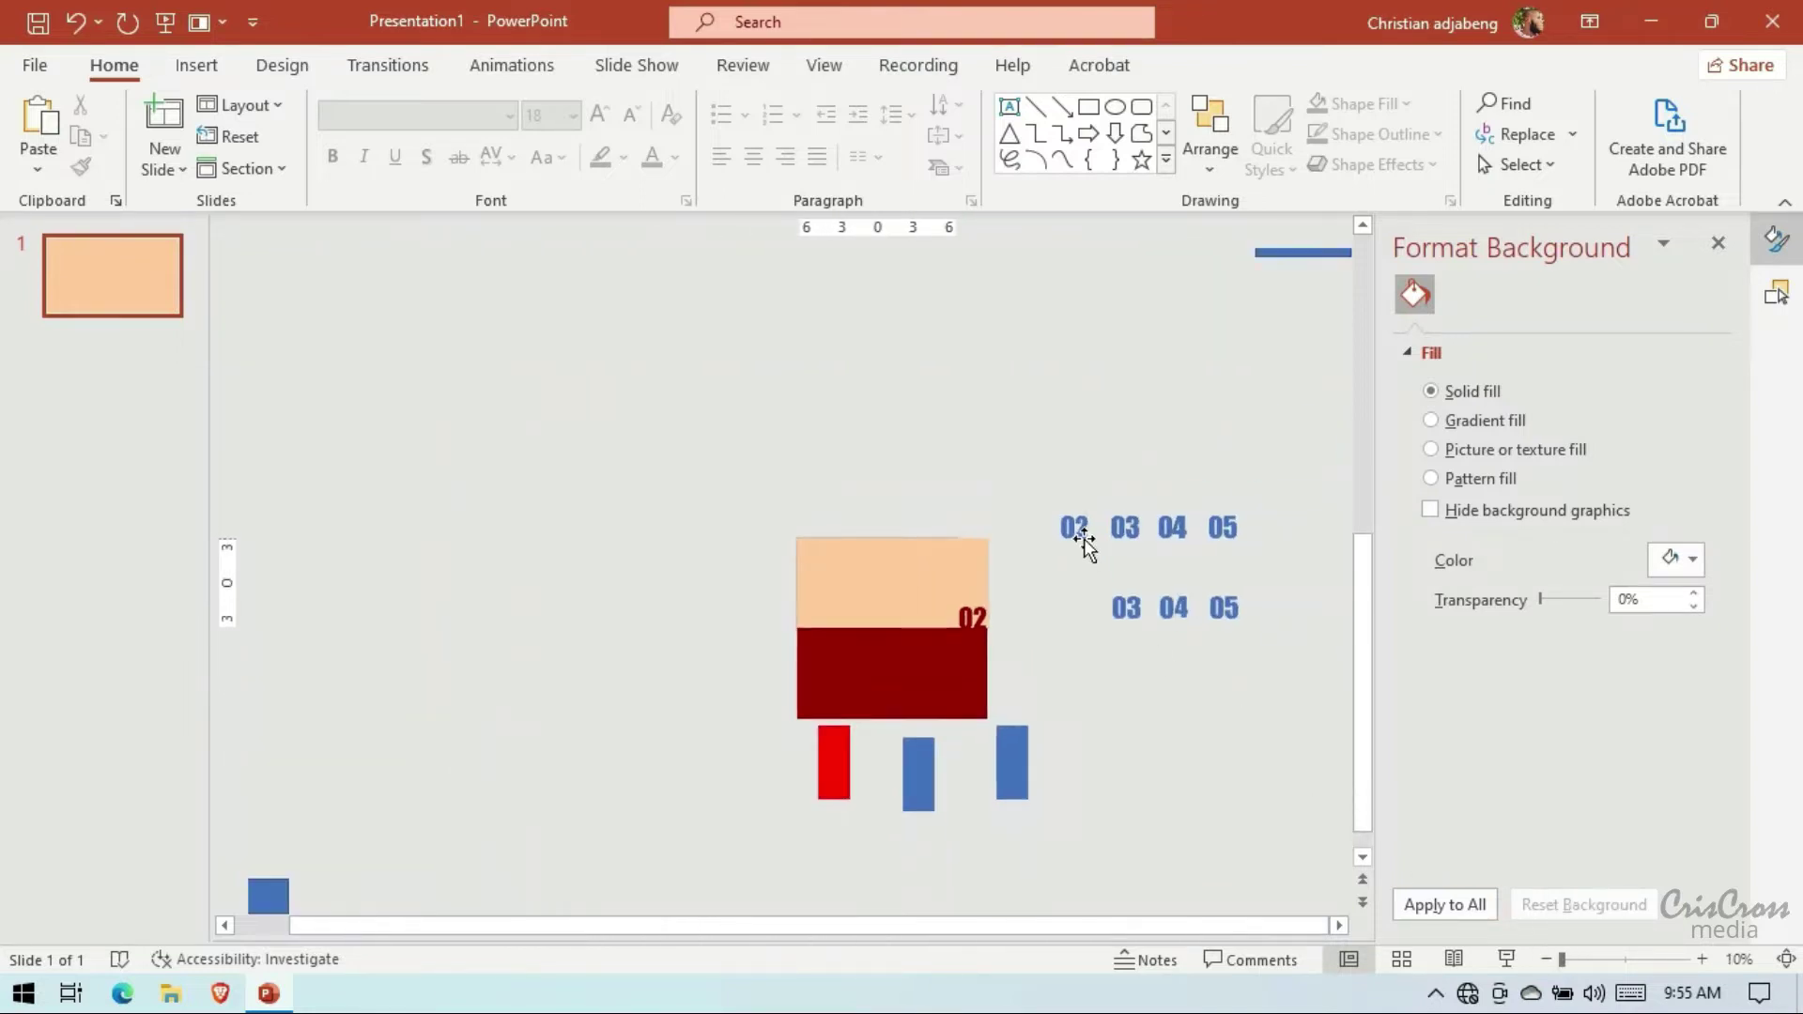
left_click_drag(1077, 529, 1009, 597)
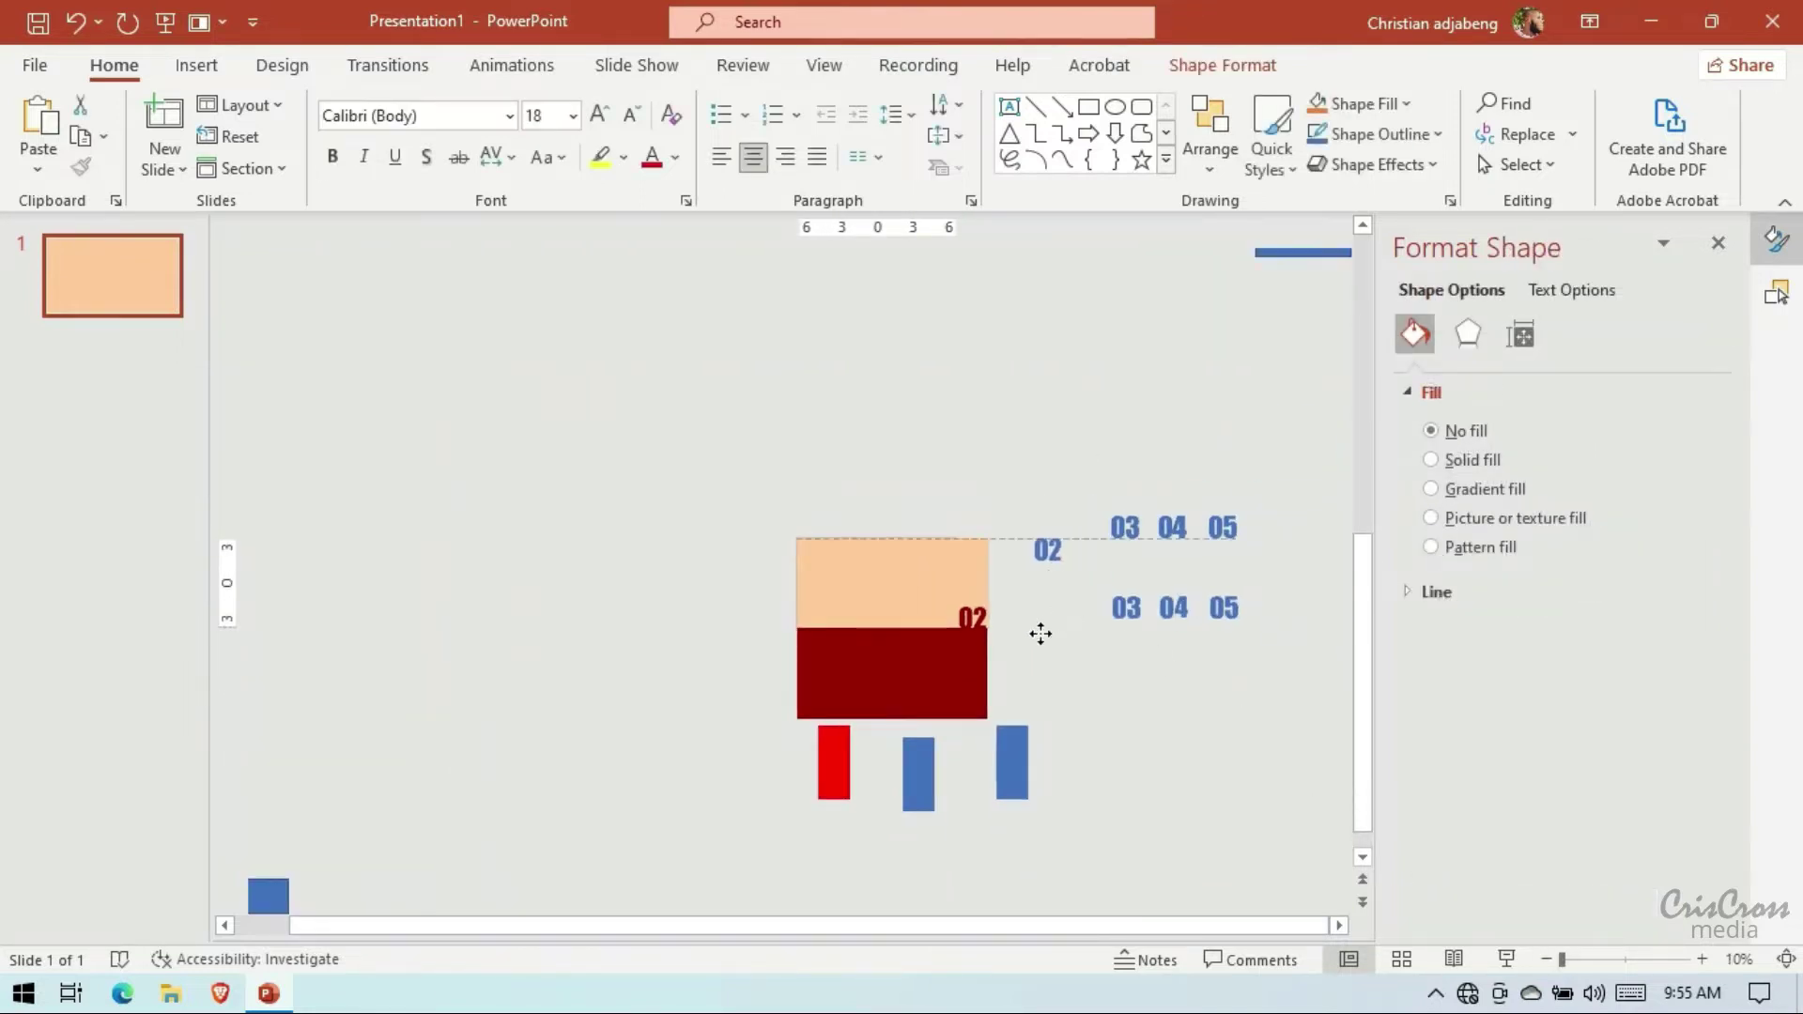
left_click(1755, 308)
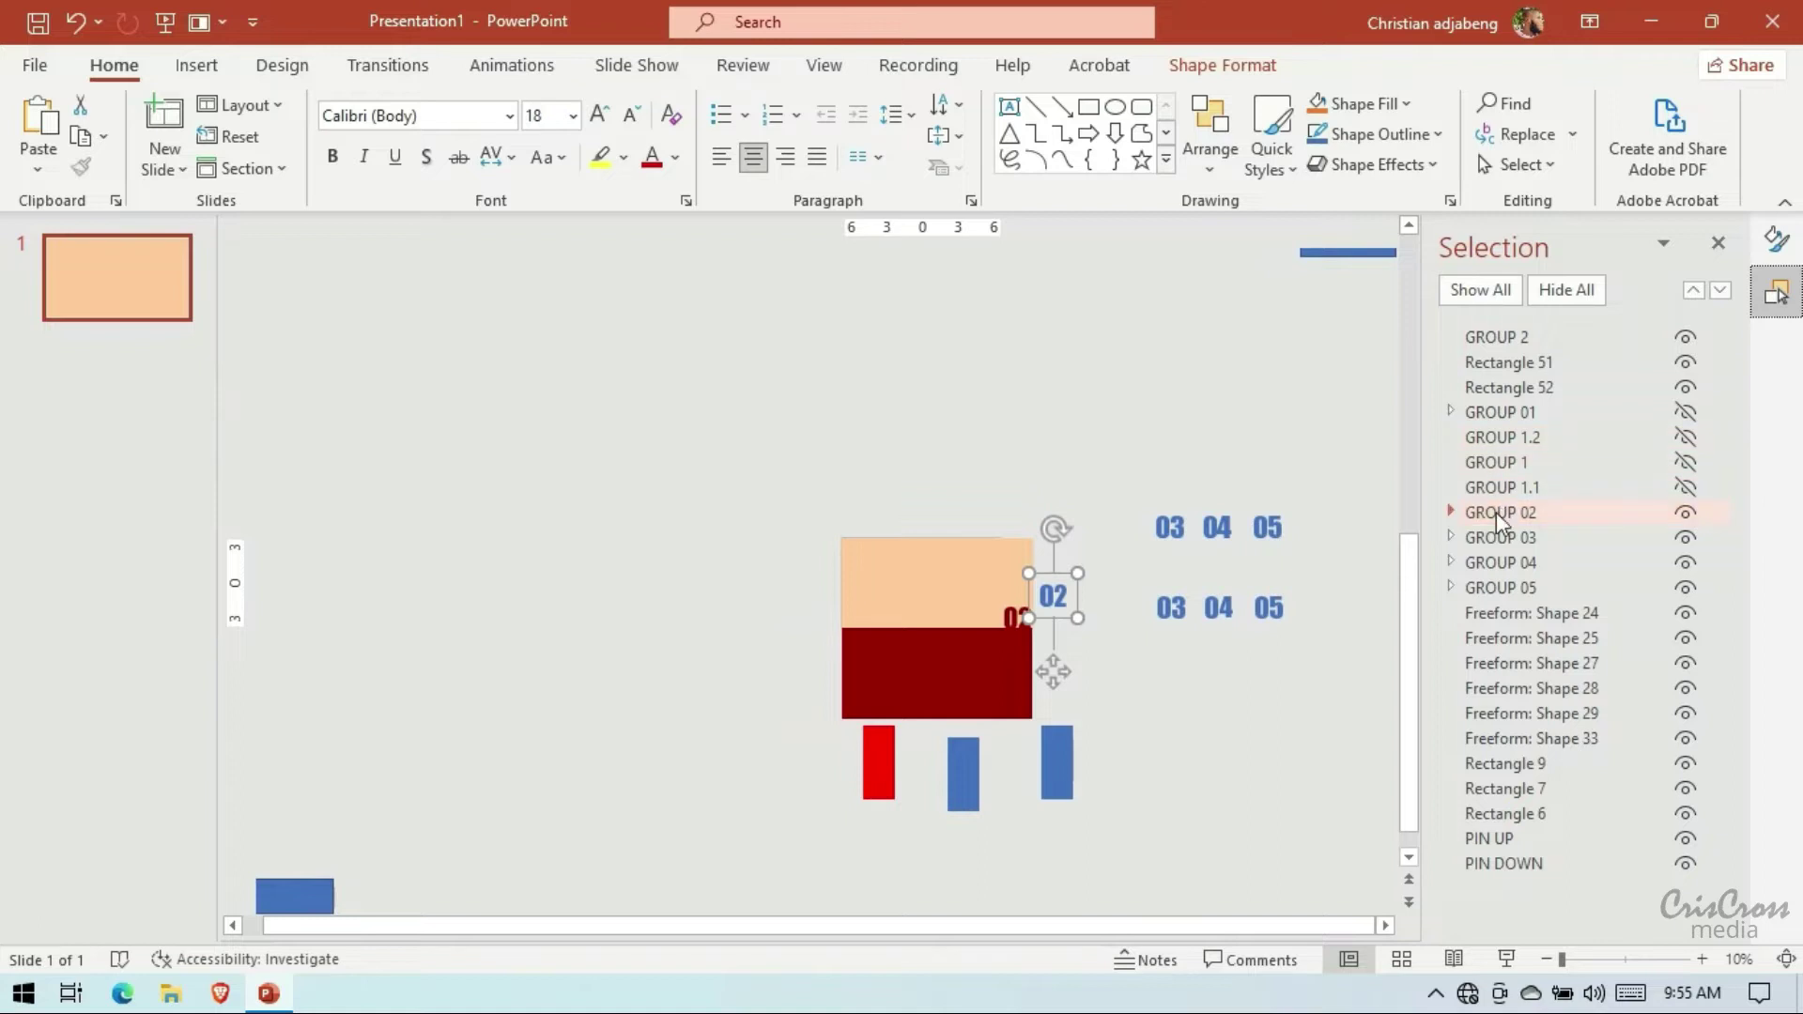
left_click_drag(1496, 514, 1496, 340)
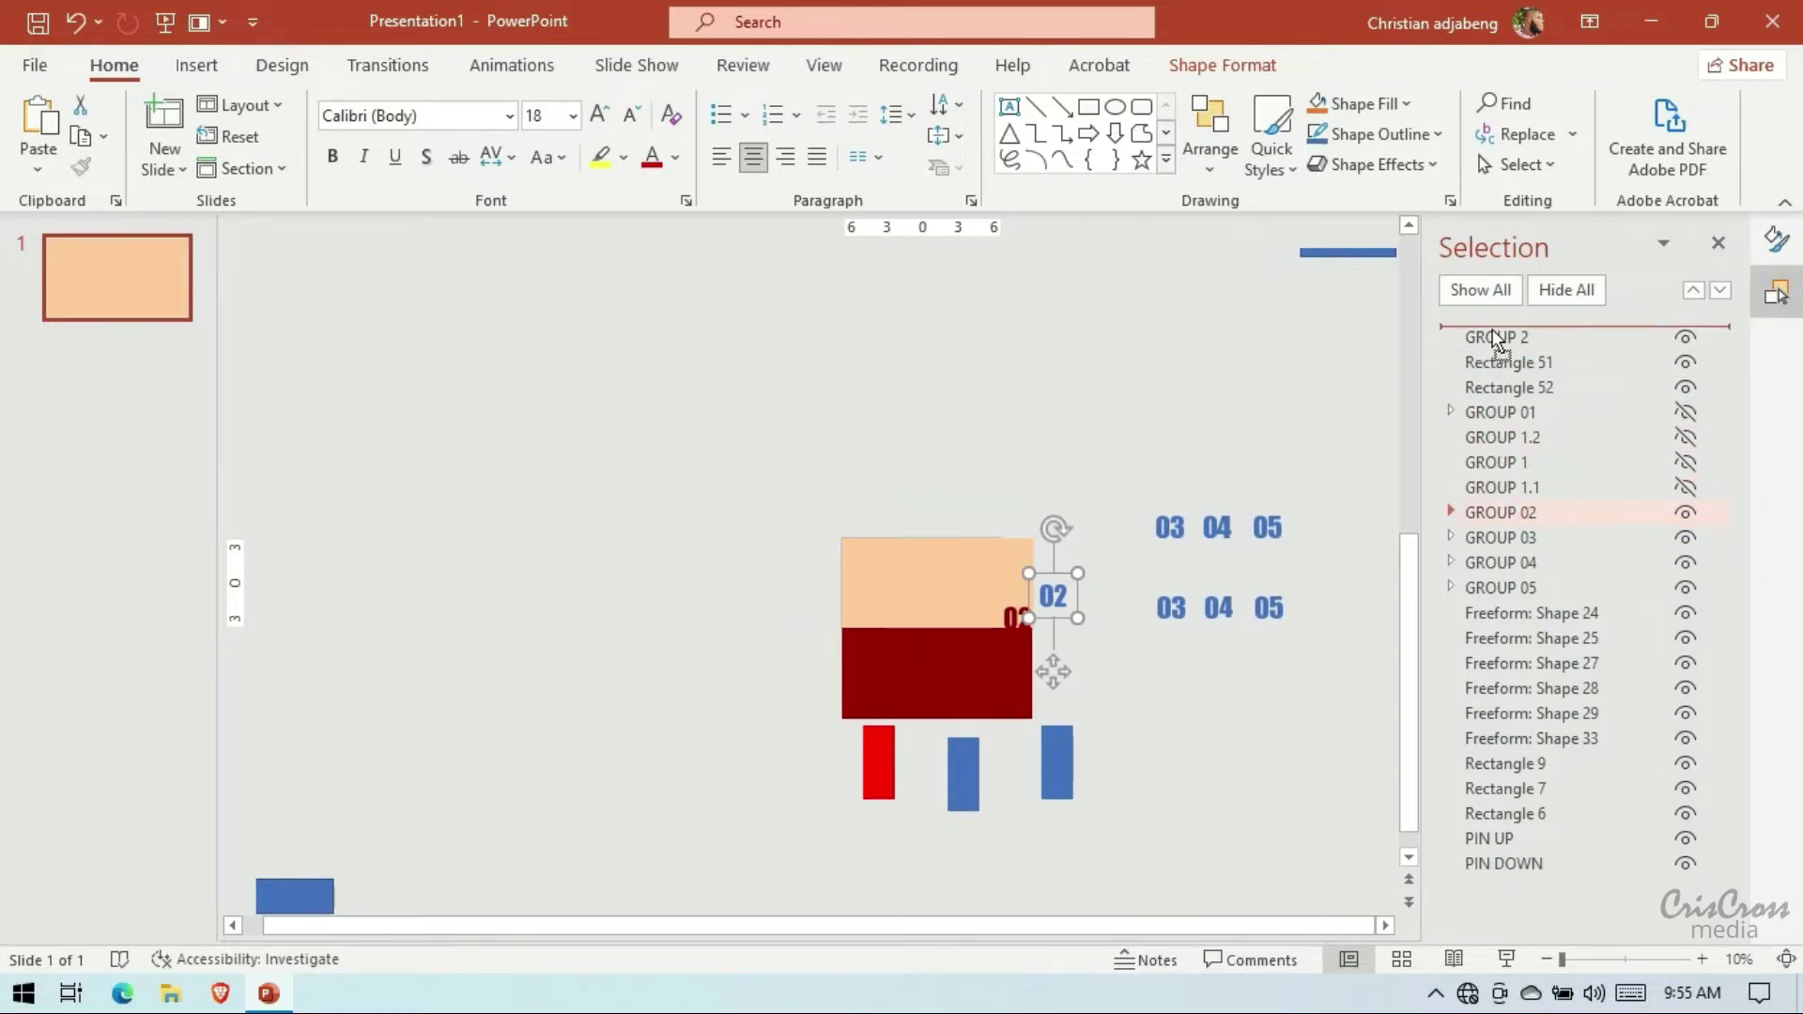
Drag the blue 02 onto the dark red 02
left_click(1702, 959)
left_click(1703, 959)
left_click(1702, 959)
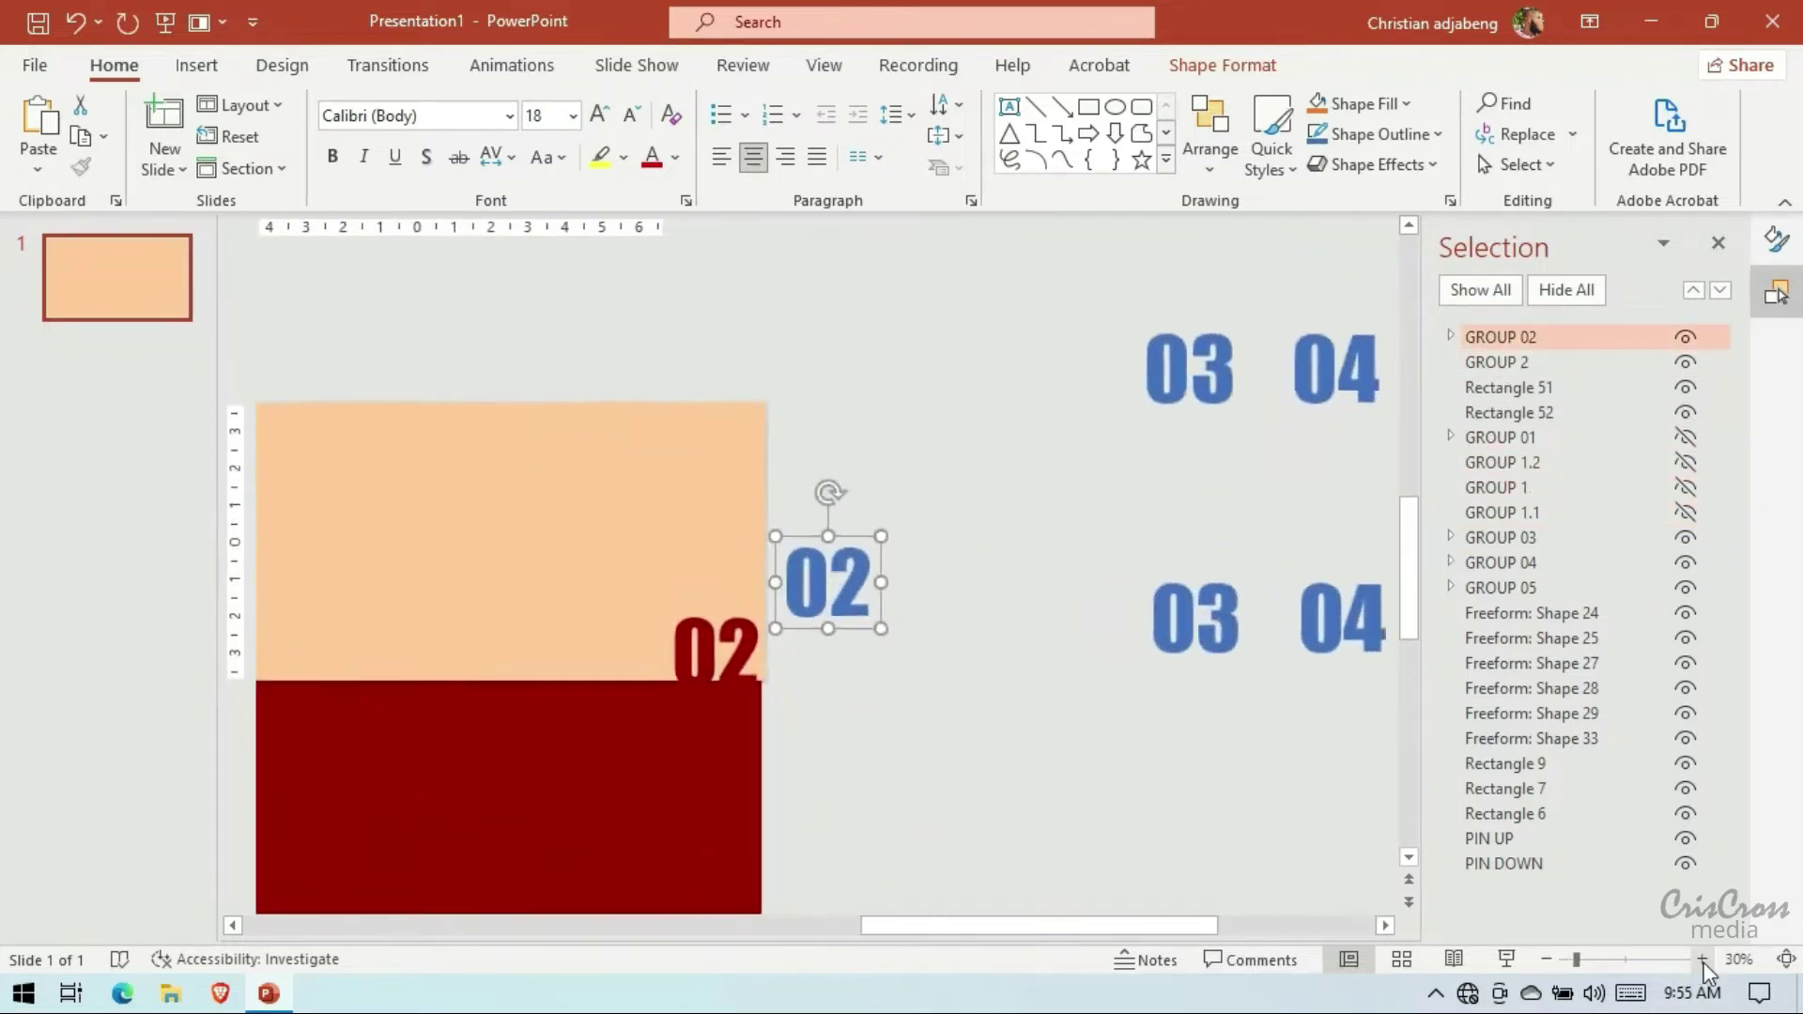
left_click(1703, 959)
left_click(1703, 959)
left_click(1703, 959)
left_click(1702, 959)
left_click(1702, 959)
scroll(1167, 632, "down", 1)
scroll(1127, 611, "down", 2)
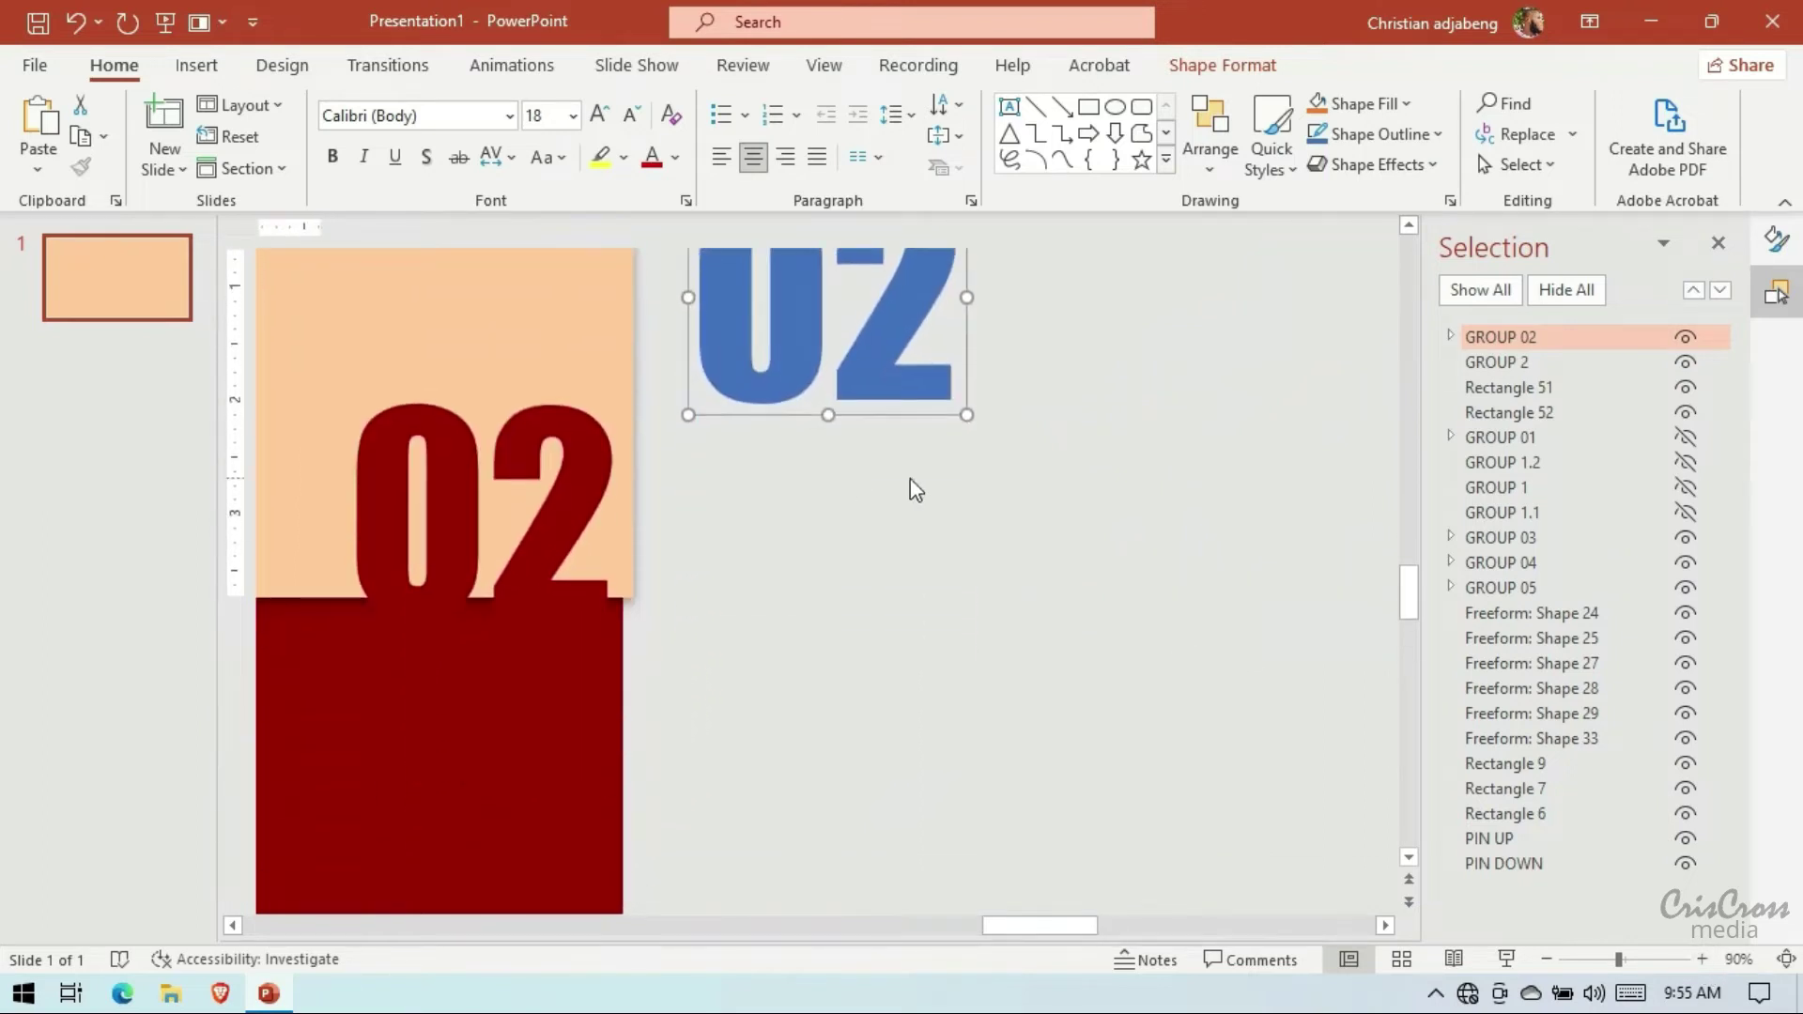
left_click_drag(933, 420, 609, 487)
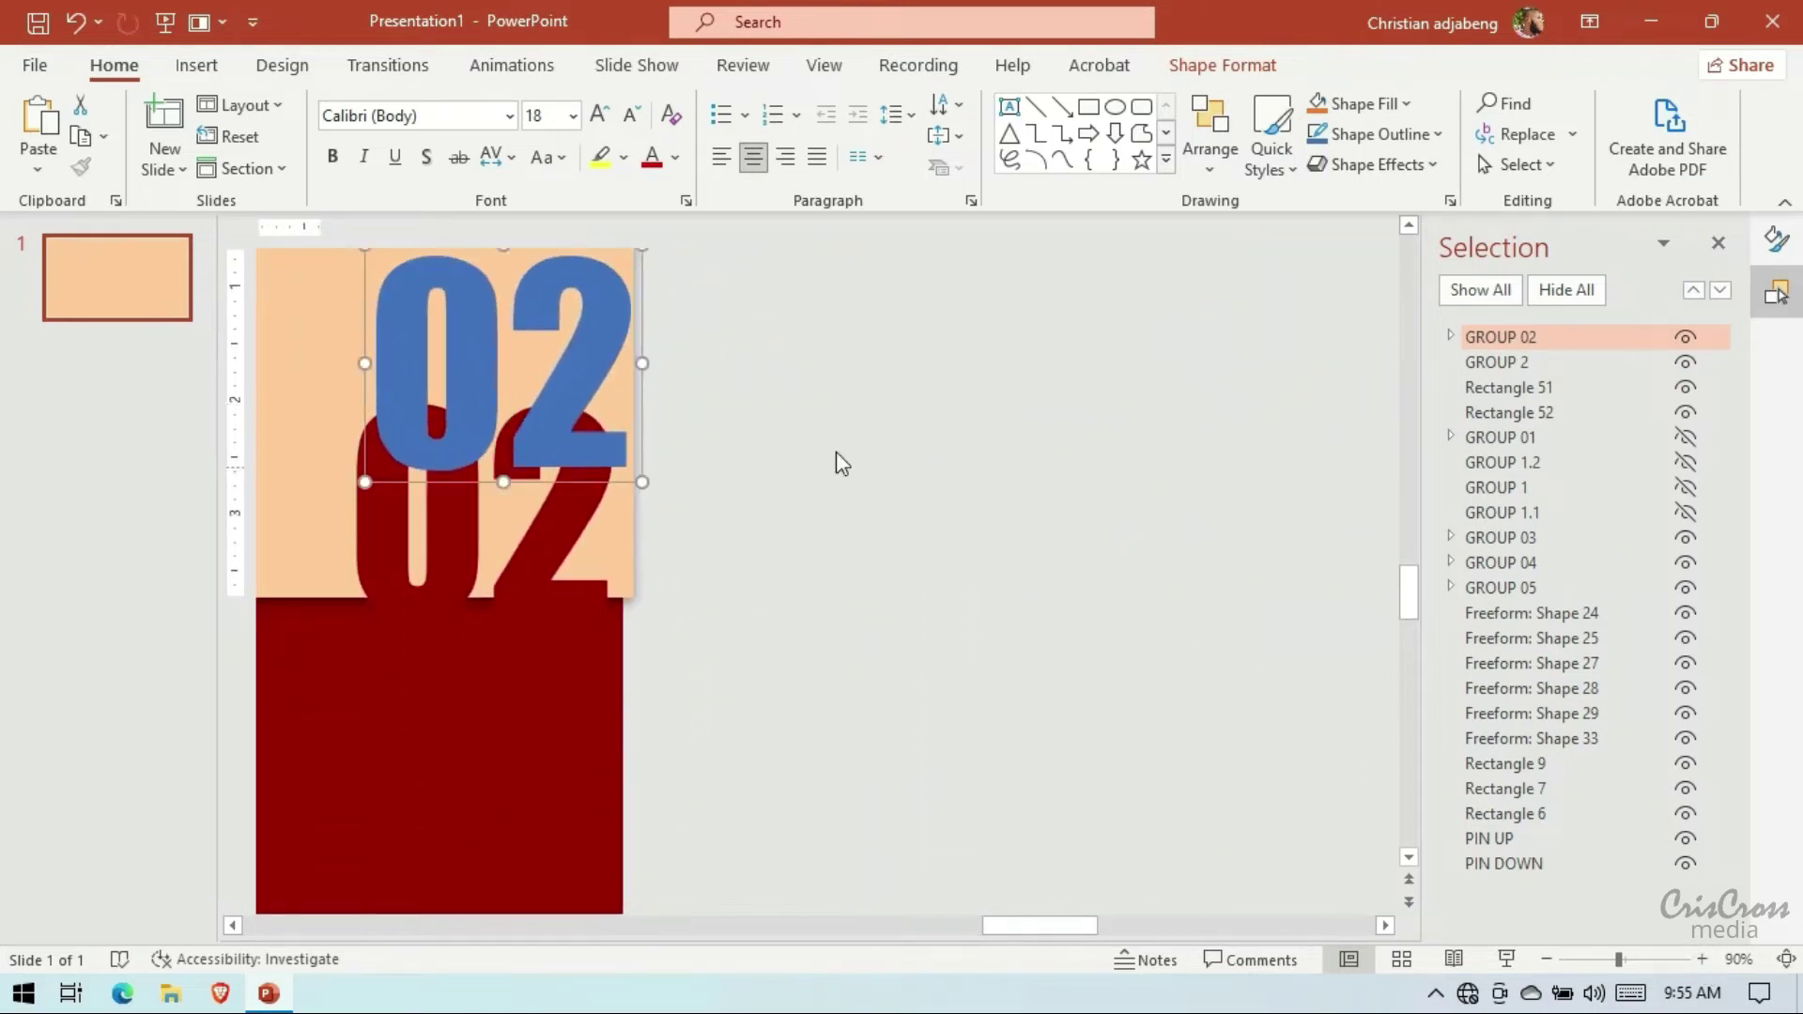
Layer GROUP 02 behind the red 02, nudged three down and one left as a shadow edge
left_click_drag(1455, 337, 1456, 368)
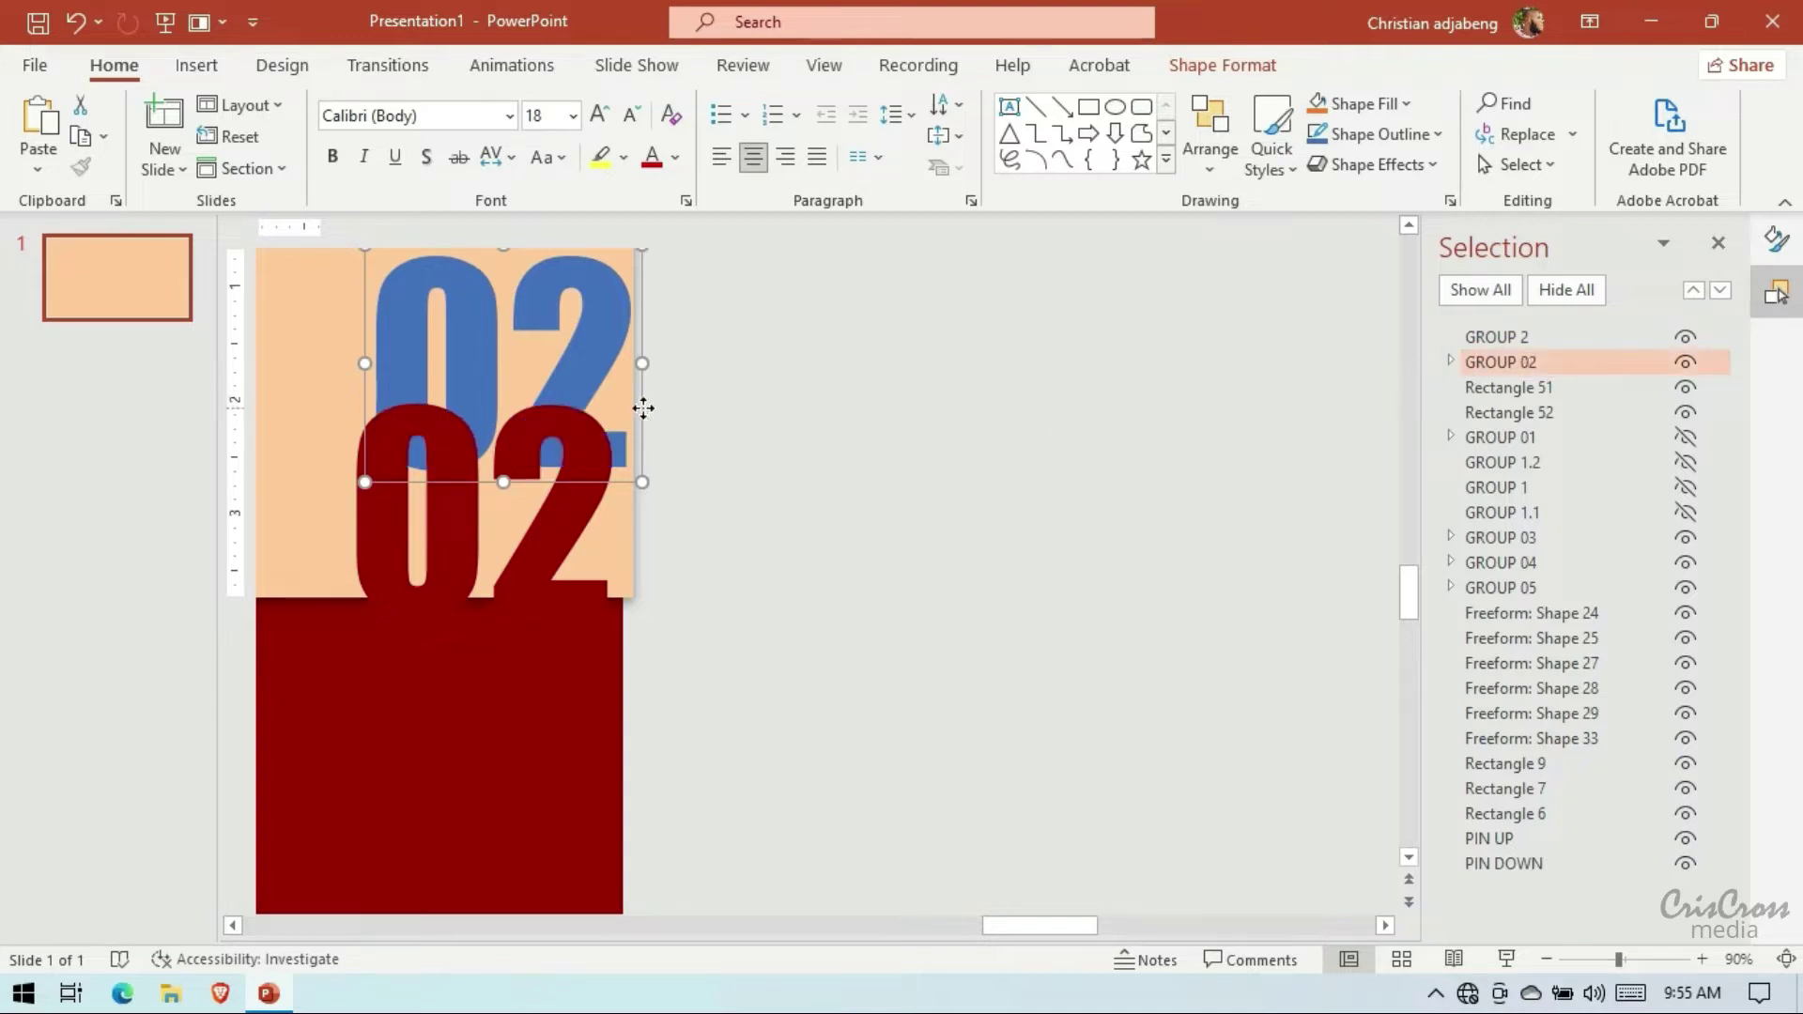
key("ctrl+z")
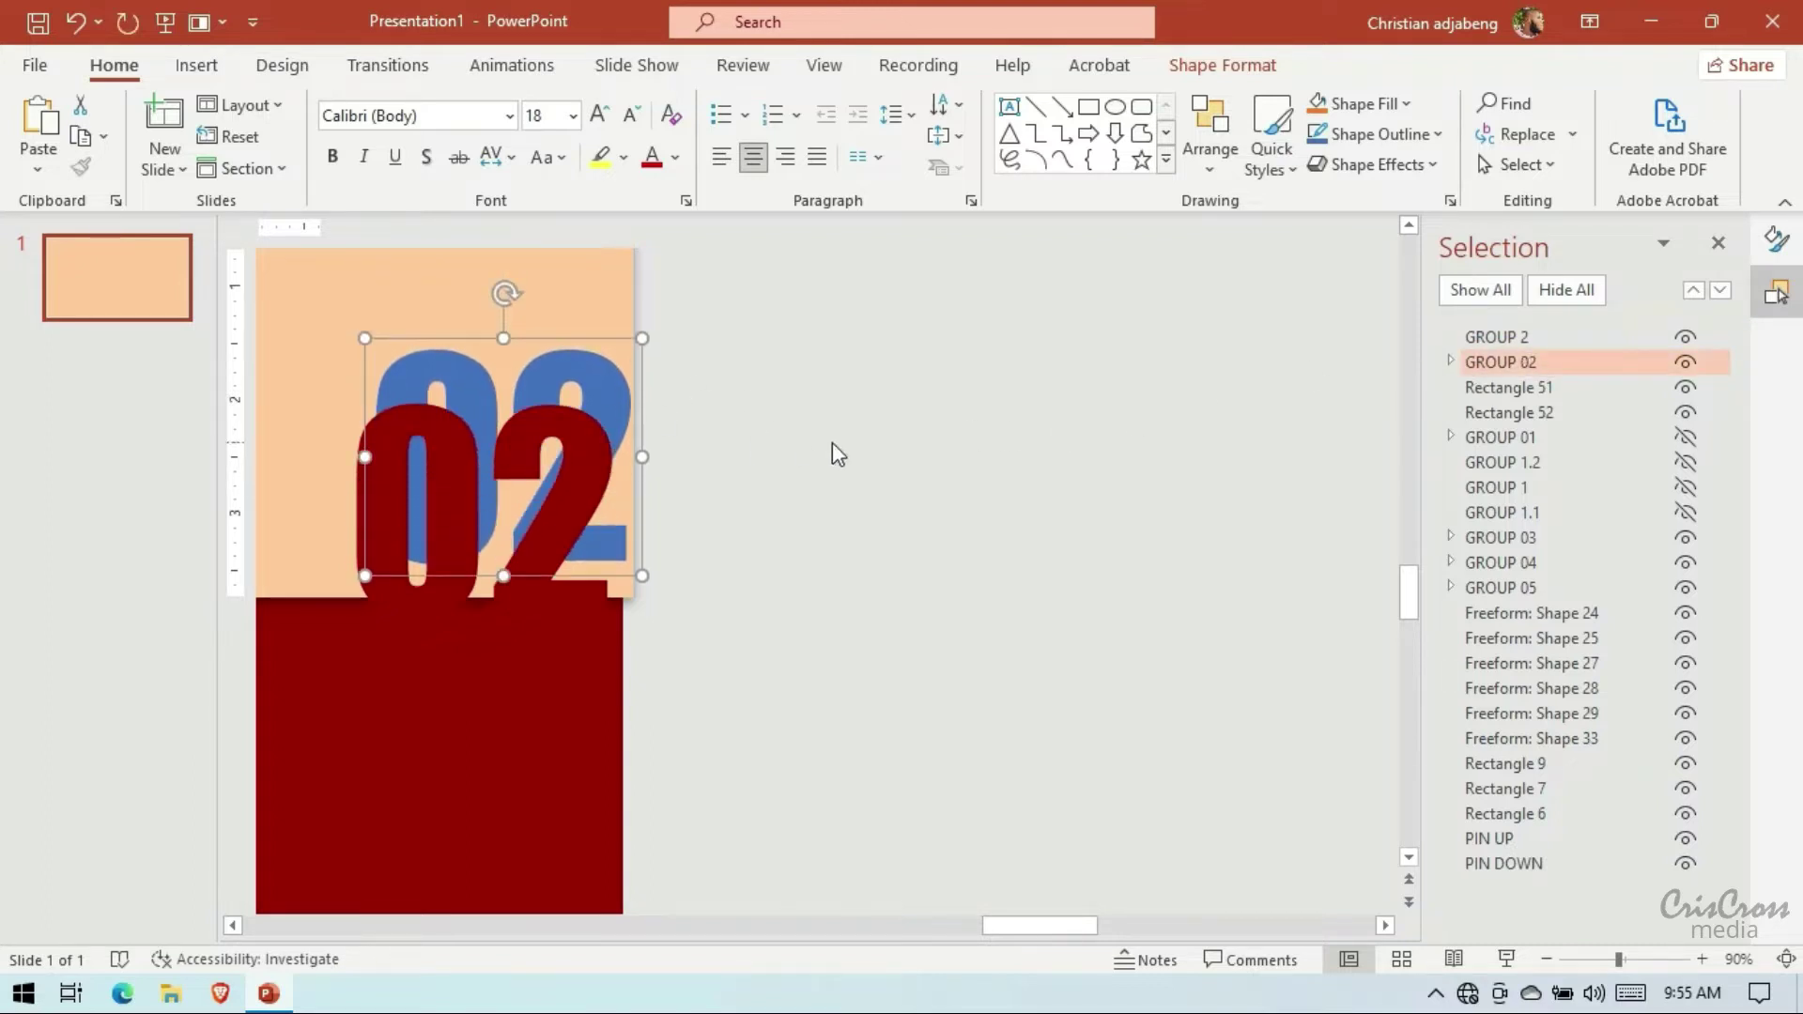
key("Down")
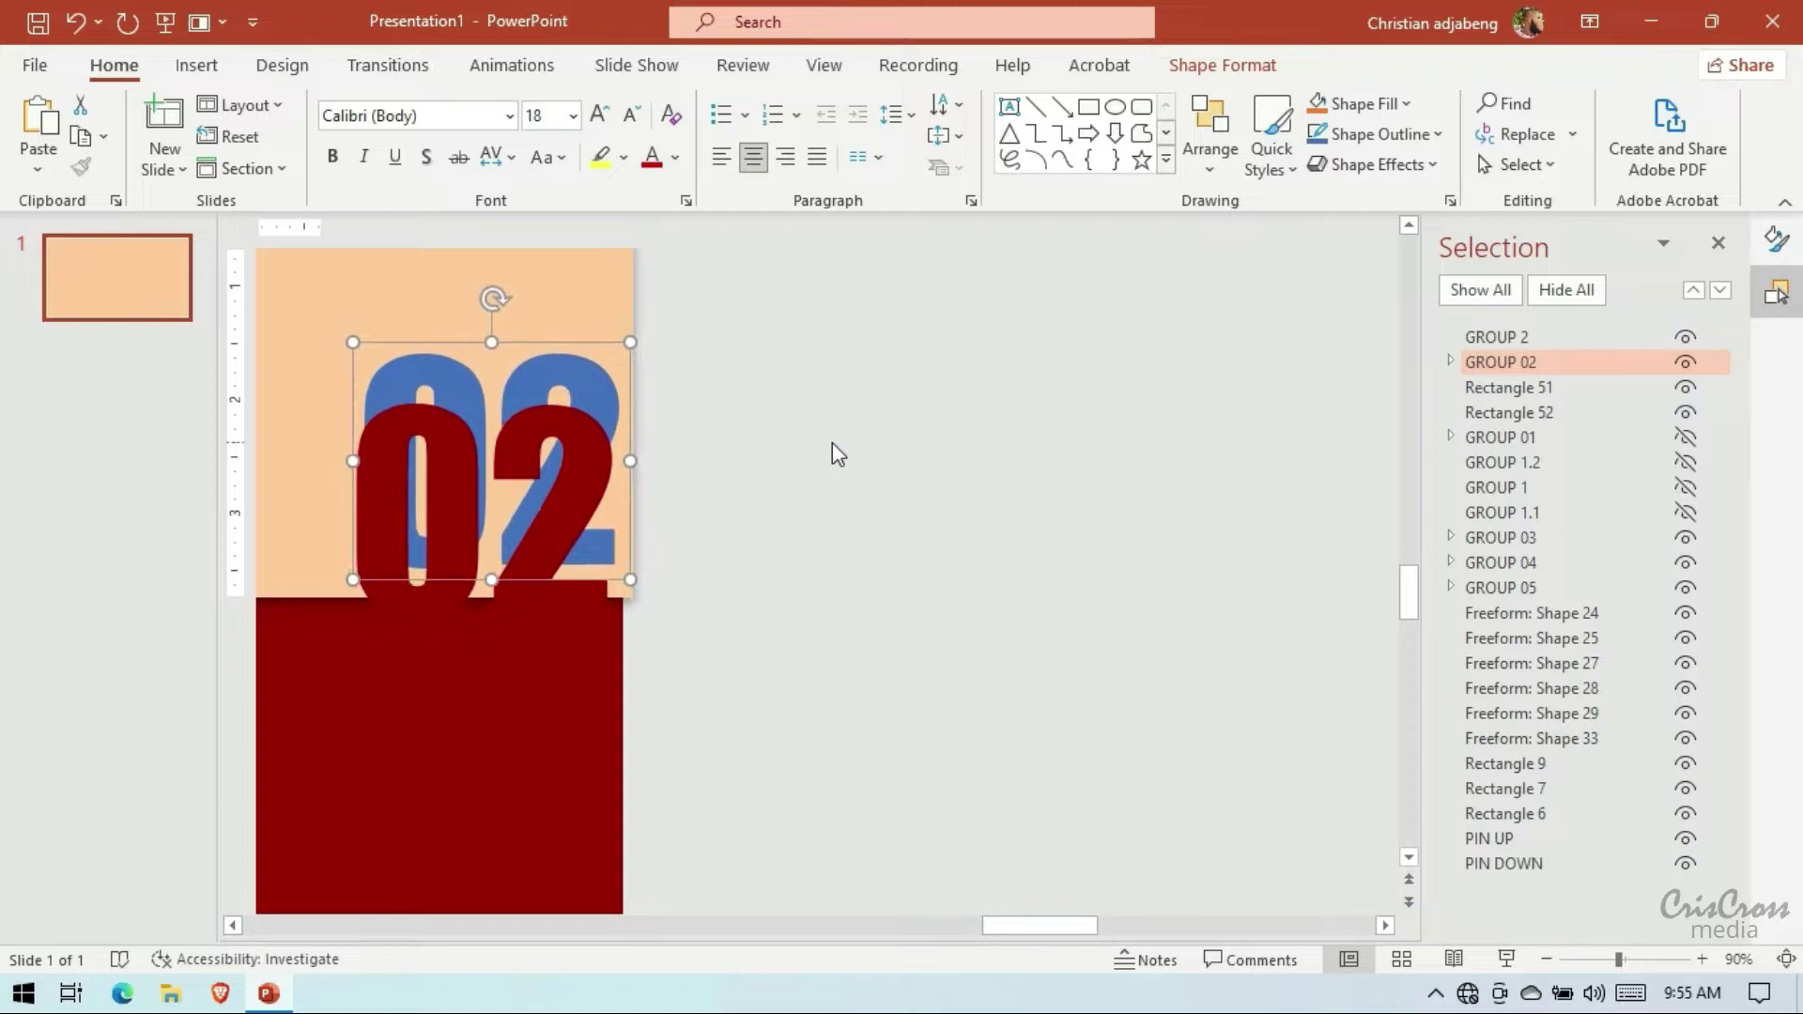
key("Down")
key("Down")
key("Down")
key("Down")
key("Down")
key("Down")
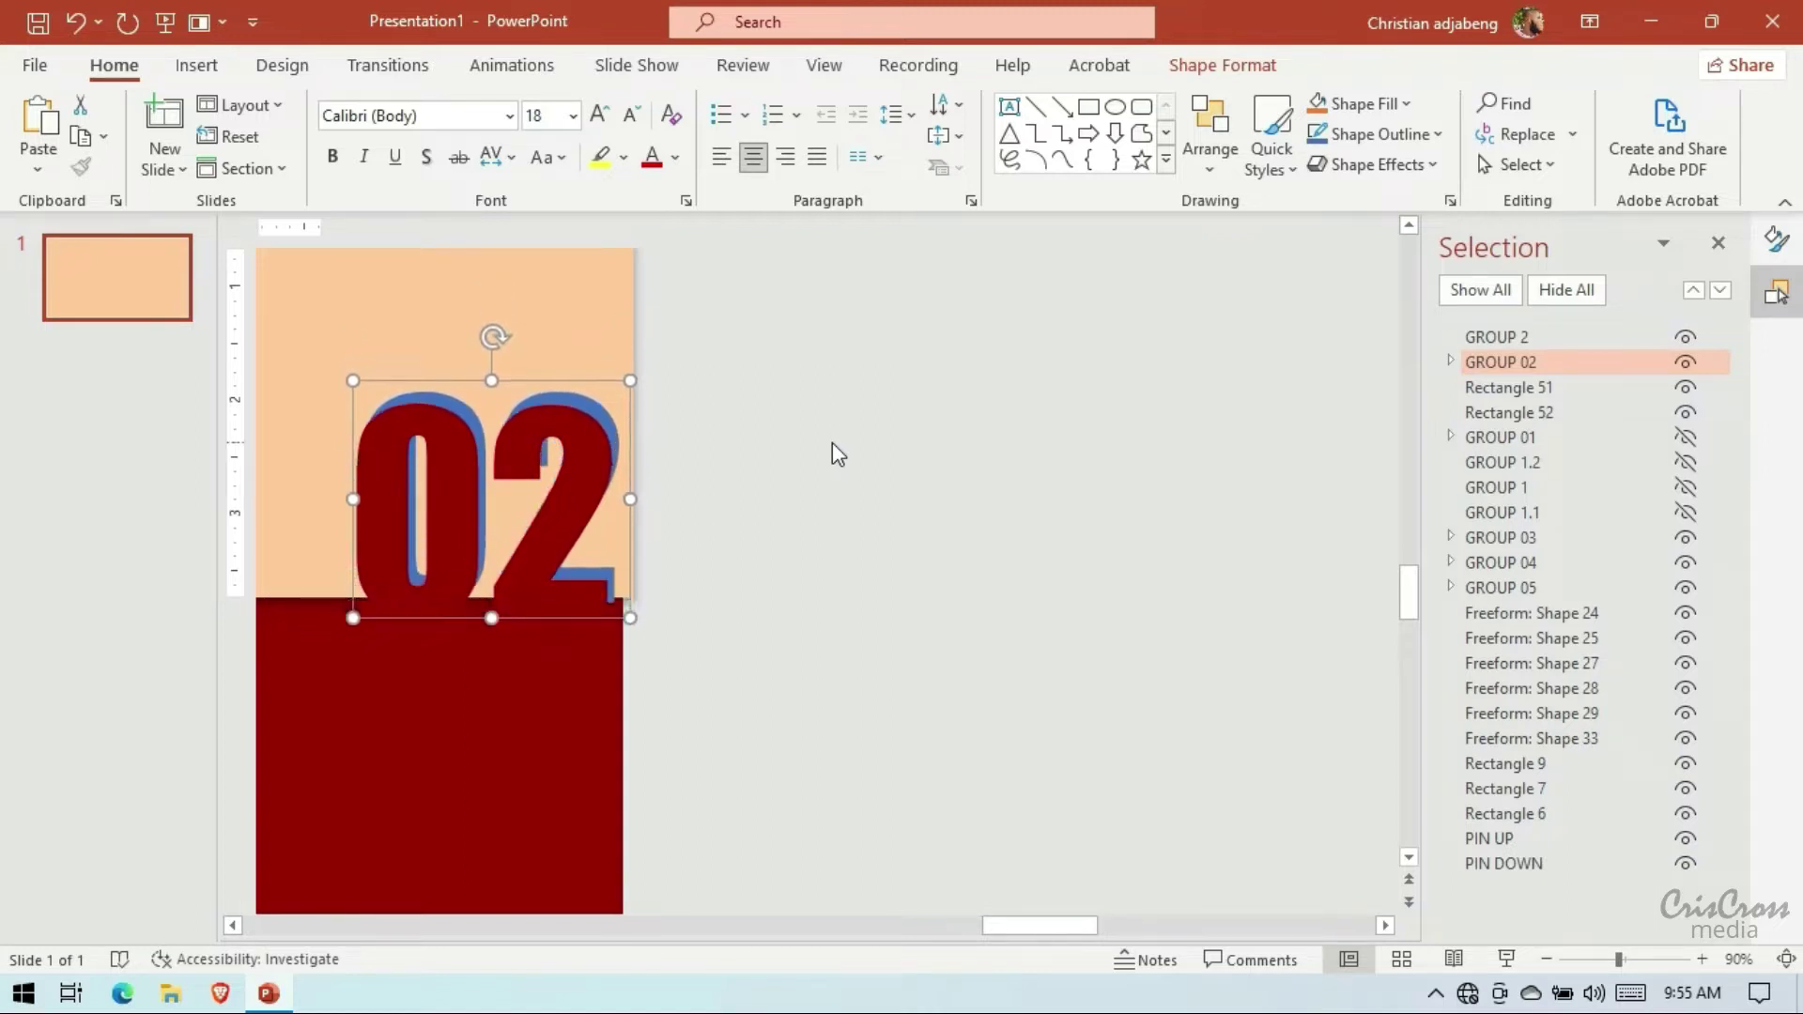
key("Down")
key("Down")
key("Down")
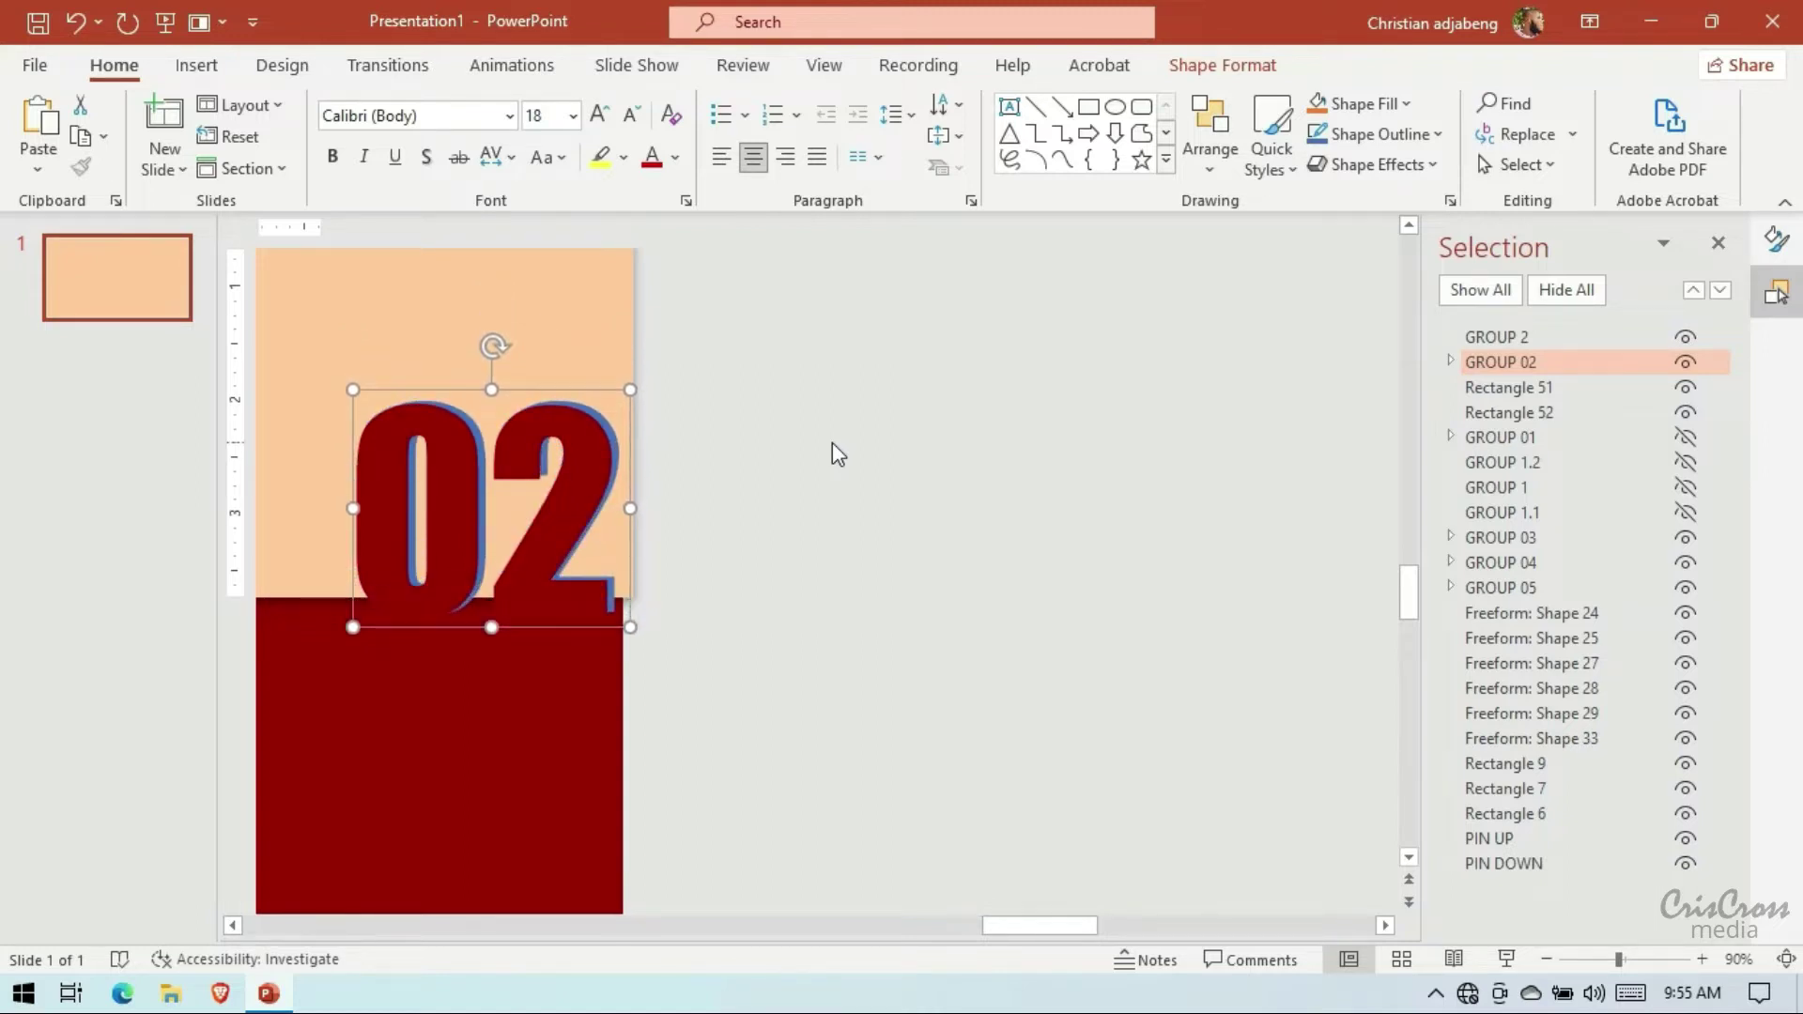
key("Left")
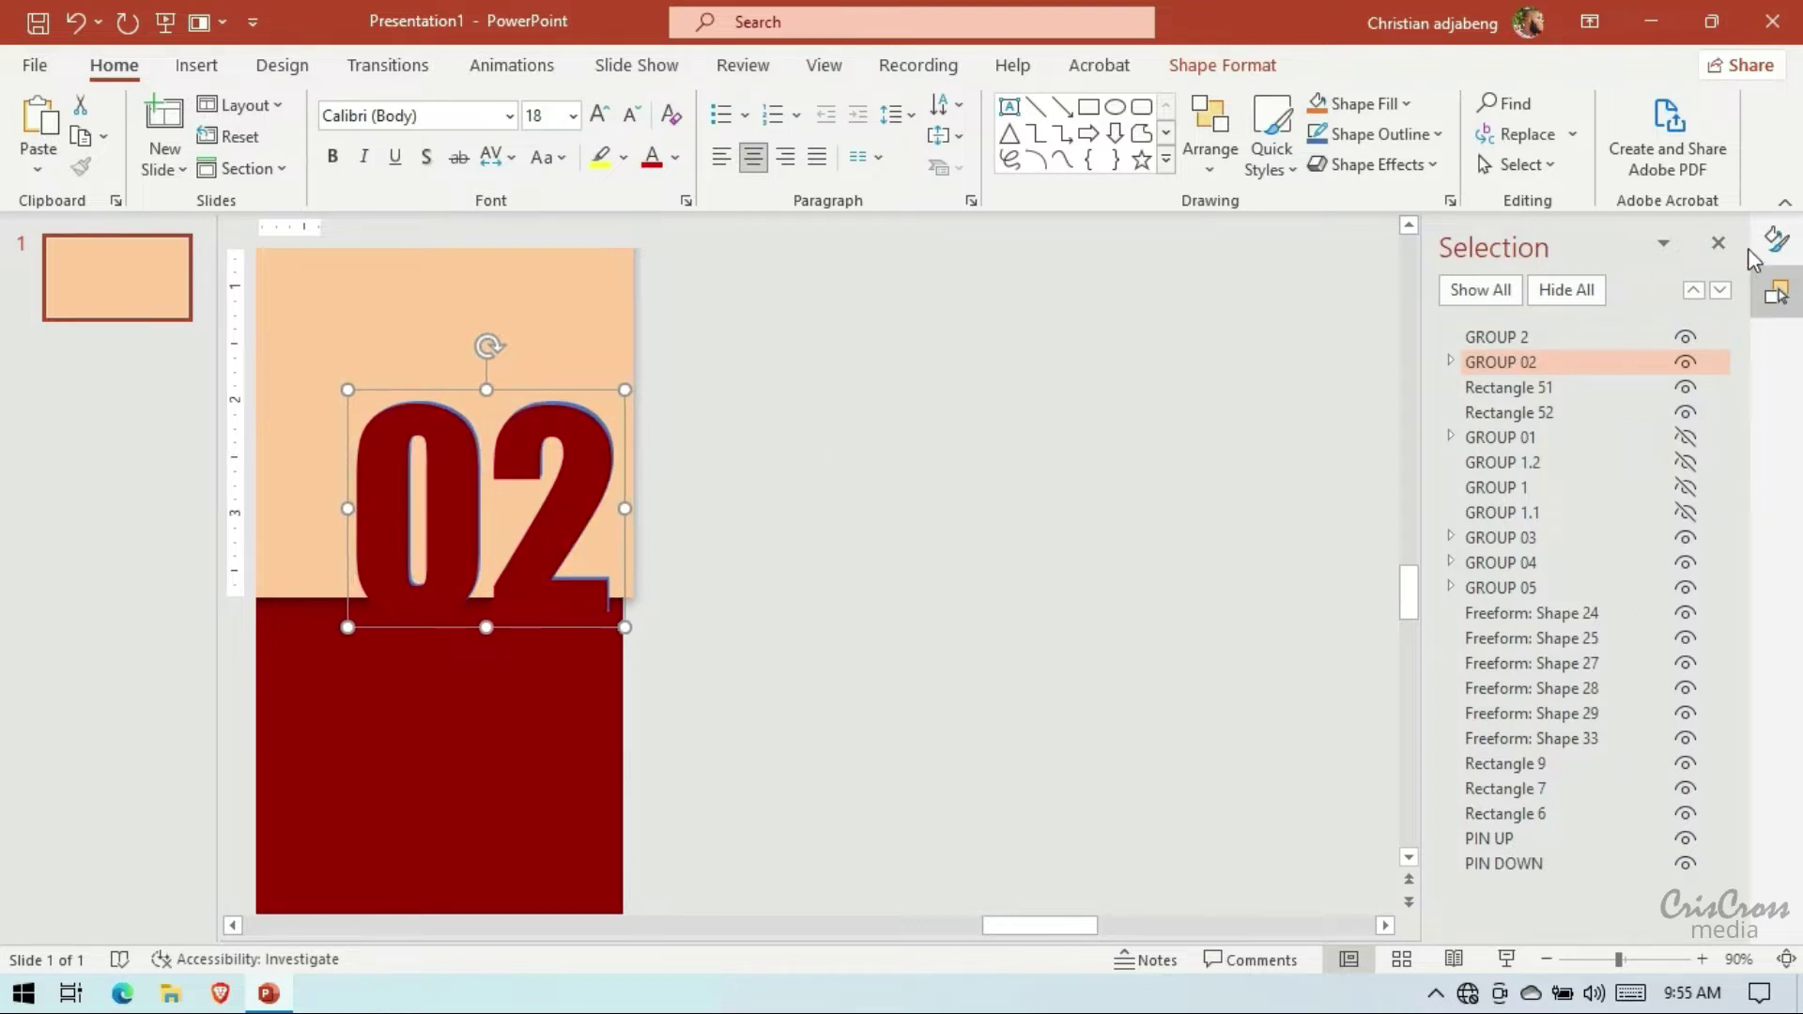
Give the selected 02 a solid dark red fill
left_click(1776, 240)
left_click(1435, 464)
left_click(1681, 595)
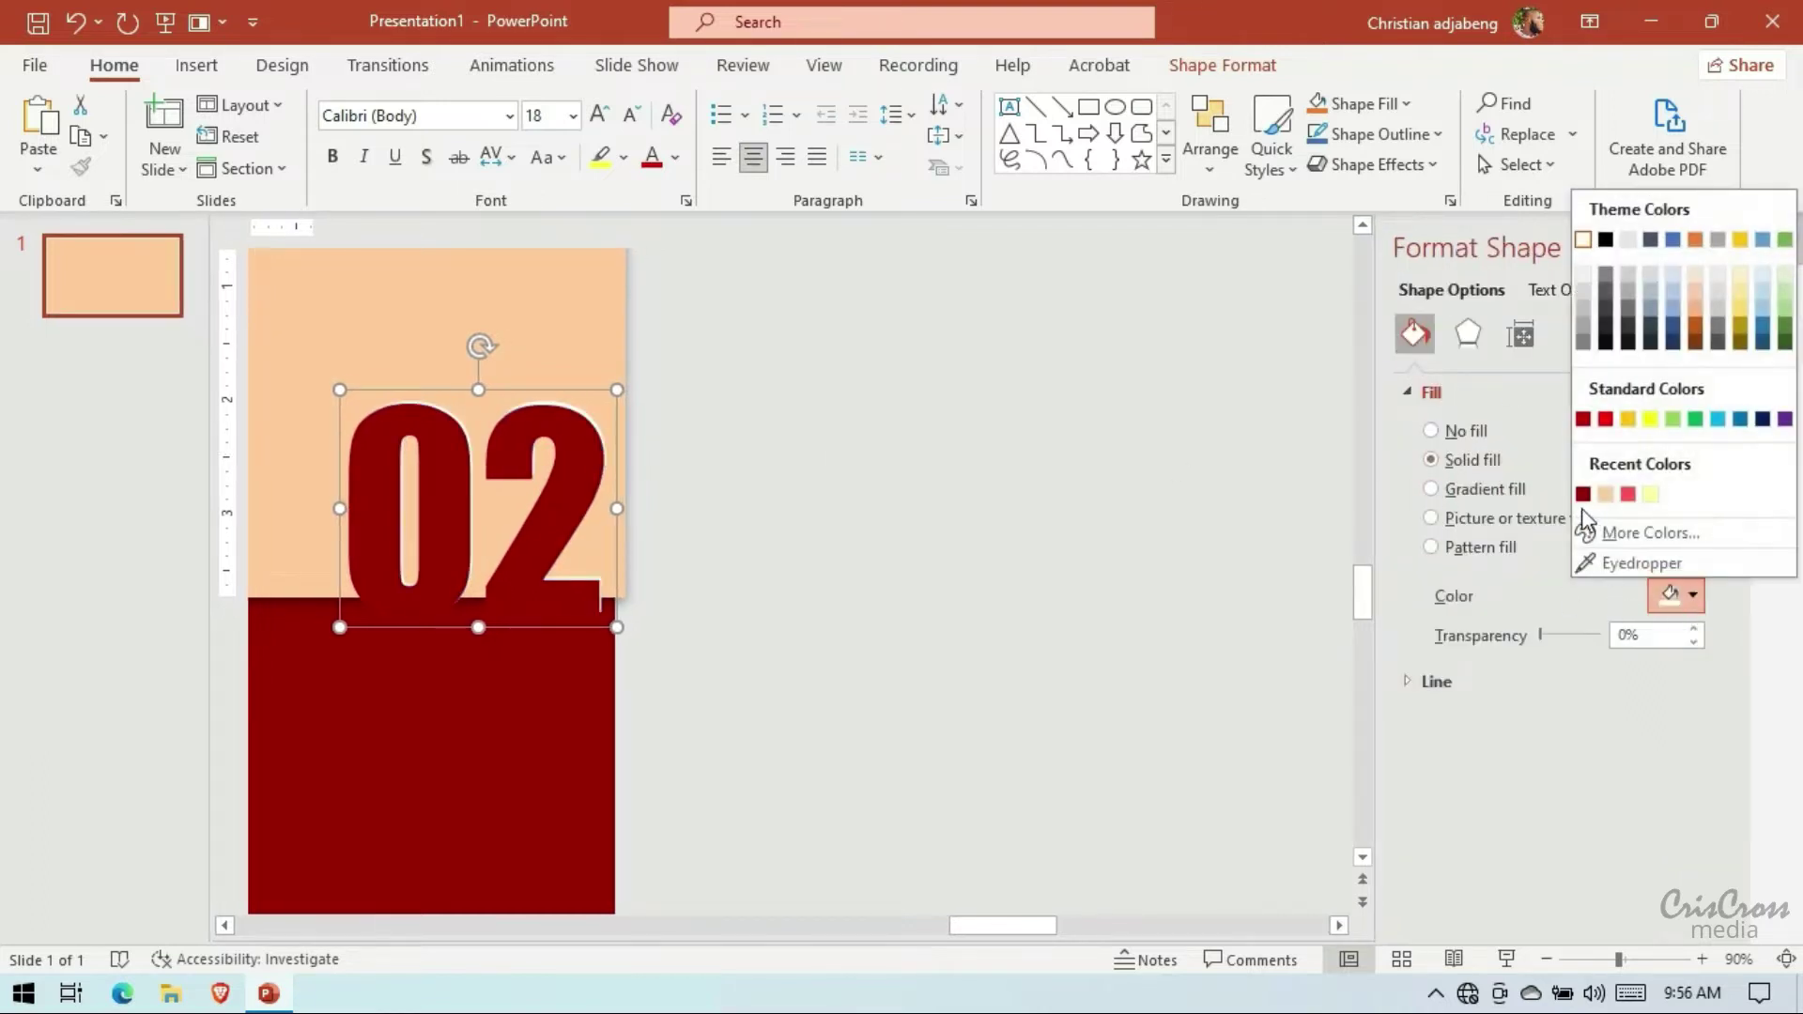
left_click(1591, 492)
Fine-tune the 02 numeral's position with arrow-key nudges
key("Left")
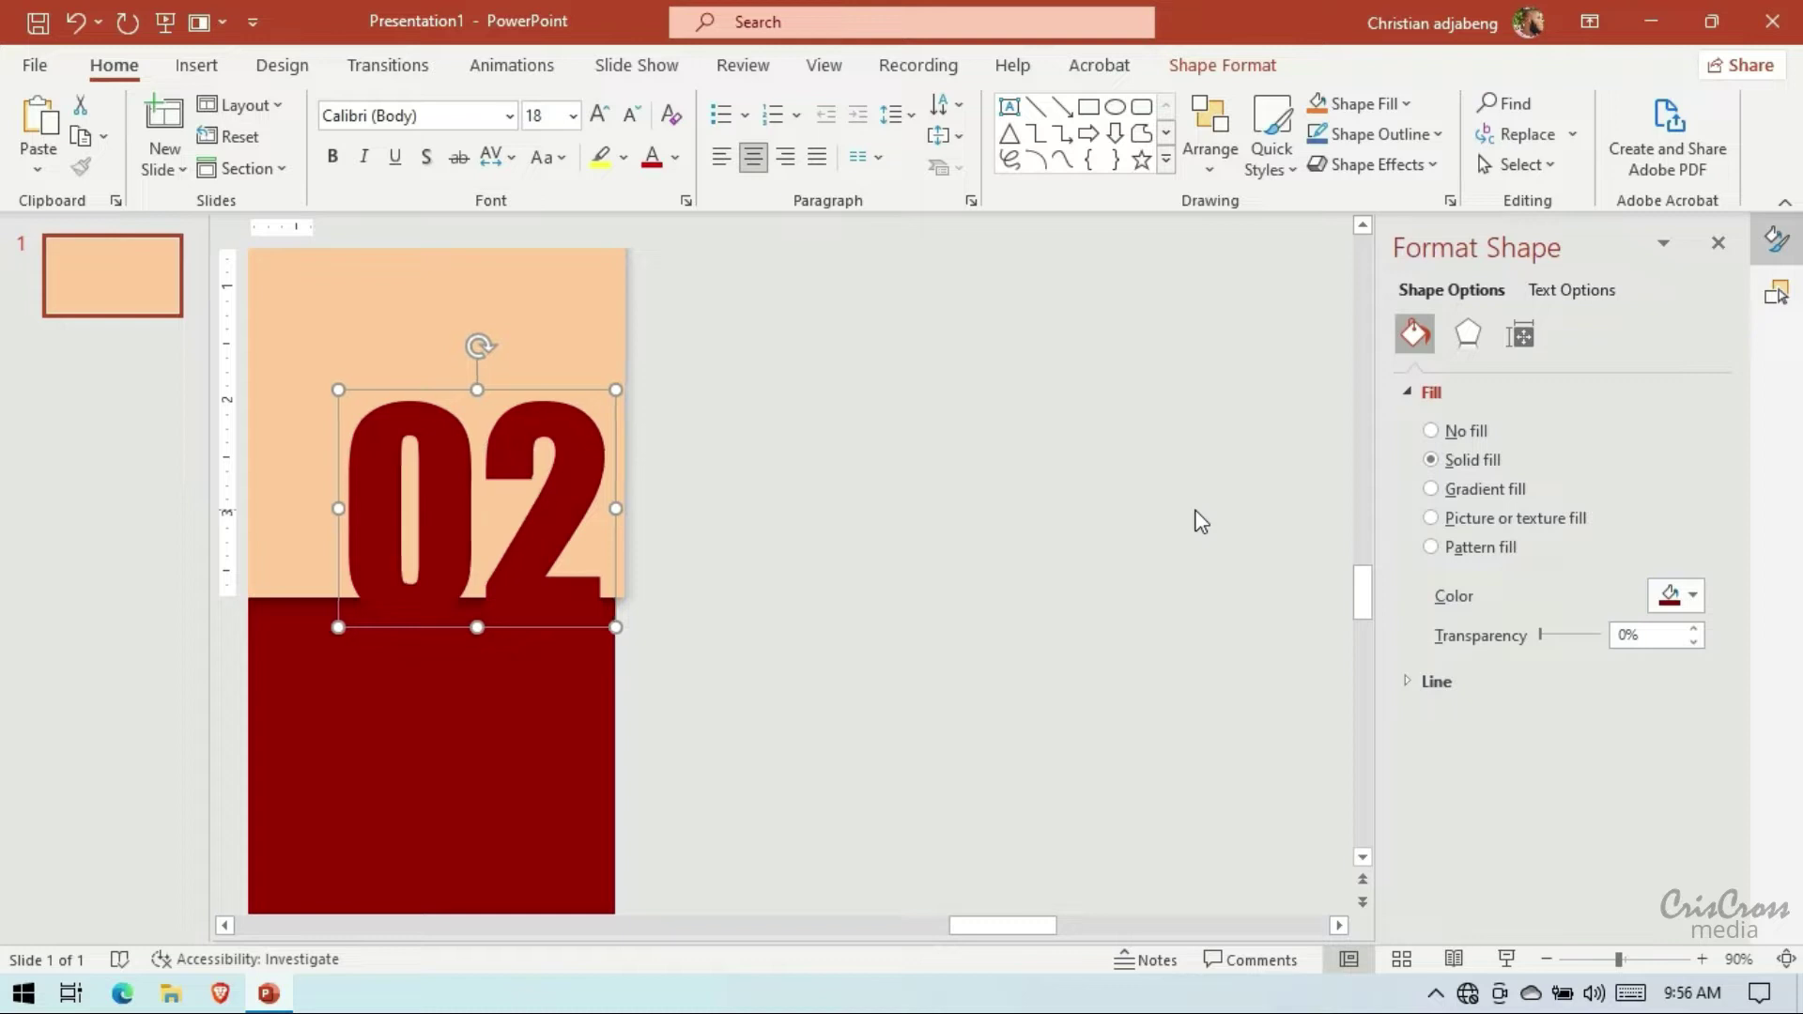
key("Down")
key("Down")
key("Down")
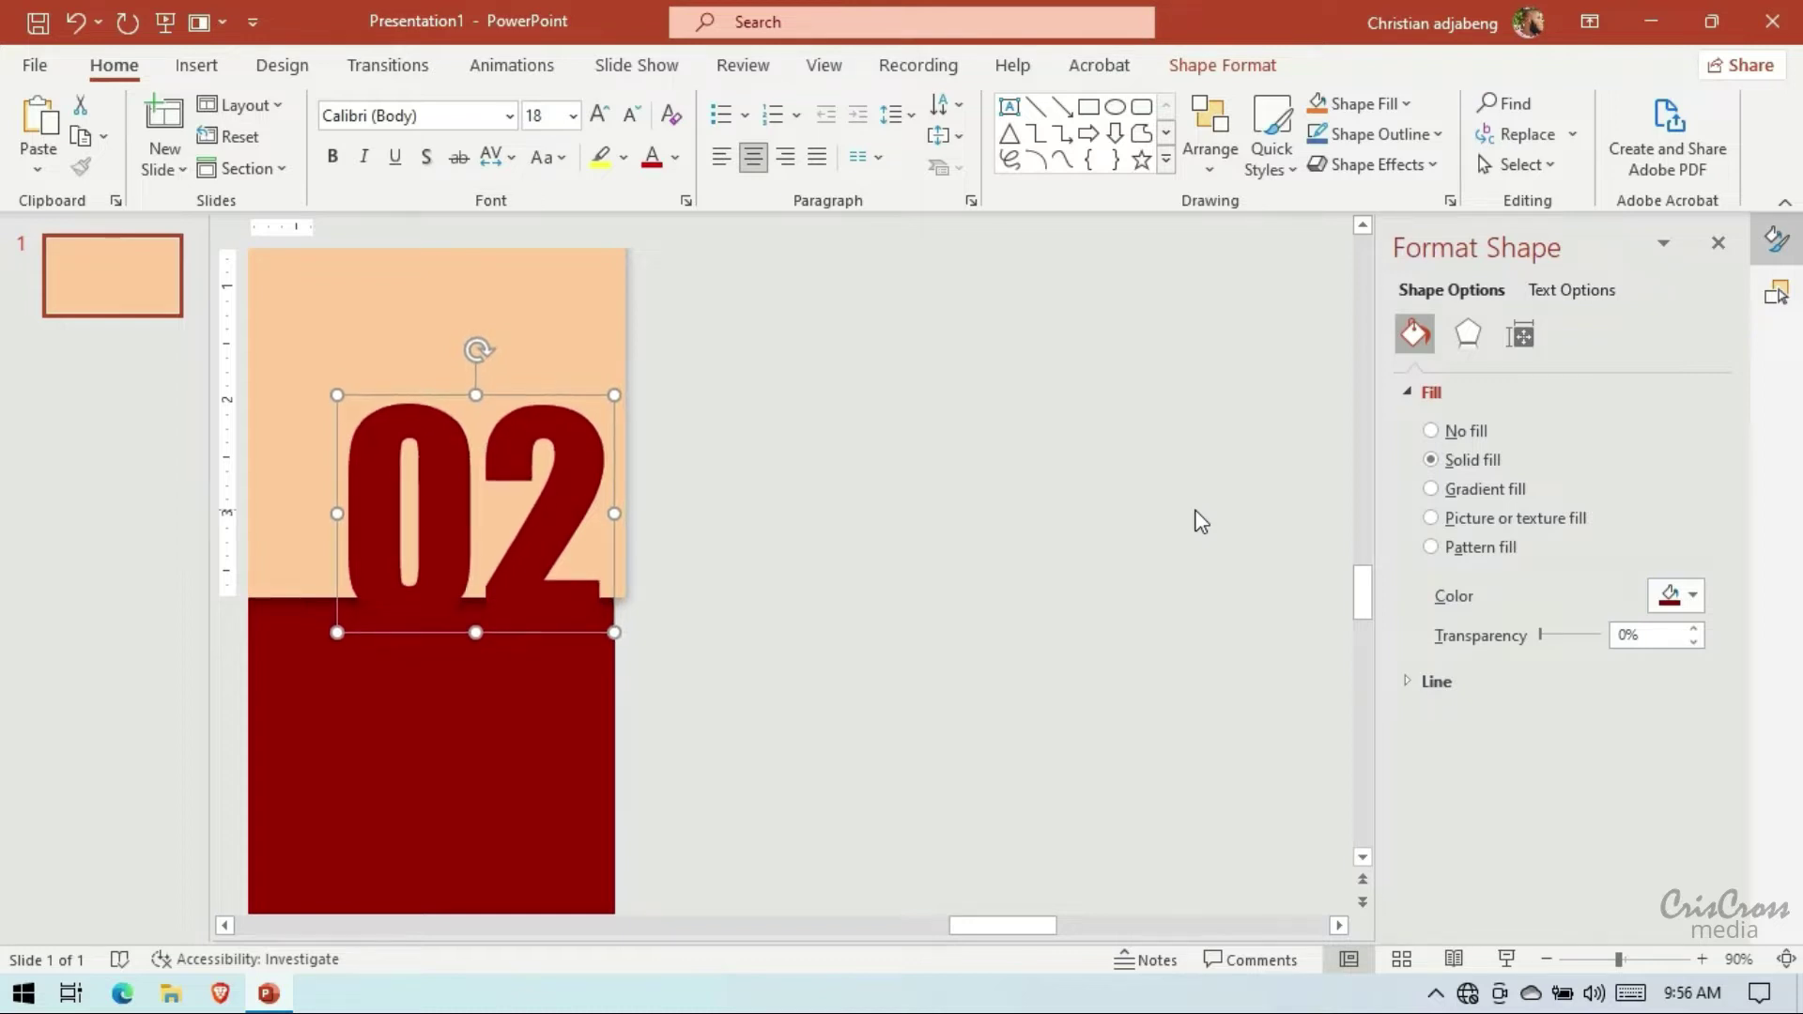
key("Left")
key("Left")
key("Up")
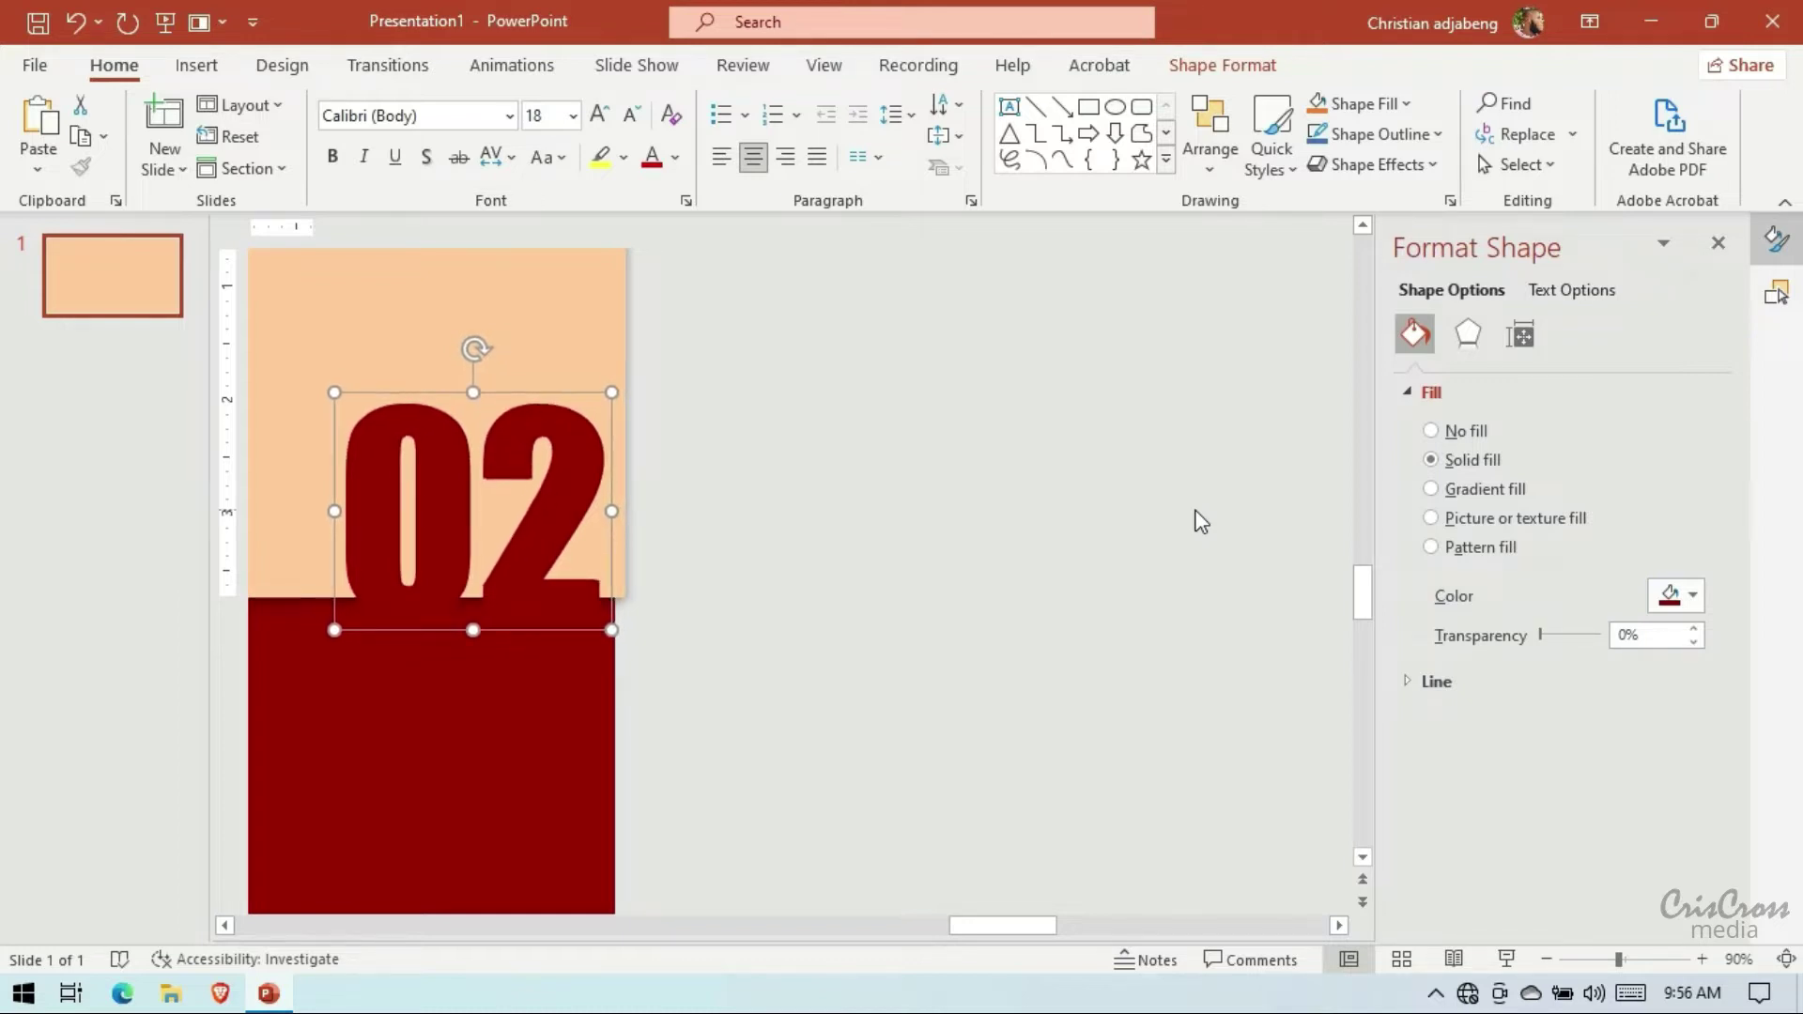
key("Right")
key("Up")
key("Right")
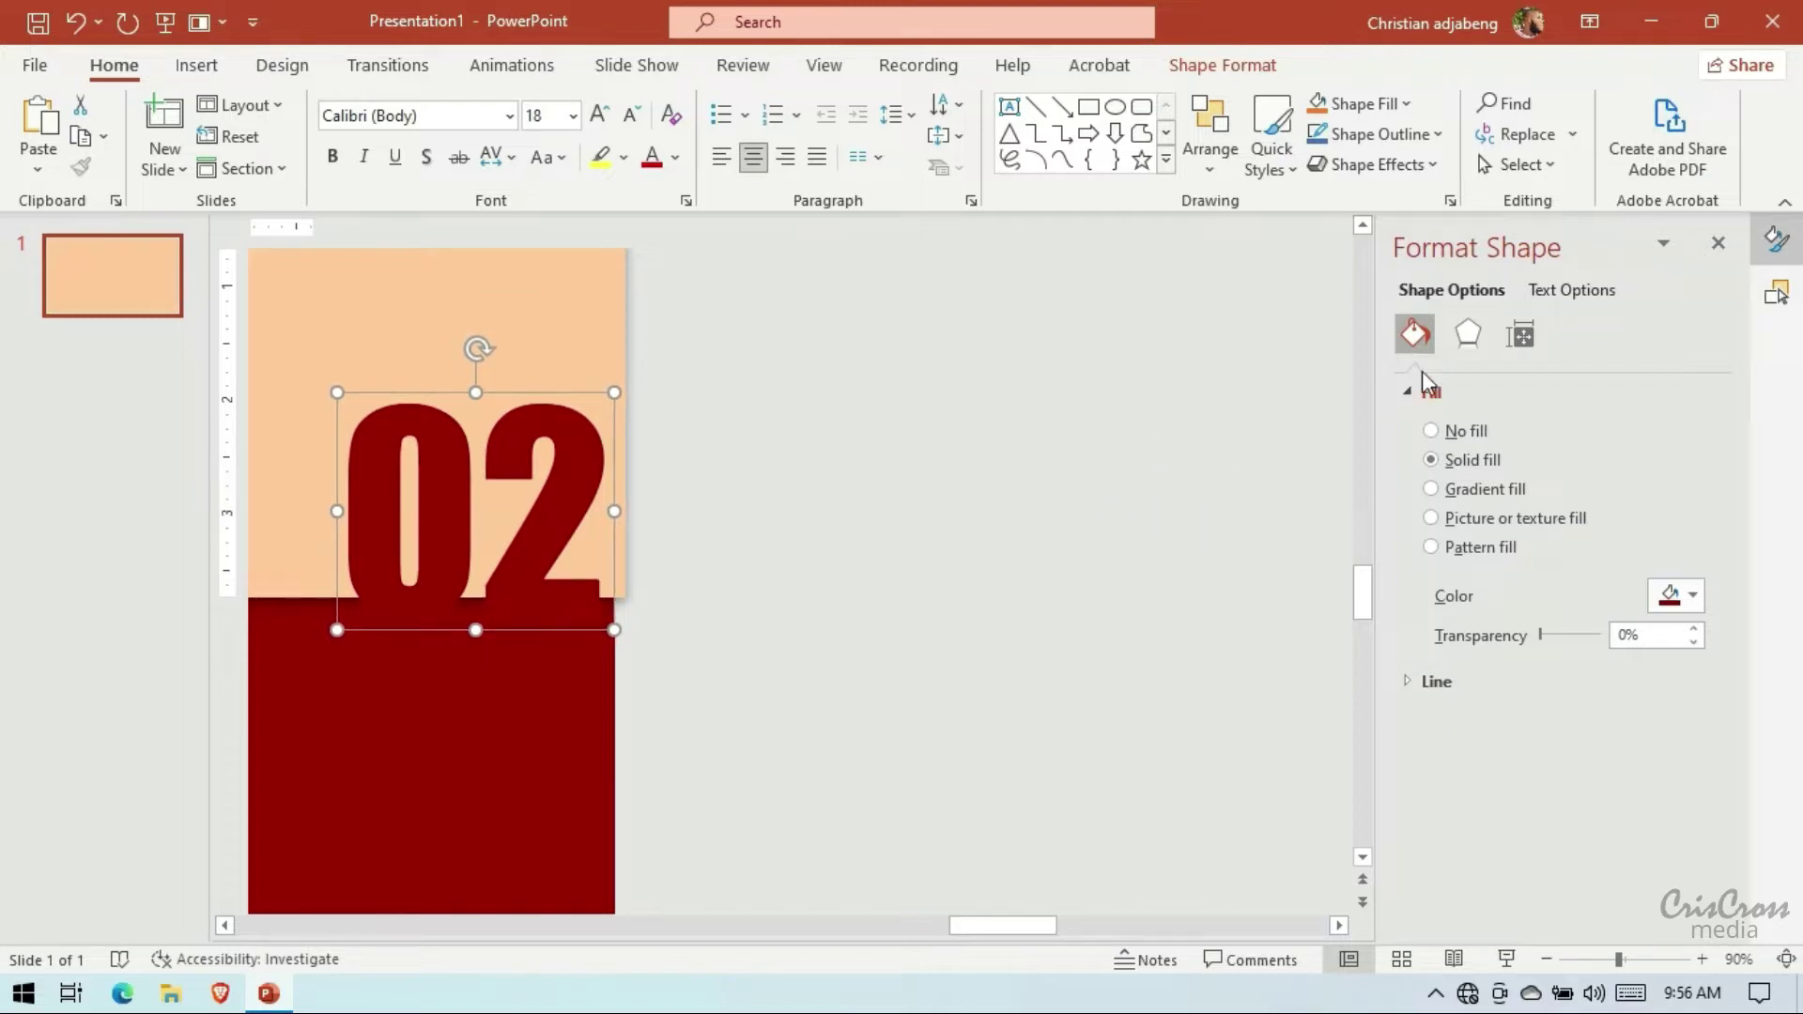
Apply an outer shadow preset to the 02 and raise its blur to 10 pt
left_click(1468, 334)
left_click(1679, 429)
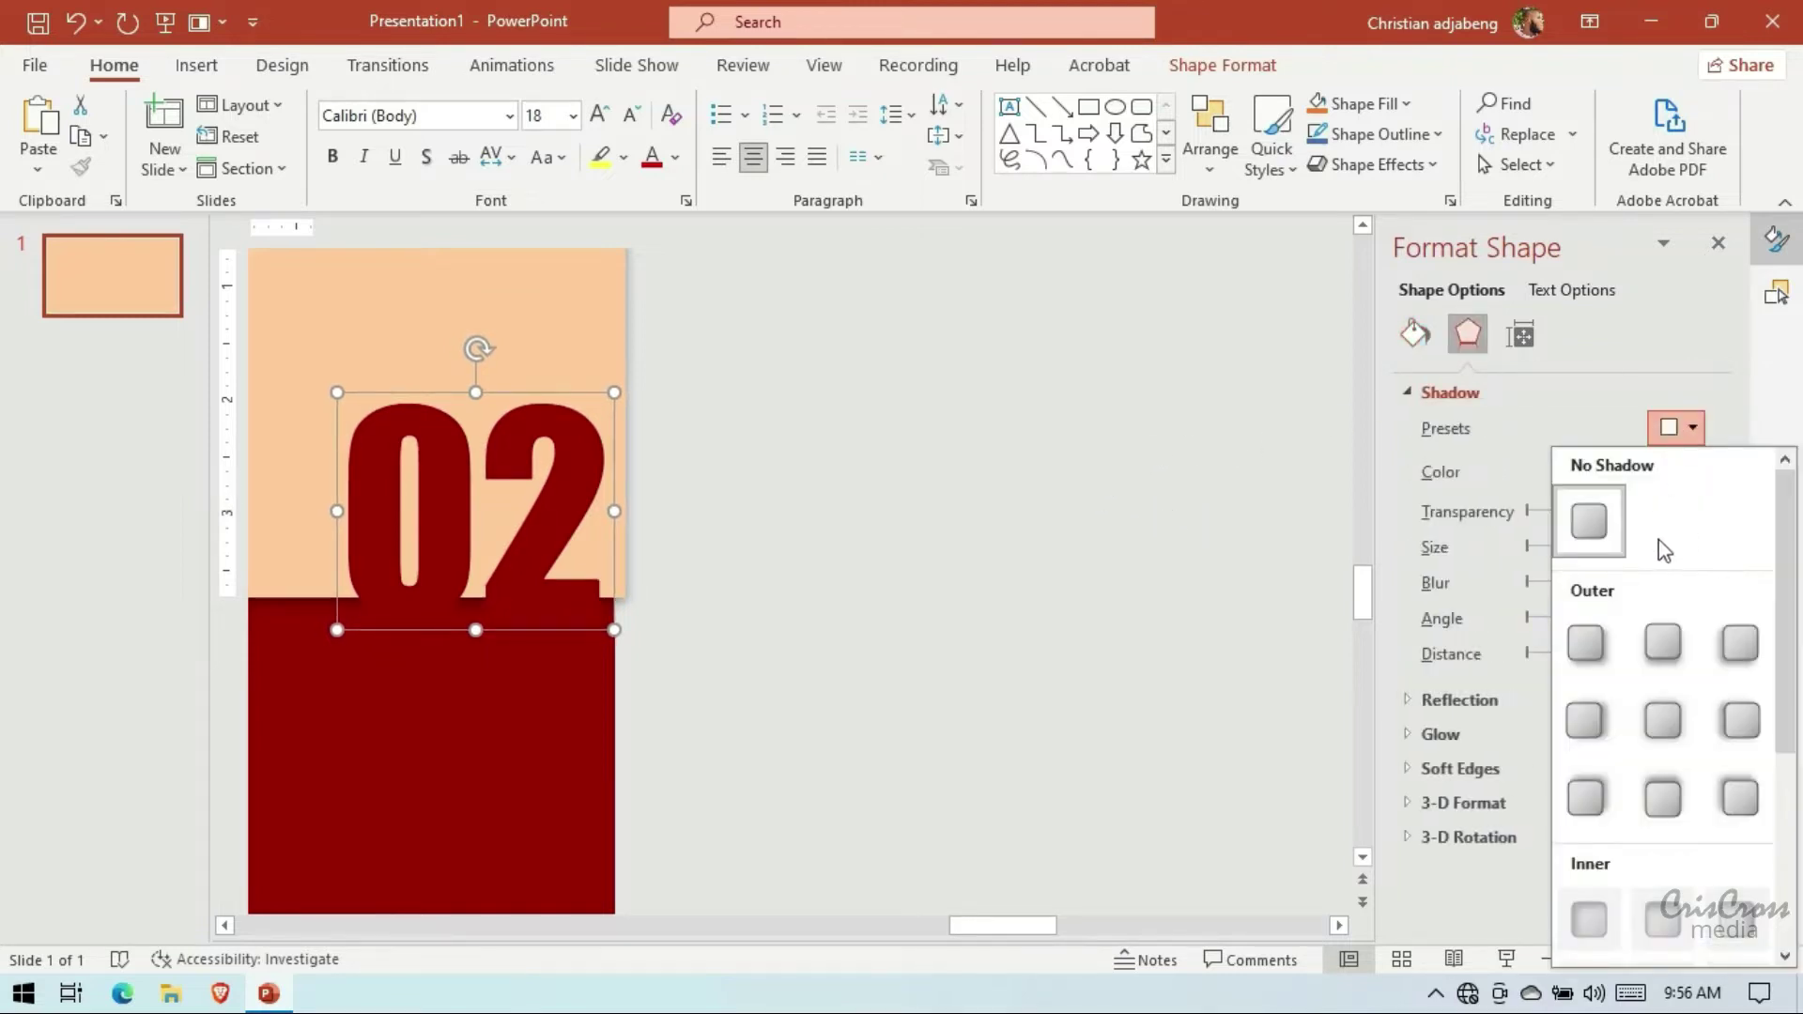
left_click(1589, 784)
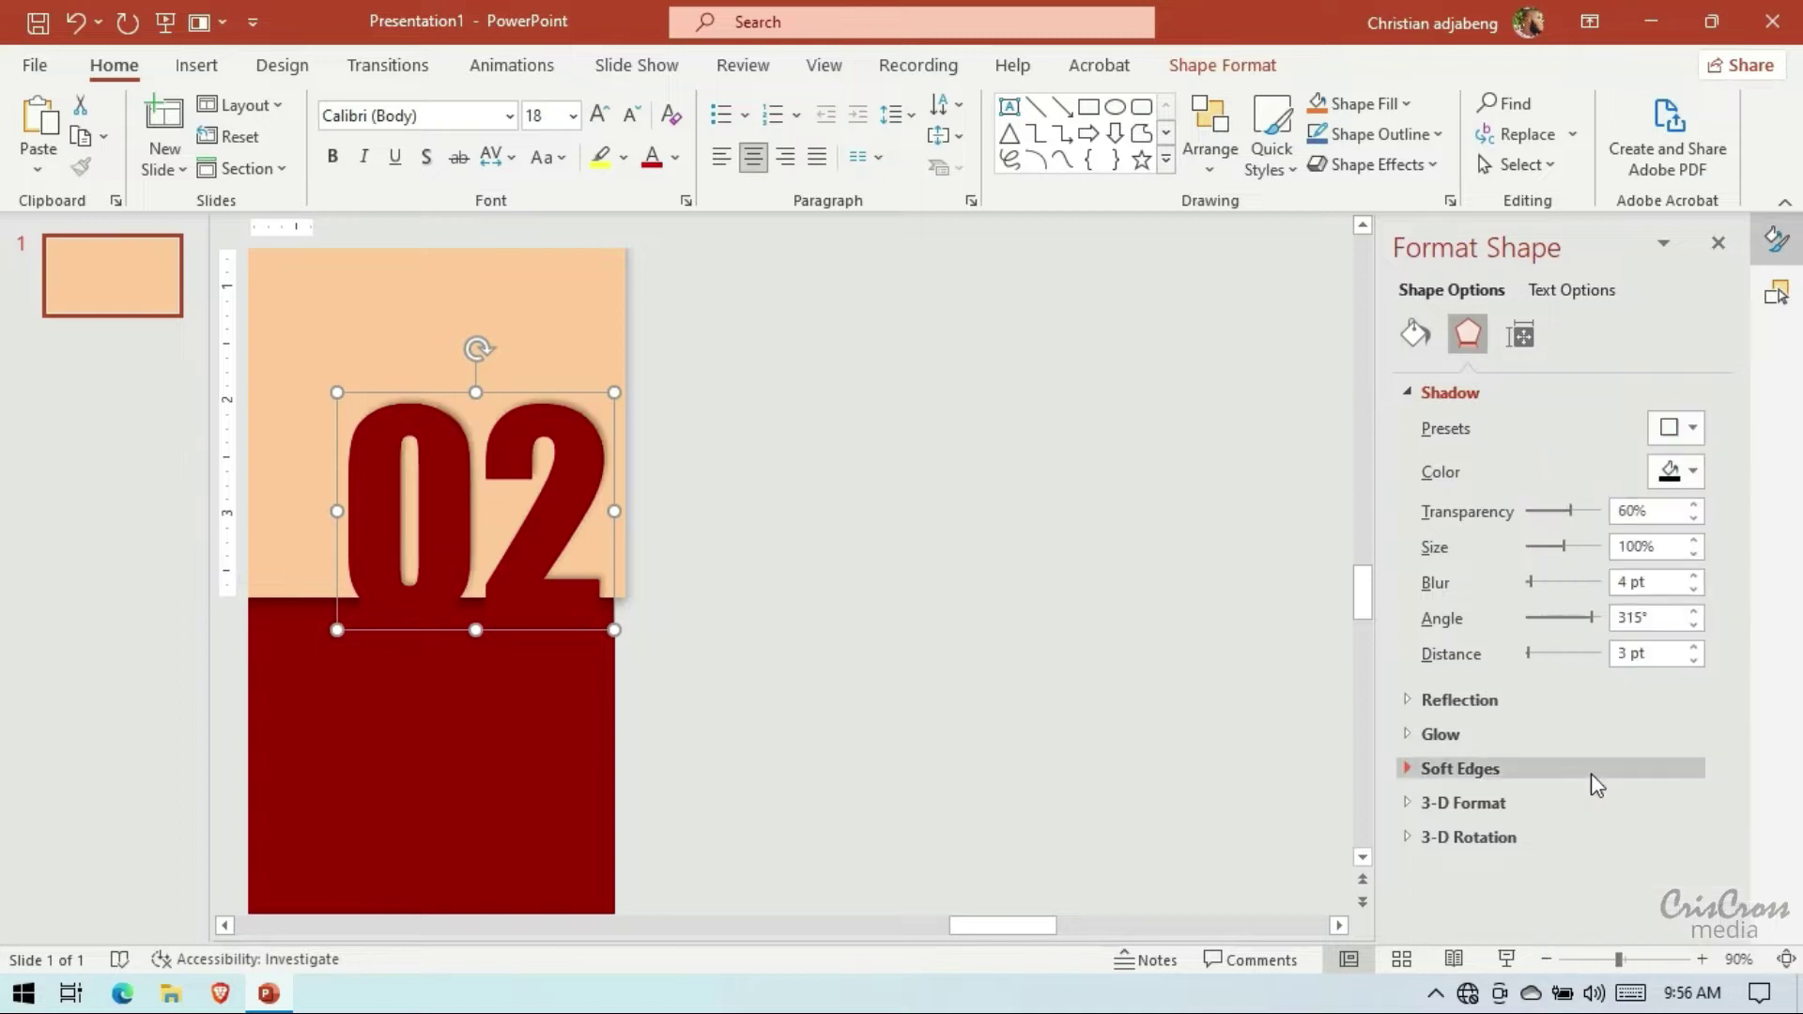
left_click(1693, 577)
double_click(1693, 577)
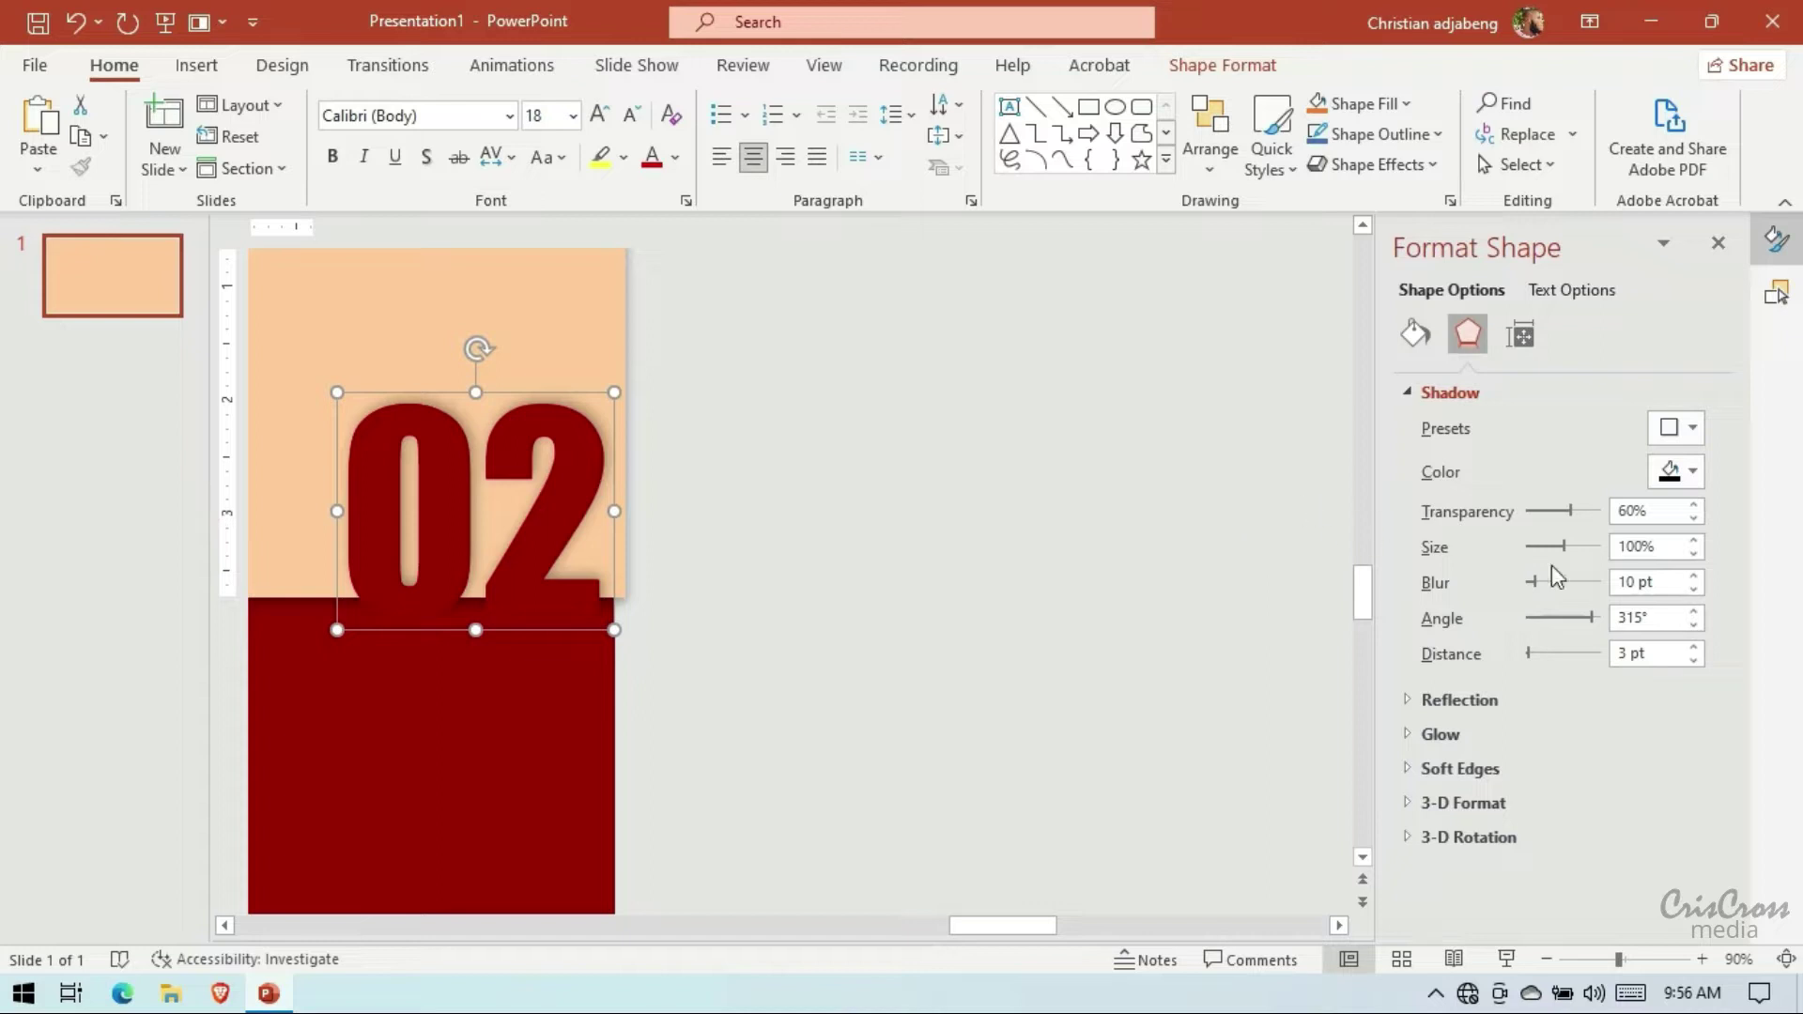
left_click(1182, 535)
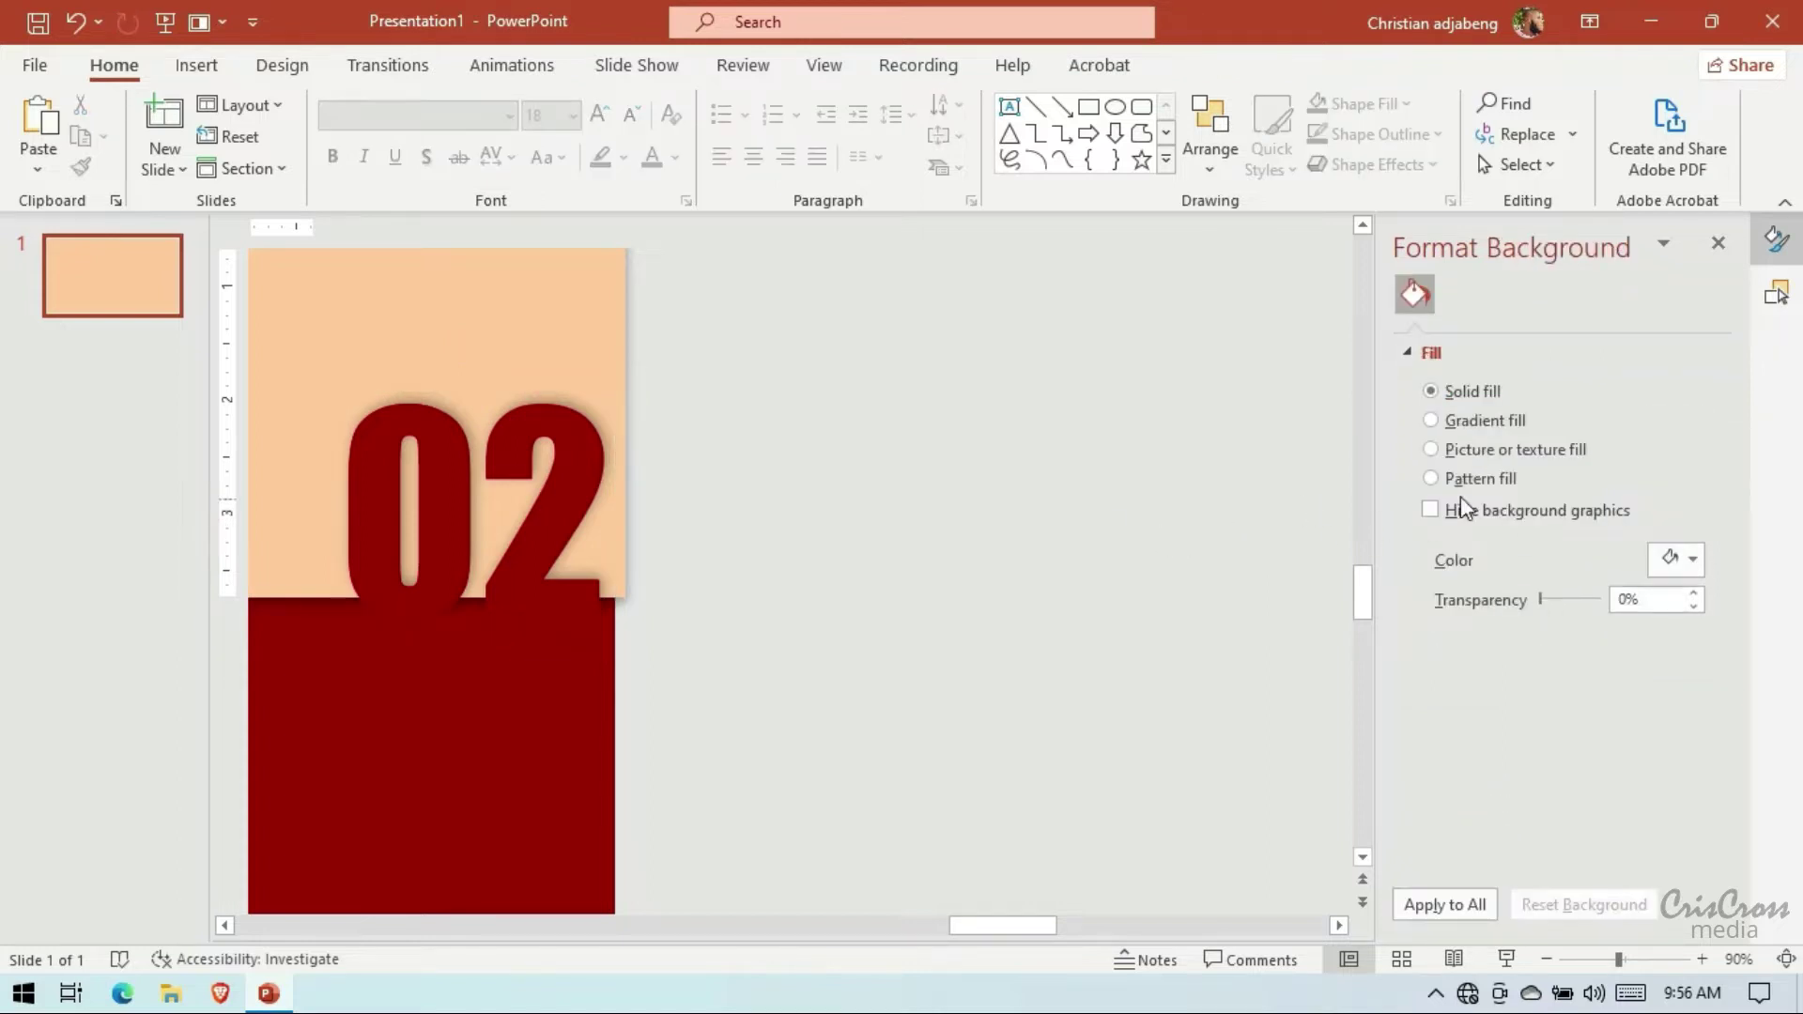
Select GROUP 02 and lower its shadow transparency to 27%
left_click(1778, 292)
left_click(1503, 337)
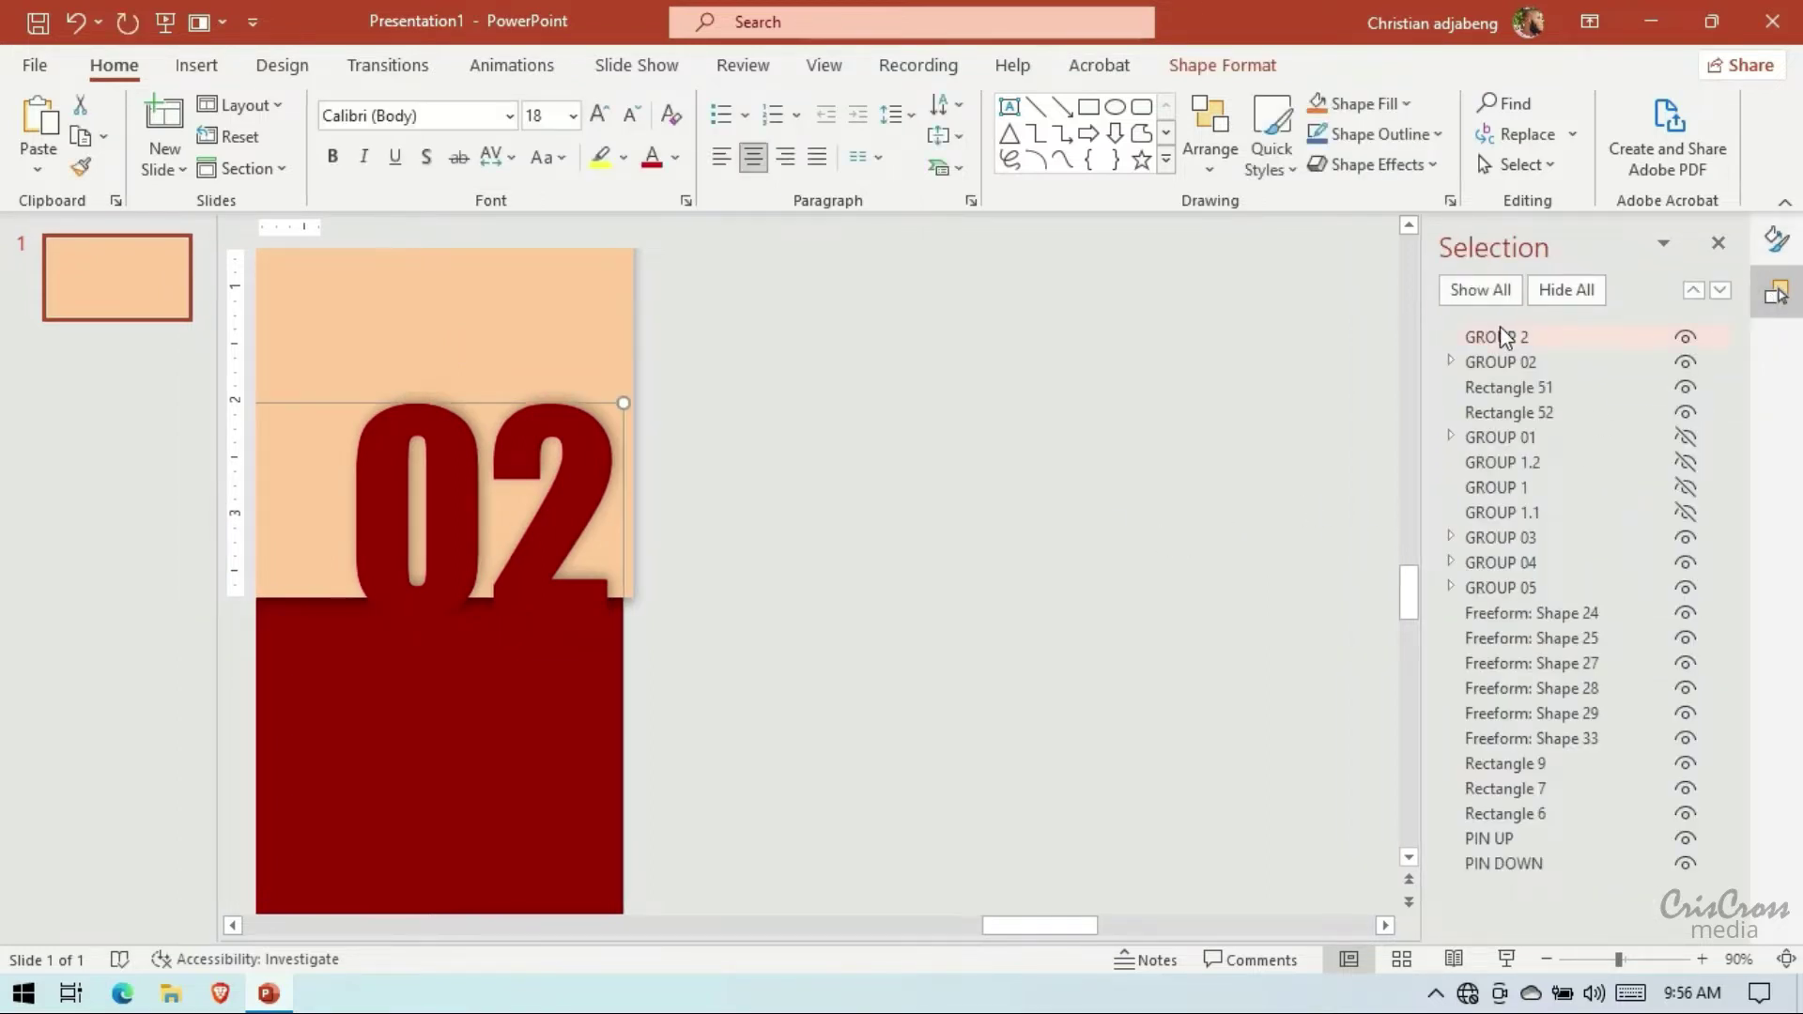
left_click(1501, 361)
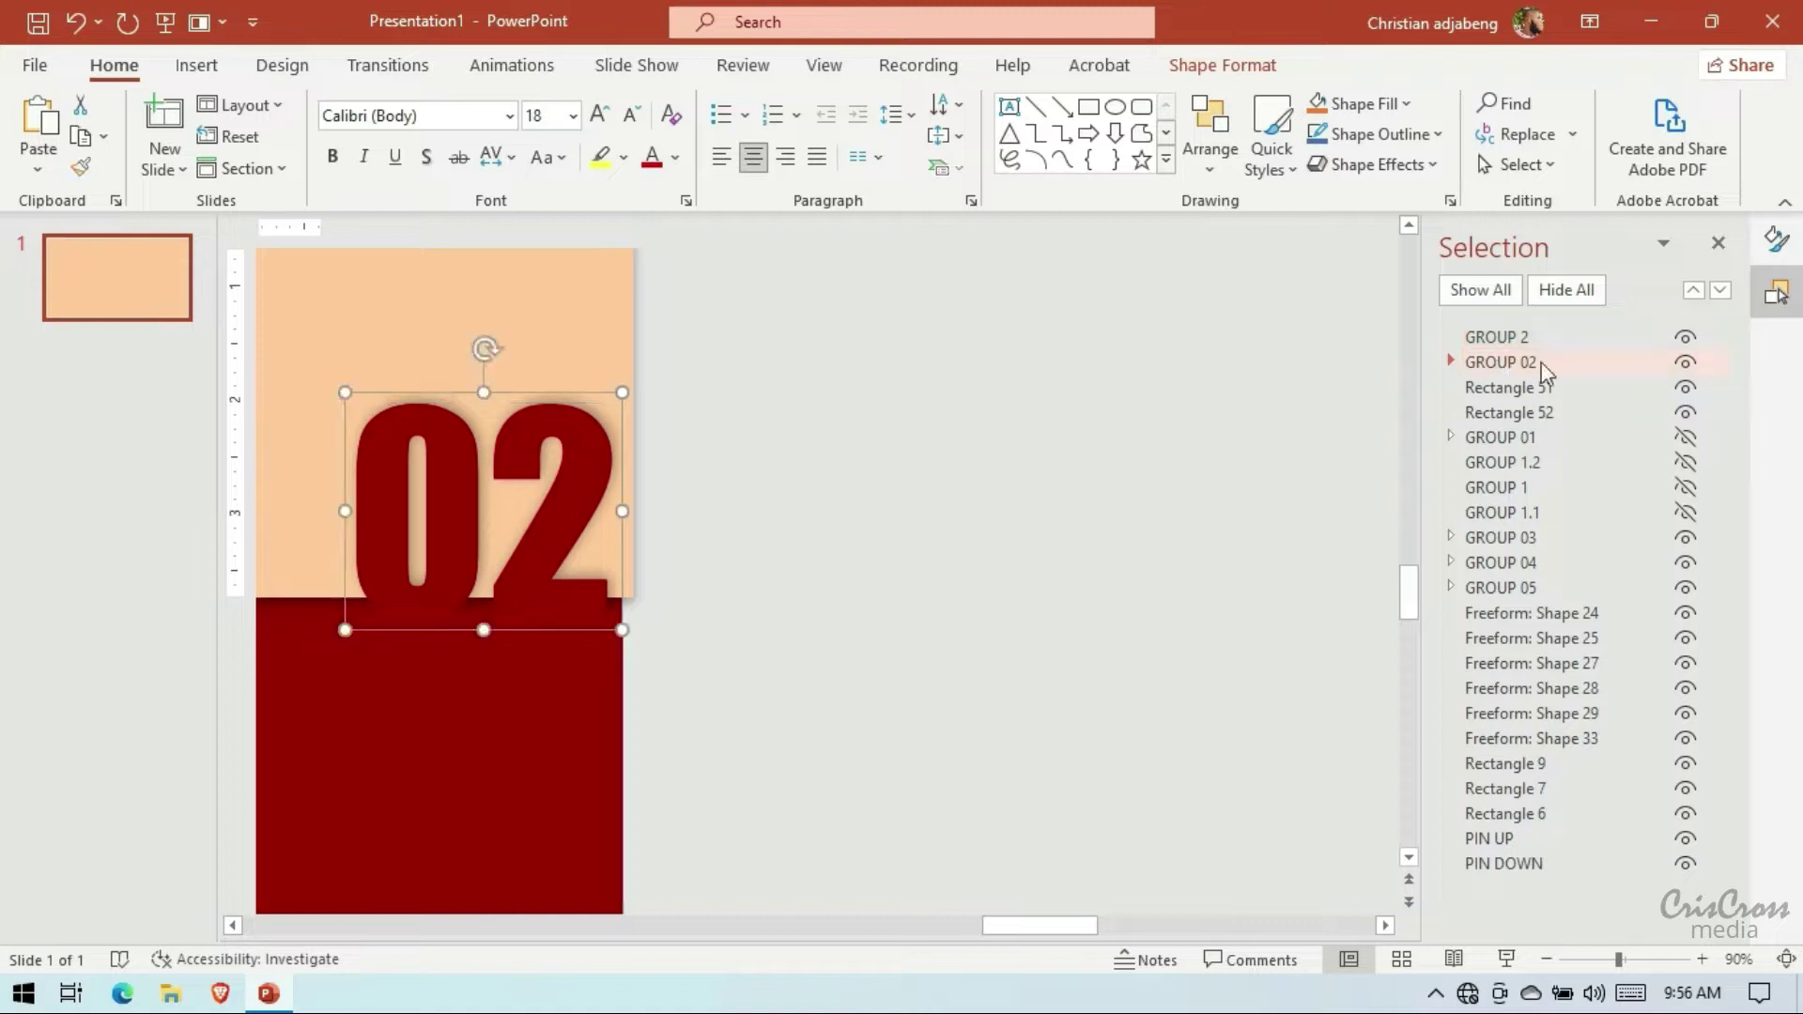
left_click(1756, 254)
left_click(1469, 336)
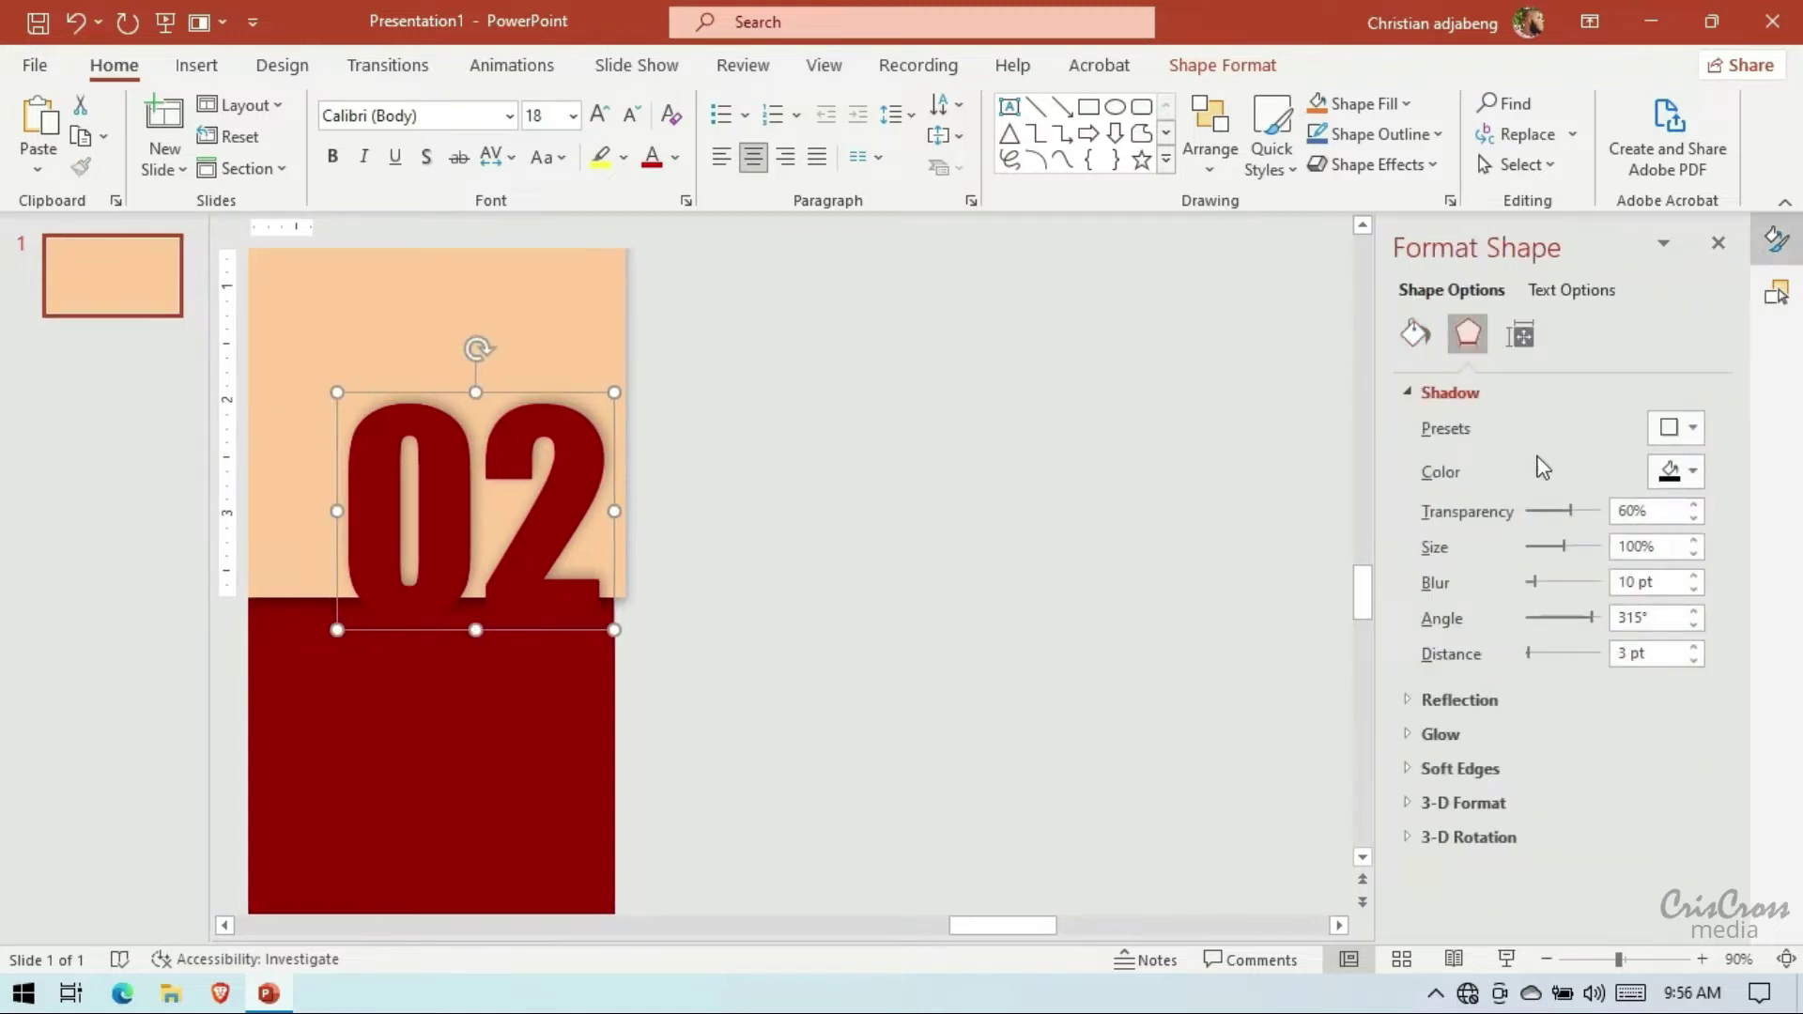
left_click(1693, 519)
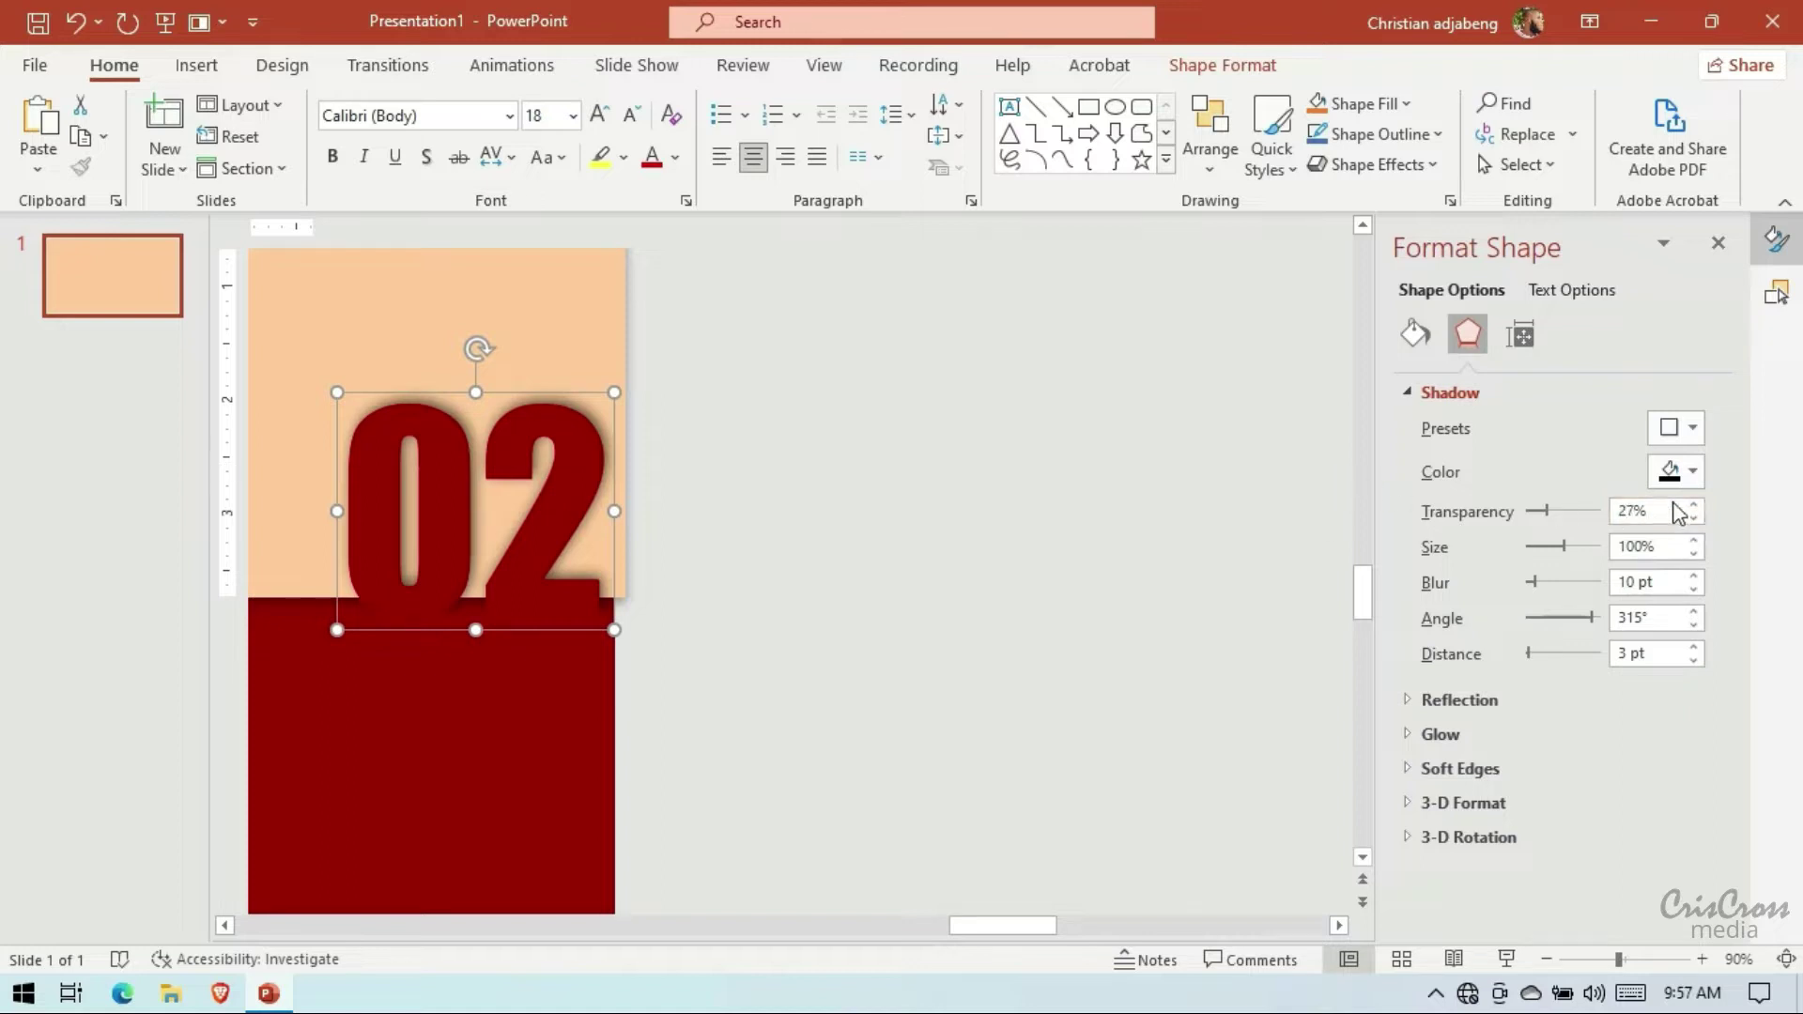
left_click(1085, 429)
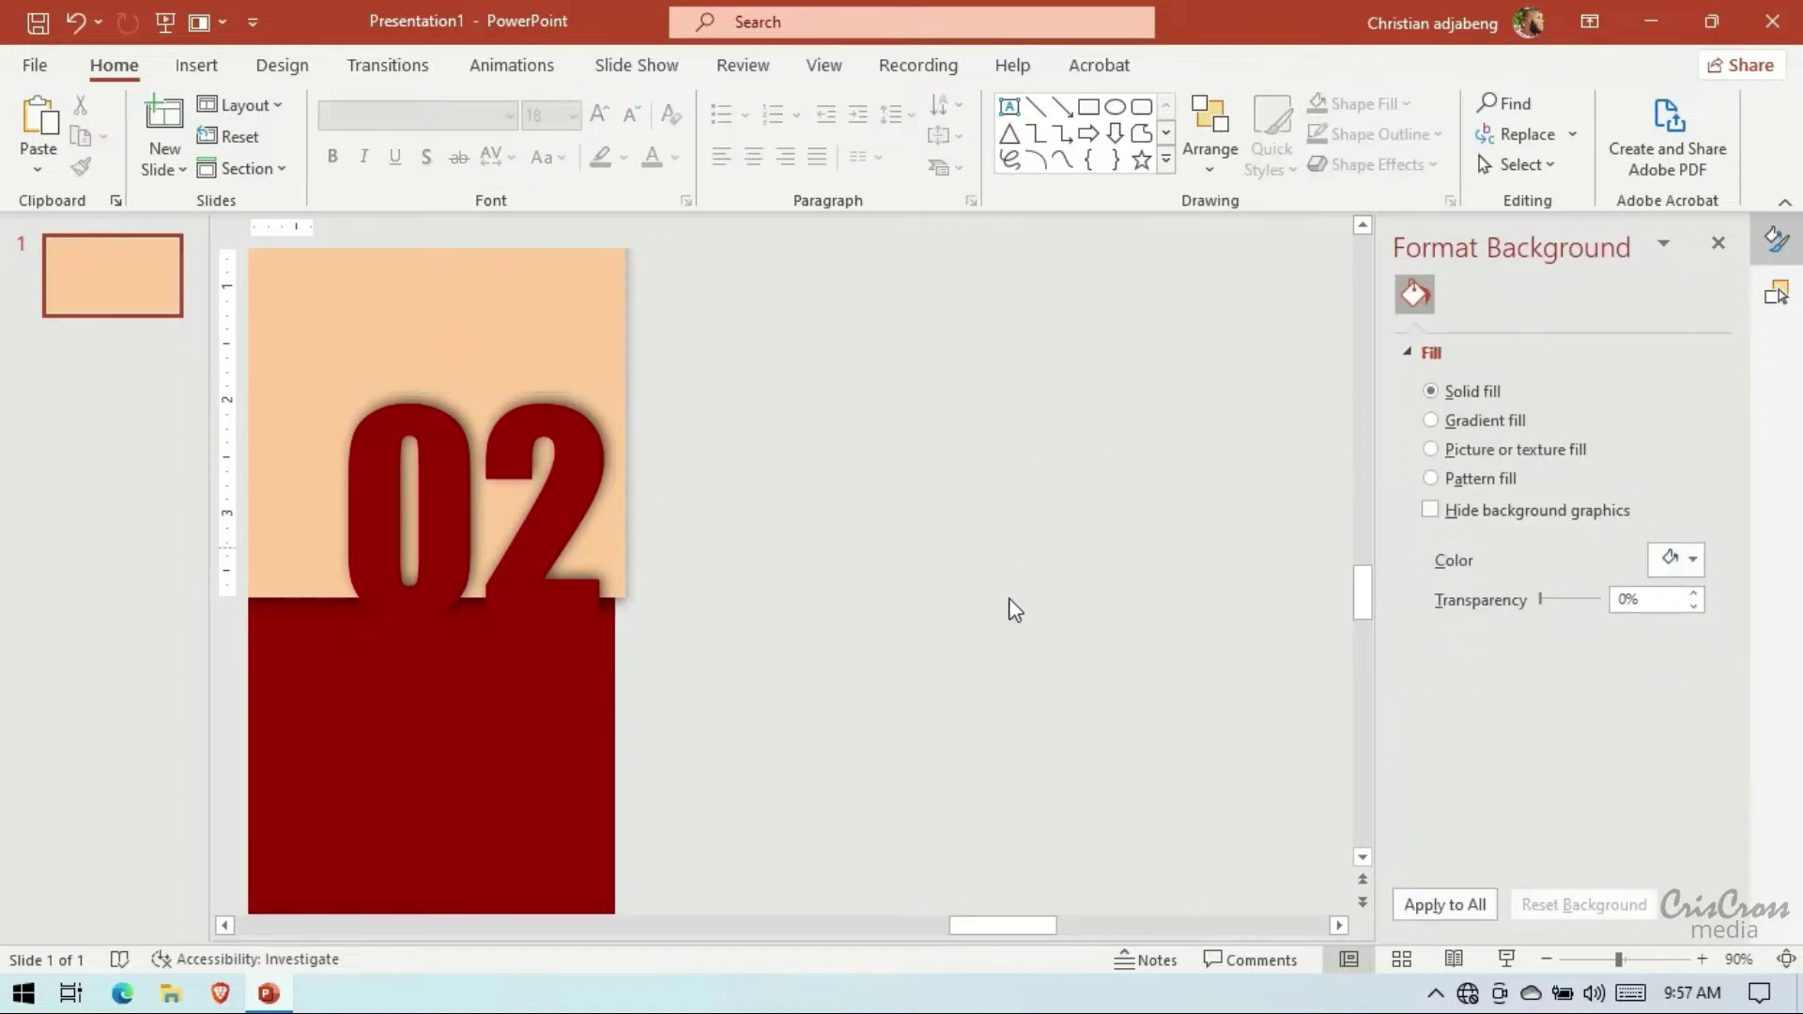
Zoom out, reopen the Selection Pane and select GROUP 2
left_click(1547, 959)
left_click(1547, 959)
left_click(1547, 959)
left_click(1547, 959)
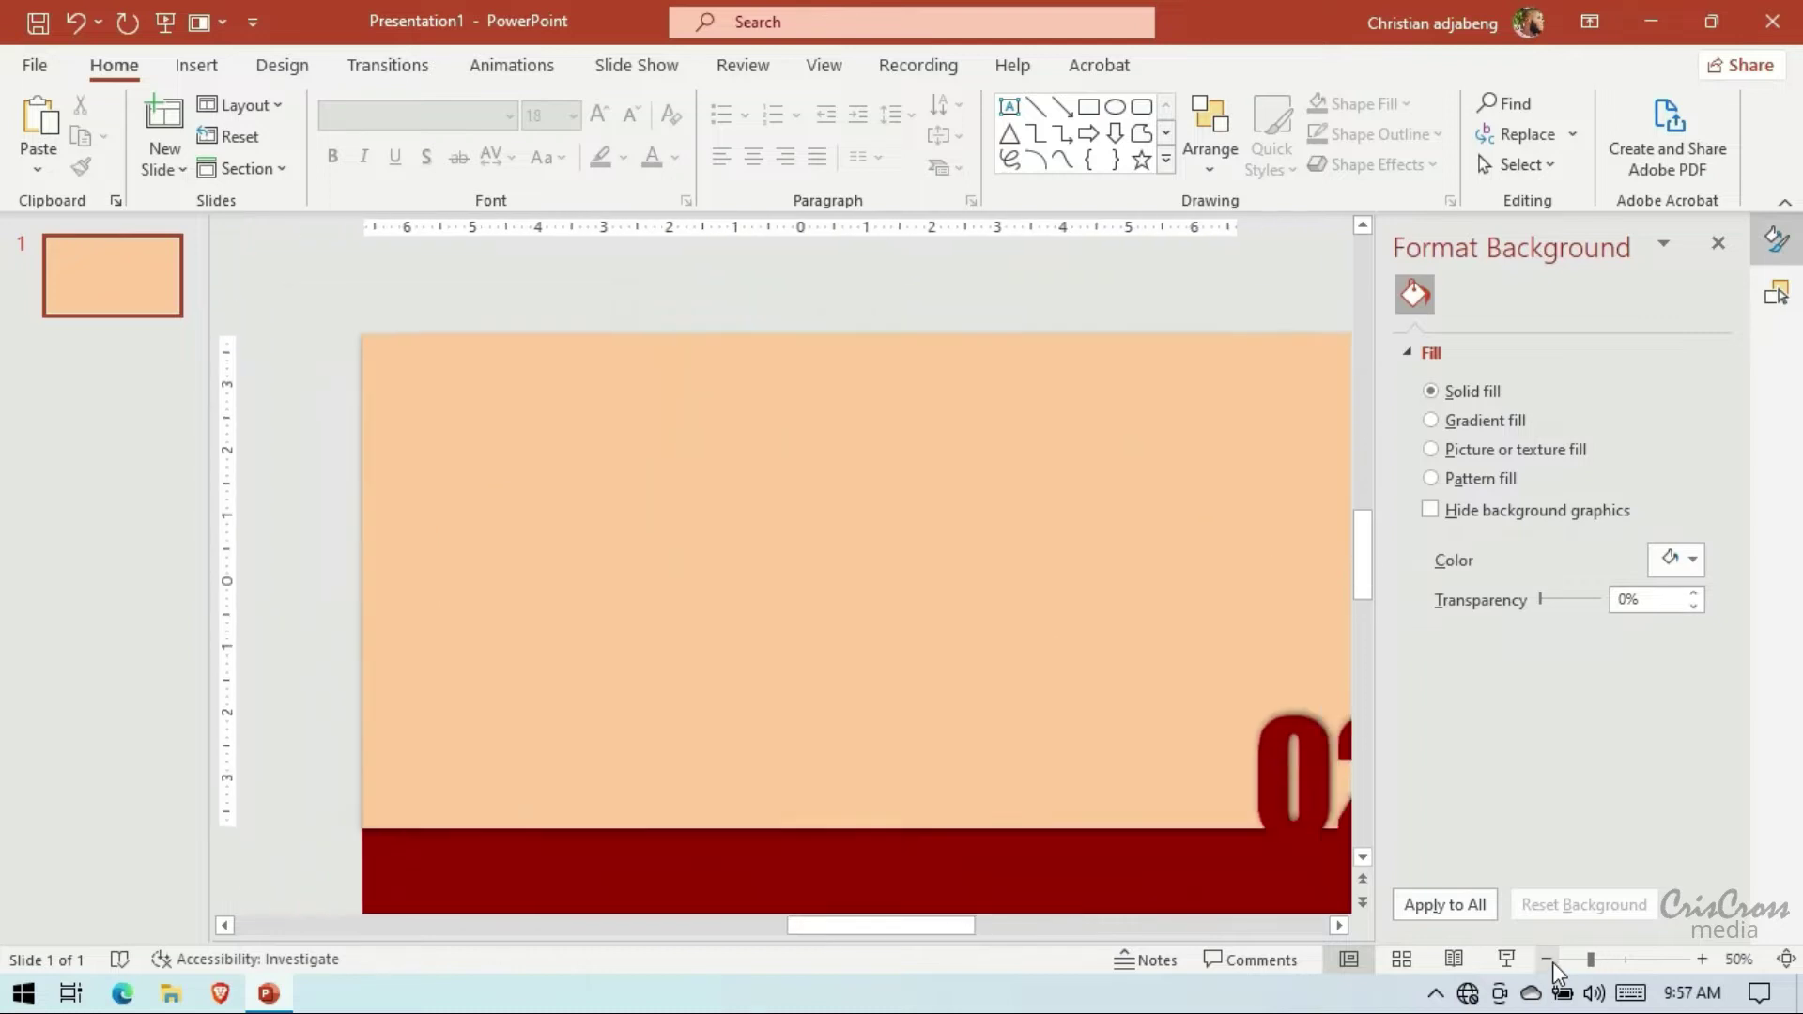
left_click(1549, 961)
left_click(1549, 960)
scroll(1280, 777, "down", 3)
scroll(1225, 772, "down", 3)
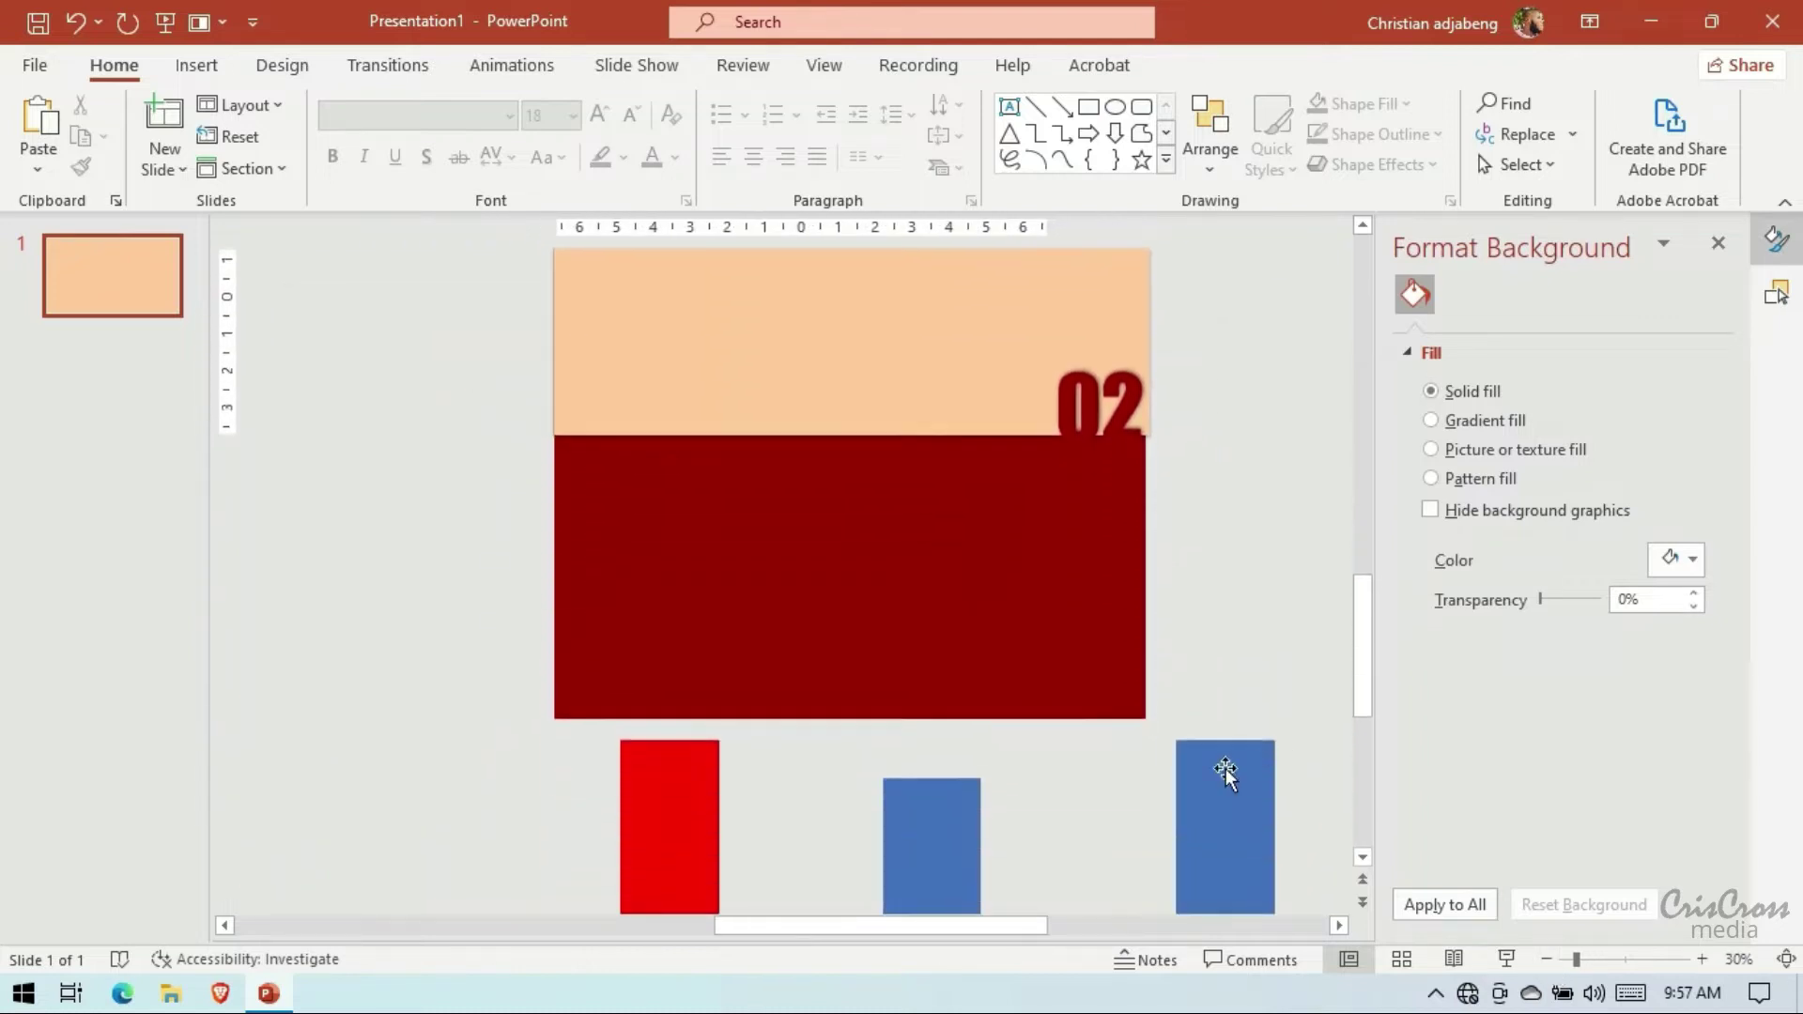
left_click(1338, 925)
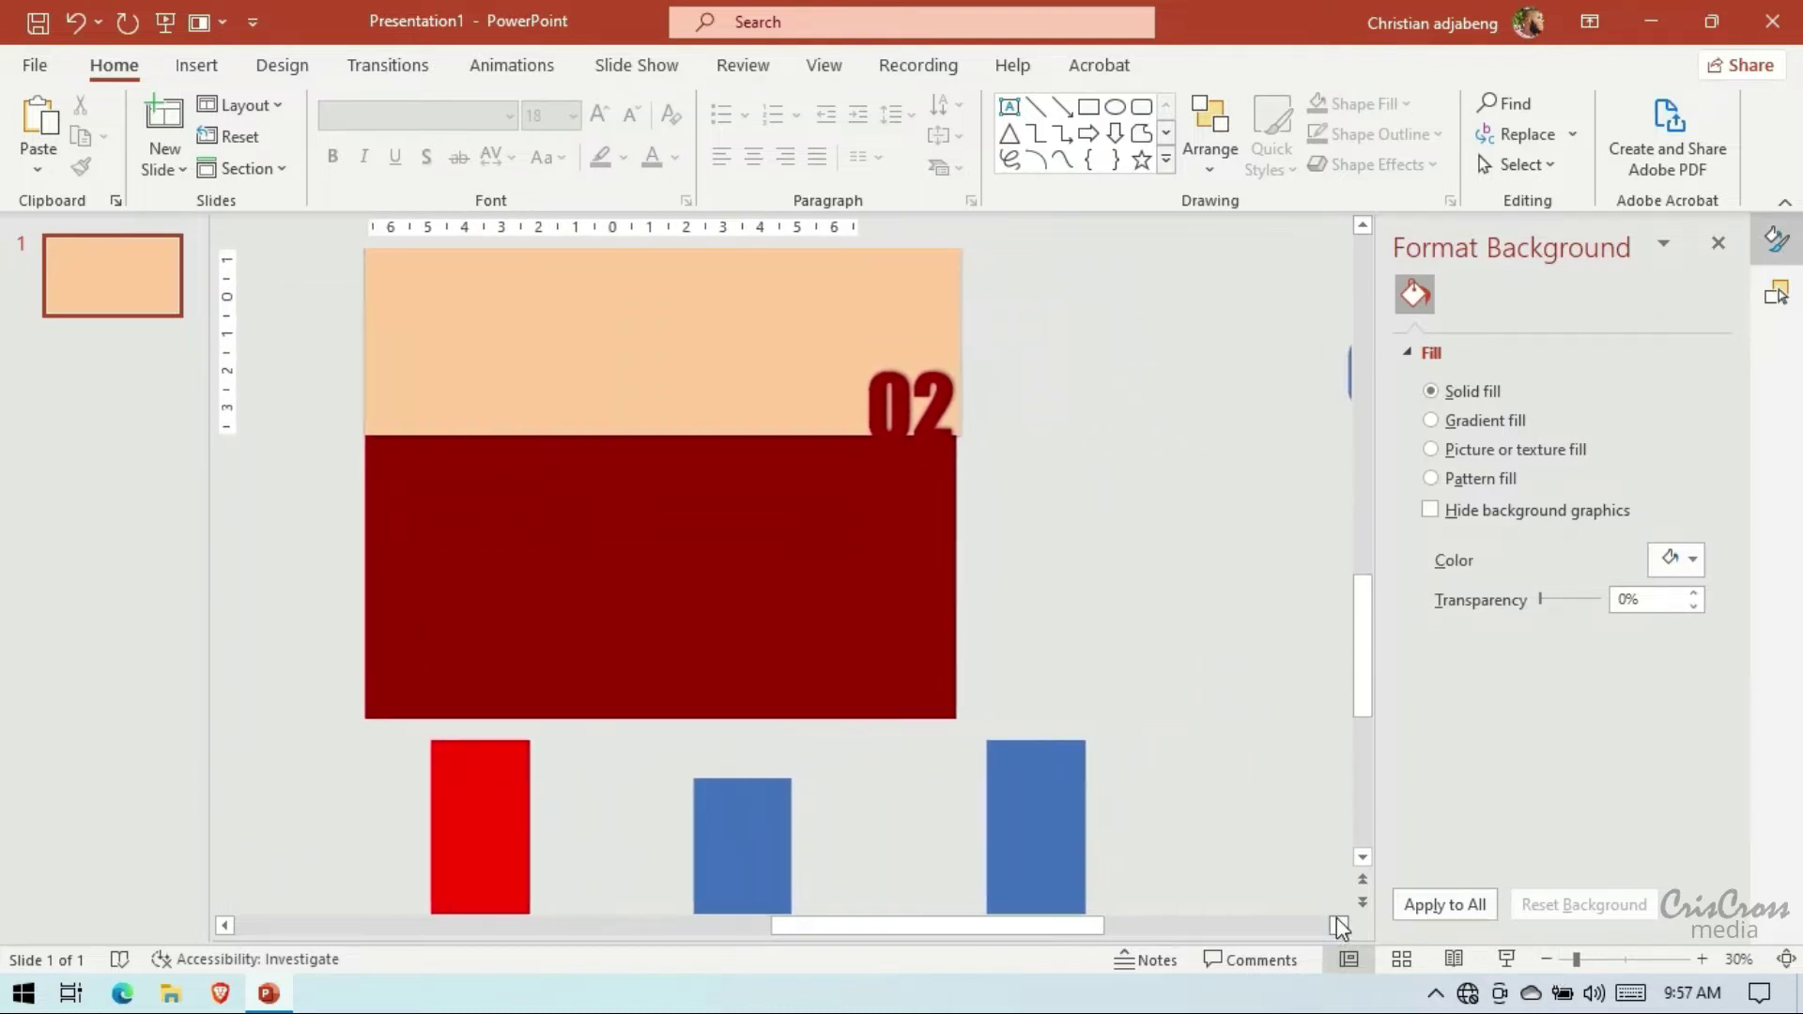
left_click(1775, 297)
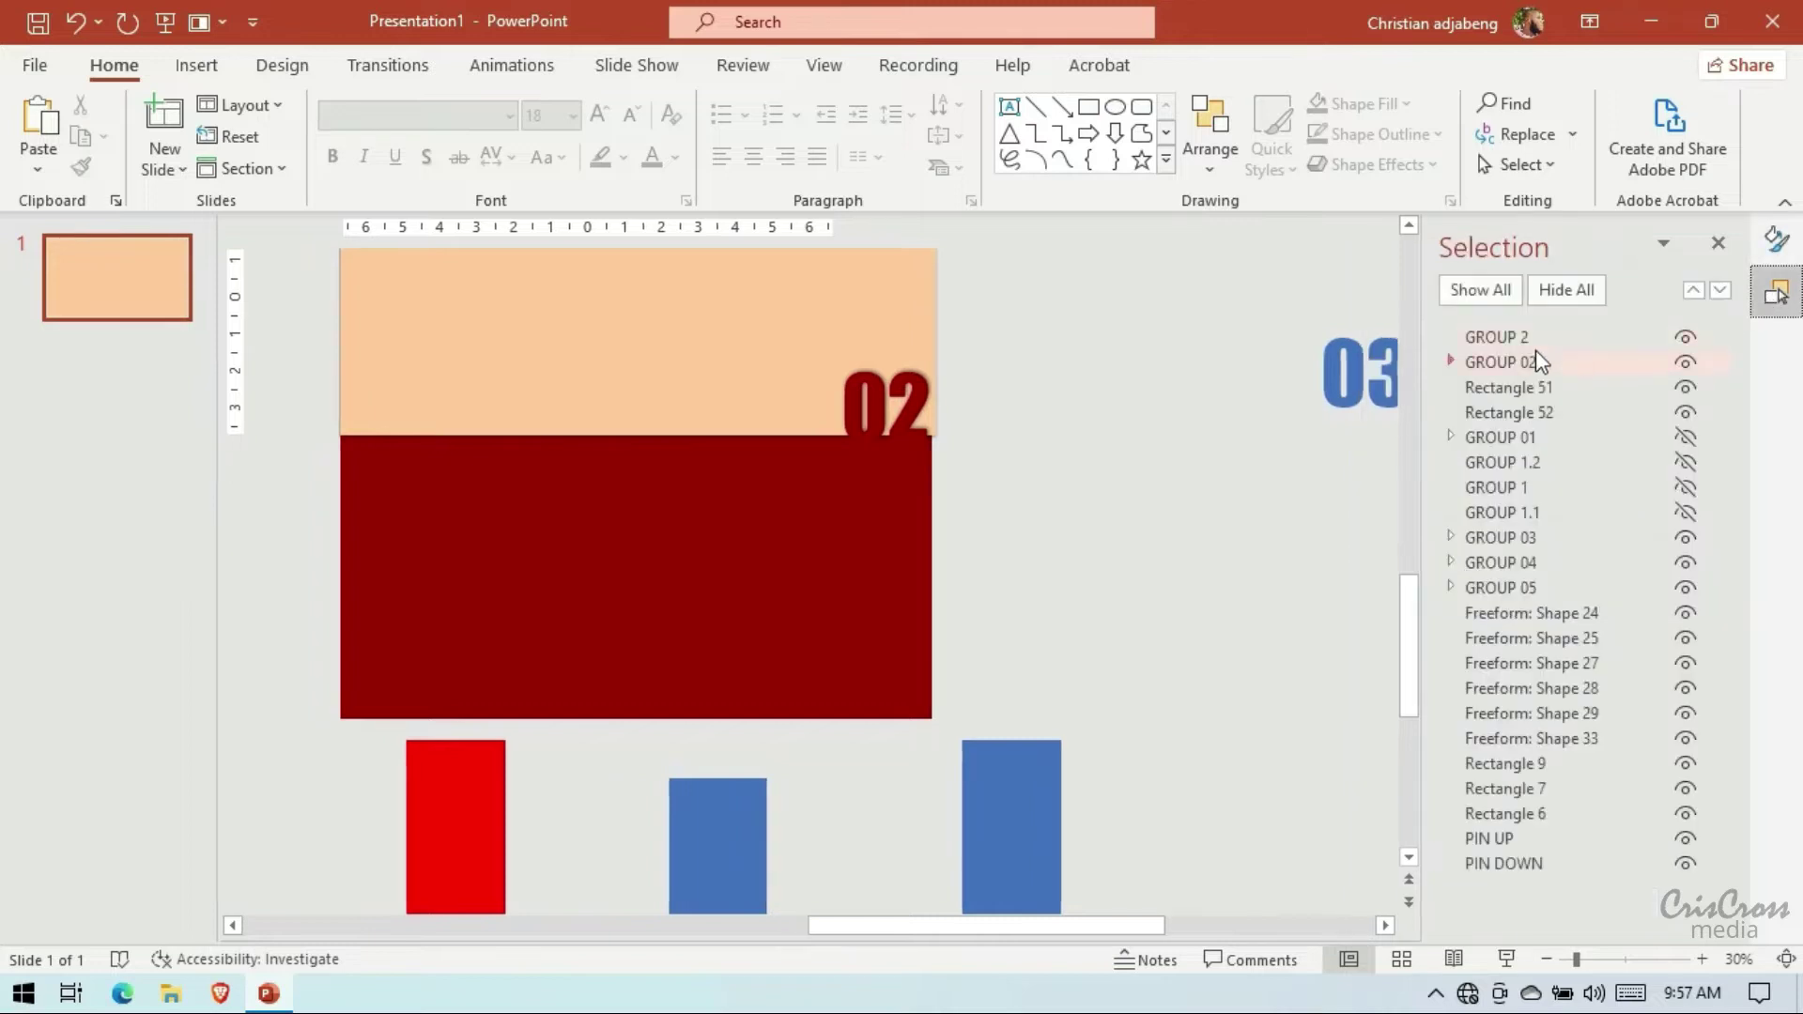
left_click(1493, 338)
Toggle Rectangle 52's visibility off and on, then unhide GROUP 01 in the Selection Pane
left_click(1498, 362)
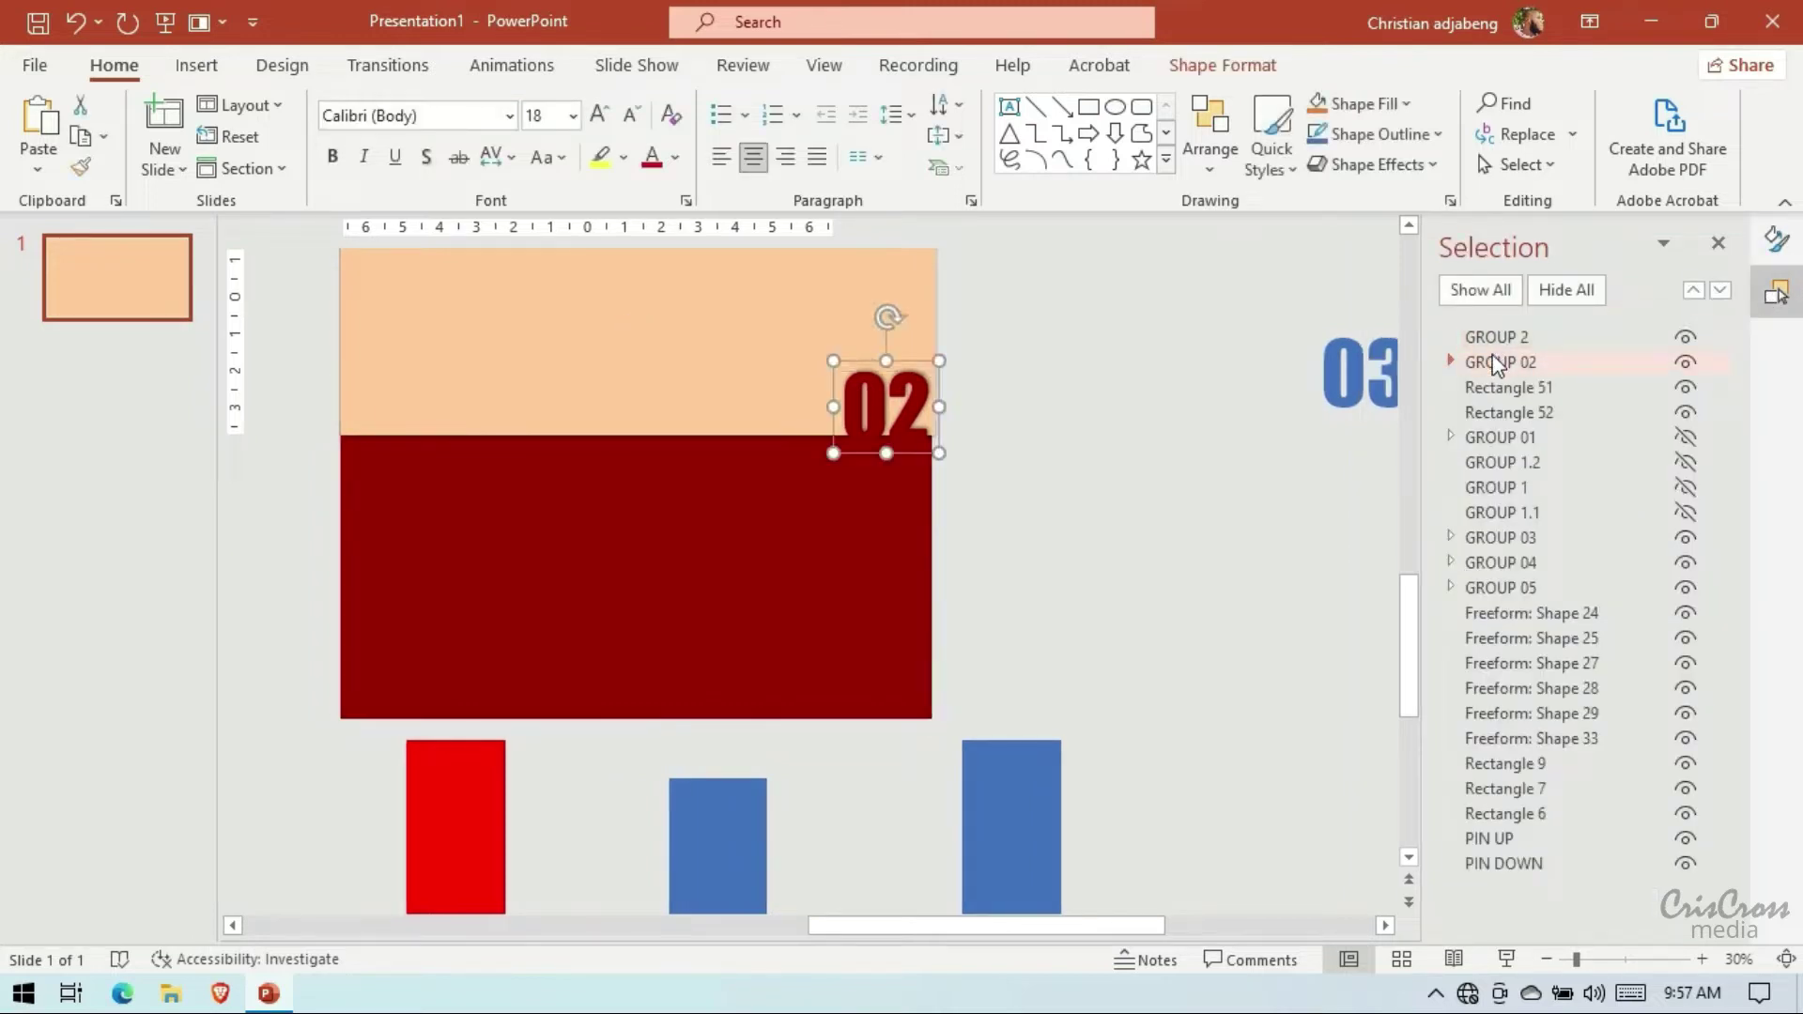
left_click(1491, 382)
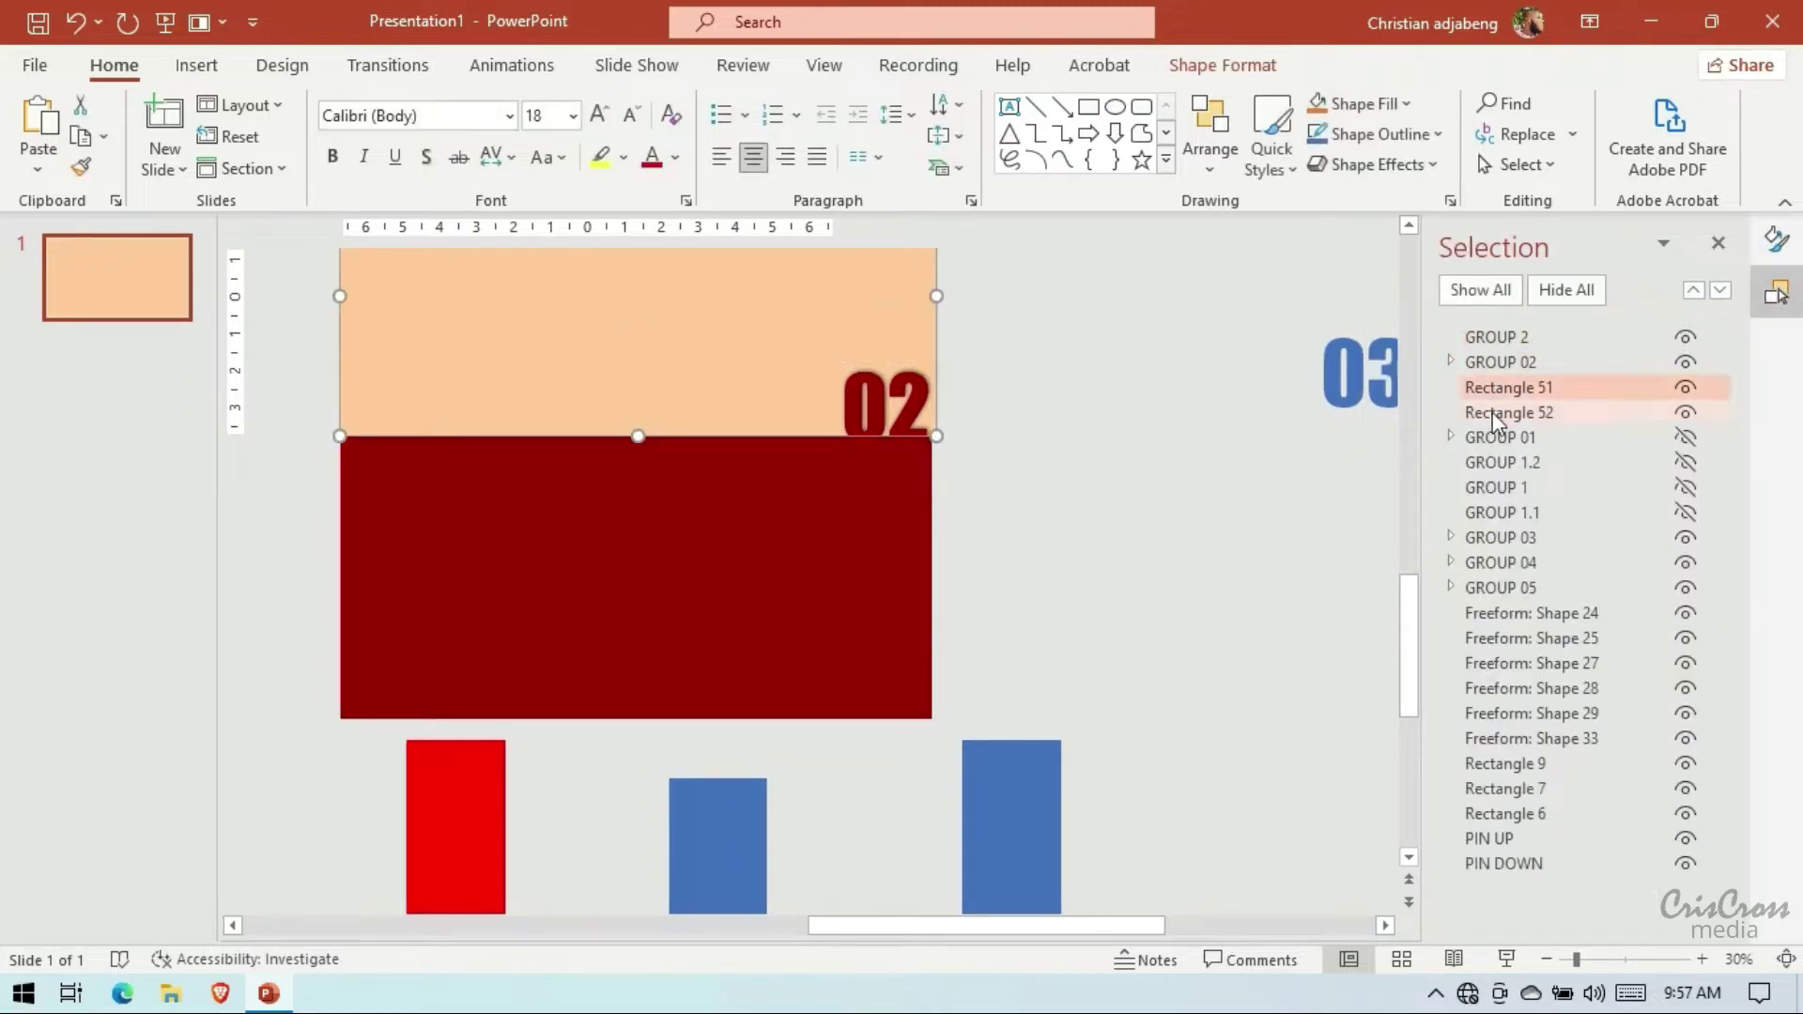
left_click(1491, 413)
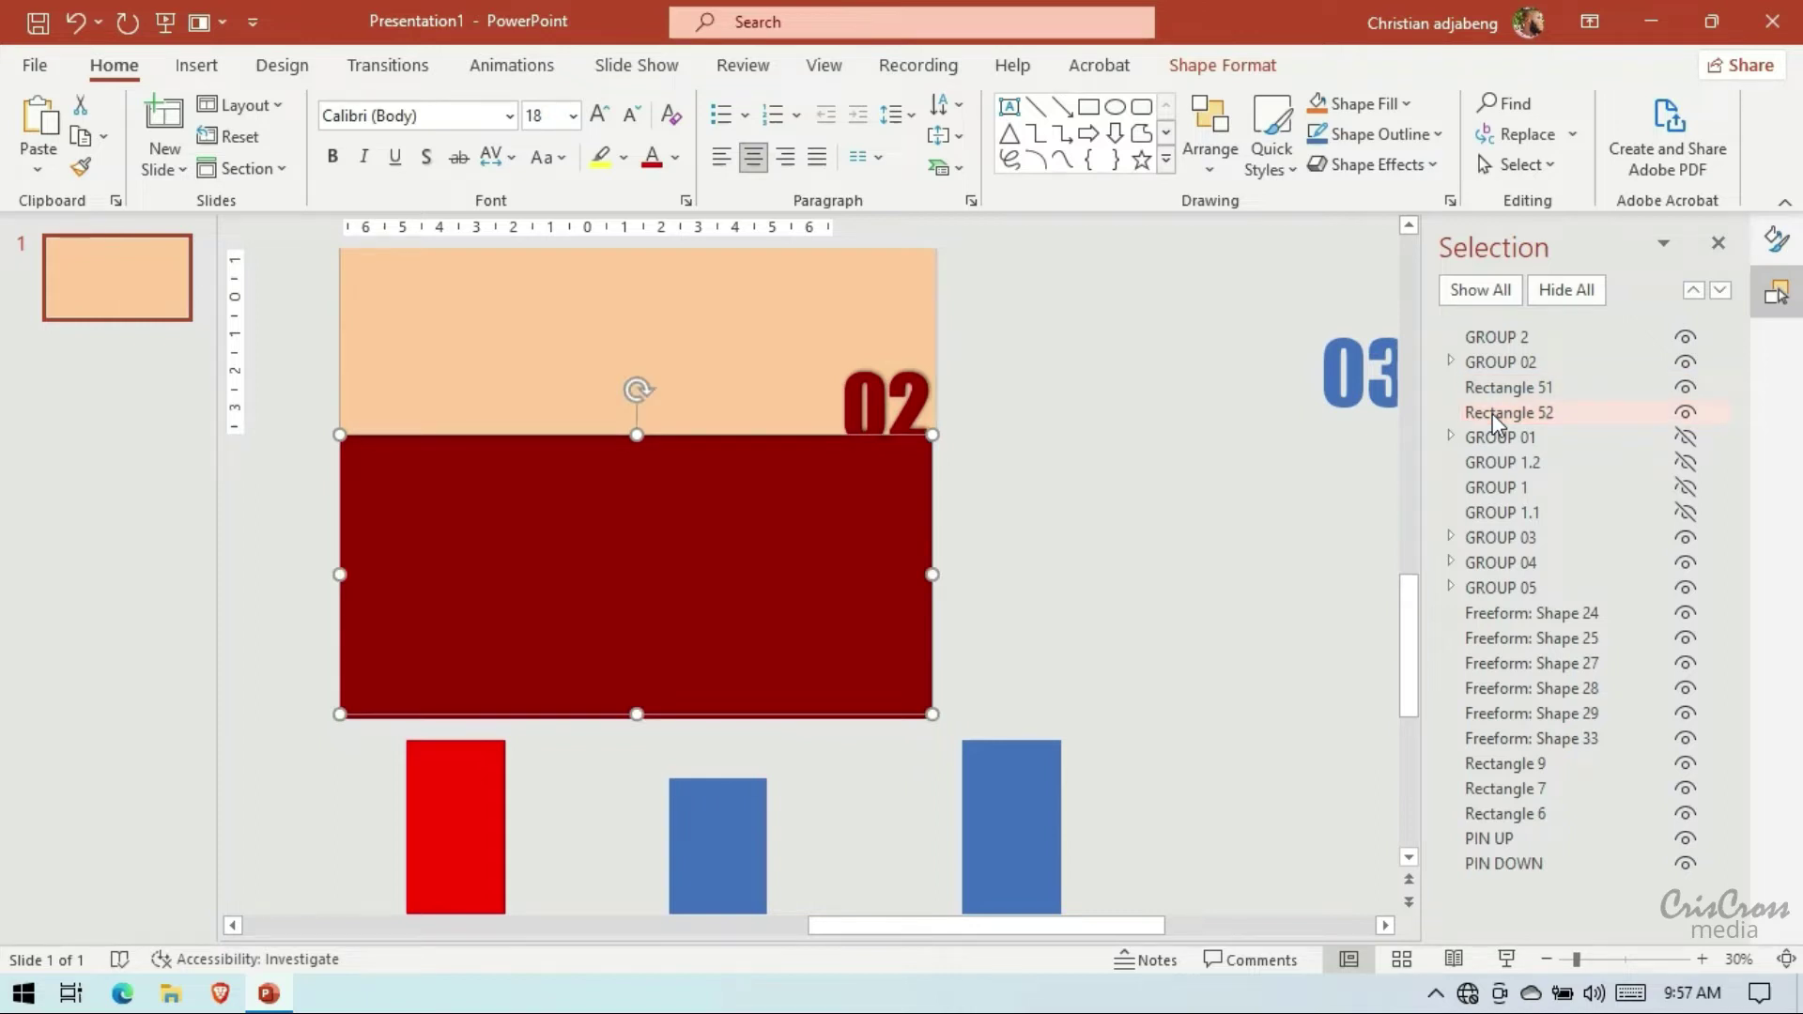
left_click(1686, 413)
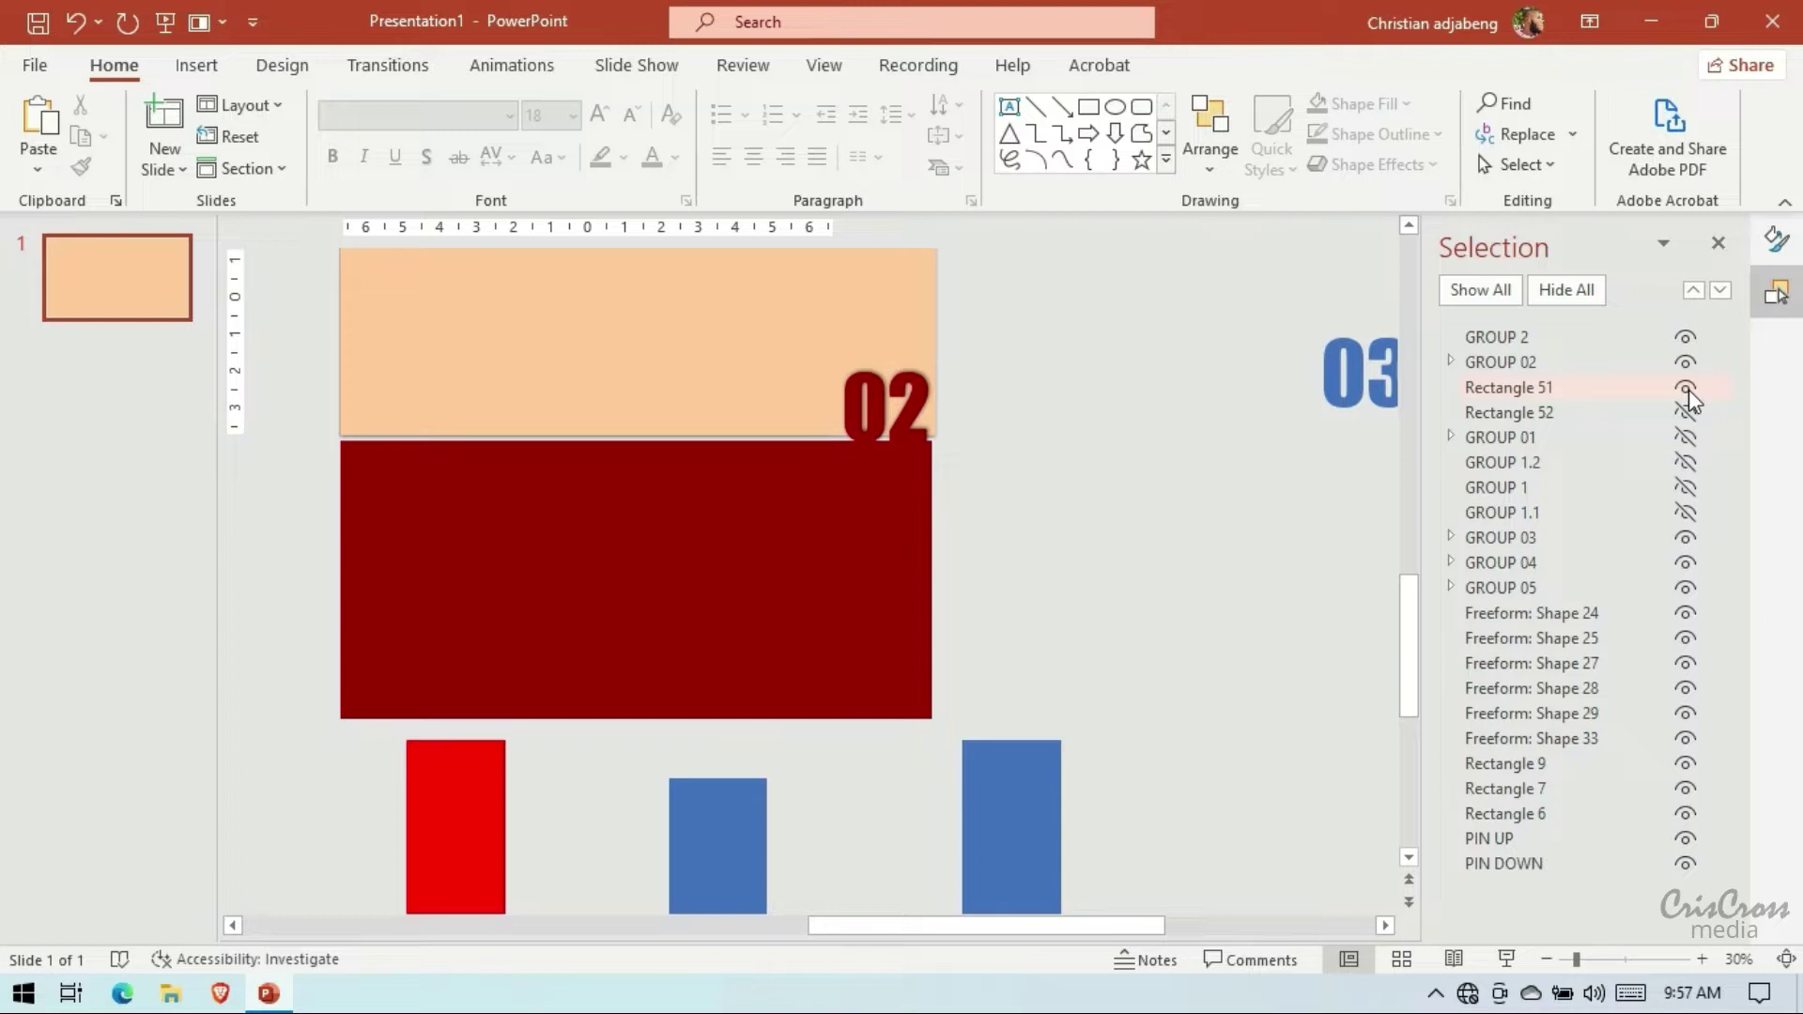
left_click(1687, 414)
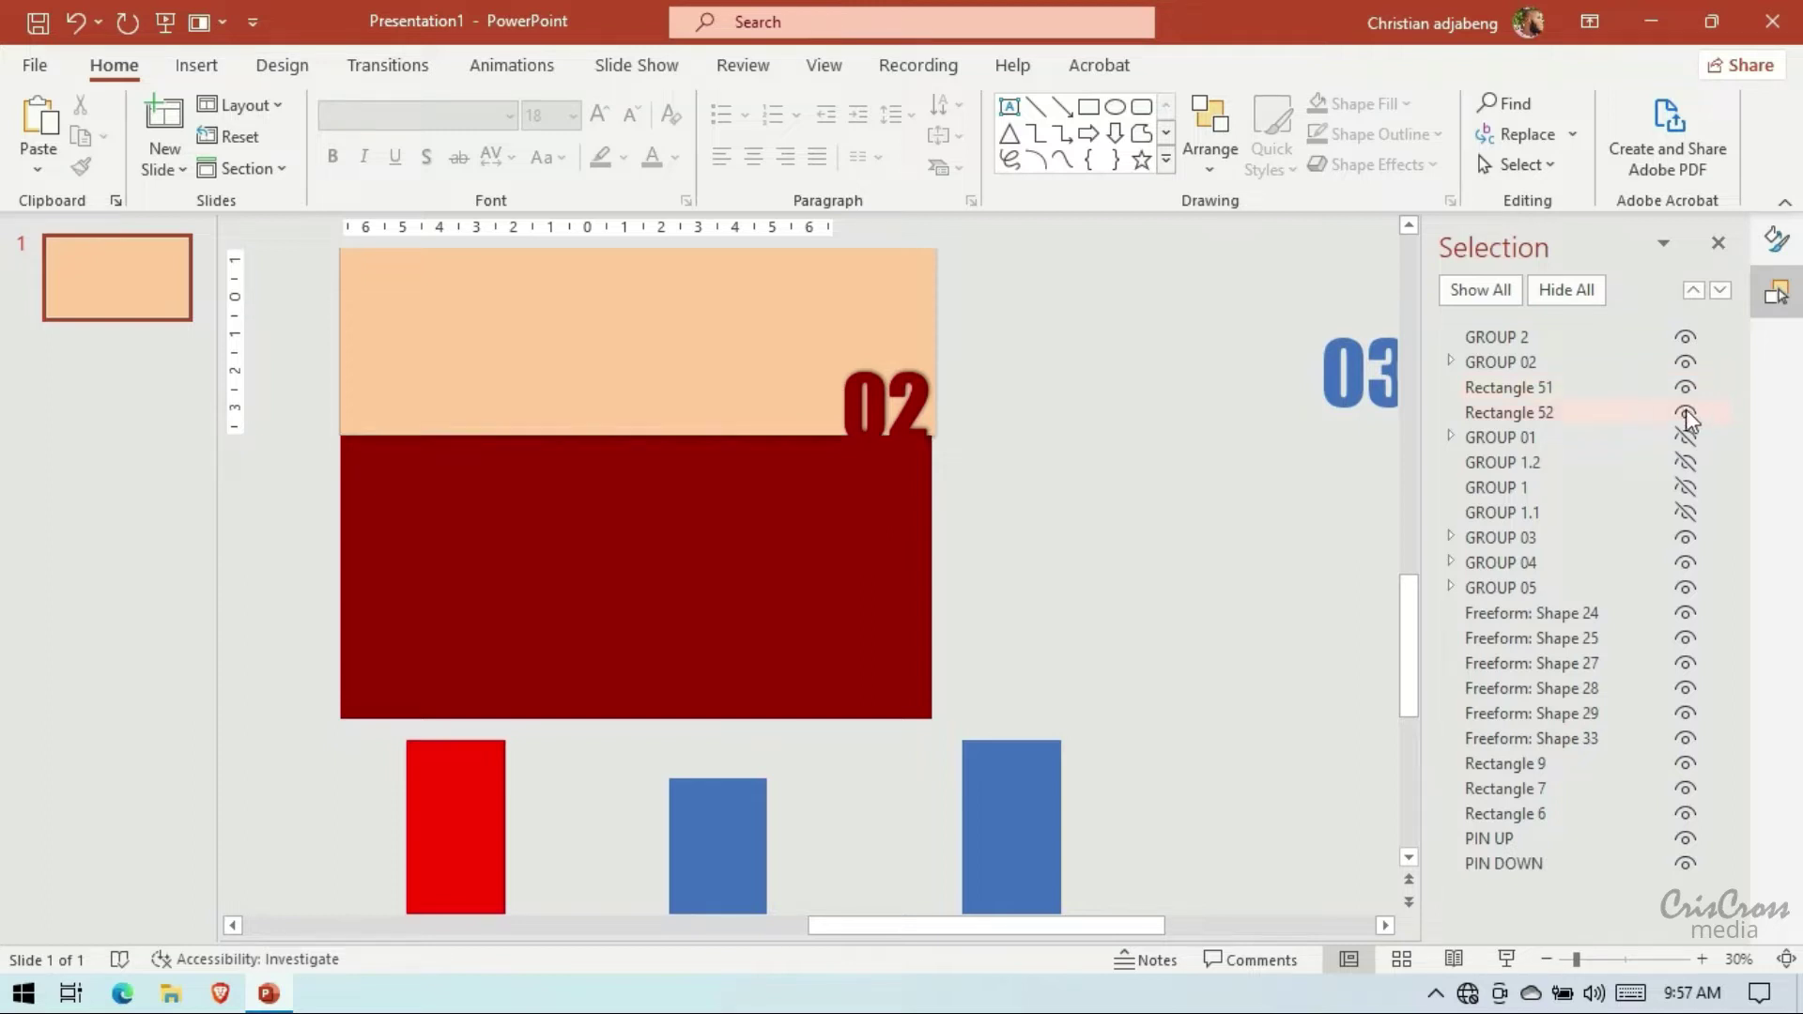
left_click(1496, 340)
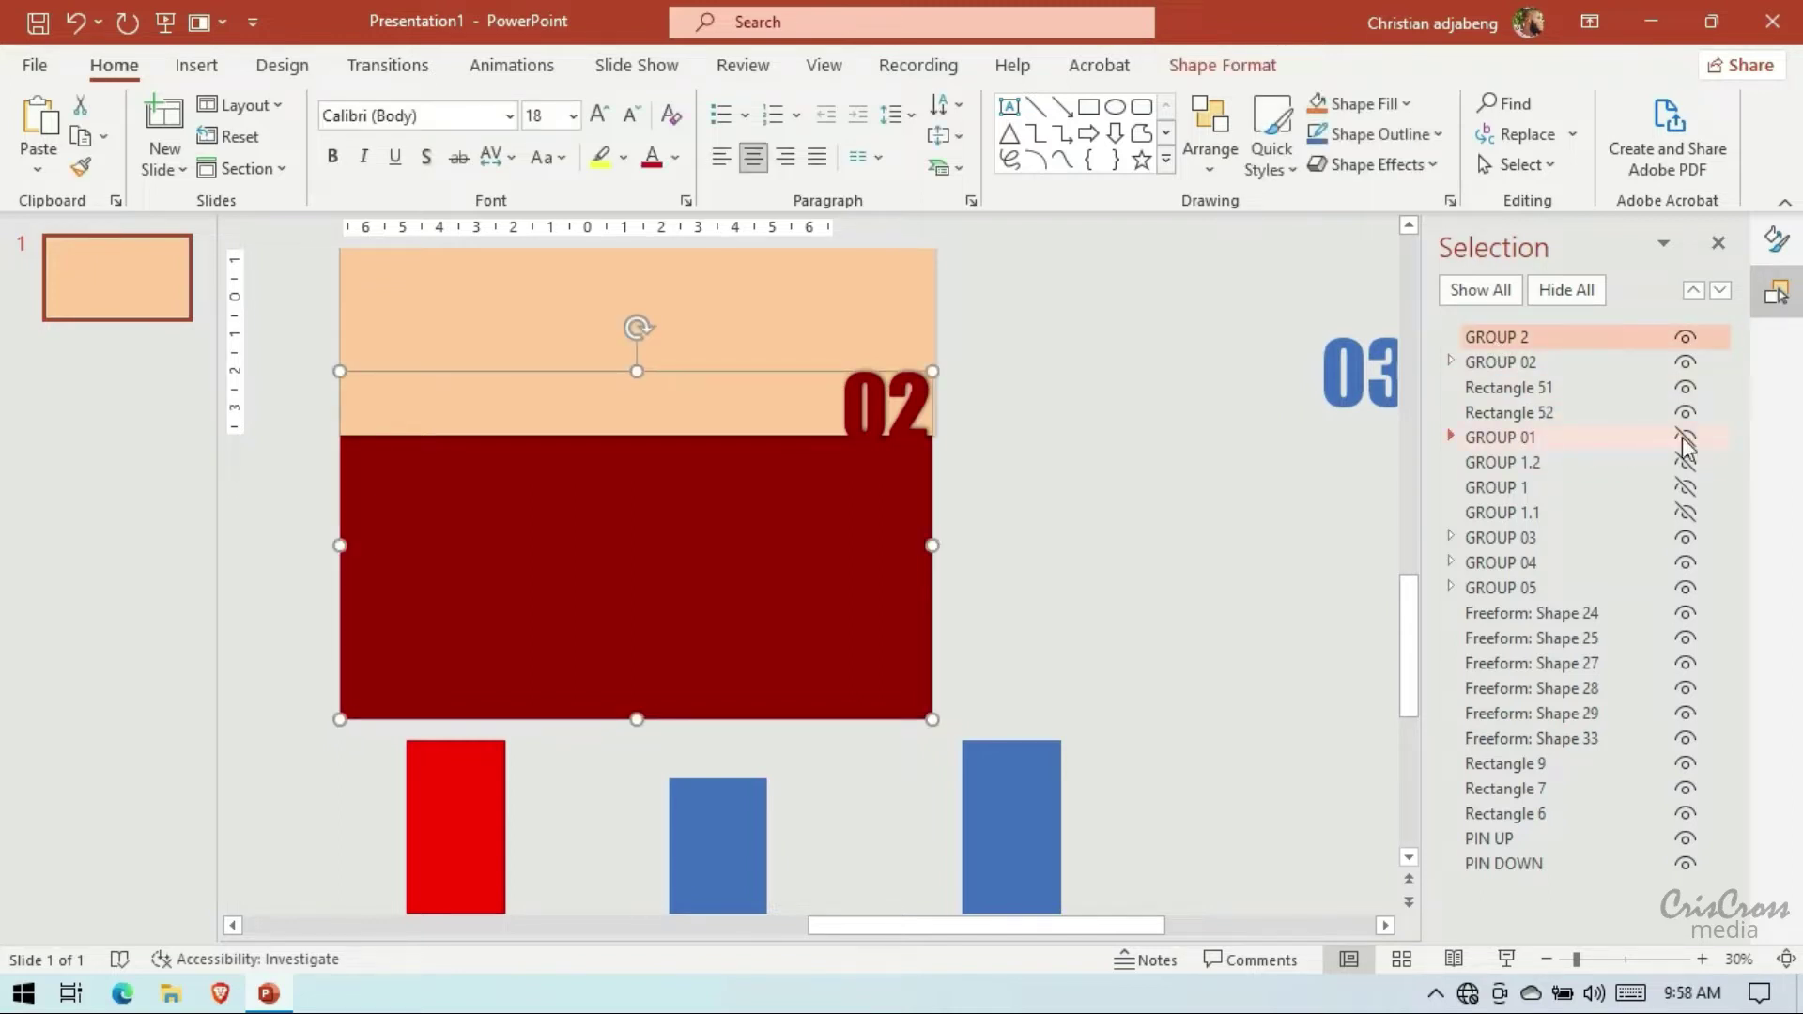
left_click(1493, 439)
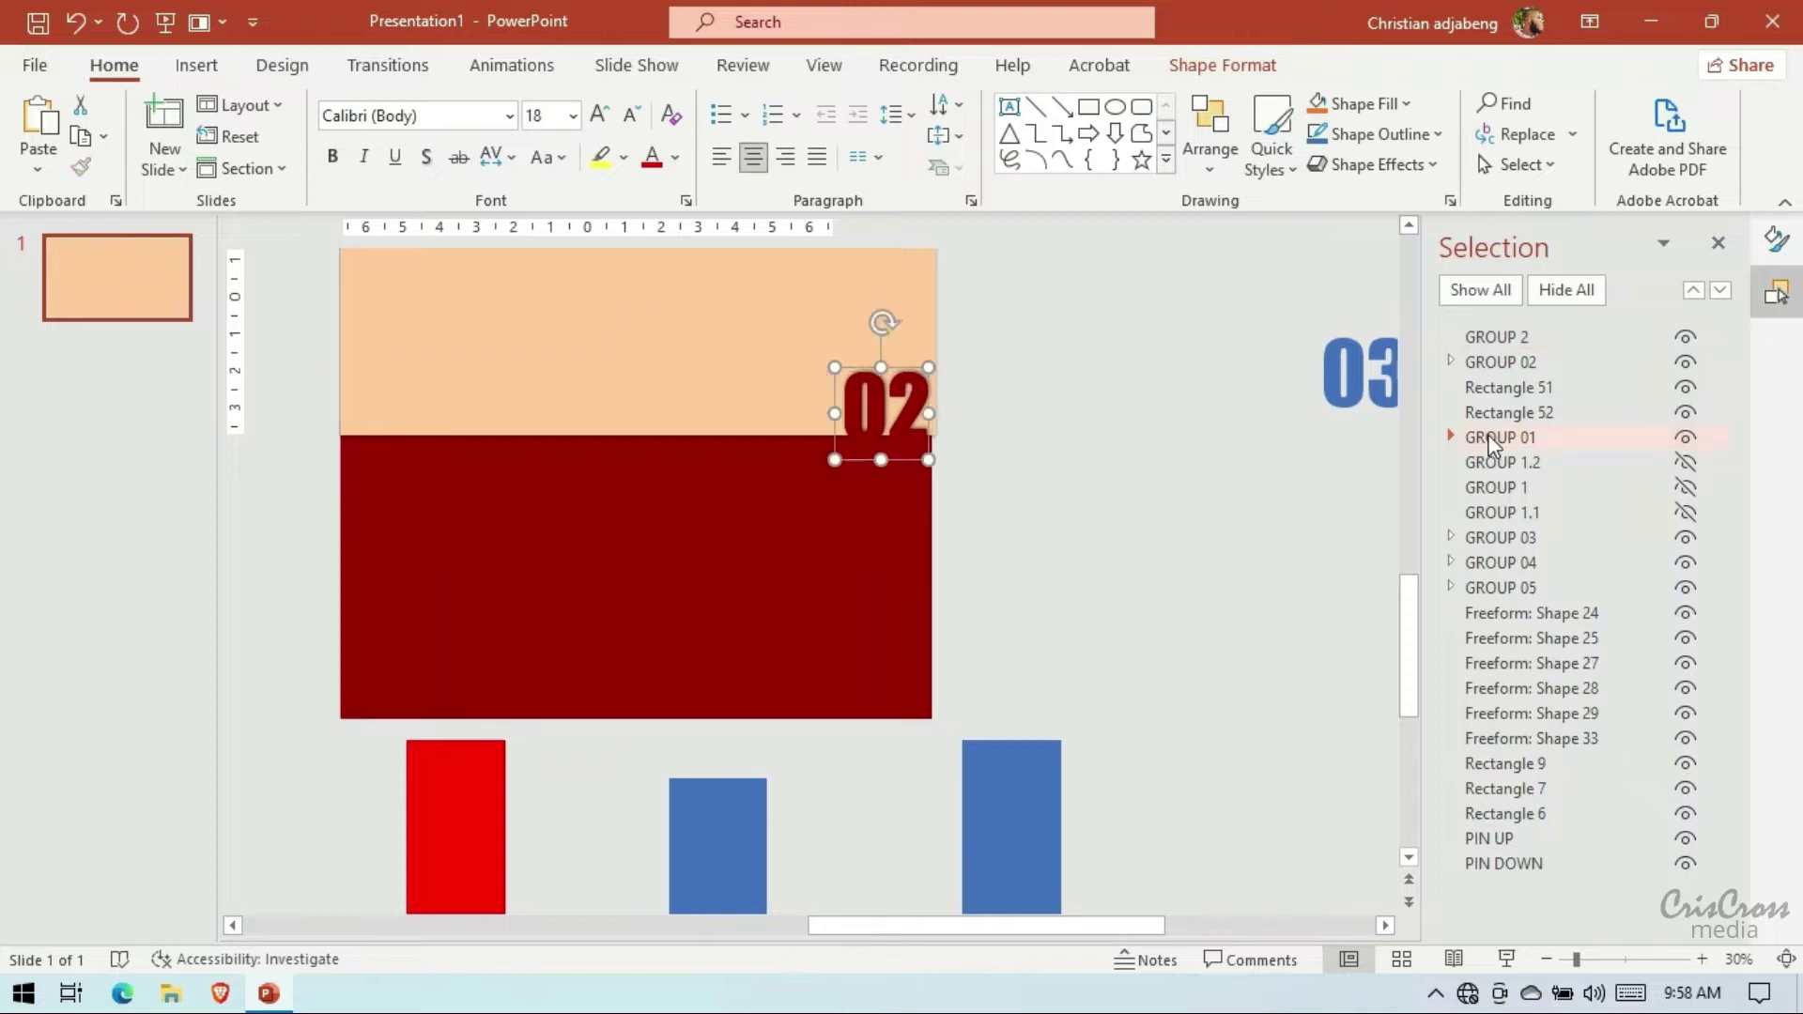
Hide GROUP 2, GROUP 02 and Rectangles 51–52; unhide GROUP 1.2, GROUP 1 and GROUP 1.1
left_click(1687, 338)
left_click(1686, 363)
left_click(1685, 386)
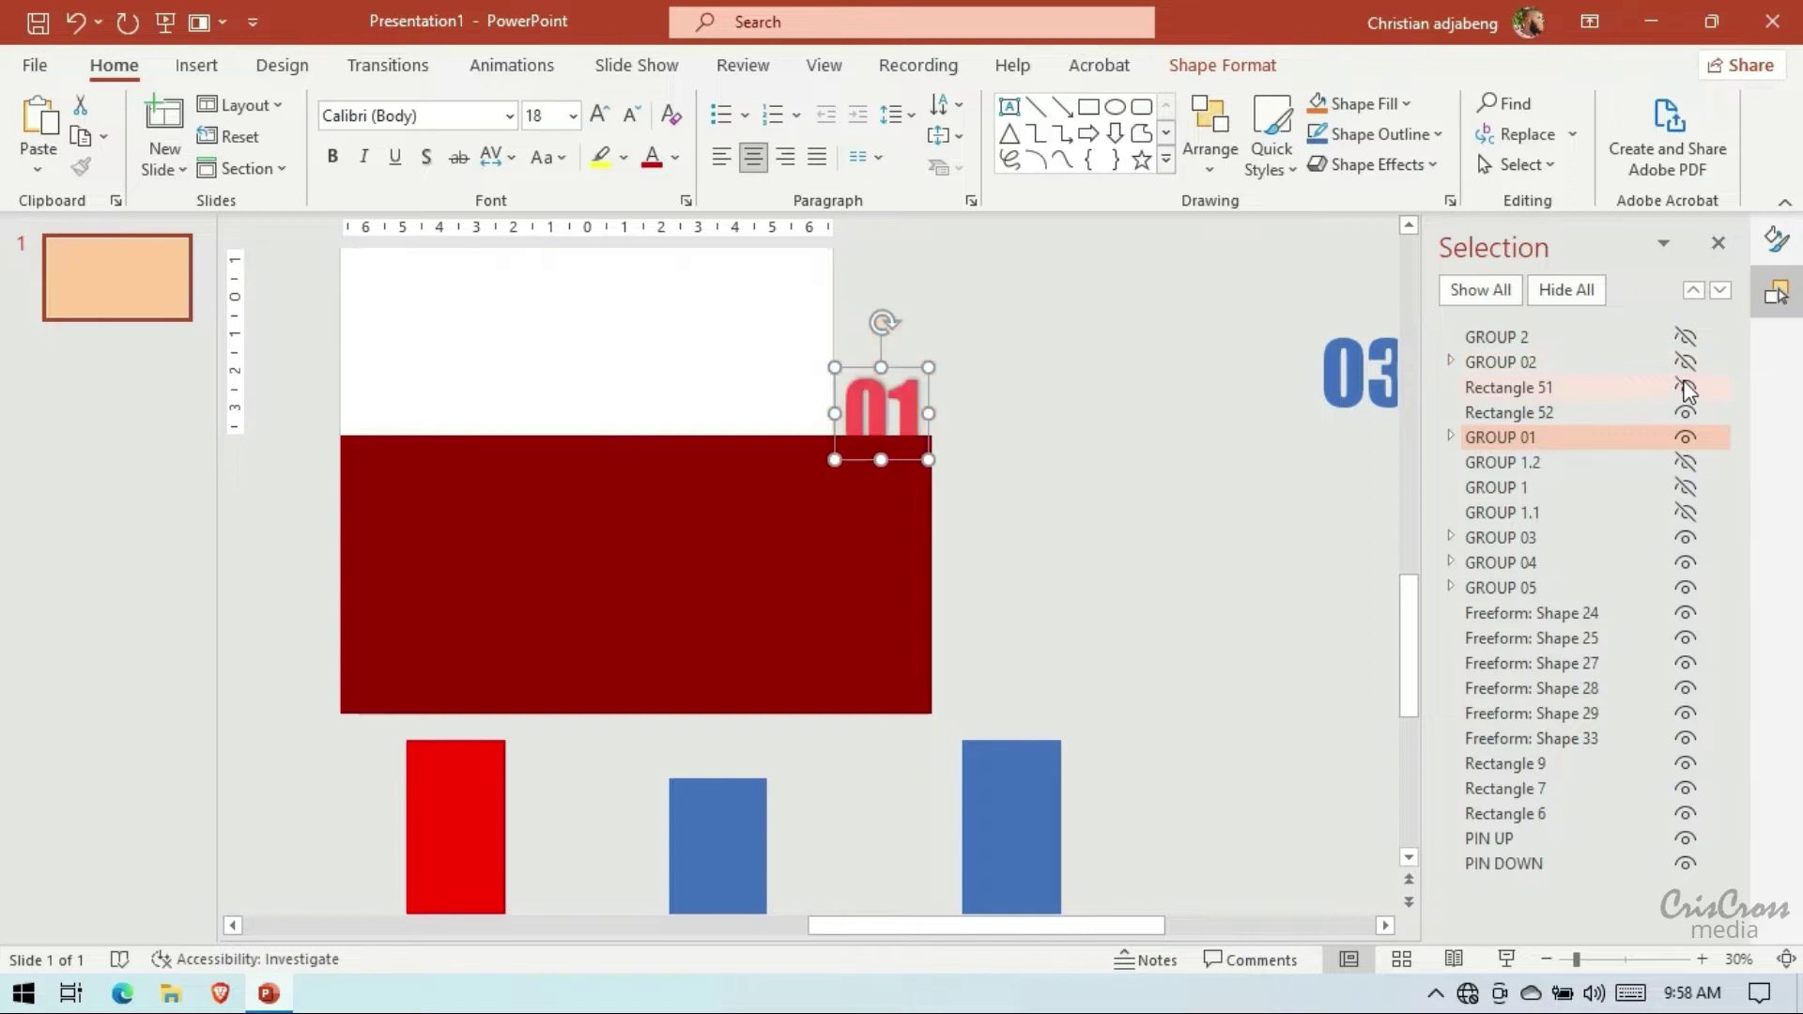
left_click(1684, 411)
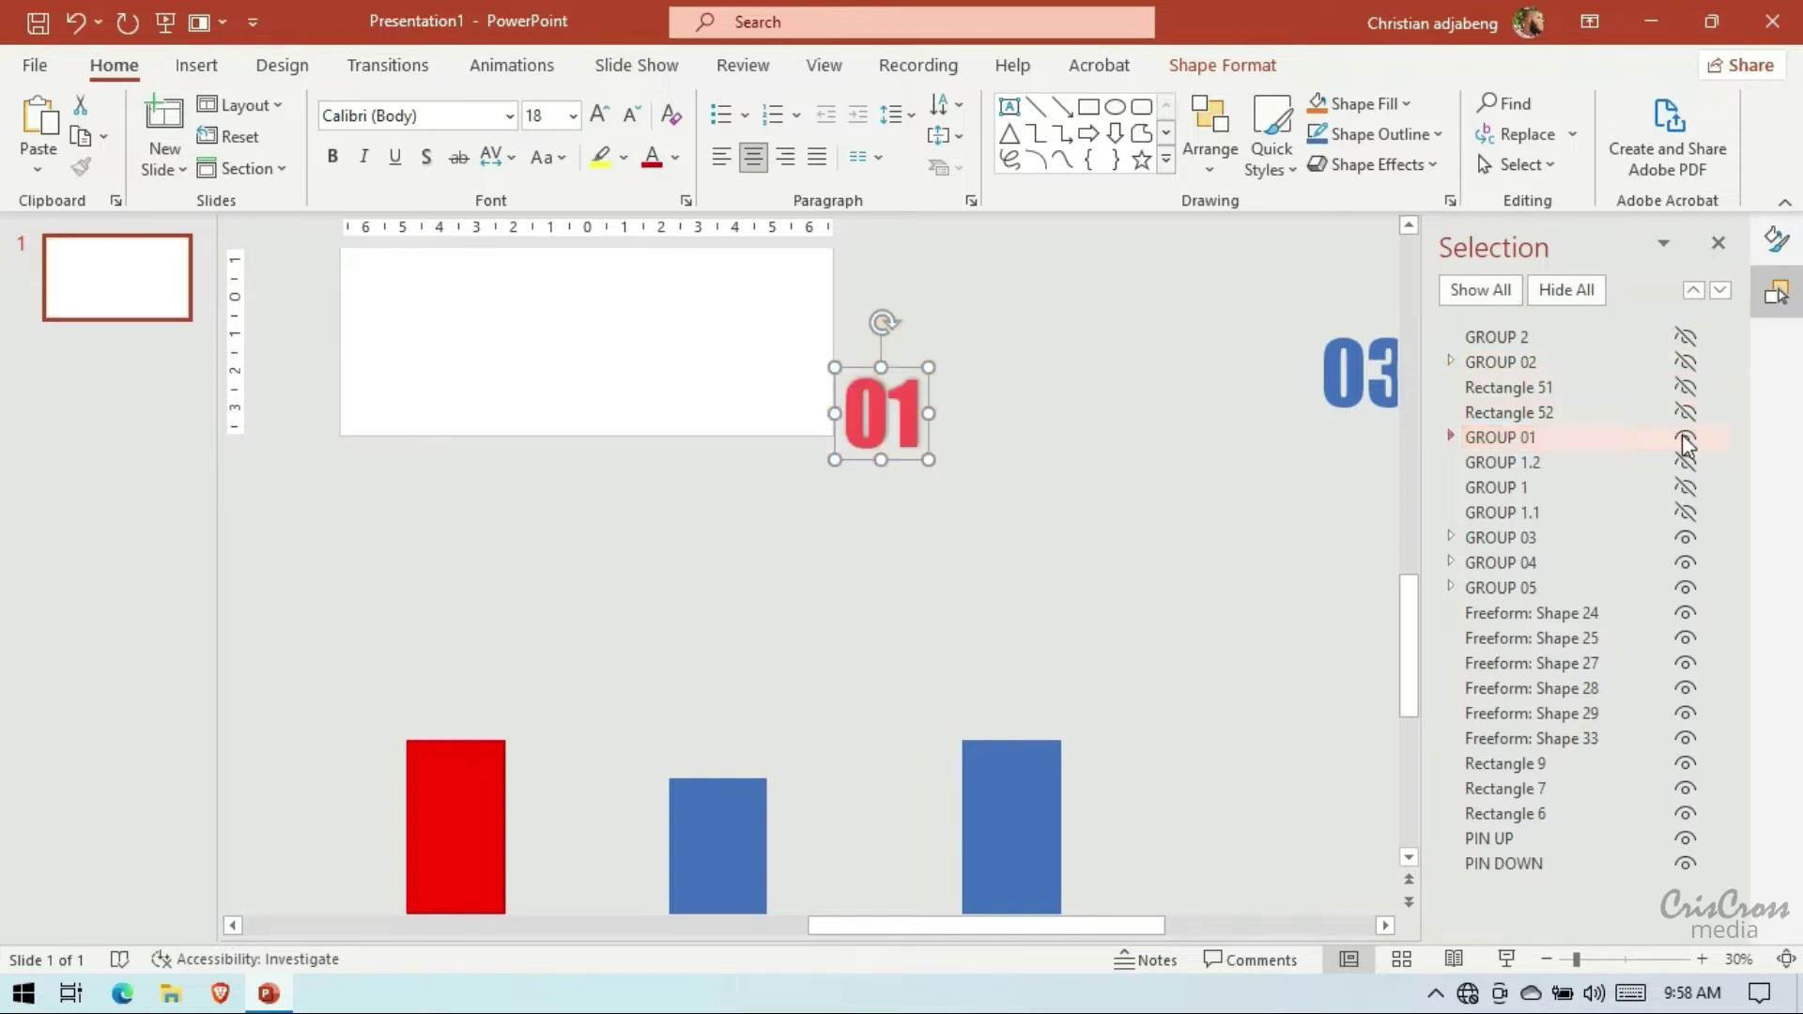
left_click(1685, 462)
left_click(1685, 488)
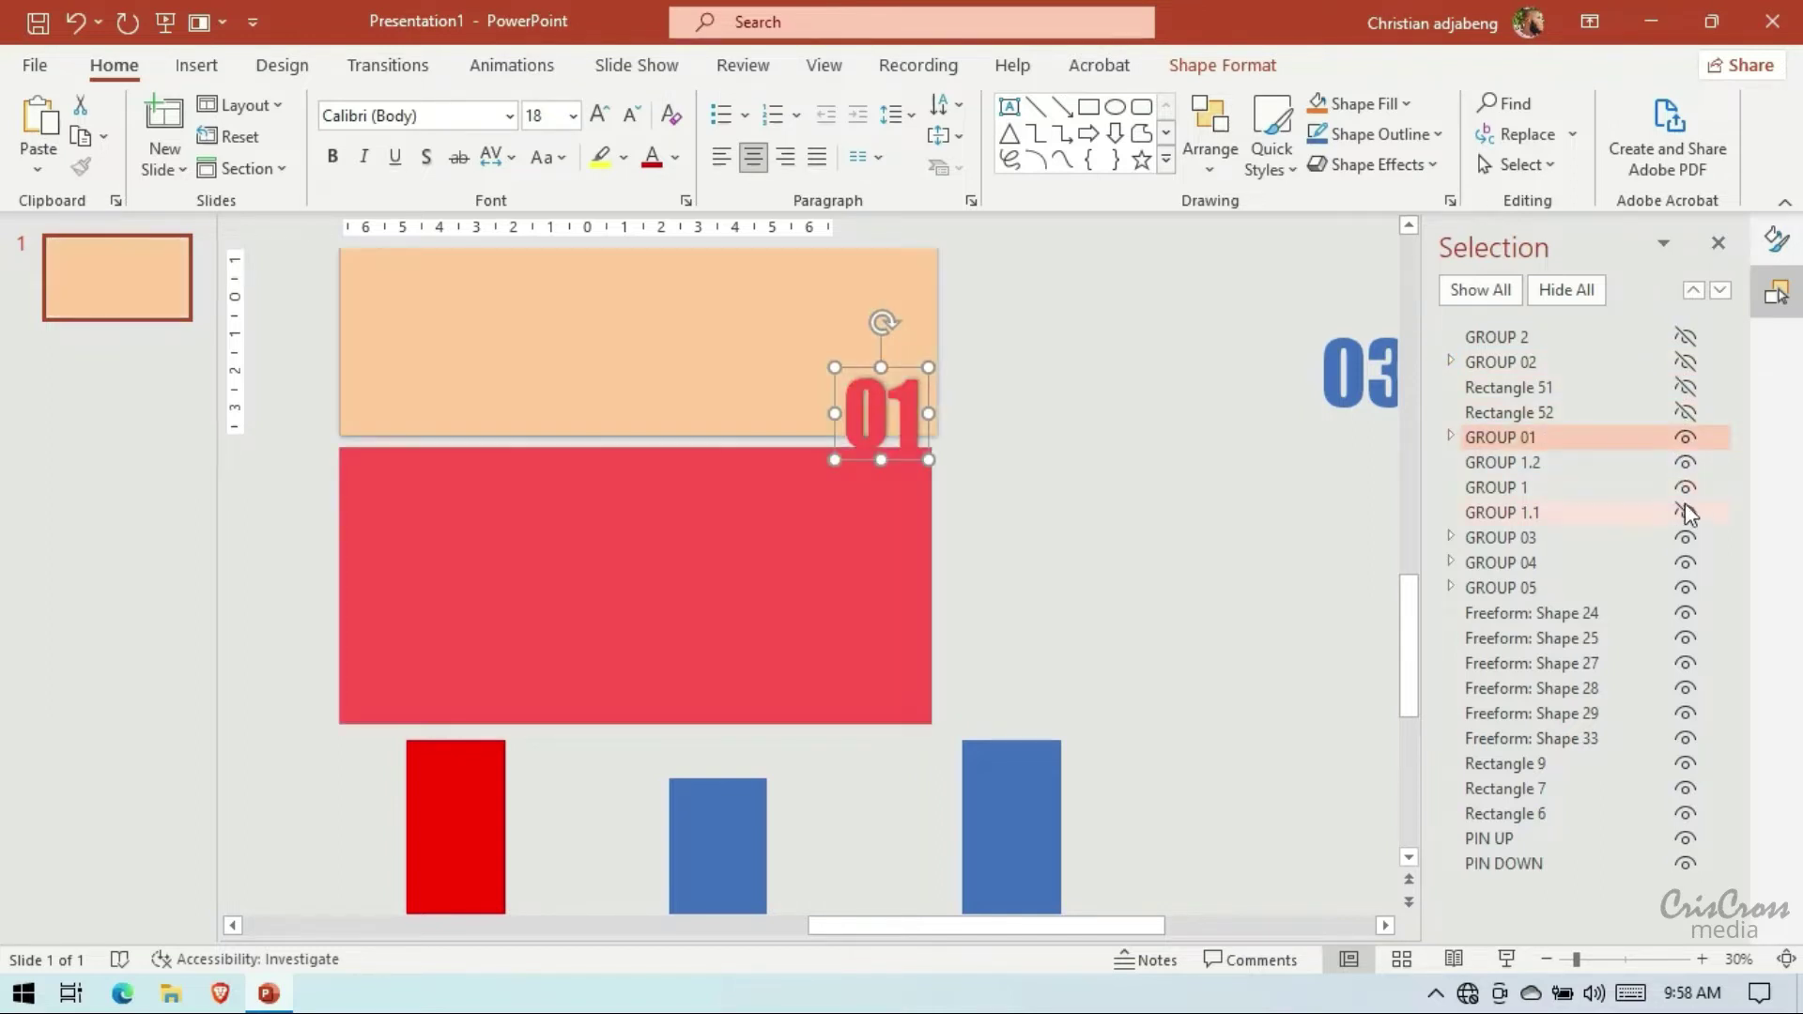
left_click(1684, 512)
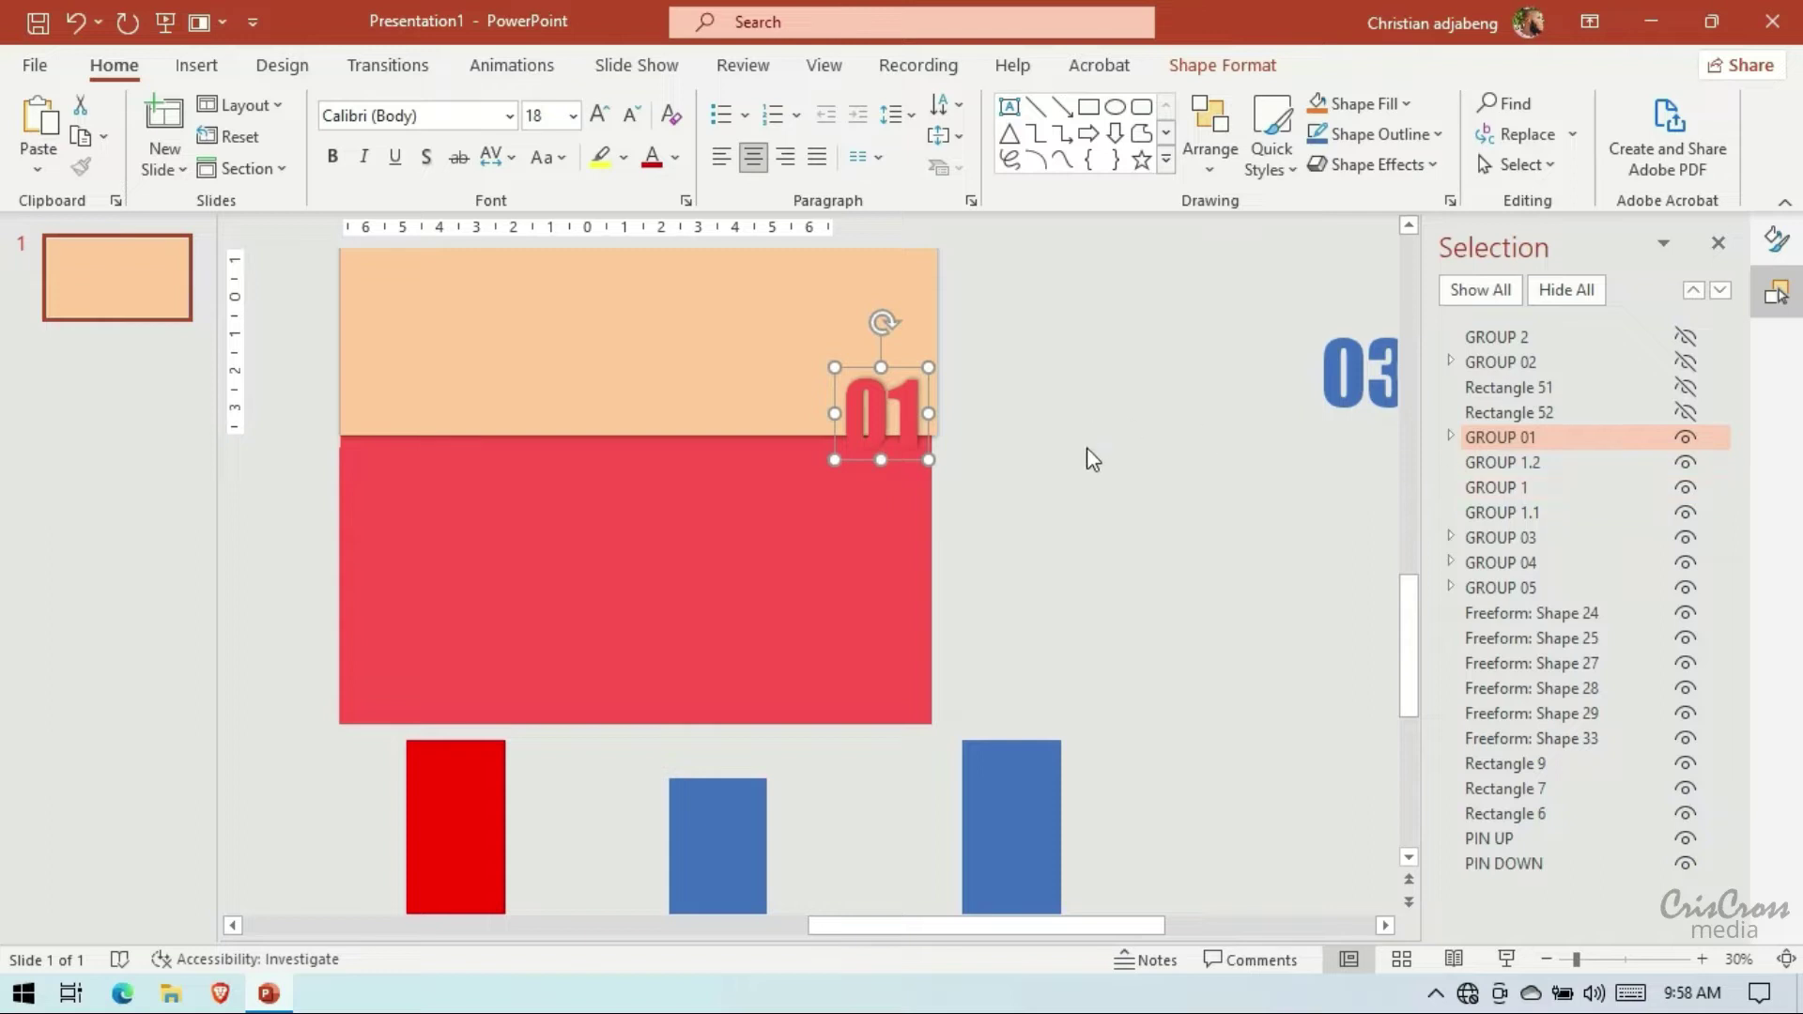
Move GROUP 01 just below GROUP 1.2 in the stacking order
left_click(1473, 438)
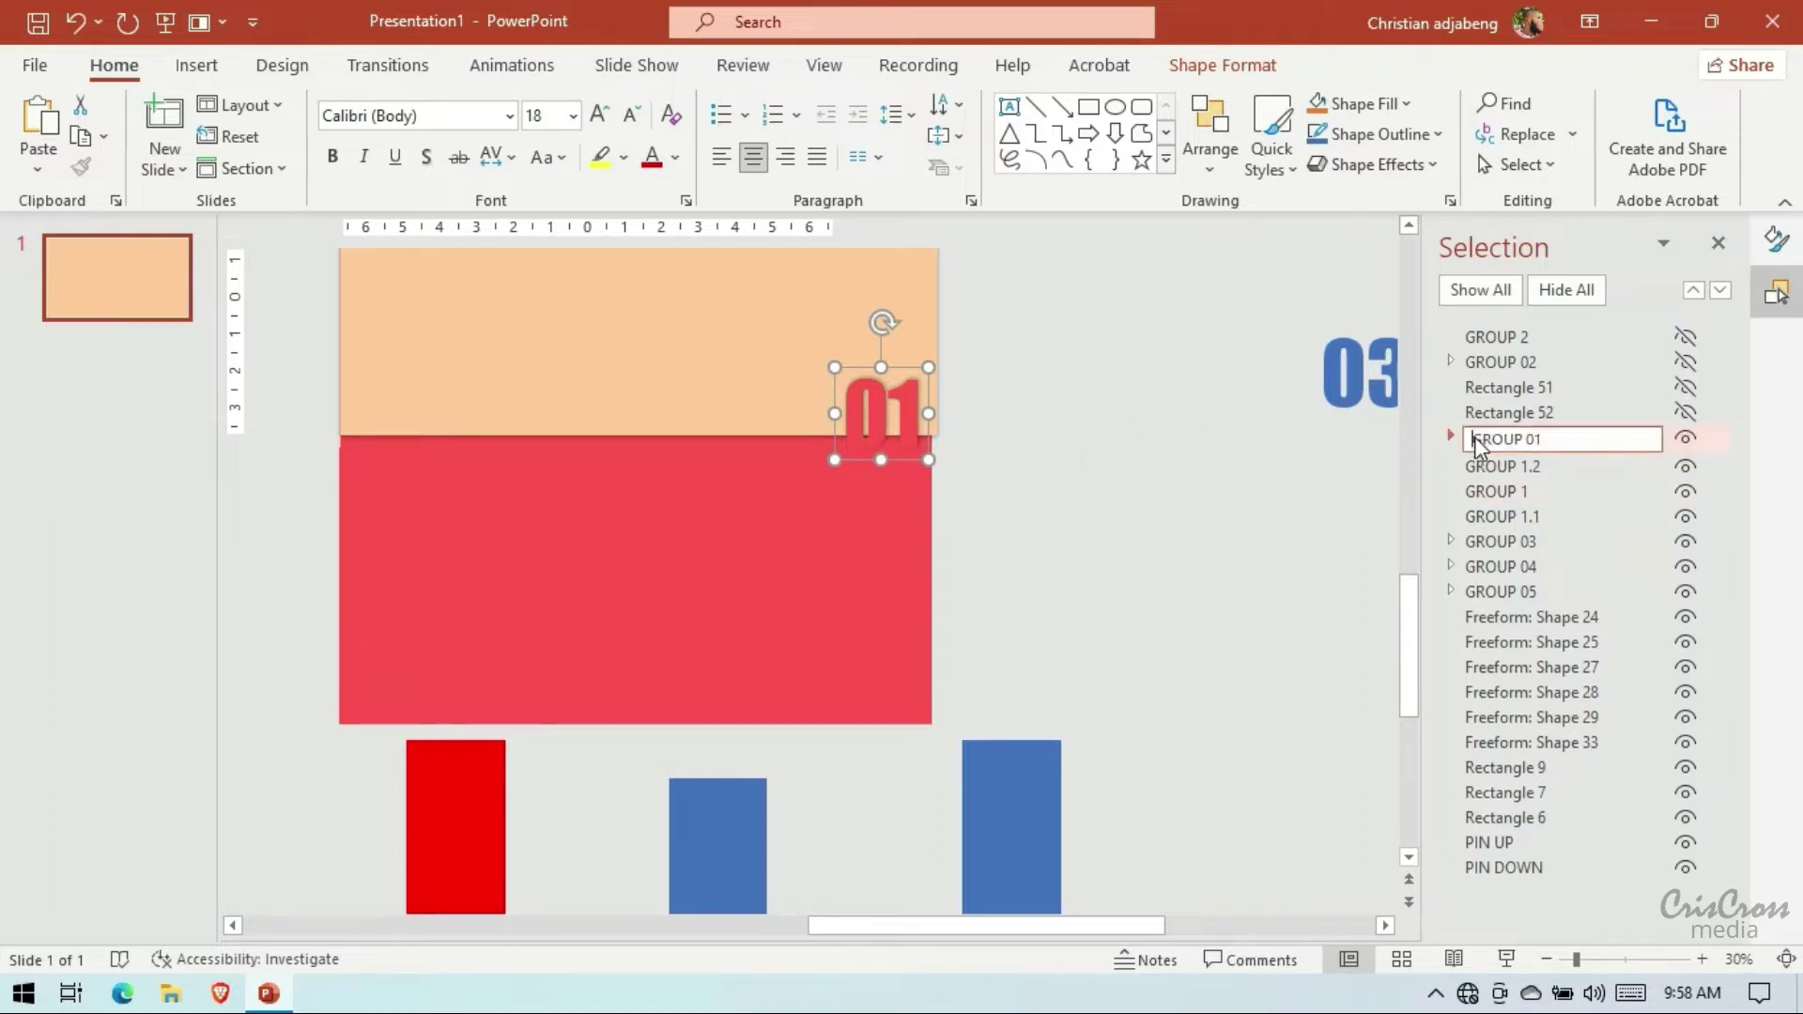
left_click(1430, 459)
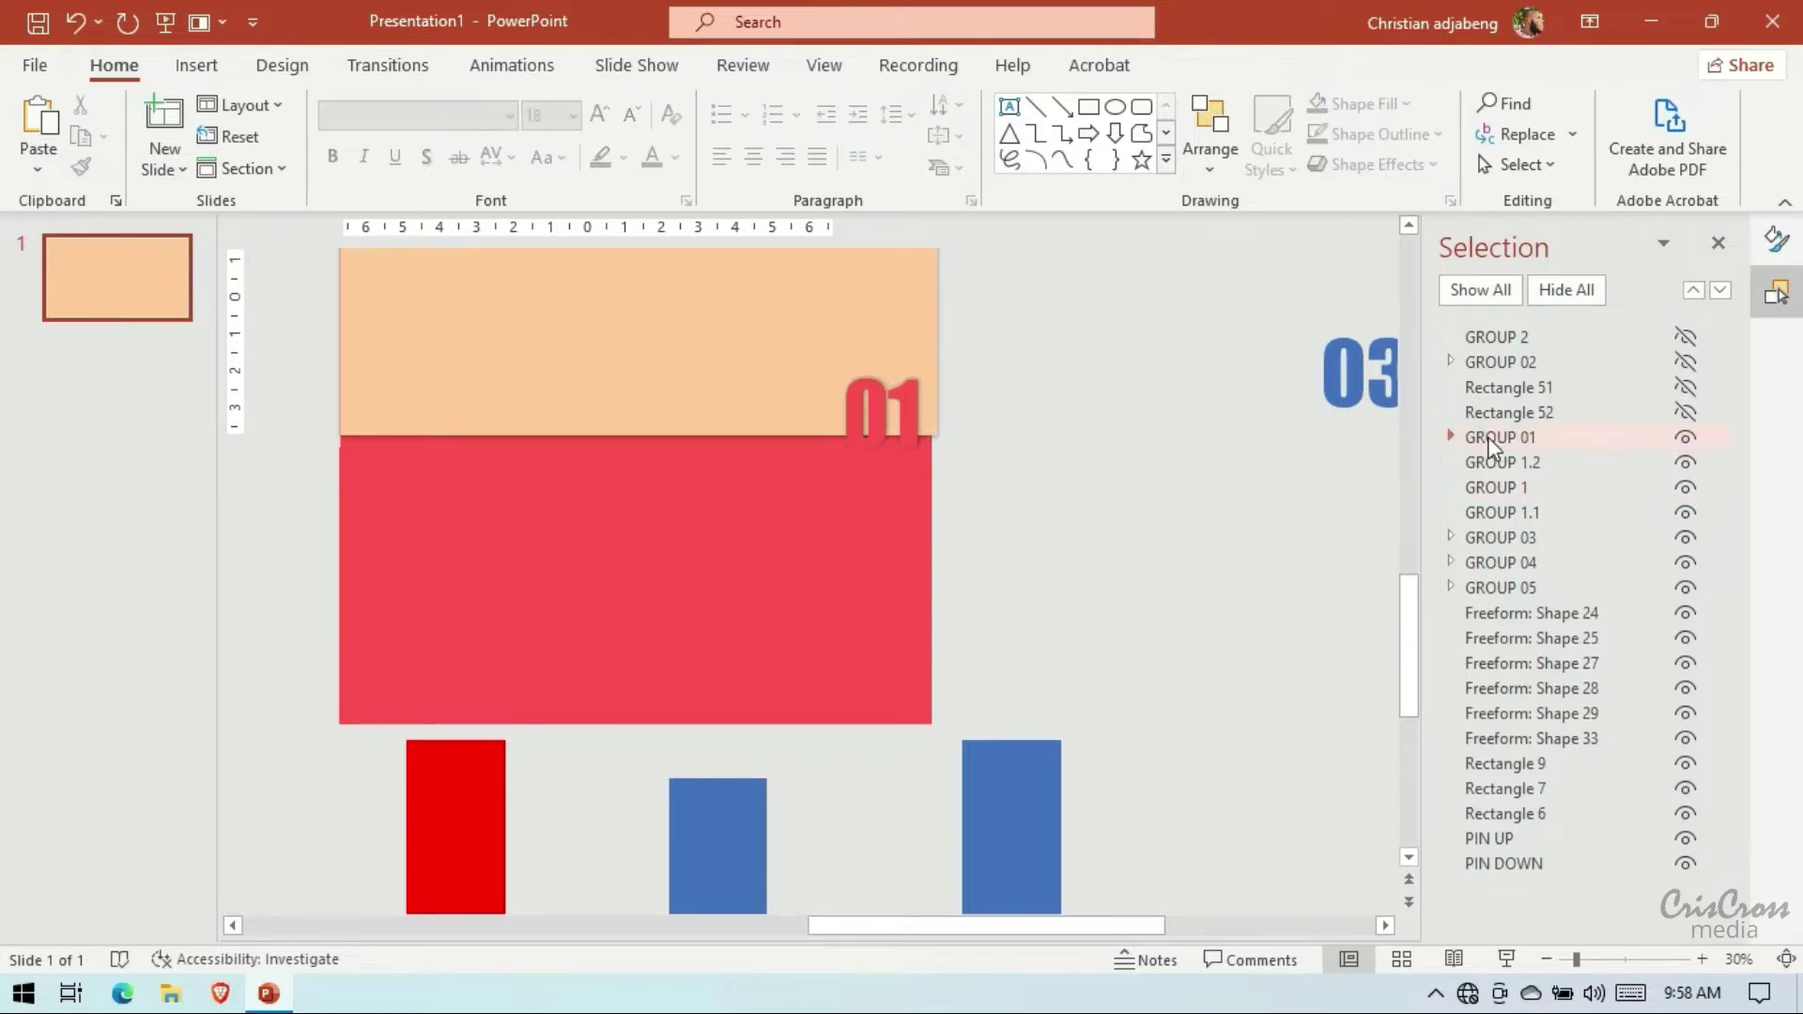
left_click_drag(1488, 437, 1488, 469)
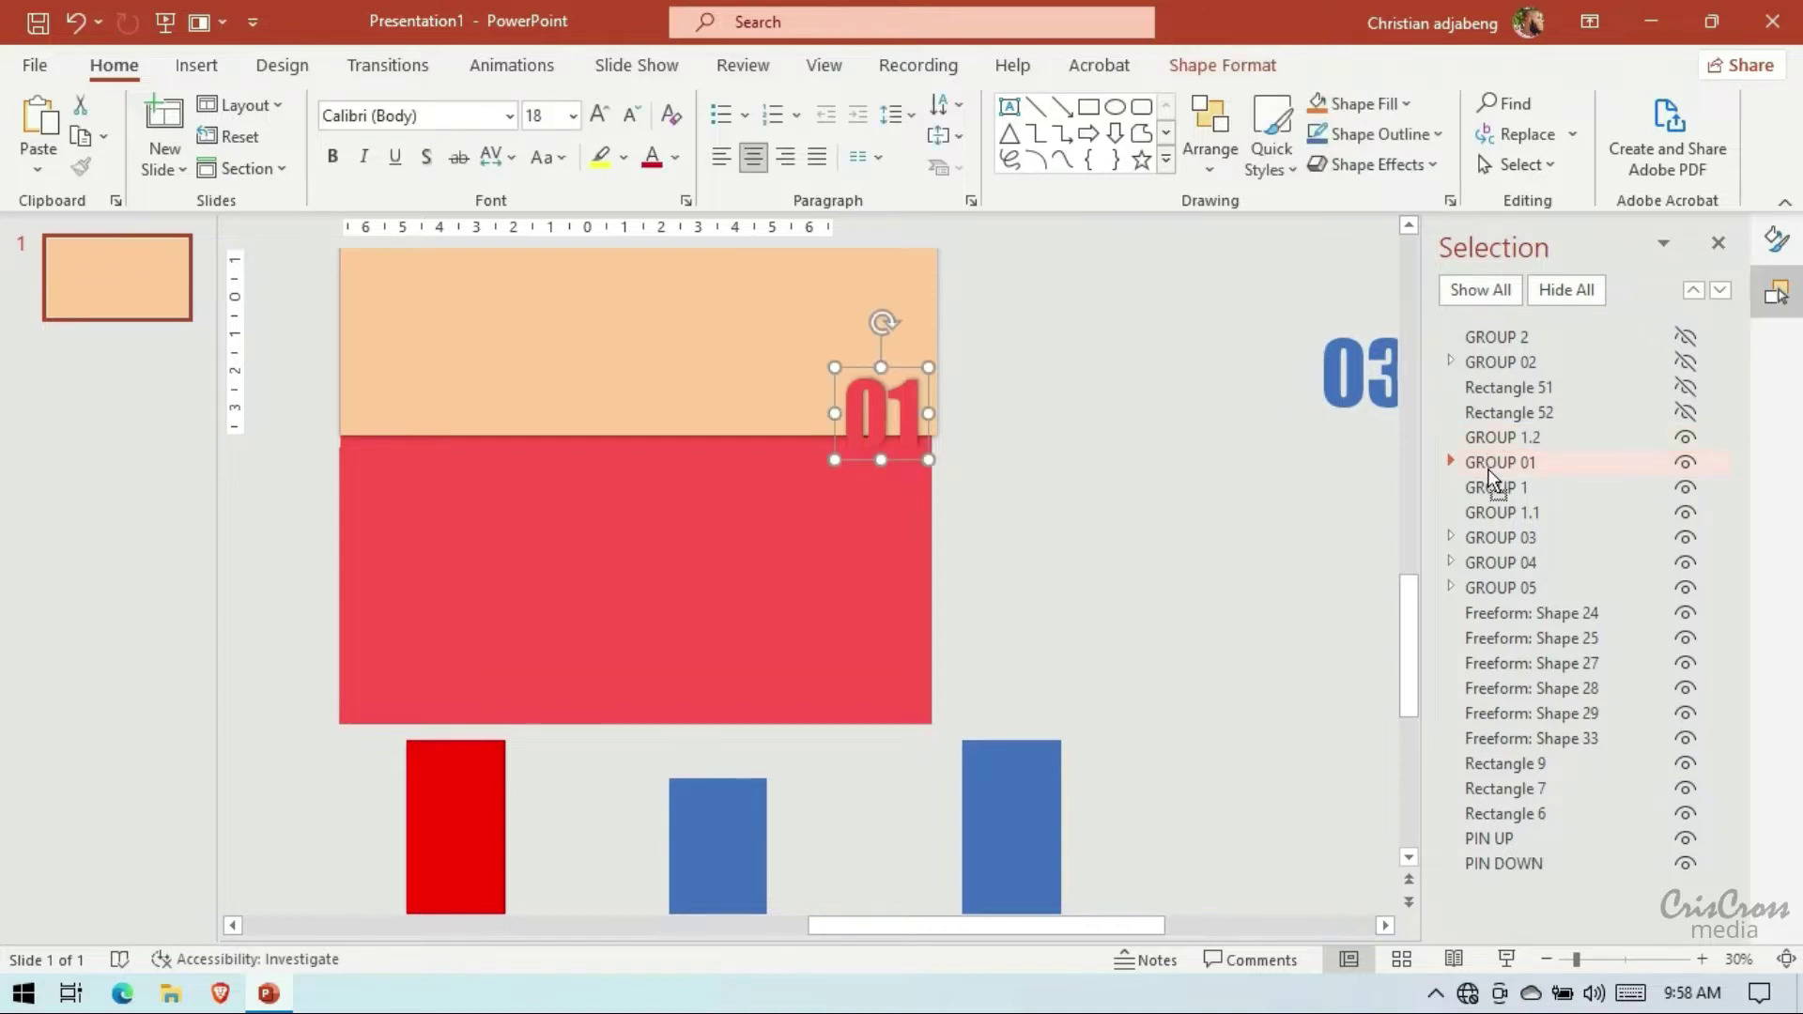
Select GROUP 1.2, GROUP 01, GROUP 1 and GROUP 1.1 together and zoom out to 40%
left_click(1699, 968)
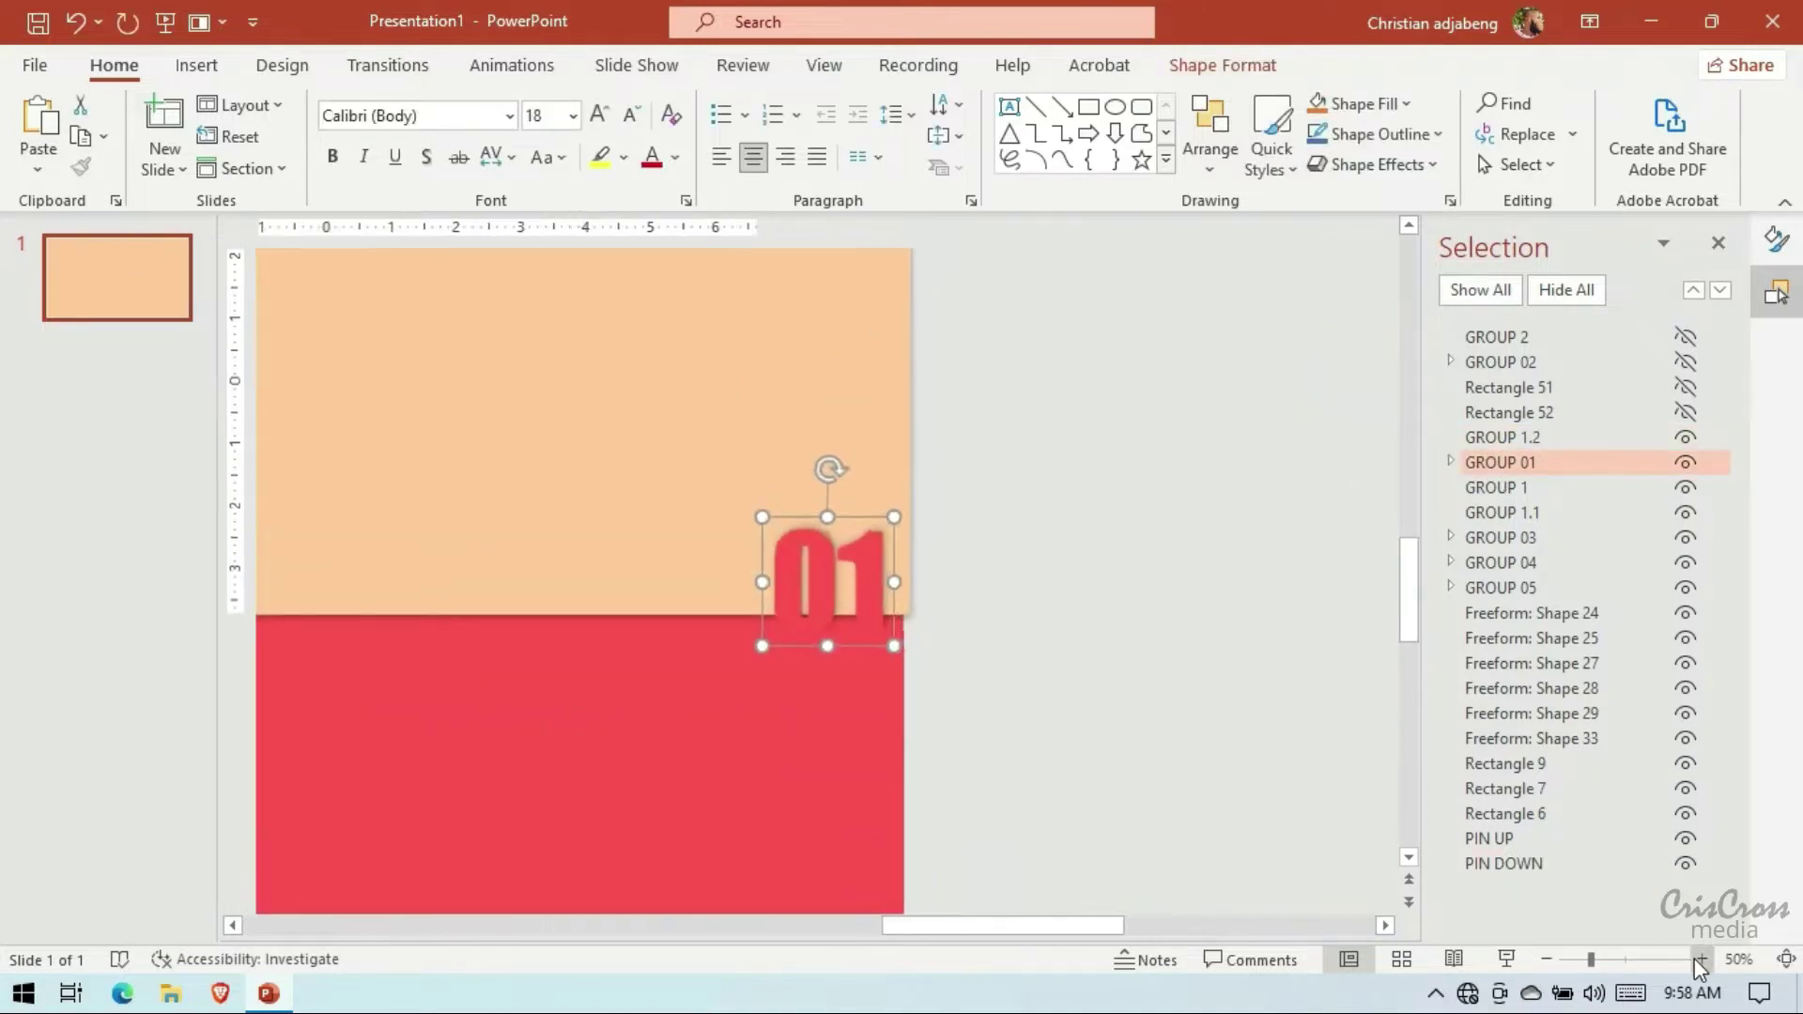
left_click(1700, 967)
left_click(1700, 967)
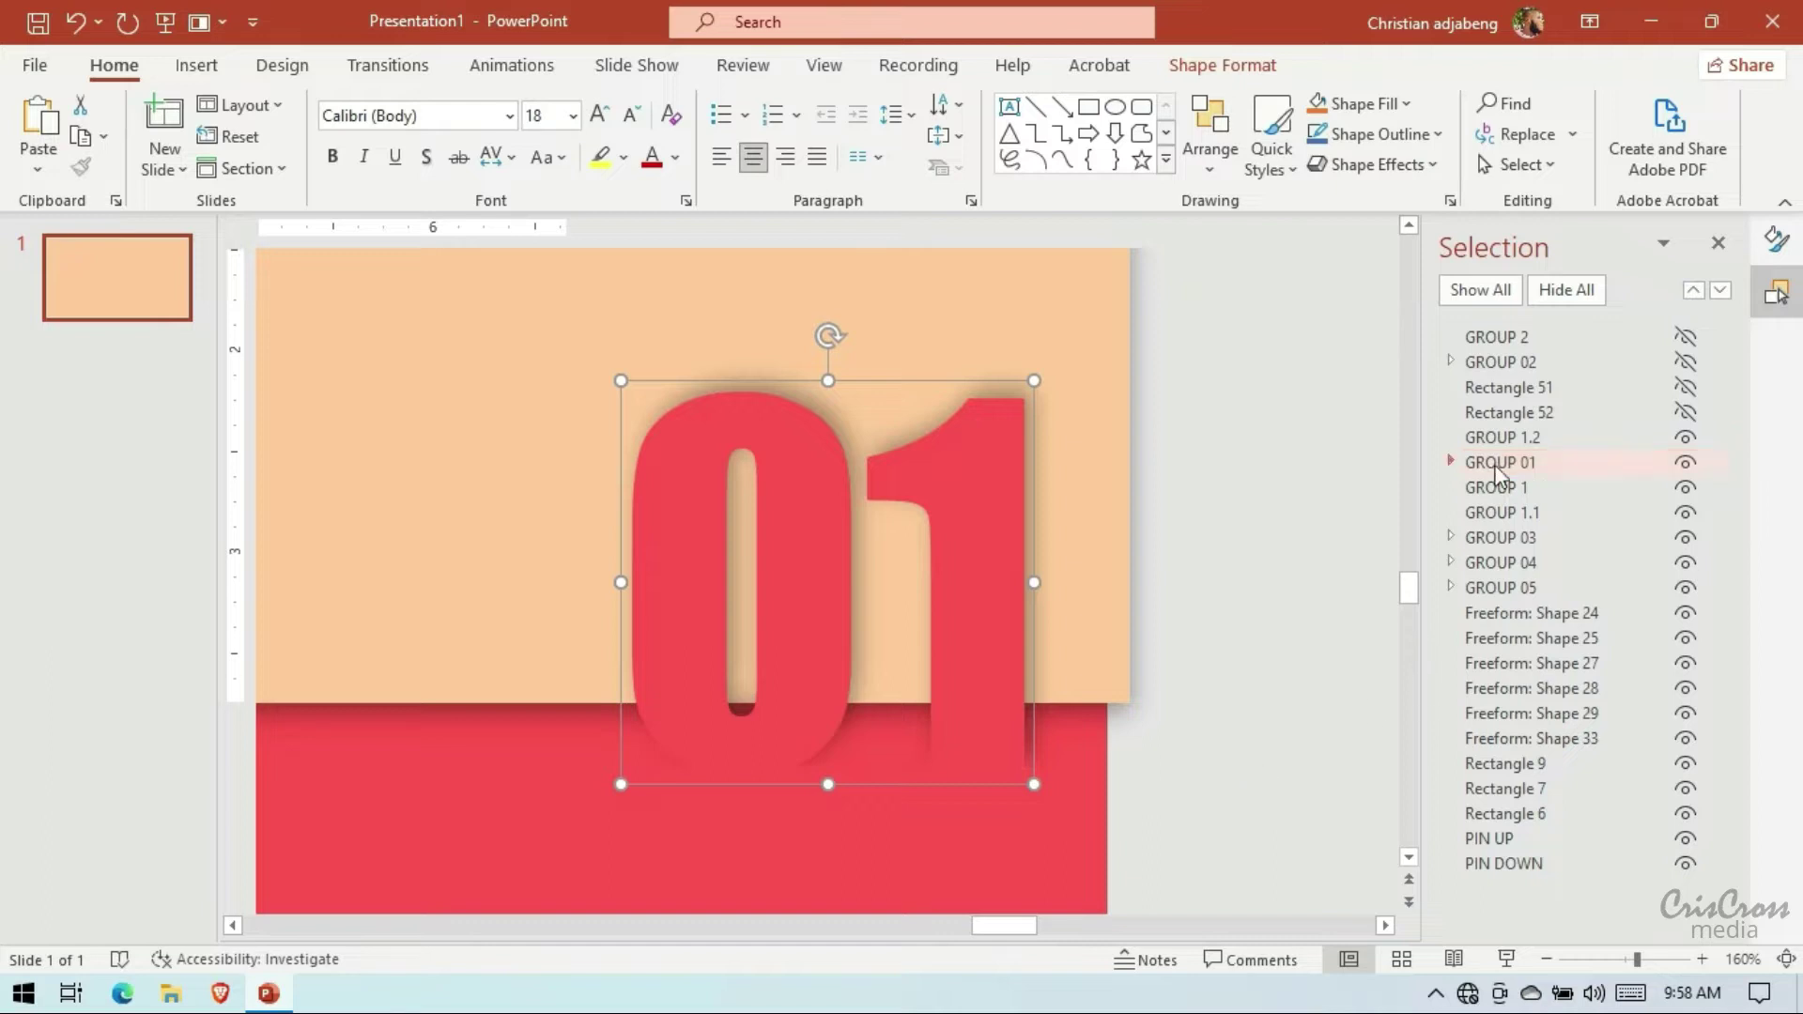
left_click(1498, 437)
left_click(1497, 464, "ctrl")
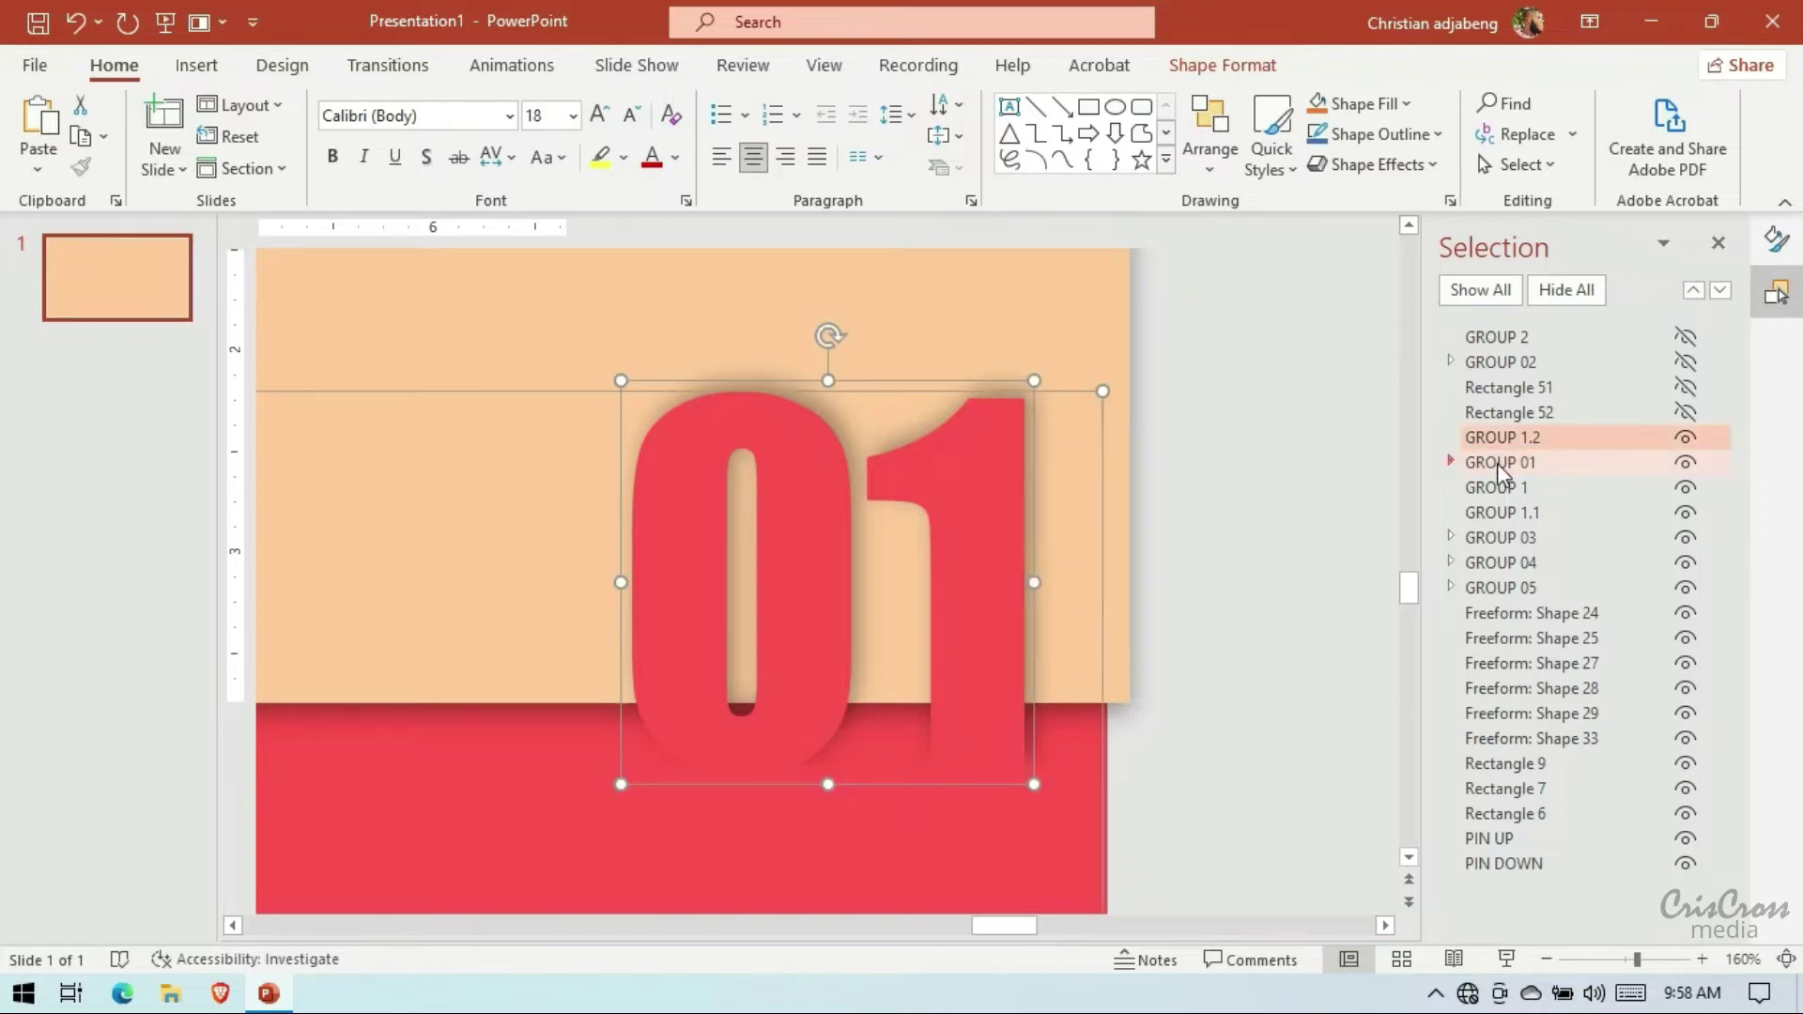
left_click(1496, 487, "ctrl")
left_click(1497, 512, "ctrl")
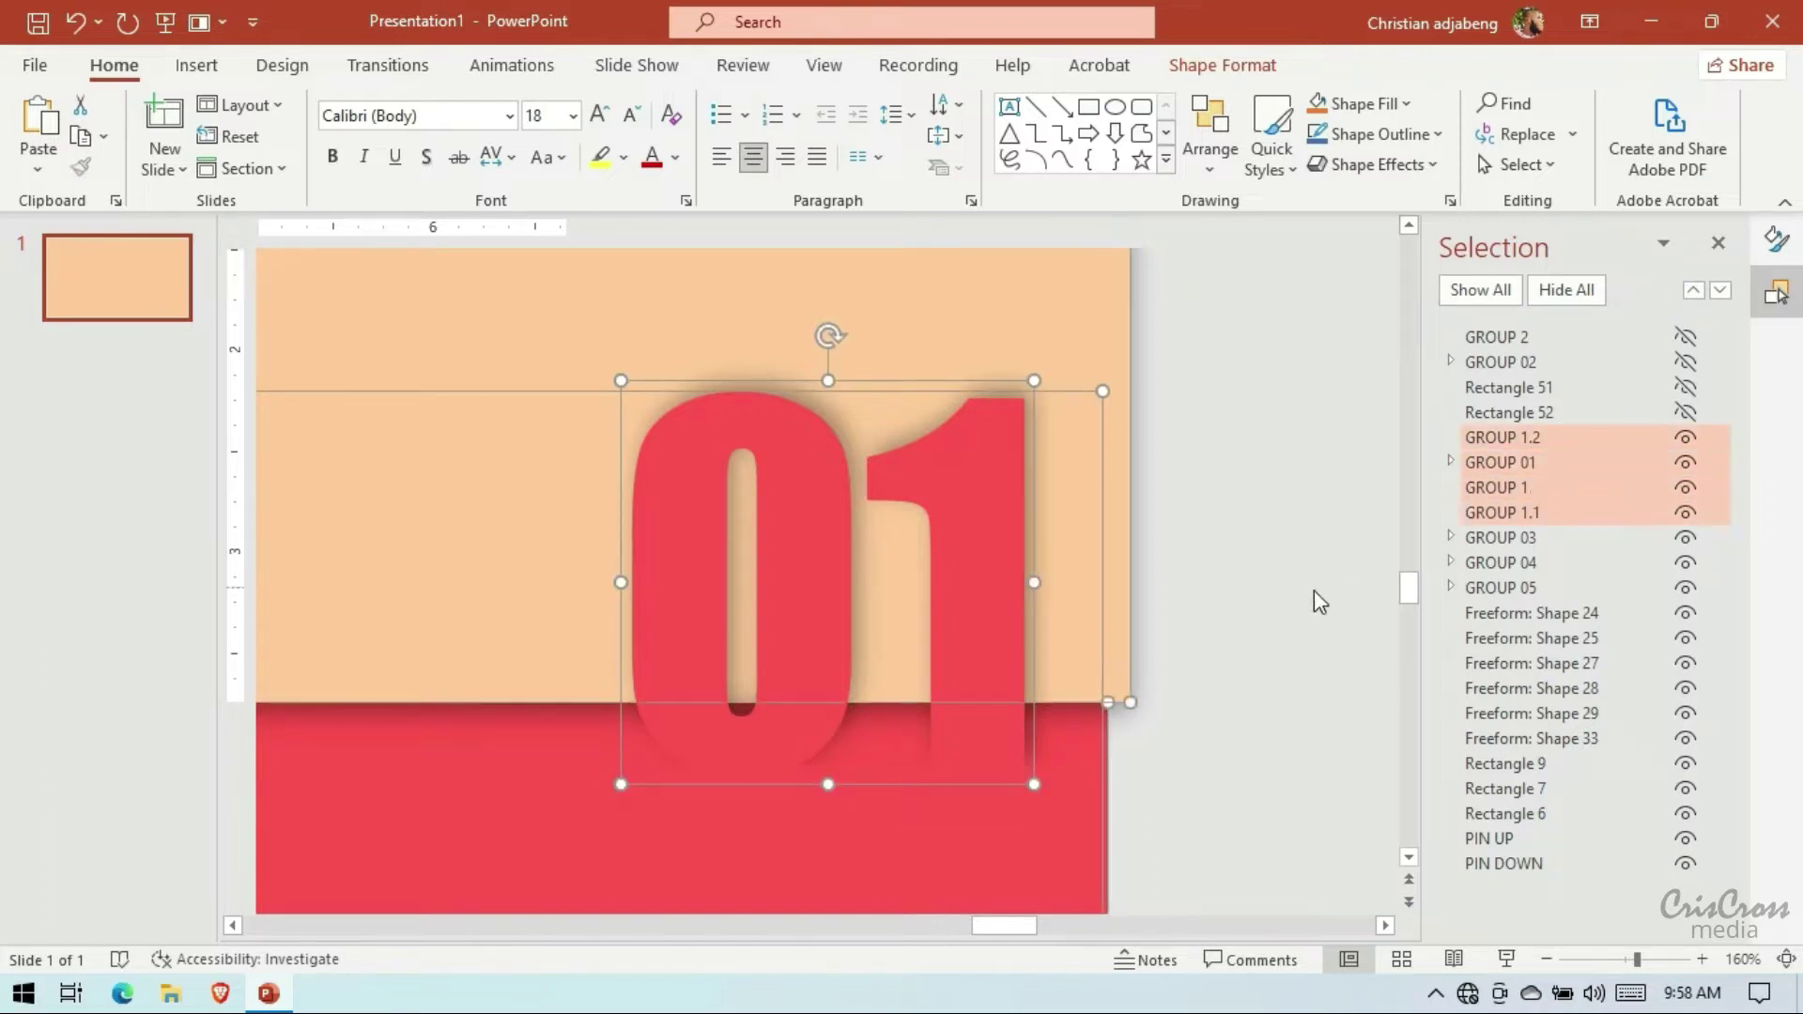
left_click(1546, 959)
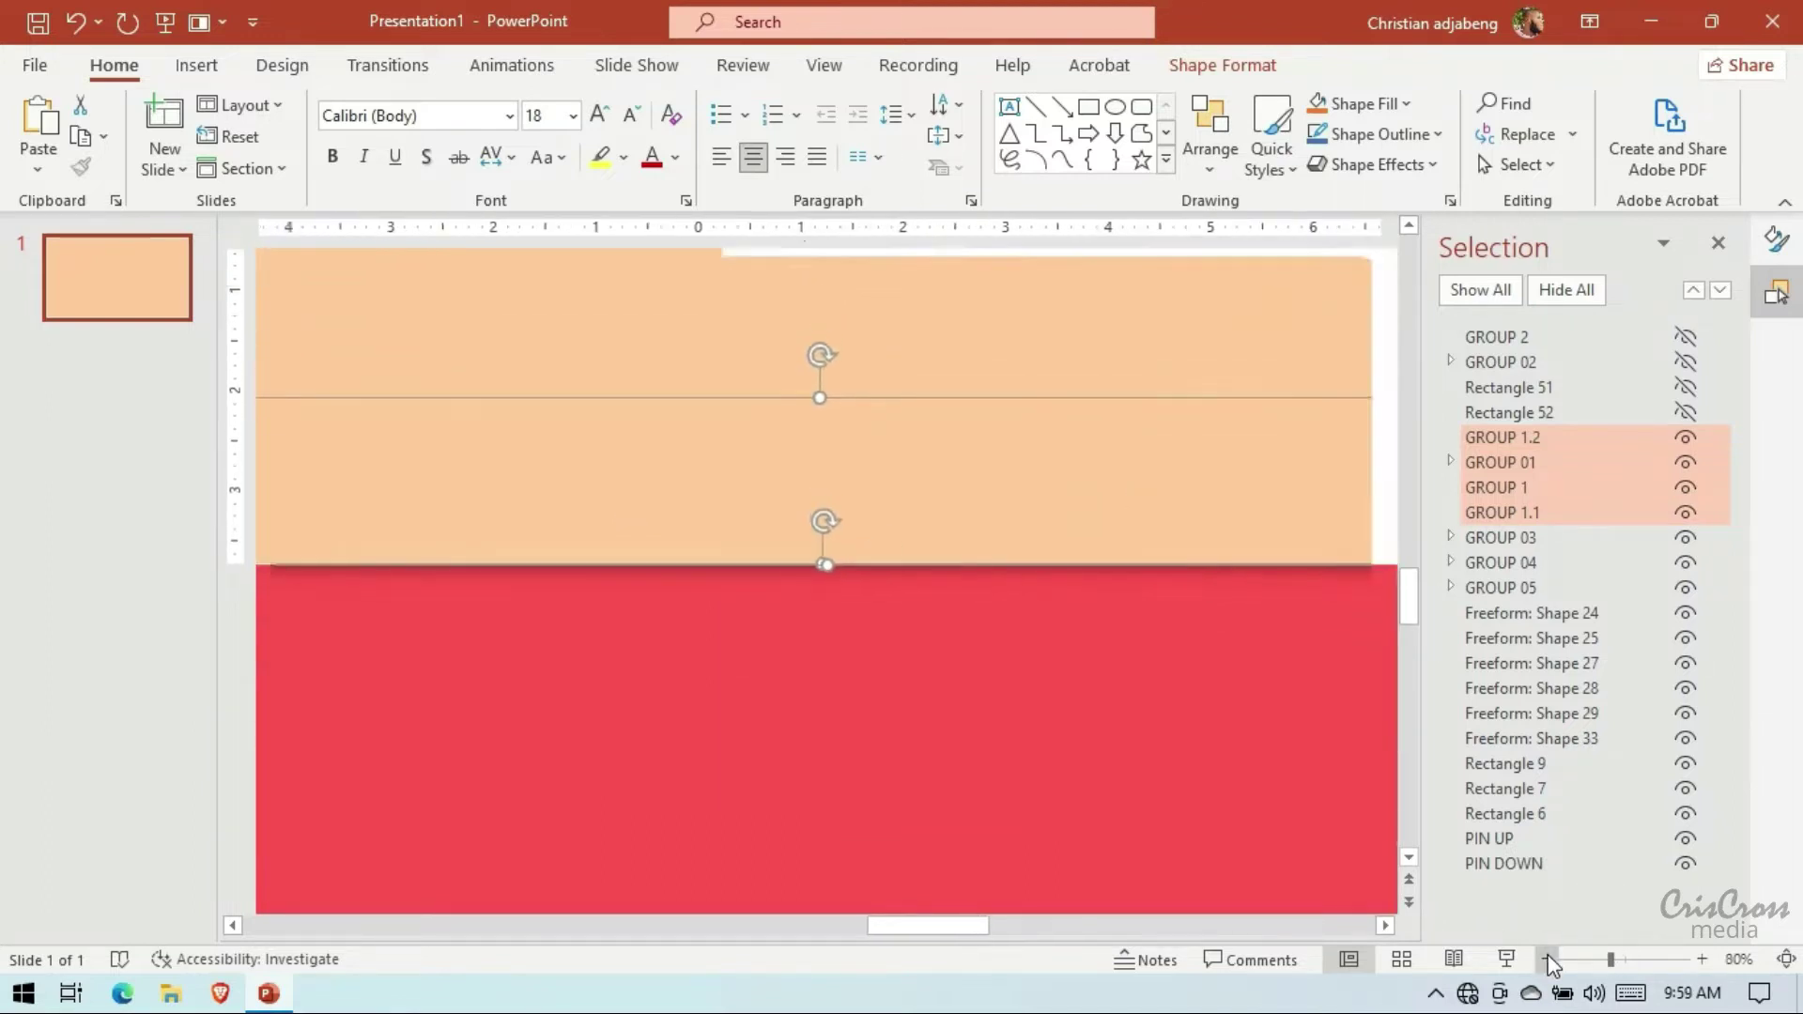
Group the four selected 01 pieces and rename the new group 'GROUP 1'
left_click(1546, 959)
right_click(1197, 499)
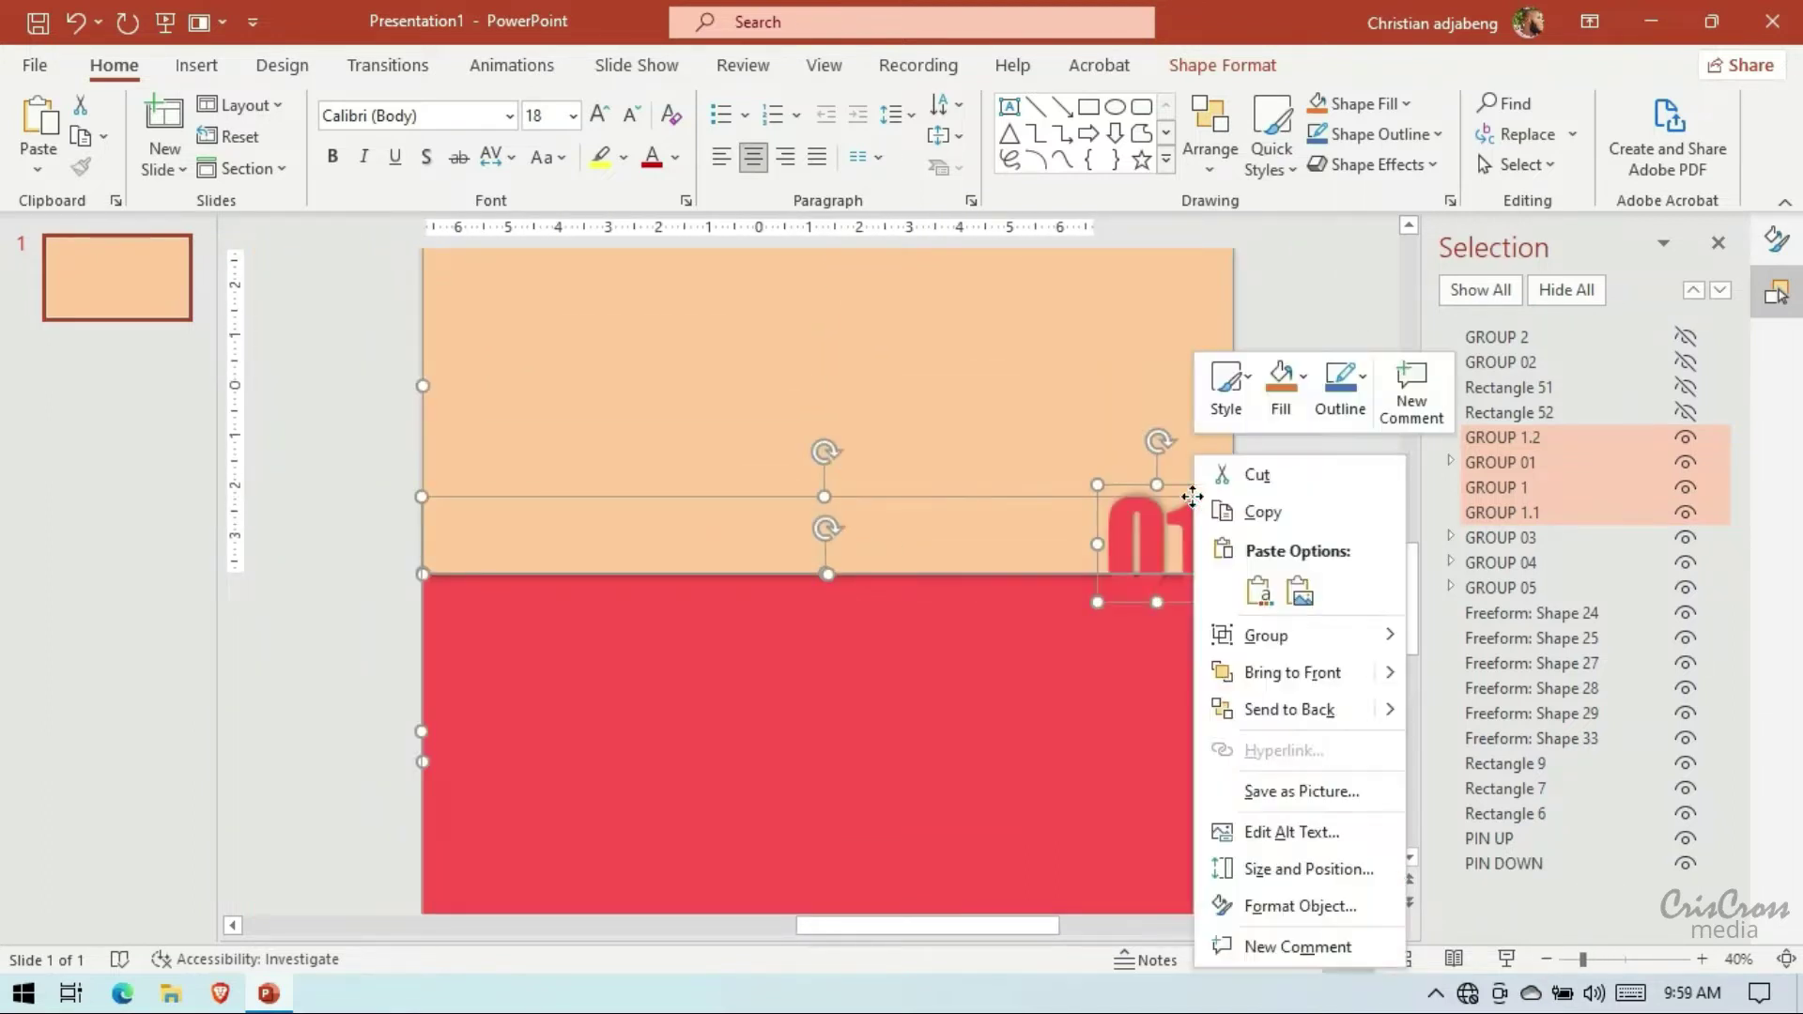
left_click(1461, 638)
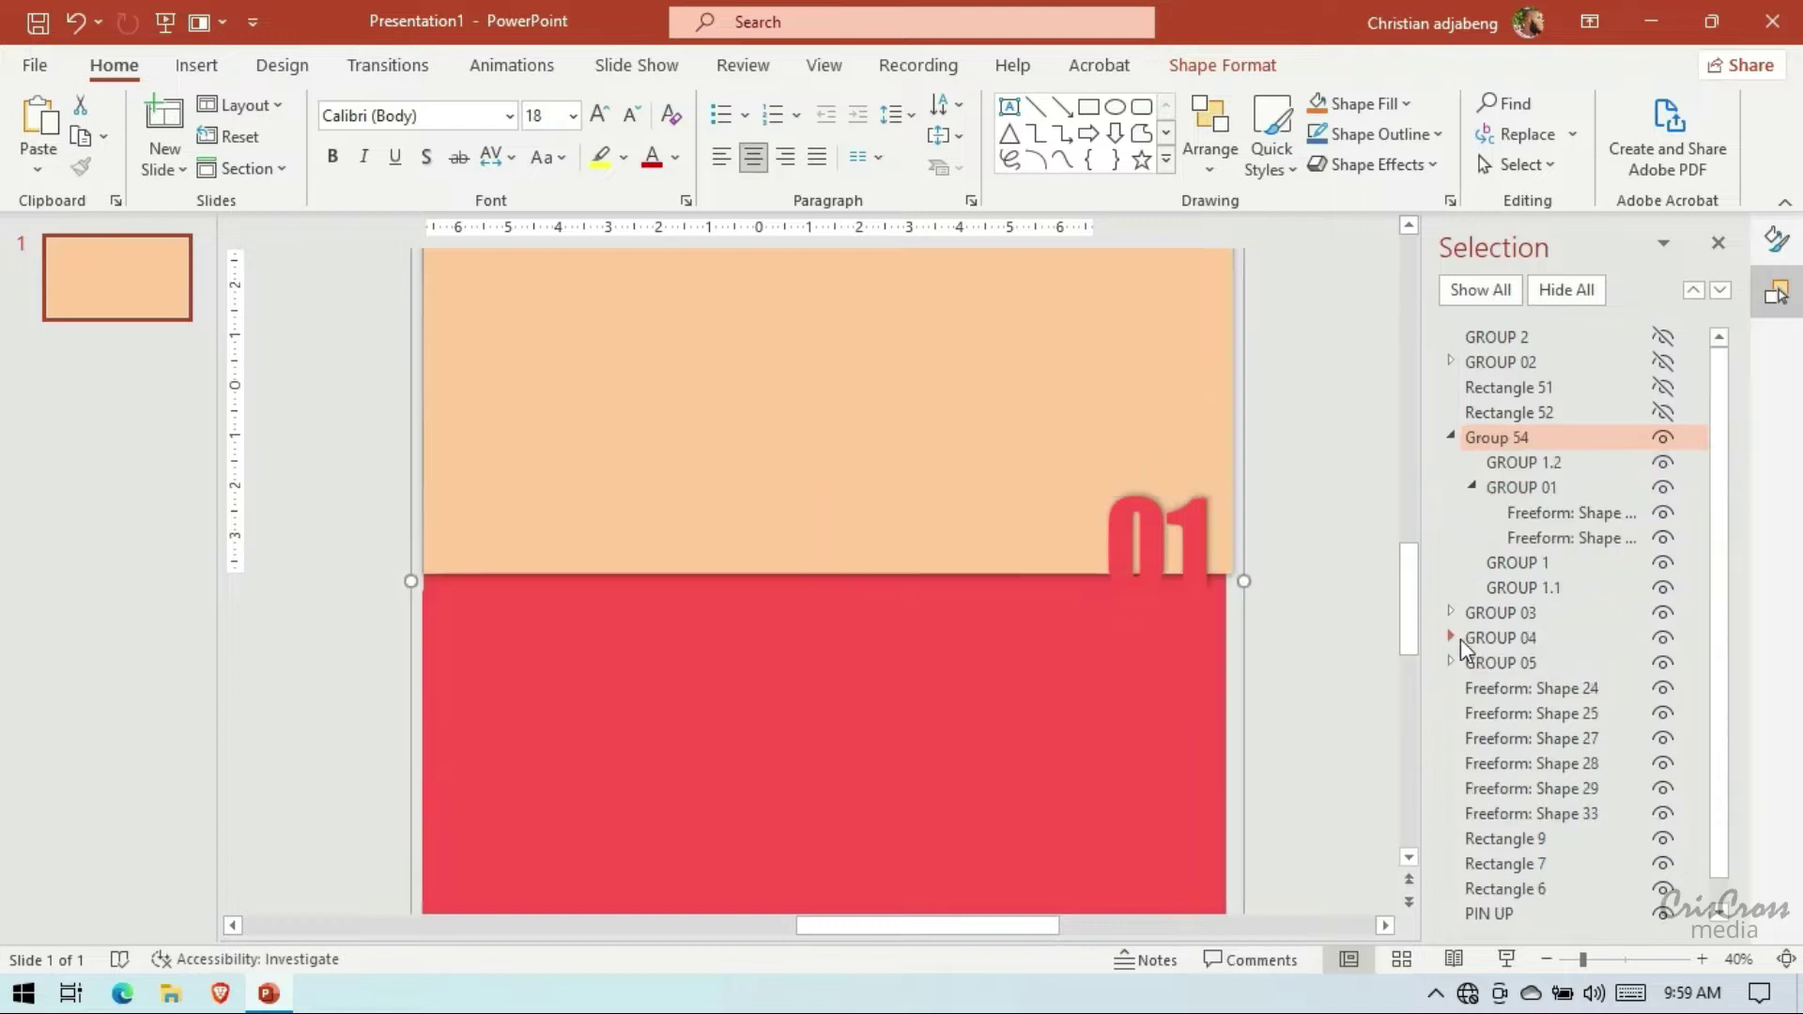
left_click(1450, 438)
double_click(1503, 438)
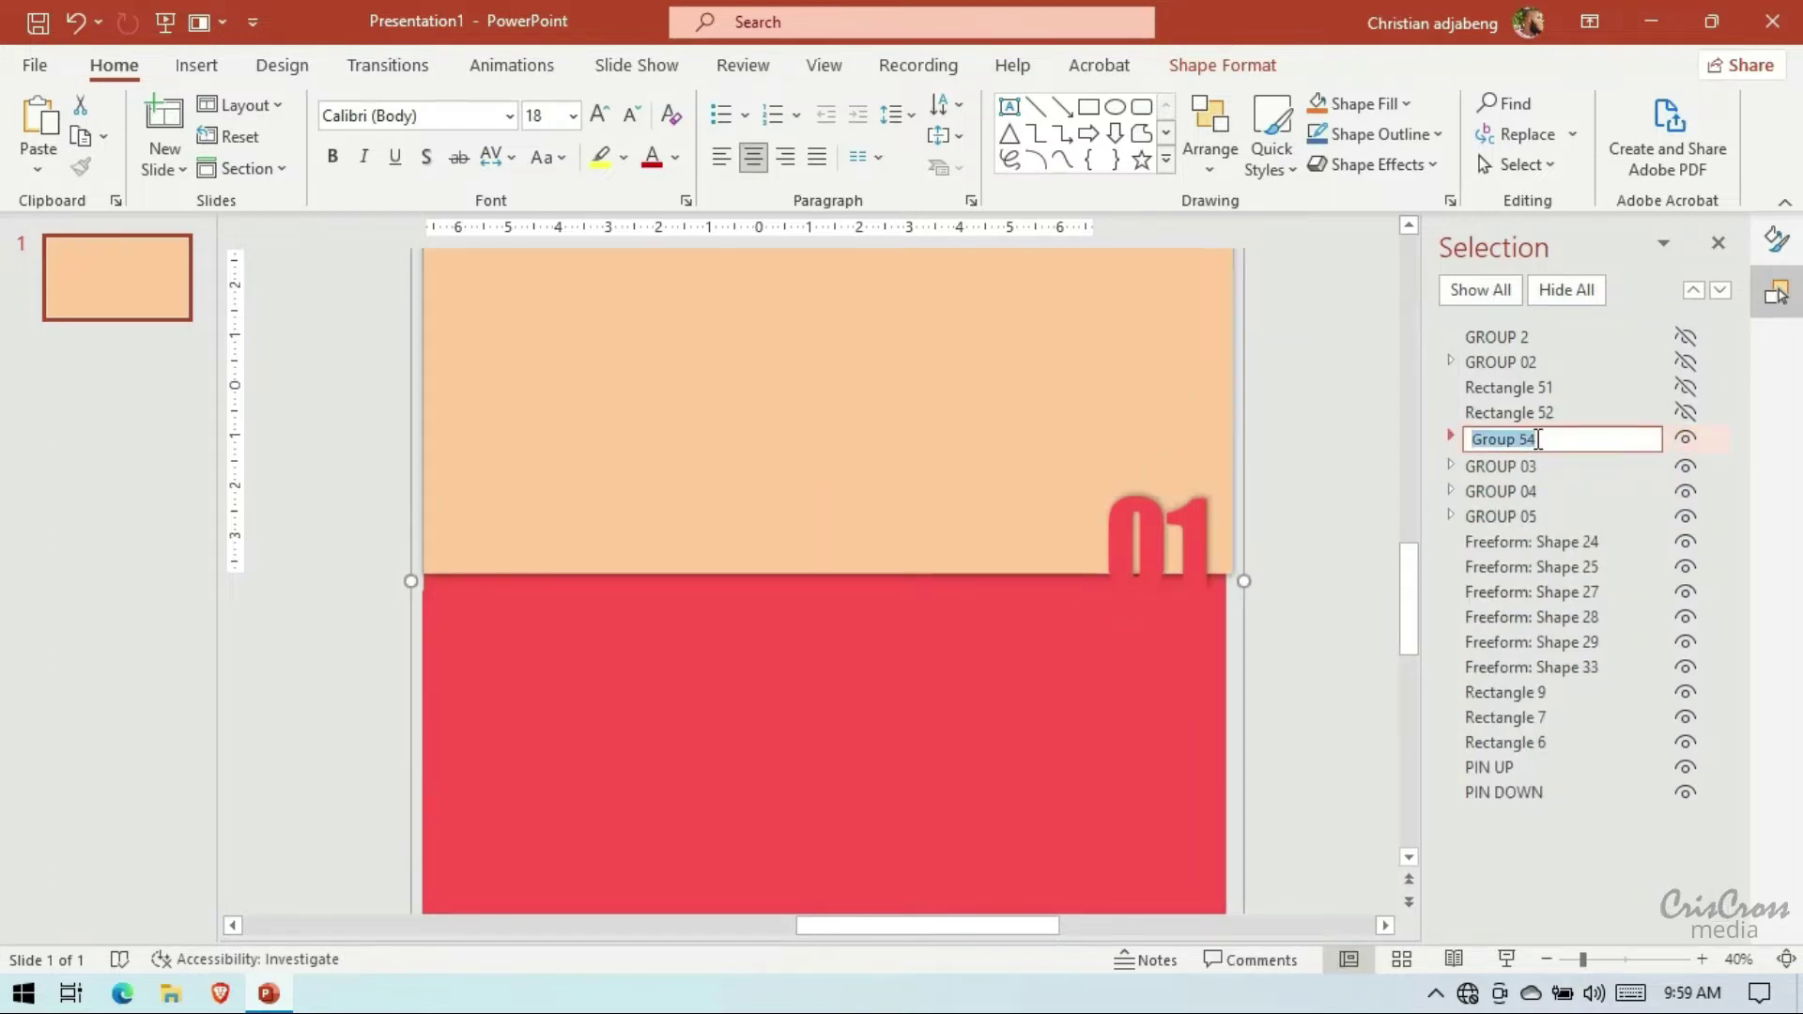
type("GROUP 1")
key("Return")
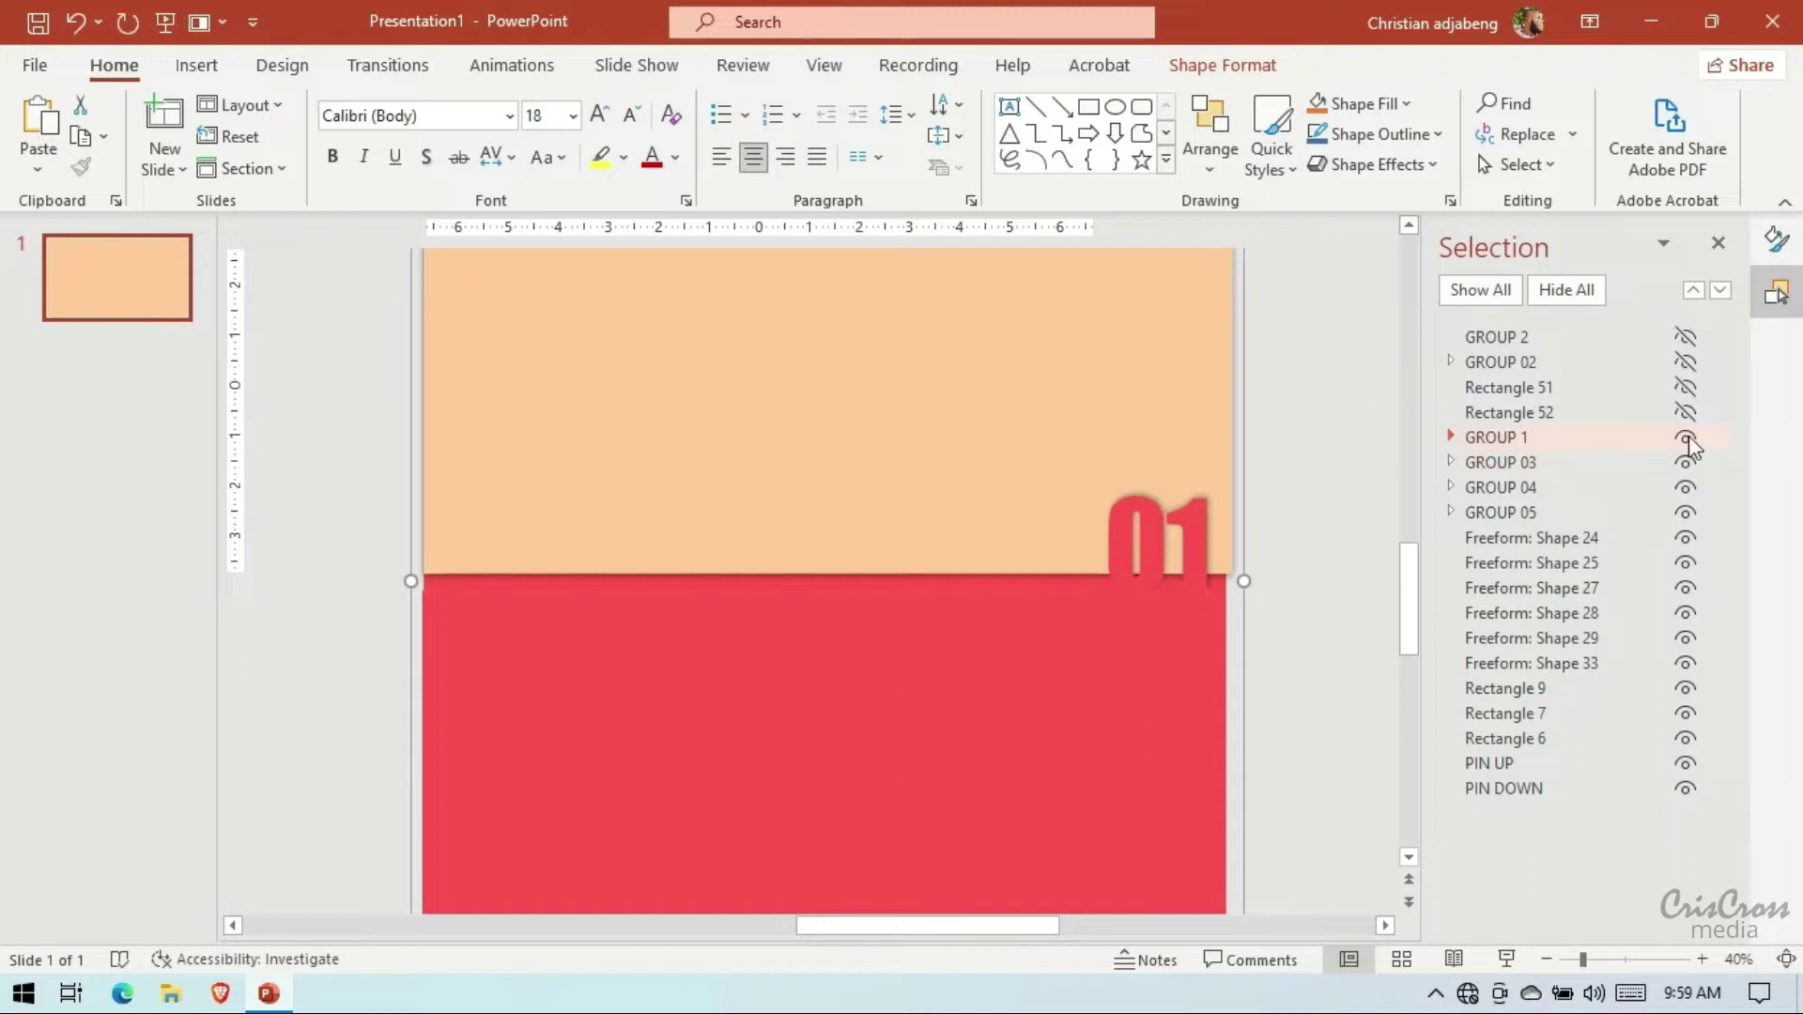
Hide GROUP 1 and show GROUP 2, GROUP 02, Rectangle 51 and Rectangle 52
left_click(1686, 438)
left_click(1684, 336)
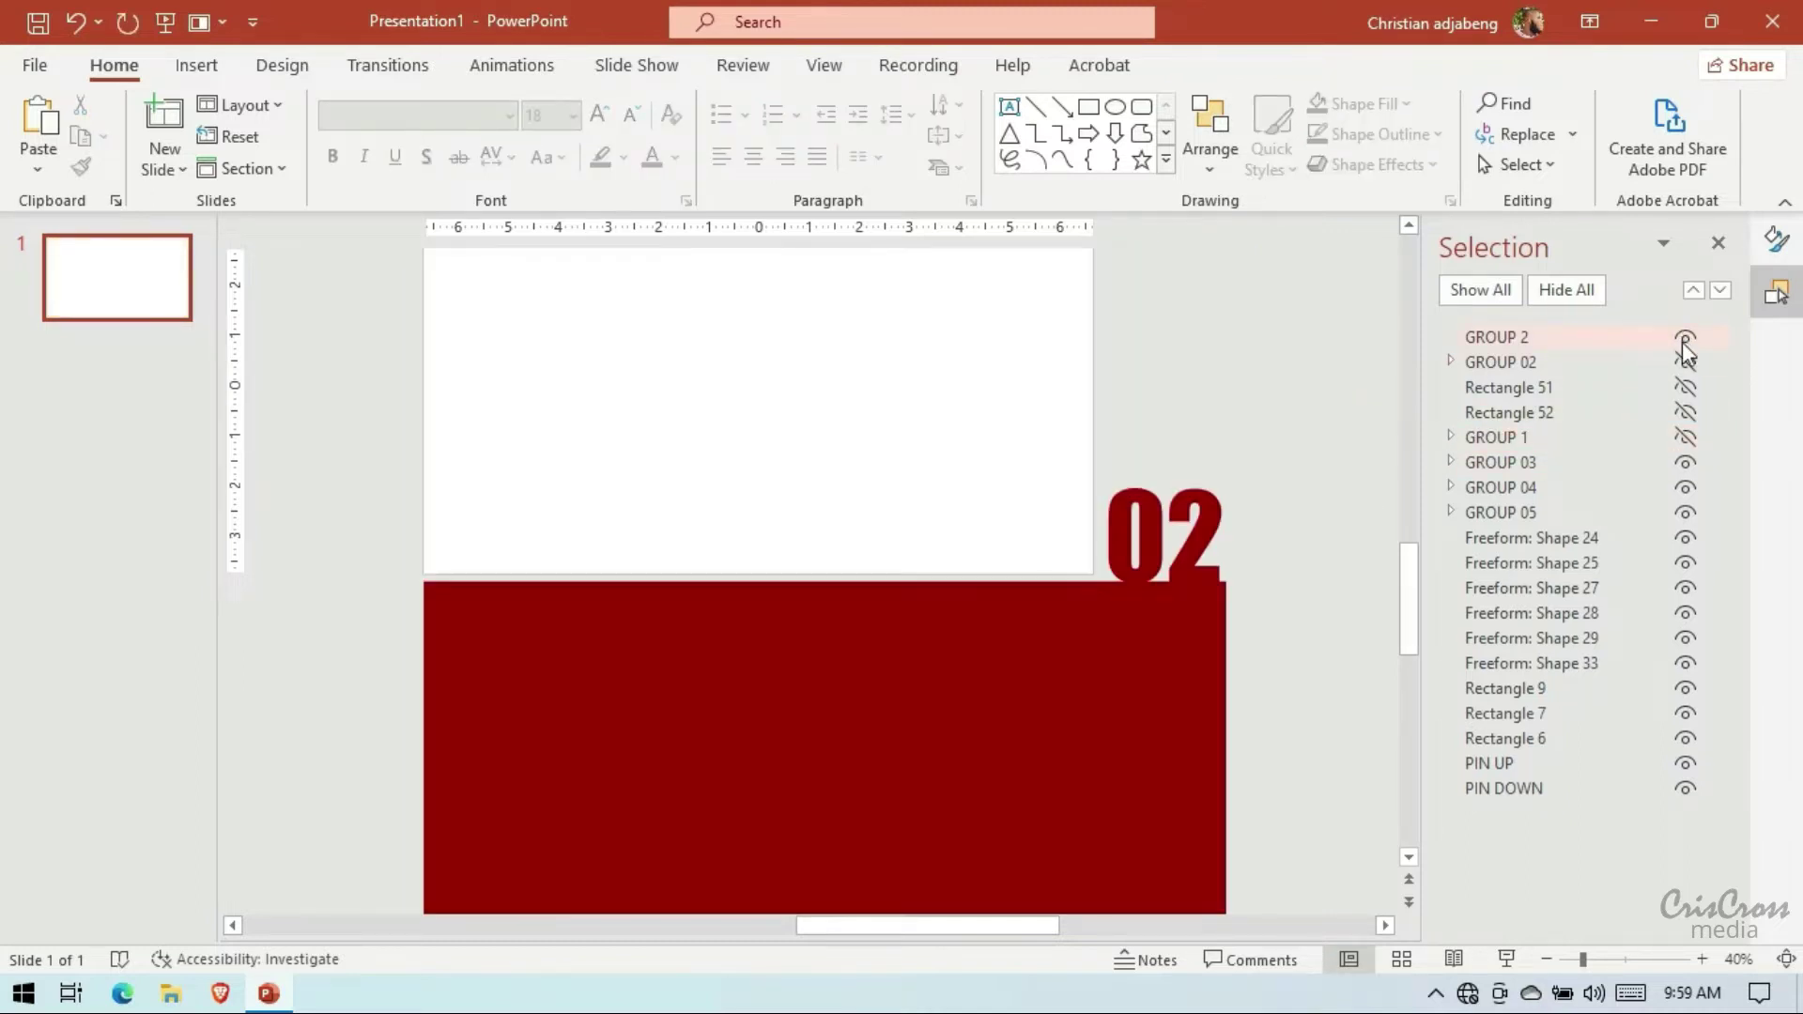
left_click(1686, 362)
left_click(1686, 387)
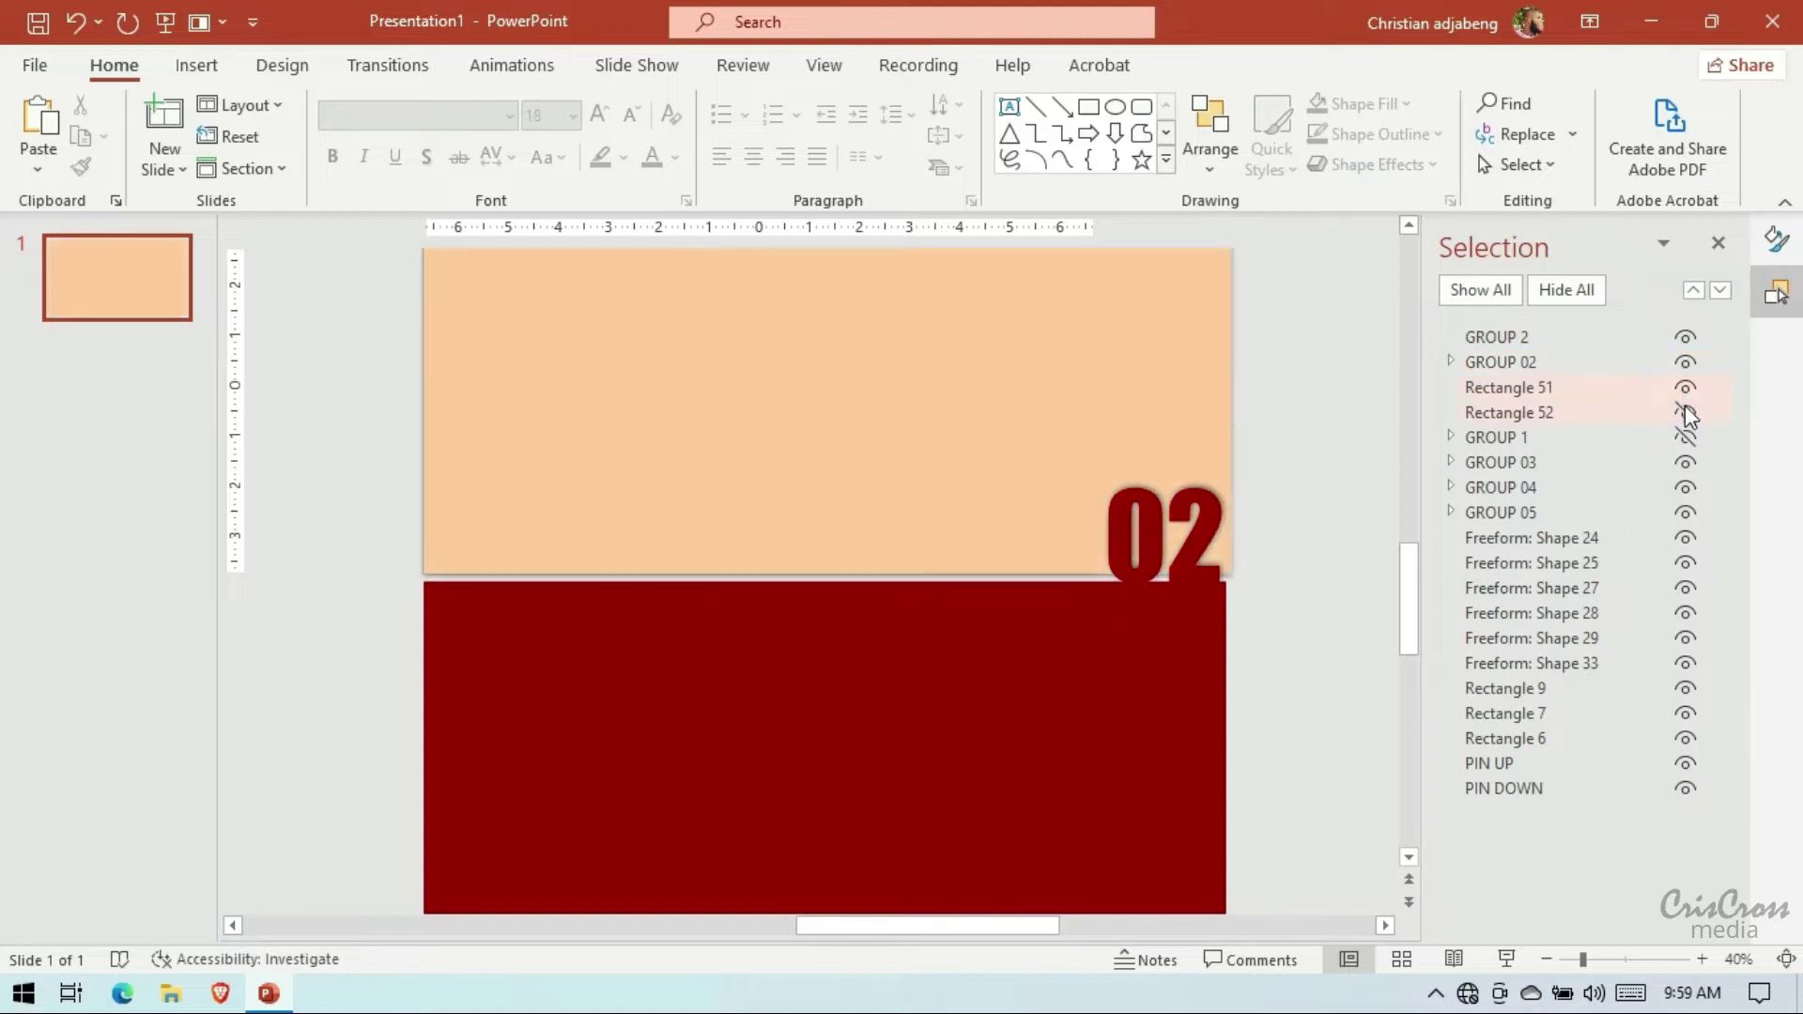
left_click(1686, 412)
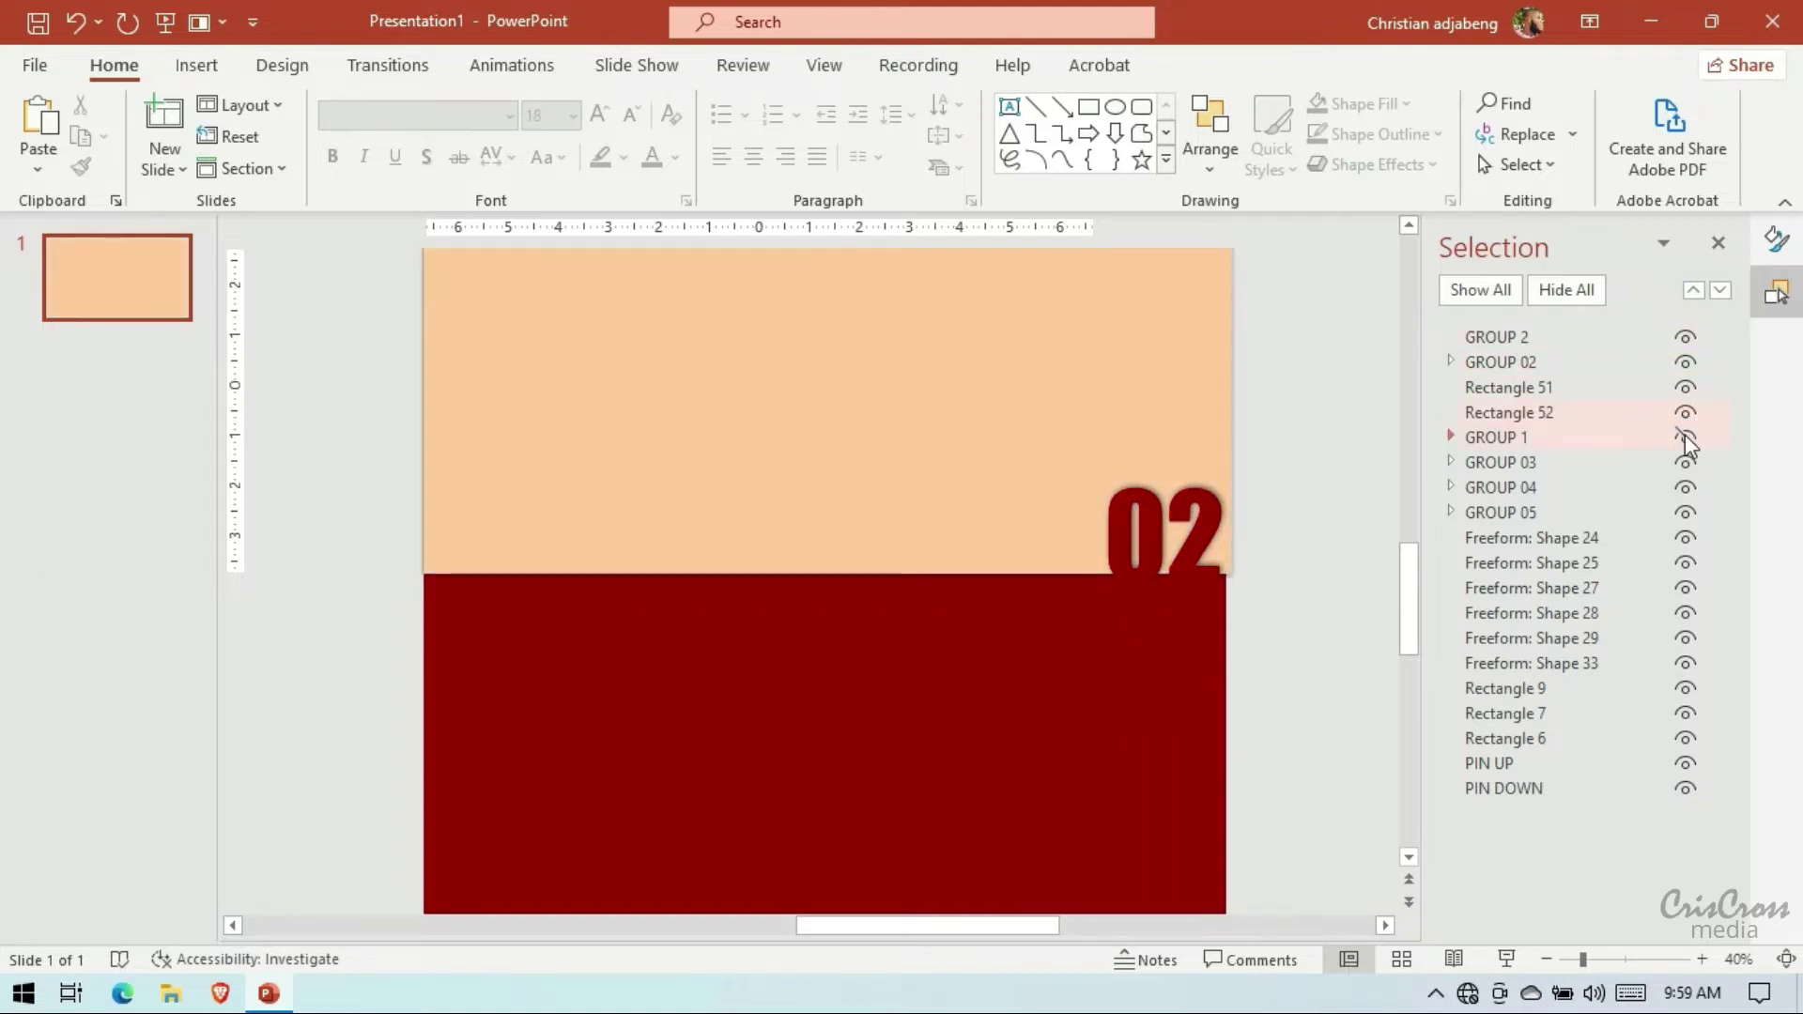
Group Rectangles 52 and 51, GROUP 02 and GROUP 2 into one group named 'GROUP 2'
left_click(1531, 414)
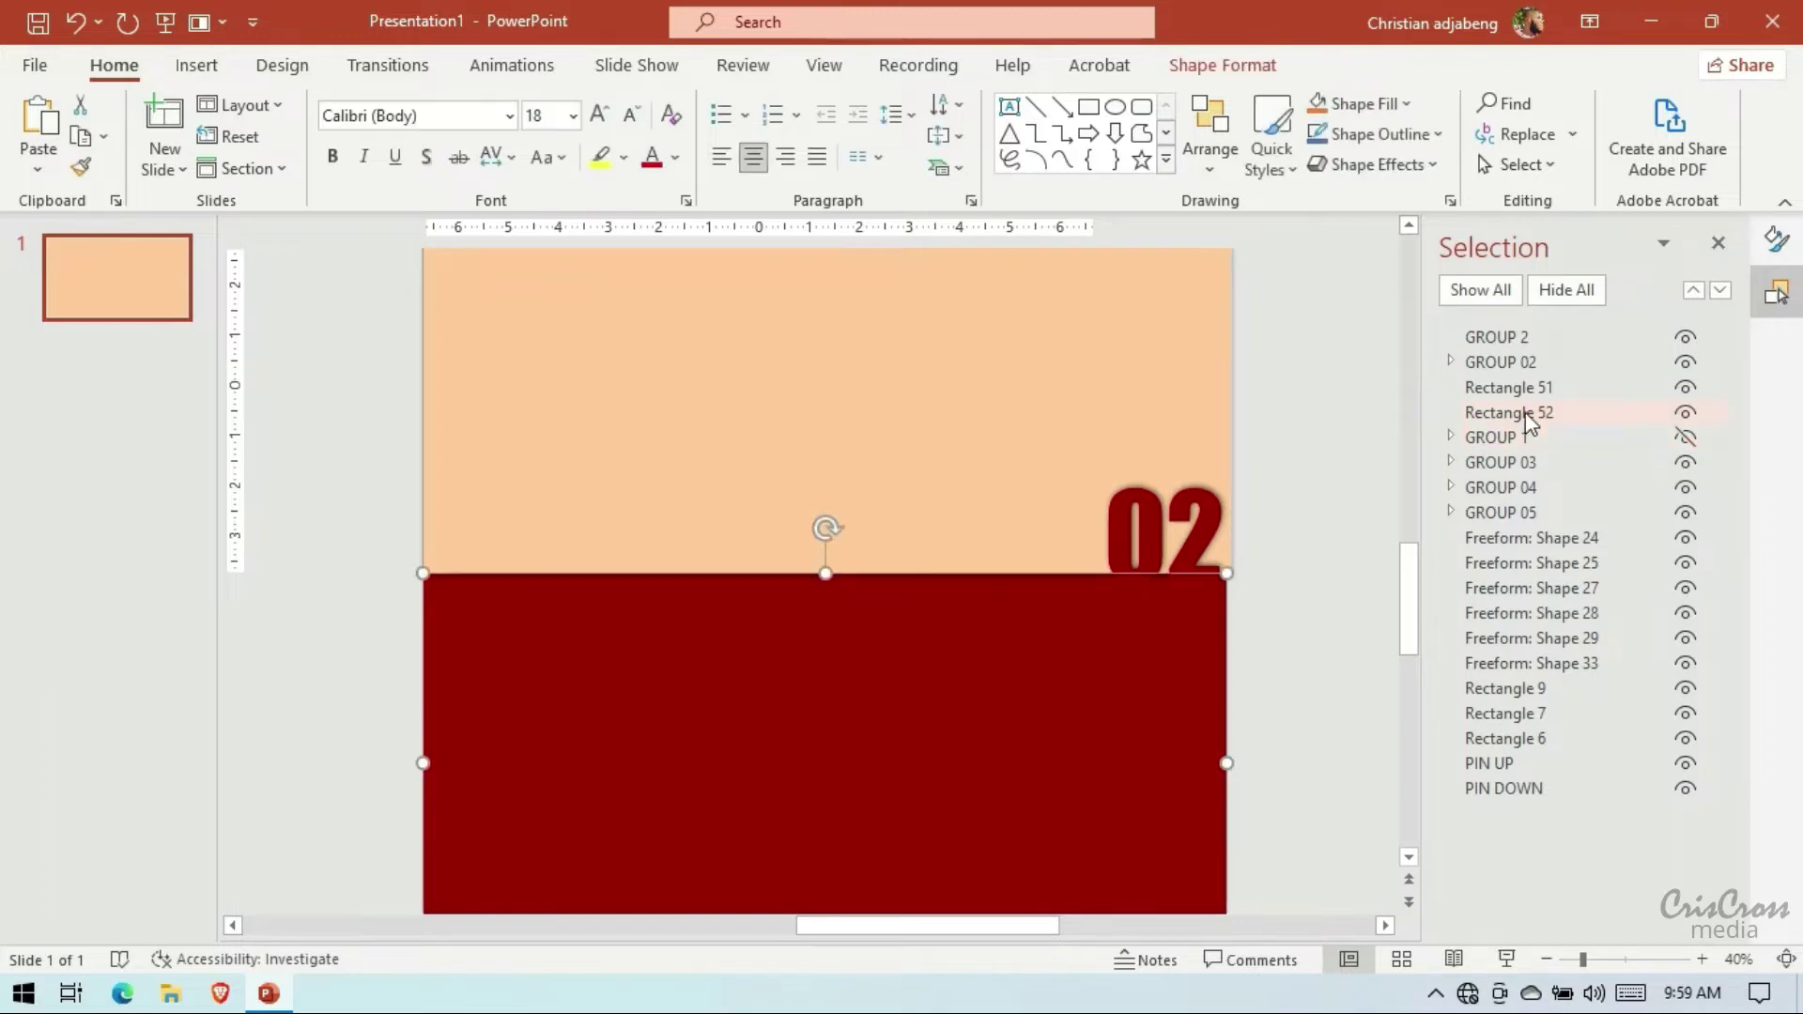
left_click(1529, 387, "ctrl")
left_click(1529, 362, "ctrl")
left_click(1493, 337, "ctrl")
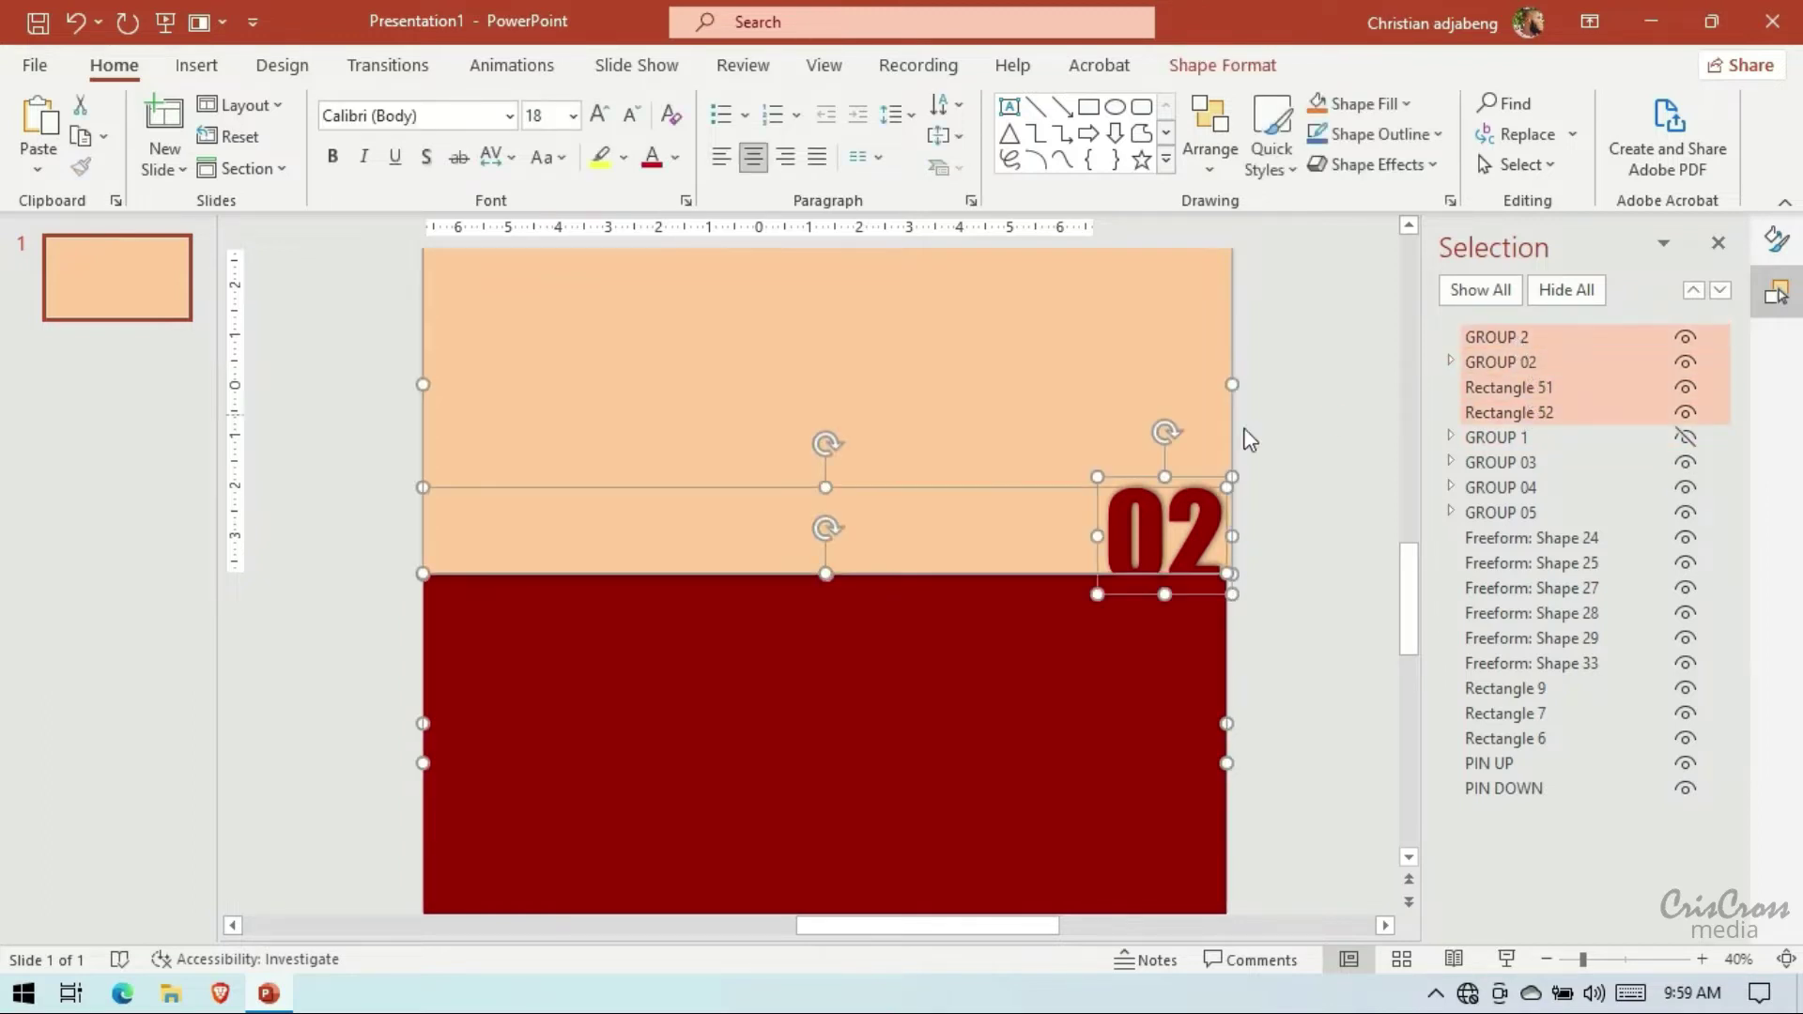
right_click(1205, 470)
left_click(1446, 633)
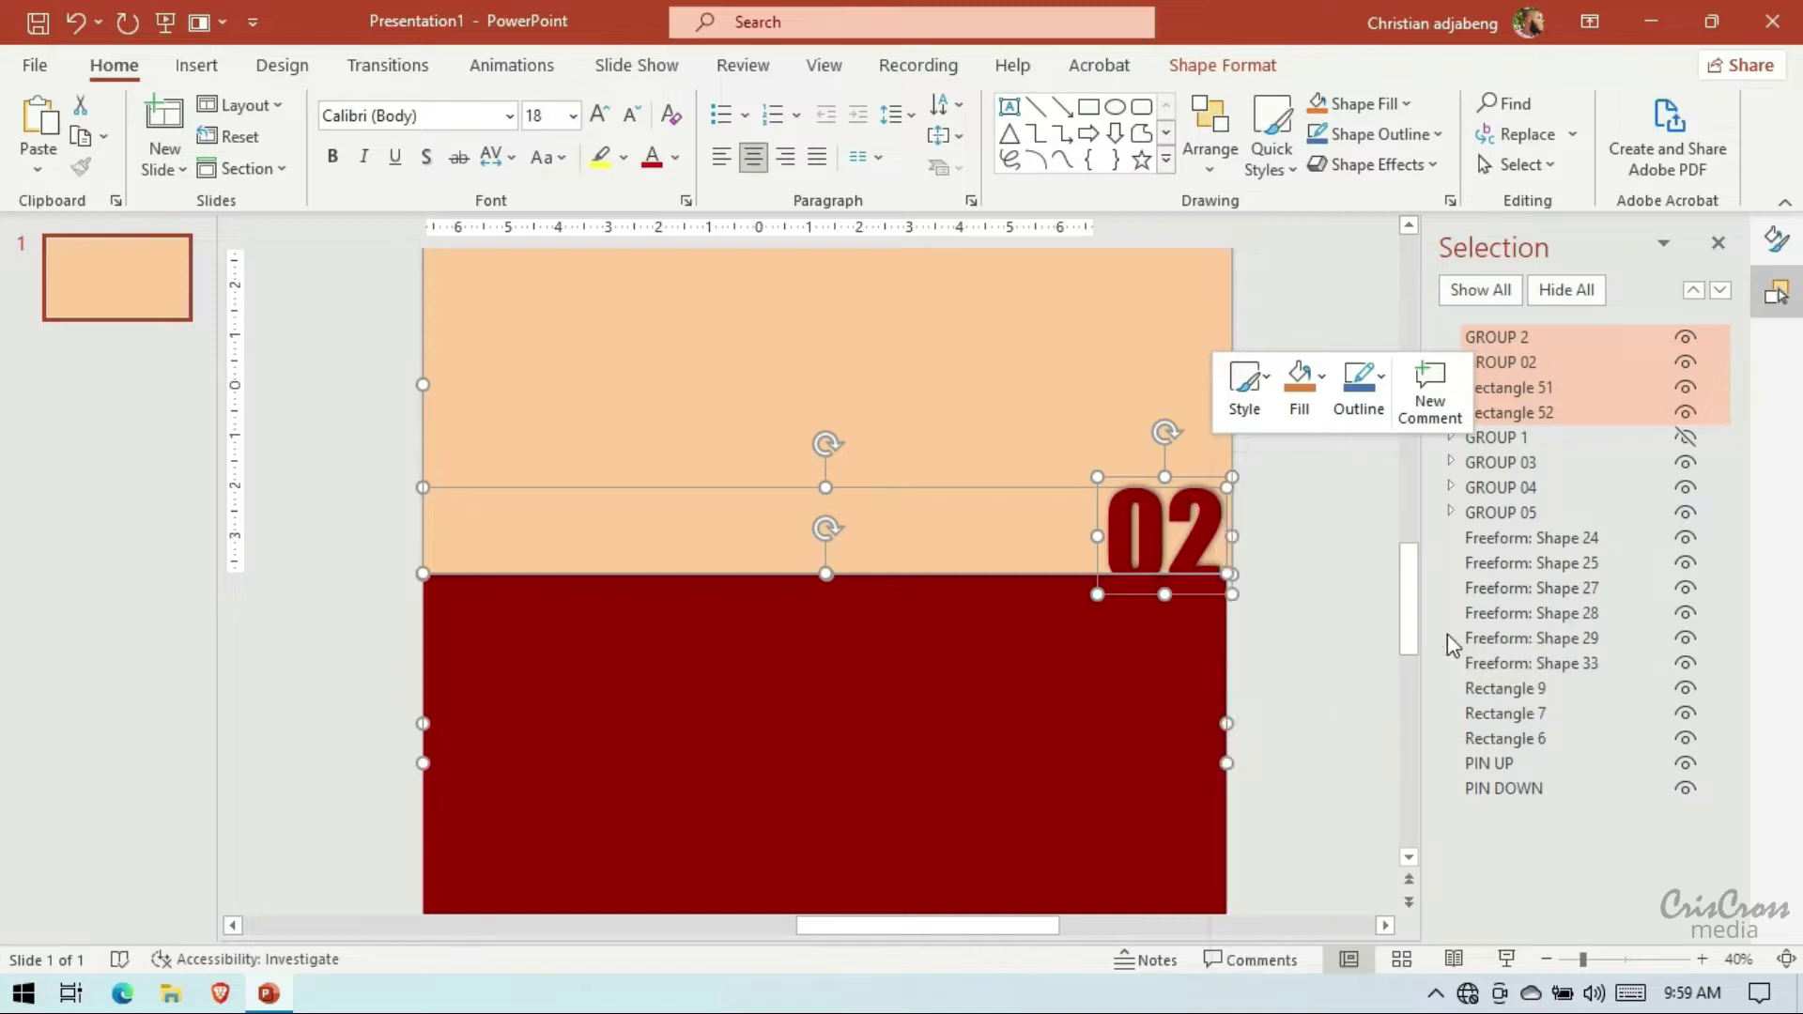
left_click(1448, 336)
double_click(1546, 338)
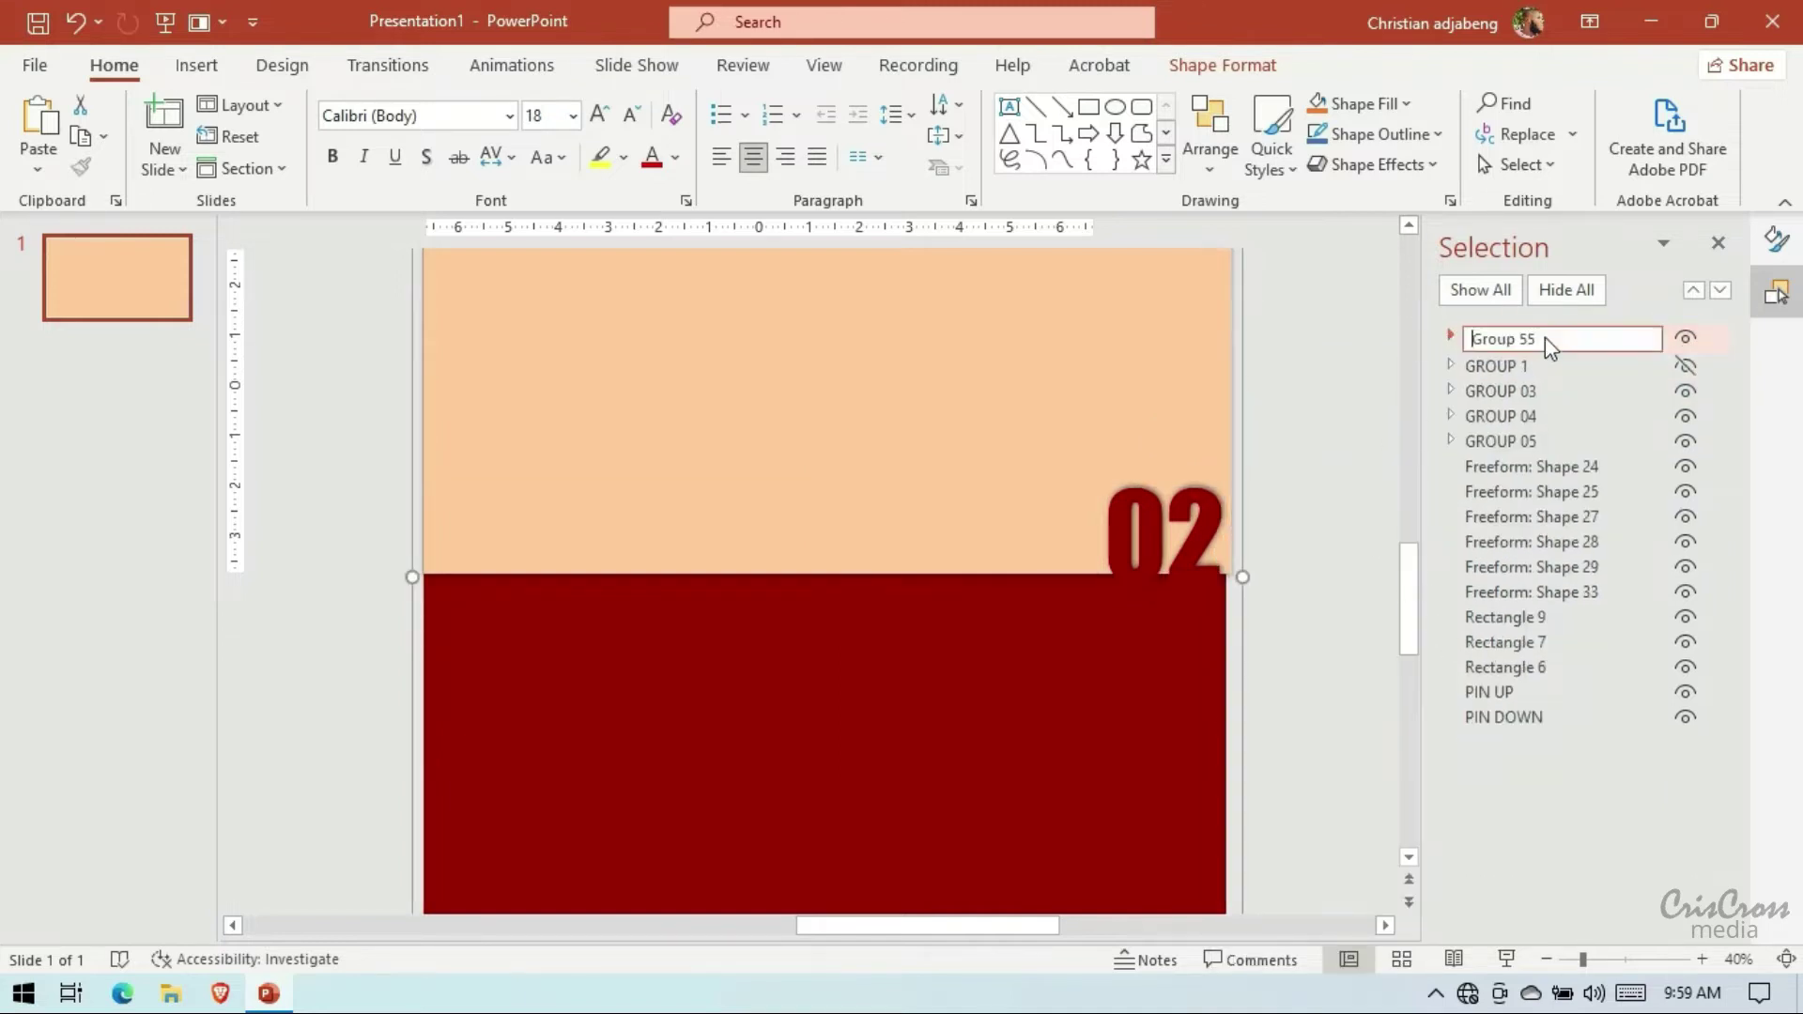
type("2")
key("Return")
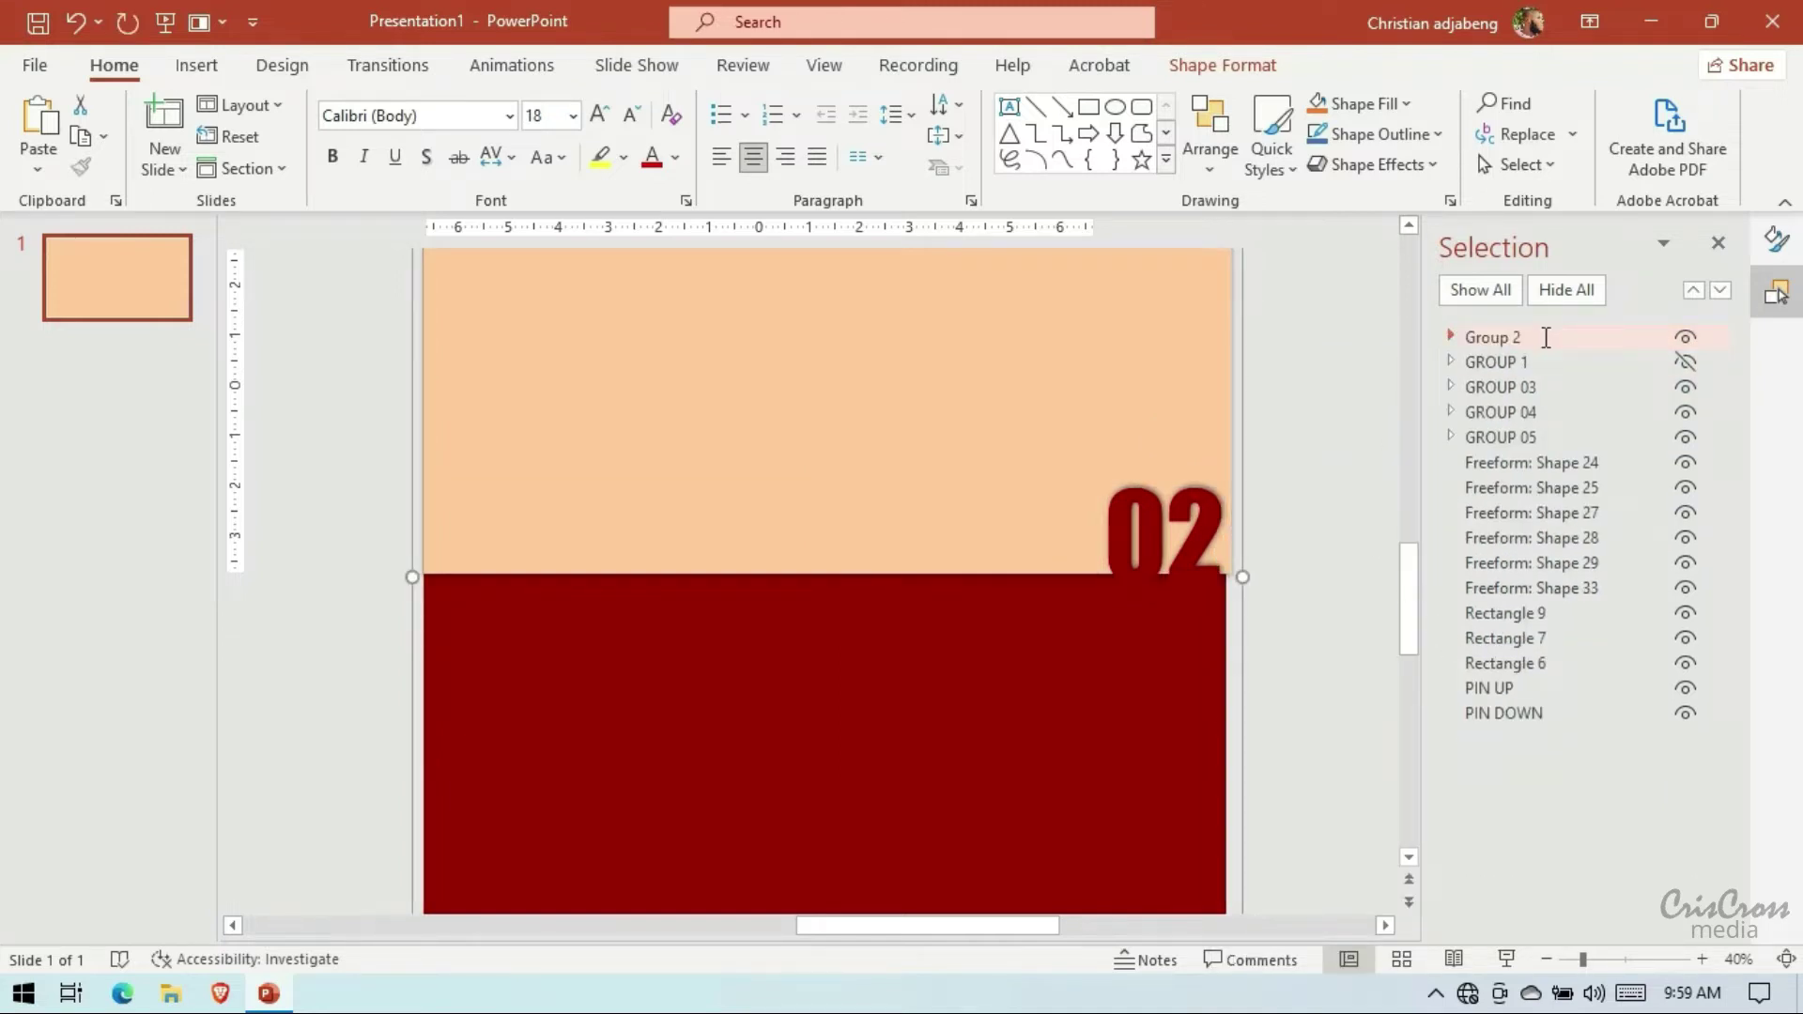
double_click(1546, 337)
type("GROUP")
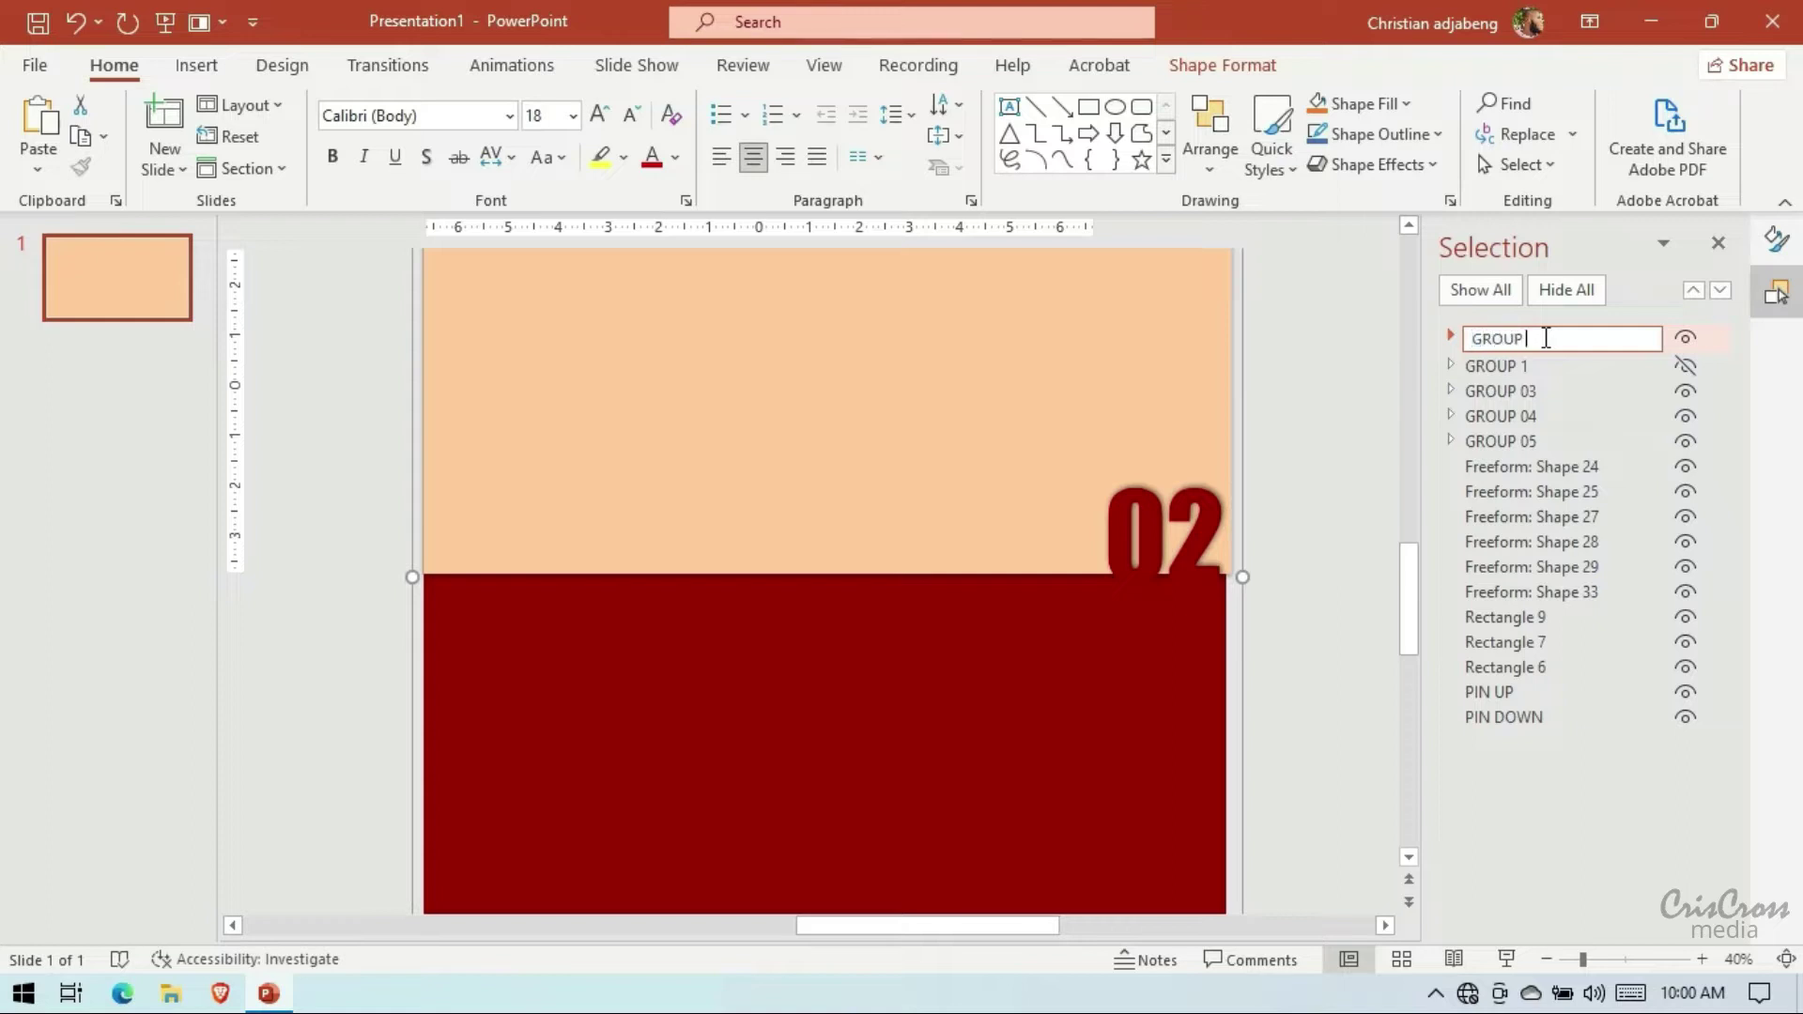
type(" 2")
key("Return")
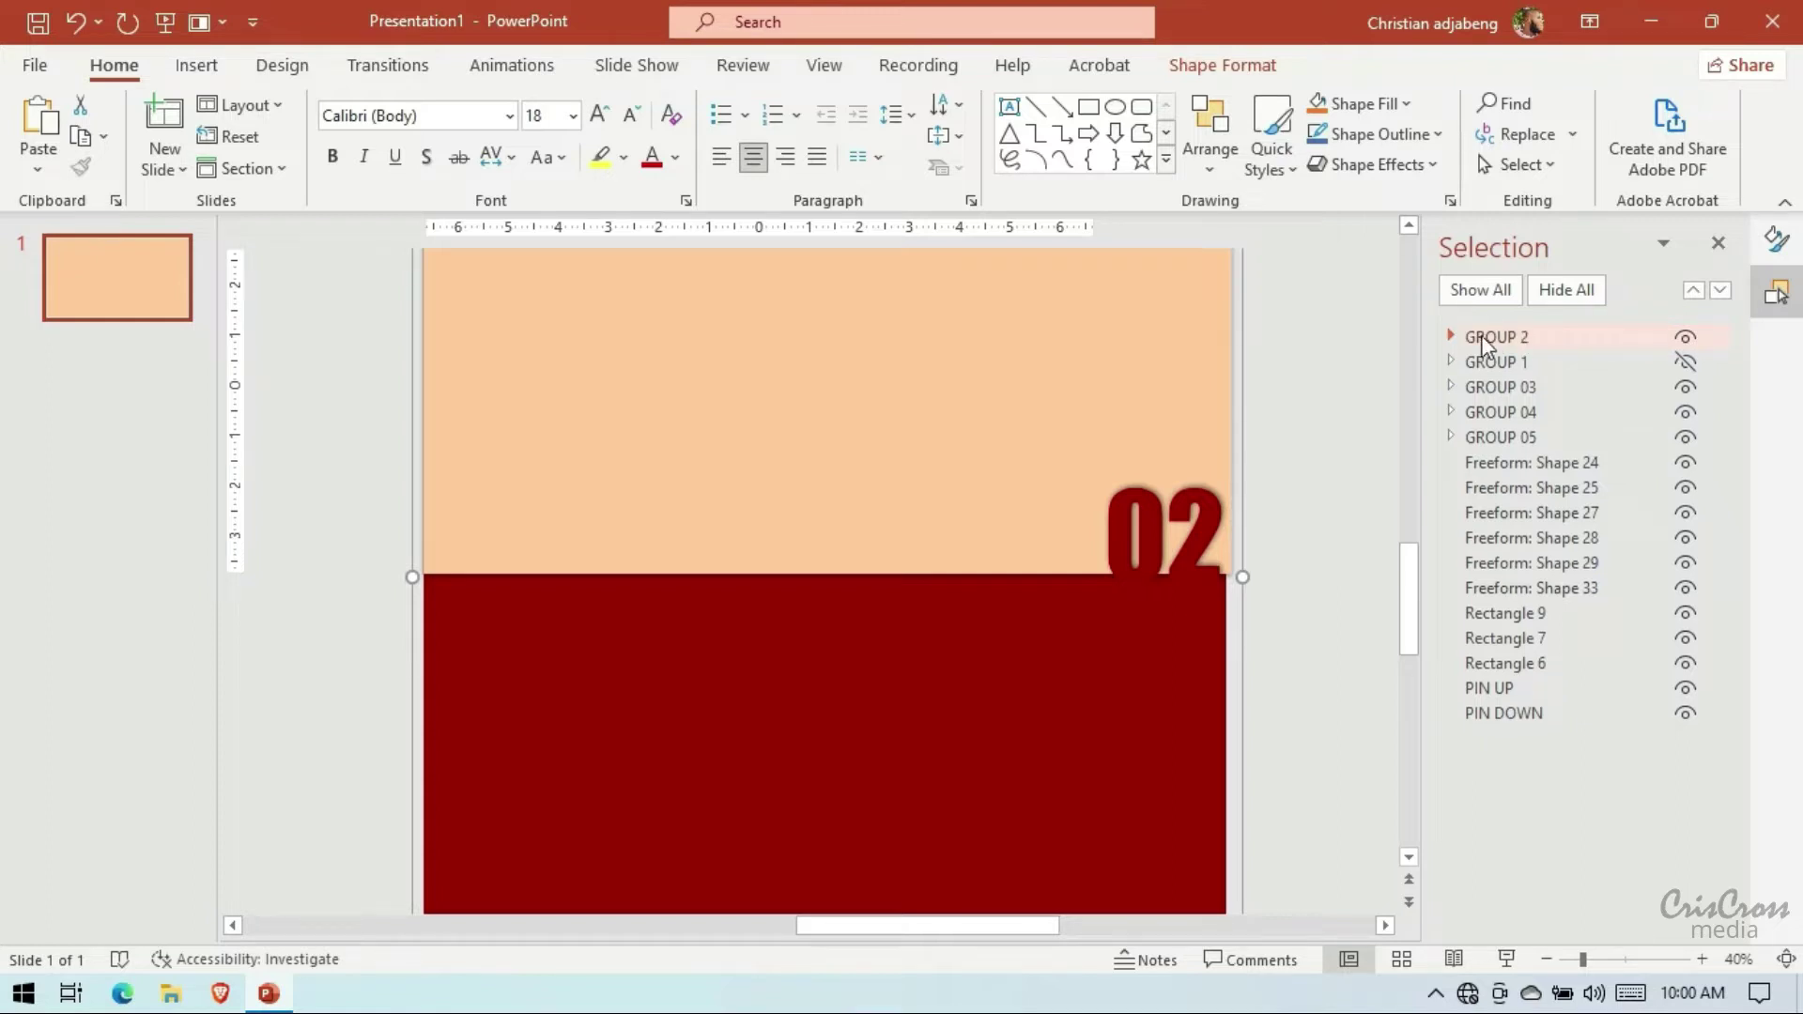
Place GROUP 2 behind GROUP 1, then hide both groups to leave the slide blank
left_click_drag(1486, 343, 1485, 368)
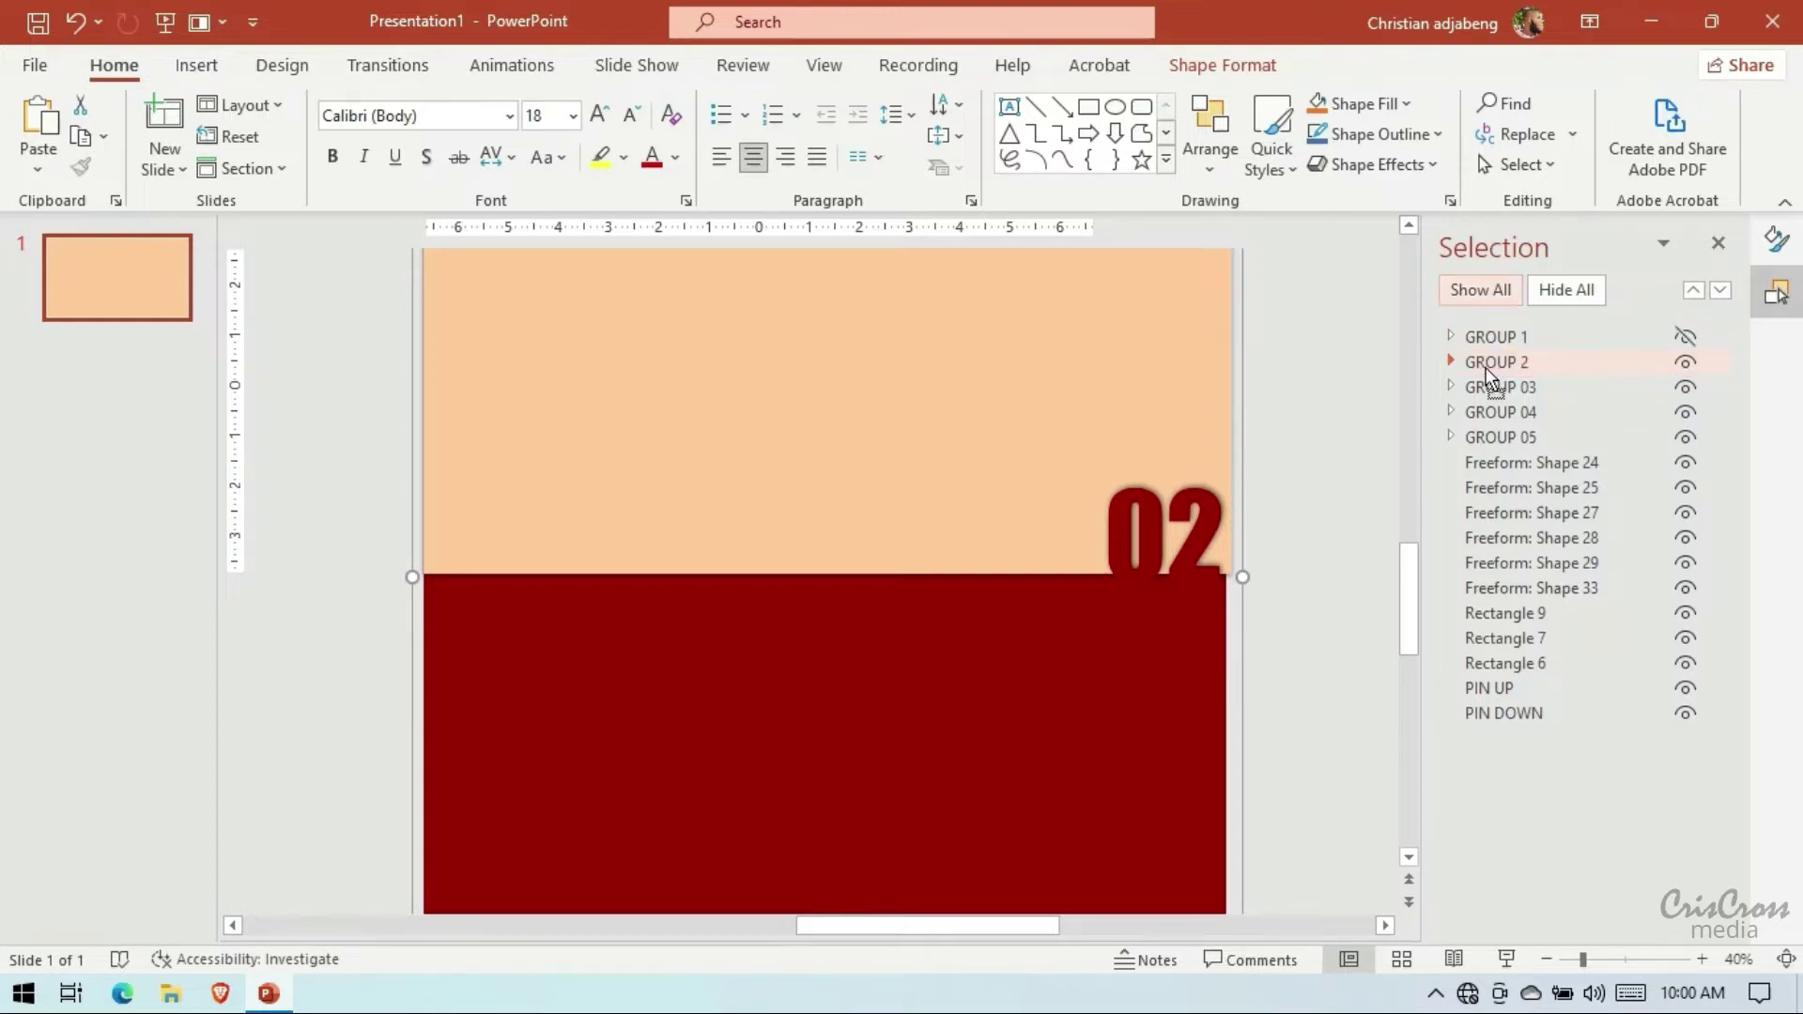
left_click(1686, 337)
left_click(1686, 337)
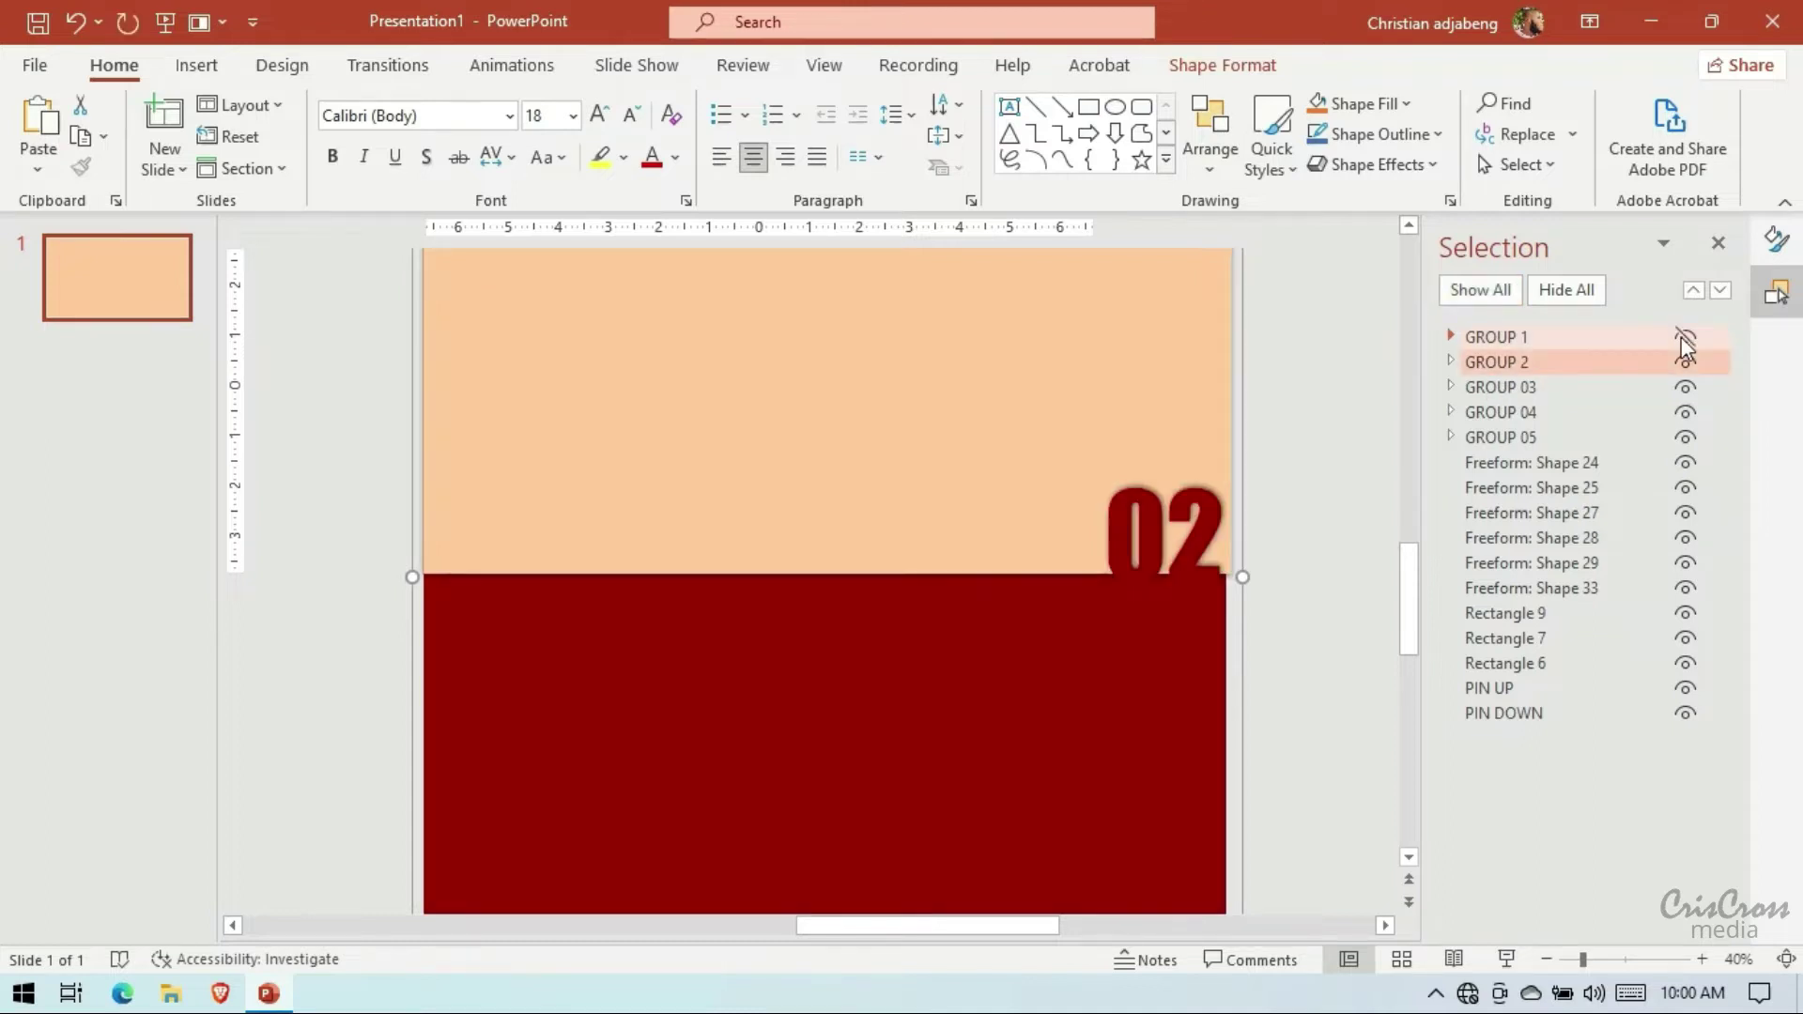
left_click(1685, 338)
left_click(1686, 337)
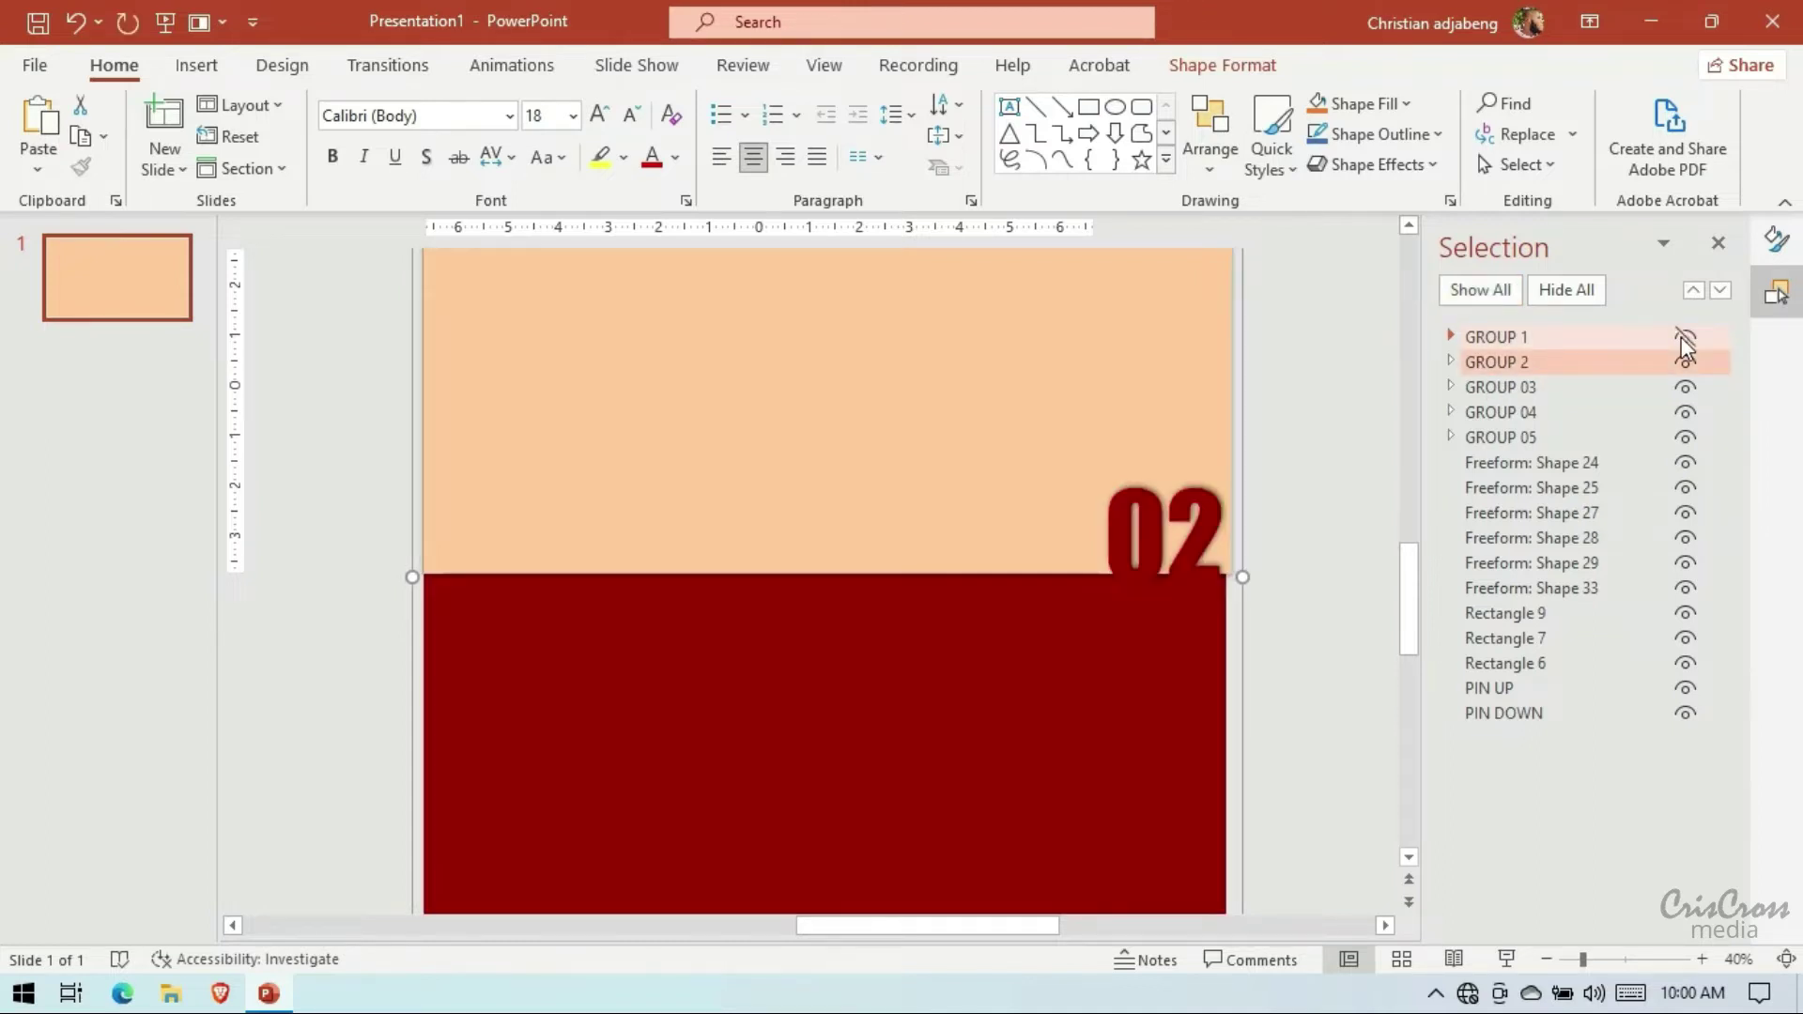
left_click(1686, 338)
left_click(1686, 338)
left_click(1686, 361)
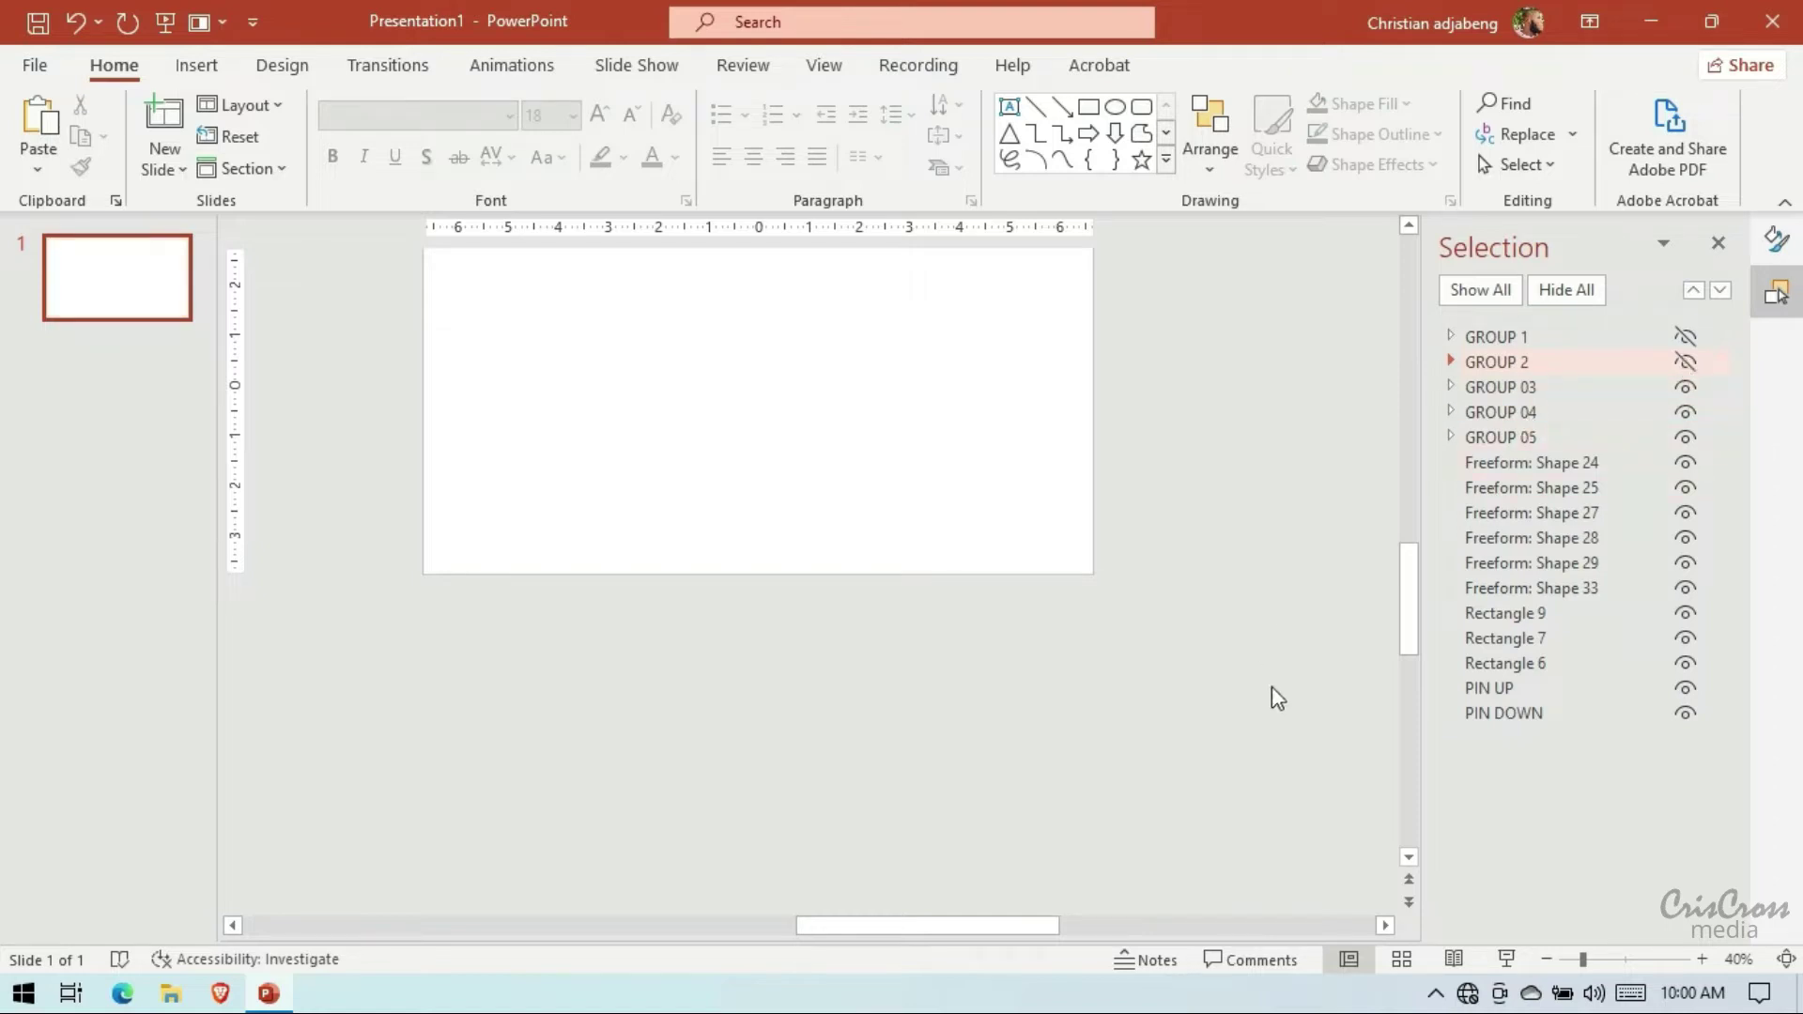
left_click(1056, 543)
Zoom out and drag the blue Rectangle 9 up to the slide's right edge
double_click(1553, 960)
scroll(1380, 790, "down", 3)
left_click(1113, 660)
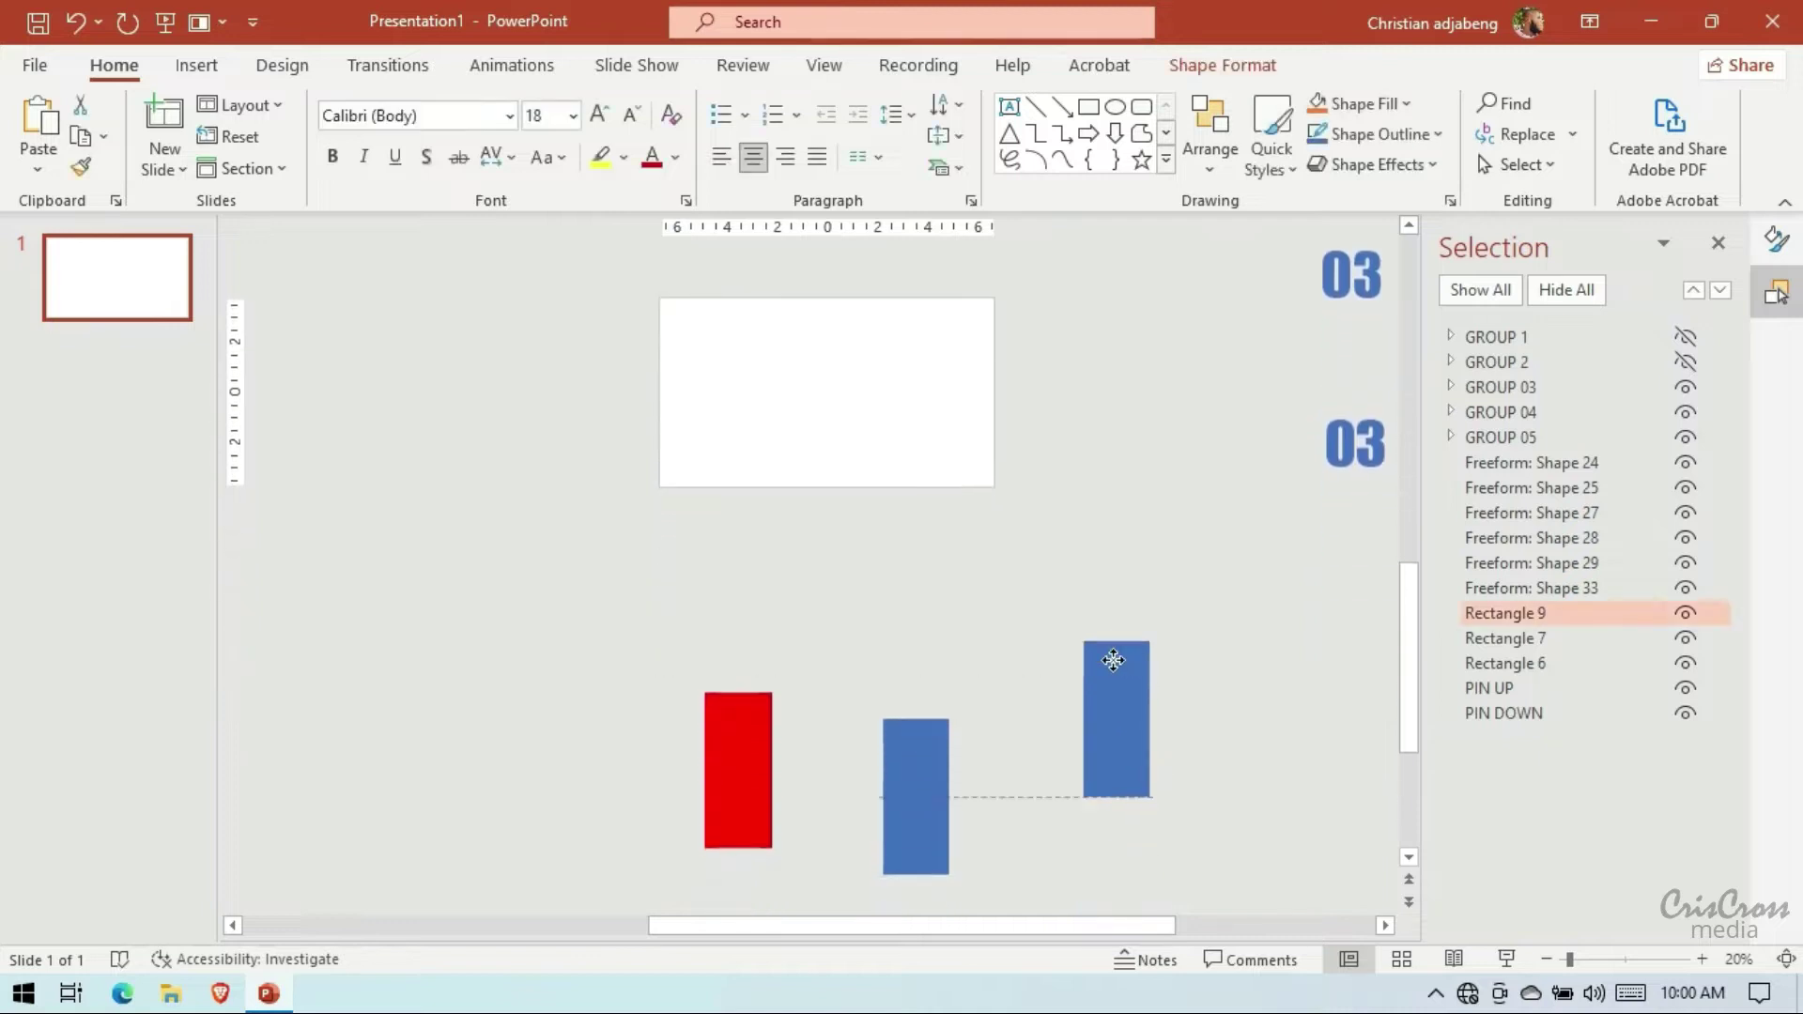
left_click_drag(1113, 660, 1041, 552)
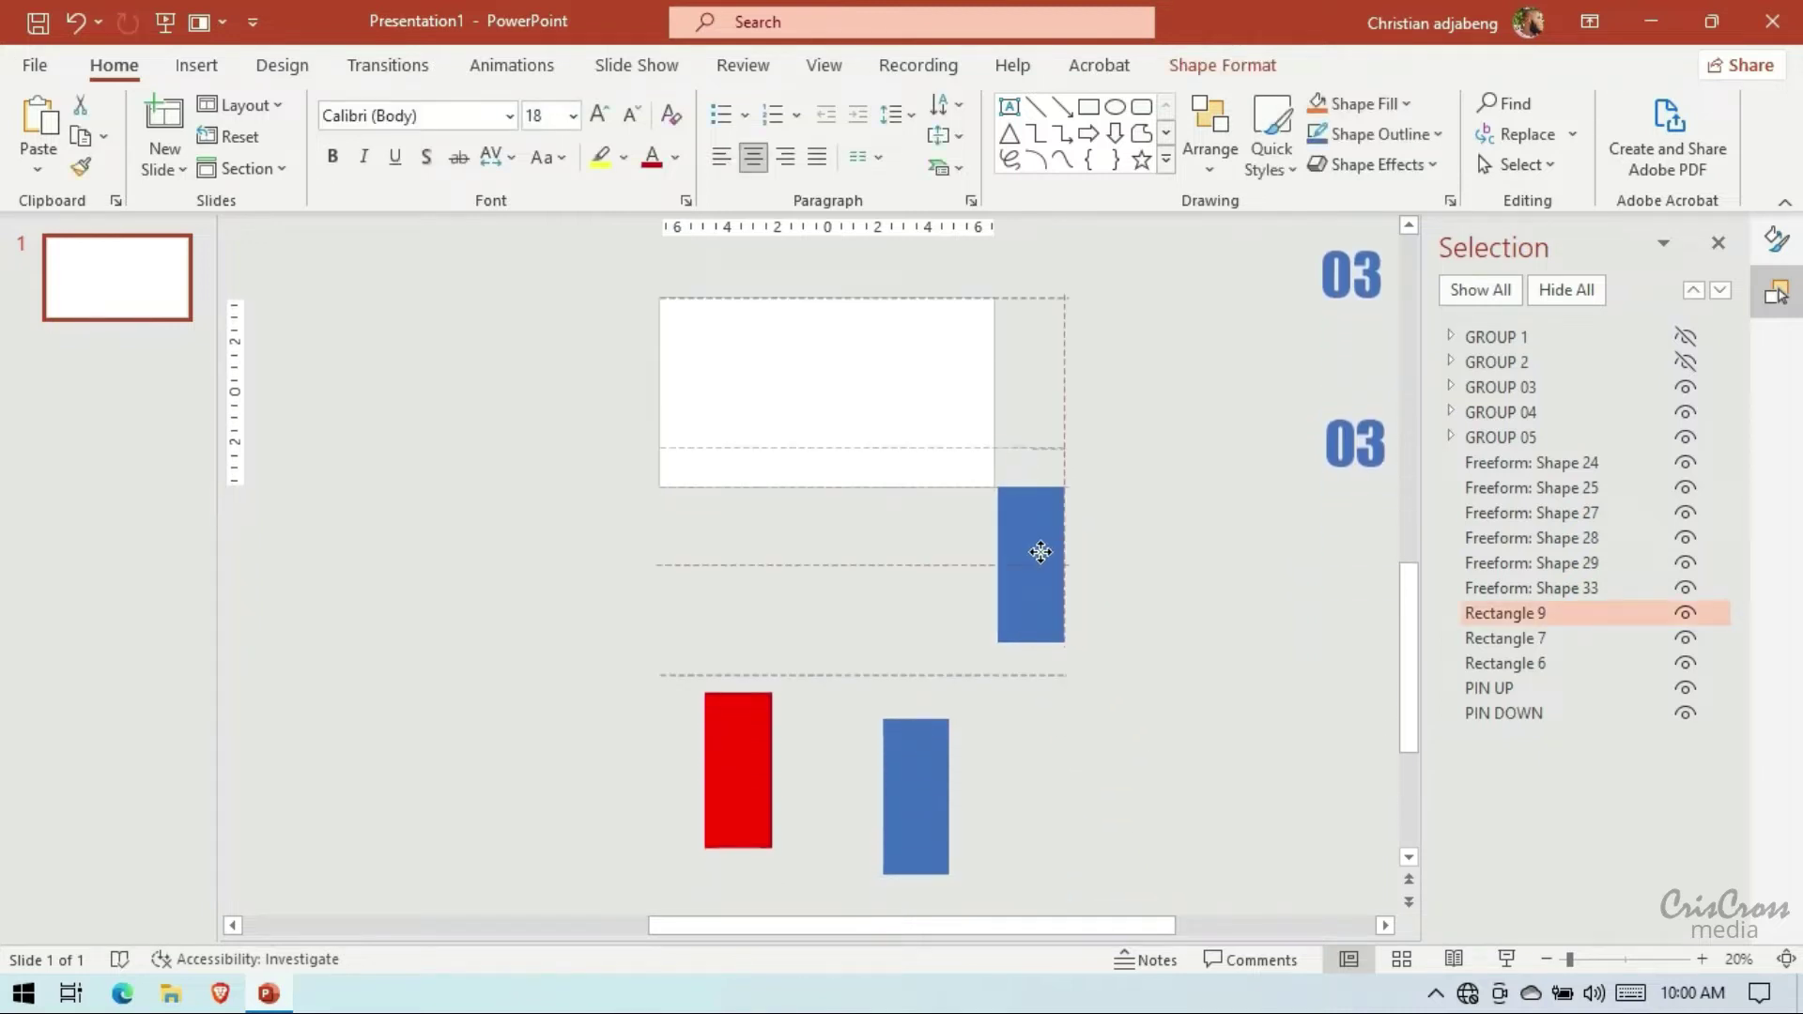
left_click(1164, 587)
left_click(1030, 575)
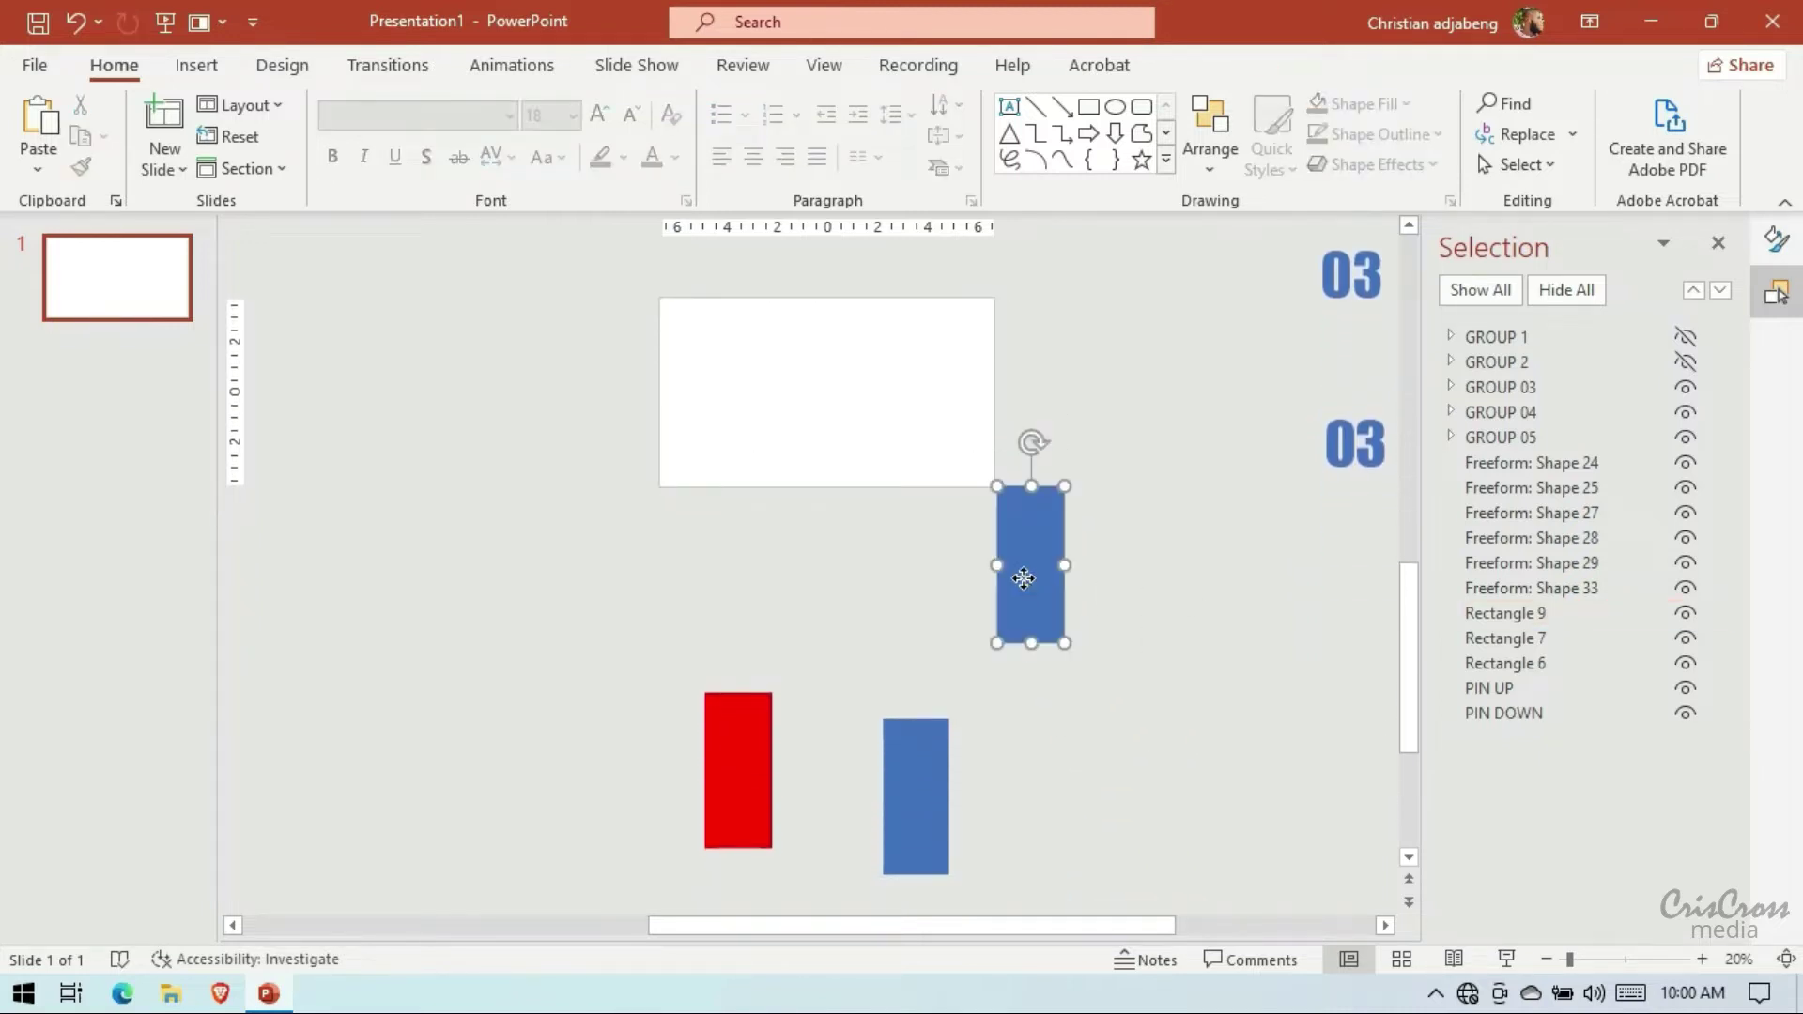
Snap Rectangle 9 just outside the slide's bottom-right corner, then return to 50% zoom
left_click(1701, 958)
double_click(1701, 959)
double_click(1702, 959)
left_click(1701, 959)
left_click(1702, 958)
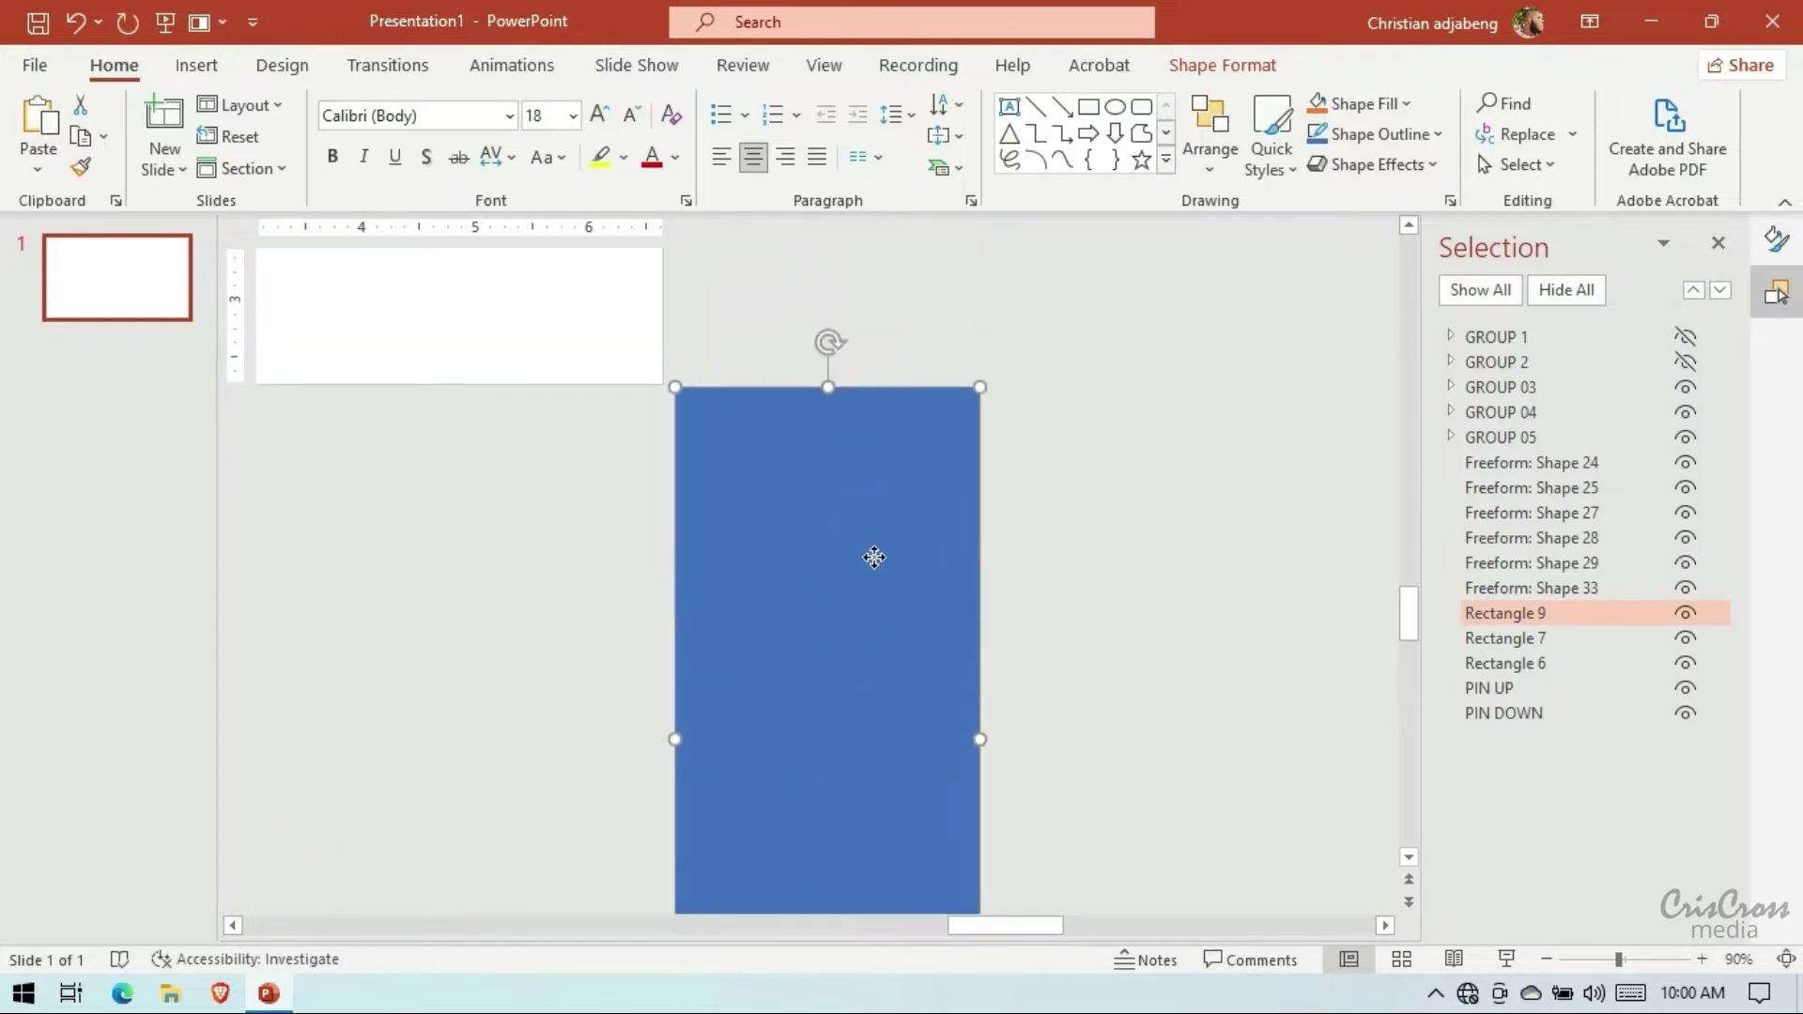
left_click_drag(874, 558, 893, 544)
left_click(1139, 608)
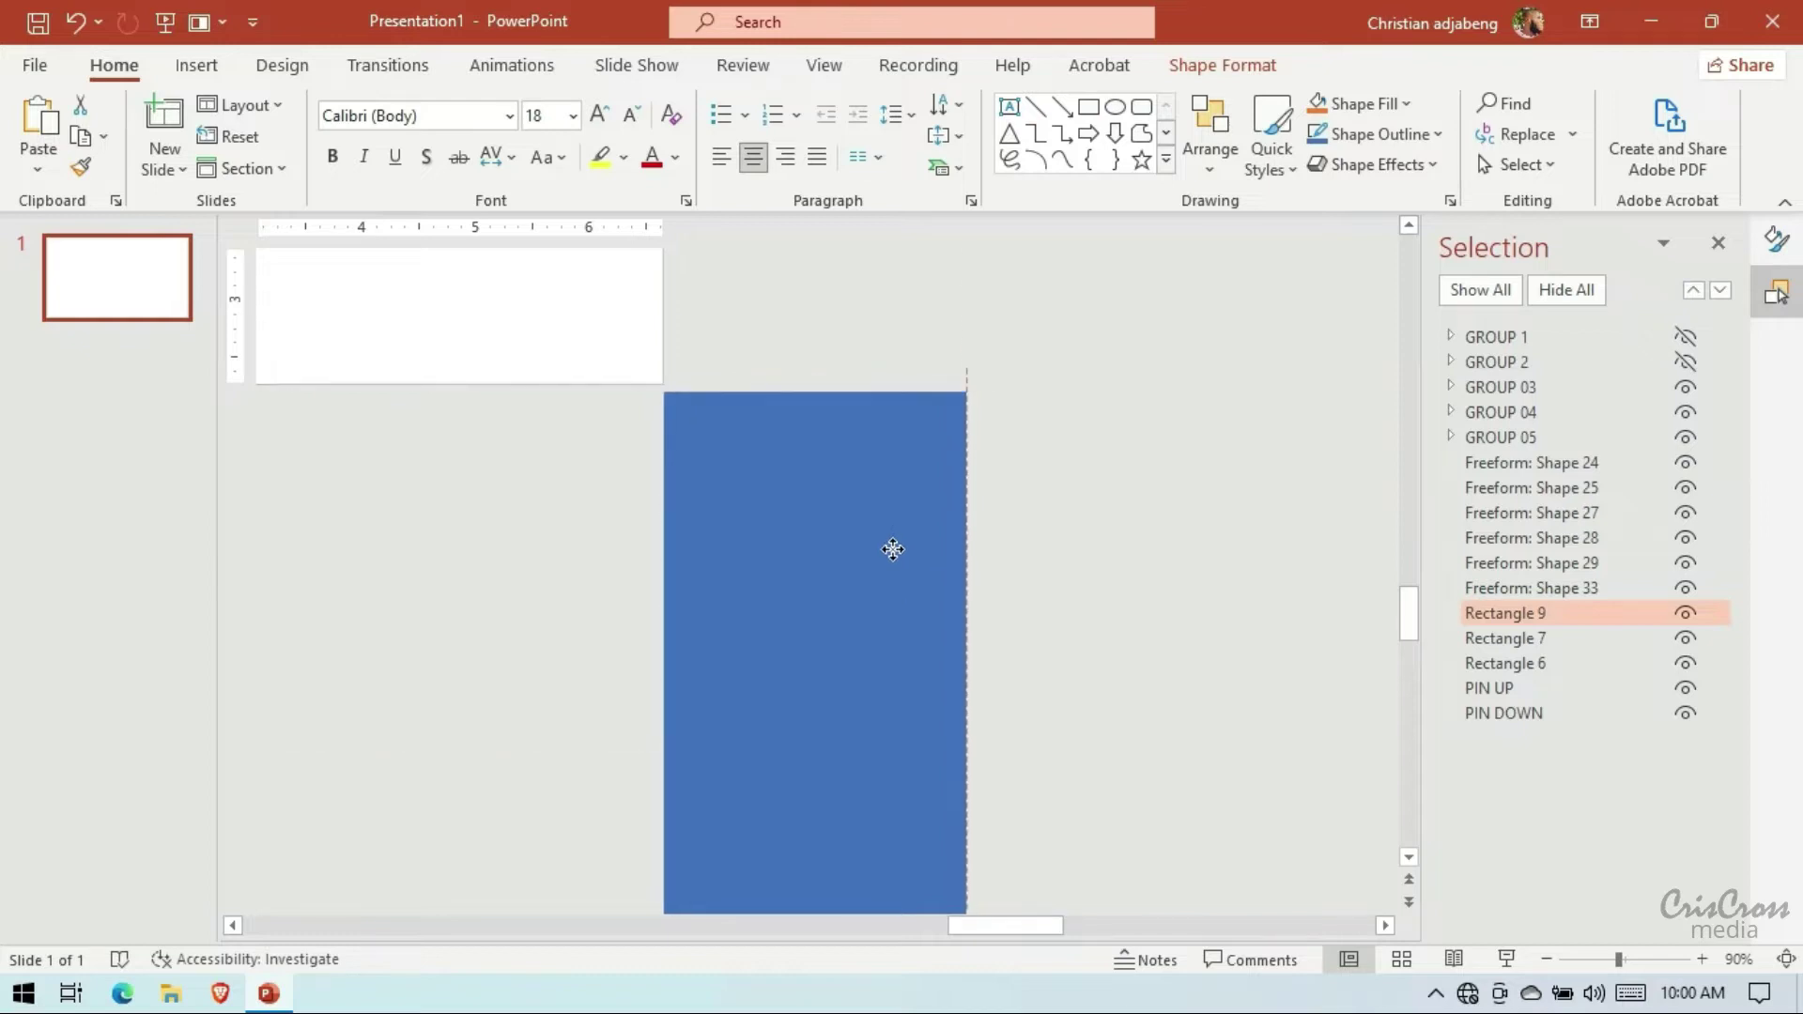
left_click_drag(894, 547, 894, 544)
left_click(1177, 542)
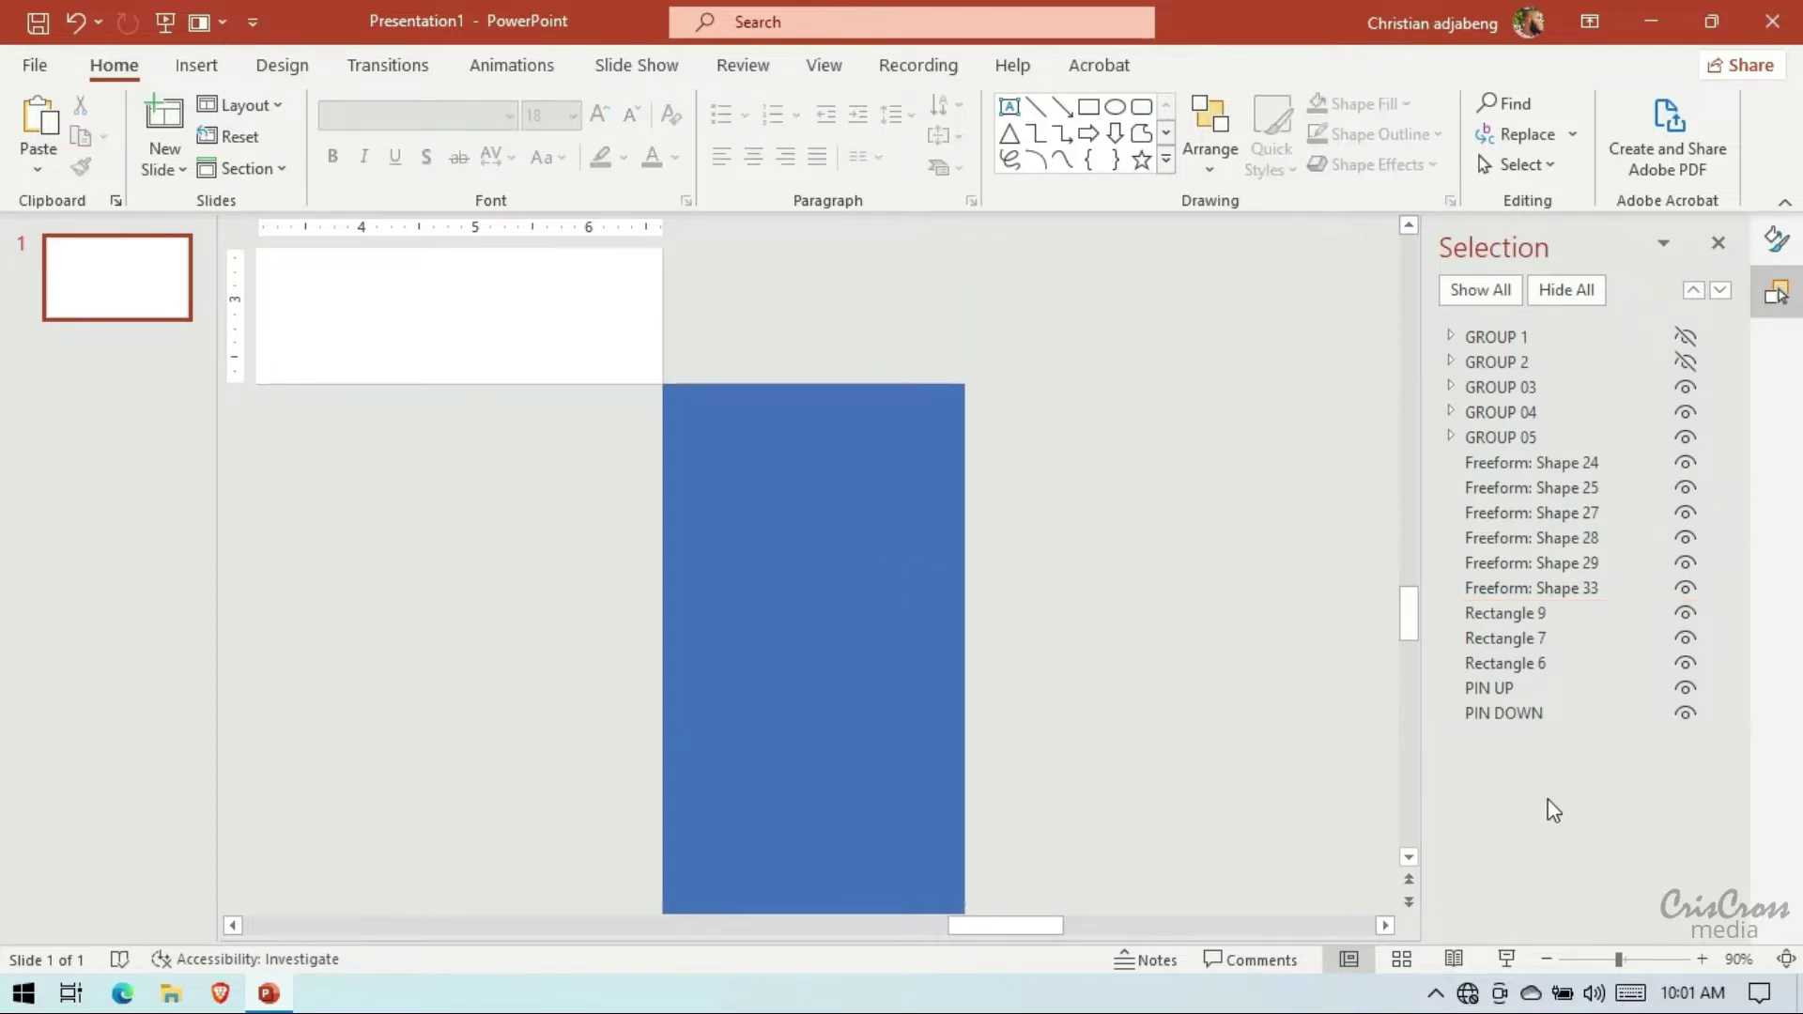
left_click(1547, 958)
left_click(1548, 958)
left_click(1548, 958)
left_click(1547, 958)
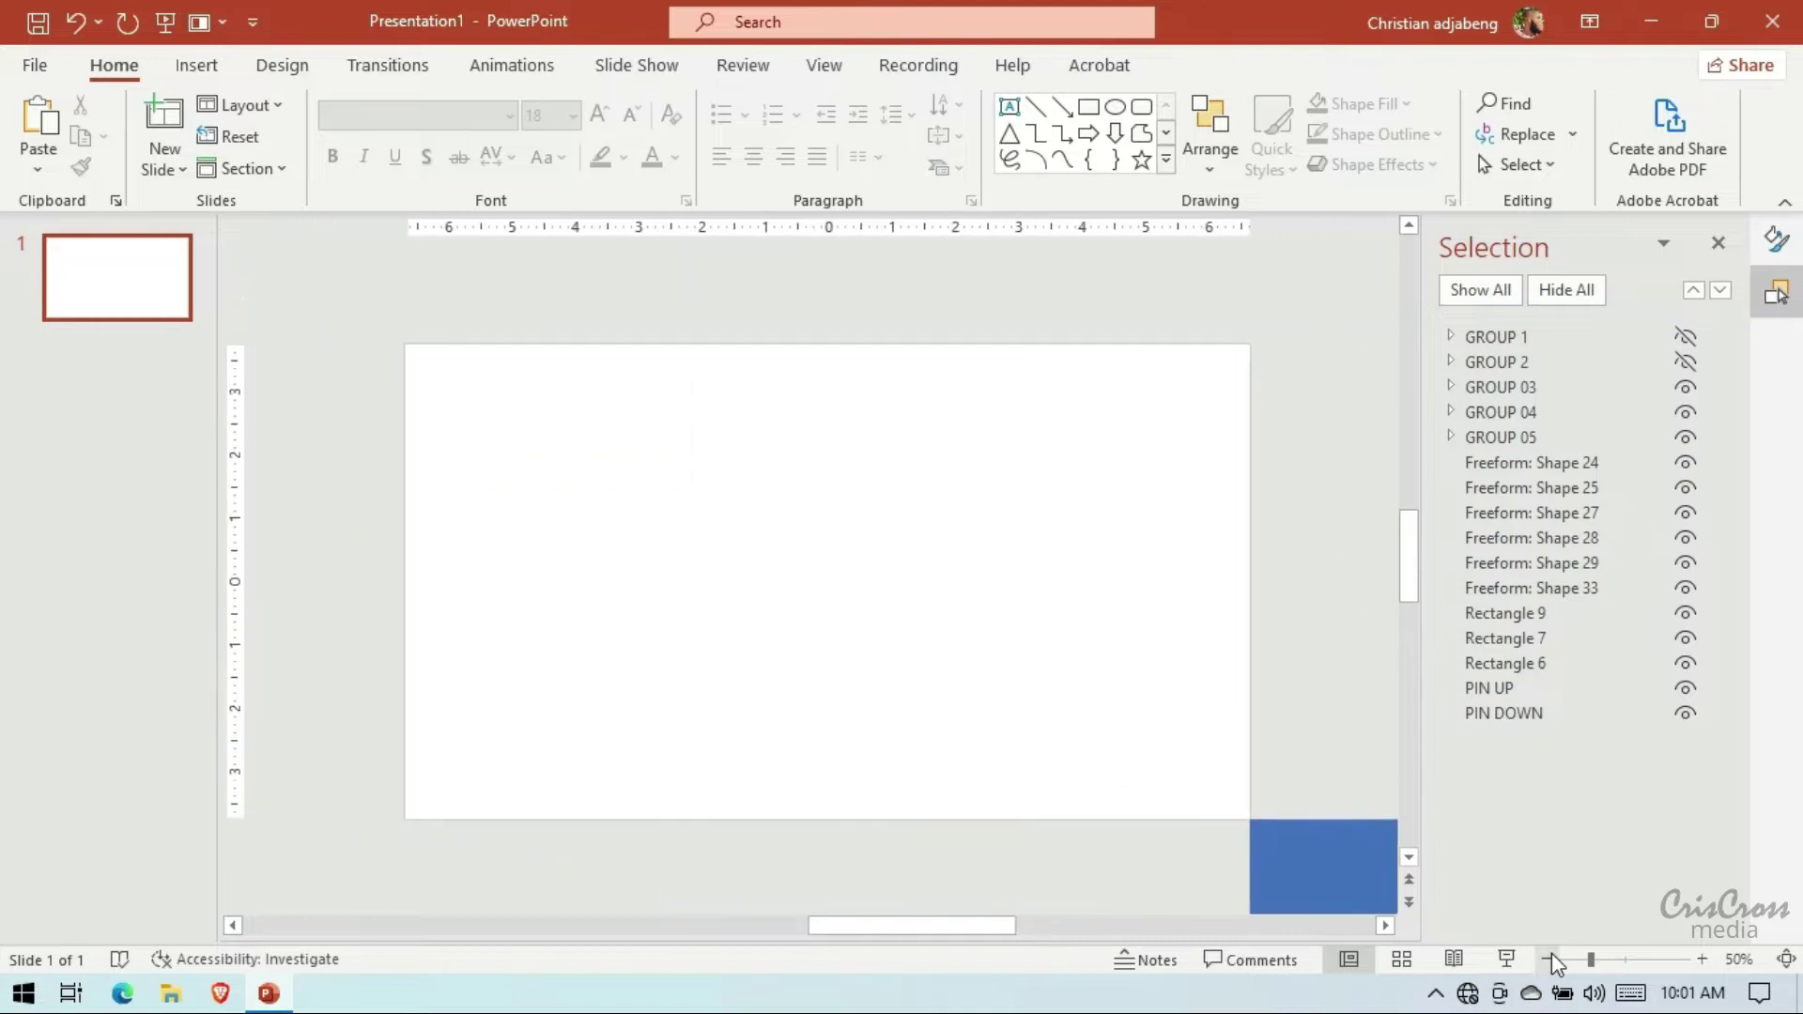
Draw a rectangle covering the whole slide
left_click(205, 64)
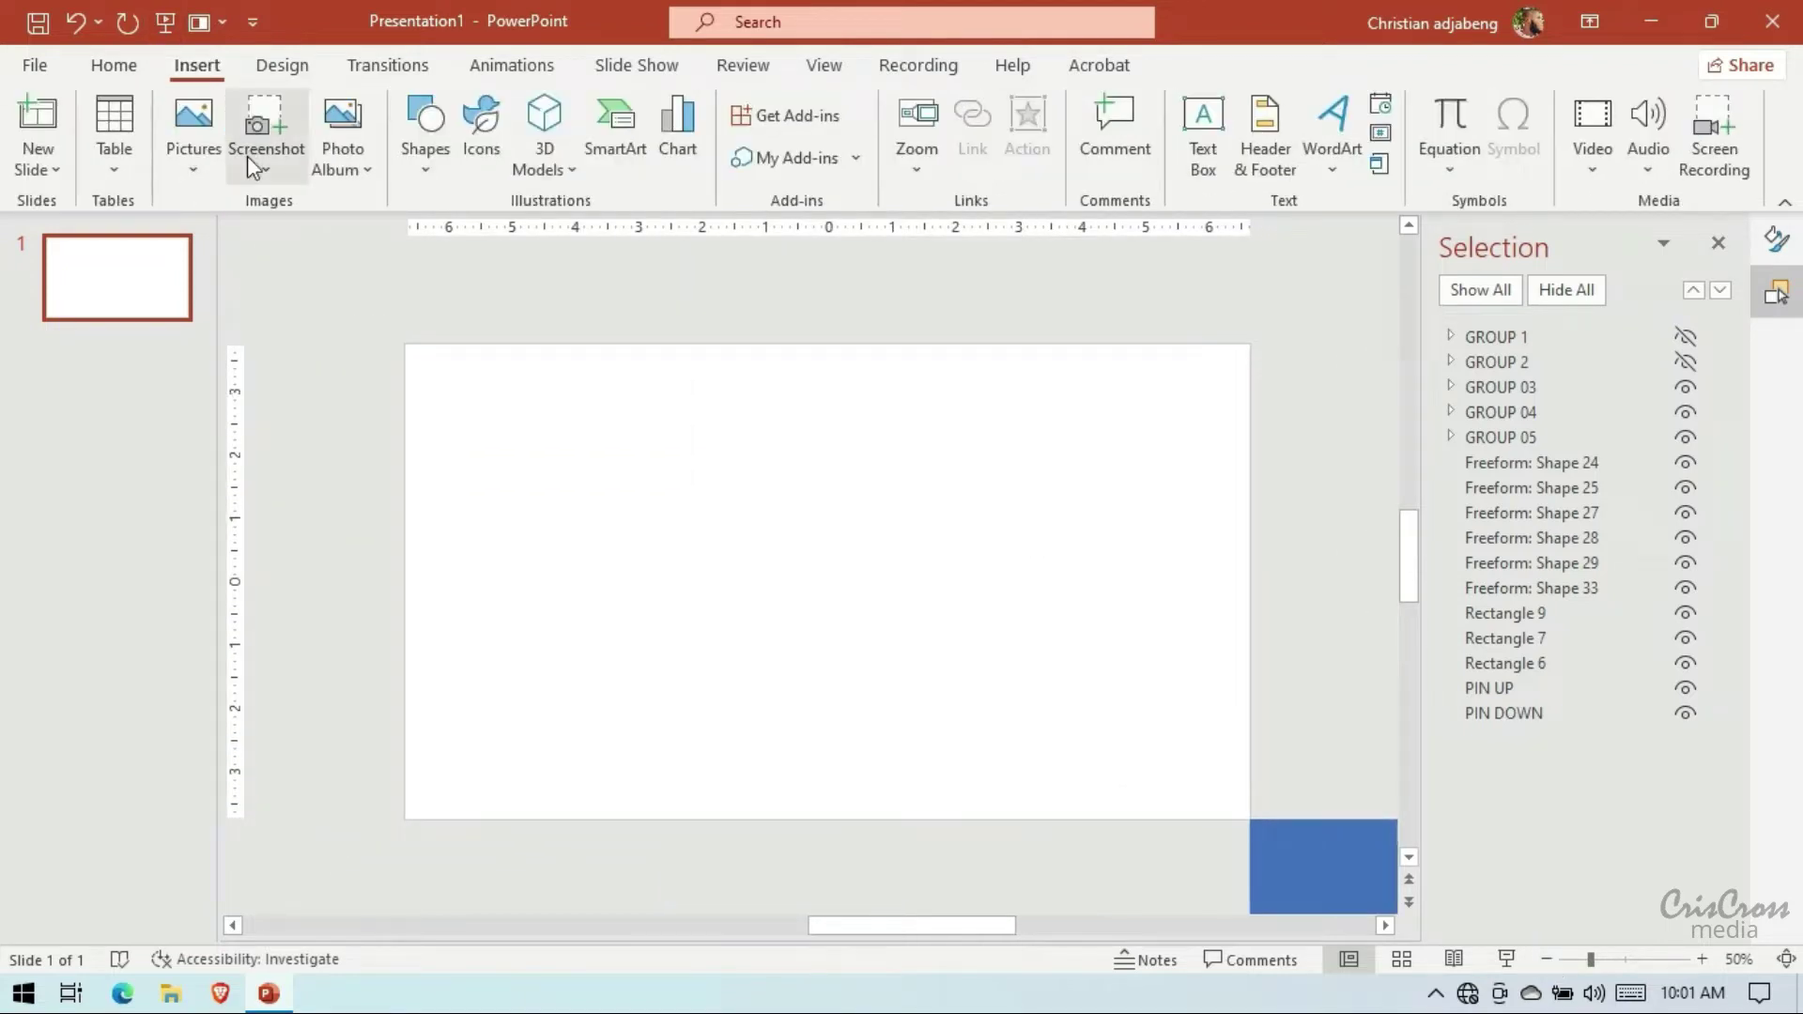
left_click(429, 159)
left_click(419, 357)
left_click_drag(403, 341, 1246, 821)
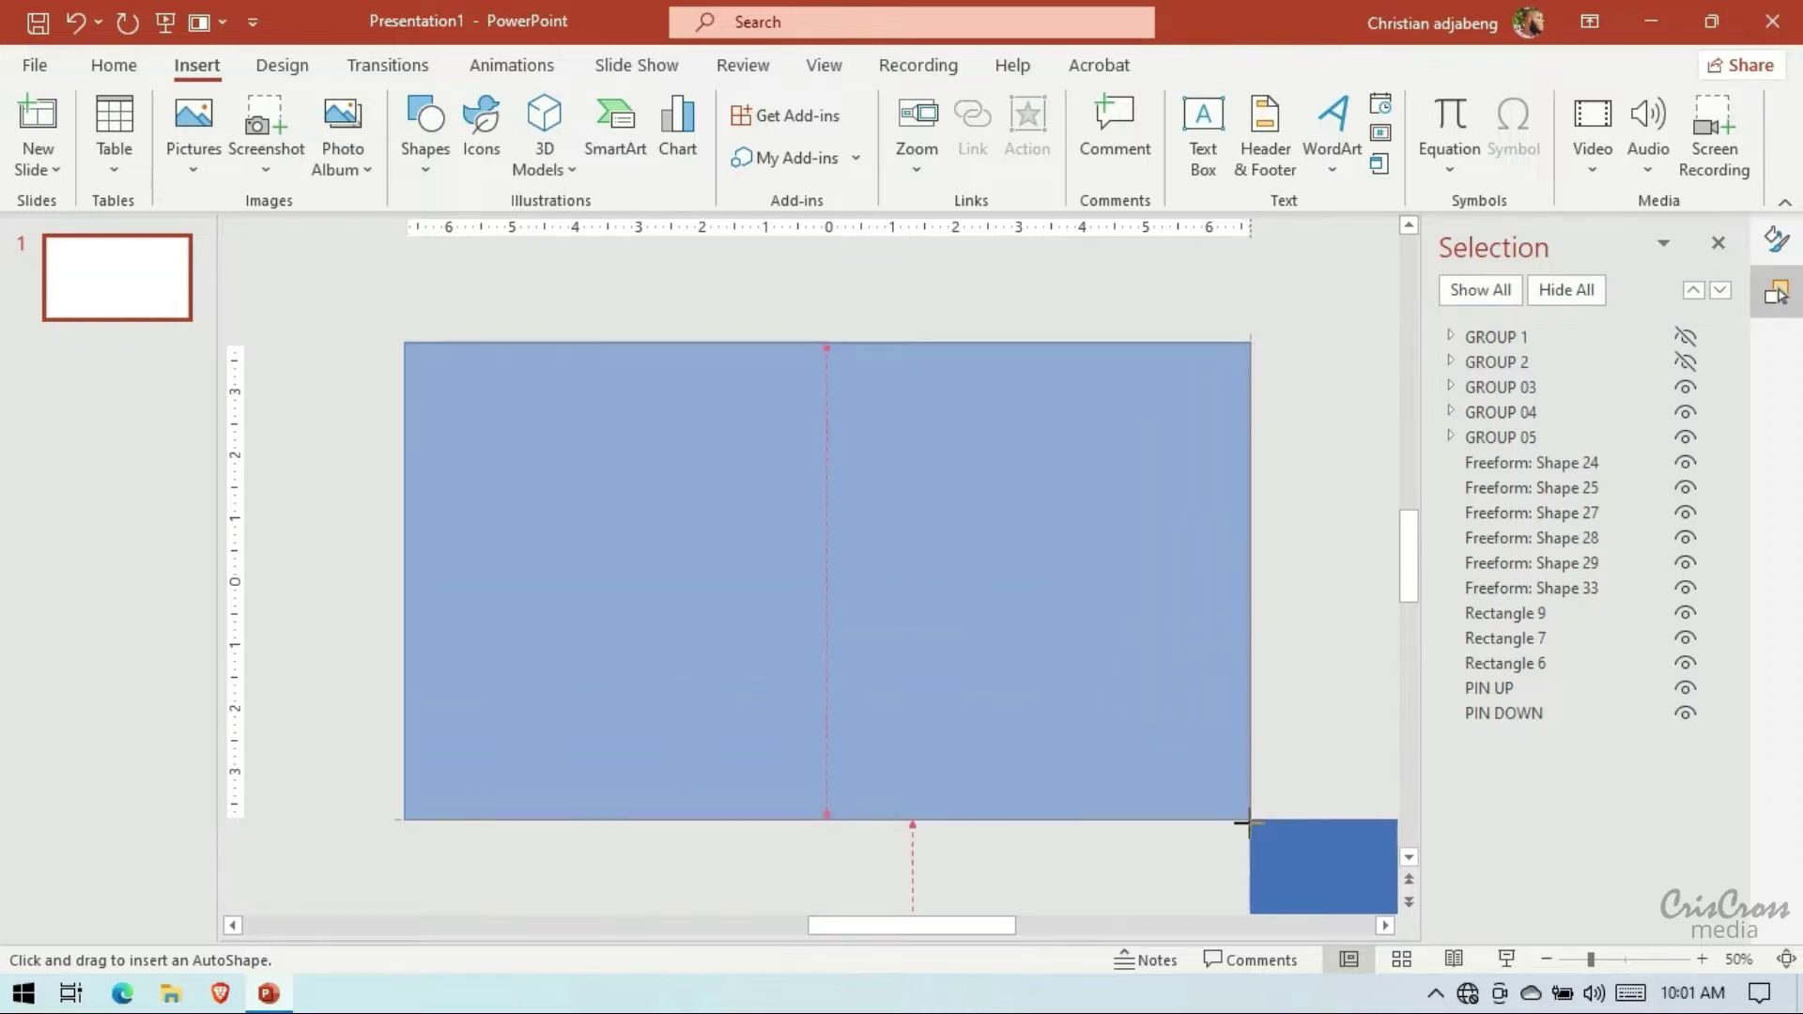
Widen the new rectangle so its right edge lines up with Rectangle 9
left_click(1386, 926)
left_click(1385, 926)
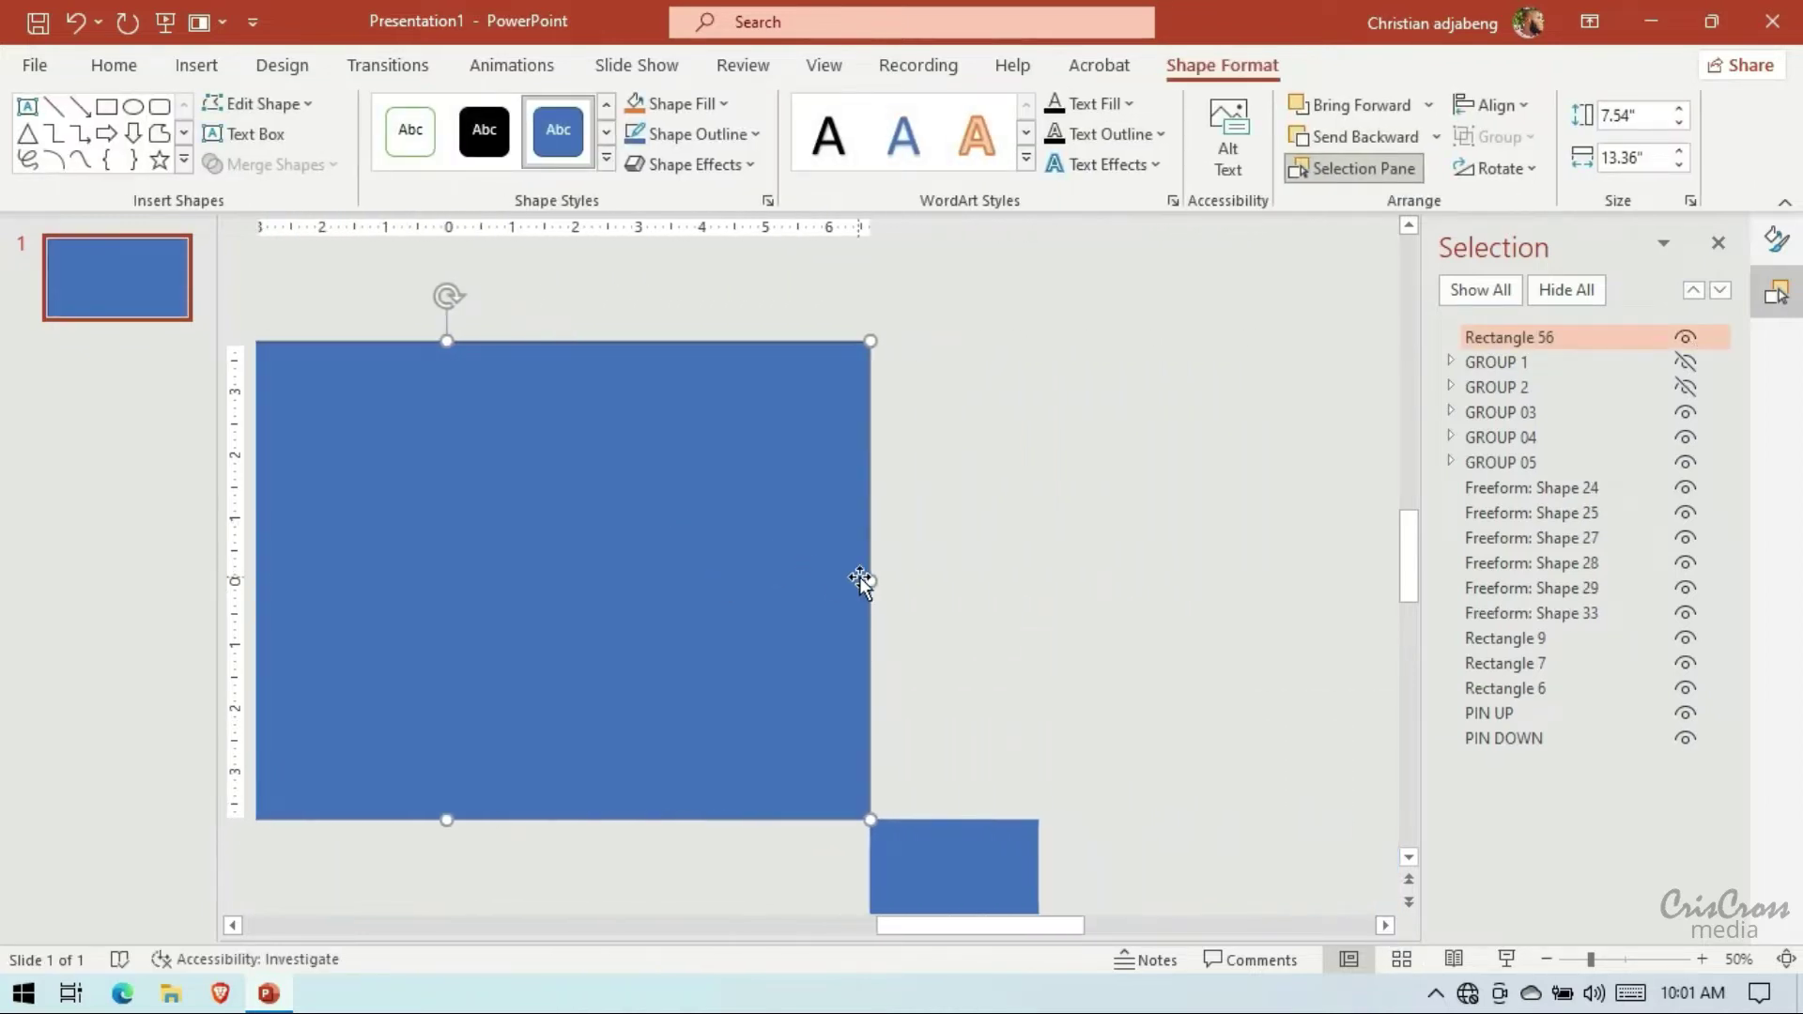
left_click_drag(869, 582, 1040, 601)
left_click(1131, 620)
left_click(1013, 586)
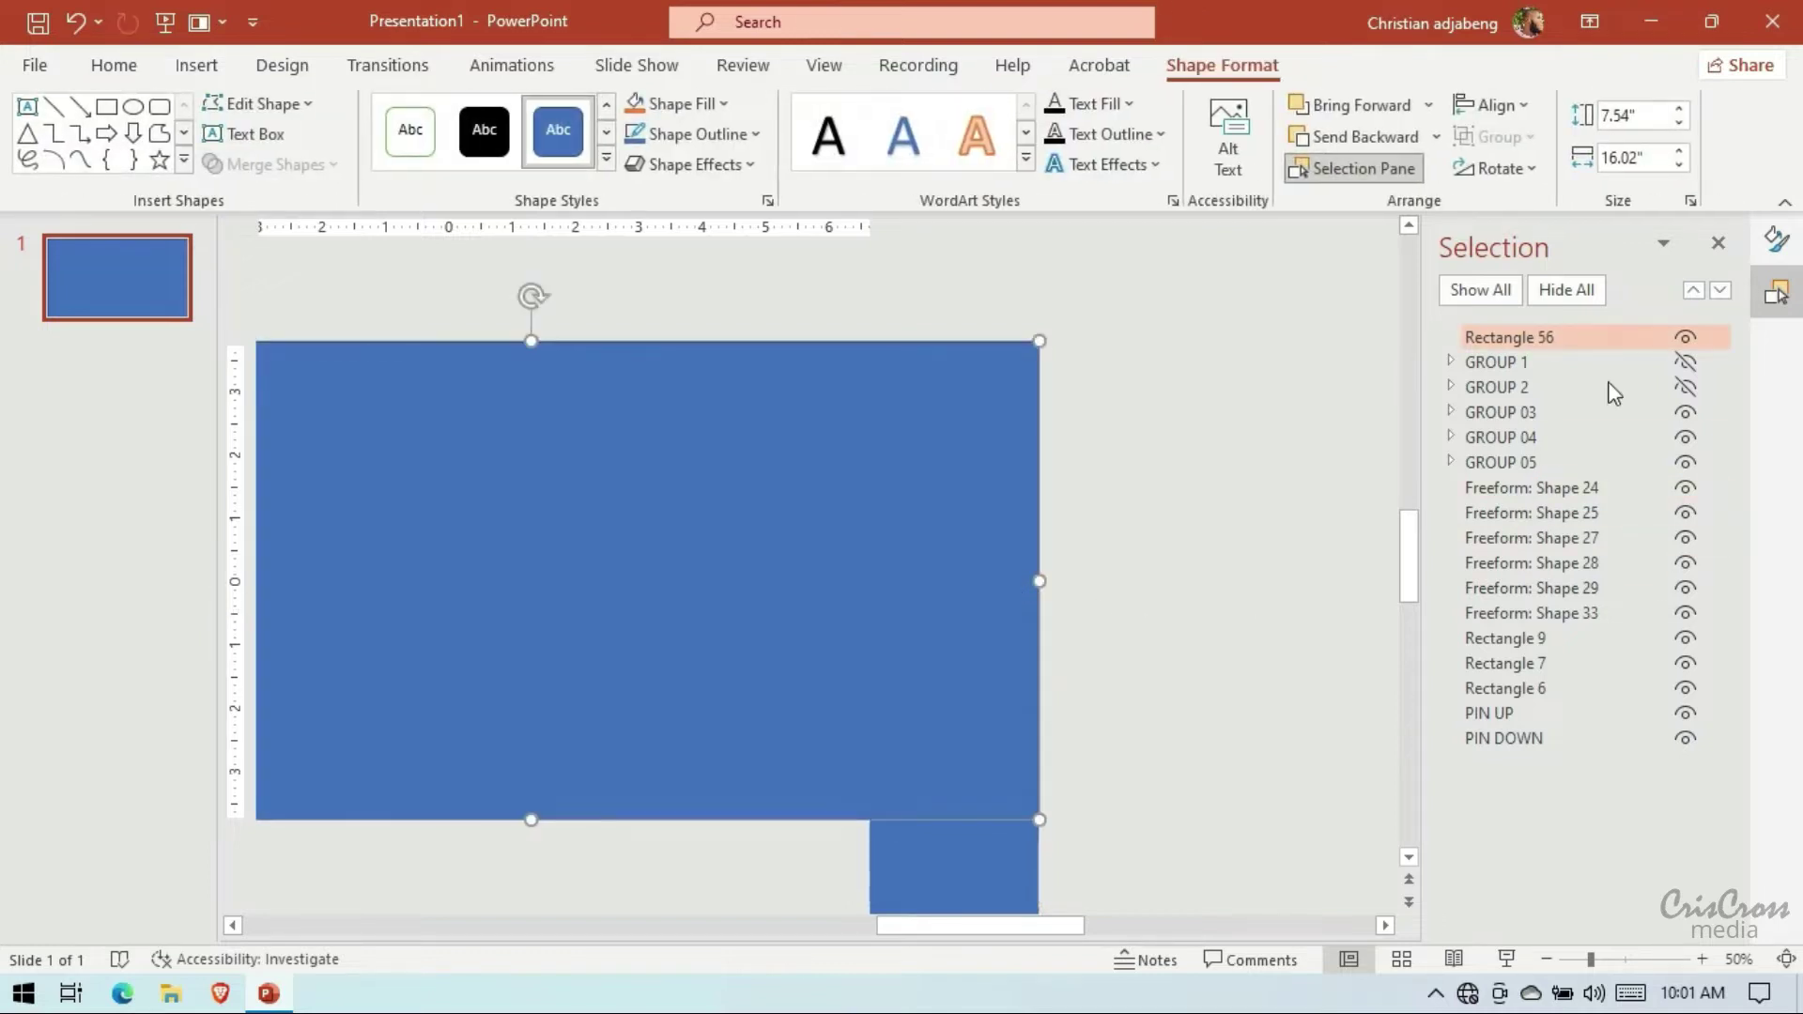
left_click(1775, 241)
Remove the large rectangle's outline and fill it with light peach
left_click(1413, 710)
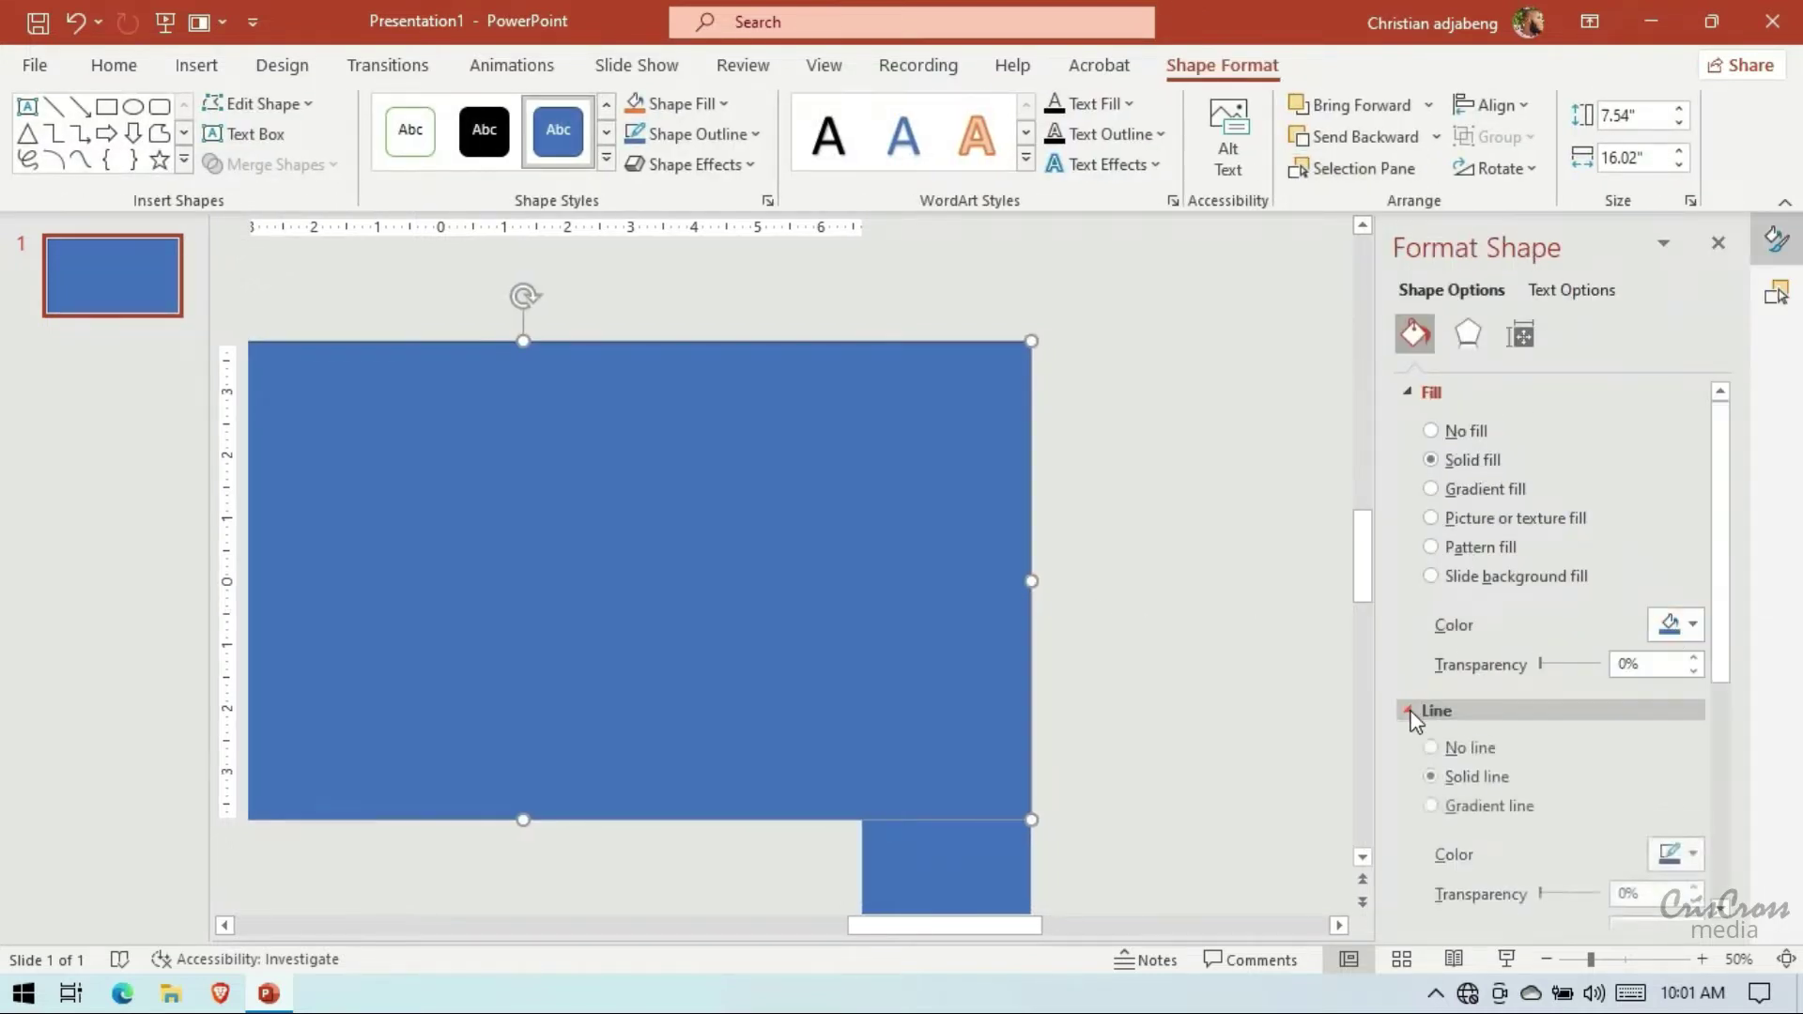
left_click(1430, 749)
left_click(1677, 623)
left_click(1606, 524)
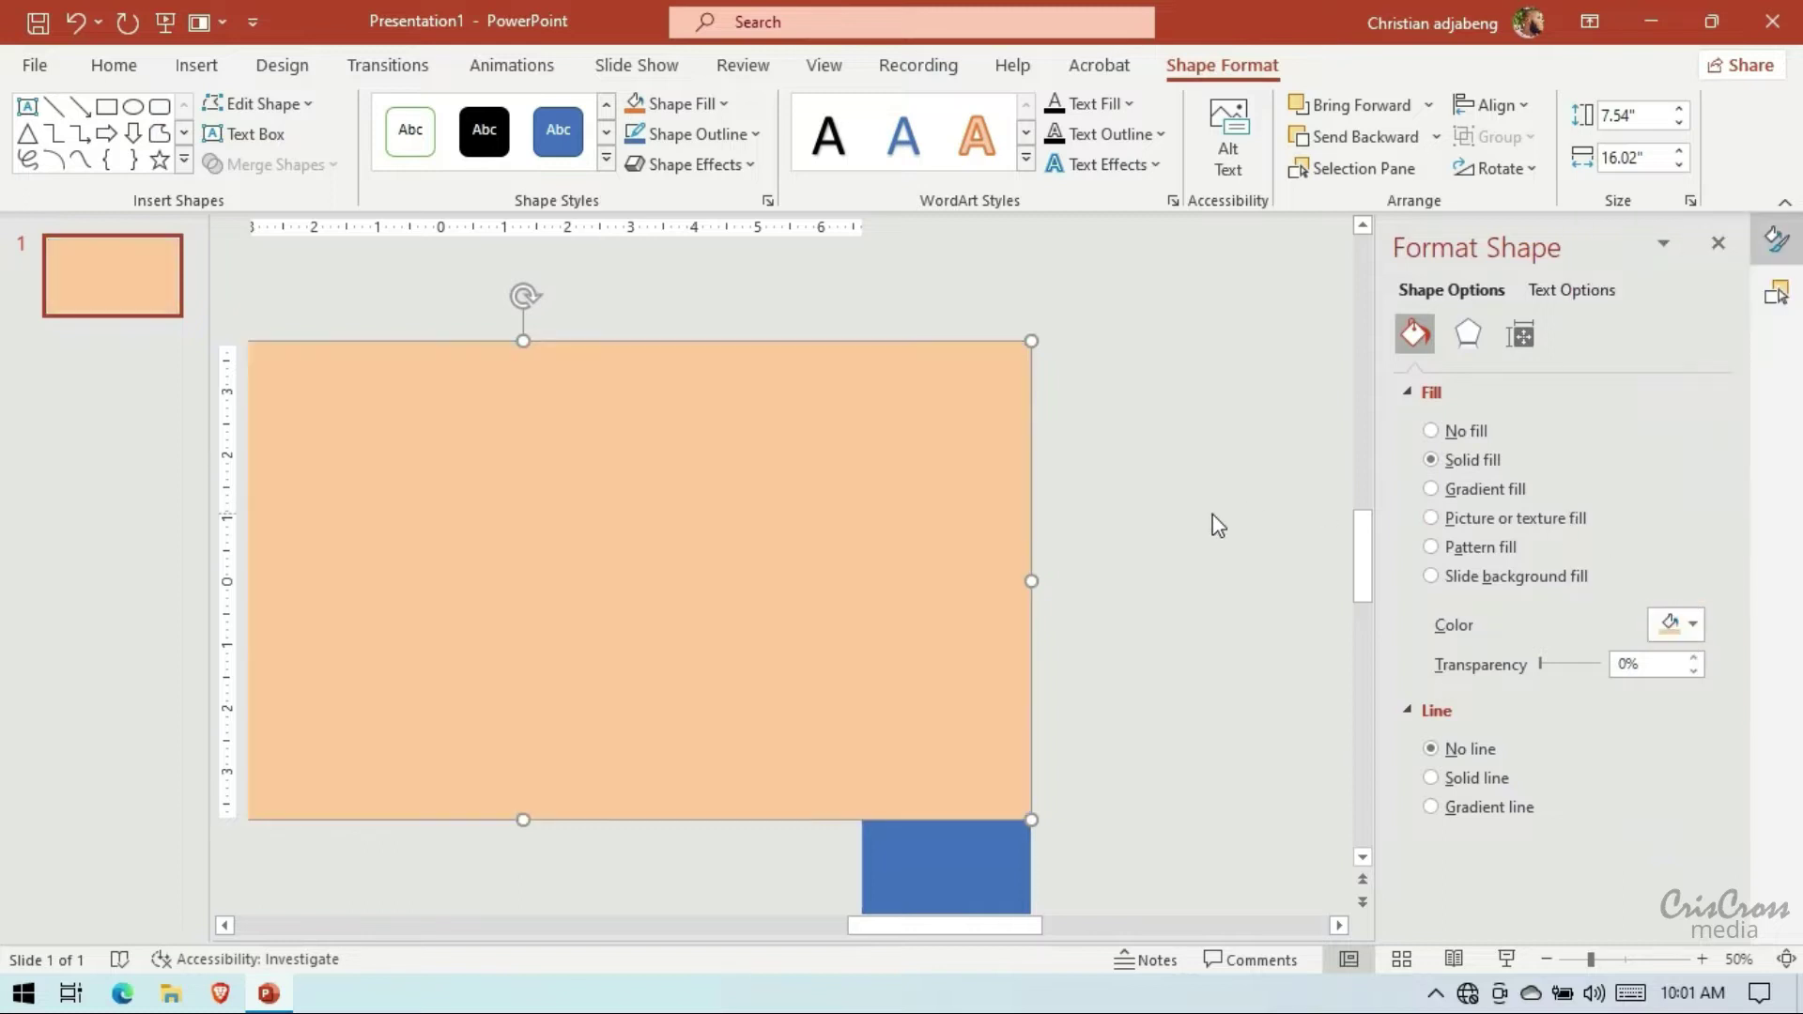
Duplicate the peach rectangle with Ctrl+C/Ctrl+V and place the copy directly below the original
scroll(1210, 565, "down", 5)
scroll(1210, 565, "down", 5)
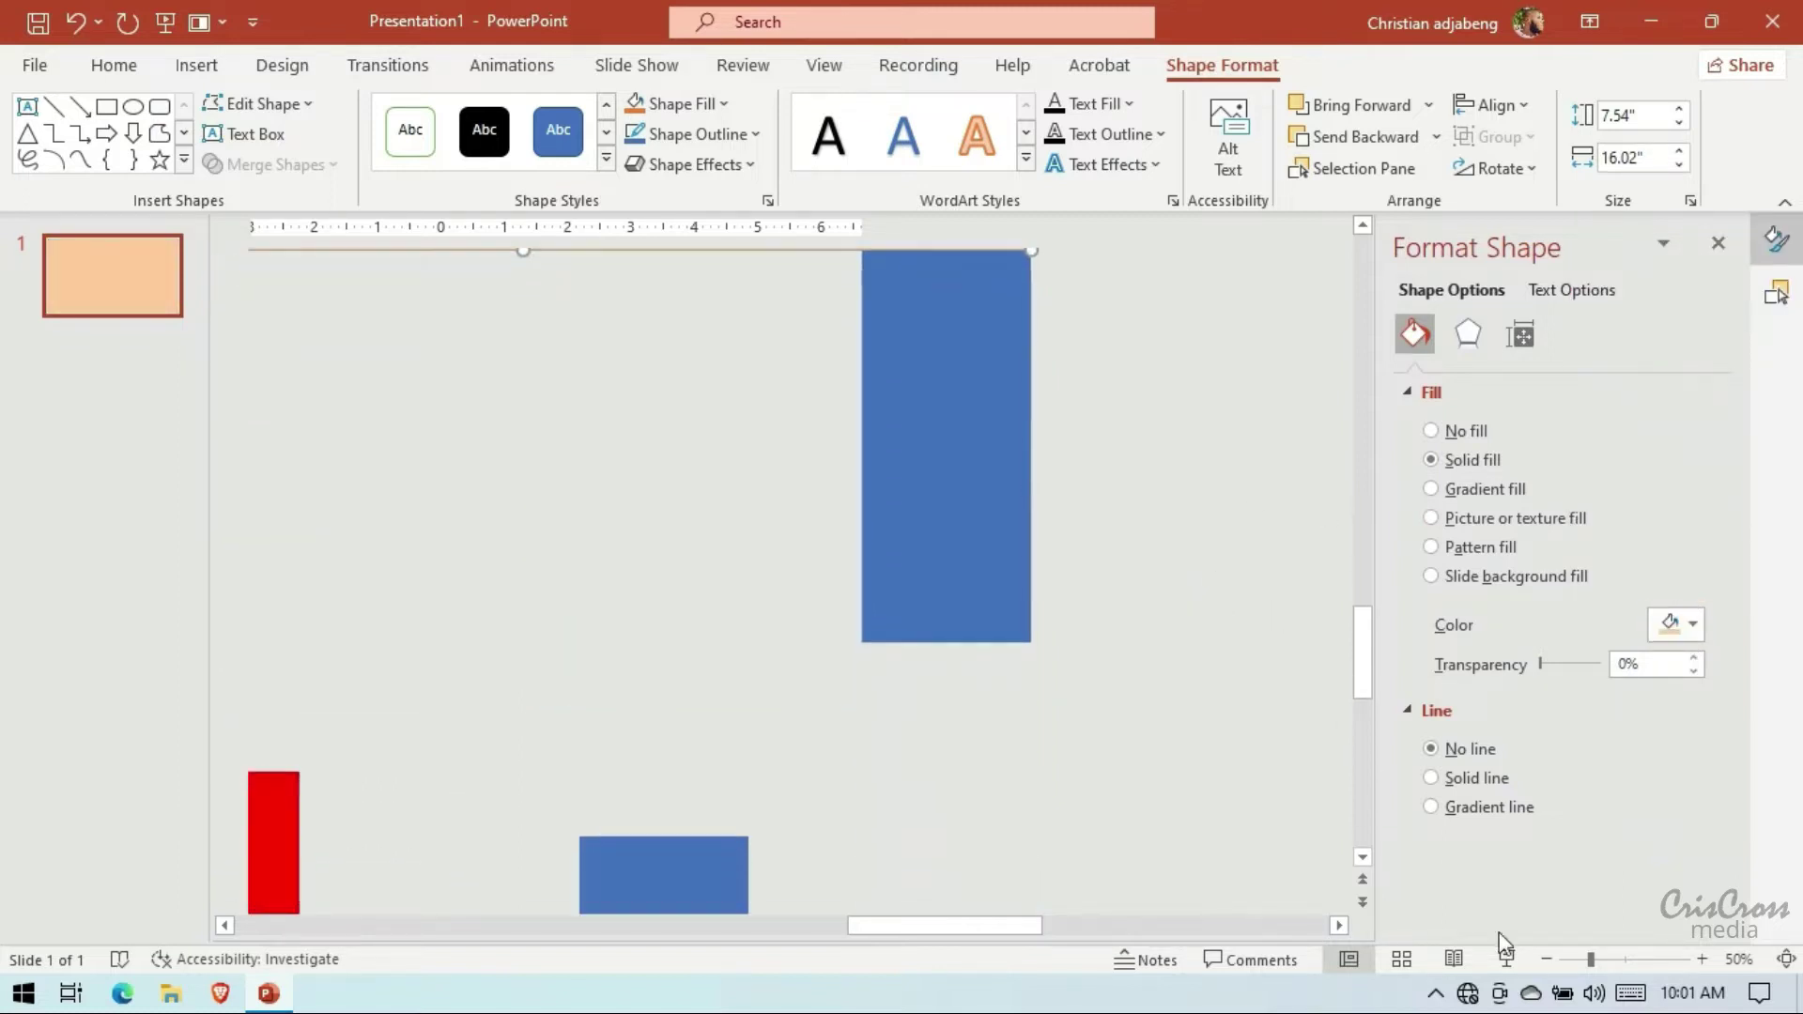
left_click(1546, 959)
left_click(1545, 959)
scroll(1192, 639, "down", 2)
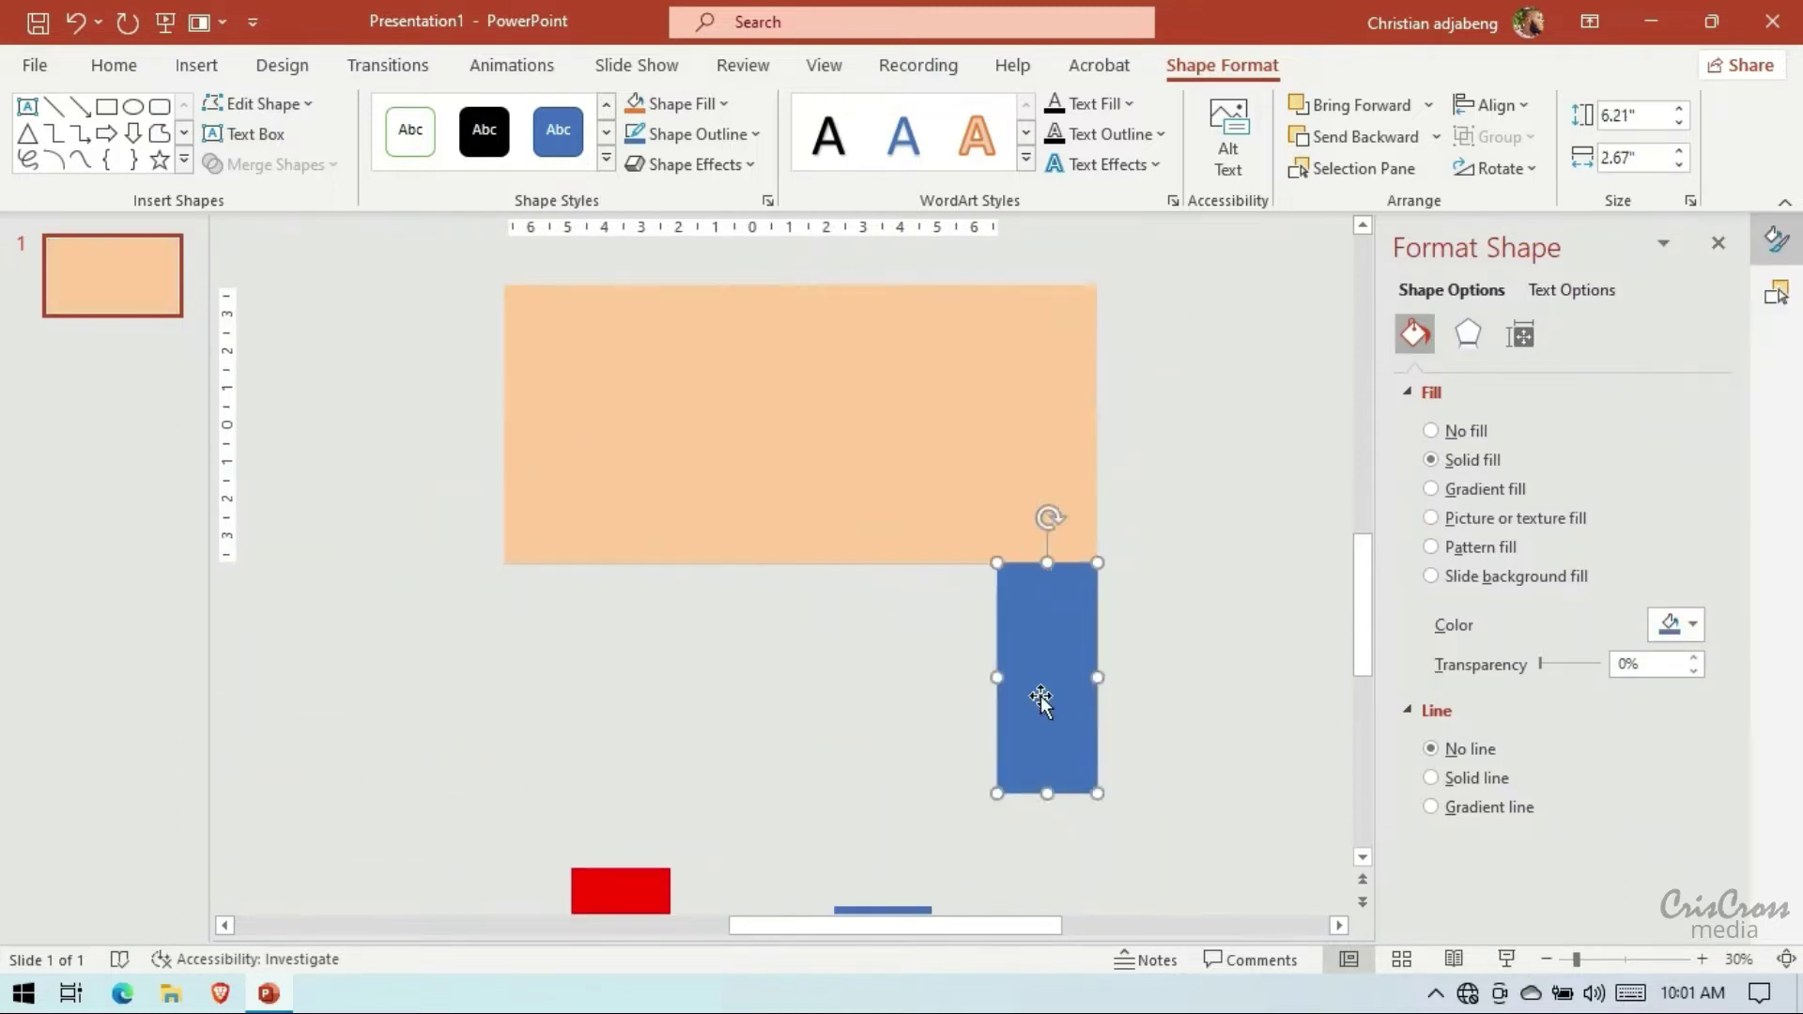
left_click_drag(1039, 692, 1228, 663)
left_click(947, 501)
key("ctrl+c")
key("ctrl+v")
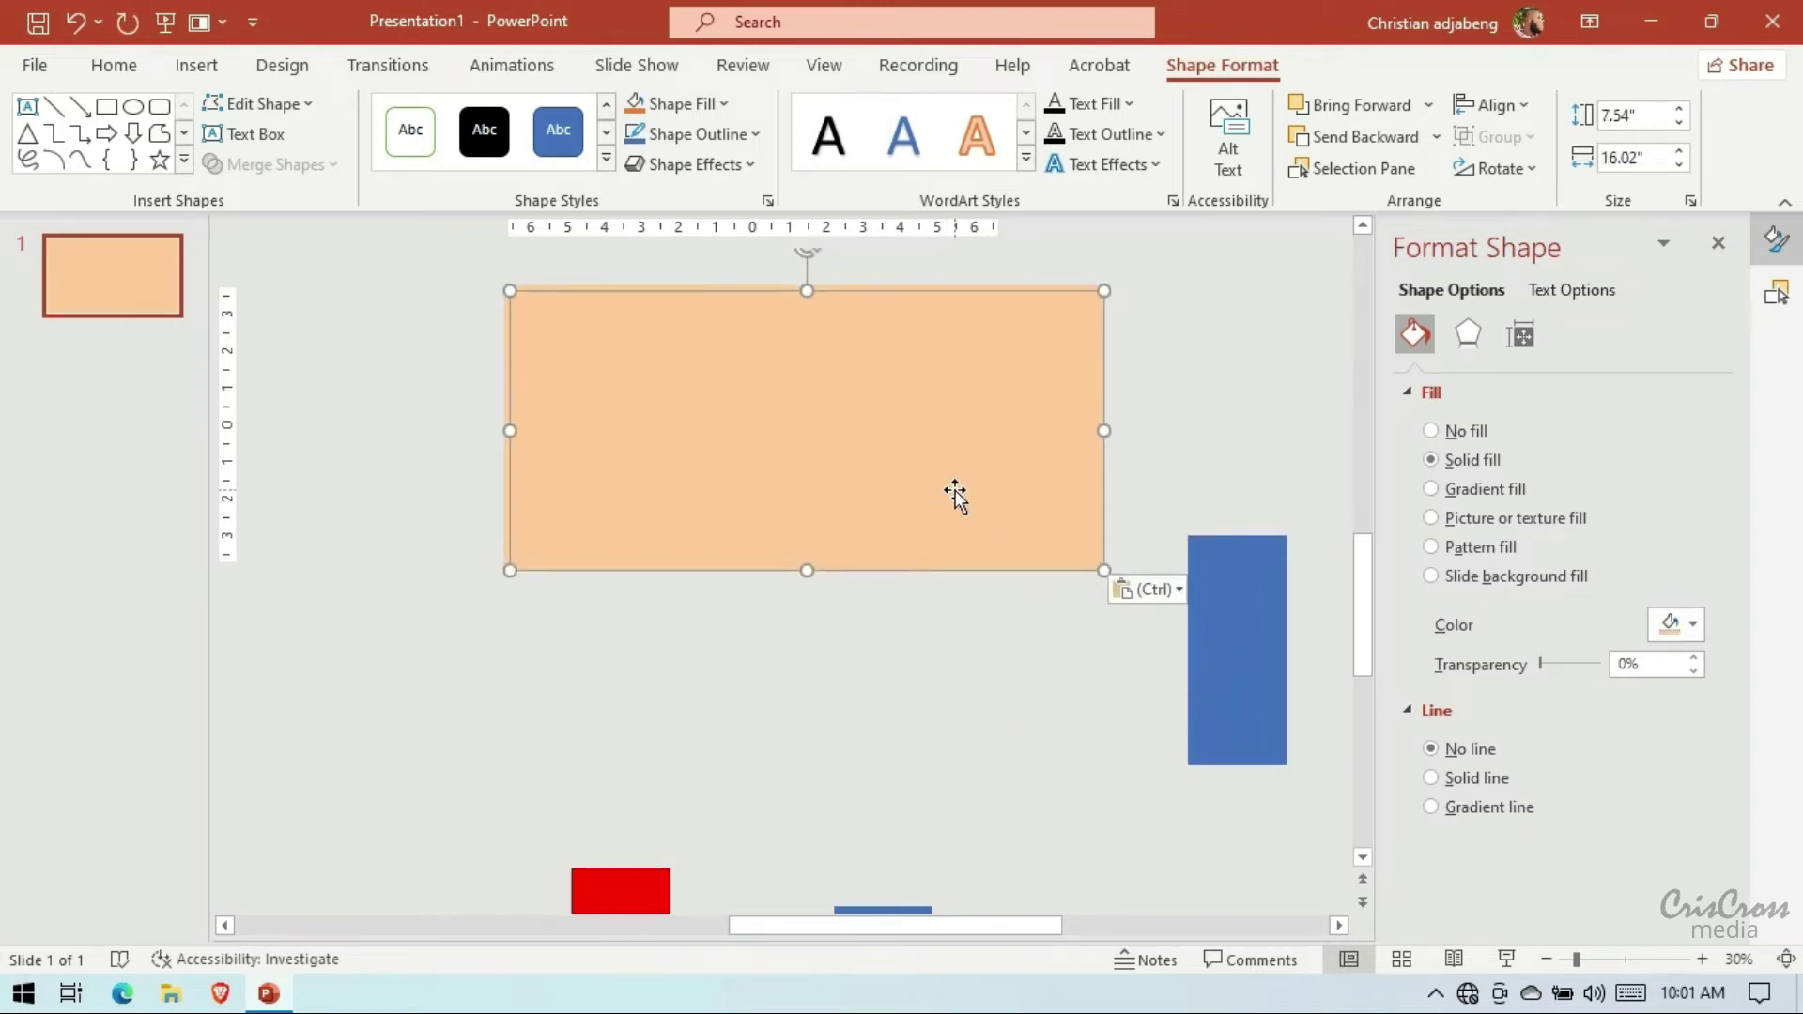
left_click_drag(947, 502, 949, 761)
left_click(1013, 537)
left_click_drag(1097, 429, 1101, 424)
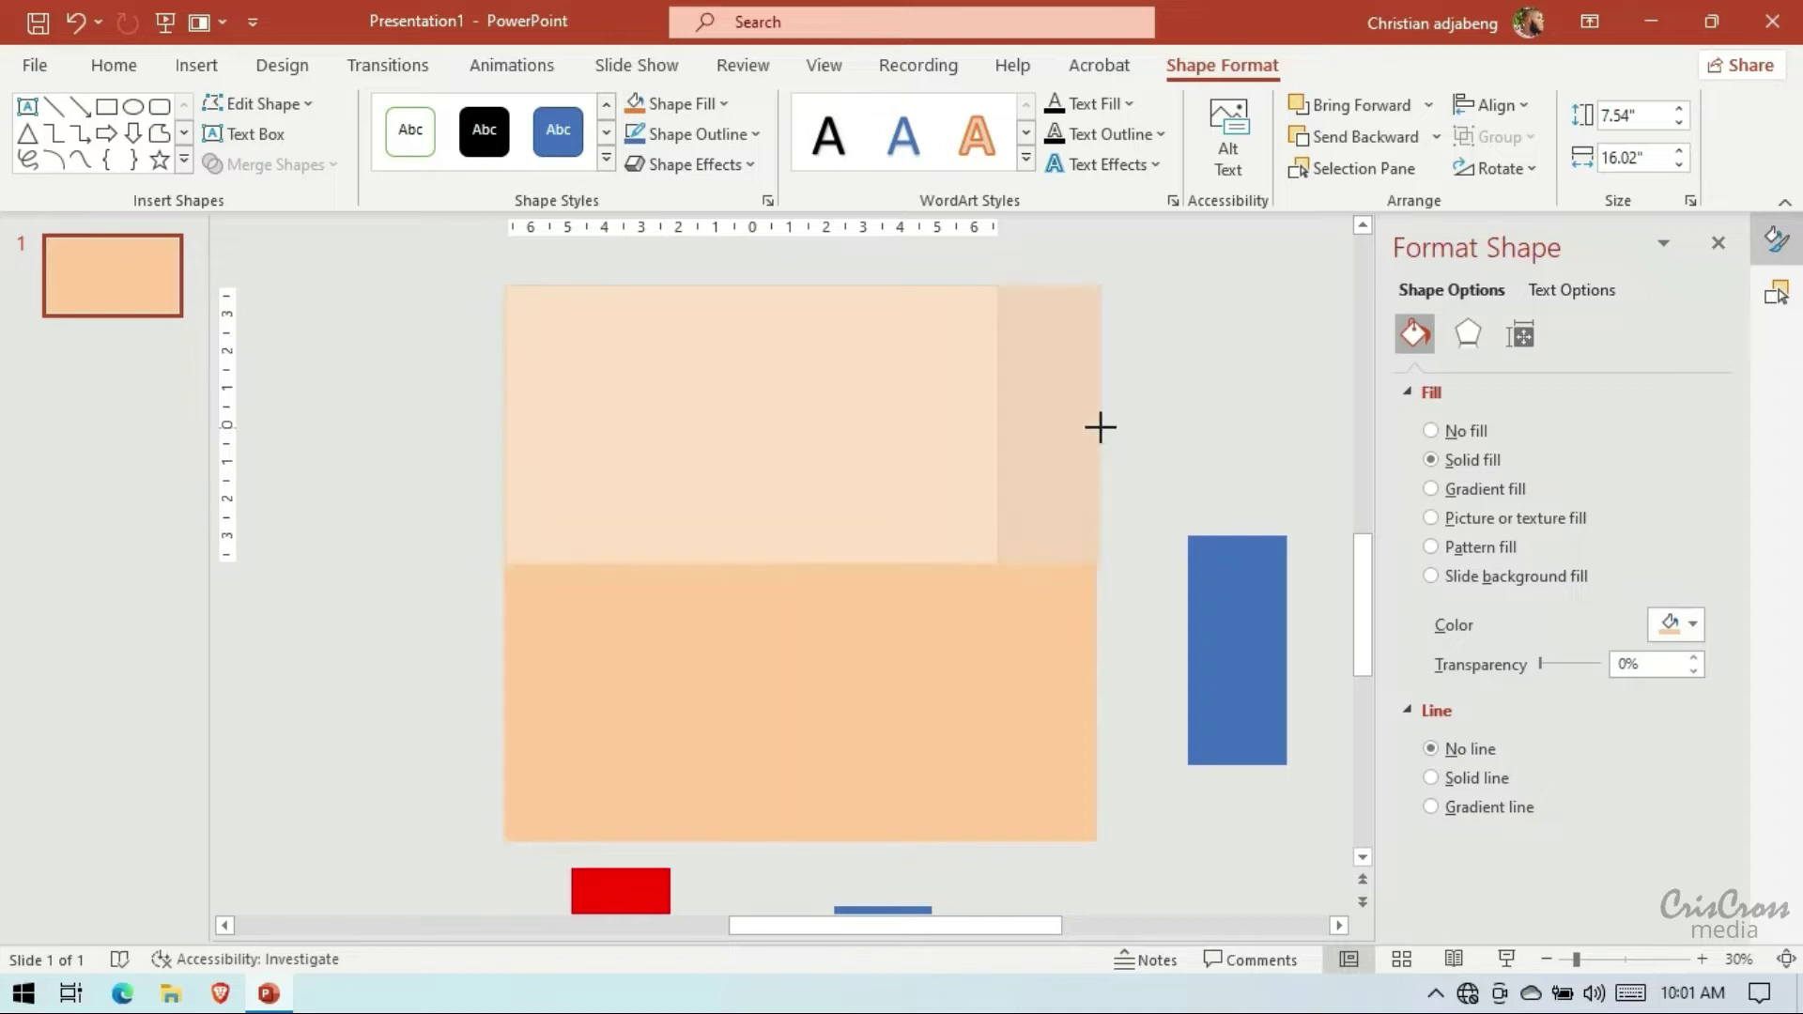
left_click(995, 705)
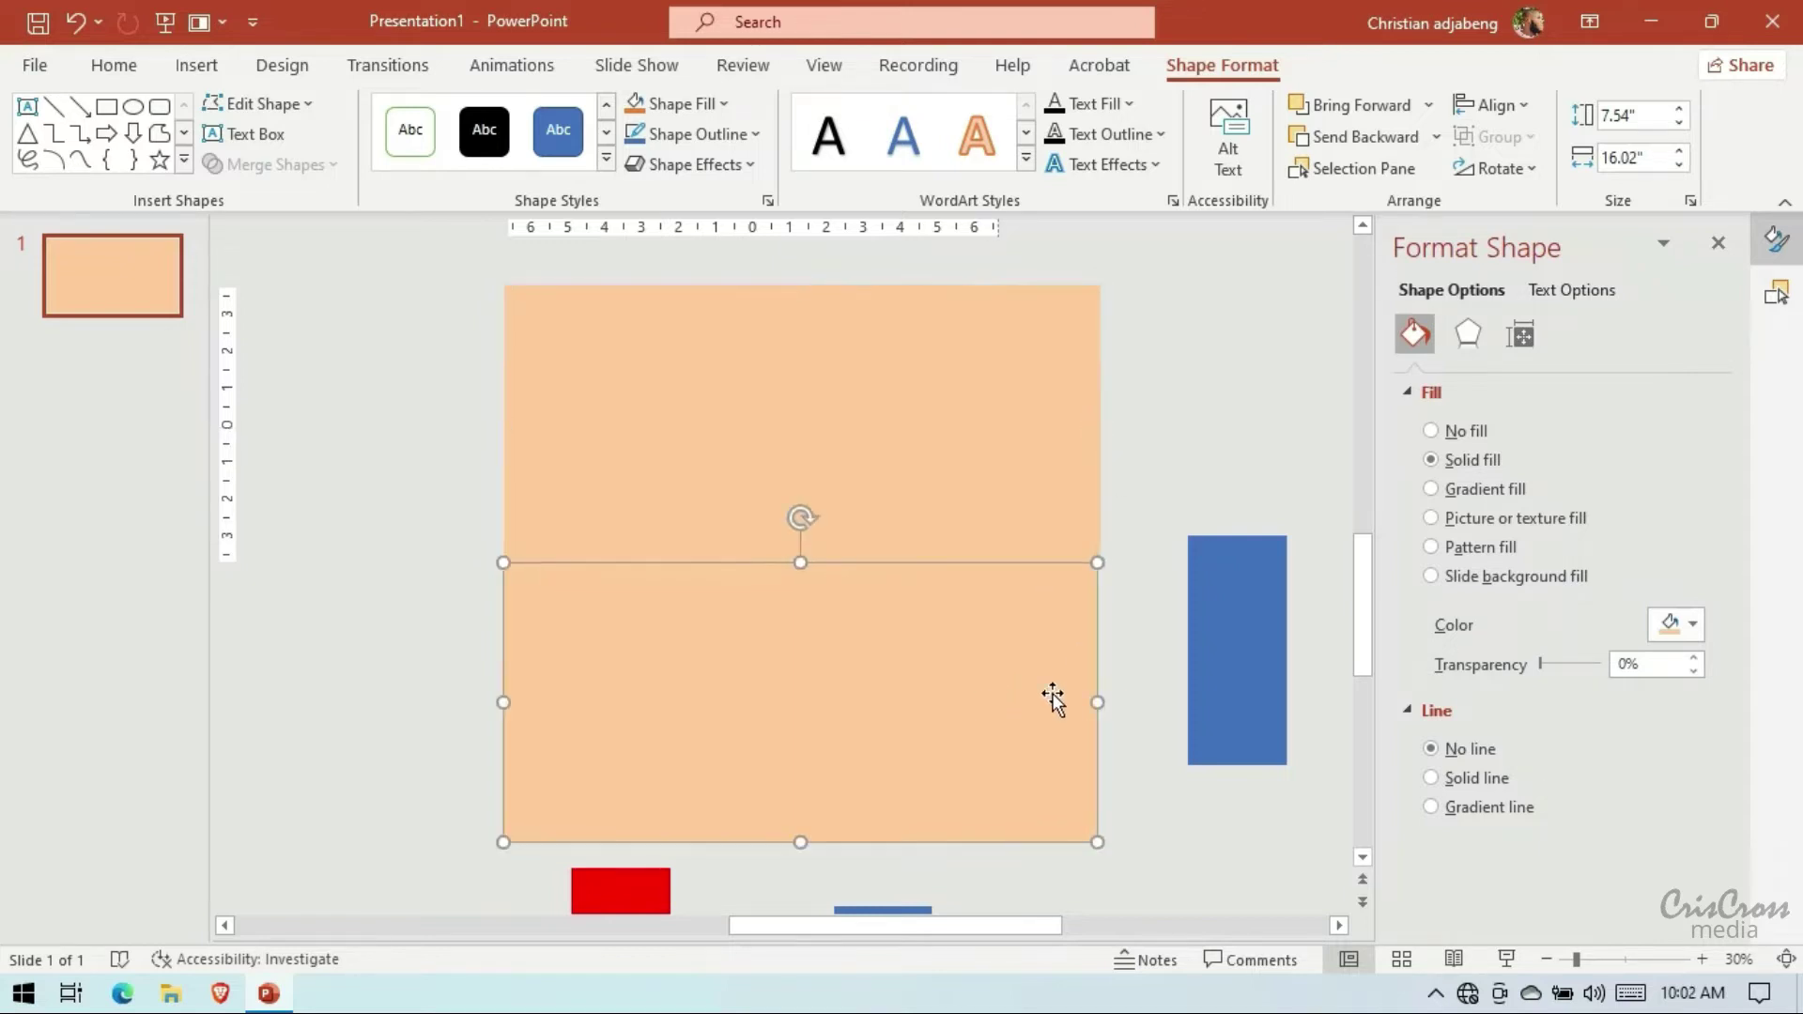
Give the lower rectangle a custom light blue fill, #77AEDB, via More Colors
left_click(1676, 624)
left_click(1650, 561)
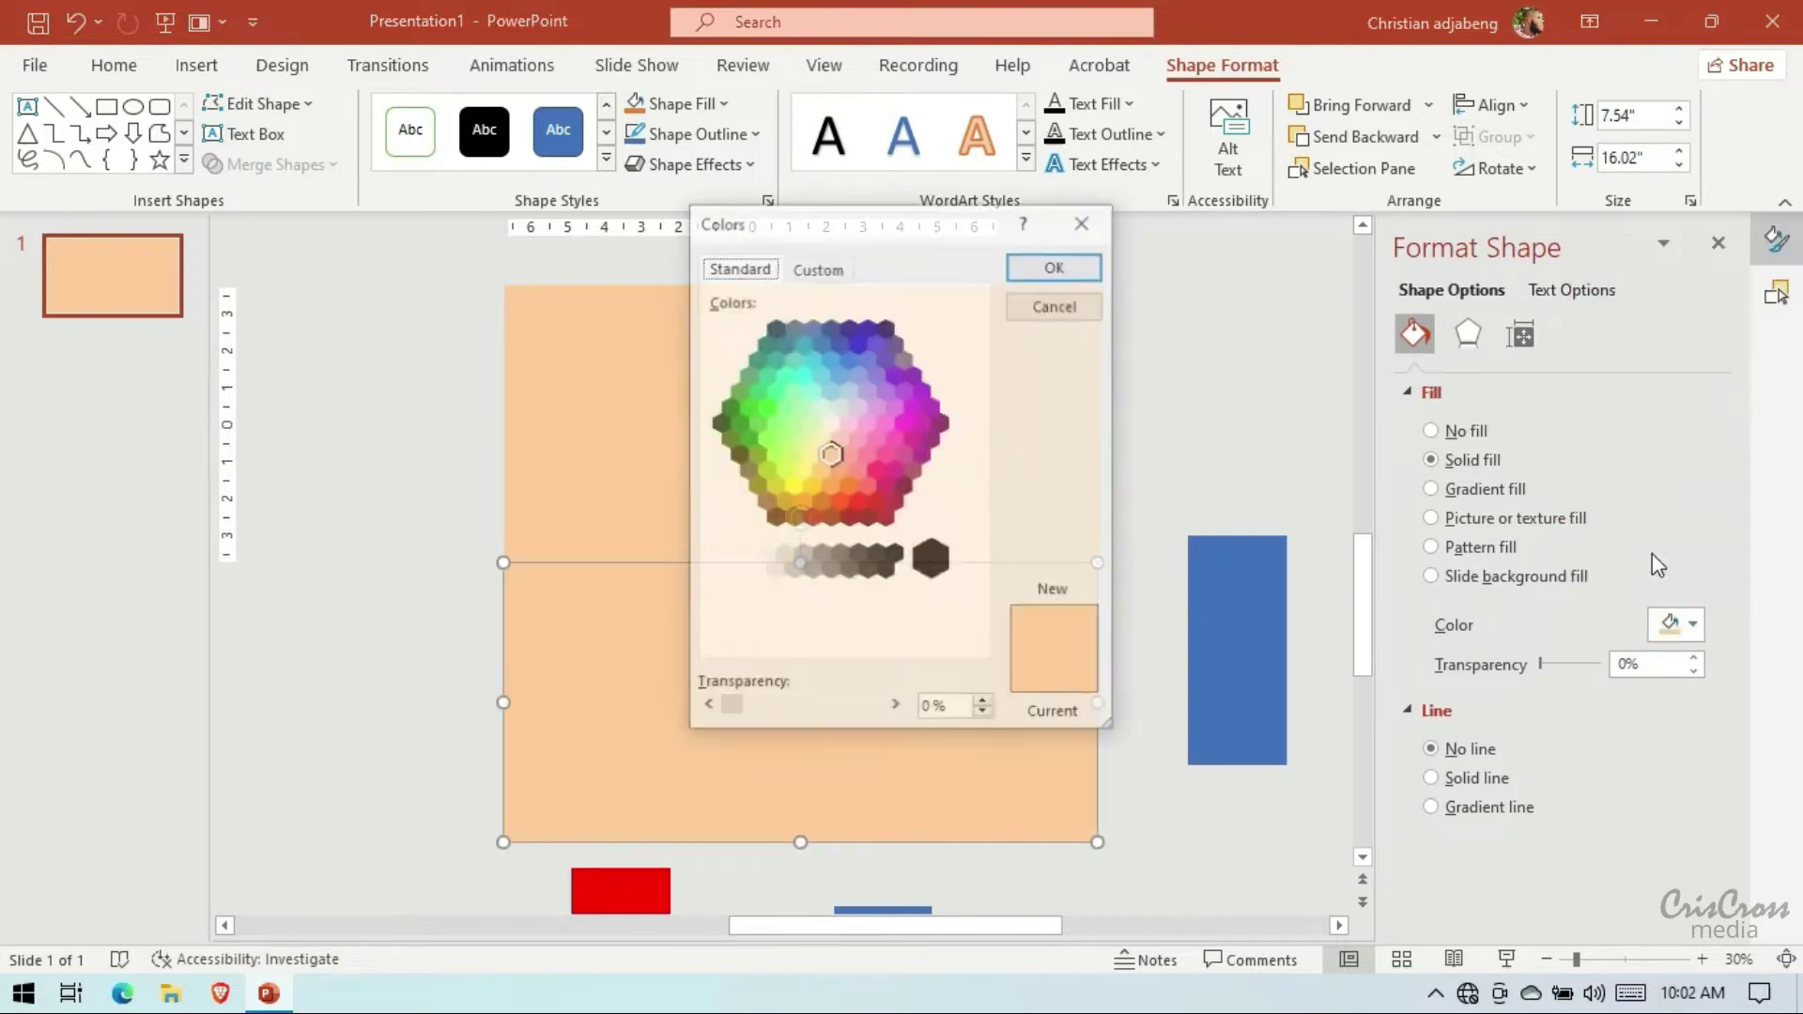
left_click(829, 359)
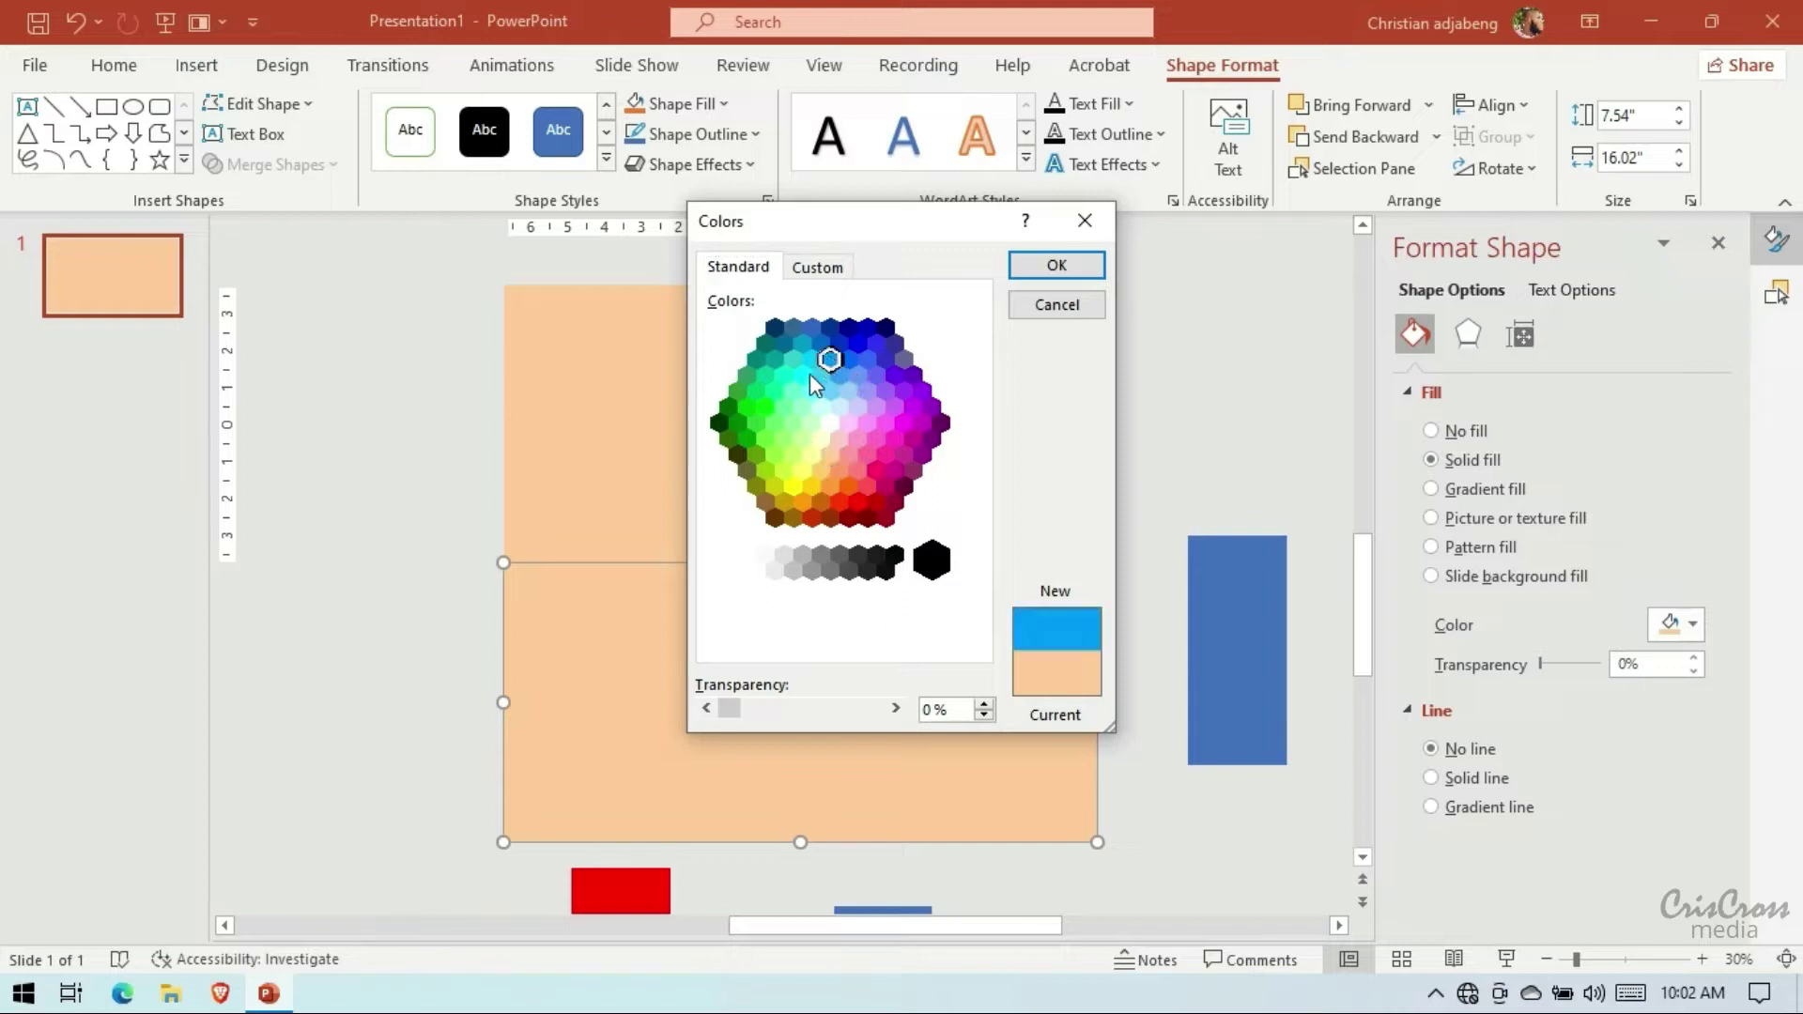
left_click(821, 376)
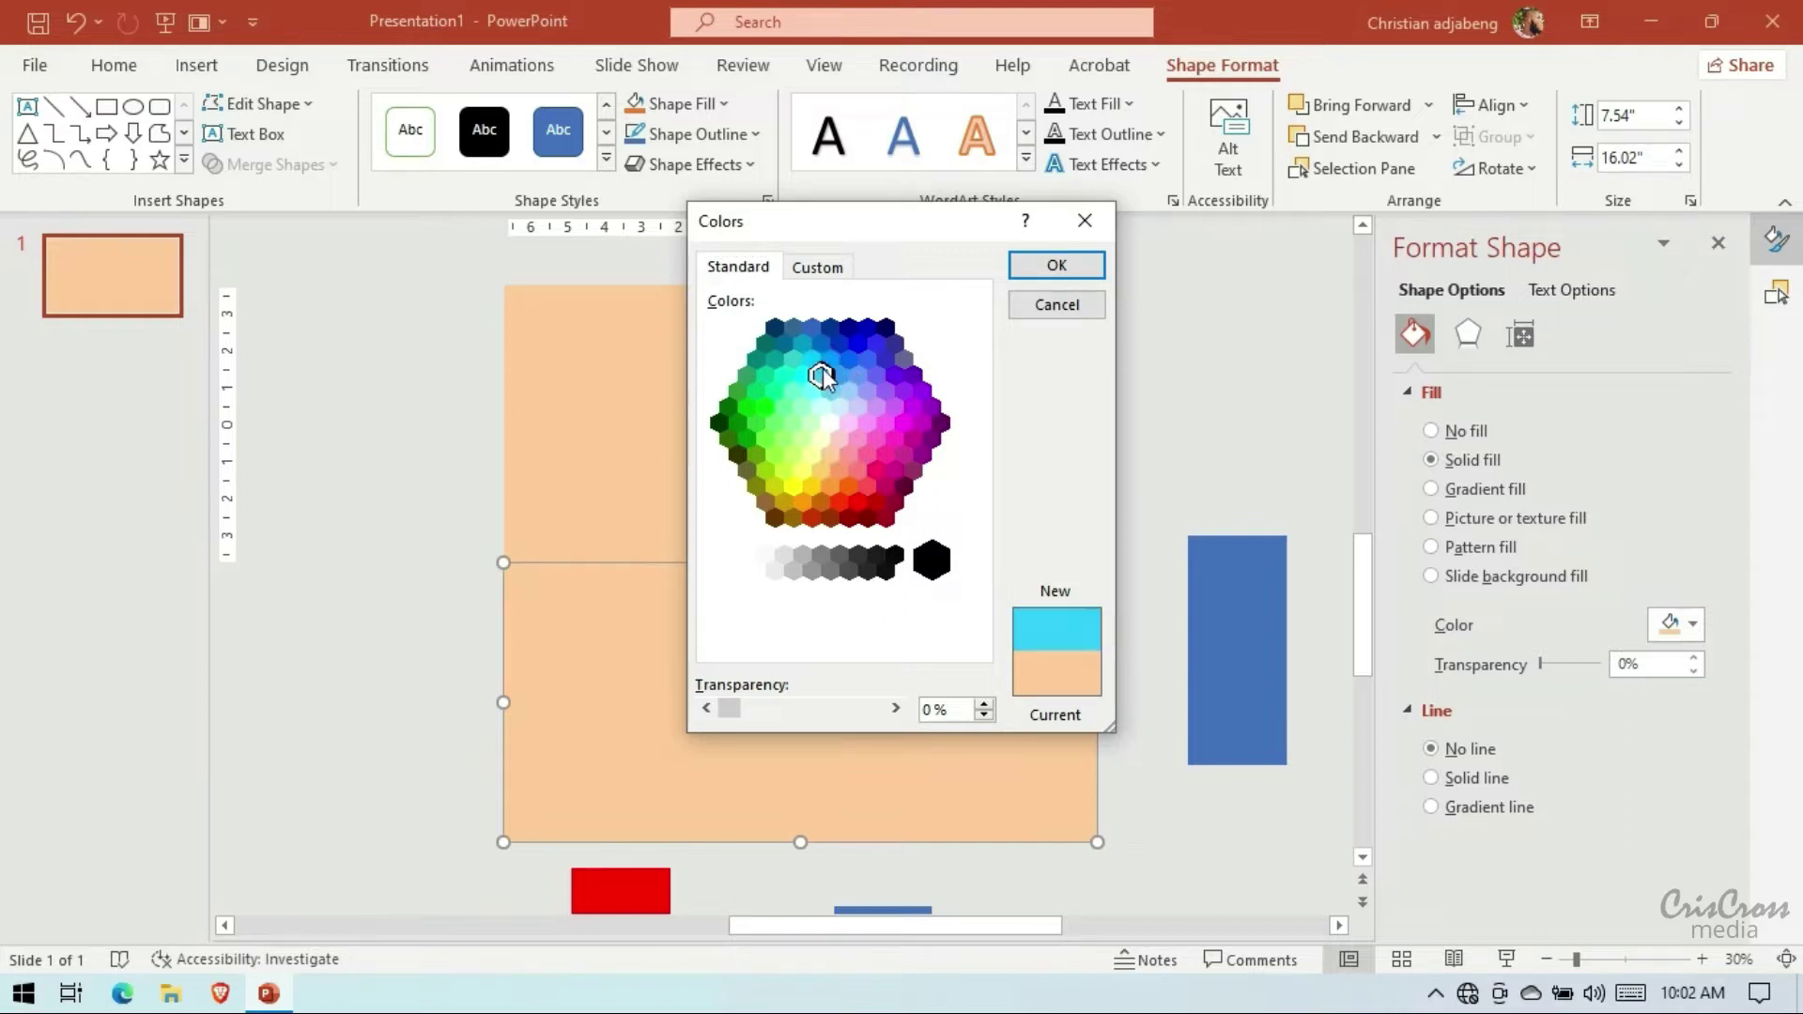
left_click(817, 268)
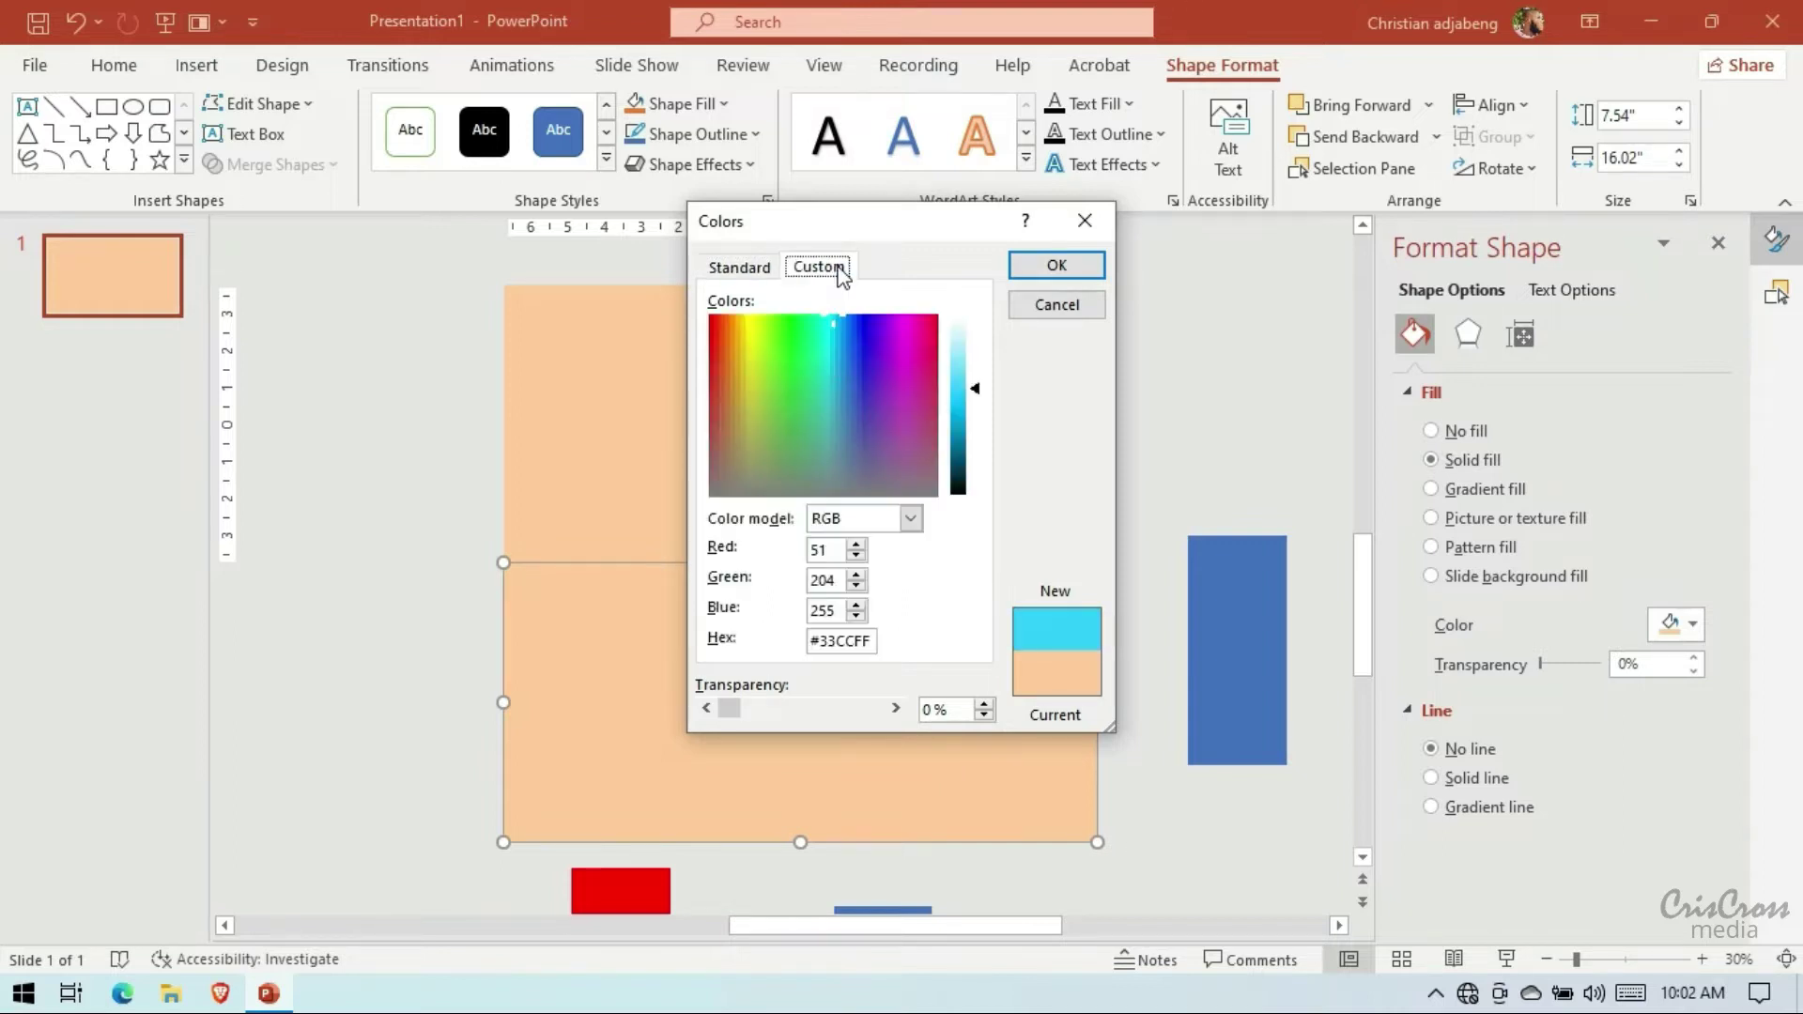
left_click(826, 353)
left_click(833, 378)
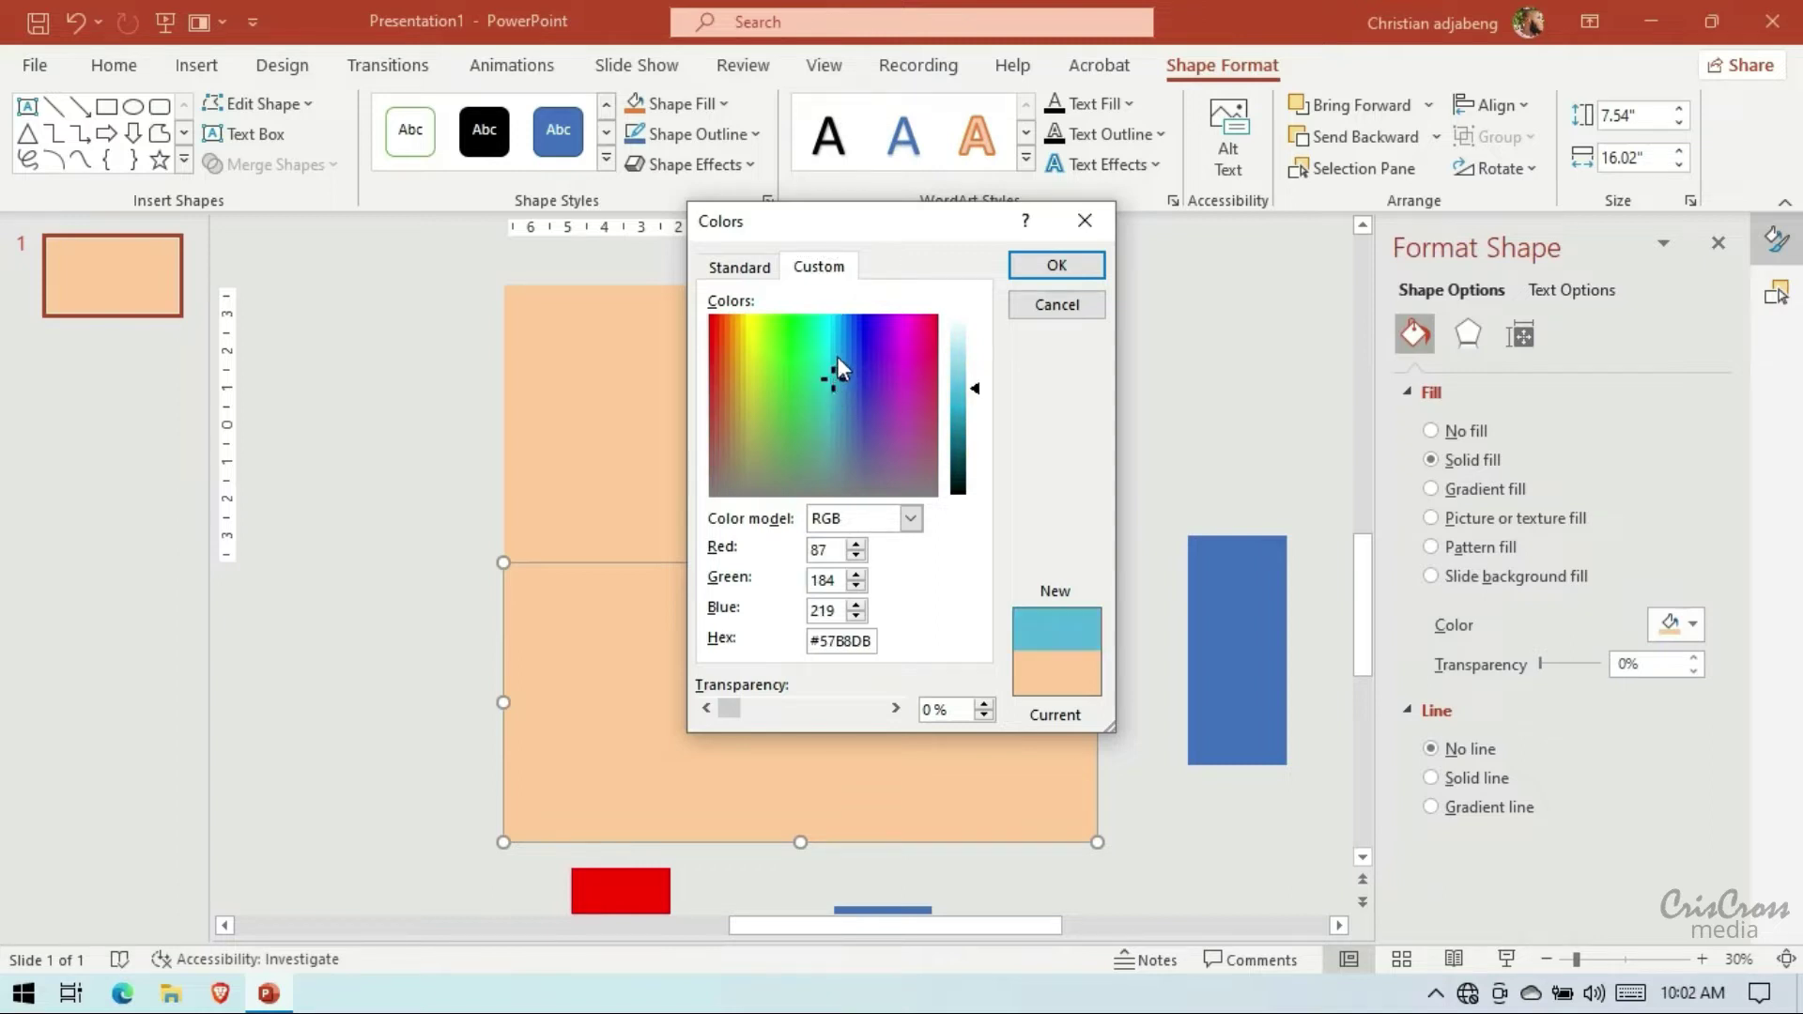
left_click_drag(838, 341, 824, 417)
left_click(831, 390)
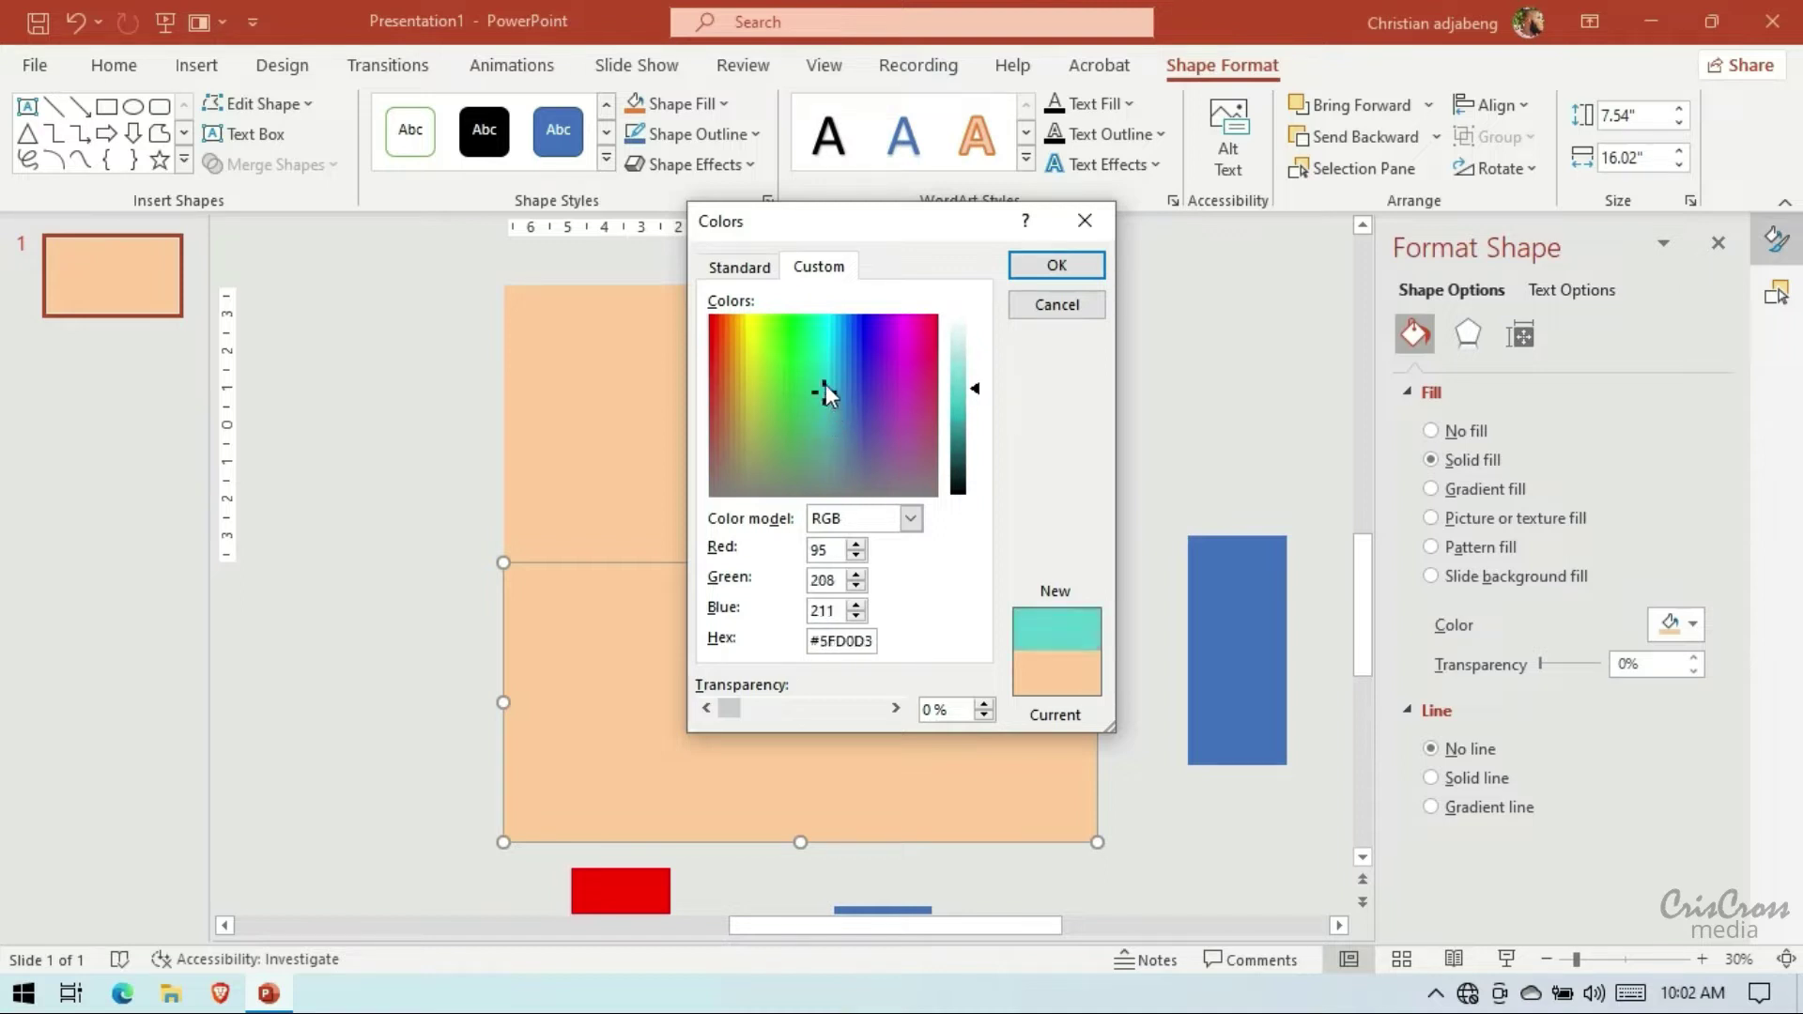
left_click(738, 267)
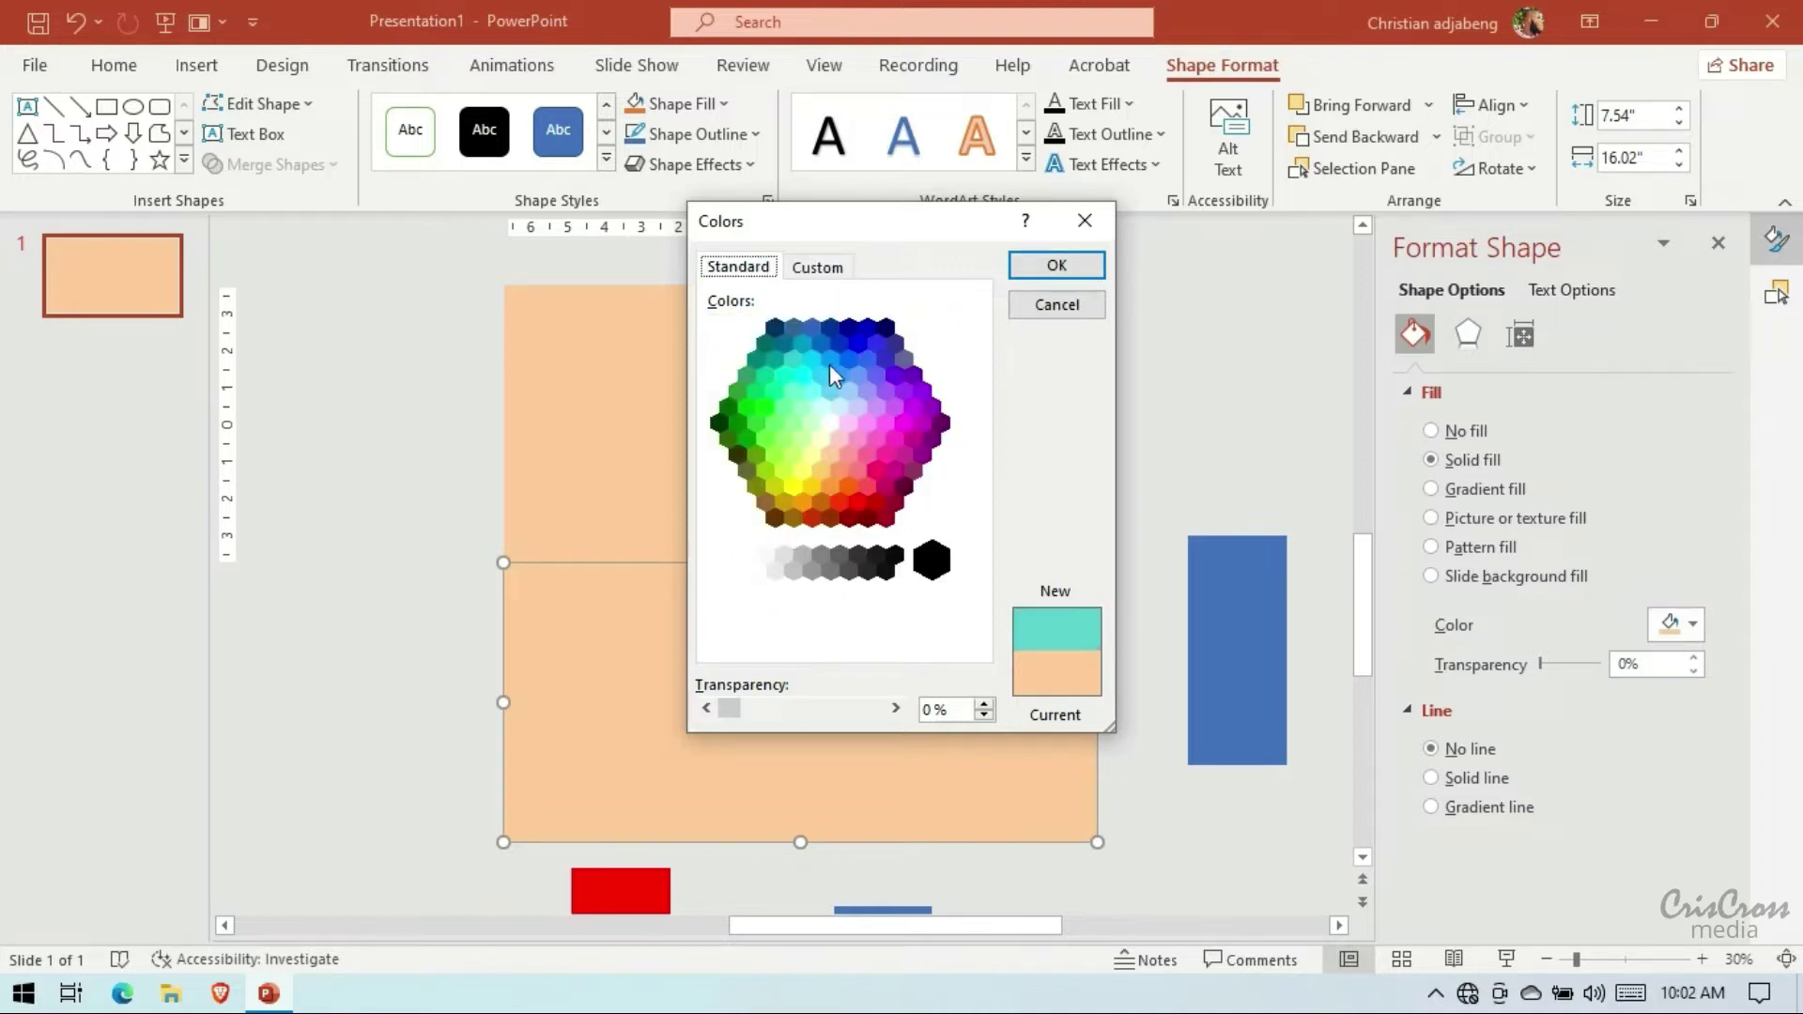
left_click(830, 390)
left_click(817, 368)
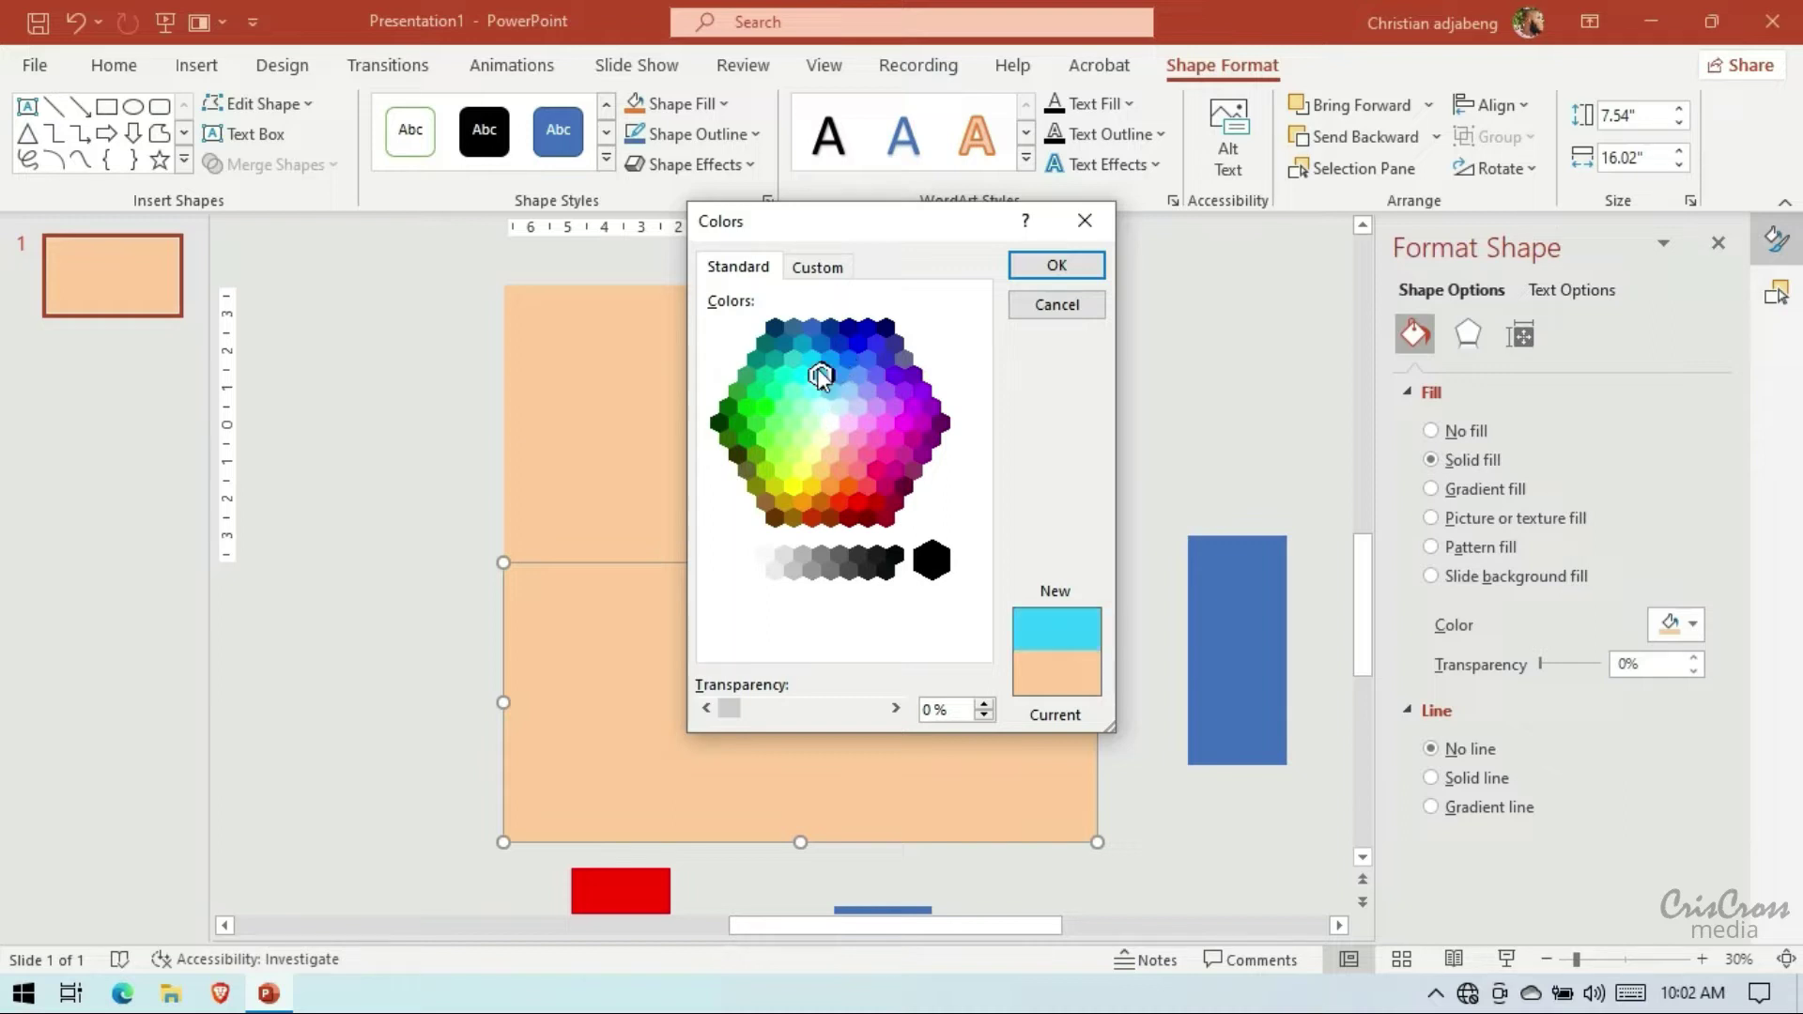
left_click(815, 267)
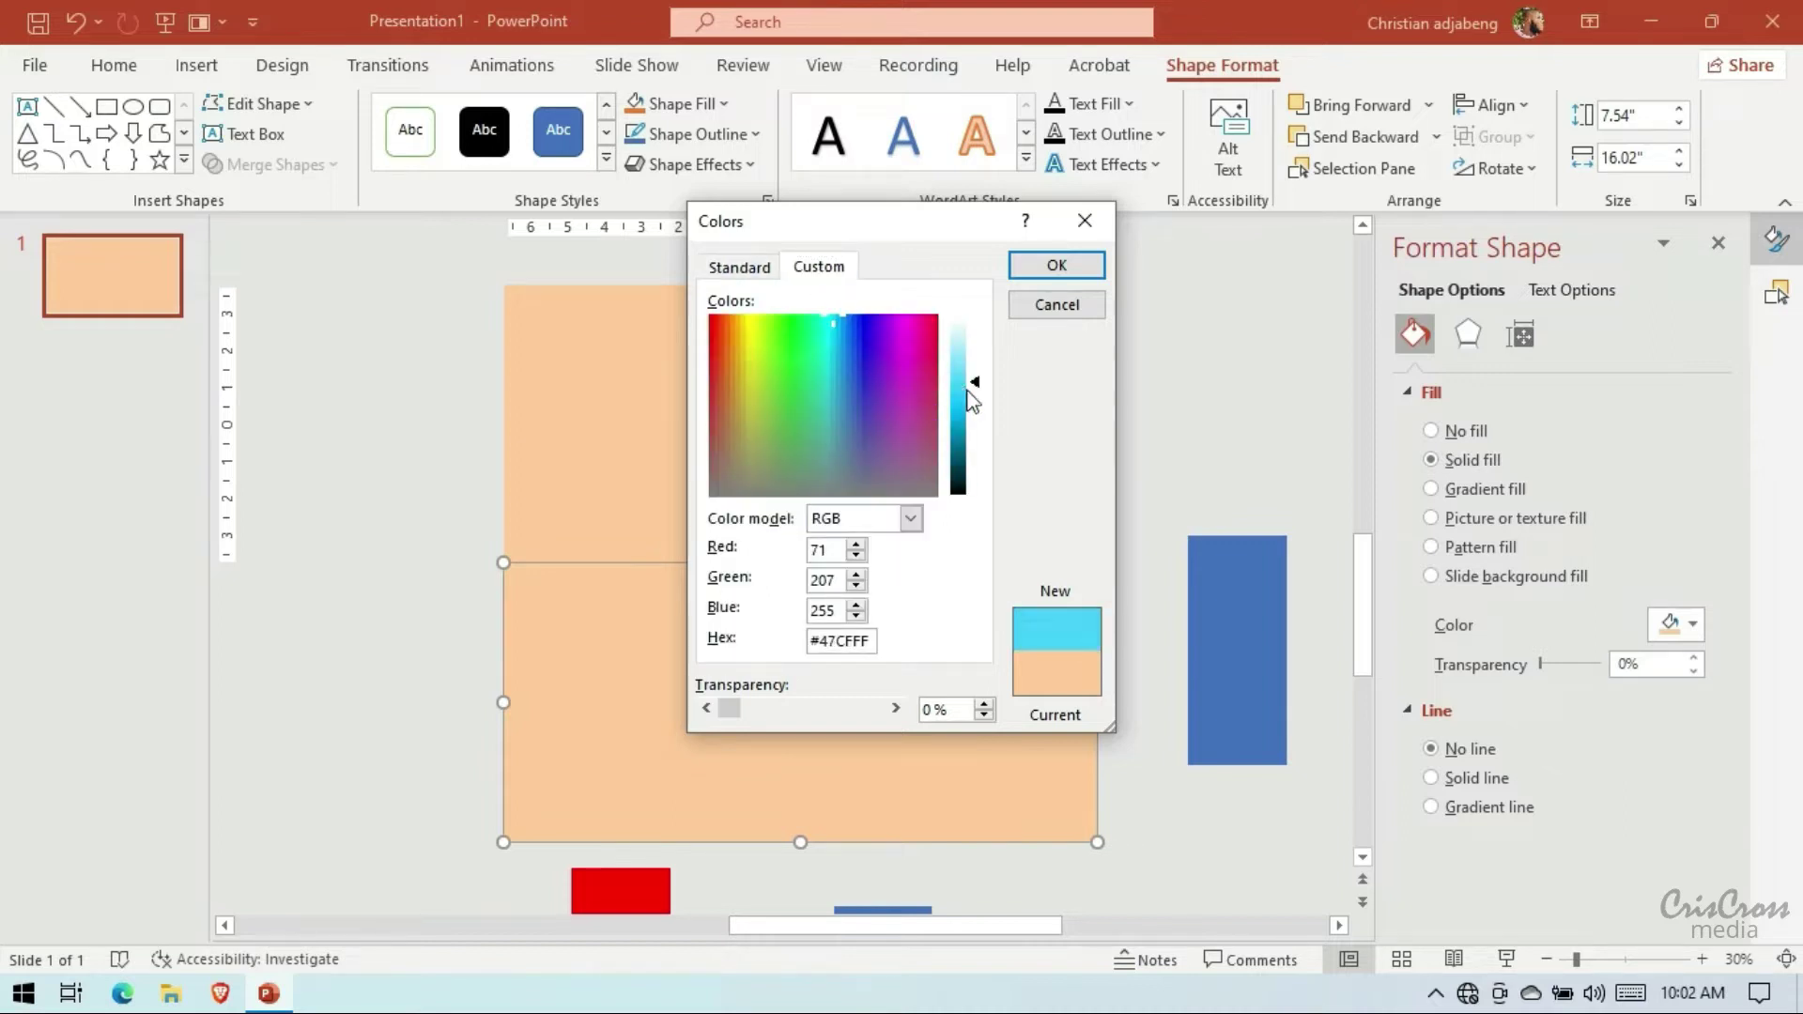
left_click(861, 336)
left_click(853, 402)
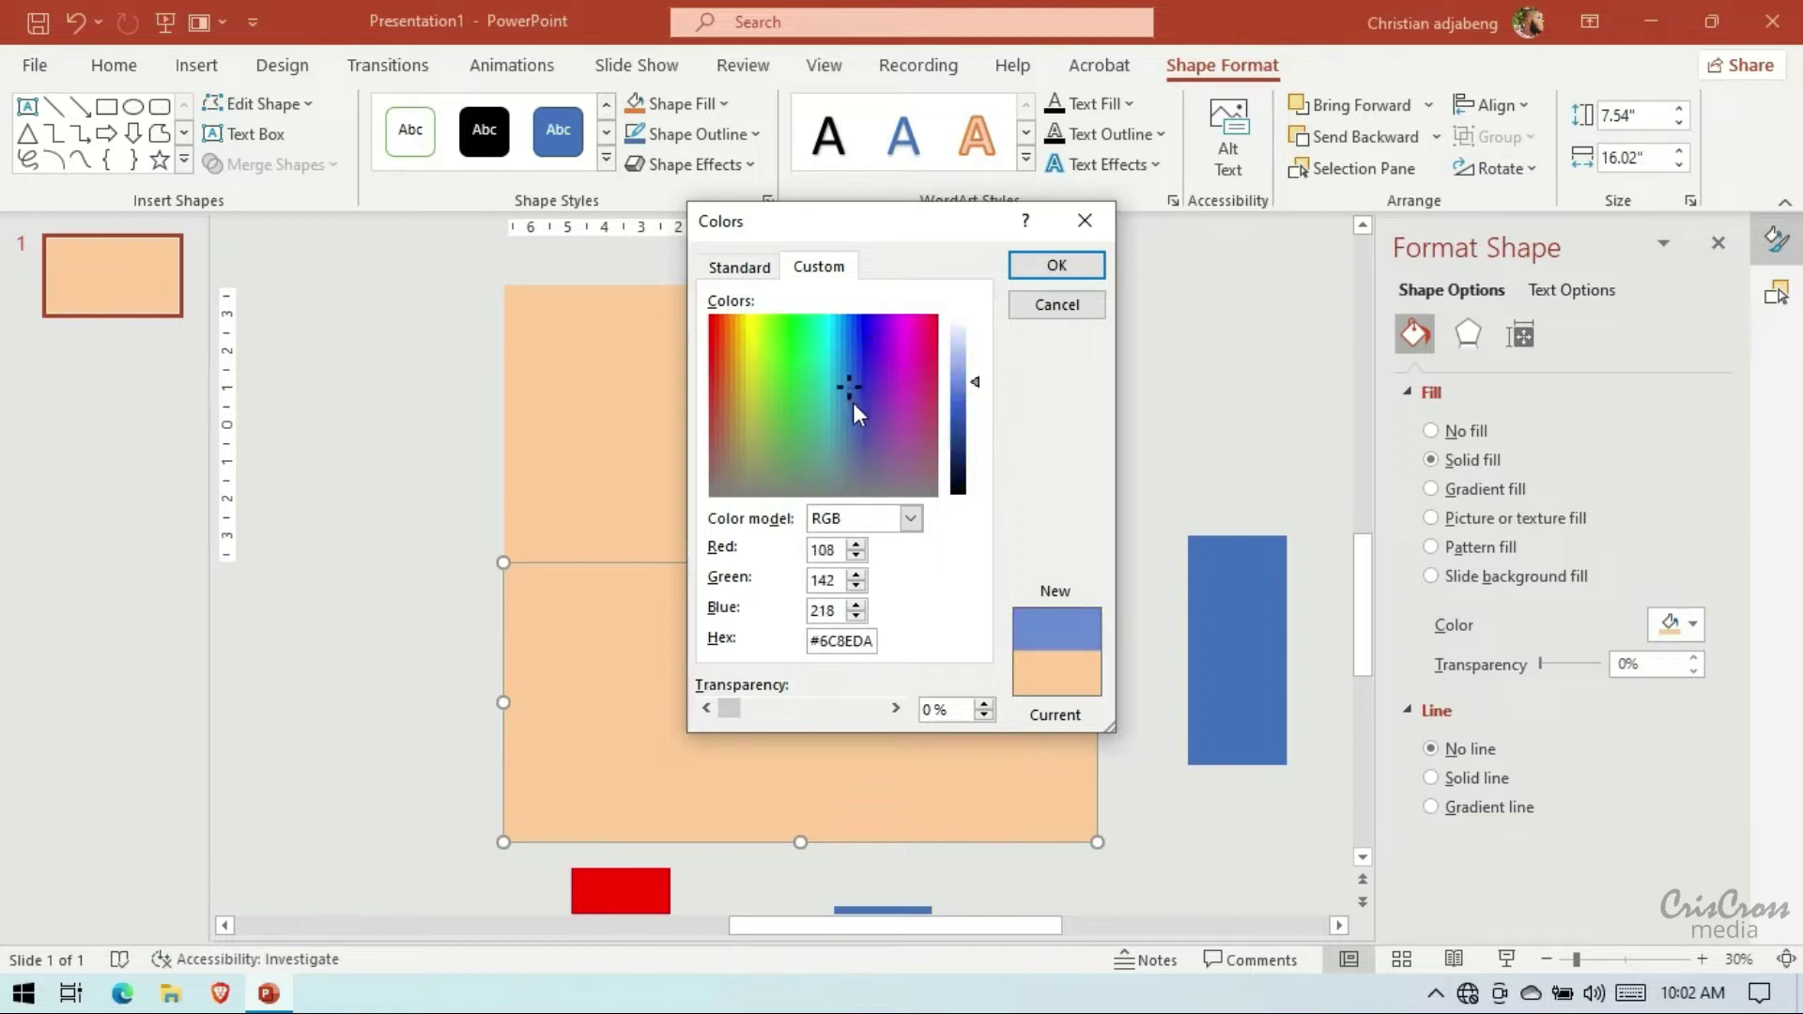
left_click(848, 408)
left_click(958, 363)
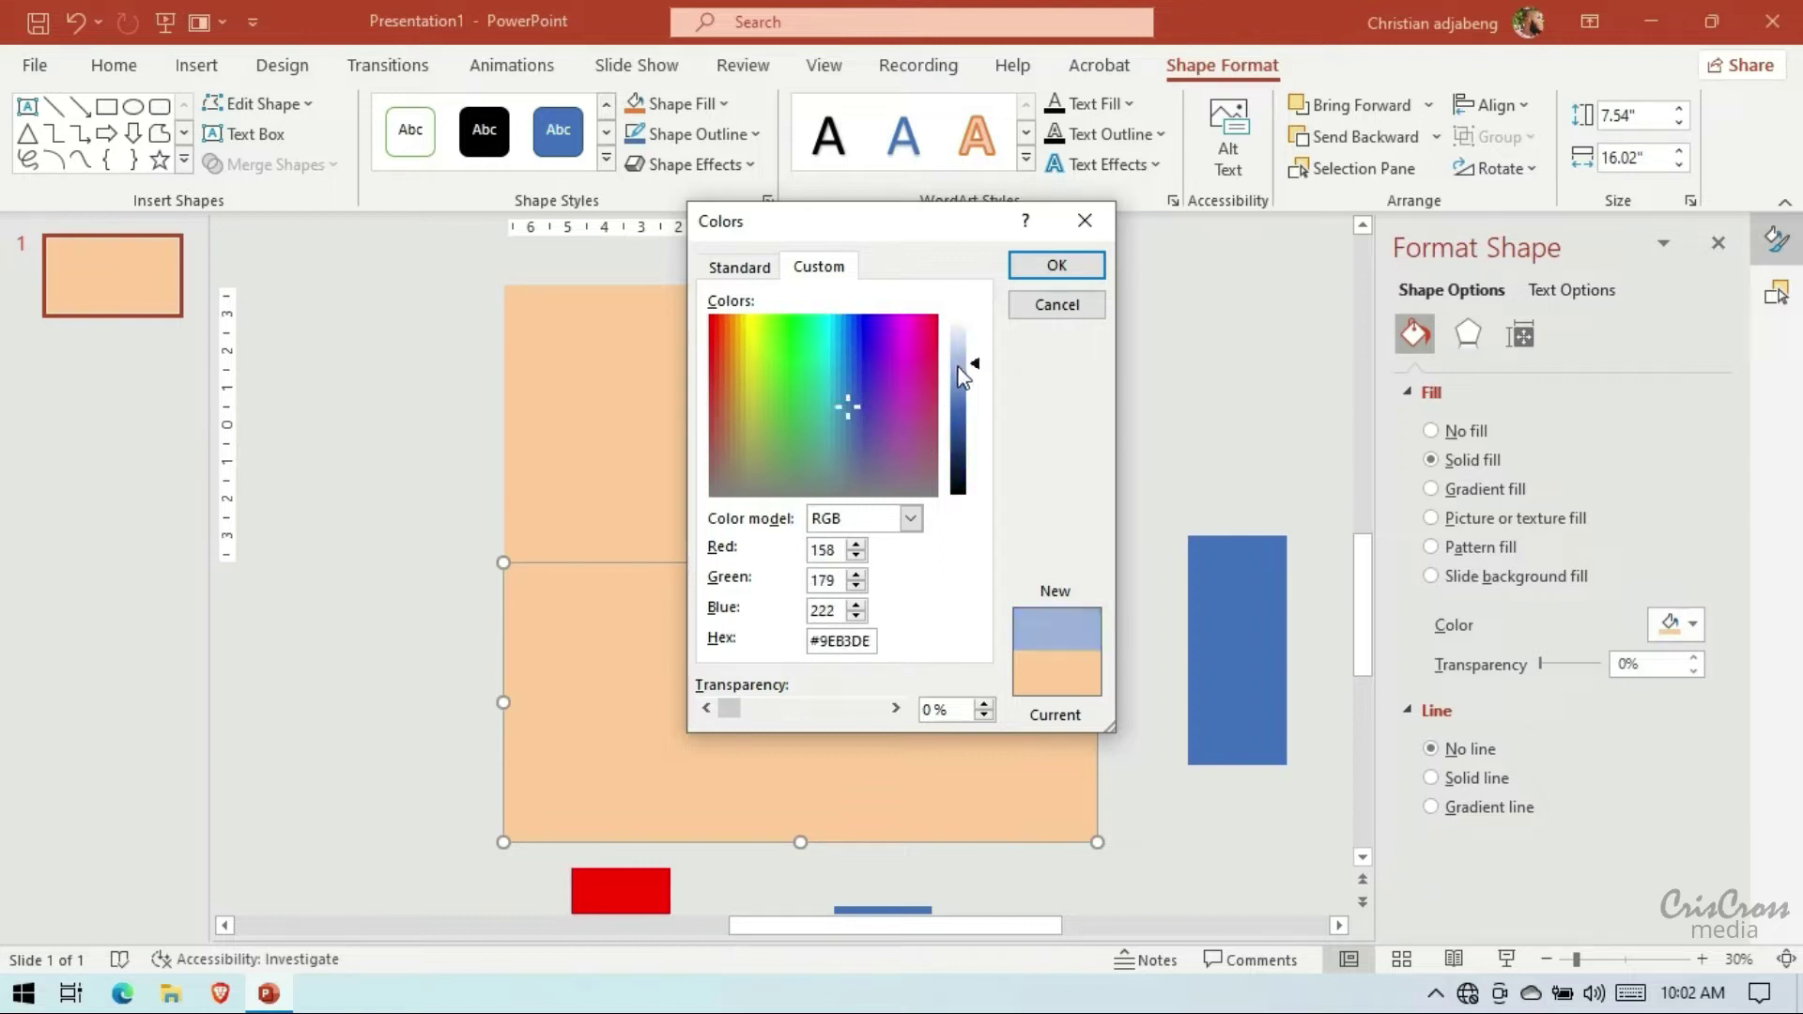
left_click(957, 379)
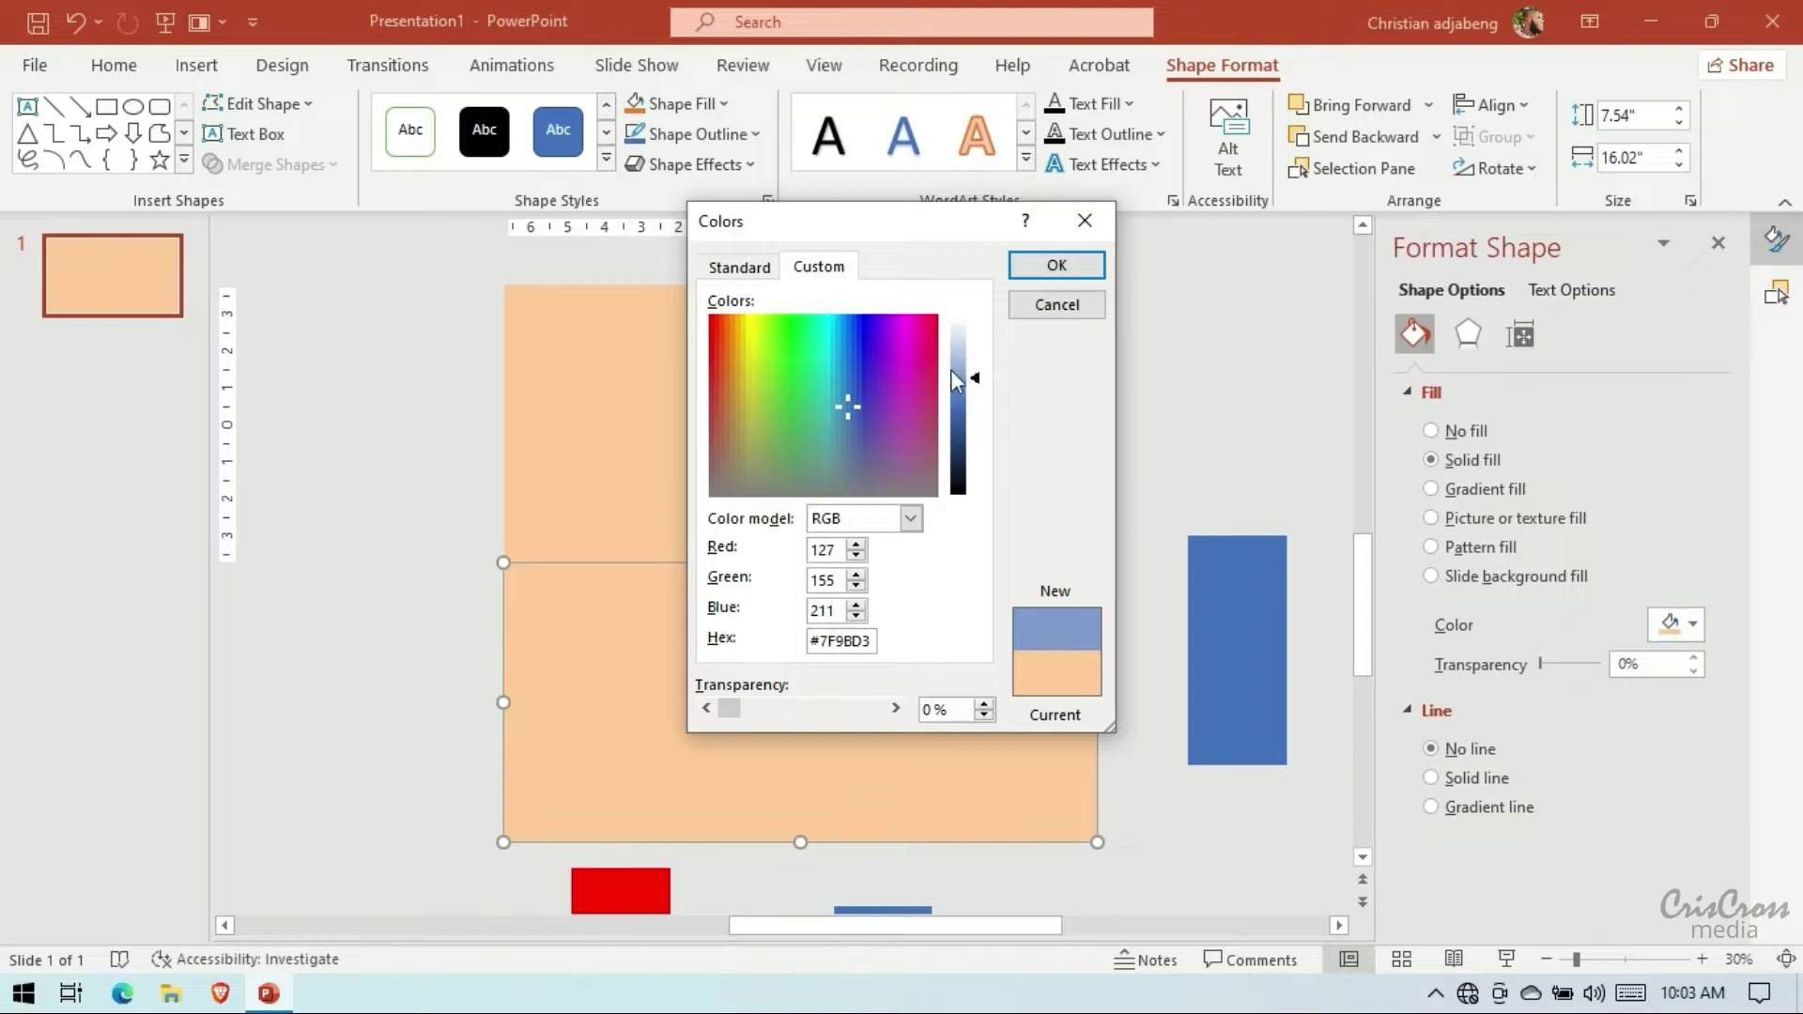
left_click(840, 388)
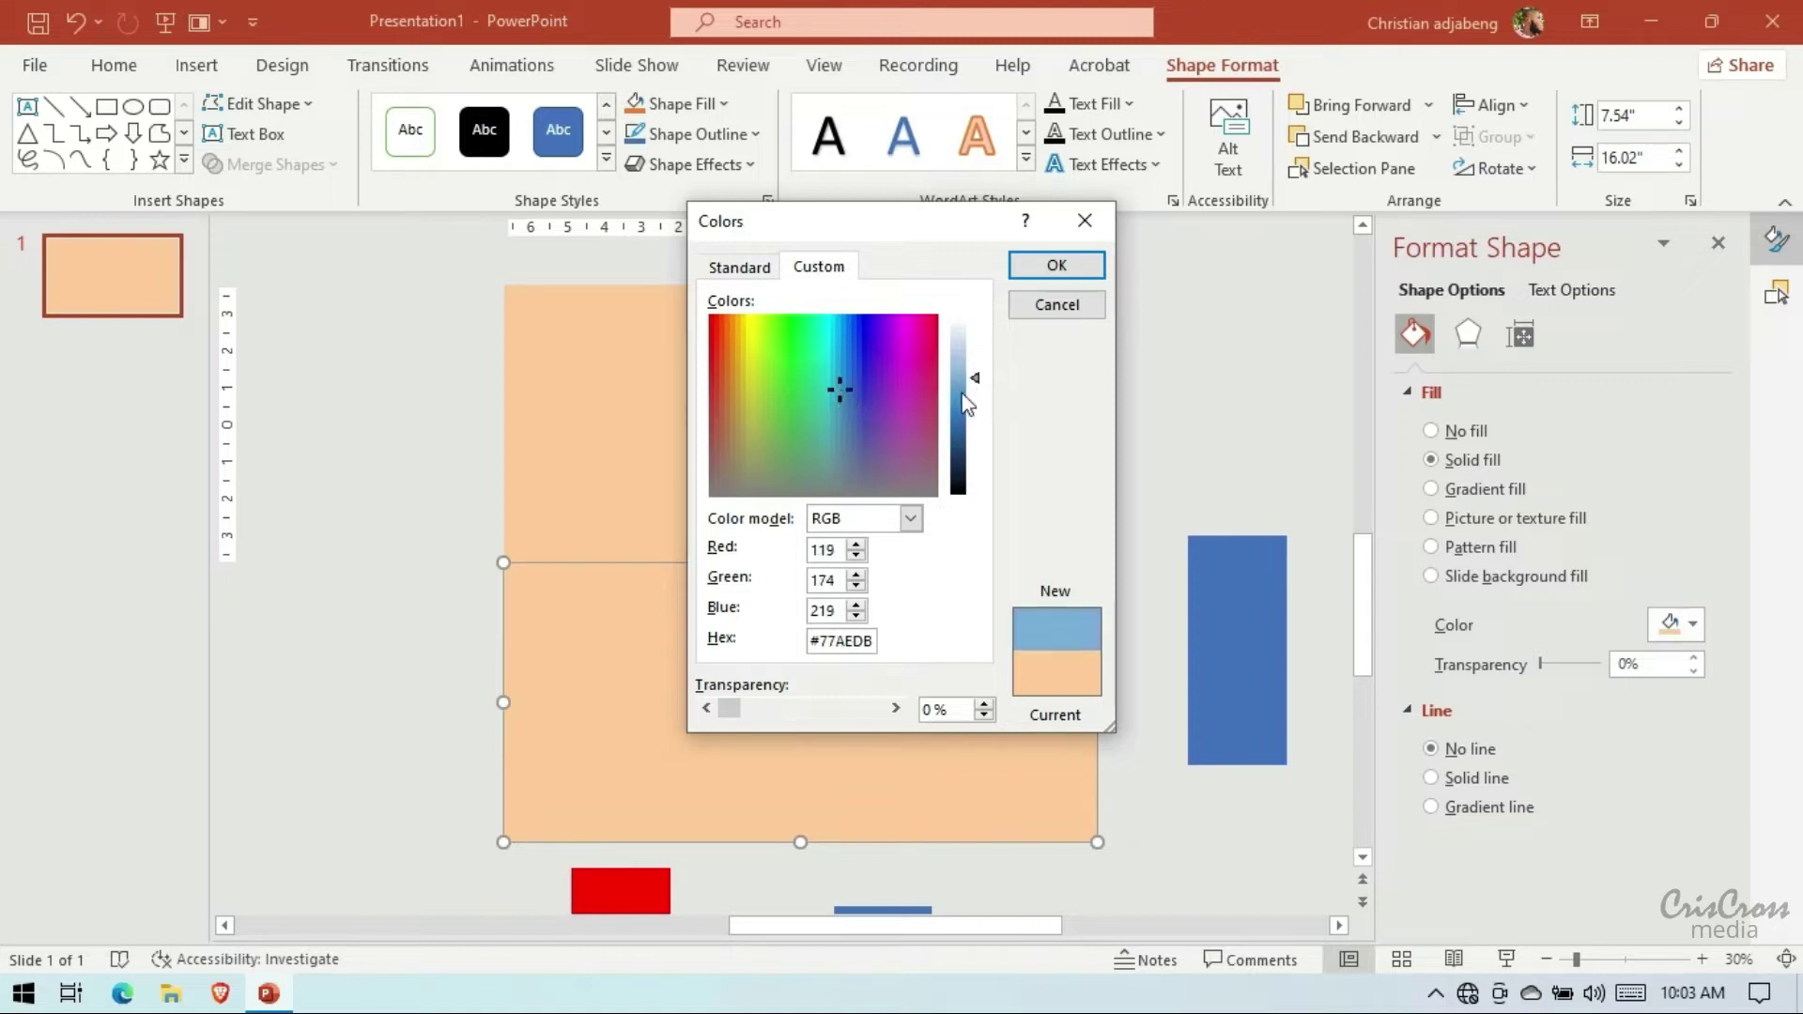
left_click(1039, 272)
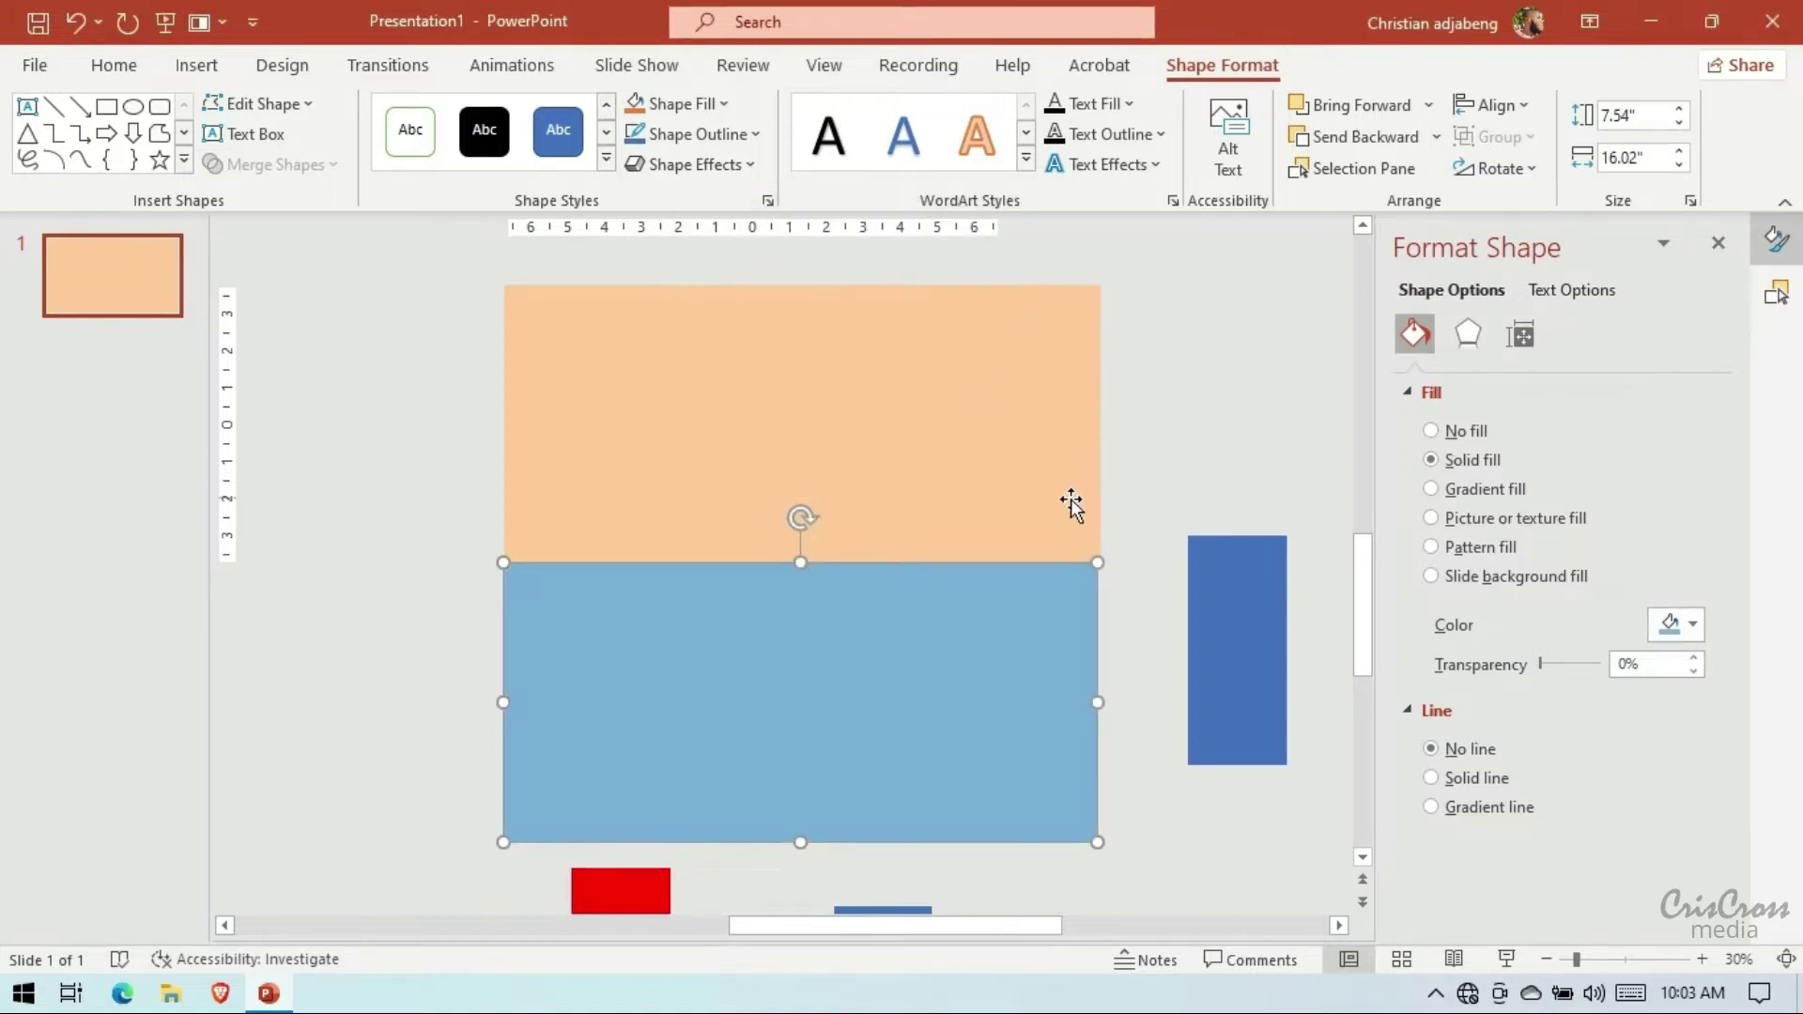
left_click(1185, 462)
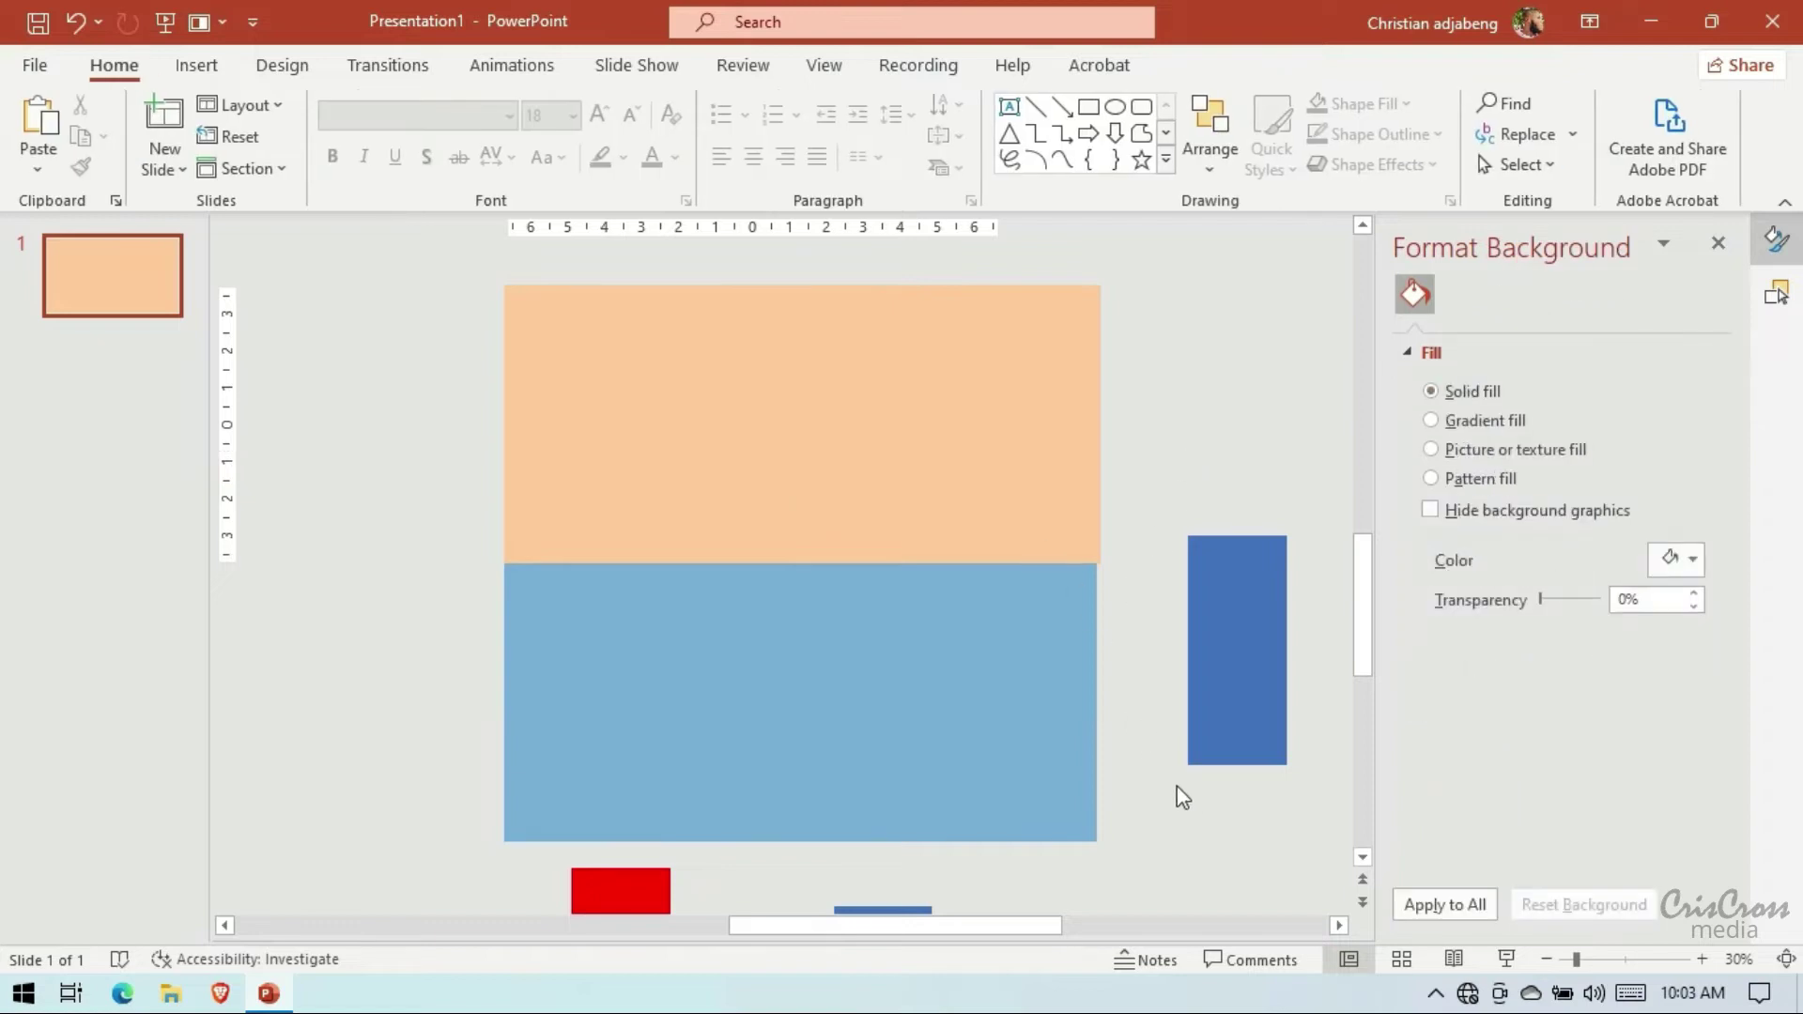
Try standard cyan and light blue theme fills on the lower rectangle
left_click(1029, 685)
left_click(1691, 624)
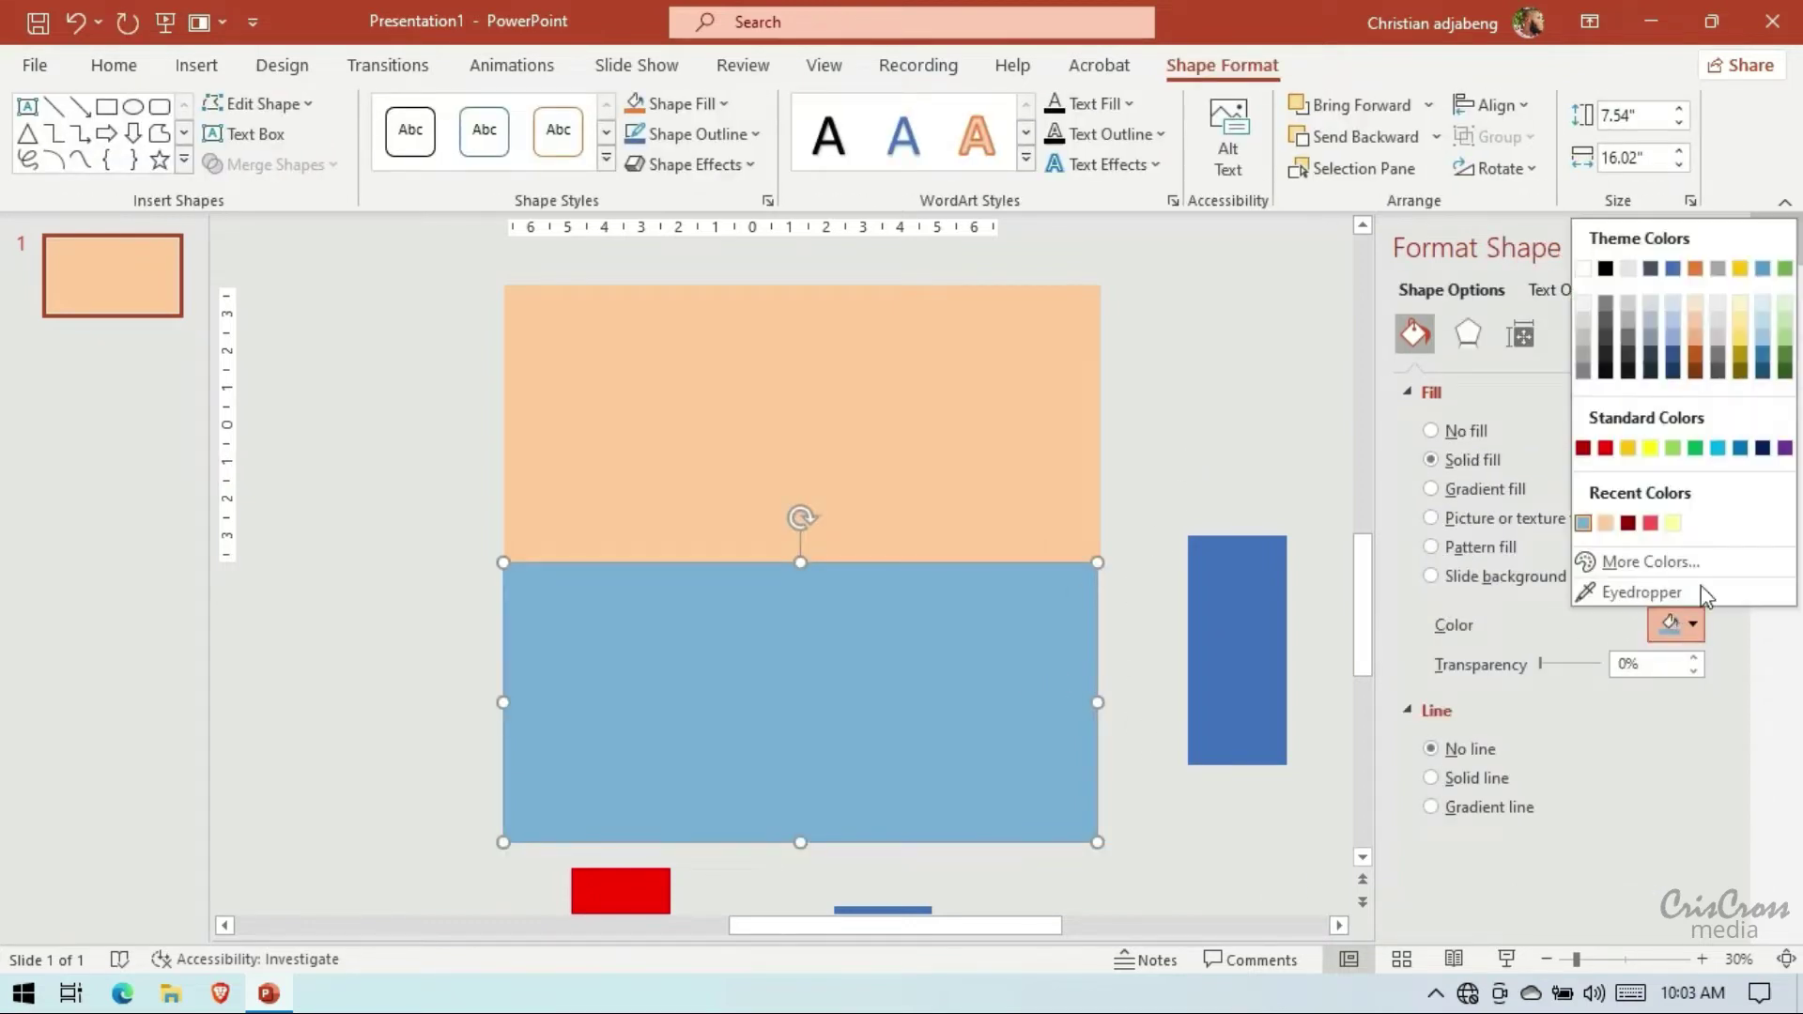
left_click(1718, 448)
left_click(1680, 624)
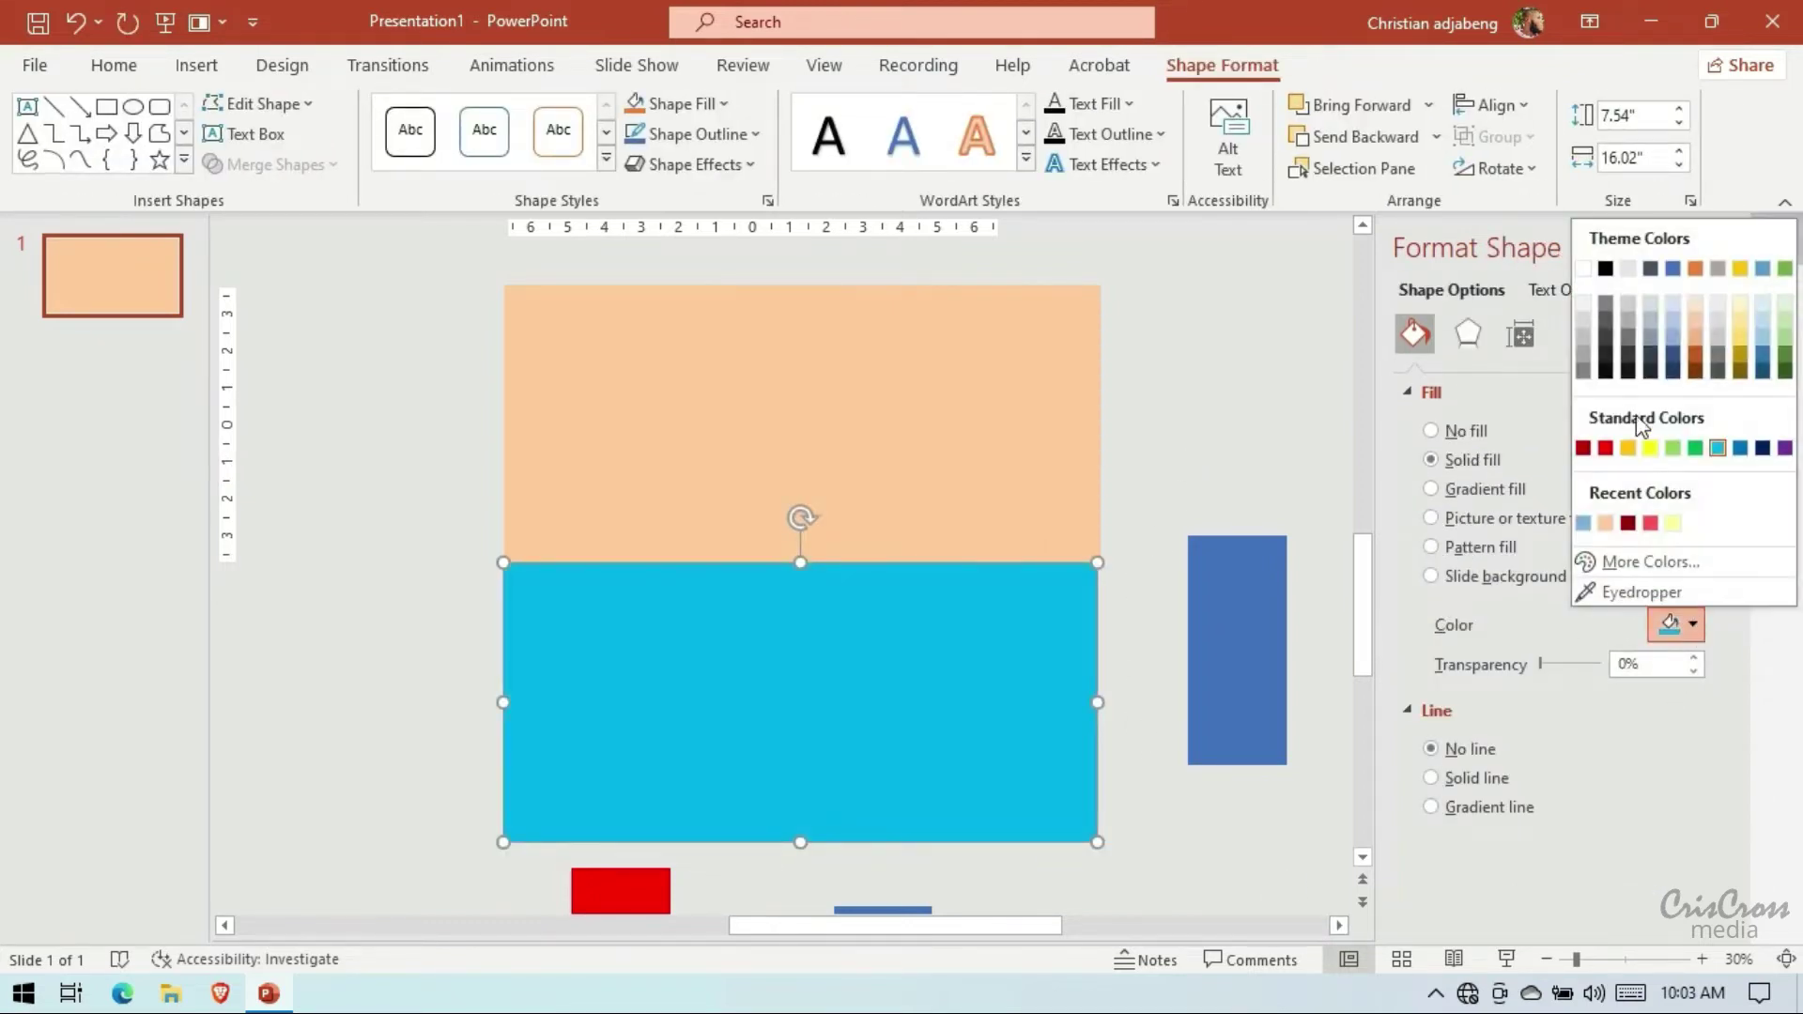
left_click(1672, 324)
left_click(1691, 623)
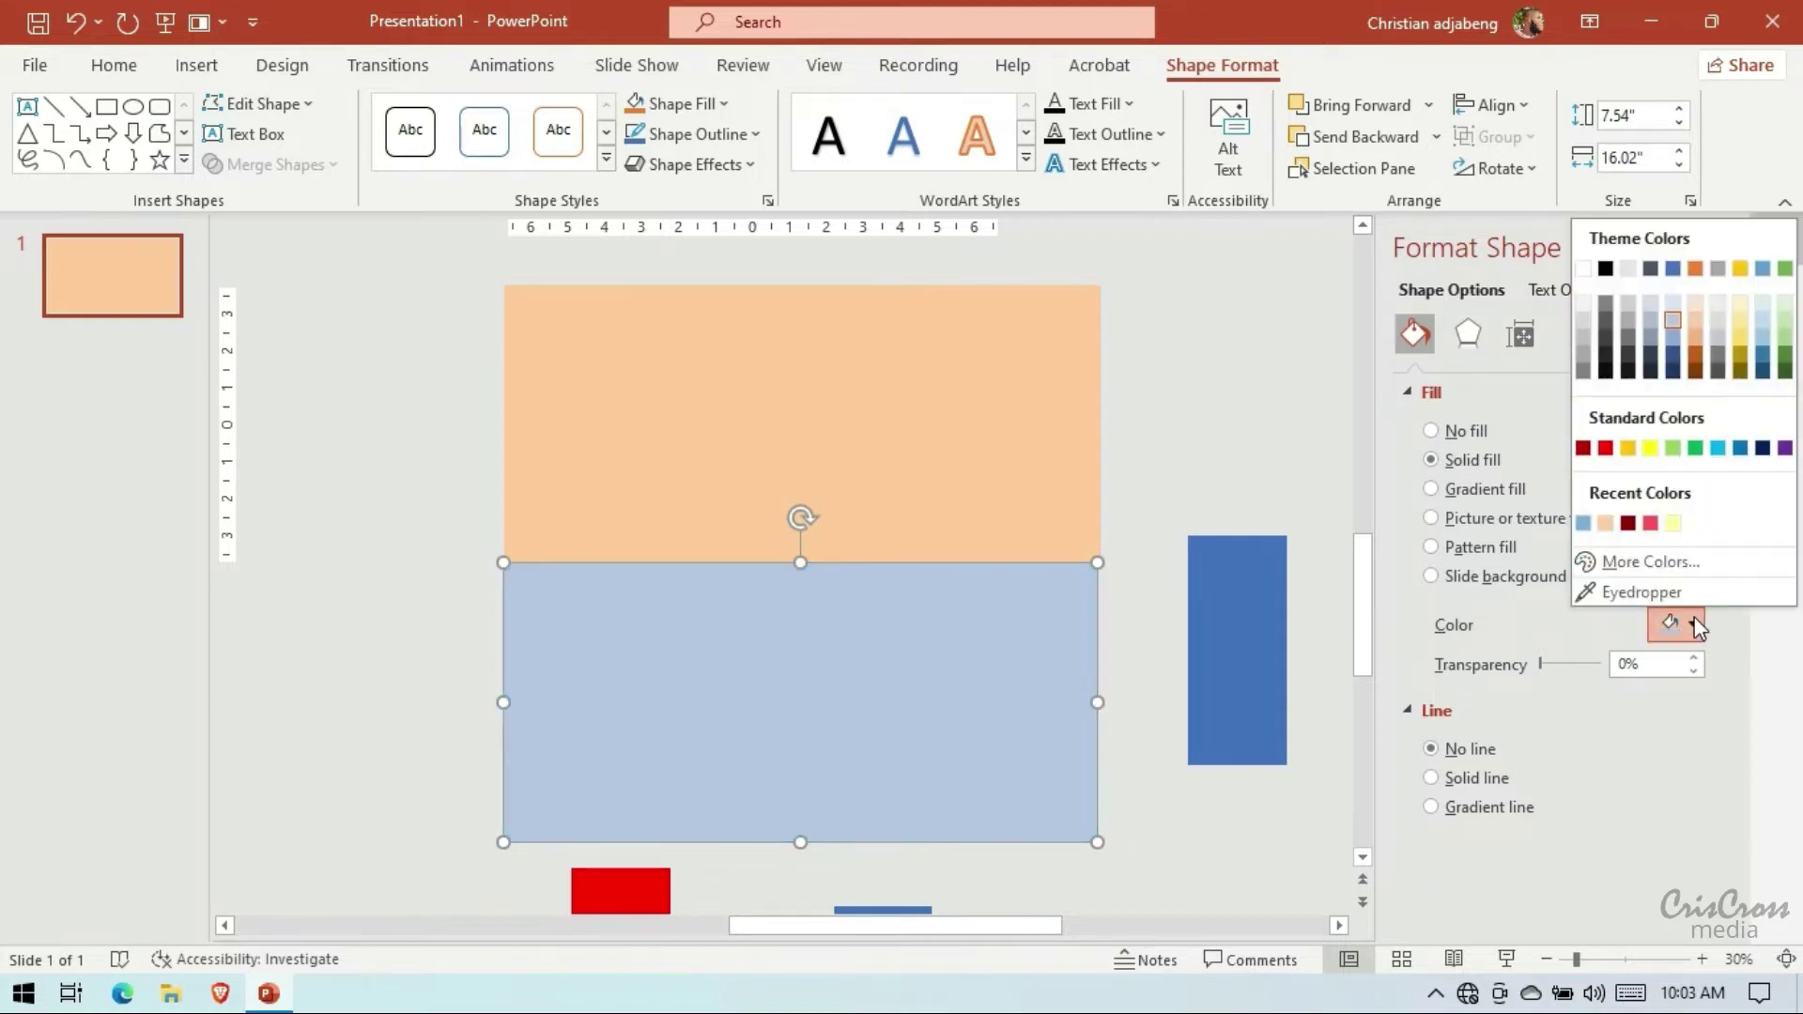
left_click(1674, 339)
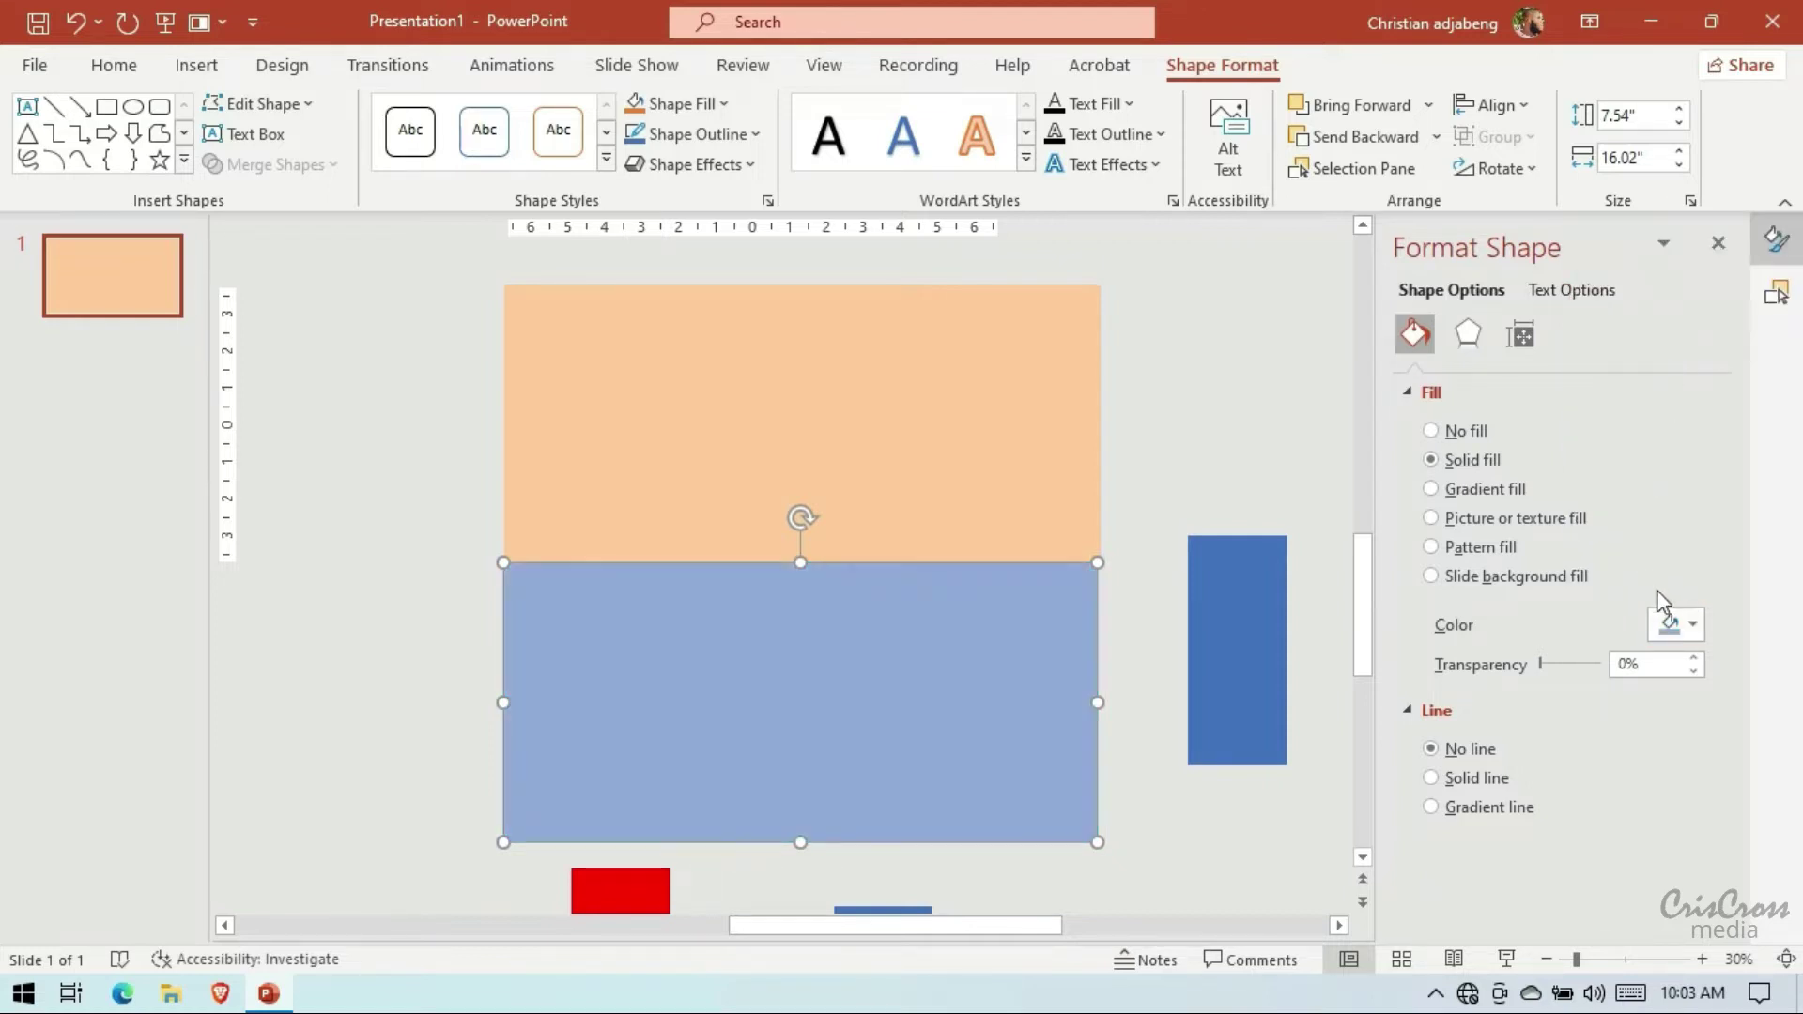
Pick a brighter periwinkle blue in More Colors for the lower rectangle
left_click(1676, 623)
left_click(1634, 560)
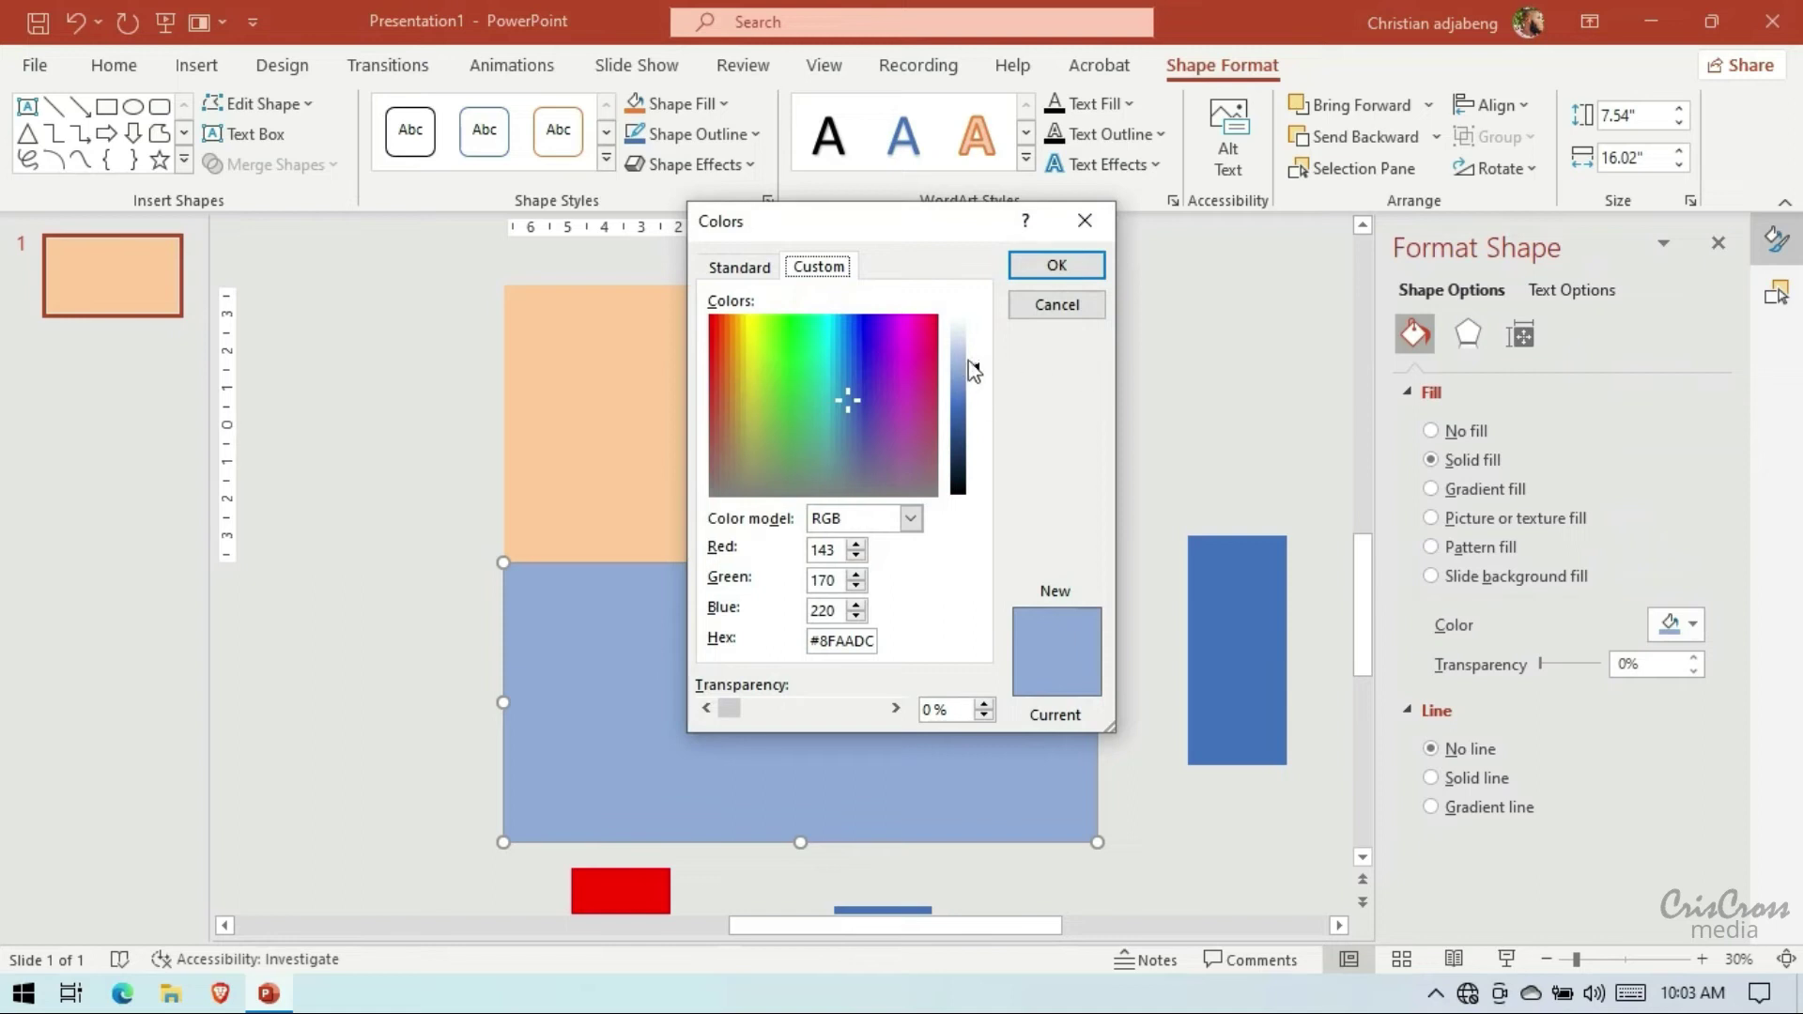
left_click_drag(968, 360, 955, 351)
left_click(838, 360)
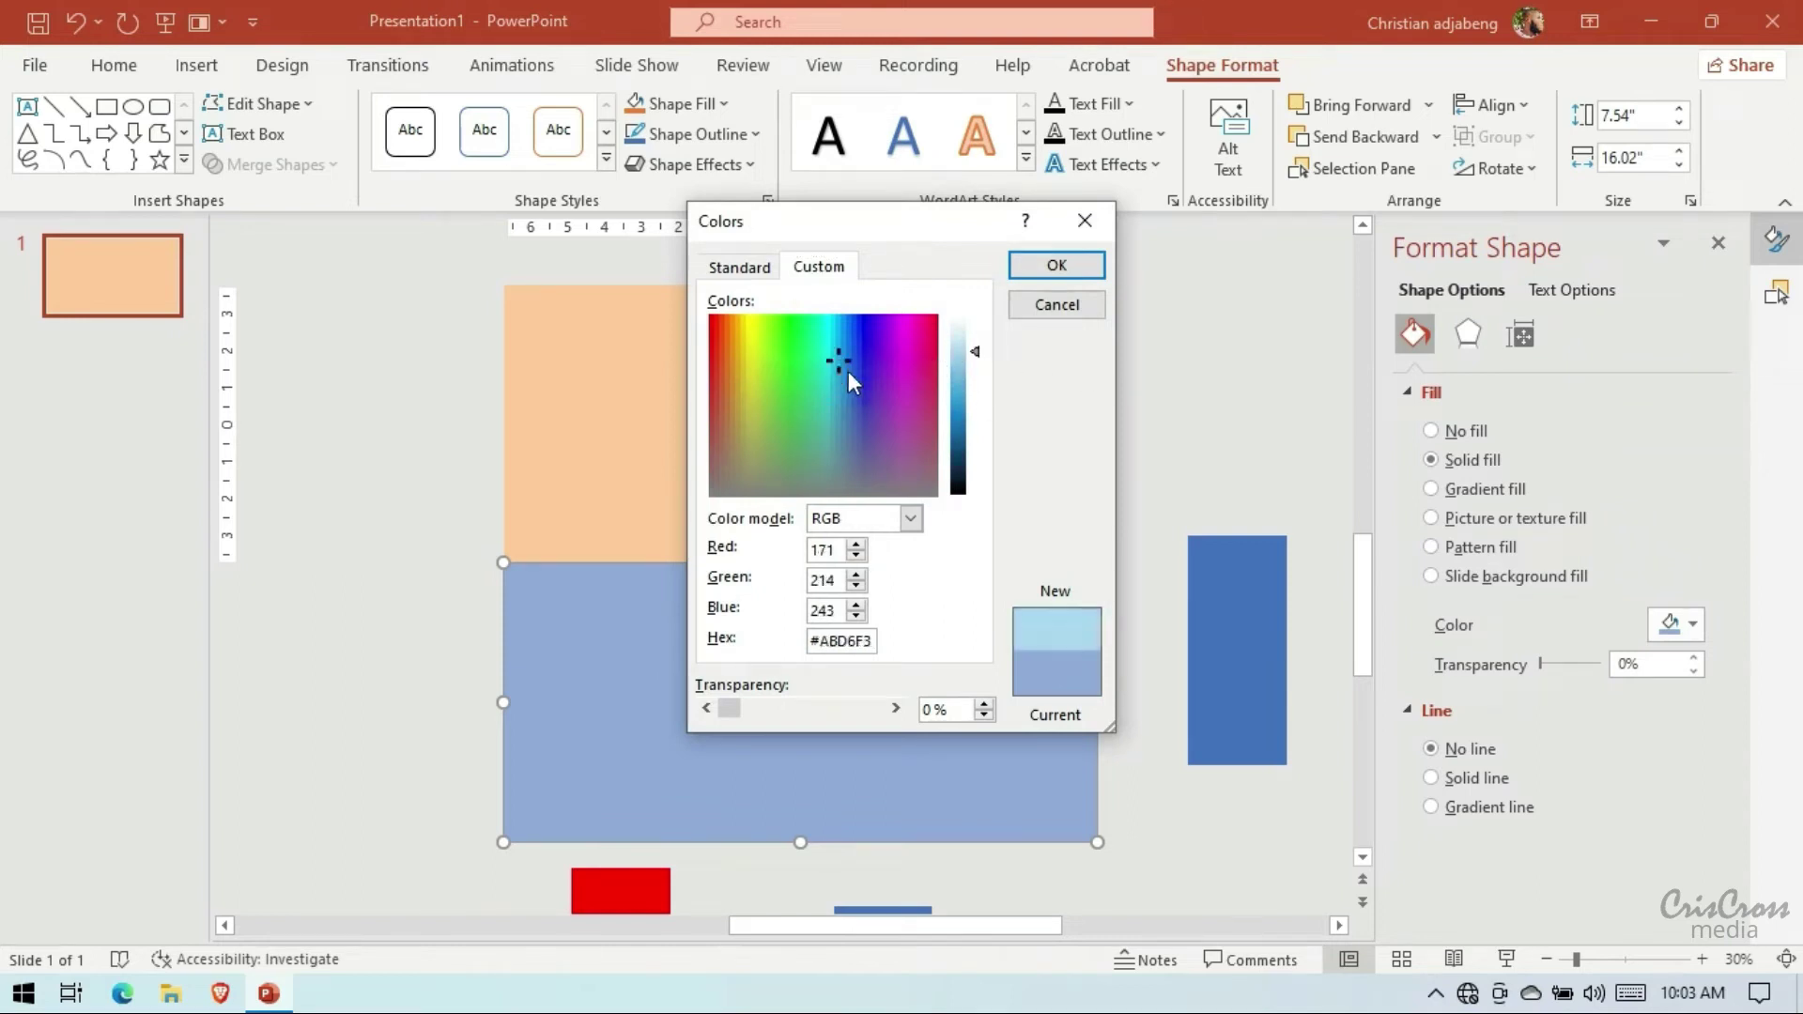
left_click(838, 377)
left_click(842, 395)
left_click(840, 364)
left_click(838, 348)
left_click(834, 377)
left_click(836, 343)
left_click(836, 369)
left_click(832, 343)
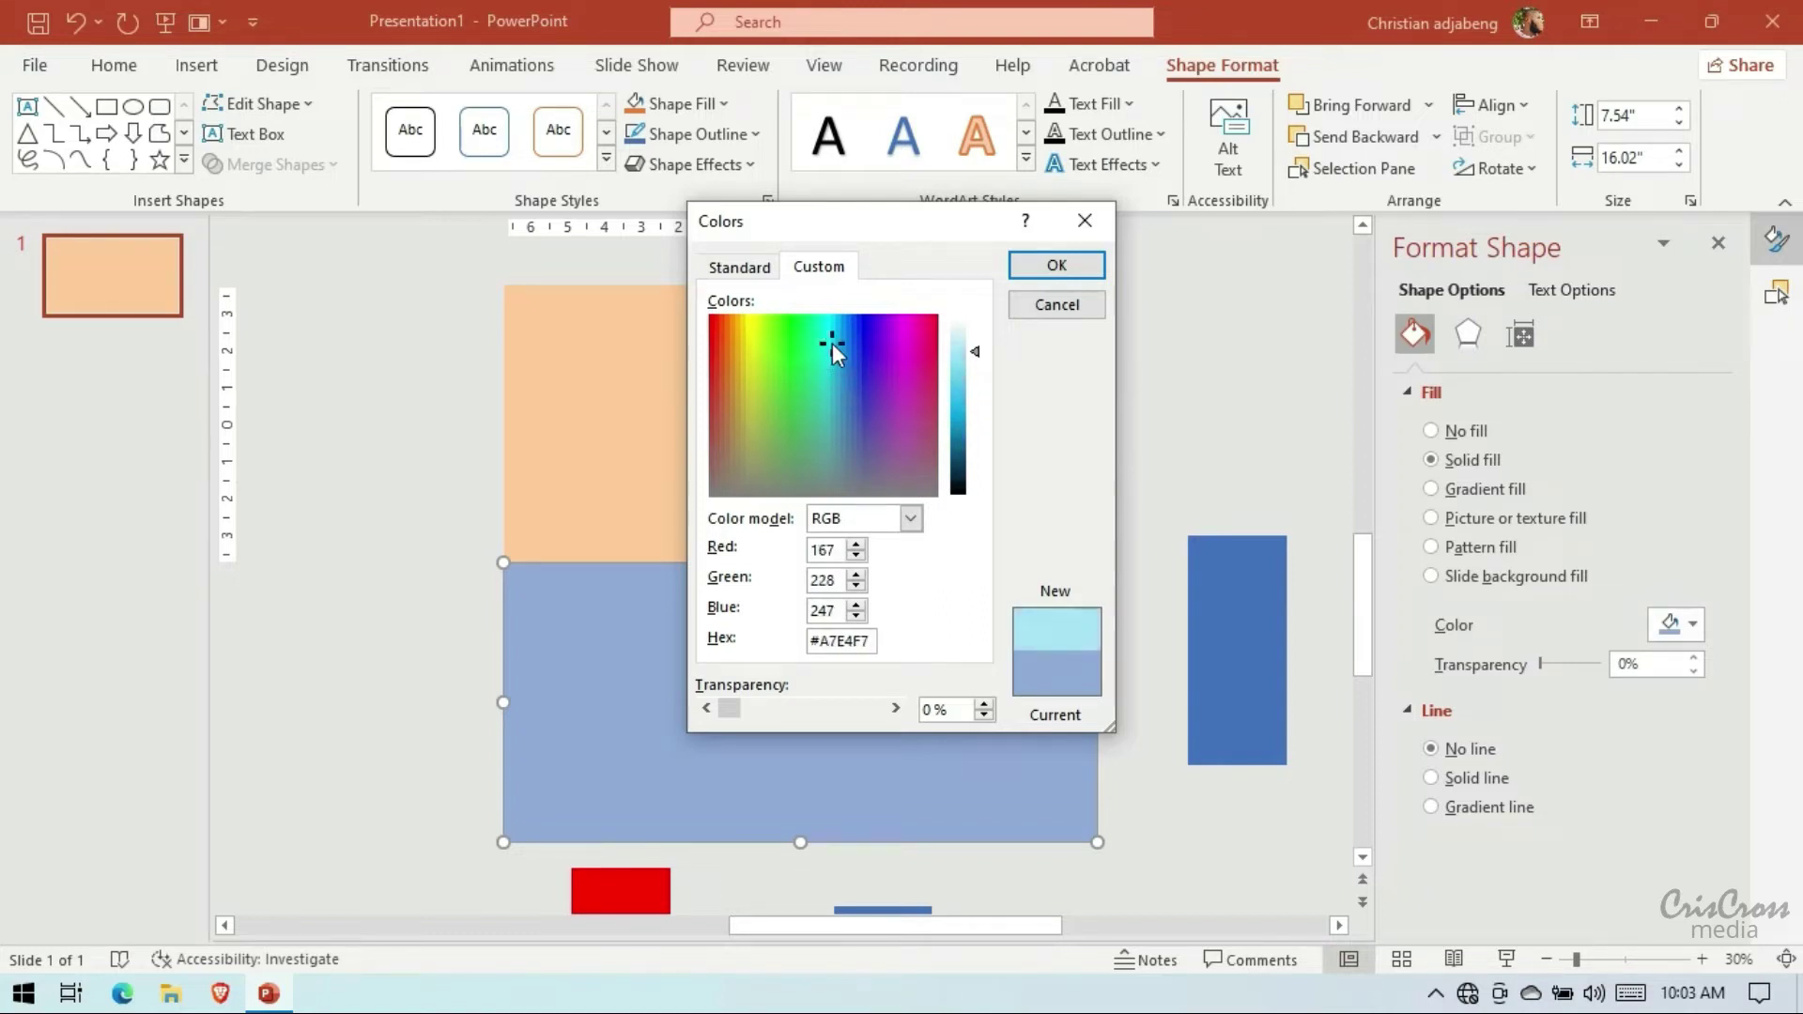
left_click(756, 267)
left_click(823, 376)
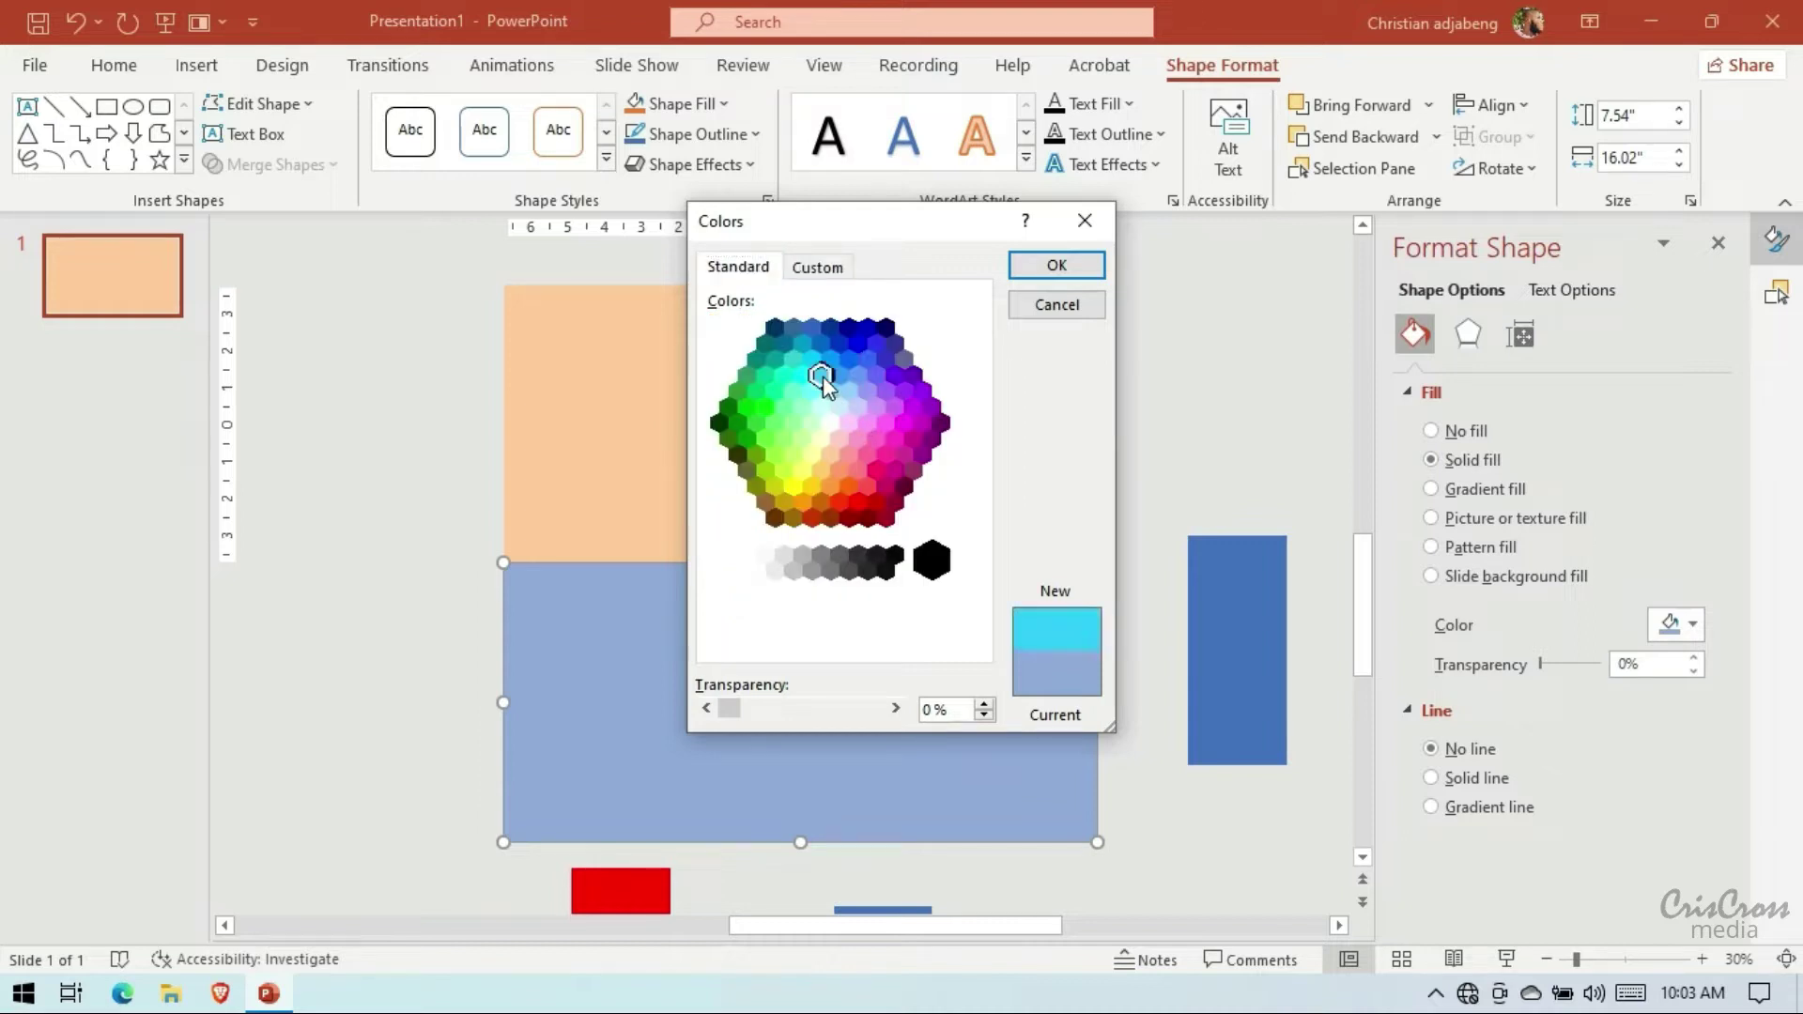
left_click(808, 380)
left_click(838, 377)
left_click(858, 357)
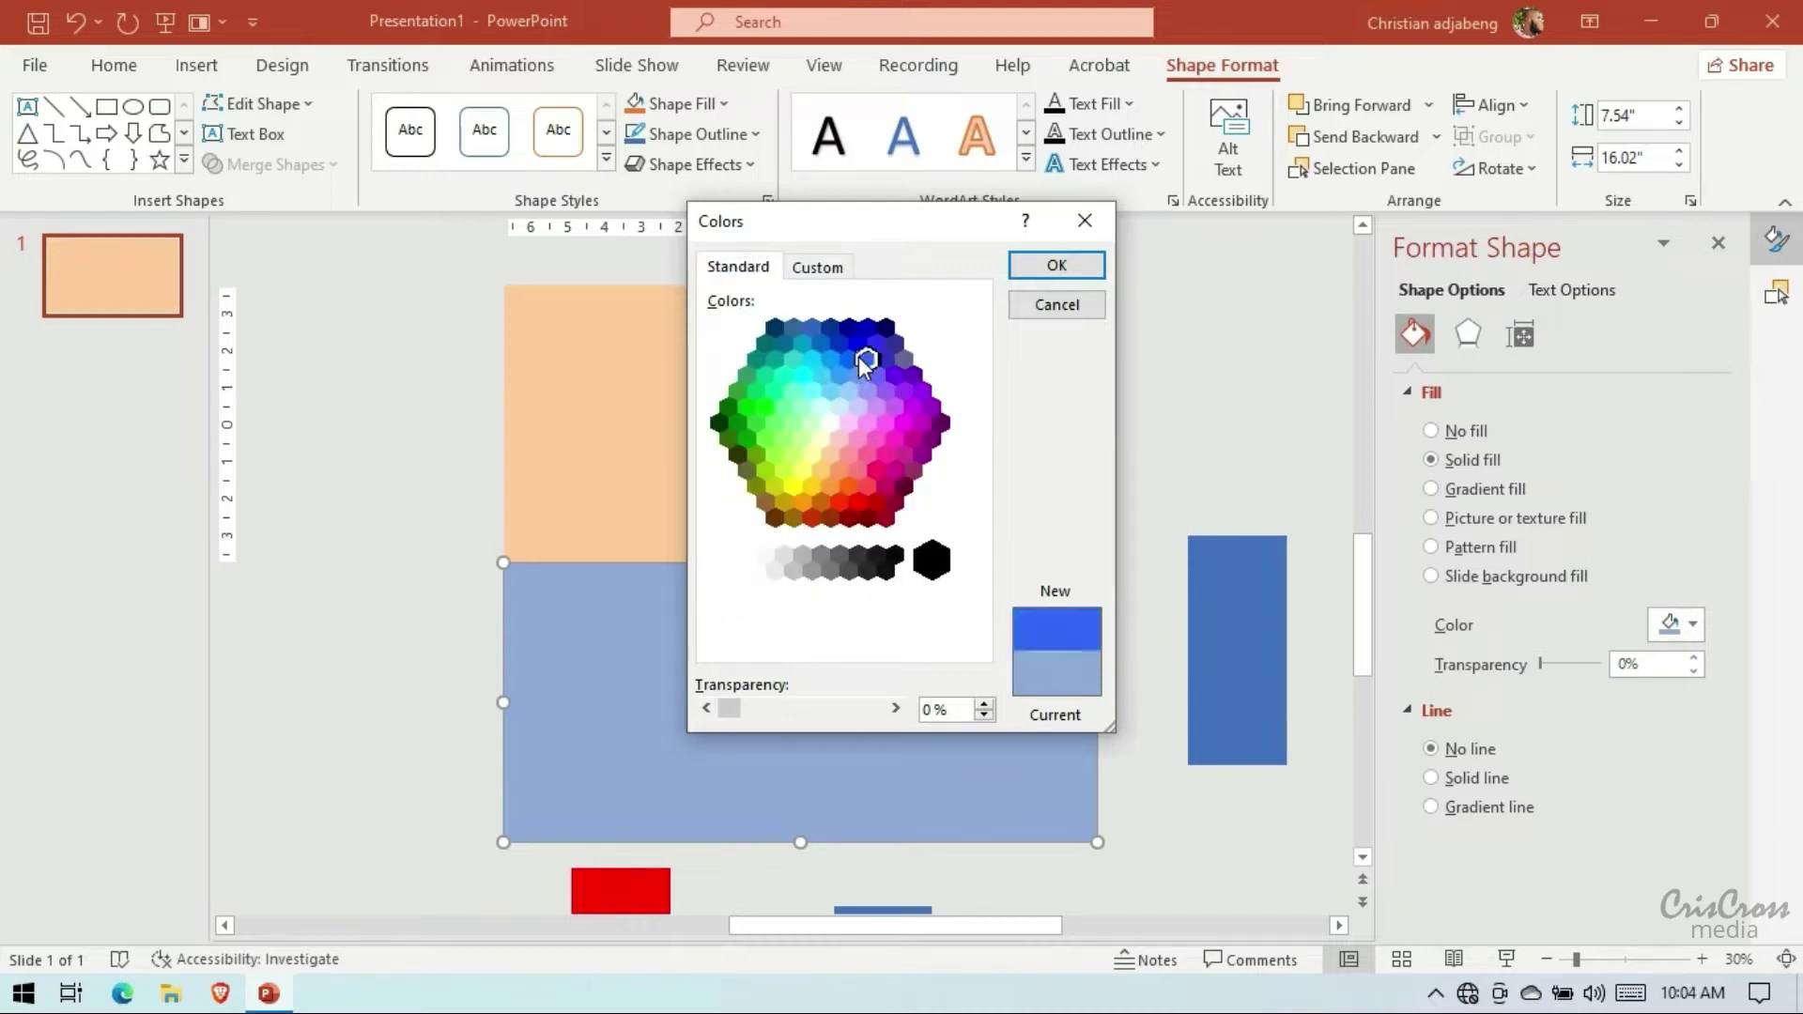
left_click(819, 267)
left_click(958, 358)
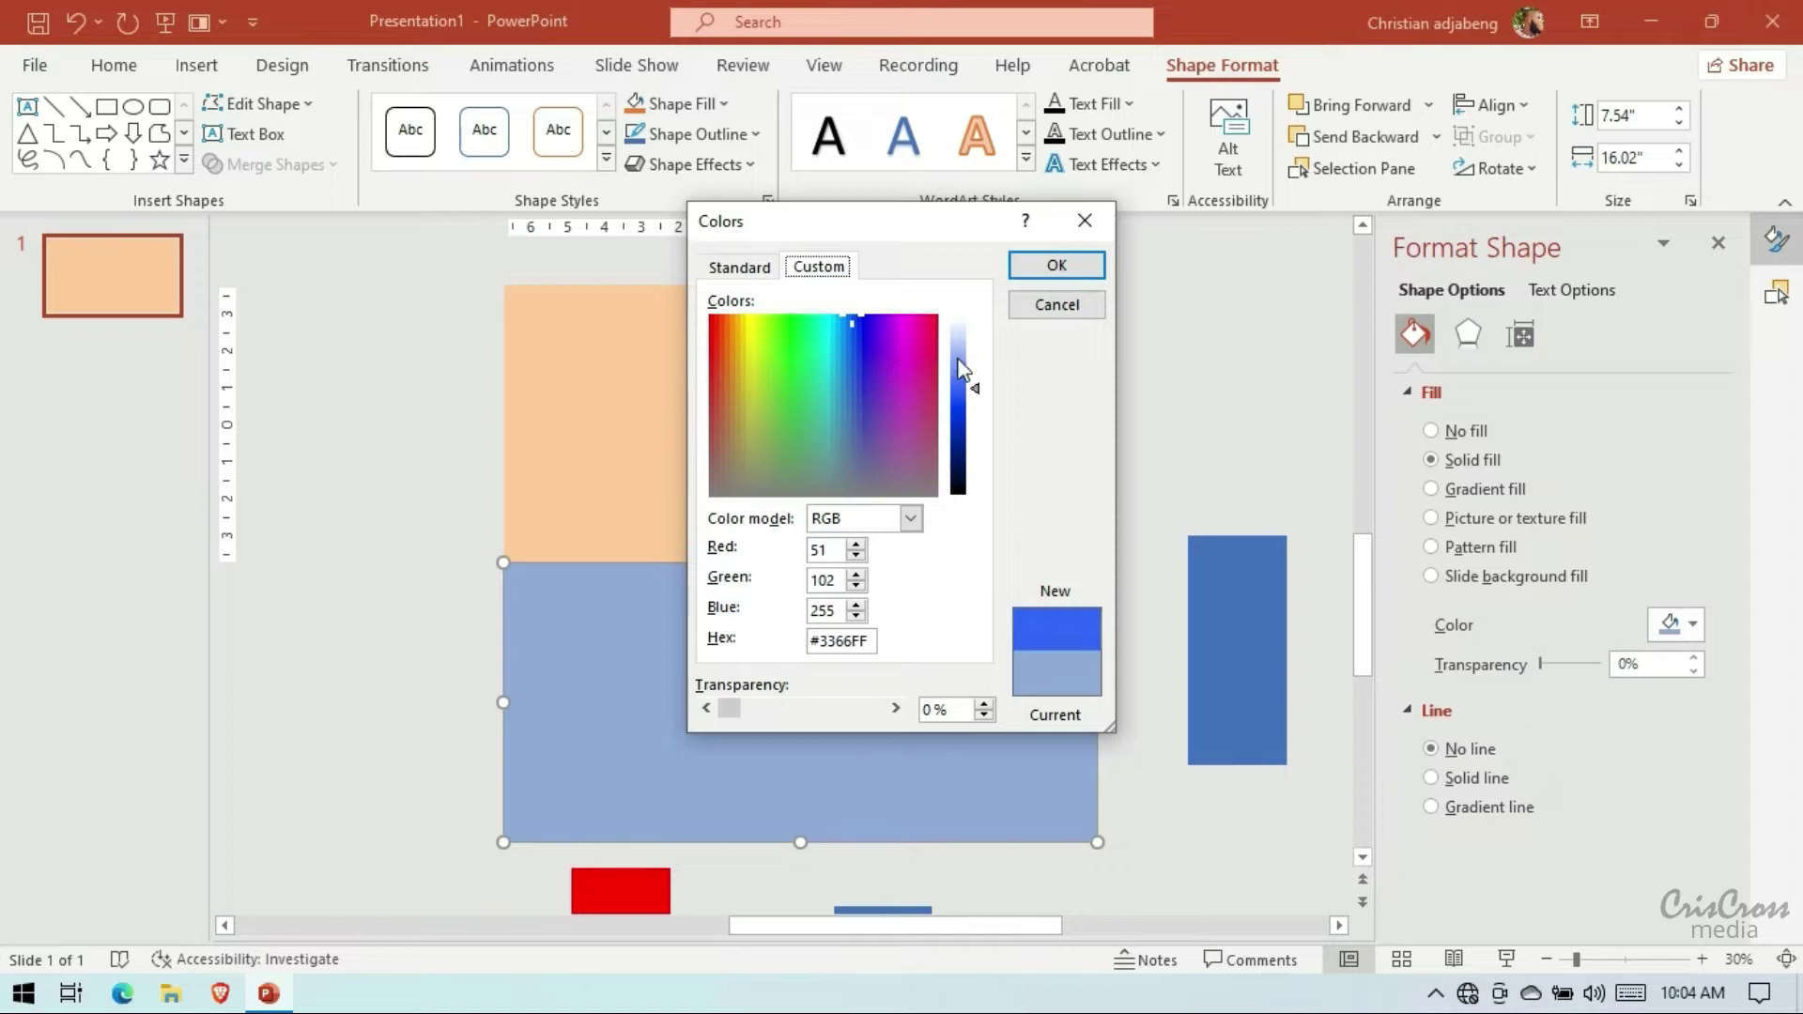
left_click(1056, 266)
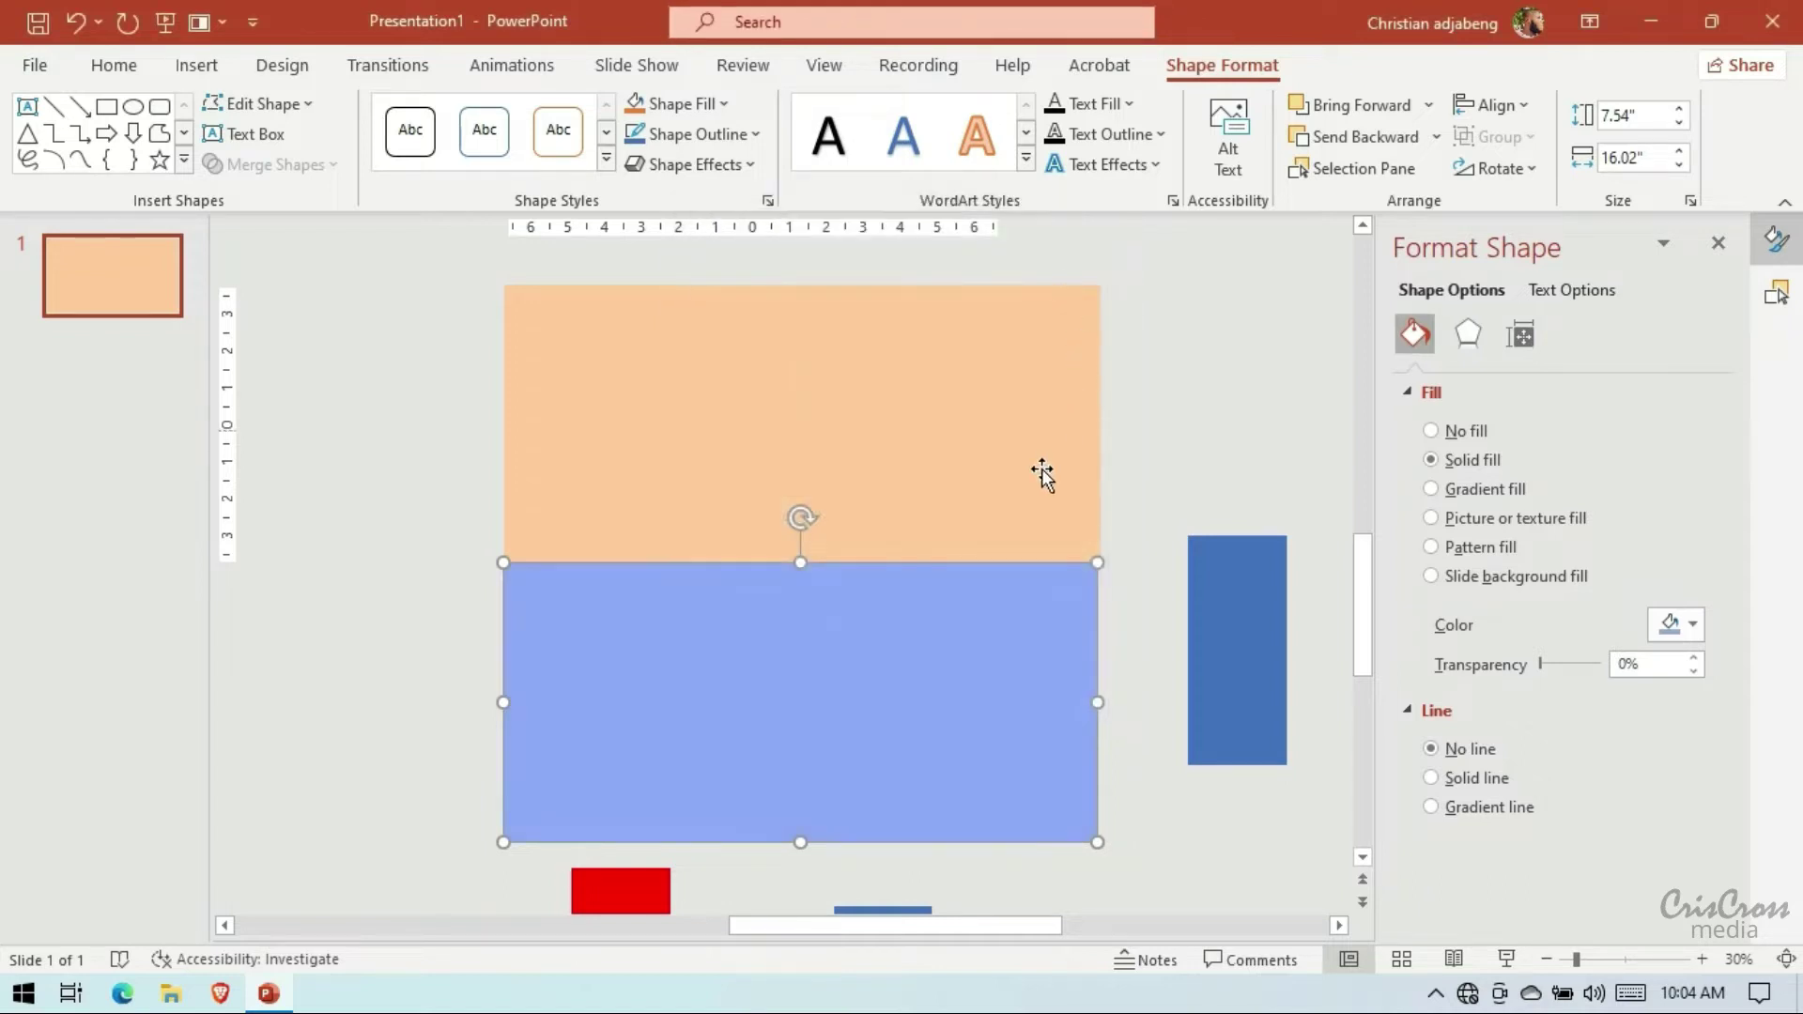
left_click(1338, 926)
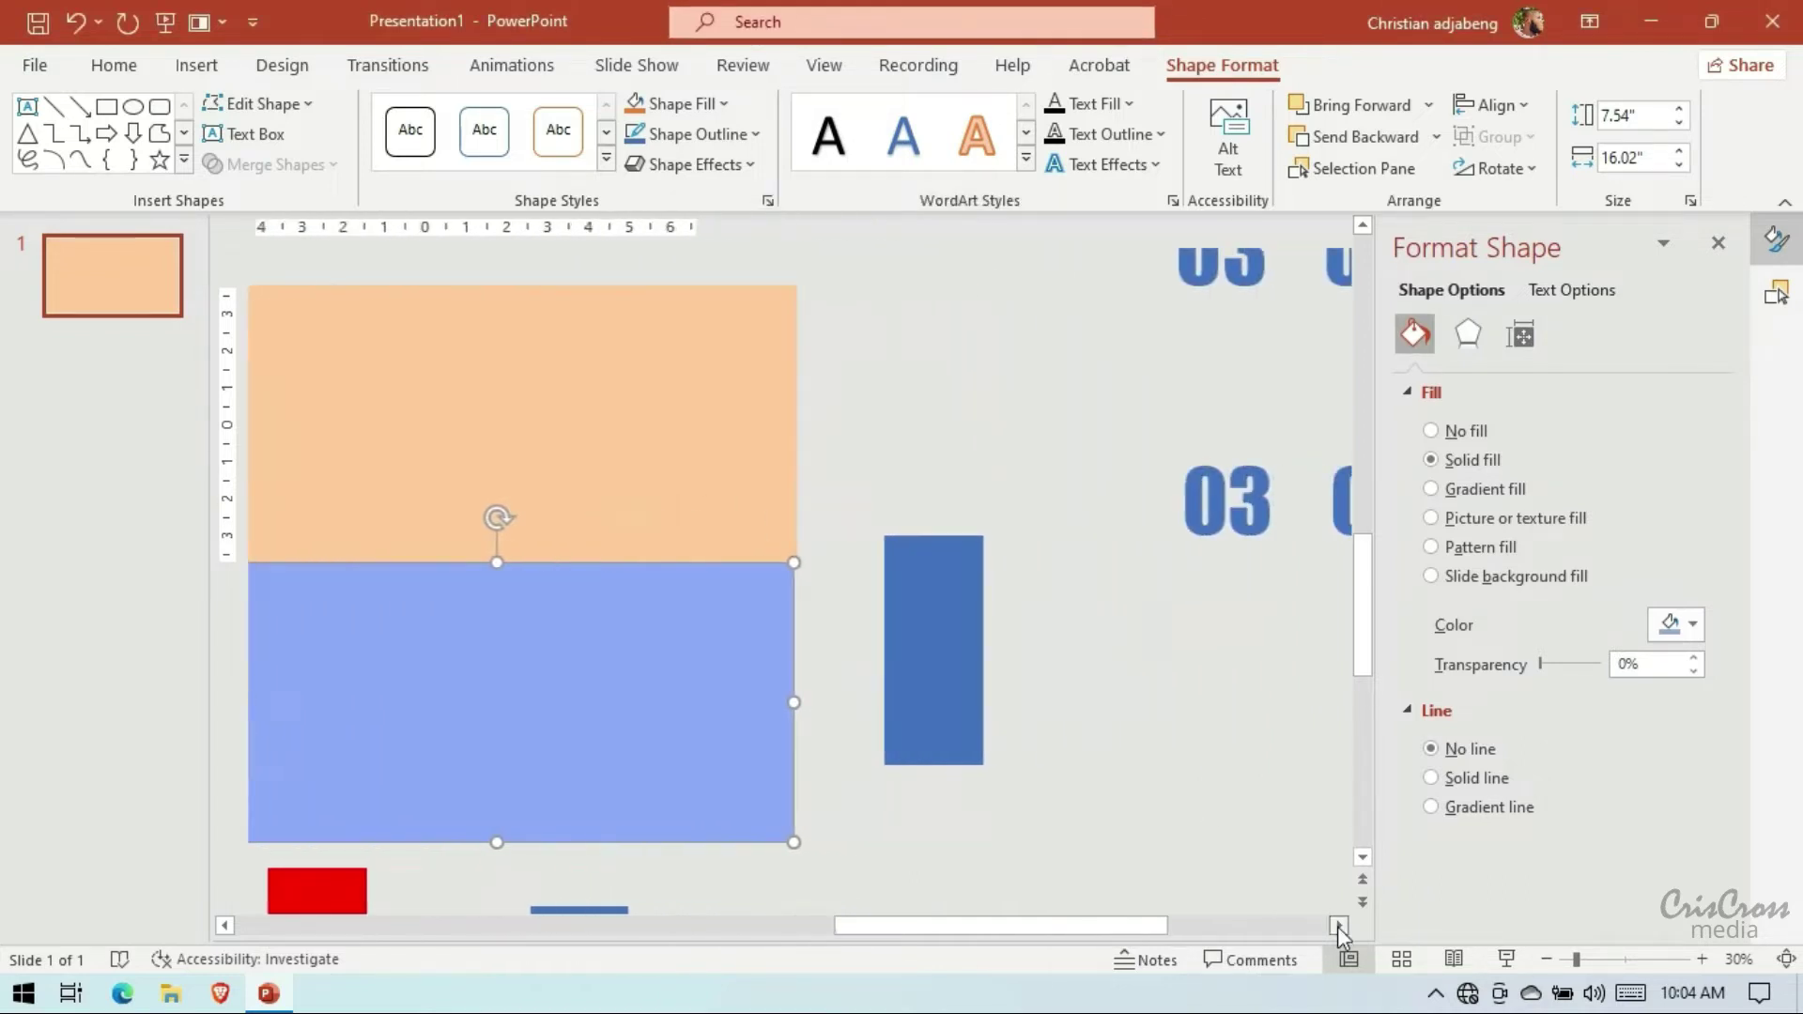
Bring Freeforms 29 and 33 to front and nudge the 03 so its base meets the blue panel
mouse_move(1073, 428)
left_mouse_down()
mouse_move(1219, 563)
mouse_move(709, 496)
left_mouse_up()
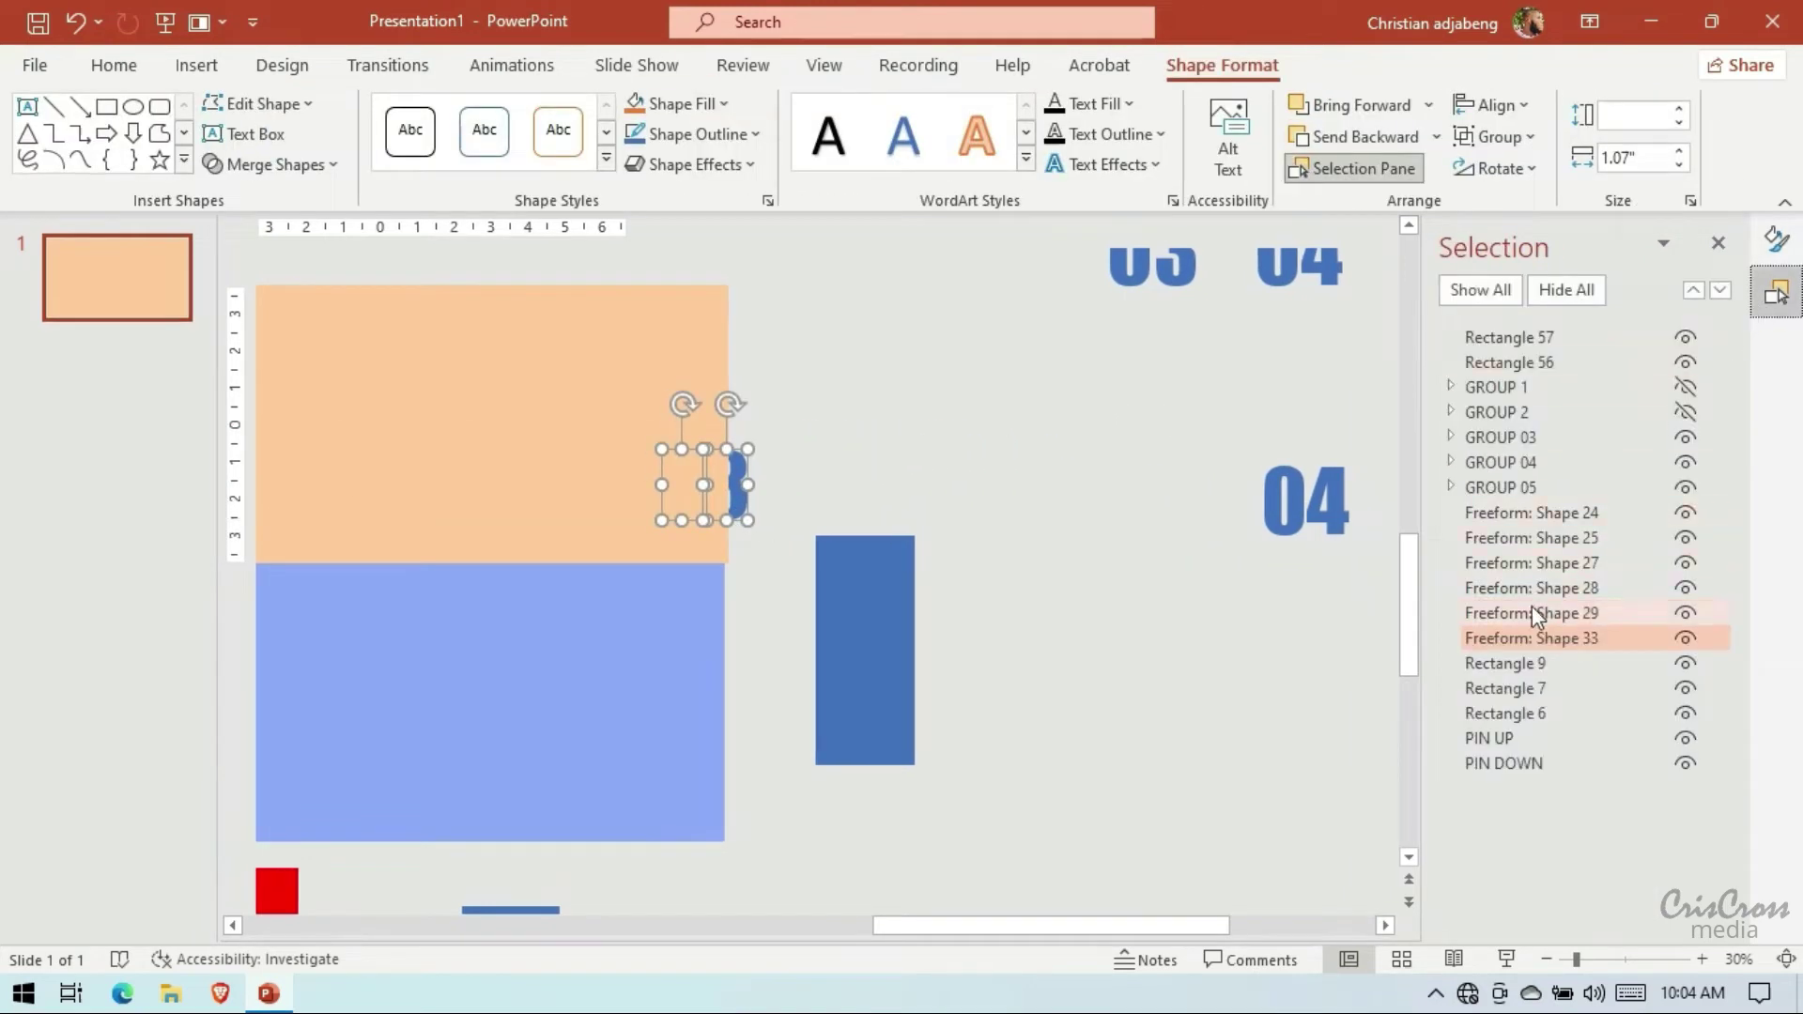
left_click_drag(1530, 611, 1533, 340)
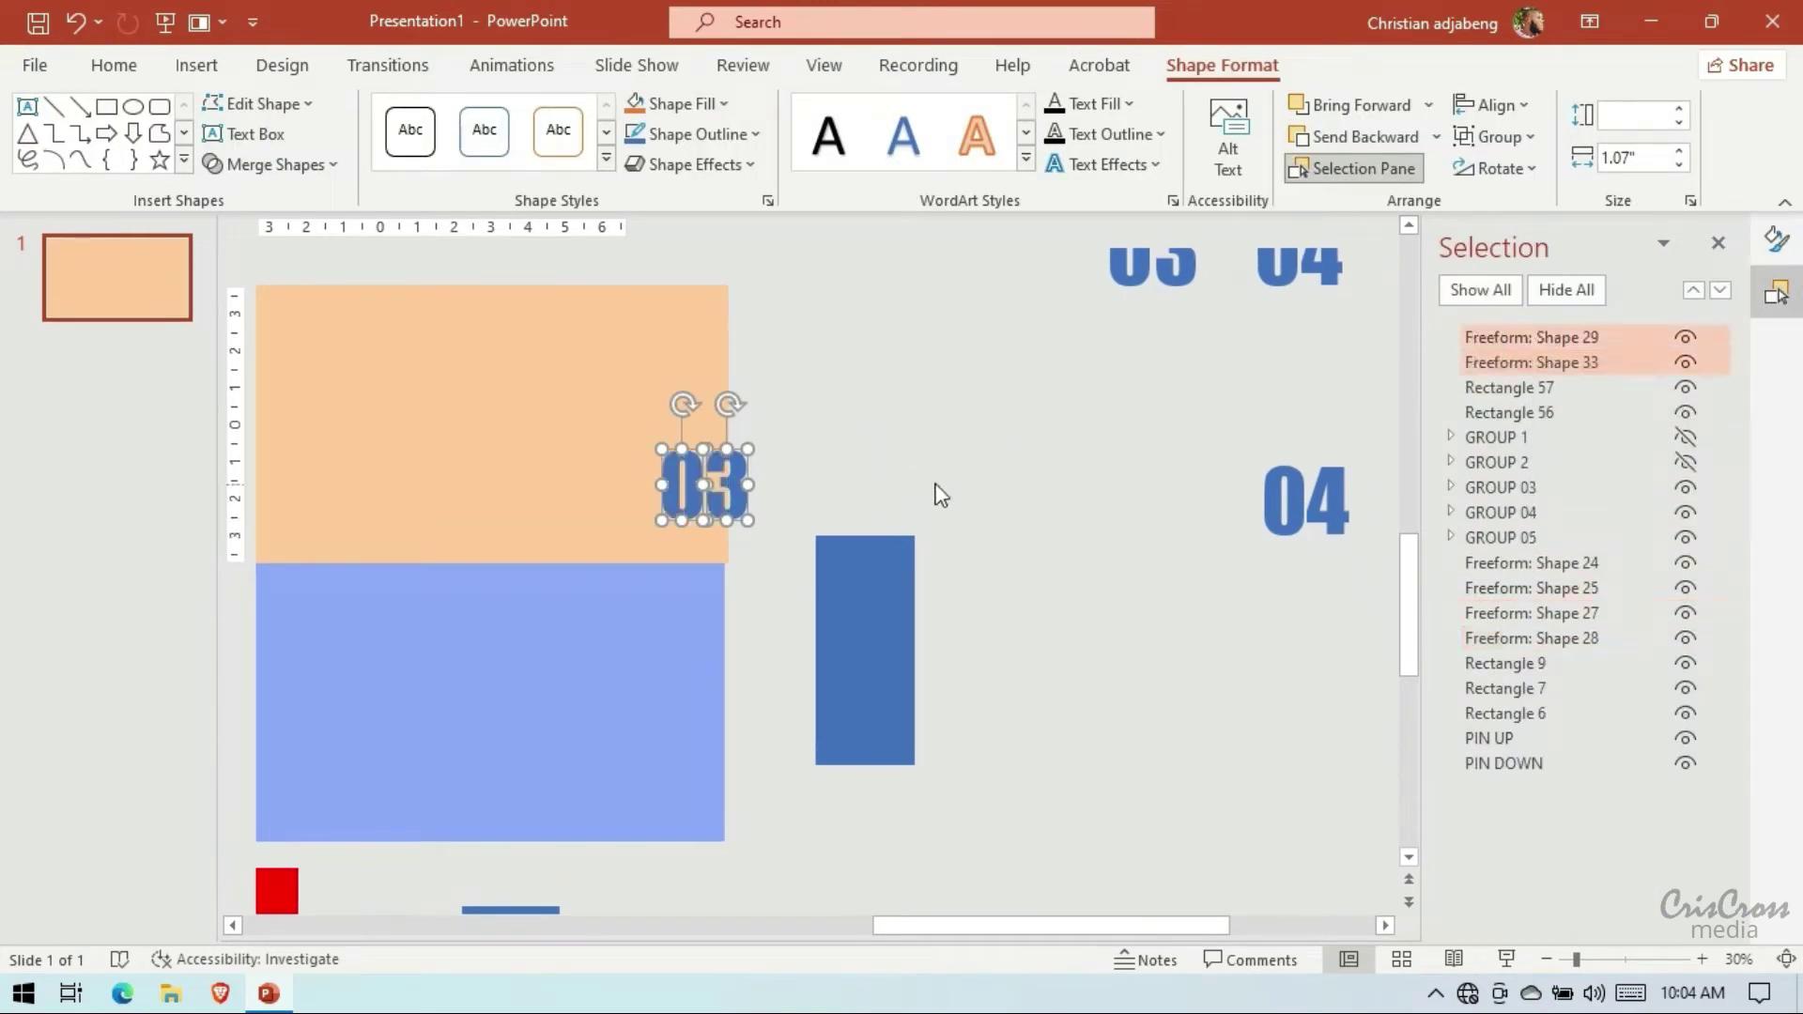
left_click_drag(737, 520, 695, 553)
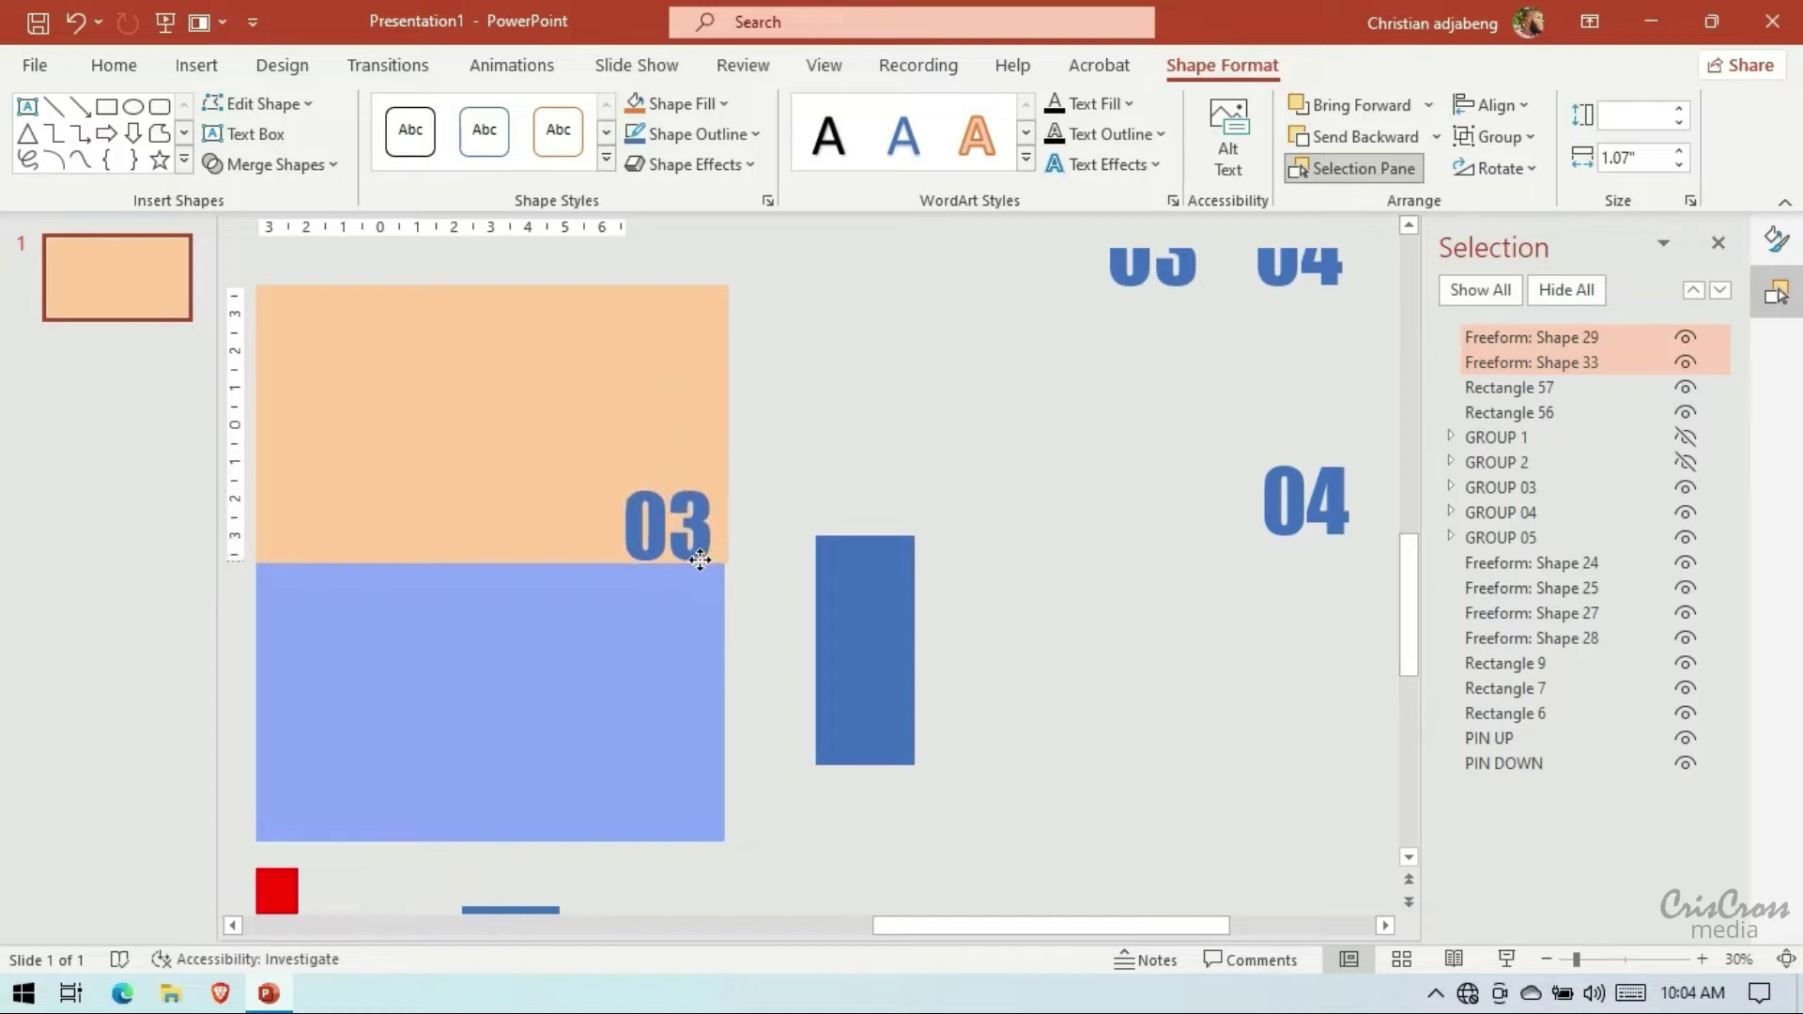
left_click(1701, 959)
scroll(1315, 730, "up", 8, "ctrl")
scroll(1315, 730, "up", 7, "ctrl")
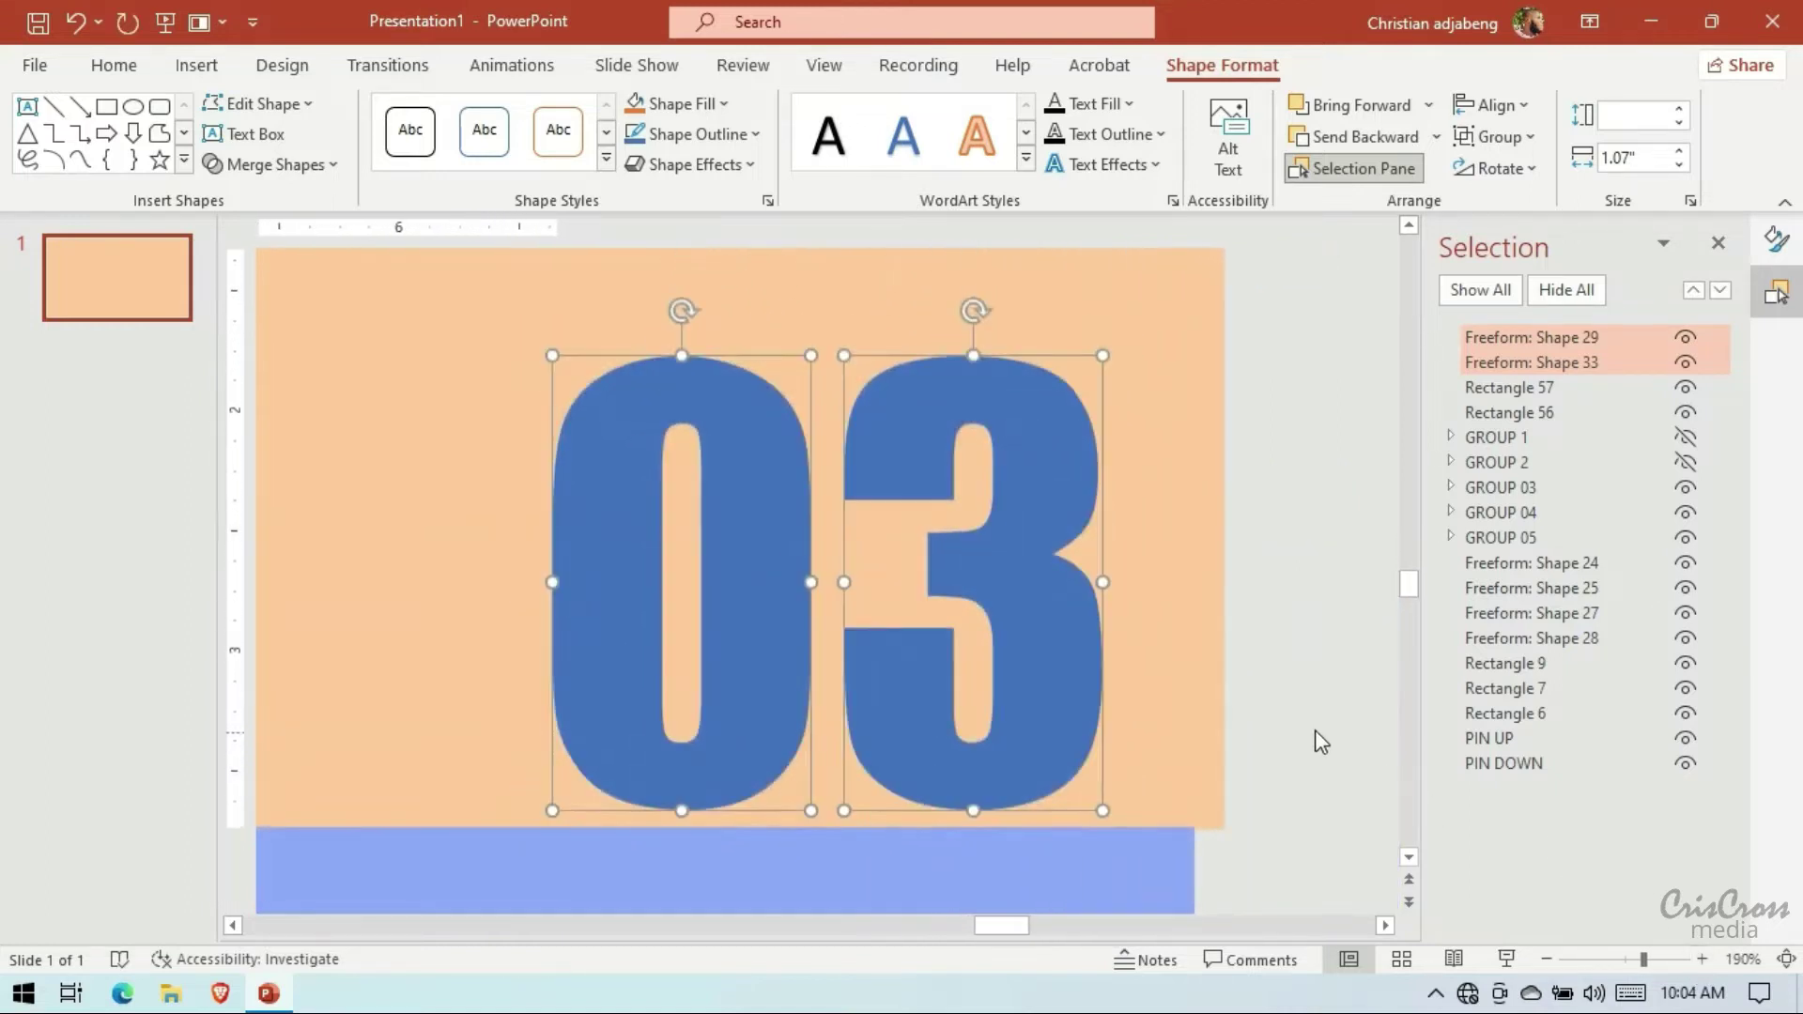
scroll(1305, 723, "down", 2)
key("Down")
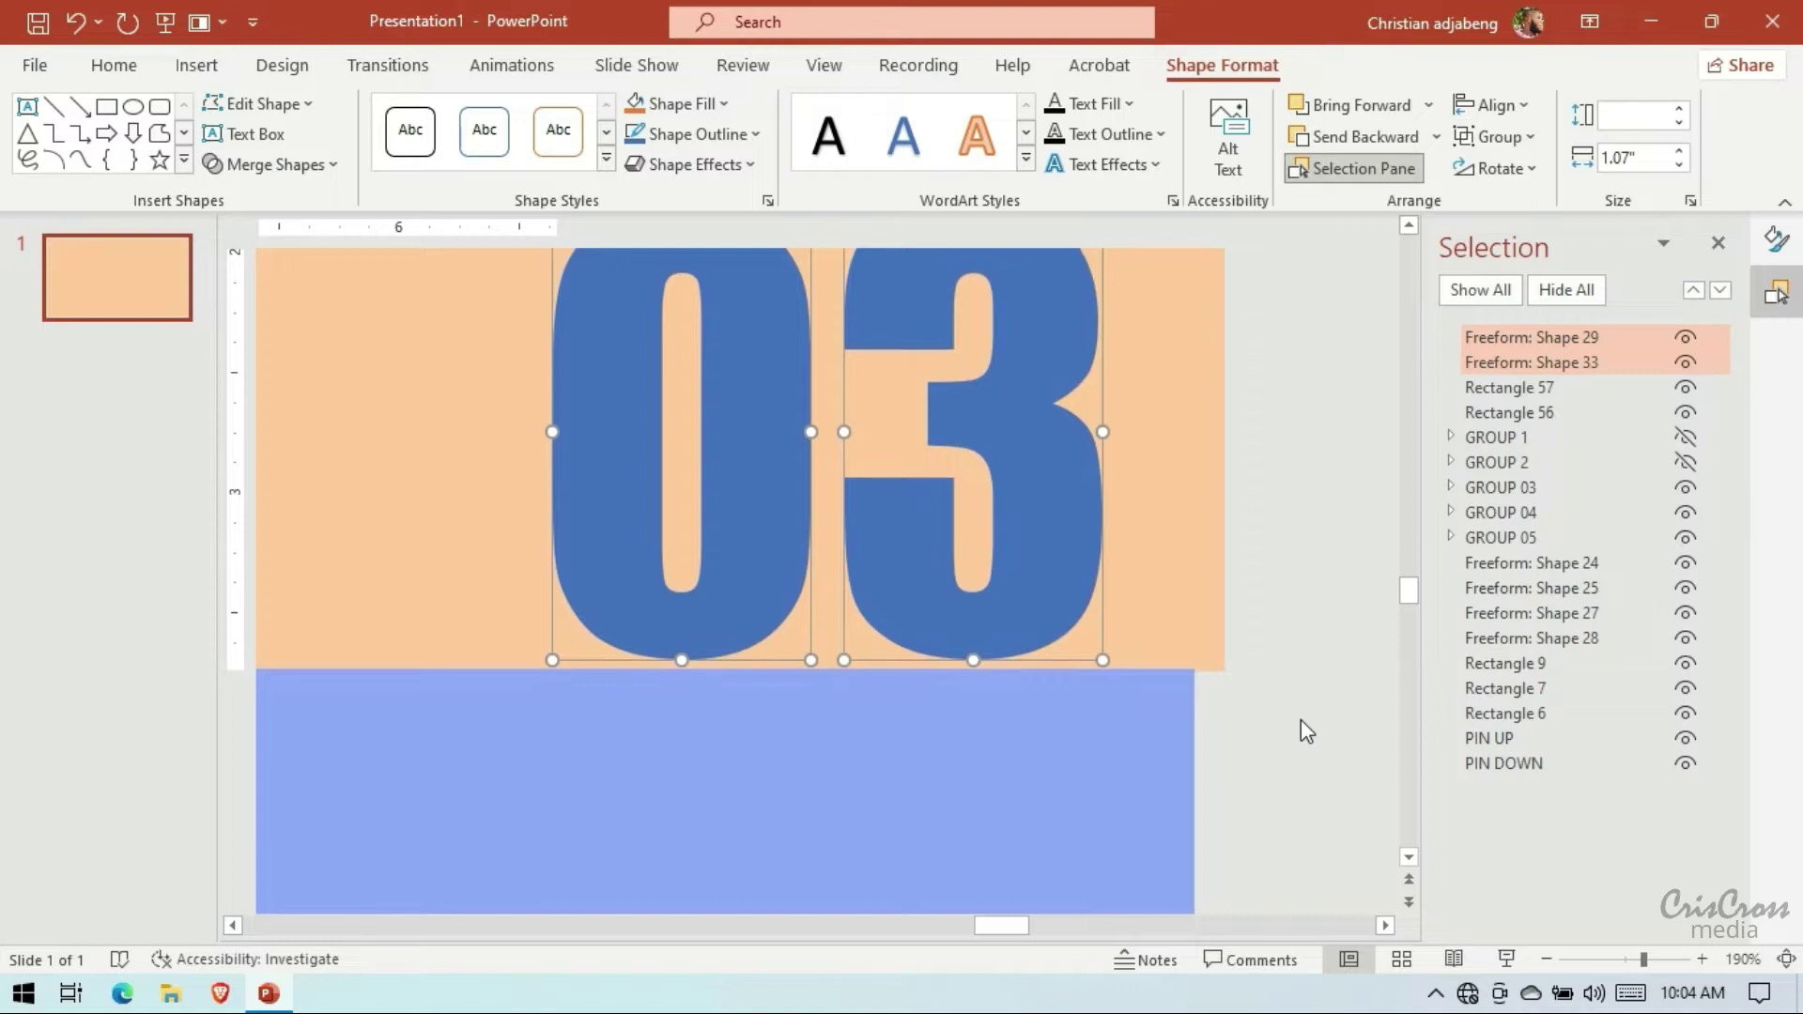
key("Right")
key("Right")
key("Down")
key("Down")
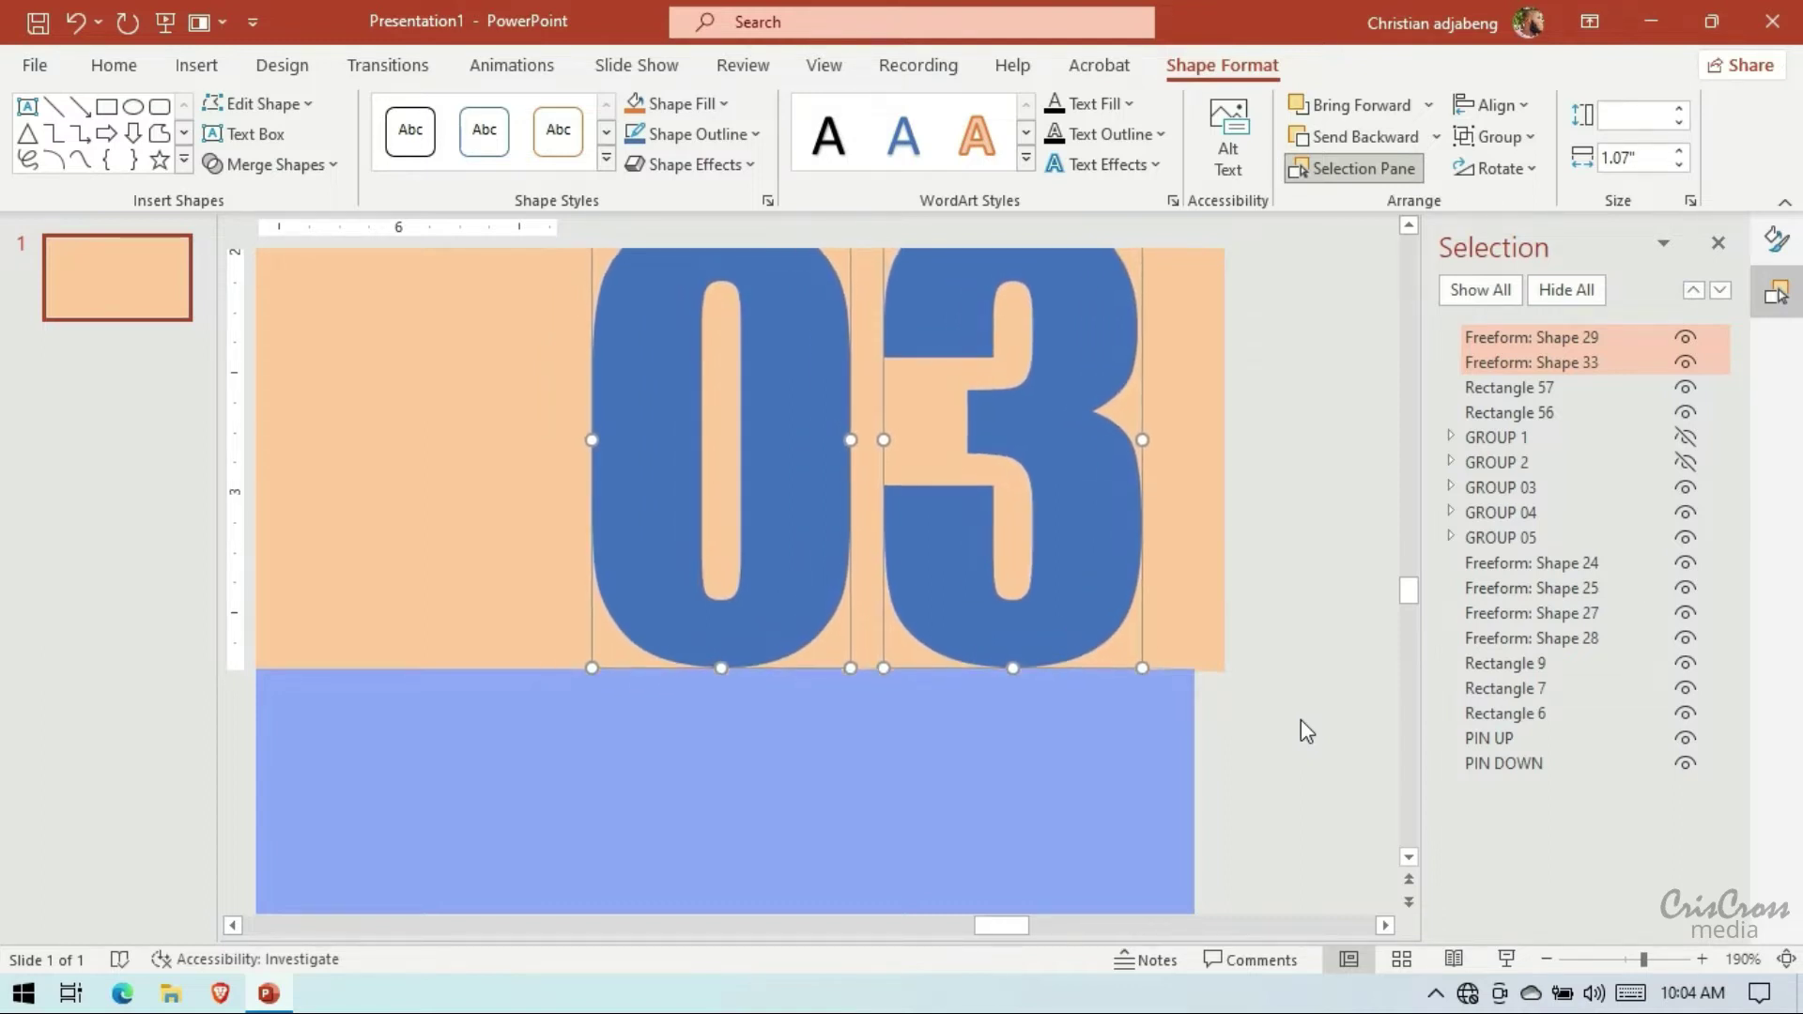
key("Down")
left_click(1321, 710)
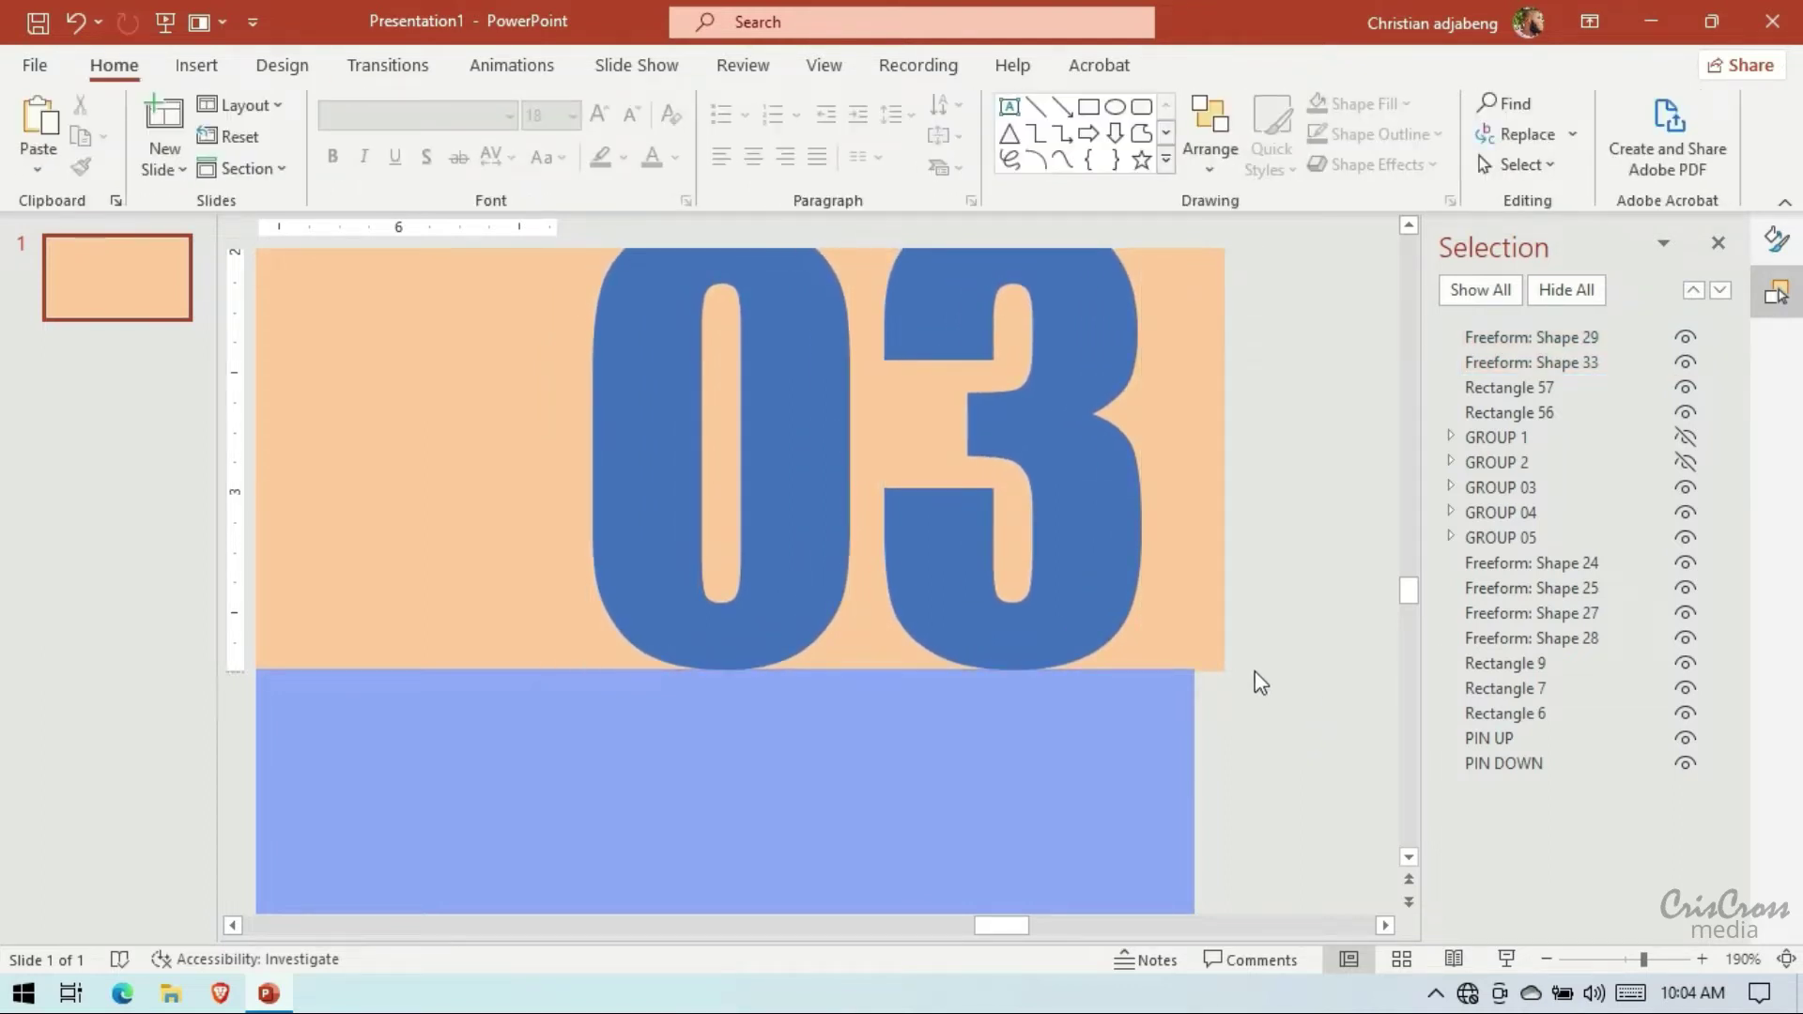
Select the 0, the 3 and the lower rectangle and preview the Merge Shapes options
left_click(1102, 608)
left_click(817, 603, "shift")
left_click(854, 736, "shift")
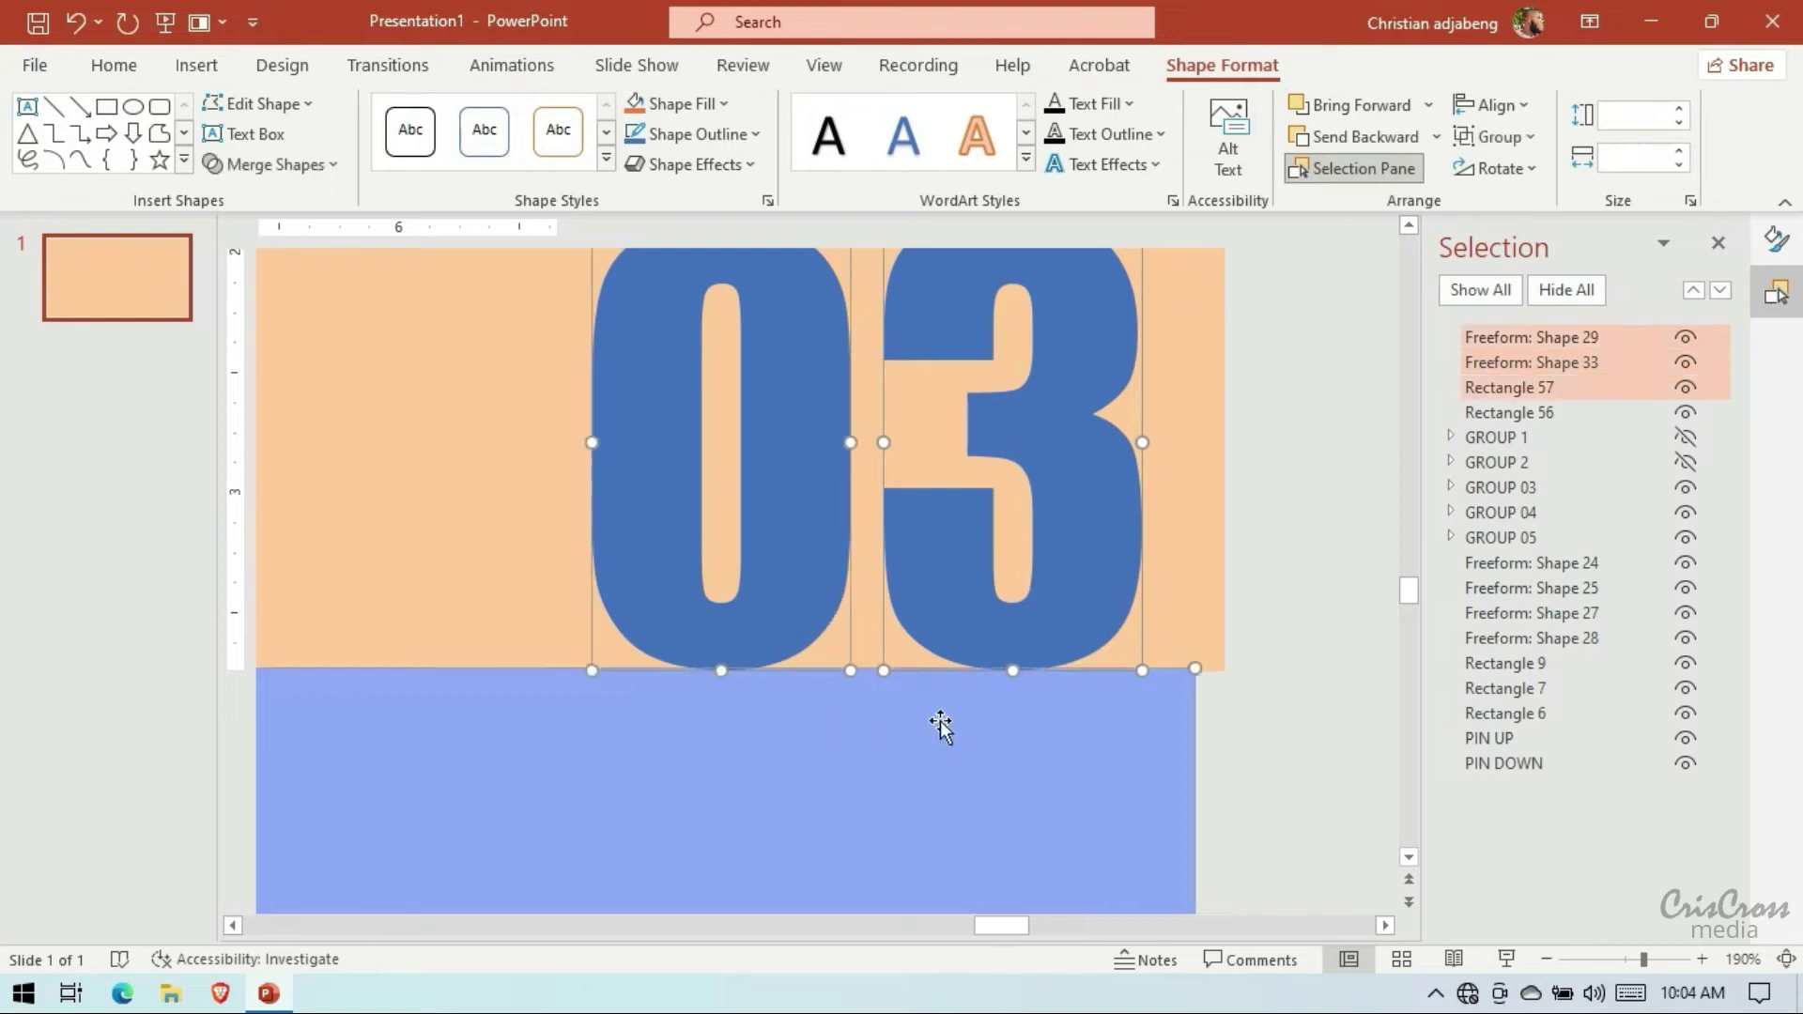
left_click(322, 167)
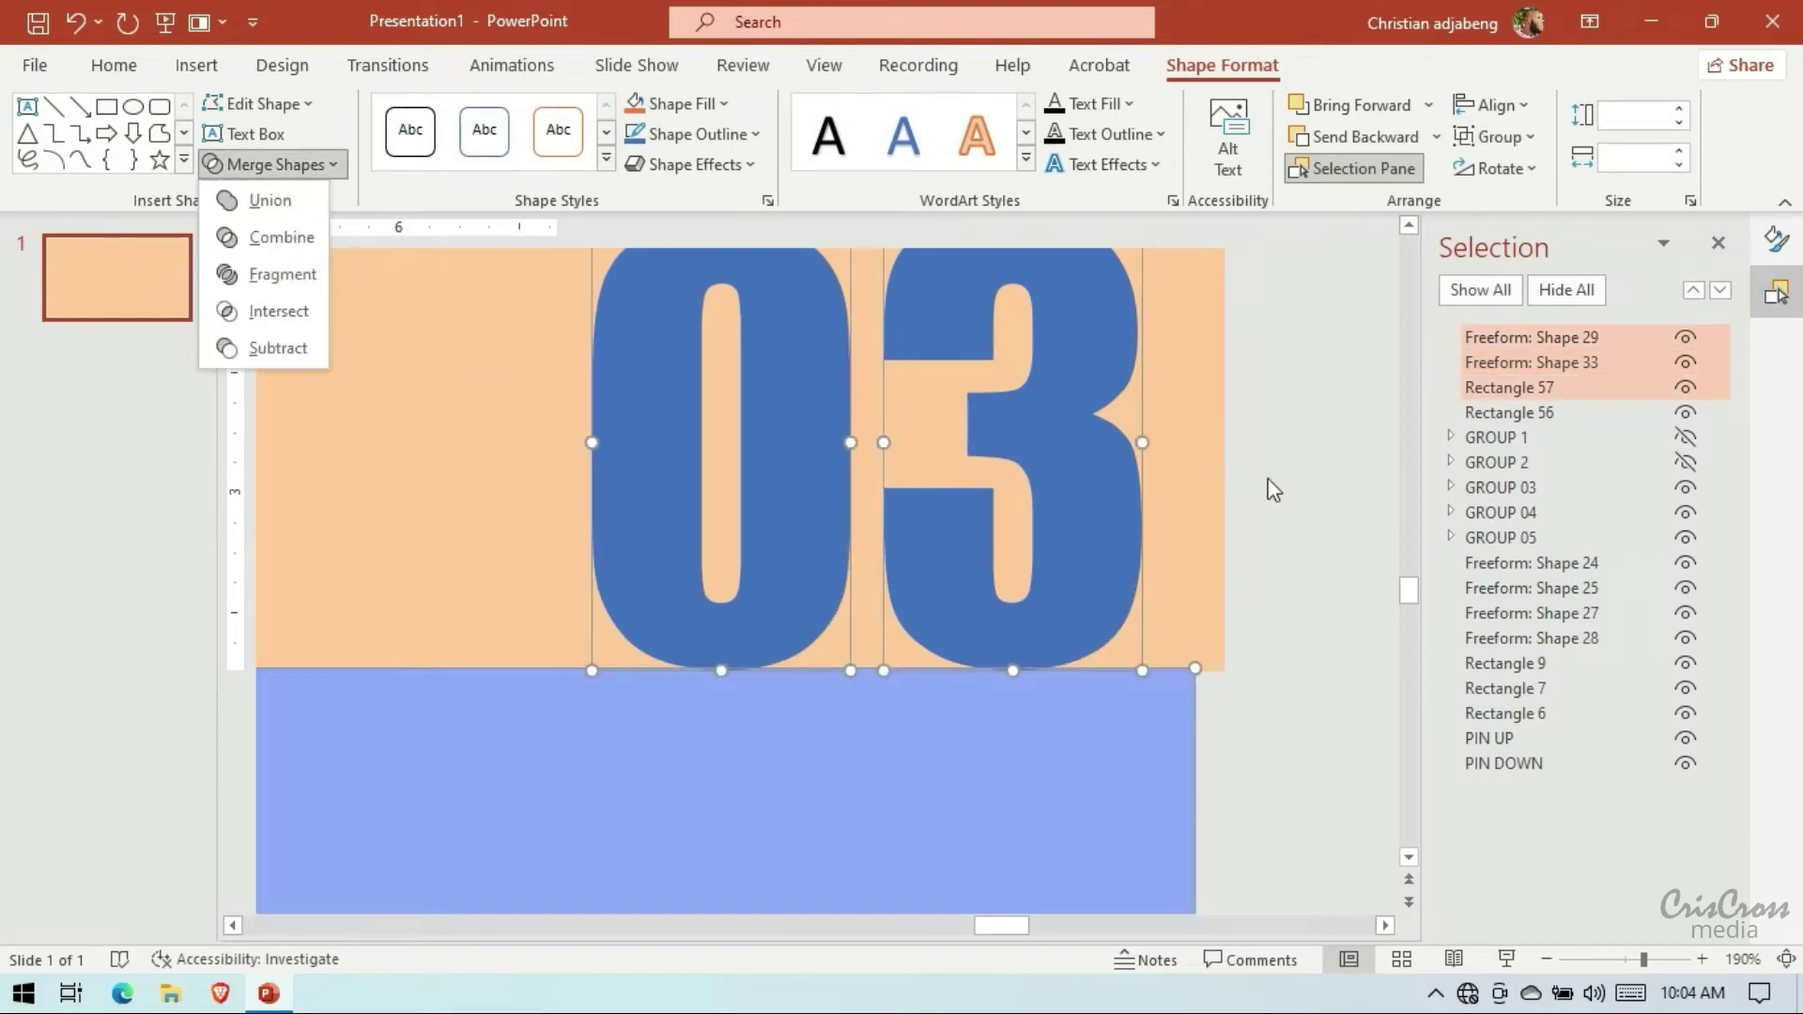
left_click(1312, 505)
left_click(1312, 505)
left_click(1089, 532)
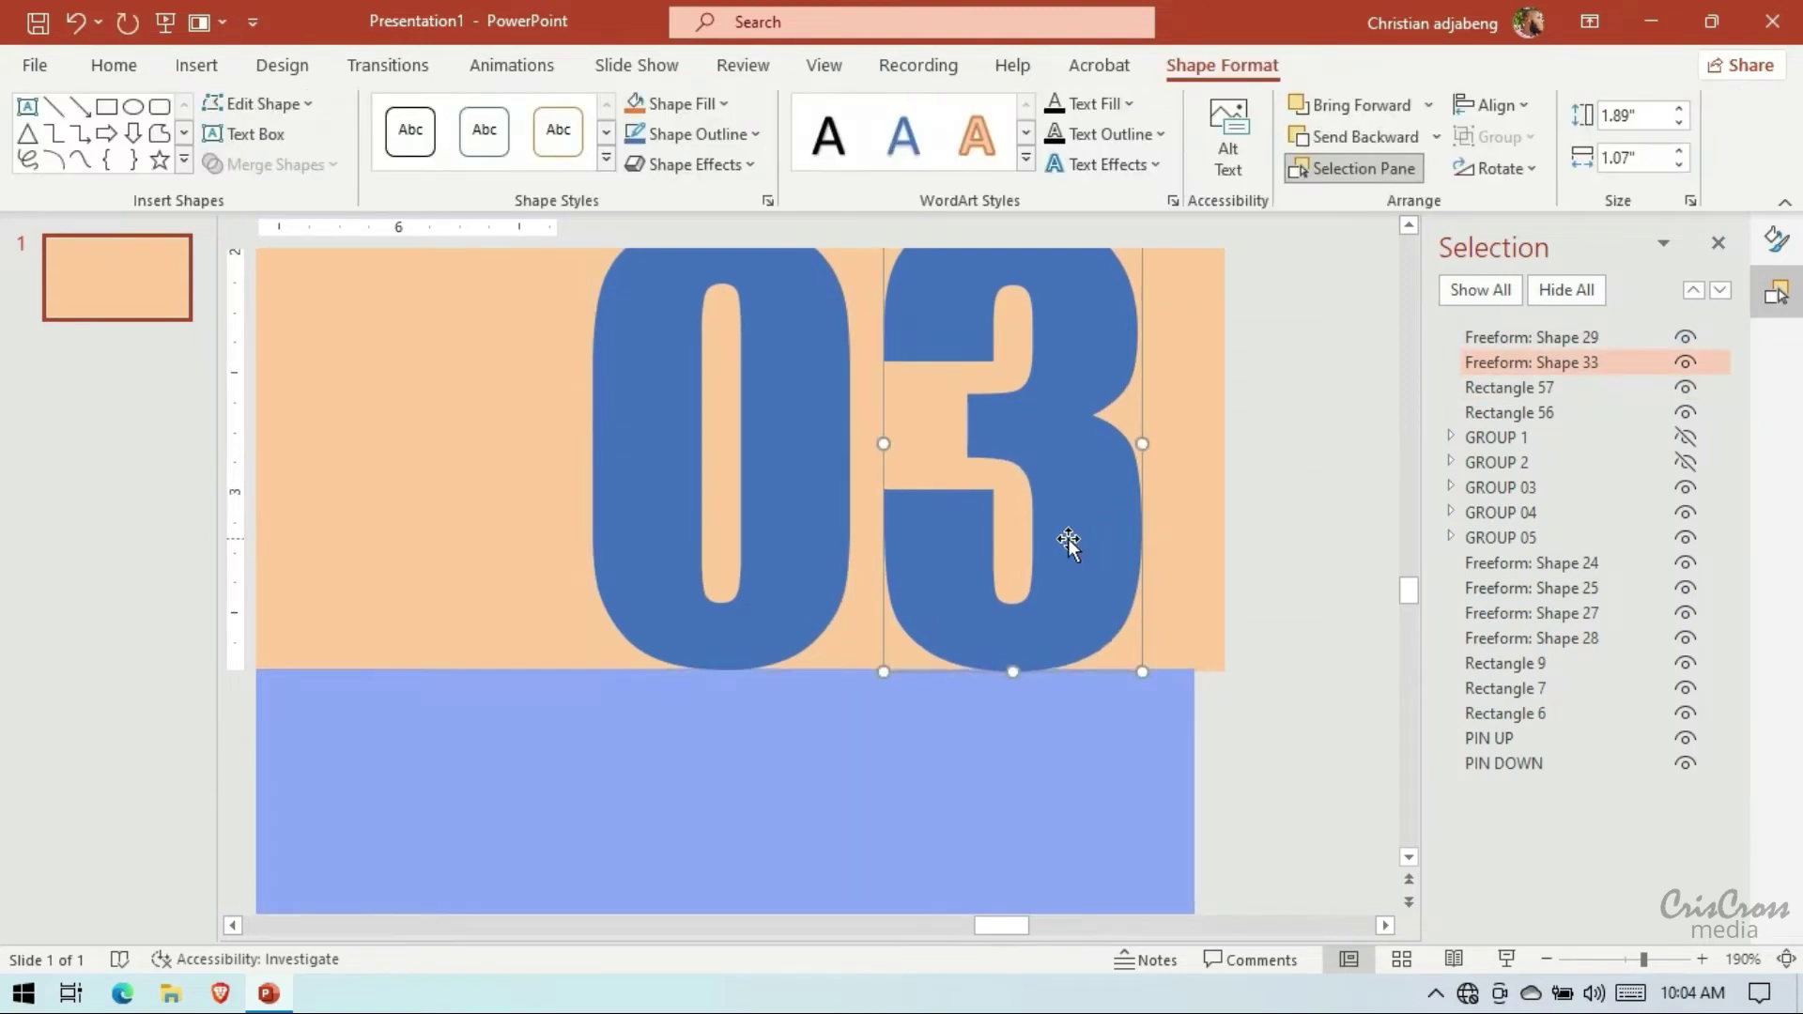
left_click(753, 581)
left_click(1071, 635)
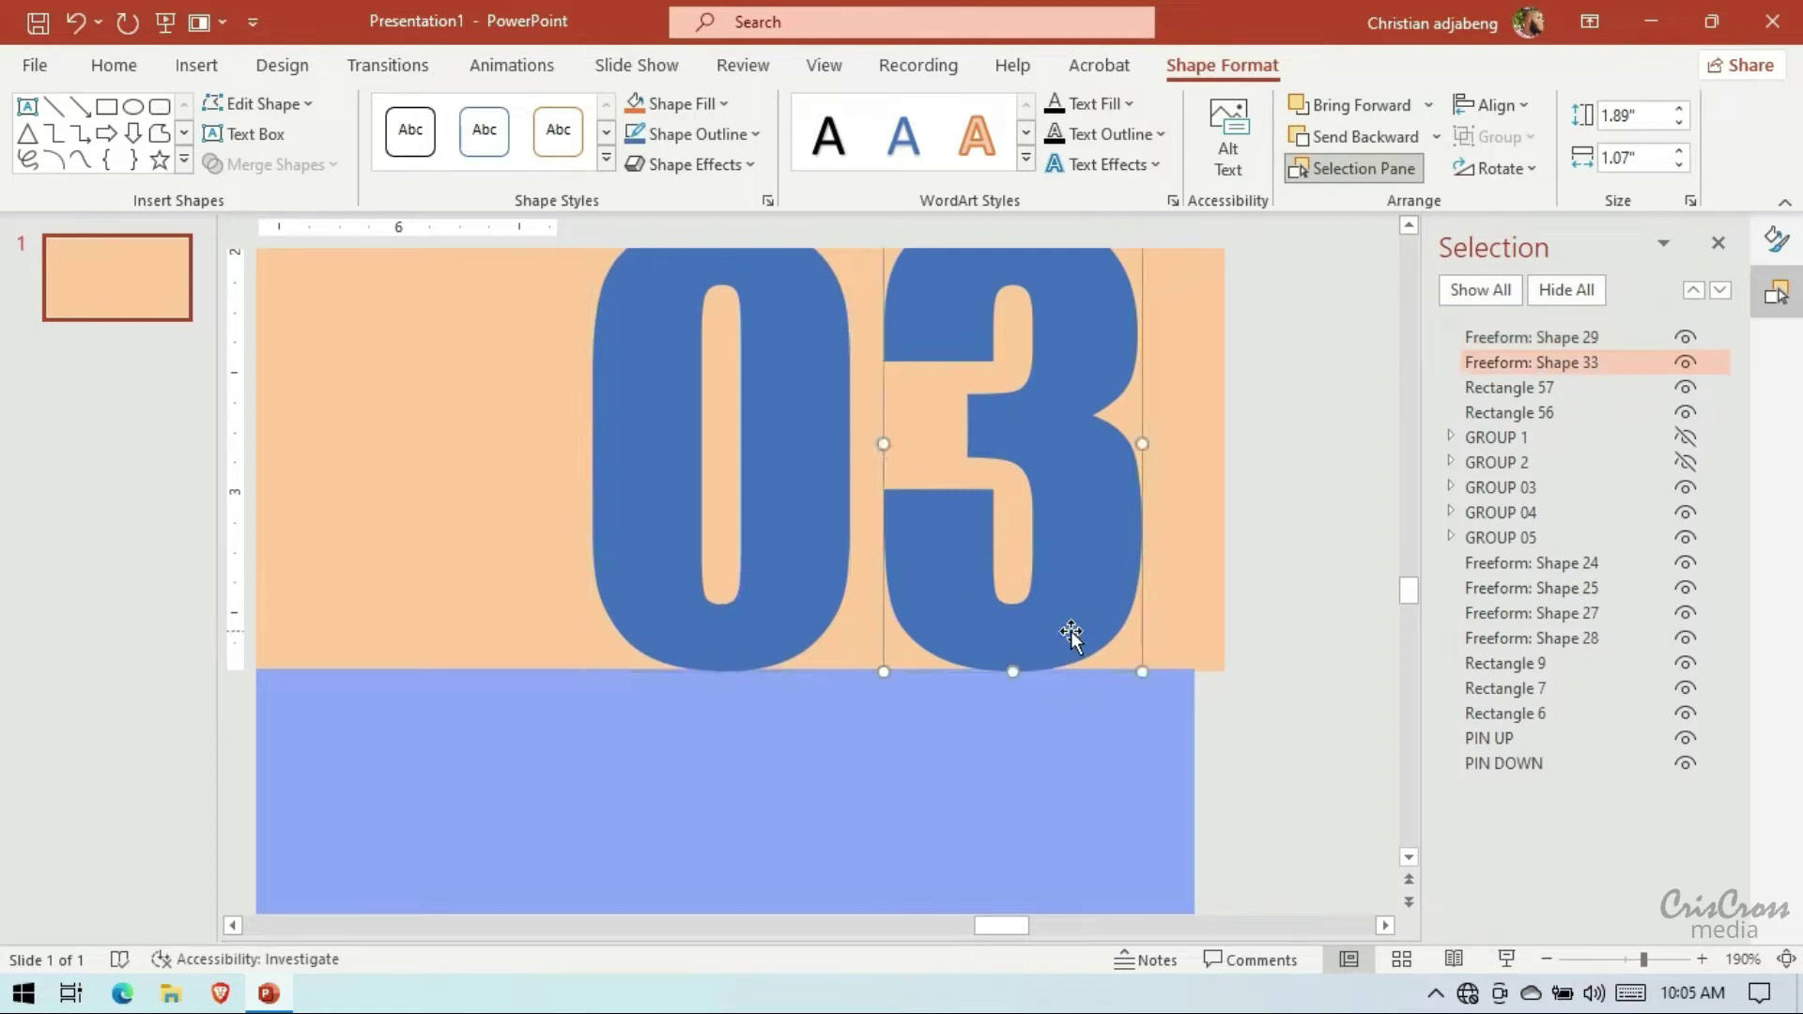
left_click(807, 569, "shift")
left_click(850, 738, "shift")
left_click(310, 165)
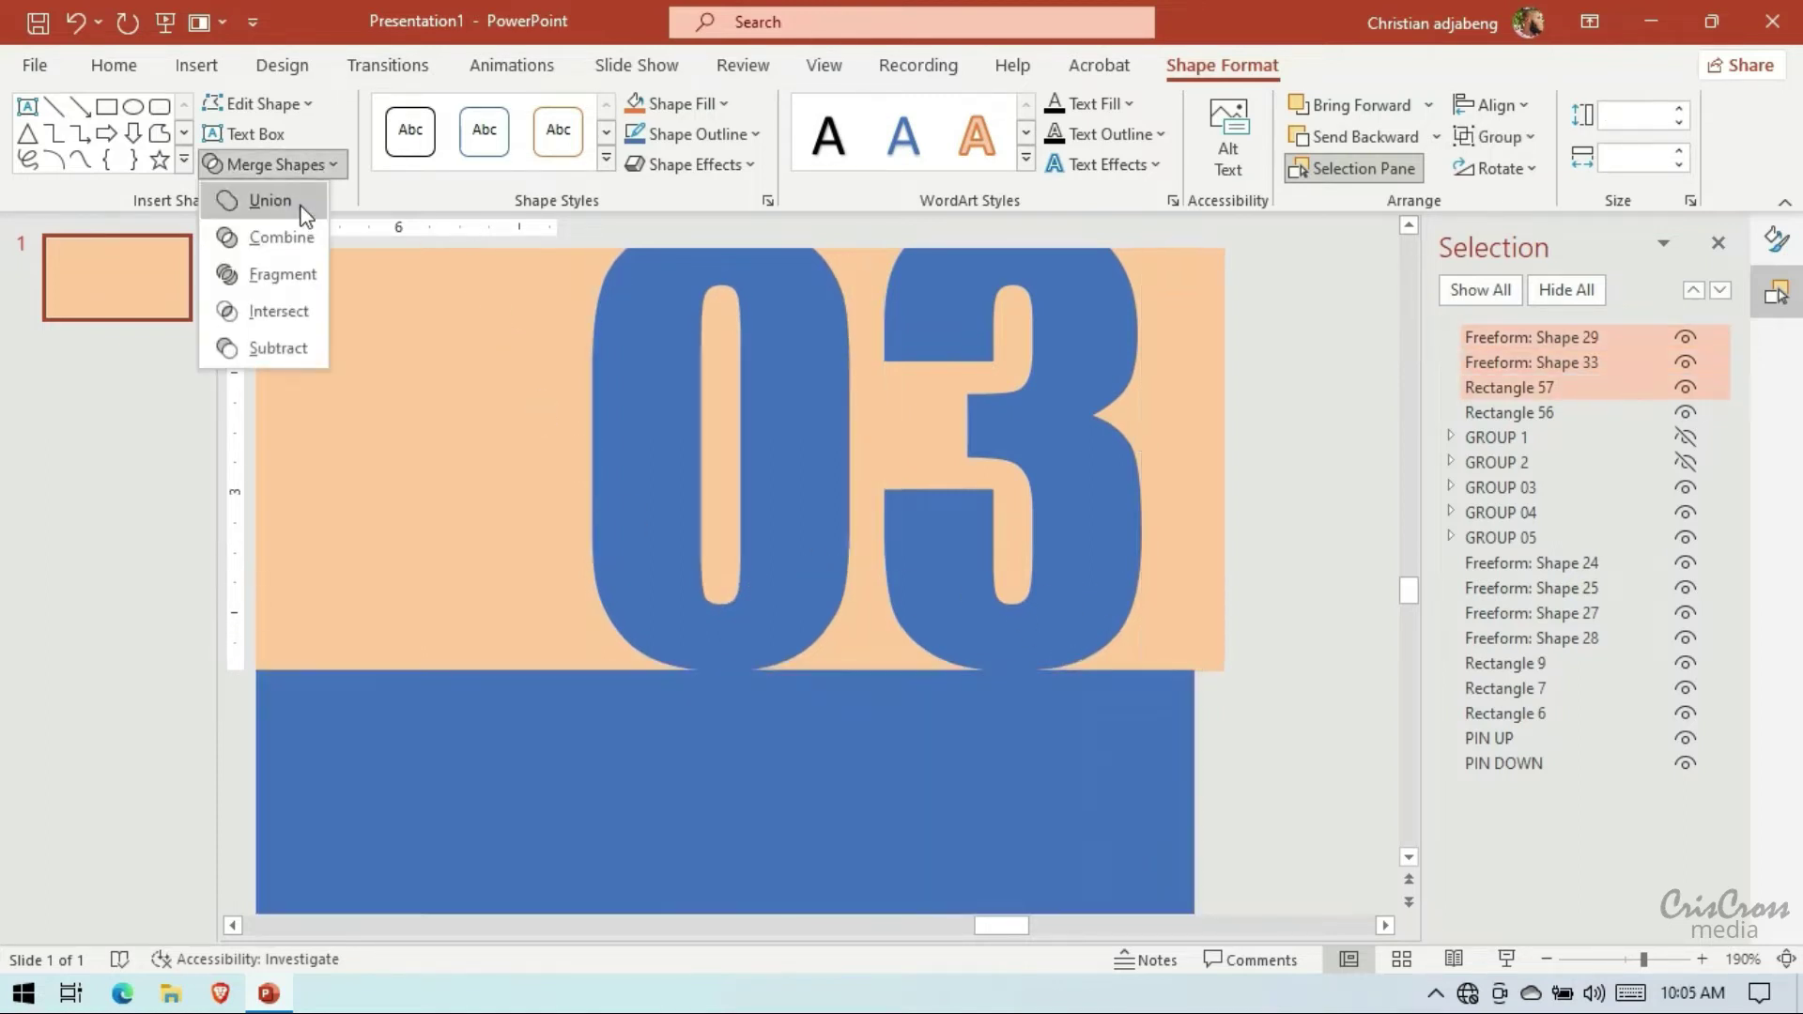
left_click(1255, 502)
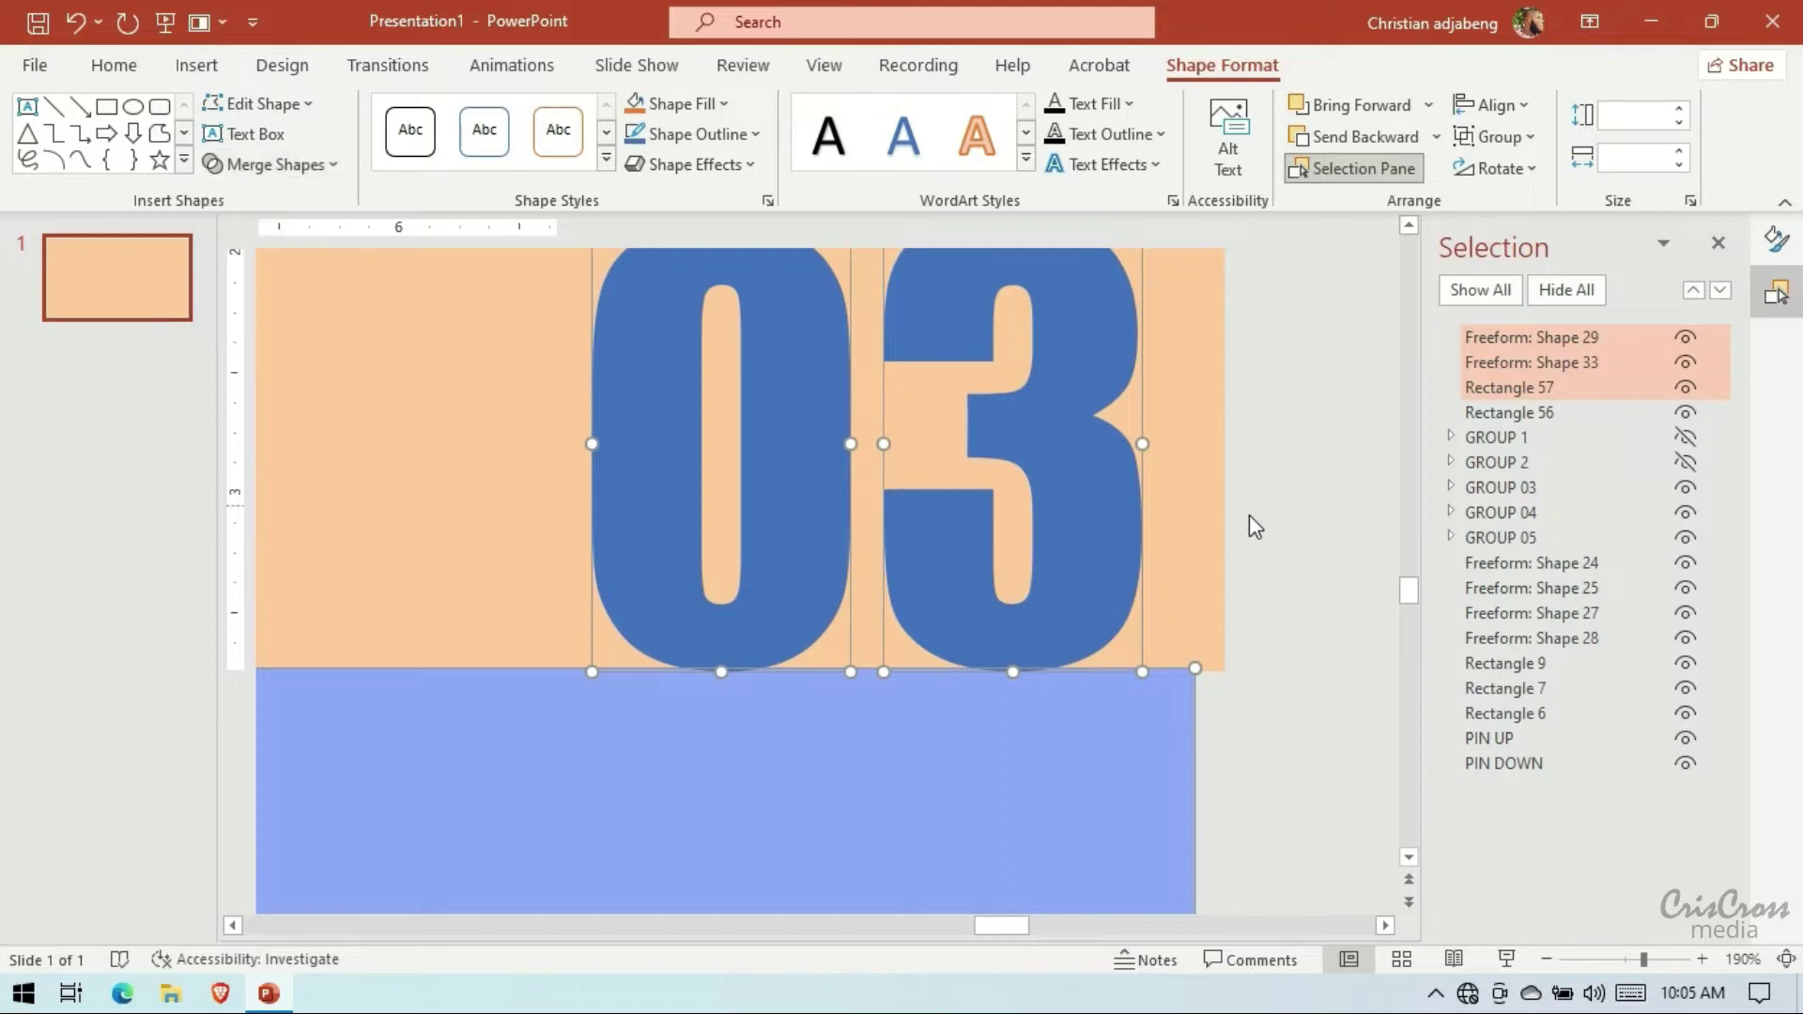
left_click(1089, 550)
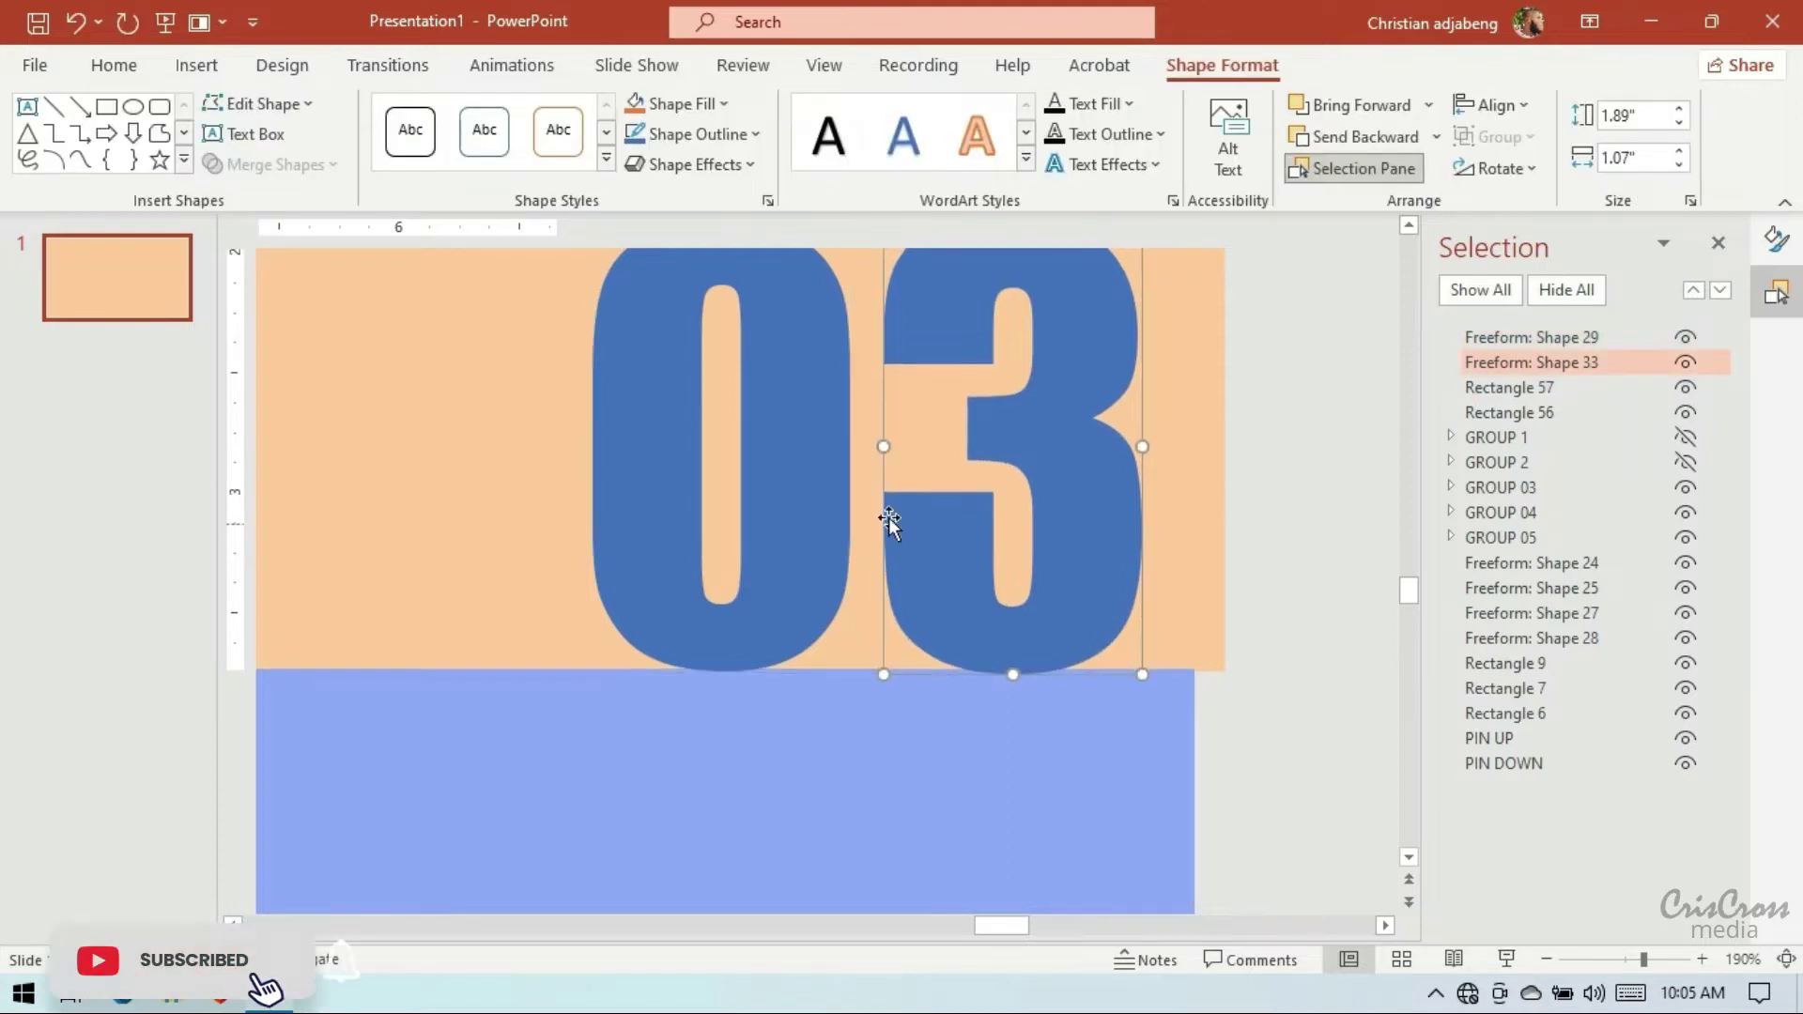
left_click(816, 545)
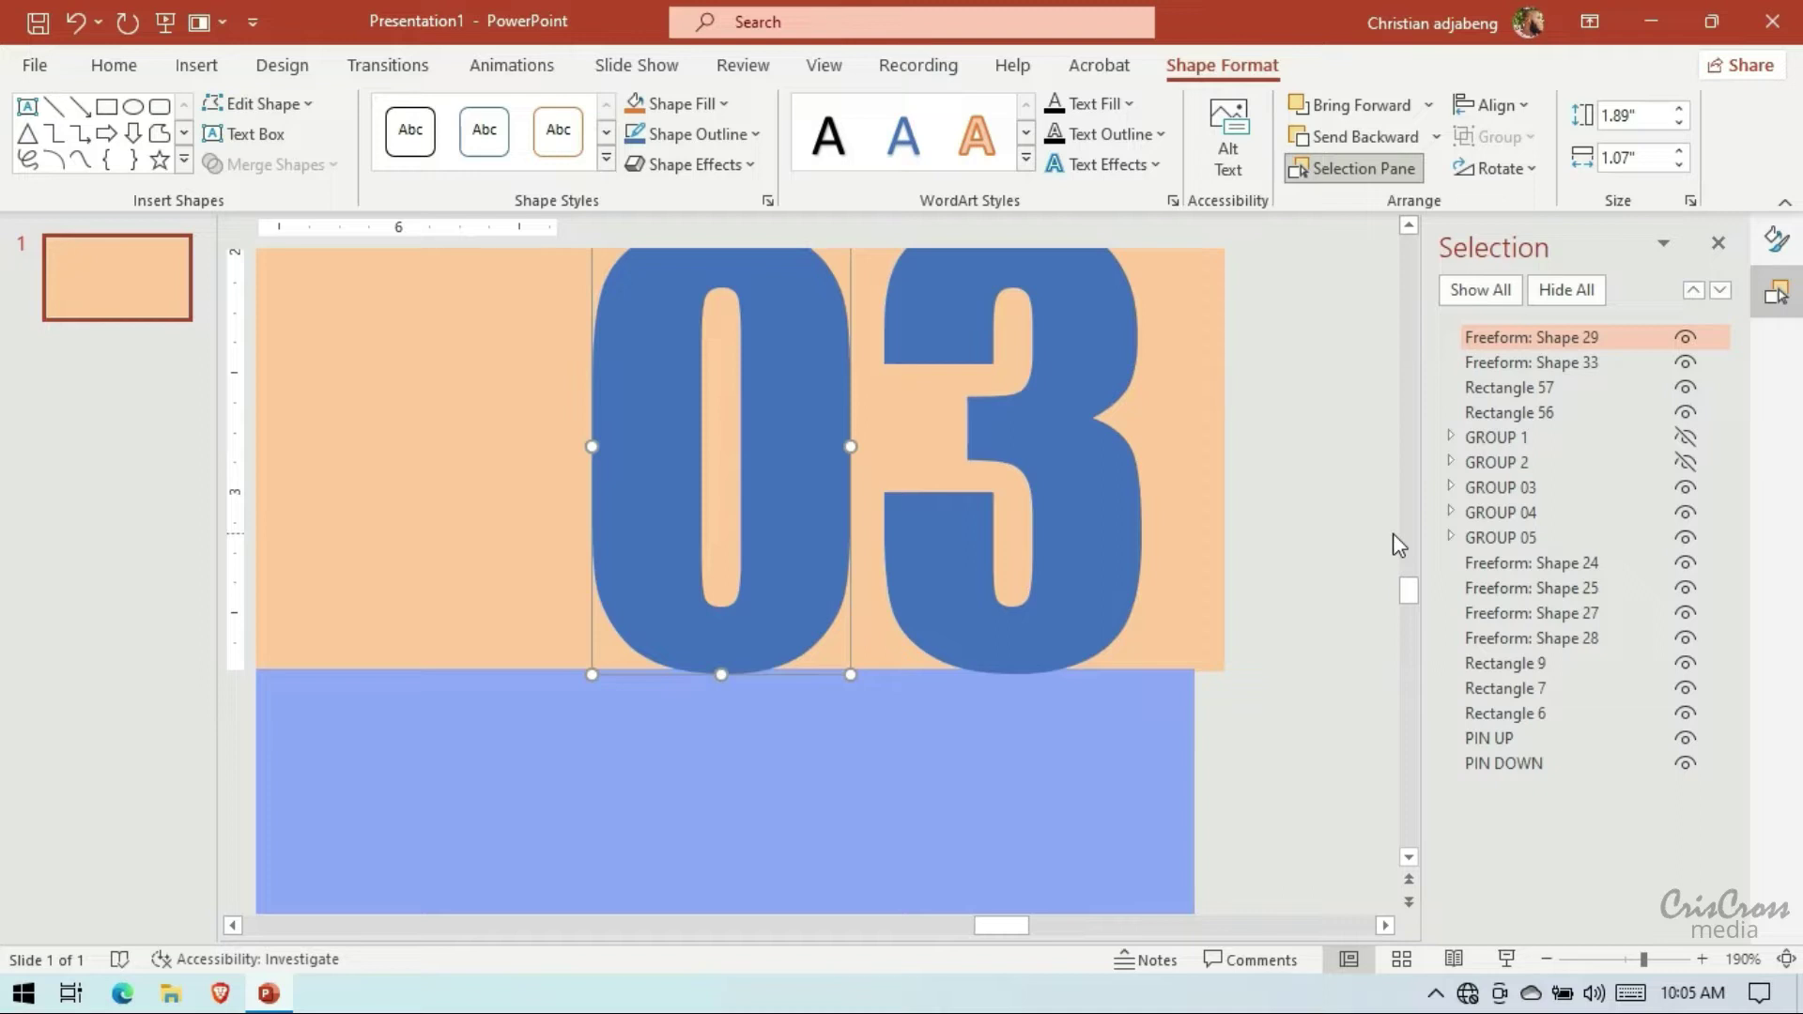
Union the 0, the 3 and the lower rectangle into one dark blue shape
left_click(1096, 578)
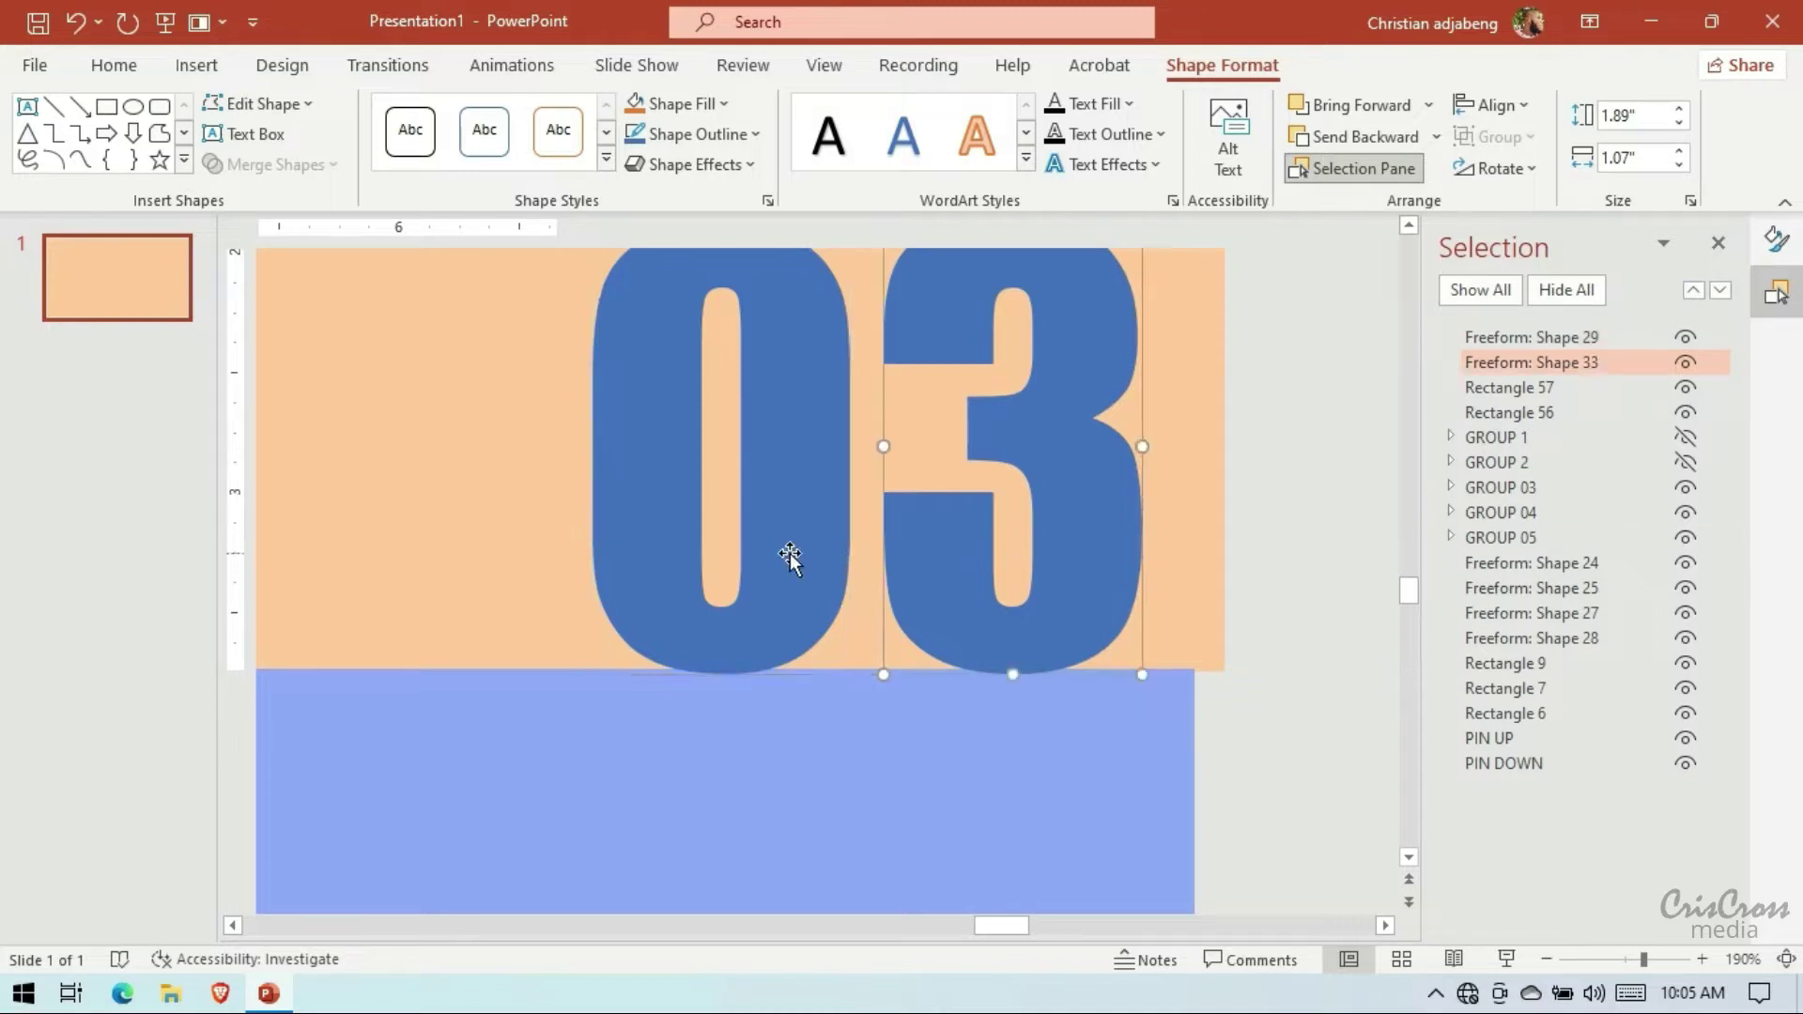
left_click(789, 559, "shift")
left_click(818, 756, "shift")
left_click(270, 164)
left_click(259, 202)
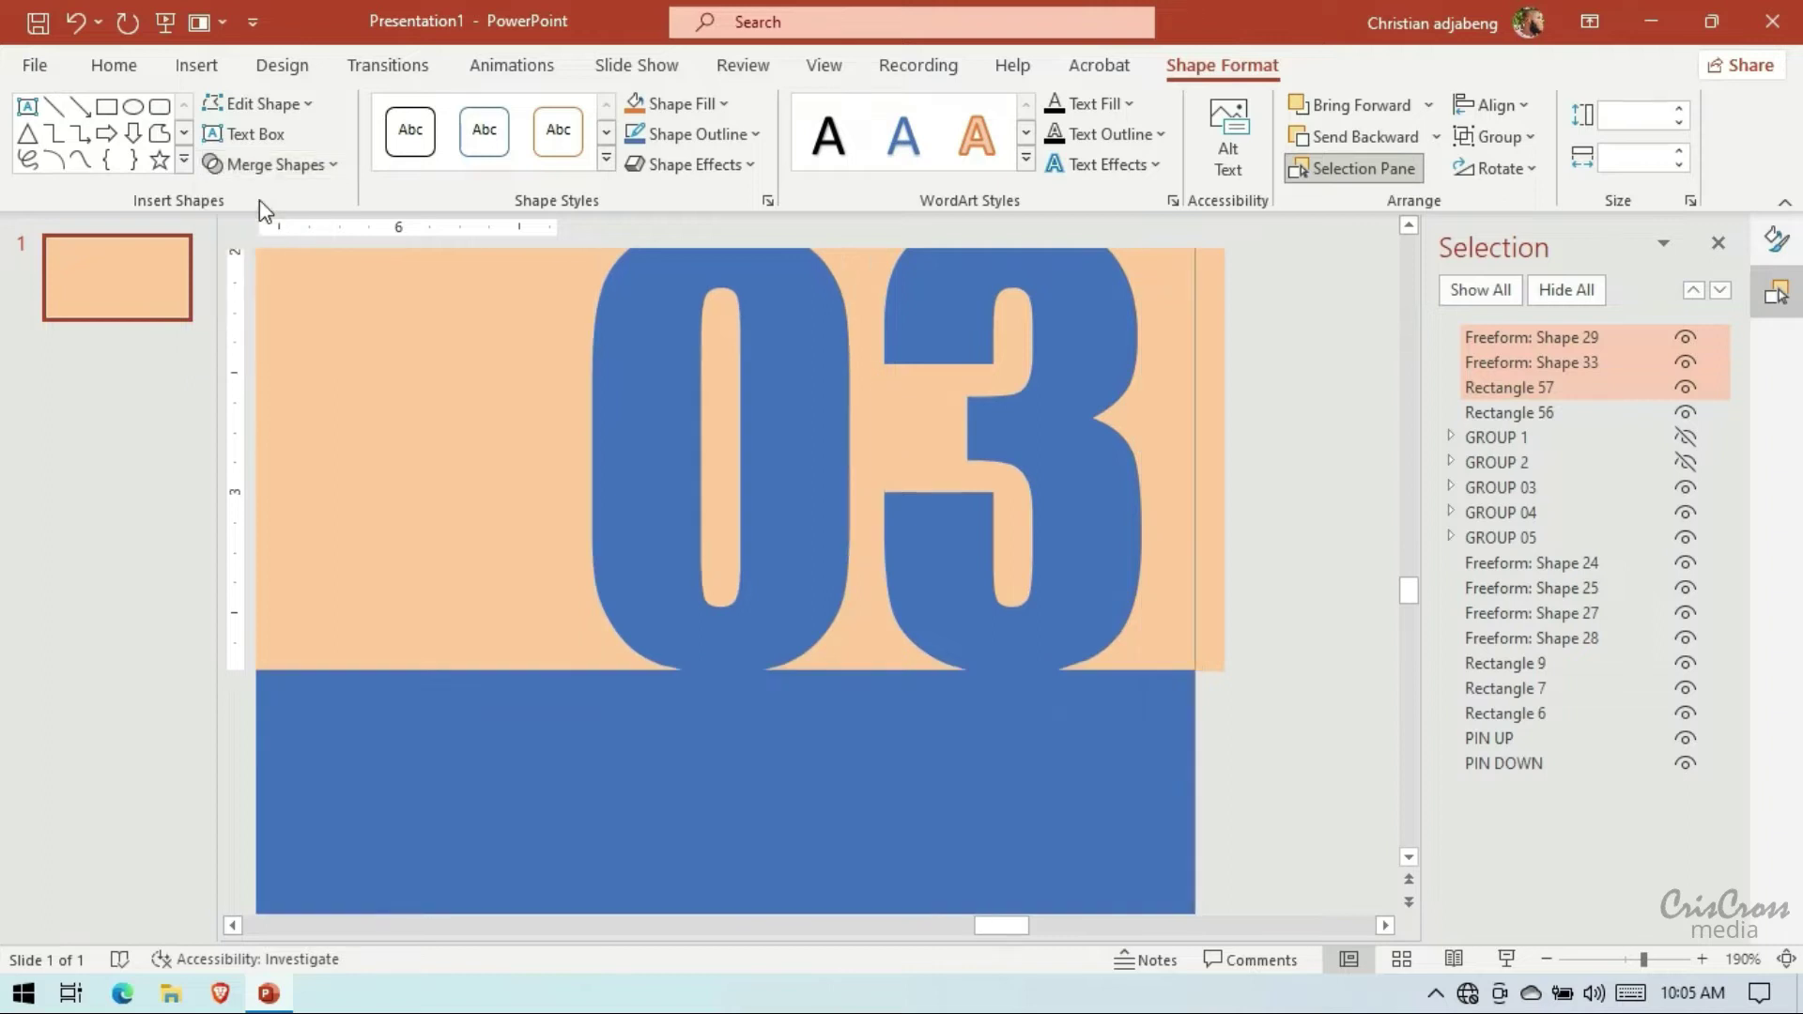
left_click(1217, 531)
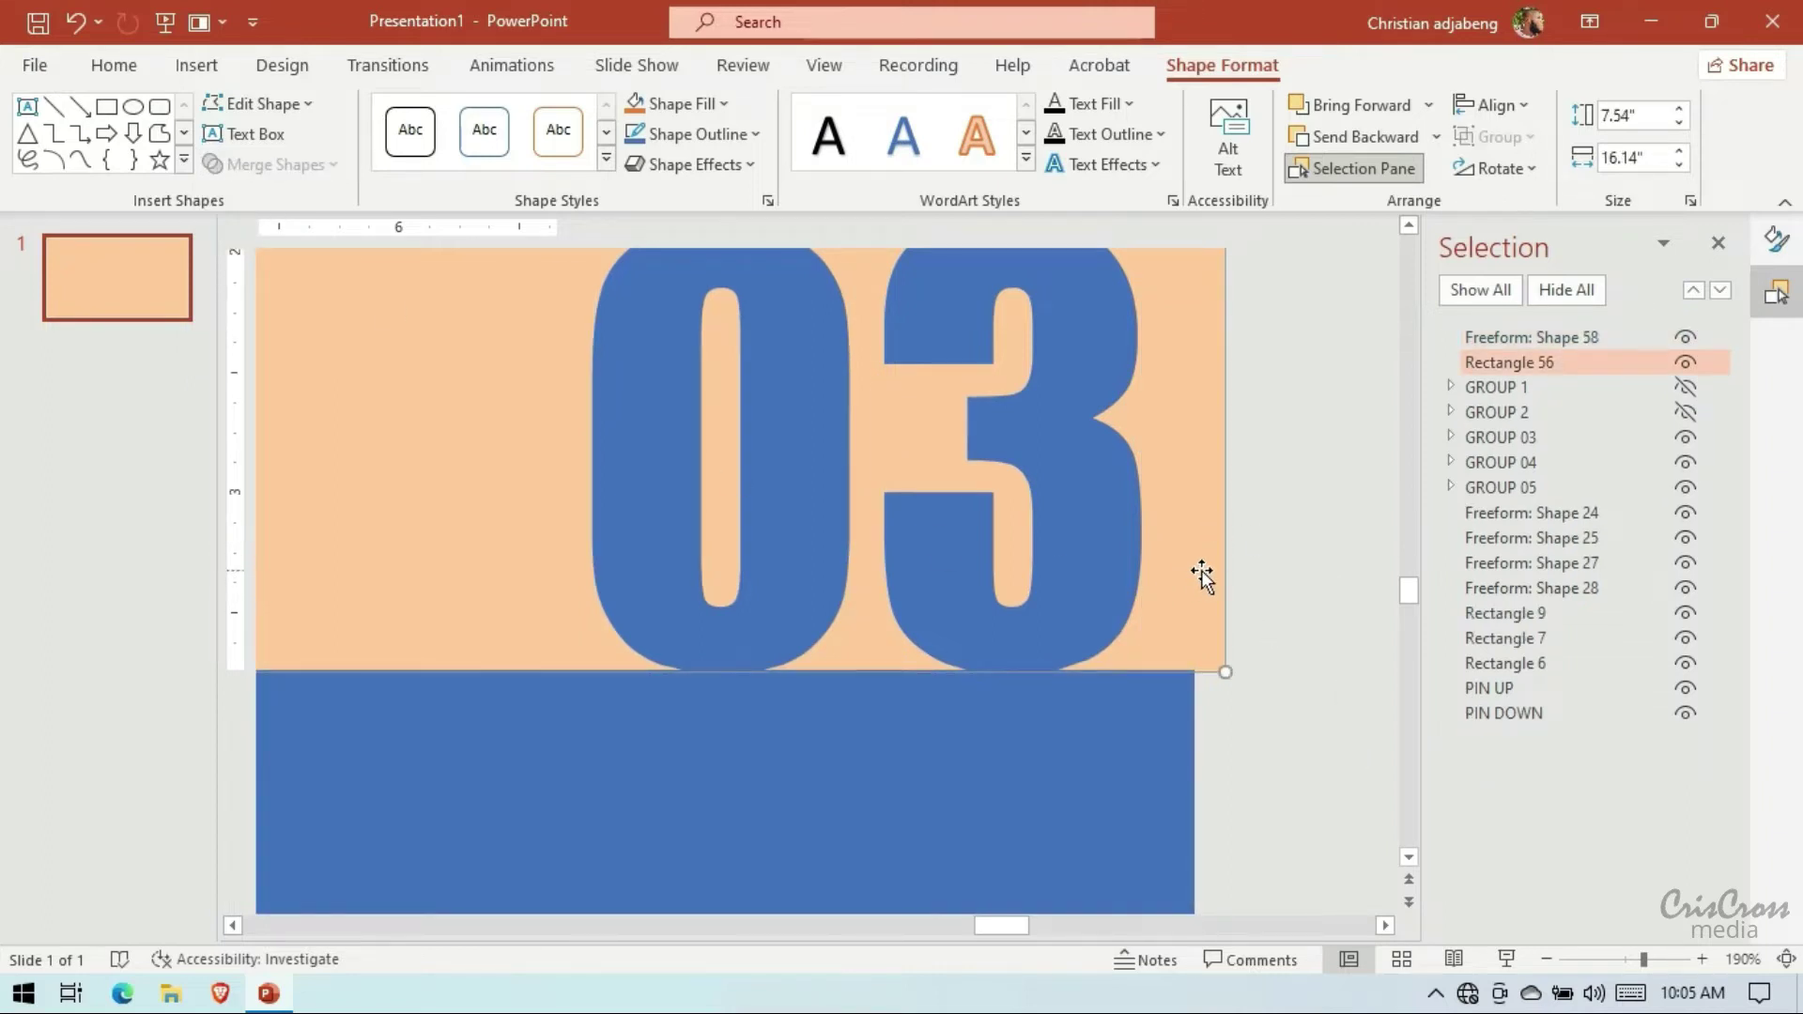
Try a light blue fill on the peach top rectangle, then undo it
left_click(1777, 237)
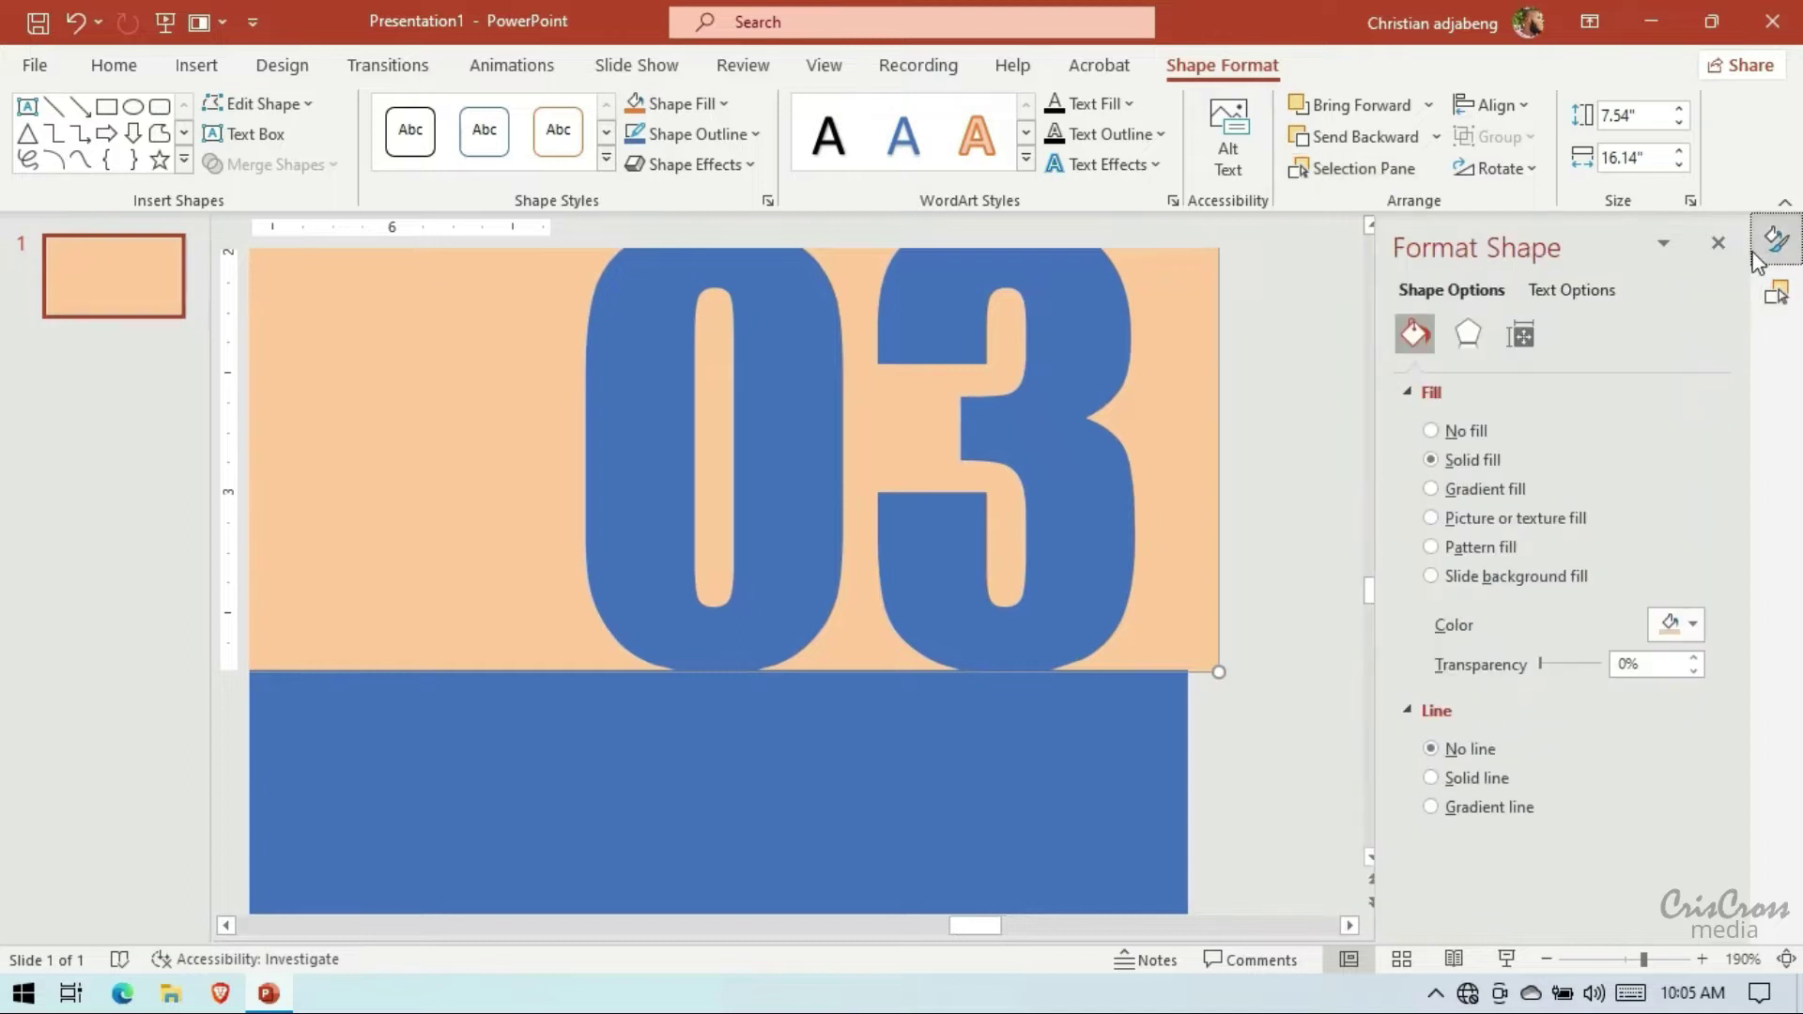
left_click(1677, 625)
left_click(1587, 522)
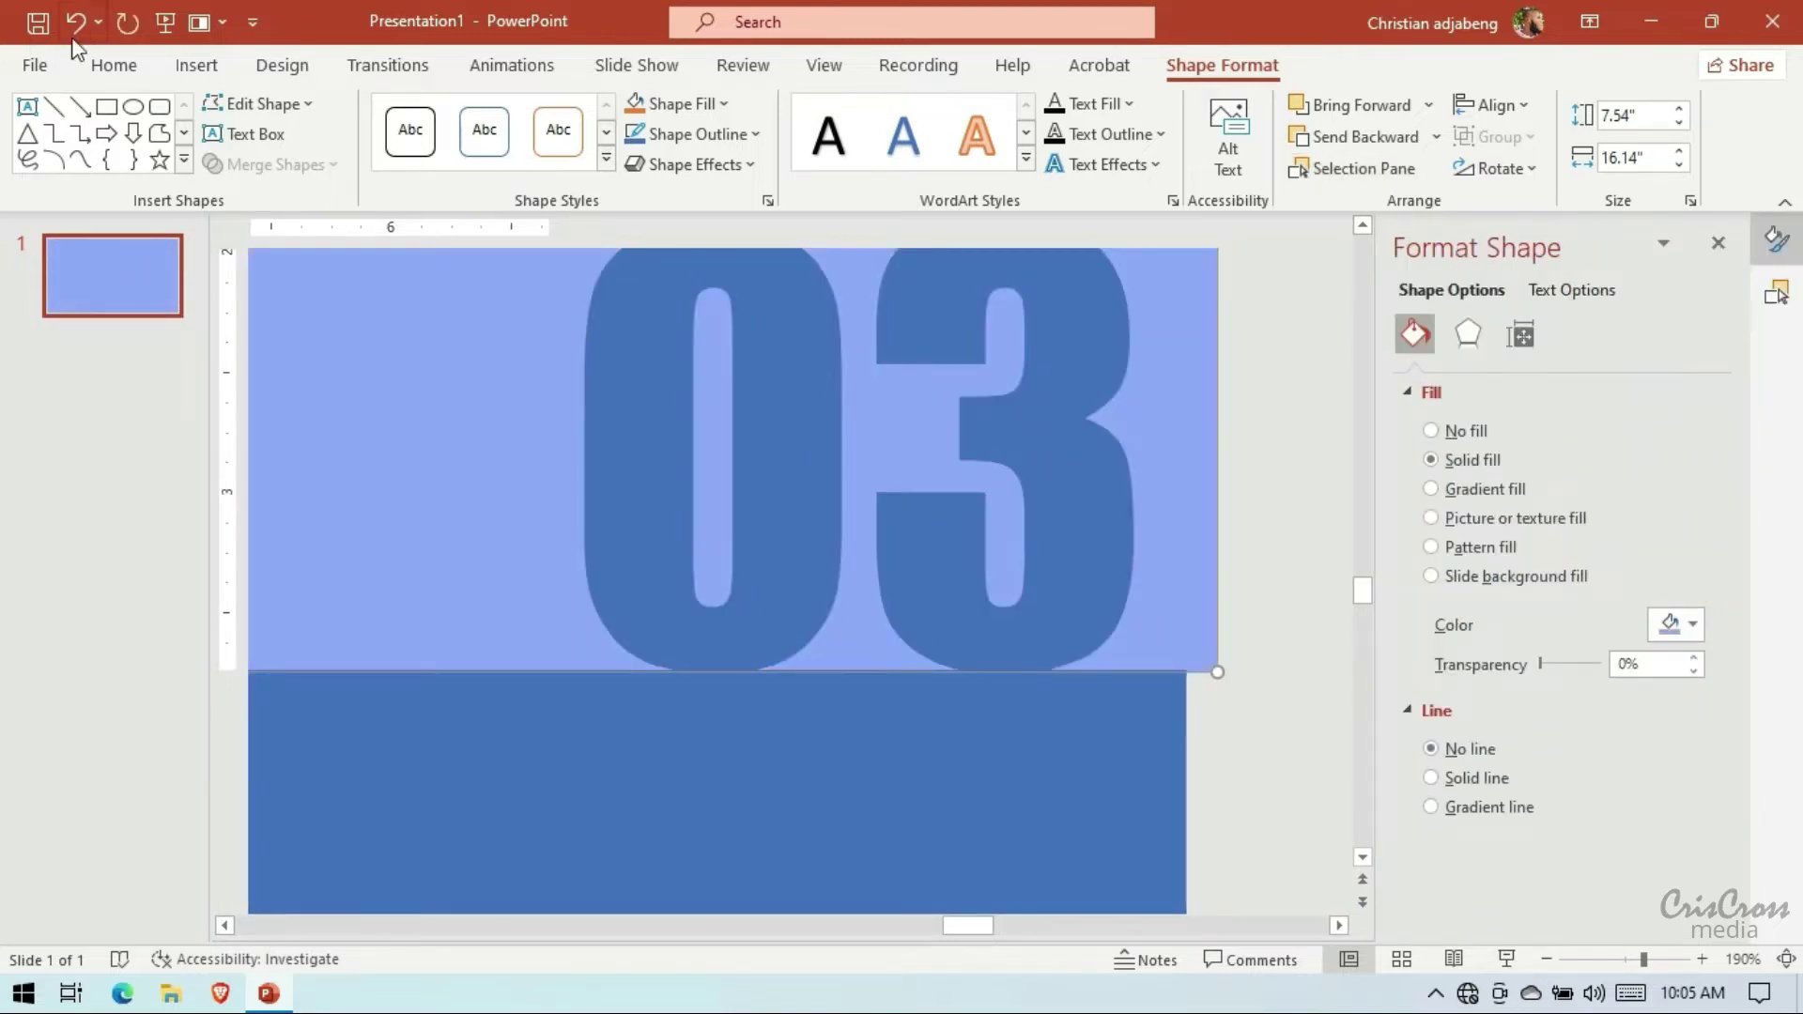
key("ctrl+z")
Fill the merged 03 shape light blue
left_click(1132, 734)
left_click(1692, 624)
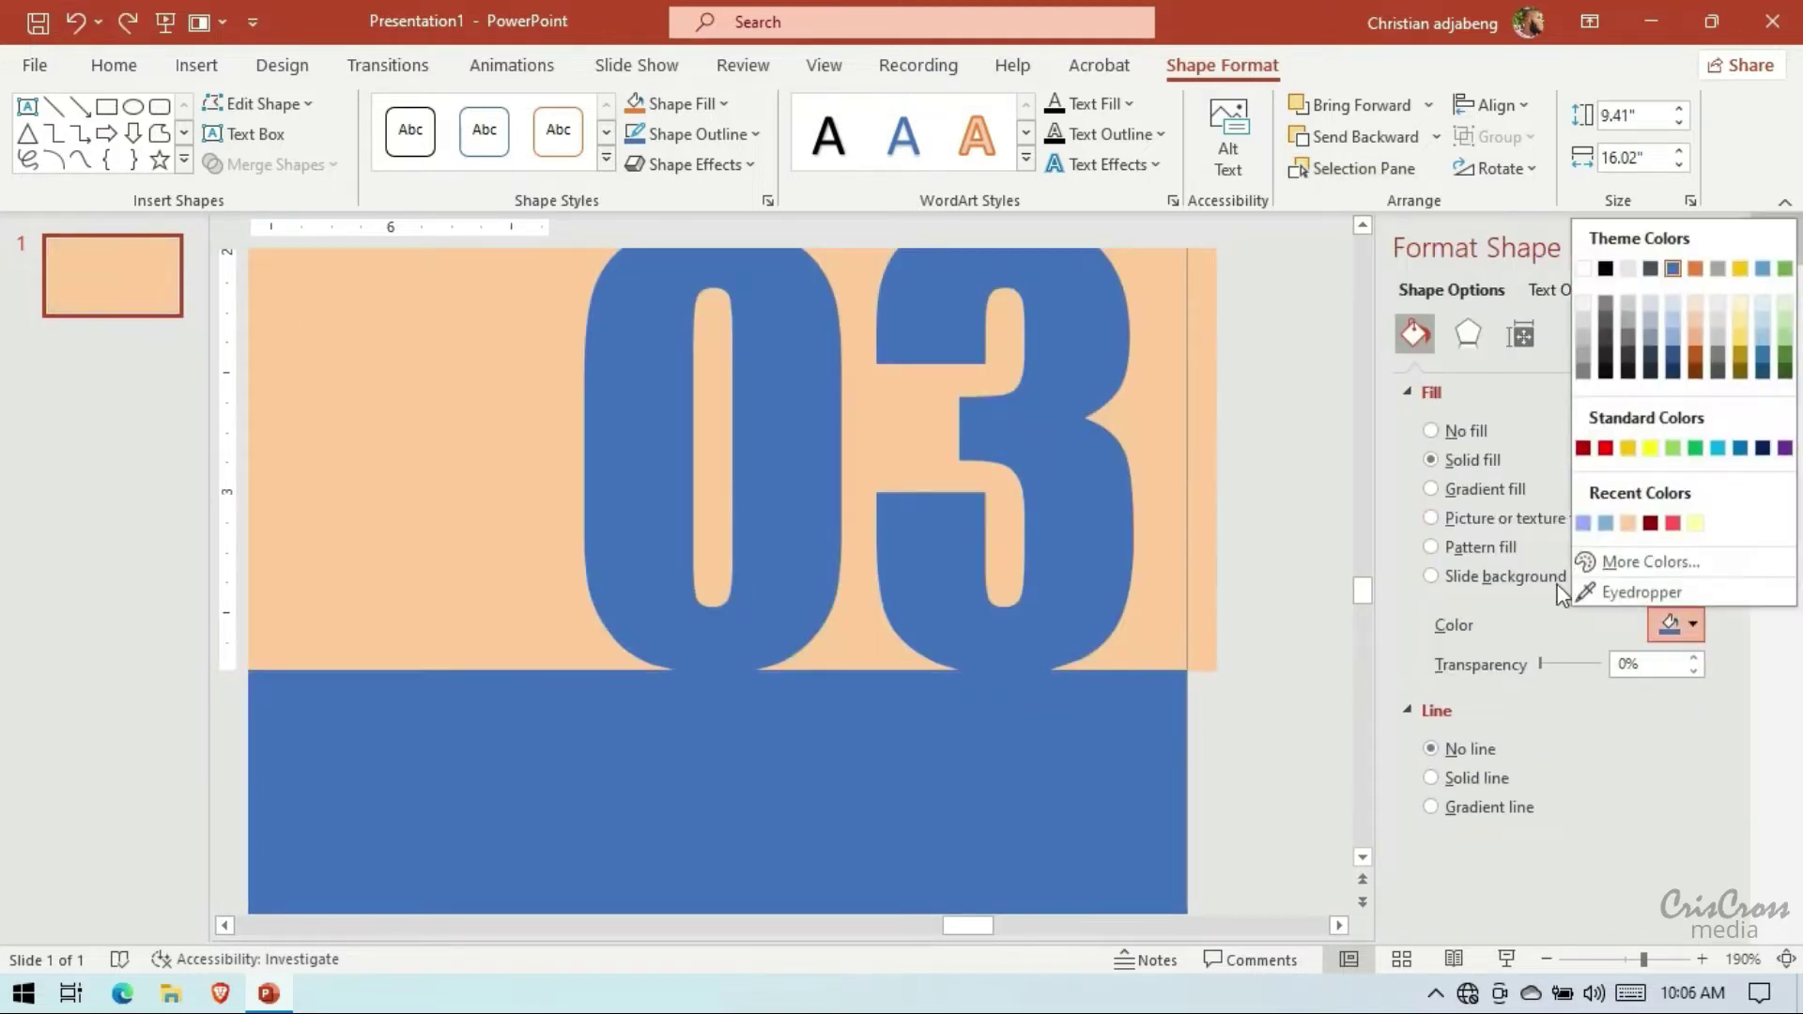
left_click(1586, 524)
left_click(1289, 562)
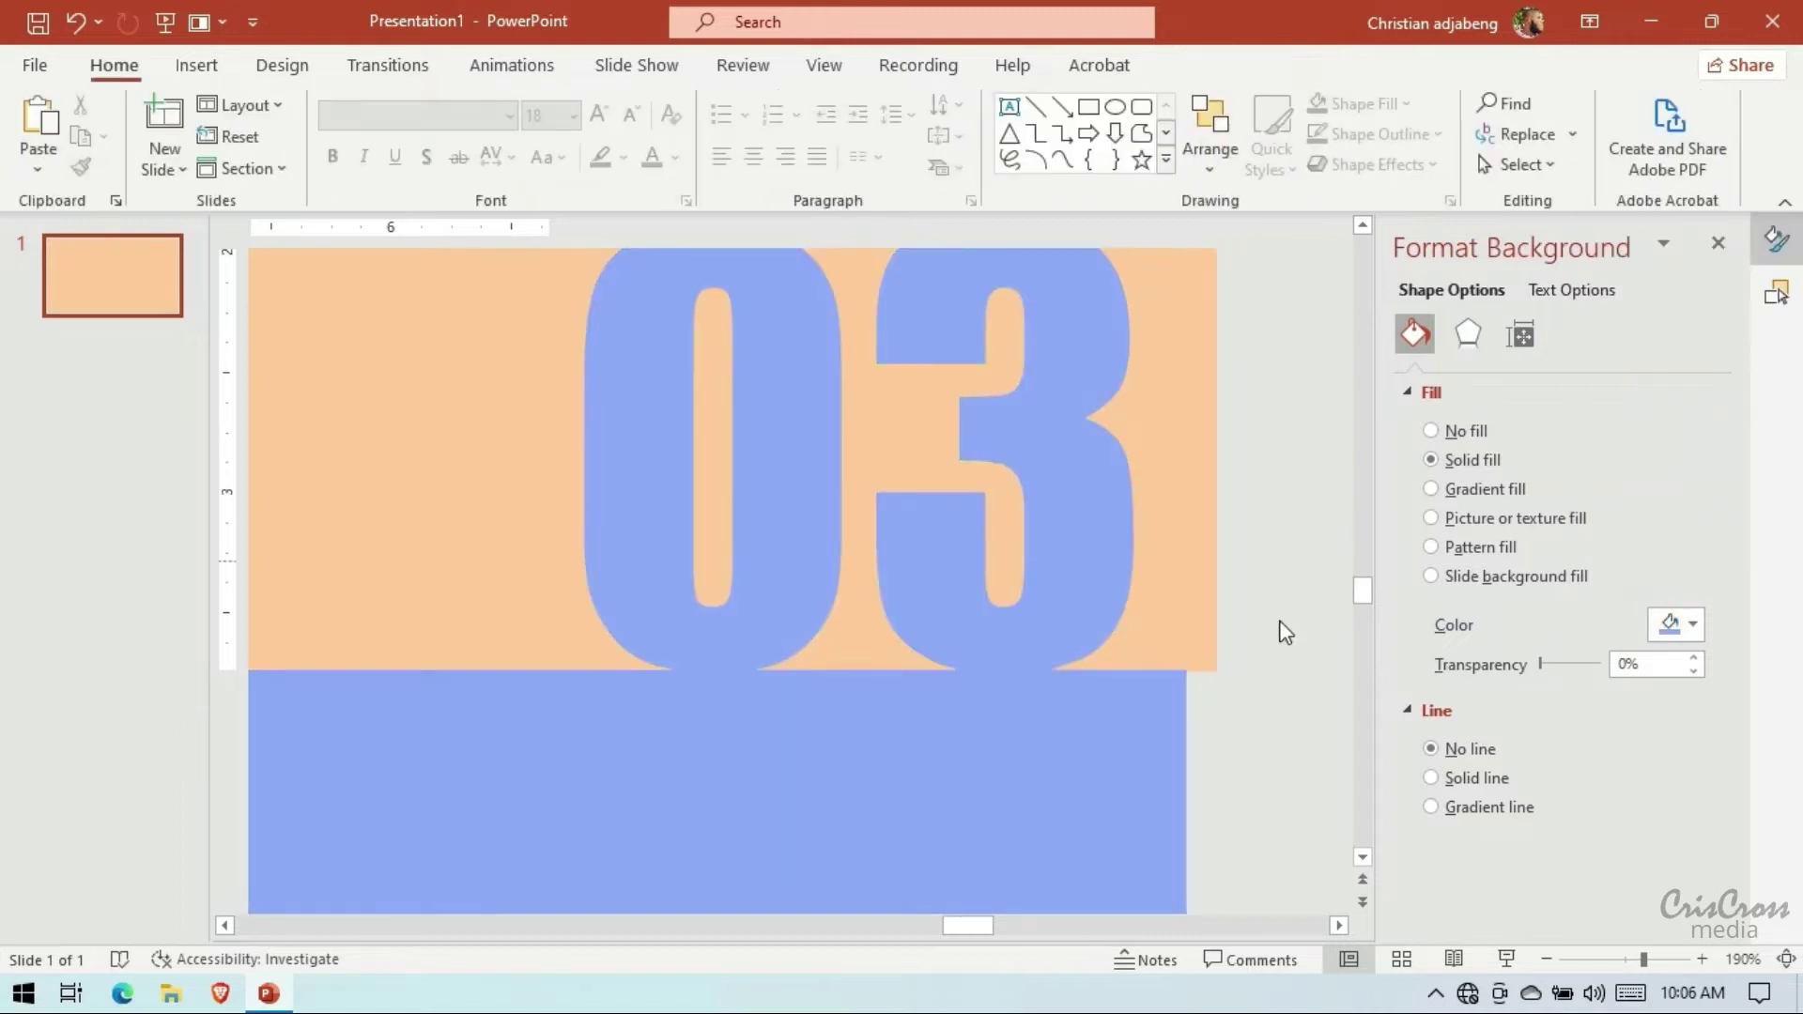
Give the merged 03 shape an outer centred shadow
left_click(1186, 577)
left_click(1468, 334)
left_click(1450, 392)
left_click(1692, 428)
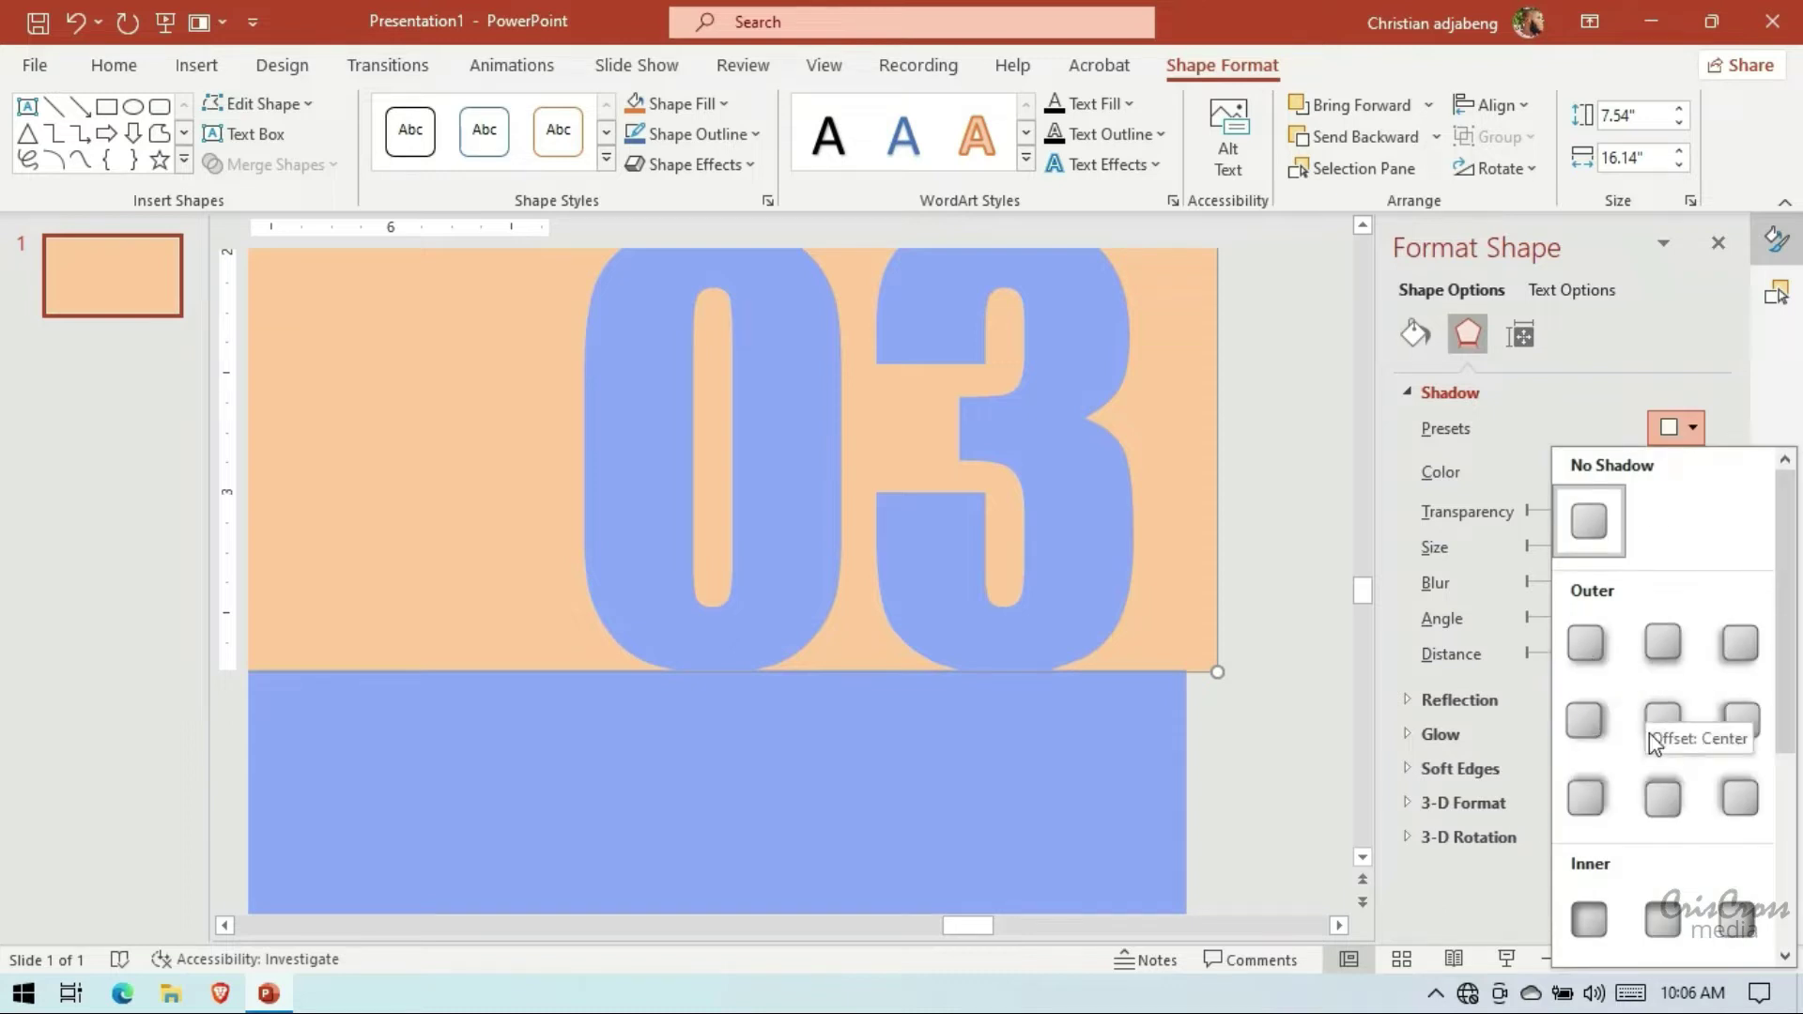
left_click(1663, 644)
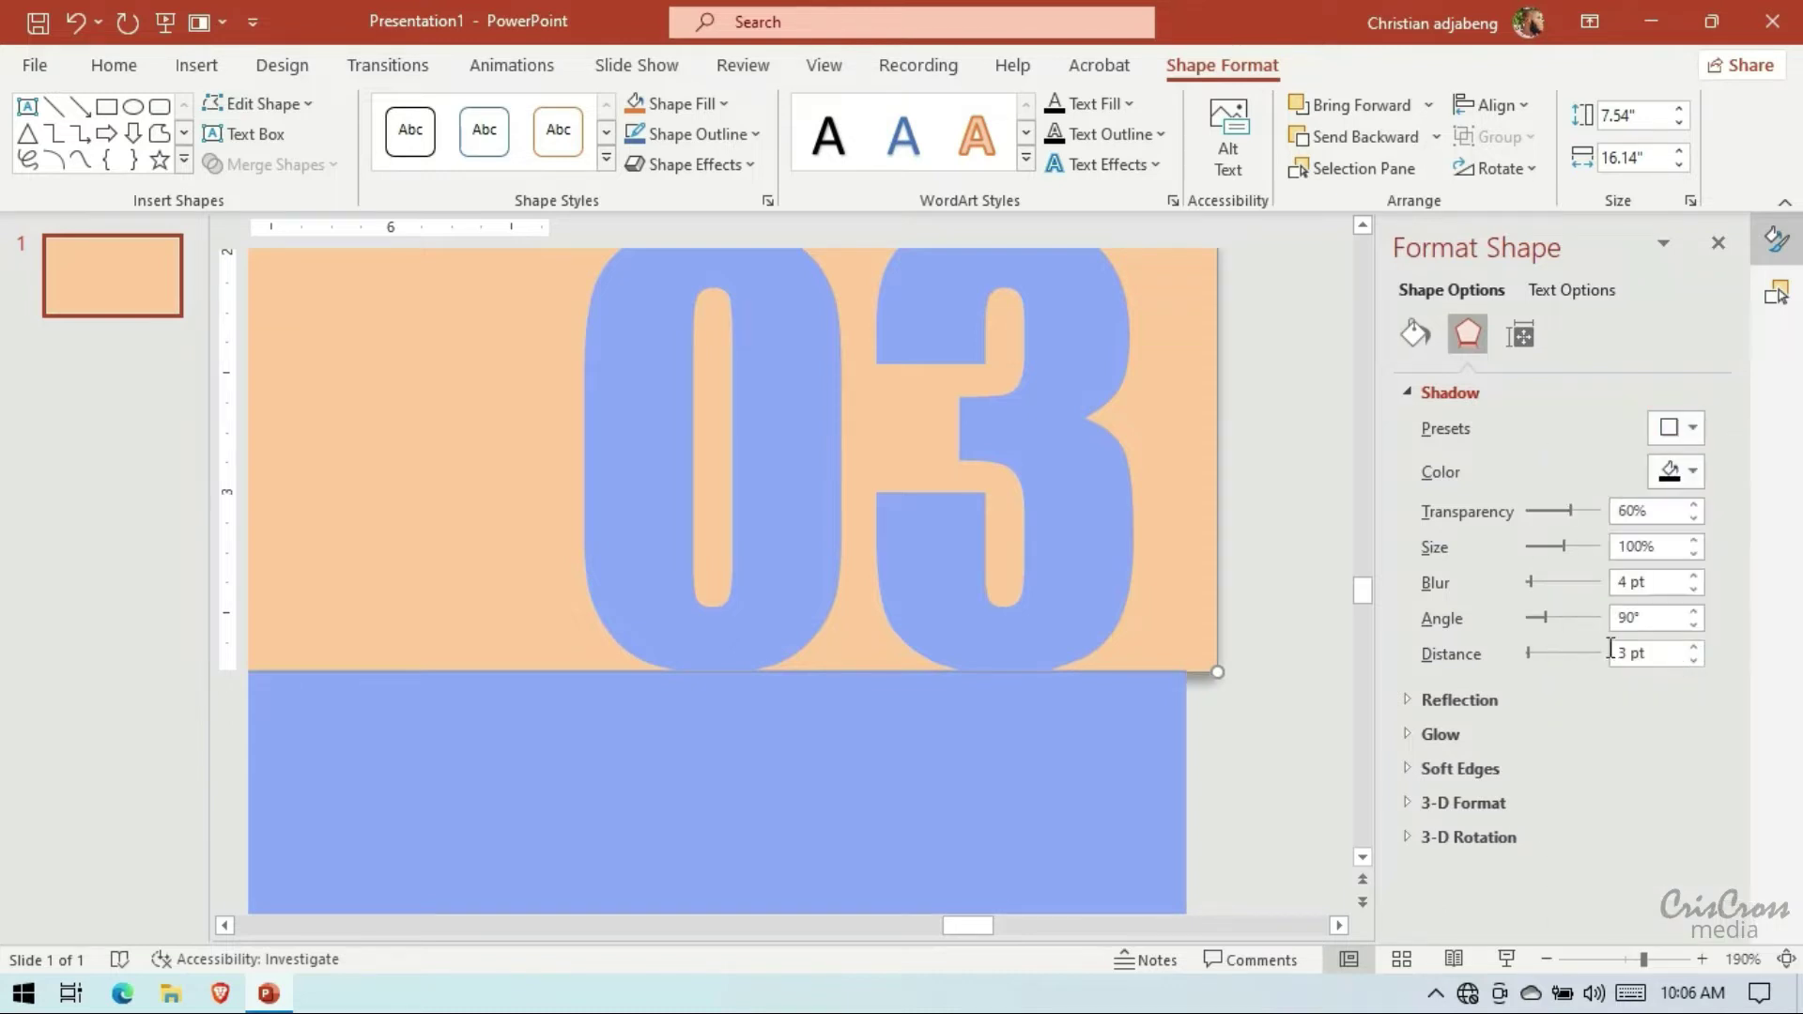
Move the peach rectangle in front of the merged shape in the Selection Pane, then undo it
left_click(1164, 798)
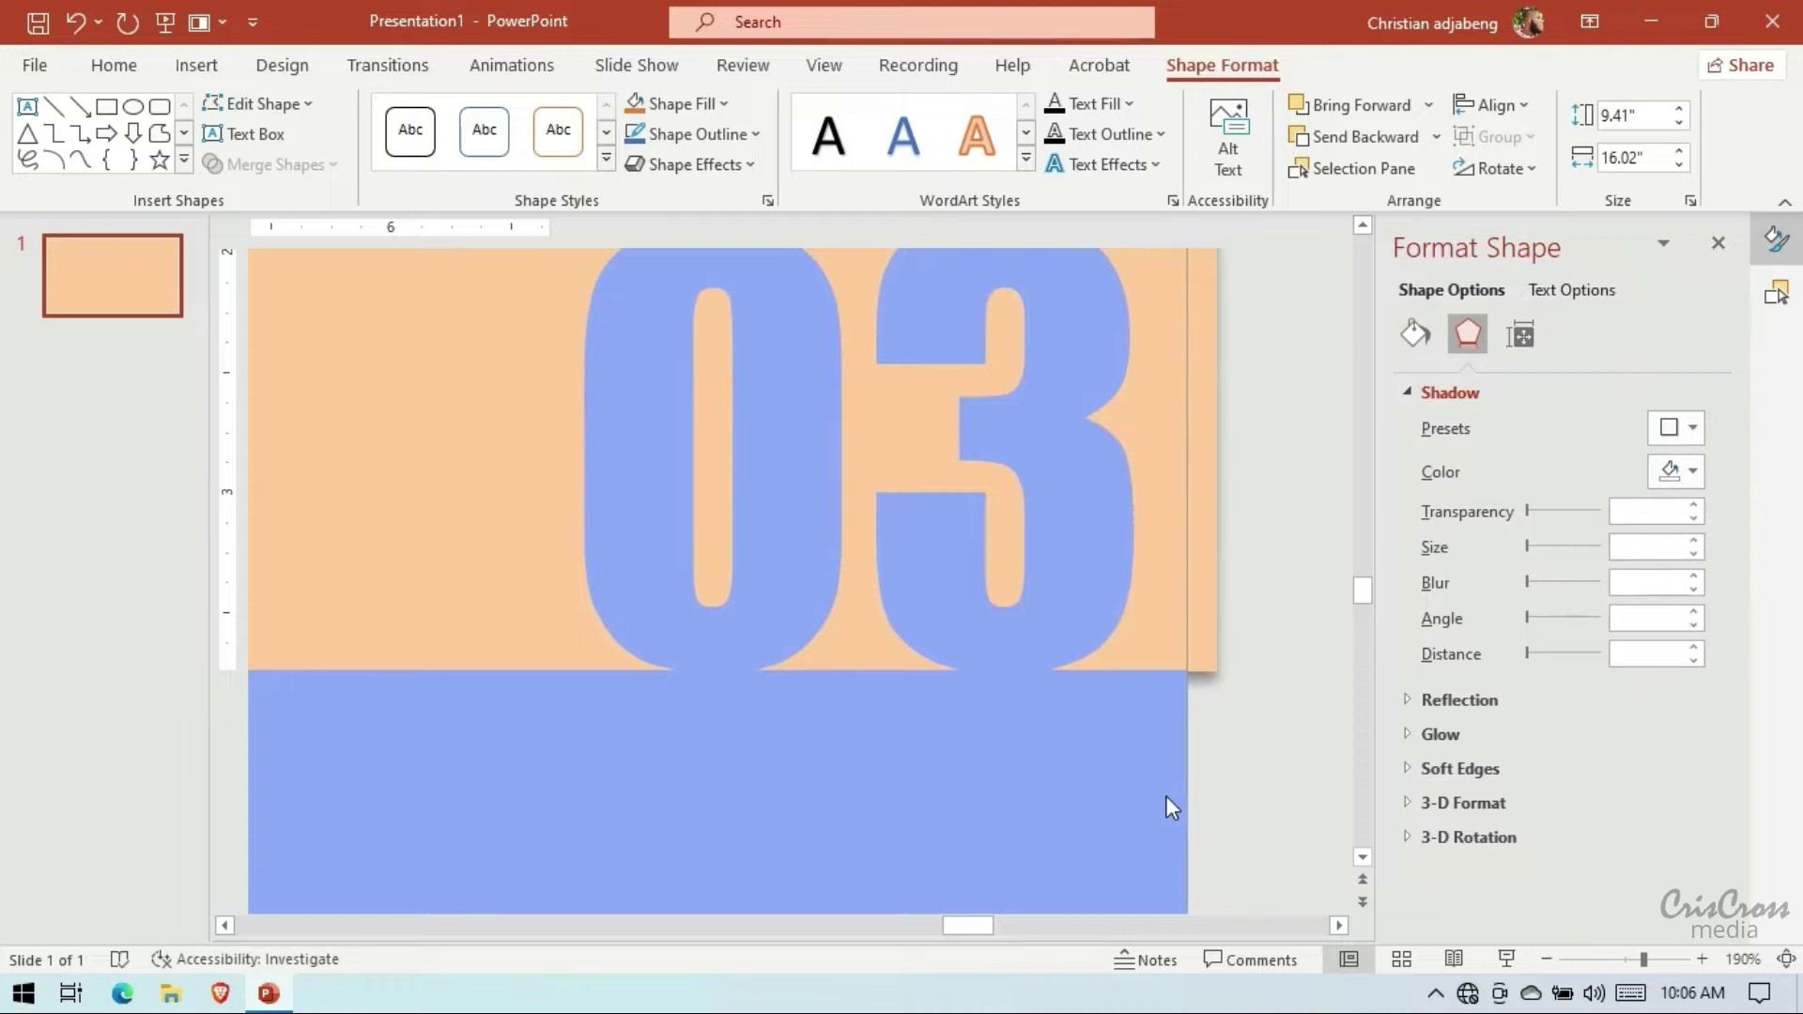
left_click(1776, 293)
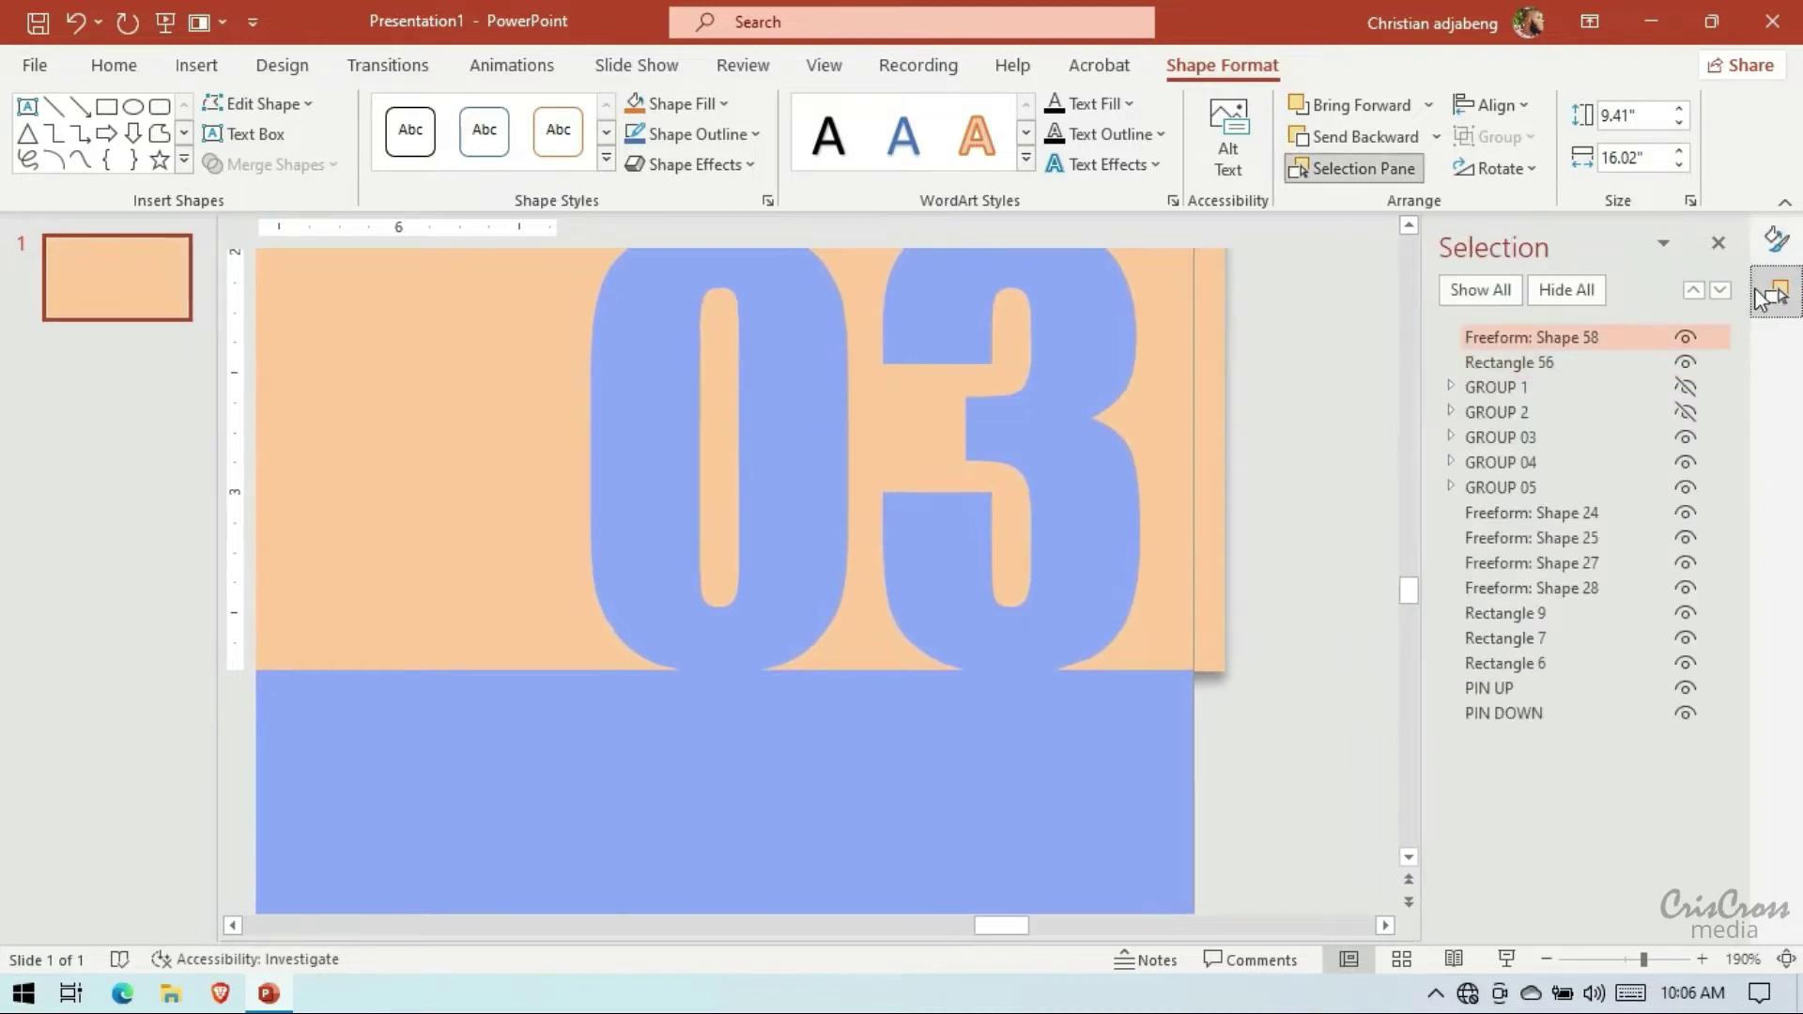
left_click(1492, 364)
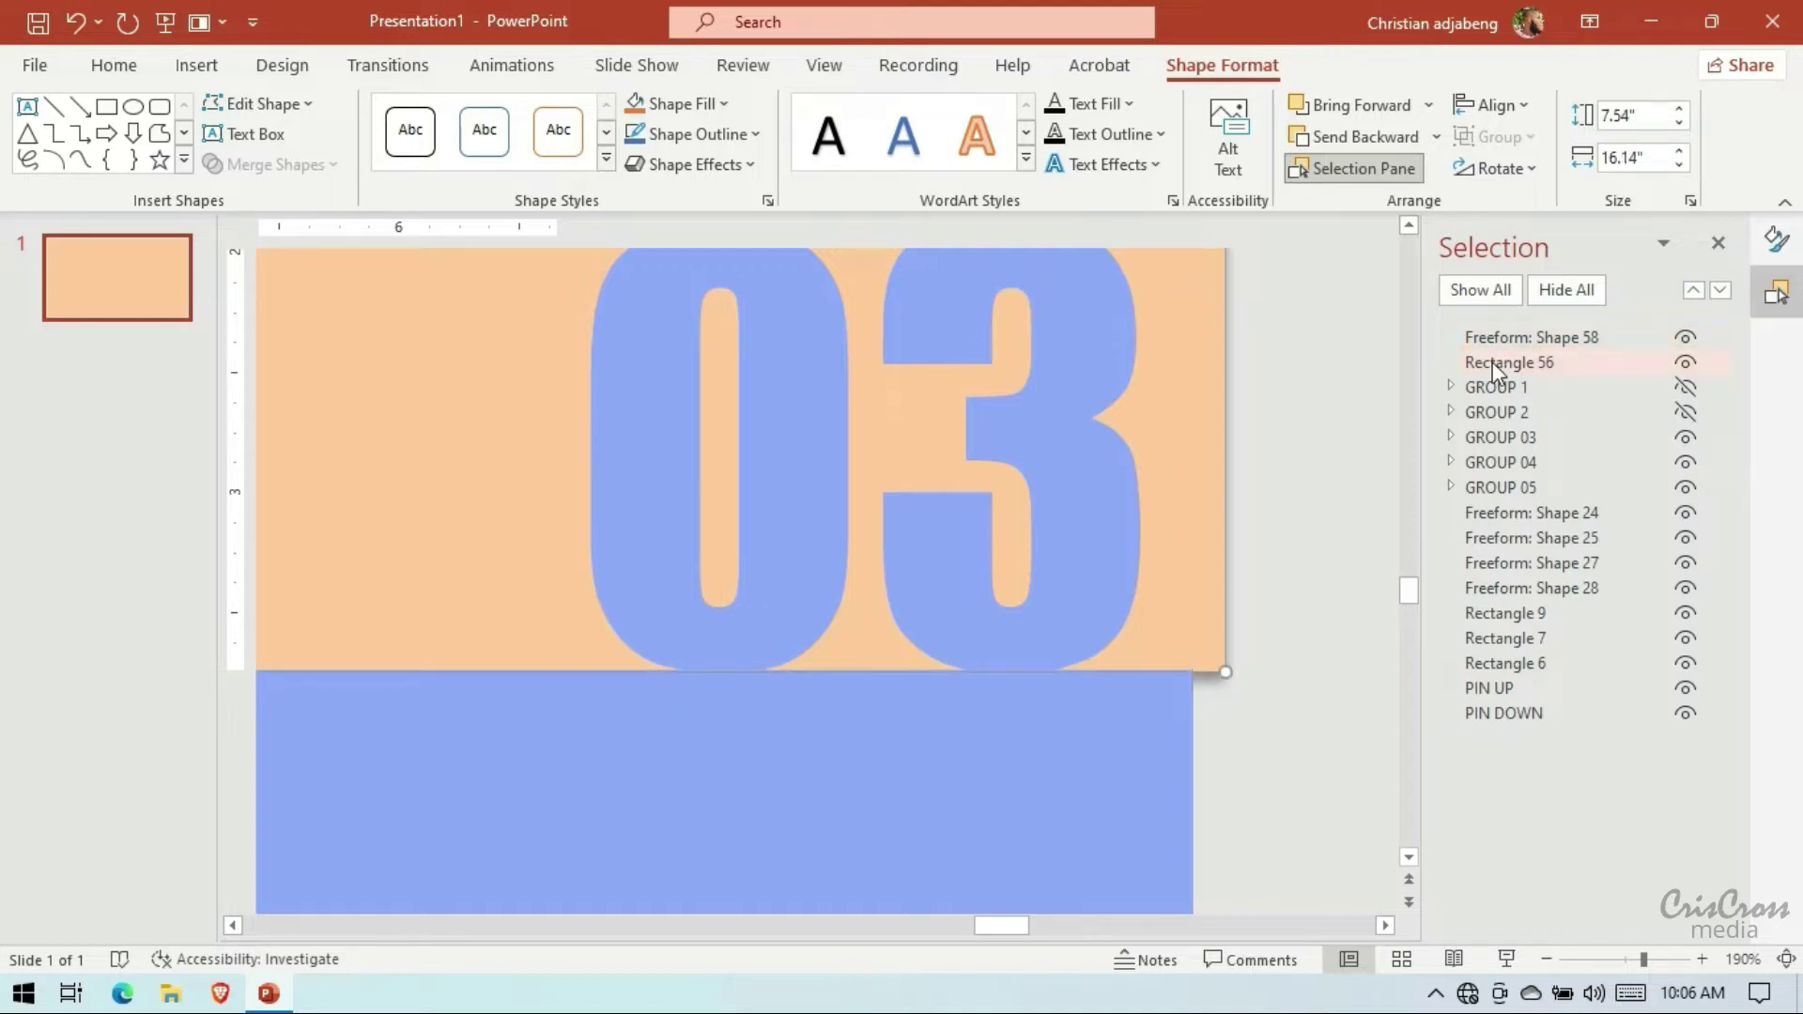
left_click(1503, 337)
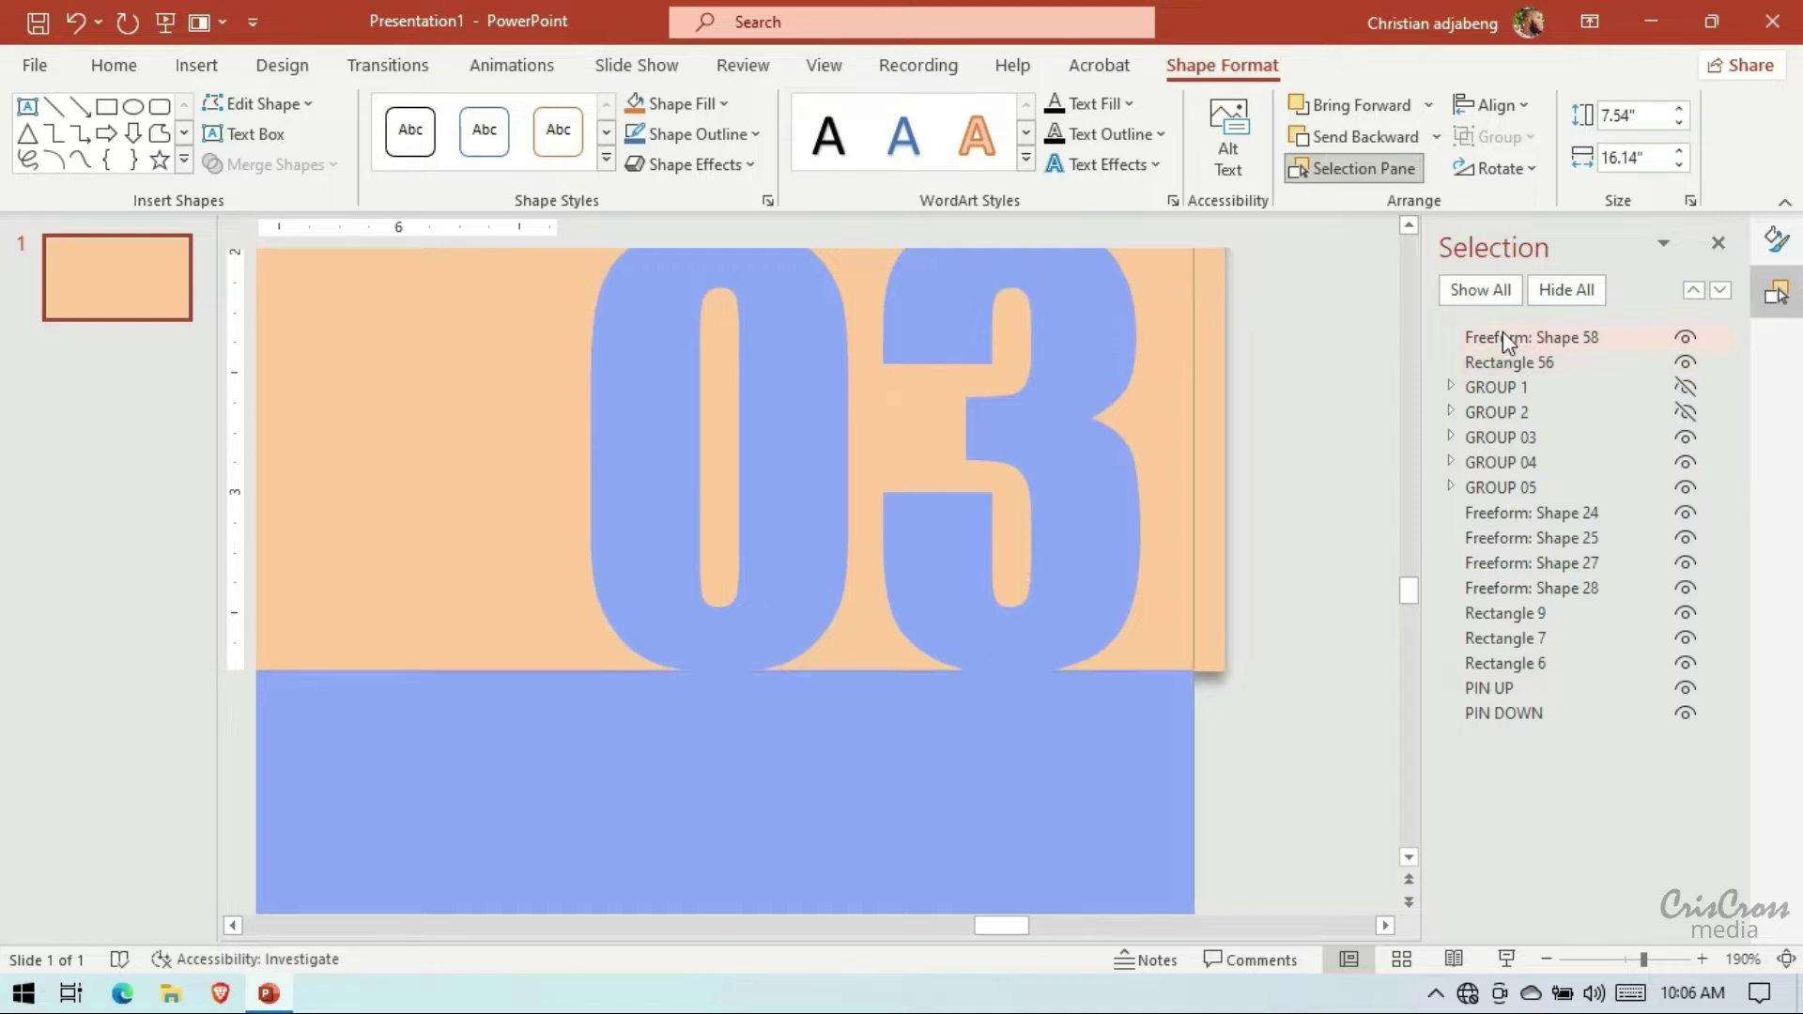
left_click(1499, 365)
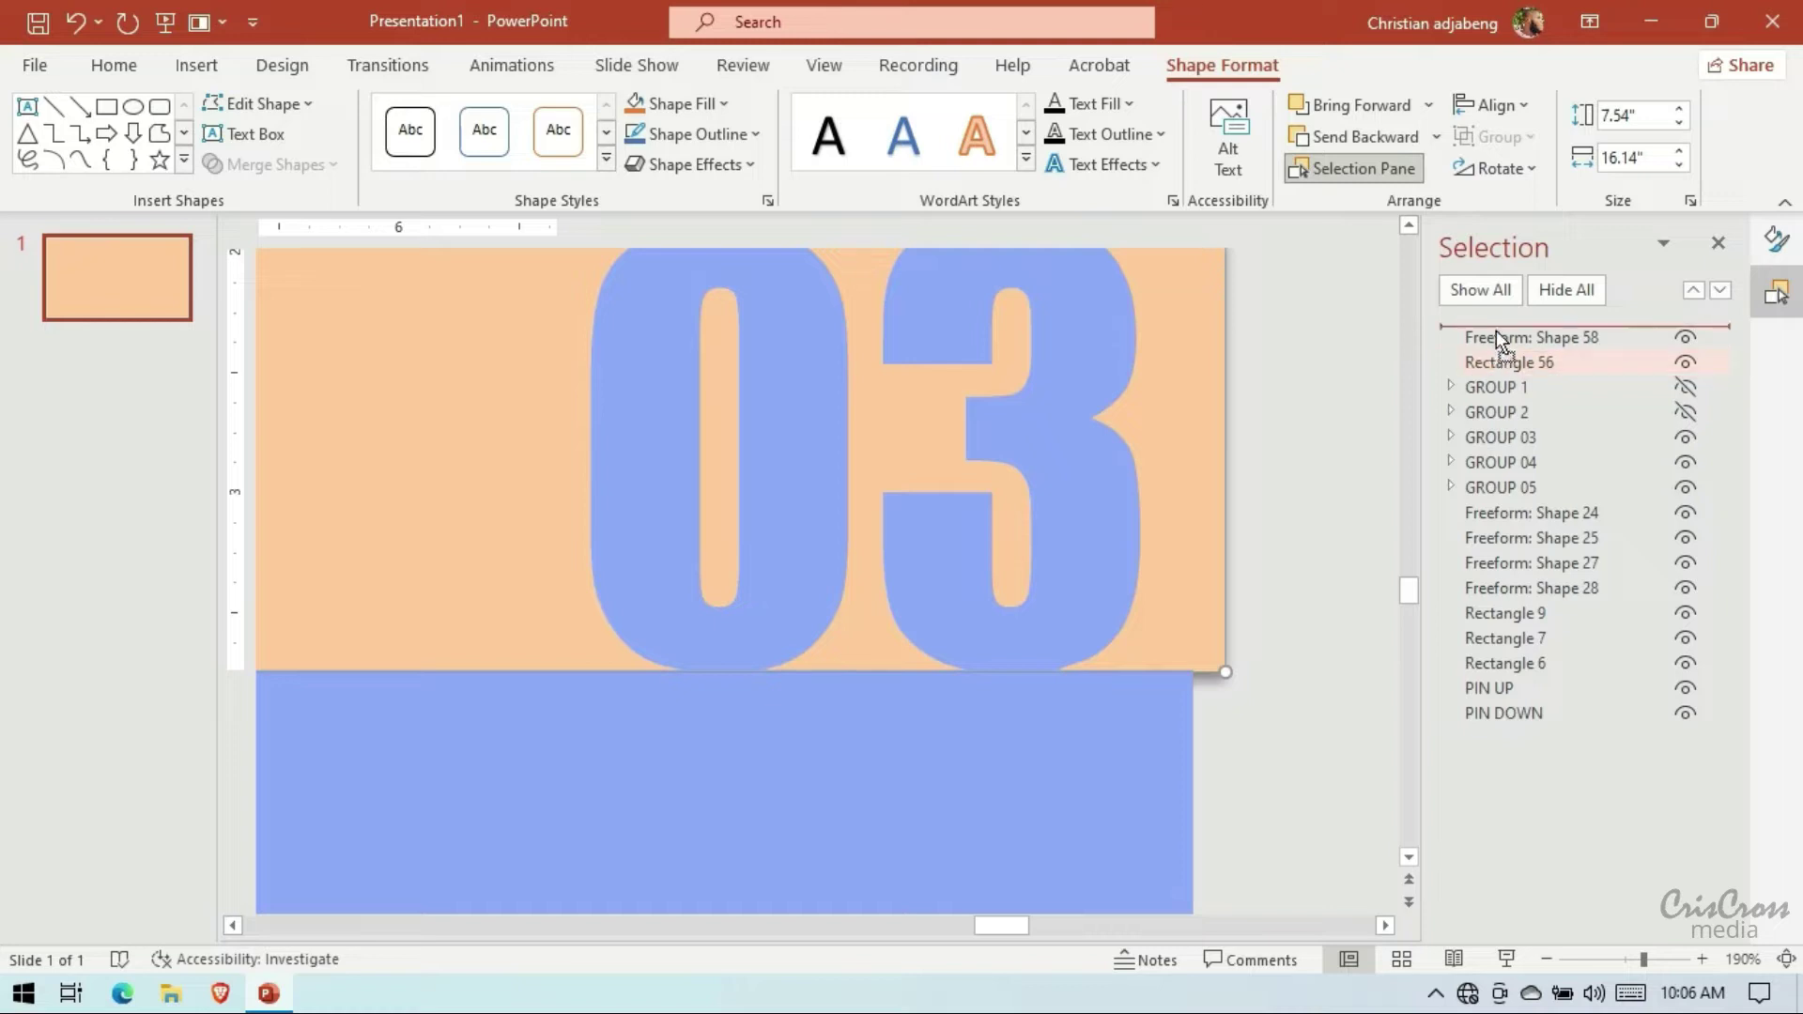
left_click_drag(1496, 373, 1490, 331)
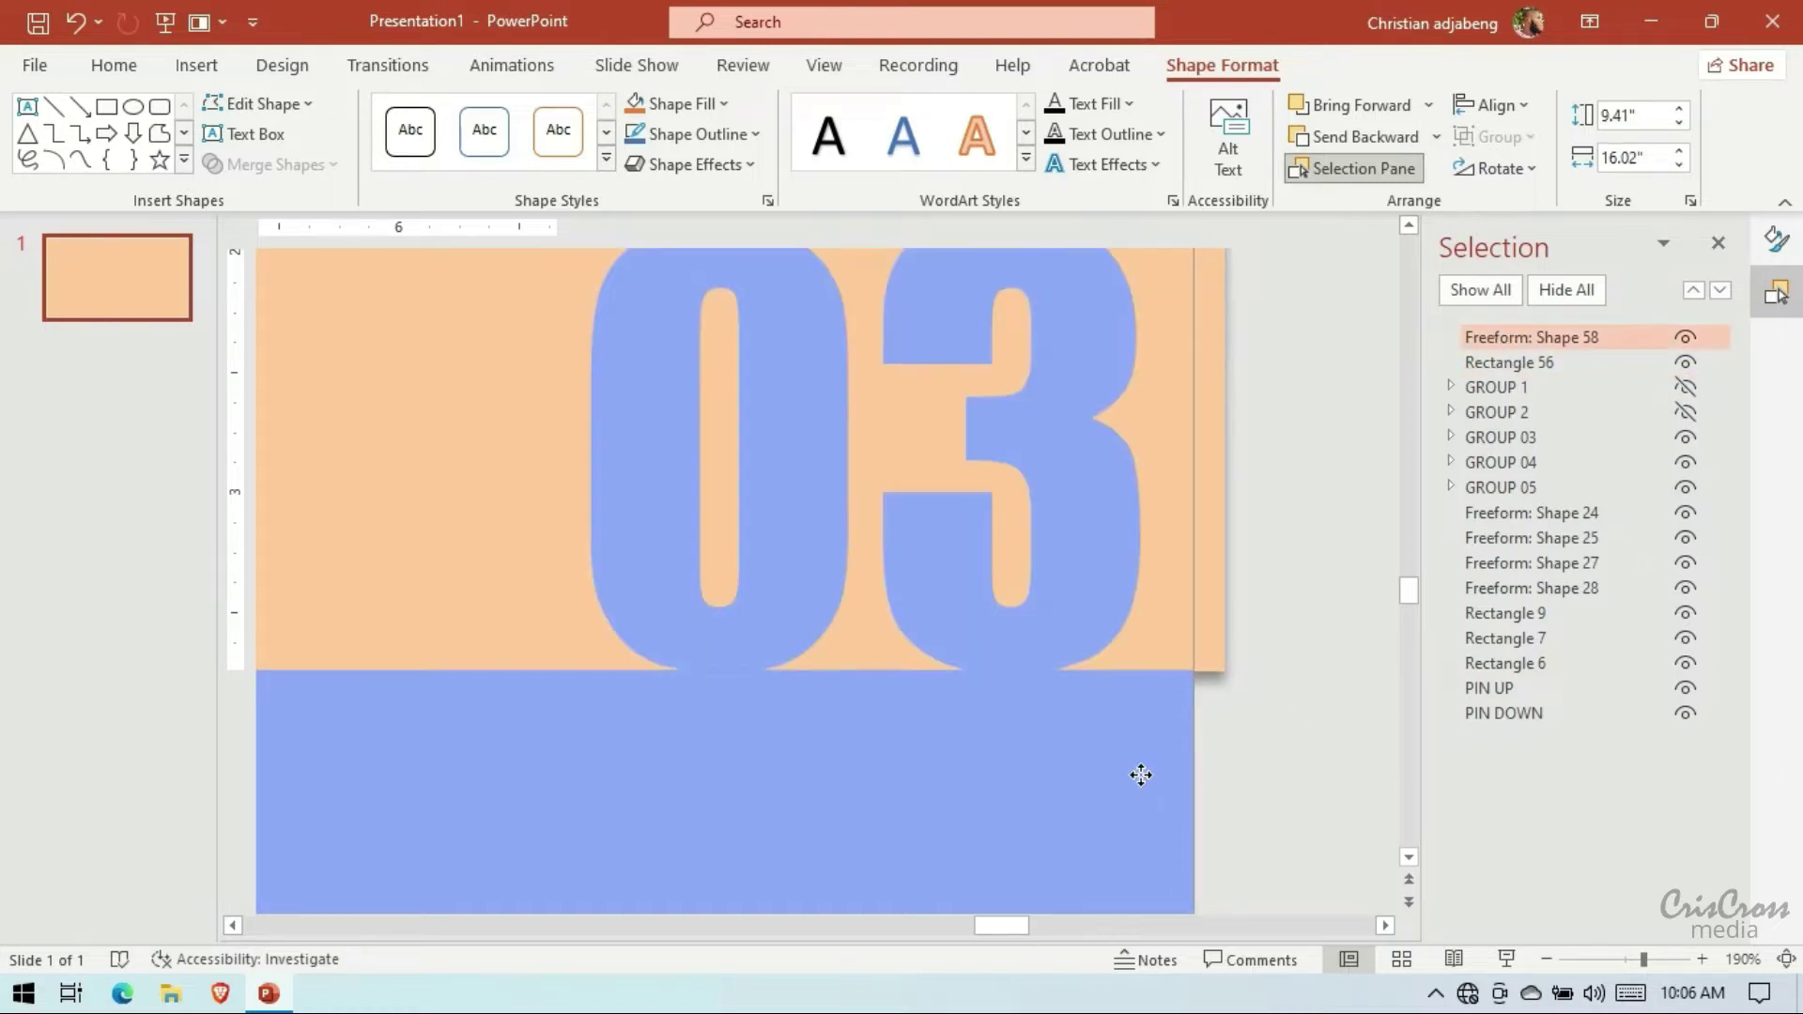
key("ctrl+z")
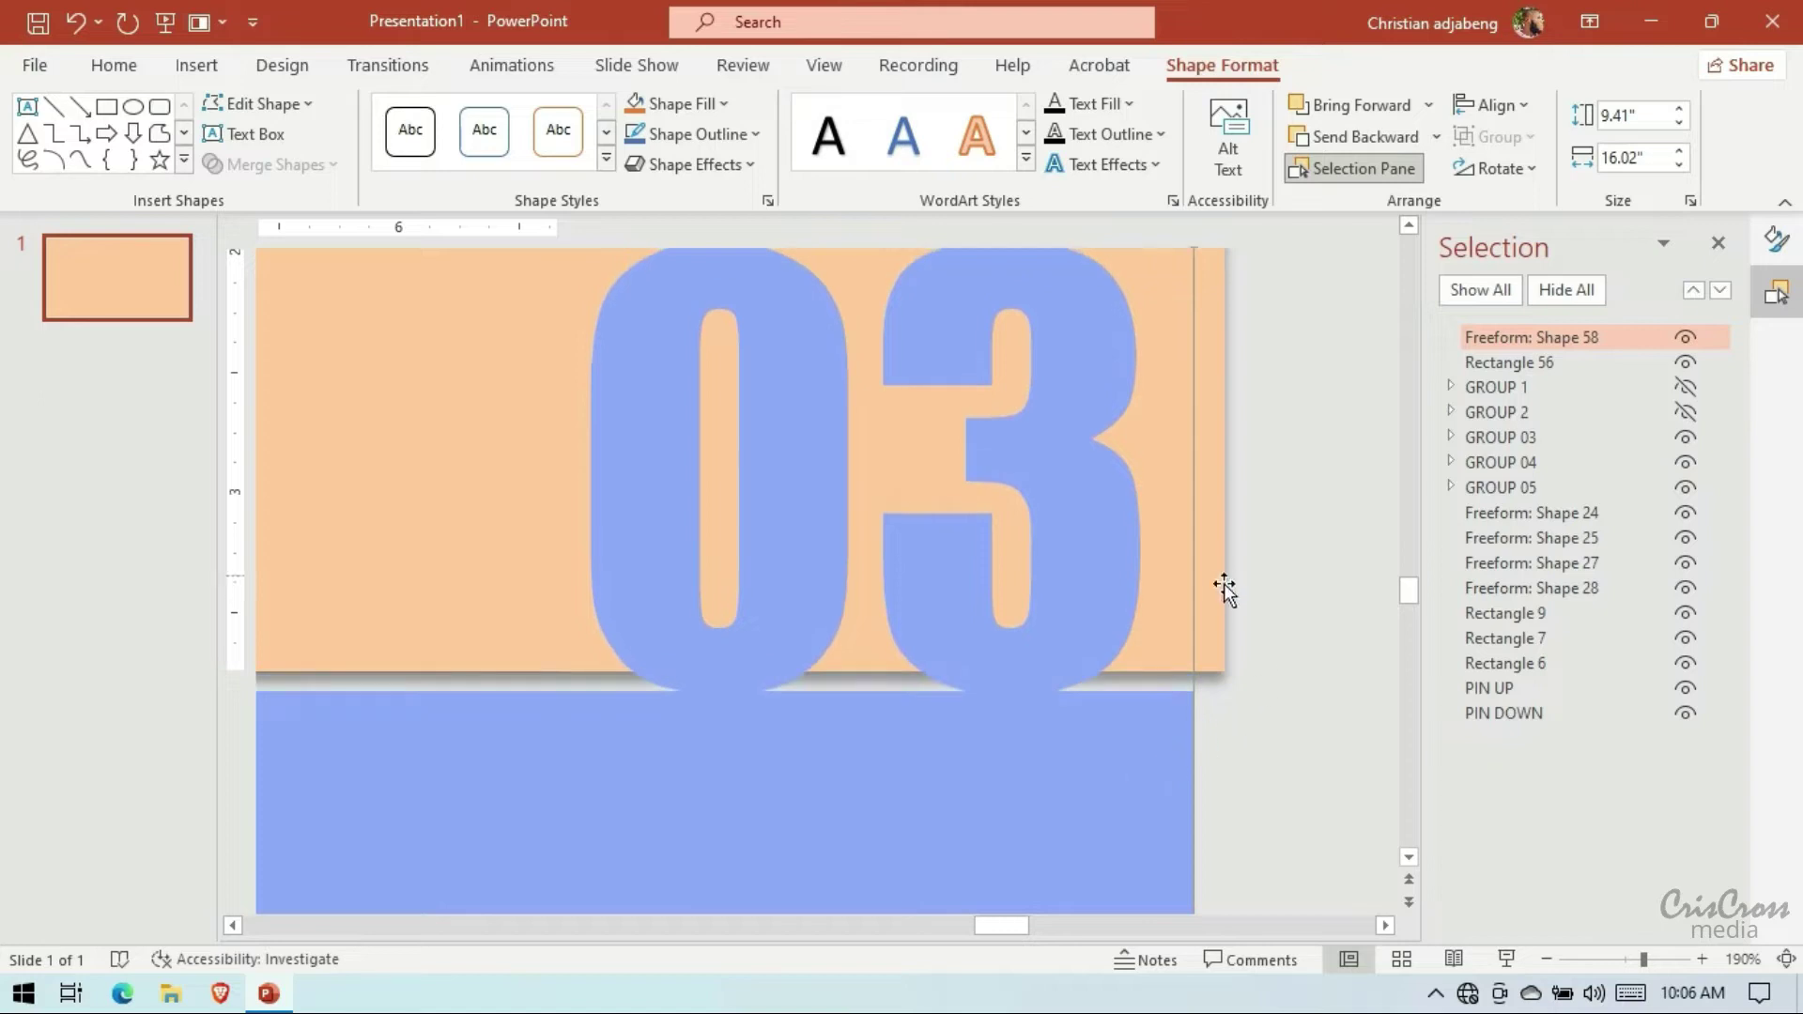
Duplicate the peach top rectangle and drag the copy down the slide
left_click(1546, 959)
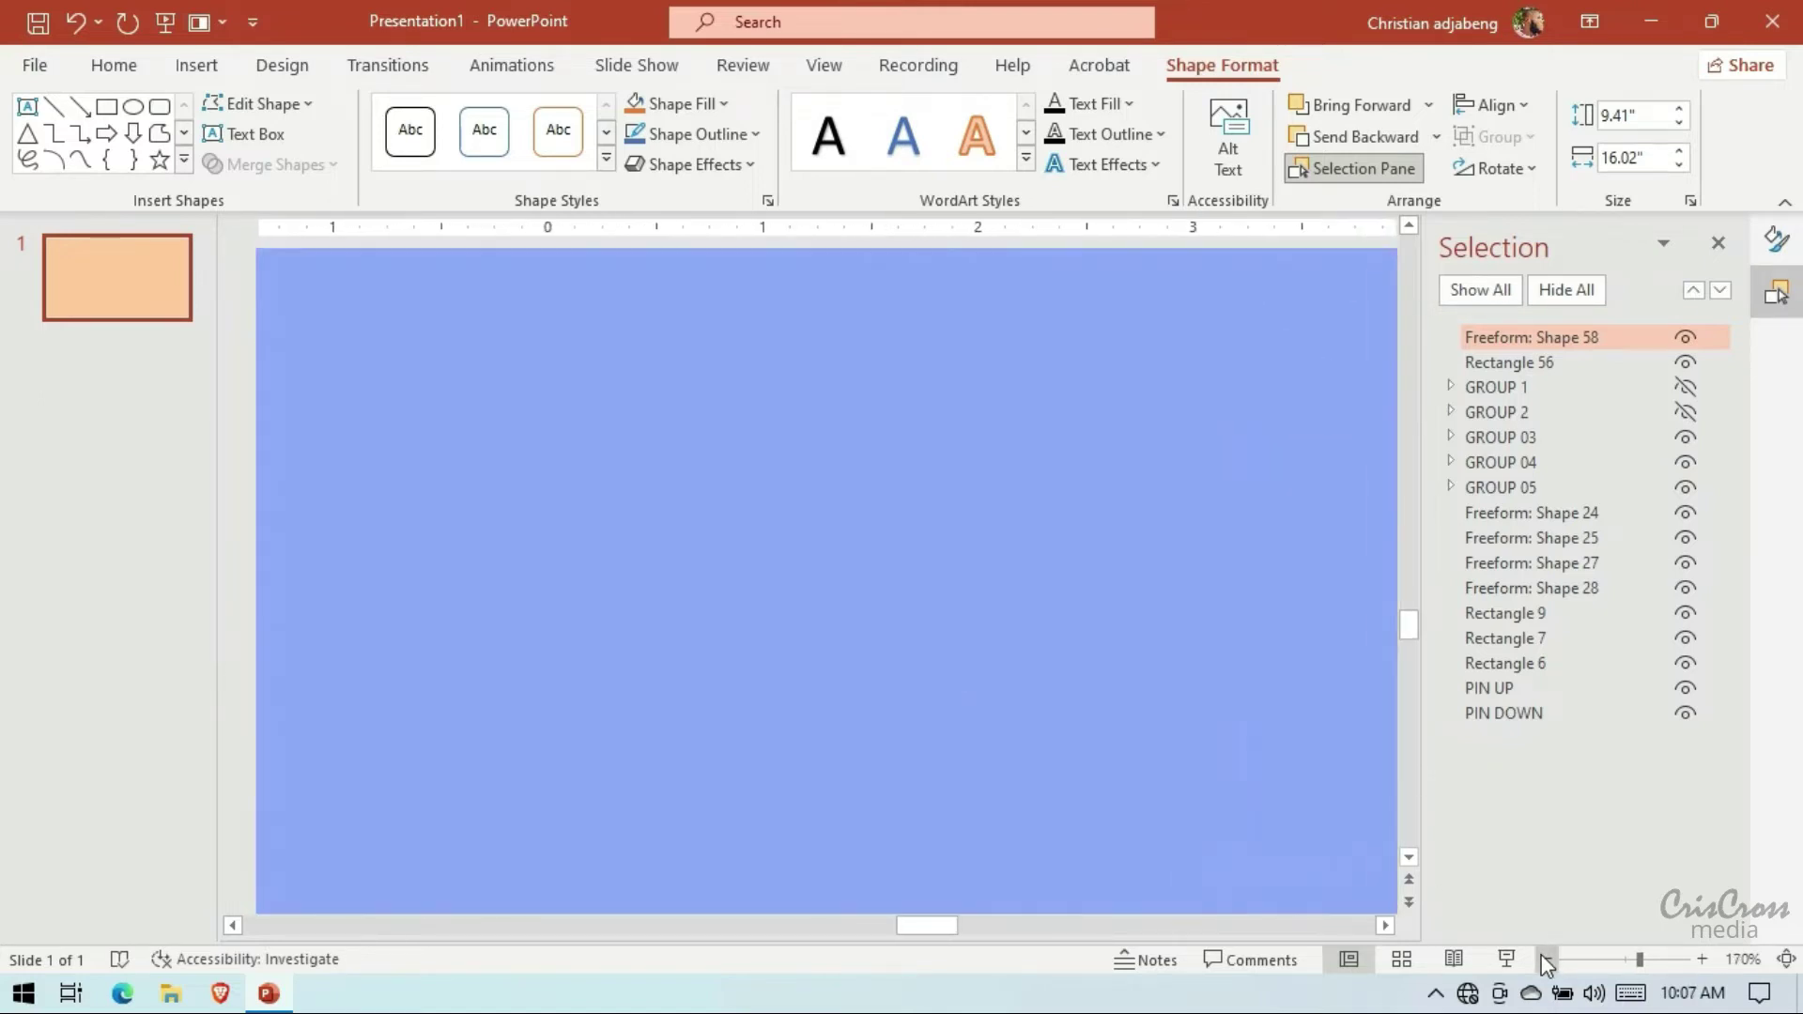
left_click(1546, 958)
left_click(1546, 959)
left_click(1546, 959)
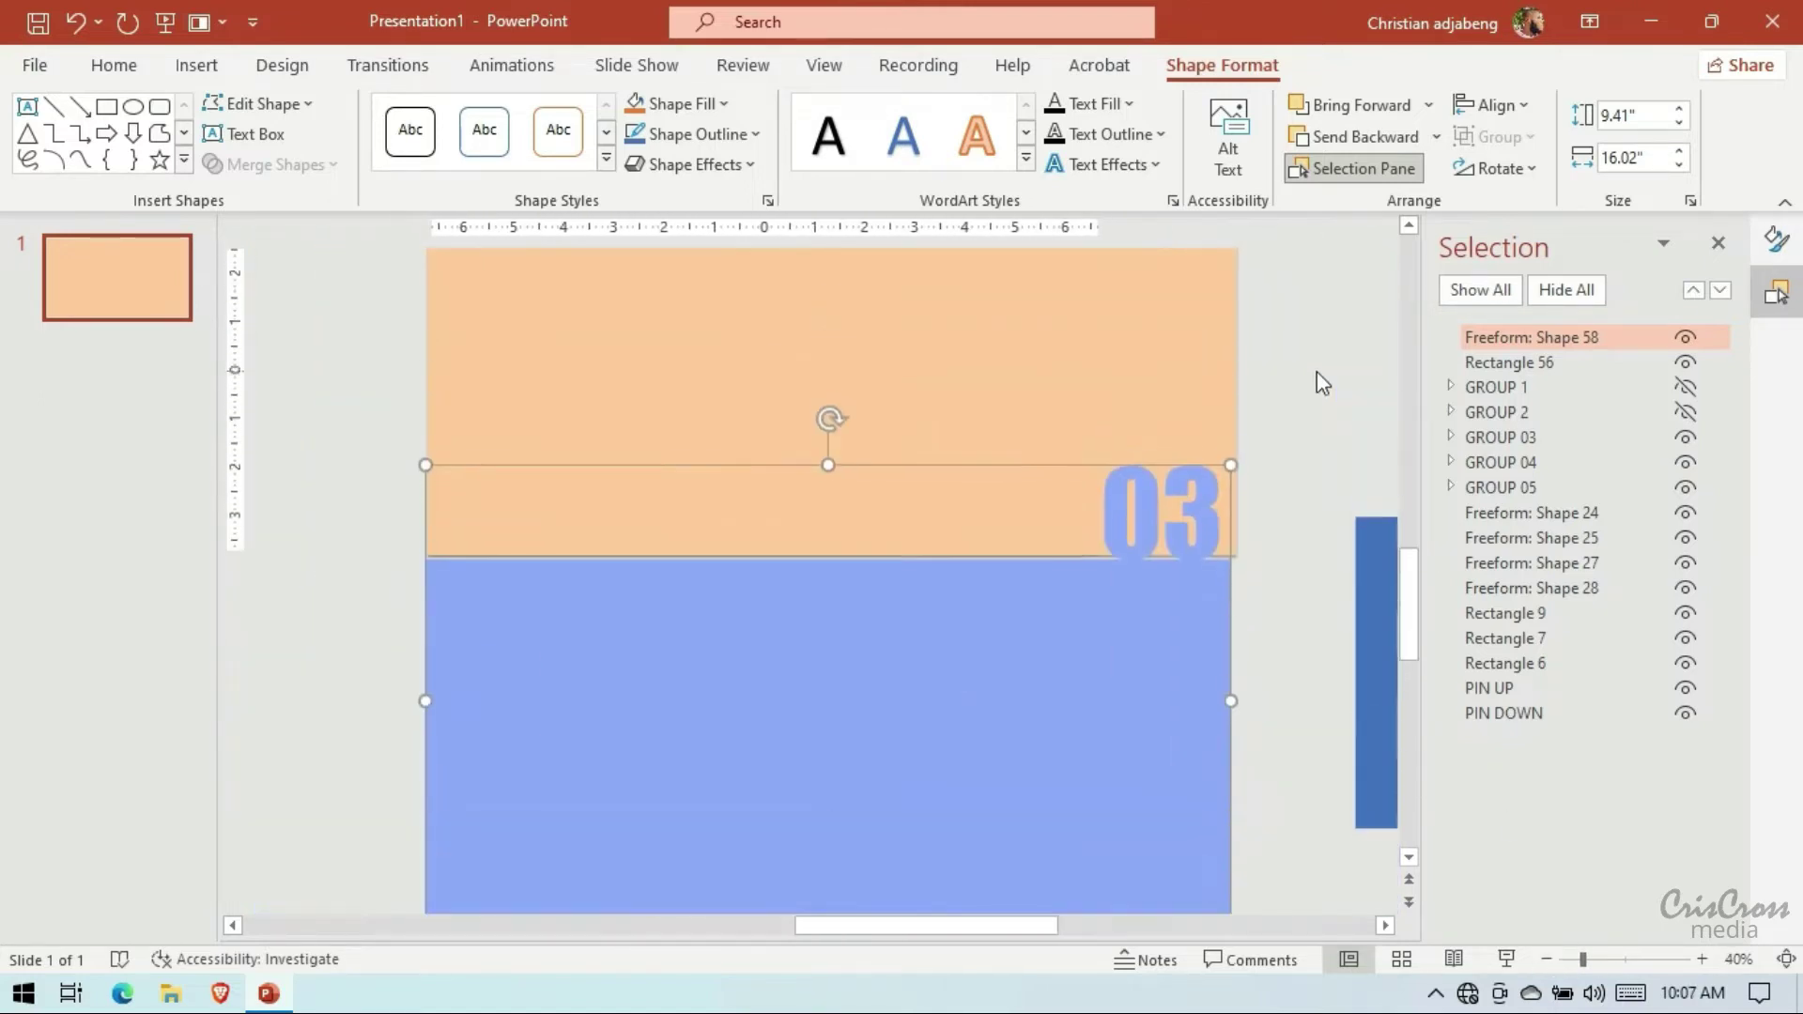
left_click(1147, 362)
key("ctrl+c")
key("ctrl+v")
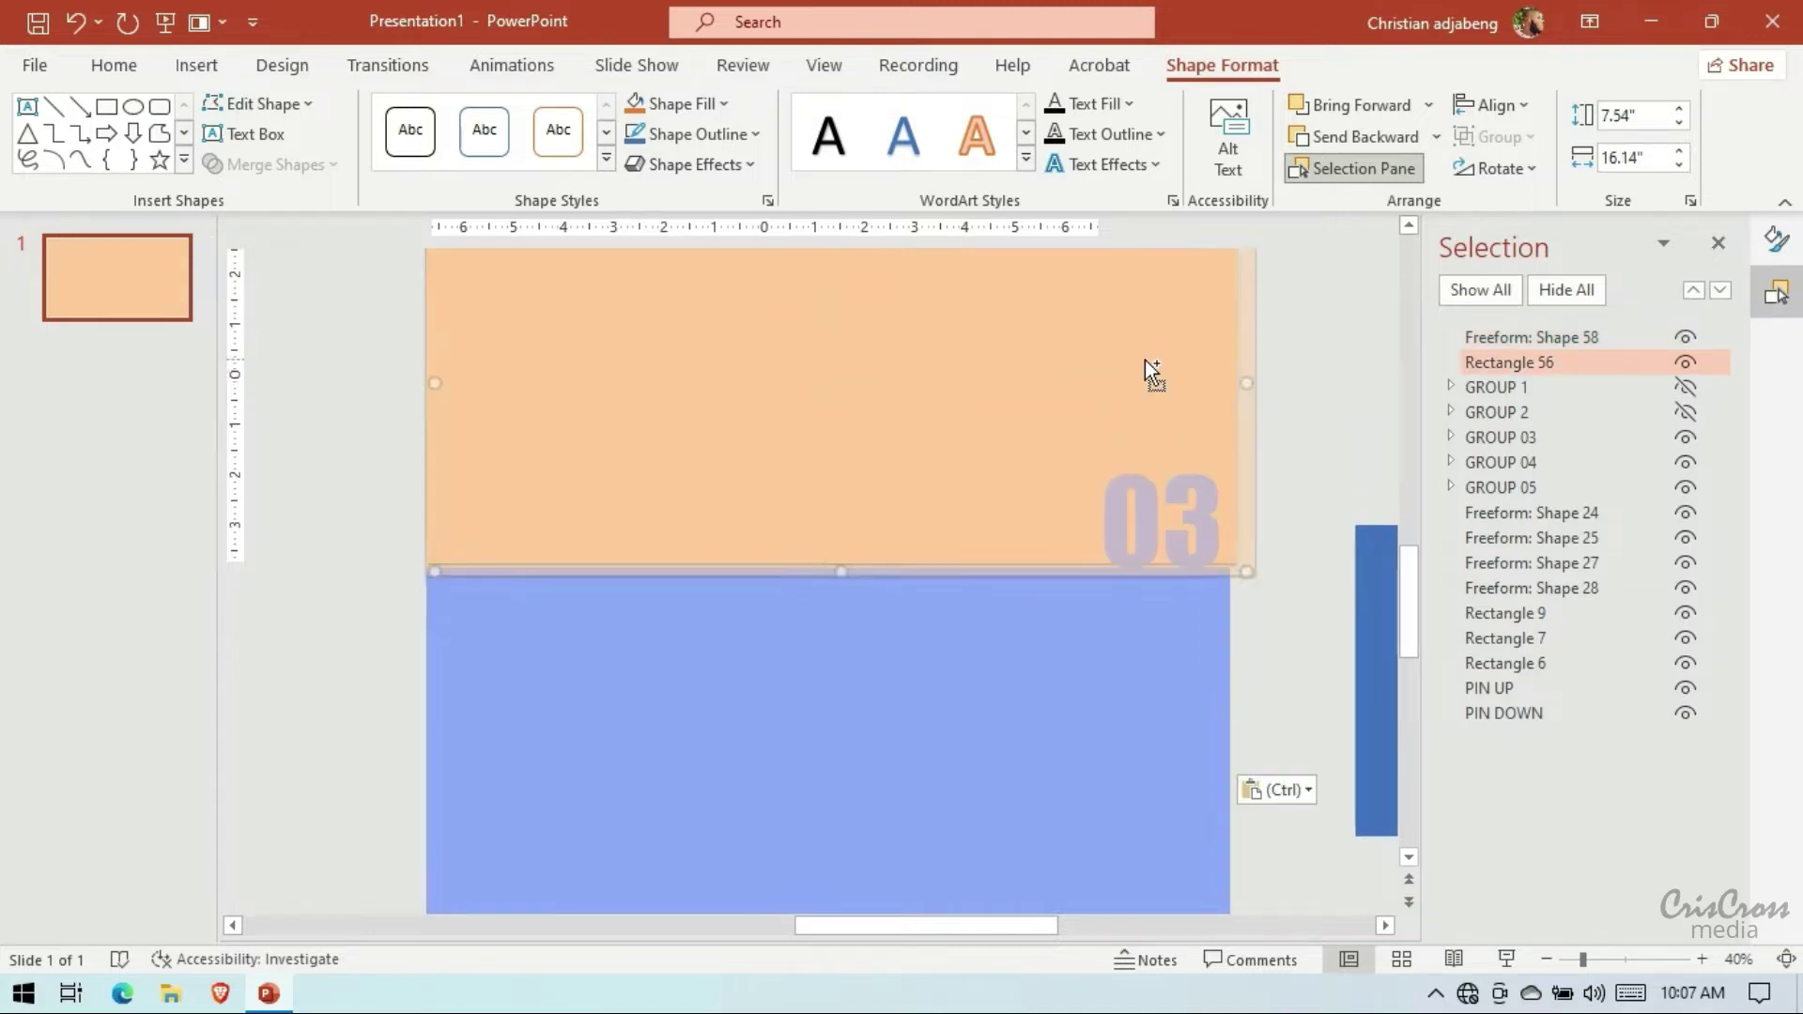
scroll(1146, 456, "down", 3)
left_click_drag(1148, 463, 1009, 725)
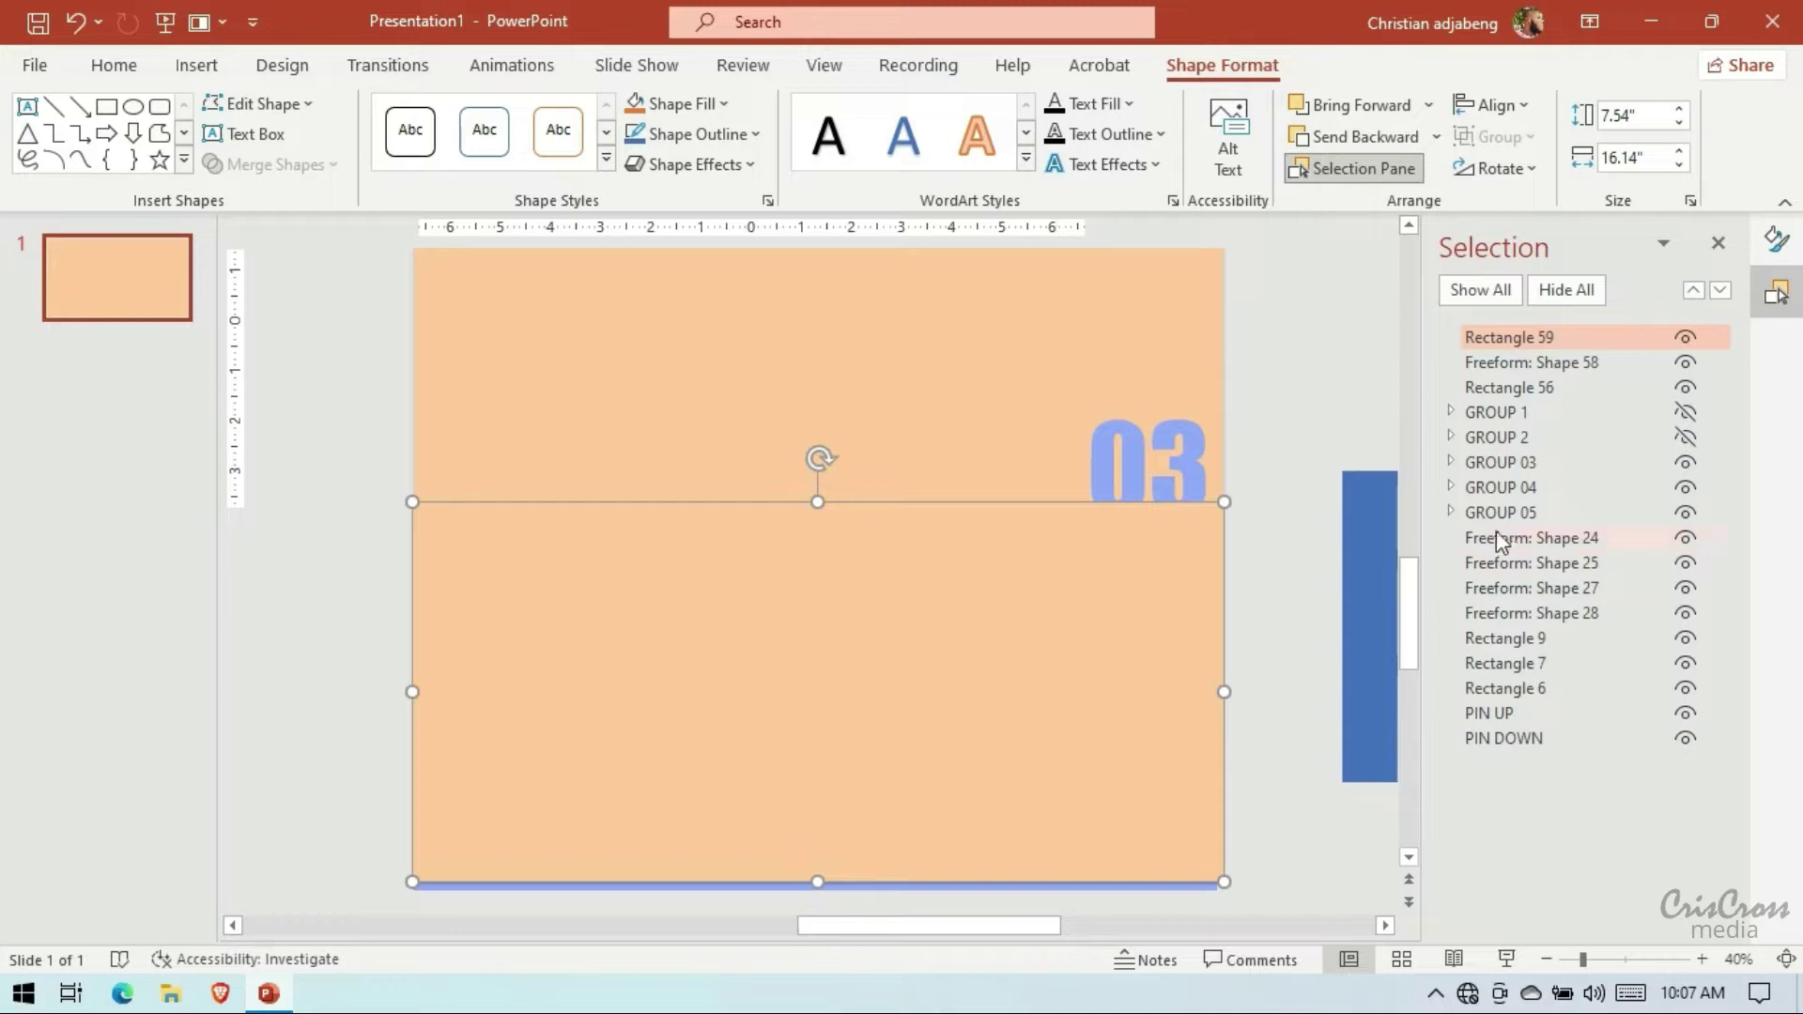
Set the copy's shadow to No Shadow and fill it with the recent blue
left_click(1773, 242)
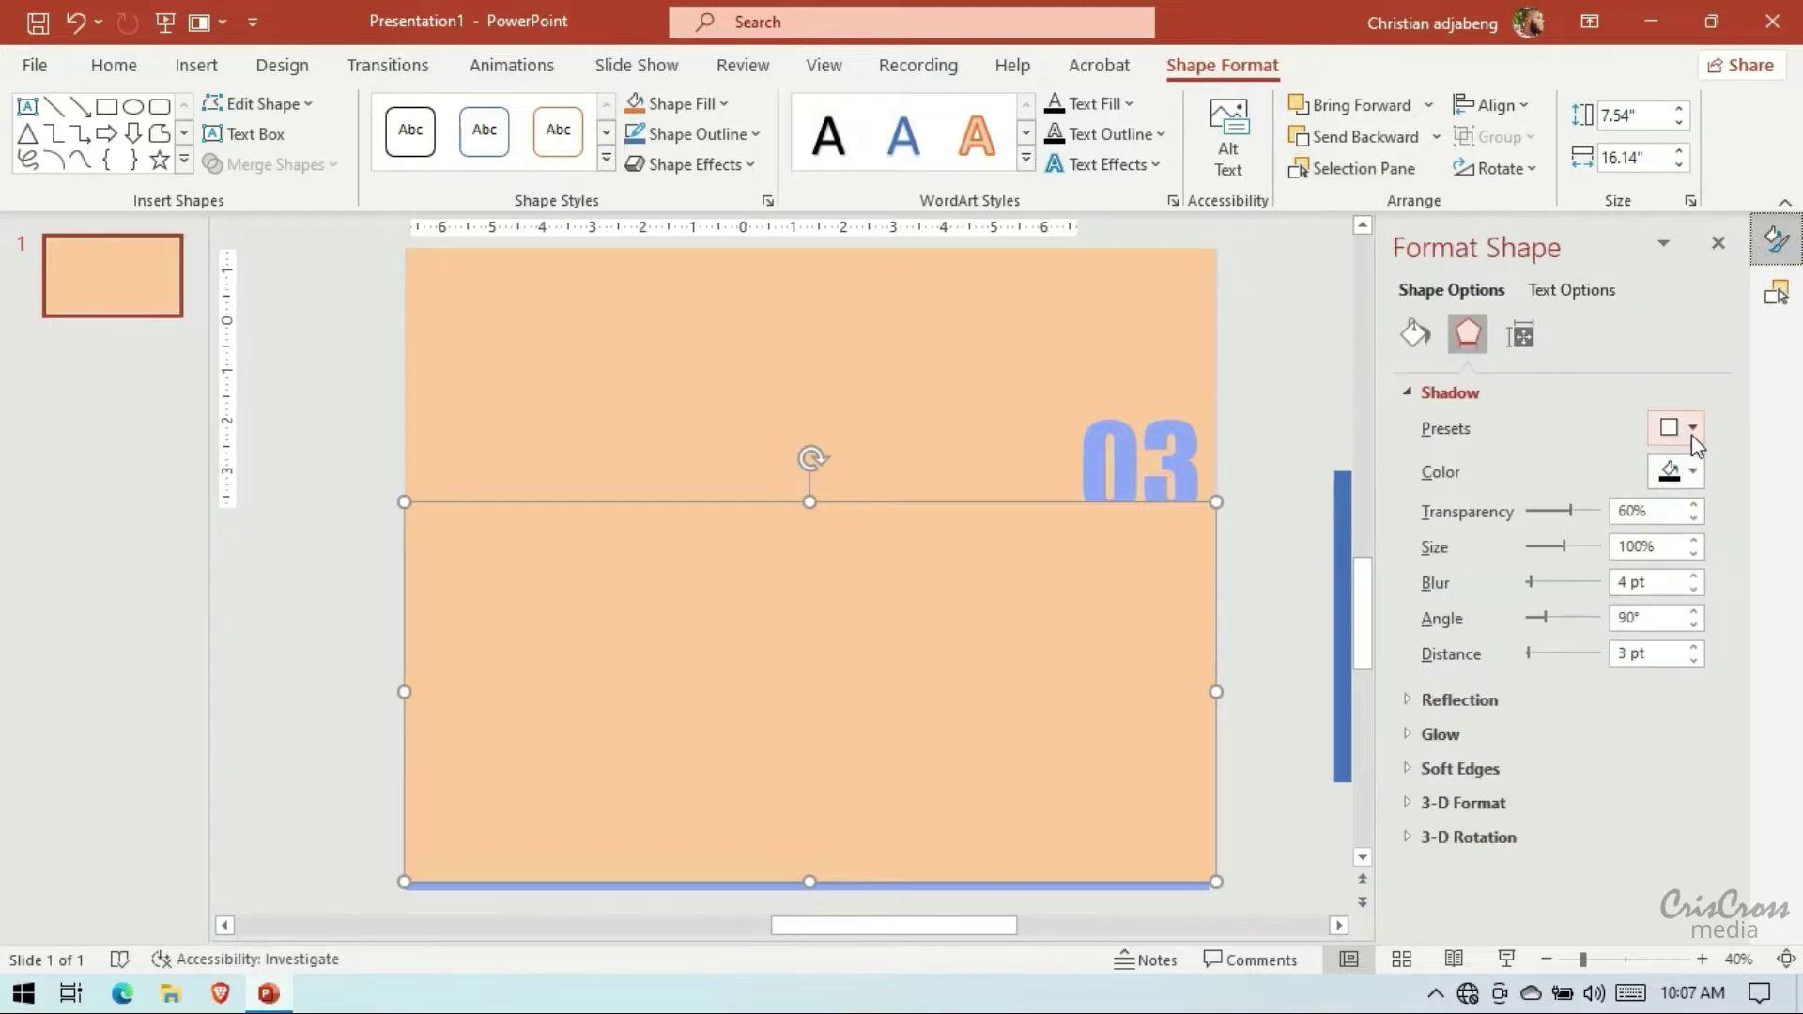
left_click(1418, 342)
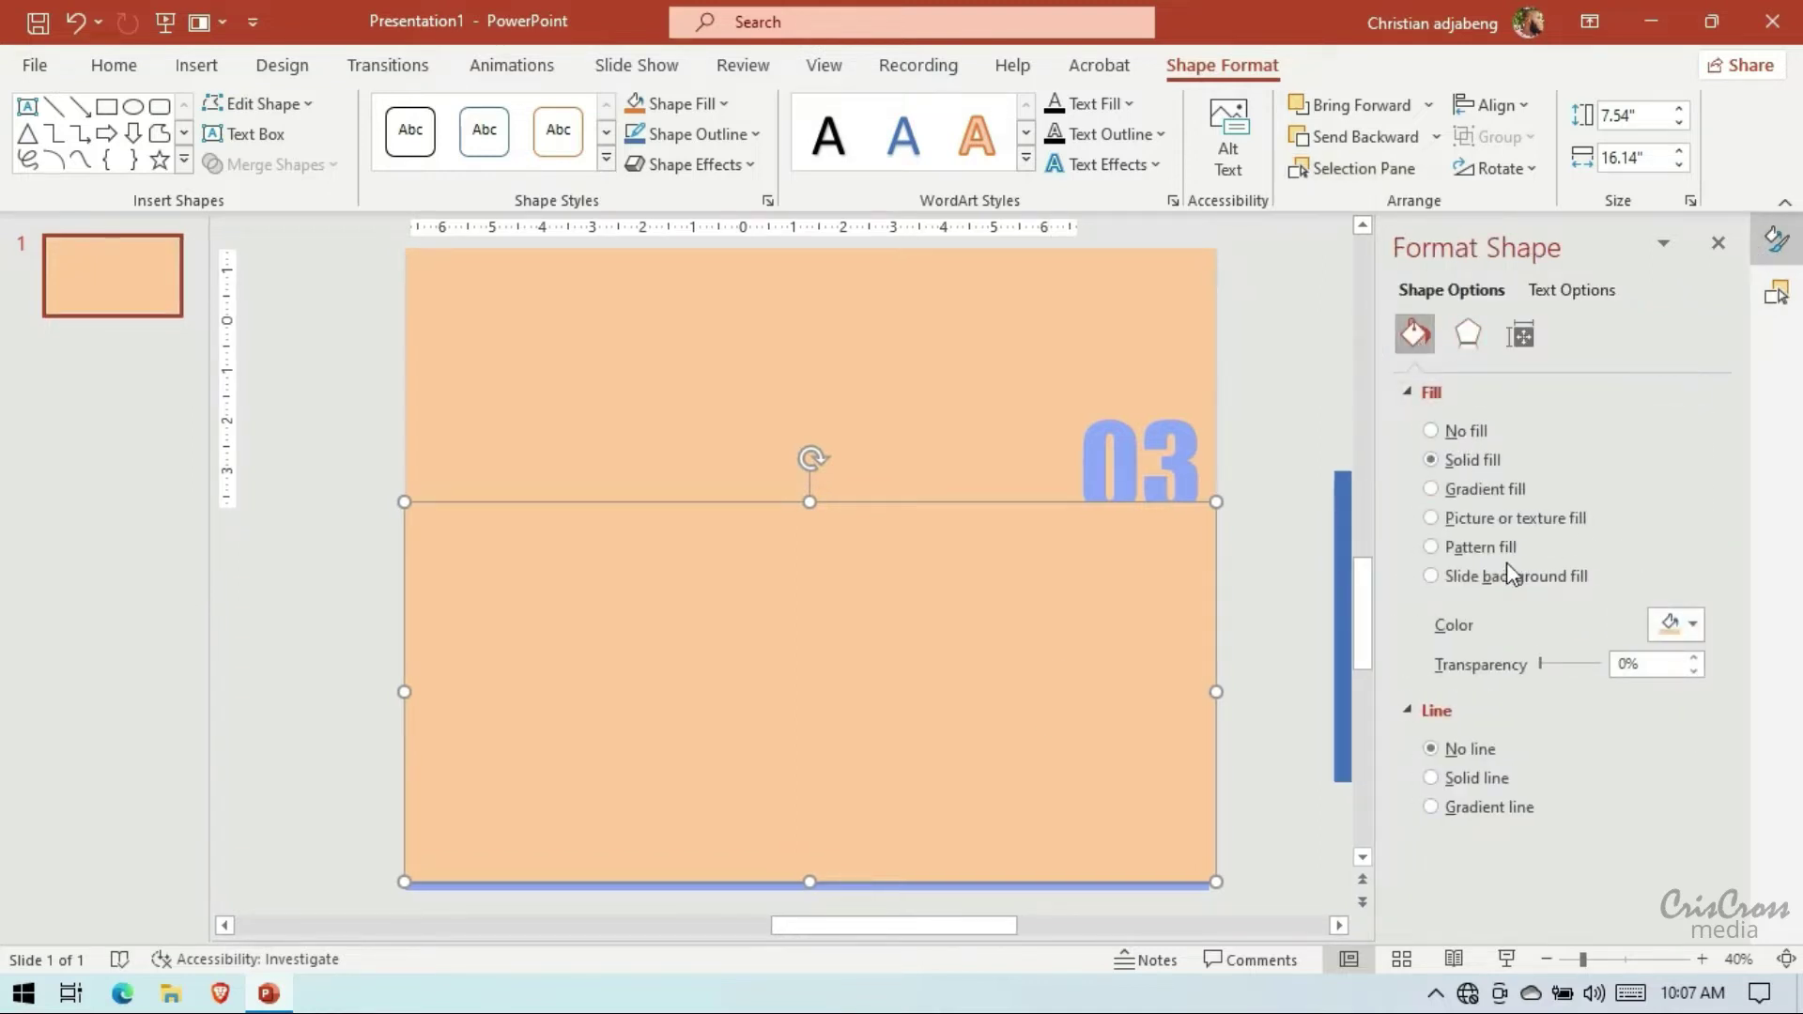
left_click(1467, 338)
left_click(1676, 430)
left_click(1587, 524)
left_click(1415, 333)
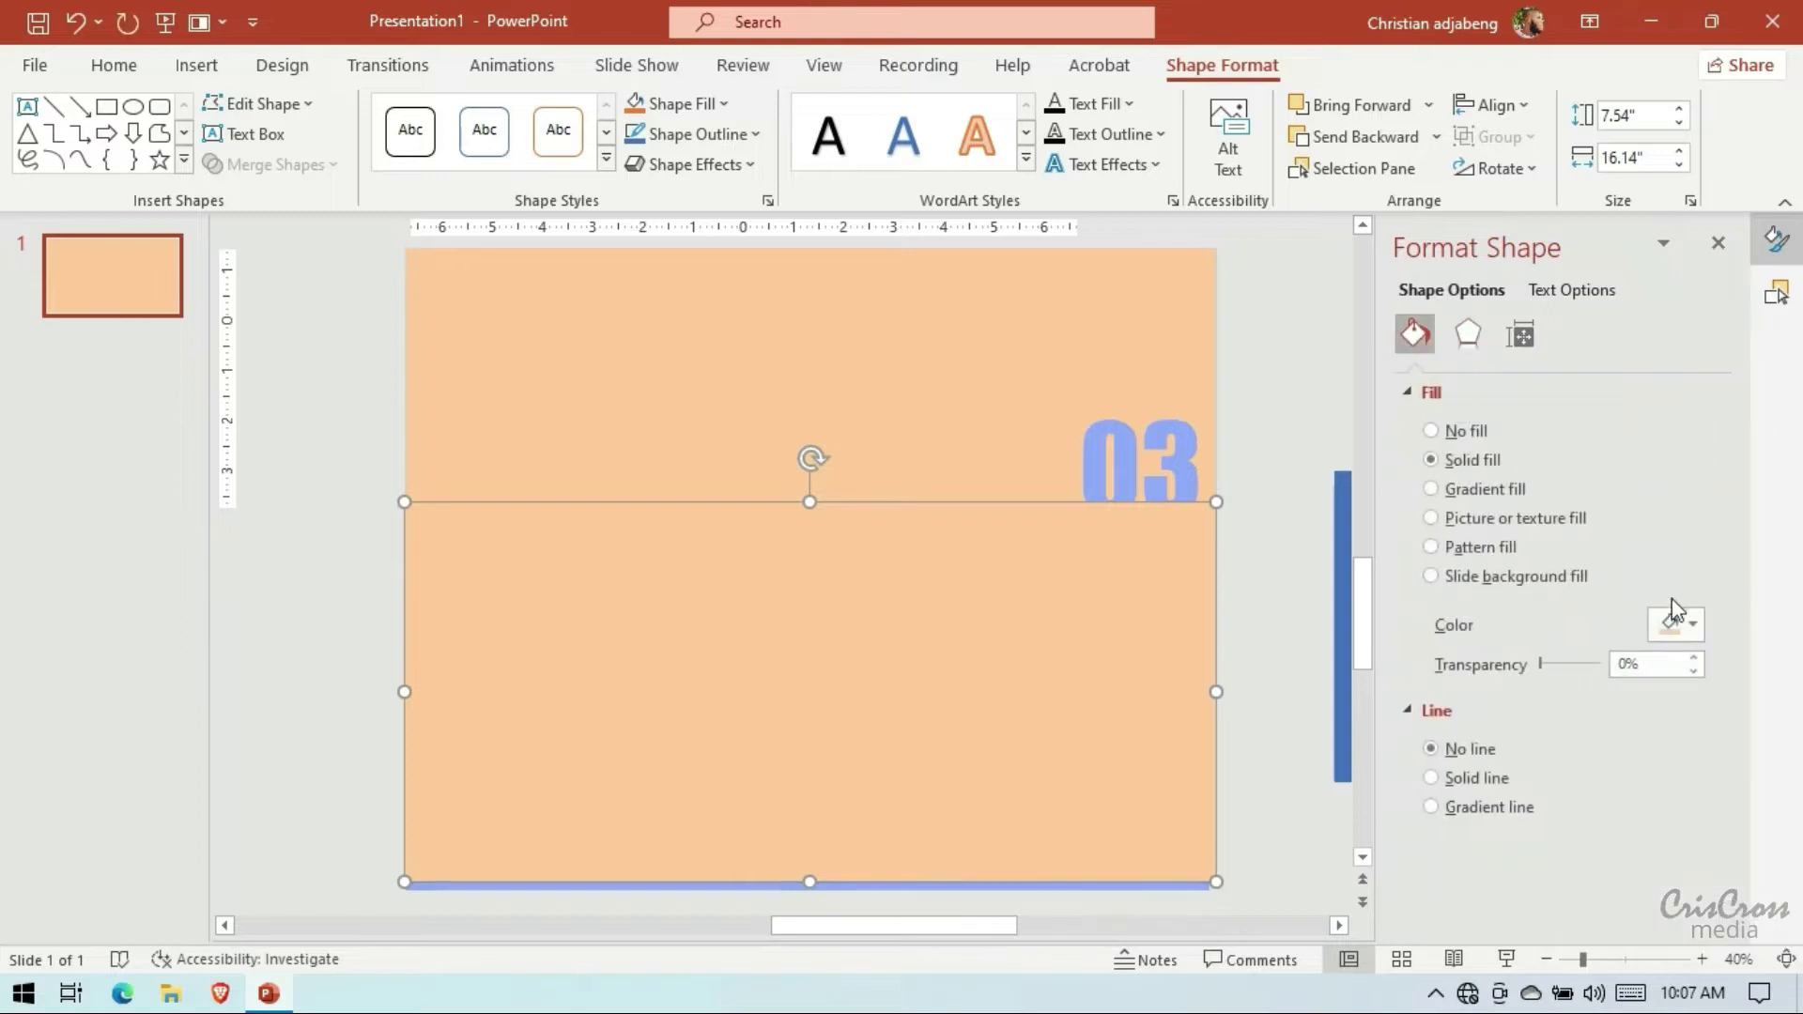
left_click(1676, 624)
left_click(1583, 523)
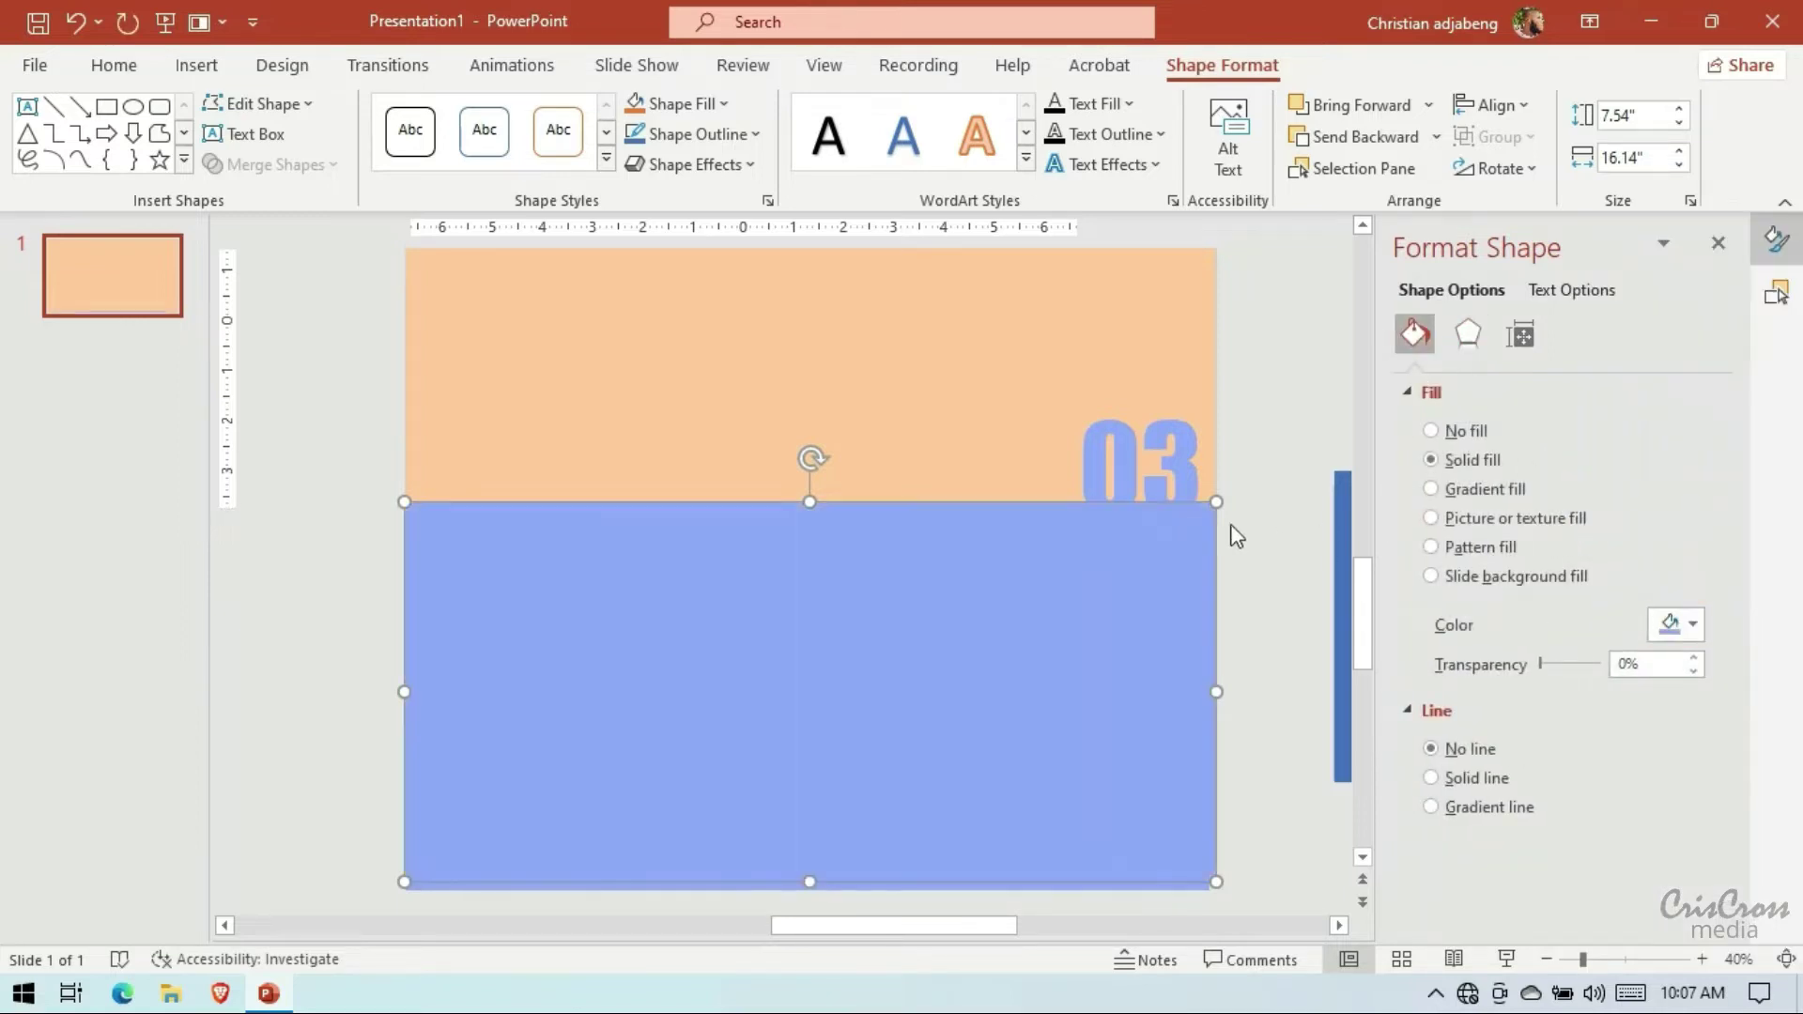
Layer Rectangle 59 behind Rectangle 56 in the Selection Pane
left_click(1776, 292)
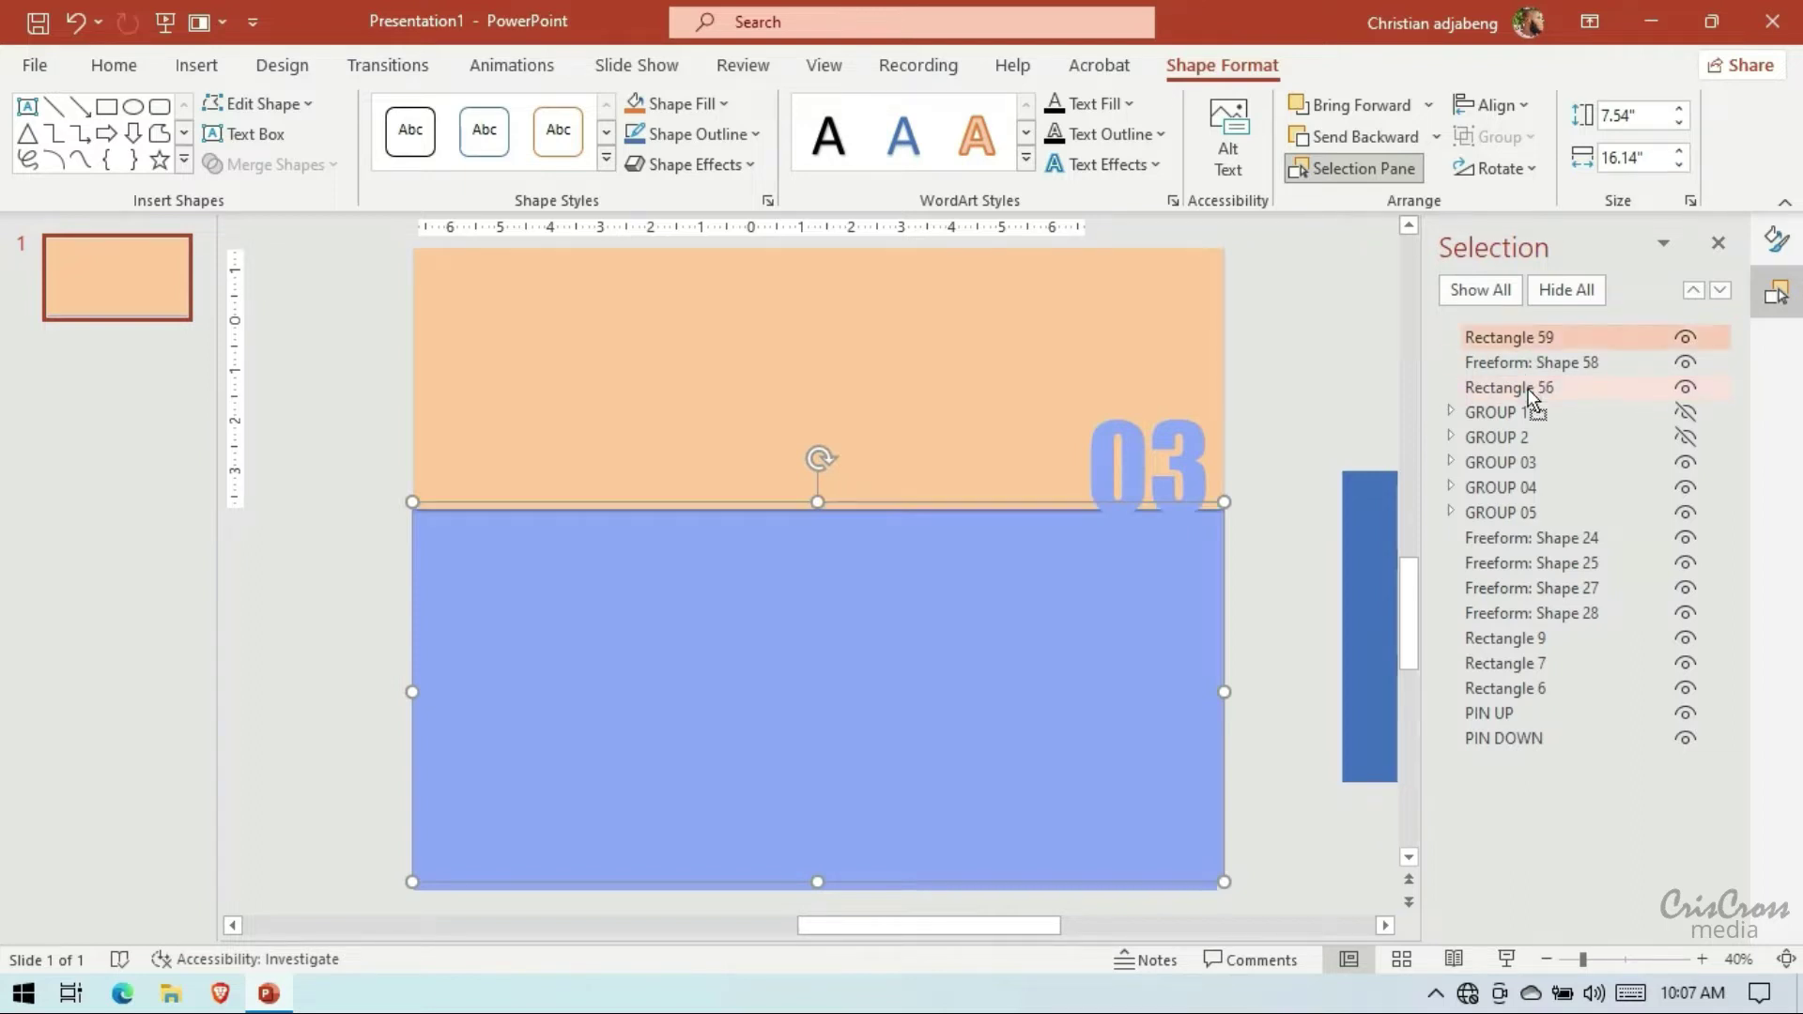
left_click_drag(1529, 338, 1529, 392)
left_click(1268, 552)
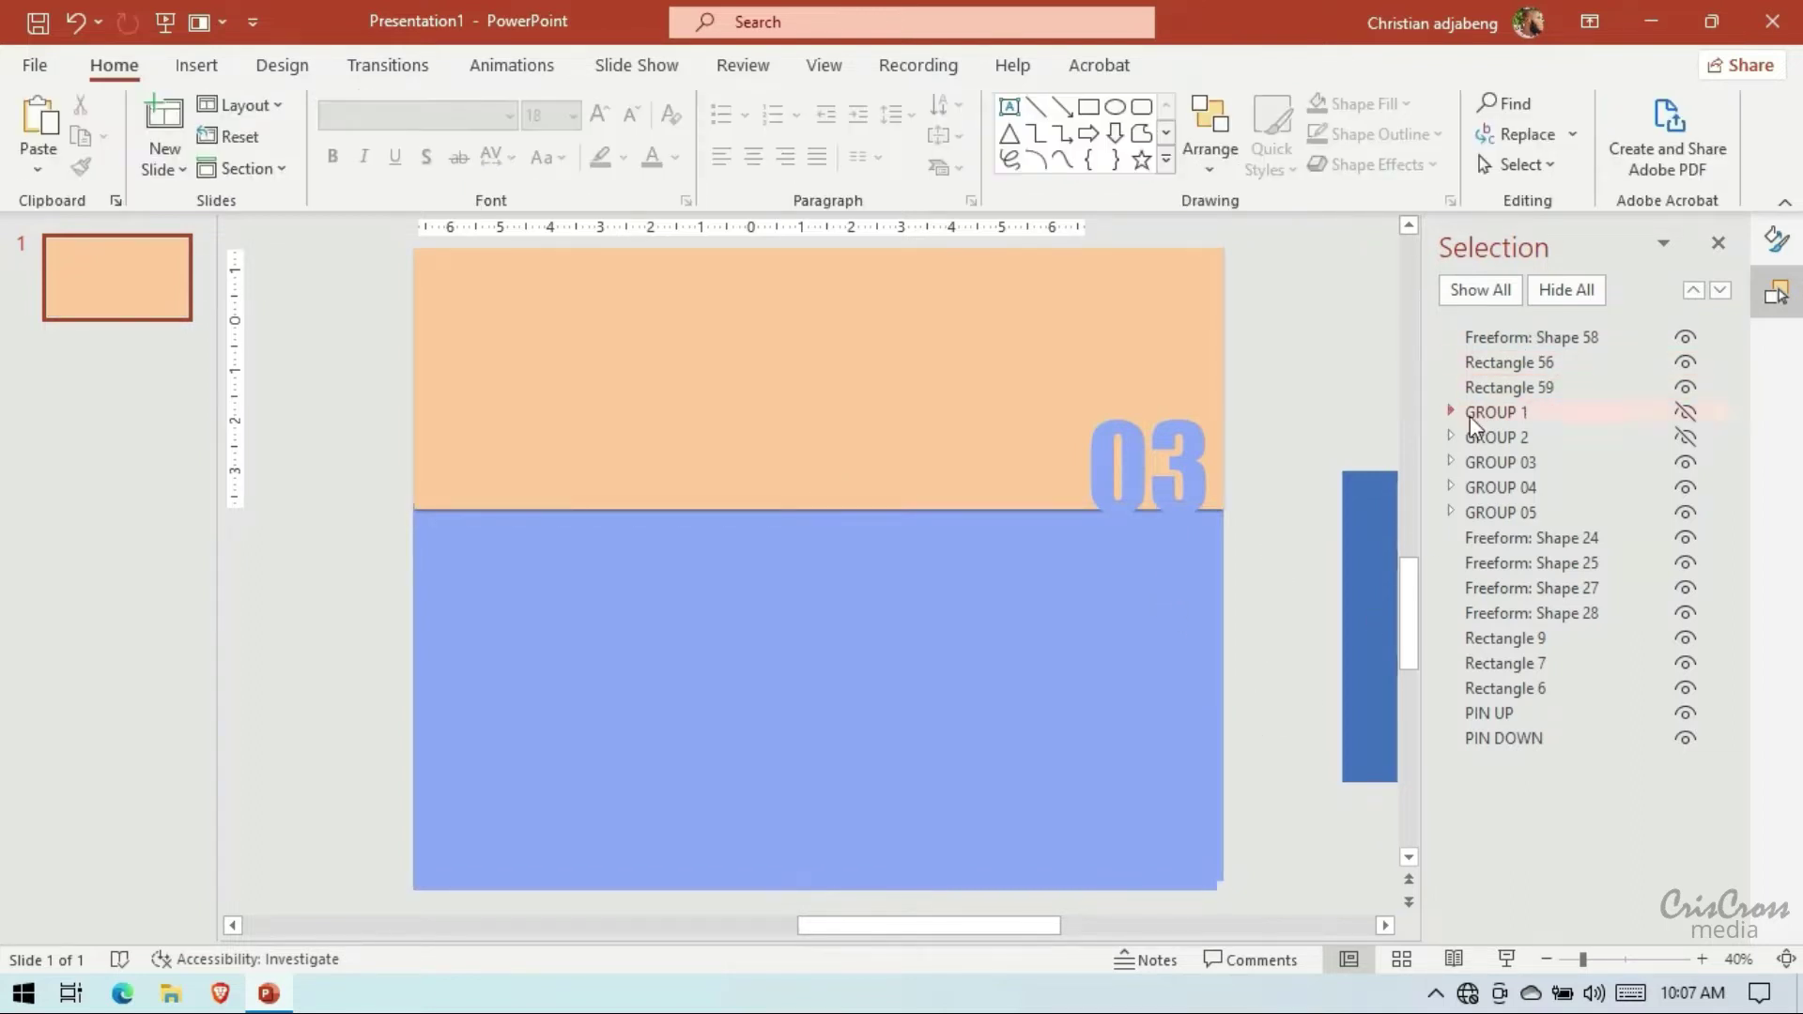
left_click(1484, 392)
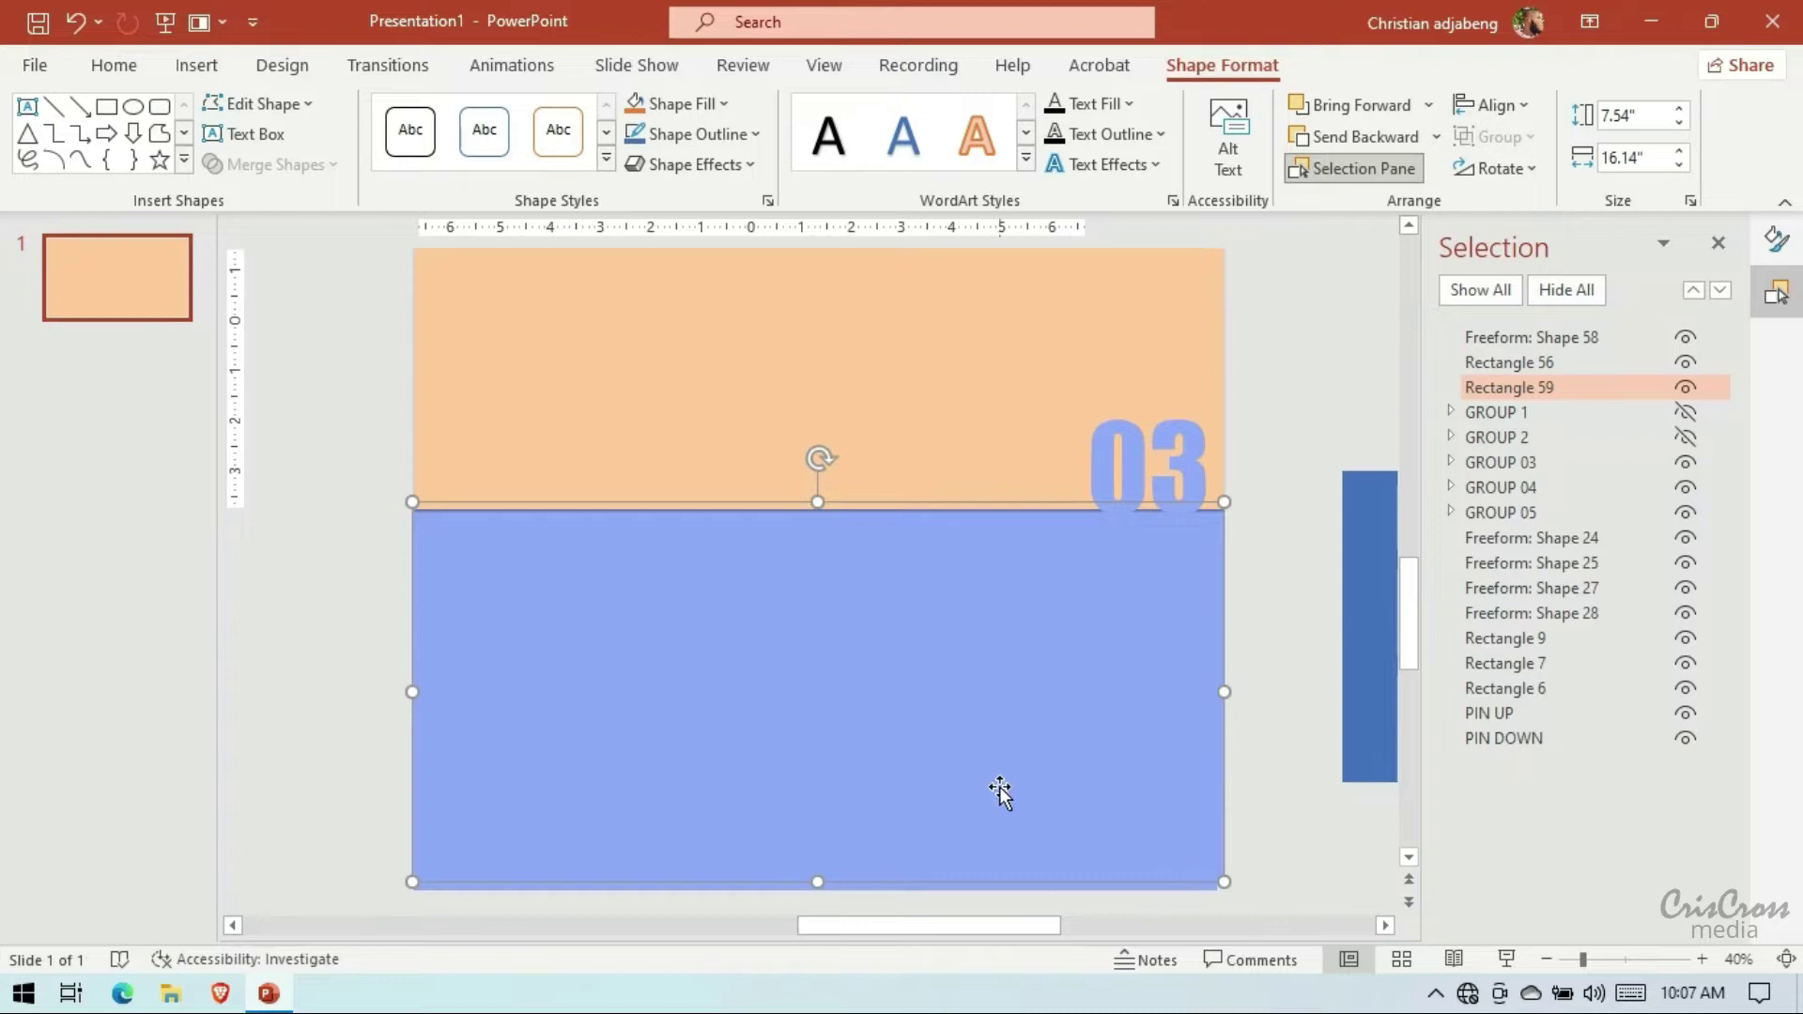
Stretch the blue rectangle slightly taller at top and bottom, to 7.8" × 16.14"
scroll(996, 789, "down", 2)
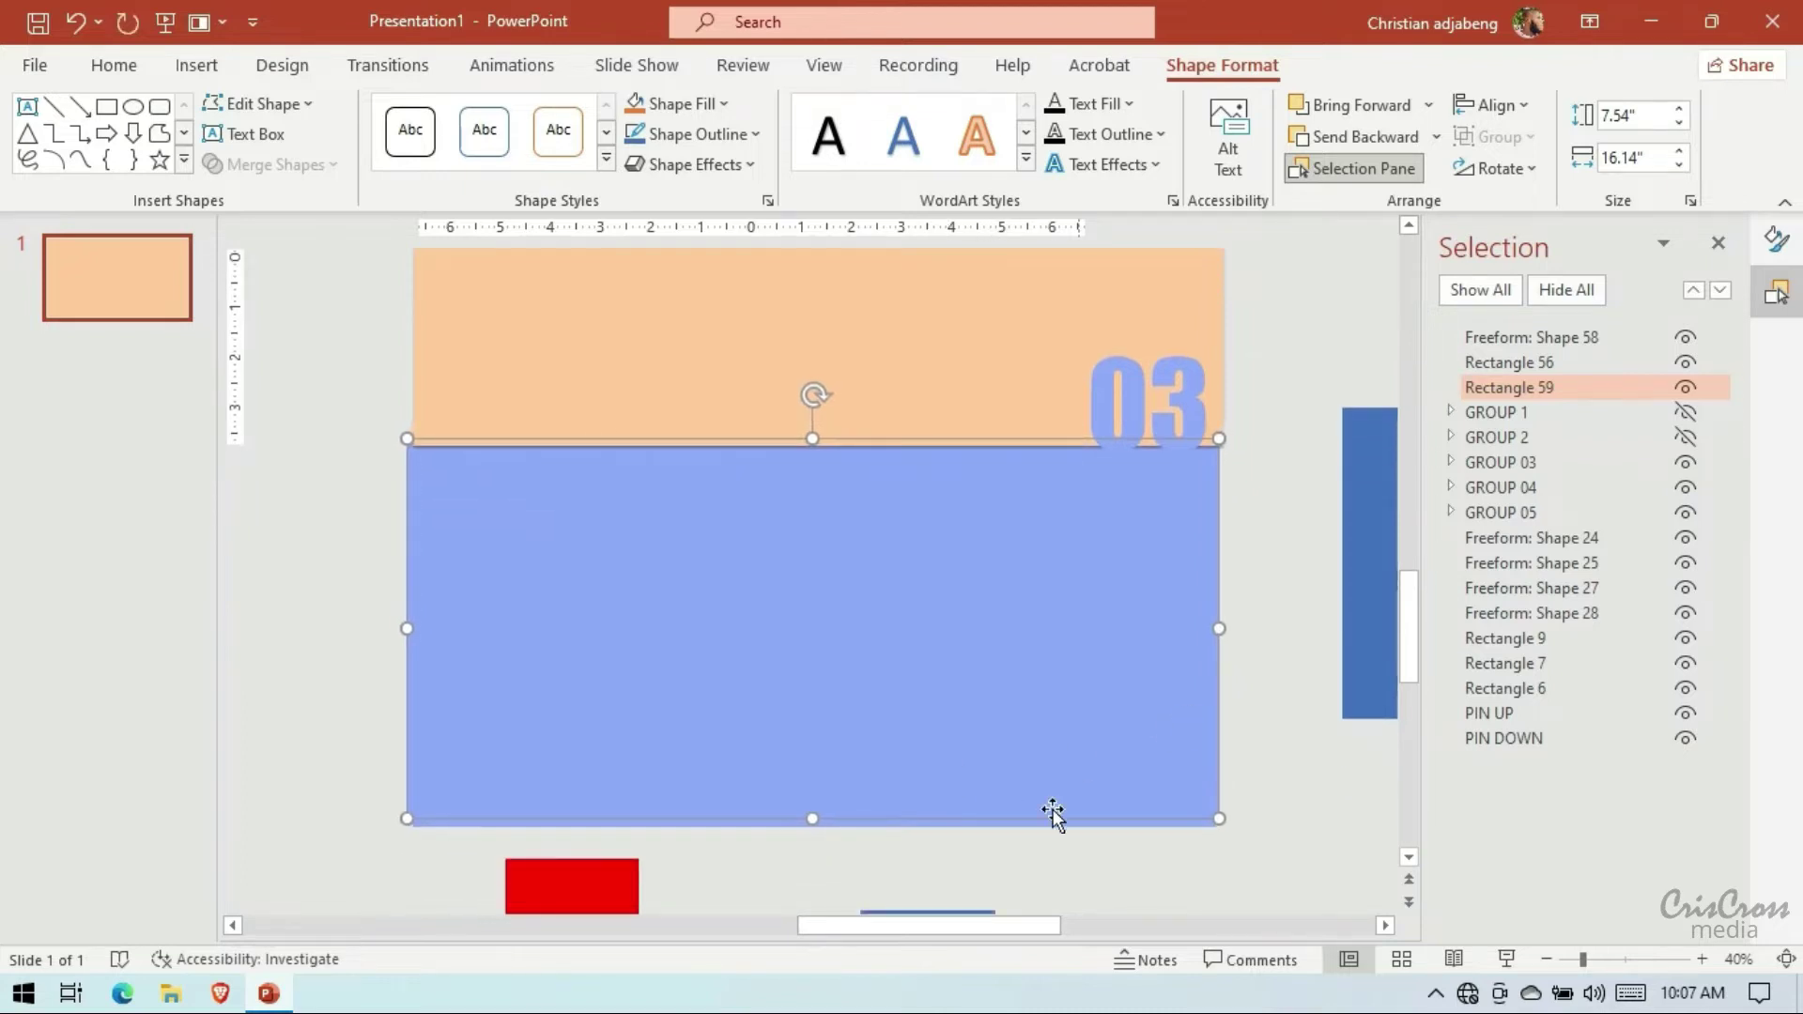
left_click_drag(813, 819, 813, 824)
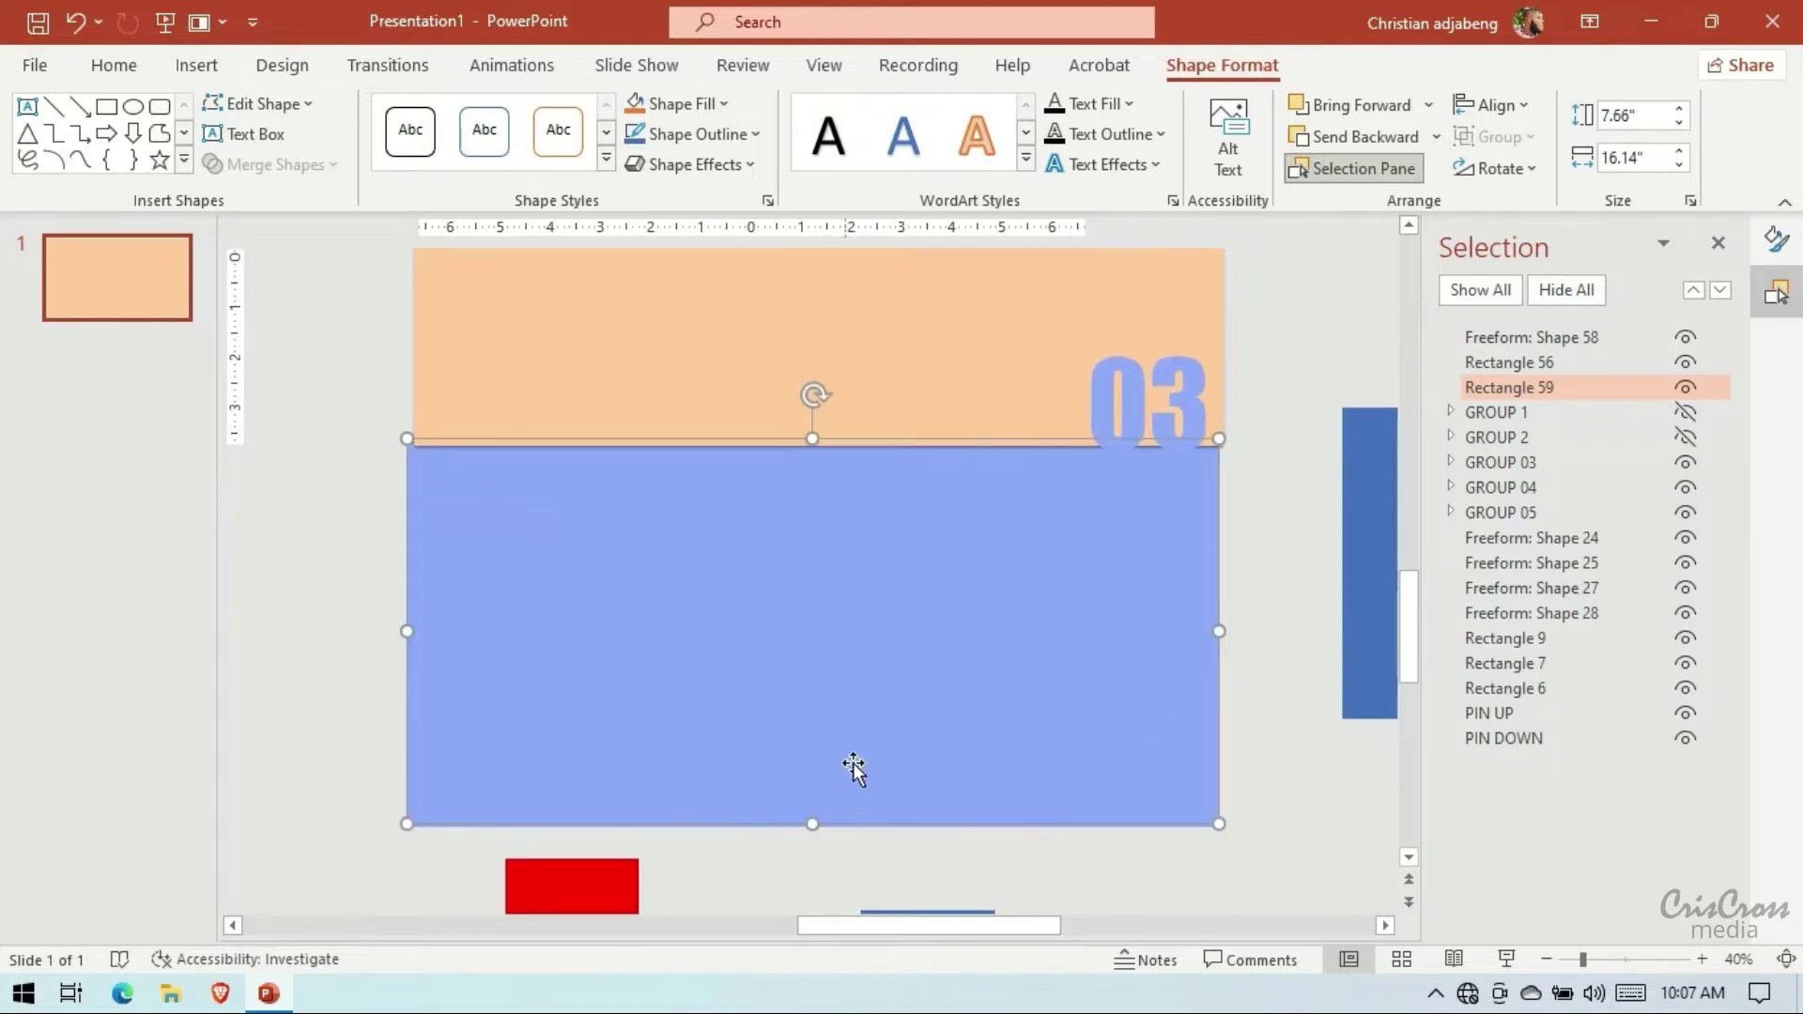
left_click_drag(813, 438, 813, 432)
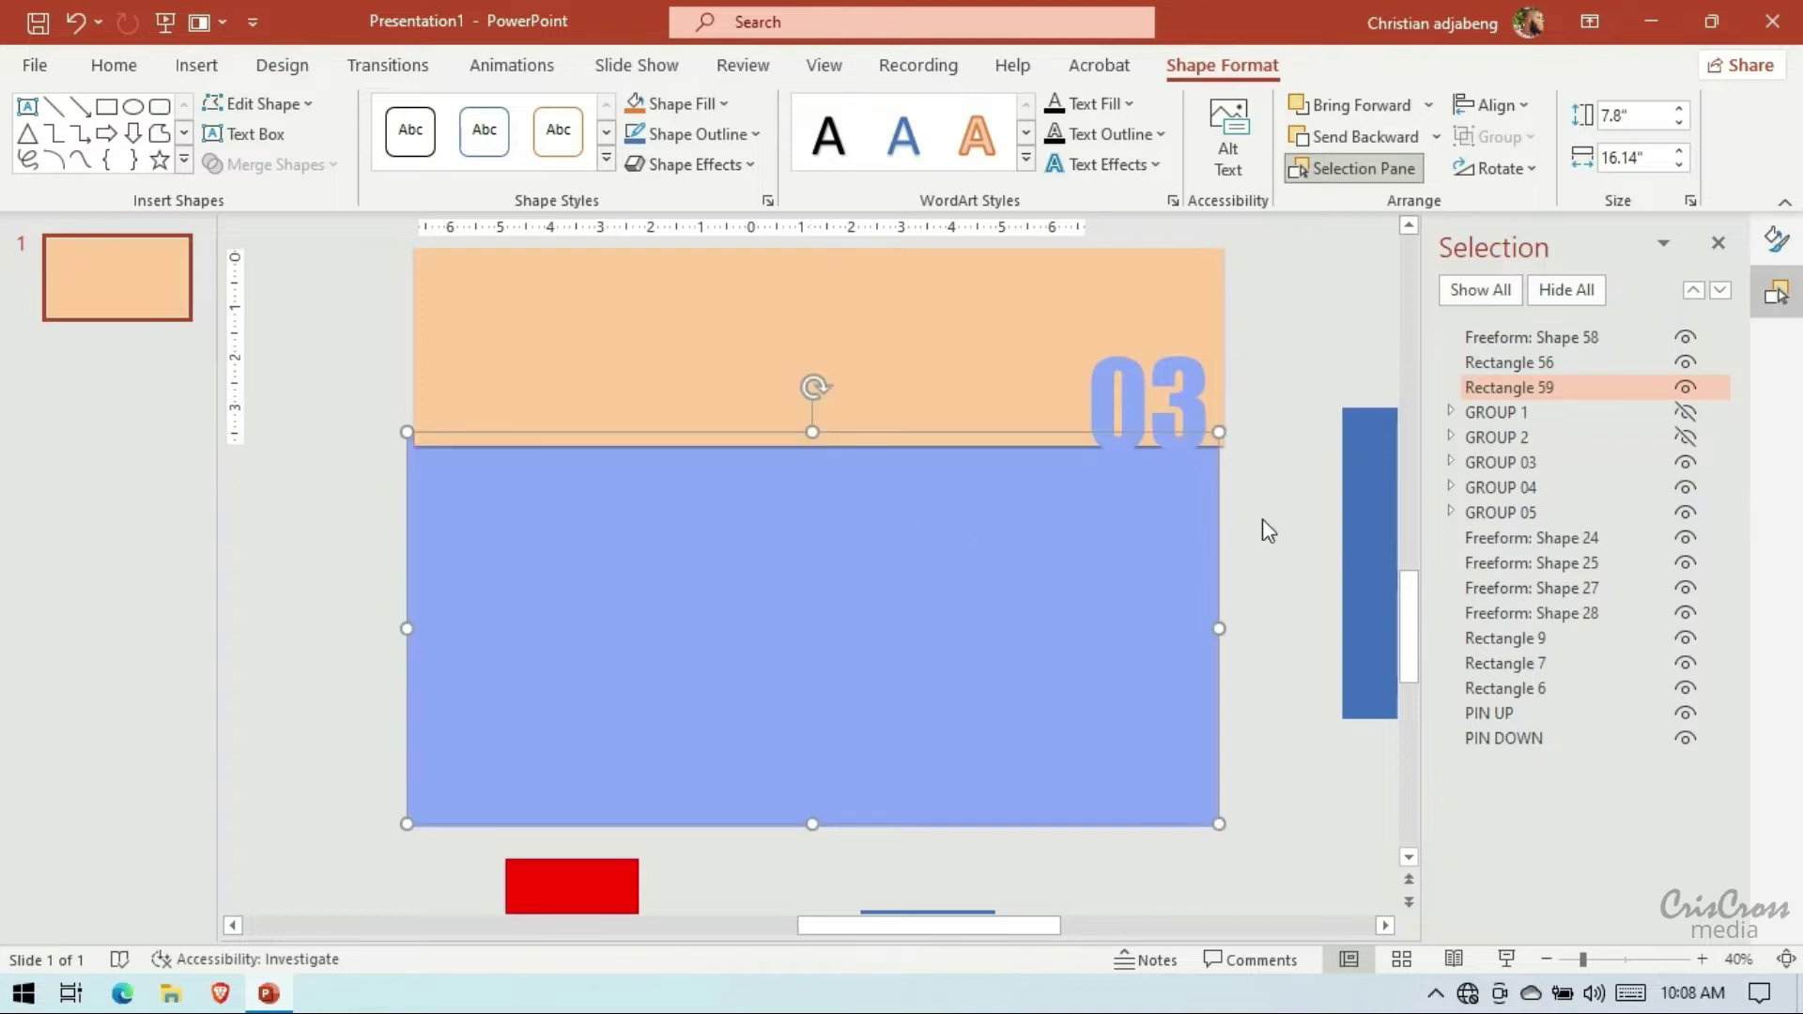
left_click(1386, 925)
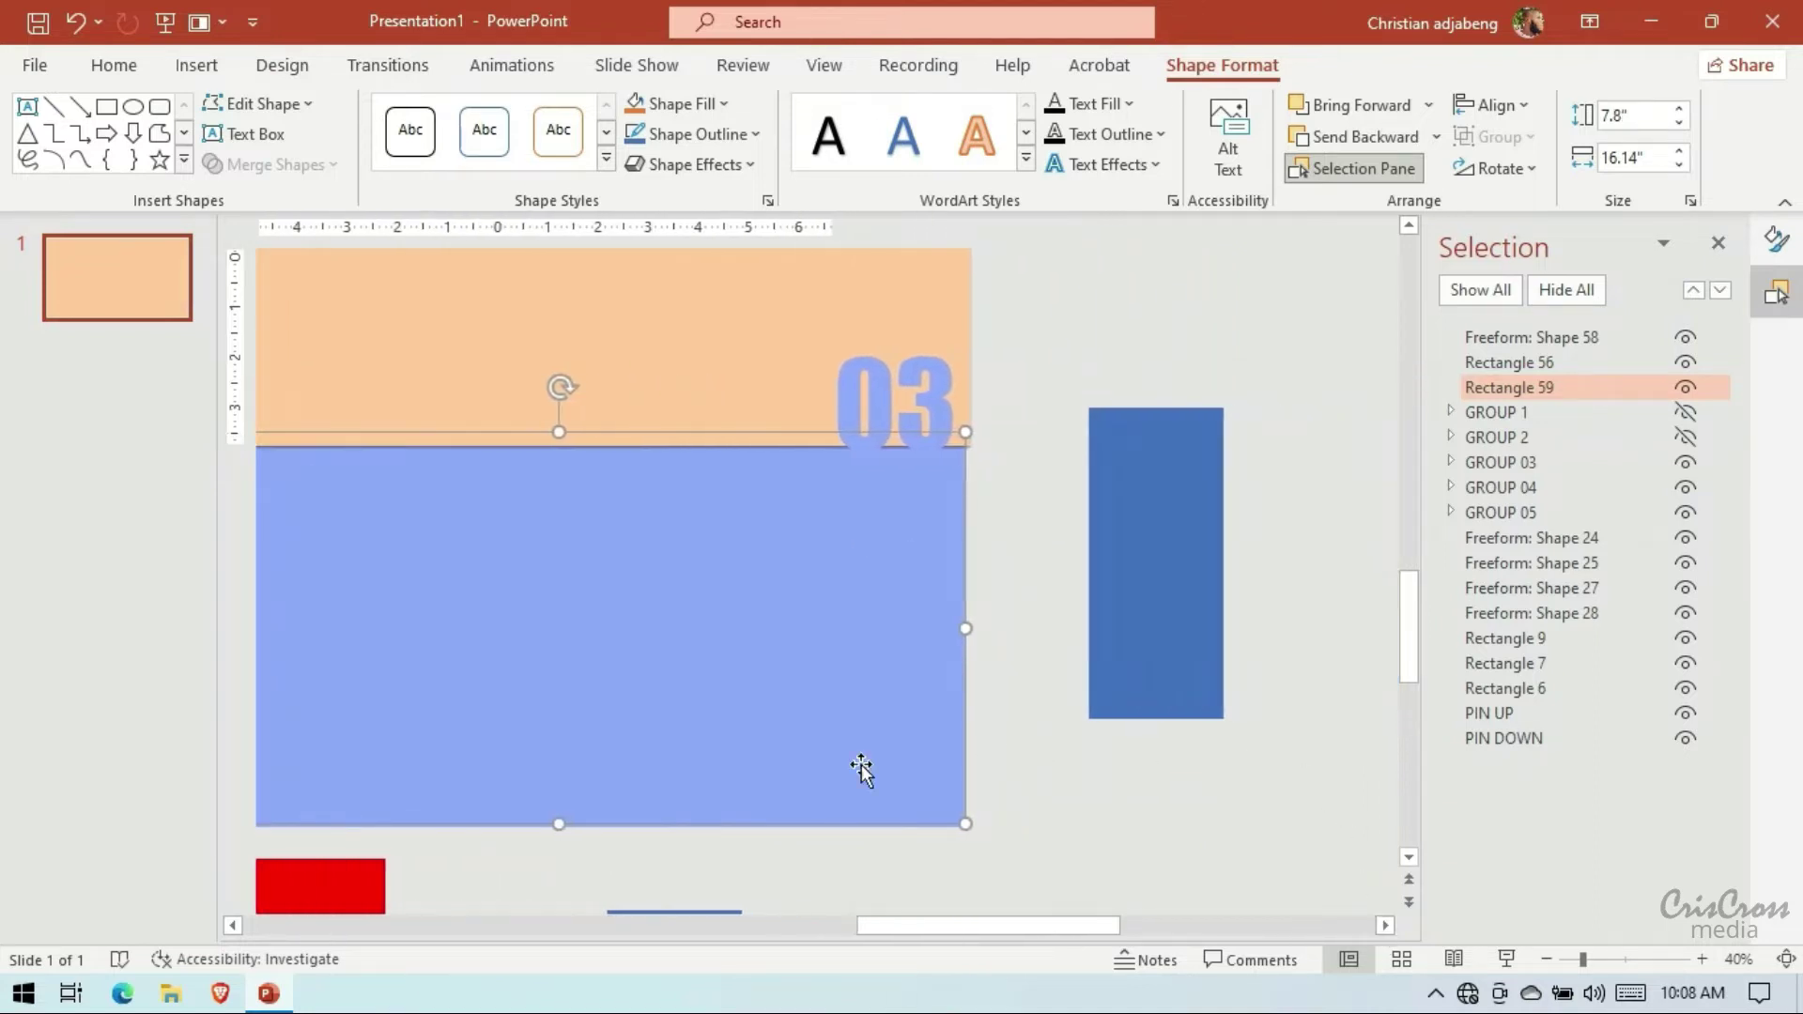
scroll(1154, 622, "up", 2)
scroll(1206, 613, "up", 1)
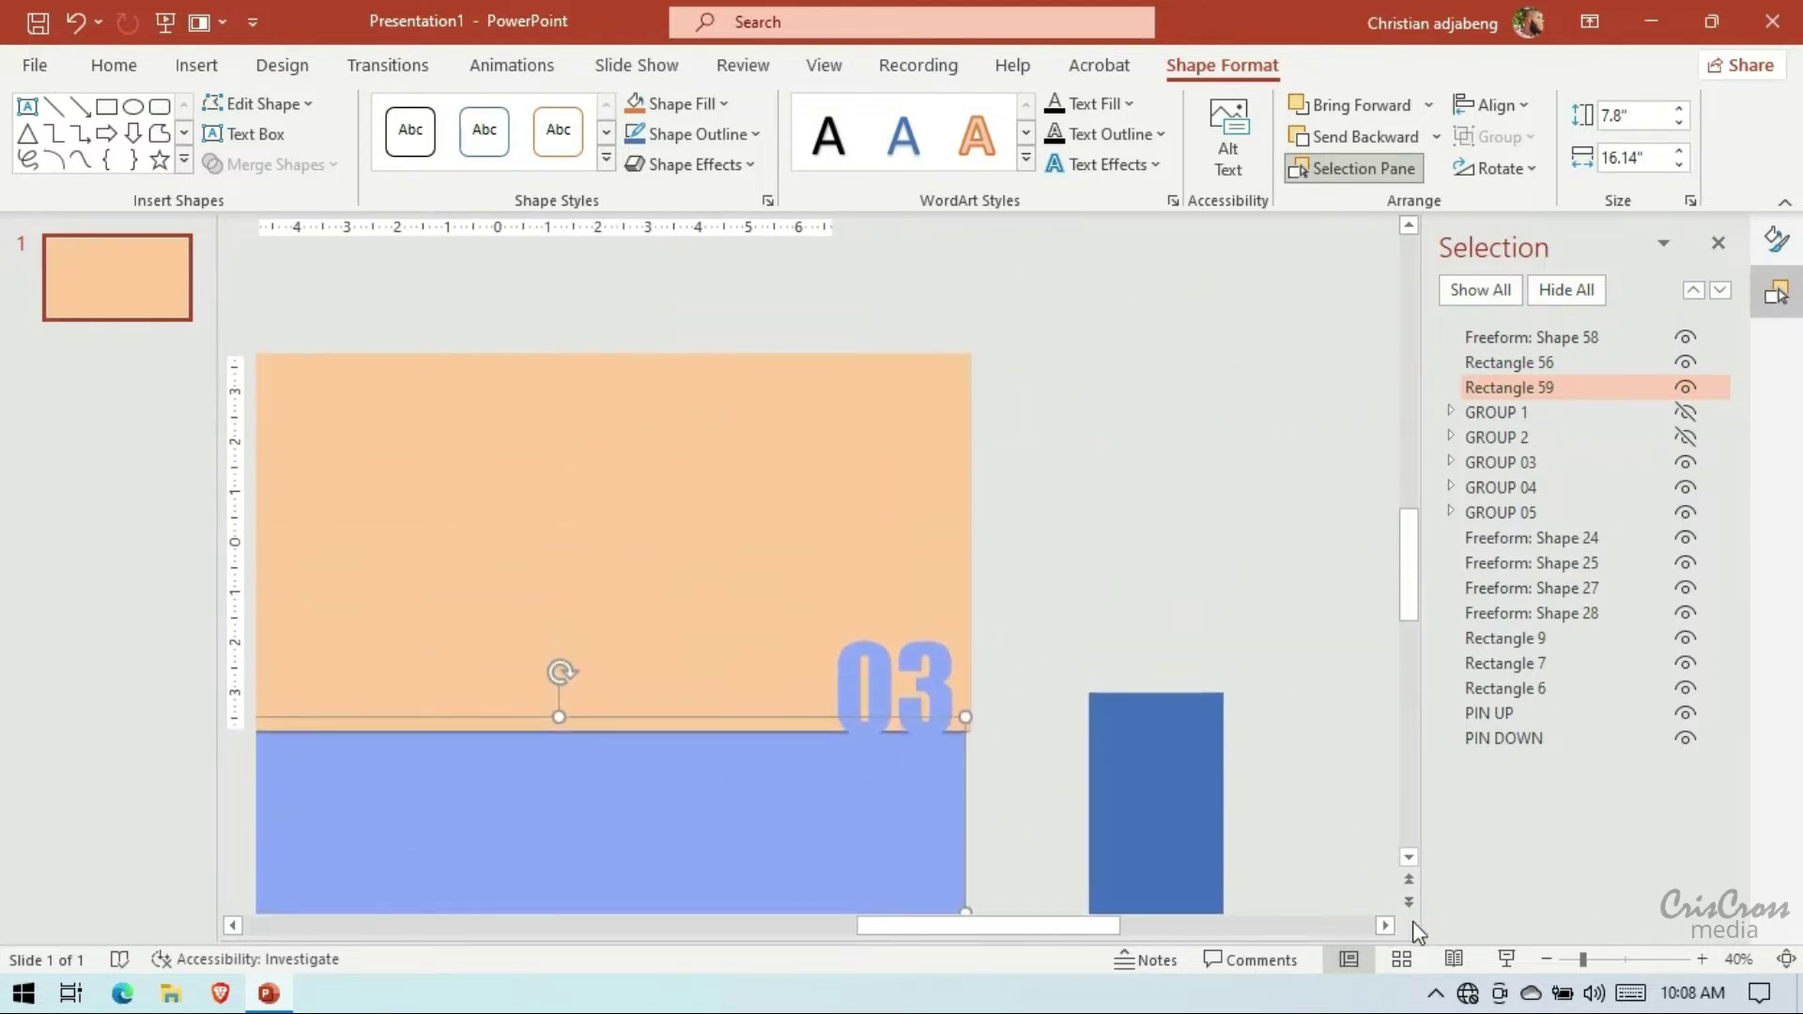
left_click(1546, 959)
left_click(1546, 959)
left_click(1385, 925)
Drag the dark blue GROUP 03 onto the slide and layer it just behind Freeform: Shape 58
left_click(1385, 925)
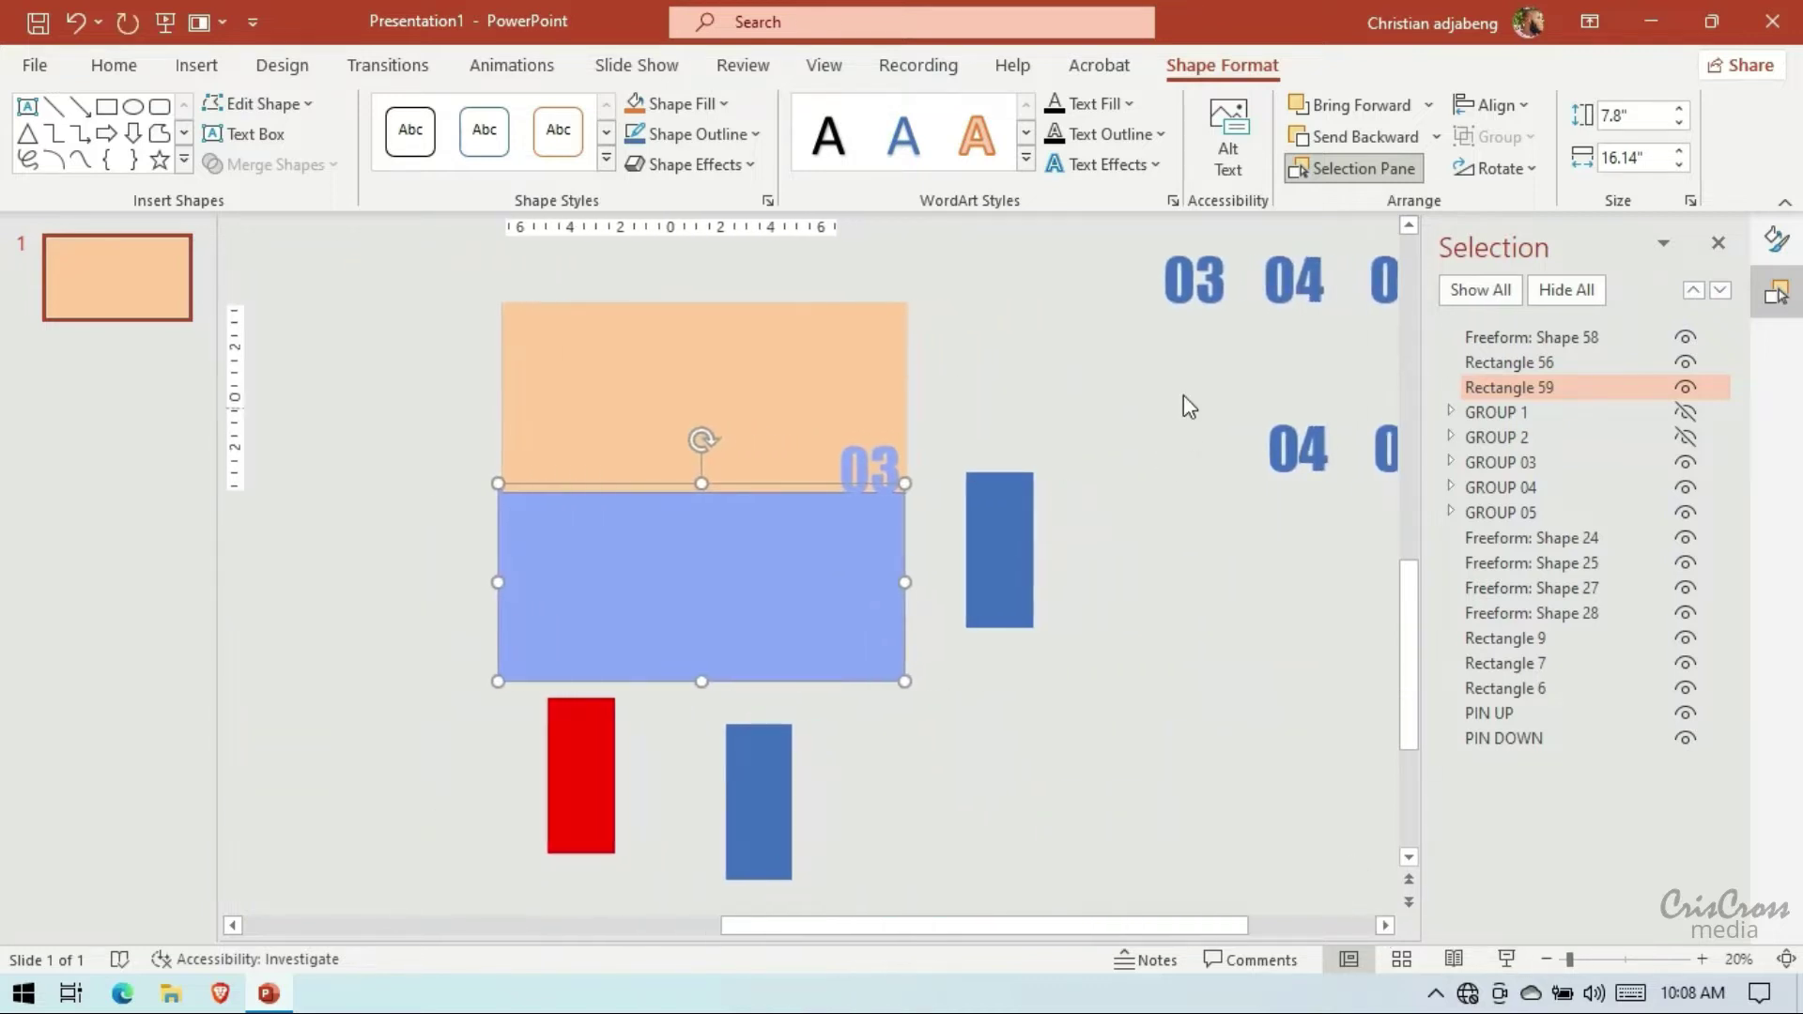
left_click(1200, 291)
left_click_drag(1154, 335, 916, 489)
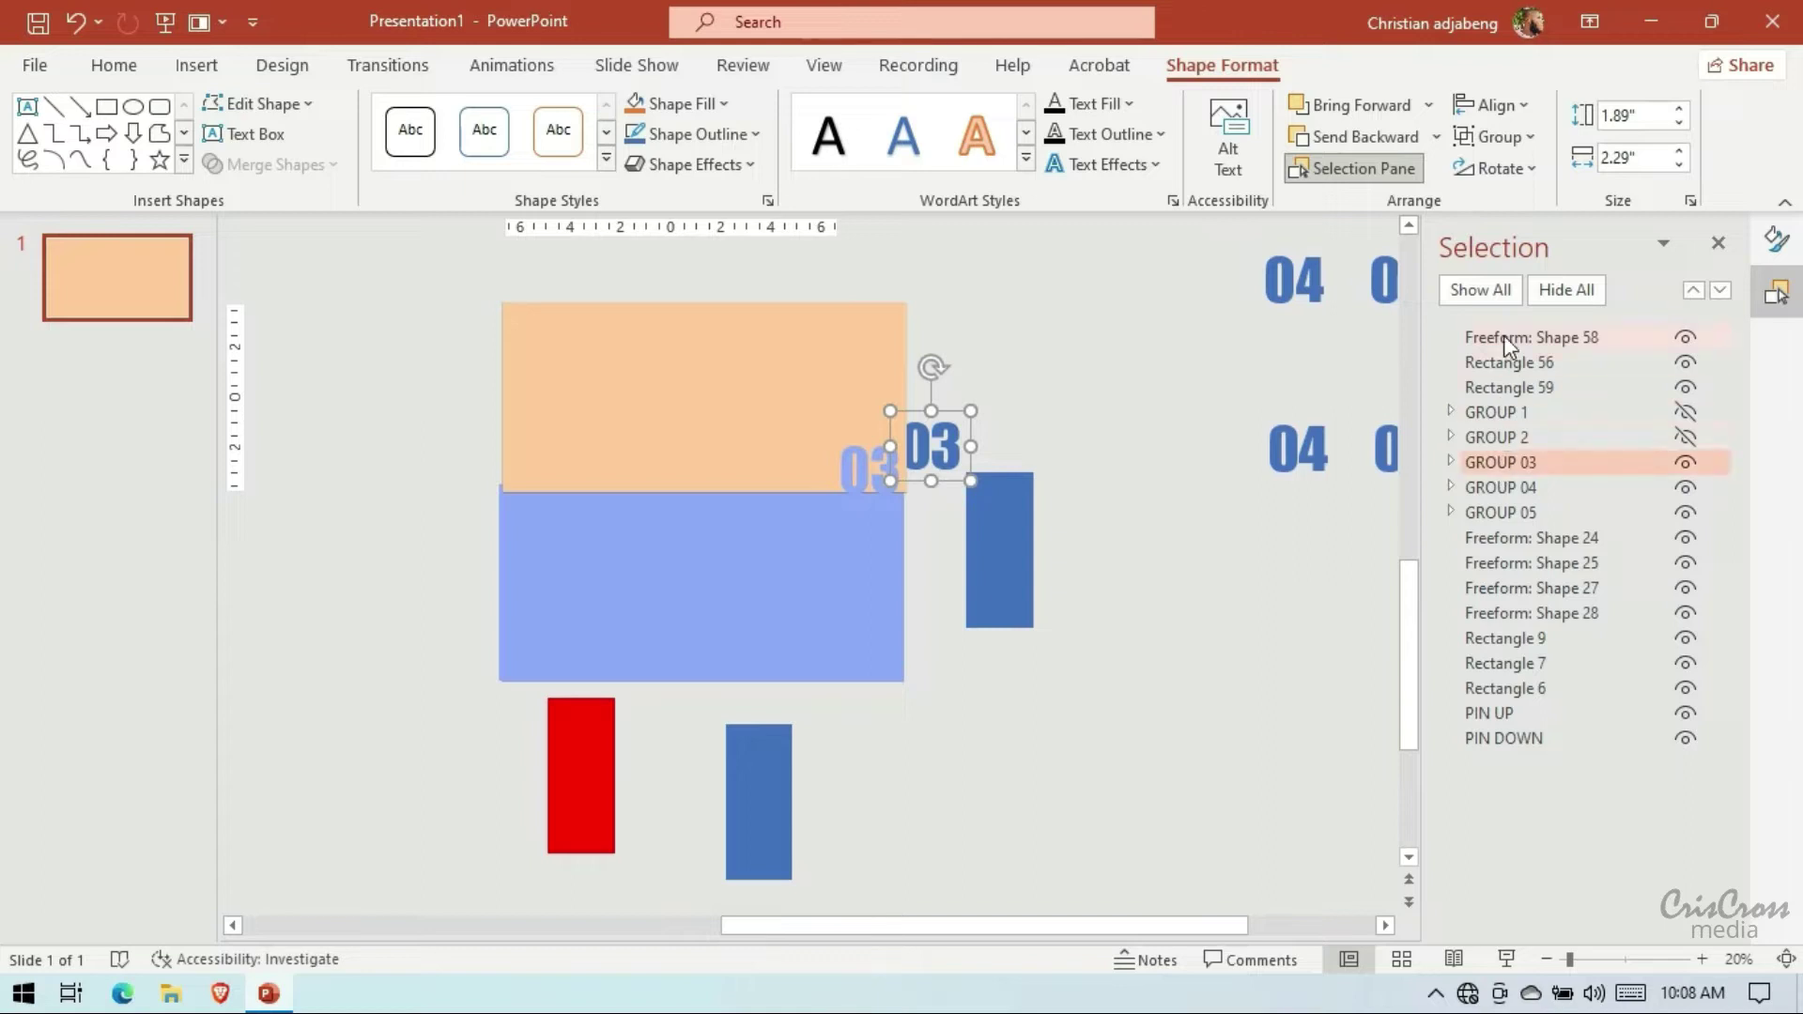
left_click_drag(1502, 464, 1510, 334)
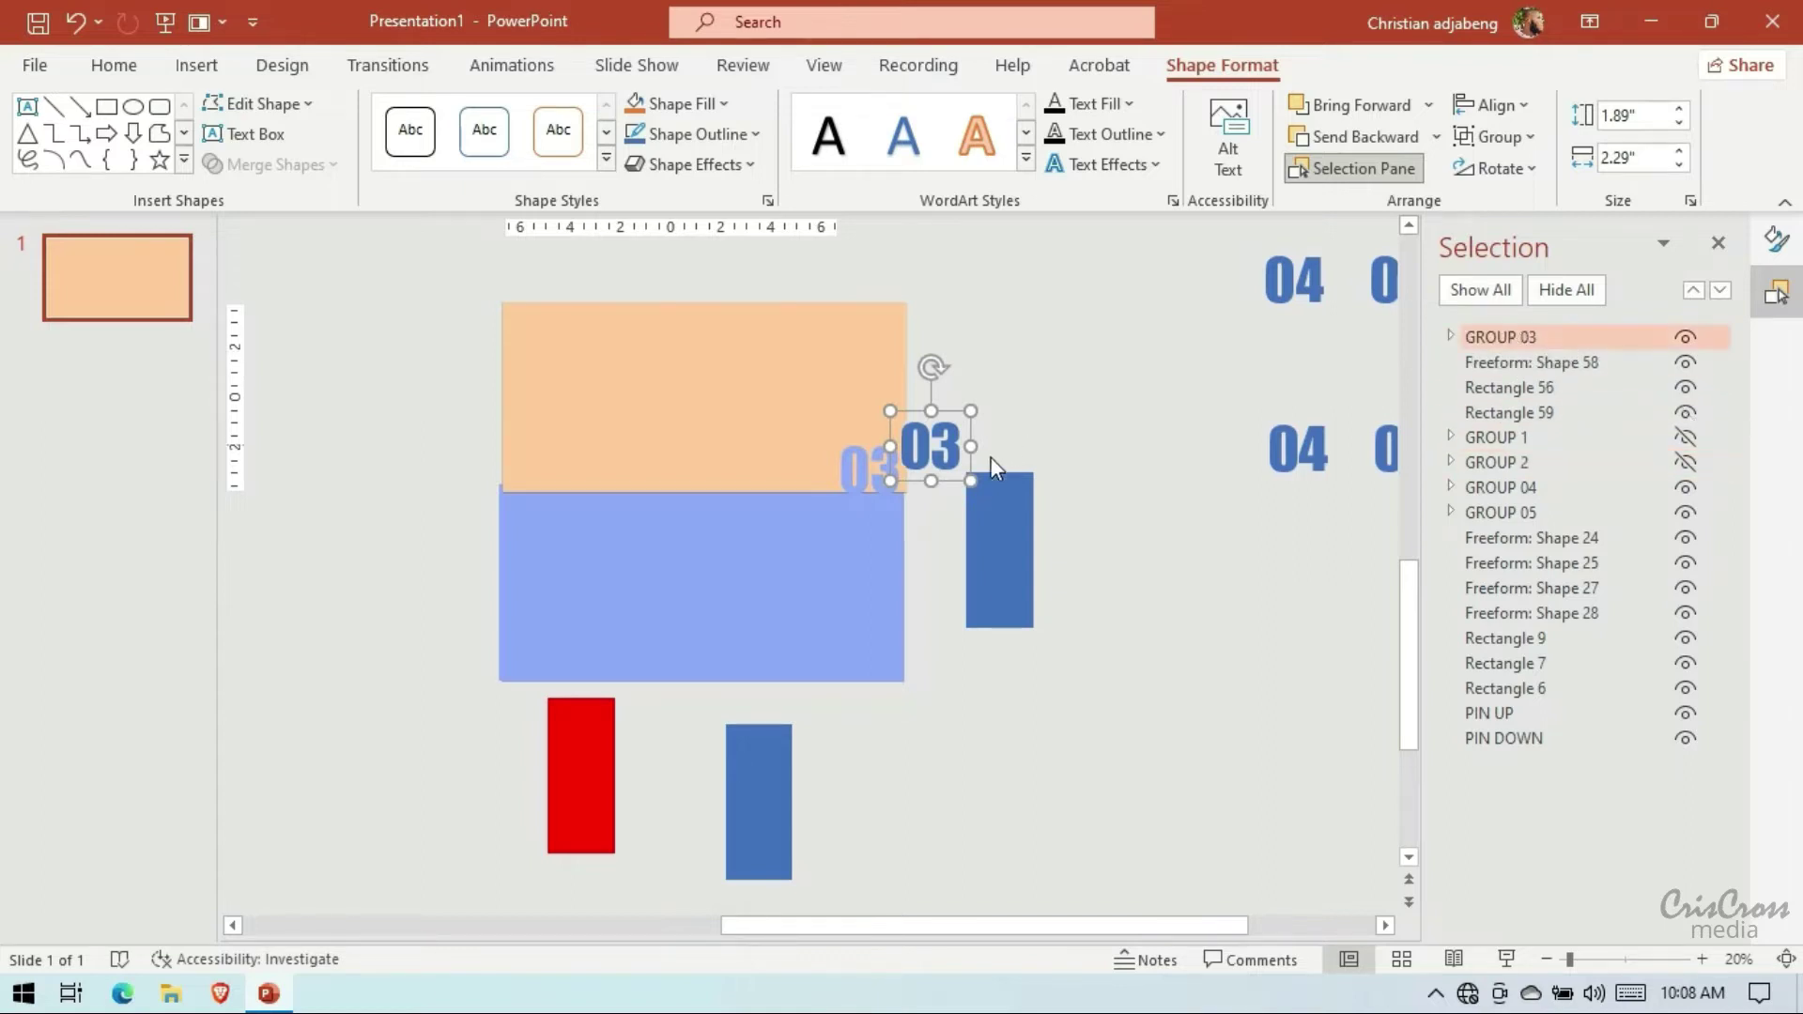
left_click_drag(954, 477, 924, 482)
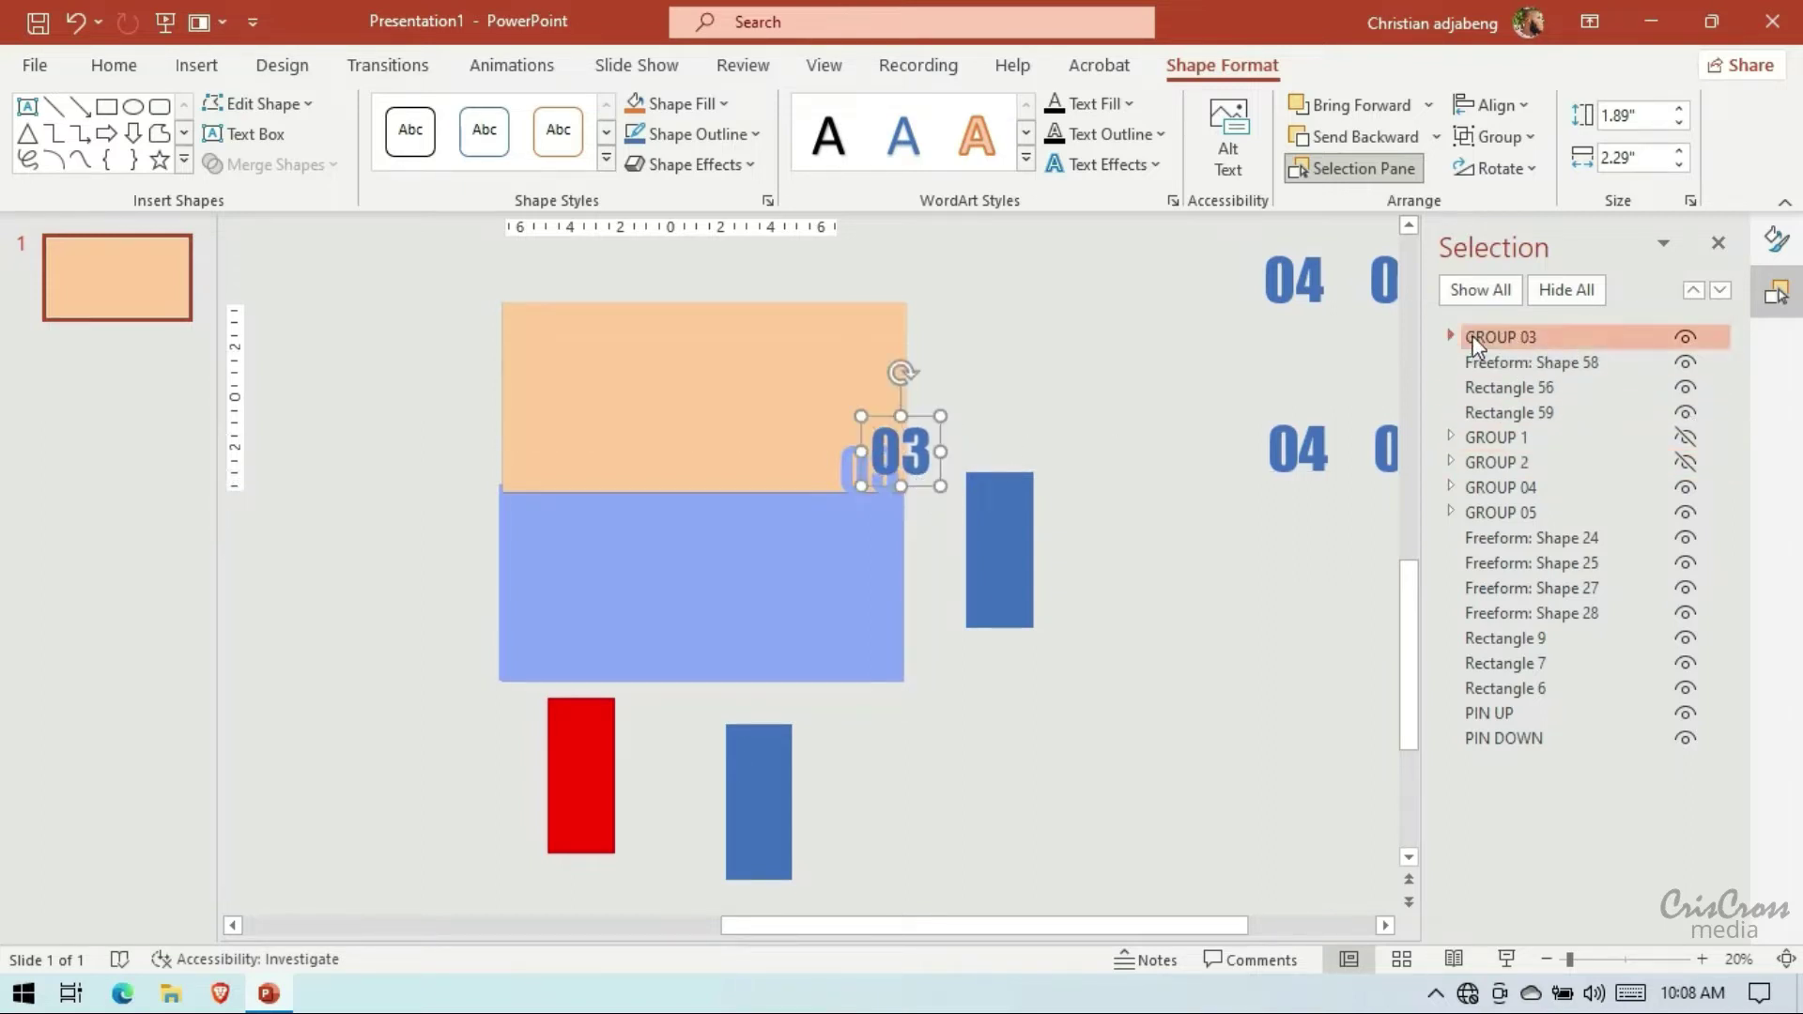
left_click_drag(1476, 340, 1473, 365)
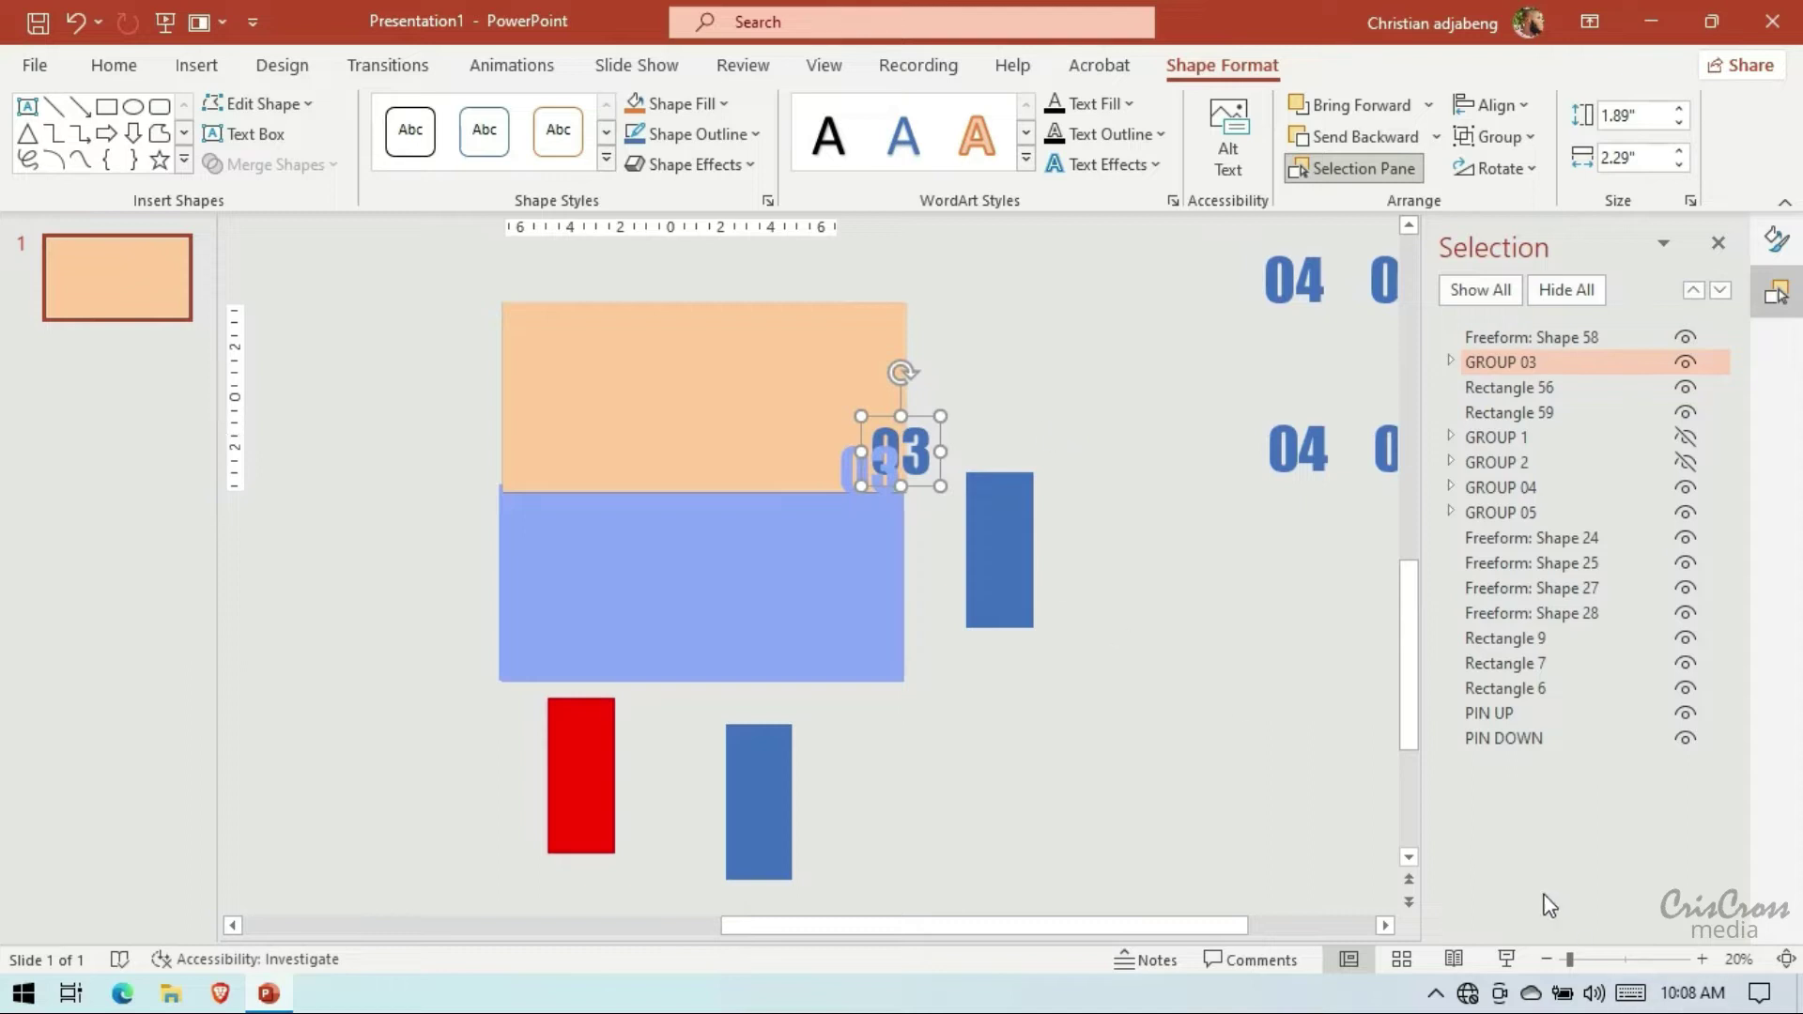
Nudge the dark 03 left and down until it hides behind the light 03
left_click(1700, 958)
left_click(1700, 958)
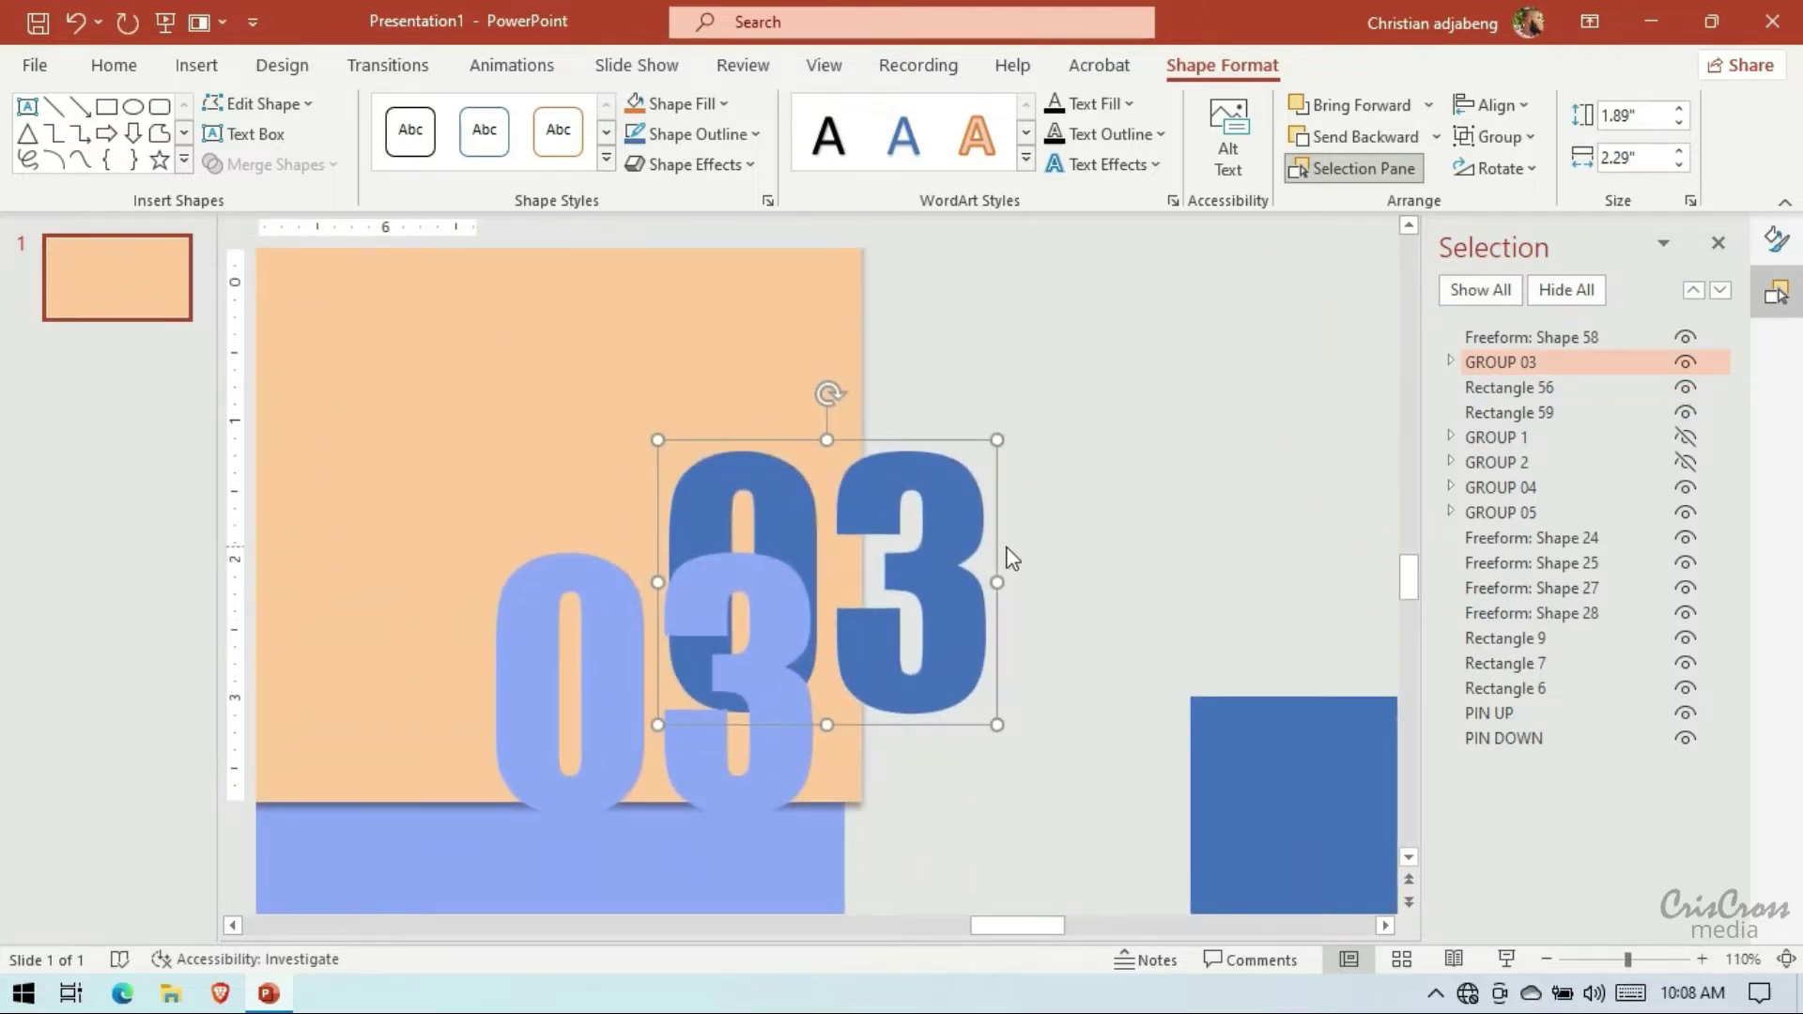
key("Left")
key("Left")
key("Left")
key("Left")
key("Left")
key("Left")
key("Left")
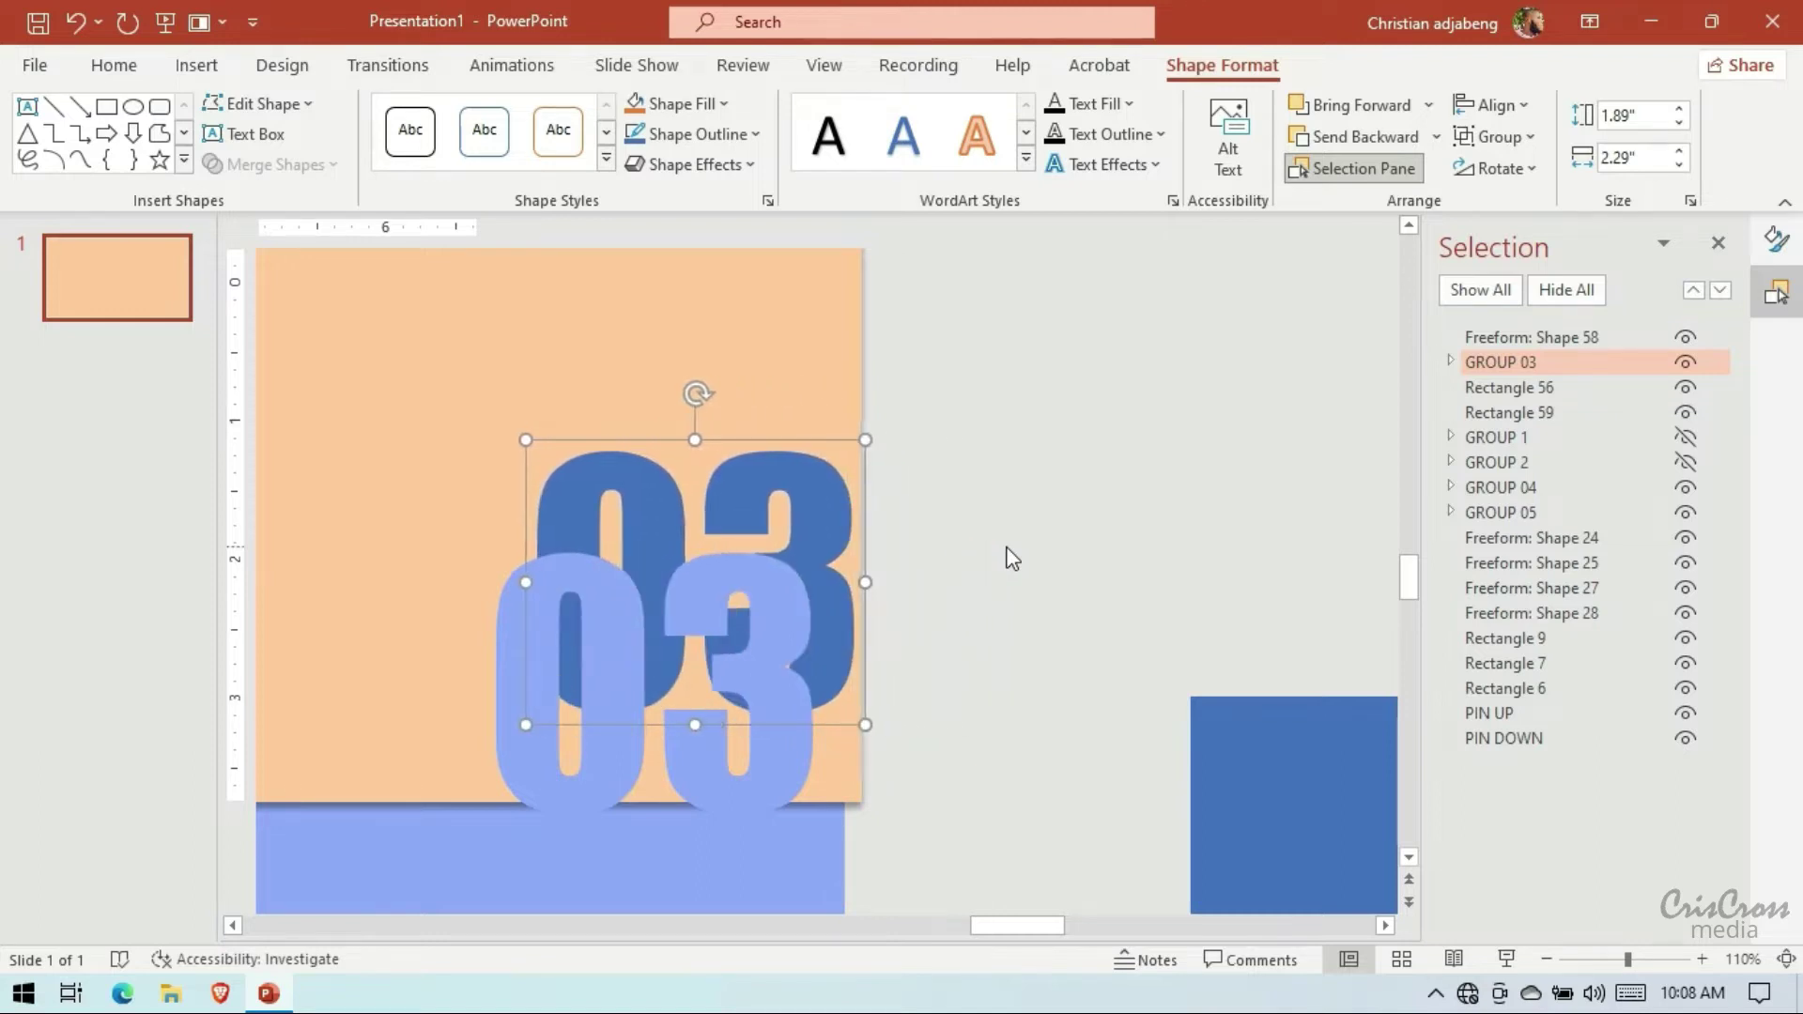
key("Left")
key("Left")
key("Down")
key("Down")
key("Down")
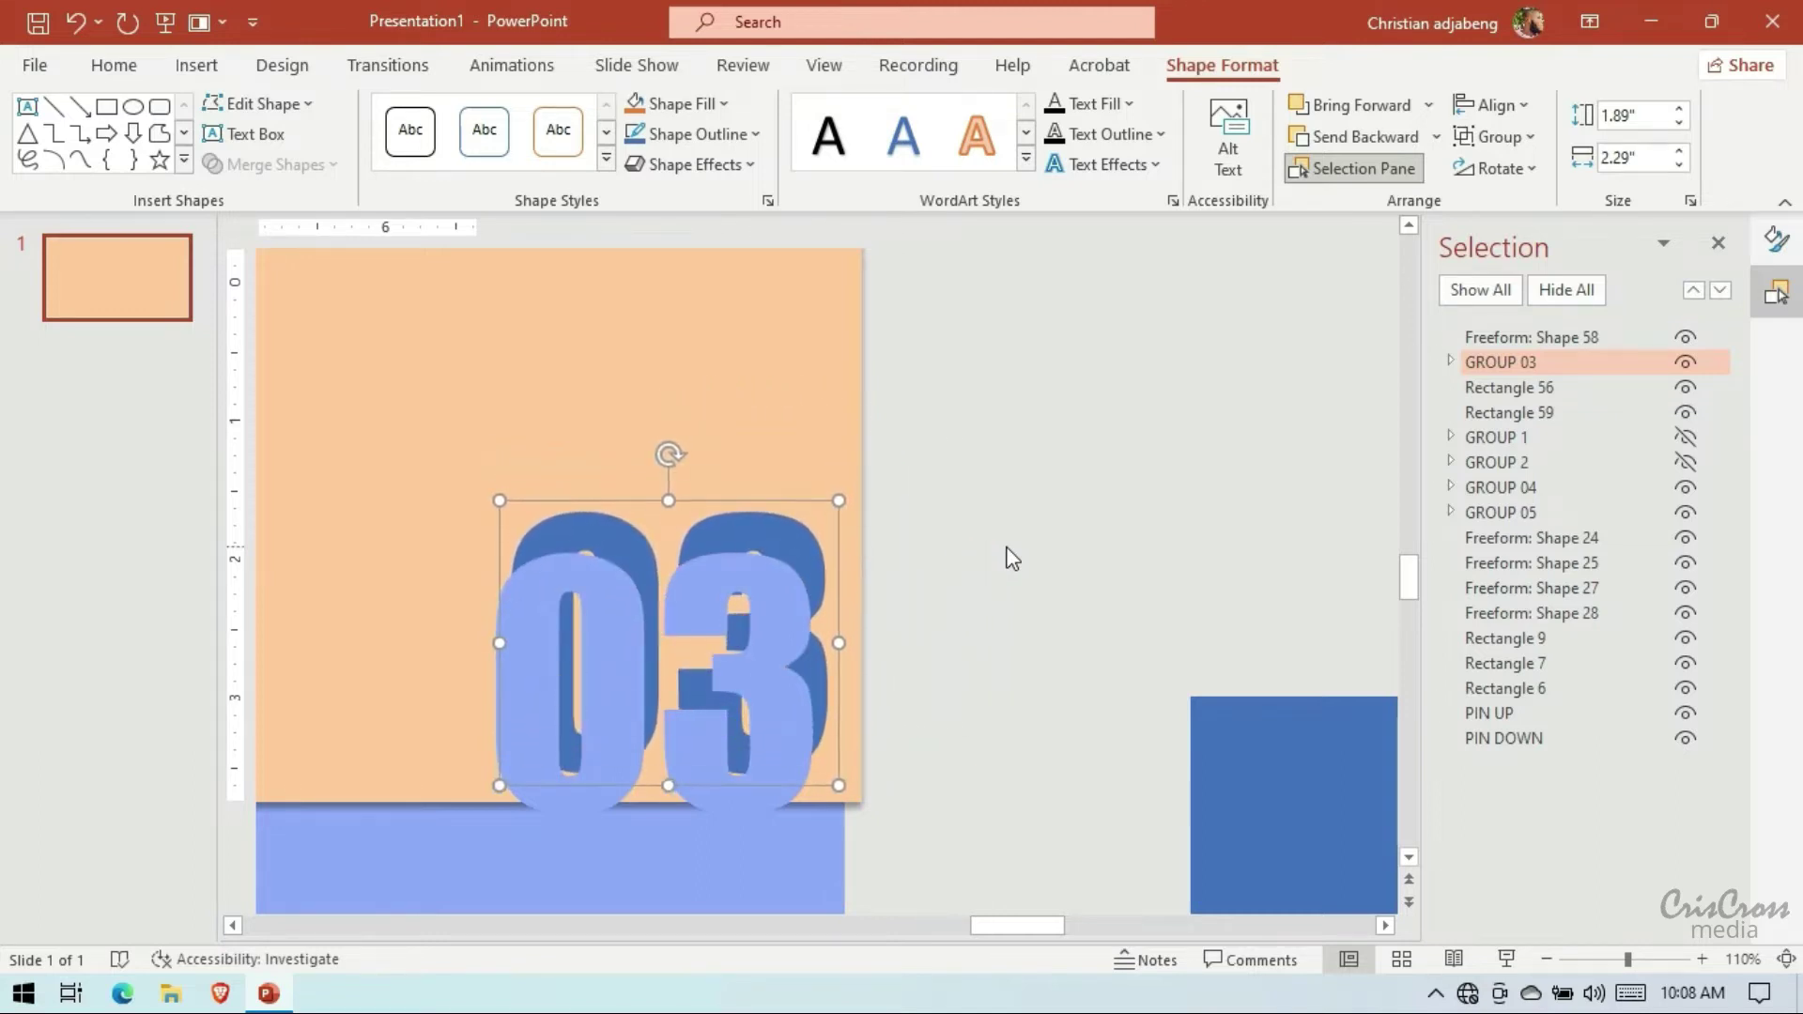
key("Left")
key("Down")
key("Down")
key("Down")
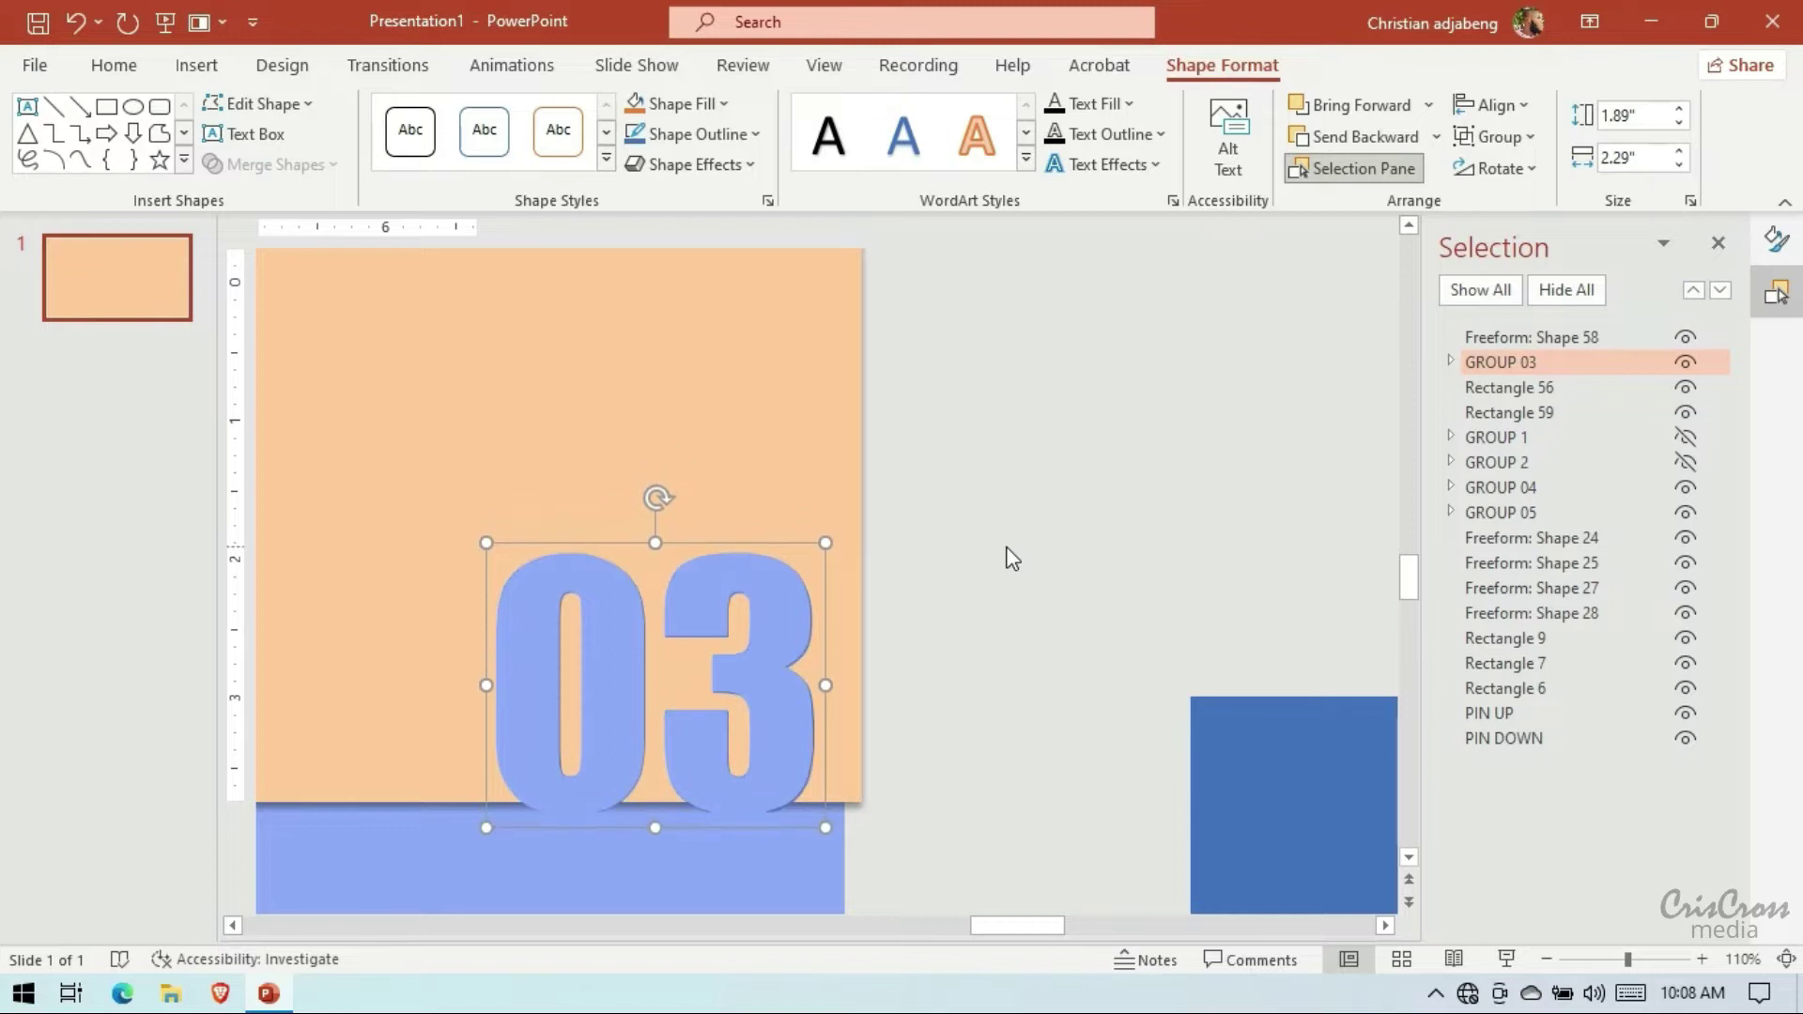
key("ctrl+Up")
key("ctrl+Up")
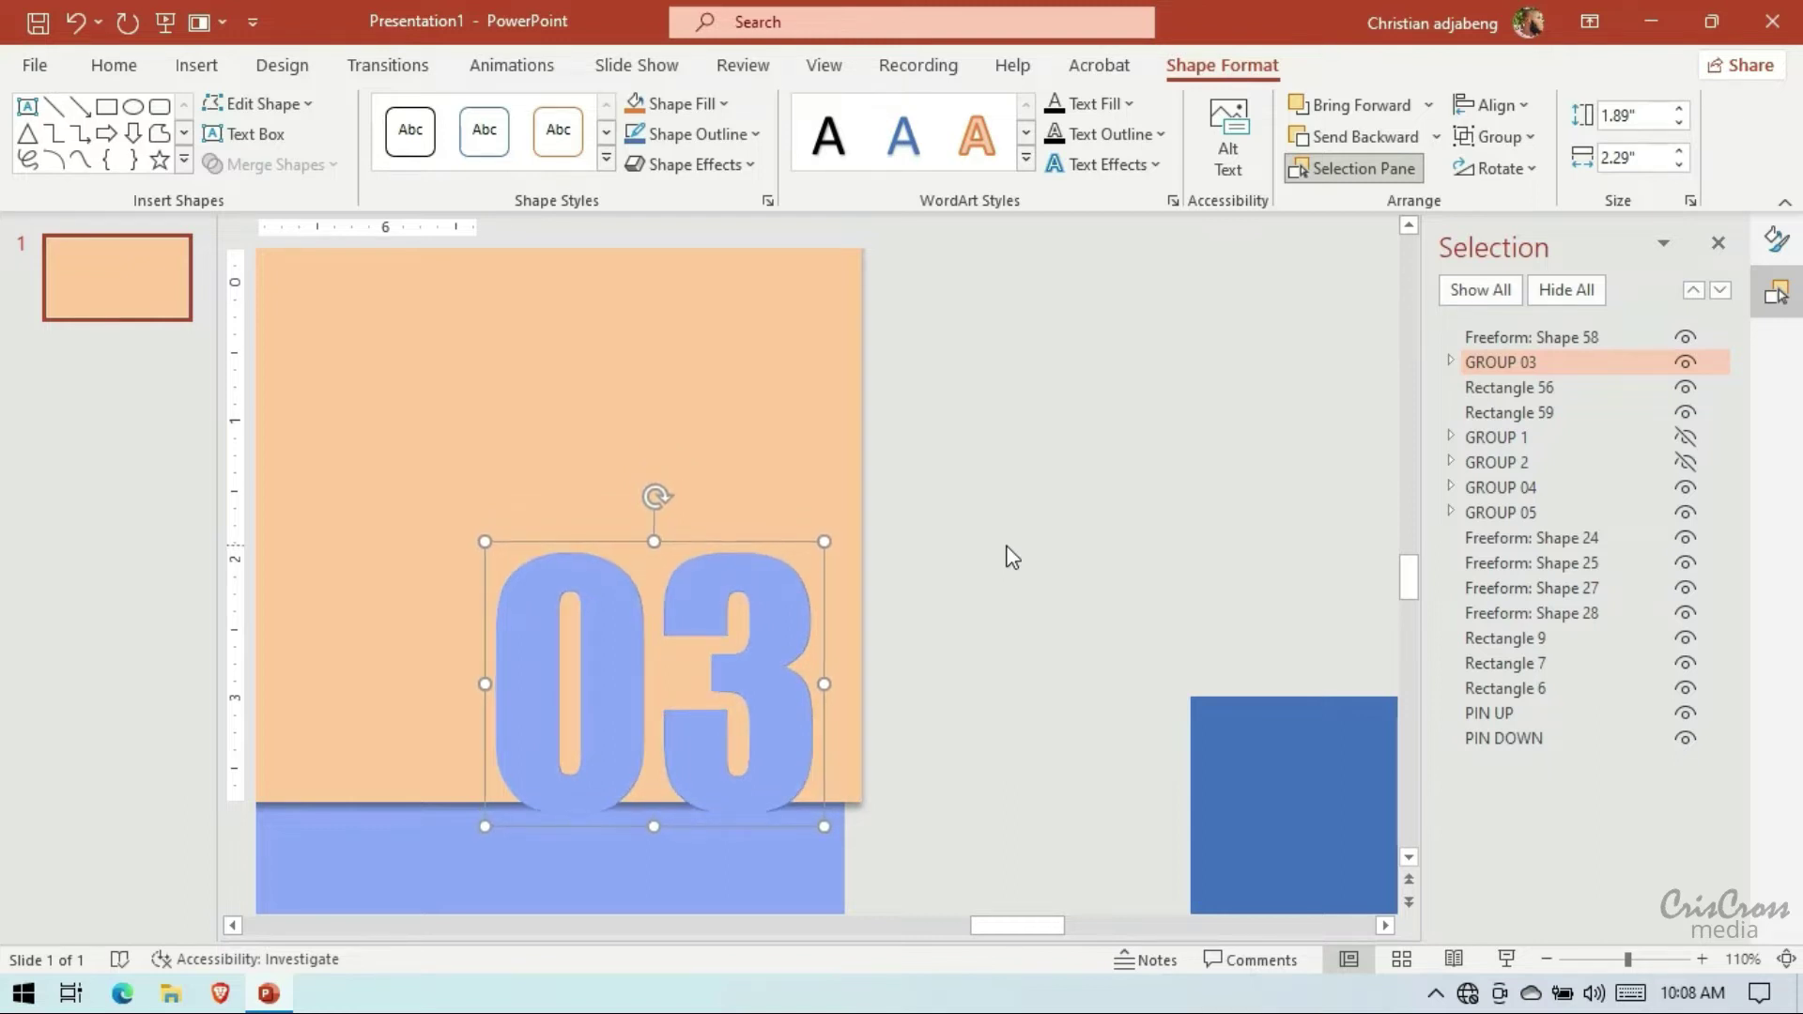
key("ctrl+Left")
Give the 03 numeral a solid fill, keeping its existing colour
left_click(1773, 240)
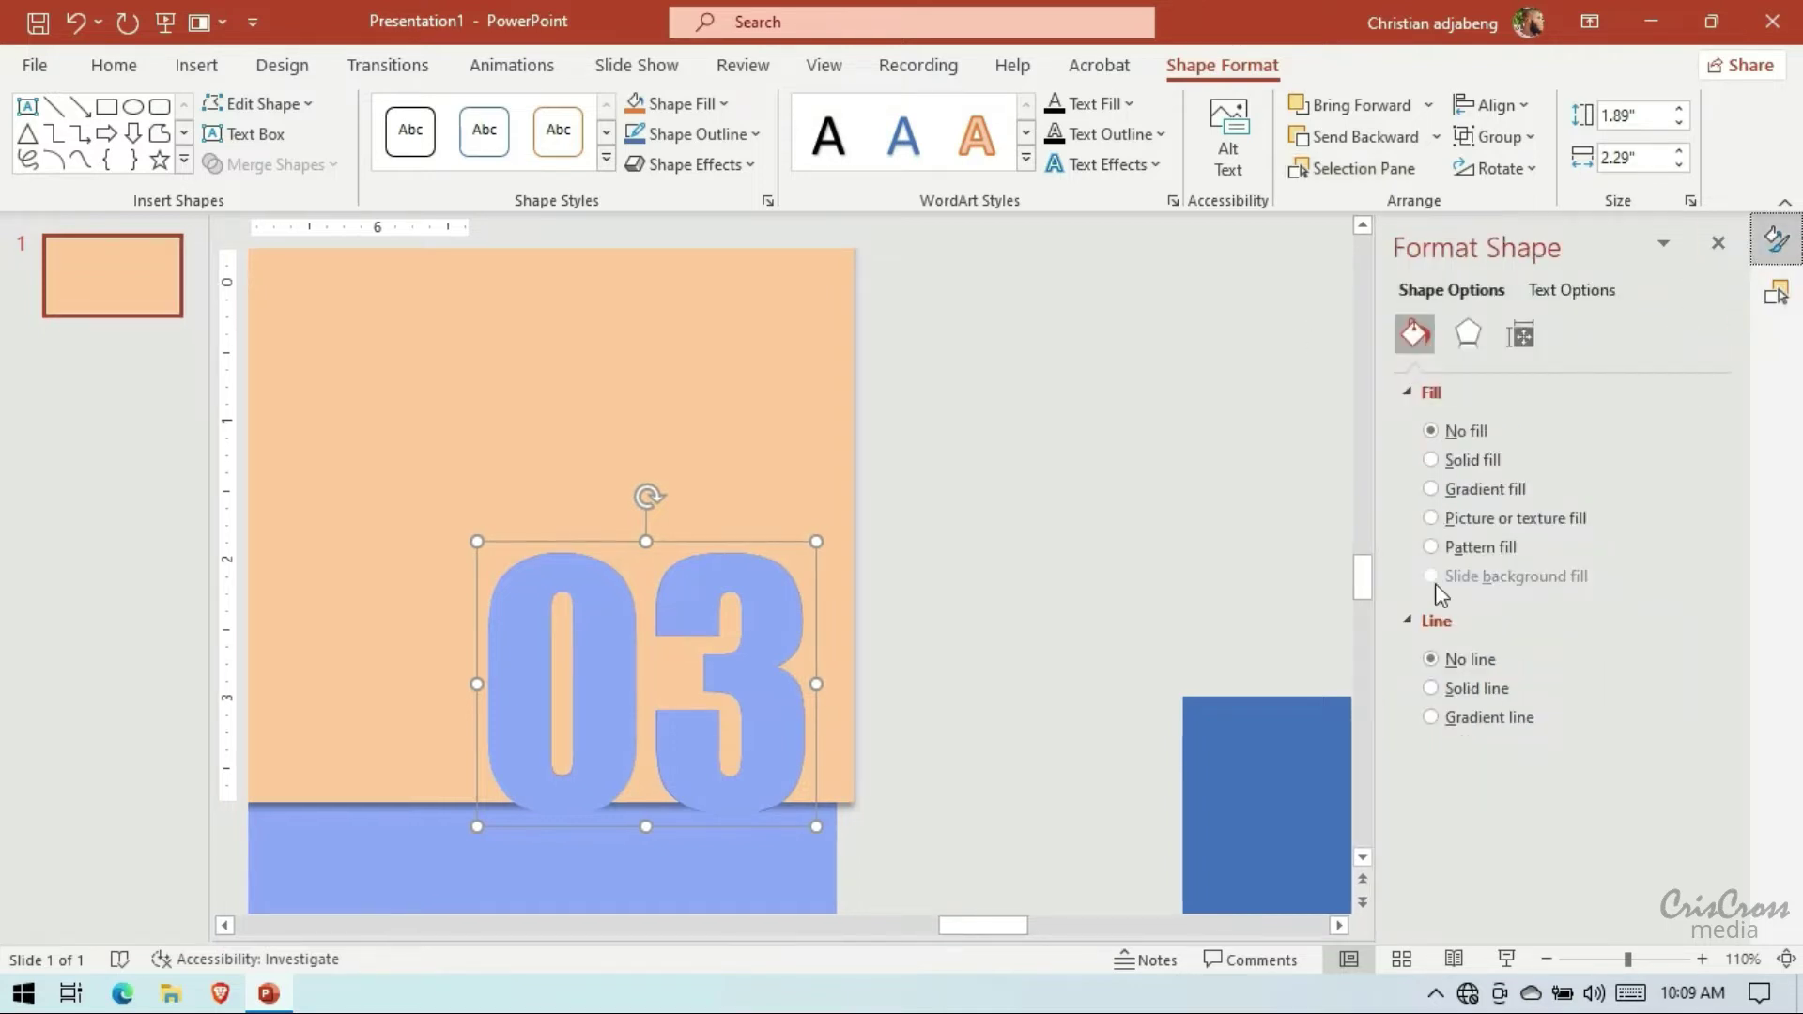
left_click(1430, 460)
left_click(1653, 627)
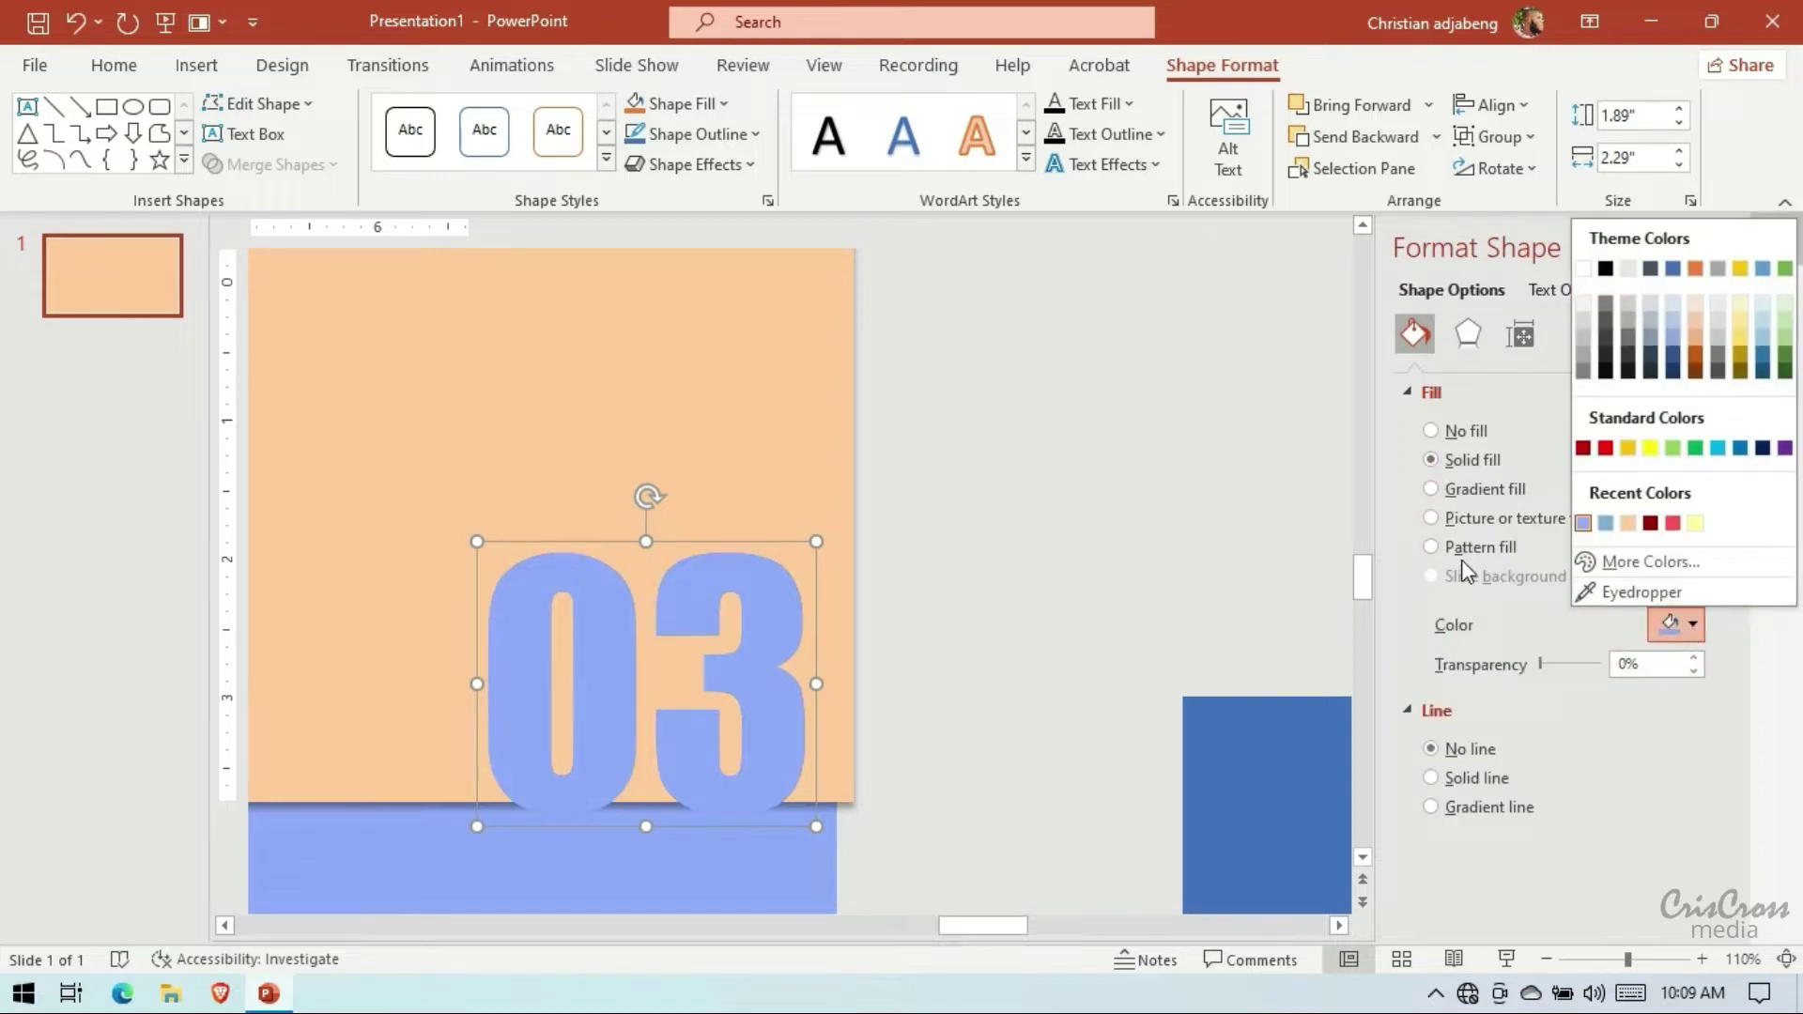
left_click(1586, 528)
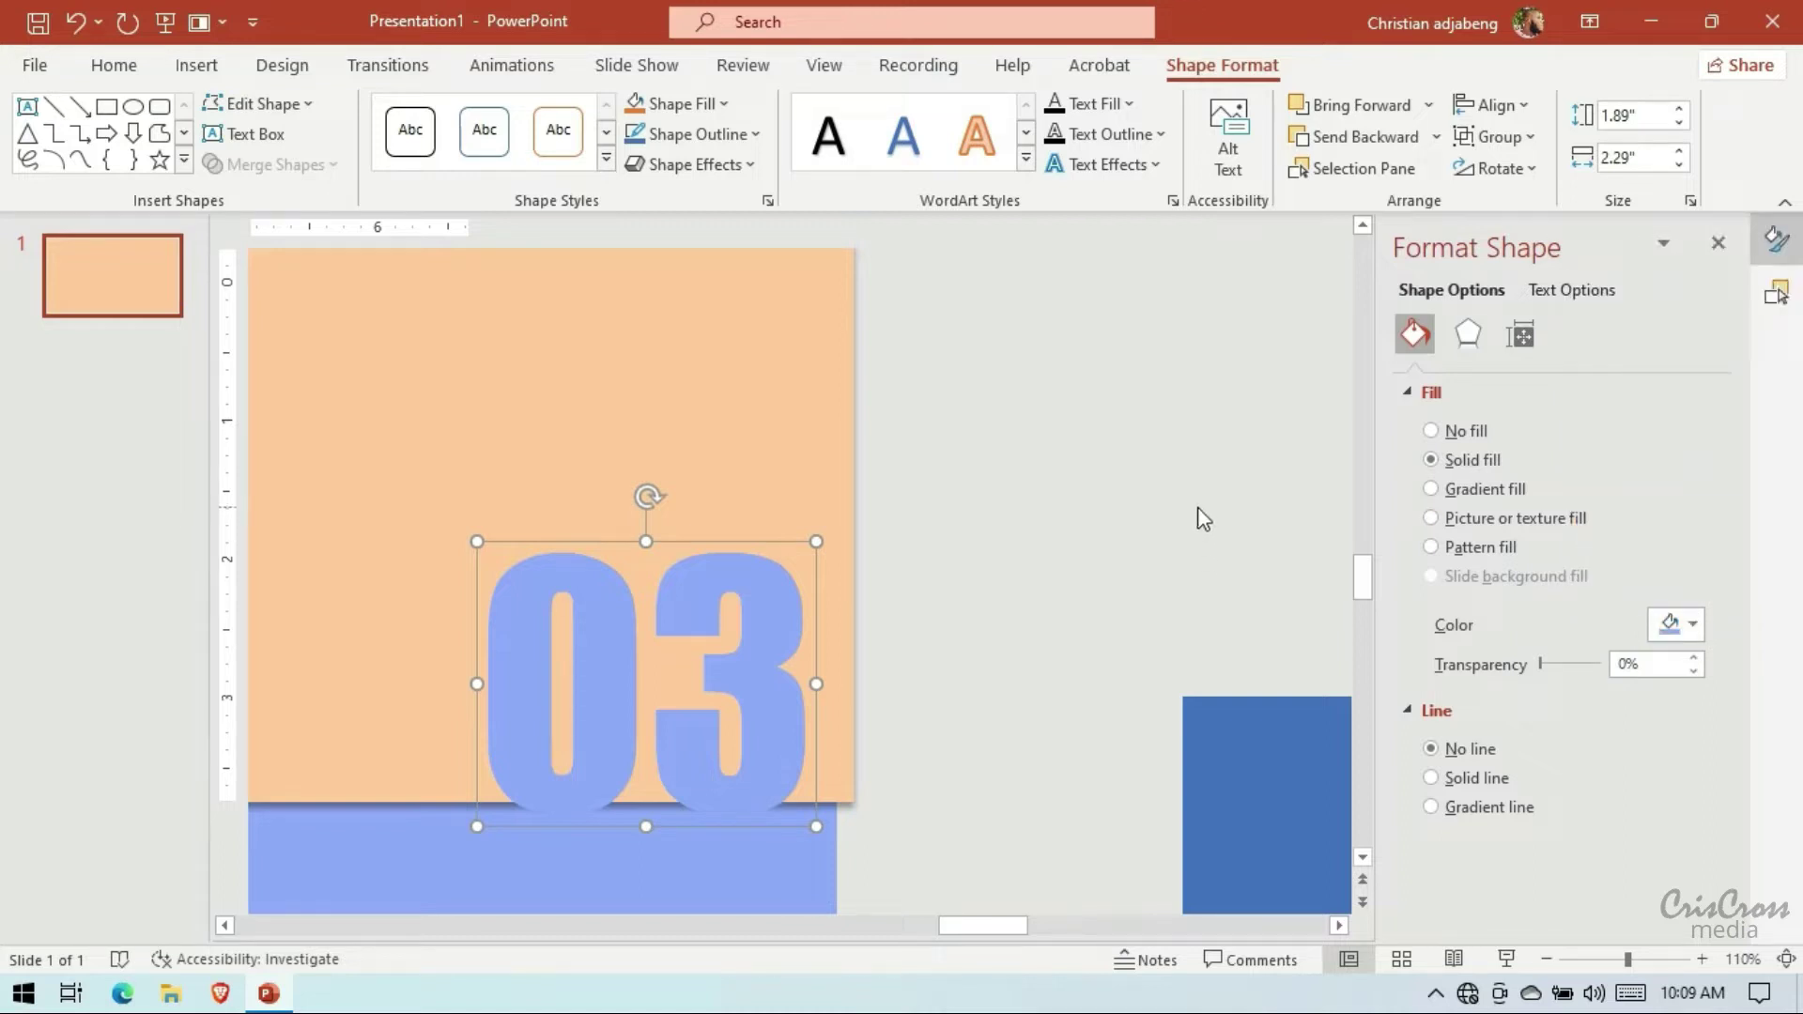
Apply an outer shadow preset to the 03 numeral and raise its blur to 10 pt
left_click(1465, 333)
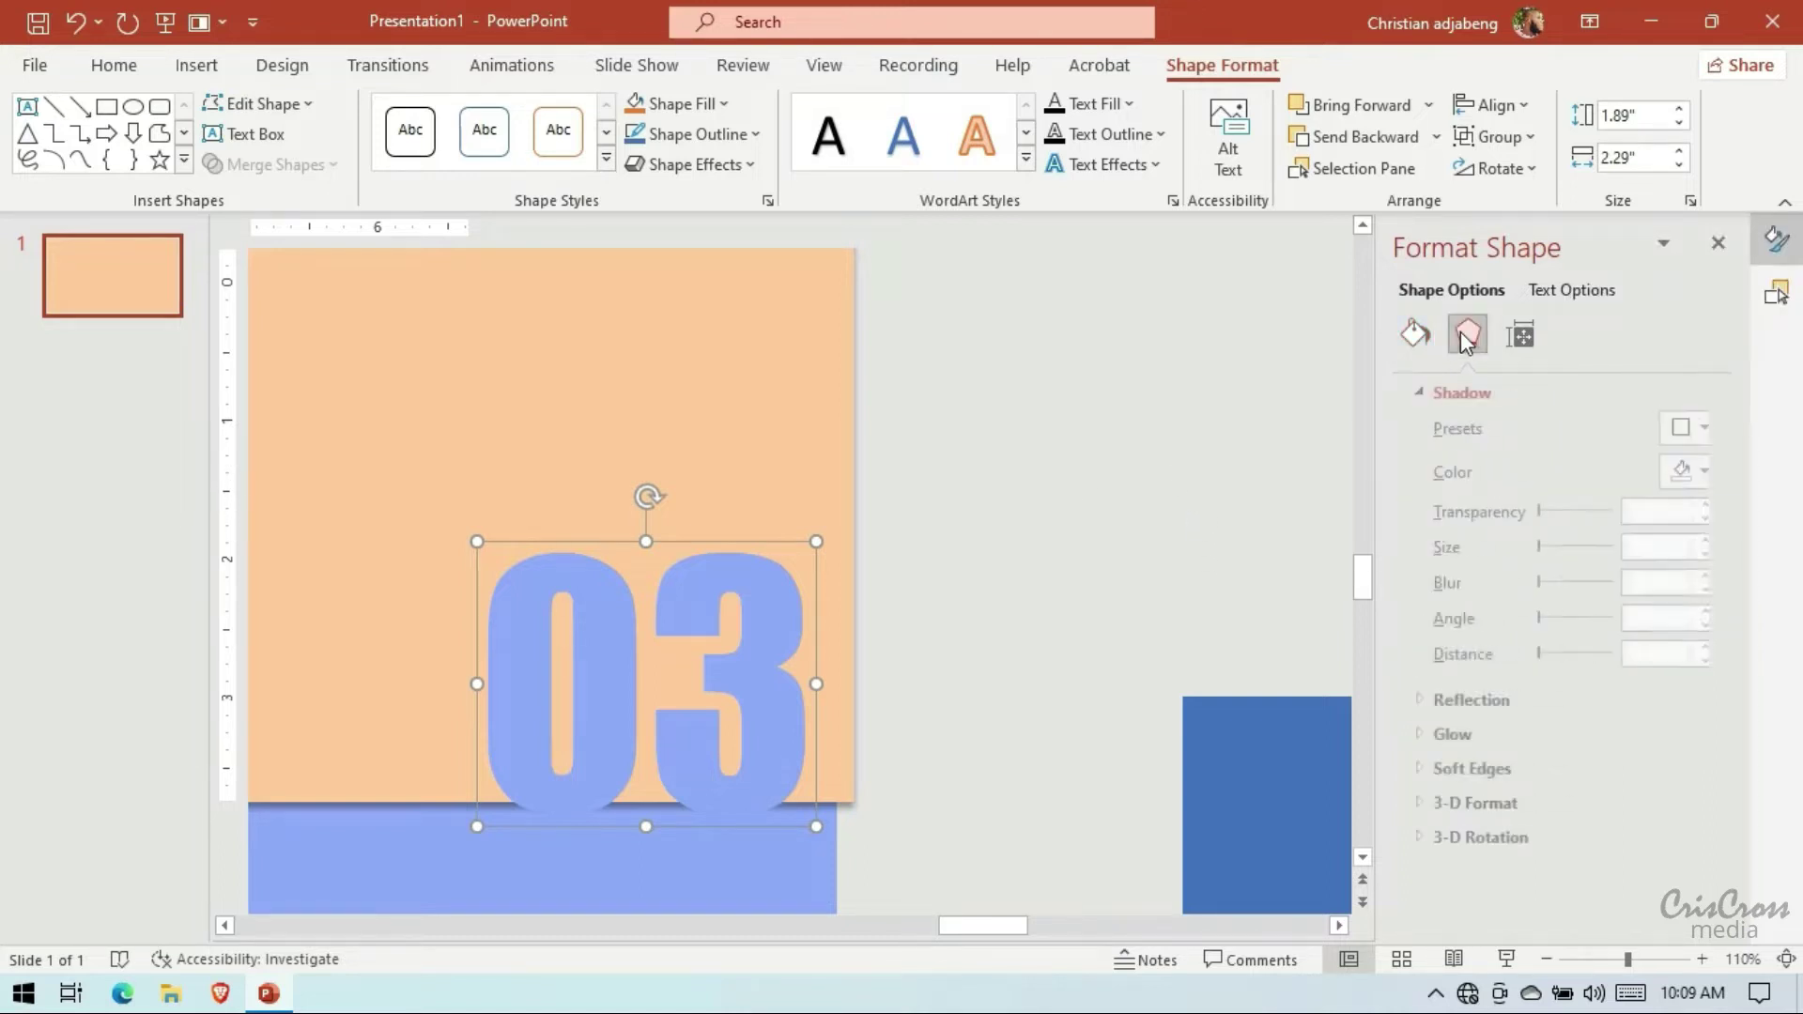
left_click(1678, 428)
left_click(1591, 791)
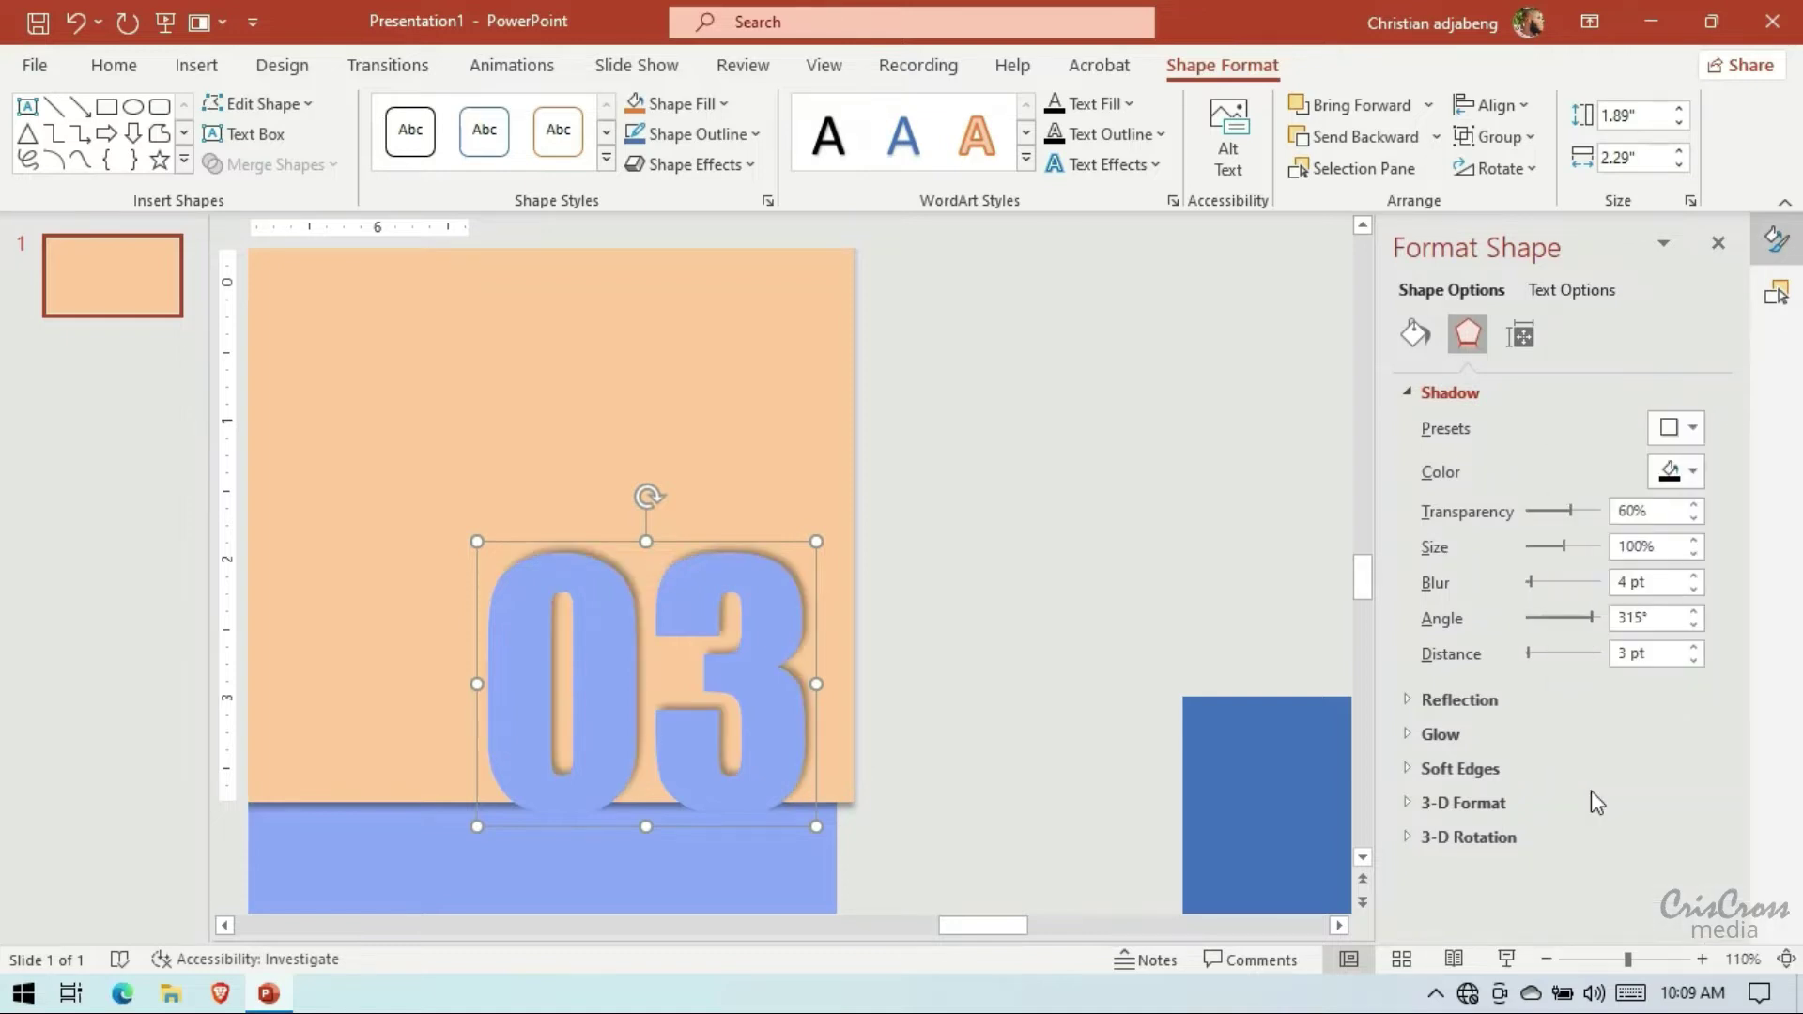
left_click(1695, 576)
left_click(1696, 577)
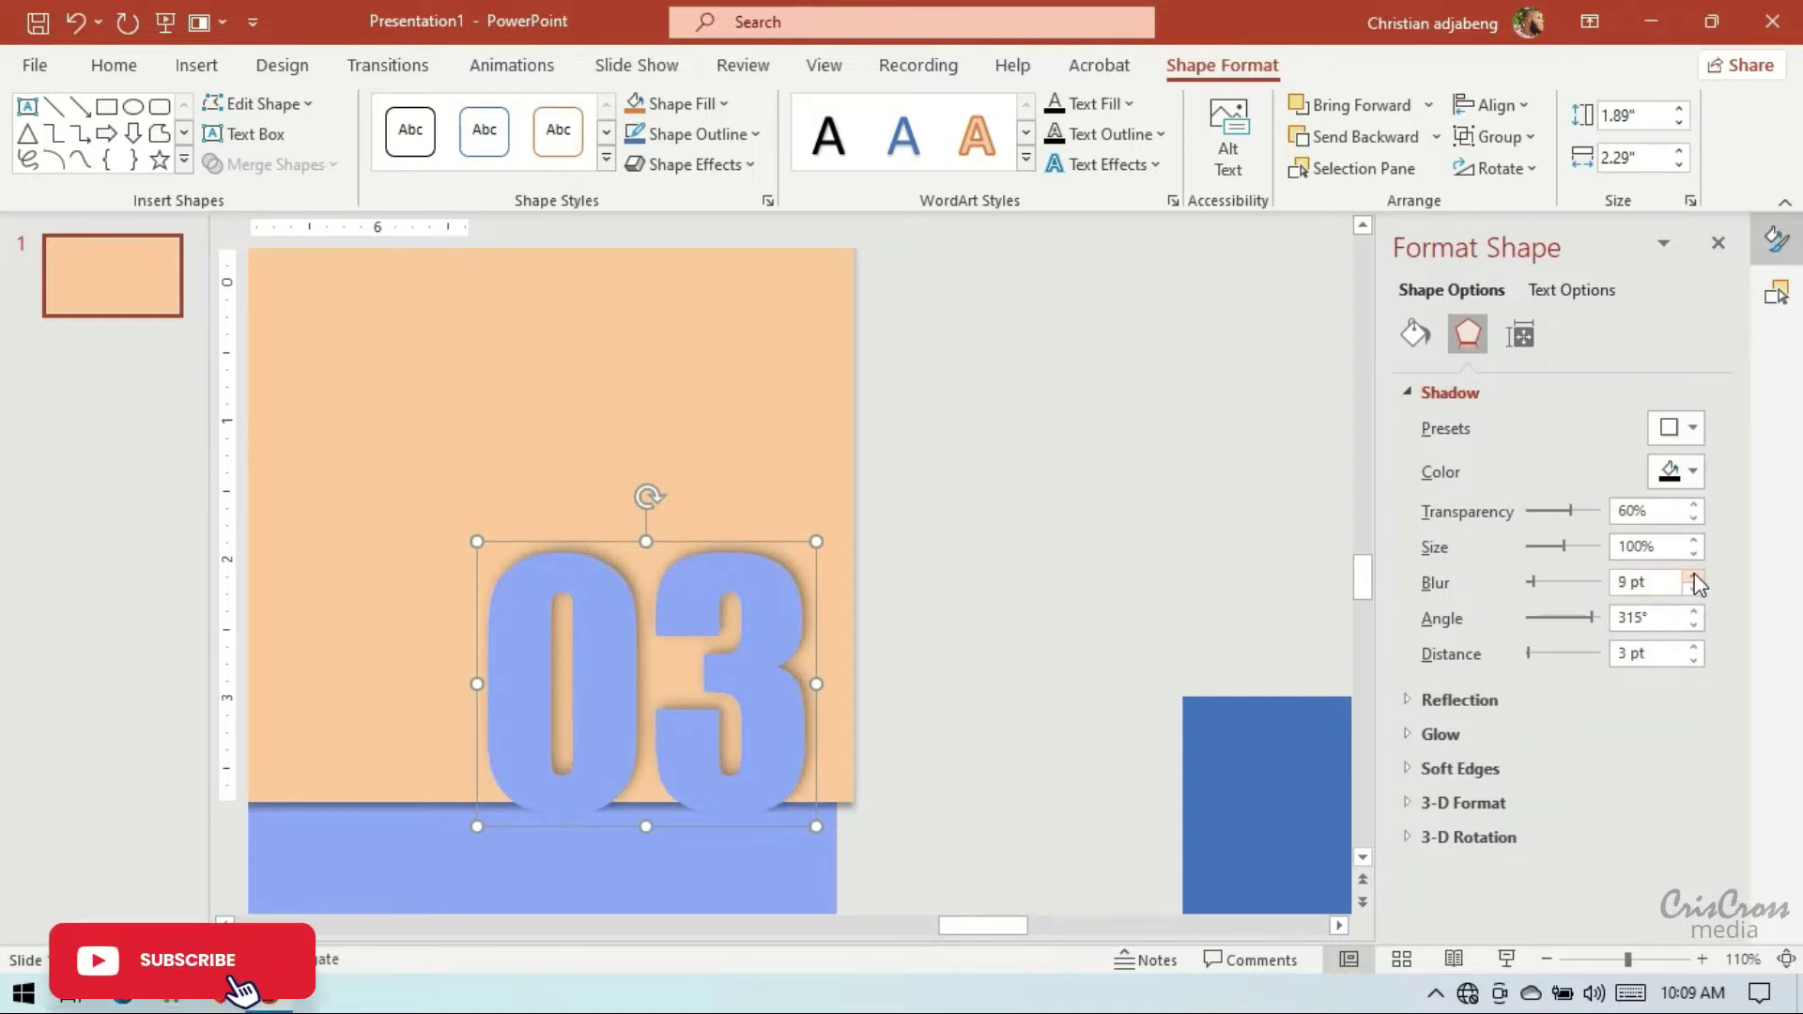
left_click(1695, 576)
left_click(1695, 576)
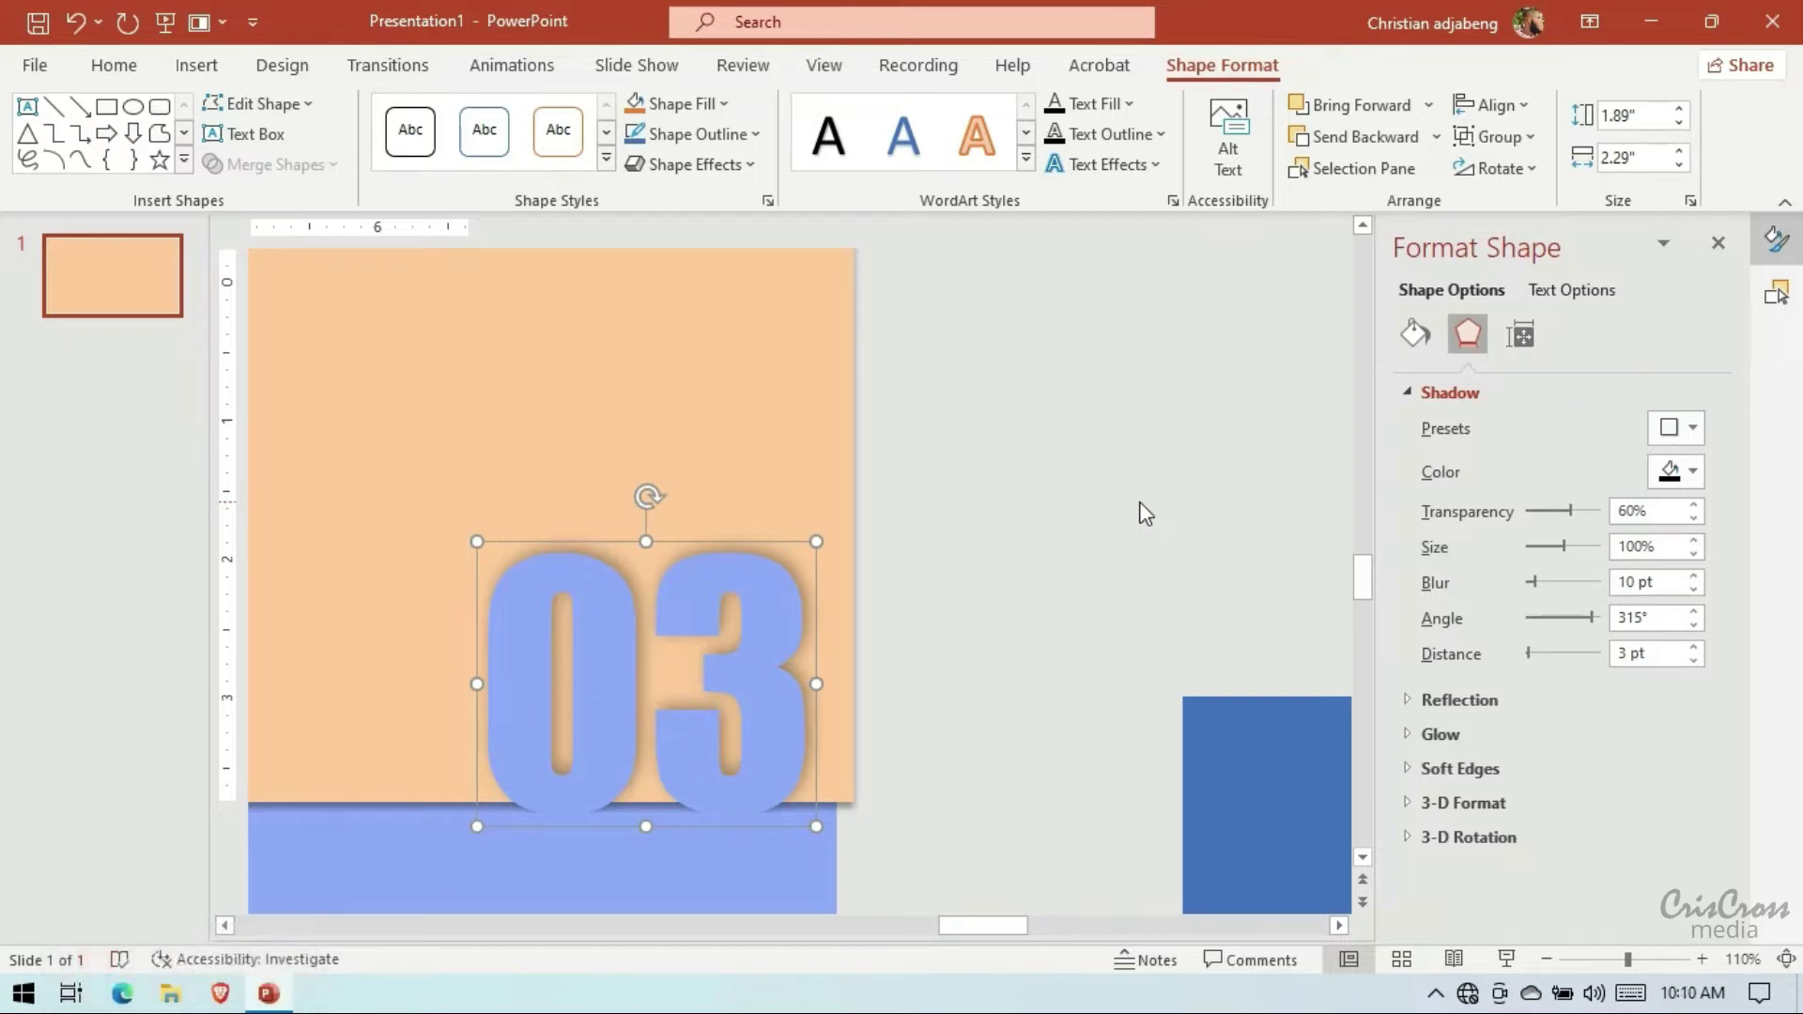
Move the spare dark blue rectangle slightly down and right
left_click(1547, 960)
left_click(1547, 961)
left_click(1547, 961)
left_click(1547, 959)
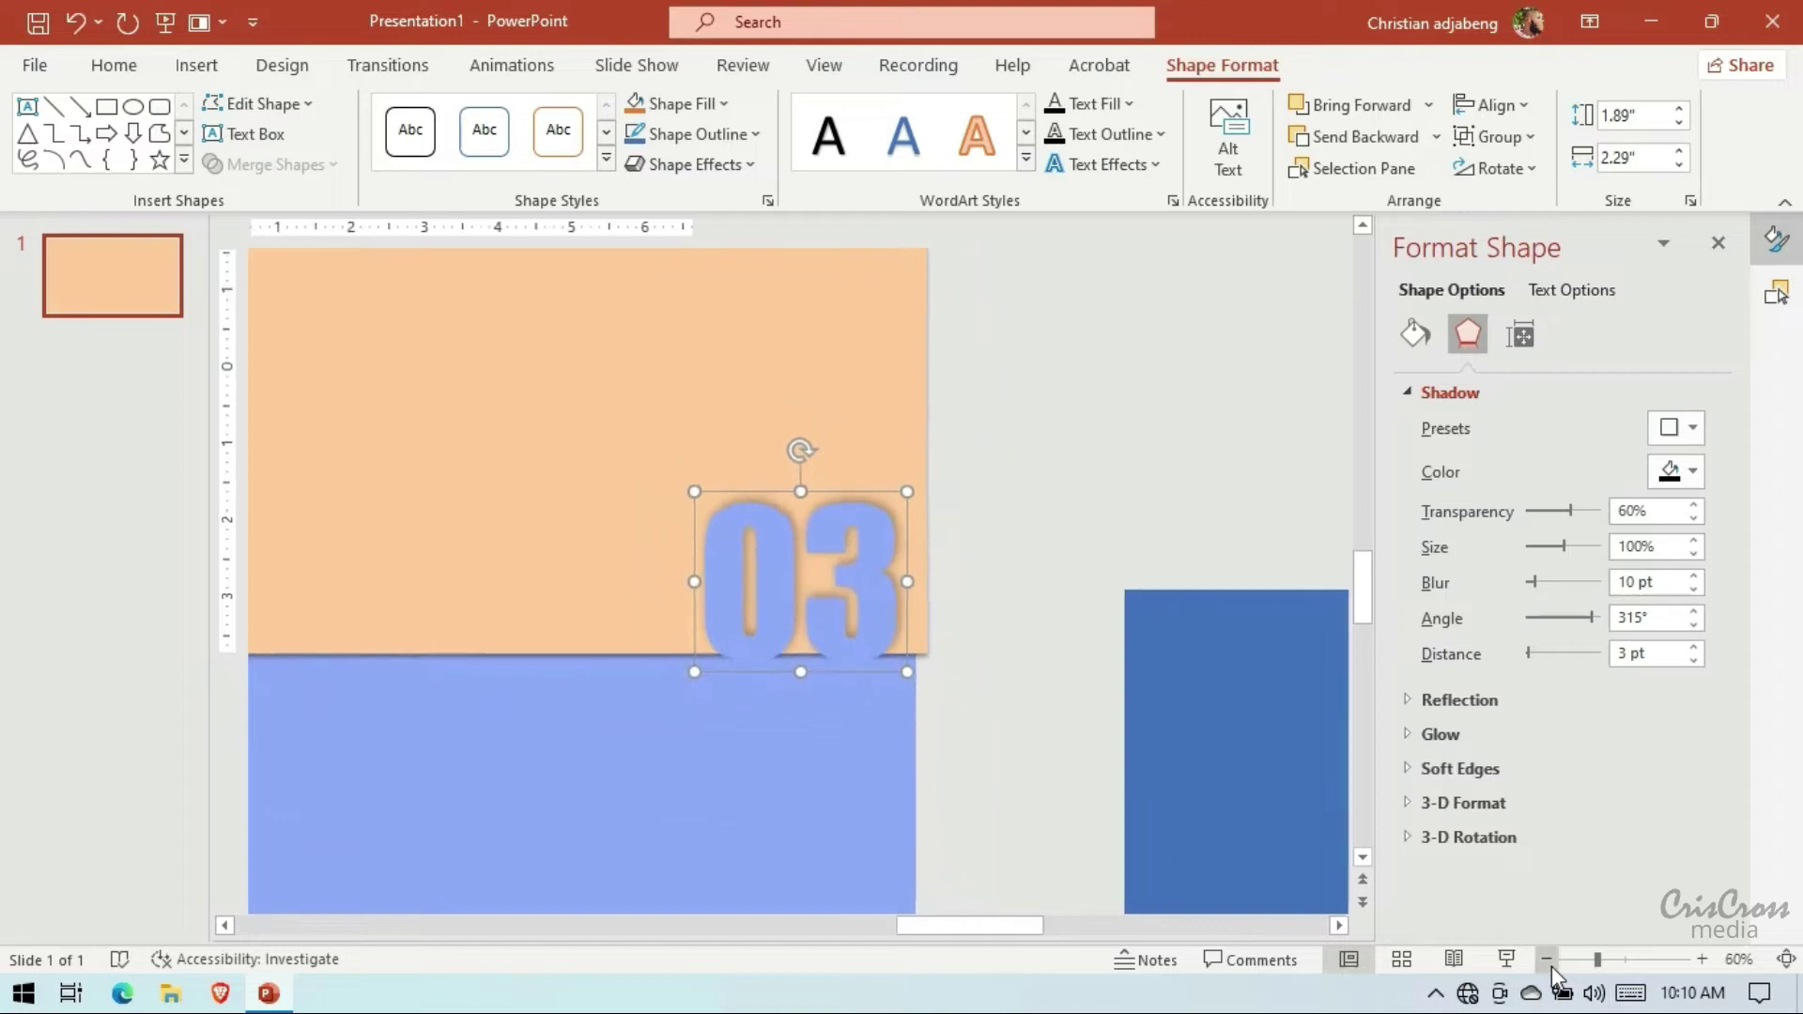
left_click(1548, 959)
left_click(1547, 960)
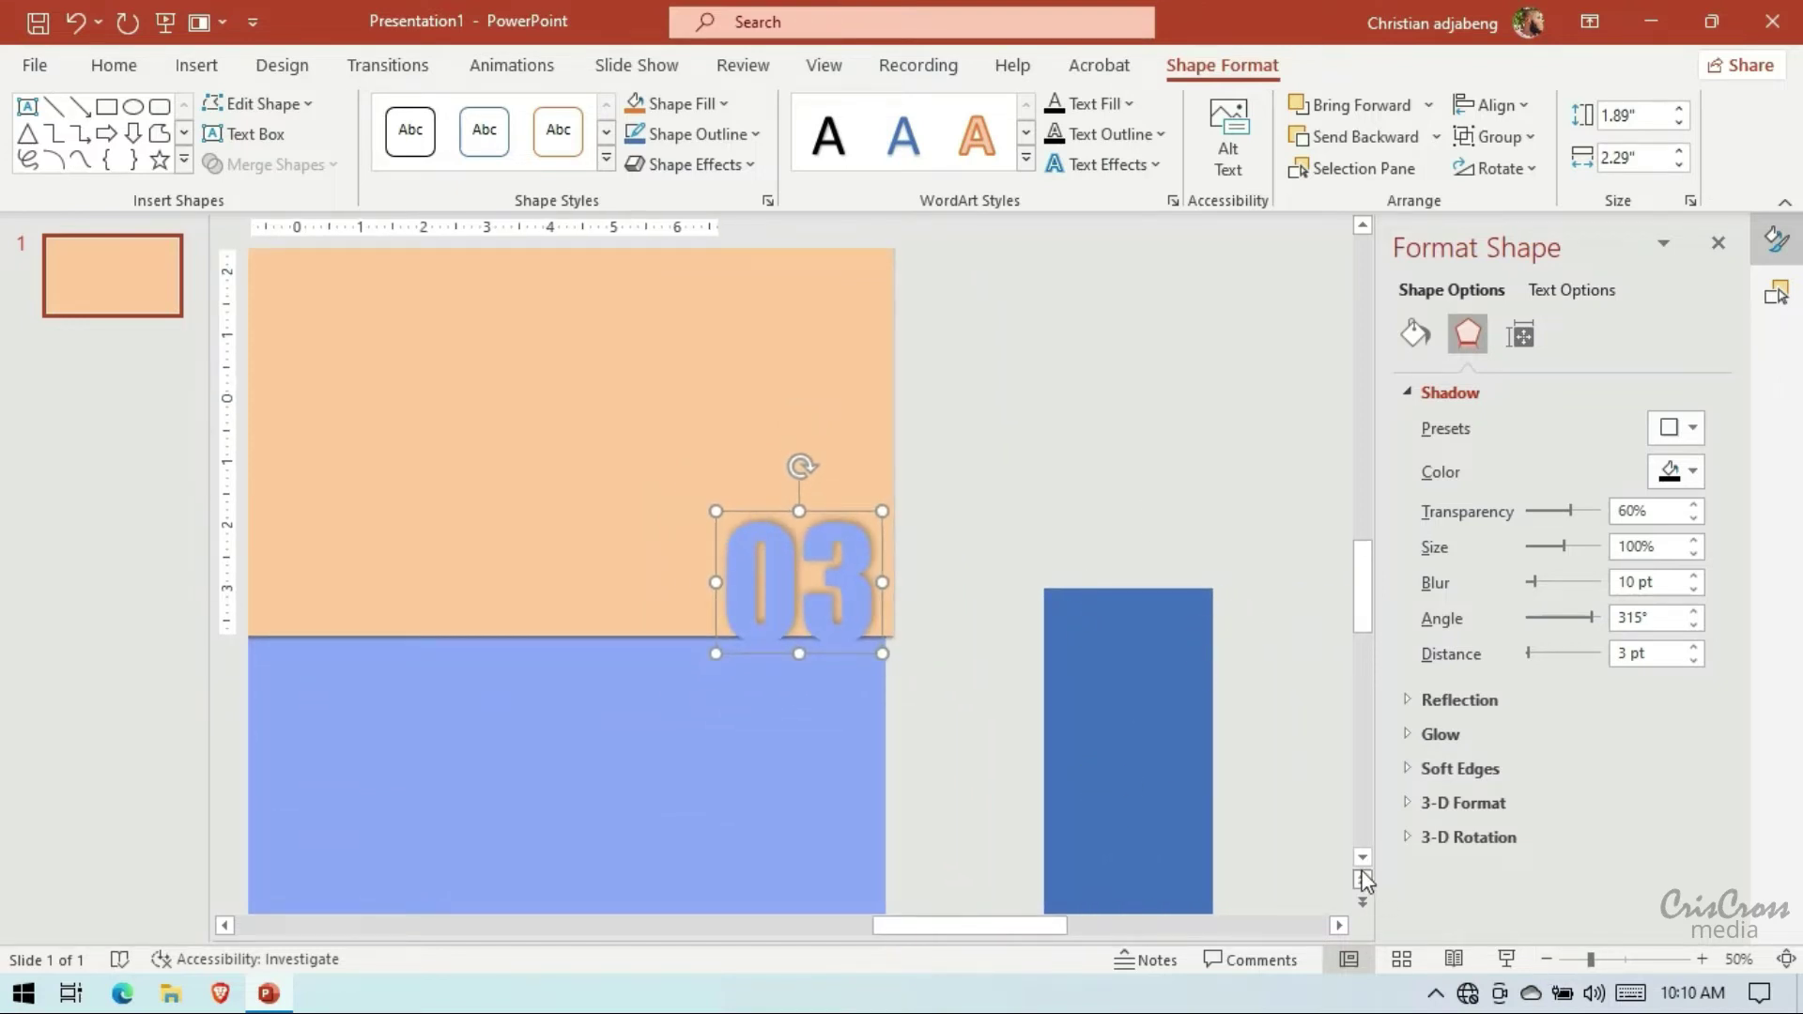
left_click(1363, 856)
left_click(1547, 960)
left_click(1548, 960)
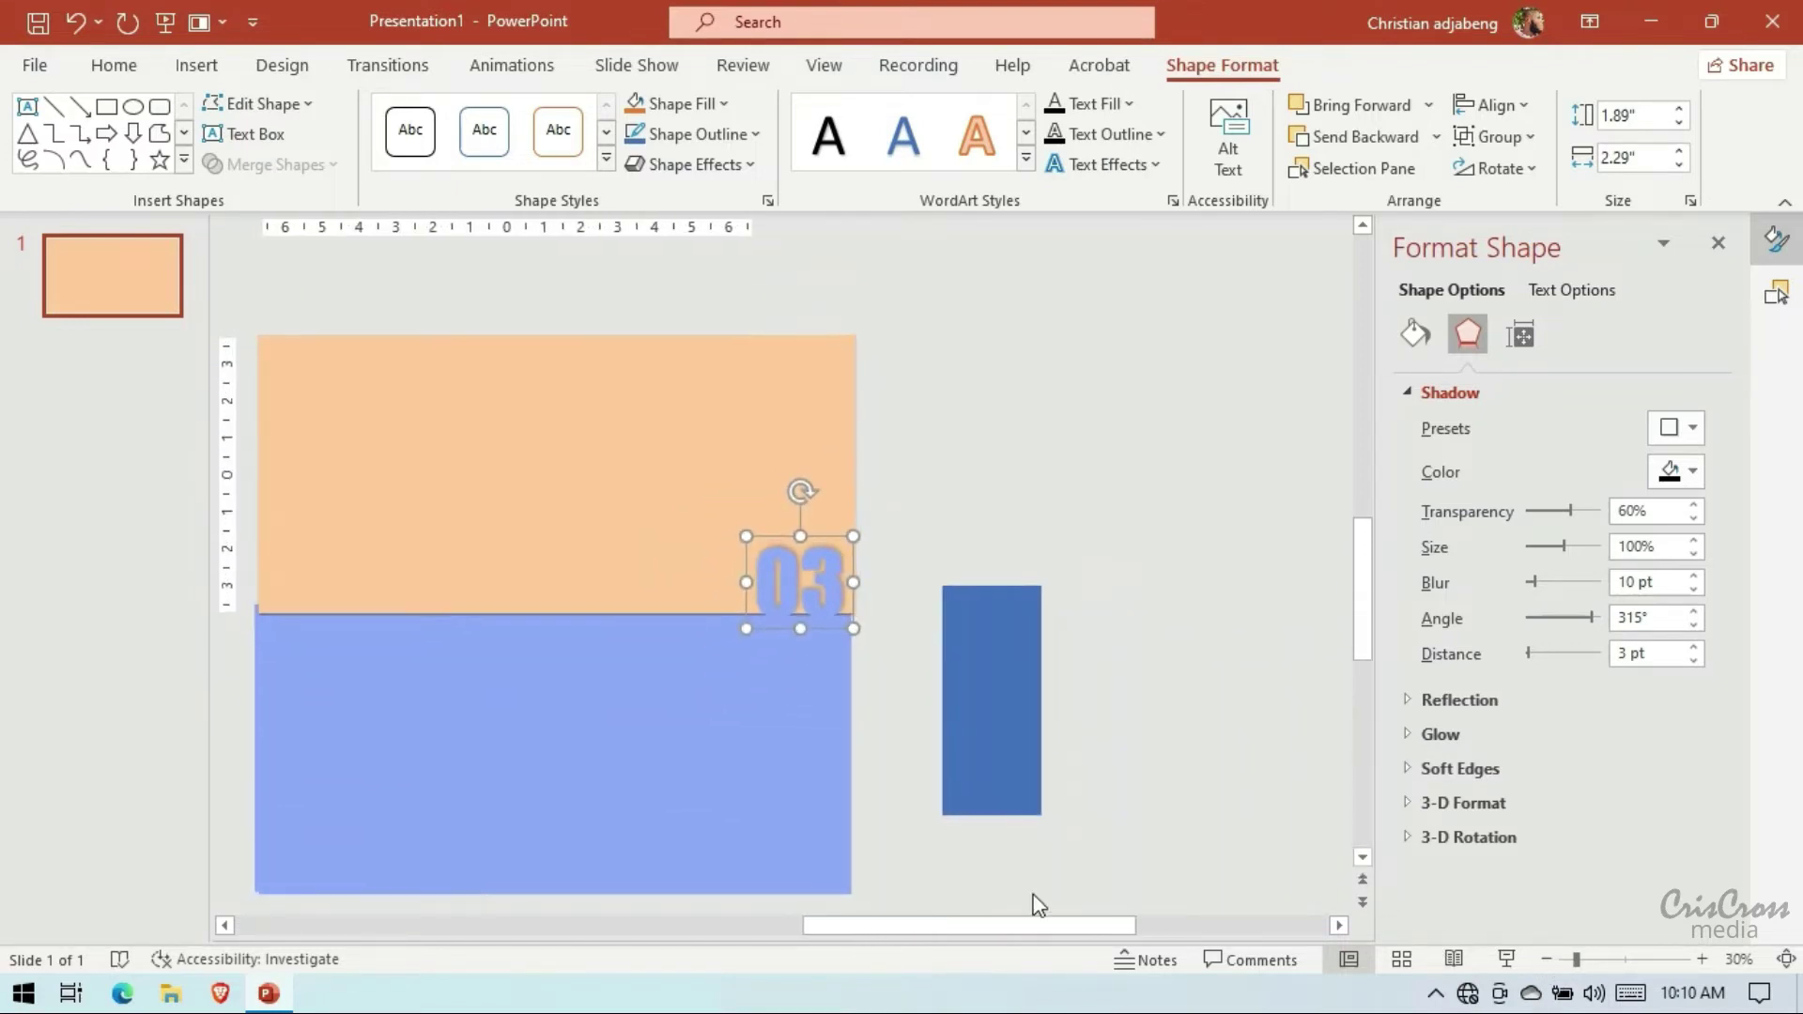
scroll(826, 874, "down", 1)
scroll(620, 836, "down", 1)
scroll(526, 751, "down", 1)
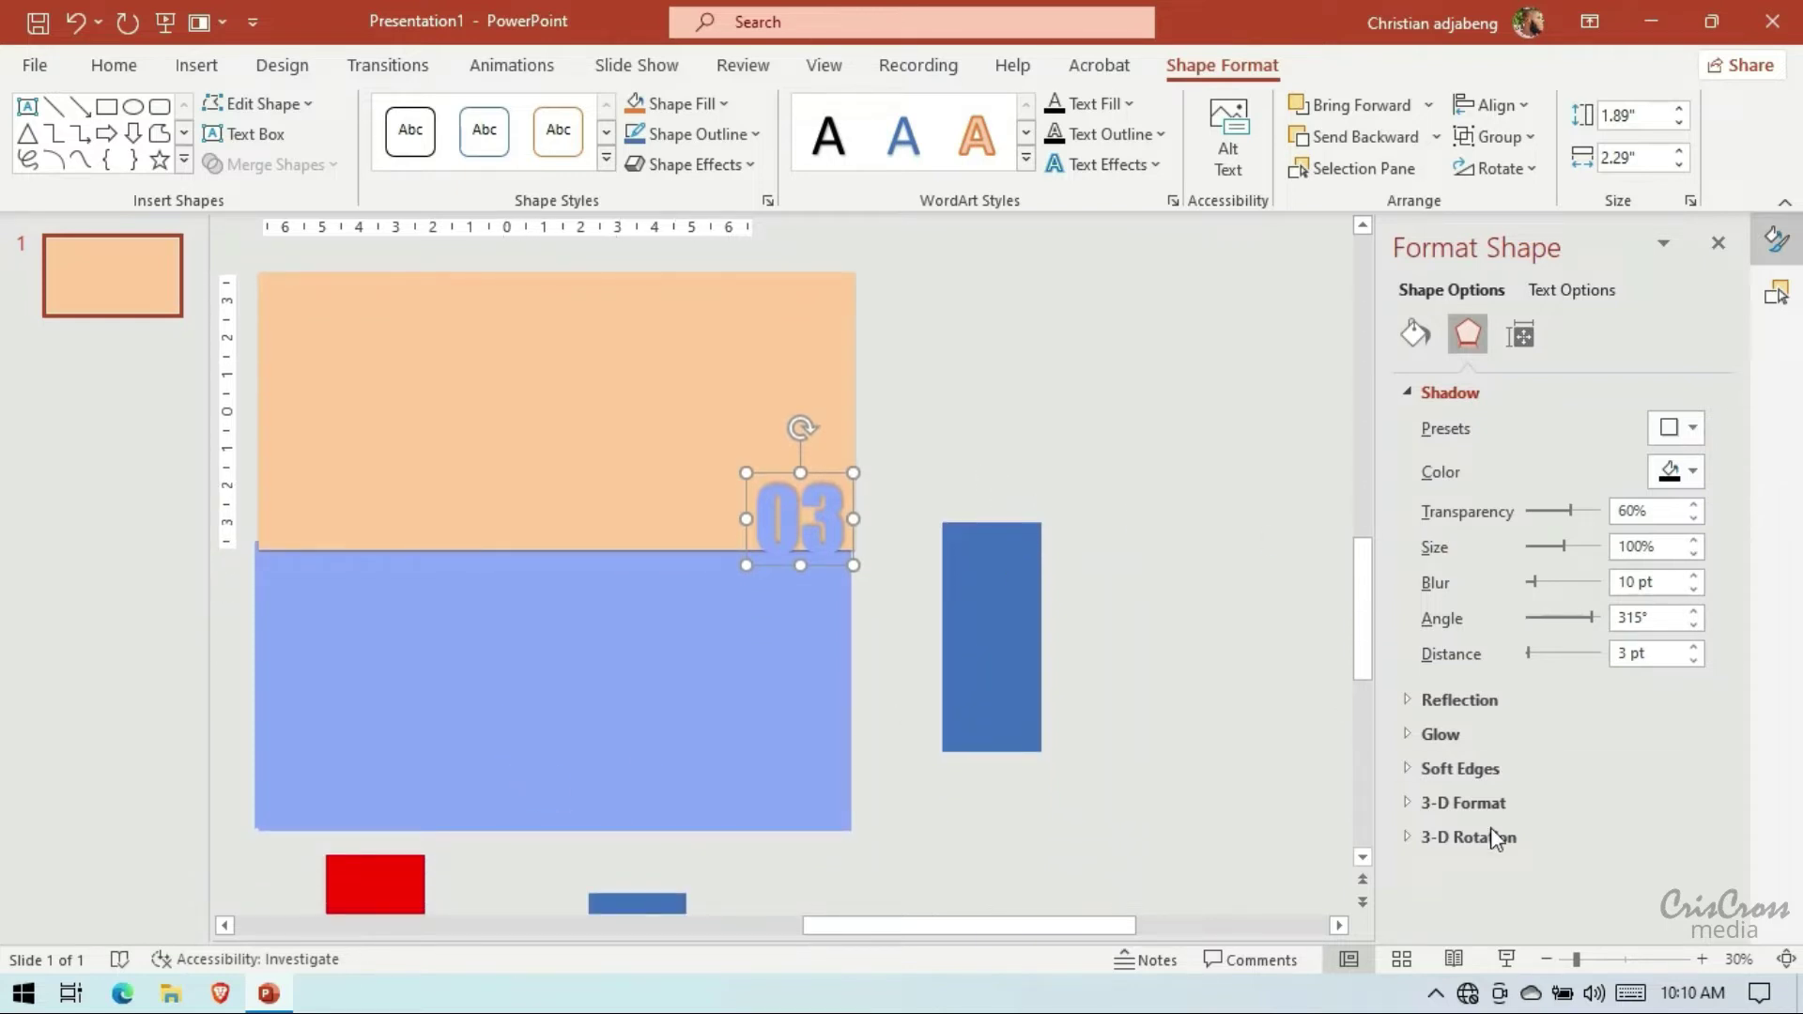
left_click_drag(1004, 621, 1064, 696)
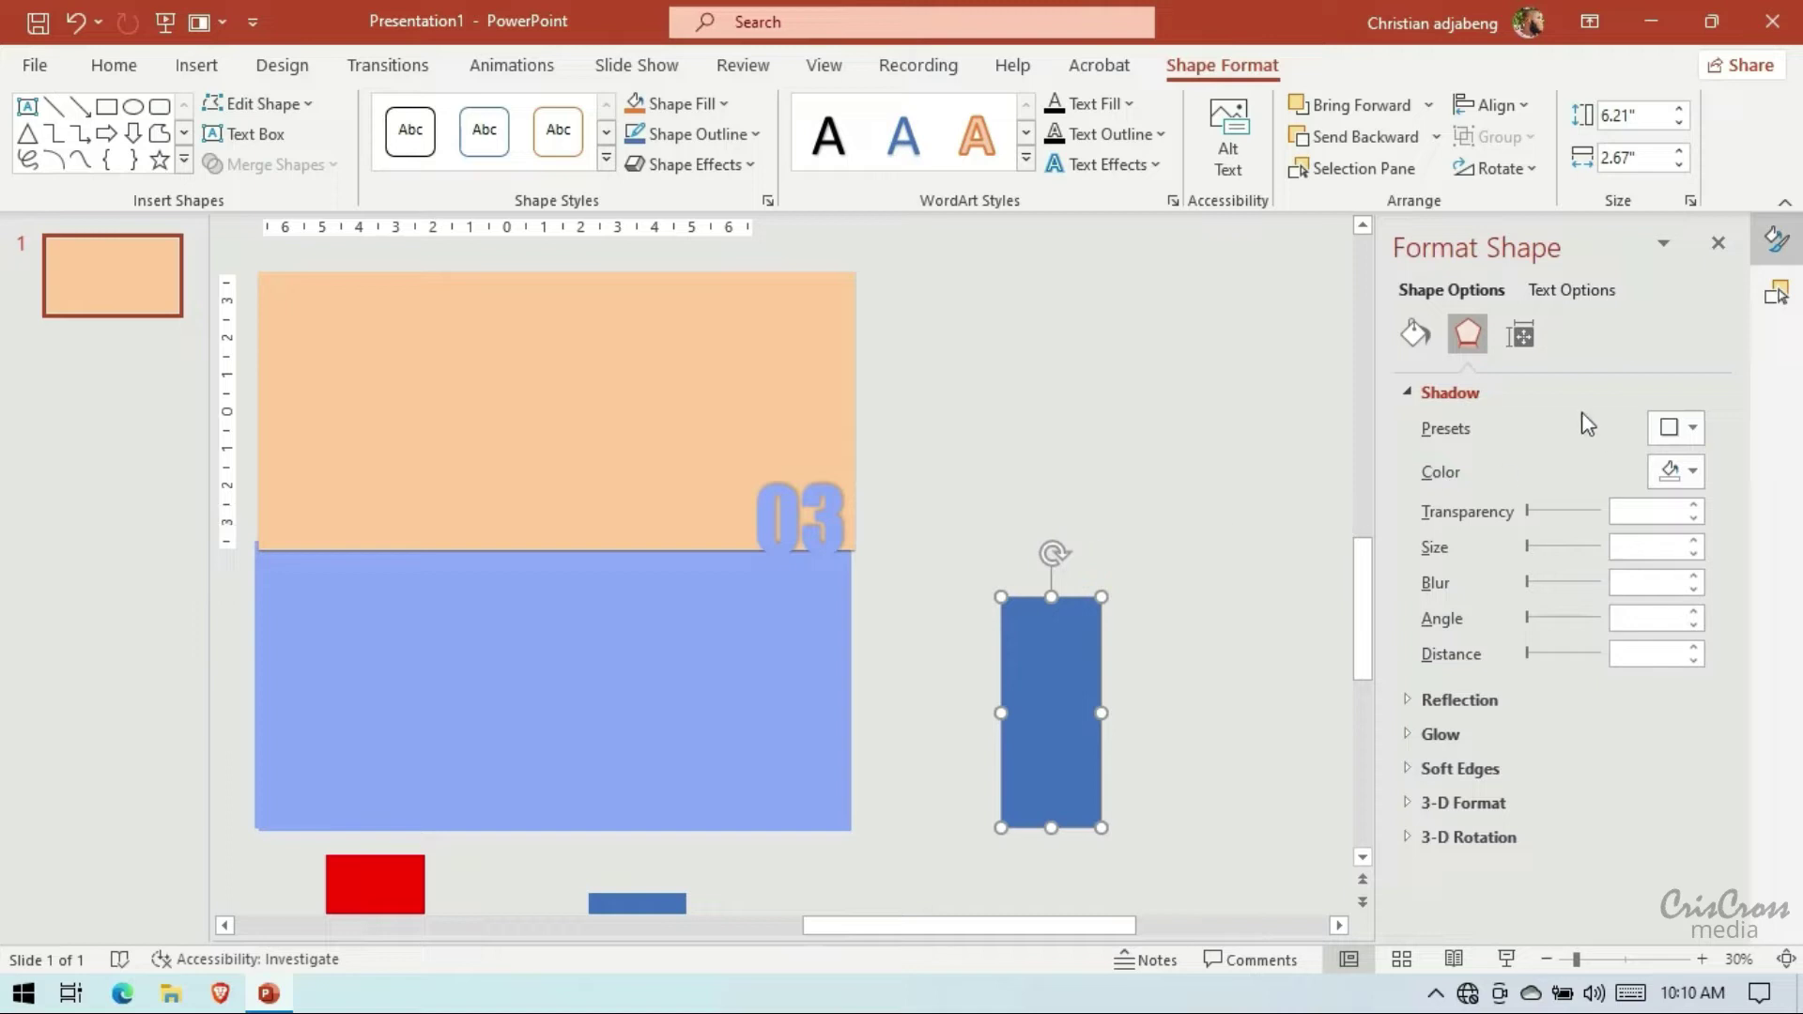
Group Freeform: Shape 58, GROUP 03, Rectangle 56 and Rectangle 59 together
left_click(1416, 335)
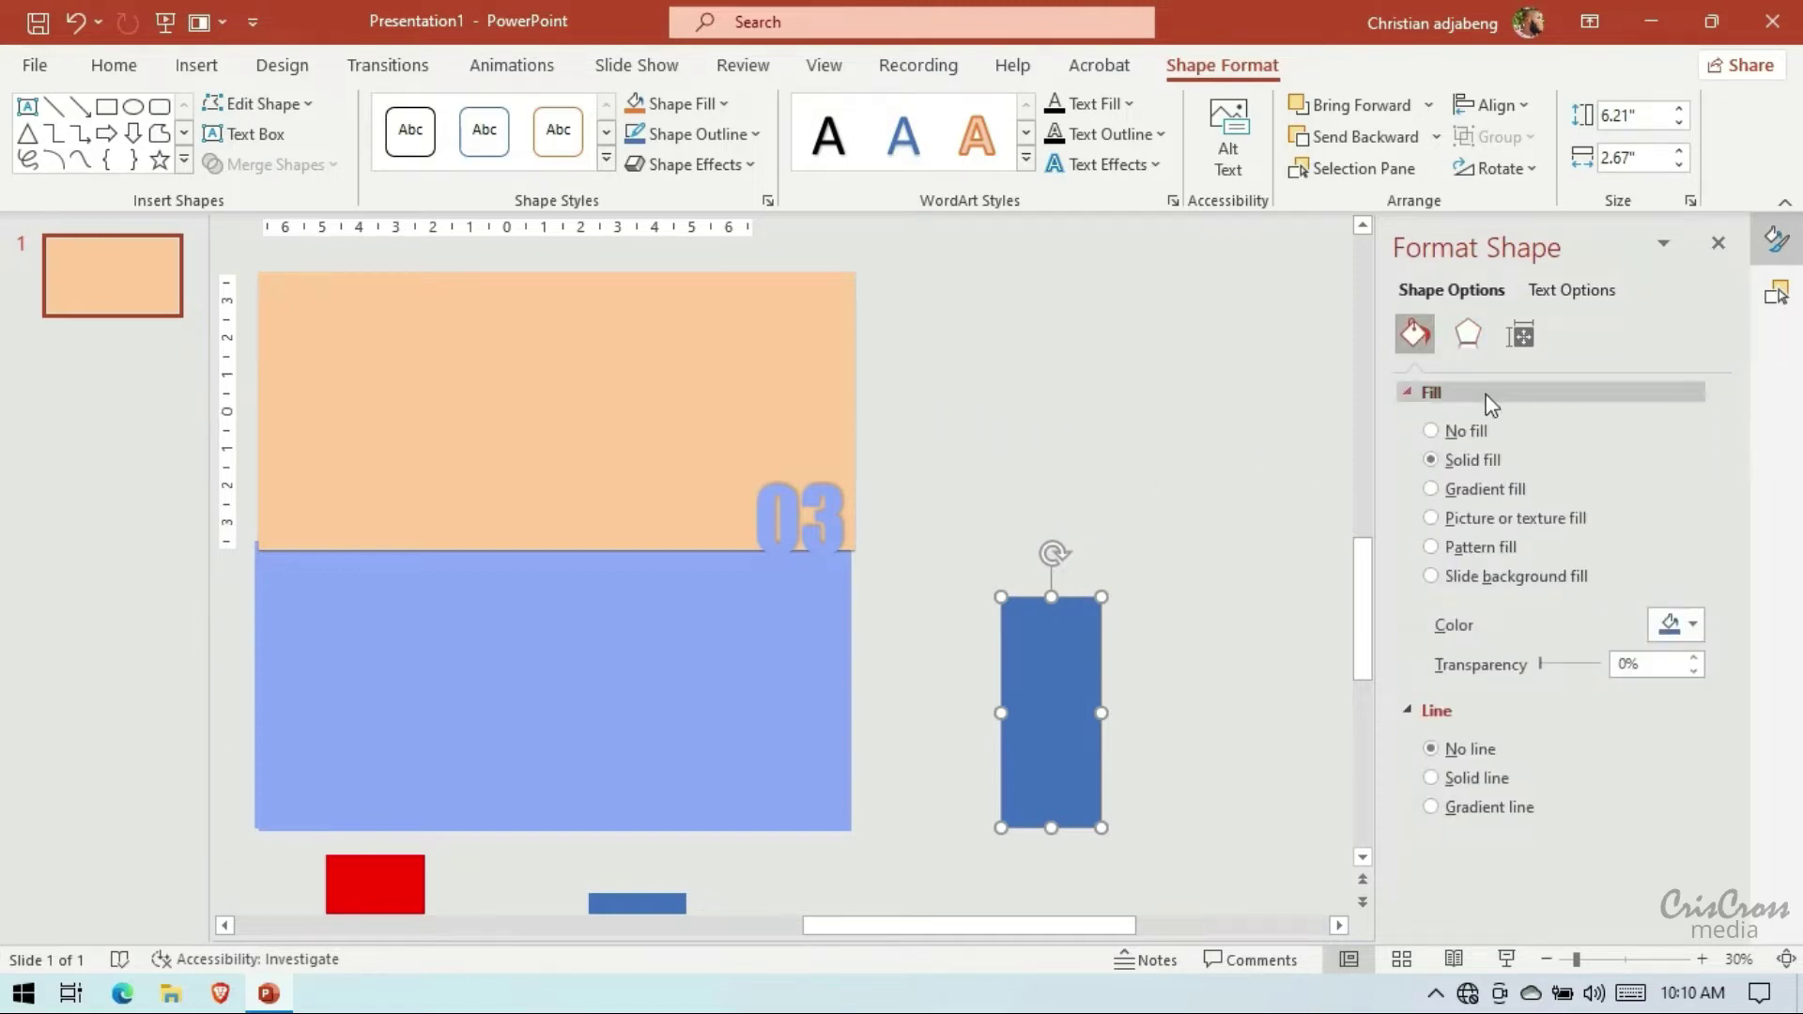
left_click(1776, 292)
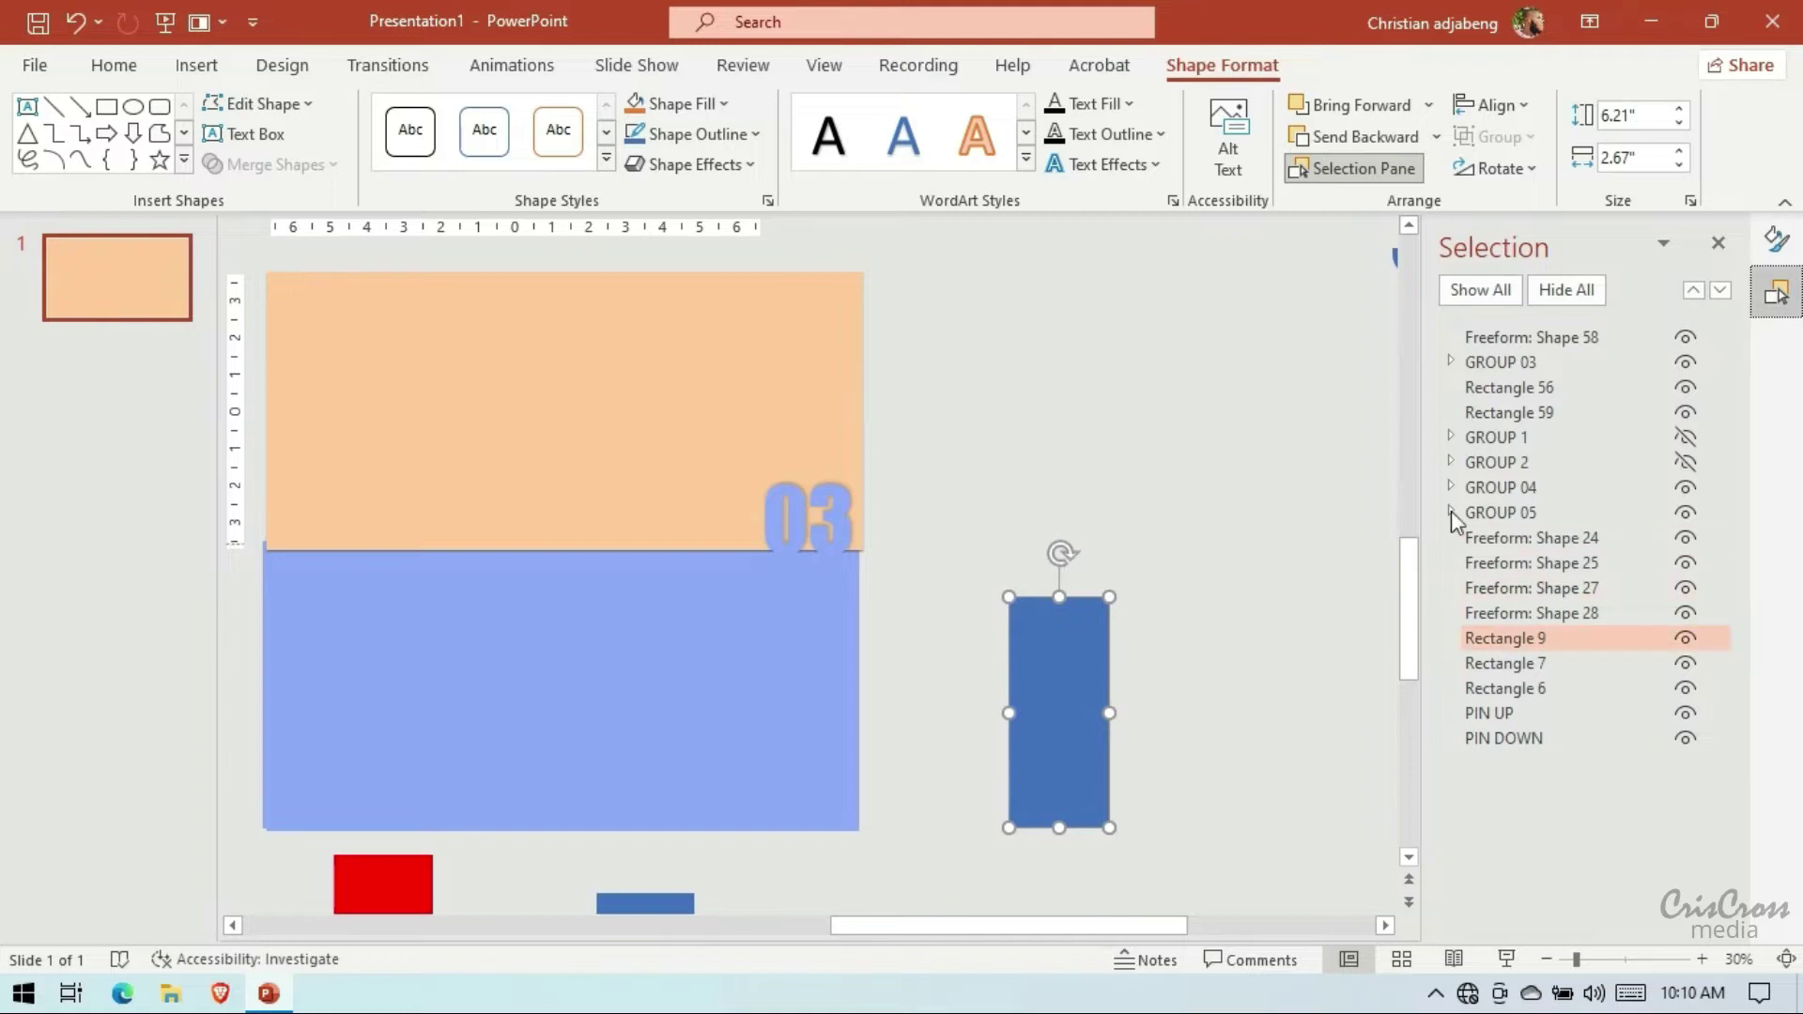
left_click(1501, 340)
left_click(1496, 363, "ctrl")
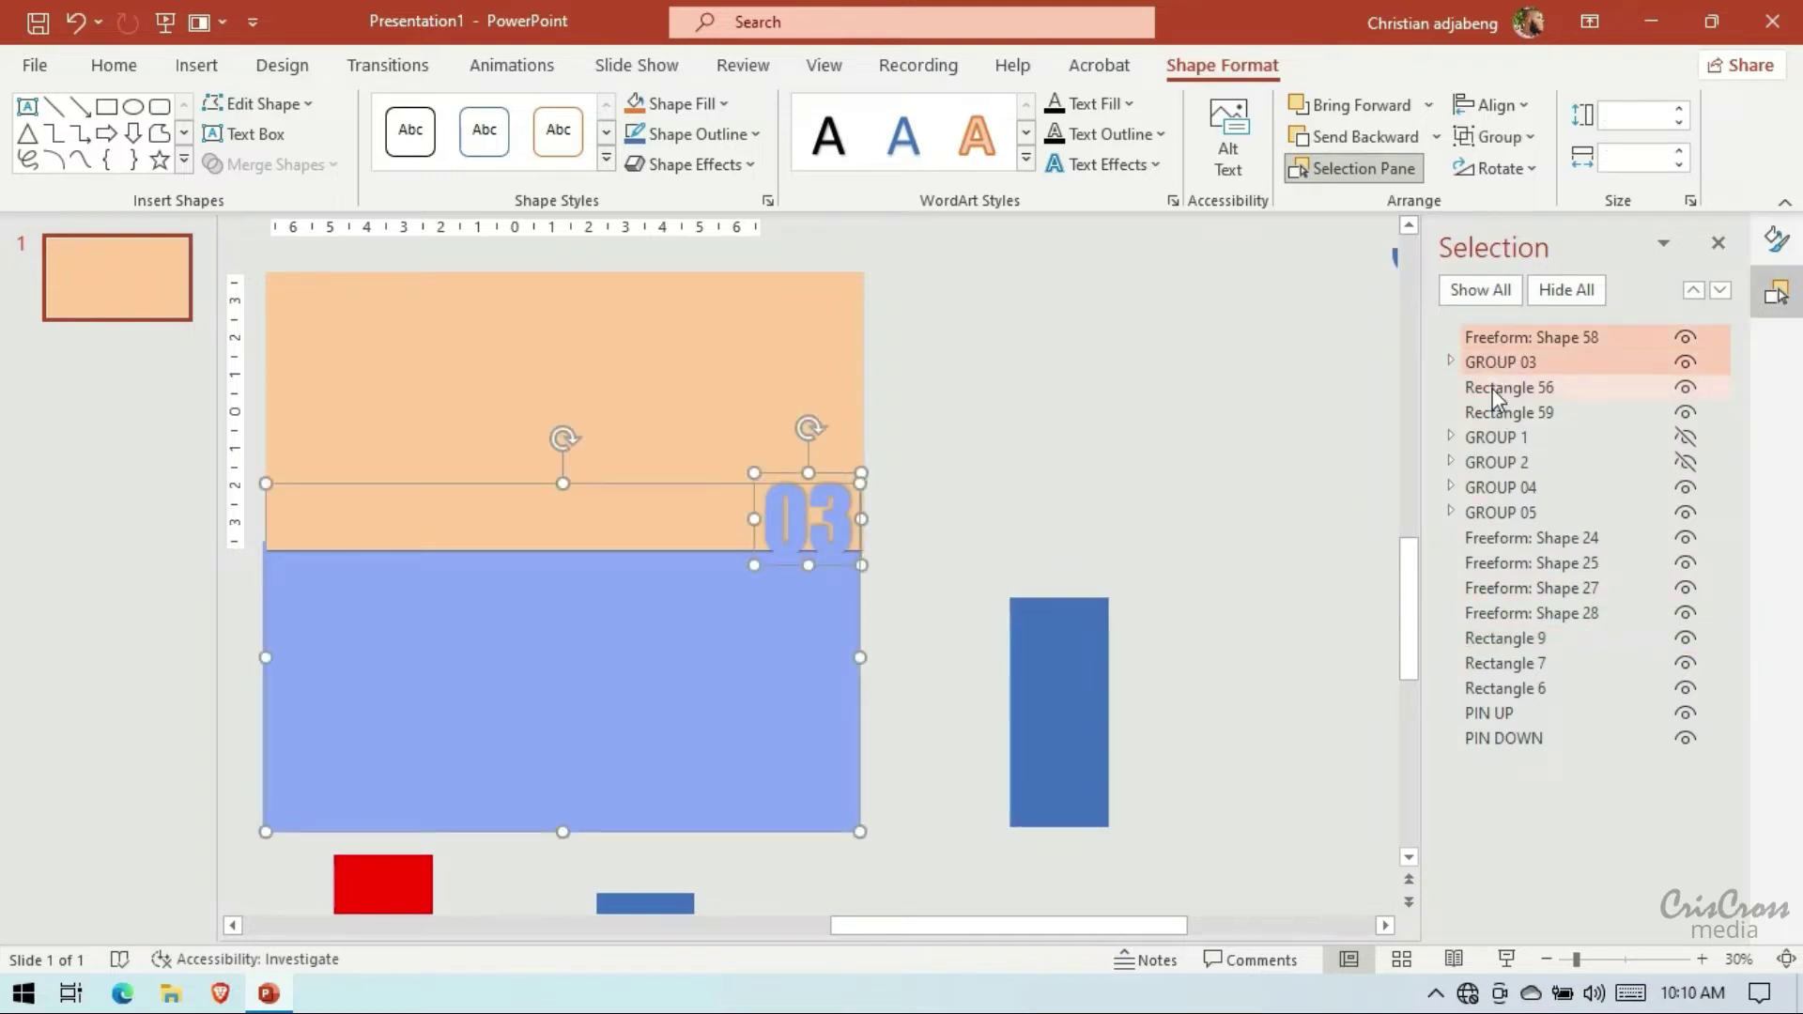
left_click(1492, 387, "ctrl")
left_click(1490, 410, "ctrl")
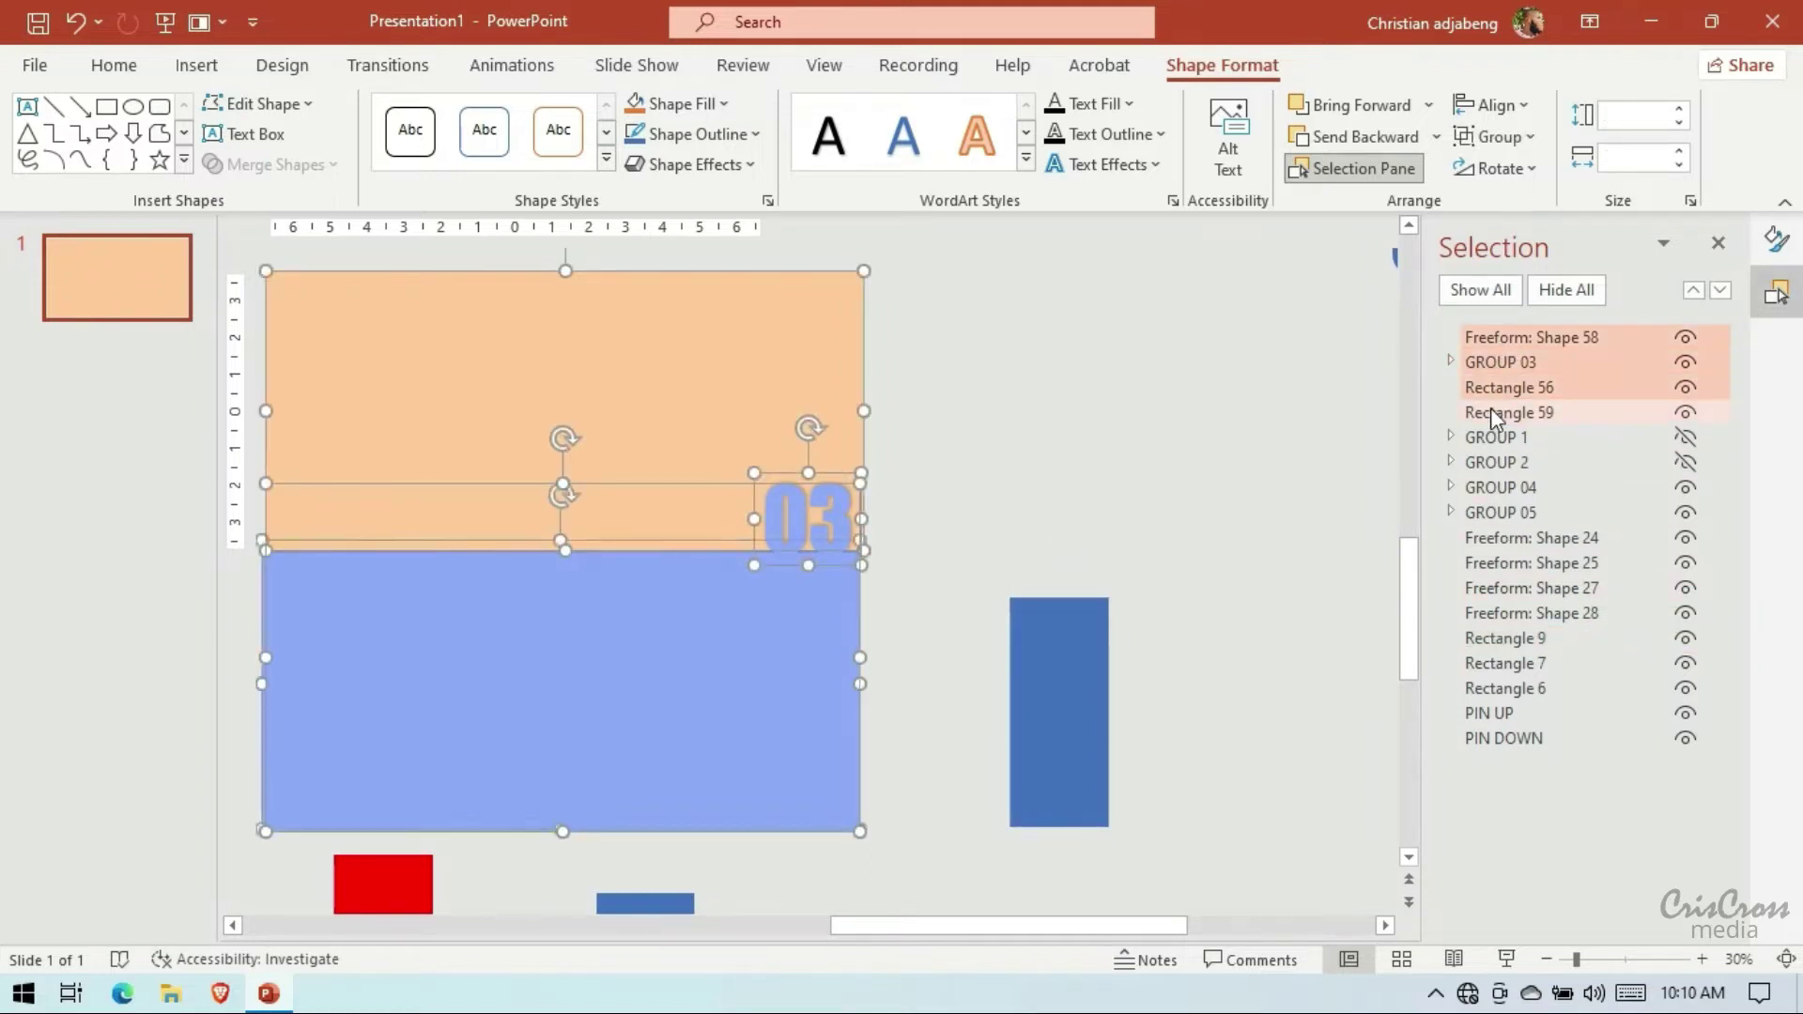
right_click(834, 480)
left_click(1061, 639)
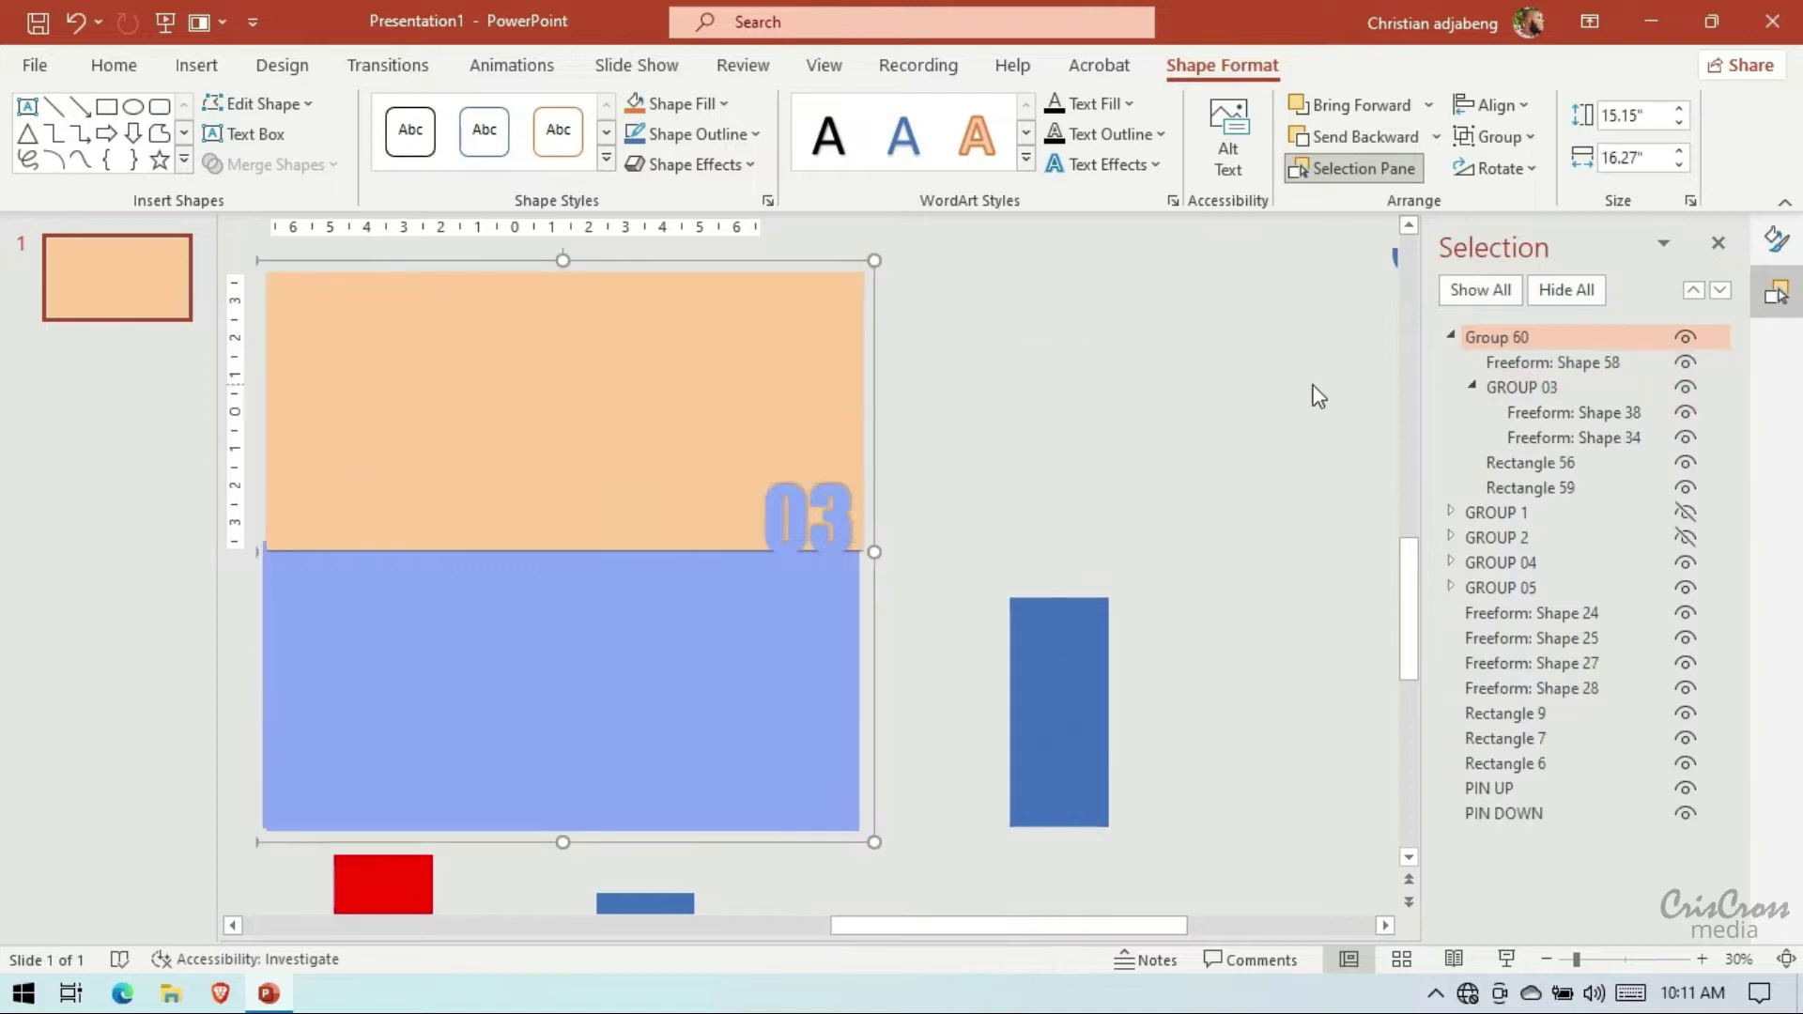
Rename the new group to GROUP 3, place it below GROUP 2, and hide it
left_click(1449, 336)
double_click(1543, 340)
type("GROUP 3")
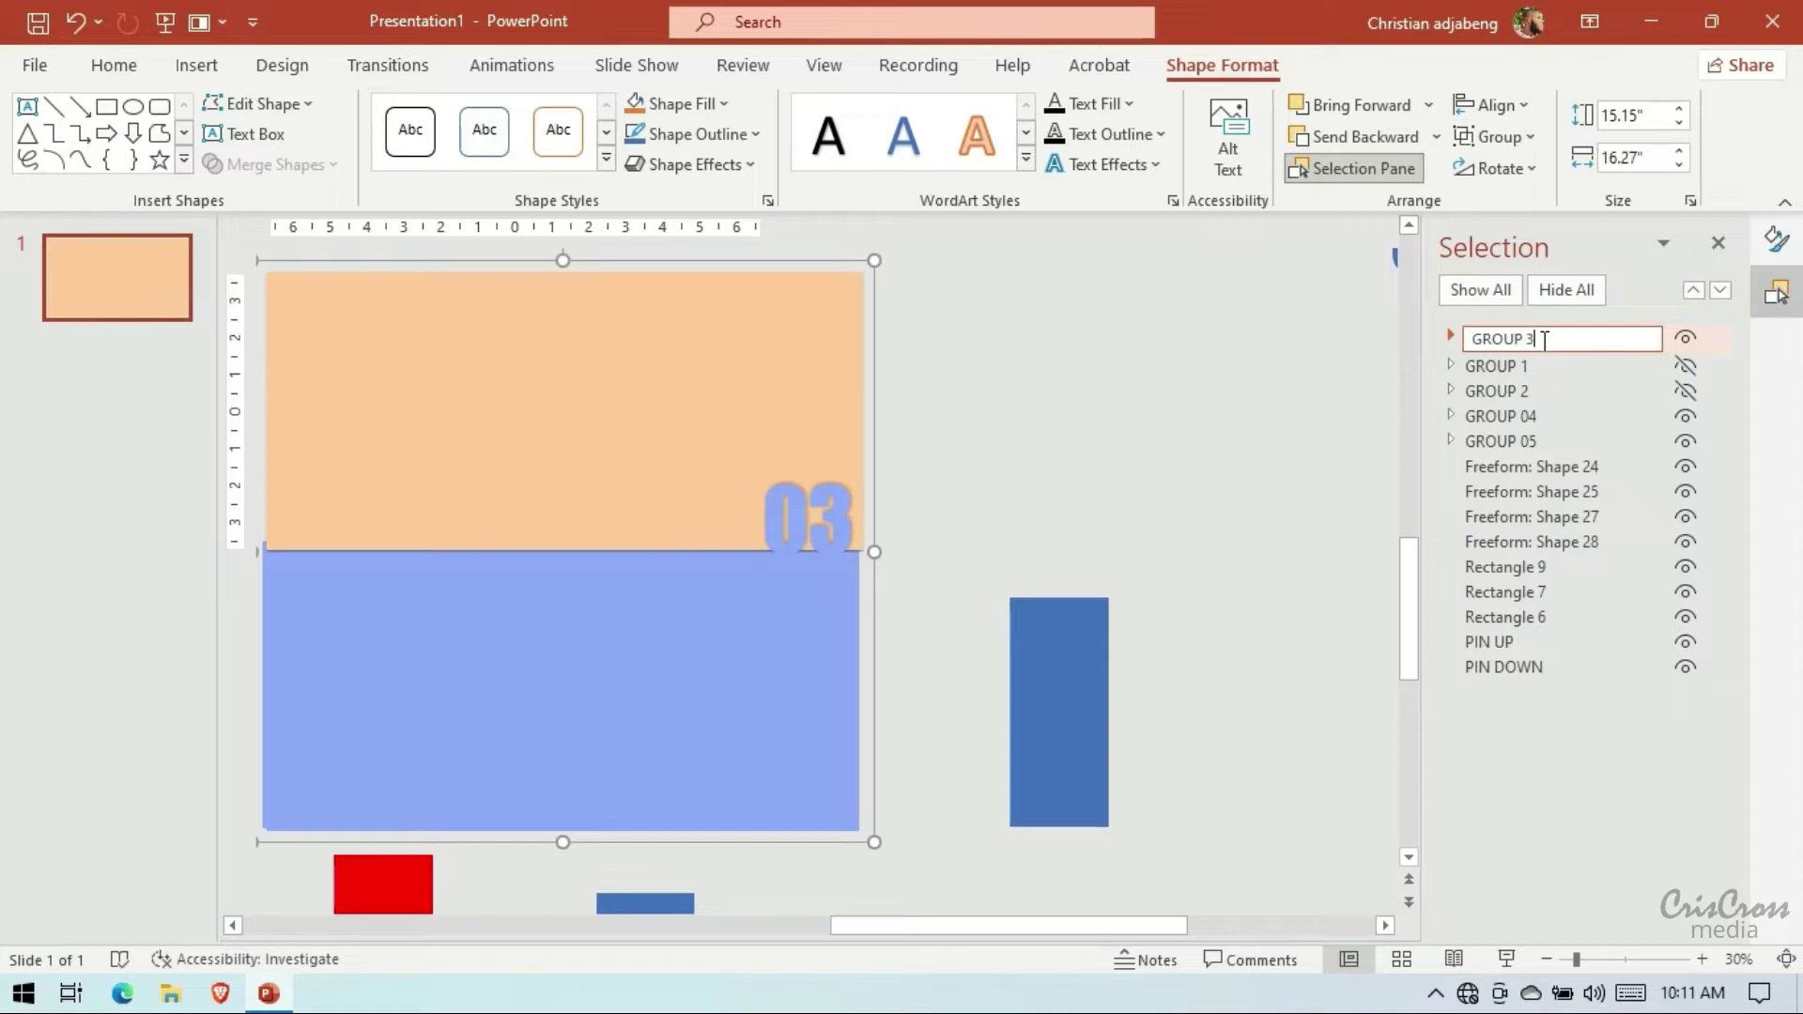
key("Return")
left_click_drag(1493, 340, 1501, 387)
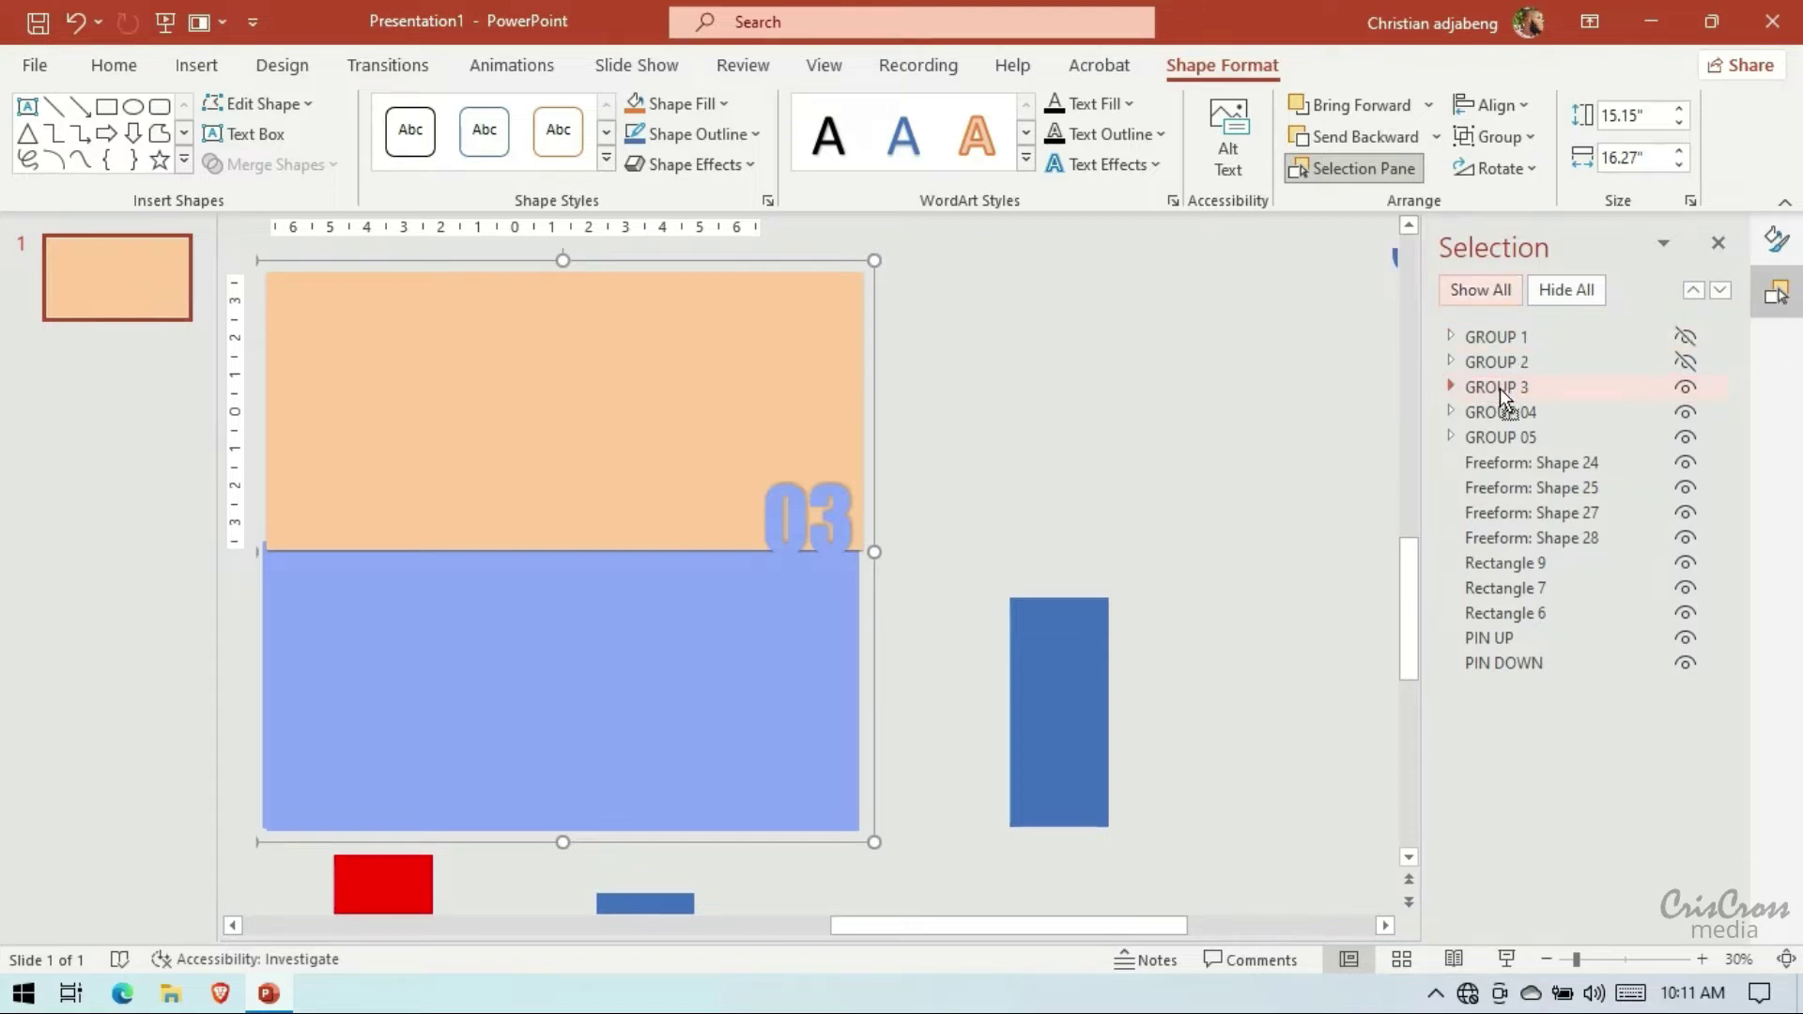
left_click(1685, 387)
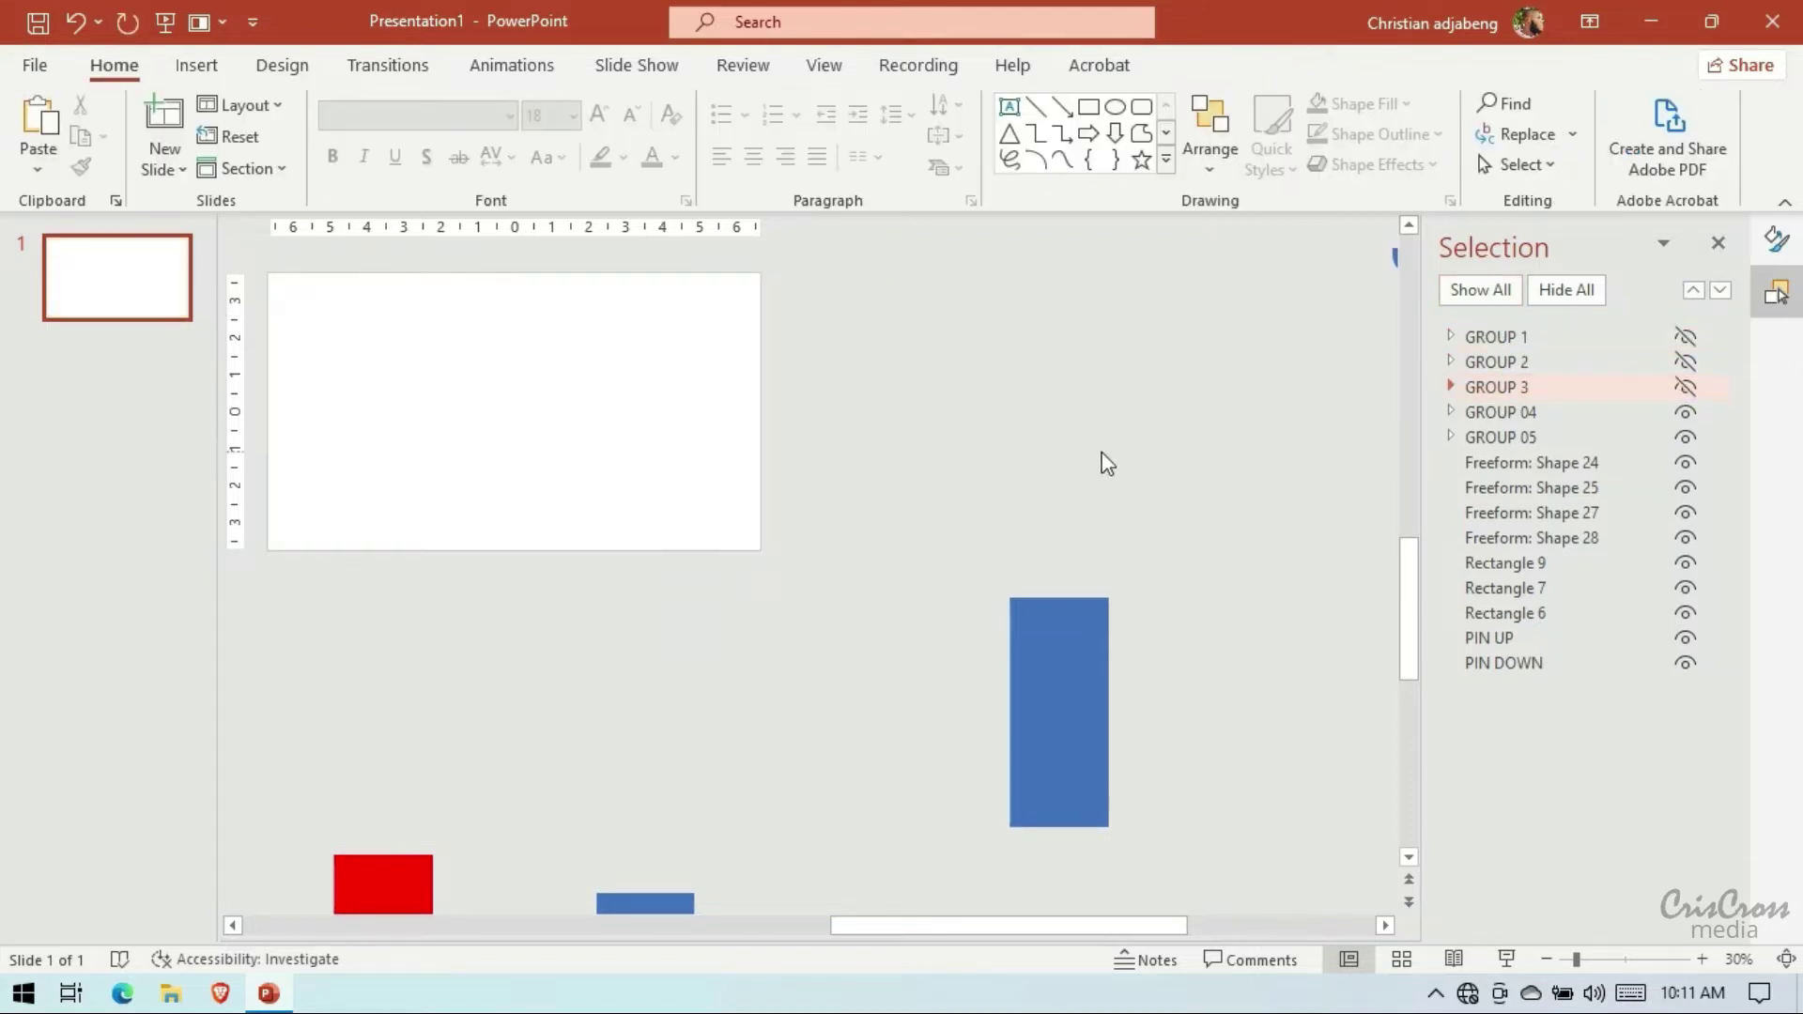
Move the blue rectangle to the slide's top-left corner and stretch it across the slide
left_click_drag(1052, 657, 814, 637)
scroll(1208, 728, "down", 1)
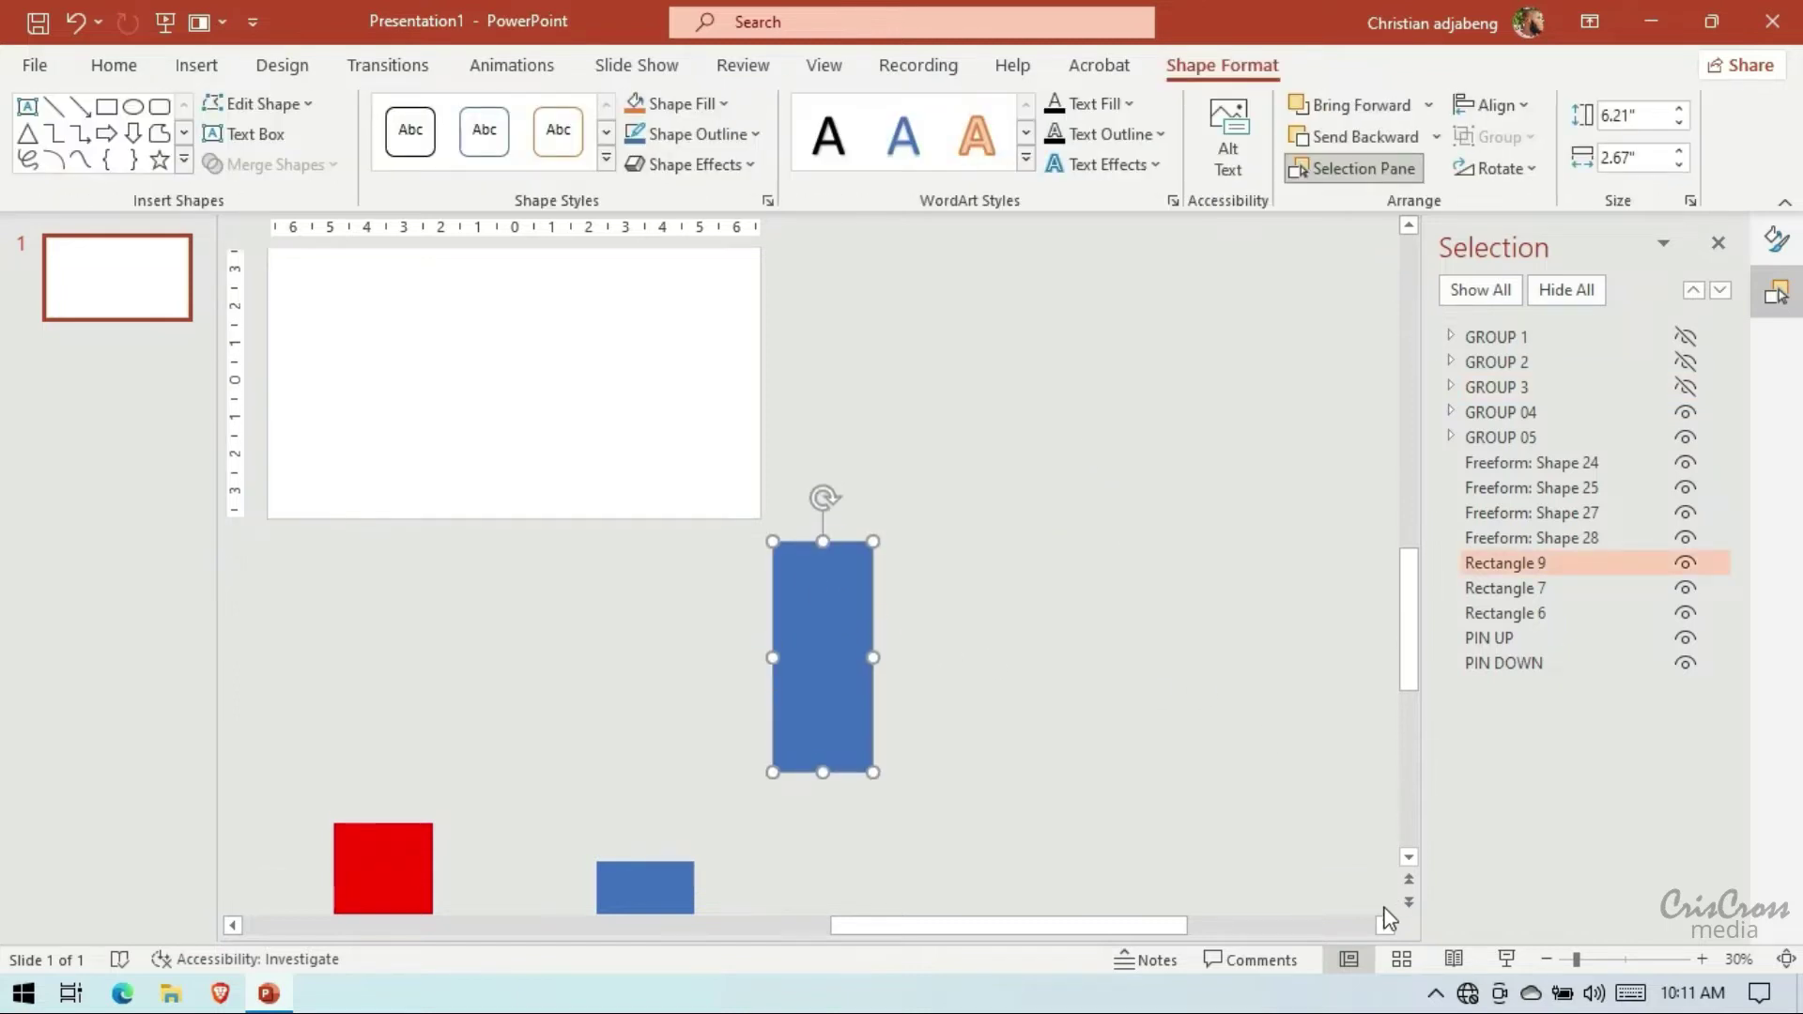
left_click(231, 926)
left_click_drag(1026, 724, 611, 471)
scroll(695, 543, "up", 3)
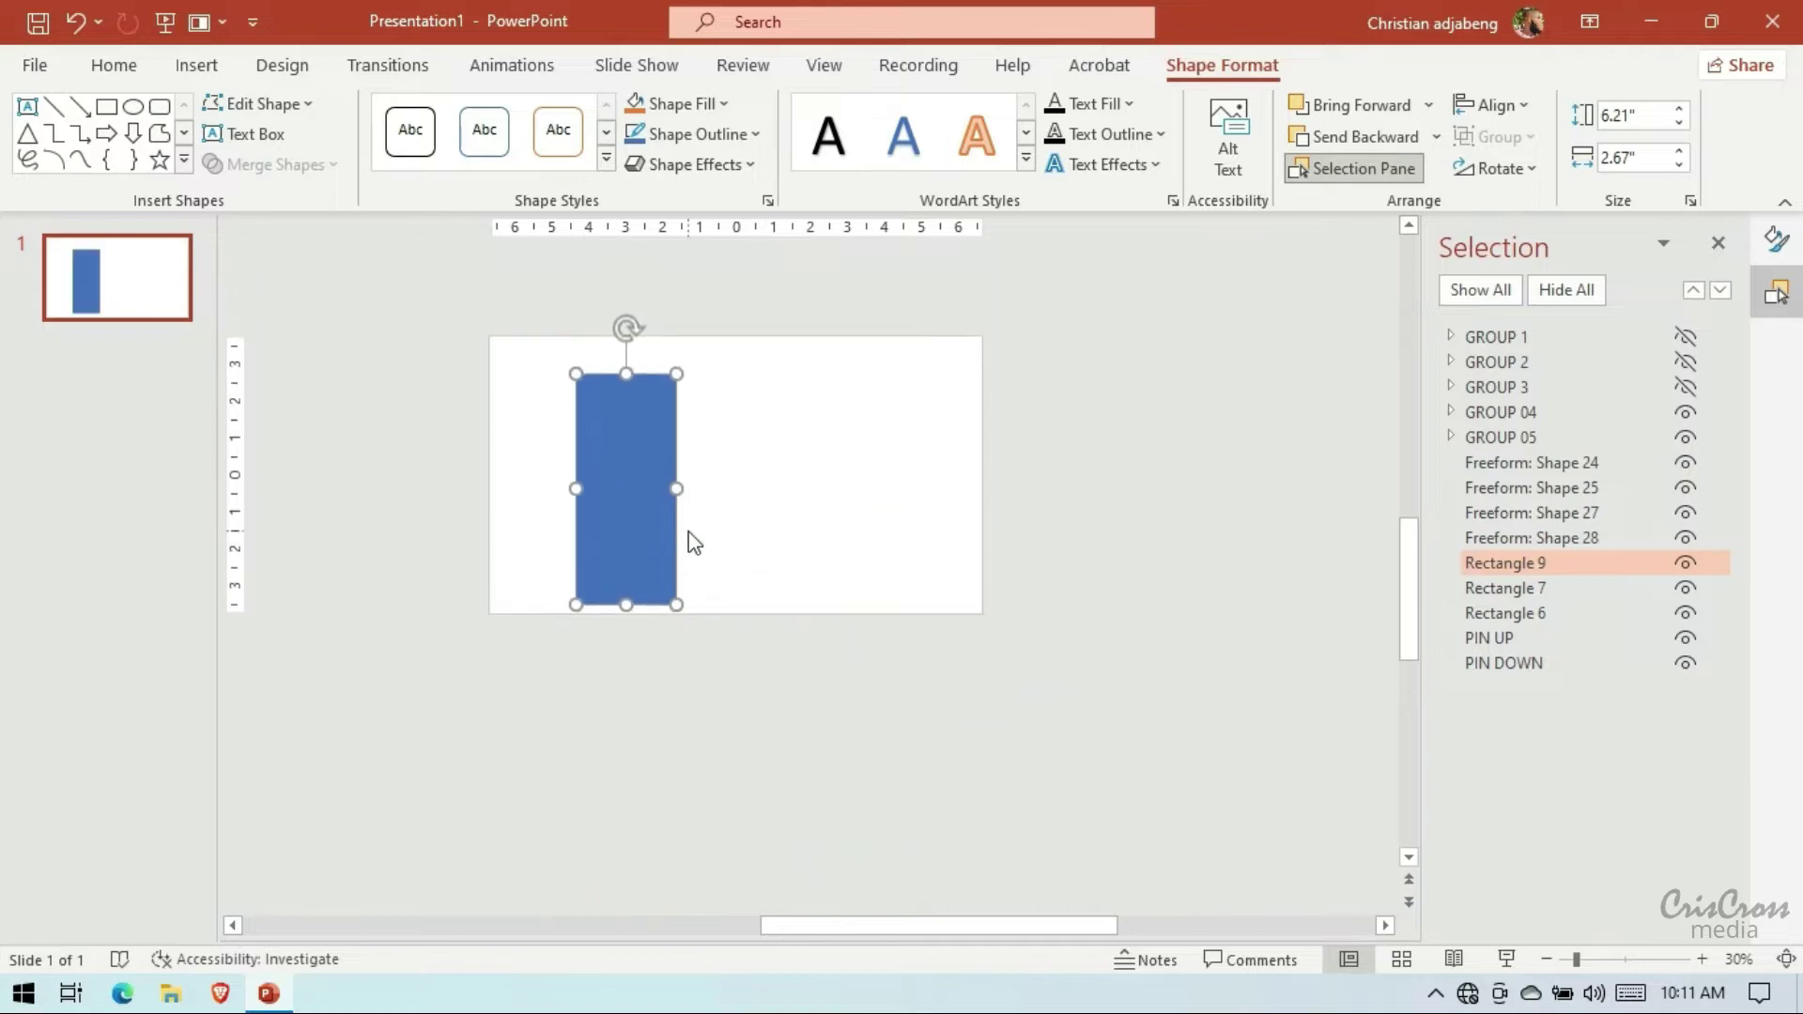
left_click_drag(661, 539, 575, 505)
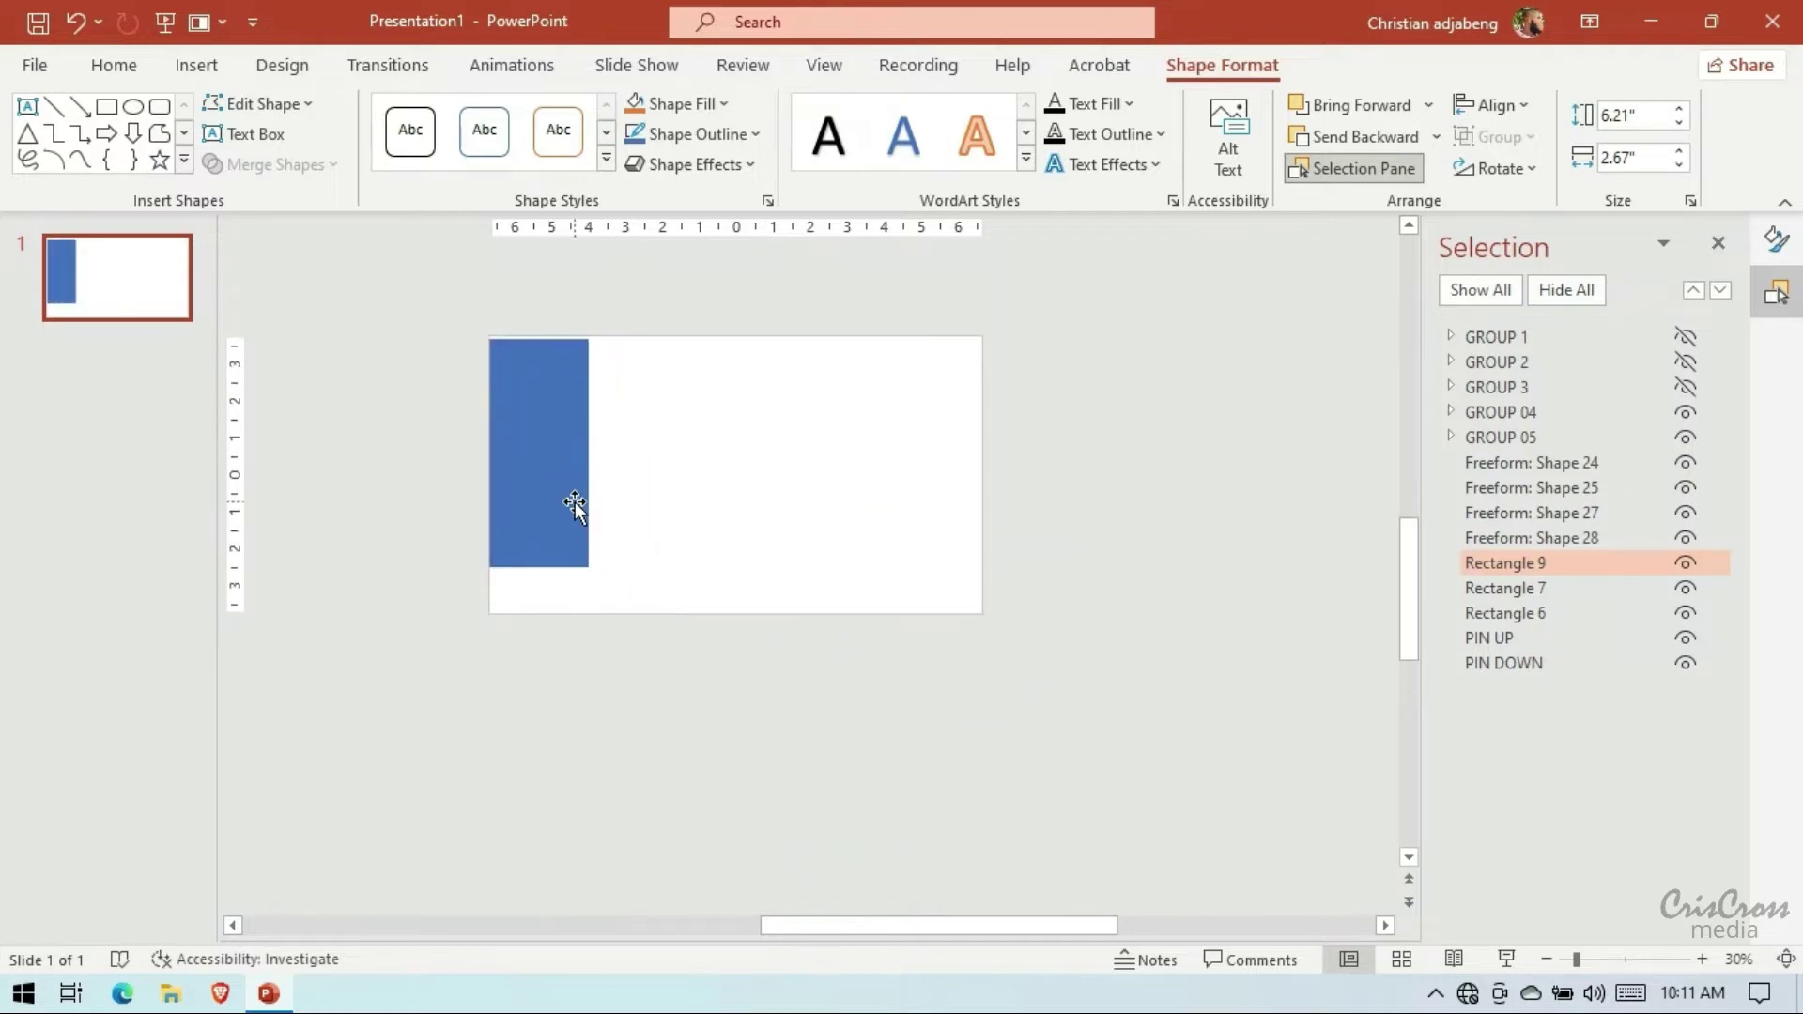
left_click_drag(589, 455, 982, 456)
left_click_drag(738, 566, 739, 613)
Extend the large rectangle's bottom edge to the slide's lower edge
scroll(1197, 655, "down", 1)
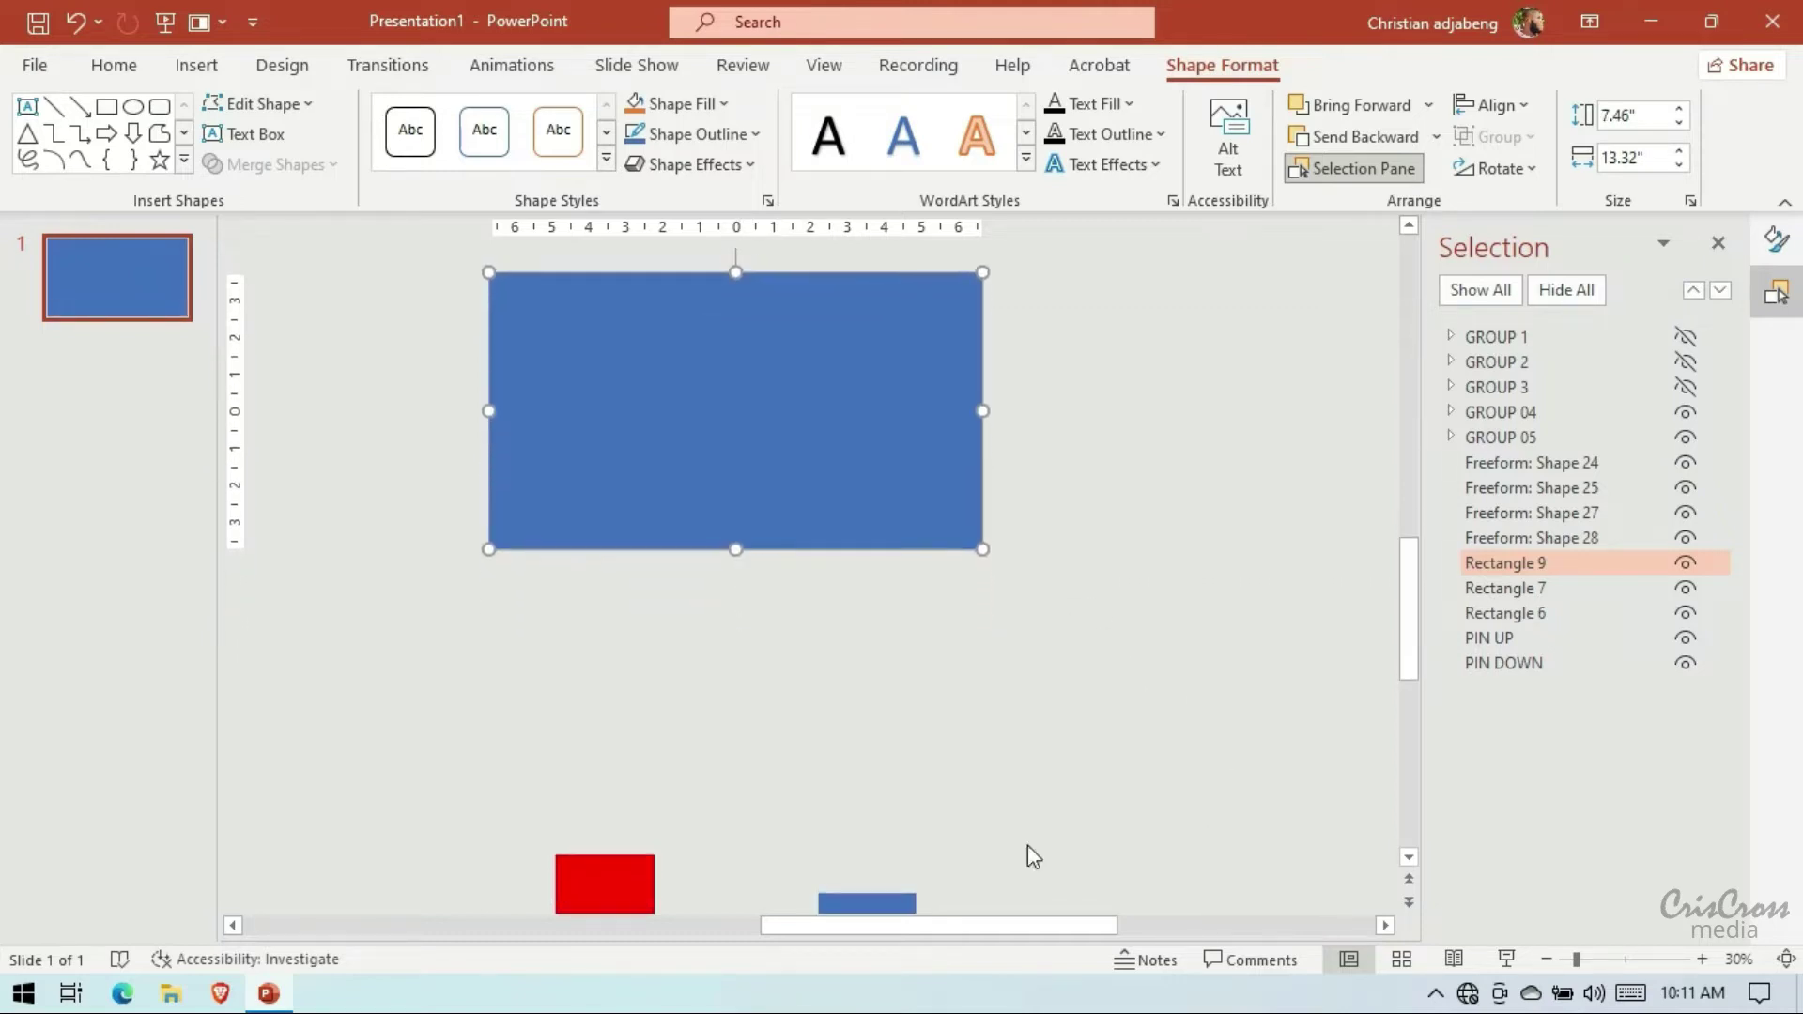
scroll(949, 864, "down", 1)
left_click_drag(878, 854, 1071, 555)
left_click(746, 390)
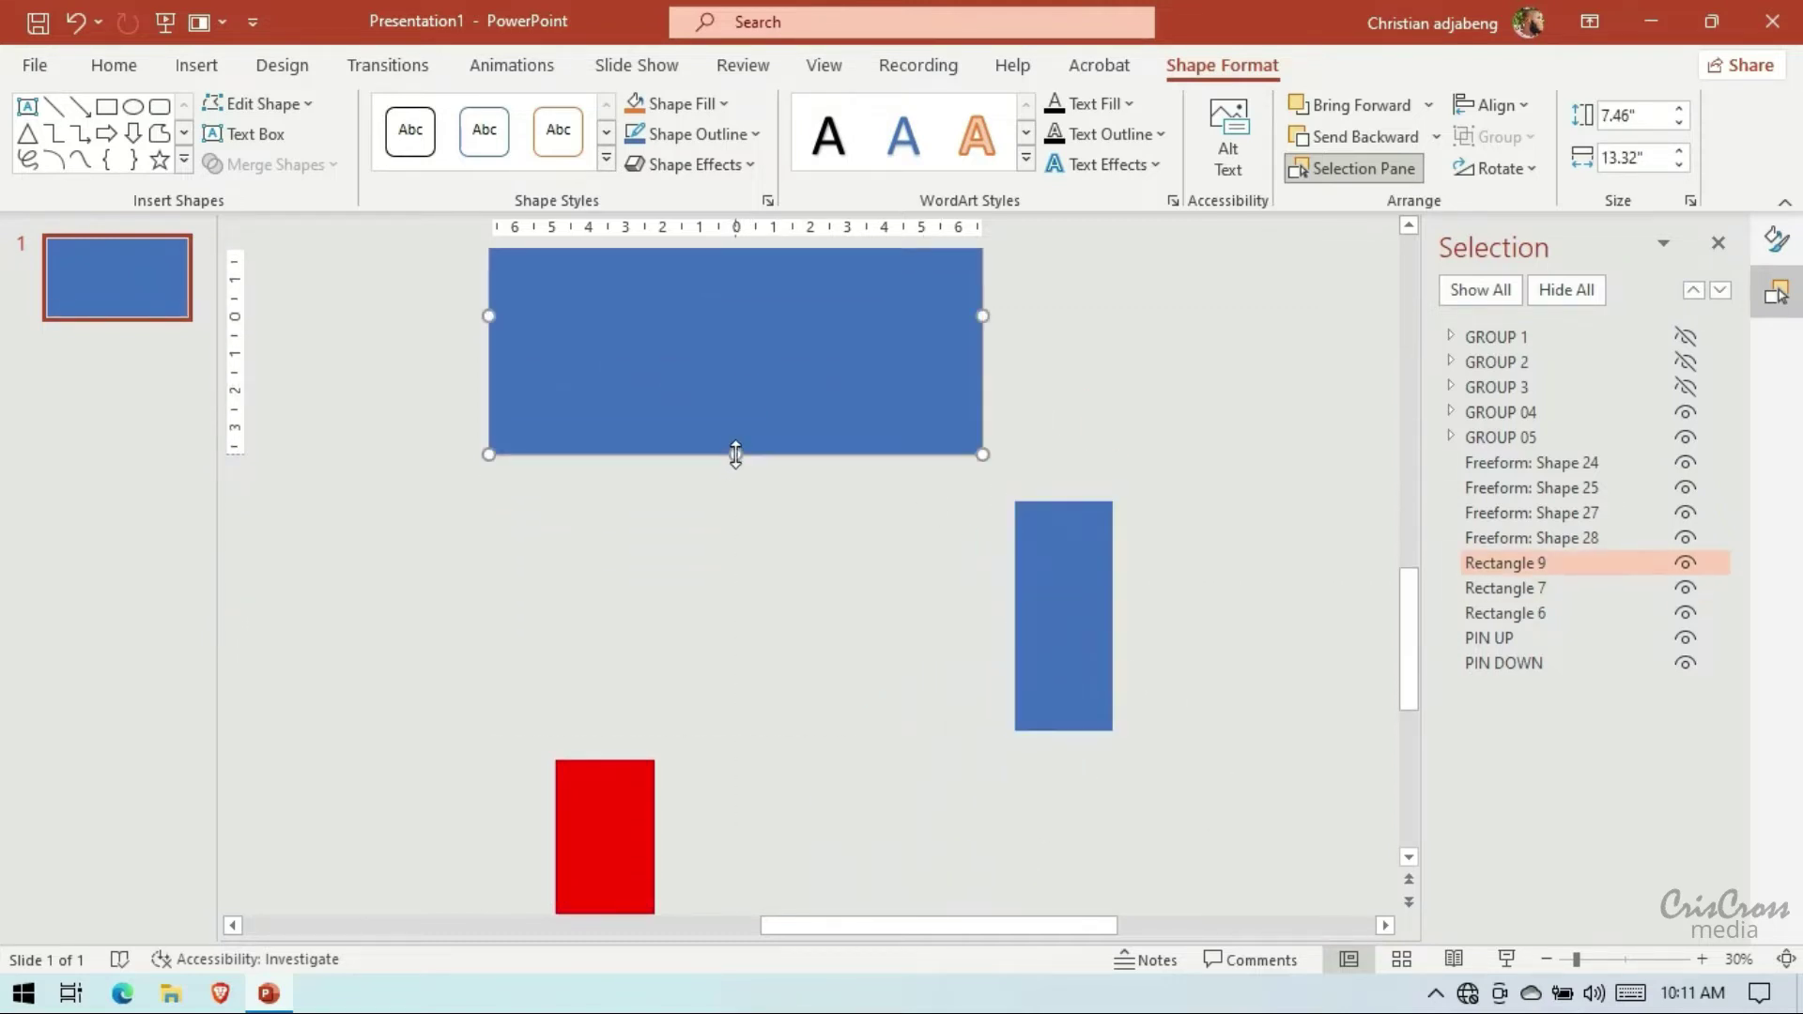
left_click_drag(735, 454, 736, 459)
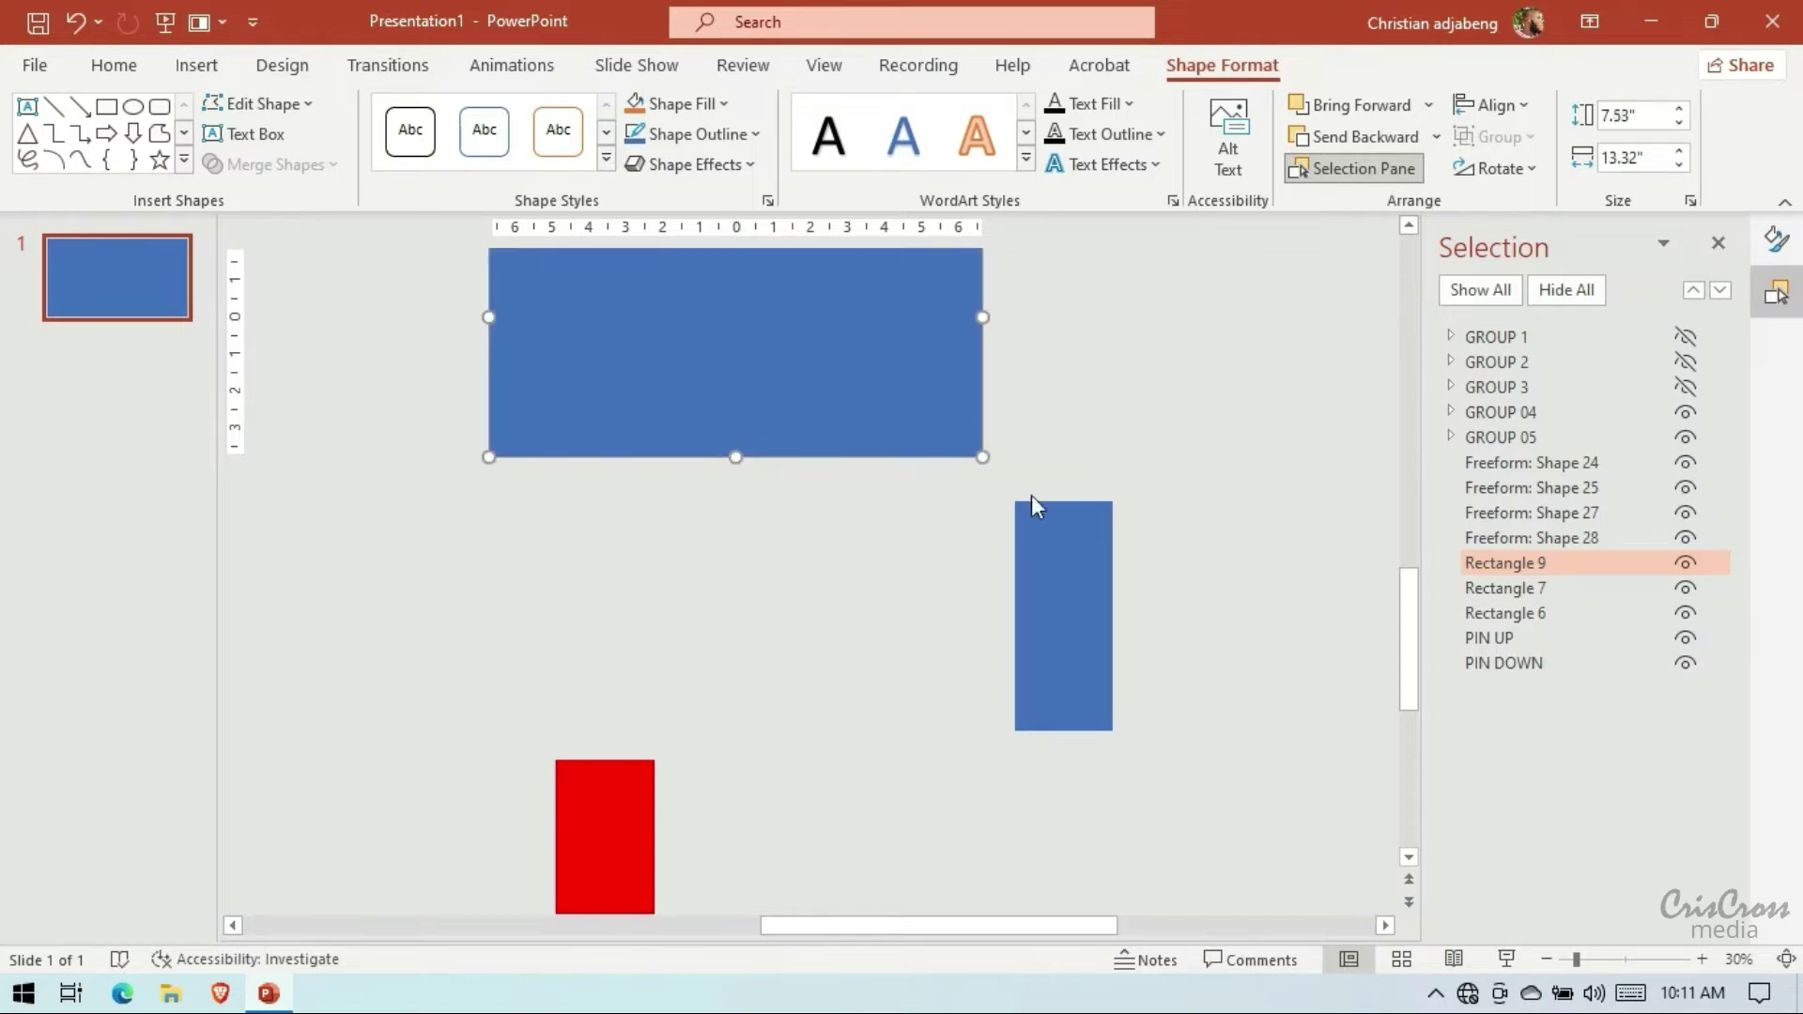
scroll(1029, 495, "up", 1)
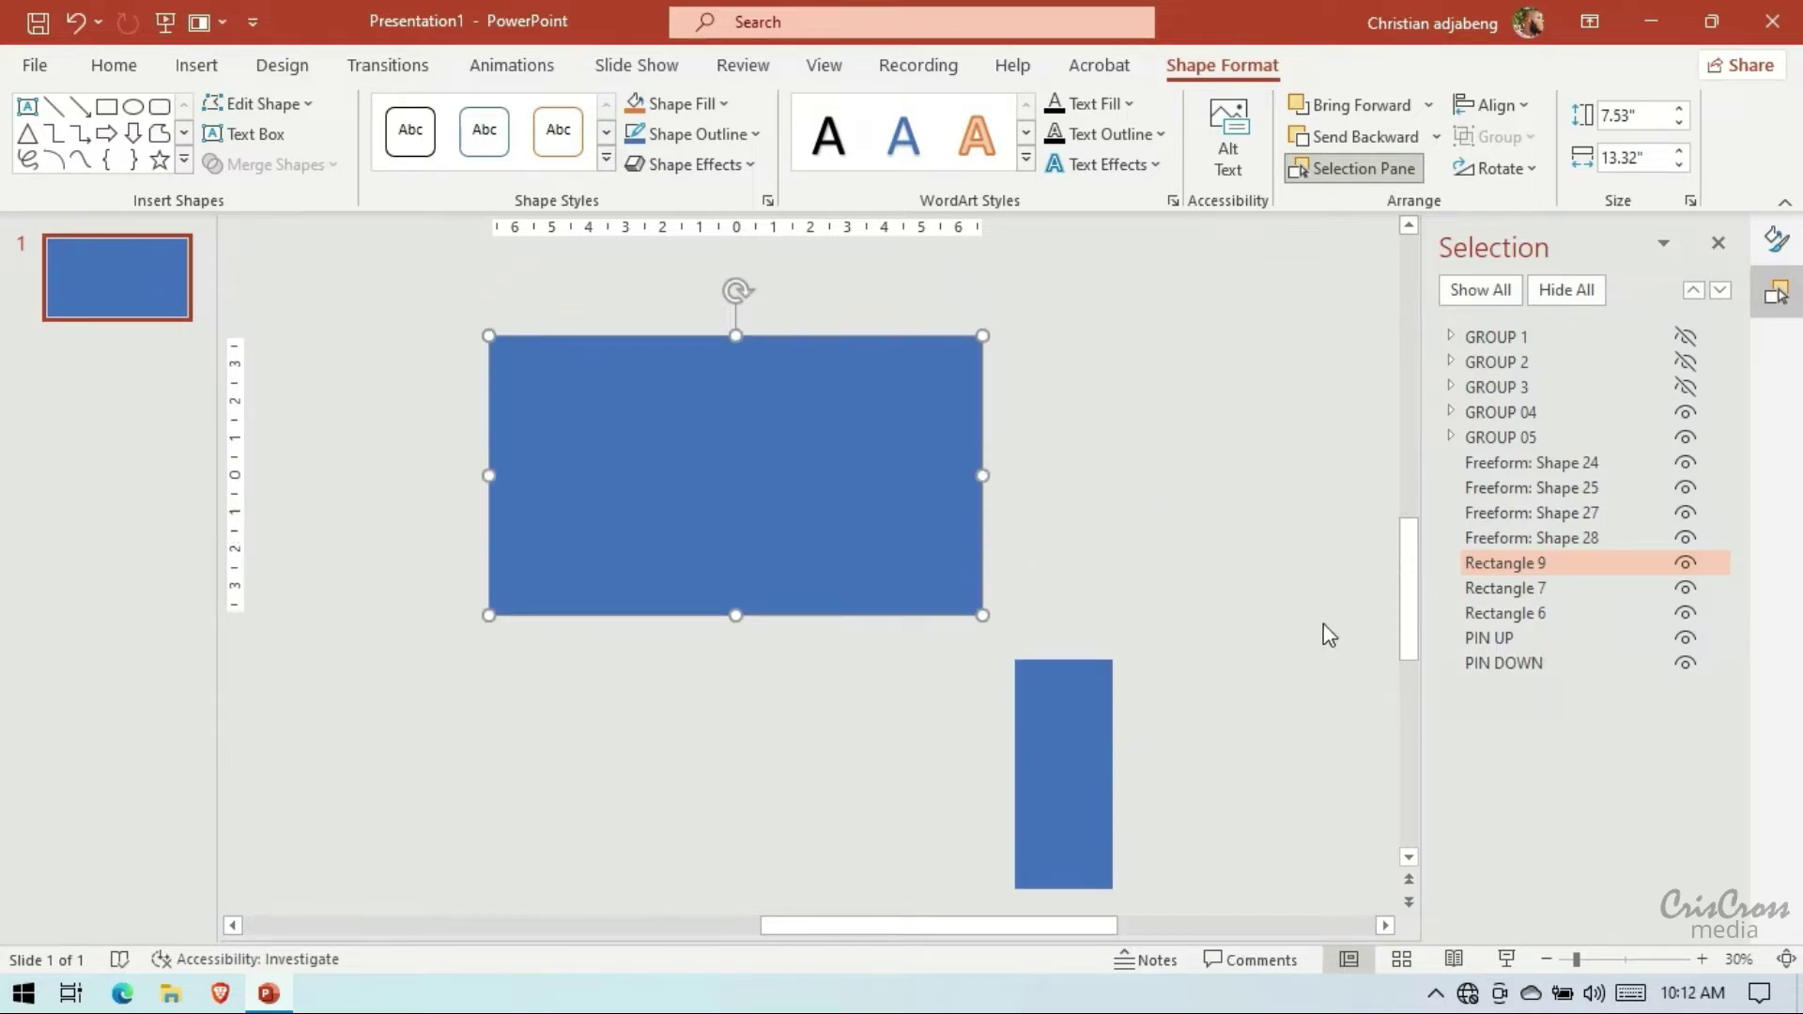
Fill the large rectangle light peach
left_click(1777, 239)
left_click(1681, 624)
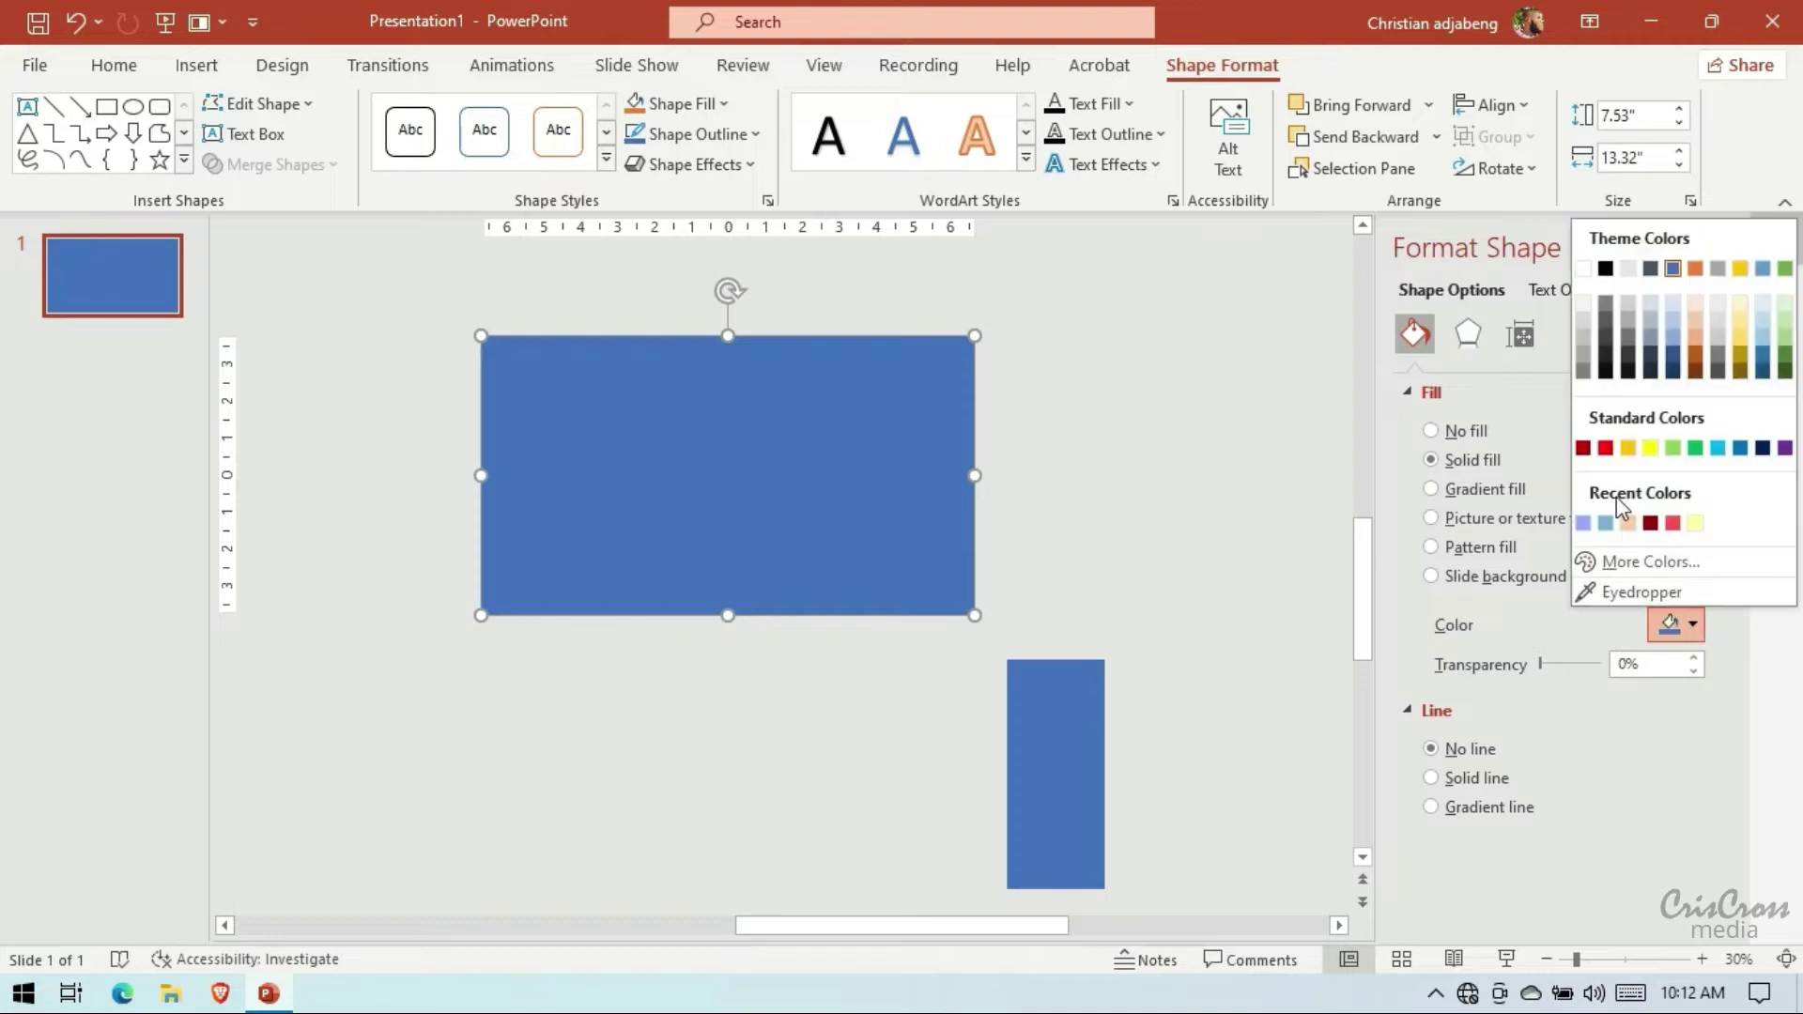
left_click(1632, 521)
scroll(922, 648, "down", 3)
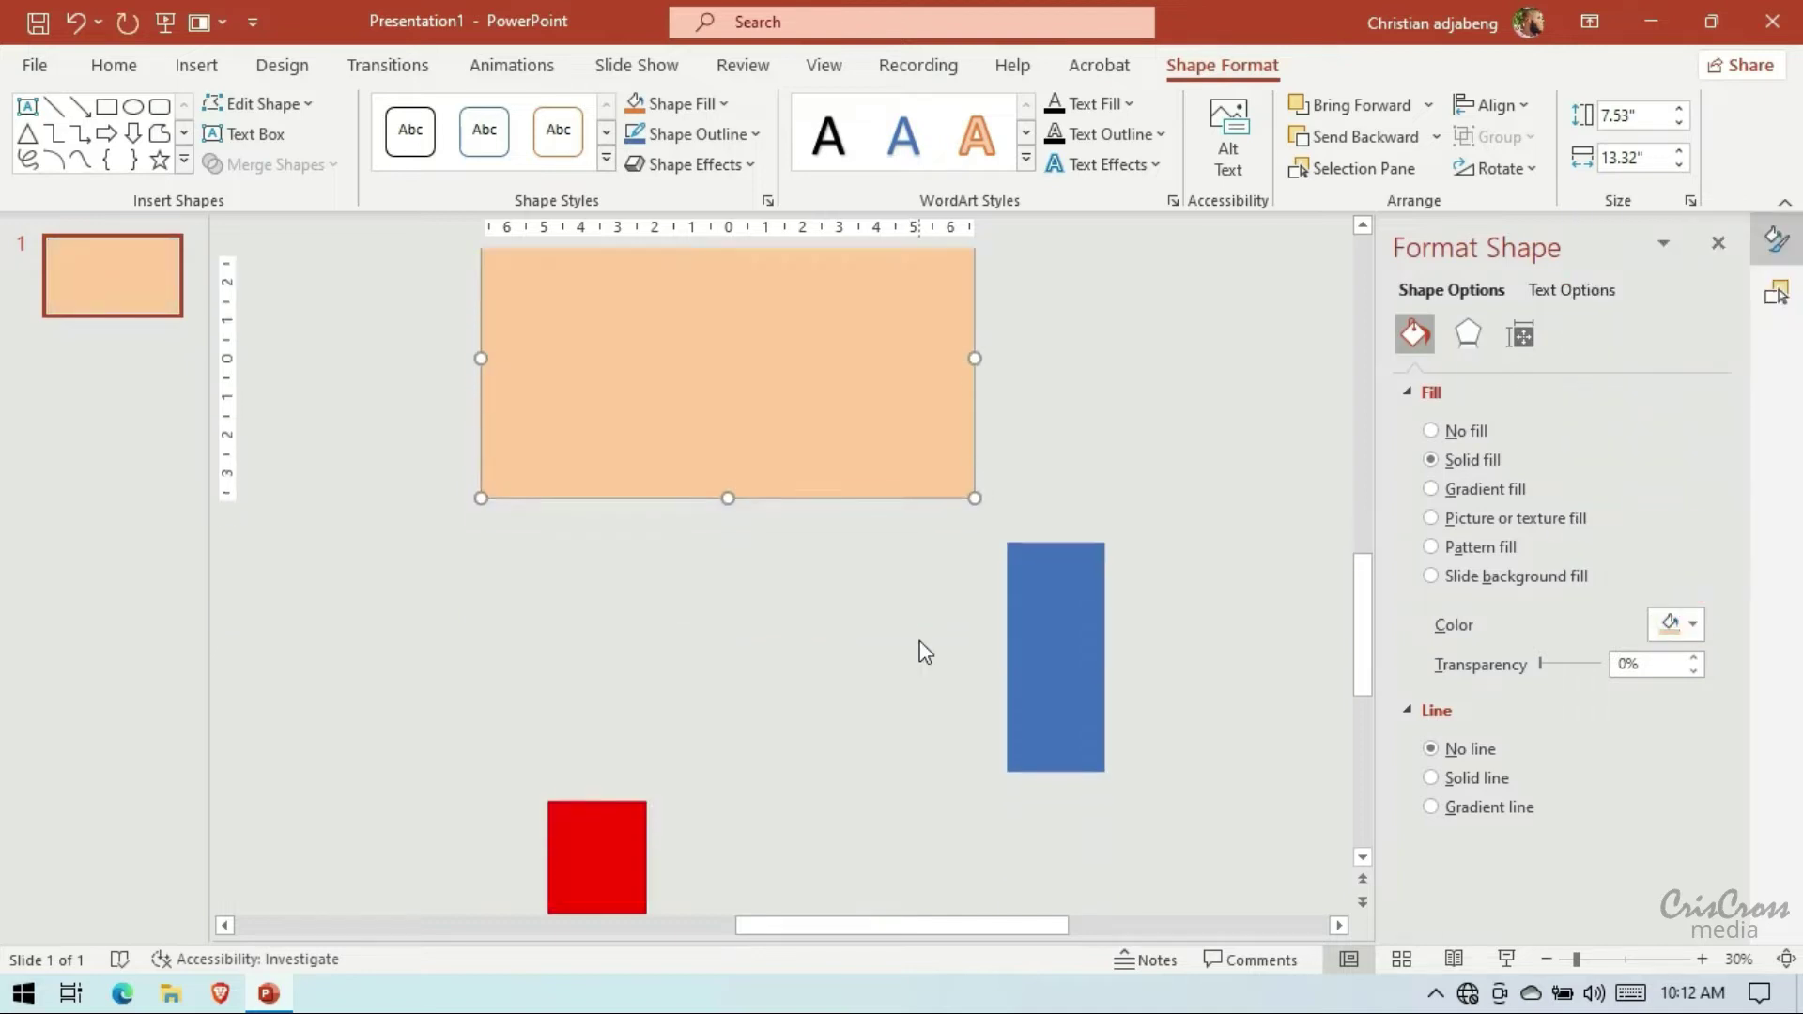
scroll(925, 652, "up", 1)
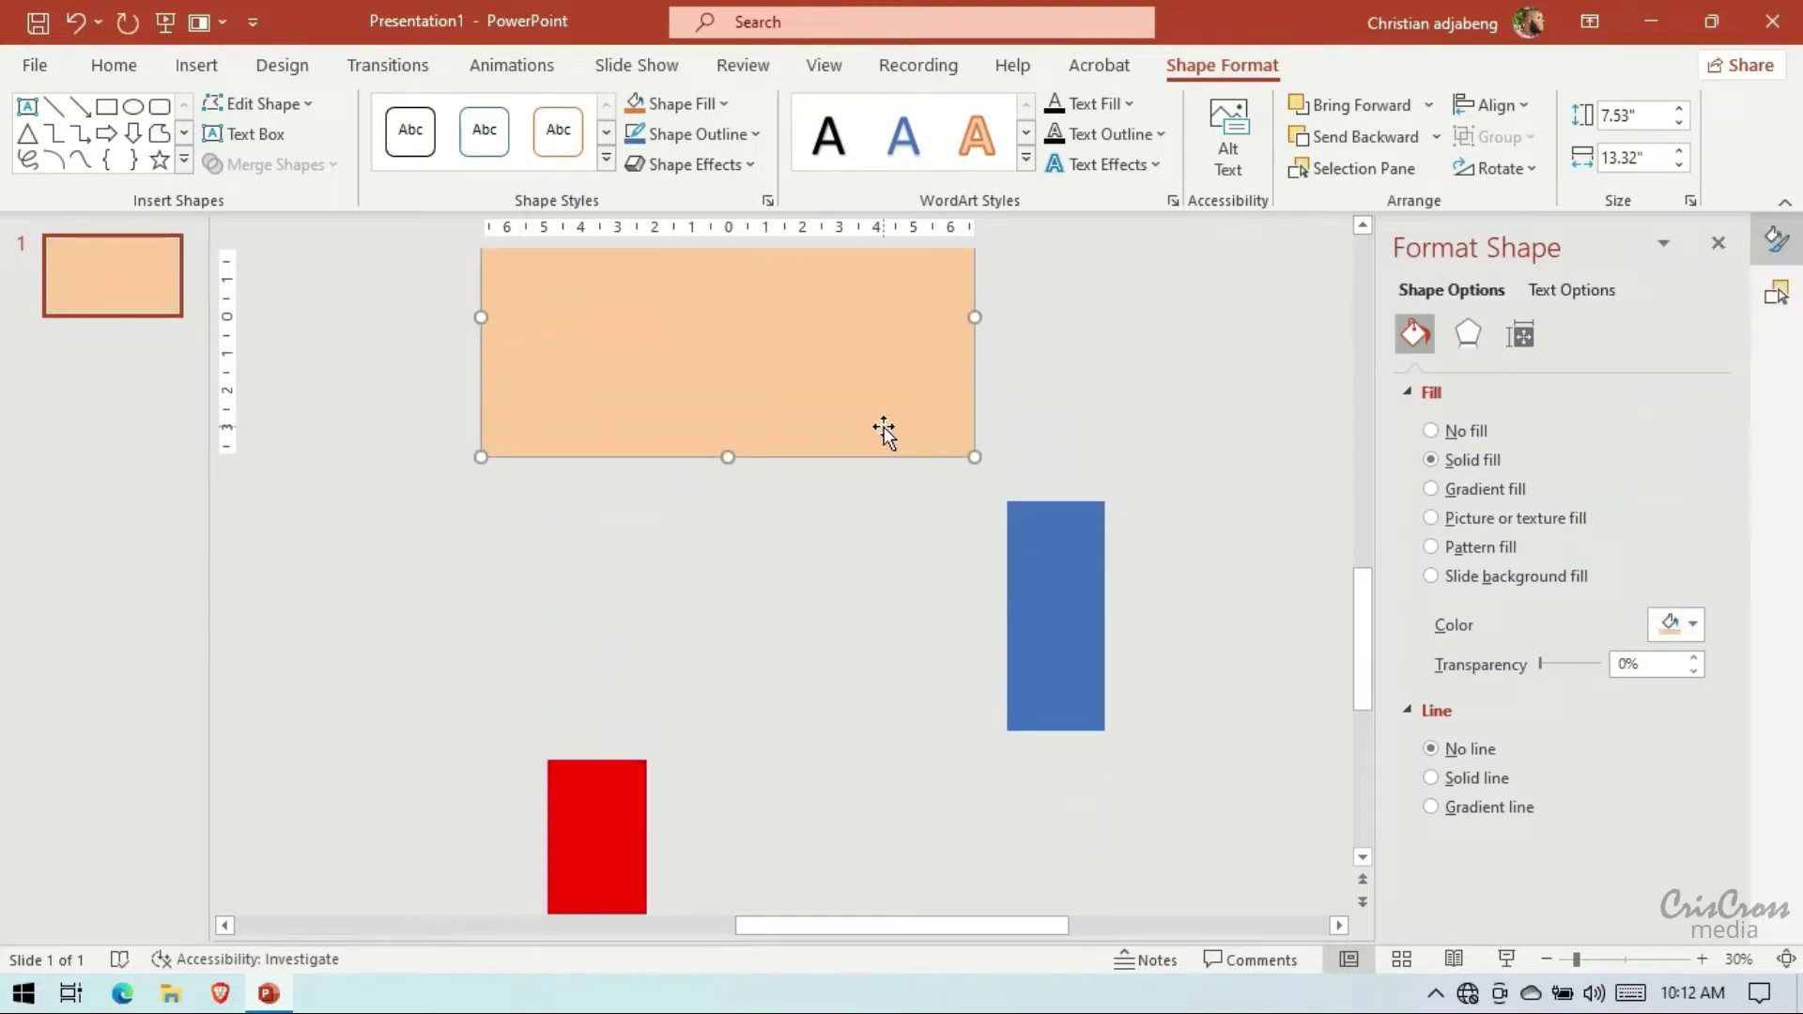
Fill the spare narrow rectangle cyan
left_click(1088, 595)
left_click(1681, 624)
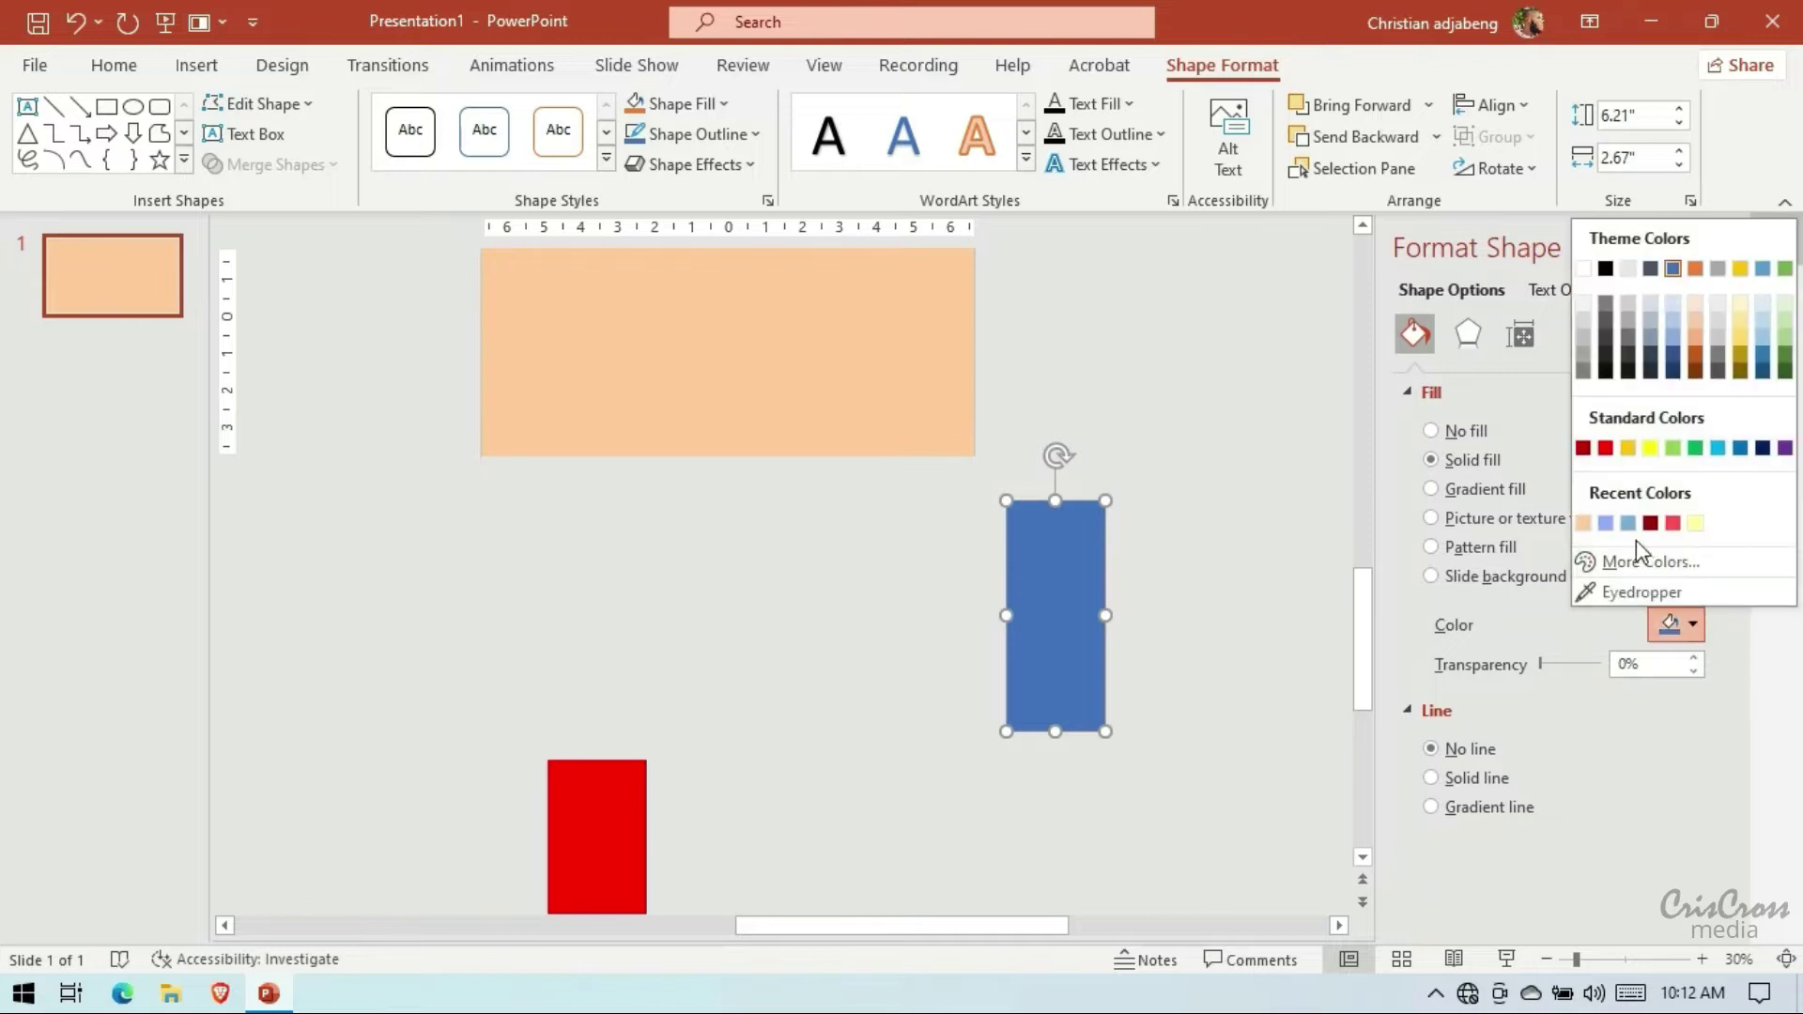
left_click(1732, 451)
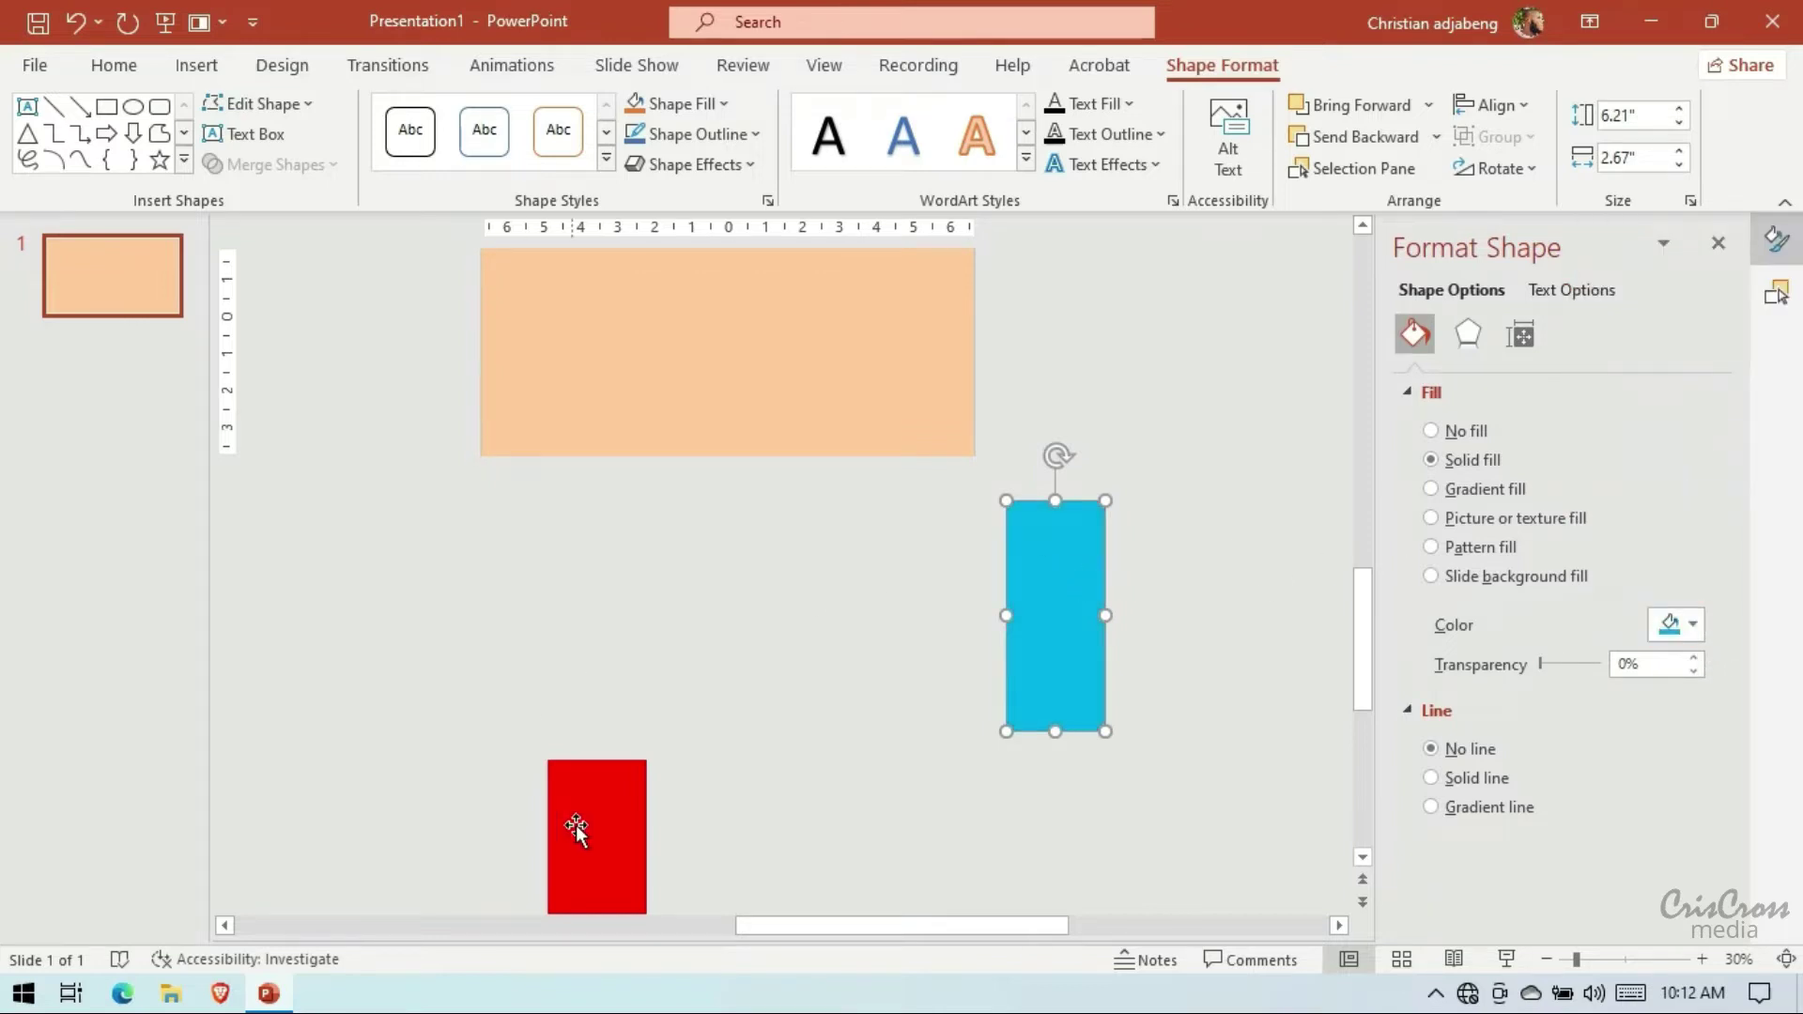
scroll(577, 826, "down", 2)
Line the red rectangle up beside the peach panel
scroll(657, 733, "up", 2)
mouse_move(608, 760)
left_mouse_down()
mouse_move(939, 634)
mouse_move(1074, 329)
left_mouse_up()
scroll(1109, 573, "up", 2)
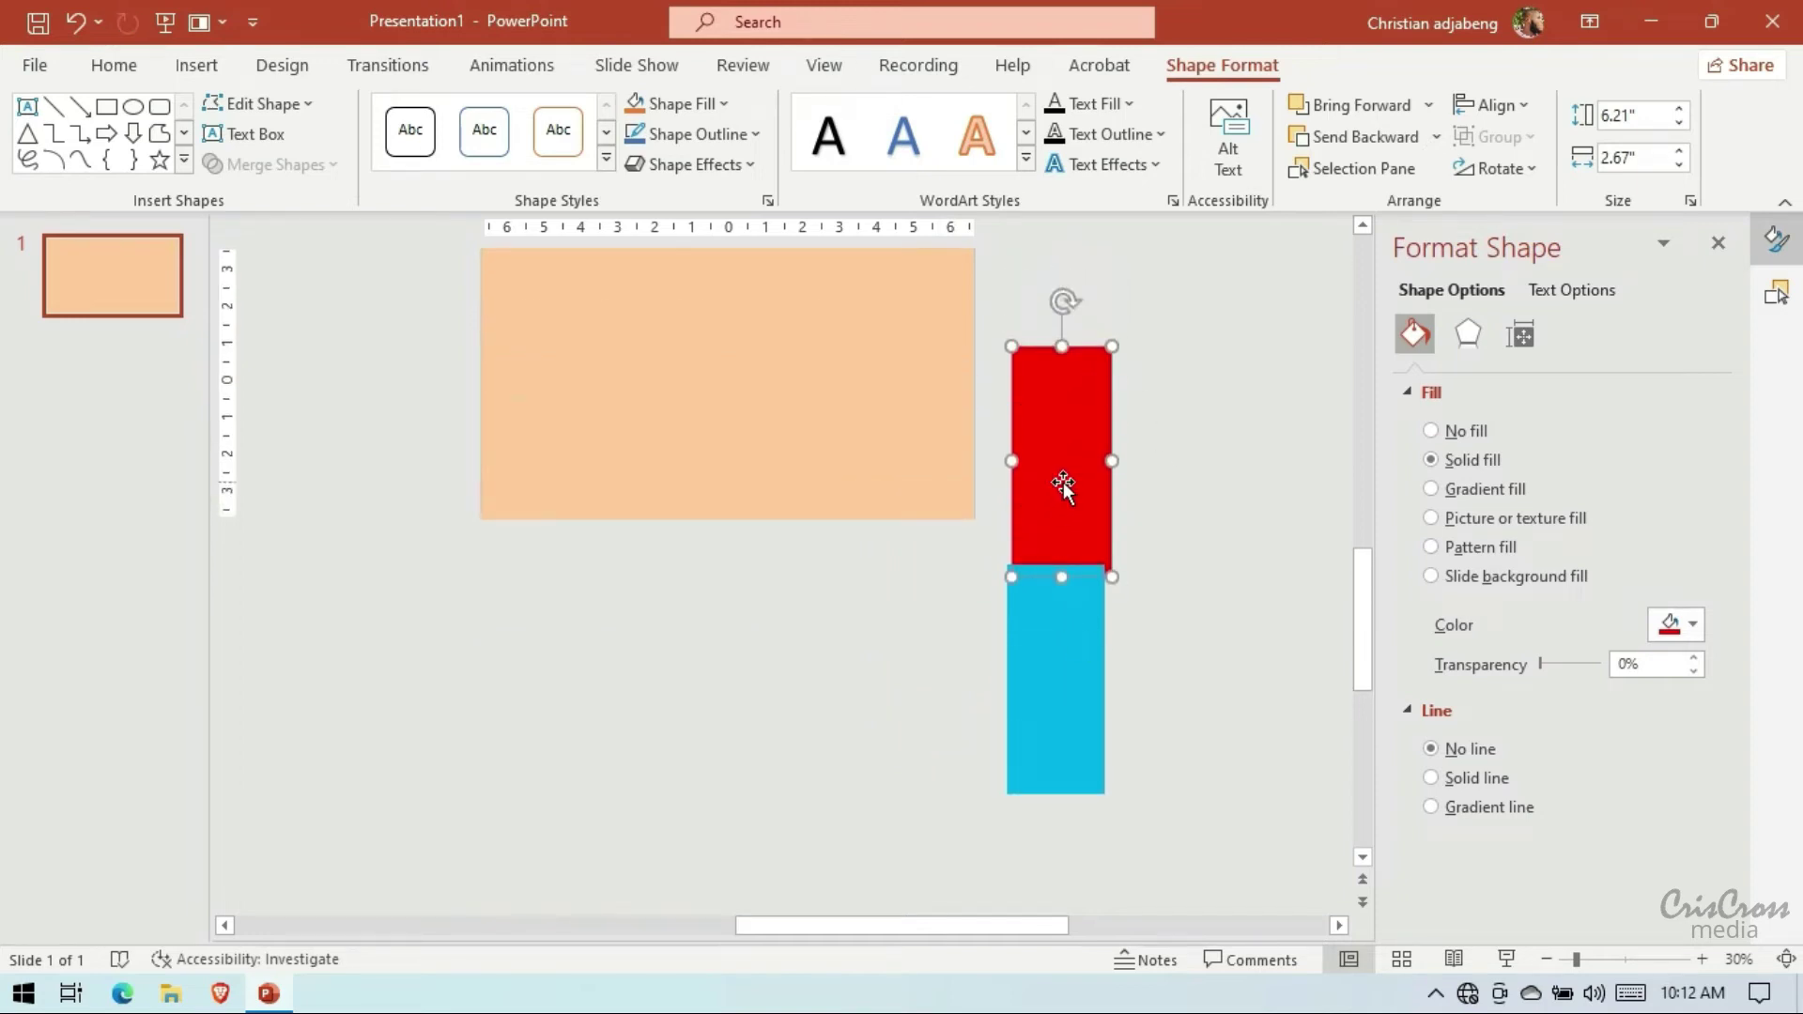
left_click_drag(1062, 483, 1022, 425)
scroll(1053, 616, "up", 5, "ctrl")
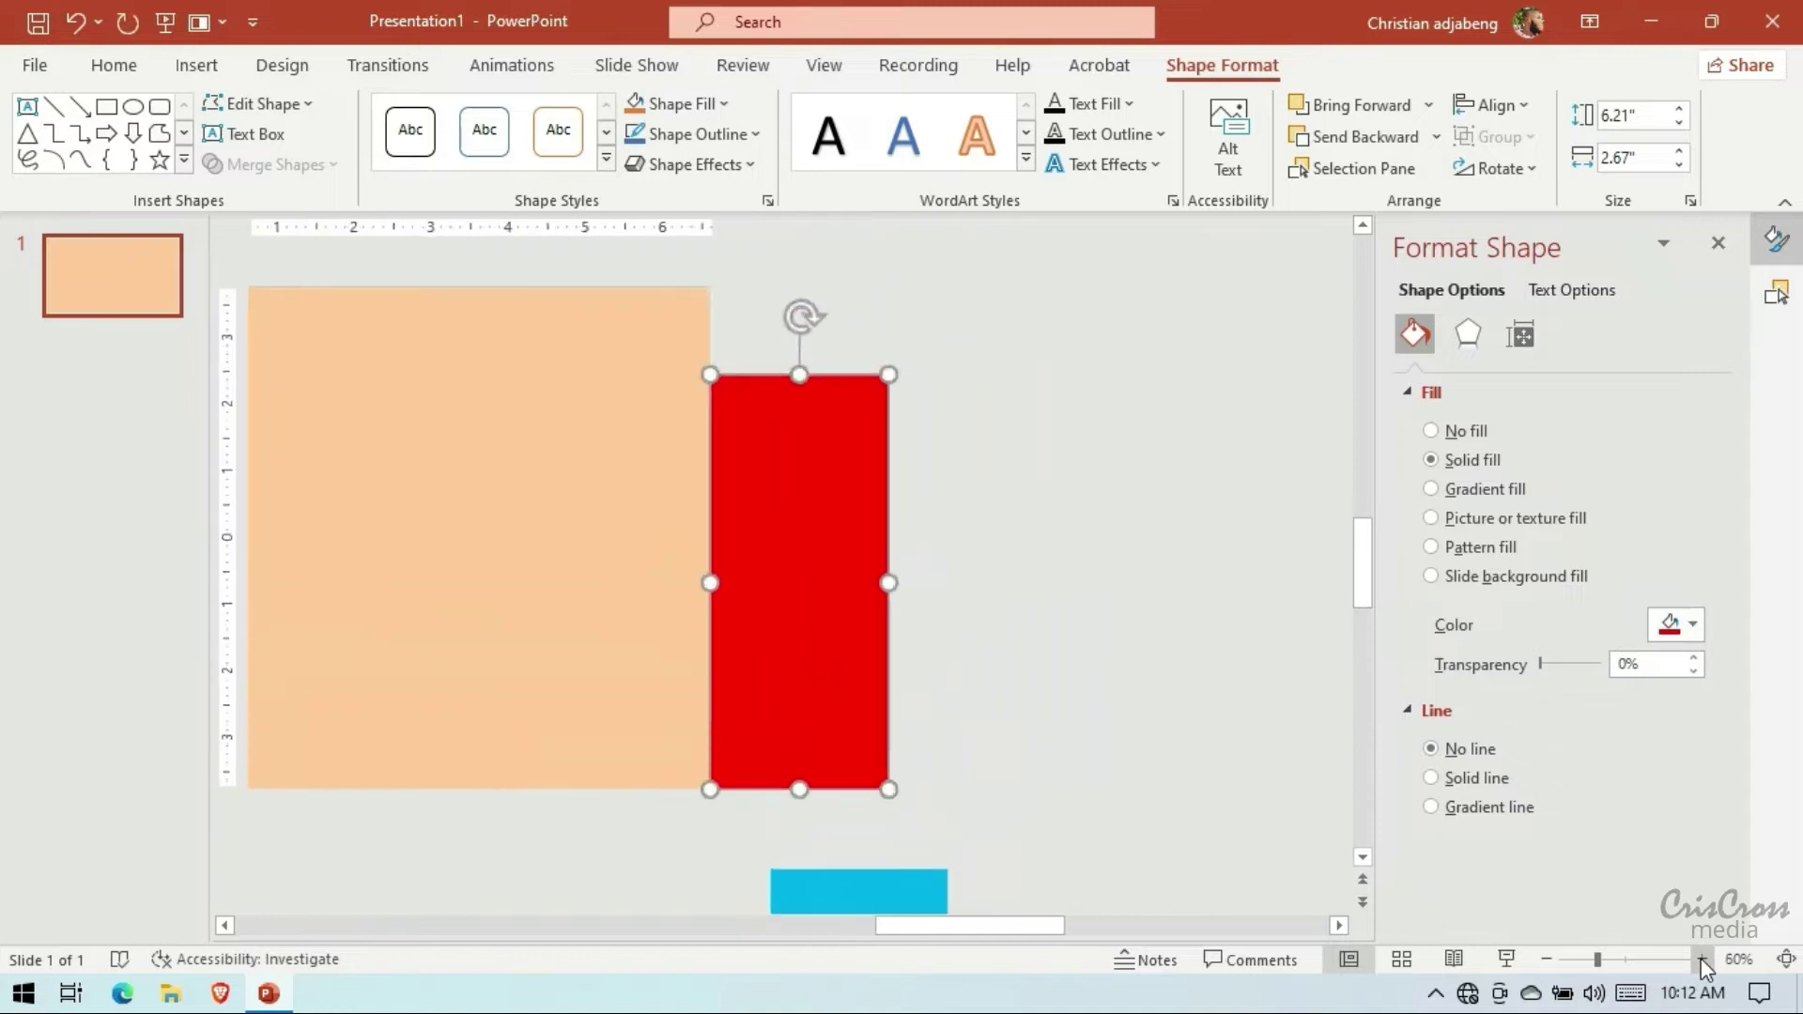
scroll(1099, 616, "down", 3)
left_click_drag(851, 530, 850, 530)
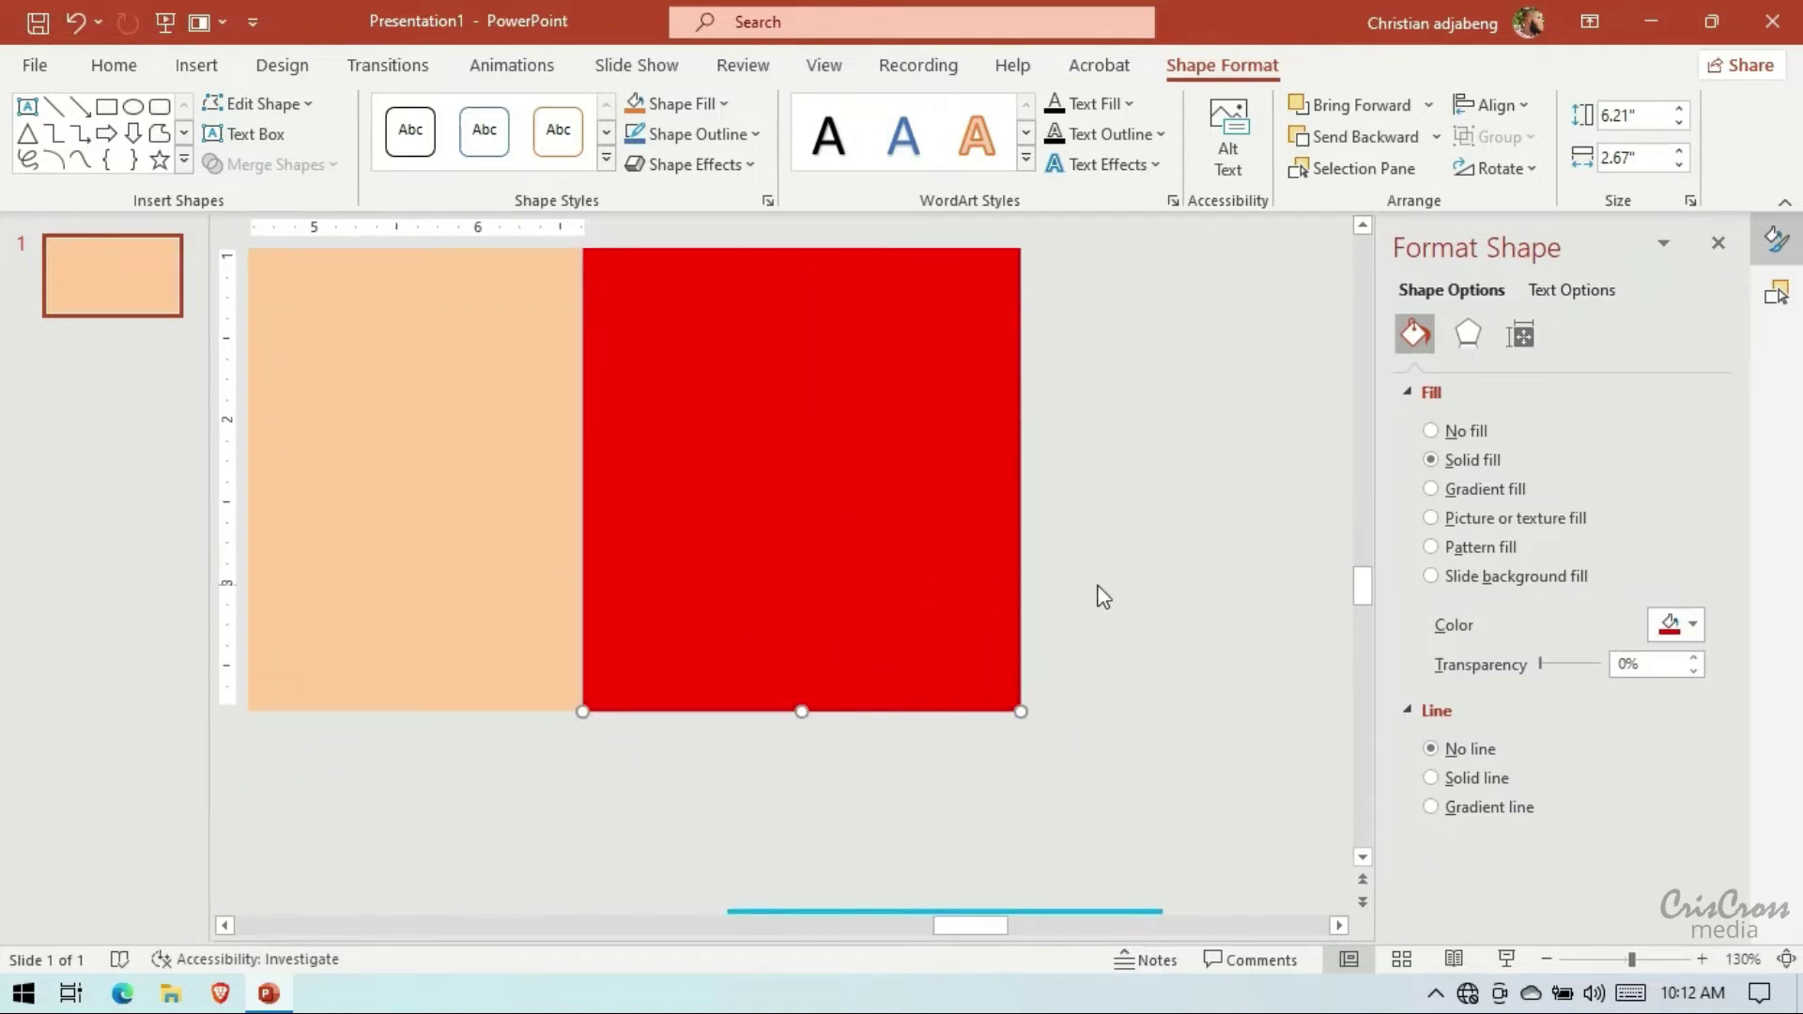
Place the cyan rectangle directly under the red one, flush with the peach panel's bottom
left_click(1545, 959)
left_click(1545, 959)
left_click(1545, 959)
left_click(1545, 959)
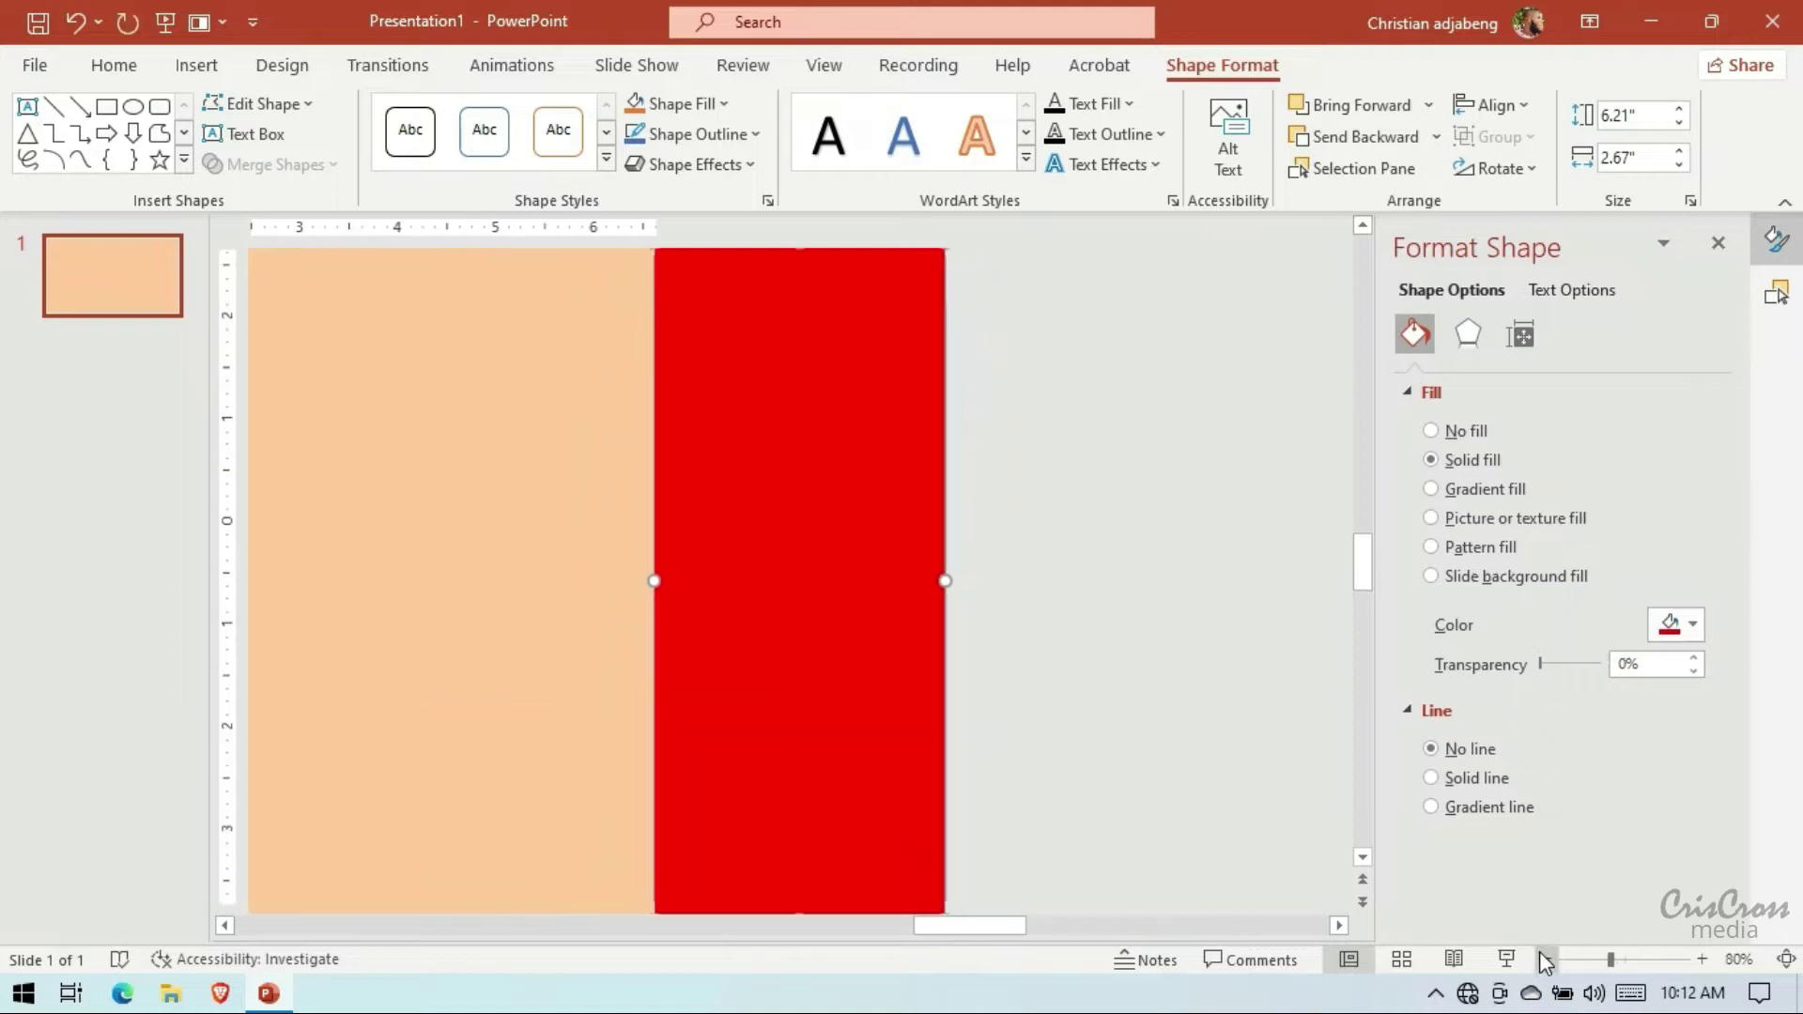
left_click(1545, 959)
left_click(1544, 959)
left_click_drag(935, 695, 821, 623)
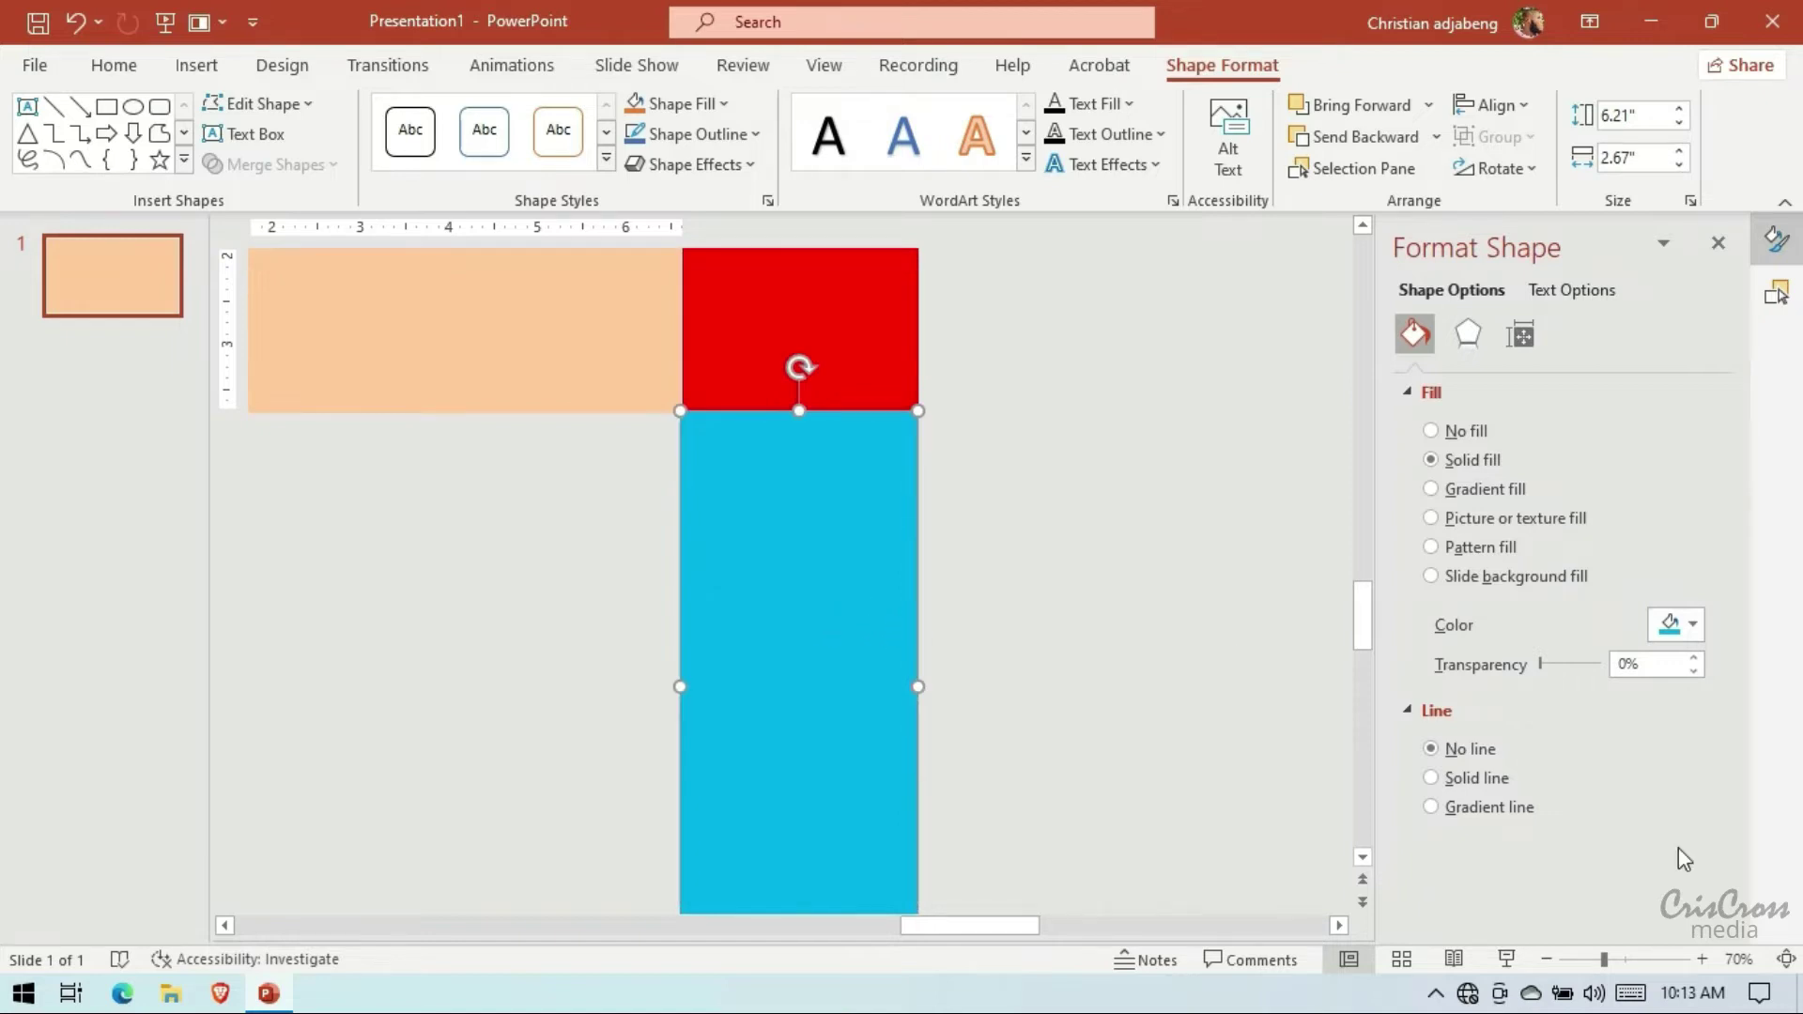
double_click(1546, 959)
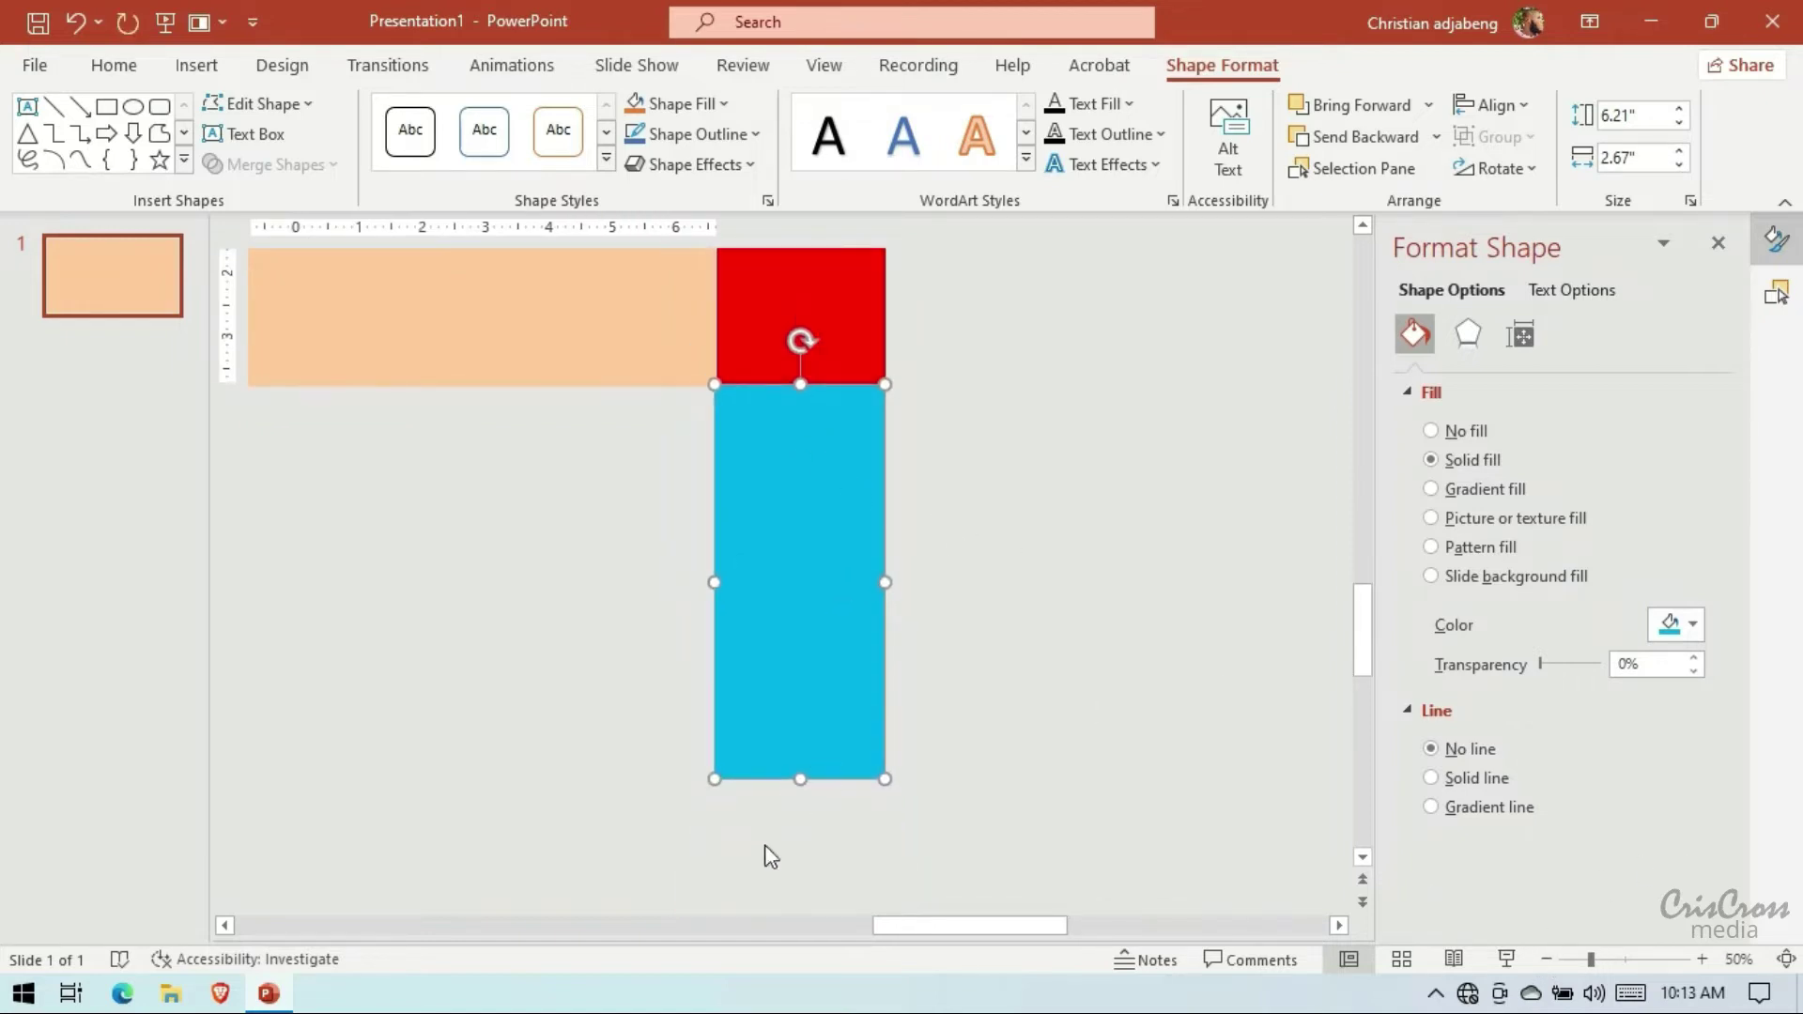
double_click(1546, 959)
scroll(394, 854, "down", 2)
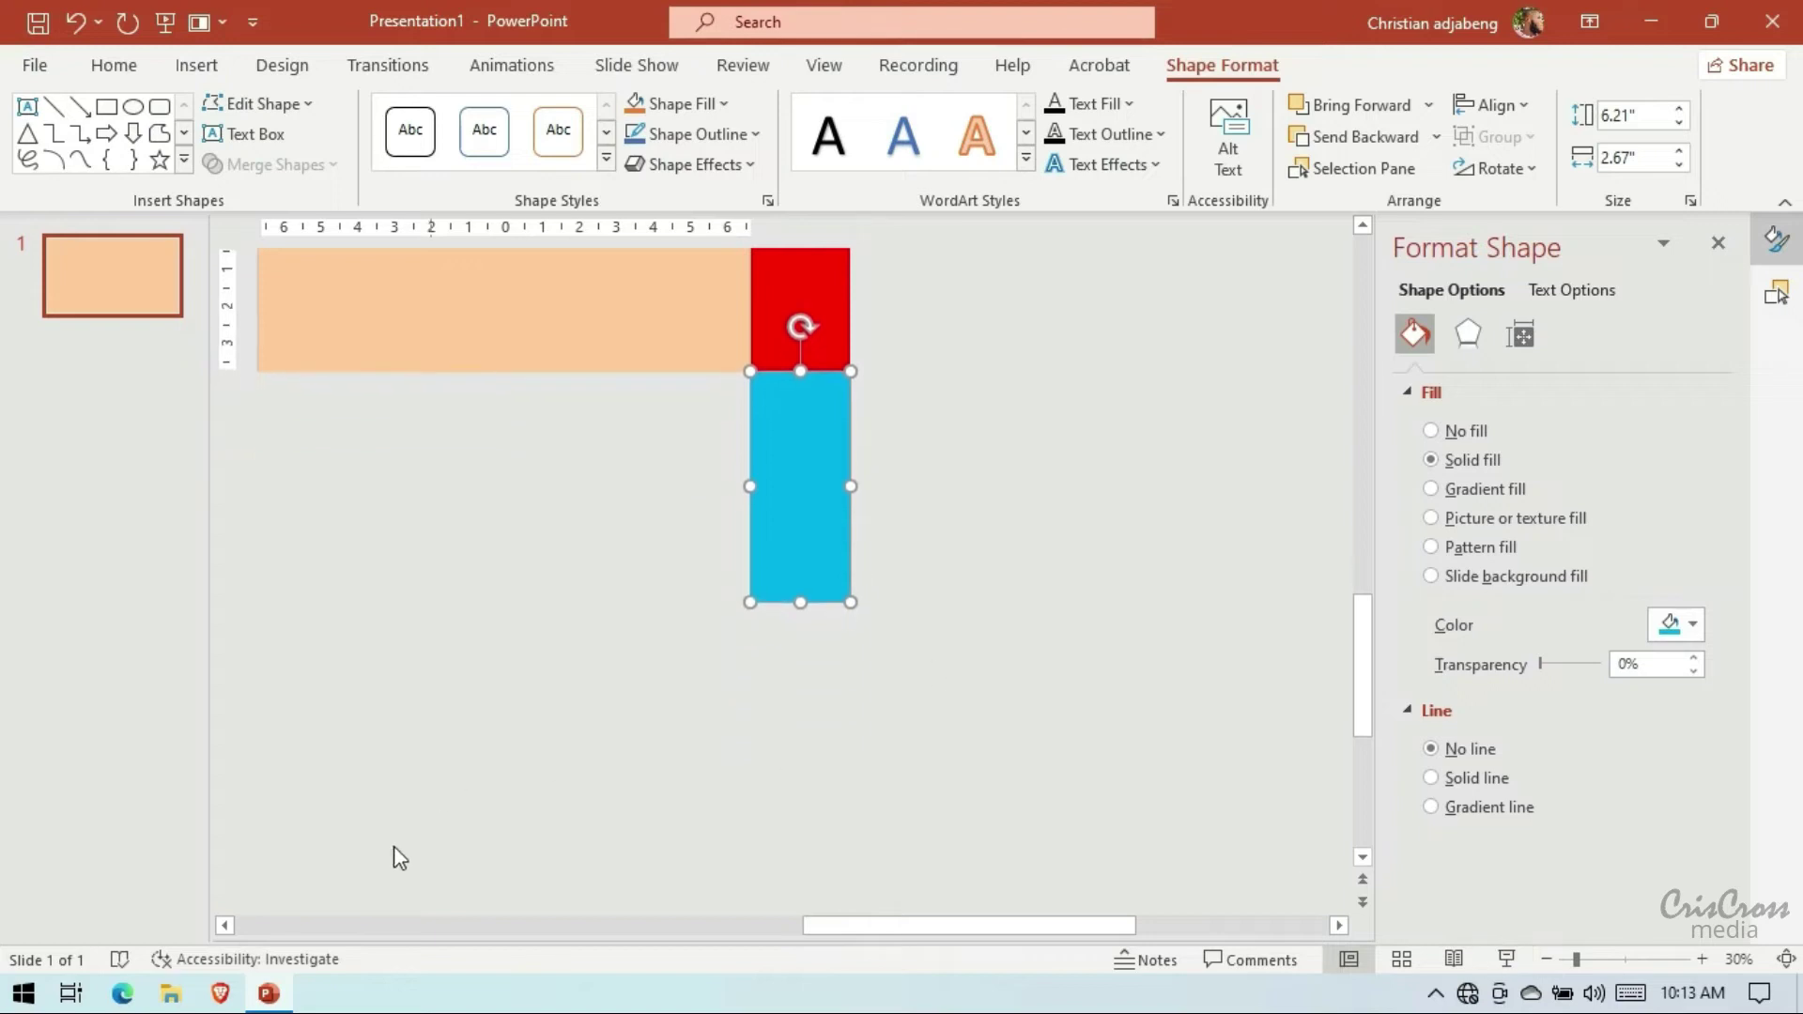
left_click(225, 925)
scroll(1274, 517, "up", 3)
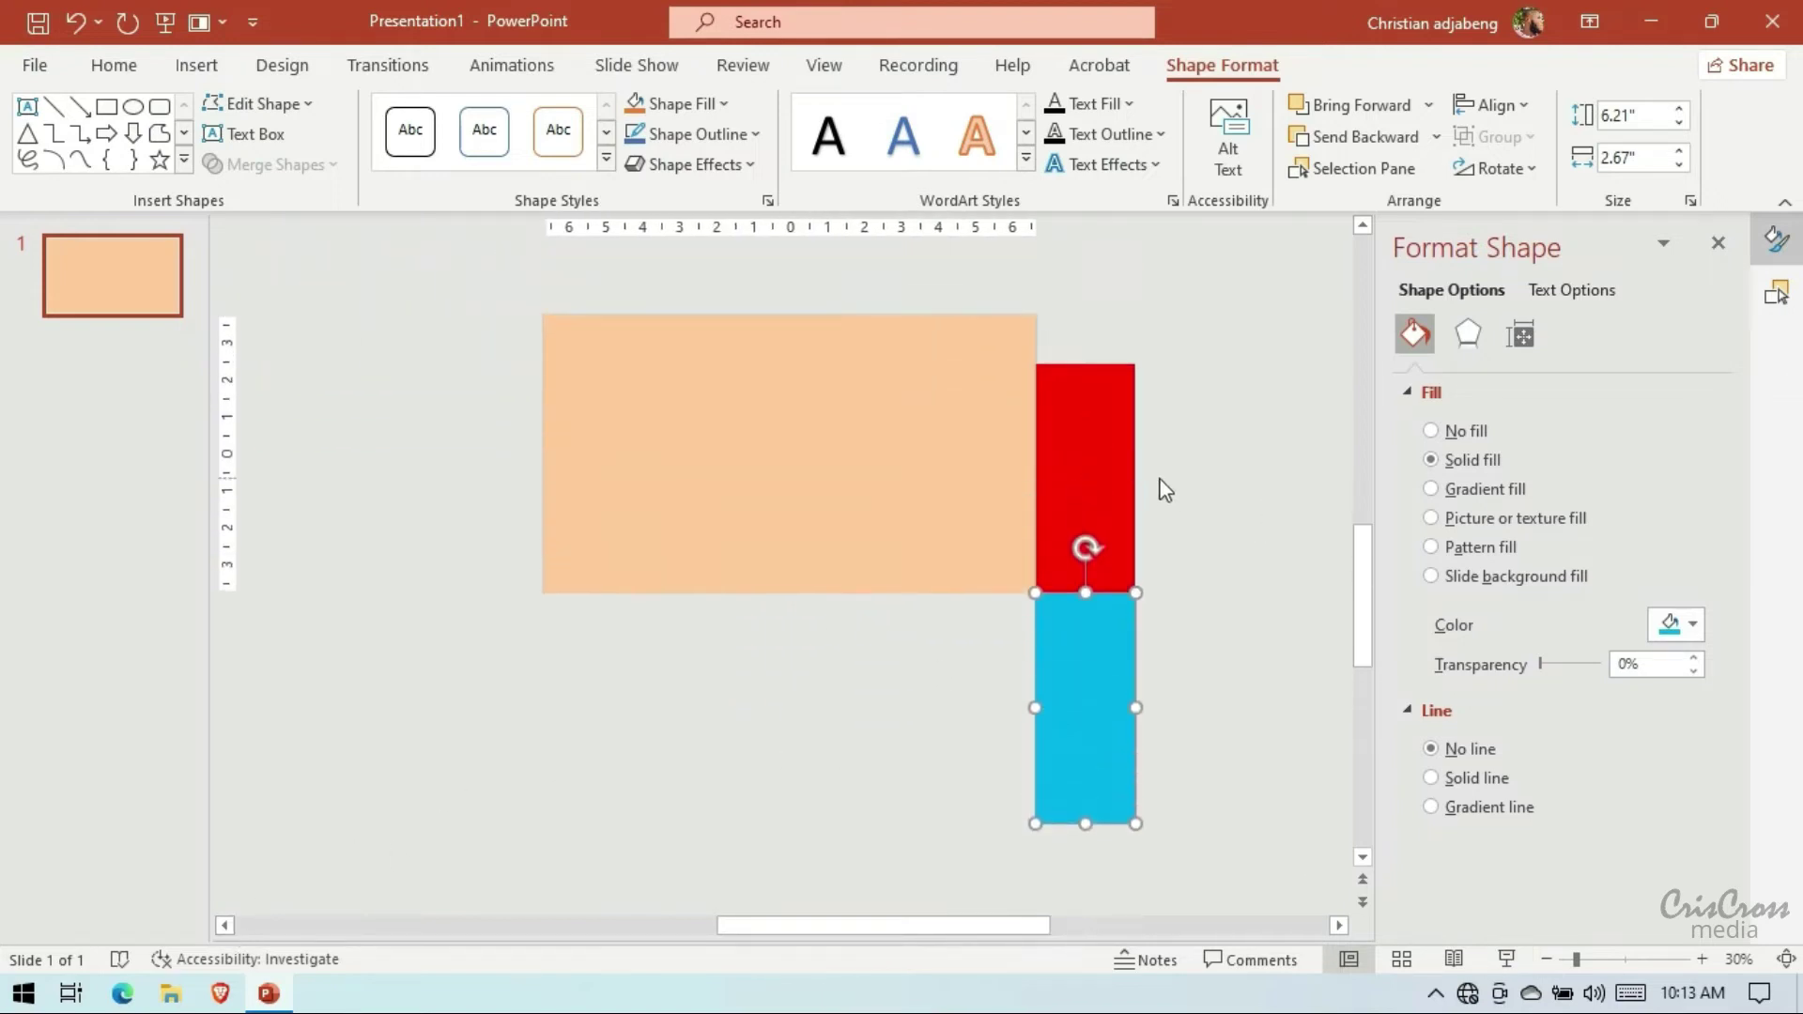
Duplicate the peach rectangle below the original and shift the red and blue rectangles right
left_click(960, 517)
mouse_move(960, 516)
left_mouse_down()
mouse_move(928, 527)
mouse_move(923, 798)
left_mouse_up()
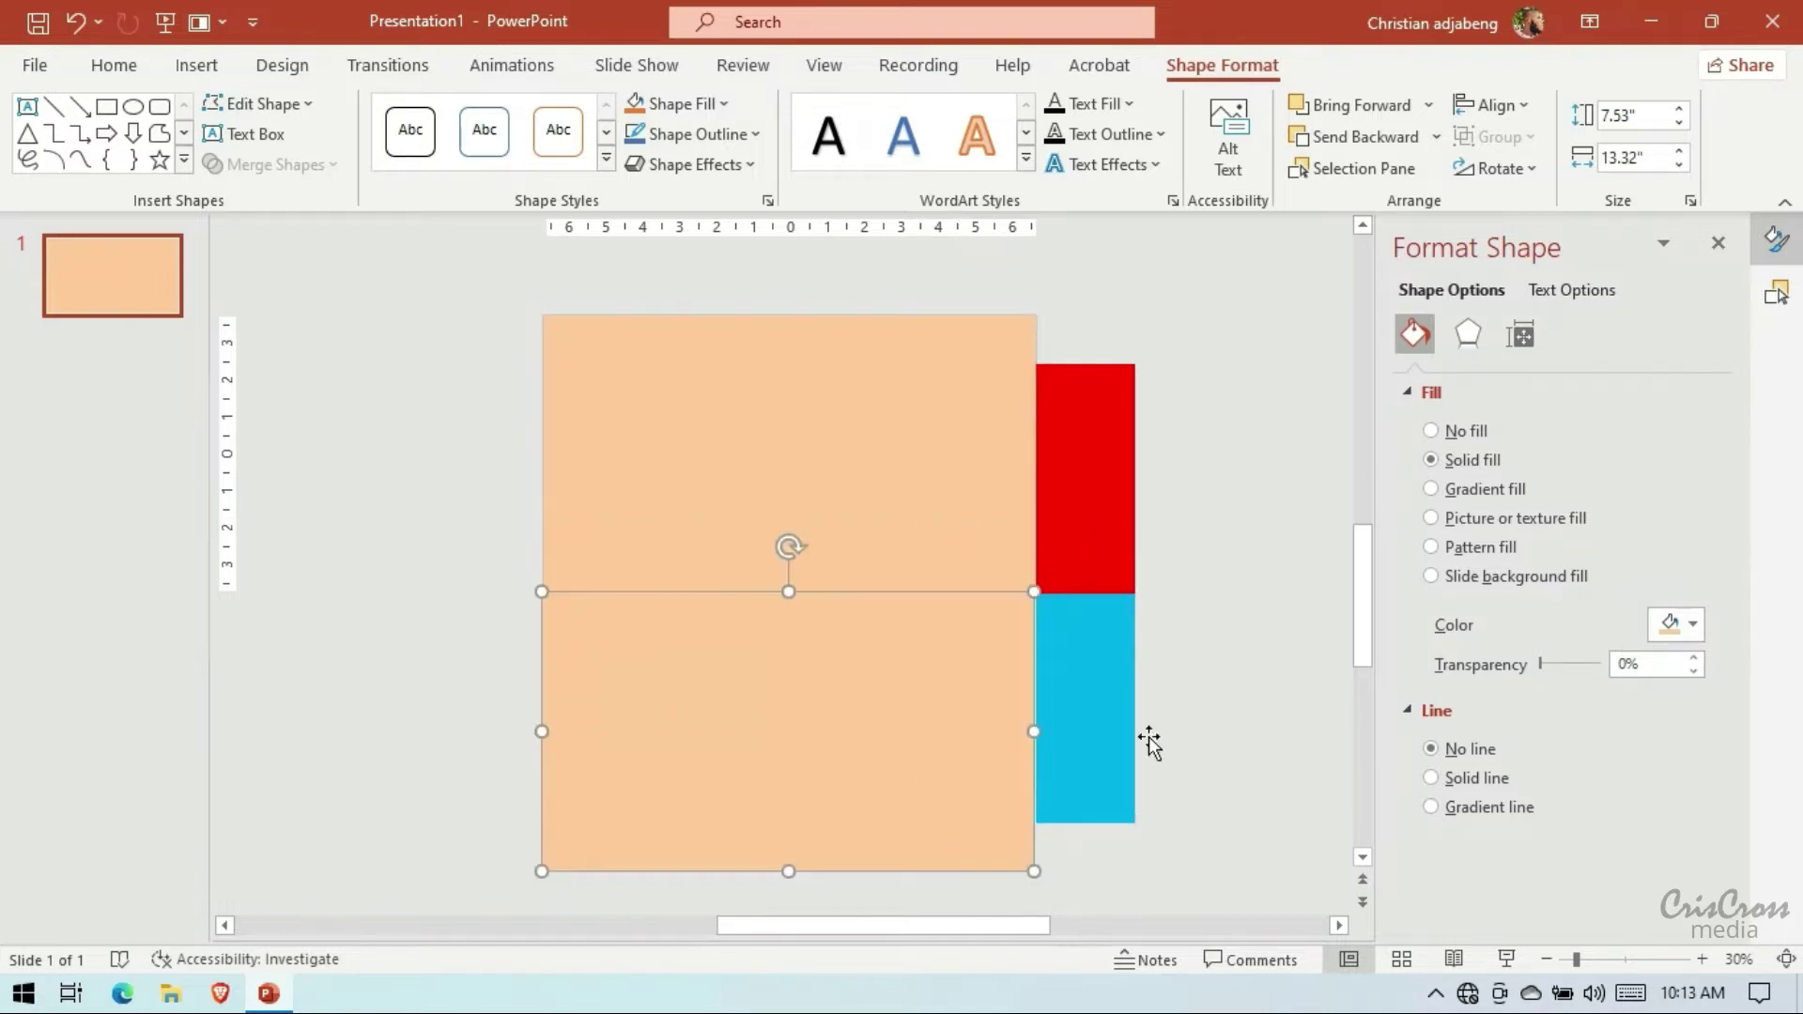
scroll(1147, 741, "down", 2)
left_click(1096, 577)
left_click_drag(1096, 577, 1252, 603)
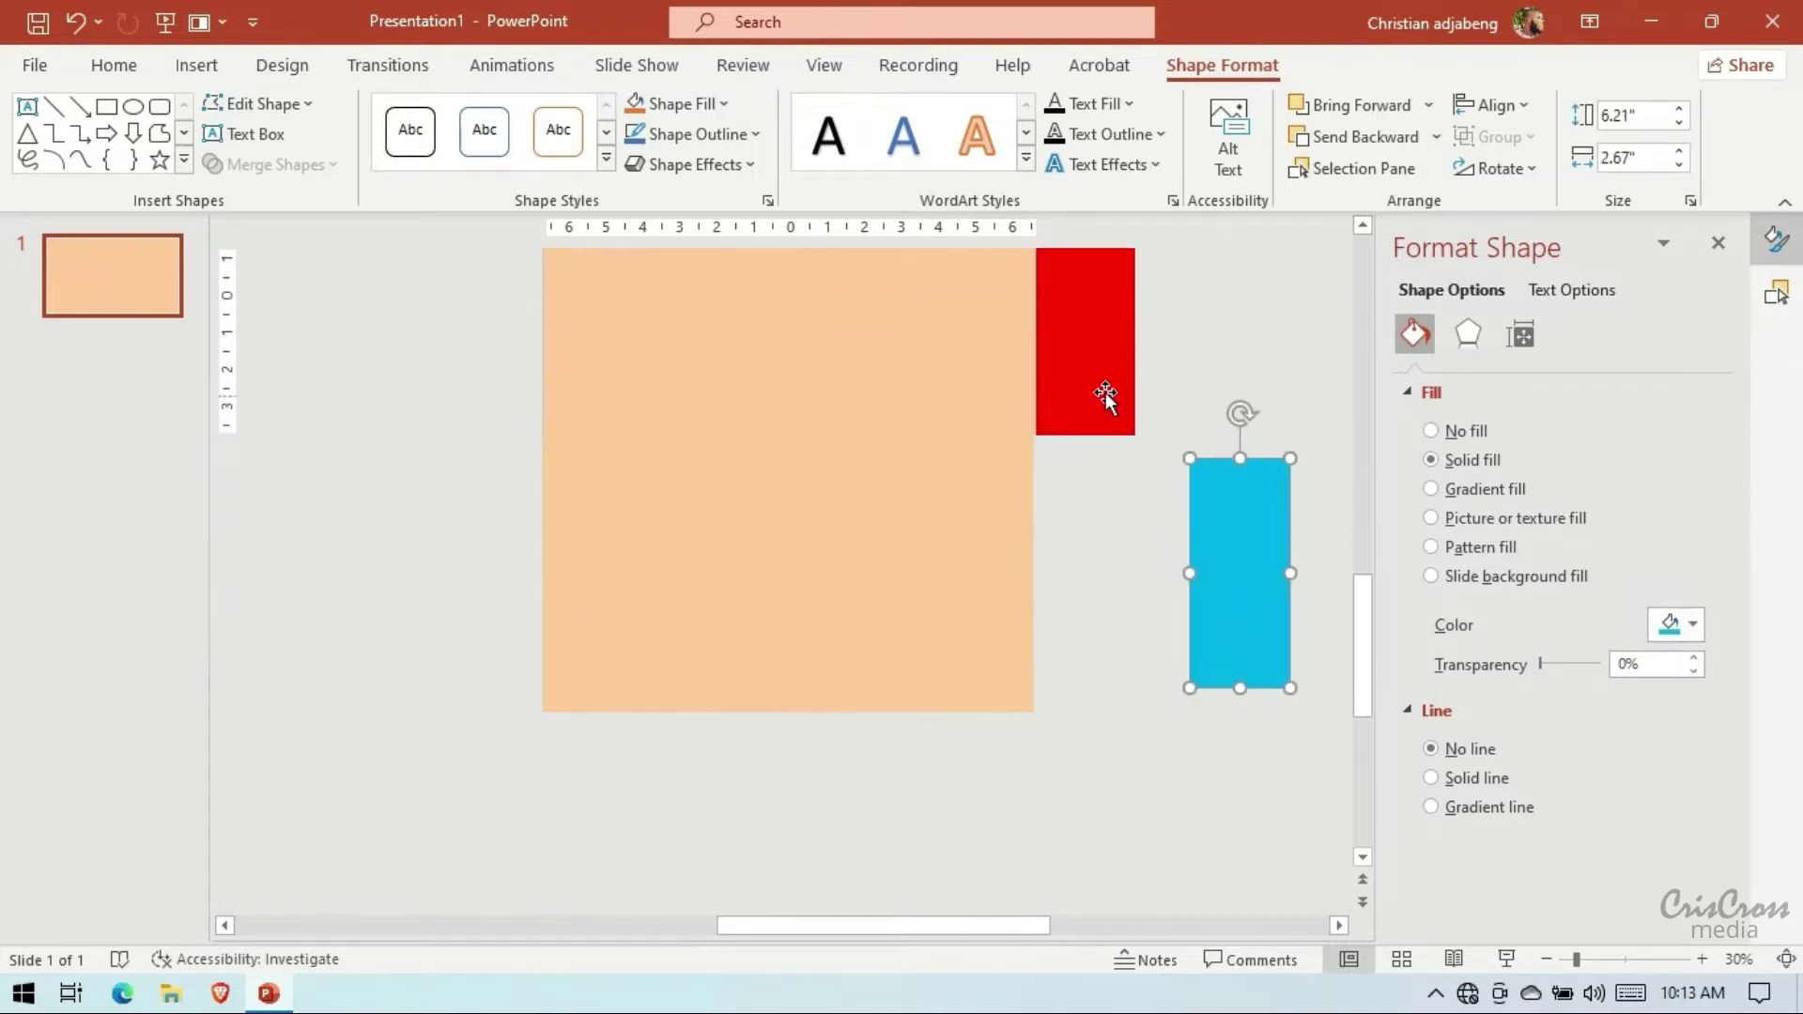
left_click_drag(1107, 394, 1221, 391)
left_click_drag(1217, 527, 1077, 503)
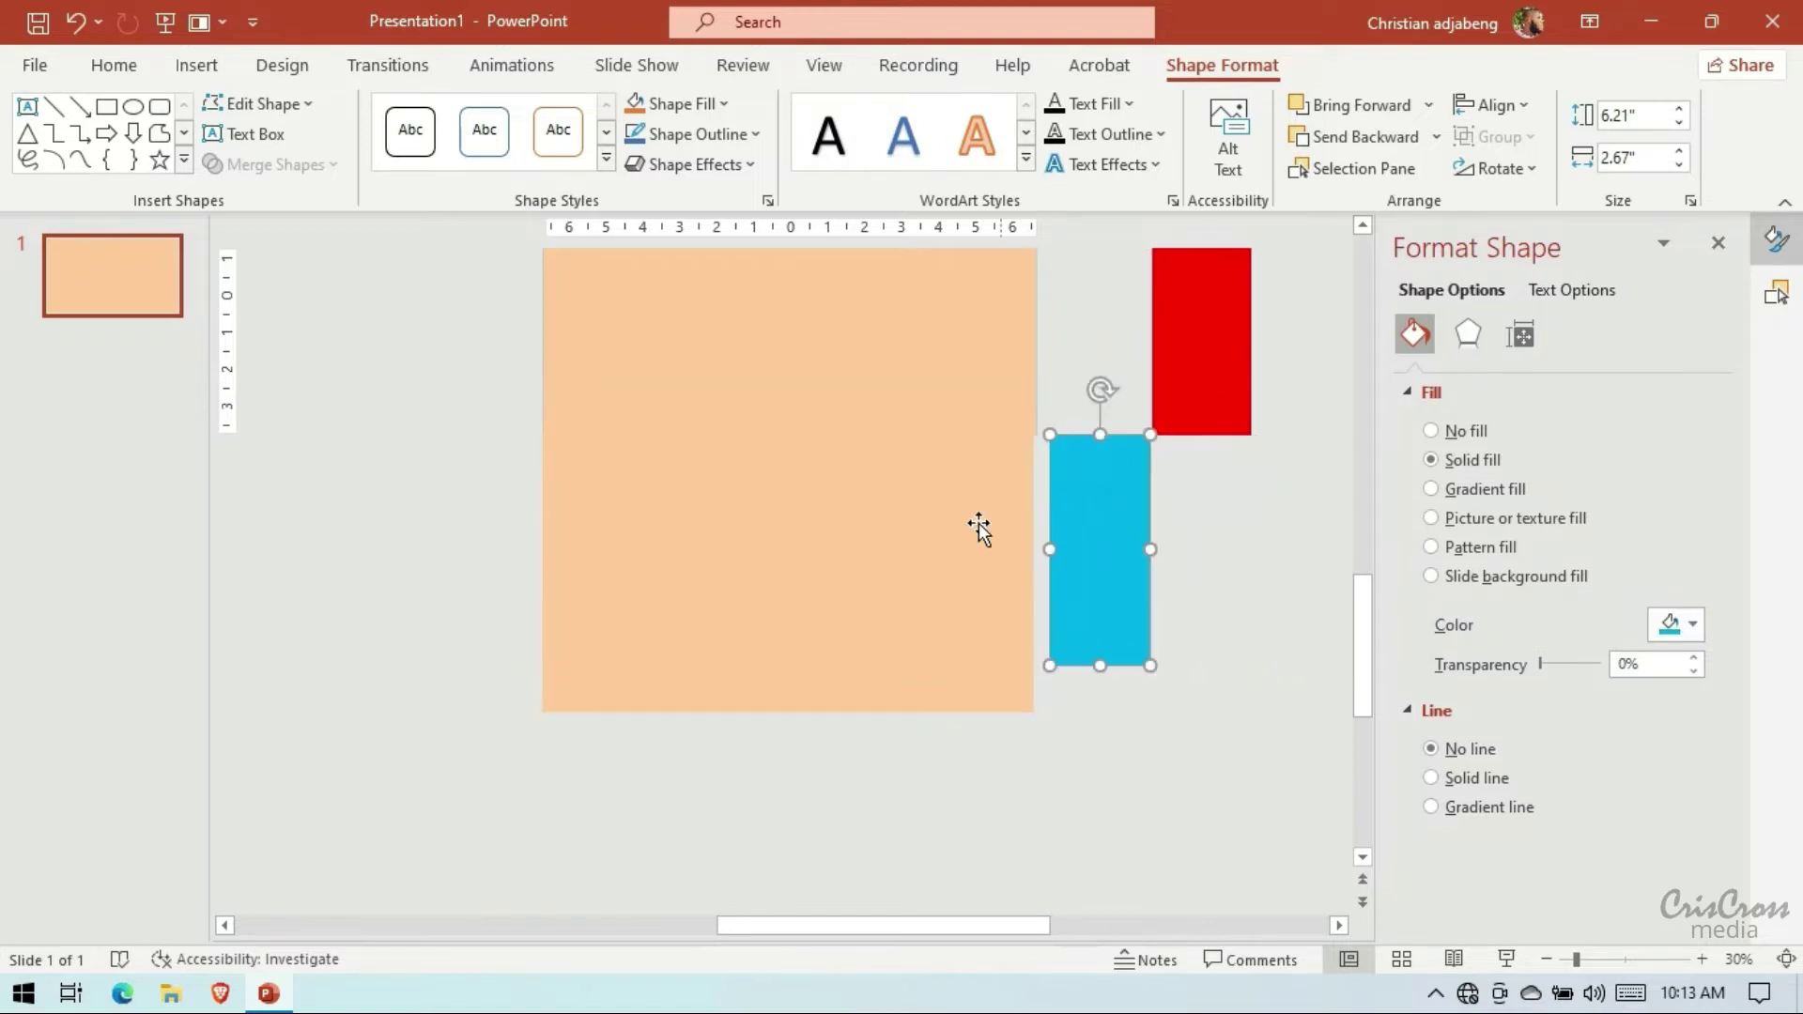
left_click_drag(977, 527, 853, 548)
left_click_drag(1112, 554, 1099, 554)
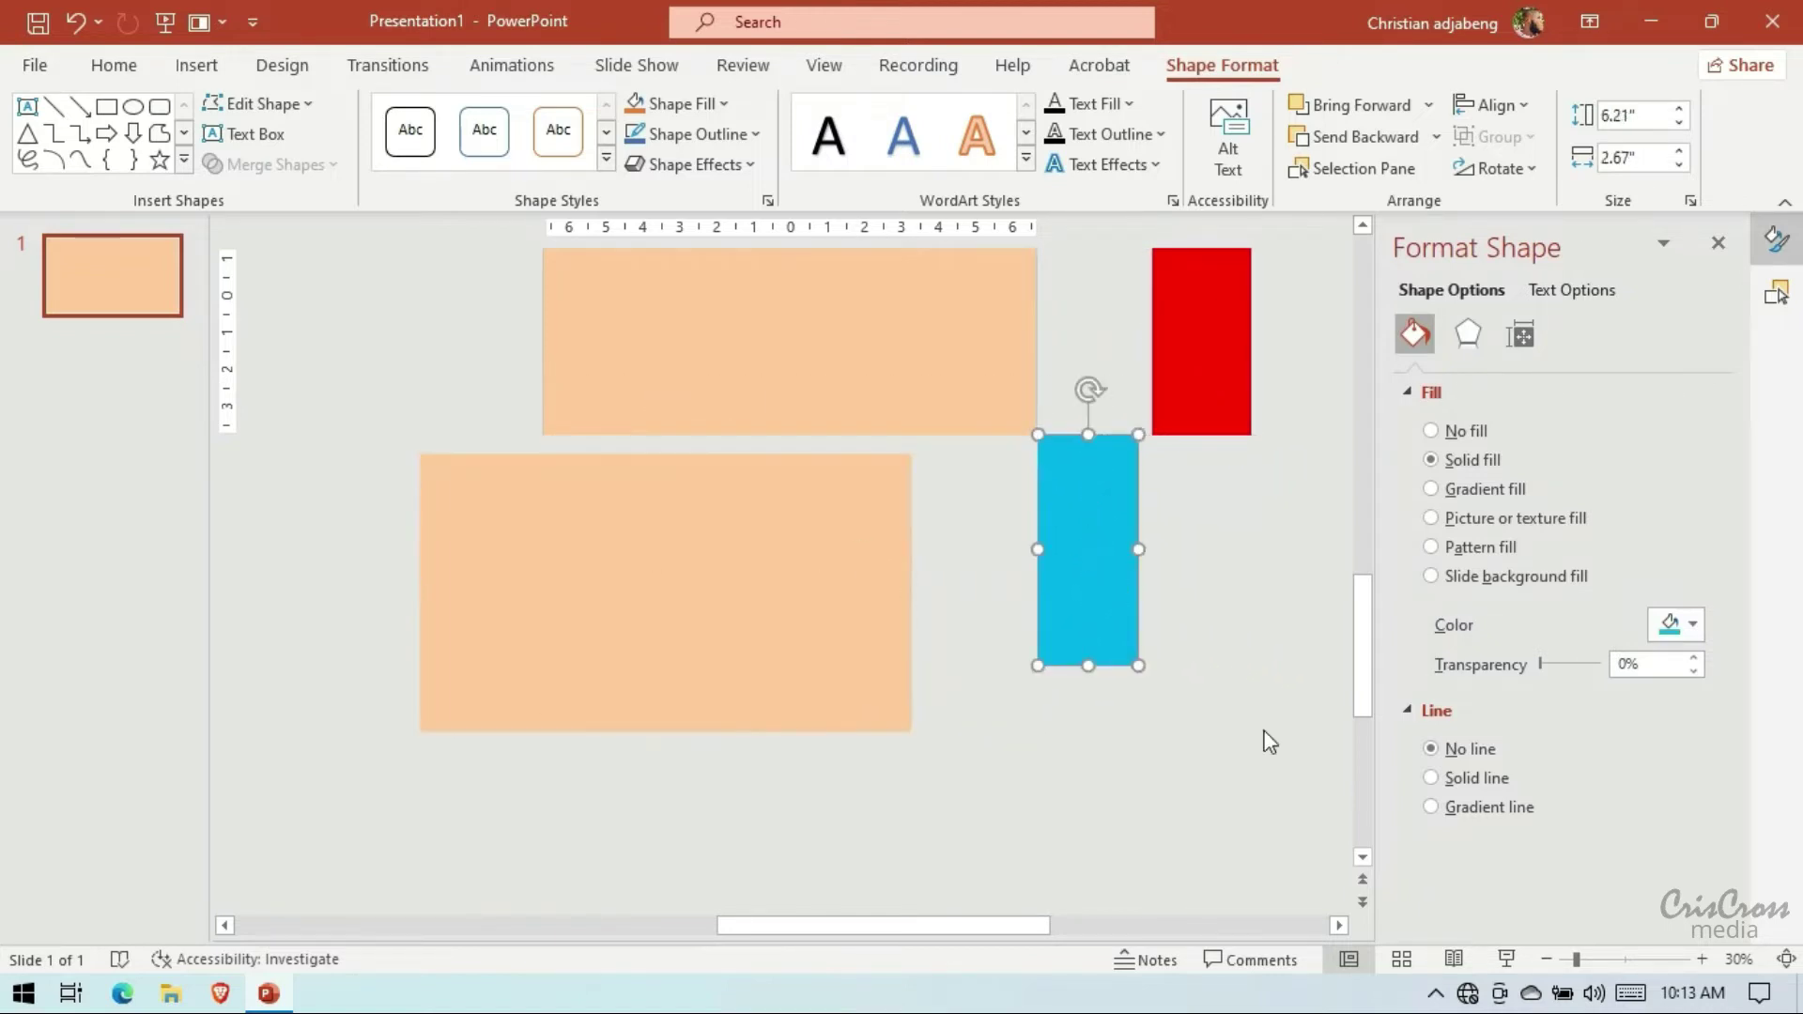
Extend the peach shape's left edge slightly and set the blue rectangle beside the peach panel
scroll(1694, 956, "up", 8)
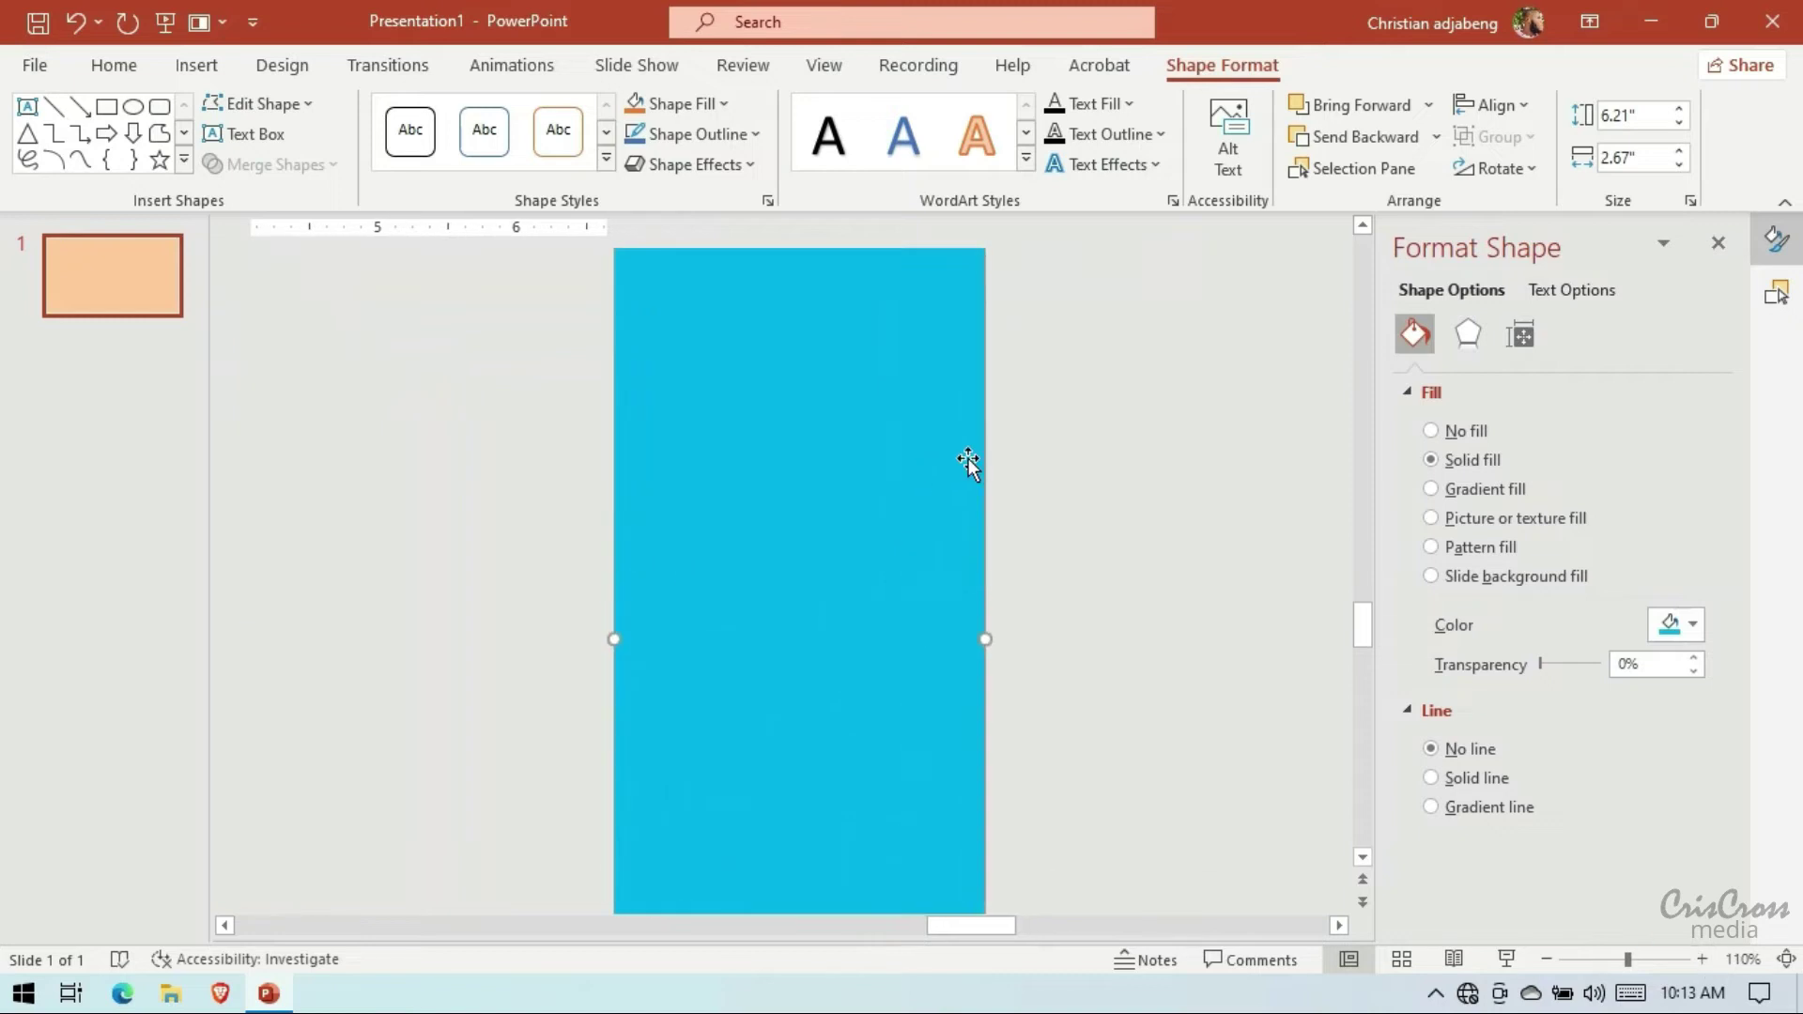
scroll(797, 462, "up", 5)
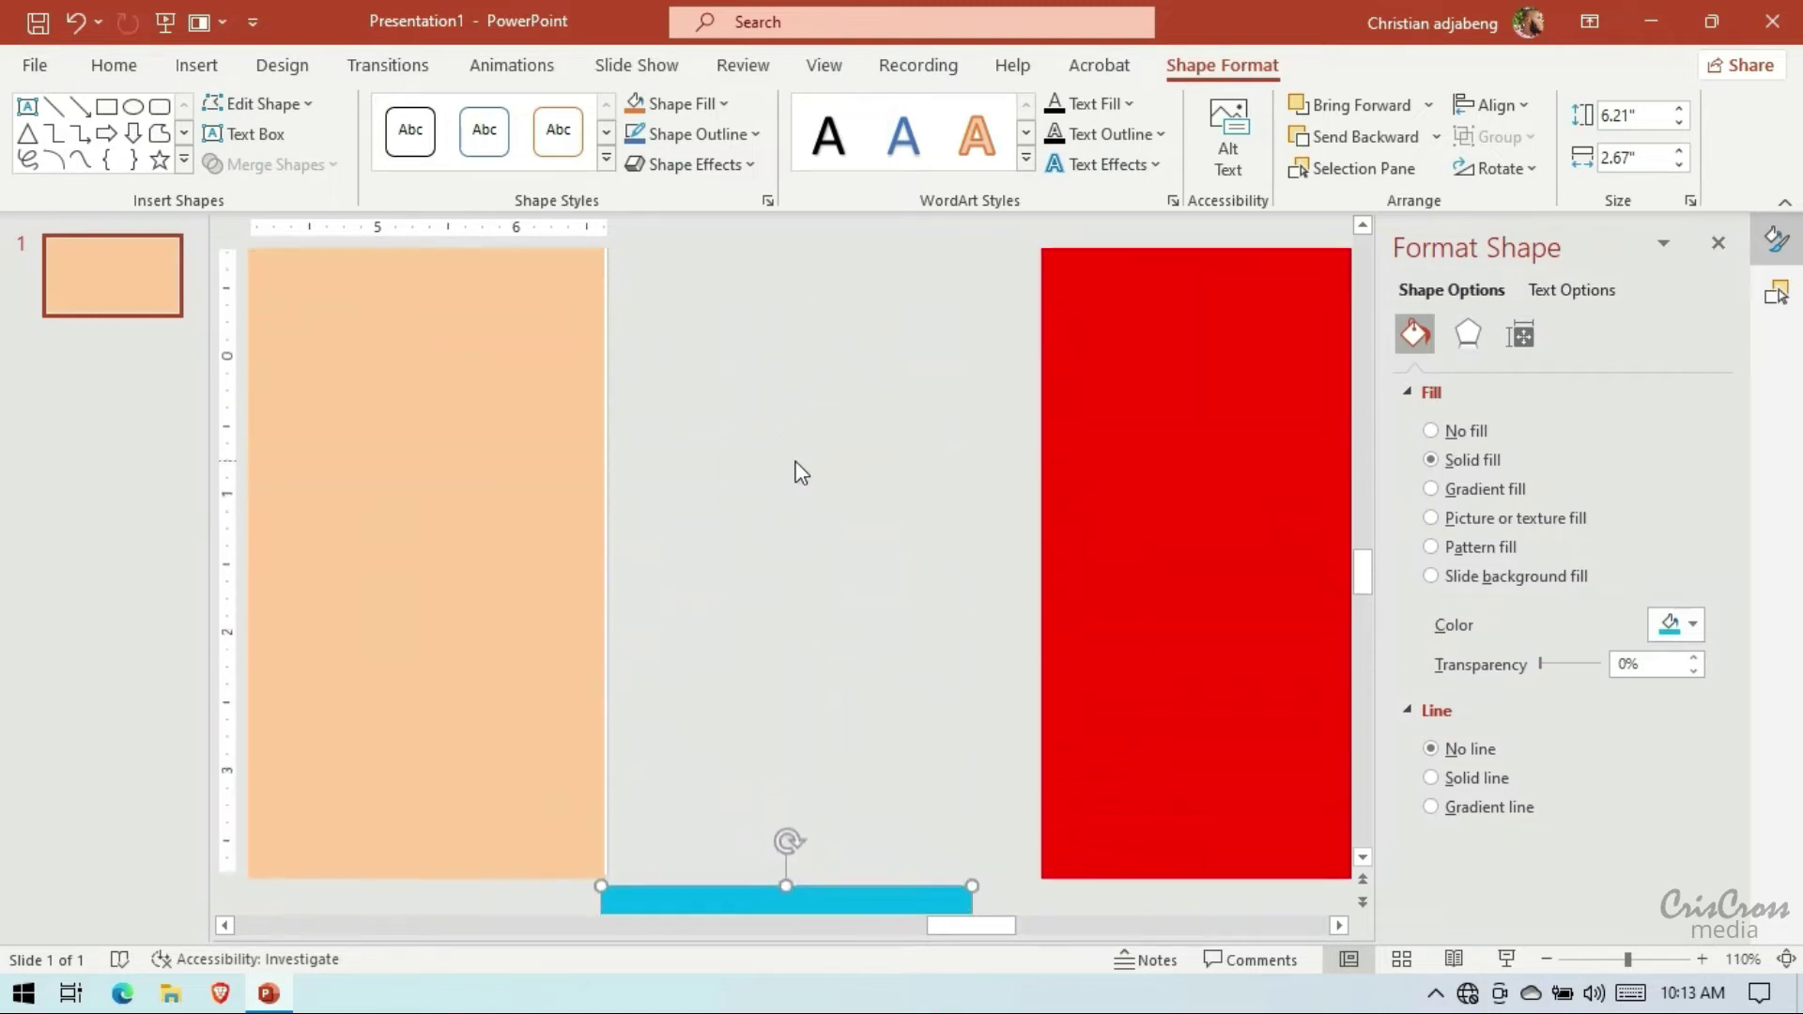
scroll(797, 471, "up", 2)
left_click(511, 579)
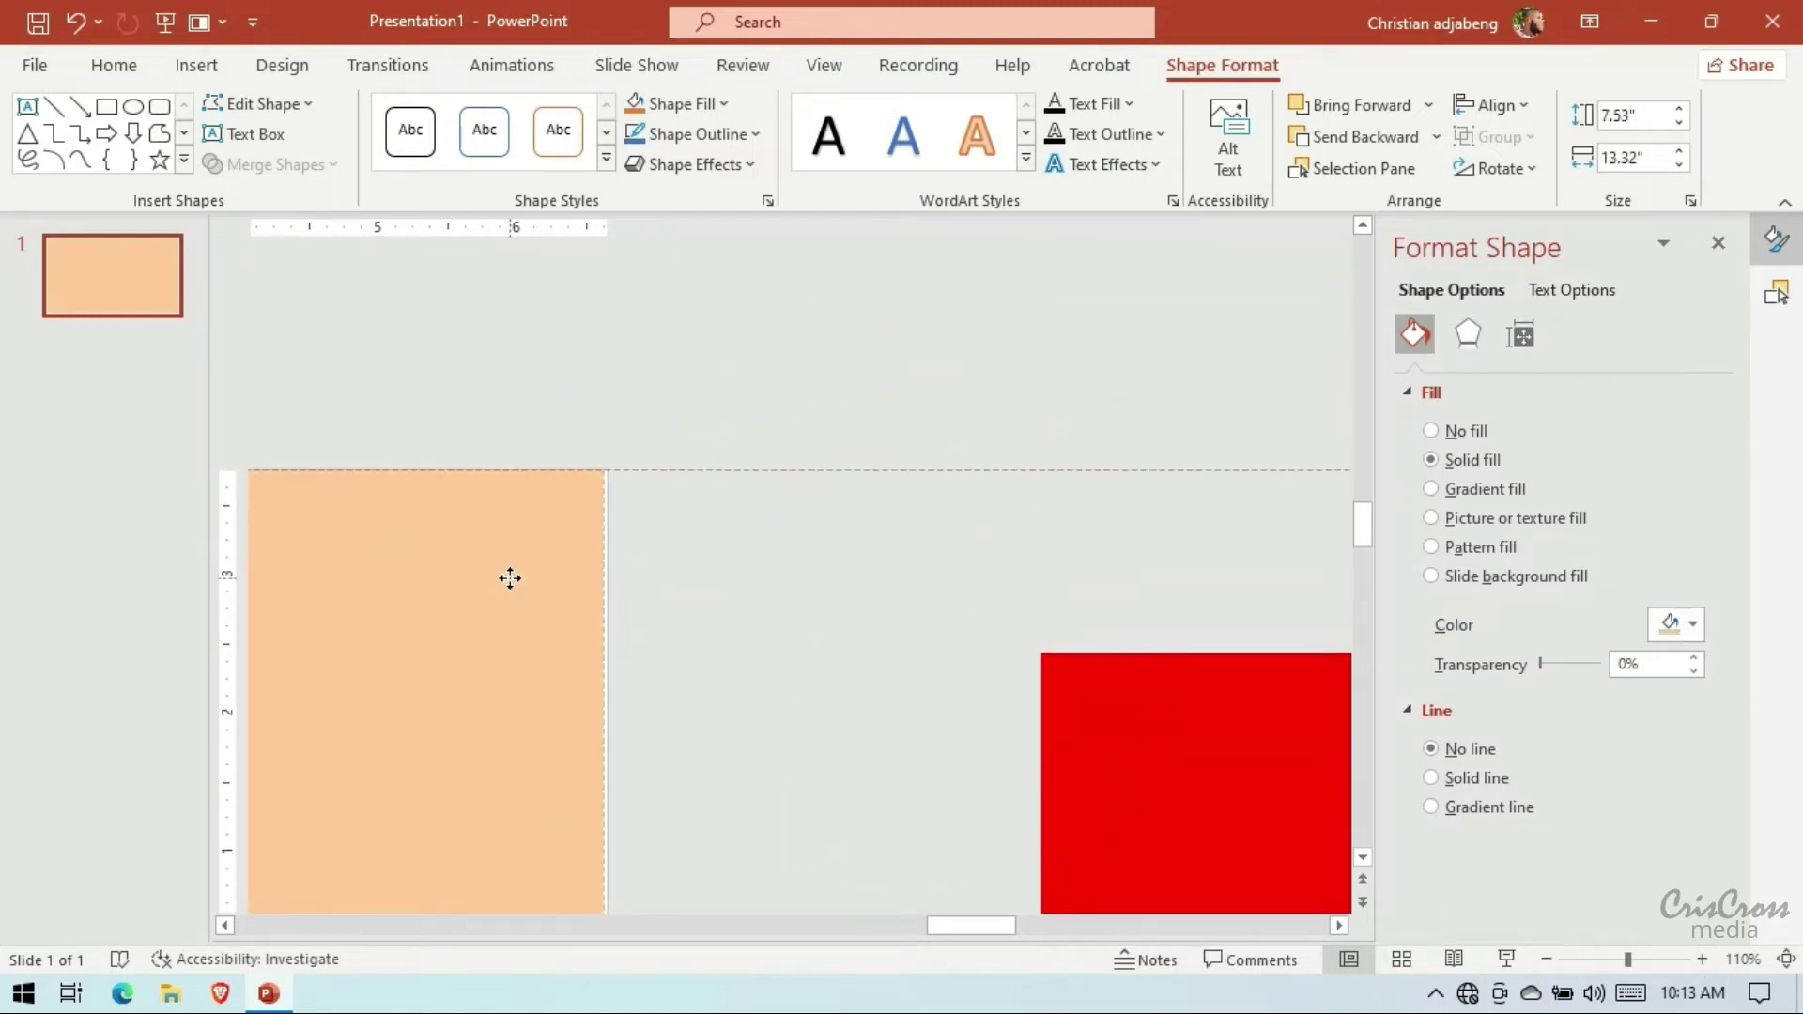
left_click(224, 925)
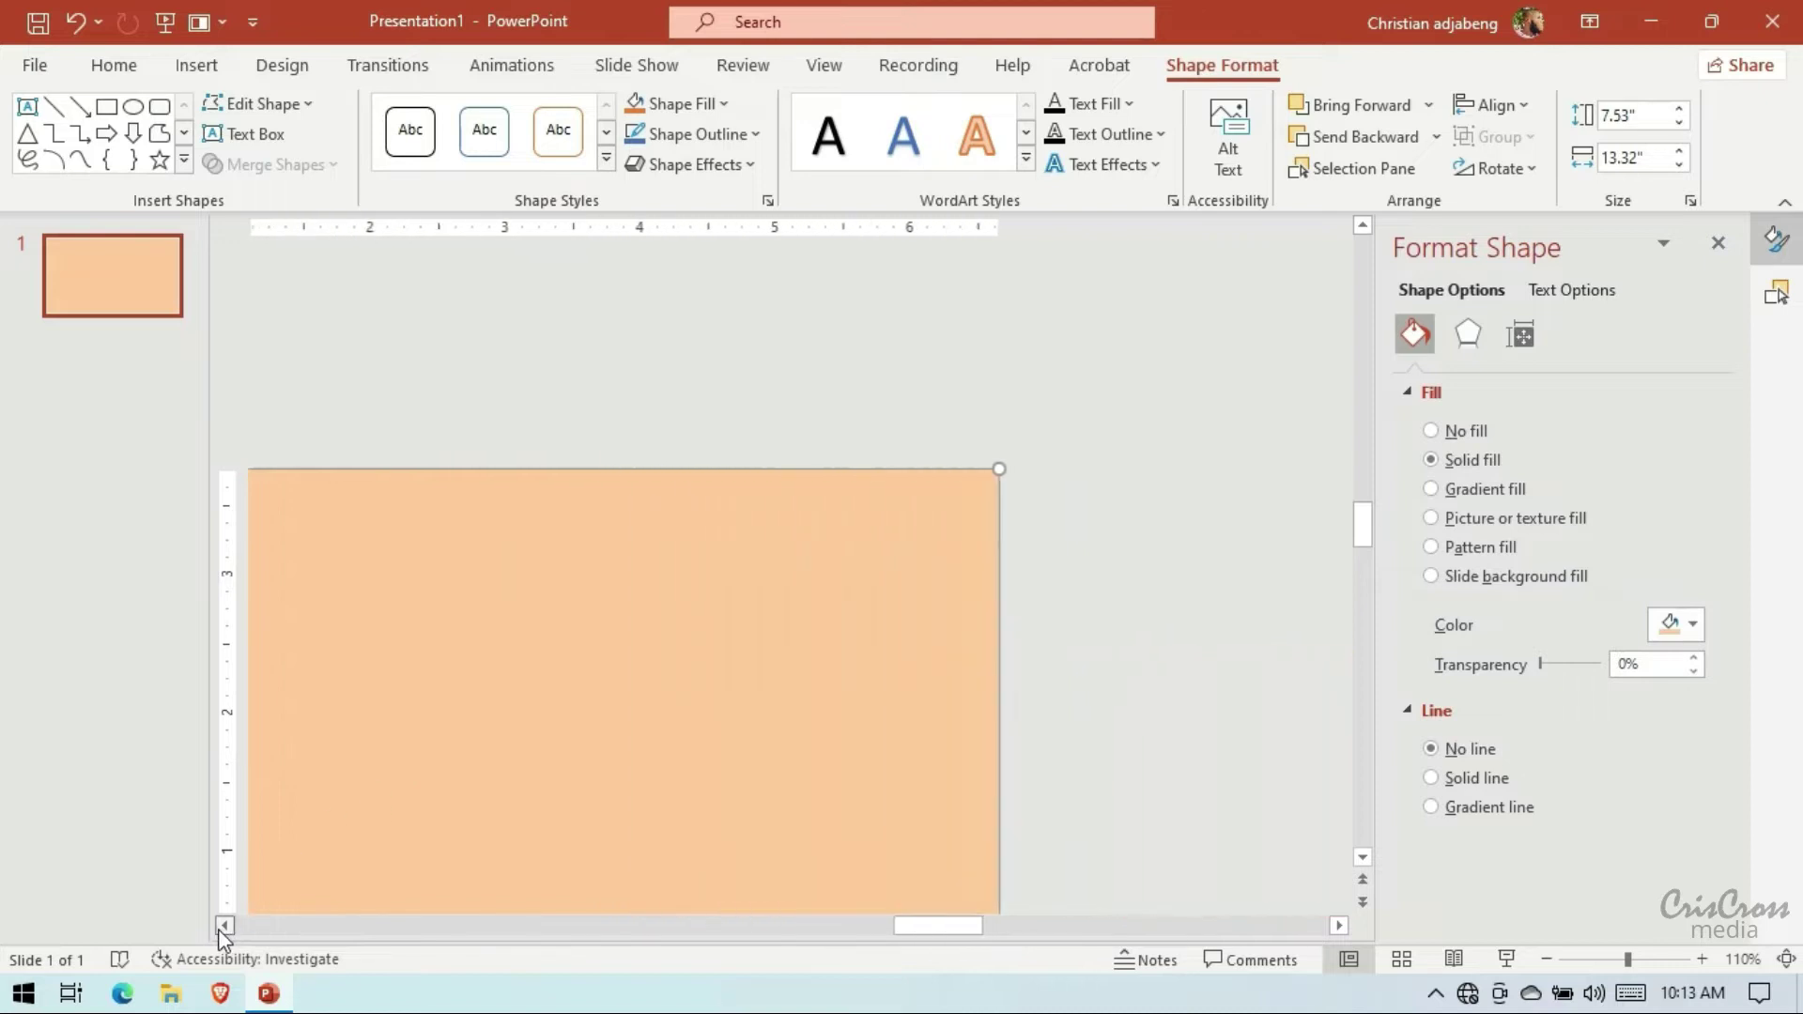
left_click(225, 925)
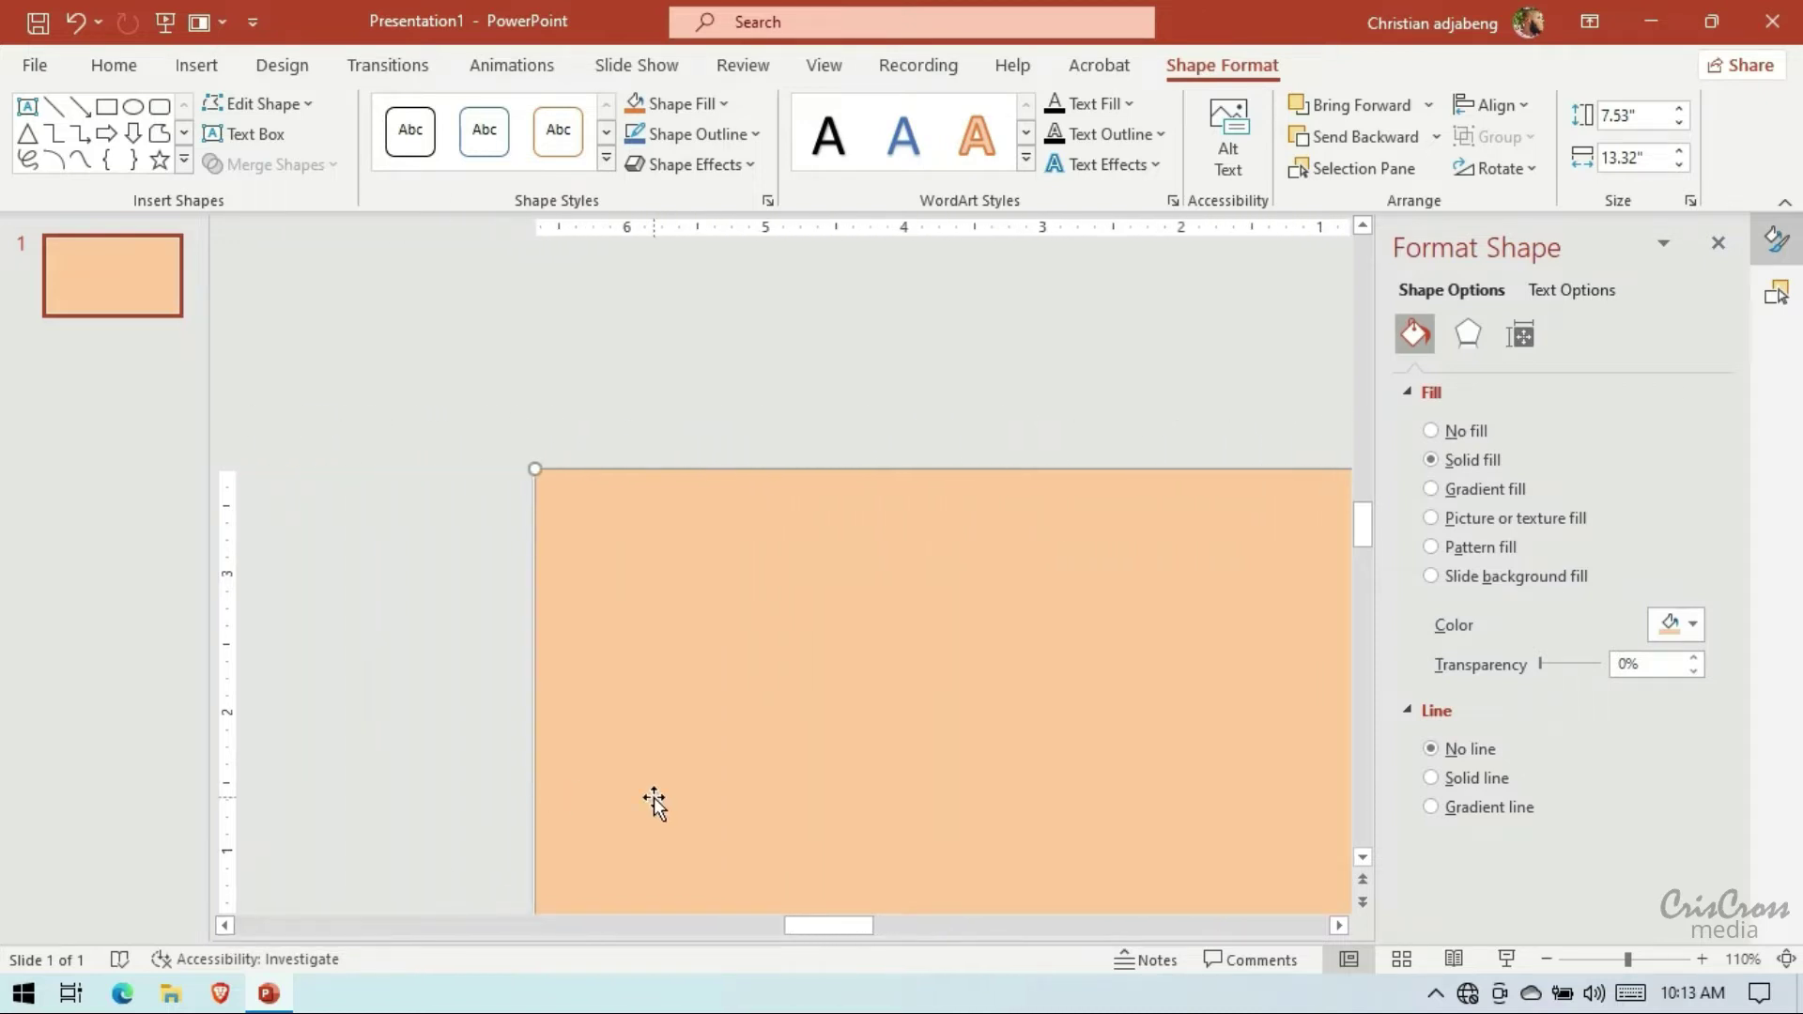
scroll(654, 798, "down", 2)
left_click_drag(533, 733, 531, 736)
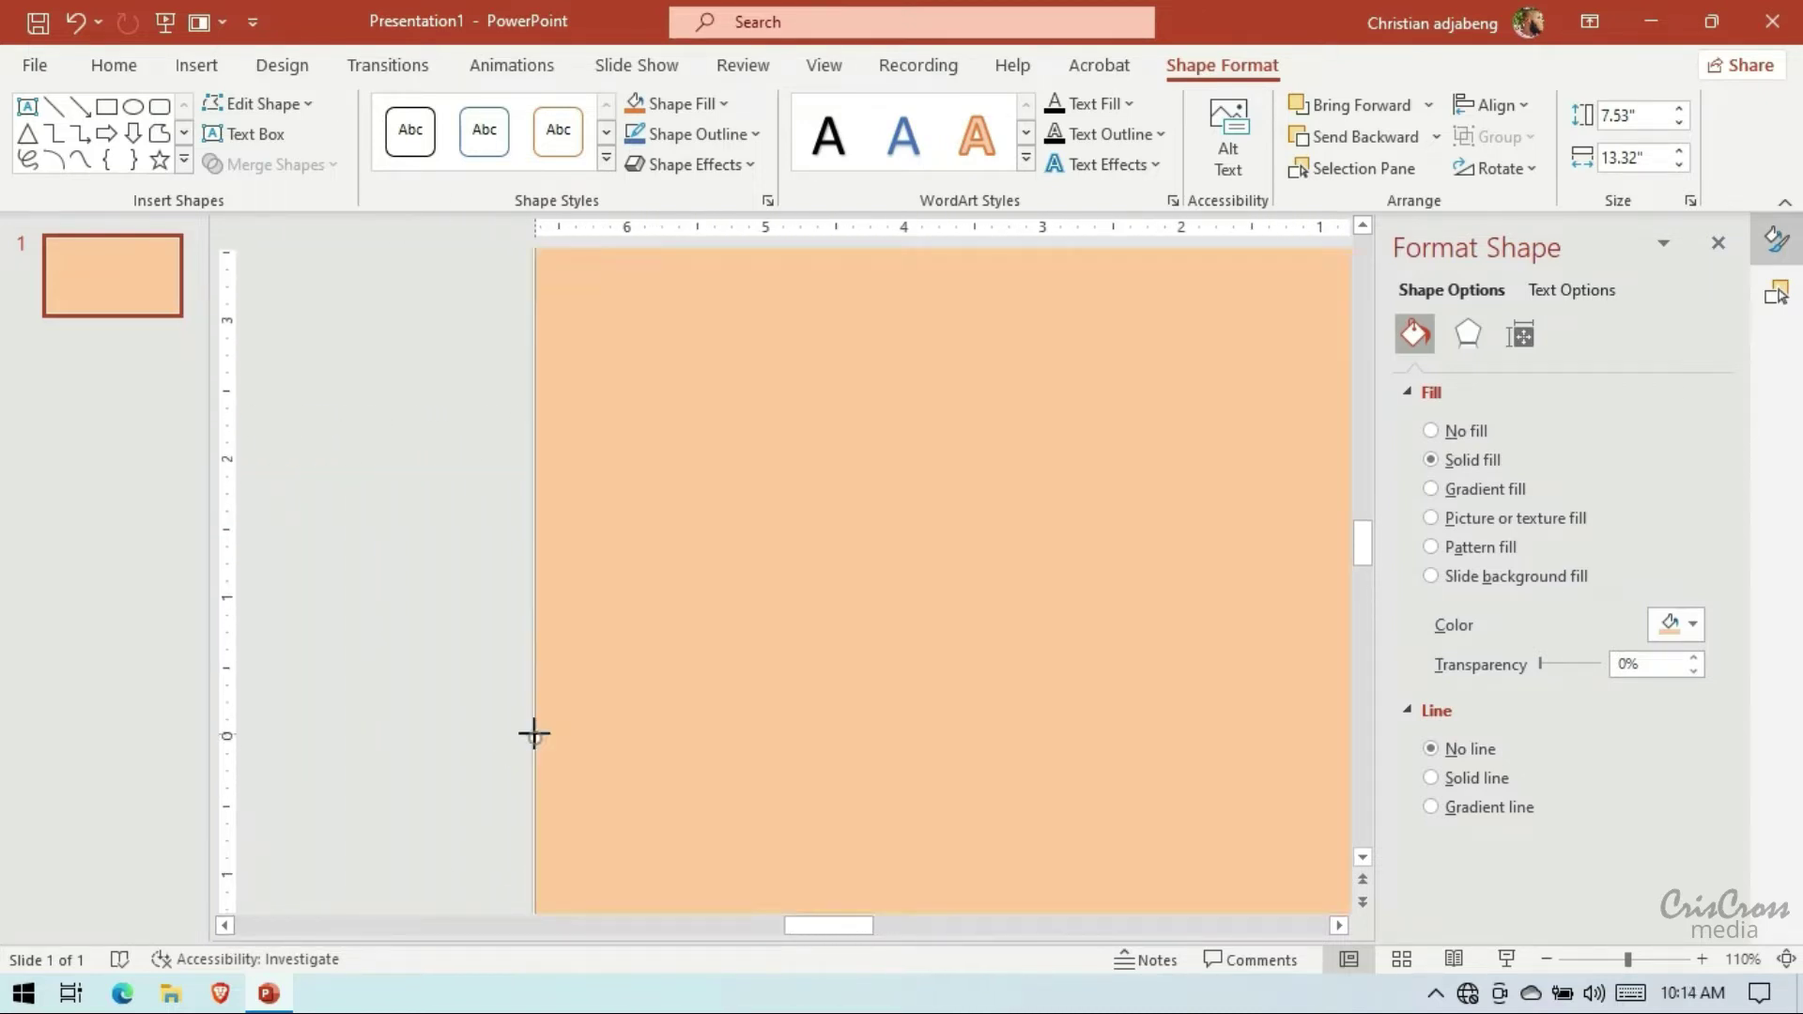
left_click(1338, 925)
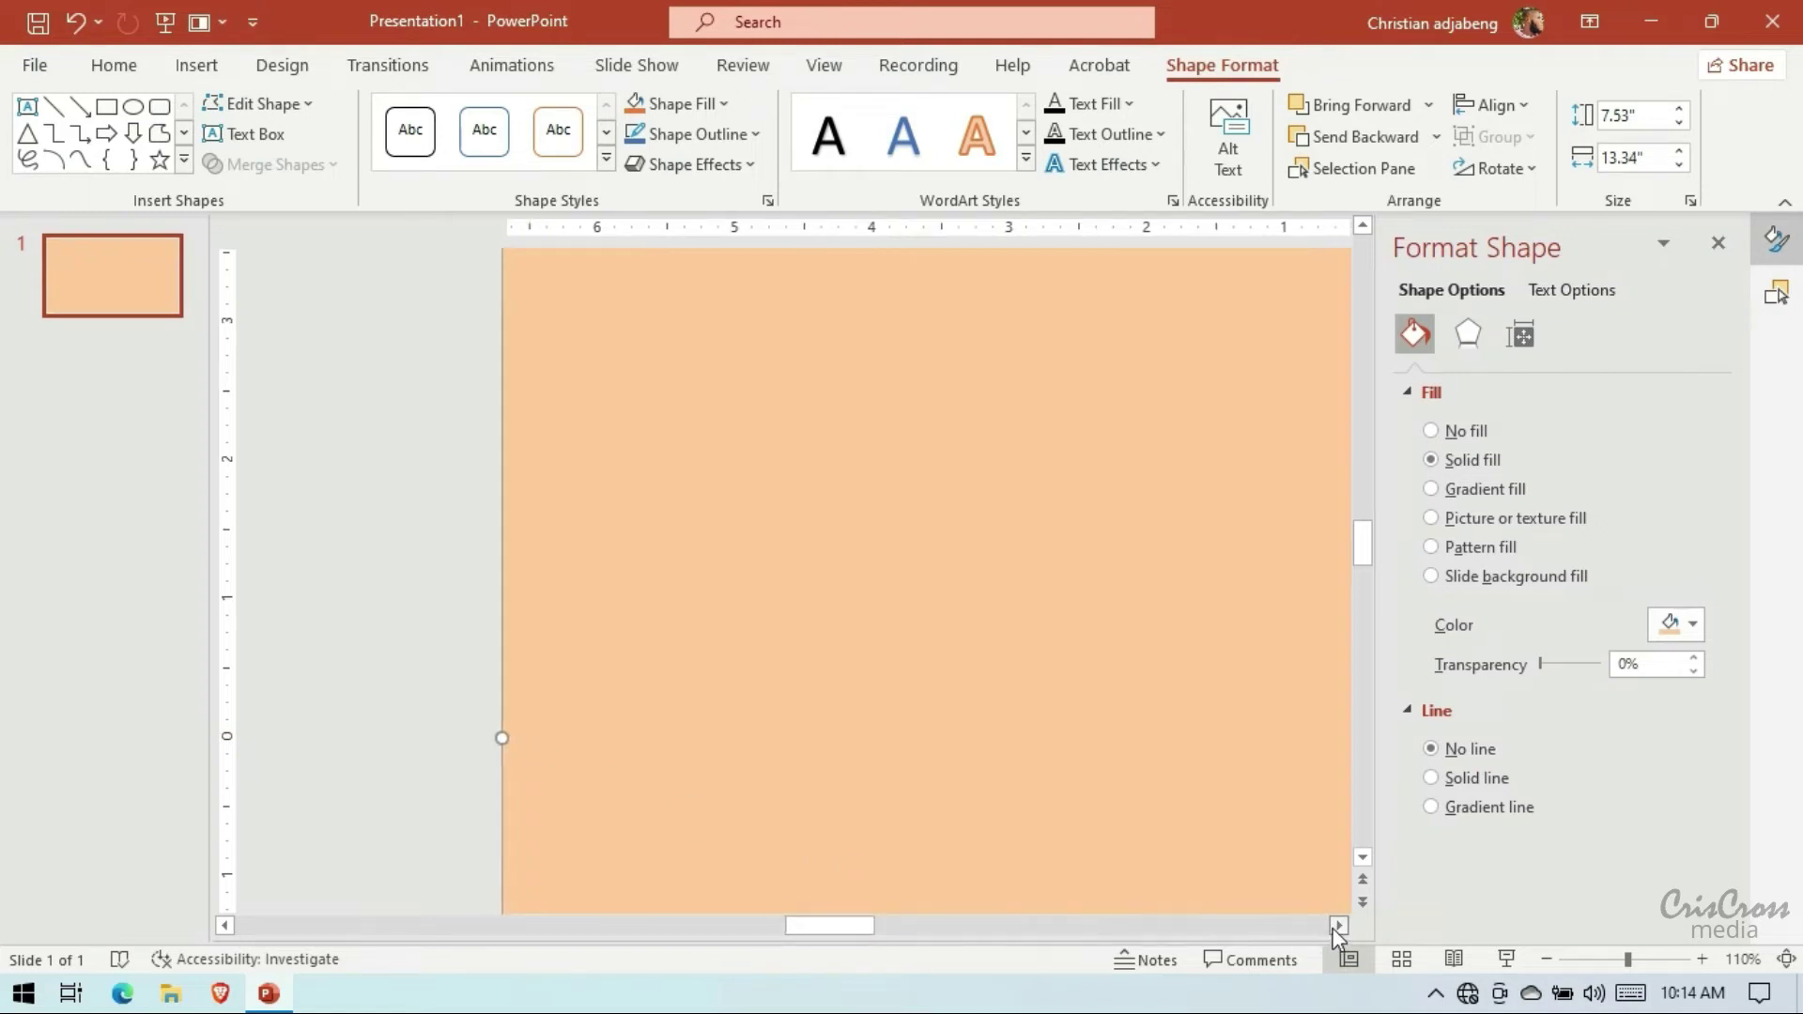
scroll(1033, 723, "up", 2)
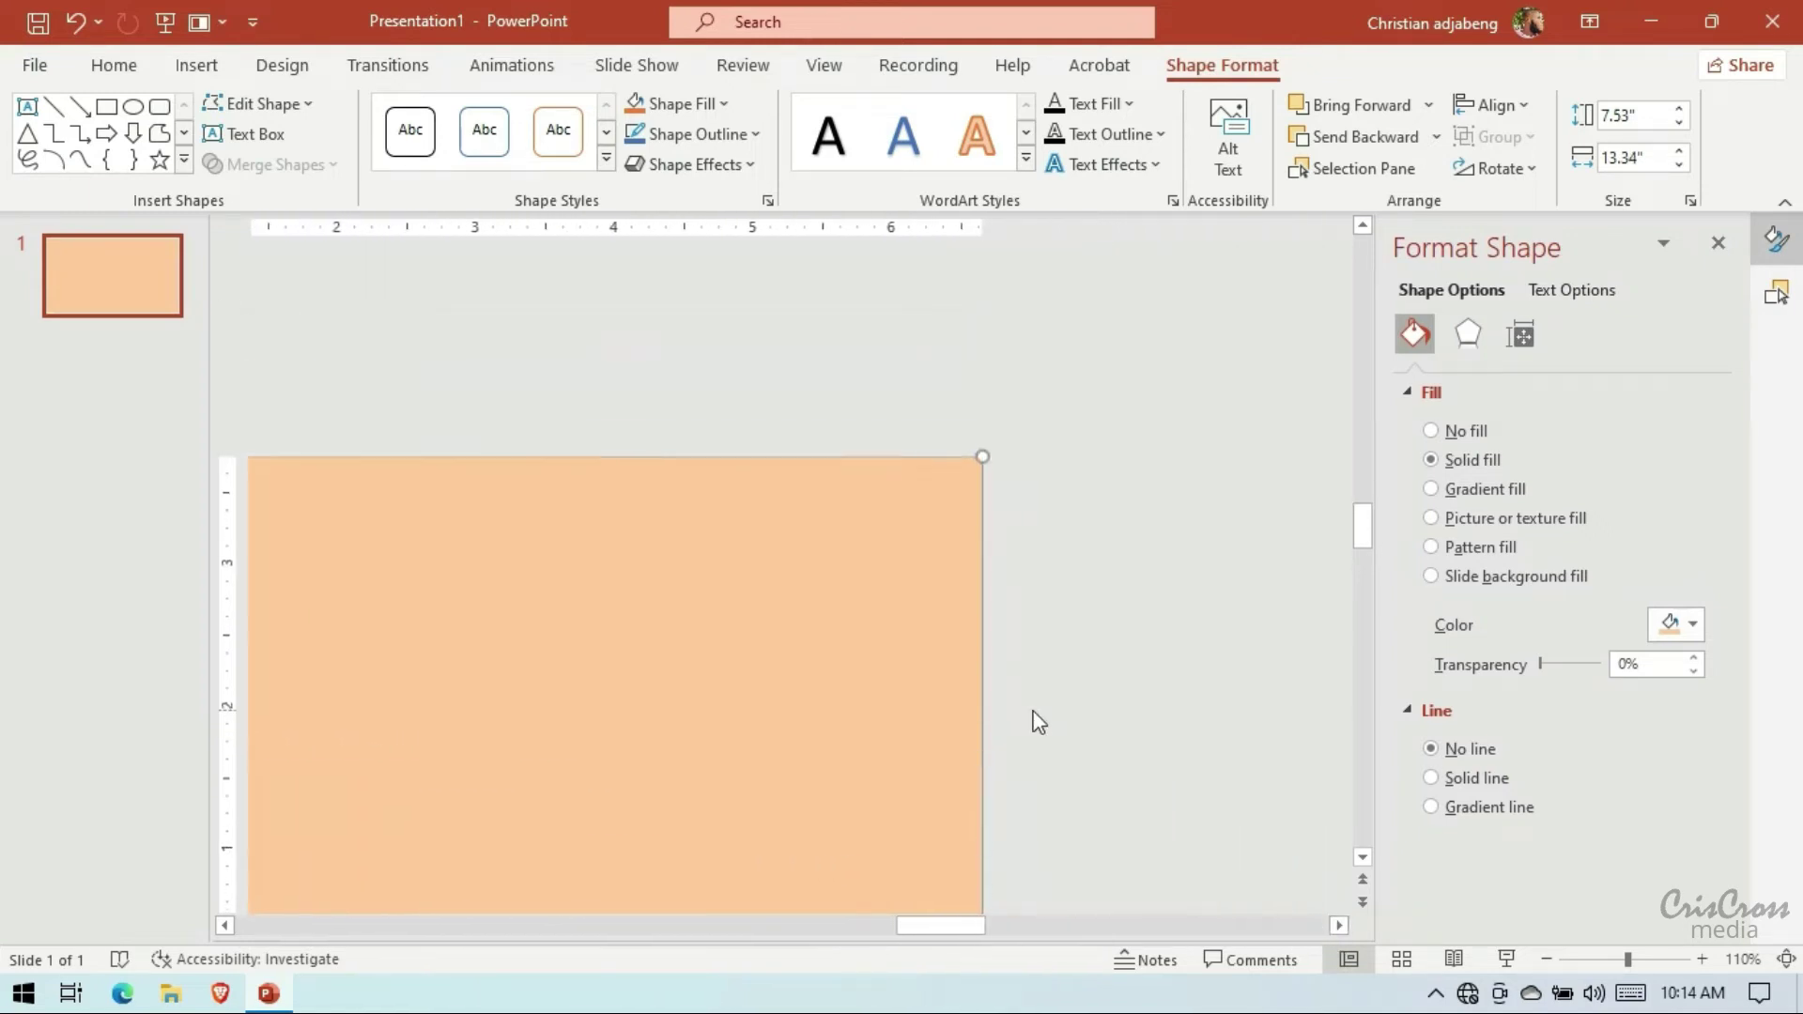
scroll(1033, 723, "down", 2)
scroll(1033, 721, "down", 3)
left_click_drag(1068, 676, 1070, 671)
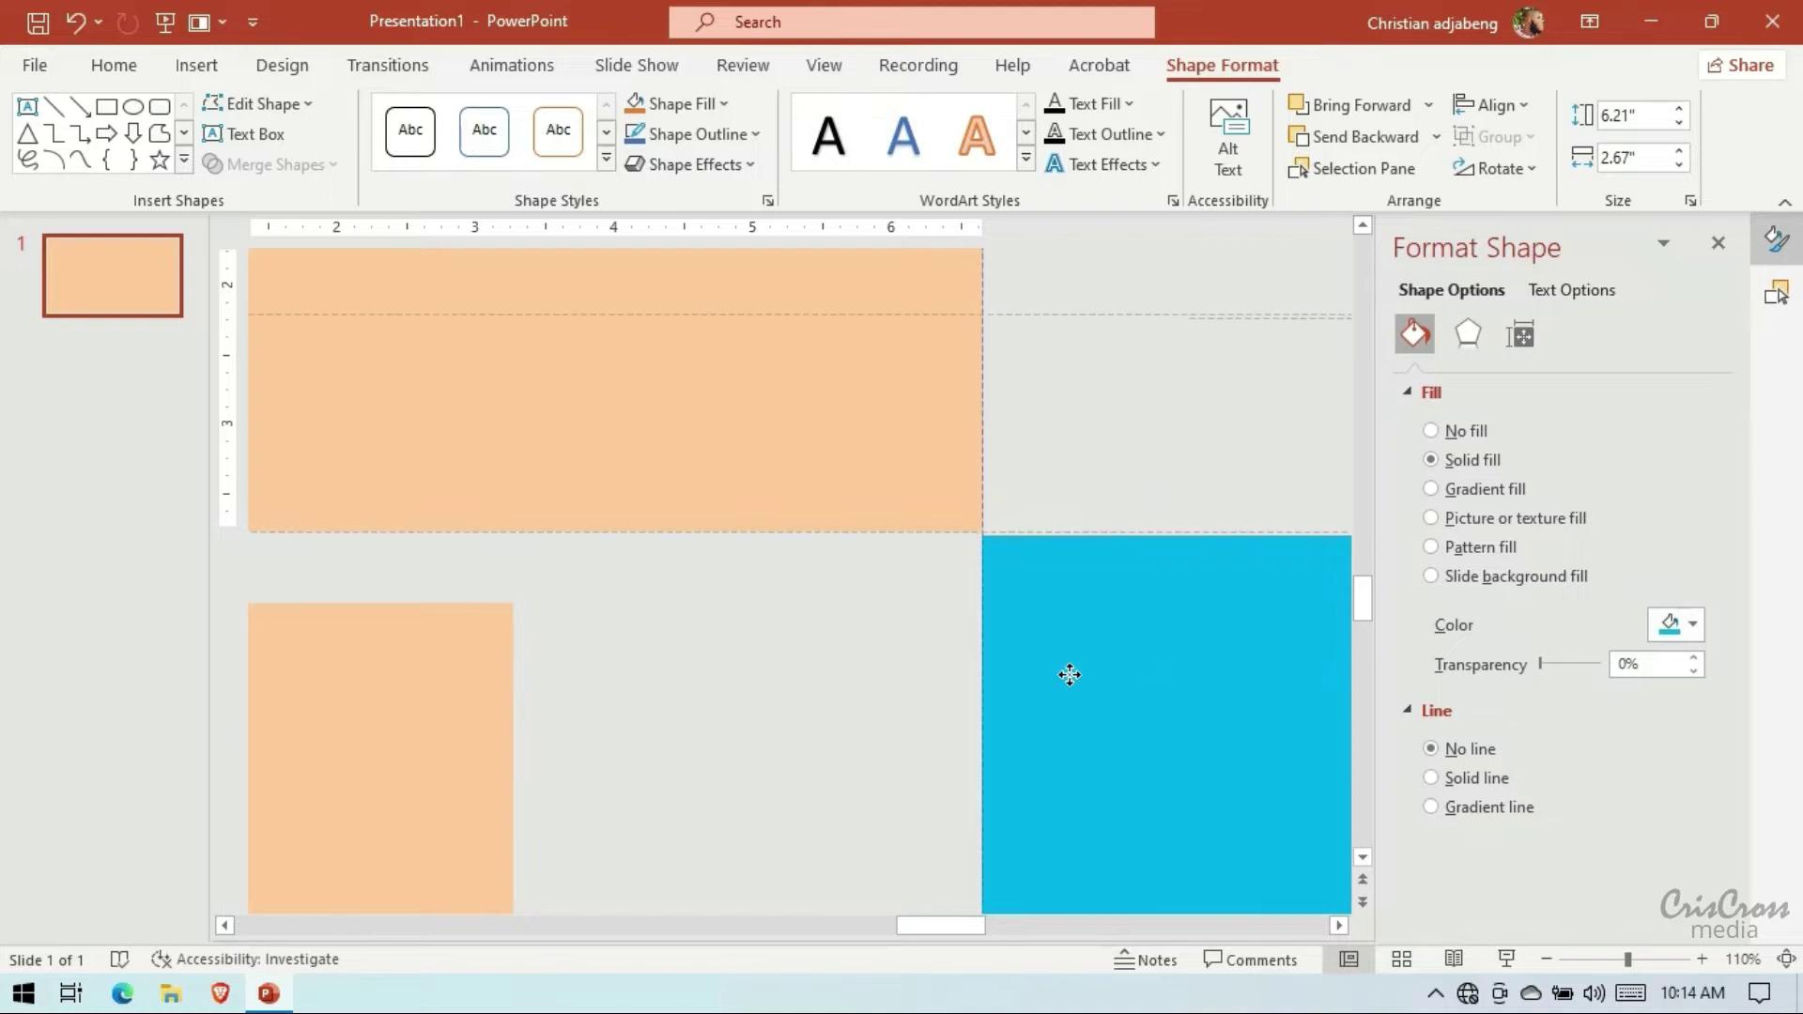
Move the red rectangle aside and stretch the top peach panel wider to the right
scroll(1165, 676, "up", 2)
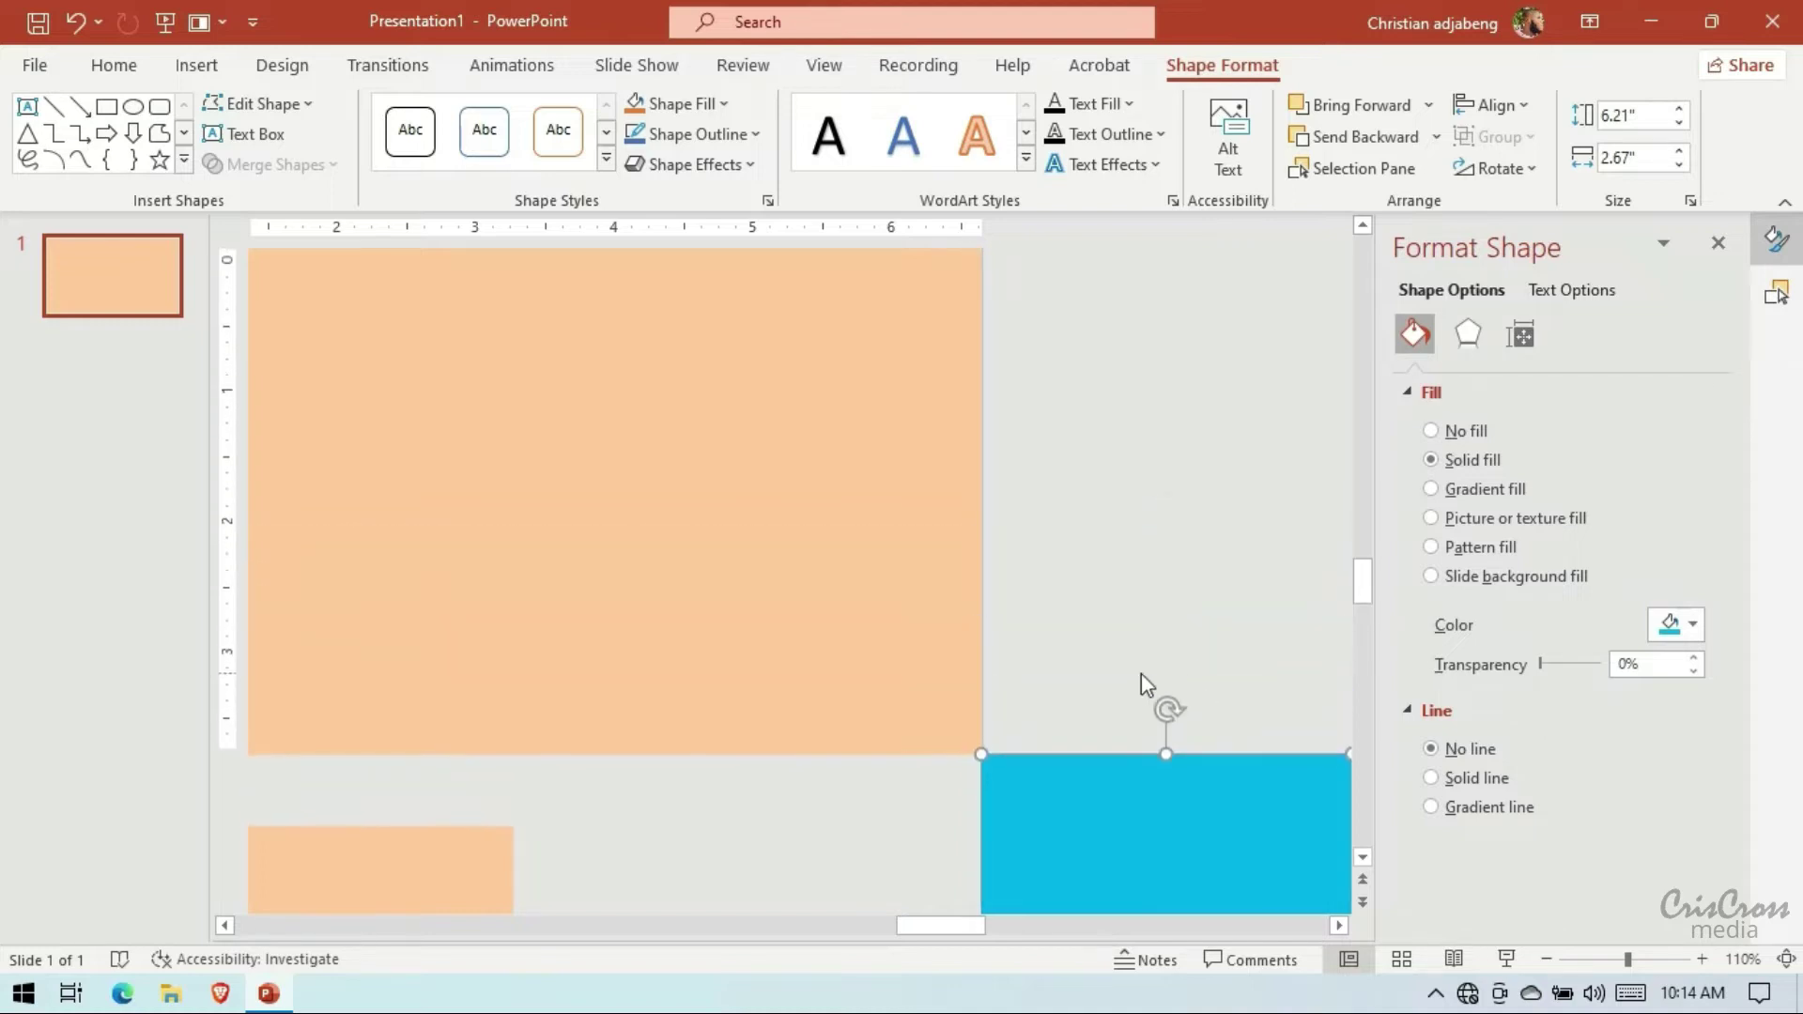
scroll(1146, 690, "up", 3)
left_click(852, 582)
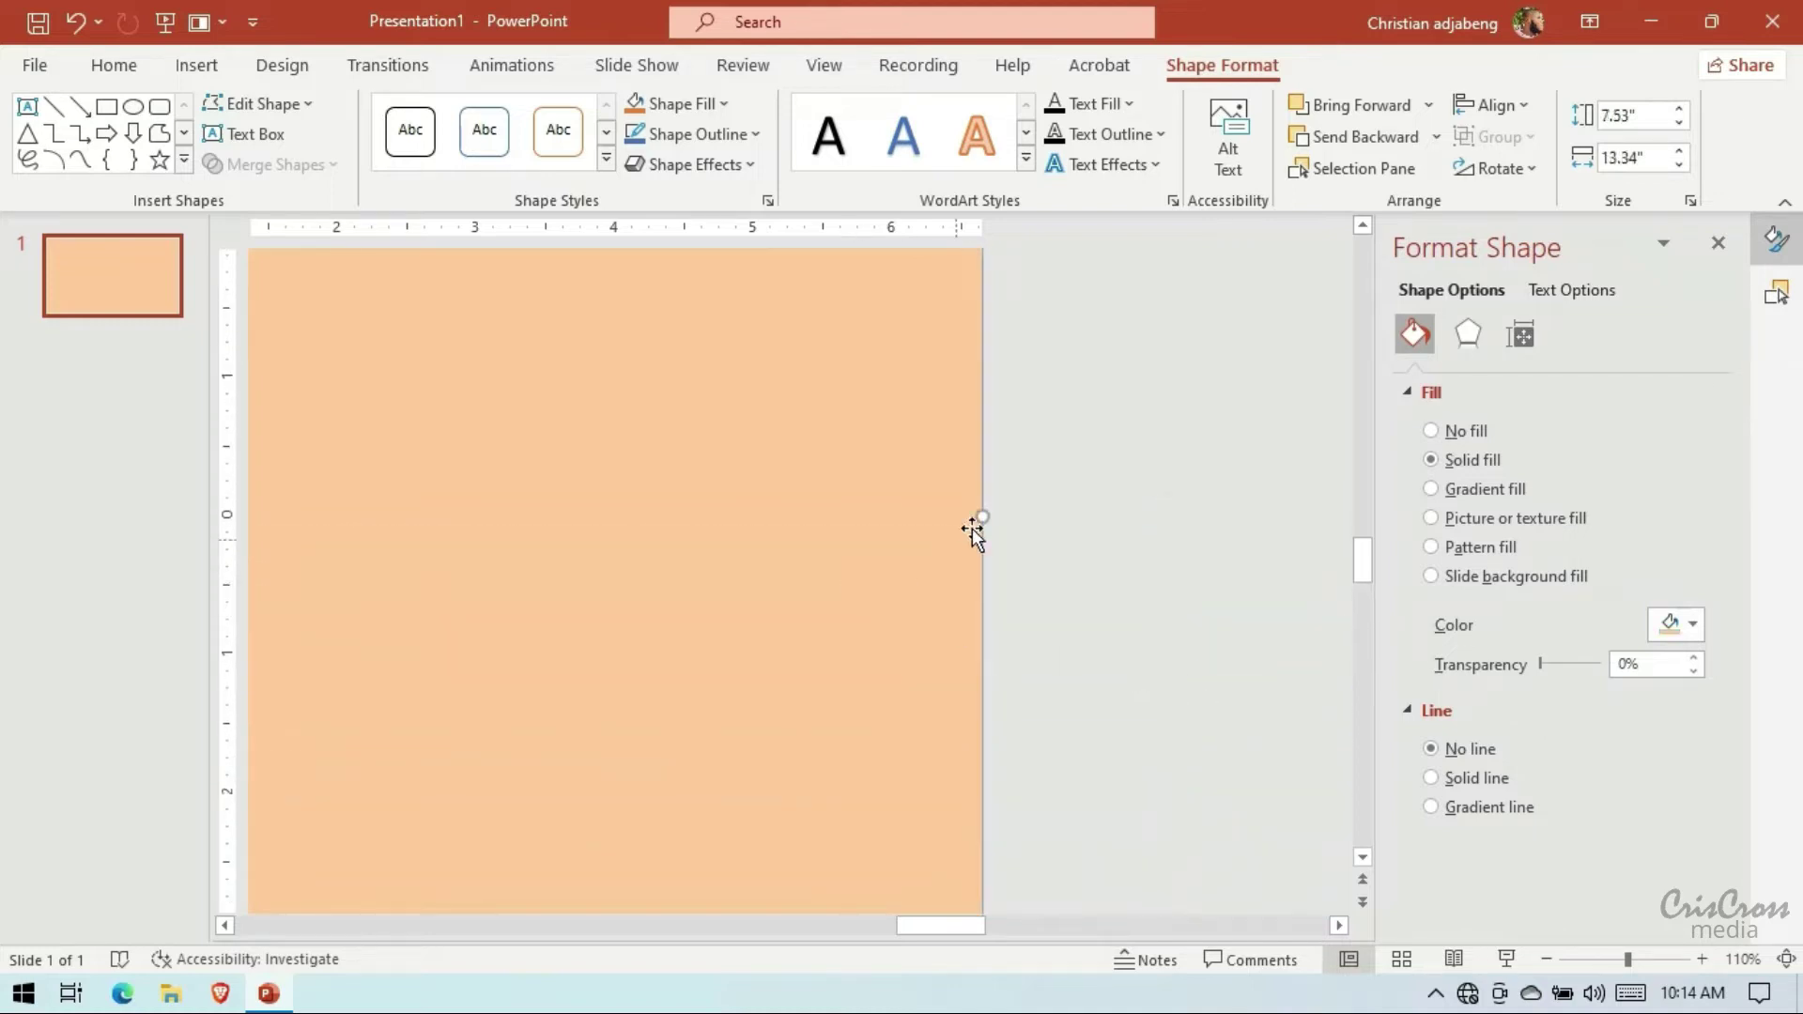
left_click(1546, 959)
left_click(1546, 959)
left_click(1546, 958)
left_click(1546, 959)
left_click(1338, 925)
left_click(1339, 925)
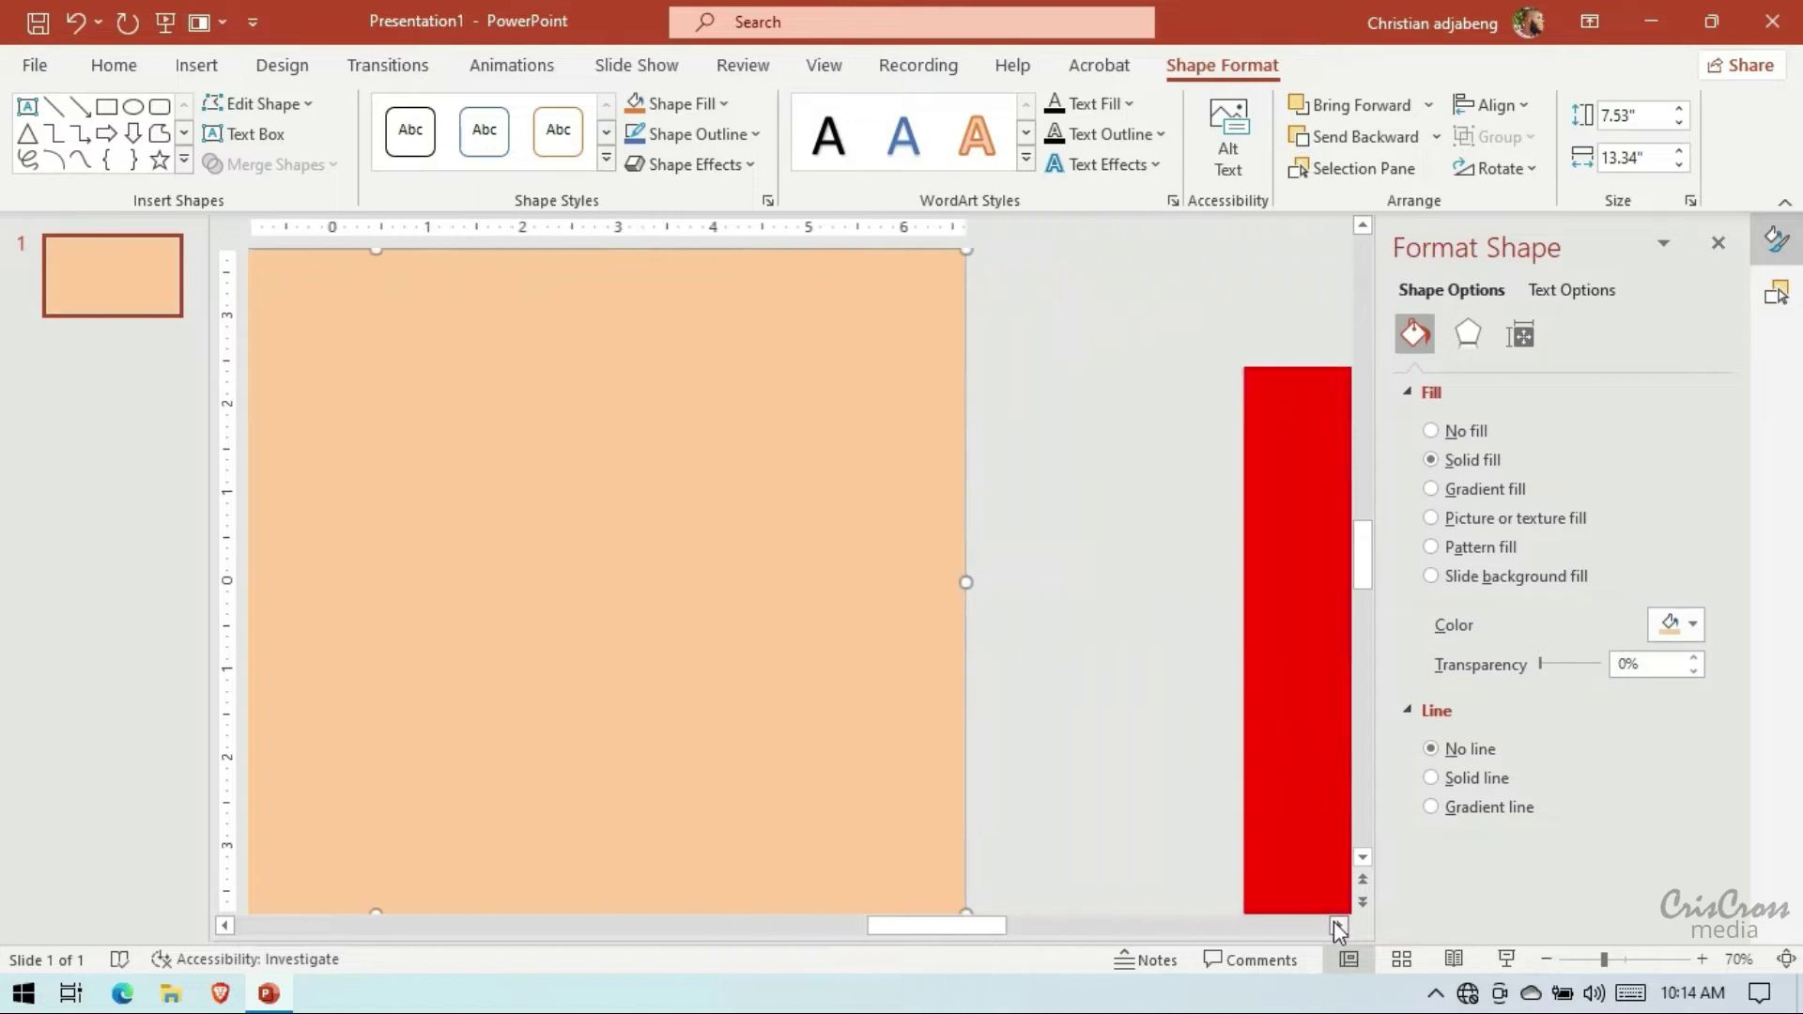
left_click(1339, 925)
scroll(1011, 508, "down", 2)
left_click_drag(1011, 507, 1121, 504)
scroll(939, 488, "up", 1)
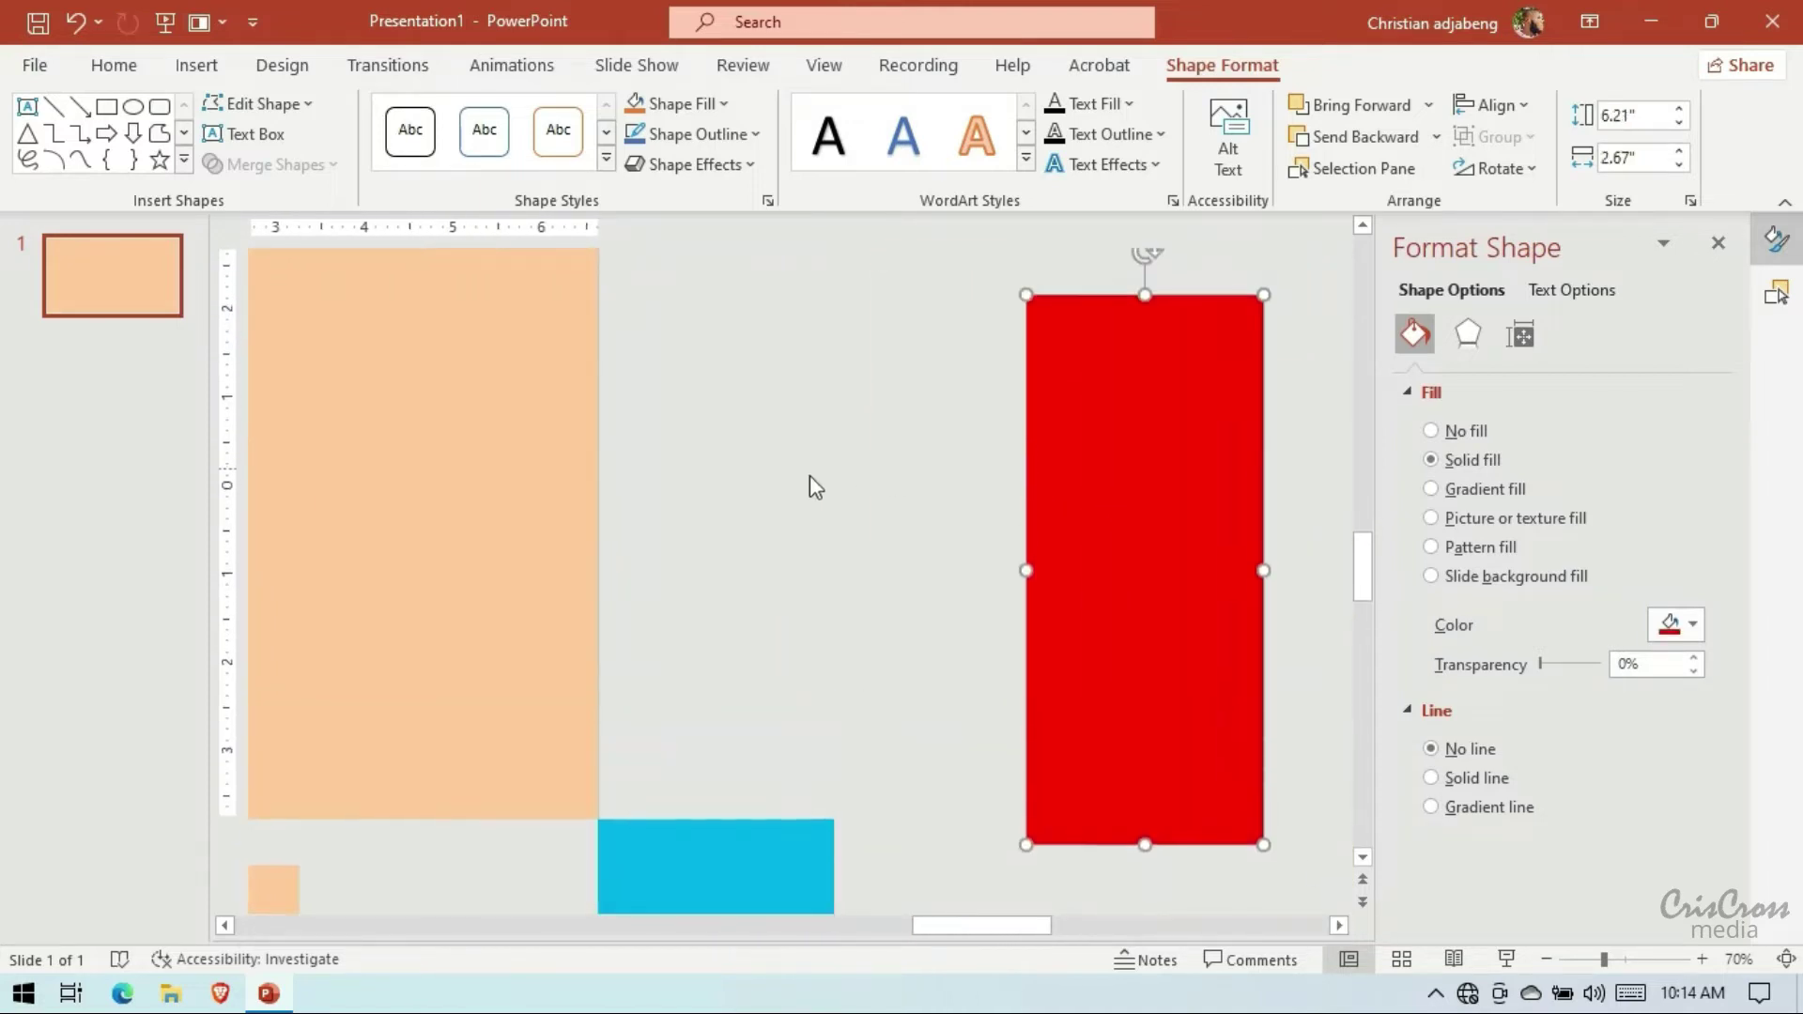
left_click(601, 489)
left_click_drag(617, 485, 834, 511)
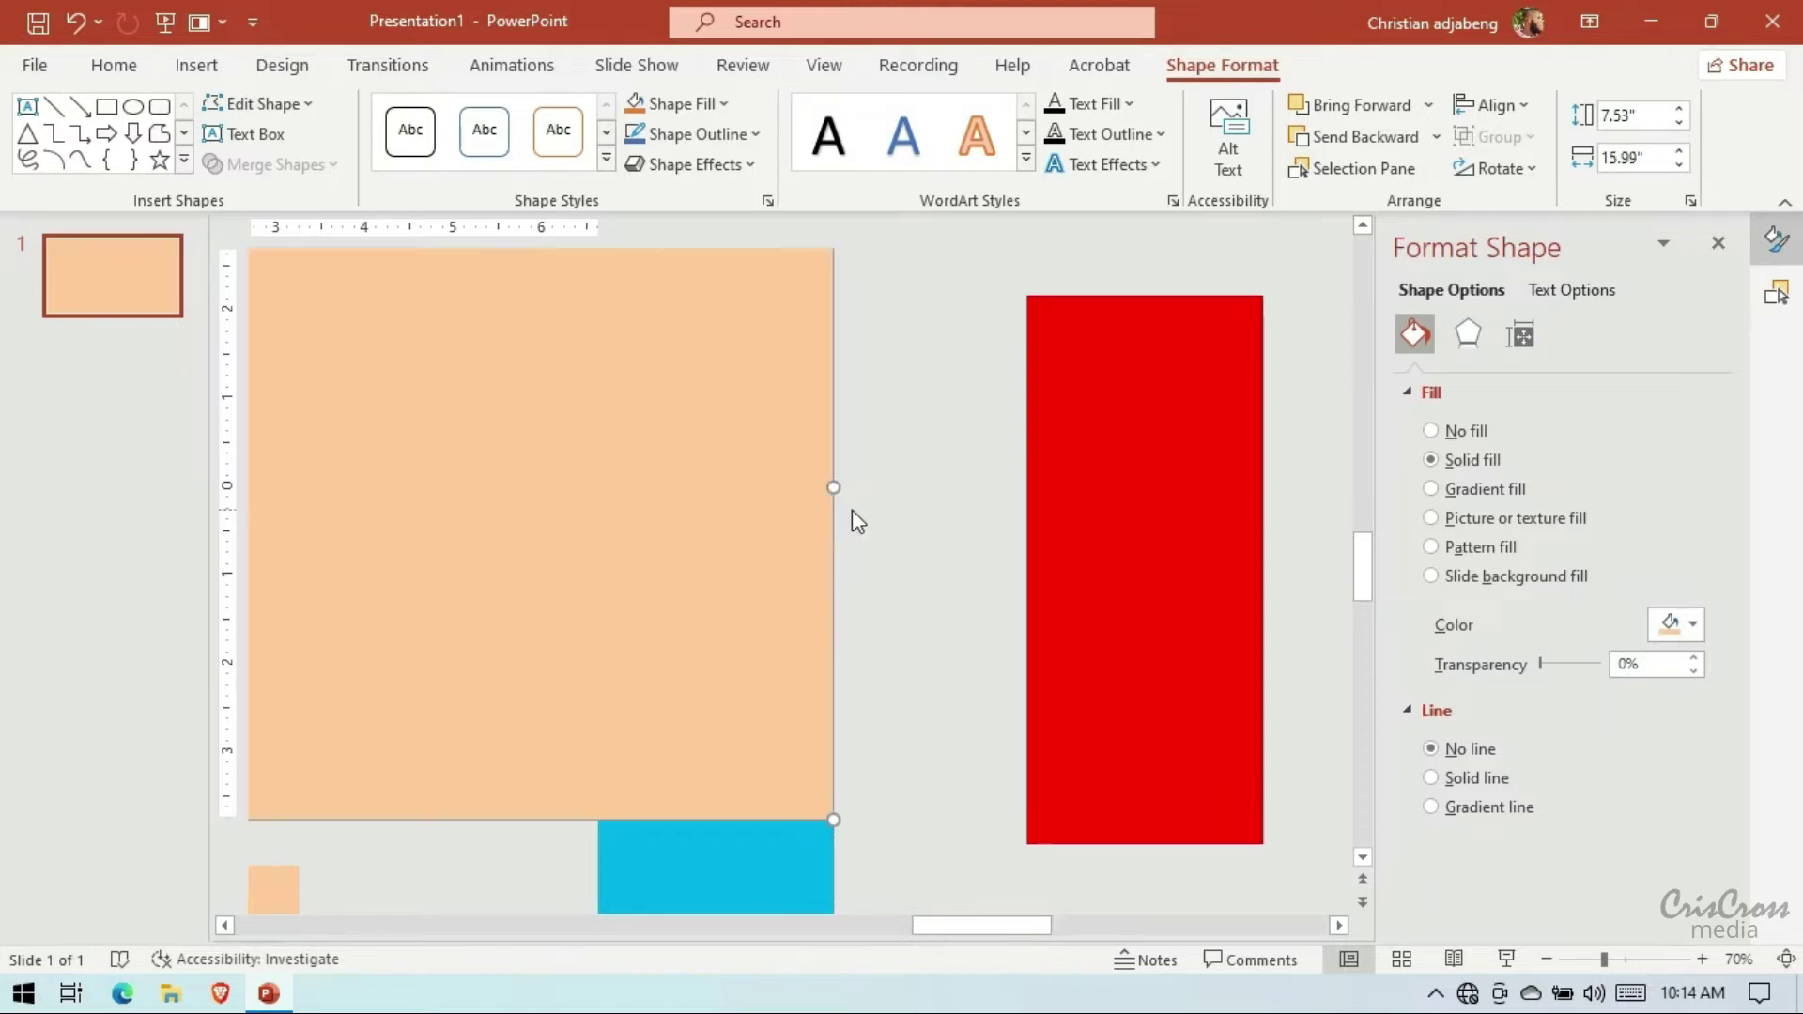
Tuck the lower peach rectangle under the top panel and move the blue rectangle below the red square
scroll(898, 511, "down", 2)
scroll(897, 511, "down", 3)
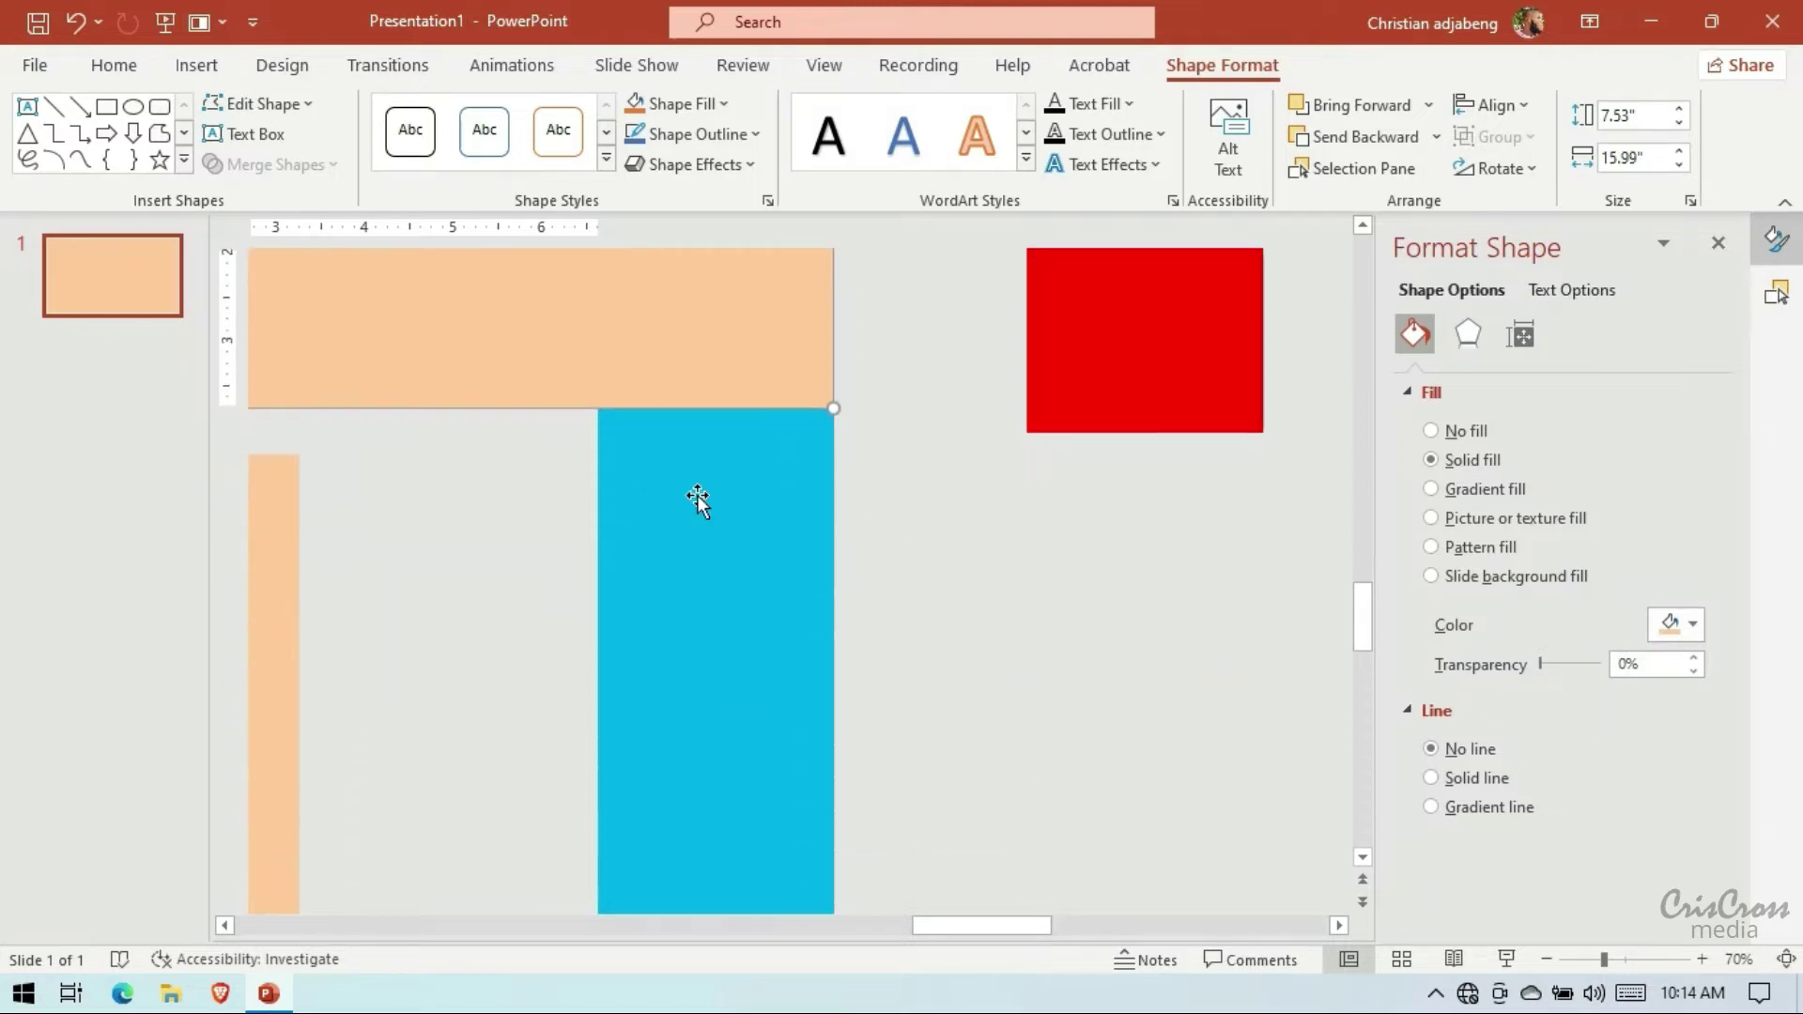
left_click(1547, 959)
left_click(1546, 959)
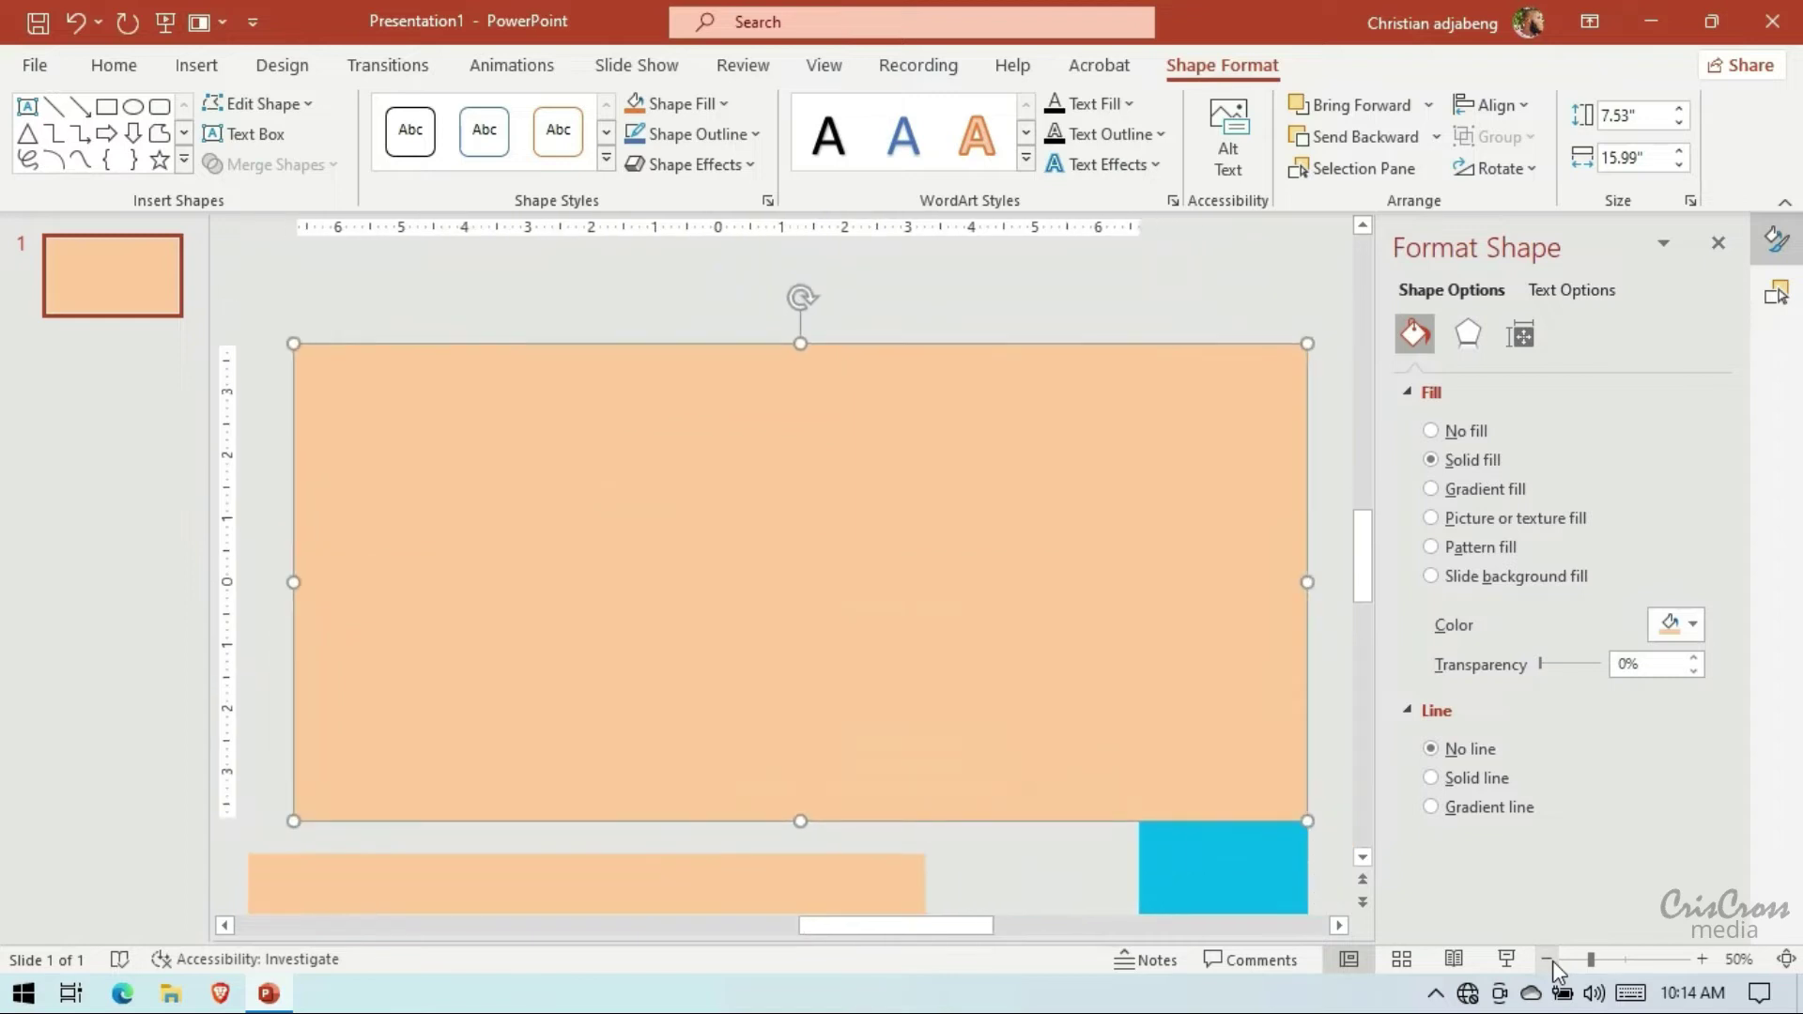
scroll(786, 714, "down", 3)
left_click_drag(930, 714, 959, 692)
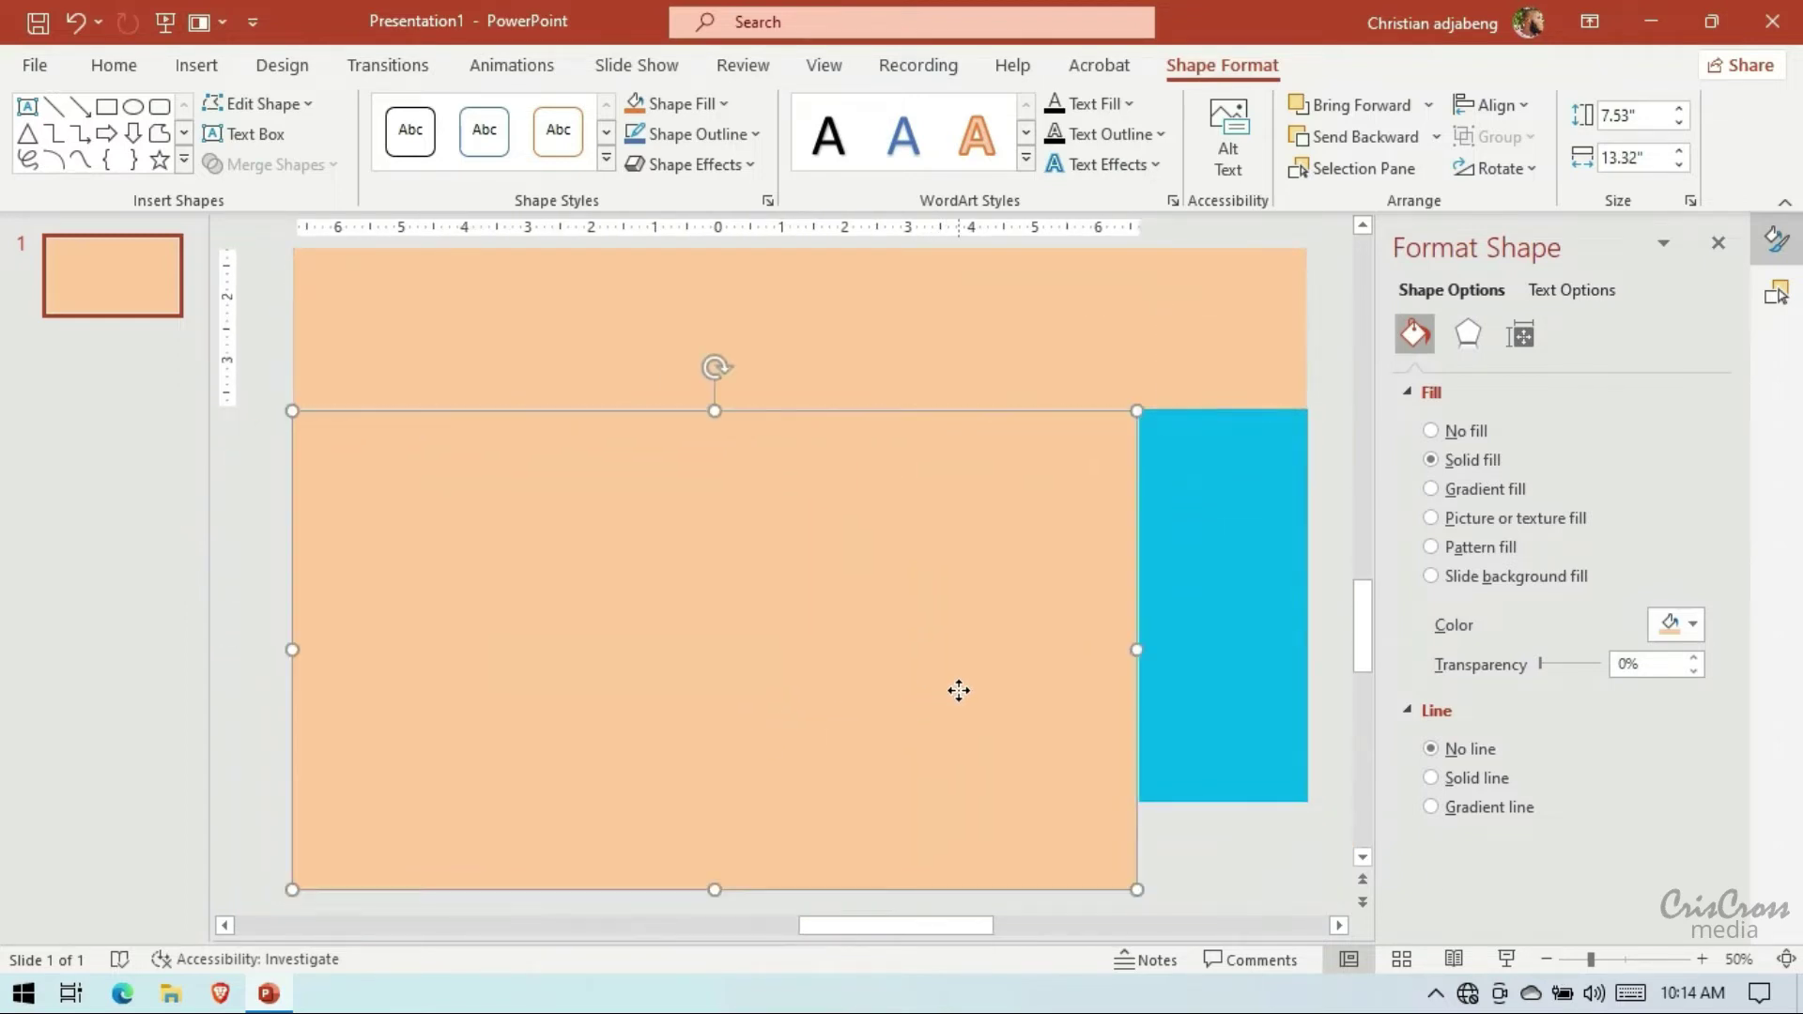
left_click(273, 553)
left_click_drag(510, 646, 510, 644)
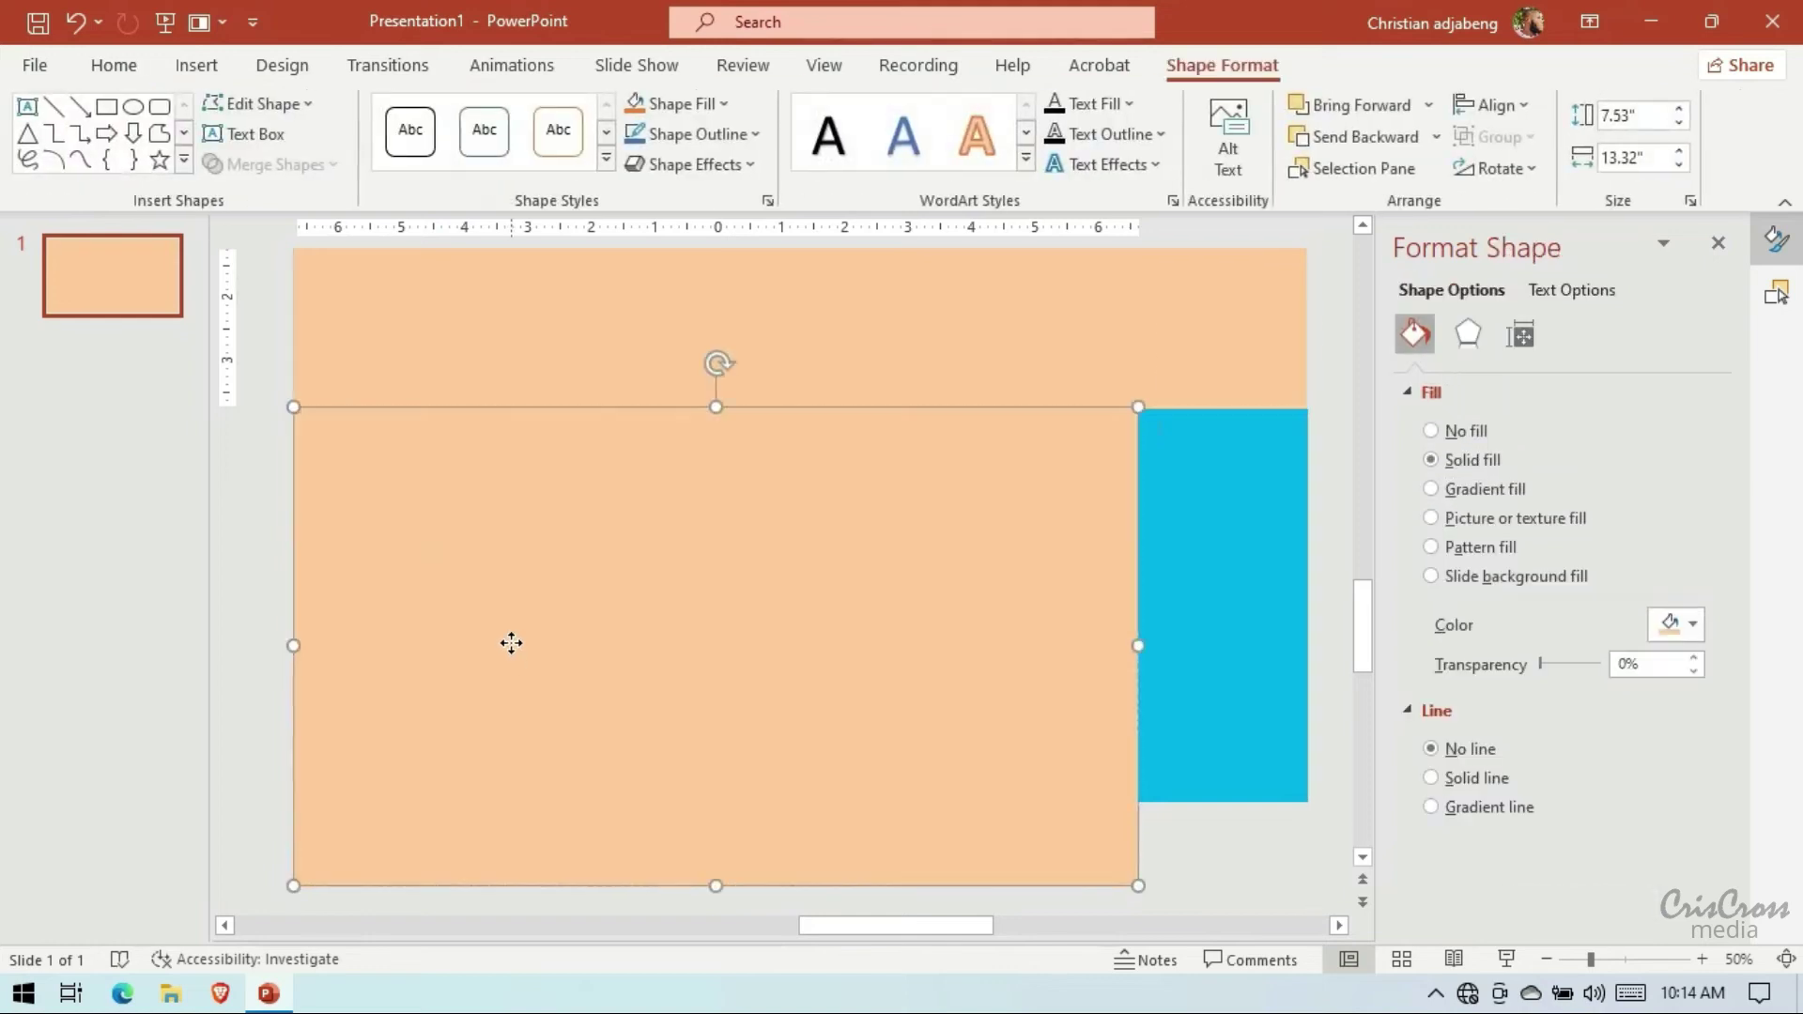
left_click(1340, 926)
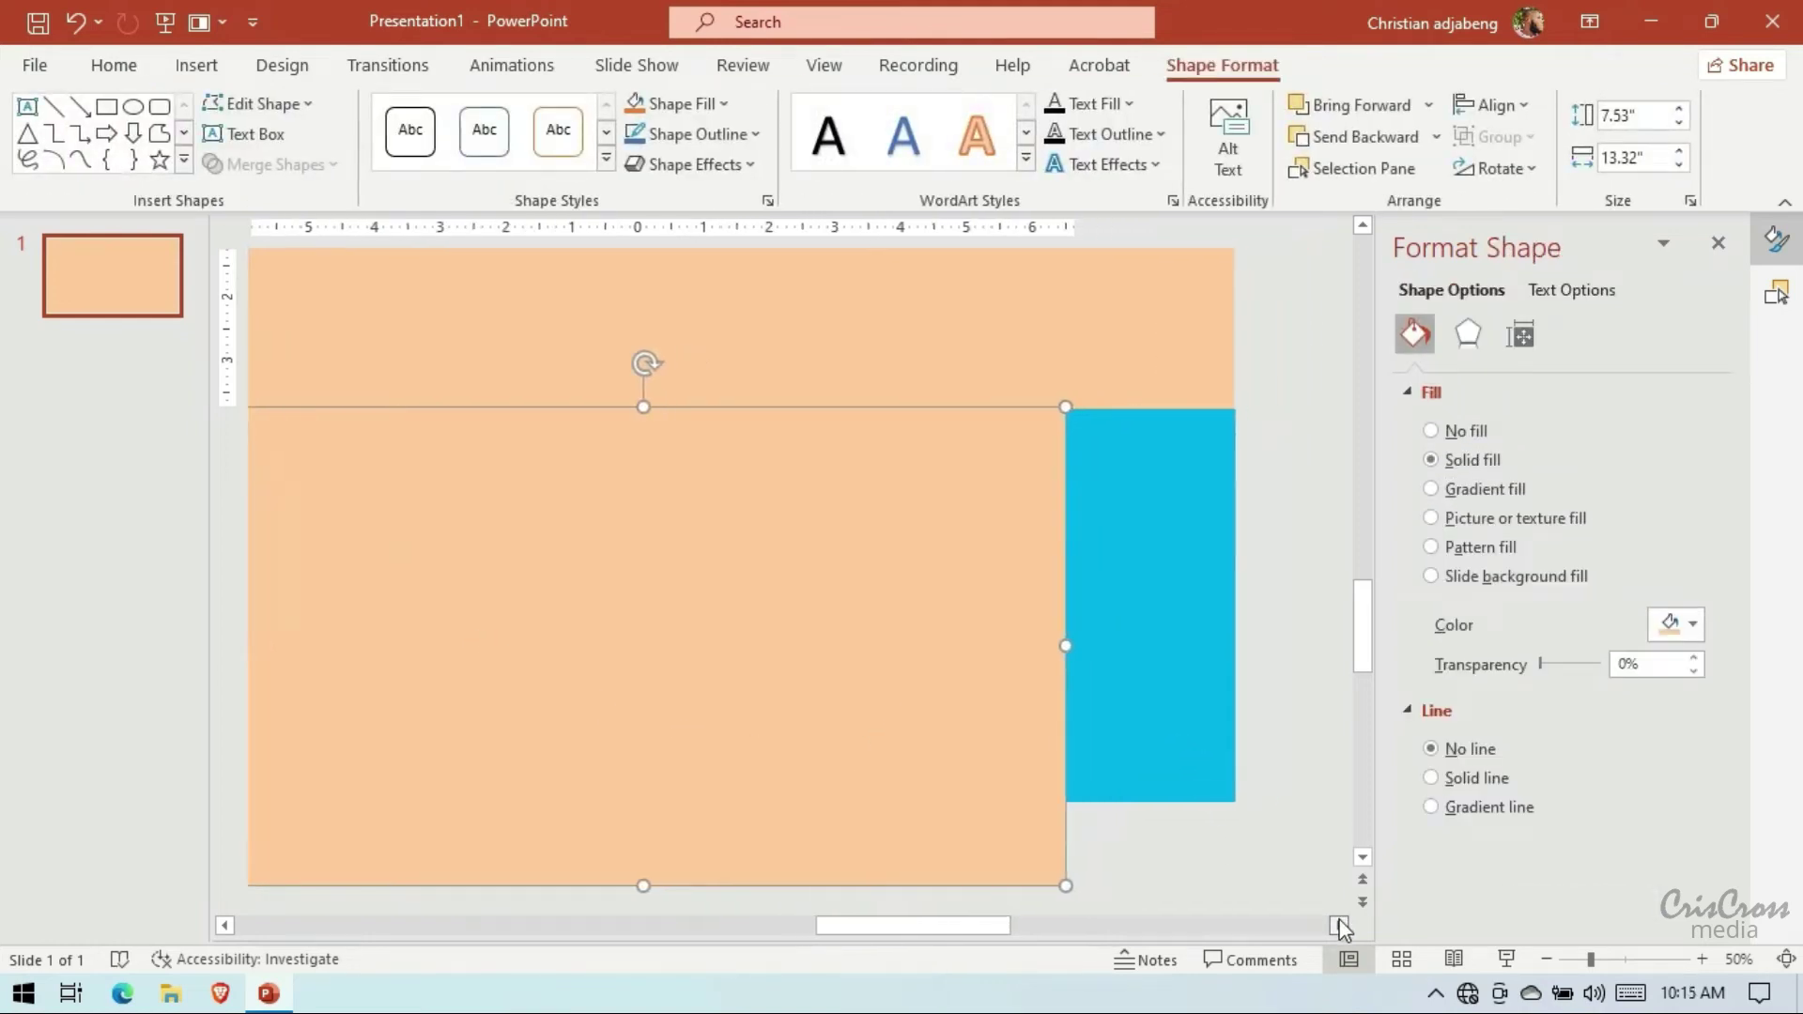
mouse_move(923, 609)
left_mouse_down()
mouse_move(1118, 663)
mouse_move(1242, 655)
left_mouse_up()
left_click(672, 642)
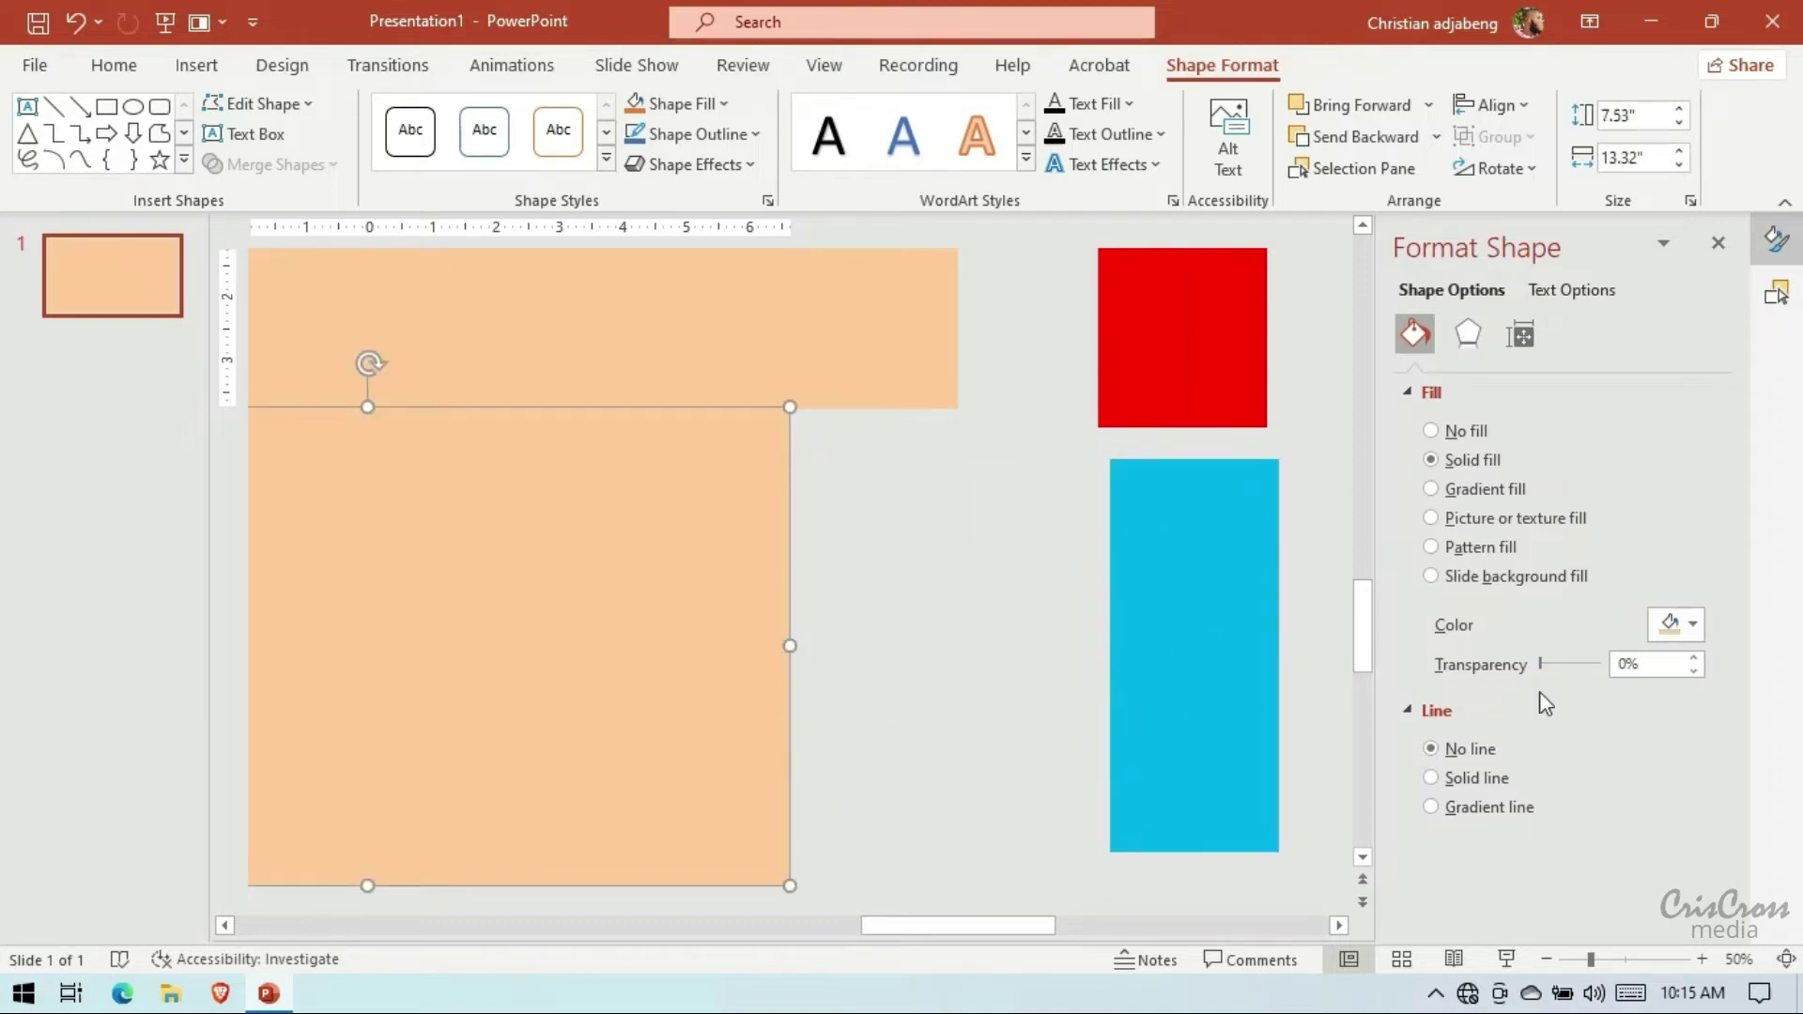
left_click(1674, 625)
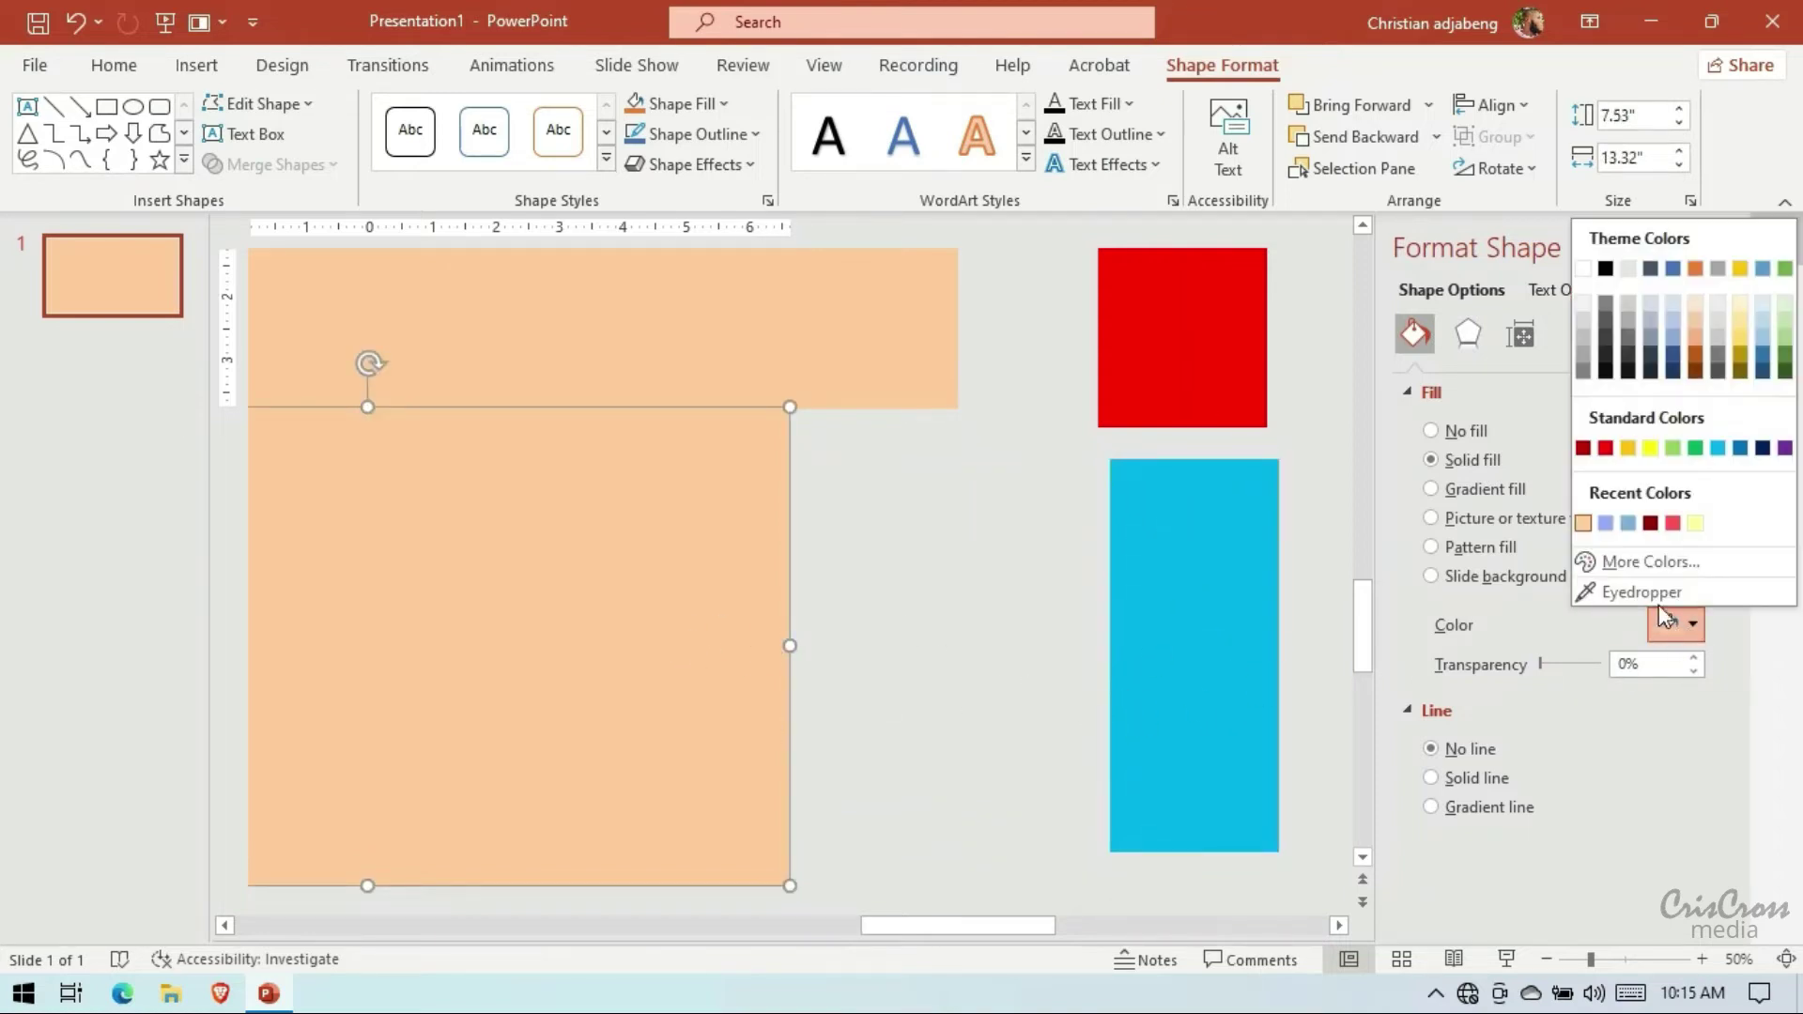
Fill the lower rectangle with cyan and align its right edge with the top peach panel
left_click(1718, 448)
left_click_drag(793, 646, 946, 652)
left_click(927, 374)
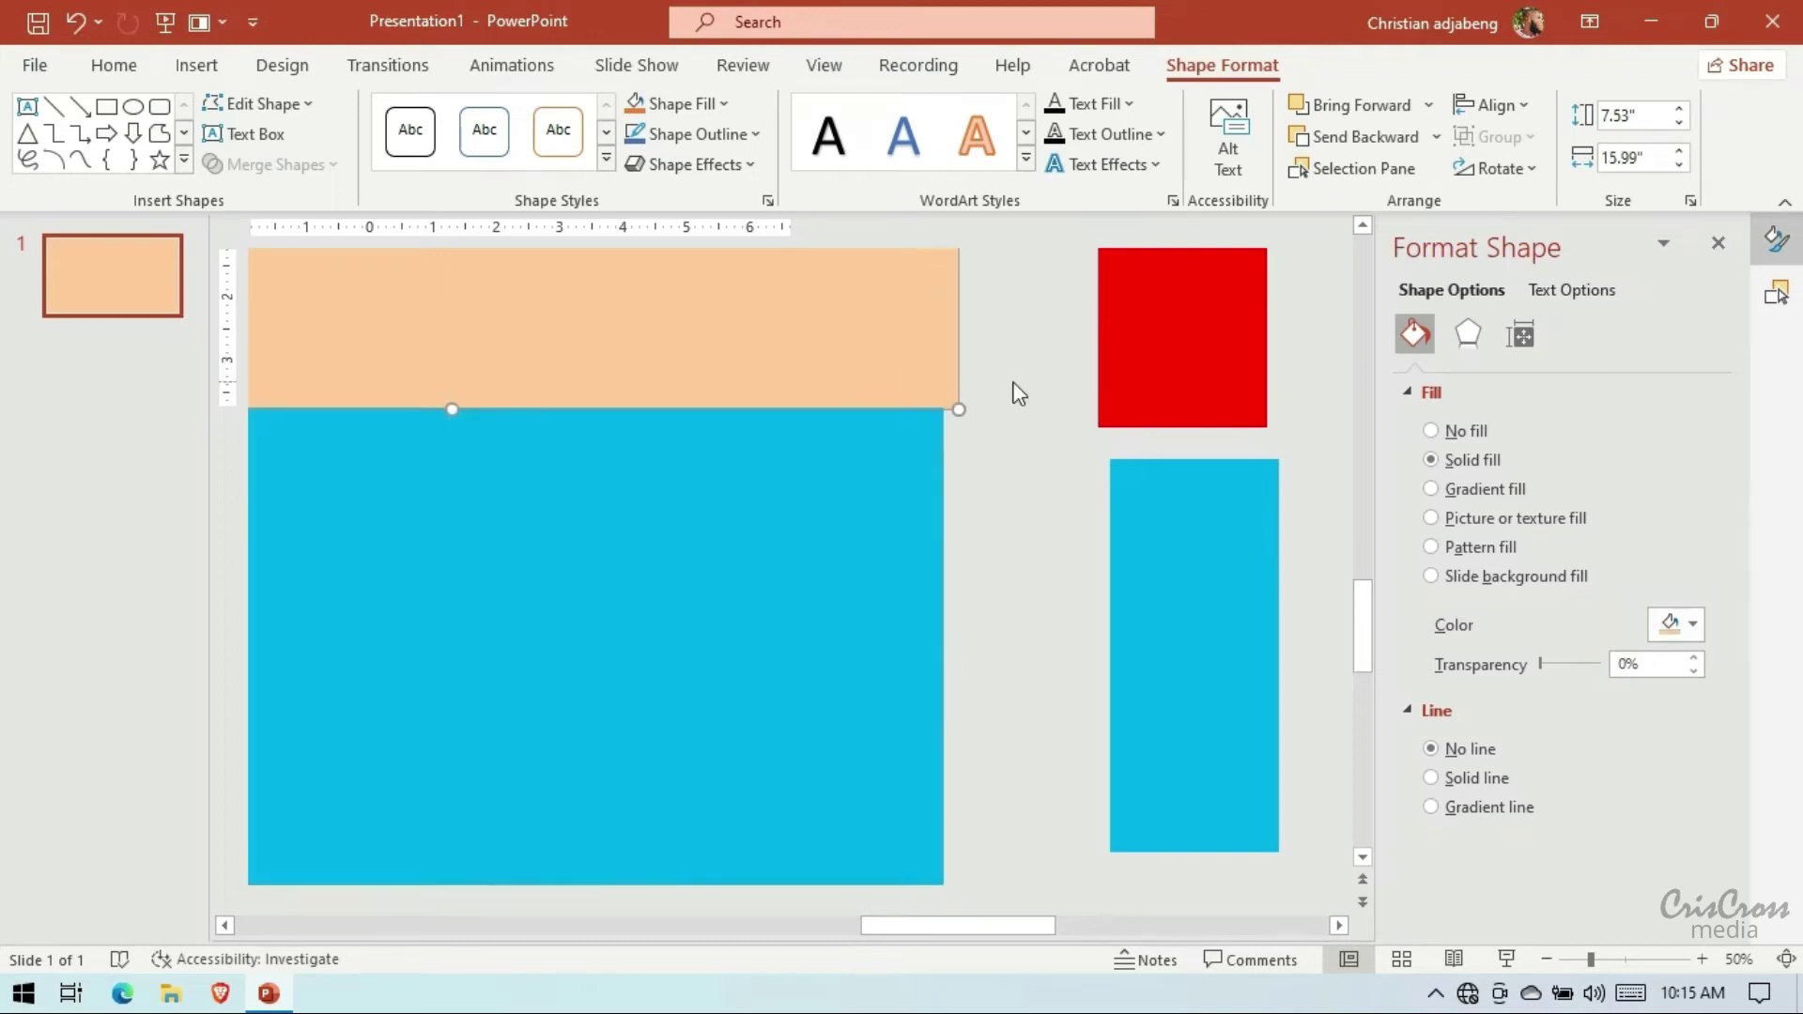
scroll(982, 381, "up", 3)
left_click_drag(966, 364, 977, 365)
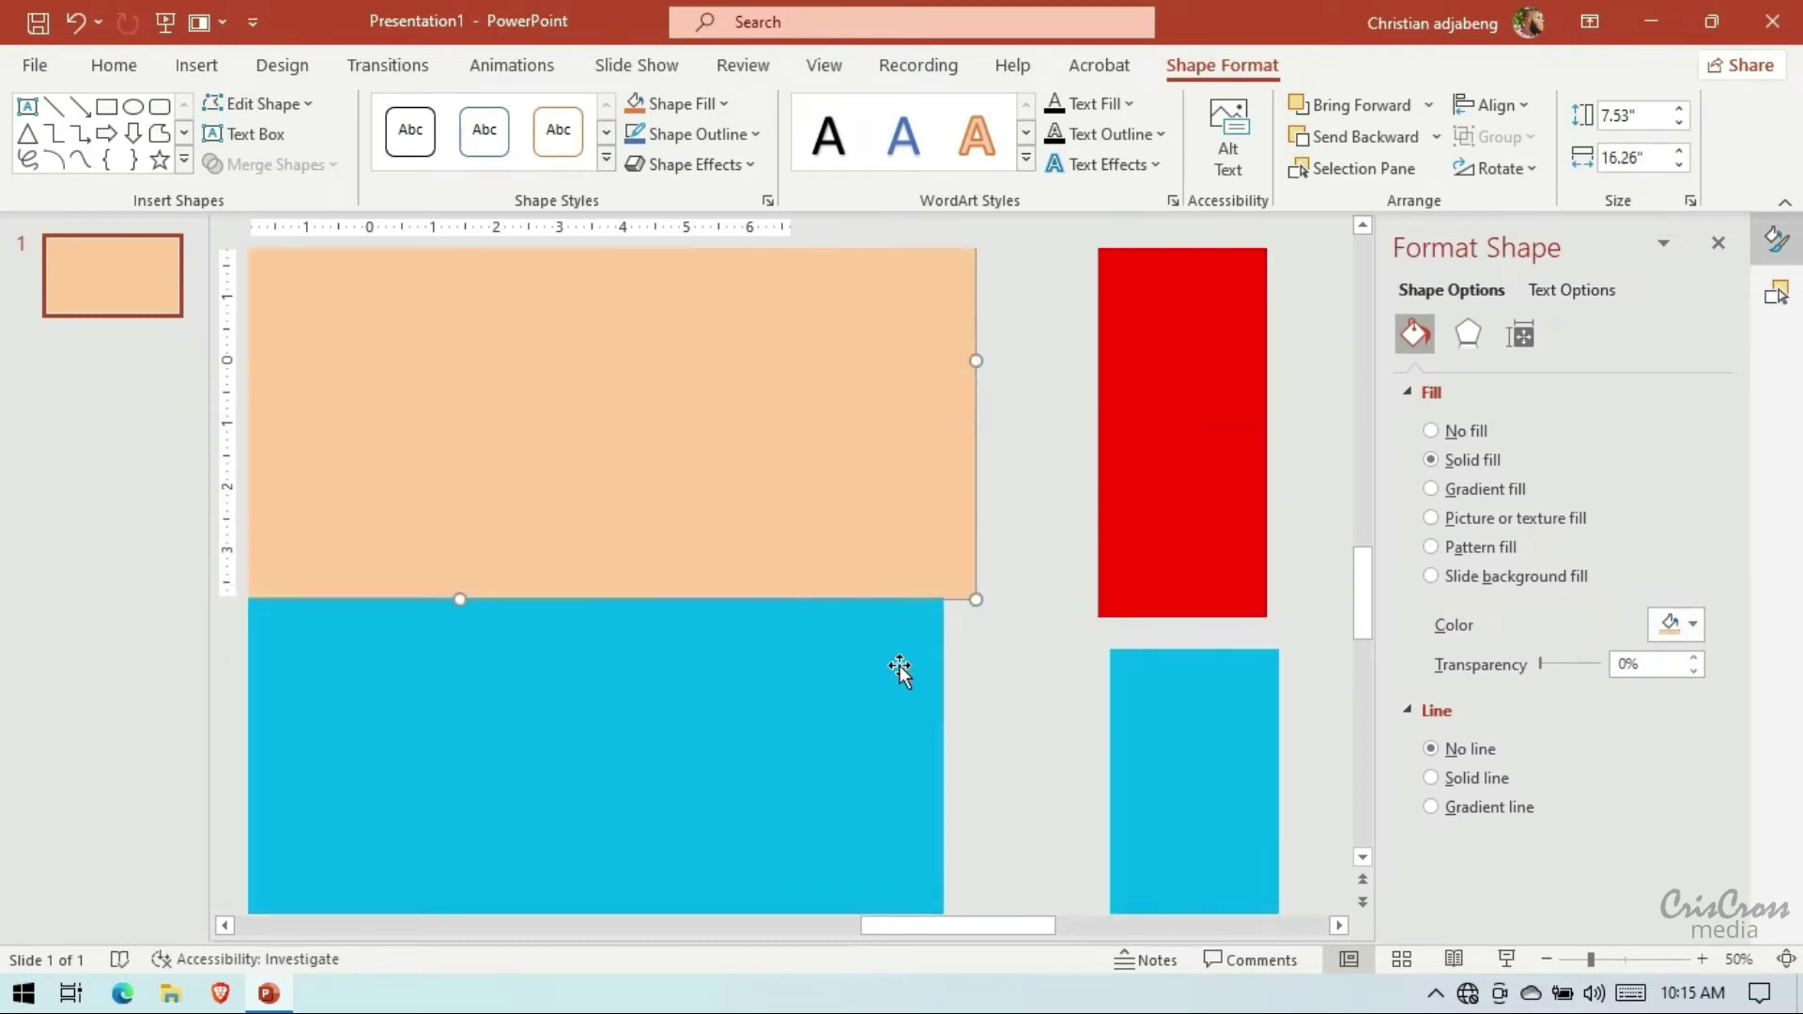
left_click(927, 751)
left_click_drag(946, 835, 971, 839)
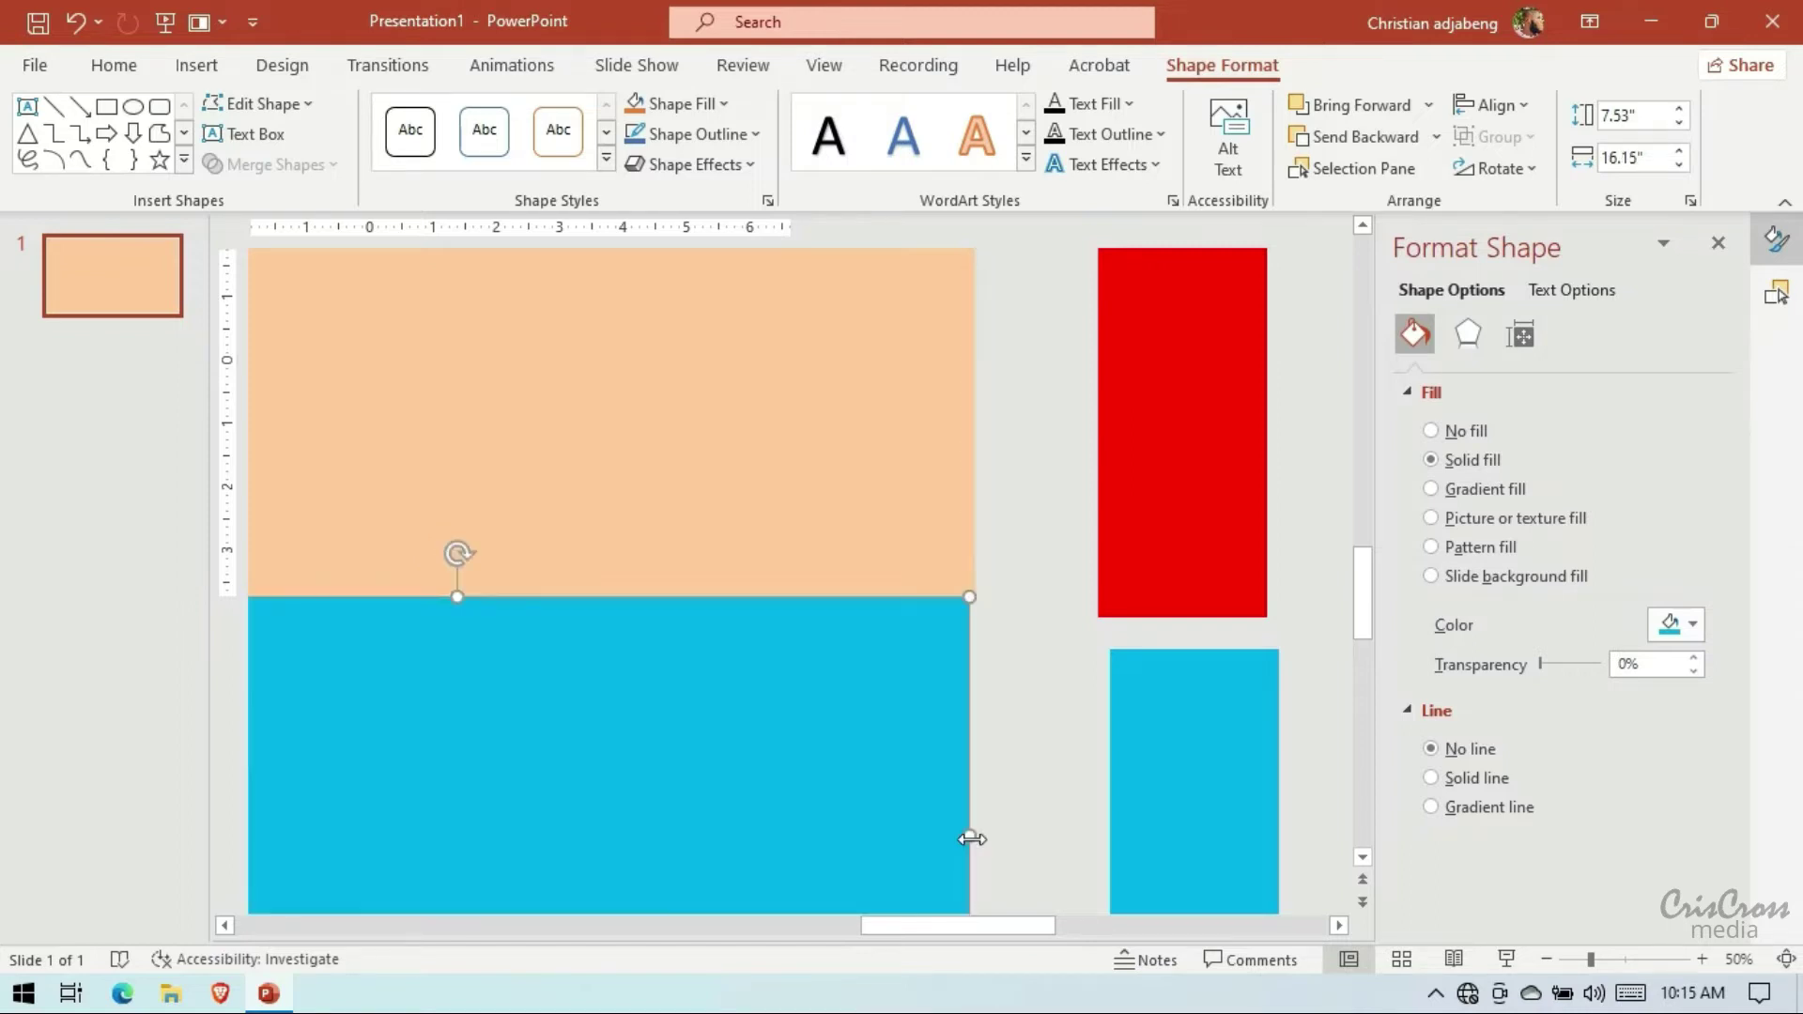
Clear the selection, zoom out, and scroll right to the spare 04 numerals
left_click(1026, 724)
left_click(905, 692)
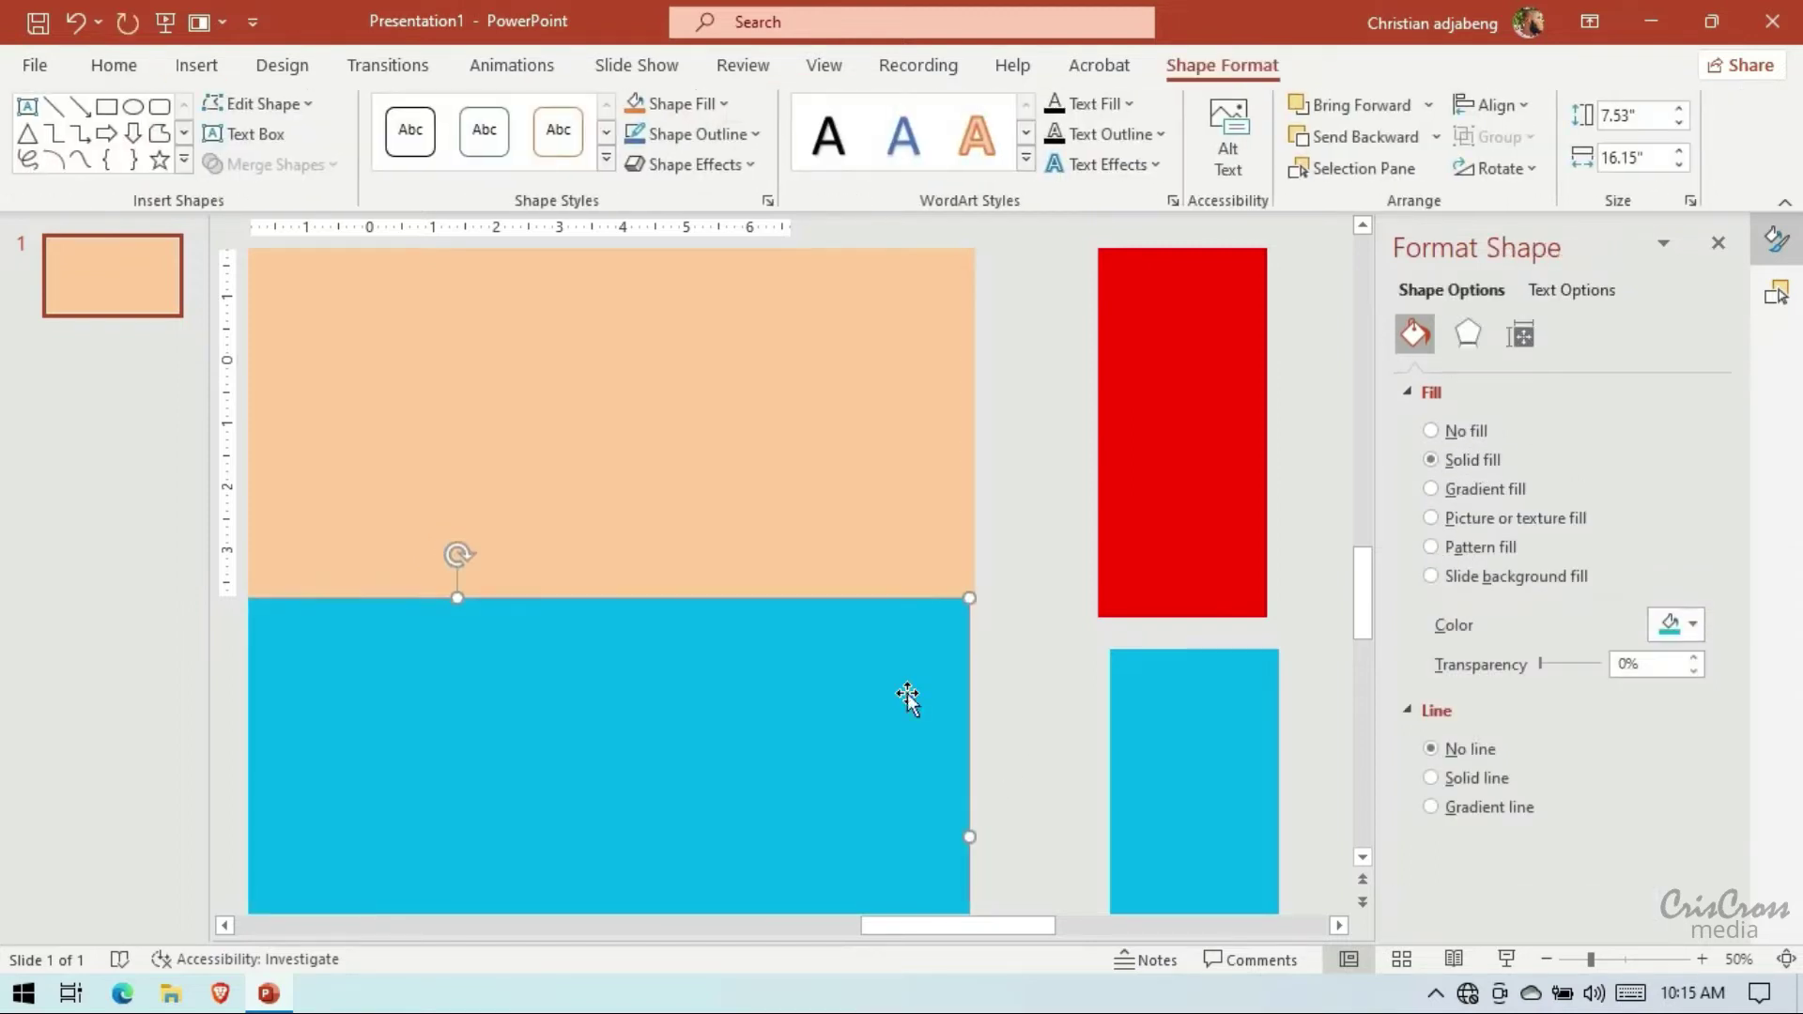
left_click(1022, 601)
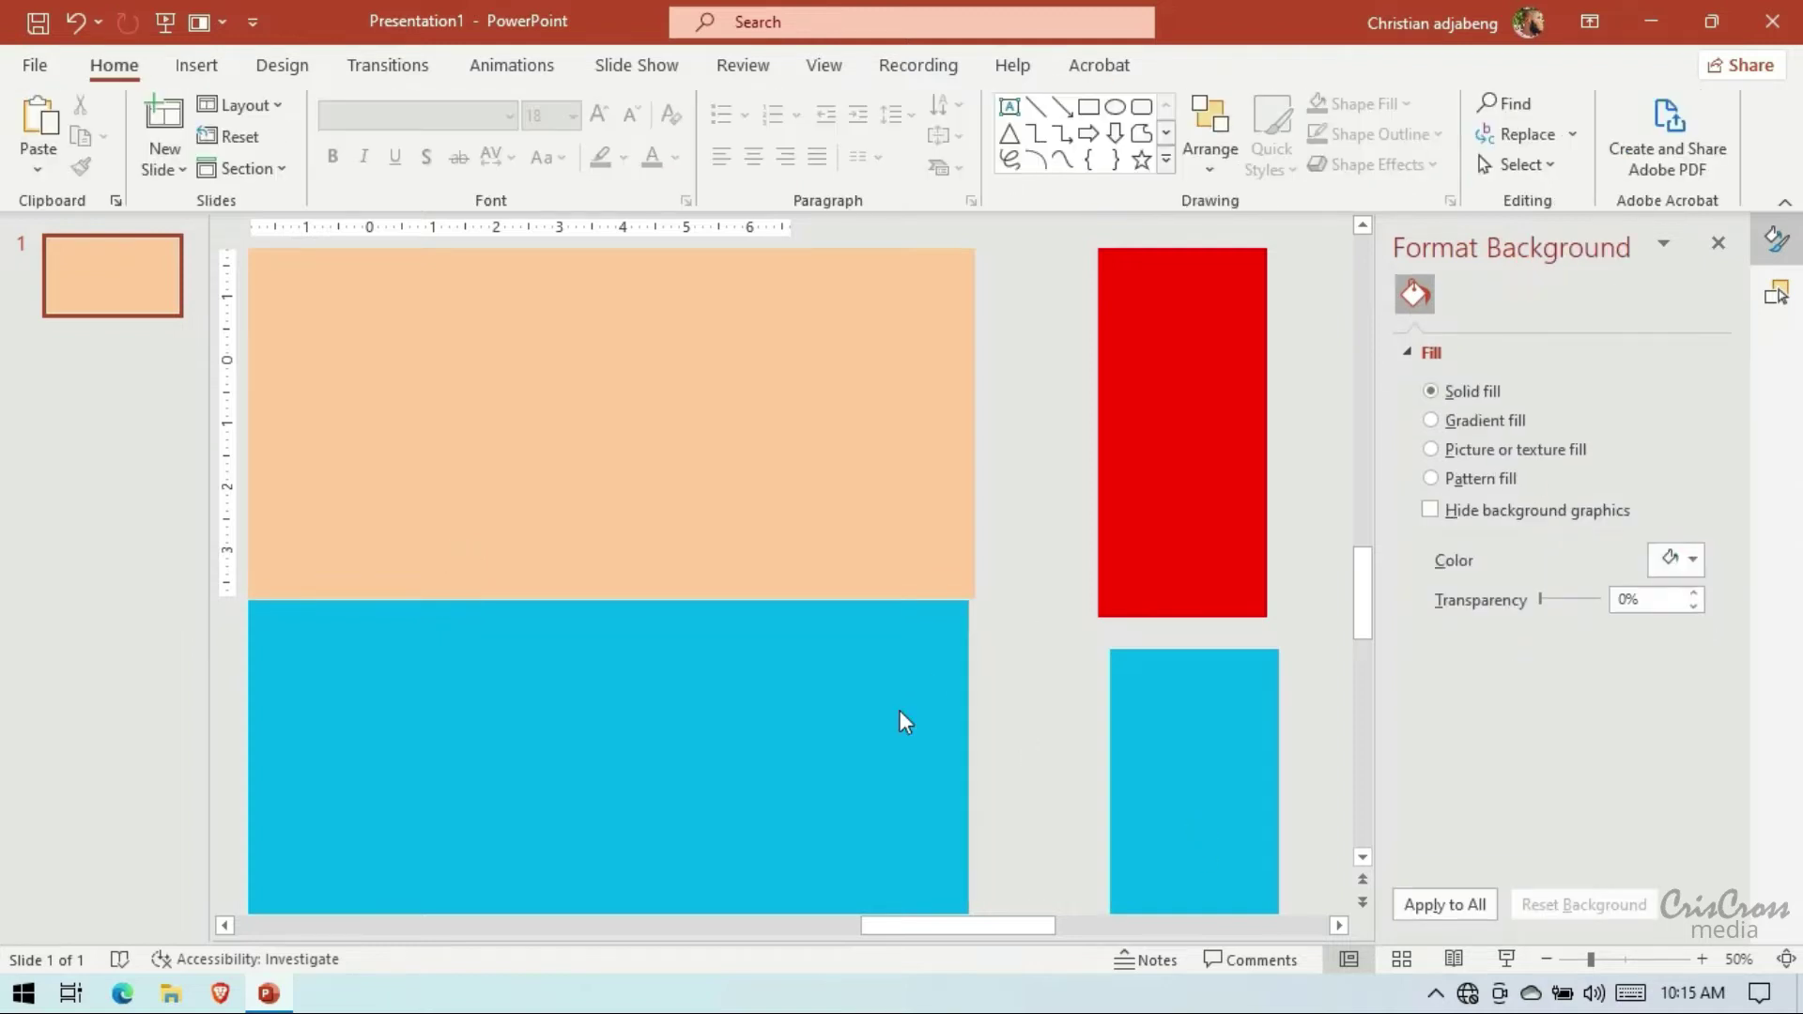
left_click(835, 696)
left_click(1006, 635)
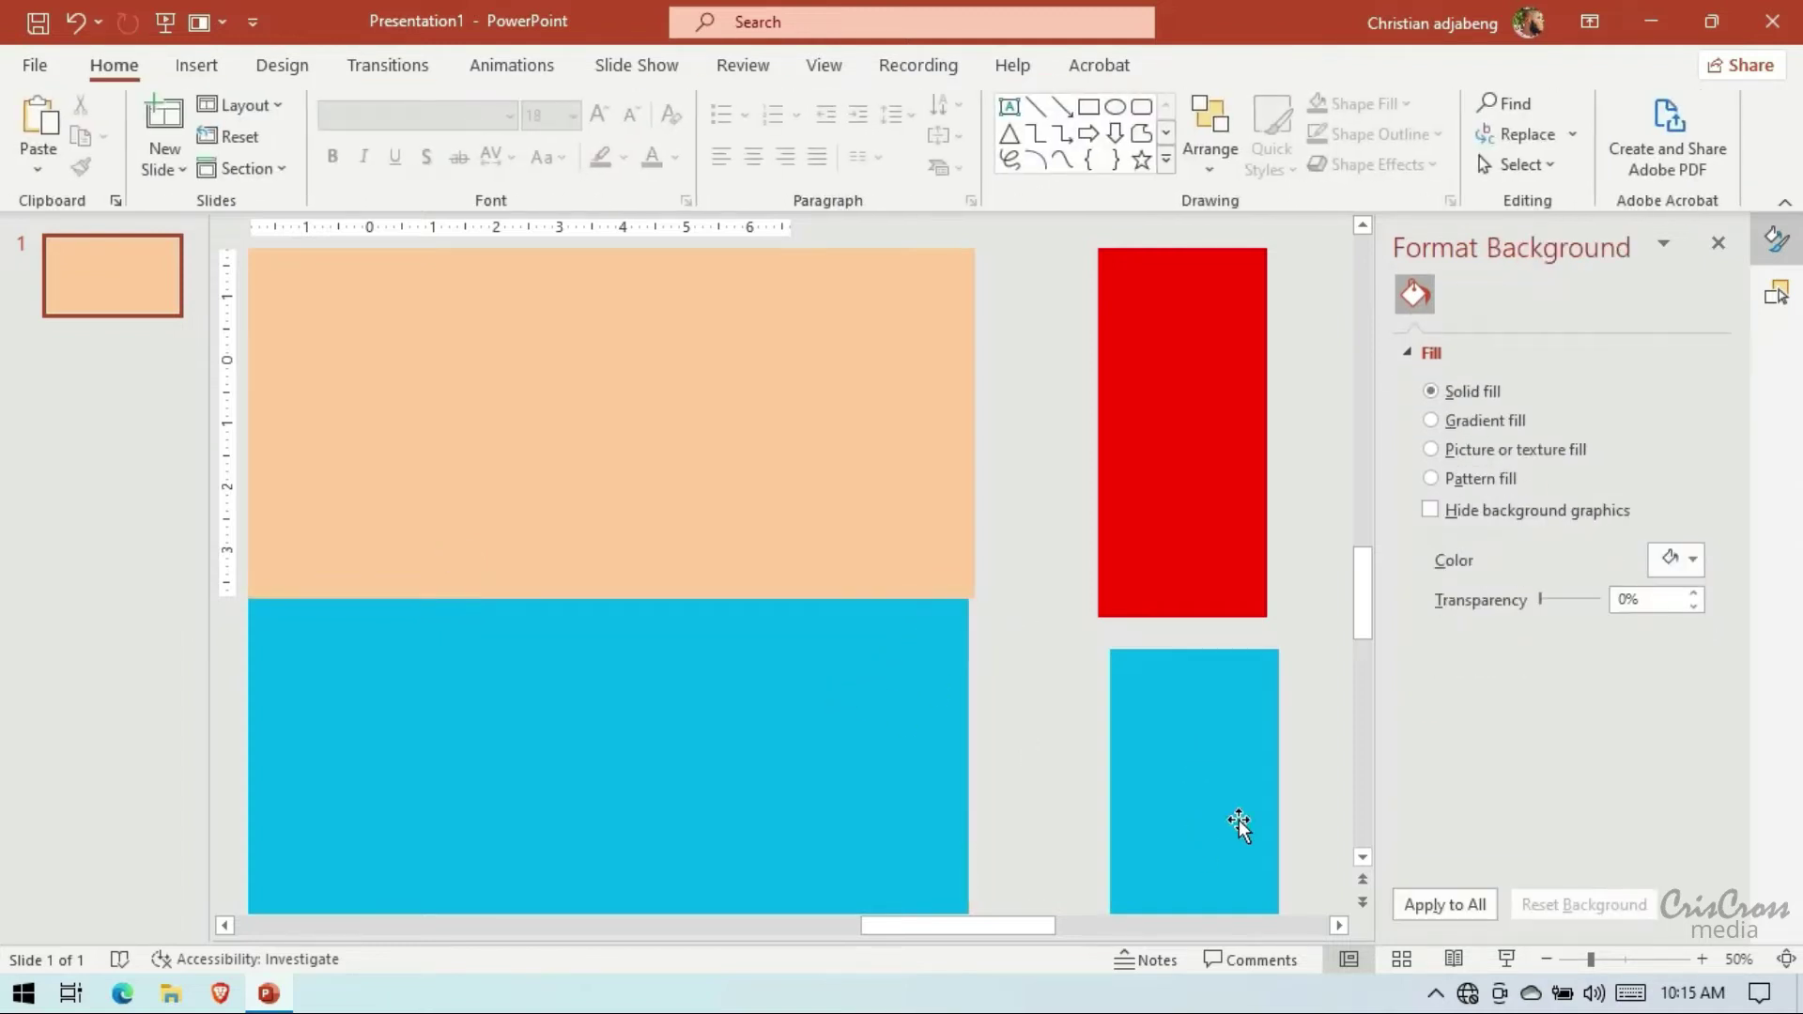
left_click(1546, 954)
left_click(1546, 955)
left_click(1339, 926)
left_click(1339, 926)
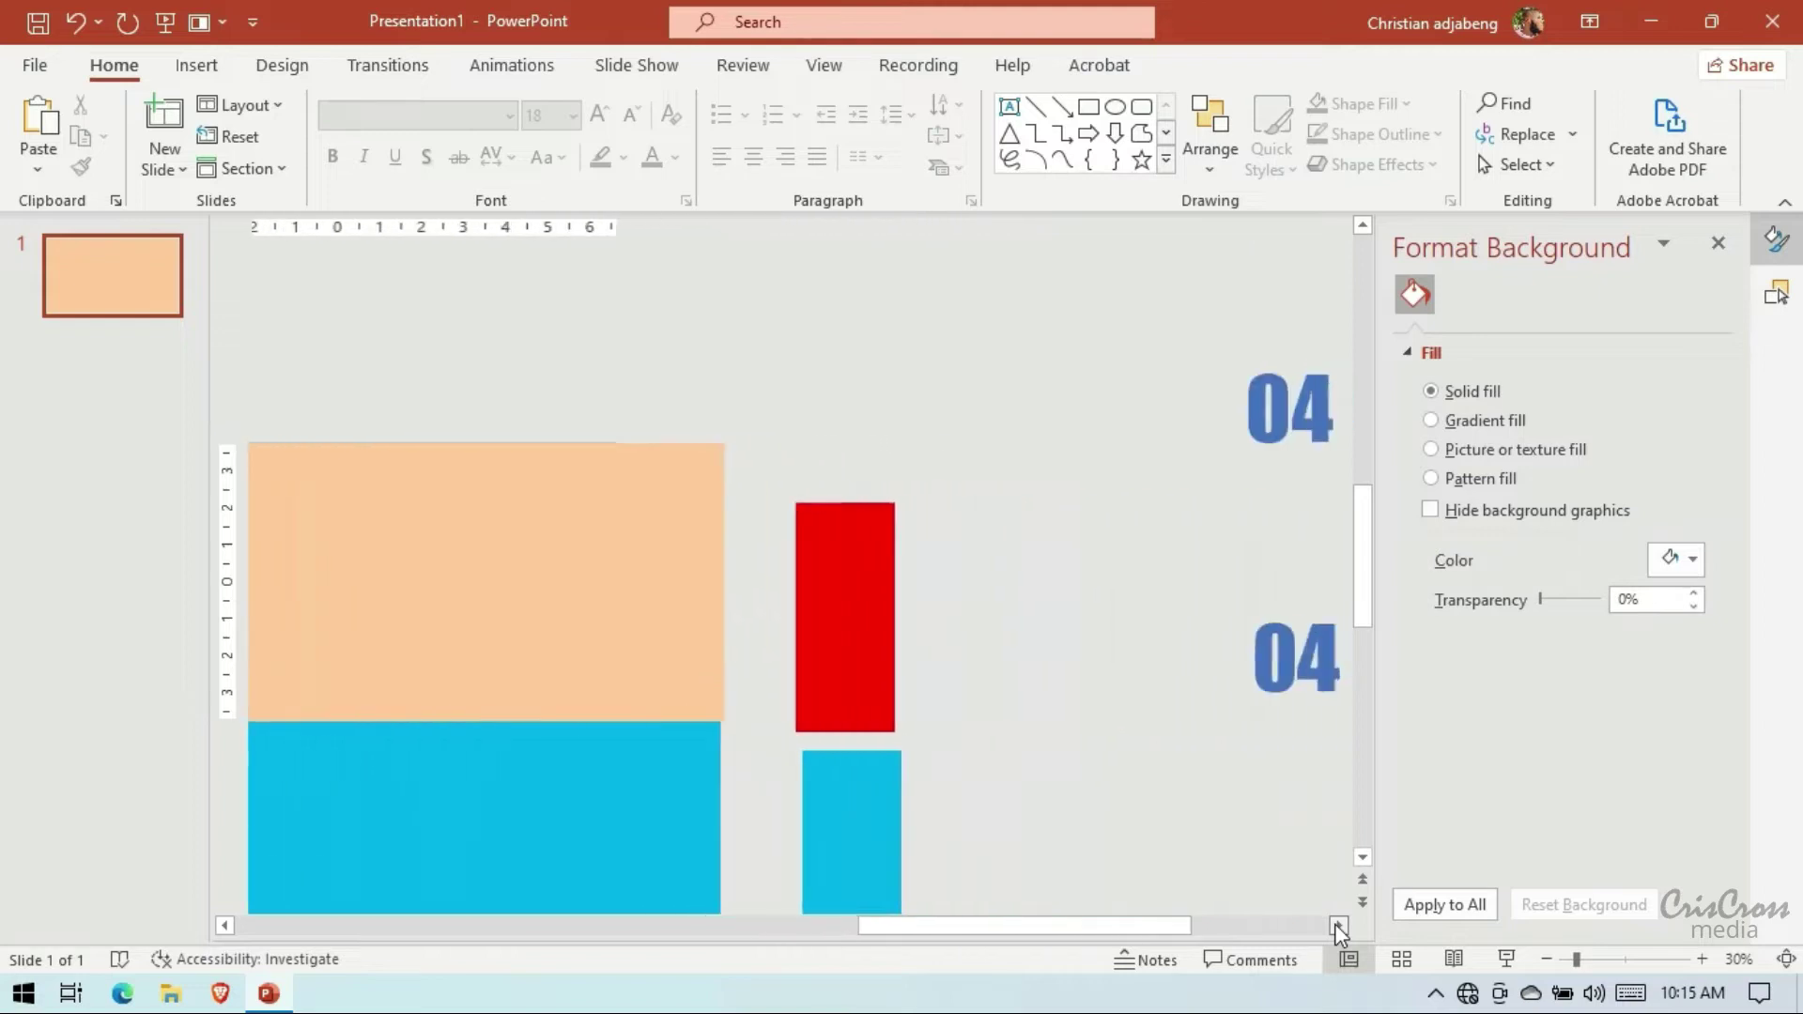
left_click(1339, 926)
Move the 04 numeral onto the lower right of the peach panel
mouse_move(1014, 575)
left_mouse_down()
mouse_move(1155, 699)
mouse_move(489, 727)
left_mouse_up()
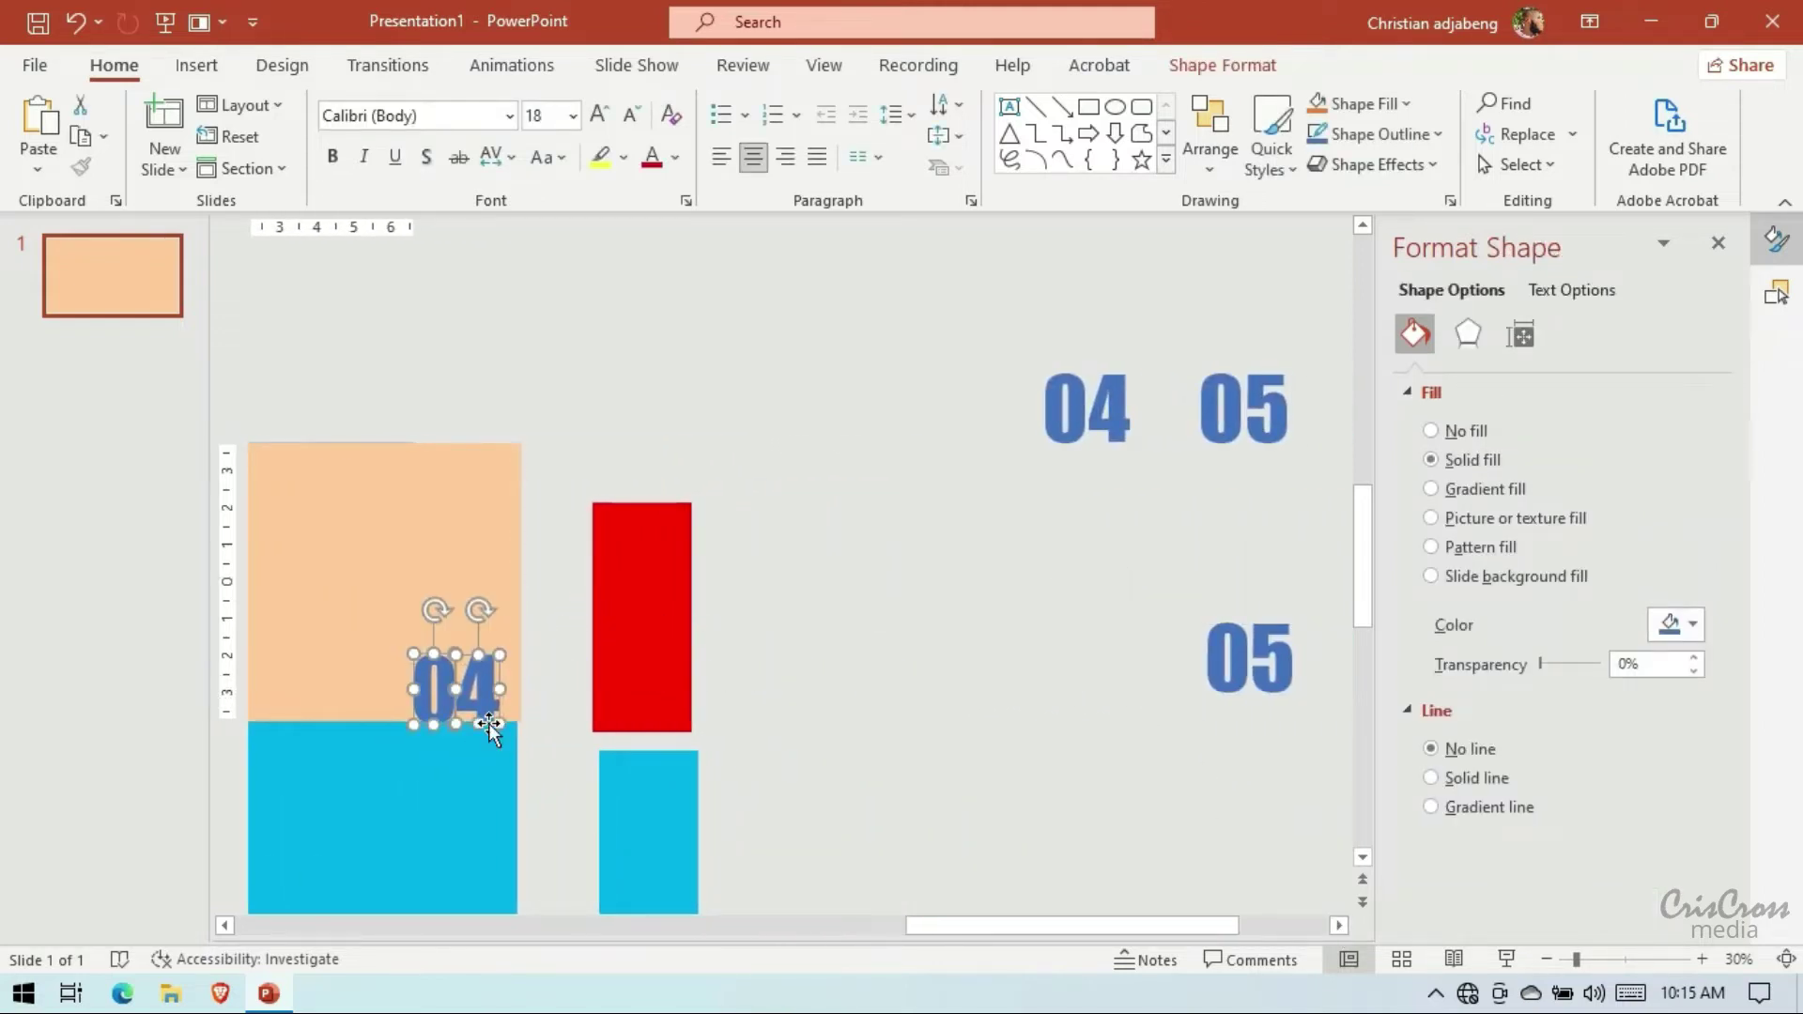
scroll(1235, 742, "up", 5)
scroll(1235, 741, "up", 5)
scroll(1235, 742, "up", 4)
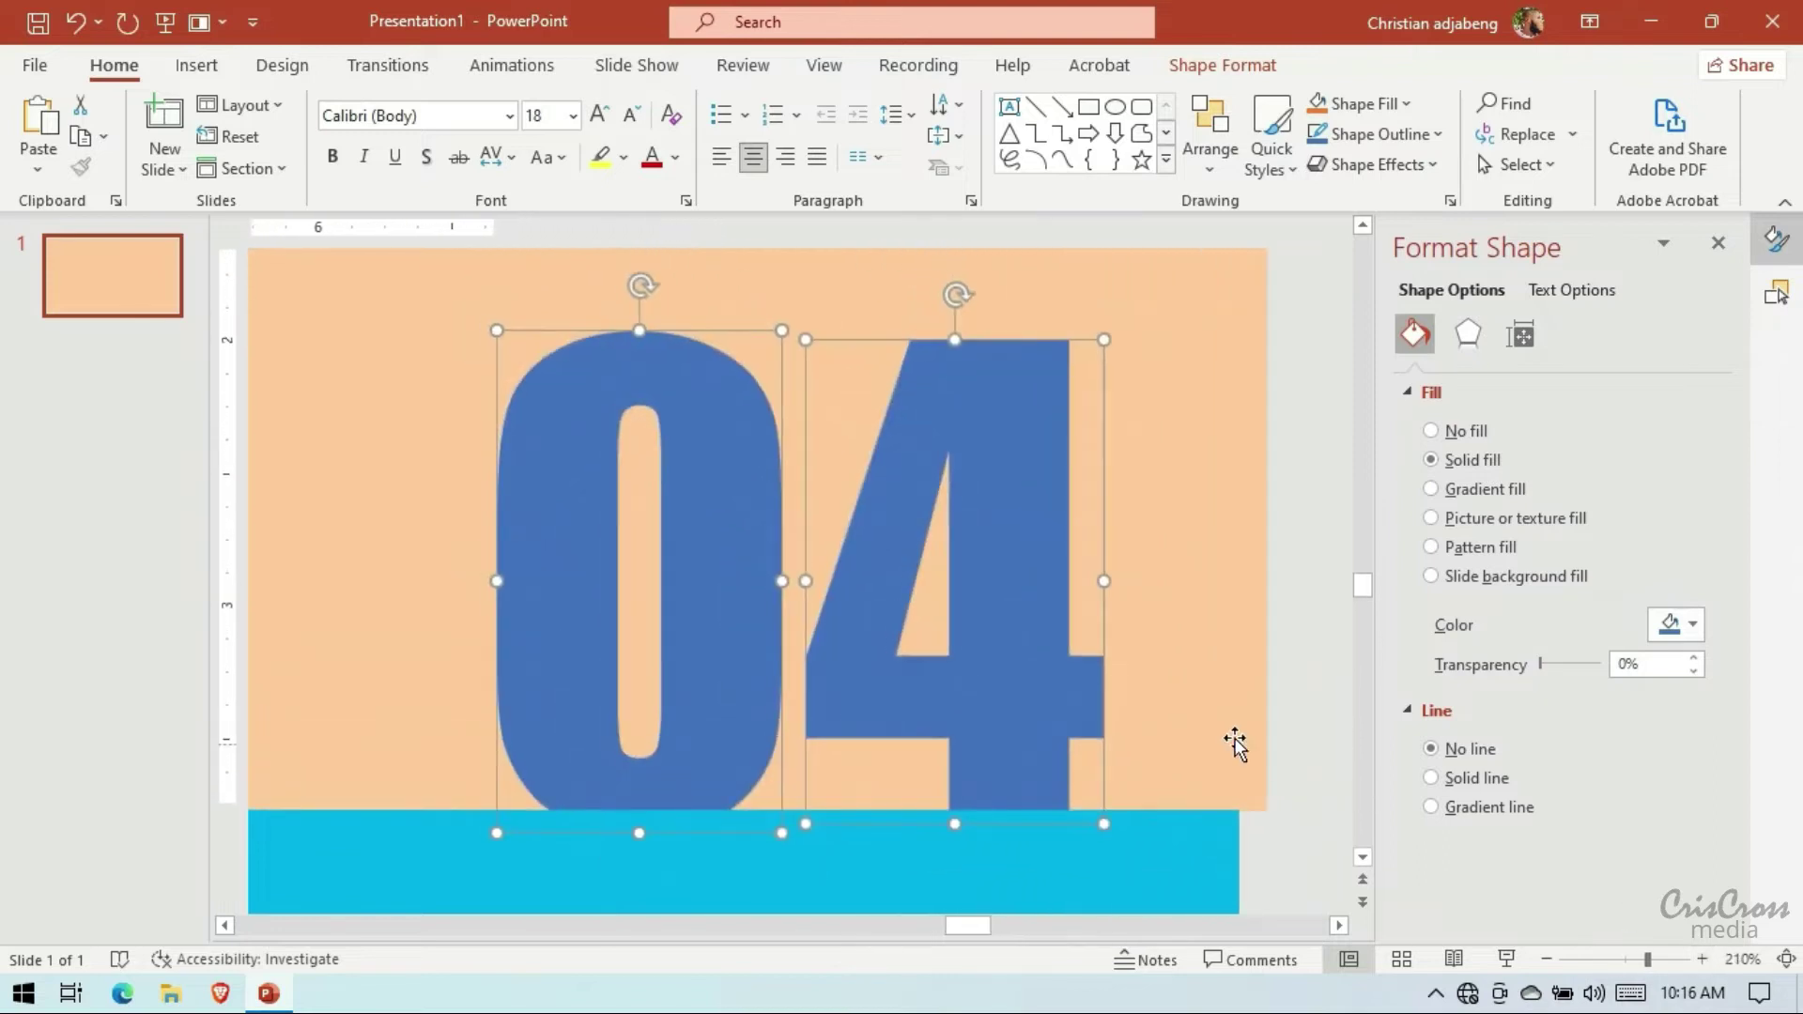
left_click_drag(969, 701, 1008, 676)
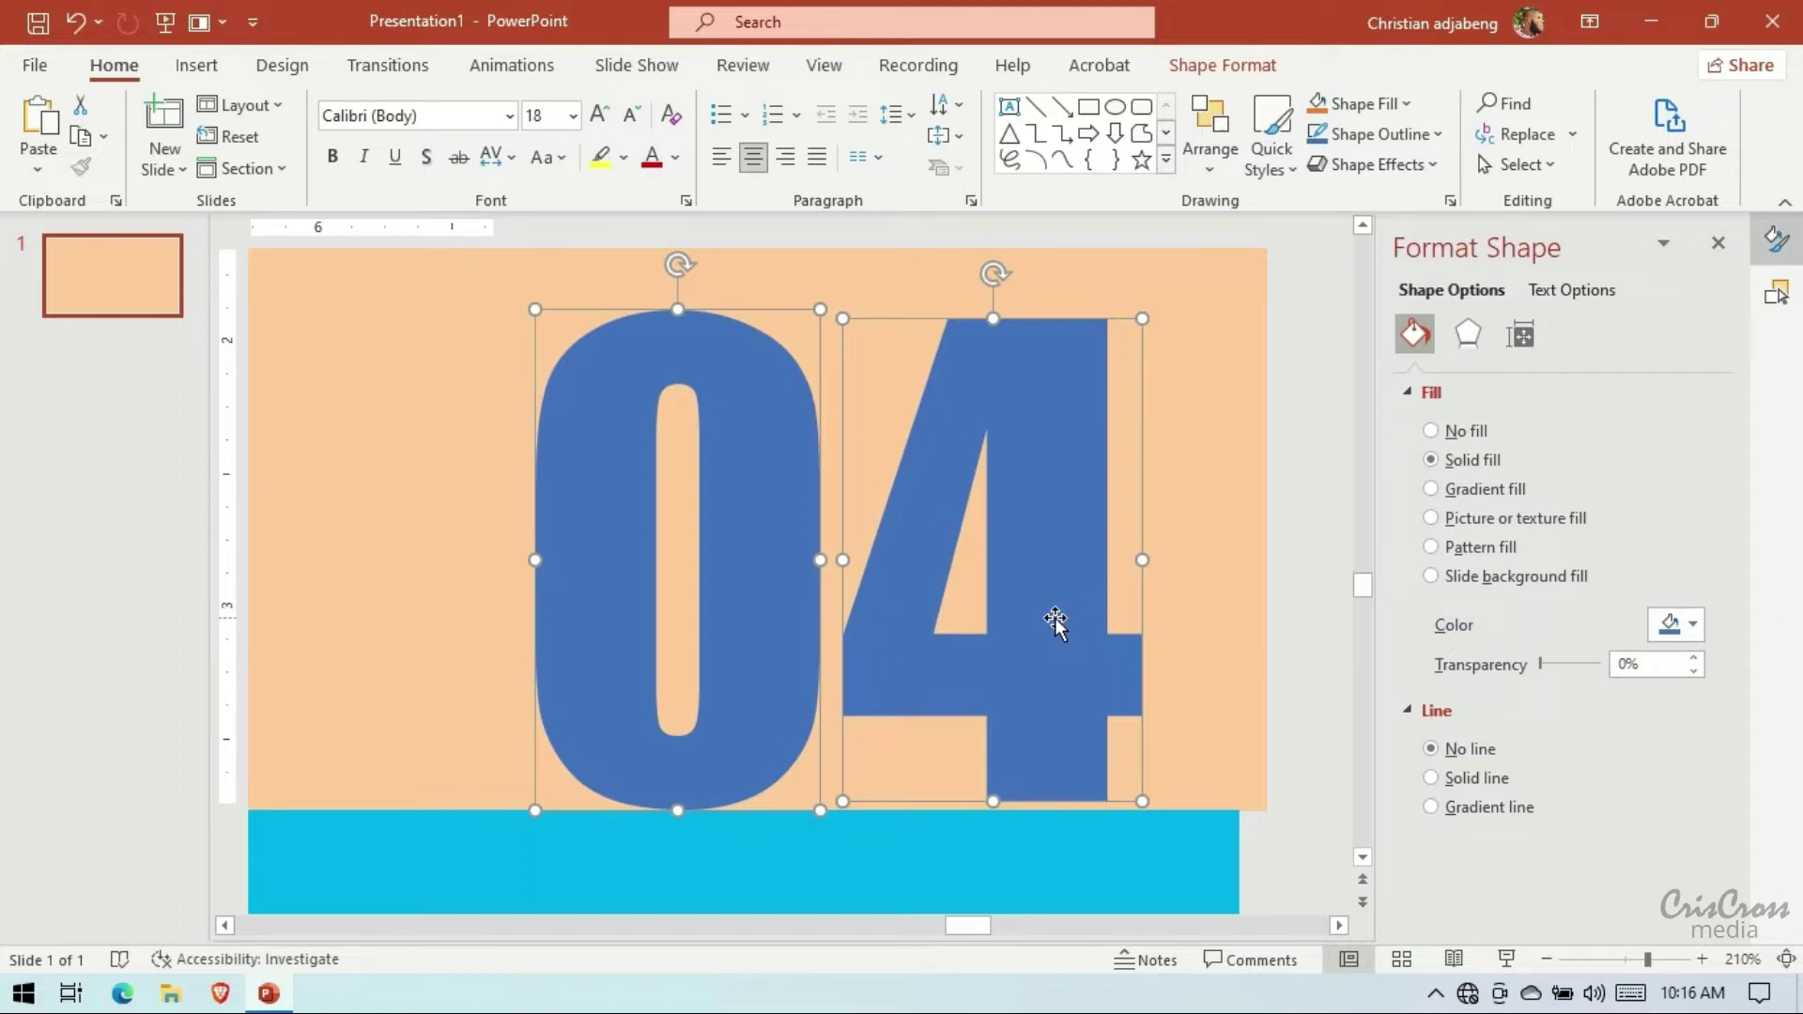
left_click_drag(1056, 622, 1099, 632)
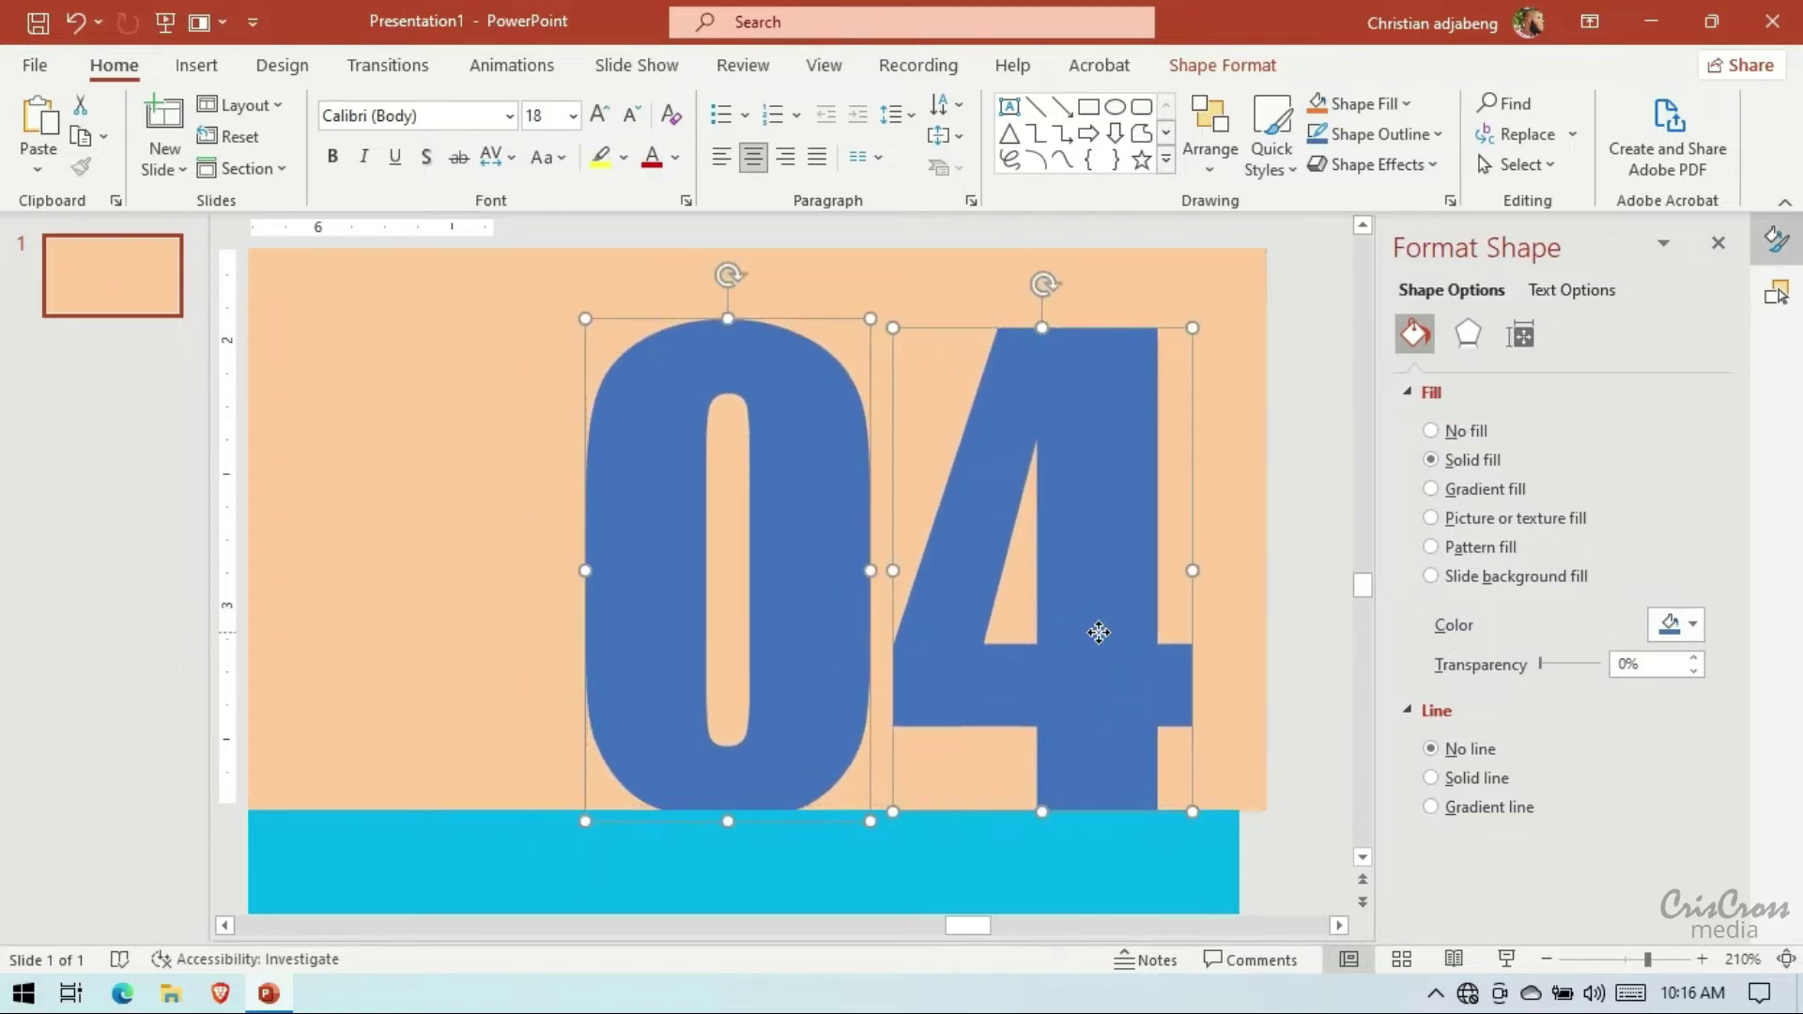
left_click(1323, 650)
Union the cyan bottom panel with the 4 and 0 using Merge Shapes
left_click(1108, 854)
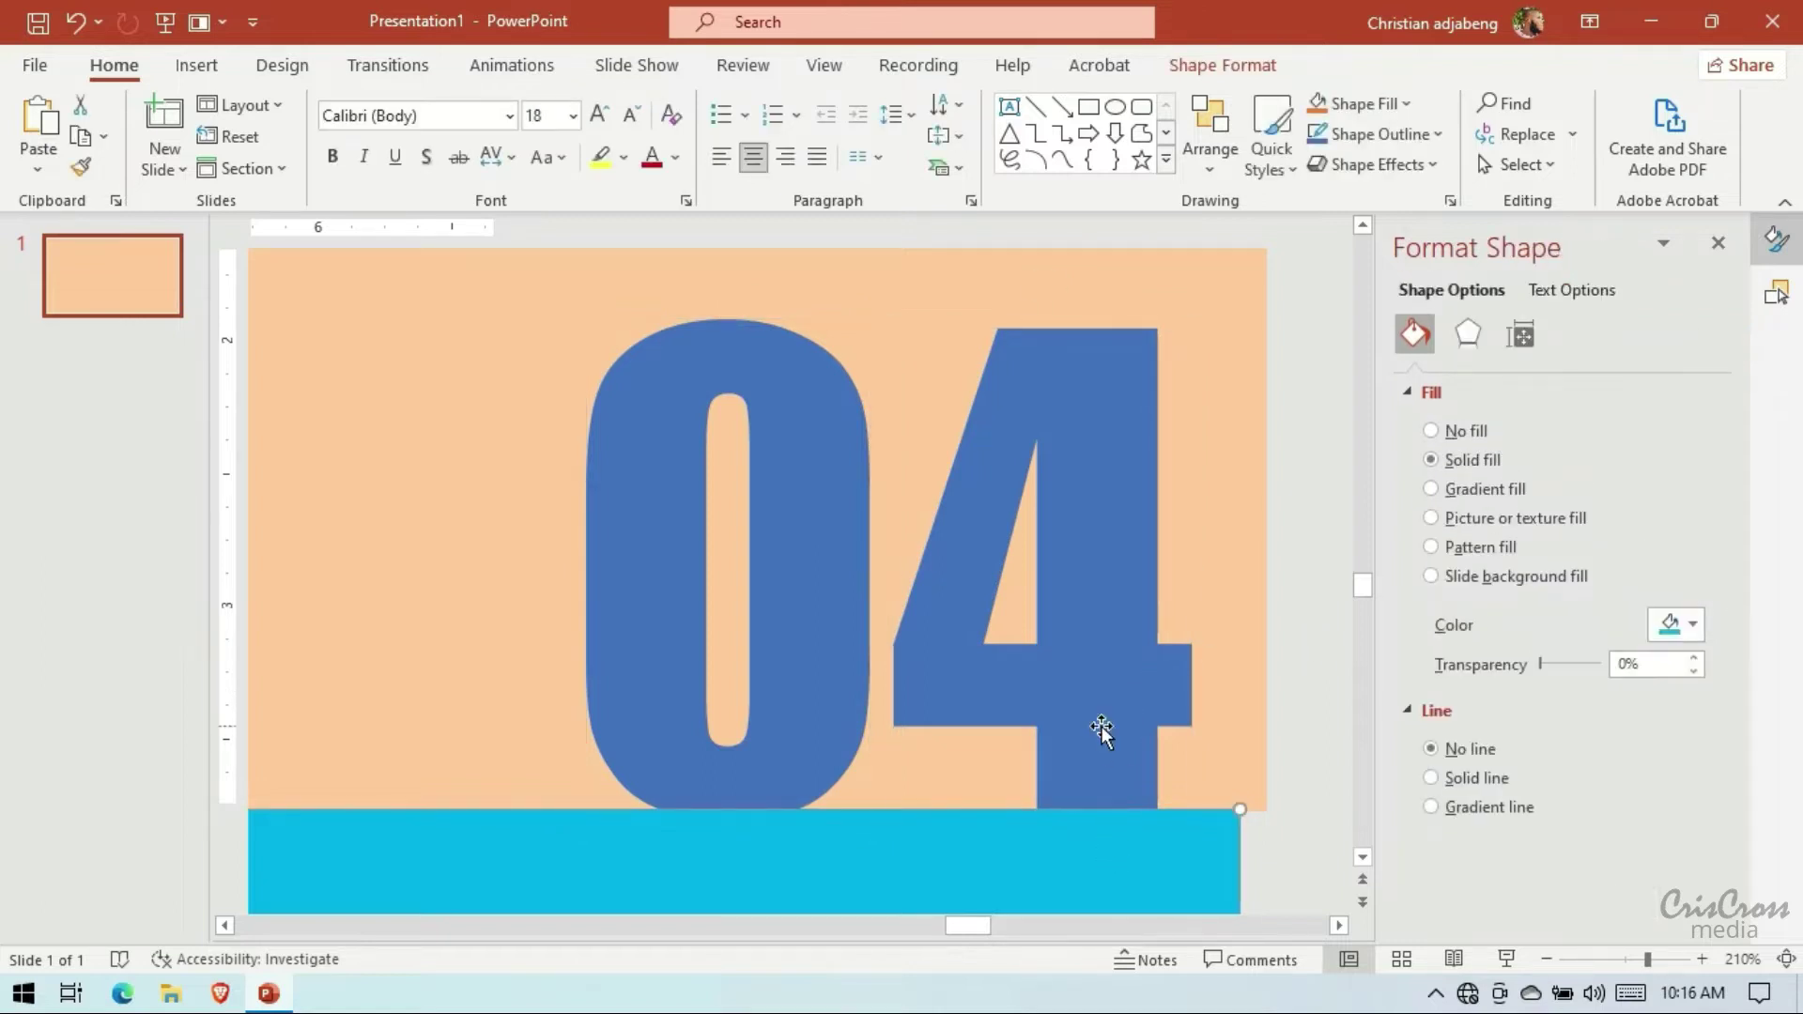
left_click(1101, 727, "shift")
left_click(843, 686, "shift")
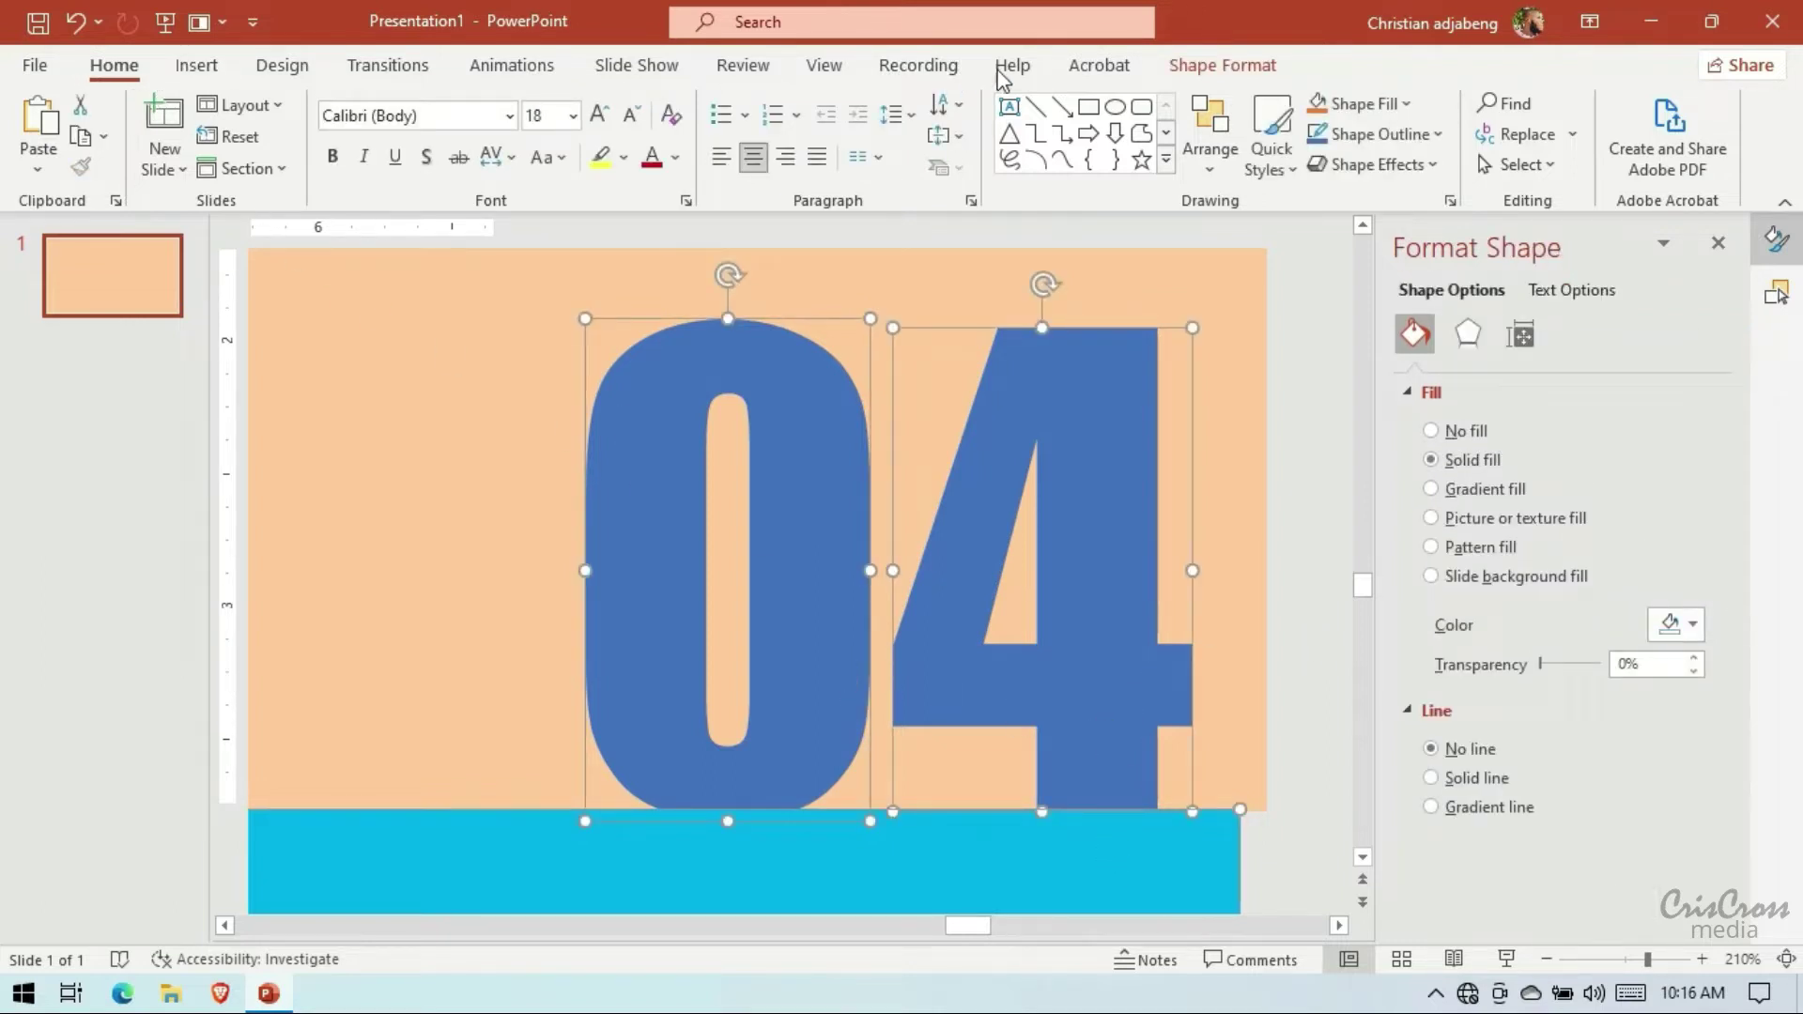
left_click(1174, 71)
left_click(312, 167)
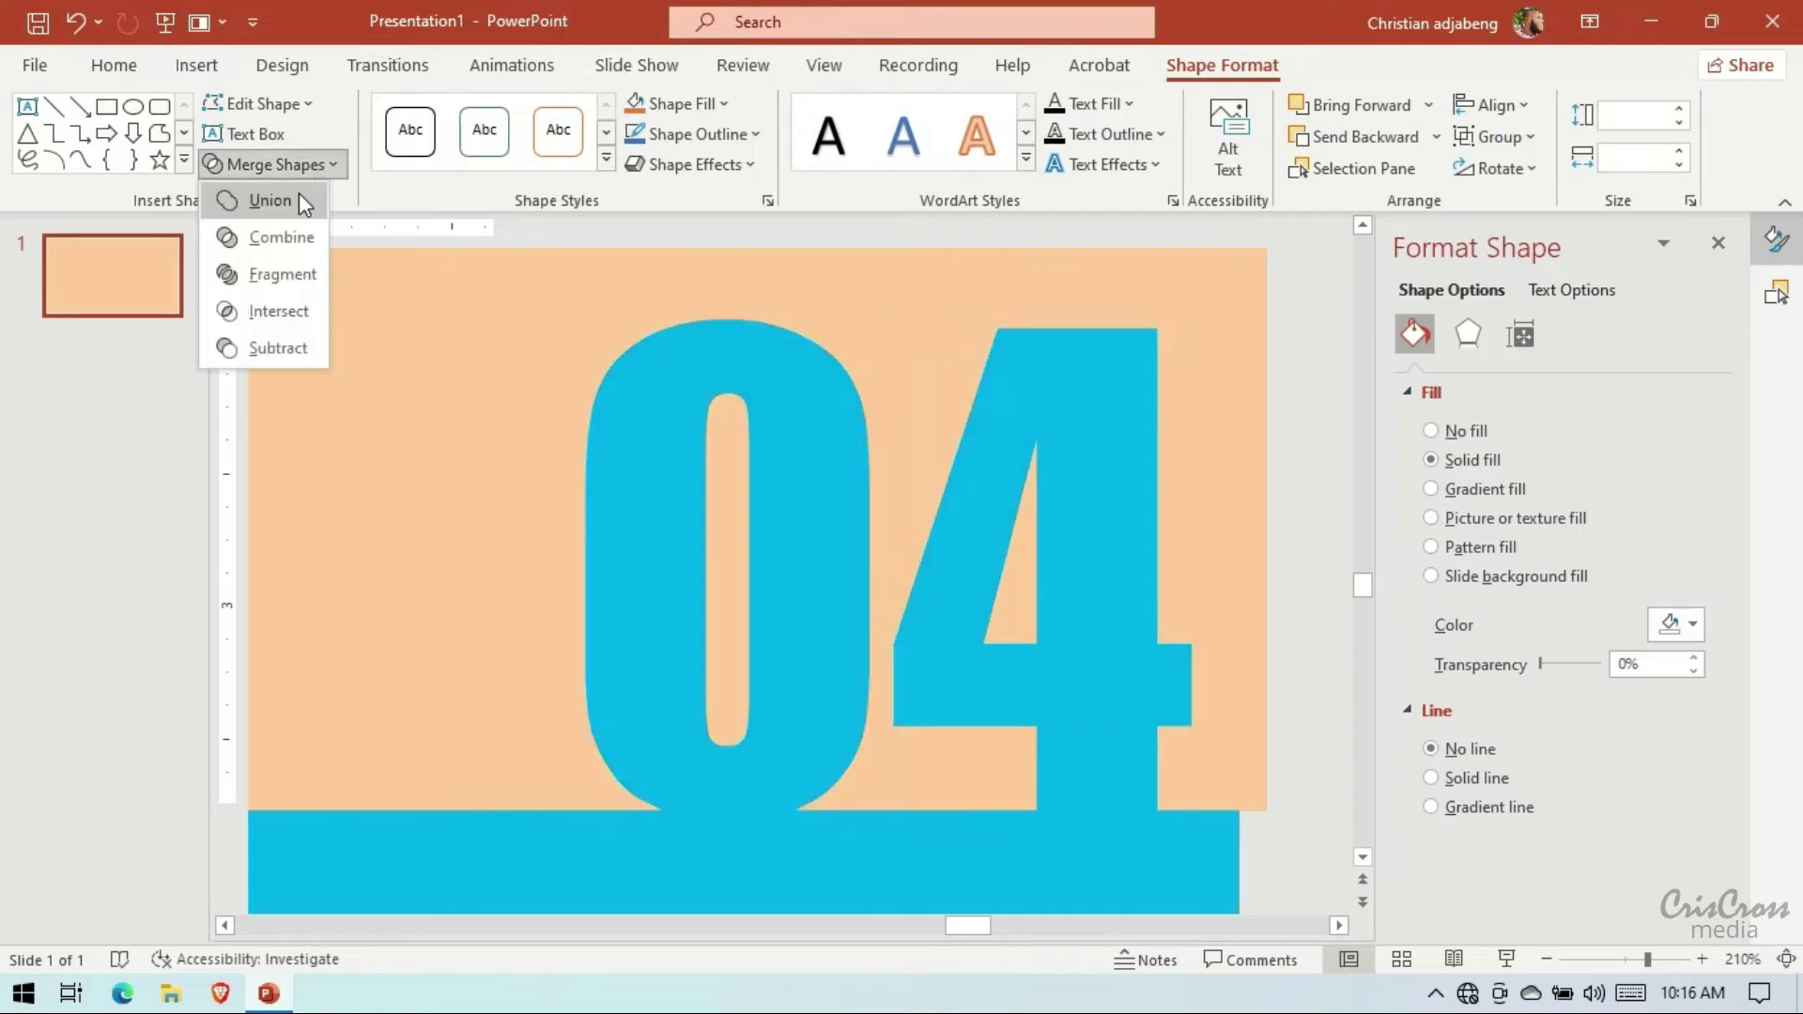
left_click(298, 193)
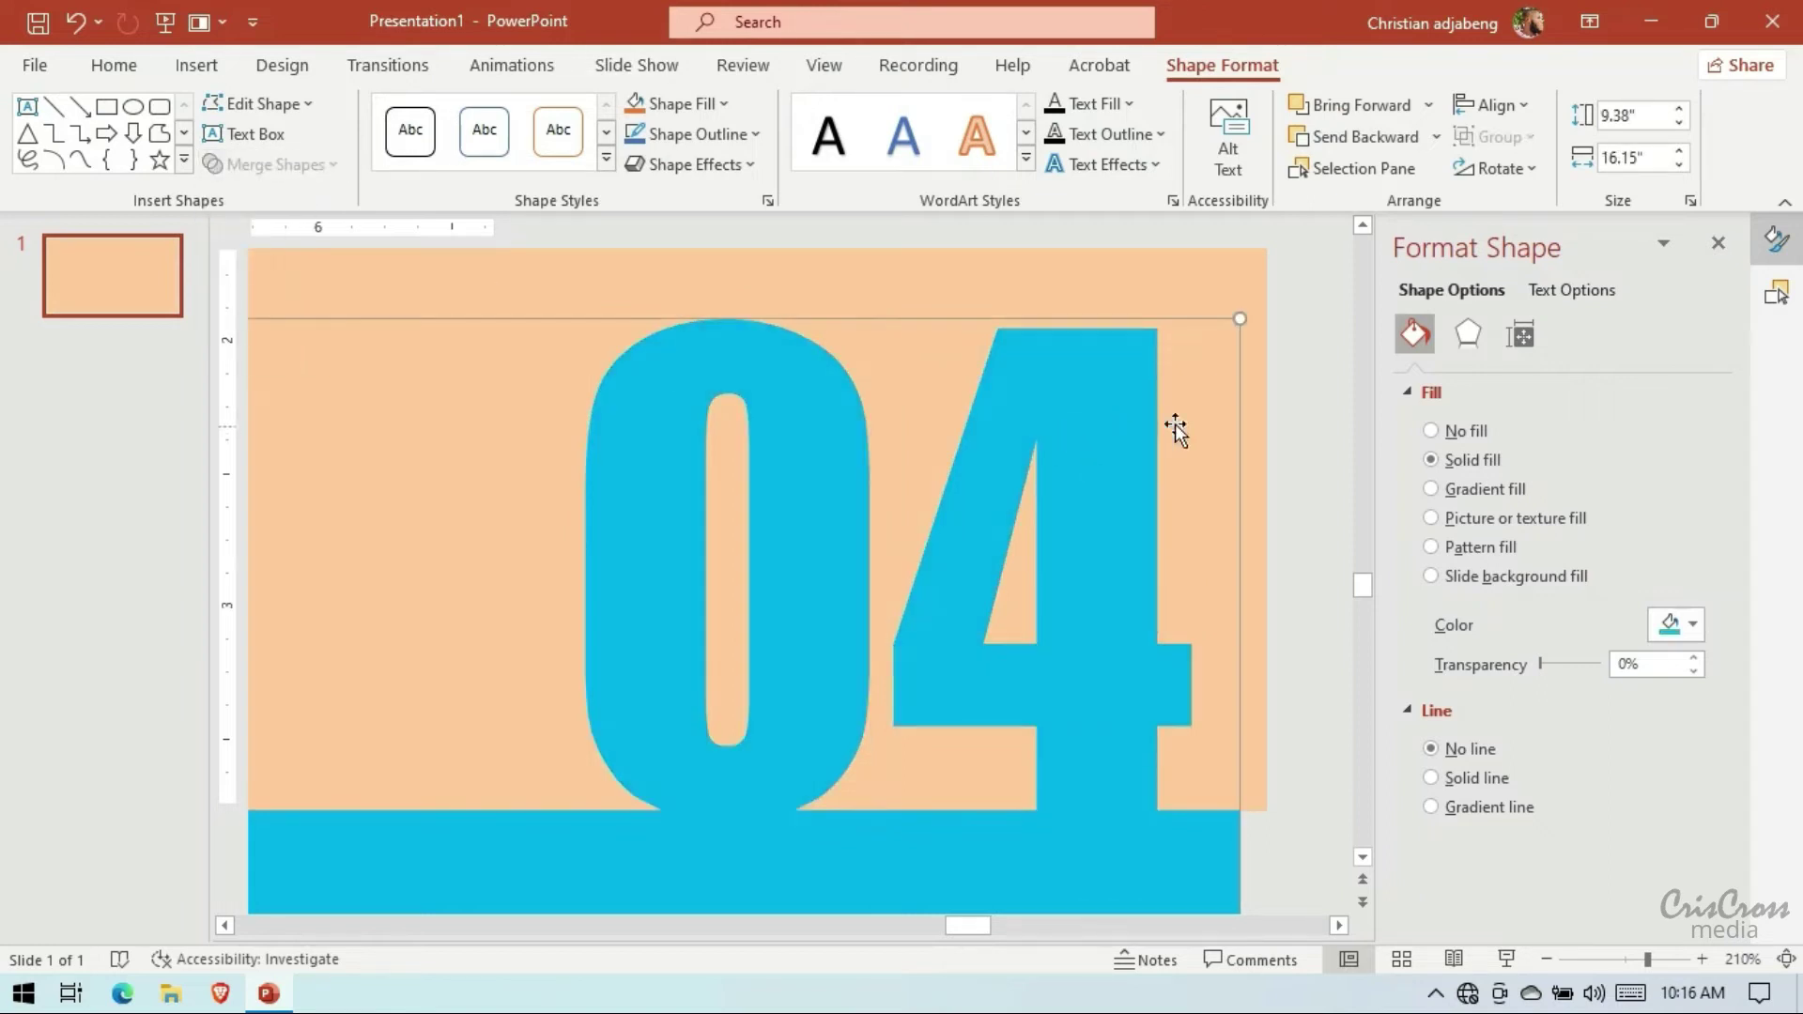
Zoom out to the whole slide, deselect the merged shape, and shift the view right
left_click(1540, 960)
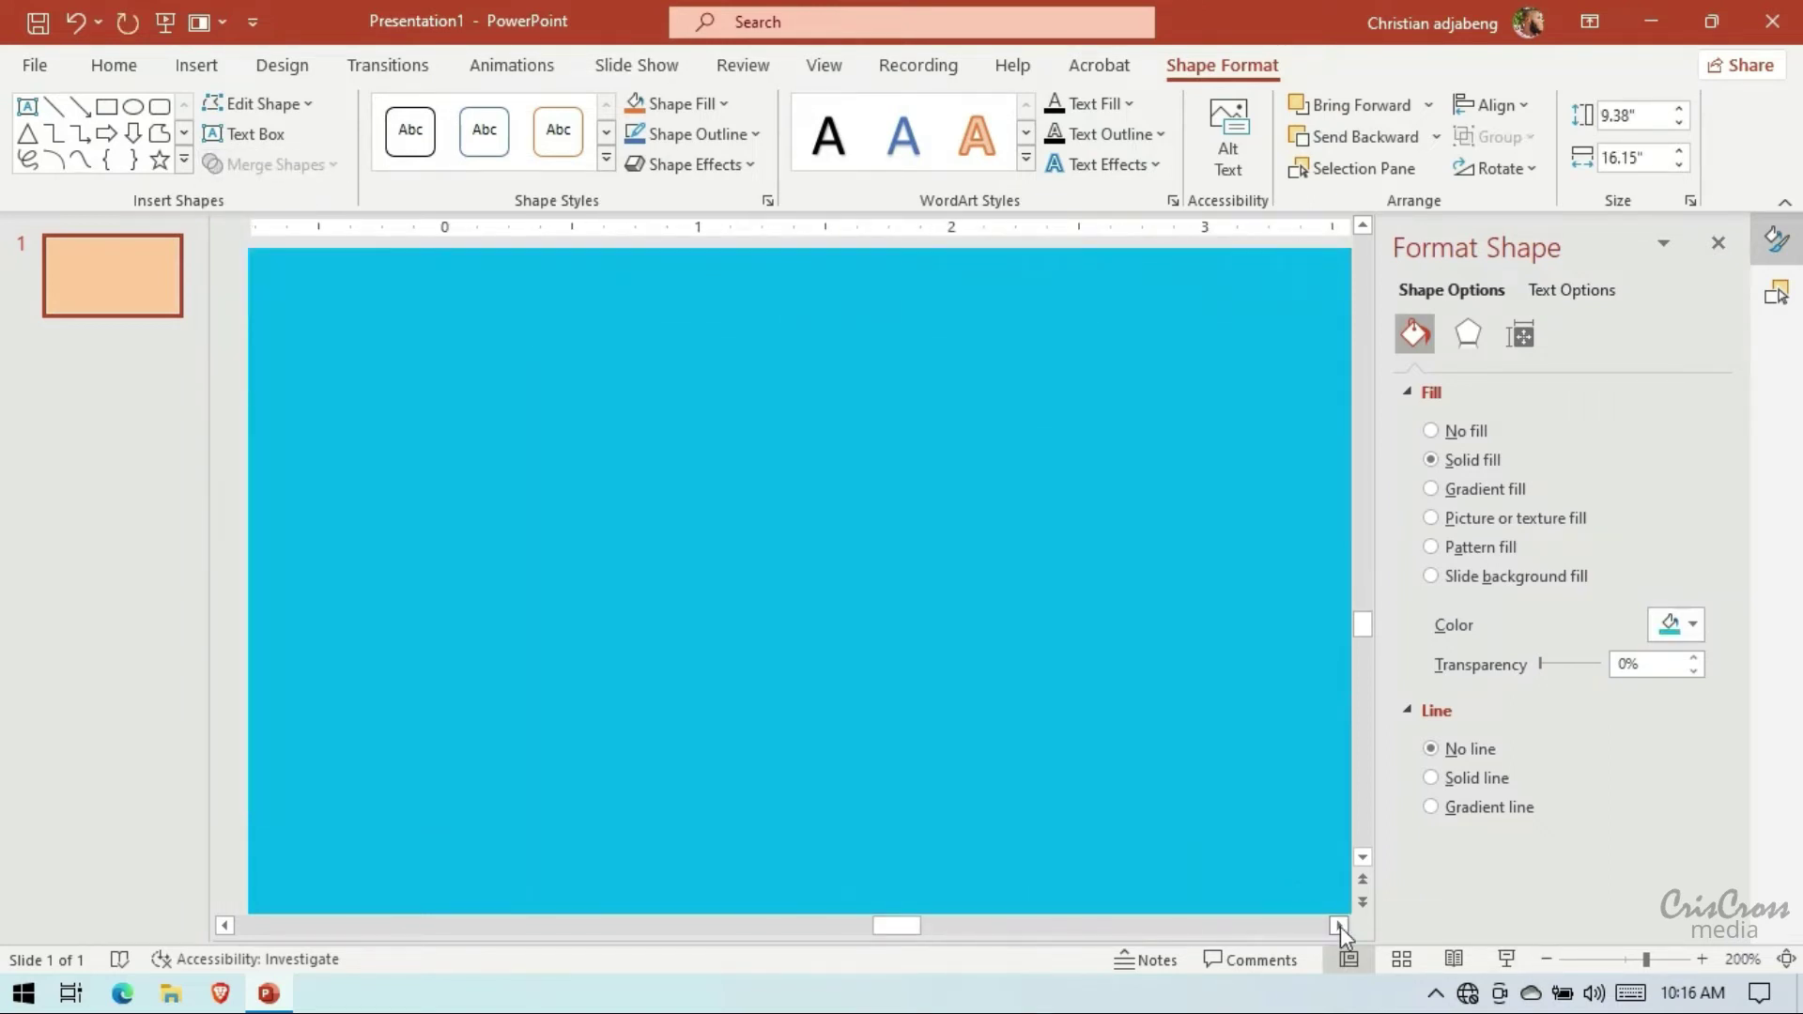
left_click(1546, 959)
left_click(1545, 959)
left_click(1545, 959)
left_click(1546, 959)
left_click(1545, 959)
left_click(1547, 959)
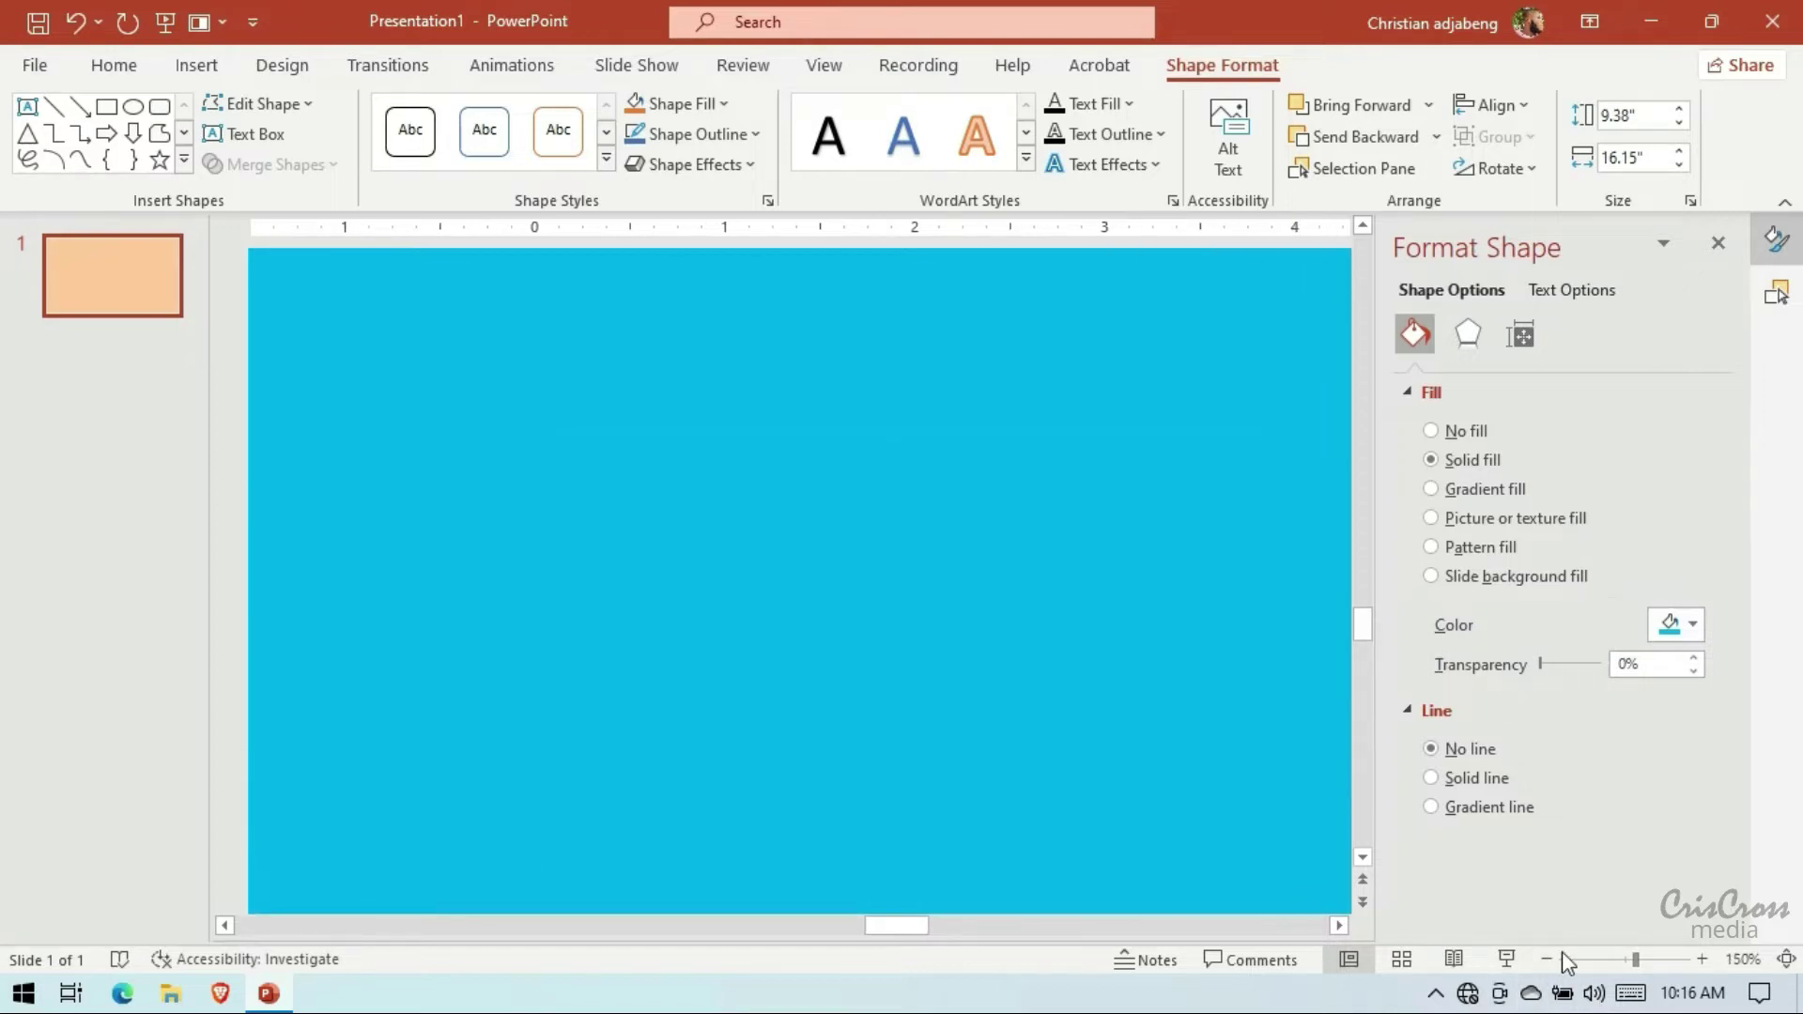
left_click(1546, 959)
left_click(1547, 959)
left_click(1546, 959)
left_click(1546, 958)
left_click(1546, 959)
left_click(1546, 959)
left_click(1546, 959)
left_click(1545, 959)
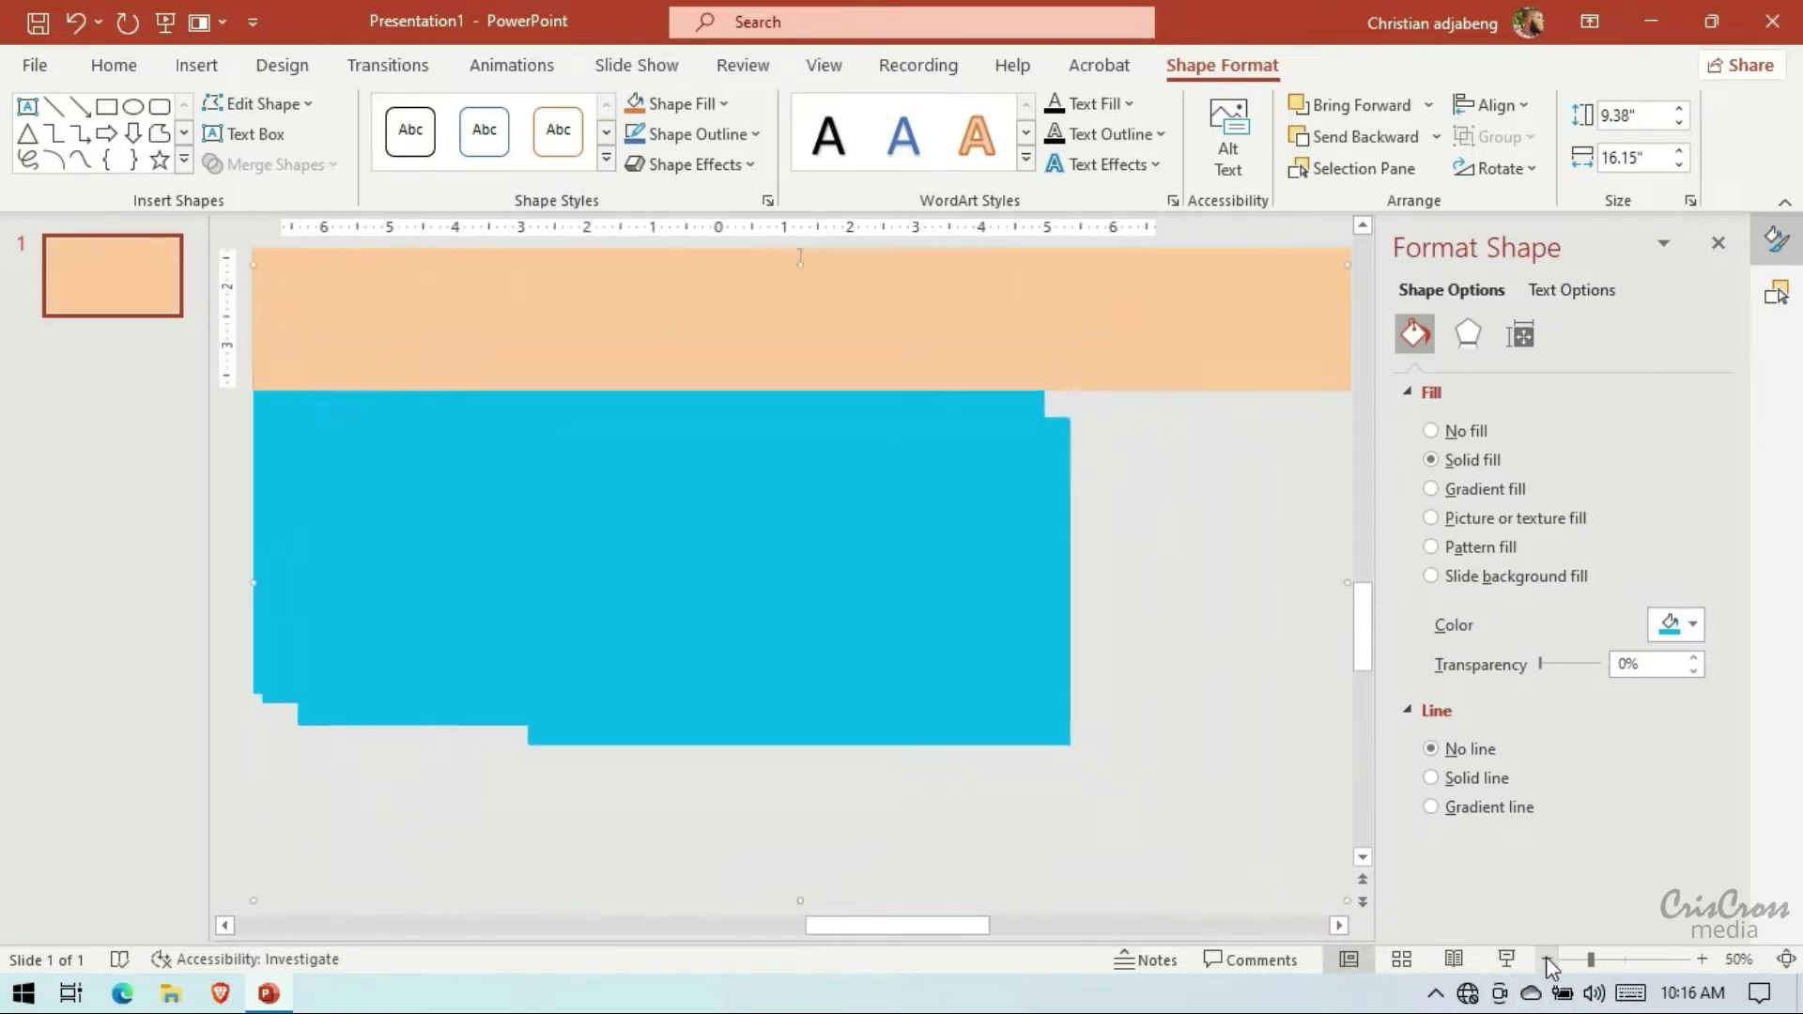
left_click(1546, 959)
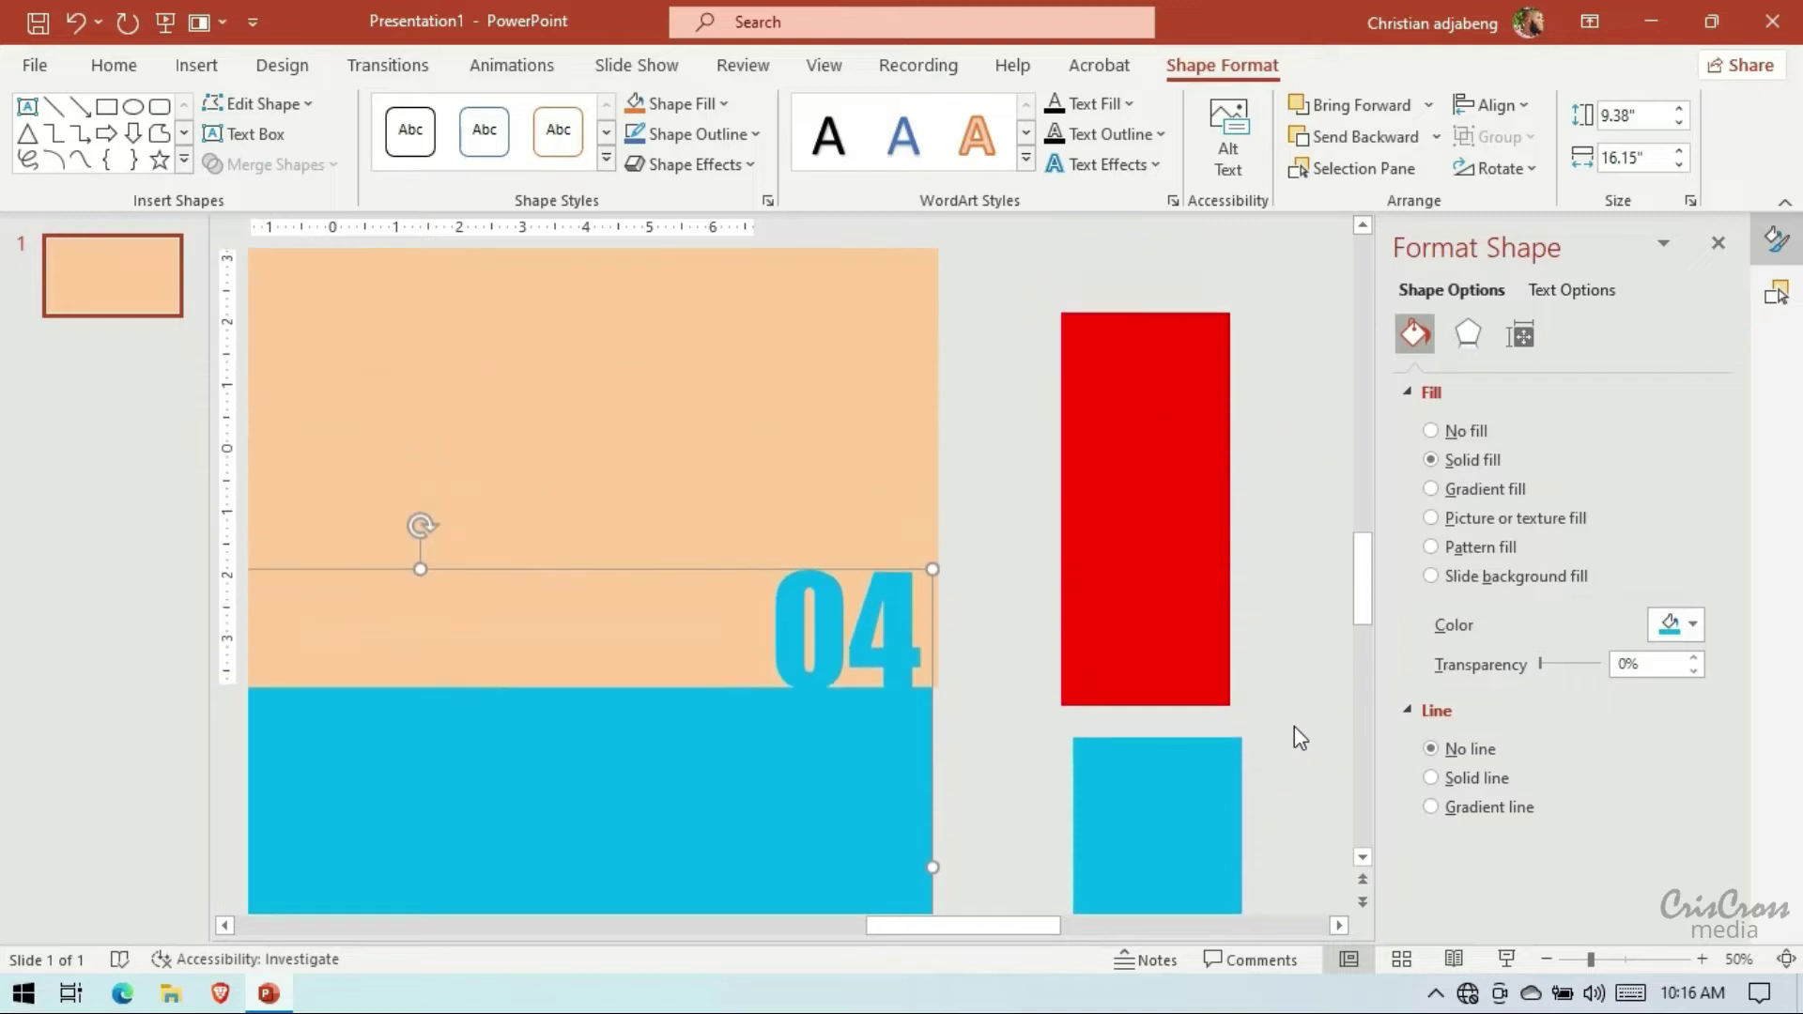
left_click(1284, 712)
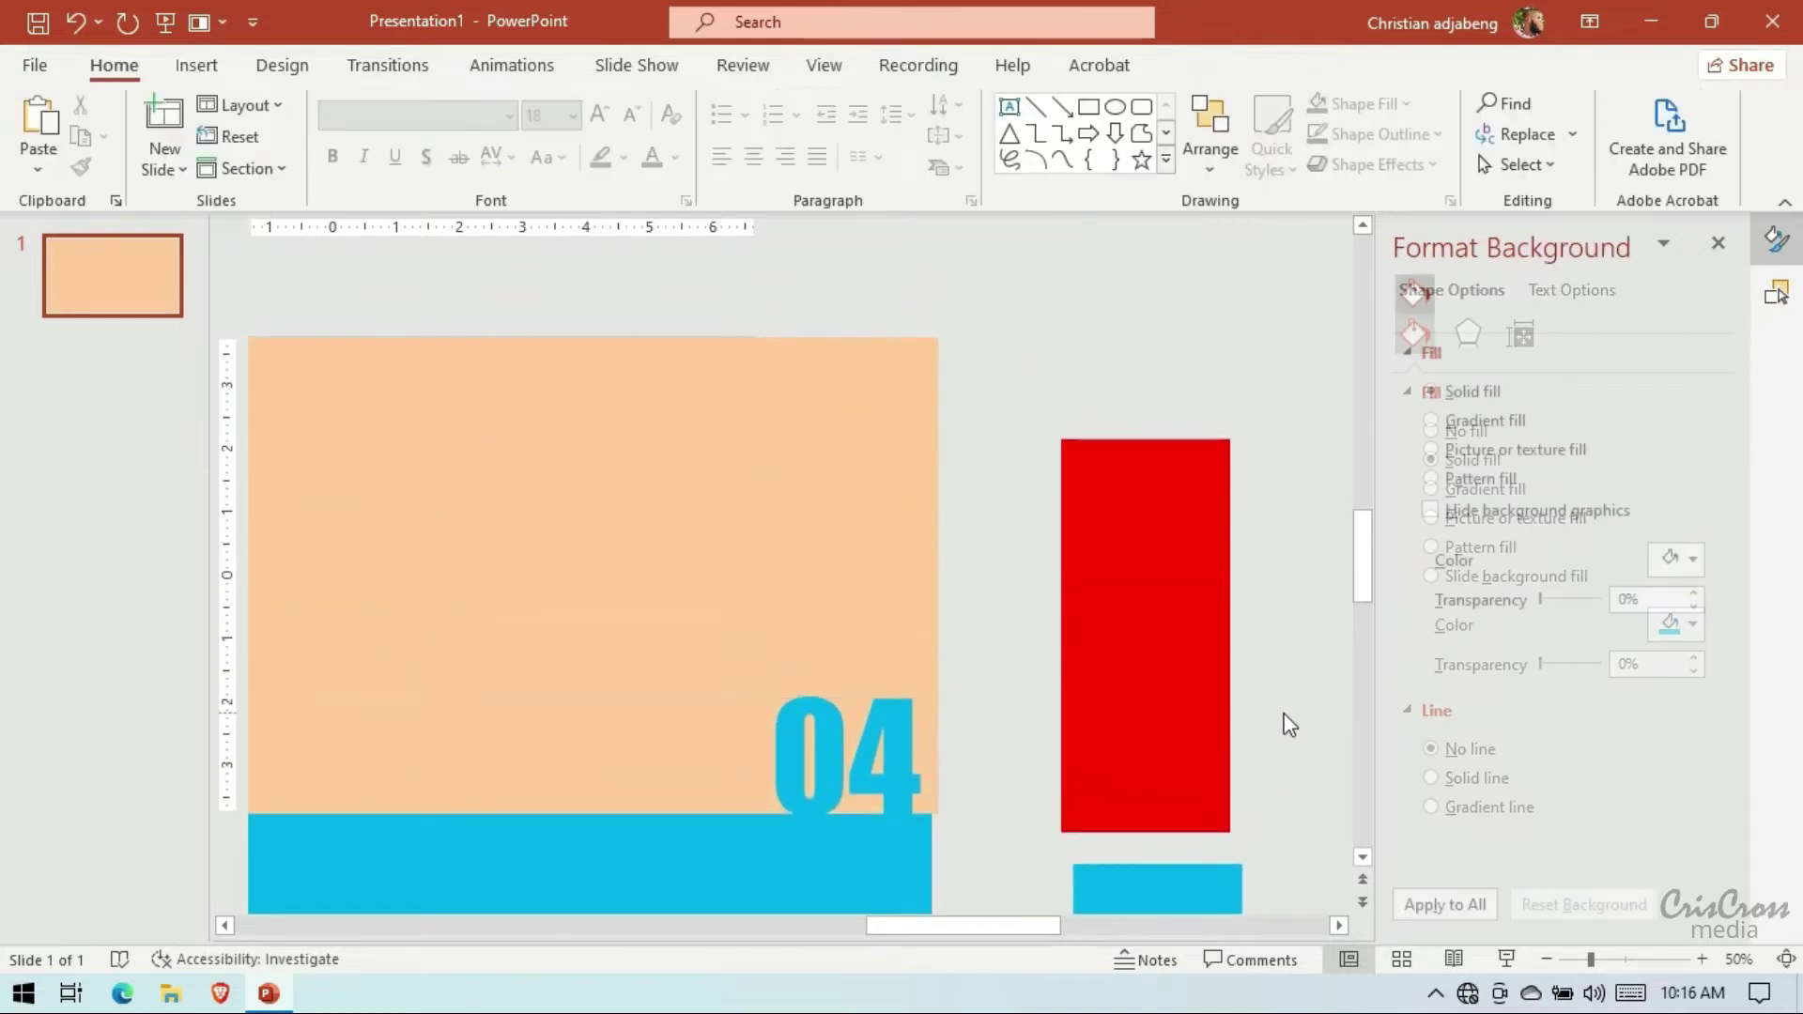
left_click(1339, 925)
scroll(1178, 728, "up", 3)
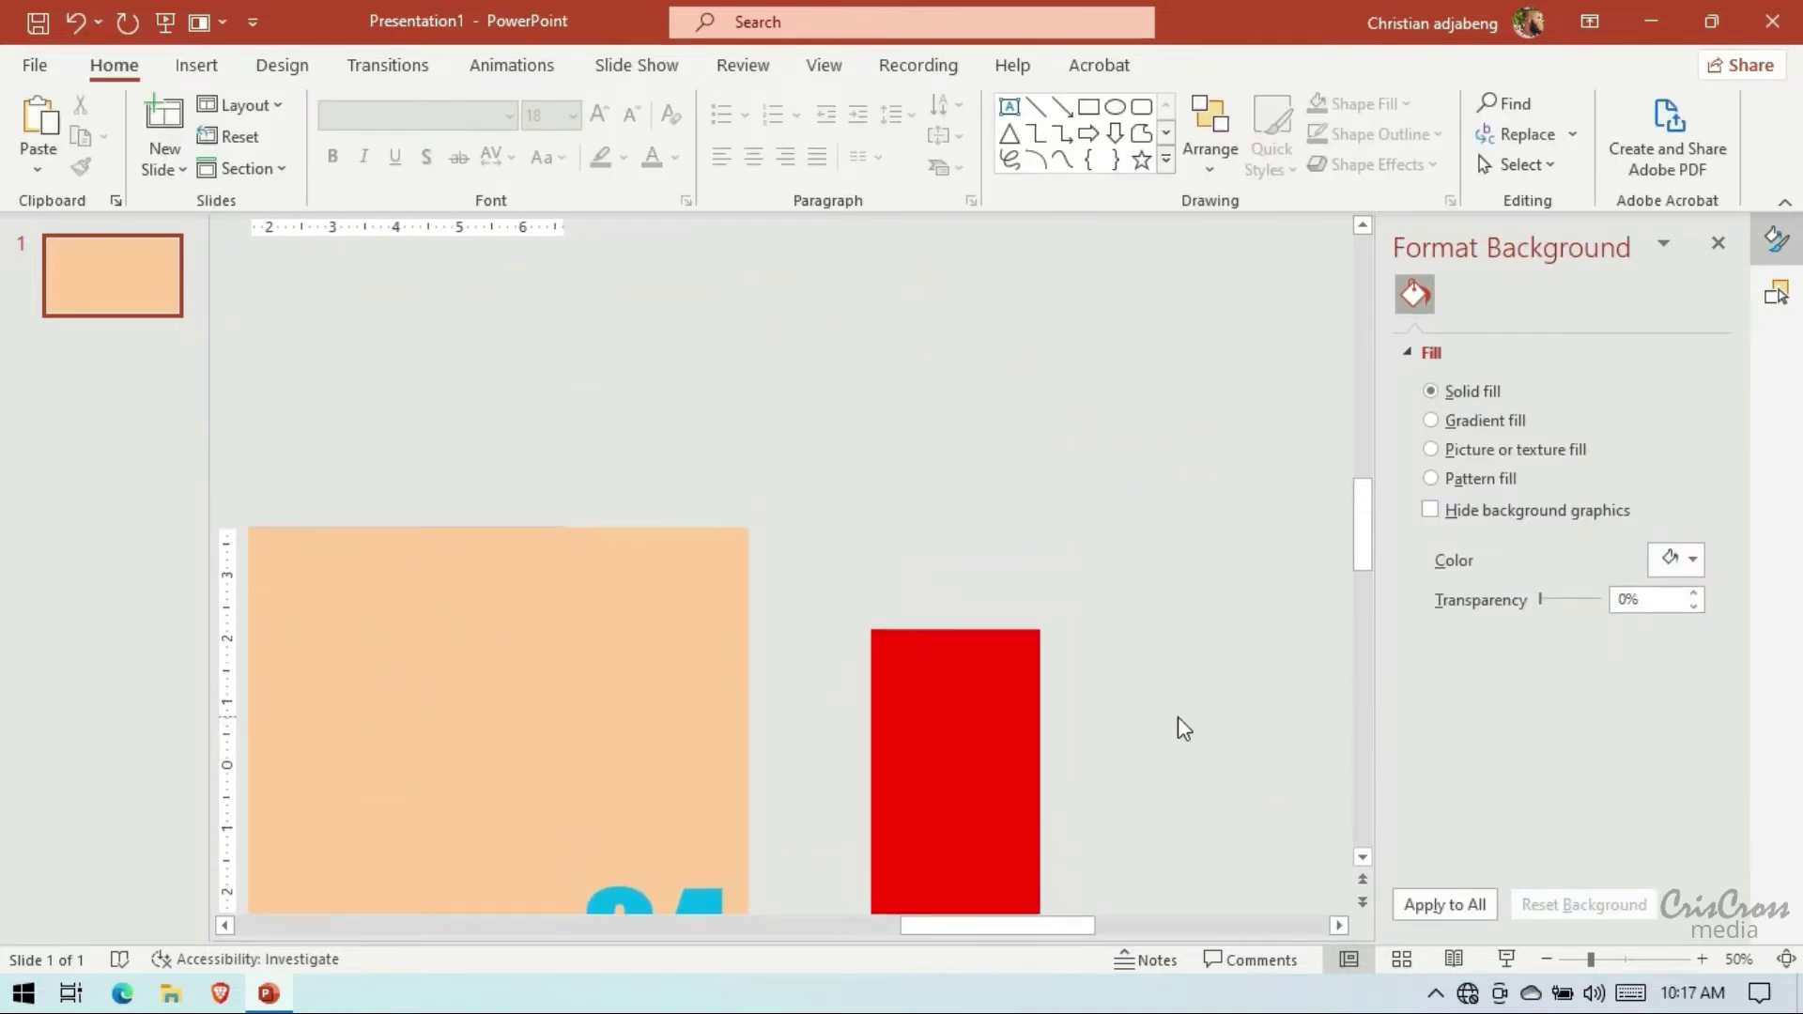
Bring the remaining dark blue 04 onto the slide and lay it over the merged cyan numeral
left_click(1338, 925)
left_click(1338, 925)
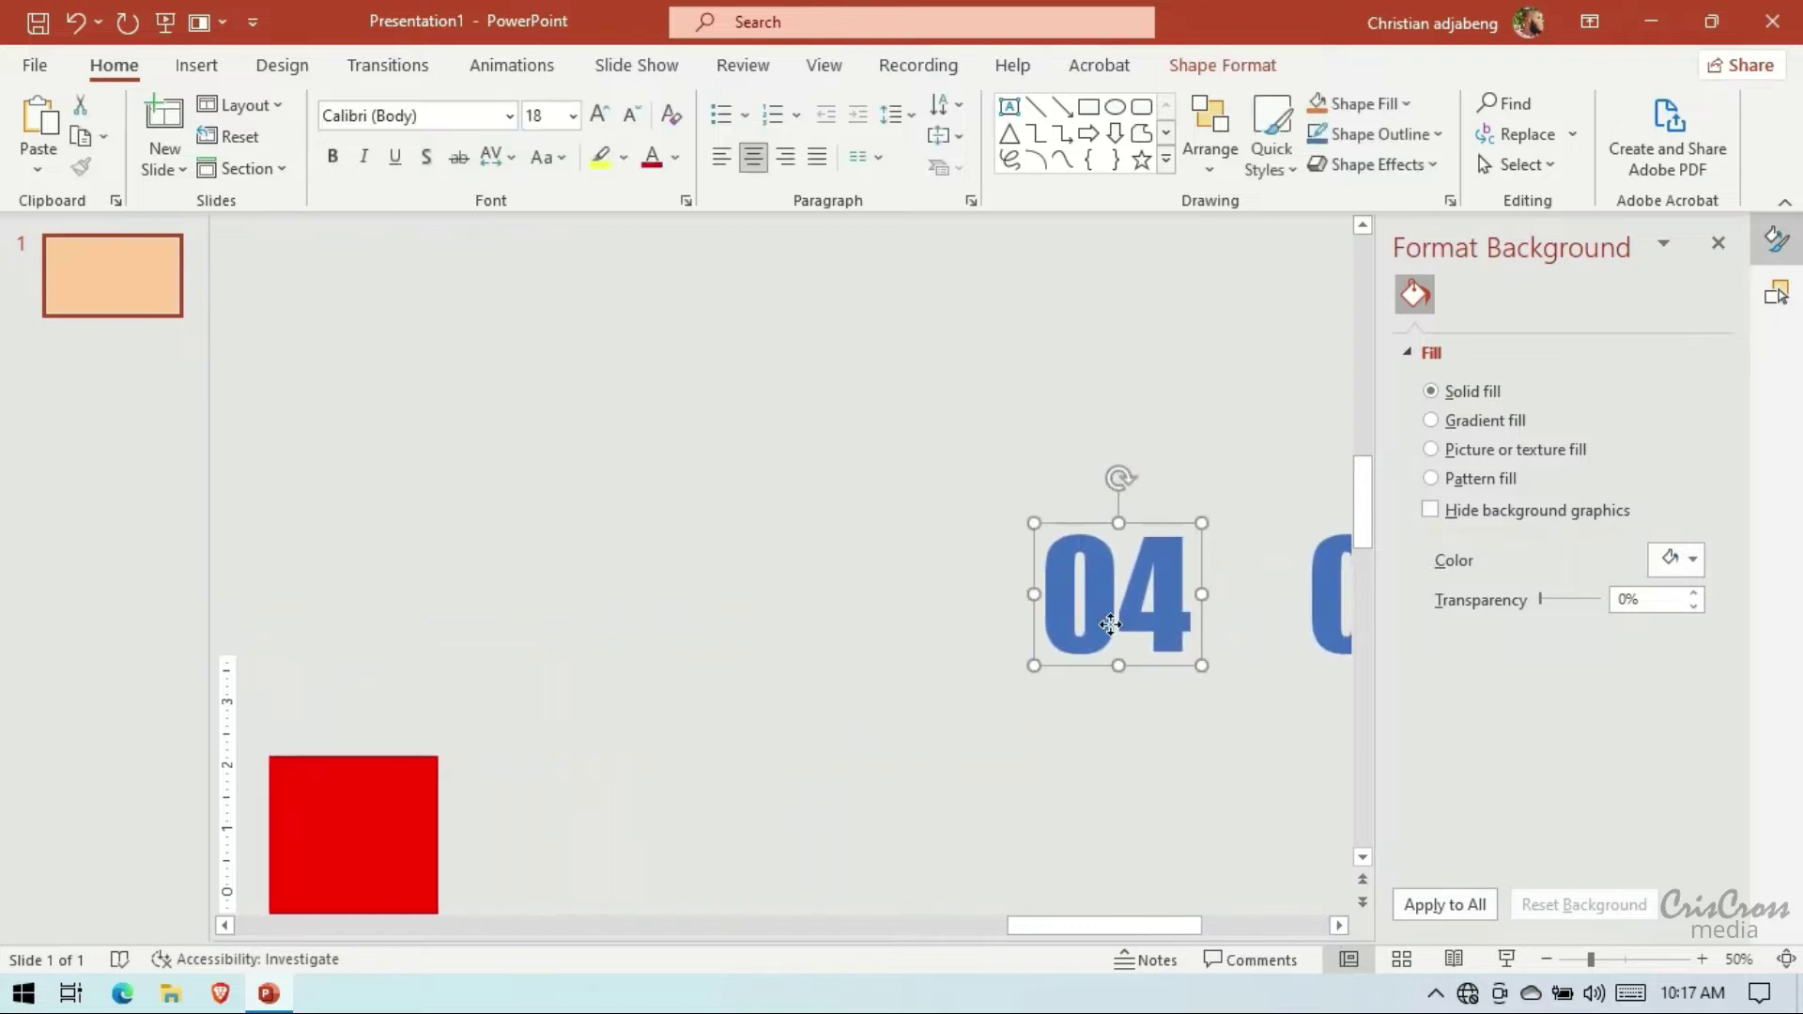
left_click_drag(1127, 591, 532, 592)
scroll(360, 817, "down", 5)
left_click(224, 925)
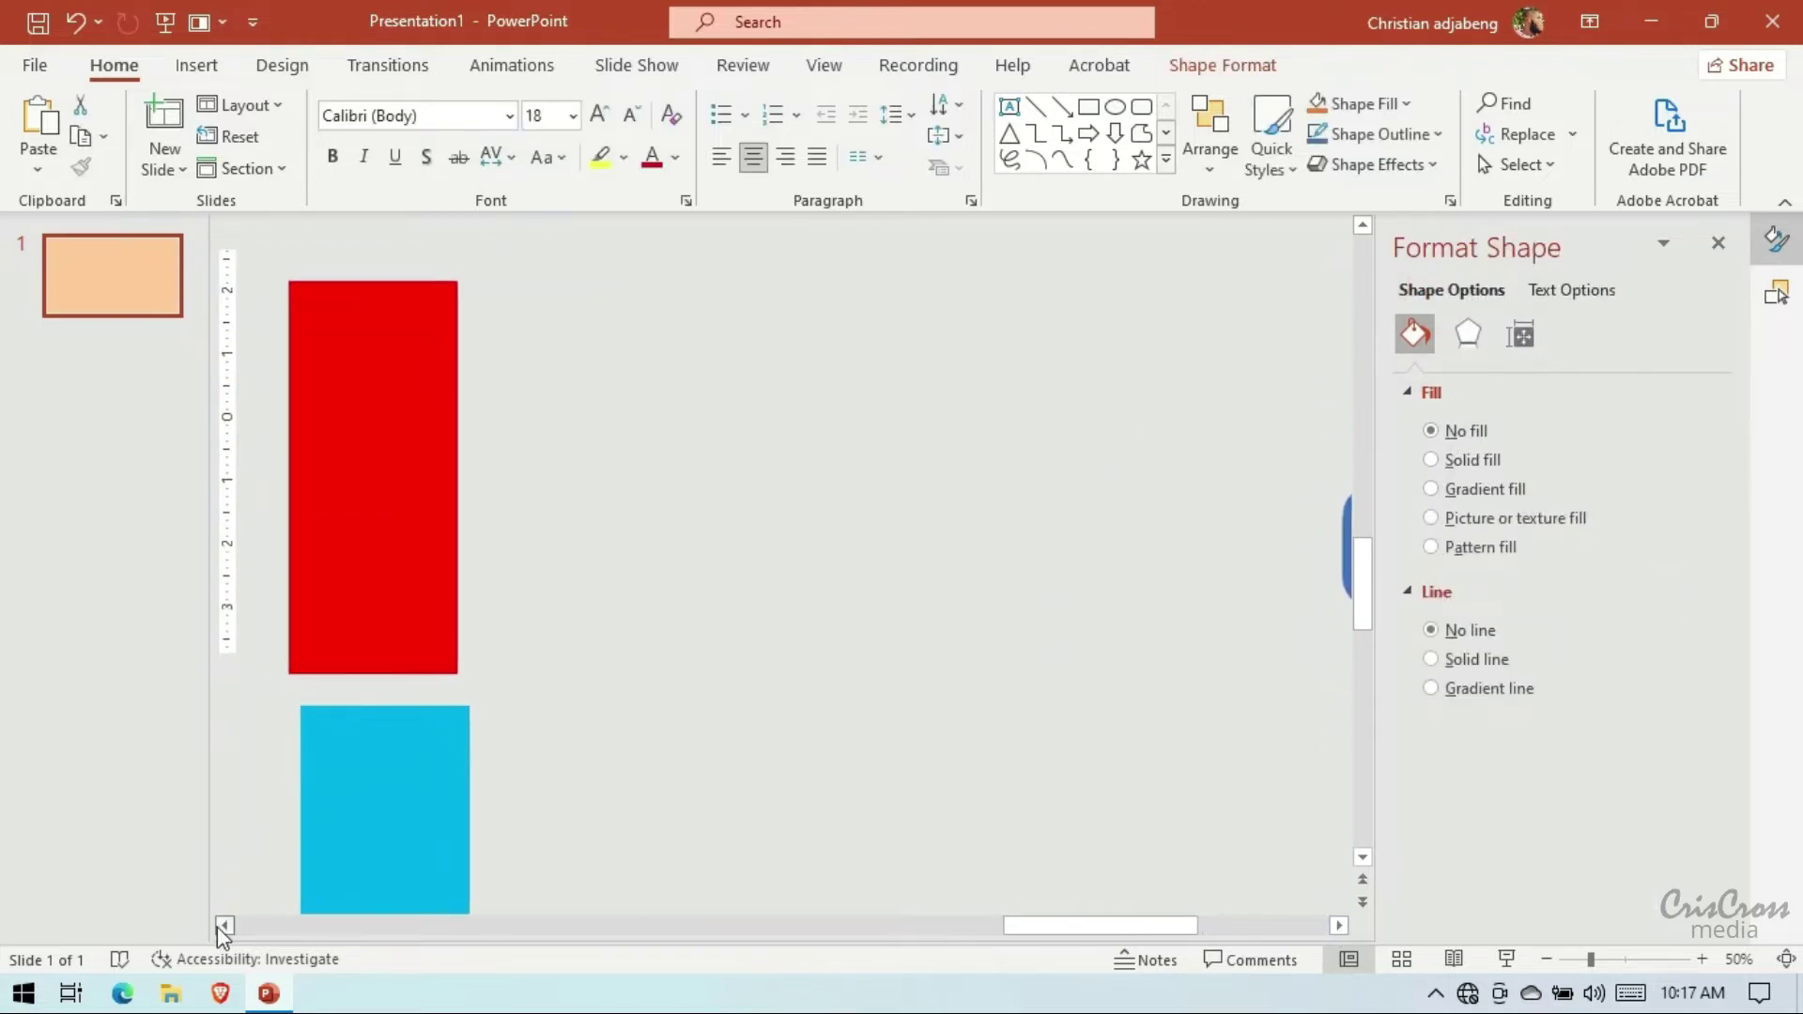
left_click(225, 925)
left_click(225, 925)
scroll(1131, 460, "up", 2)
mouse_move(1108, 445)
left_mouse_down()
mouse_move(893, 476)
mouse_move(691, 703)
left_mouse_up()
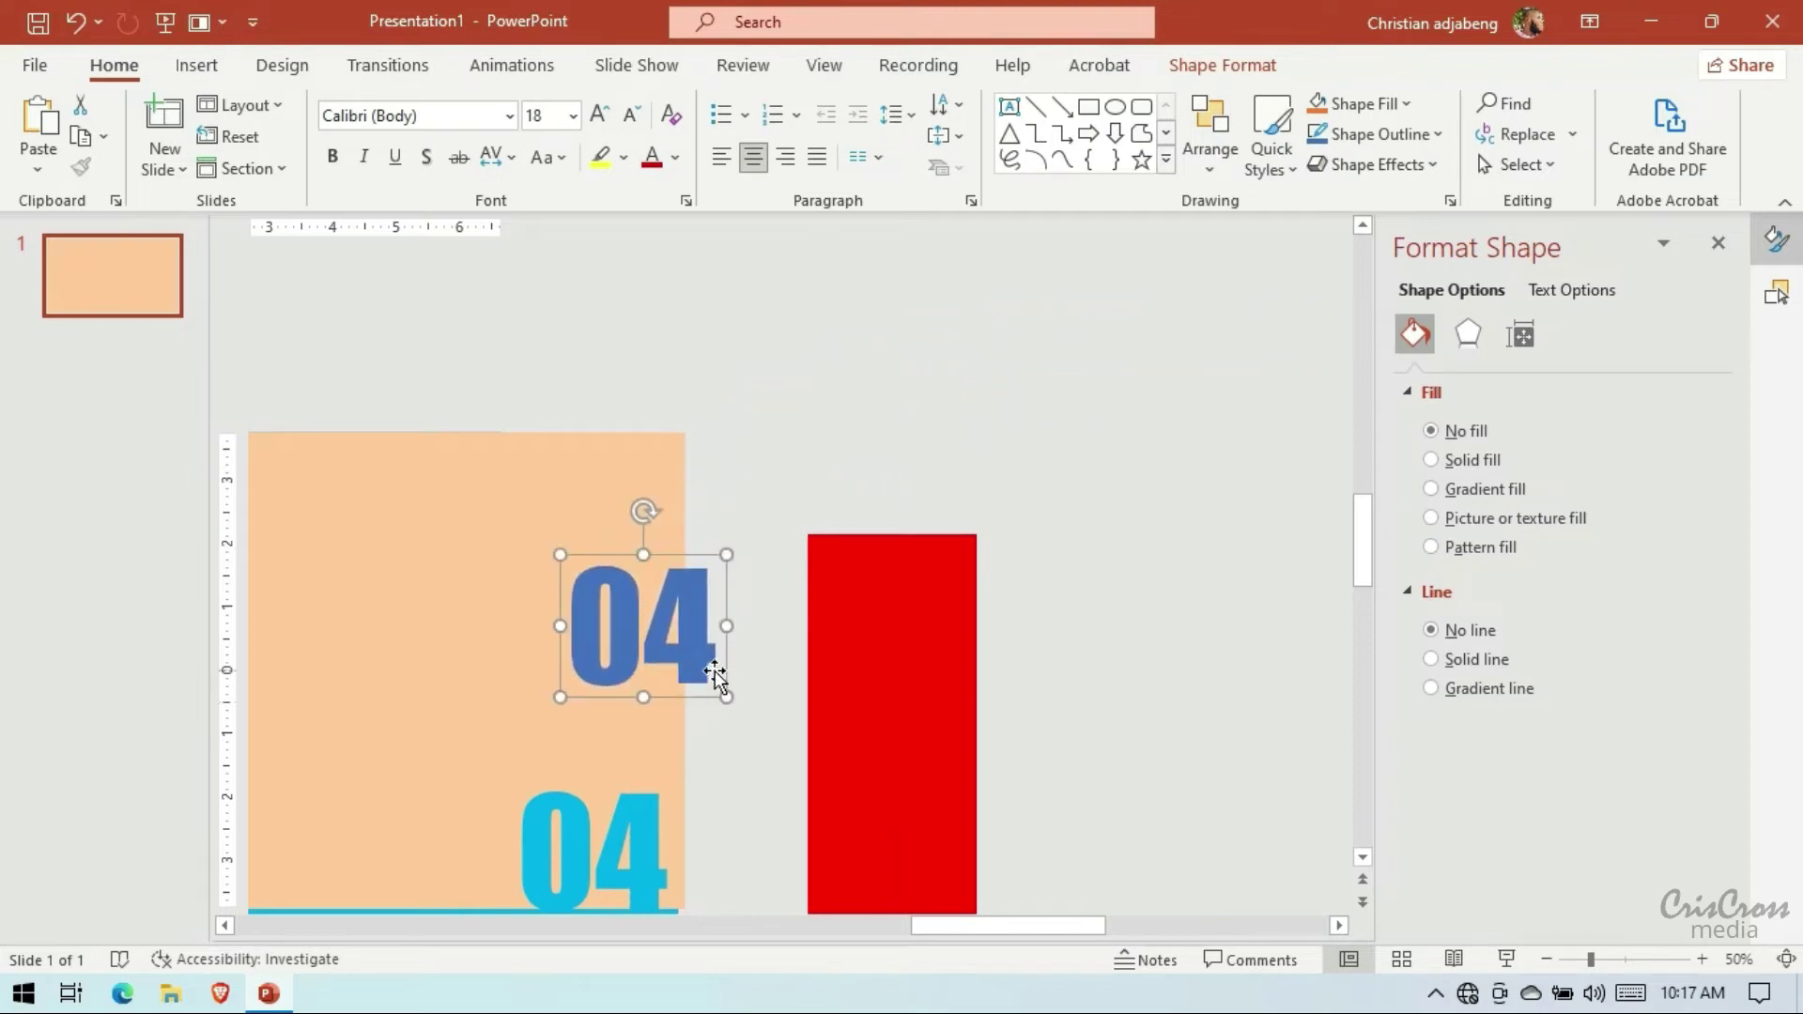
scroll(714, 675, "down", 3)
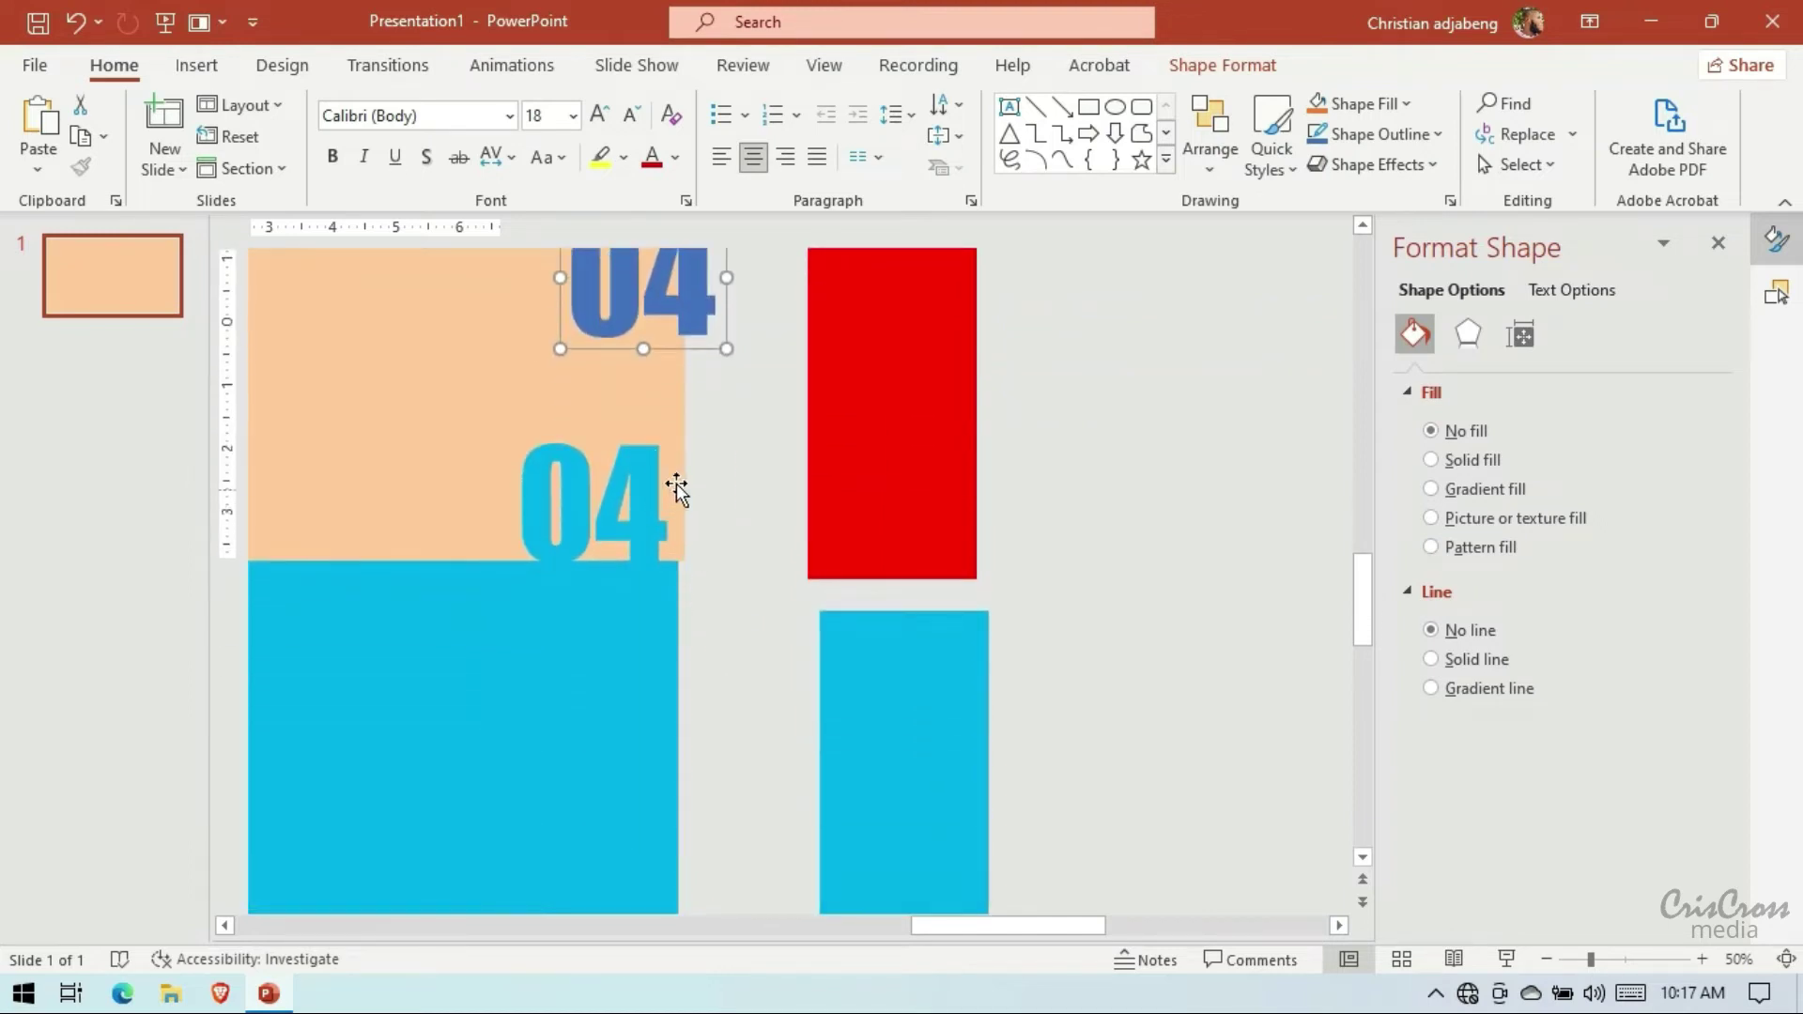
left_click_drag(700, 352, 651, 570)
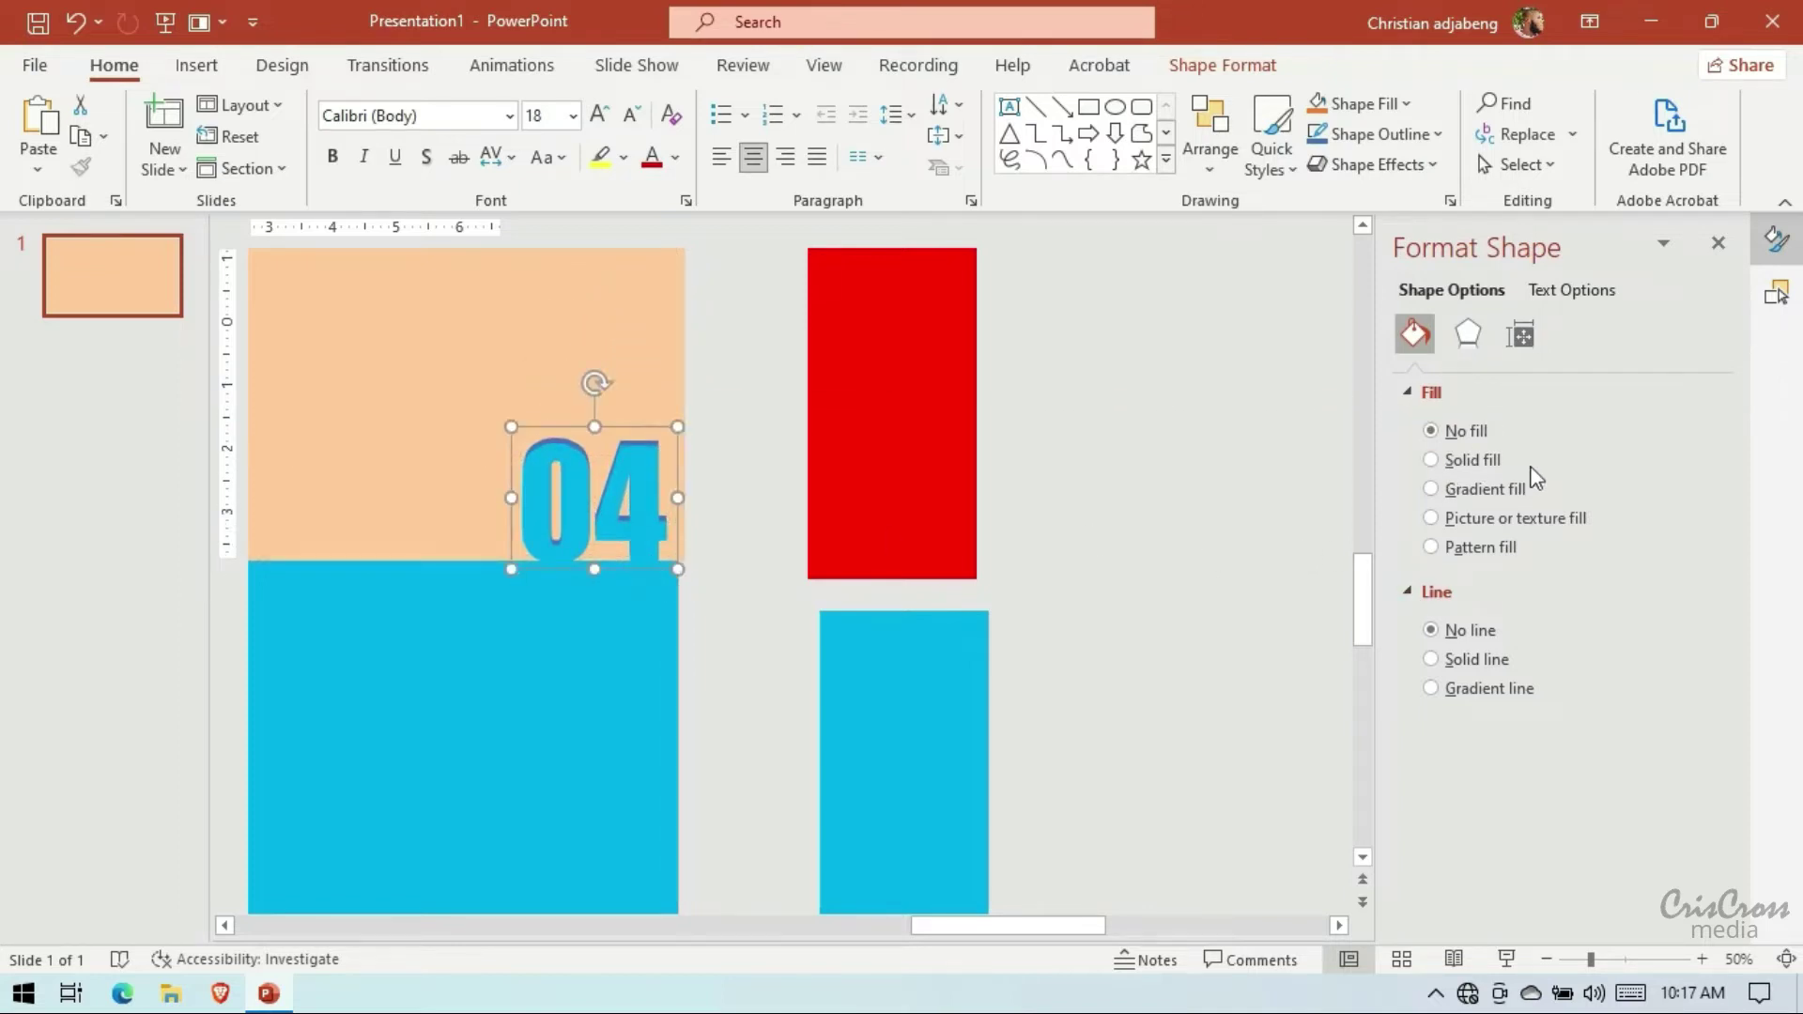
Give the overlaid 04 a solid fill with the cyan sampled from the merged numeral
left_click(1434, 467)
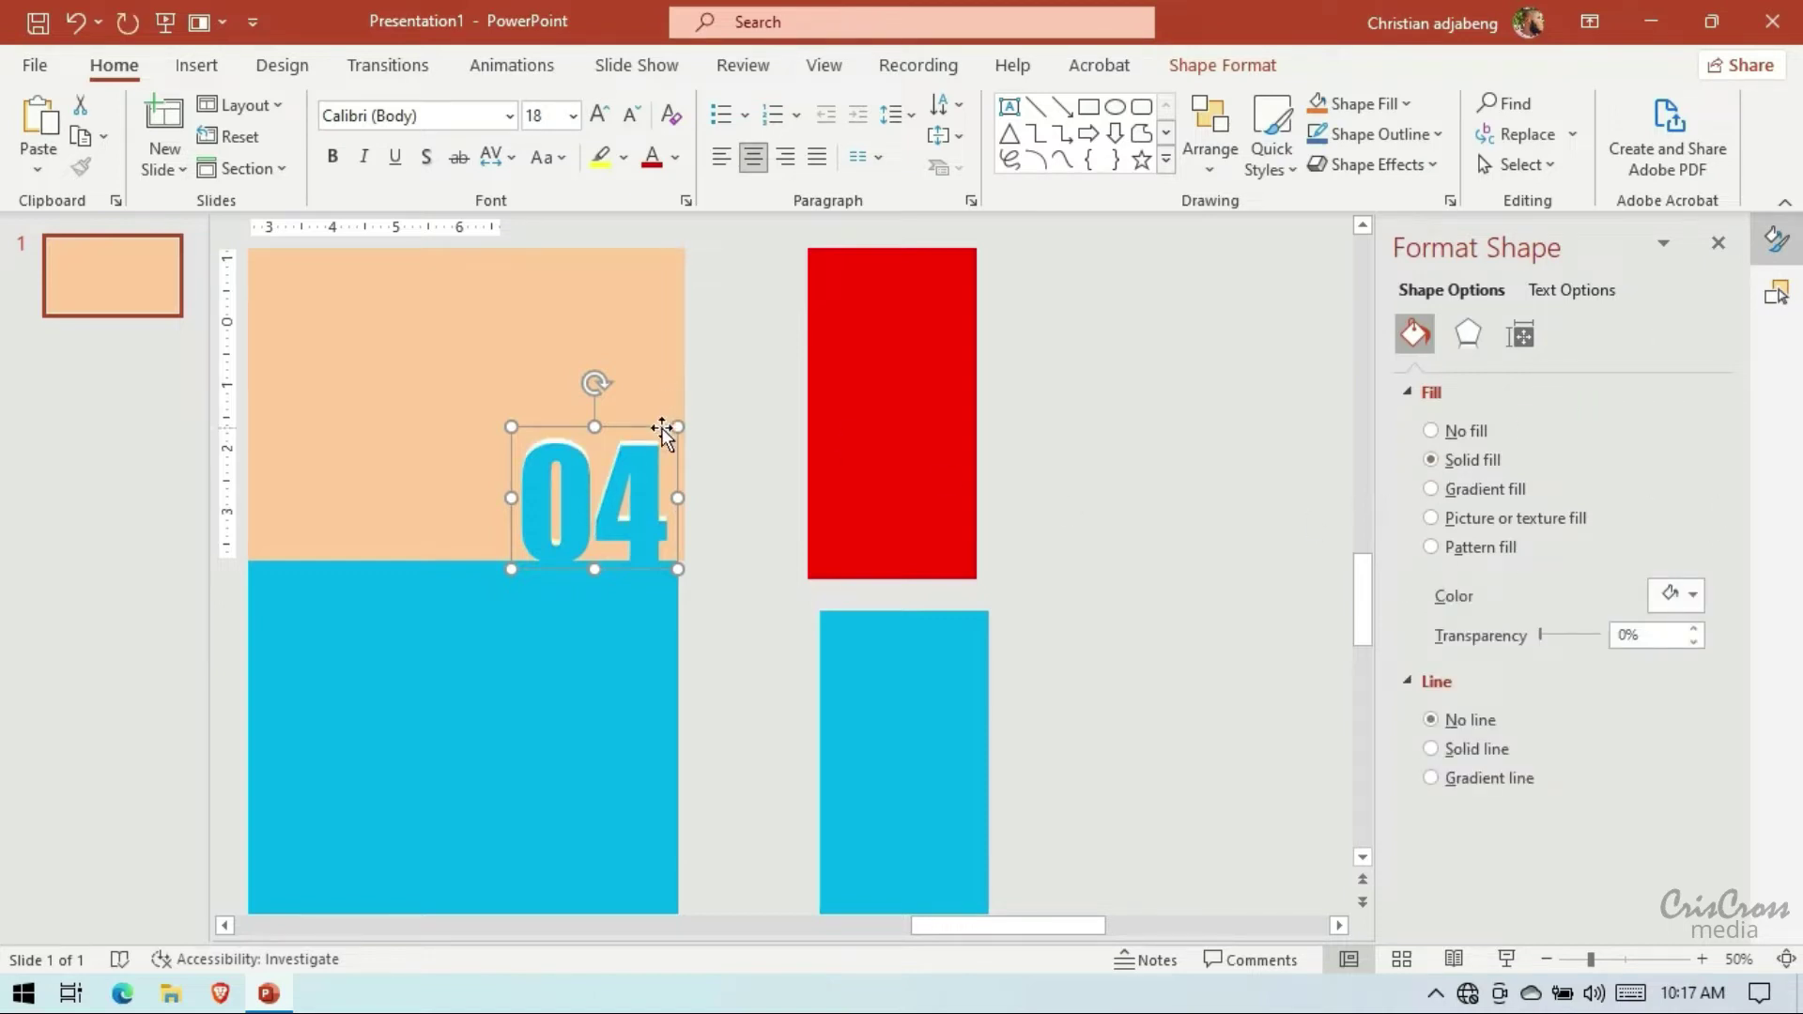
key("Down")
key("Down")
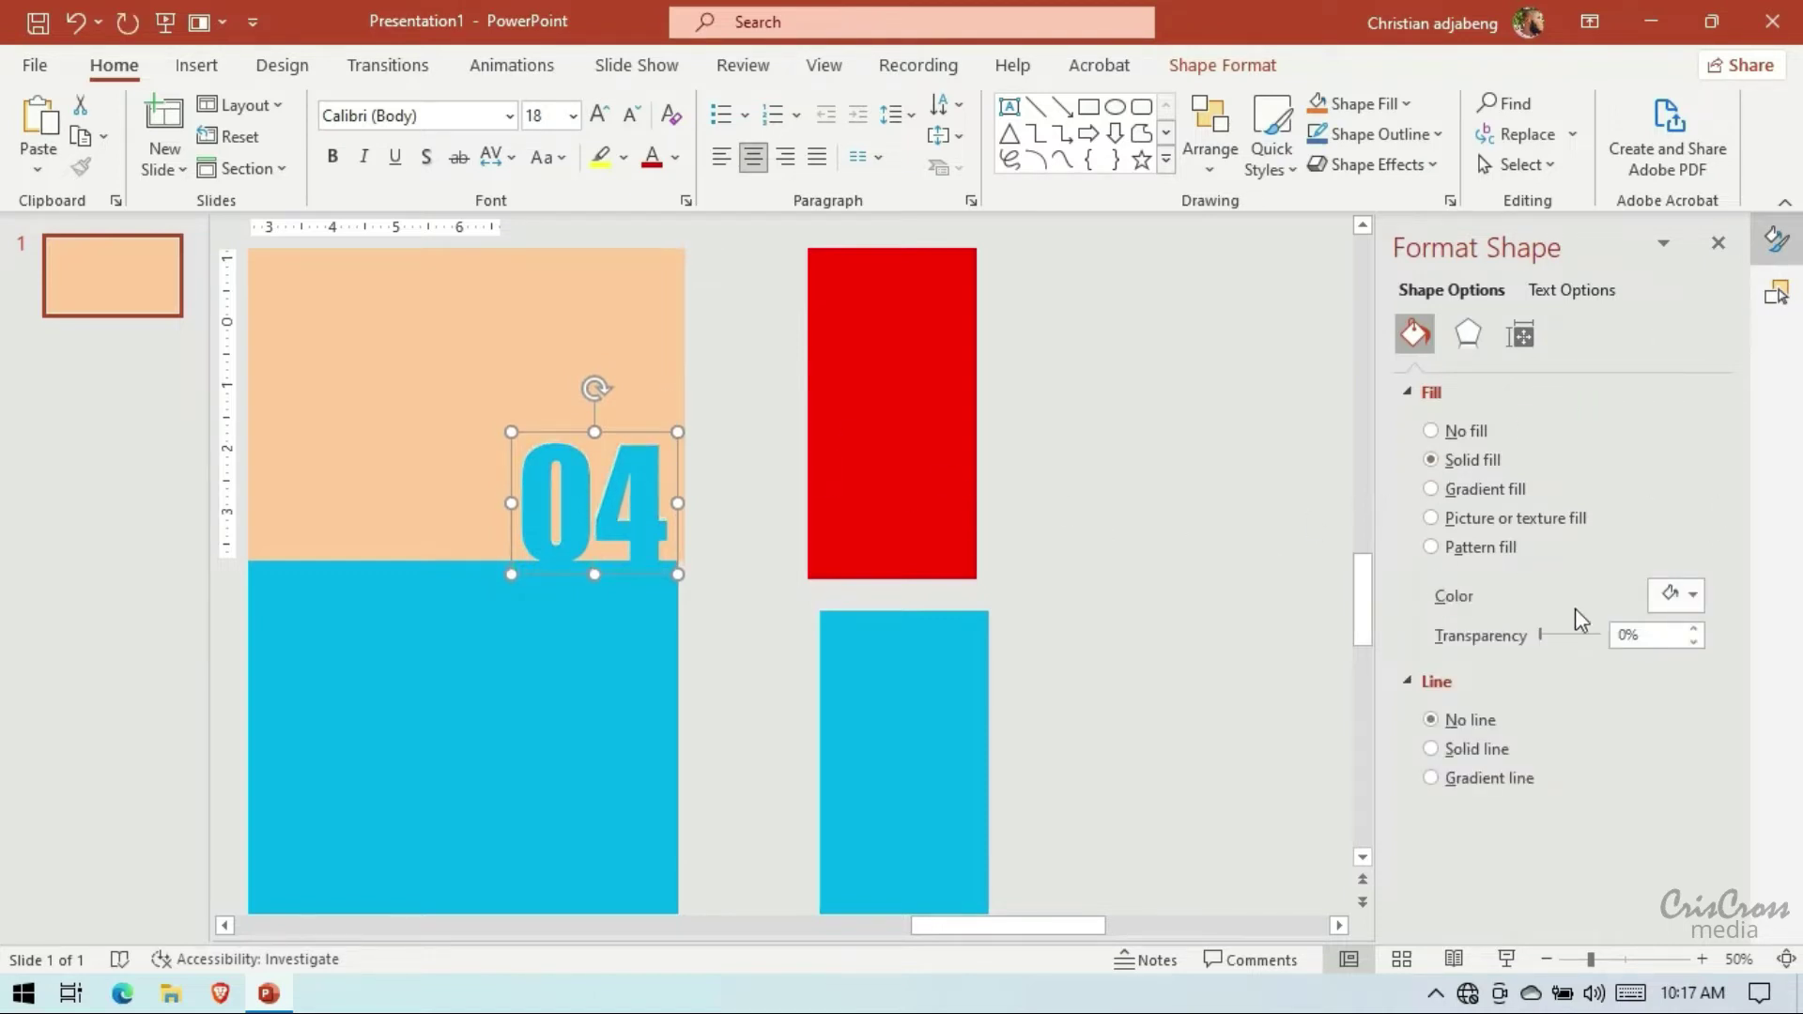
left_click(1690, 595)
left_click(1625, 566)
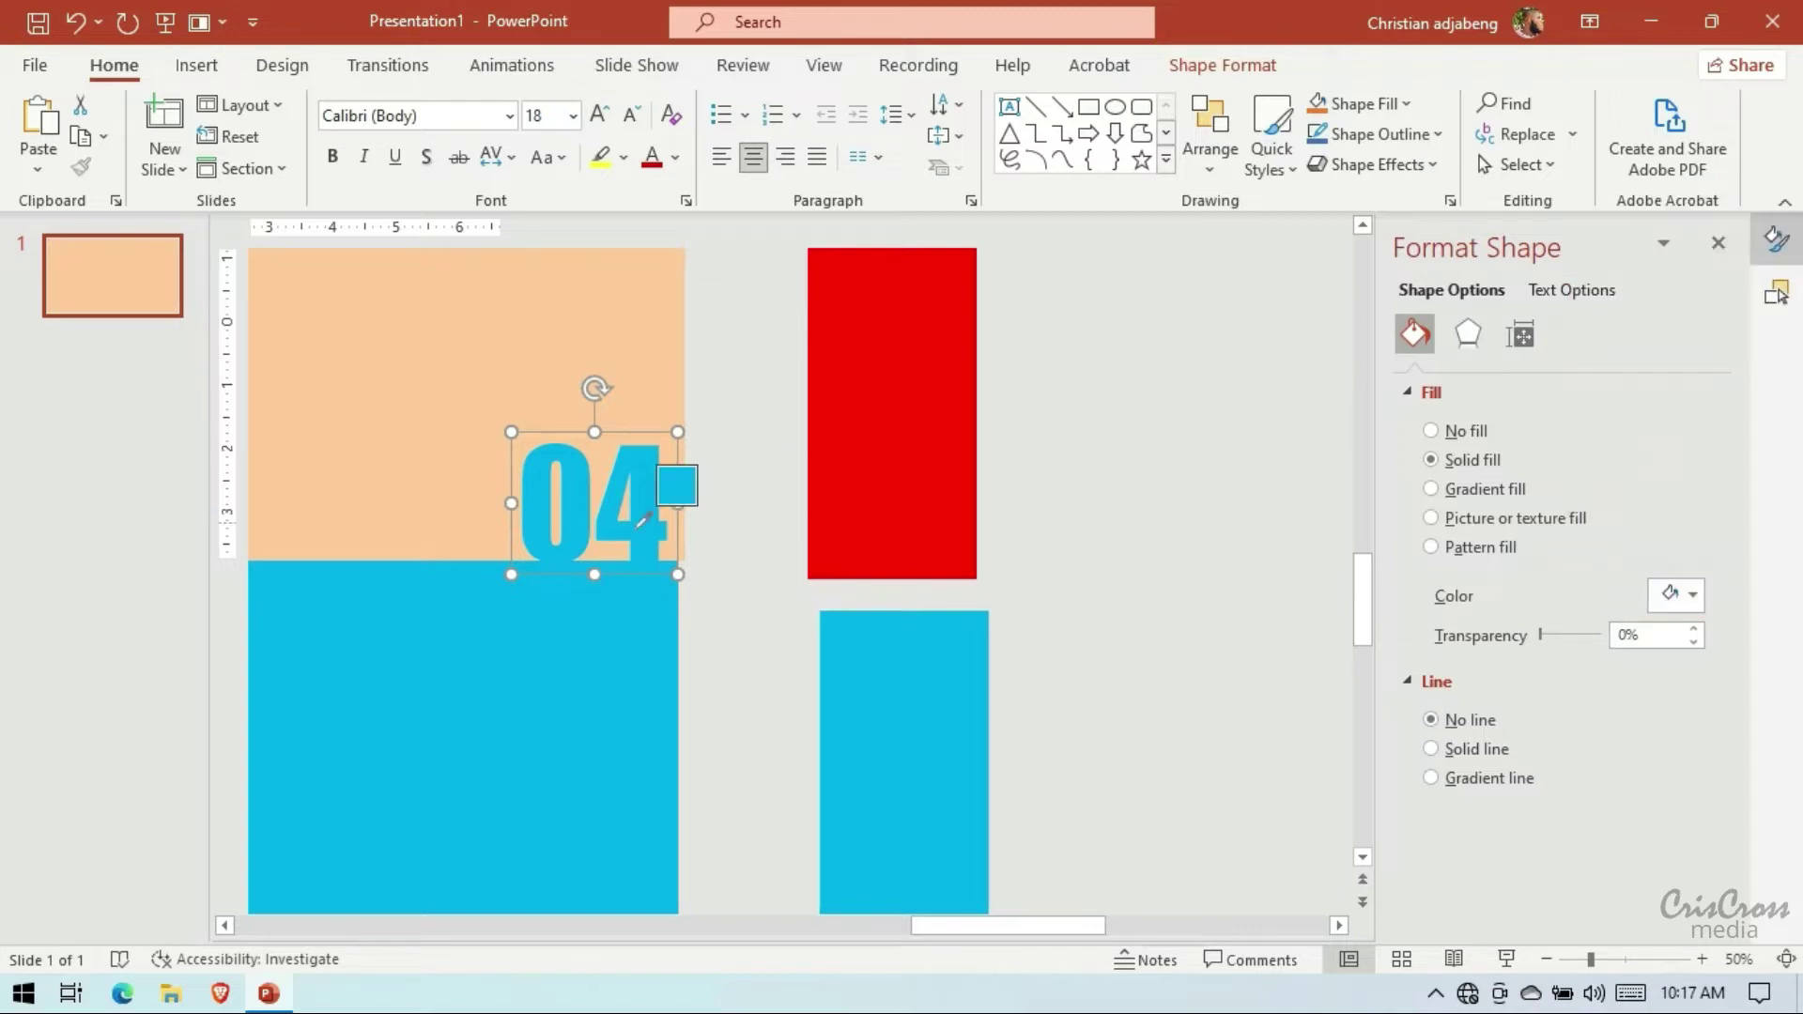
left_click(633, 646)
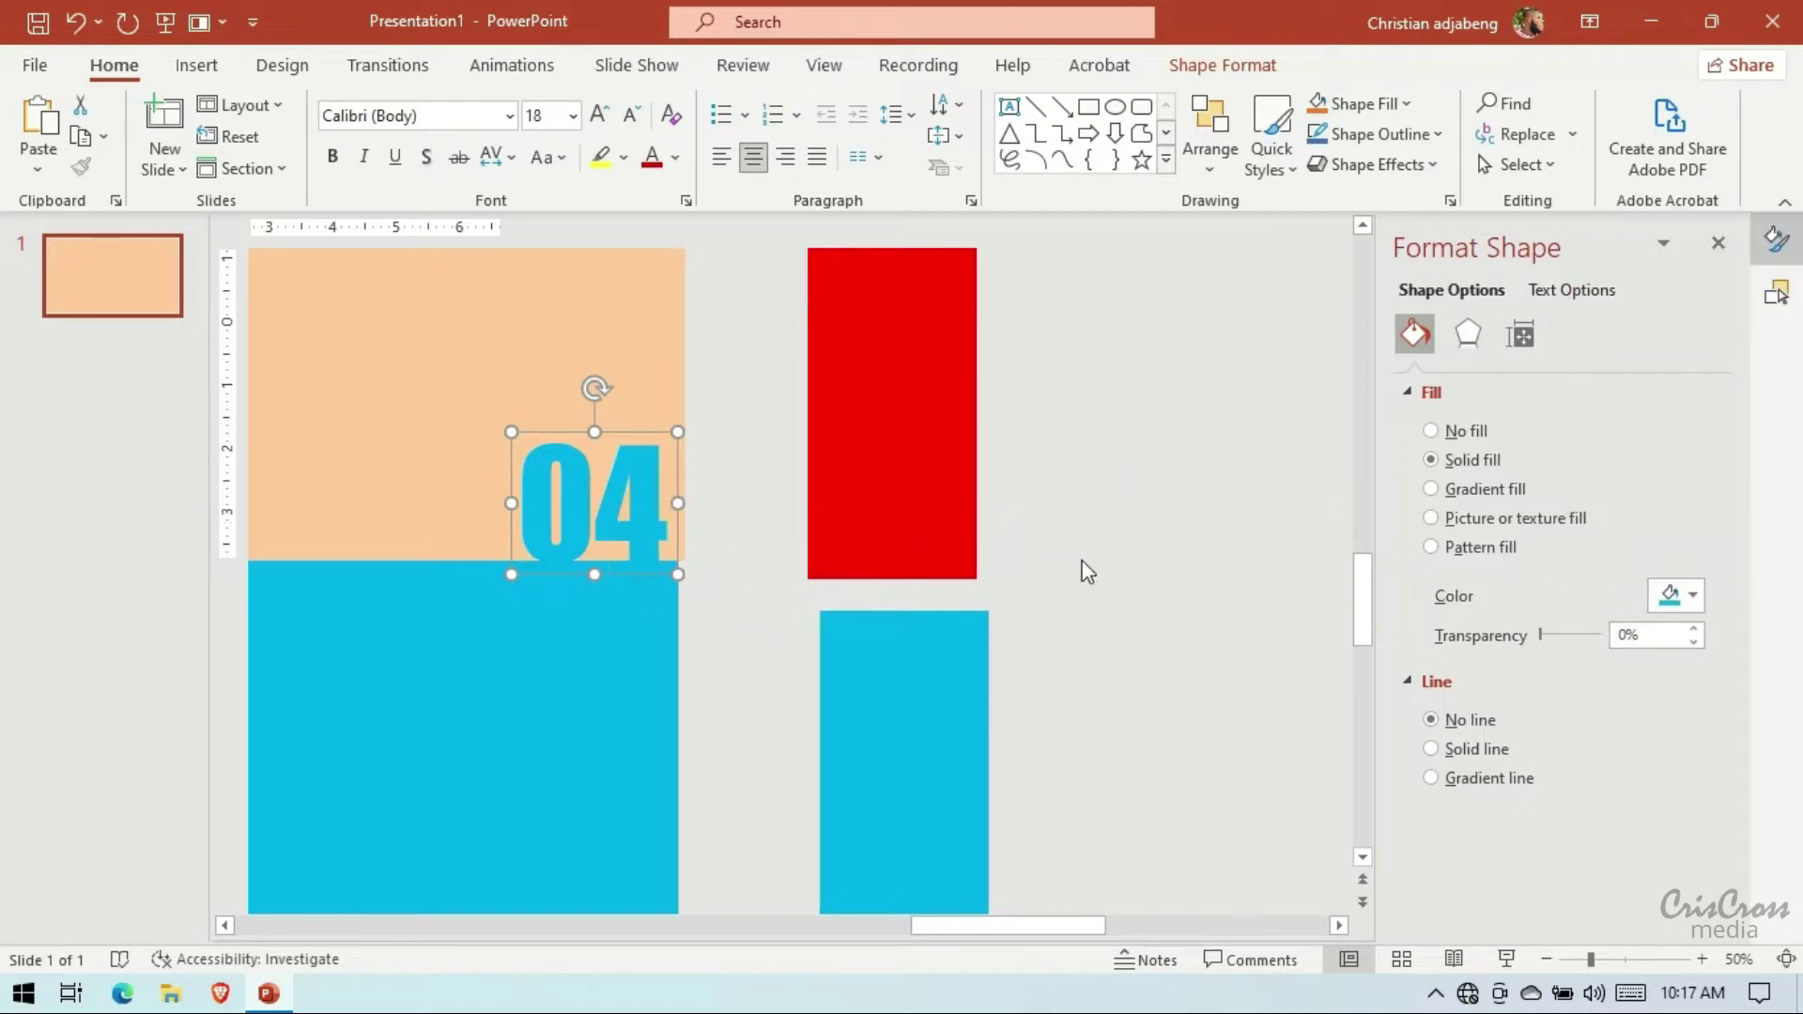
Apply an outer offset shadow (60% transparency, 4 pt blur) to the 04
left_click(1468, 333)
left_click(1681, 427)
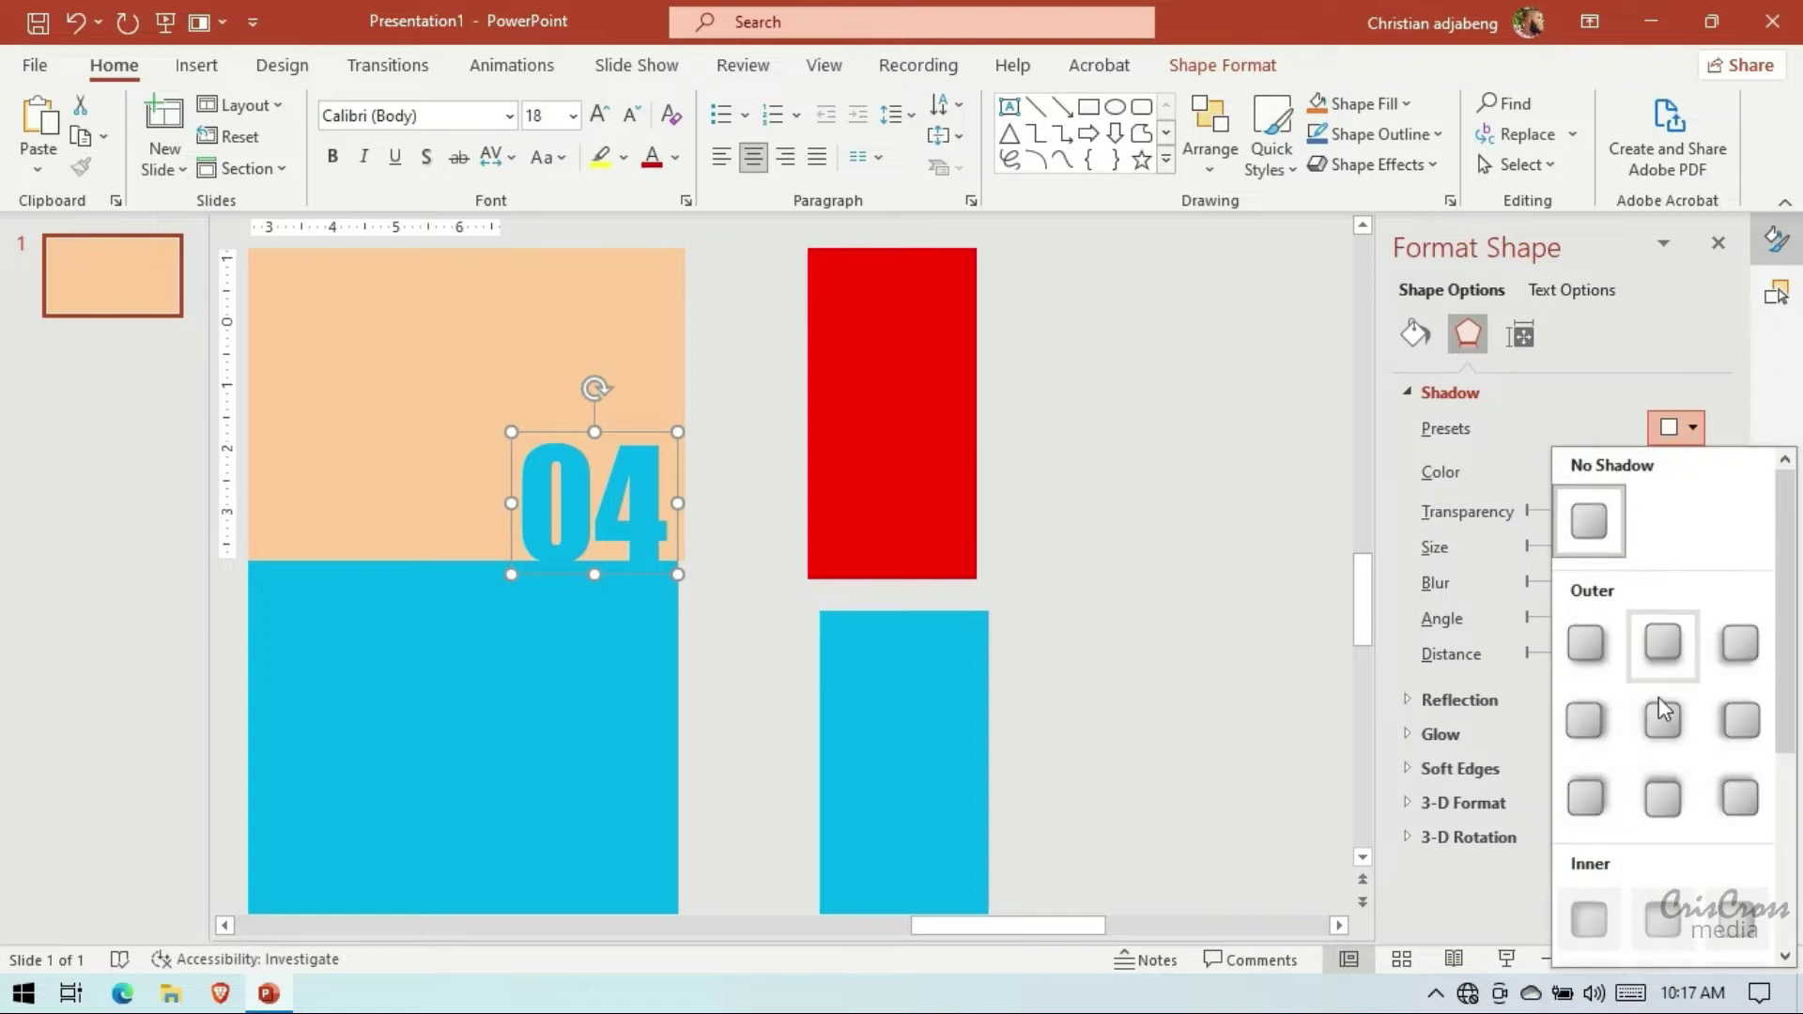
left_click(1592, 792)
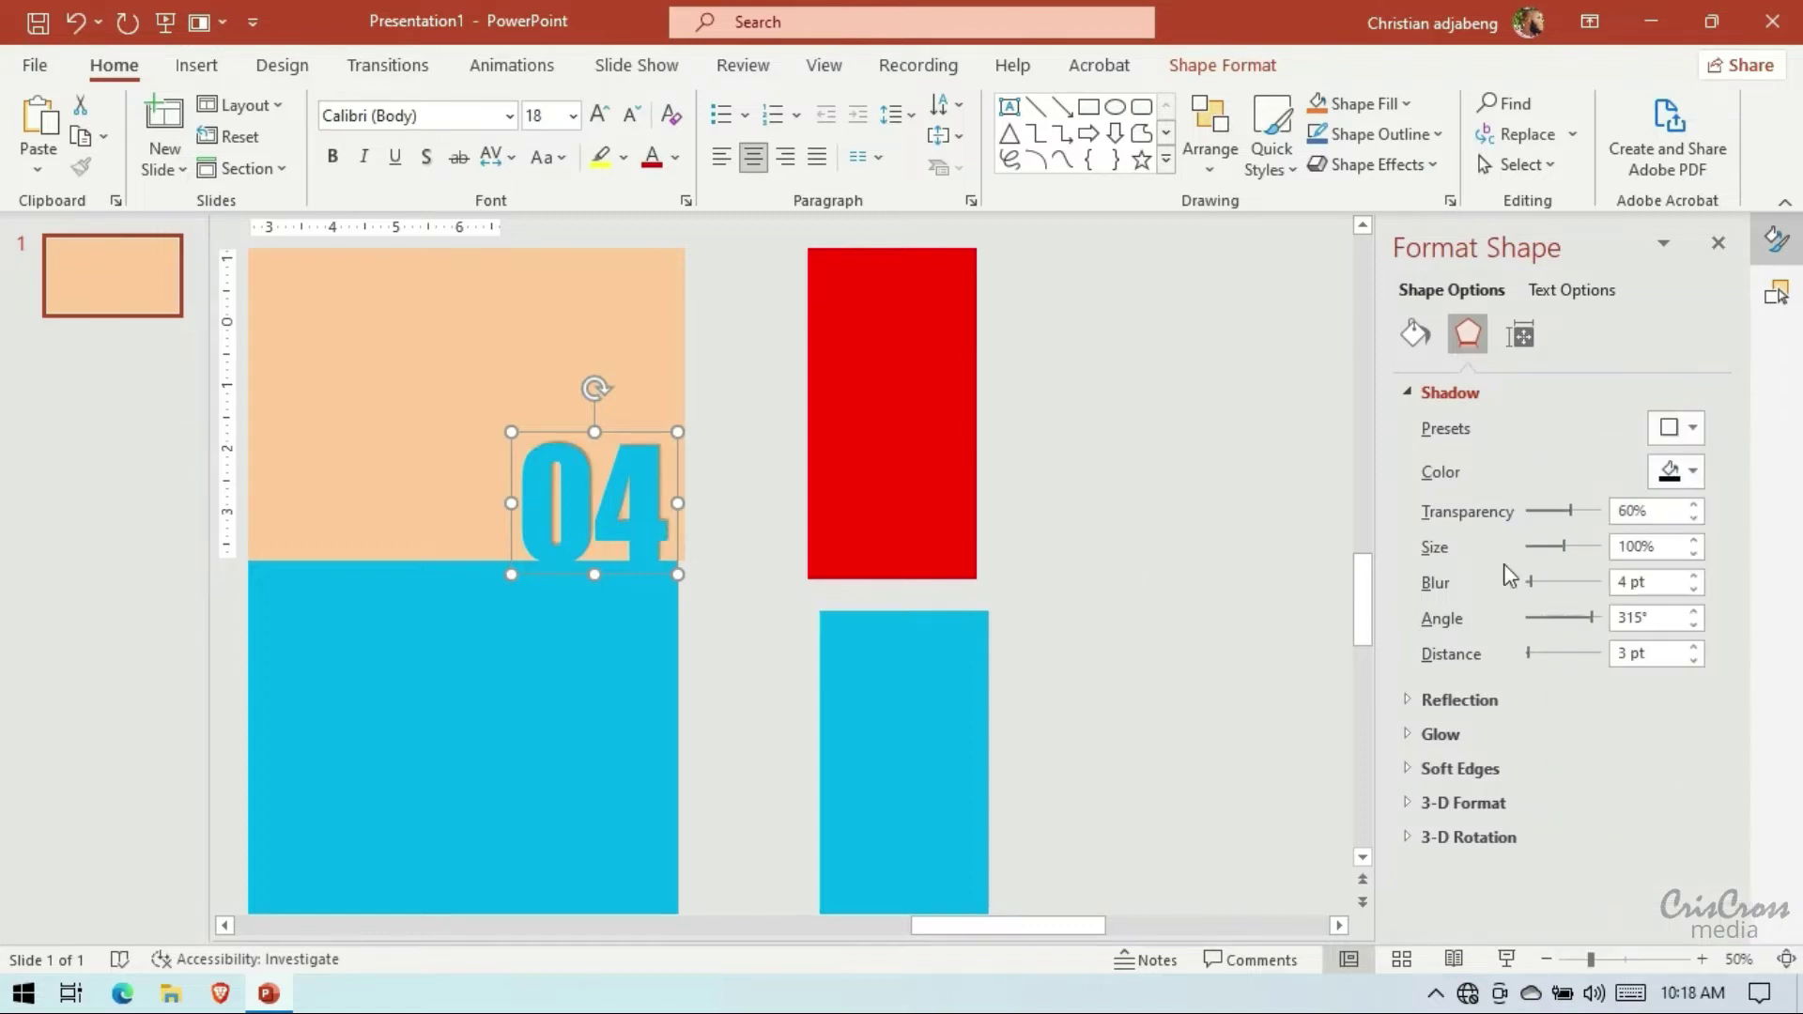
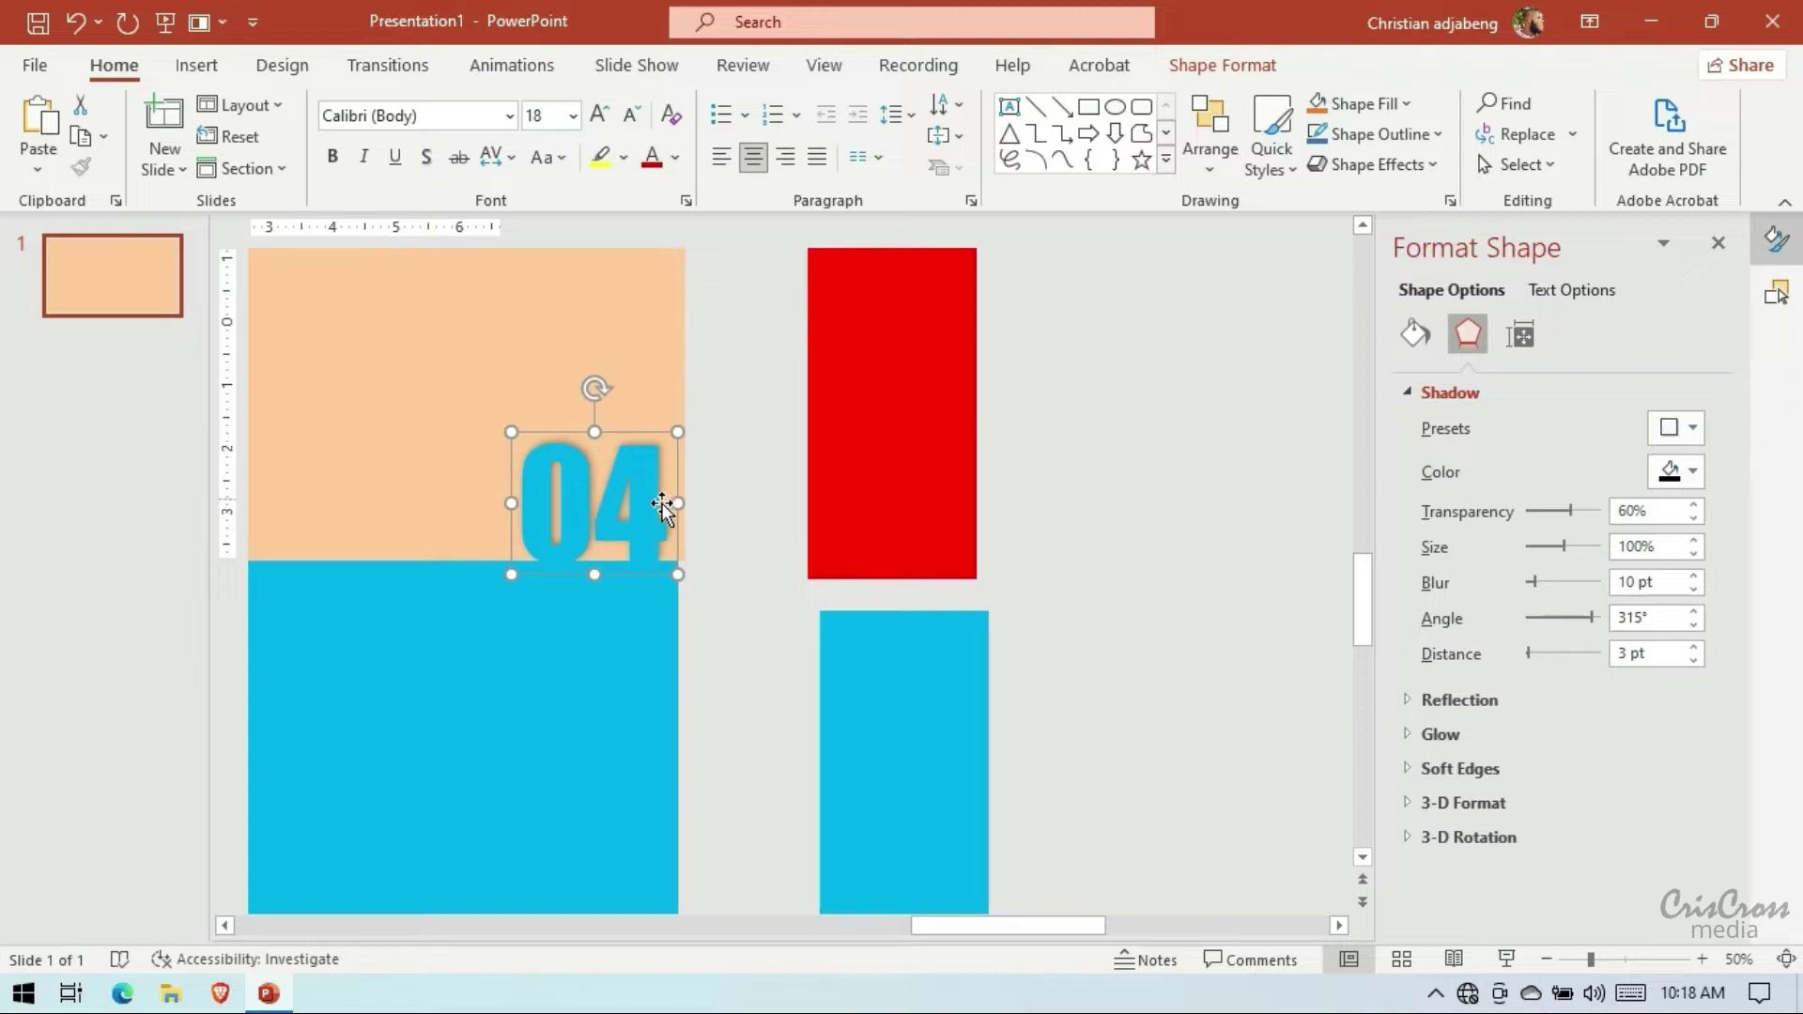
Apply the soft outer shadow preset to the large blue panel, then show the Selection Pane
scroll(1131, 567, "down", 3)
left_click(877, 501)
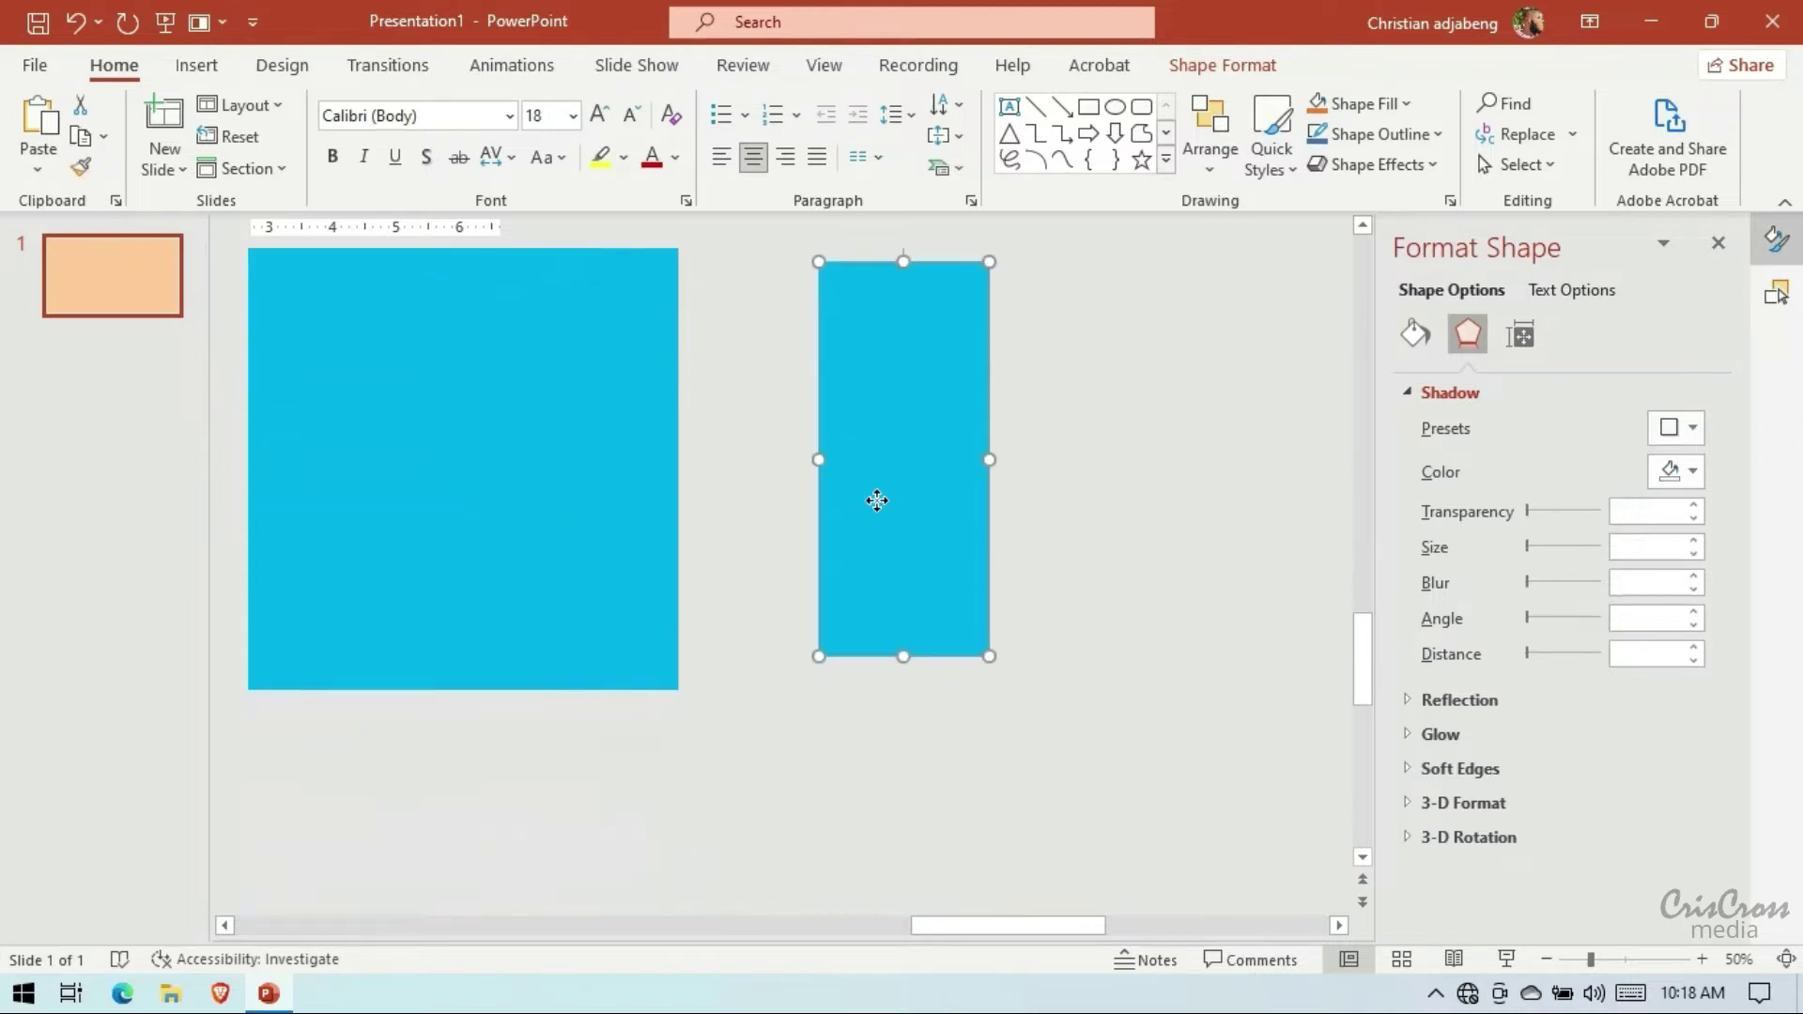
scroll(908, 371, "up", 2)
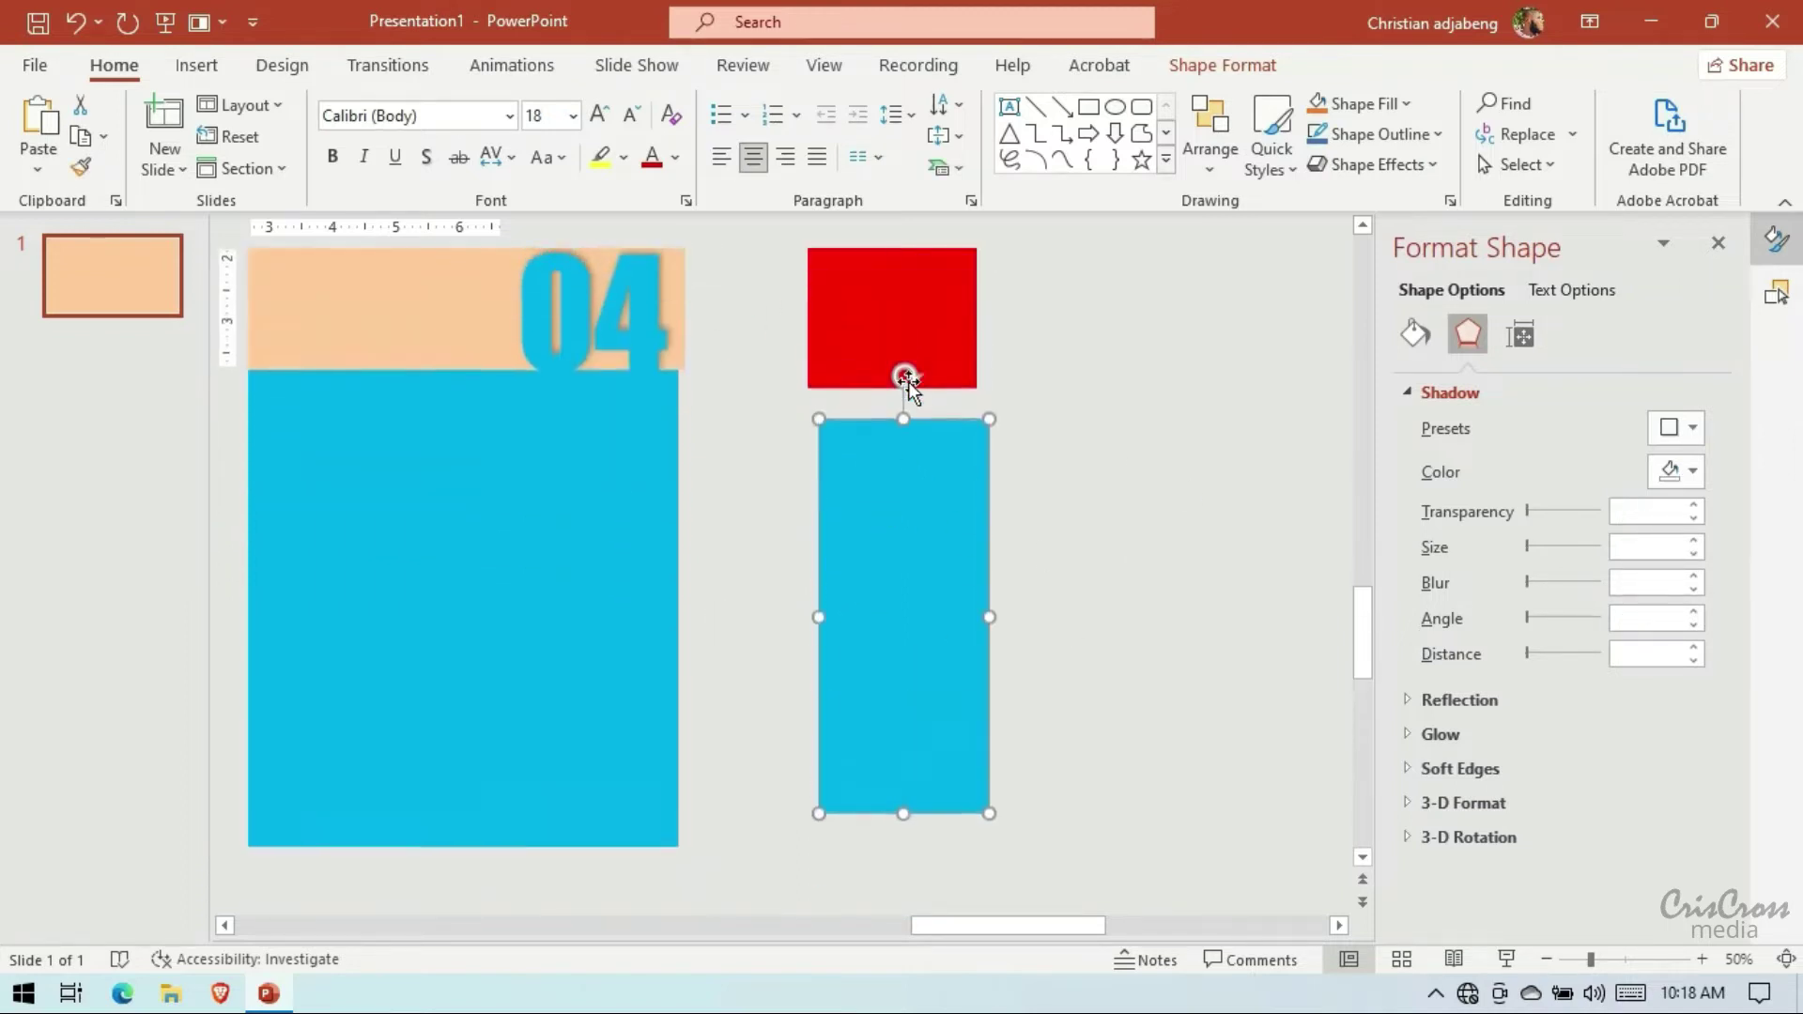
left_click(616, 362)
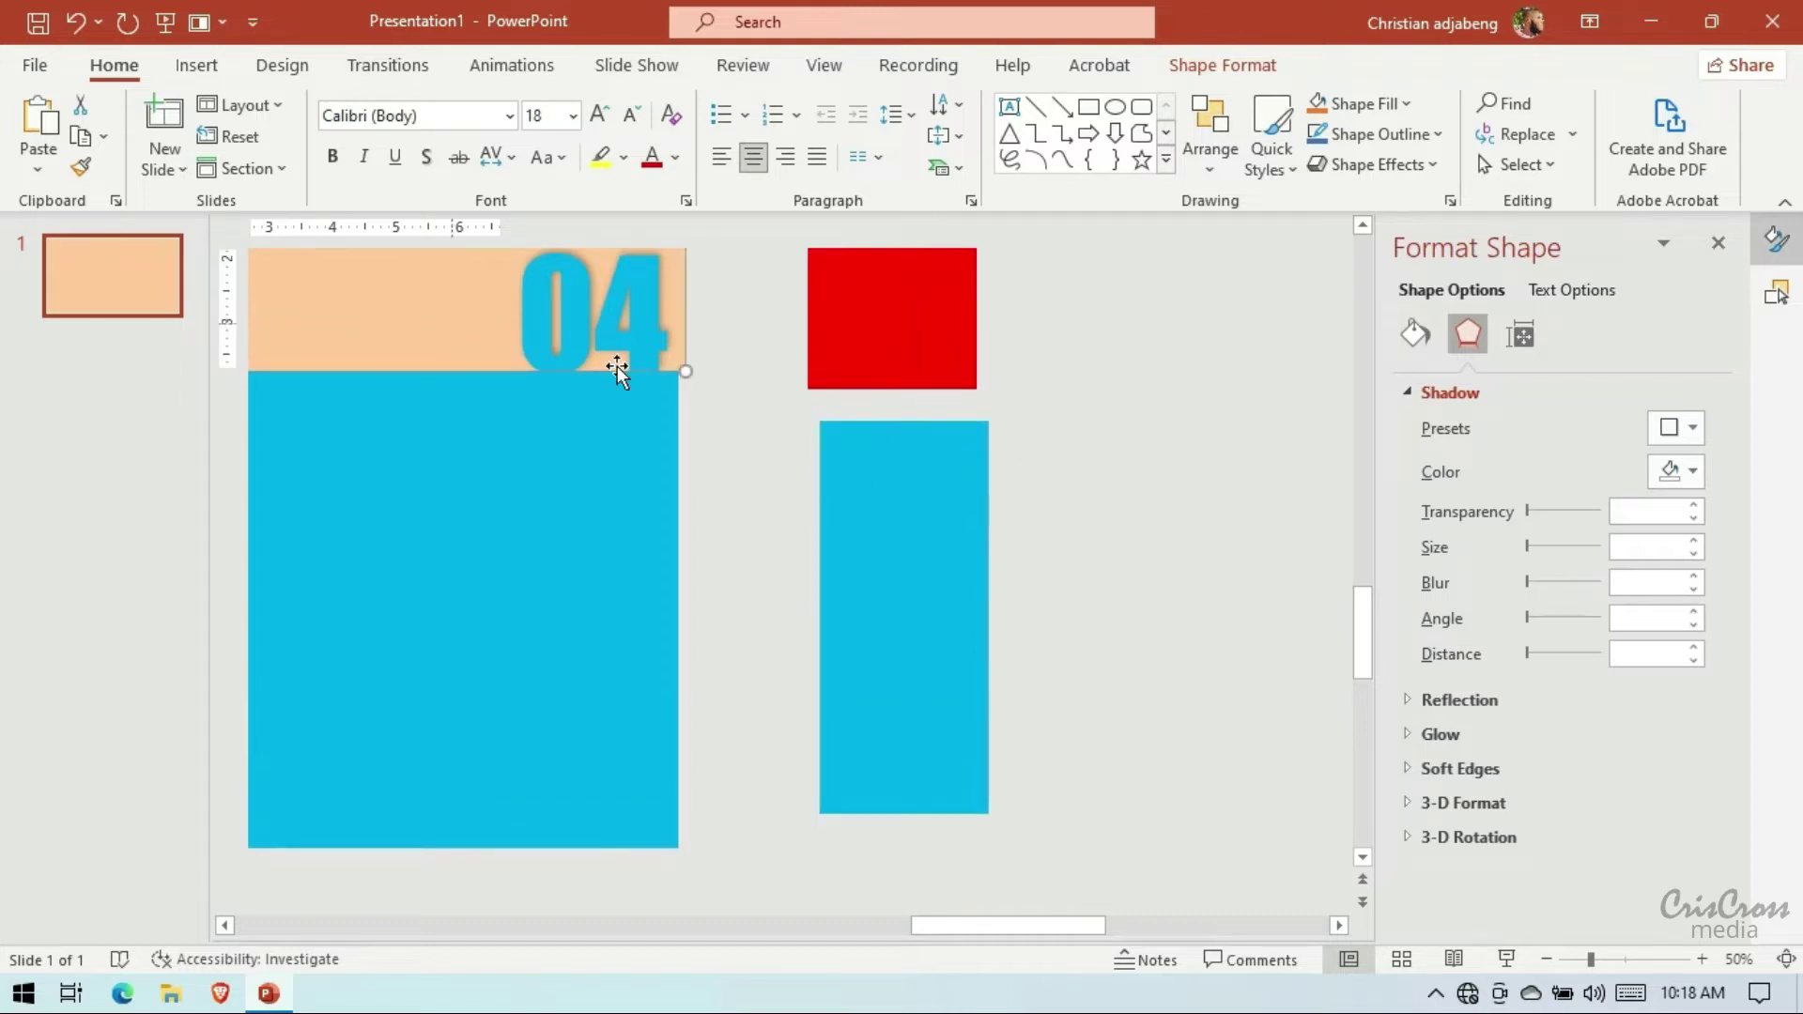
left_click(1676, 428)
left_click(1663, 646)
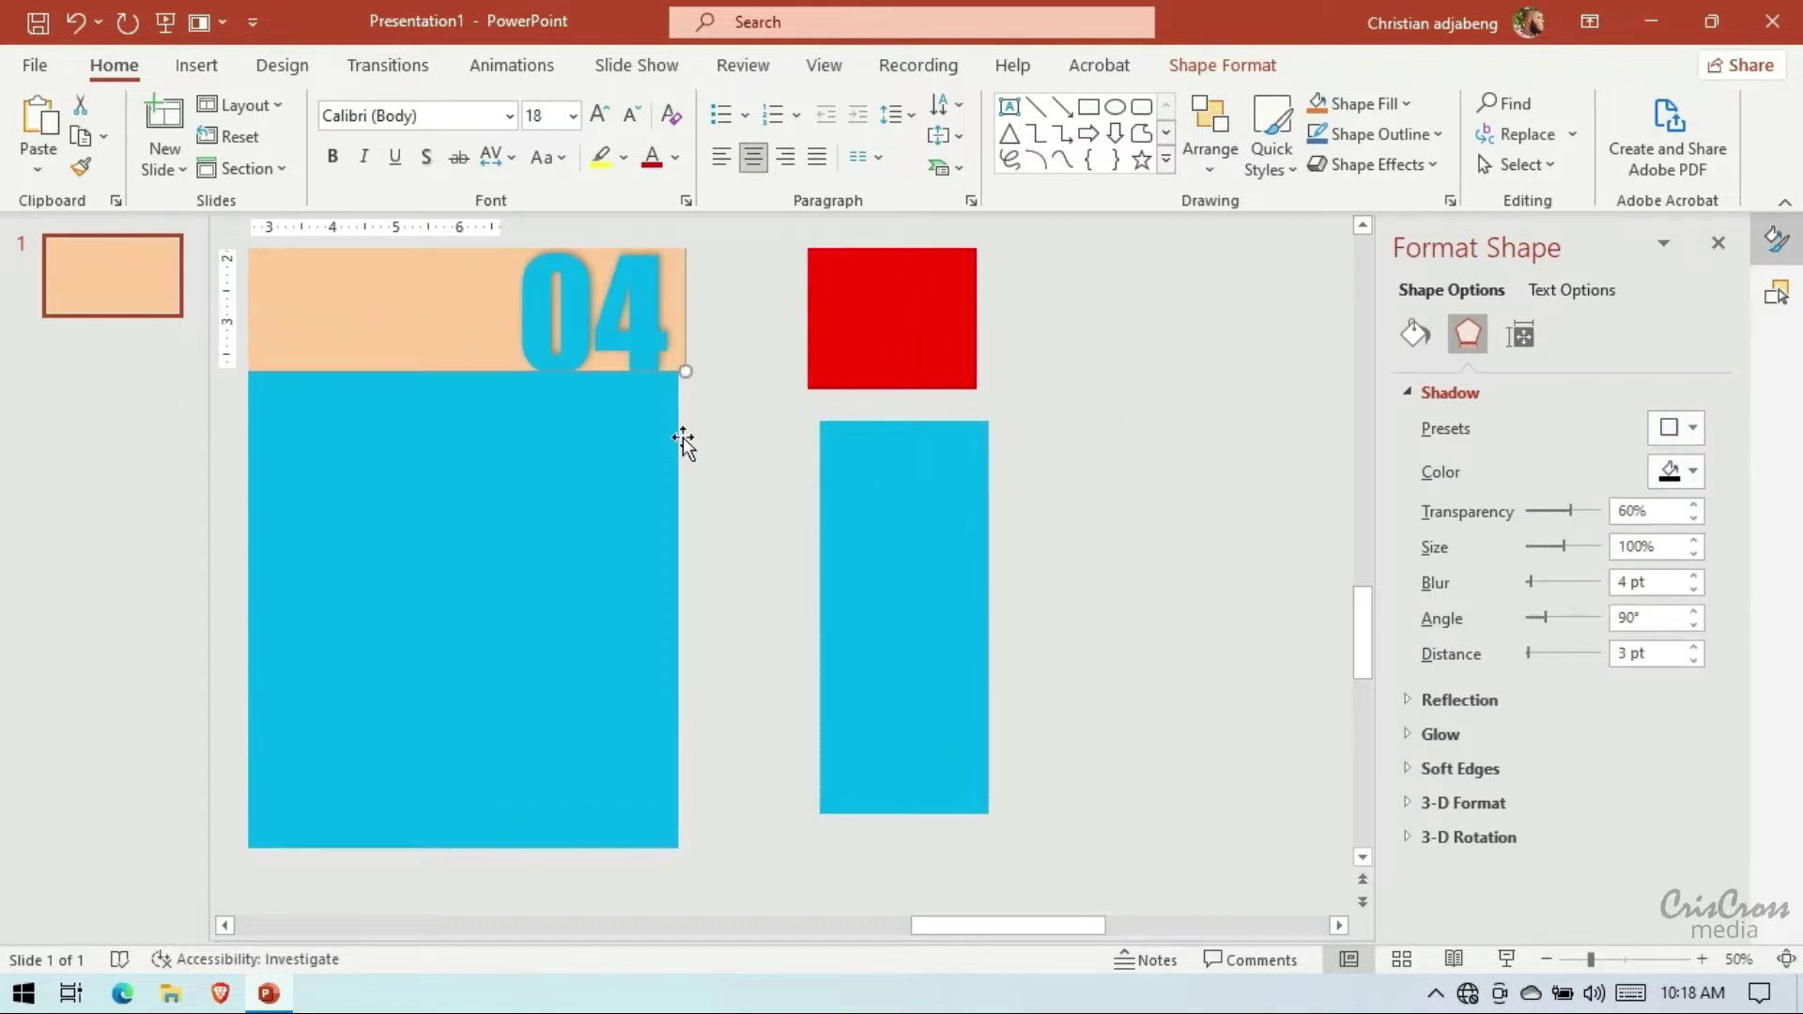
left_click_drag(889, 541, 925, 571)
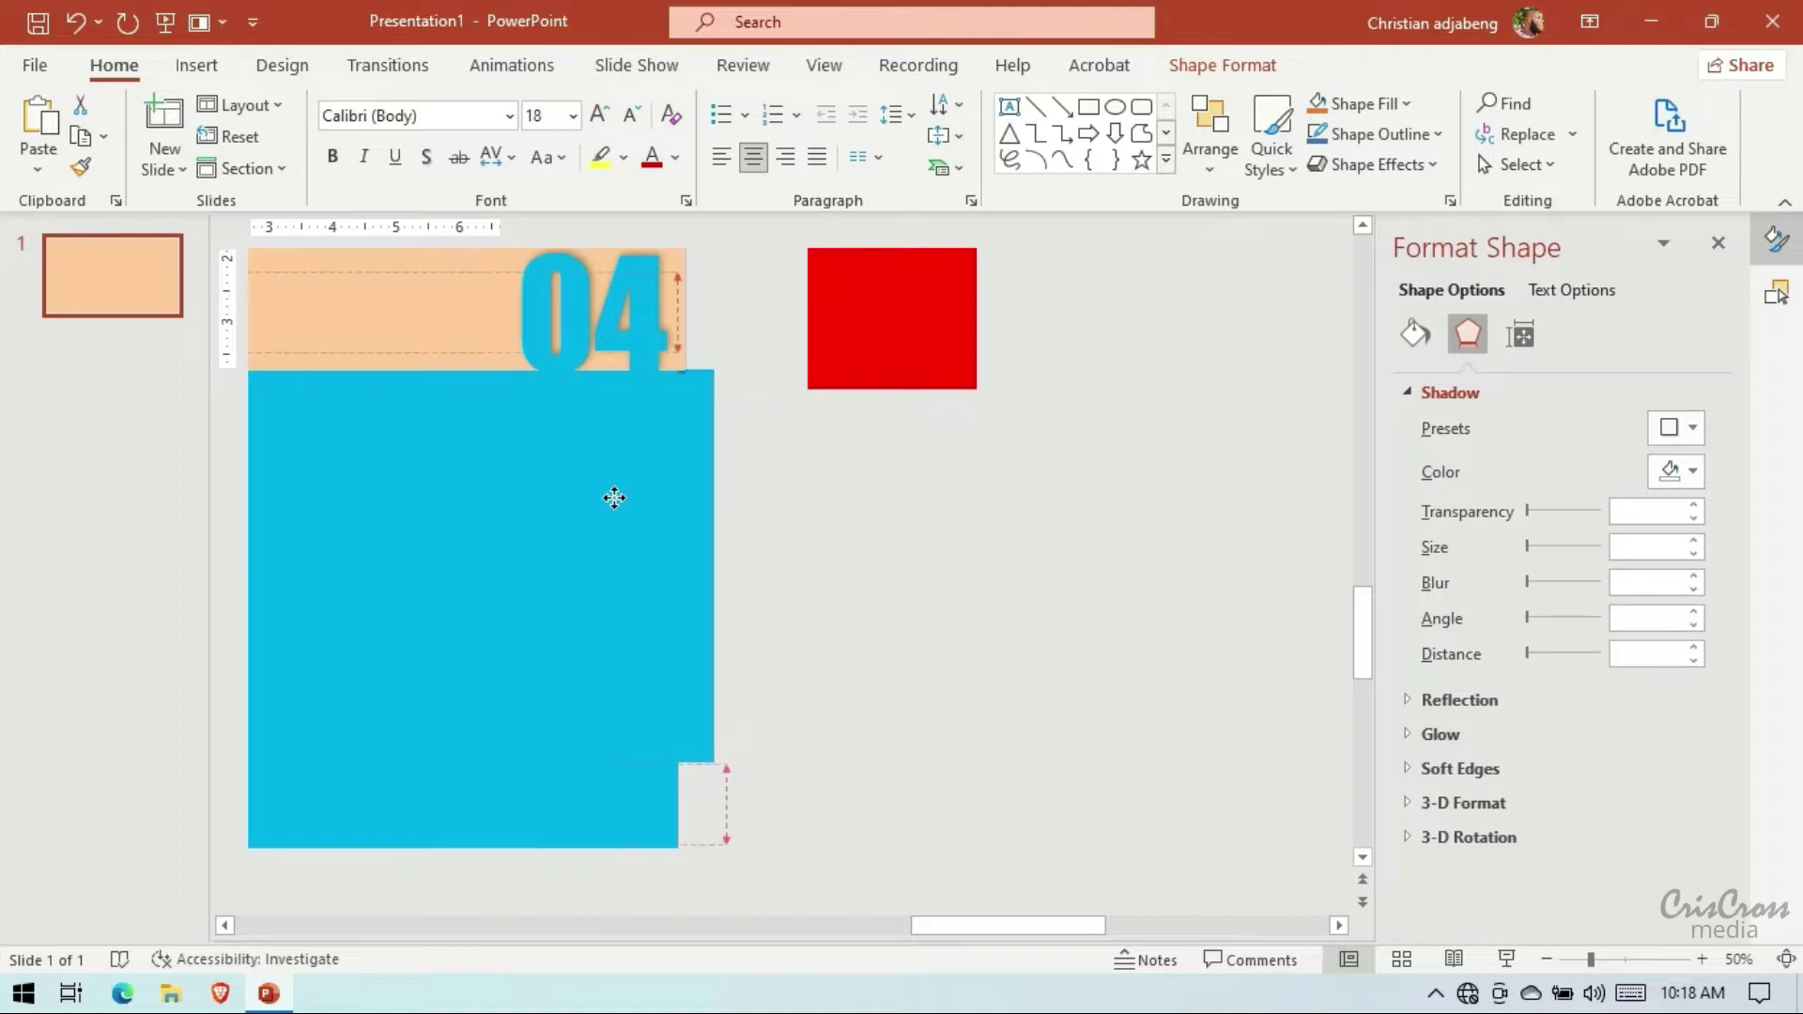
left_click(1776, 293)
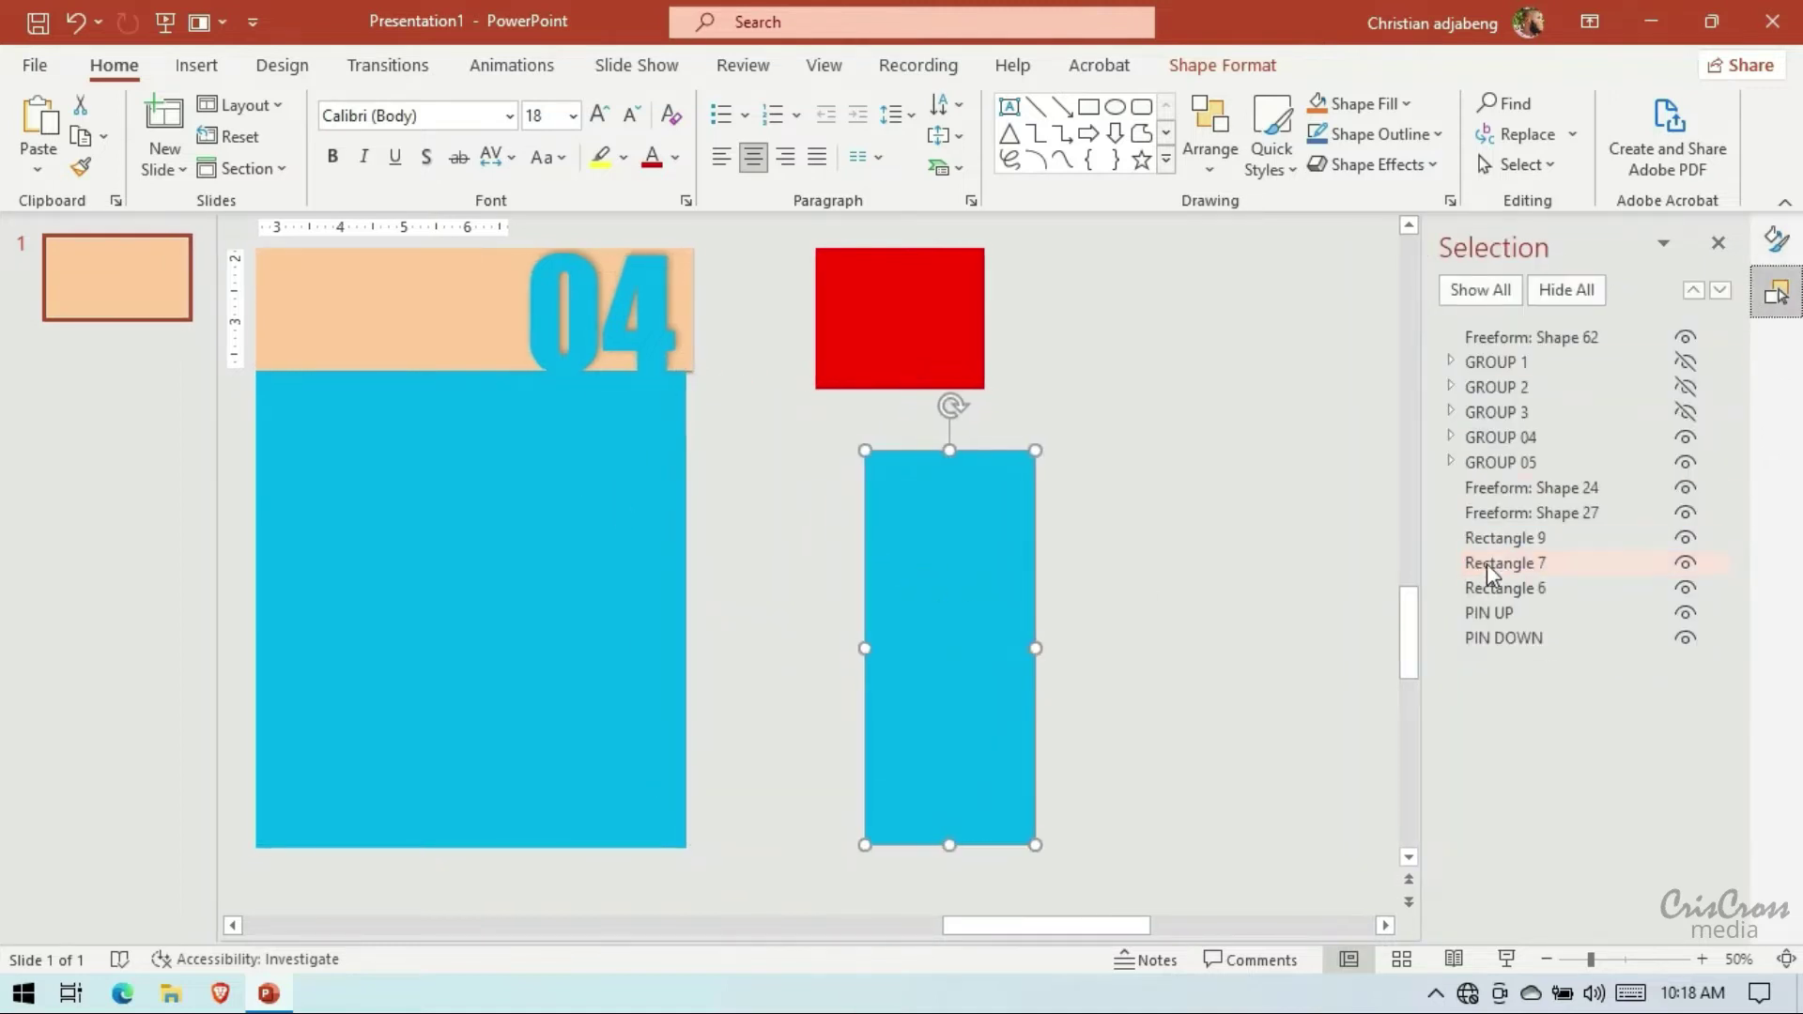
Move blue Rectangle 7 beside the lower panel and stretch it taller and wider to cover it
mouse_move(1499, 563)
left_mouse_down()
mouse_move(1489, 346)
mouse_move(1479, 359)
left_mouse_up()
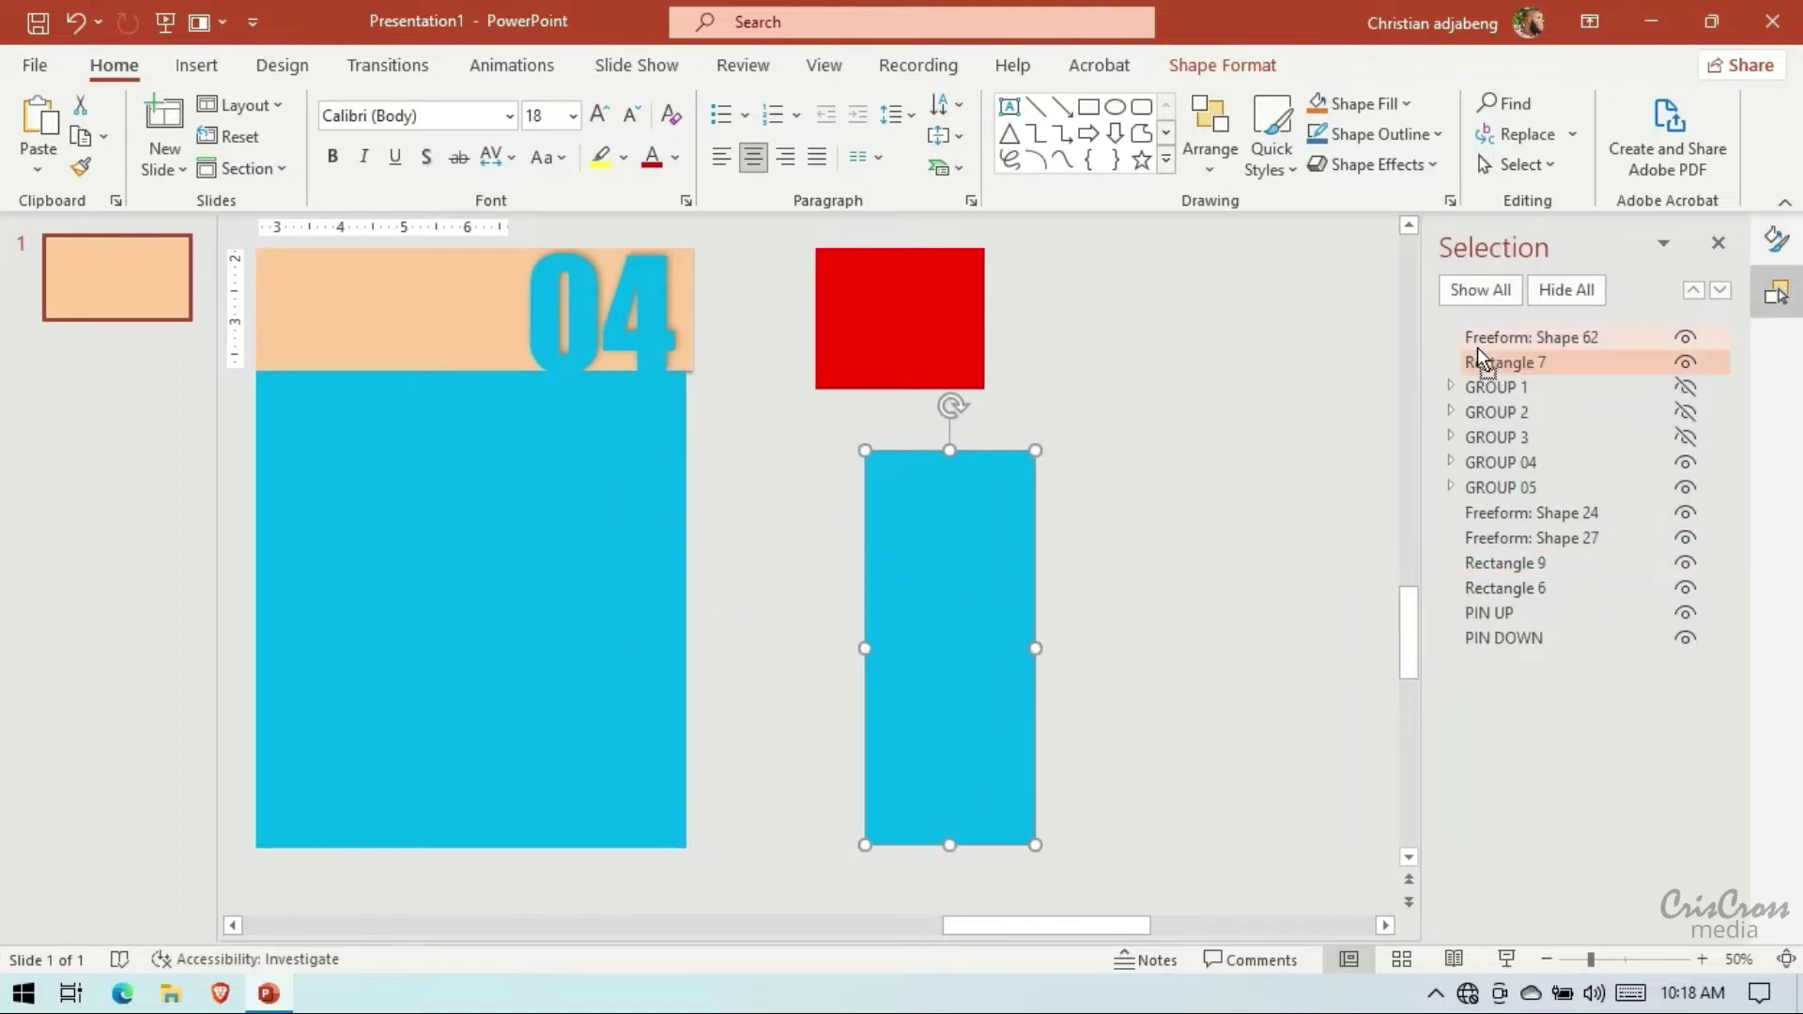
left_click(1545, 959)
left_click(1545, 959)
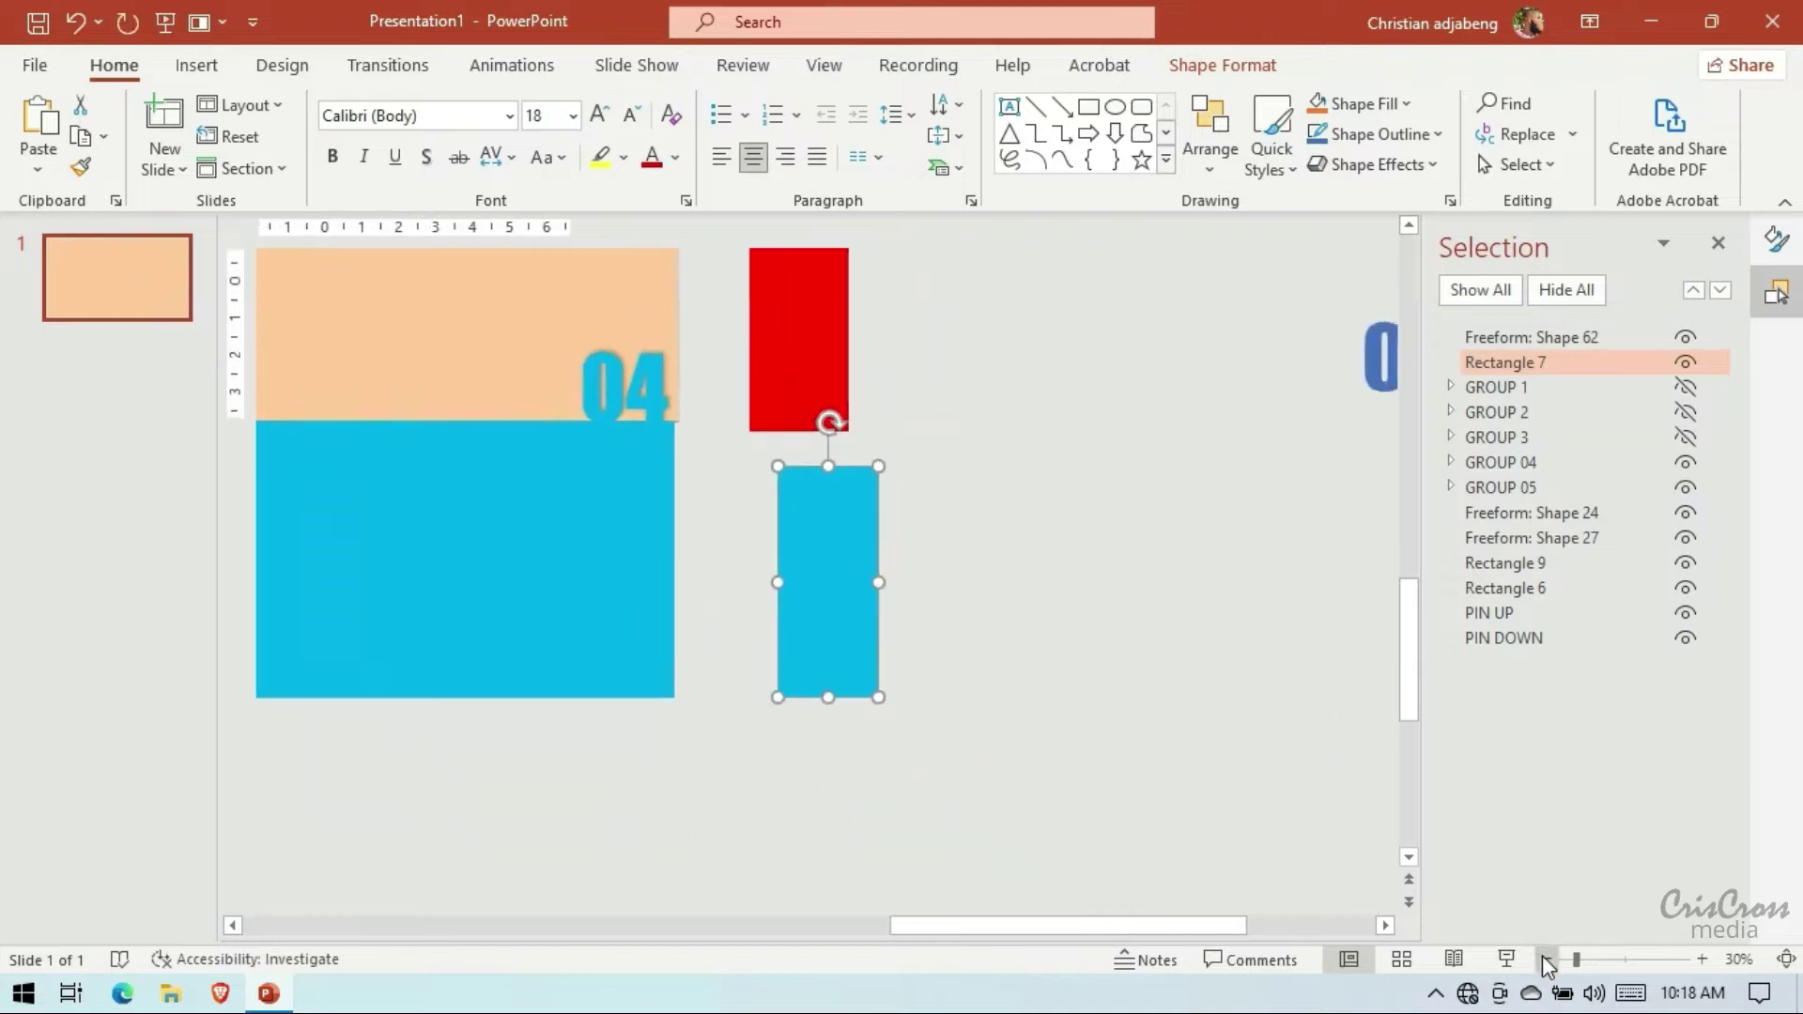
left_click(1545, 959)
left_click(1545, 959)
left_click(1701, 959)
left_click(1702, 959)
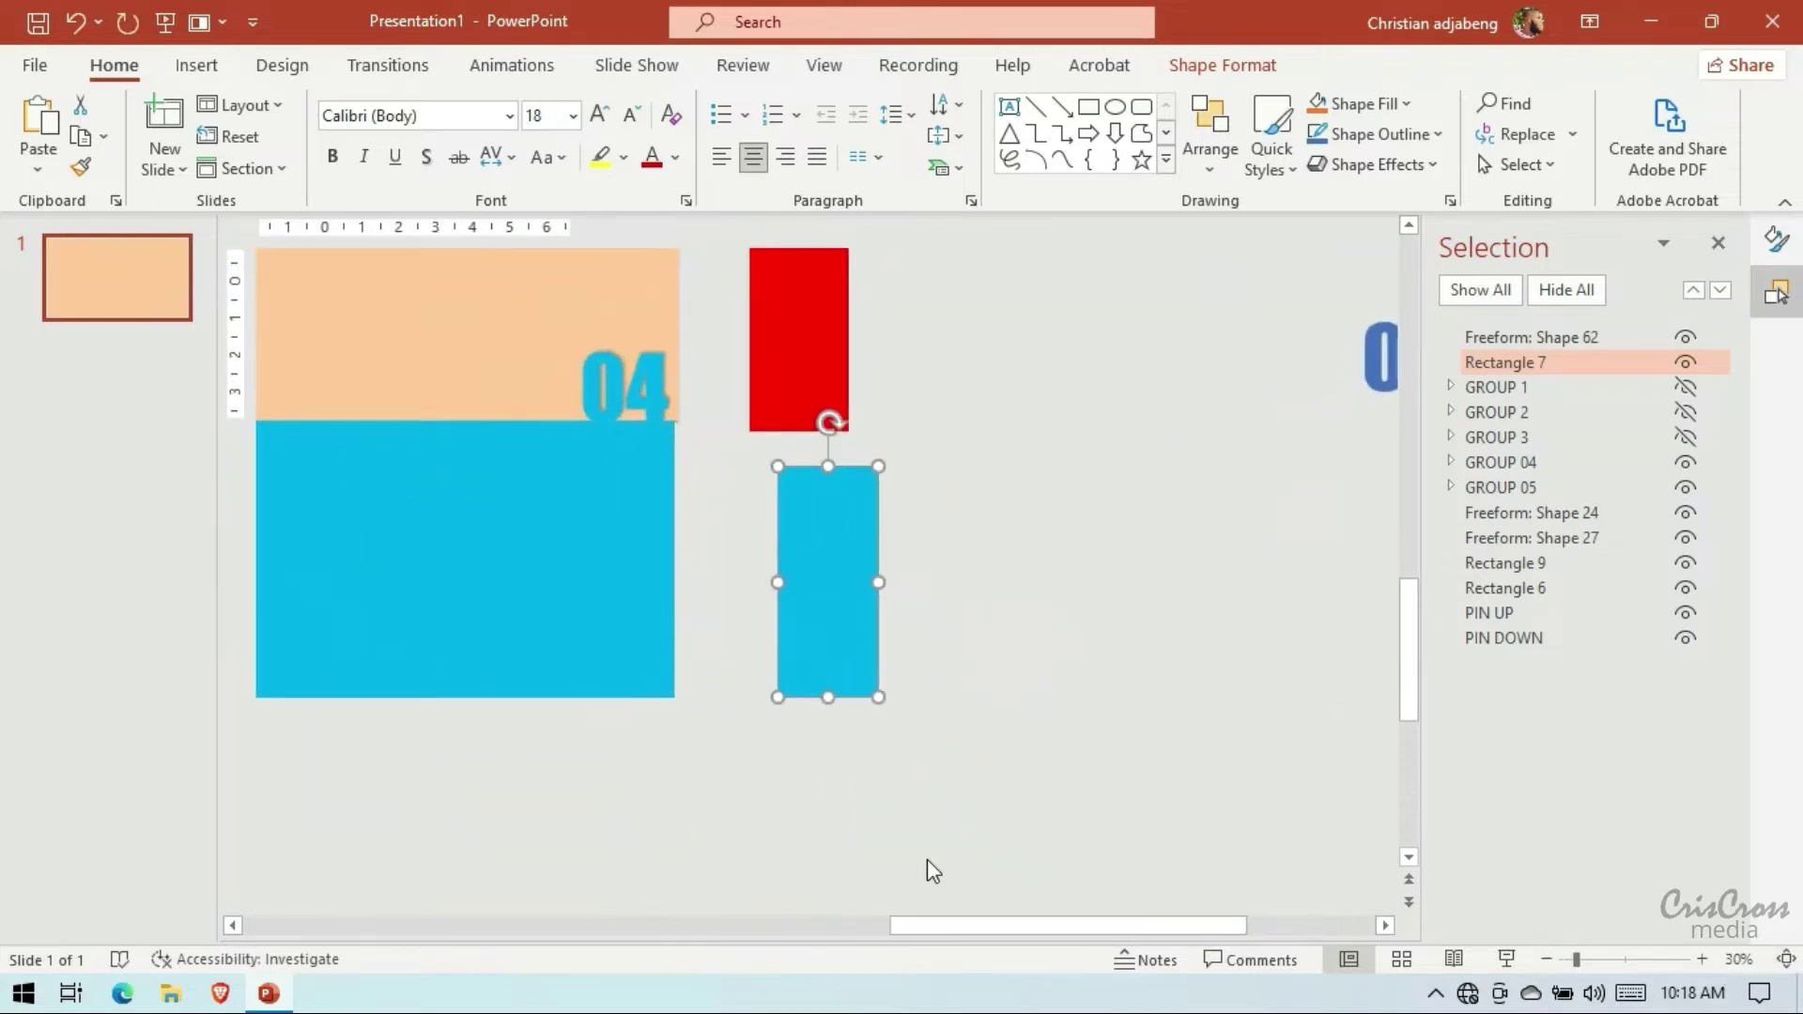
left_click(232, 925)
left_click(232, 925)
mouse_move(1212, 554)
left_mouse_down()
mouse_move(1113, 540)
mouse_move(1109, 510)
left_mouse_up()
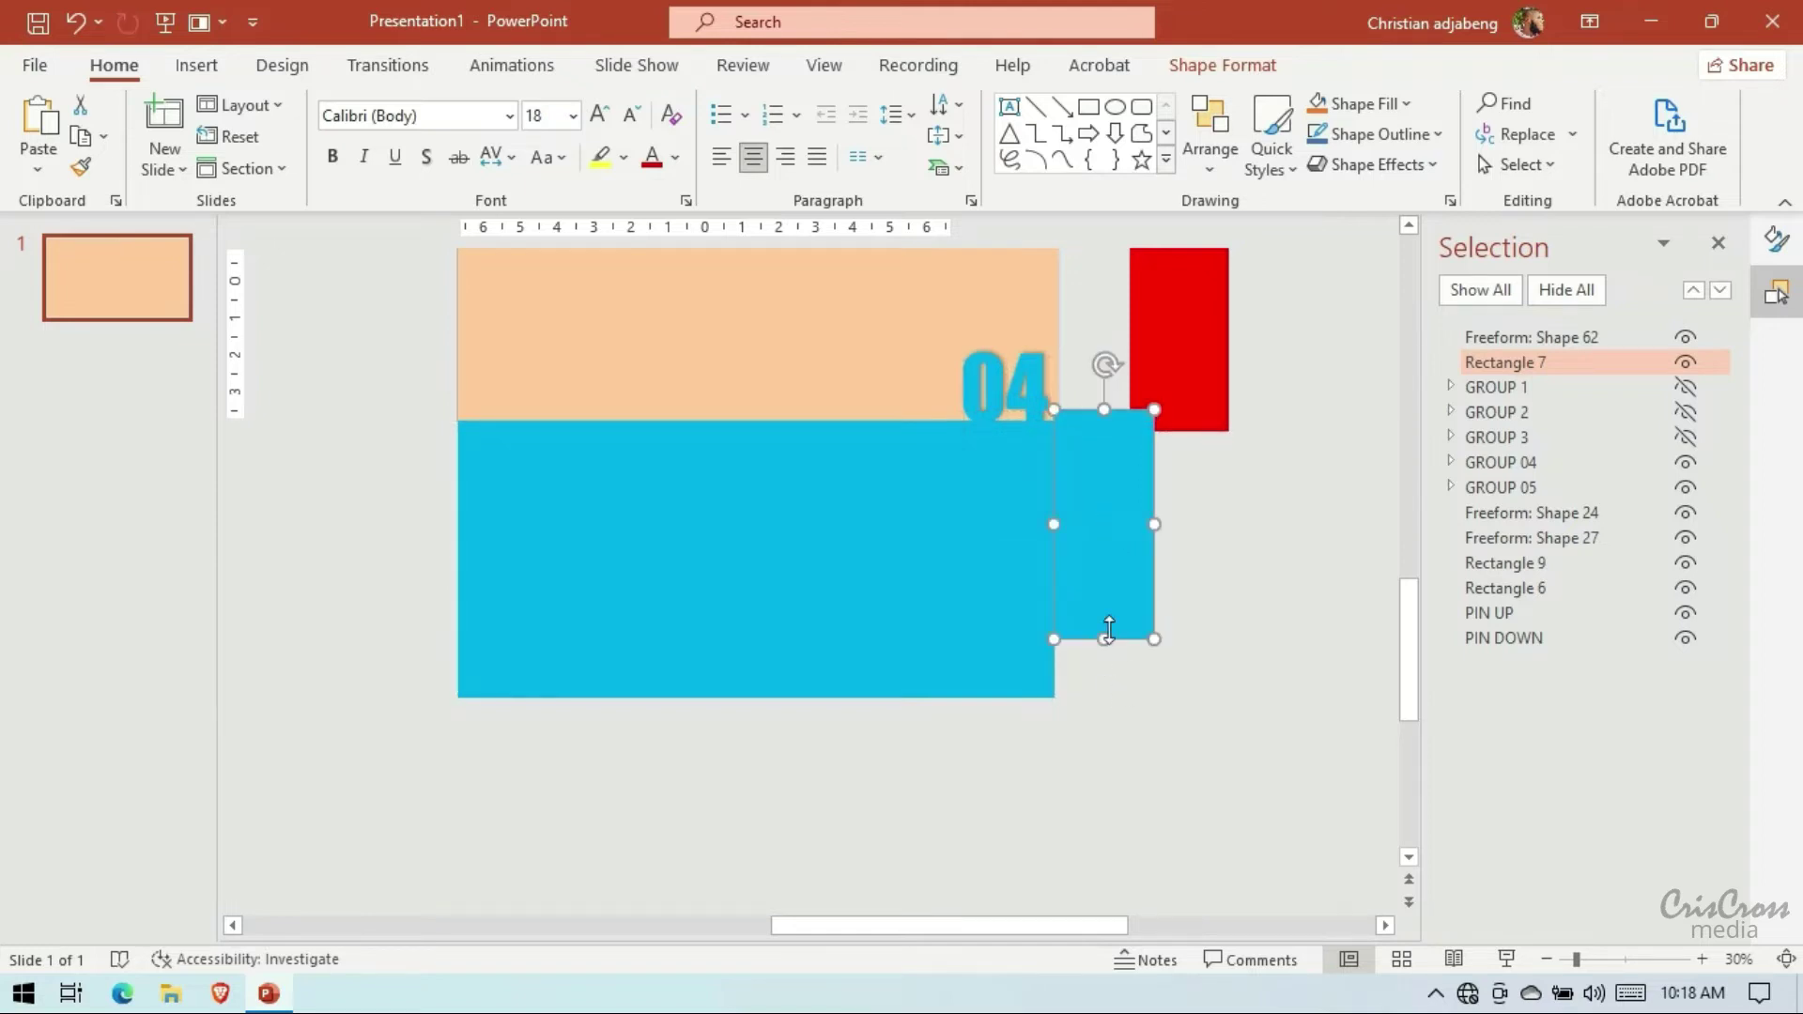
left_click_drag(1108, 638, 1096, 689)
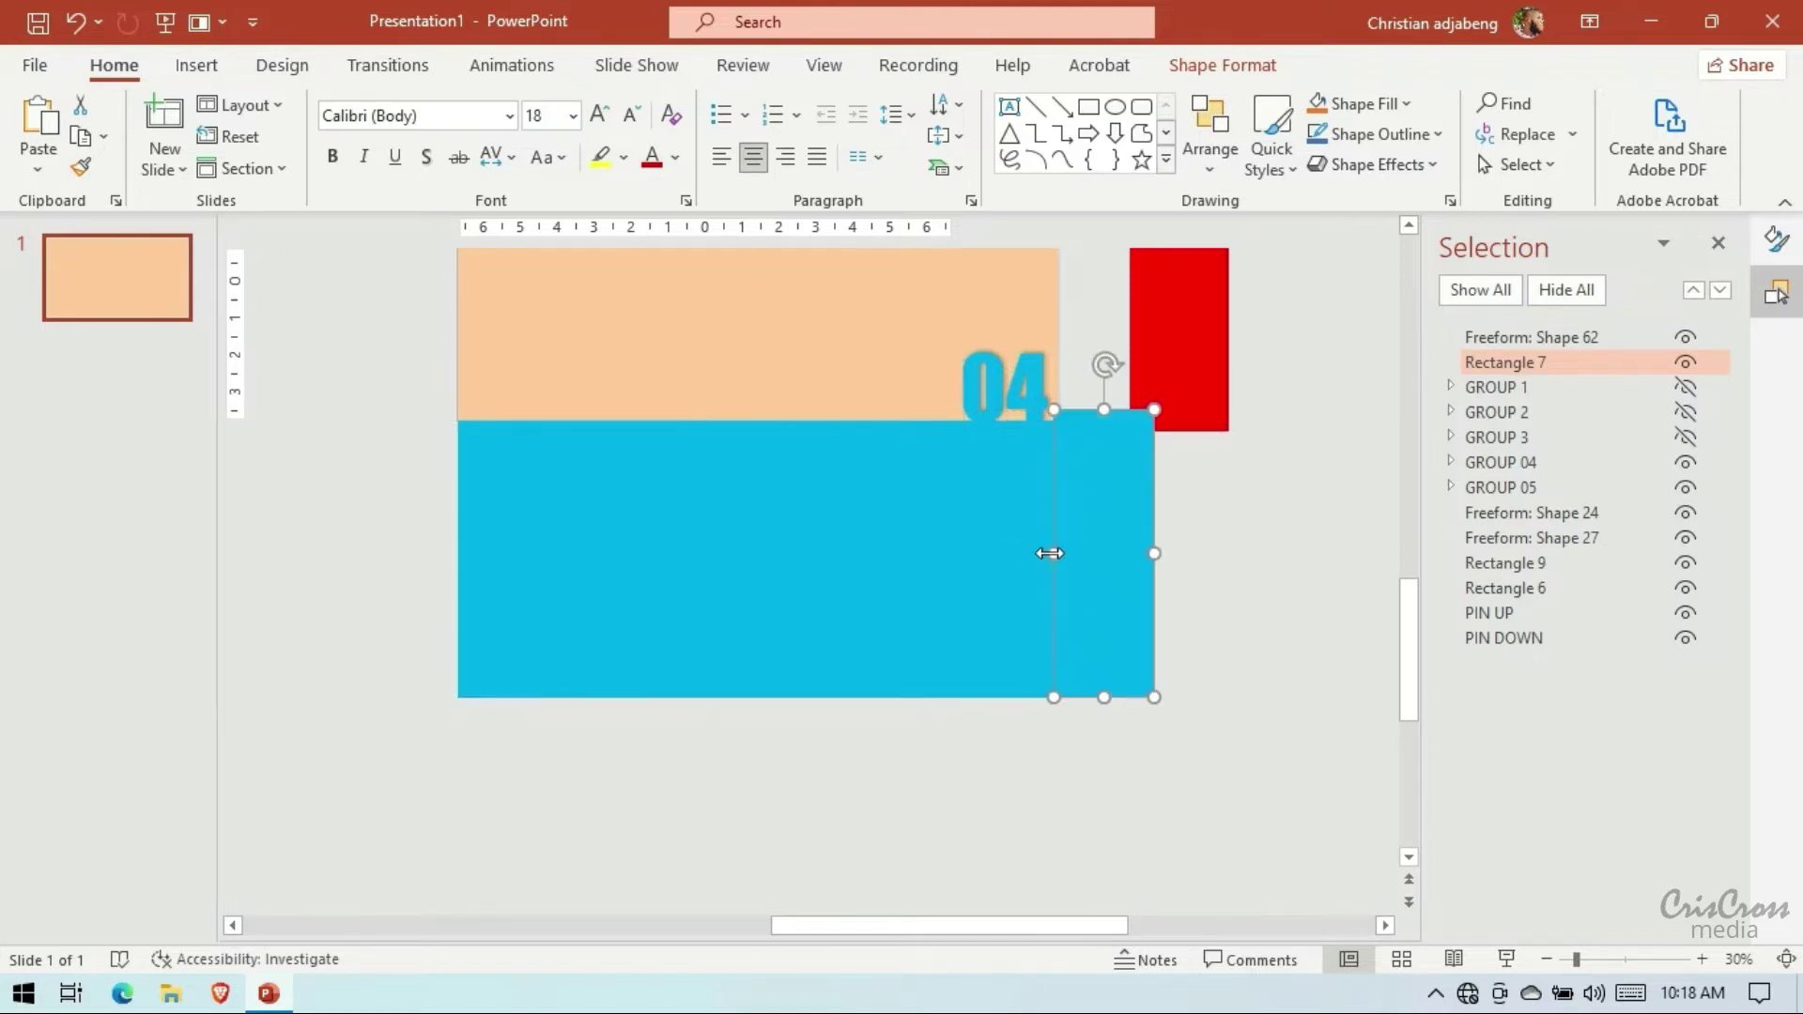
left_click_drag(1050, 553, 452, 554)
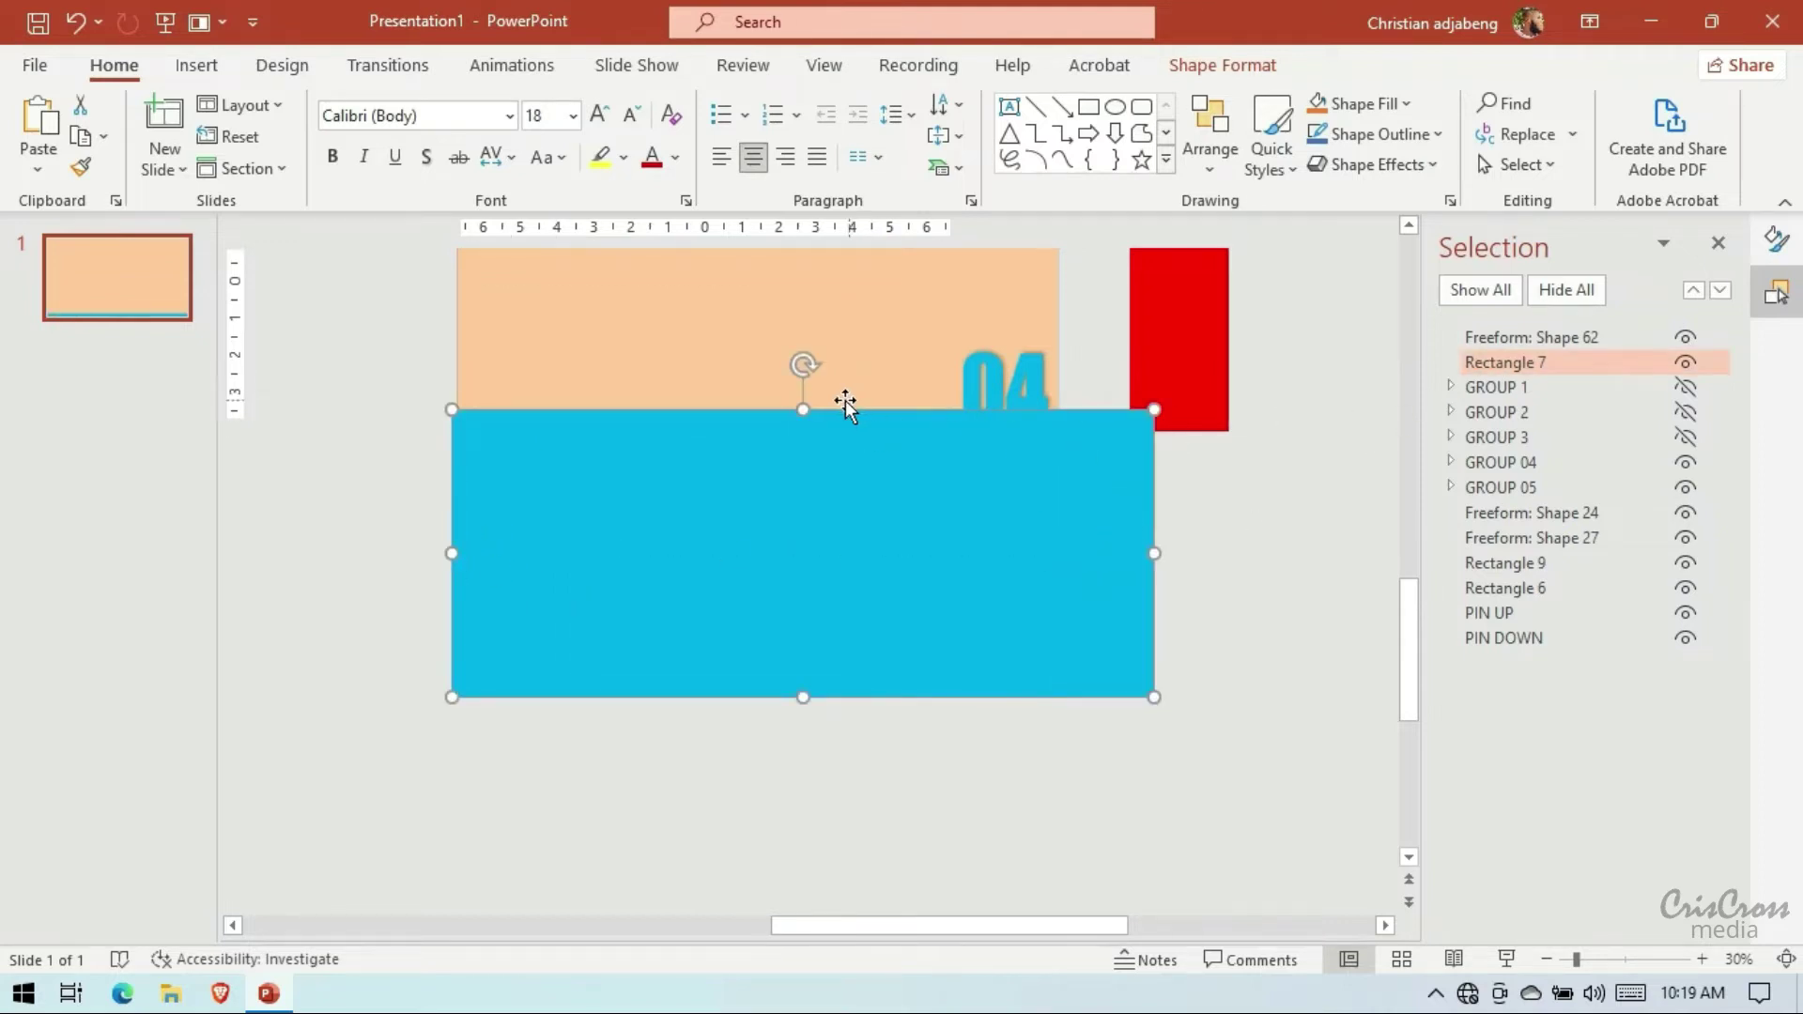
left_click_drag(803, 410, 804, 389)
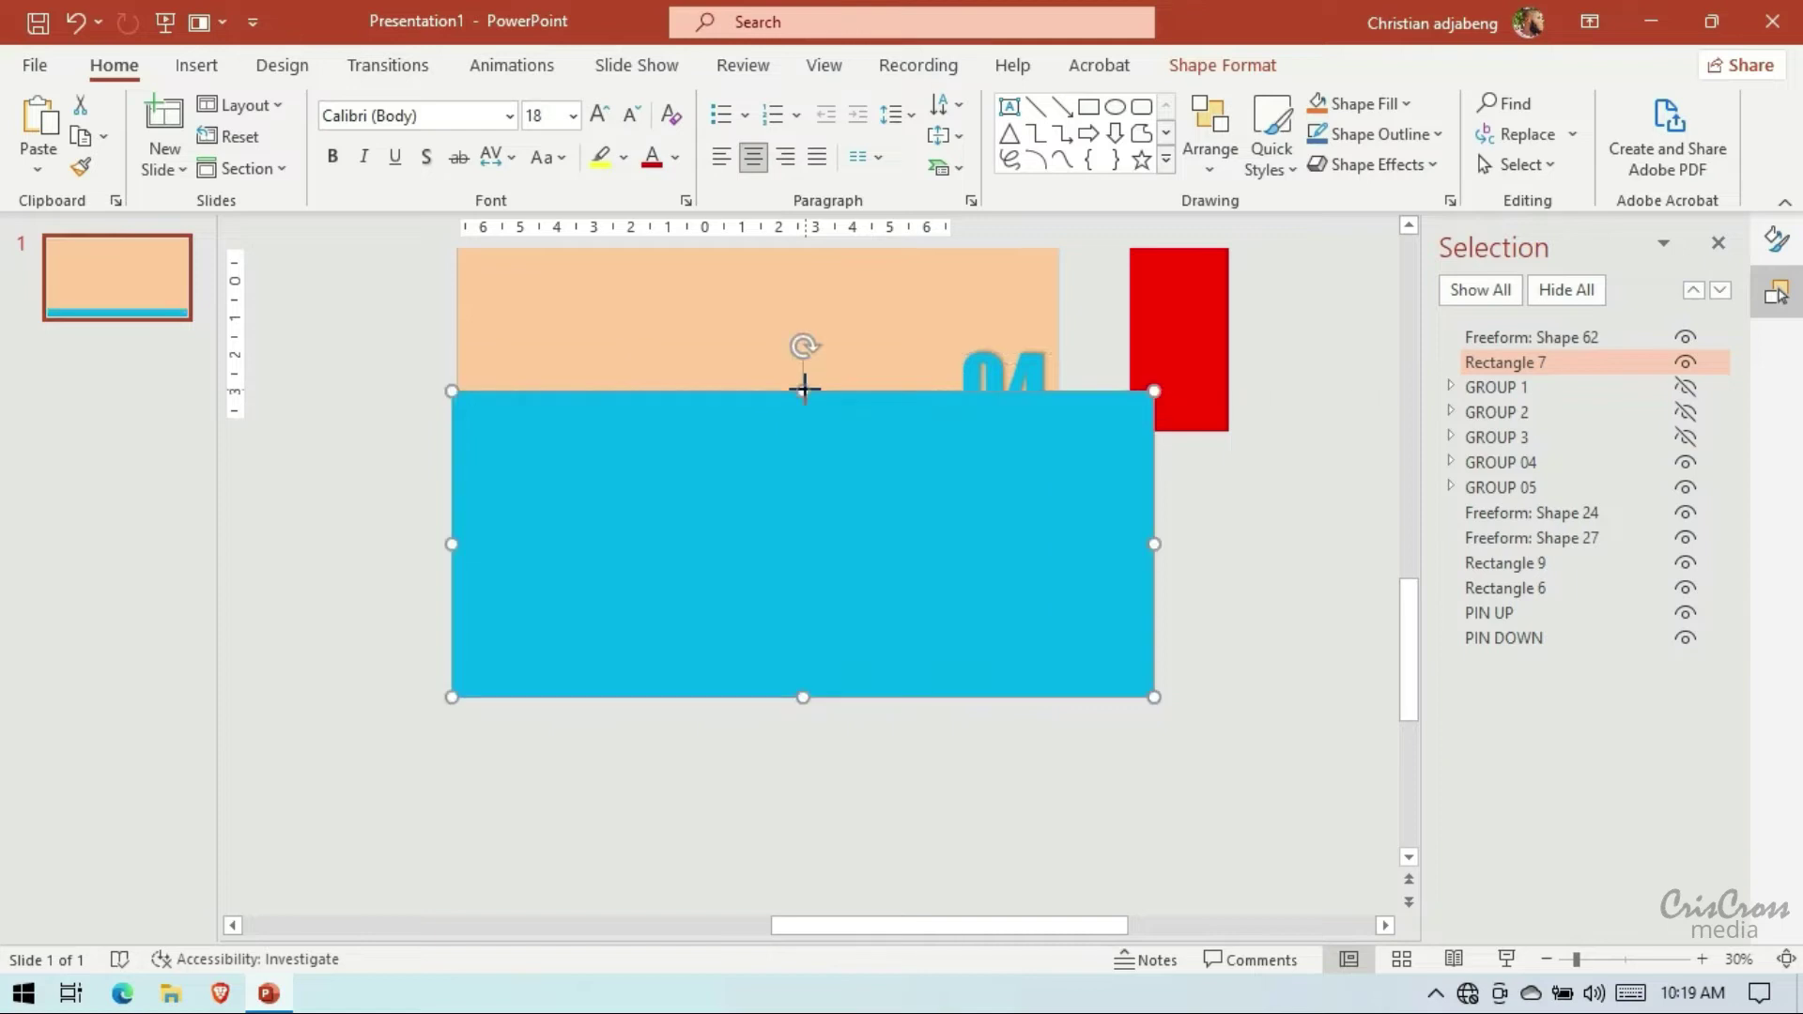
Reorder Rectangle 7 and peach Rectangle 9 so they sit just below Freeform: Shape 62
left_click(1513, 340)
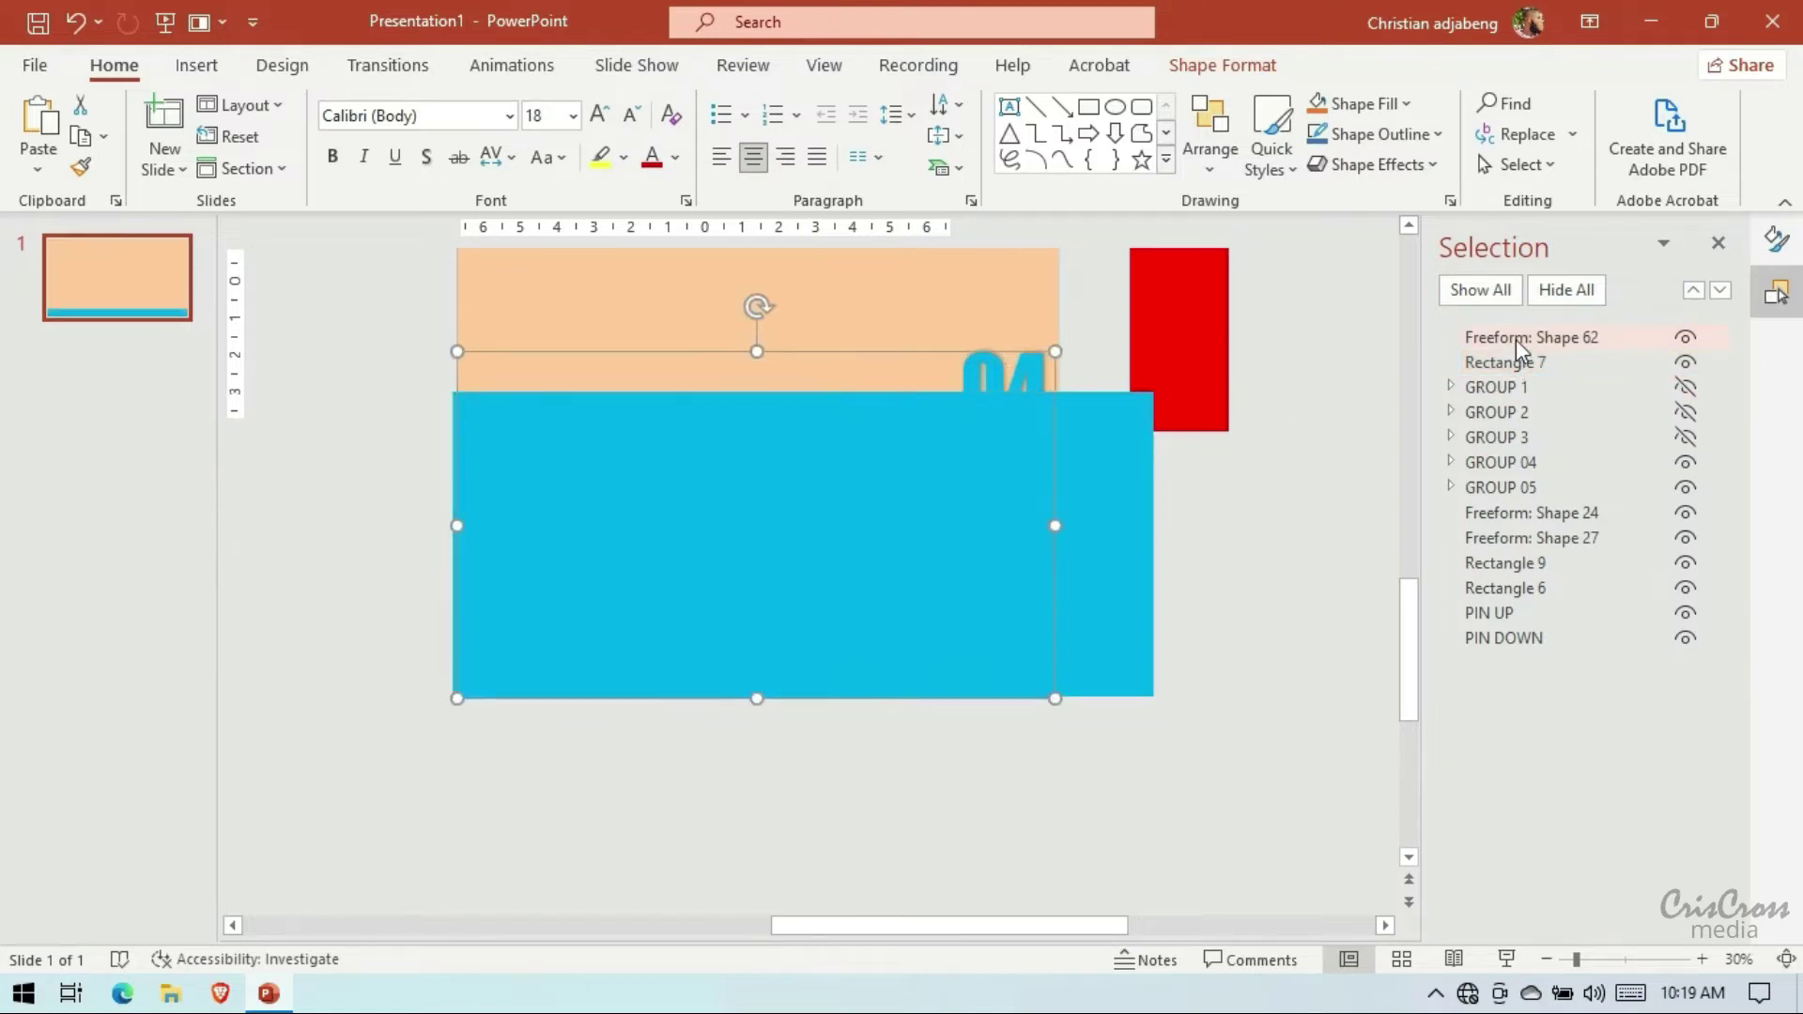
left_click(1513, 361)
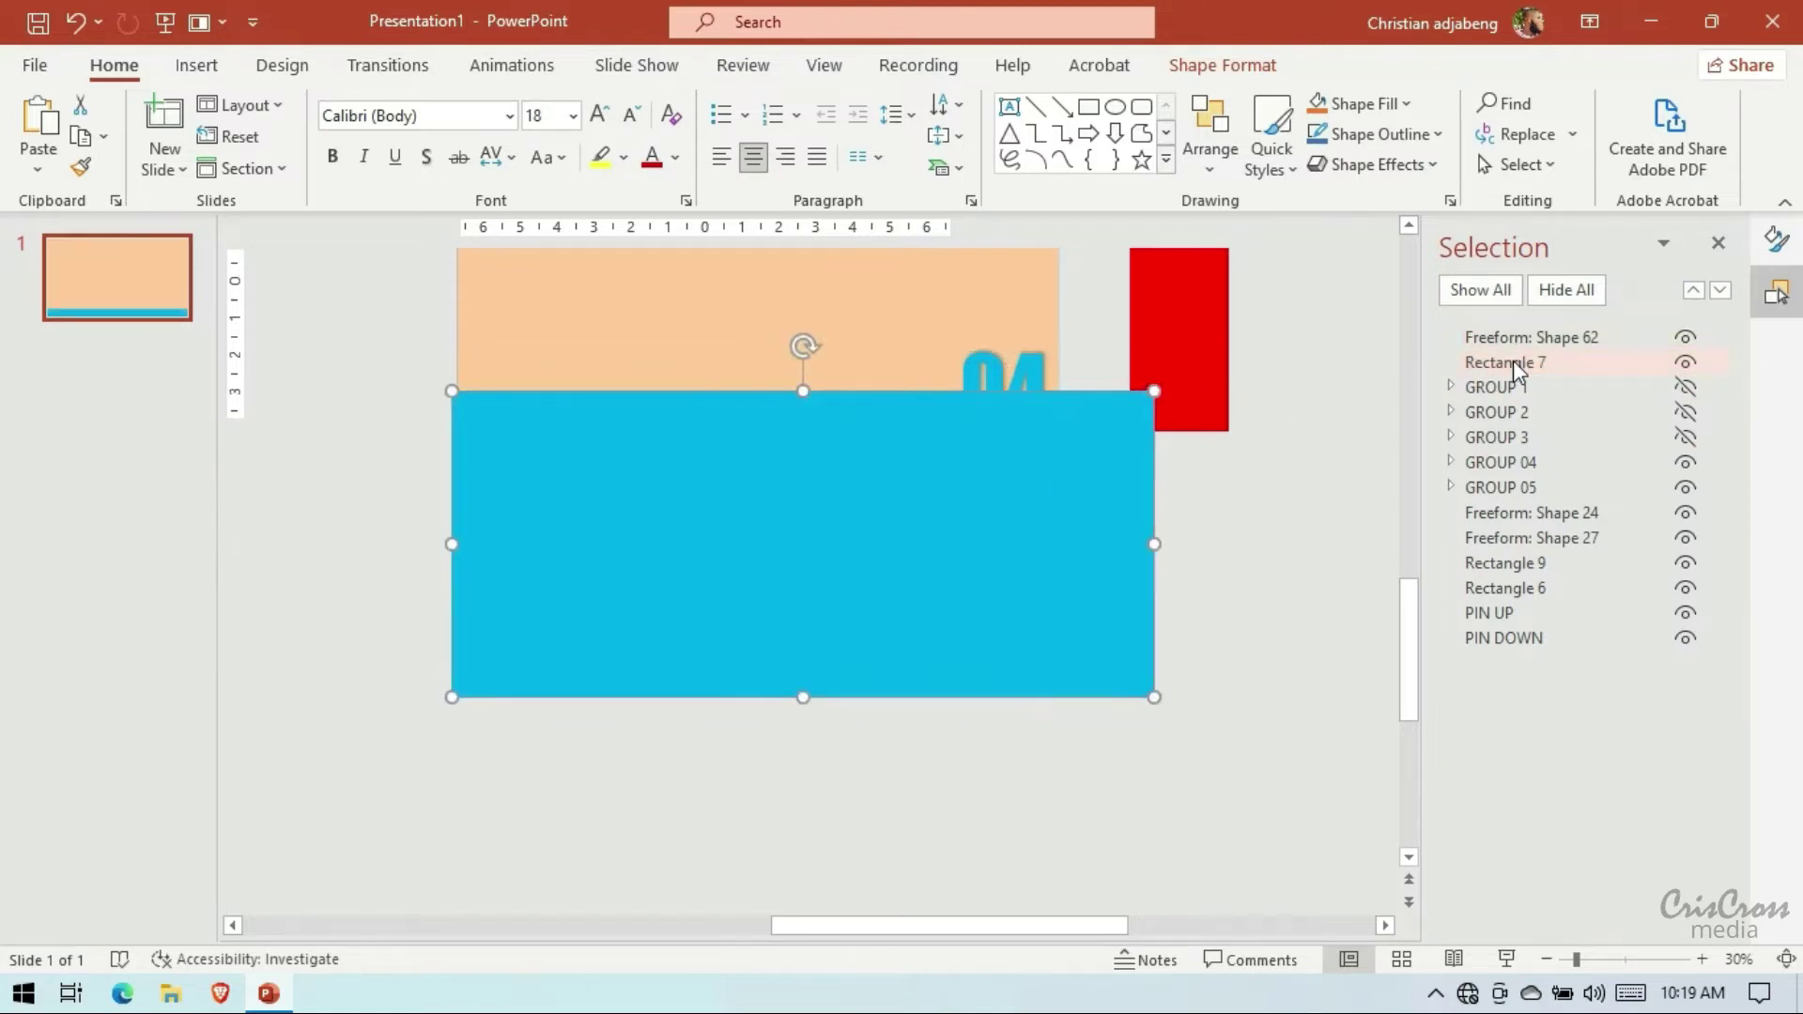
mouse_move(1513, 360)
left_mouse_down()
mouse_move(1513, 329)
mouse_move(1503, 366)
left_mouse_up()
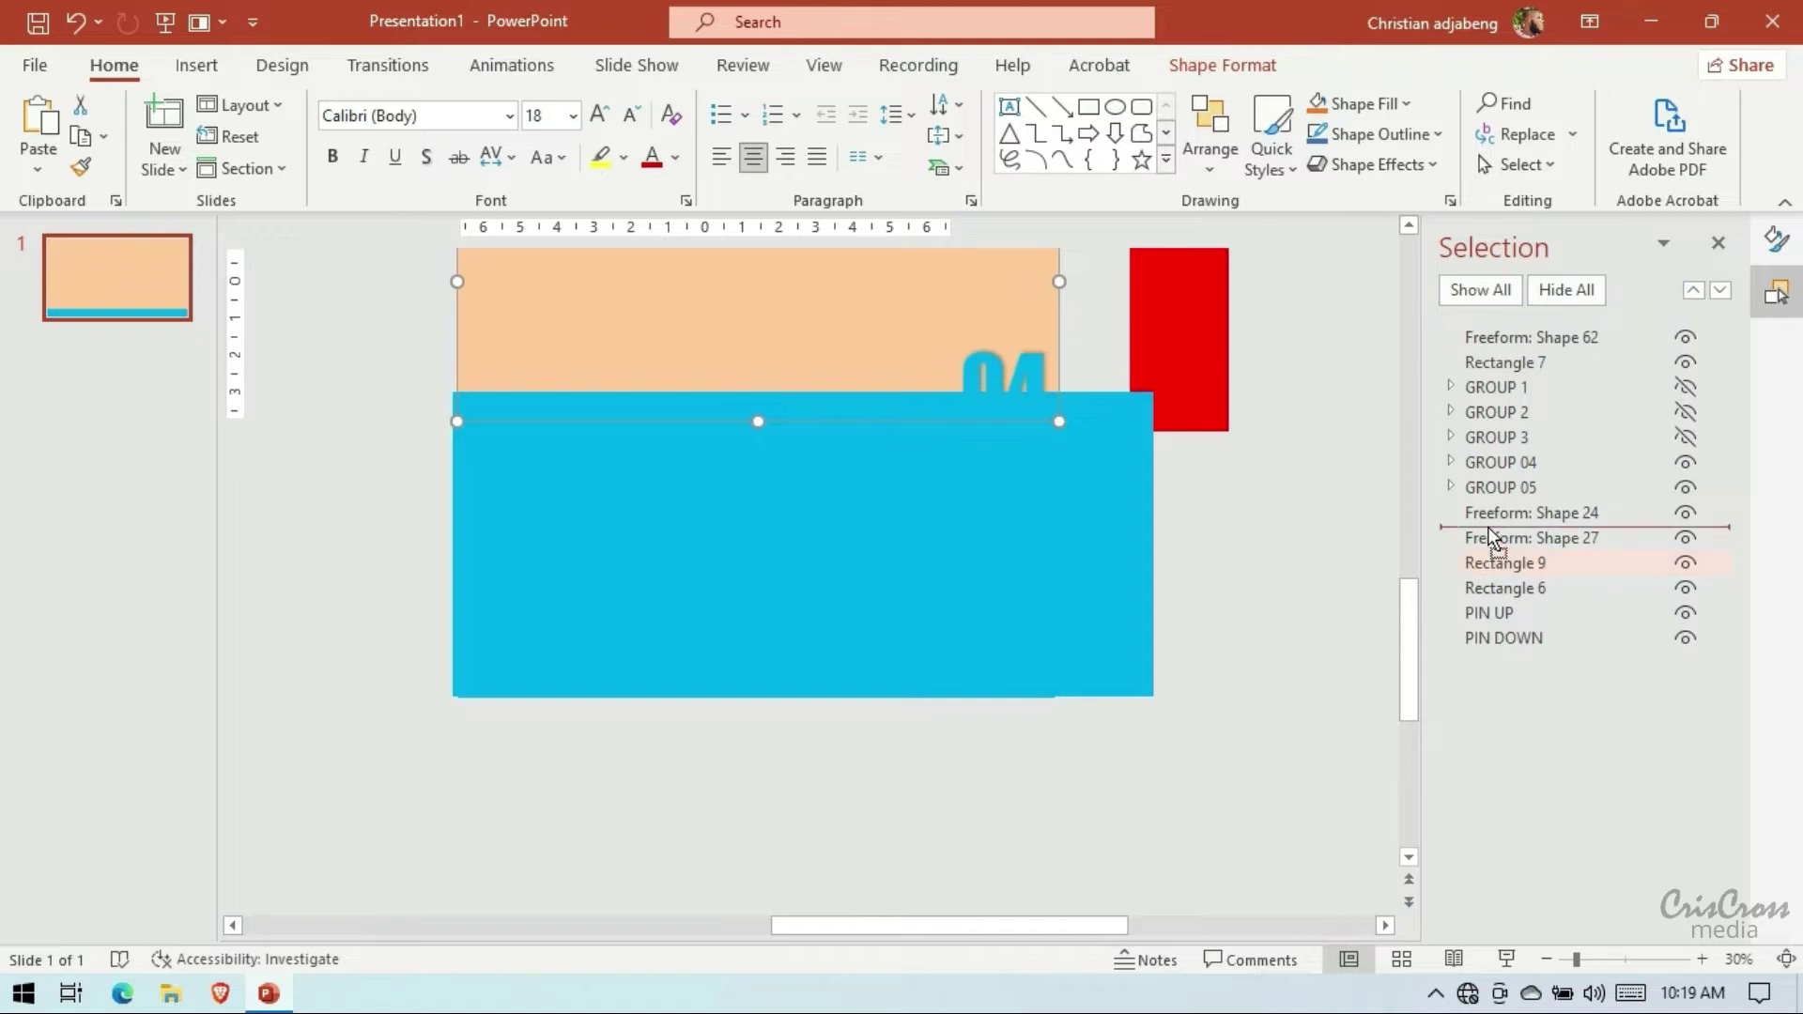
mouse_move(1493, 563)
left_mouse_down()
mouse_move(1486, 340)
mouse_move(1491, 376)
left_mouse_up()
left_click(1451, 411)
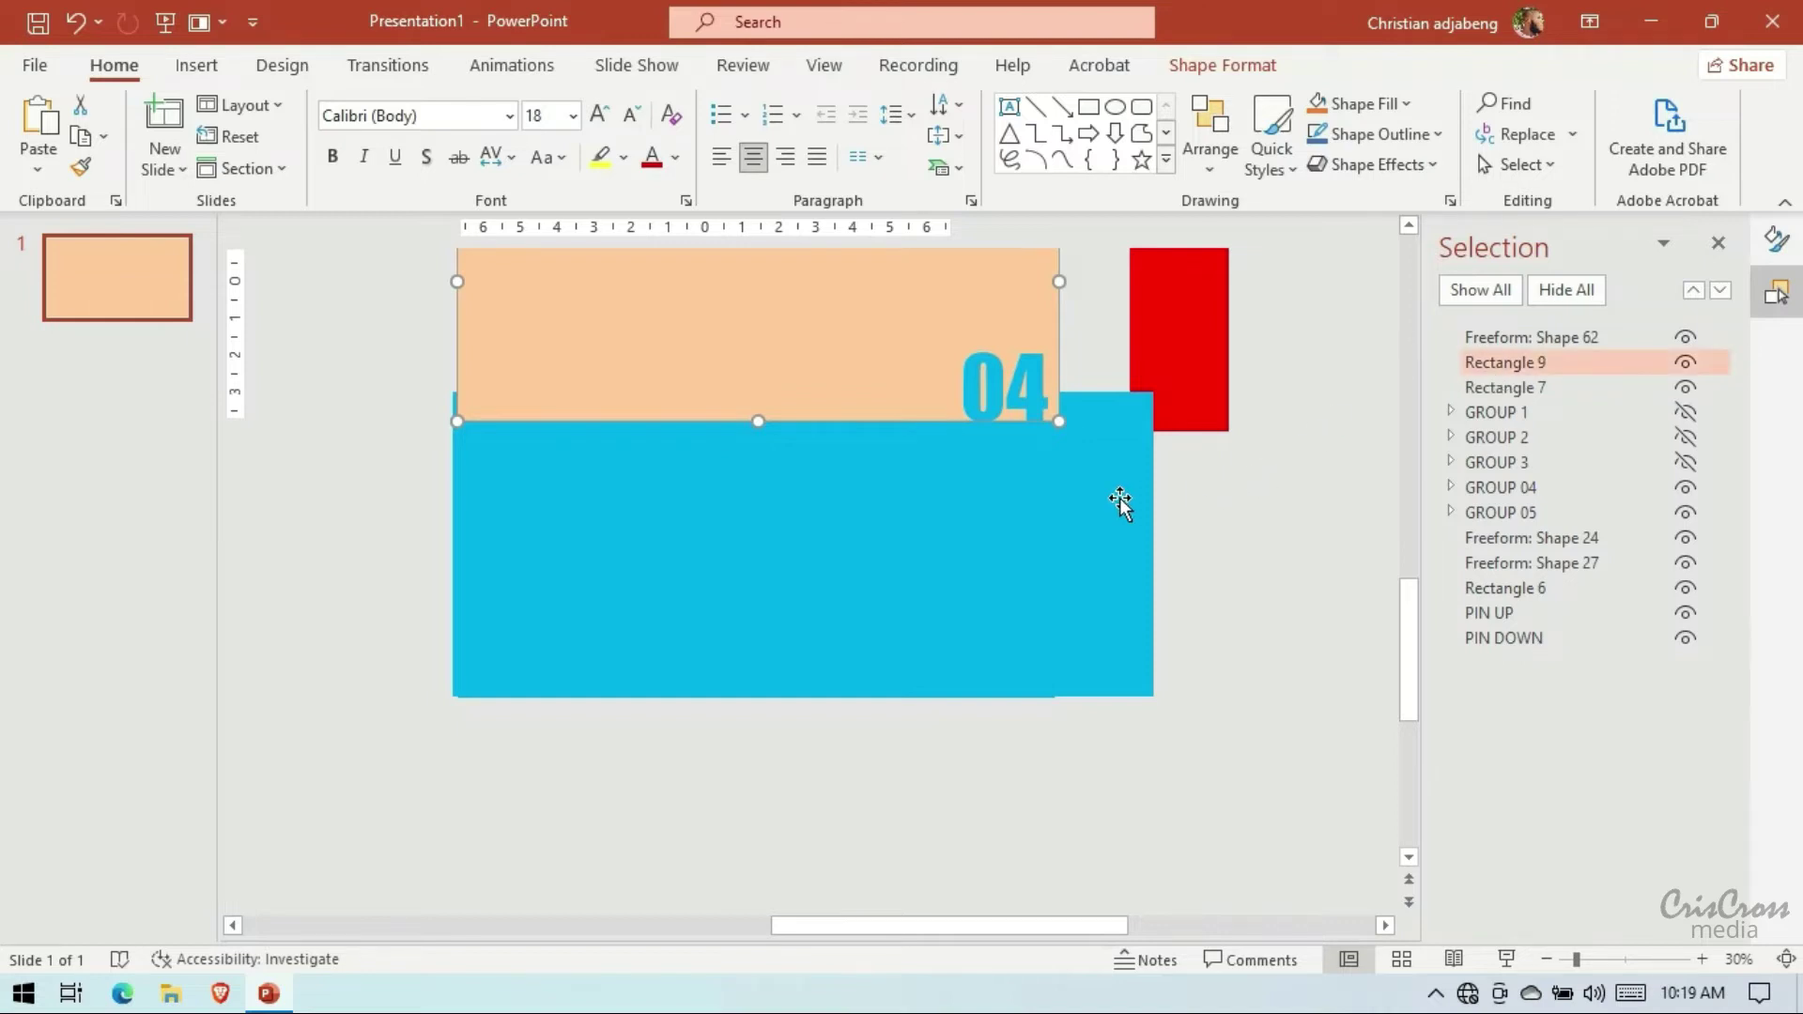
left_click(1496, 344)
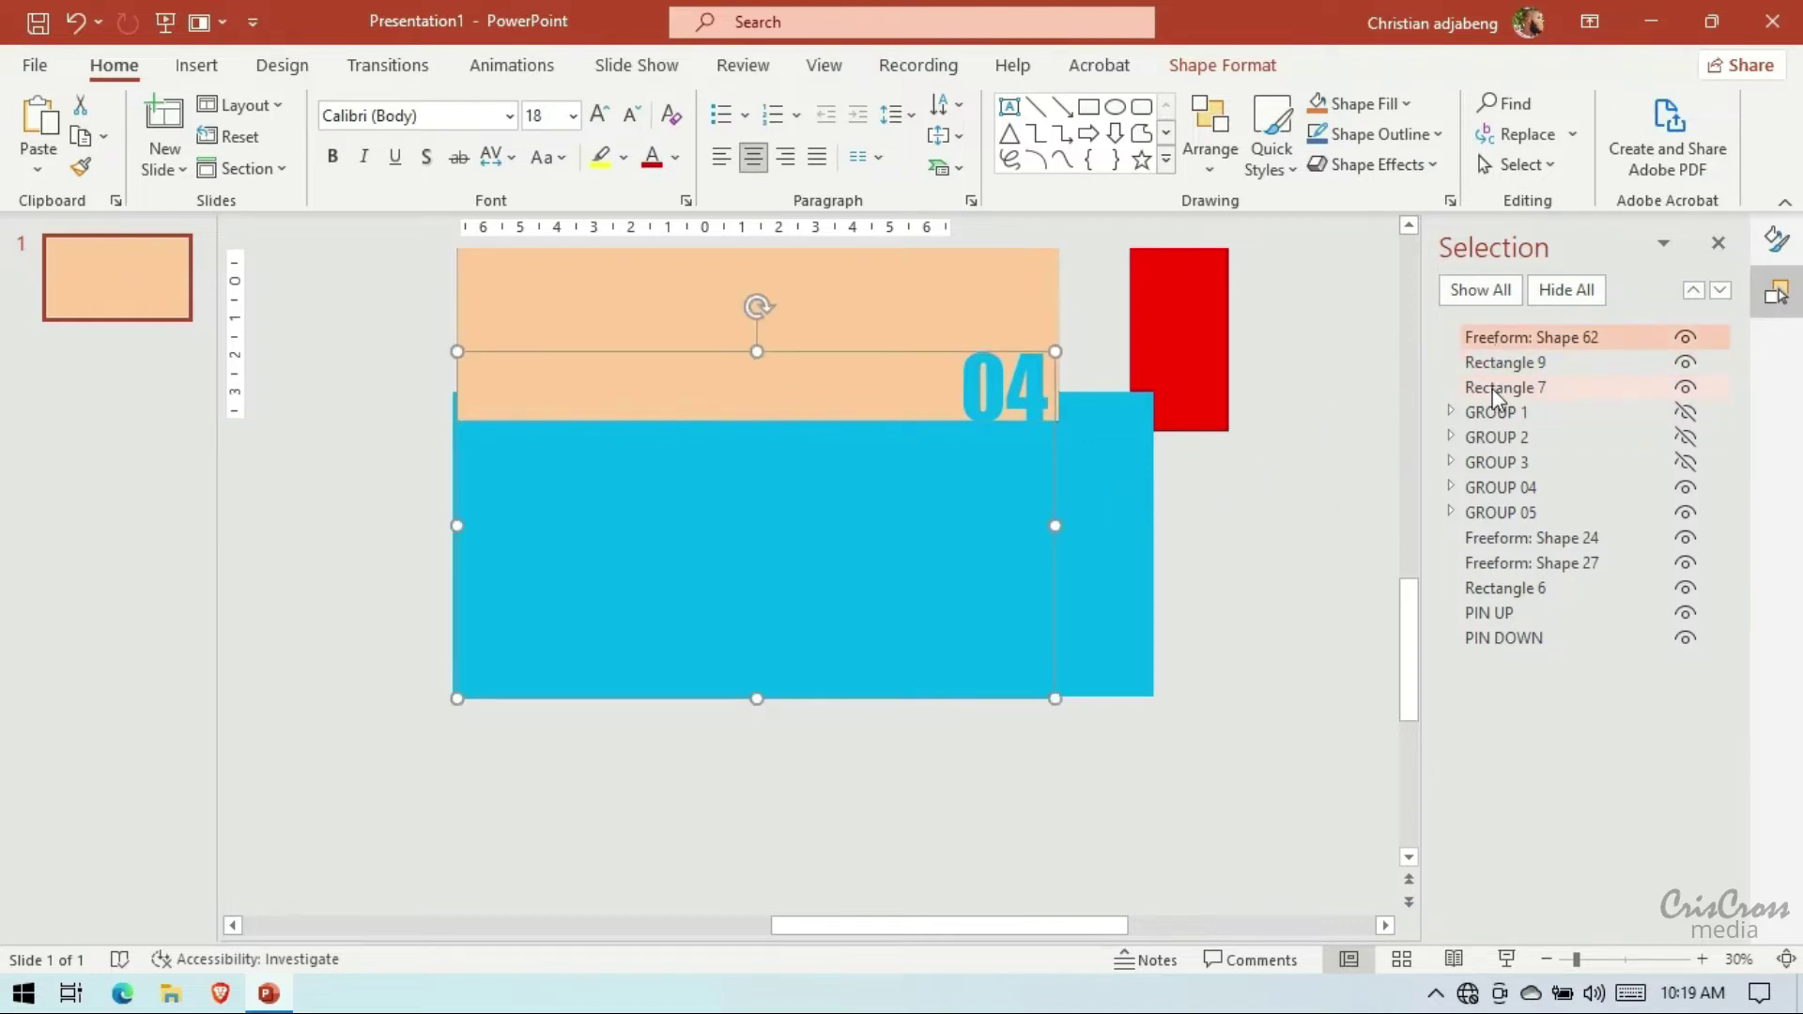
left_click(1048, 303)
key("ctrl+z")
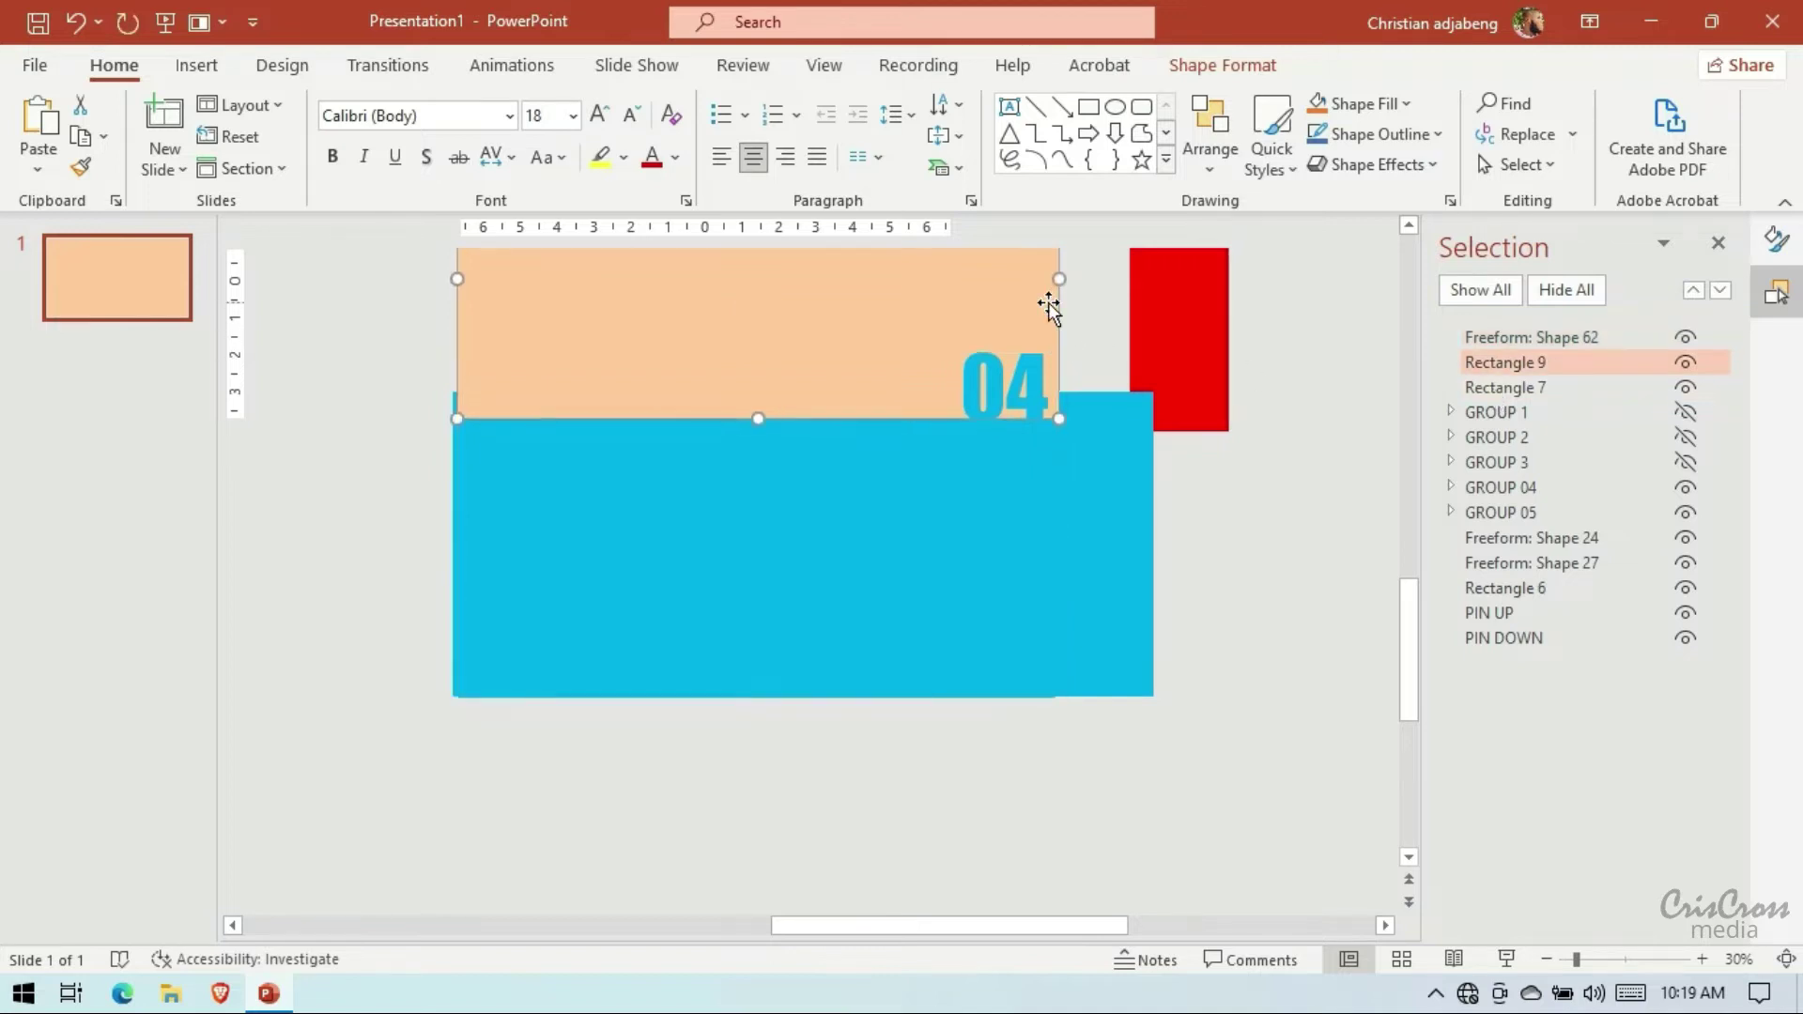
key("ctrl+z")
key("ctrl+z")
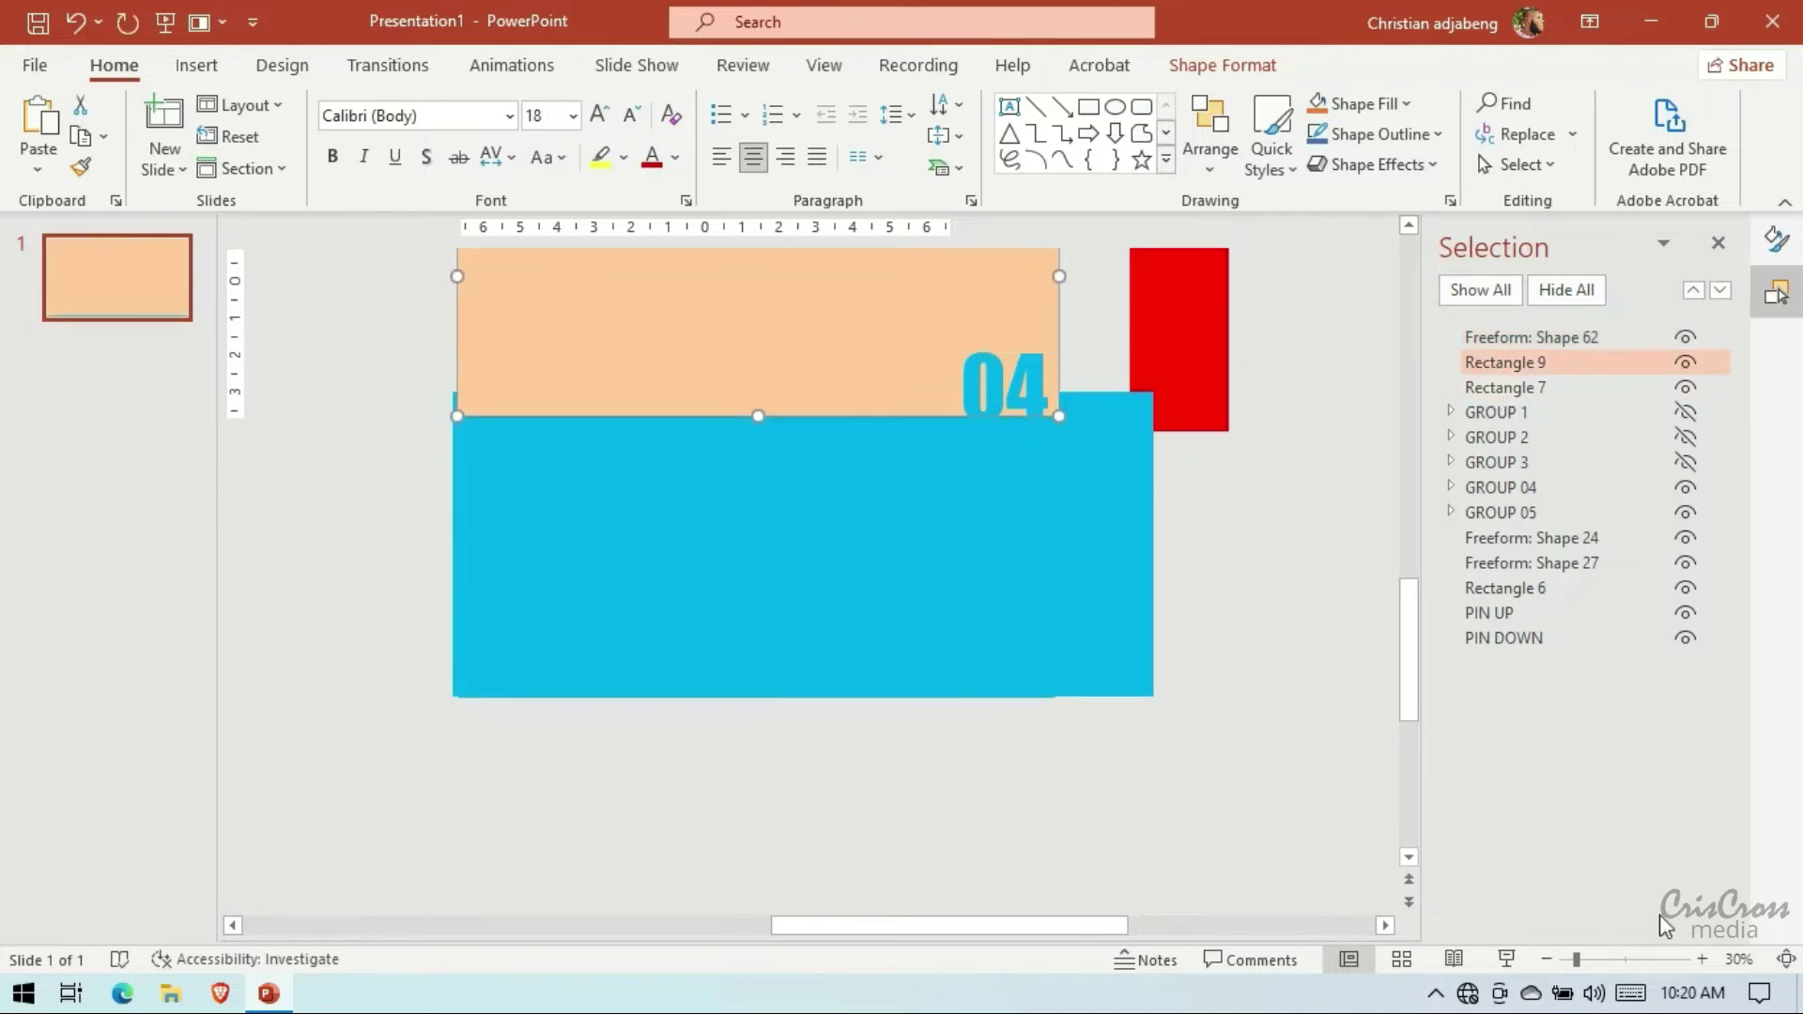
At 130% zoom, narrow blue Rectangle 7 so its right edge aligns with the peach panel
left_click(1701, 959)
left_click(1385, 925)
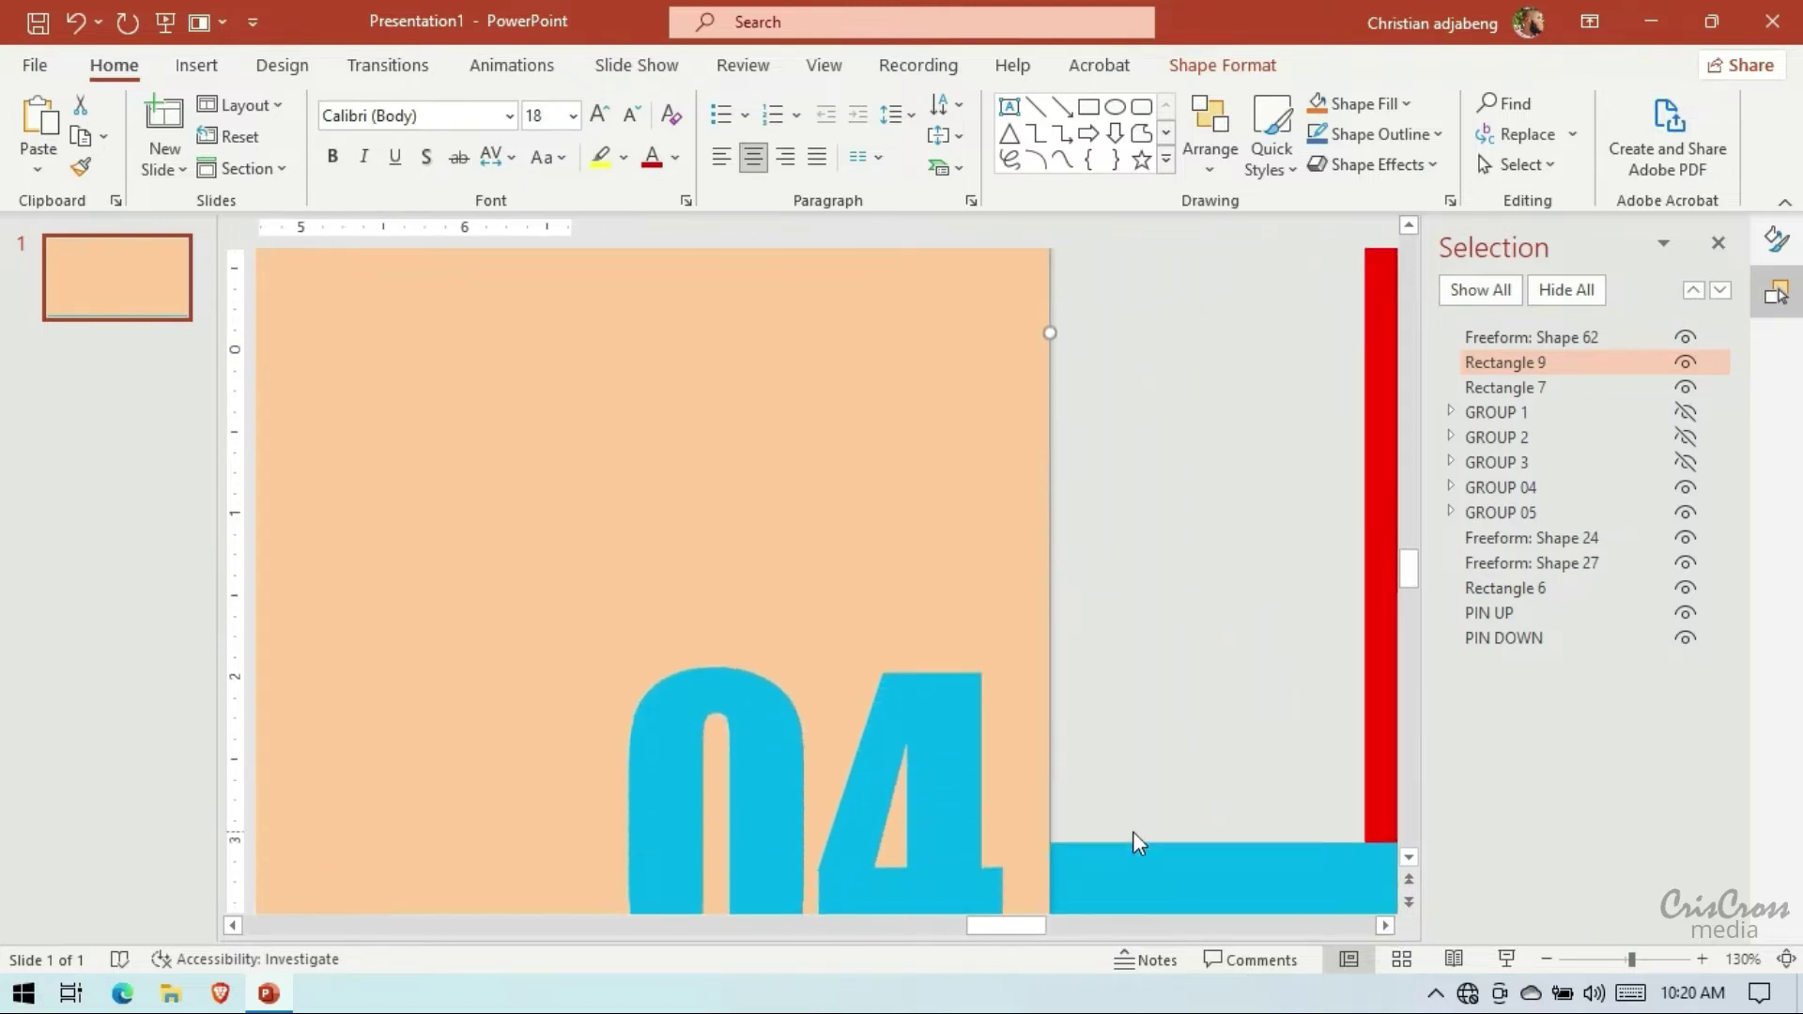
scroll(1133, 831, "down", 3)
scroll(1133, 832, "down", 2)
scroll(1215, 747, "down", 1)
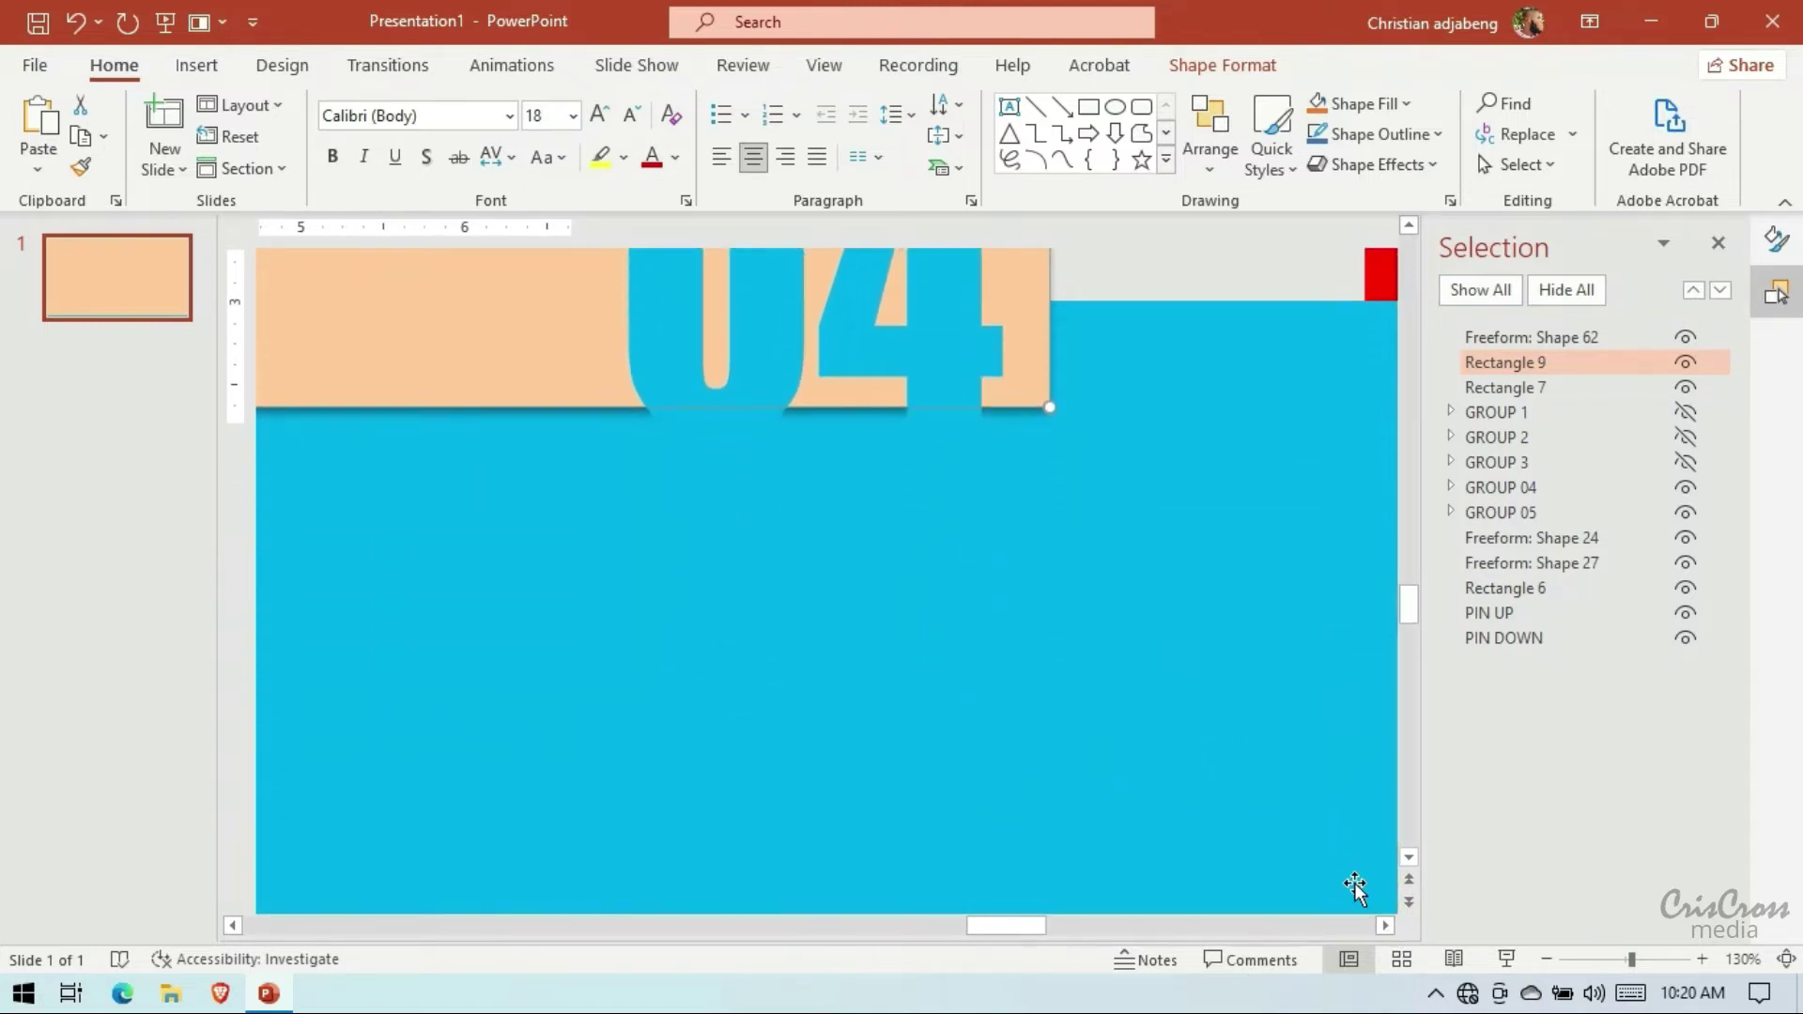
left_click(1385, 925)
left_click(1166, 647)
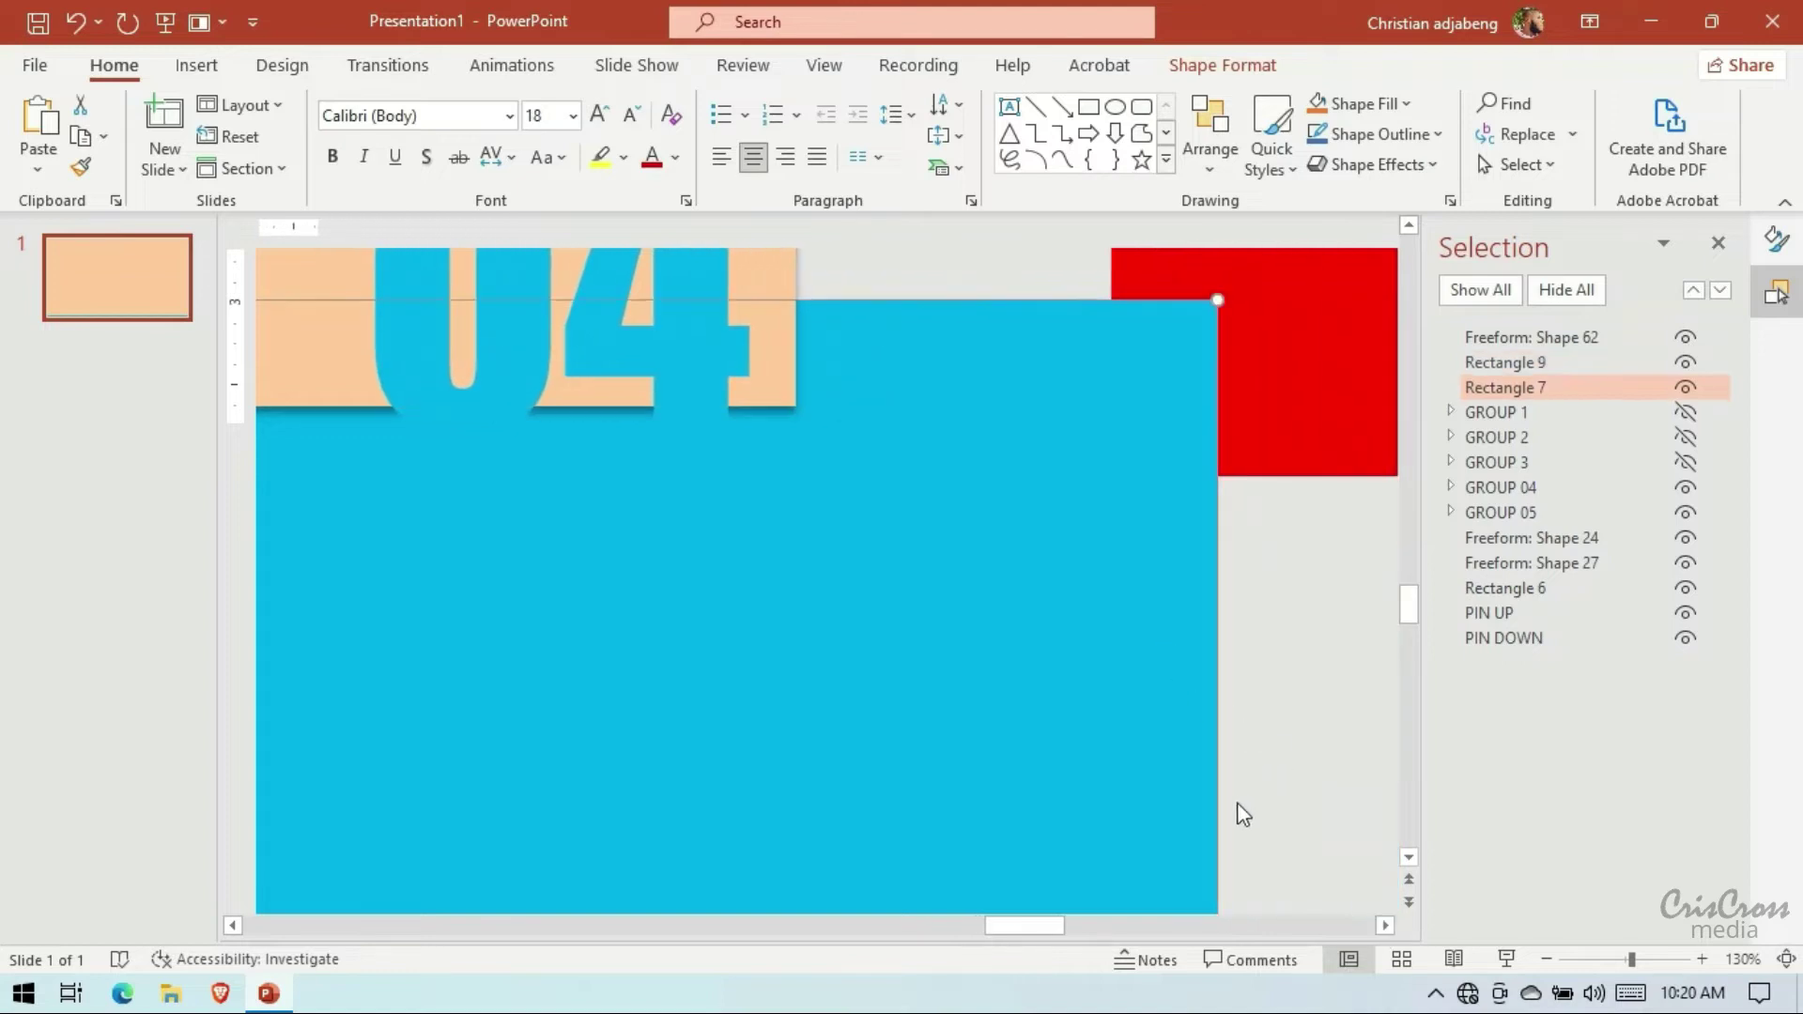
left_click_drag(1219, 747, 768, 674)
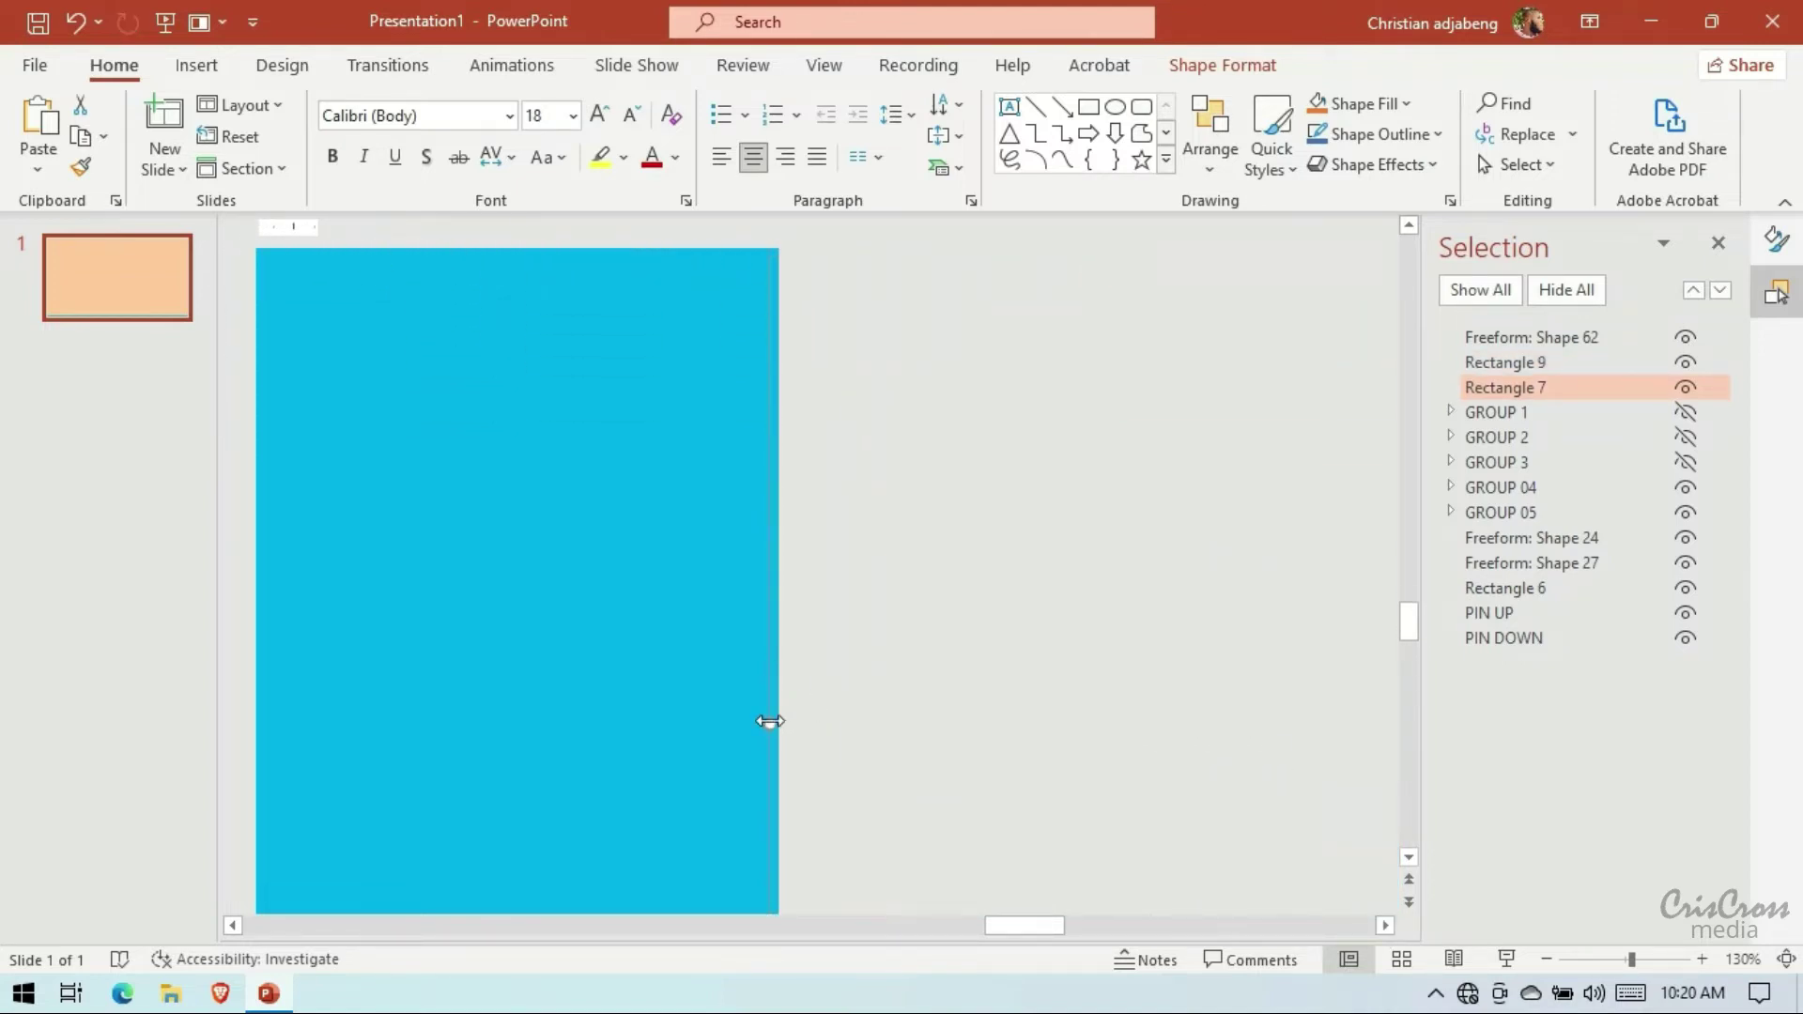
left_click_drag(770, 723, 770, 723)
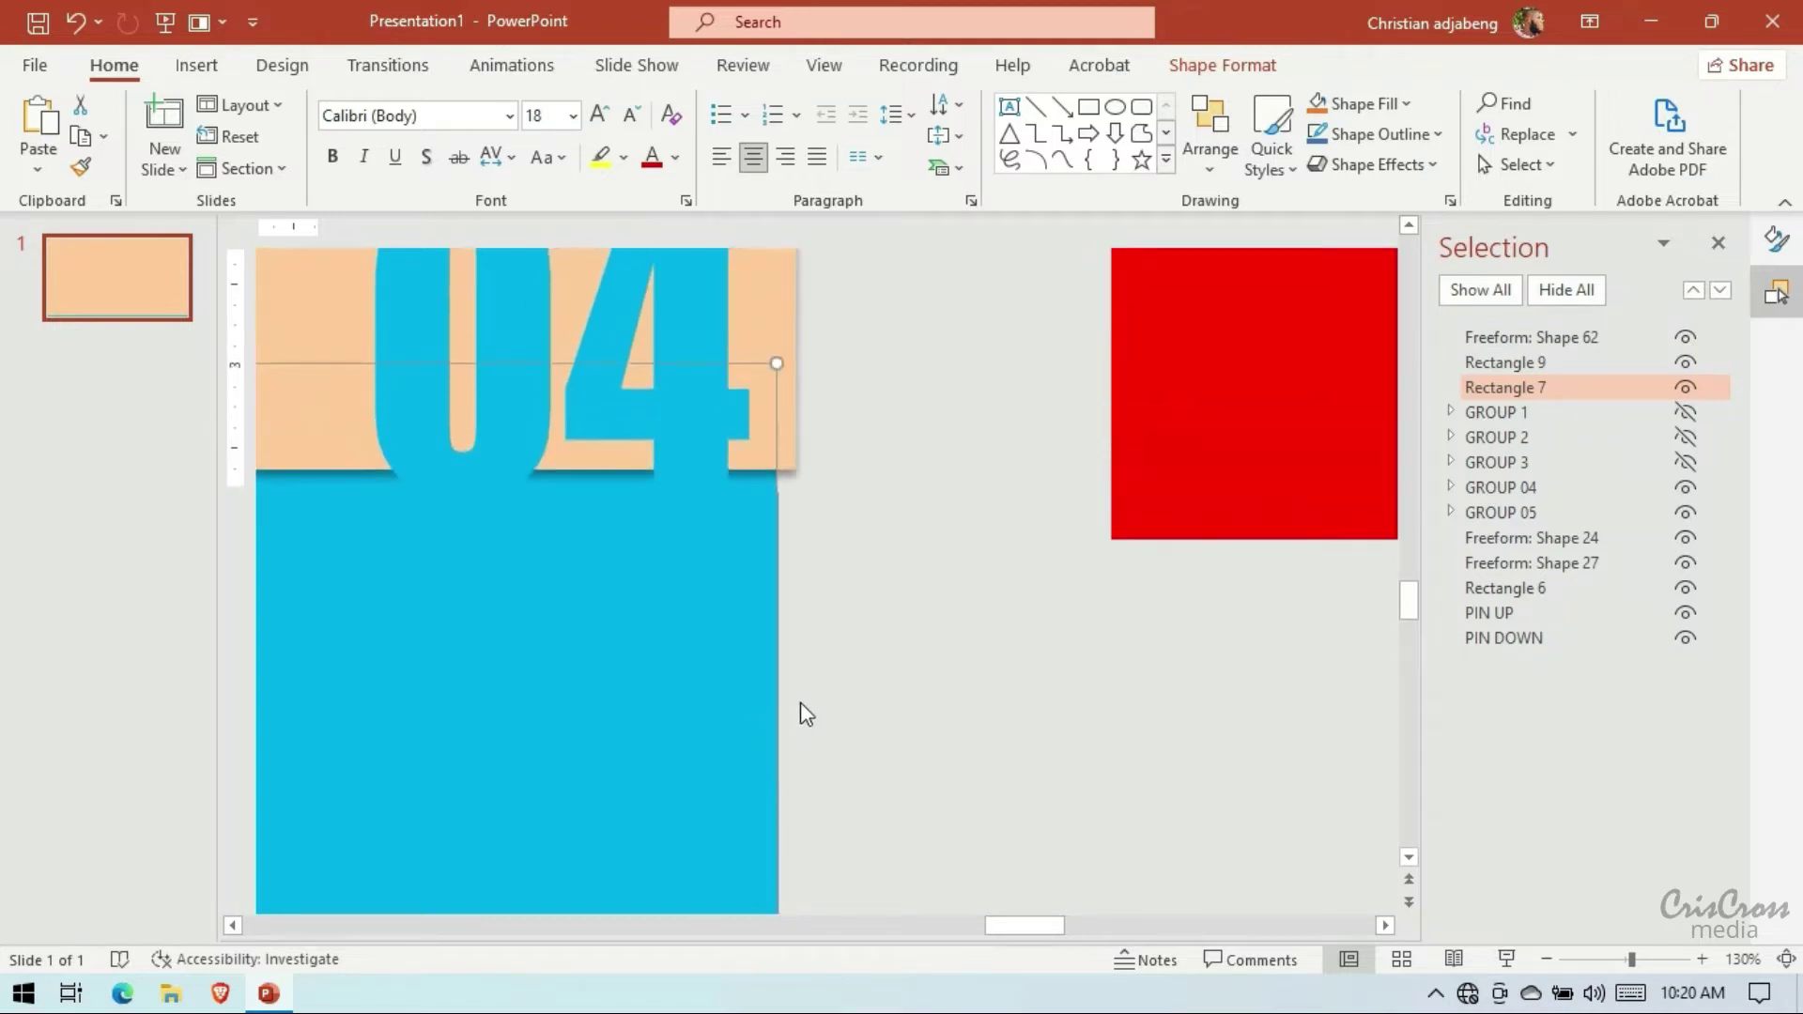
left_click_drag(777, 684, 792, 688)
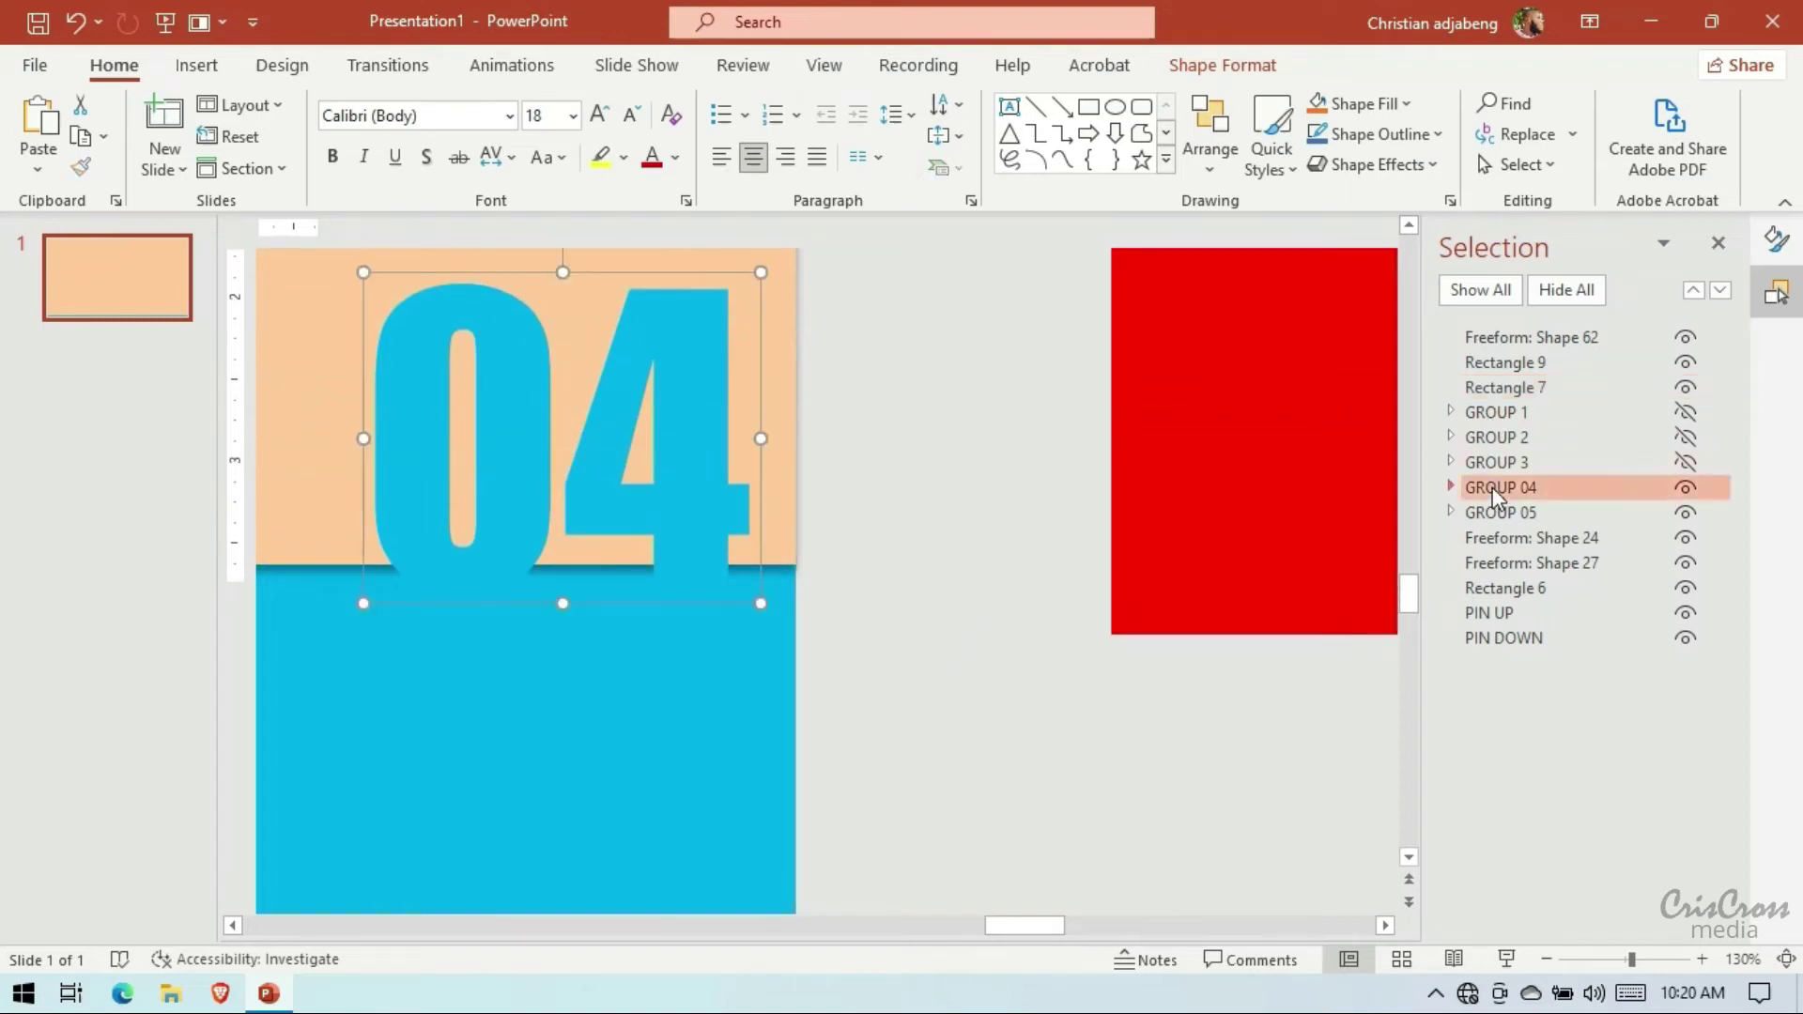
Raise GROUP 04 under Freeform: Shape 62, then select Shape 62, GROUP 04, Rectangle 9 and Rectangle 7
left_click_drag(1495, 497, 1495, 370)
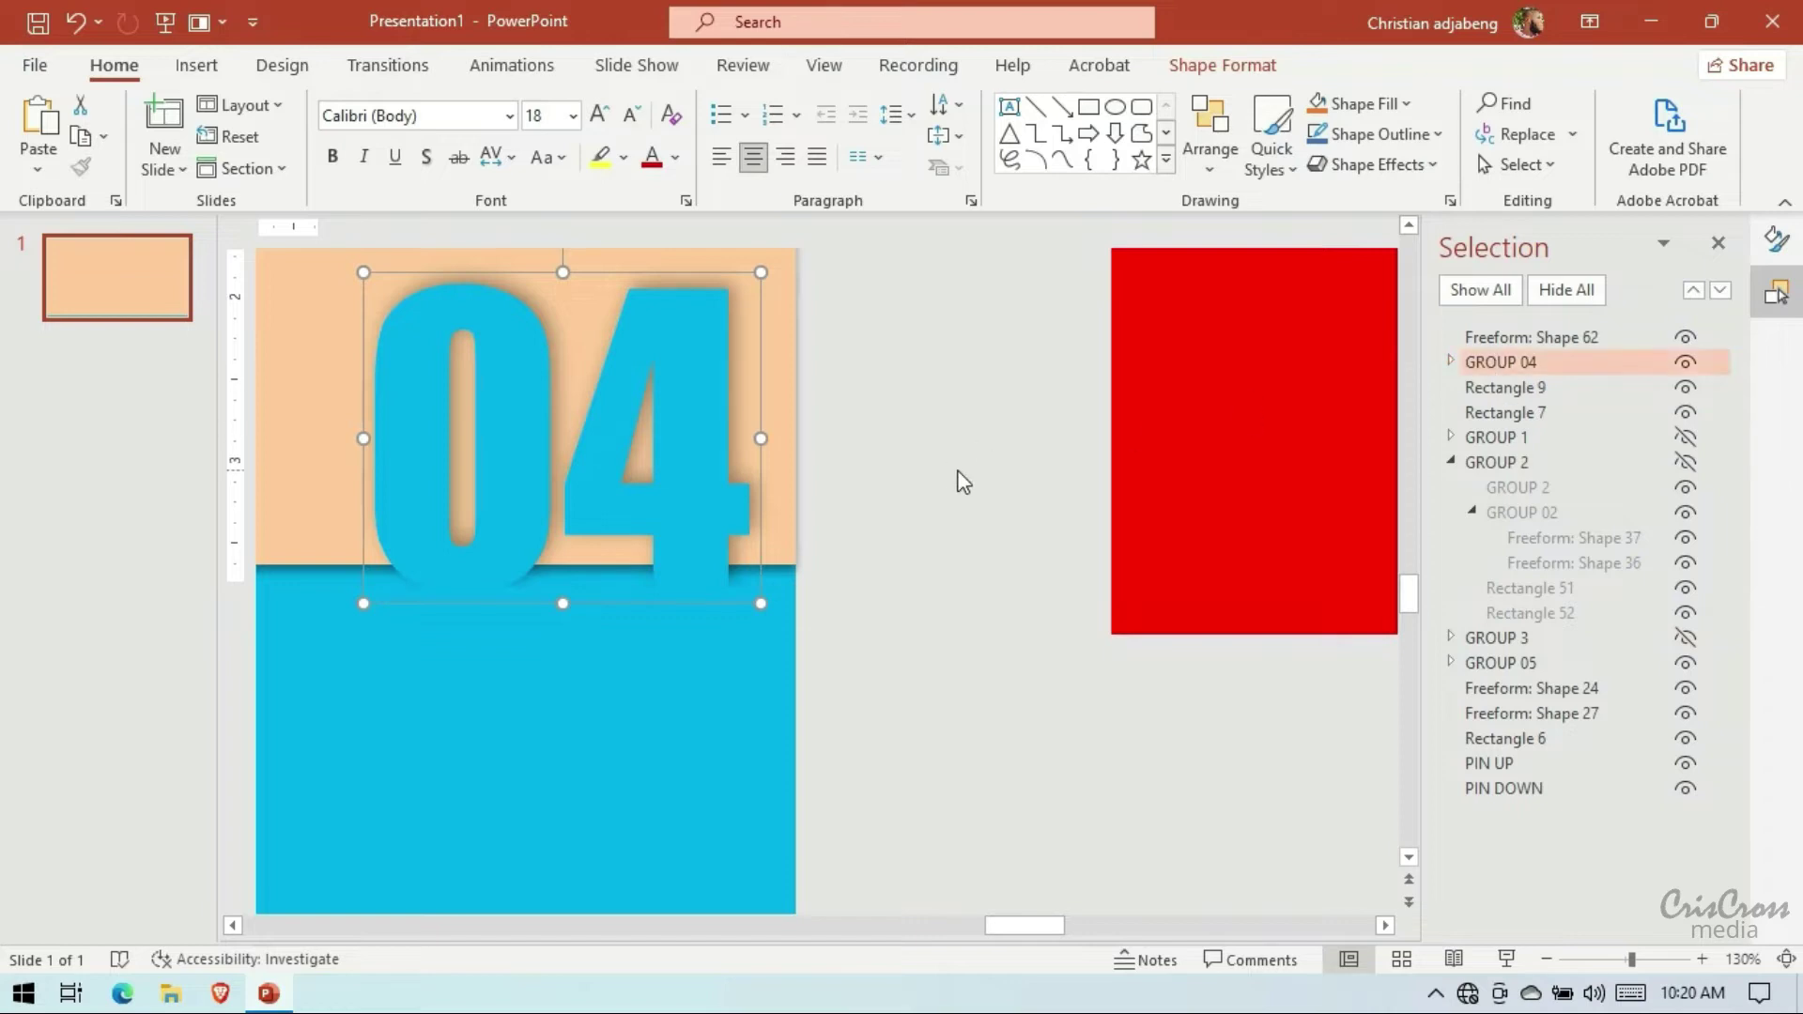
left_click(1451, 462)
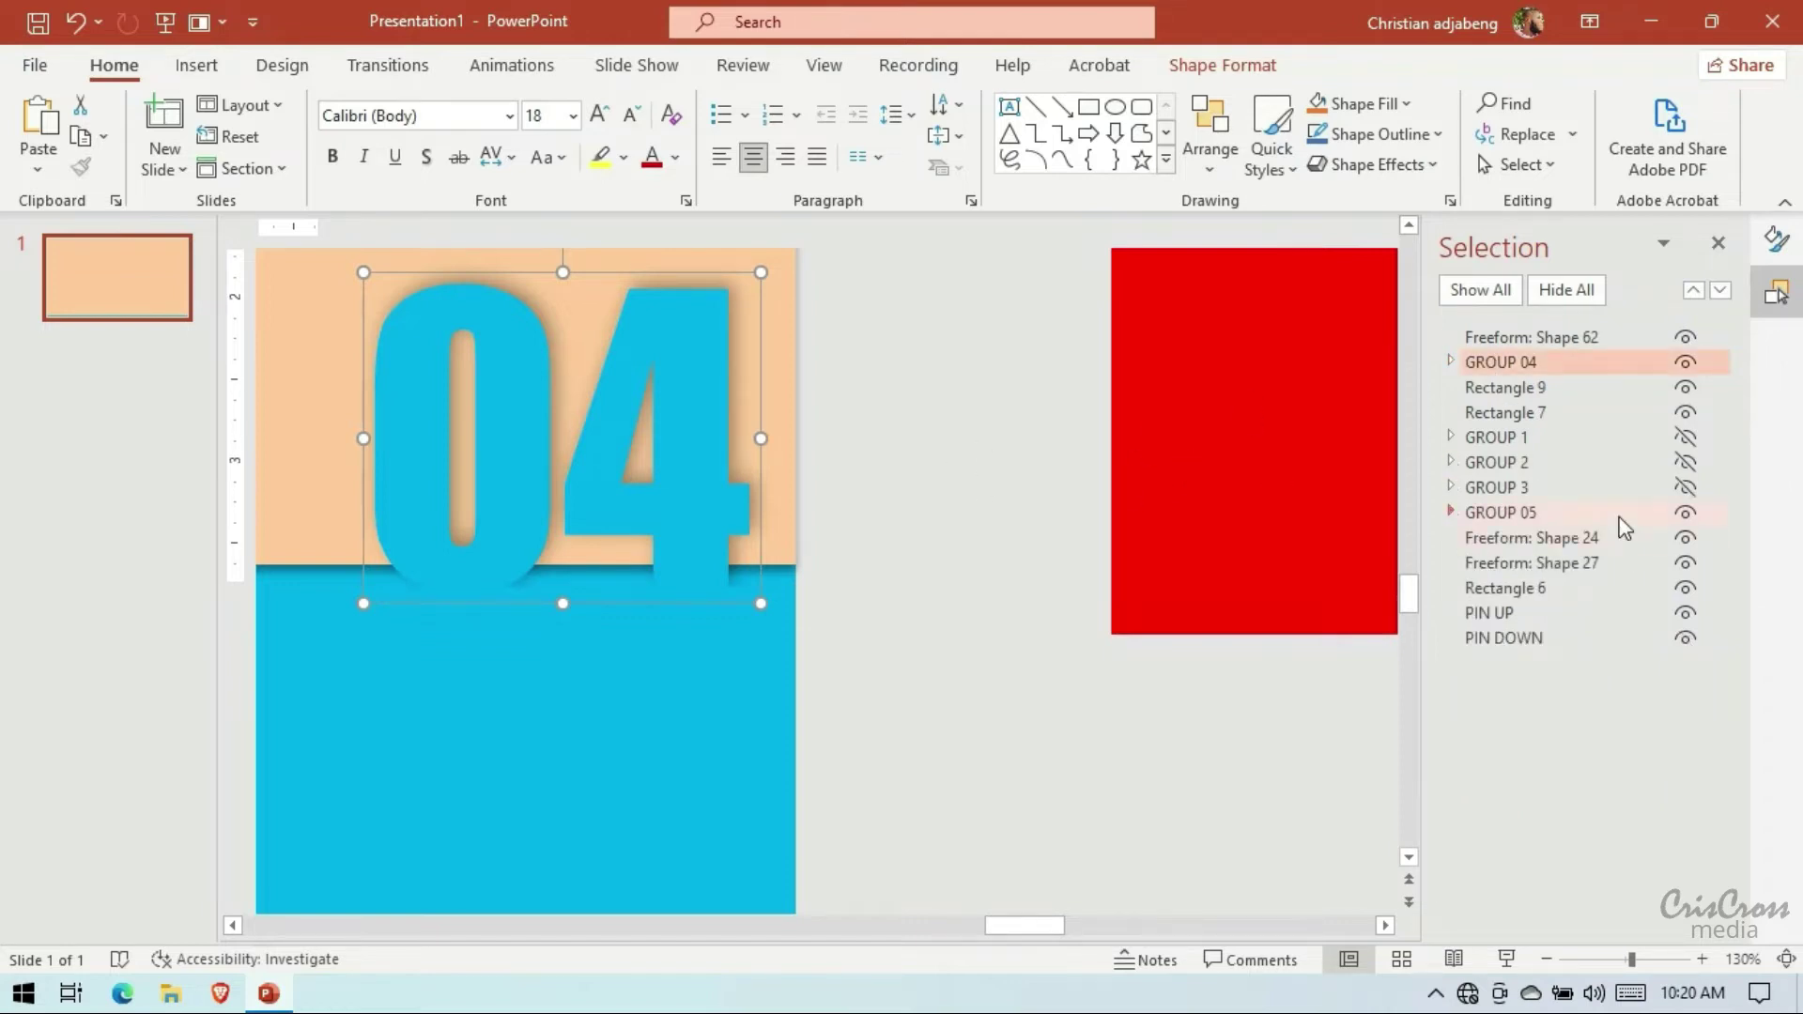
left_click(1514, 338)
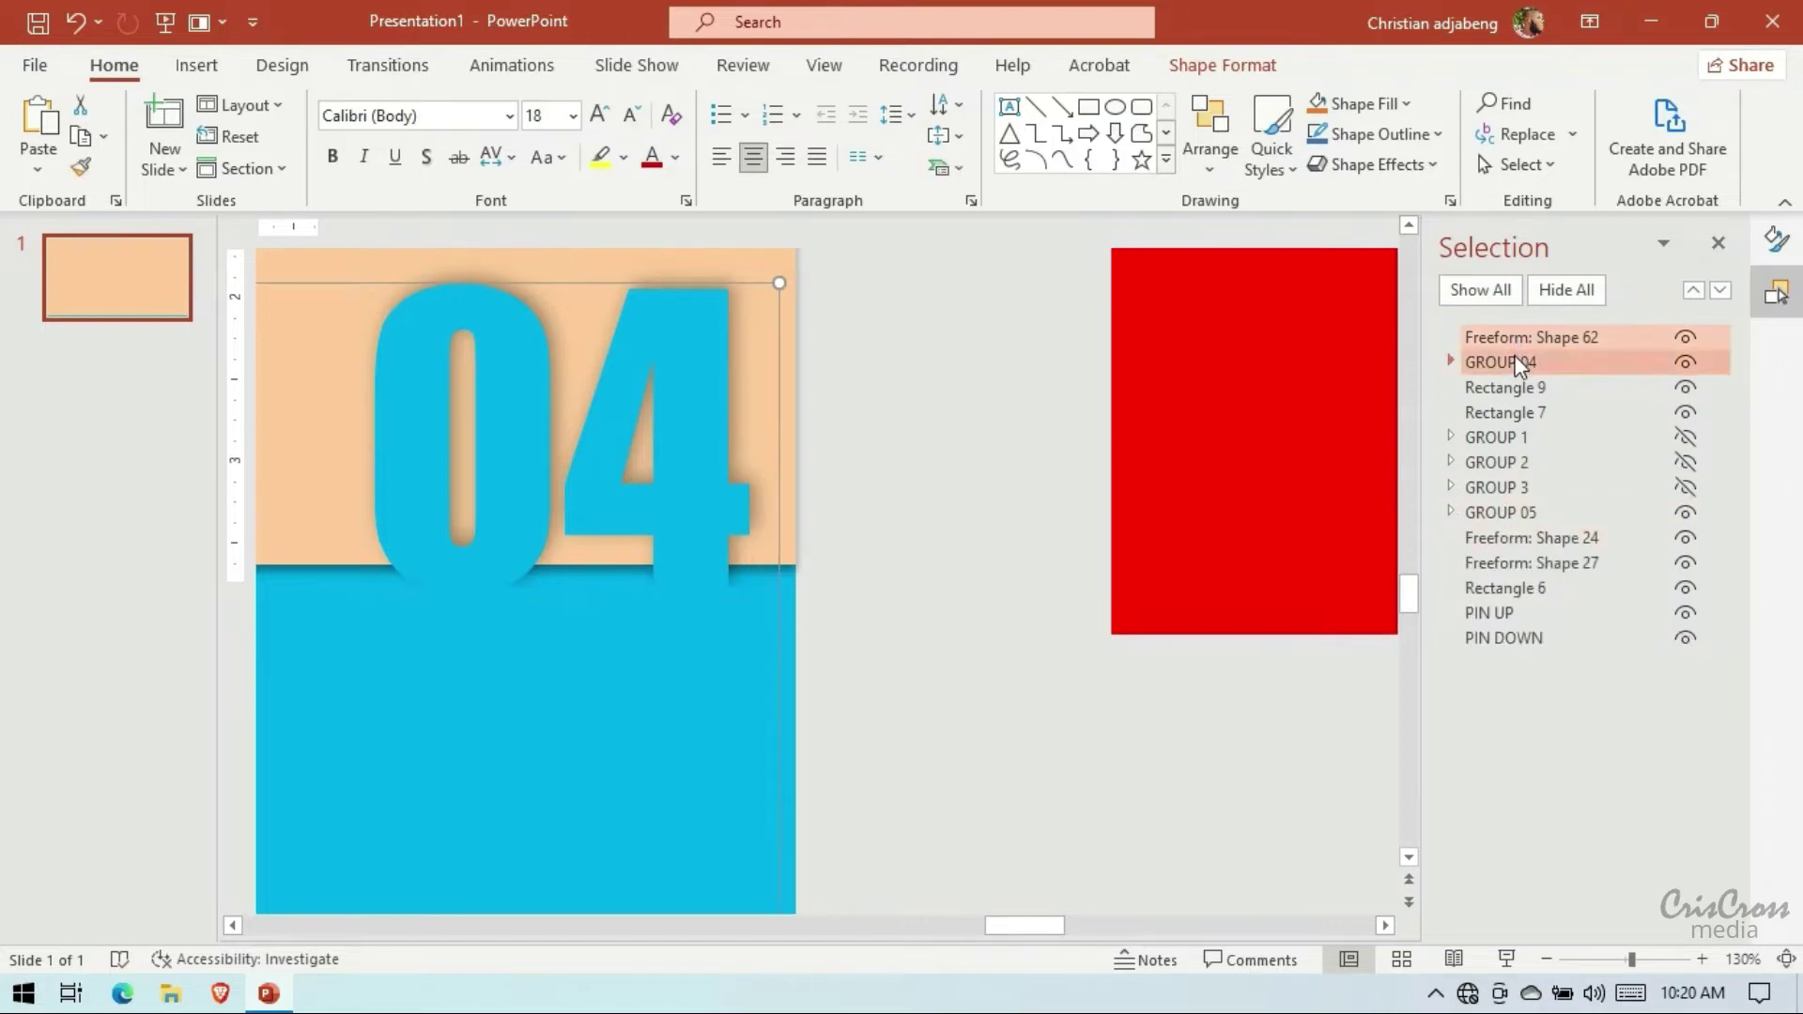
left_click(1514, 363, "ctrl")
left_click(1508, 387, "ctrl")
left_click(1508, 413, "ctrl")
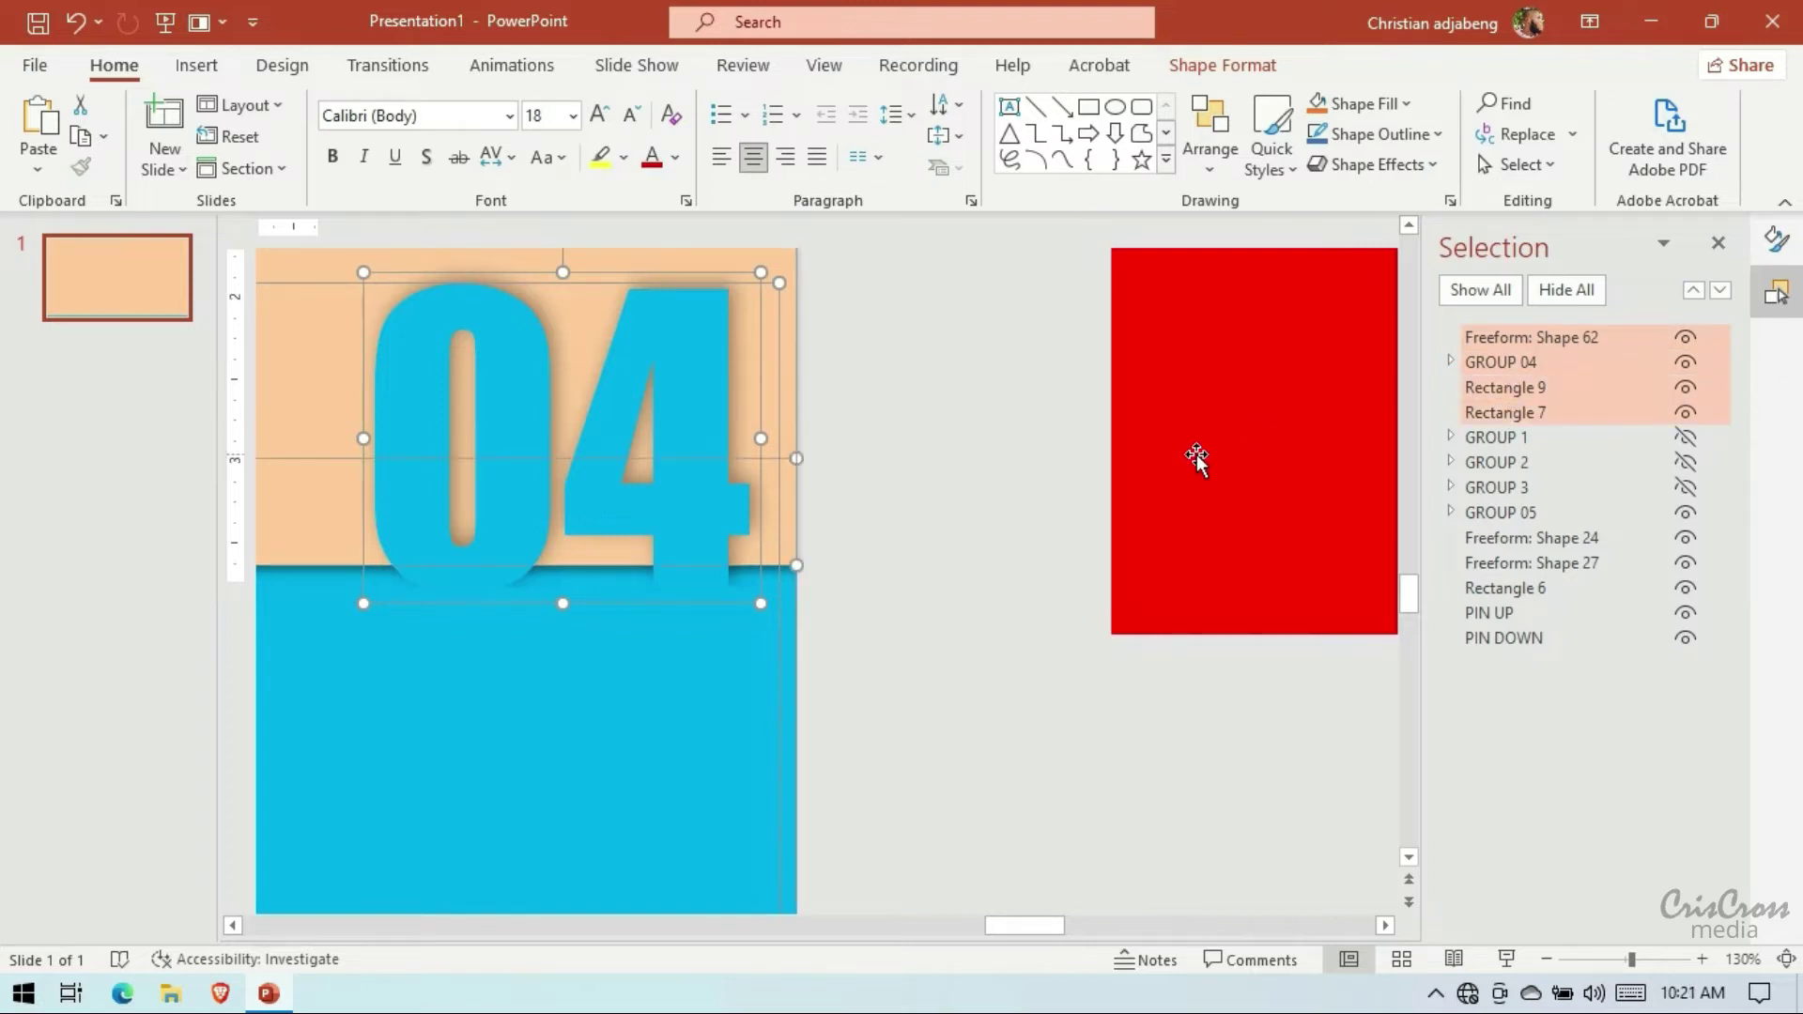
scroll(1024, 545, "up", 3)
Group the four selected 04 panel shapes into a single group
left_click(1545, 958)
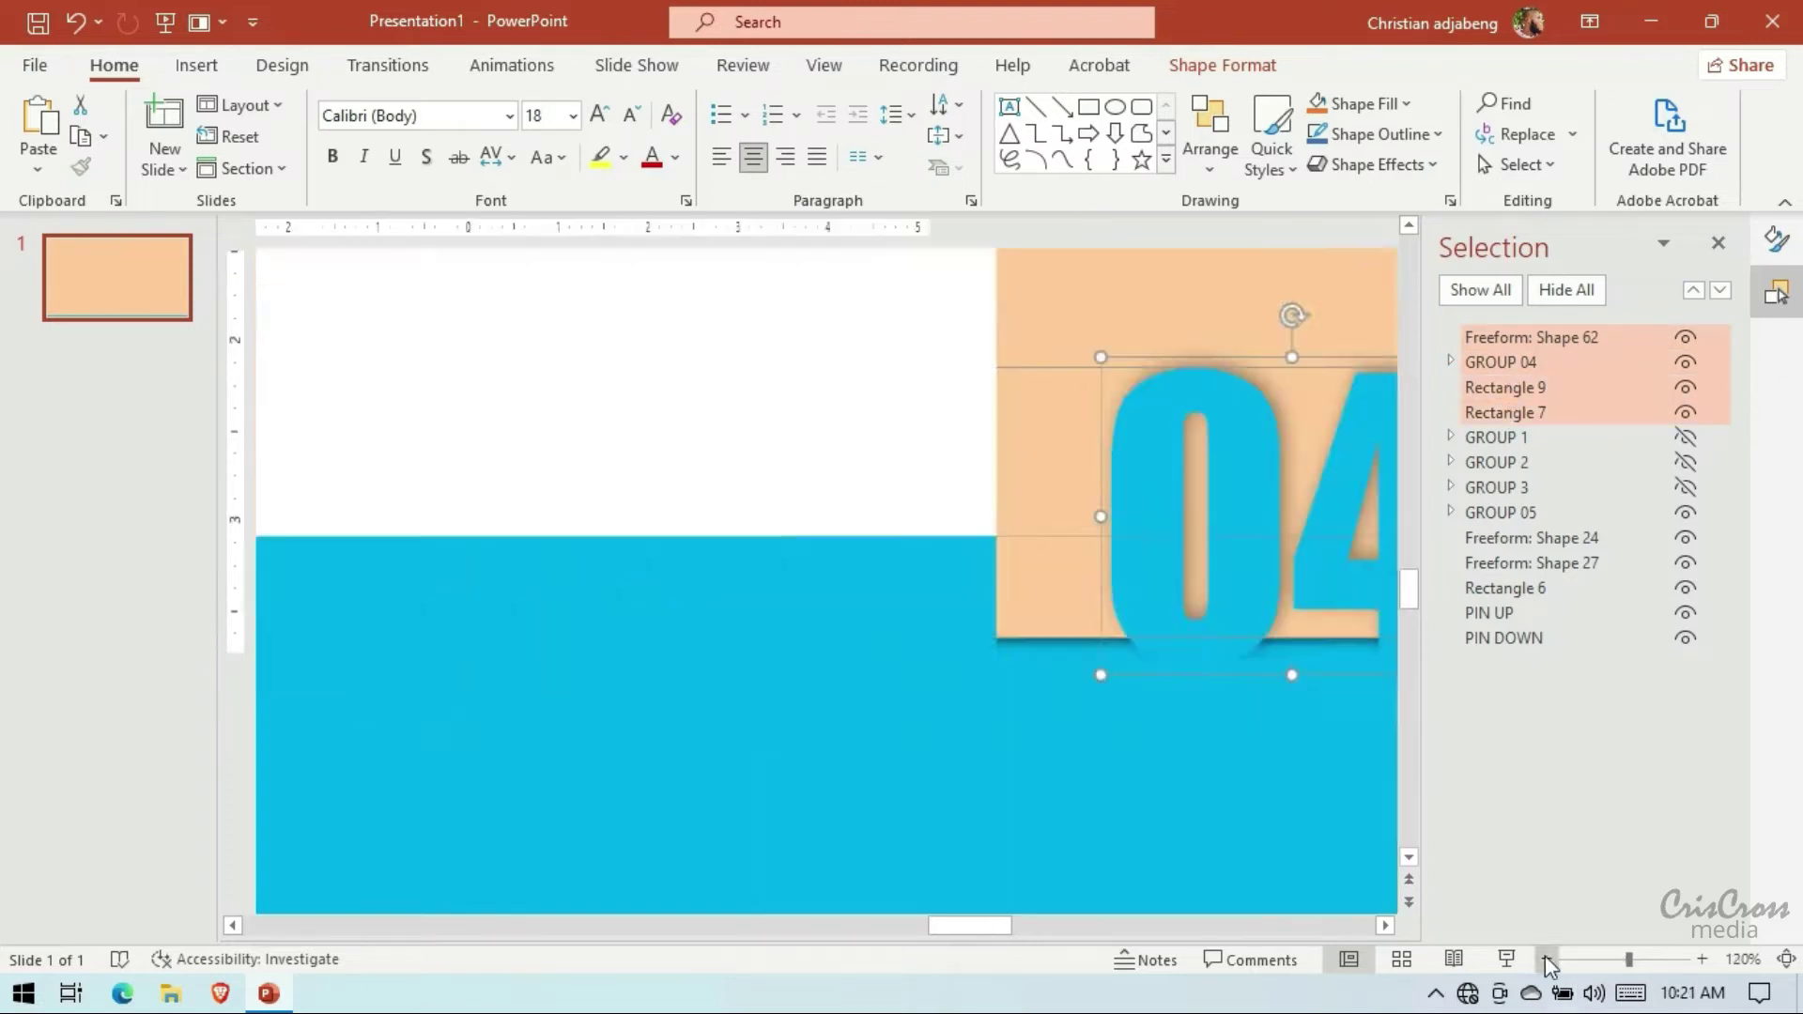
left_click(1545, 959)
left_click(1546, 959)
left_click(1545, 959)
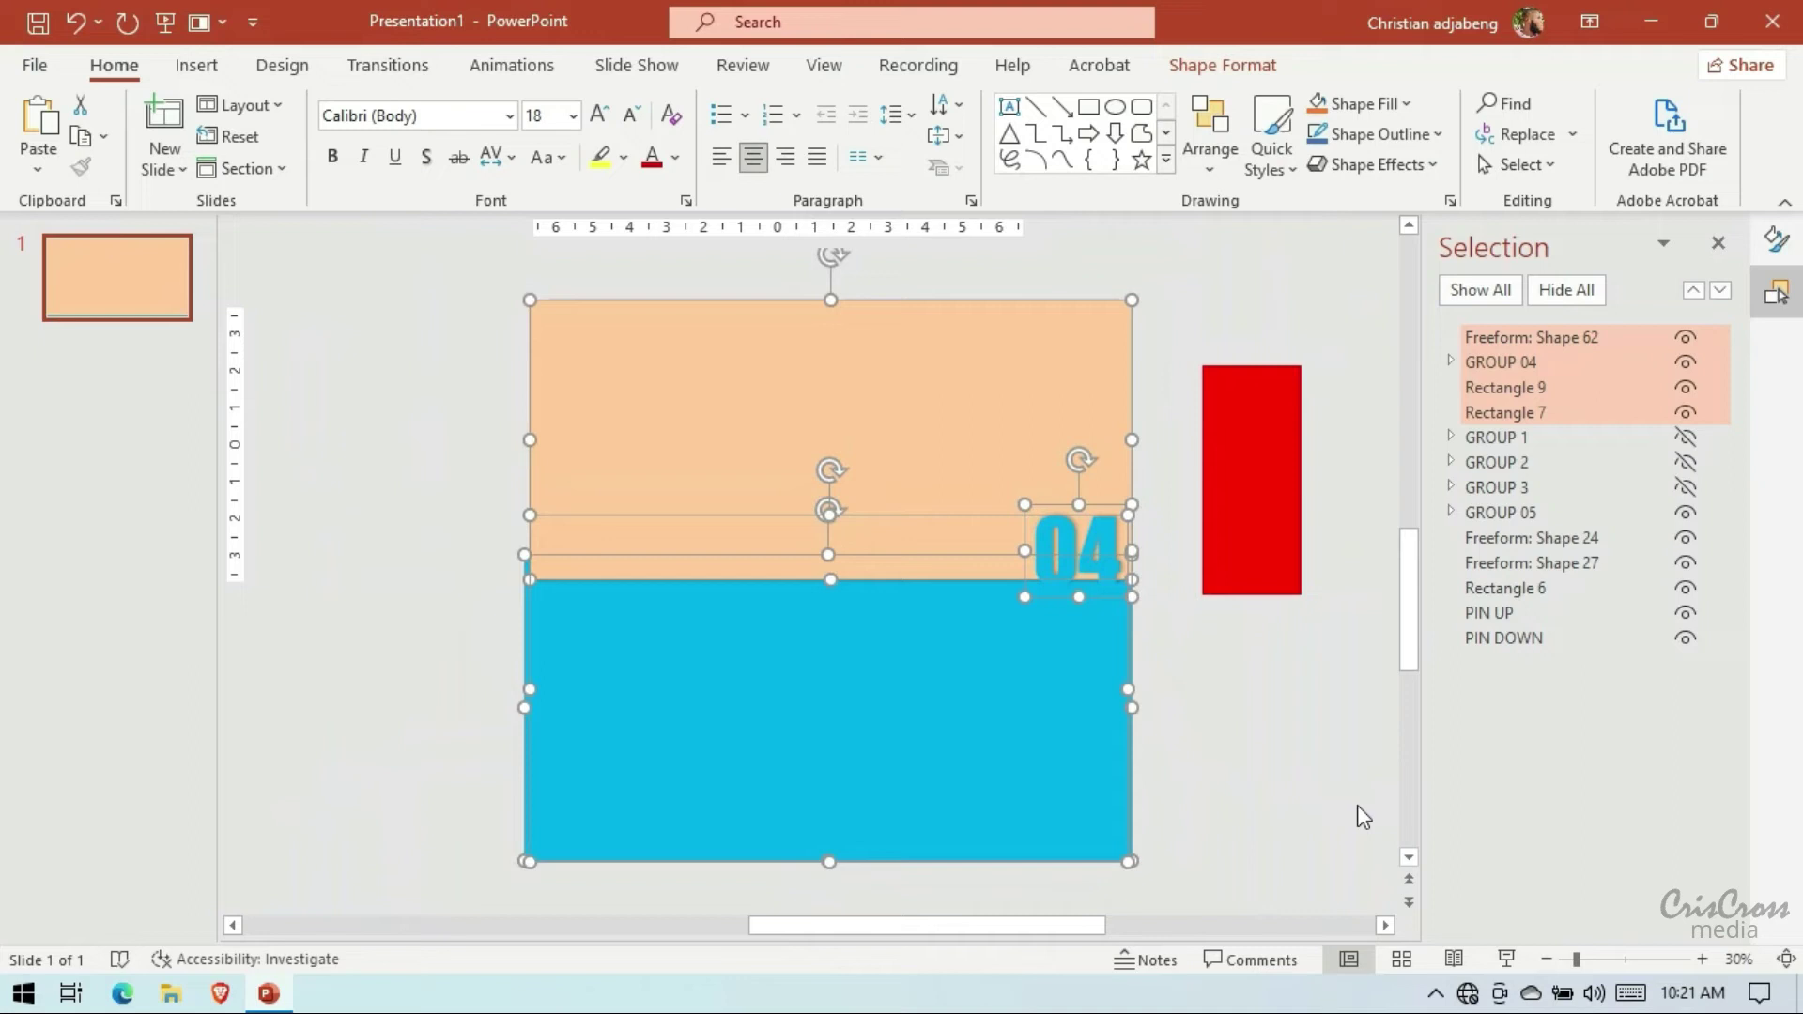
right_click(1090, 522)
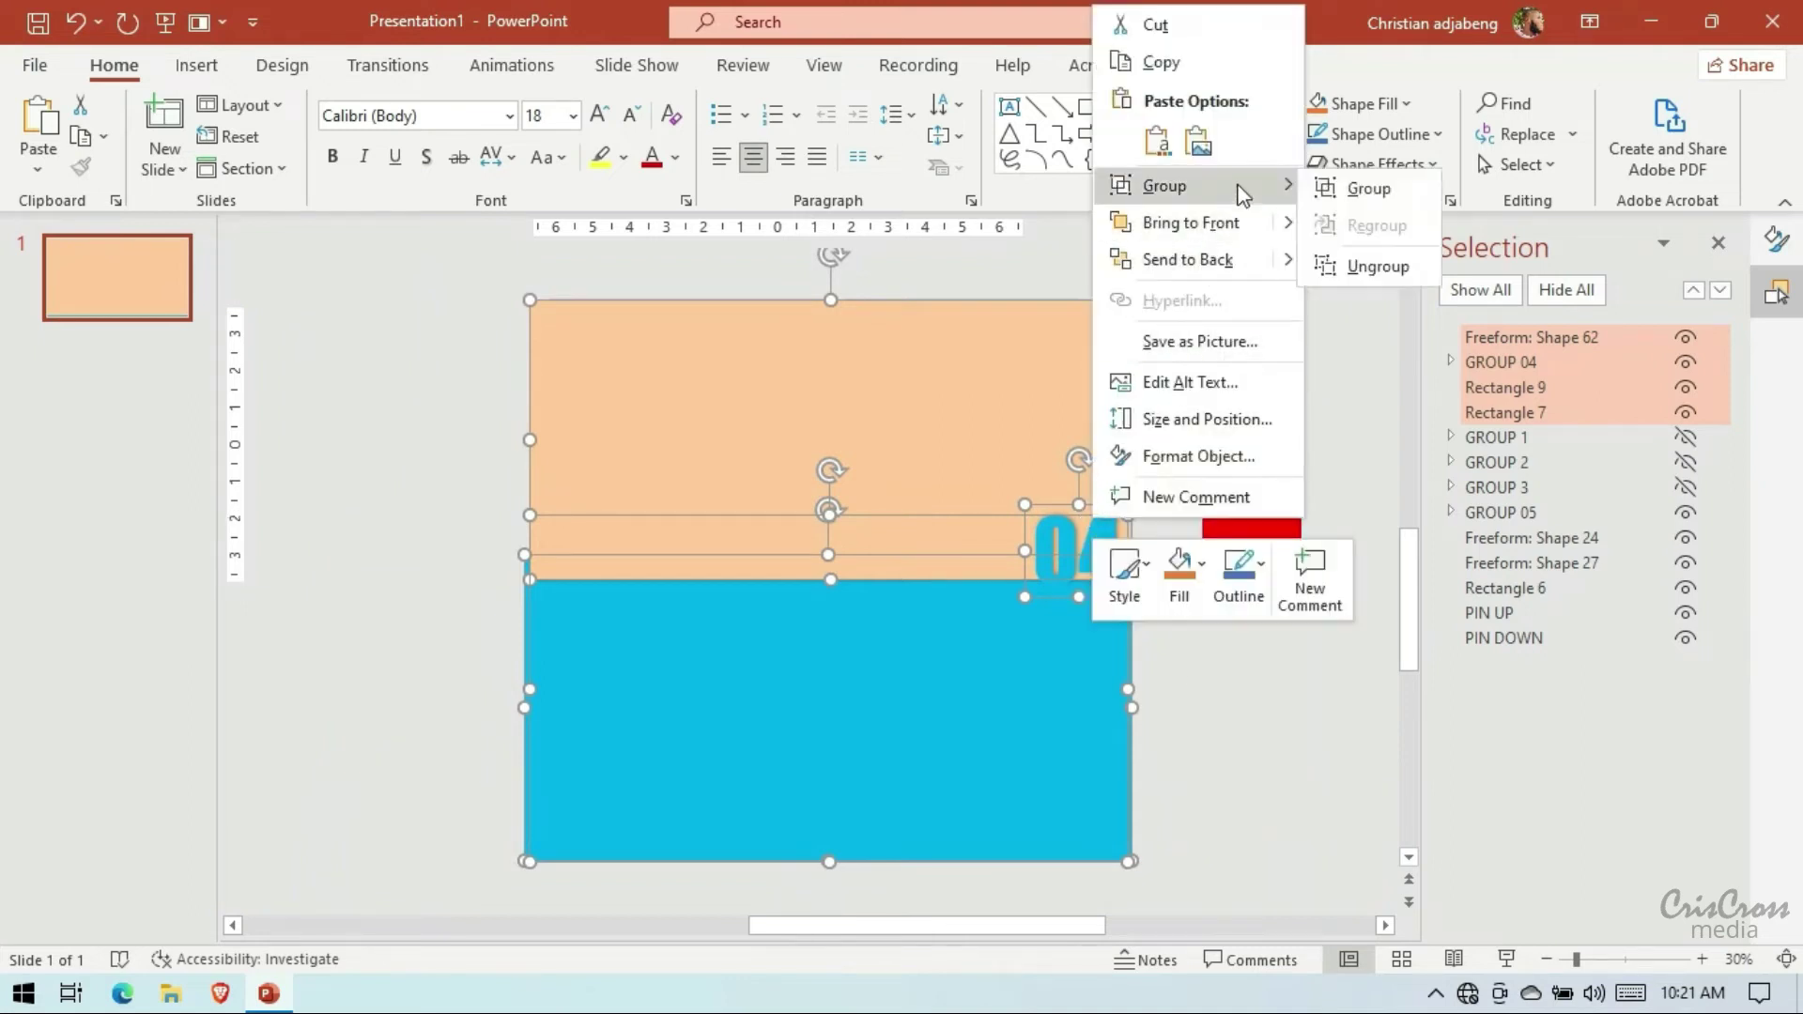
left_click(1352, 186)
left_click(1451, 336)
Rename the new group to GROUP 4, move it below GROUP 3, and hide it
double_click(1545, 337)
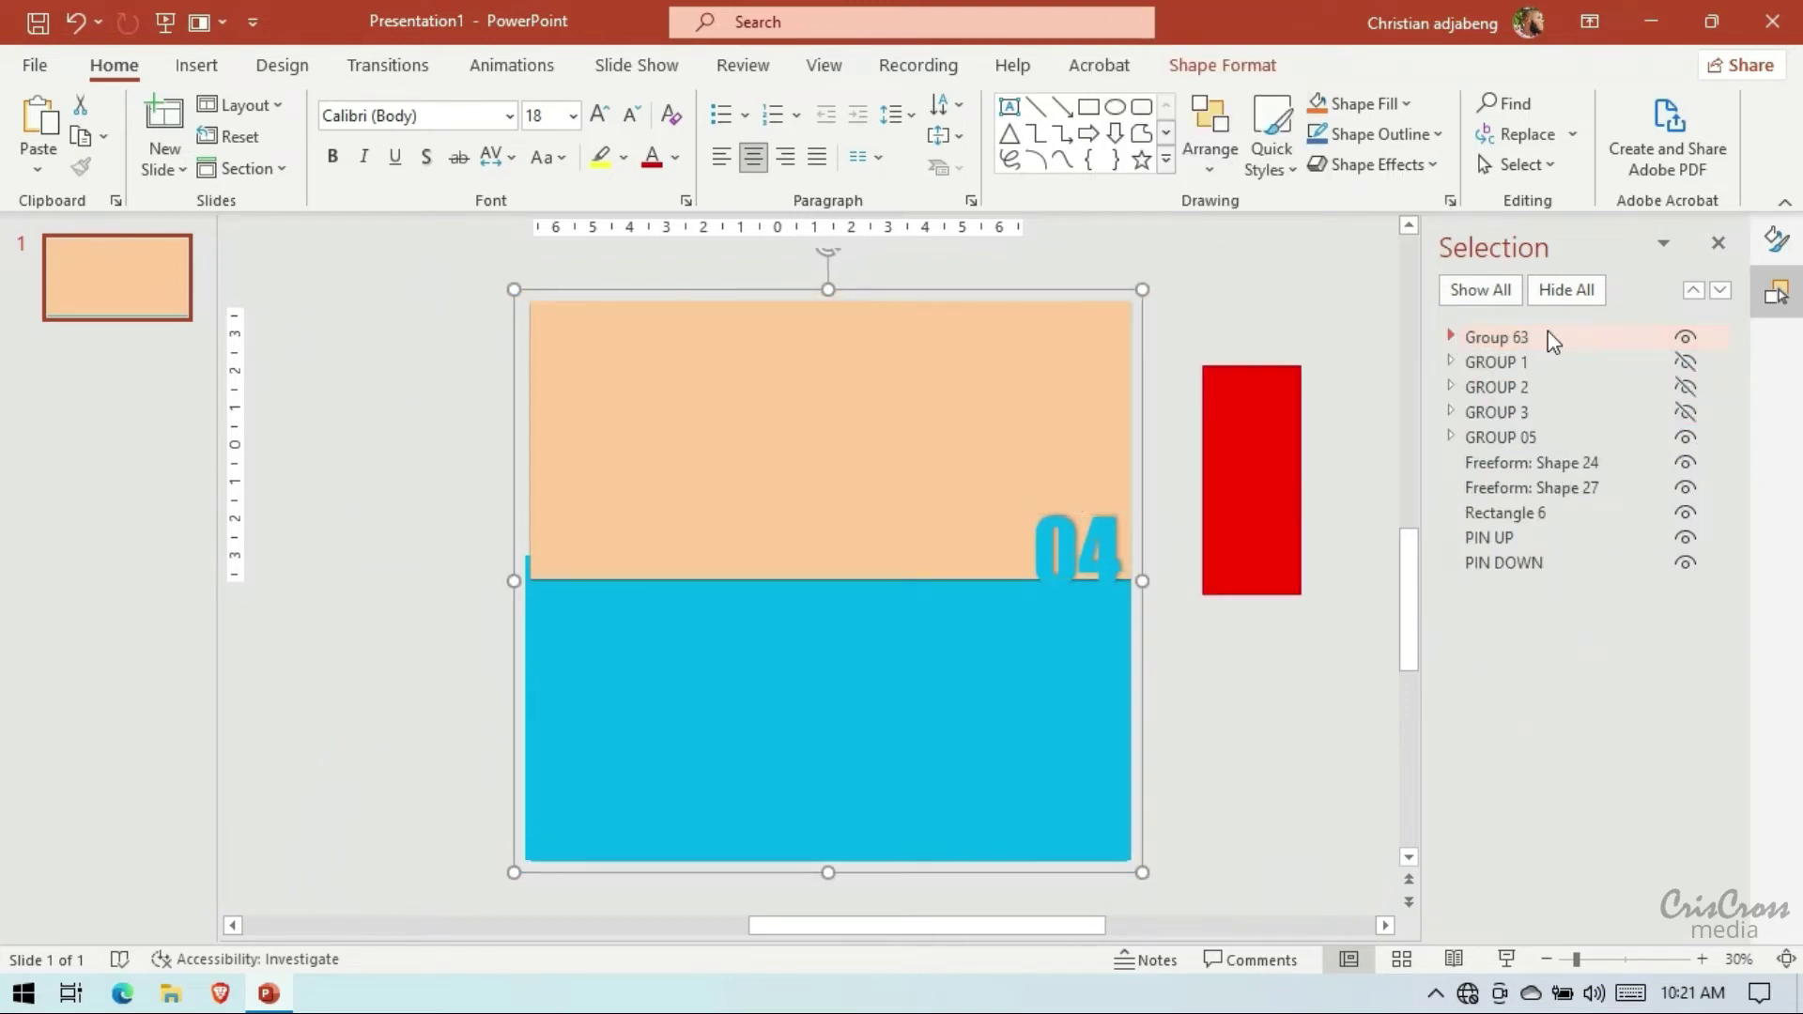
key("ctrl+a")
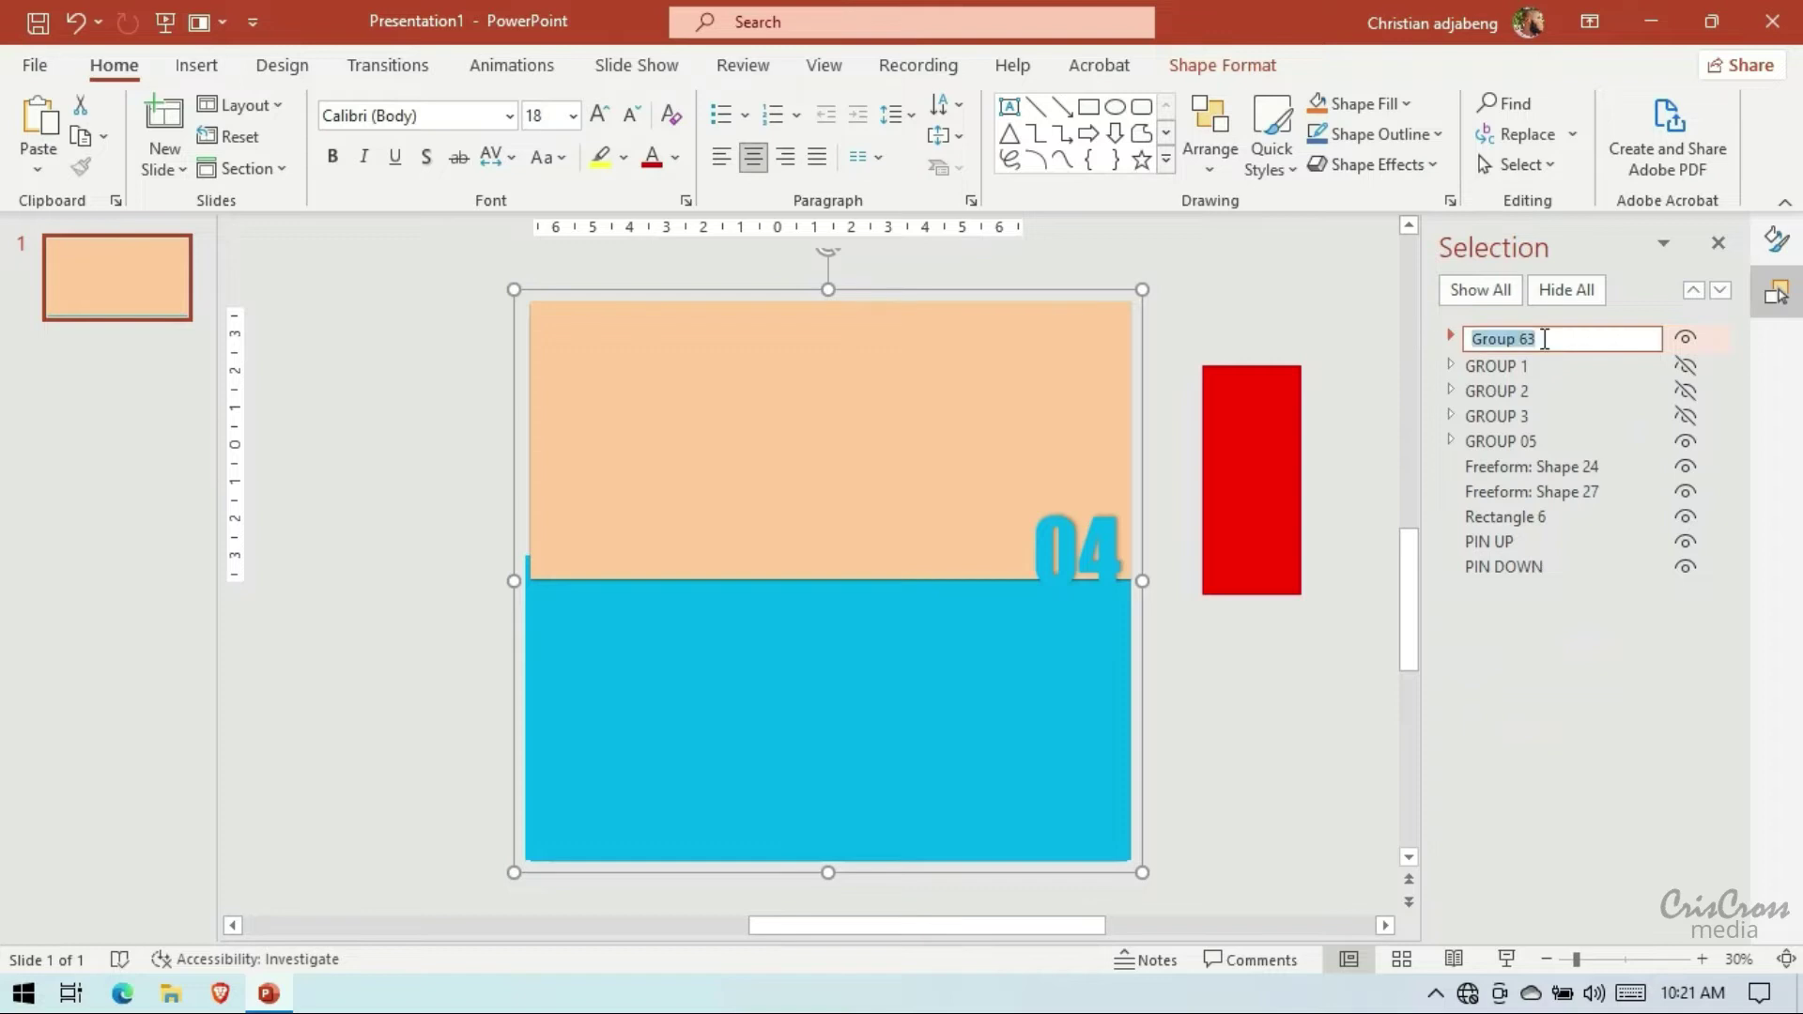
type("ROUP 4")
key("Return")
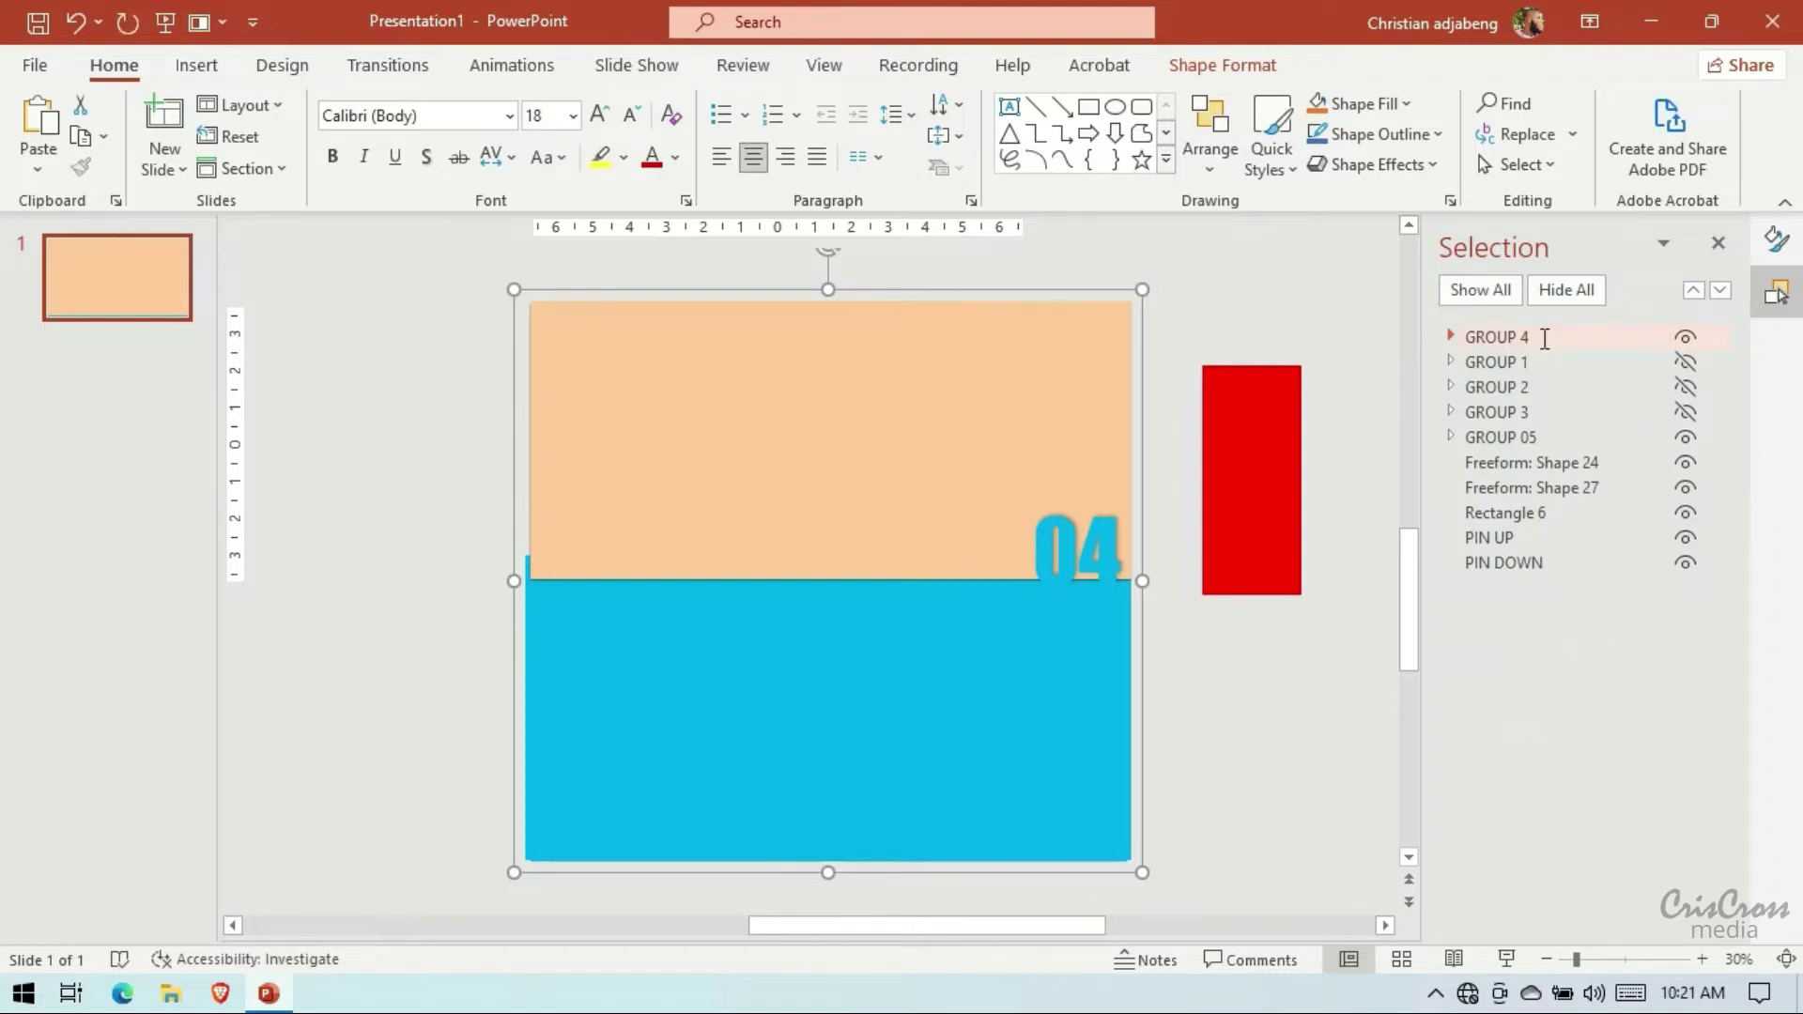
left_click_drag(1493, 338, 1499, 413)
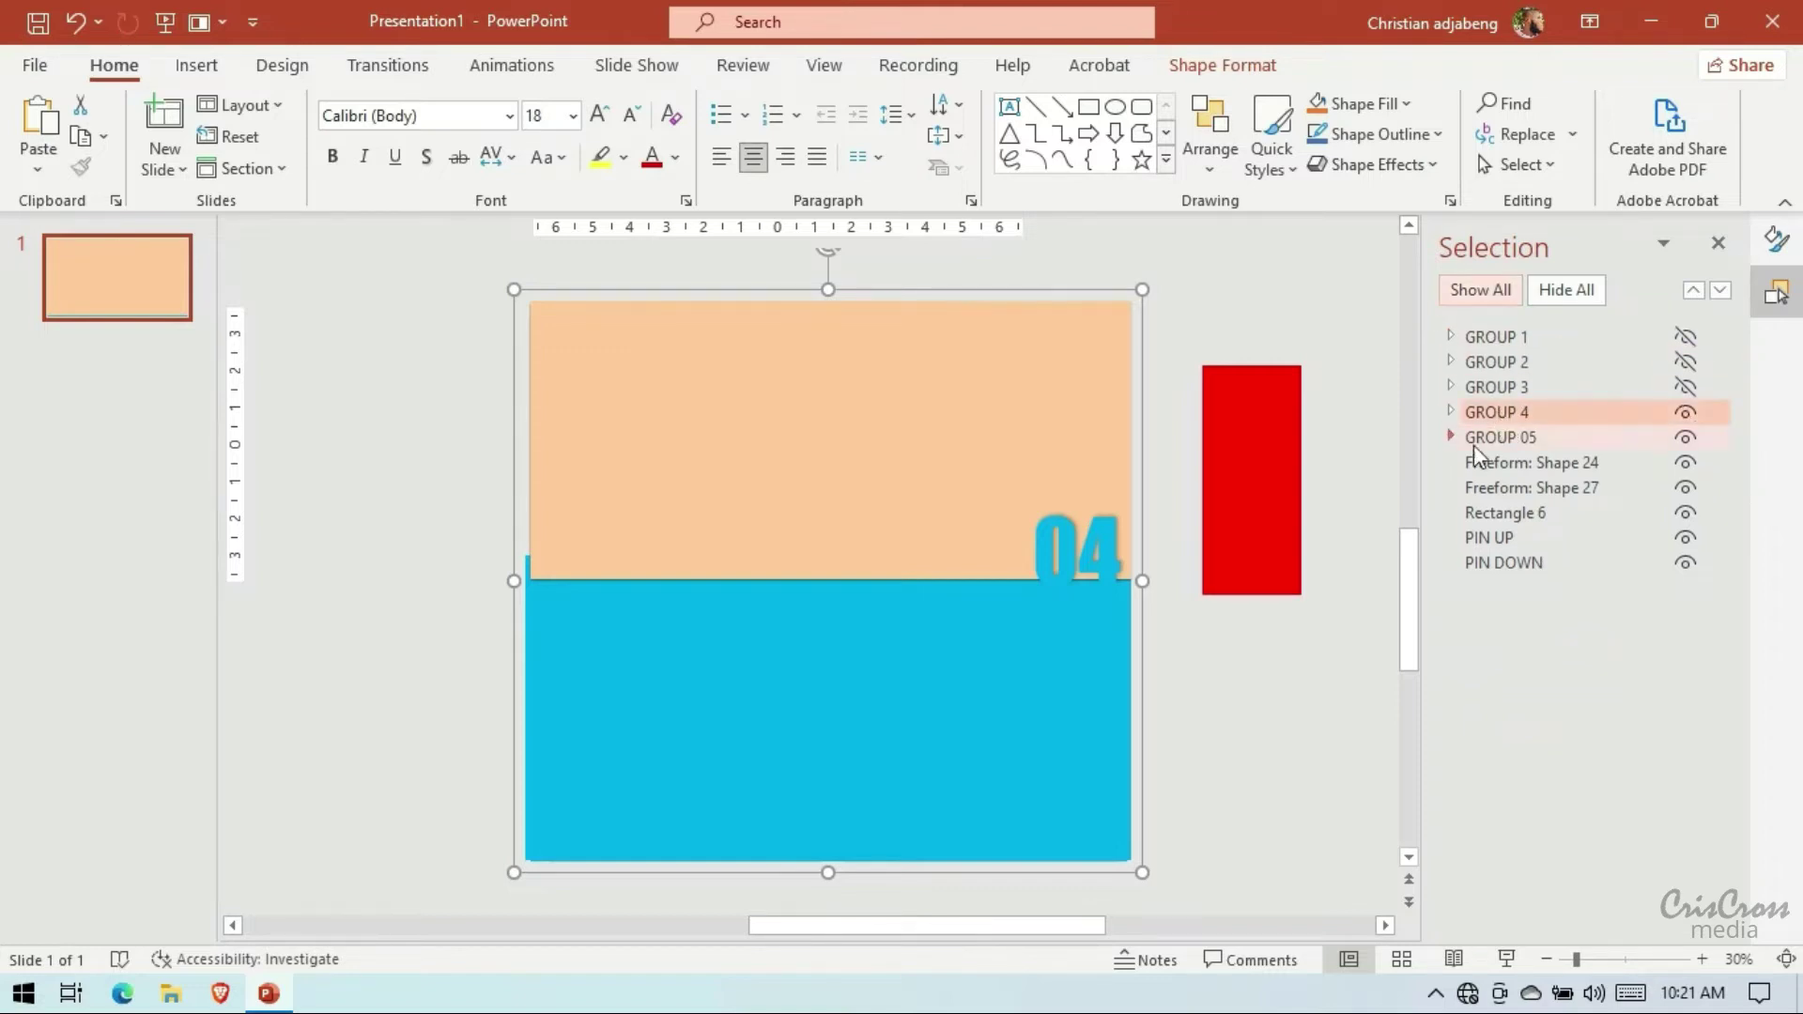
left_click(1684, 412)
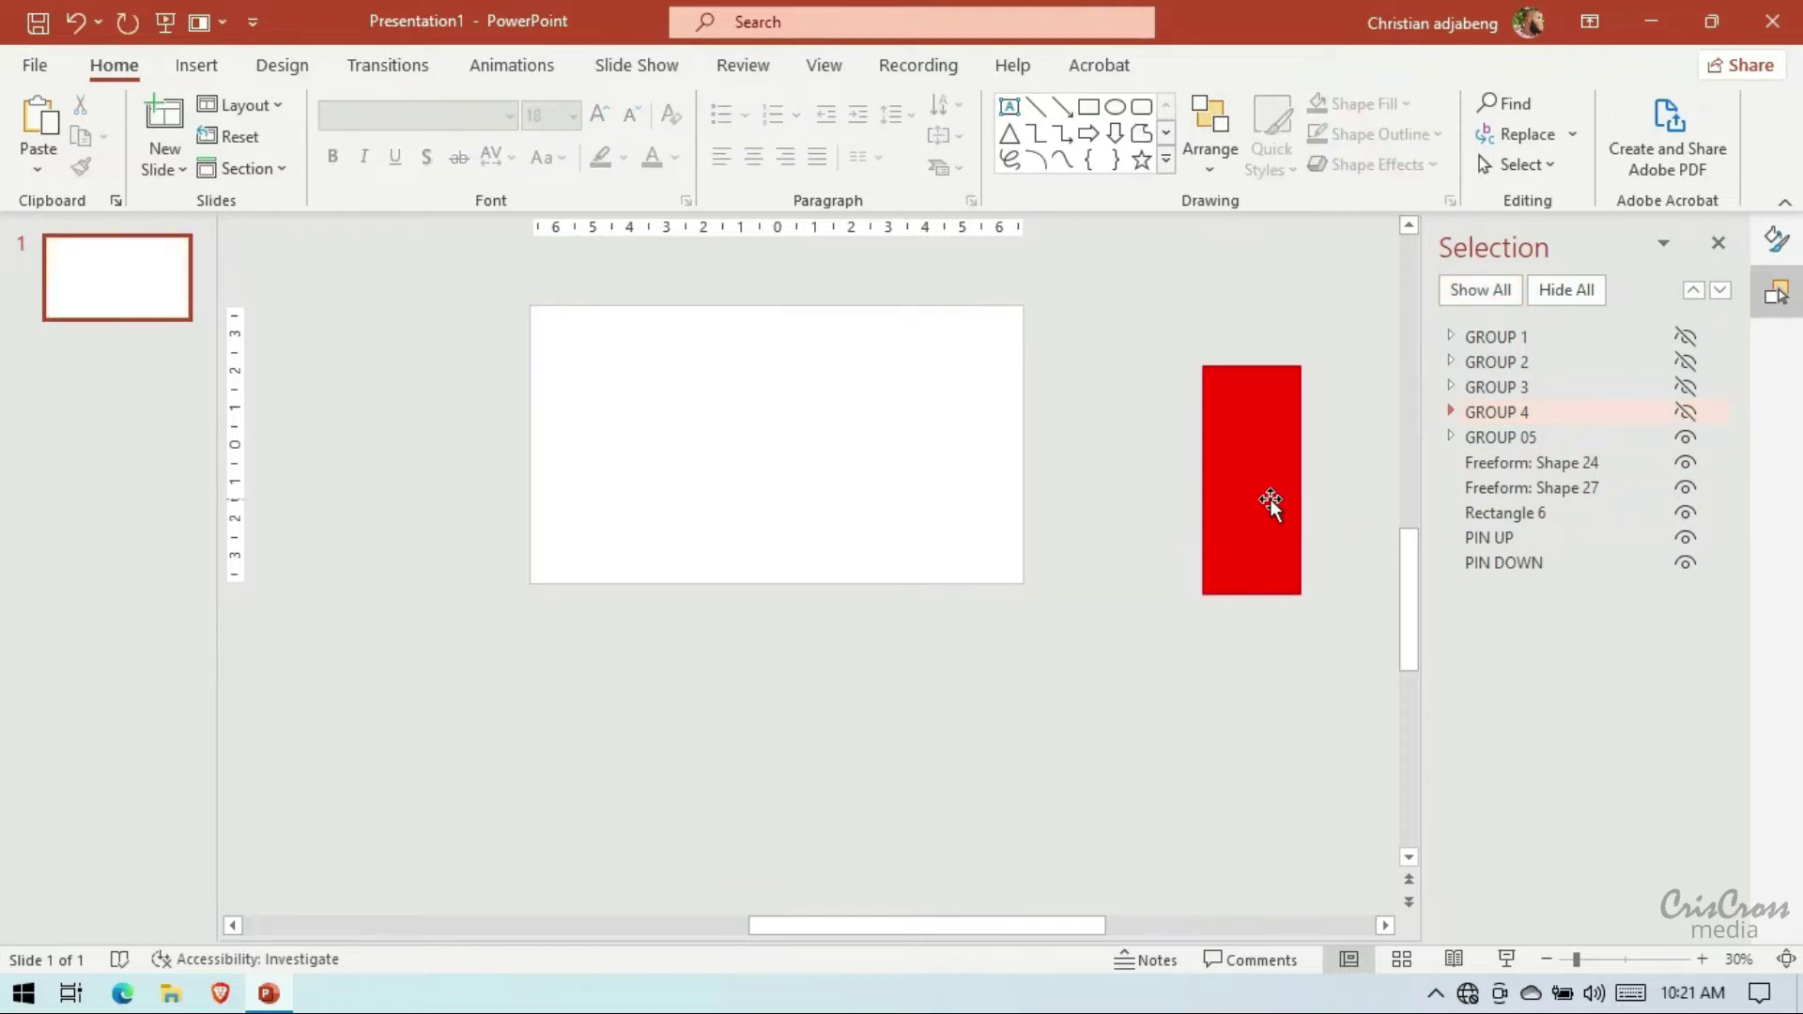
Move the tall red Rectangle 6 under the slide's right side and paste a copy
left_click(1266, 503)
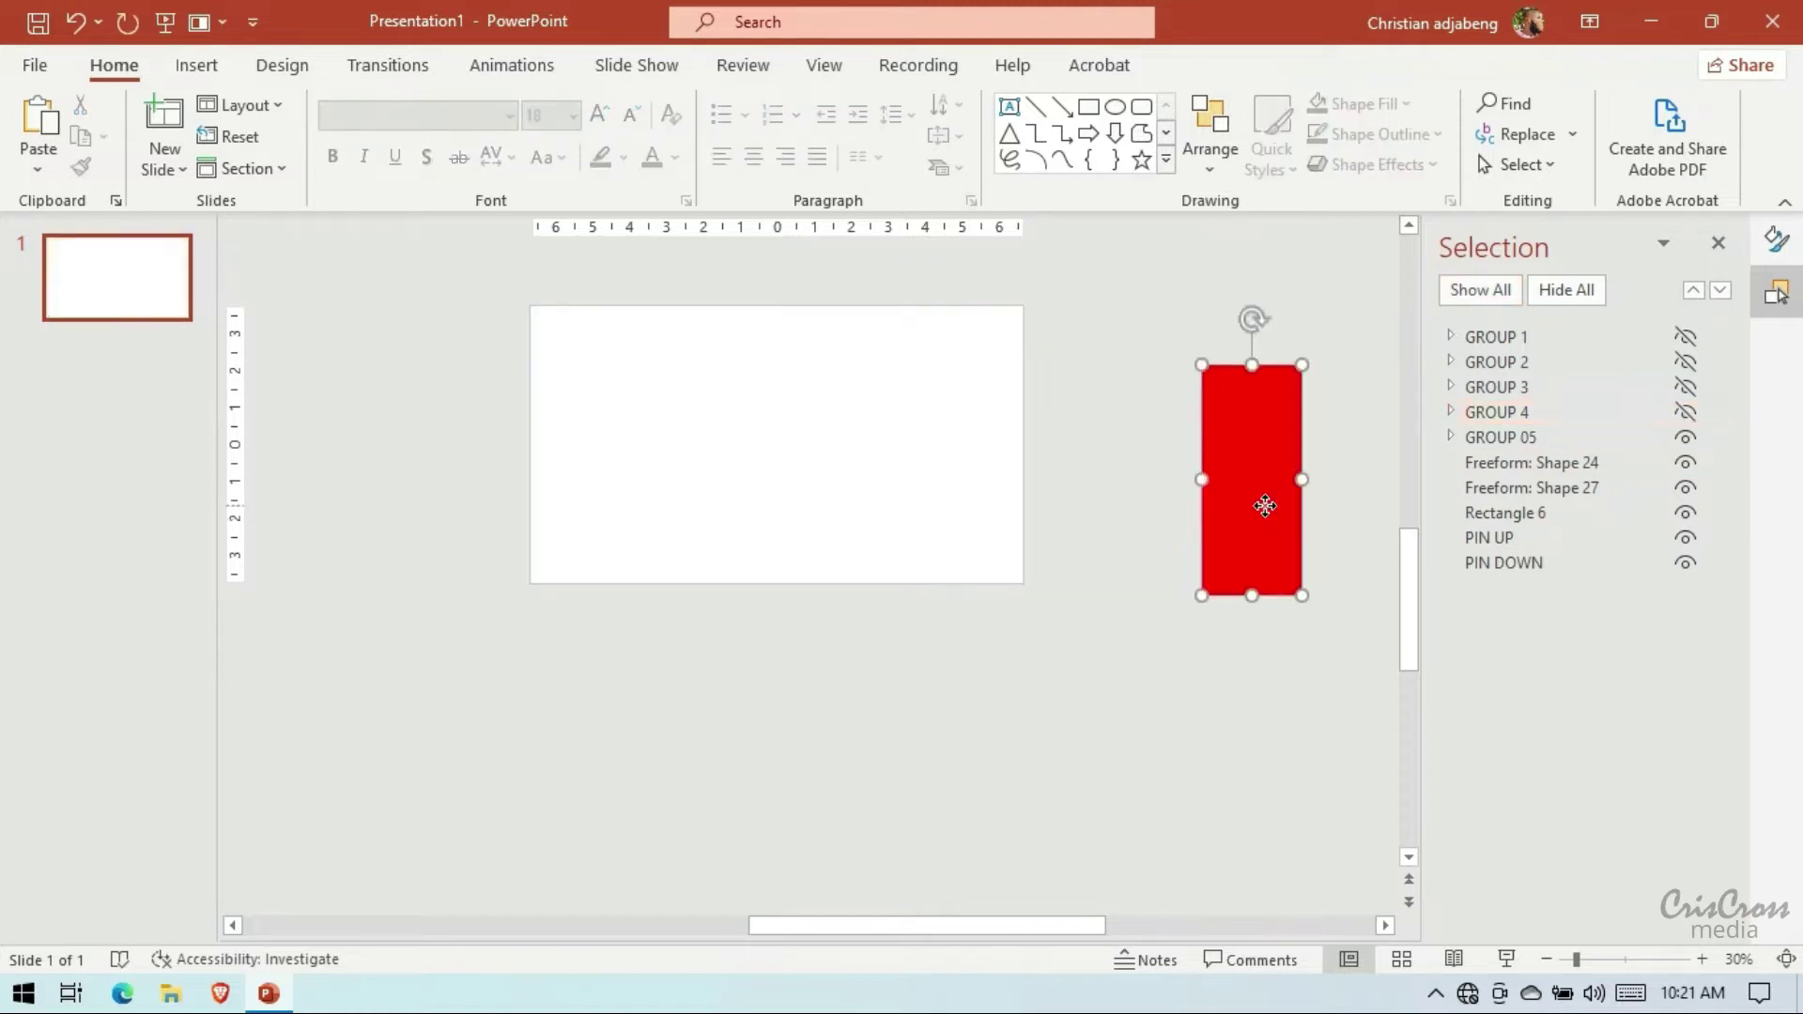
left_click(1386, 925)
left_click(1388, 925)
left_click(234, 925)
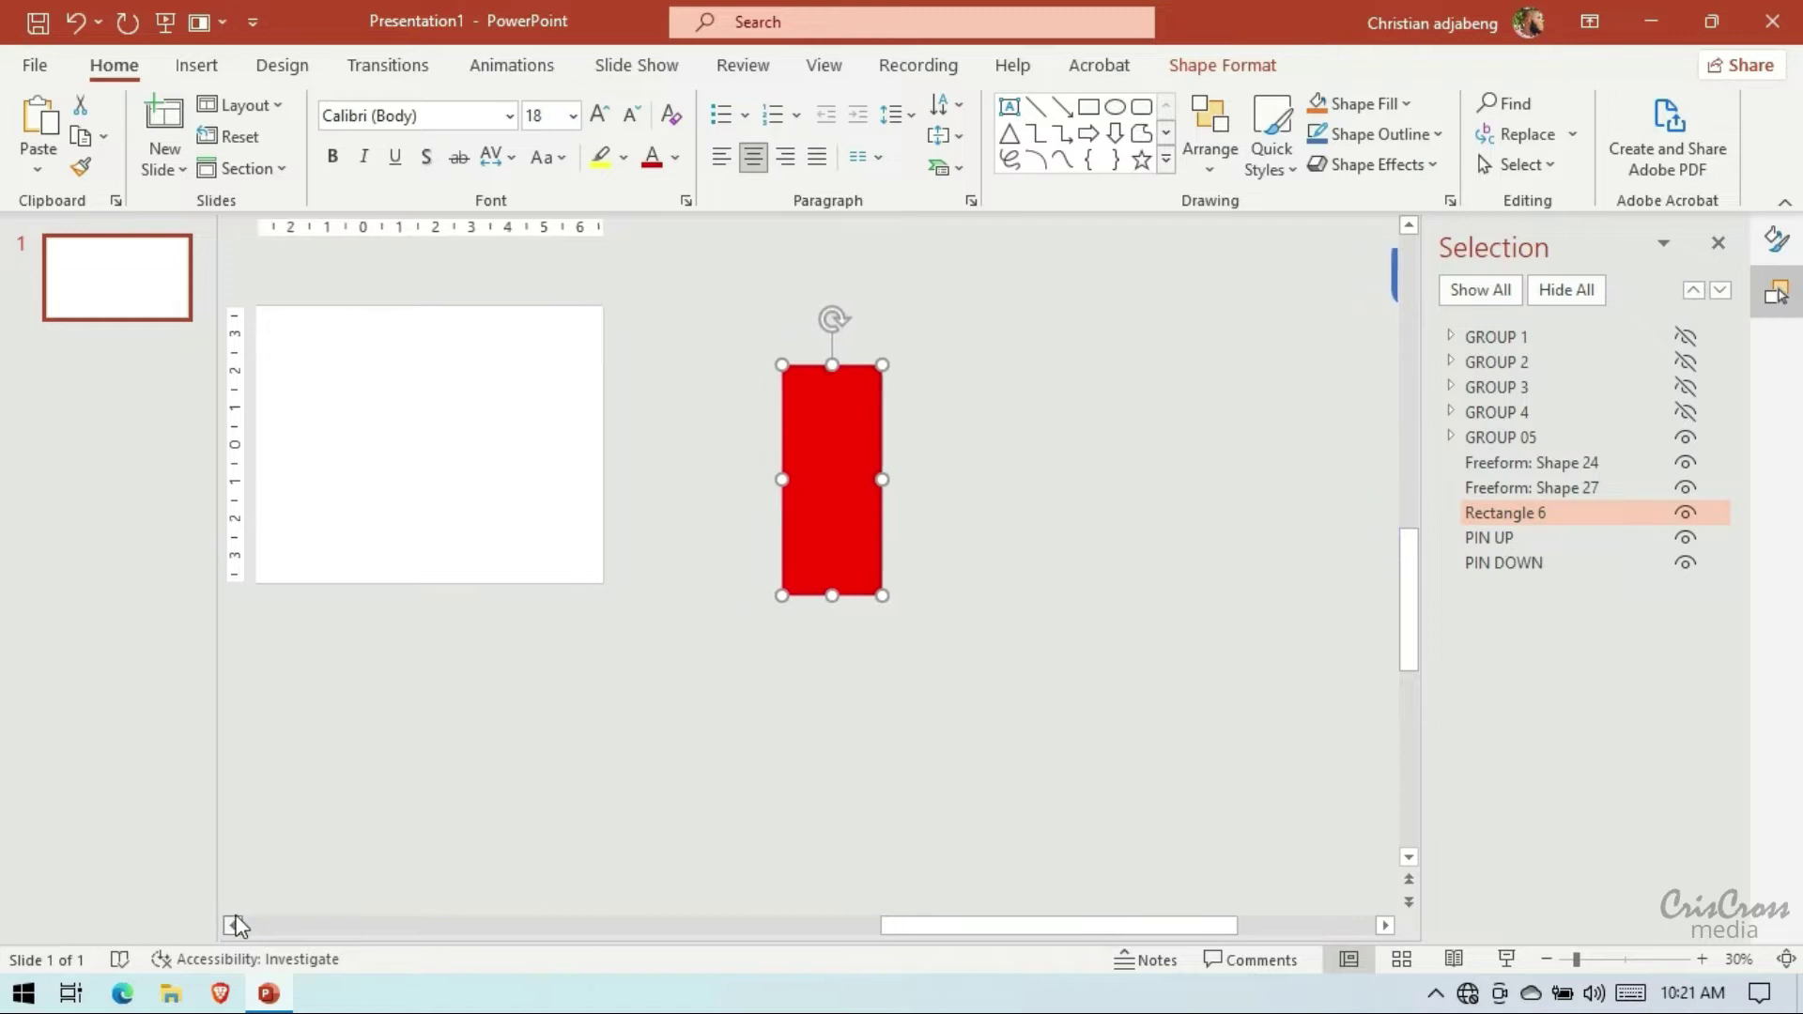
left_click(234, 925)
left_click(237, 926)
mouse_move(1174, 471)
left_mouse_down()
mouse_move(1022, 683)
mouse_move(785, 431)
mouse_move(686, 380)
mouse_move(506, 395)
mouse_move(958, 429)
left_mouse_up()
key("ctrl+v")
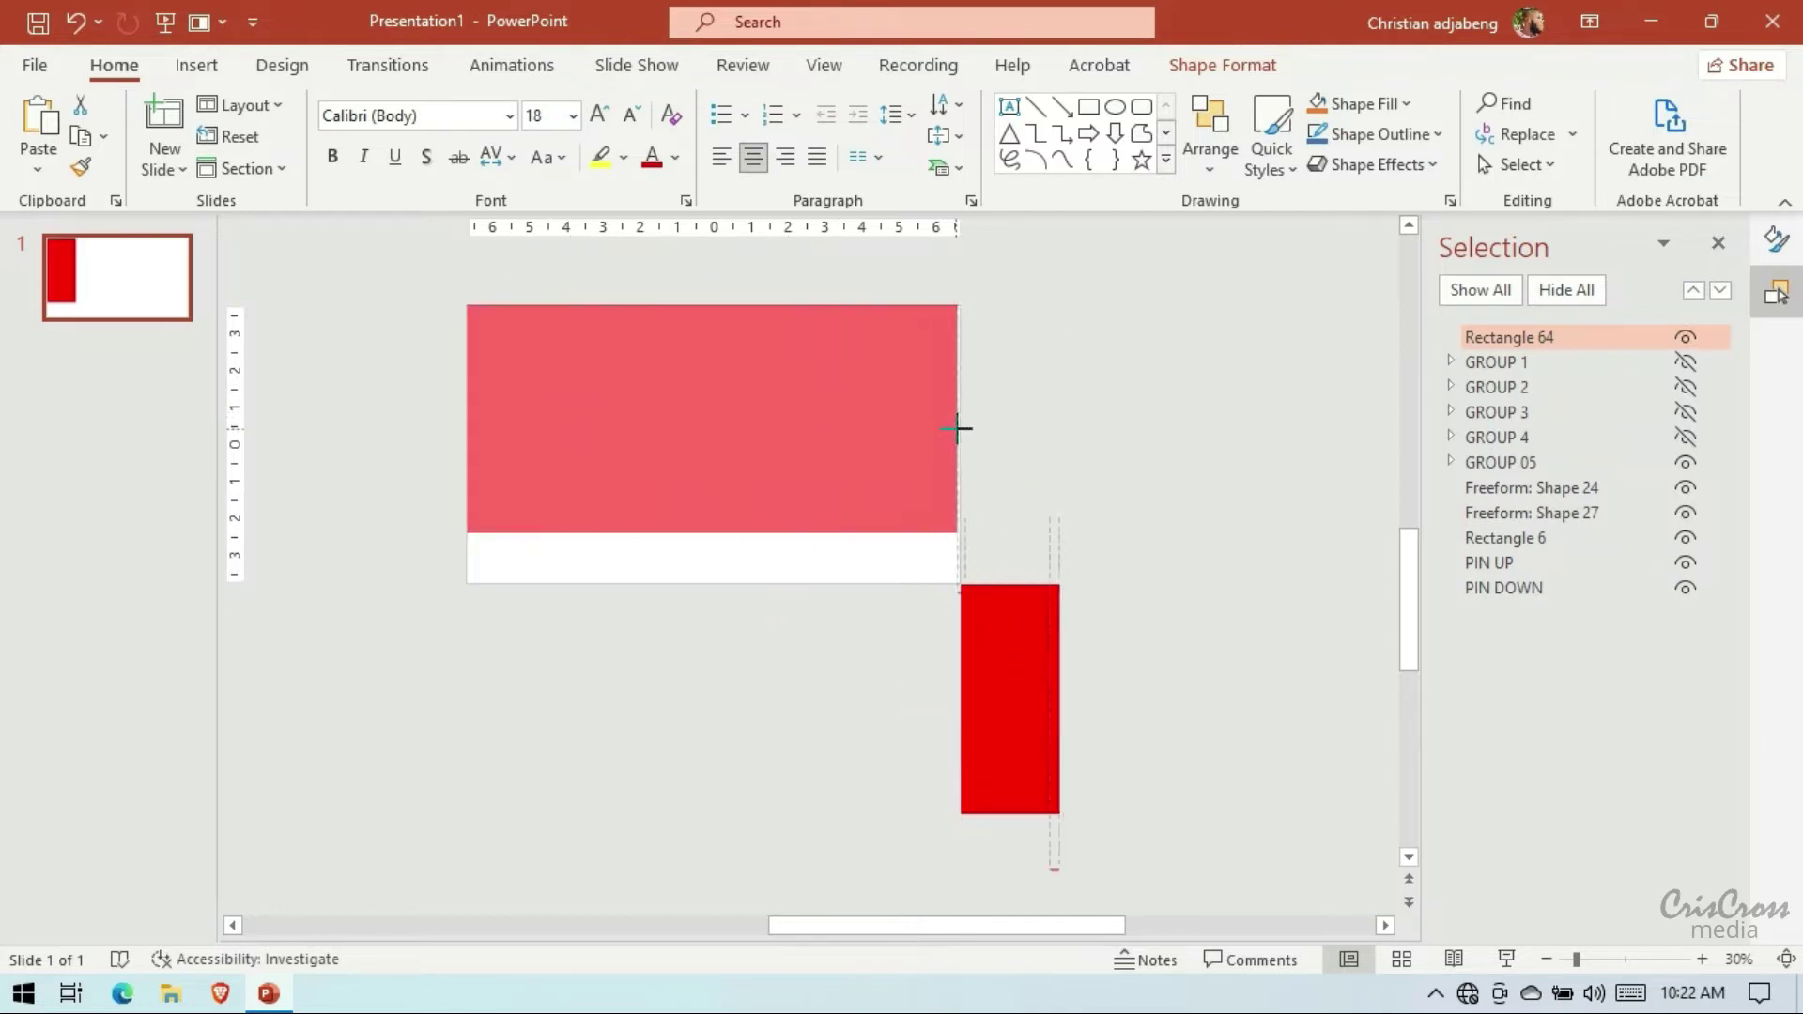
Align the tall red rectangle's top exactly with the slide's bottom edge
left_click(998, 601)
left_click(1701, 959)
left_click(1702, 959)
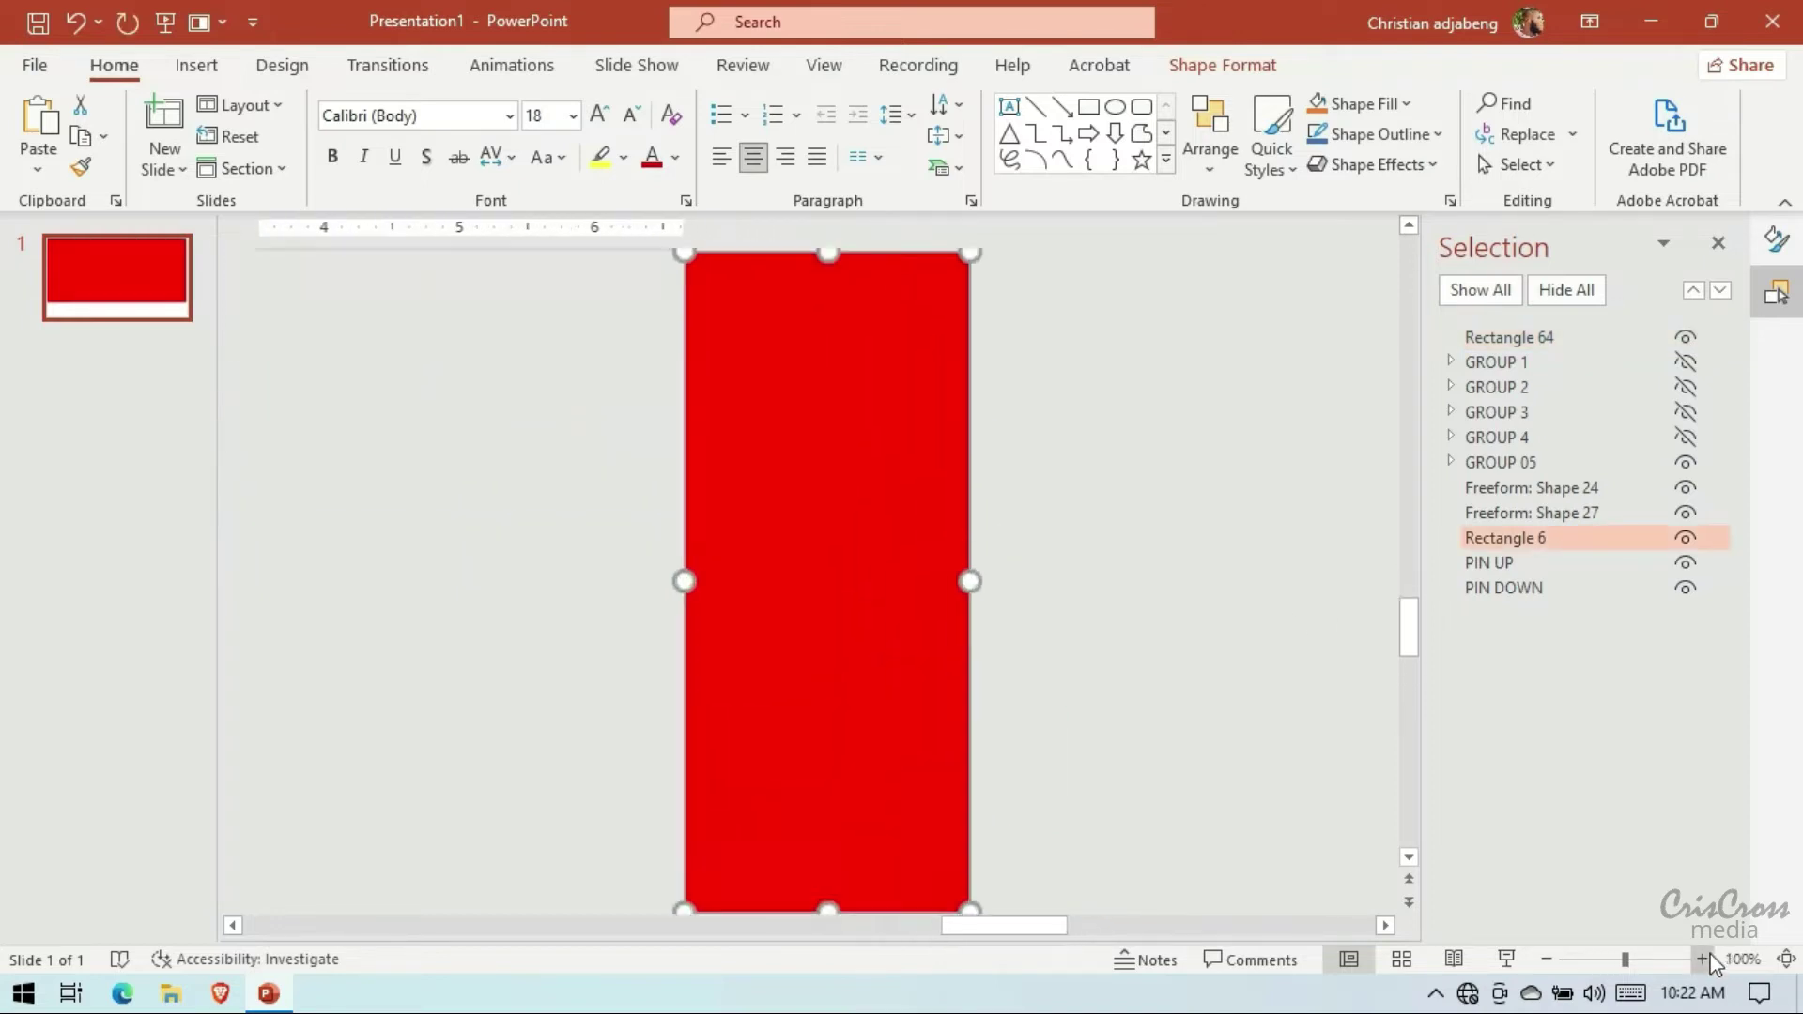
left_click(1701, 959)
scroll(1170, 454, "up", 3)
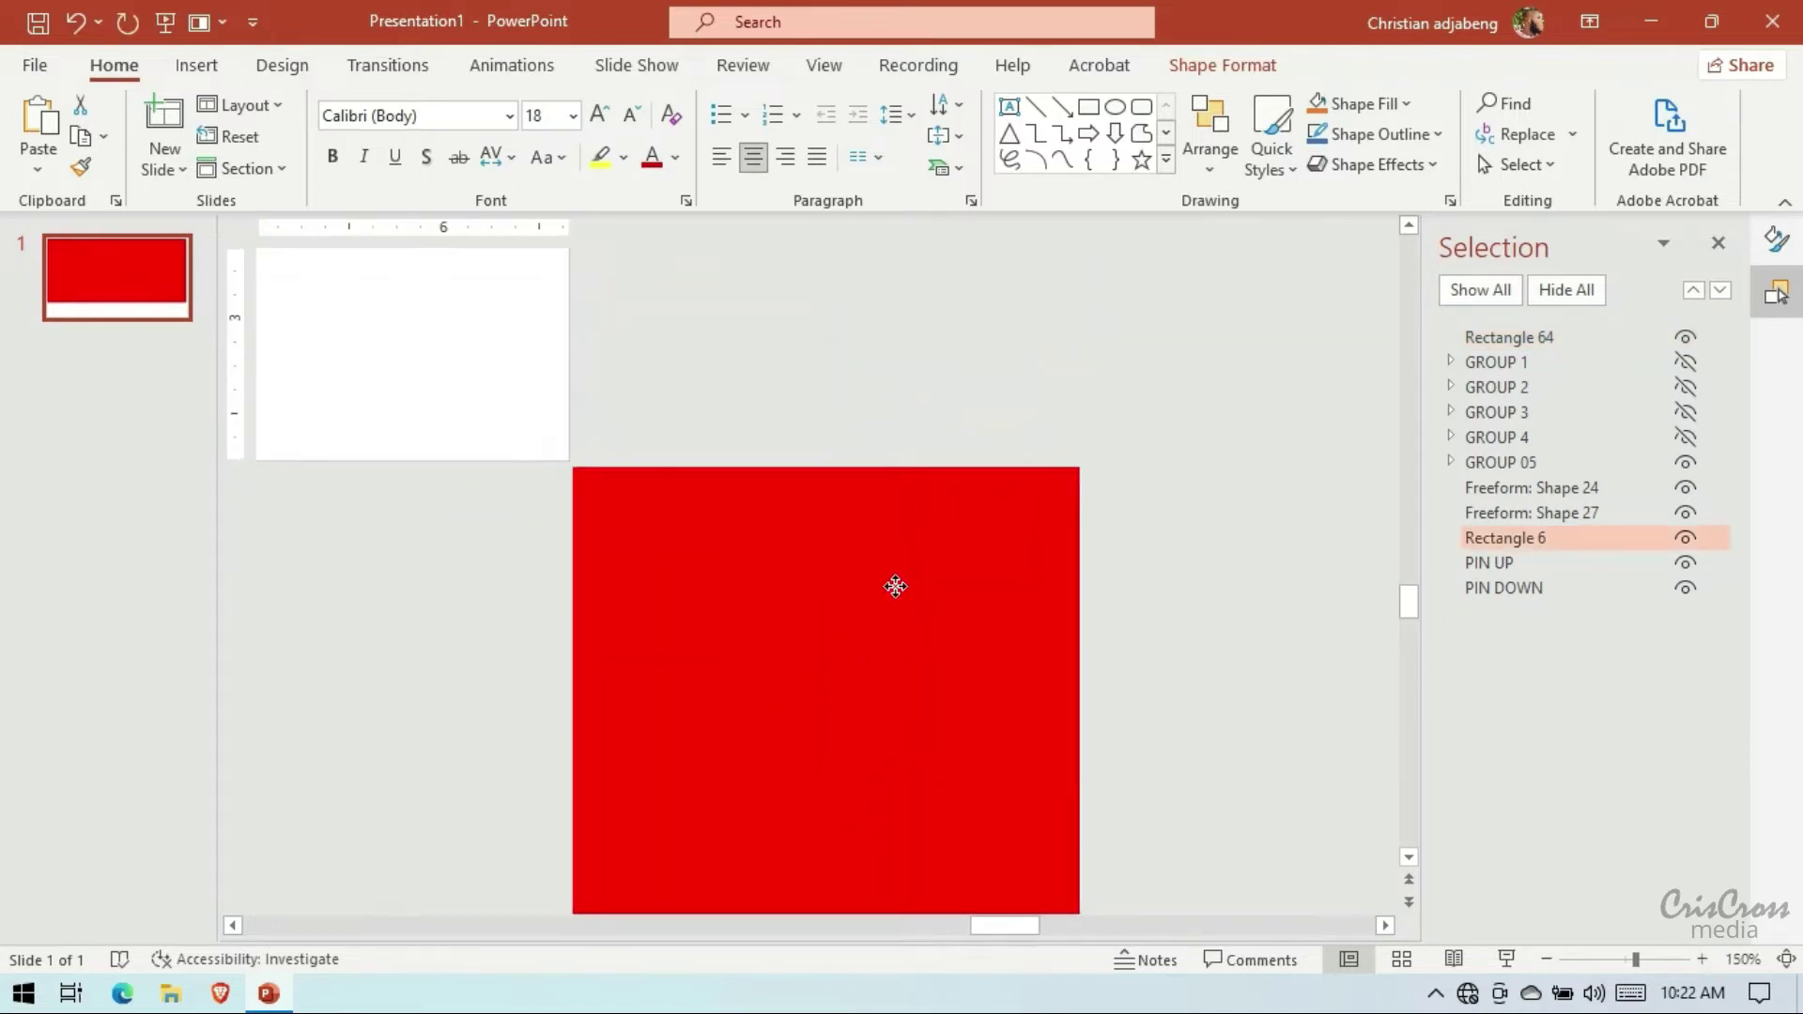
left_click_drag(895, 586, 894, 580)
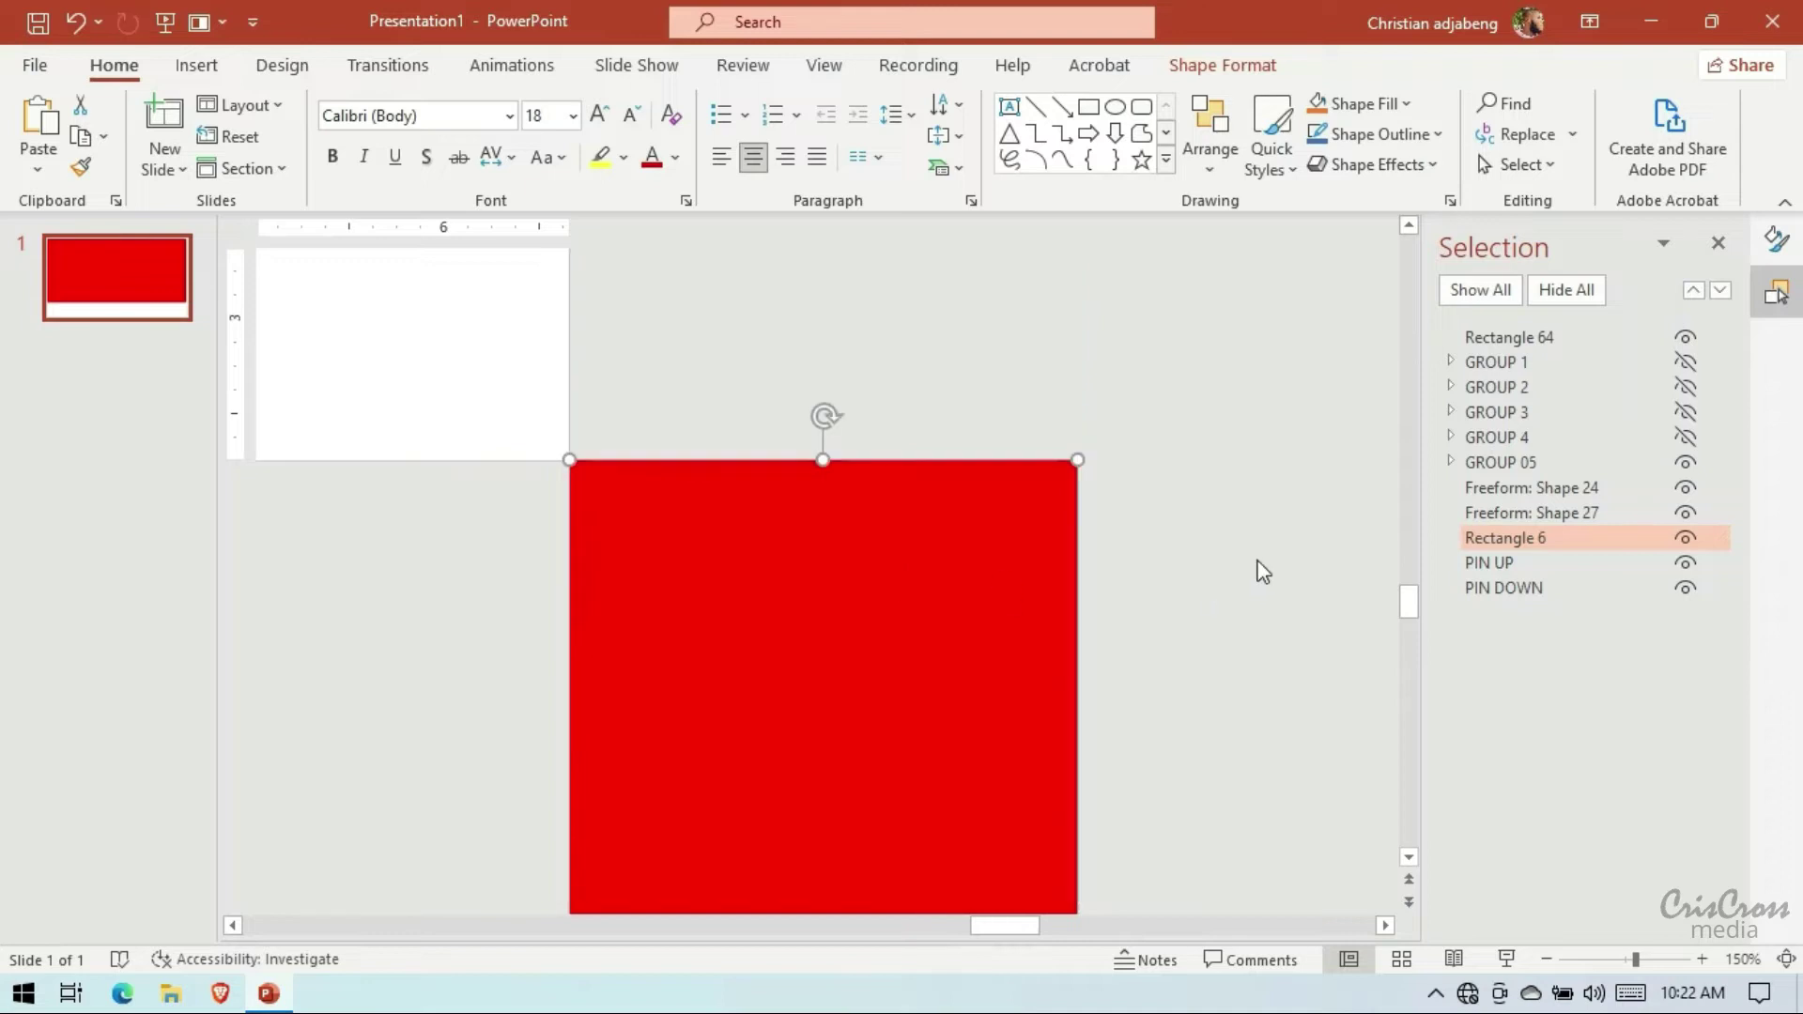
Widen the wide red Rectangle 64 so its right edge matches the tall red rectangle
left_click(1546, 959)
left_click(1546, 958)
left_click(1546, 959)
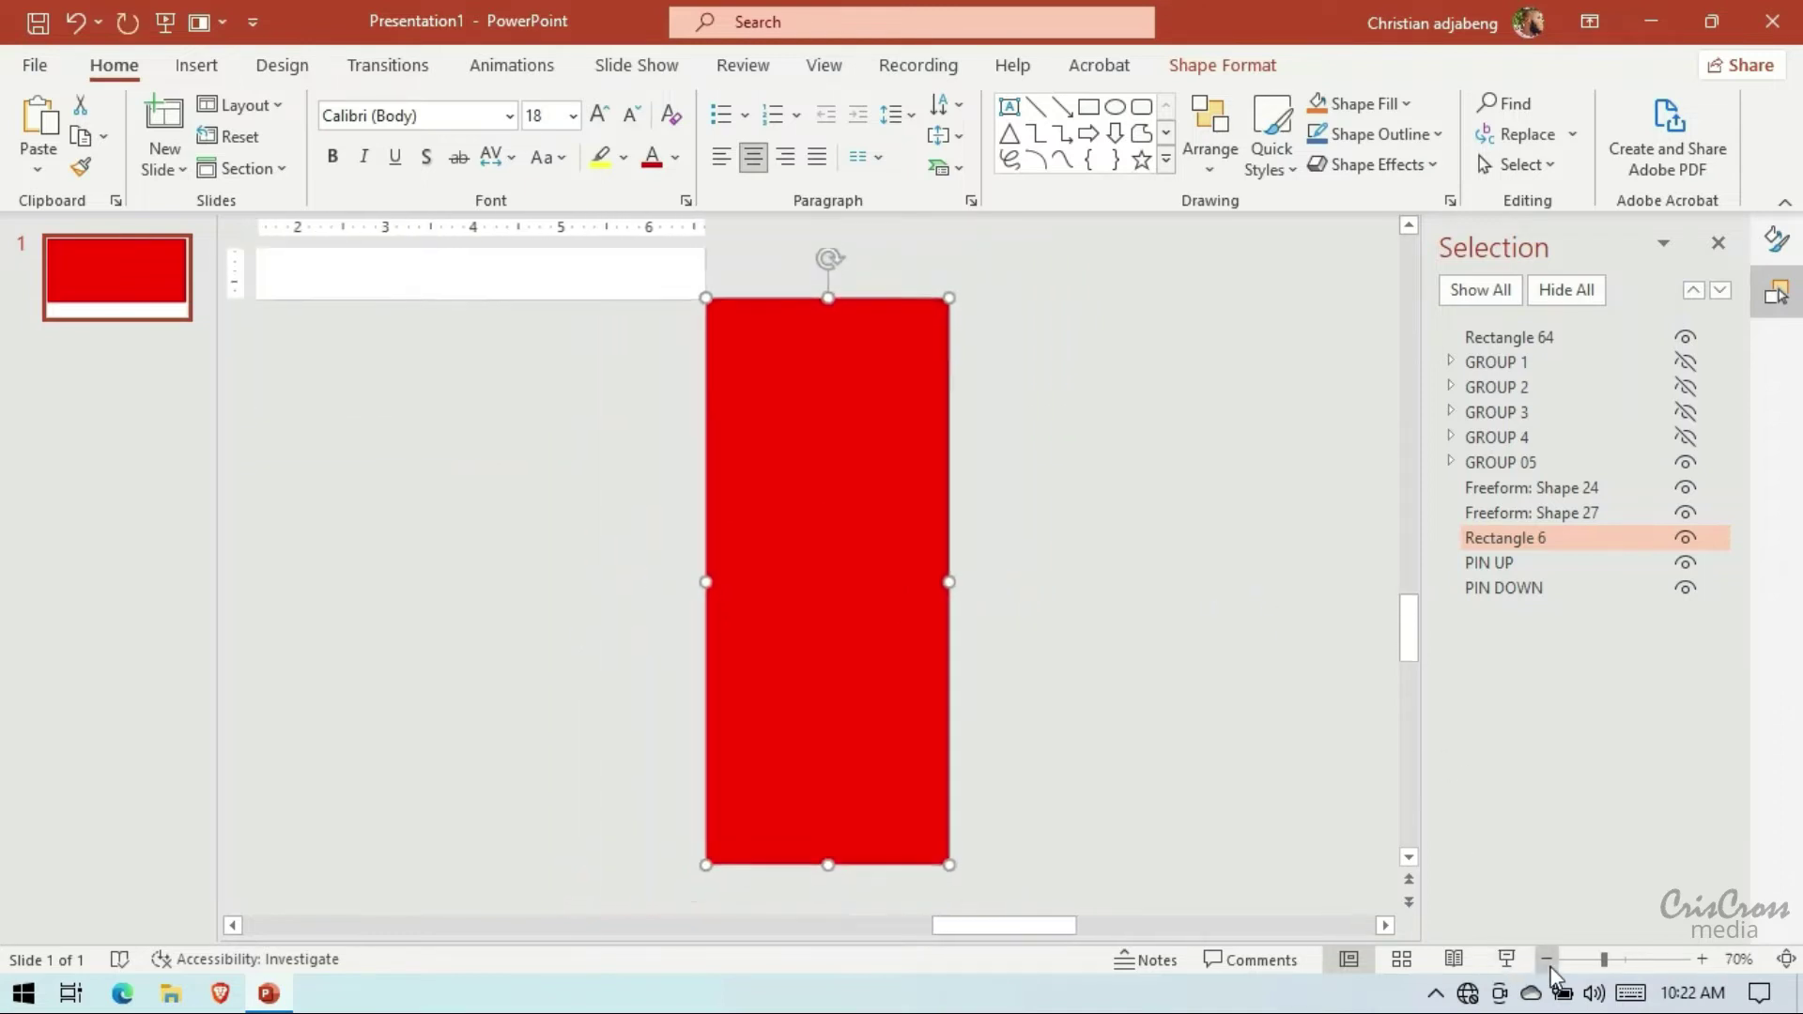
left_click(233, 925)
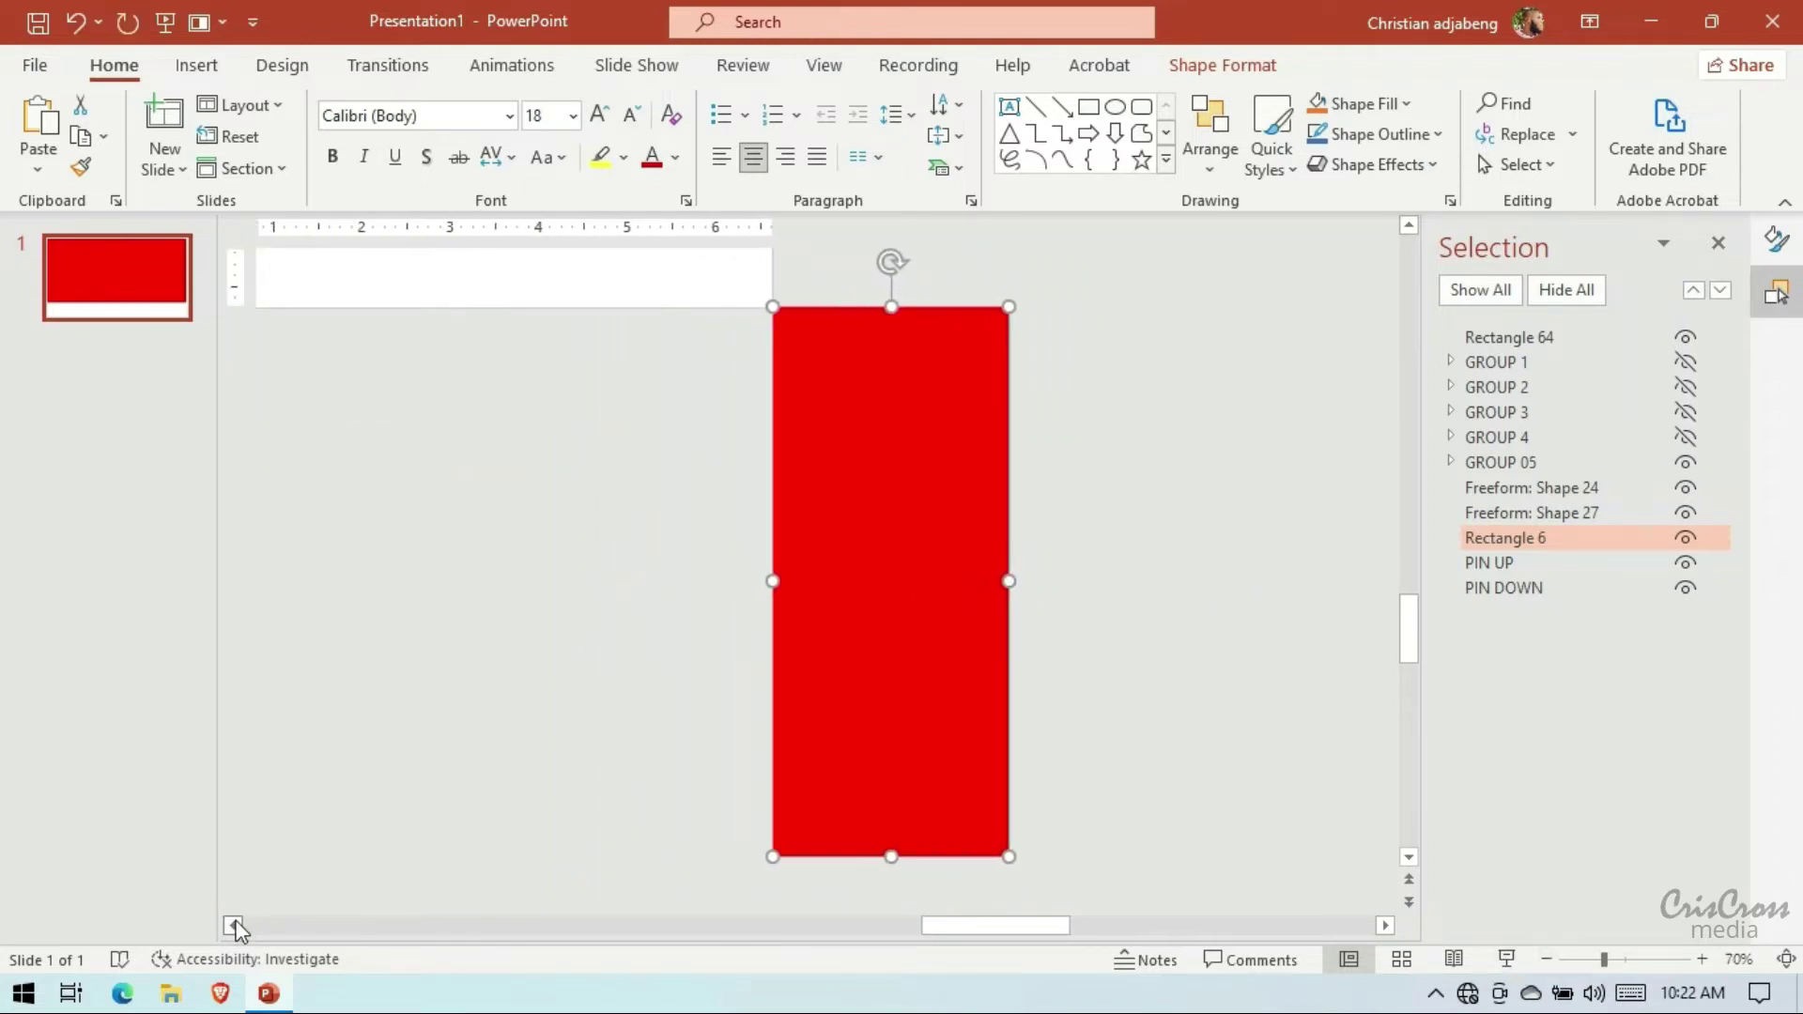
left_click(1547, 959)
left_click(1547, 959)
left_click(1546, 959)
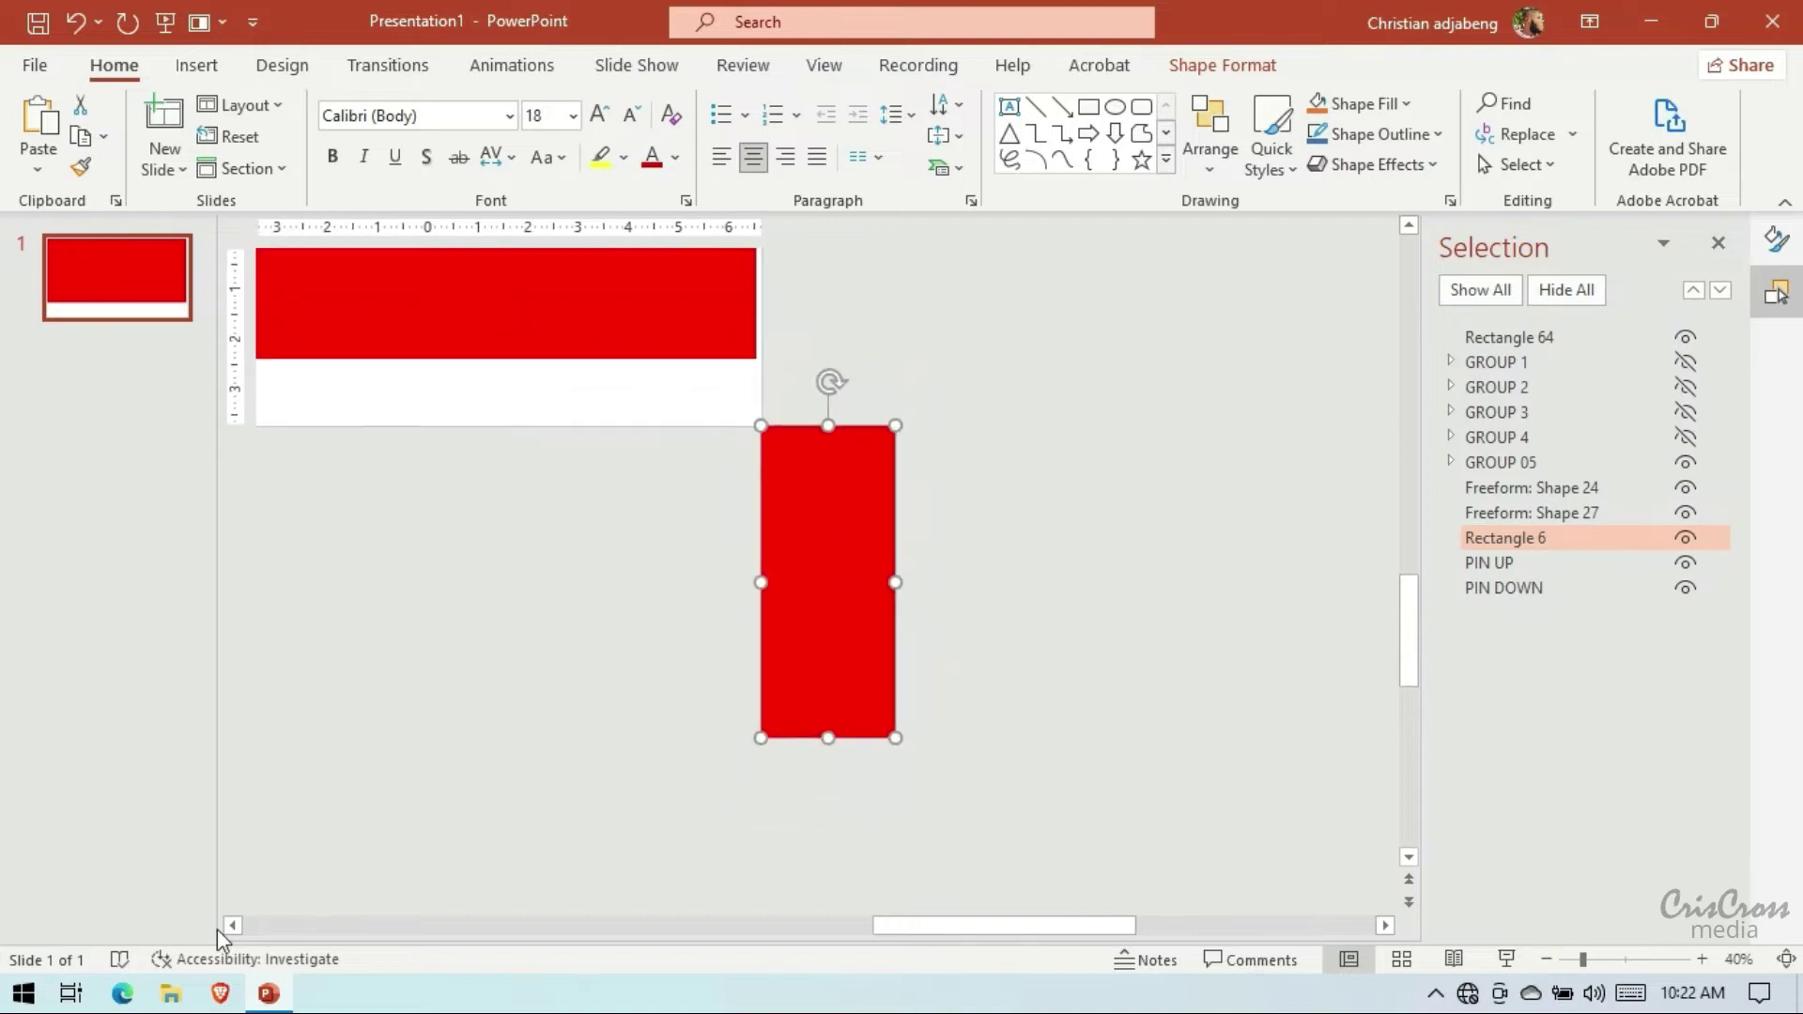
left_click(233, 925)
left_click(232, 925)
scroll(673, 729, "up", 3)
left_click(875, 544)
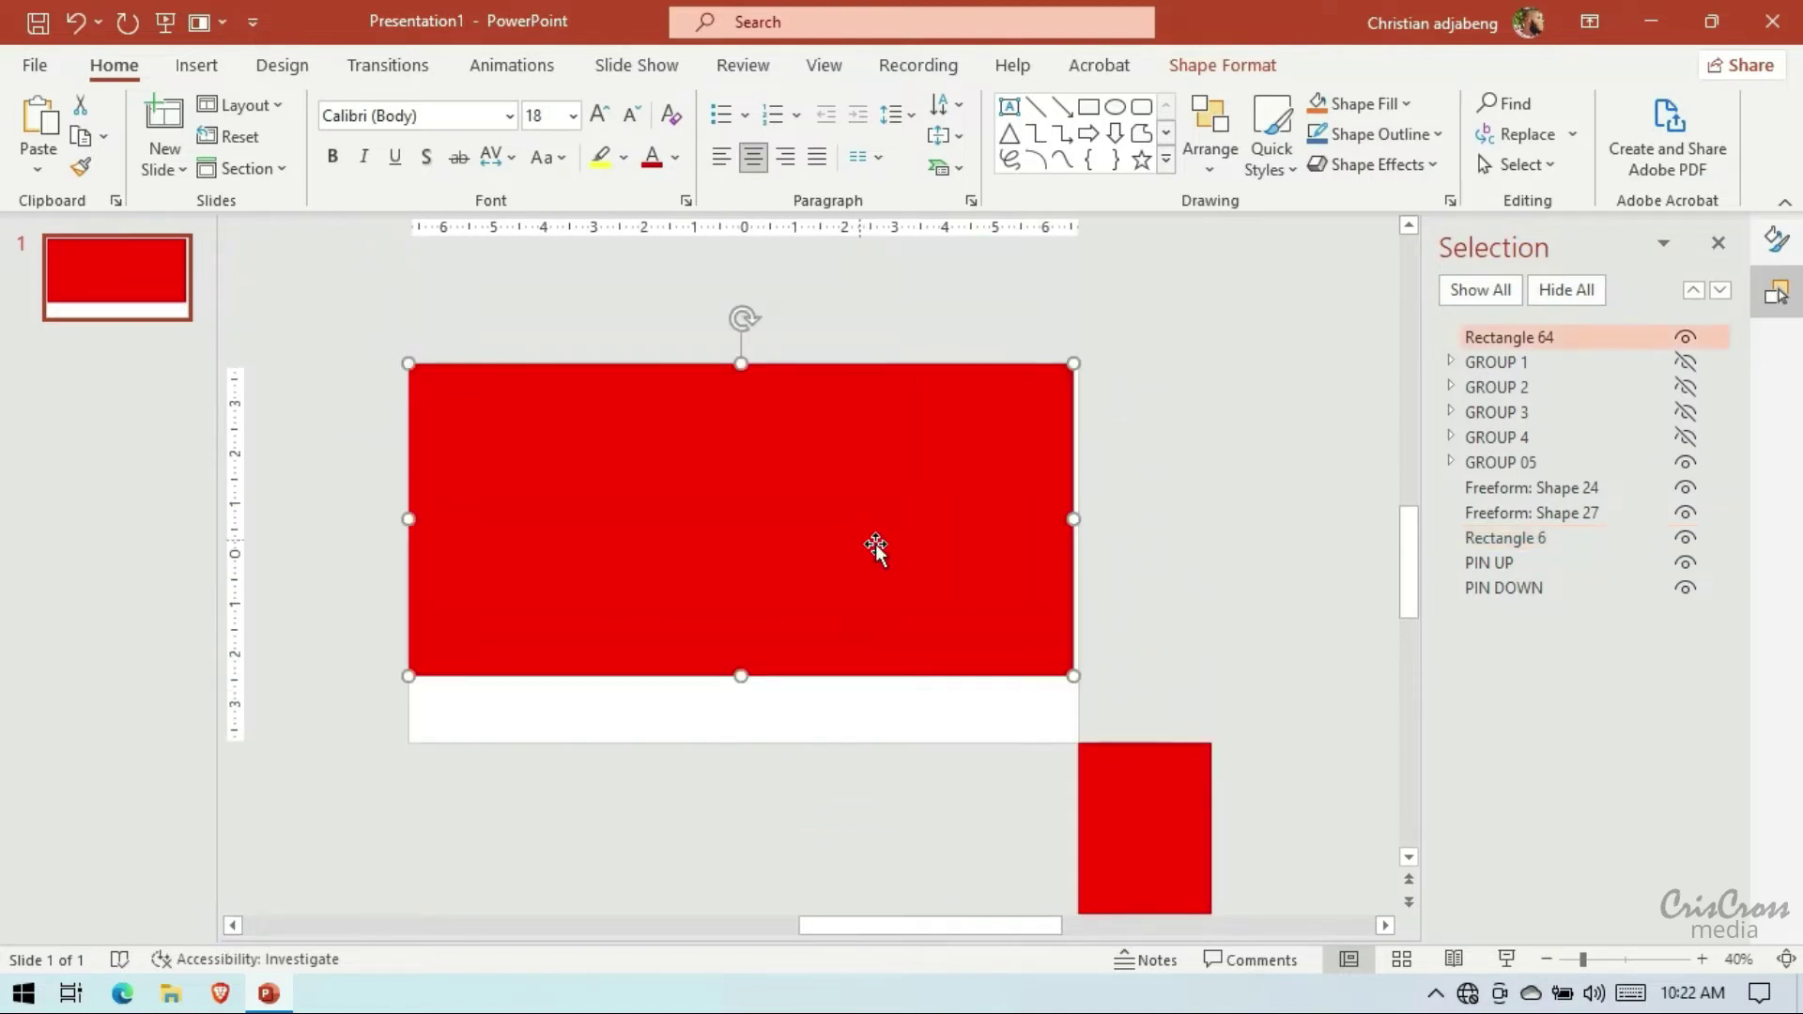
left_click_drag(1077, 519, 1207, 521)
Extend Rectangle 64 down to the slide's bottom edge and give it a solid peach fill
left_click_drag(807, 675, 809, 744)
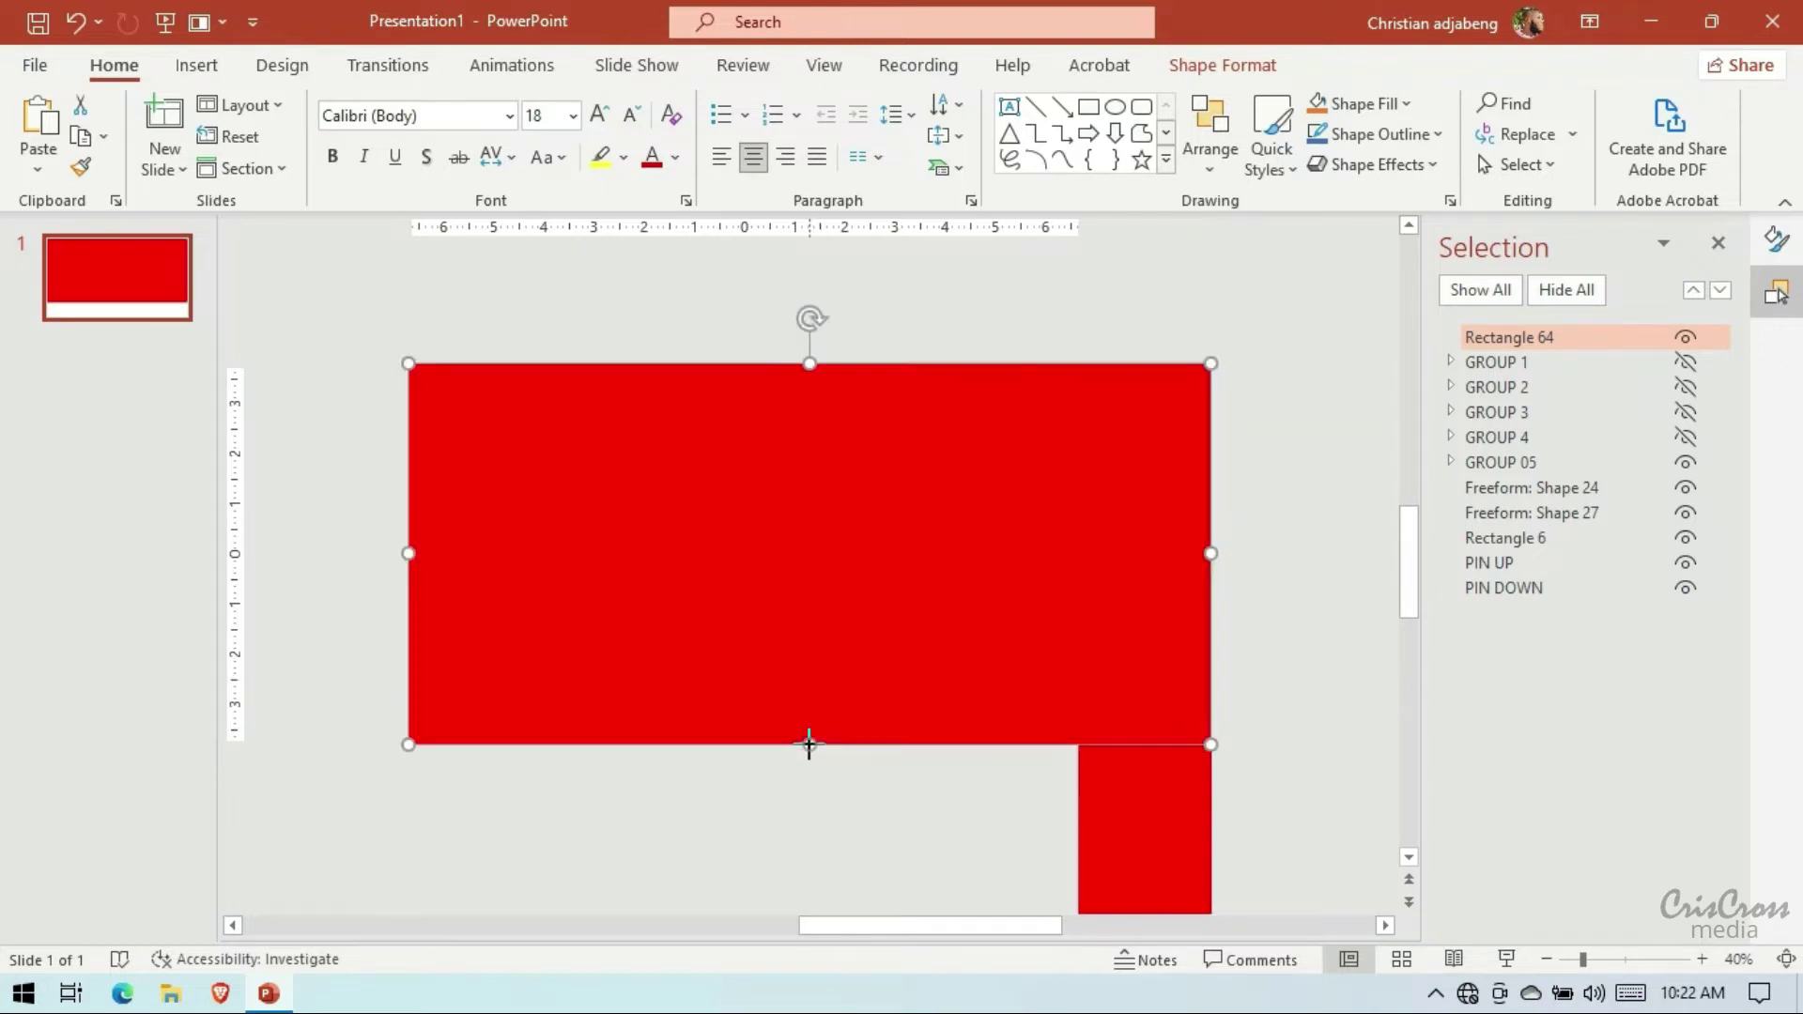
left_click(1777, 239)
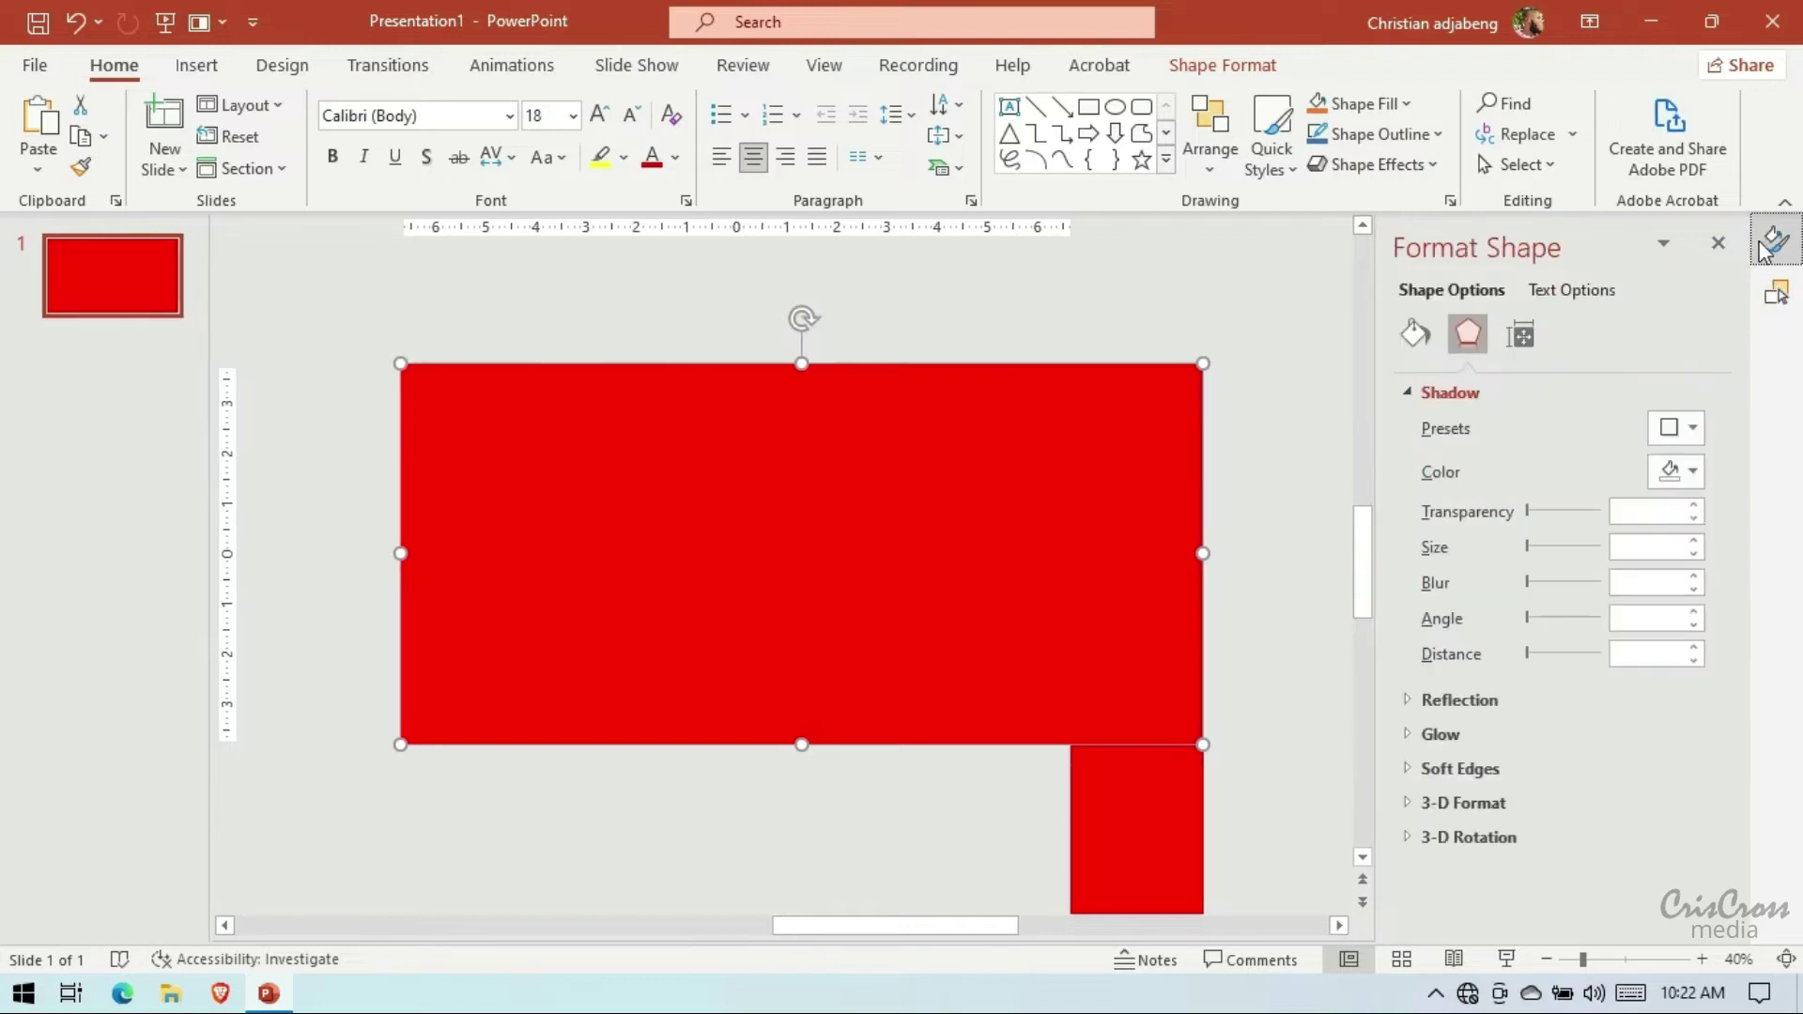
left_click(1690, 430)
left_click(1415, 333)
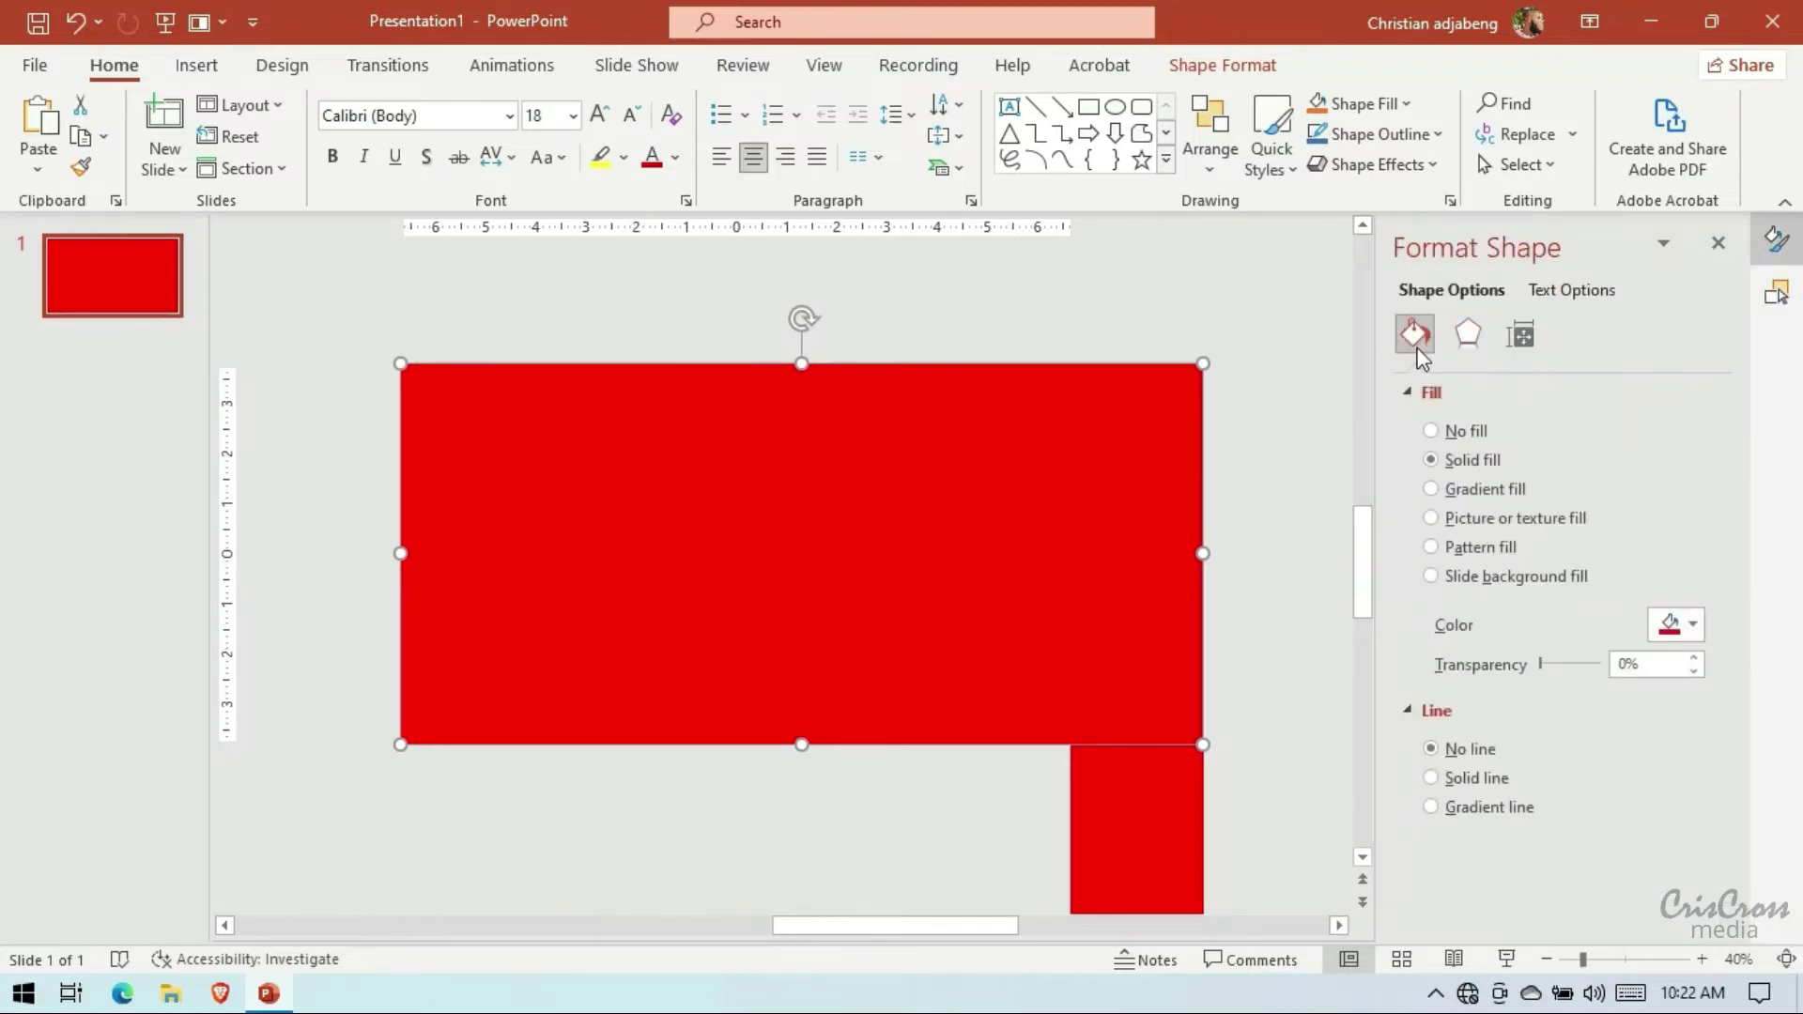
left_click(1705, 639)
left_click(1605, 523)
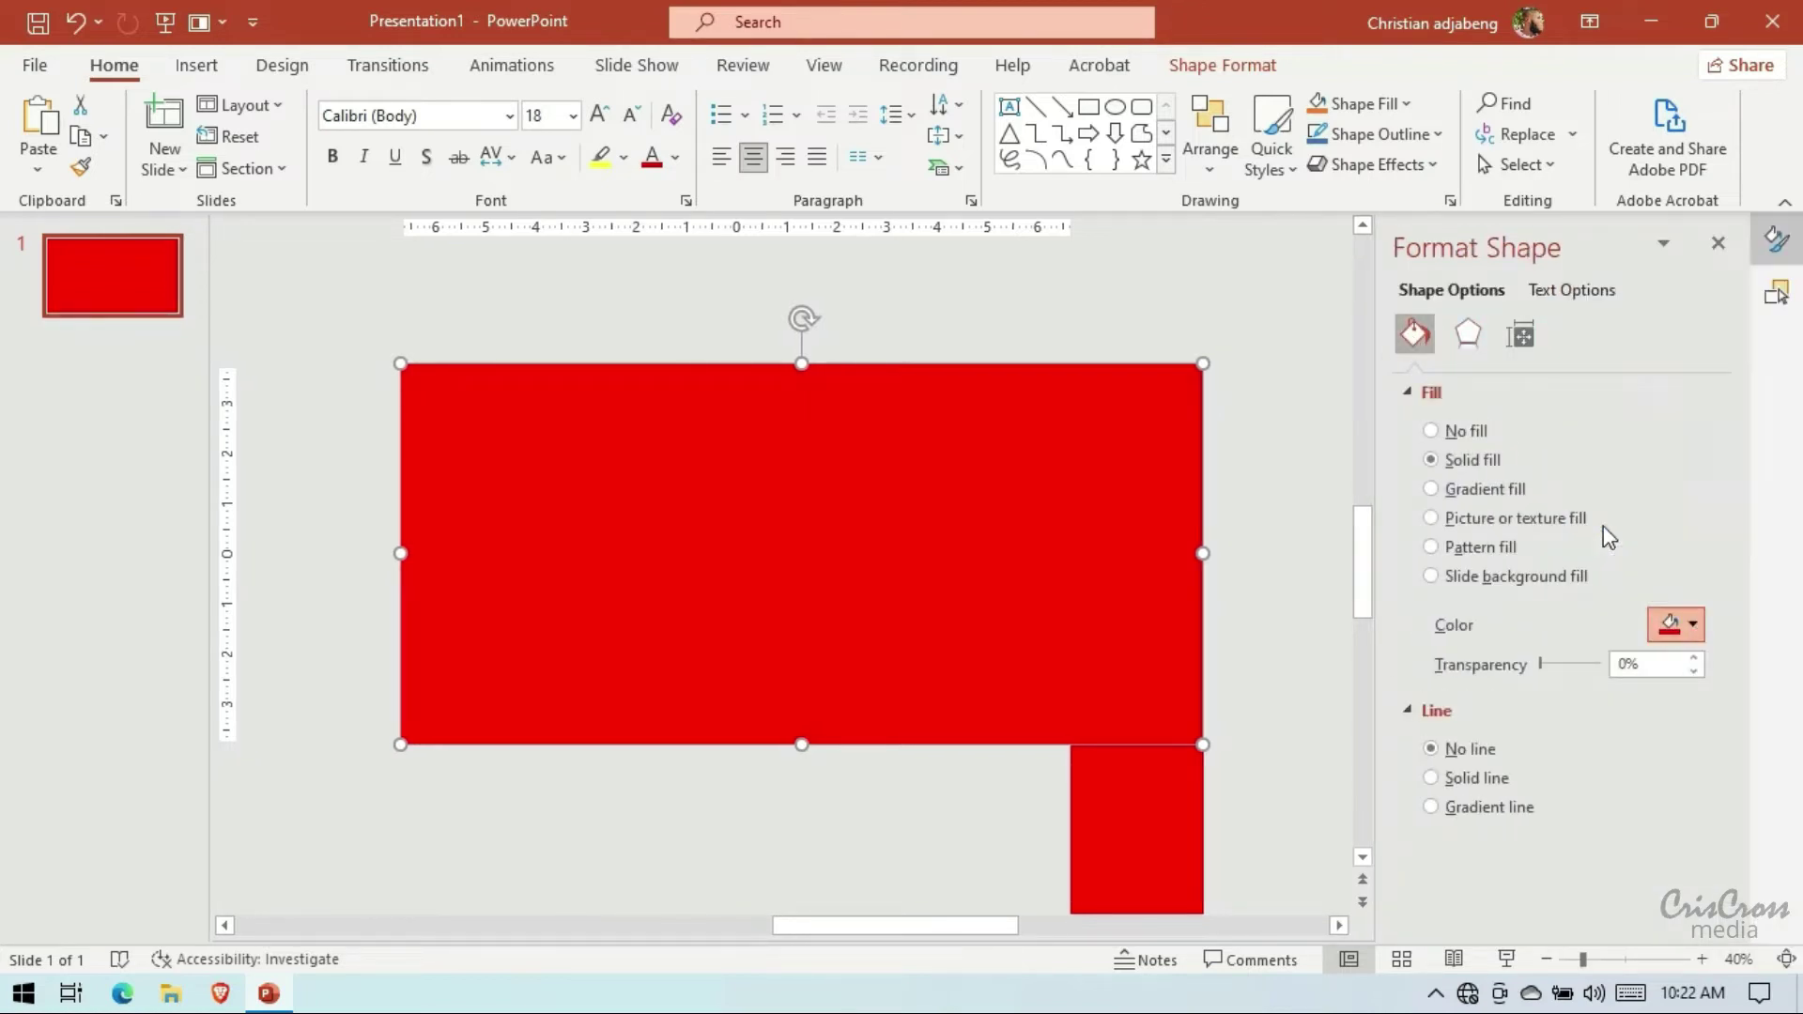
Move the tall red rectangle to the right of the peach rectangle
key("Tab")
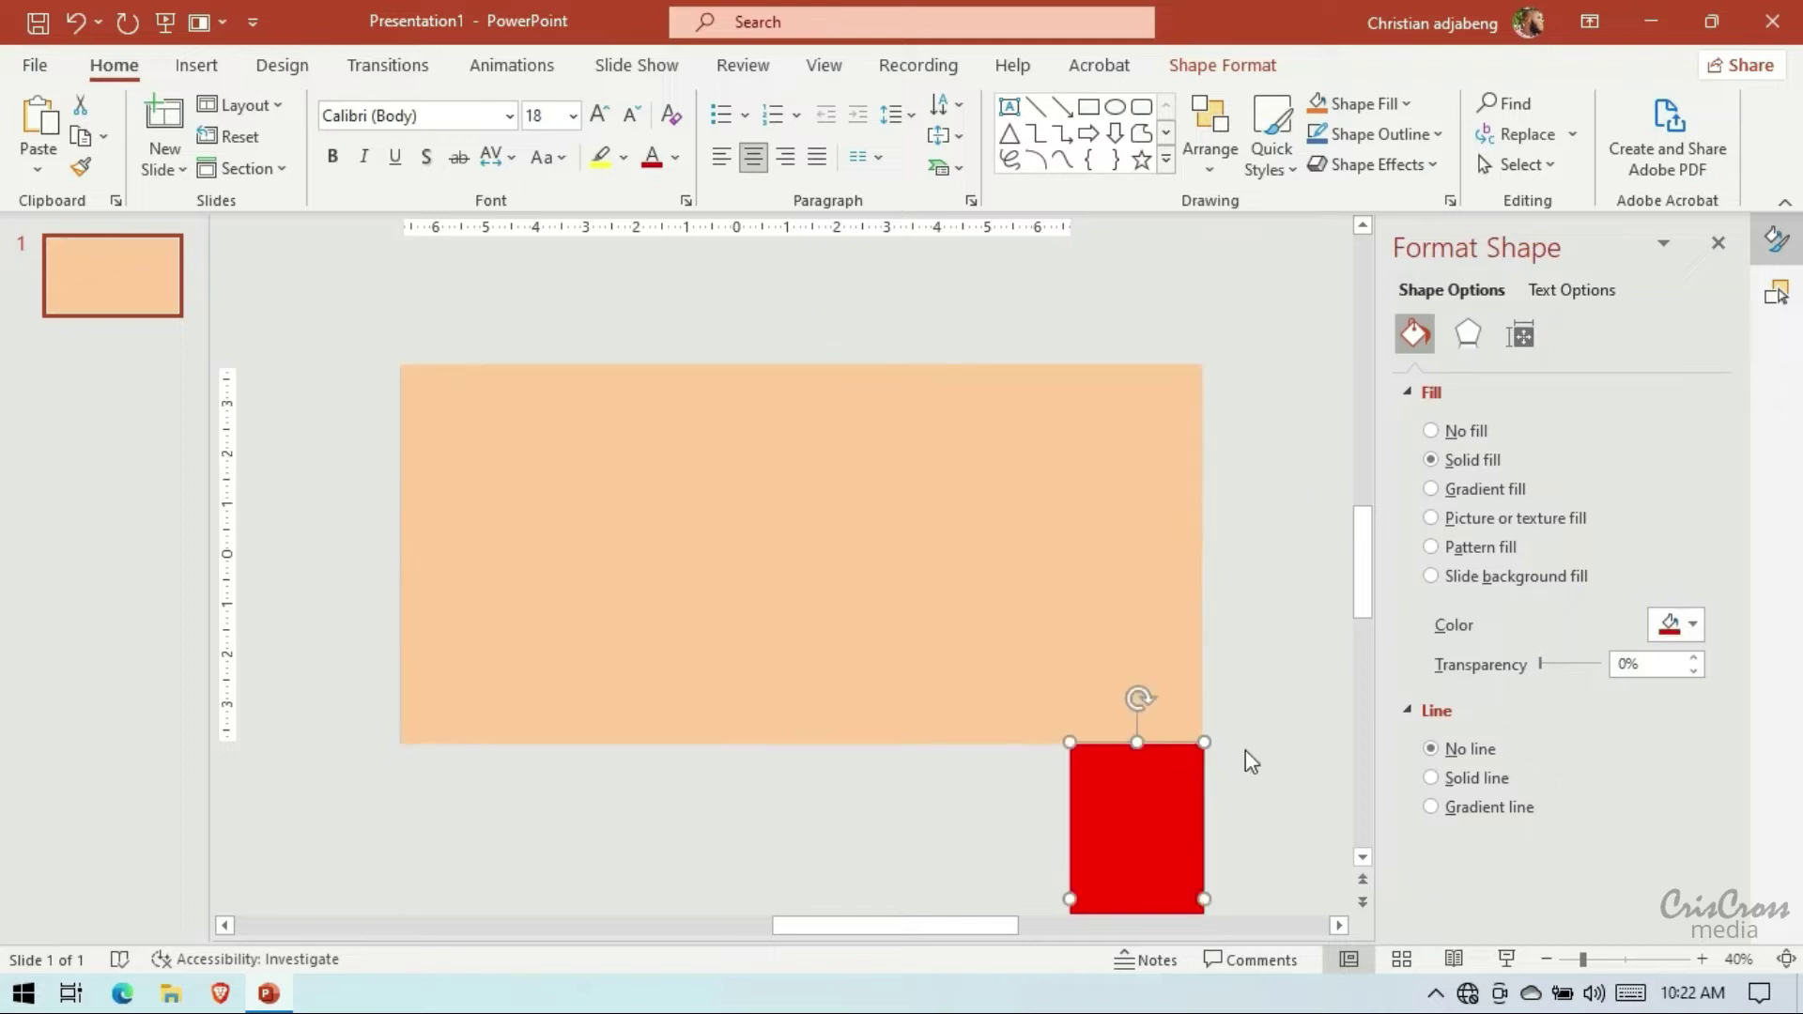
scroll(1294, 645, "down", 5)
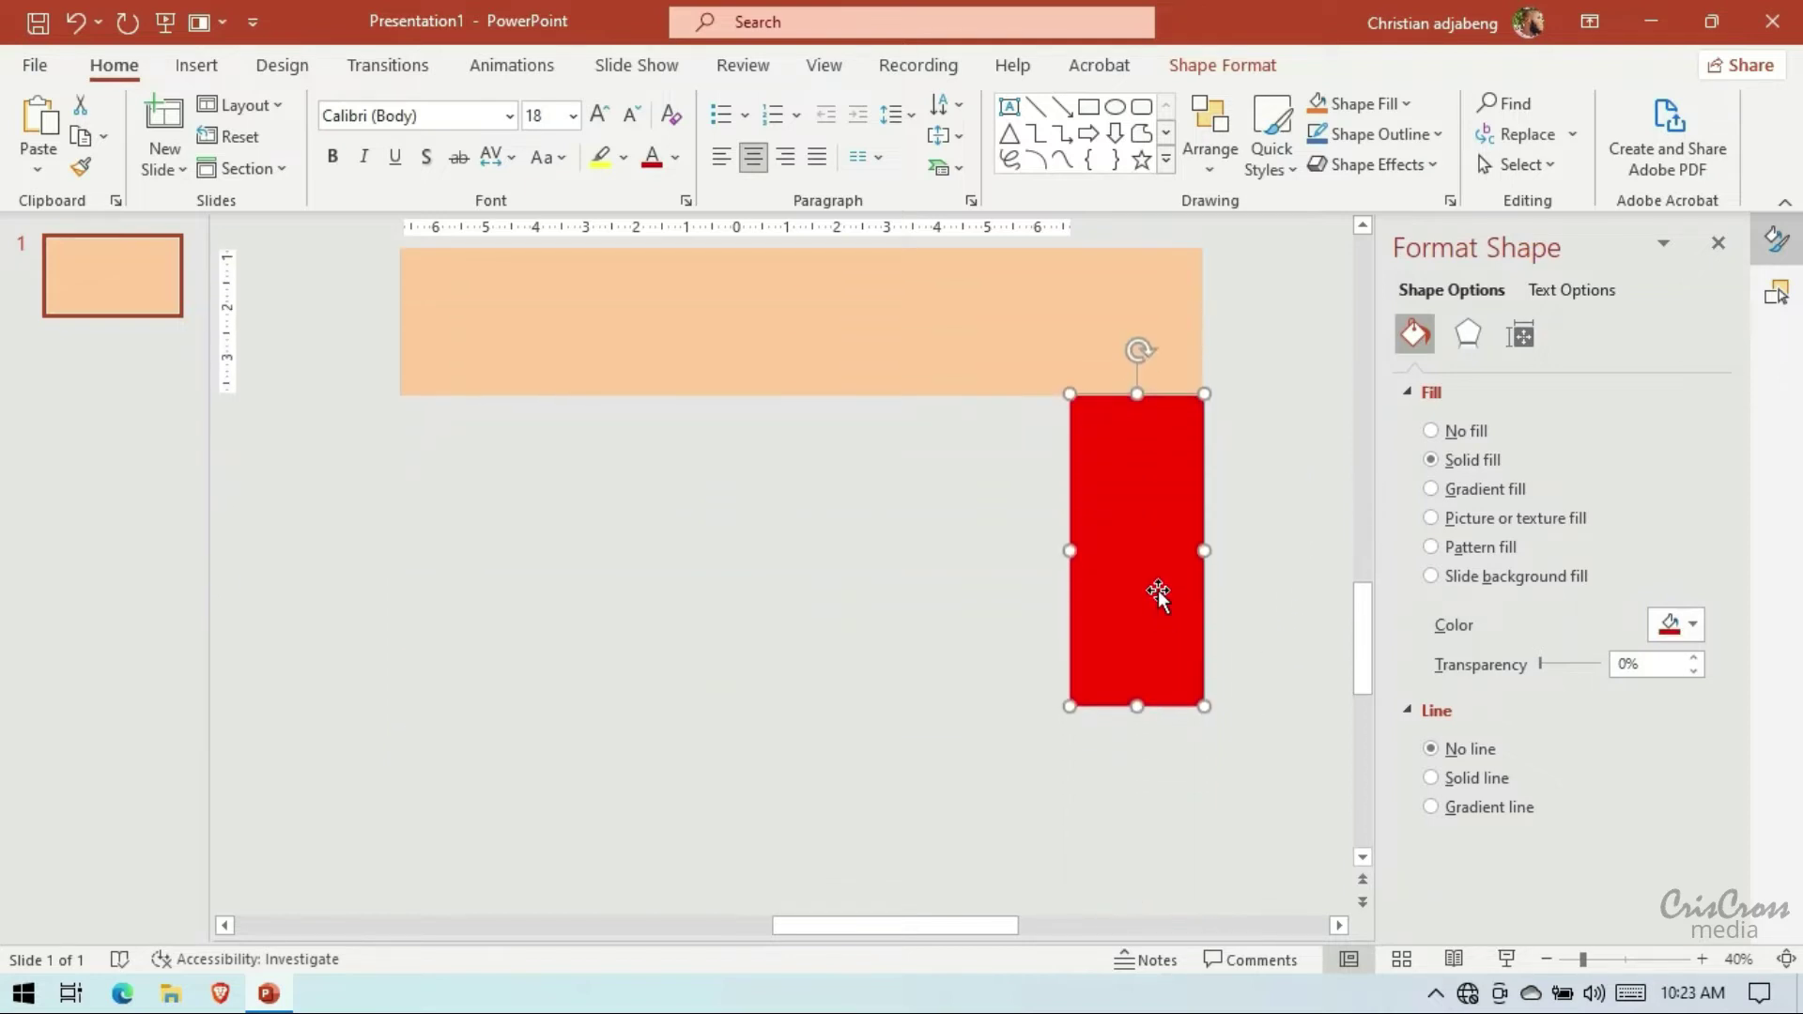
left_click_drag(1157, 590, 1314, 561)
Place a copy of the peach rectangle directly below the slide and fill it dark navy blue
left_click(1090, 371)
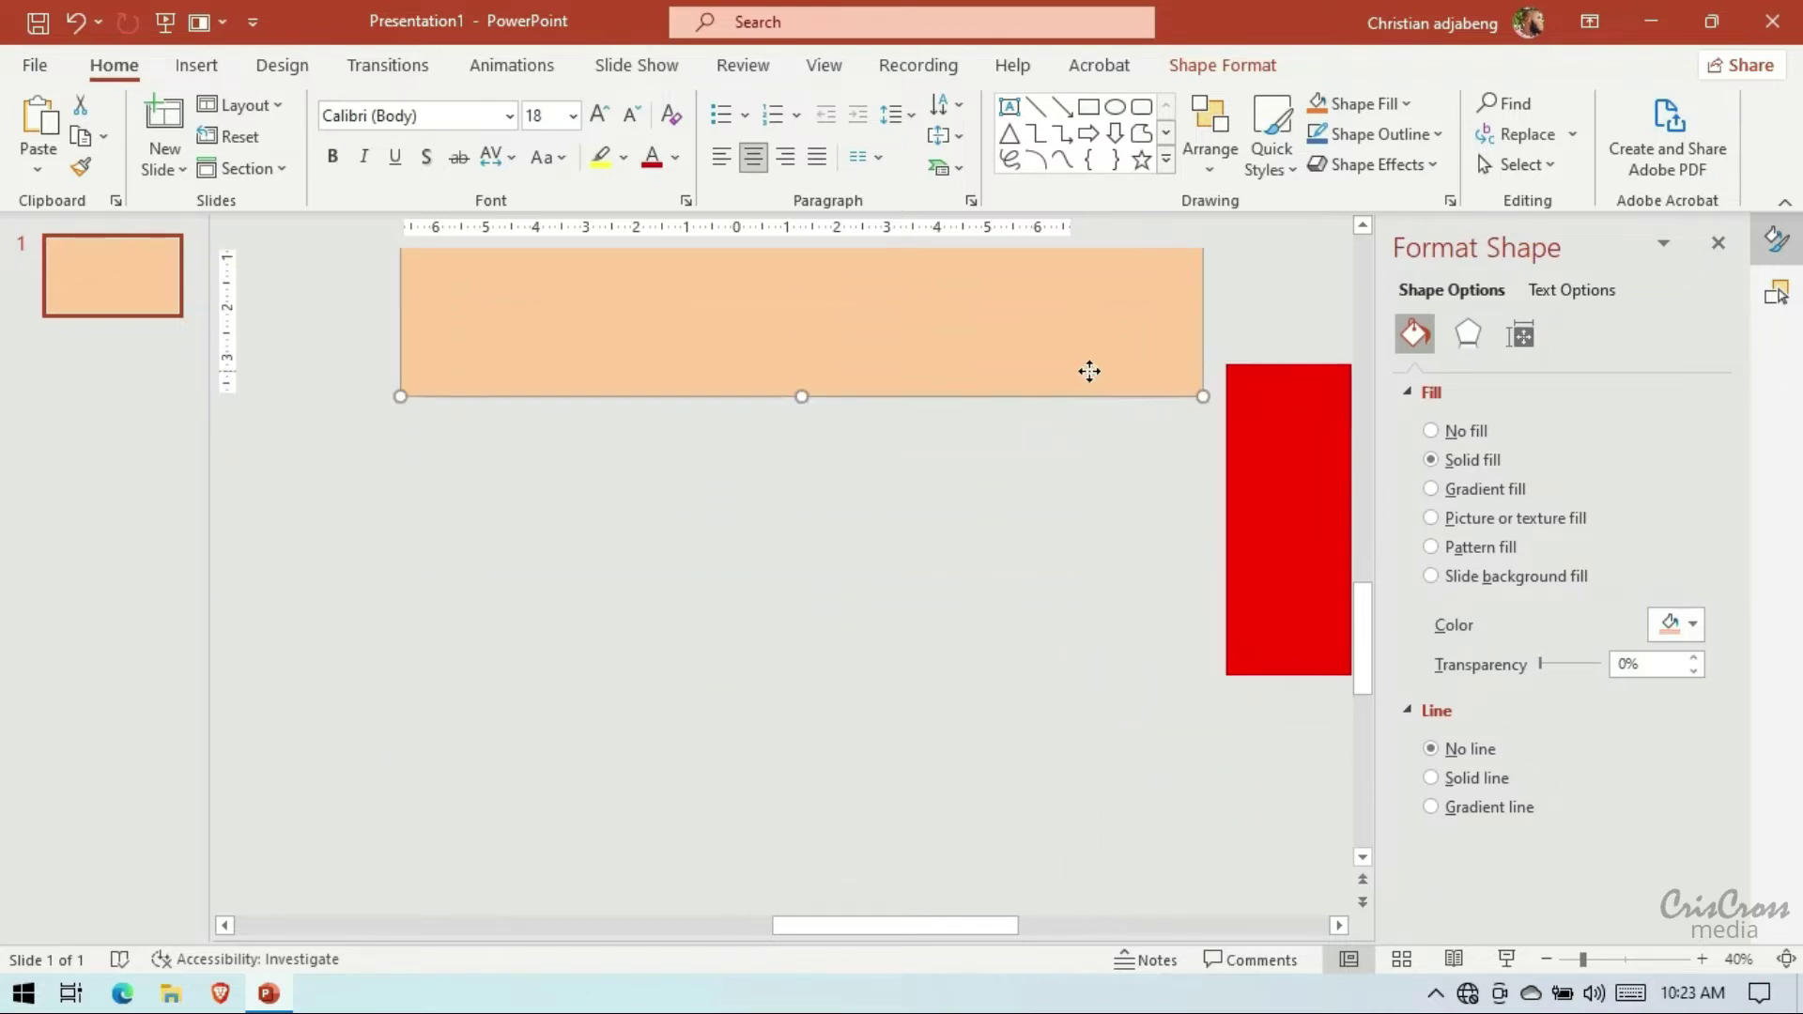
scroll(1071, 449, "up", 4)
scroll(1272, 437, "down", 3)
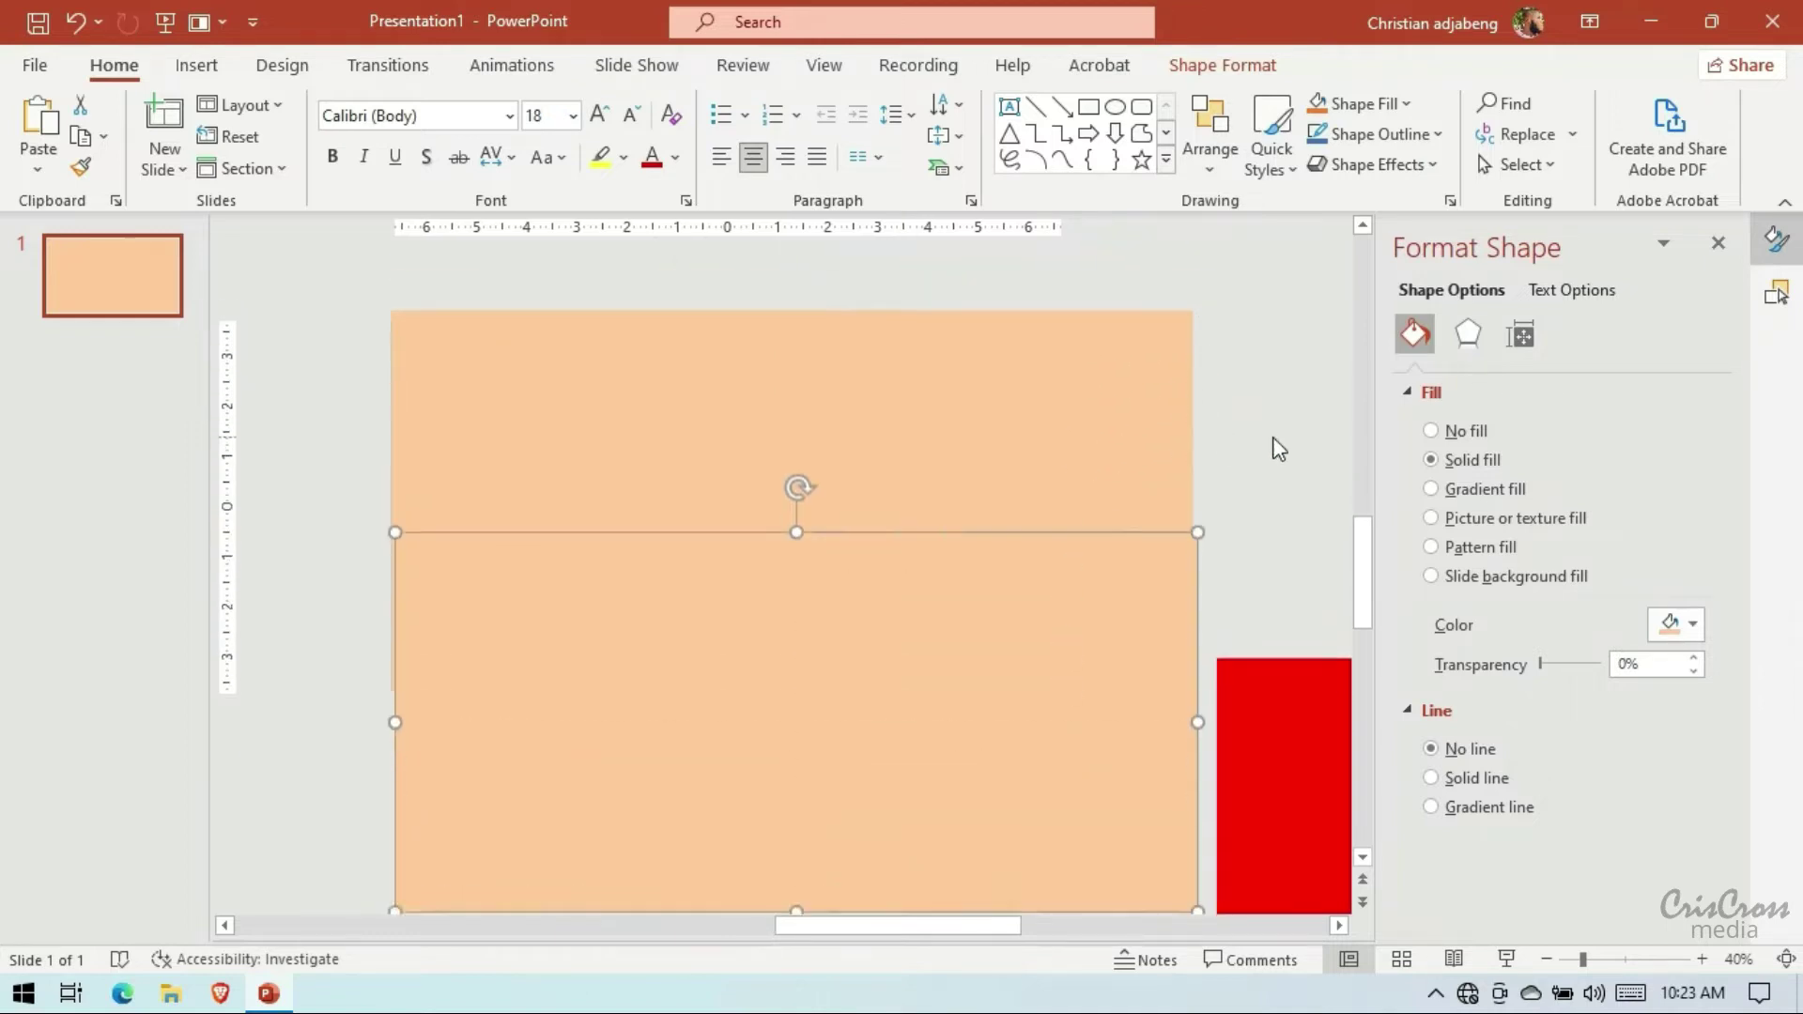
left_click_drag(989, 385, 971, 509)
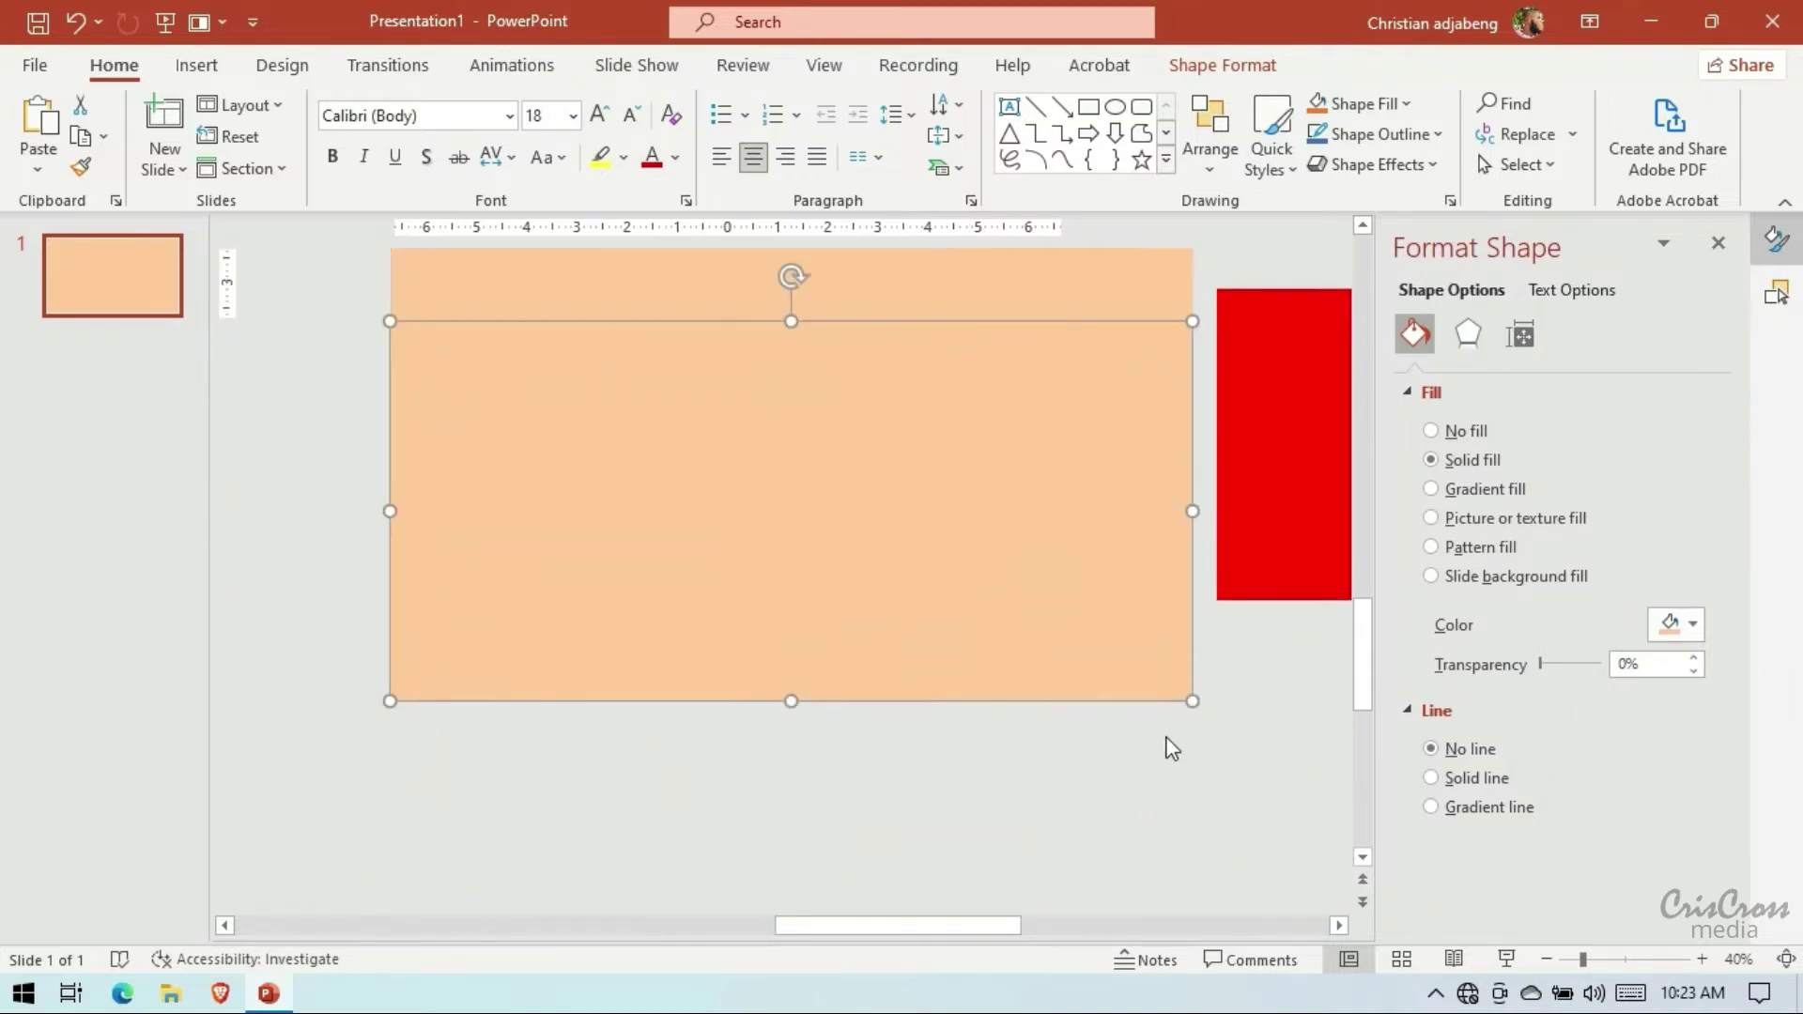
left_click(1687, 629)
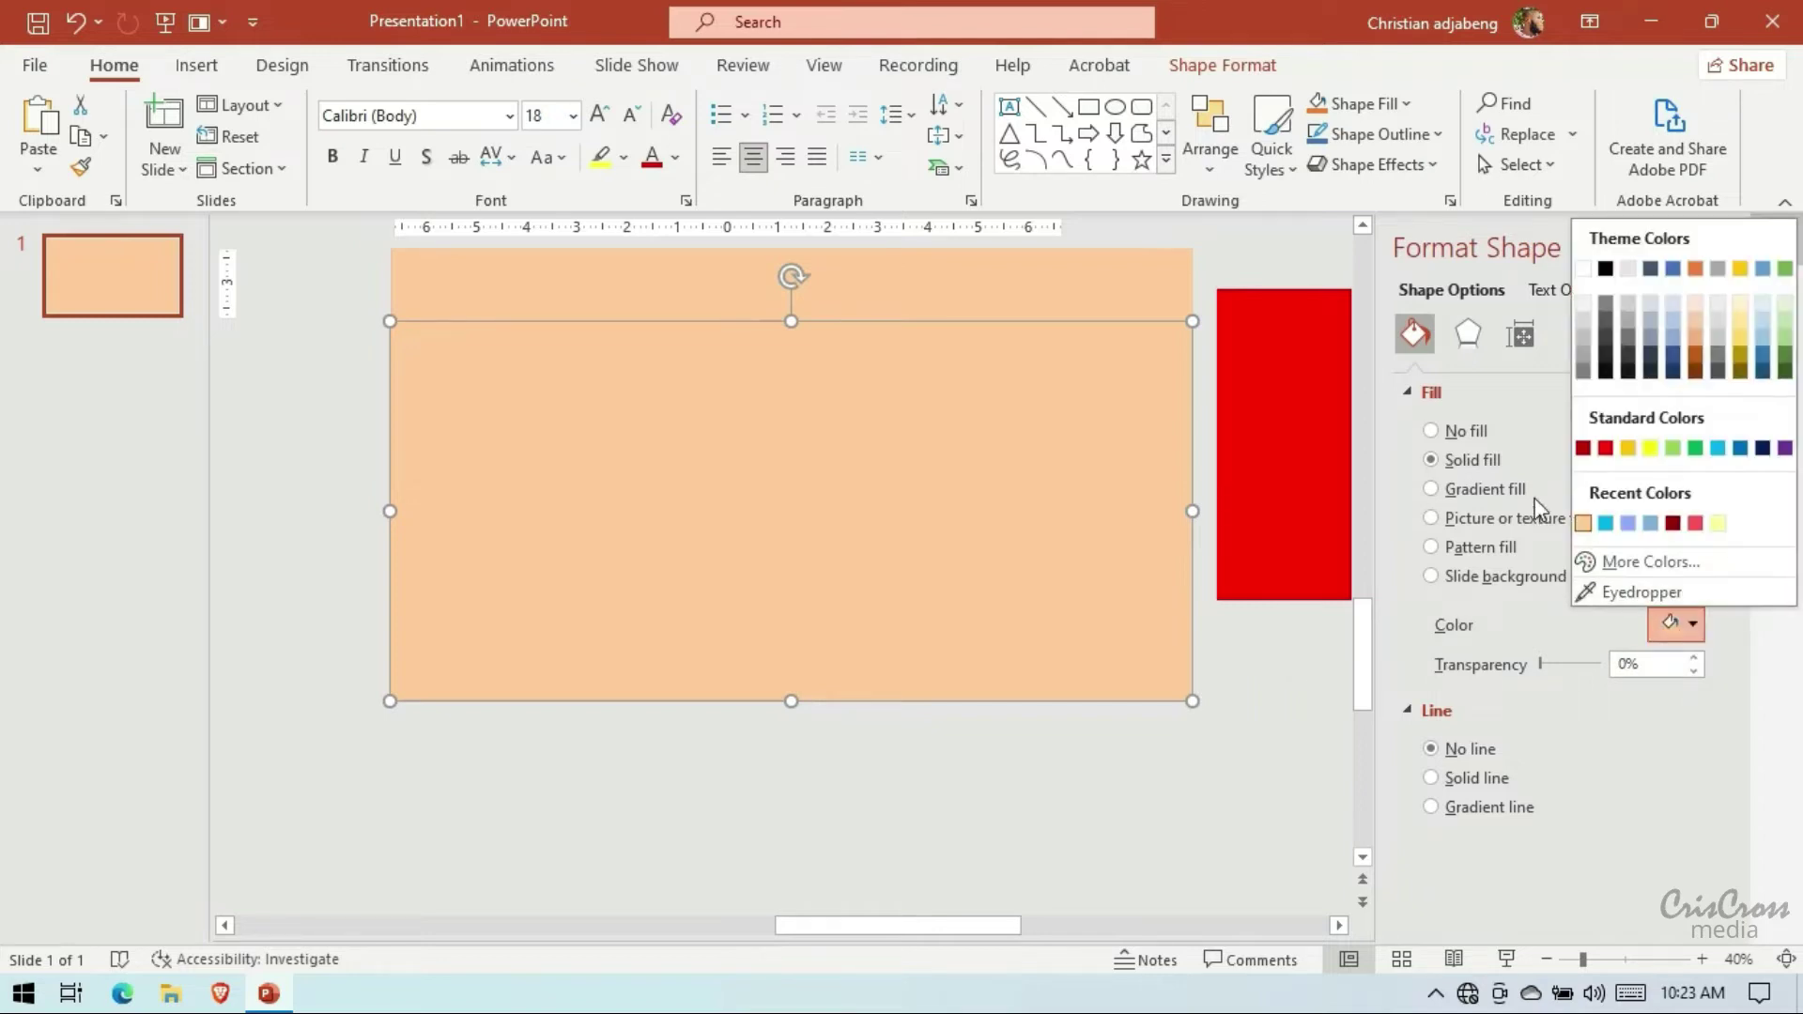
left_click(1763, 448)
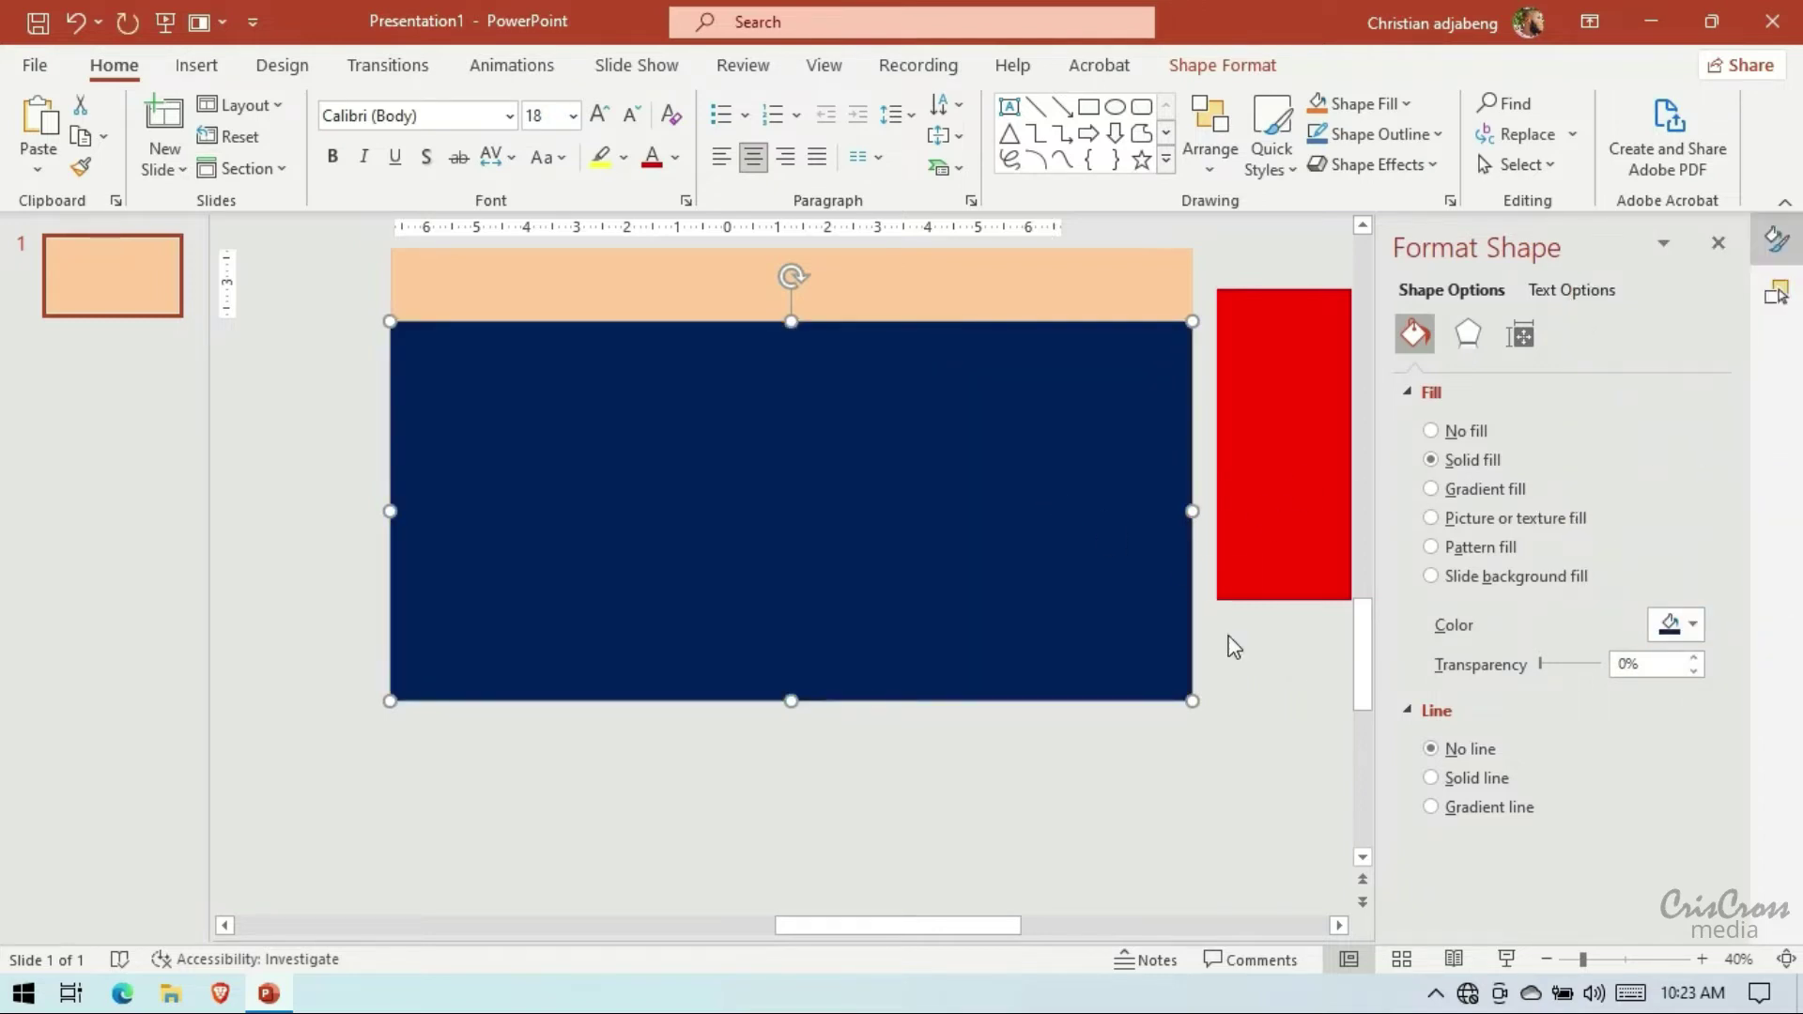
scroll(1234, 646, "up", 3)
left_click(1172, 433)
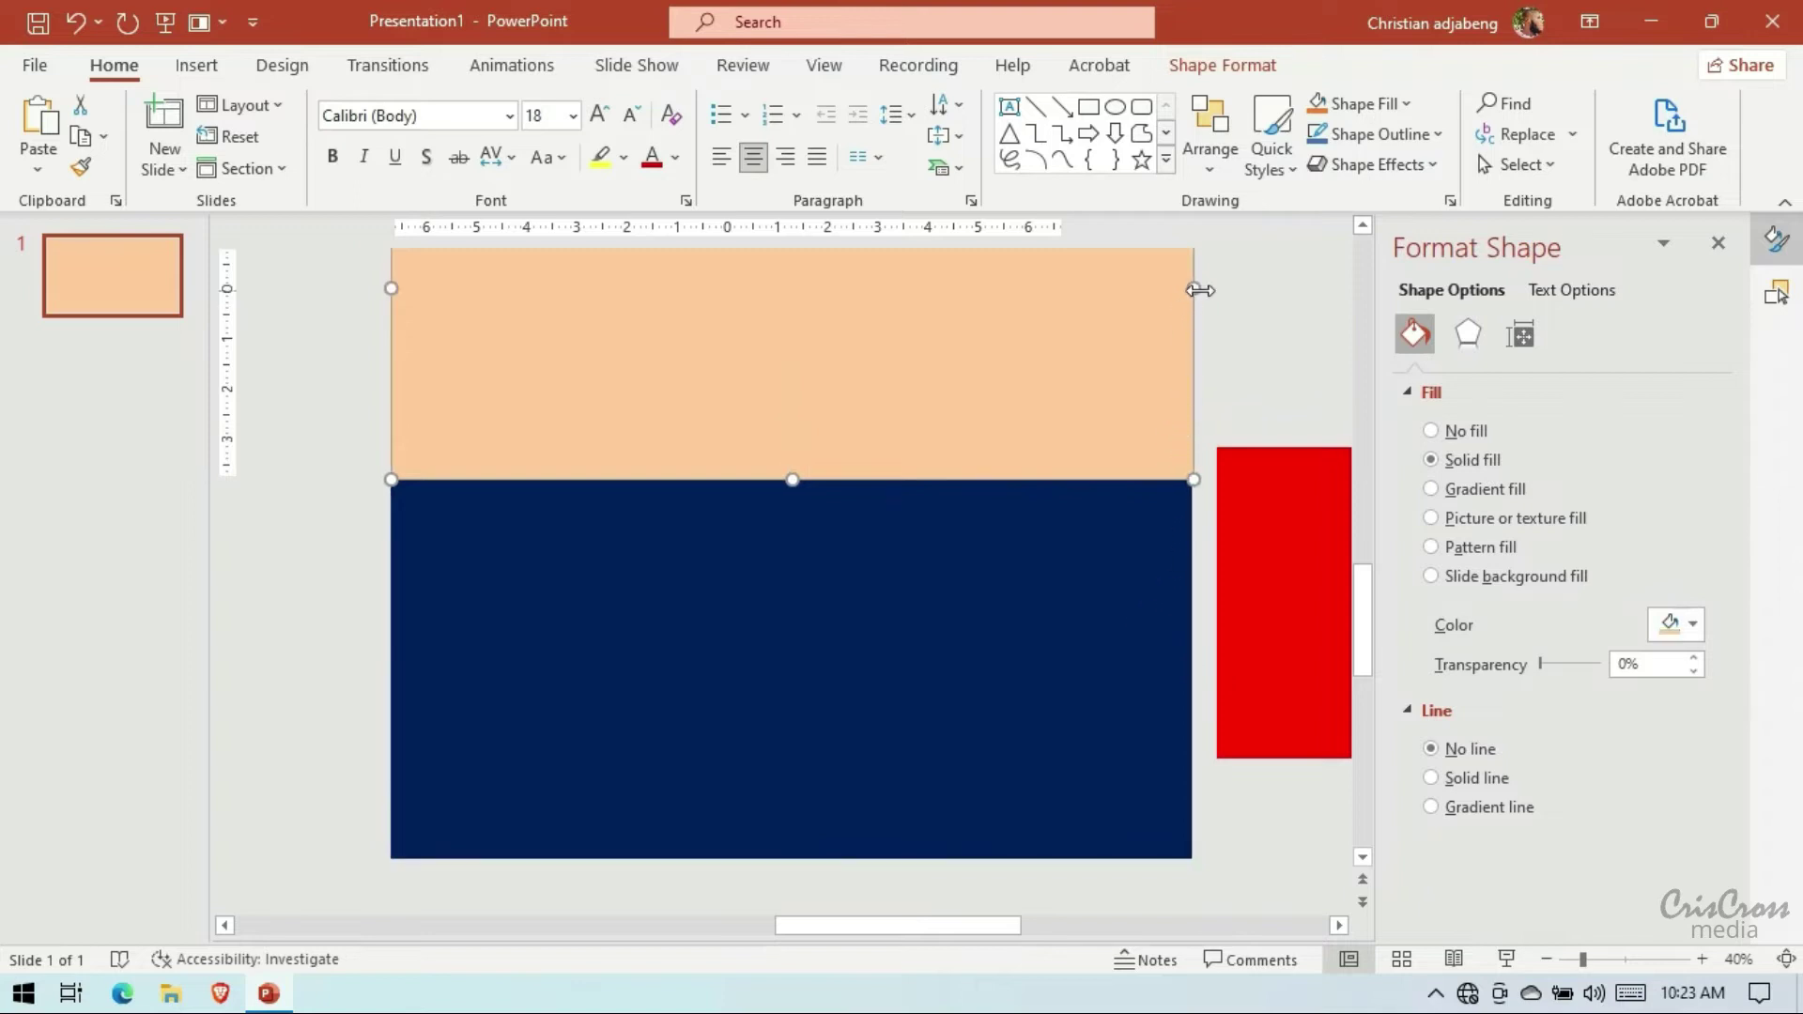
Adjust the peach rectangle's right side and zoom out to reveal the '05' numbers
left_click_drag(1199, 290, 1203, 294)
left_click(1094, 742)
left_click(1339, 925)
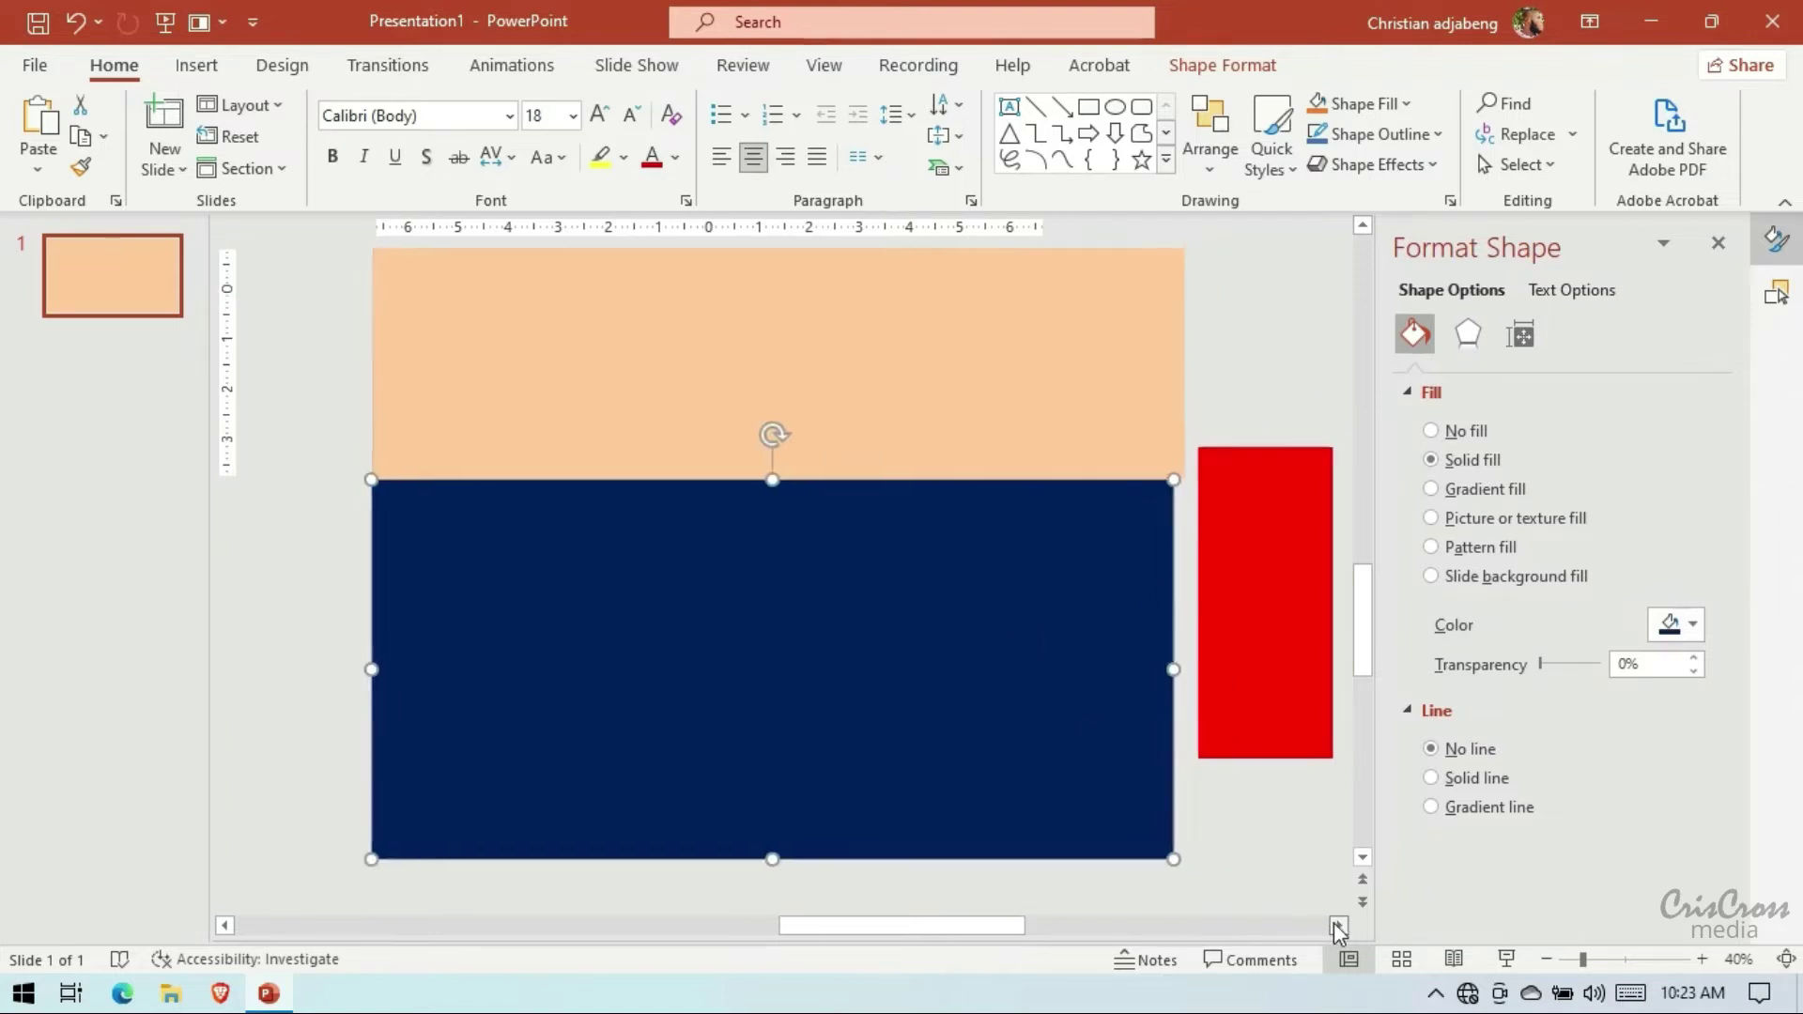
left_click(1181, 711)
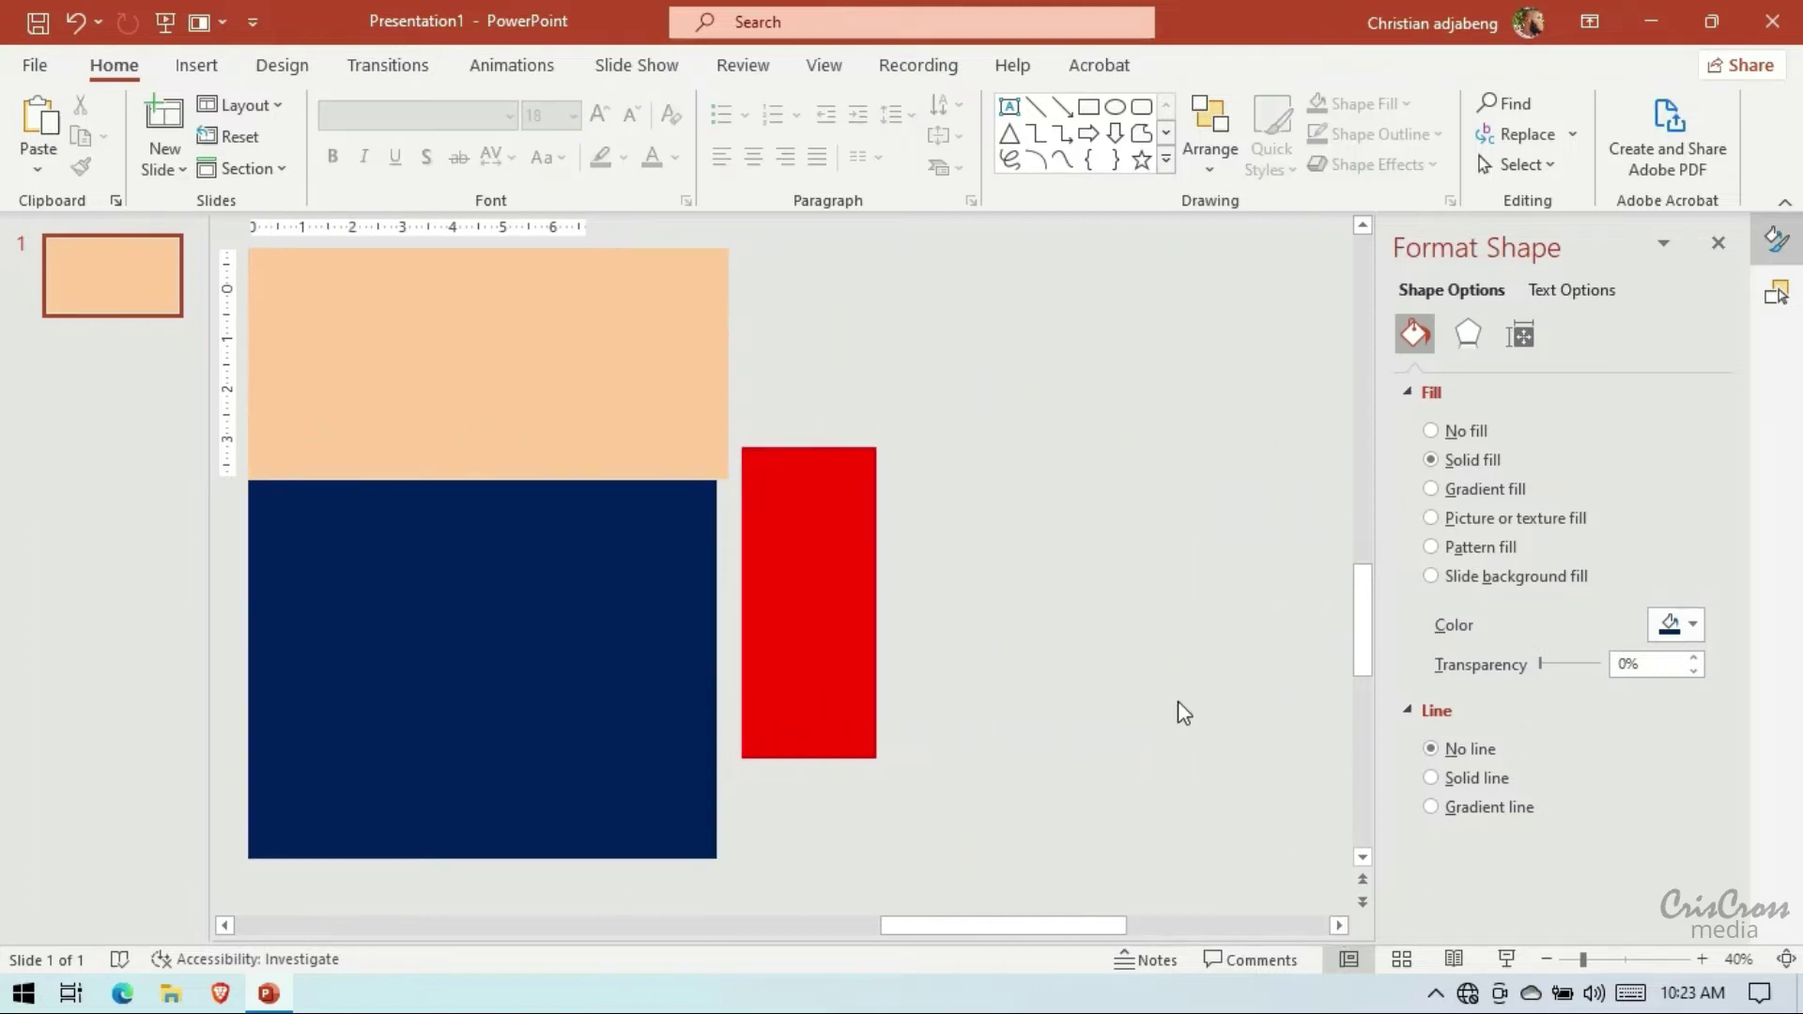
left_click(643, 562)
left_click(1003, 523)
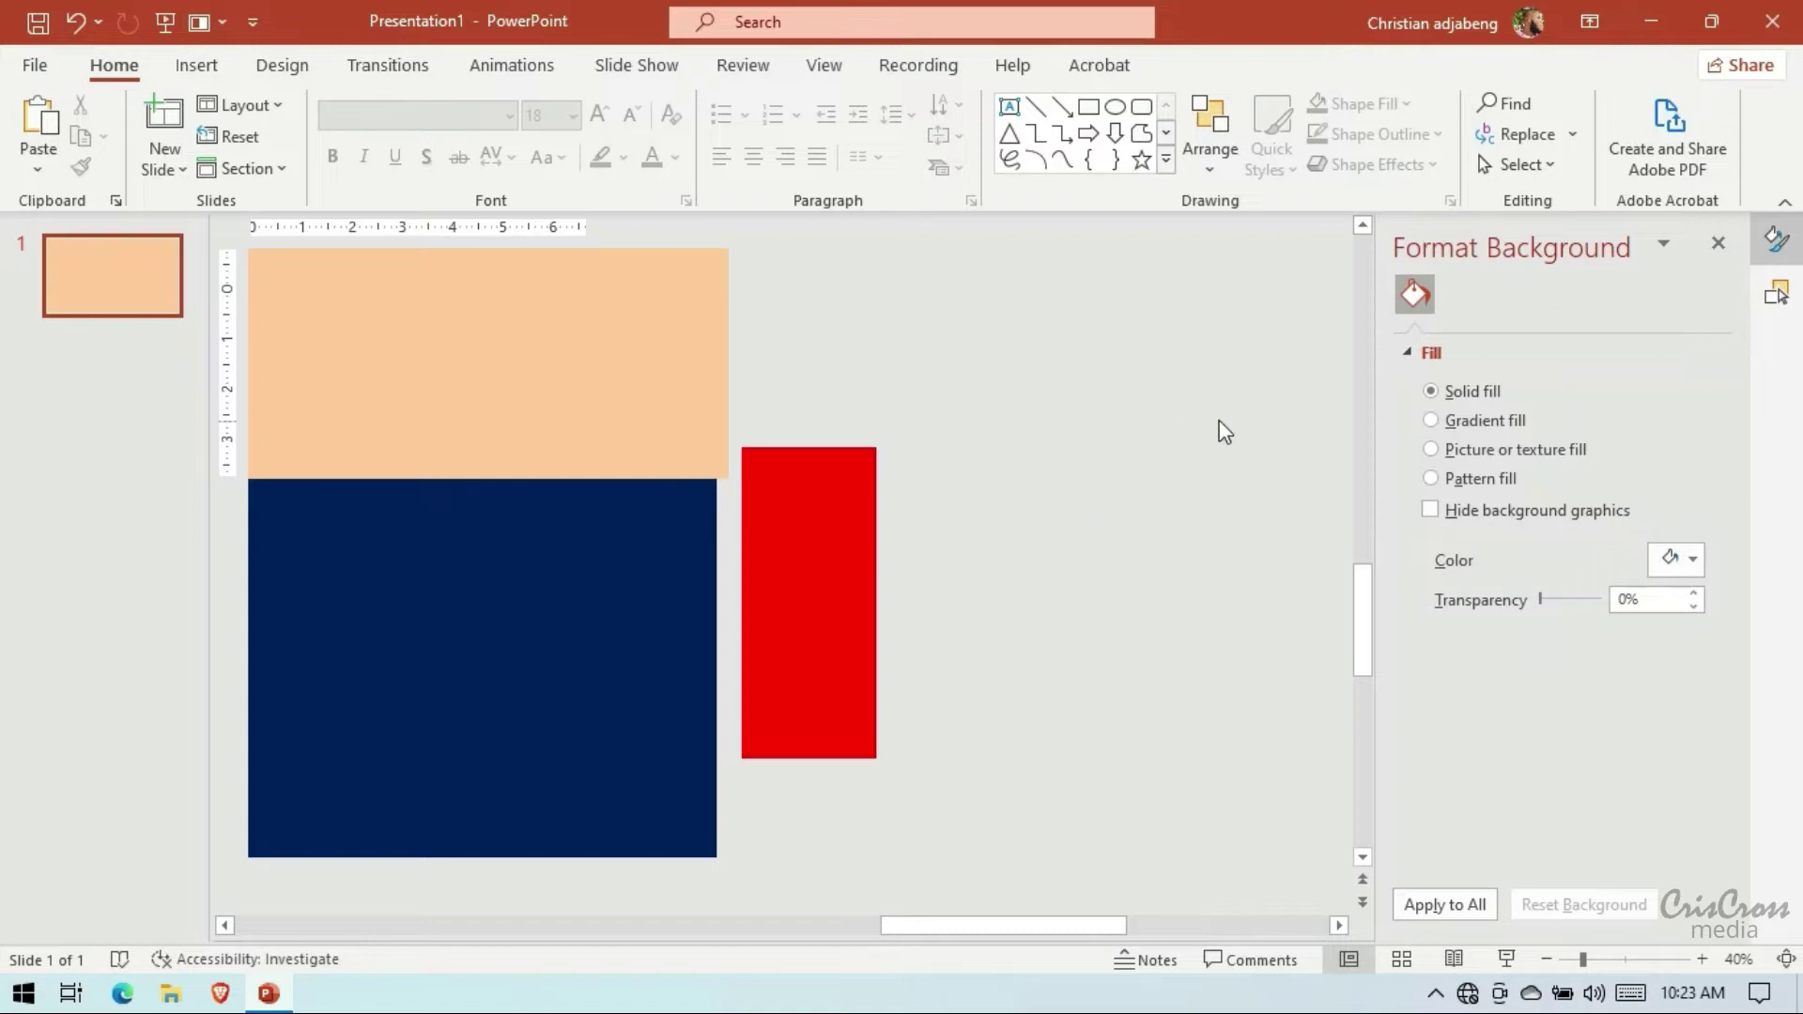
left_click(1546, 967)
left_click(1339, 925)
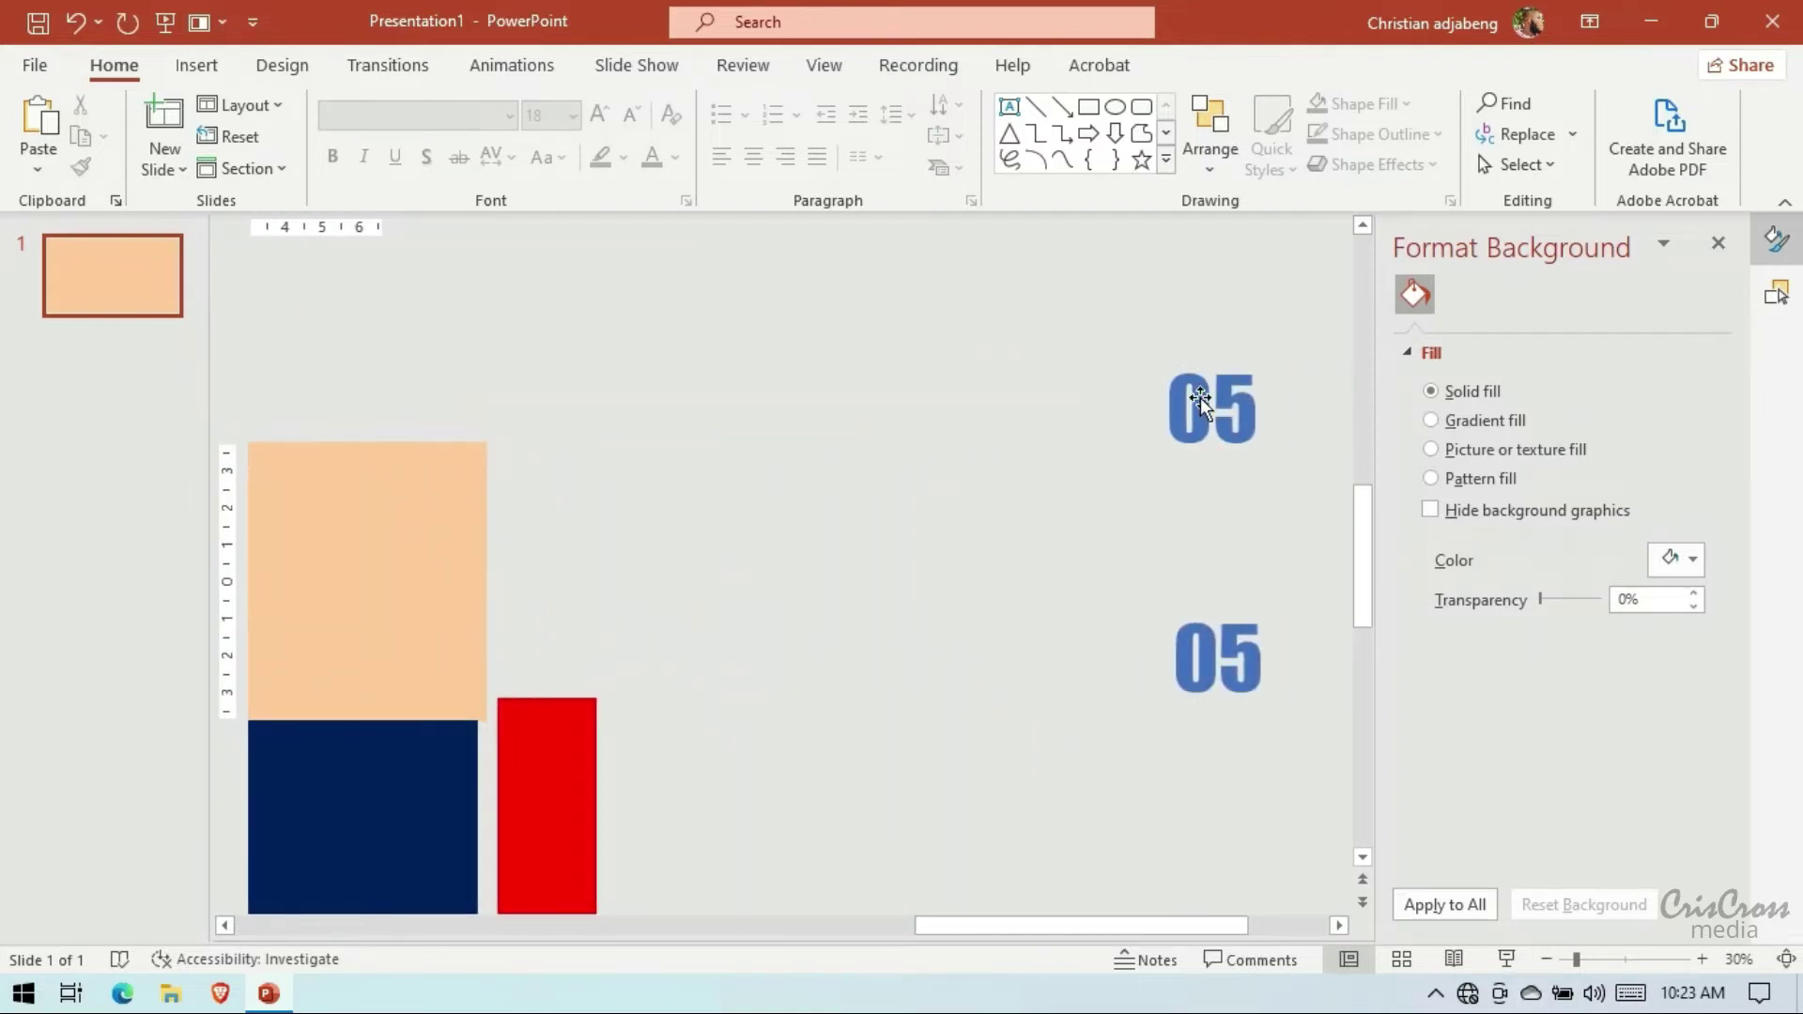
Move the upper '05' left, then stack the lower '05' beneath it and zoom to 120%
left_click_drag(1200, 397, 685, 491)
key("Escape")
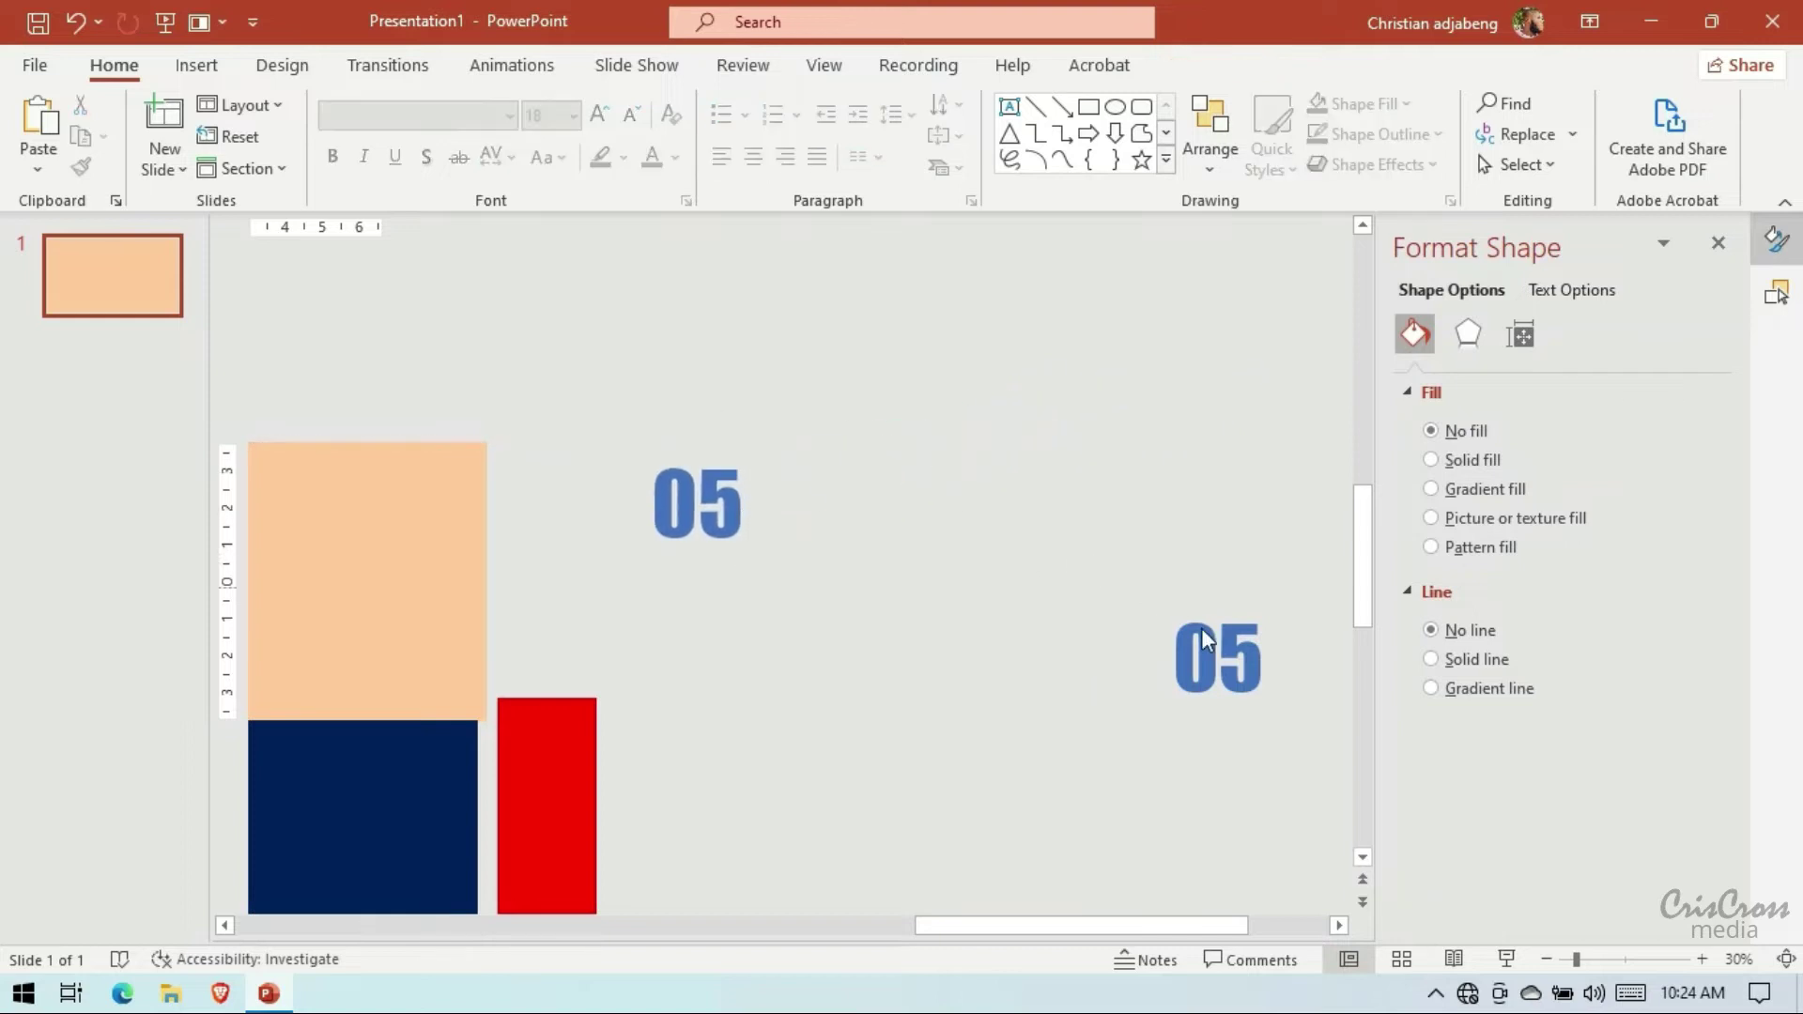
left_click_drag(1085, 551, 1307, 772)
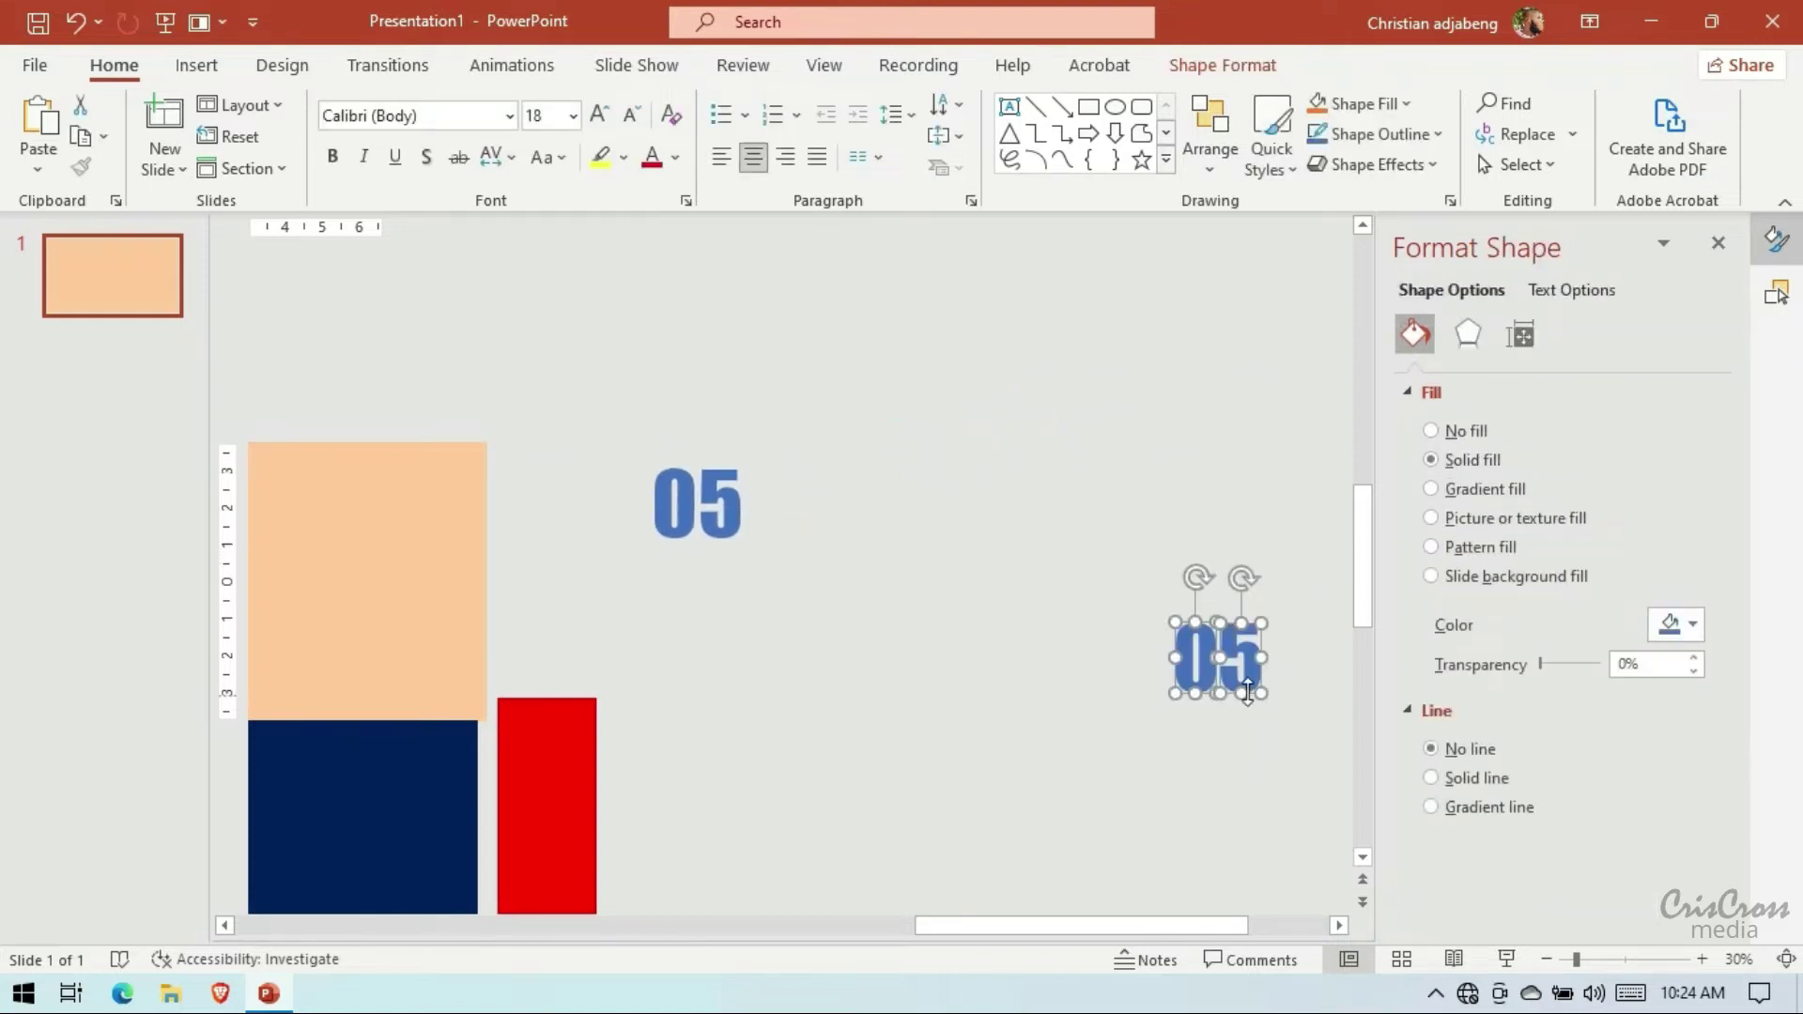
left_click_drag(1250, 693, 750, 699)
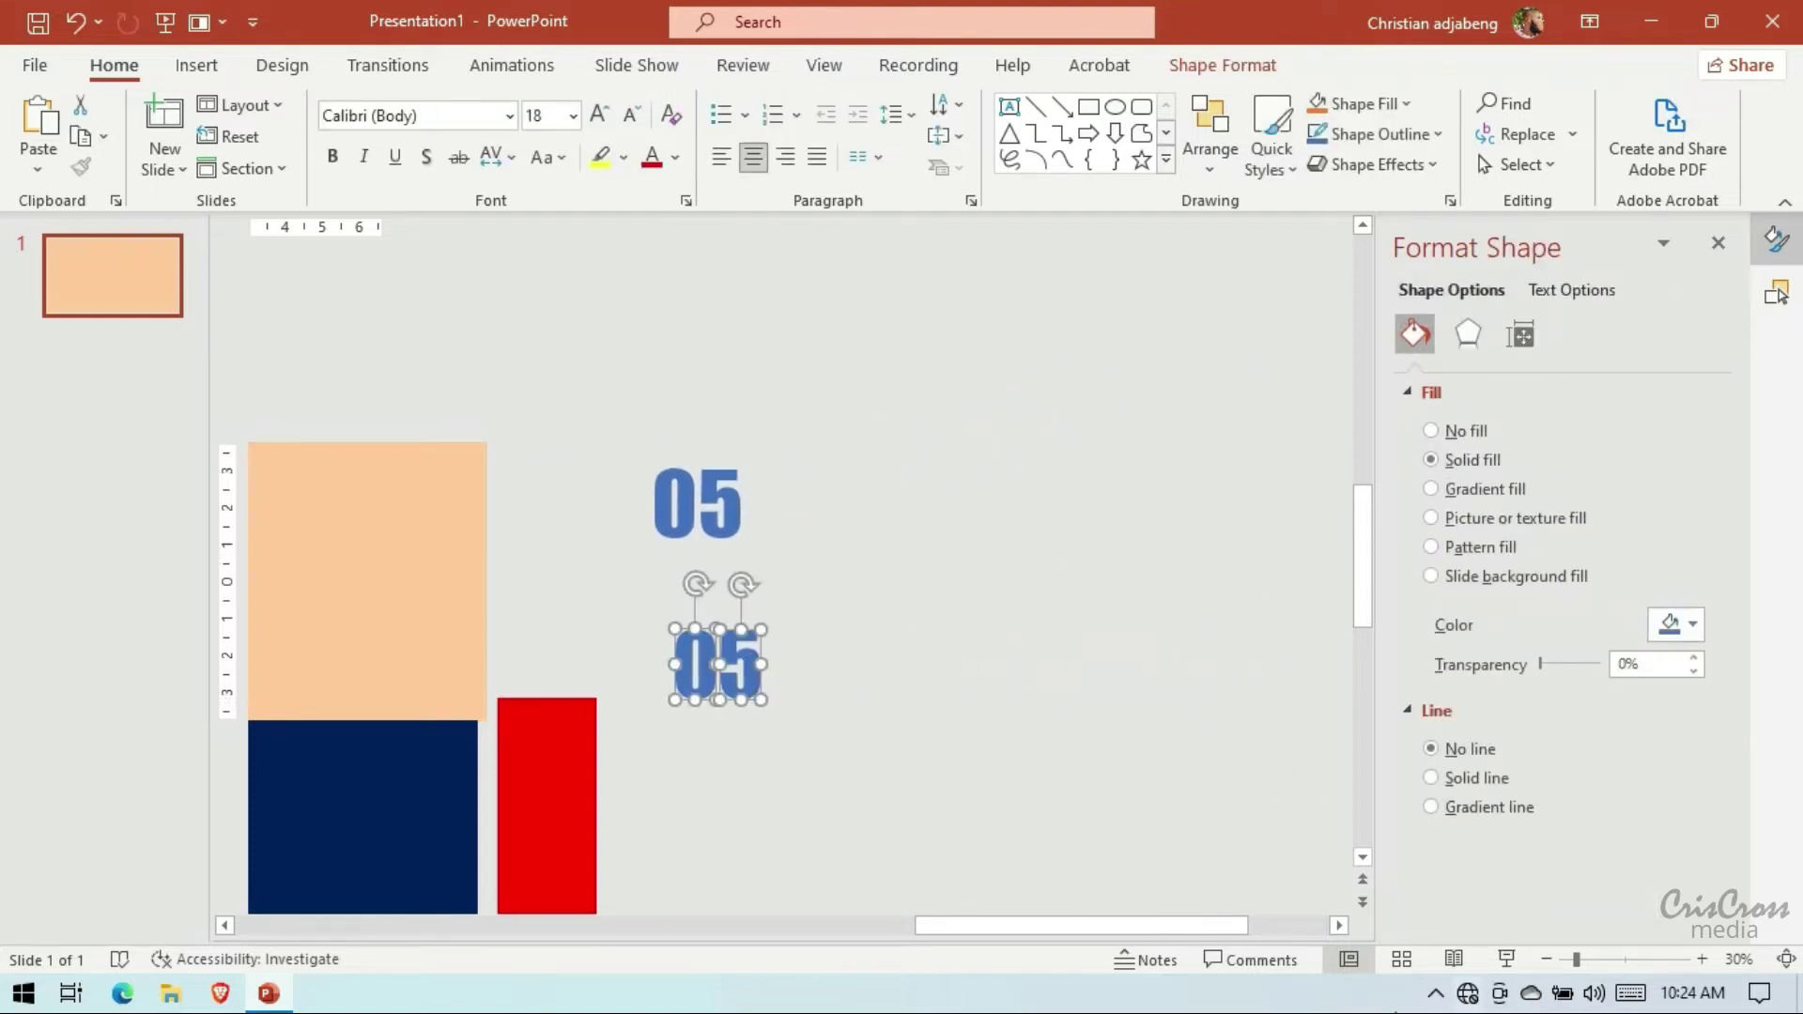
left_click(1545, 958)
left_click(1546, 958)
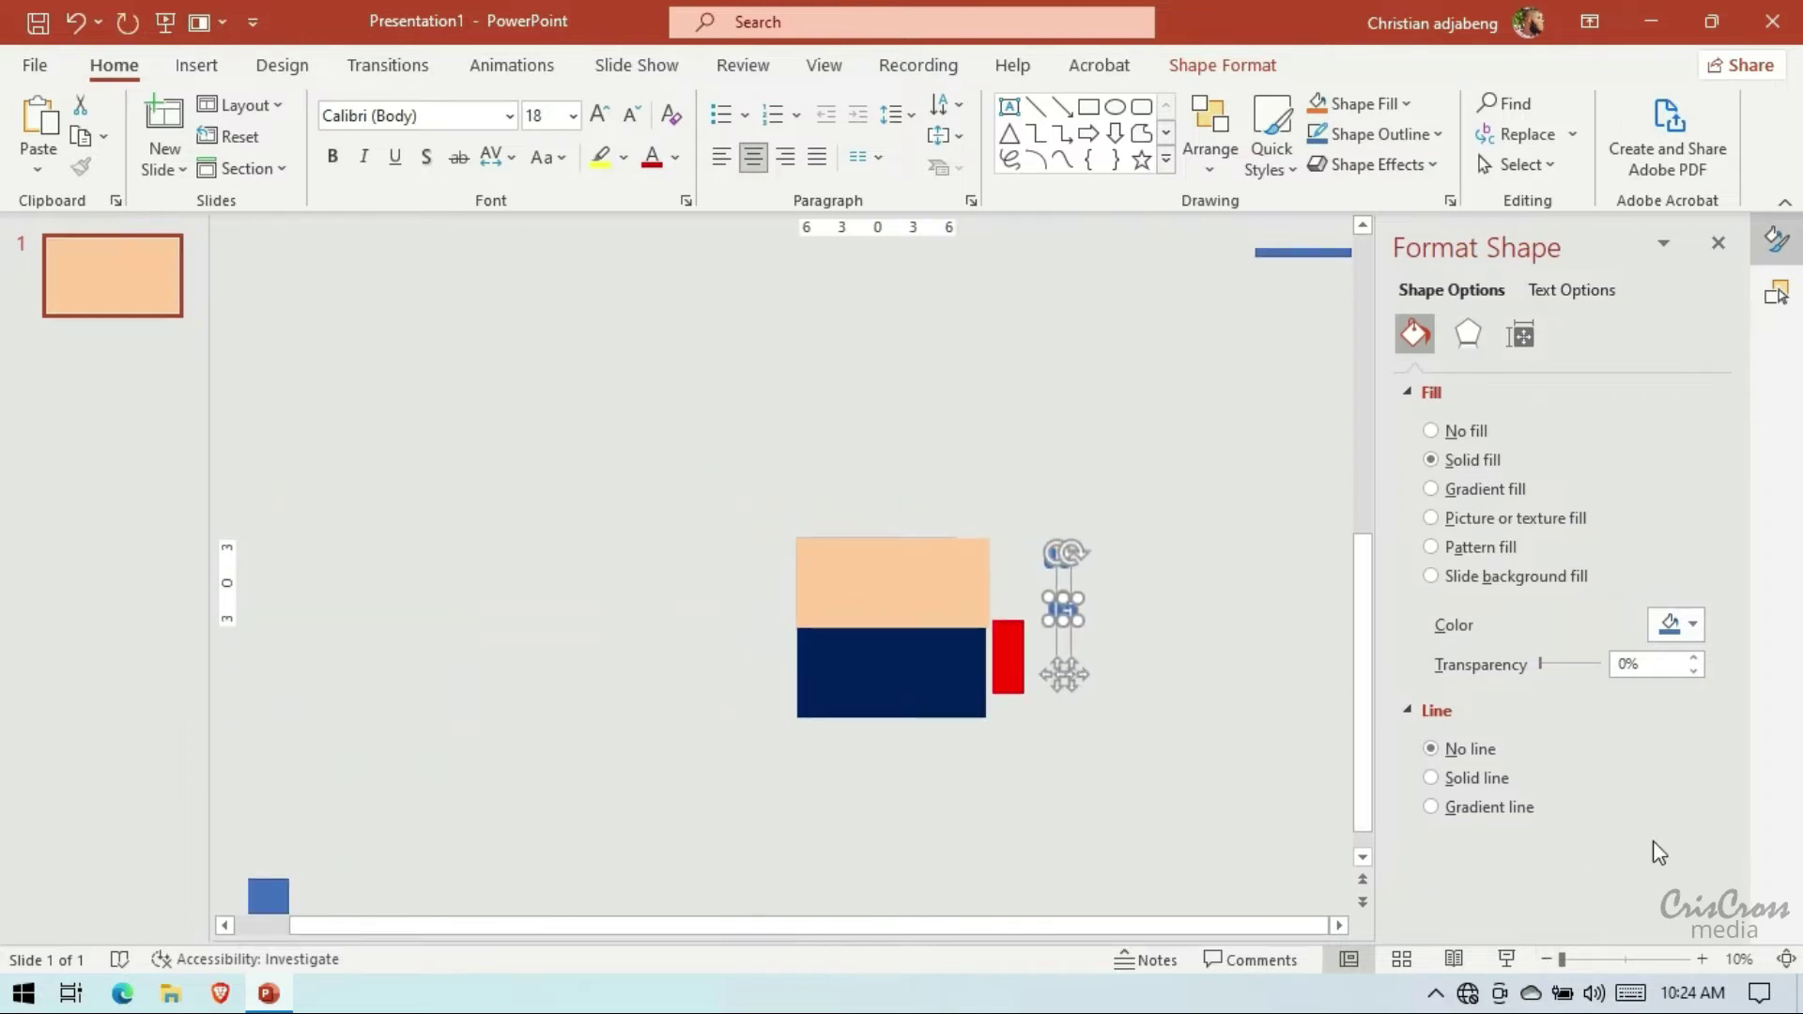
left_click(1702, 958)
left_click(226, 925)
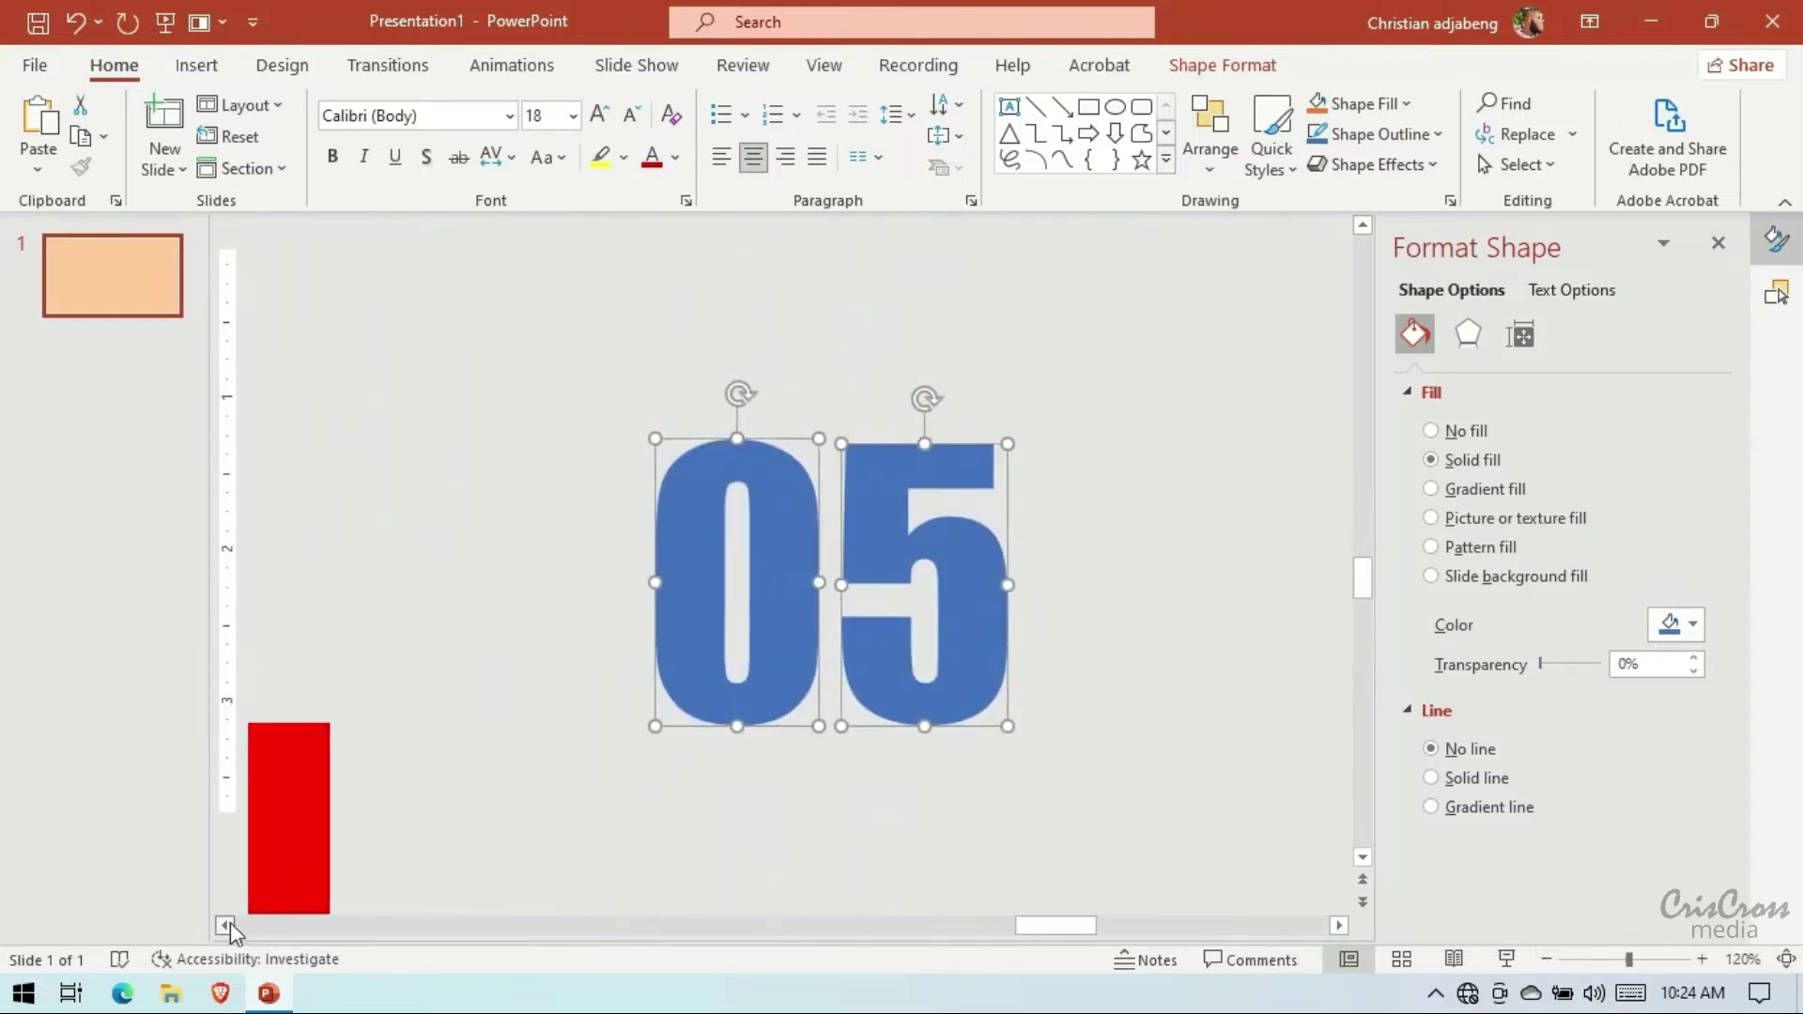
left_click(225, 925)
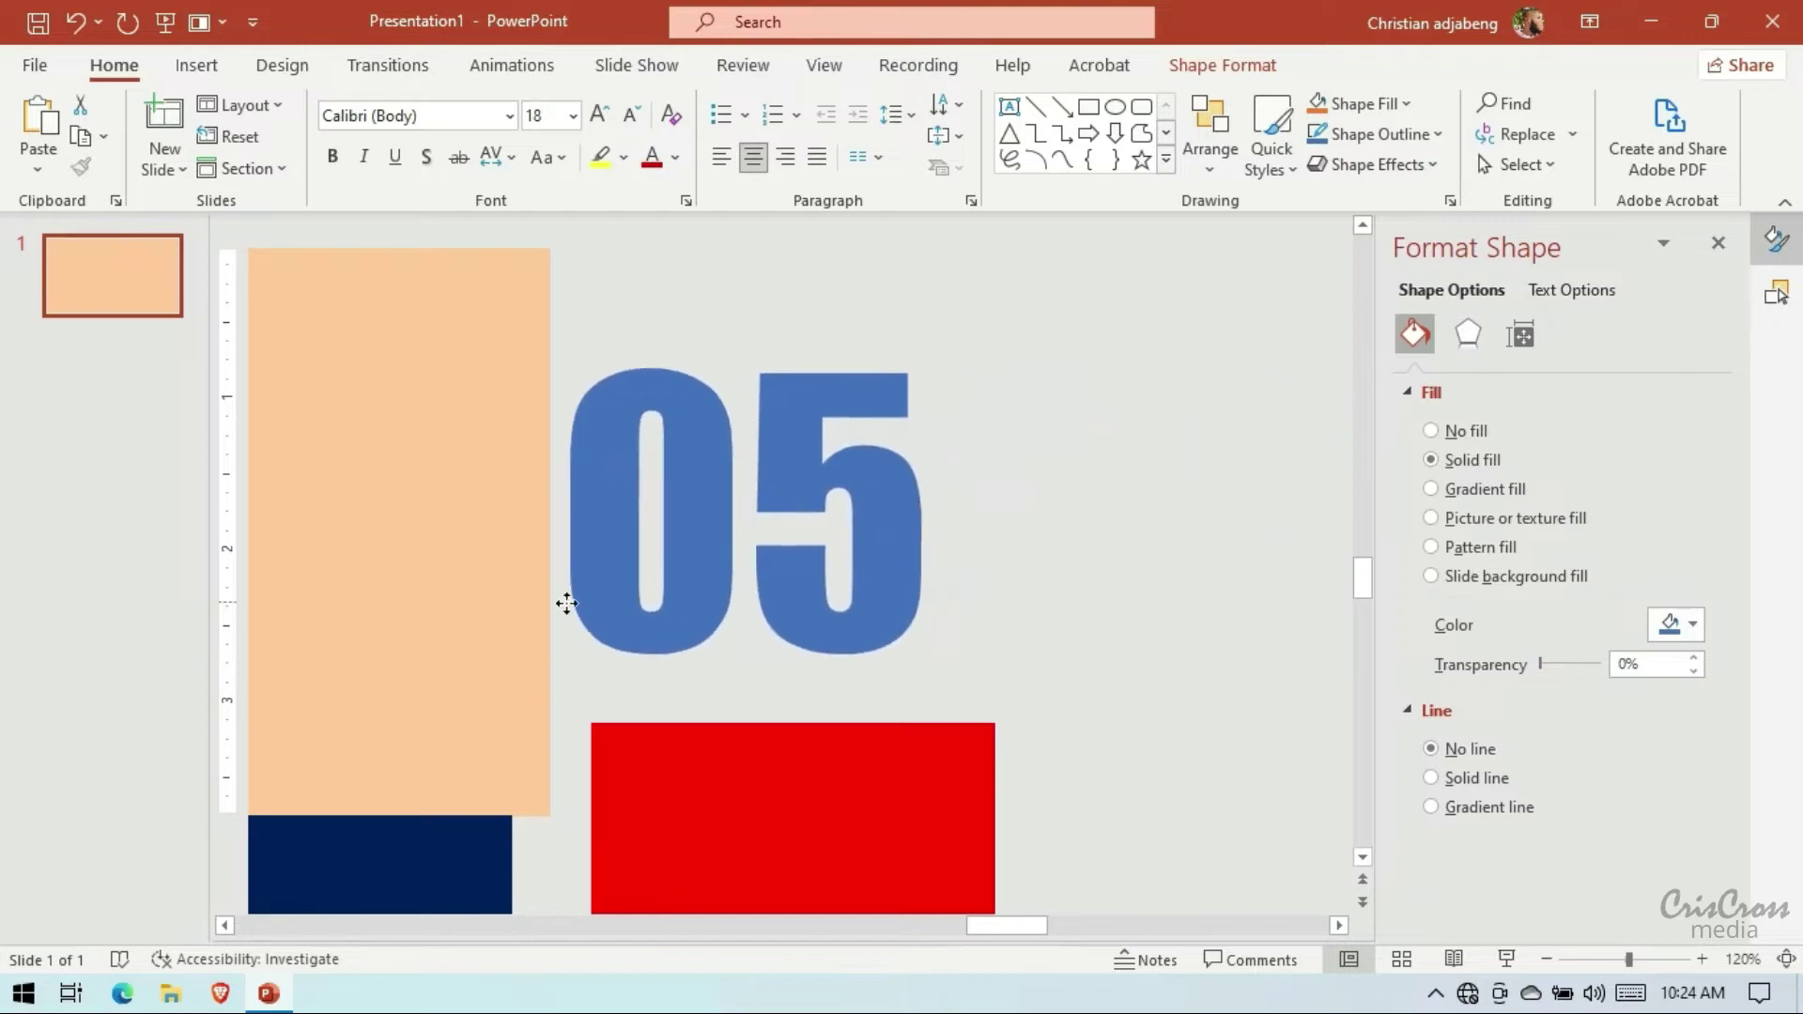
Bring the '05' digit shapes Freeform 24 and 27 to the top of the Selection Pane
left_click_drag(1318, 668, 484, 590)
left_click(1776, 292)
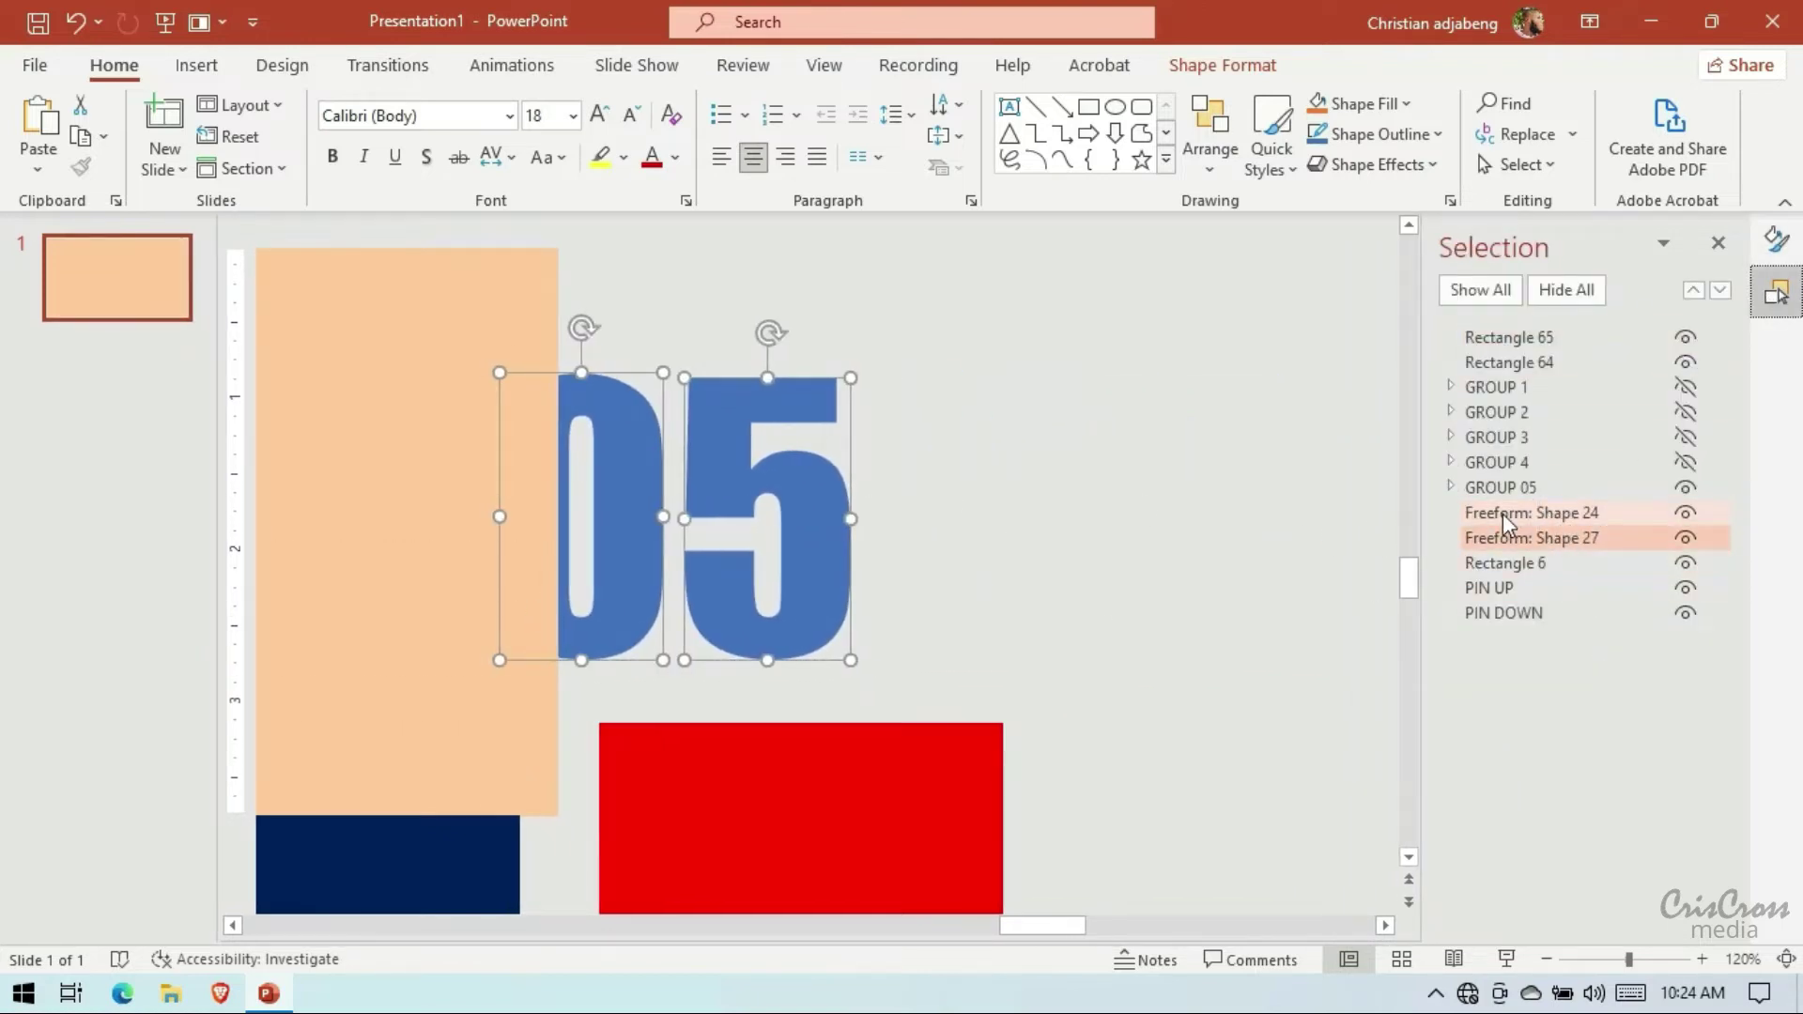
left_click_drag(1503, 515, 1503, 330)
scroll(1000, 385, "down", 3)
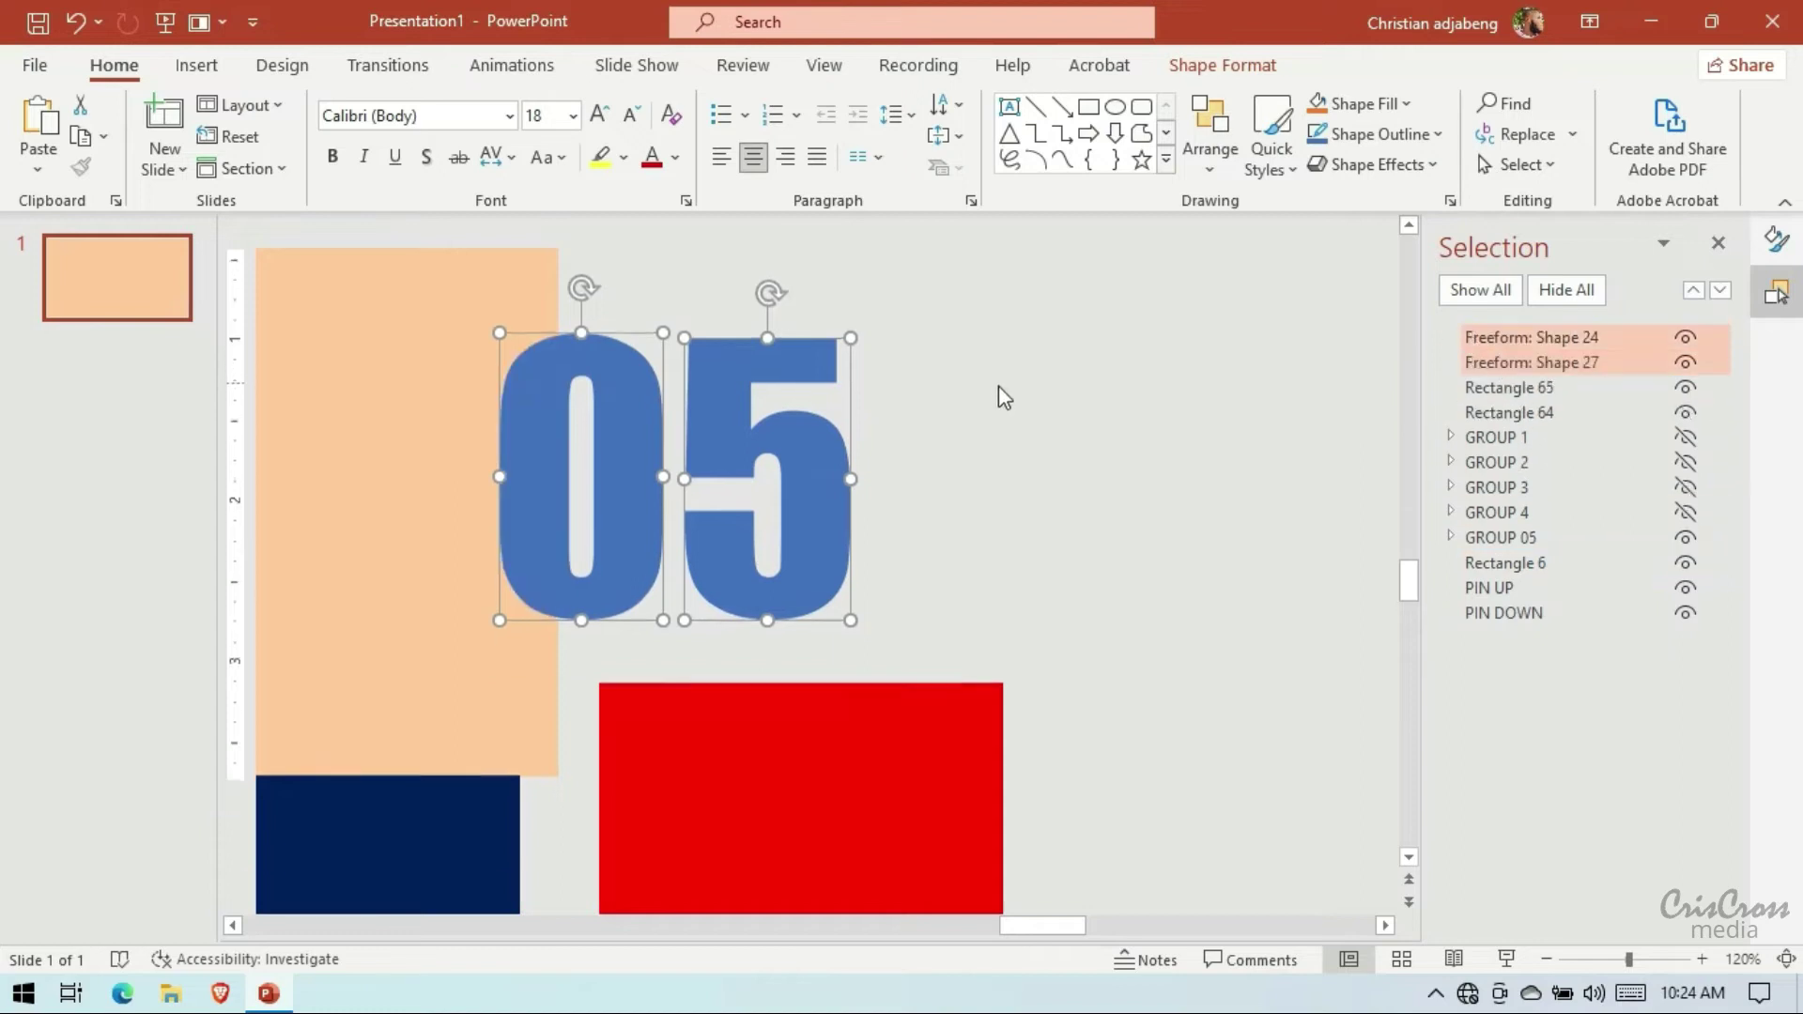
Place the '05' digits on the peach panel, nudging them to rest on the navy panel's top edge
left_click_drag(820, 474, 514, 624)
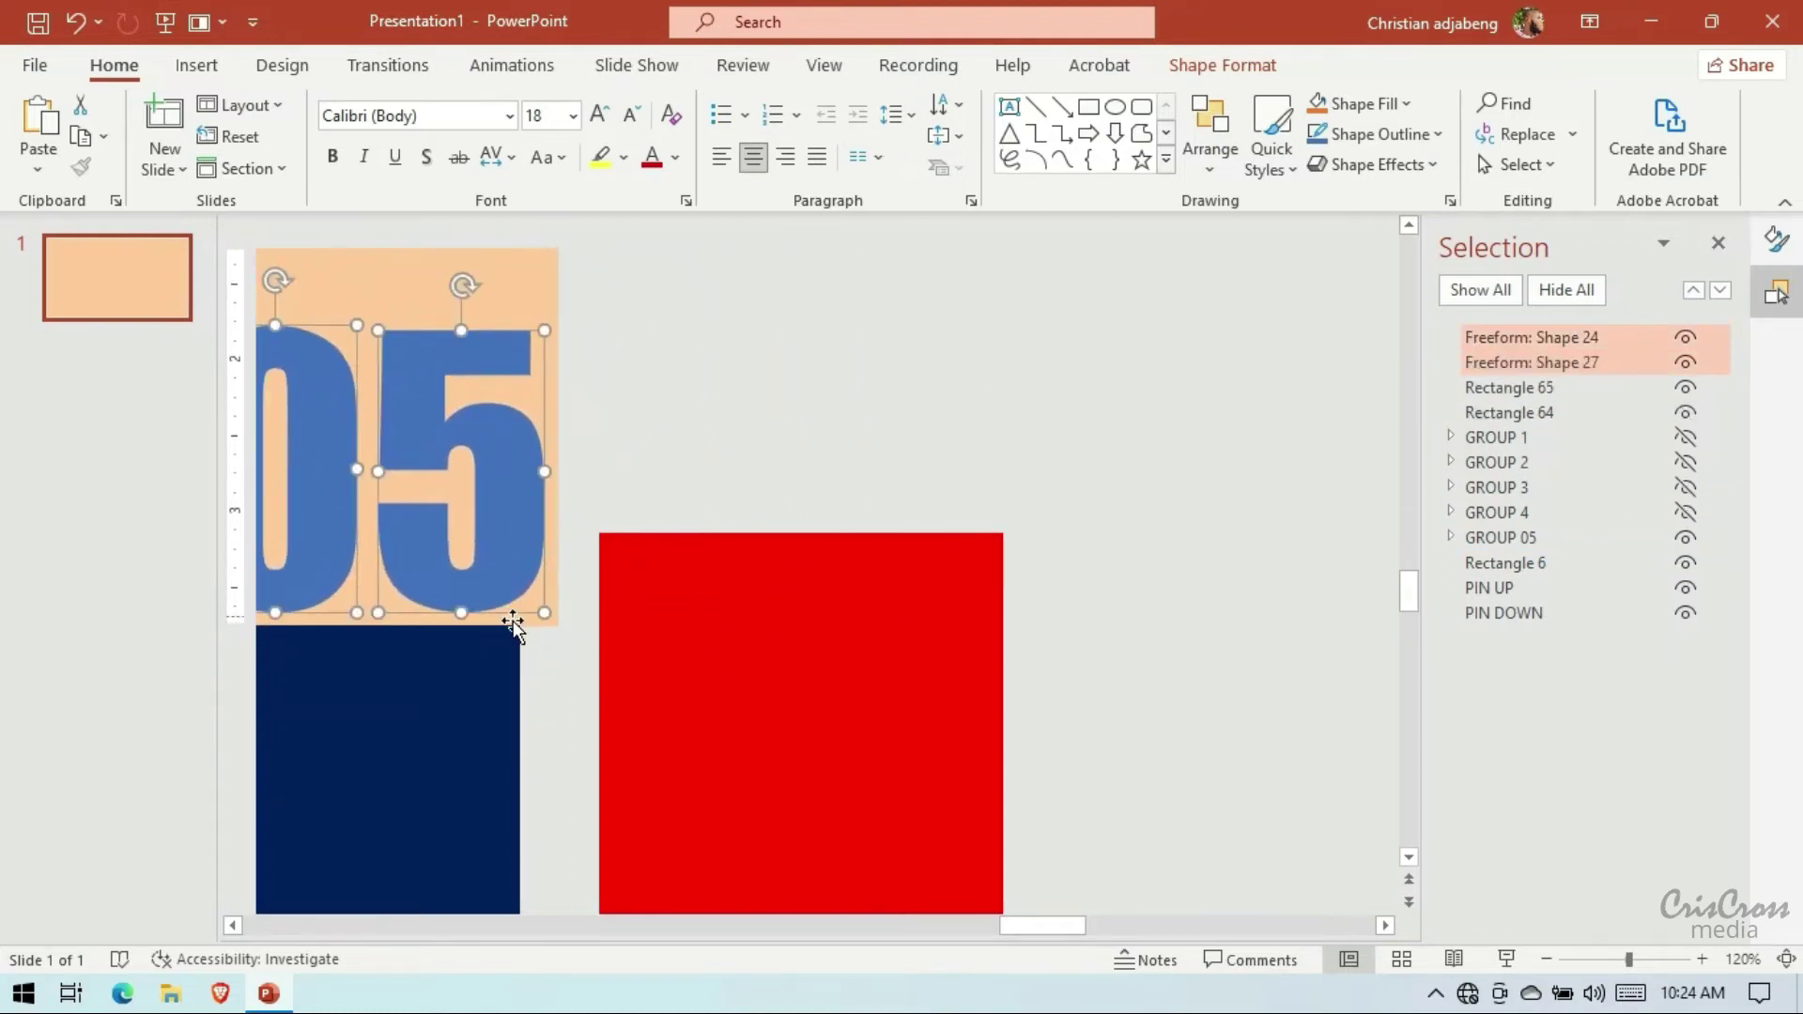
left_click(233, 926)
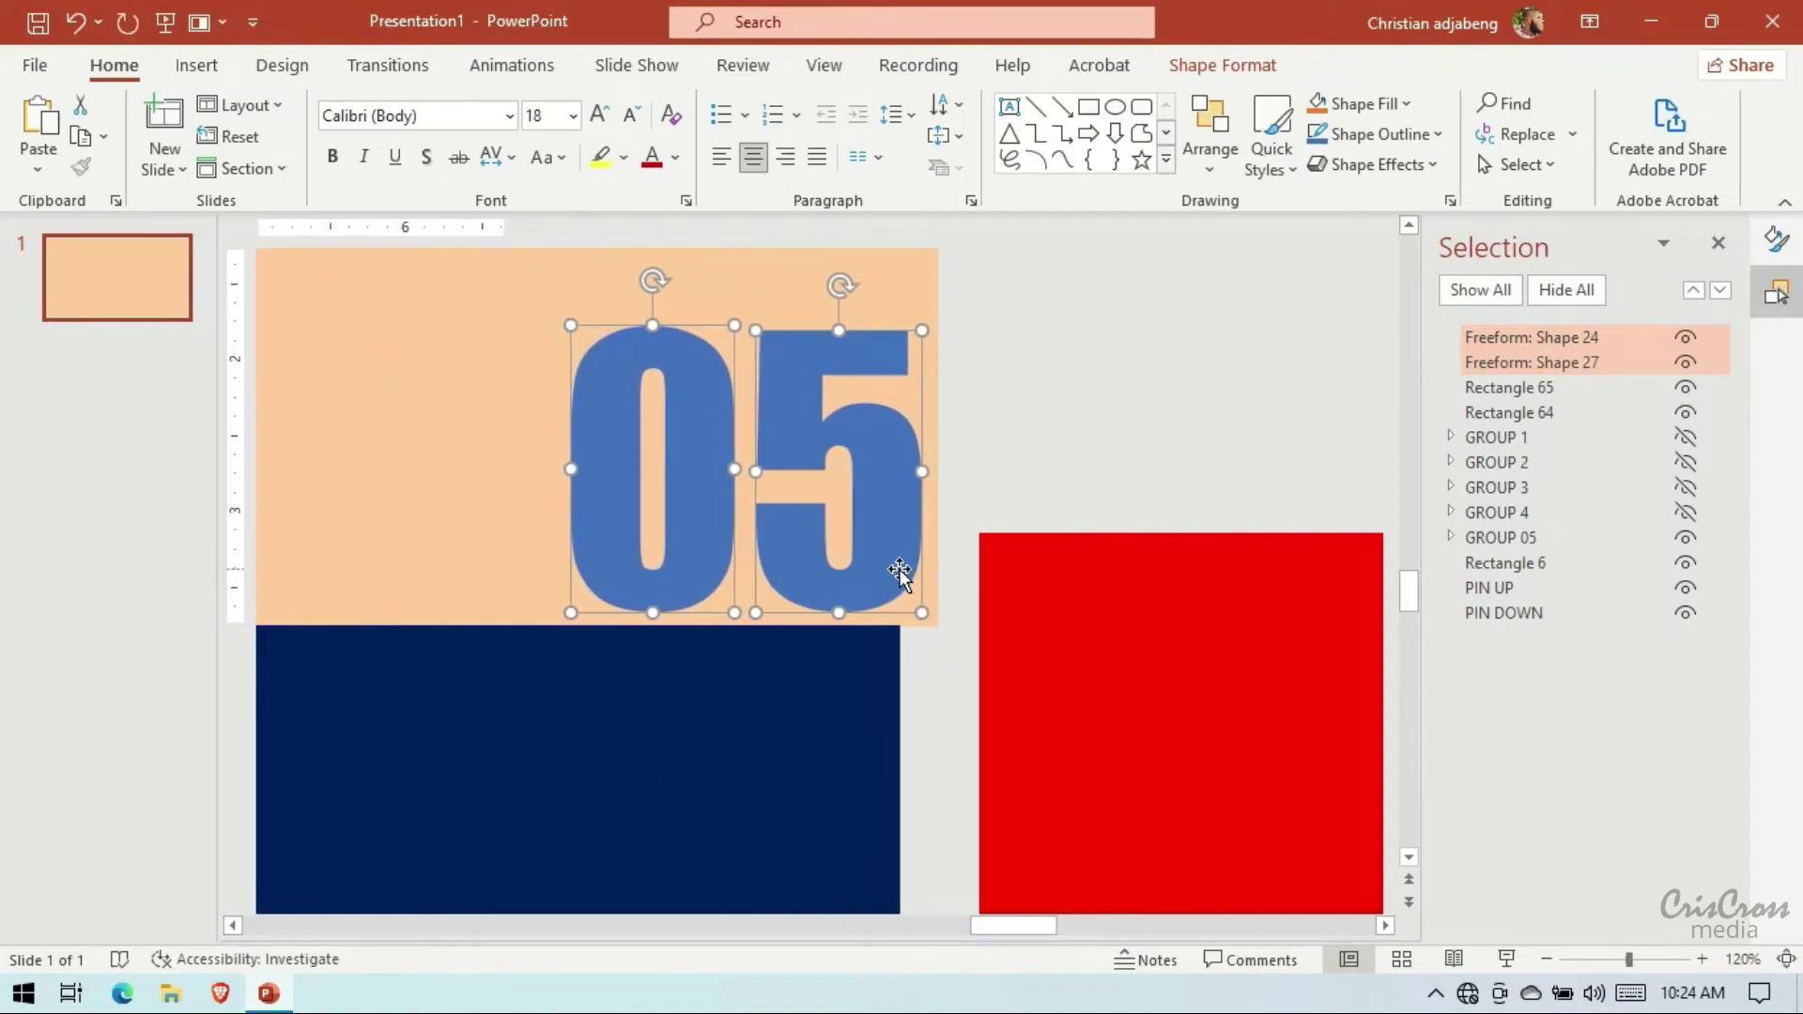
key("Left")
key("Left")
key("Left")
key("Down")
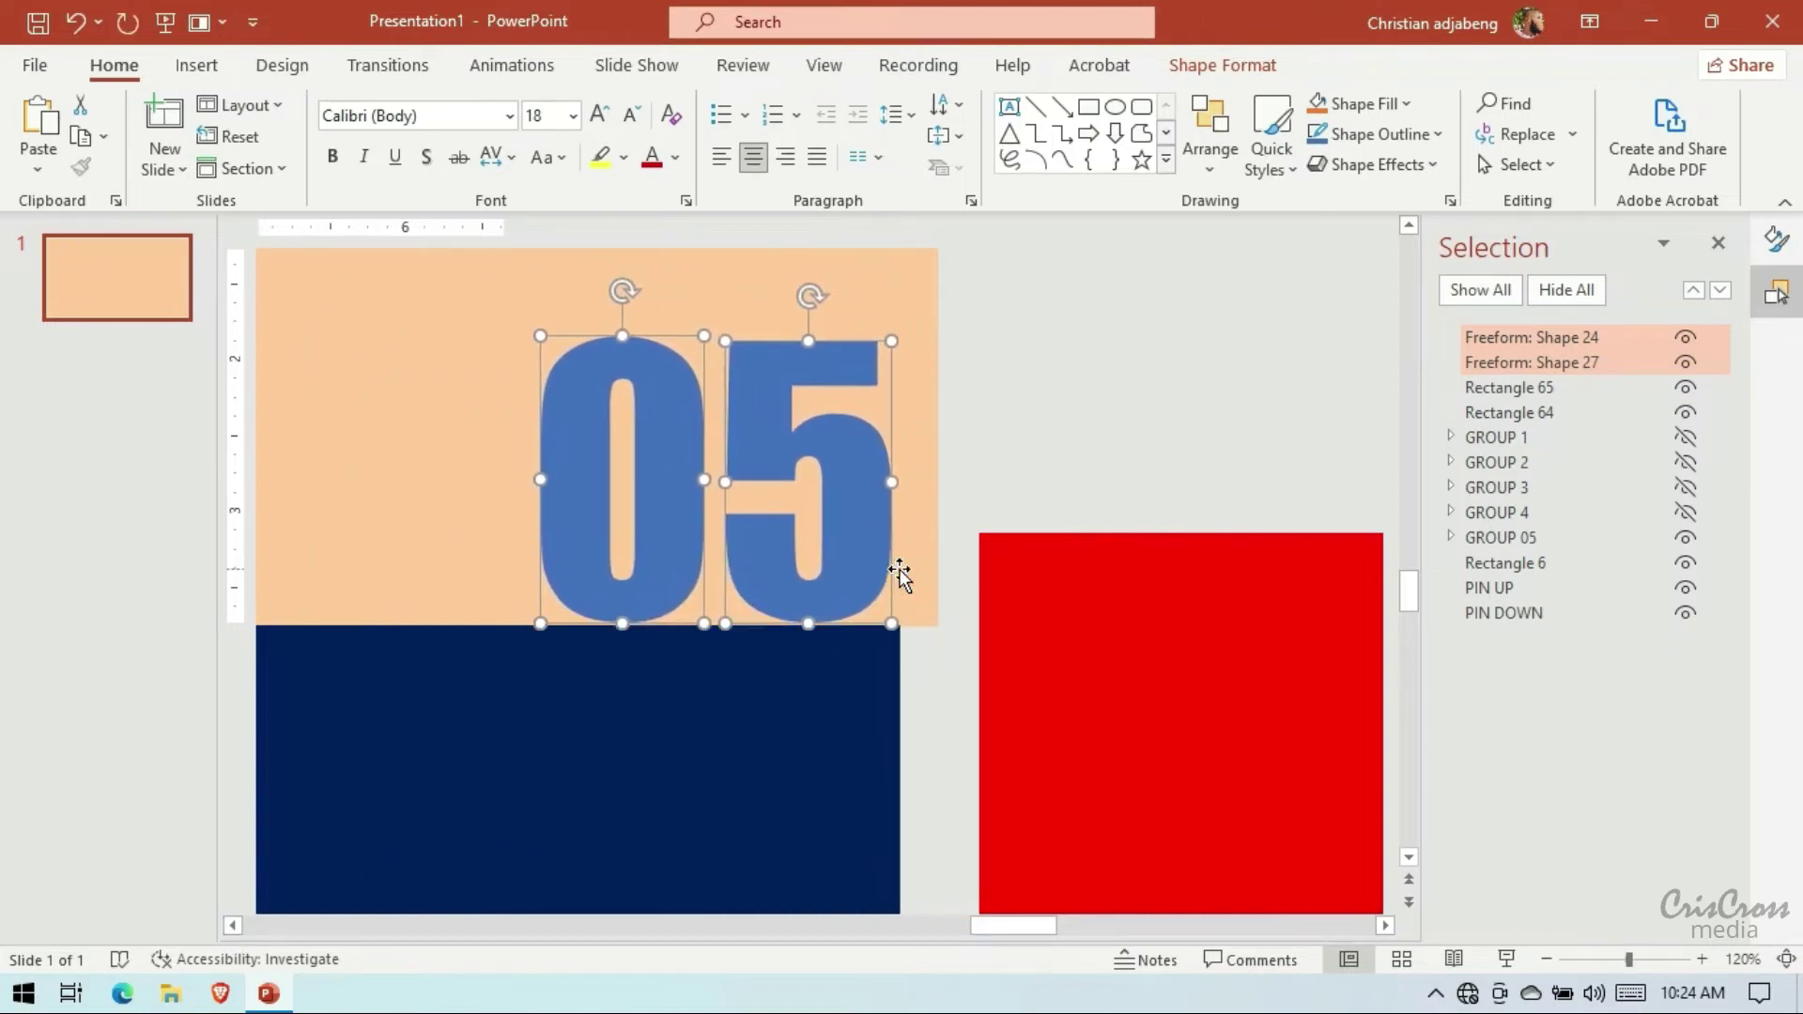
key("Down")
key("Down")
key("Up")
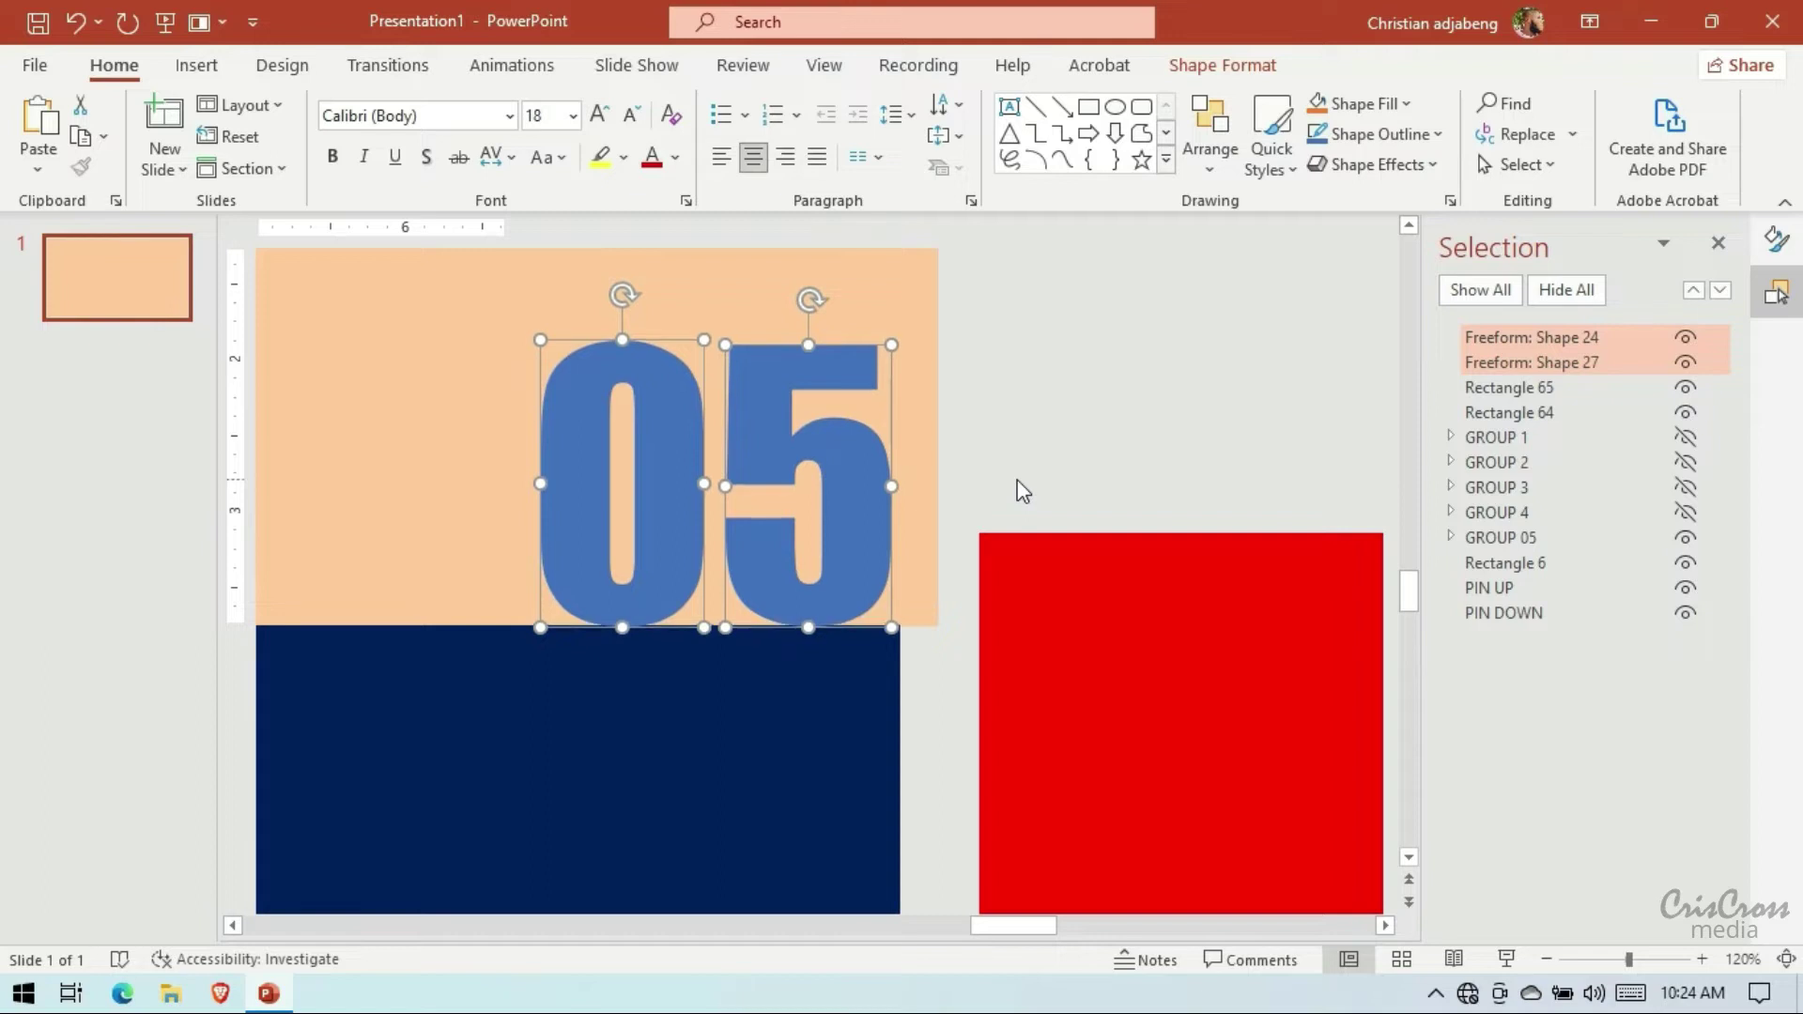
key("Down")
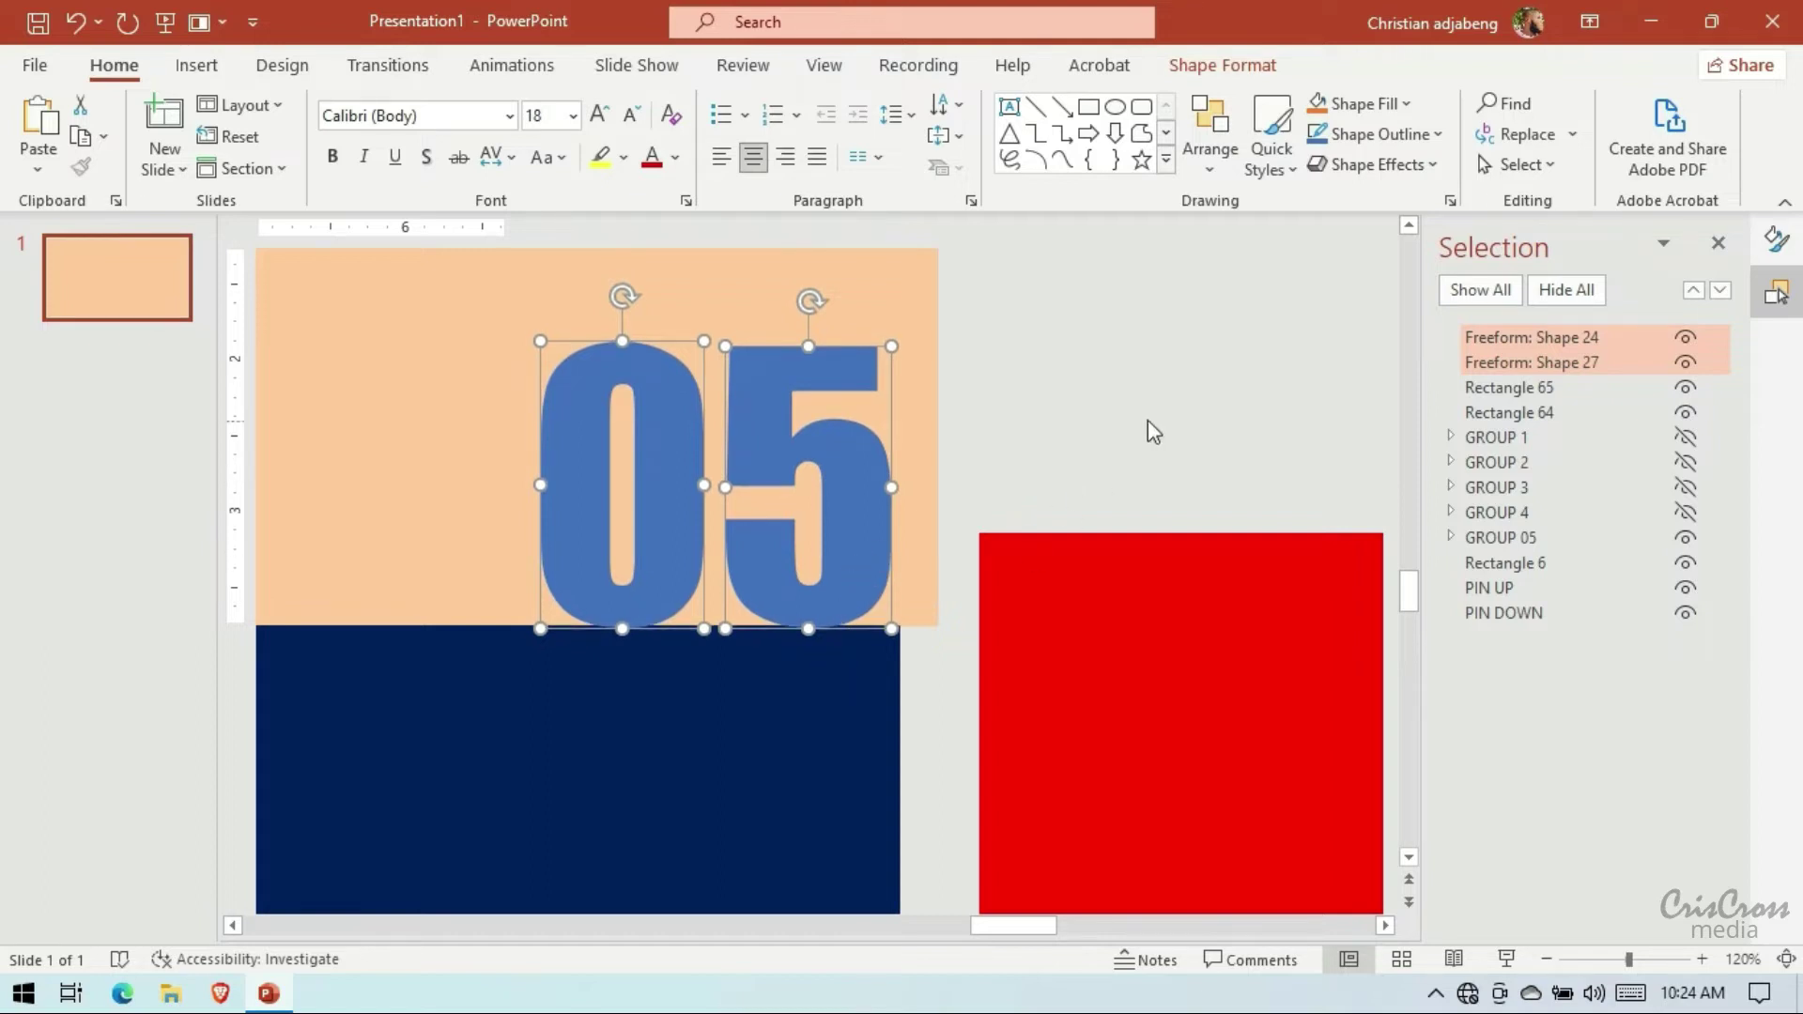
Select Rectangle 65 together with the '0' and '5' digits
left_click(1147, 420)
left_click(836, 711)
left_click(848, 589, "shift")
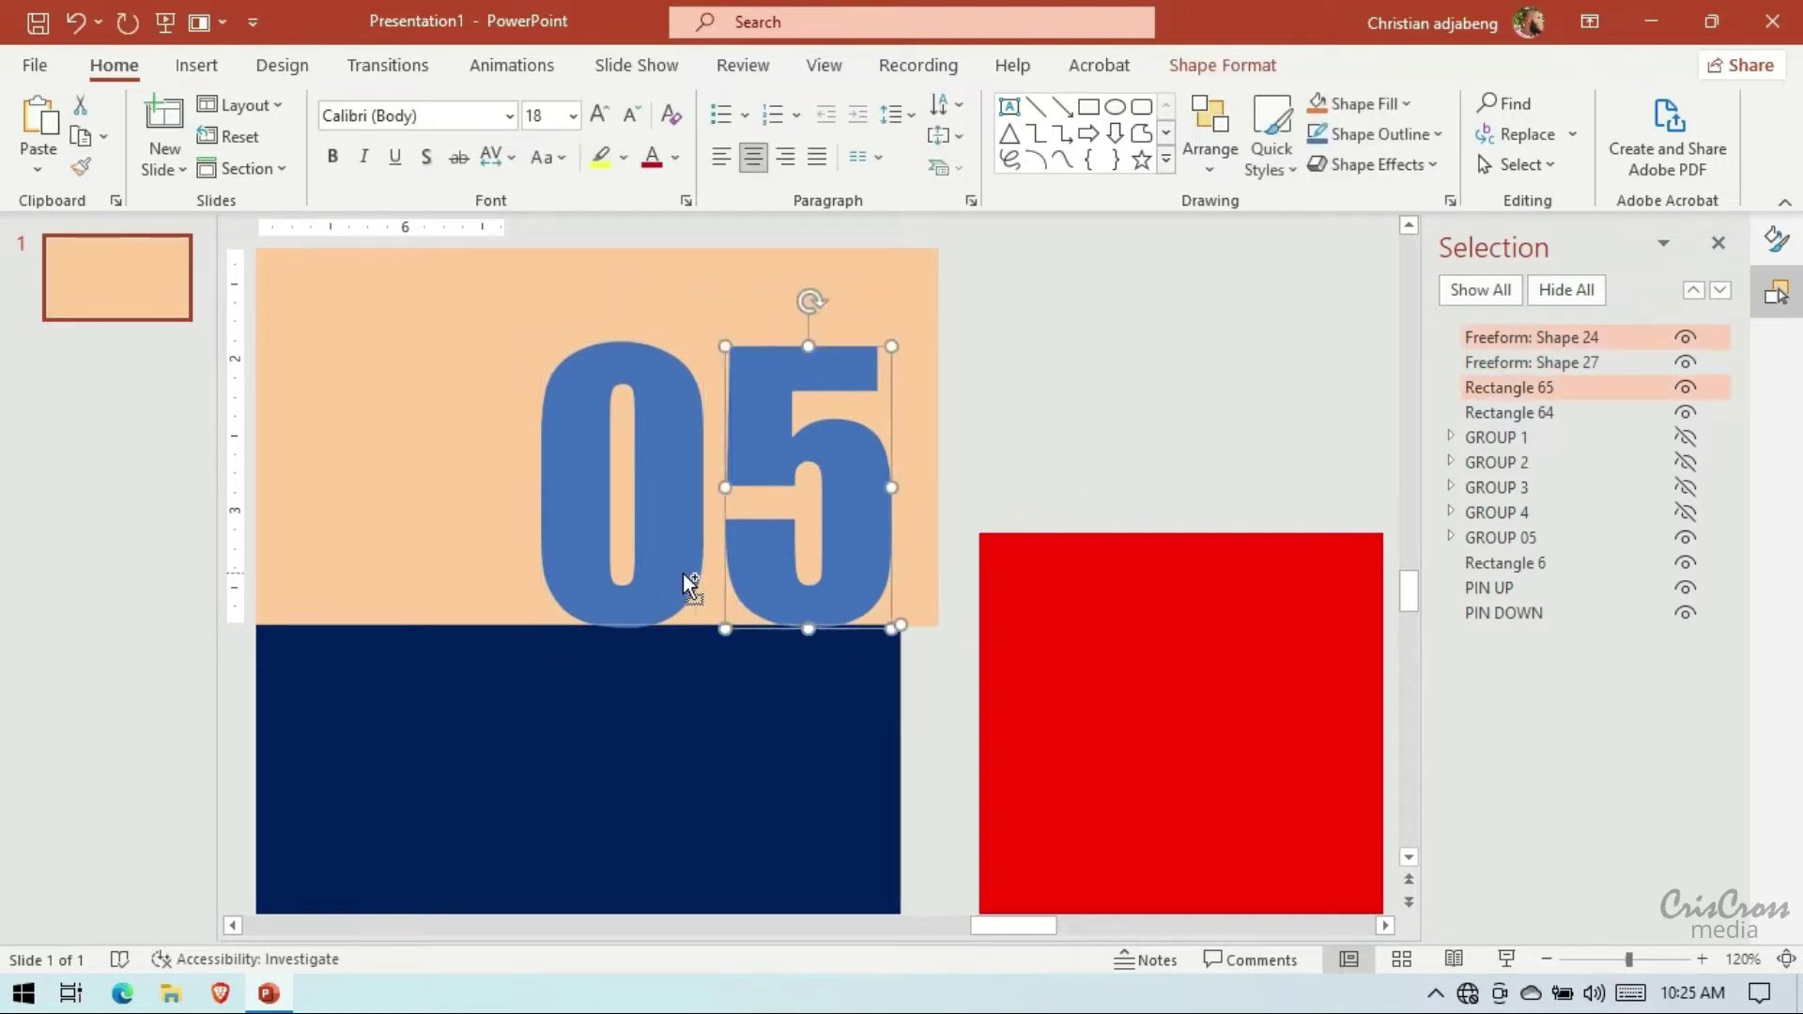
left_click(683, 573, "shift")
Union Rectangle 65 and both digits via Merge Shapes, creating Freeform: Shape 66
left_click(1221, 65)
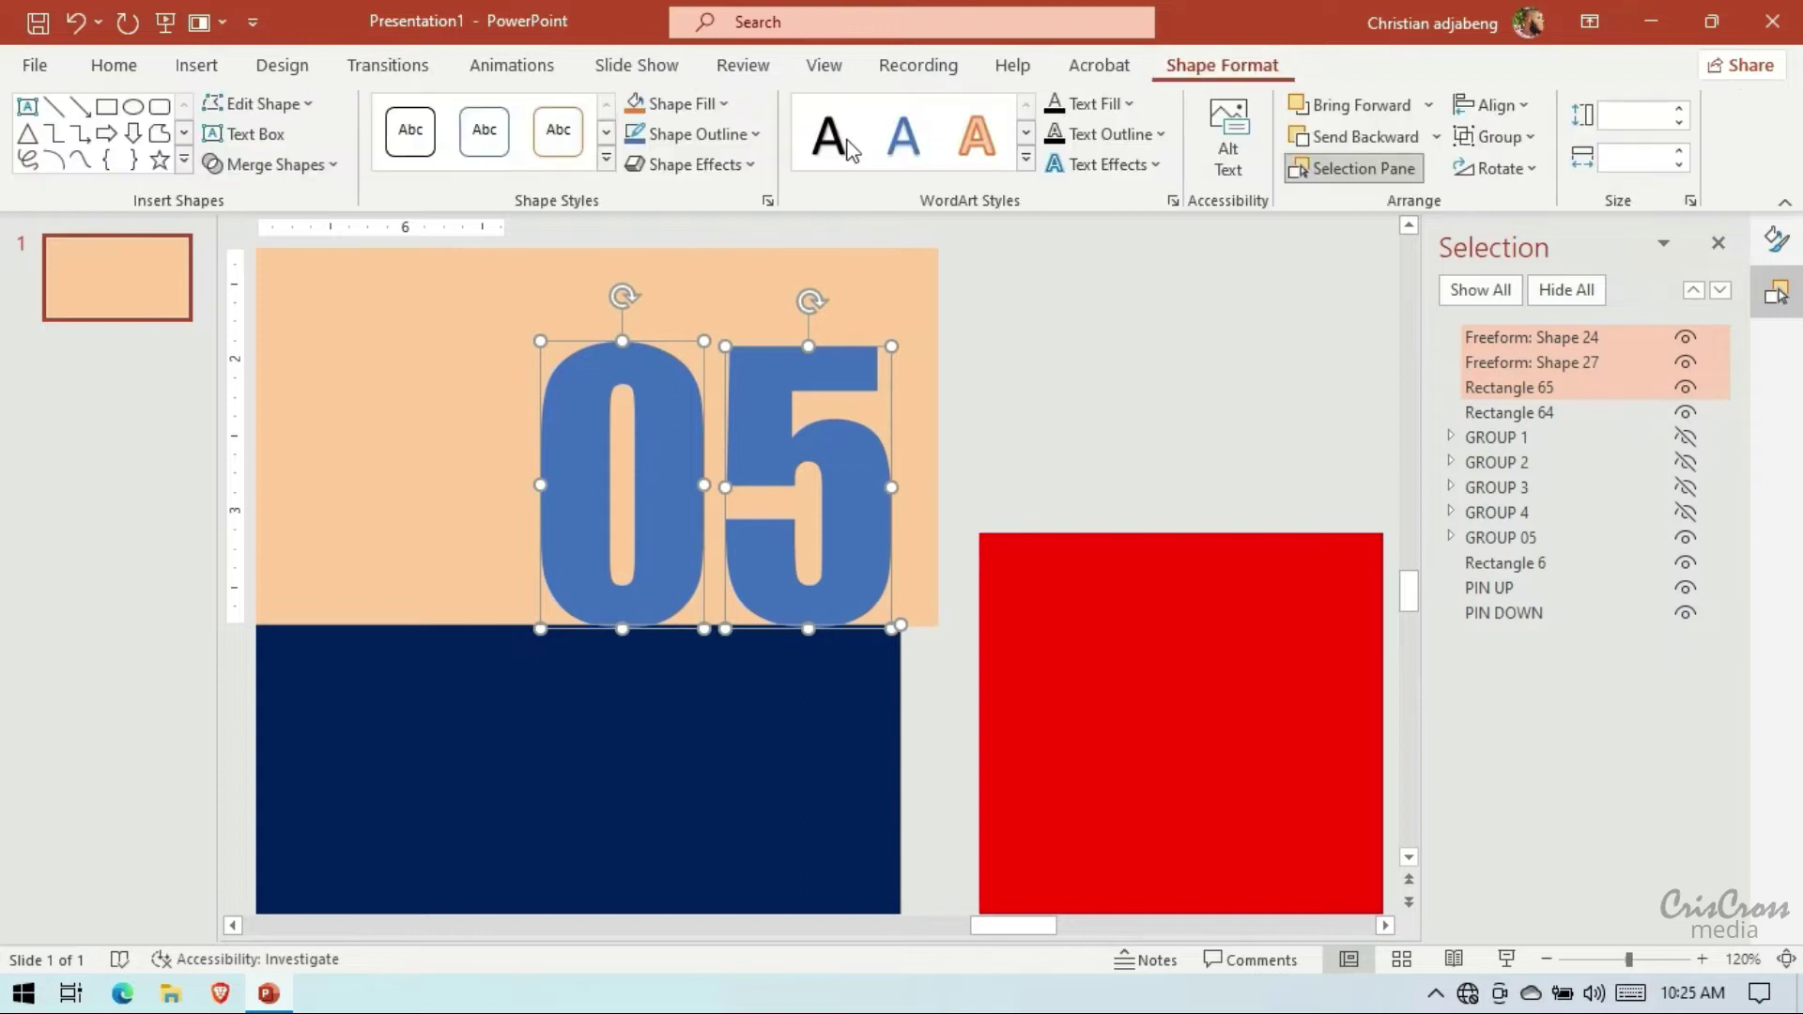
left_click(302, 167)
left_click(308, 209)
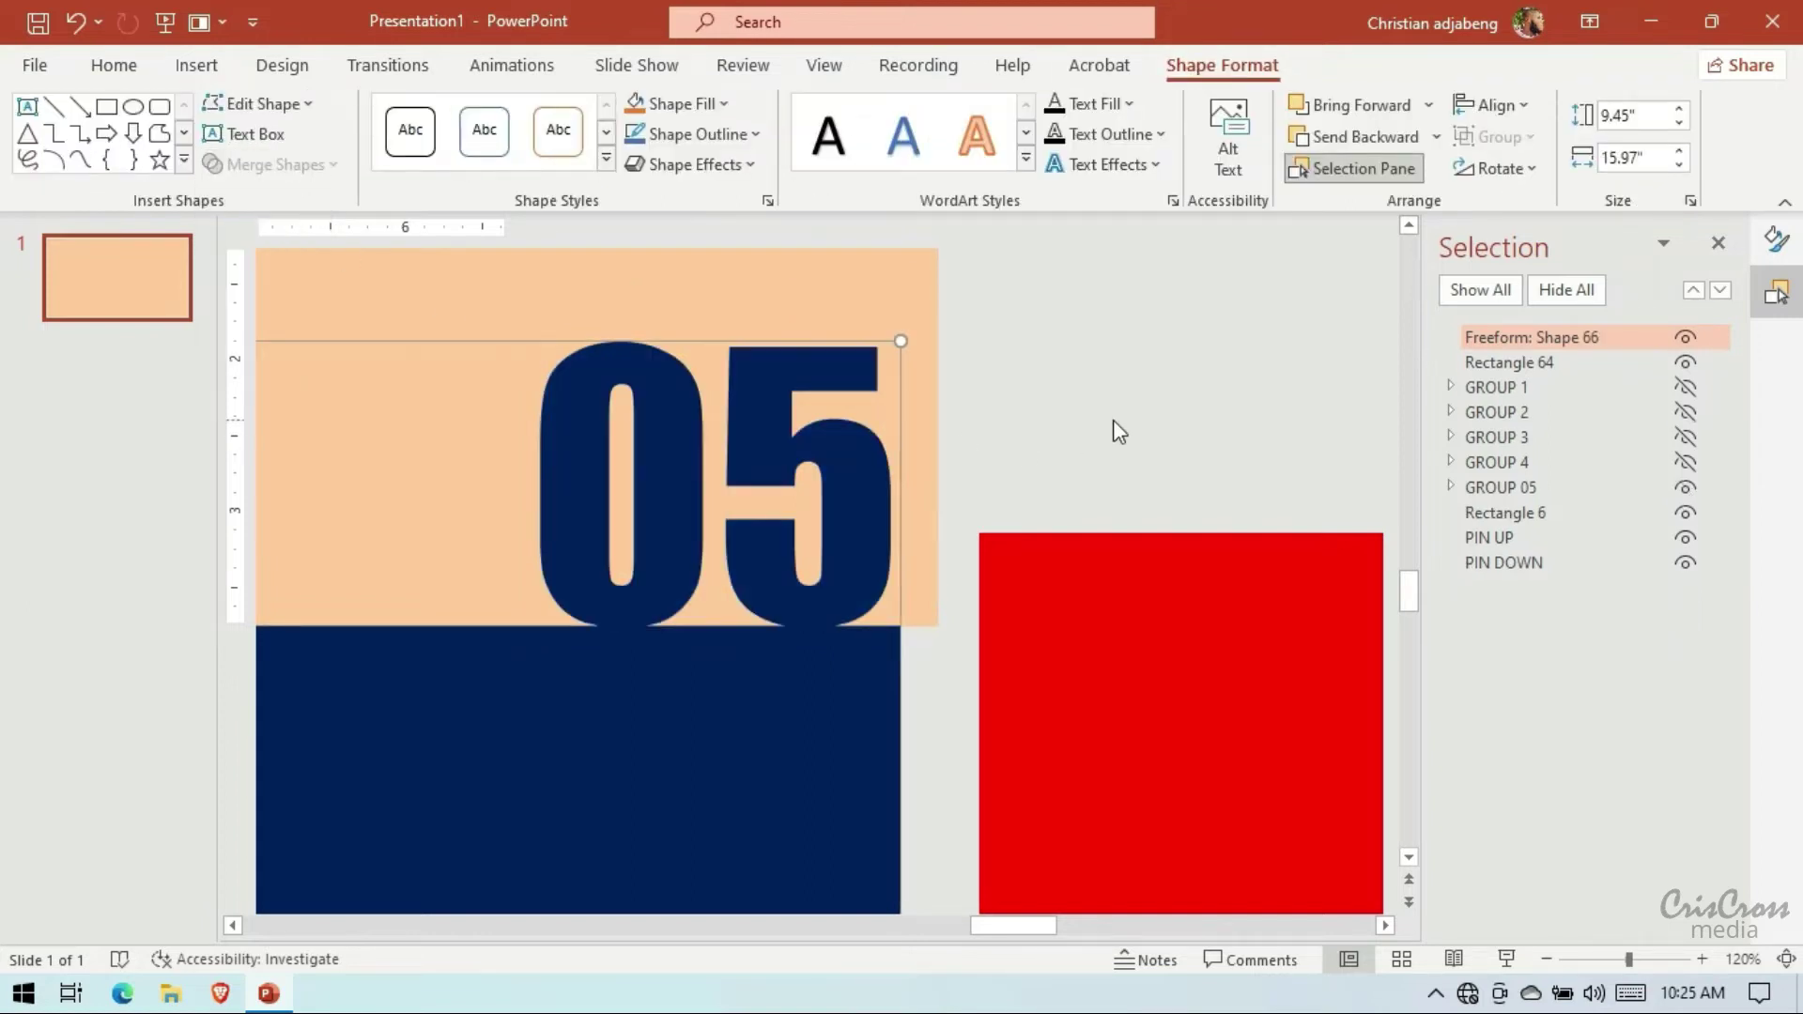
left_click(1113, 420)
left_click(904, 304)
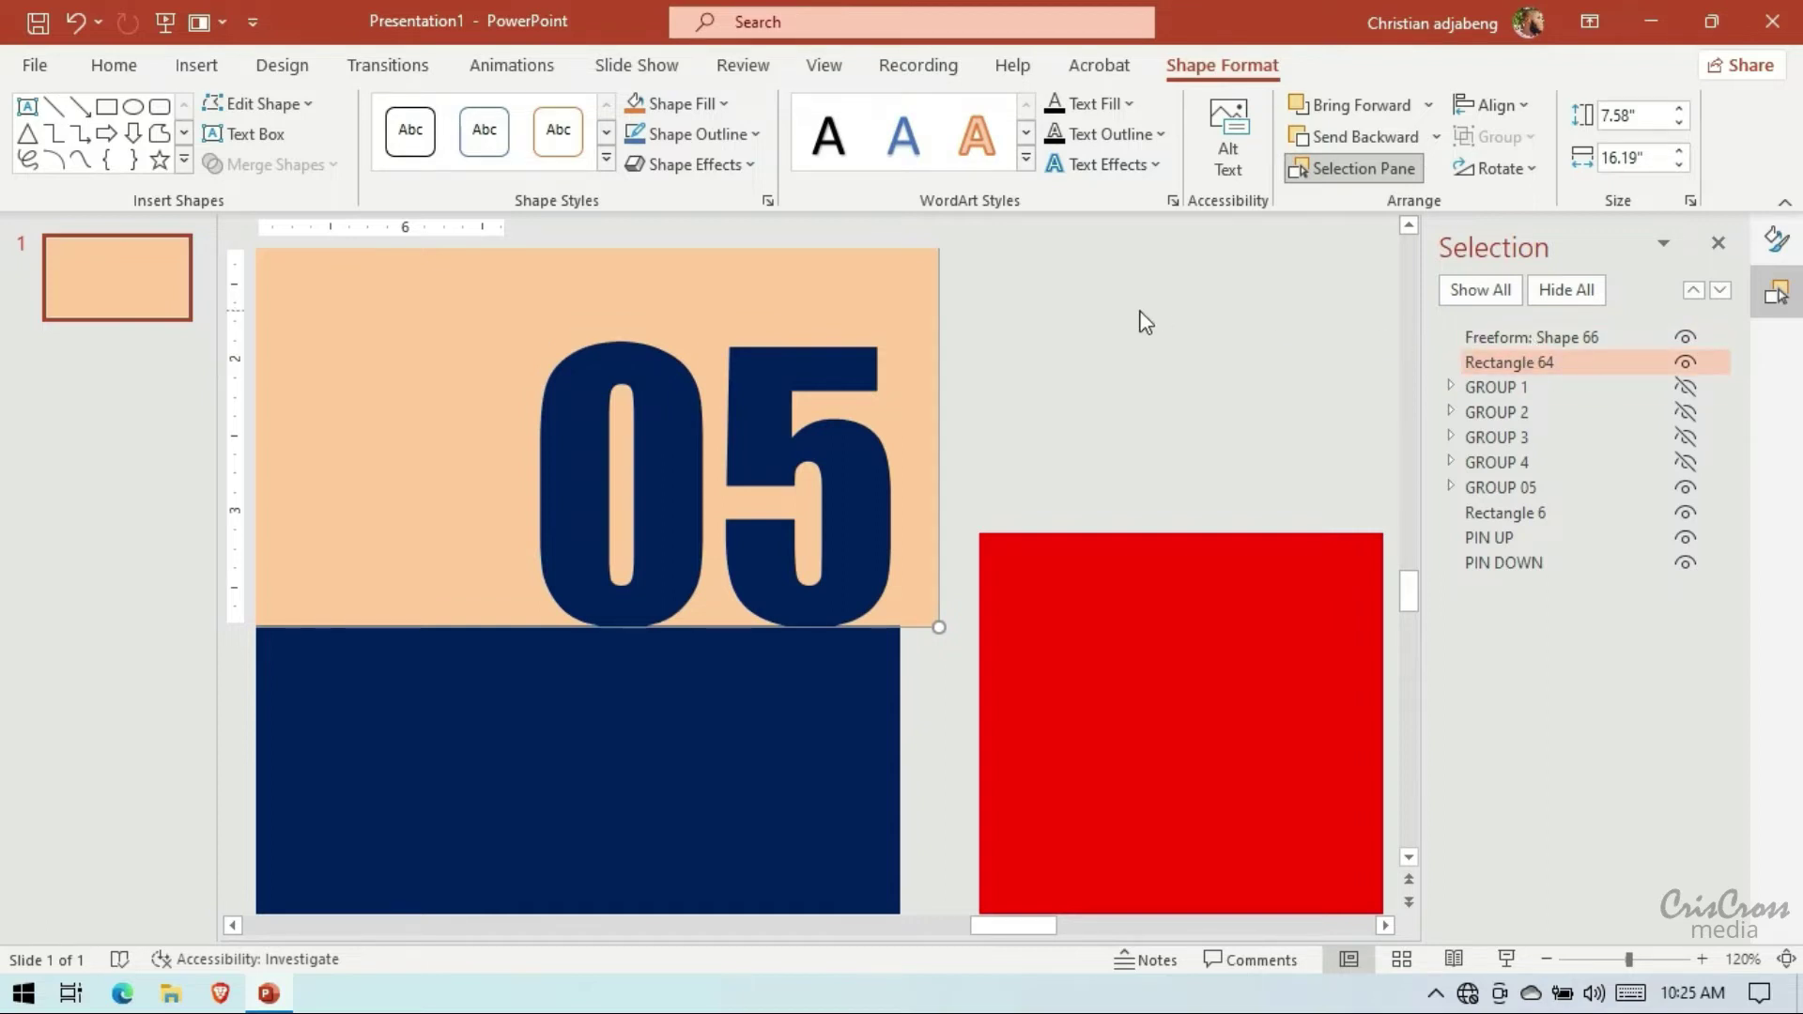
left_click(1084, 456)
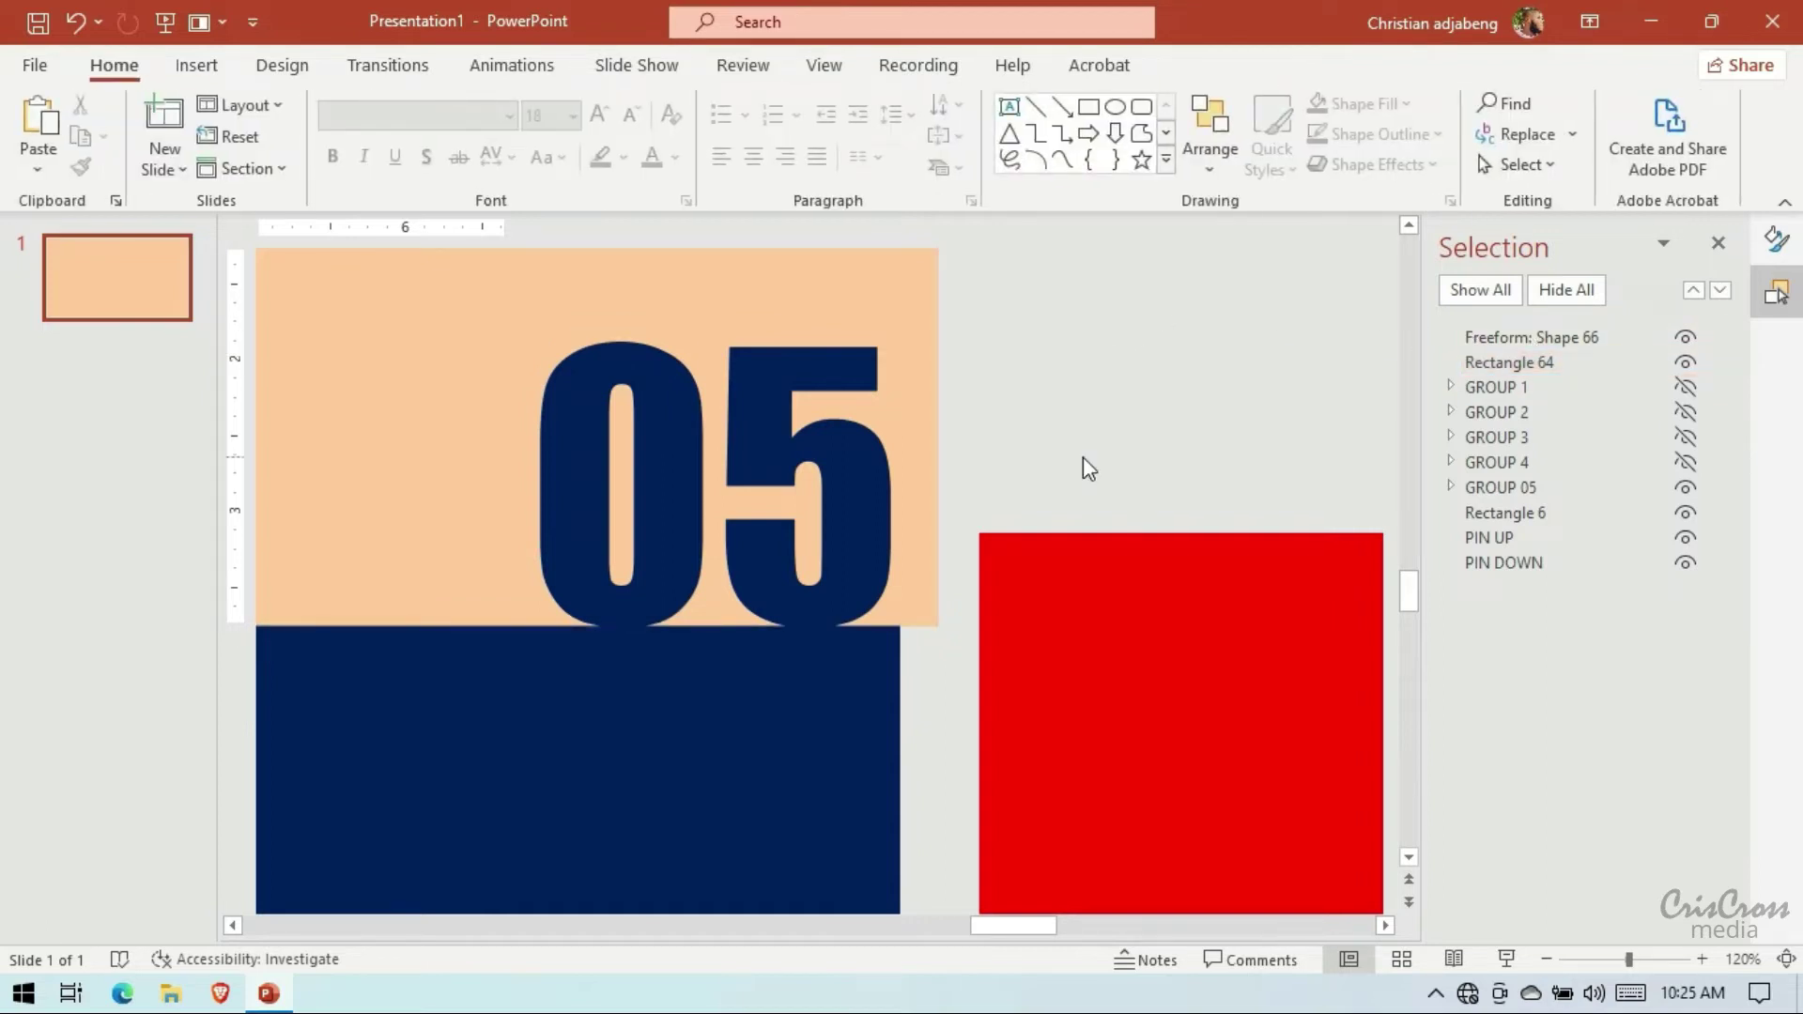
Align the red rectangle to the navy panel's edge and move it directly beneath the panel
left_click(914, 319)
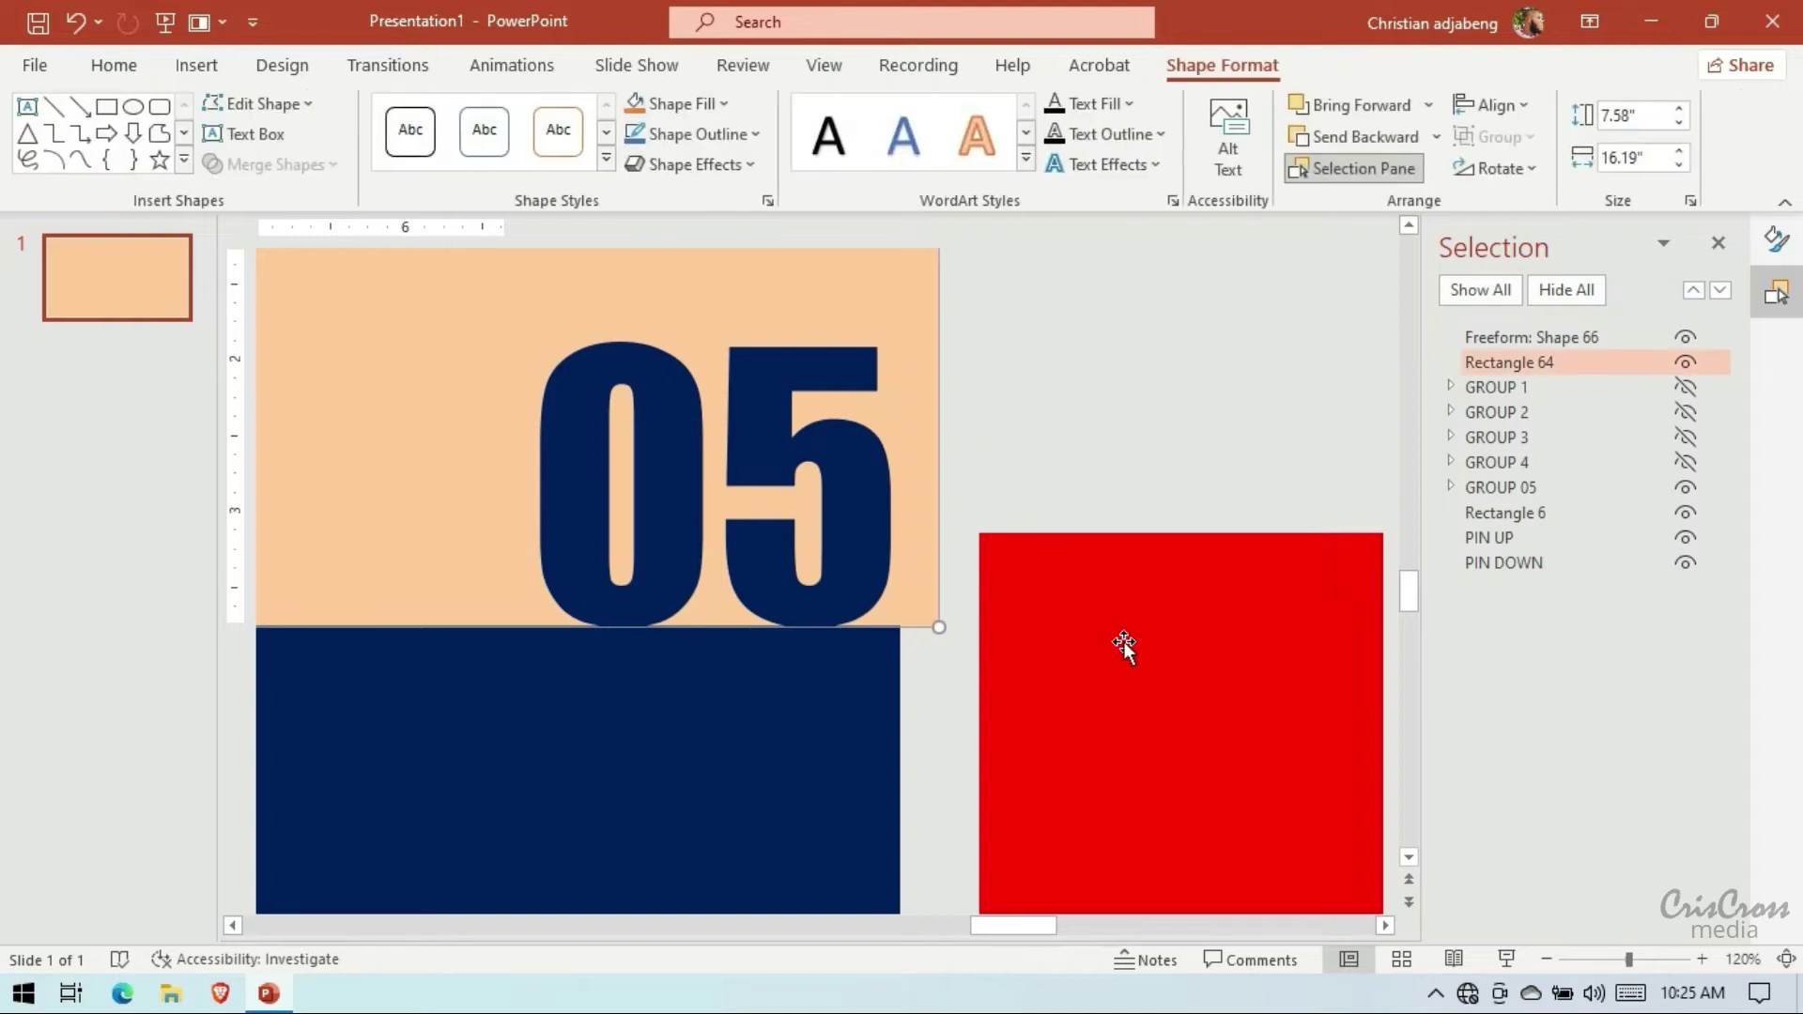
left_click(1546, 960)
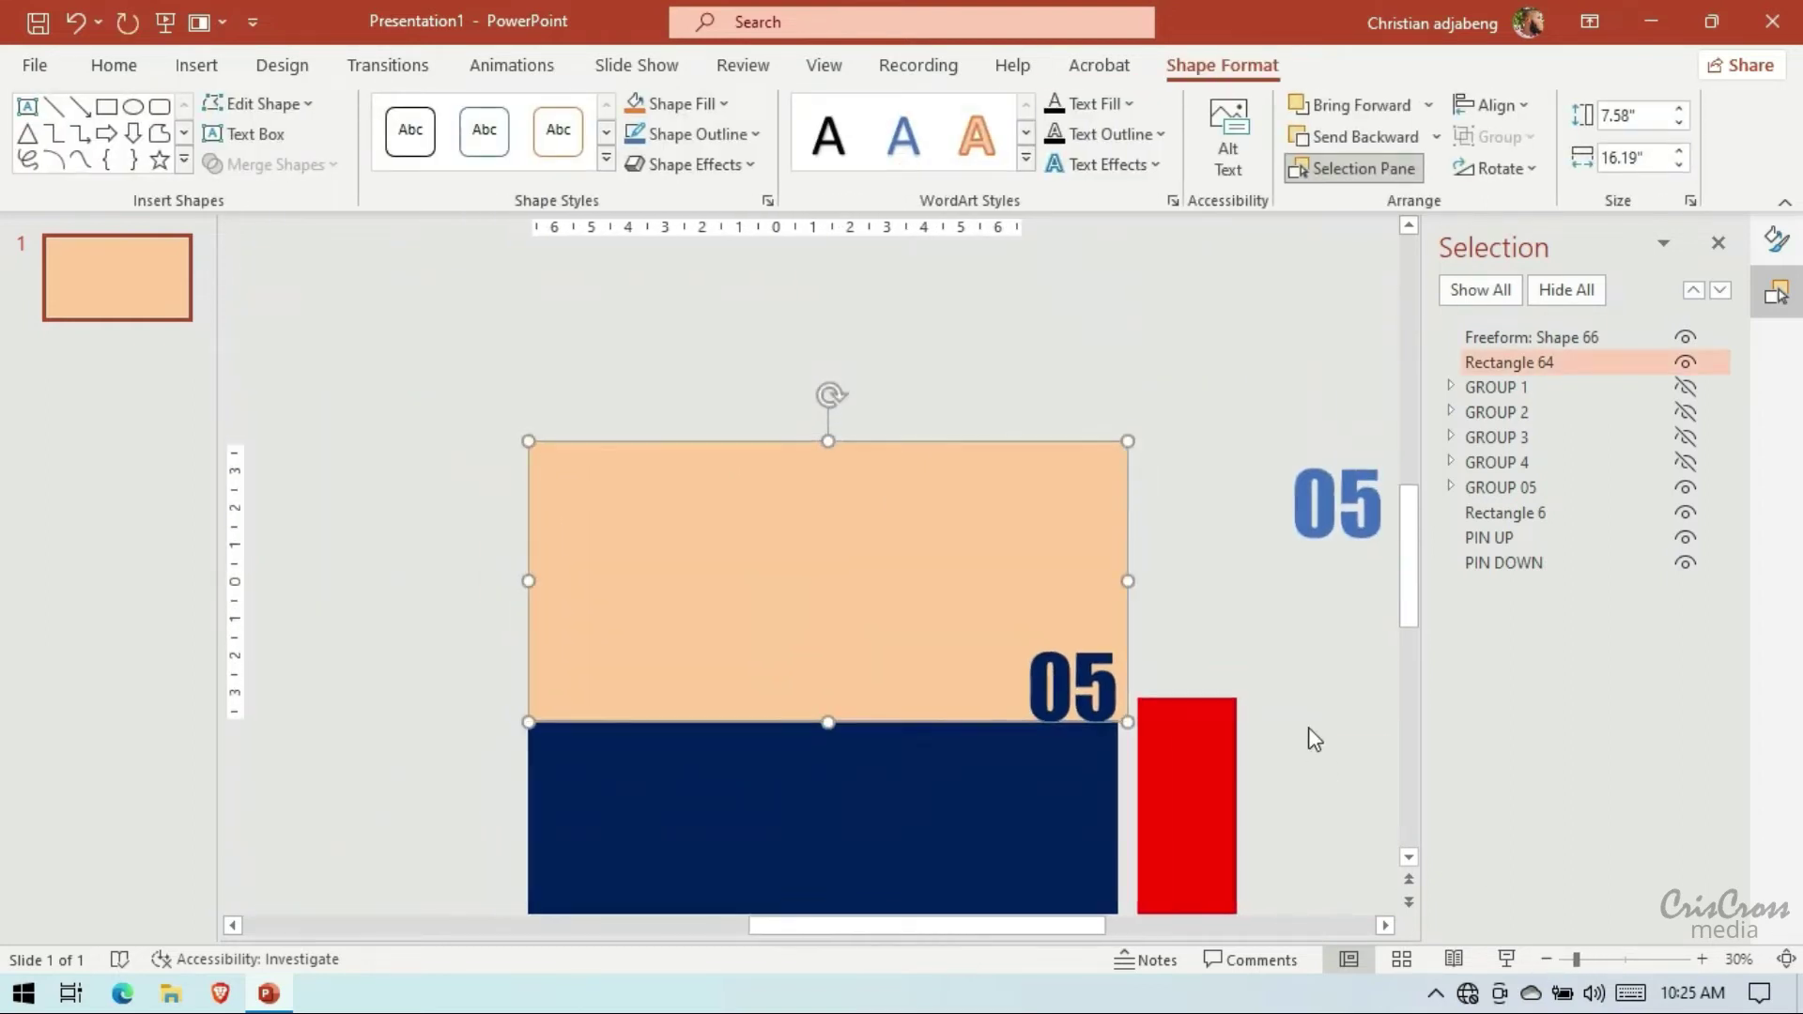
scroll(1314, 739, "down", 3)
mouse_move(1191, 543)
left_mouse_down()
mouse_move(771, 826)
mouse_move(1174, 548)
left_mouse_up()
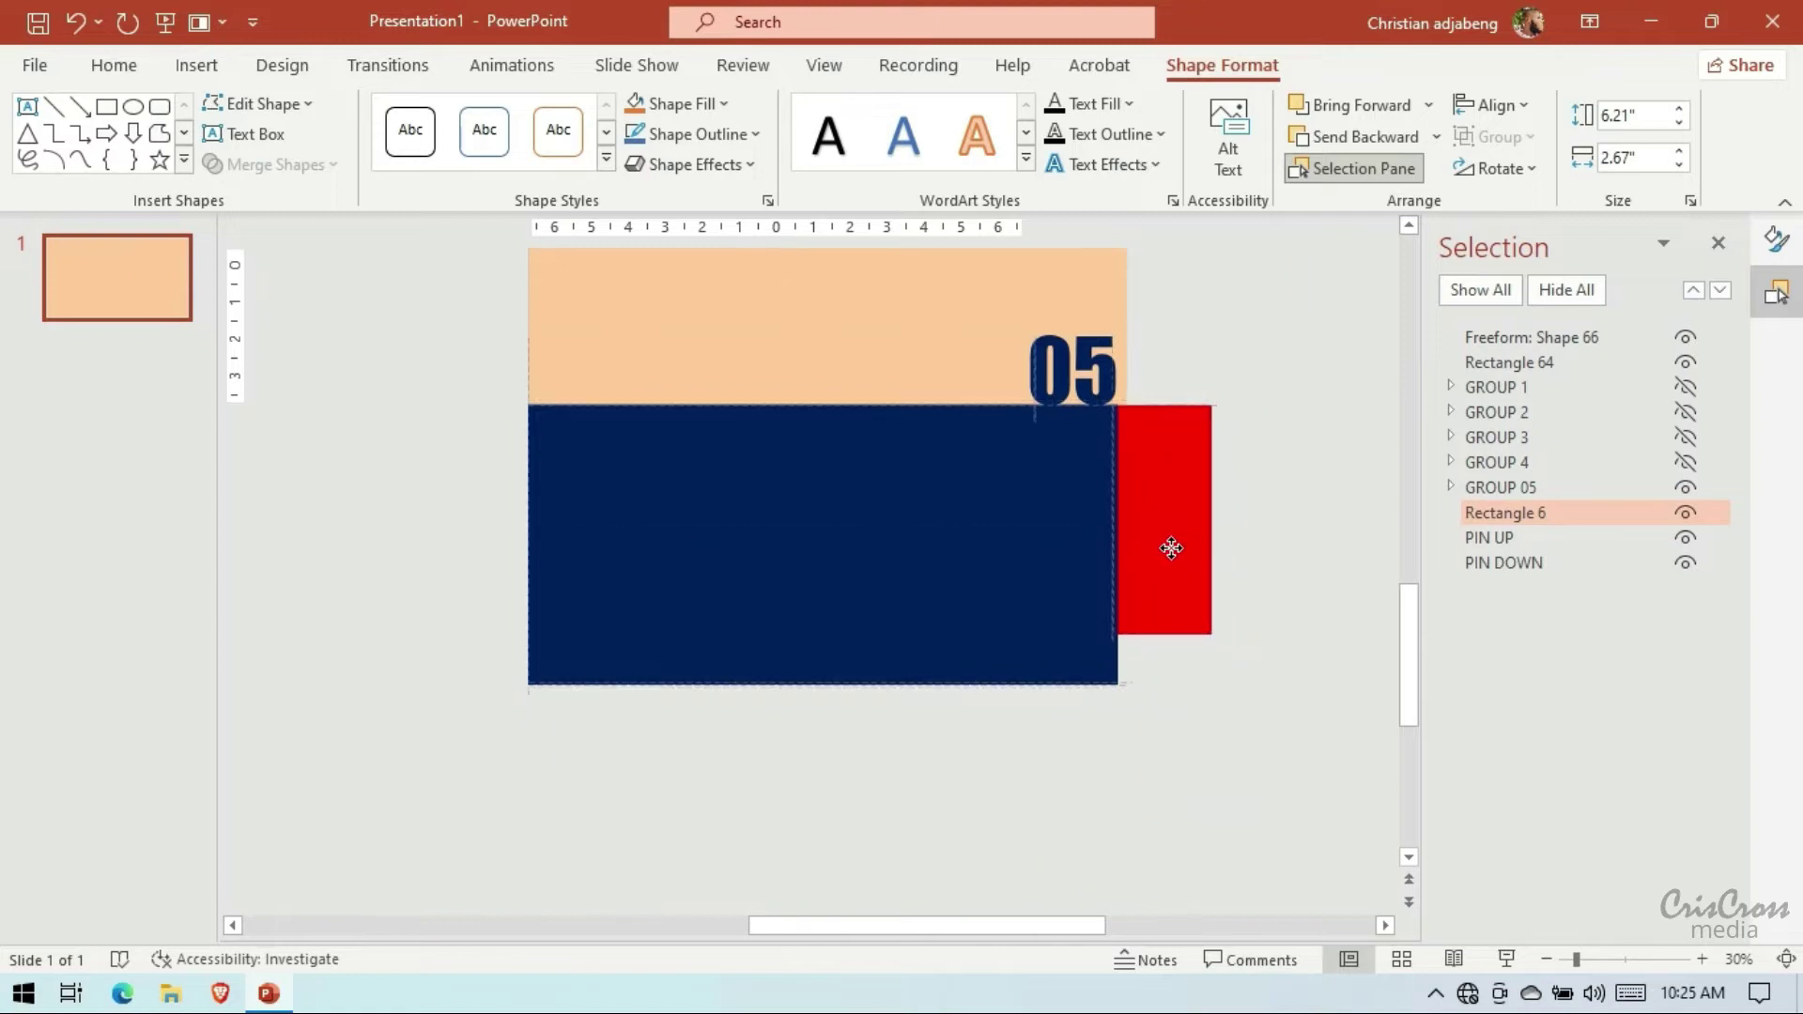
left_click_drag(1174, 547, 1177, 548)
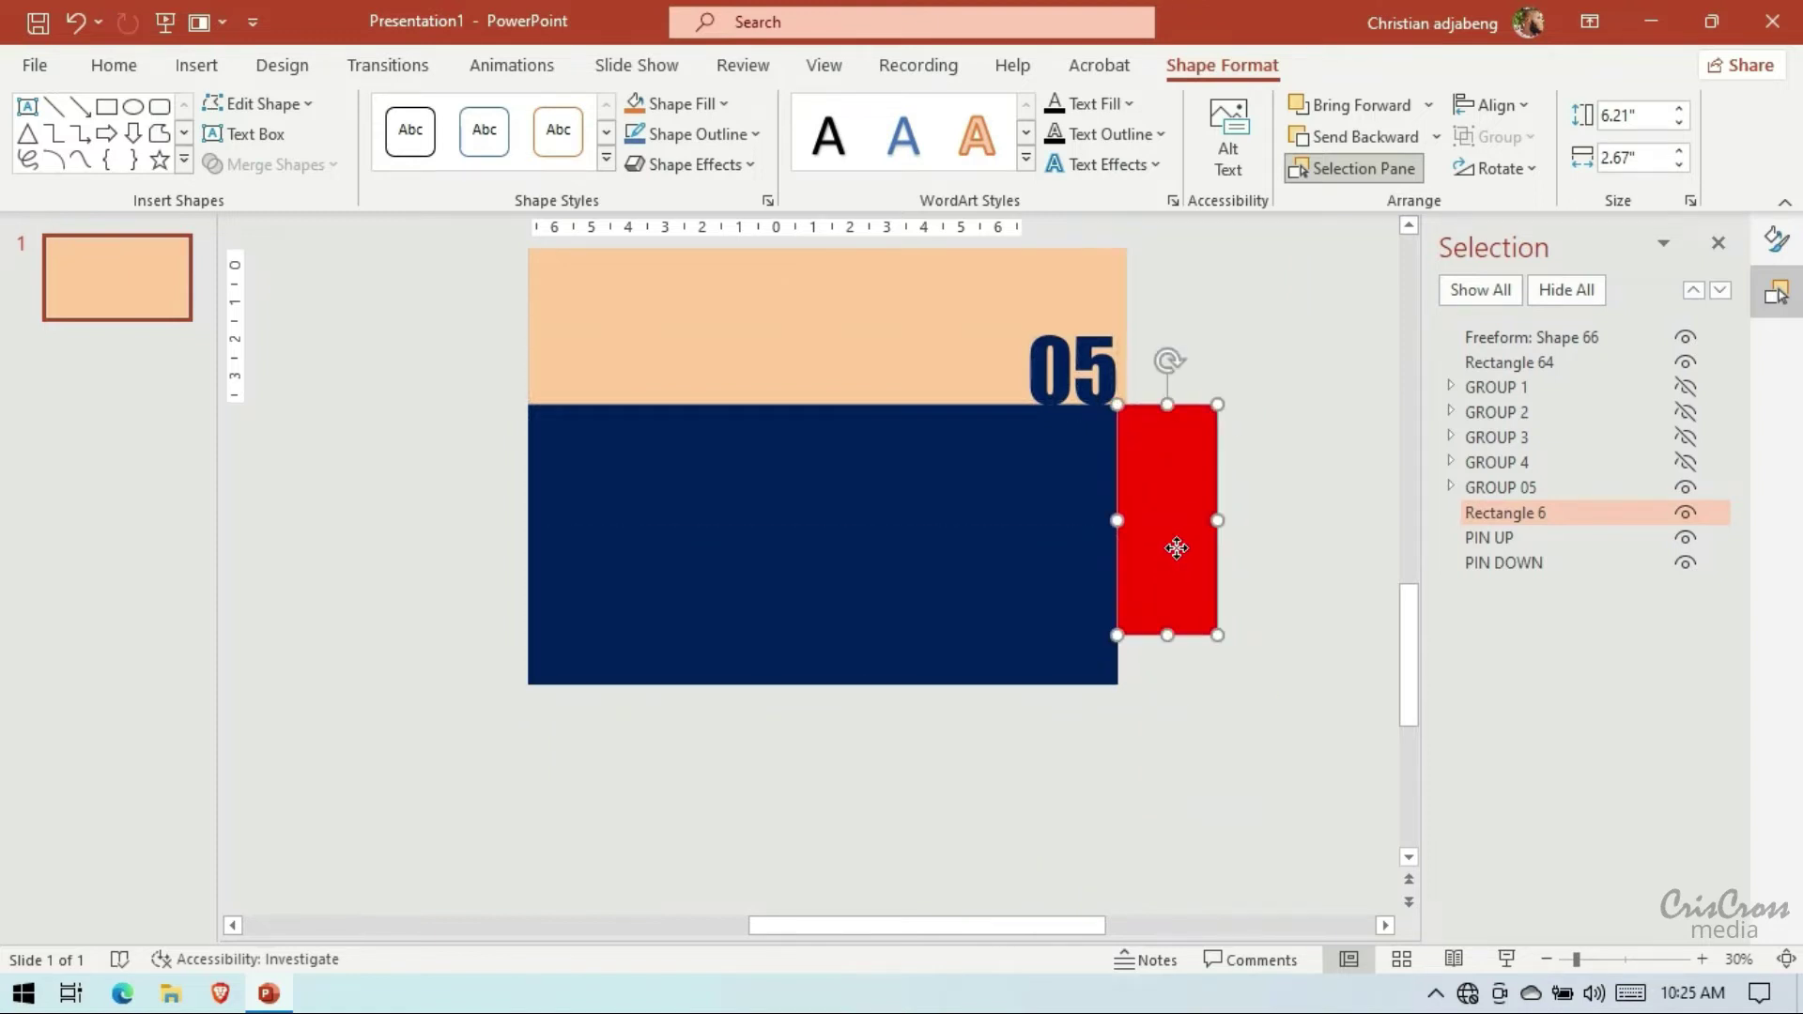
left_click_drag(1171, 639, 1167, 684)
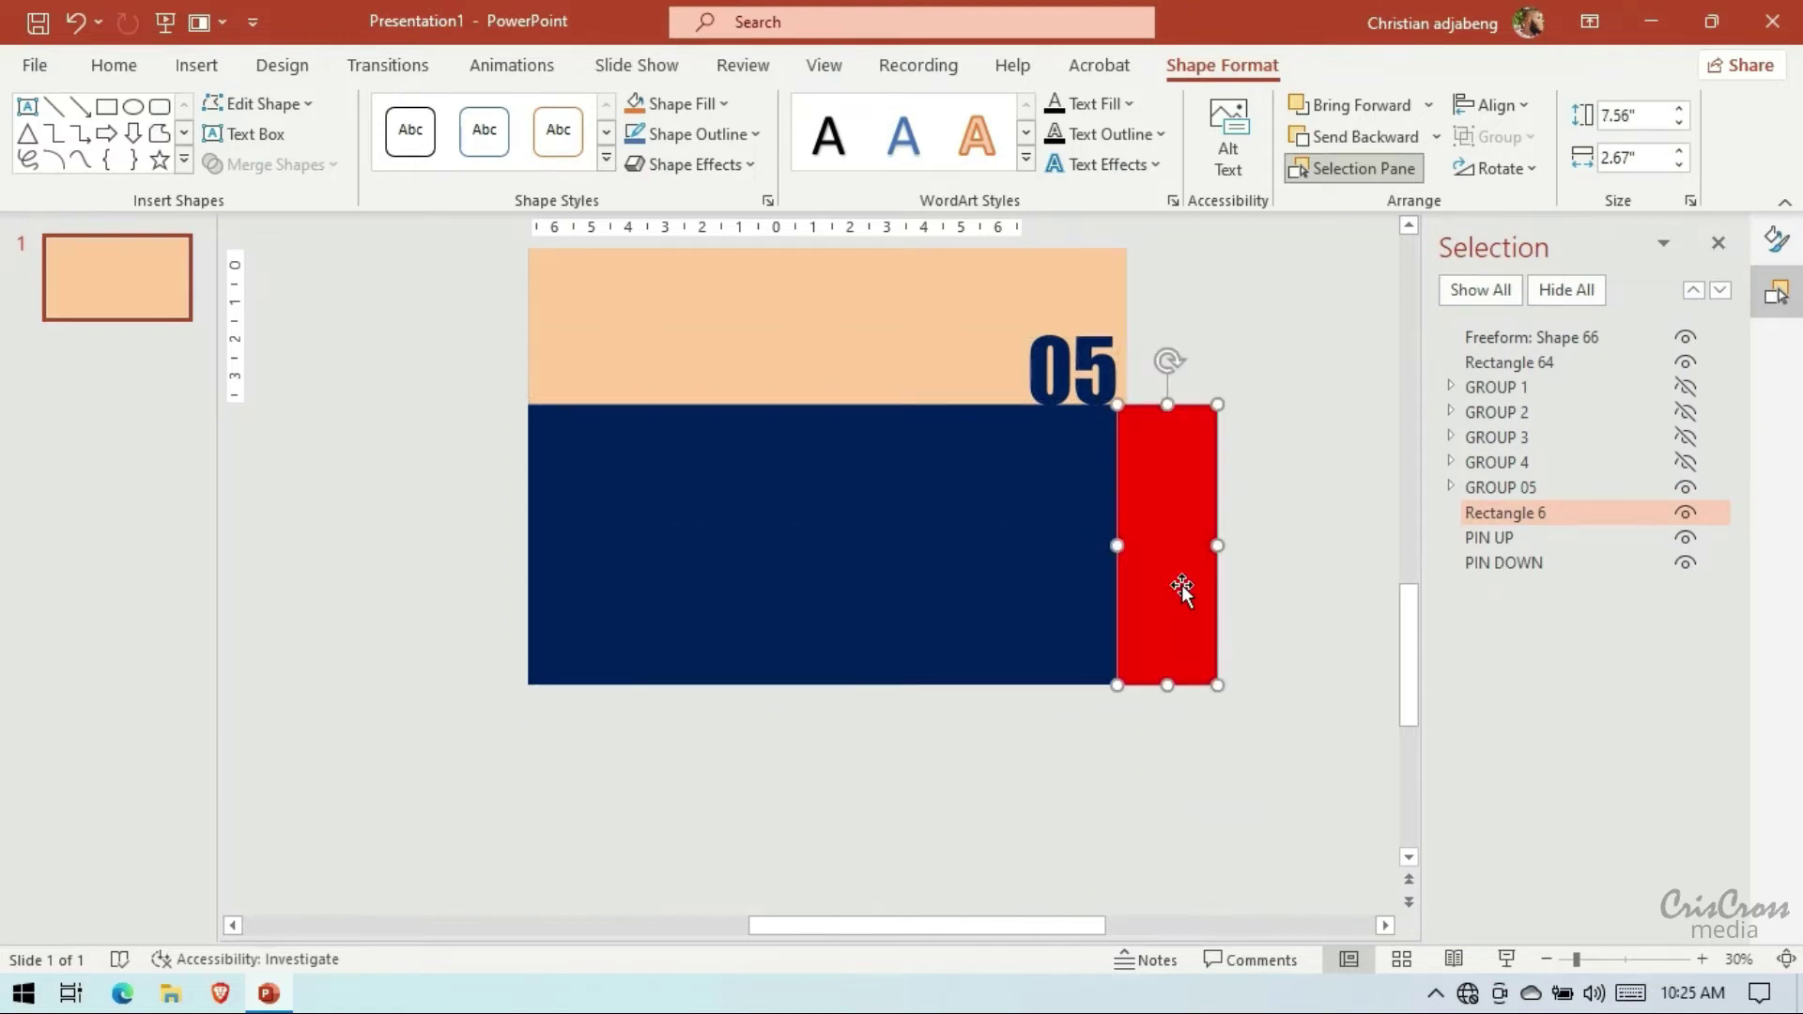
mouse_move(1178, 592)
left_mouse_down()
mouse_move(1138, 899)
mouse_move(1088, 865)
left_mouse_up()
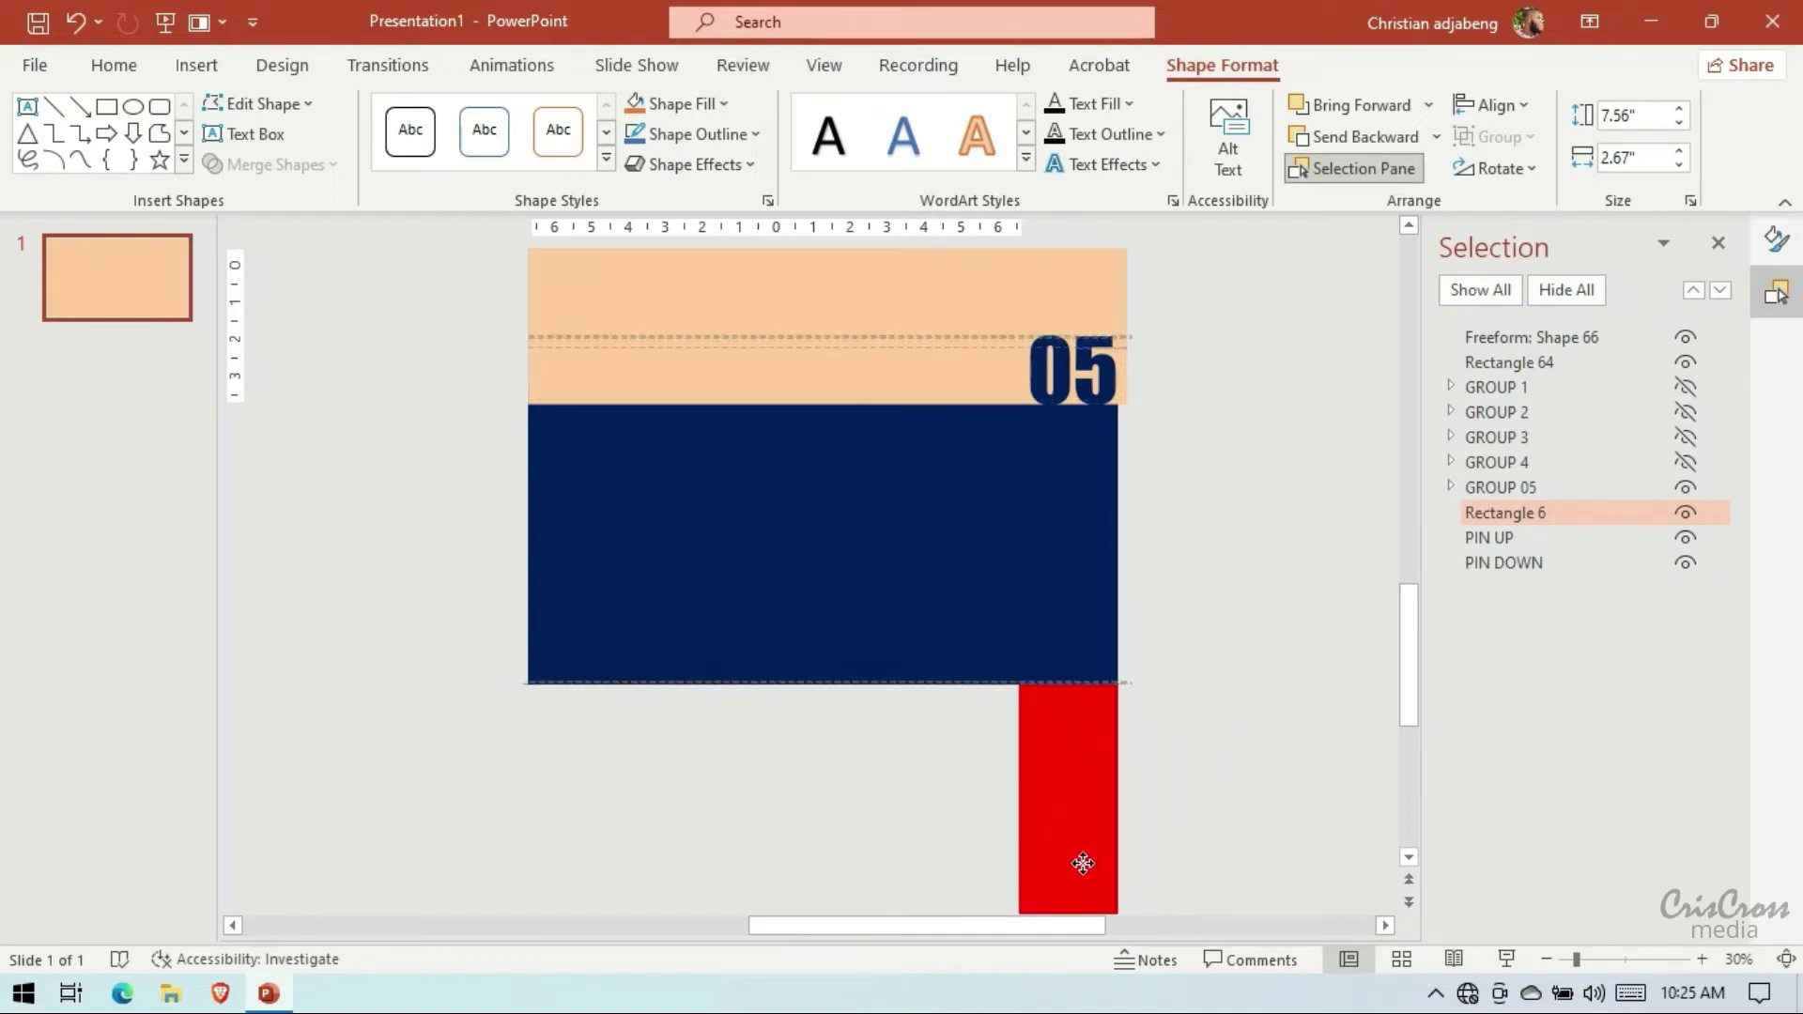
Stretch the red rectangle to 8.74" tall and show its fill settings
scroll(1027, 635, "down", 3)
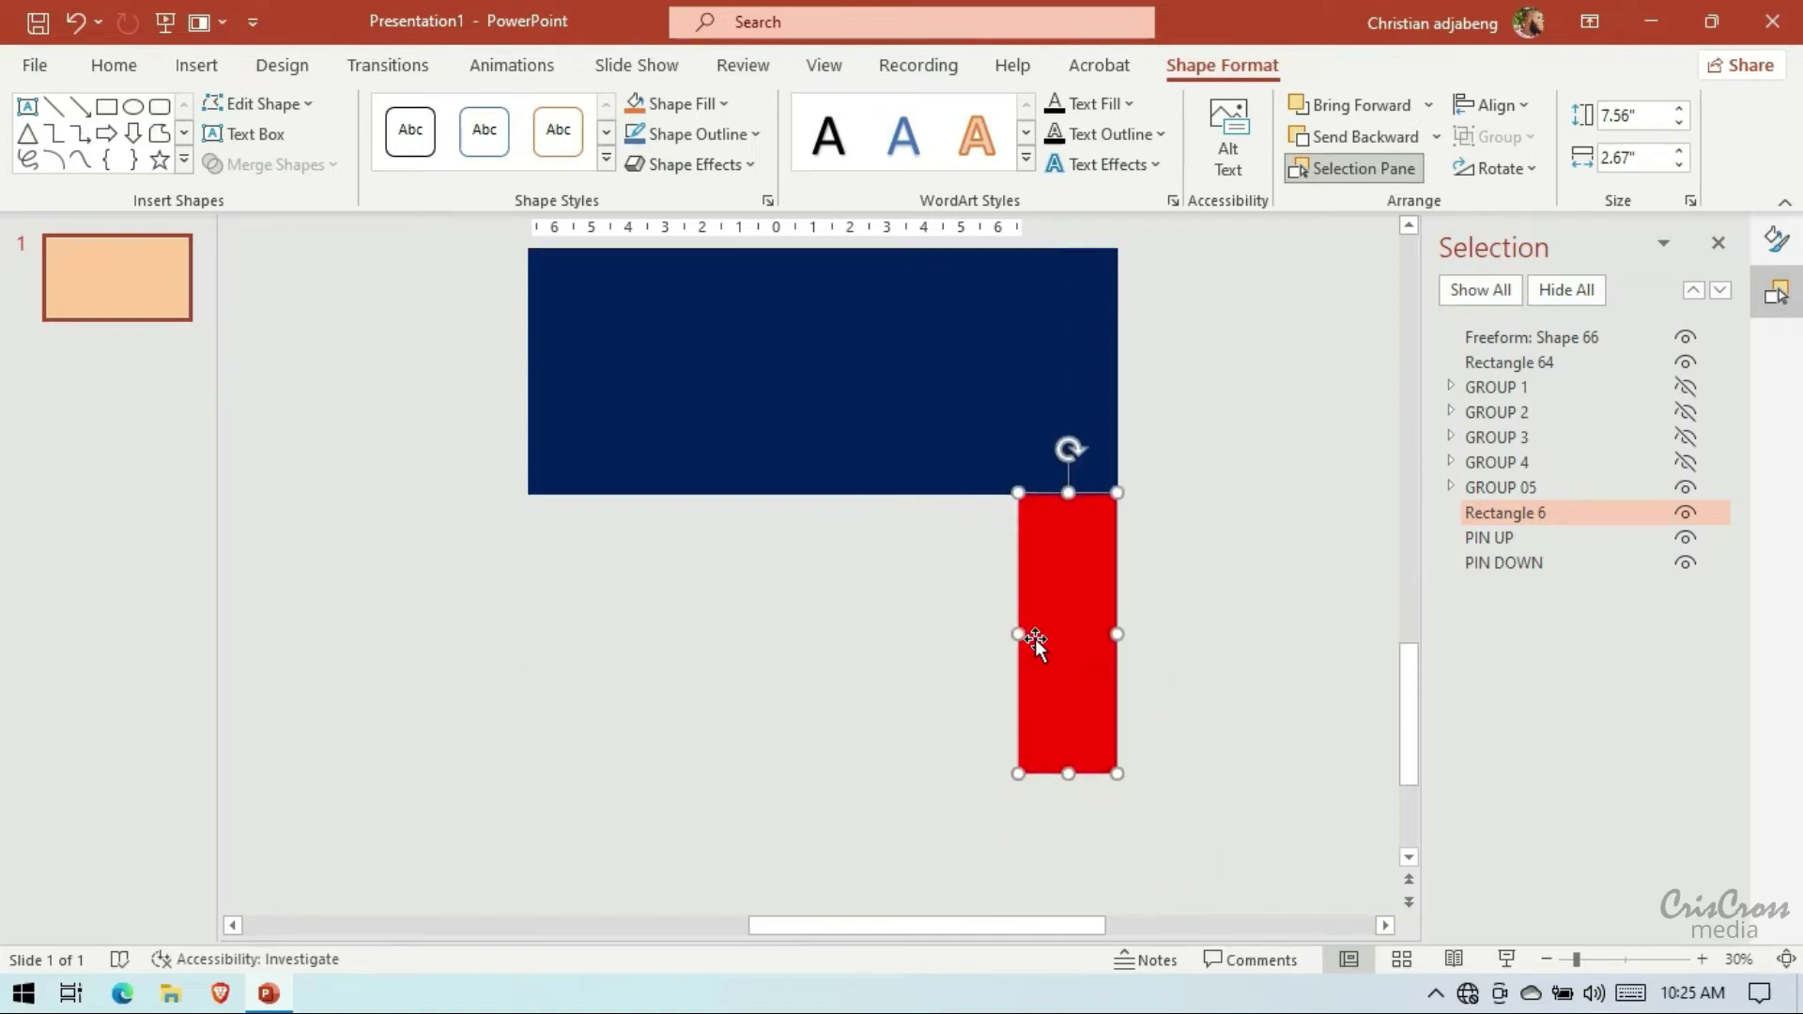
mouse_move(1031, 636)
left_mouse_down()
mouse_move(1067, 629)
mouse_move(491, 636)
mouse_move(527, 636)
left_mouse_up()
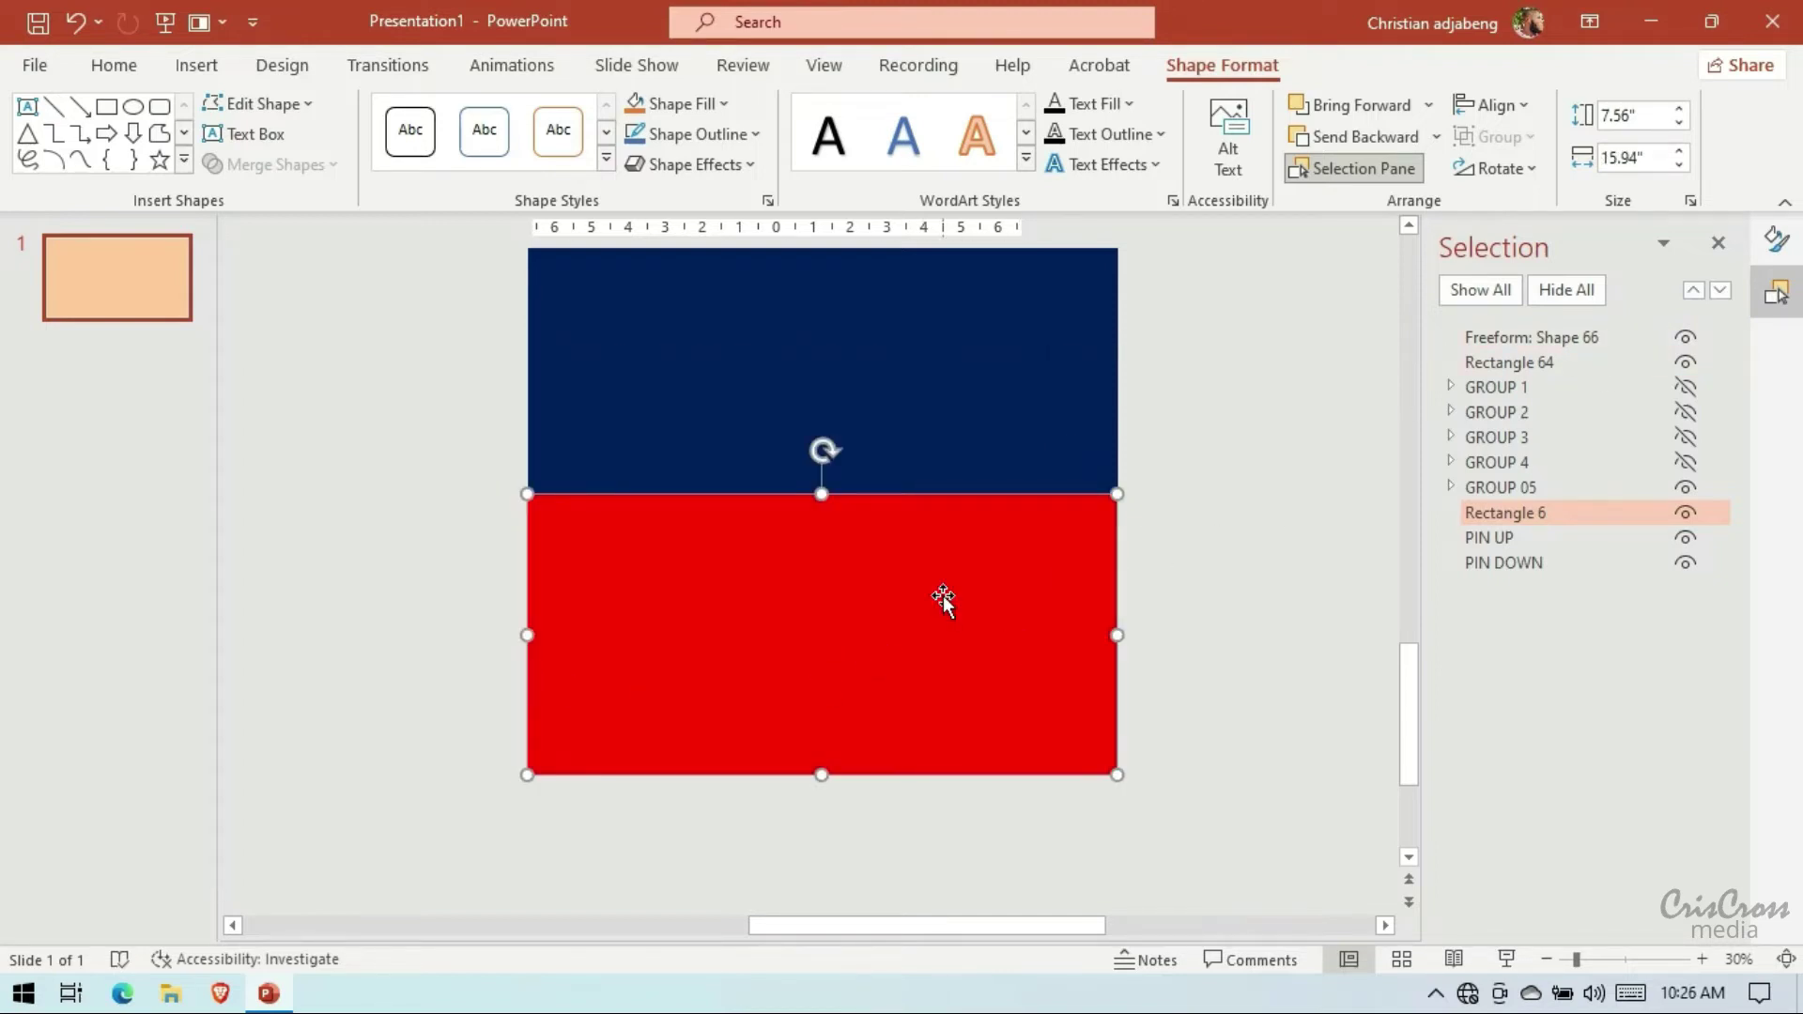
left_click_drag(823, 775, 824, 818)
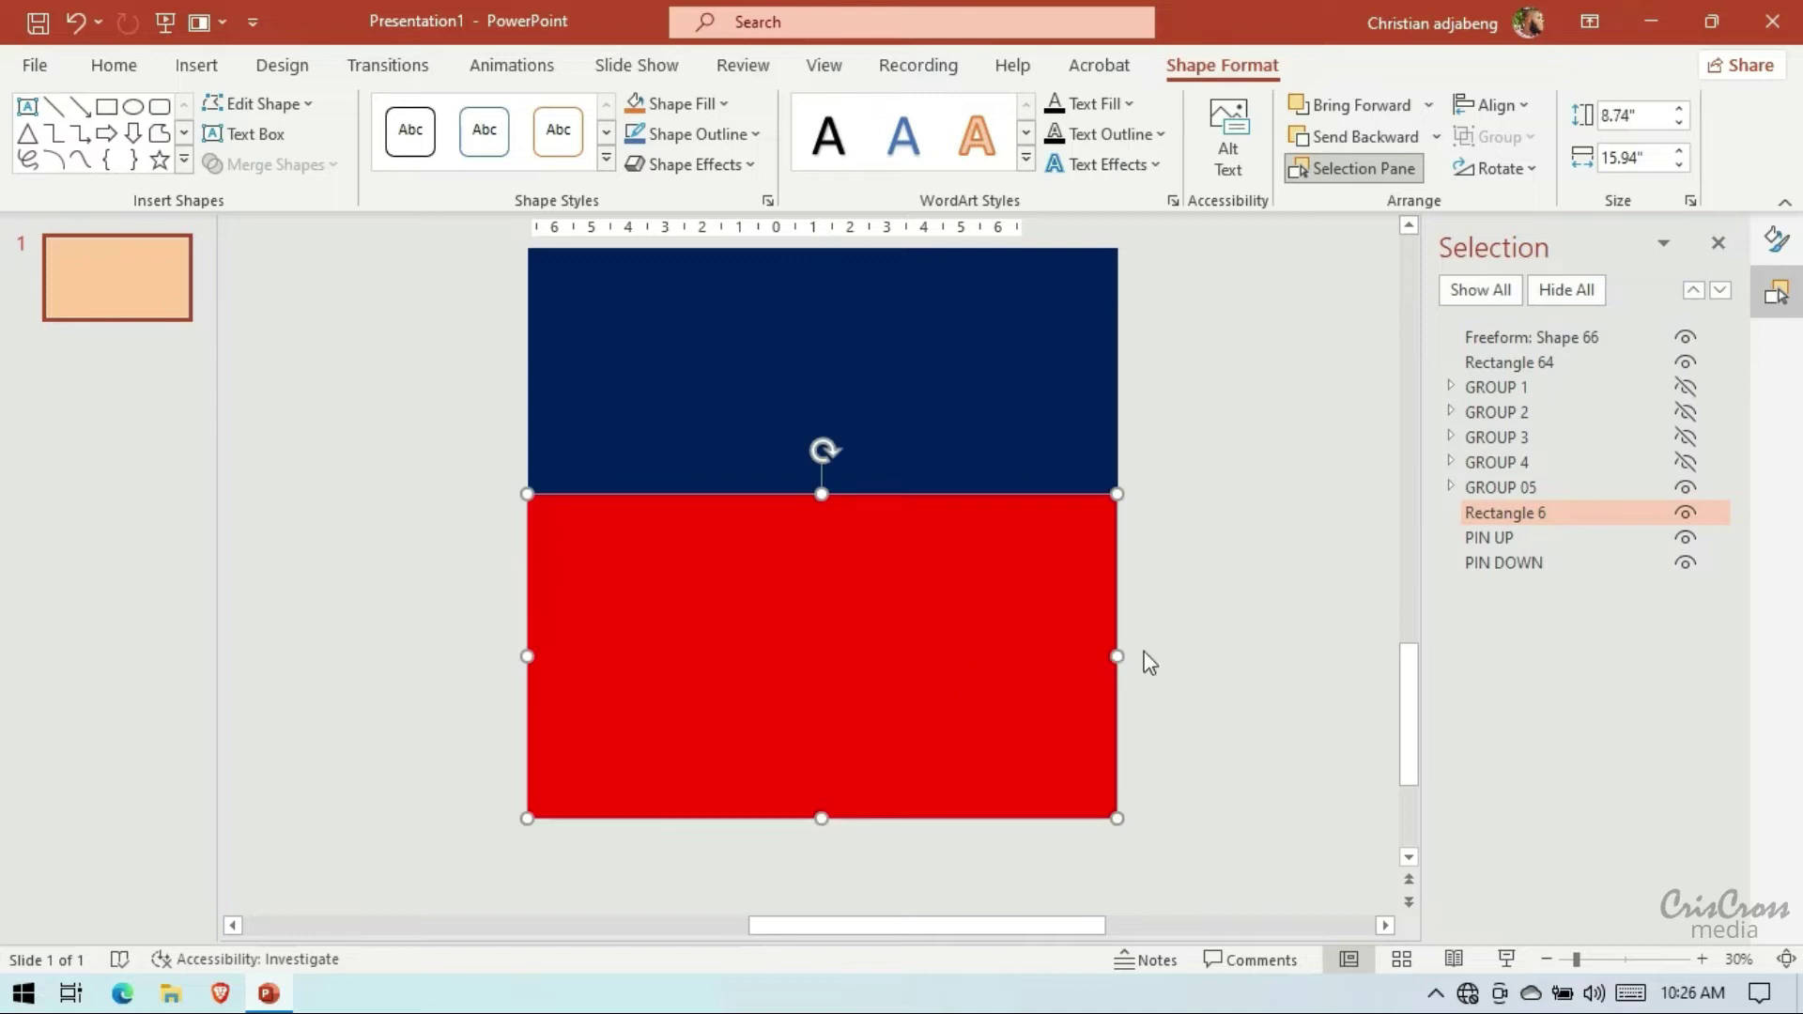
left_click(1776, 239)
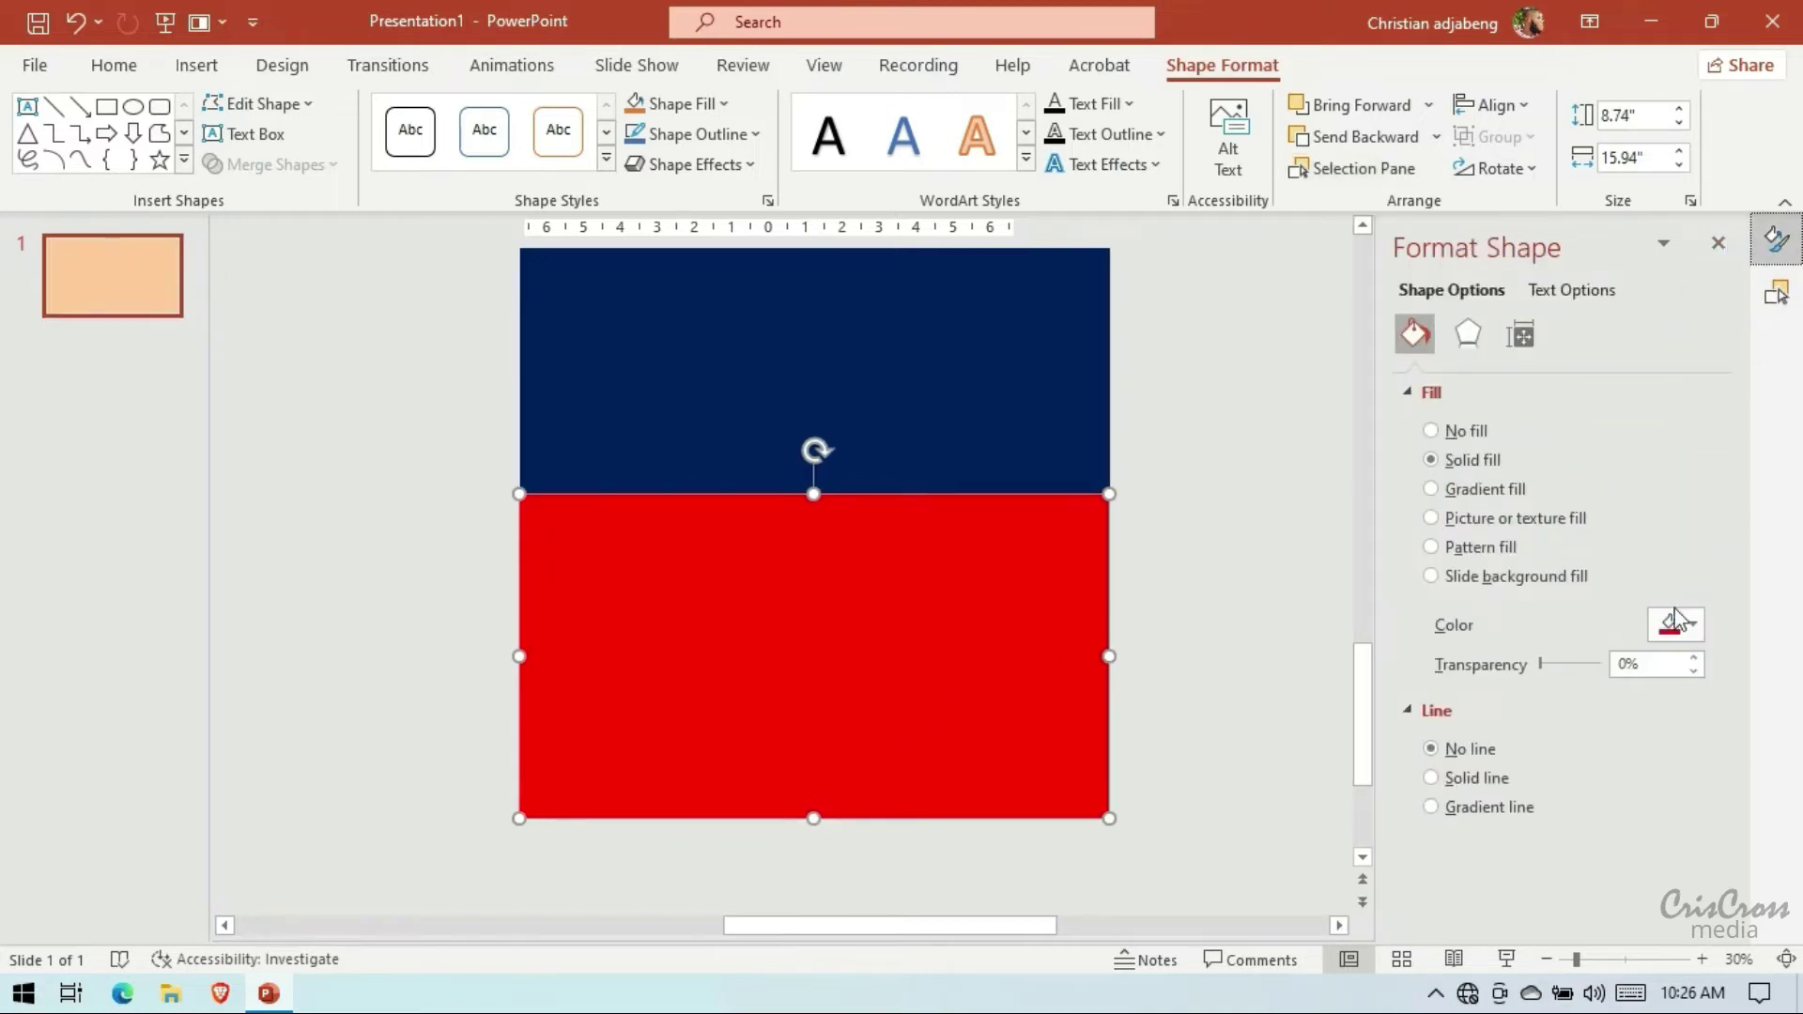
Eyedrop the navy colour onto the red rectangle, then raise Rectangle 6 and GROUP 05 in the stack
left_click(1681, 625)
left_click(1690, 602)
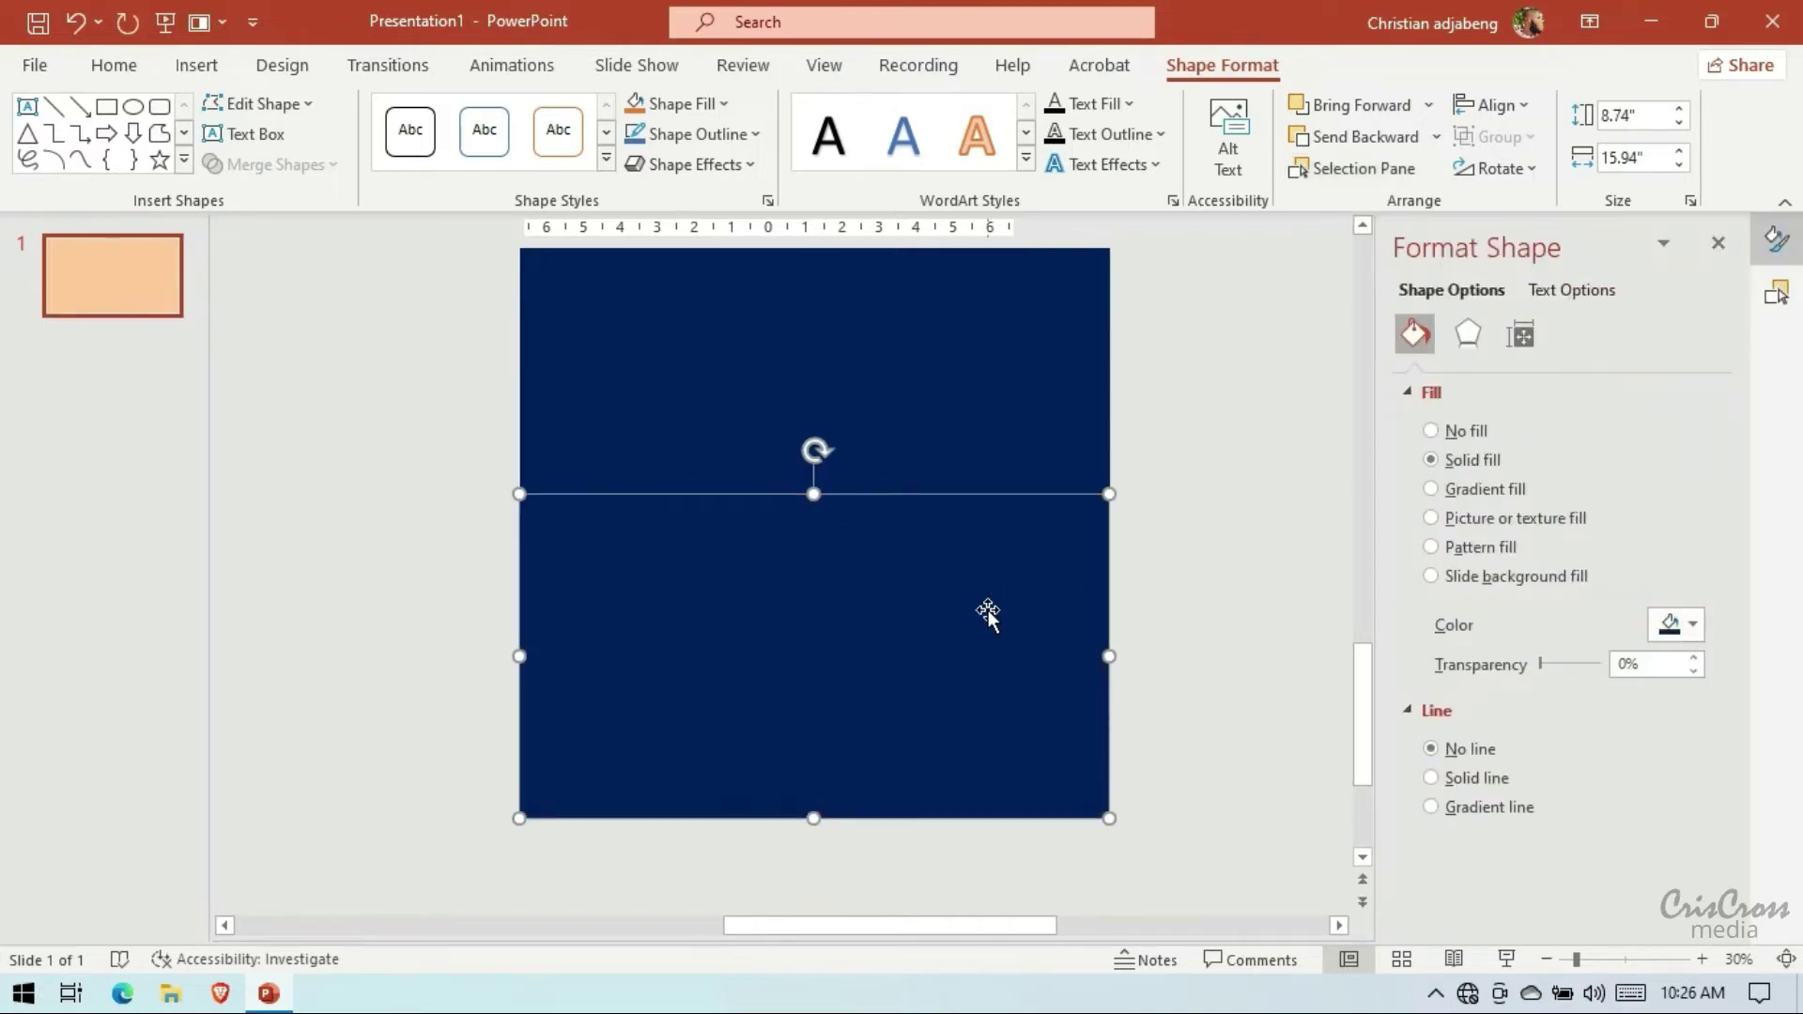
left_click(1775, 293)
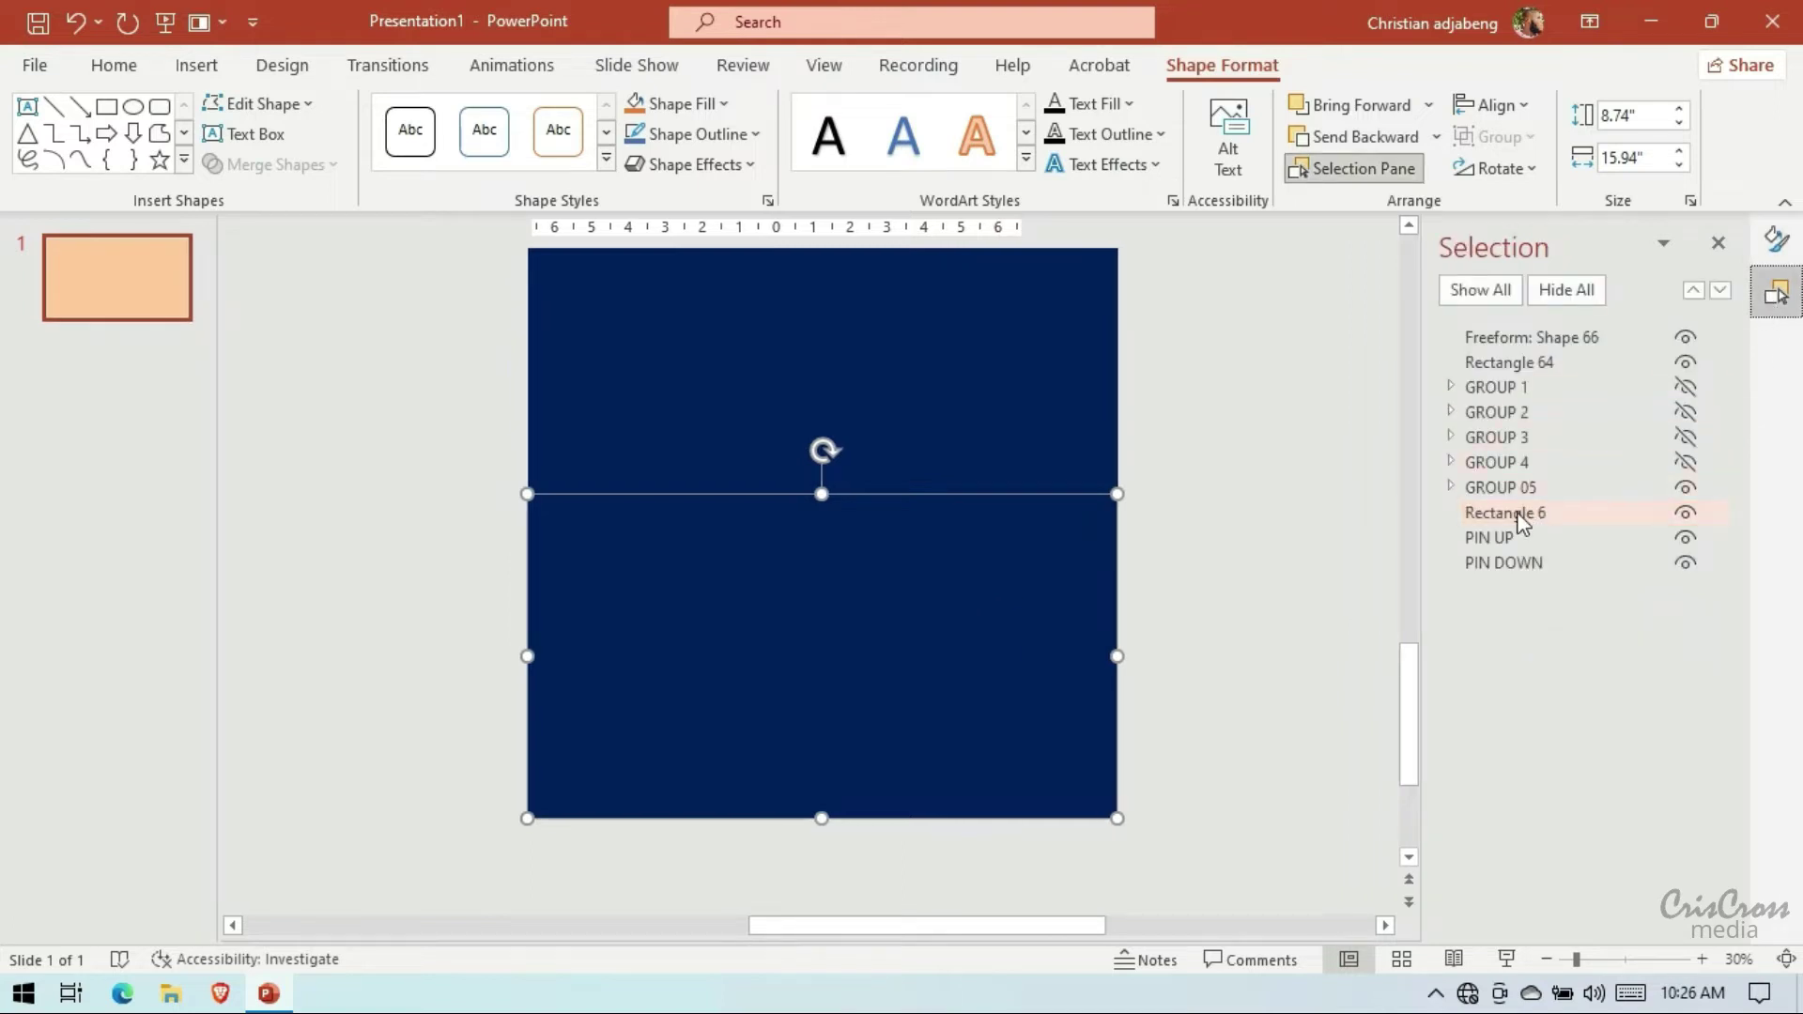
left_click_drag(1521, 521, 1520, 356)
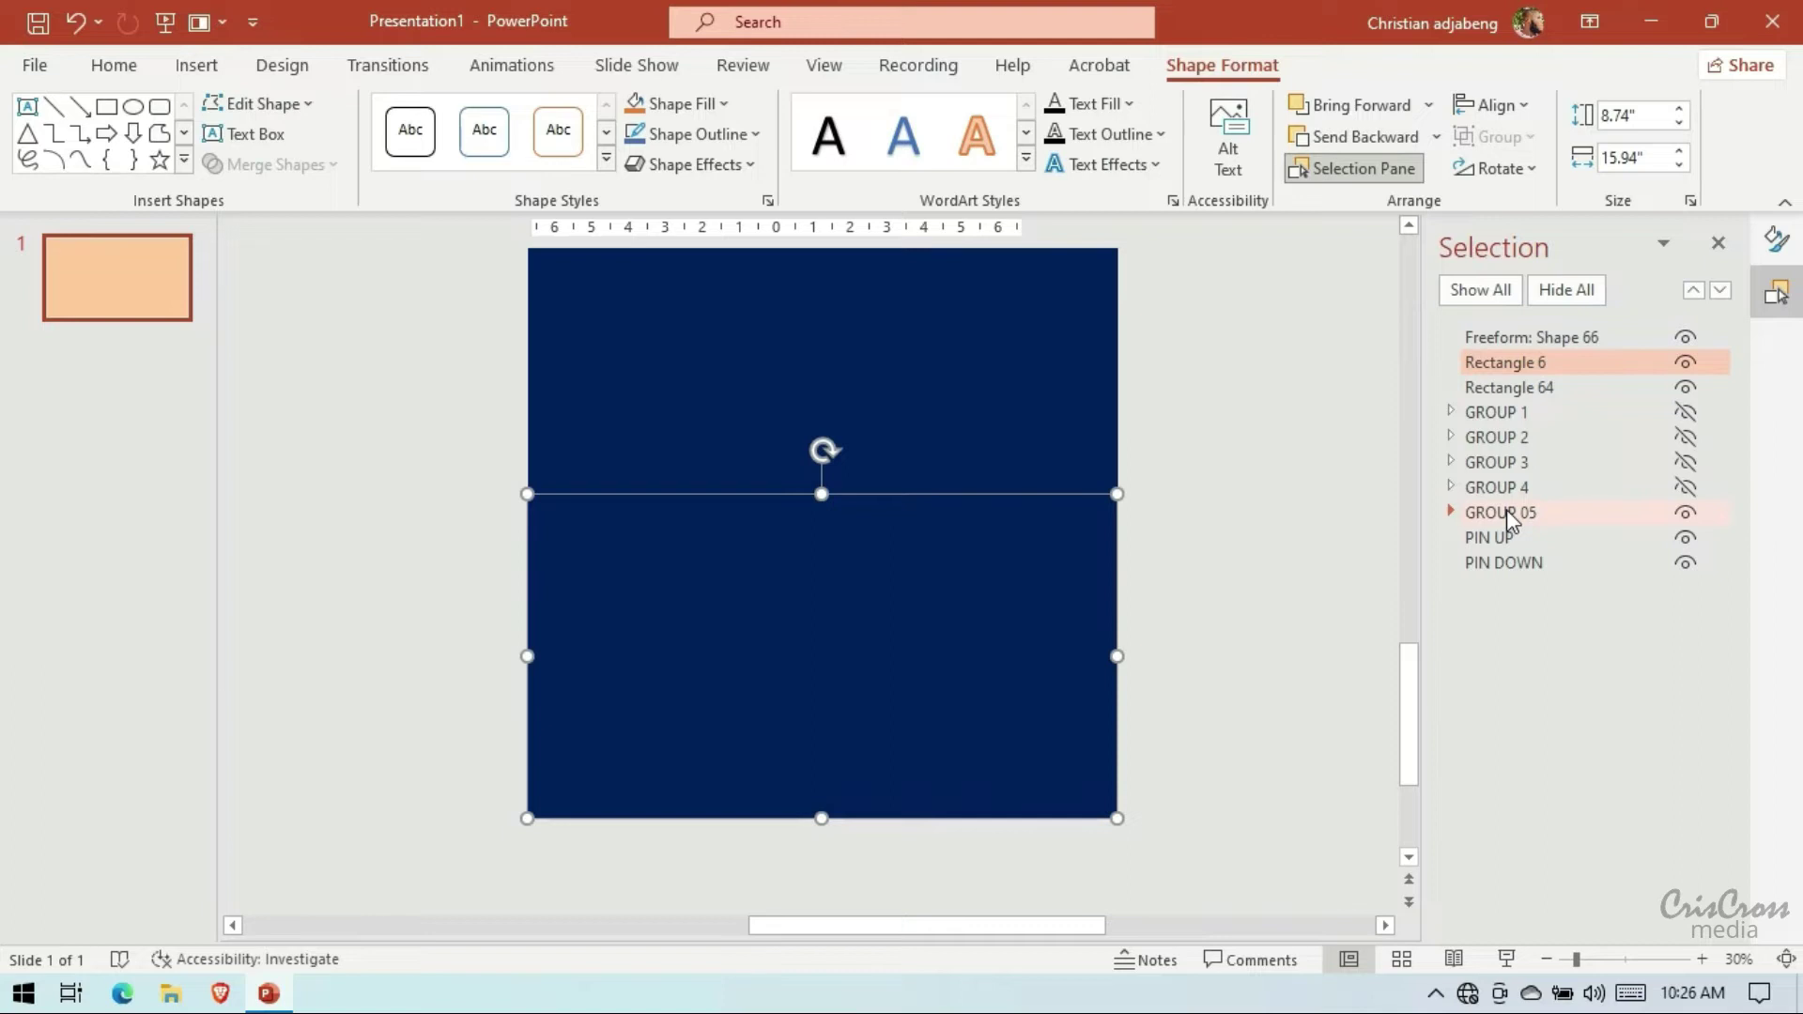
left_click_drag(1509, 519, 1507, 342)
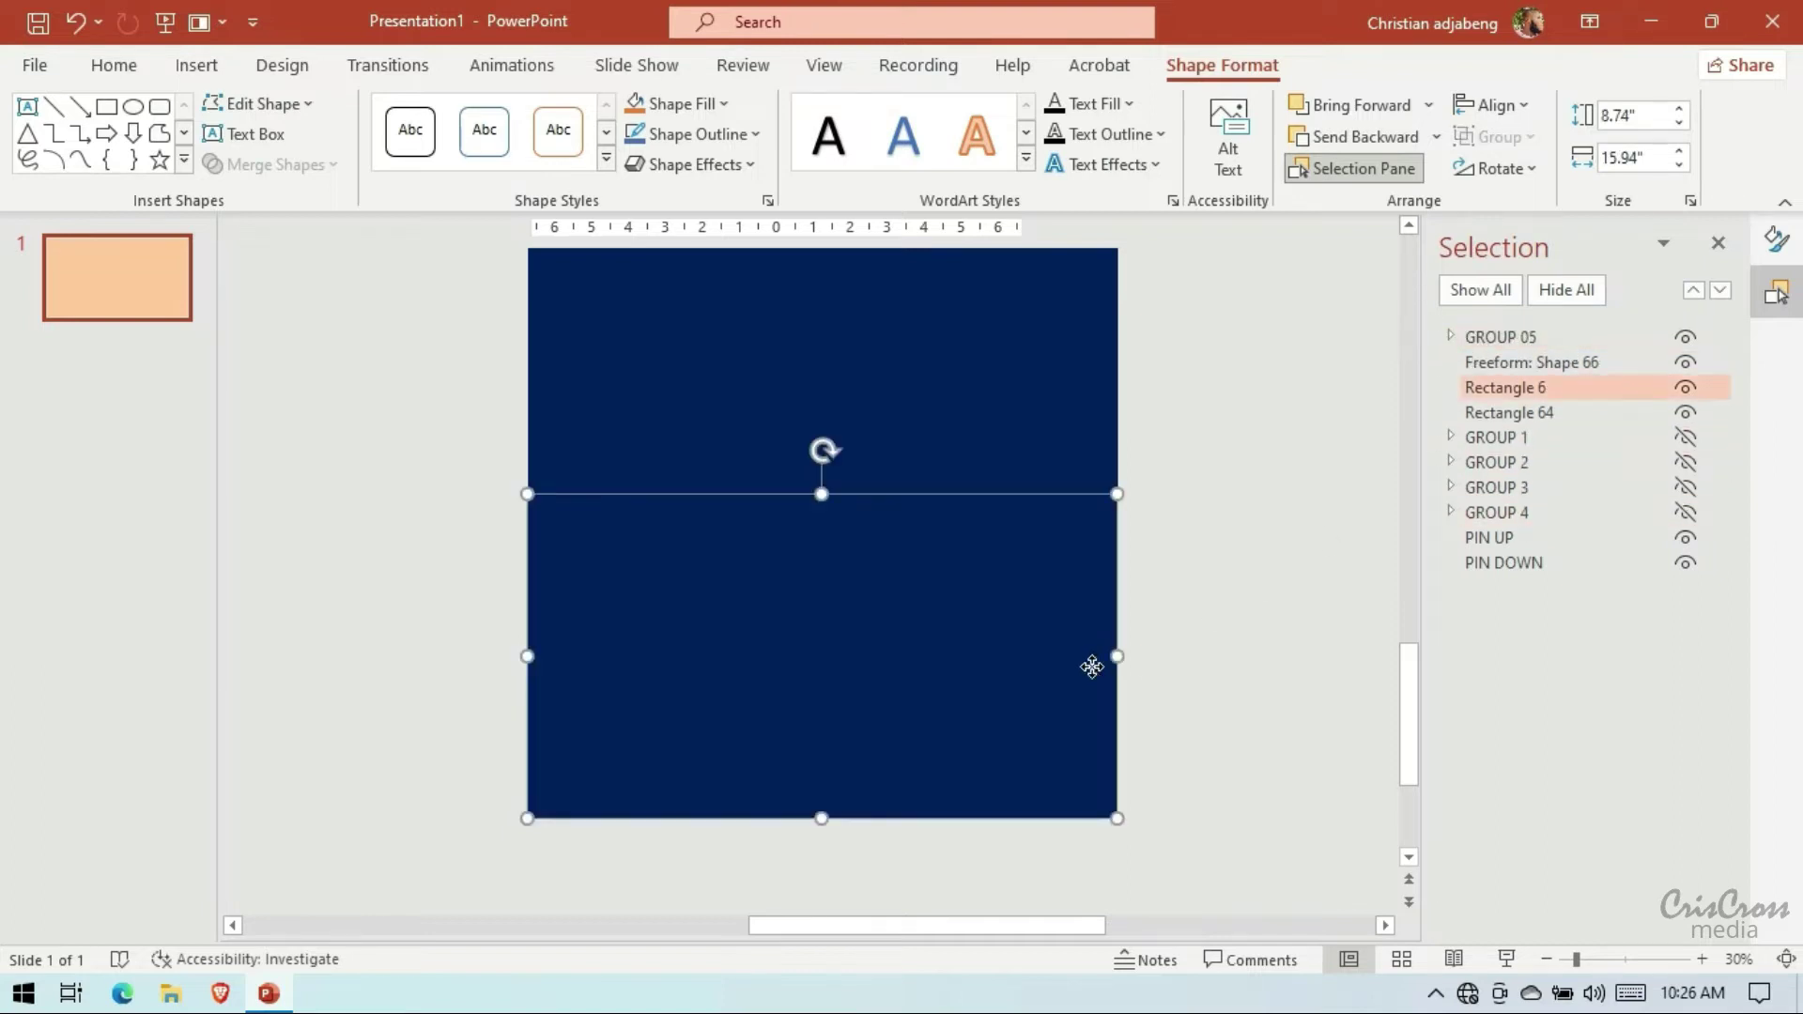
scroll(1092, 667, "up", 2)
Temporarily make the rectangle cyan, move it up under the peach header, and shorten it to 8.33"
left_click(1777, 240)
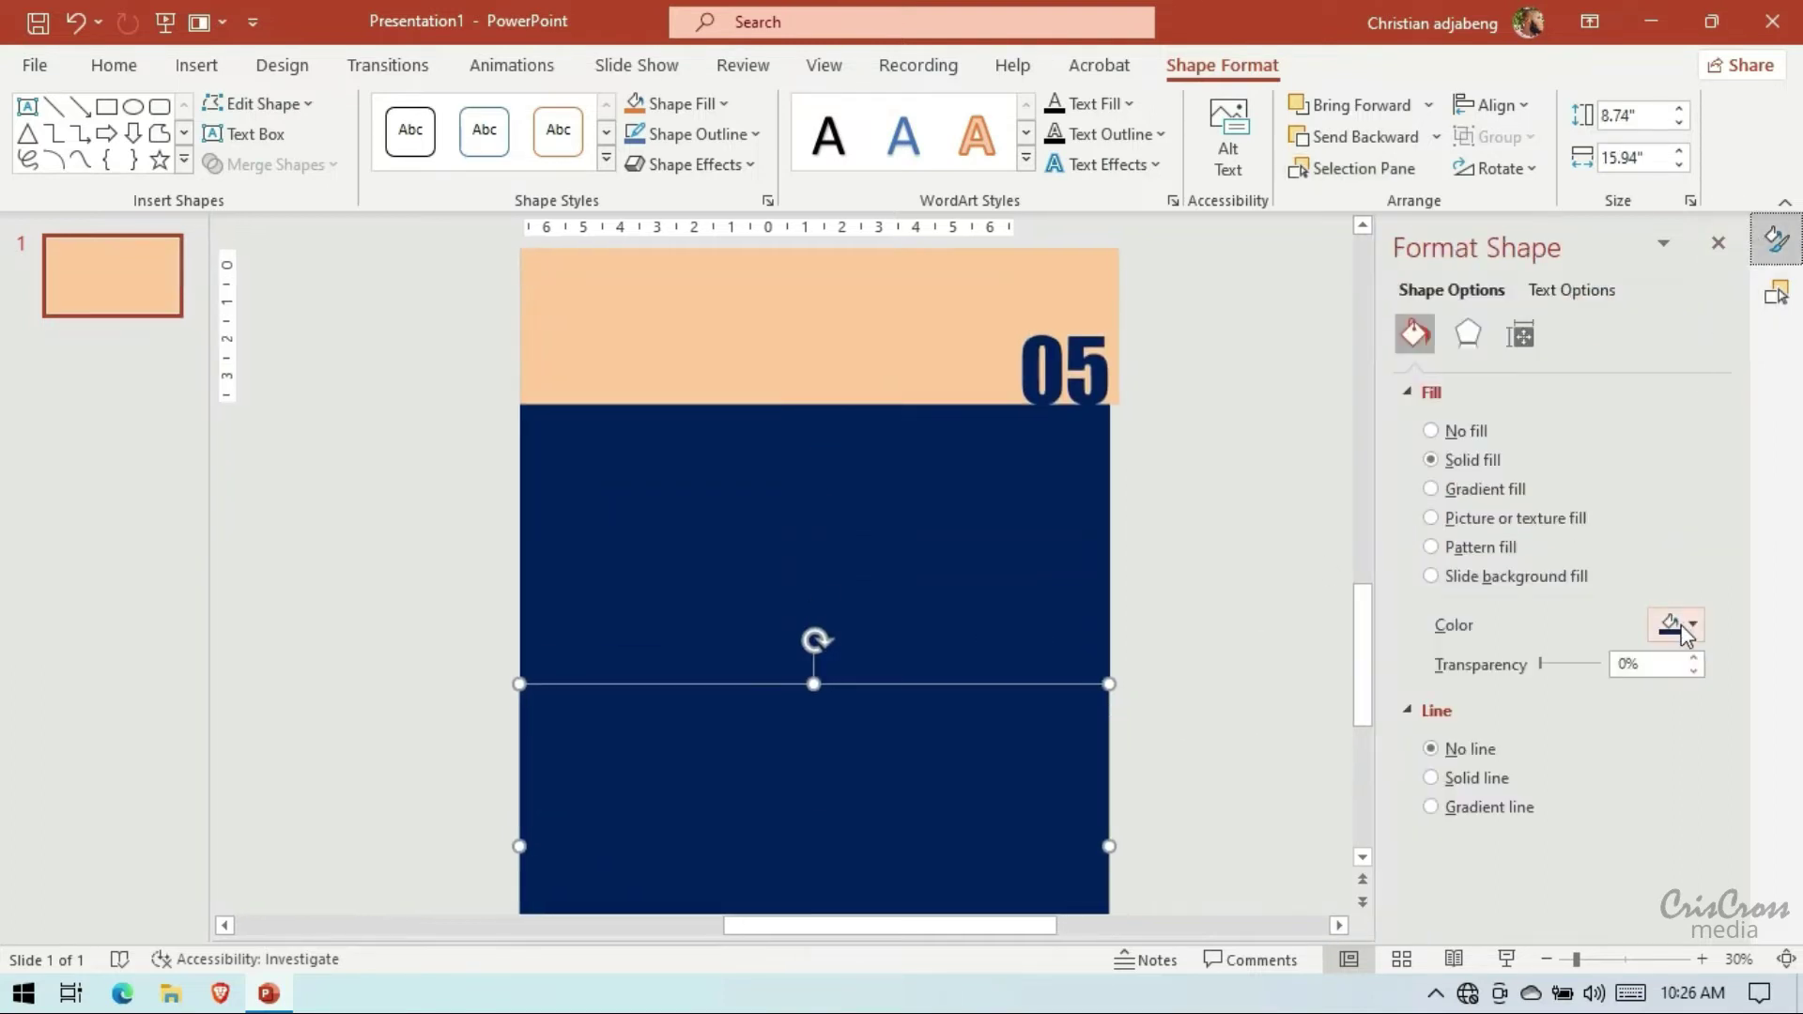
left_click(1683, 627)
left_click(1617, 523)
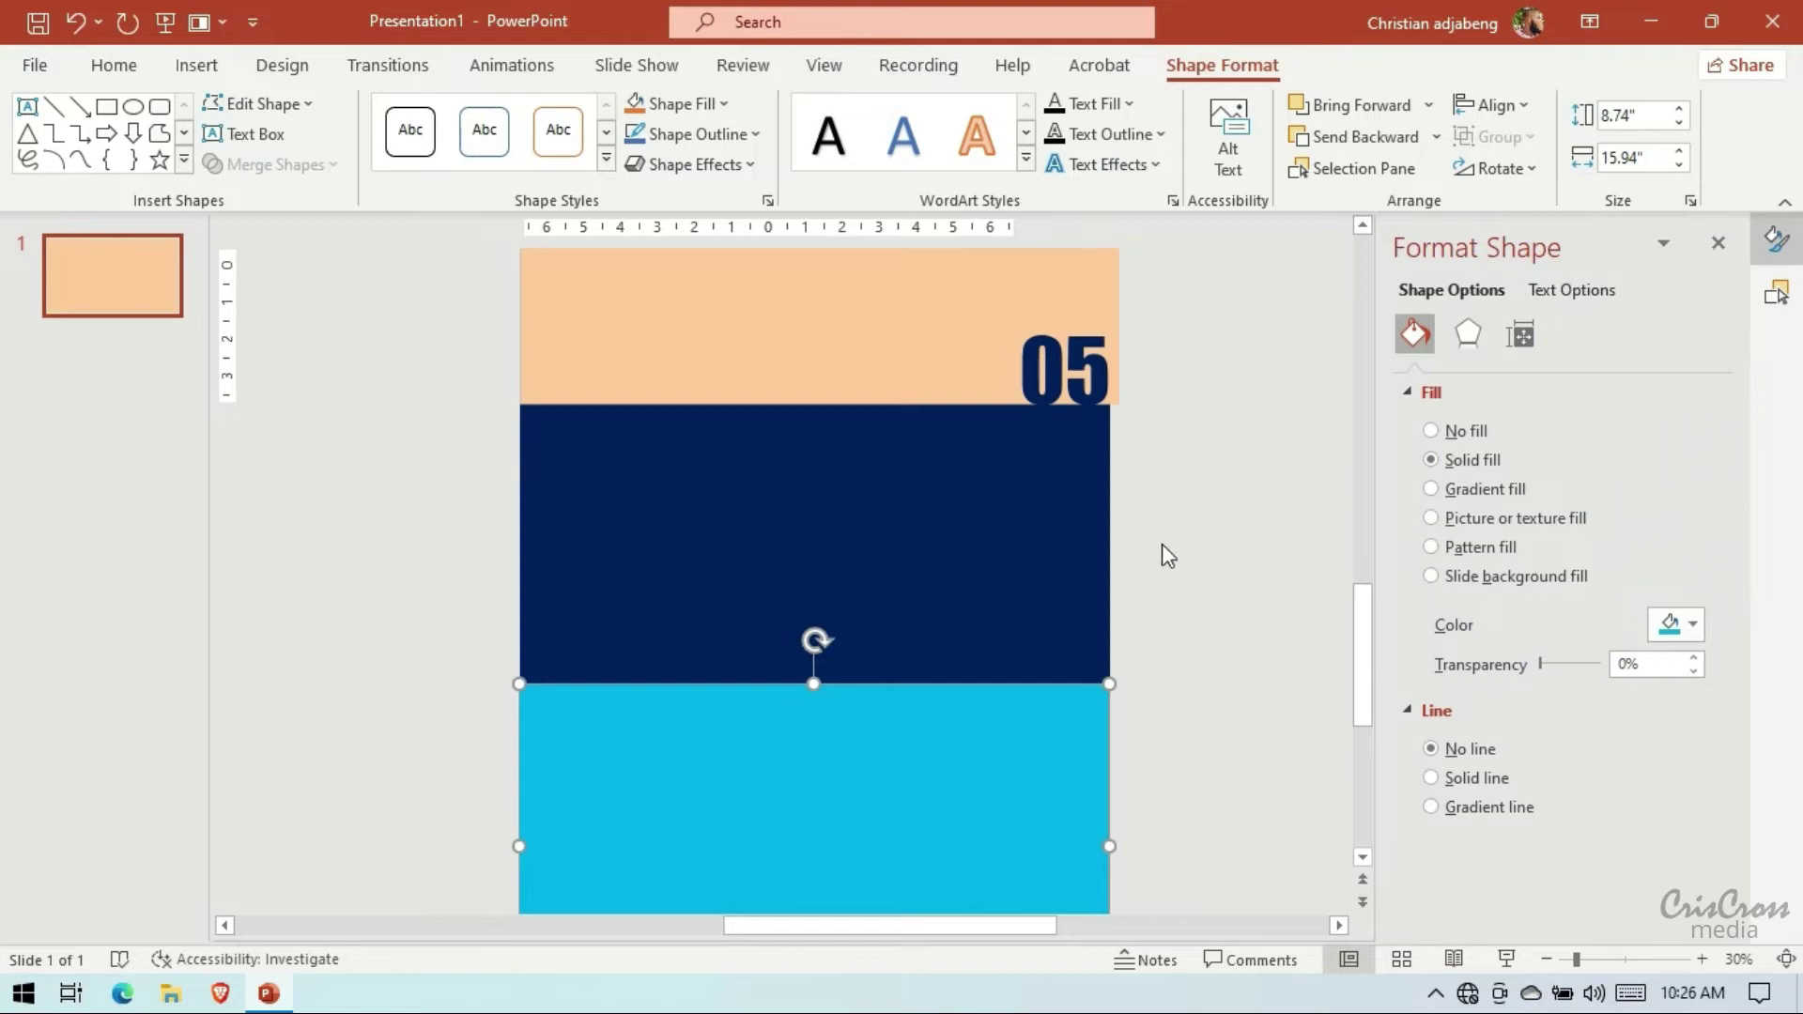
left_click_drag(812, 684, 809, 667)
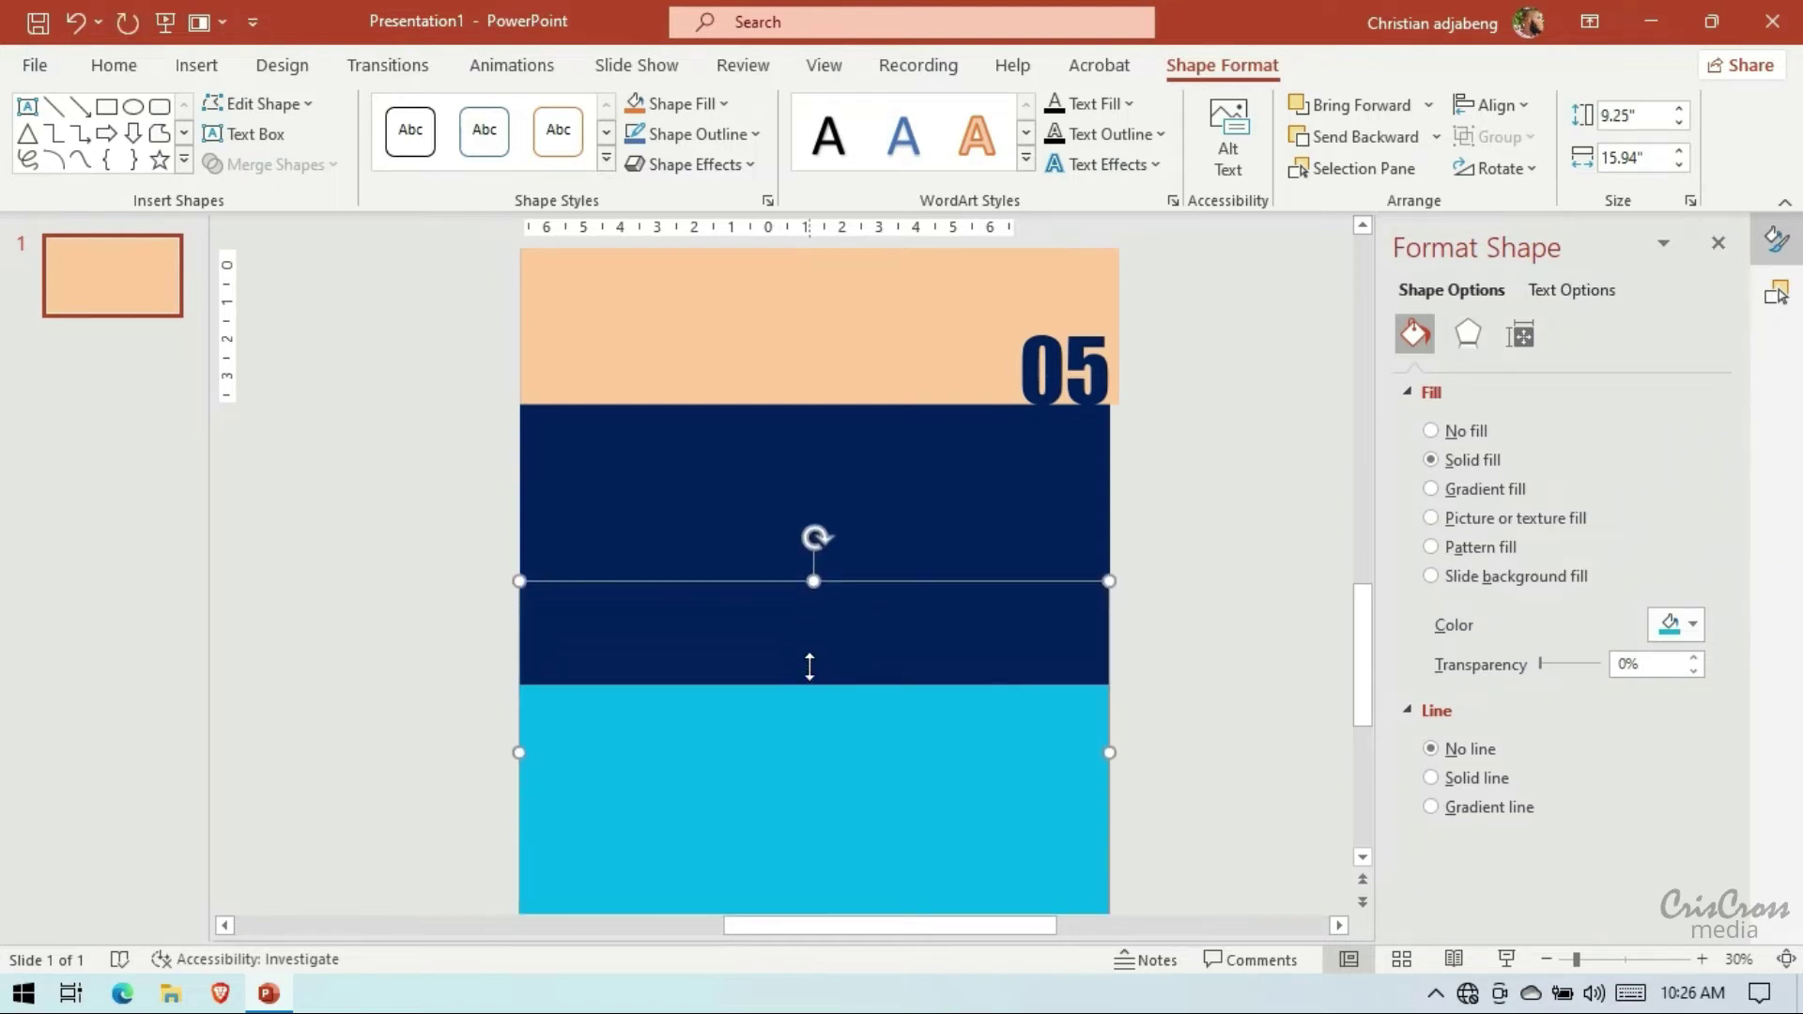
key("Up")
key("Up")
key("Up")
key("Up")
key("Up")
key("Up")
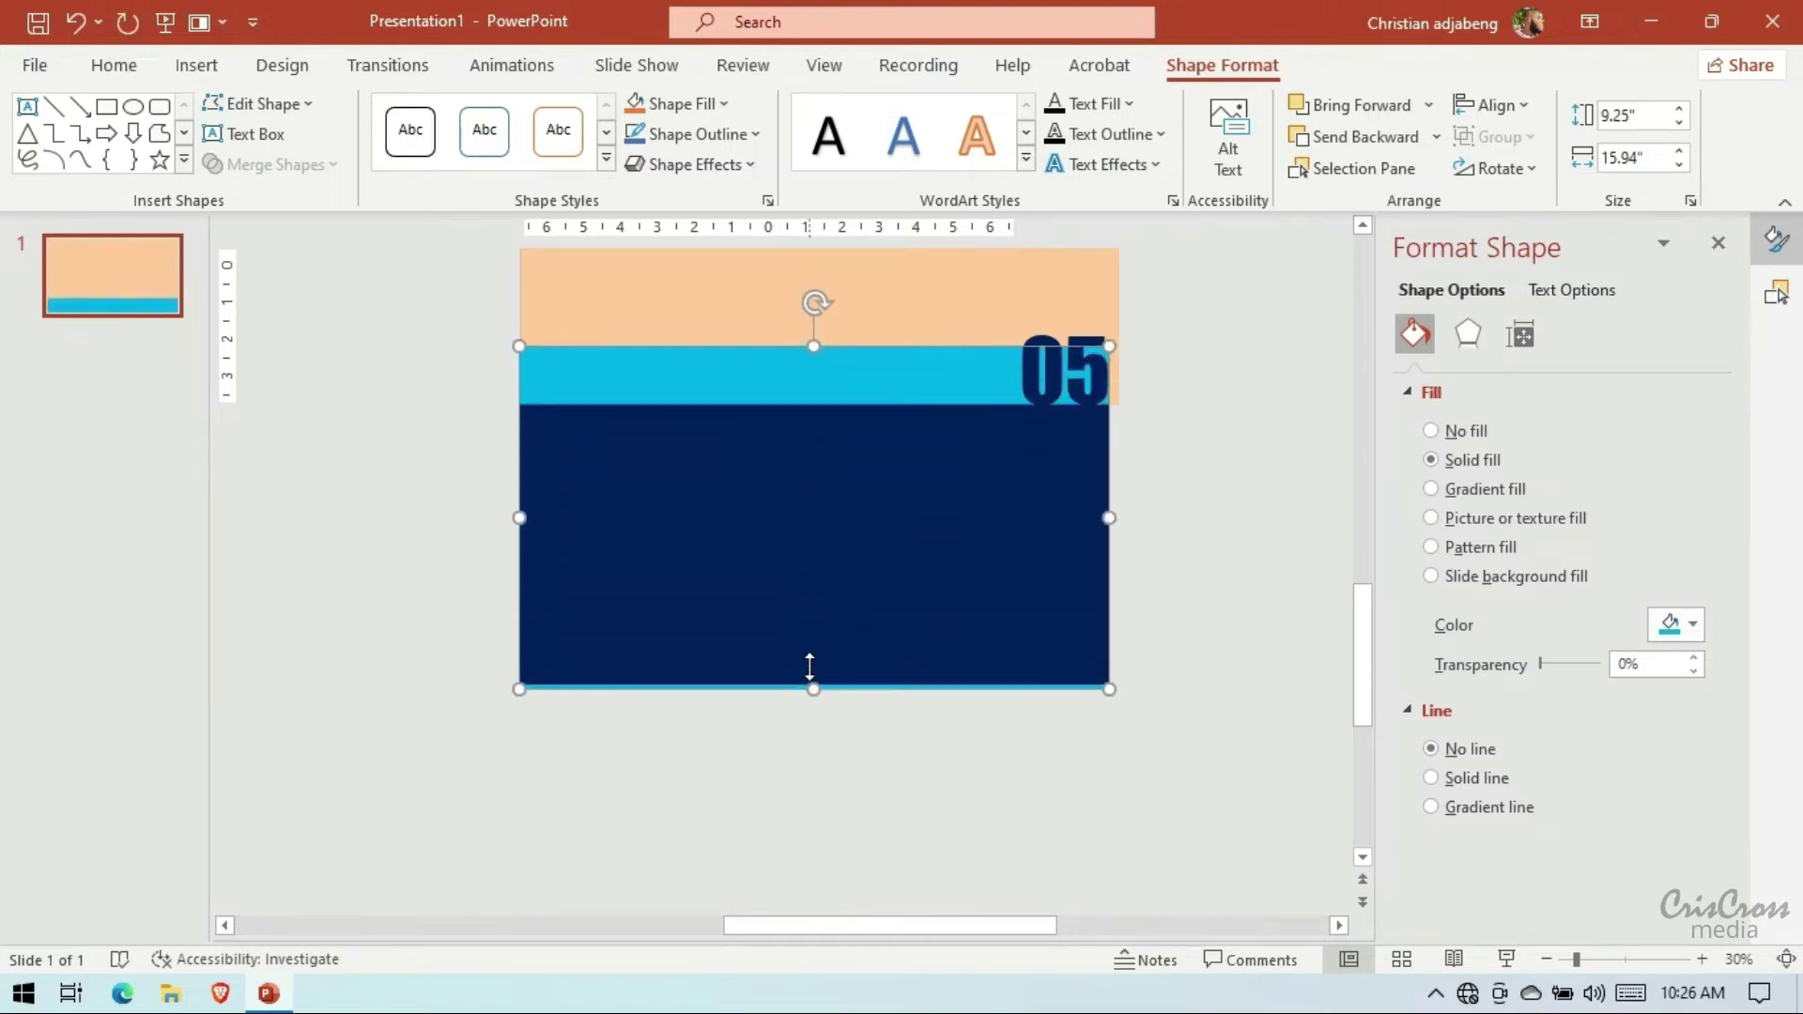
key("Up")
key("Up")
key("Up")
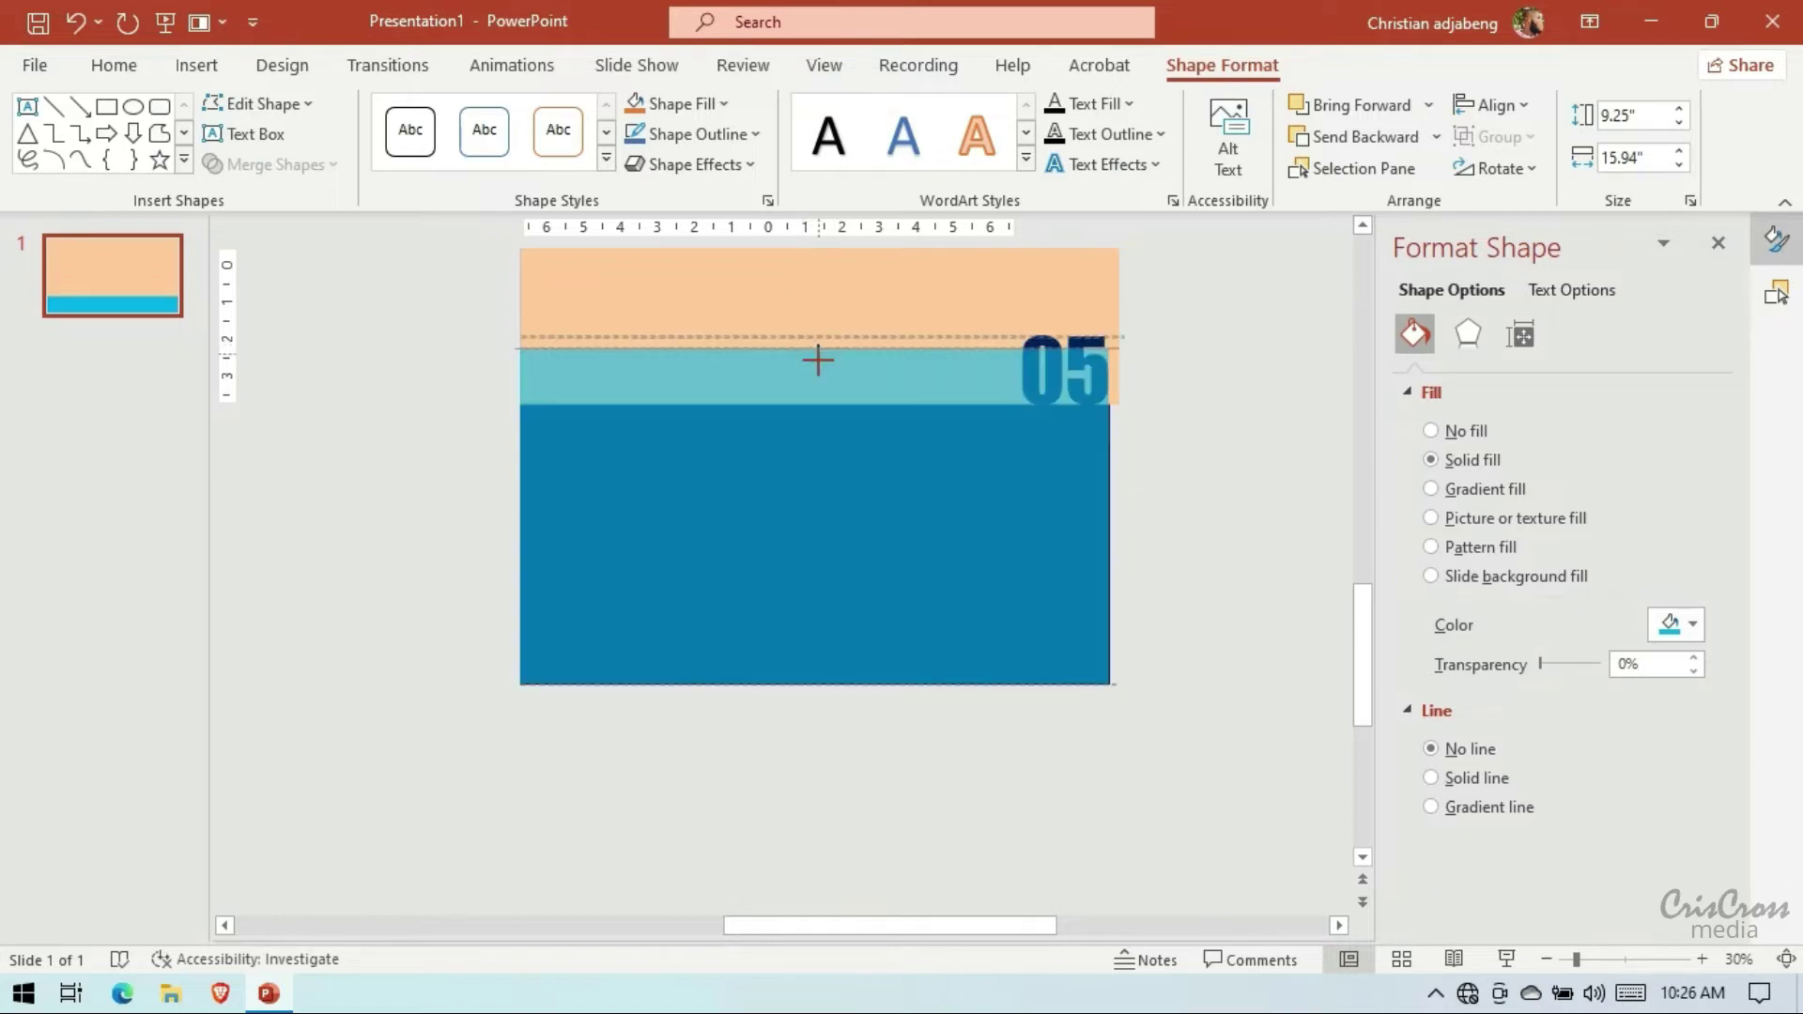
left_click_drag(814, 341, 814, 374)
Turn the rectangle back to dark navy and move Rectangle 64 above Rectangle 6 in the Selection Pane
left_click(1776, 292)
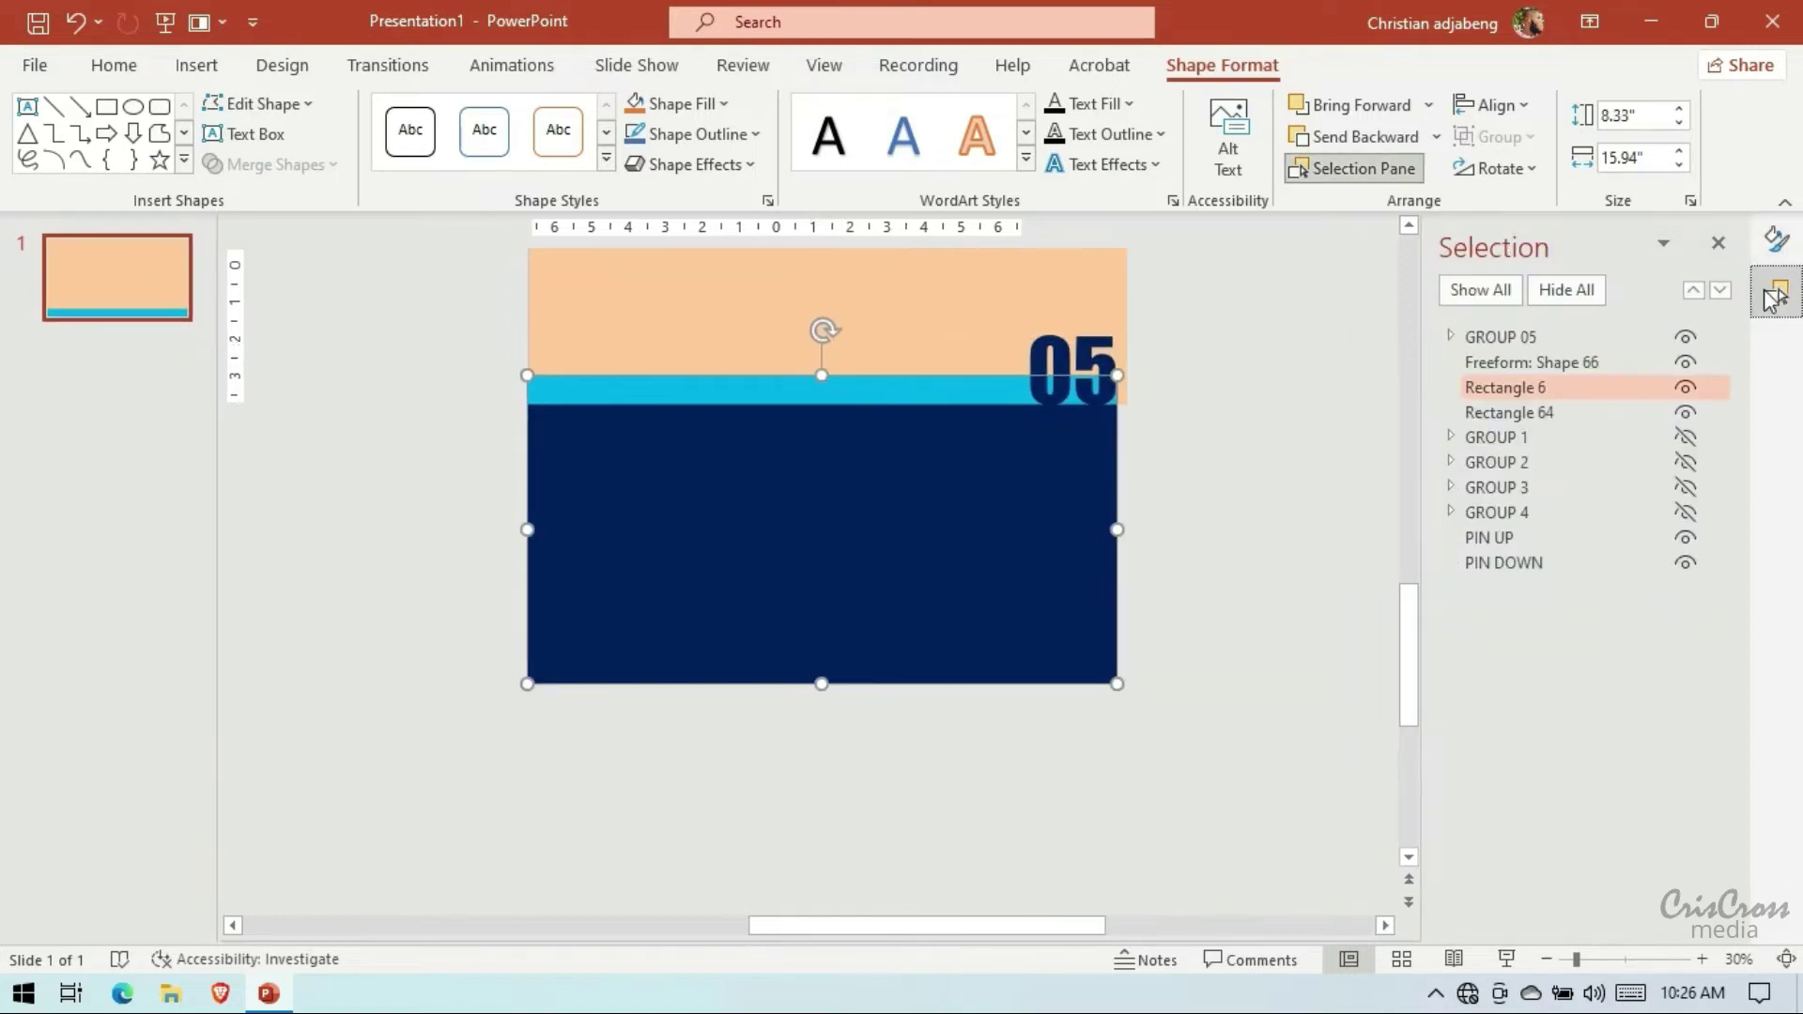
left_click(1776, 239)
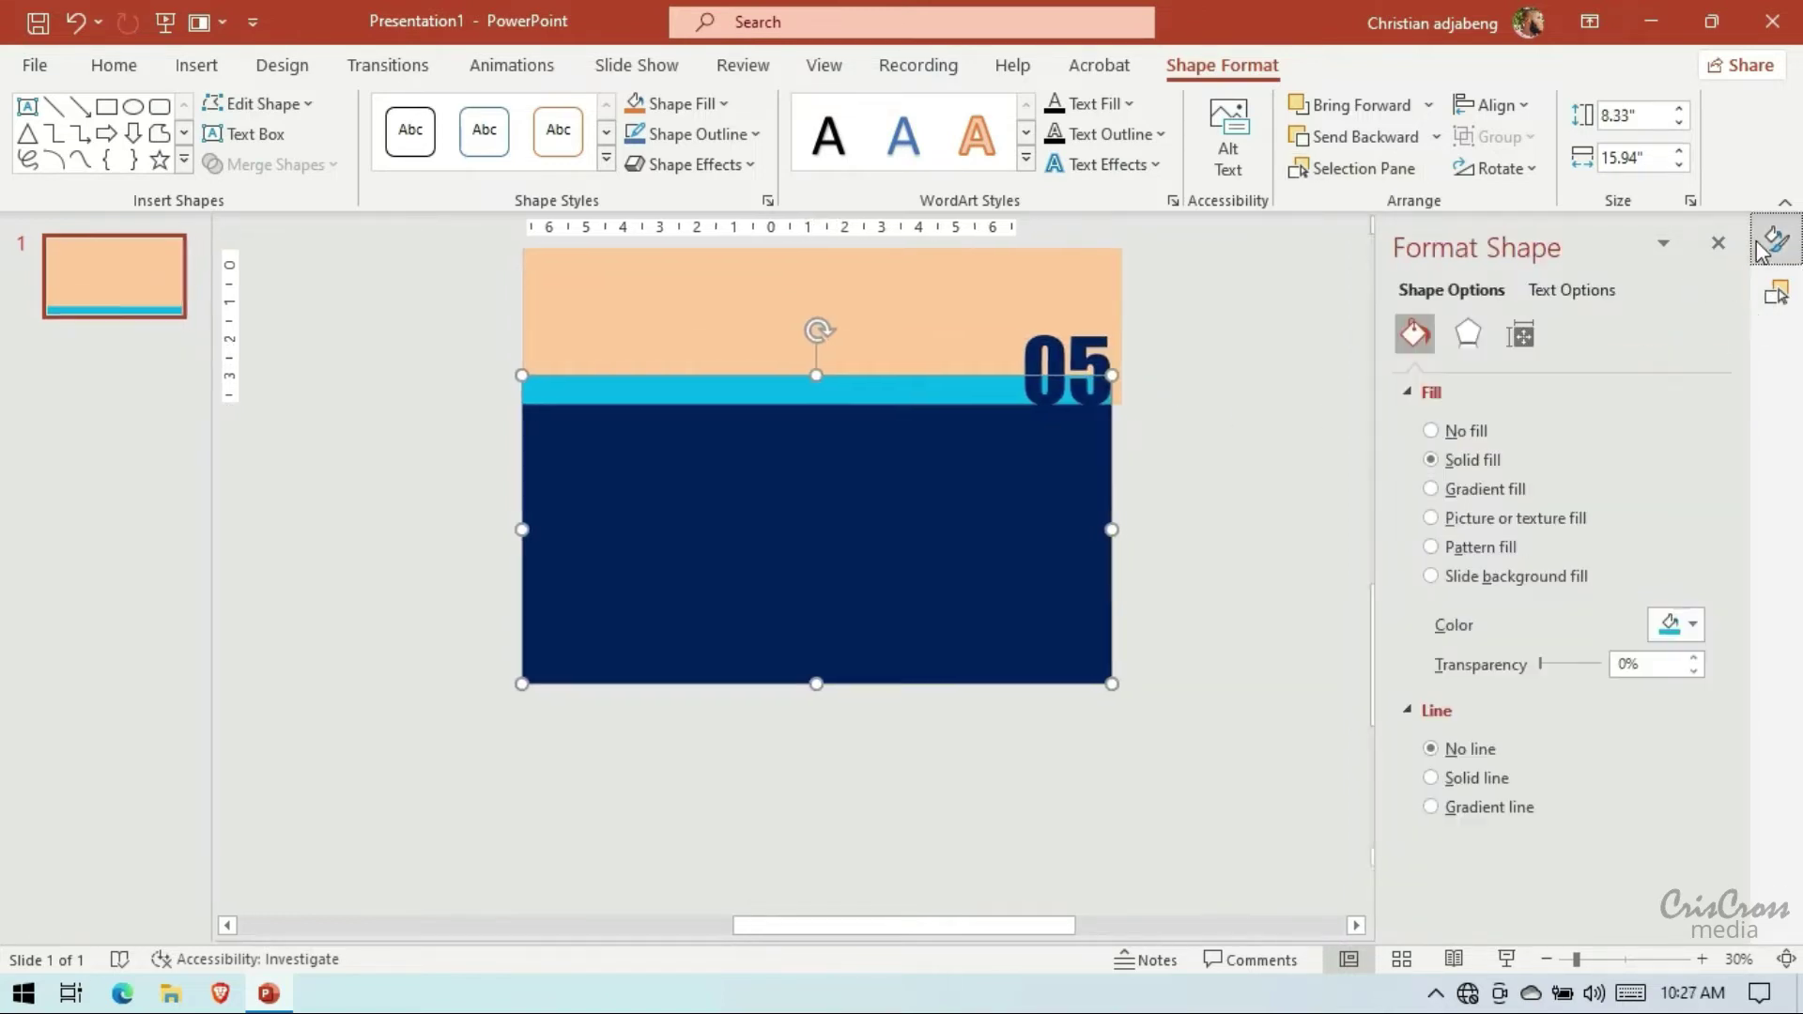
left_click(1693, 625)
left_click(1760, 448)
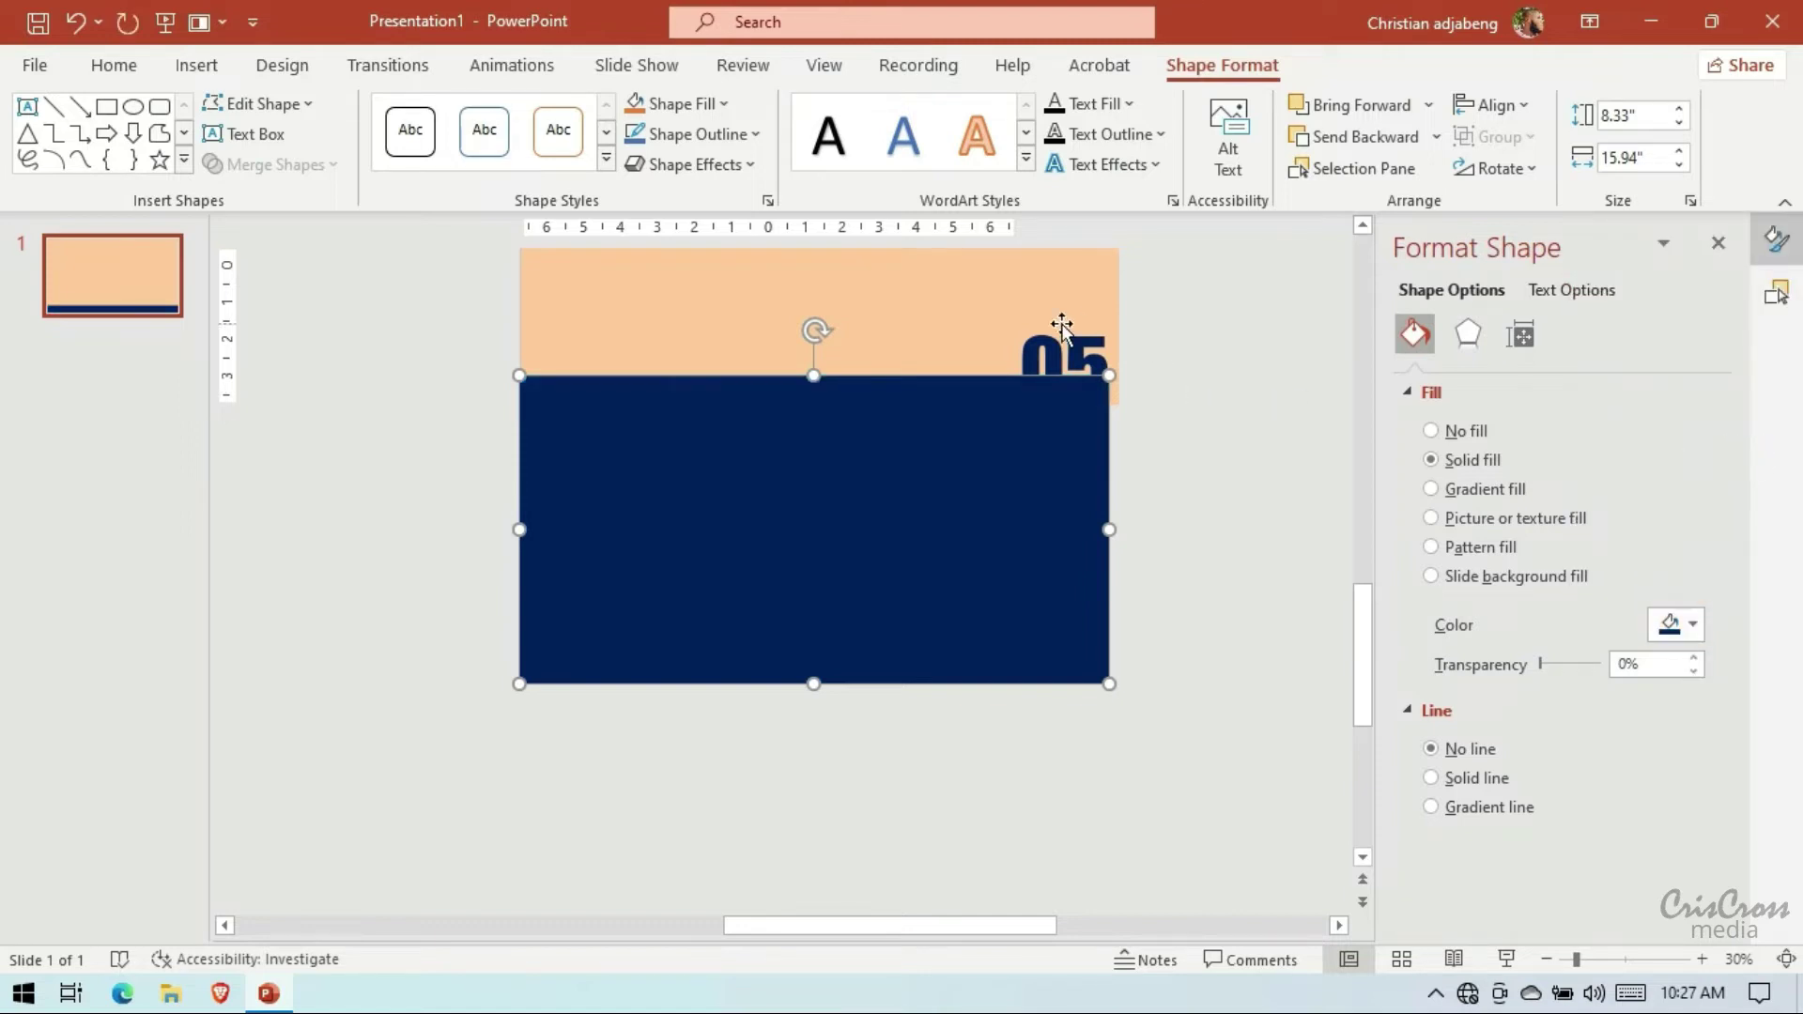
left_click(1061, 326)
left_click(1776, 292)
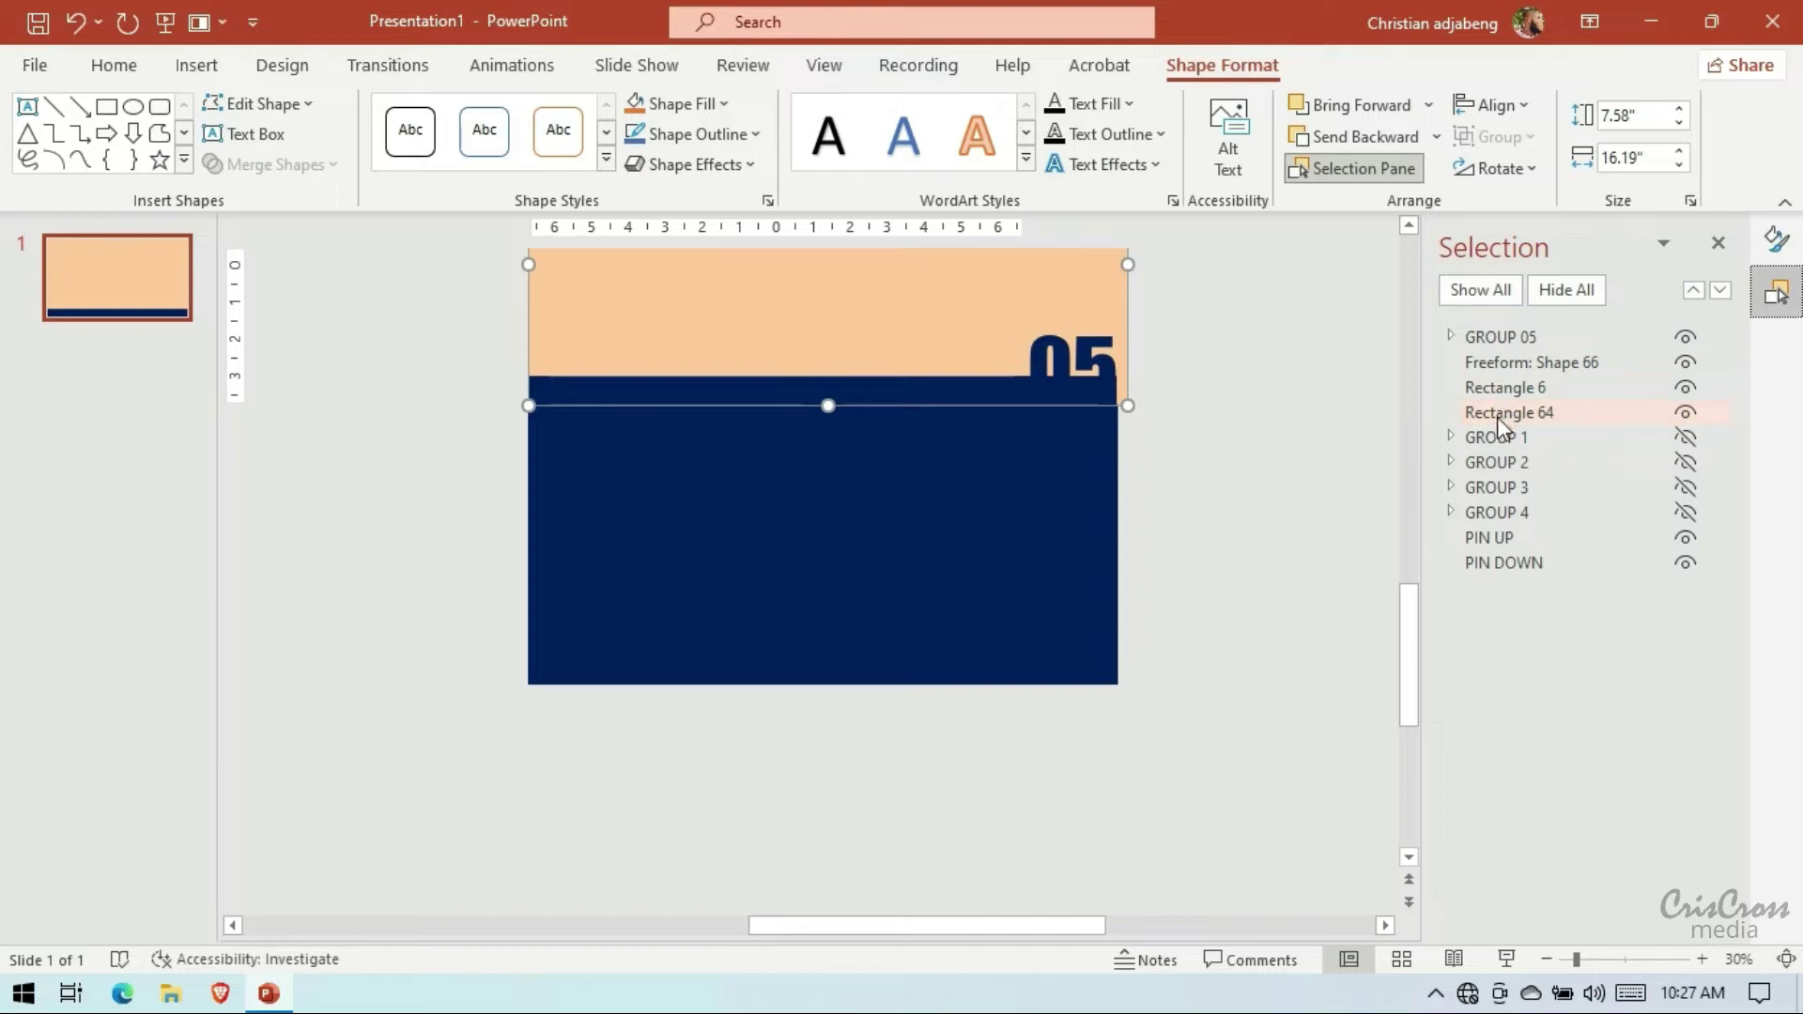
left_click_drag(1497, 415, 1498, 385)
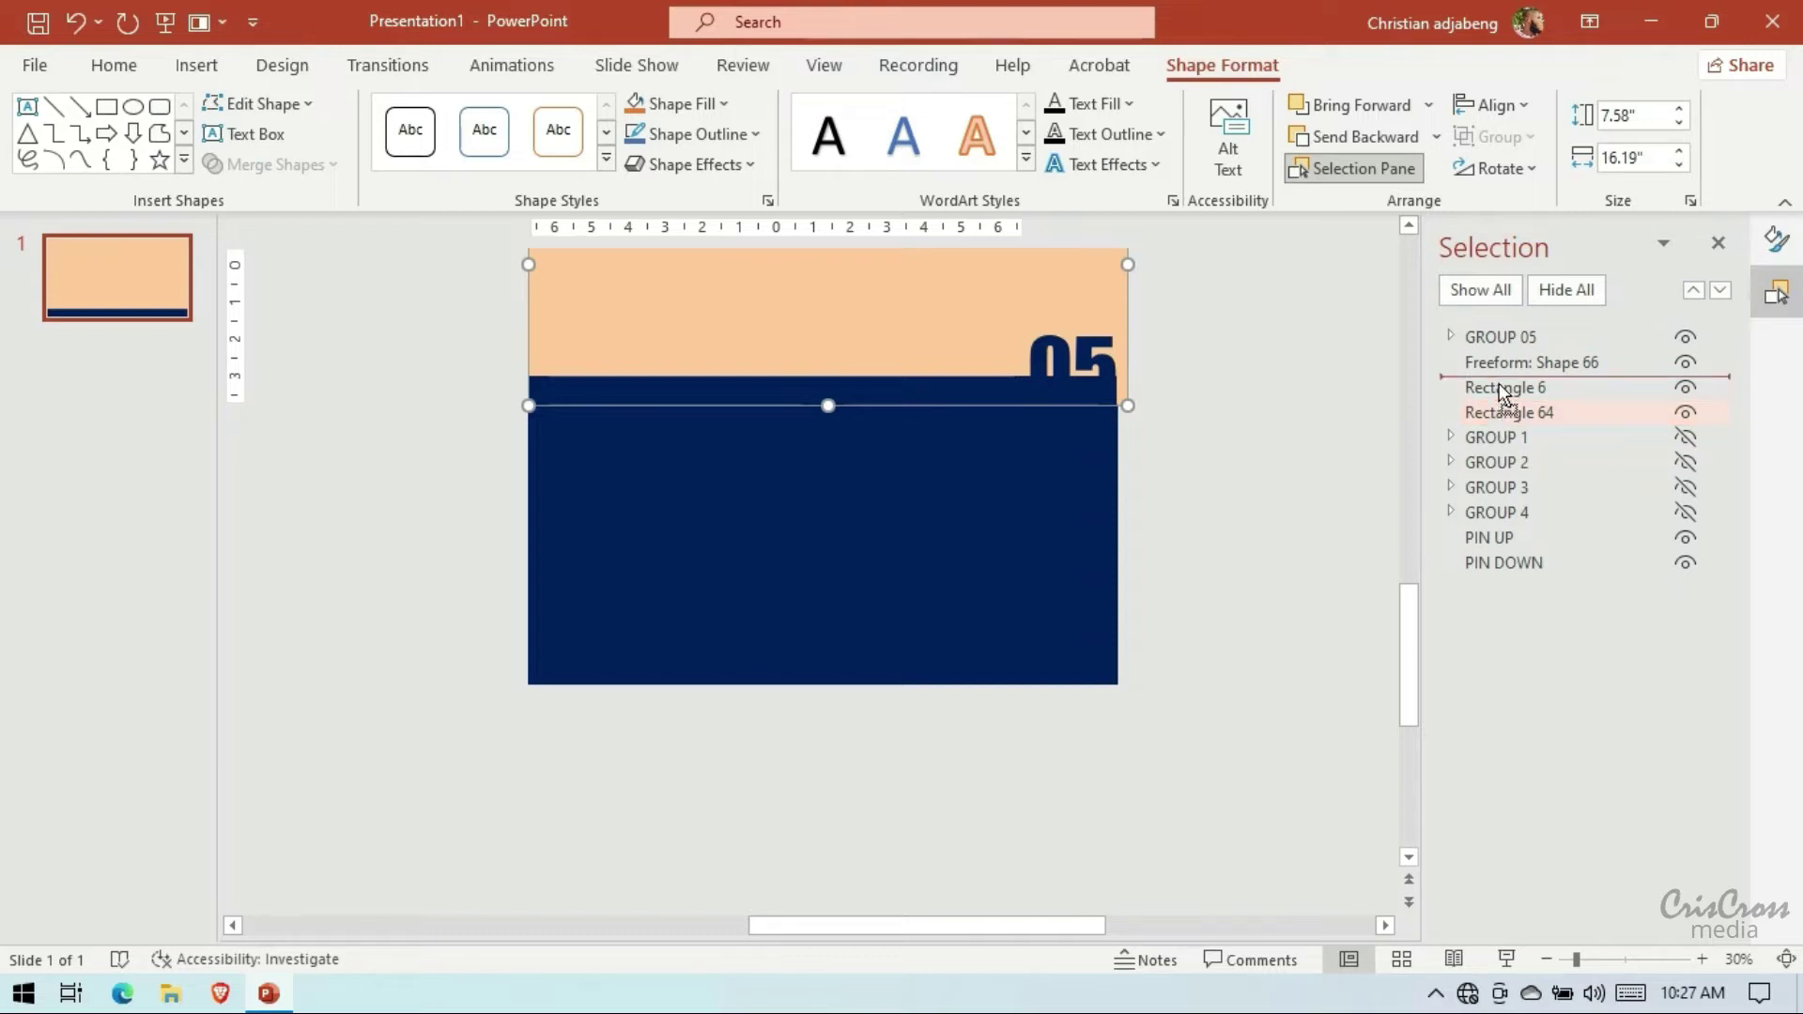
Apply an outer shadow preset to peach Rectangle 64, then zoom in to inspect it and back out to 50%
left_click(1775, 240)
left_click(1468, 334)
left_click(1691, 428)
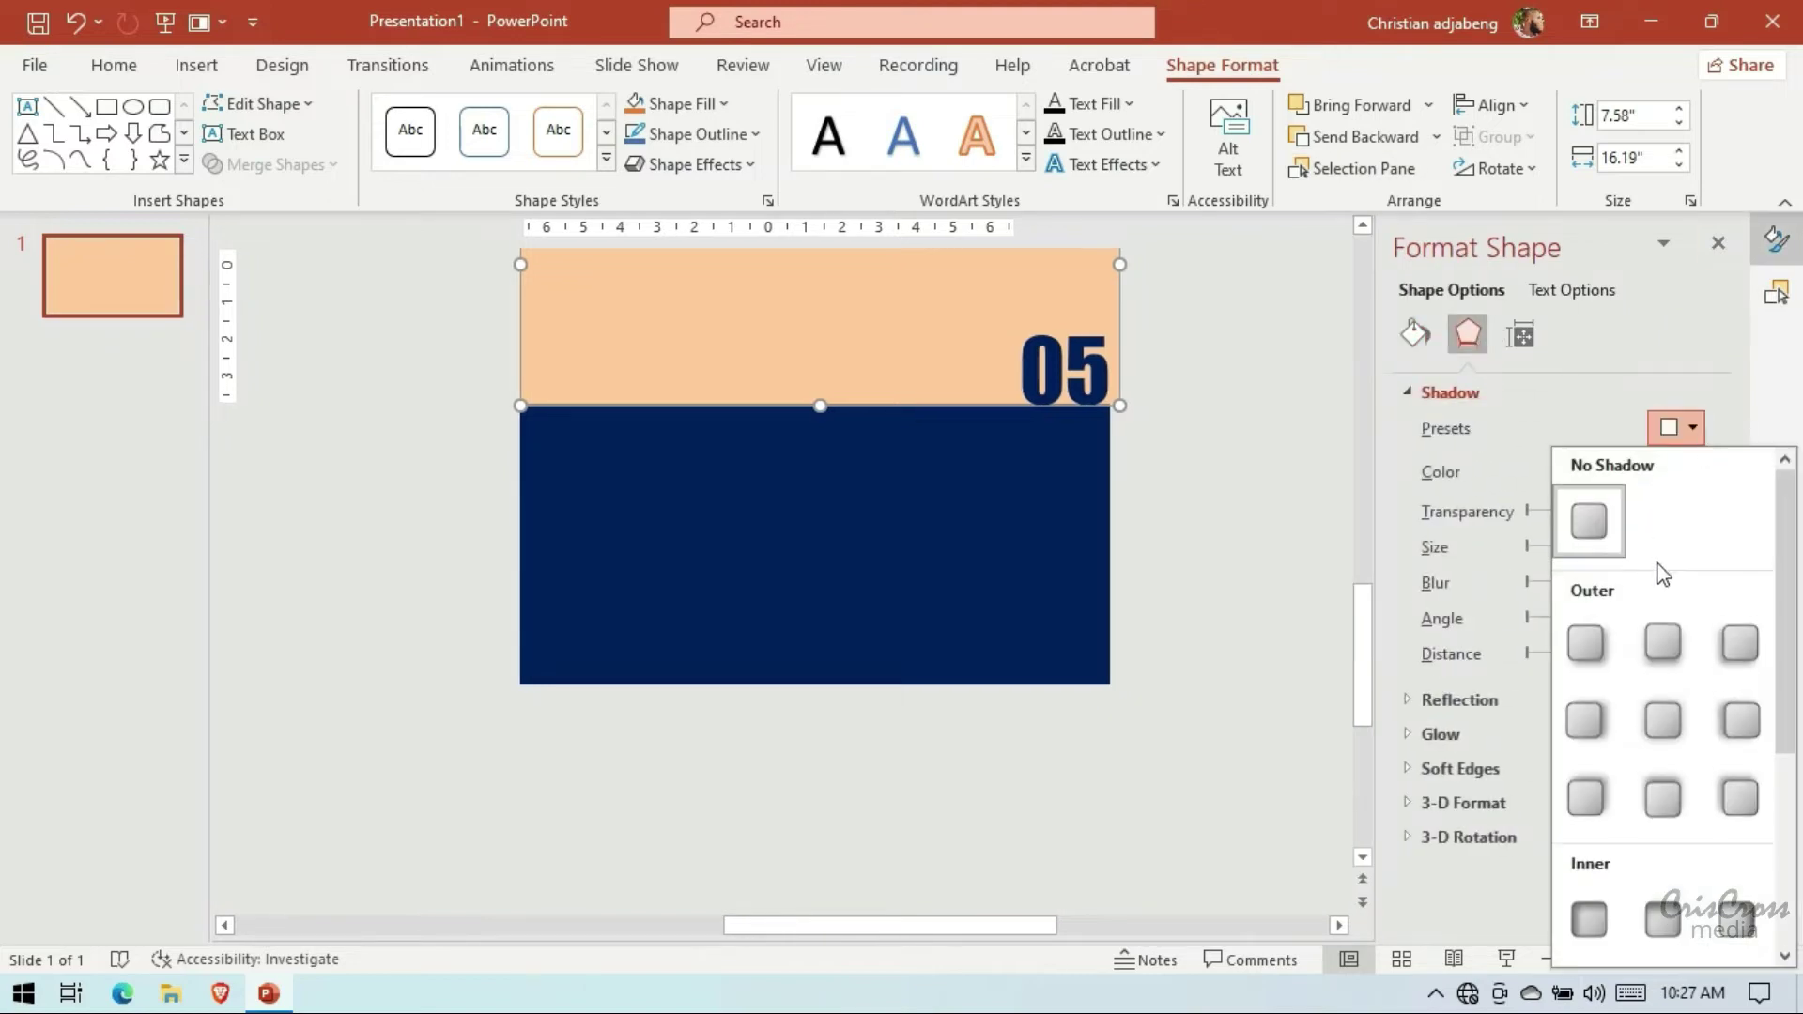
left_click(1657, 650)
left_click(1701, 958)
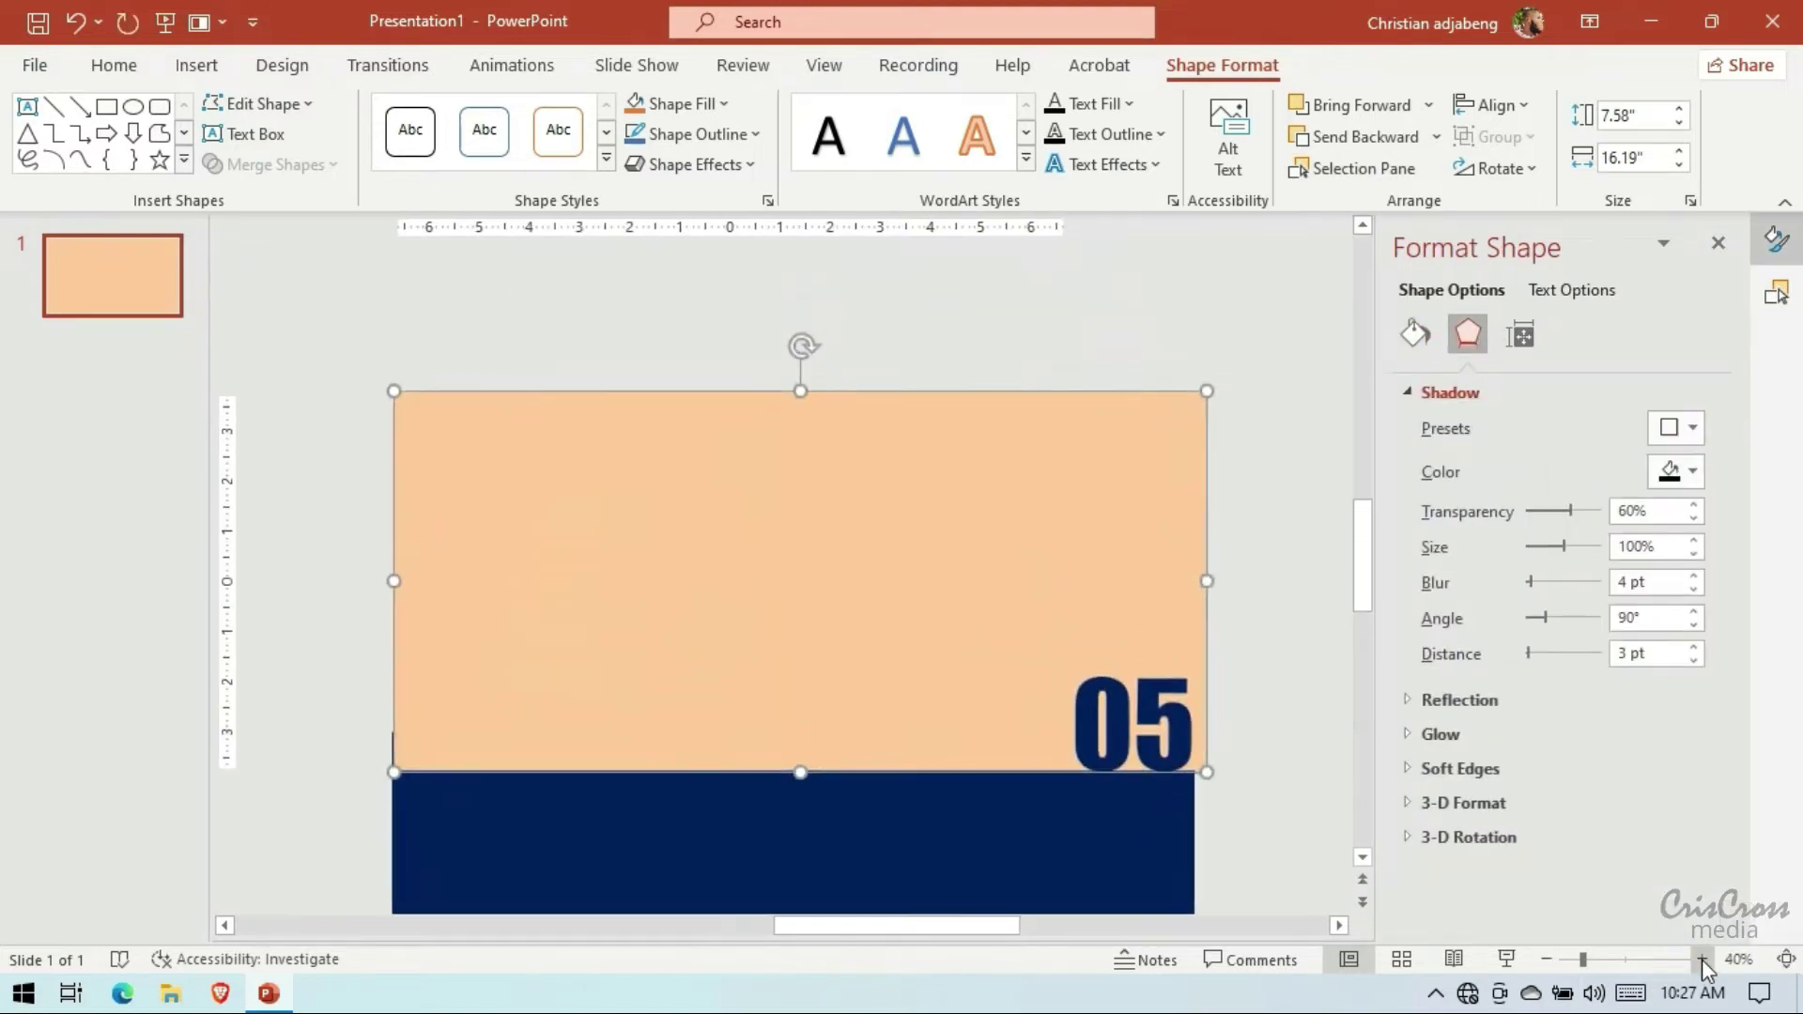
left_click(1701, 957)
left_click(1339, 925)
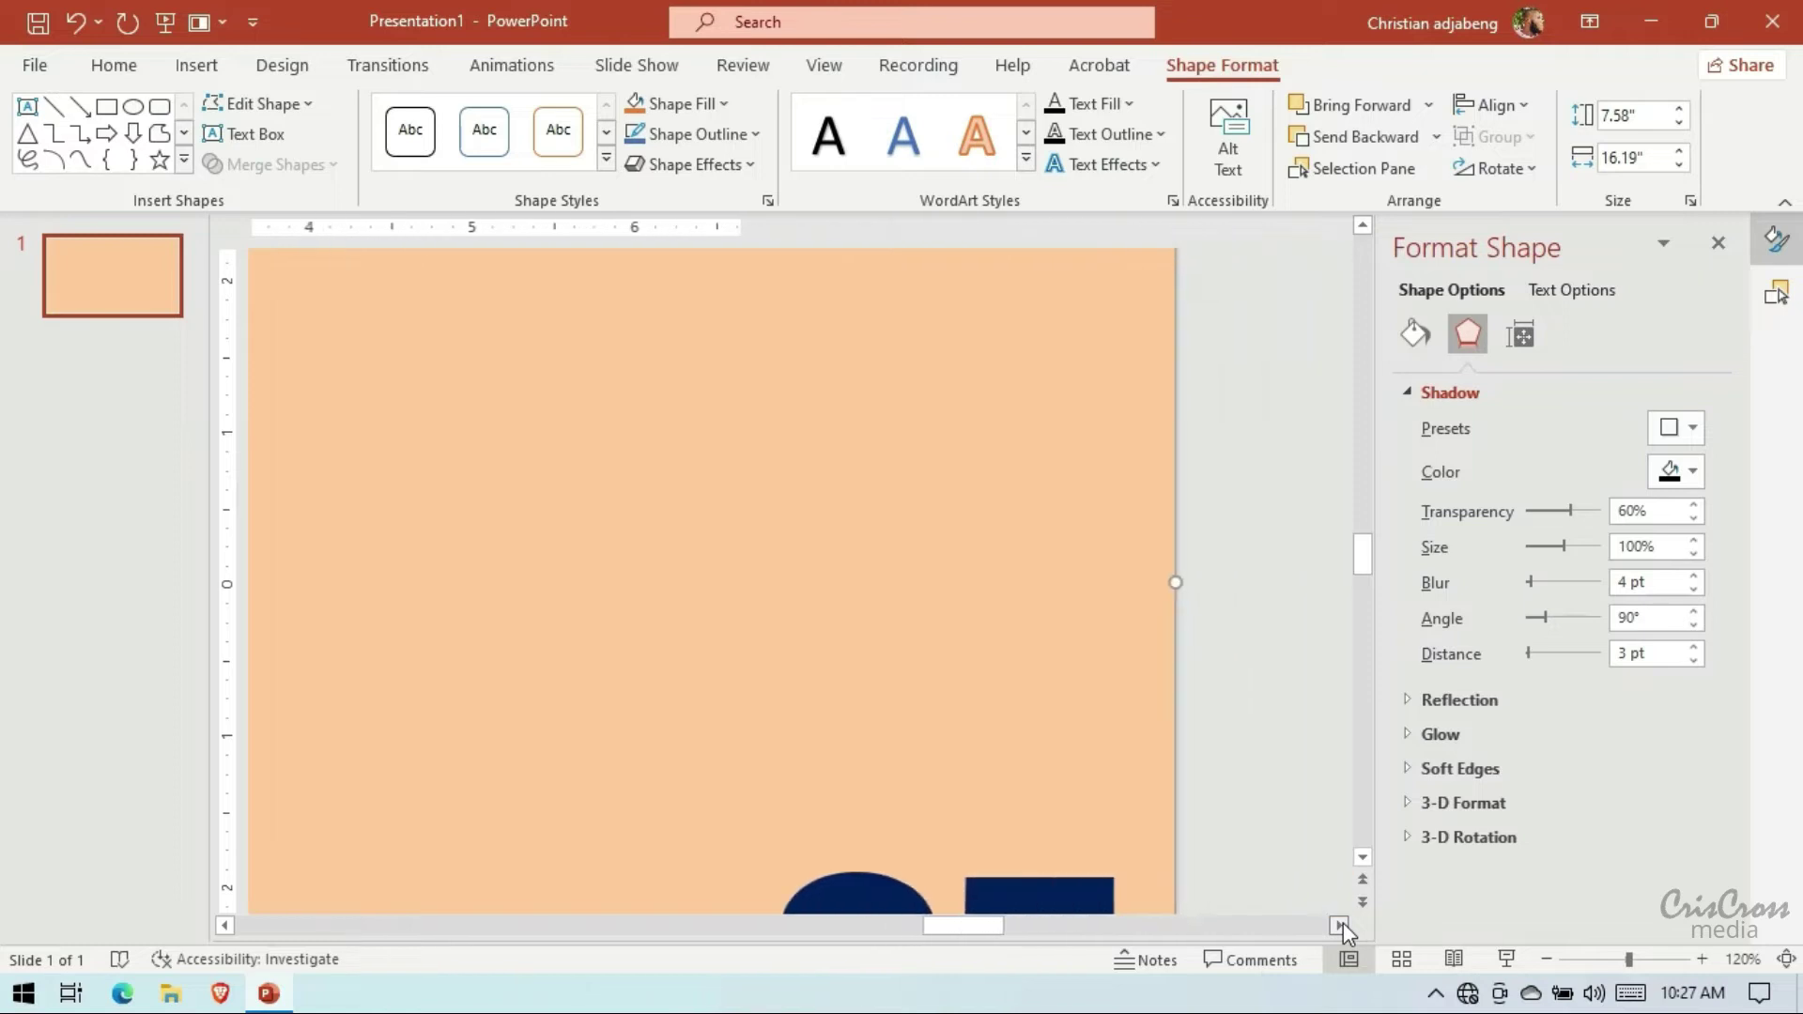
scroll(1100, 684, "down", 3)
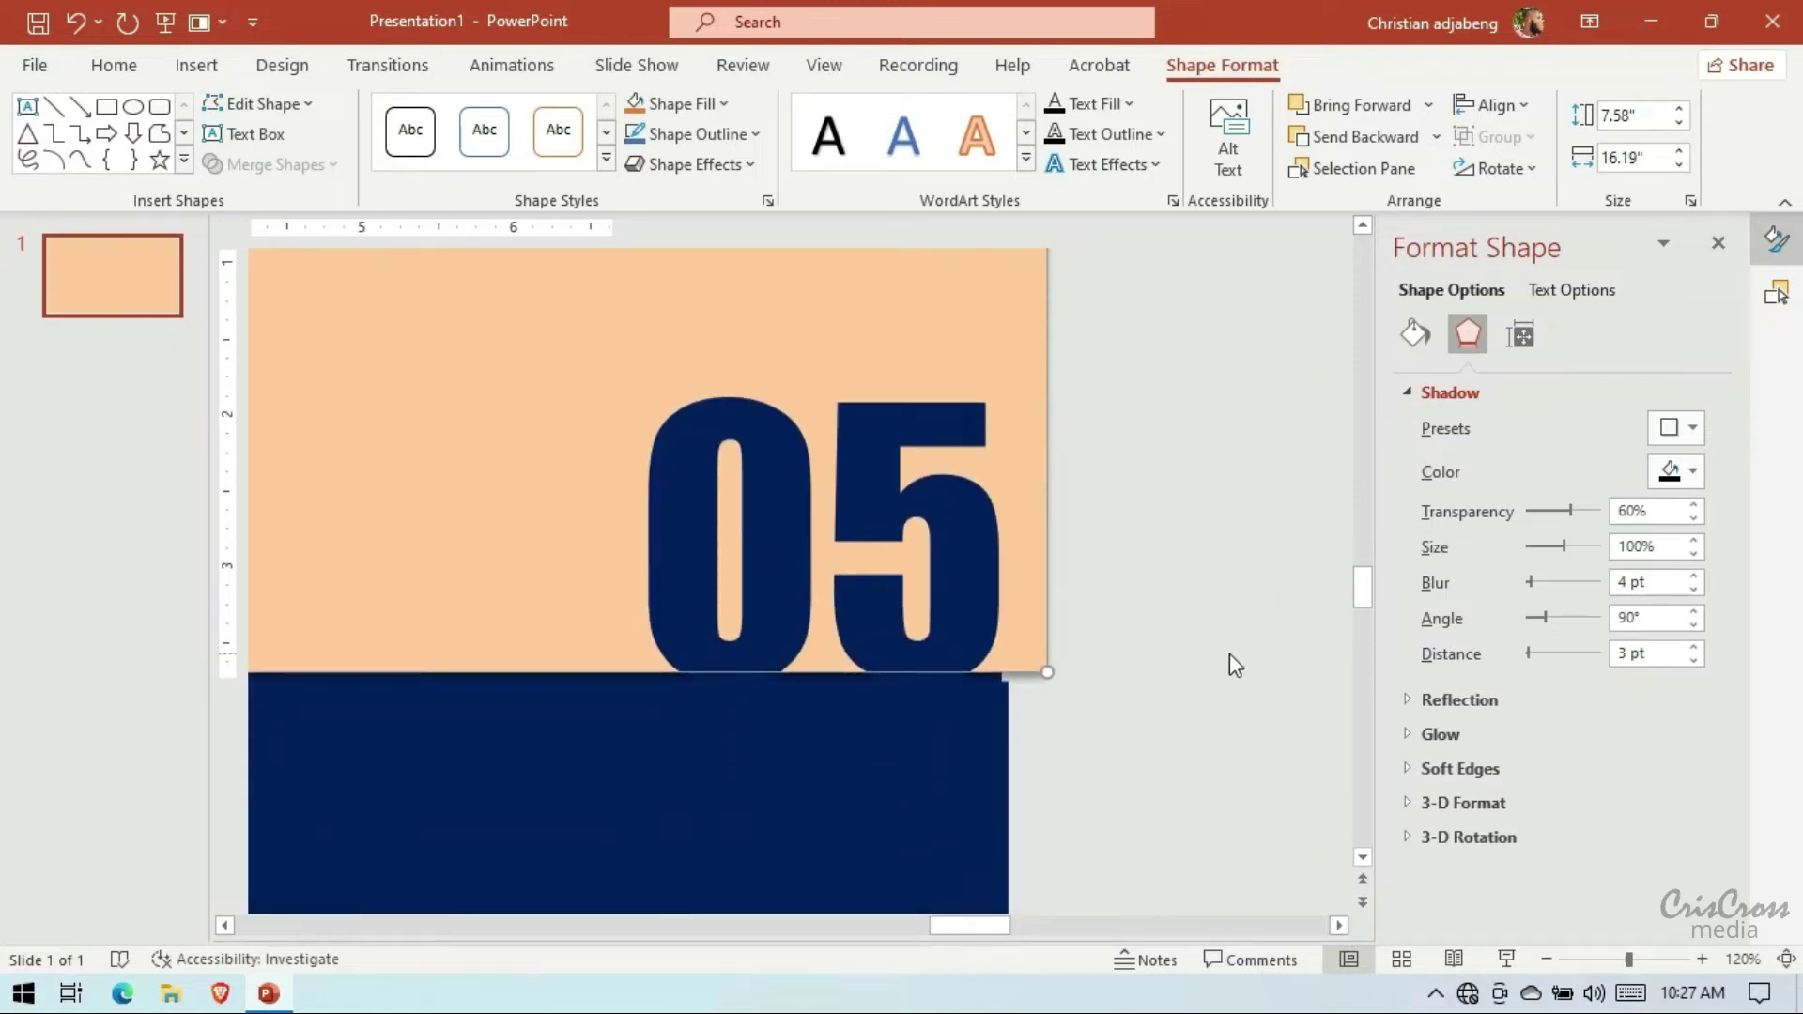
left_click(1268, 470)
left_click(1546, 959)
Move the light-blue 05 from beside the slide onto the slide
left_click(1339, 925)
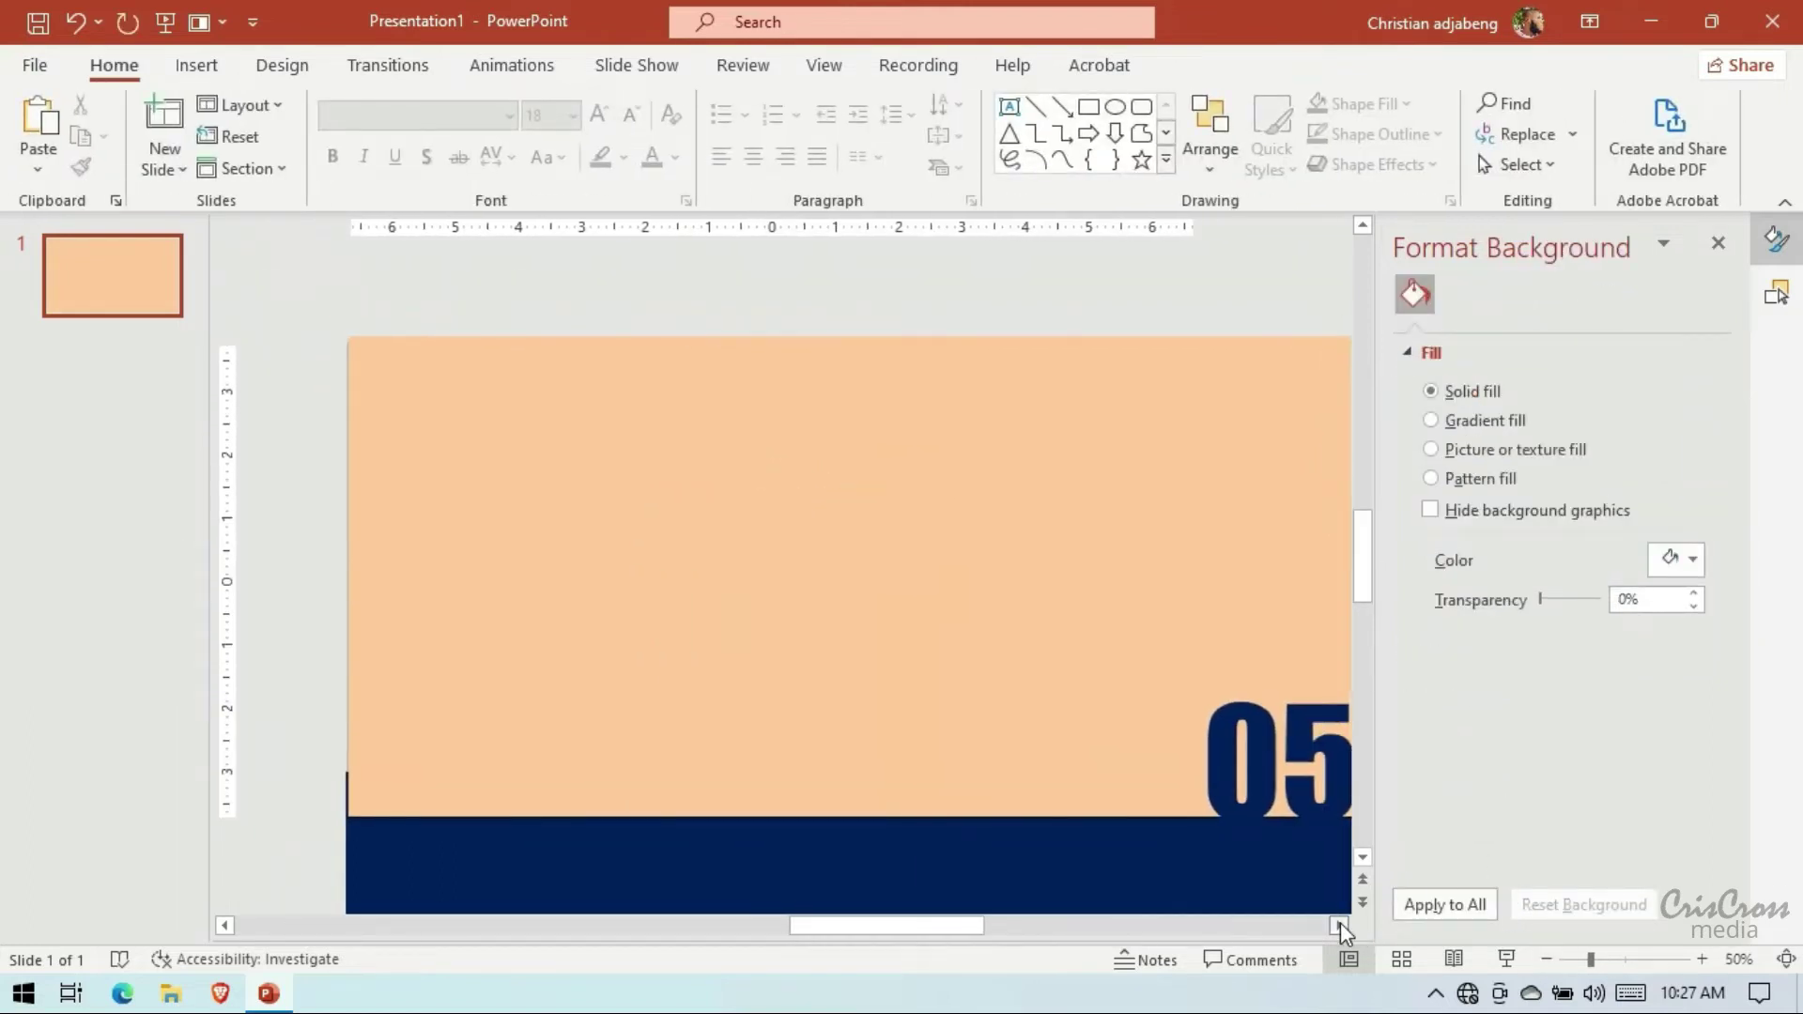
left_click(938, 560)
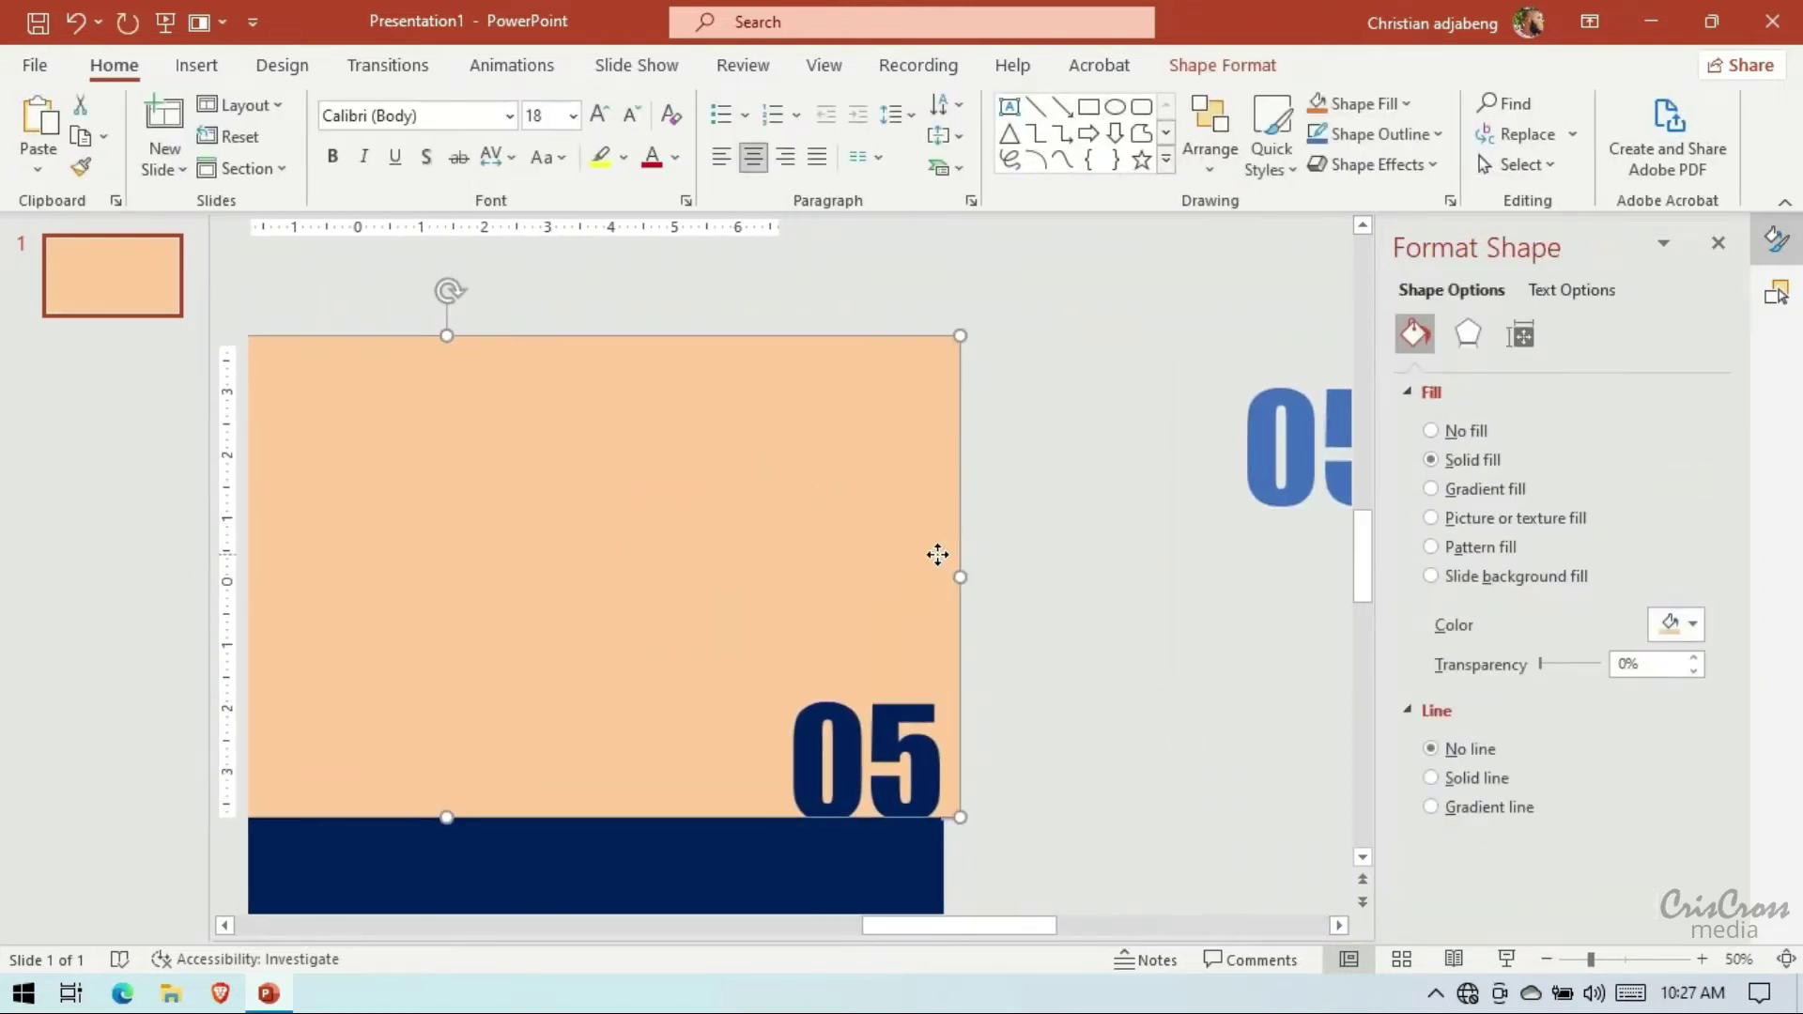
mouse_move(1337, 516)
left_mouse_down()
mouse_move(1149, 571)
mouse_move(926, 719)
left_mouse_up()
left_click(1776, 292)
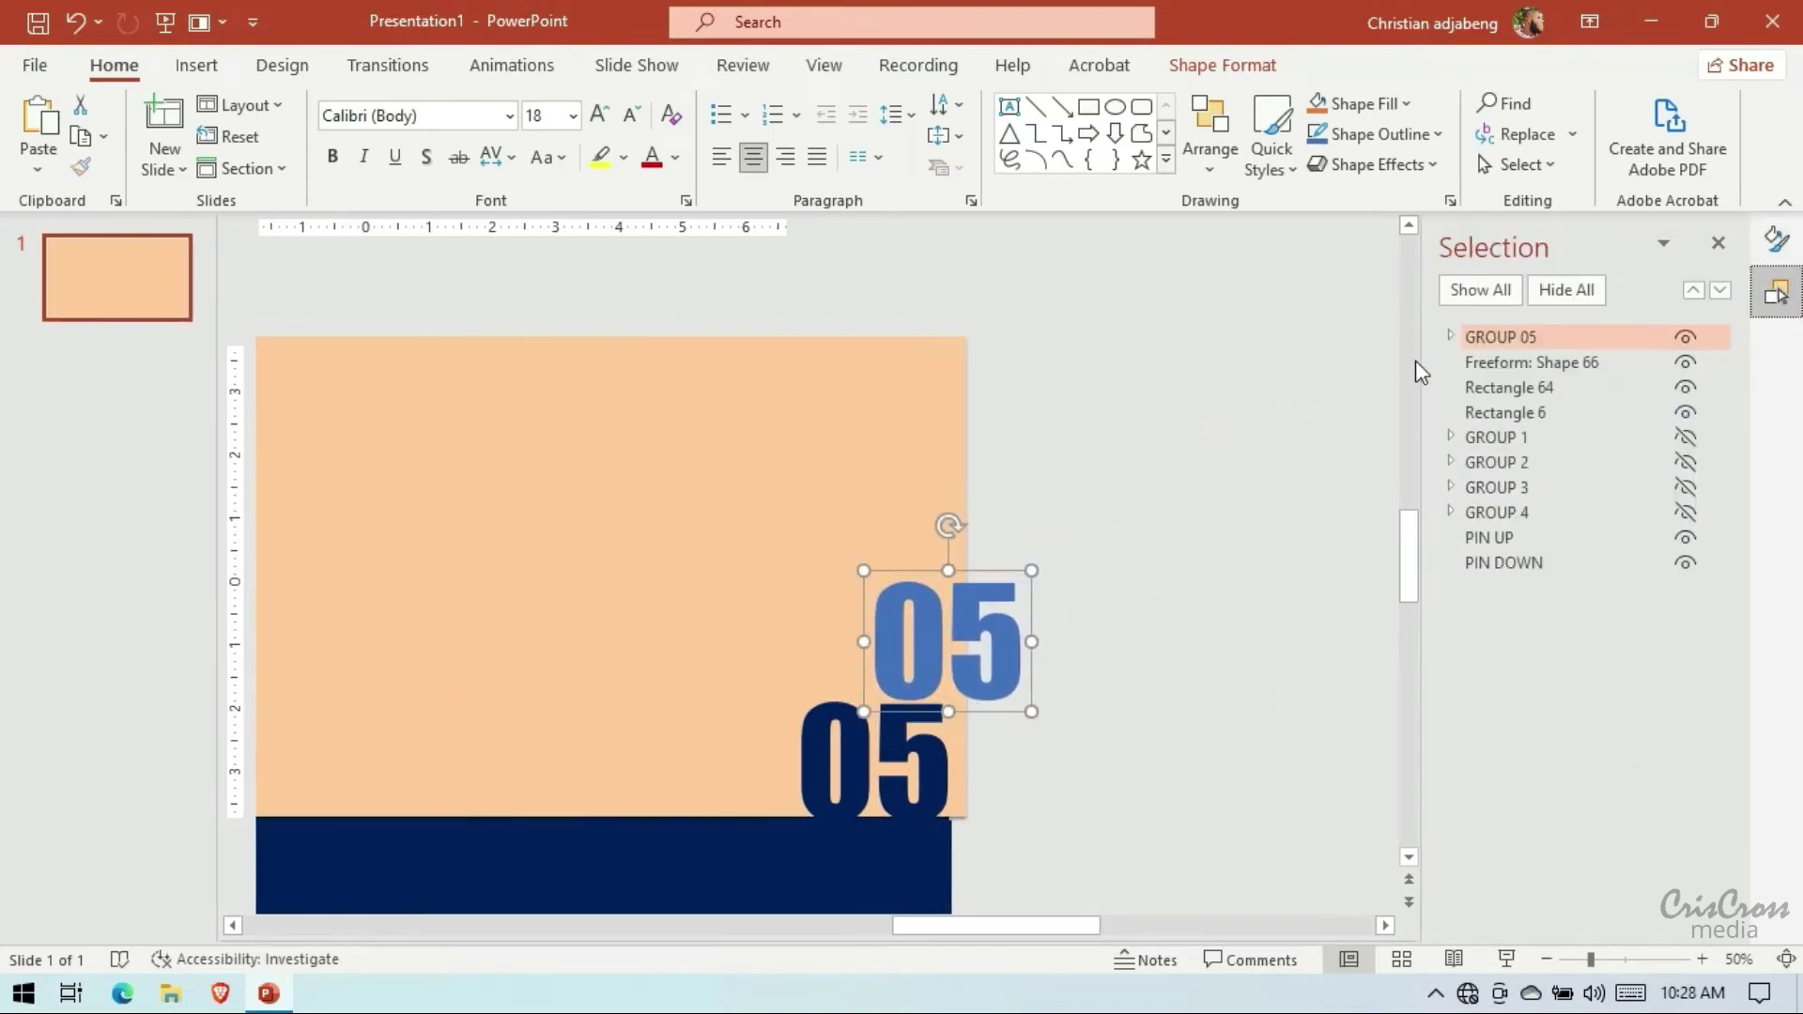
scroll(1040, 639, "down", 2)
scroll(1103, 620, "down", 3)
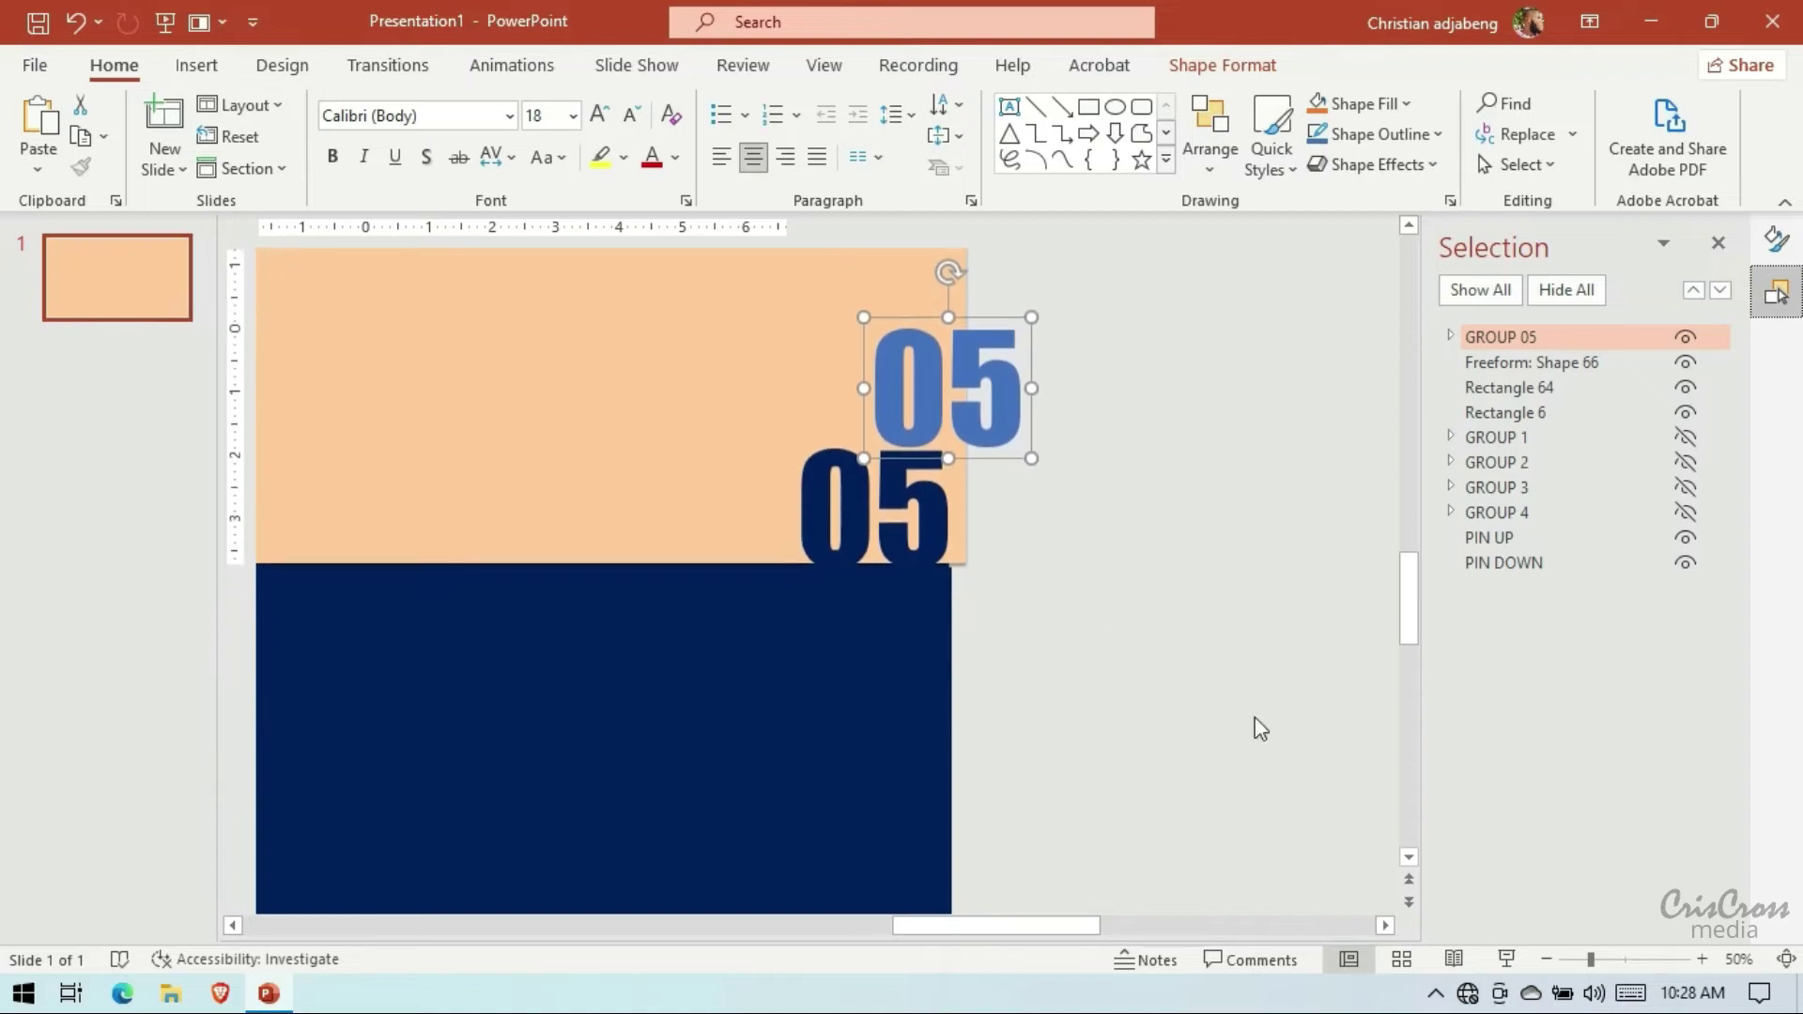
Overlap the light-blue 05 with the dark 05, keeping the dark one in front, and fine-tune the offset
left_click(1701, 960)
left_click(1702, 960)
left_click(1702, 959)
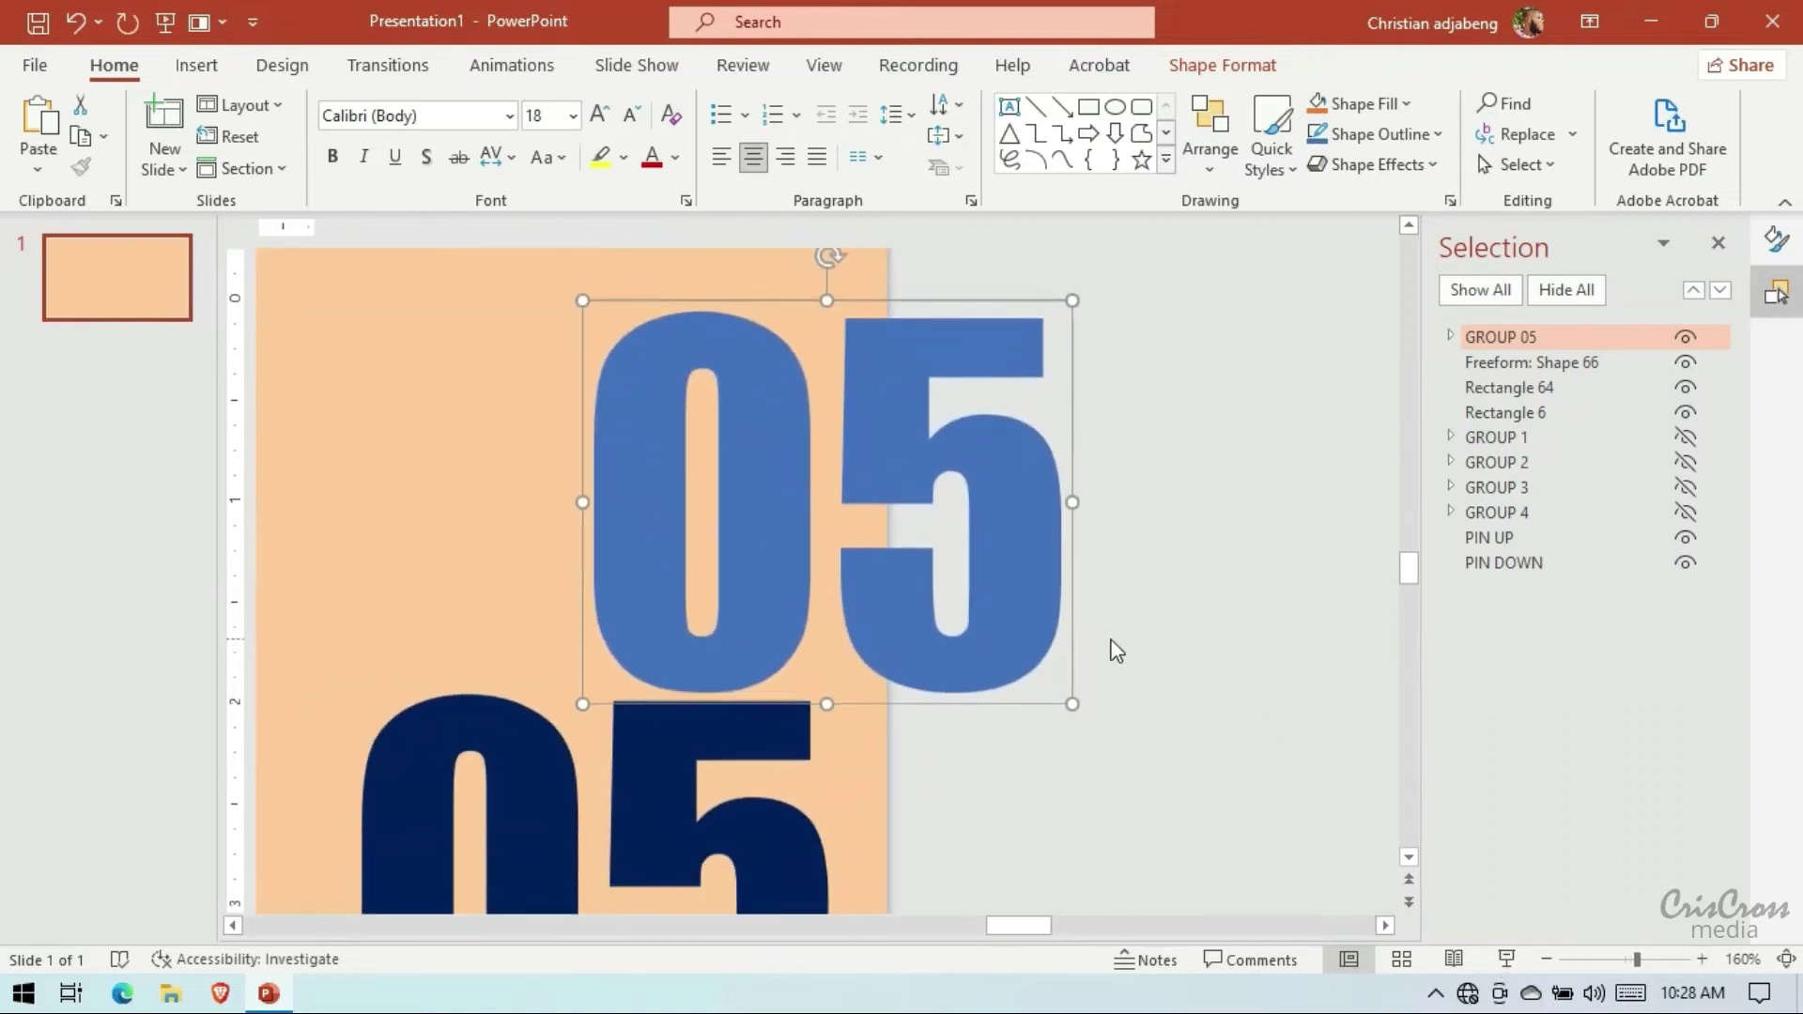
scroll(1033, 638, "down", 2)
left_click(233, 925)
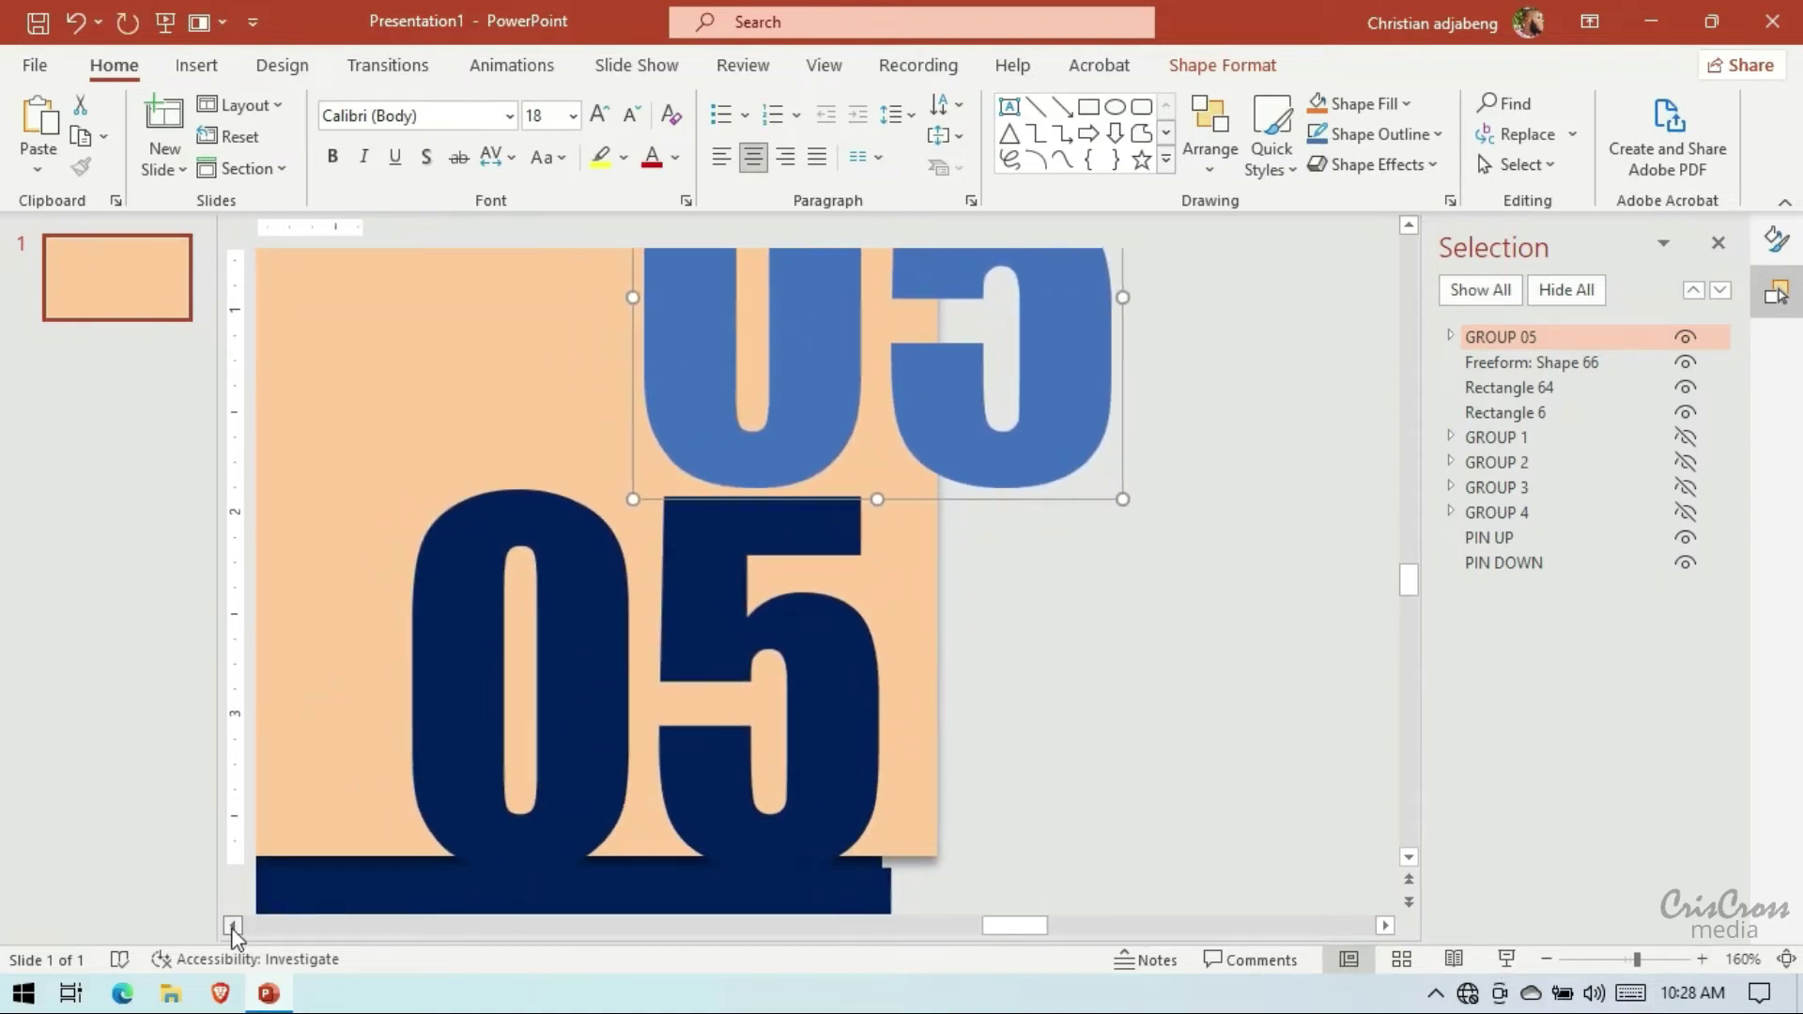
left_click_drag(1307, 511, 1144, 634)
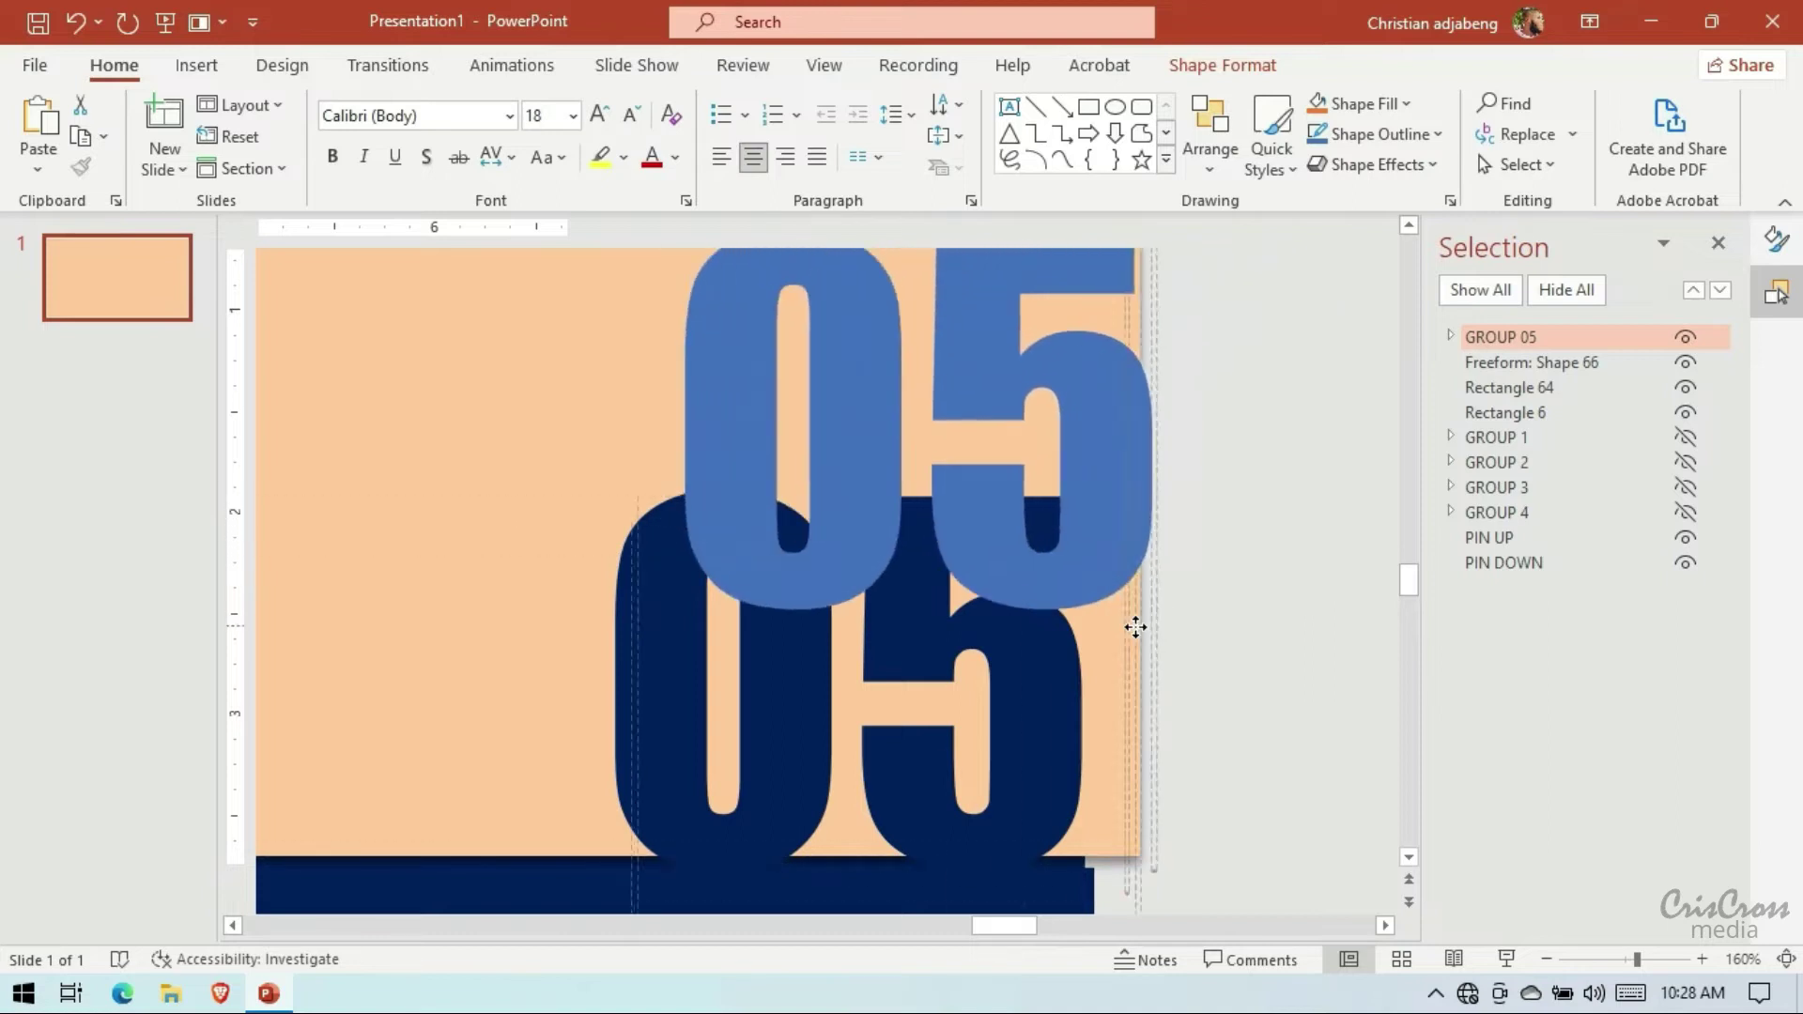
left_click_drag(1493, 355, 1497, 333)
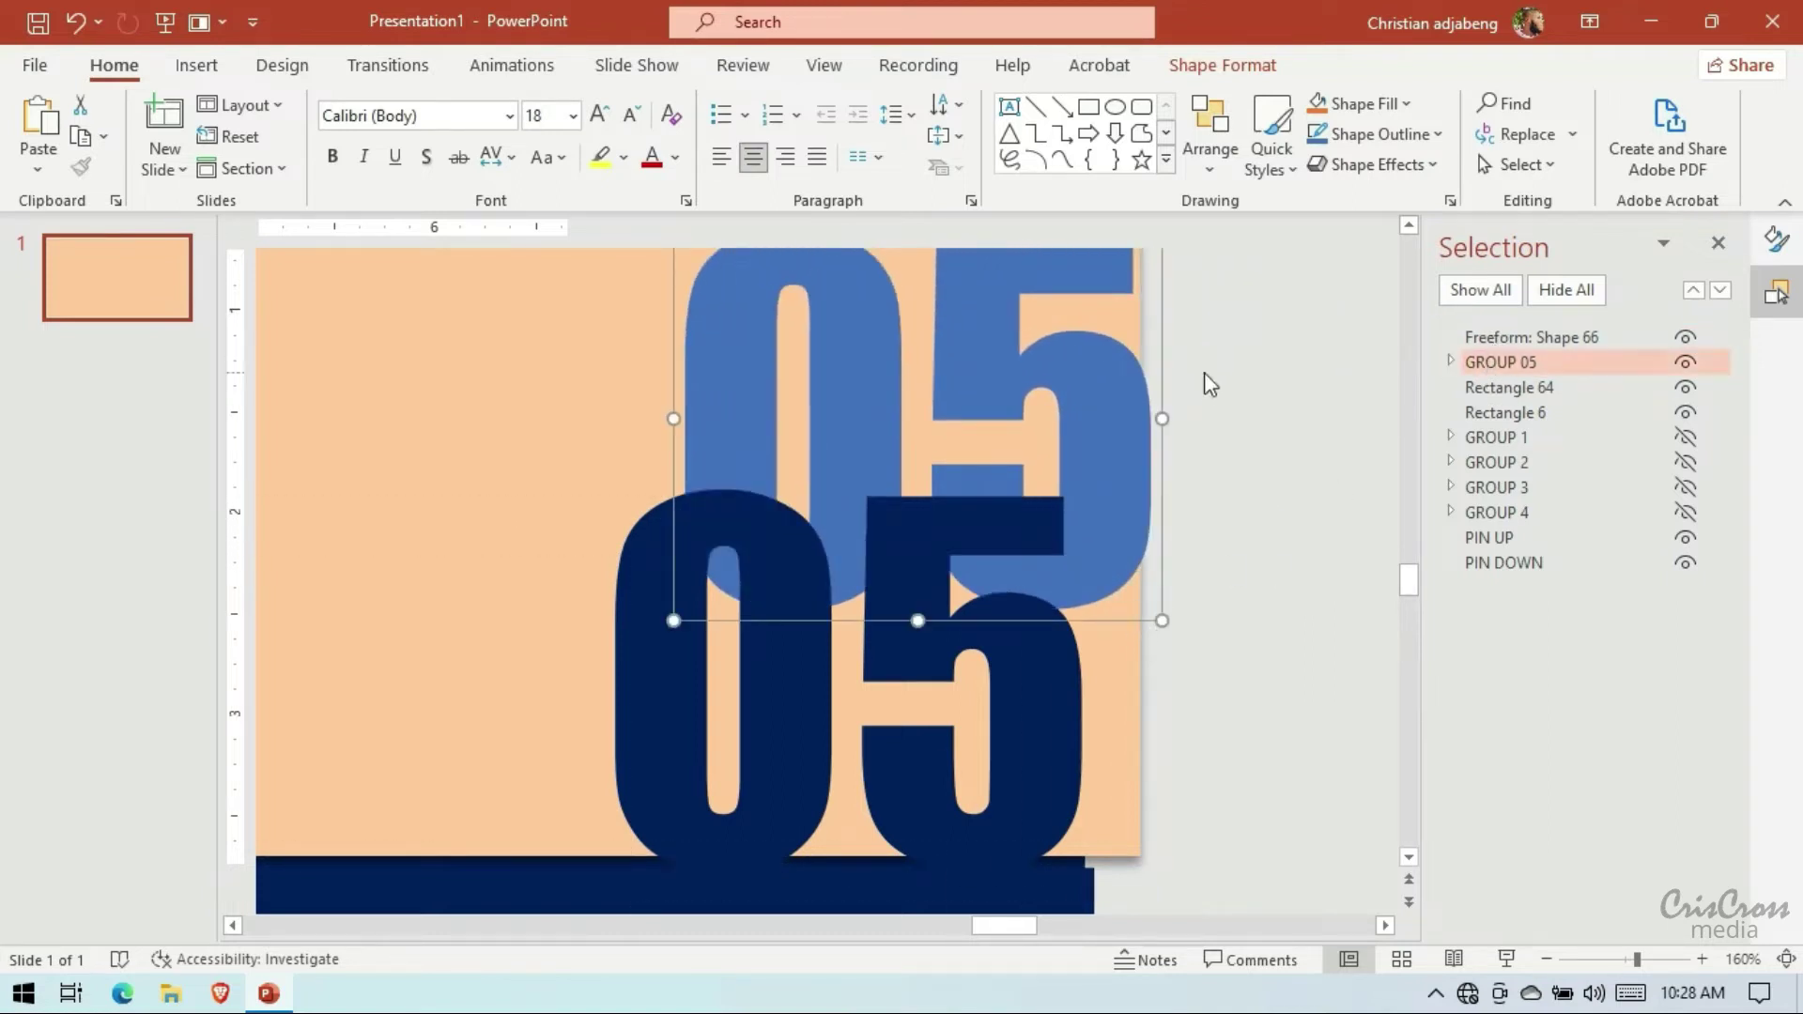
key("ctrl+z")
key("ctrl+z")
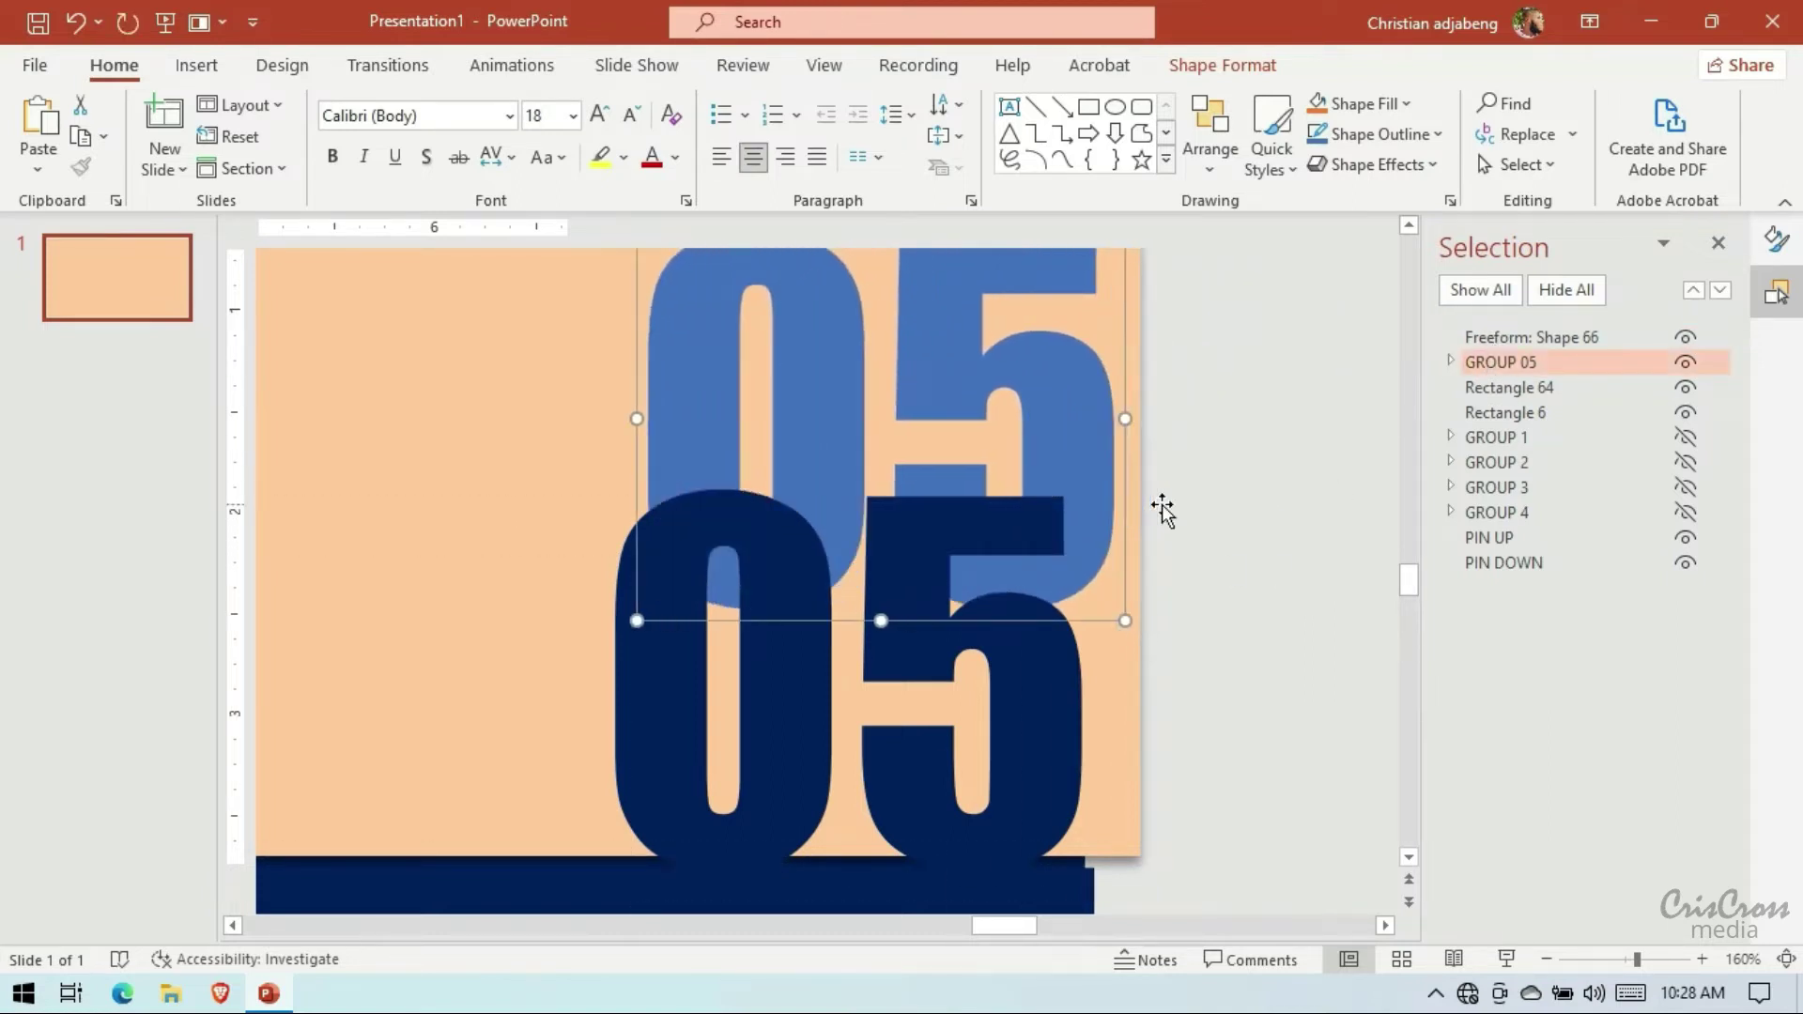
key("ctrl+z")
key("ctrl+z")
key("ctrl+z")
key("ctrl+z")
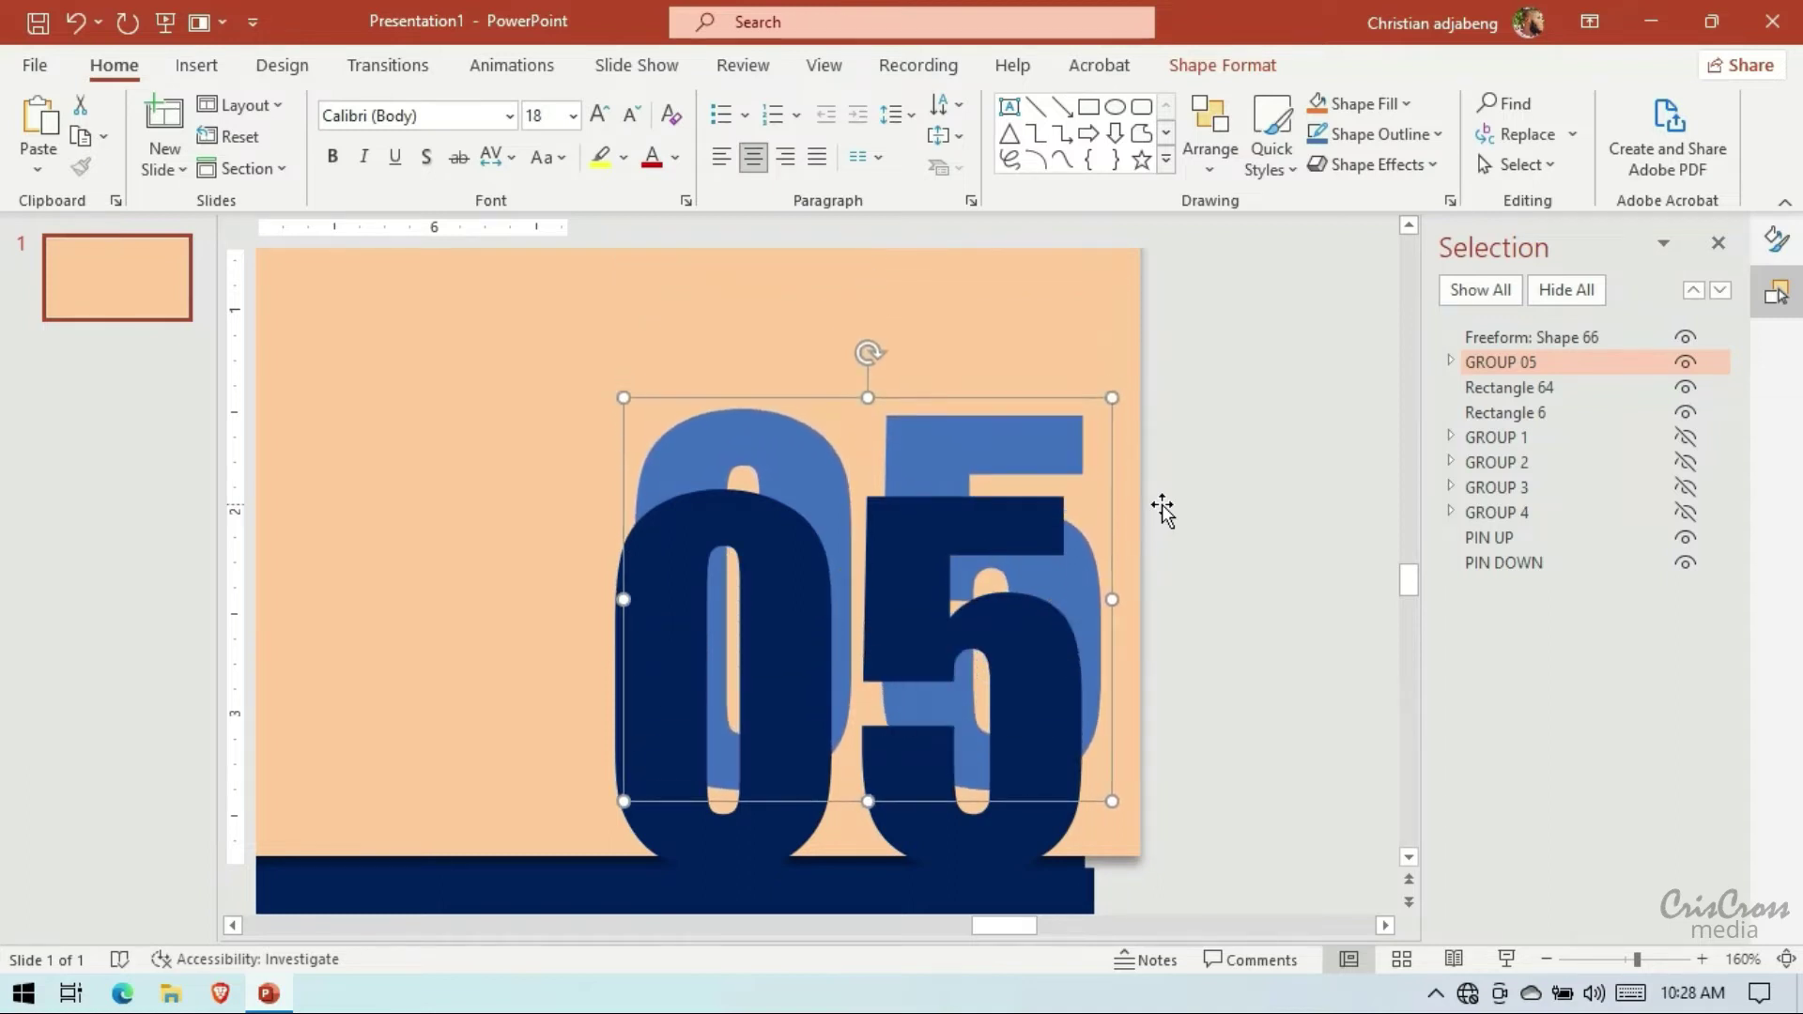
key("ctrl+z")
key("ctrl+z")
key("ctrl+z")
Give the back 05 copy a solid red fill and nudge it down-left behind the navy 05
left_click(1776, 239)
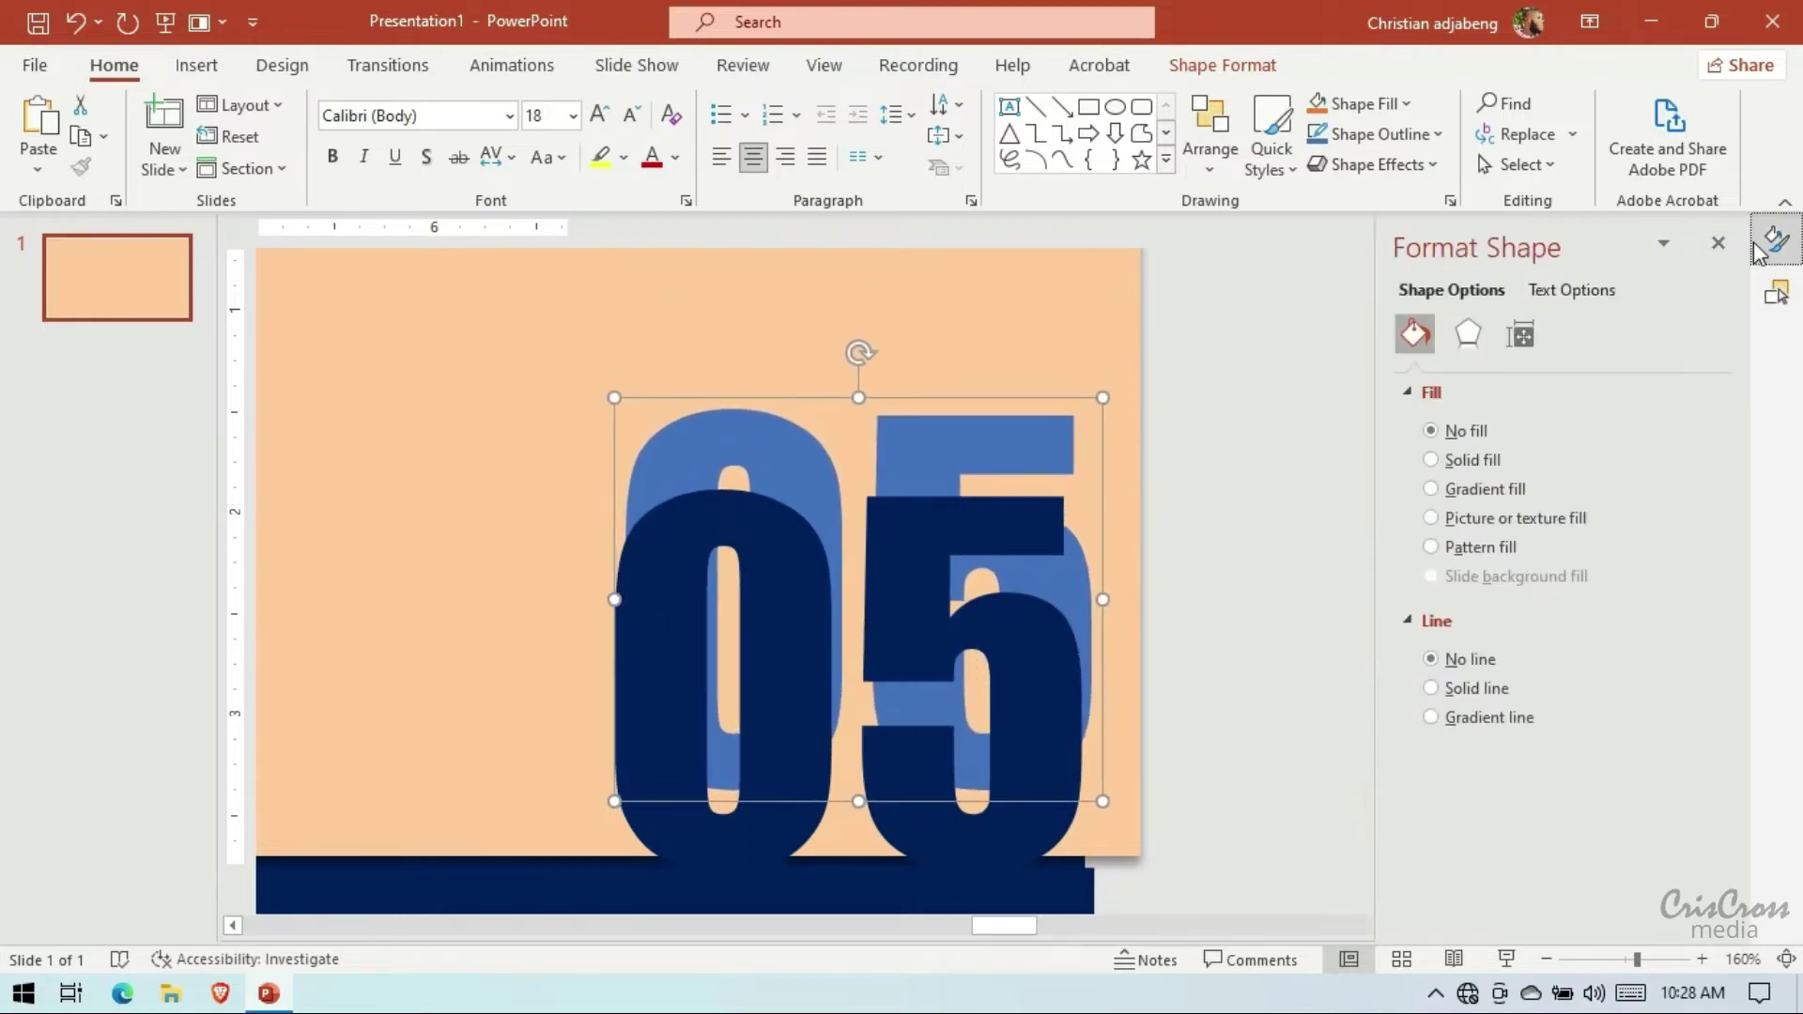
left_click(1430, 459)
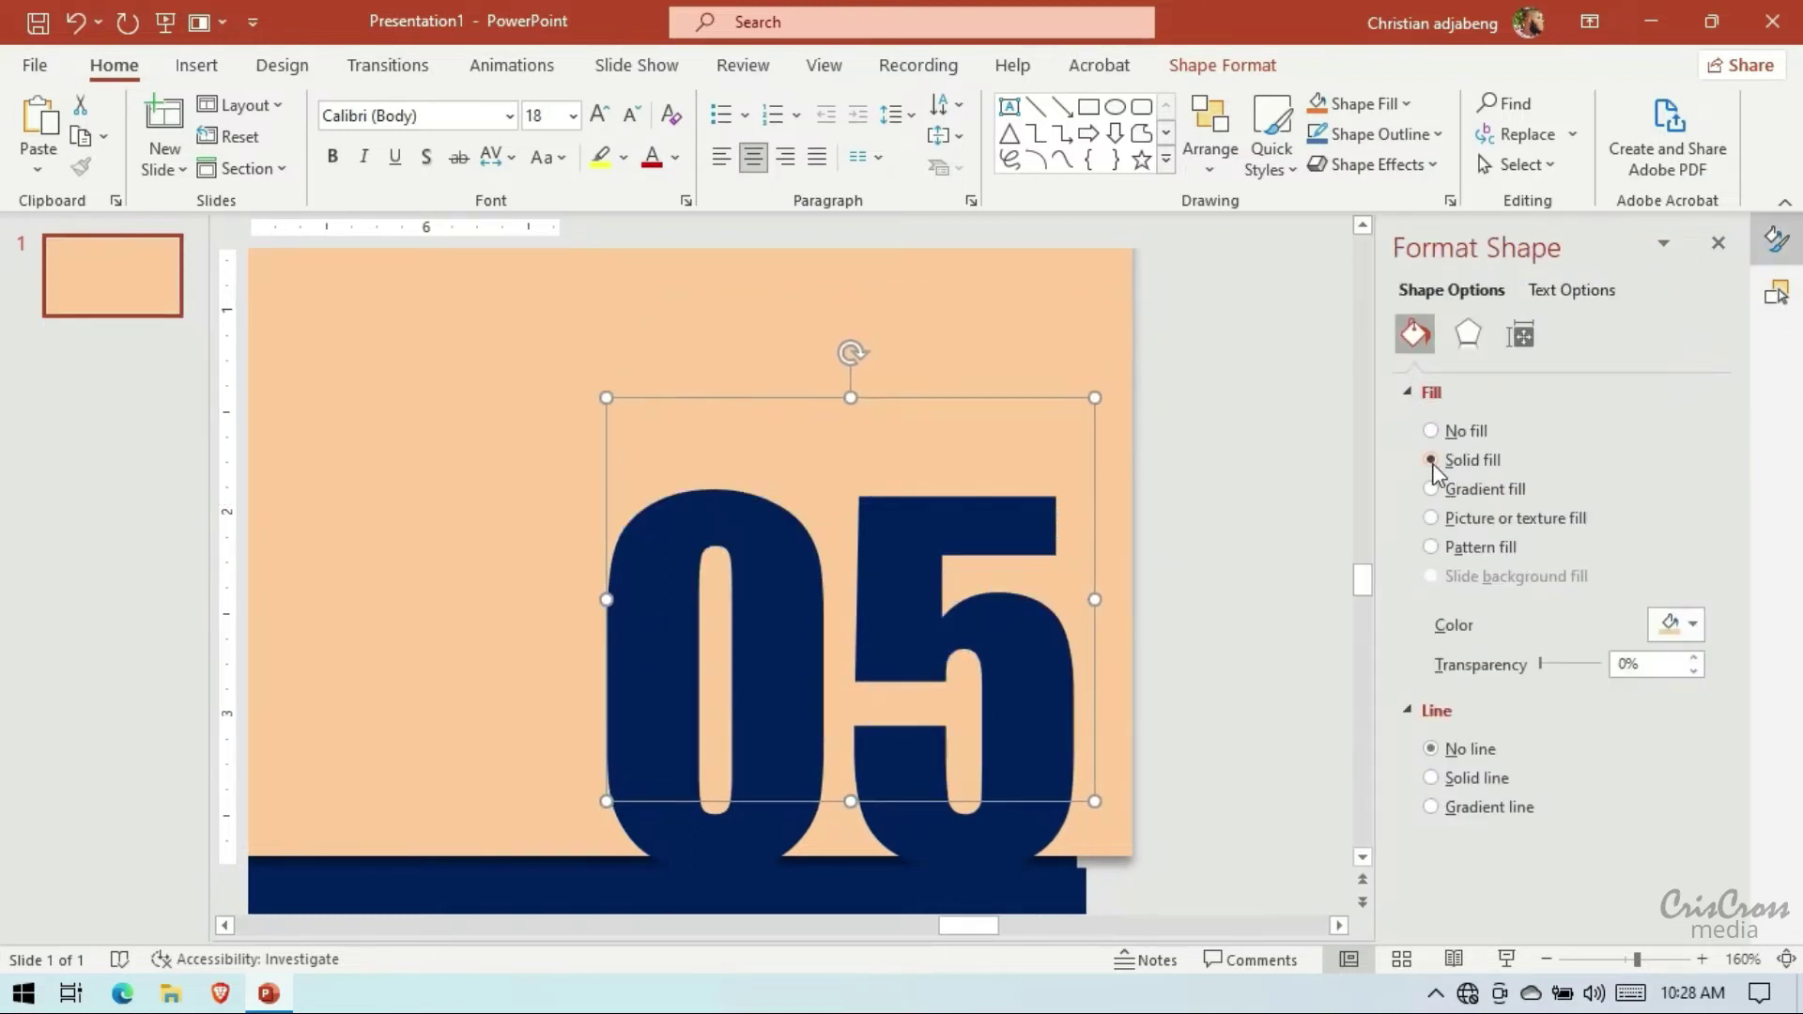
left_click(1682, 624)
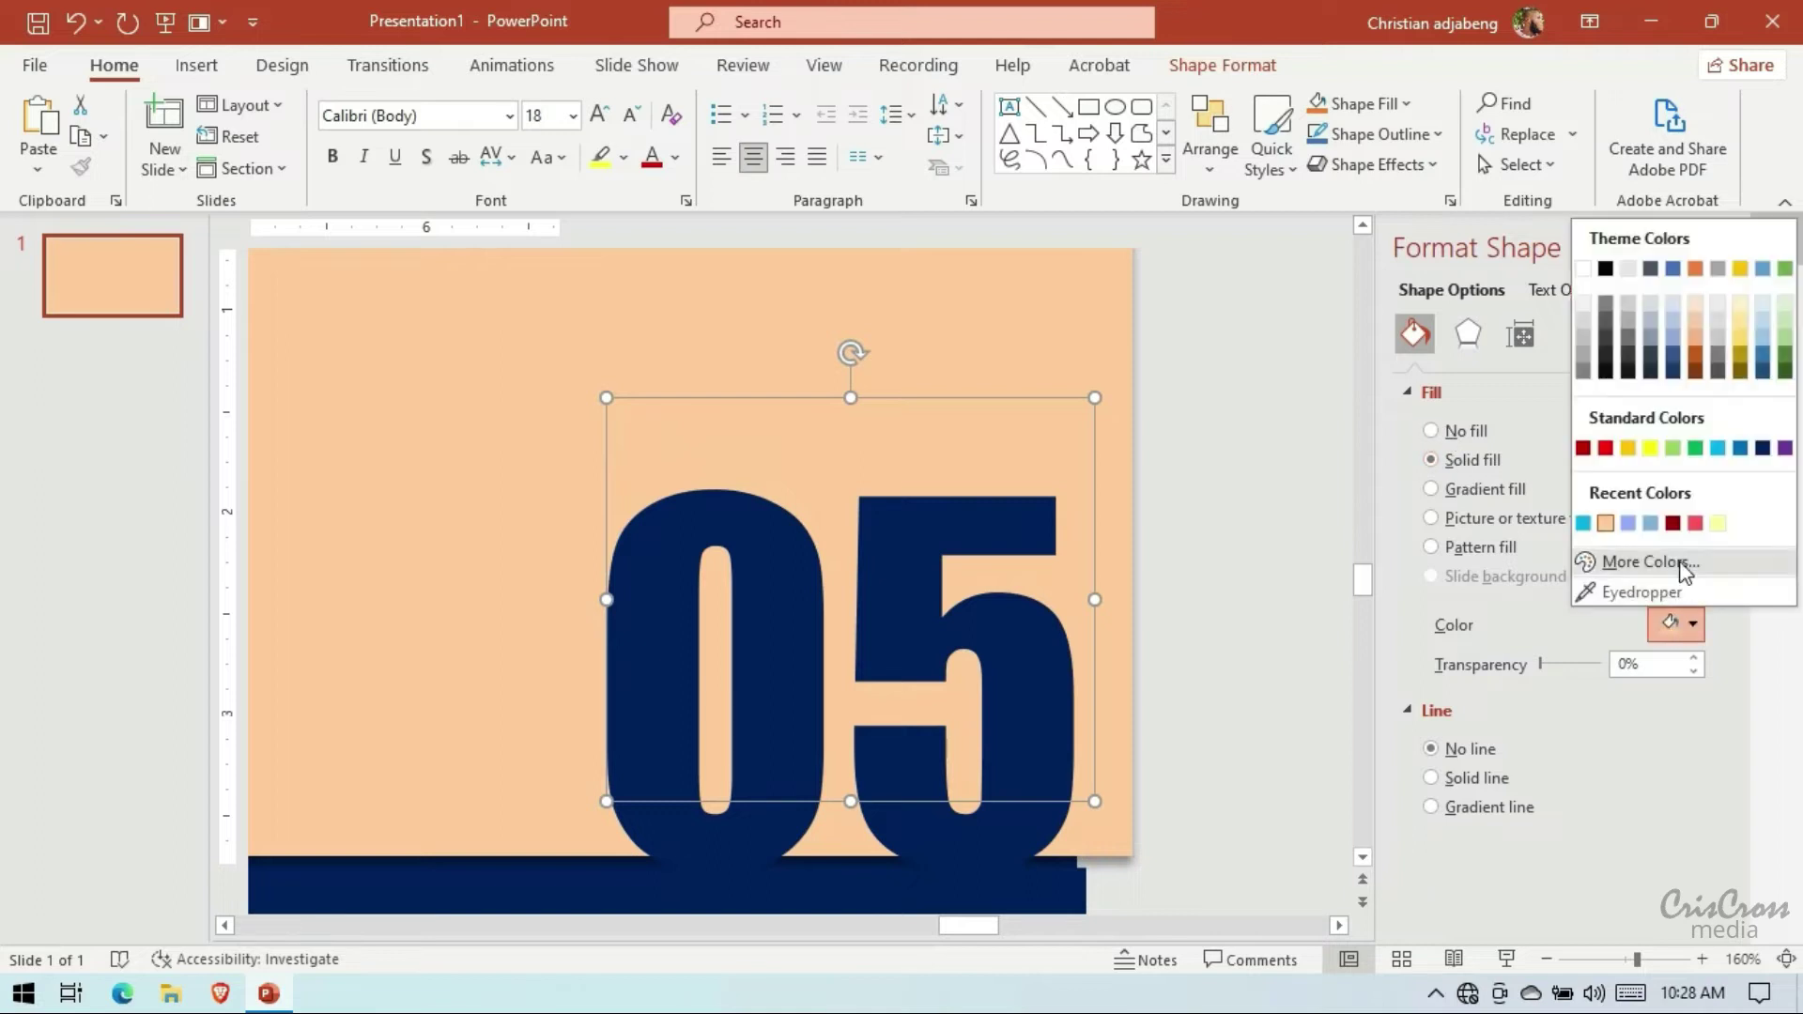
left_click(1605, 449)
key("Down")
key("Down")
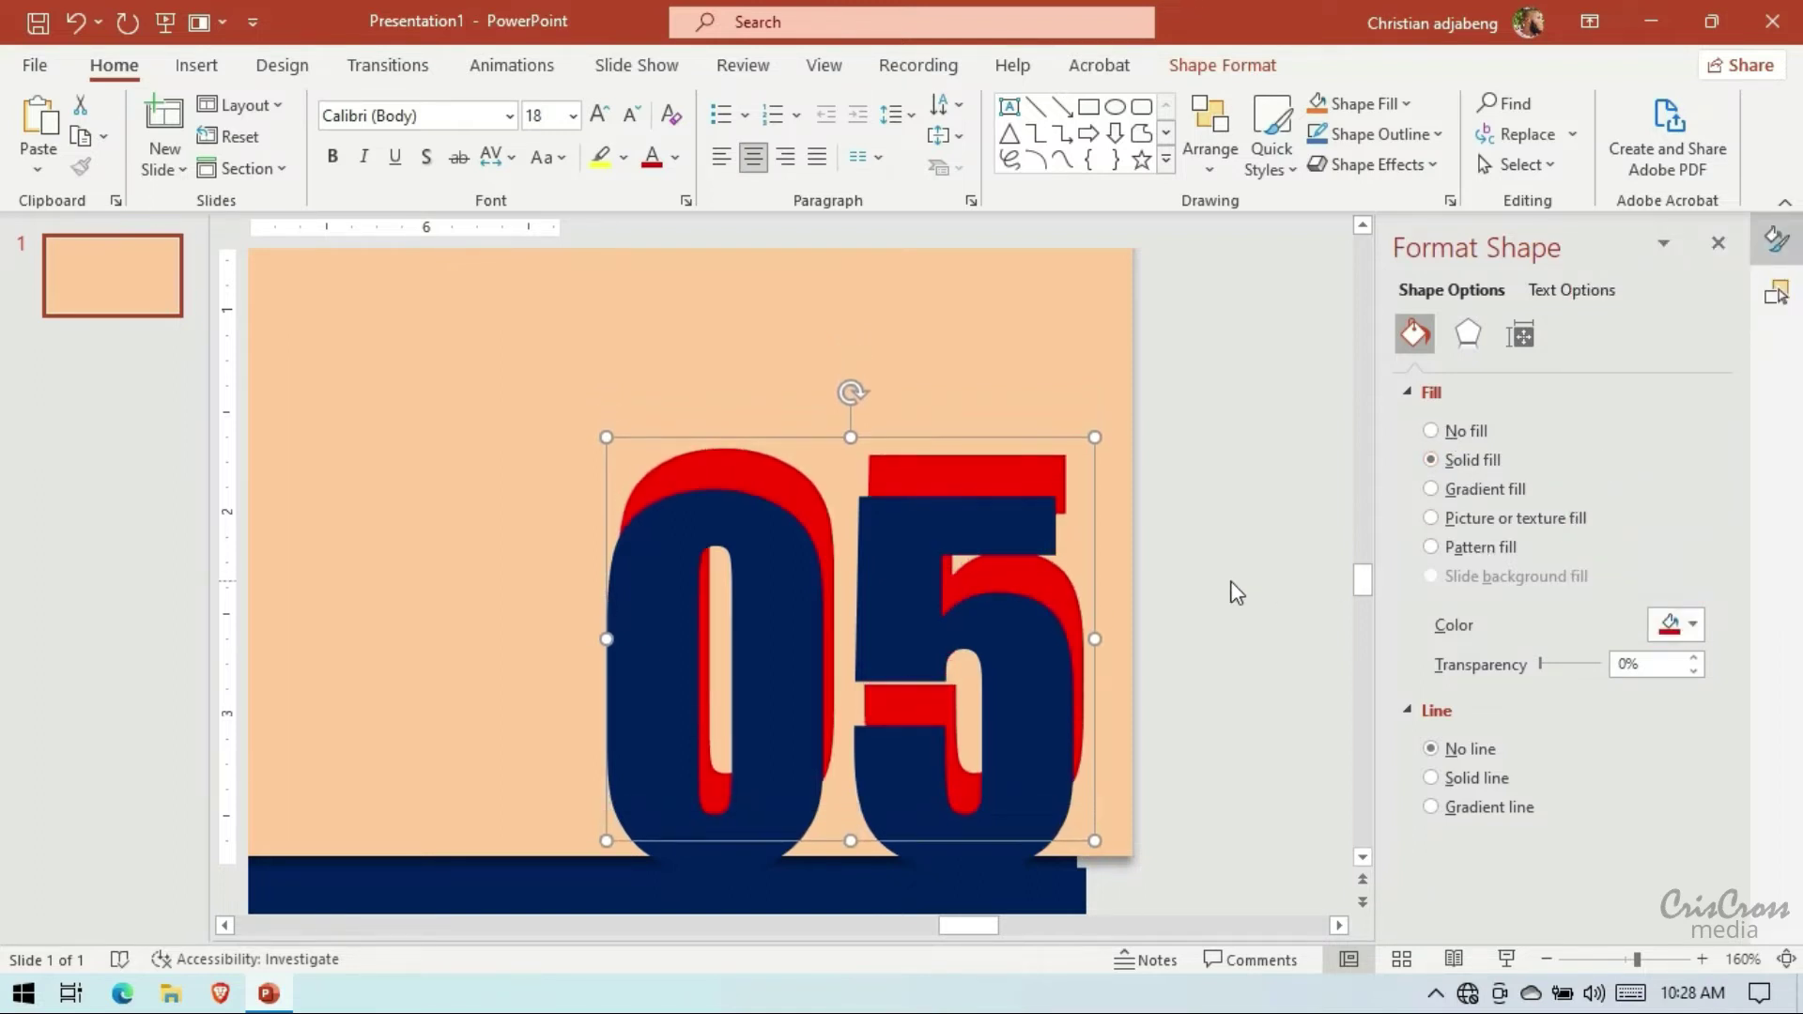
key("Down")
key("Down")
key("Down")
key("Left")
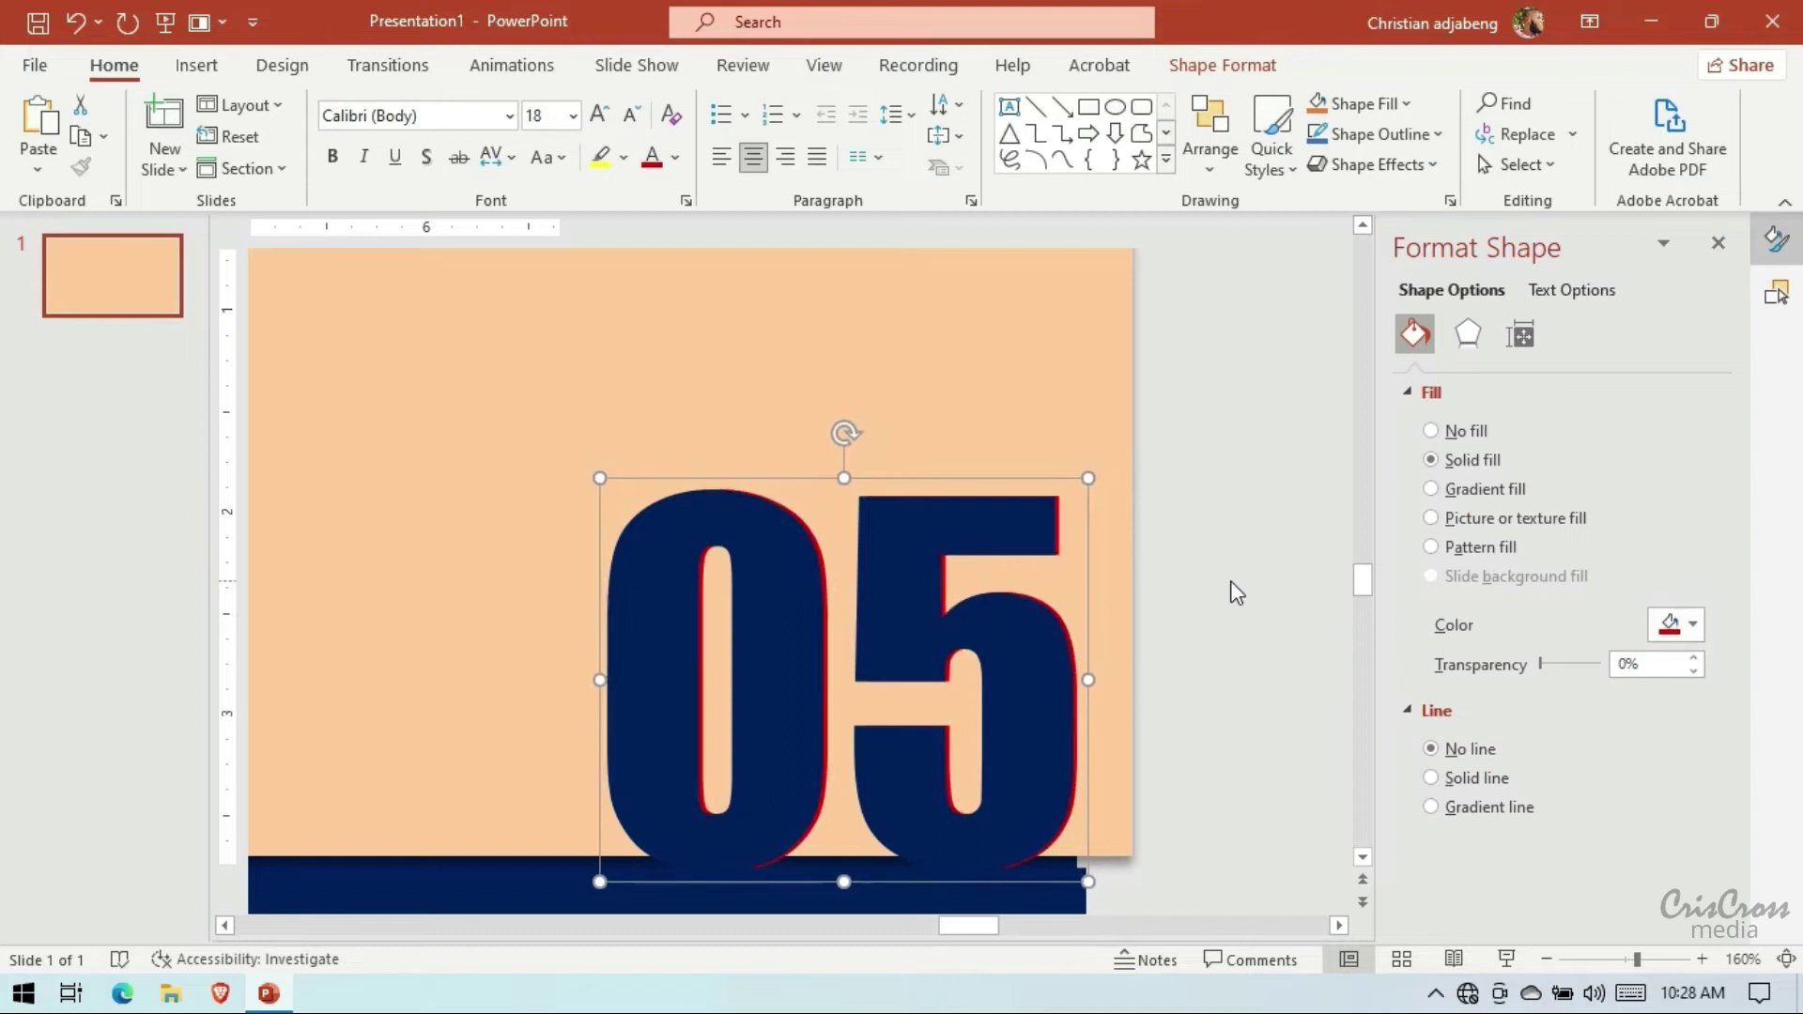
key("Left")
left_click(1681, 625)
key("Escape")
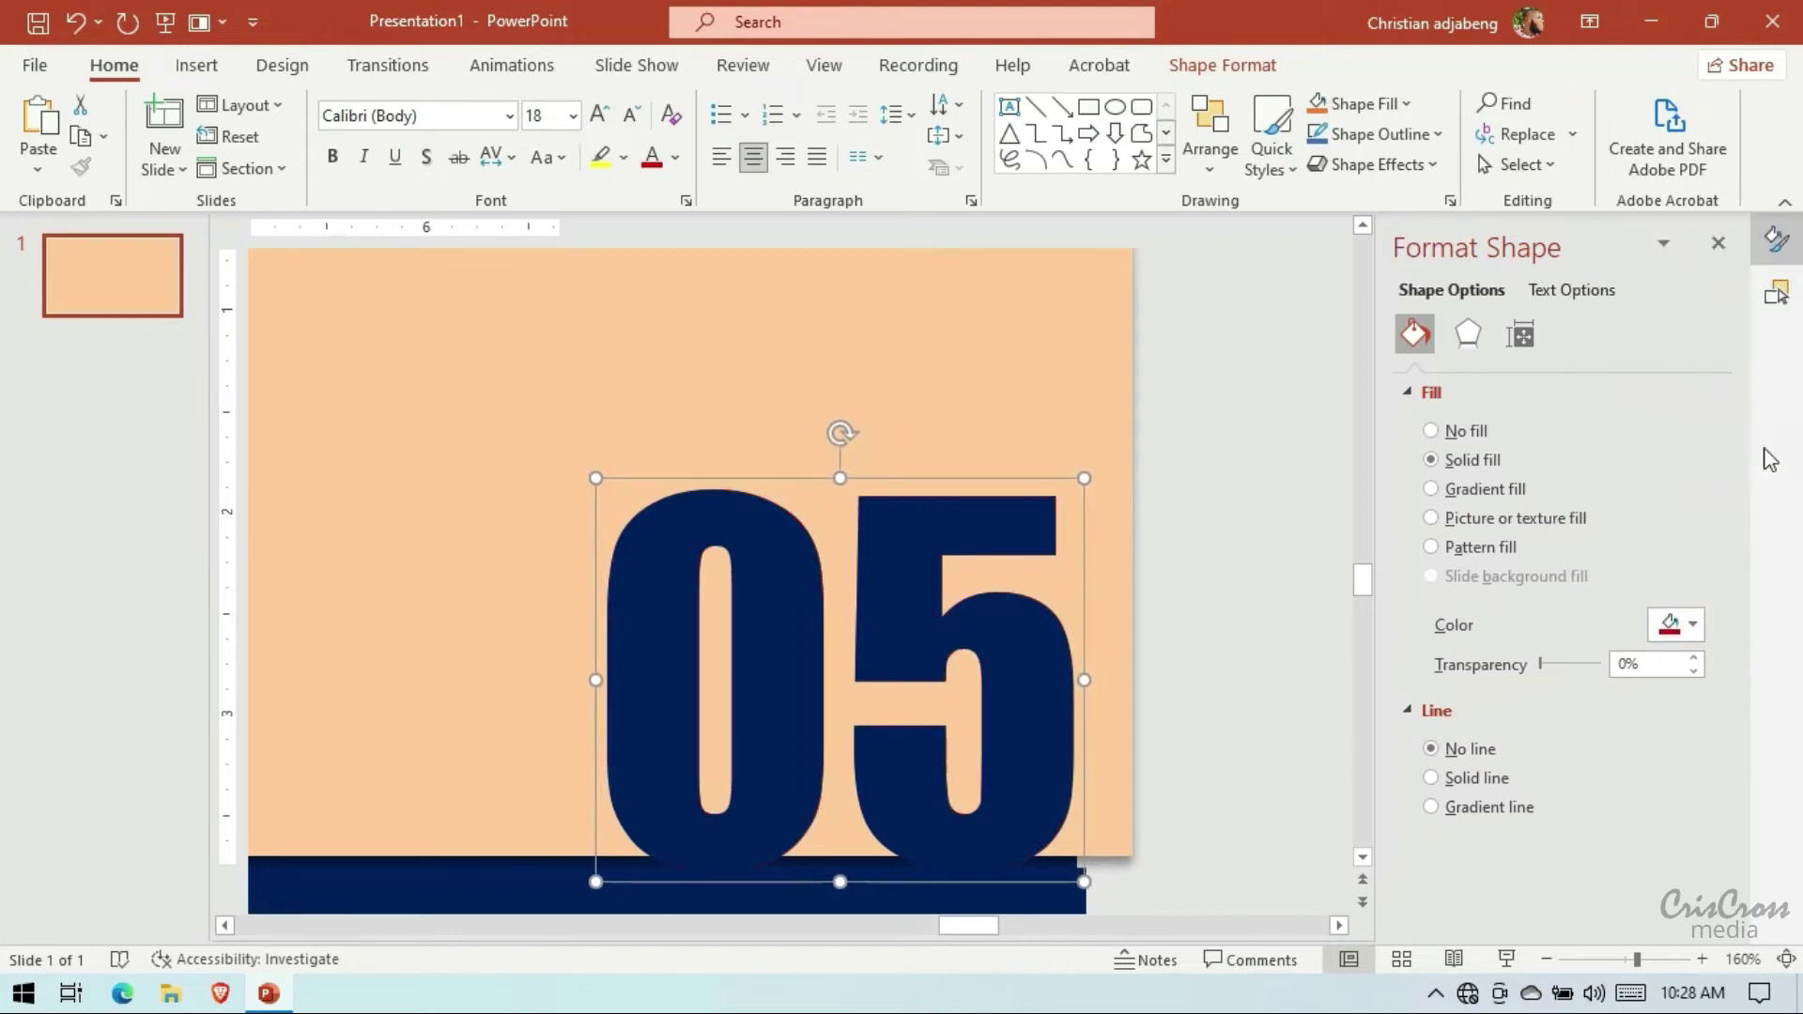
Add an outer shadow to 05 with 10 pt blur and 4 pt distance
left_click(1468, 333)
left_click(1677, 428)
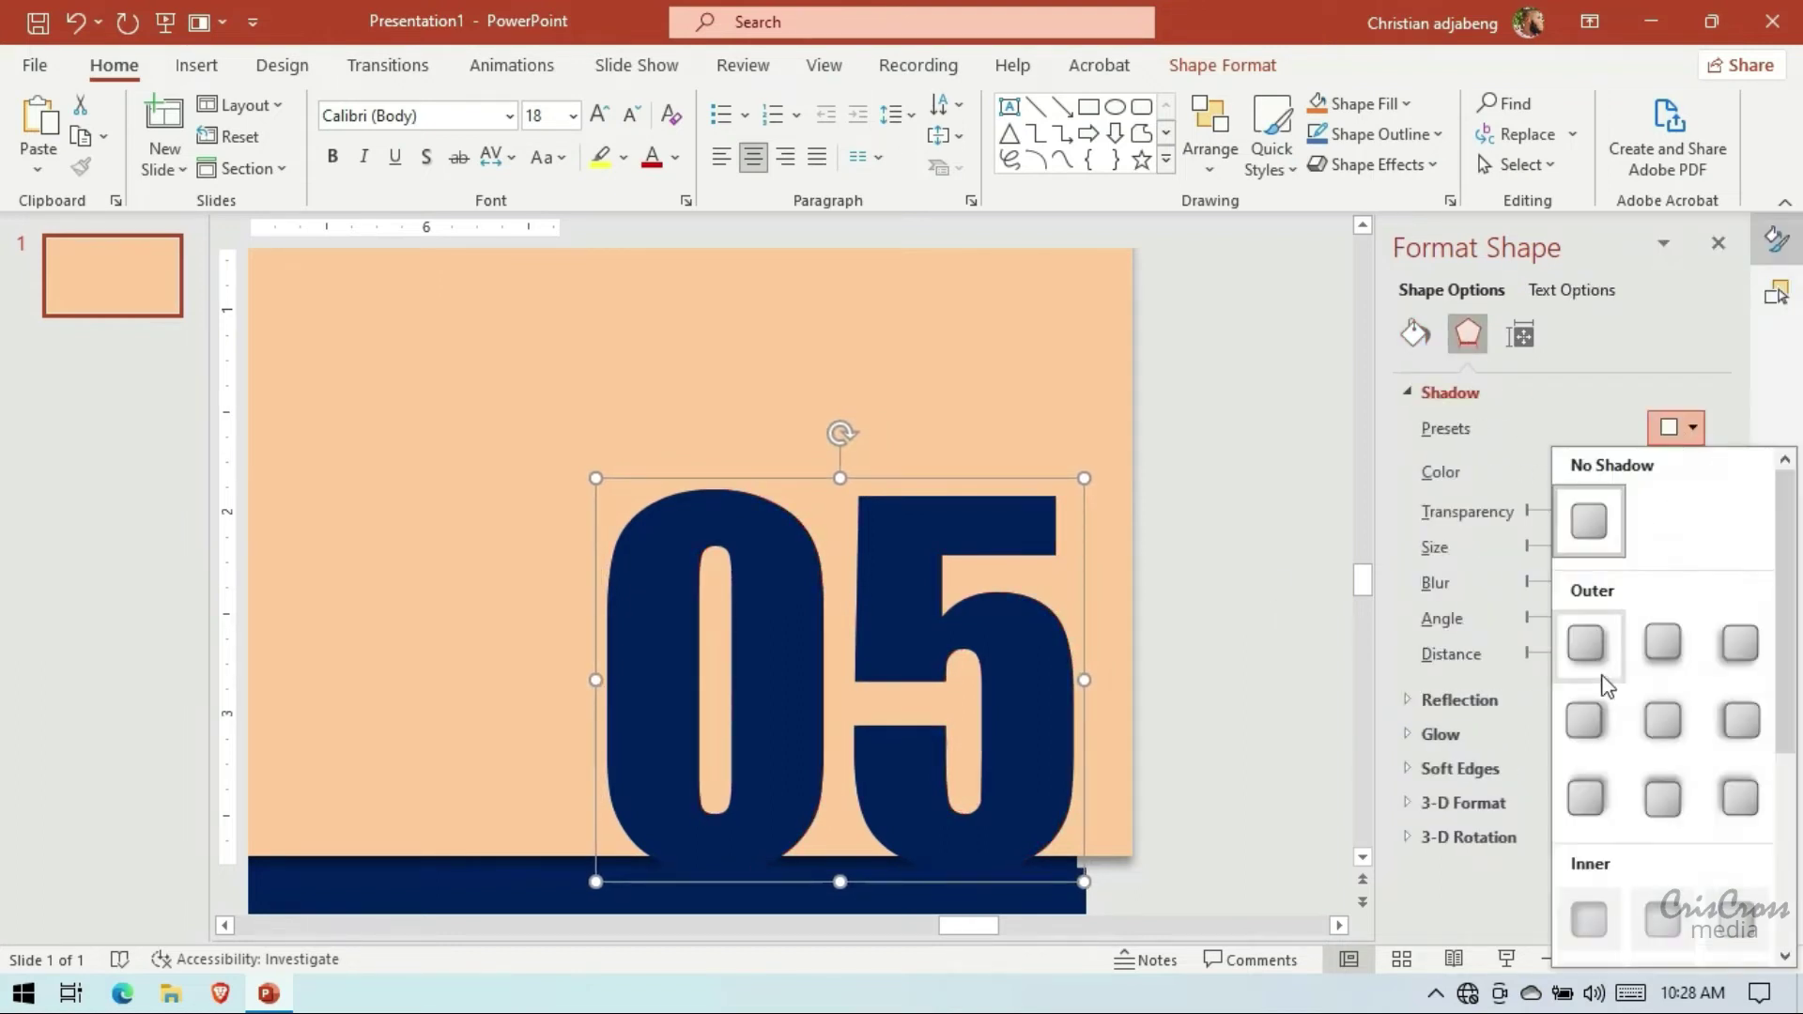
left_click(1582, 796)
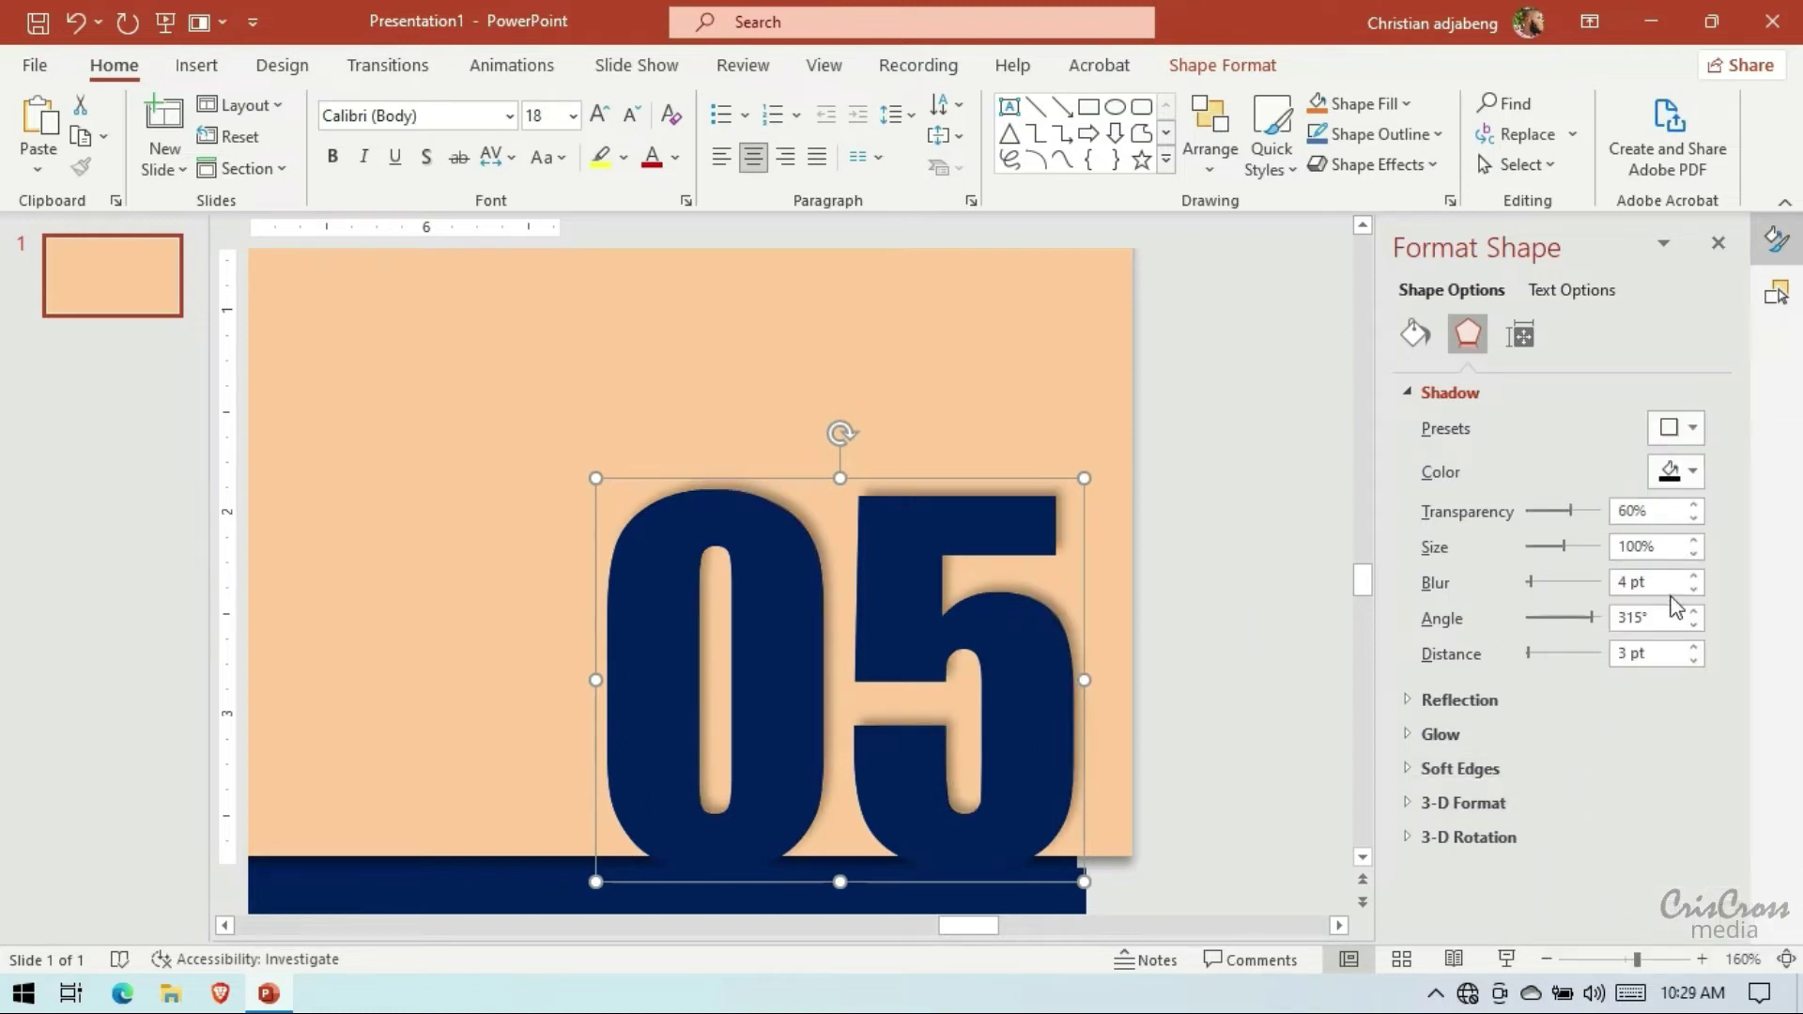
left_click(1693, 575)
left_click(1693, 575)
left_click(1693, 575)
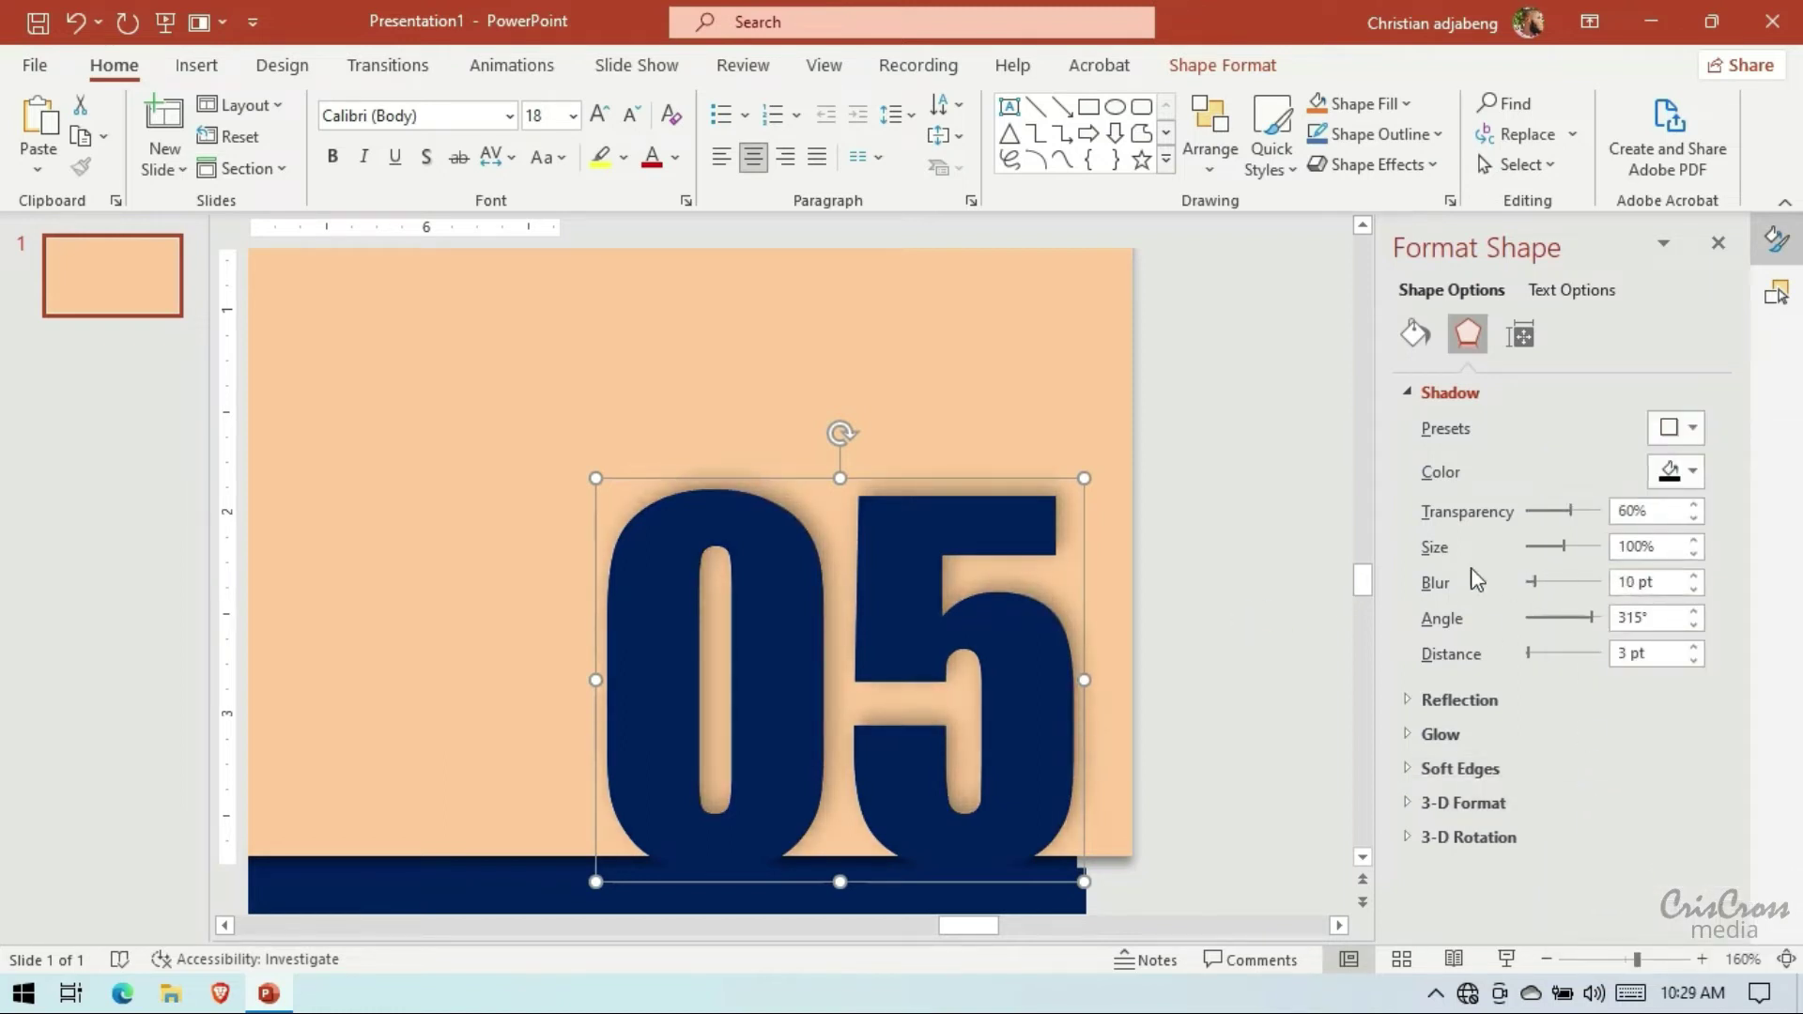
left_click(1693, 646)
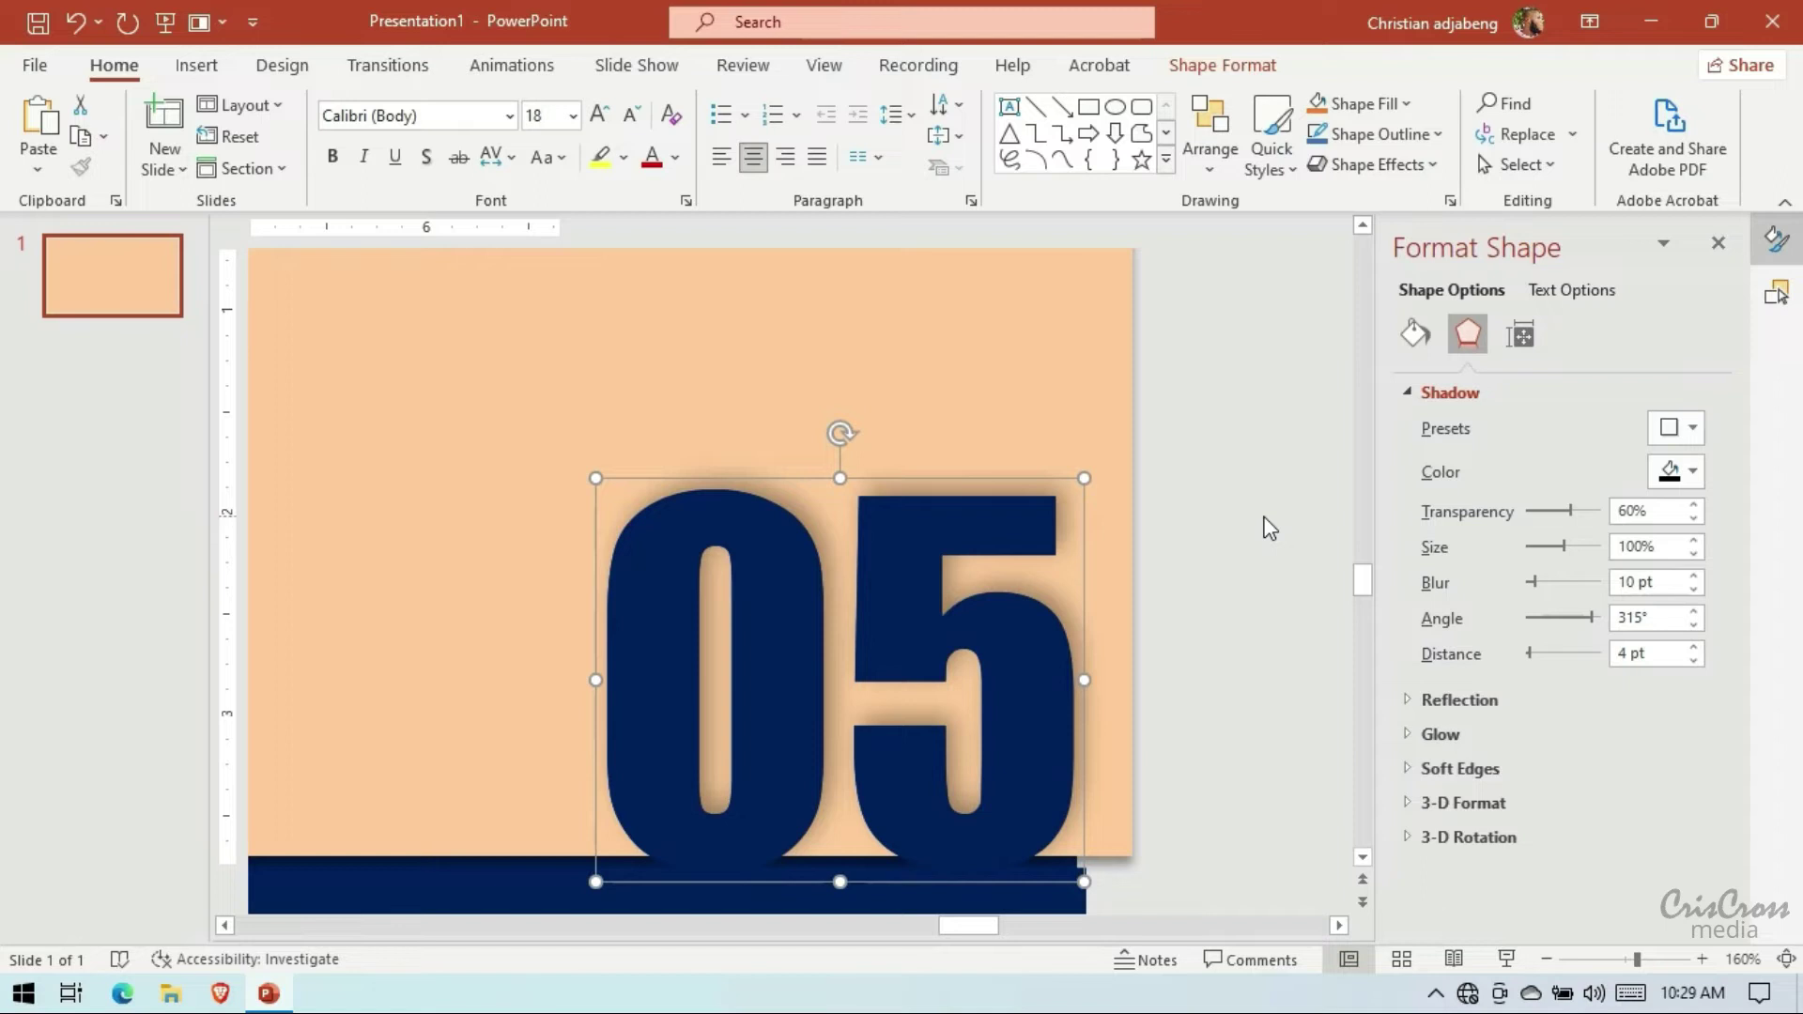
Group Freeform: Shape 66, GROUP 05, Rectangle 64 and Rectangle 6 together
left_click(1776, 292)
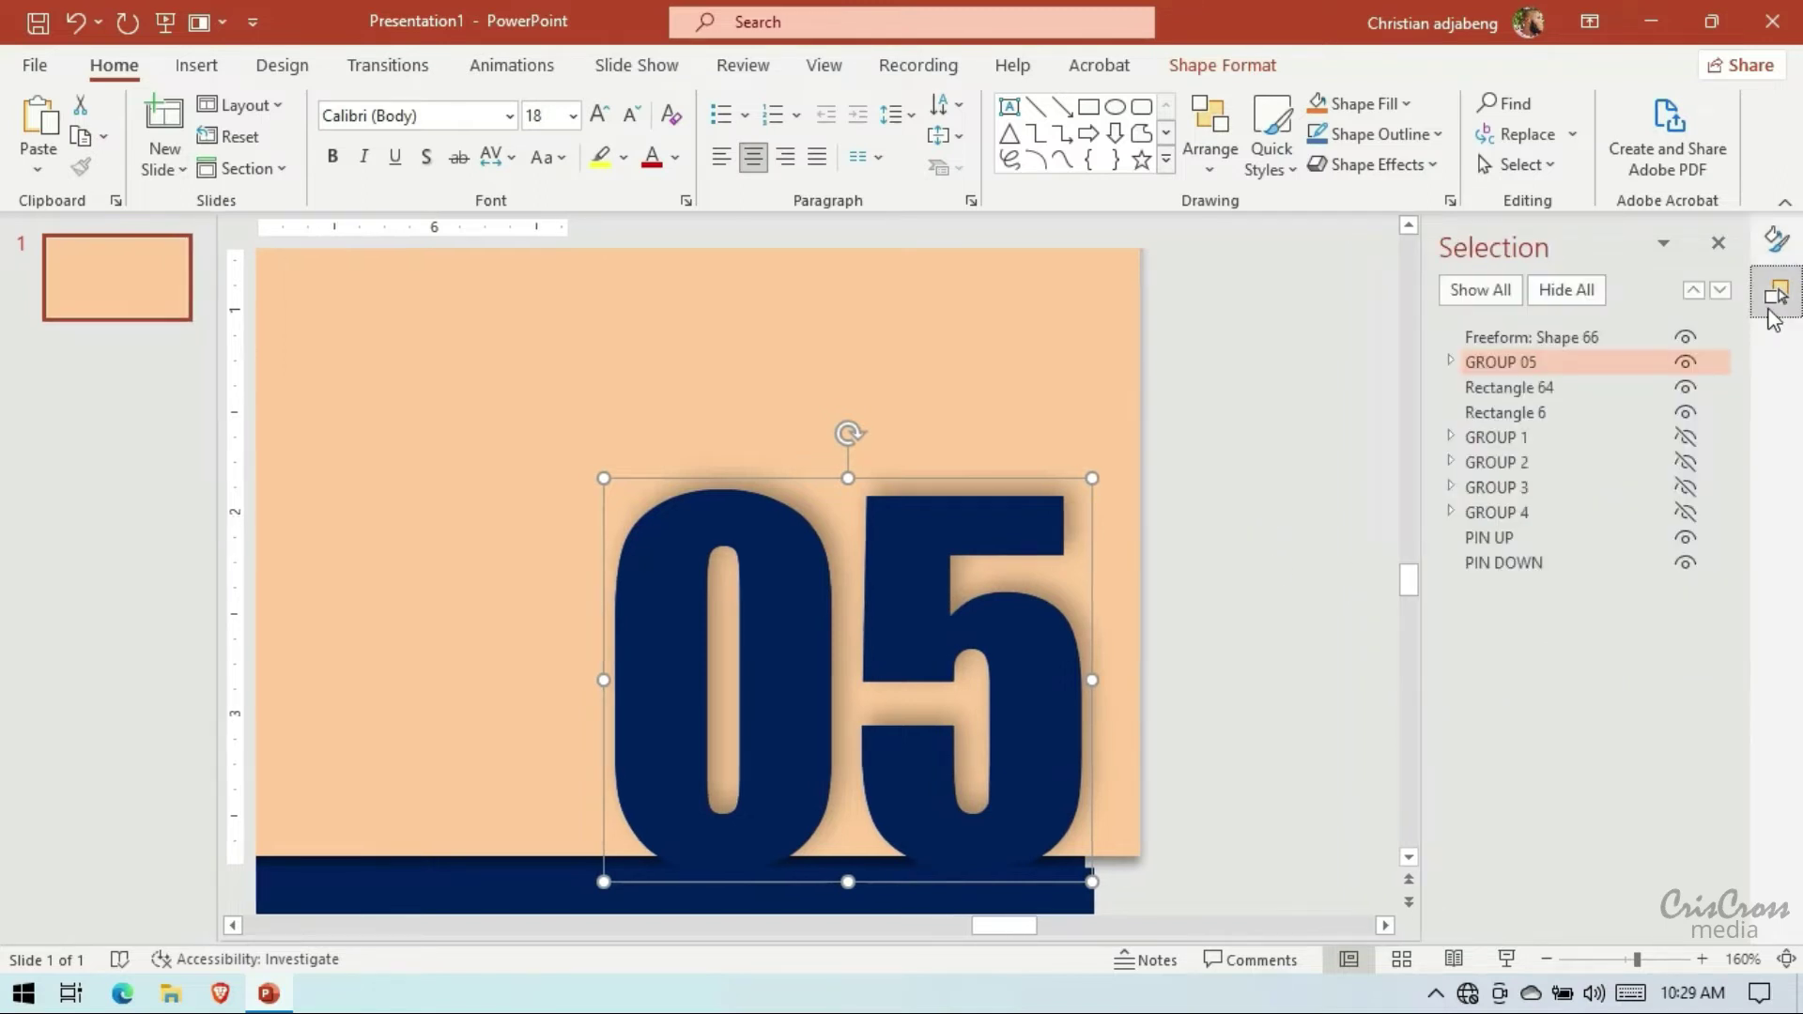
left_click(1542, 336)
left_click(1525, 361, "ctrl")
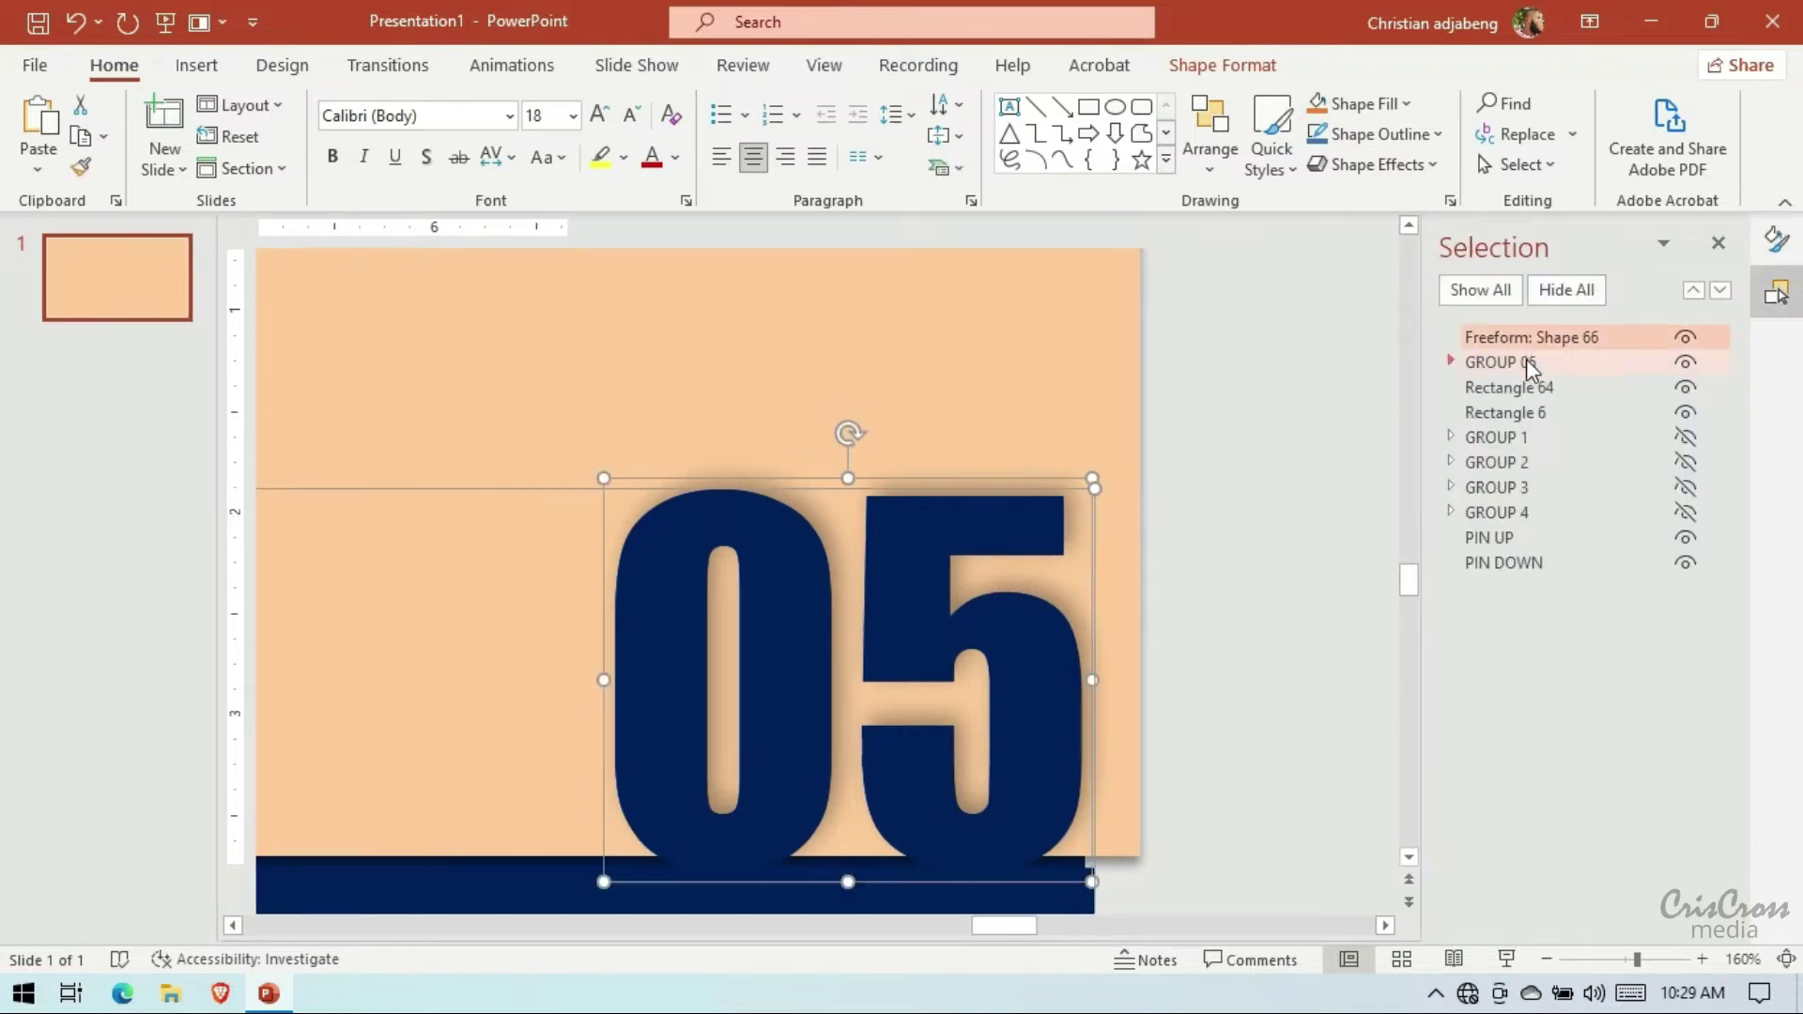
left_click(1523, 387, "ctrl")
left_click(1523, 413, "ctrl")
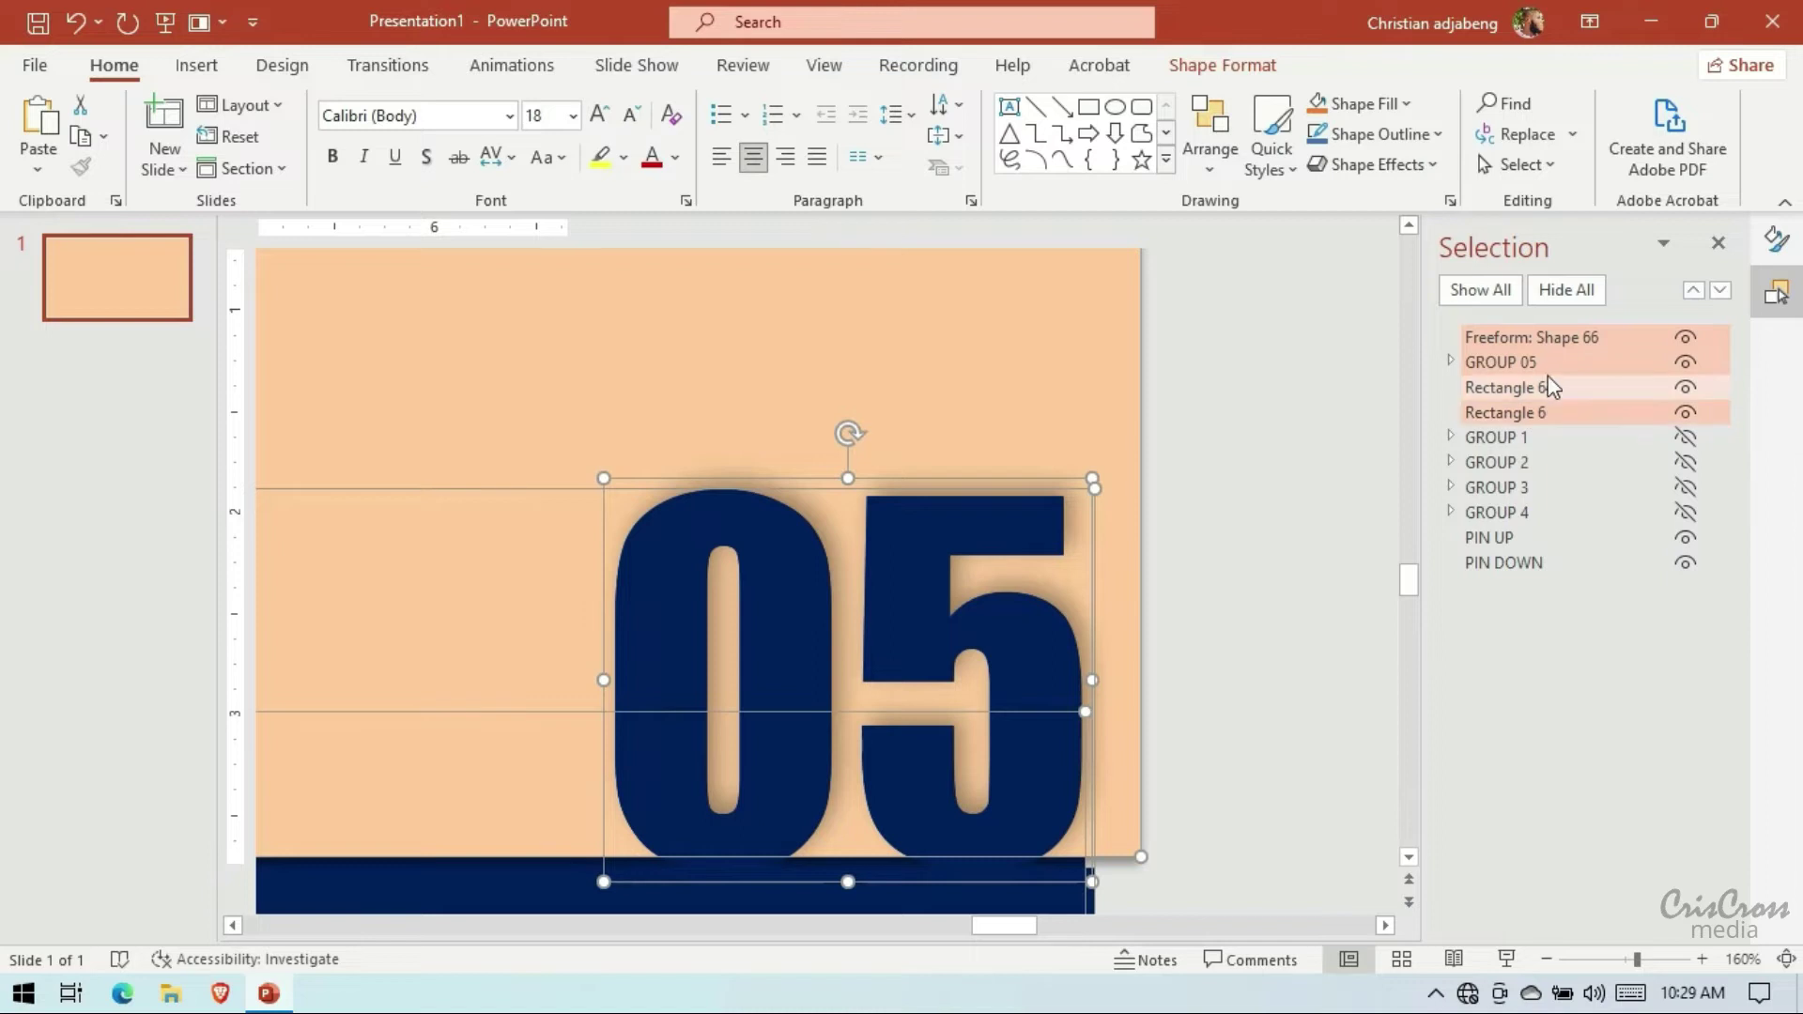
right_click(972, 481)
left_click(1249, 636)
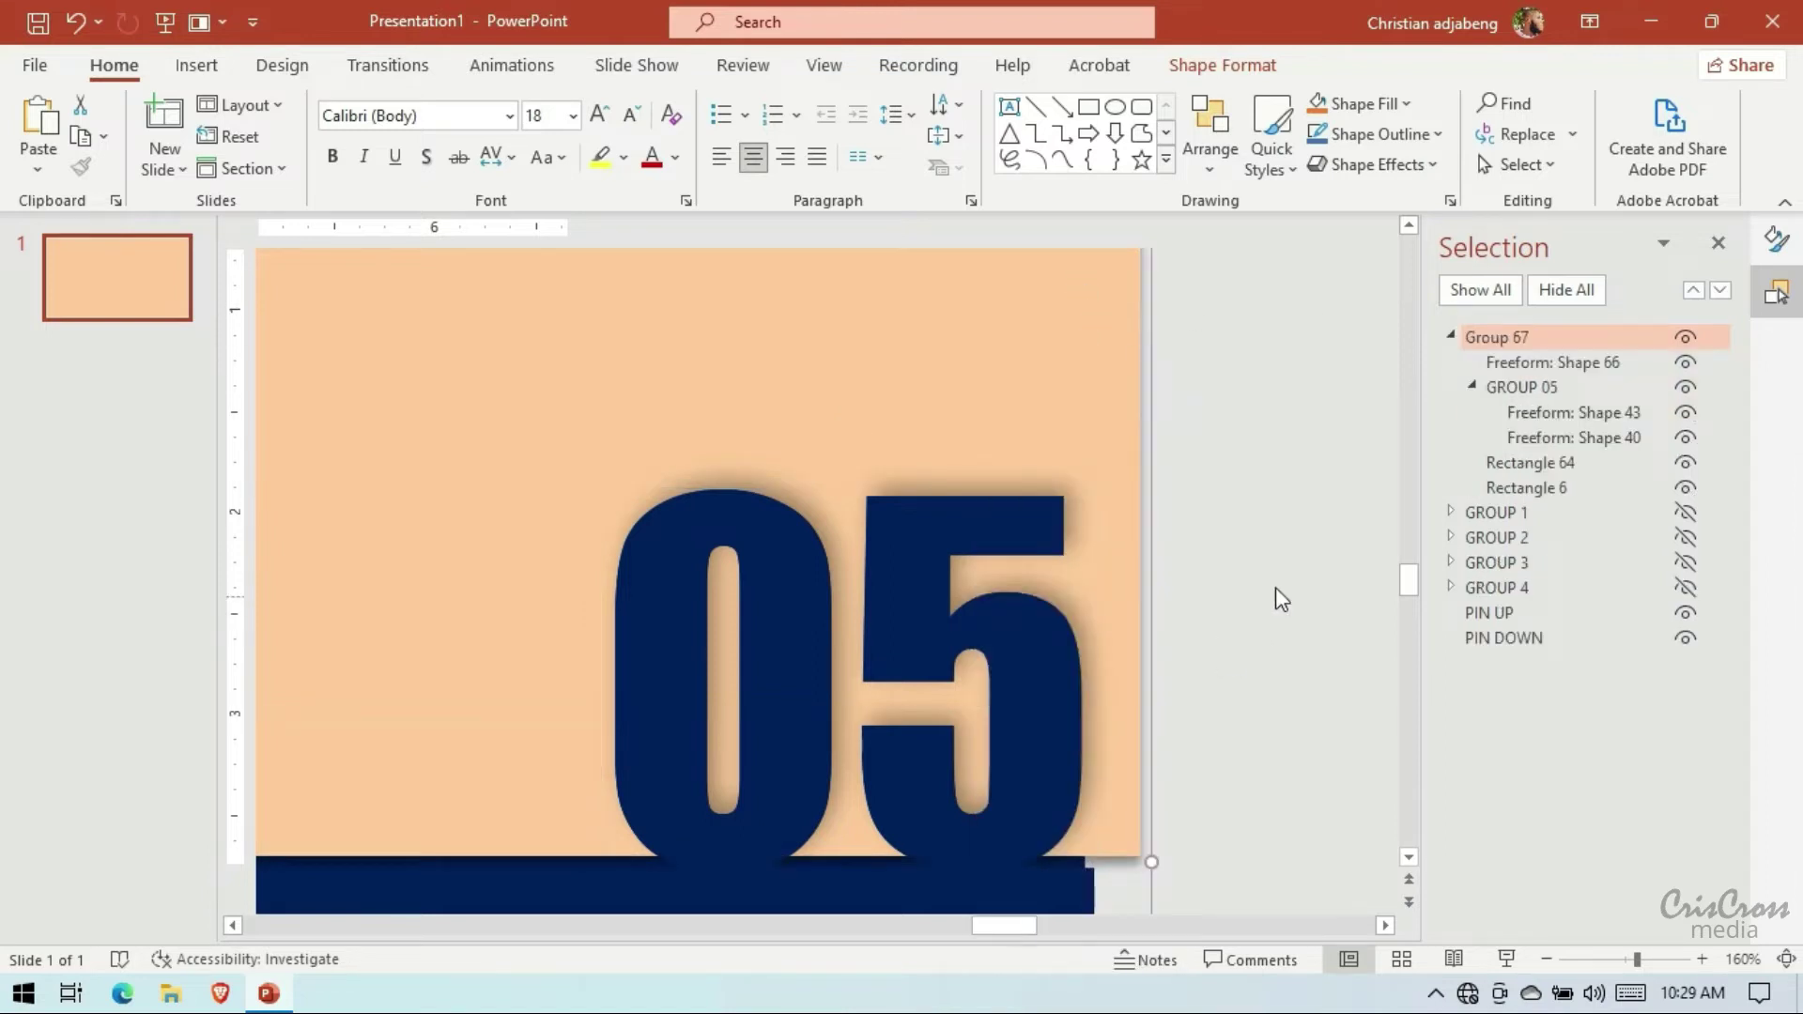
Rename the new group to GROUP 5 and place it after GROUP 4 in the Selection Pane
left_click(1449, 336)
left_click(1531, 340)
type("GROUP")
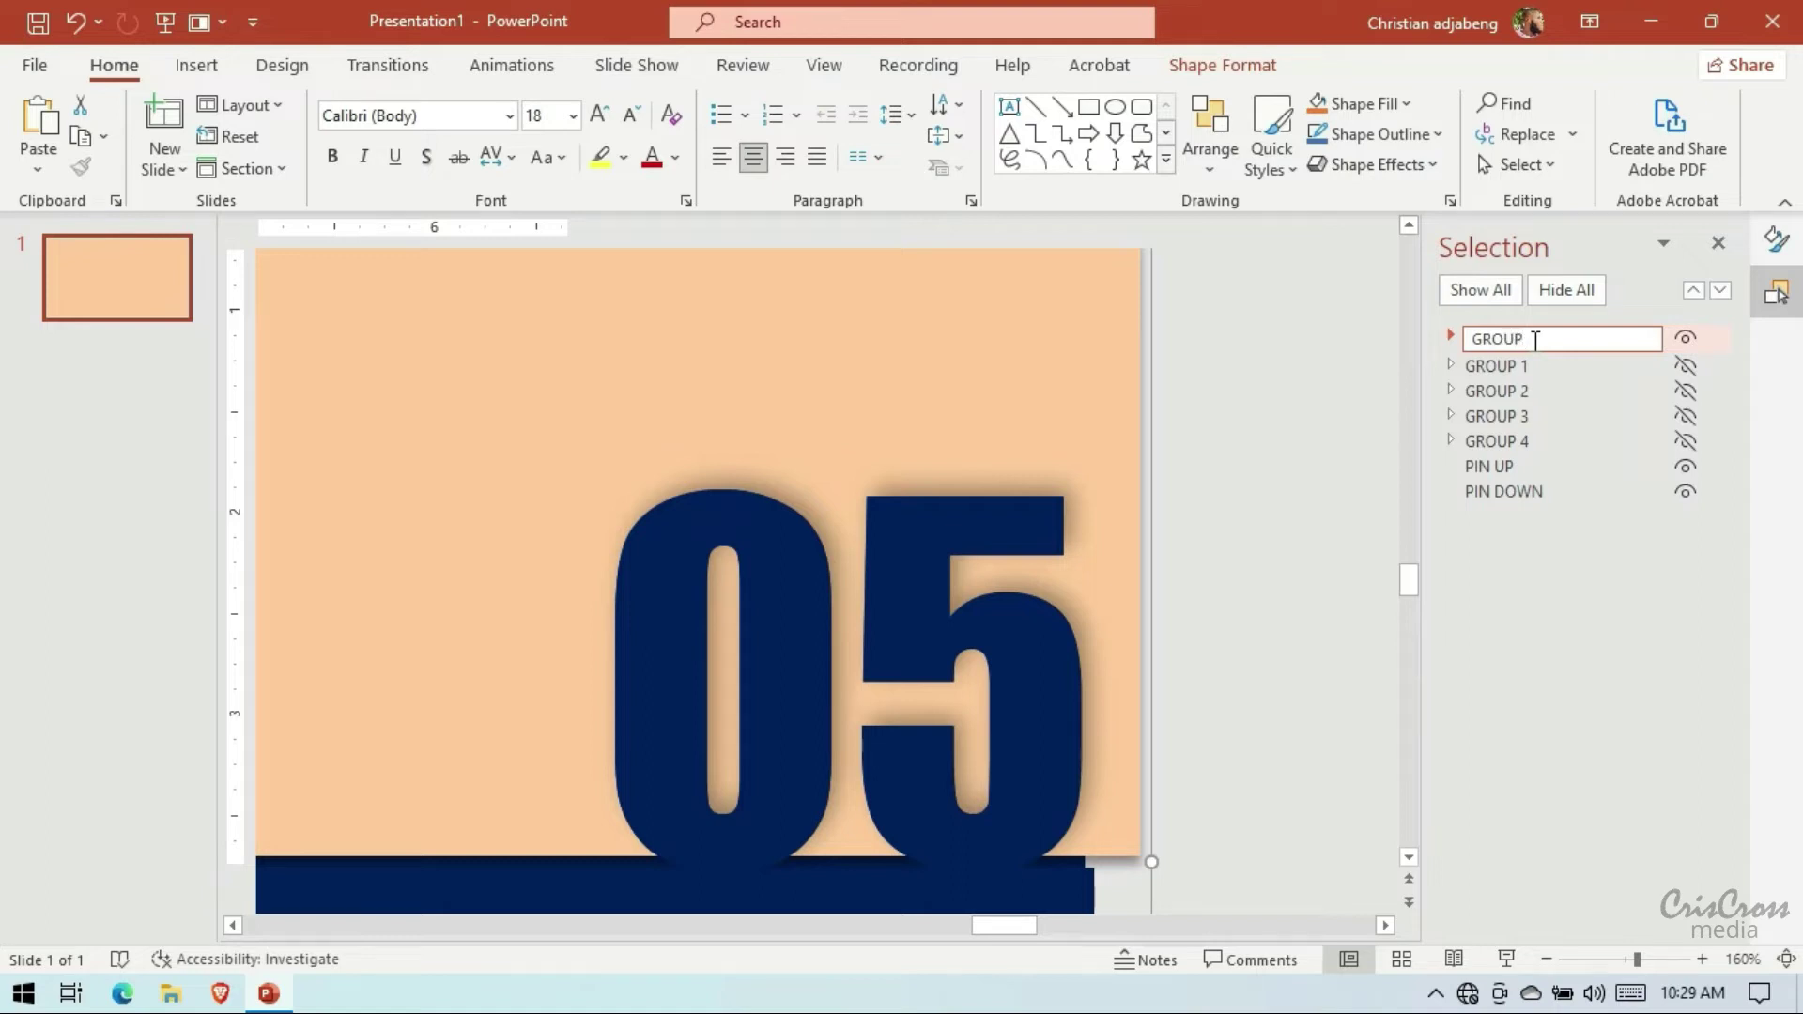
type("5")
key("Return")
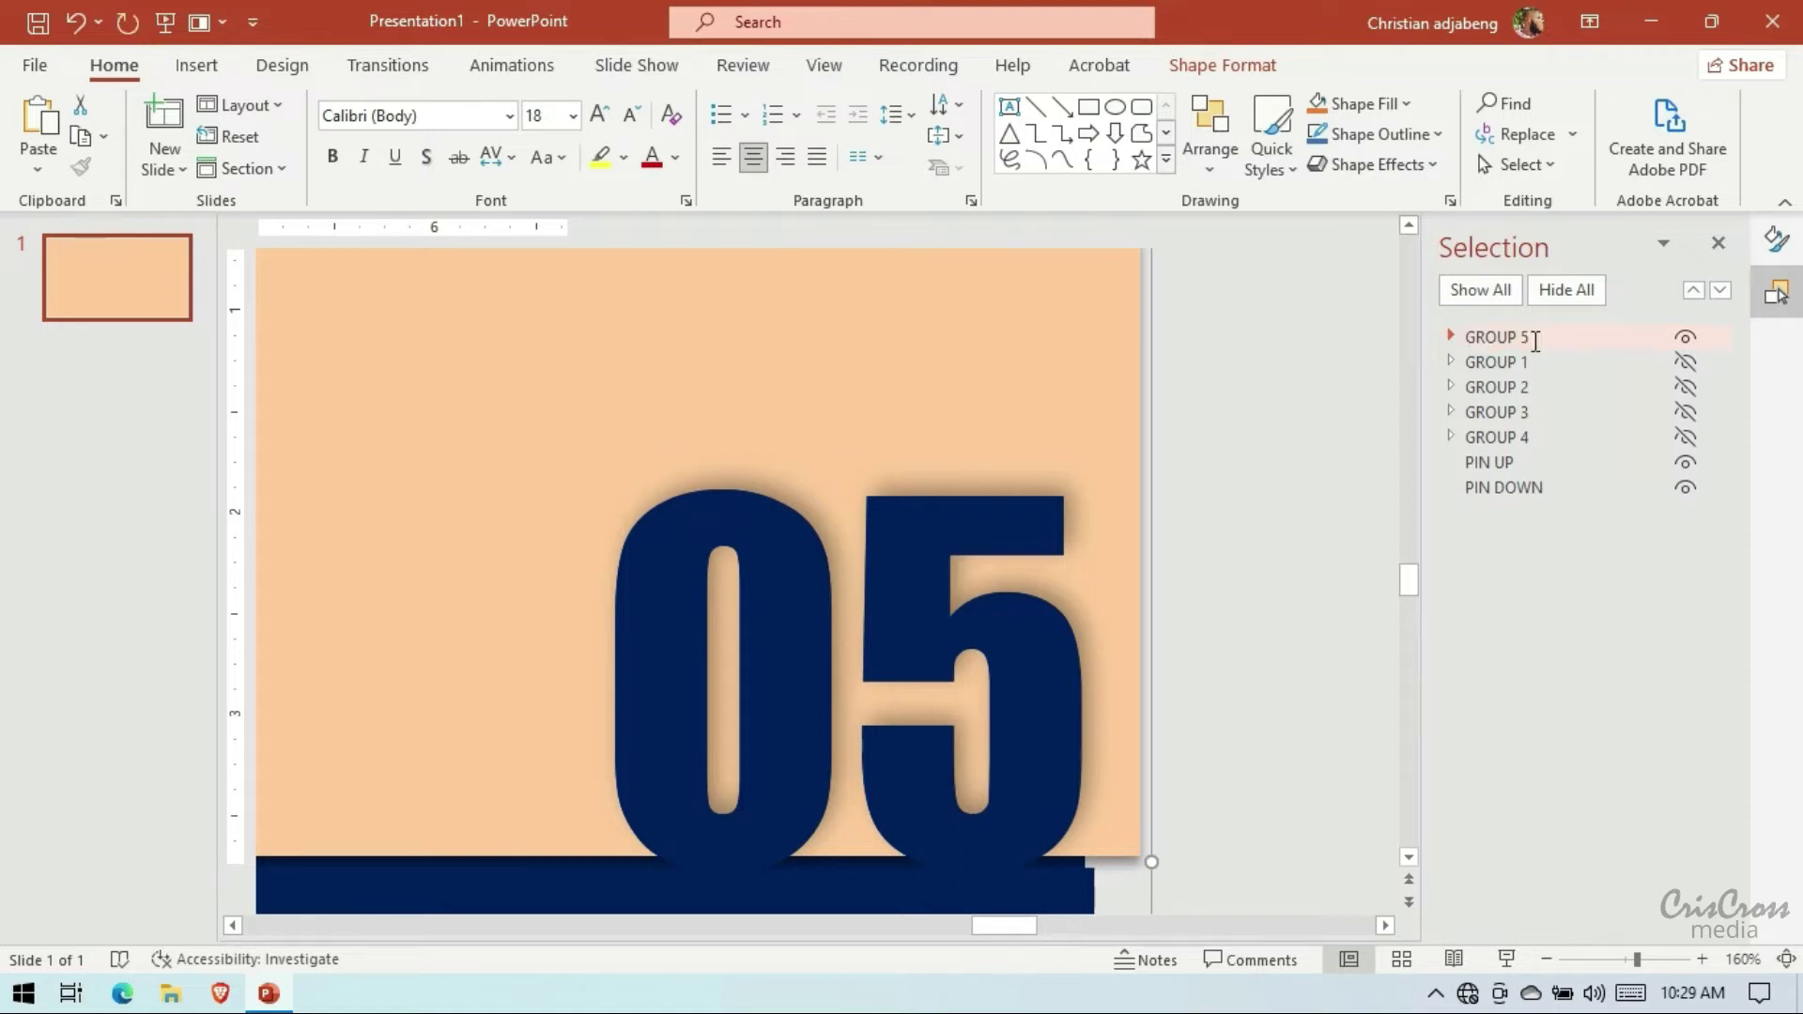
left_click_drag(1494, 340, 1495, 443)
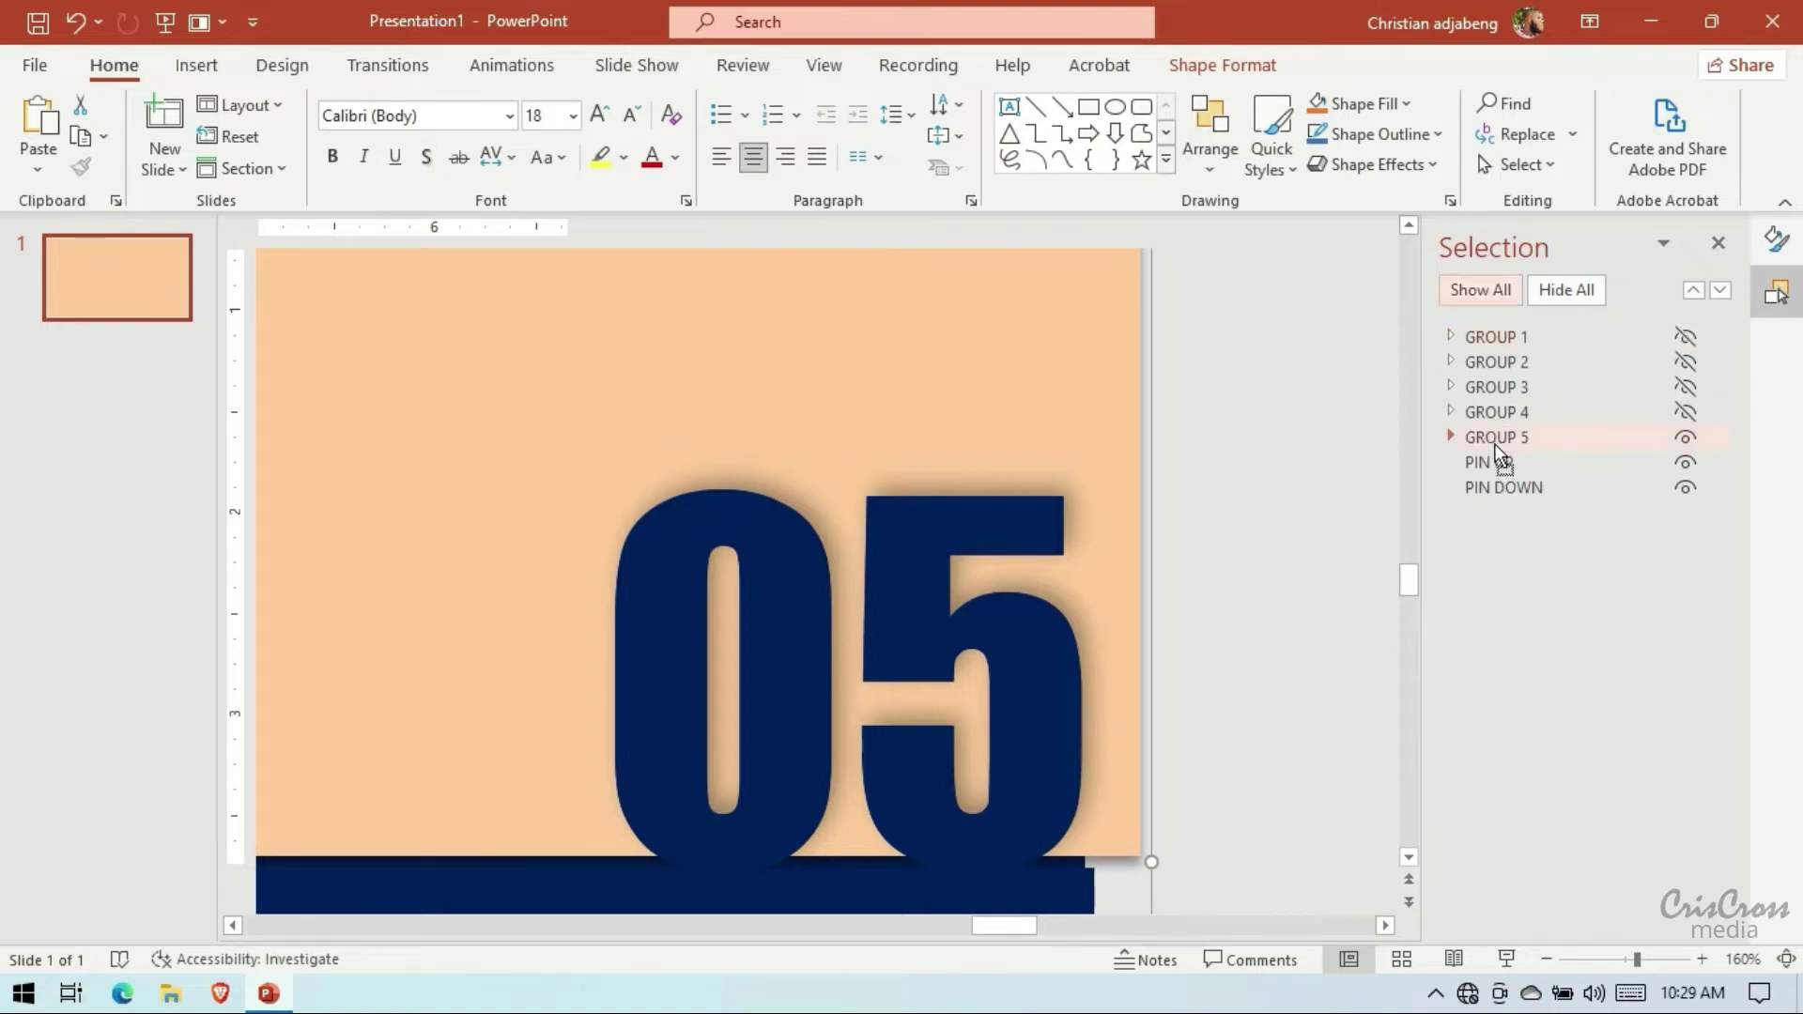
Unhide GROUPs 1–4, zoom out to the whole slide, then hide GROUPs 5 and 4
left_click(1688, 338)
left_click(1687, 361)
left_click(1687, 387)
left_click(1686, 412)
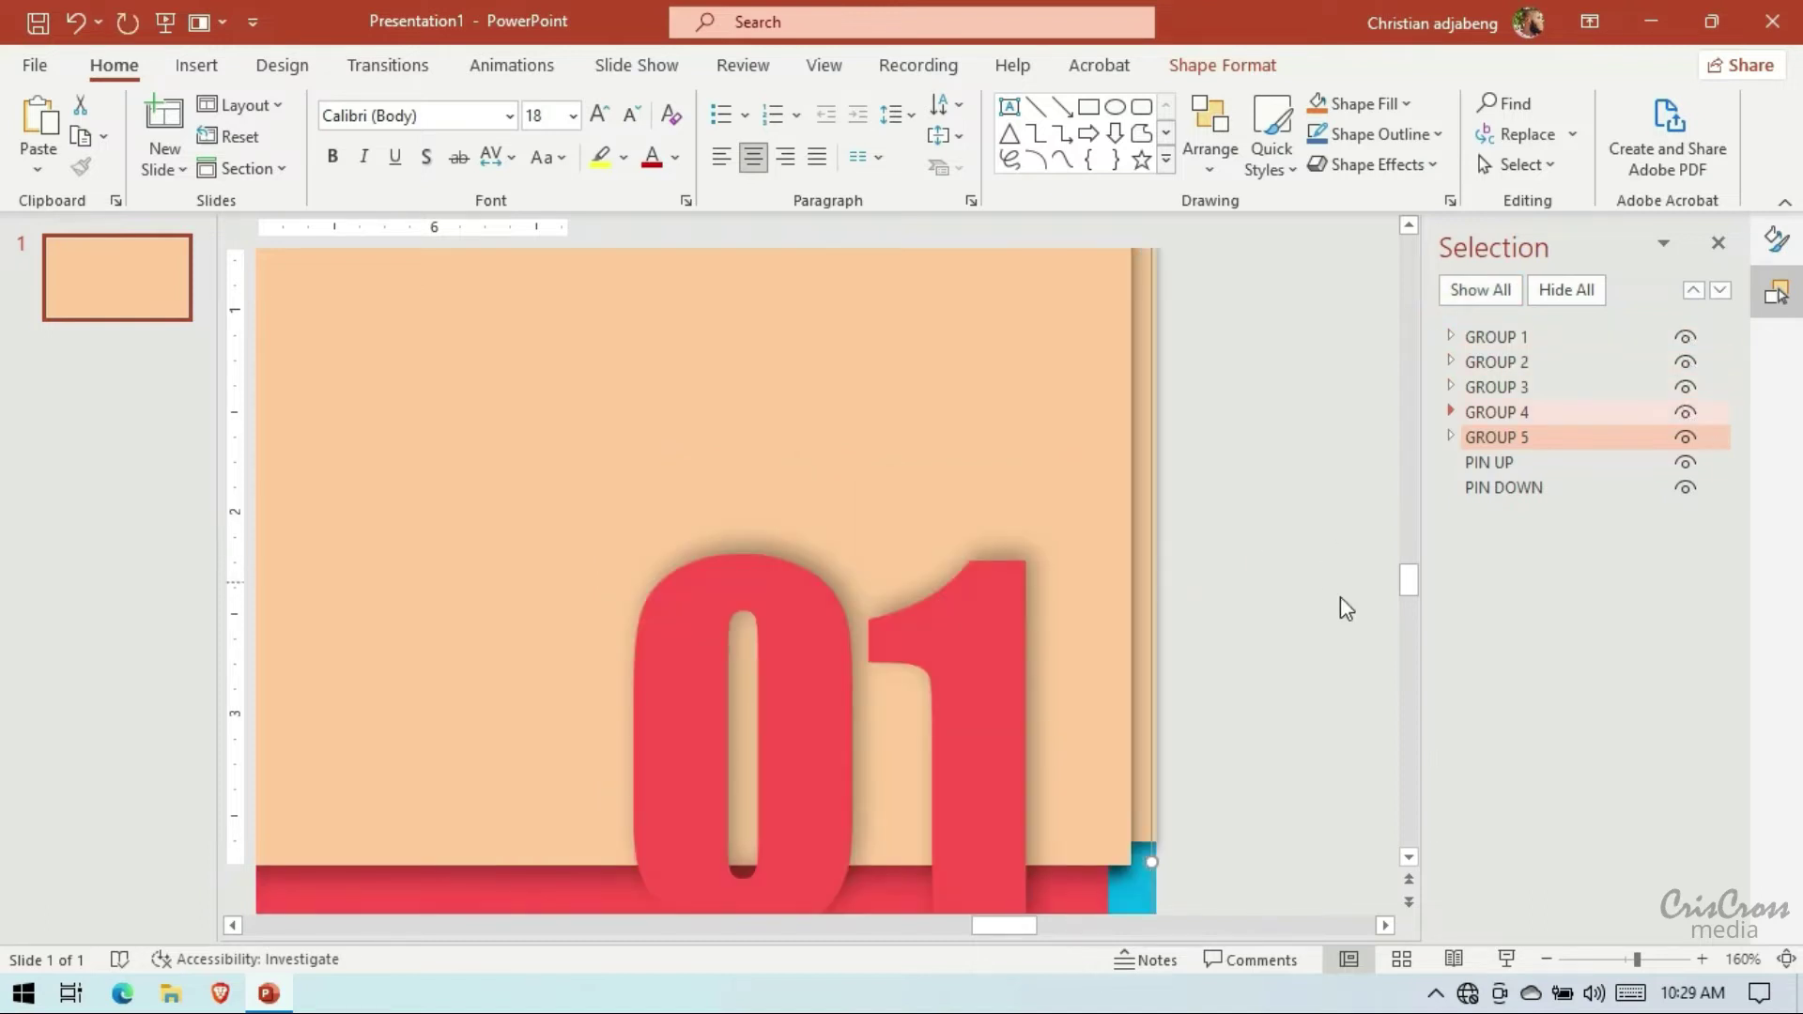
left_click(1546, 959)
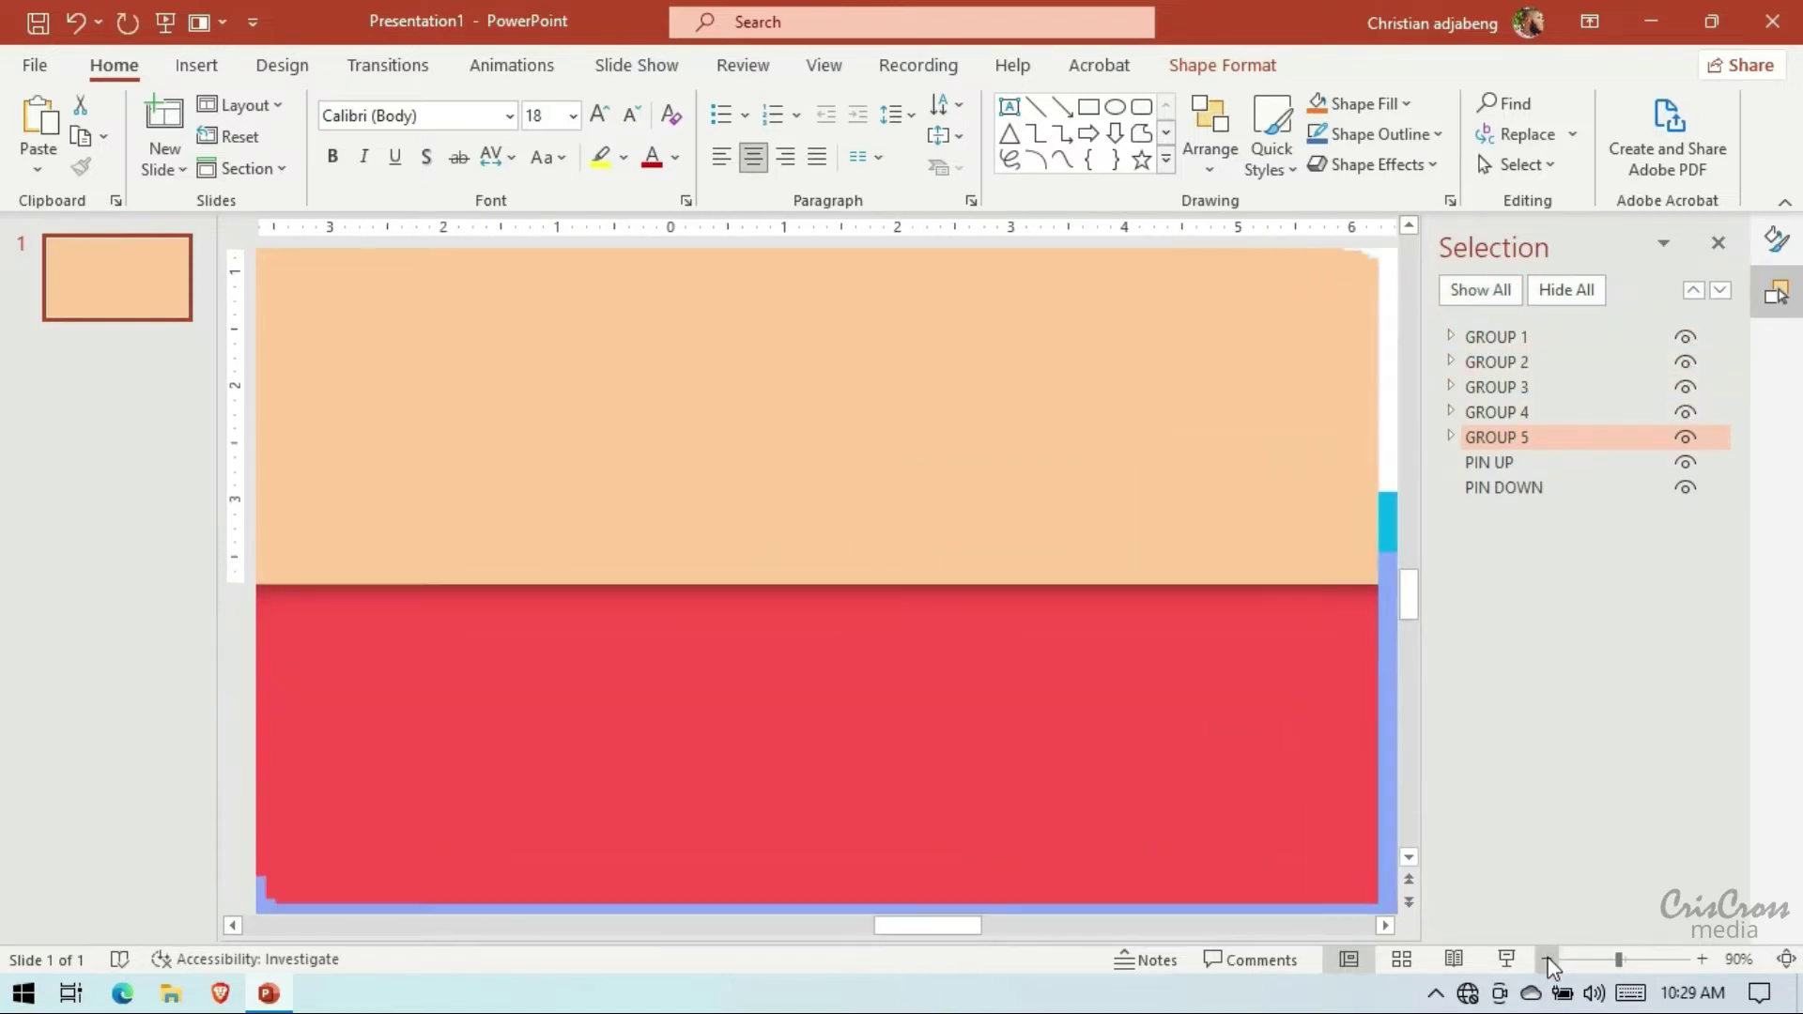
left_click(1547, 959)
left_click(1547, 959)
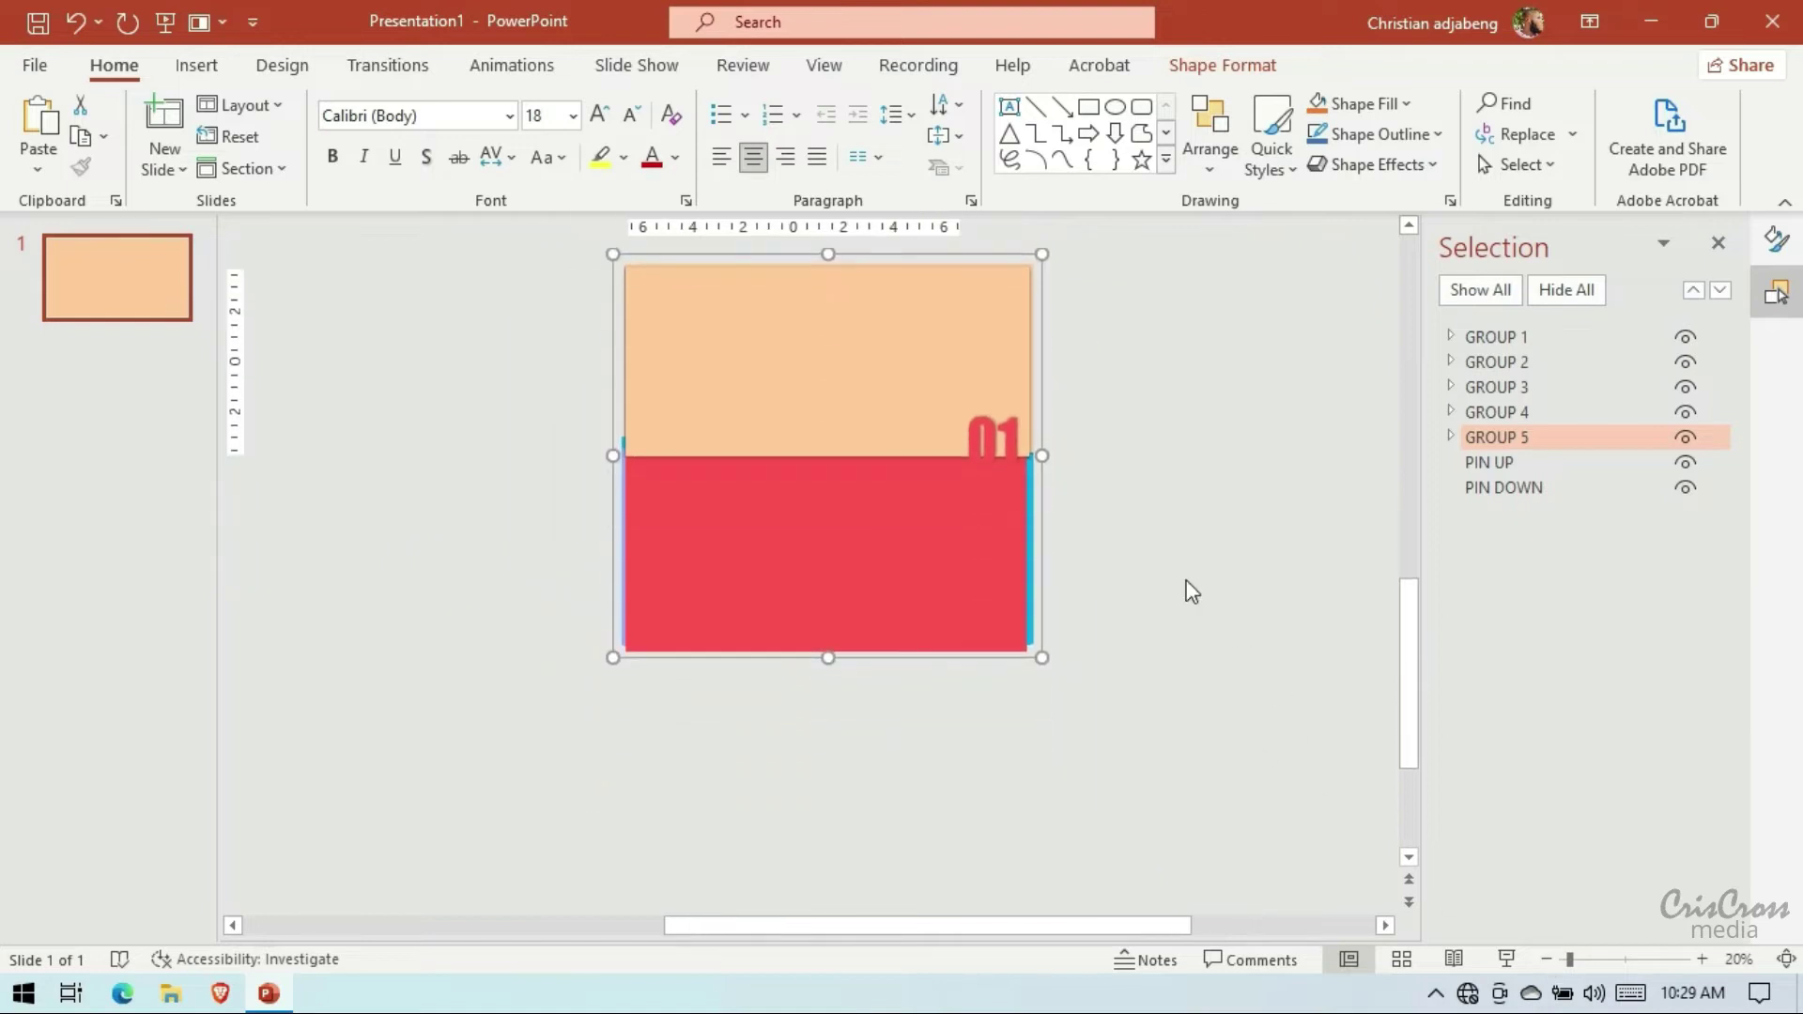
left_click(1686, 436)
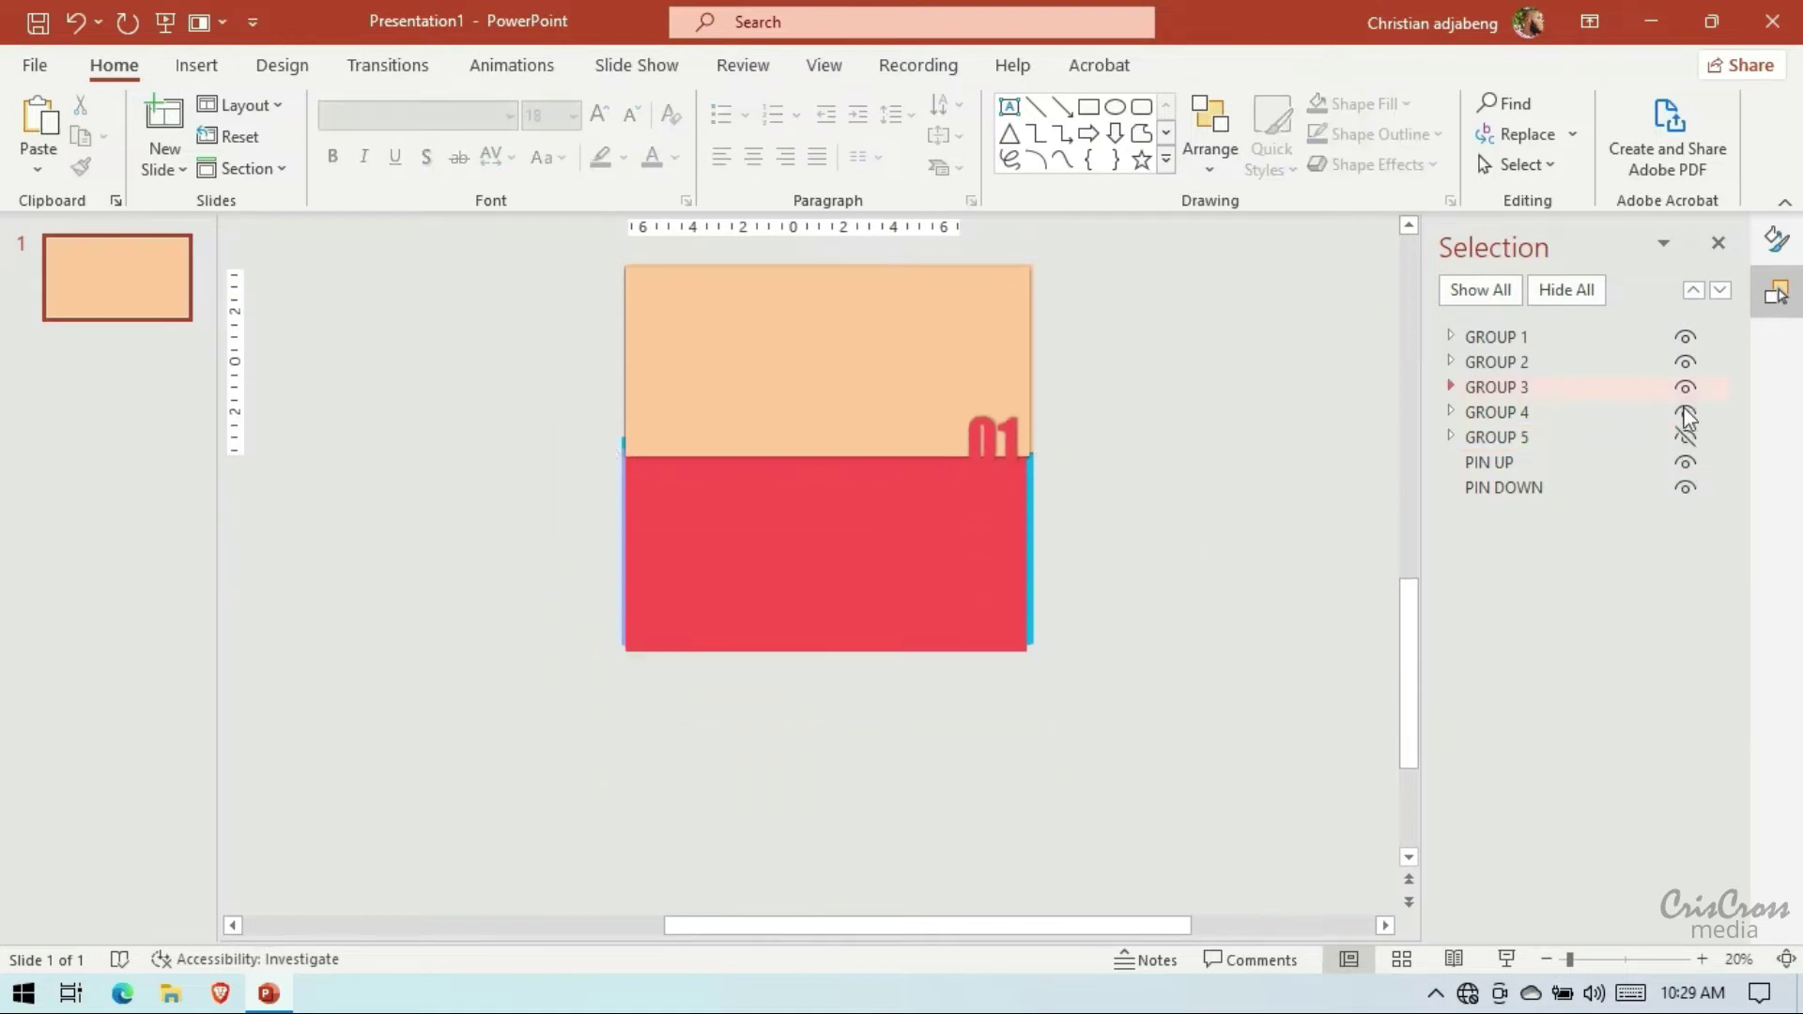
left_click(1685, 413)
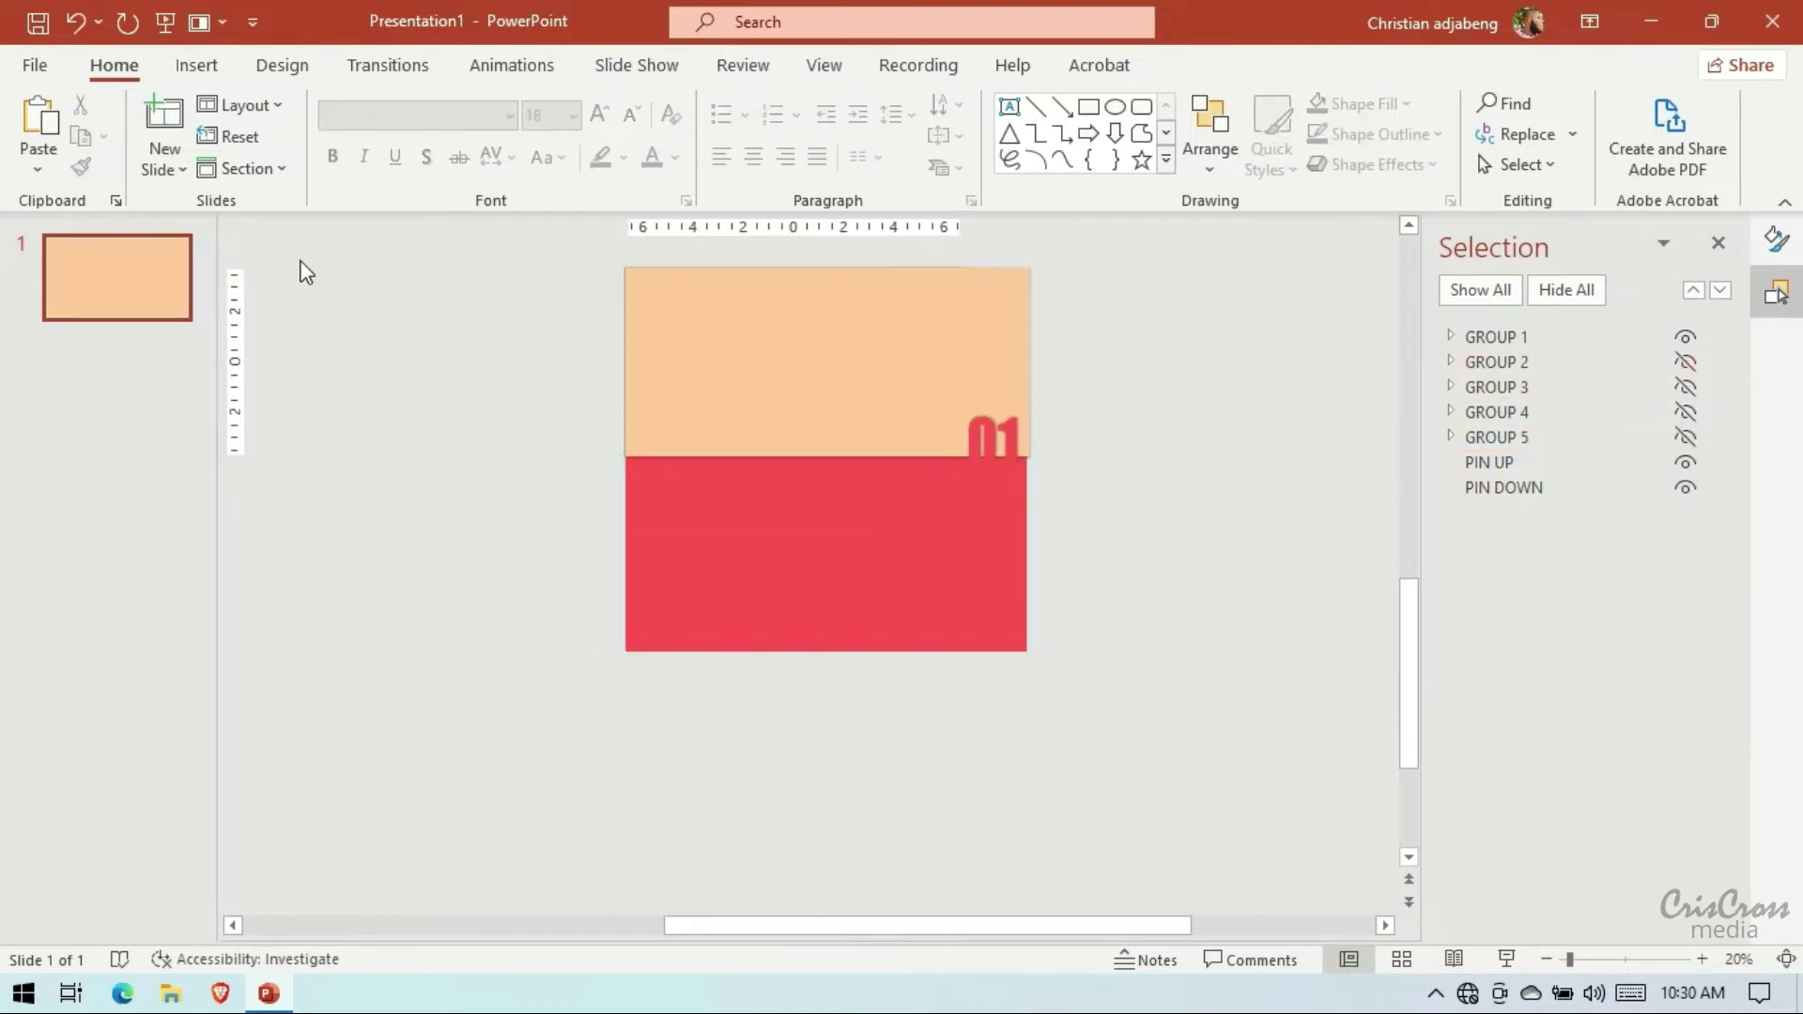
Draw a text box beside the slide and fill it with placeholder paragraphs
left_click(196, 65)
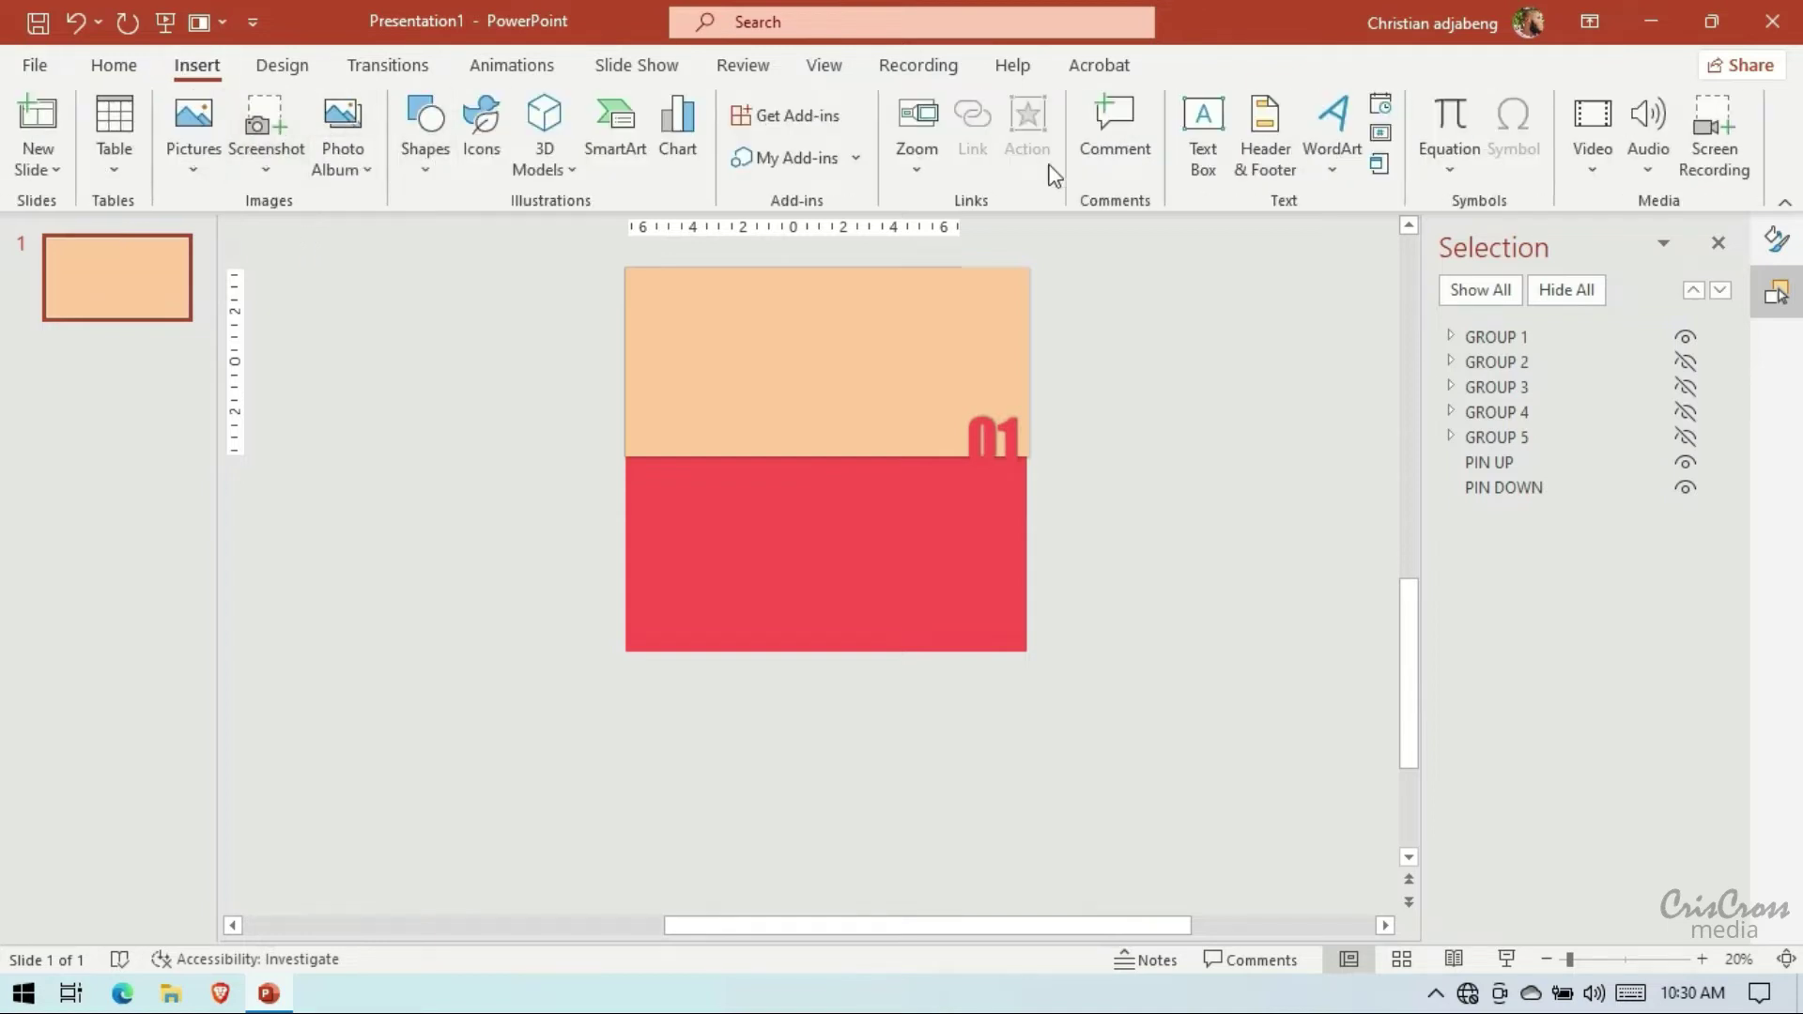
left_click(1203, 136)
left_click_drag(1070, 383, 1251, 778)
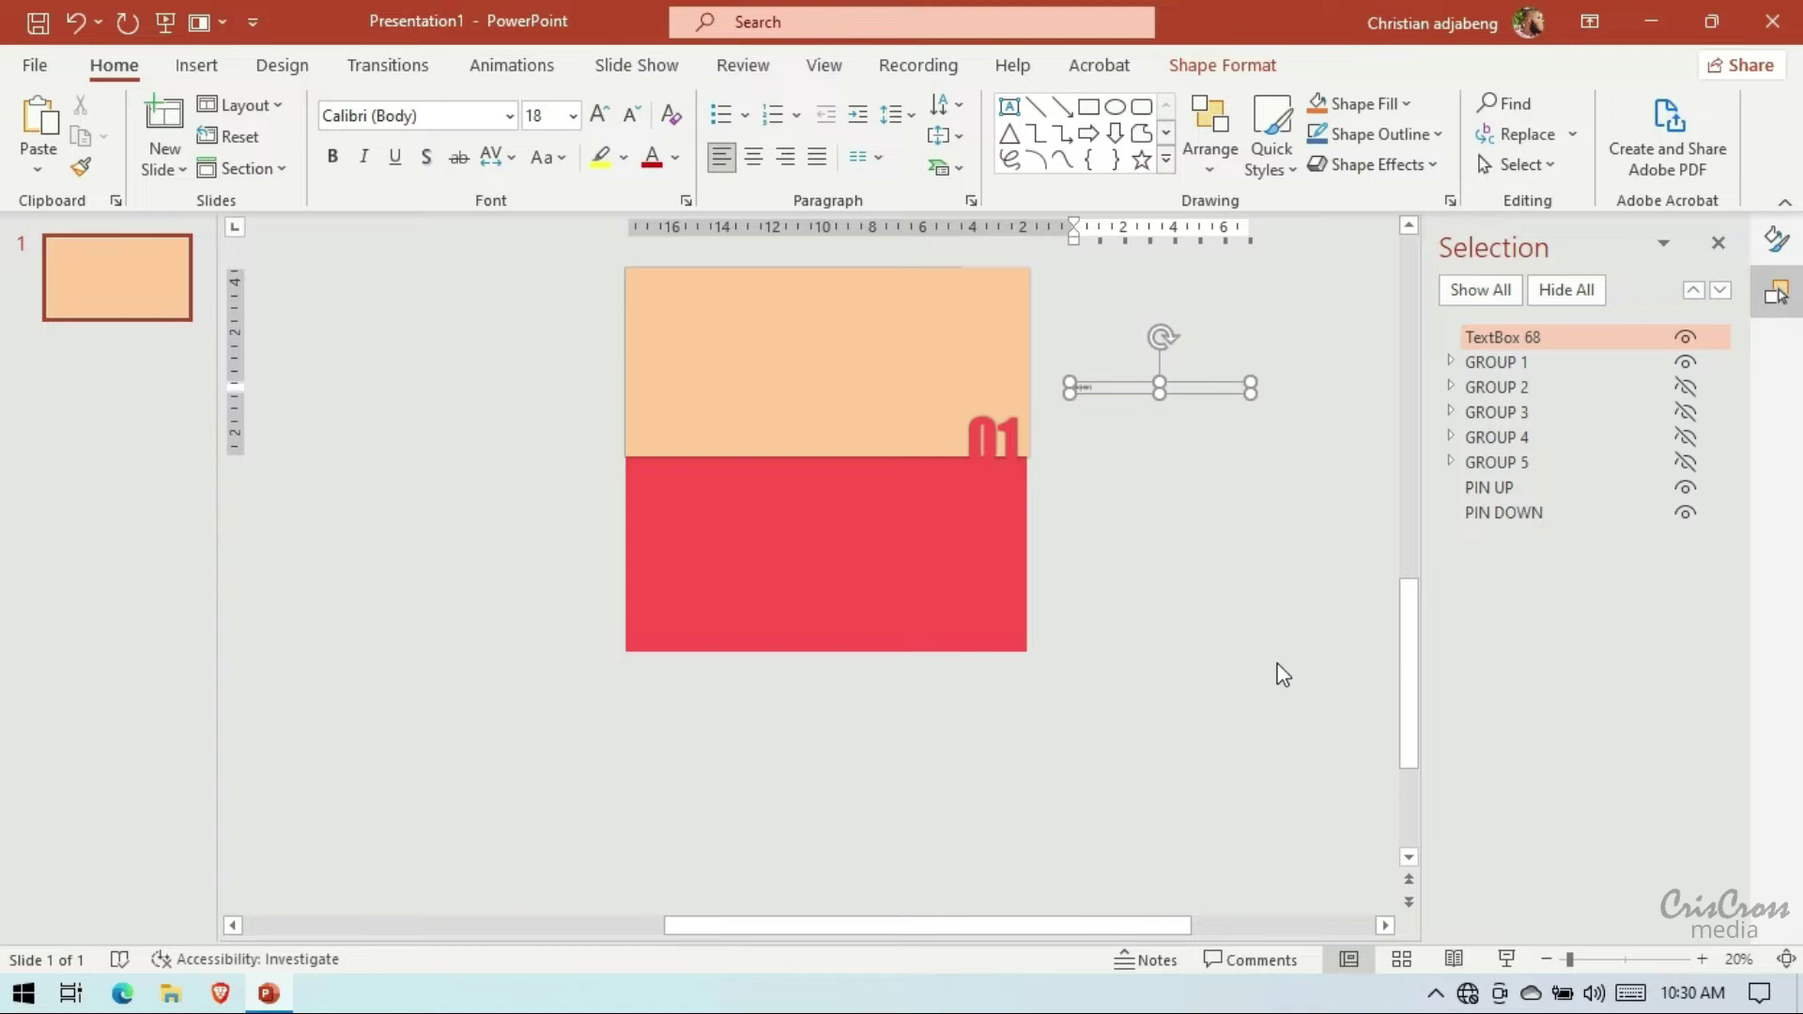
key("ctrl+v")
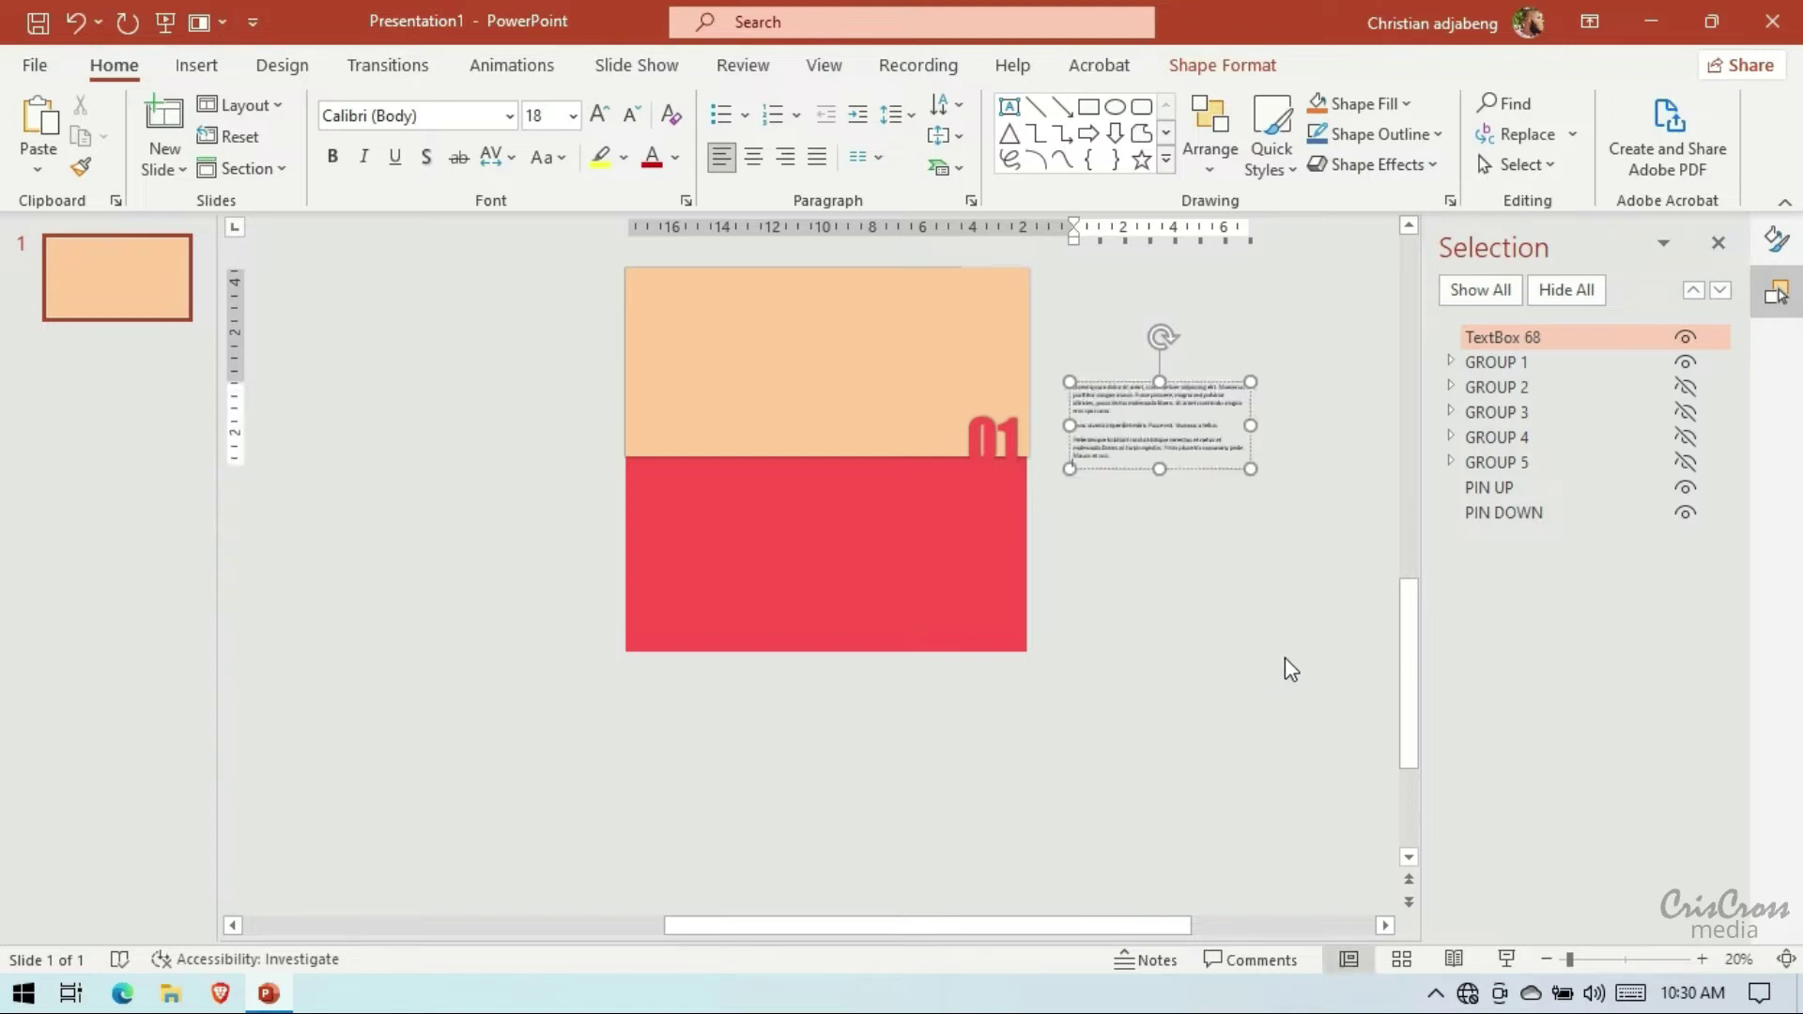
left_click(1154, 469)
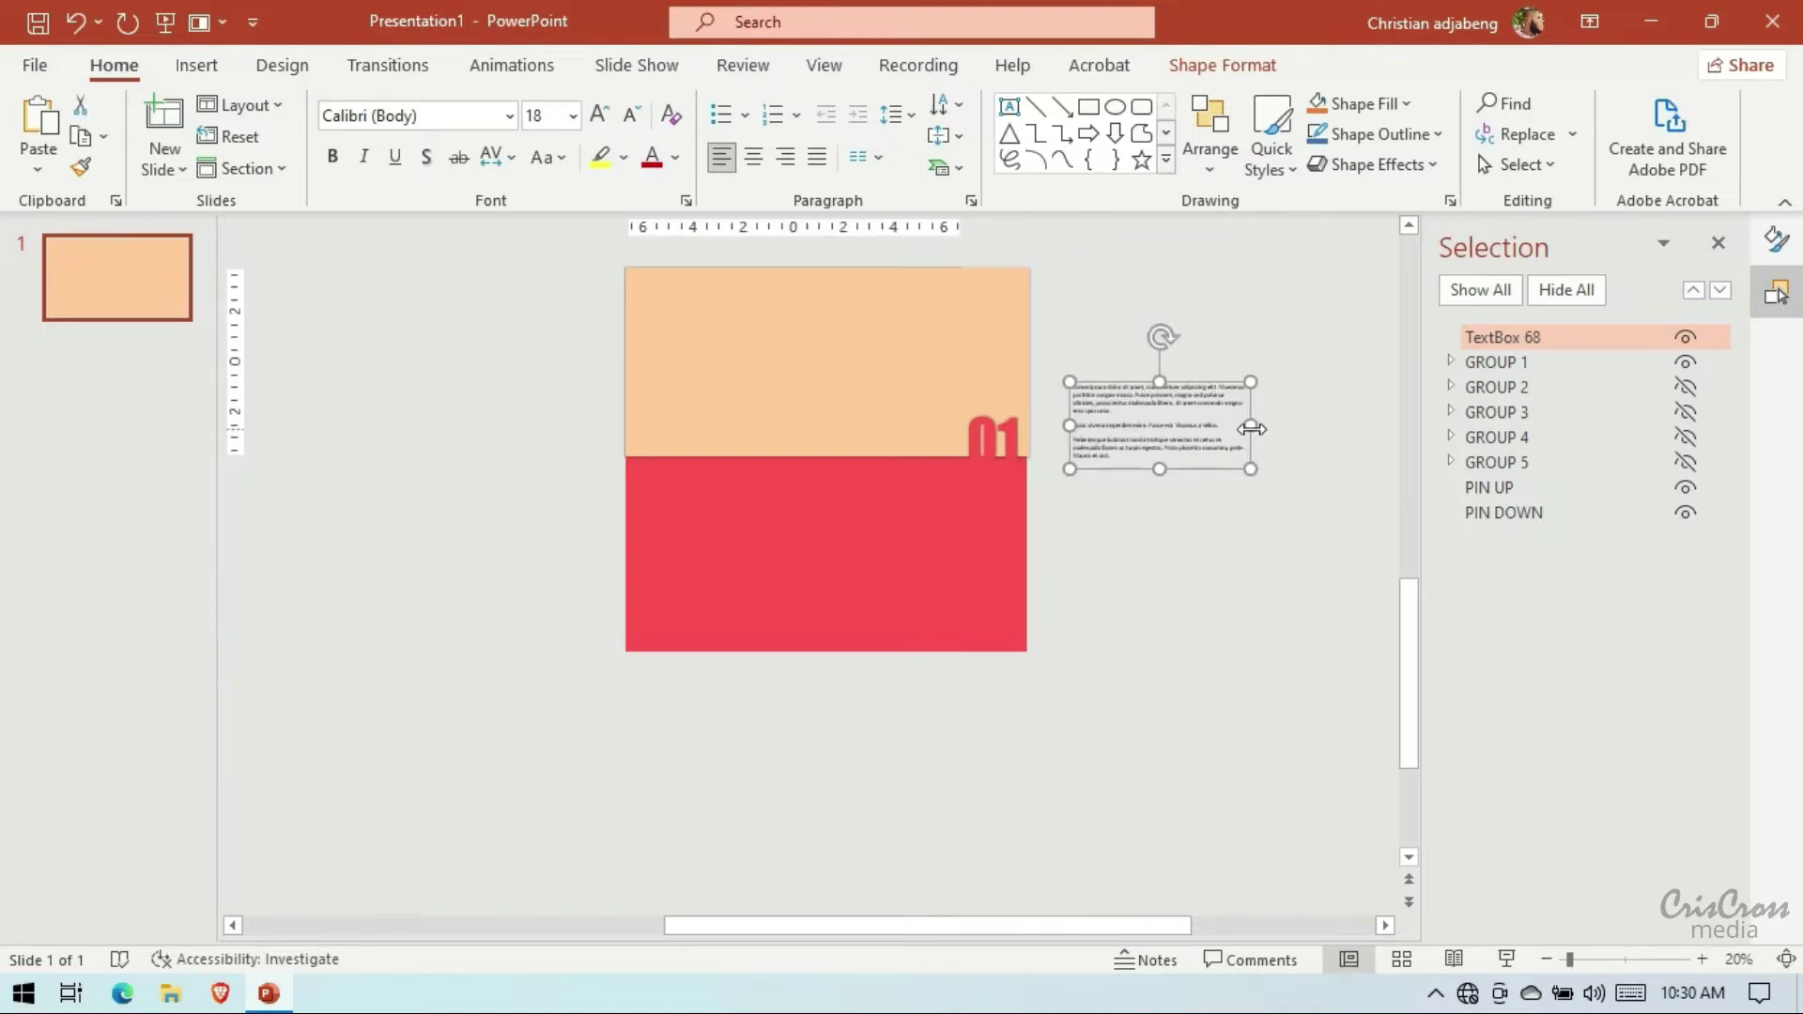
Narrow the text box and position it on the red panel near 01
left_click_drag(1251, 428, 1158, 428)
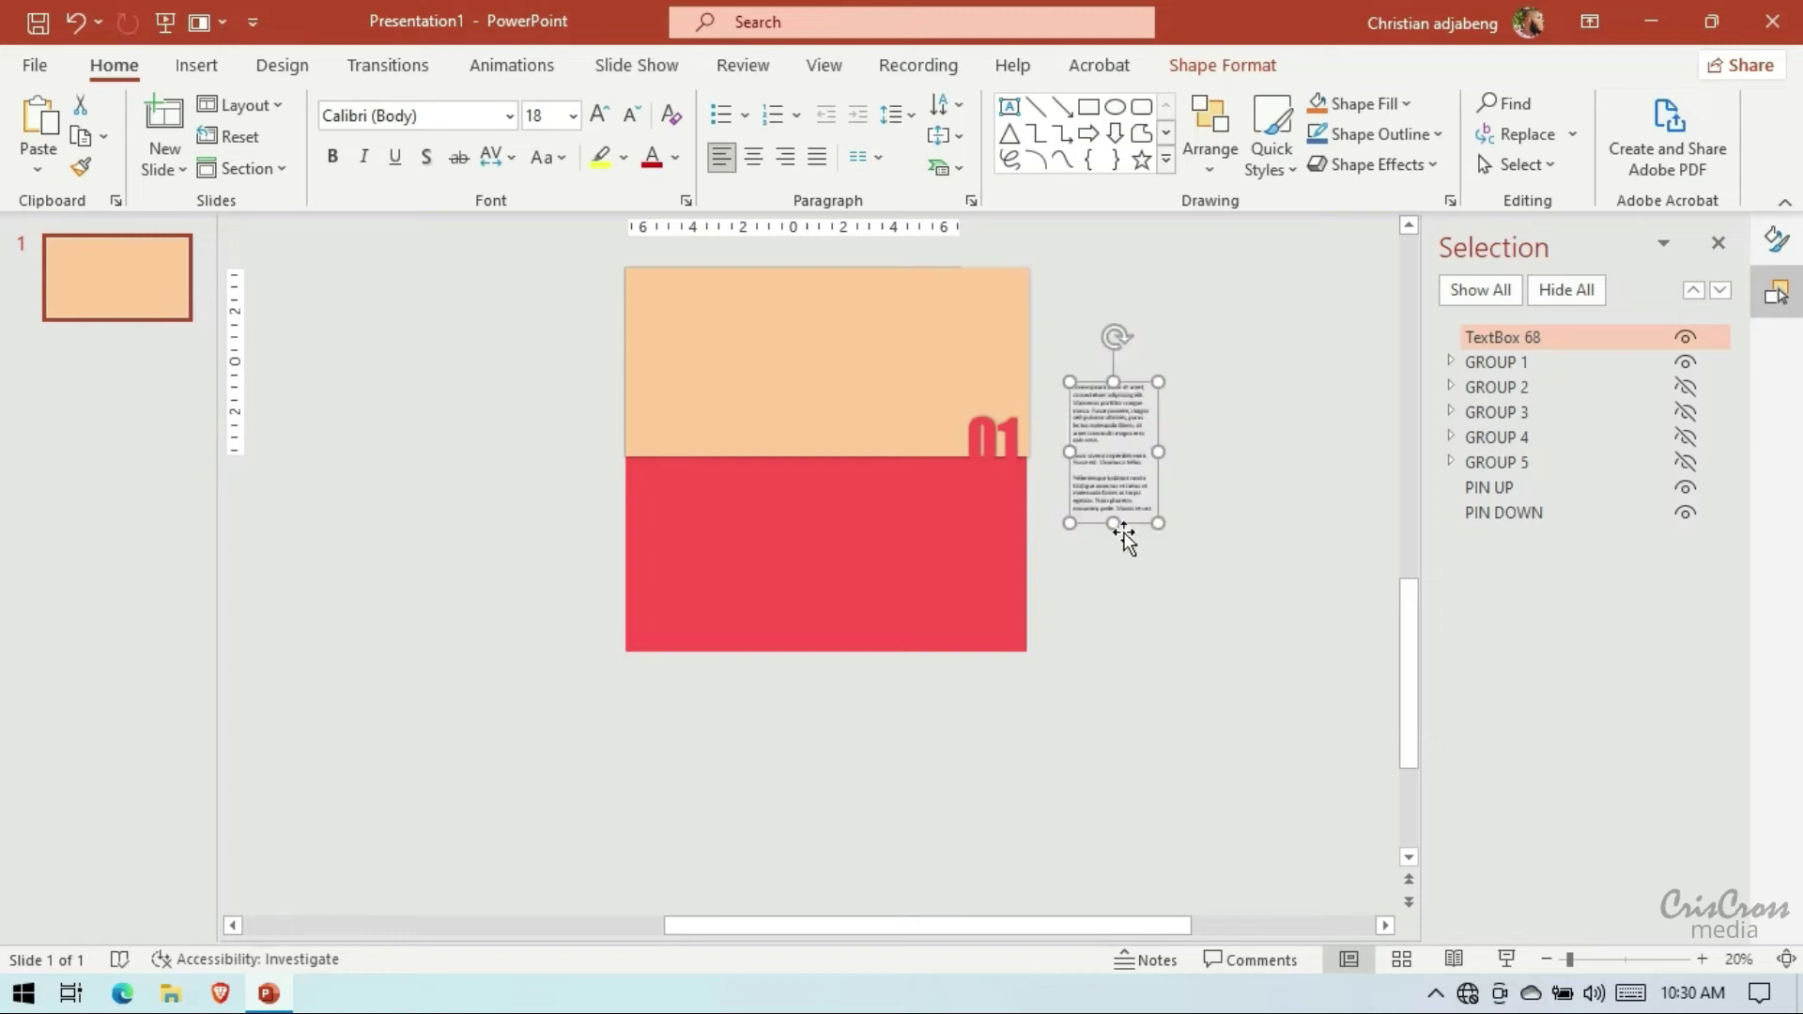
left_click_drag(1131, 523, 1017, 618)
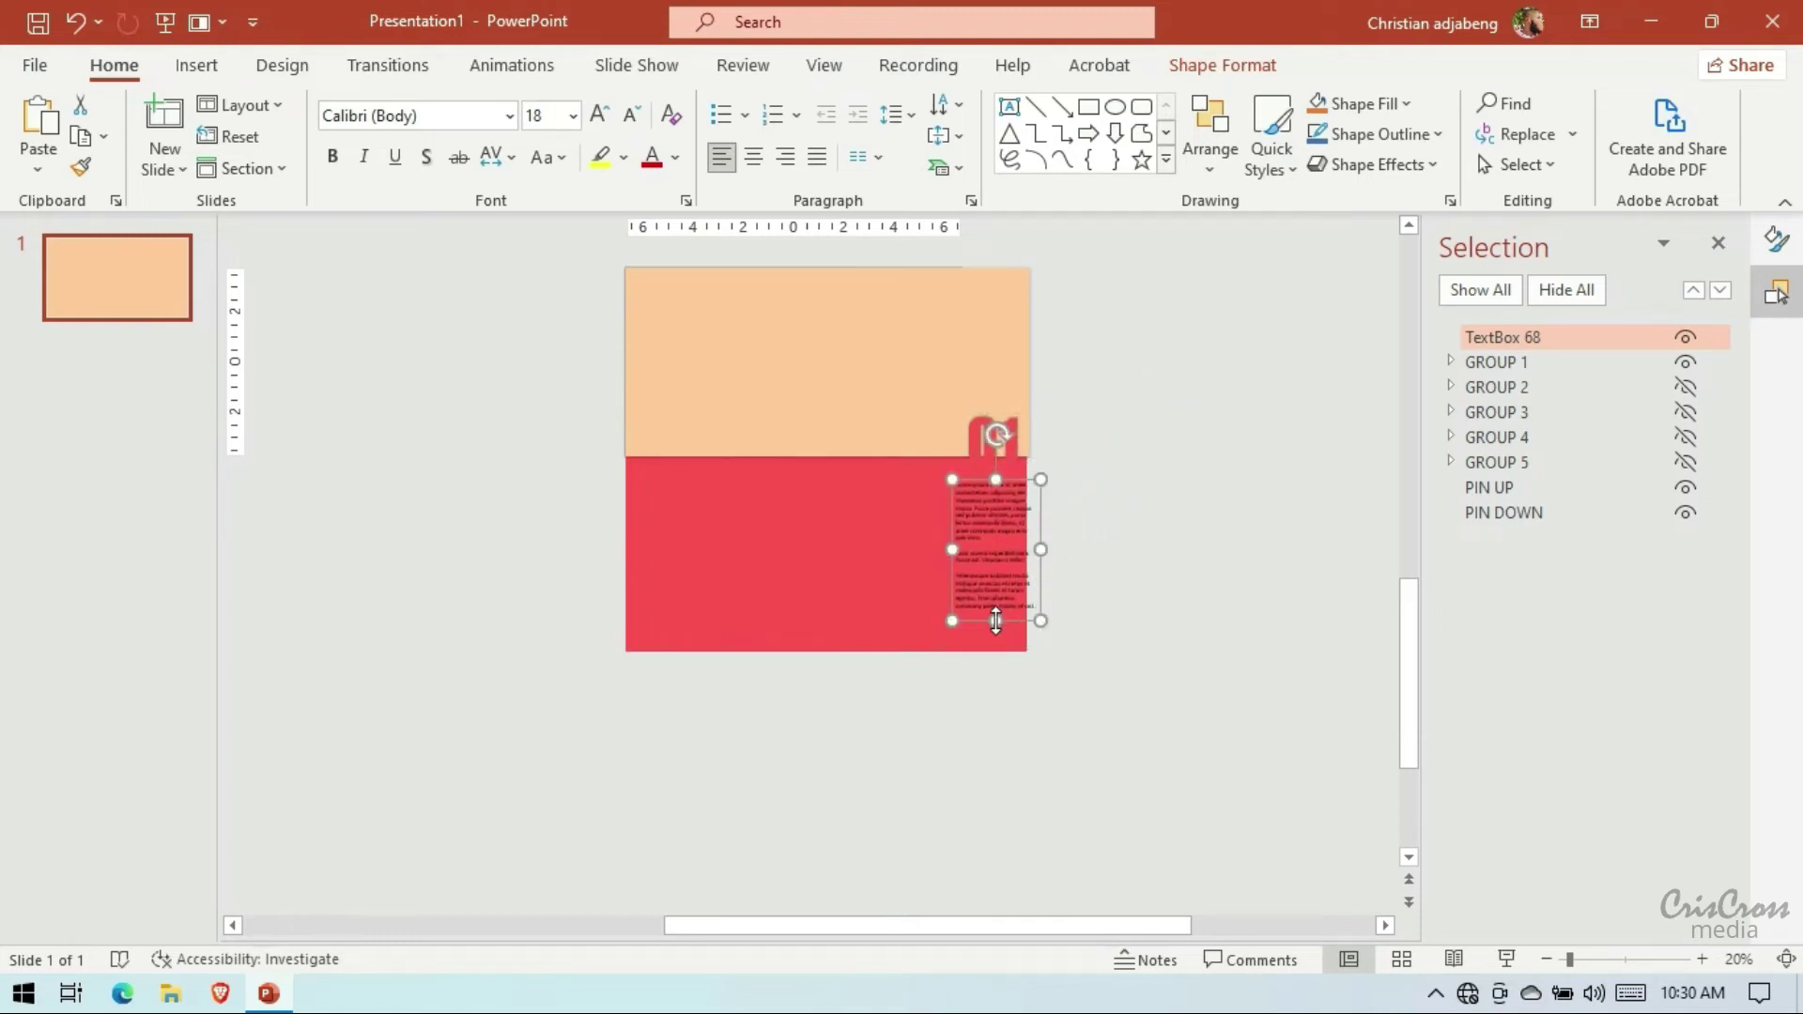
left_click_drag(1040, 554, 1030, 551)
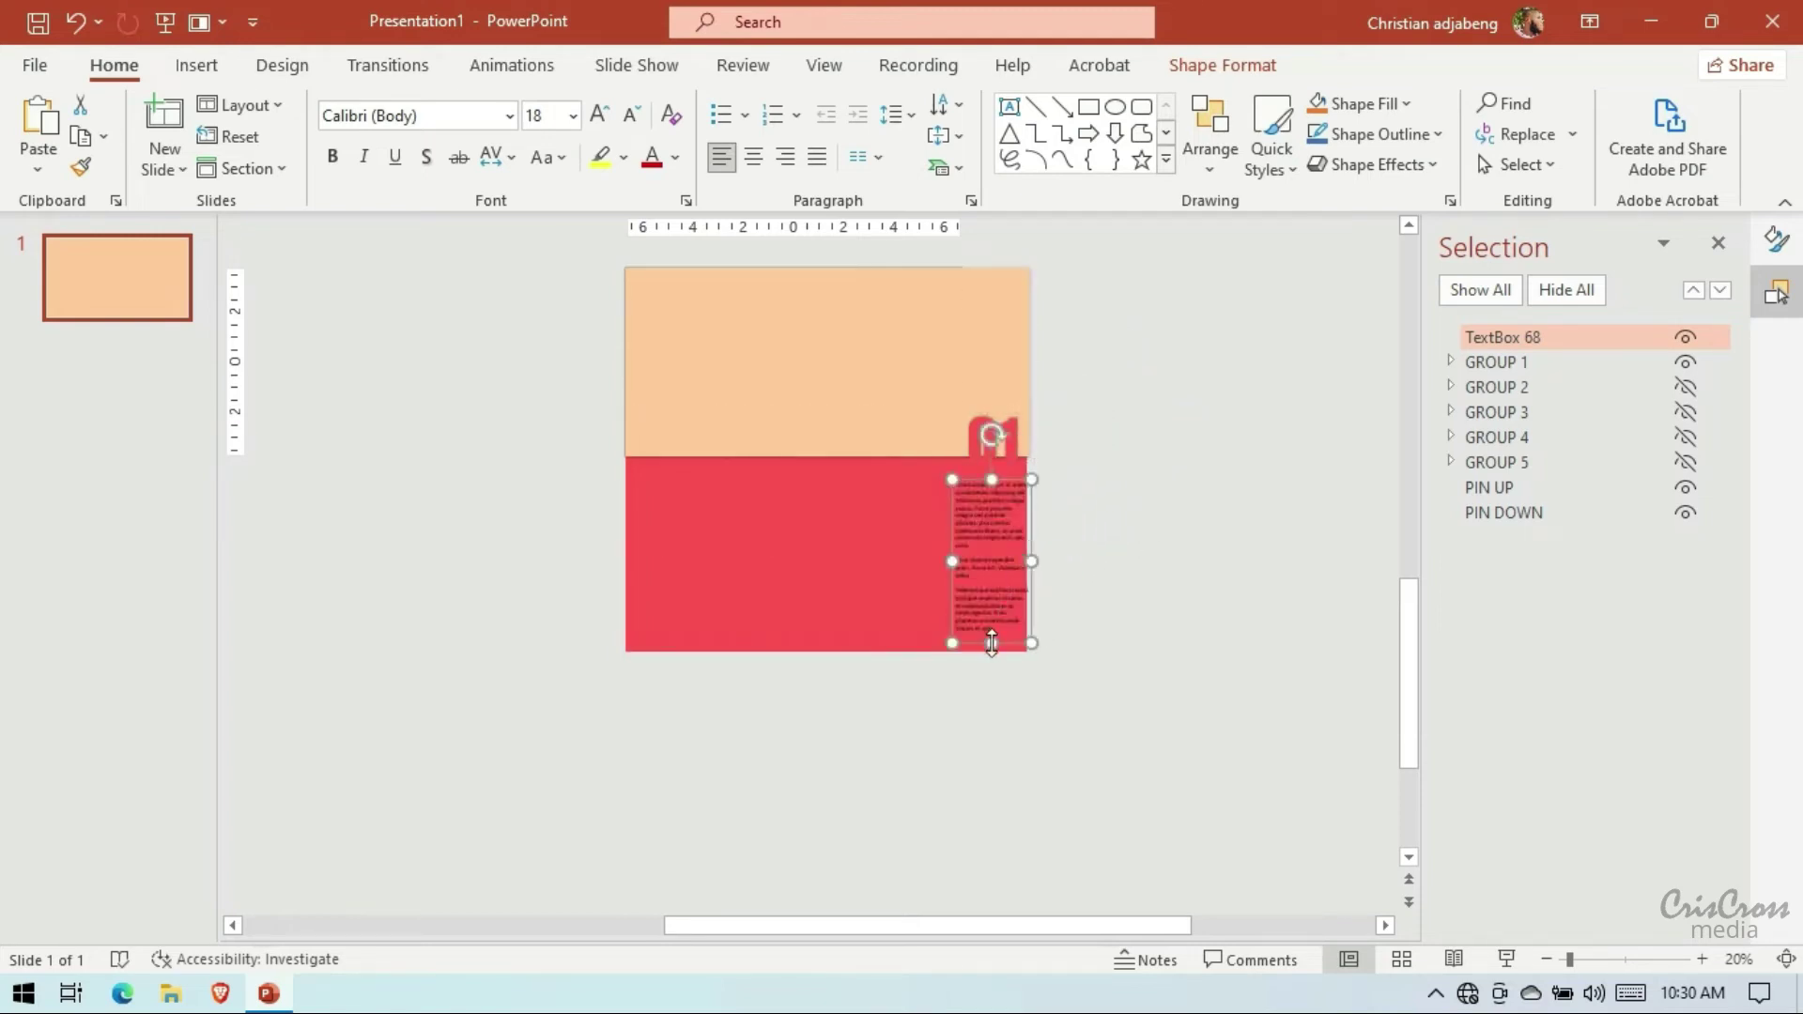
left_click_drag(992, 642, 992, 645)
left_click(1702, 958)
left_click(1702, 958)
left_click(1702, 958)
left_click(1702, 958)
left_click(1701, 958)
left_click(1701, 958)
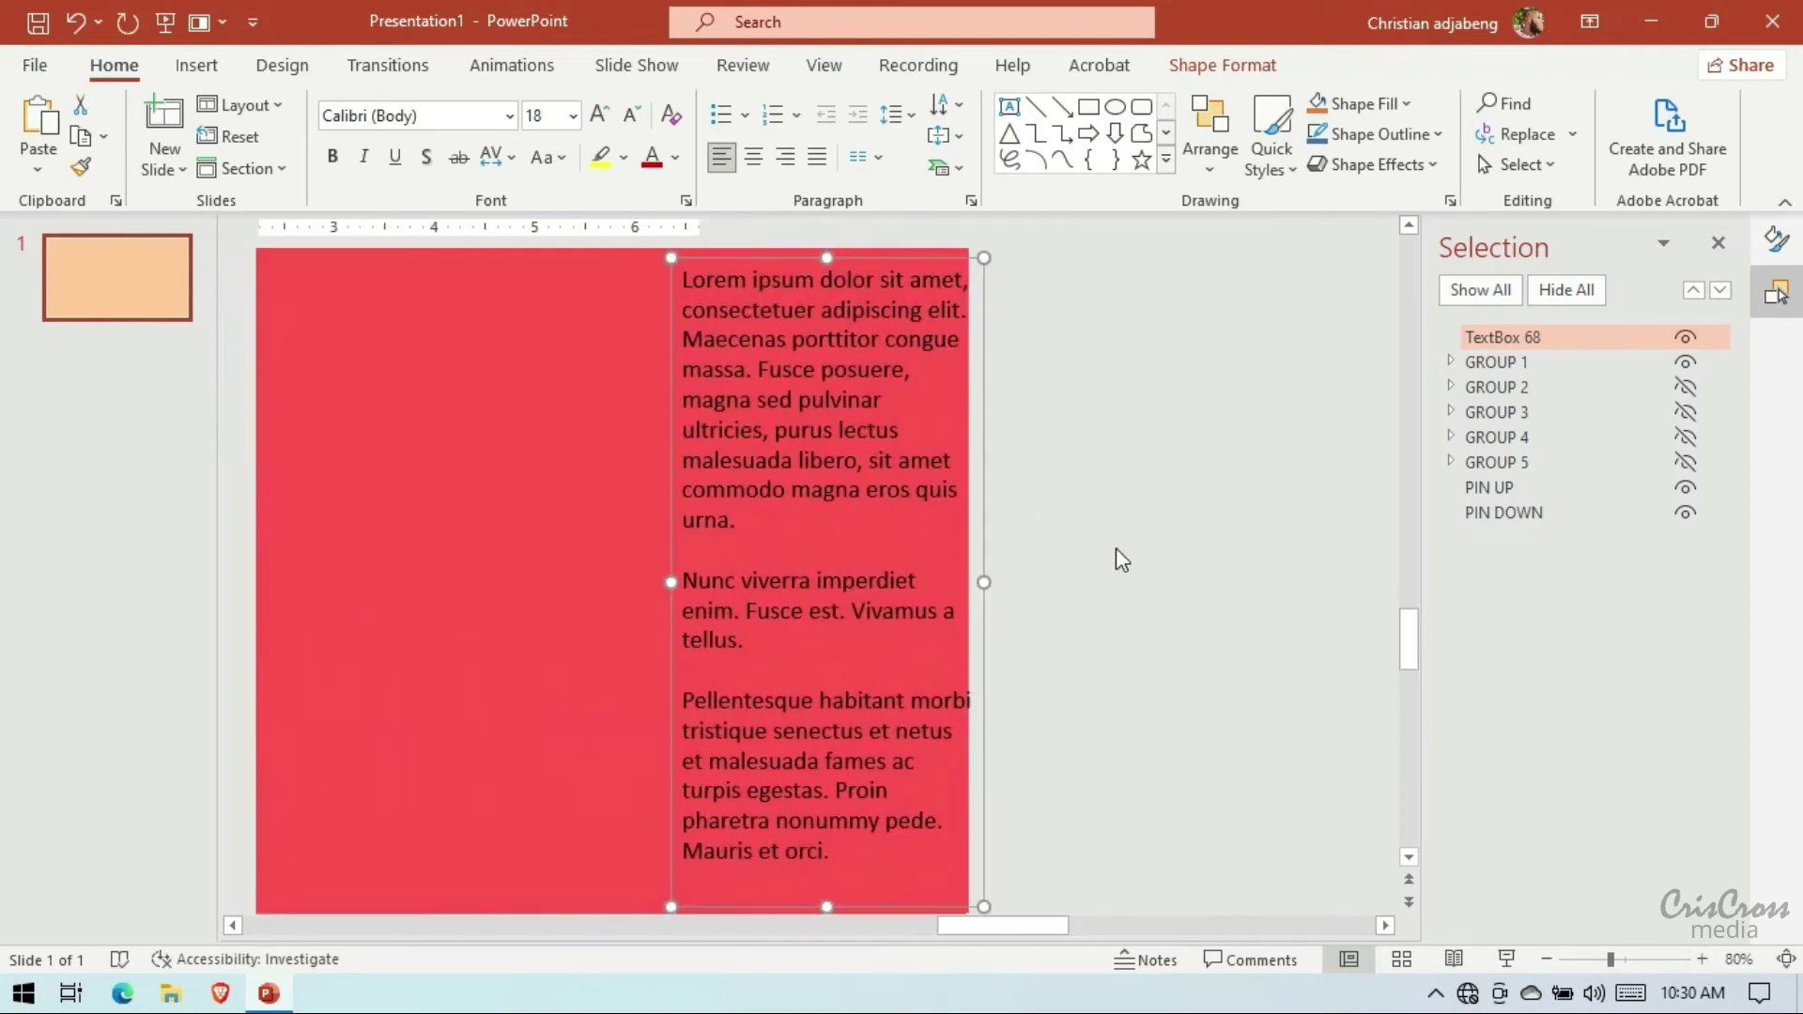
scroll(1116, 548, "up", 2)
scroll(1067, 536, "up", 2)
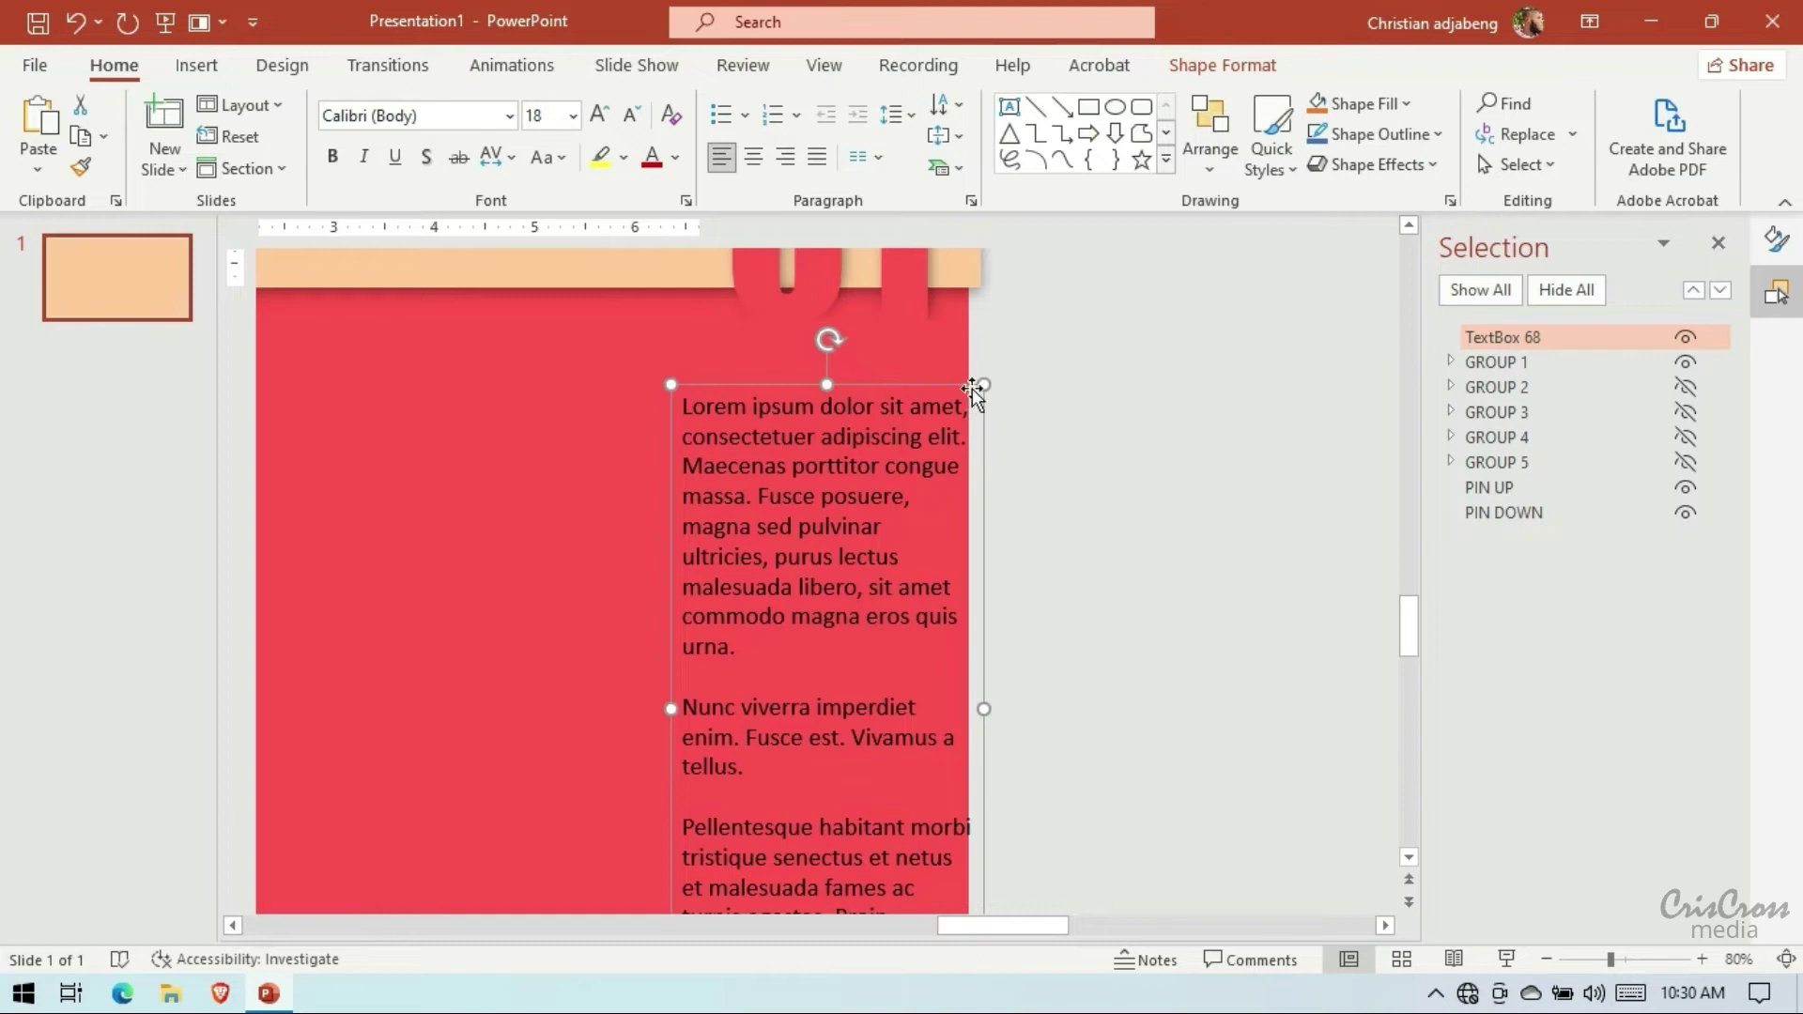
key("Left")
key("Left")
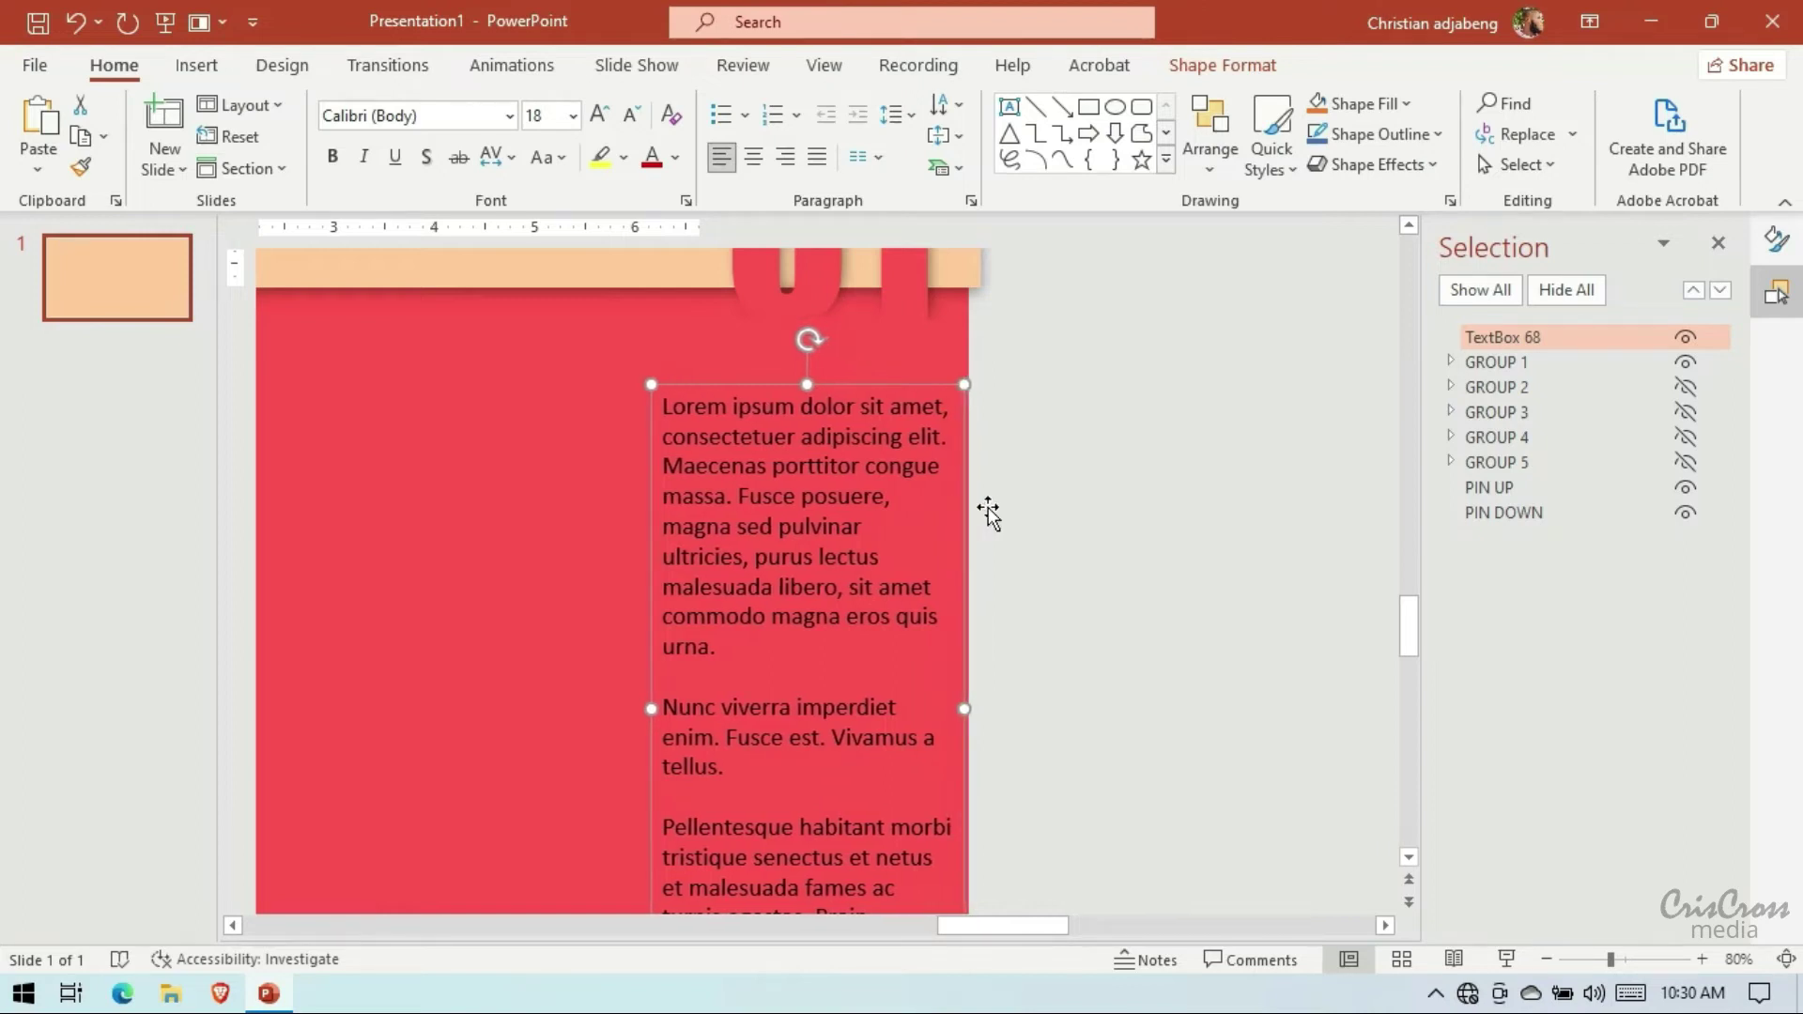
key("Up")
Add a 'THE TOPIC' heading on its own first line and select it
left_click(665, 385)
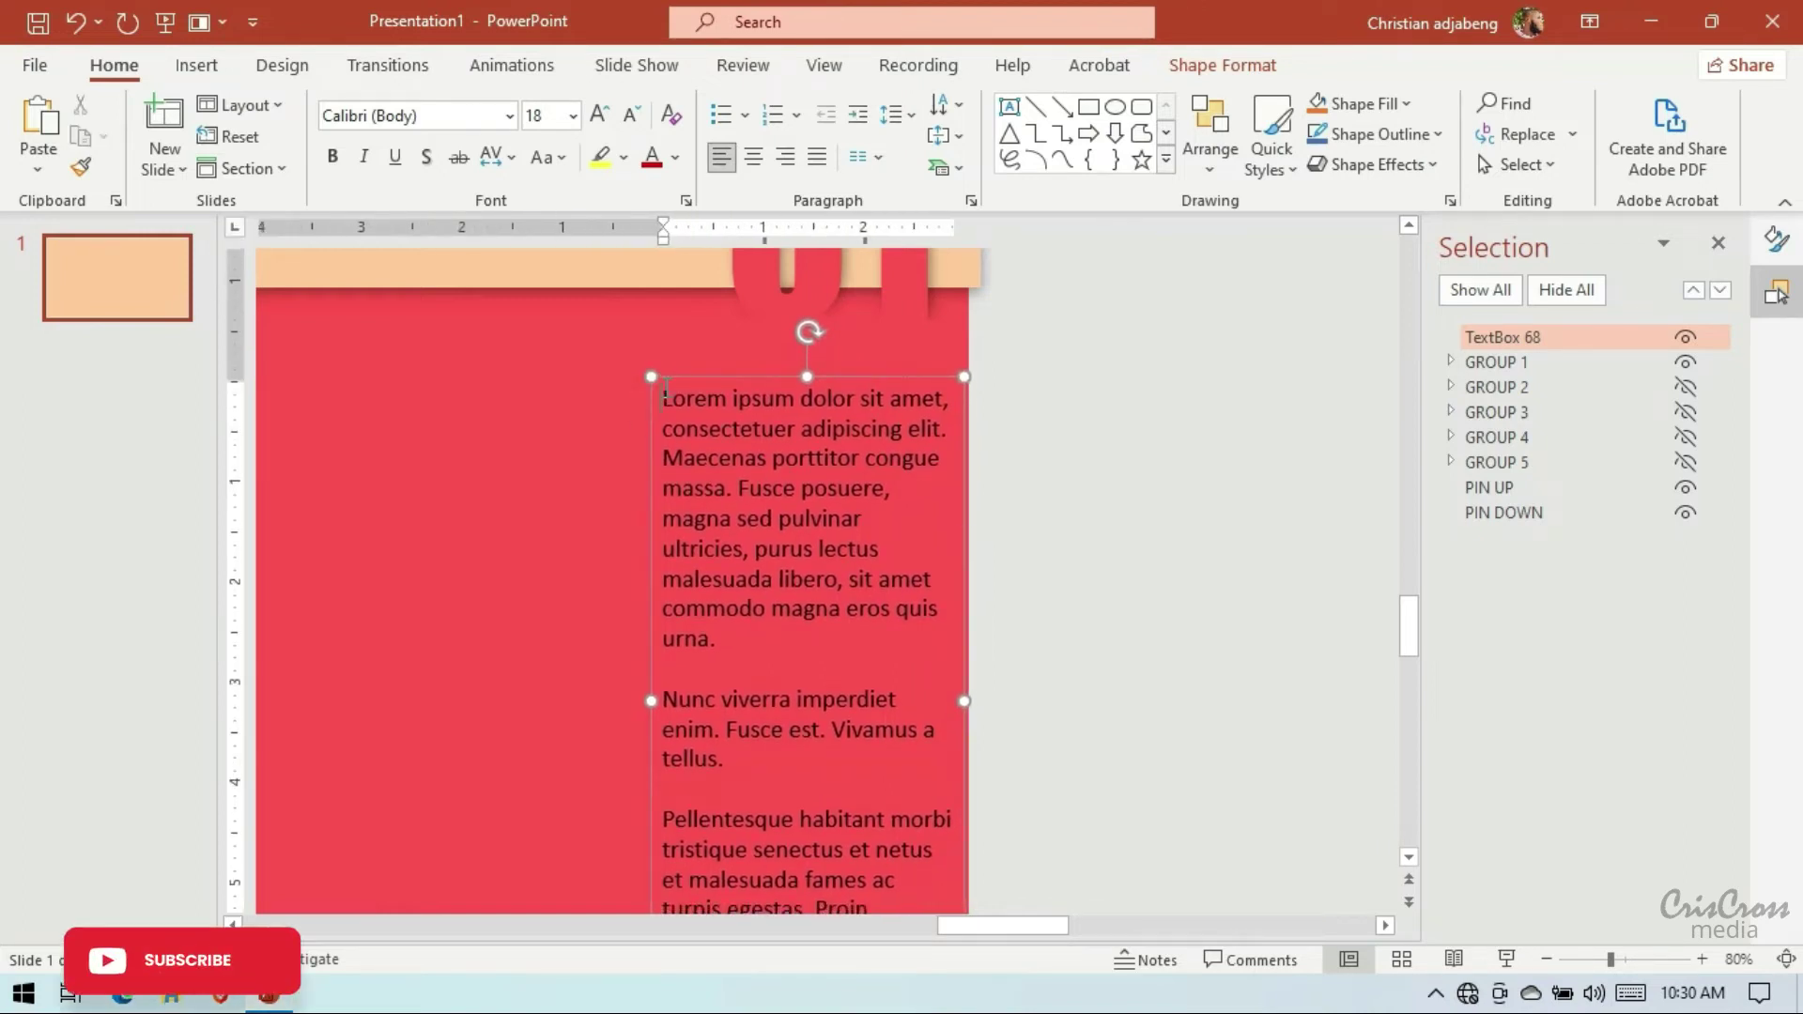
type("THE")
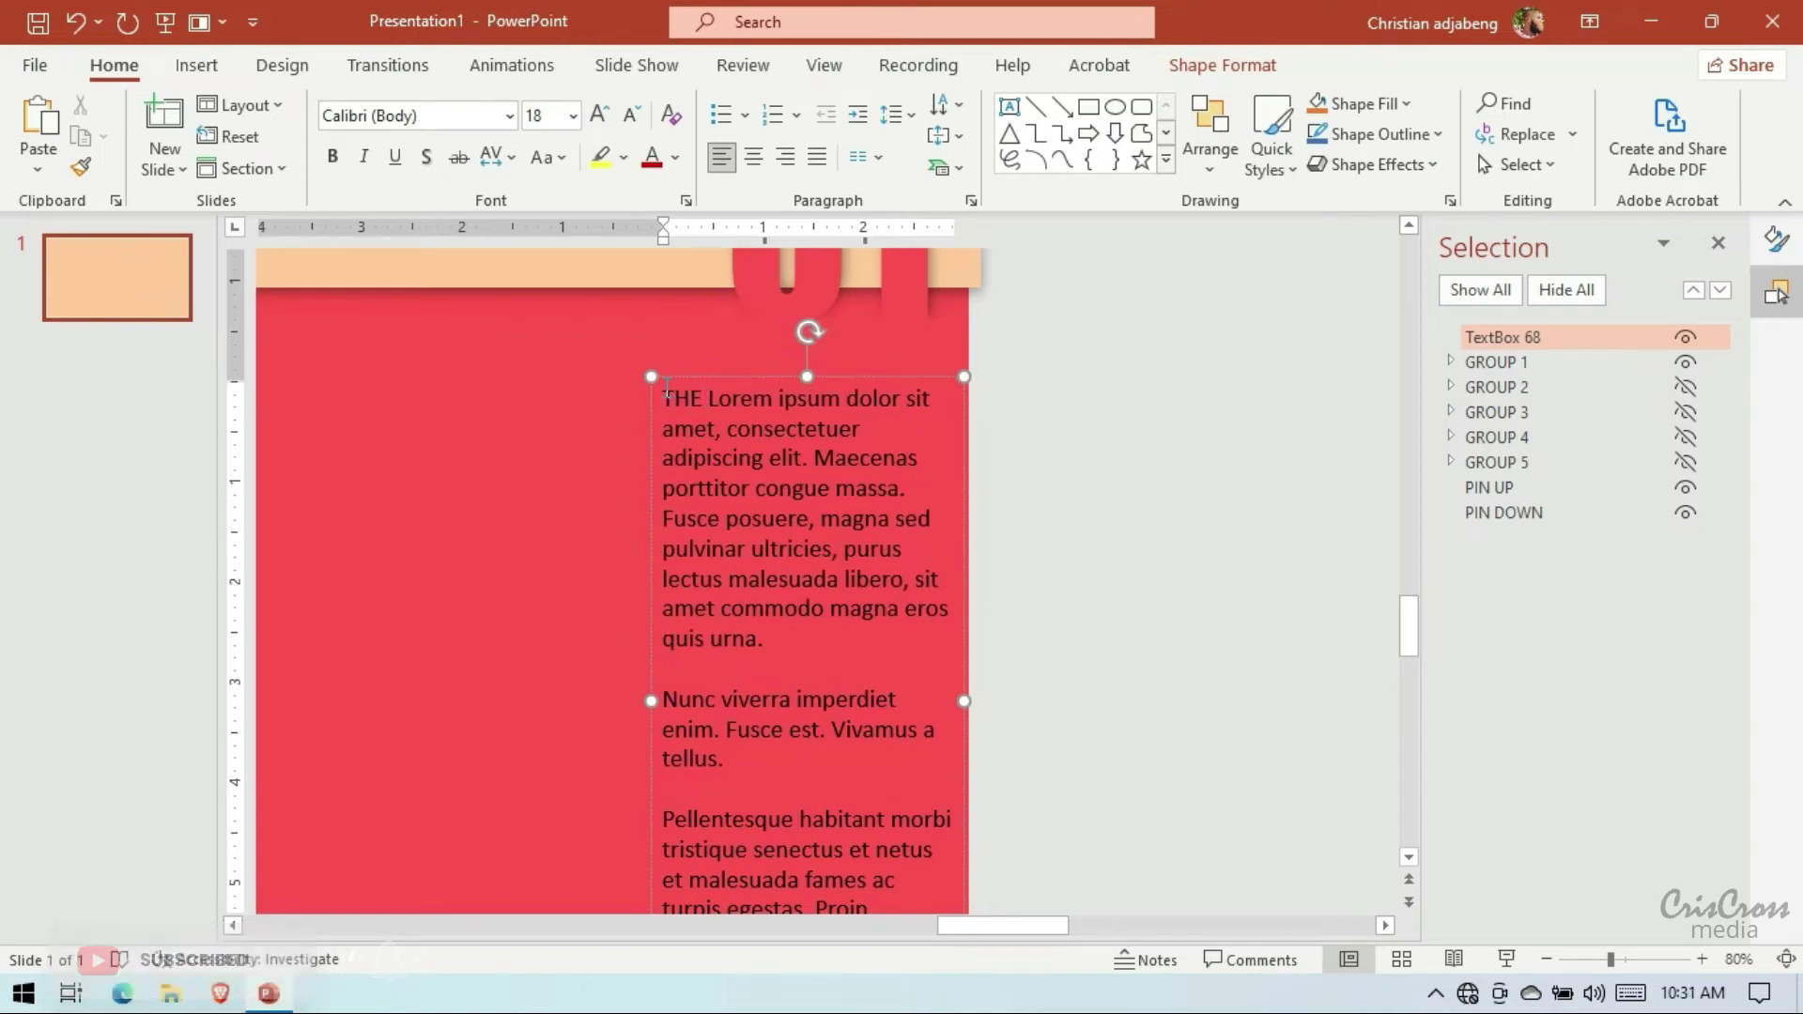
type("TOPIC")
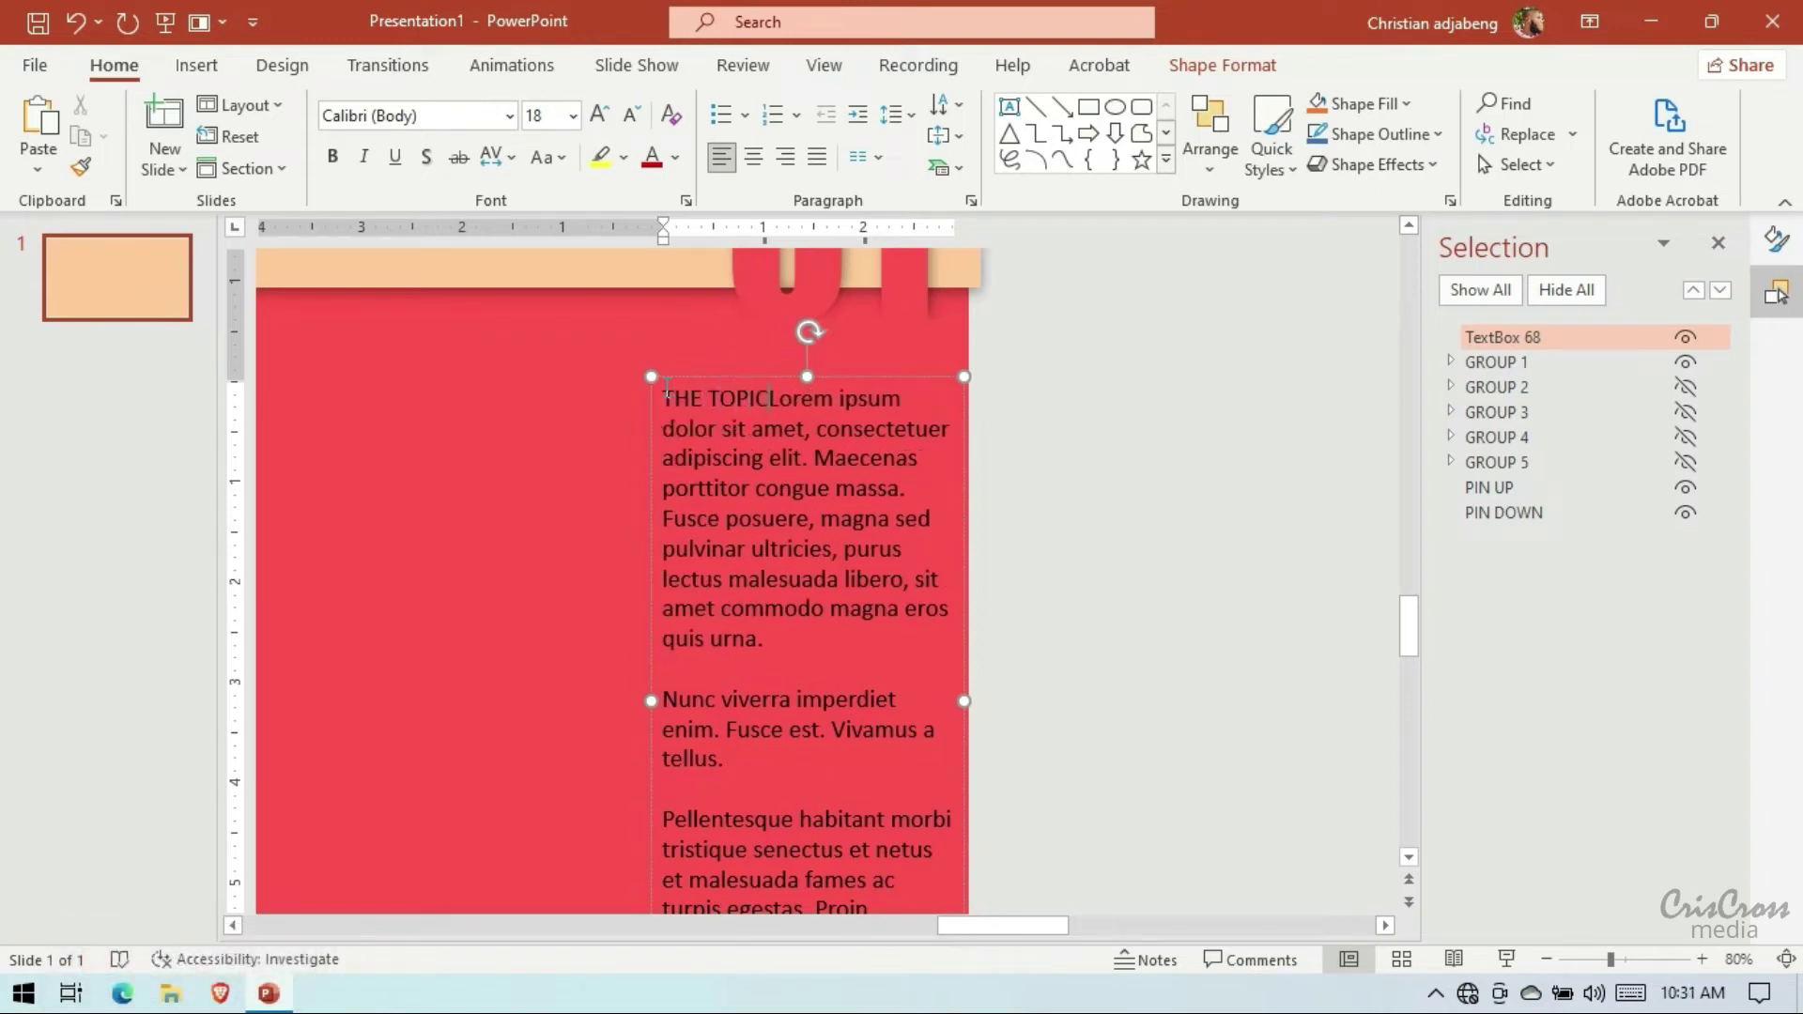
key("Return")
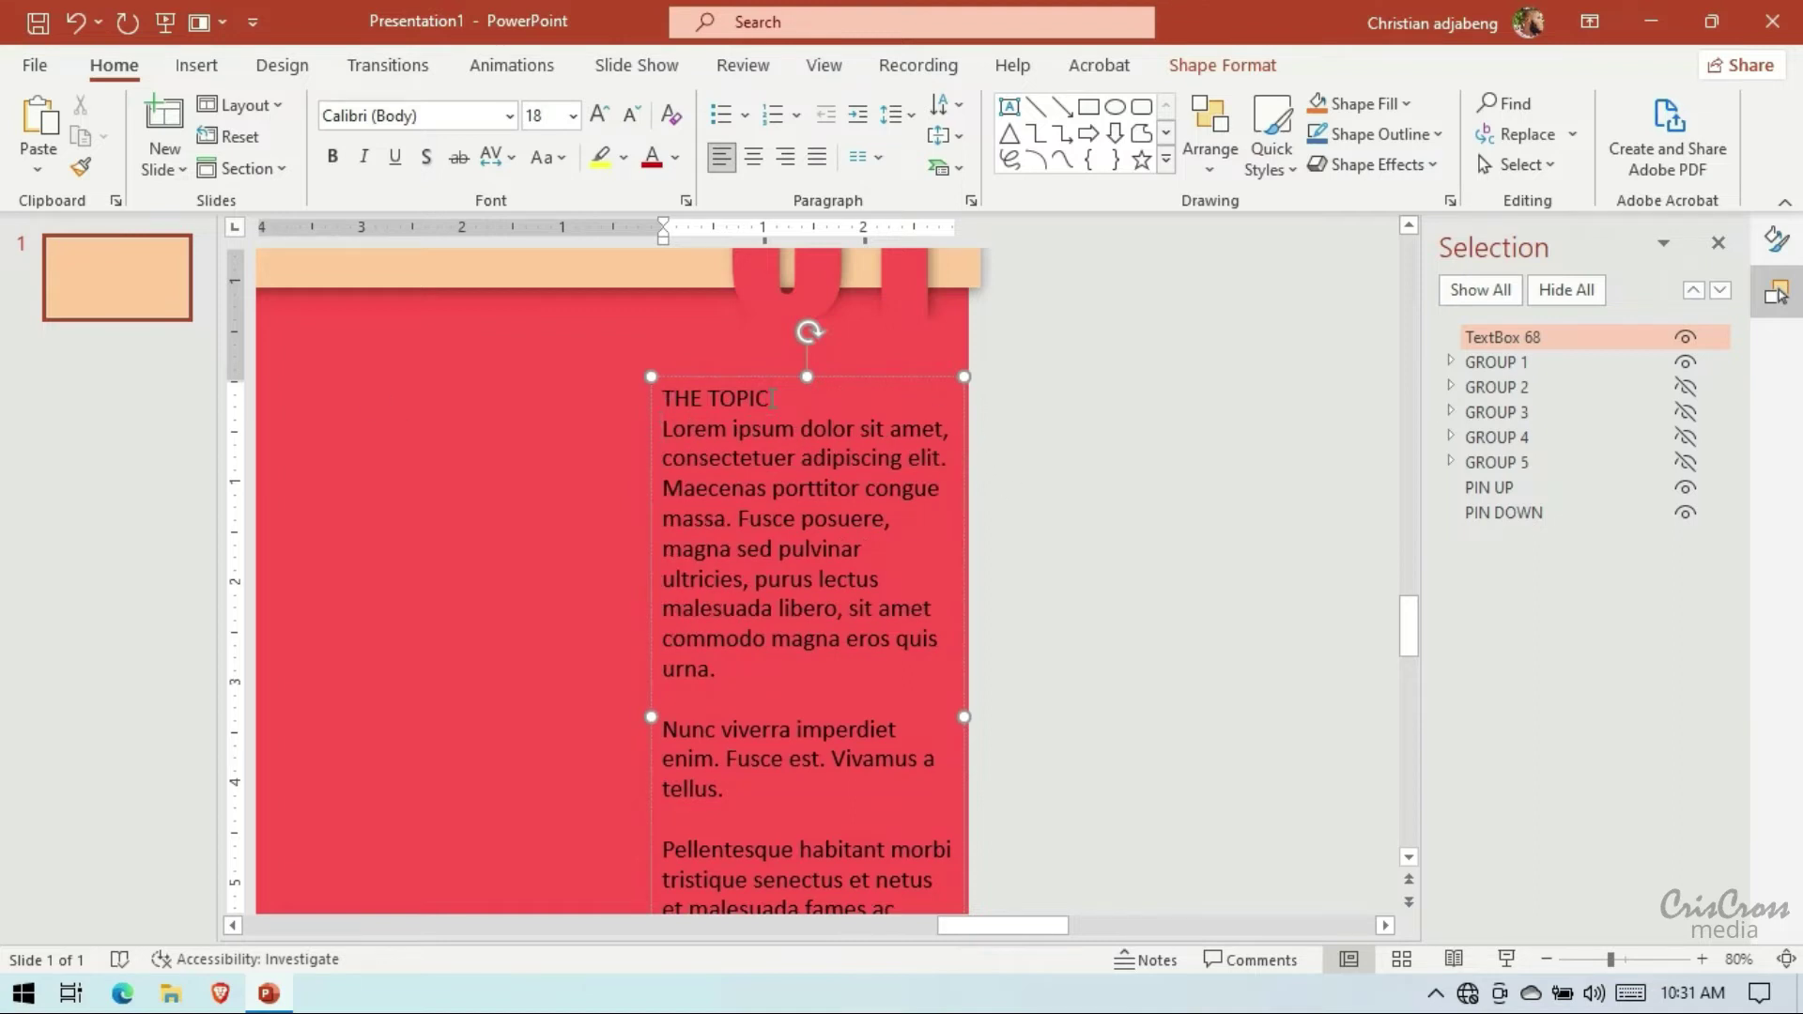
left_click_drag(773, 398, 662, 398)
Make 'THE TOPIC' bold at 24 pt and turn all the text box's text white
left_click(665, 343)
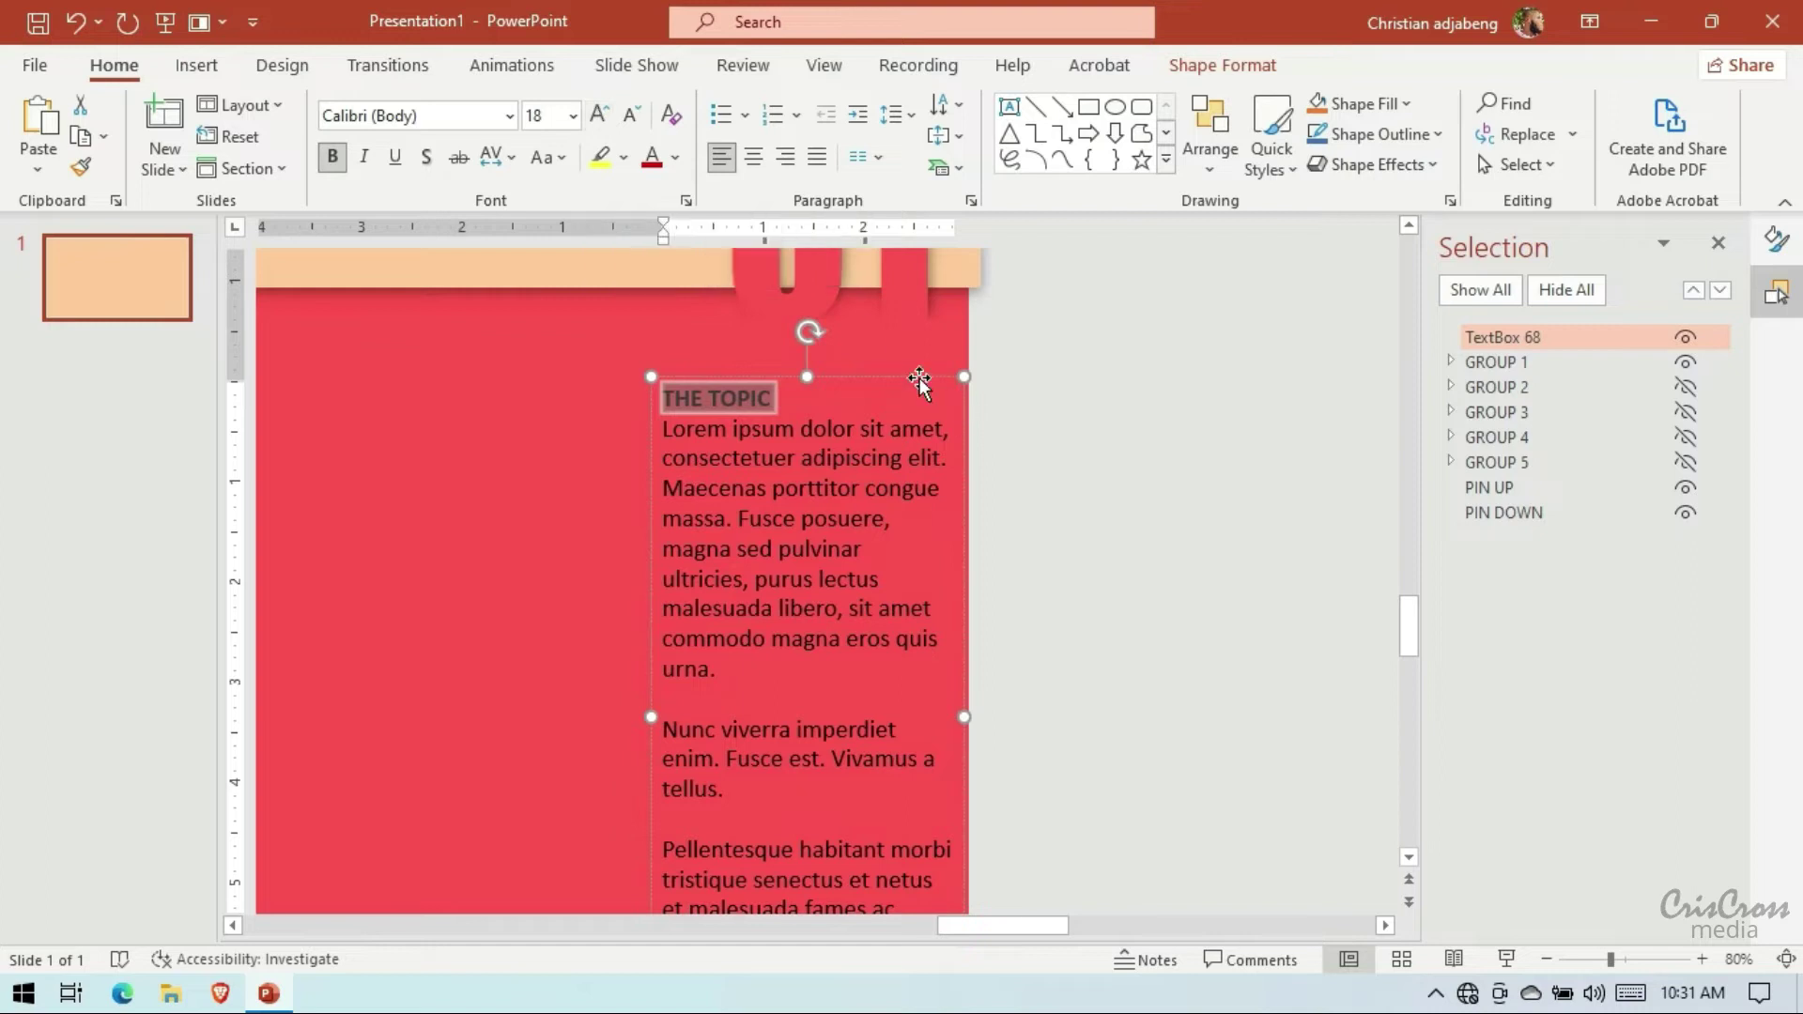
left_click(599, 115)
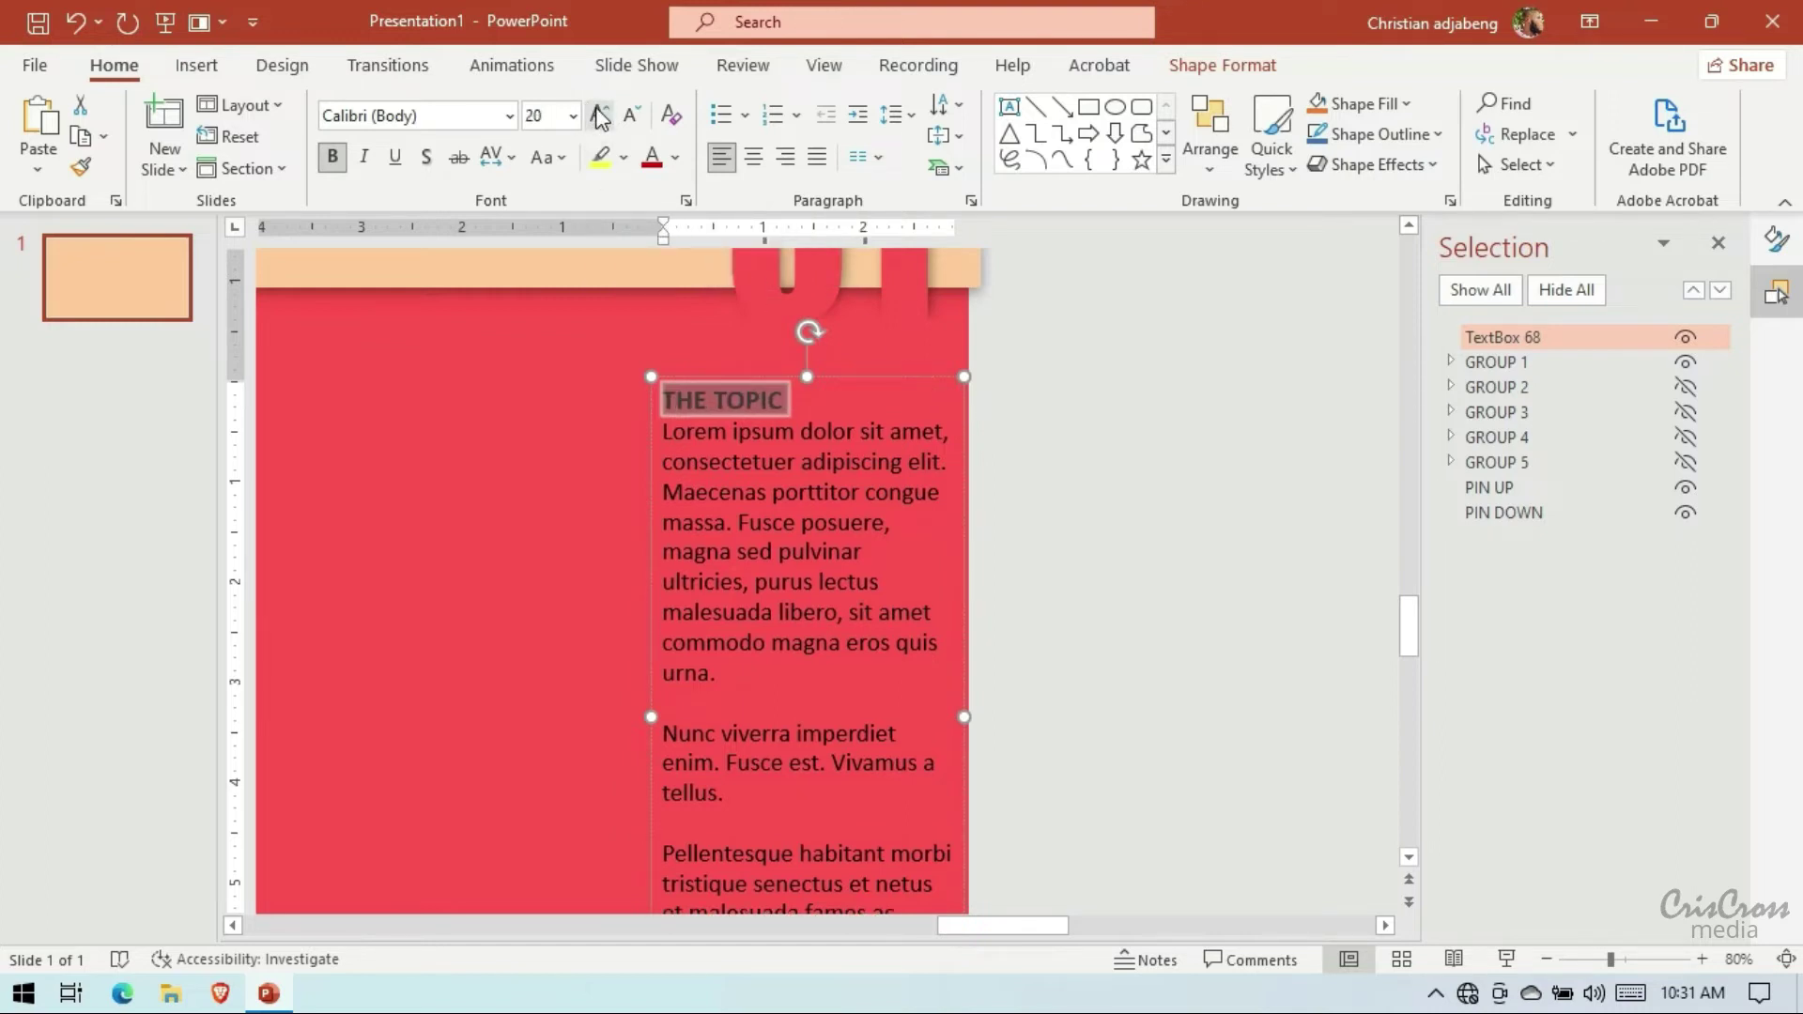
left_click(599, 115)
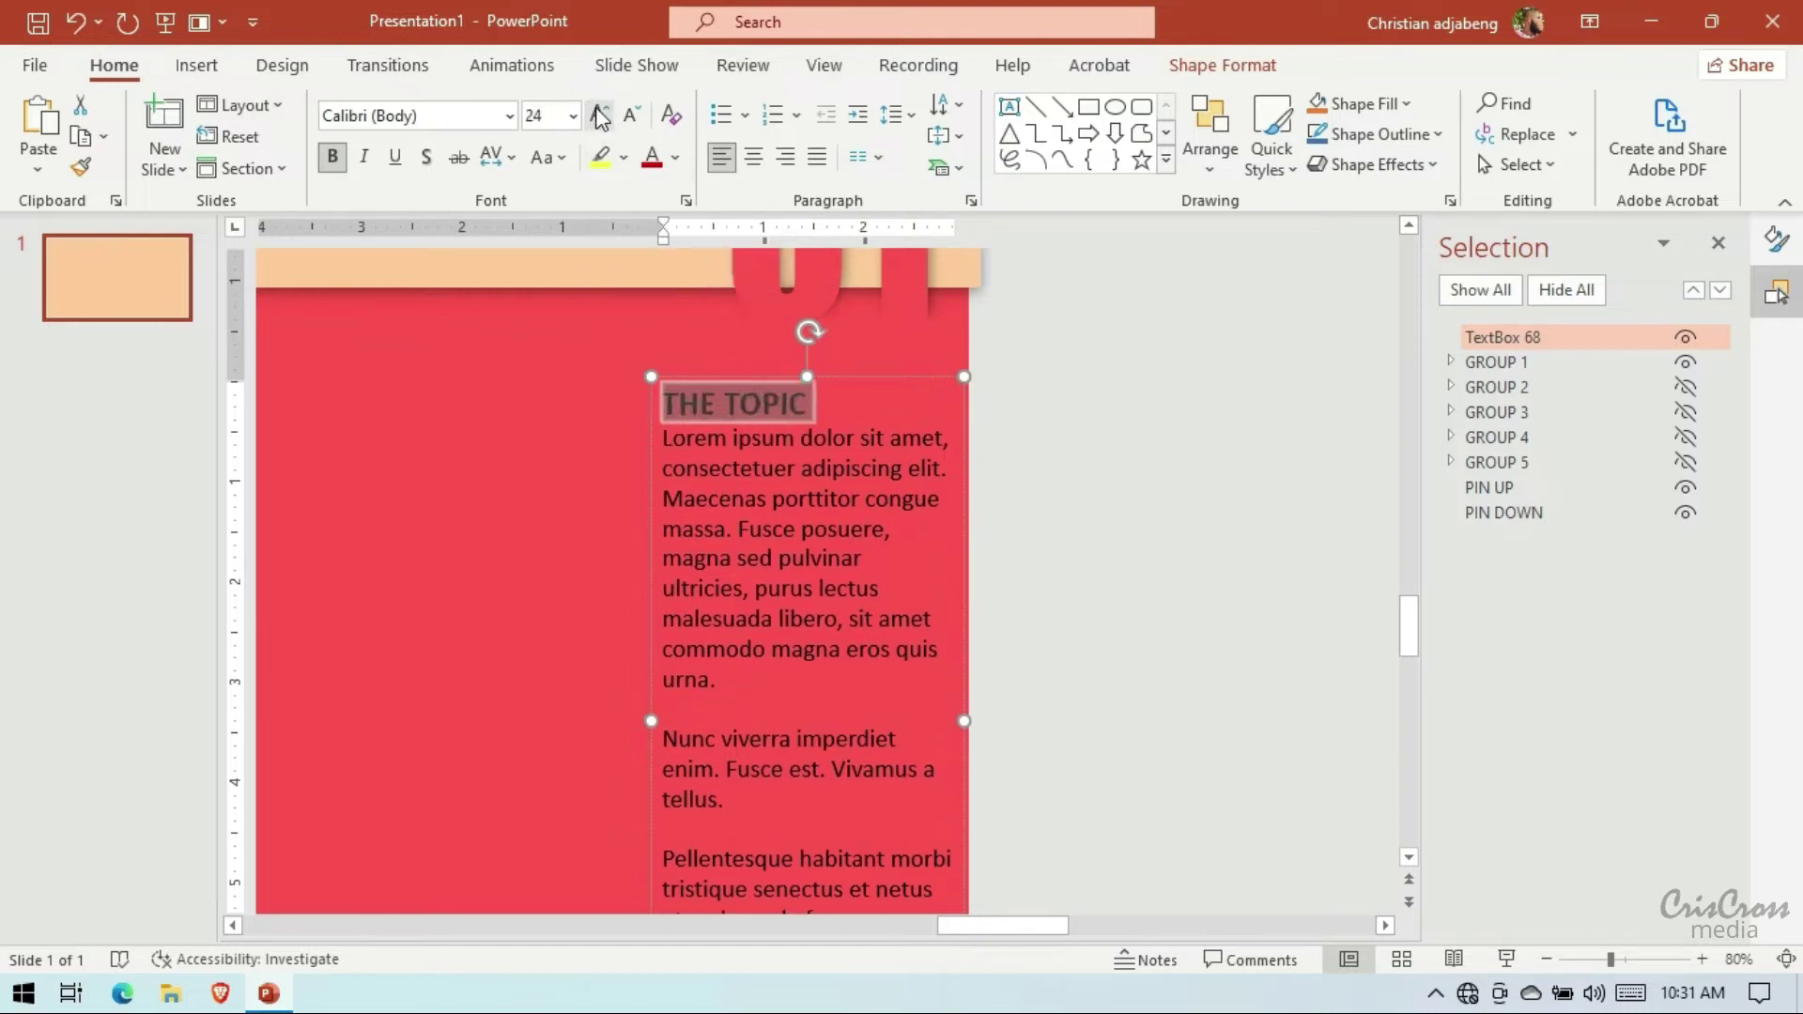
left_click(898, 376)
left_click(675, 156)
left_click(655, 225)
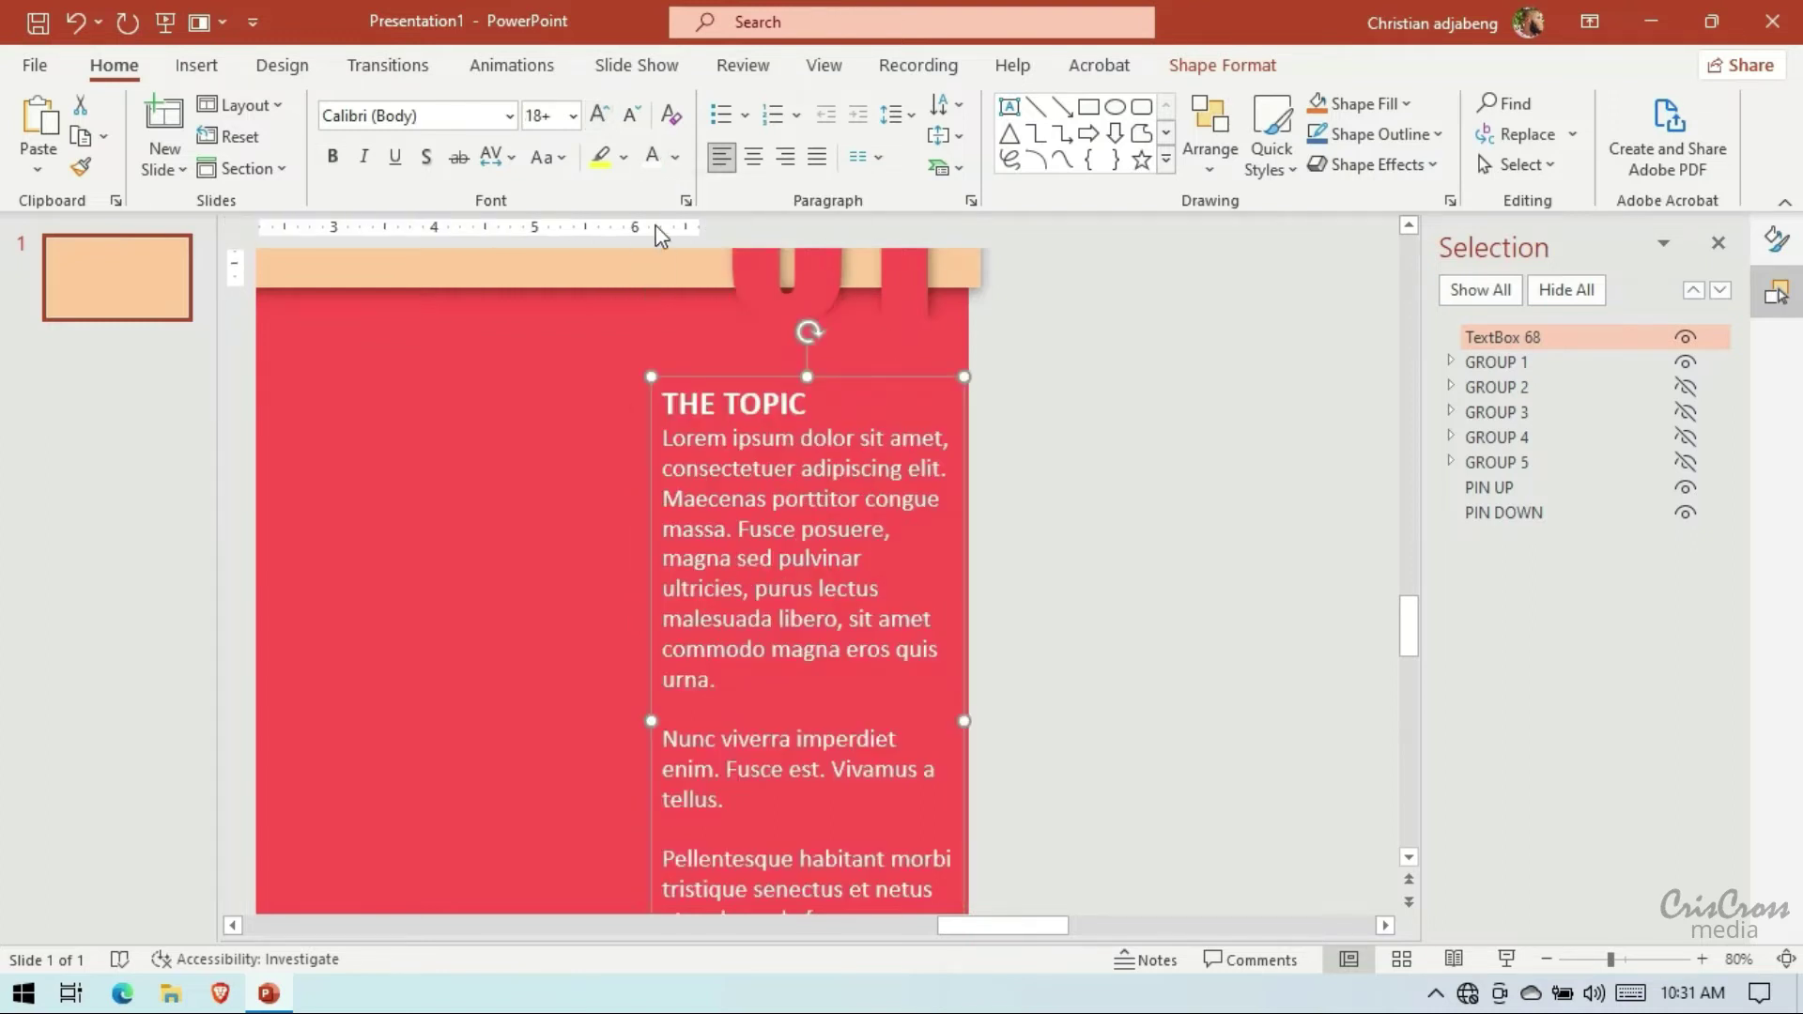
left_click(675, 157)
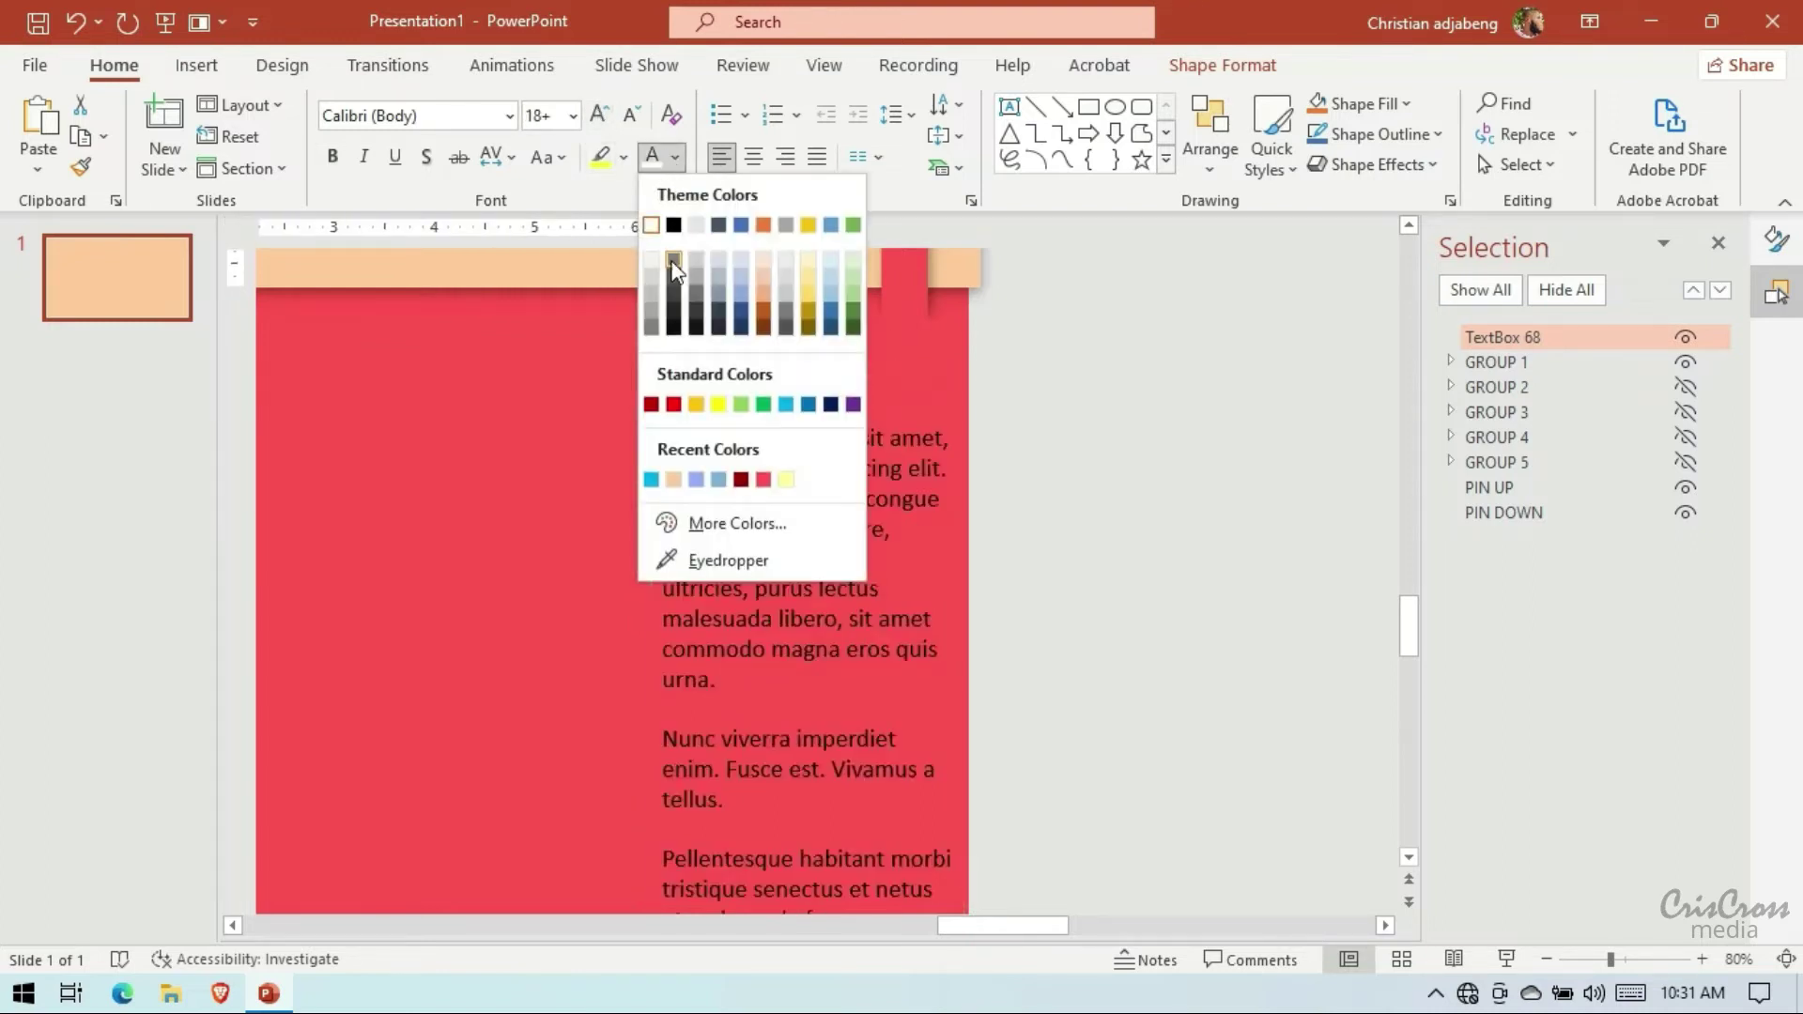
left_click(651, 255)
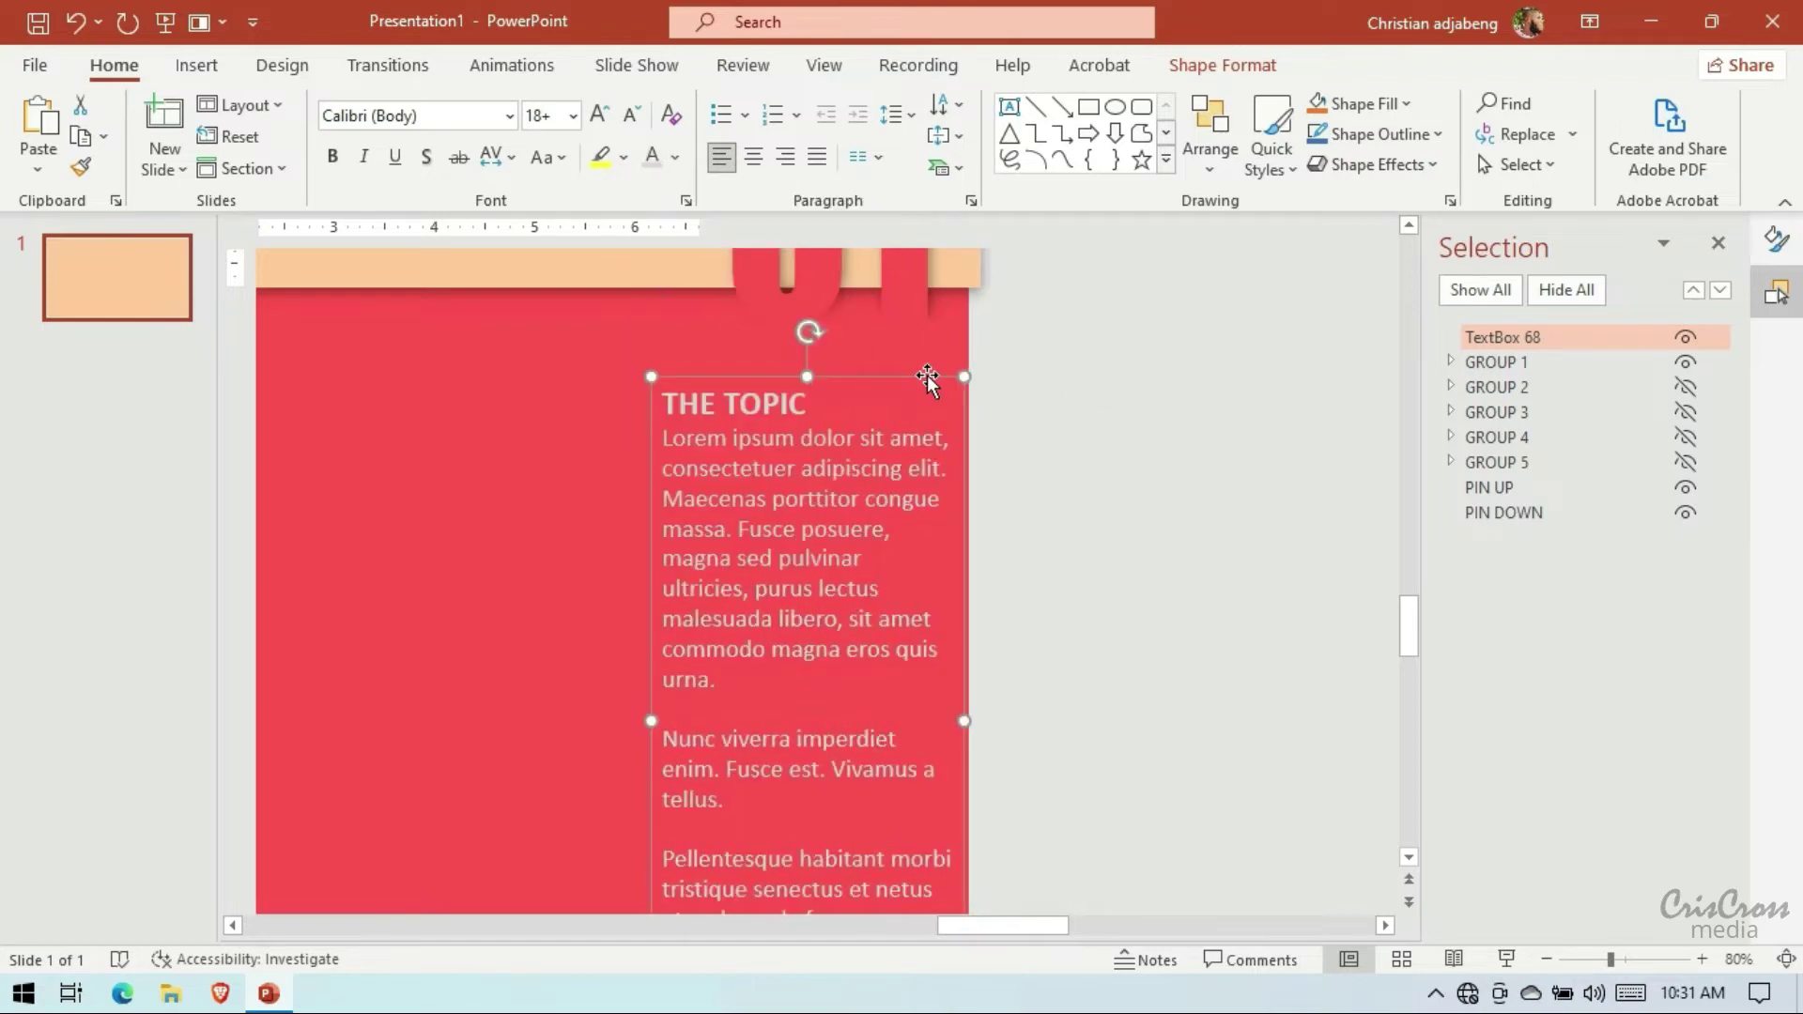
Duplicate the text box and set the copy below the slide
key("ctrl+c")
key("ctrl+v")
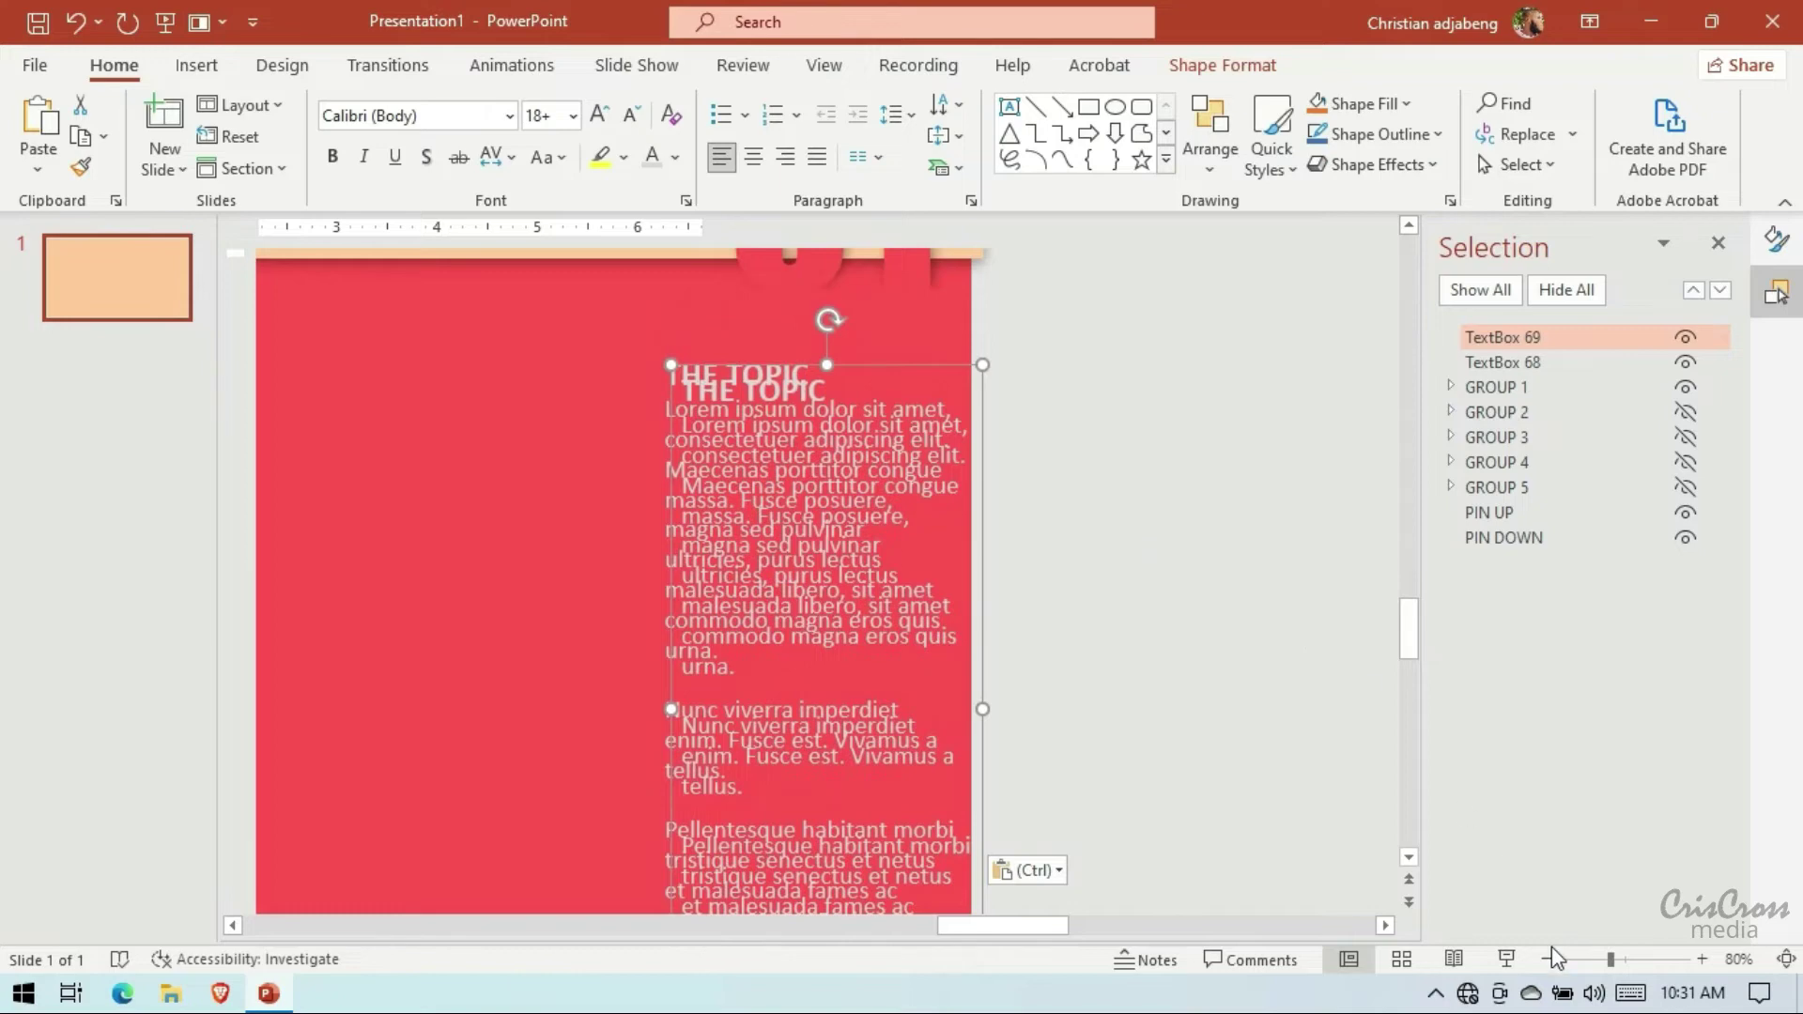
left_click(1548, 950)
left_click(1547, 951)
mouse_move(907, 324)
left_mouse_down()
mouse_move(1200, 537)
mouse_move(1212, 806)
left_mouse_up()
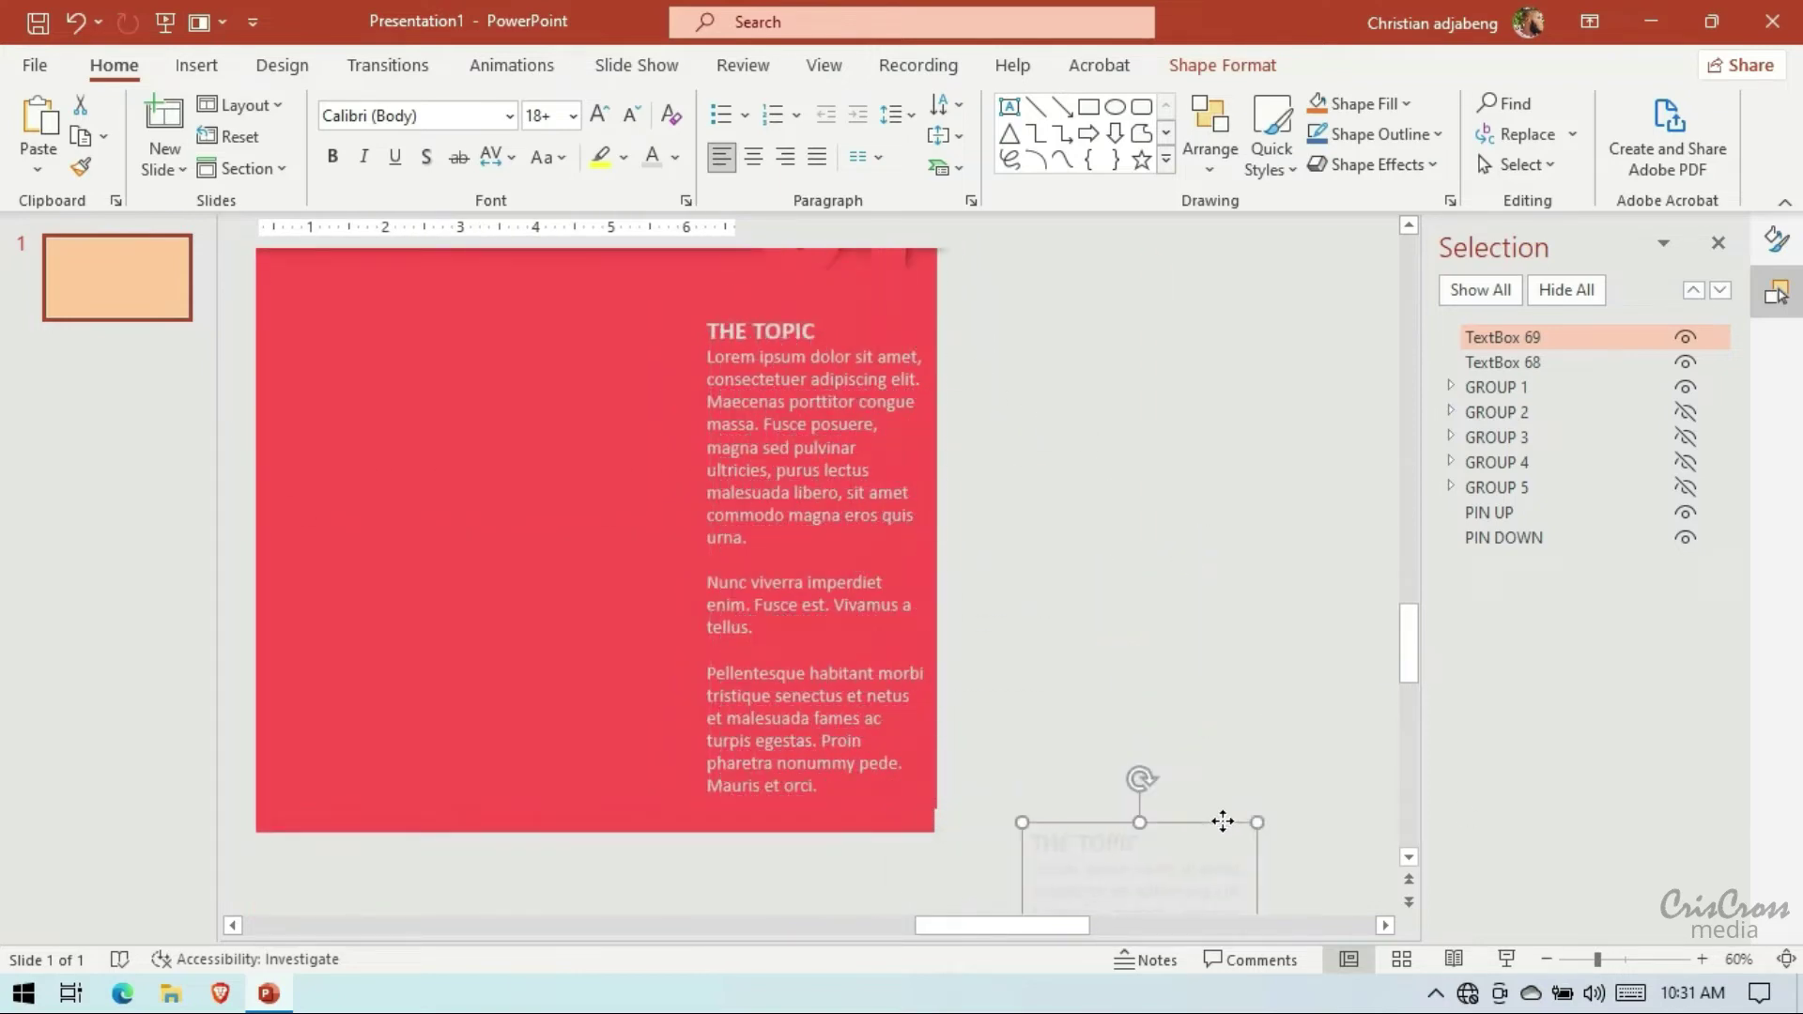
Group the original text box with GROUP 1 and name the combined group GROUP 1
left_click(857, 359)
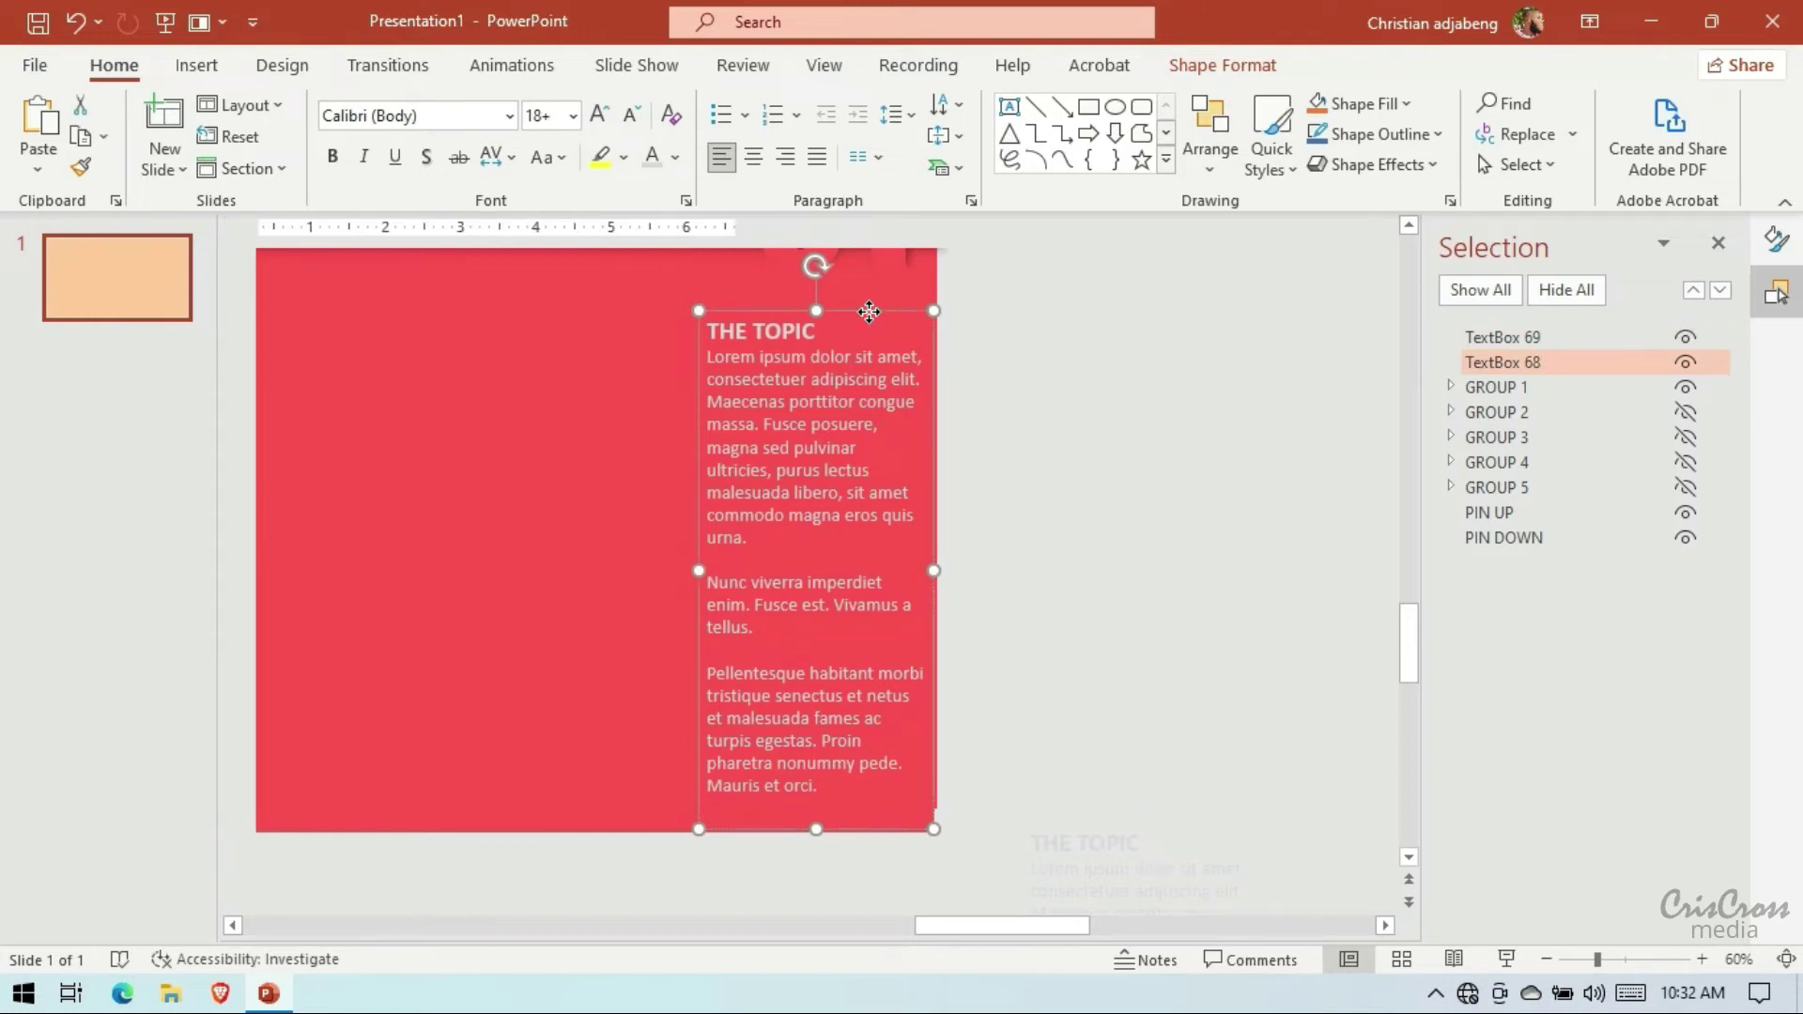
left_click(1482, 393, "ctrl")
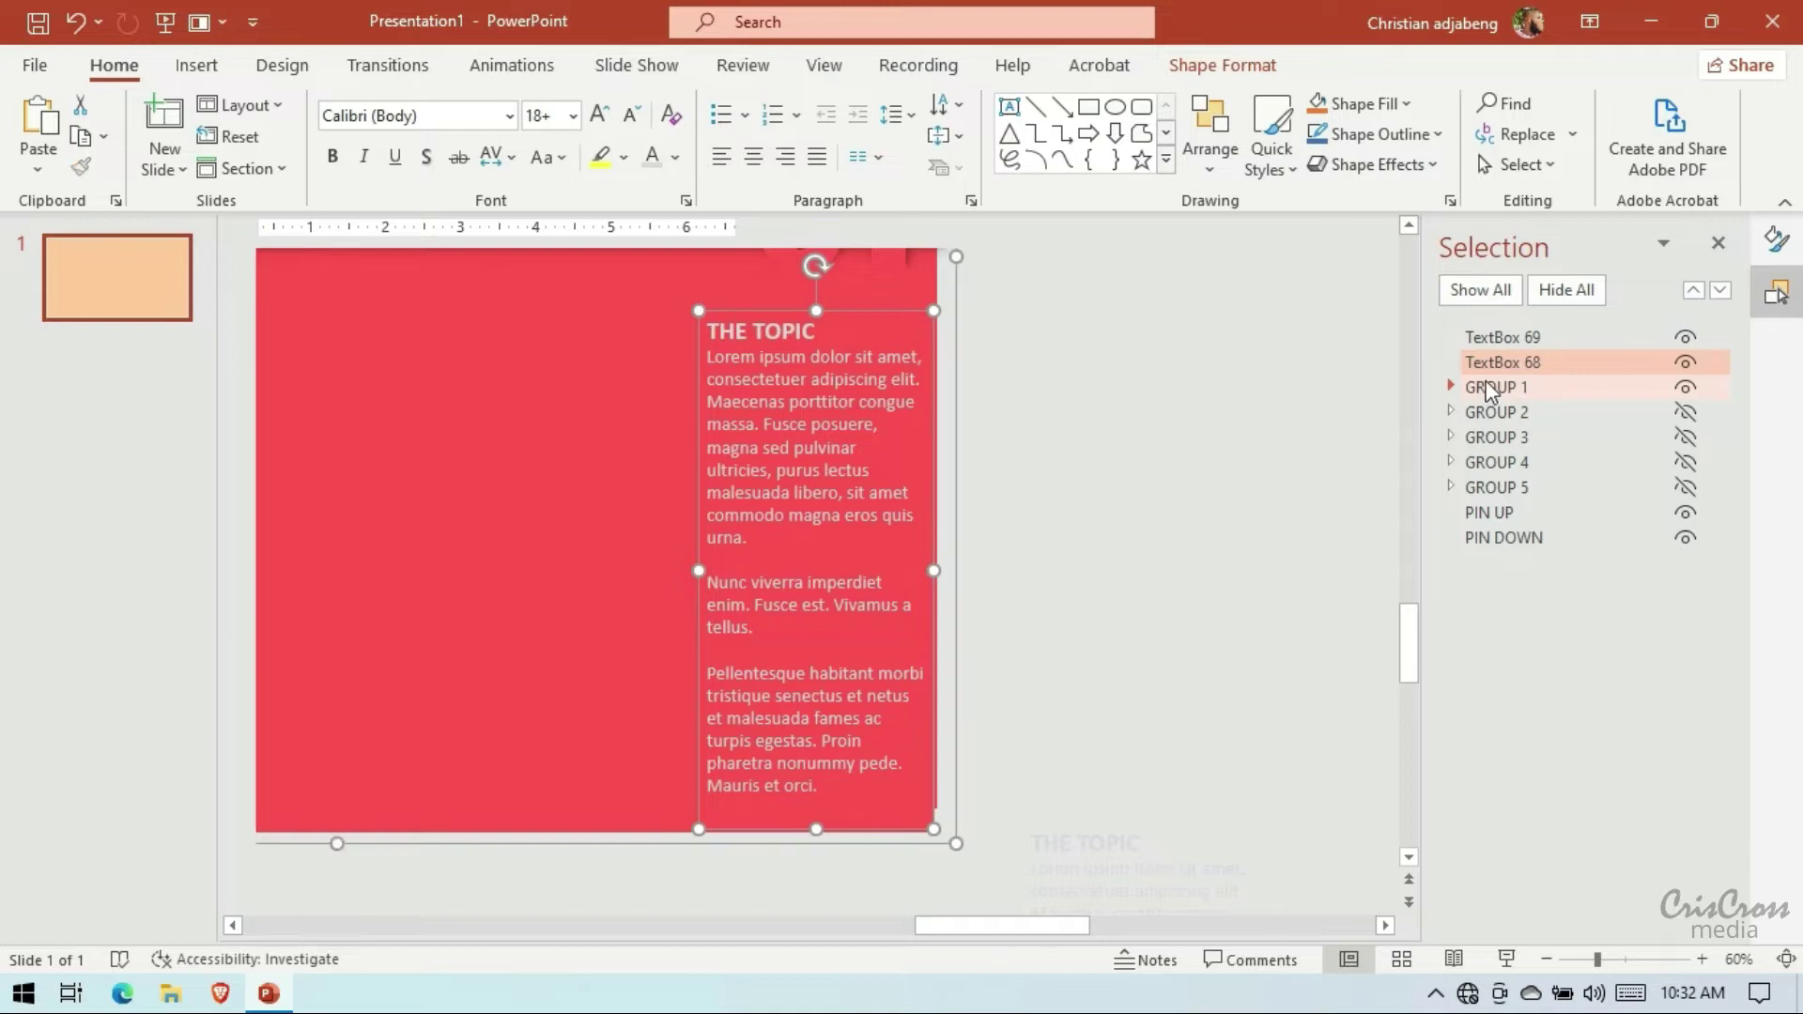
right_click(859, 306)
left_click(1111, 488)
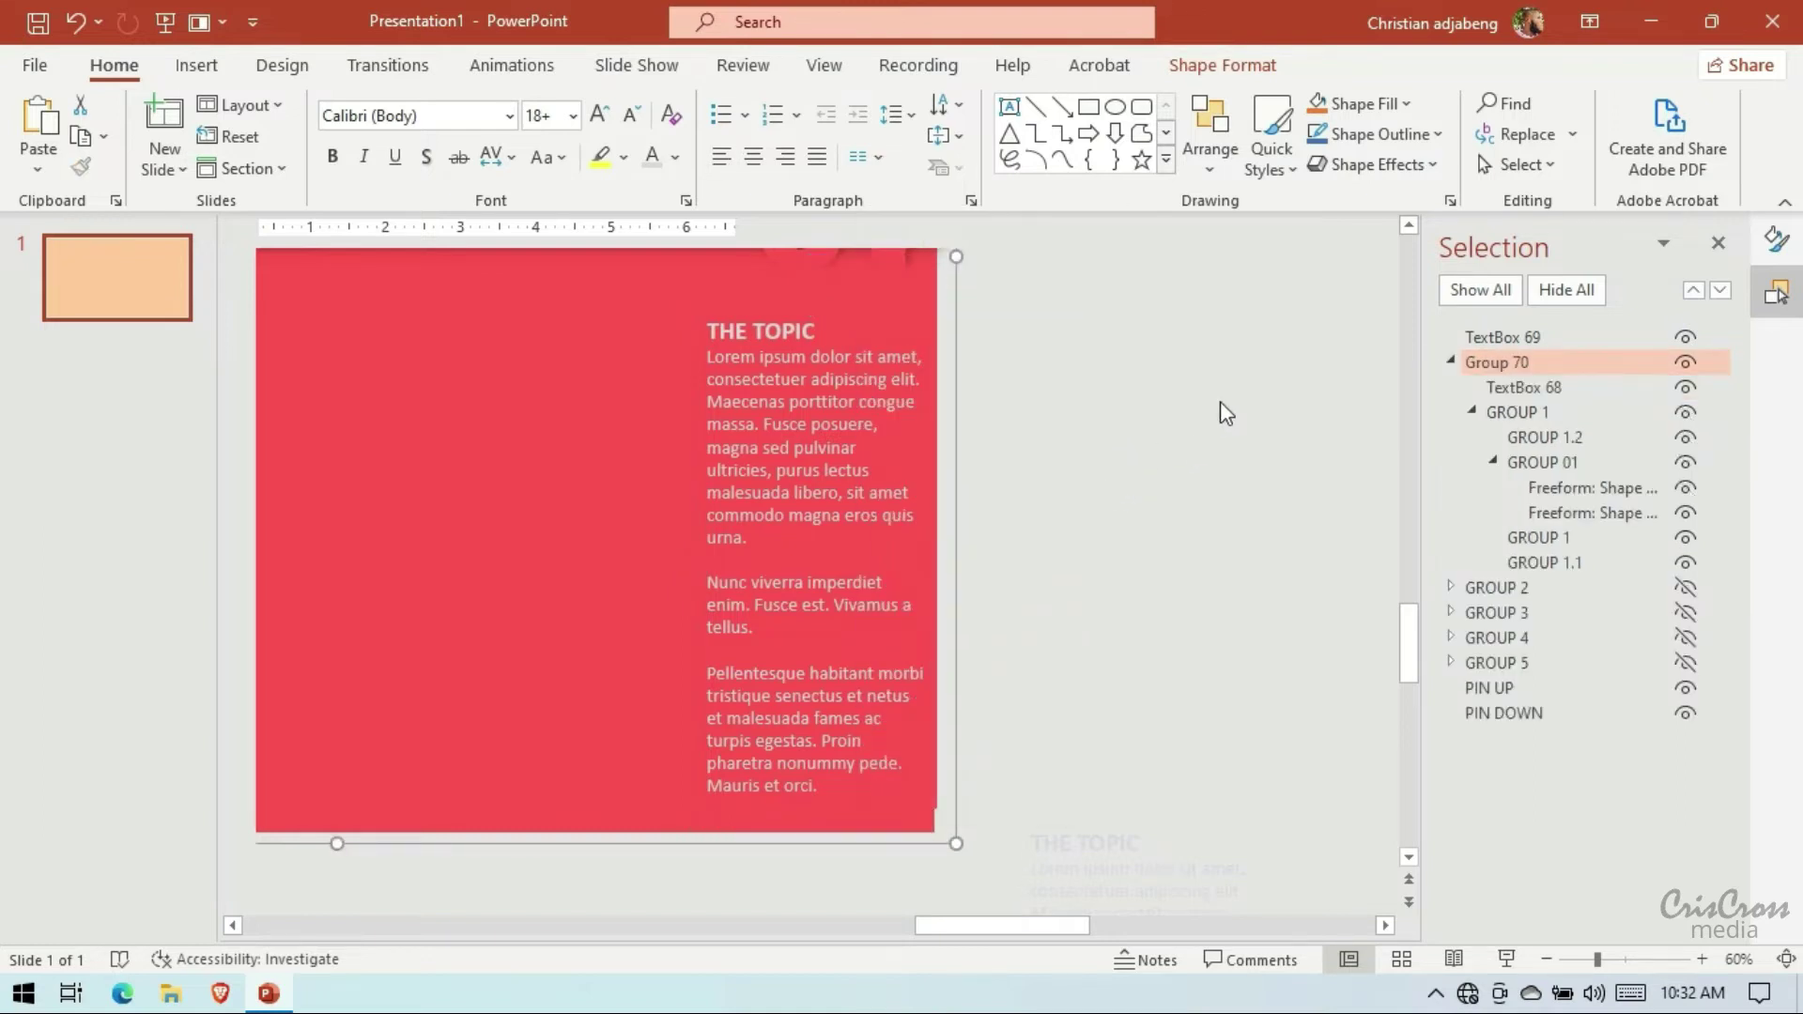
left_click(1454, 362)
left_click(1541, 364)
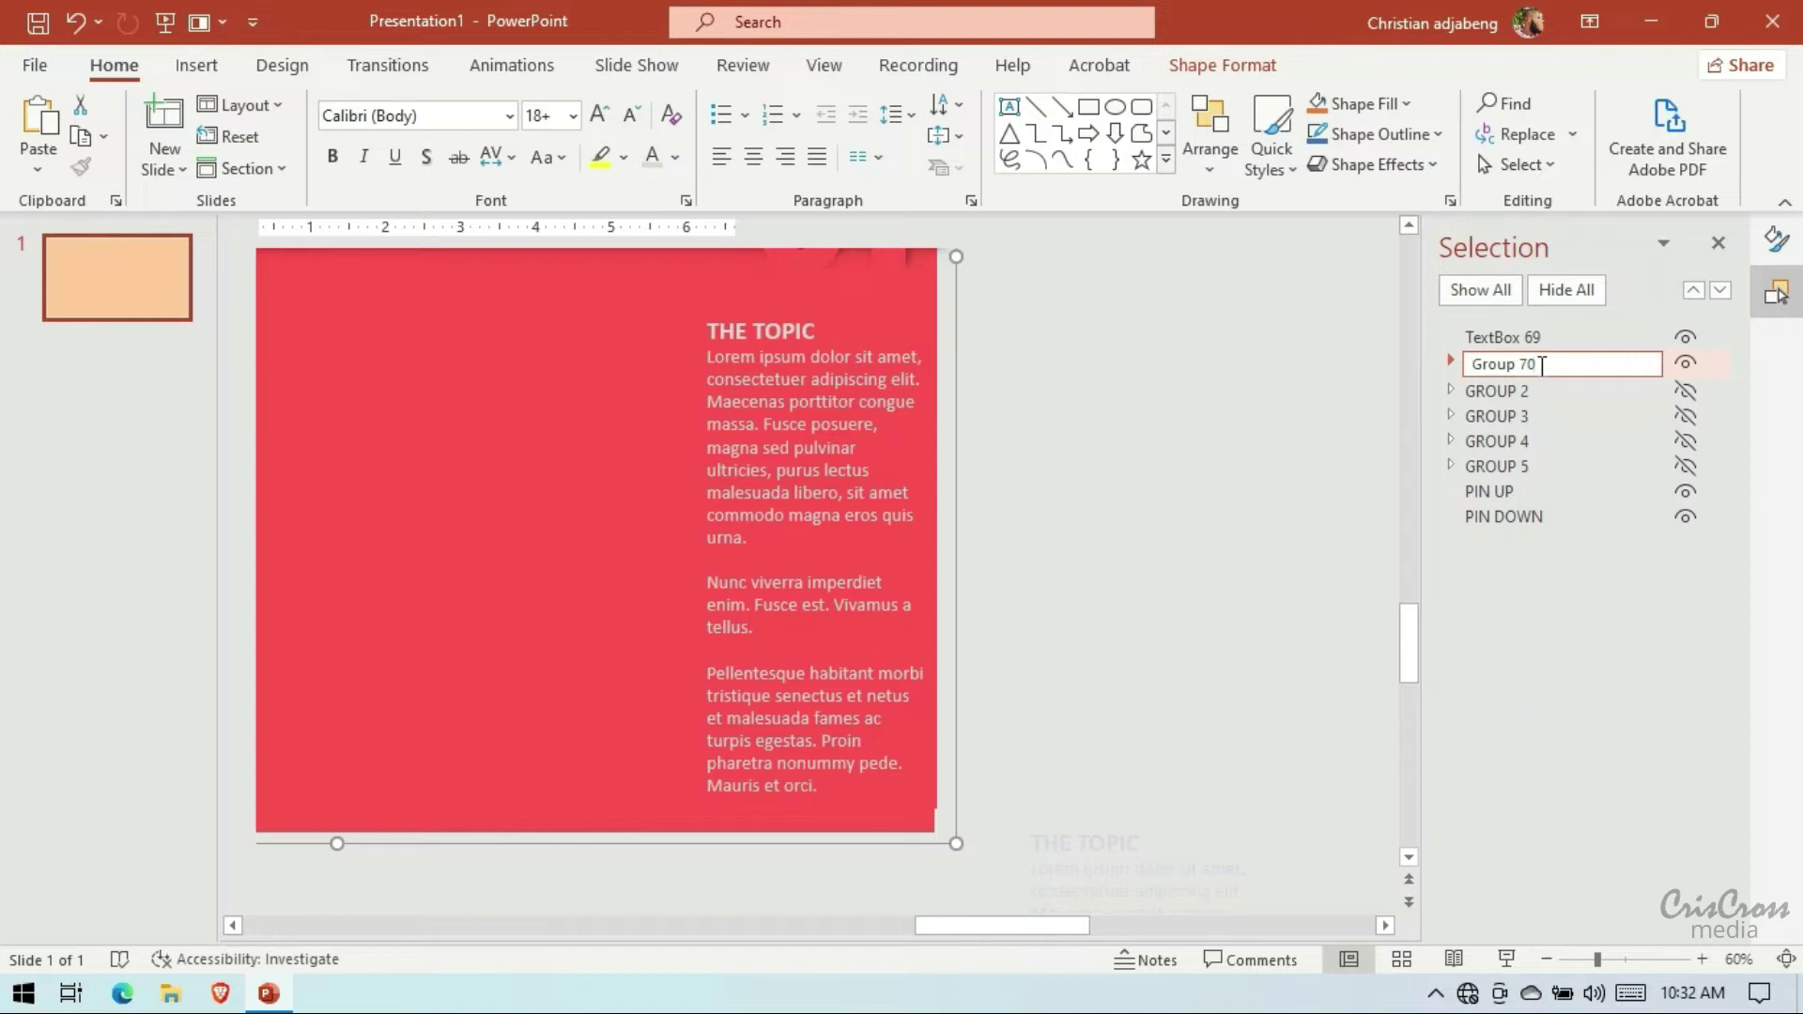
double_click(1541, 364)
type("GROUP 1")
key("Return")
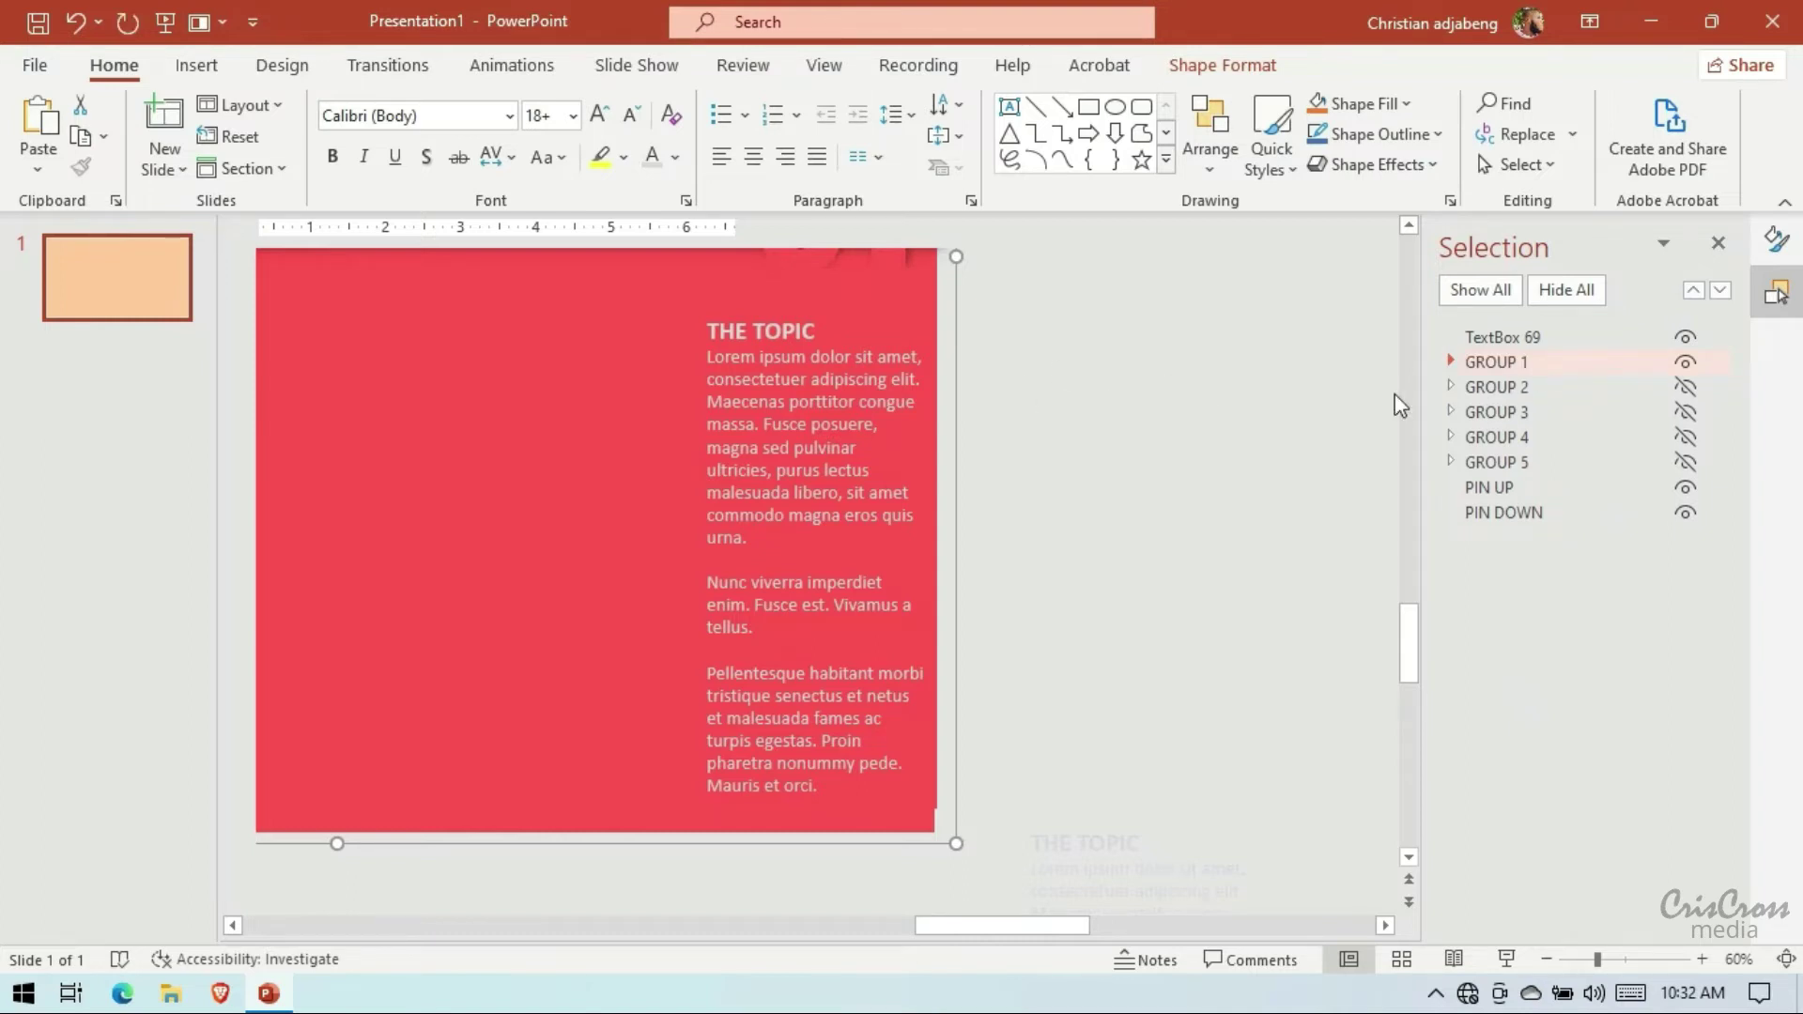
Hide GROUP 1, show the dark red GROUP 2 panel, and move the copied text box onto it
left_click(1688, 363)
left_click(1688, 387)
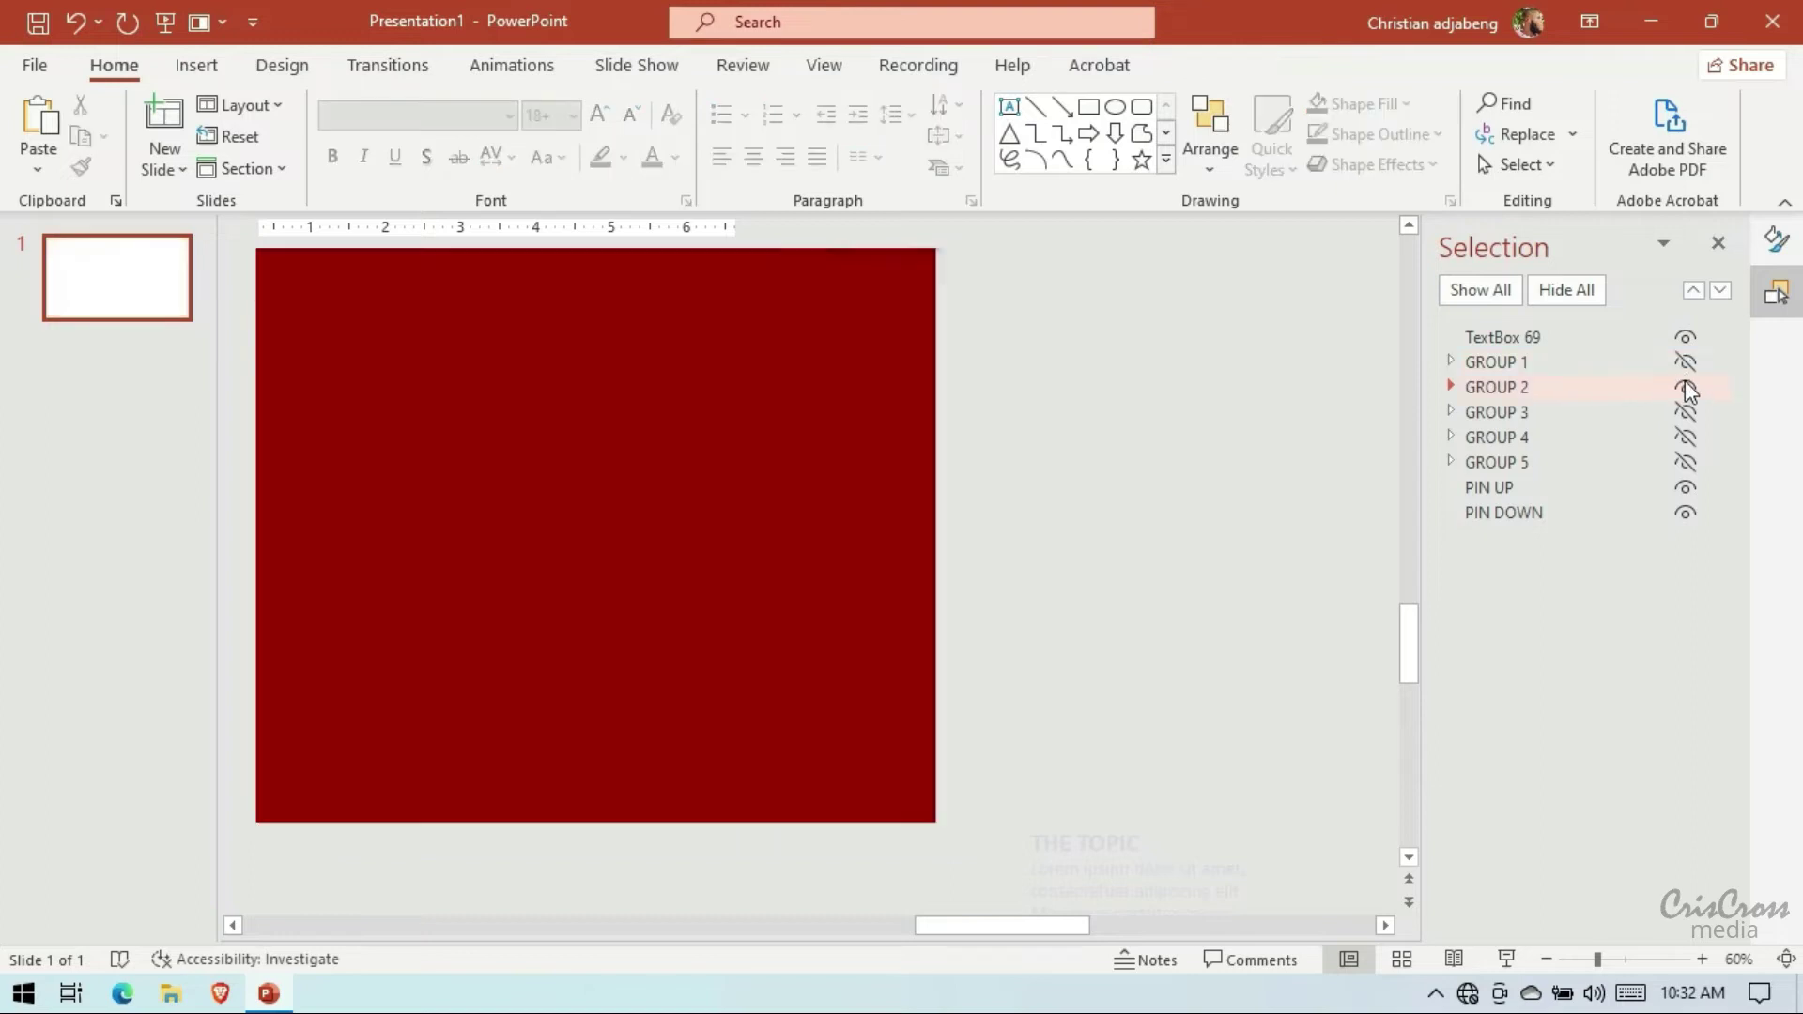
left_click(1216, 787)
left_click_drag(1224, 729, 853, 361)
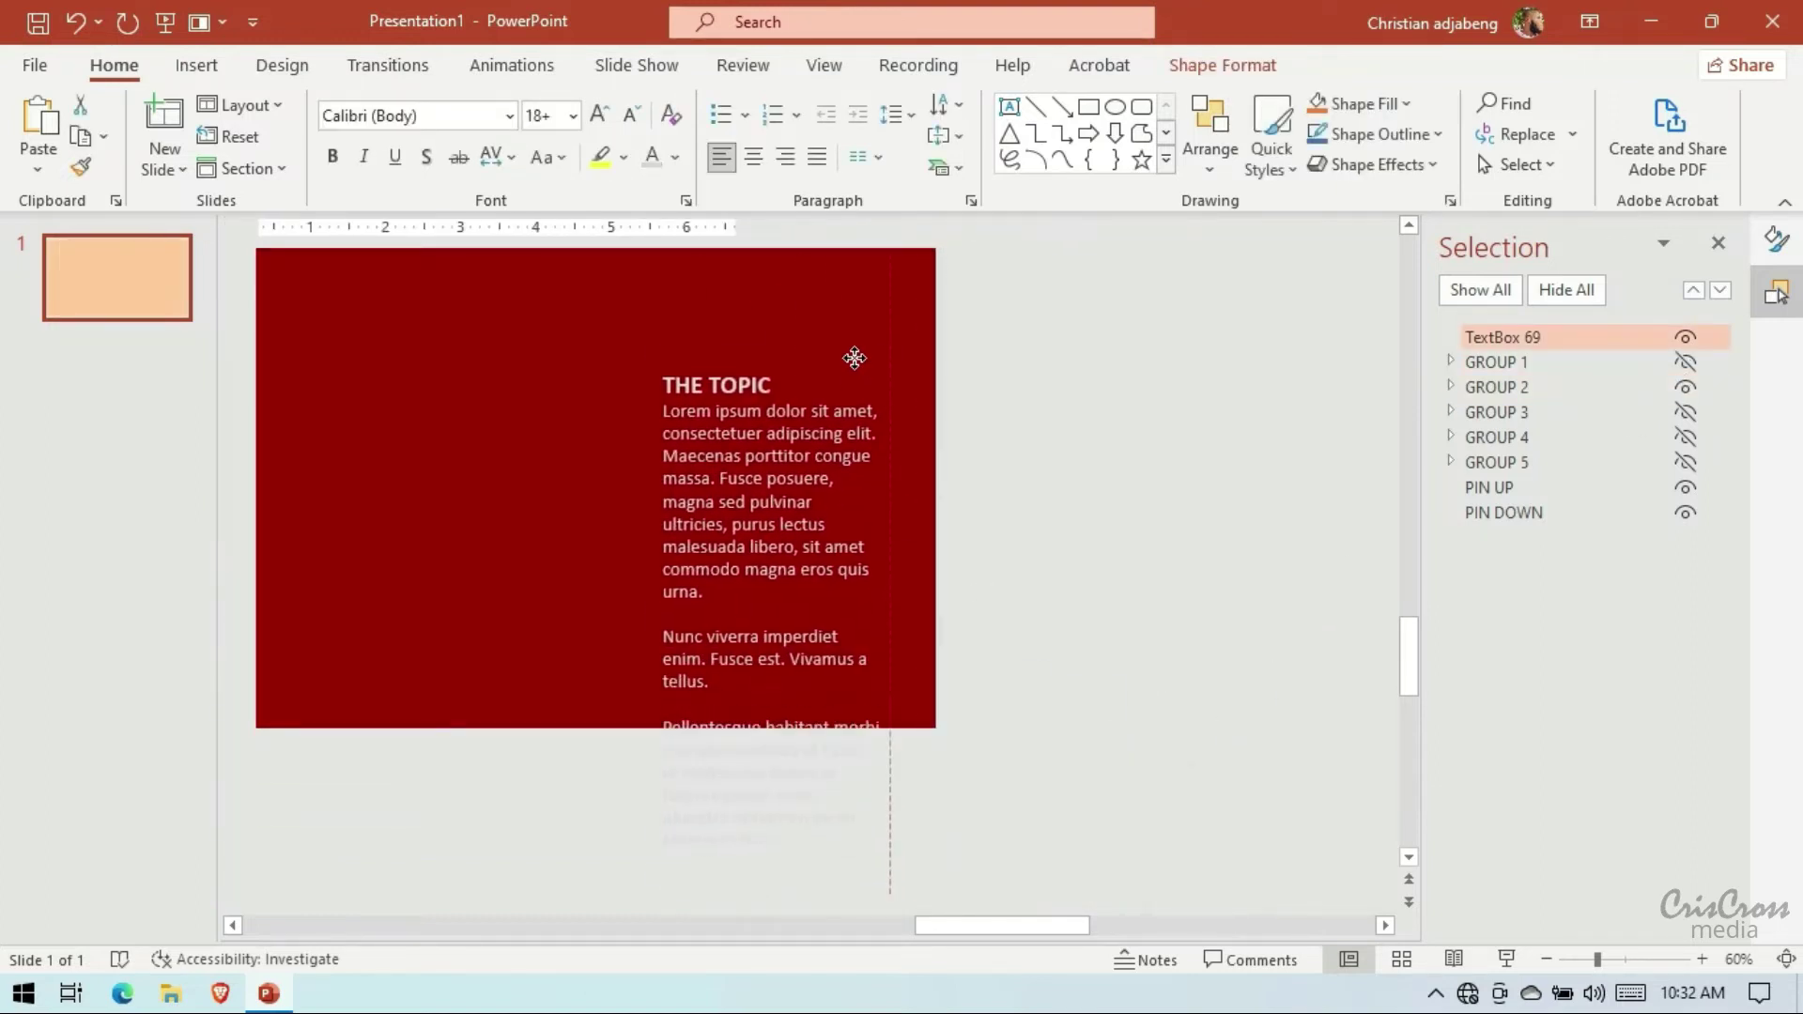
scroll(970, 475, "up", 3)
left_click_drag(832, 648, 858, 481)
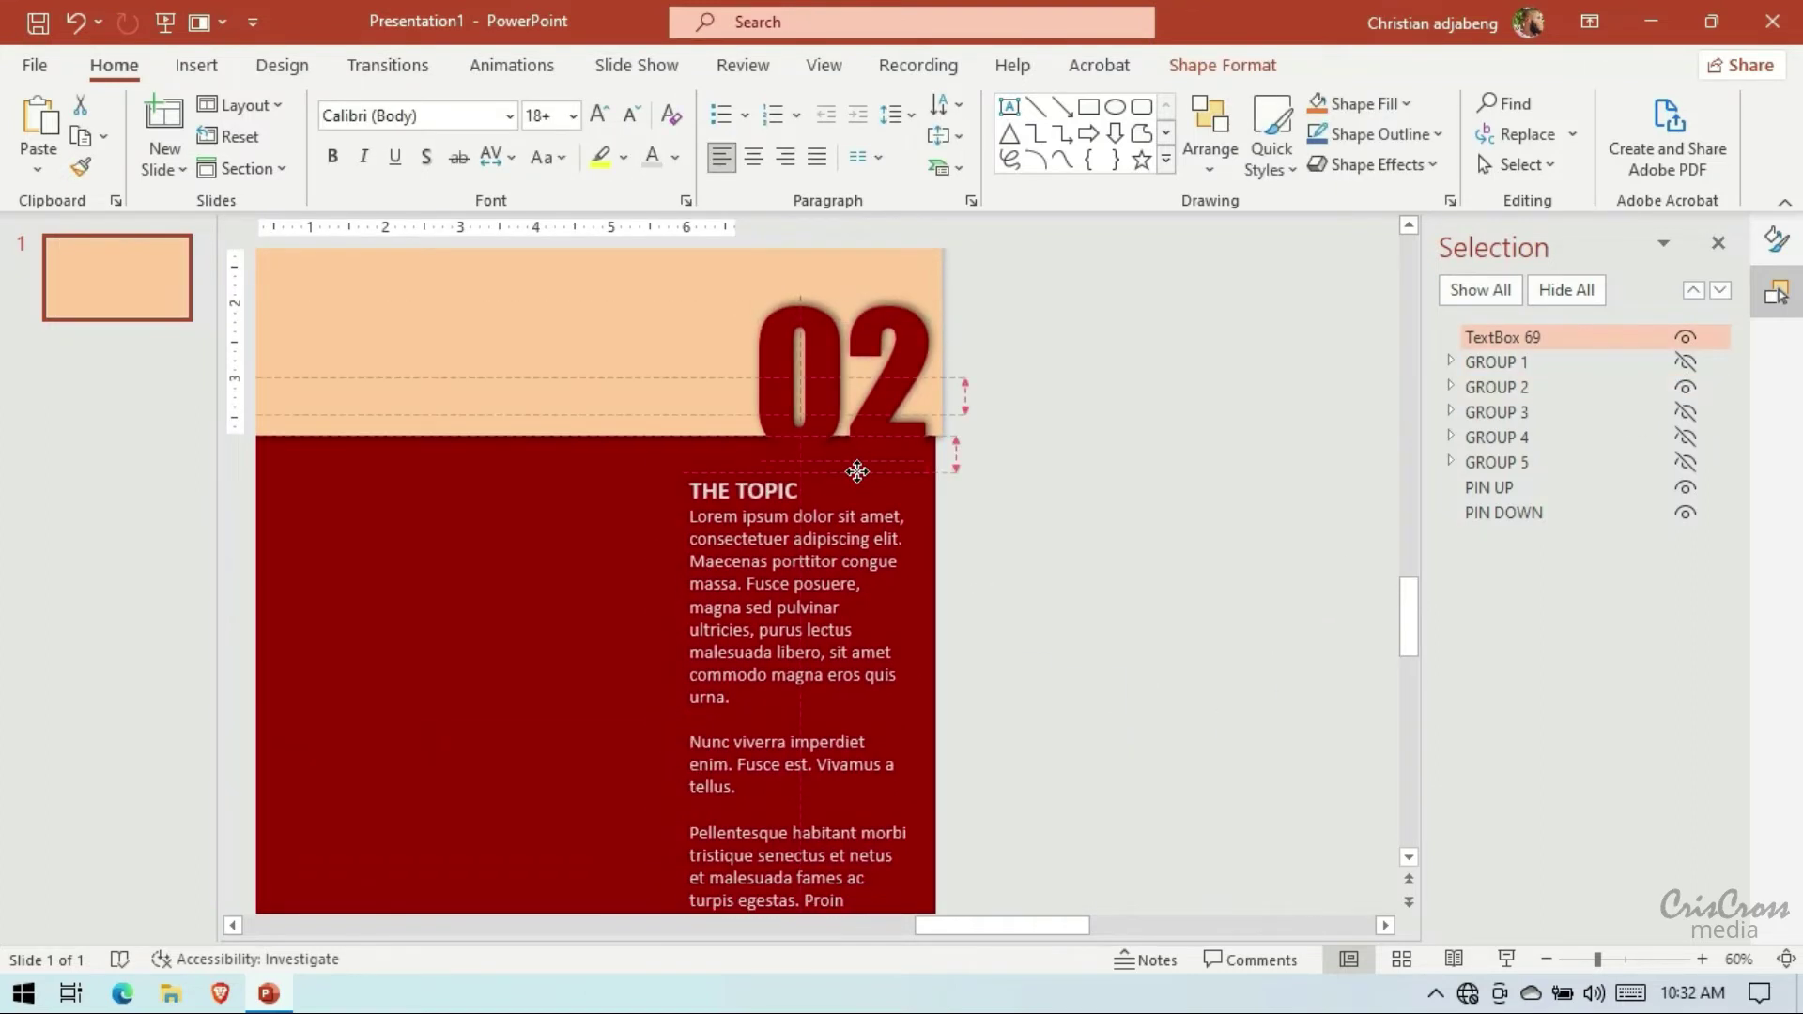
scroll(1007, 523, "down", 3)
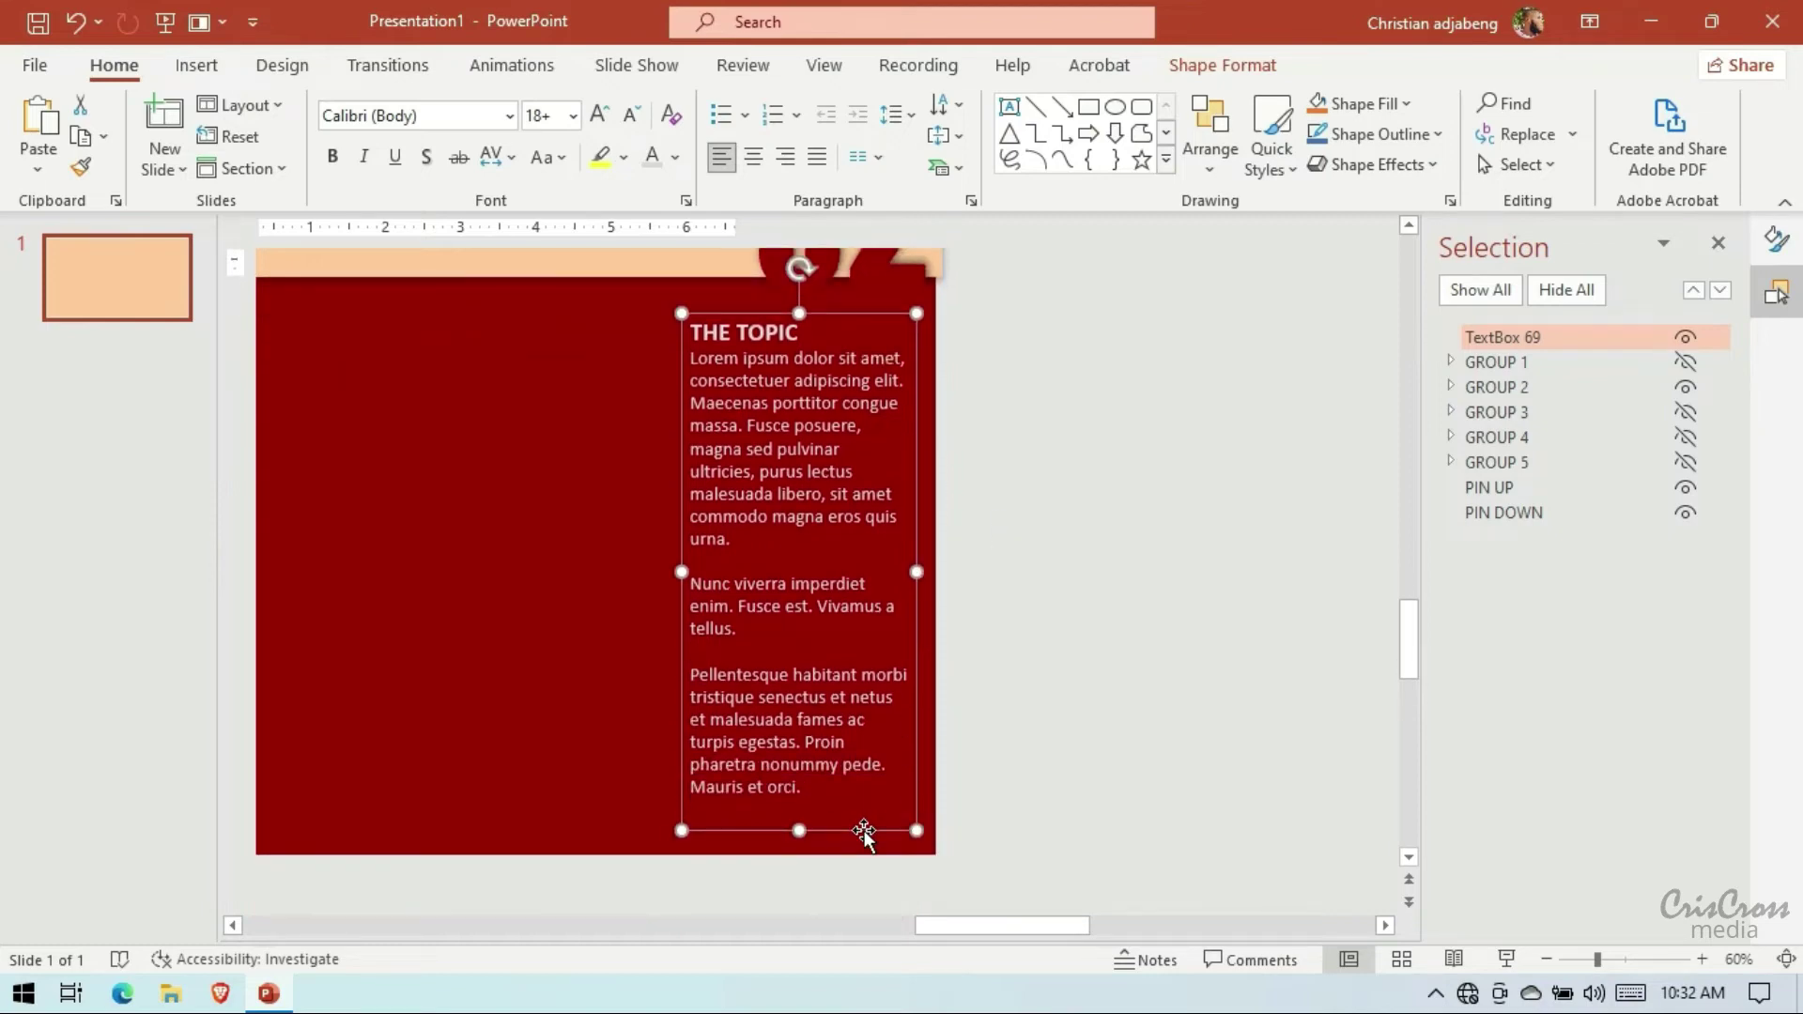
left_click_drag(864, 831, 866, 834)
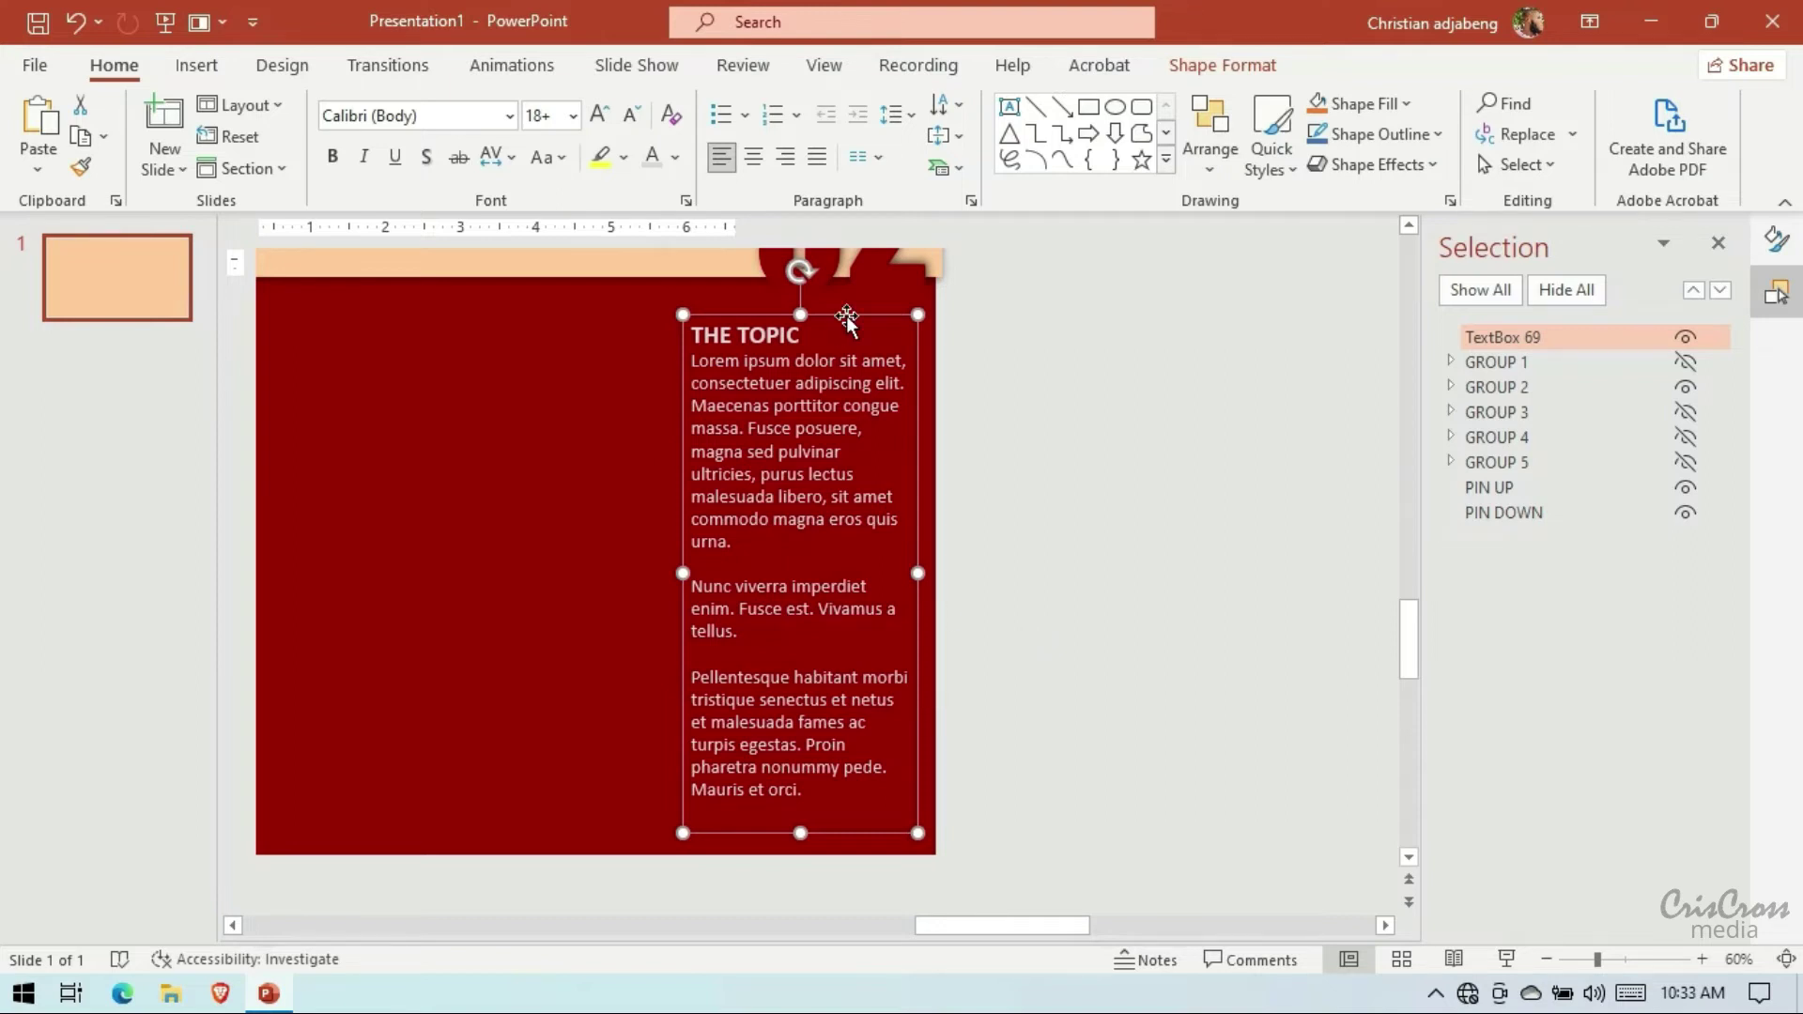
key("ctrl+z")
Group the text box with the panel, name it GROUP 2, order it after GROUP 1, and hide it
scroll(1123, 439, "up", 3)
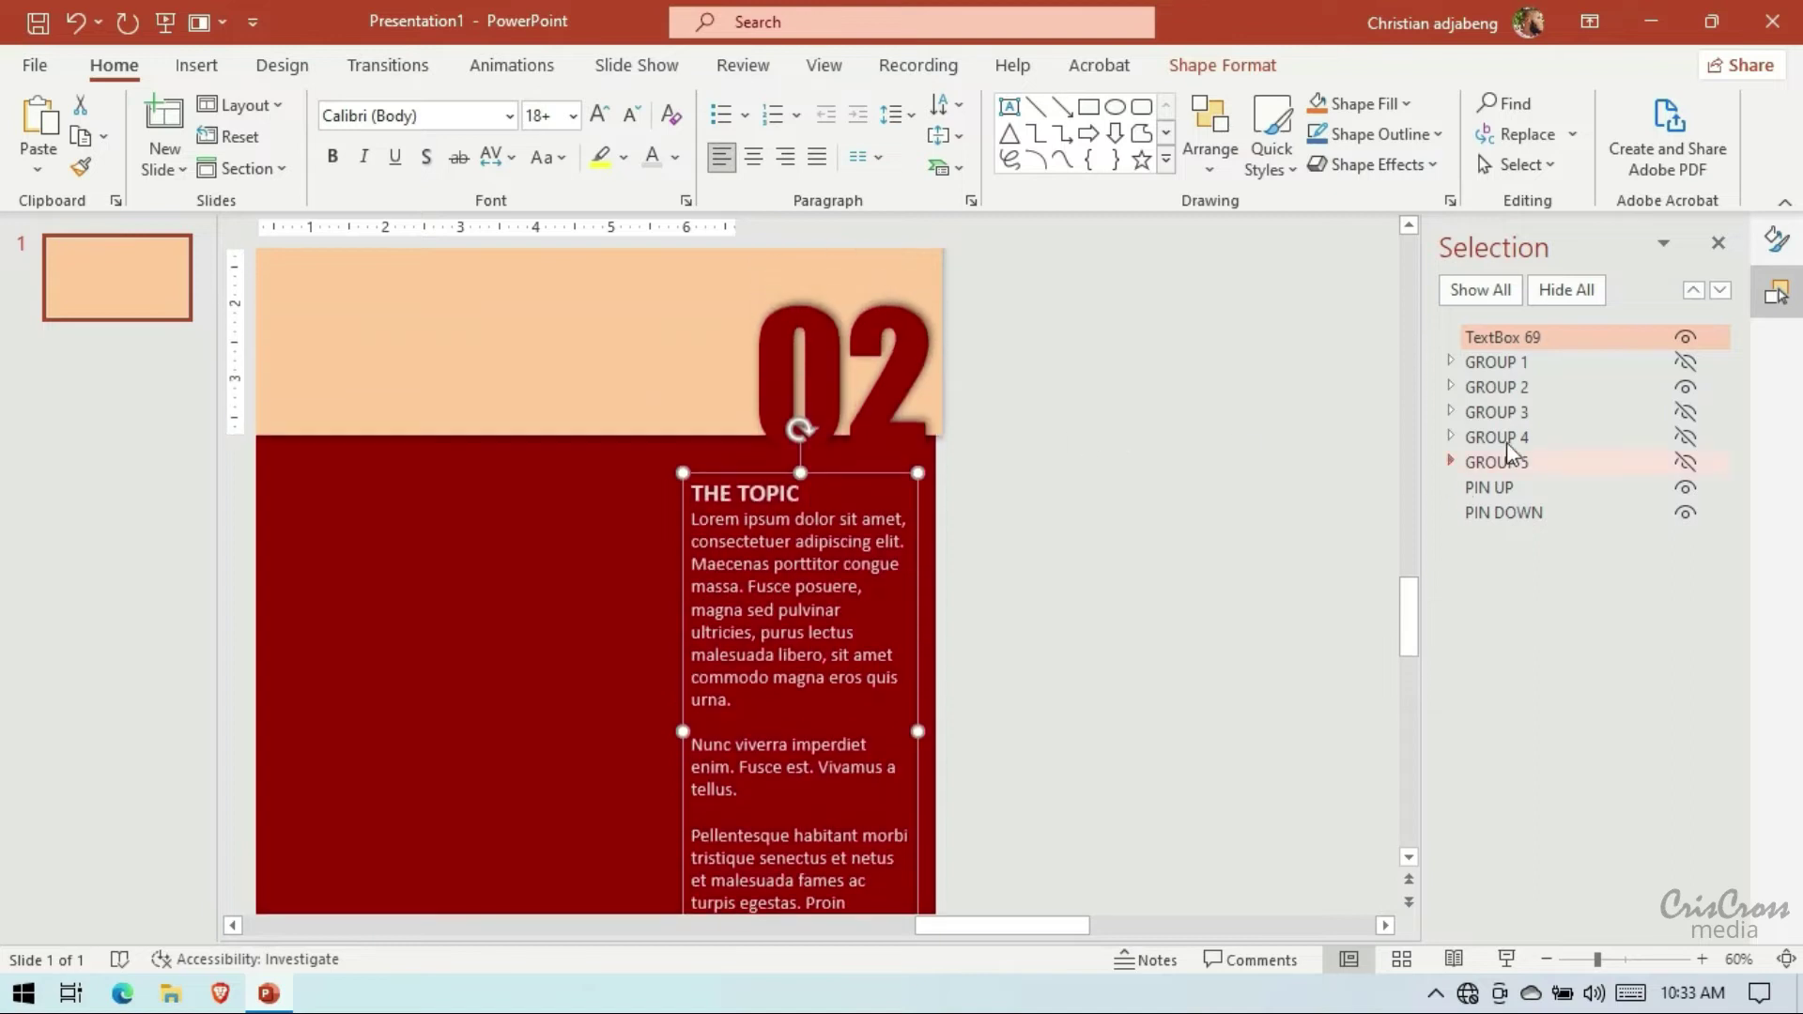
left_click(1521, 393, "ctrl")
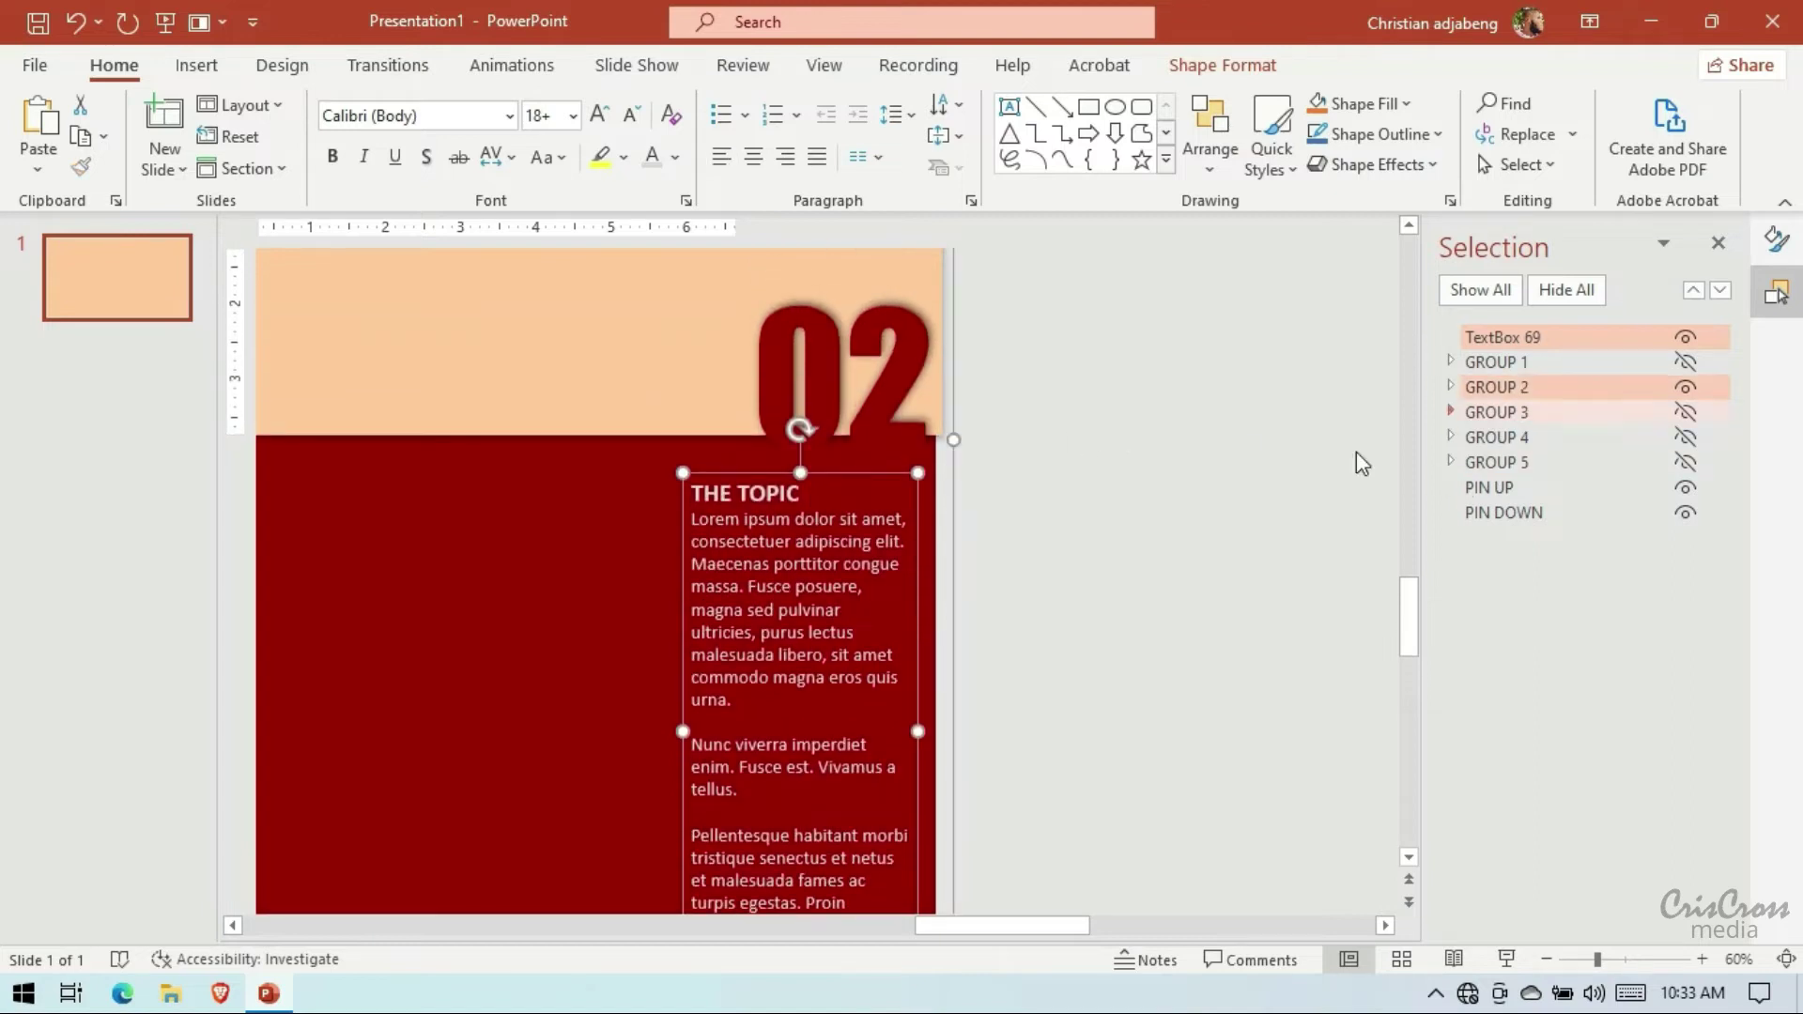
right_click(866, 455)
left_click(1148, 633)
left_click(1451, 340)
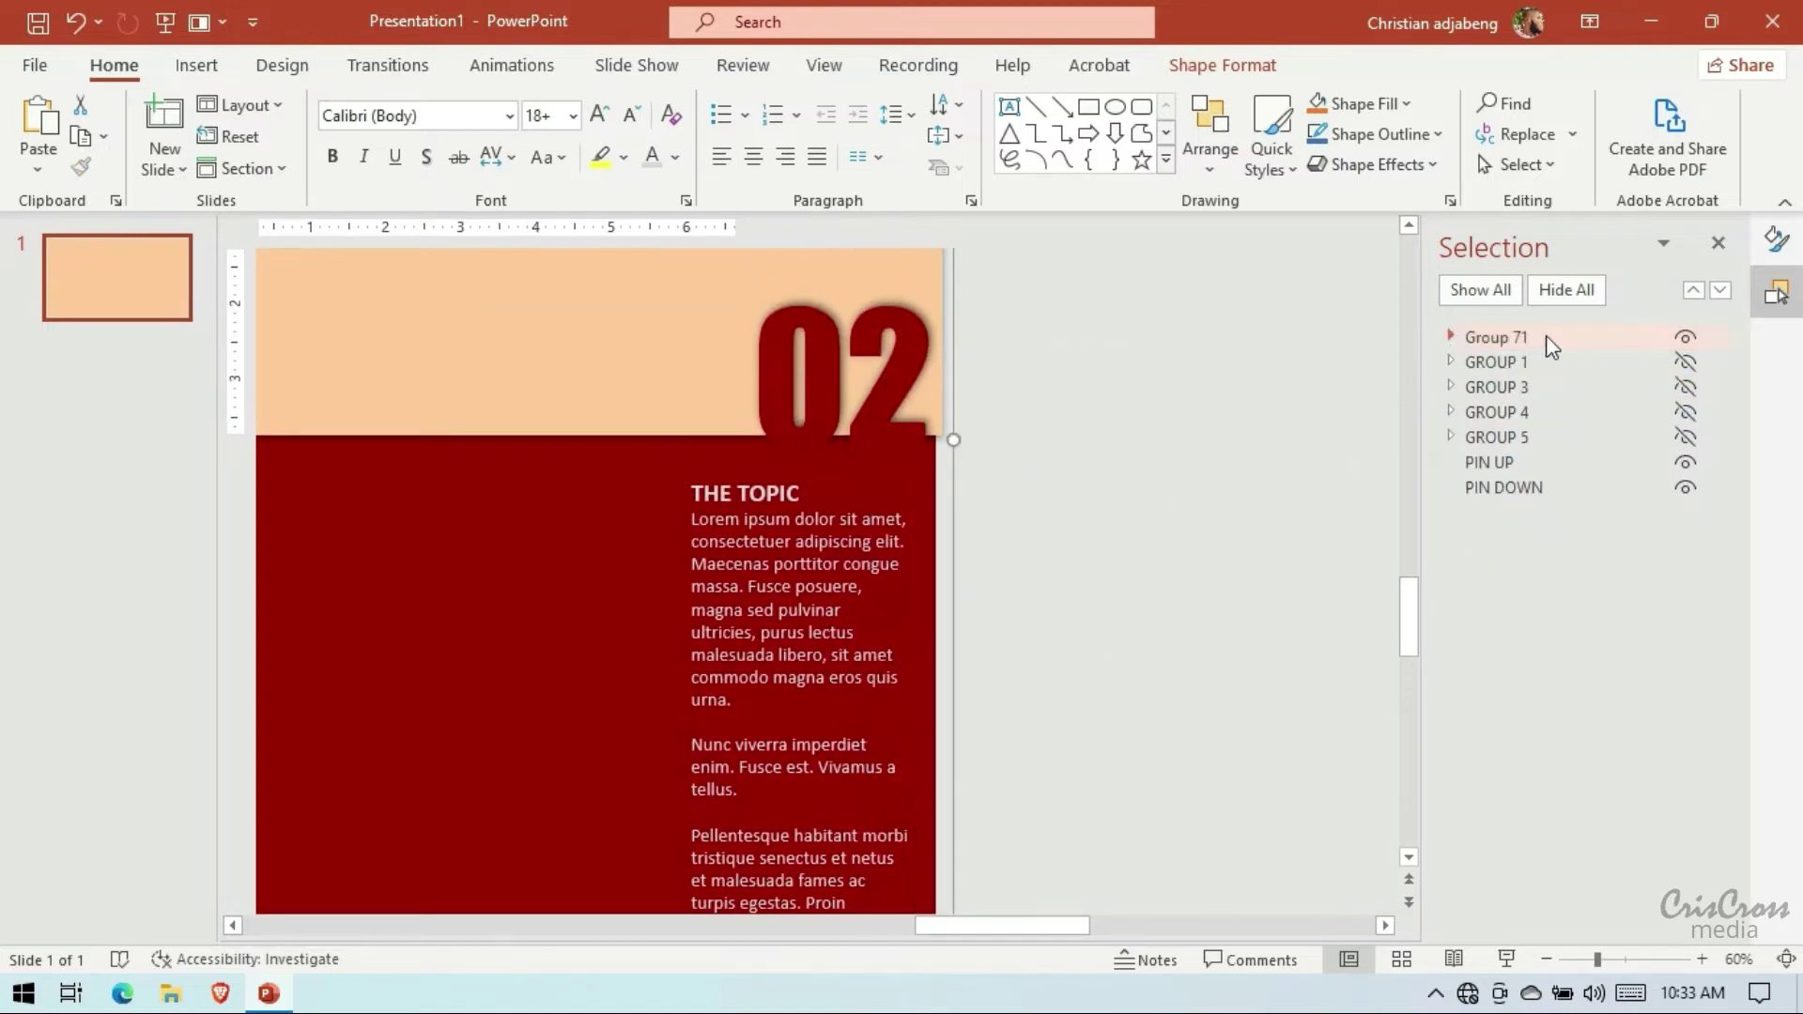
double_click(1546, 338)
key("ctrl+a")
type("GROU")
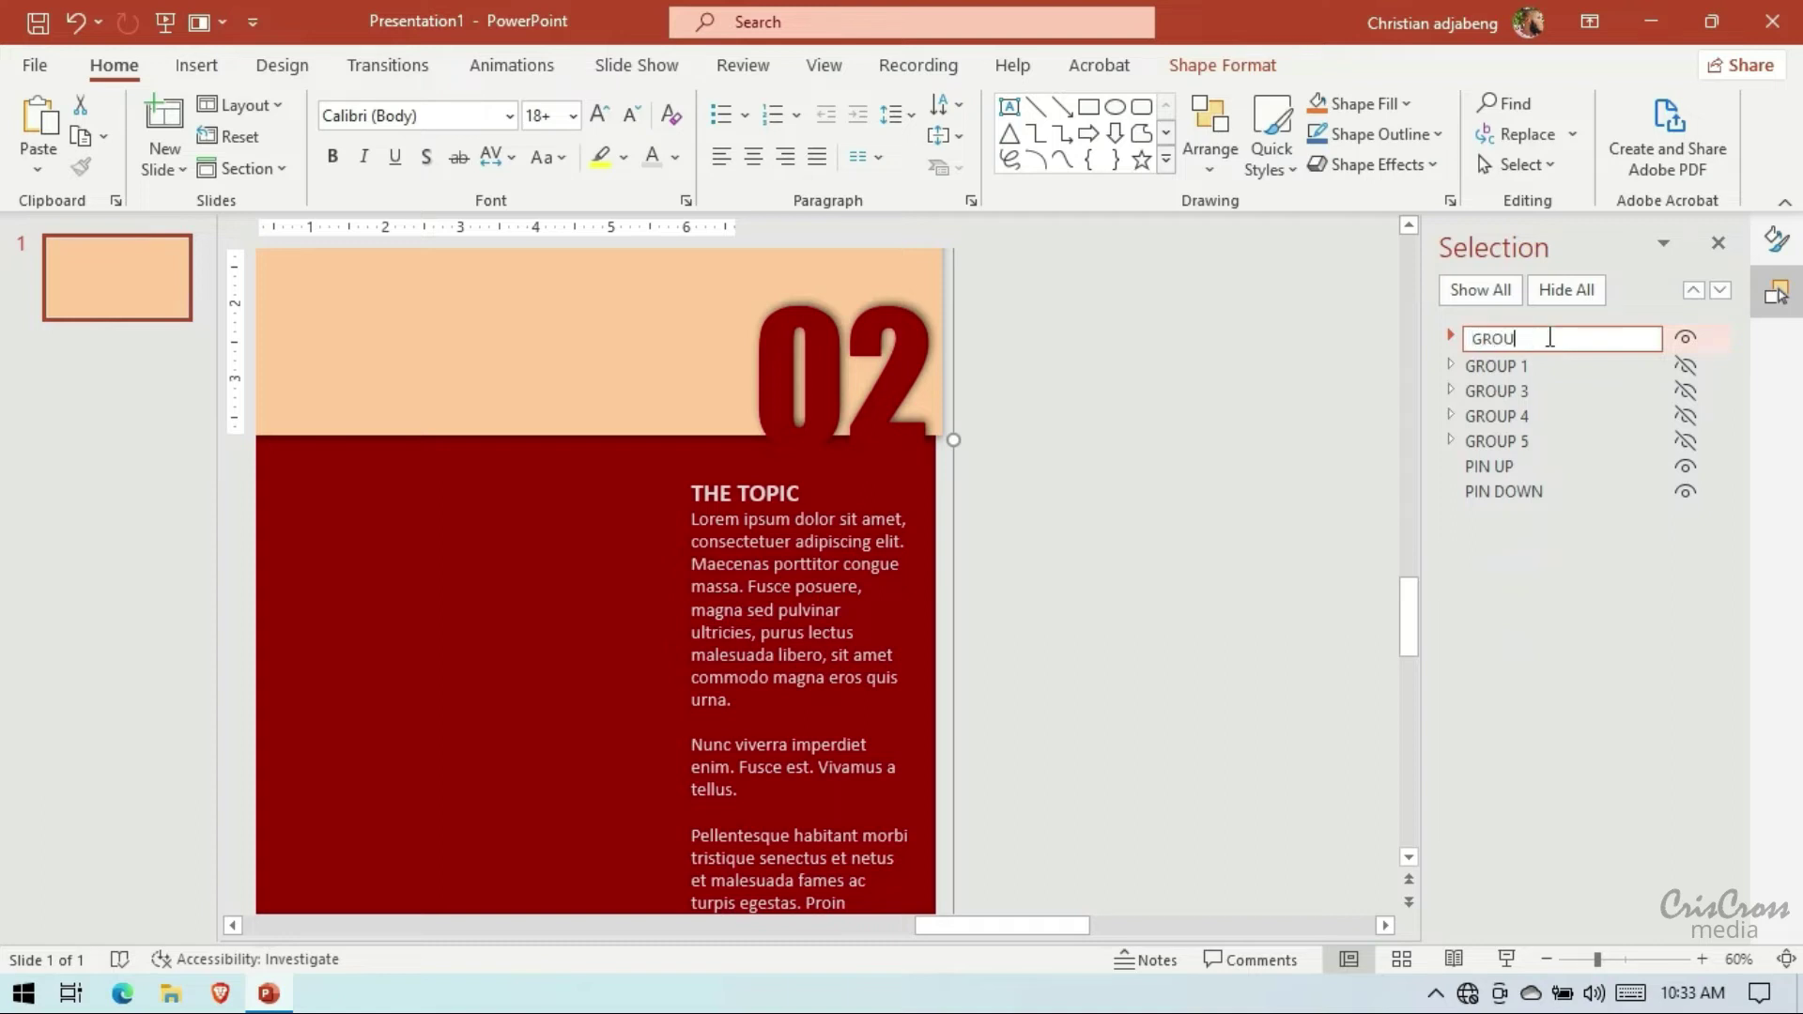
type("P 2")
key("Return")
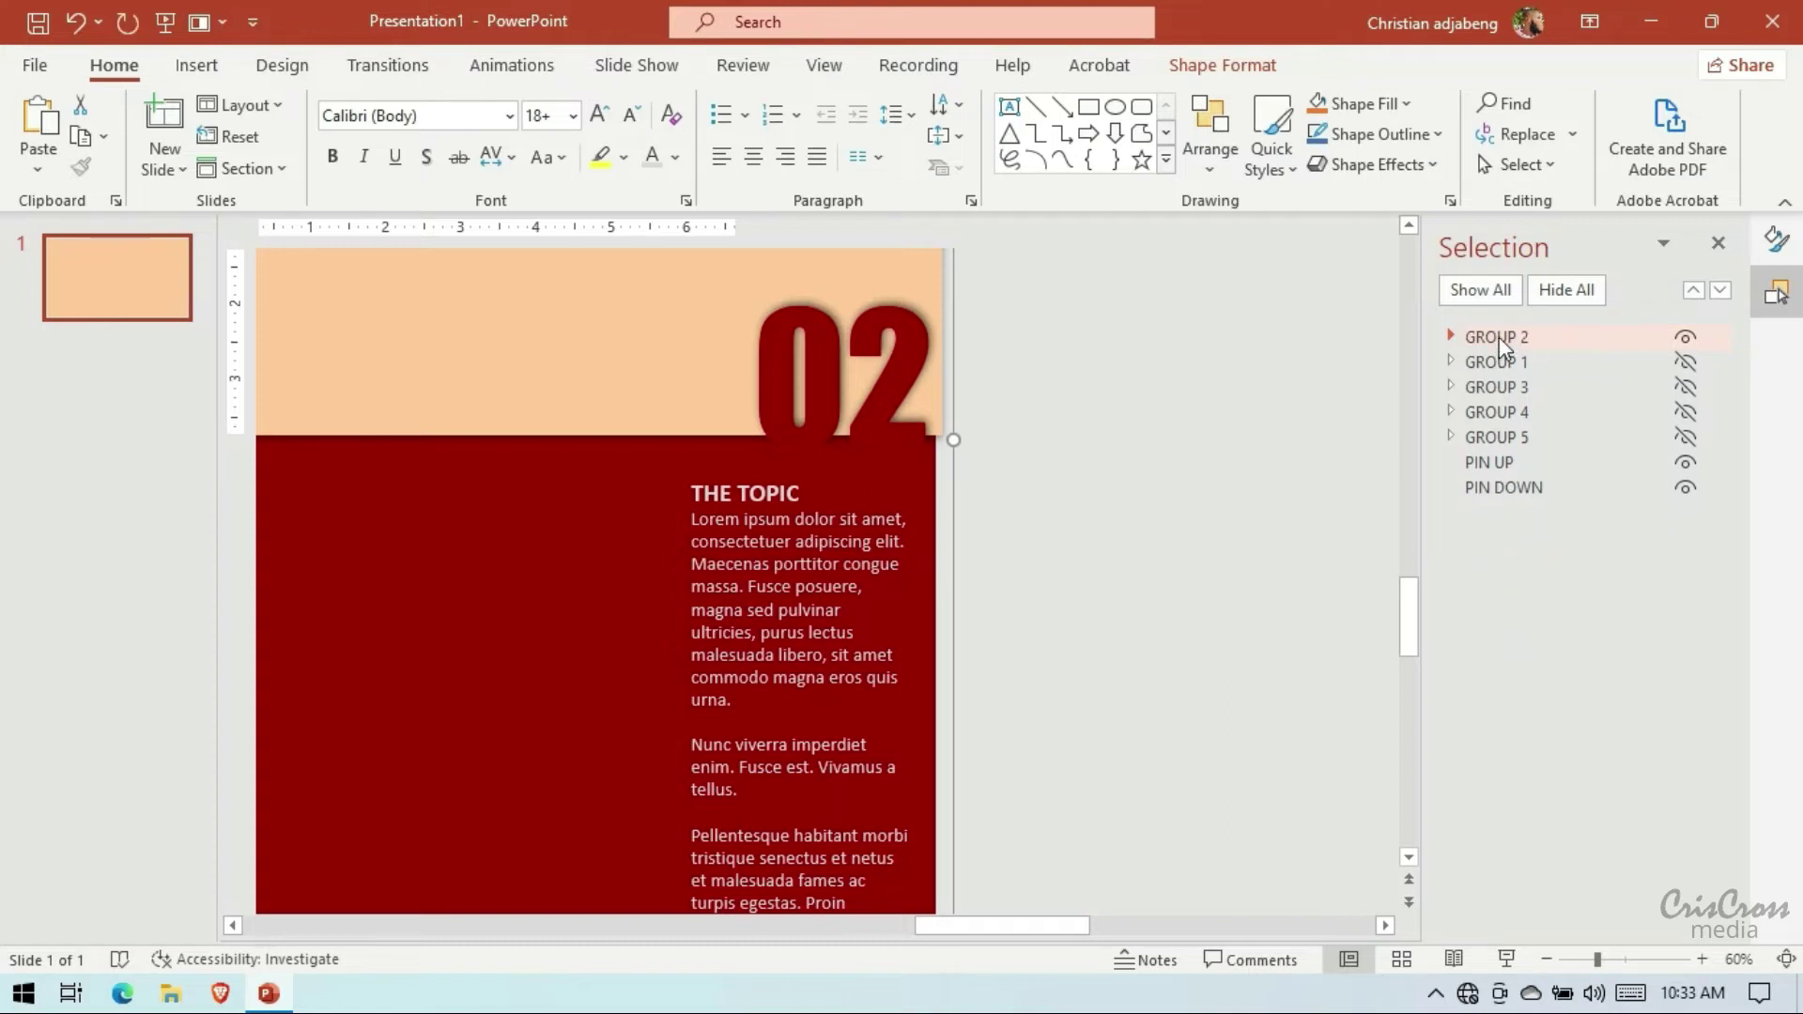
left_click_drag(1527, 355, 1499, 363)
left_click(1685, 363)
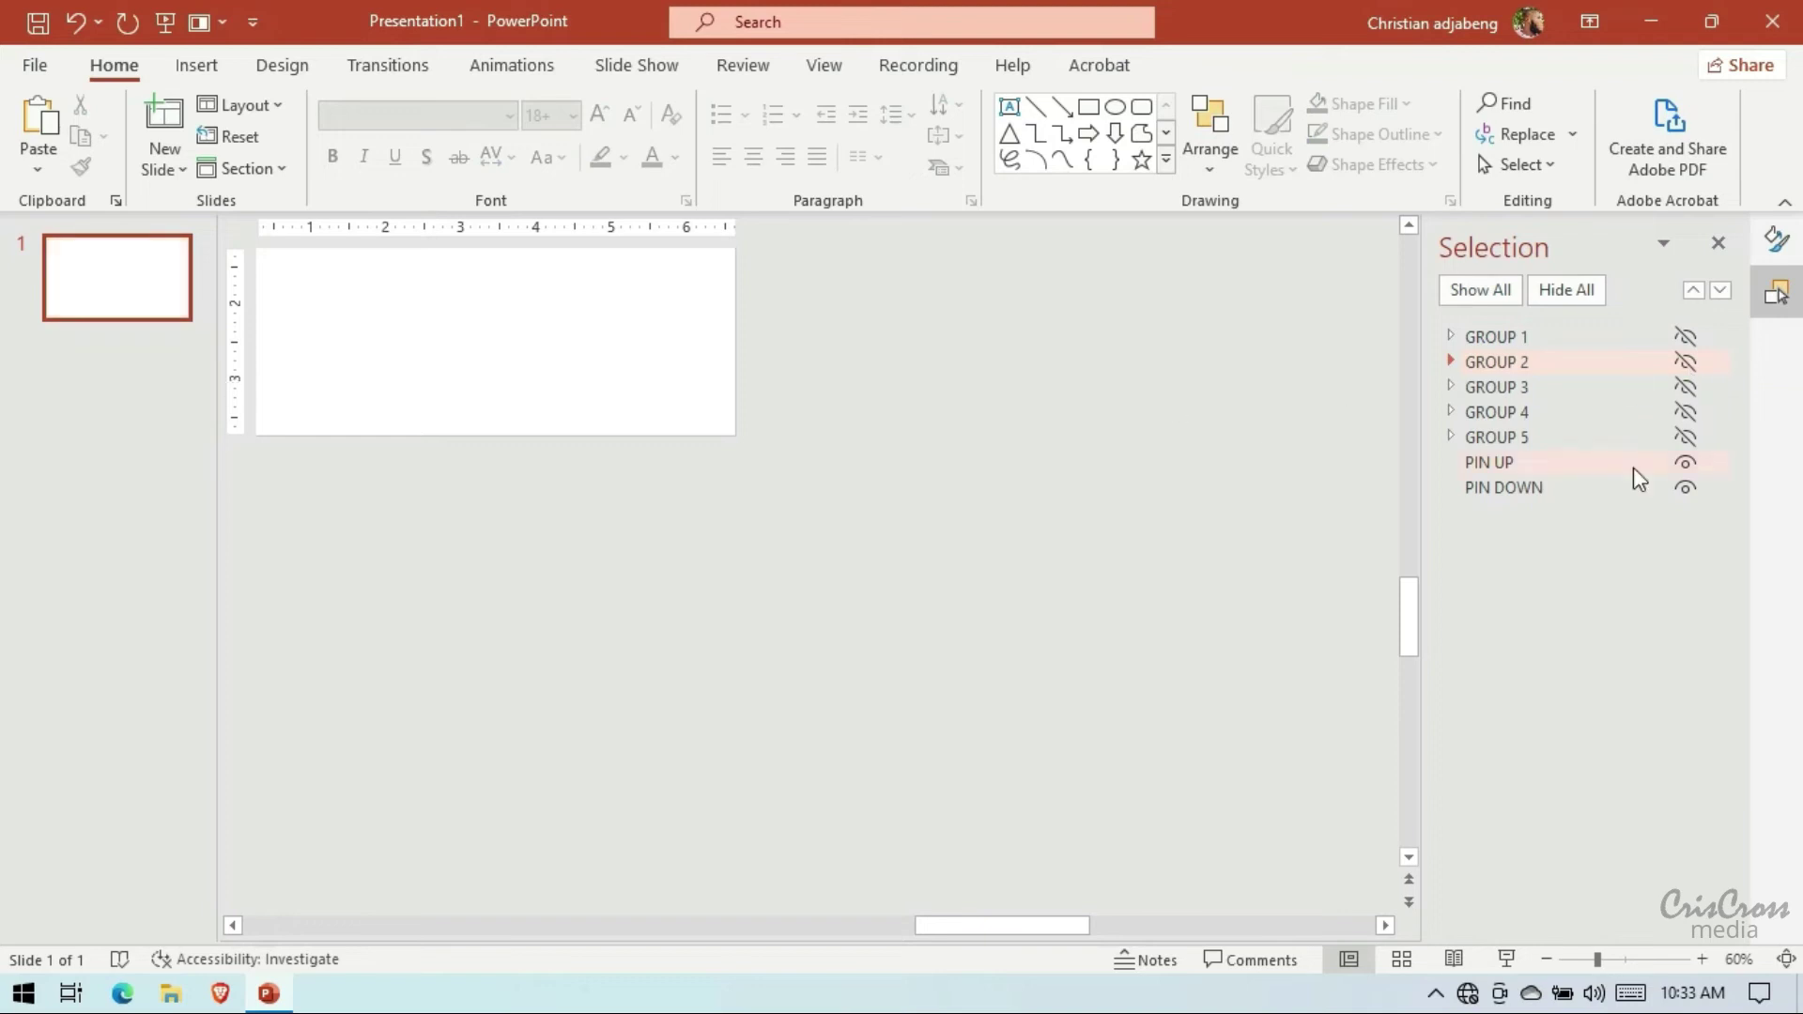
Show the blue 03 panel, paste the THE TOPIC text box onto it, and make its text white
left_click(1684, 388)
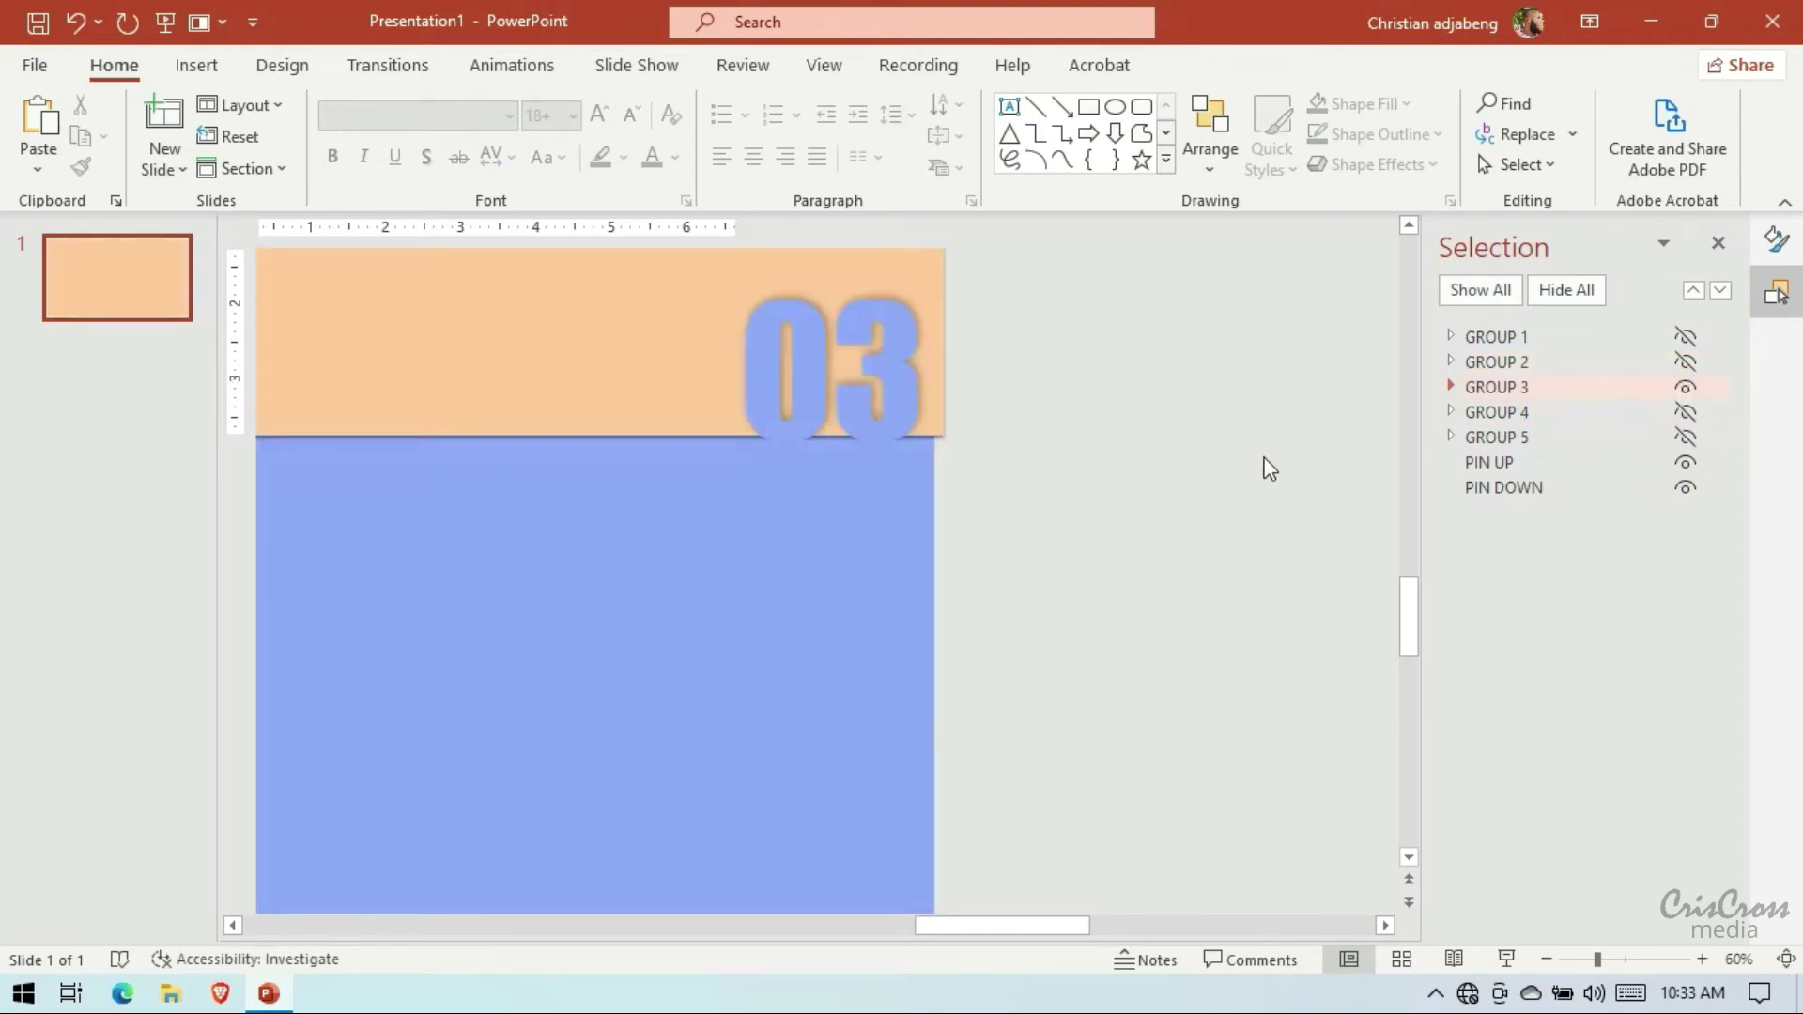
key("ctrl+v")
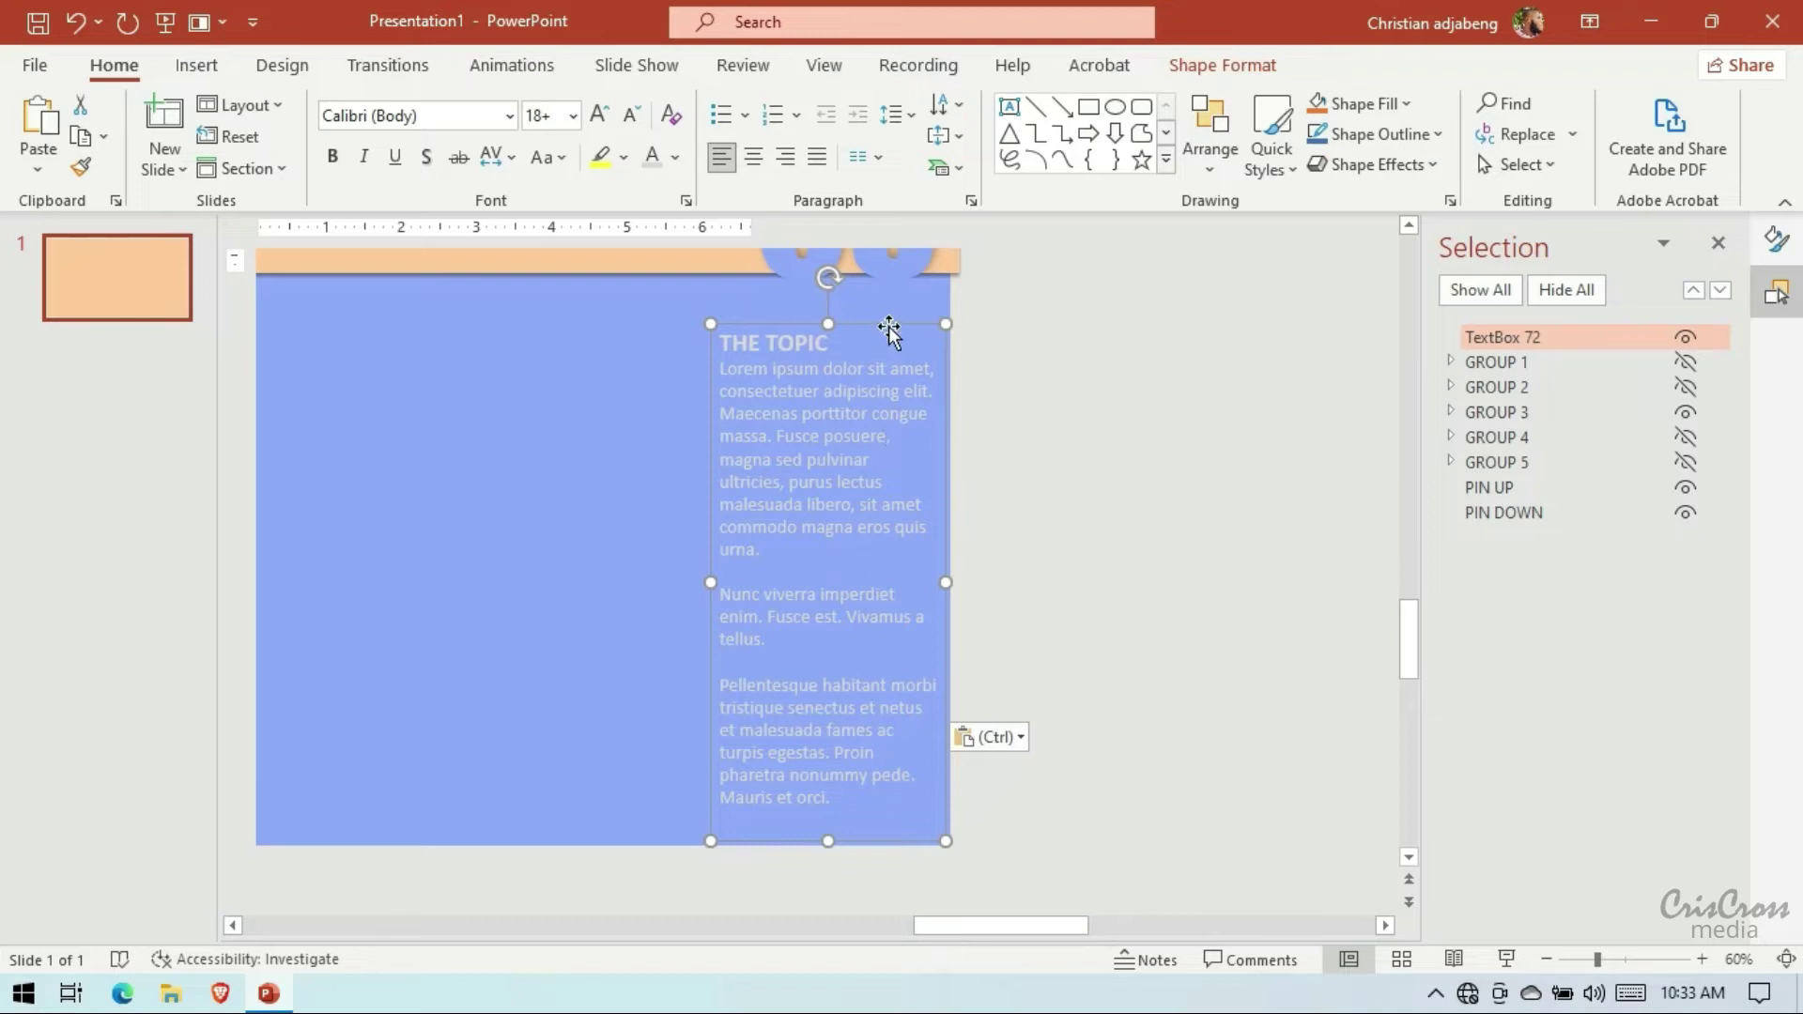
left_click_drag(888, 330, 886, 323)
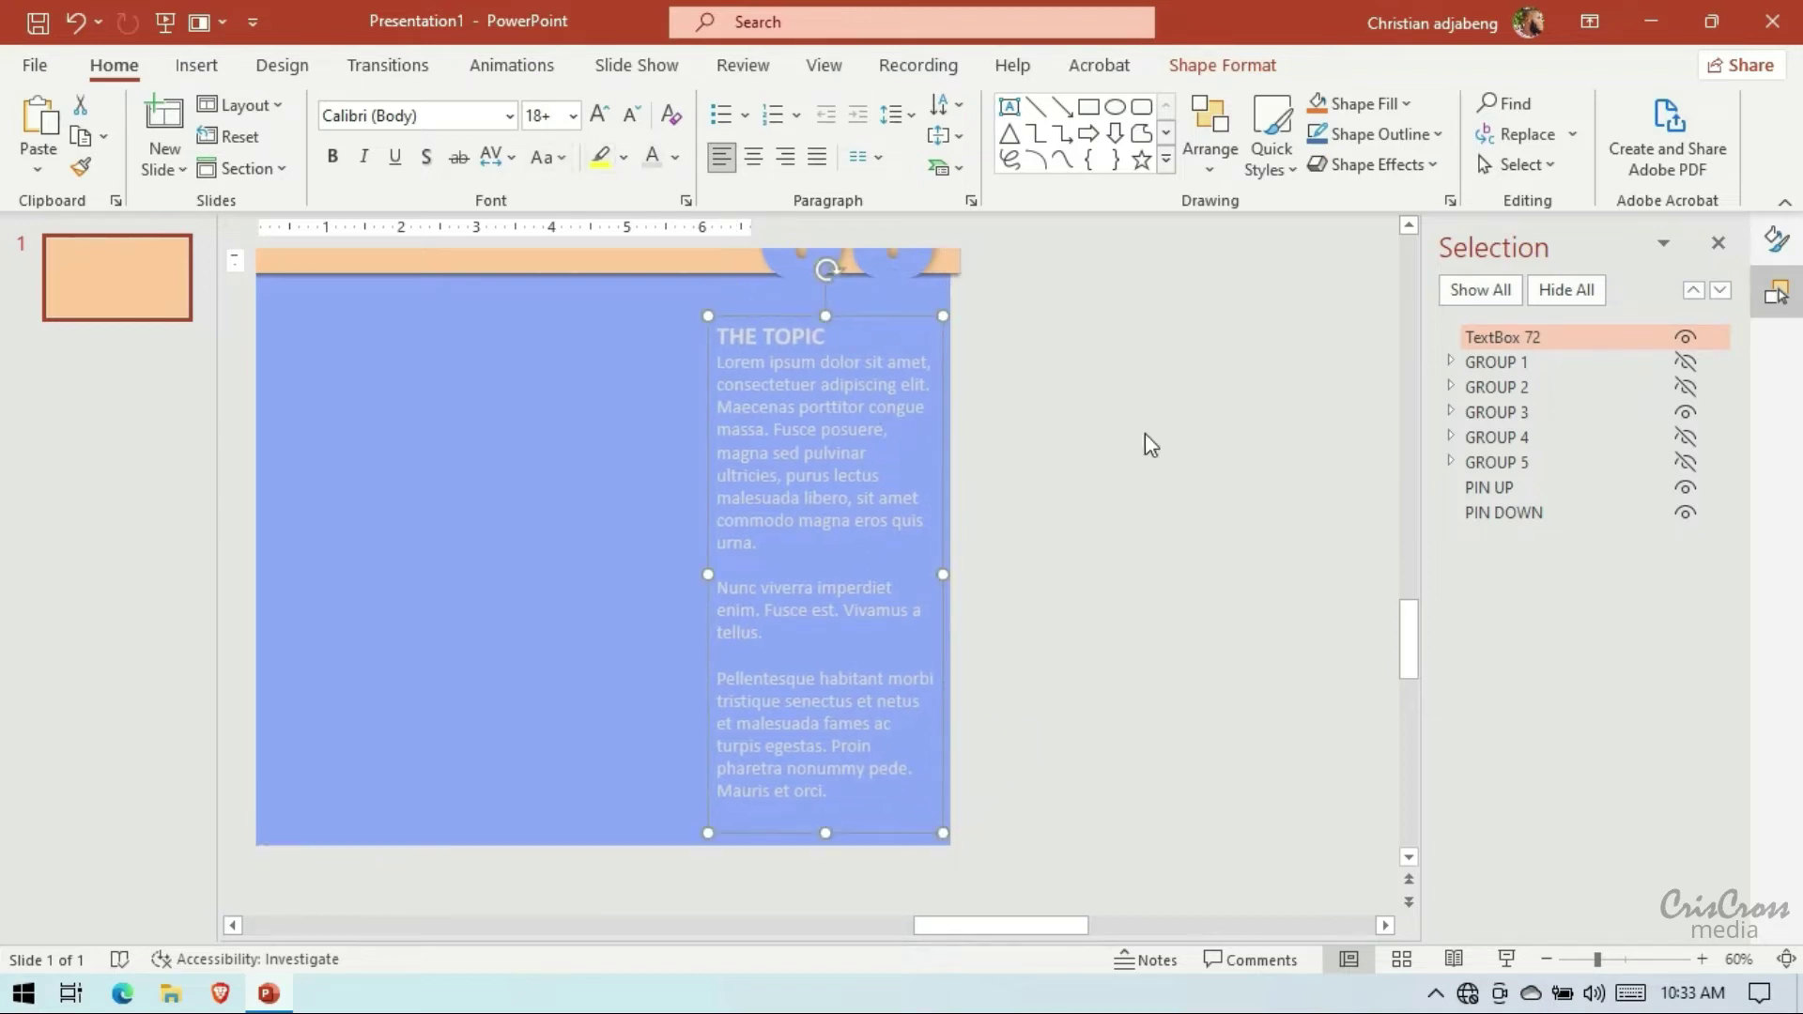
left_click(675, 157)
left_click(653, 228)
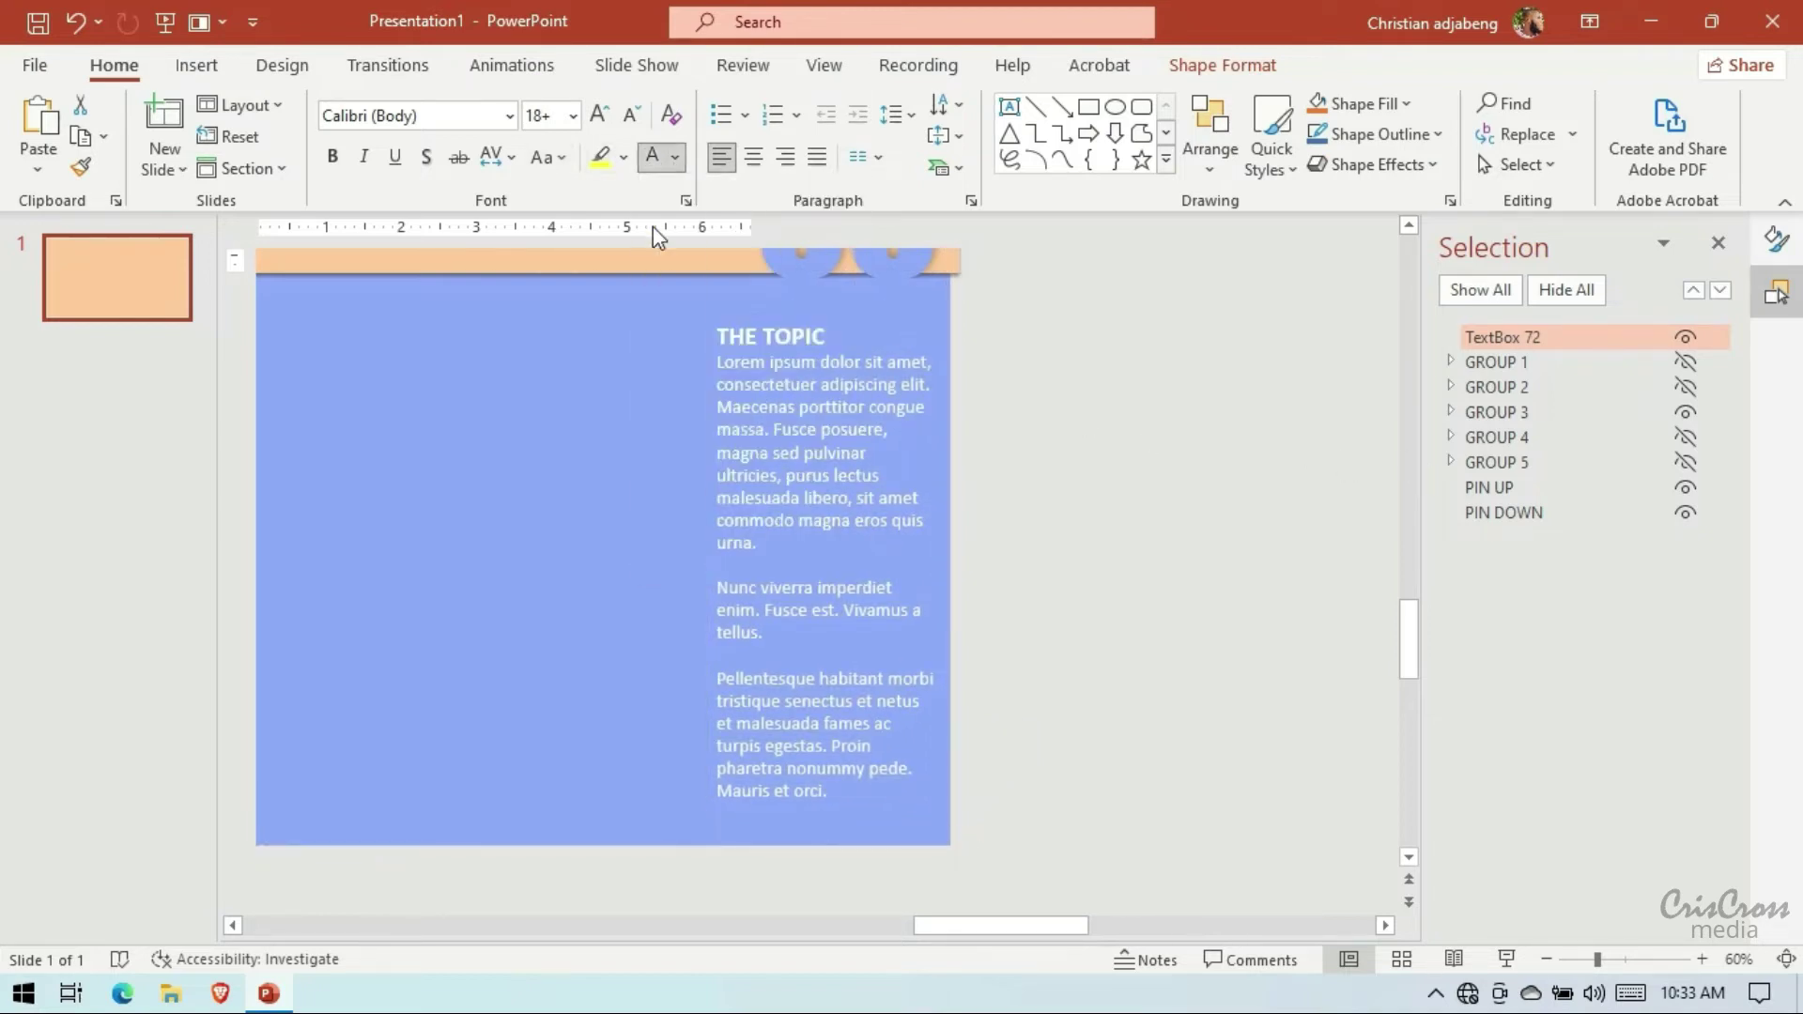
Group the text box with the 03 panel as GROUP 3, placed after GROUP 2 in the list
scroll(1258, 401, "up", 2)
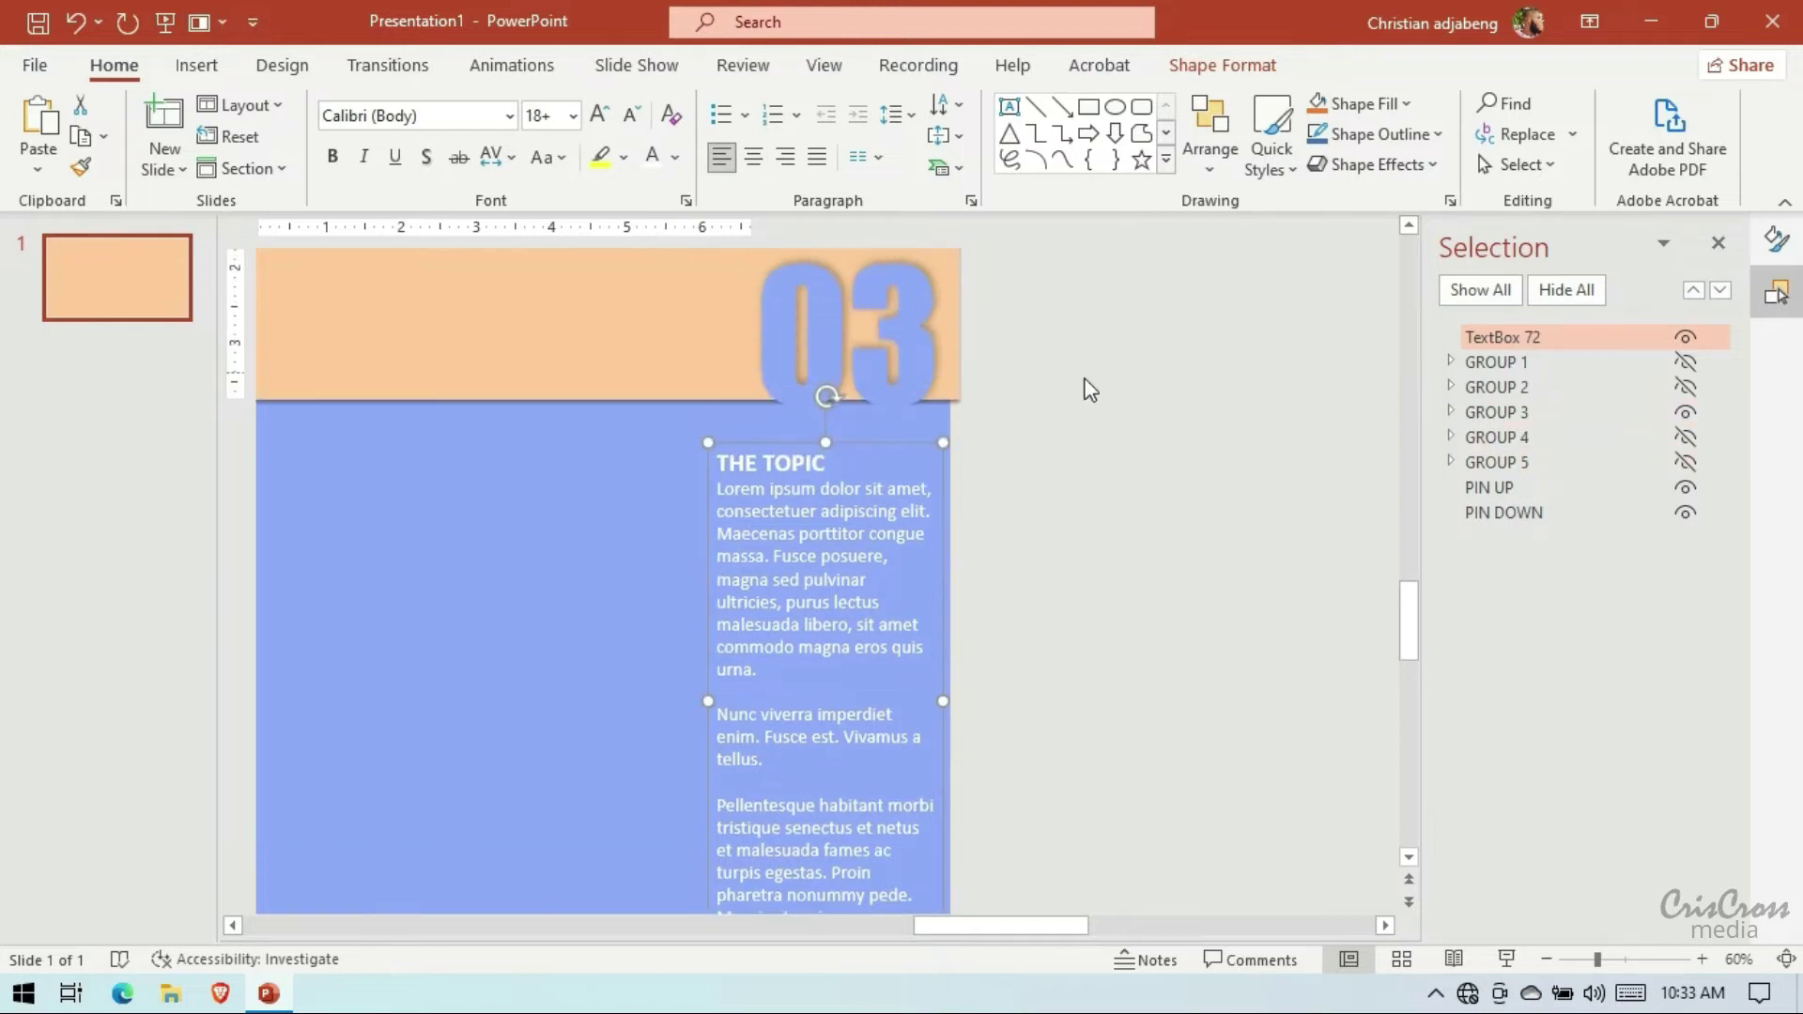
left_click(1496, 413, "ctrl")
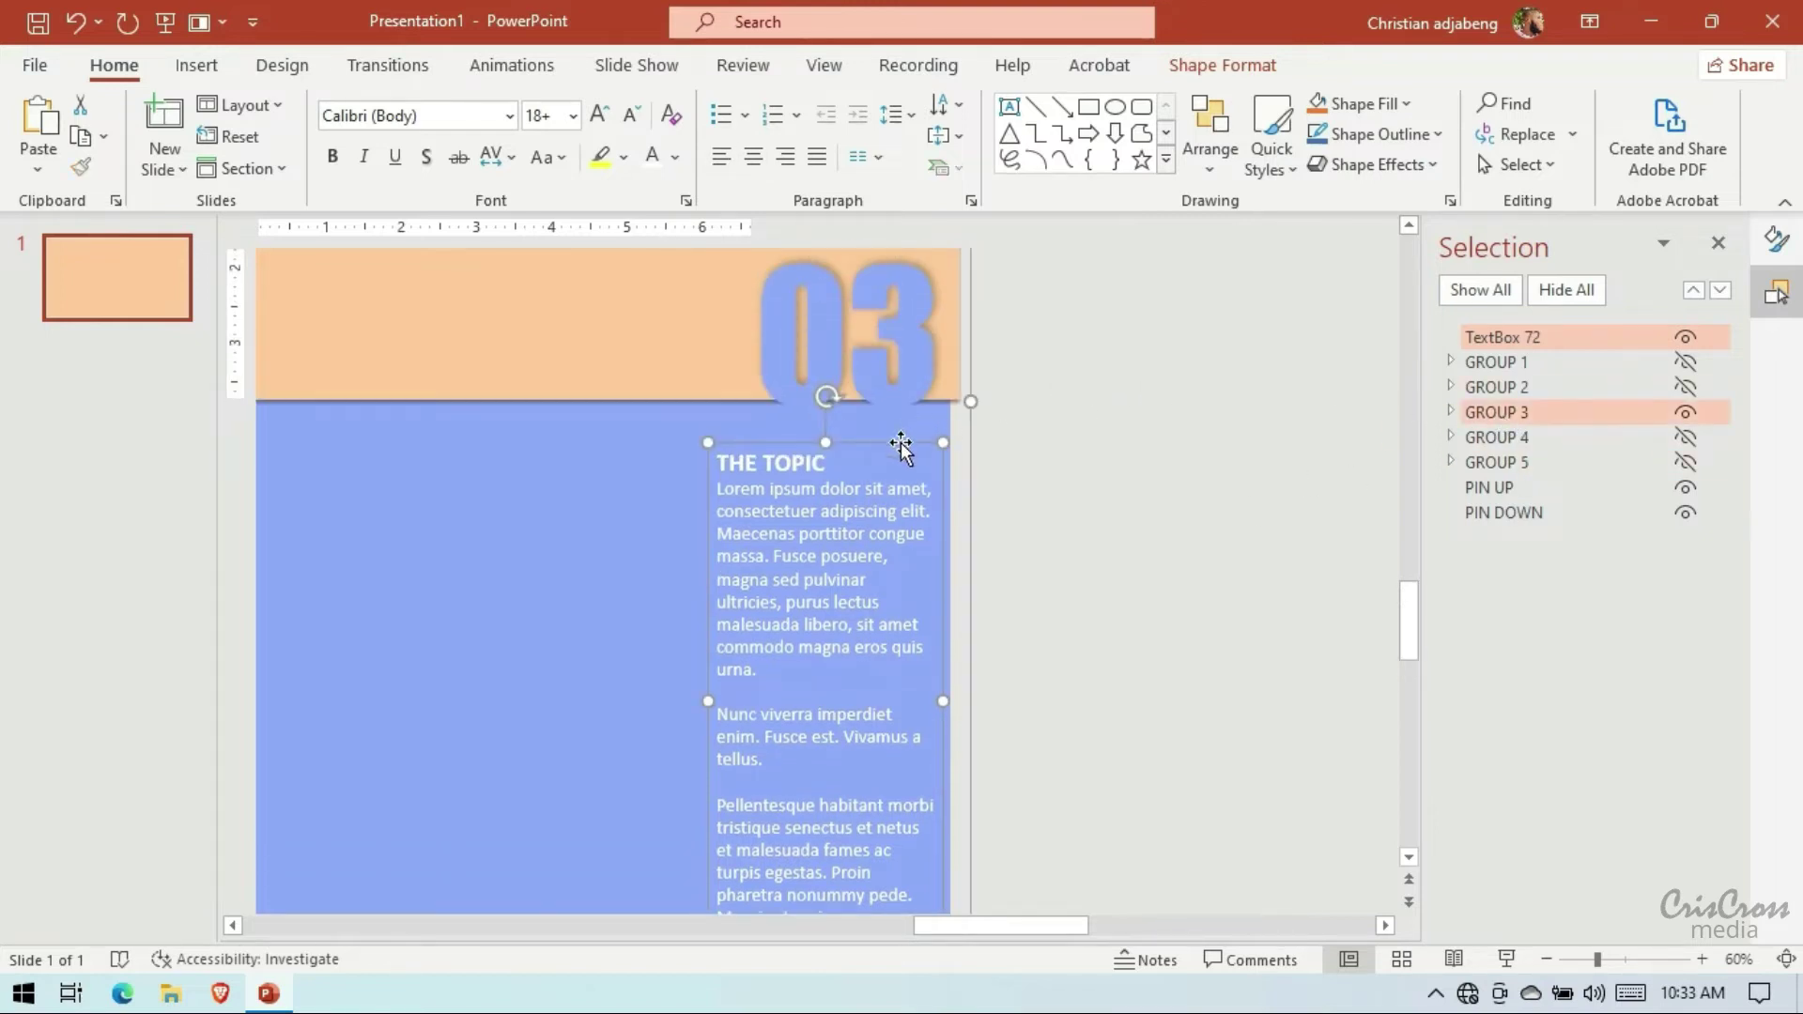
right_click(901, 449)
left_click(1155, 619)
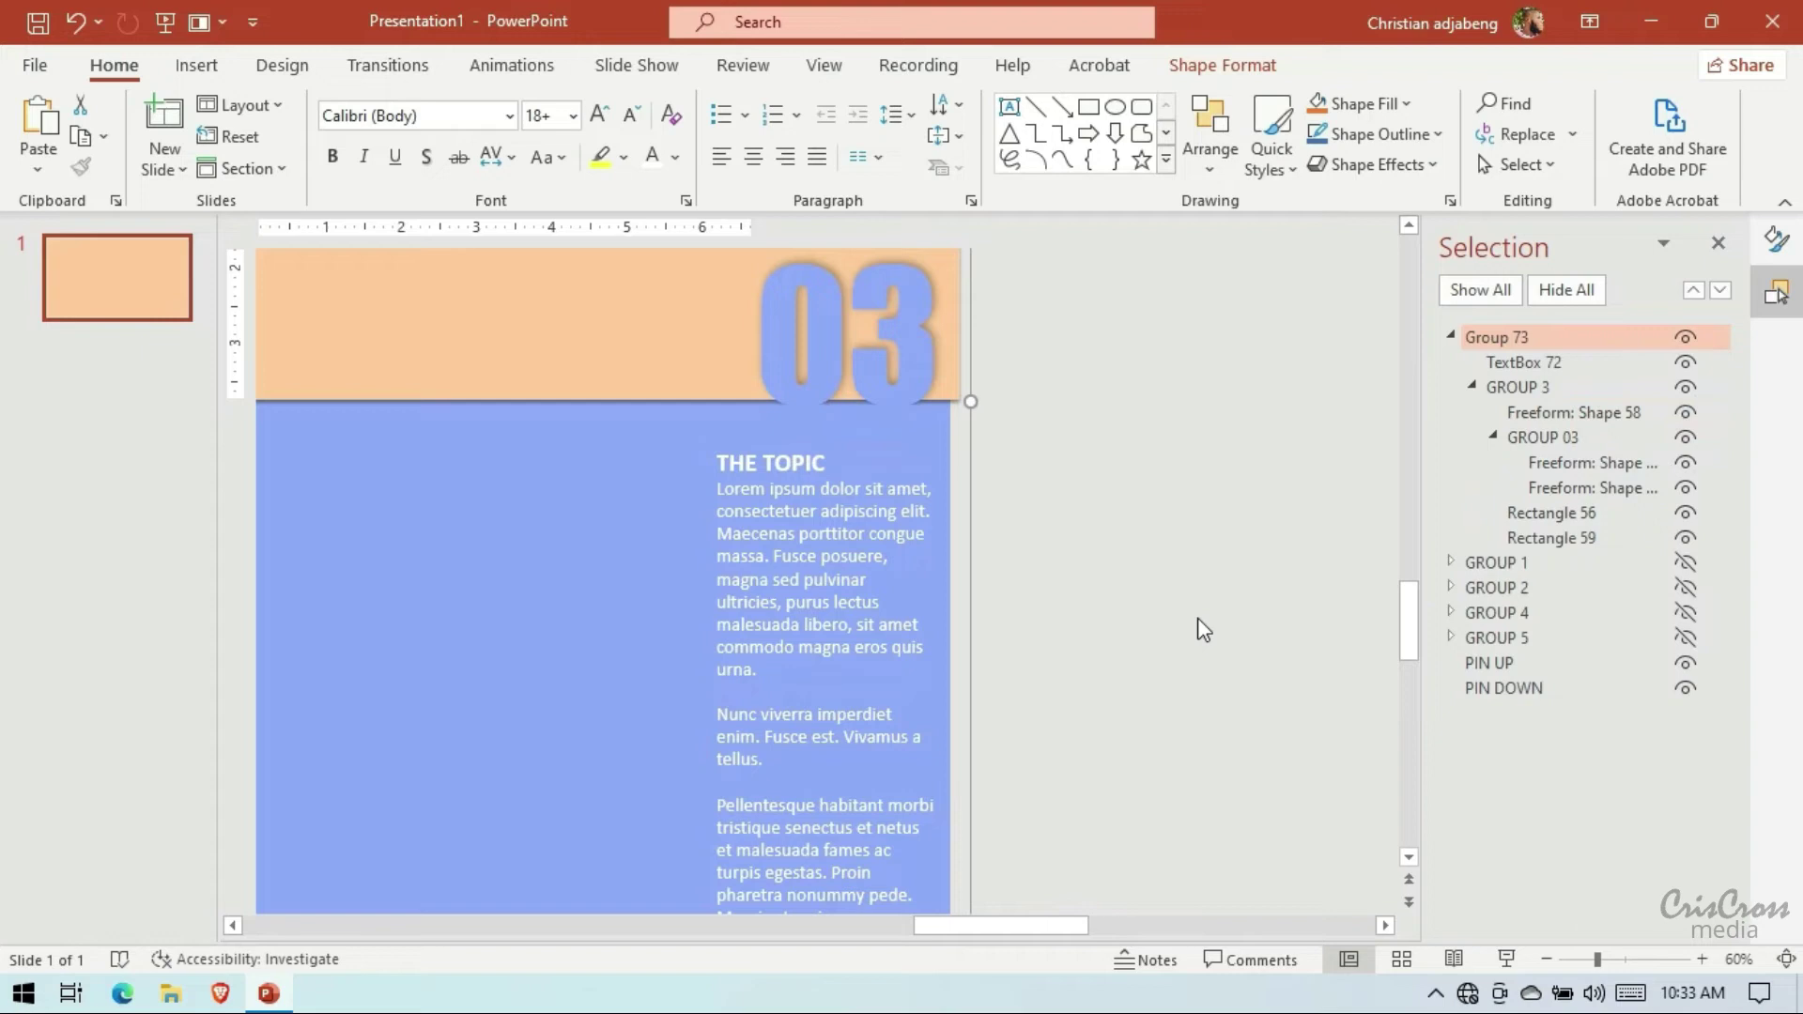
left_click(1468, 336)
left_click(1531, 338)
type("GR")
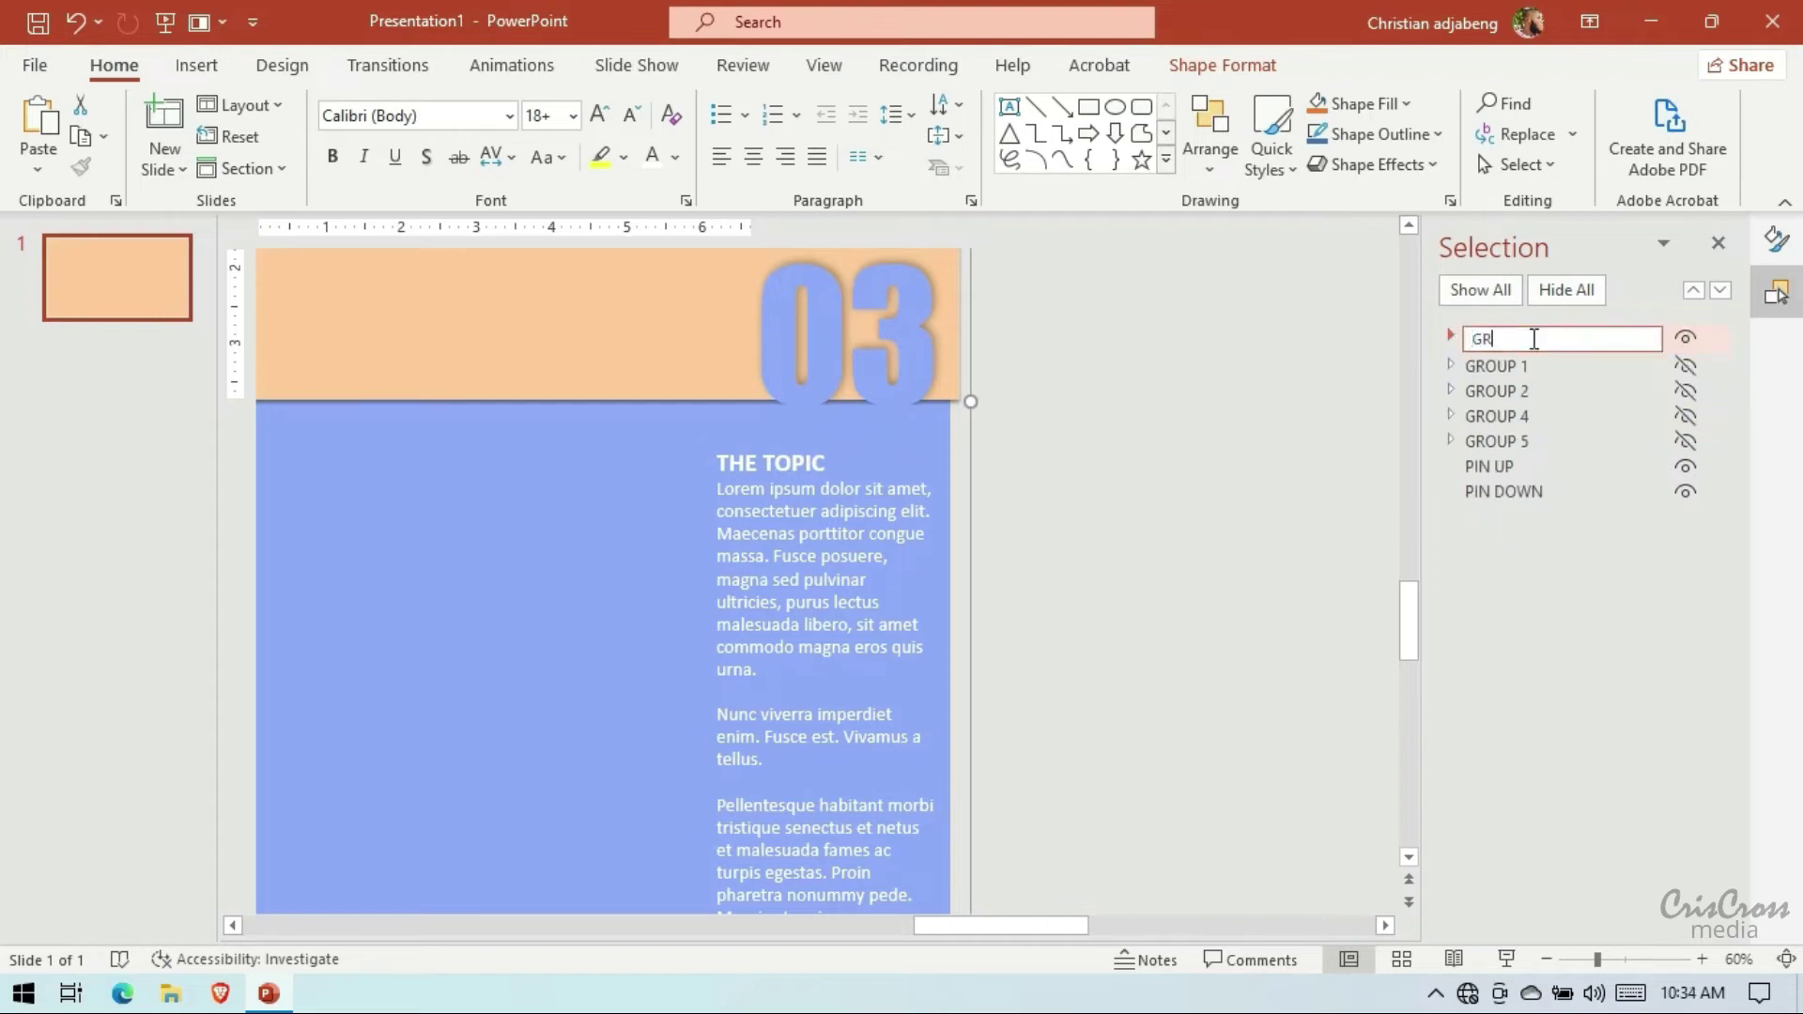
type("OUP 3")
key("Return")
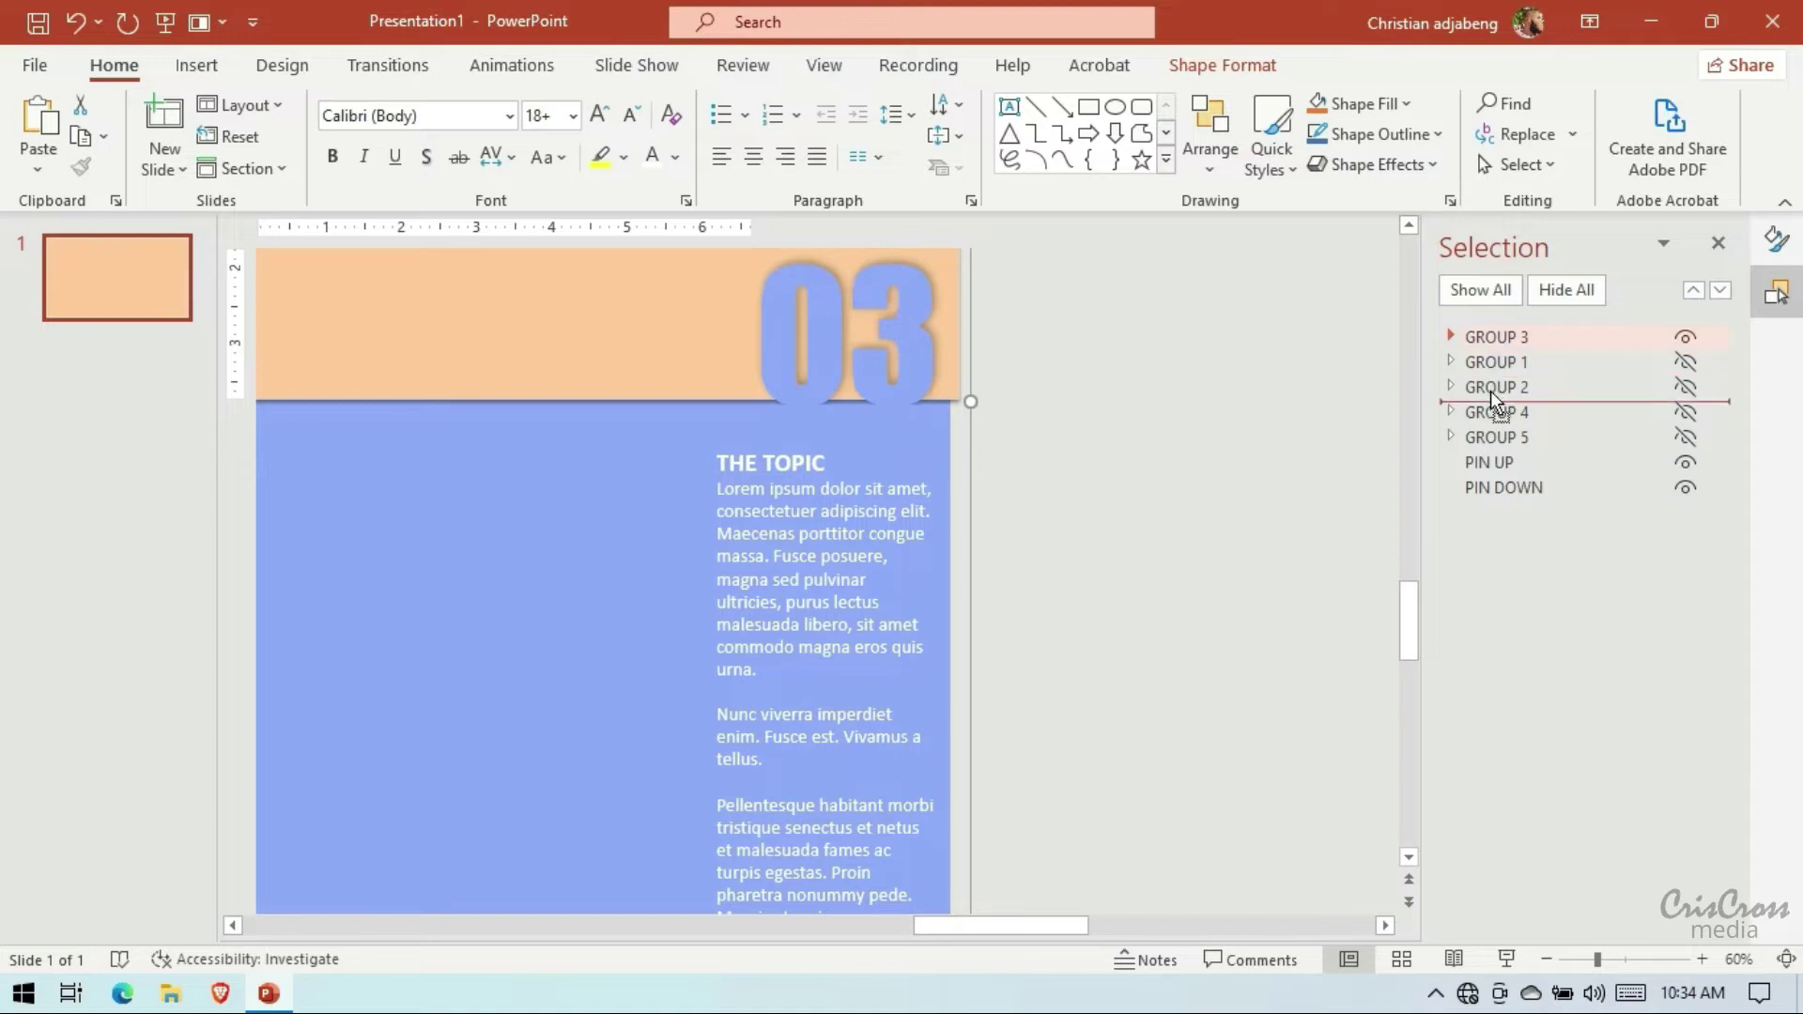
left_click_drag(1494, 351, 1491, 398)
Hide GROUP 3, show the 04 panel, and paste the THE TOPIC text box onto it
left_click(1686, 387)
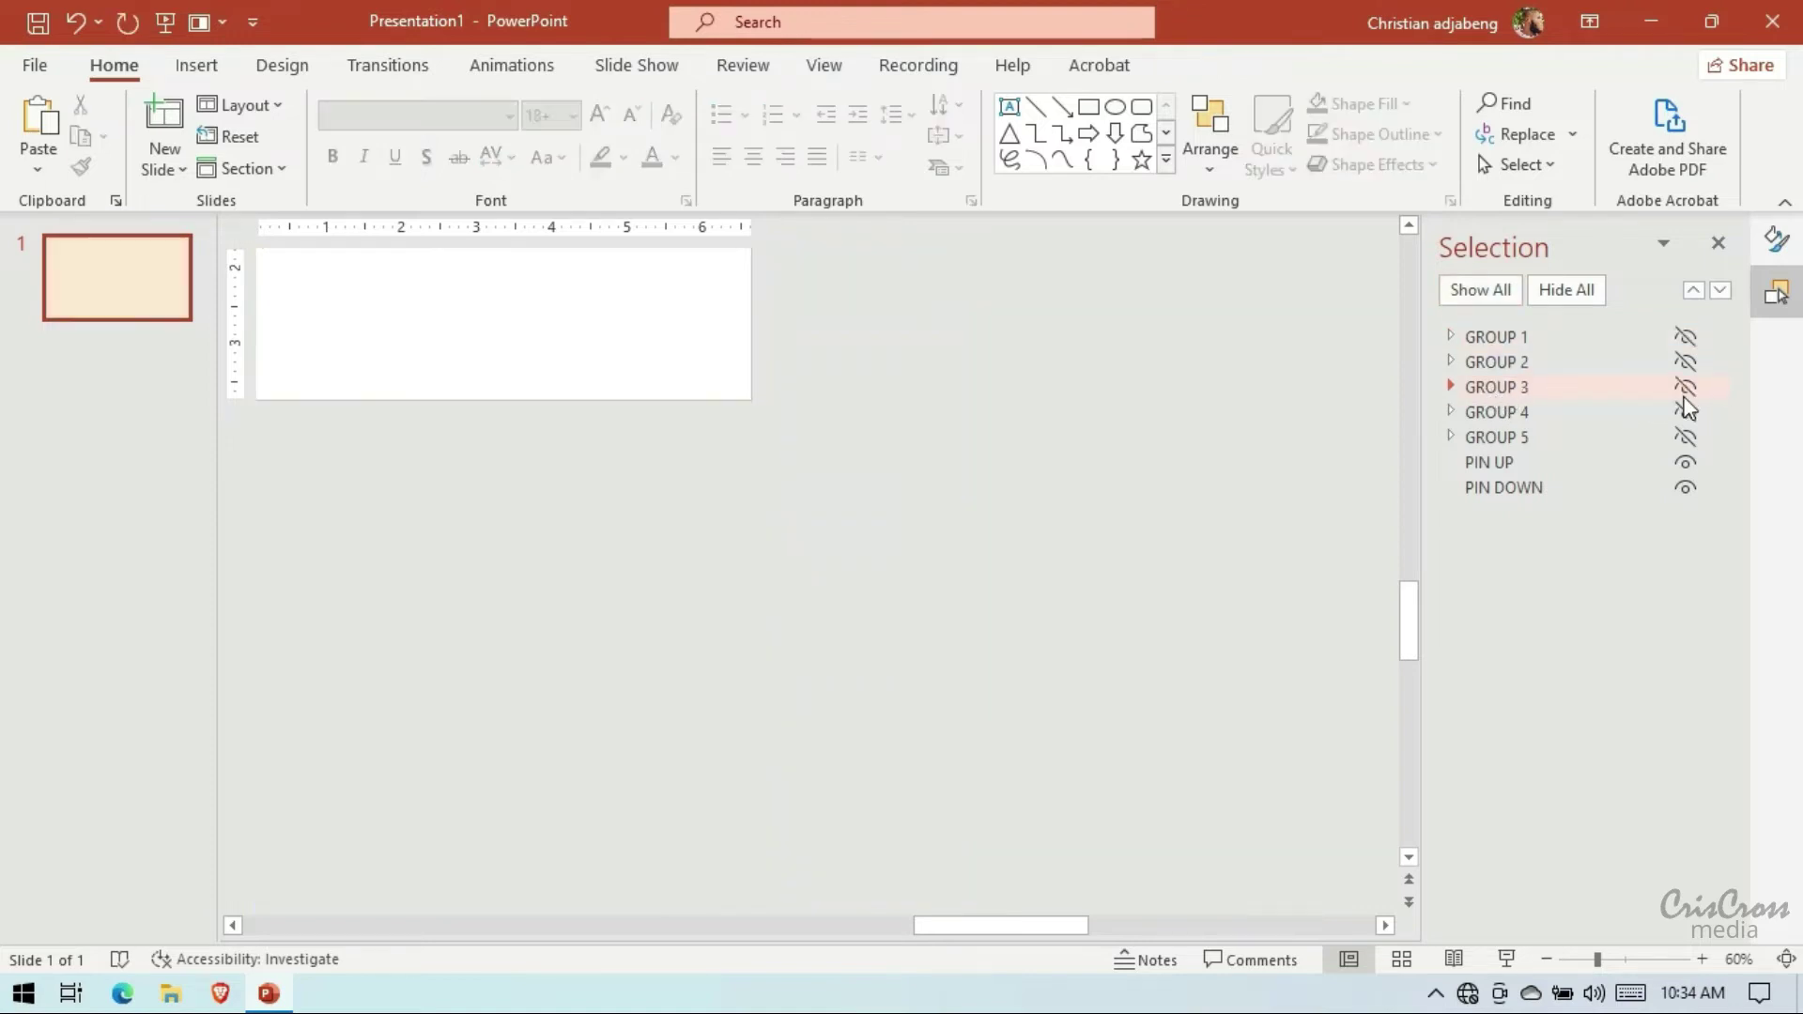
left_click(1685, 411)
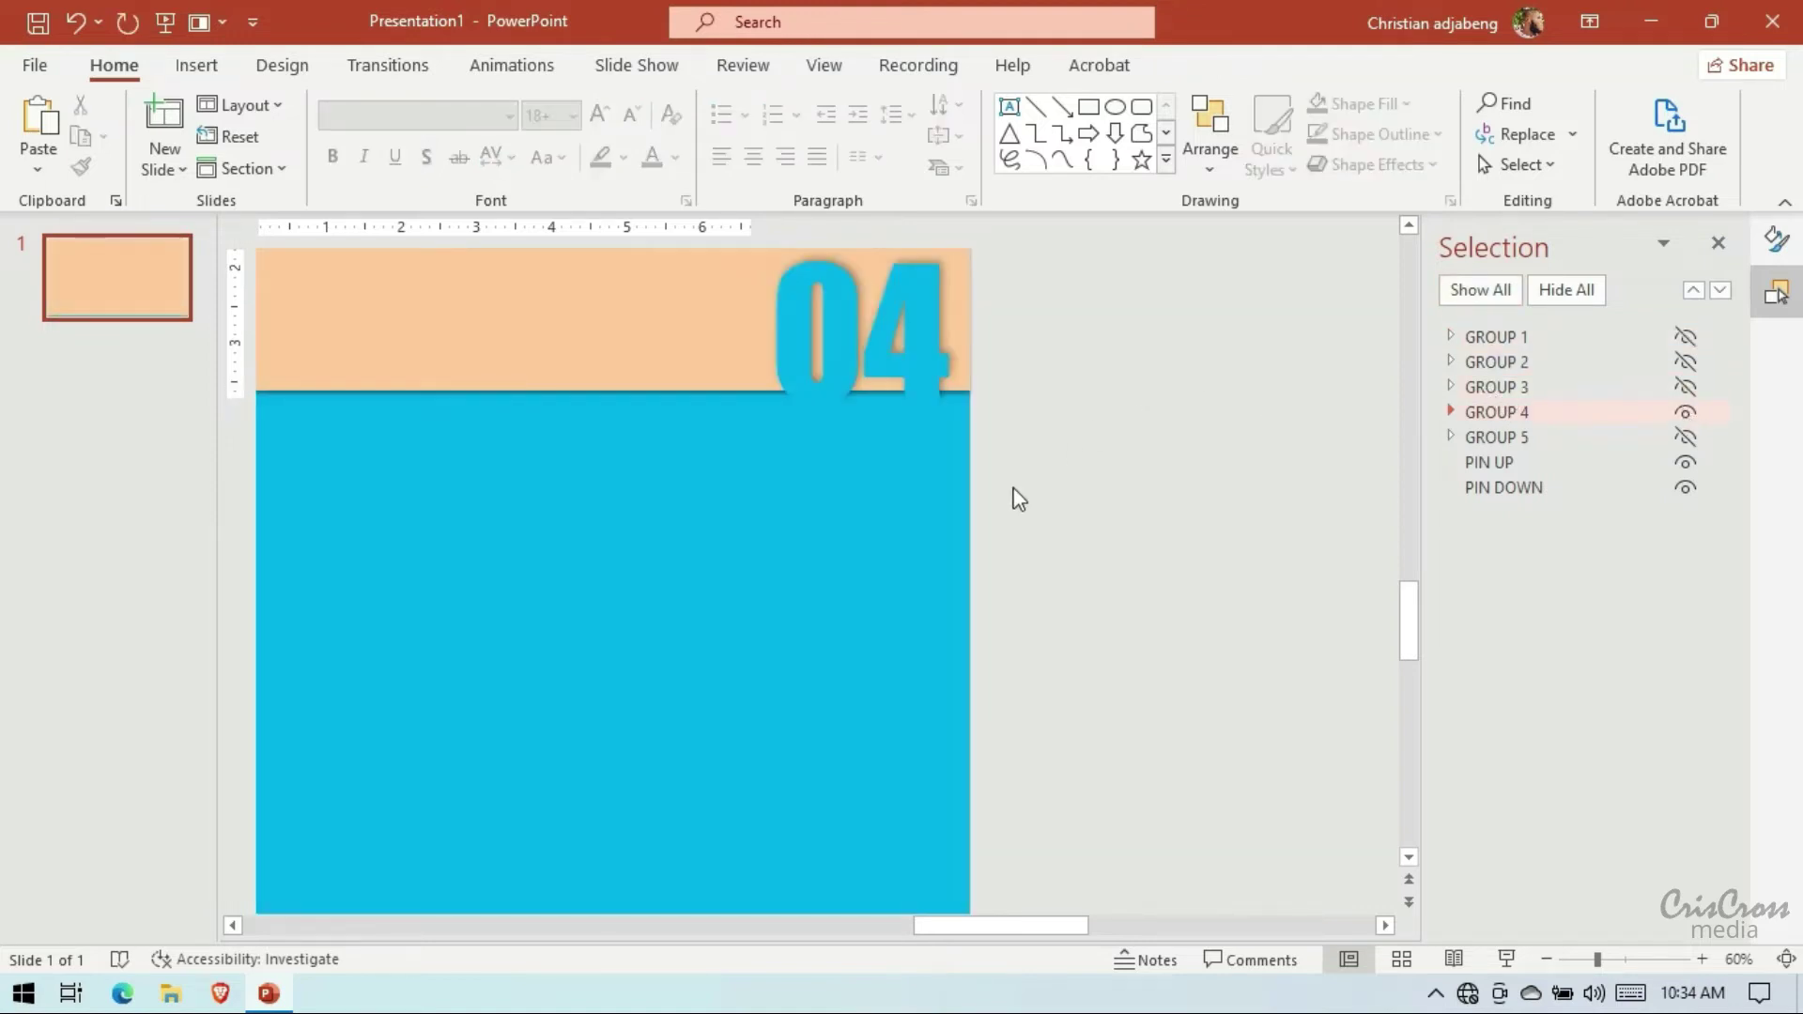
scroll(1033, 521, "down", 2)
key("ctrl+v")
left_click_drag(891, 317, 908, 299)
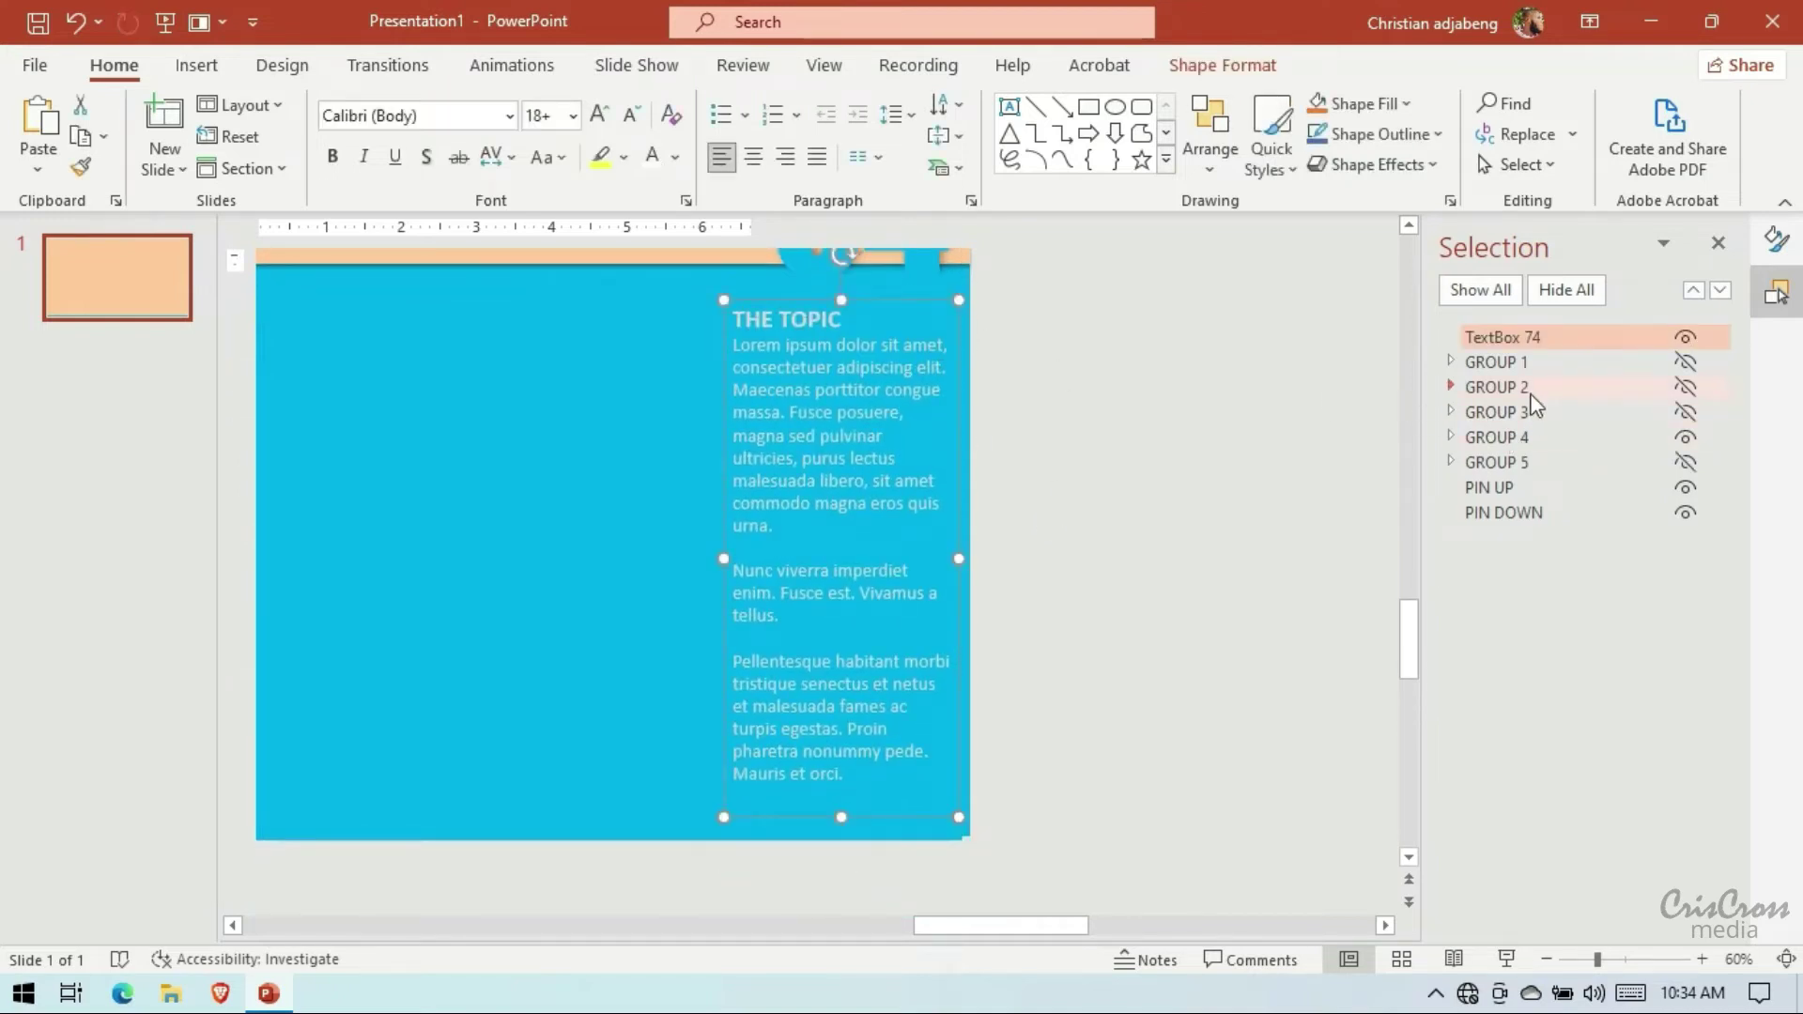
Group the text box with the 04 panel as GROUP 4, order it before GROUP 5, and hide it
left_click(1514, 437, "ctrl")
right_click(917, 300)
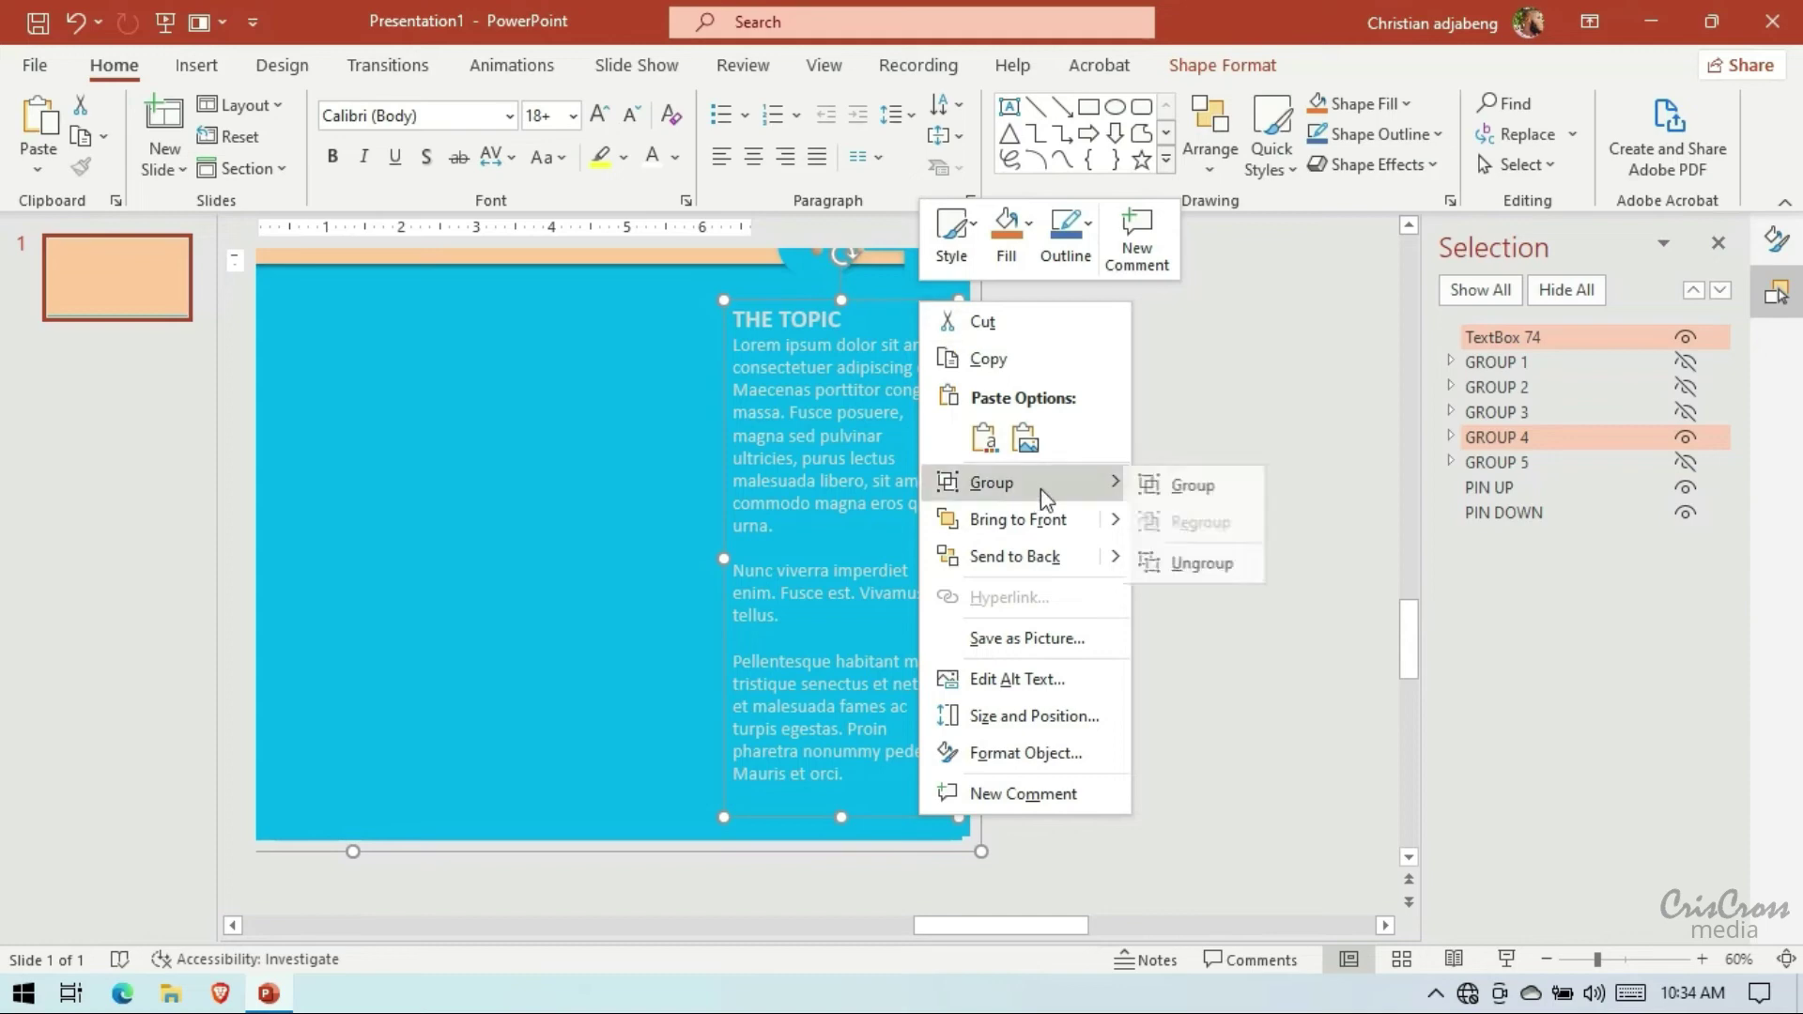
left_click(1204, 483)
scroll(1204, 483, "up", 1)
left_click(1451, 336)
double_click(1535, 338)
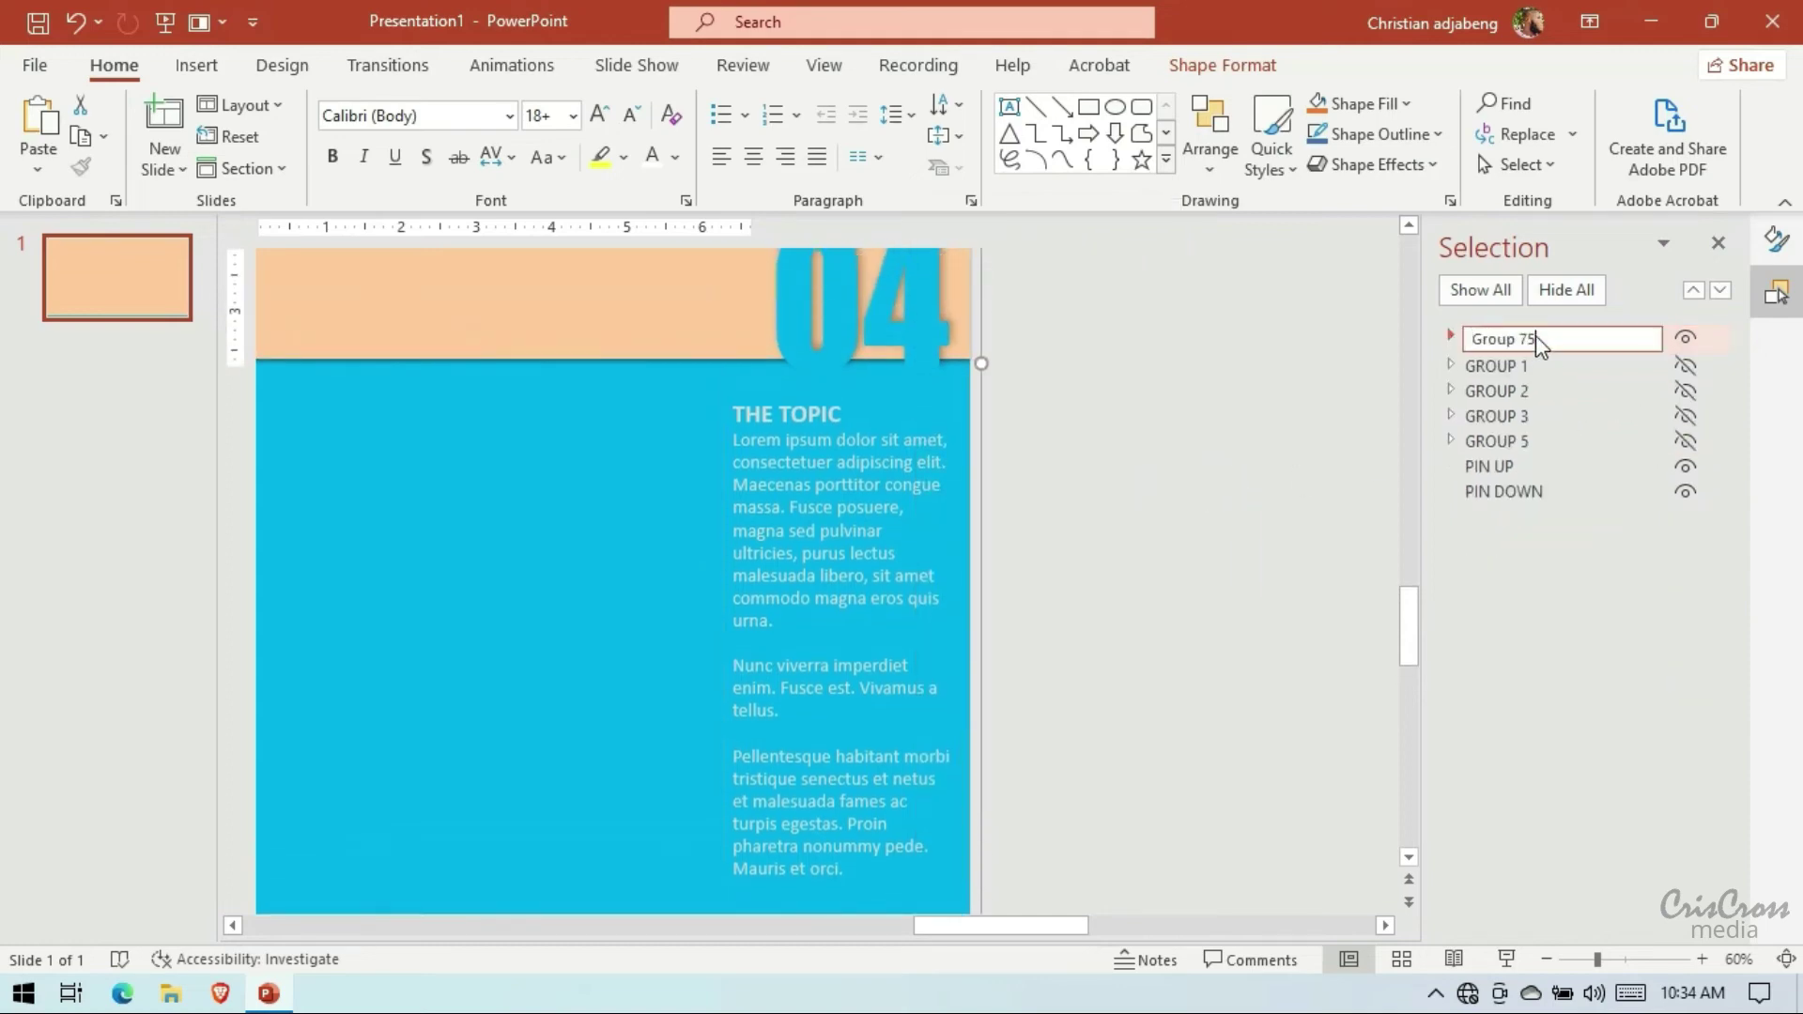
type("GROUP")
type(" 4")
key("Return")
left_click_drag(1503, 341, 1507, 424)
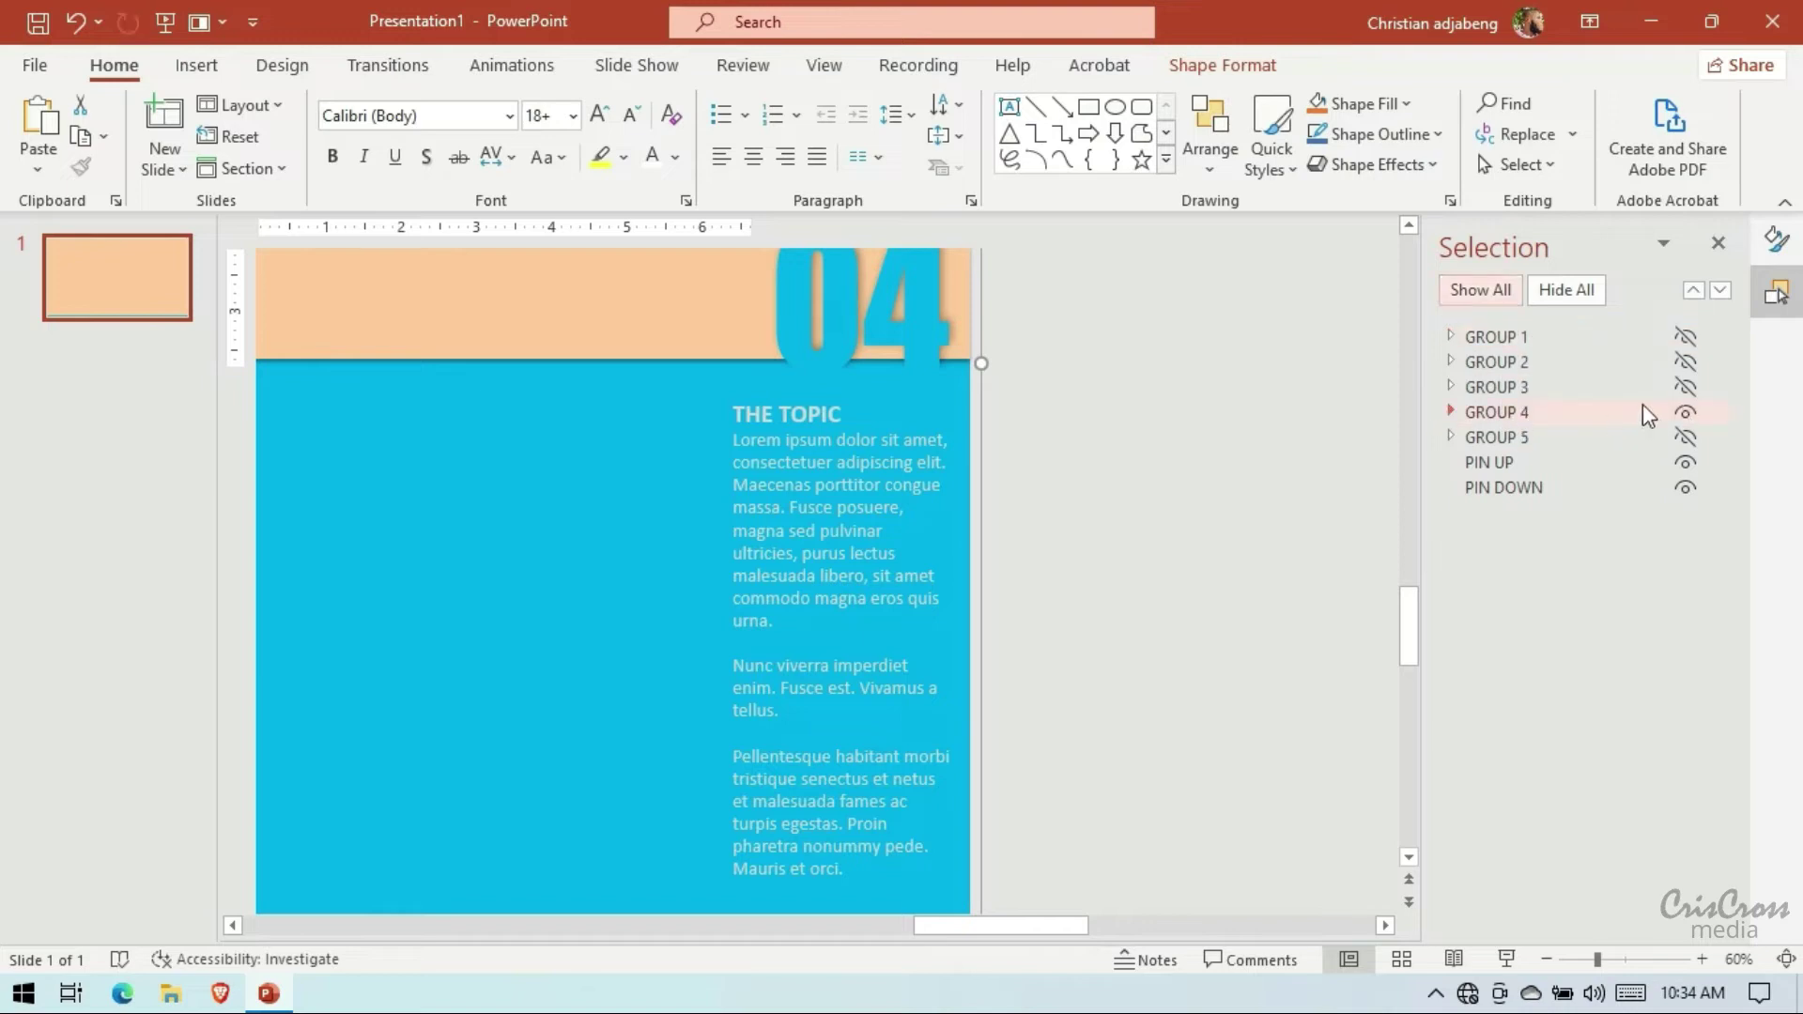
left_click(1685, 411)
Show the navy 05 panel and place a pasted THE TOPIC text box on it
left_click(1686, 436)
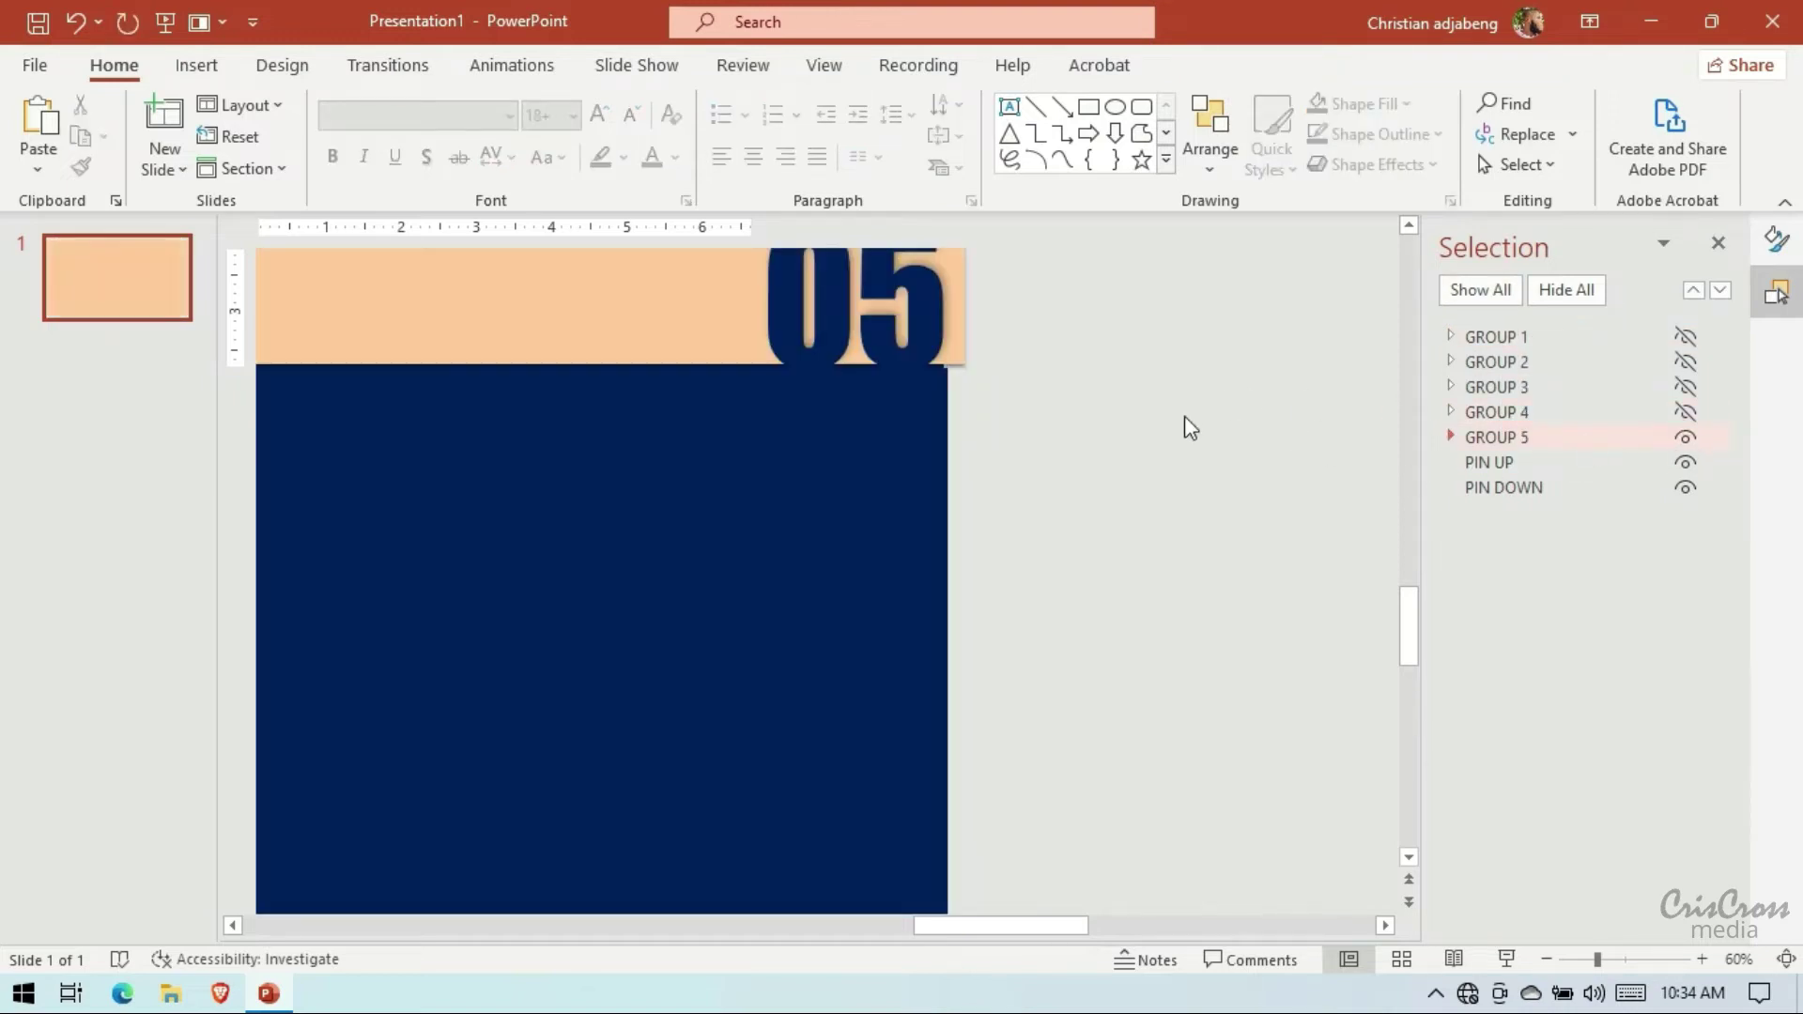
key("ctrl+v")
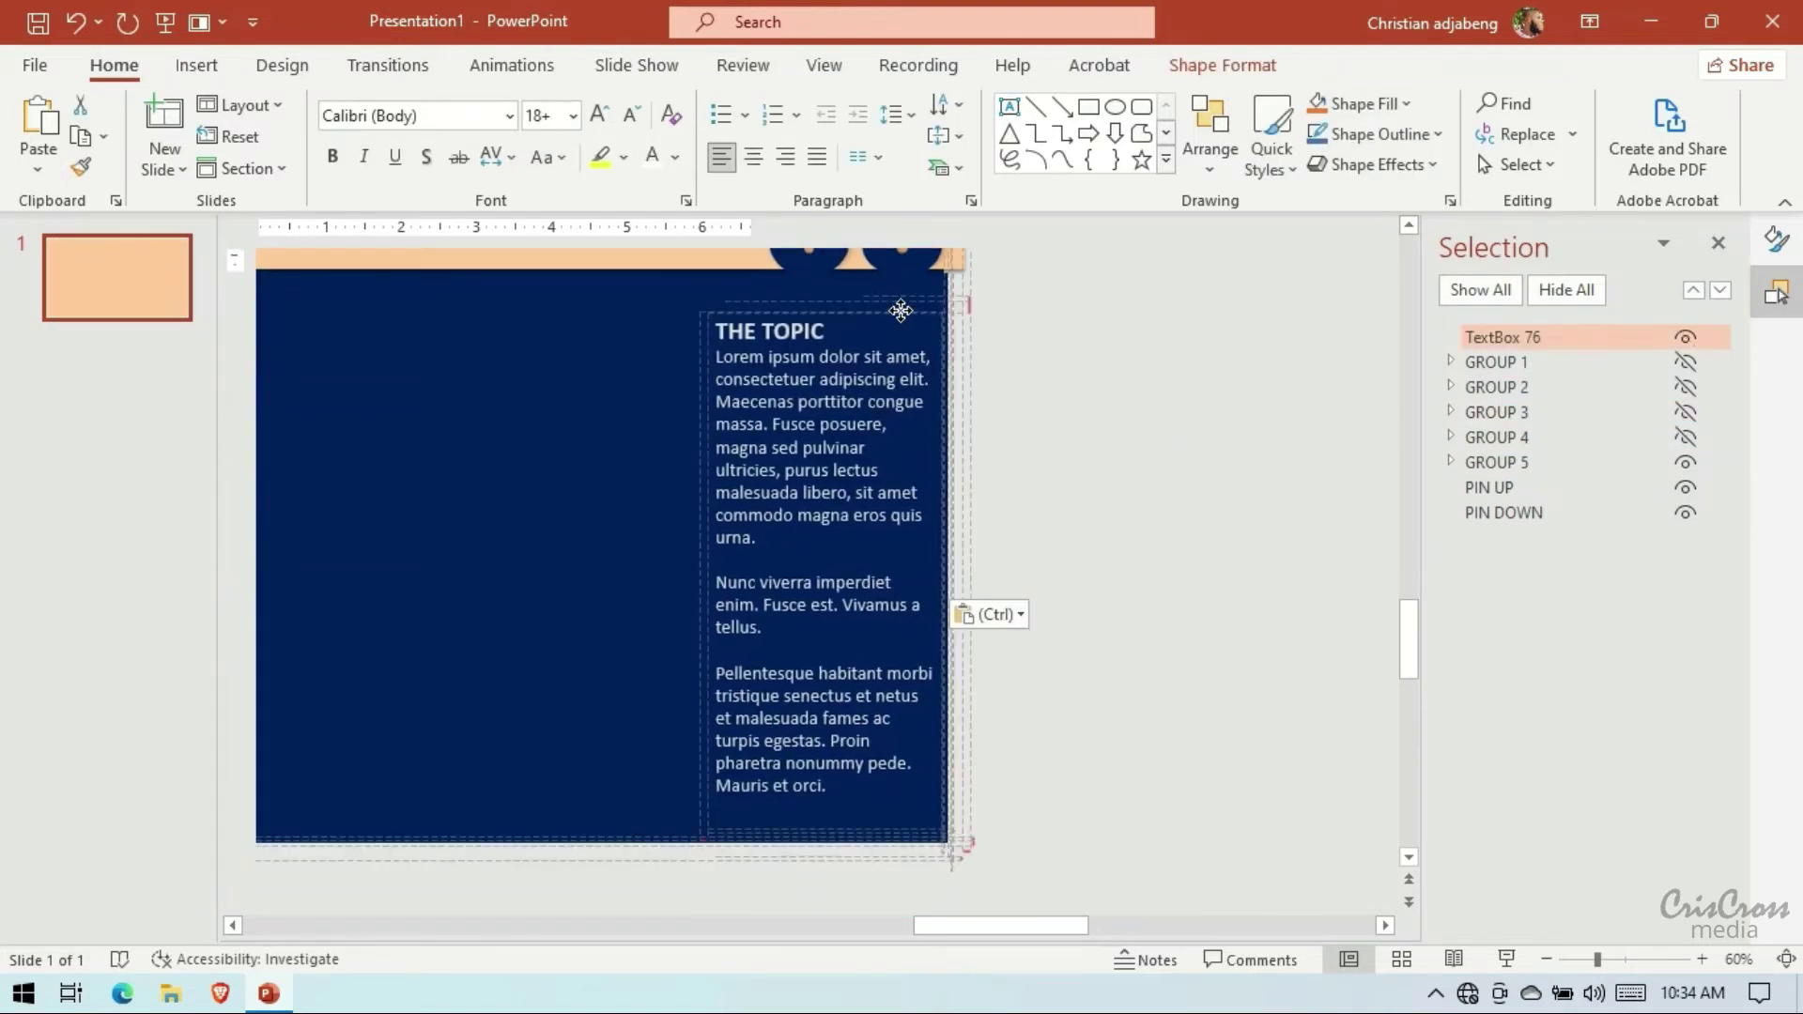
left_click_drag(929, 346, 924, 321)
Group the text box with the 05 panel, rename it GROUP 5, and list it after GROUP 4
left_click(1497, 462, "ctrl")
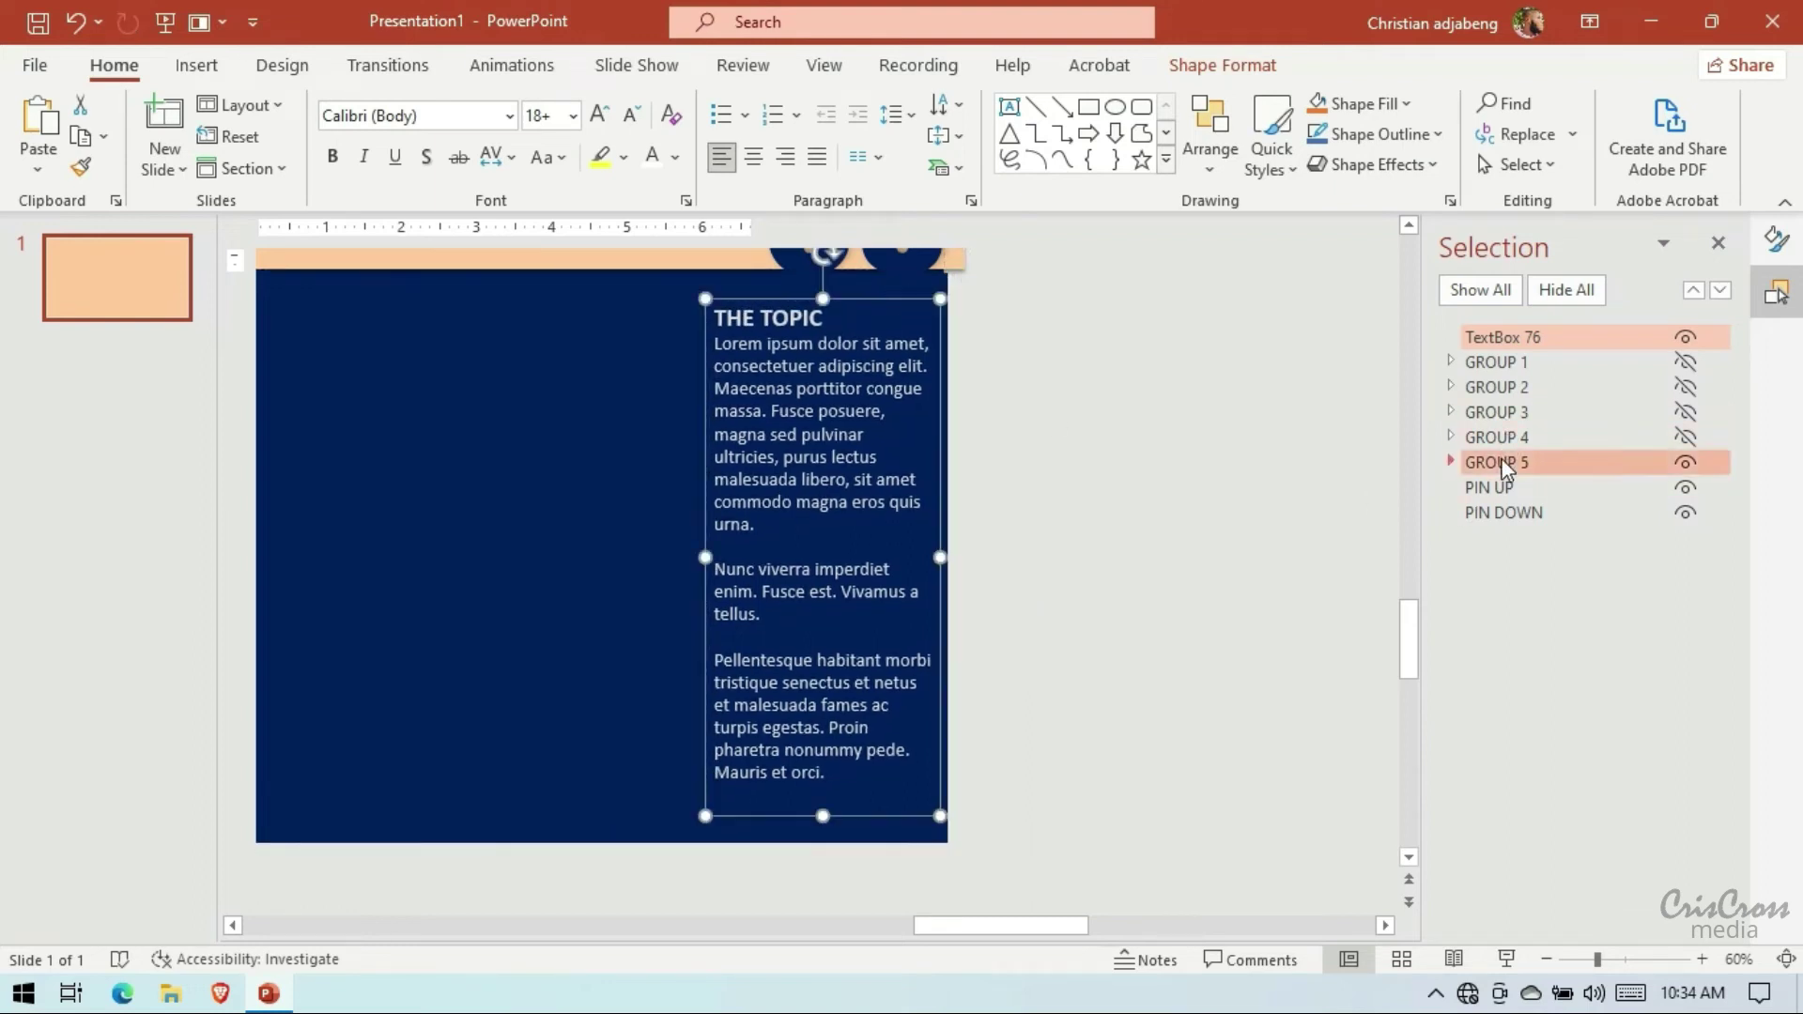
right_click(910, 301)
mouse_move(1014, 481)
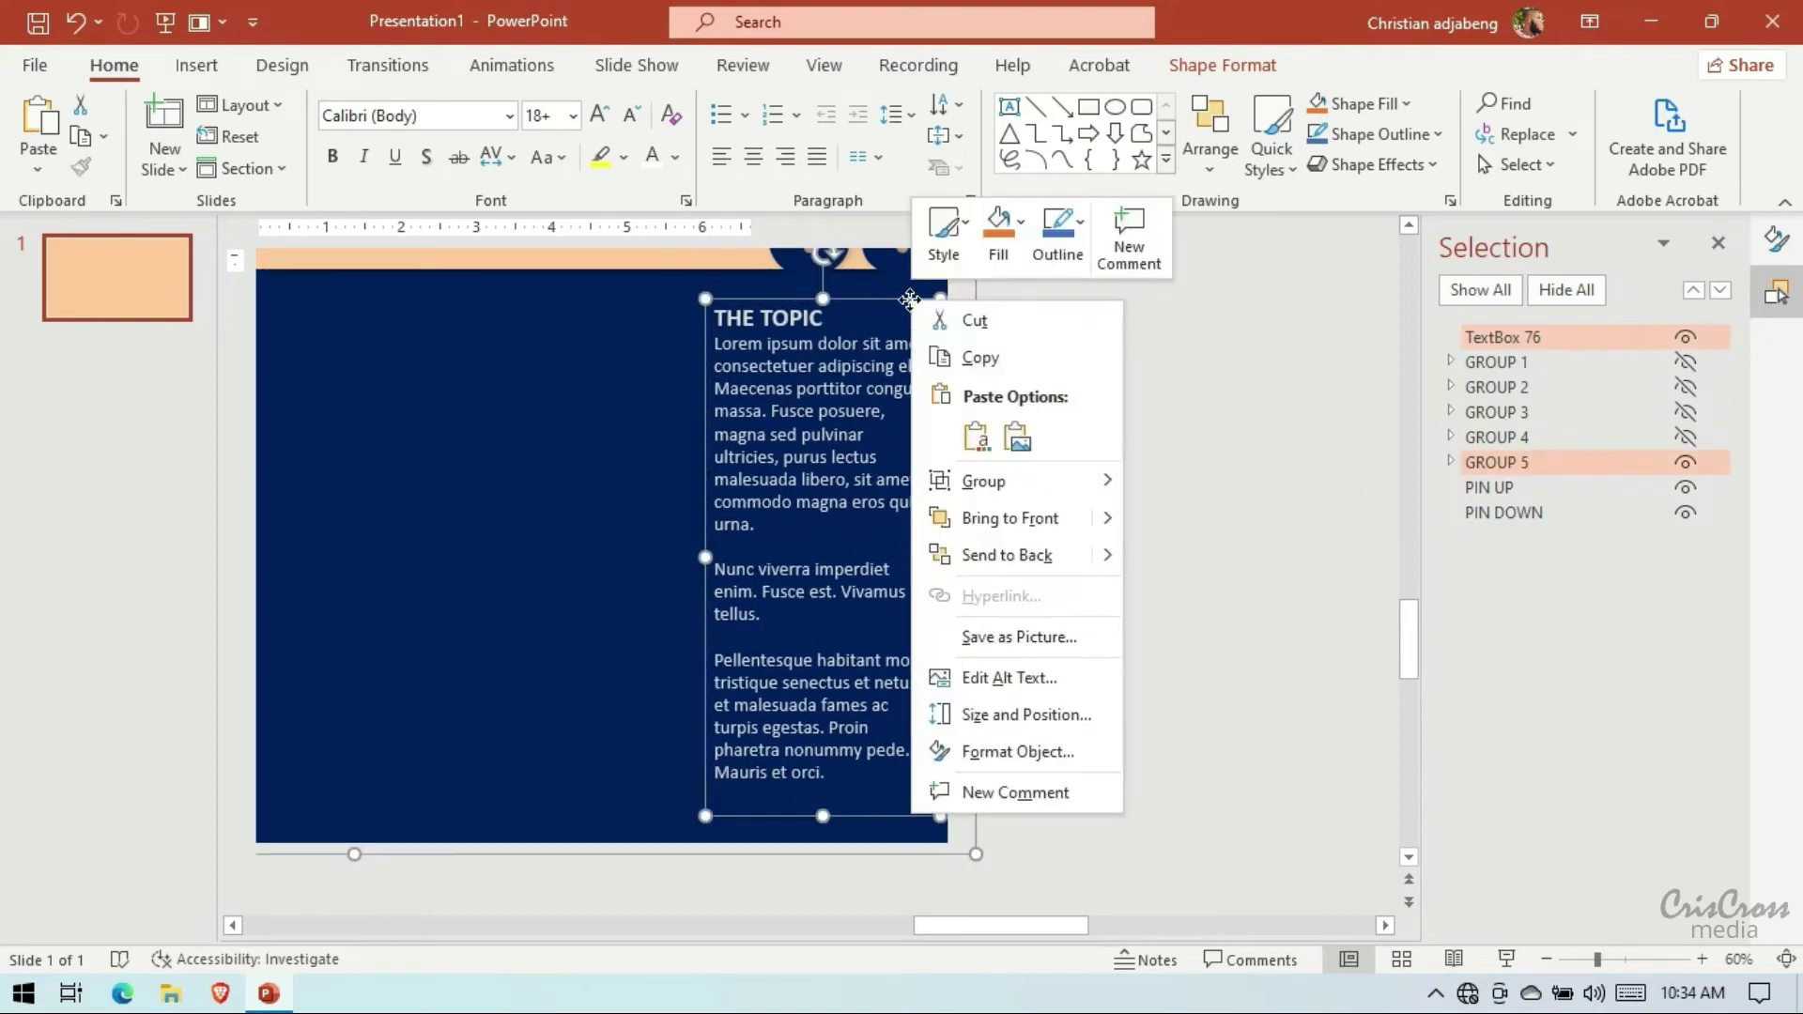
left_click(1160, 484)
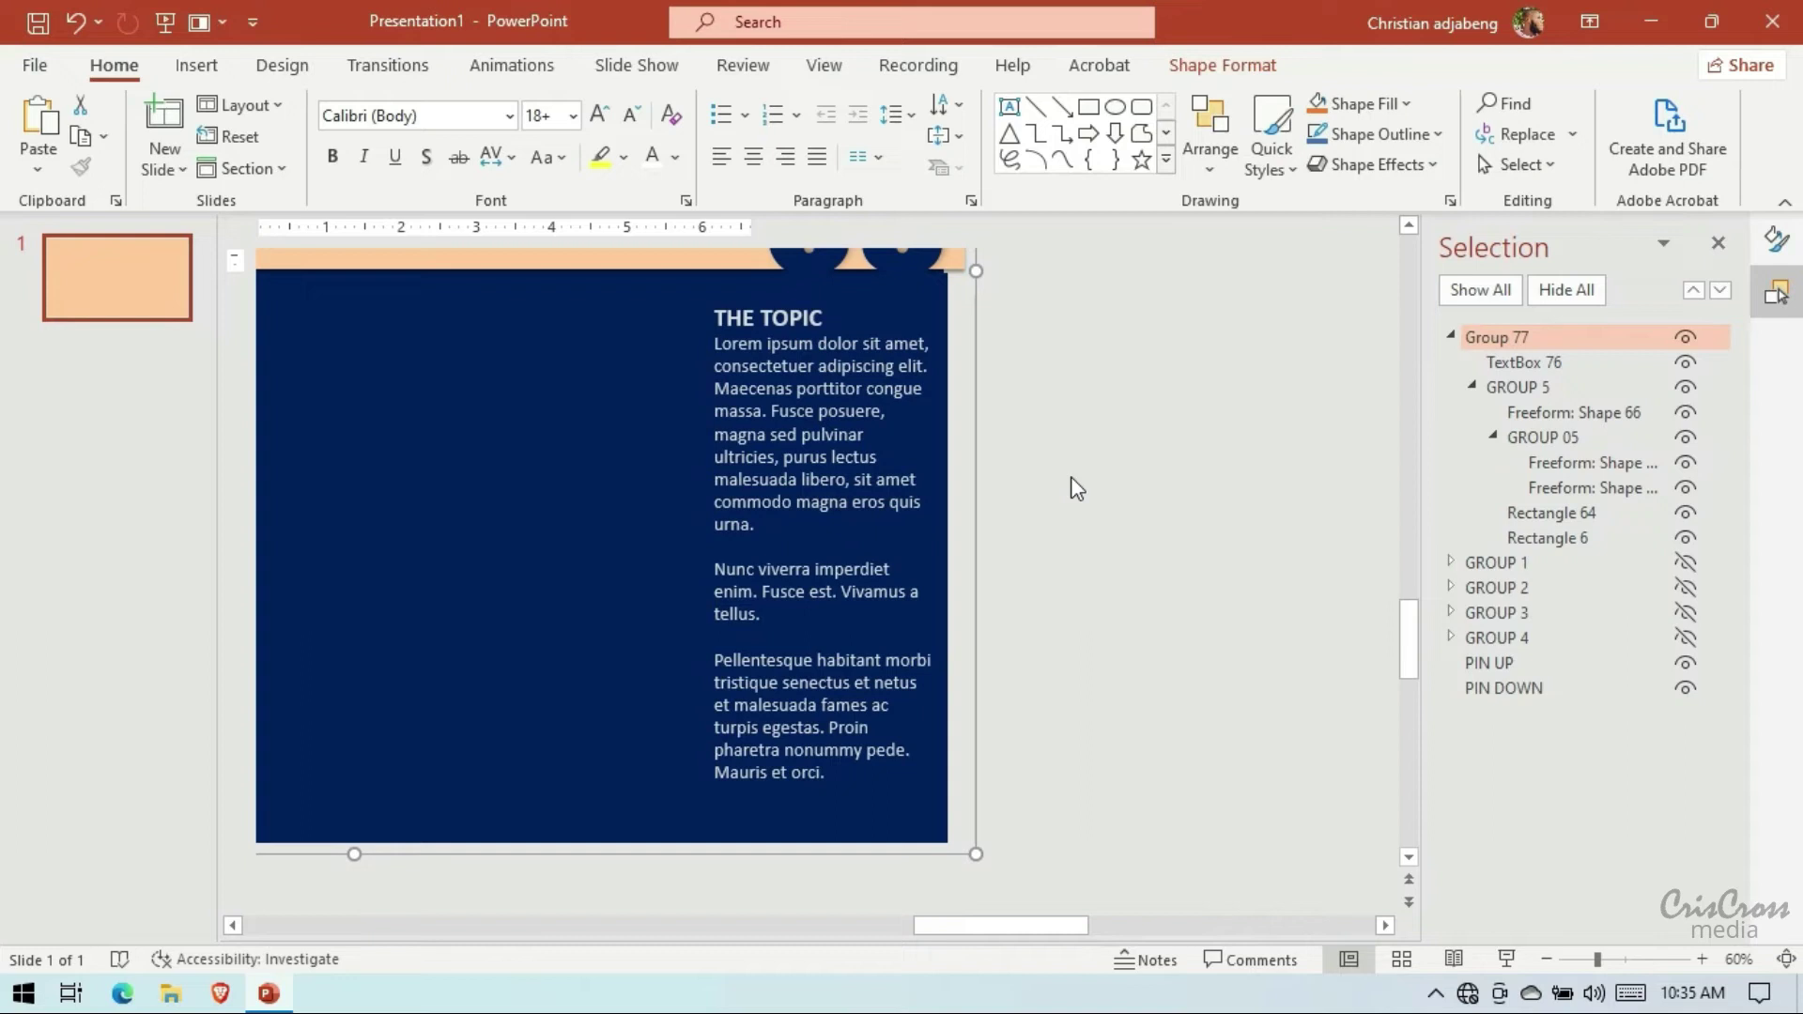
left_click(1453, 338)
left_click(1496, 340)
type("GROUP 5")
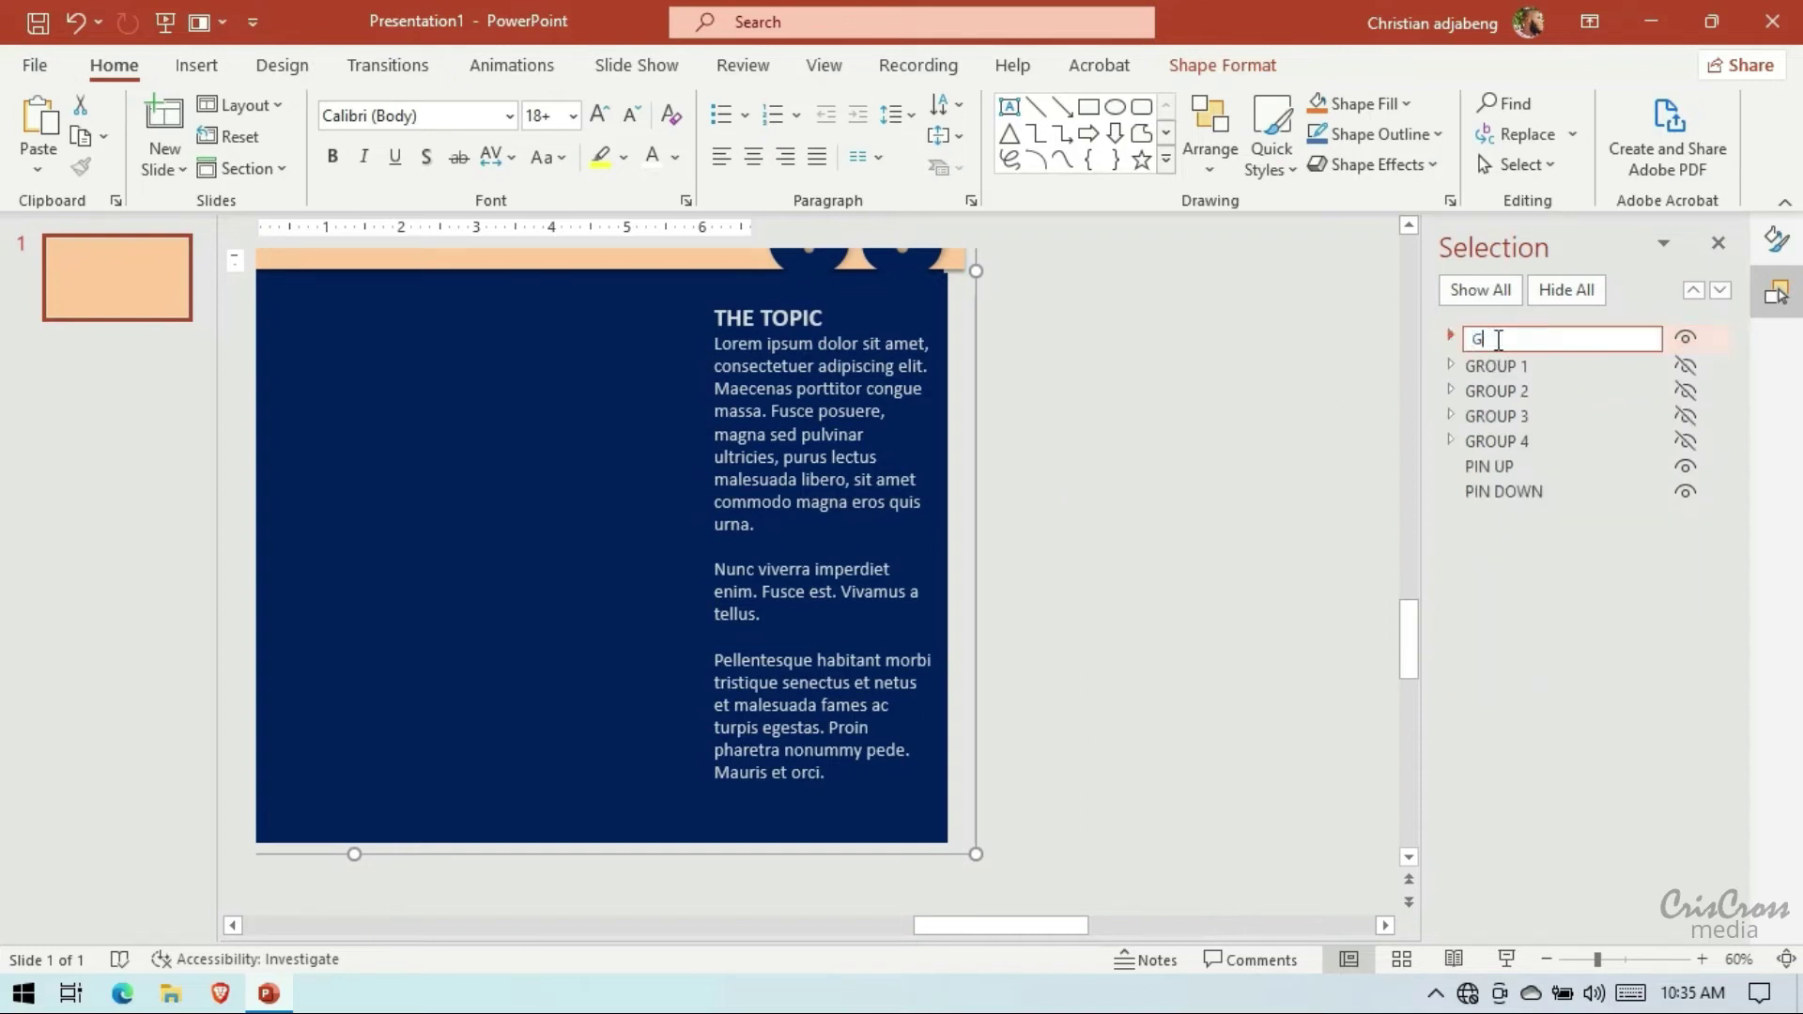
key("Return")
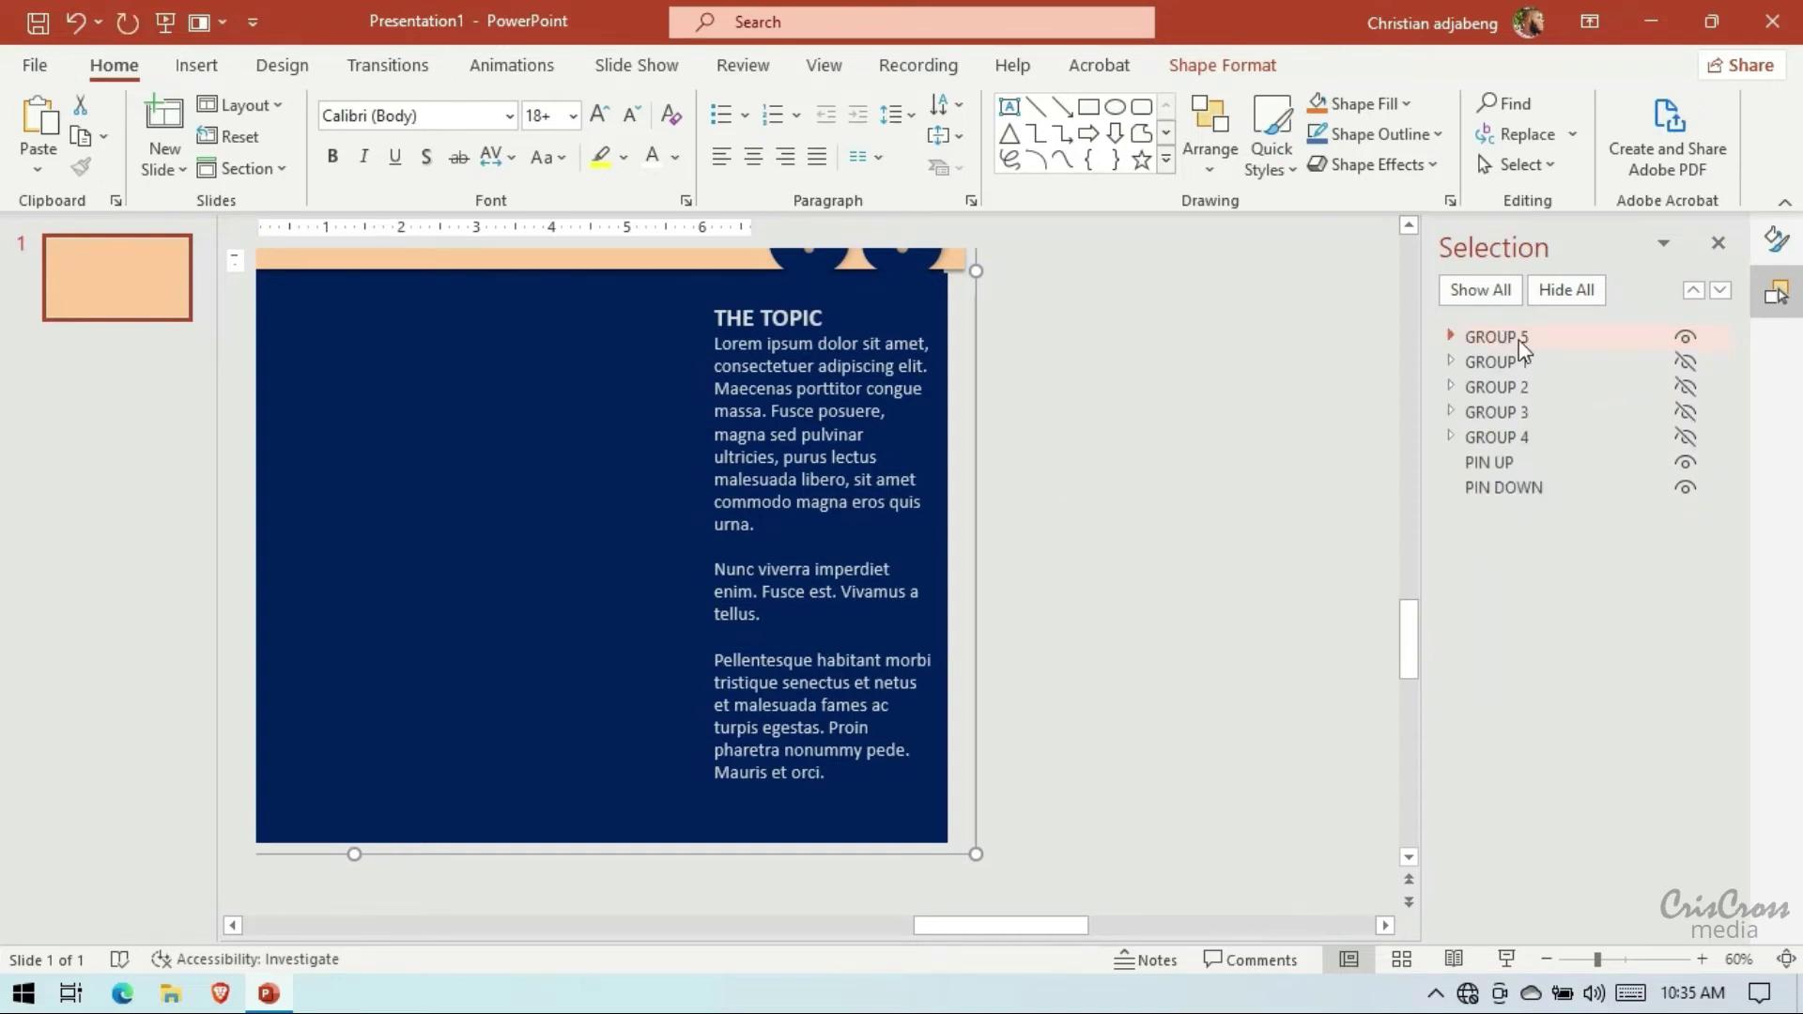
left_click_drag(1520, 340, 1510, 440)
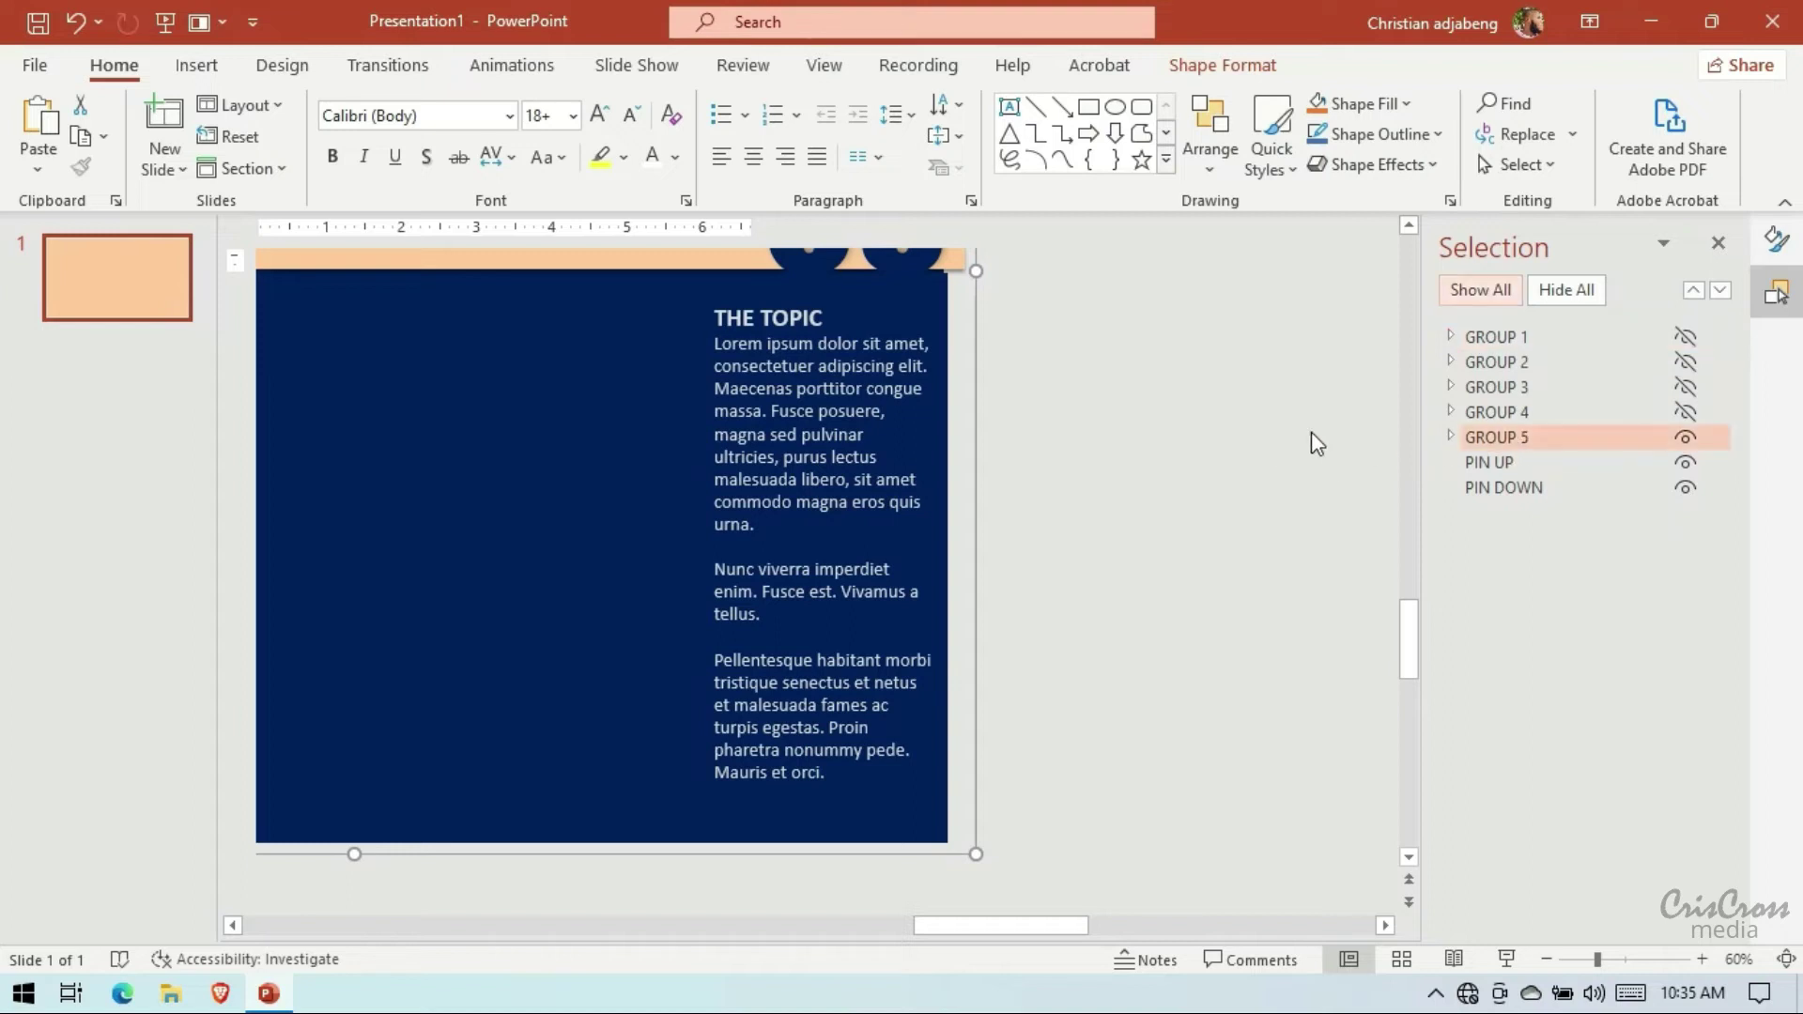
Unhide all the panel groups and move the 01 panel to the slide's top-left
left_click(1685, 336)
left_click(1684, 412)
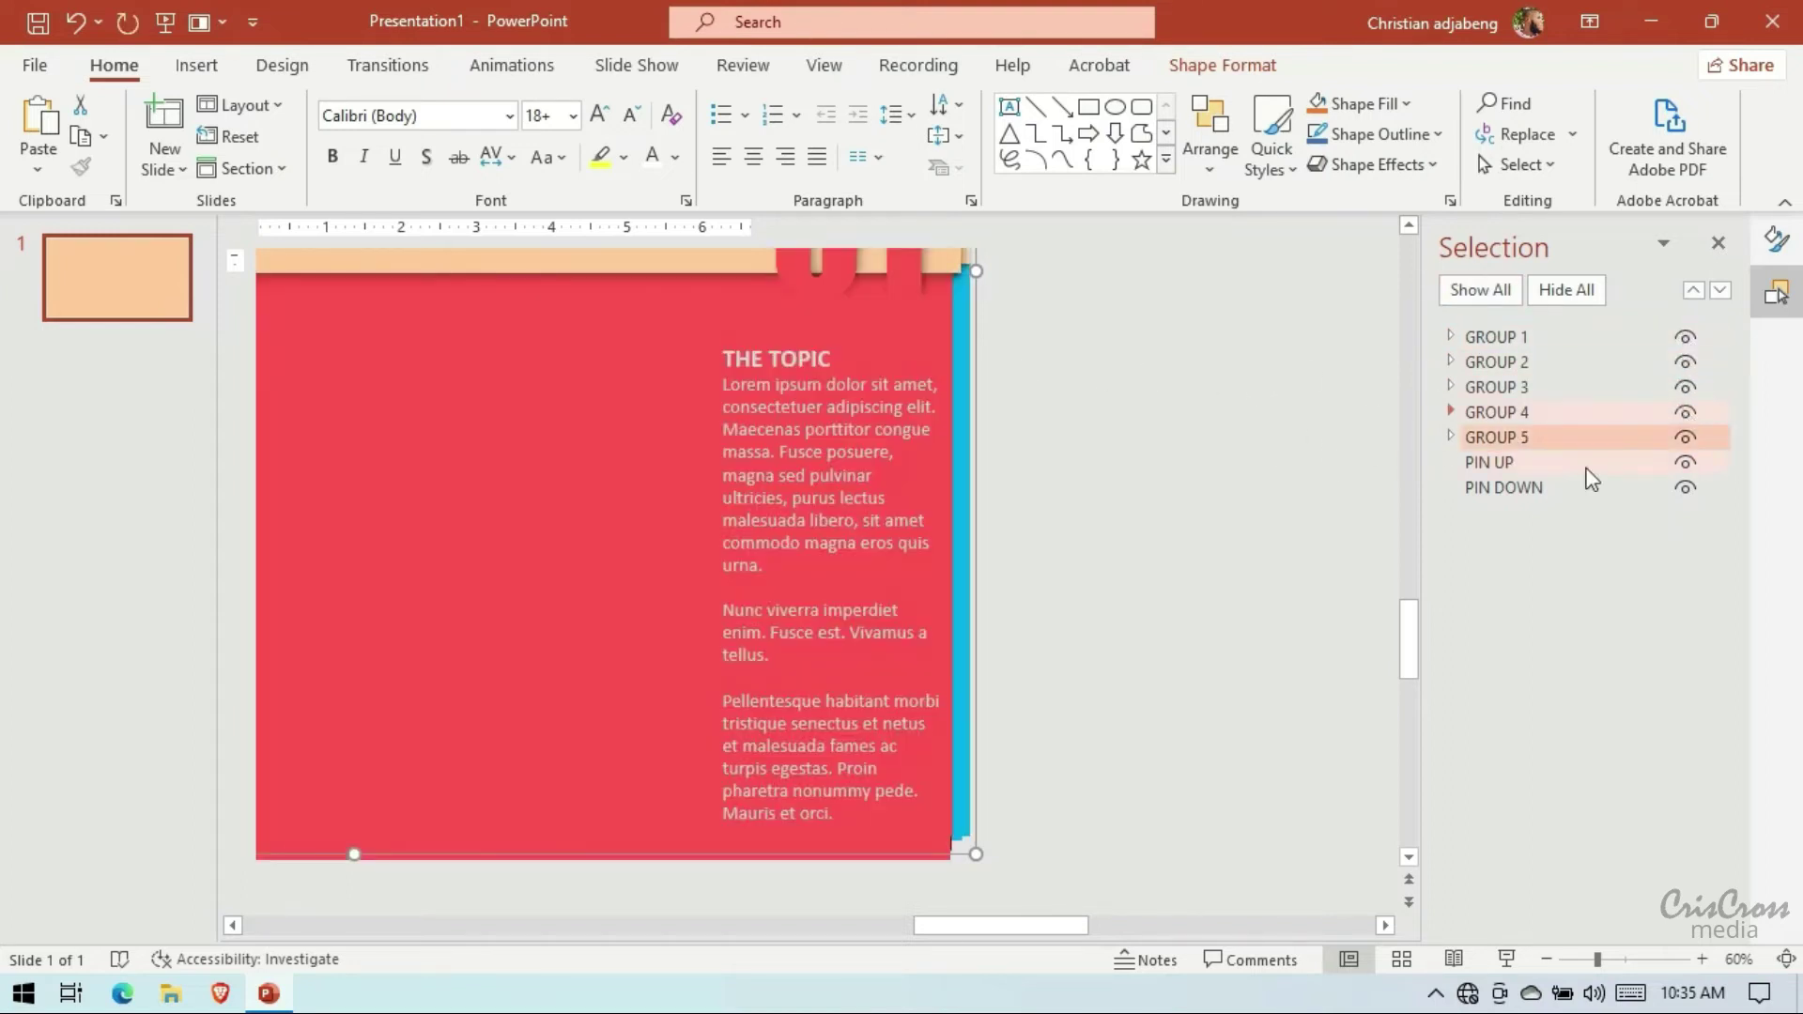
left_click(1502, 336)
key("Down")
key("Down")
key("Down")
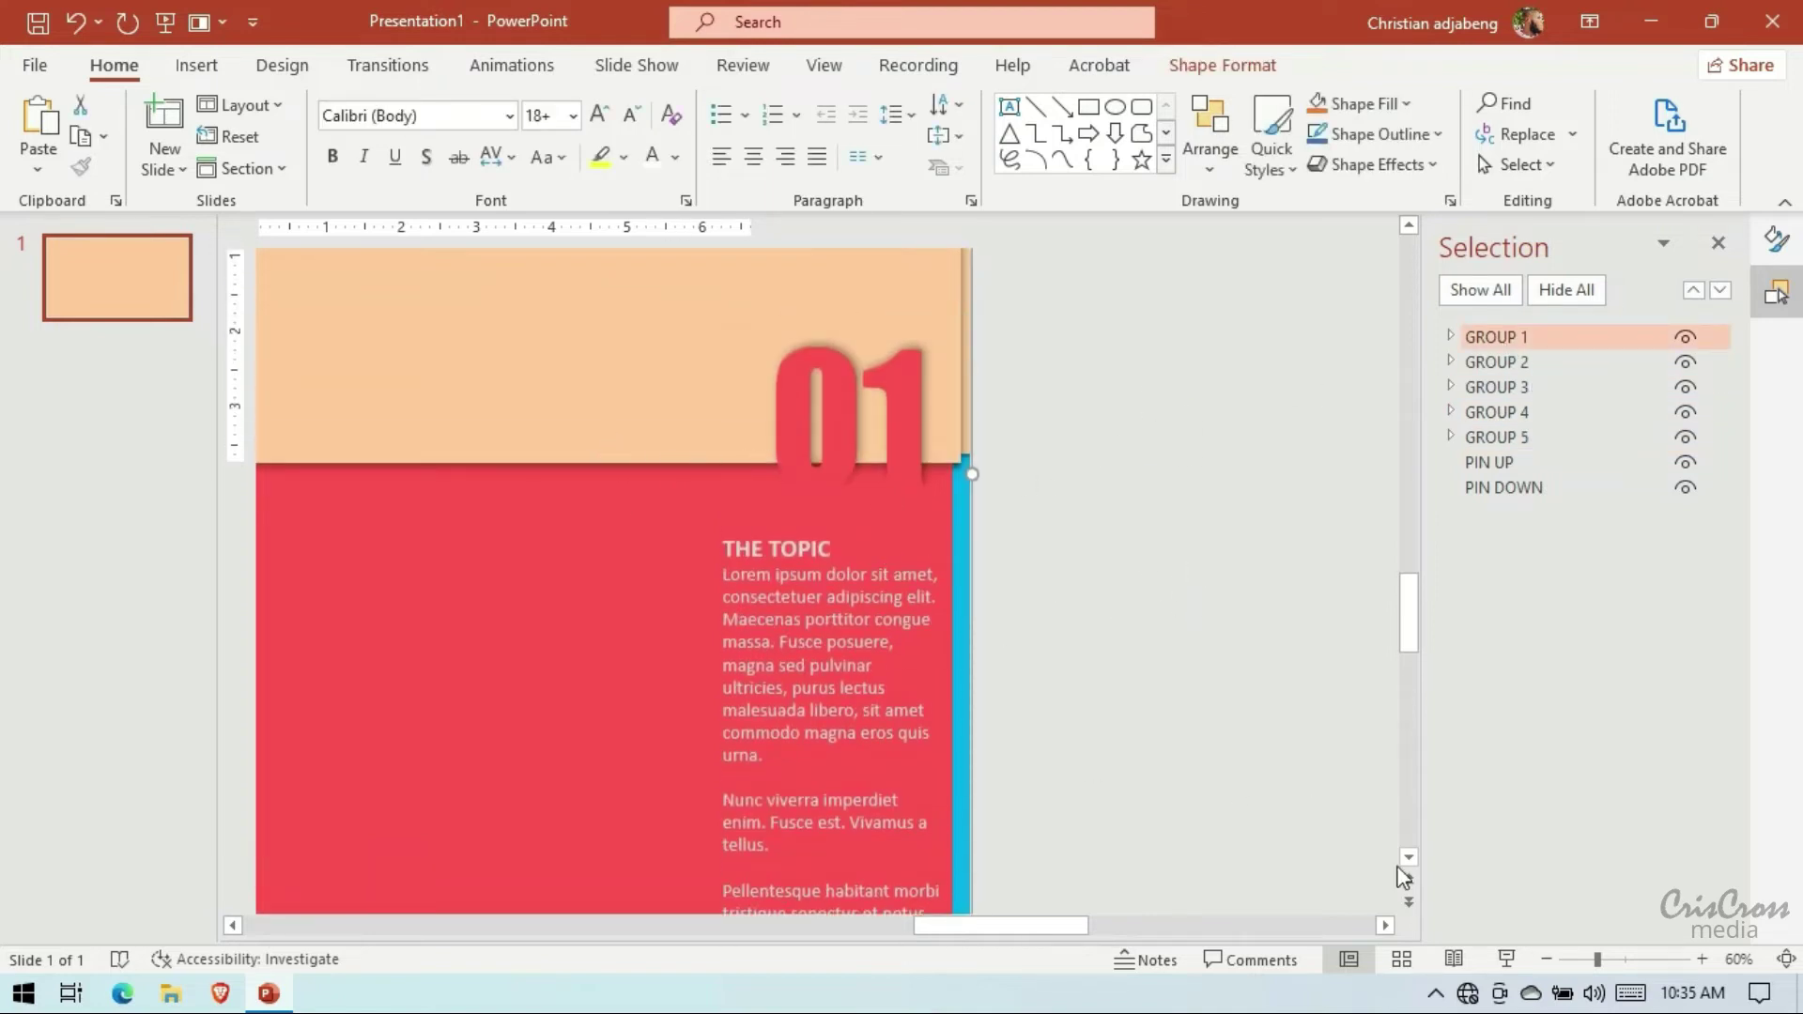
left_click(1547, 959)
left_click(1547, 959)
left_click(1547, 959)
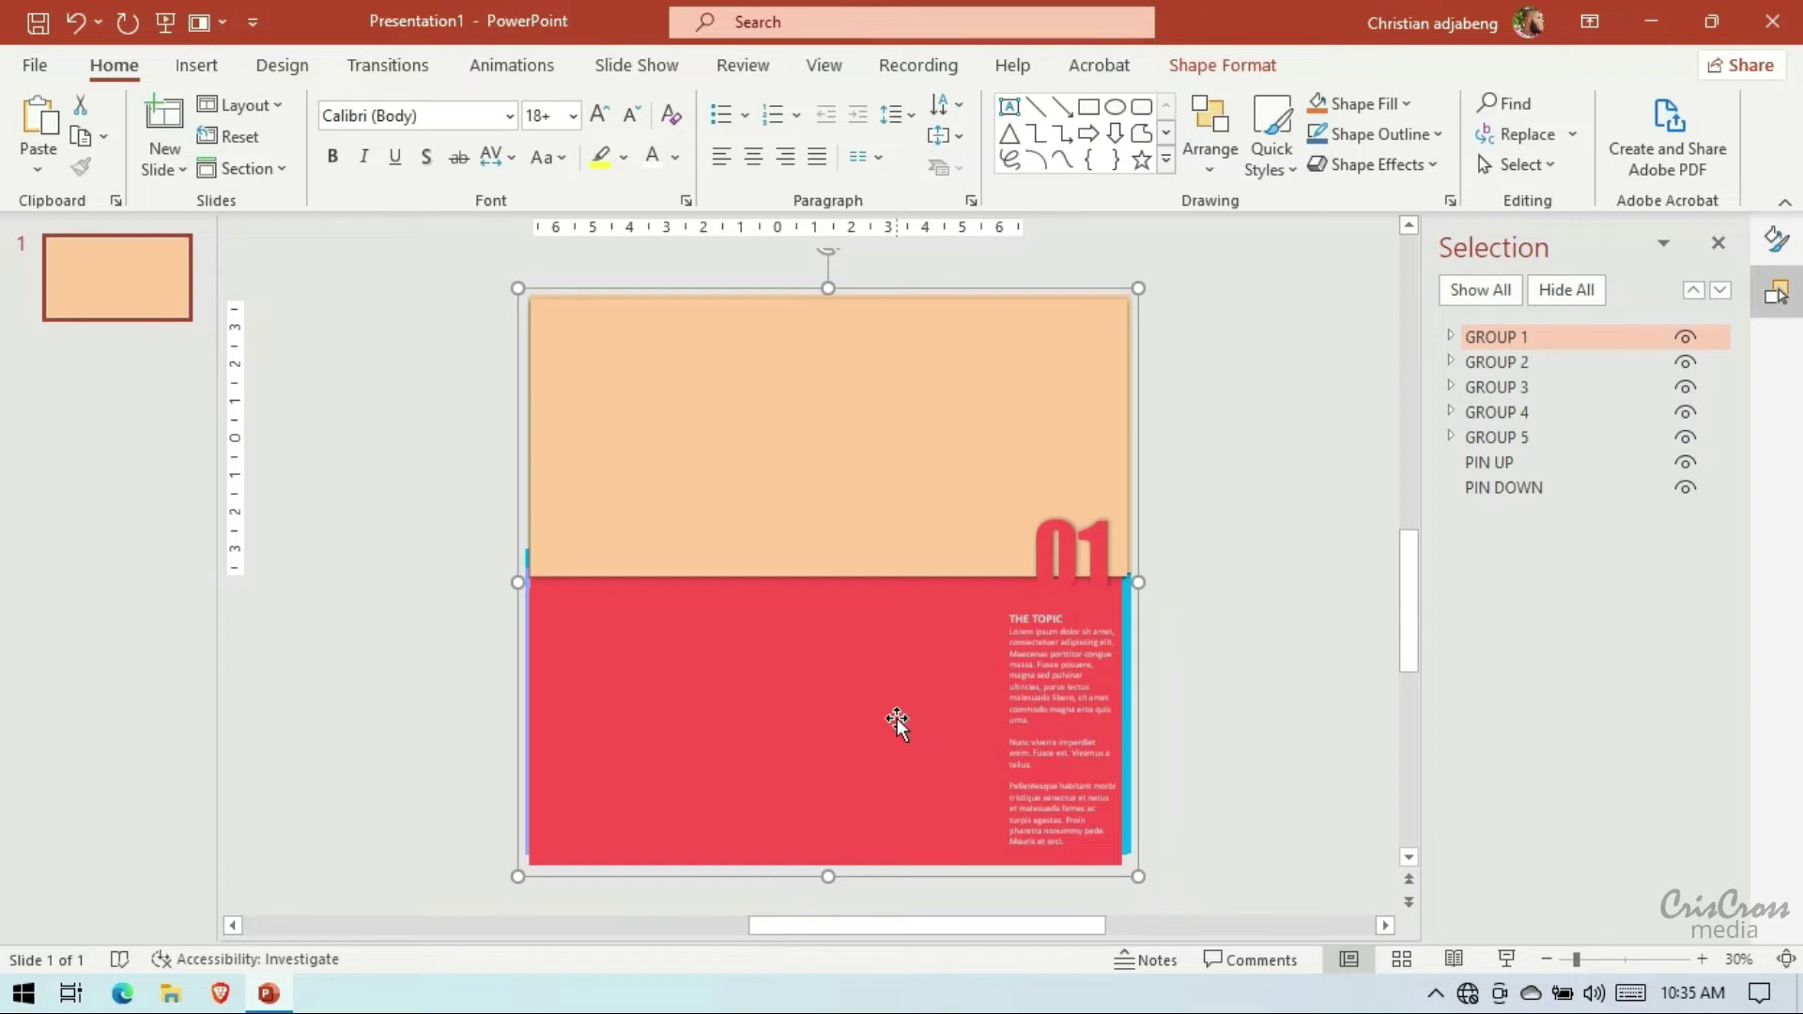
mouse_move(897, 723)
left_mouse_down()
mouse_move(523, 507)
mouse_move(455, 512)
mouse_move(464, 540)
left_mouse_up()
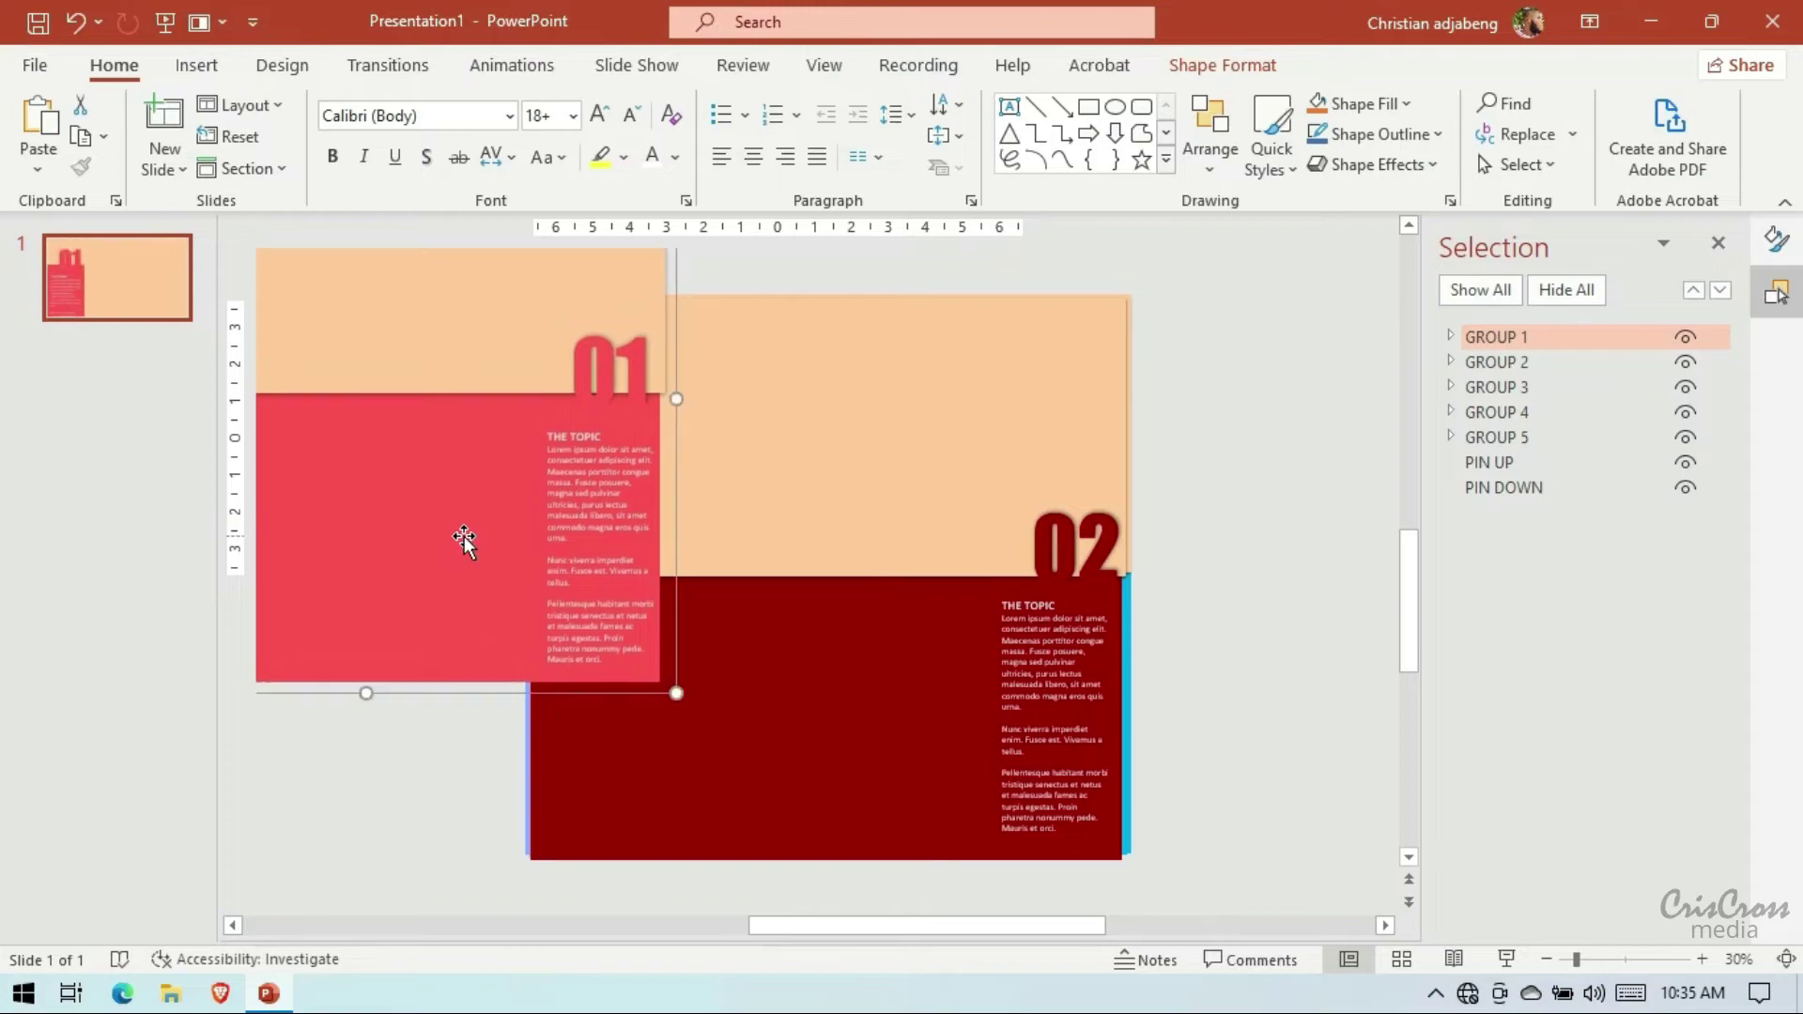
Preview the slide full screen, nudge the 01 panel left, then zoom in on its THE TOPIC box
left_click(165, 21)
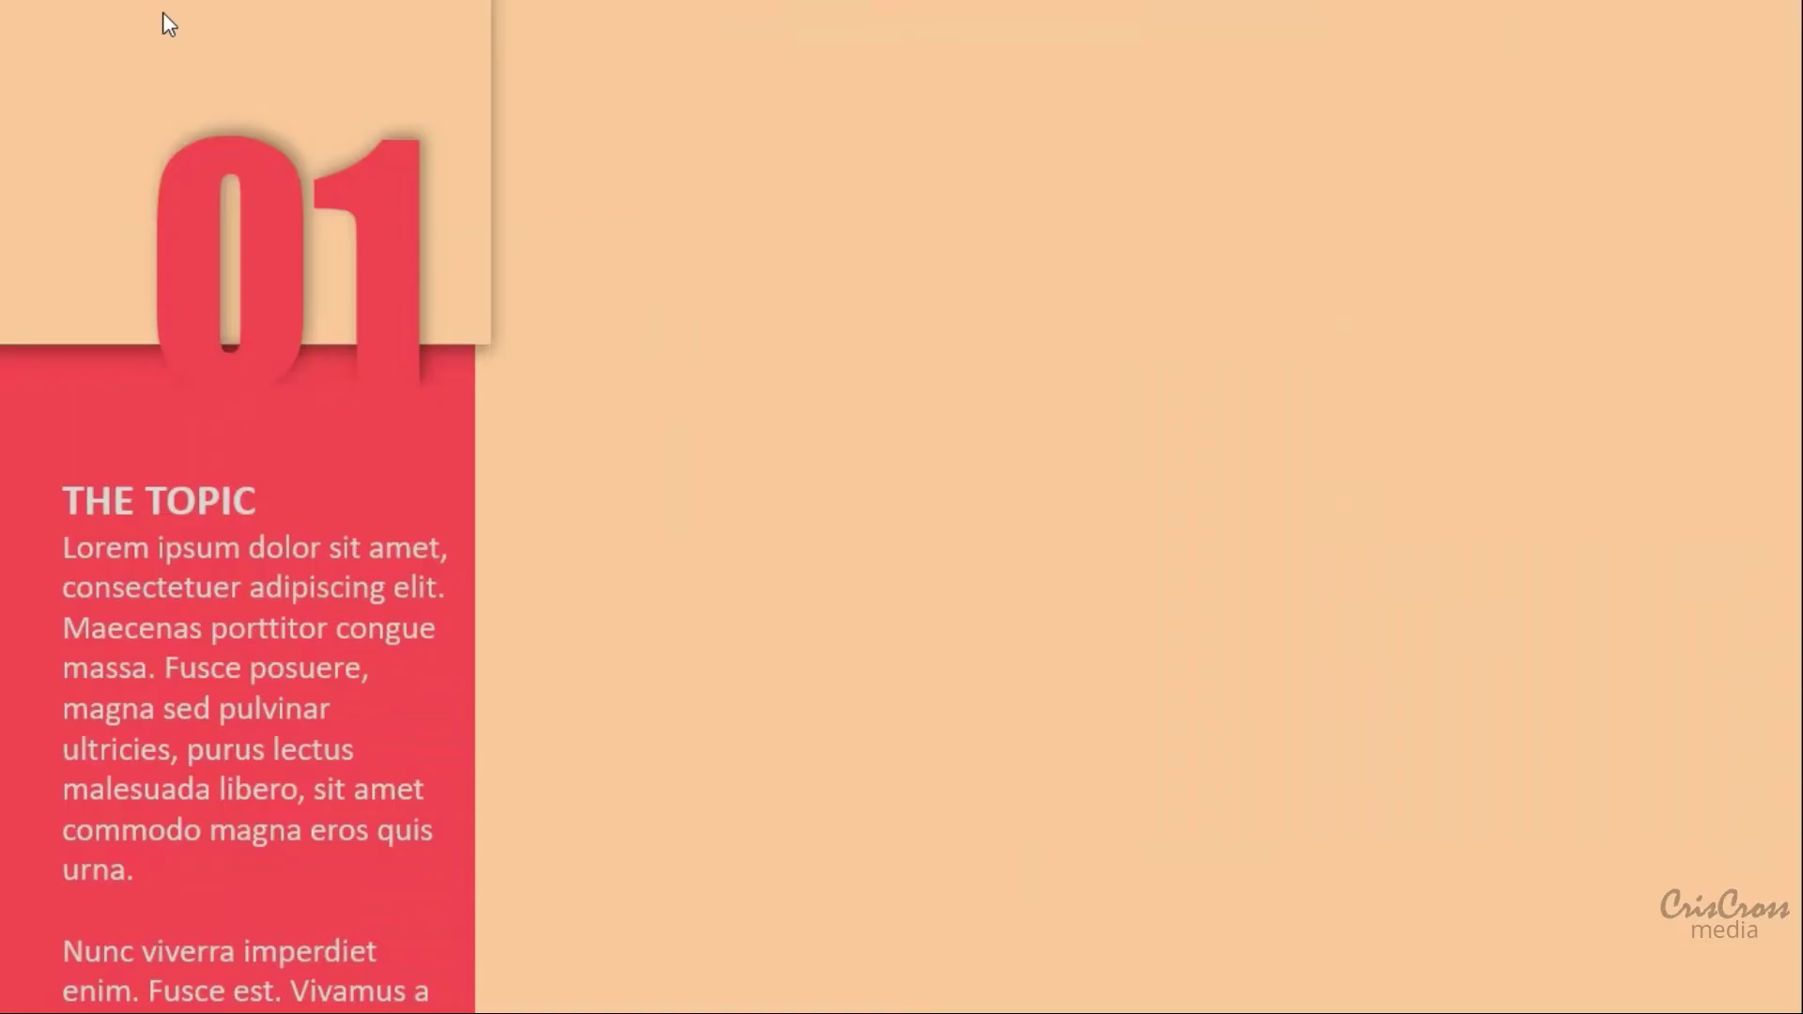
key("Escape")
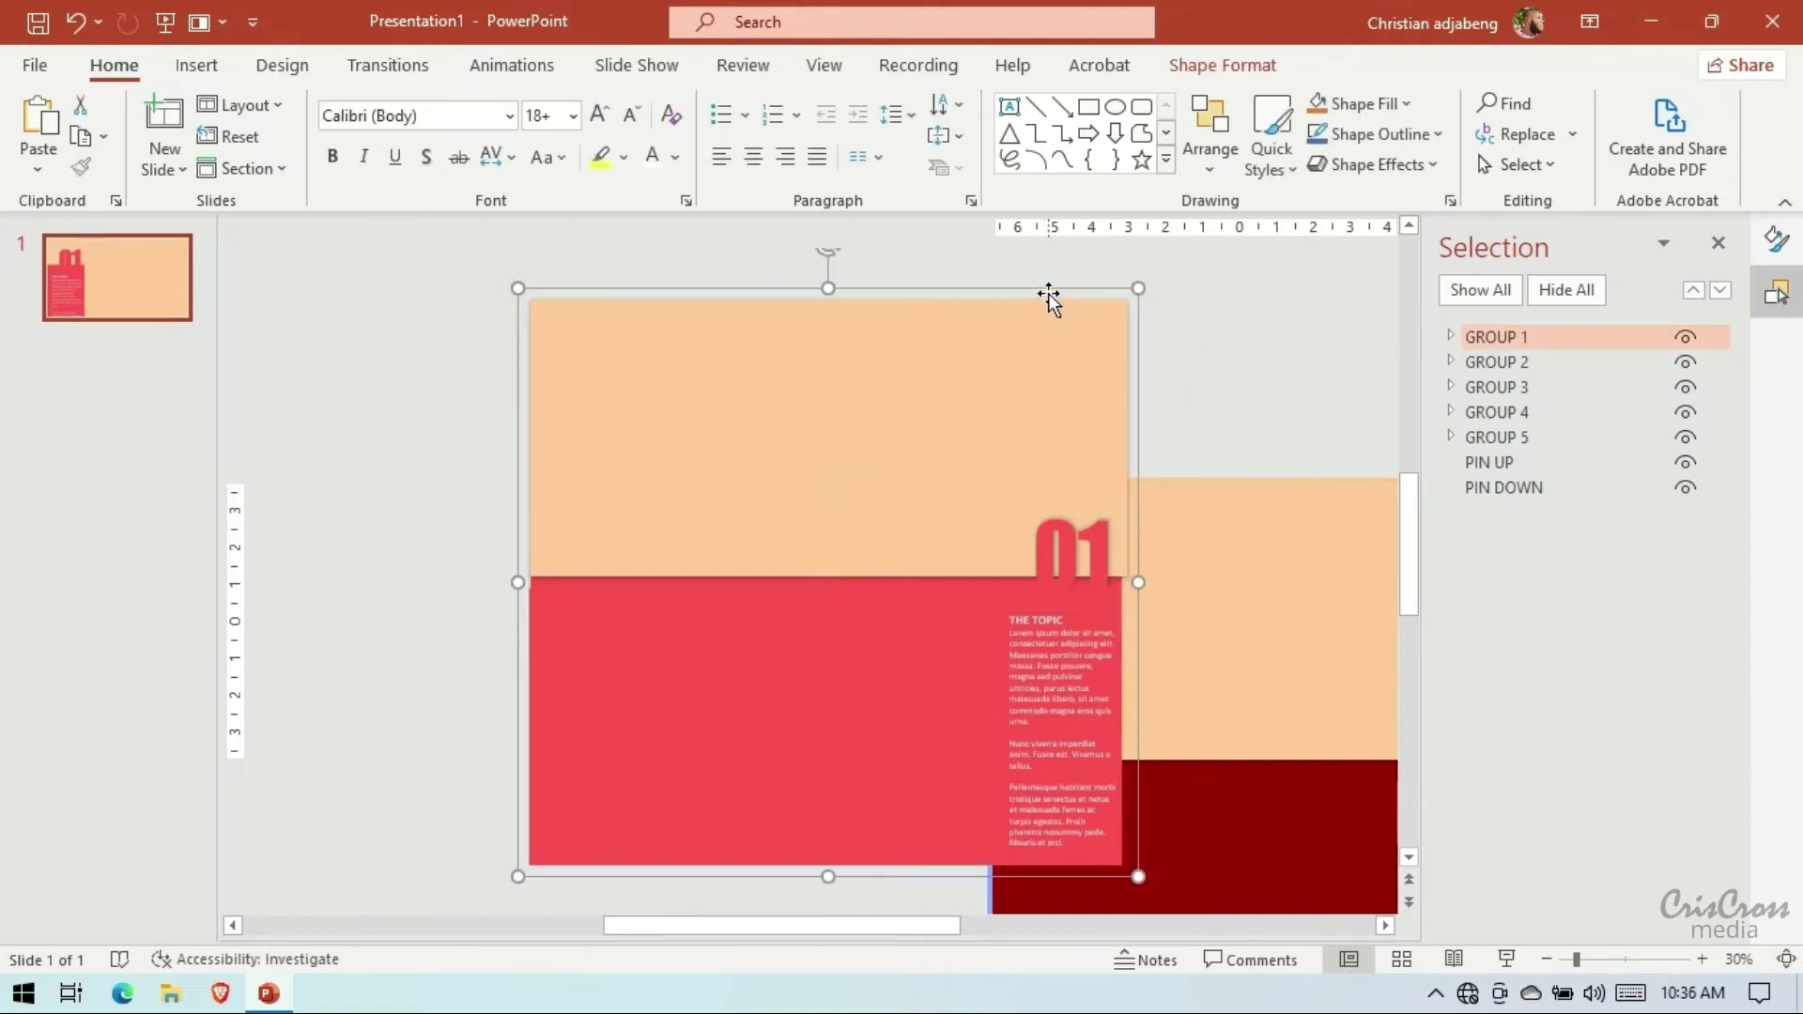
key("ctrl+z")
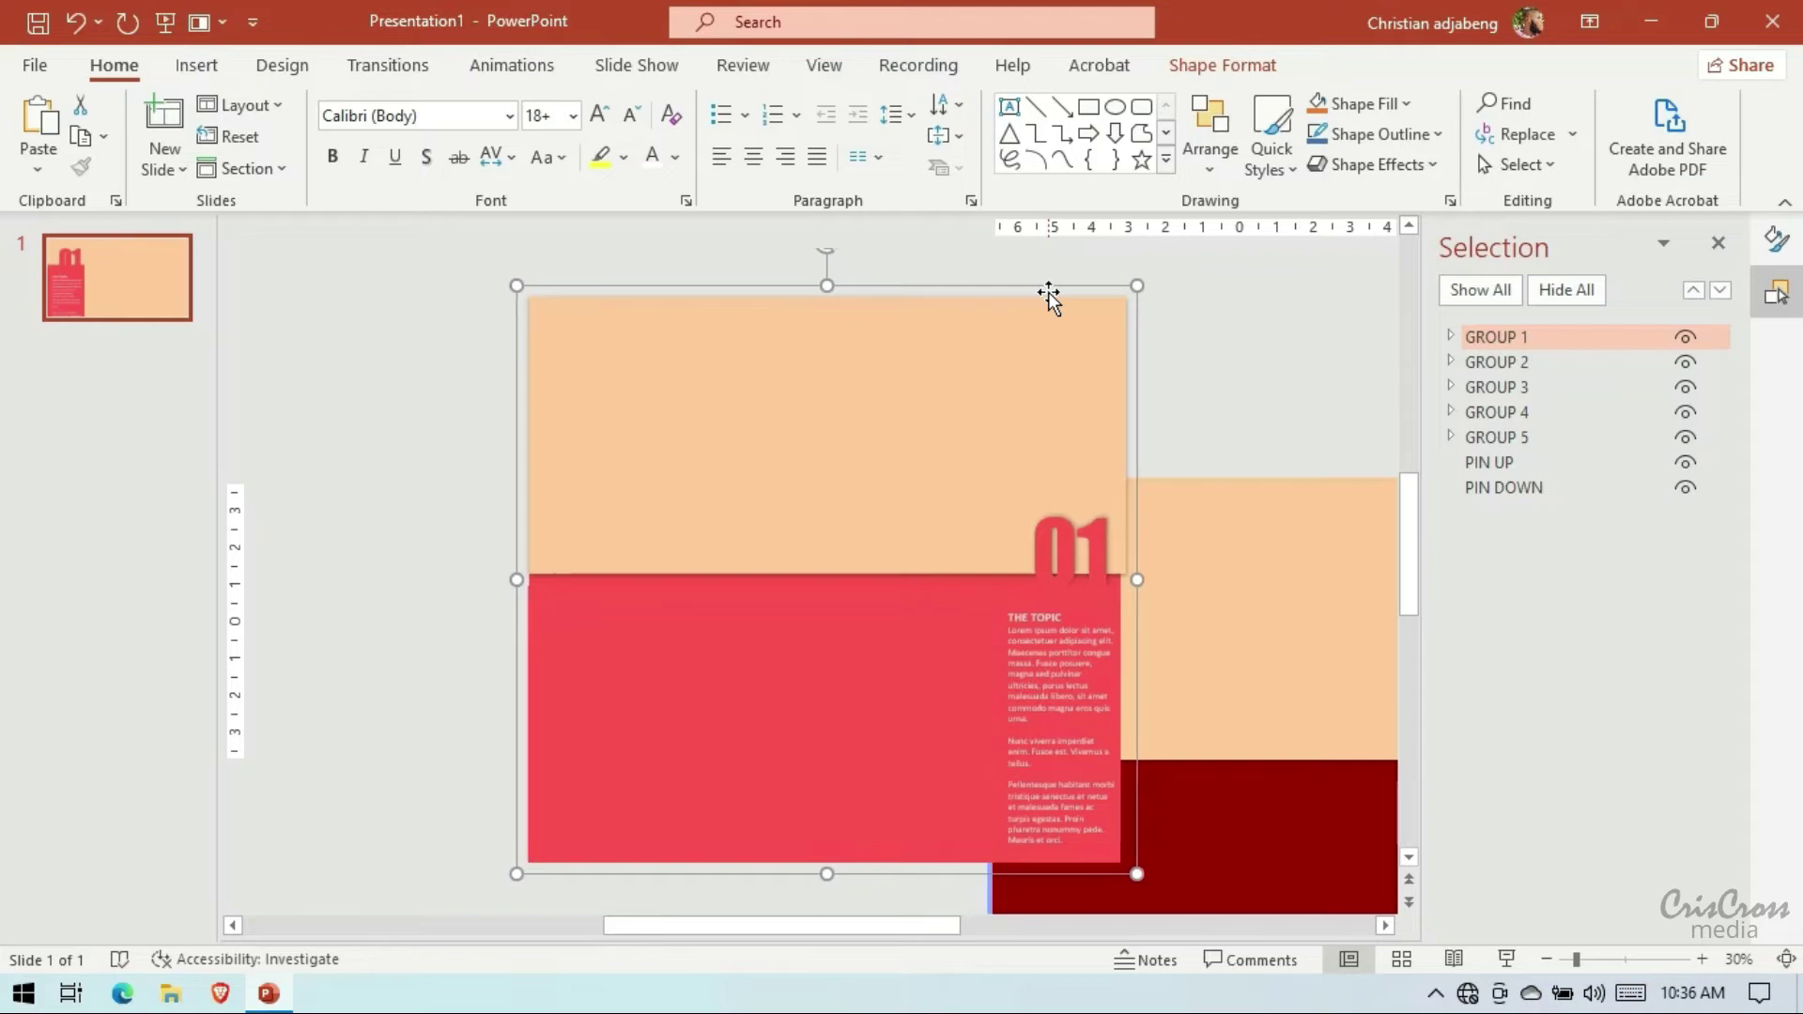
key("Left")
key("Left")
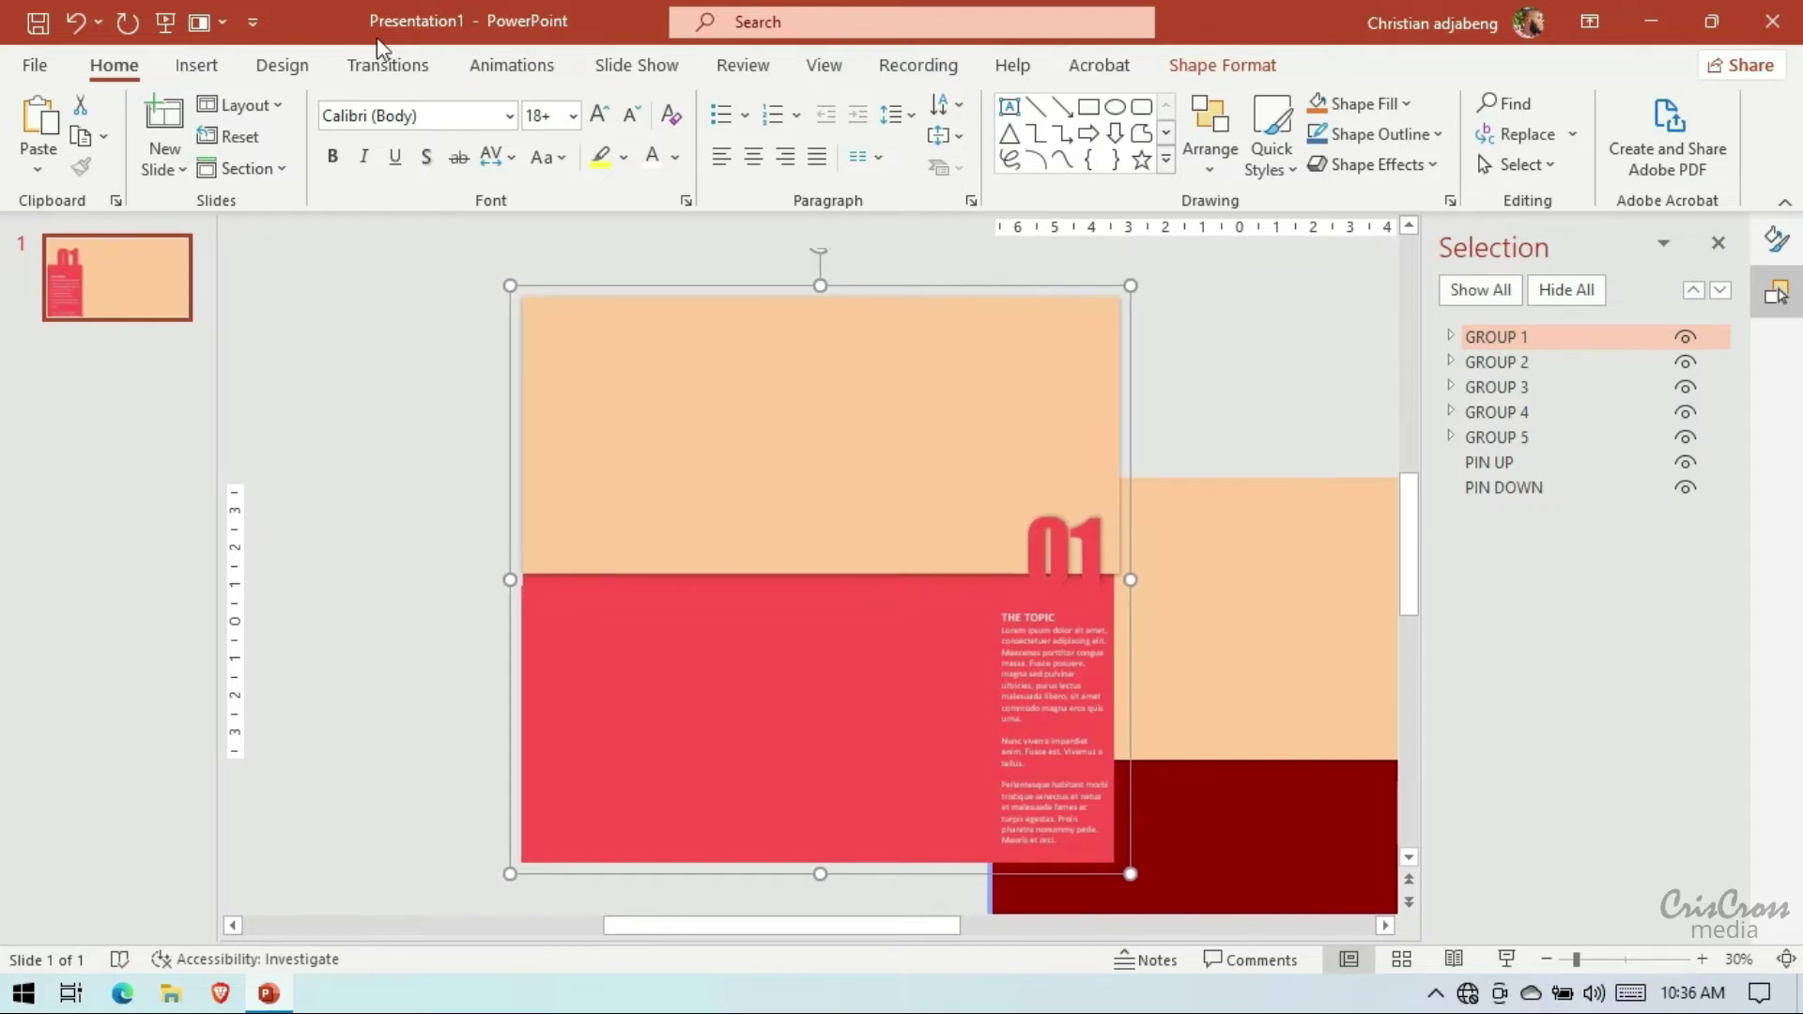
left_click(164, 22)
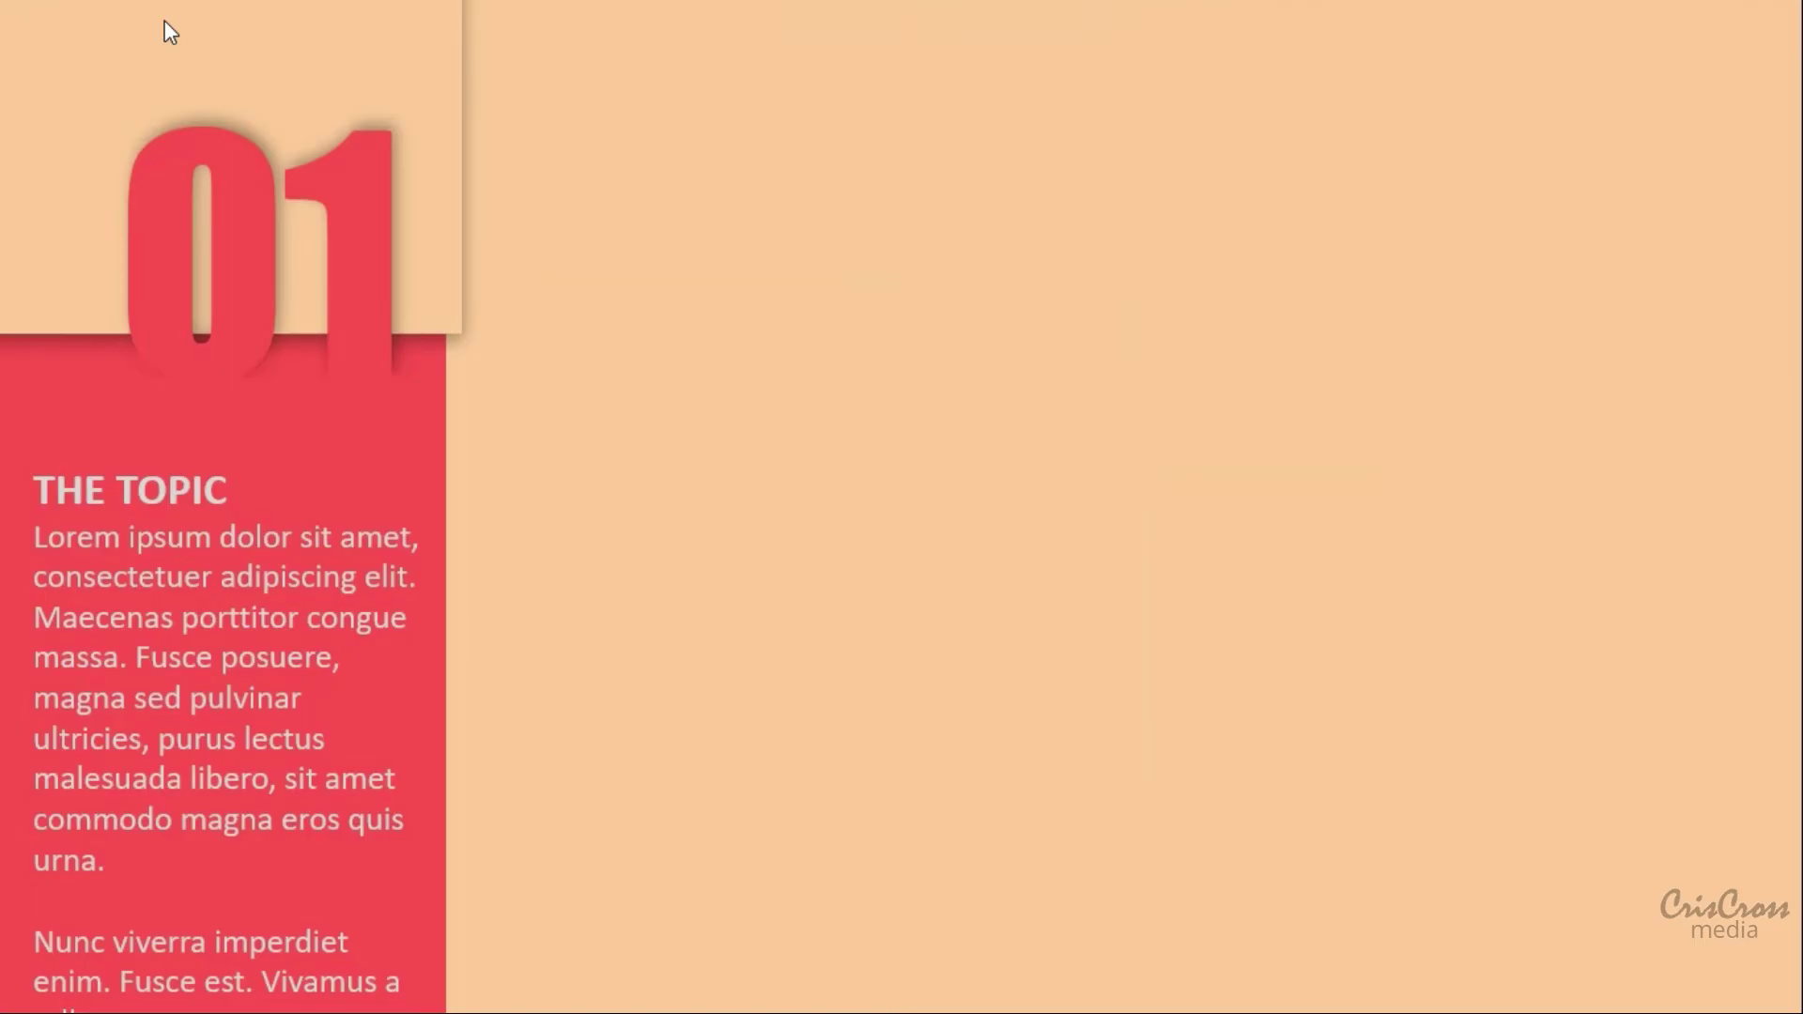
key("Escape")
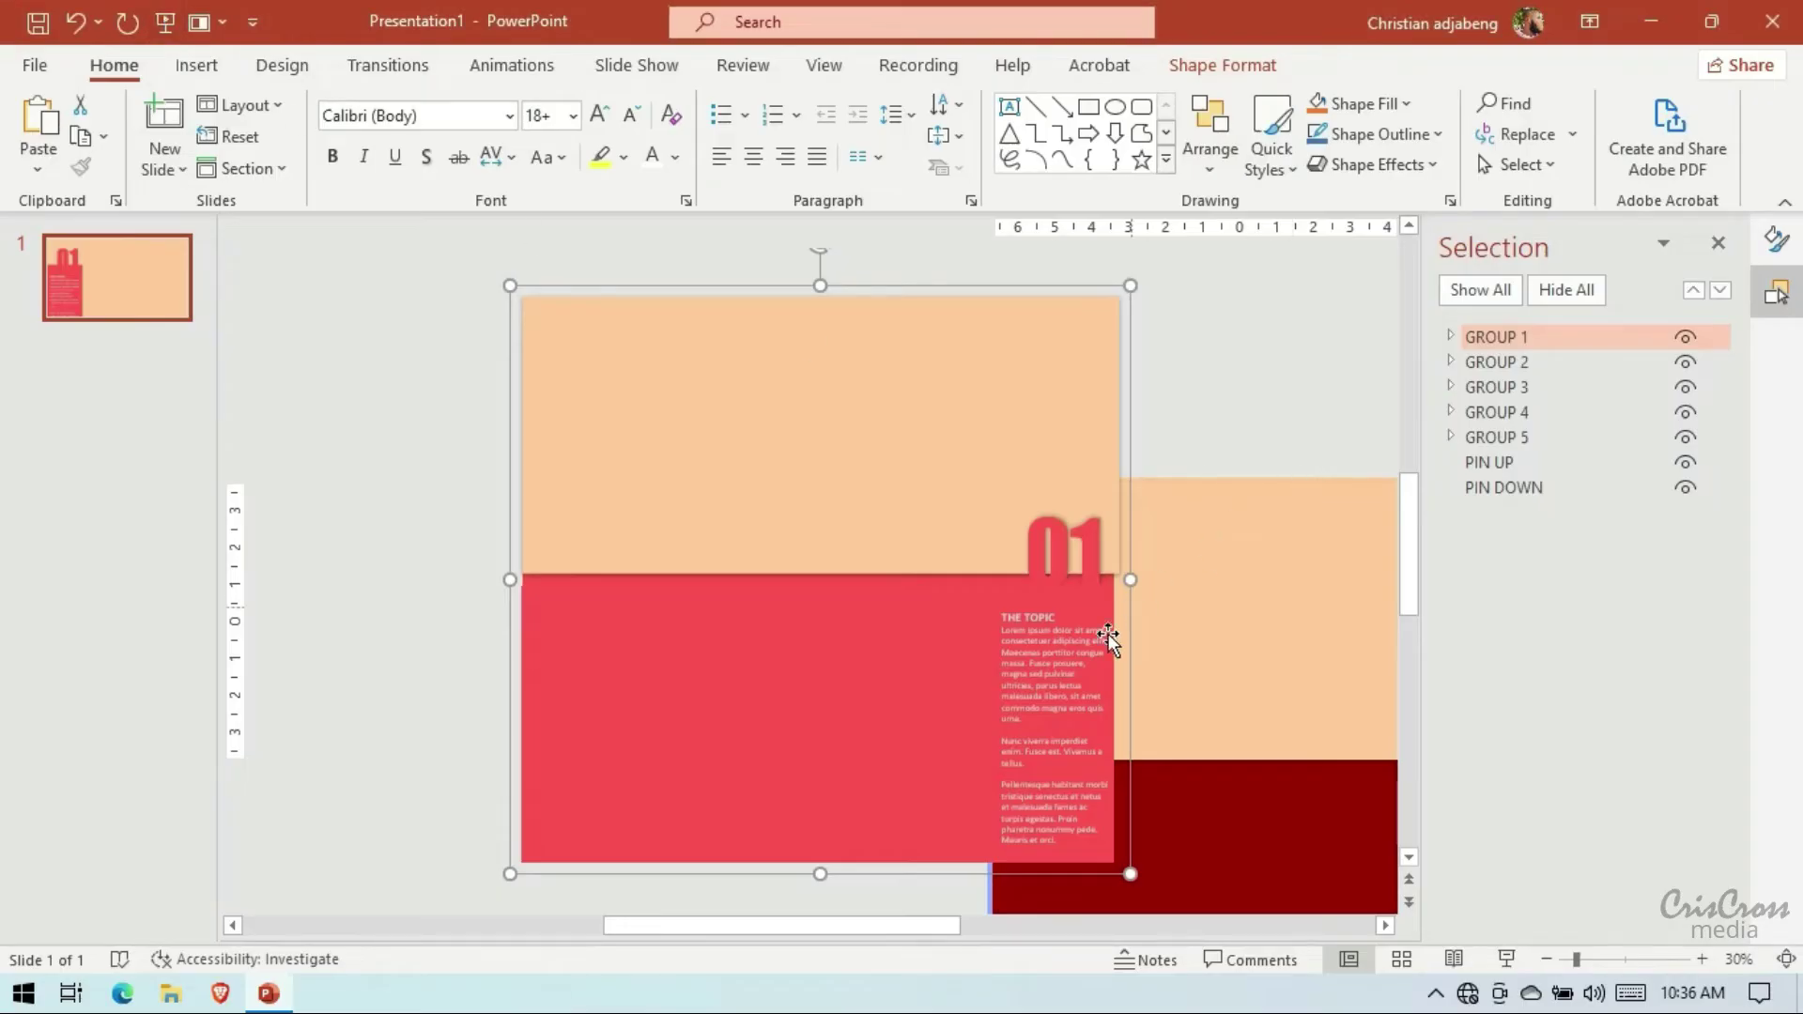
left_click(1110, 637)
left_click(1702, 959)
left_click(1702, 959)
left_click(1701, 959)
left_click(1702, 959)
Shrink the first panel's THE TOPIC text to 14 pt, raise its box slightly, and preview the show
scroll(994, 440, "down", 1)
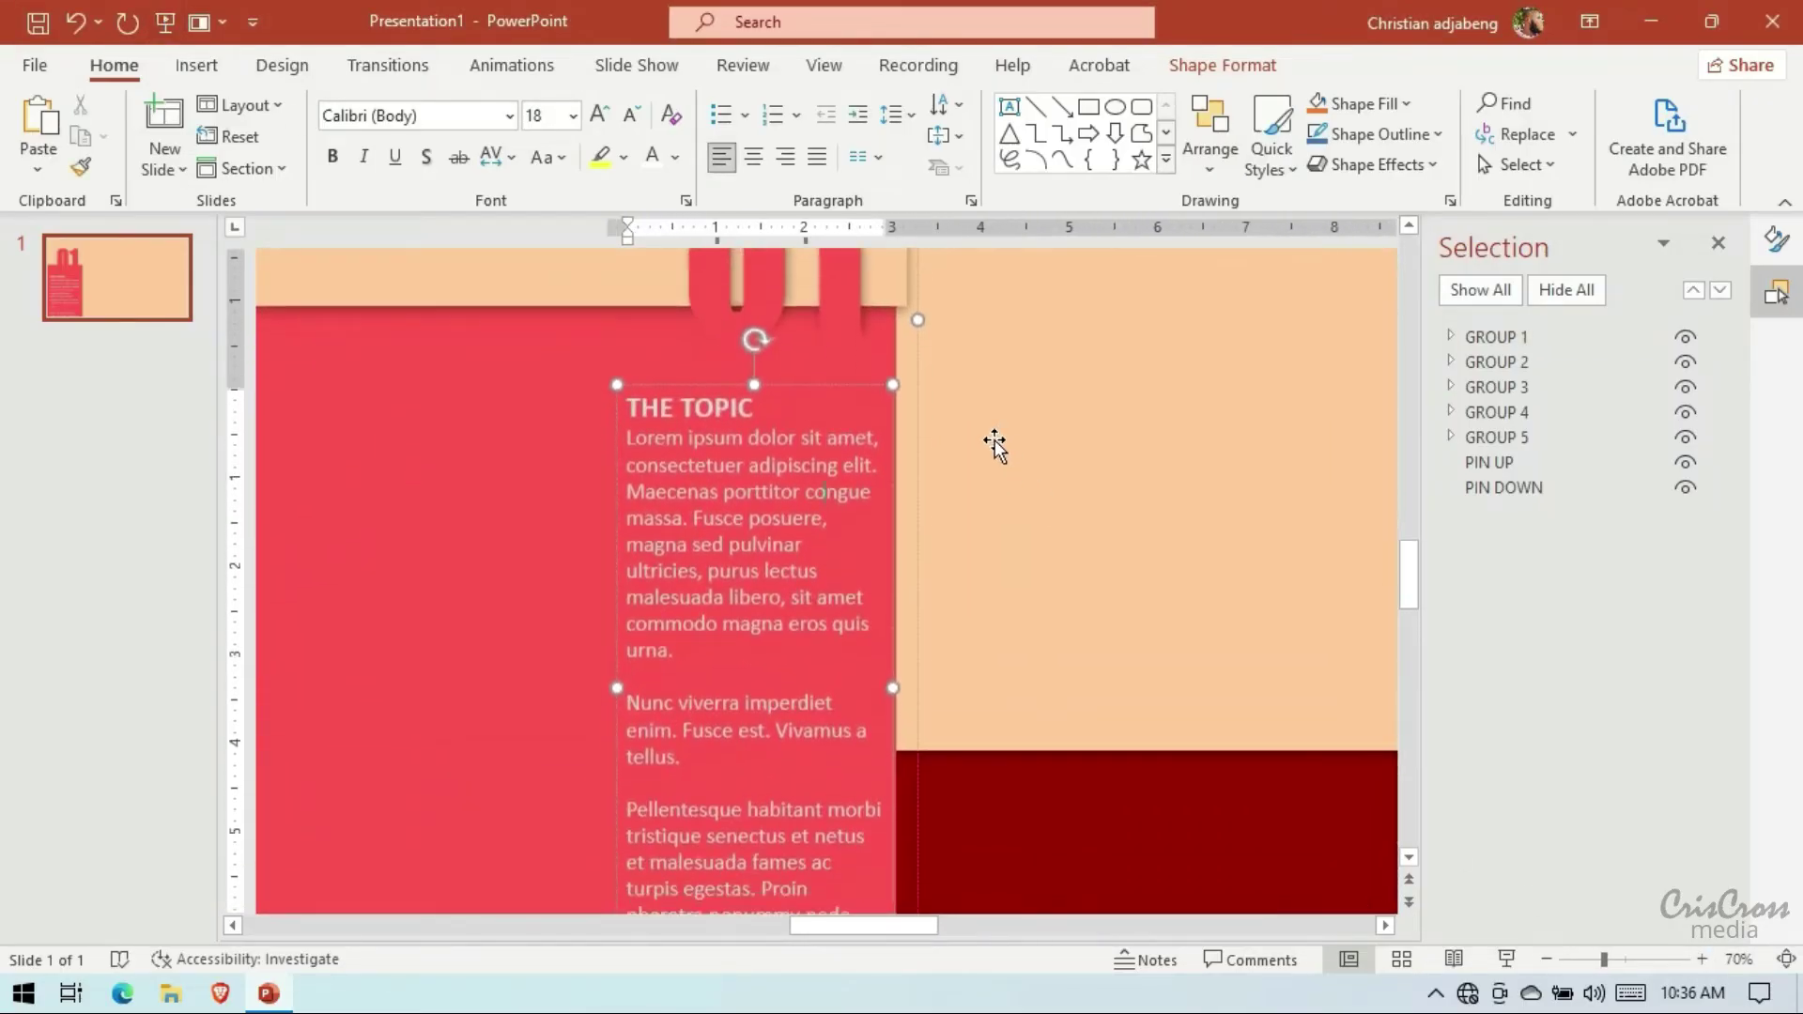
scroll(939, 394, "down", 1)
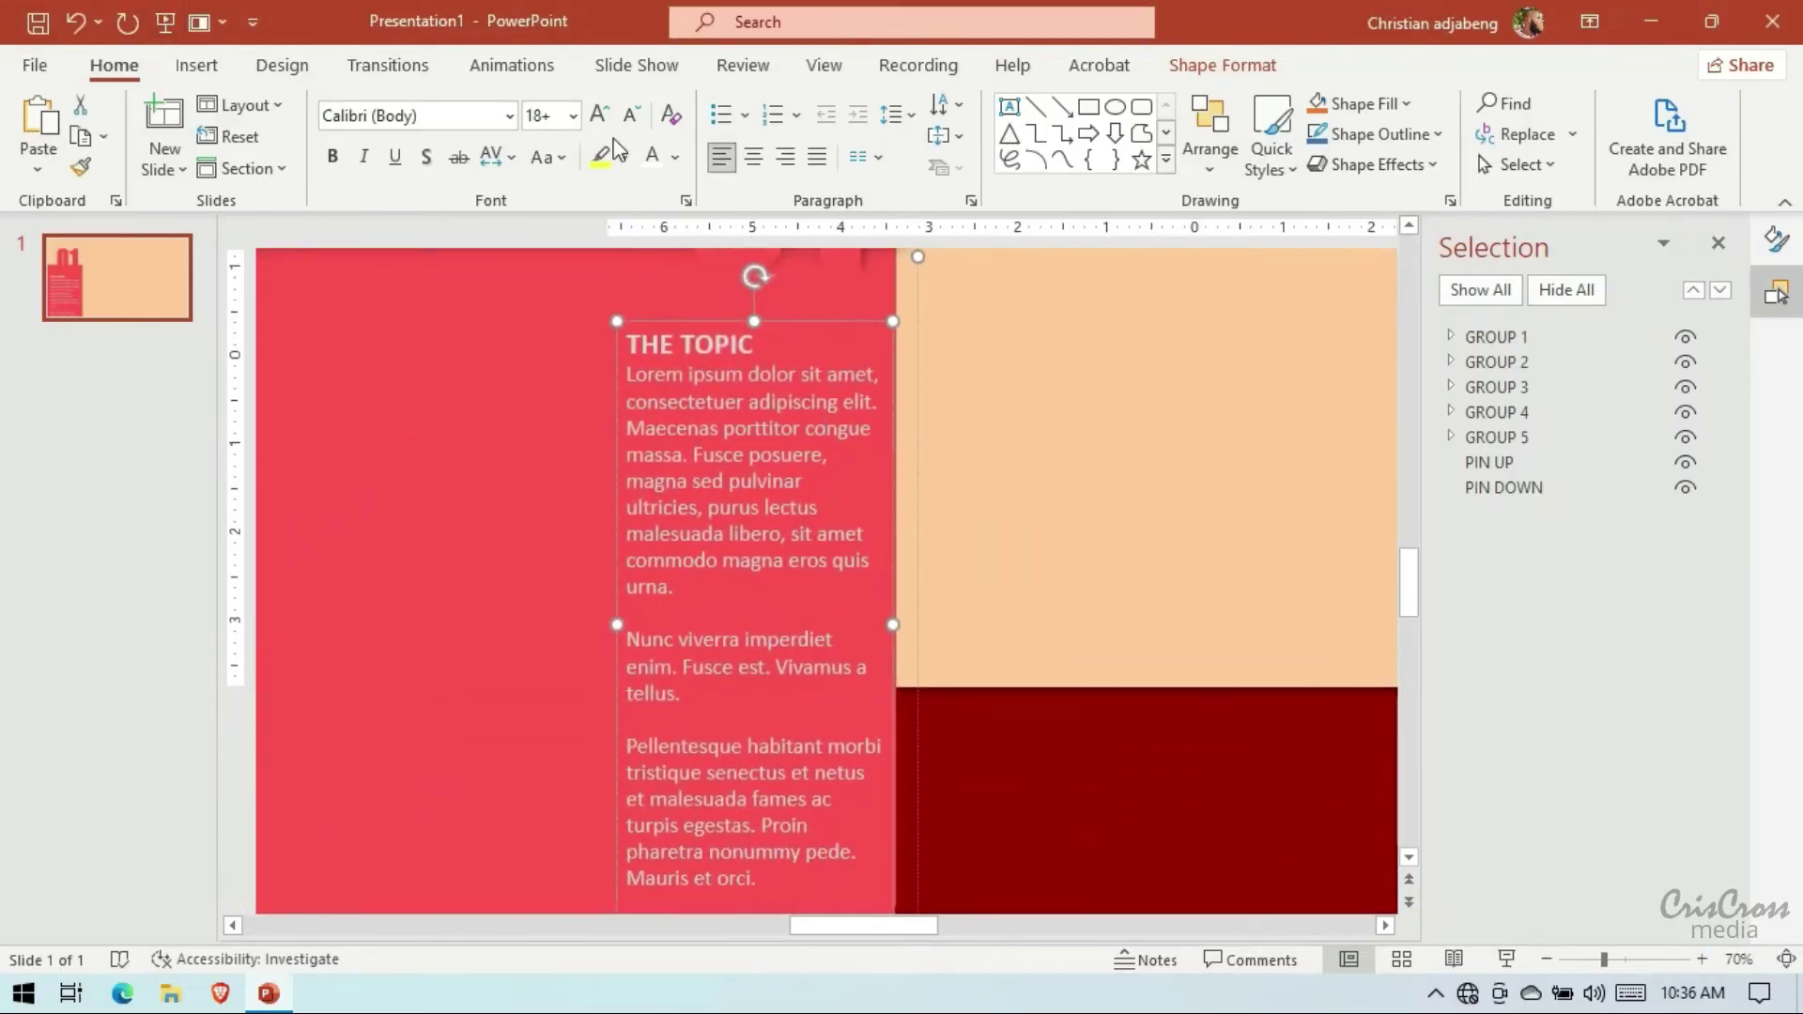
left_click(631, 114)
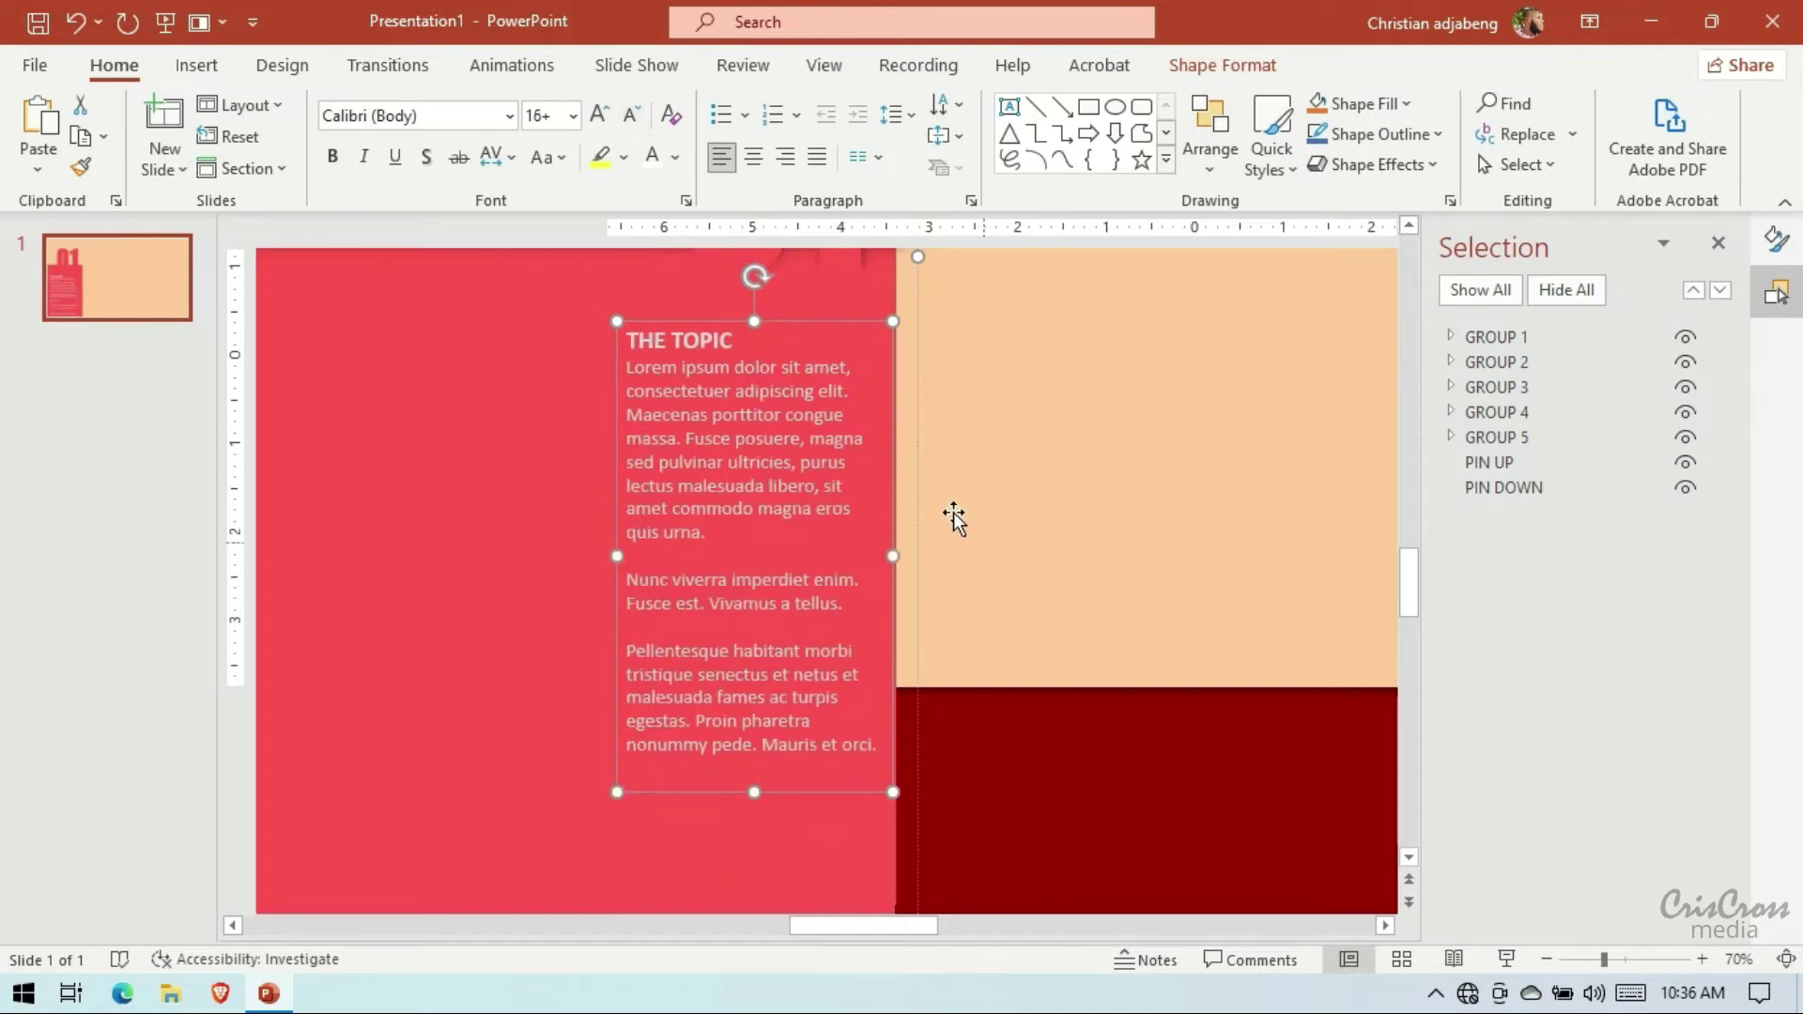
left_click_drag(827, 324, 828, 303)
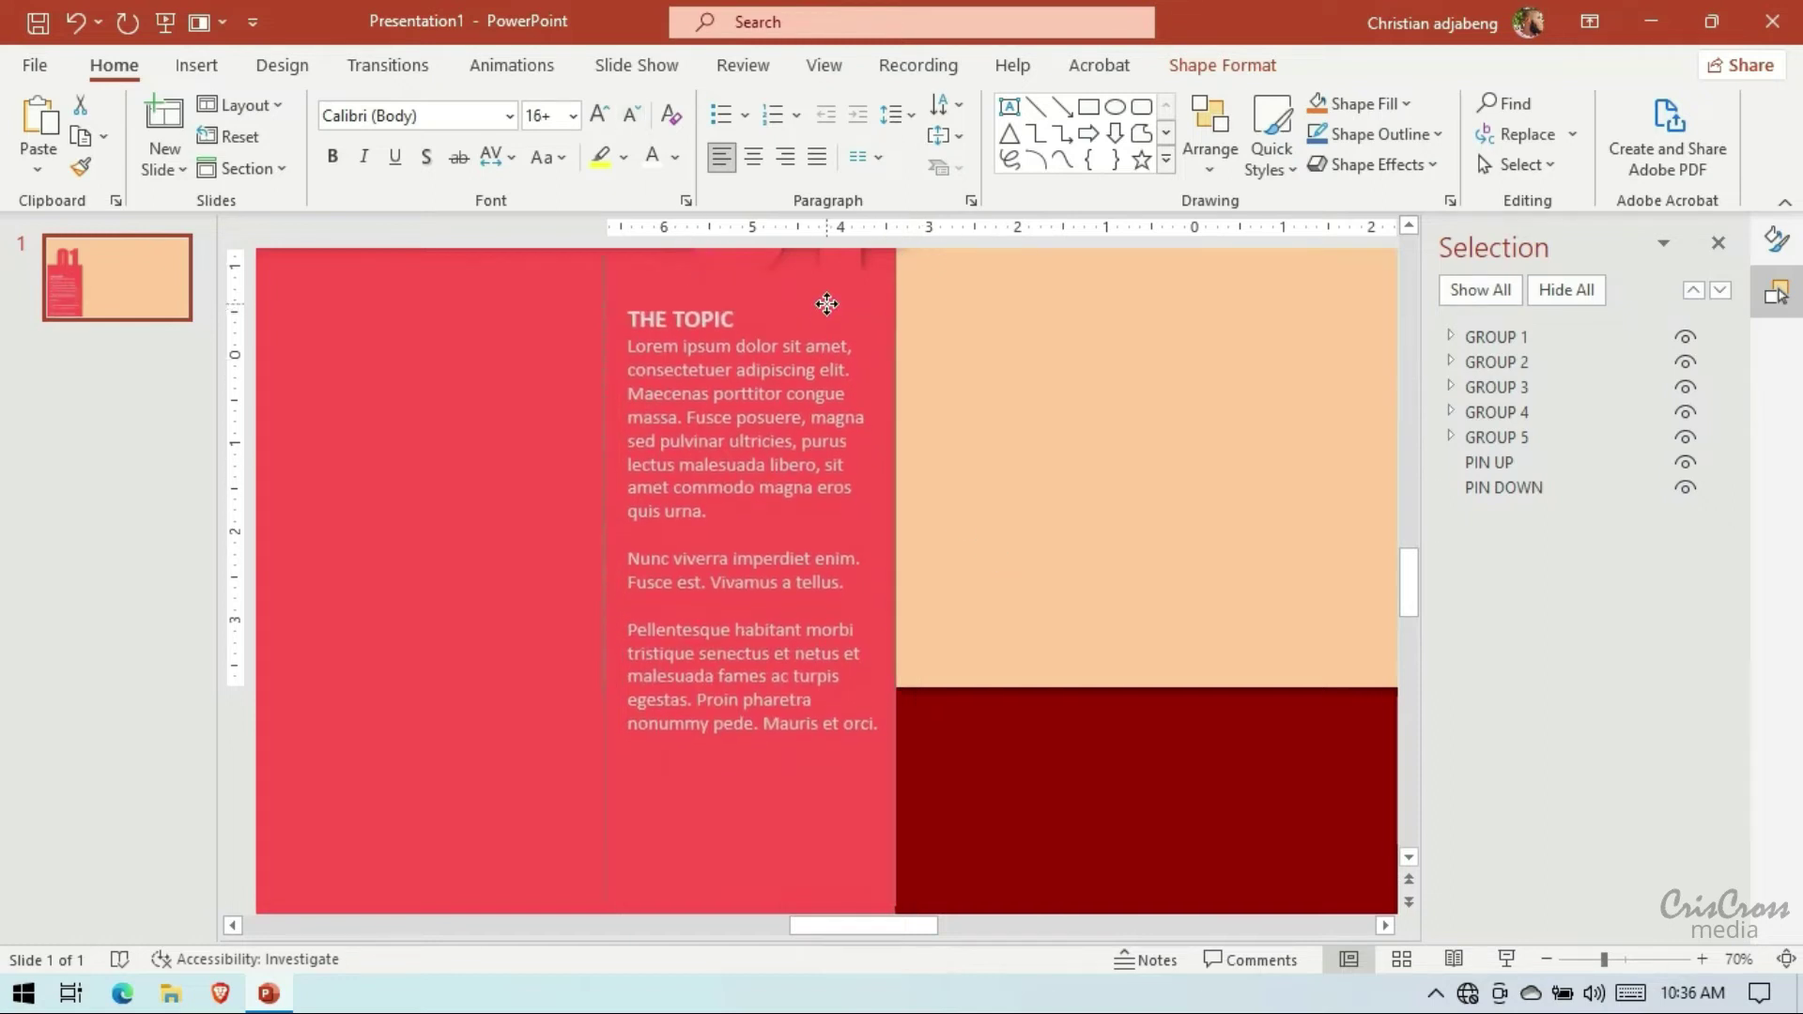
left_click(638, 118)
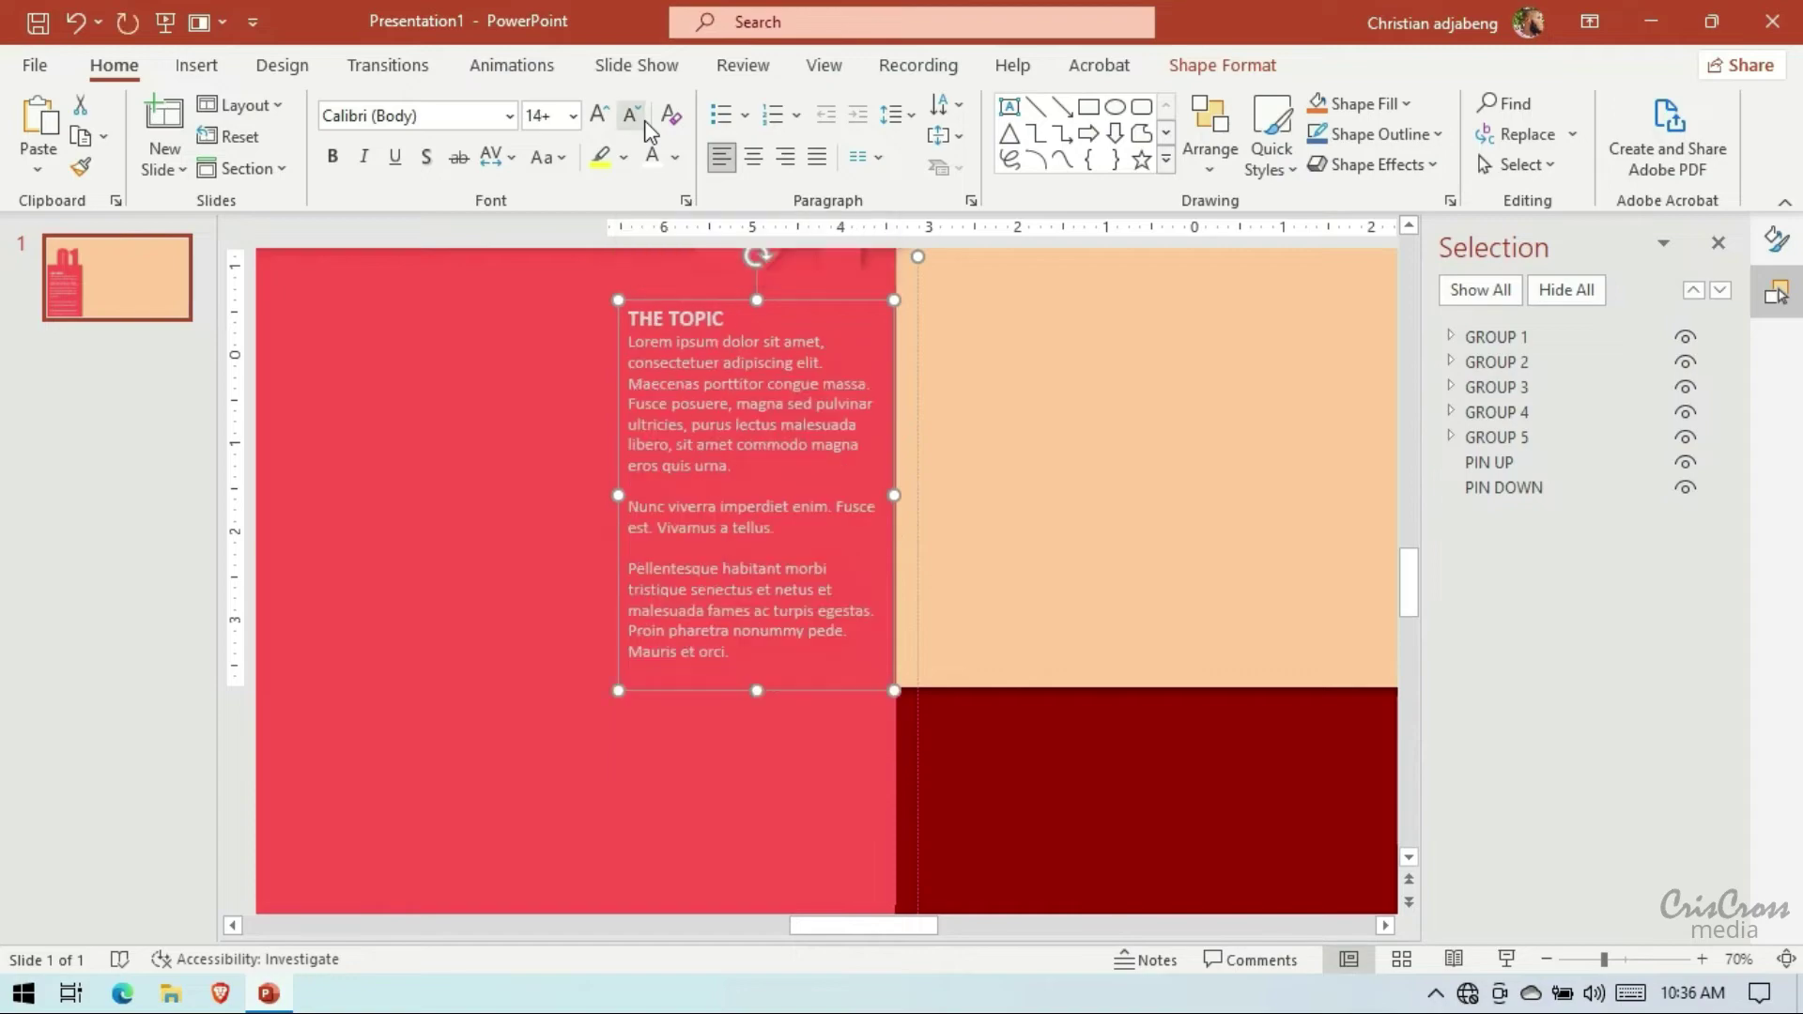
key("F5")
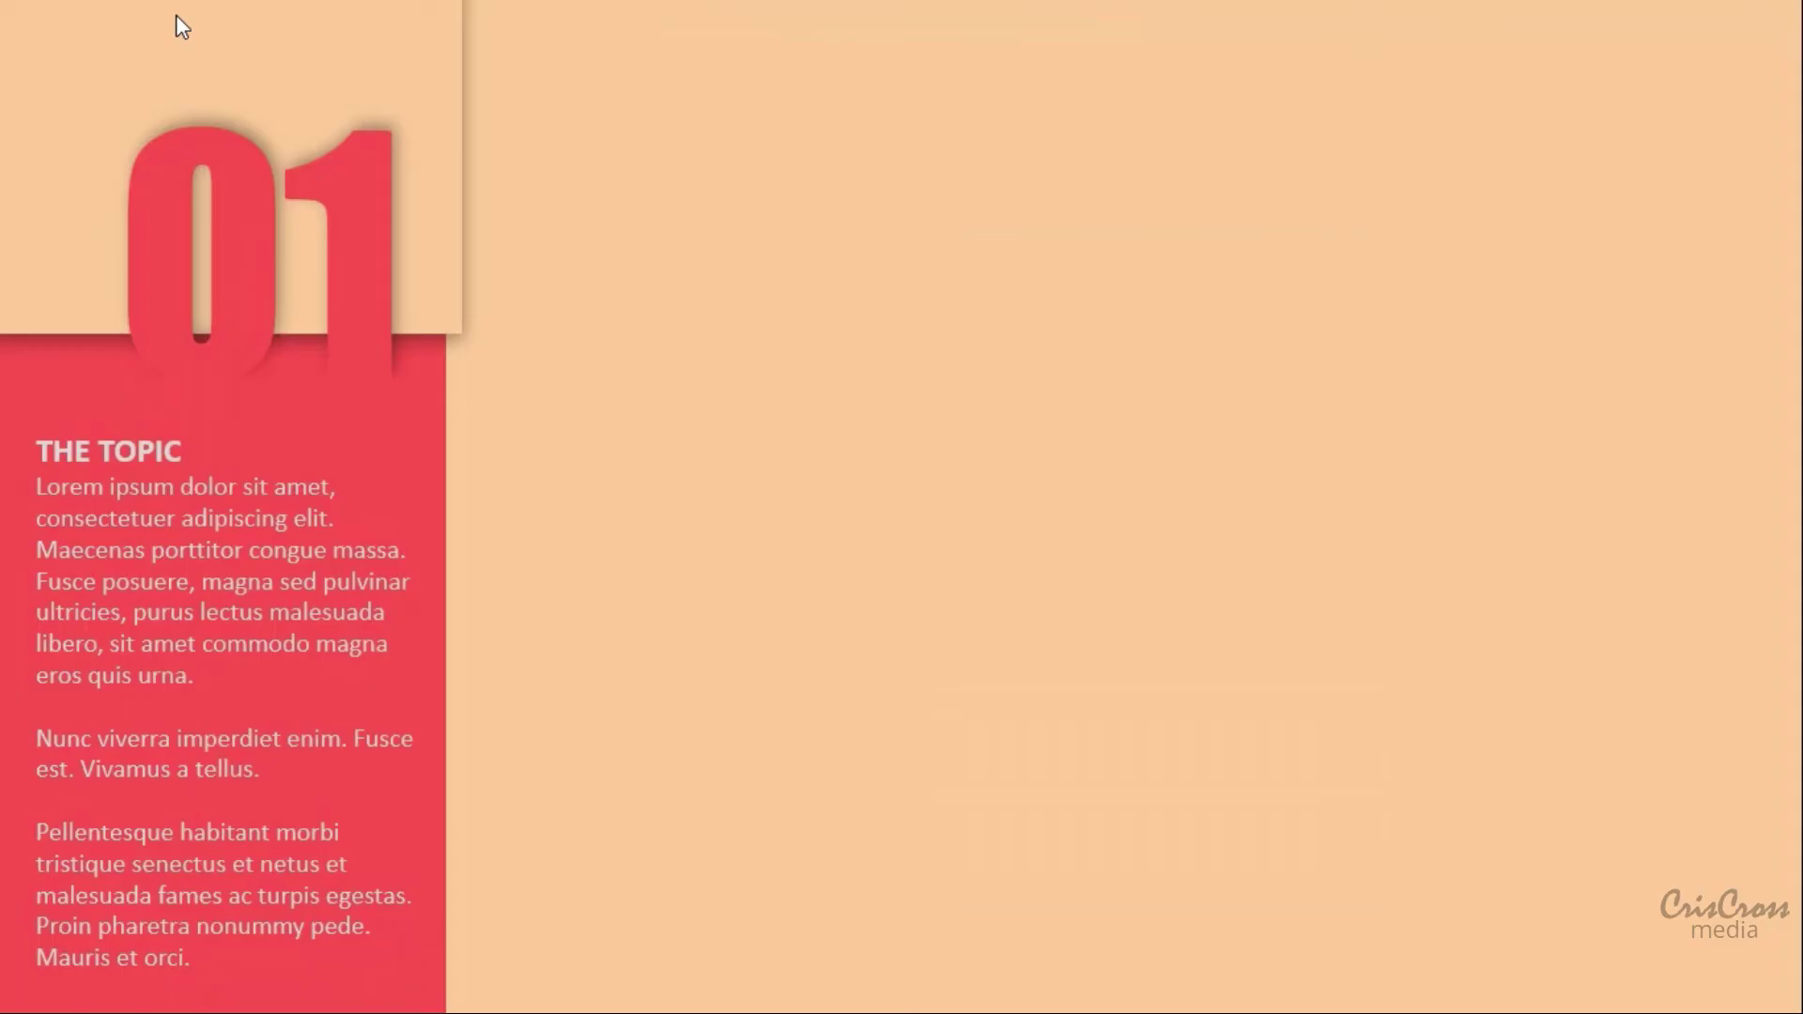
key("Escape")
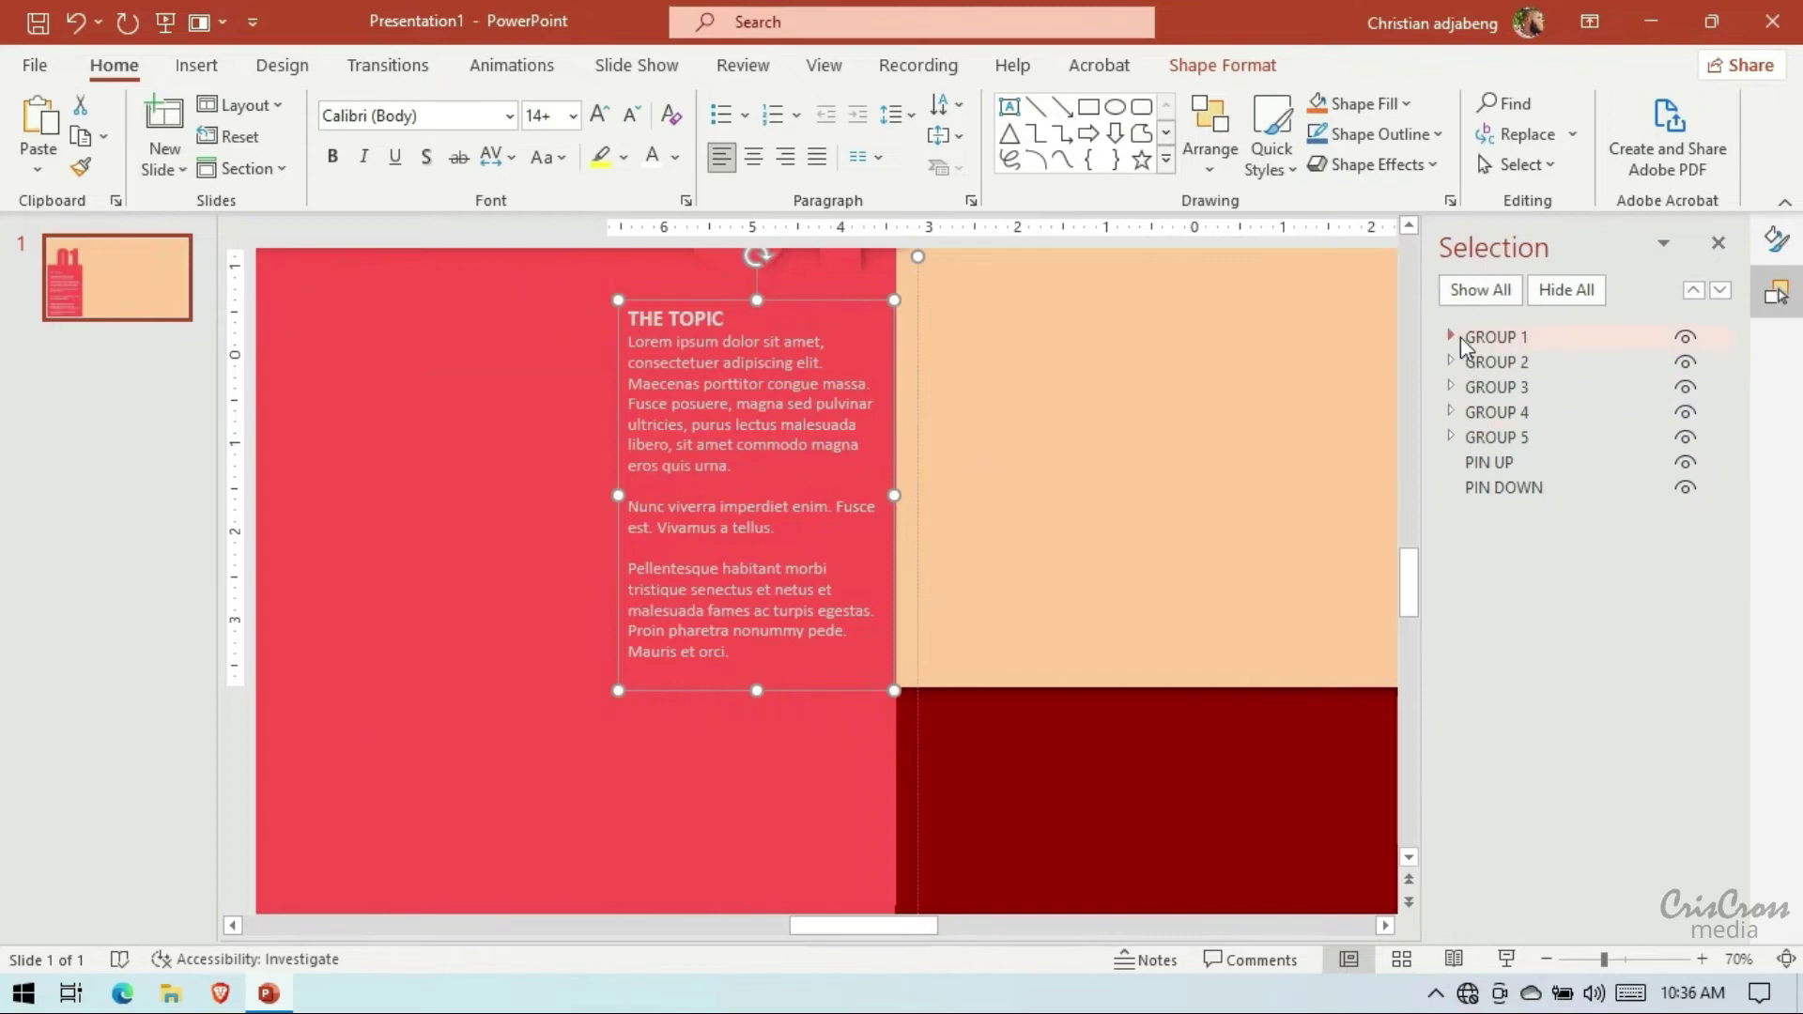
Expand GROUP 1 in the Selection pane and select GROUP 1.1, the red rectangle
left_click(1451, 336)
key("Escape")
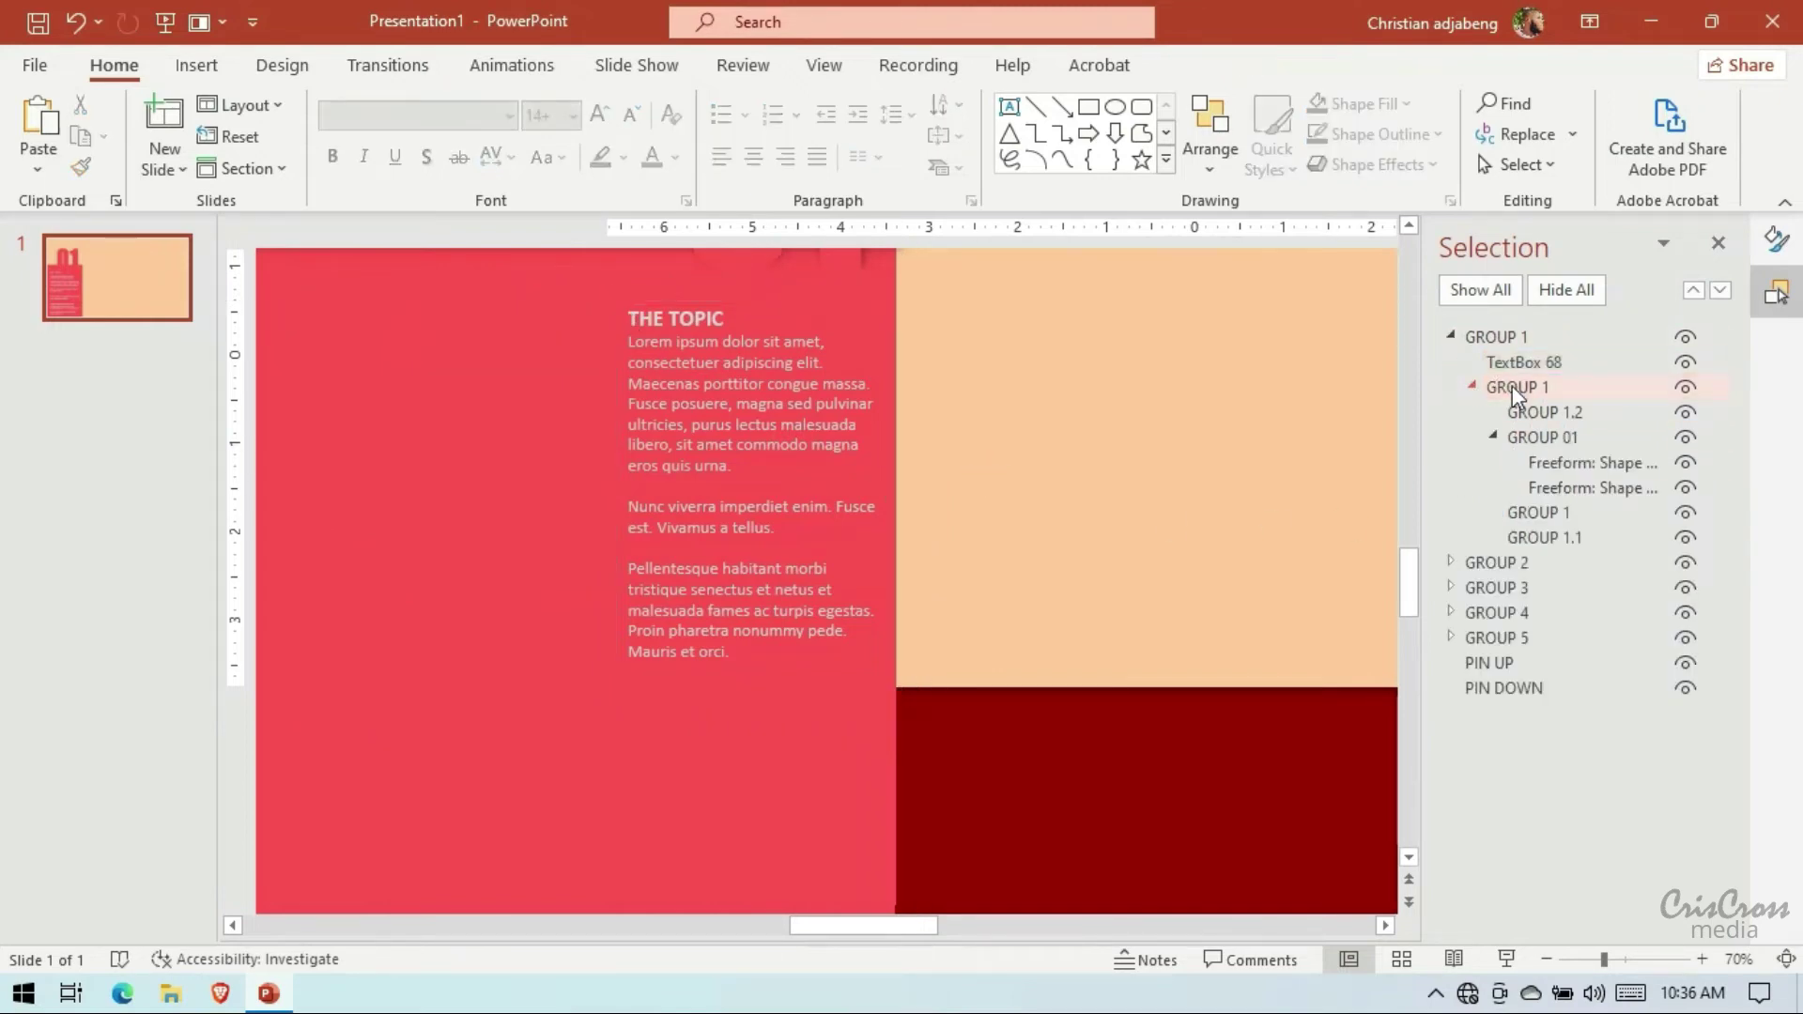
left_click(1525, 410)
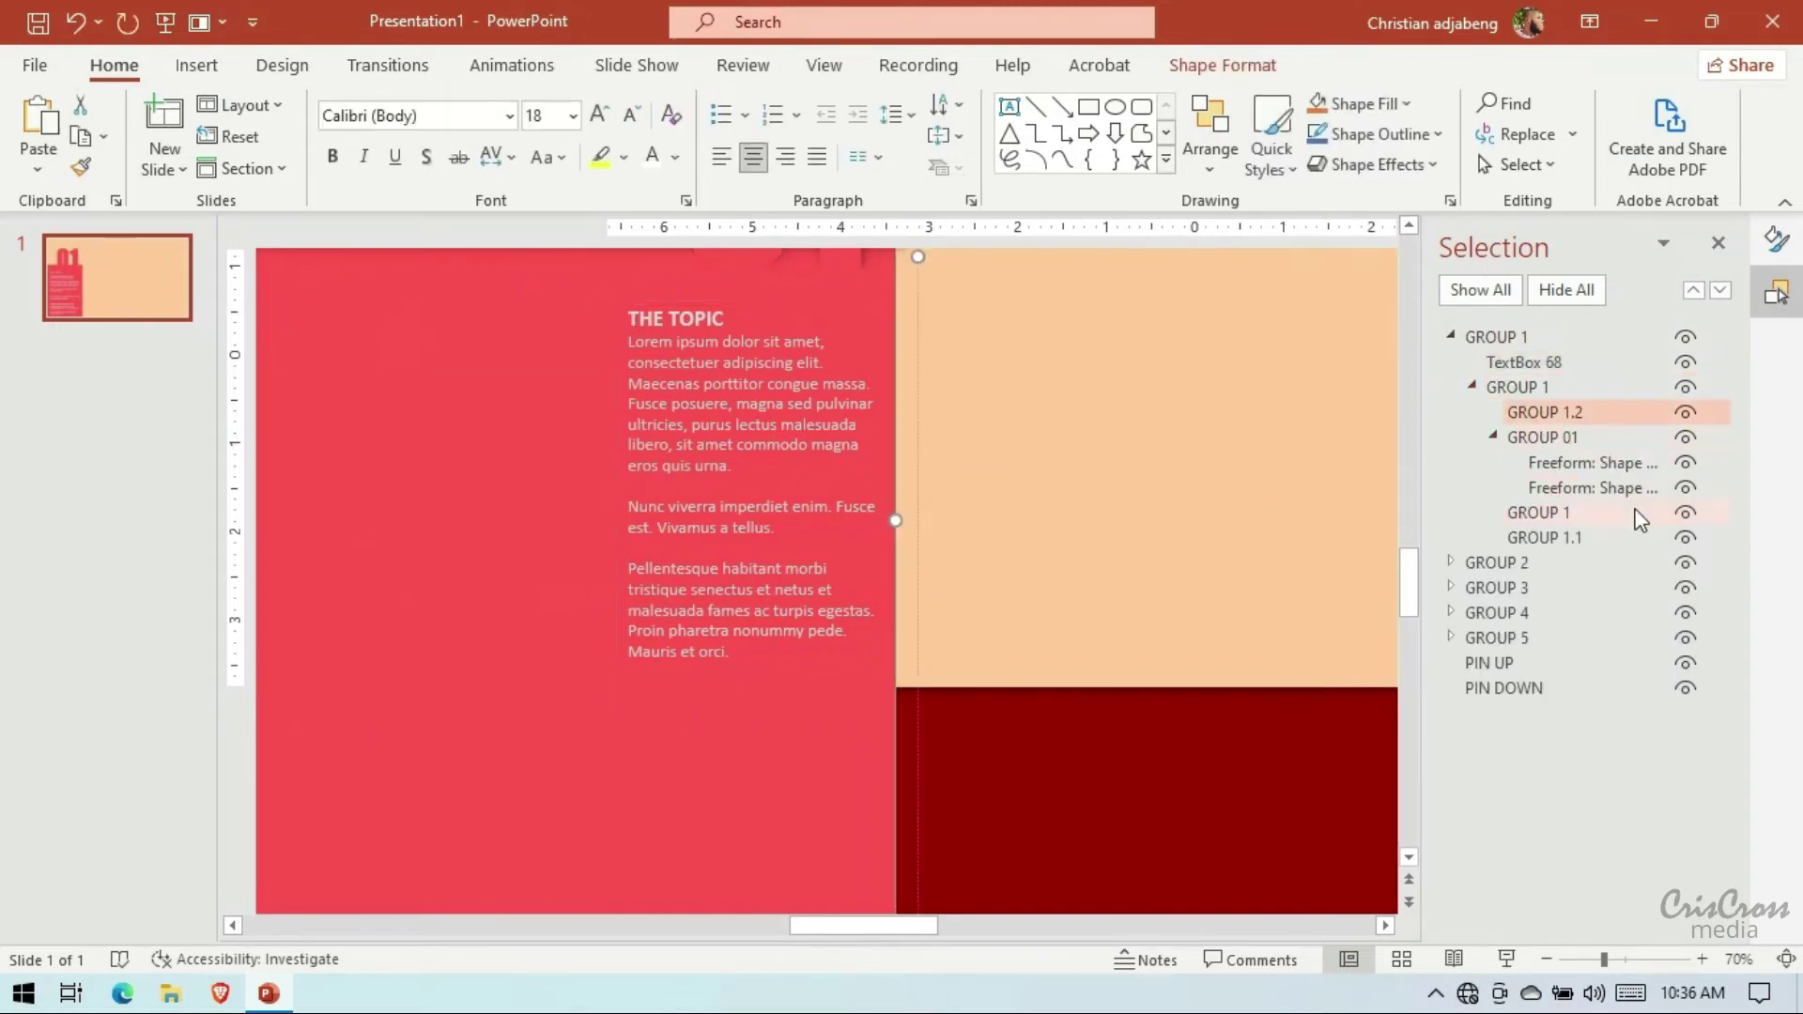
left_click(1545, 959)
left_click(1545, 959)
left_click(1545, 958)
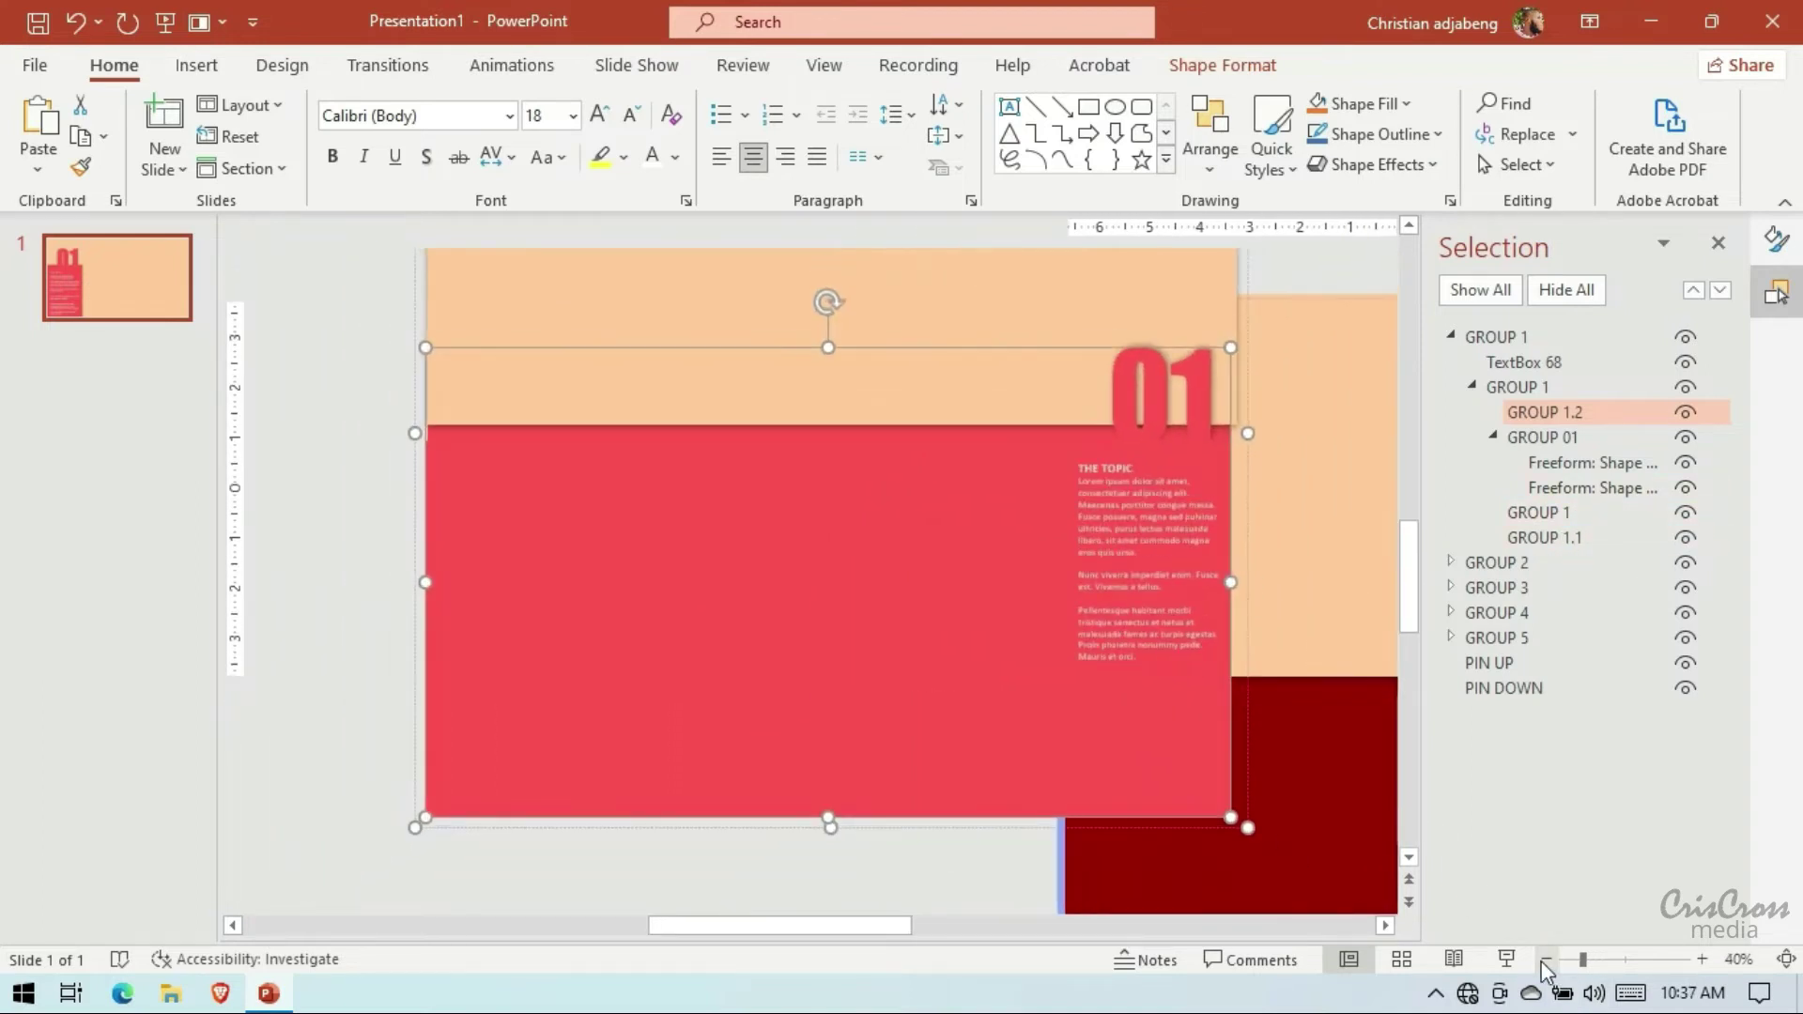
left_click(1535, 437)
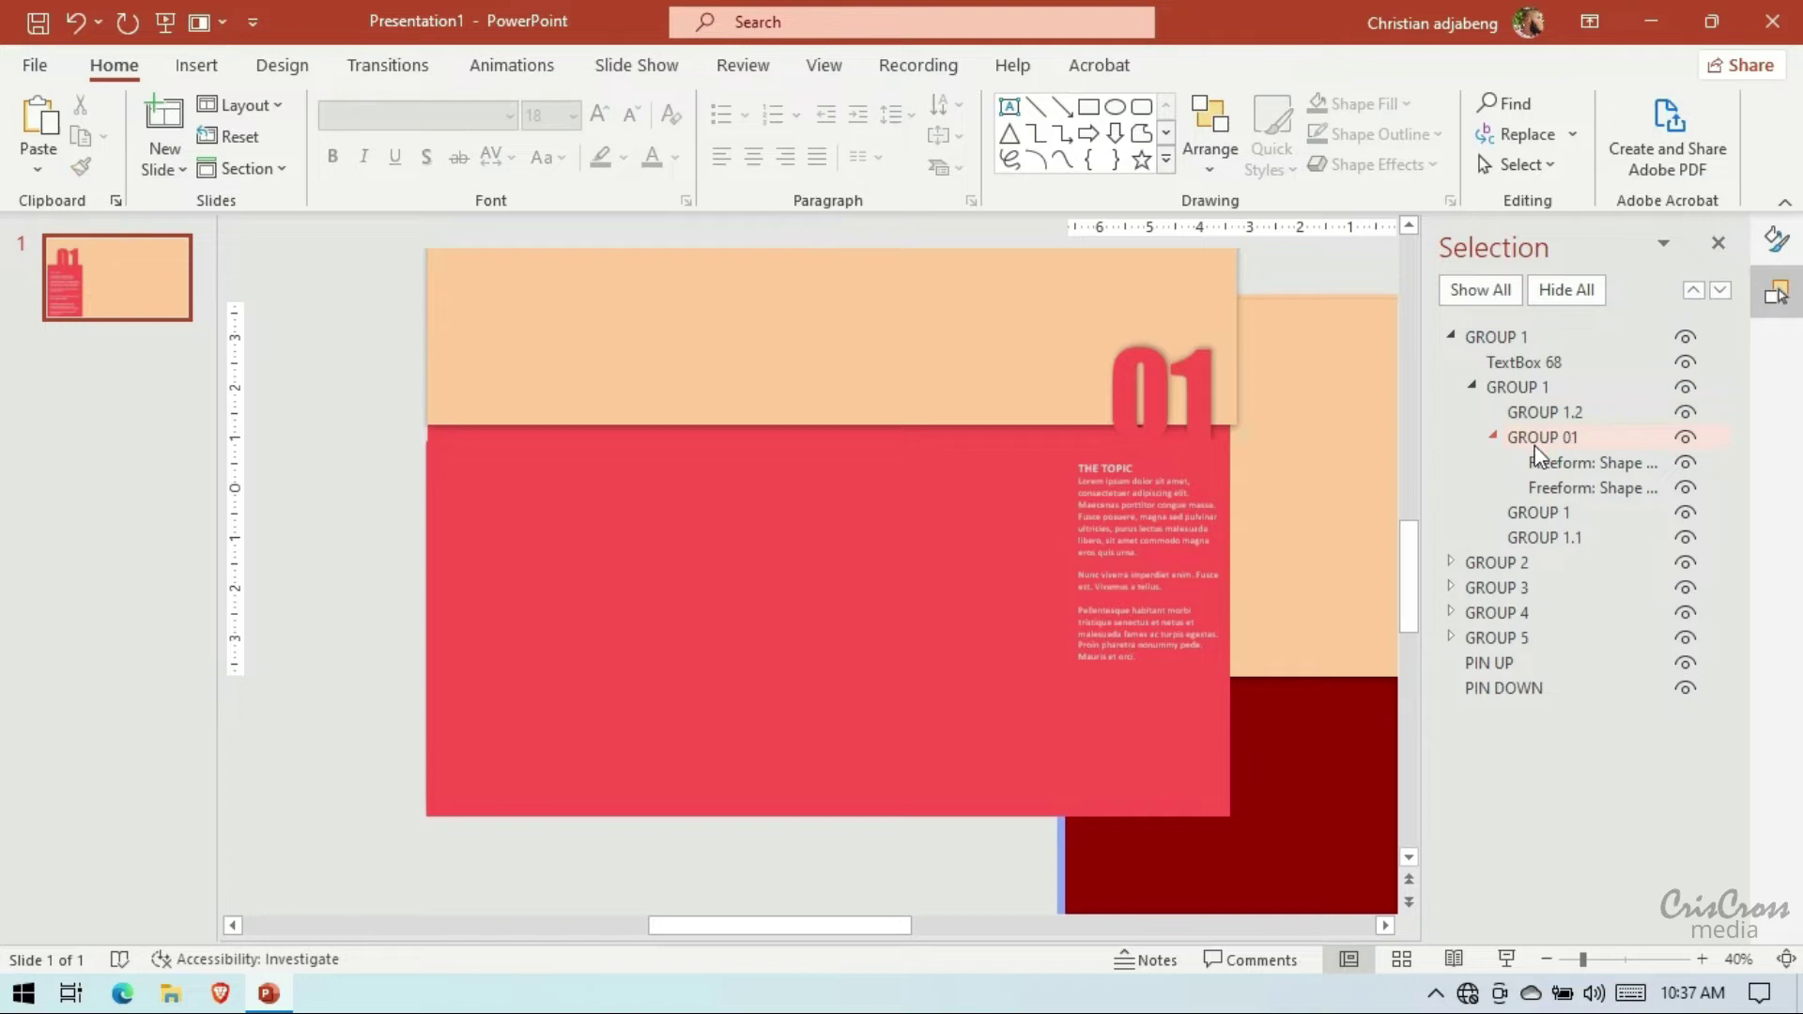
left_click(1540, 463)
left_click(1540, 486)
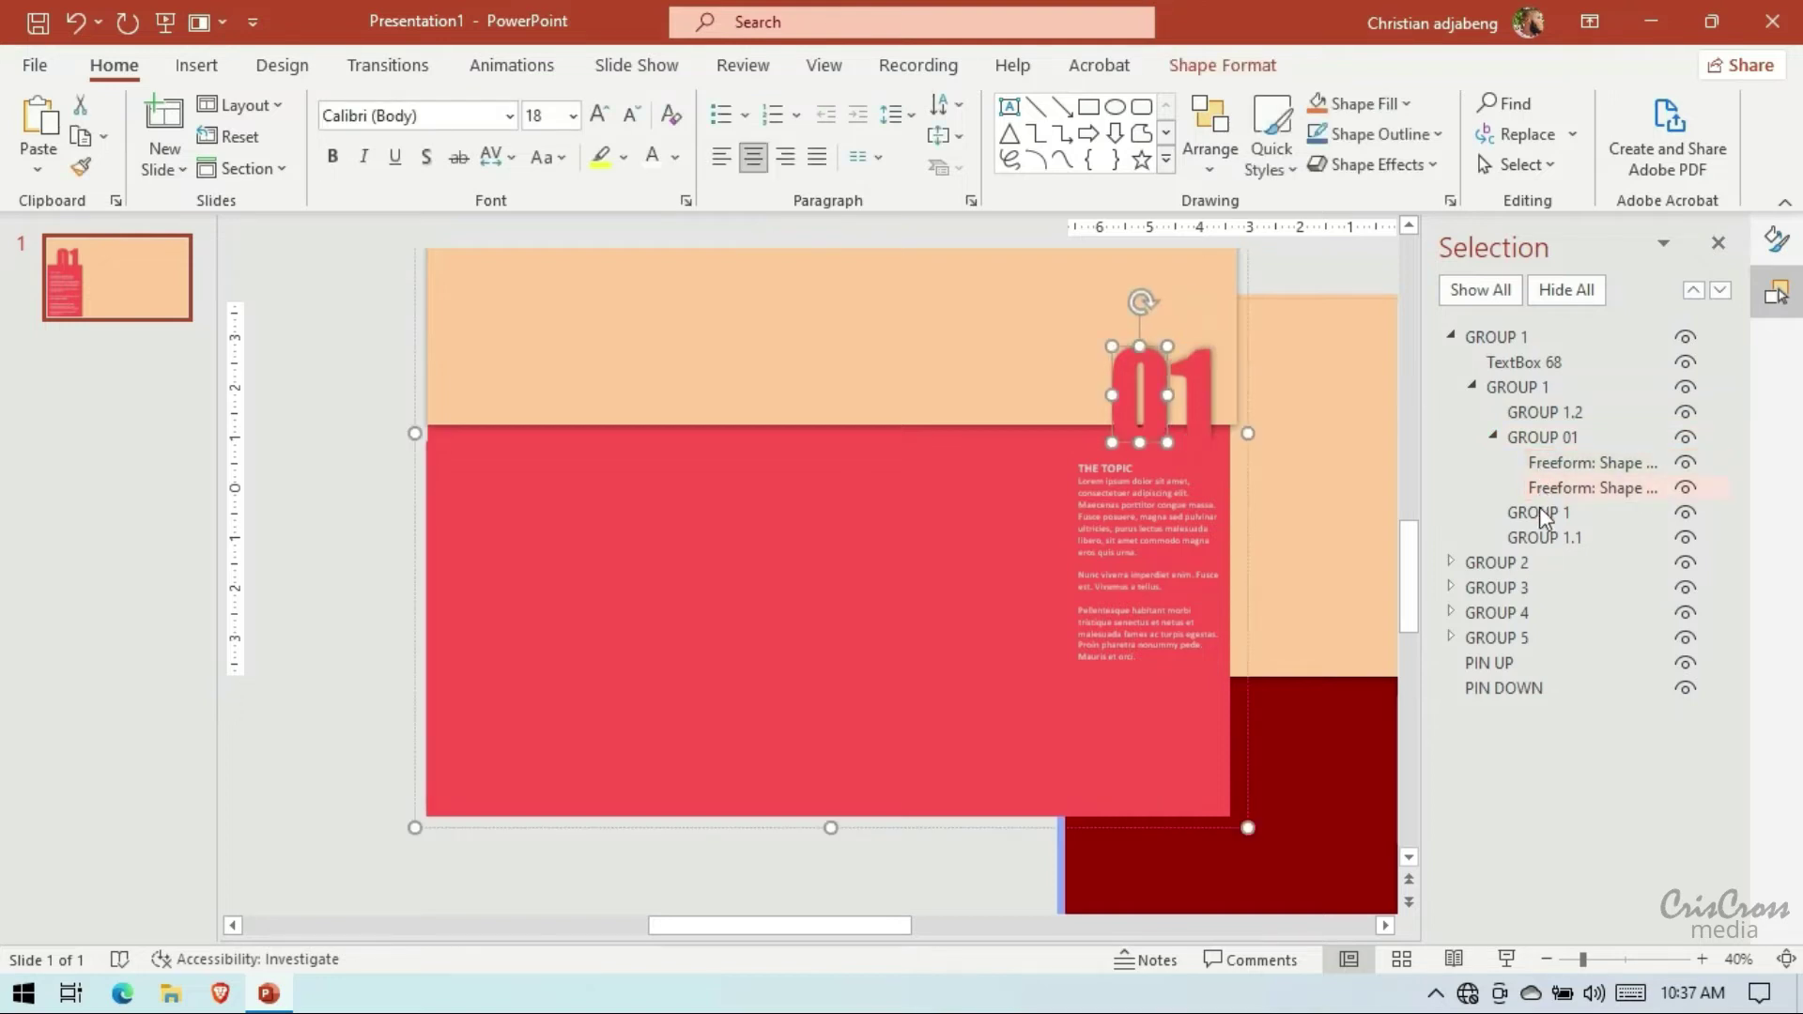
left_click(1540, 514)
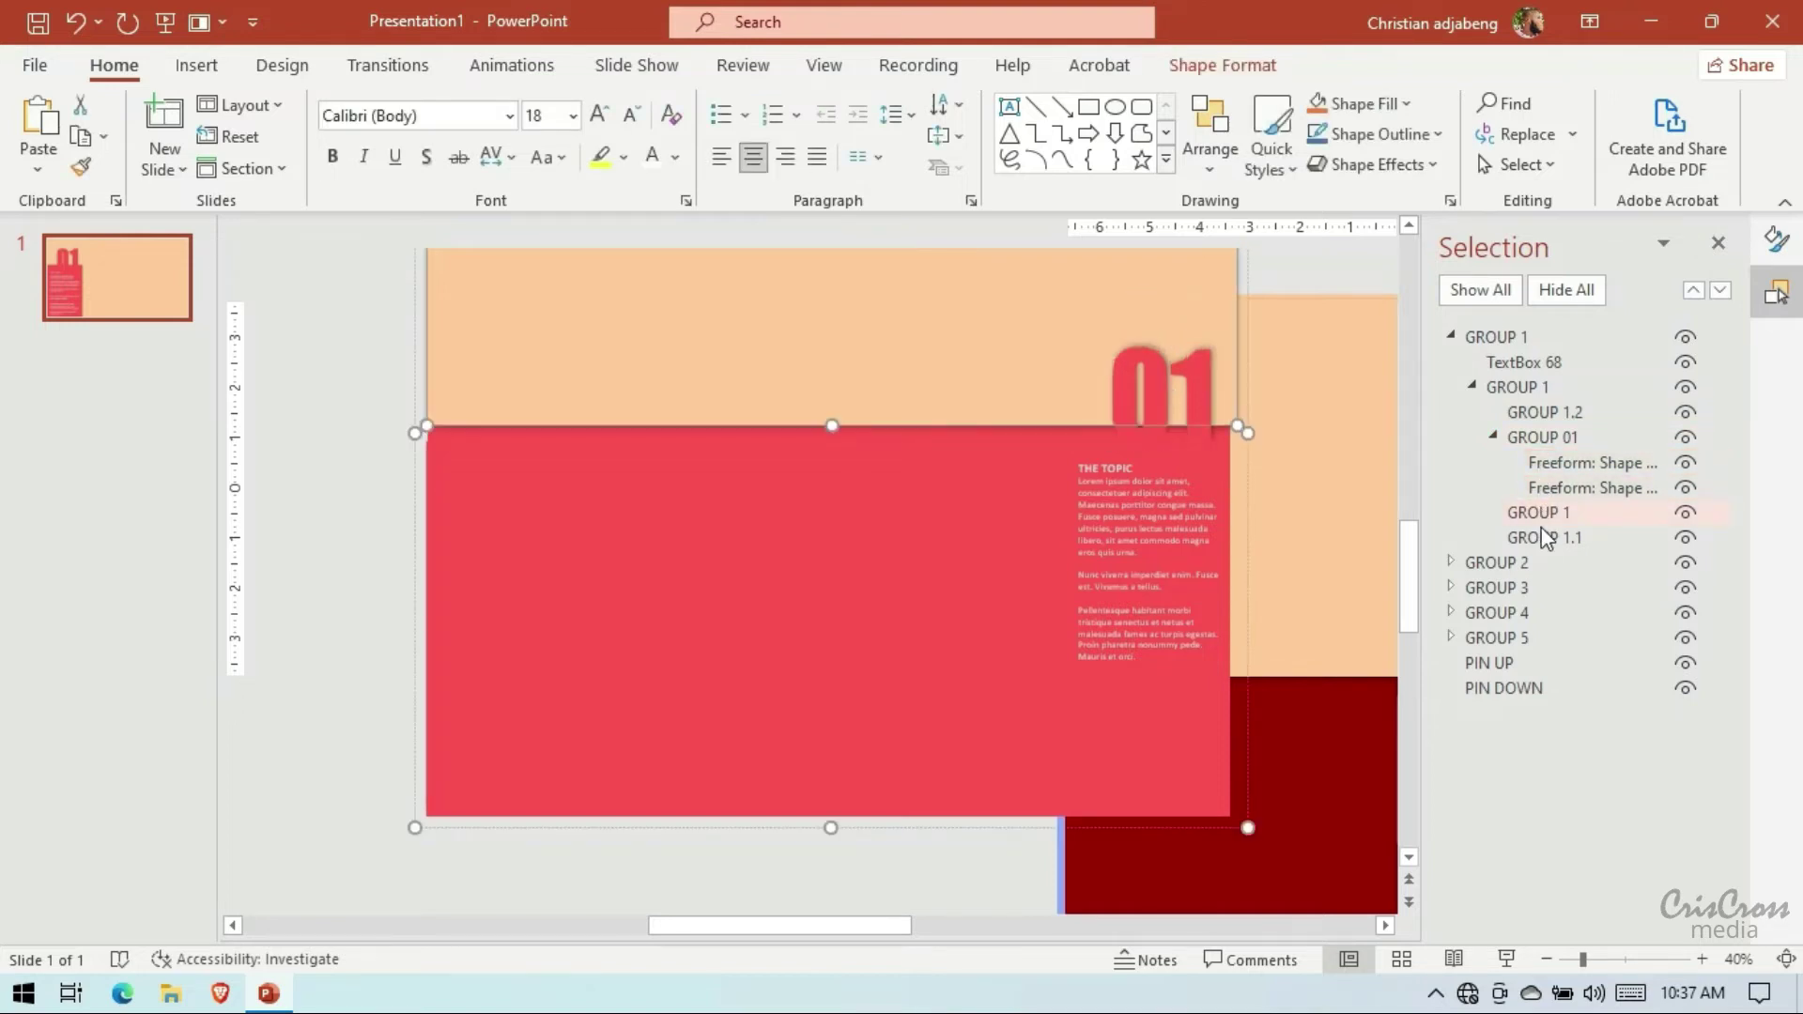
left_click(1542, 537)
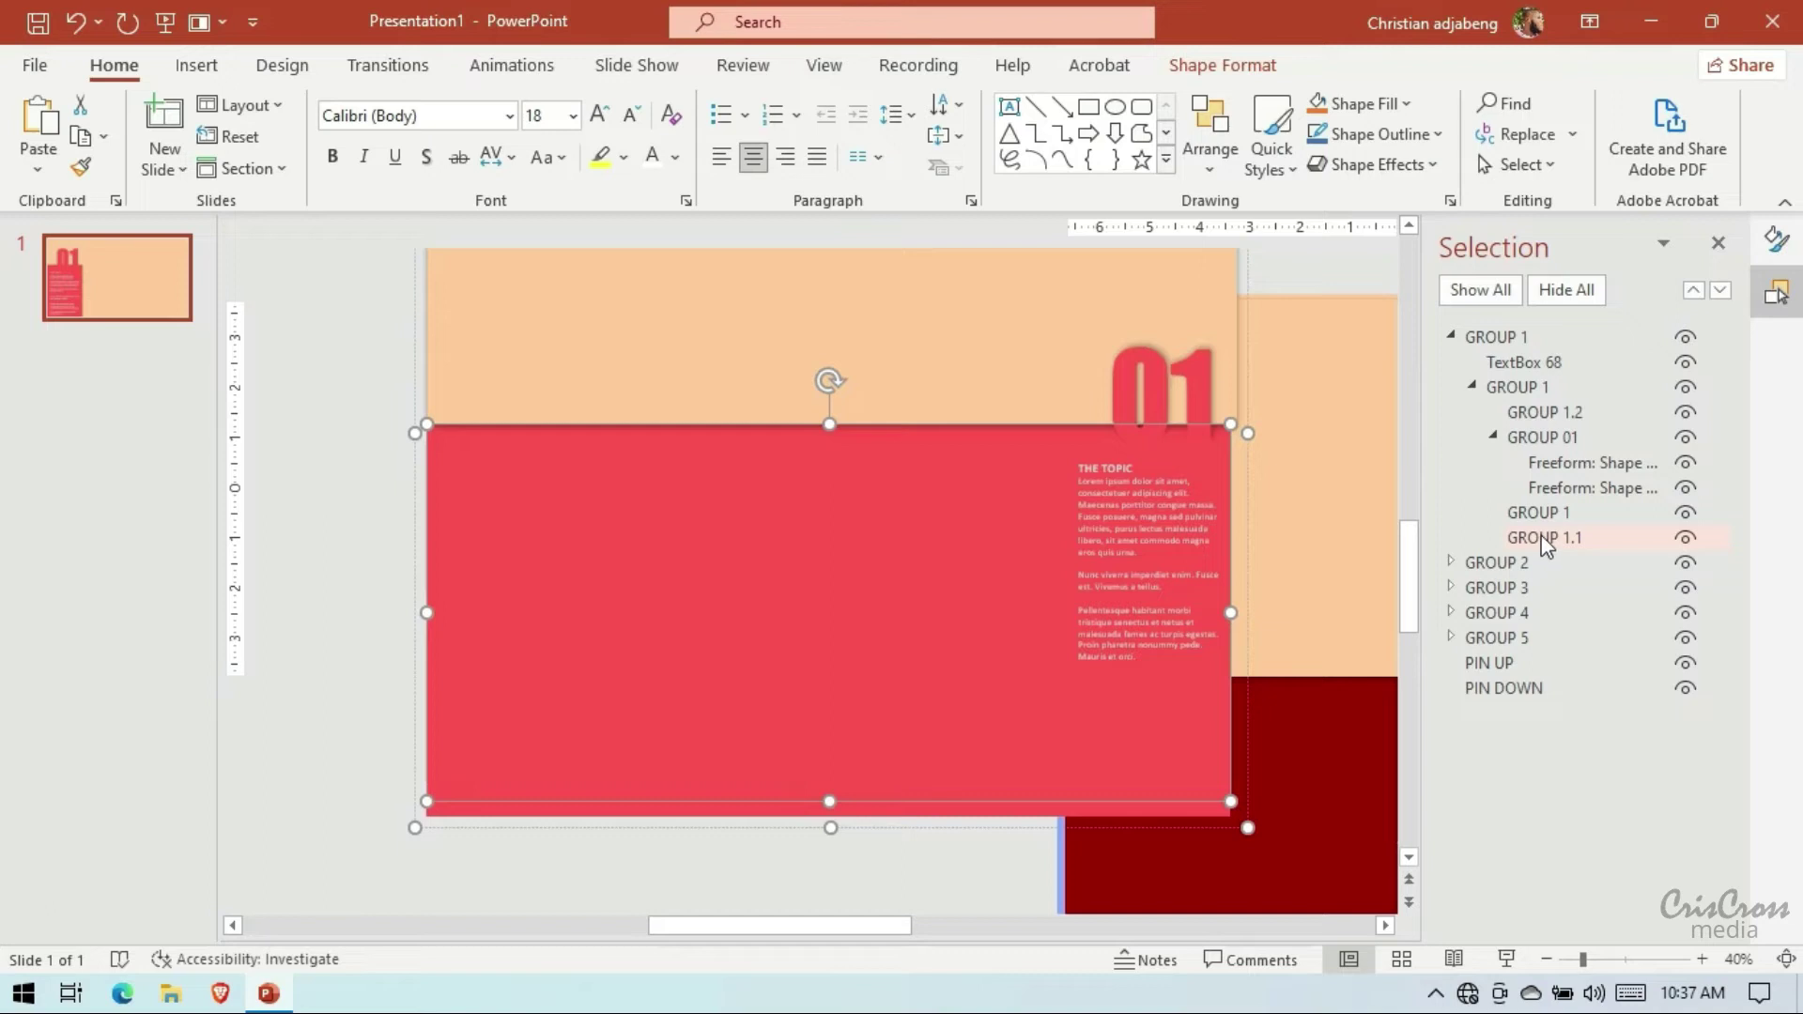
Apply an Offset Right shadow with 10 pt blur and stretch the rectangle's top edge upward
left_click(1773, 241)
left_click(1676, 427)
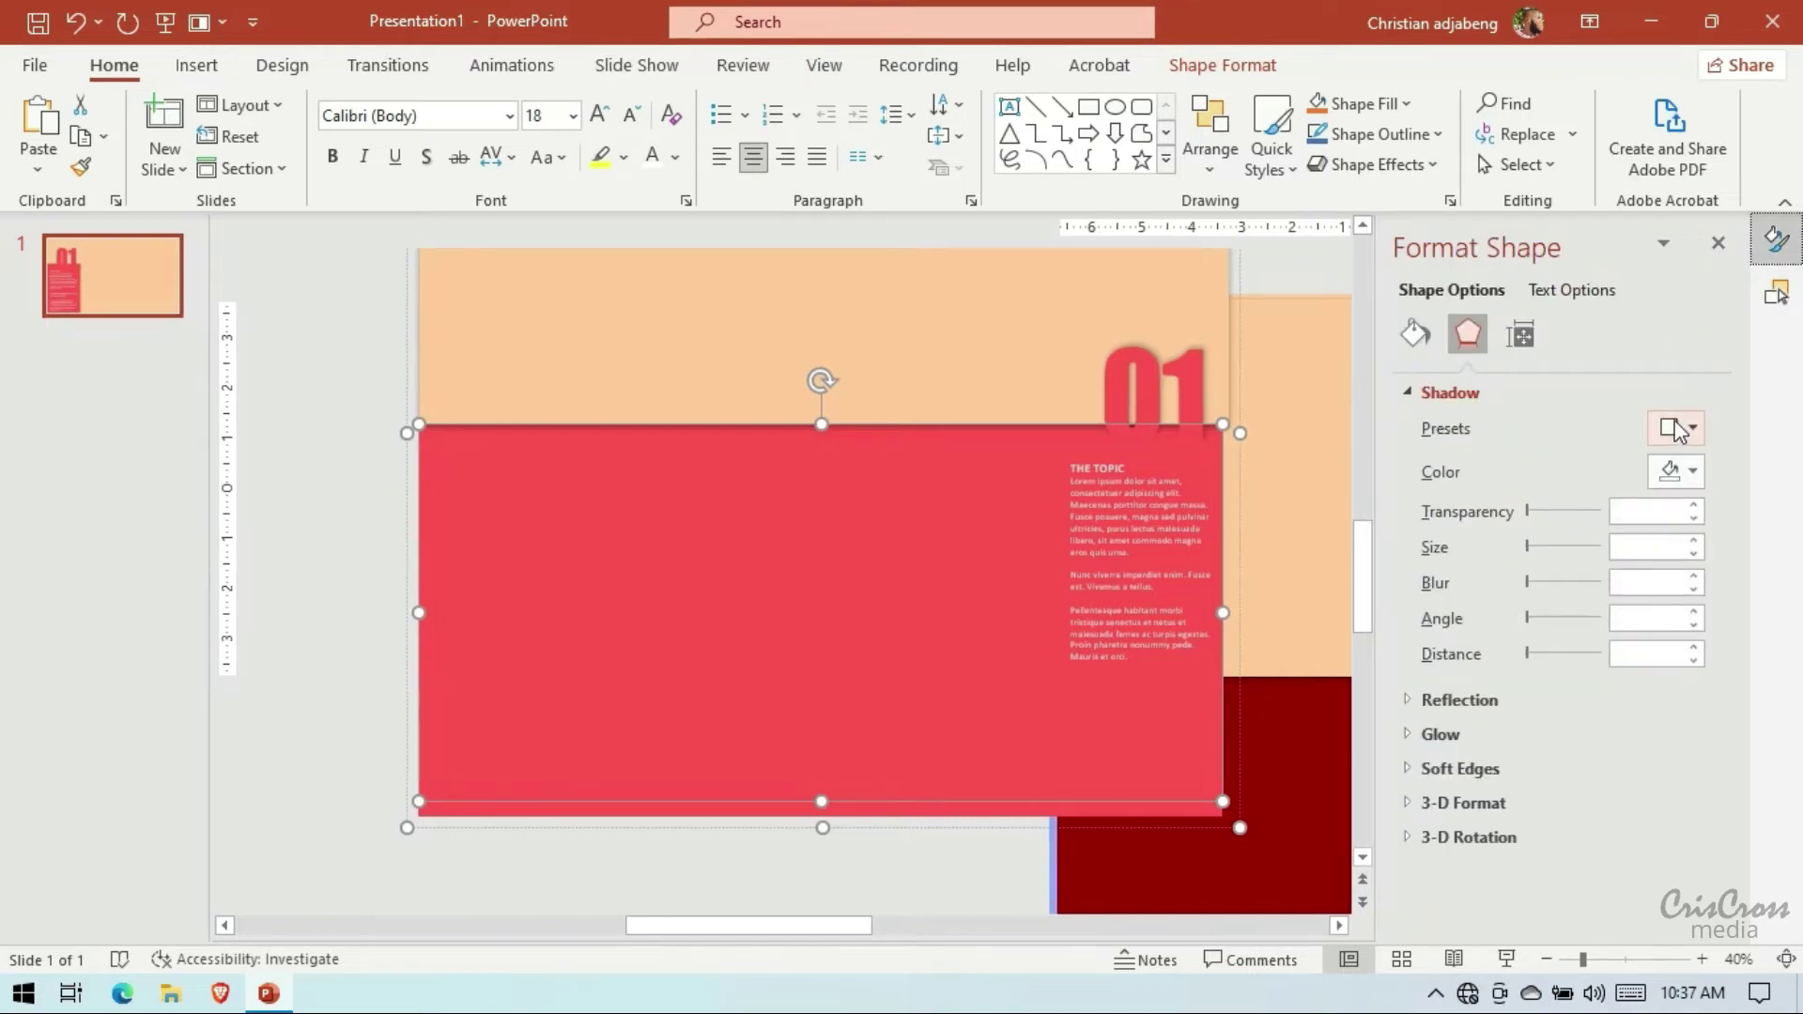
left_click(1604, 714)
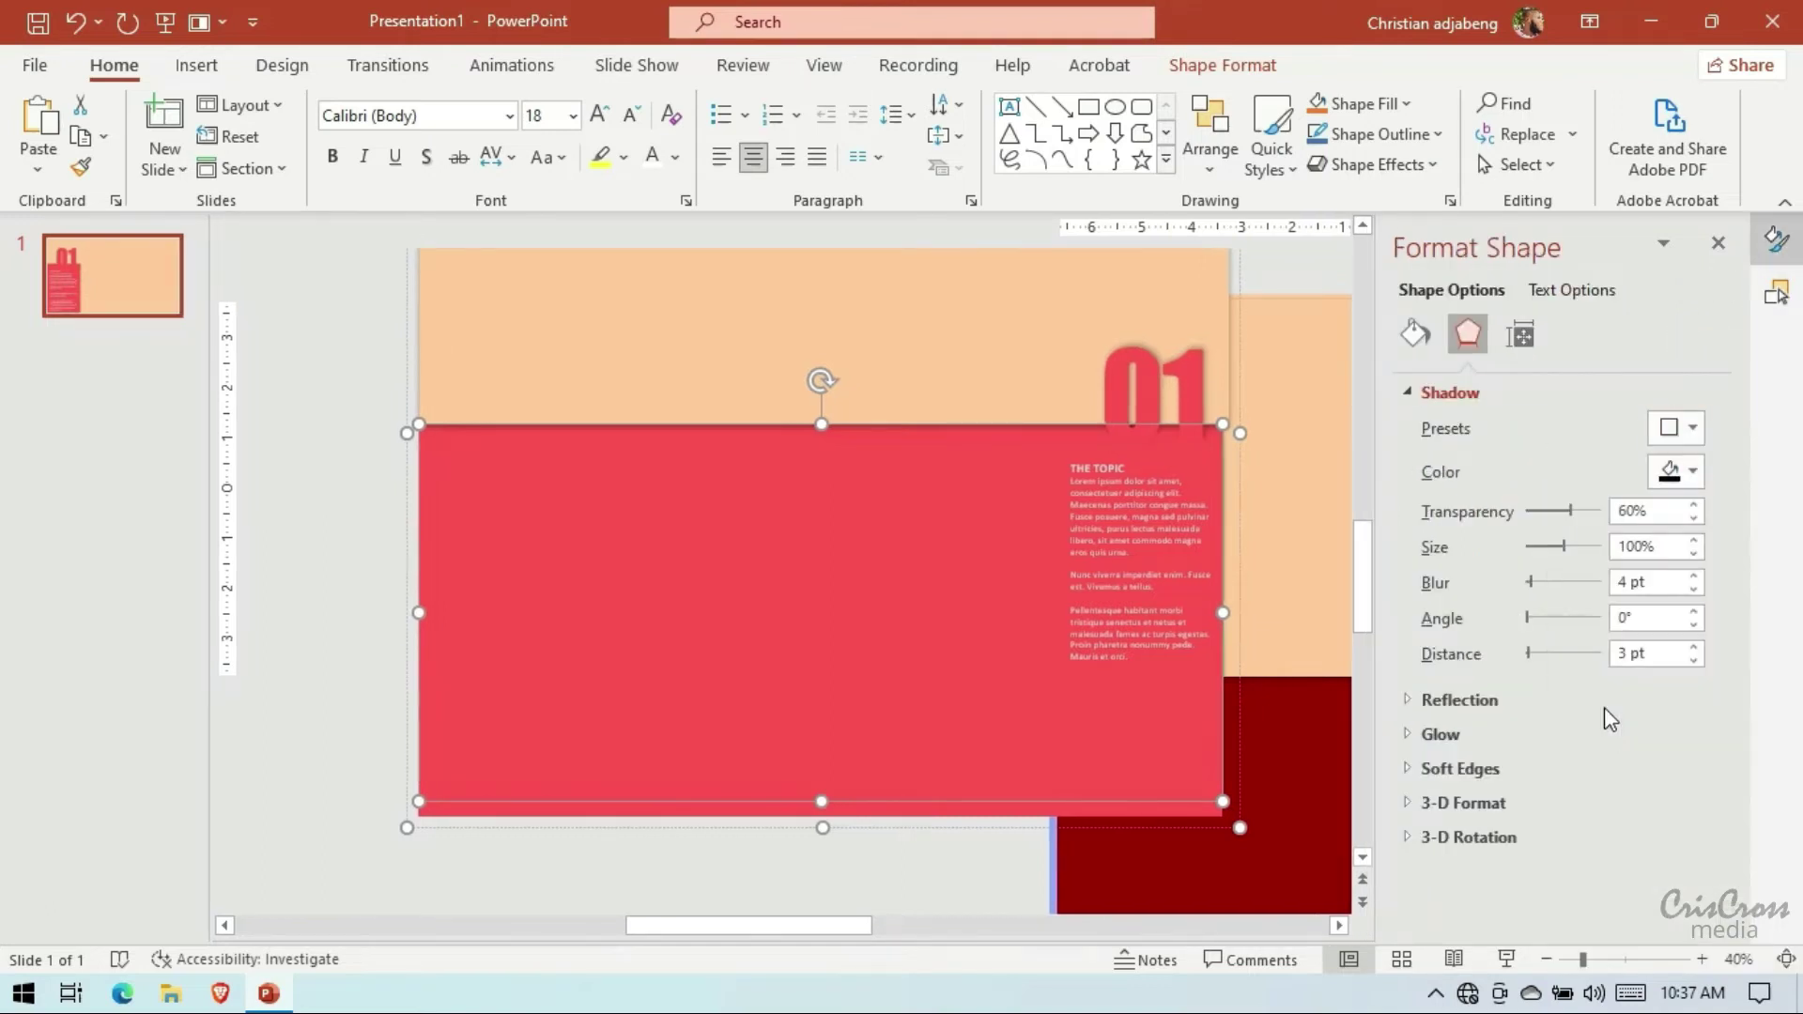
left_click(1695, 577)
left_click(1695, 577)
left_click(1695, 577)
left_click(1695, 577)
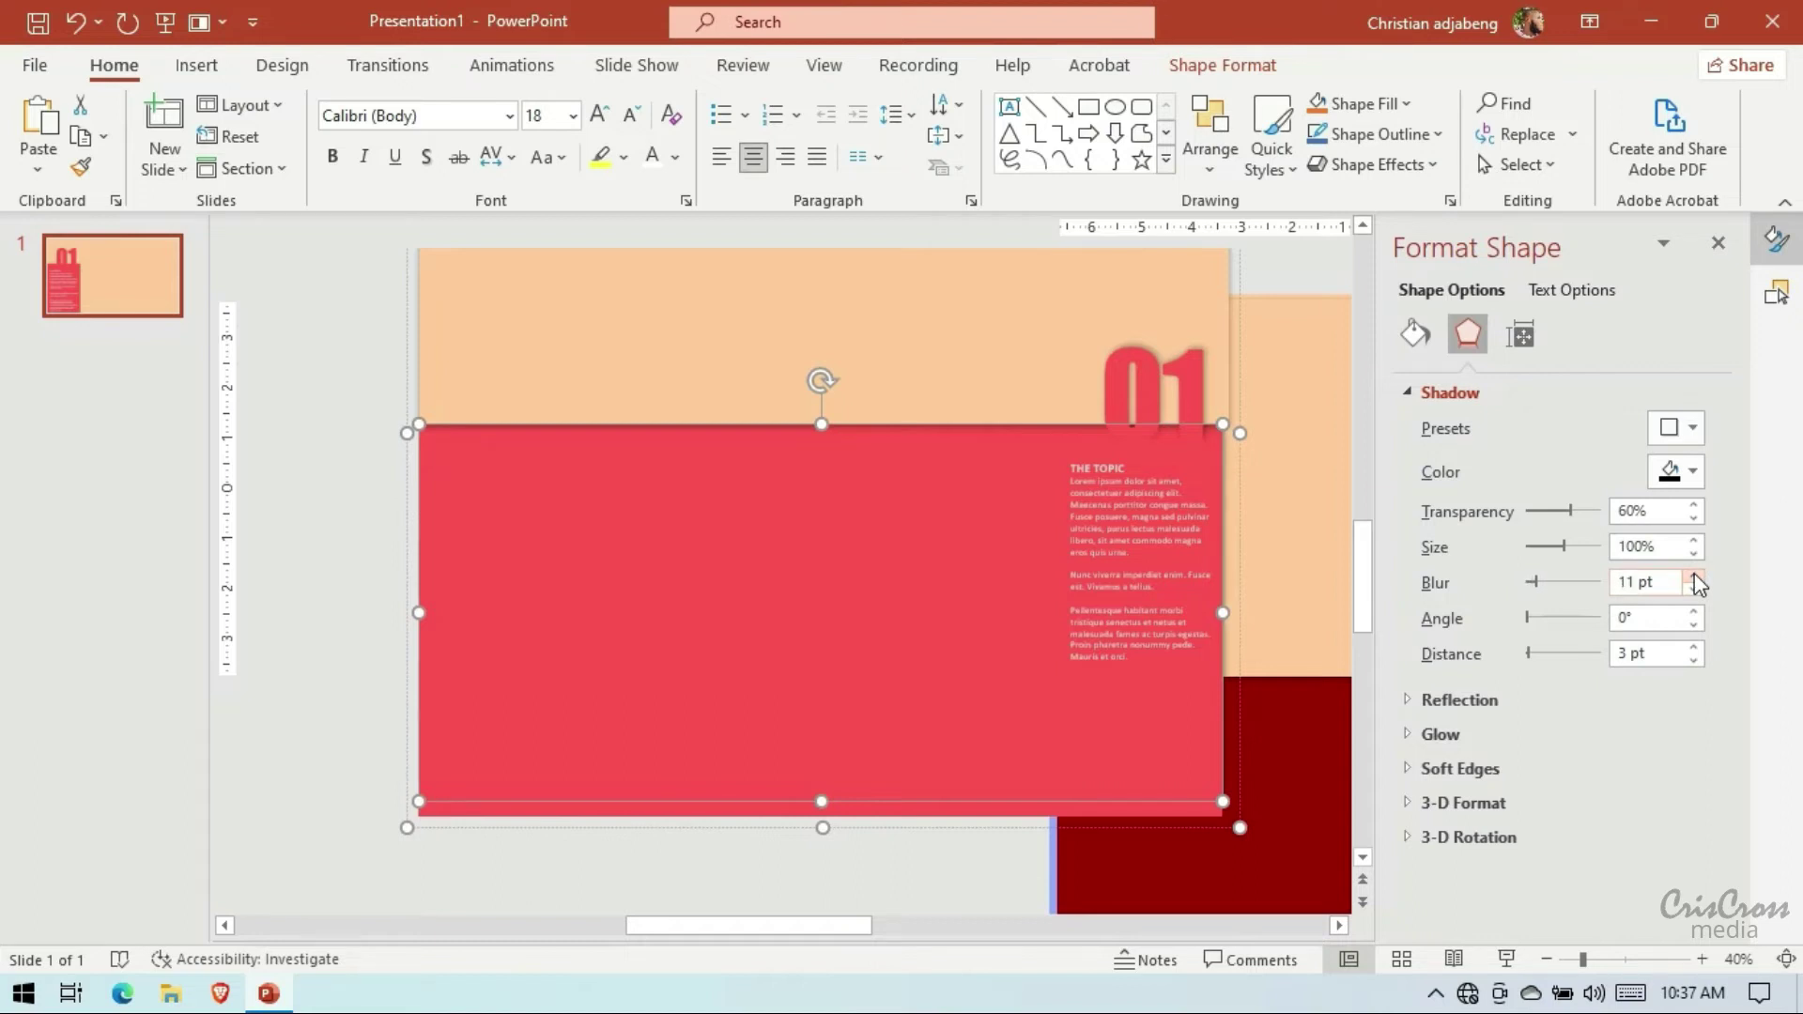
left_click(1695, 588)
left_click(1695, 587)
left_click_drag(822, 801, 822, 809)
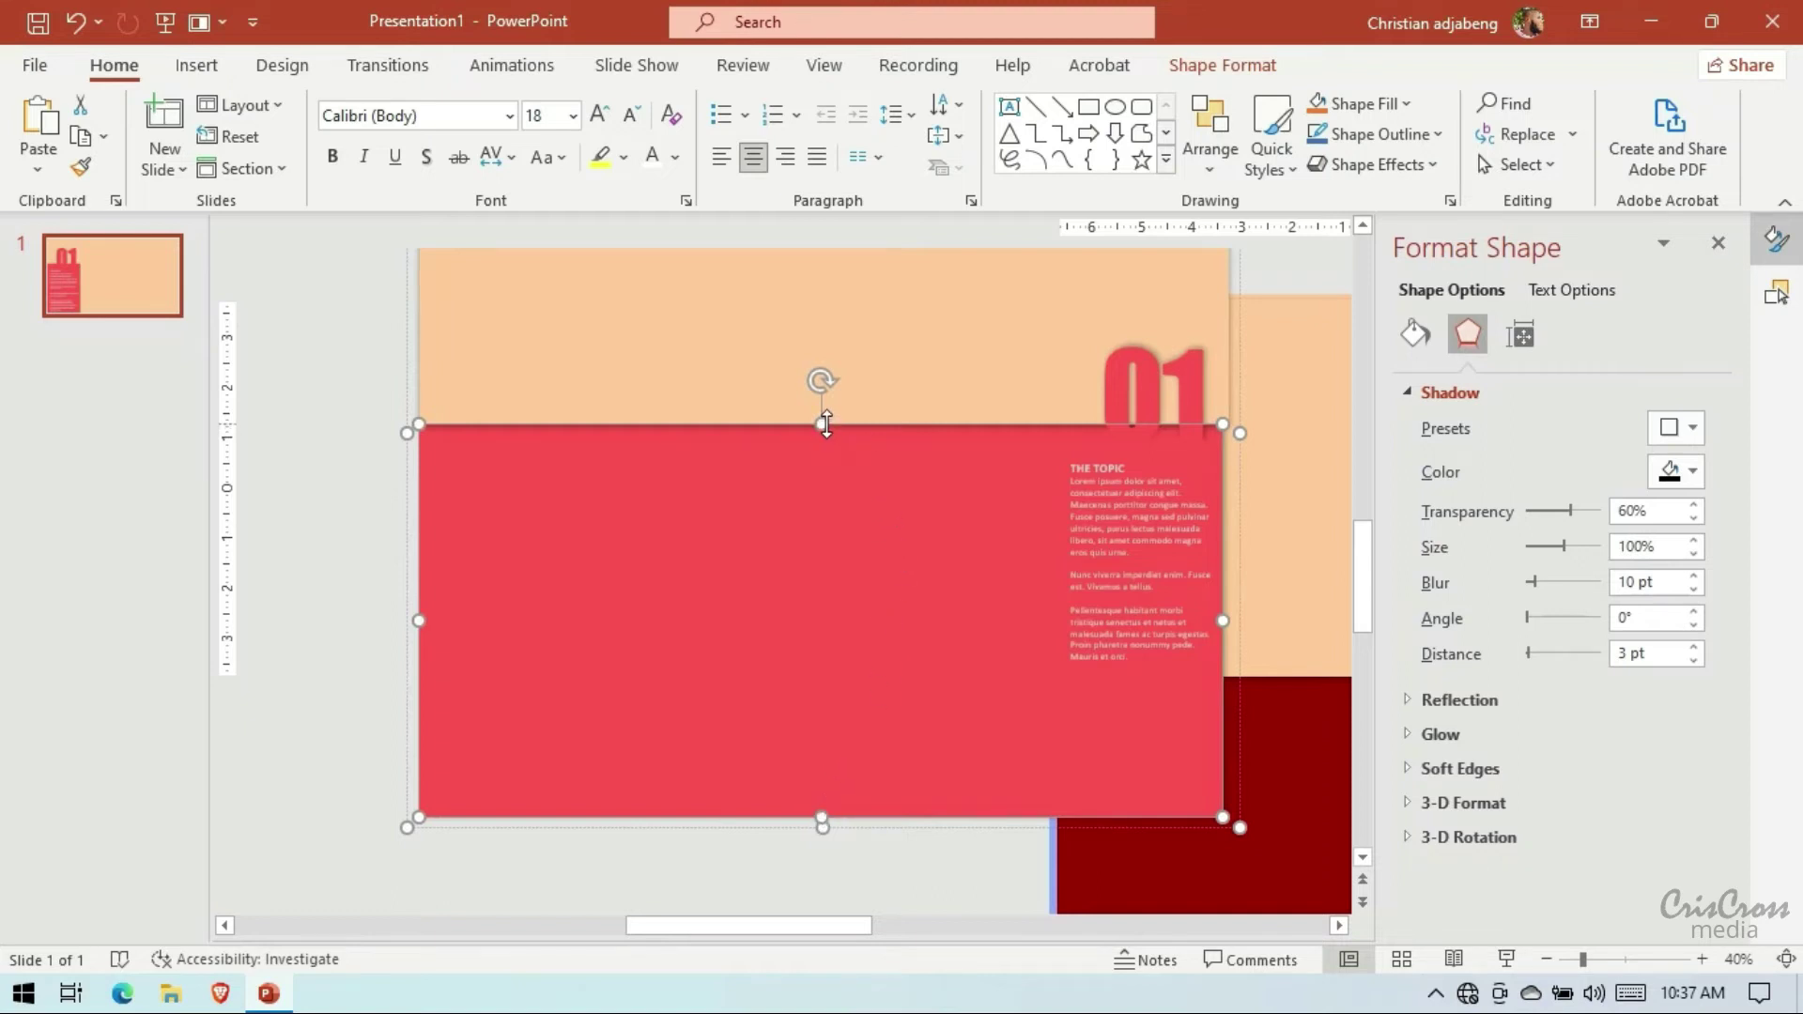
left_click_drag(825, 424, 823, 388)
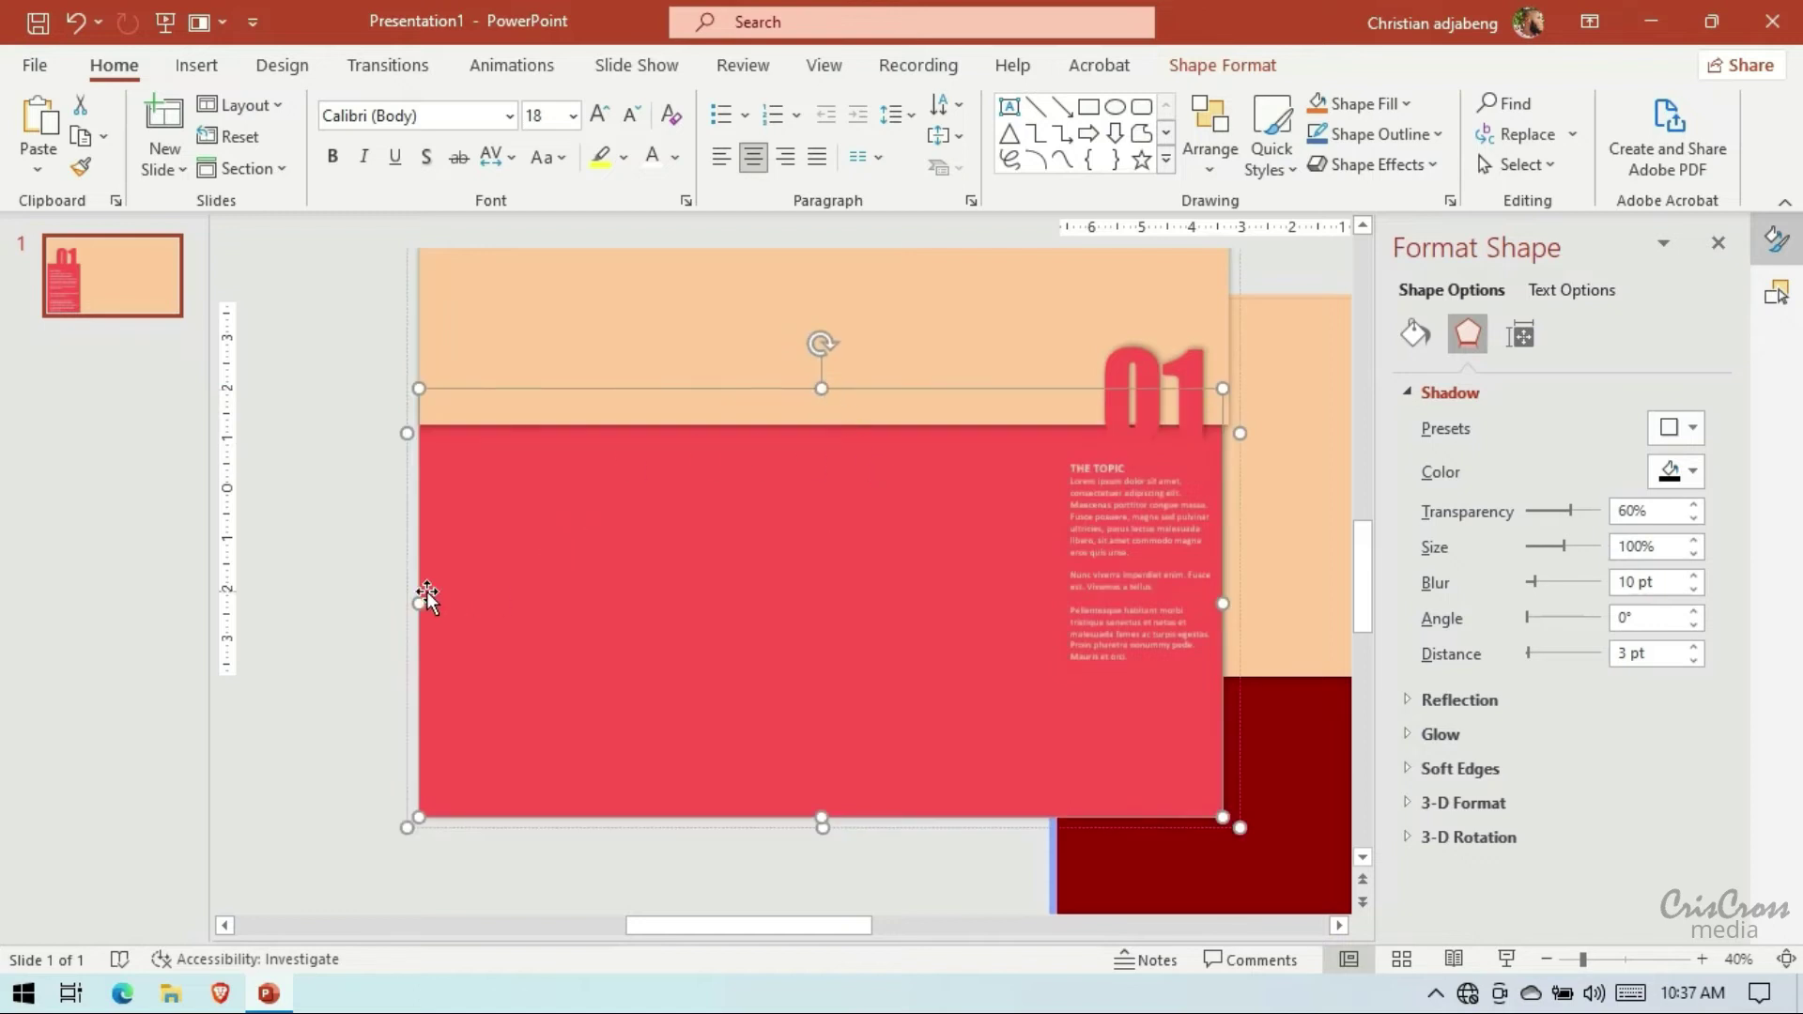
Deselect everything and preview the slide as a full-screen show
left_click(380, 578)
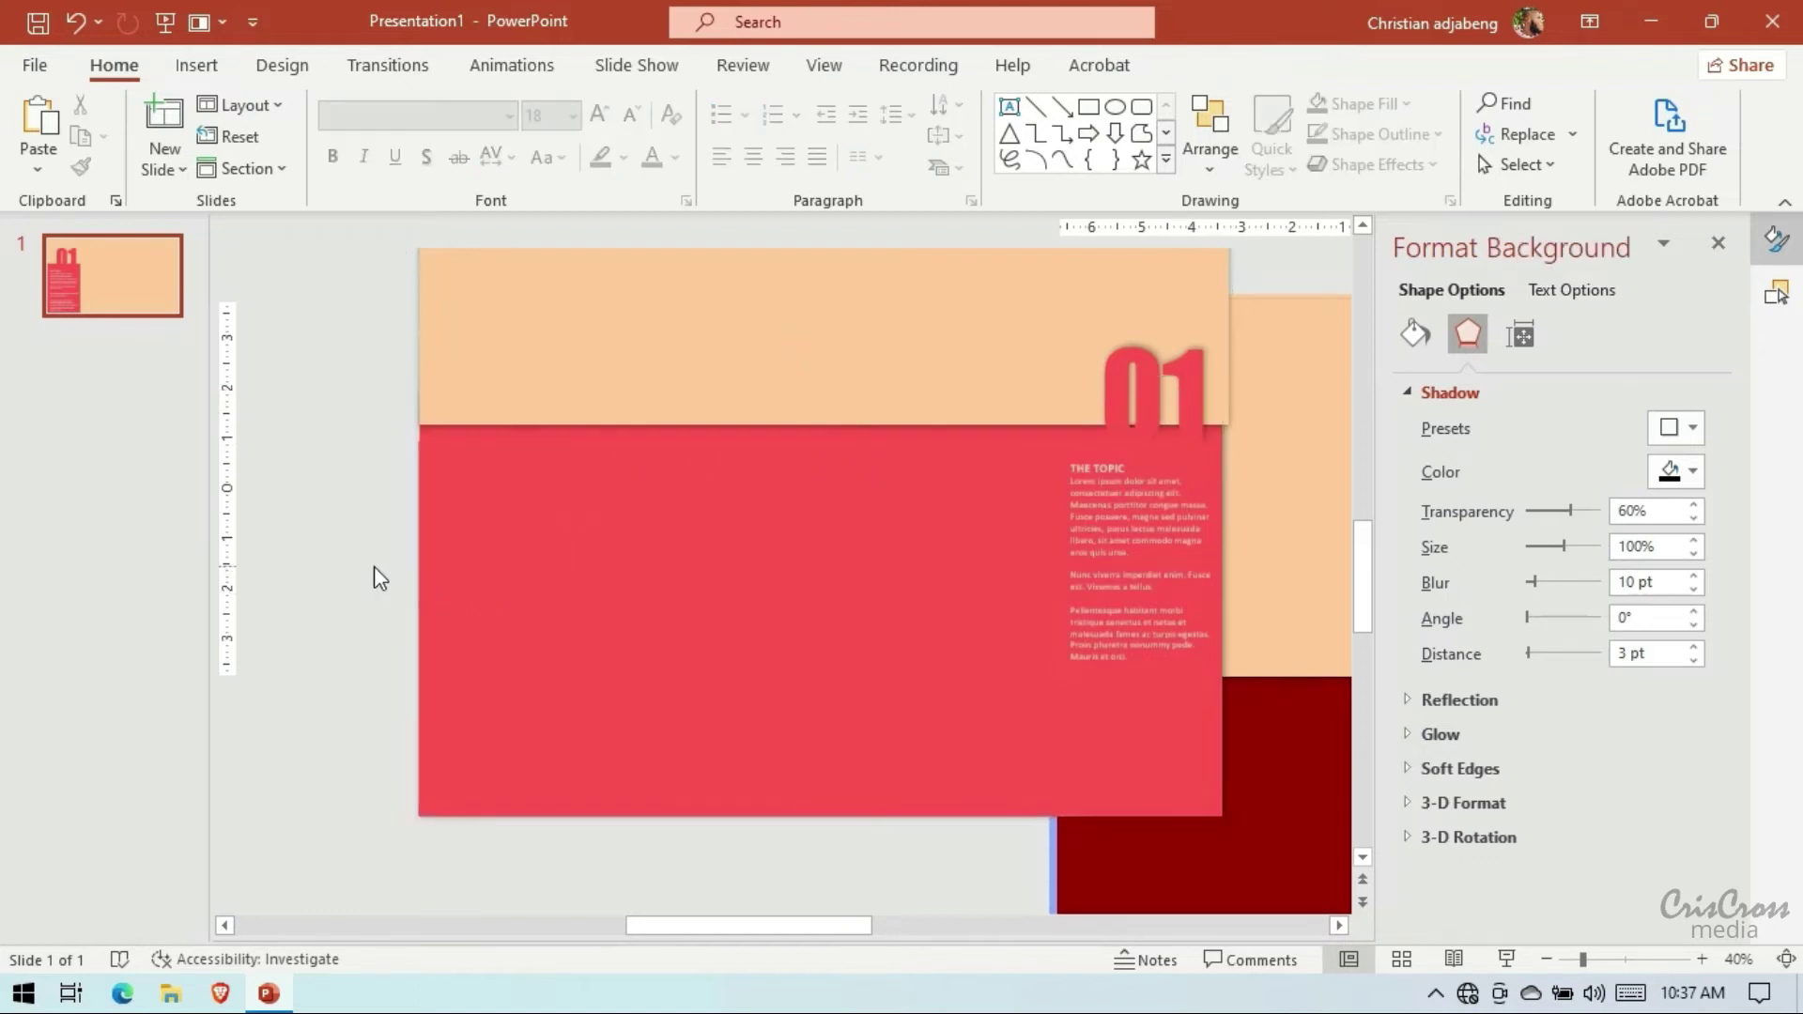
left_click(166, 21)
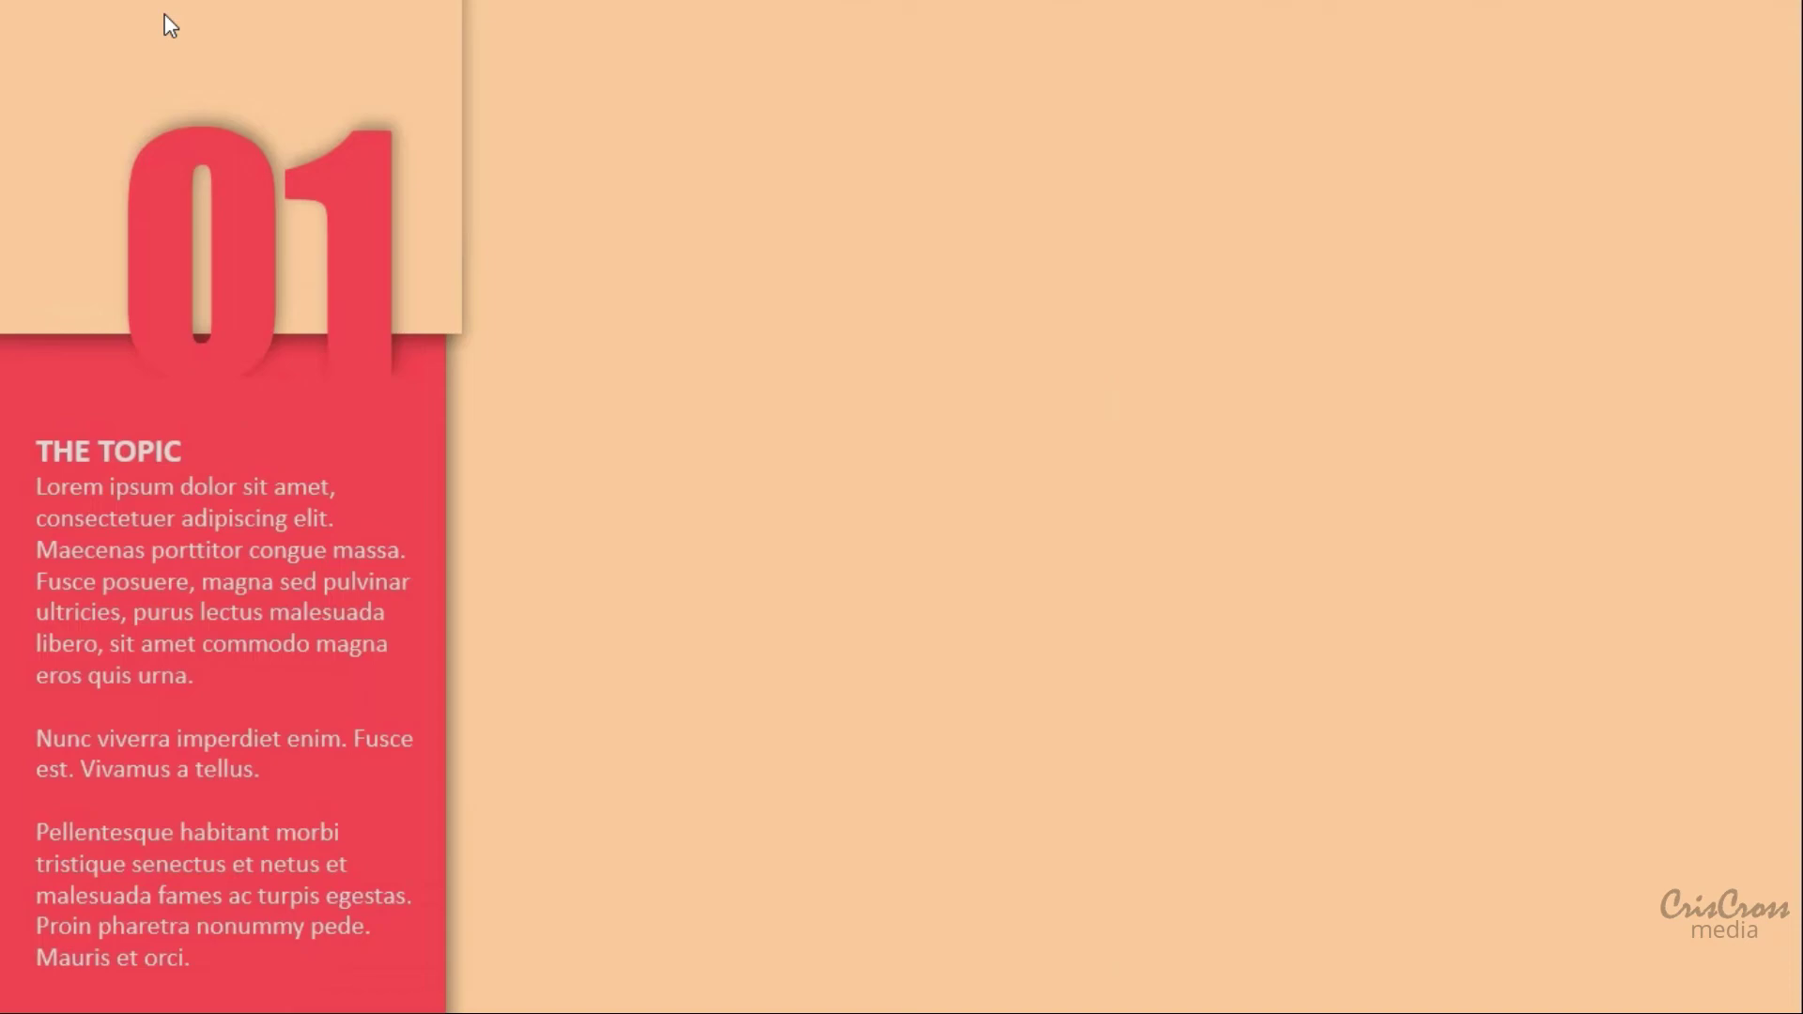
key("Escape")
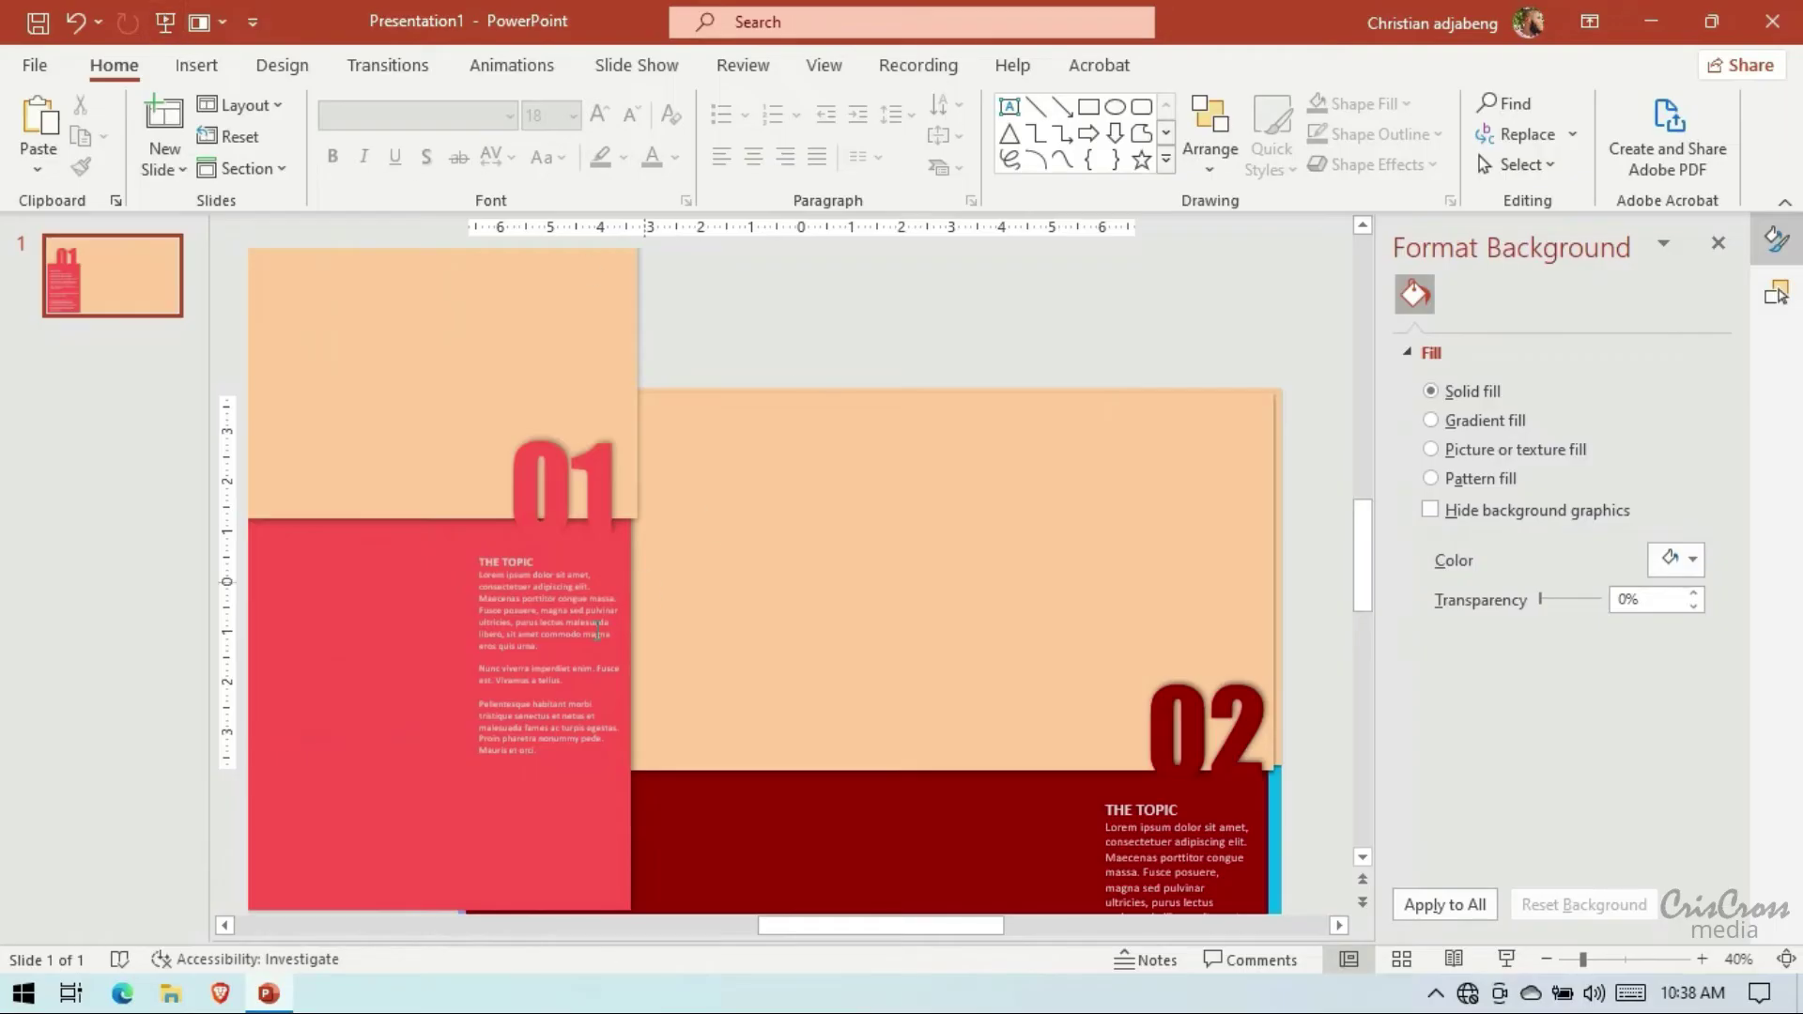
Zoom to the first panel's THE TOPIC text box and drag its right edge inward to narrow it
left_click(620, 651)
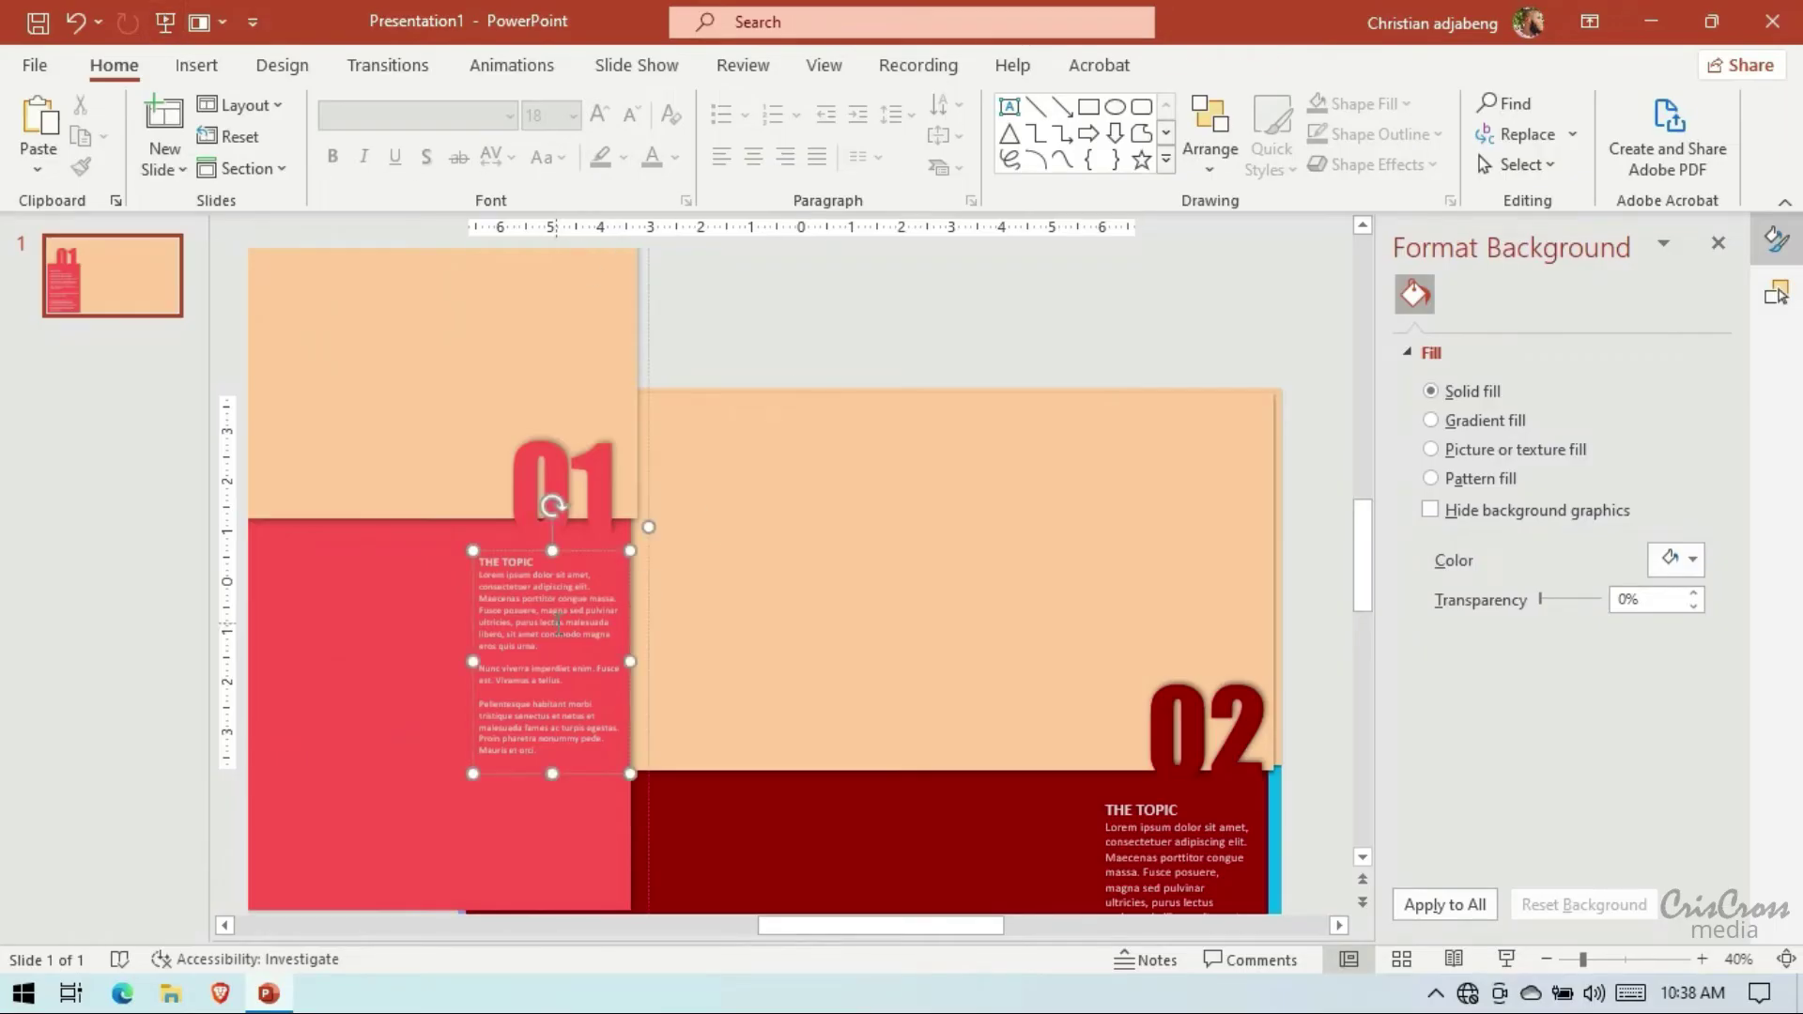
left_click(1702, 959)
left_click(1701, 959)
left_click(1702, 959)
left_click(1701, 959)
left_click(1701, 959)
left_click(1702, 958)
scroll(1080, 564, "down", 1)
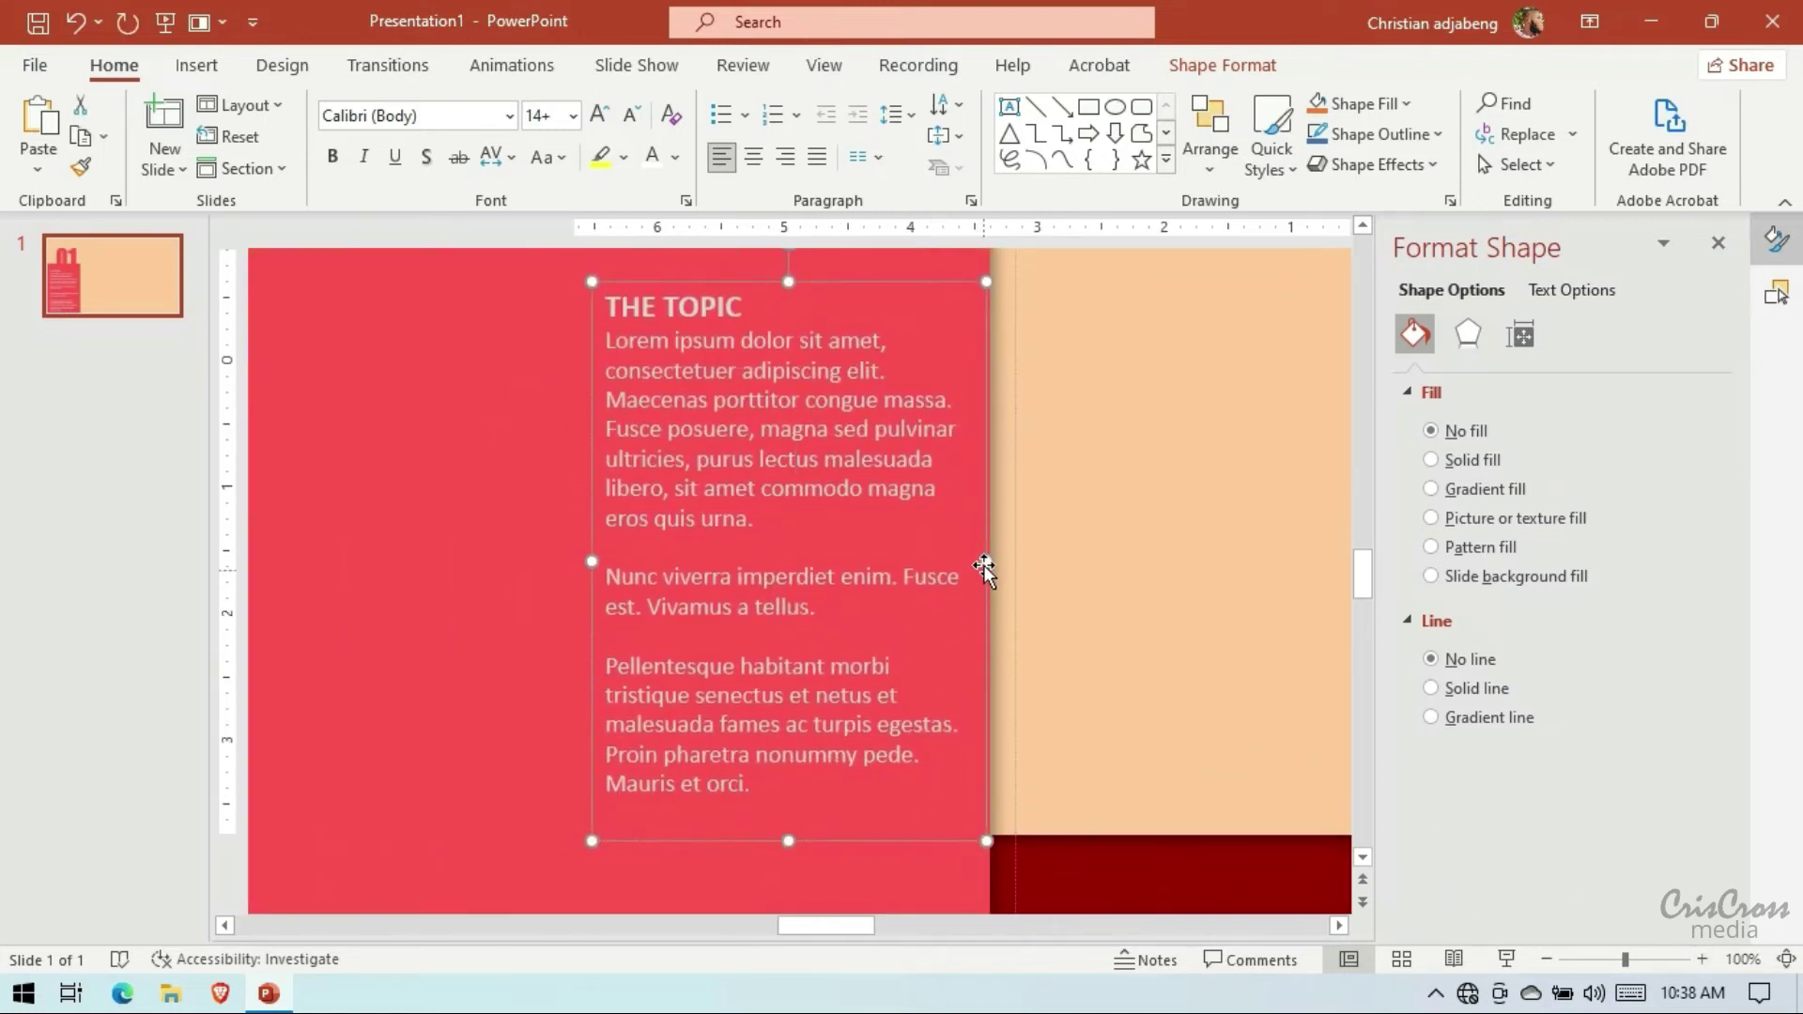
mouse_move(986, 562)
left_mouse_down()
mouse_move(889, 563)
mouse_move(967, 596)
left_mouse_up()
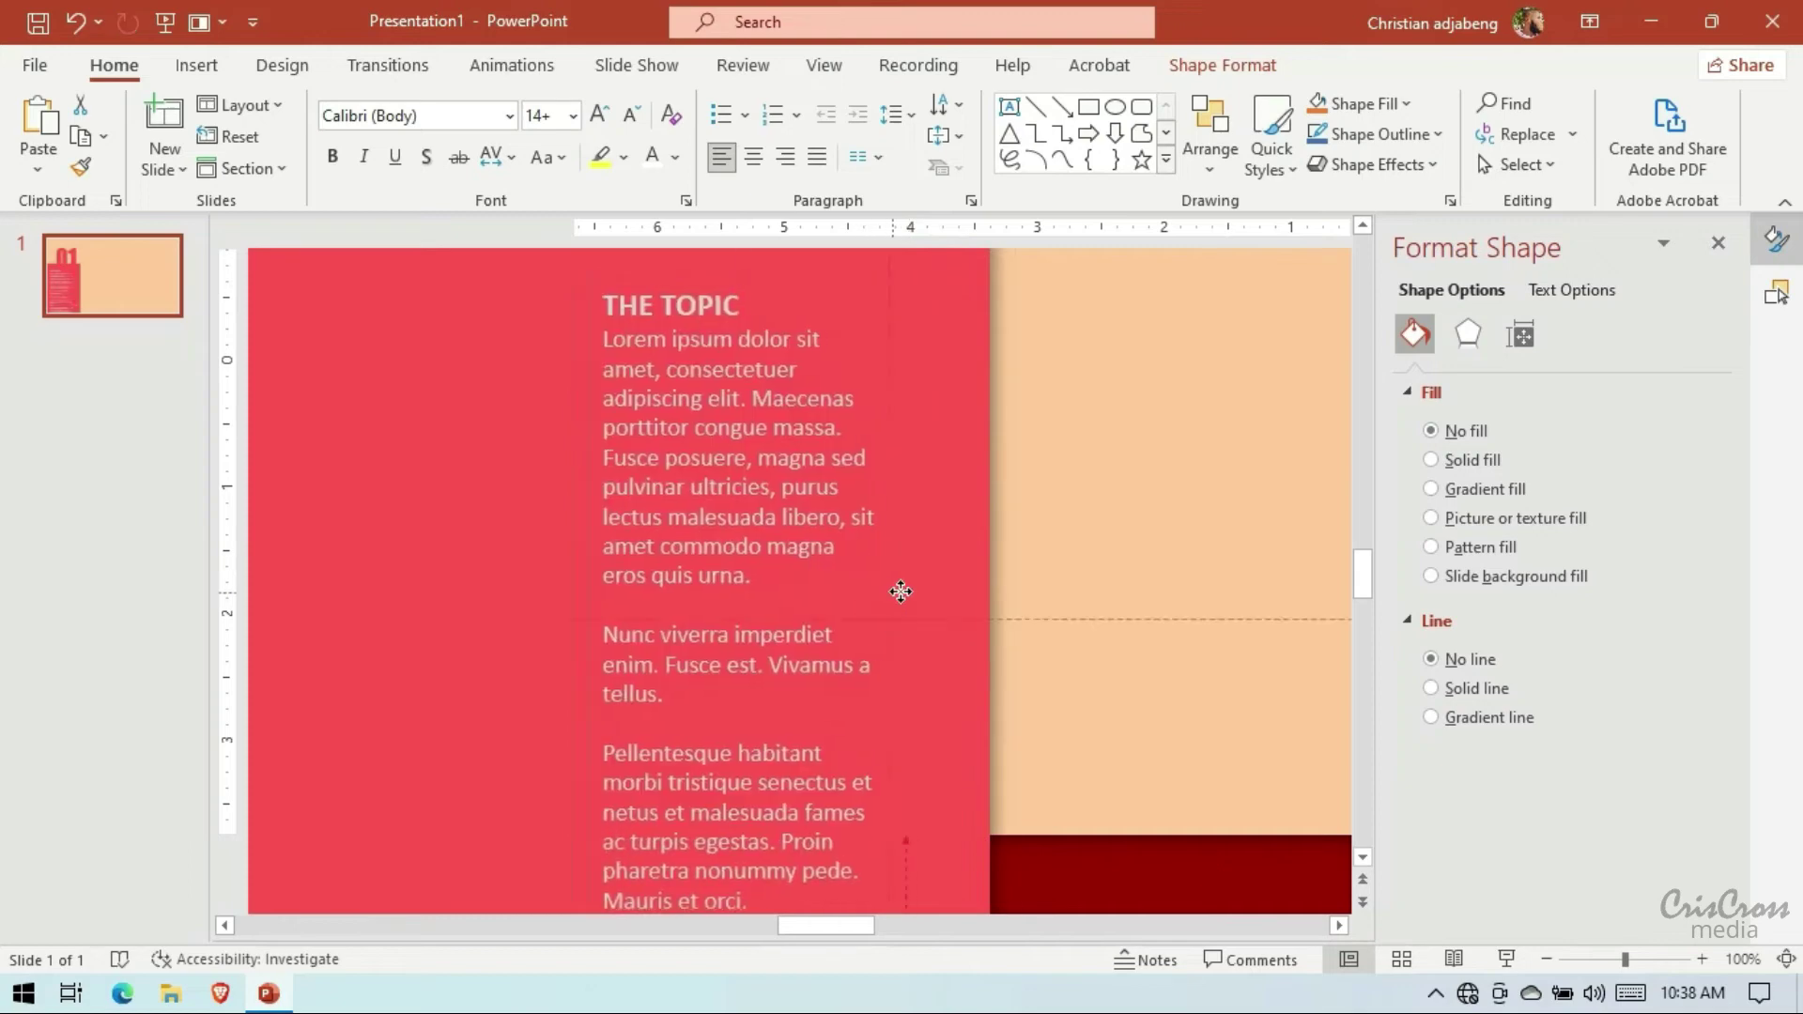
scroll(967, 592, "up", 2)
scroll(967, 590, "down", 3)
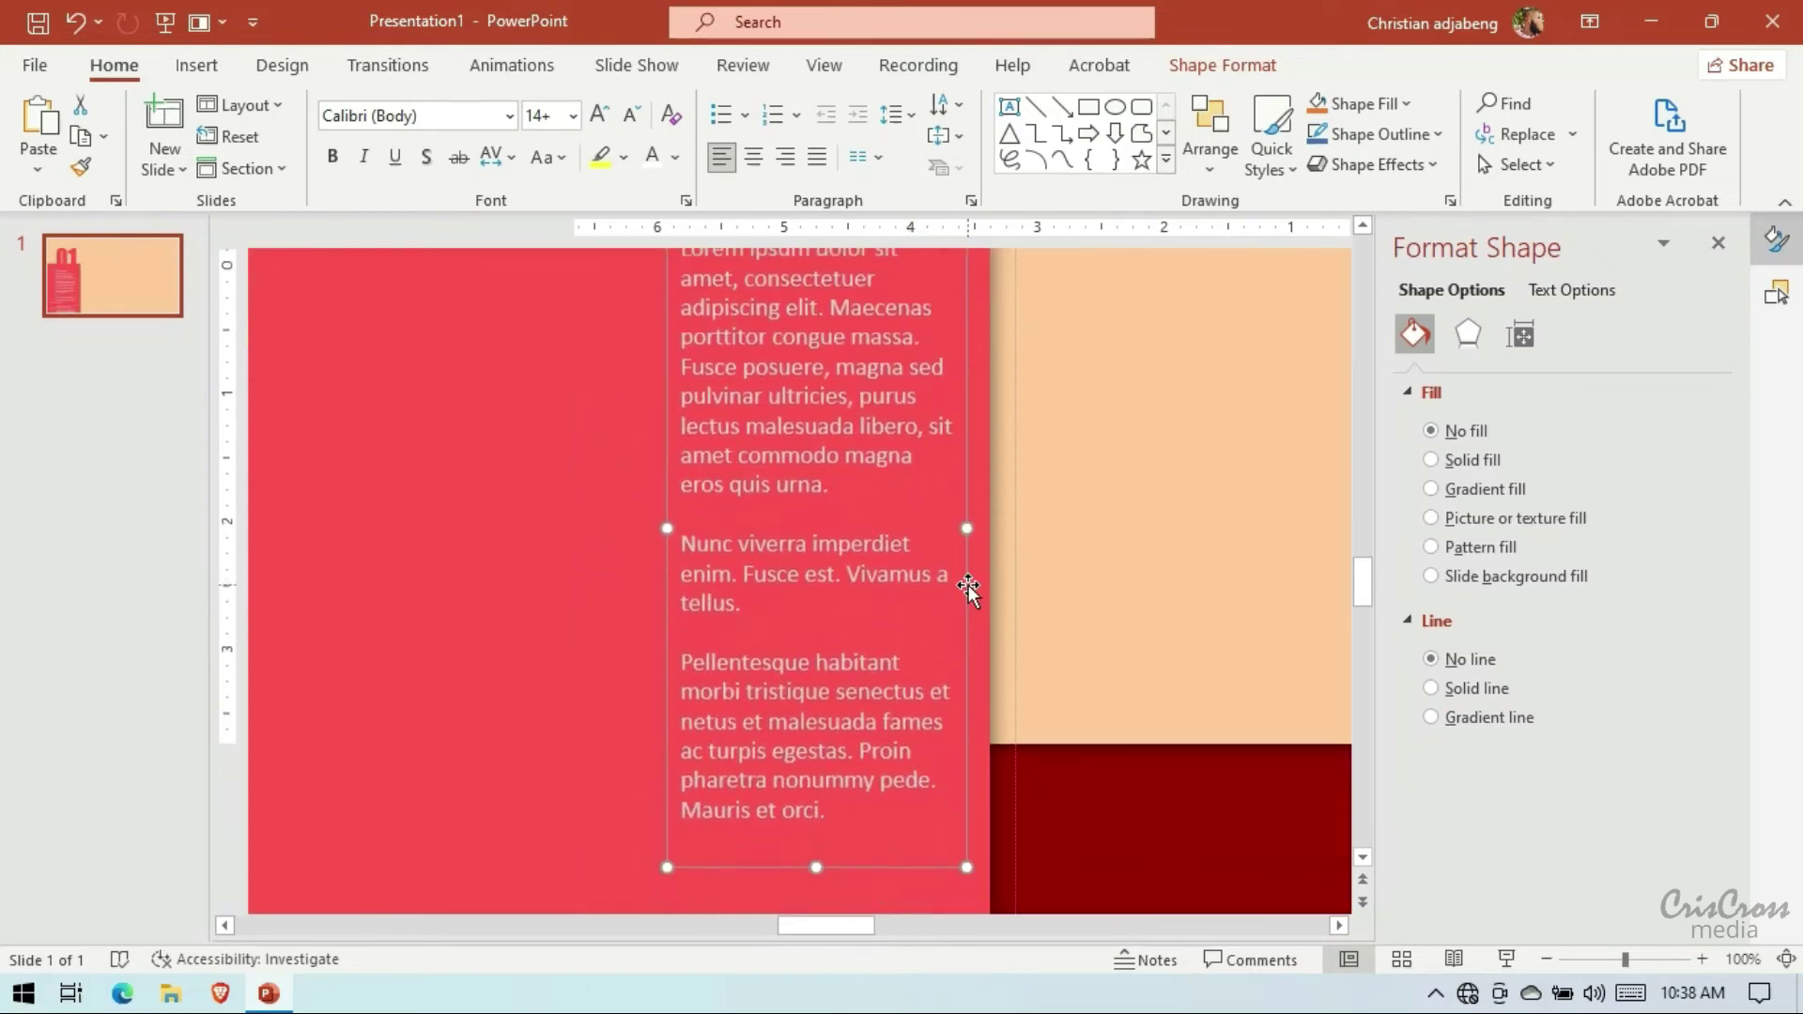
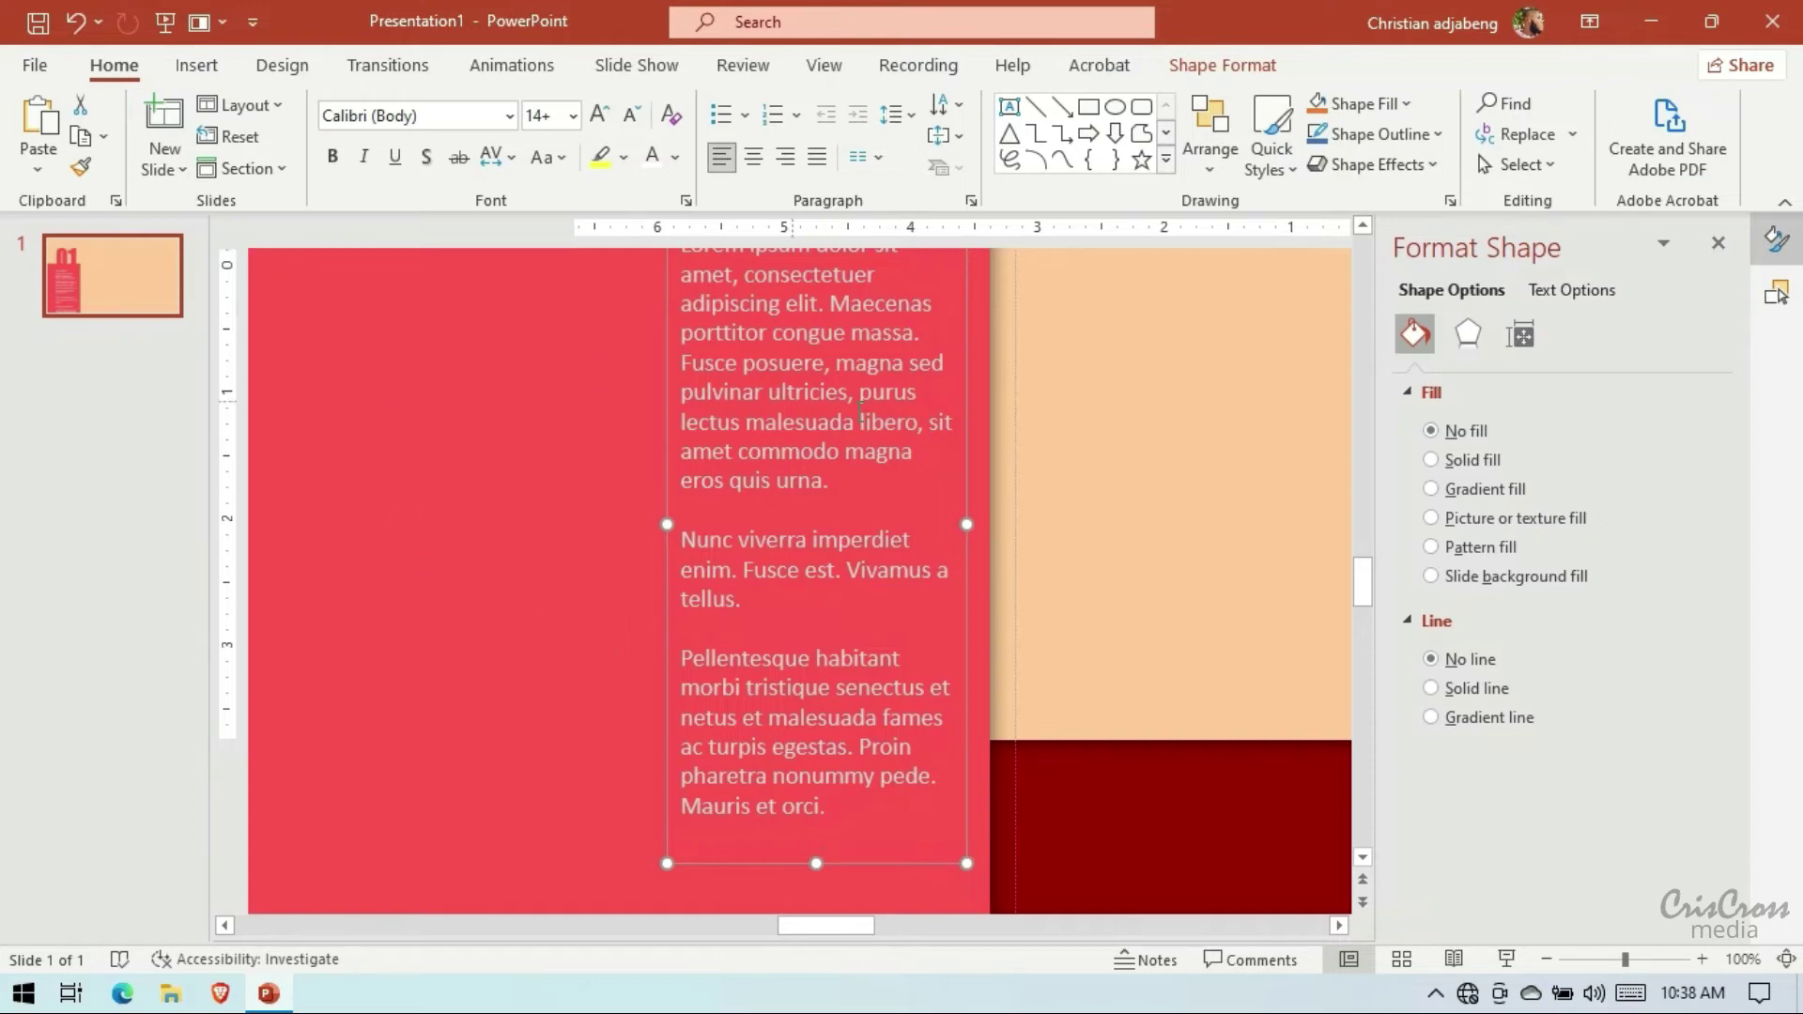
Shift the red 01 panel slightly left and check it in a full-screen preview
left_click(1055, 557)
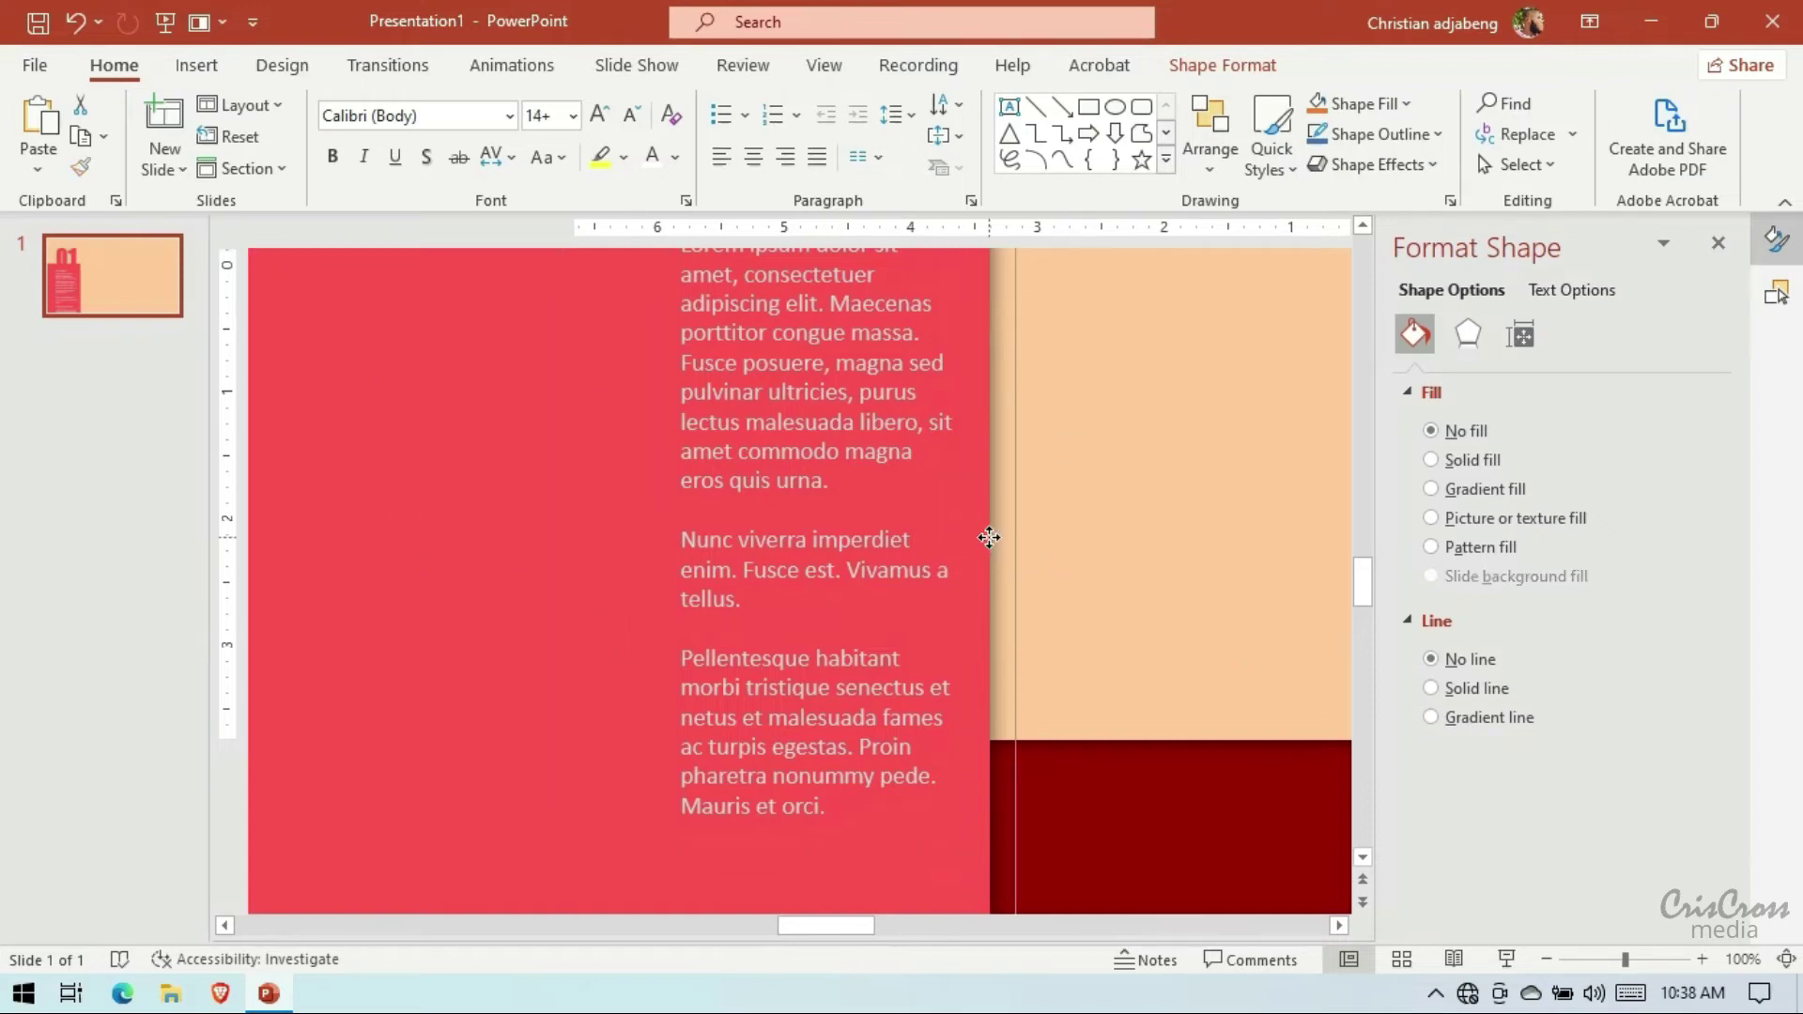
key("ctrl+z")
key("ctrl+z")
key("ctrl+z")
key("ctrl+z")
key("ctrl+z")
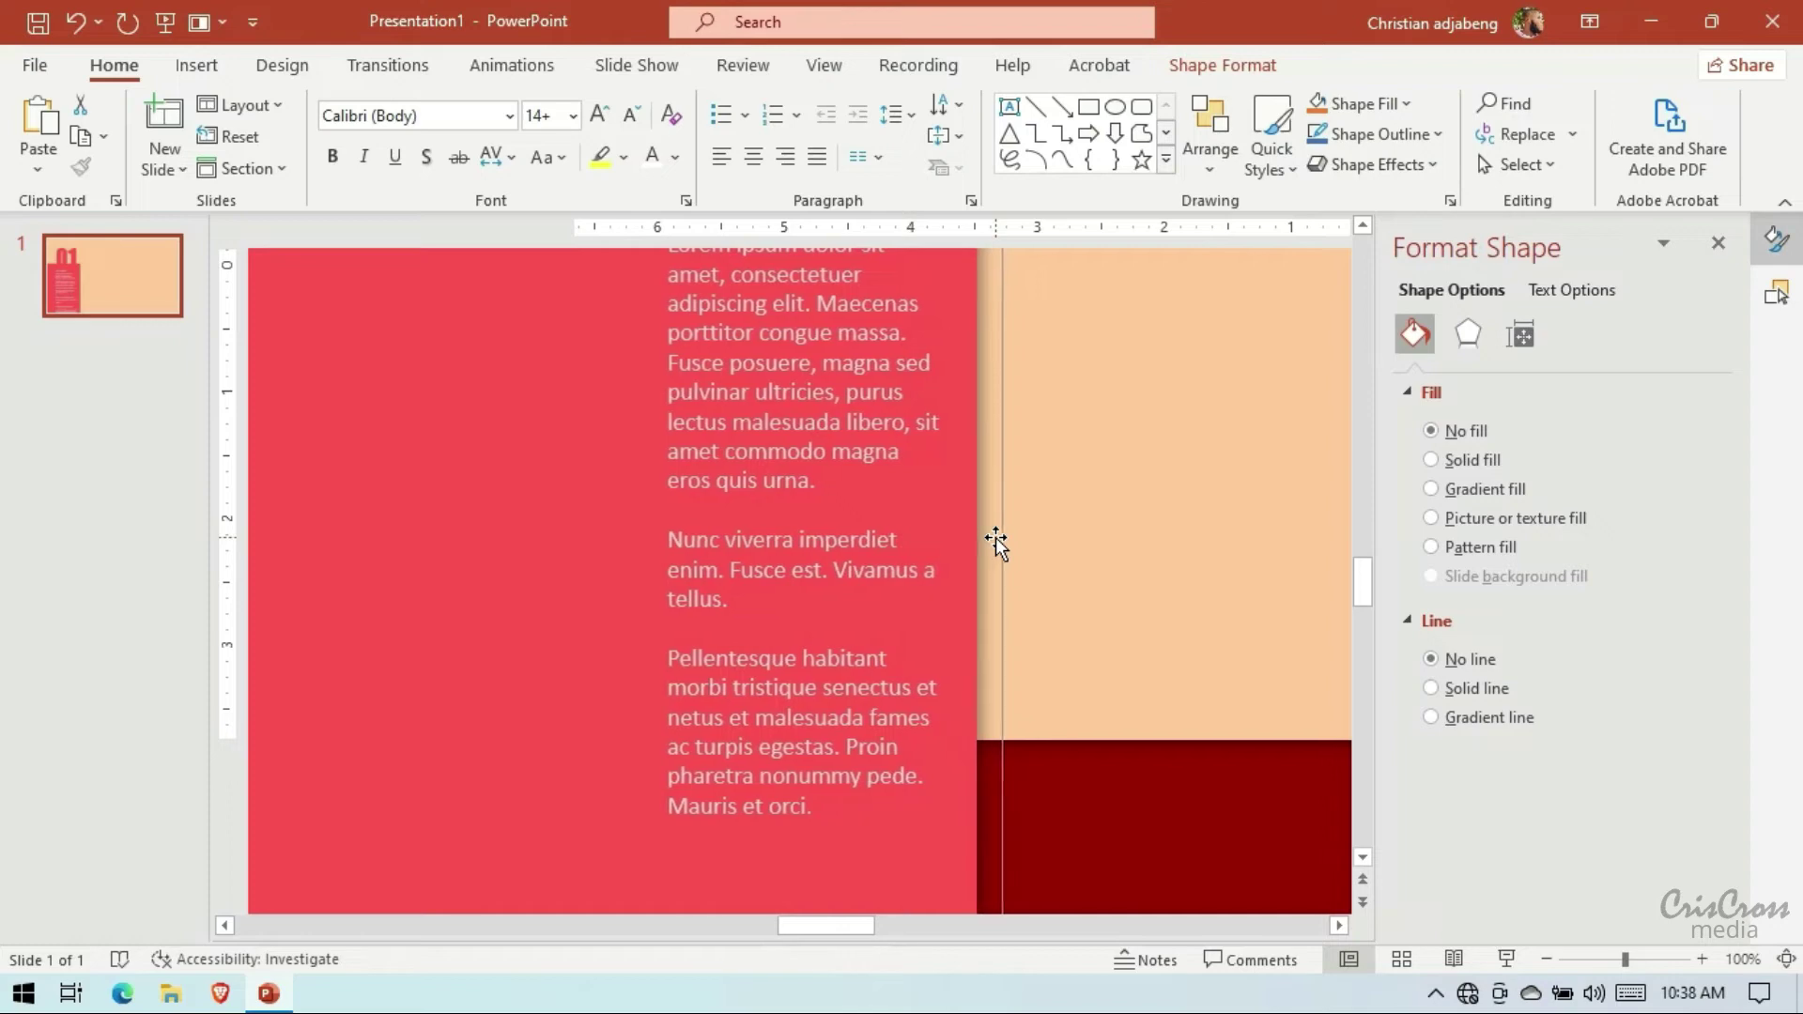
key("ctrl+z")
key("ctrl+z")
key("ctrl+z")
key("ctrl+z")
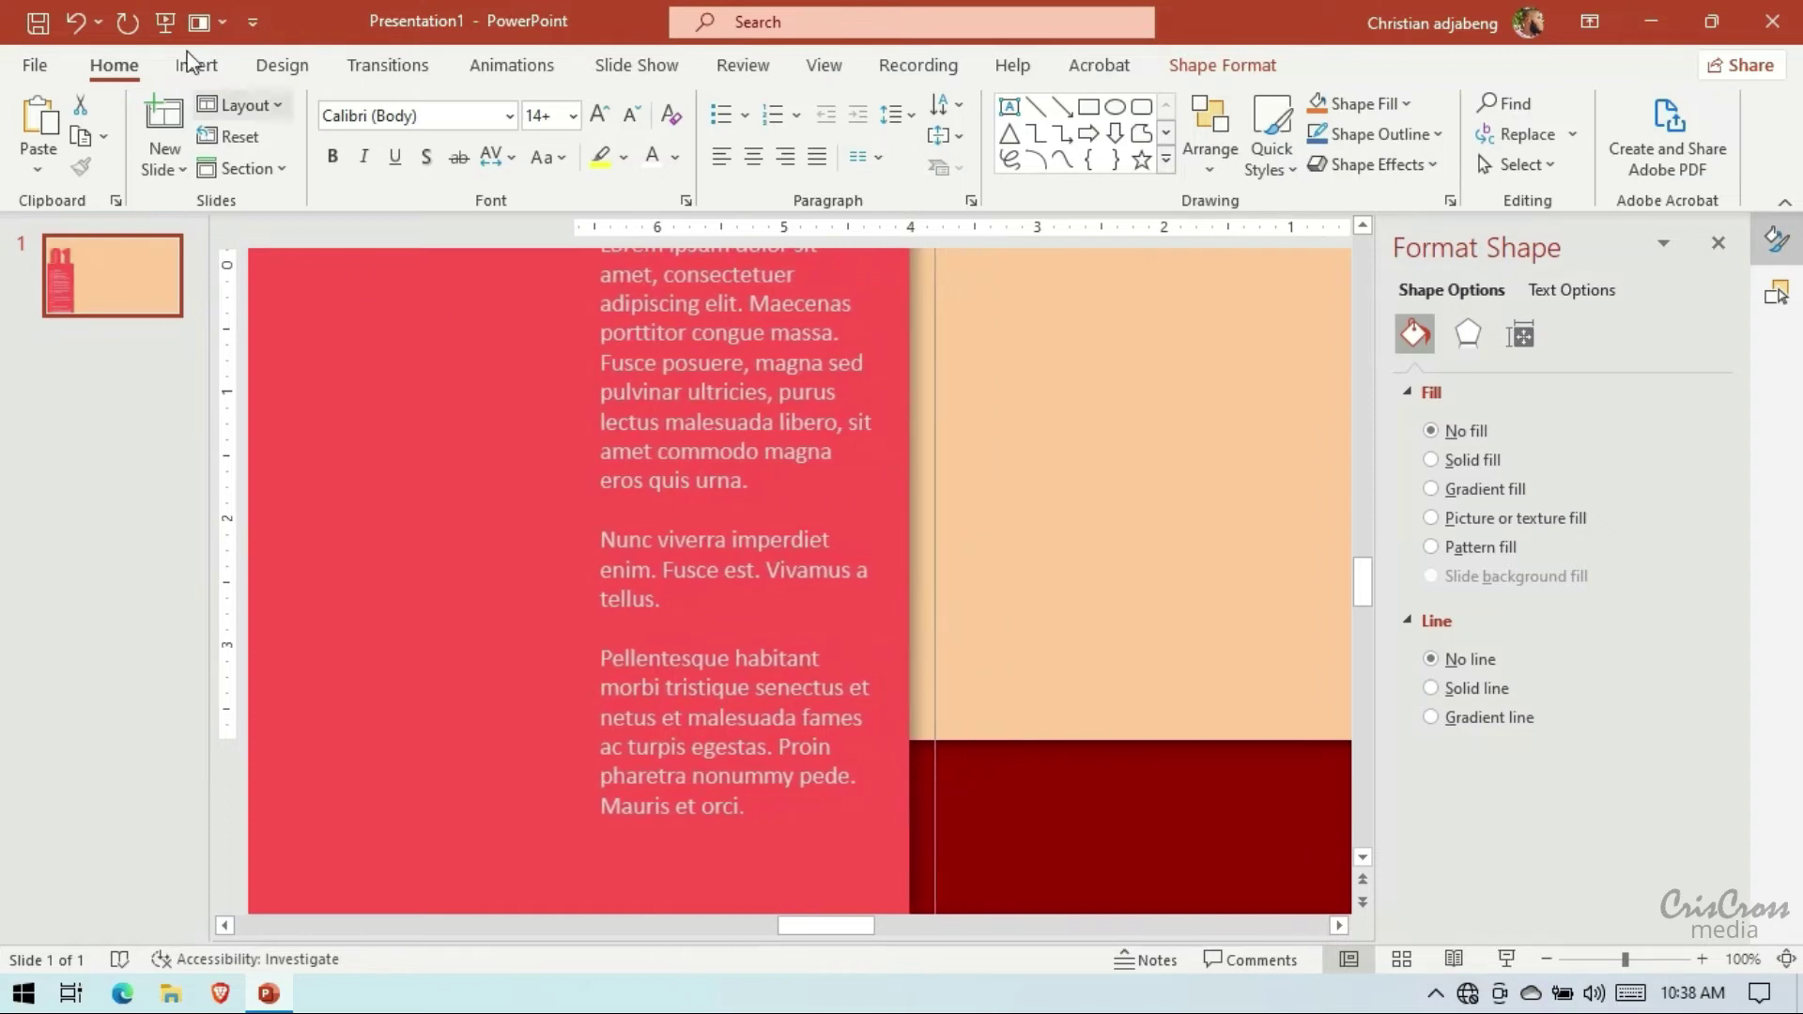
left_click(165, 17)
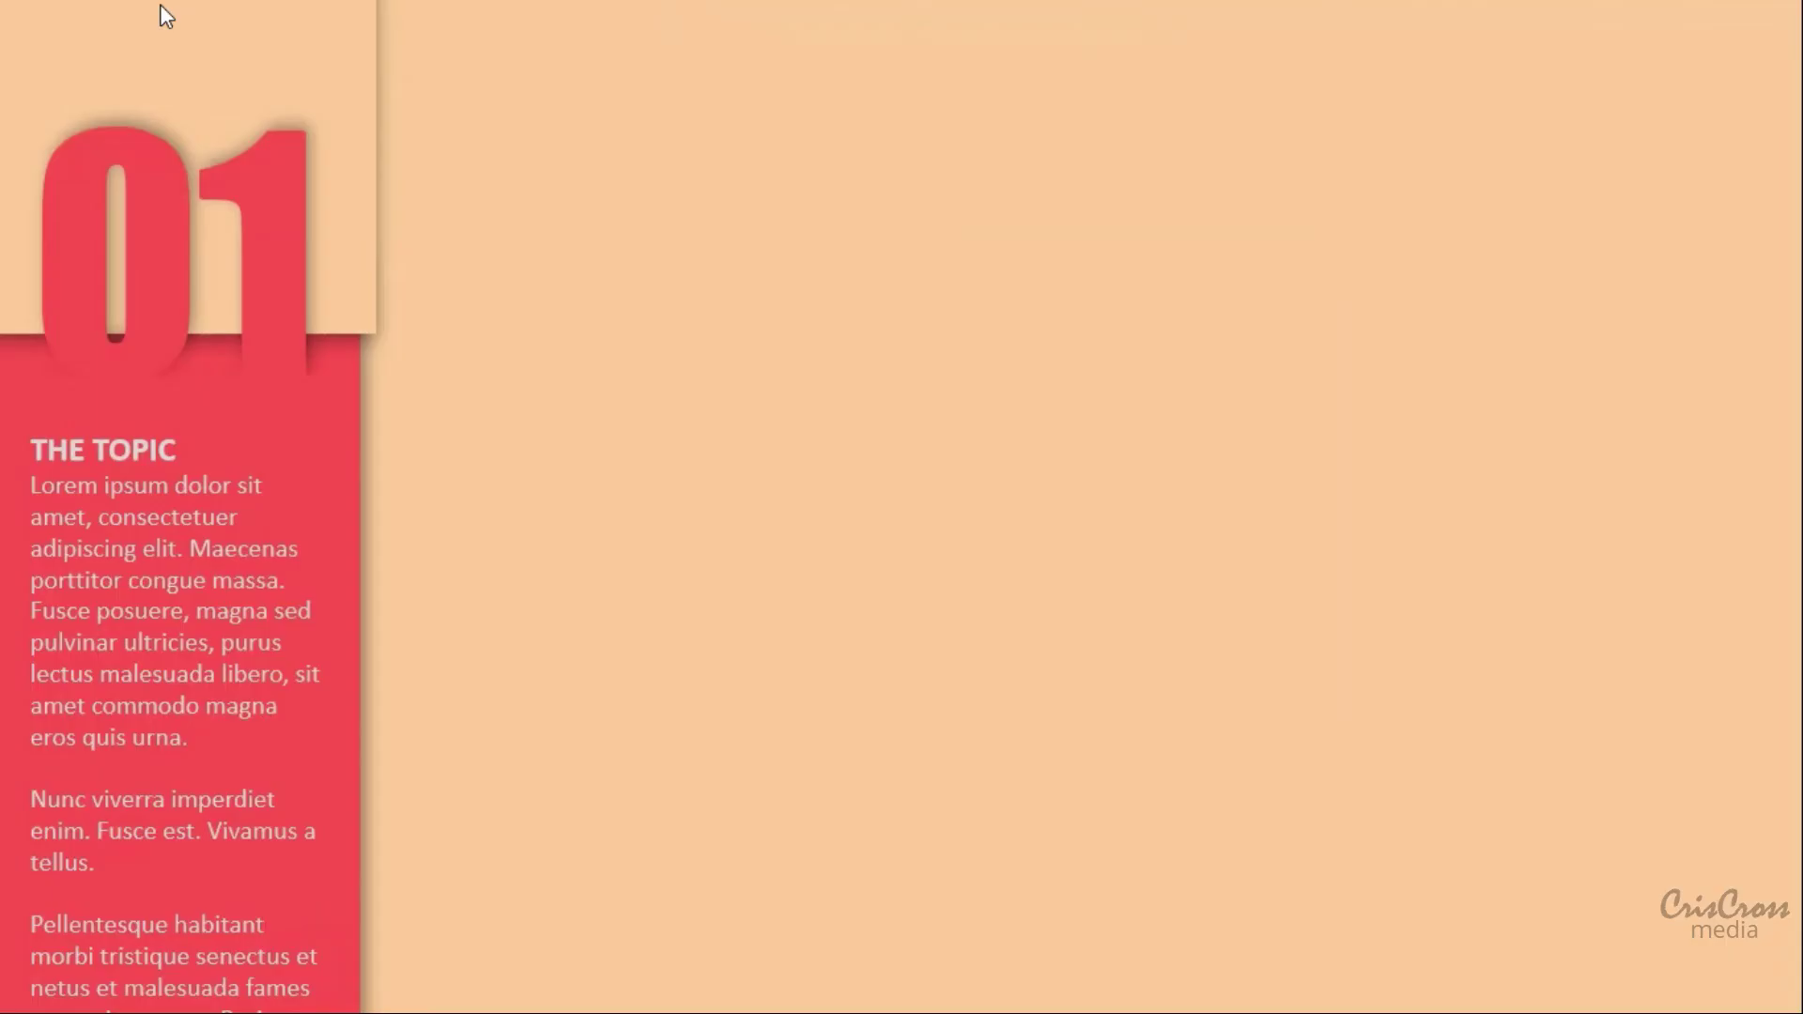
key("Escape")
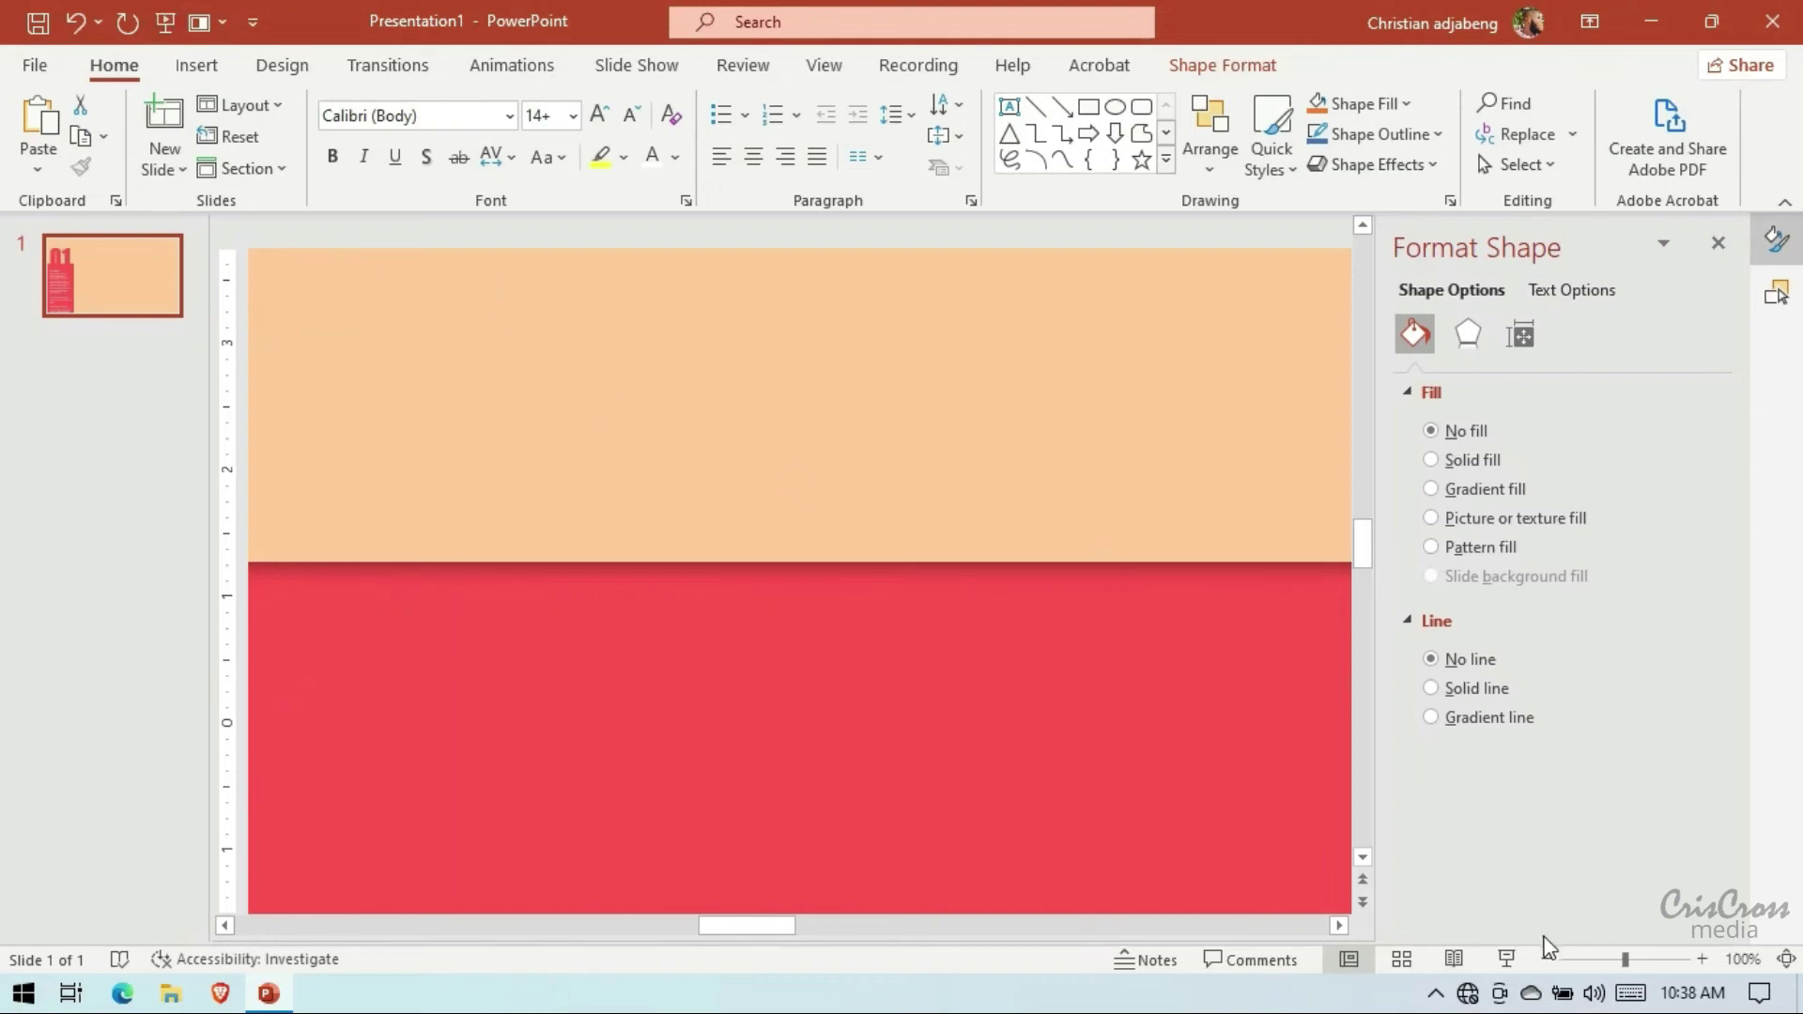
Delete the last 'Pellentesque habitant' paragraph and the trailing empty lines from the 01 text
left_click(1546, 958)
left_click(1545, 958)
left_click(1546, 958)
left_click(1546, 958)
left_click(1546, 958)
left_click(1545, 958)
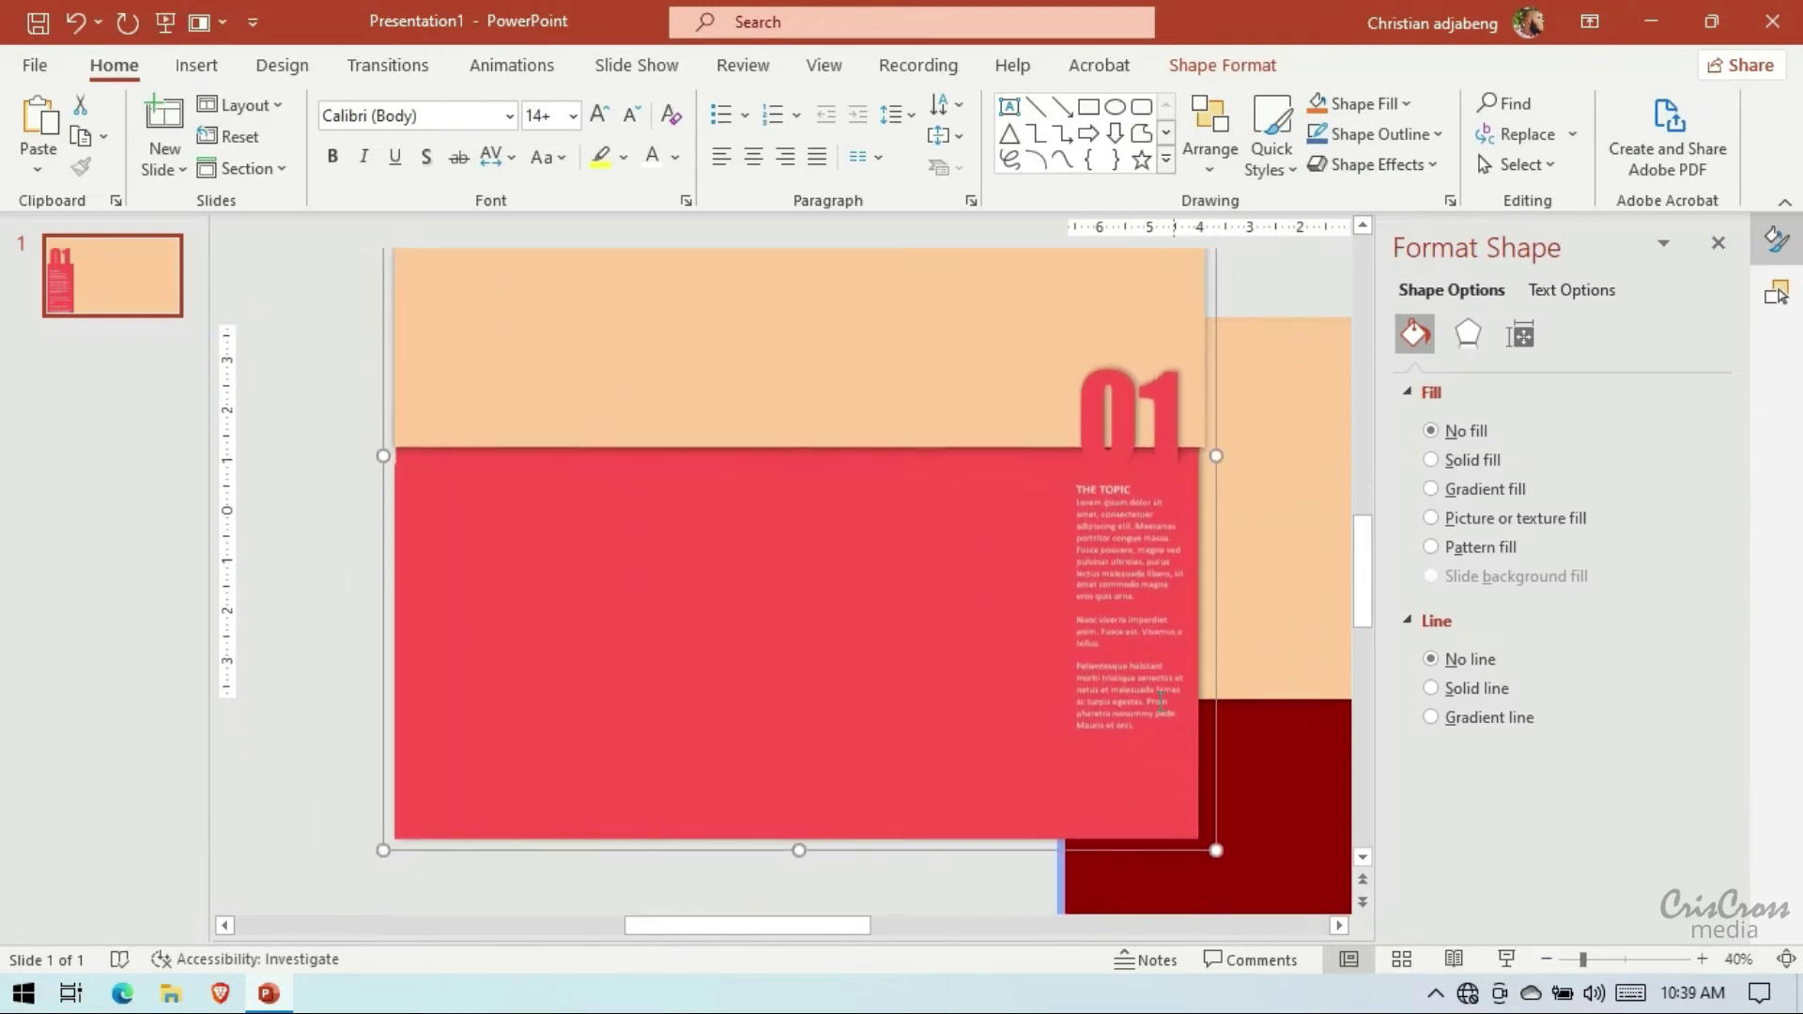
left_click(1161, 700)
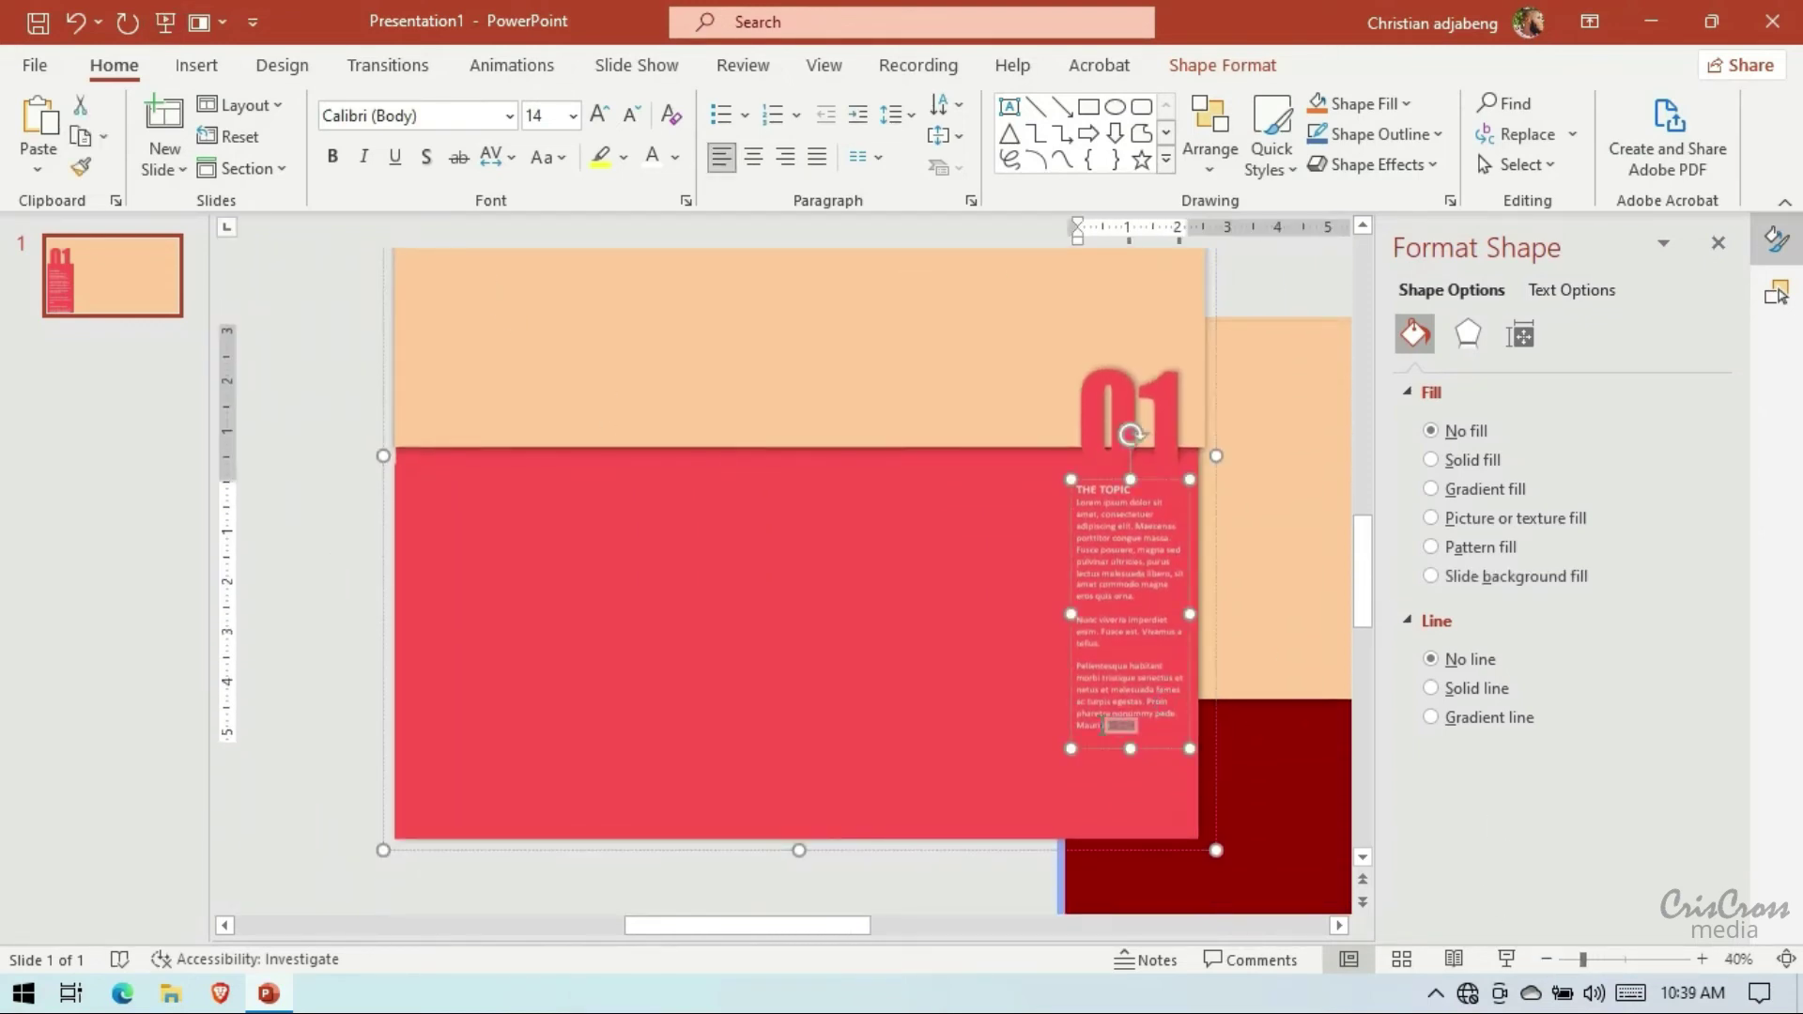
left_click_drag(1147, 730, 1076, 657)
key("Delete")
key("BackSpace")
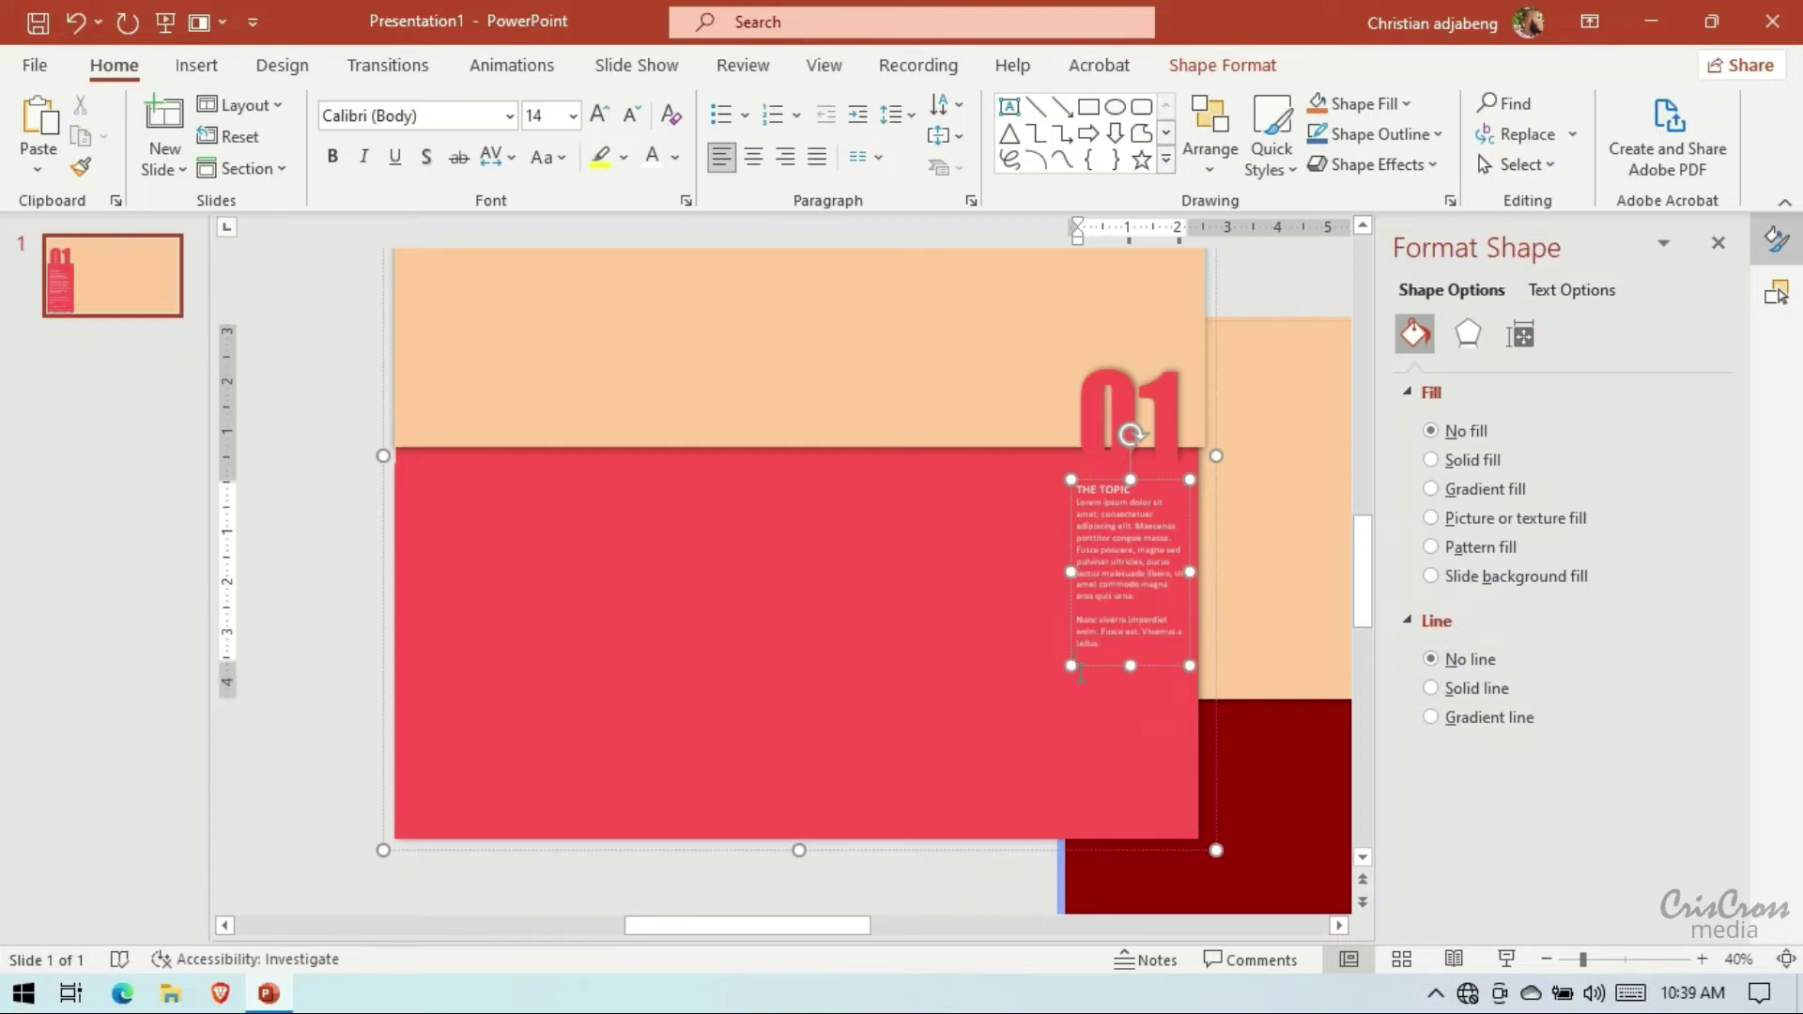
key("BackSpace")
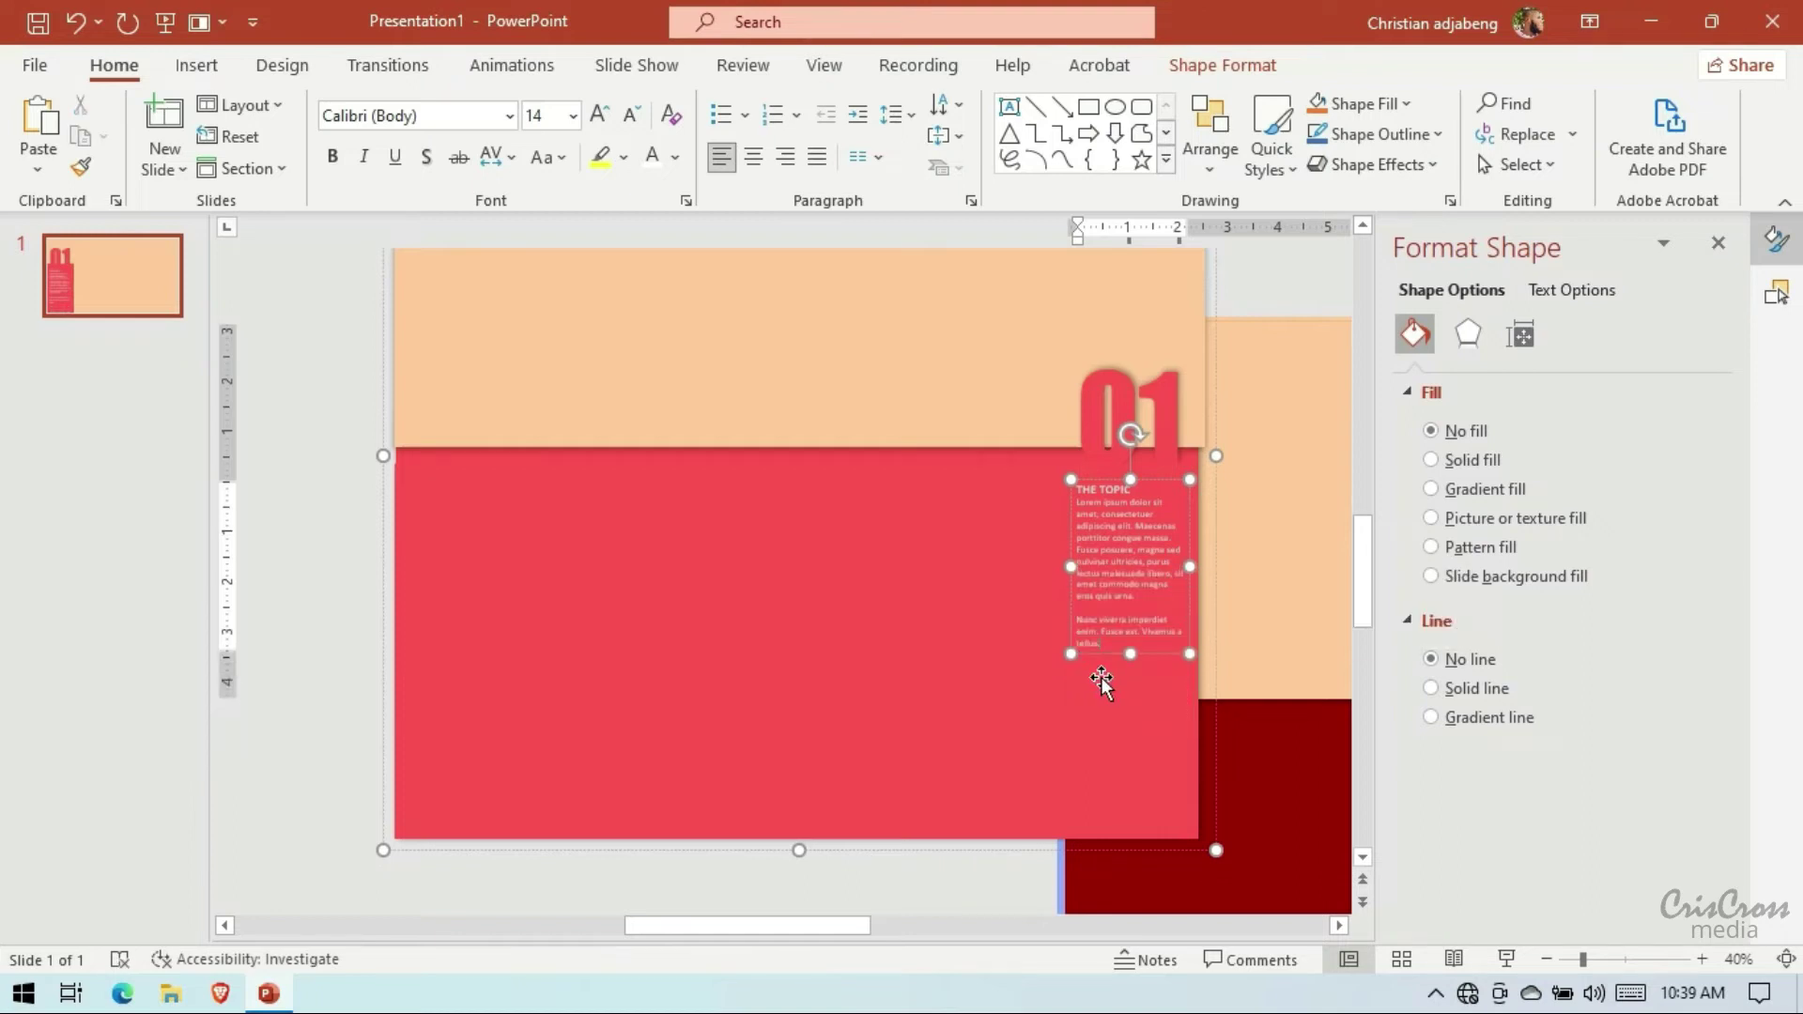
left_click(1162, 657)
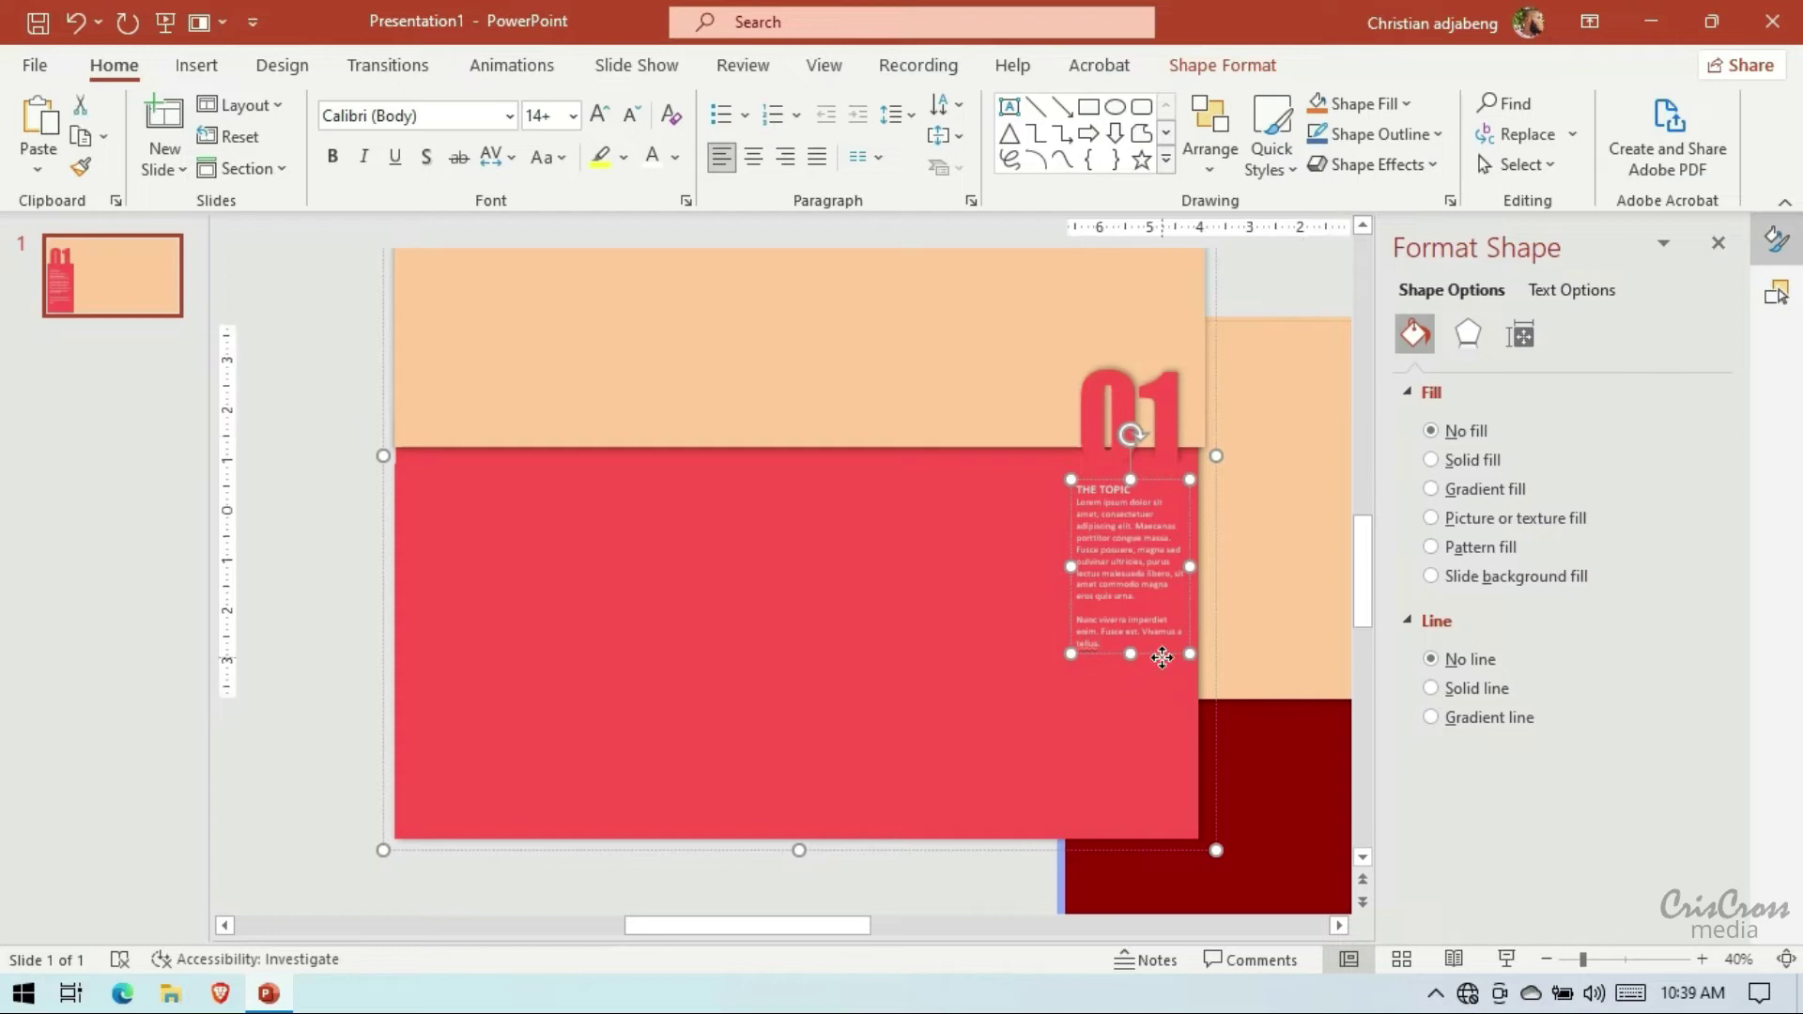
Preview the slide full screen again, then select the 02 panel group
left_click(171, 21)
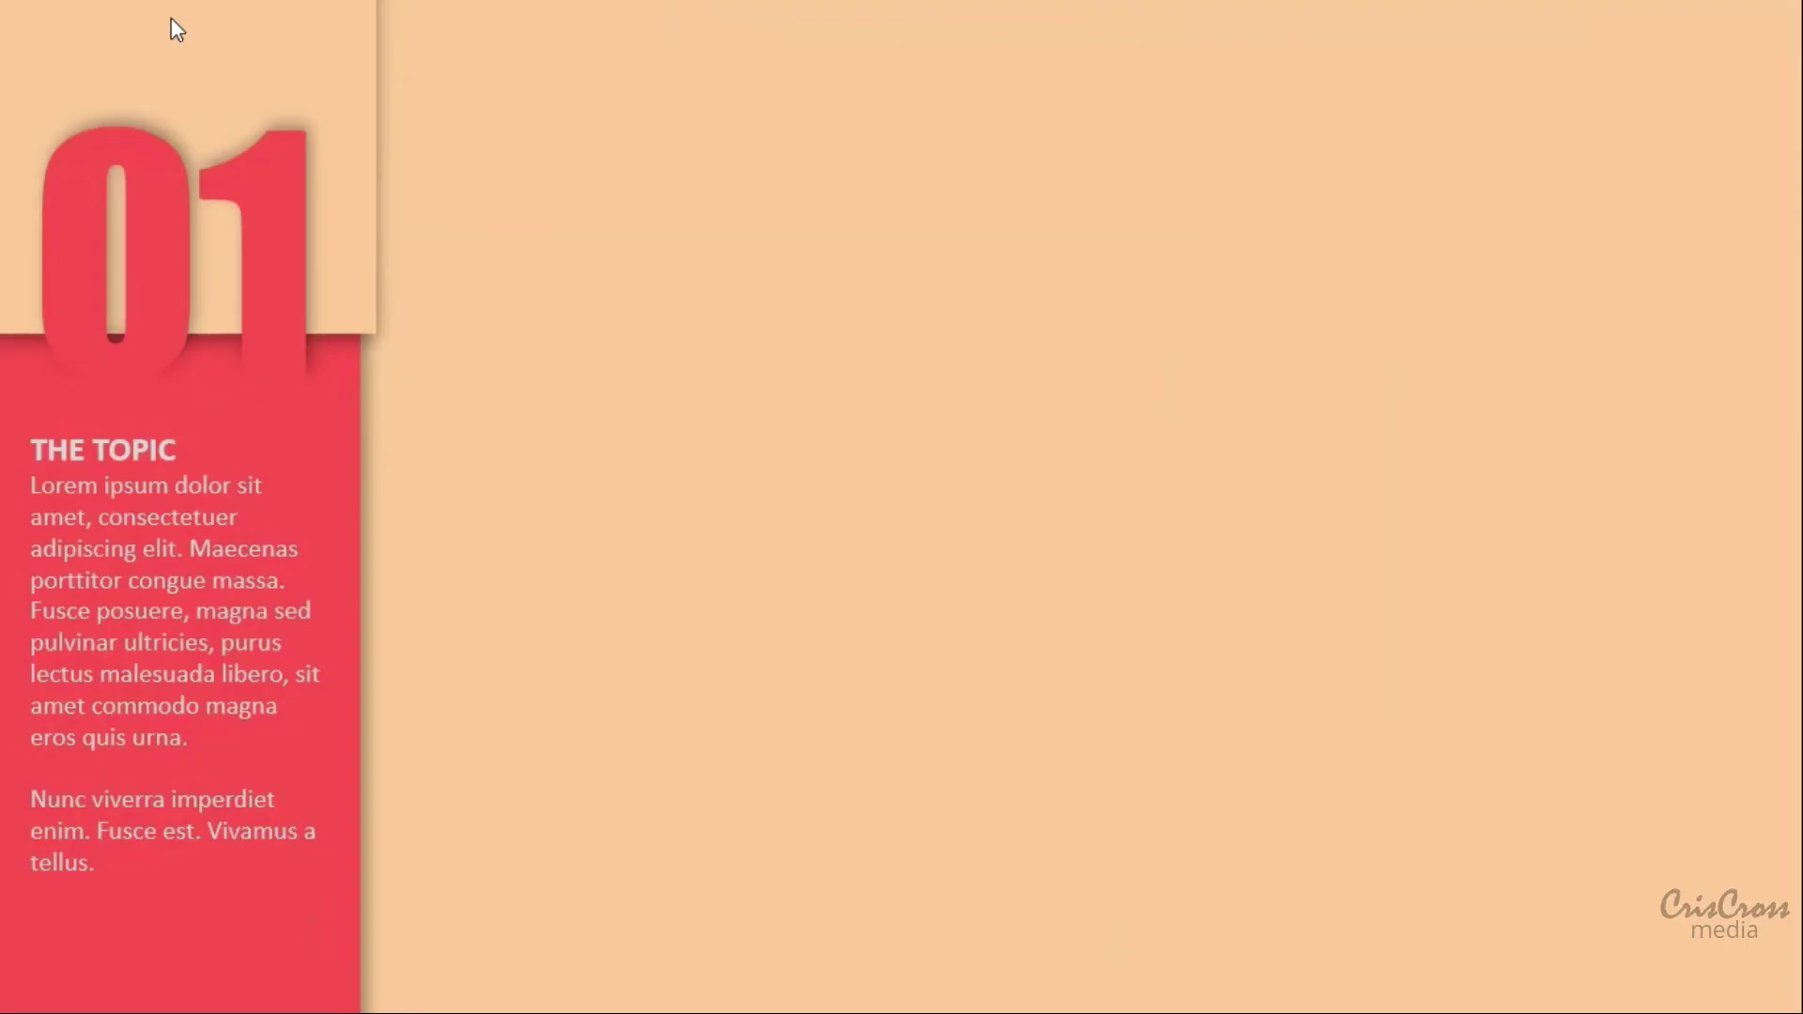
key("Escape")
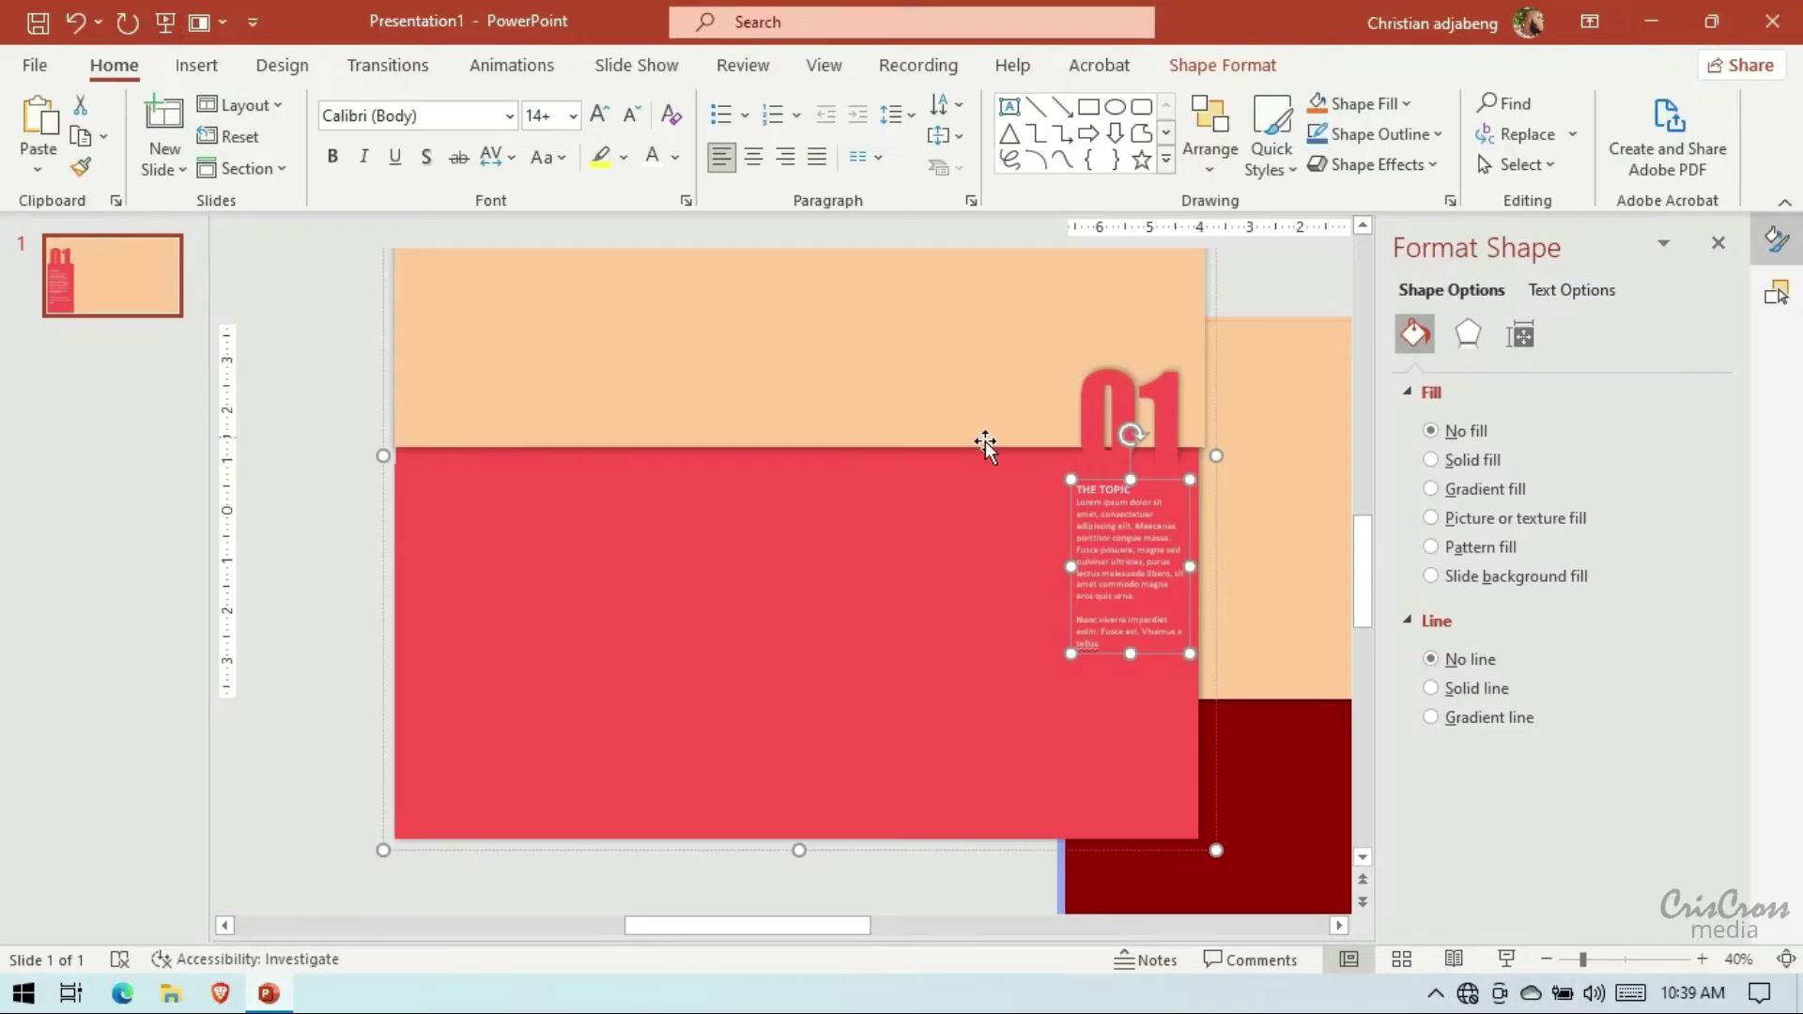
left_click(1106, 491)
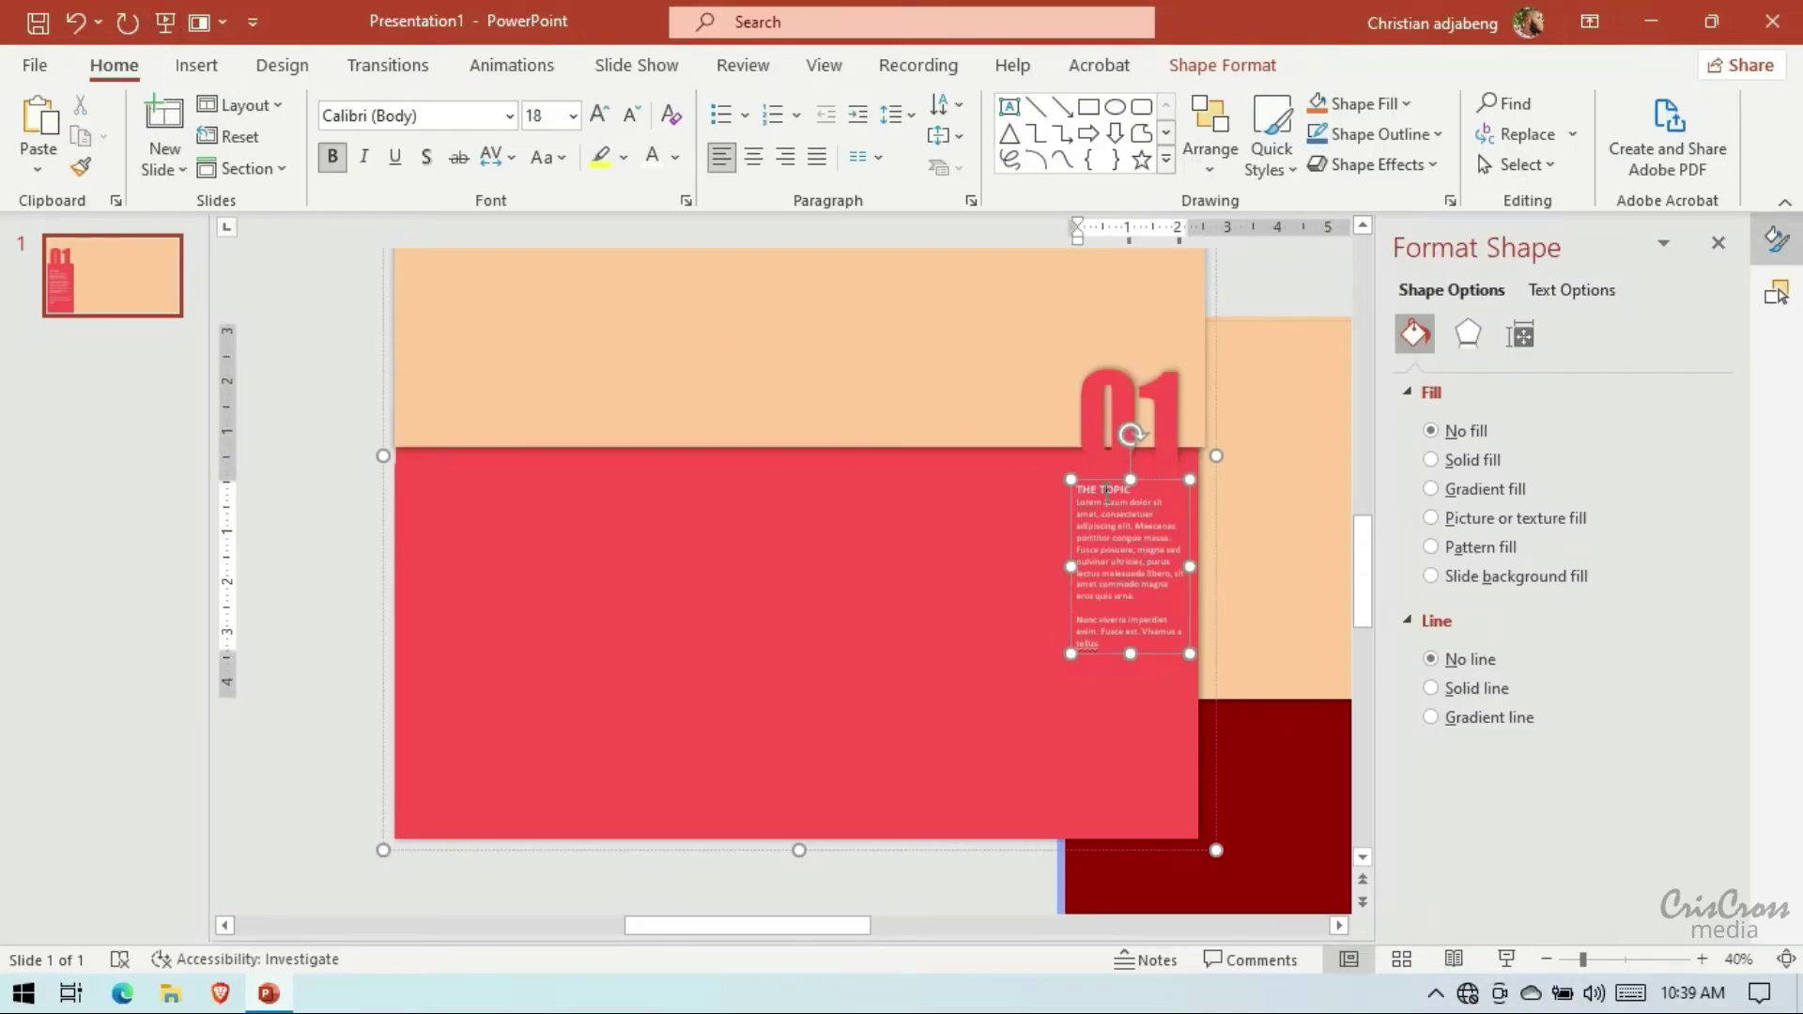
left_click(1265, 340)
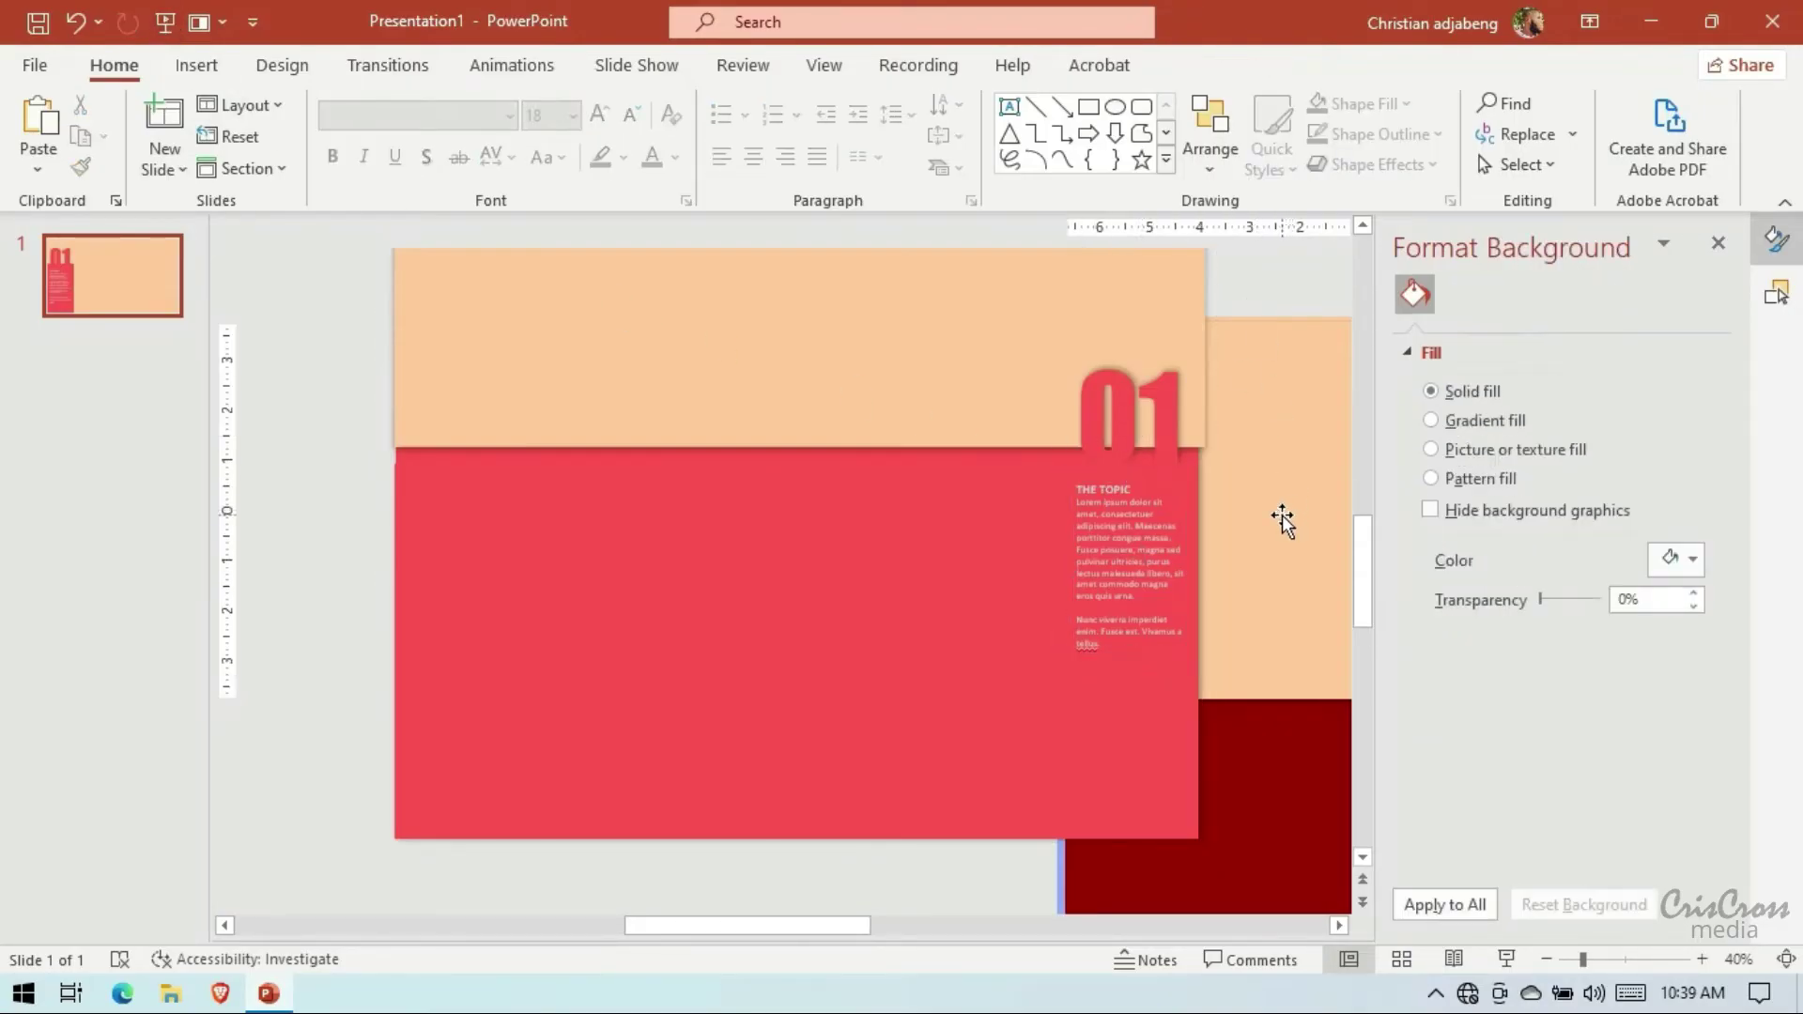
left_click(1337, 926)
left_click(1337, 926)
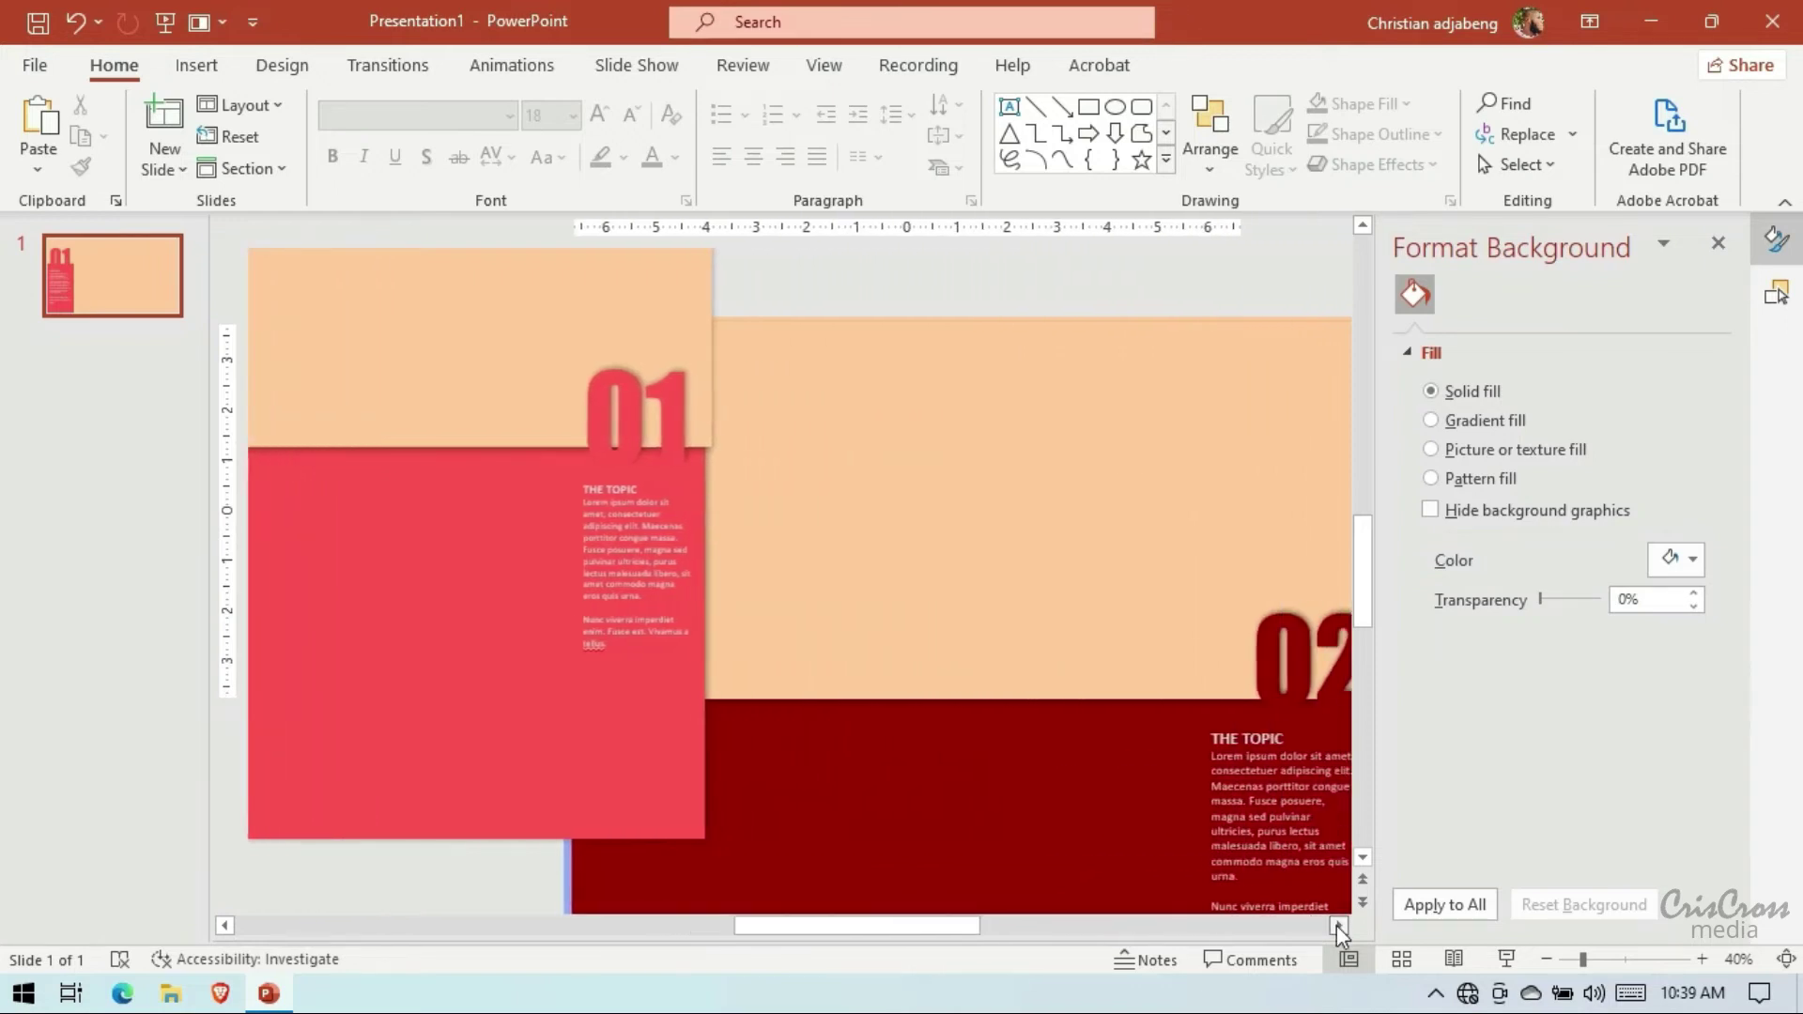
left_click(1272, 572)
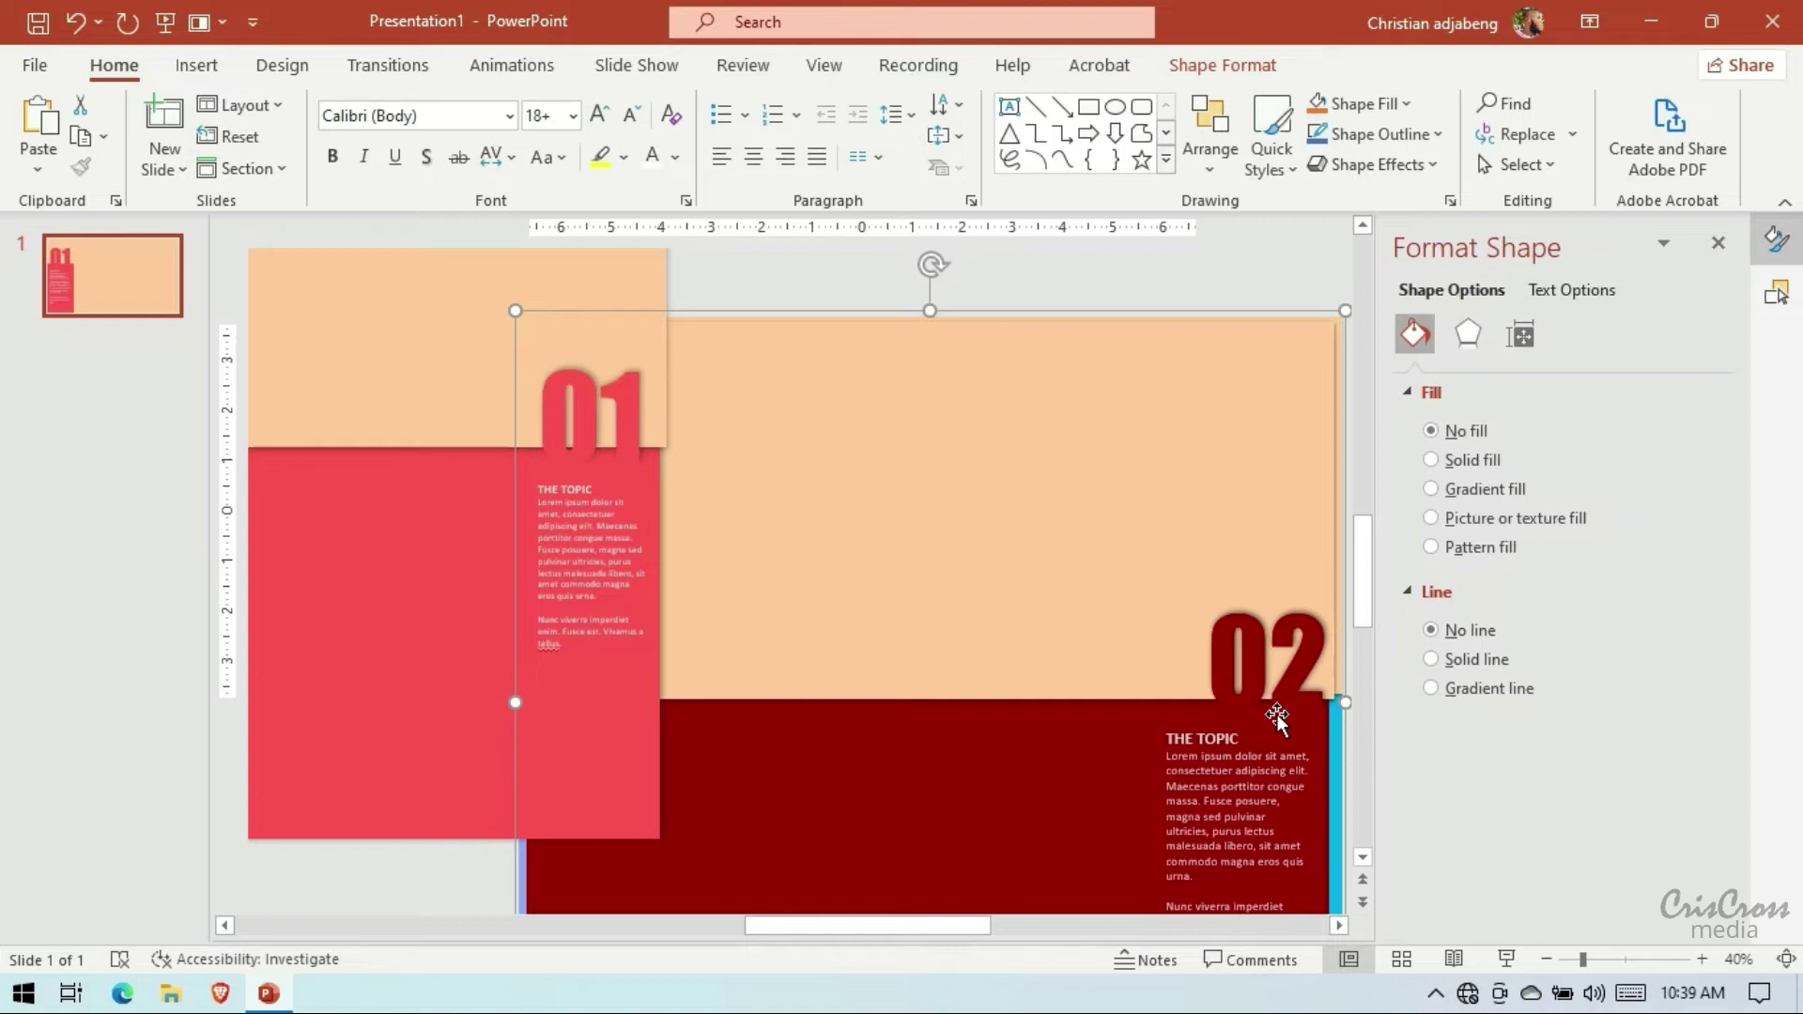
Move the 02 panel toward 01 and delete the extra paragraphs from its text
mouse_move(1277, 717)
left_mouse_down()
mouse_move(783, 497)
mouse_move(837, 518)
left_mouse_up()
left_click(831, 856)
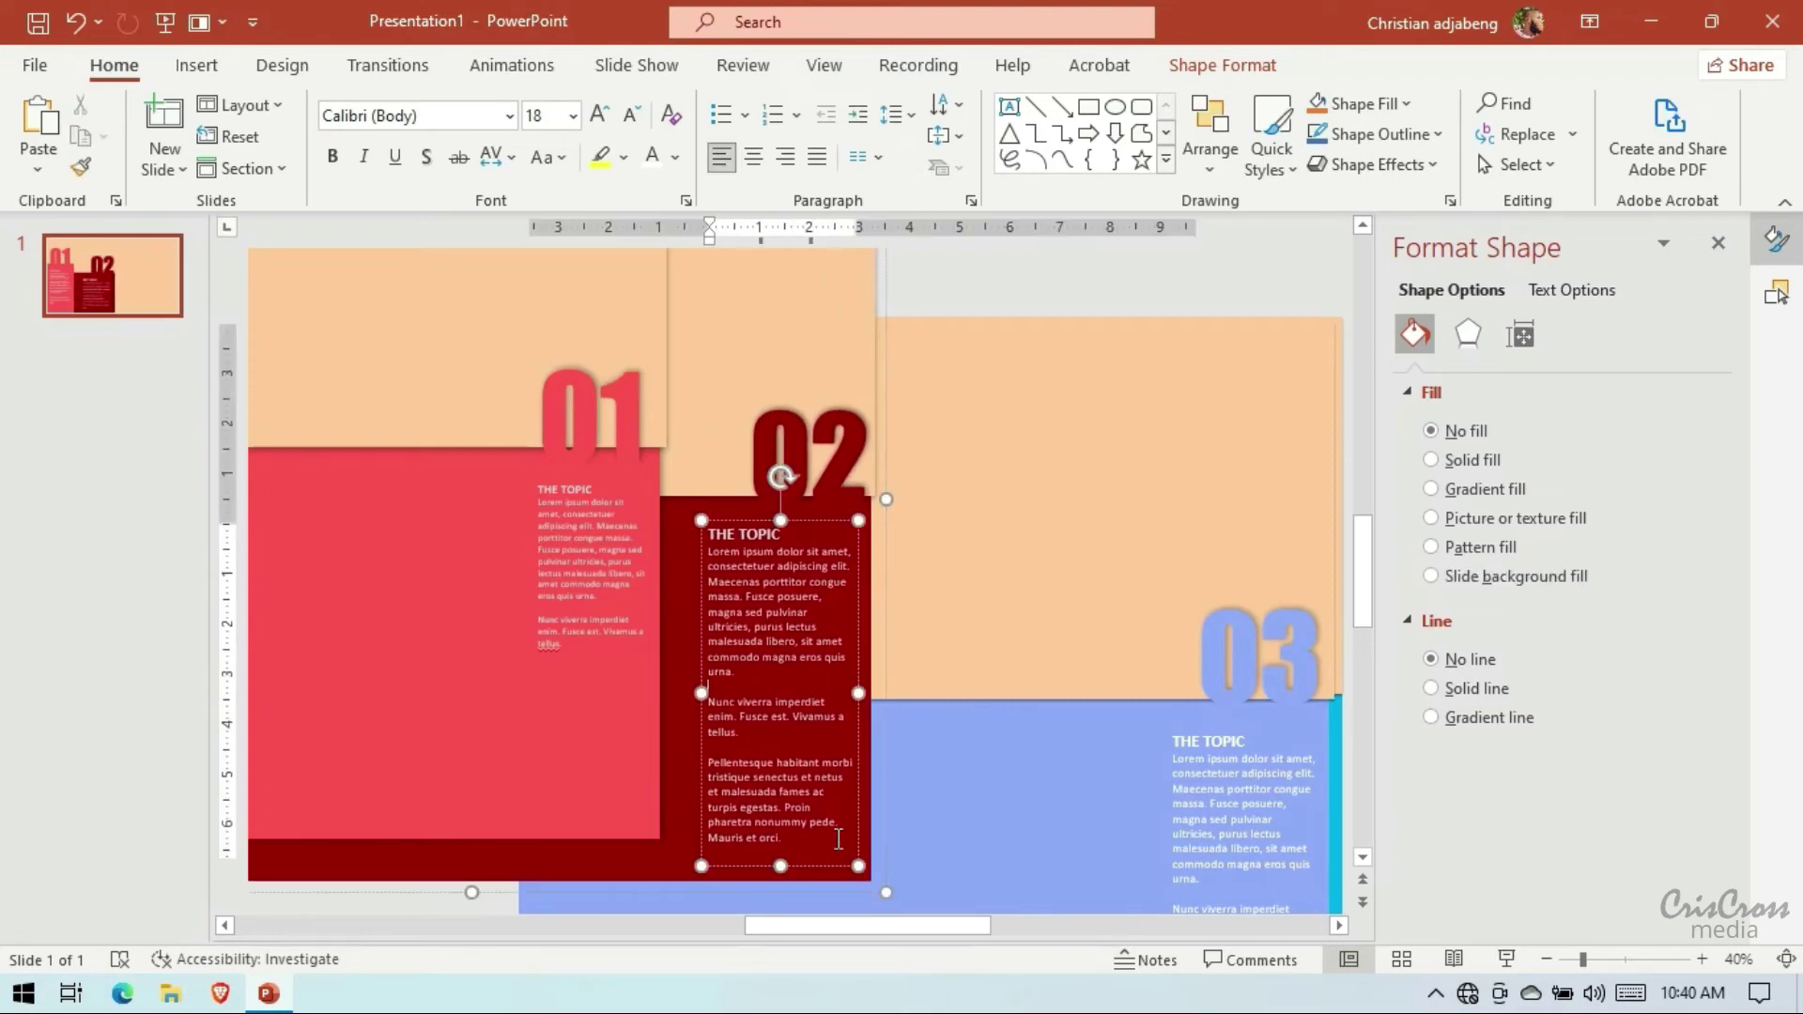
mouse_move(838, 838)
left_mouse_down()
mouse_move(731, 712)
mouse_move(708, 551)
left_mouse_up()
key("Delete")
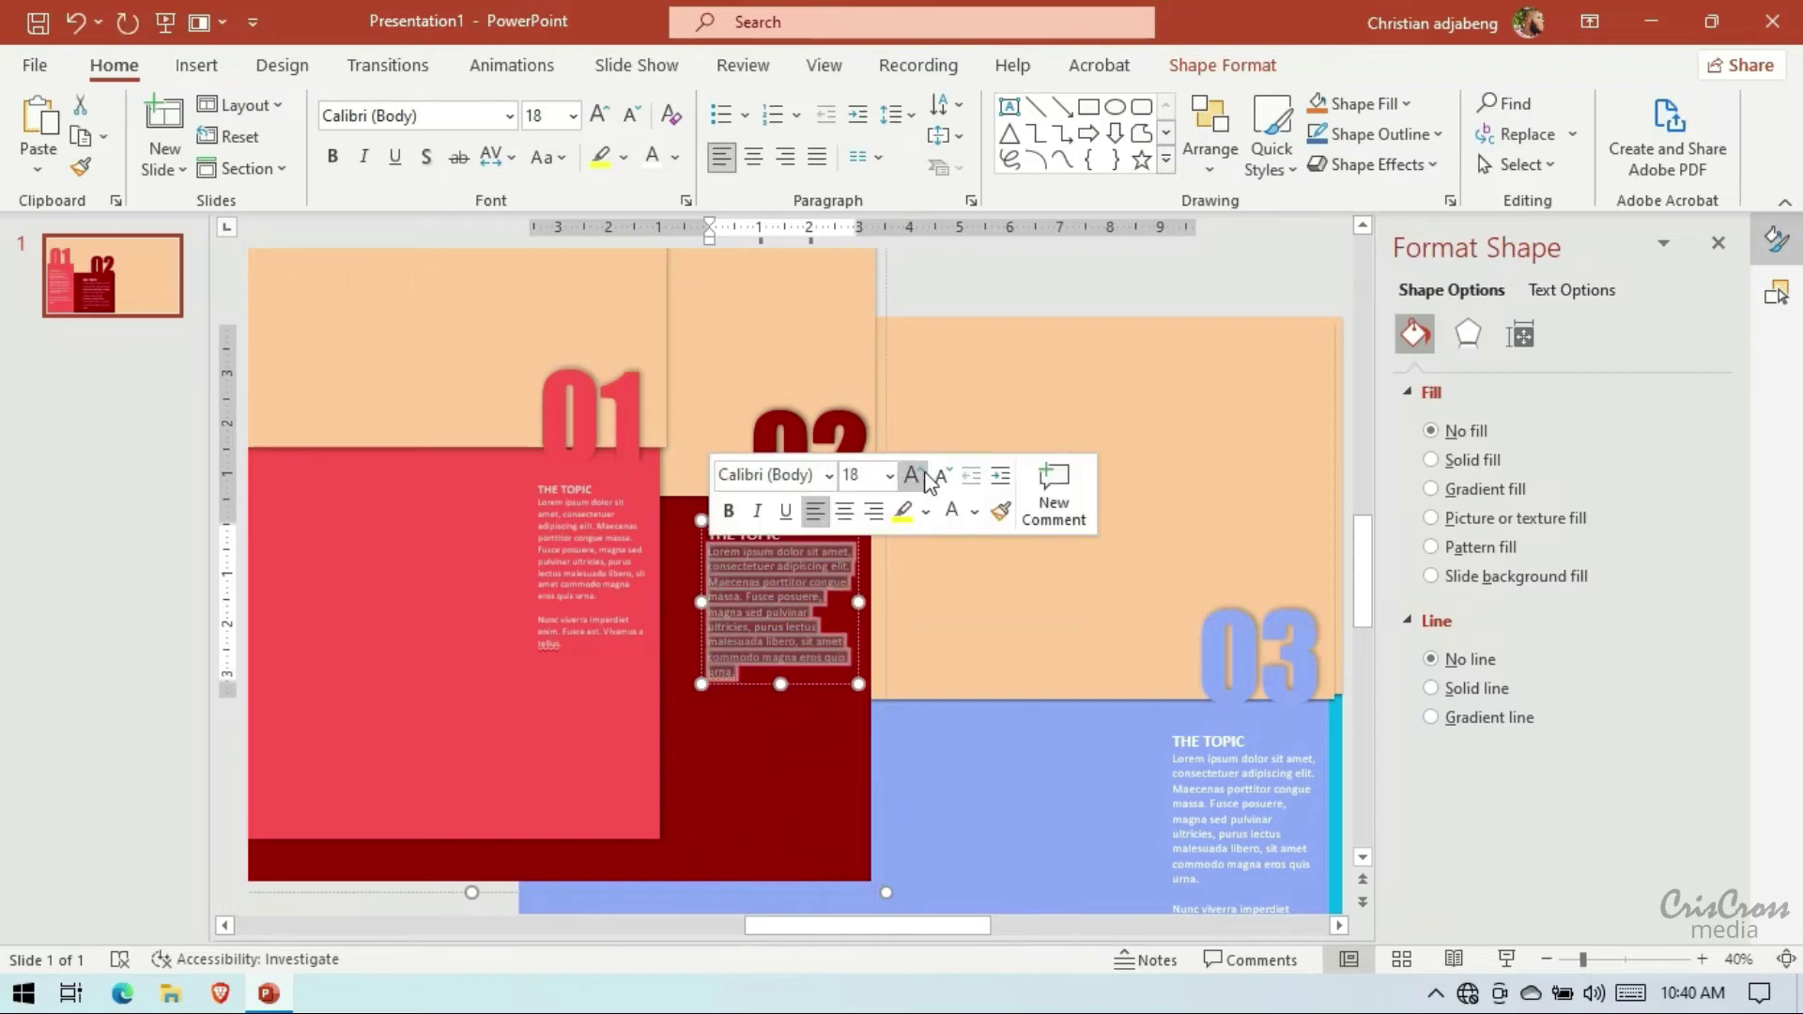
left_click(940, 477)
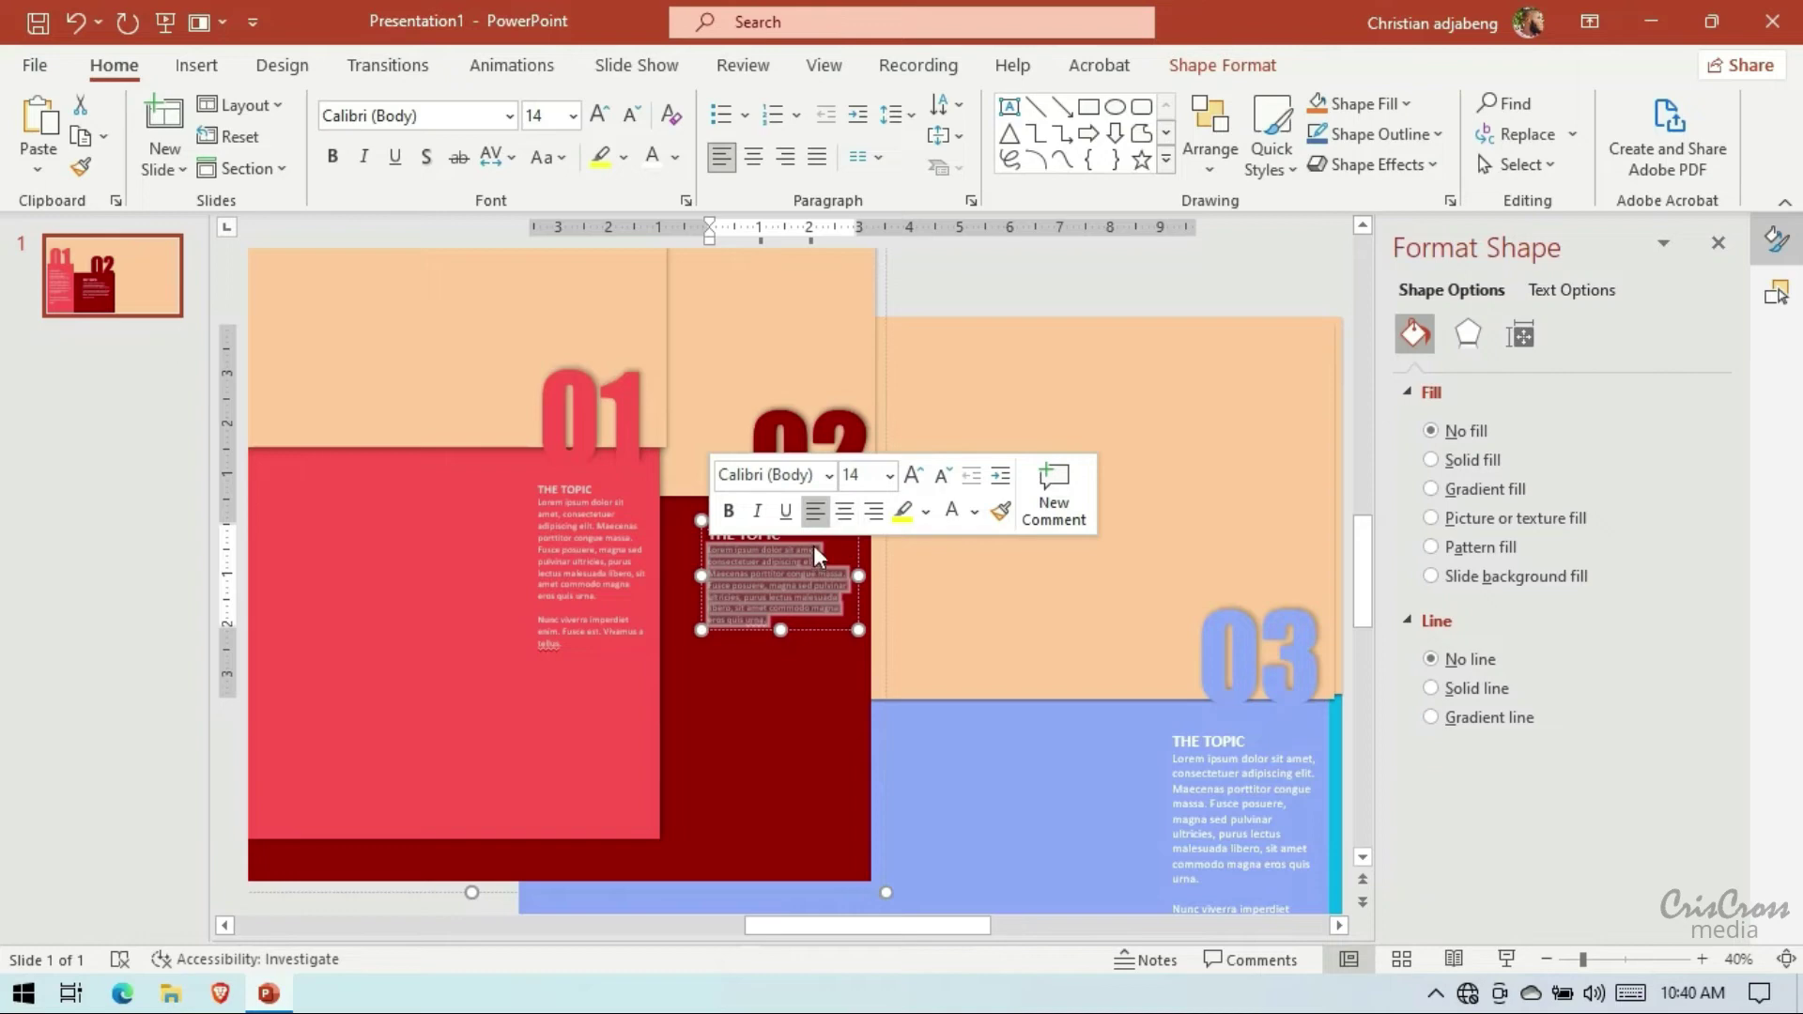
key("ctrl+shift+period")
key("ctrl+shift+period")
key("ctrl+shift+period")
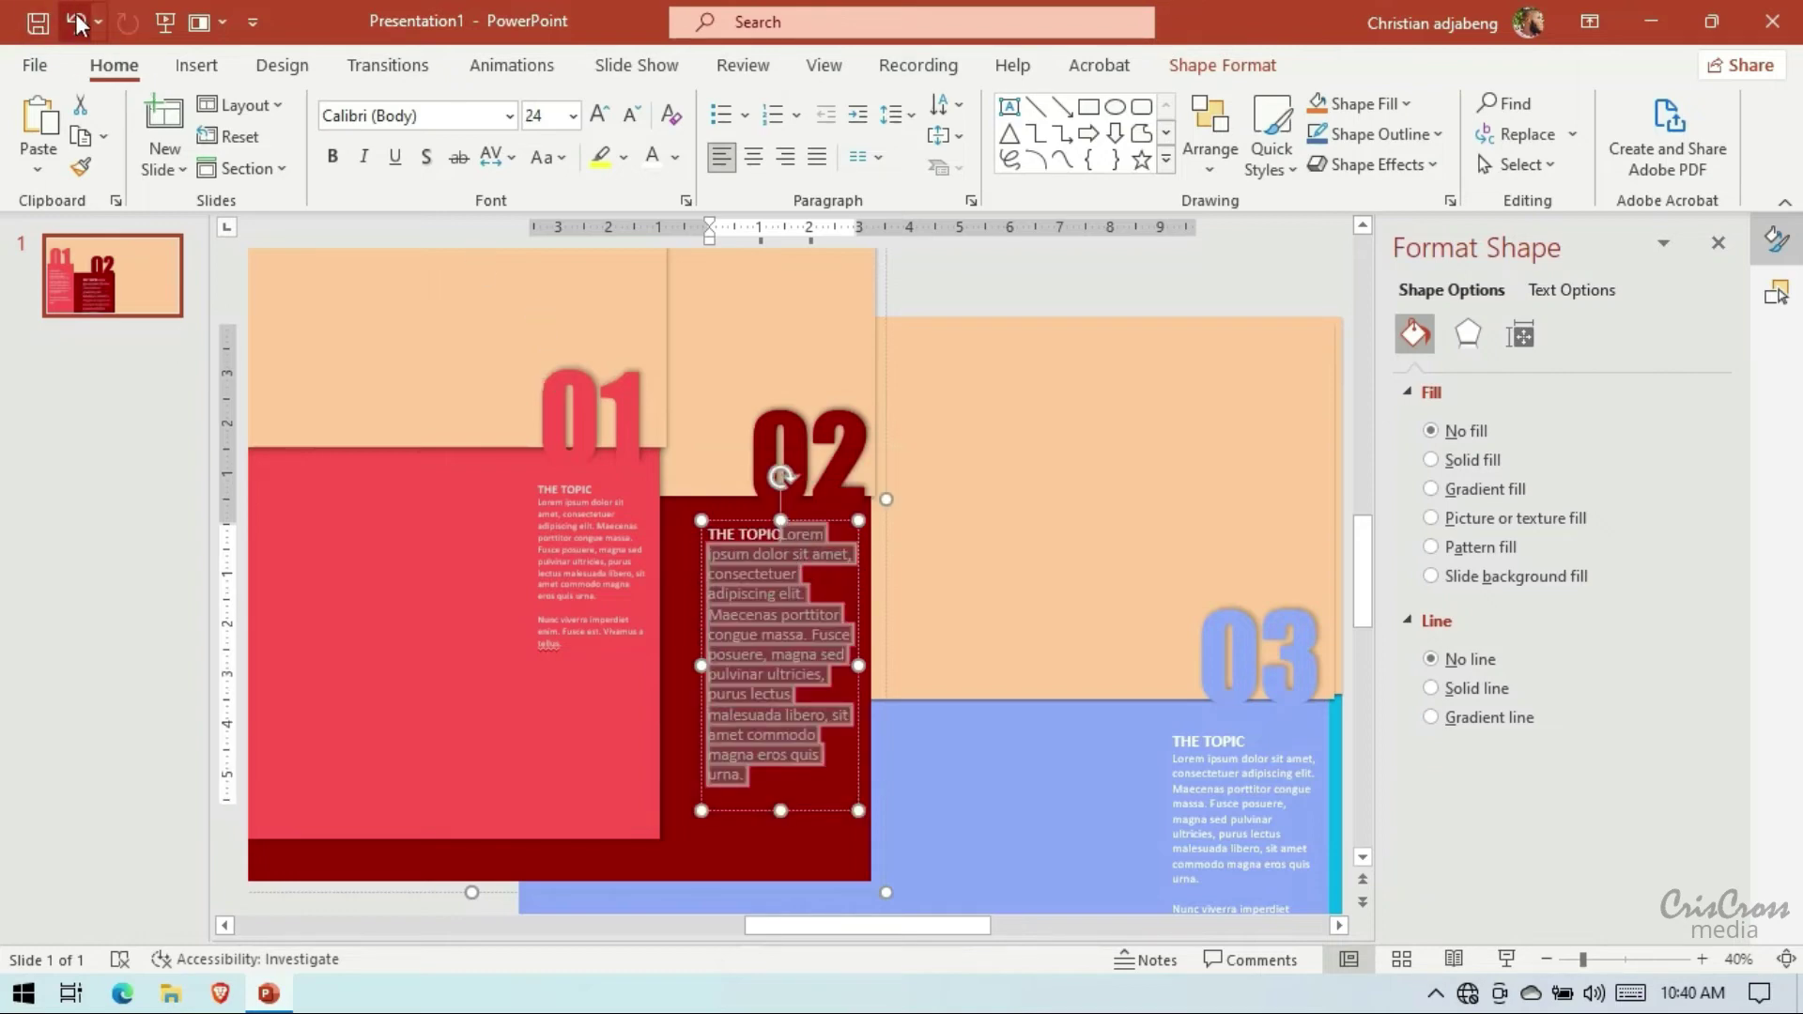
left_click(75, 21)
Set the 02 'THE TOPIC' heading to 18 pt, narrow its text box, and slide the panel beside 01
triple_click(782, 535)
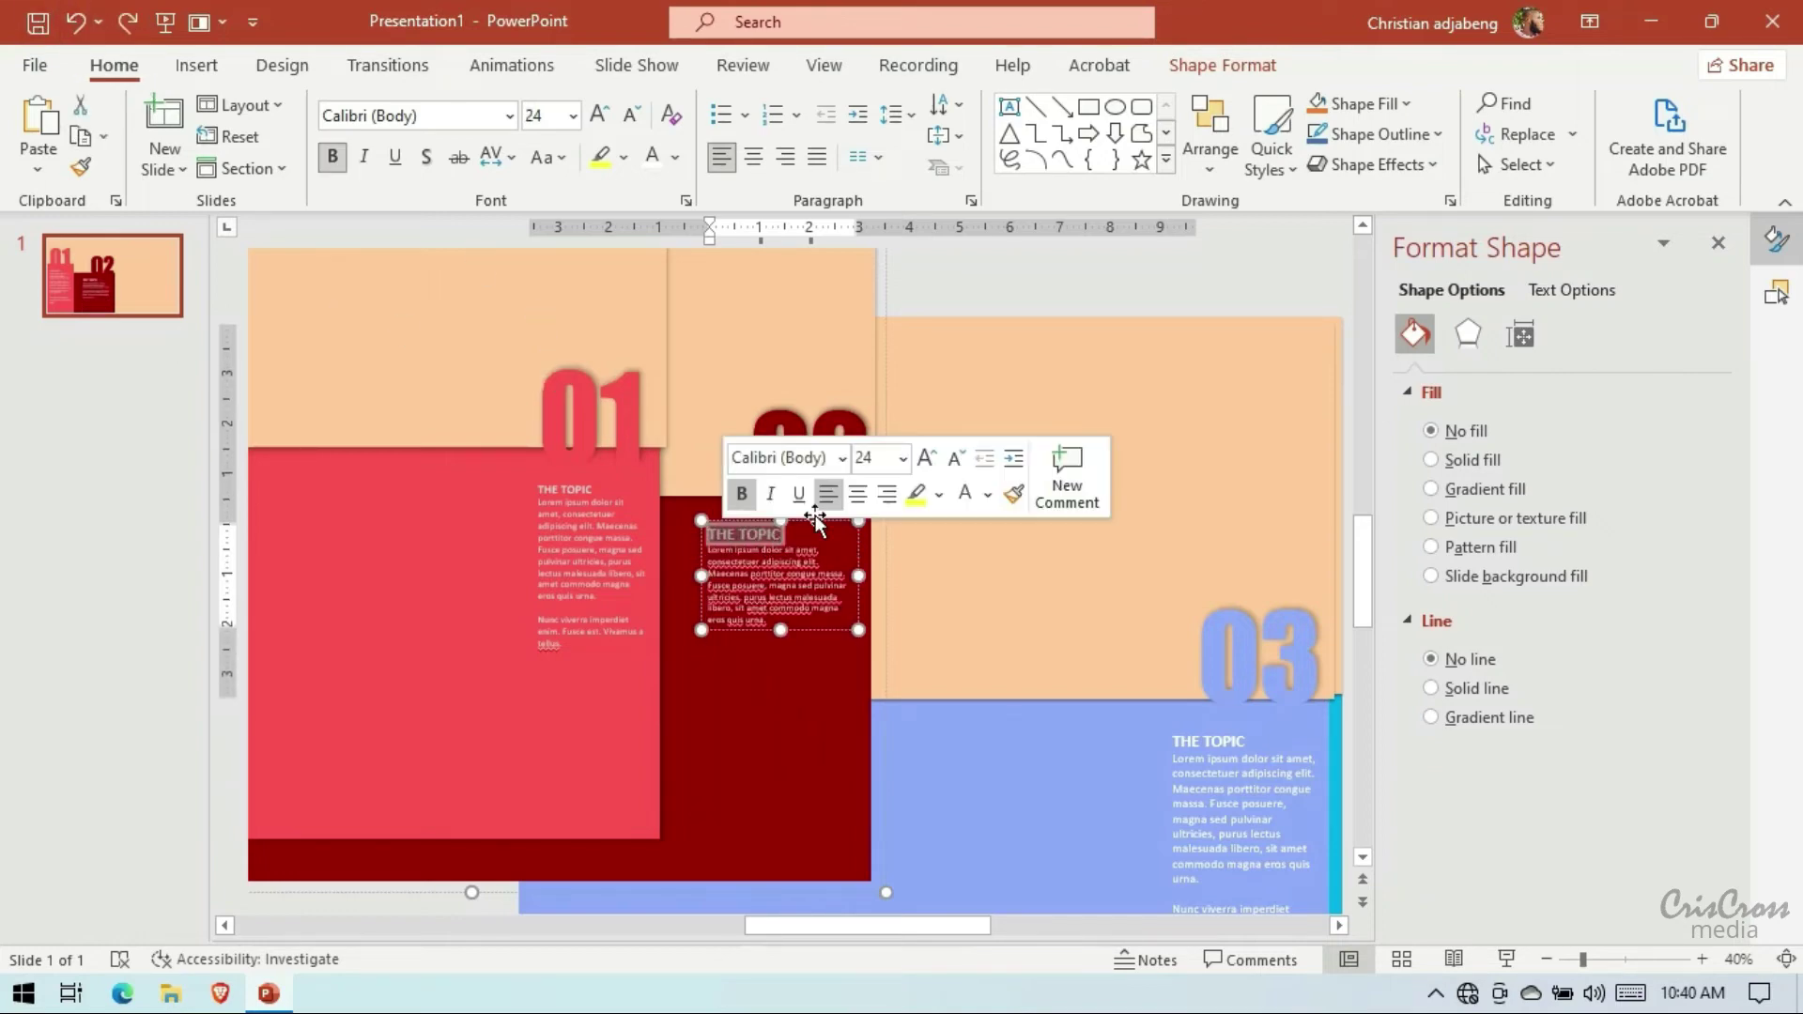
left_click(954, 462)
left_click(954, 462)
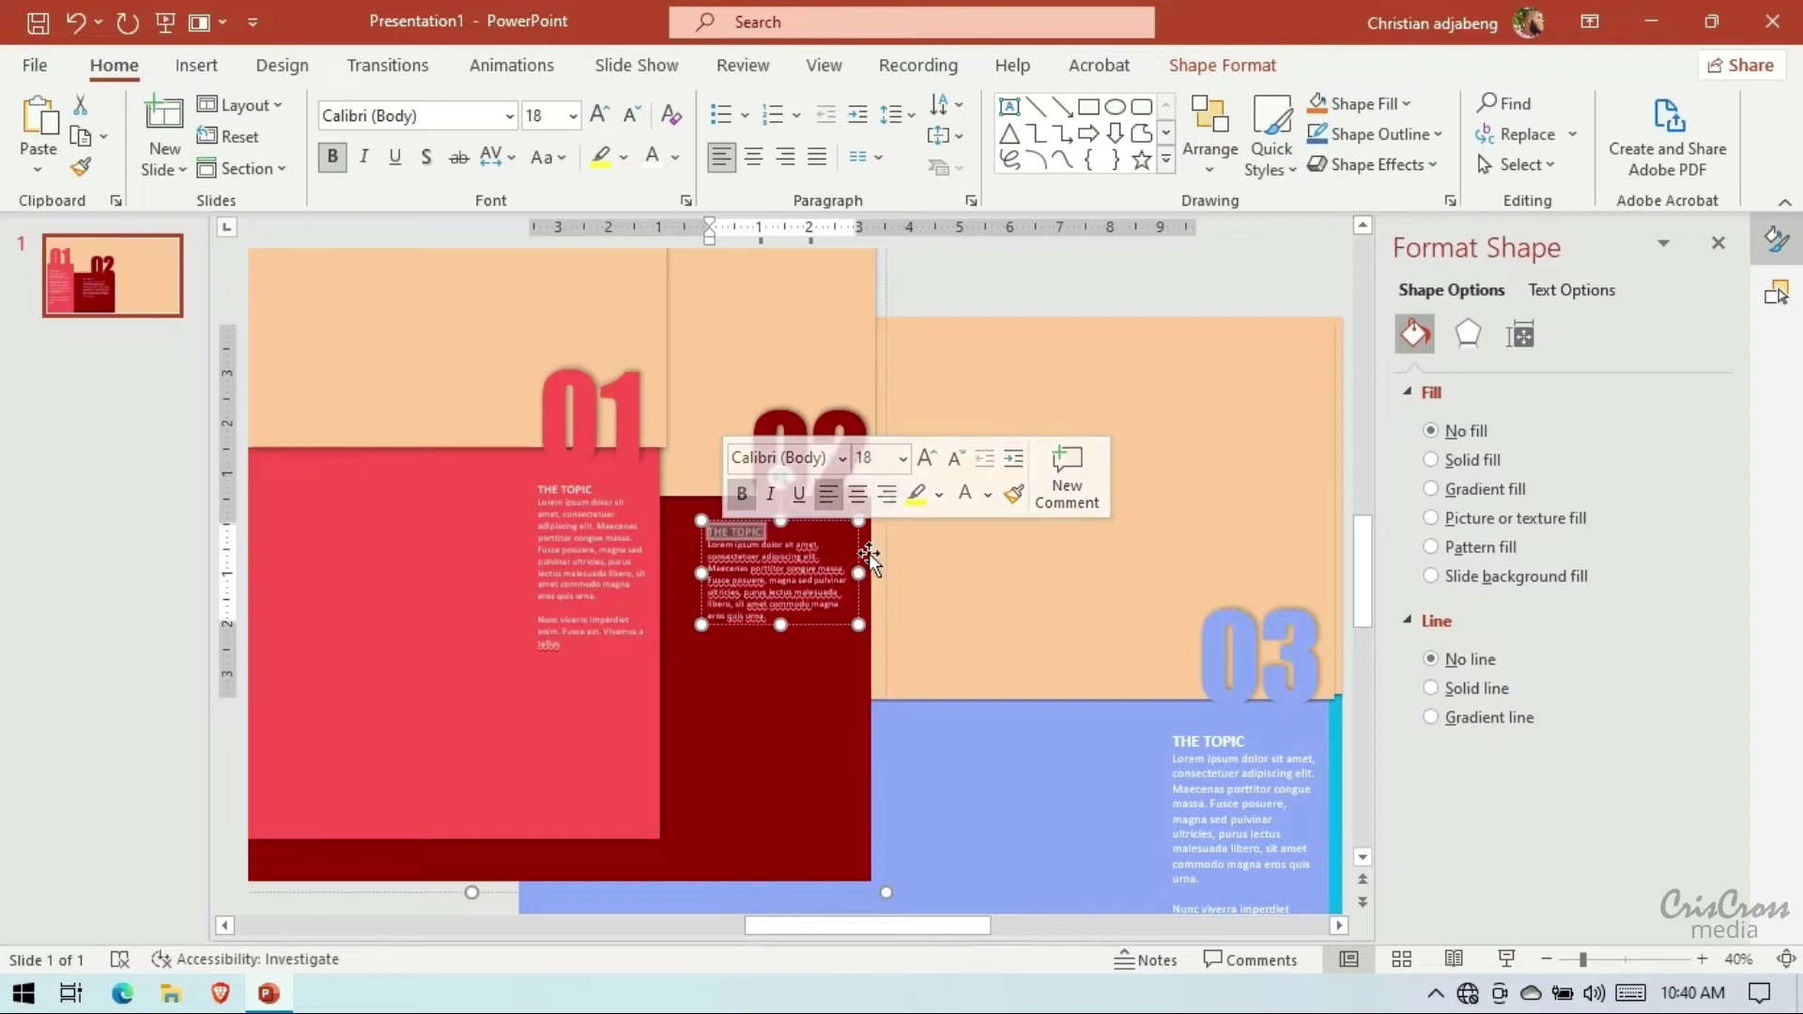
left_click_drag(702, 573, 753, 574)
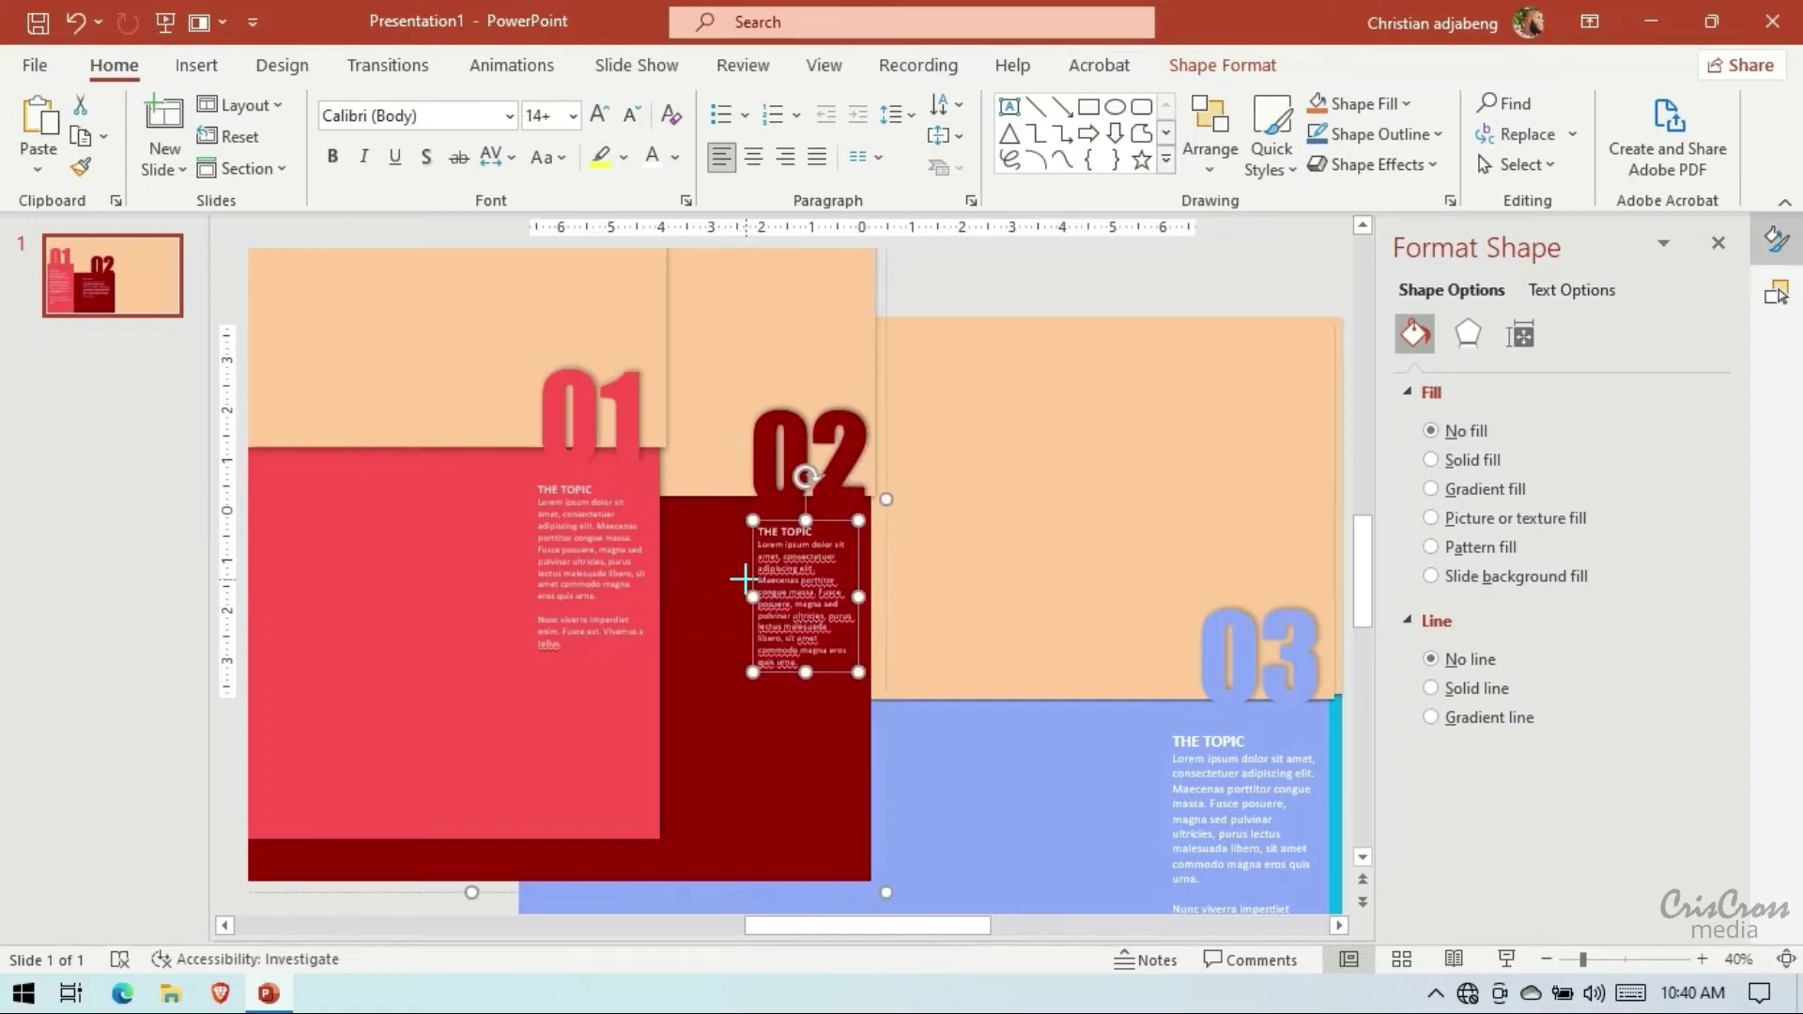
left_click(903, 612)
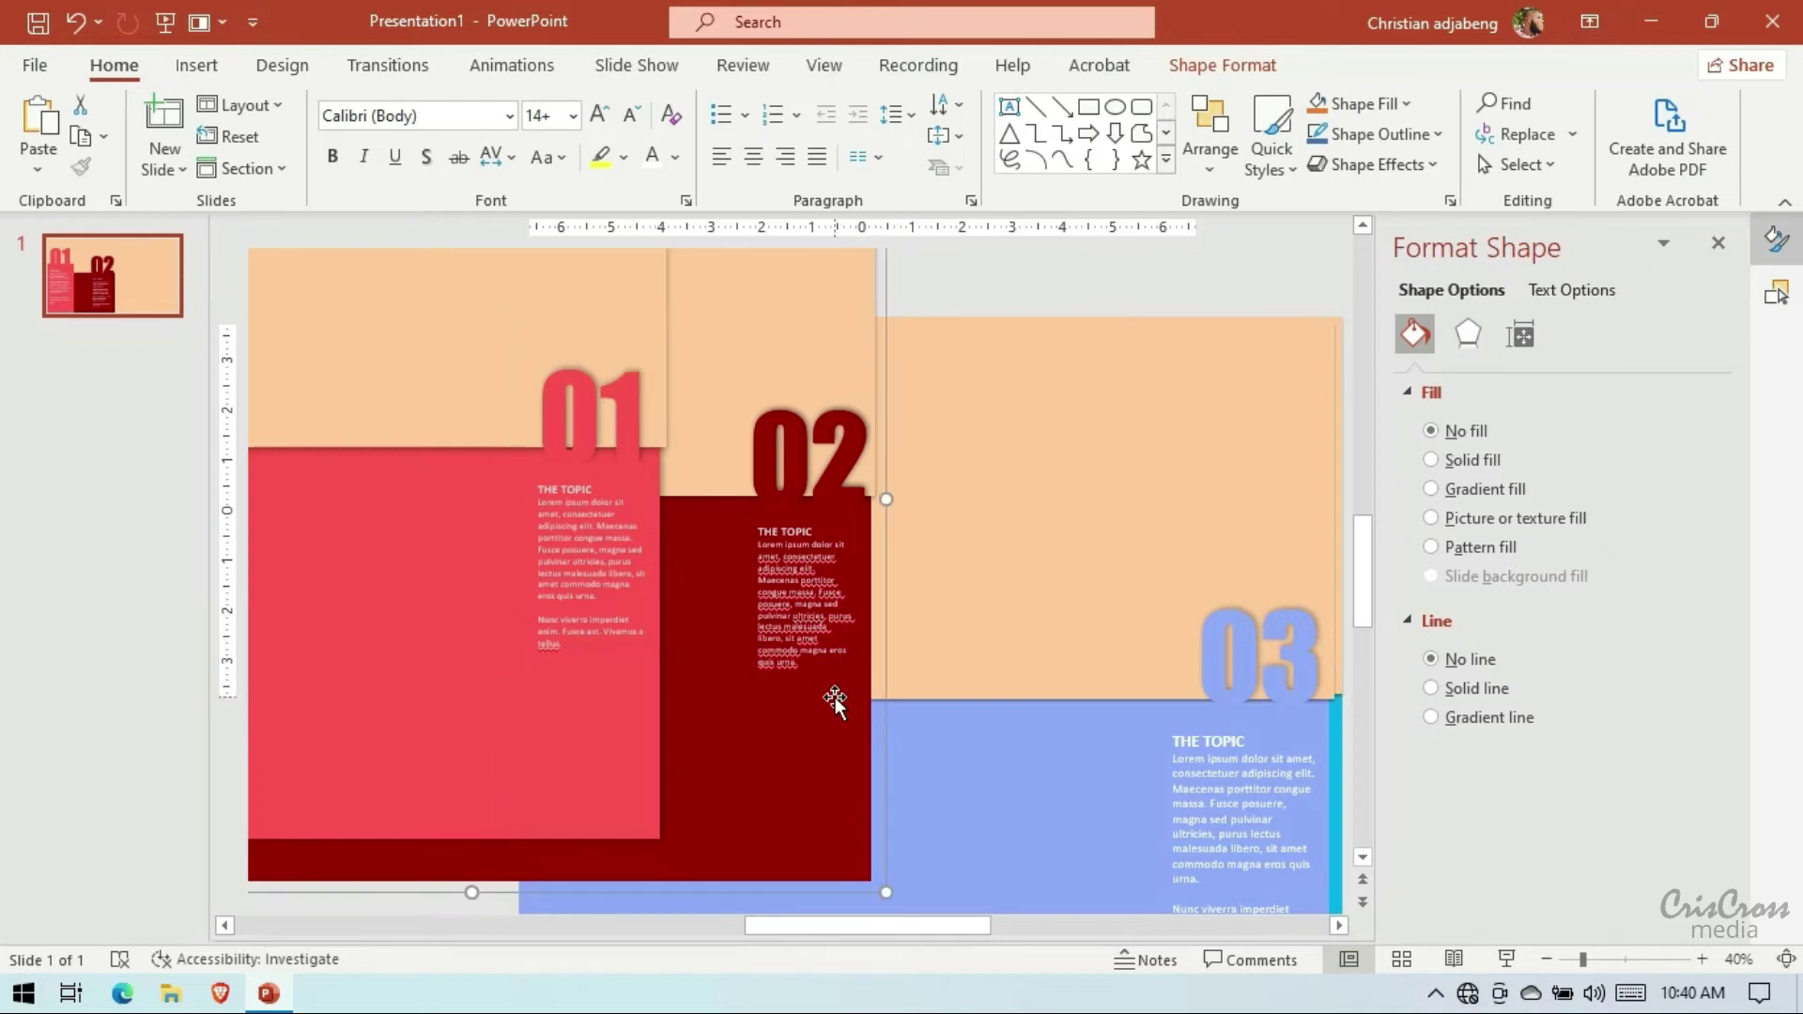
left_click_drag(836, 695, 758, 706)
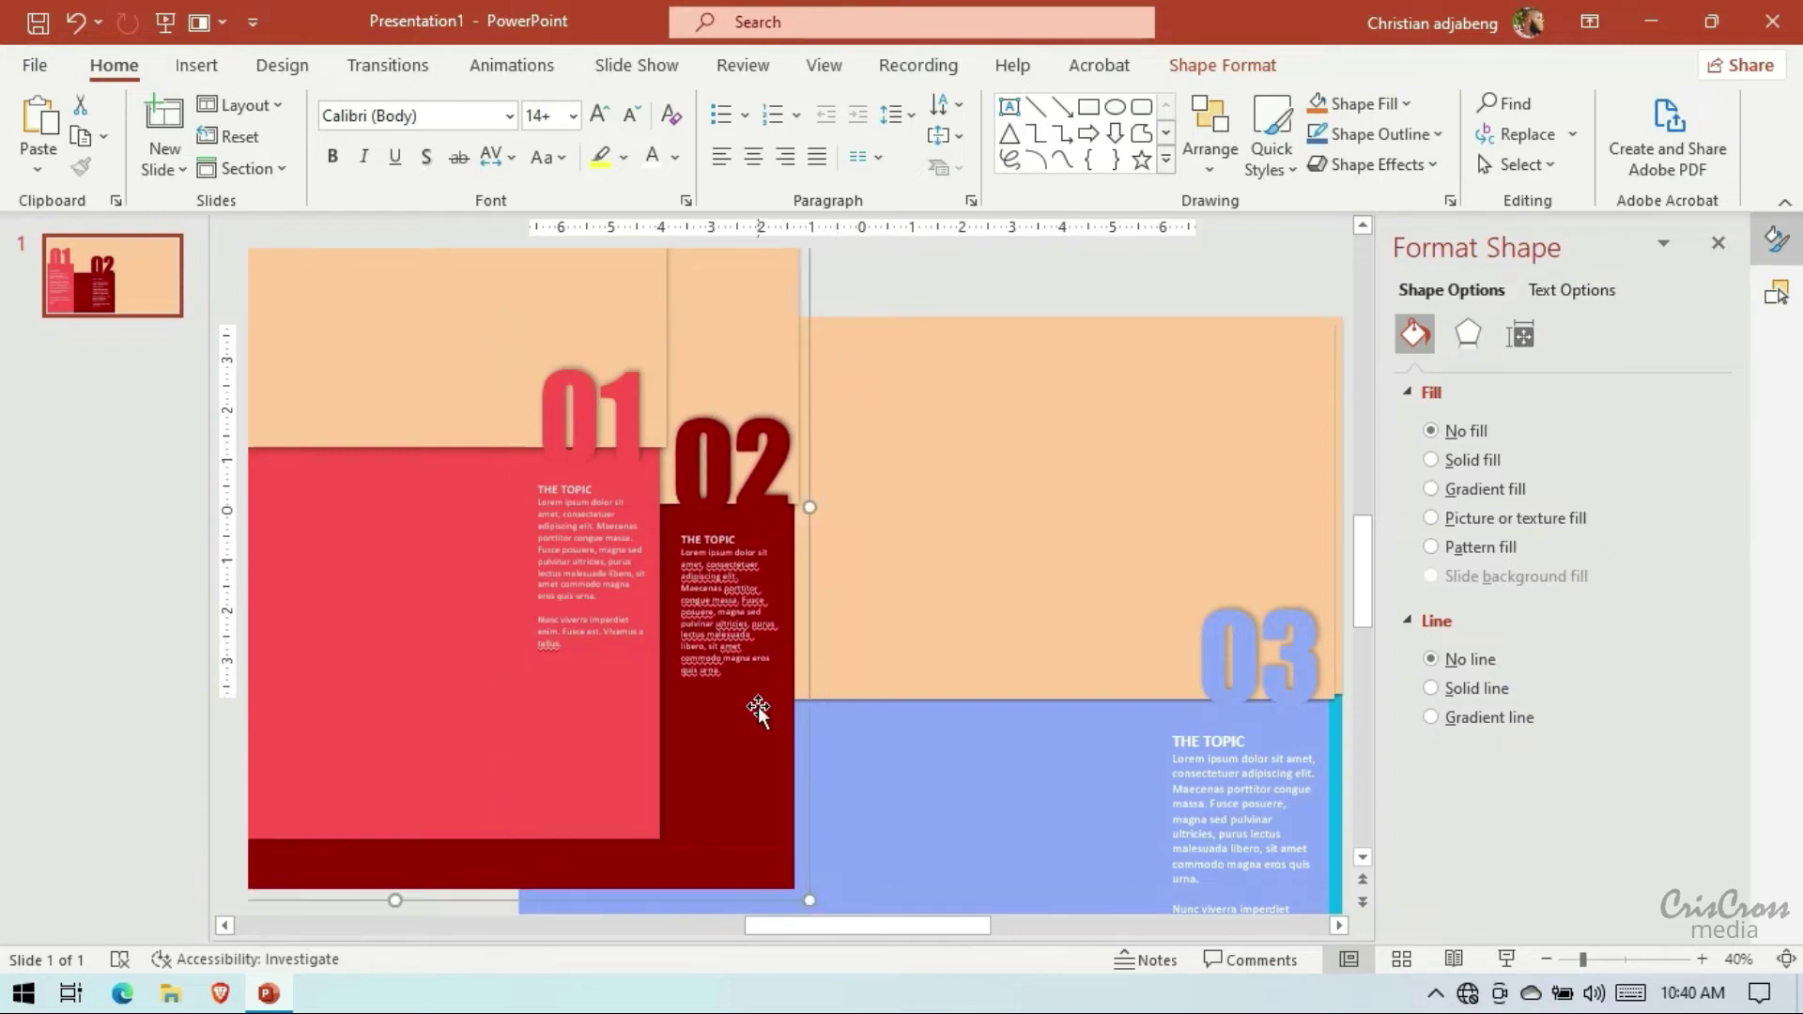
left_click(1774, 294)
Select Rectangle 52 in the Selection Pane, move the dark-red 02 panel up, and extend its bottom edge
left_click(1451, 335)
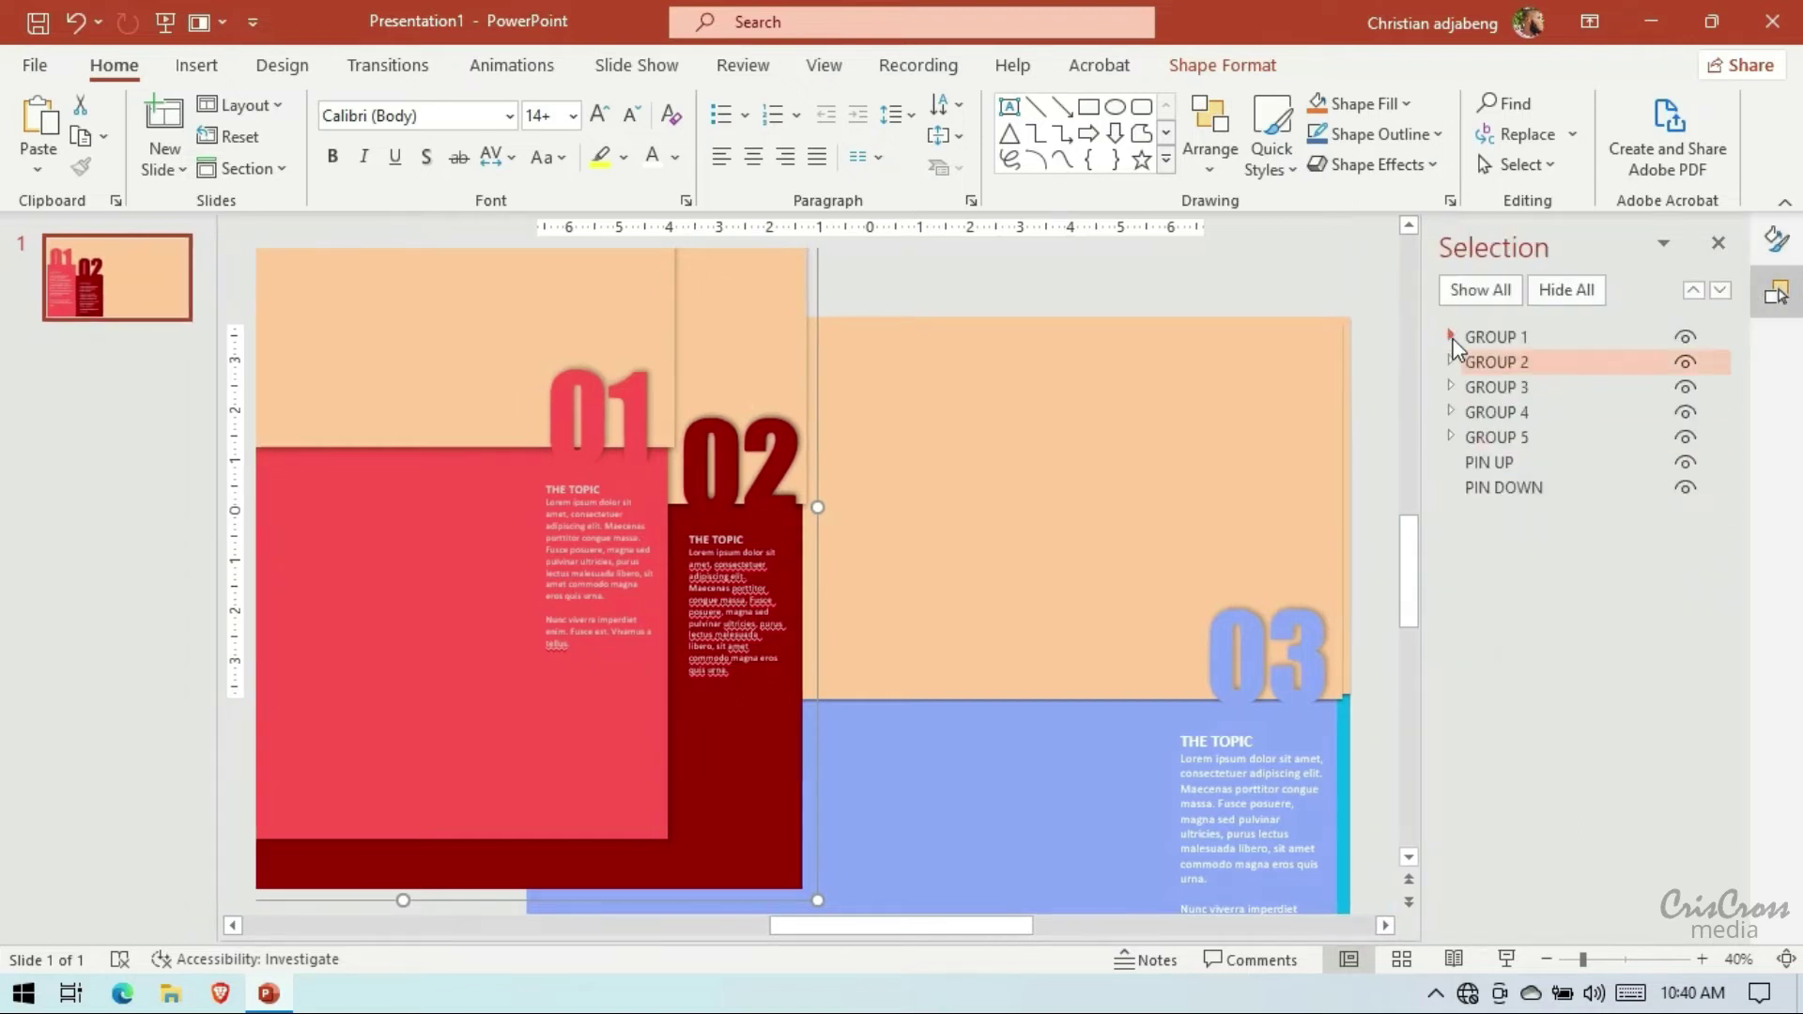
left_click(1451, 361)
left_click(1521, 439)
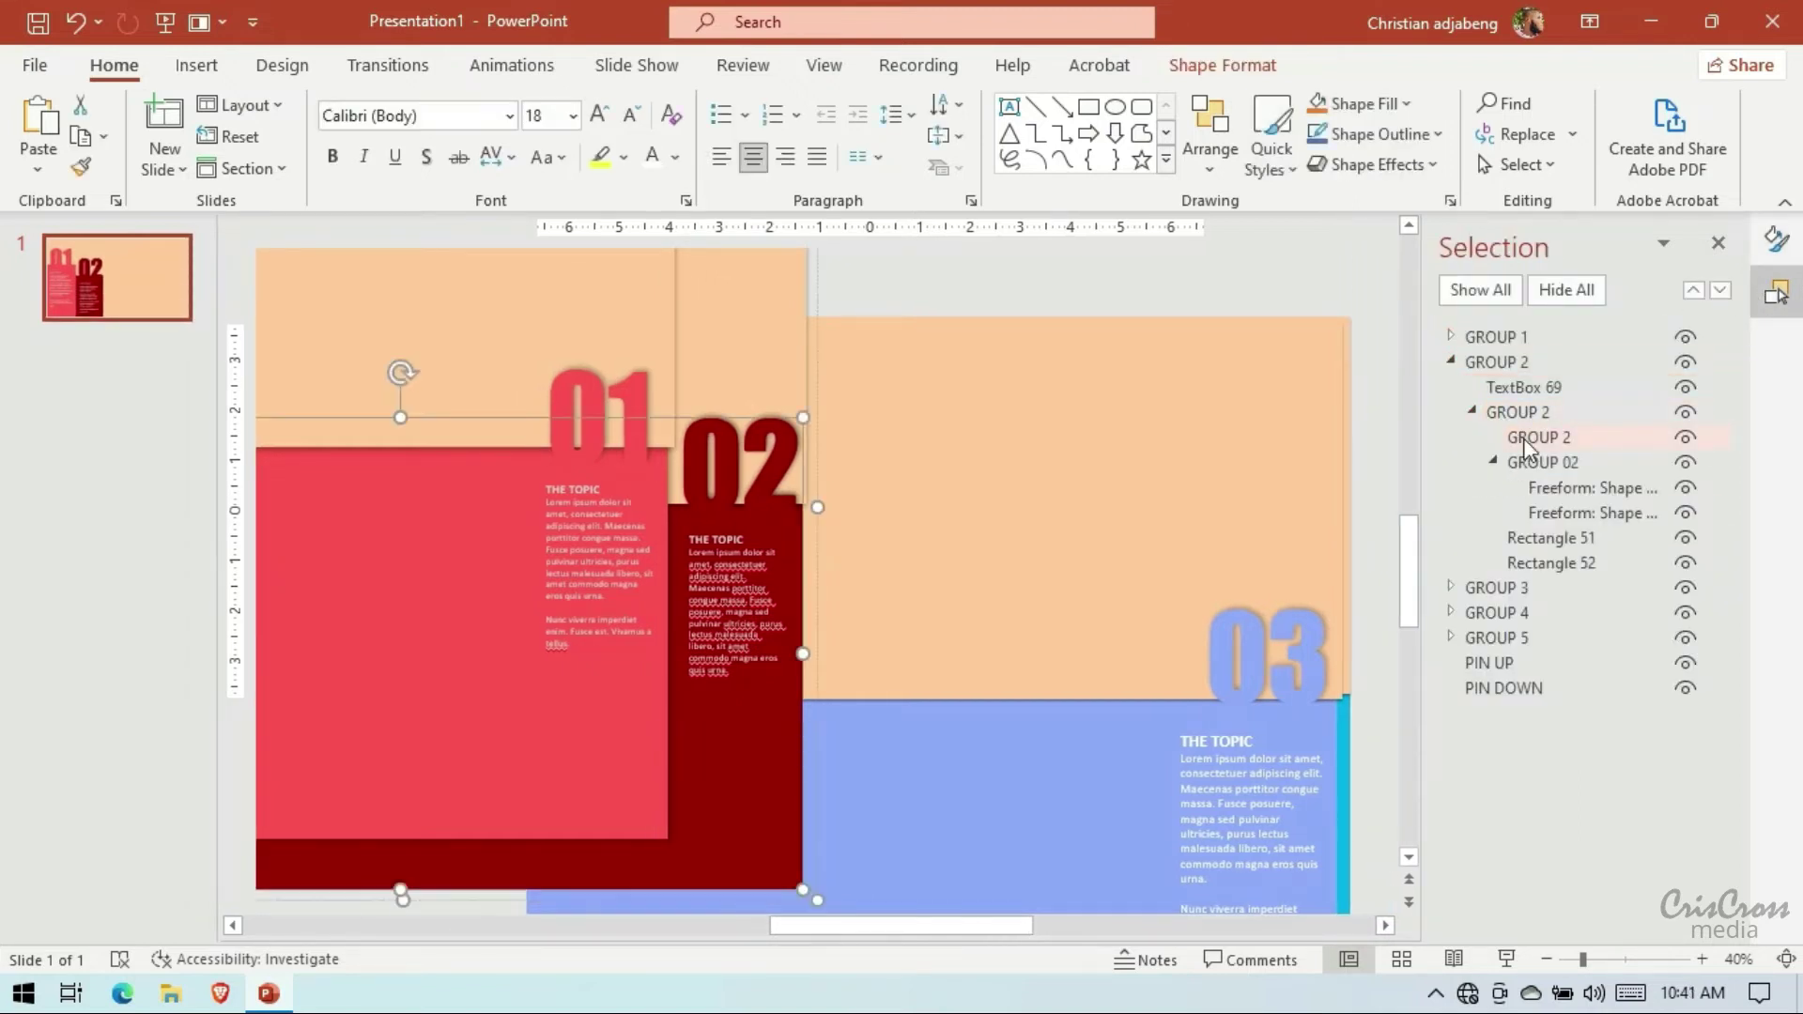
key("Escape")
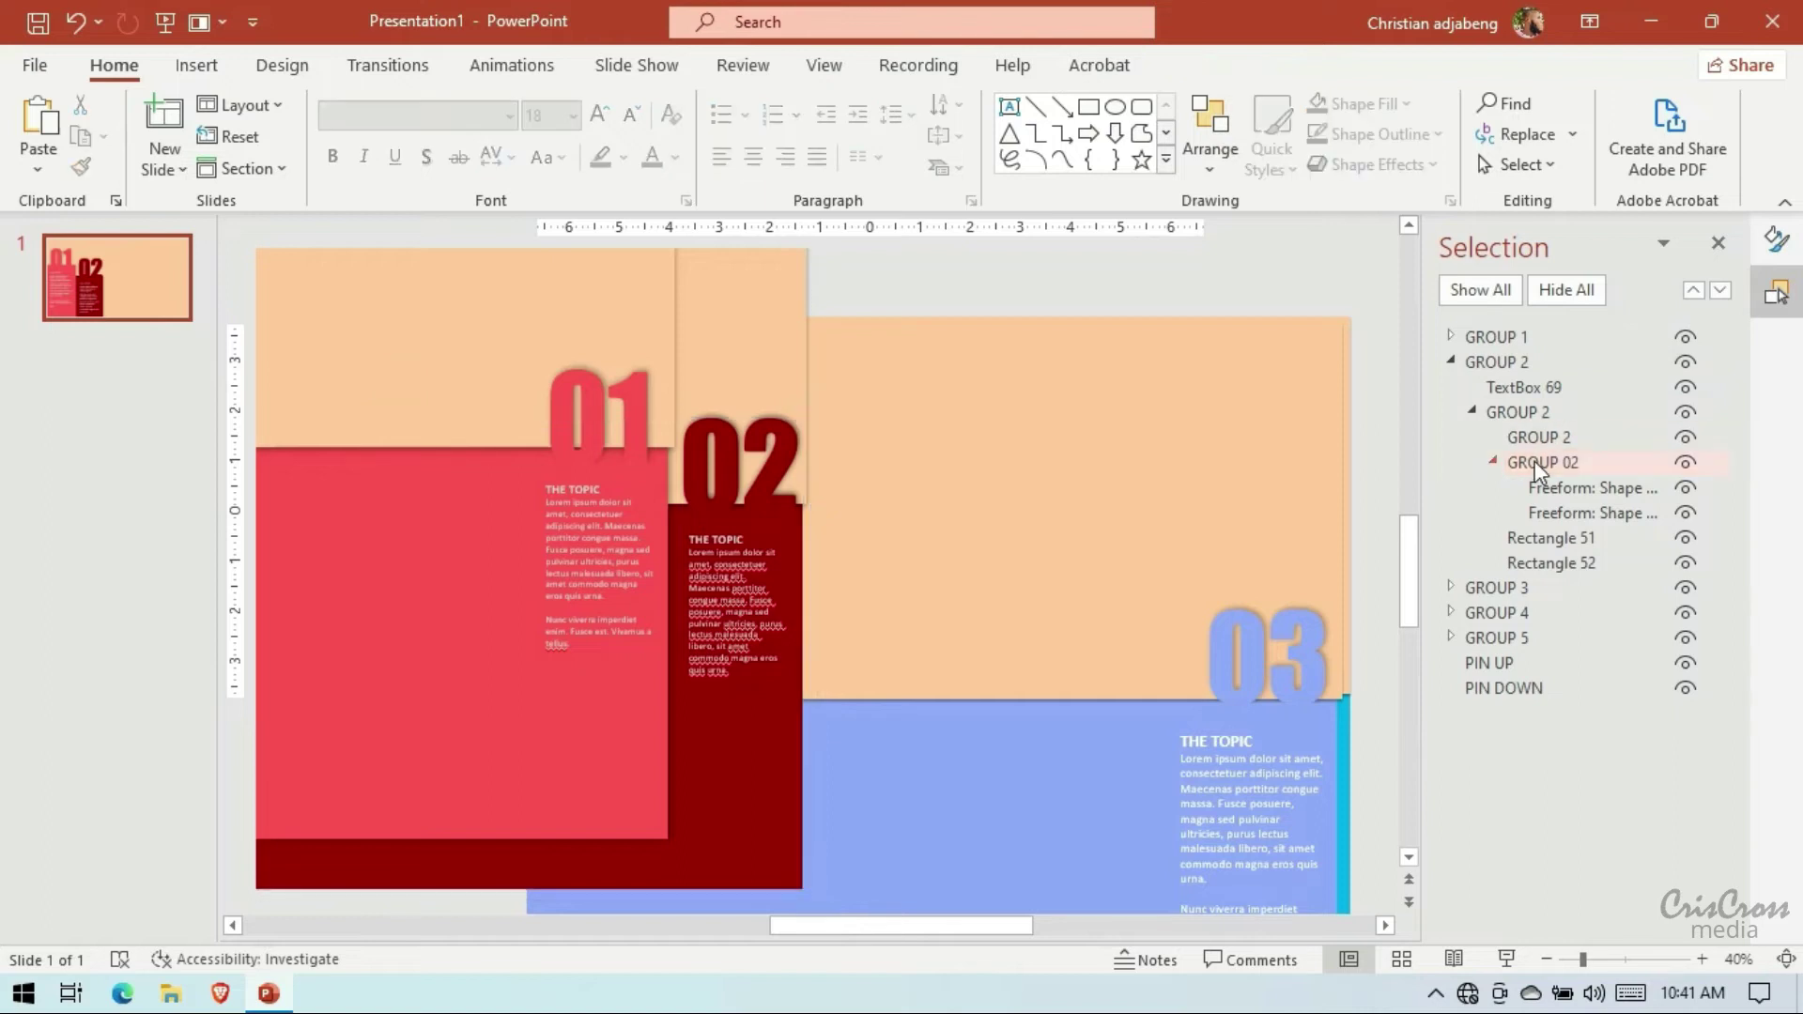
left_click(1542, 541)
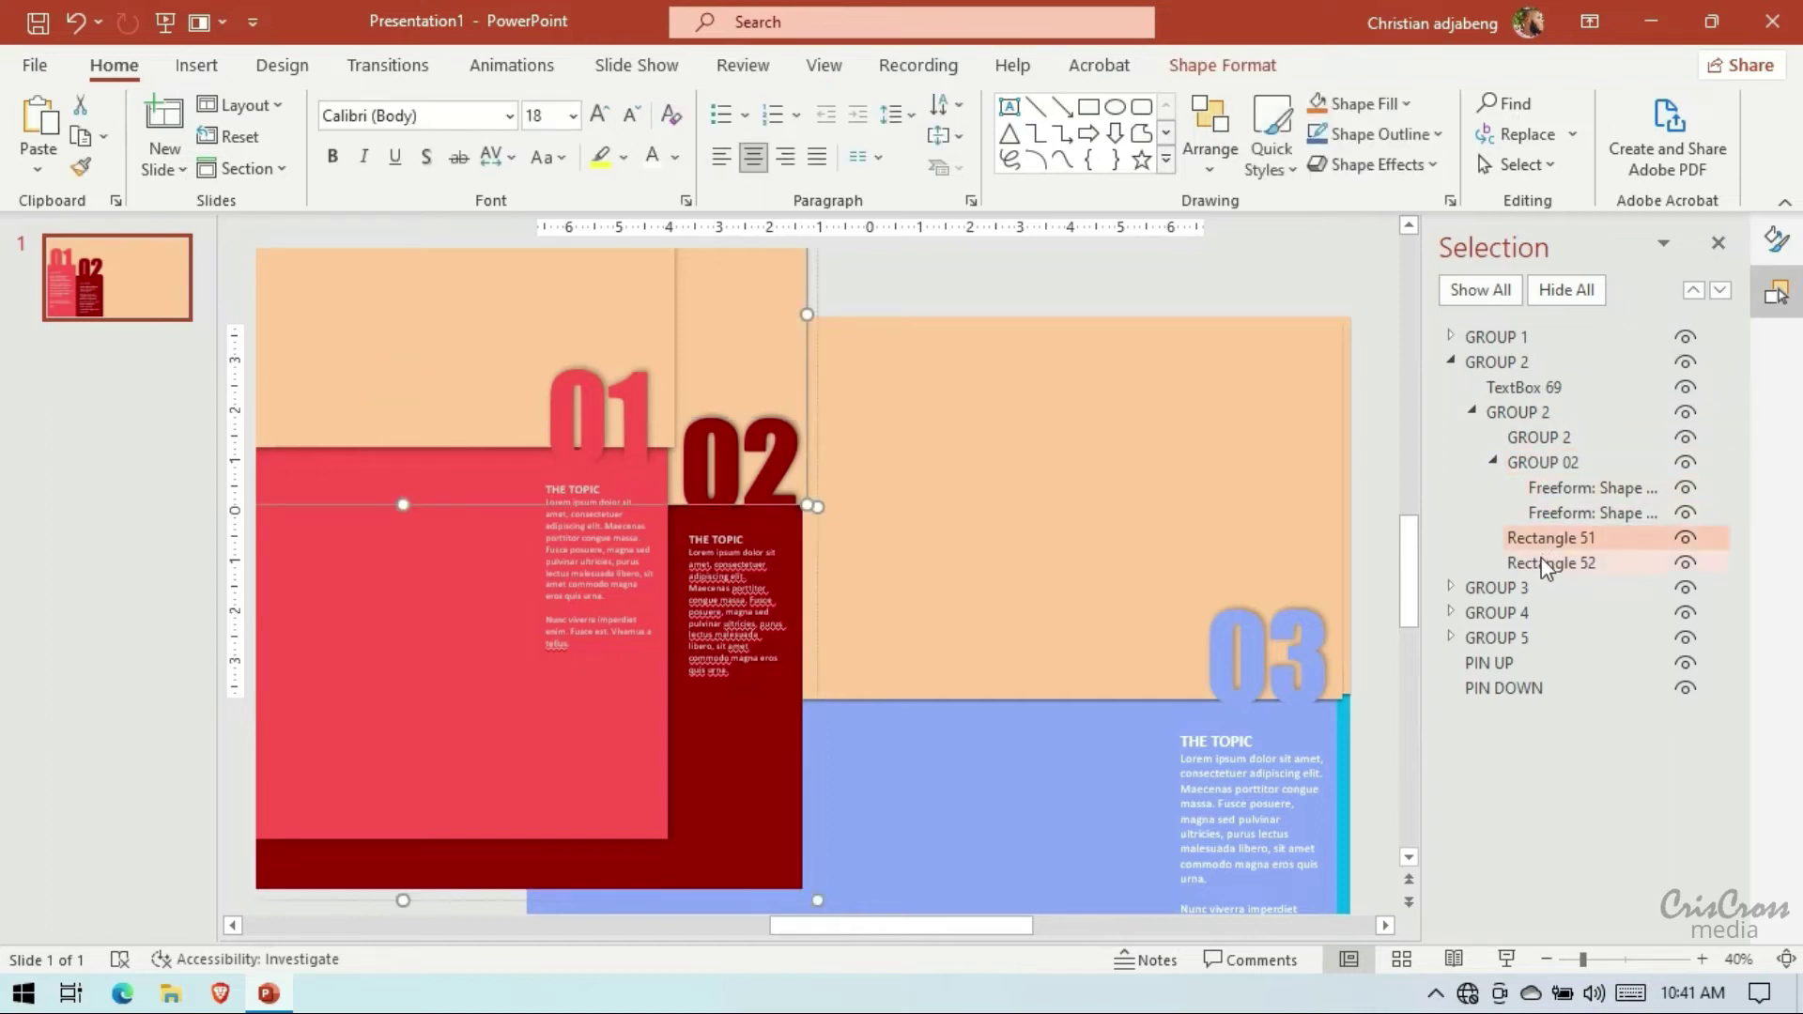
left_click(1540, 563)
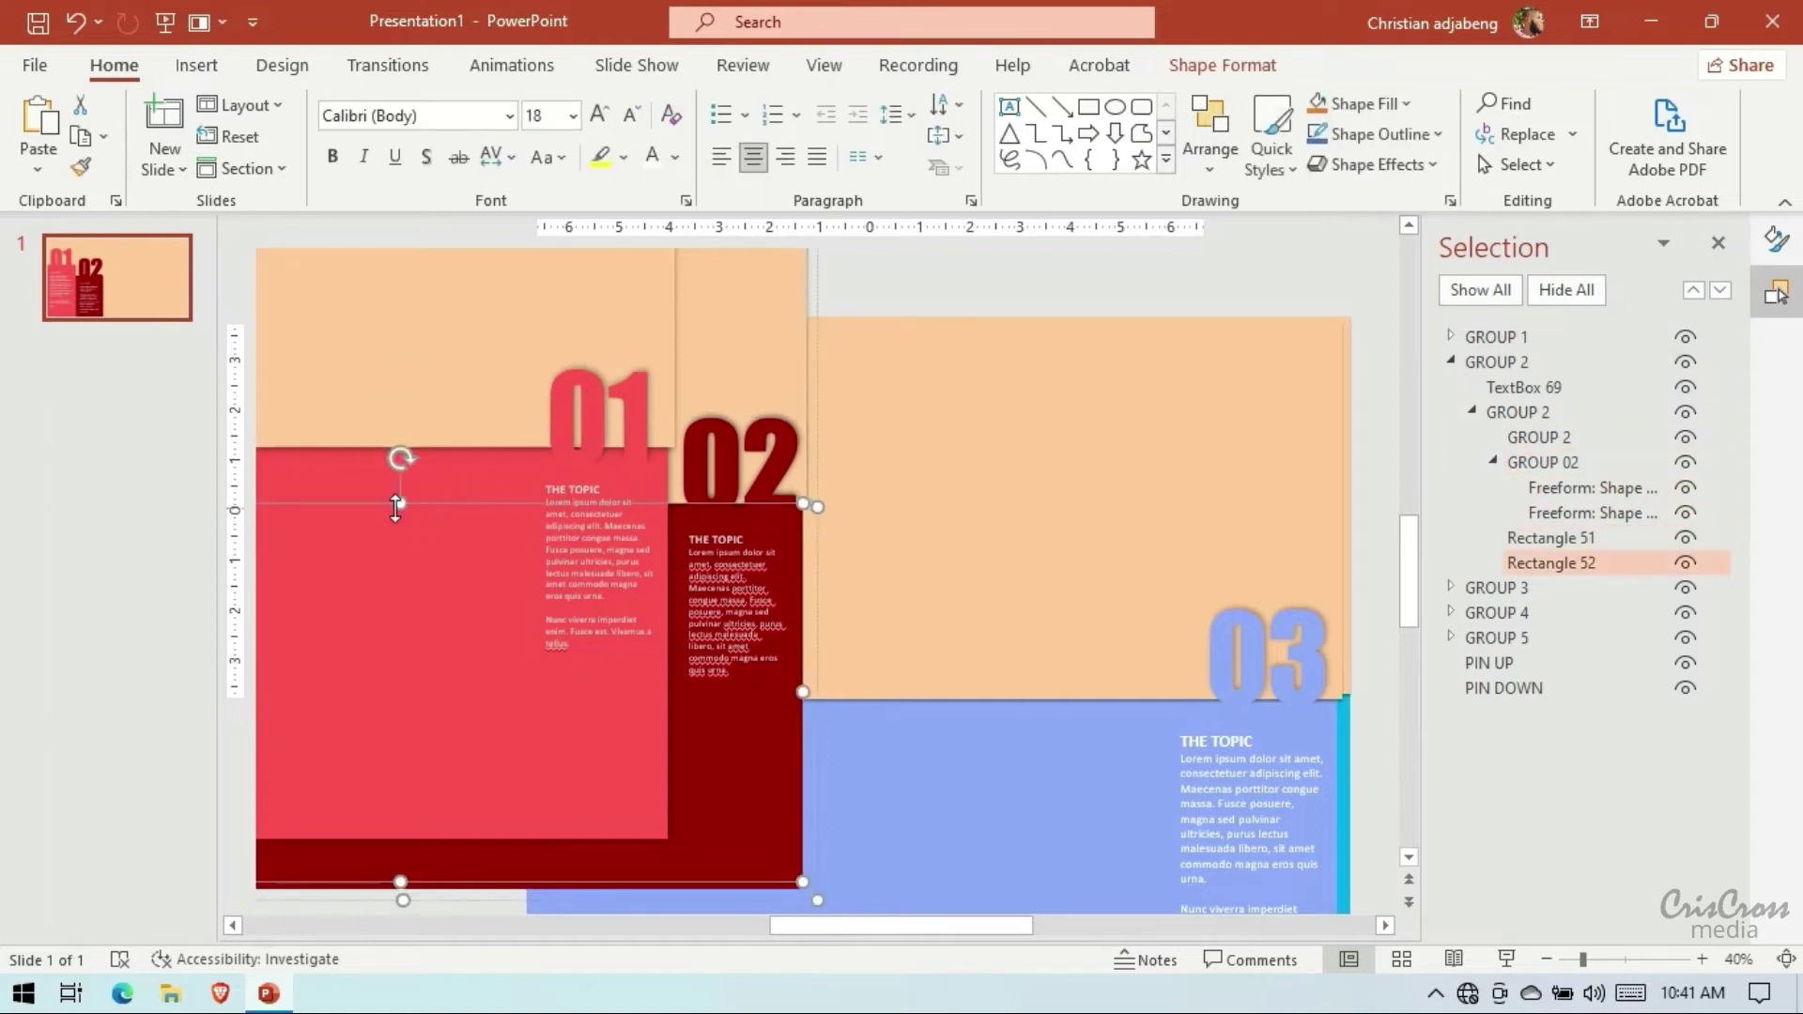
left_click_drag(402, 498, 408, 468)
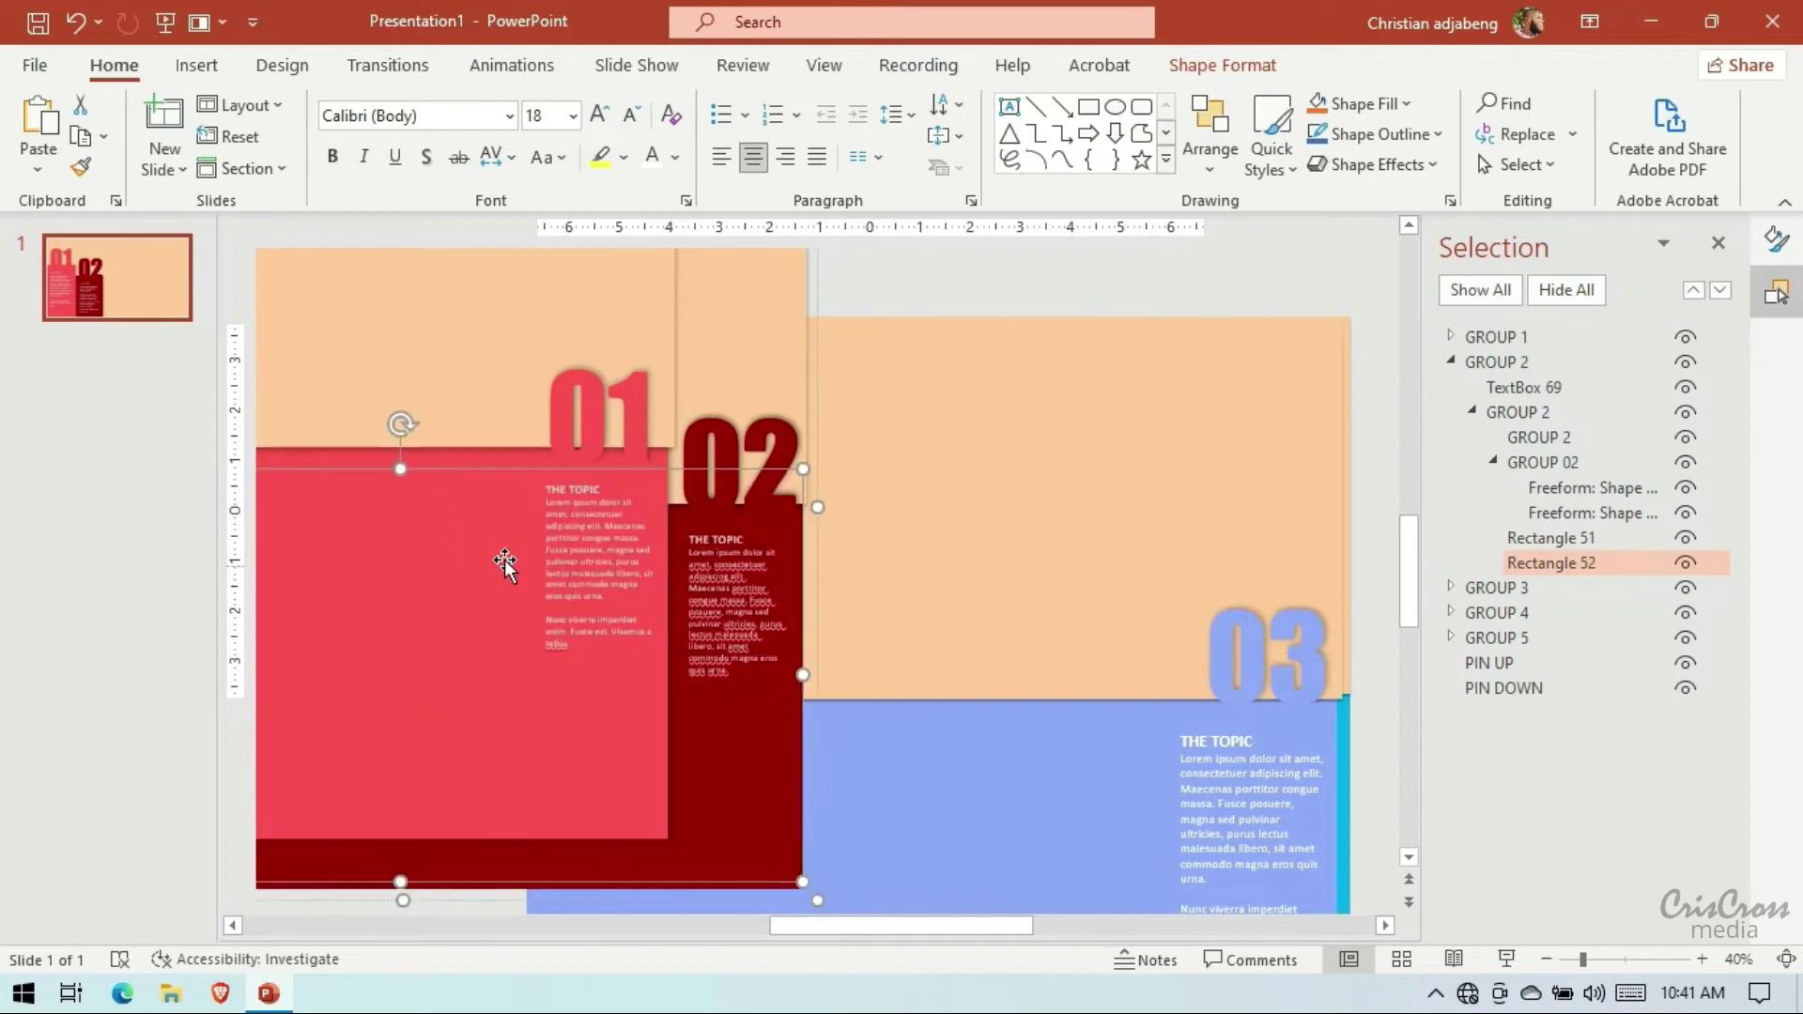
scroll(474, 793, "down", 3)
left_click_drag(399, 720, 395, 736)
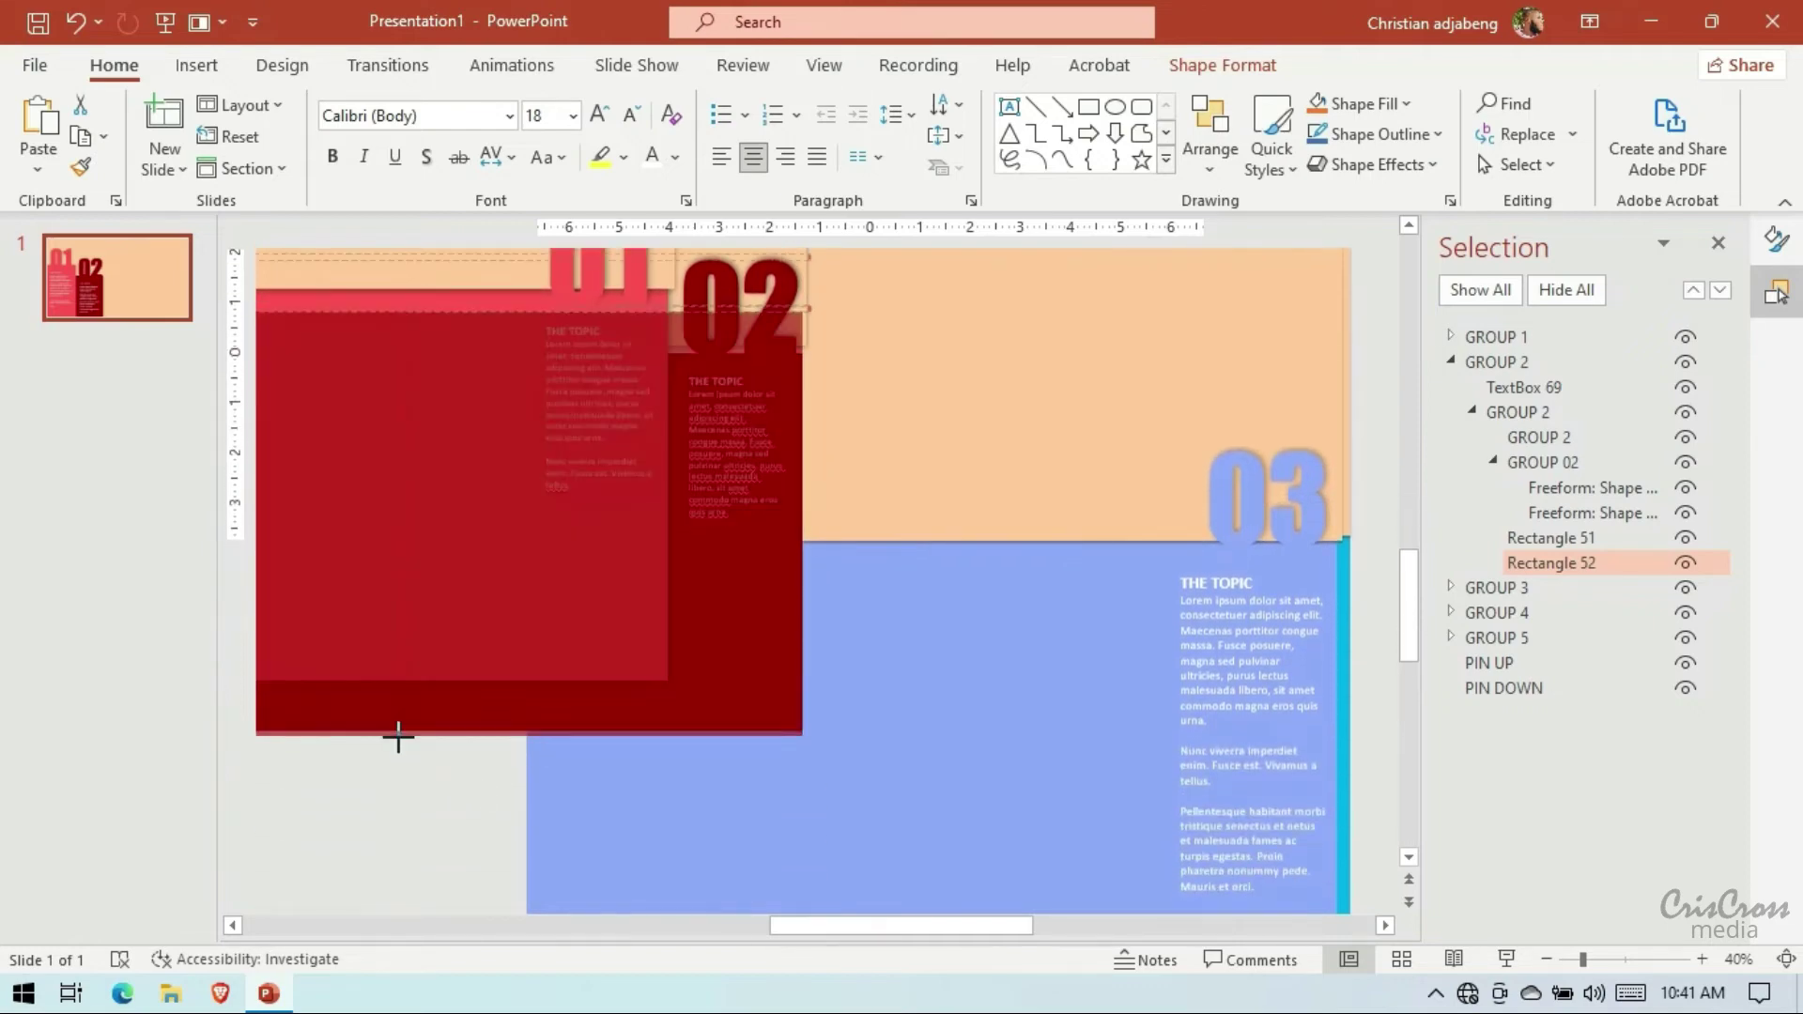
Give the 02 panel an outer shadow with 4 pt distance and 8 pt blur, then preview full screen
left_click(1776, 238)
left_click(1468, 334)
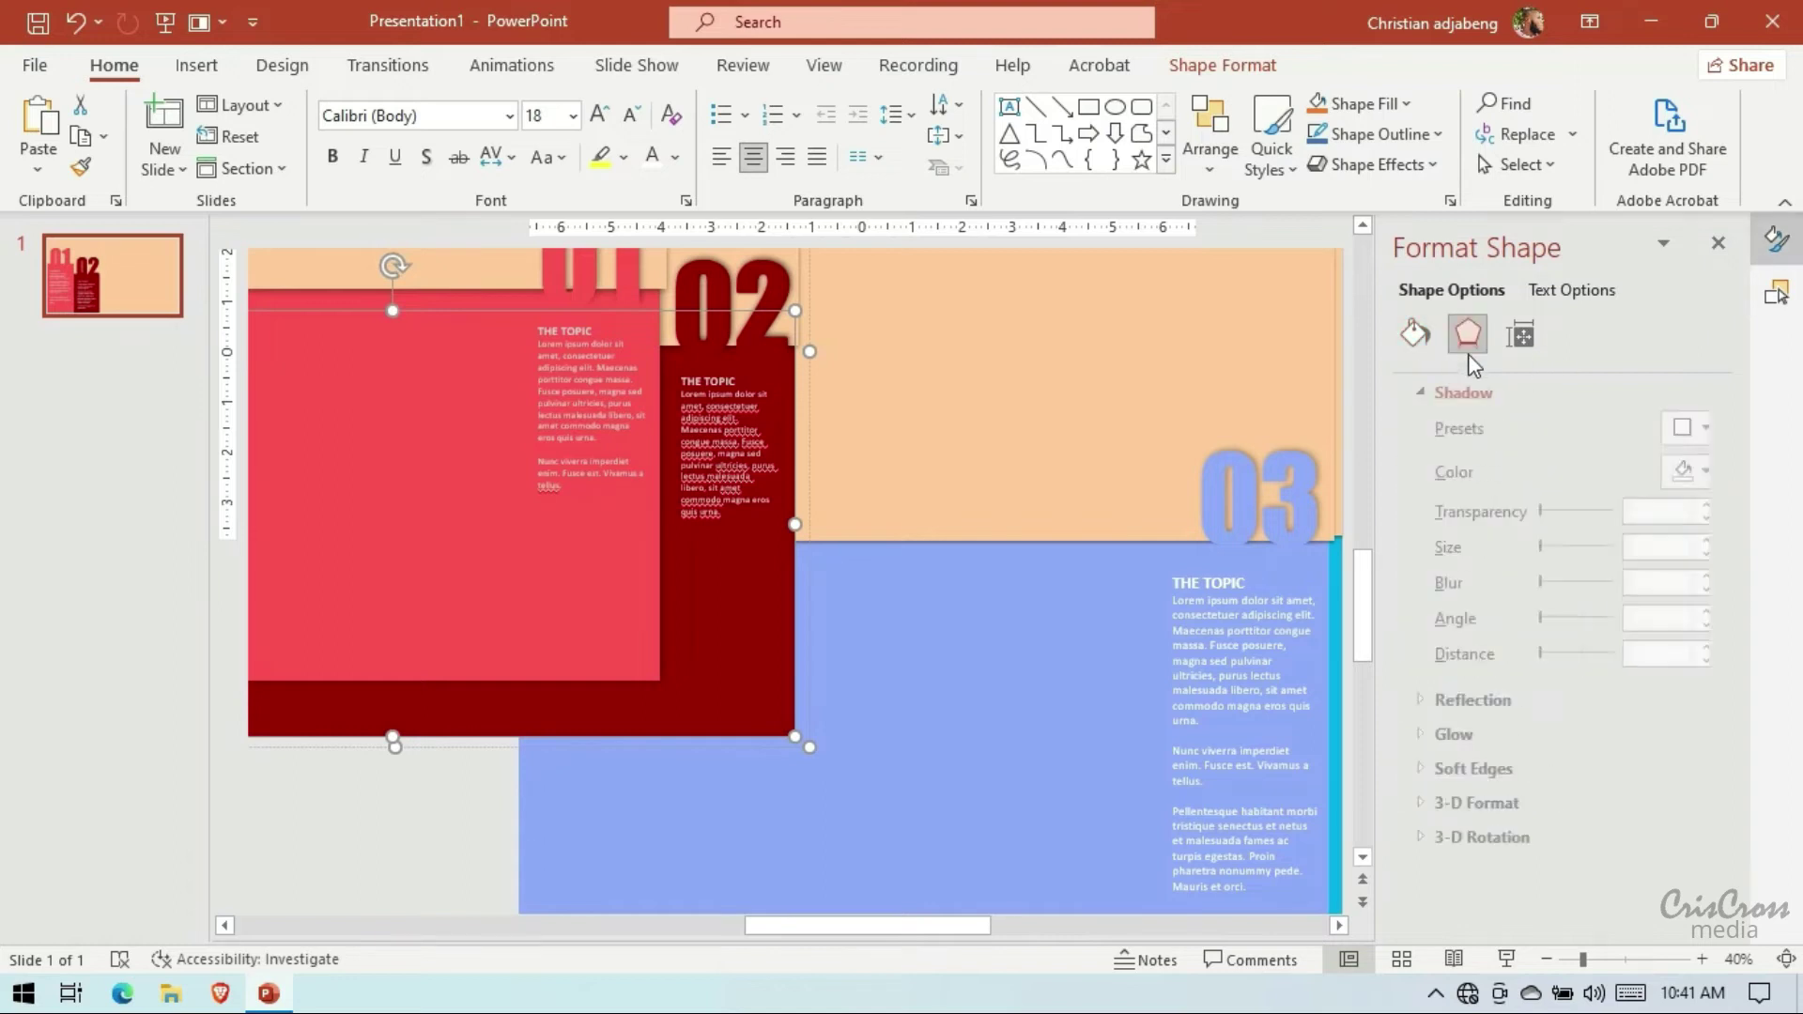
left_click(1677, 427)
left_click(1596, 713)
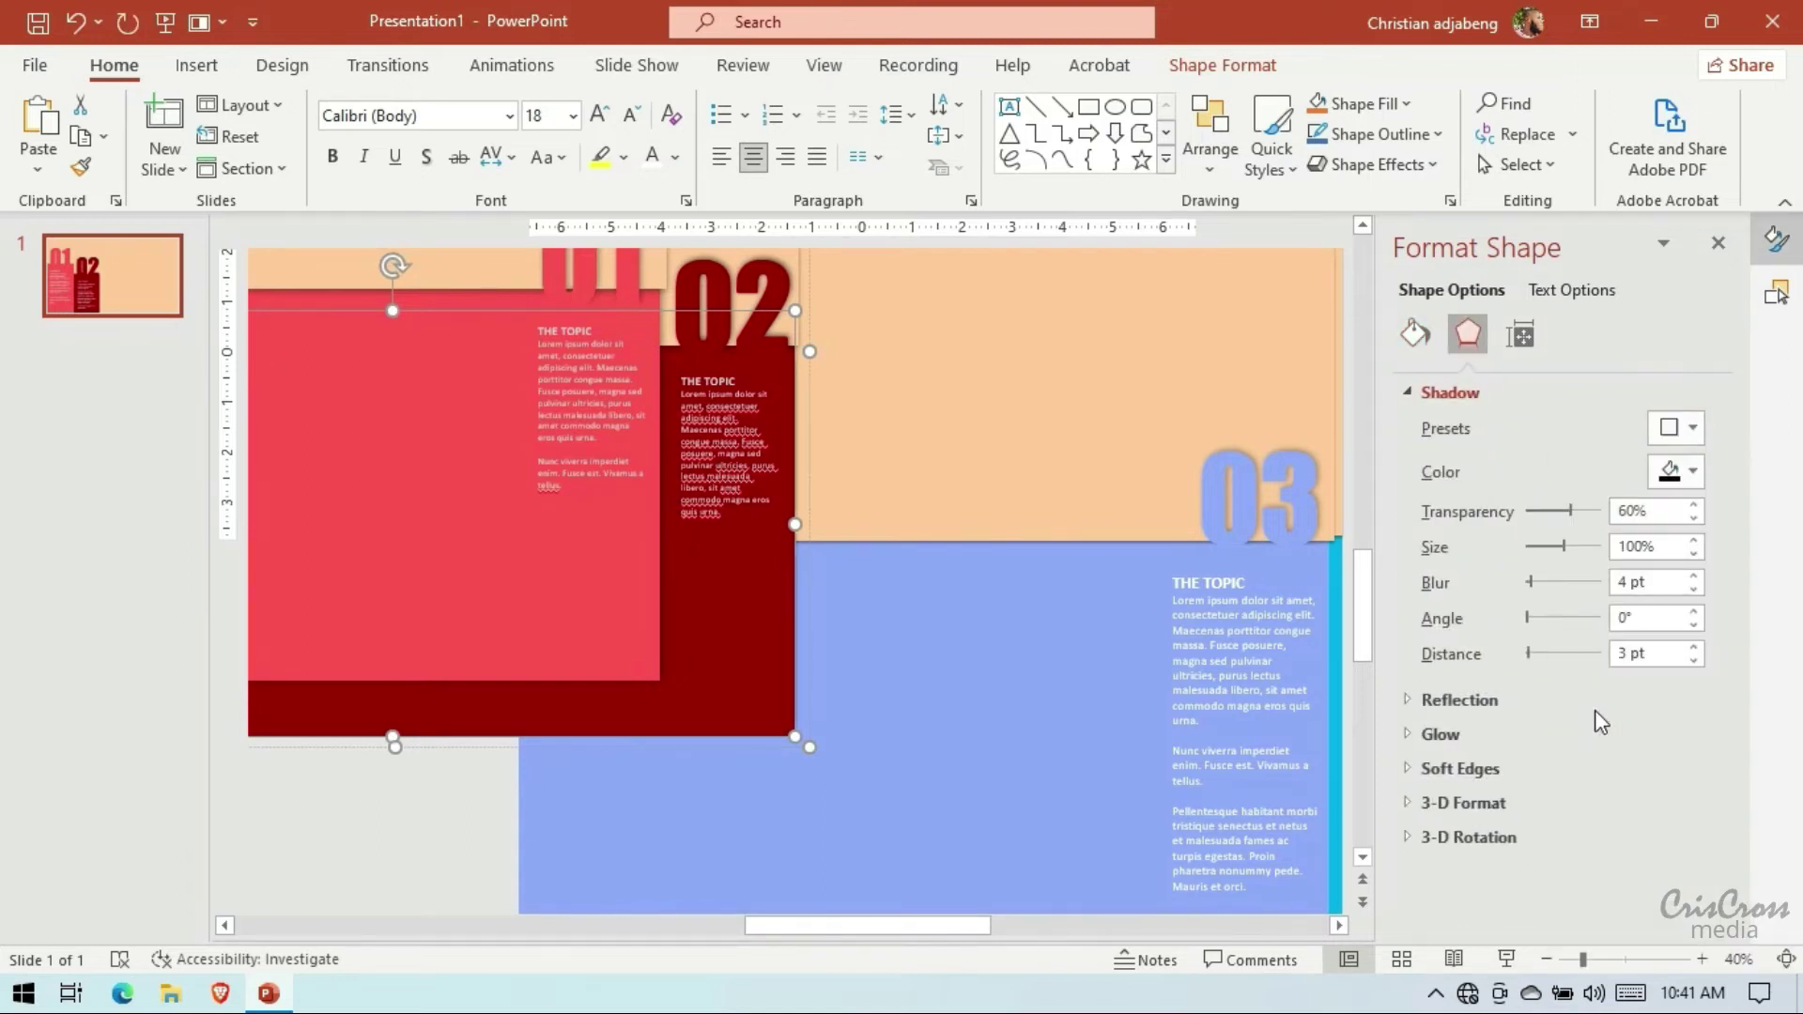
left_click(1694, 647)
left_click(1694, 576)
left_click(165, 22)
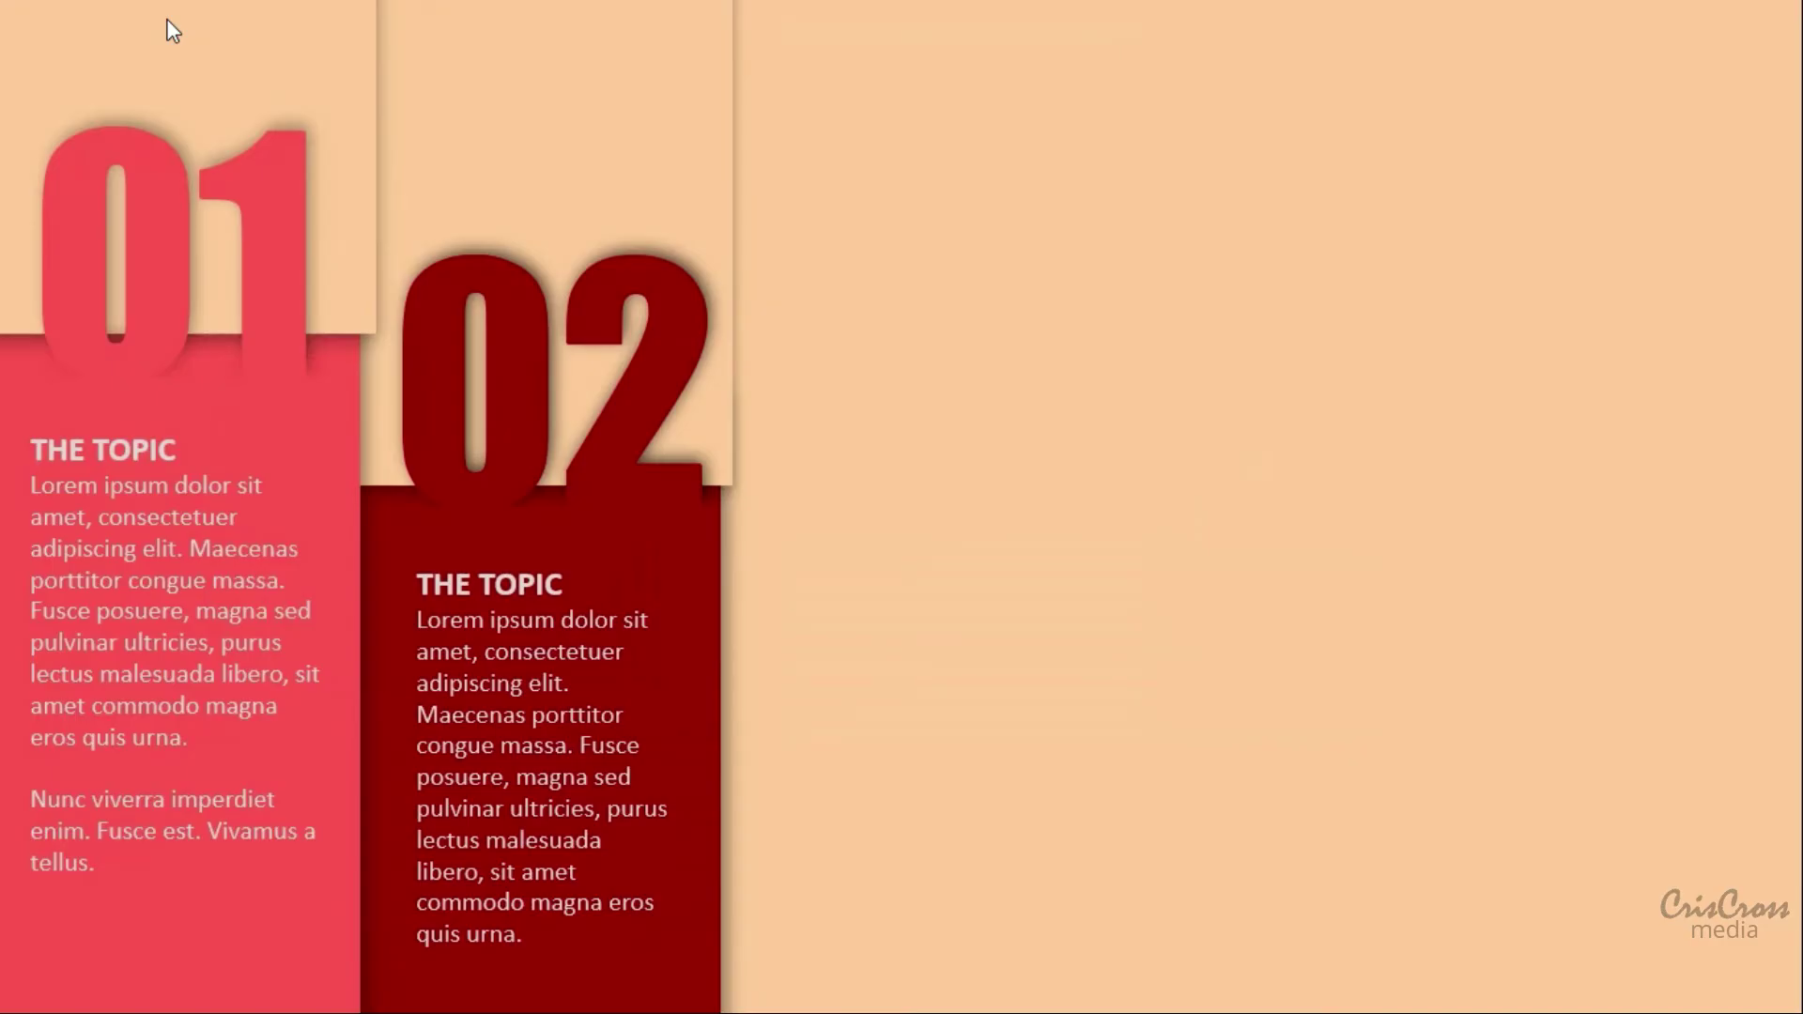
Exit the slide show and undo, then redo, the 03 panel repositioning
key("Escape")
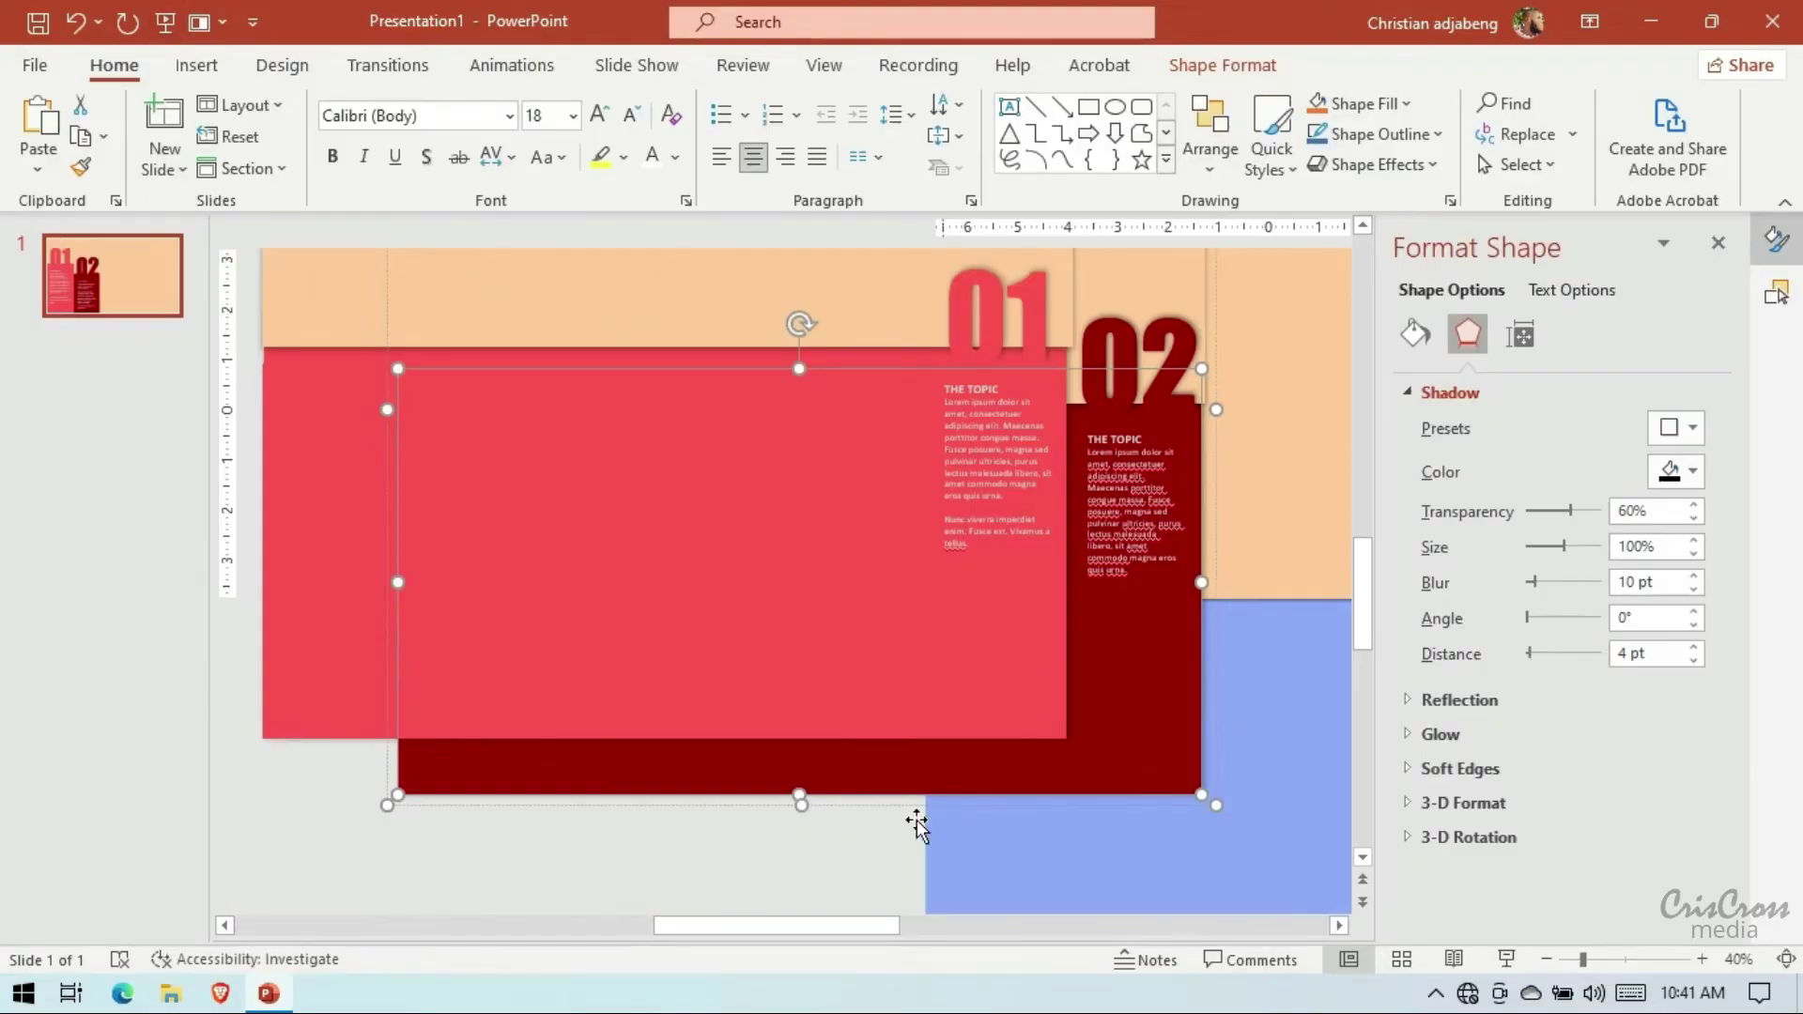
left_click(917, 821)
left_click(1341, 926)
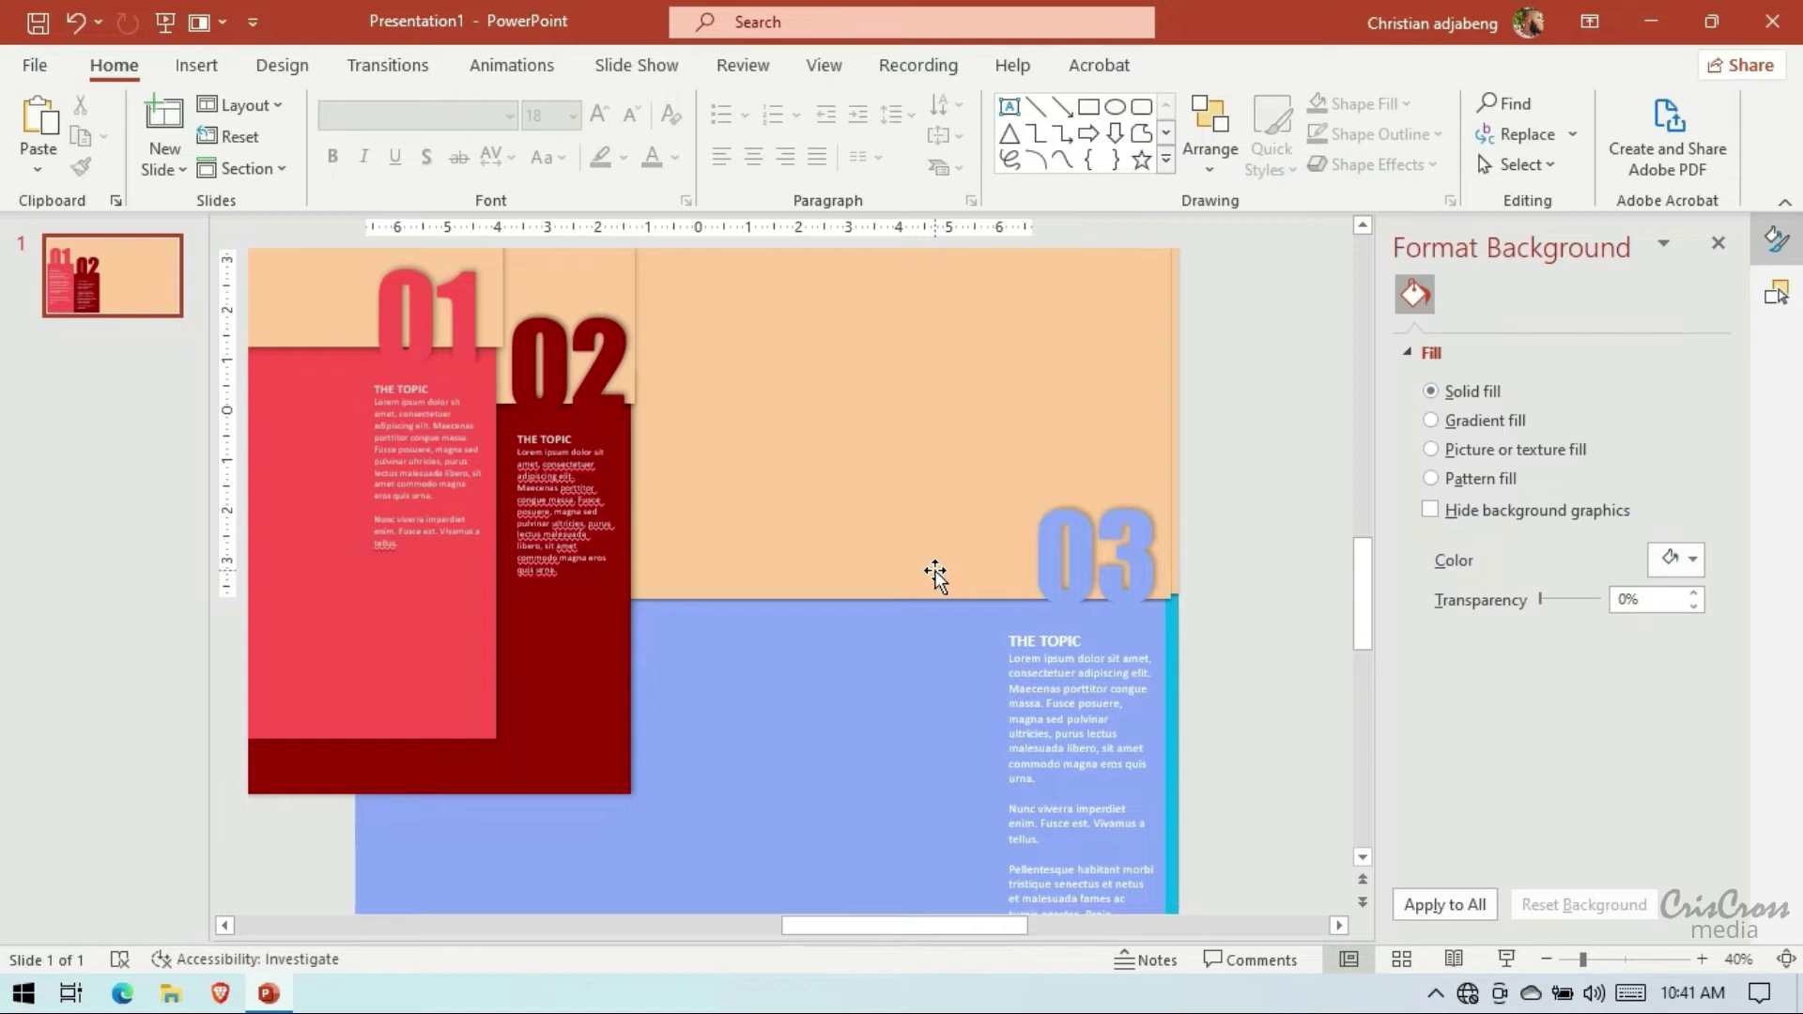
key("ctrl+z")
key("ctrl+z")
key("ctrl+z")
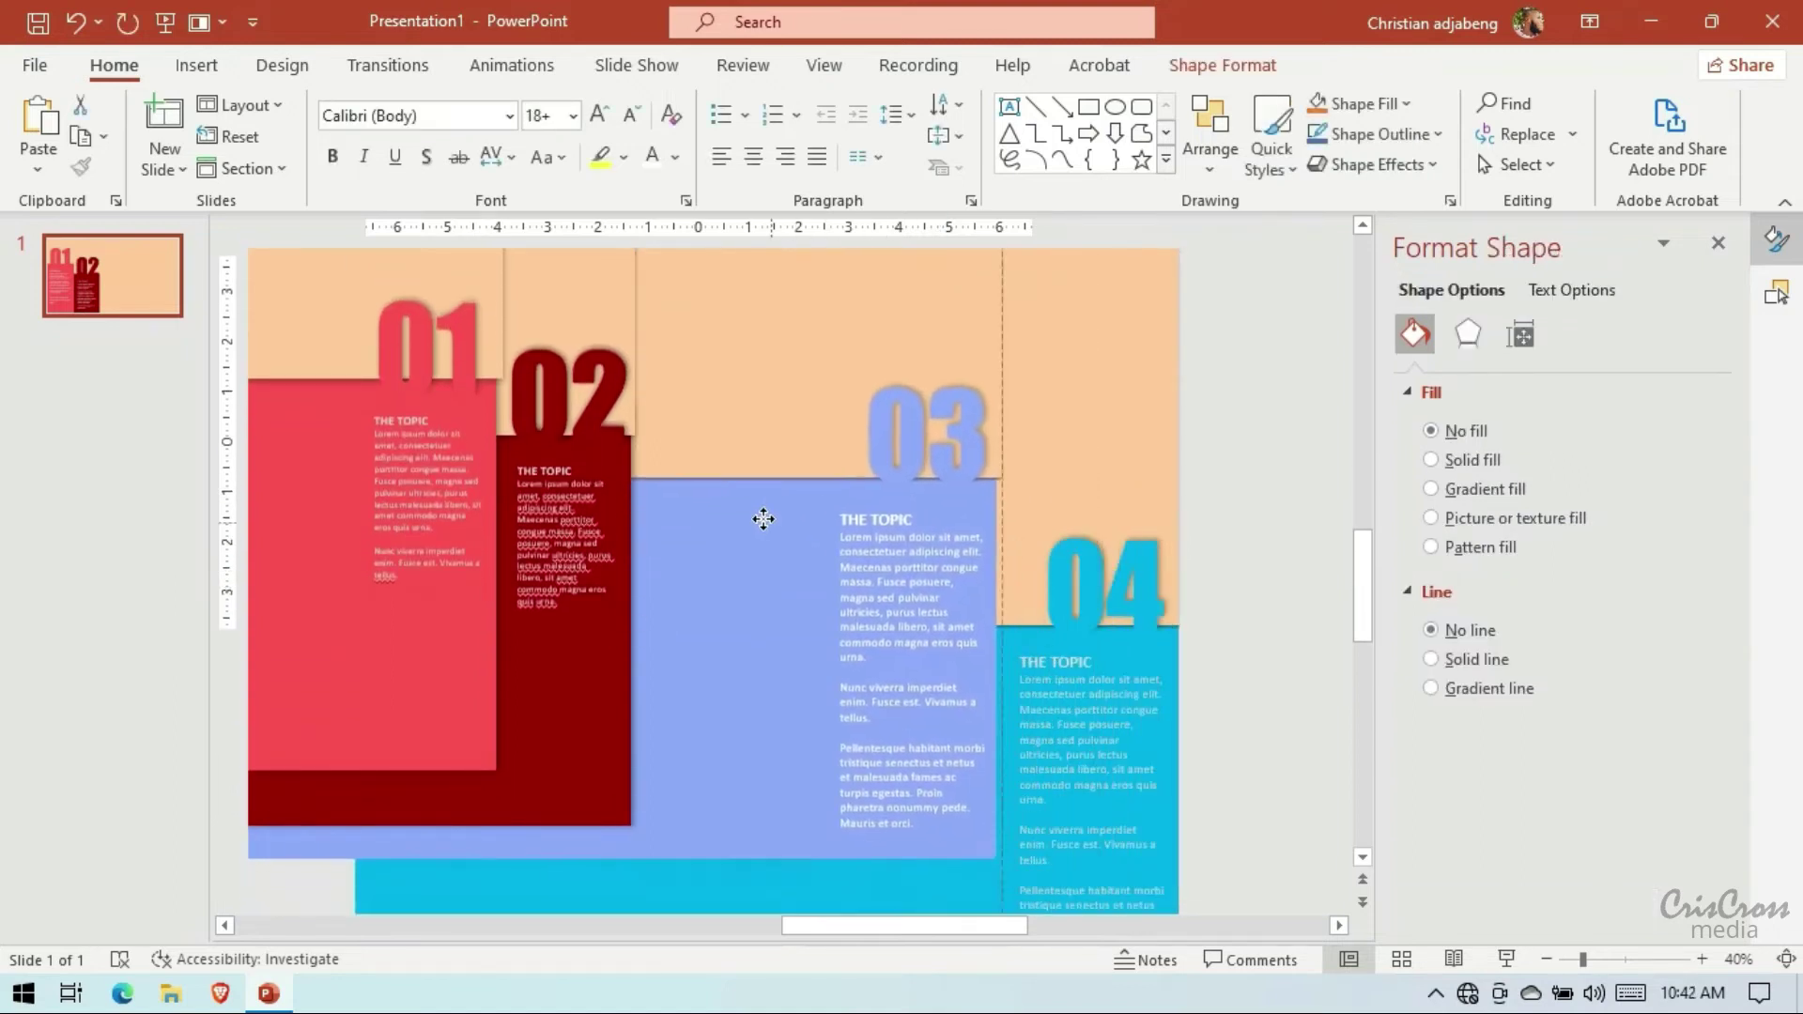
key("ctrl+y")
key("ctrl+y")
key("ctrl+y")
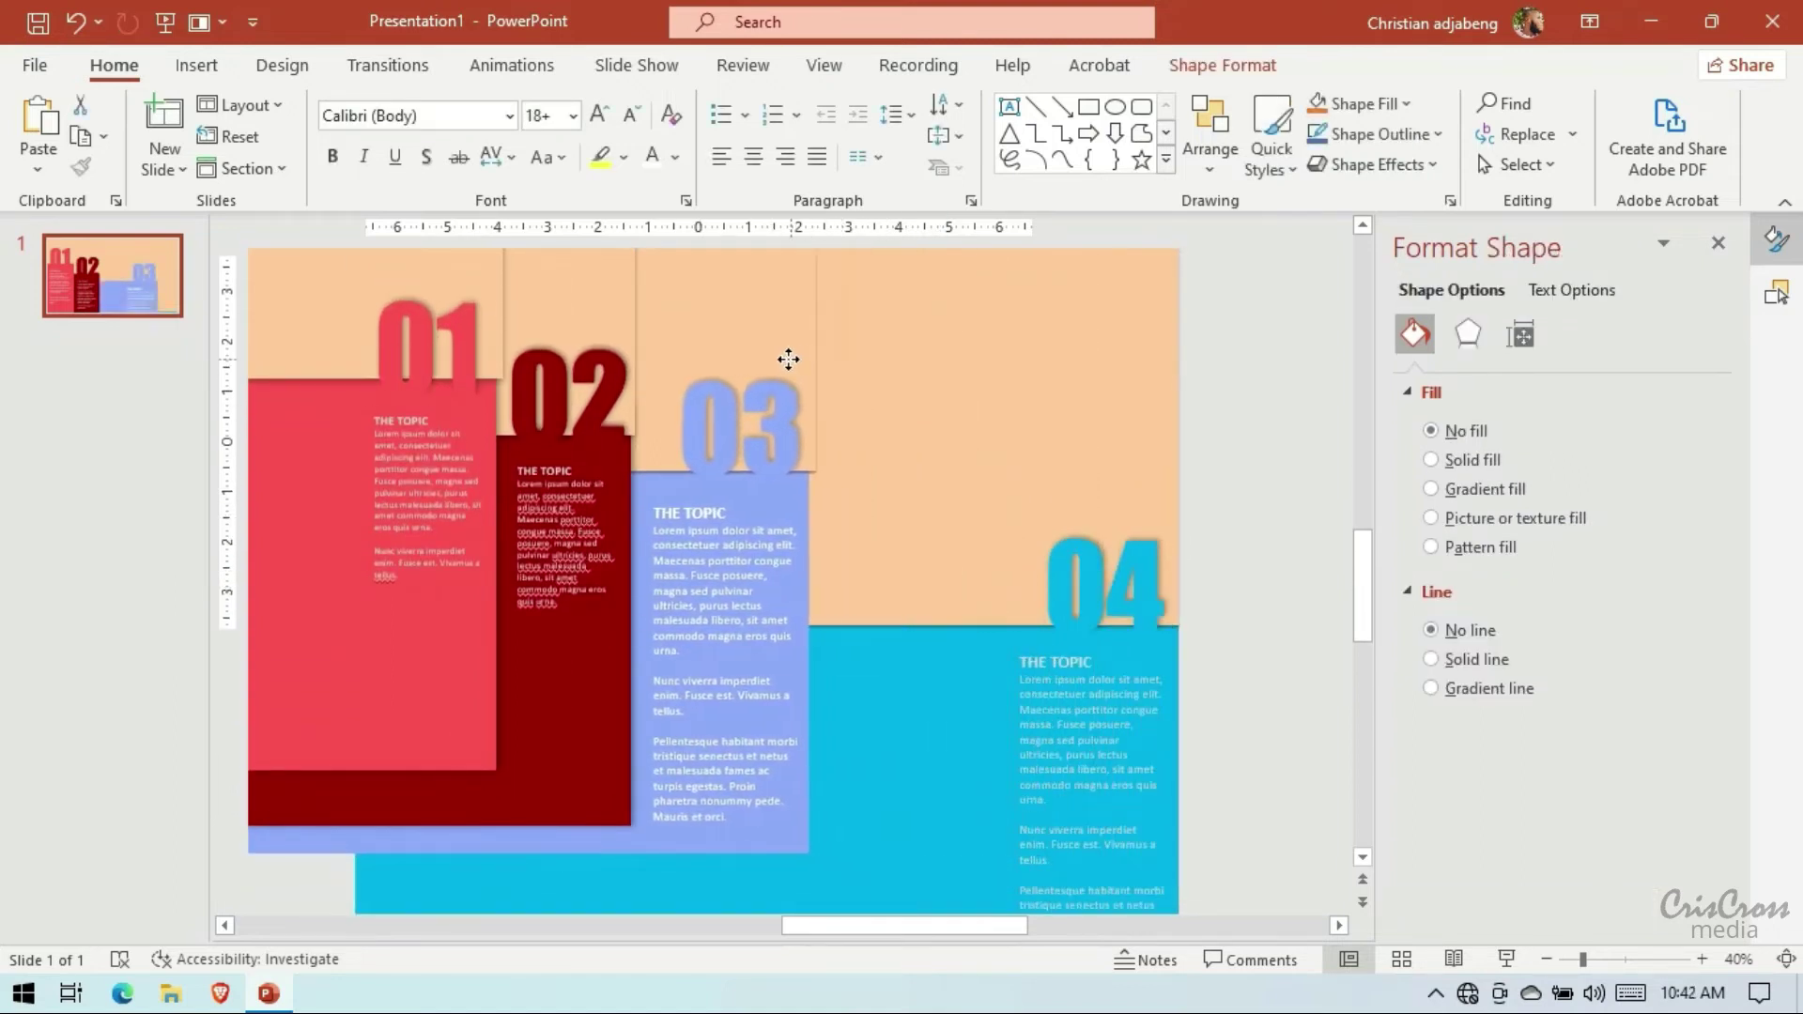
Narrow the 03 text column from the left and move the 03 panel left beside 02
left_click(788, 359)
left_click(751, 606)
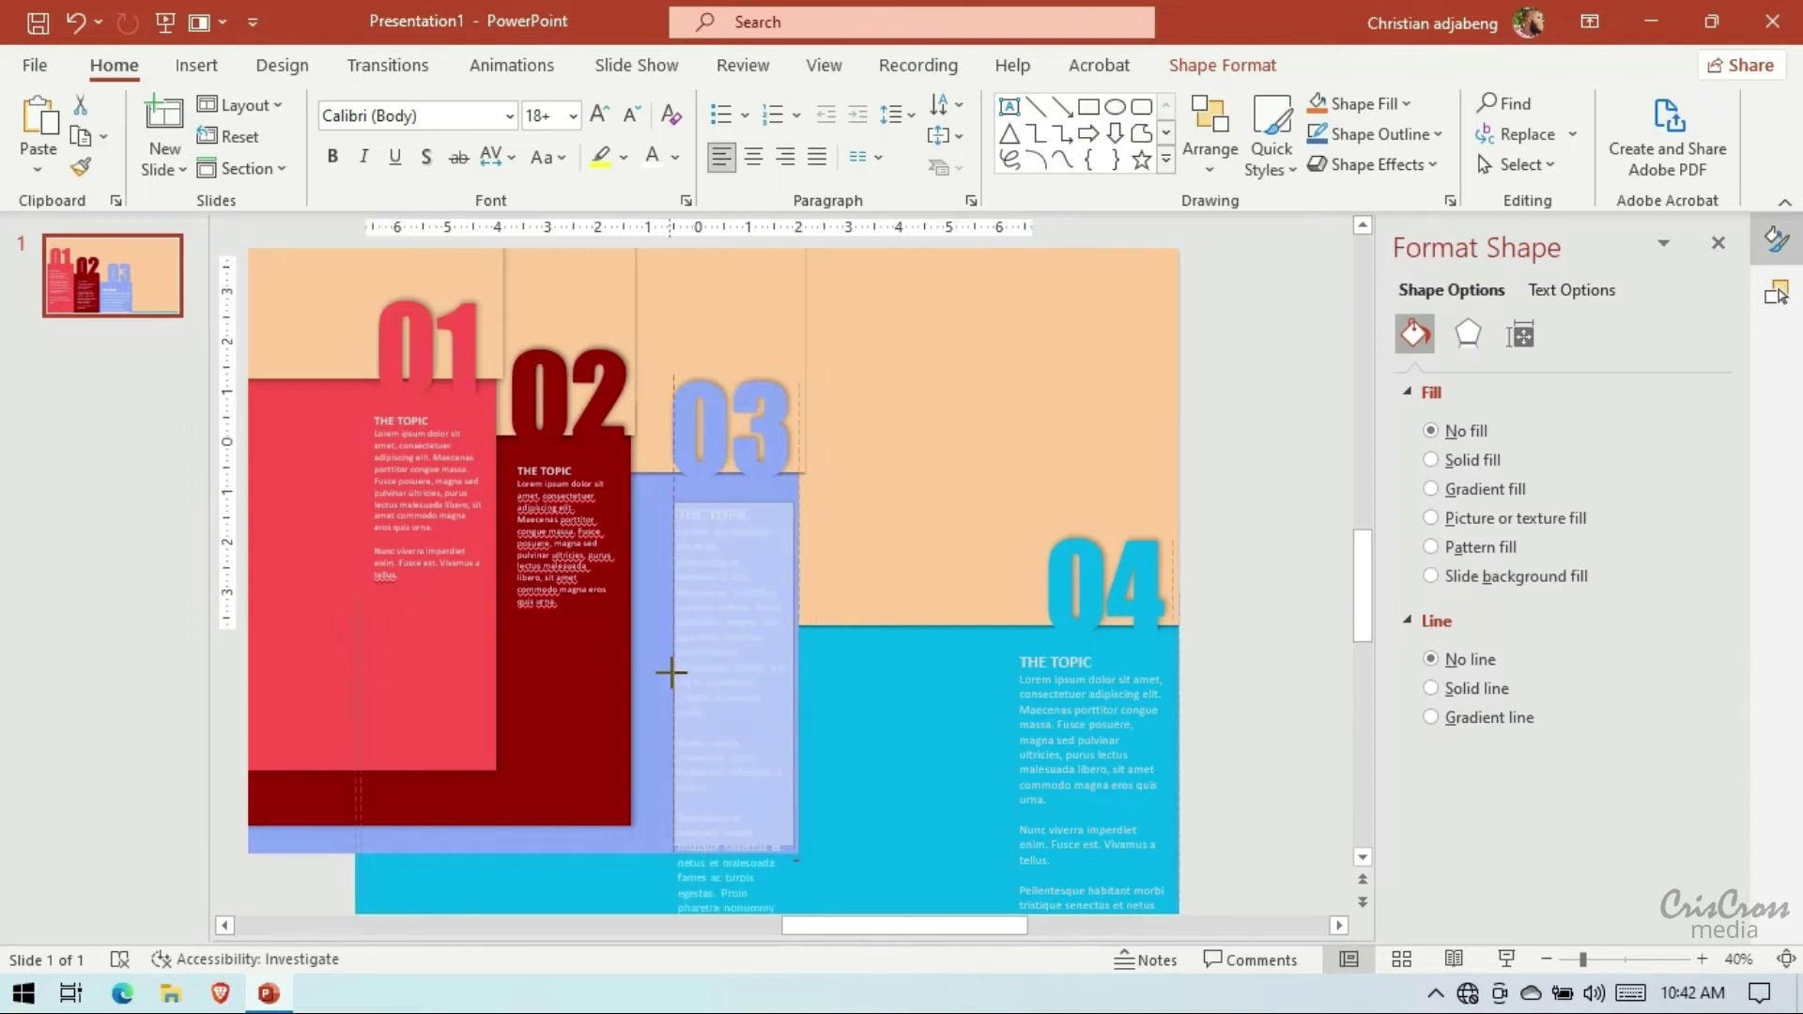
left_click_drag(639, 674, 673, 673)
scroll(719, 702, "down", 2)
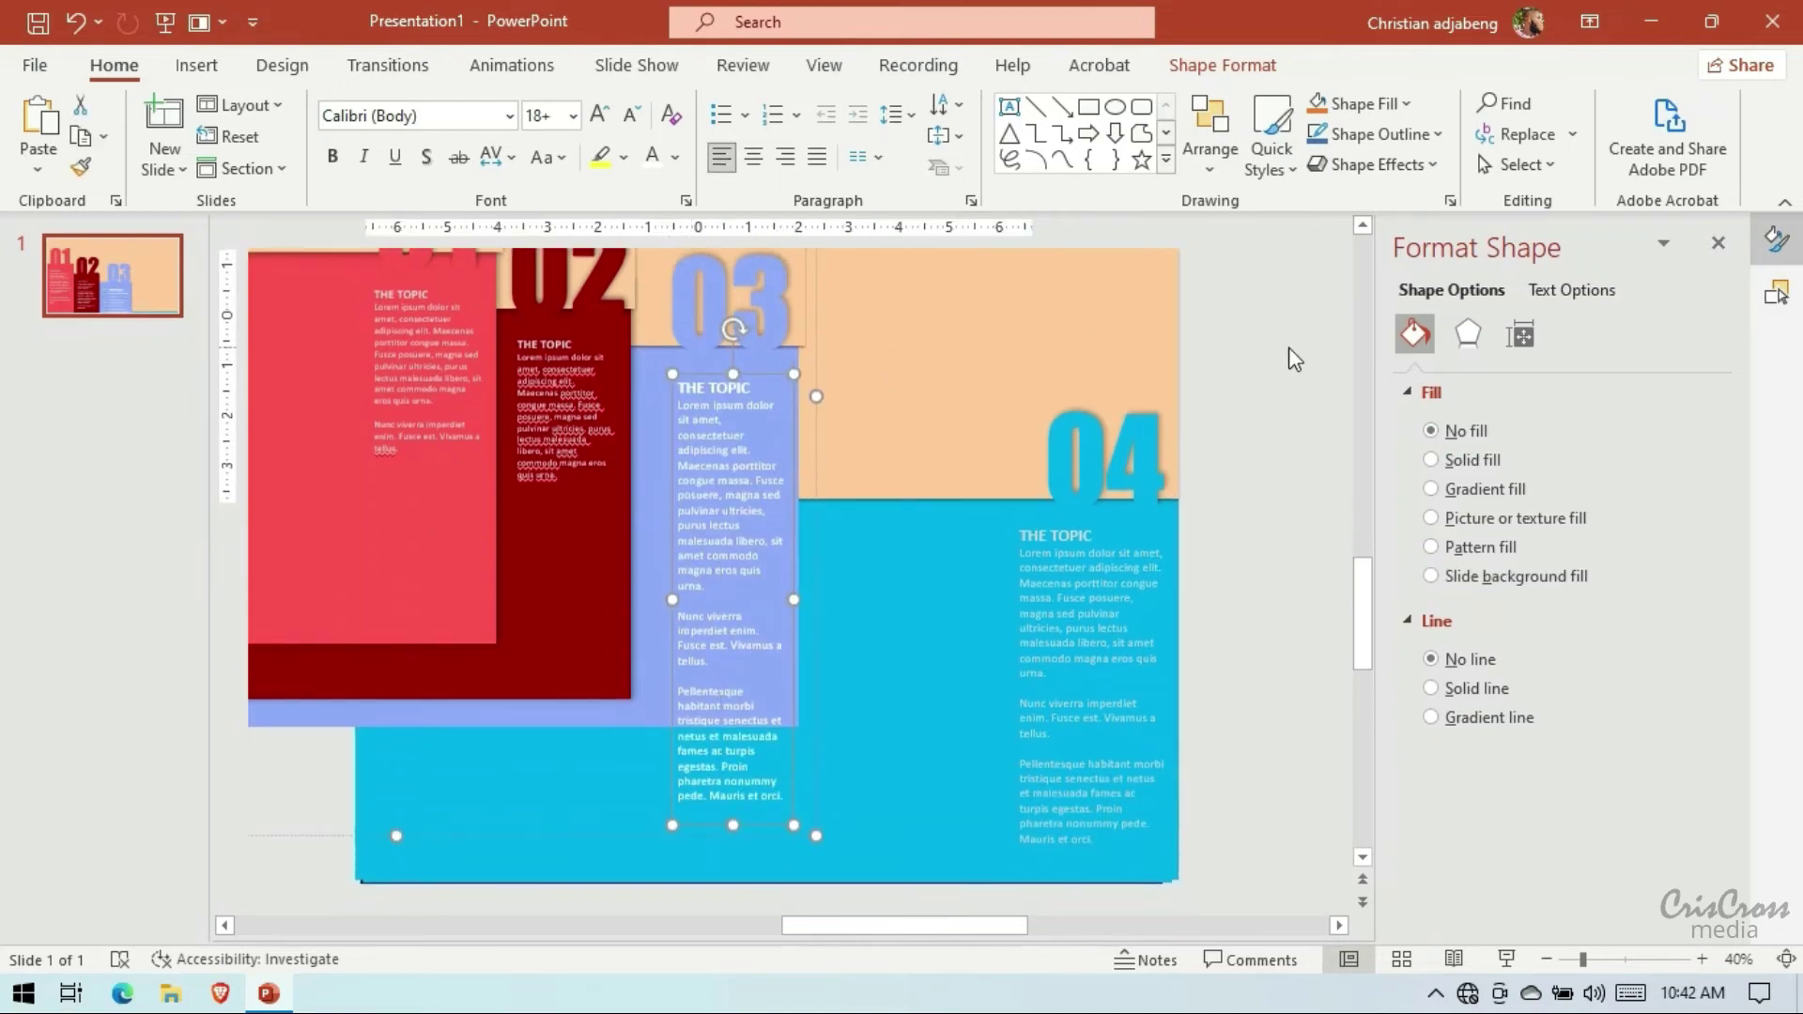
left_click(822, 340)
left_click(789, 338)
left_click_drag(793, 375, 771, 374)
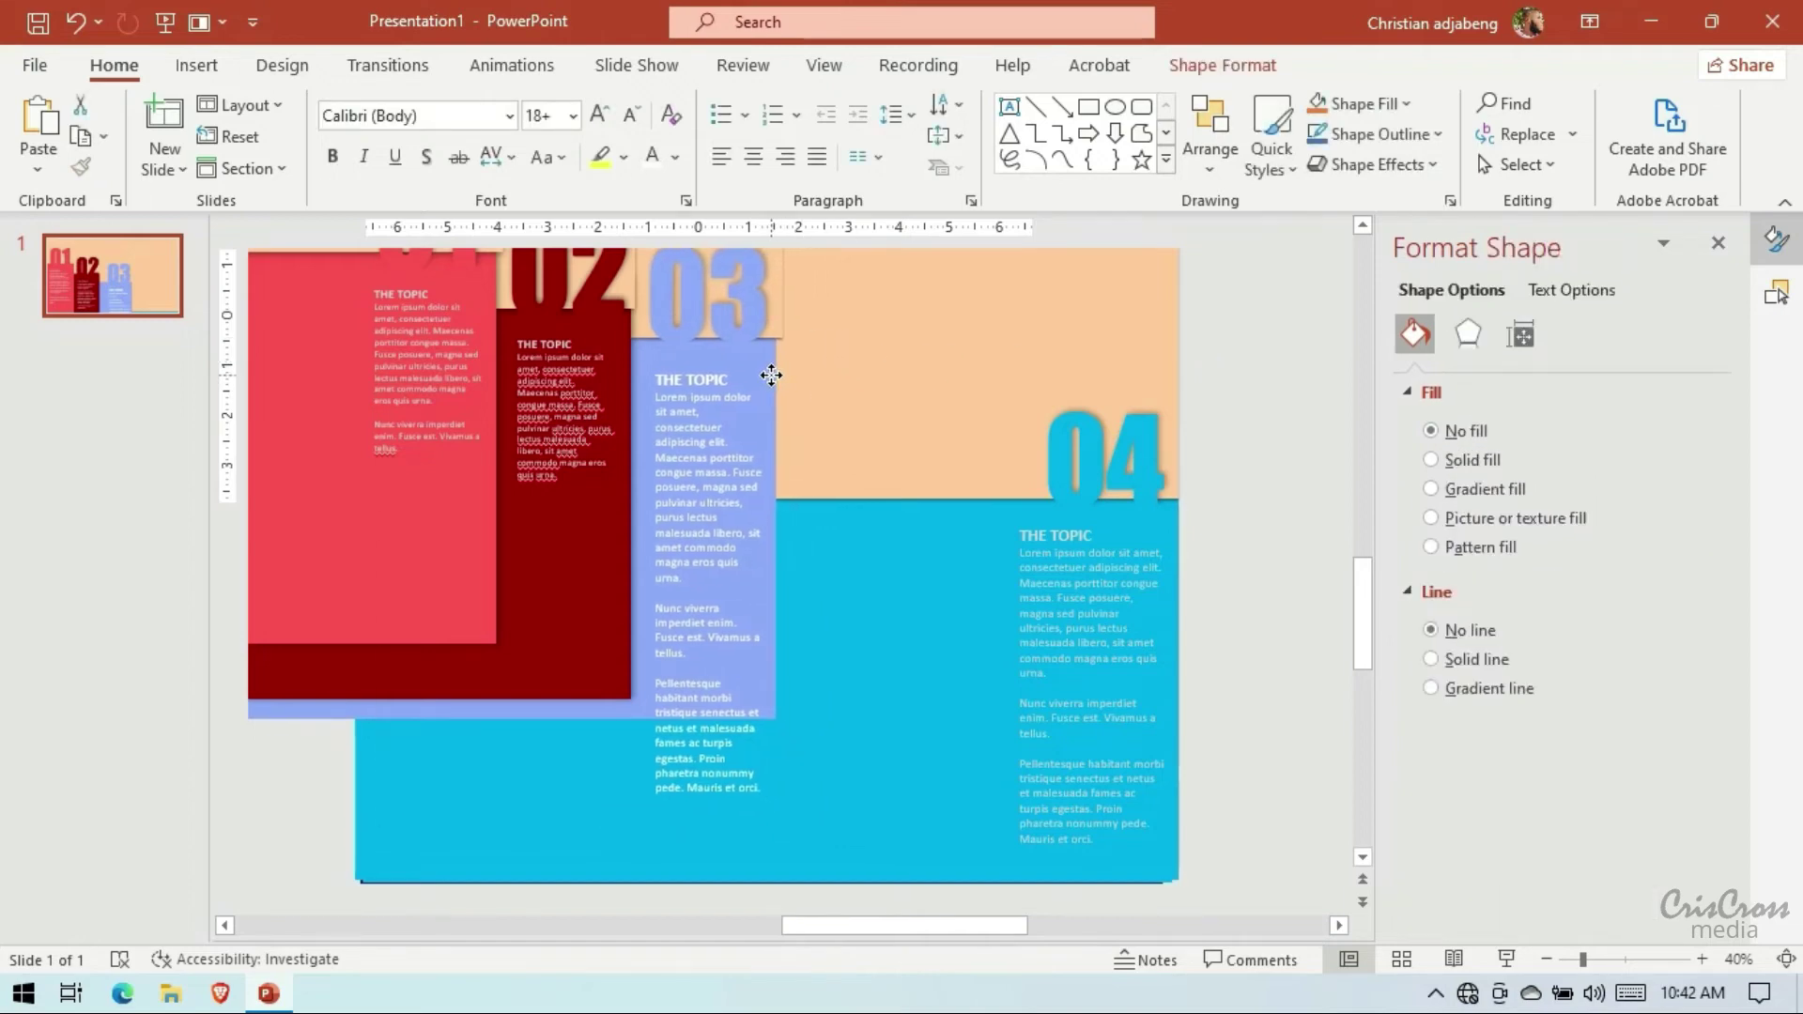
scroll(843, 372, "up", 4)
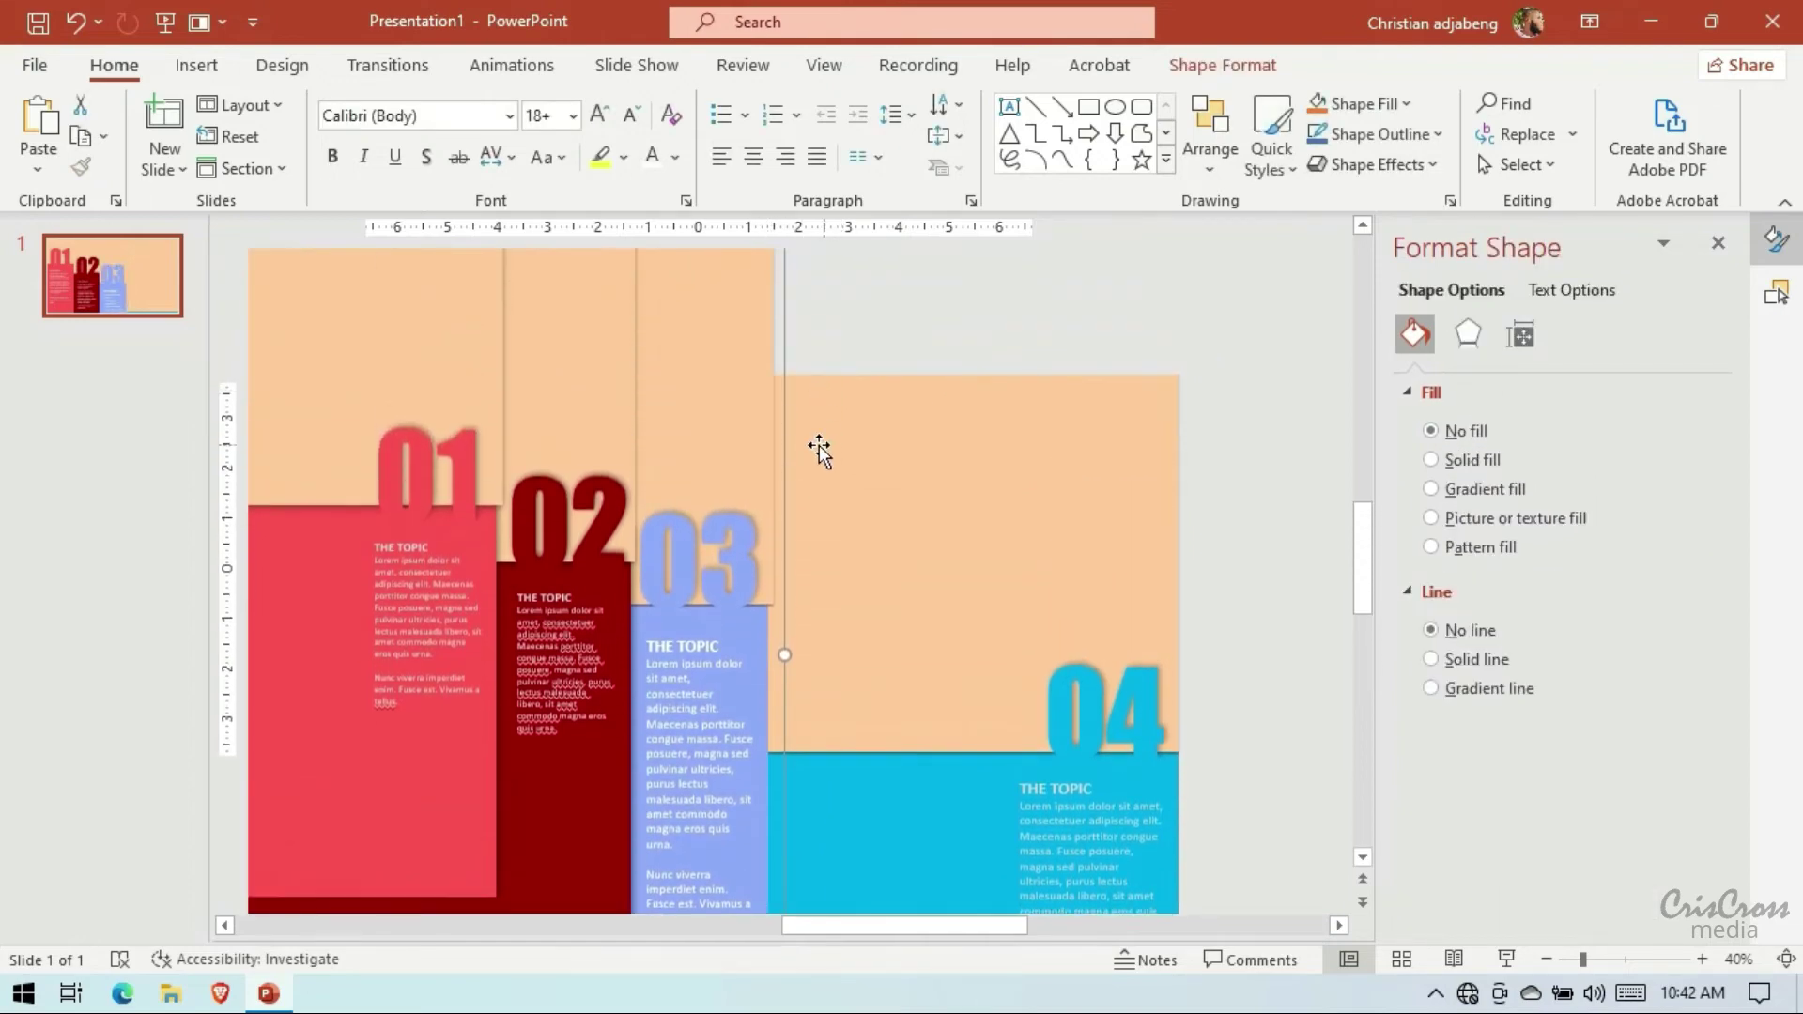
left_click(529, 378)
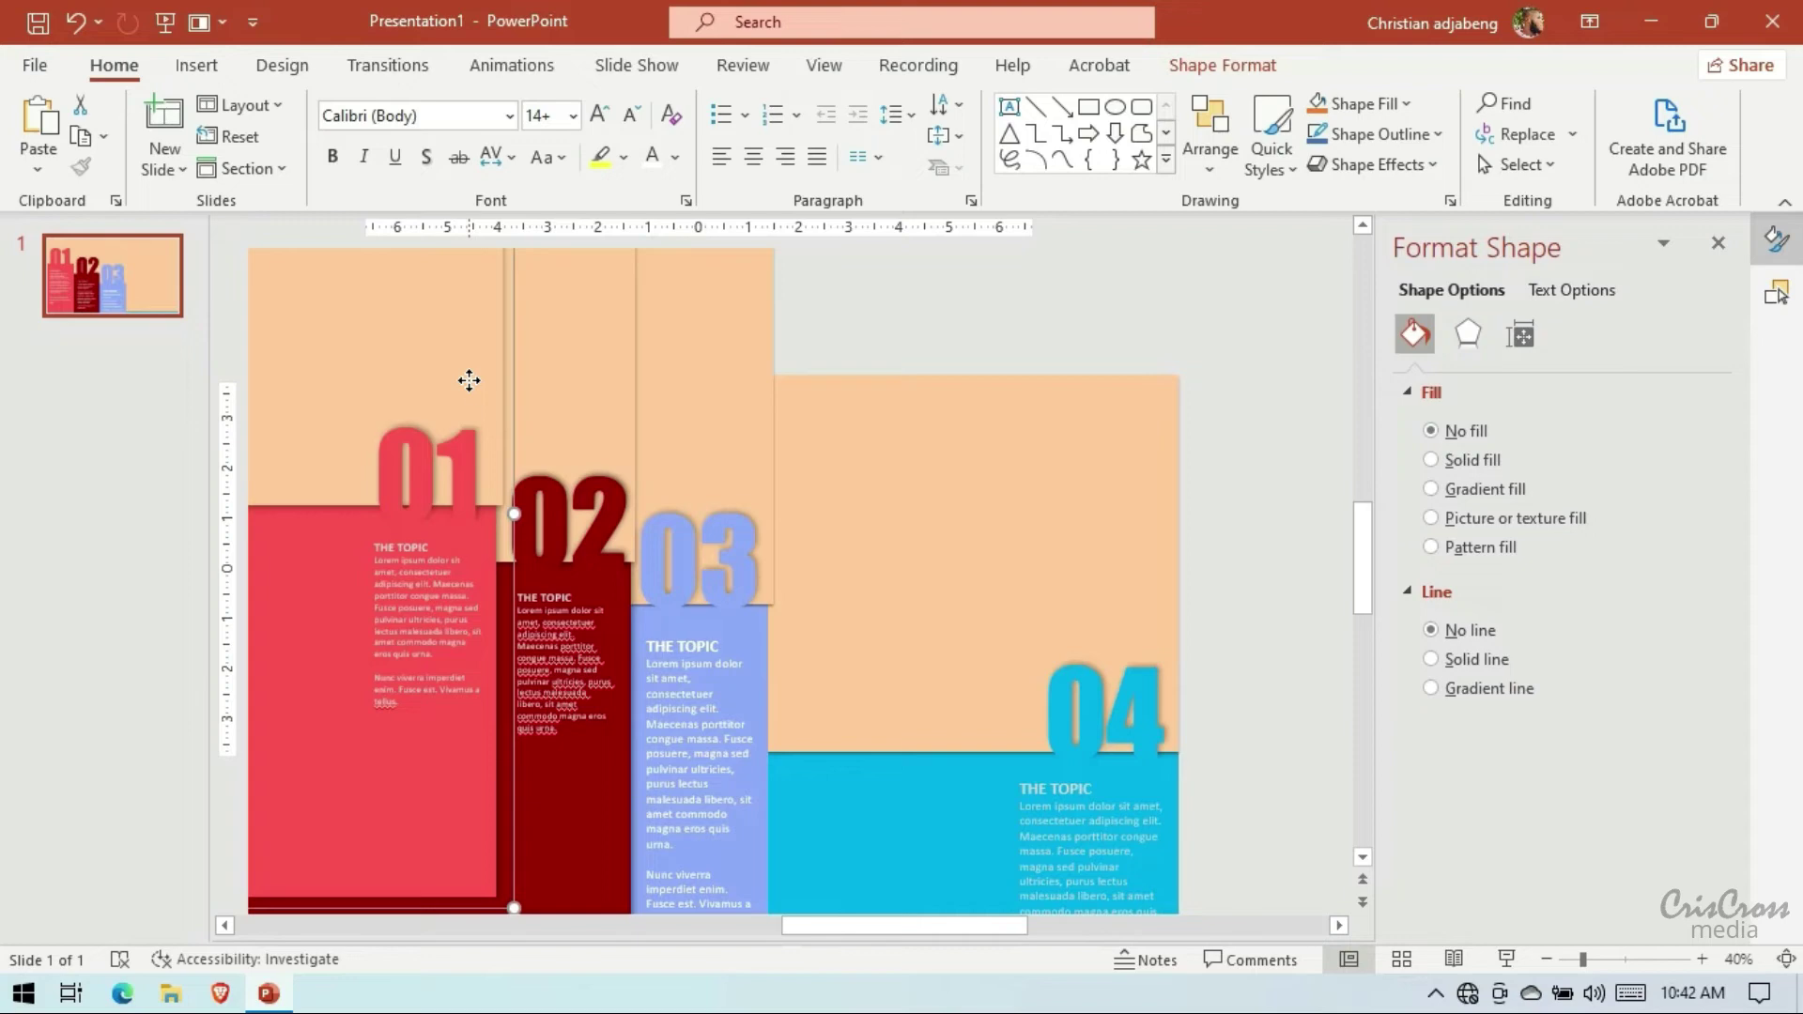
Nudge the 01, 02 and 03 panels upward with the arrow keys so the steps line up evenly
key("Up")
key("Up")
key("Up")
key("Up")
key("Down")
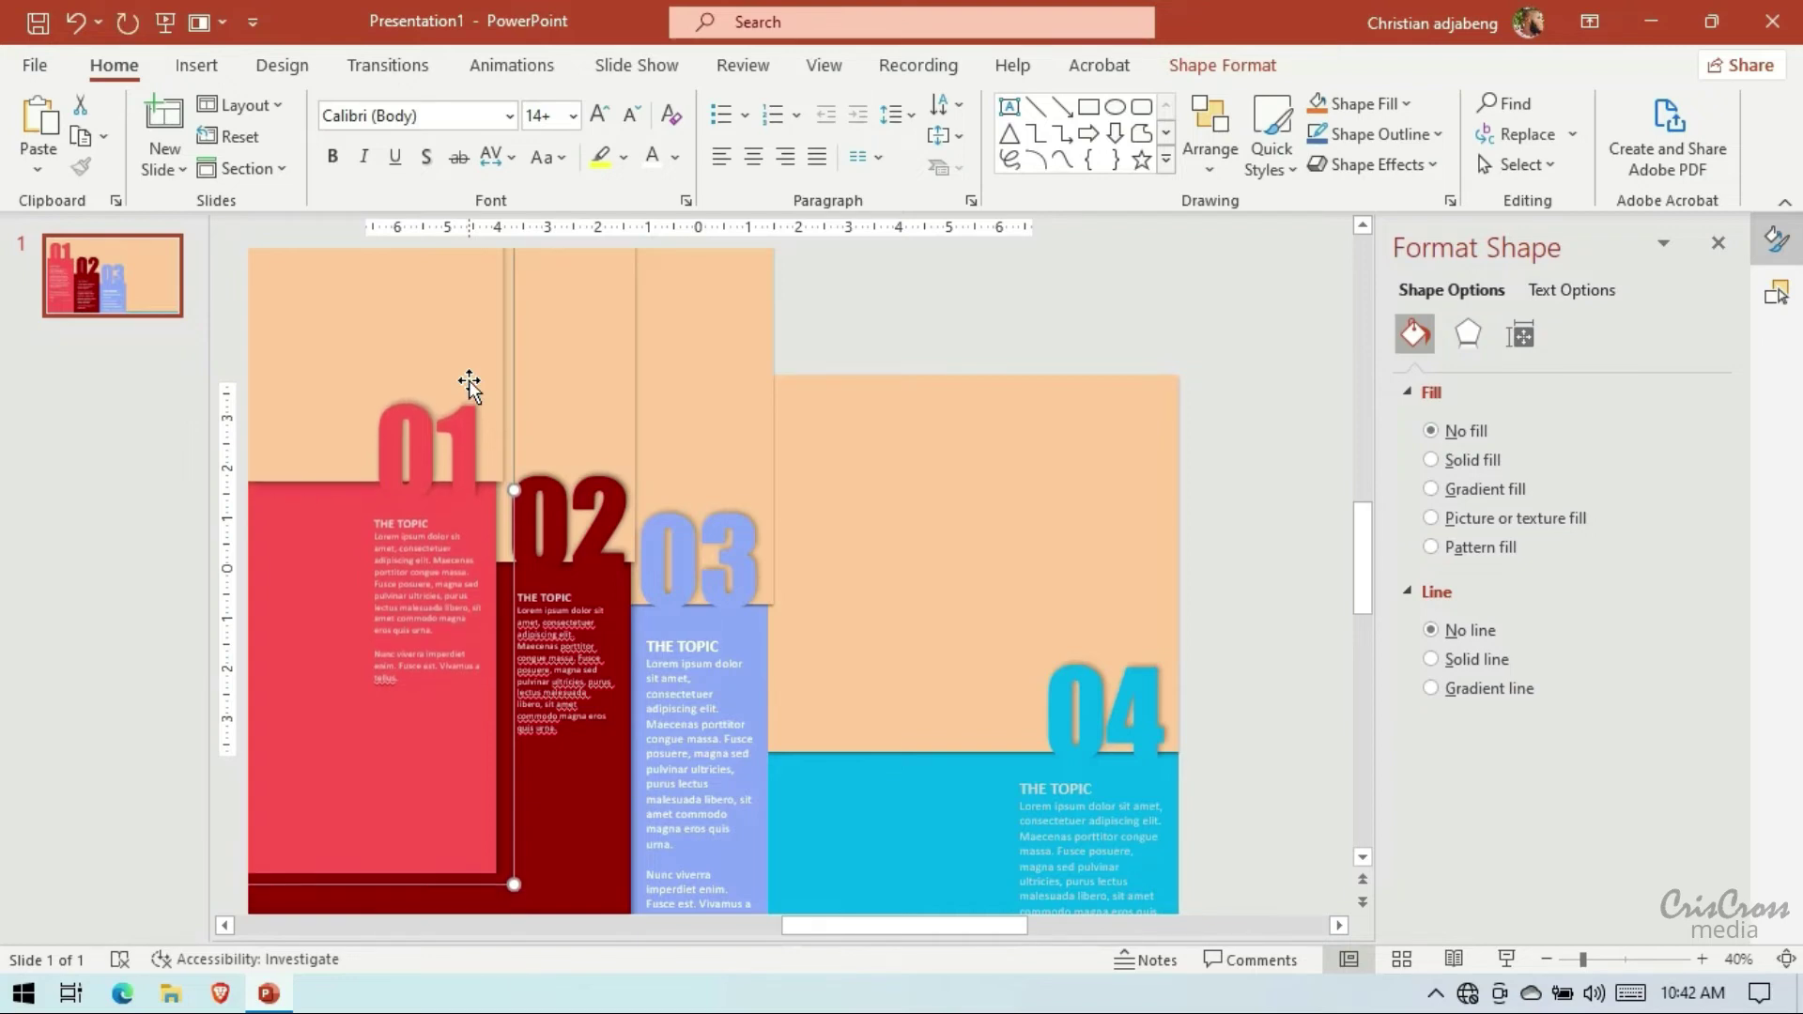
left_click(622, 419)
key("Up")
key("Up")
key("Up")
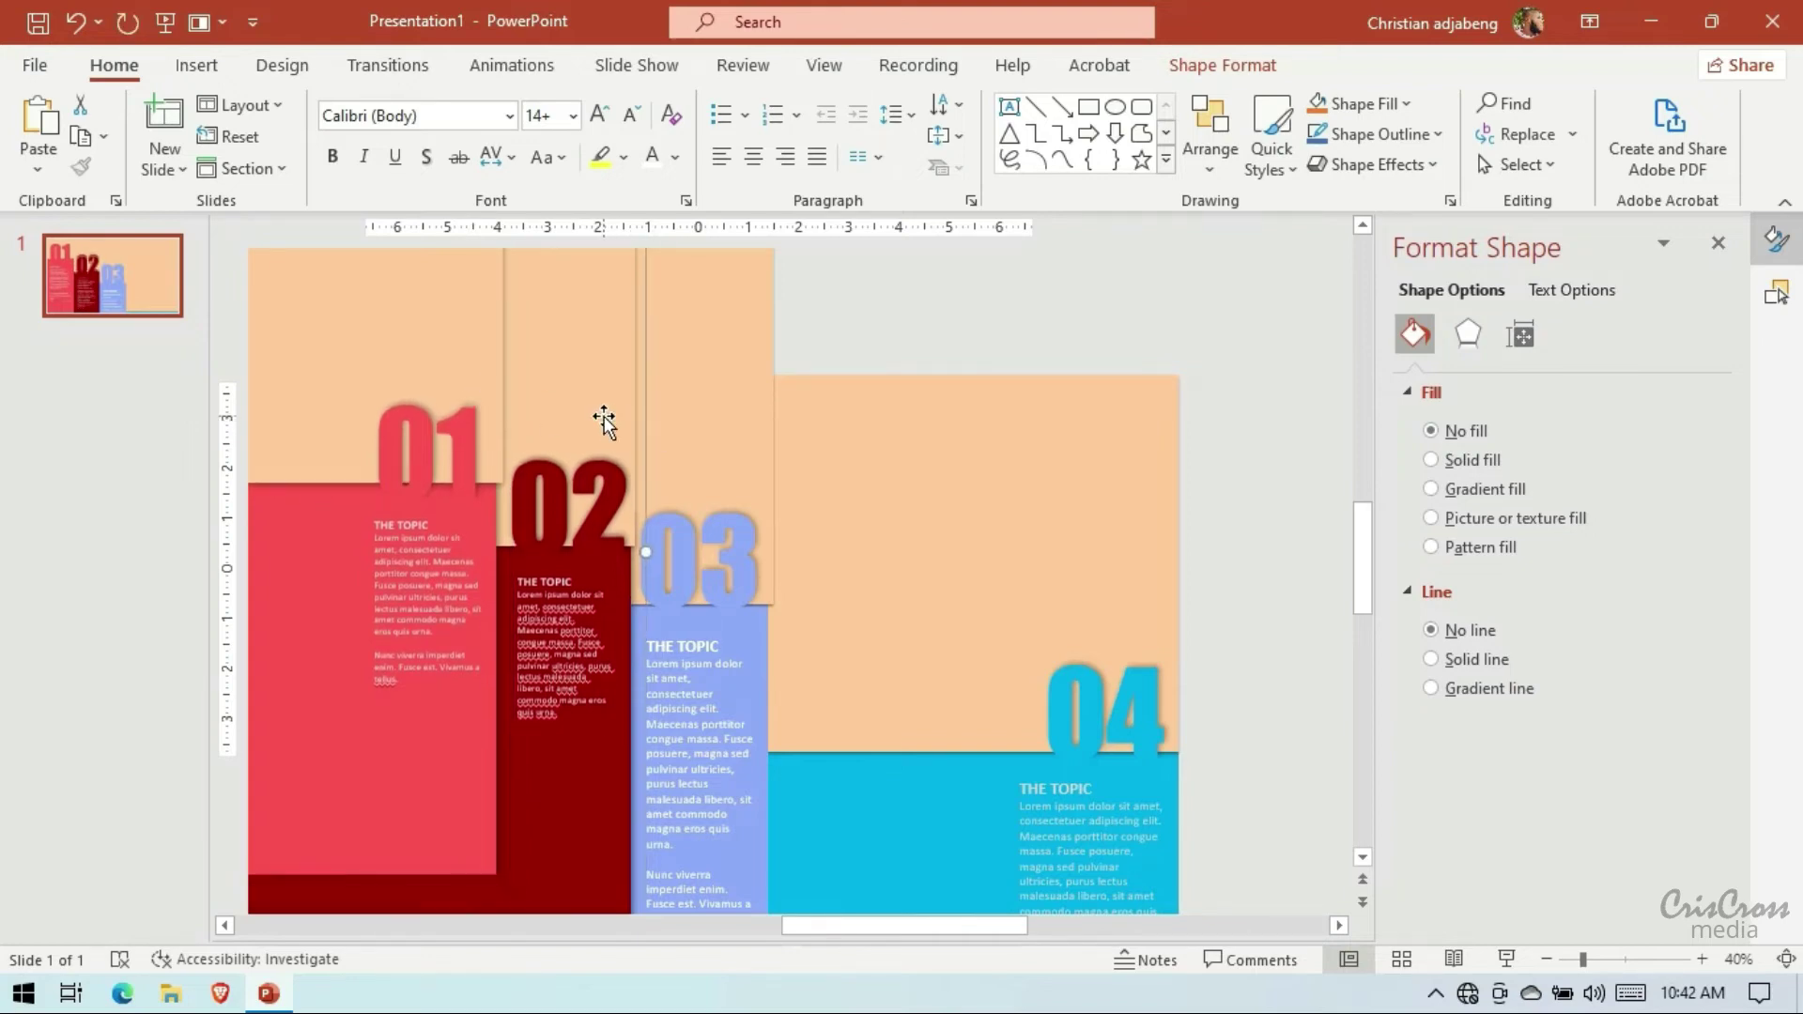
key("Up")
key("Up")
key("Up")
key("Up")
key("Up")
key("Up")
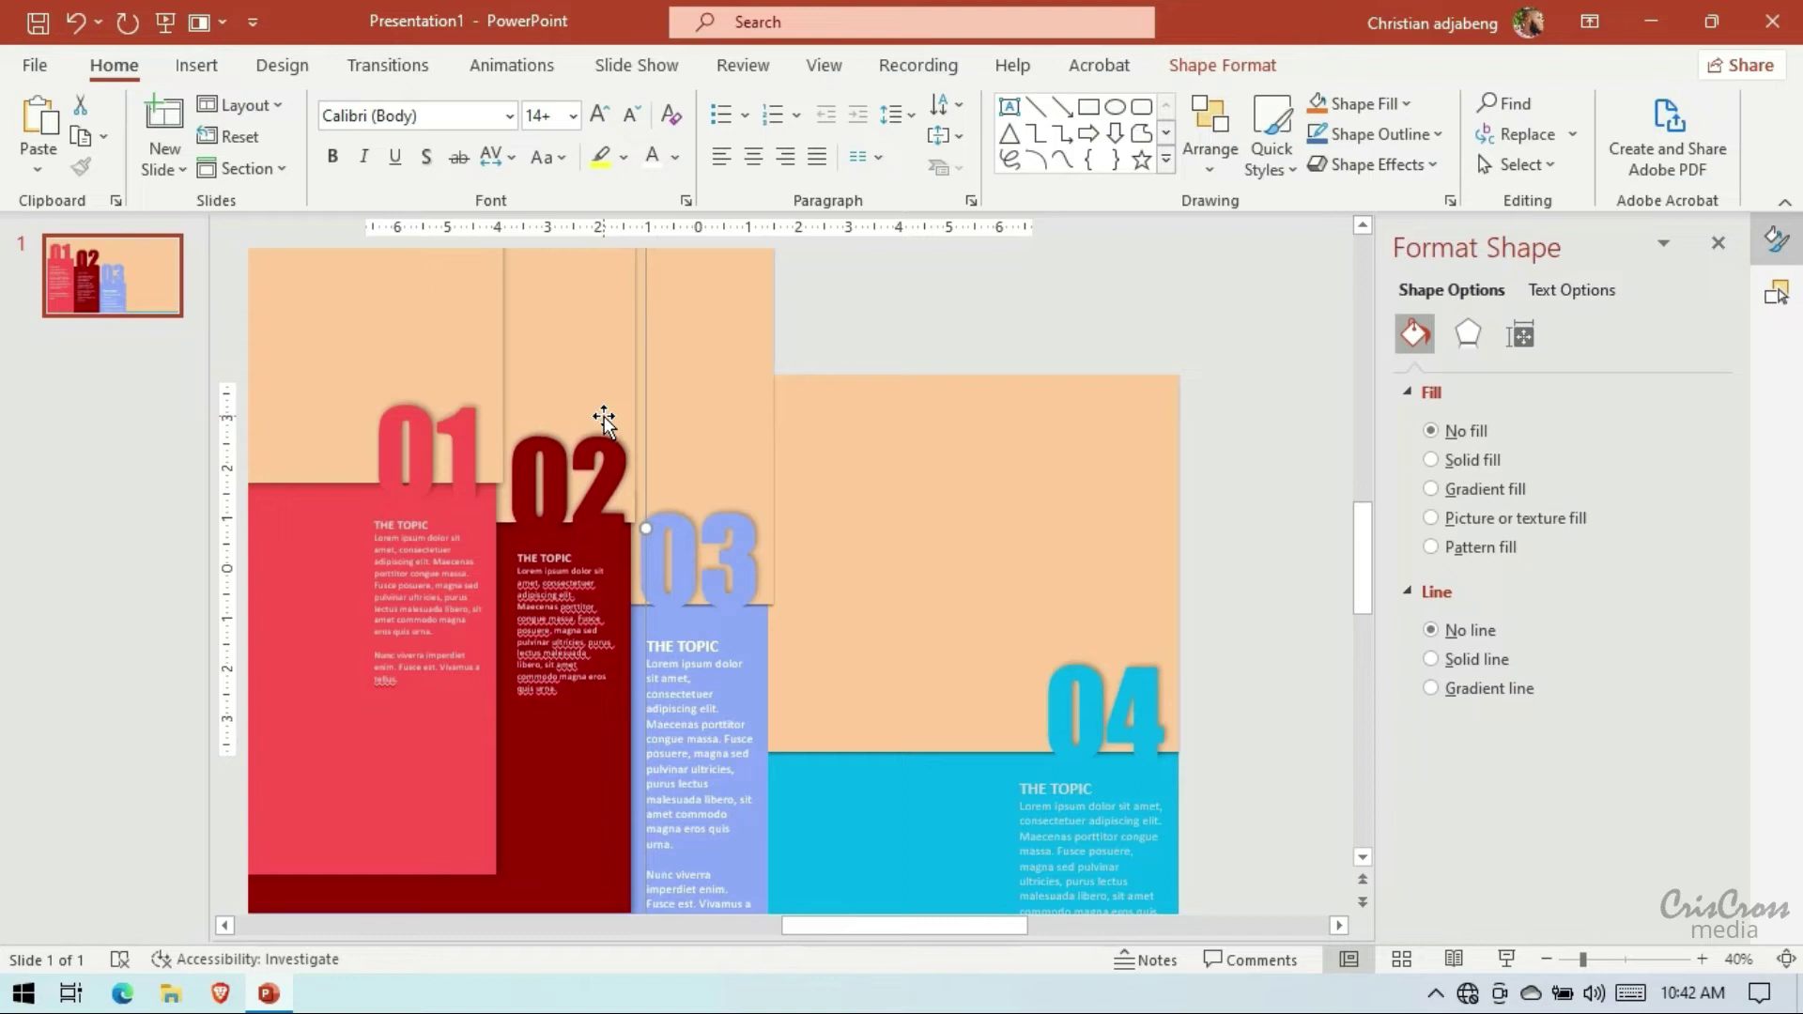
left_click(704, 564)
key("Up")
key("Up")
key("Up")
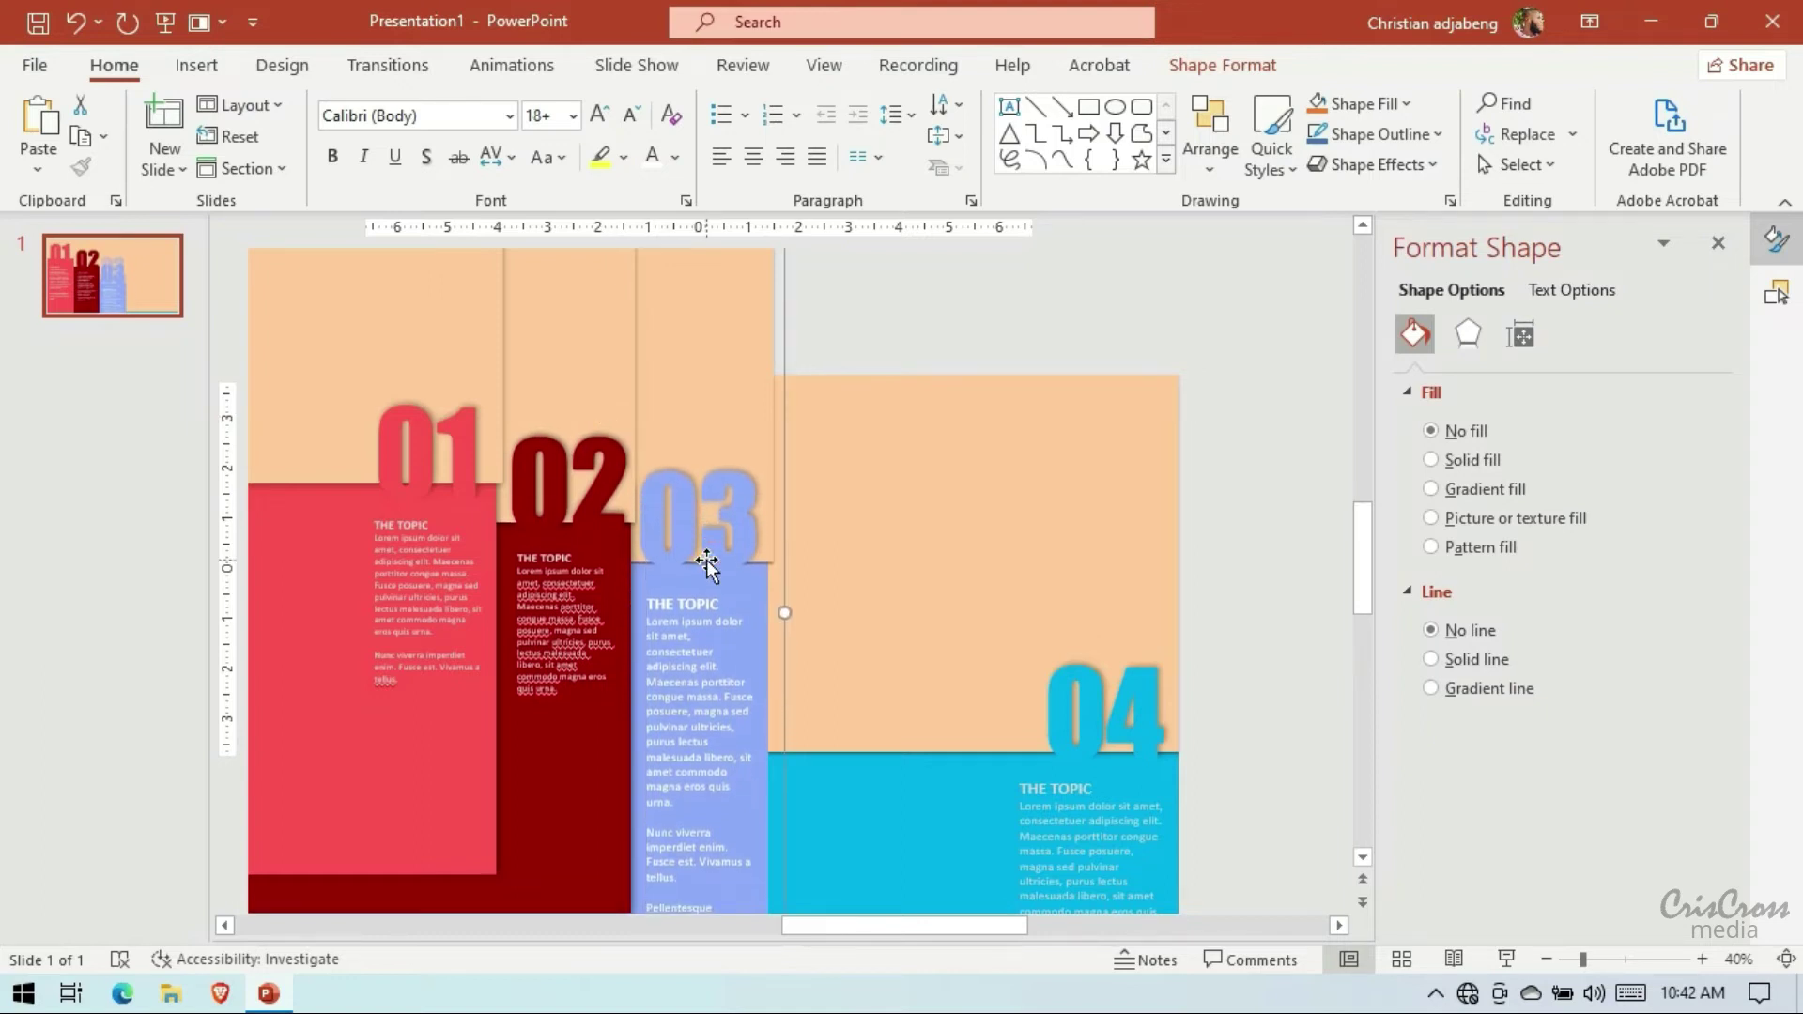
key("Up")
key("Up")
key("Up")
key("Down")
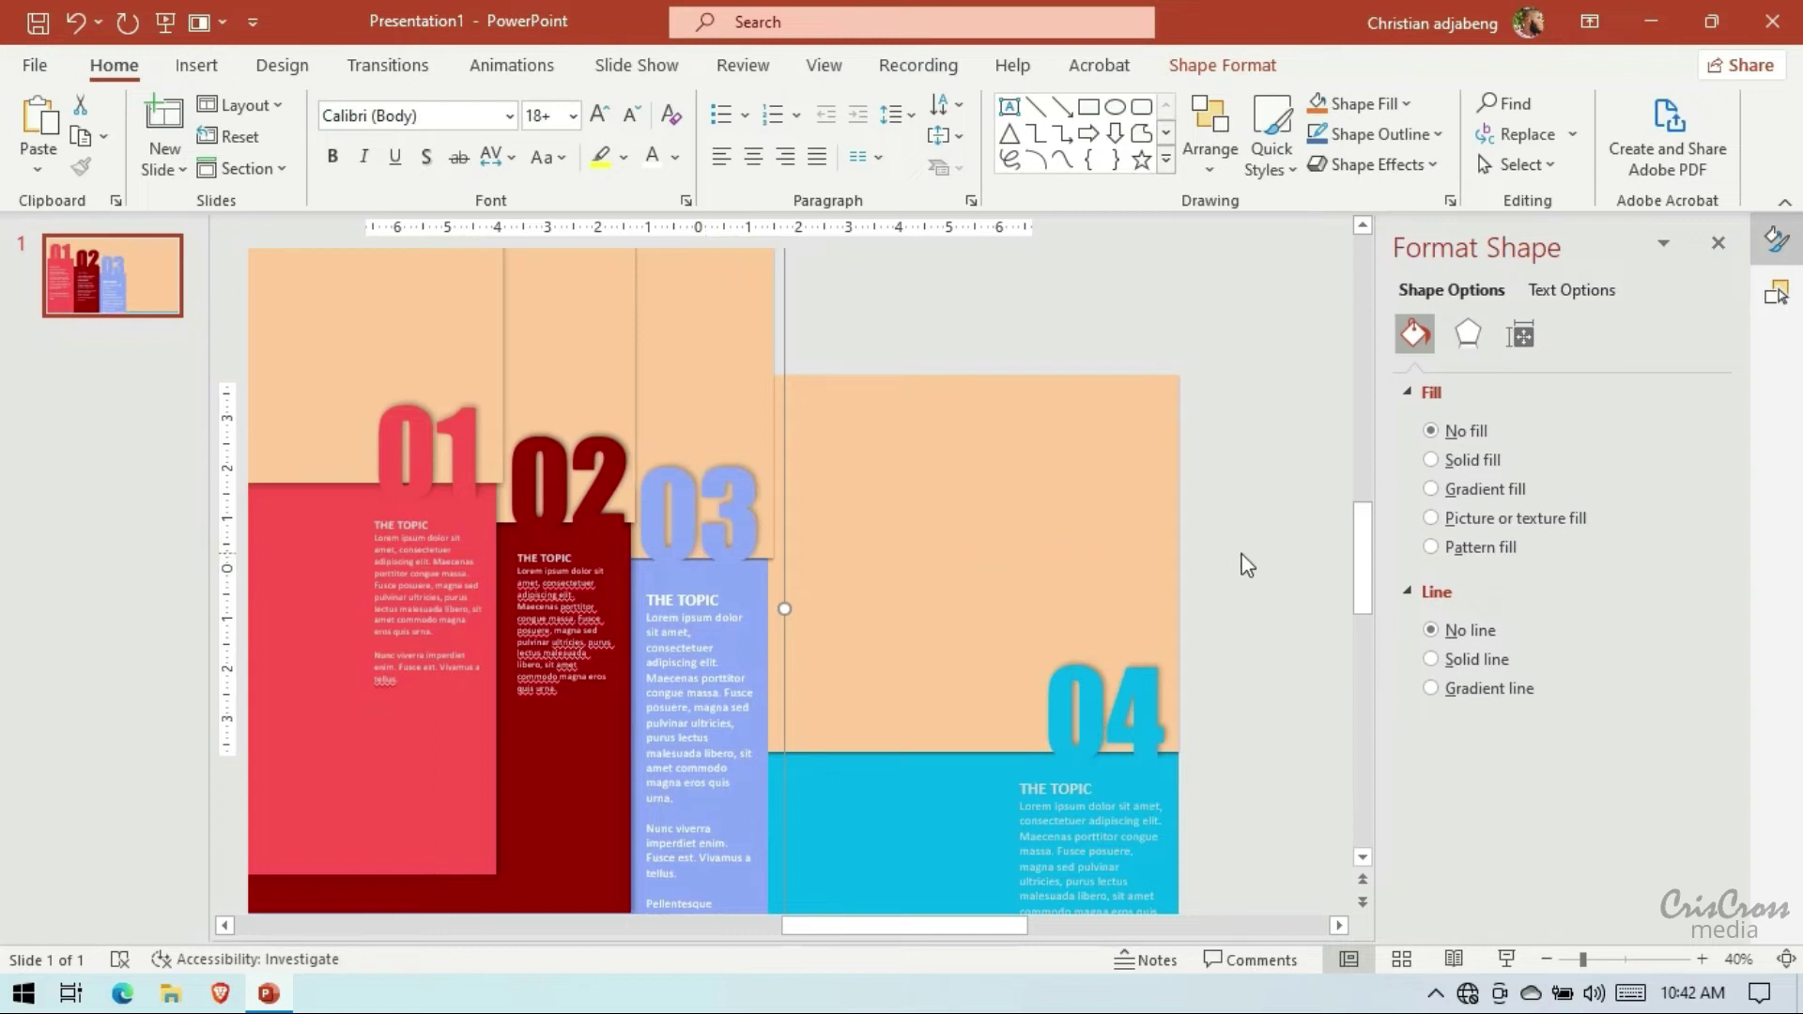
key("Right")
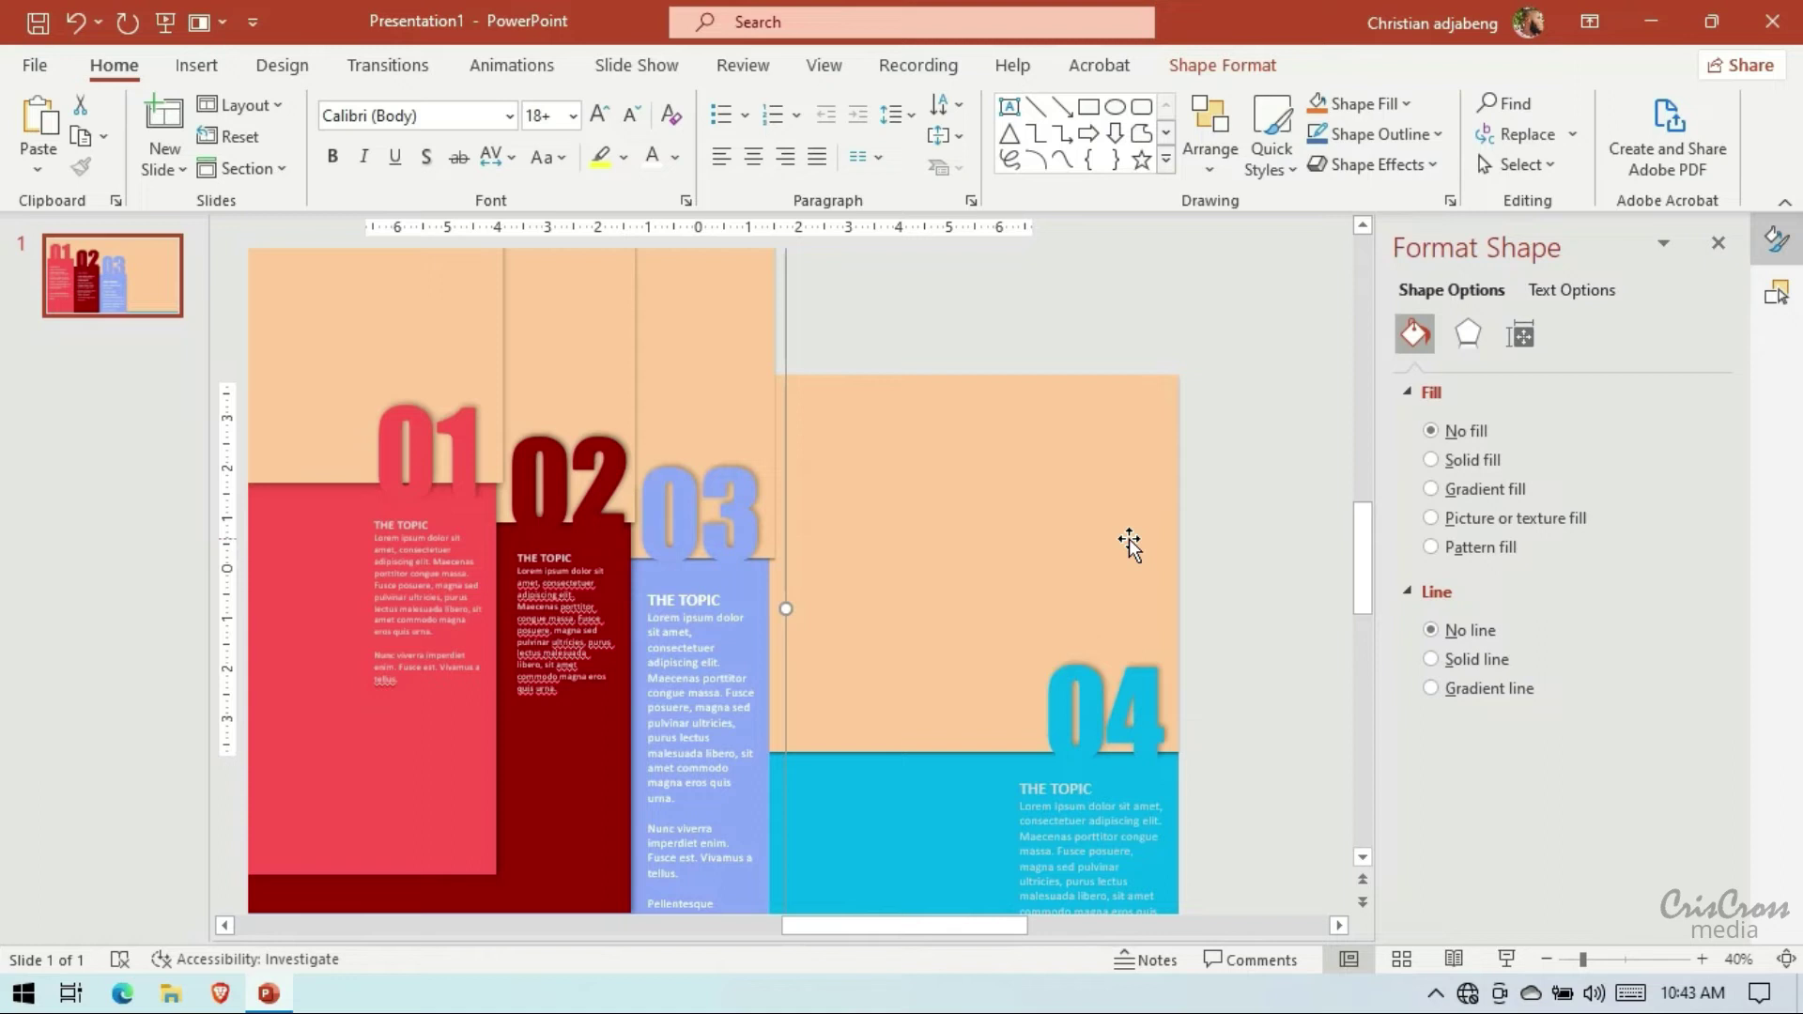
scroll(796, 729, "down", 3)
Reduce the 03 text to 14 pt and delete its last two paragraphs
left_click(755, 876)
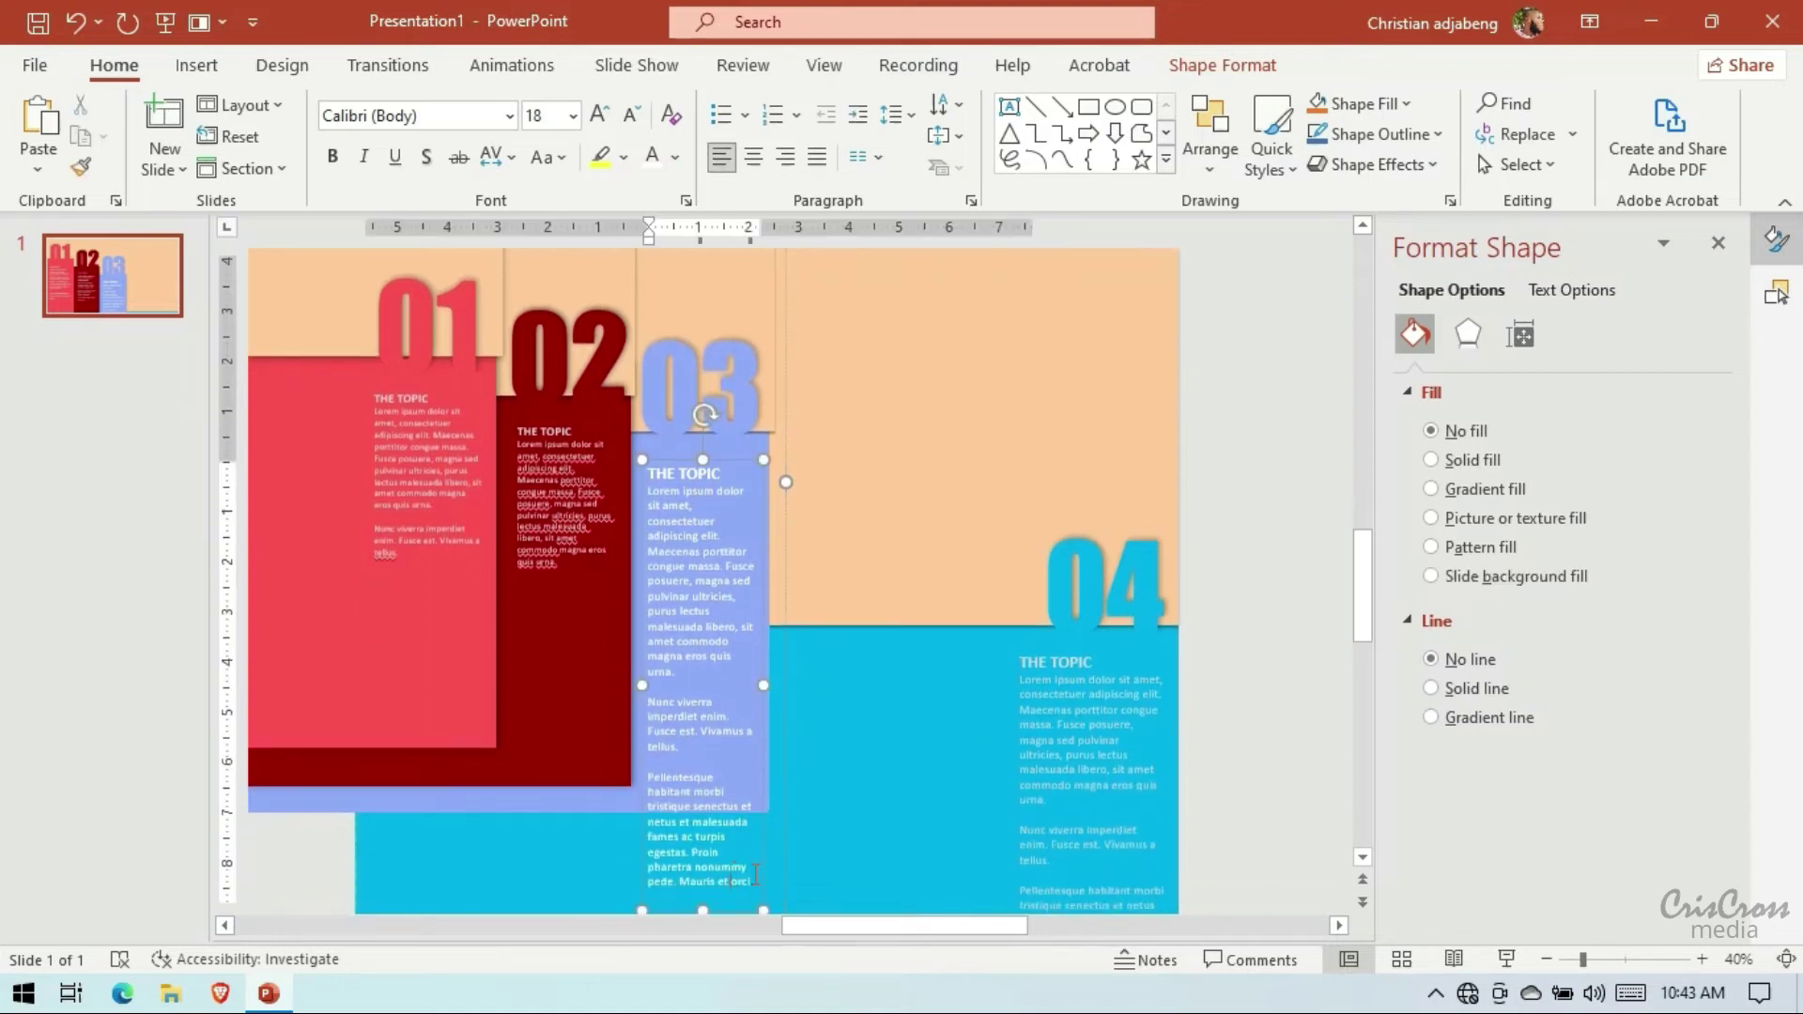
left_click(728, 467)
left_click(632, 116)
left_click(632, 116)
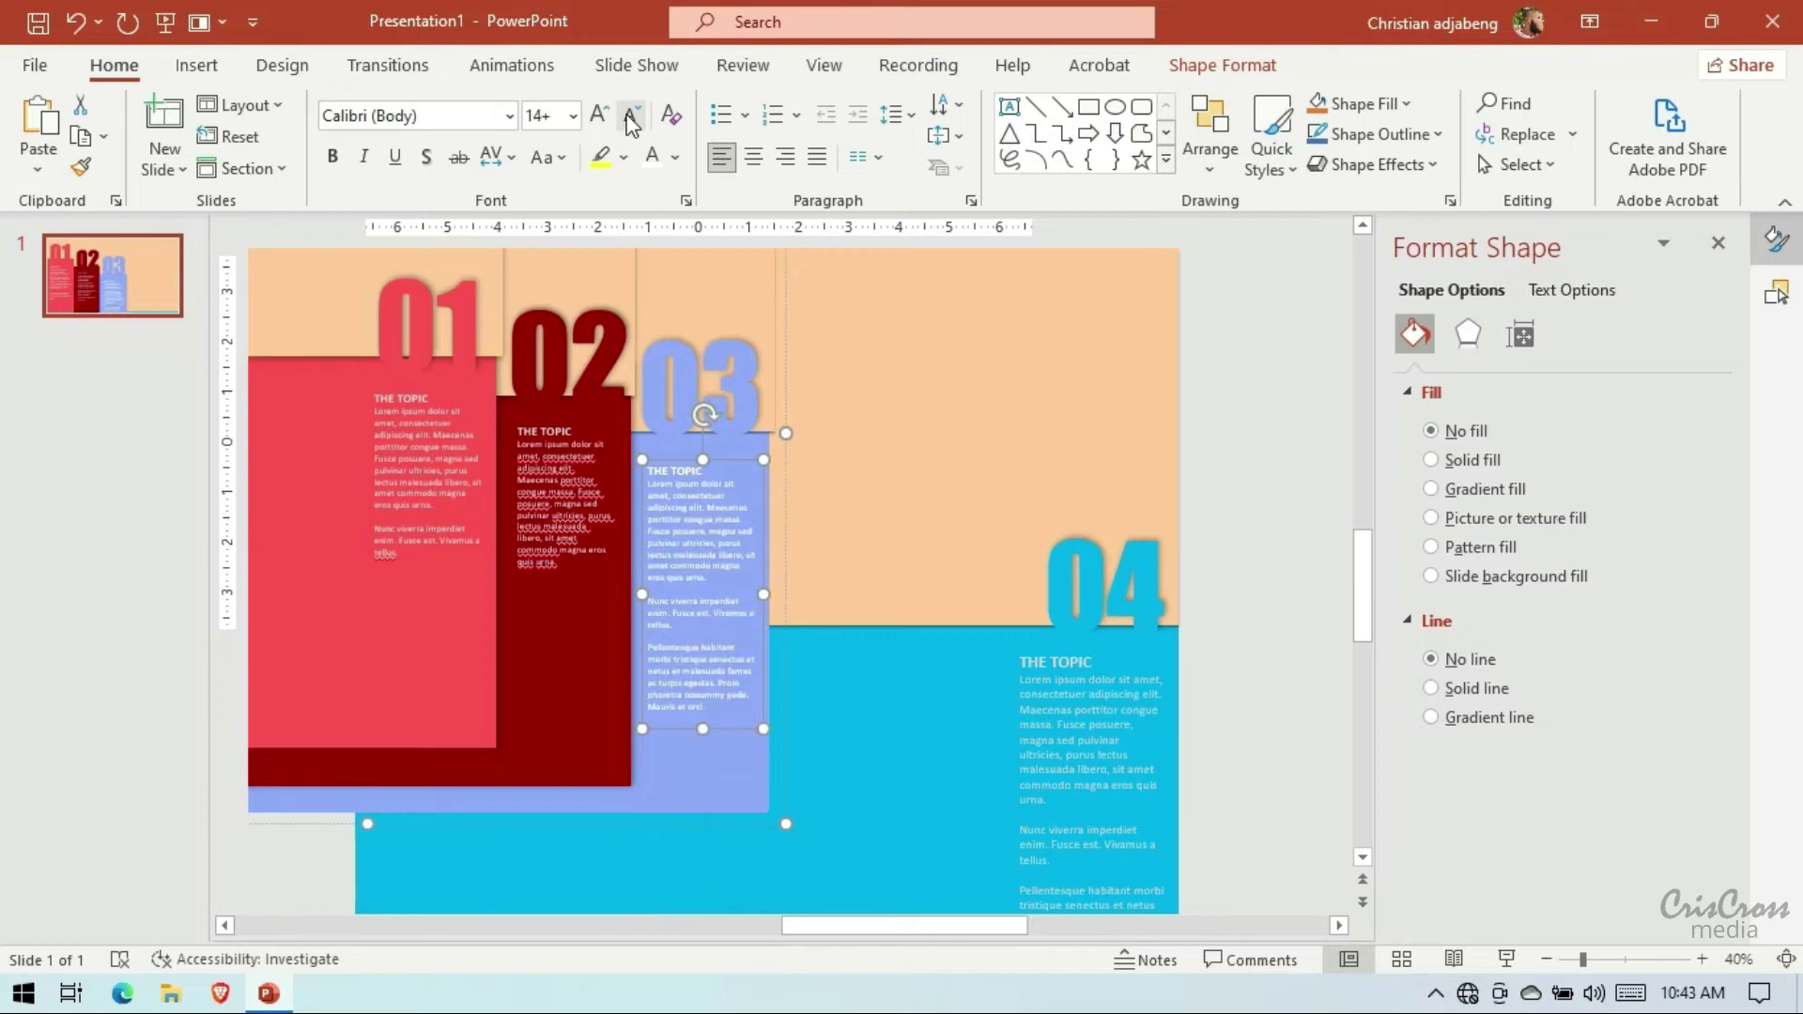
left_click(727, 537)
left_click(693, 475)
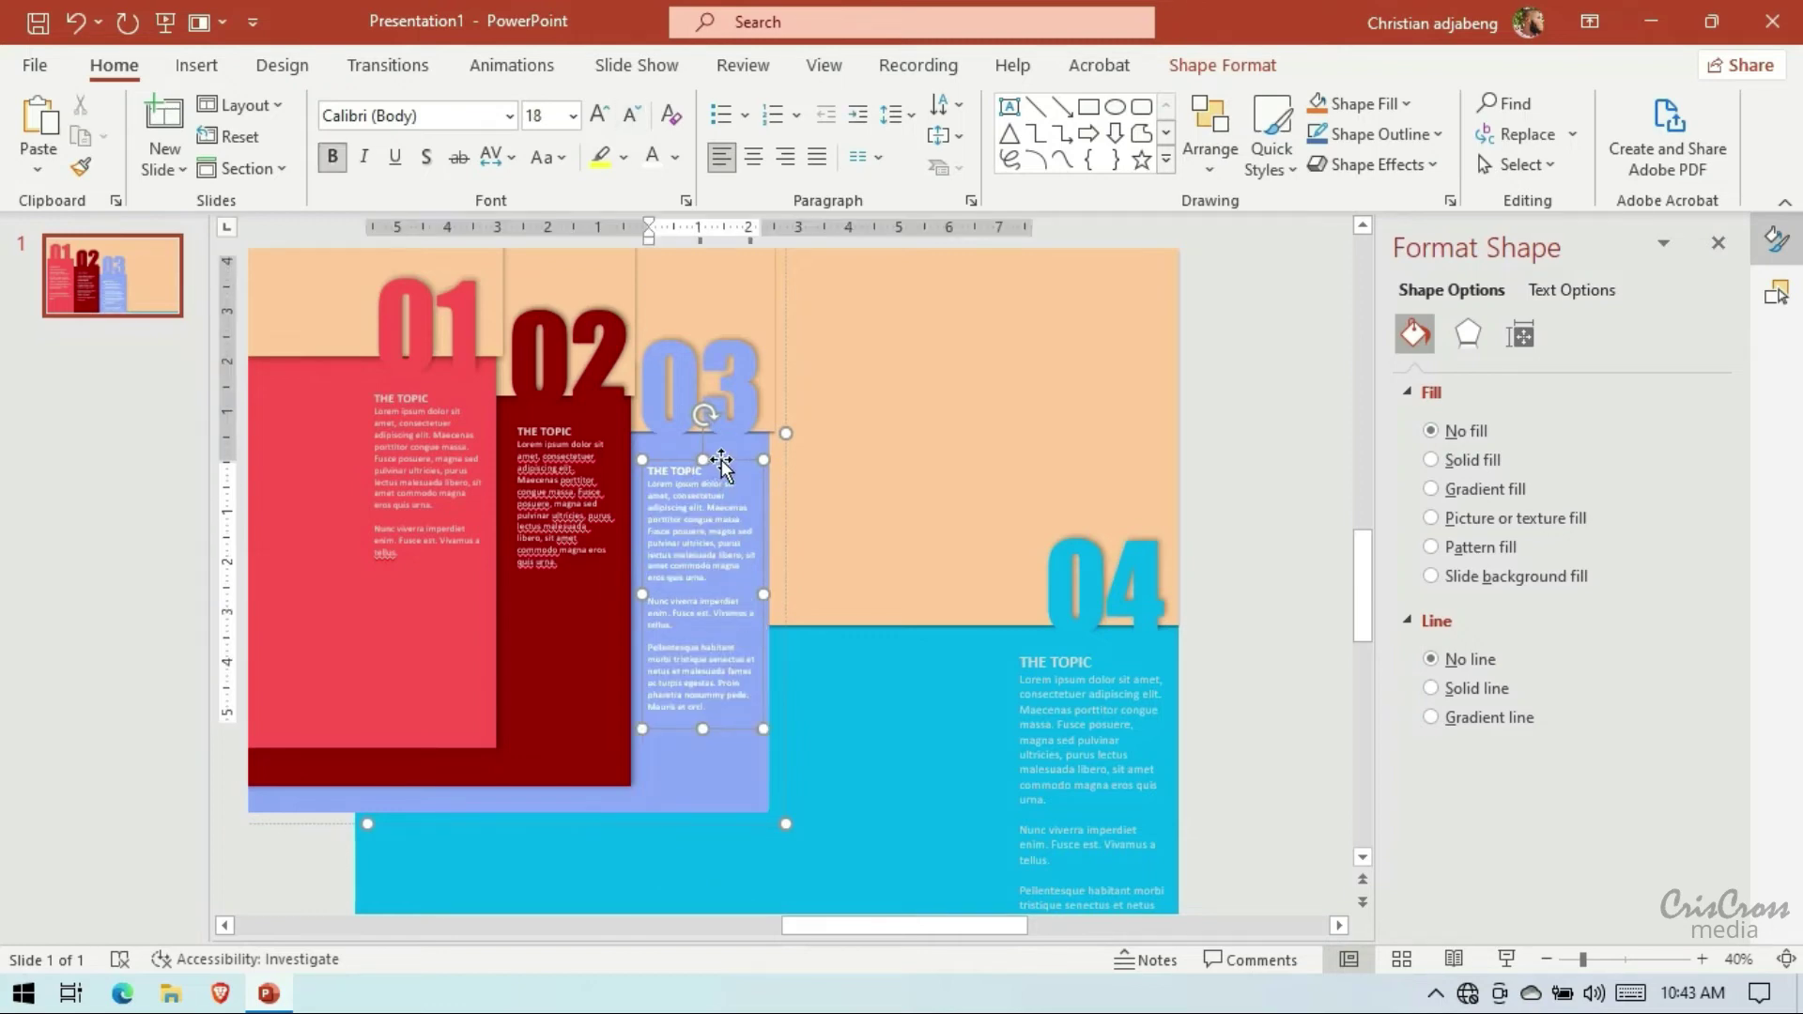
left_click_drag(733, 718, 658, 589)
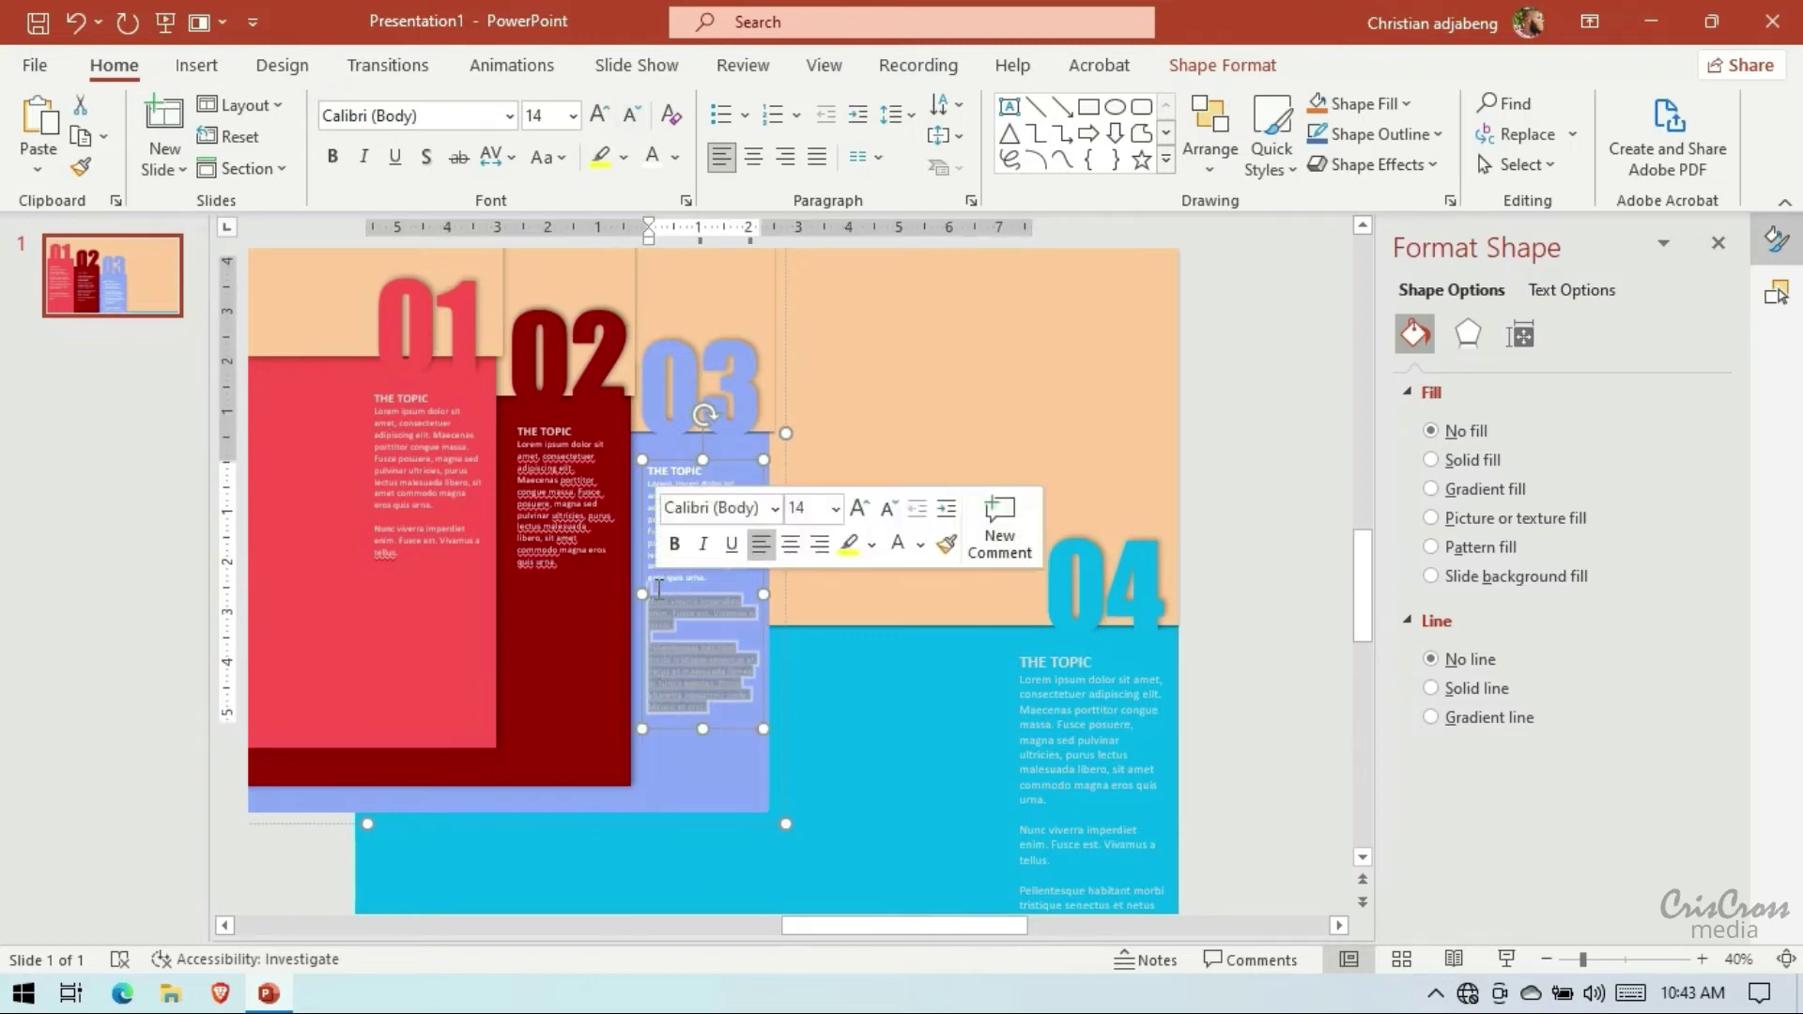
key("BackSpace")
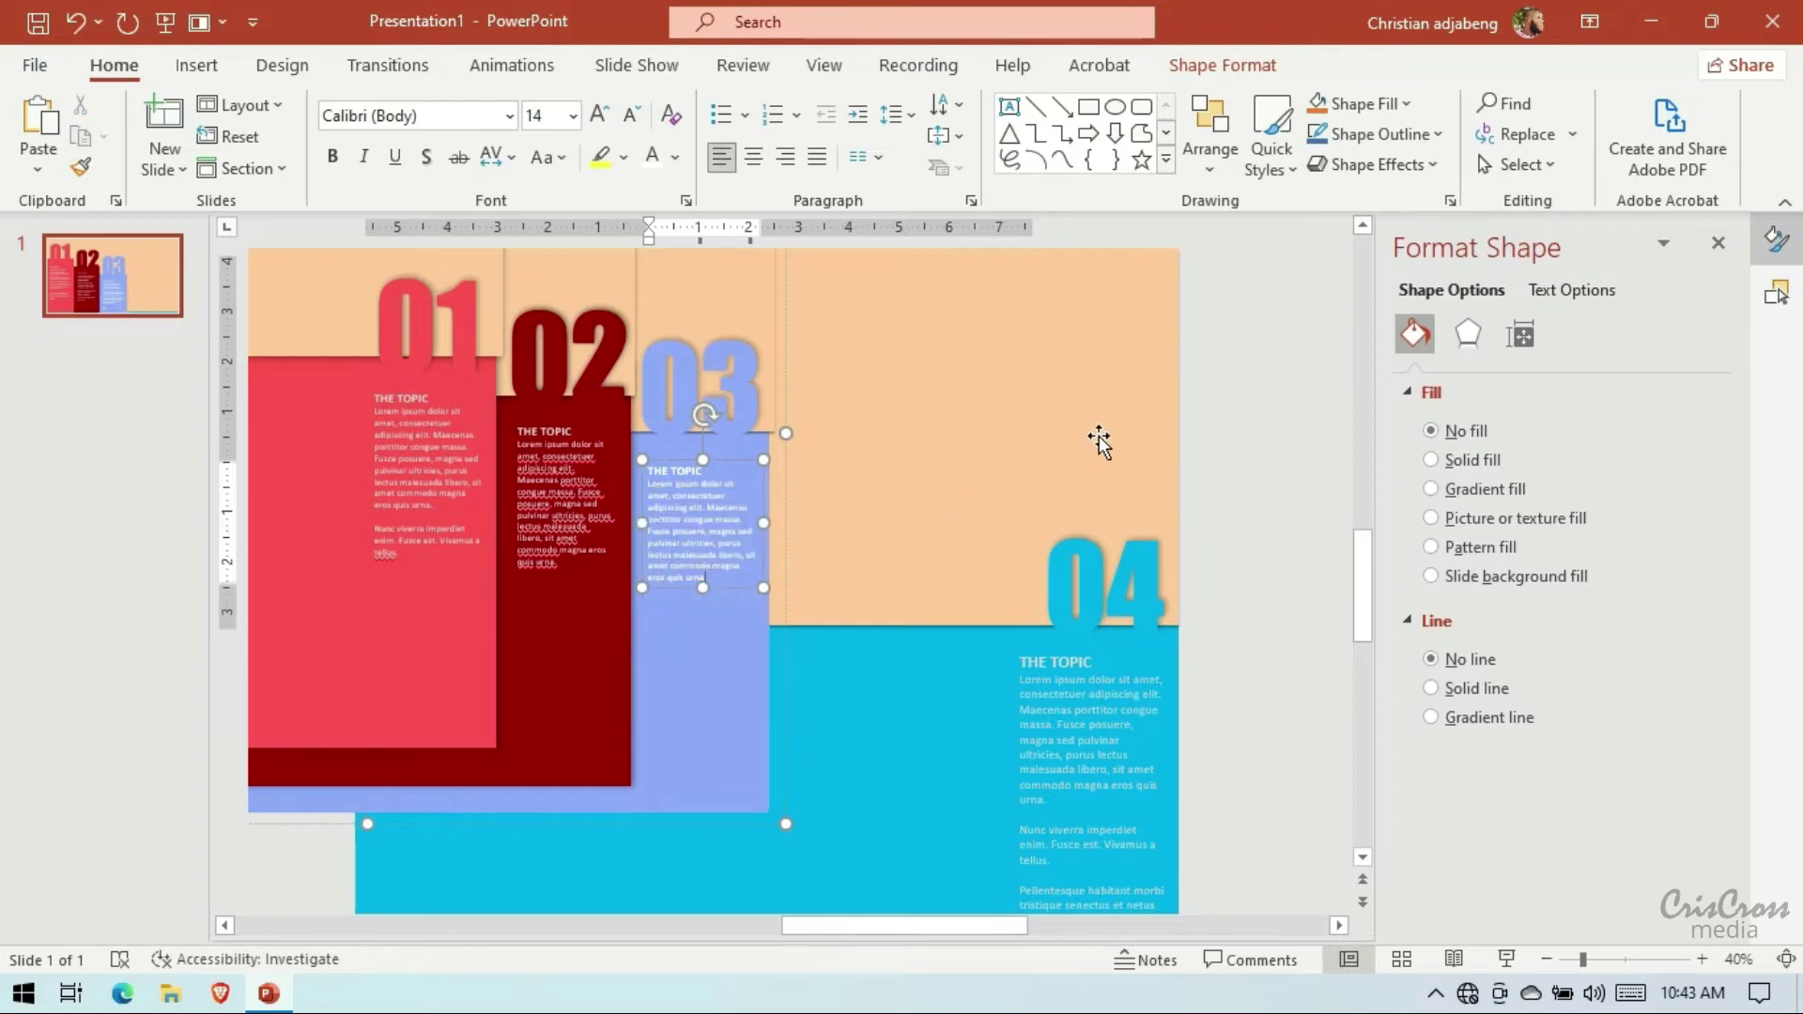
left_click(829, 321)
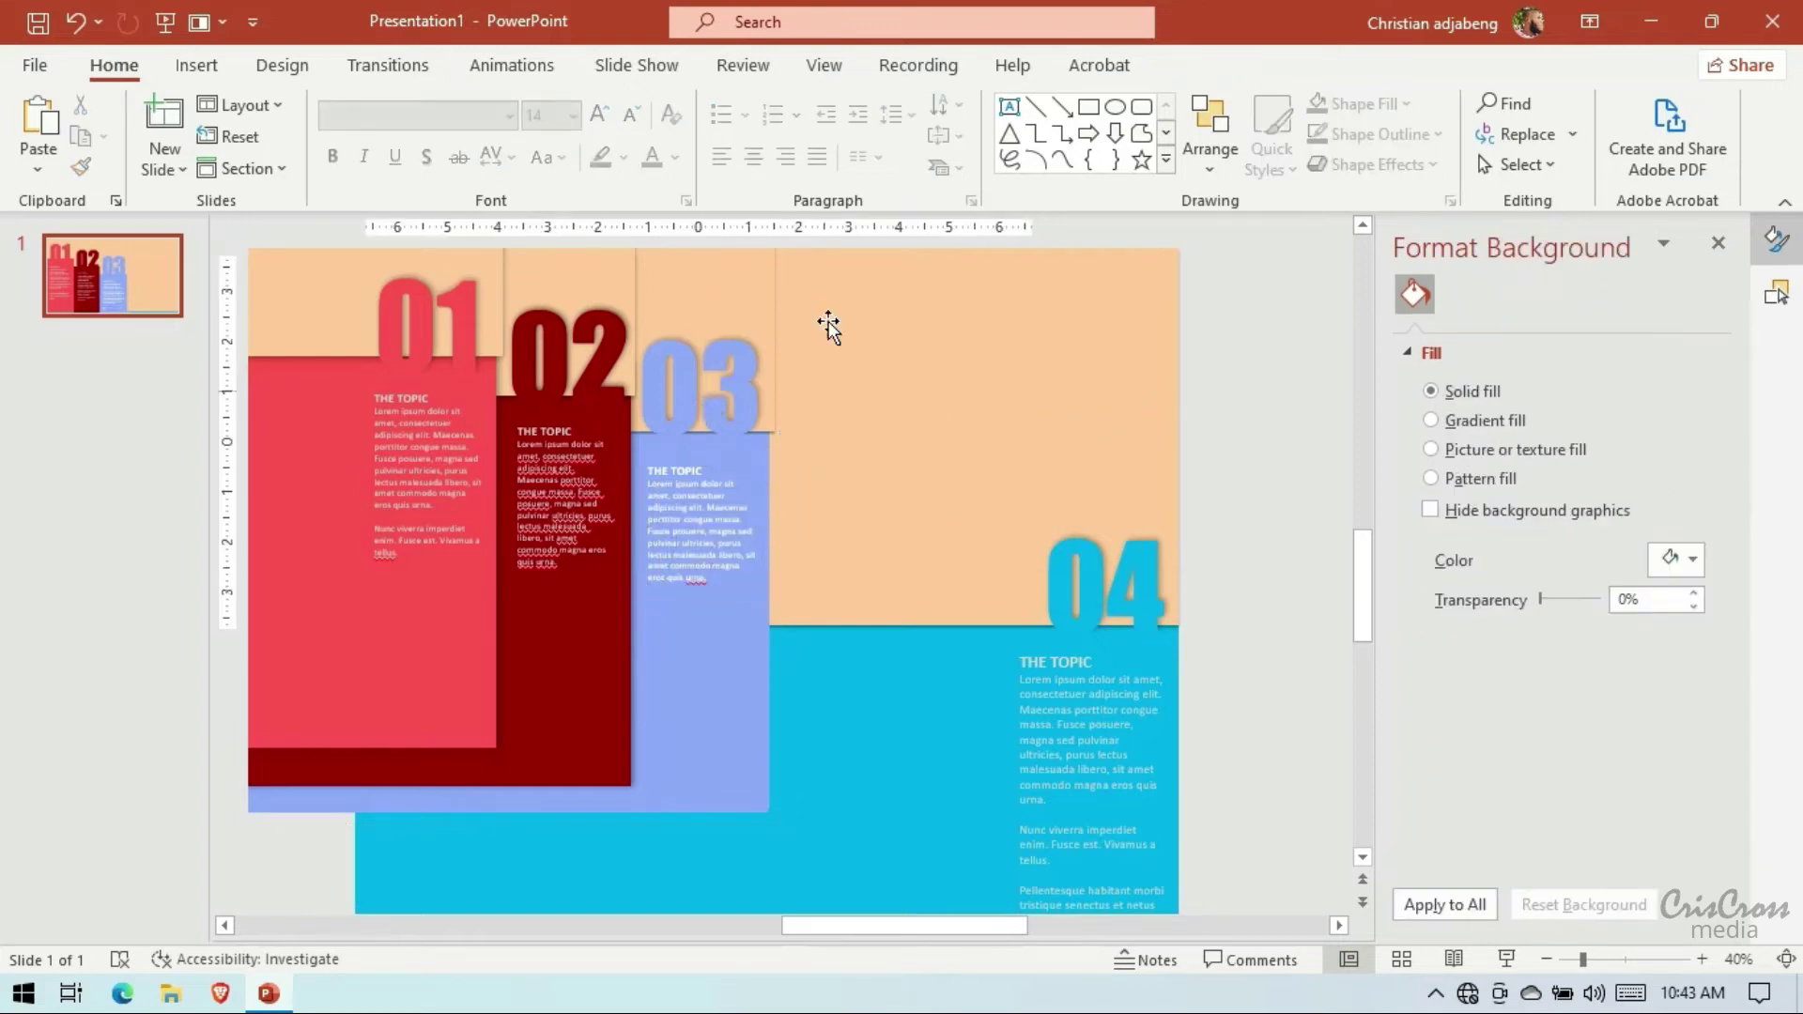
left_click(167, 22)
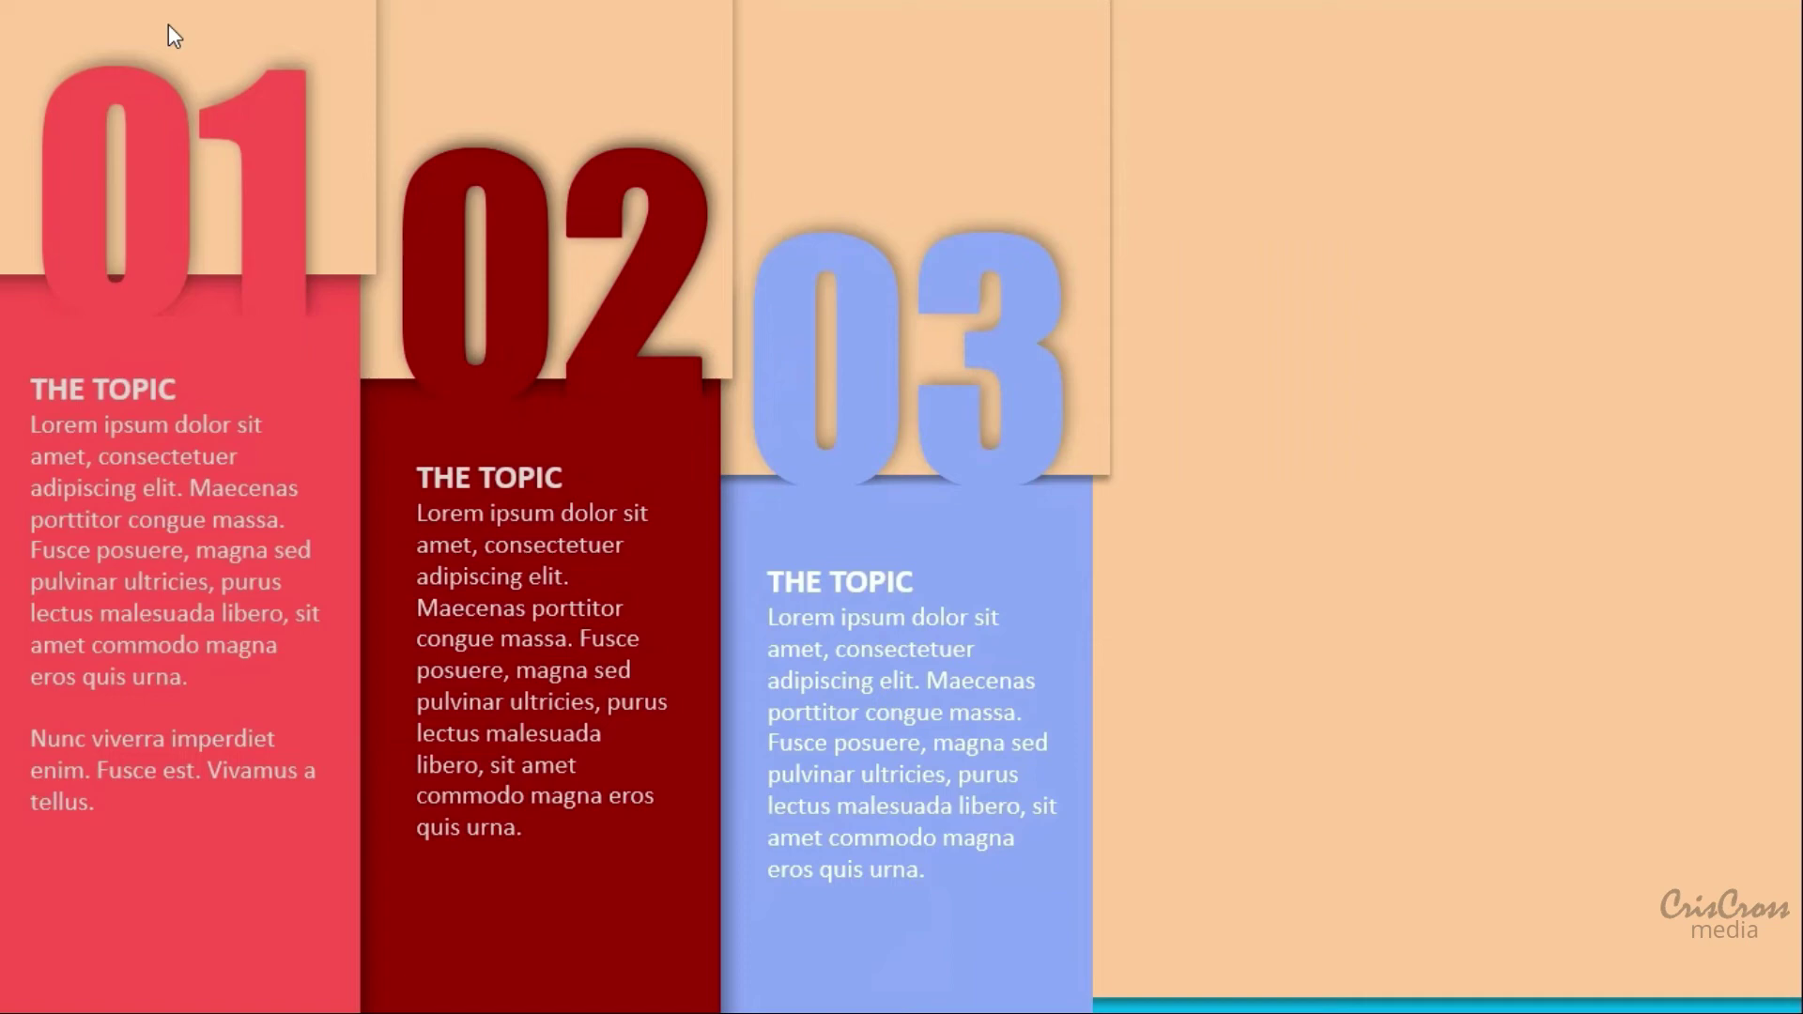
key("Escape")
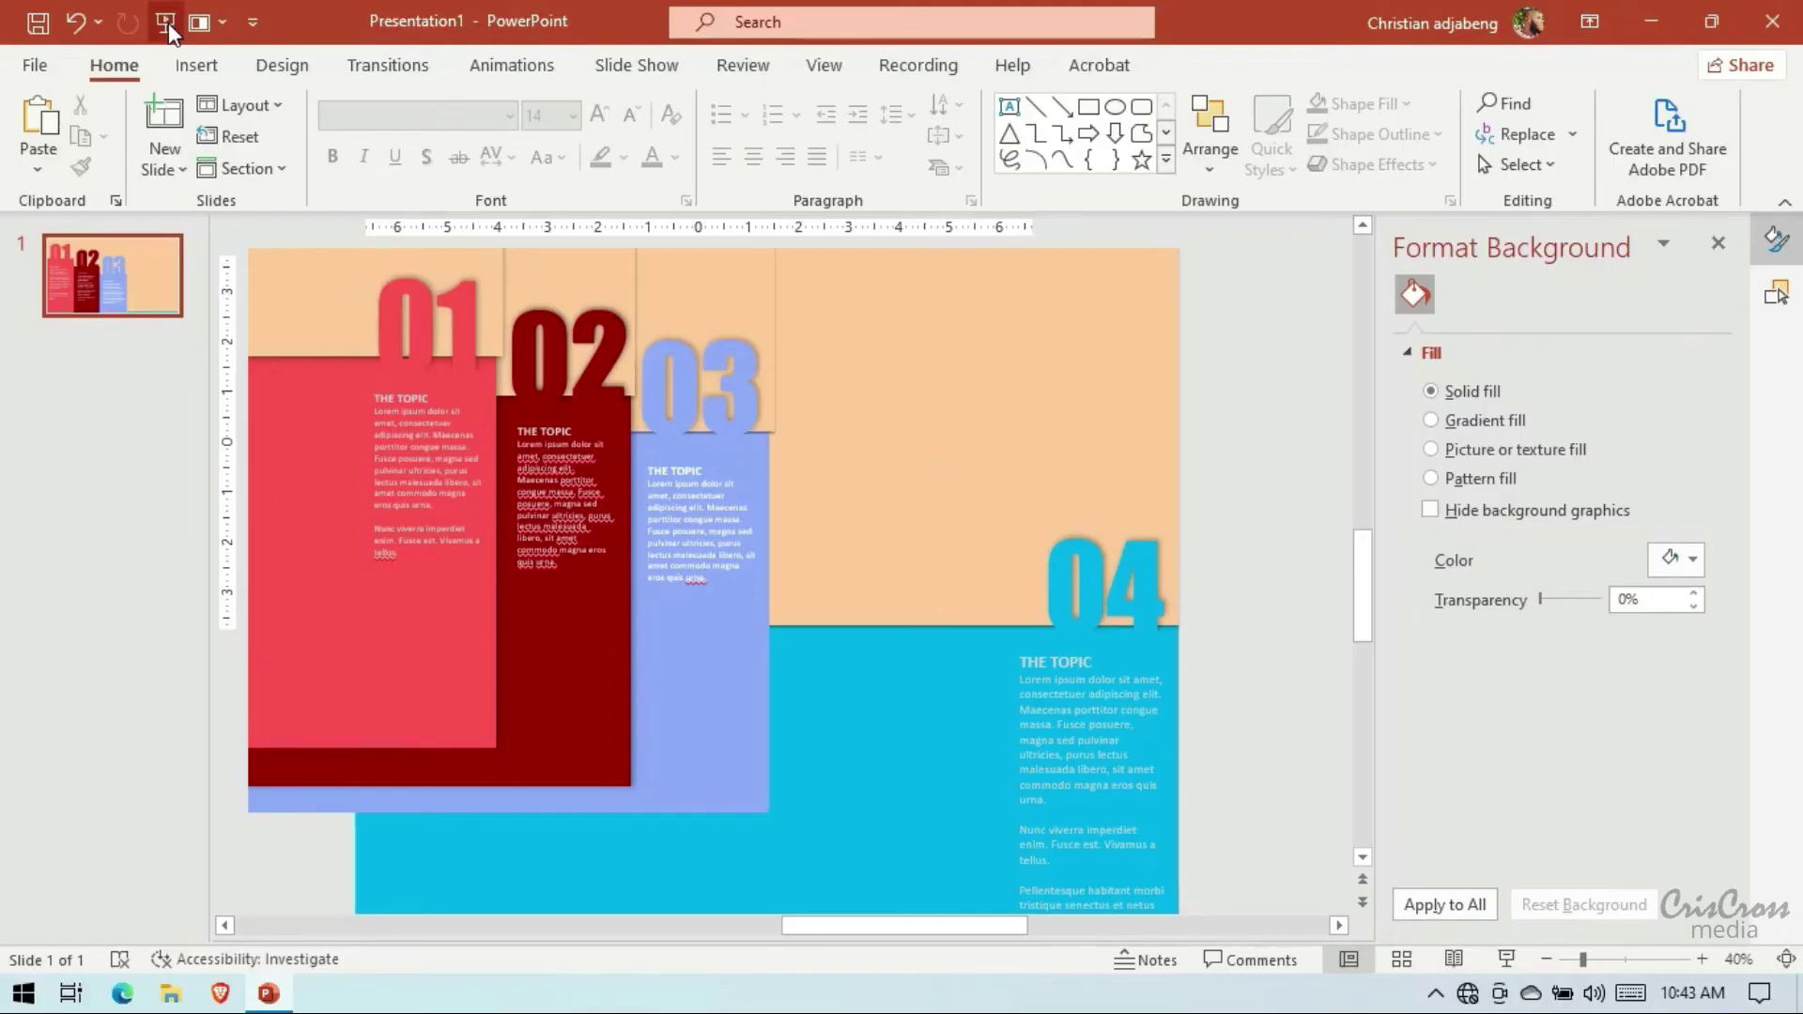
Reduce the 04 text to 14 pt, narrow its text box, and move panel 04 up-left beside 03
left_click(844, 597)
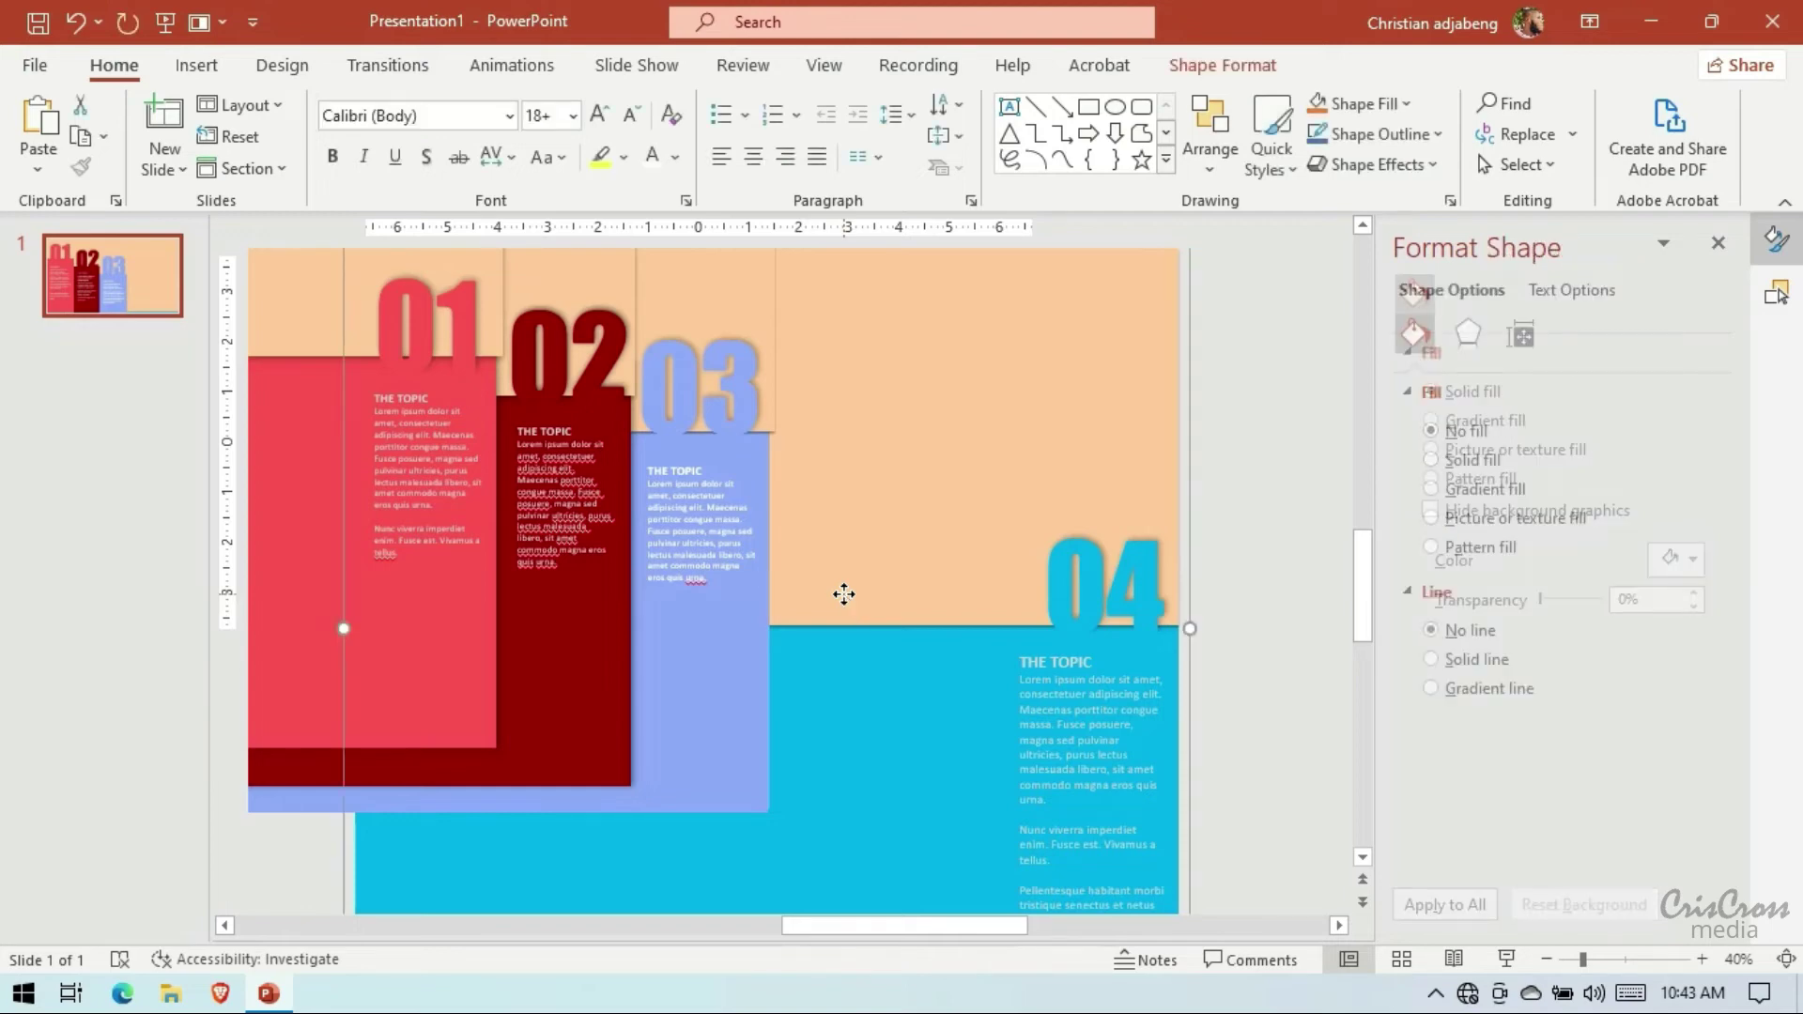
left_click(1042, 714)
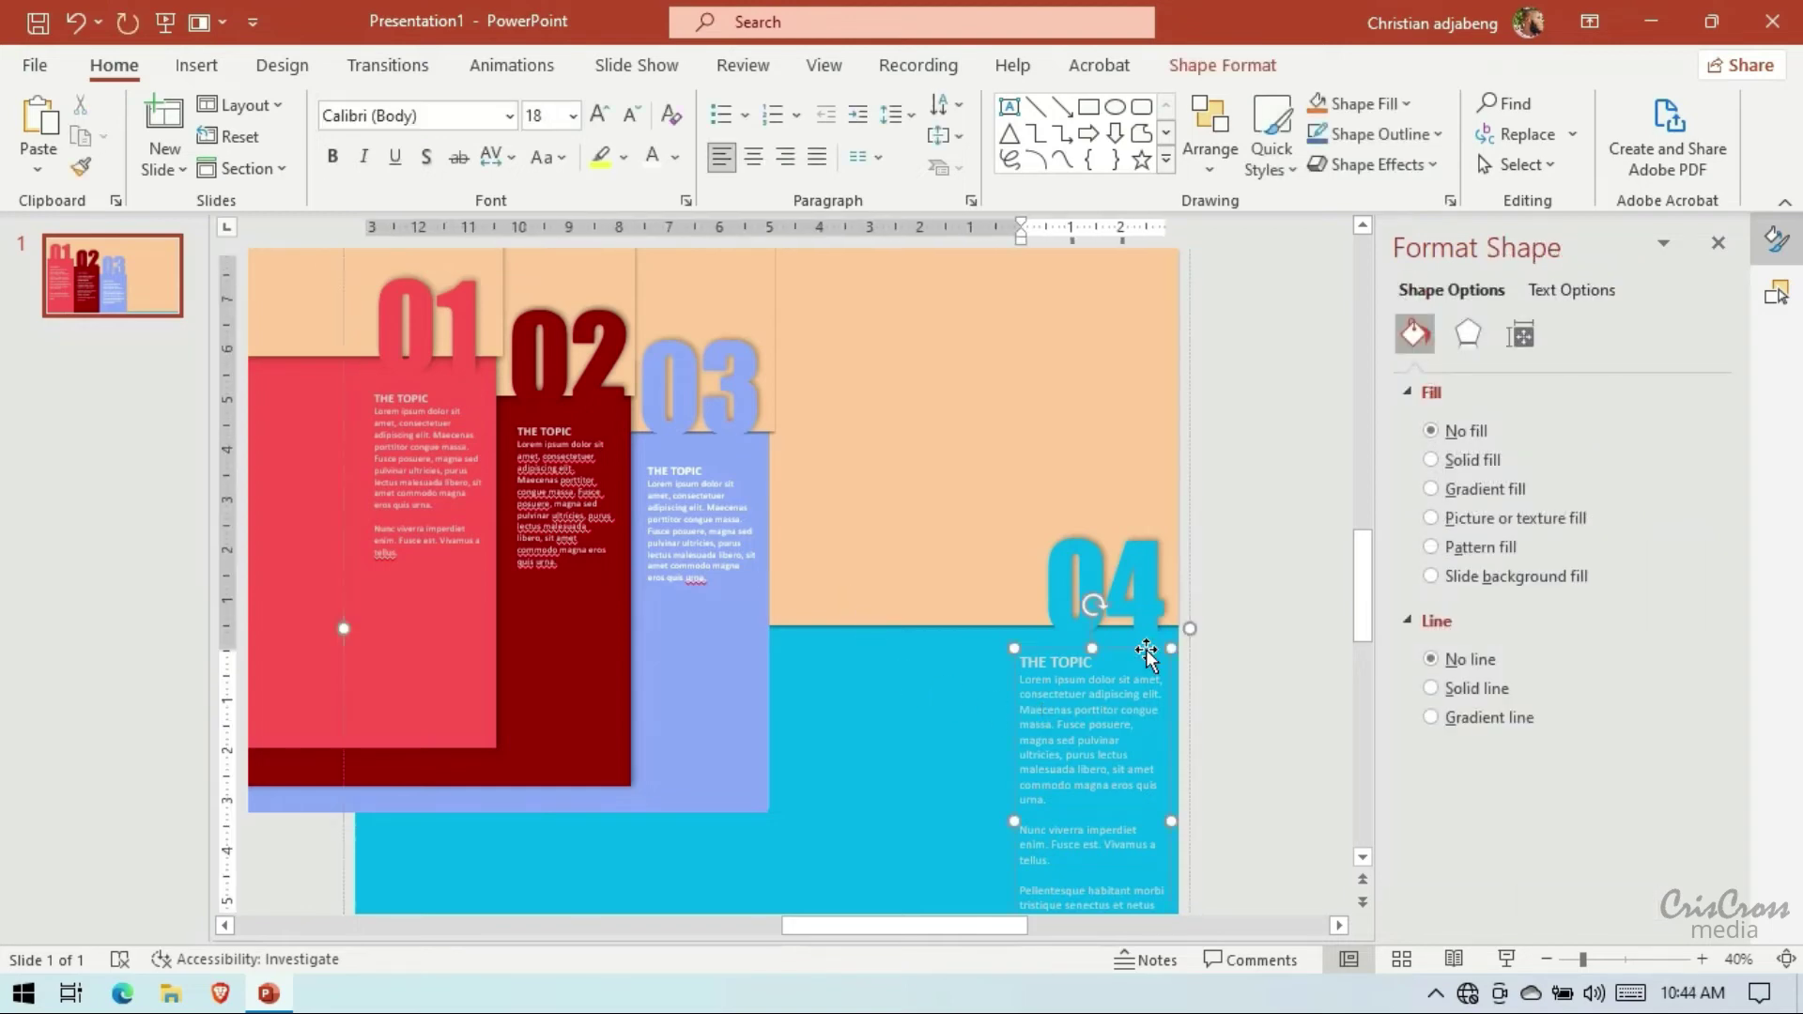
left_click(632, 115)
left_click(632, 114)
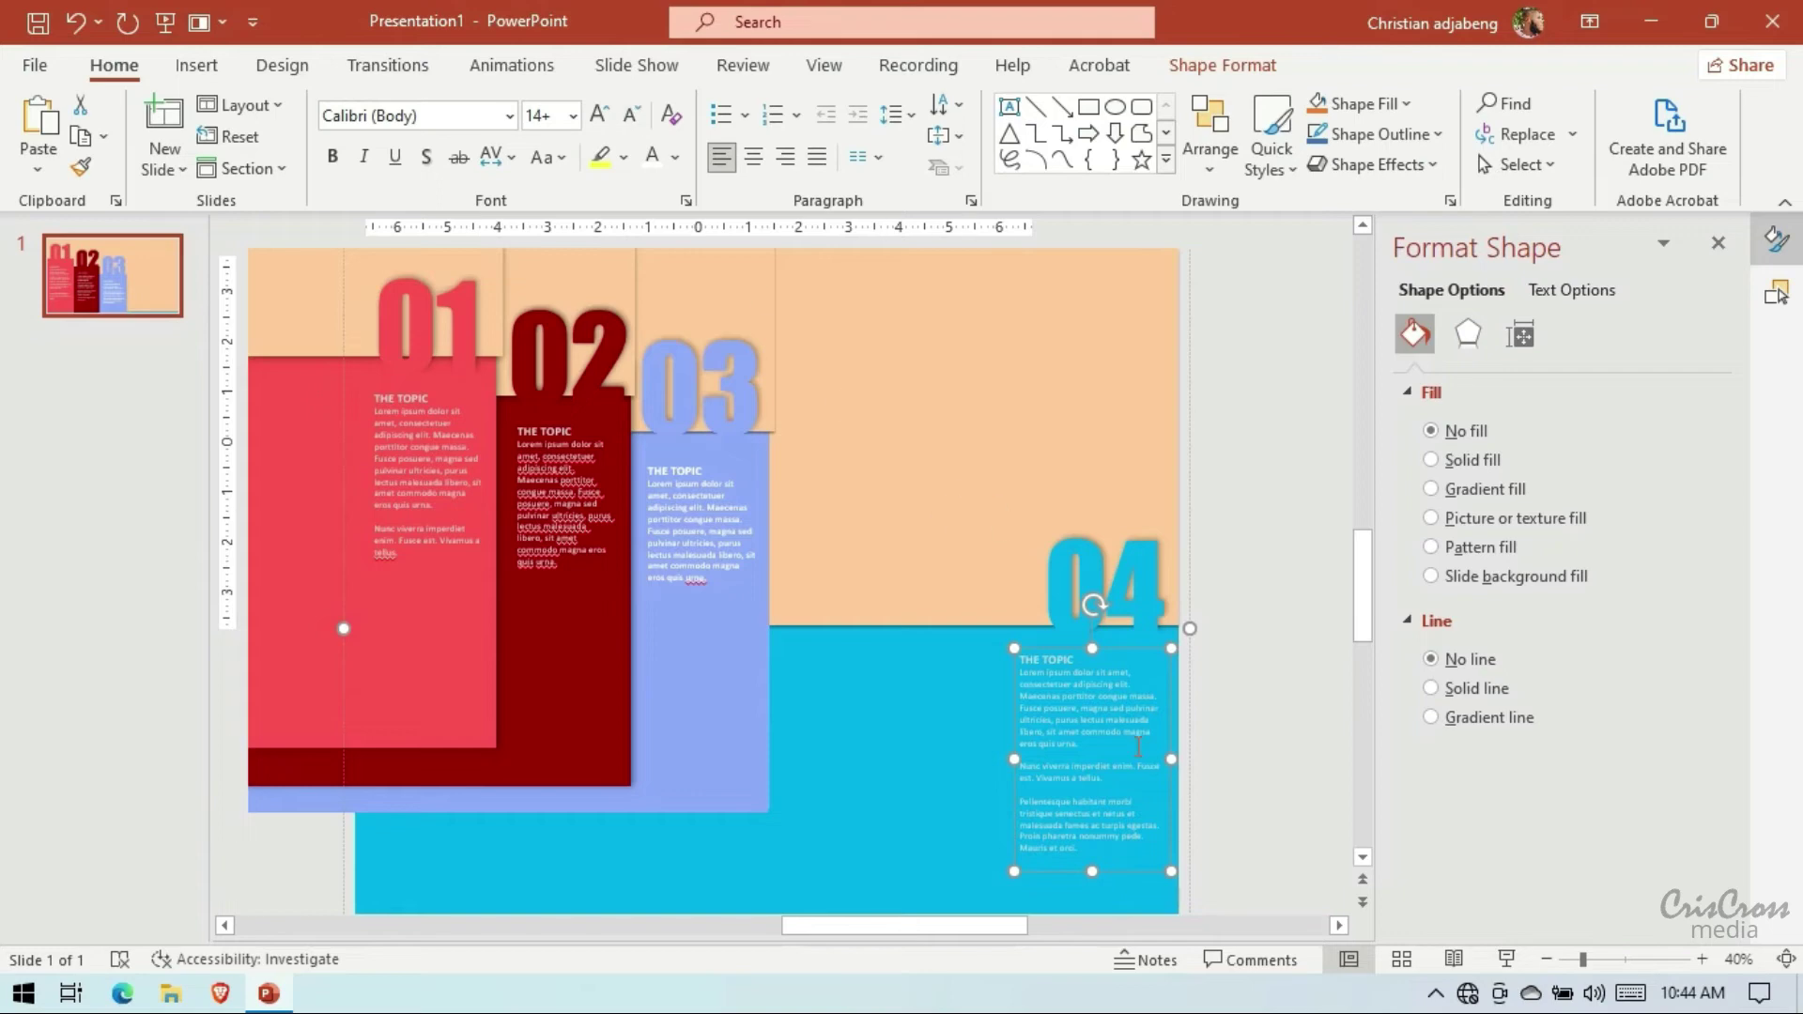
left_click_drag(1021, 757, 1052, 756)
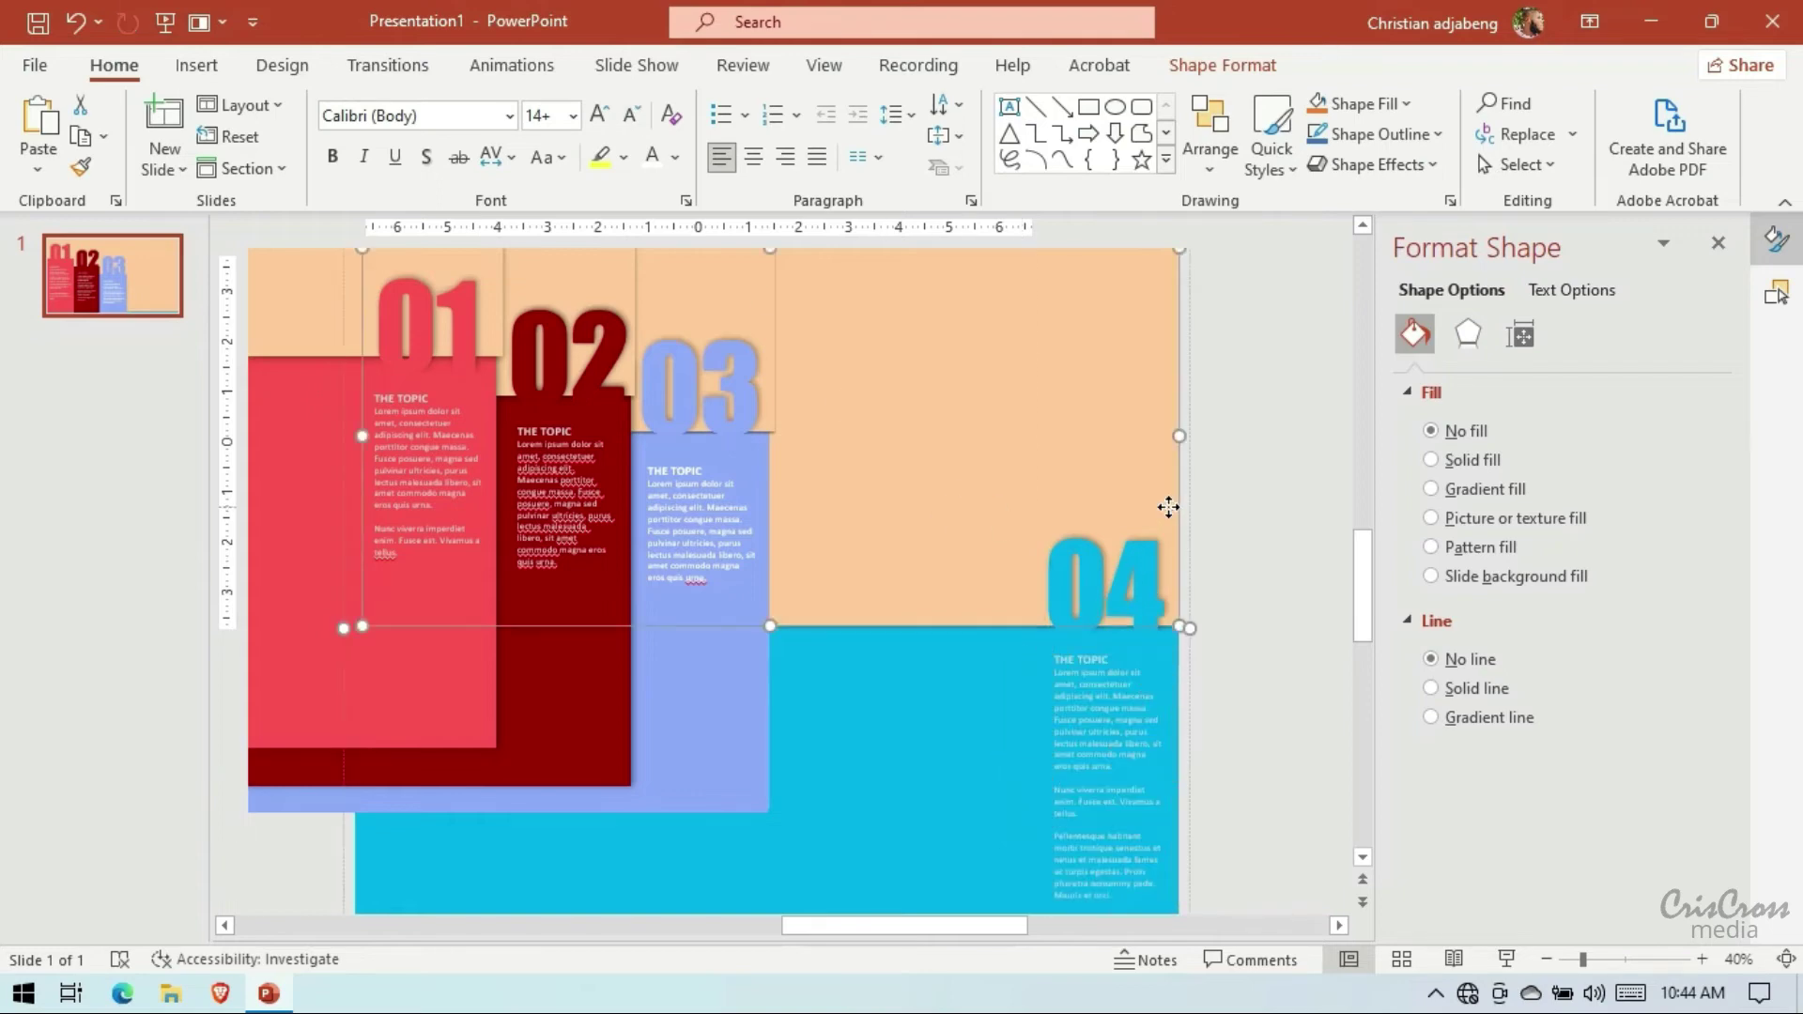
left_click(1259, 543)
left_click(1163, 515)
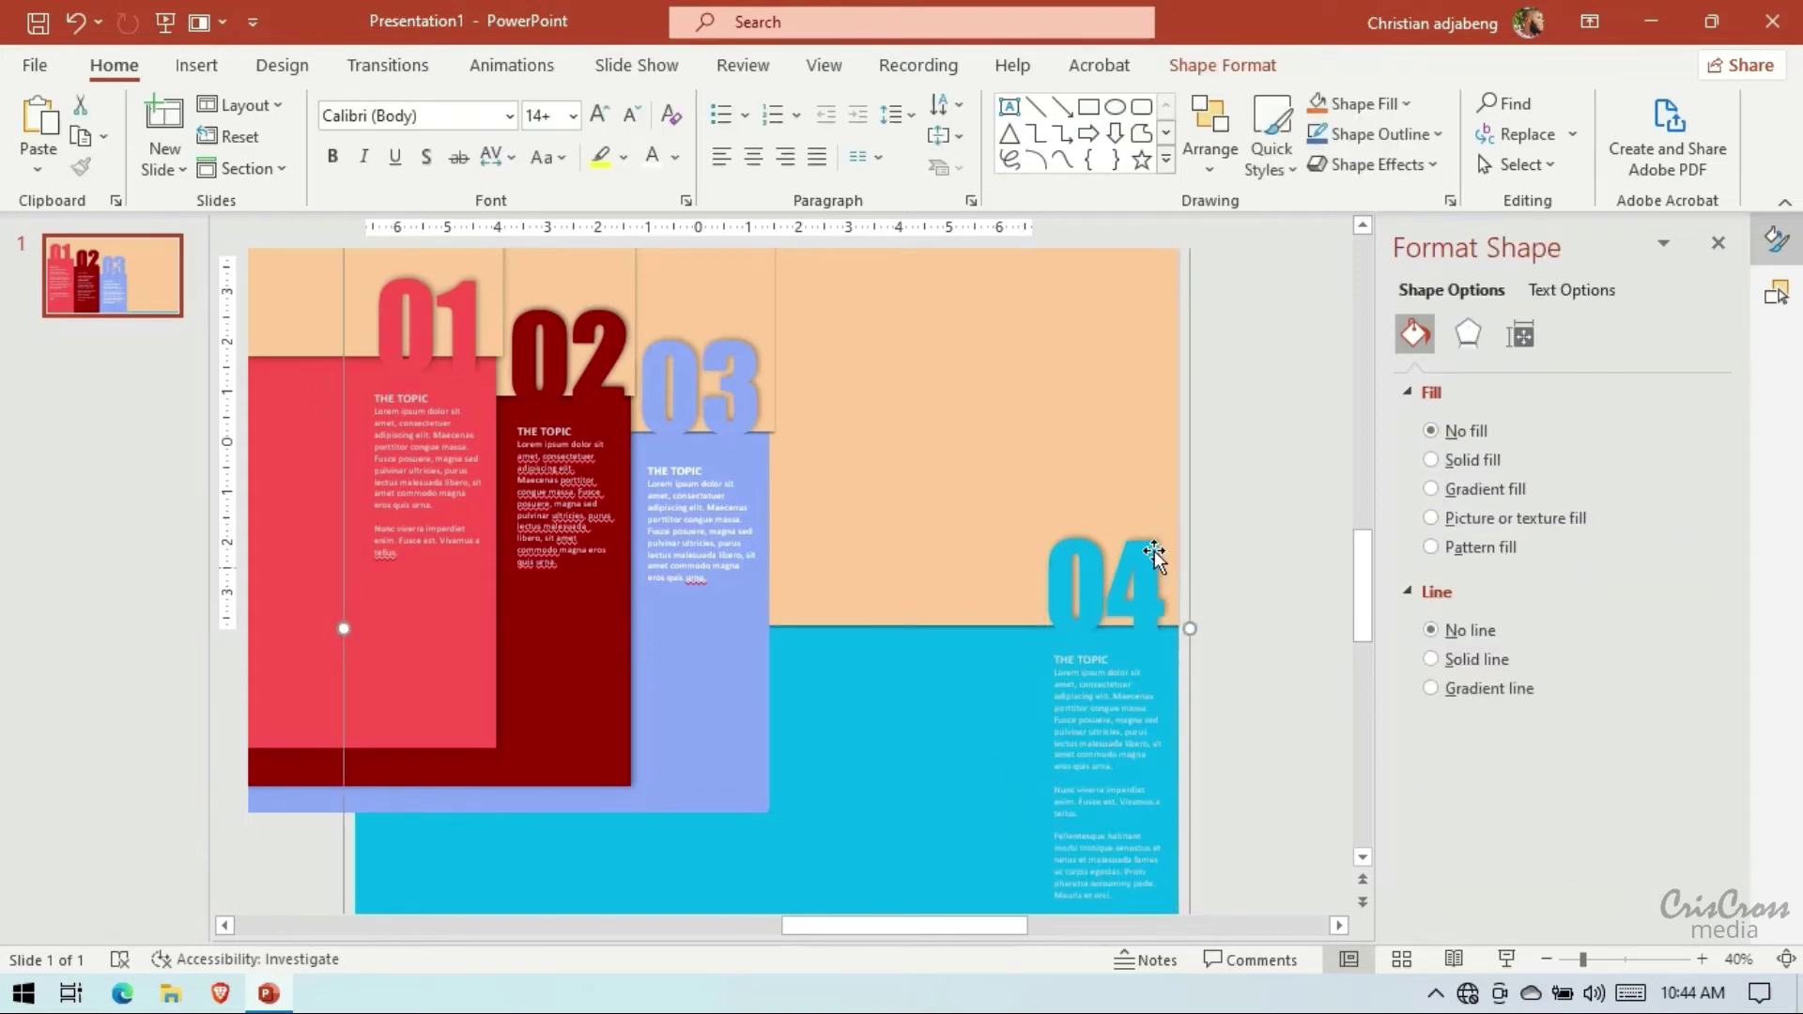
left_click_drag(1163, 516, 897, 349)
Delete the extra lower lines of the 04 panel's text
left_click_drag(830, 748, 791, 617)
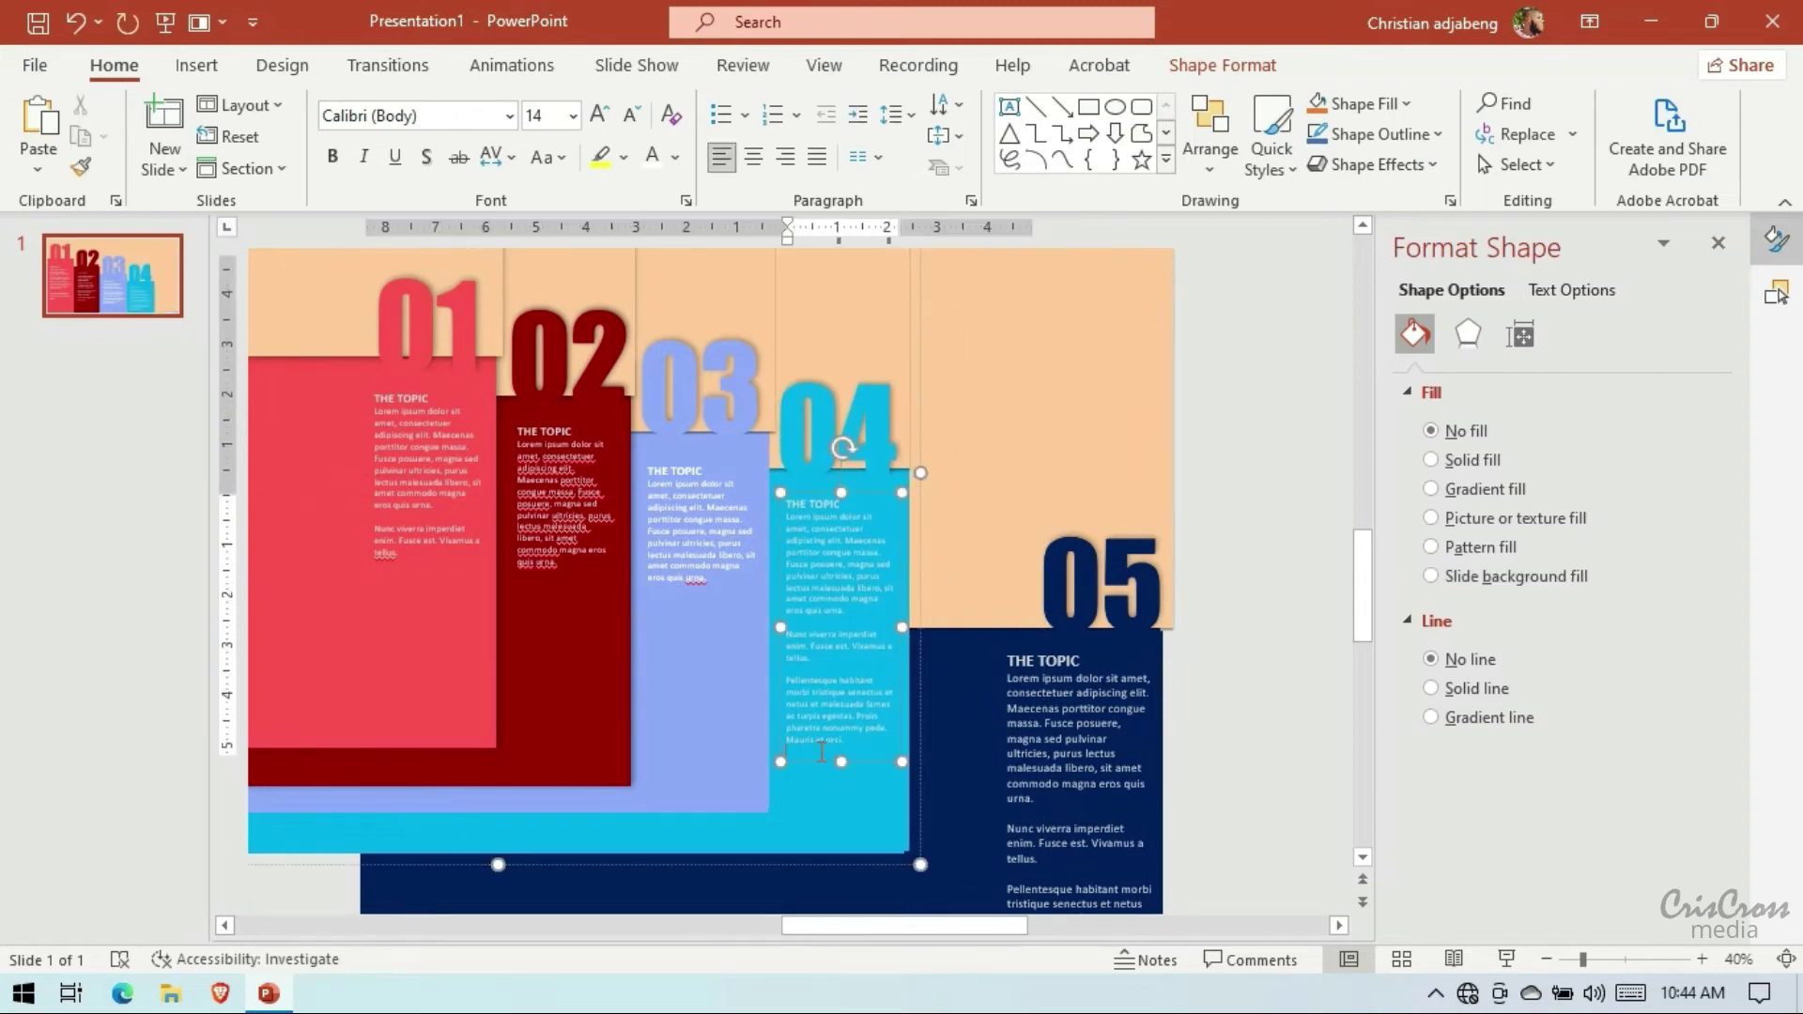
key("Delete")
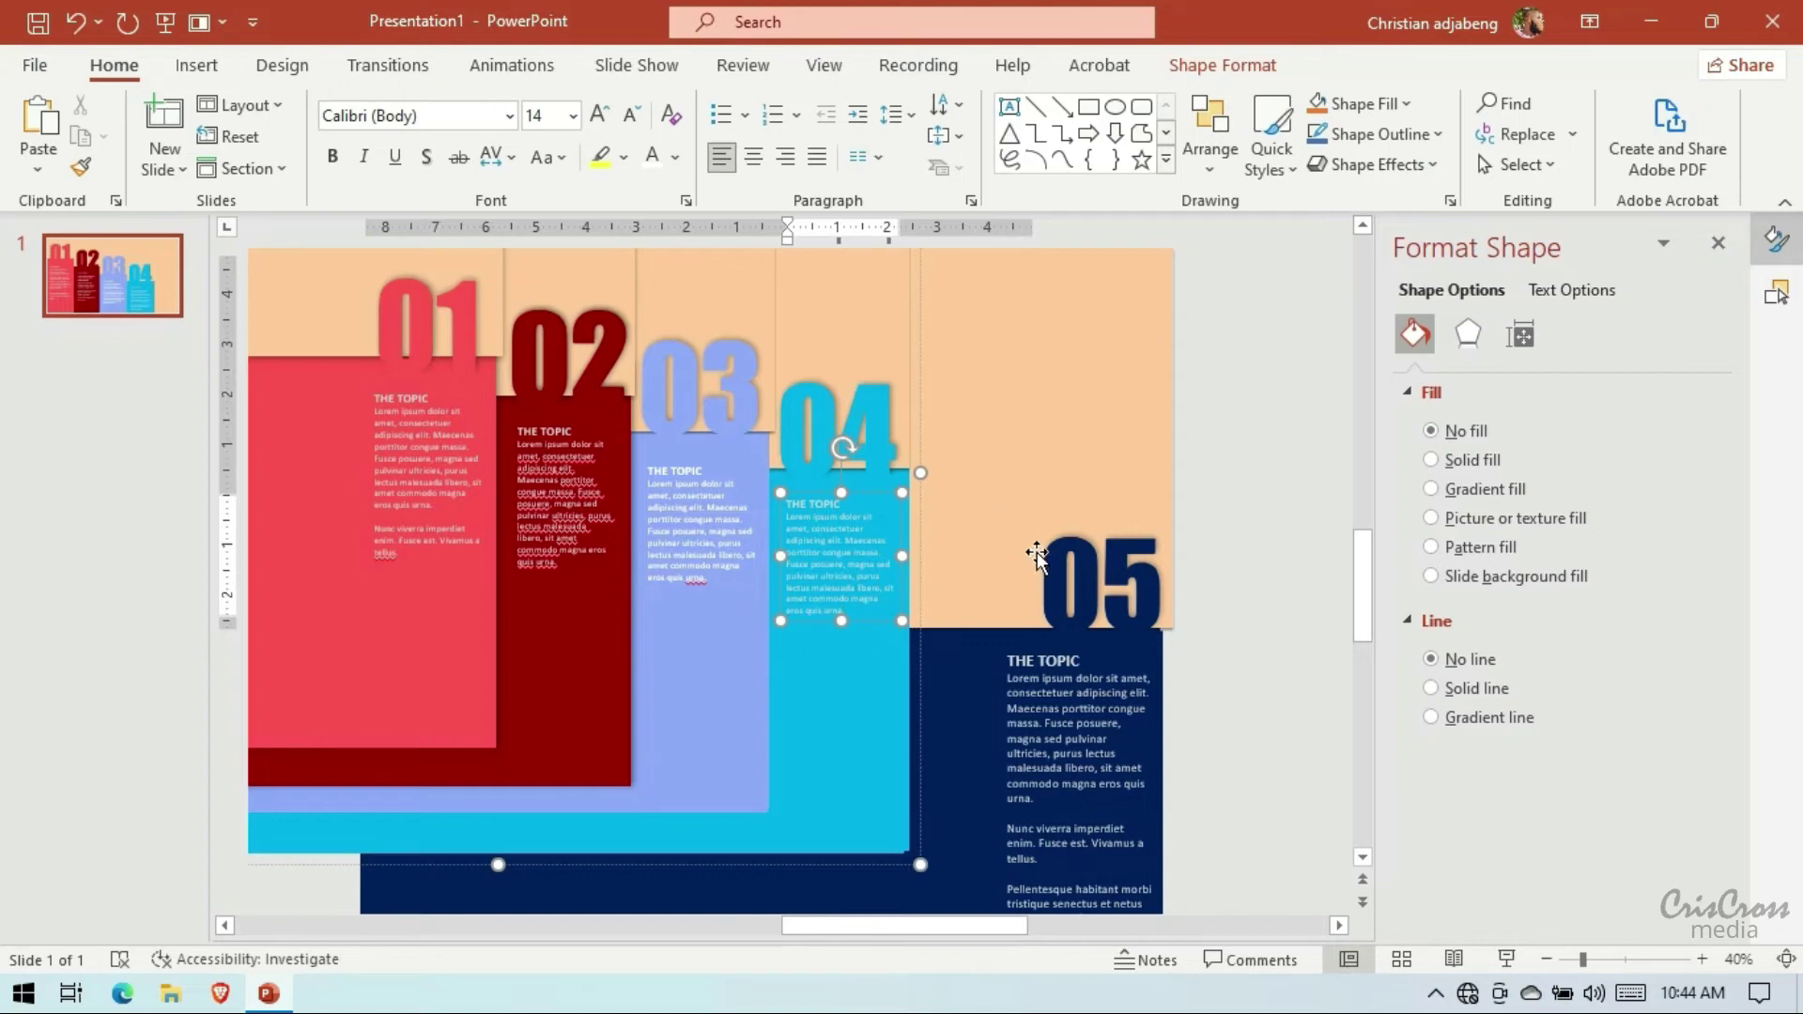
left_click(1191, 438)
Shrink the 05 text by two font sizes and narrow its text box from the left
left_click(1074, 488)
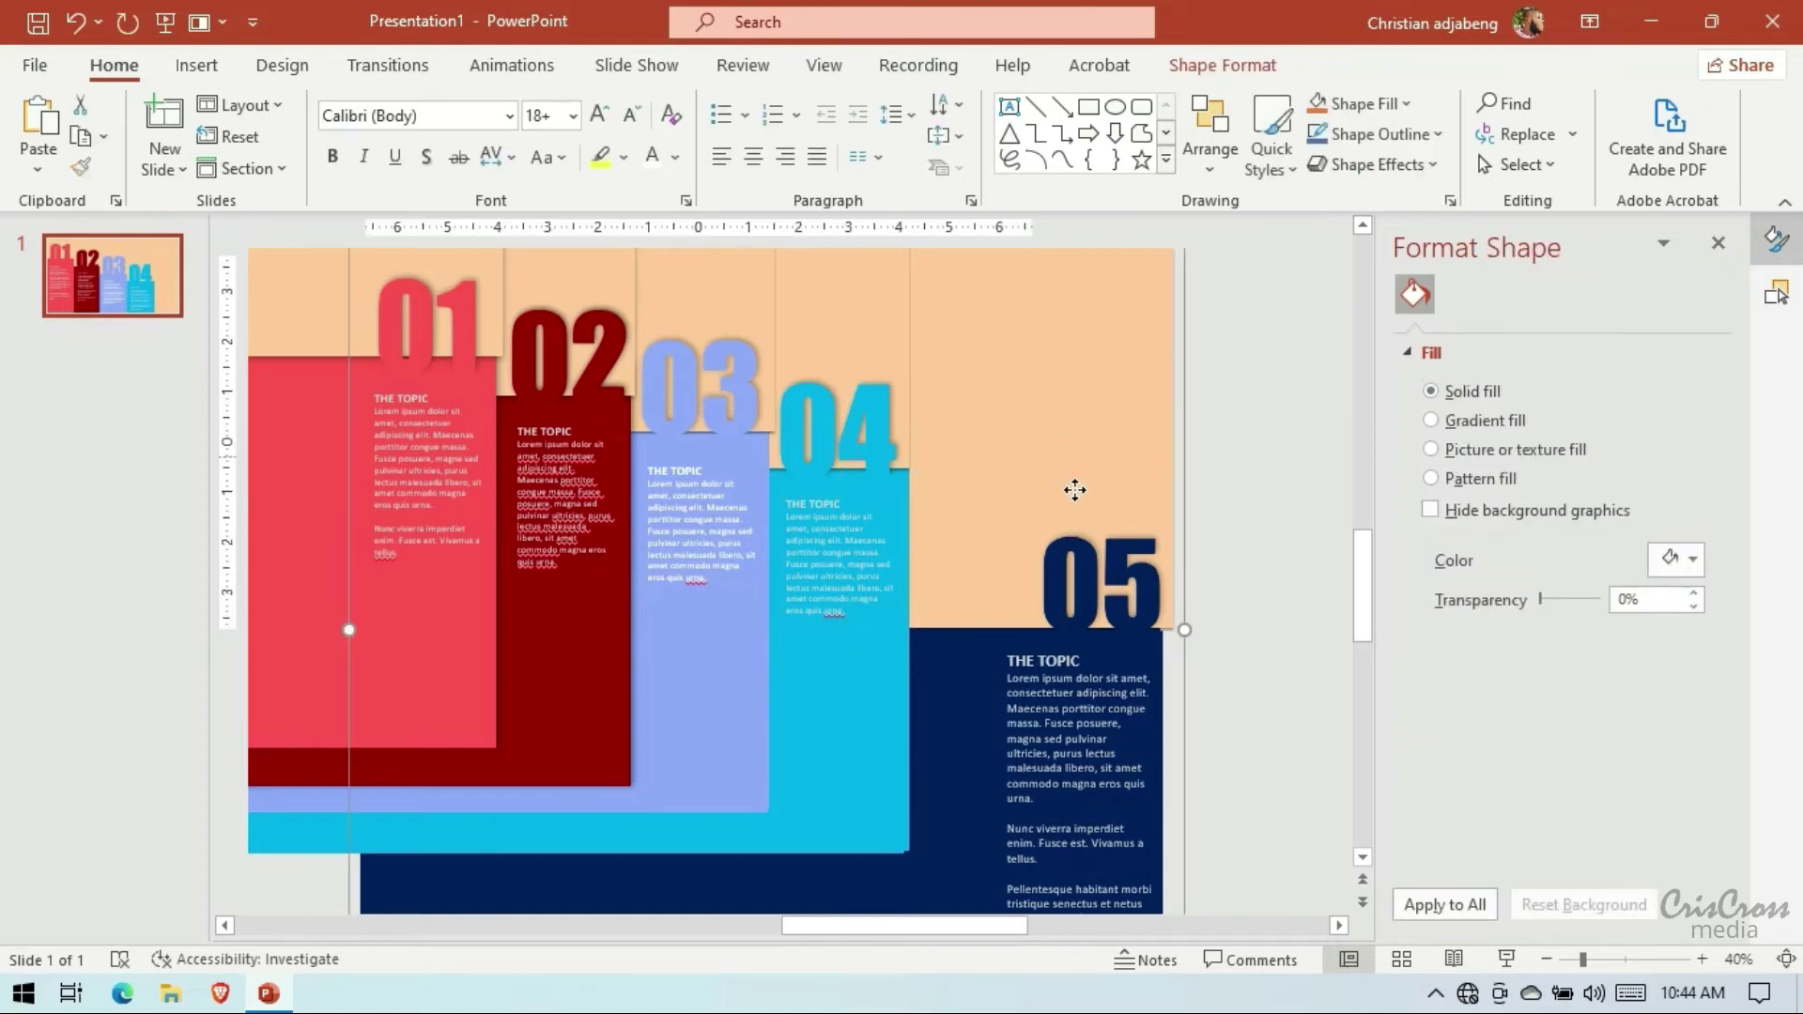
left_click(1121, 653)
left_click(631, 114)
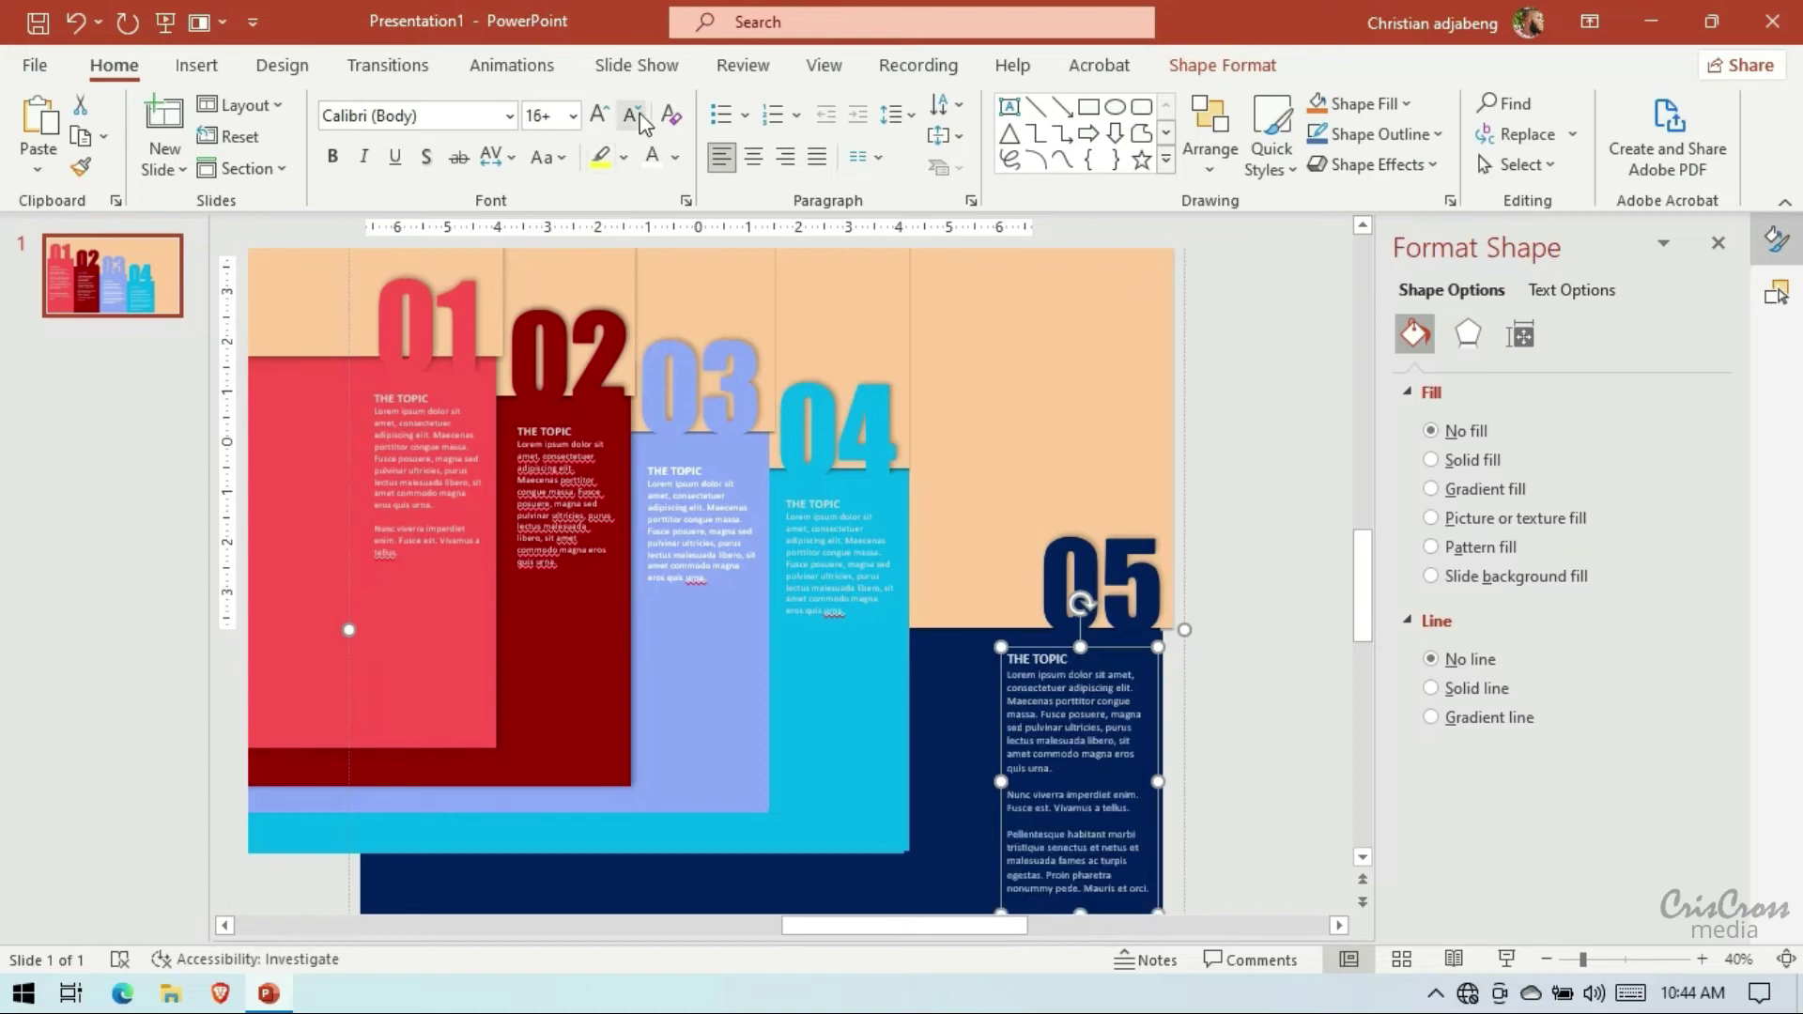
left_click(631, 115)
left_click_drag(998, 754, 1033, 754)
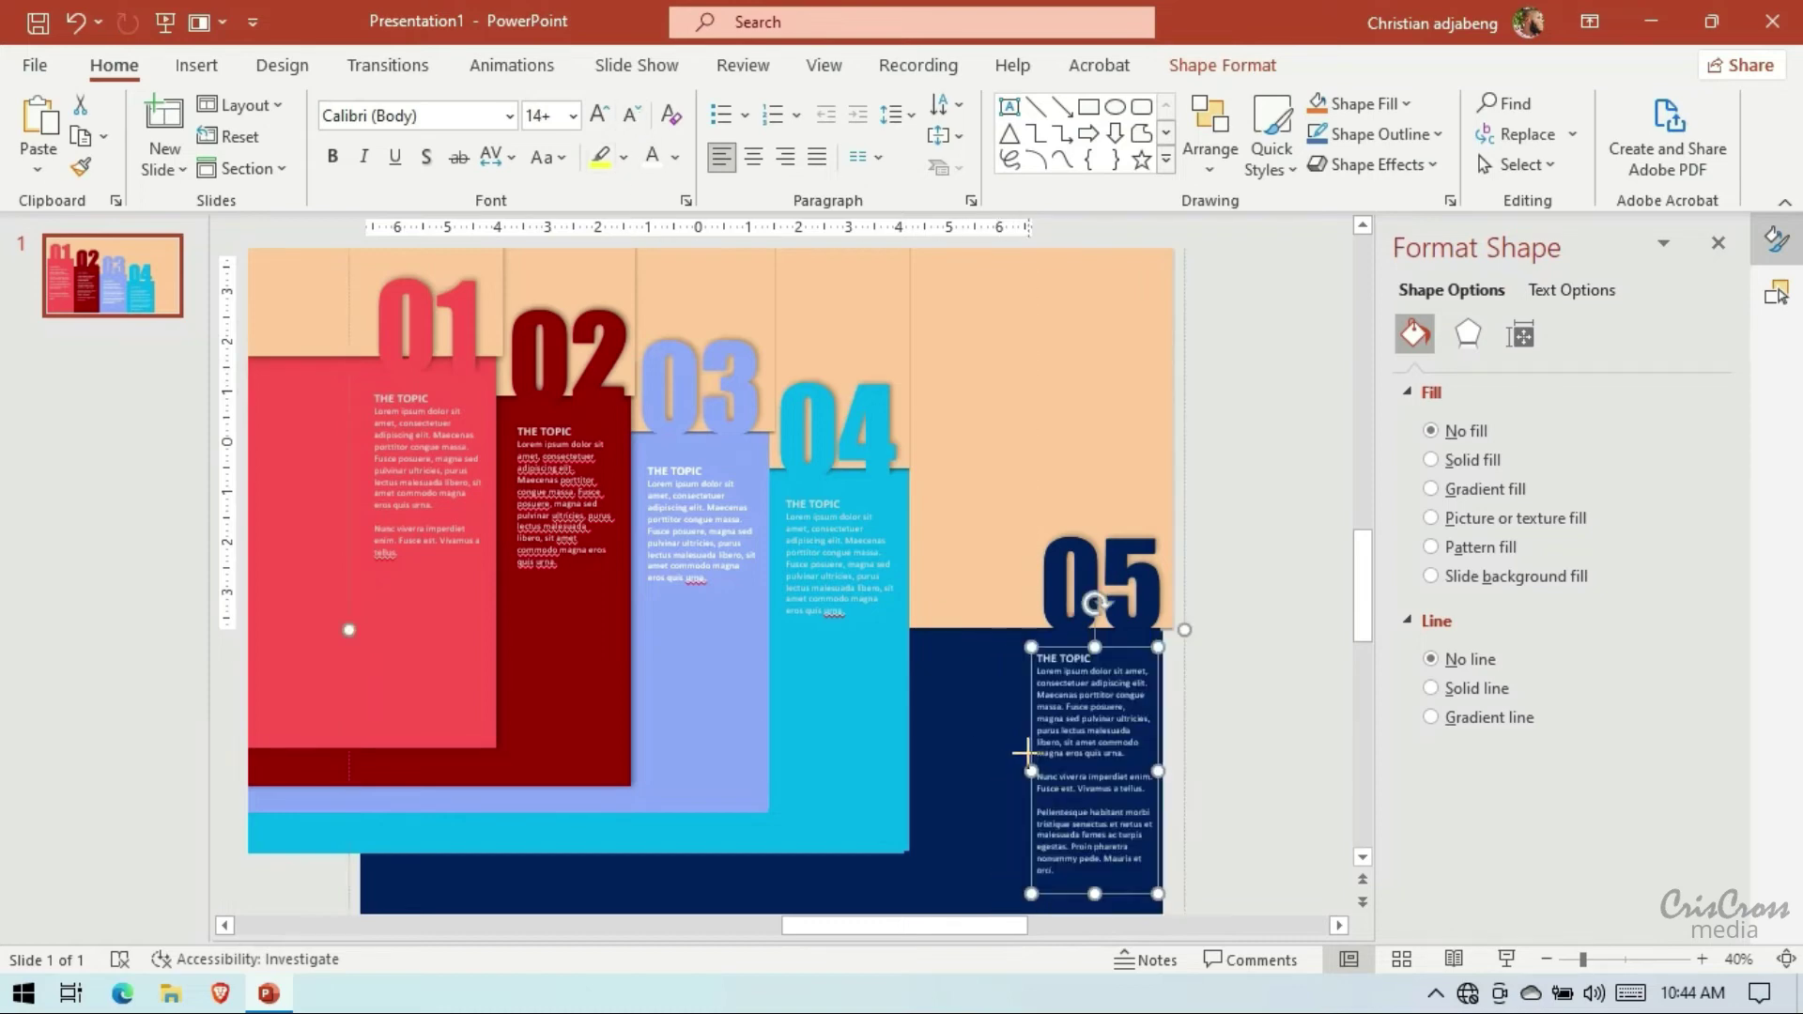
Move panel 05 up-left beside 04 to finish the five-step staircase, then preview the slide
left_click(1151, 500)
left_click(1145, 504)
left_click_drag(1145, 505, 1022, 394)
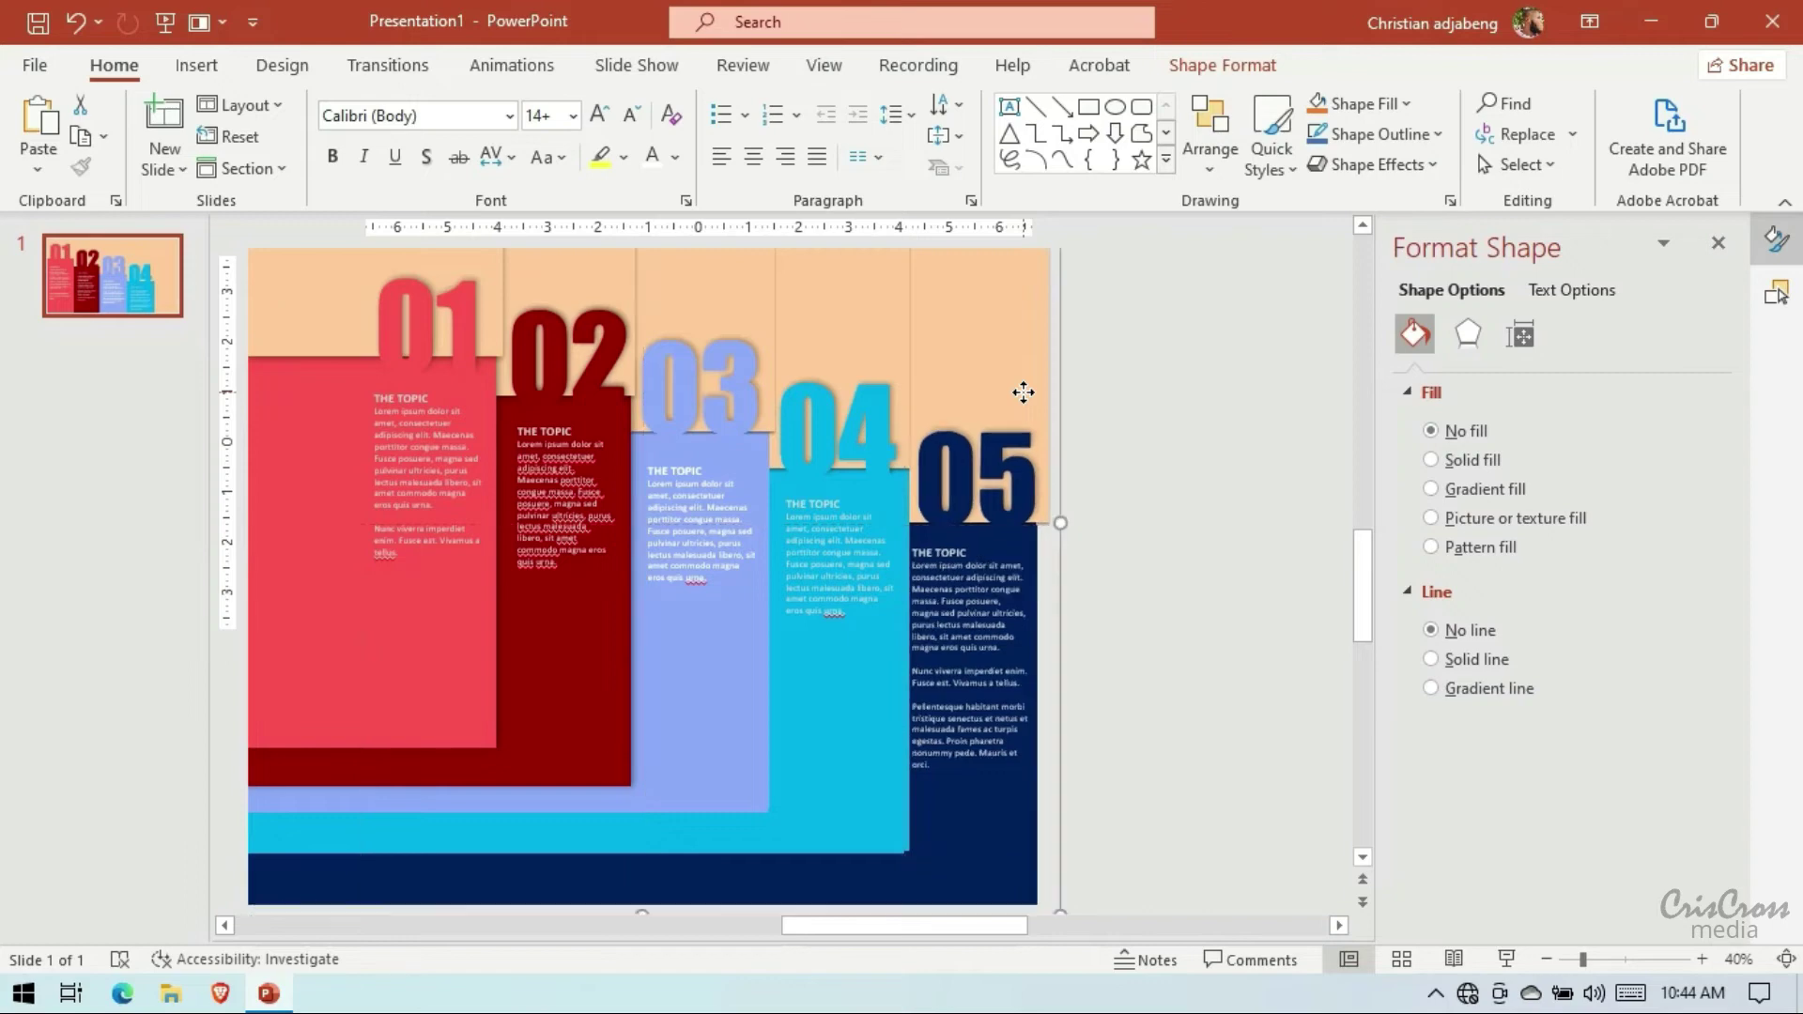
scroll(1021, 605, "down", 2)
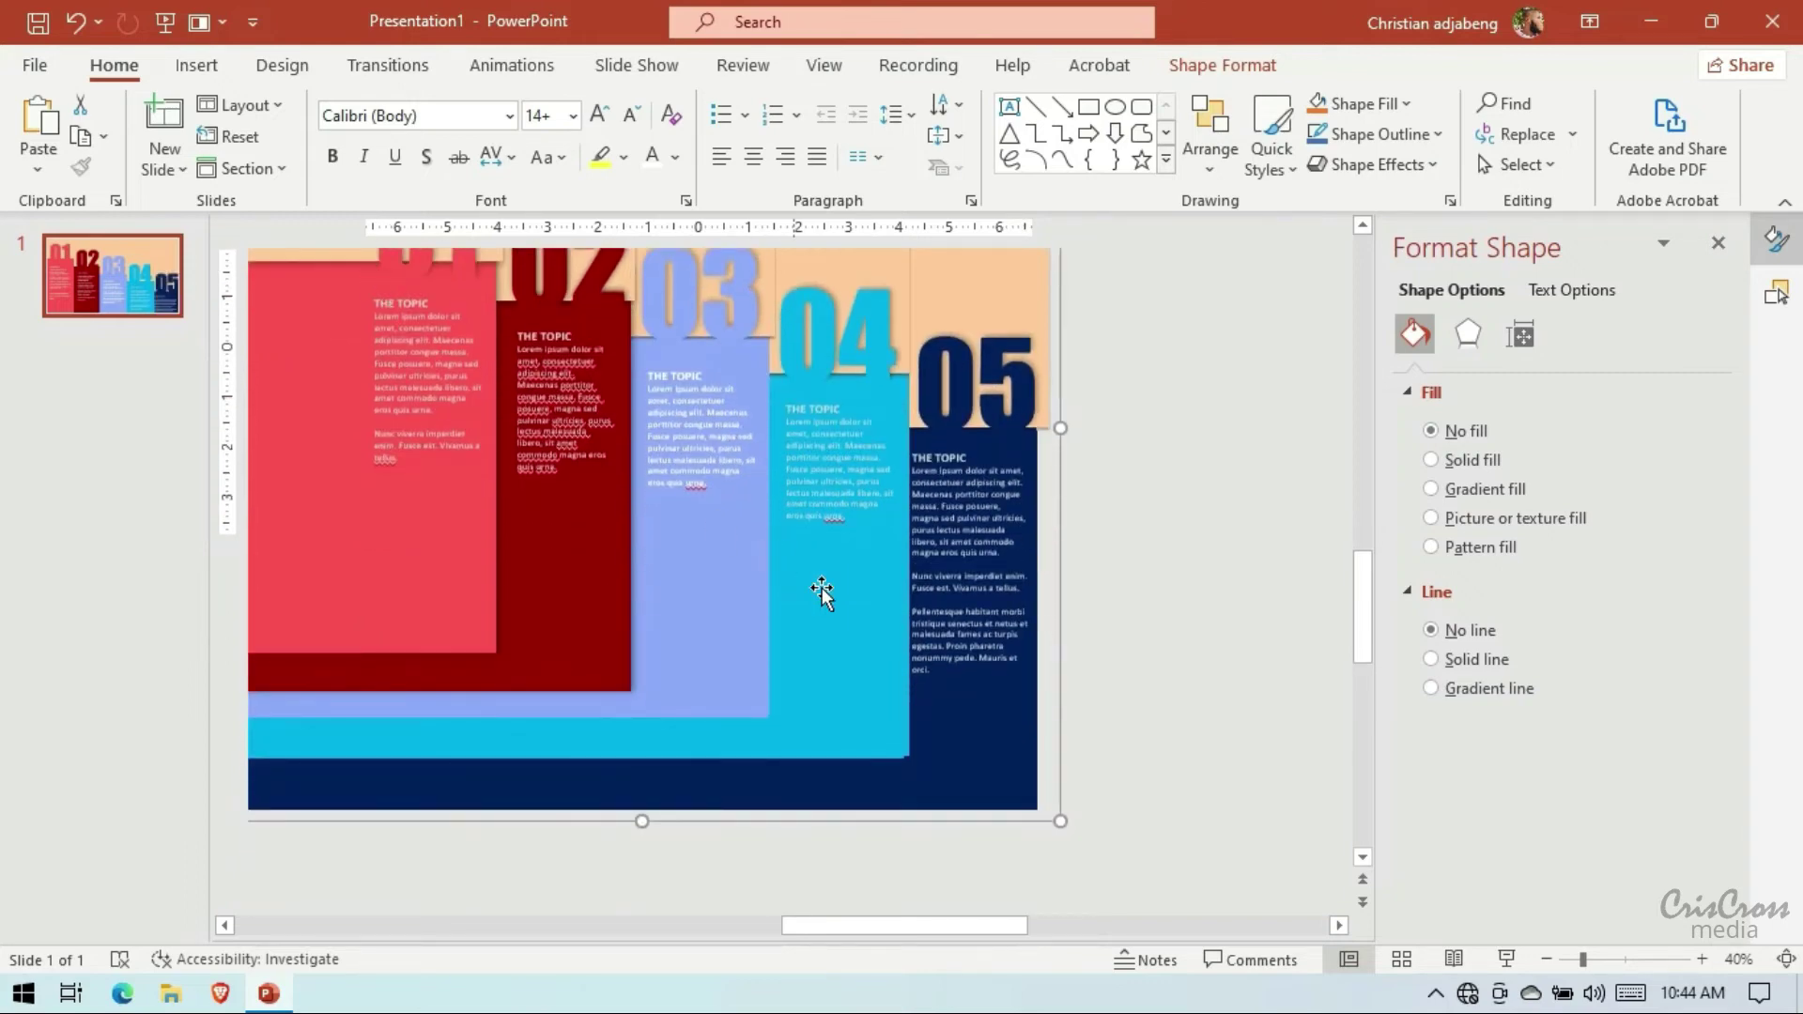
key("ctrl+z")
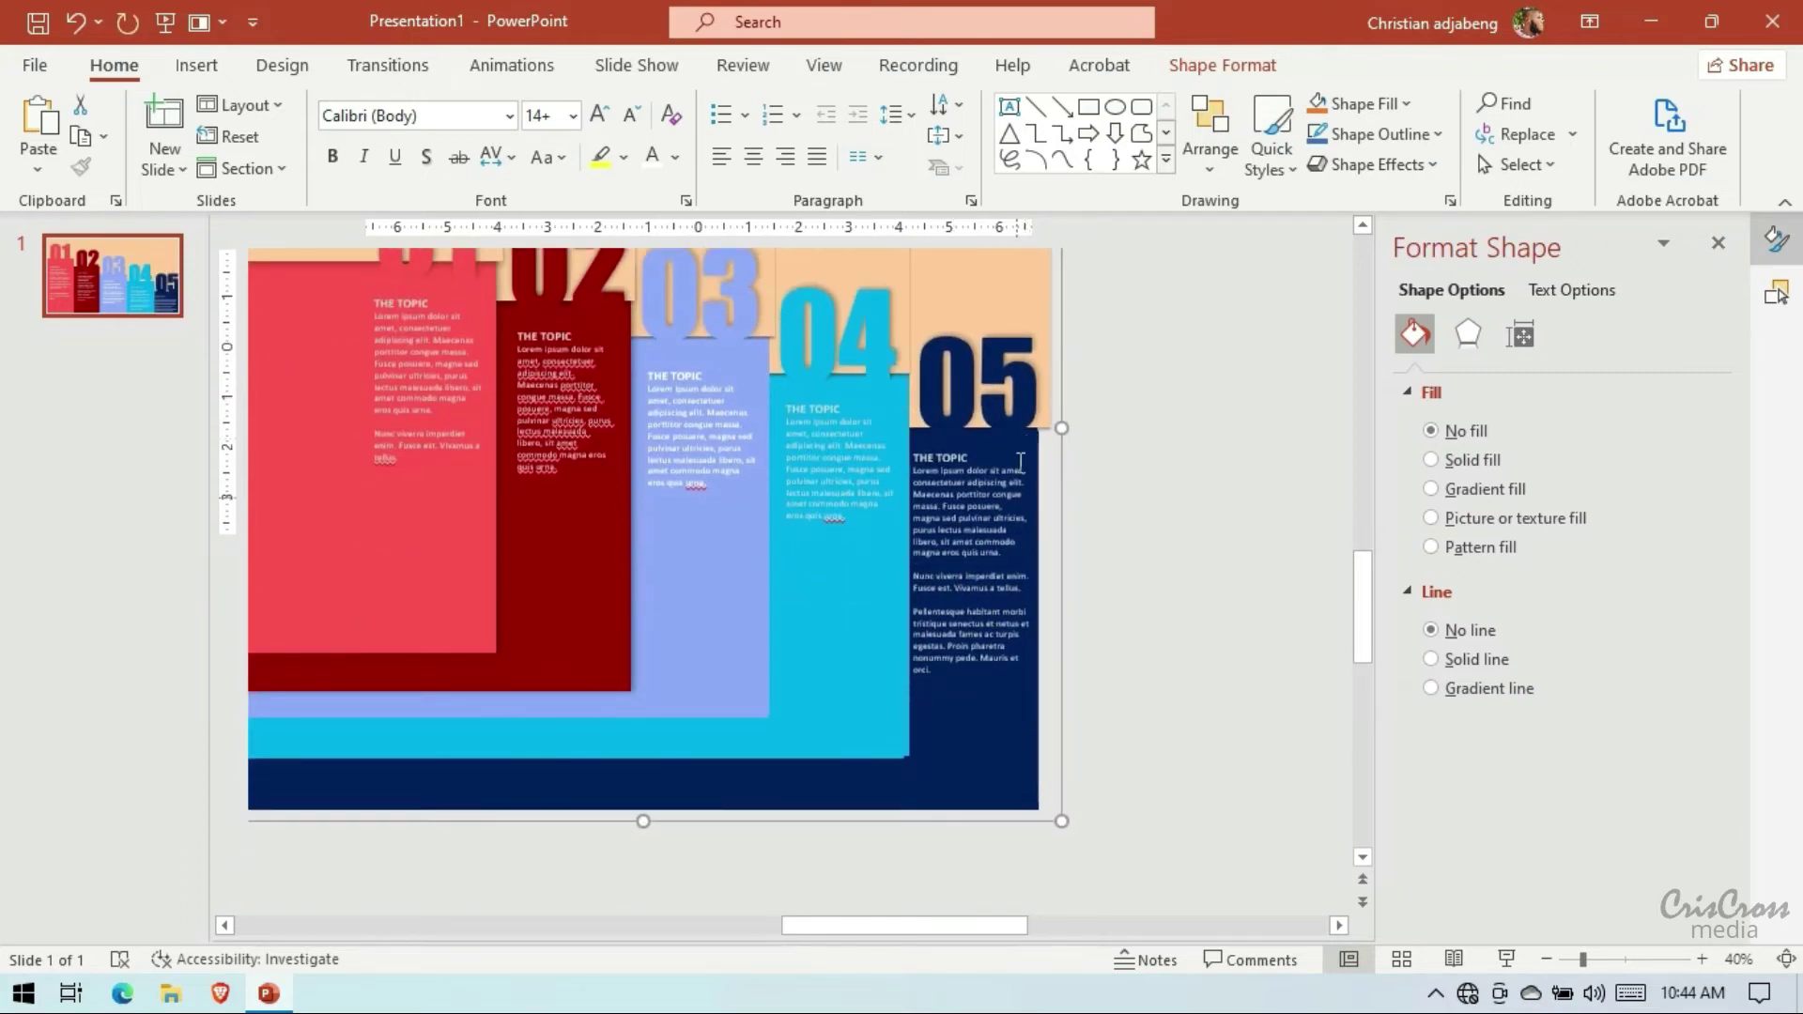
left_click(1033, 670)
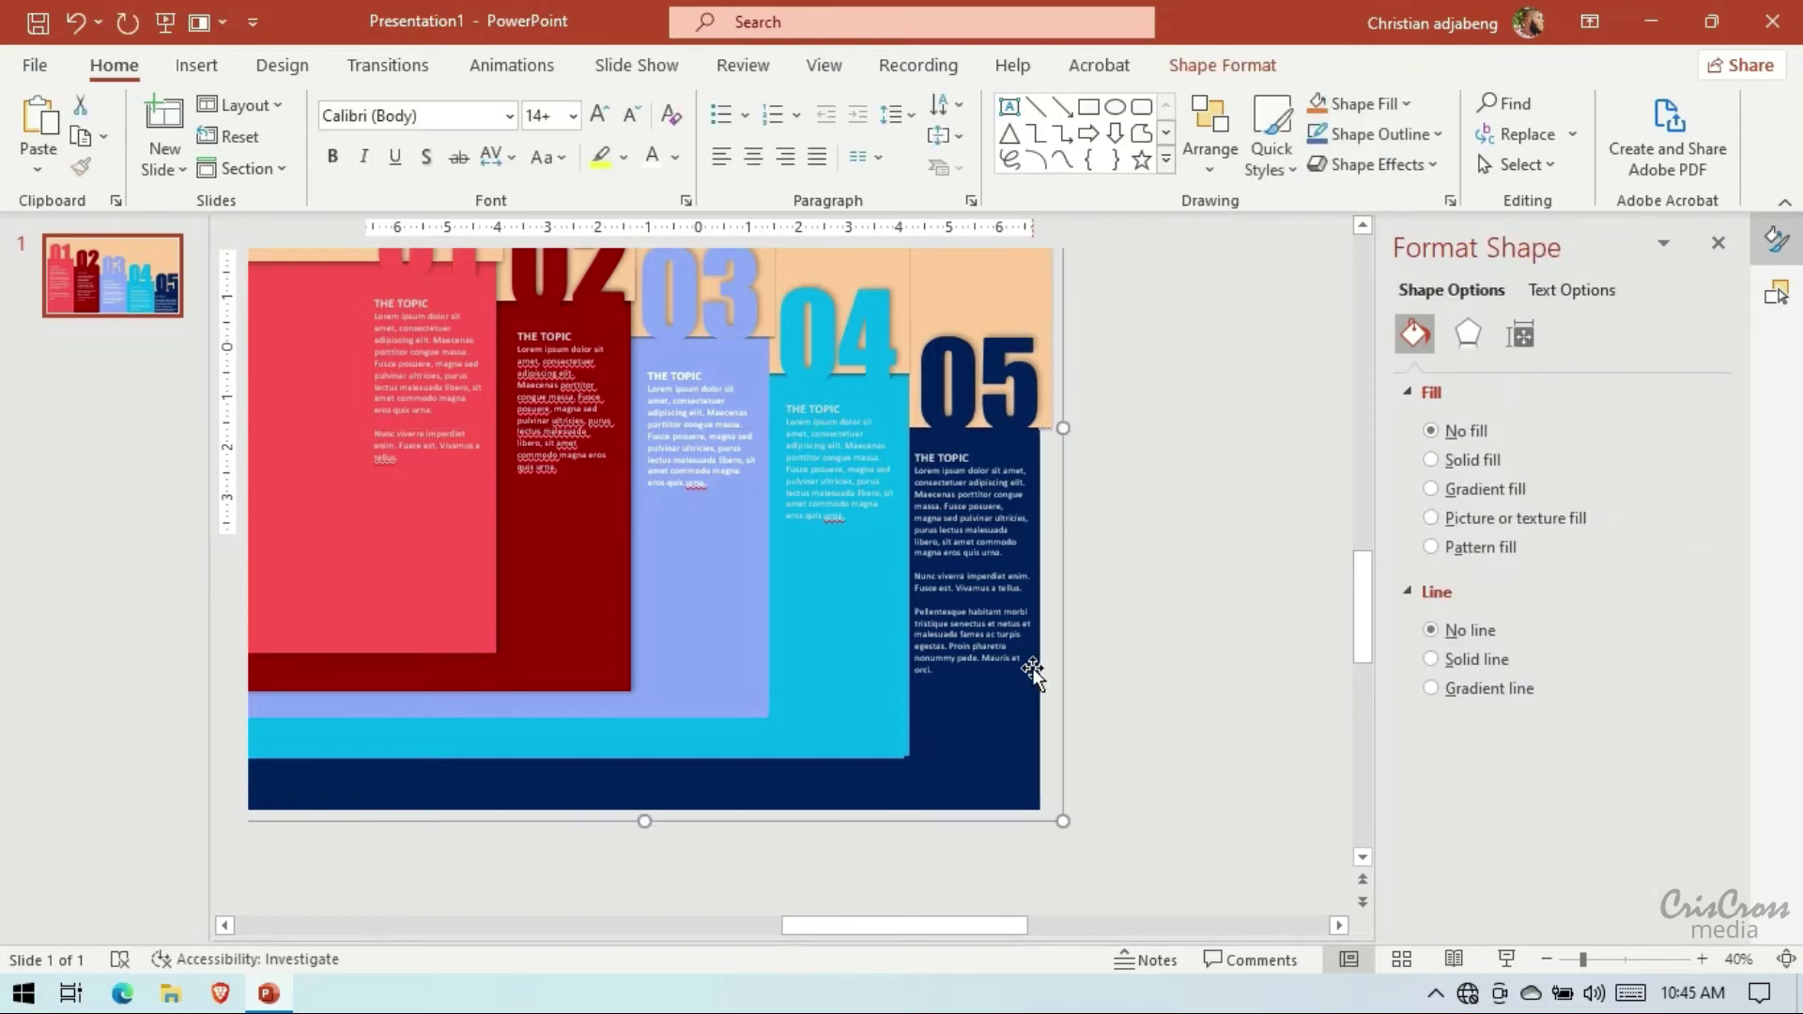
left_click(166, 21)
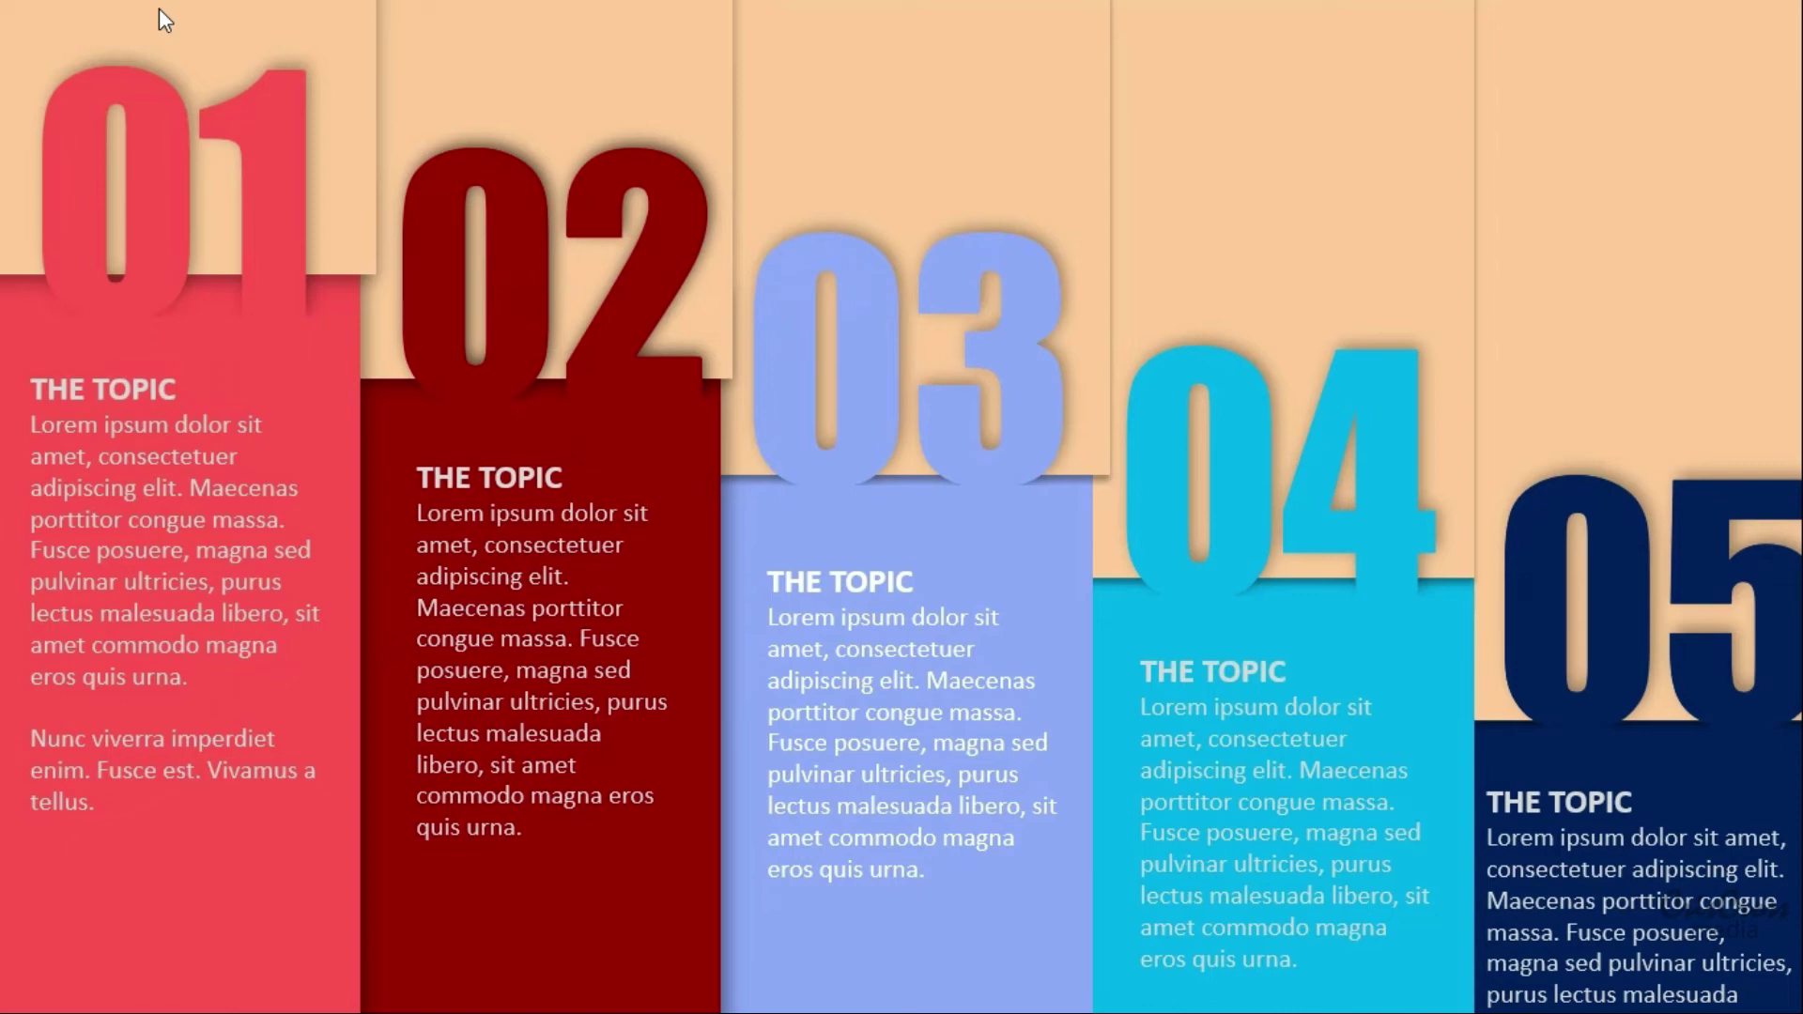
key("Escape")
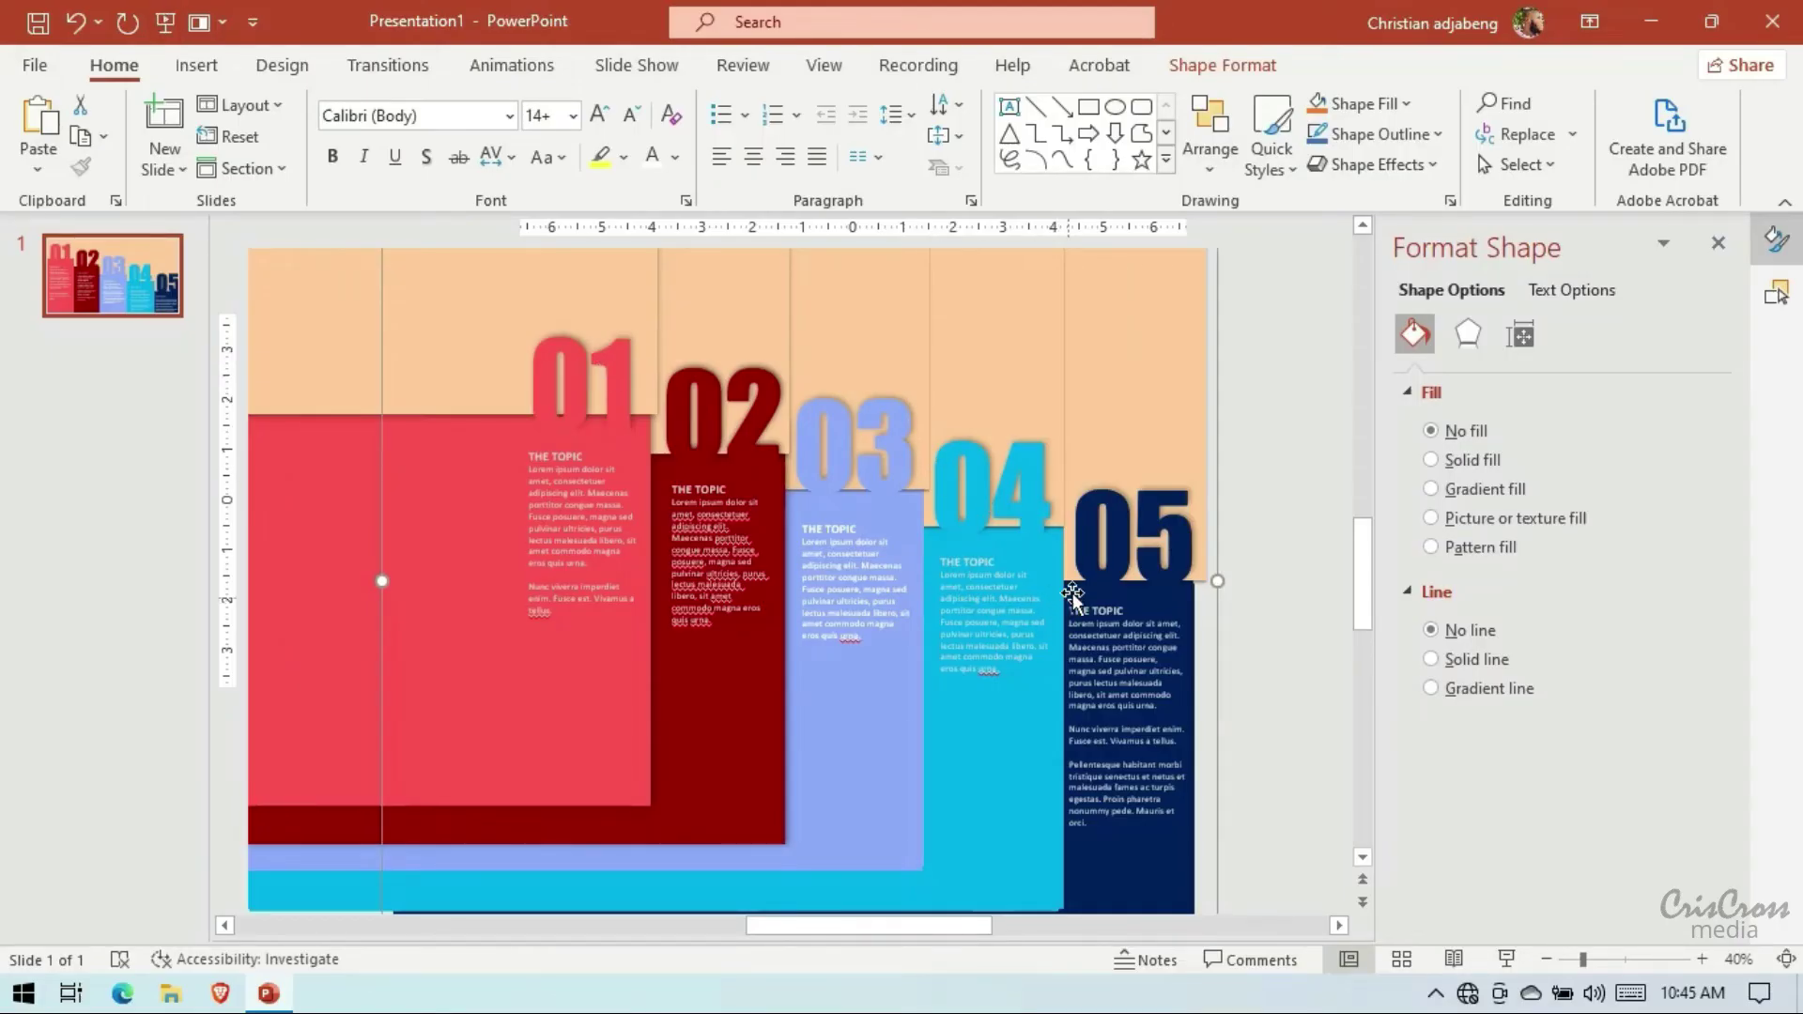
Delete the lower 05 paragraphs so its text ends at 'purus lectus malesuada'
left_click(1118, 799)
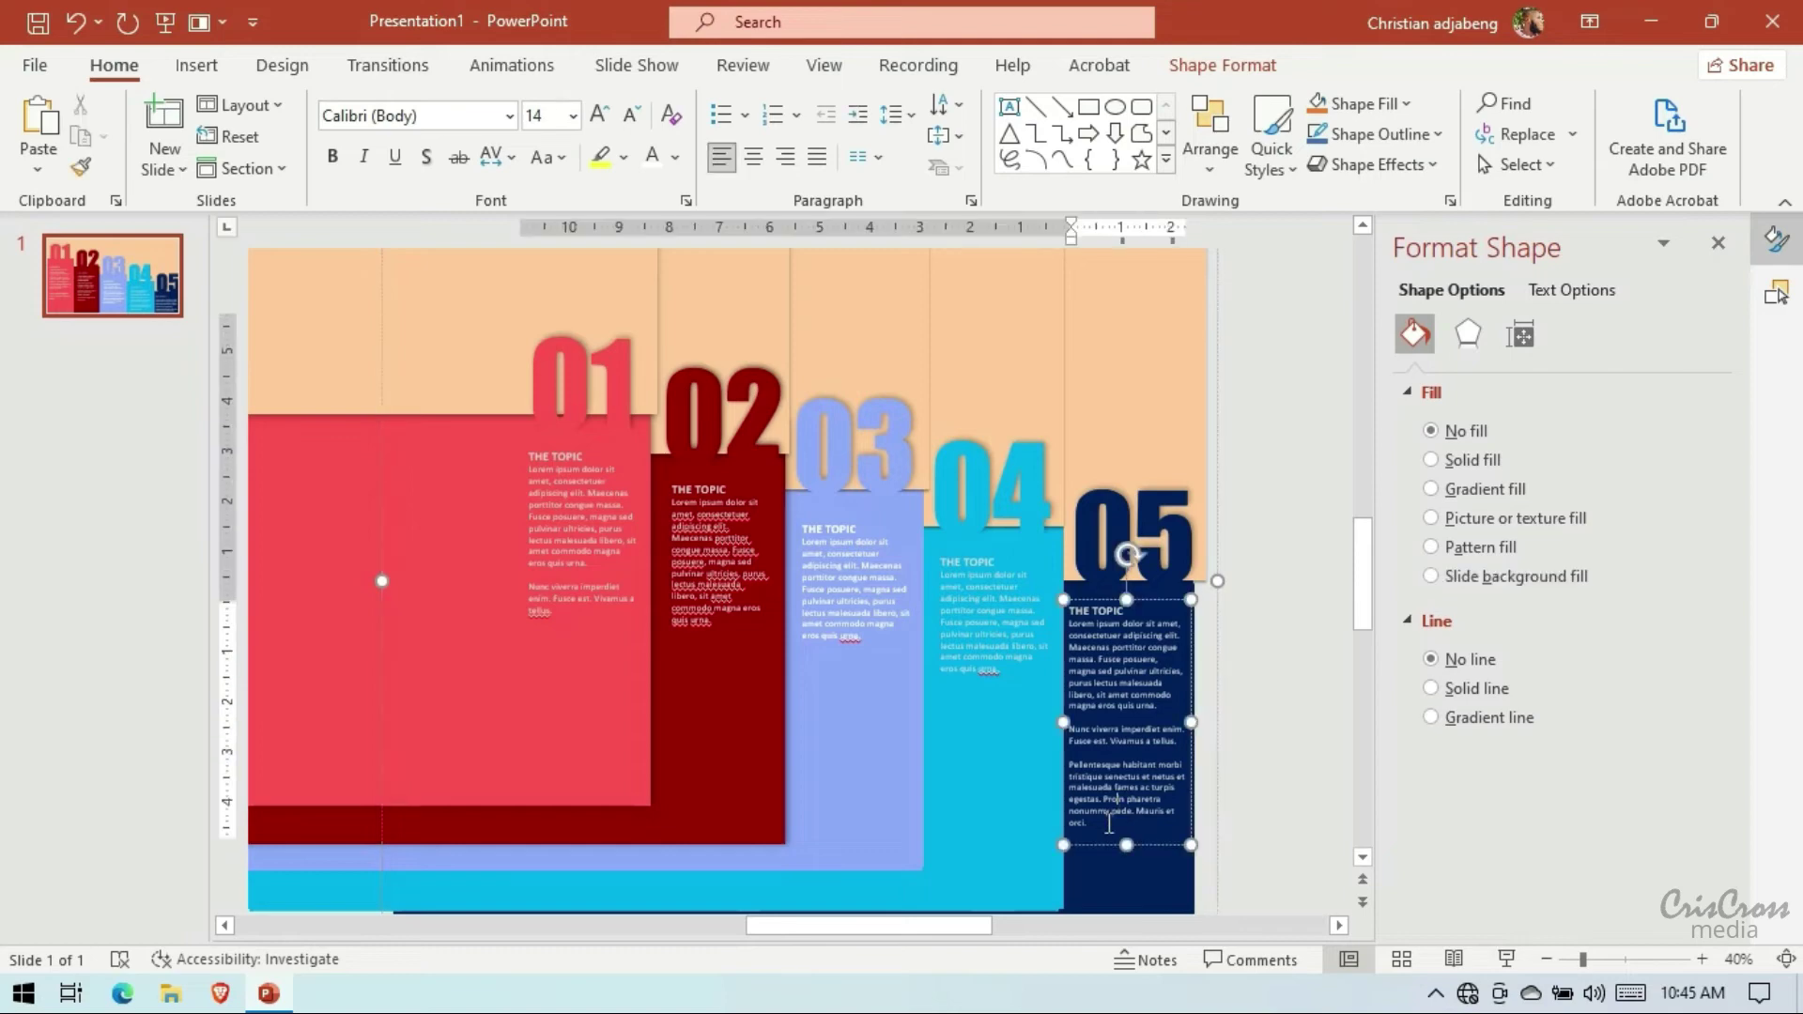
left_click_drag(1094, 826, 1080, 714)
key("Delete")
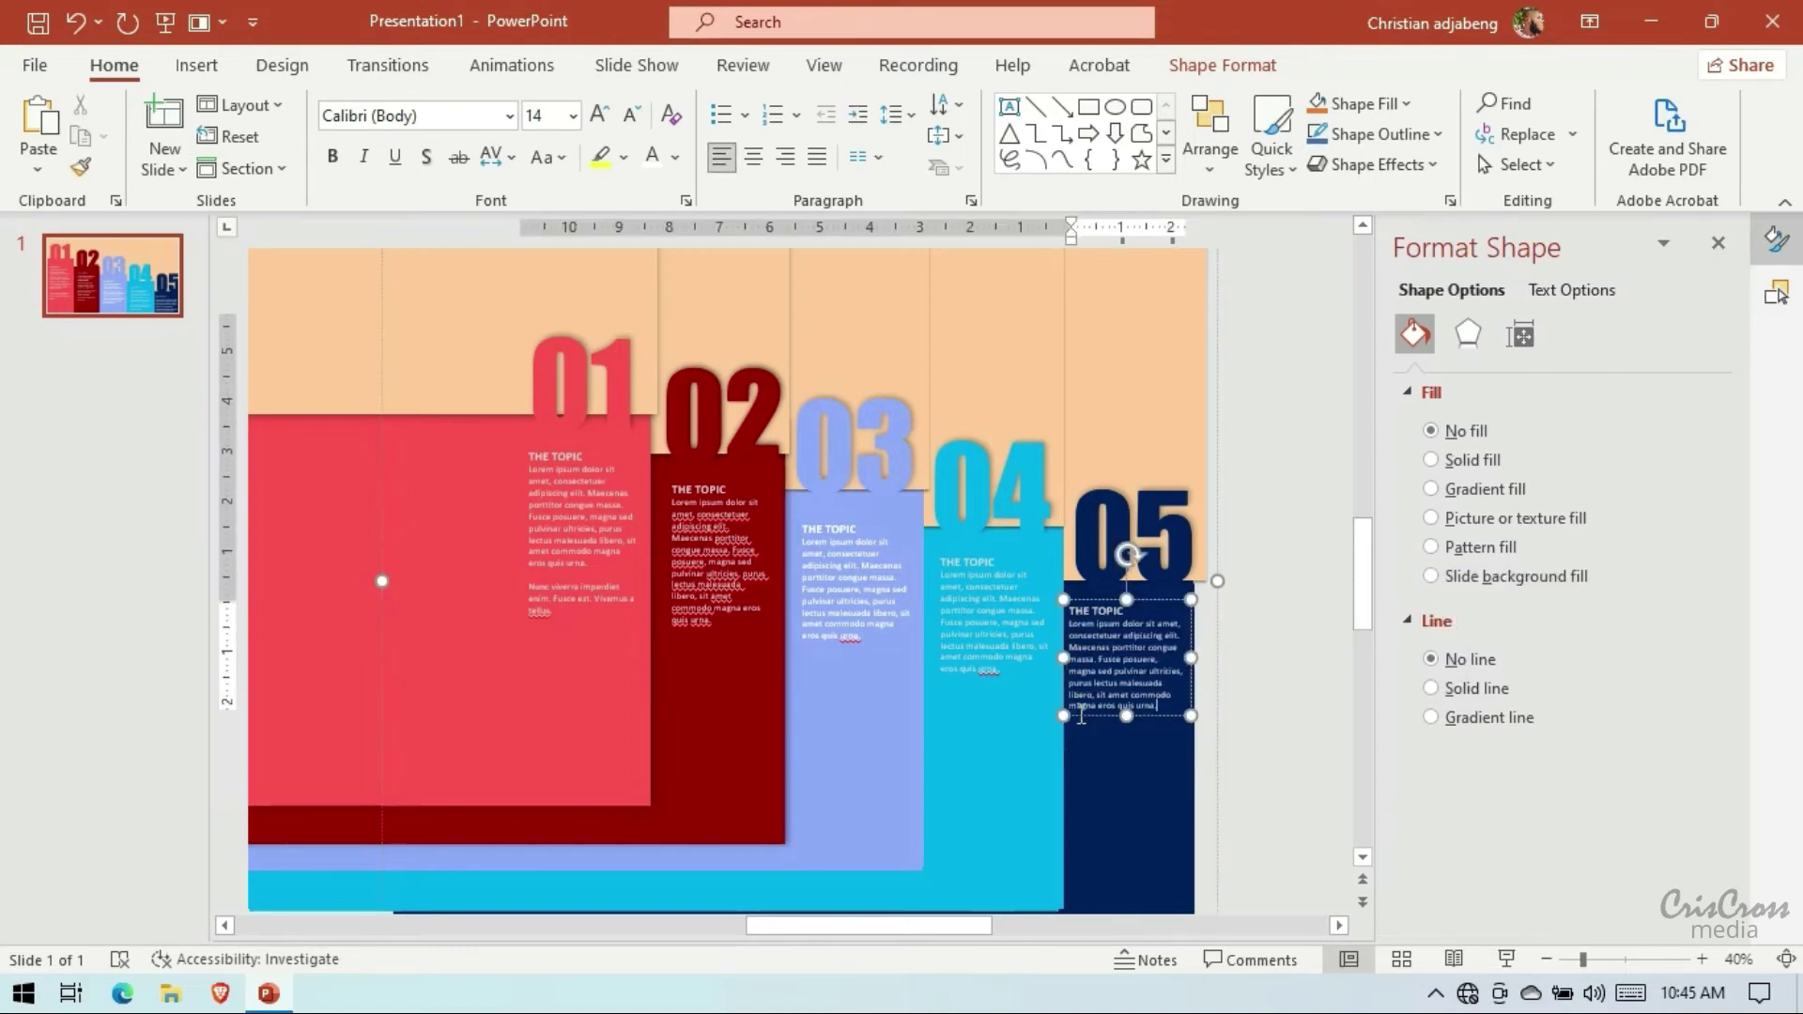
left_click(166, 21)
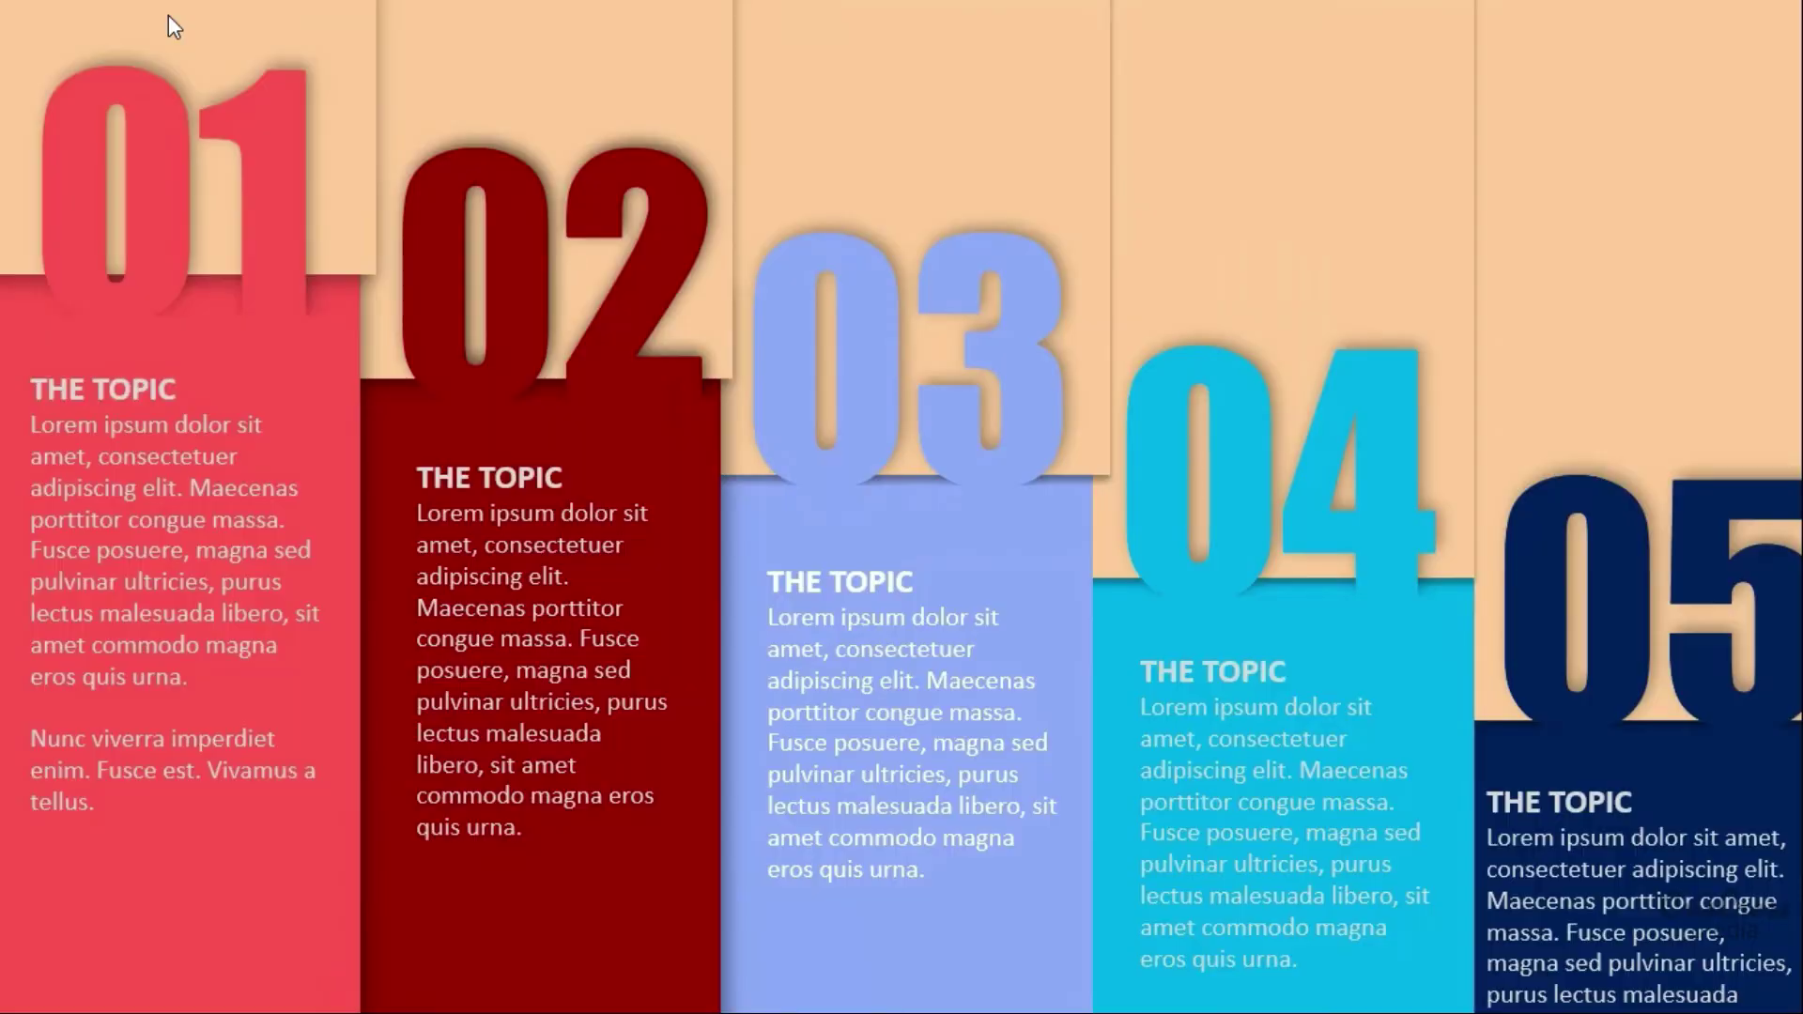
key("Escape")
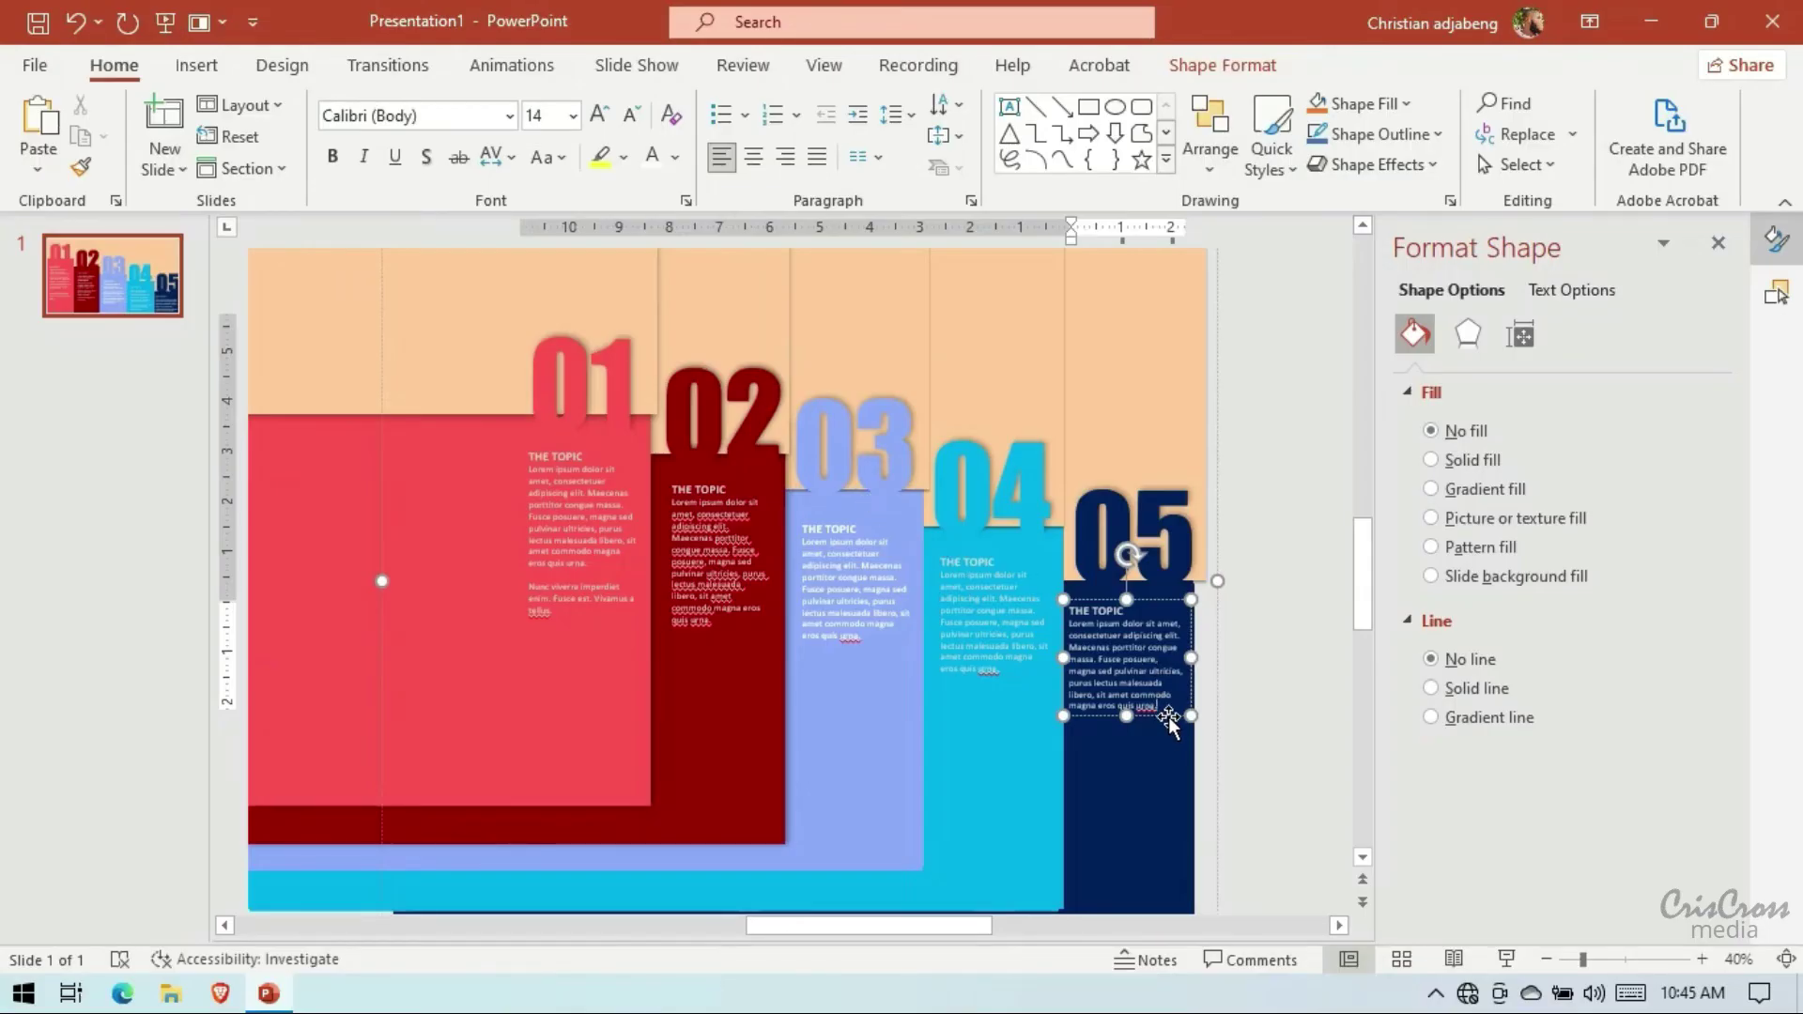
key("BackSpace")
key("BackSpace")
key("BackSpace")
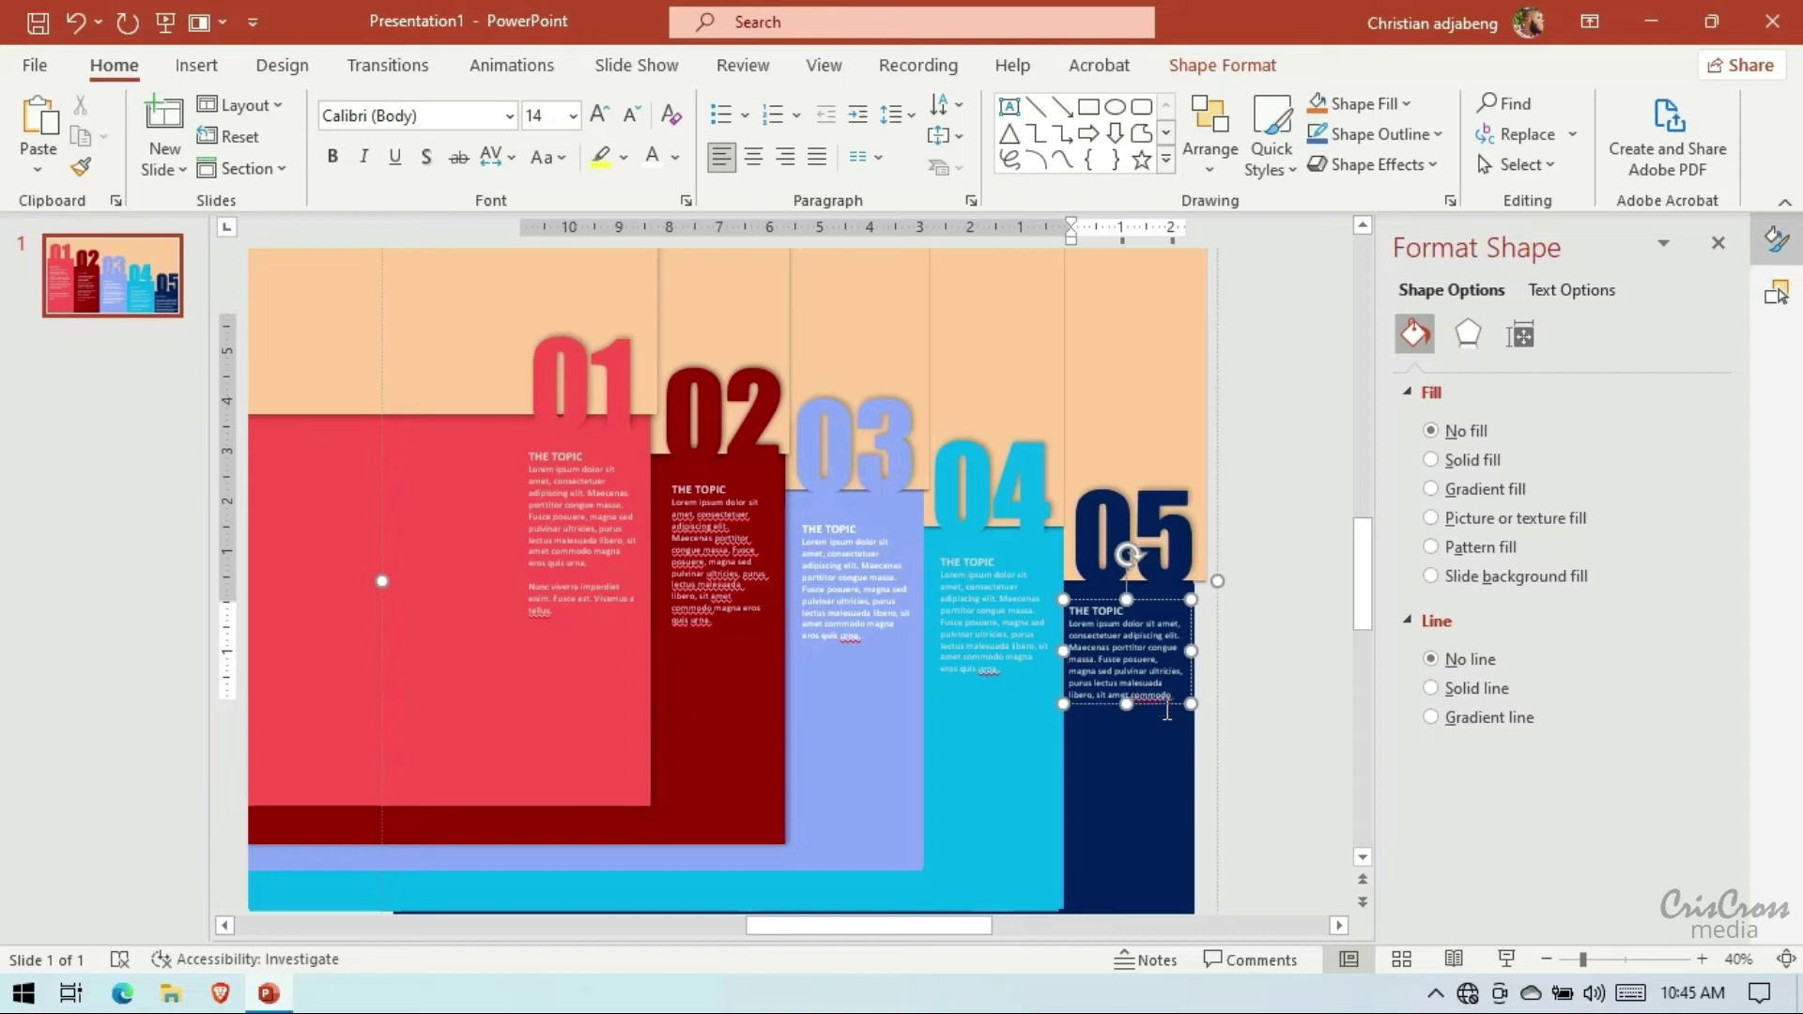
key("BackSpace")
key("BackSpace")
key("BackSpace")
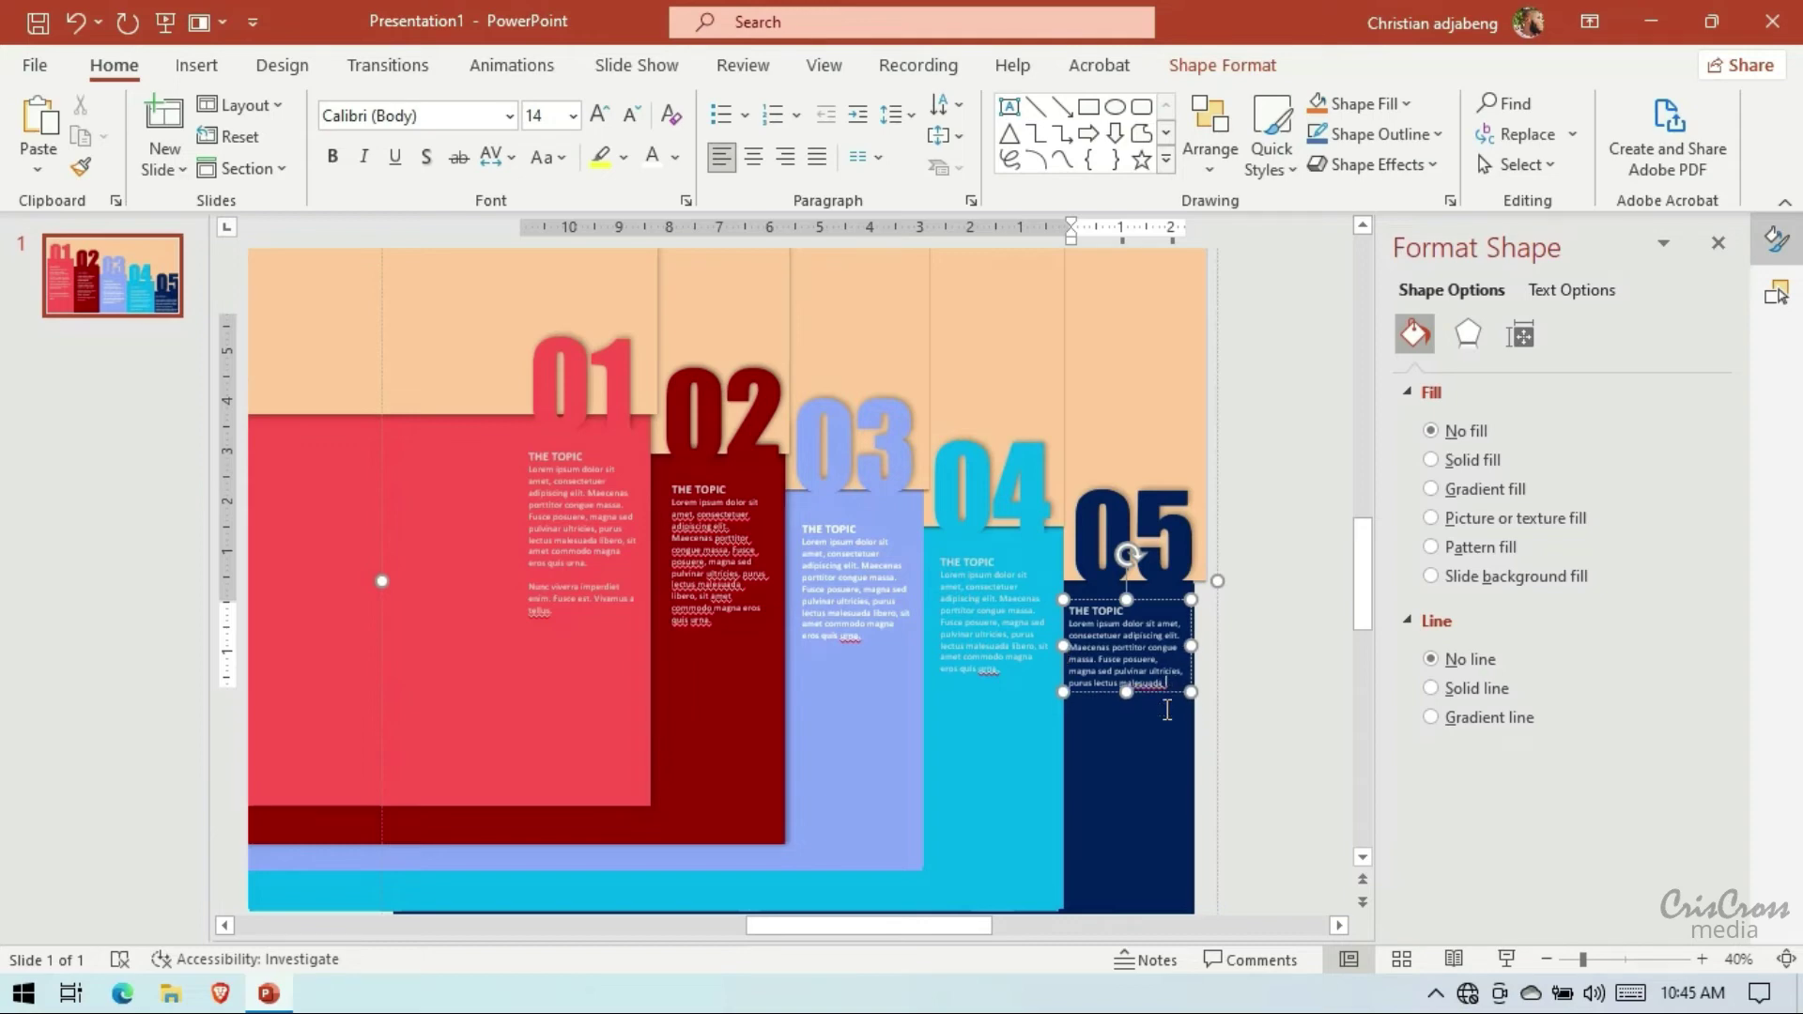
left_click(1296, 648)
left_click(1174, 692)
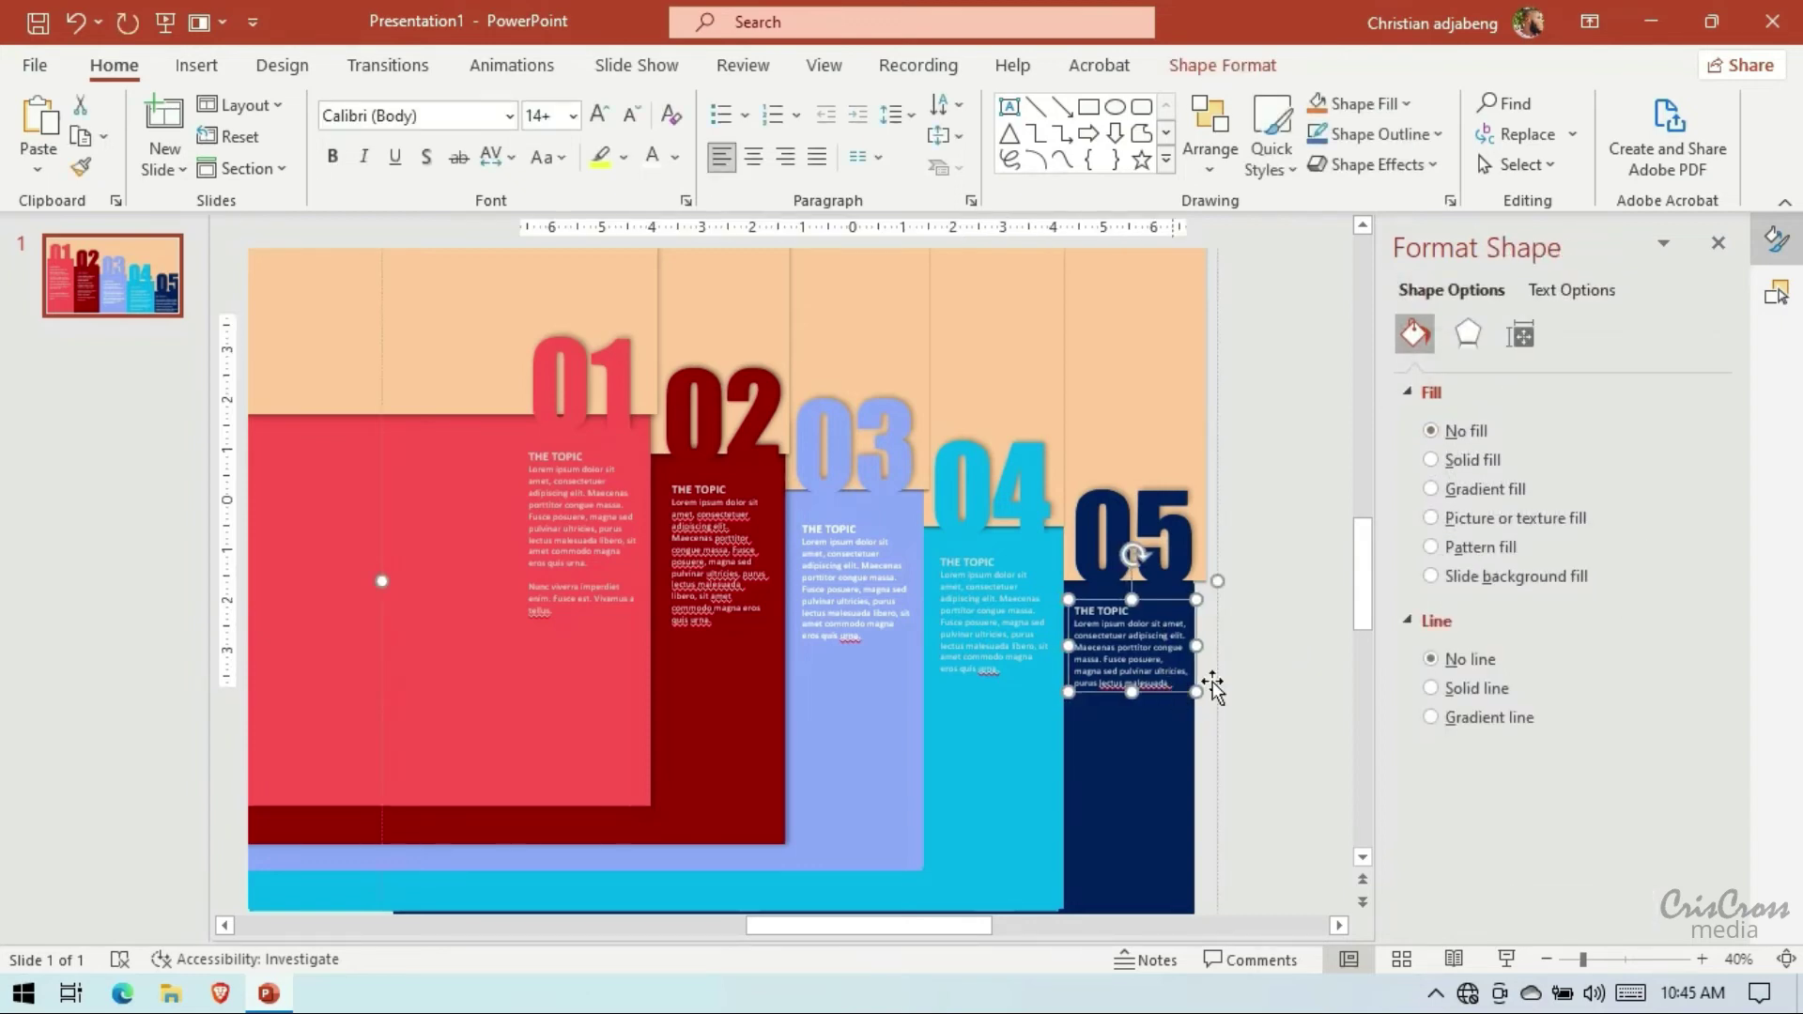
left_click(1214, 685)
left_click(902, 712)
Select Rectangle 59 of the 03 panel in the Selection Pane and show its shape Effects settings
scroll(1399, 926, "up", 7)
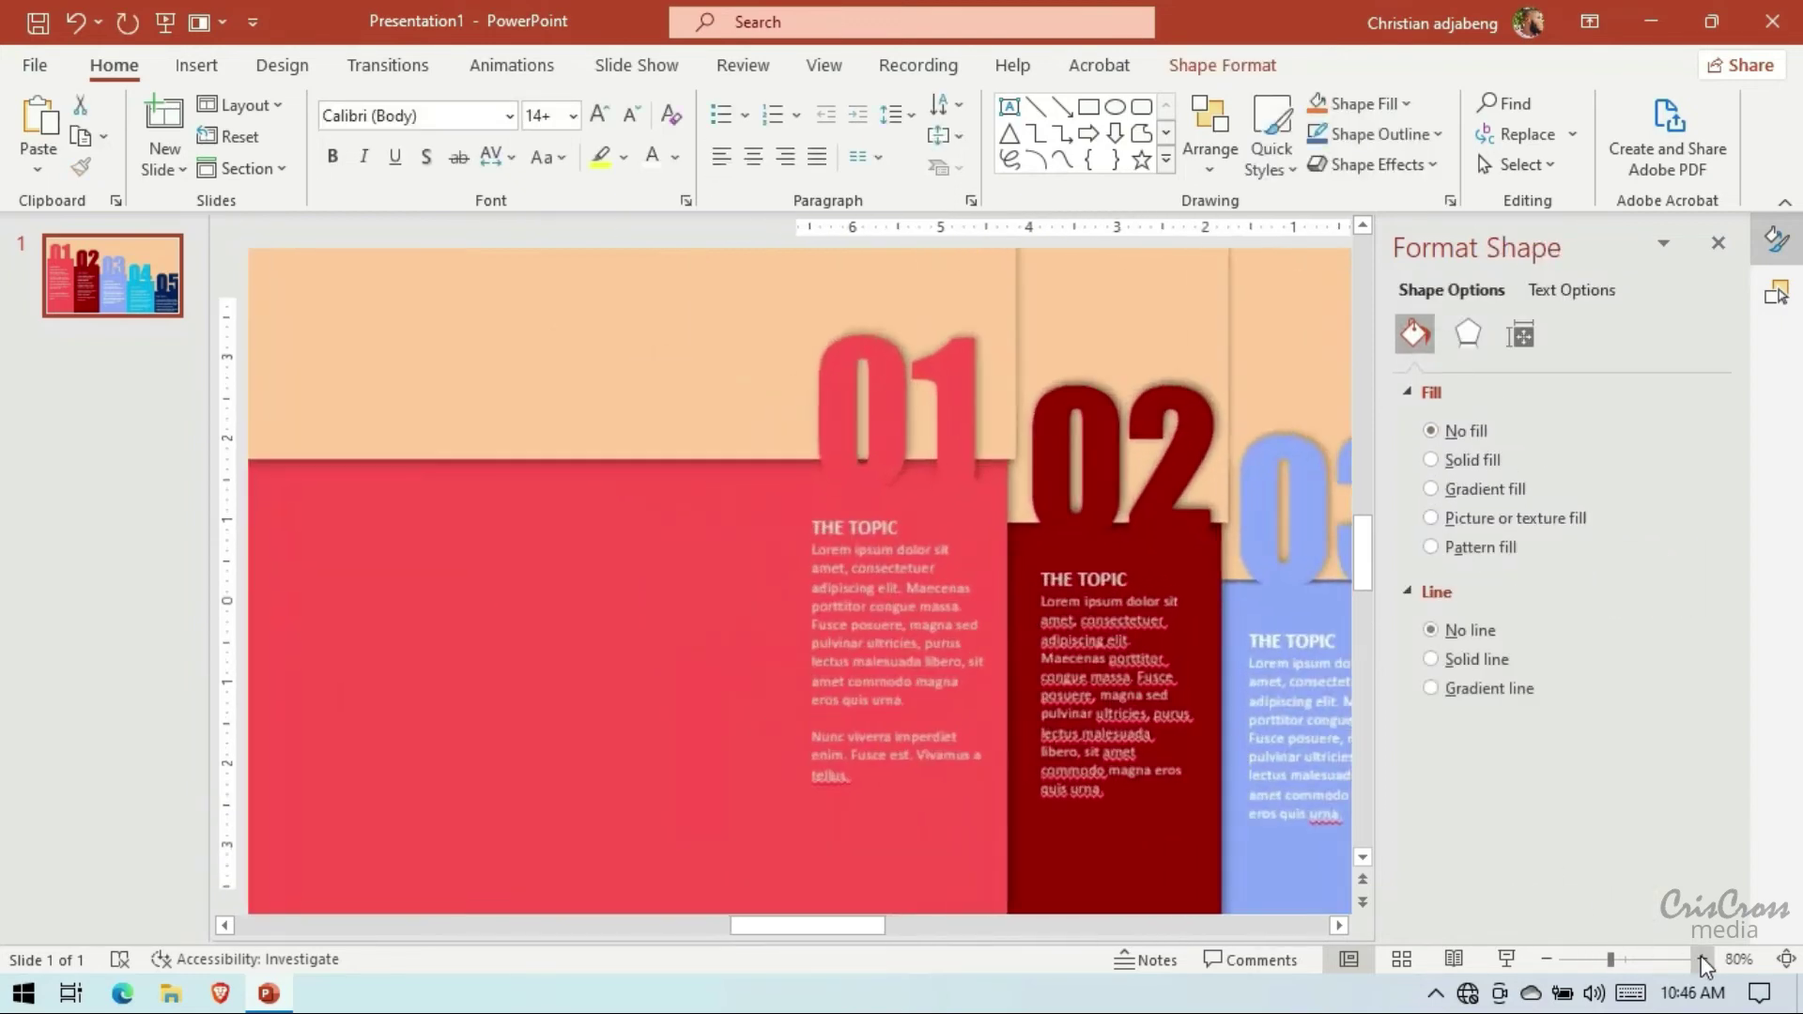
scroll(1344, 922, "right", 10)
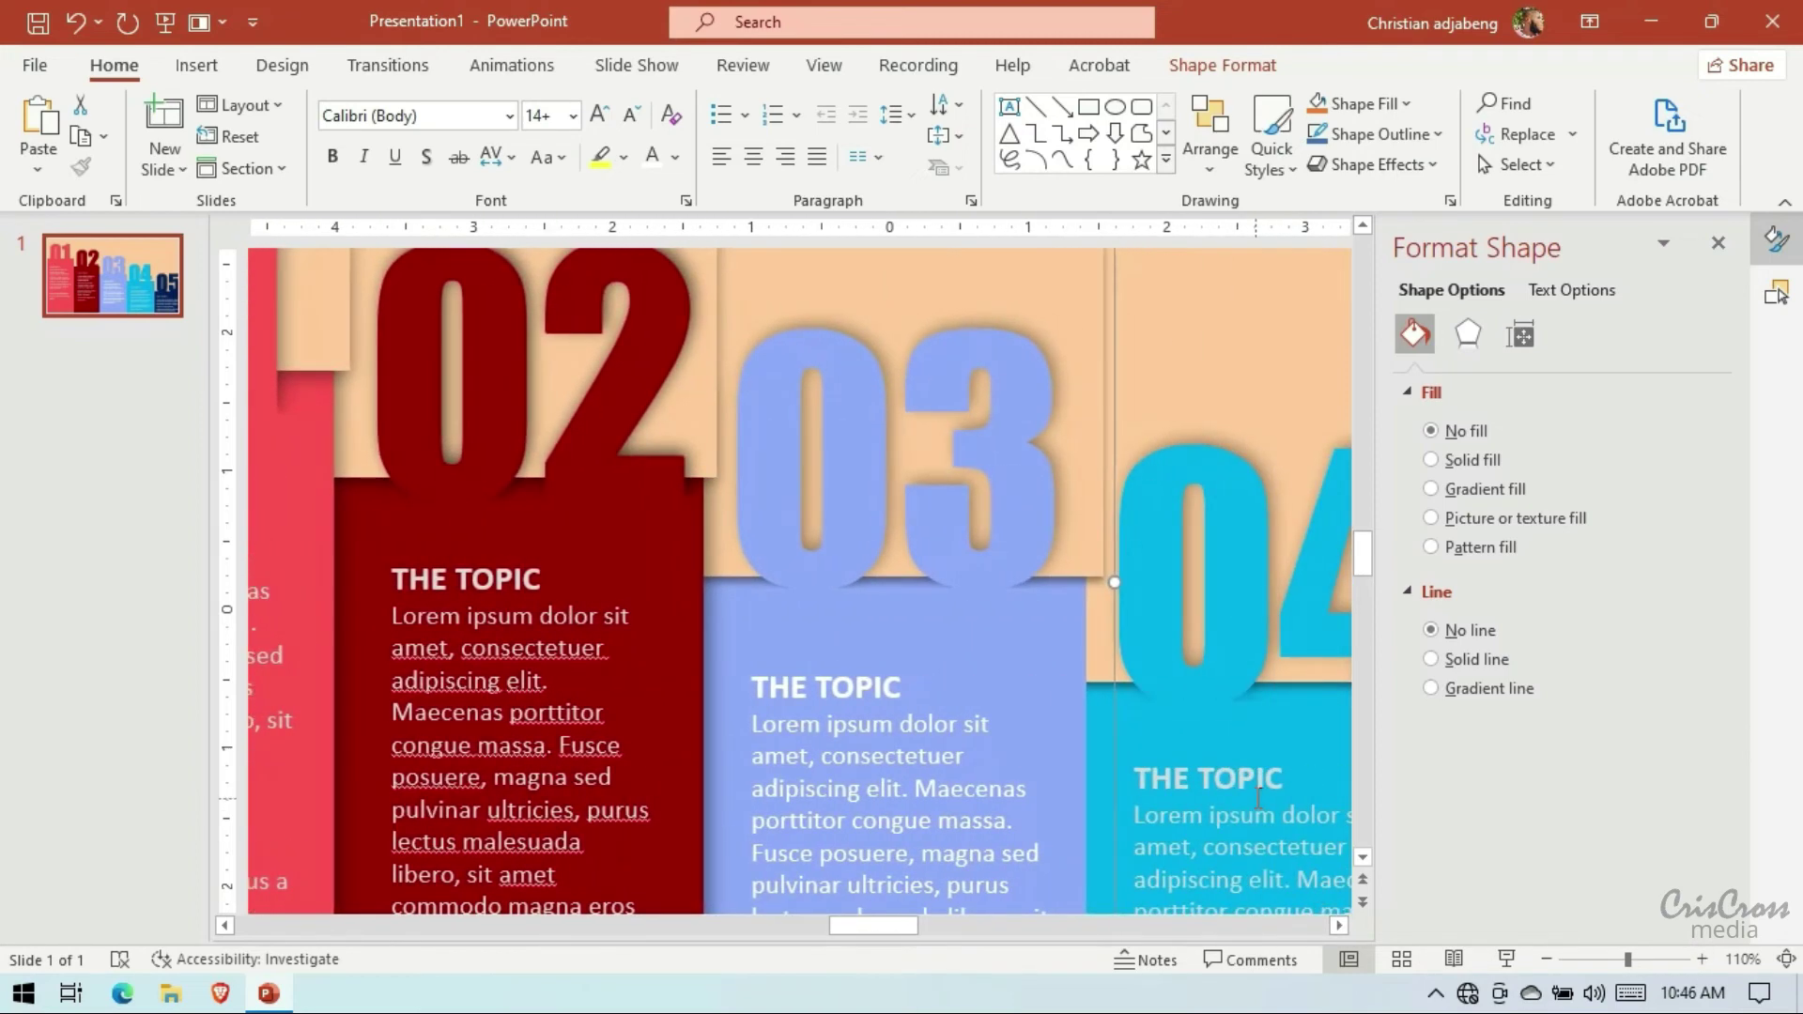
scroll(1254, 793, "down", 2)
left_click(1776, 293)
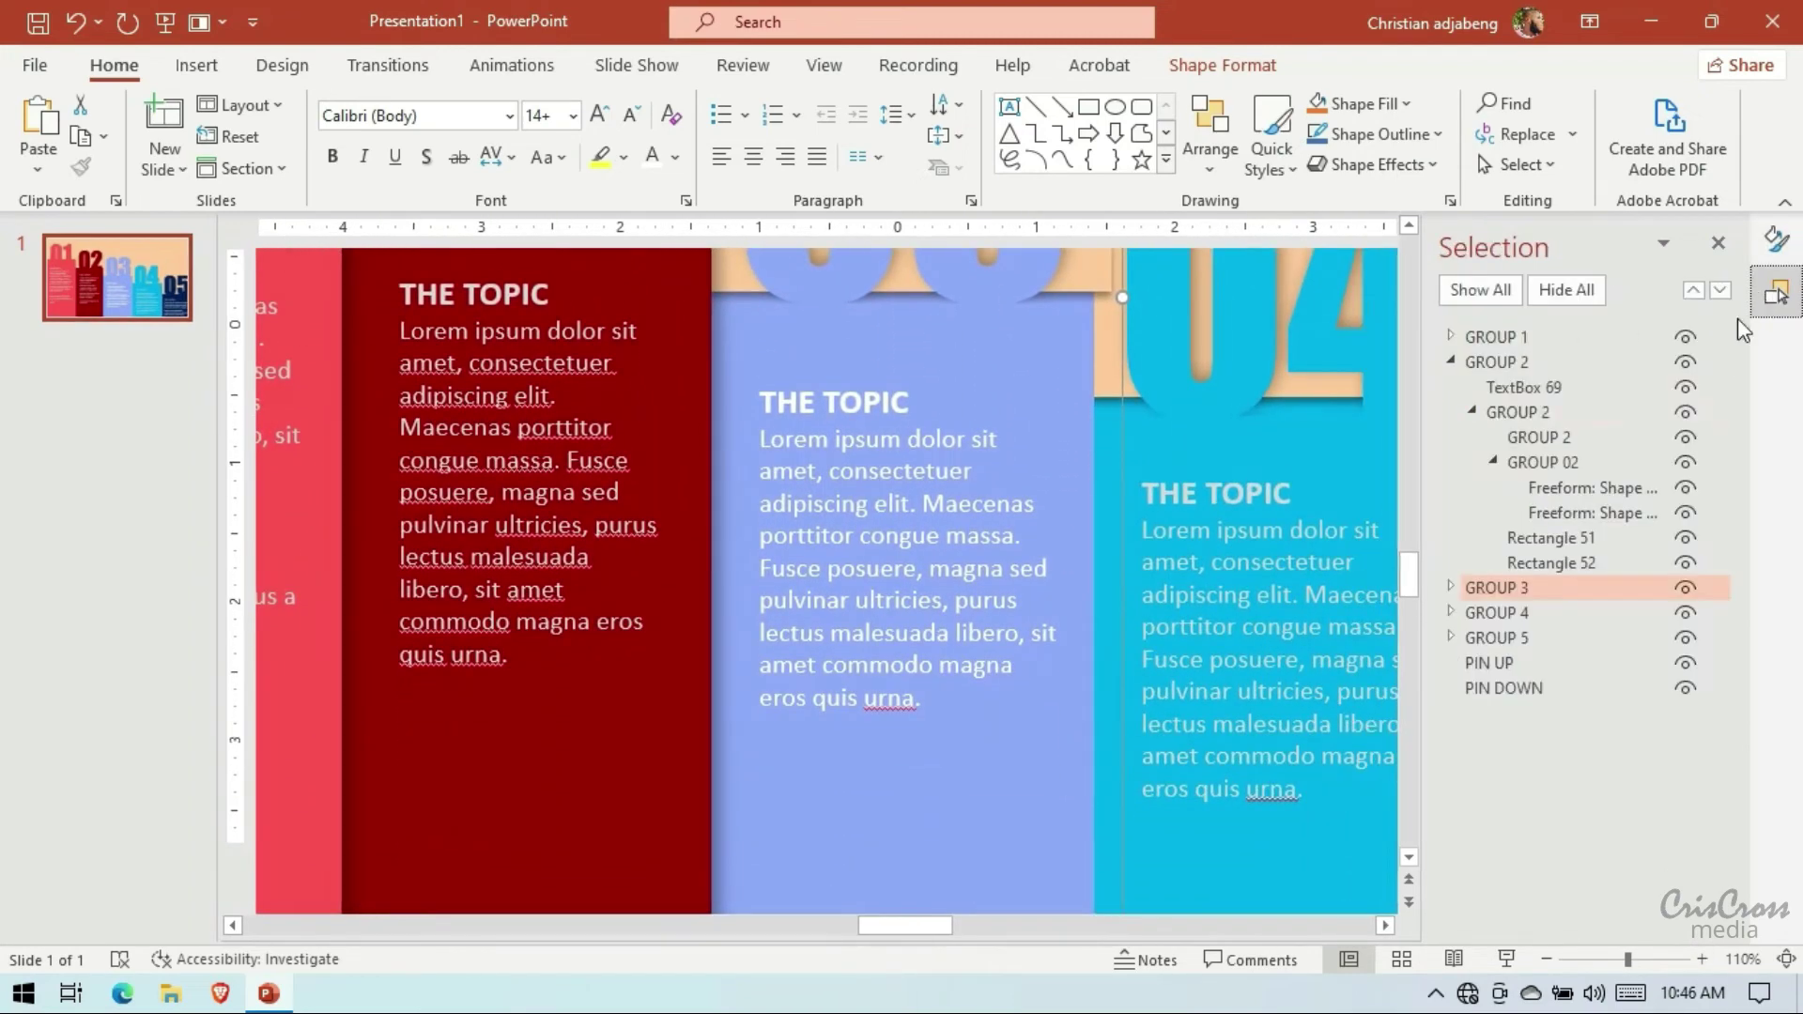
left_click(1451, 387)
left_click(1450, 387)
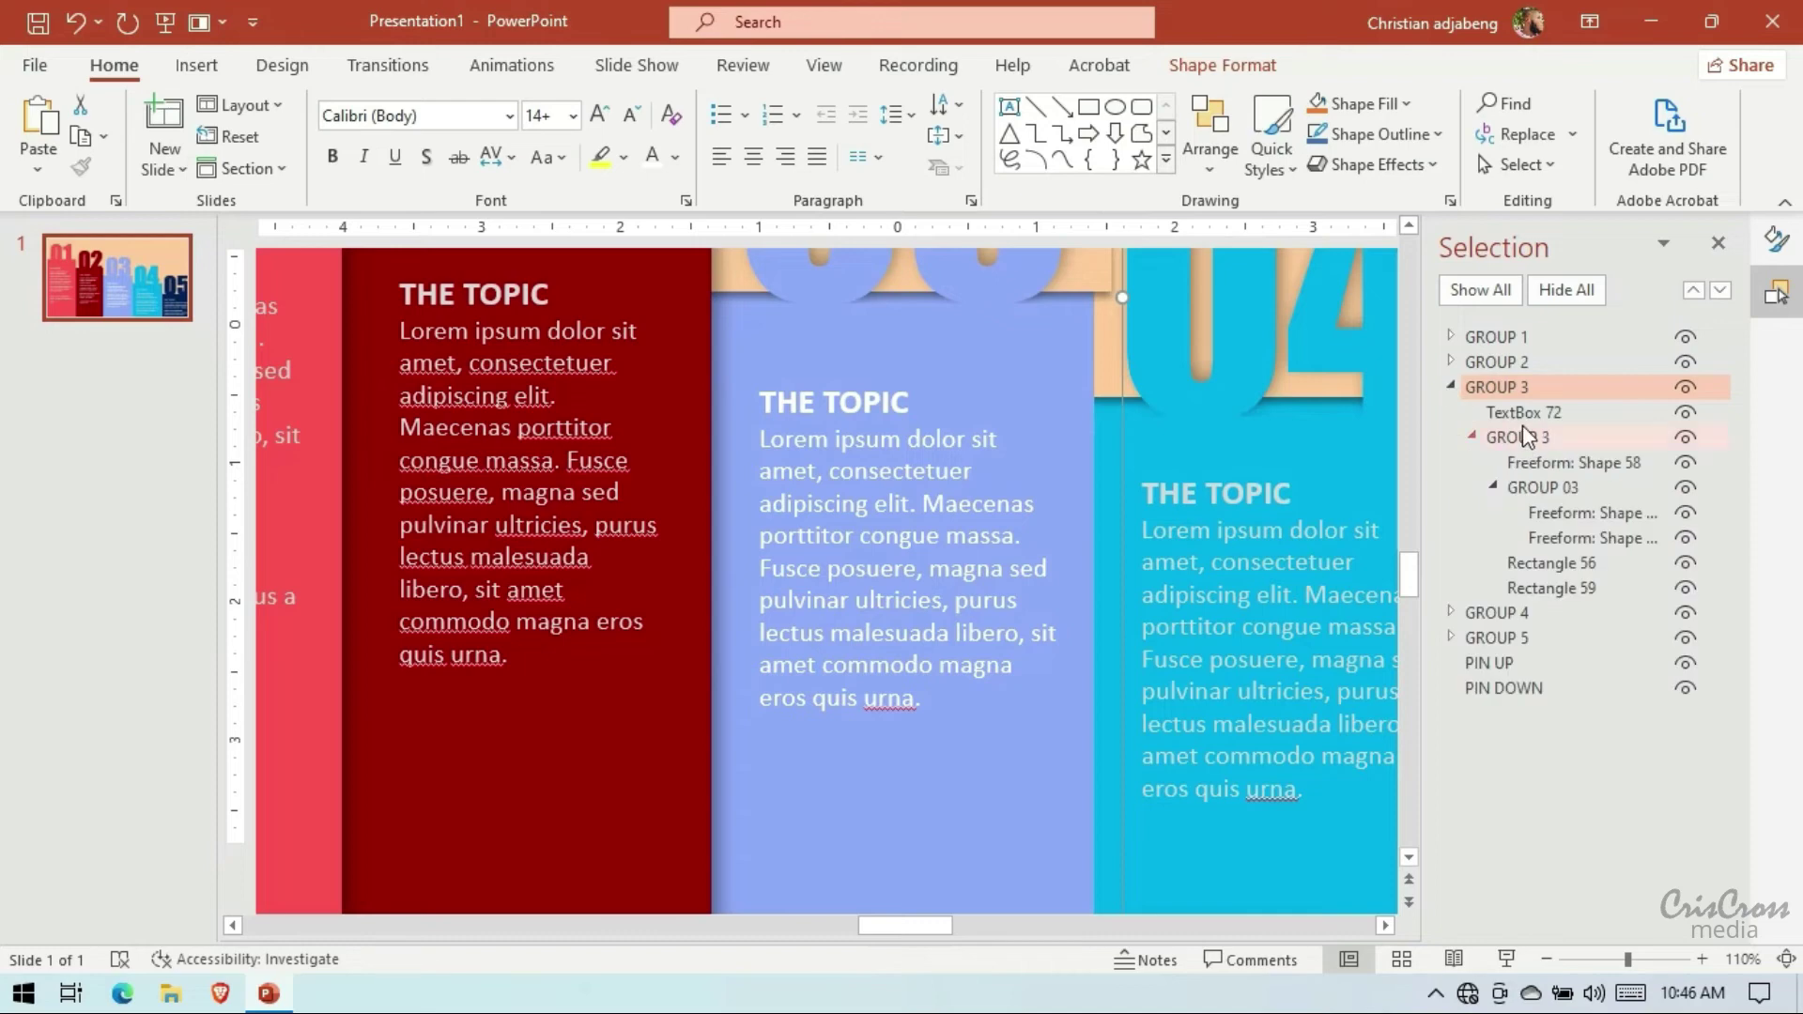
left_click(1552, 567)
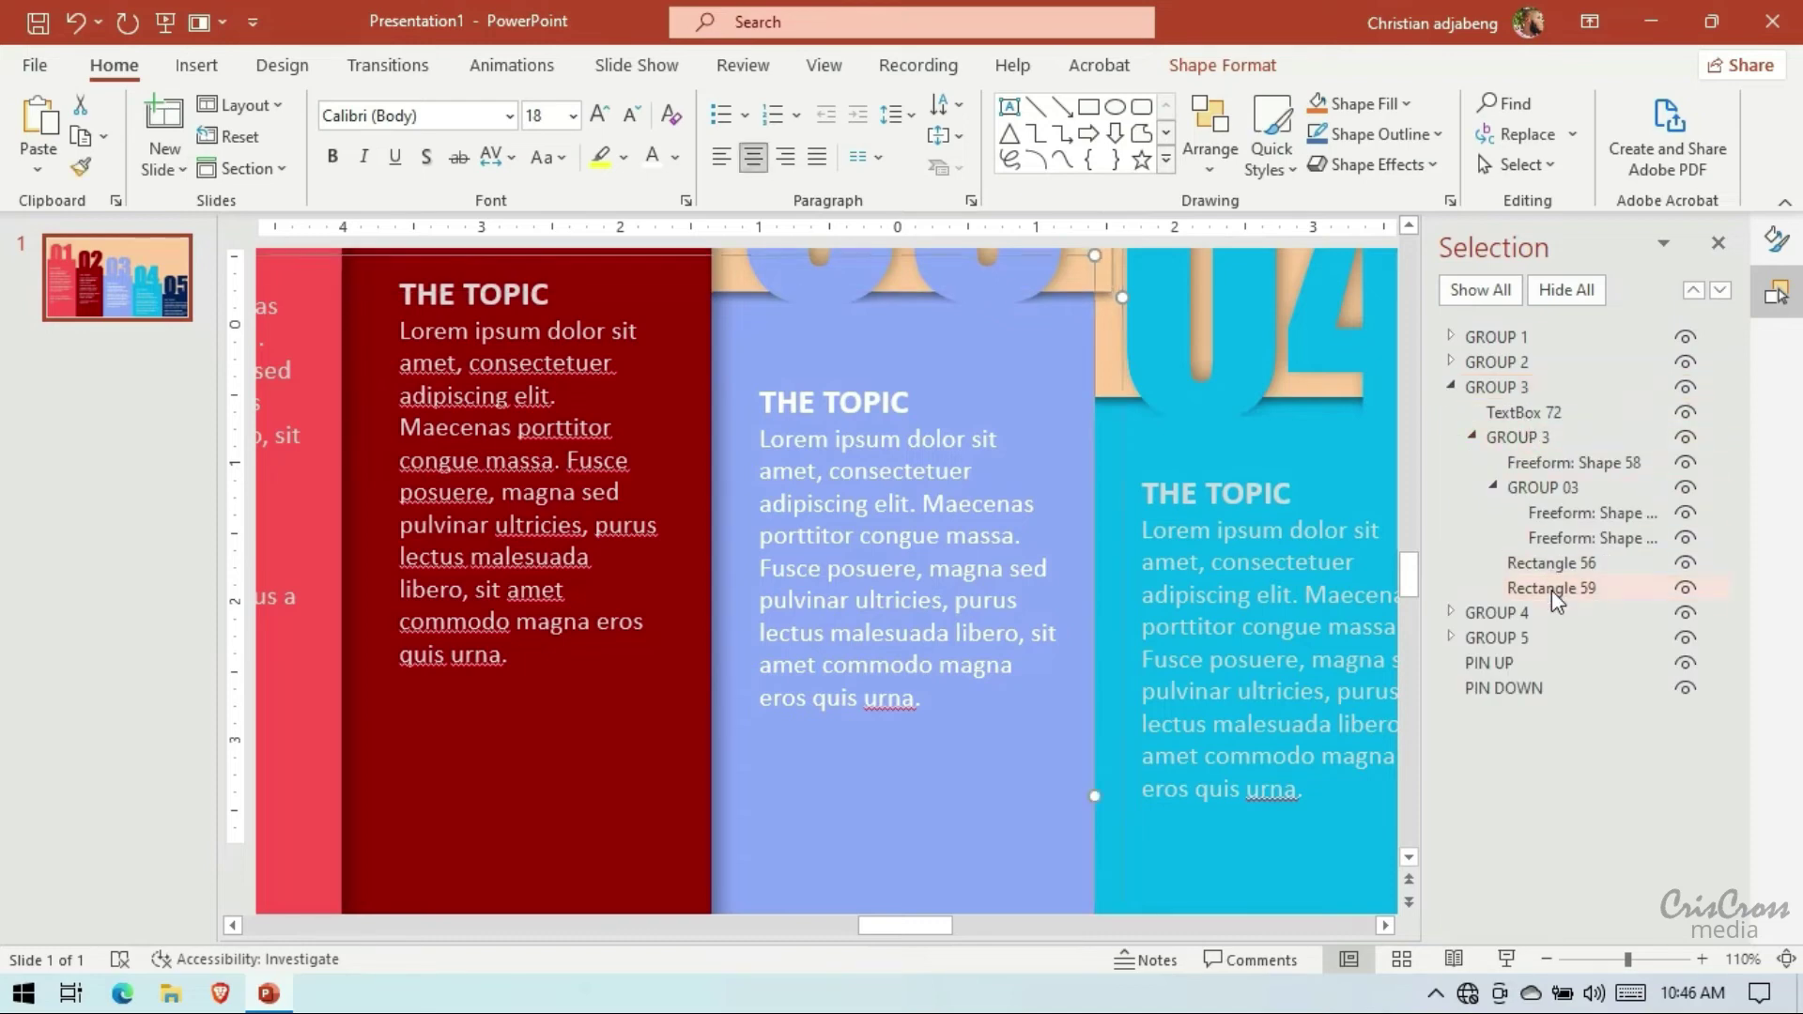
left_click(1552, 590)
left_click(1776, 239)
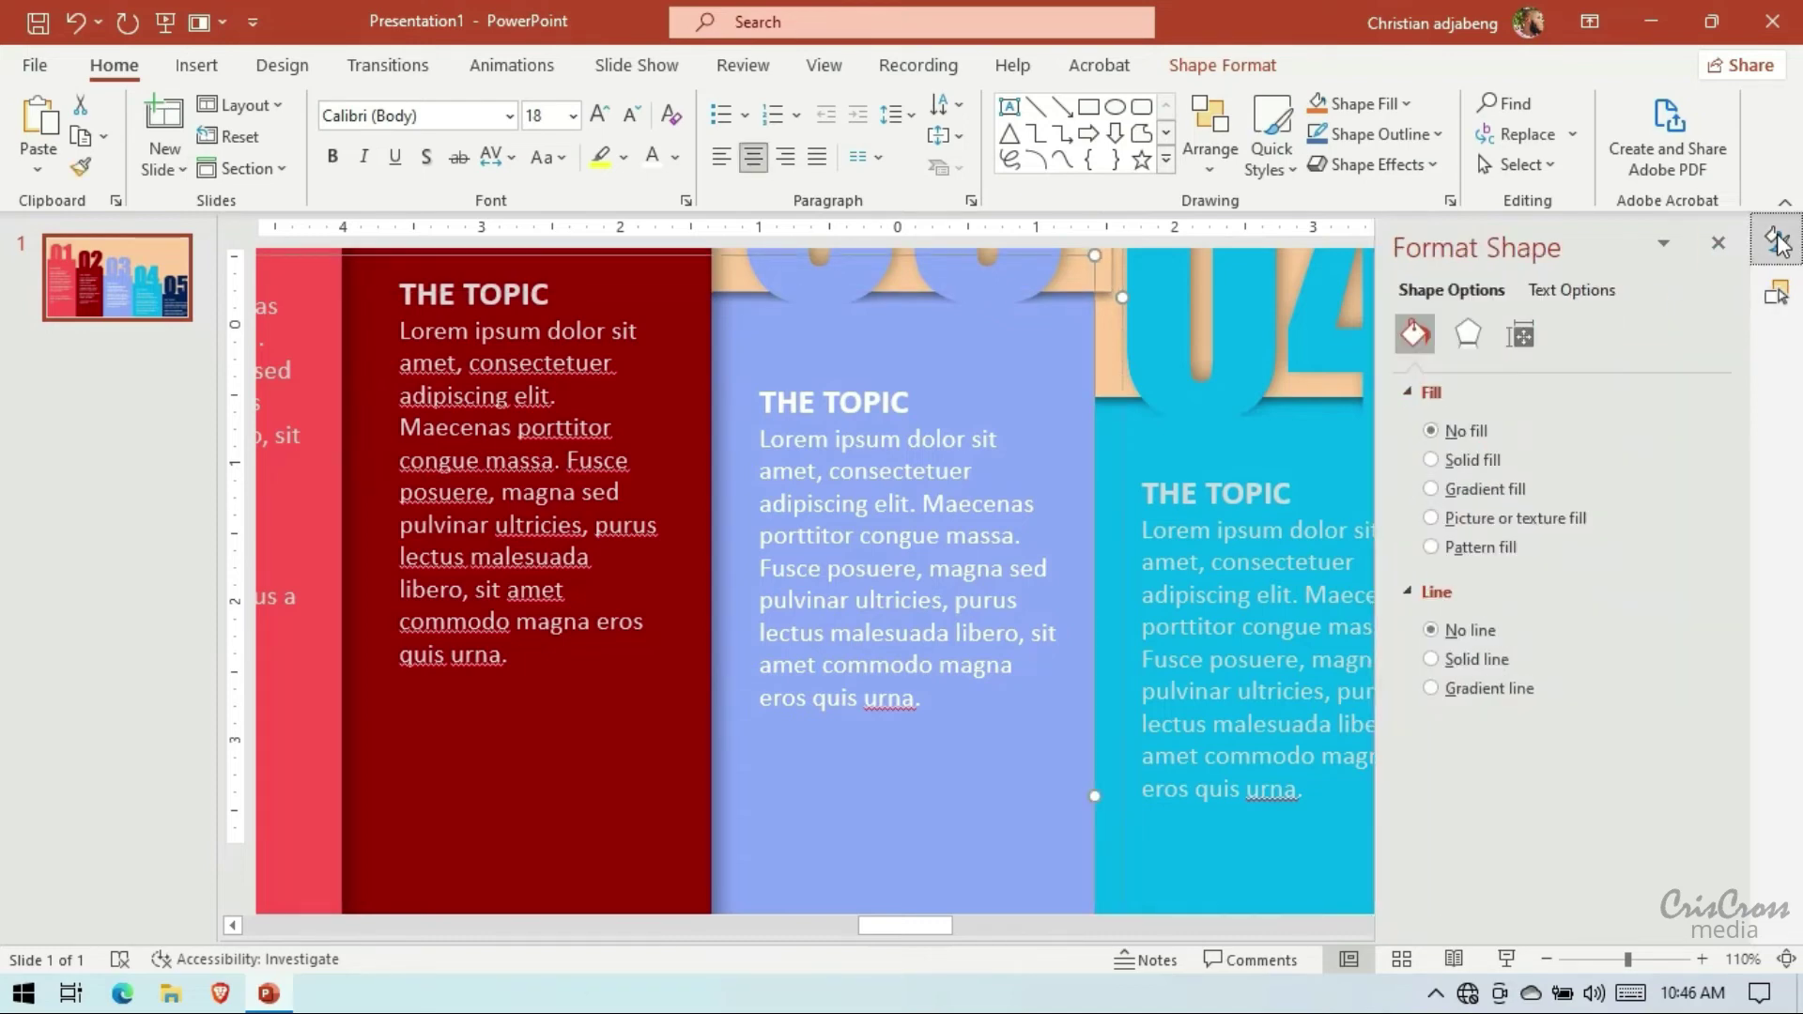
left_click(1468, 334)
Give the 03 panel an outer shadow with increased blur and 4 pt distance
left_click(1676, 427)
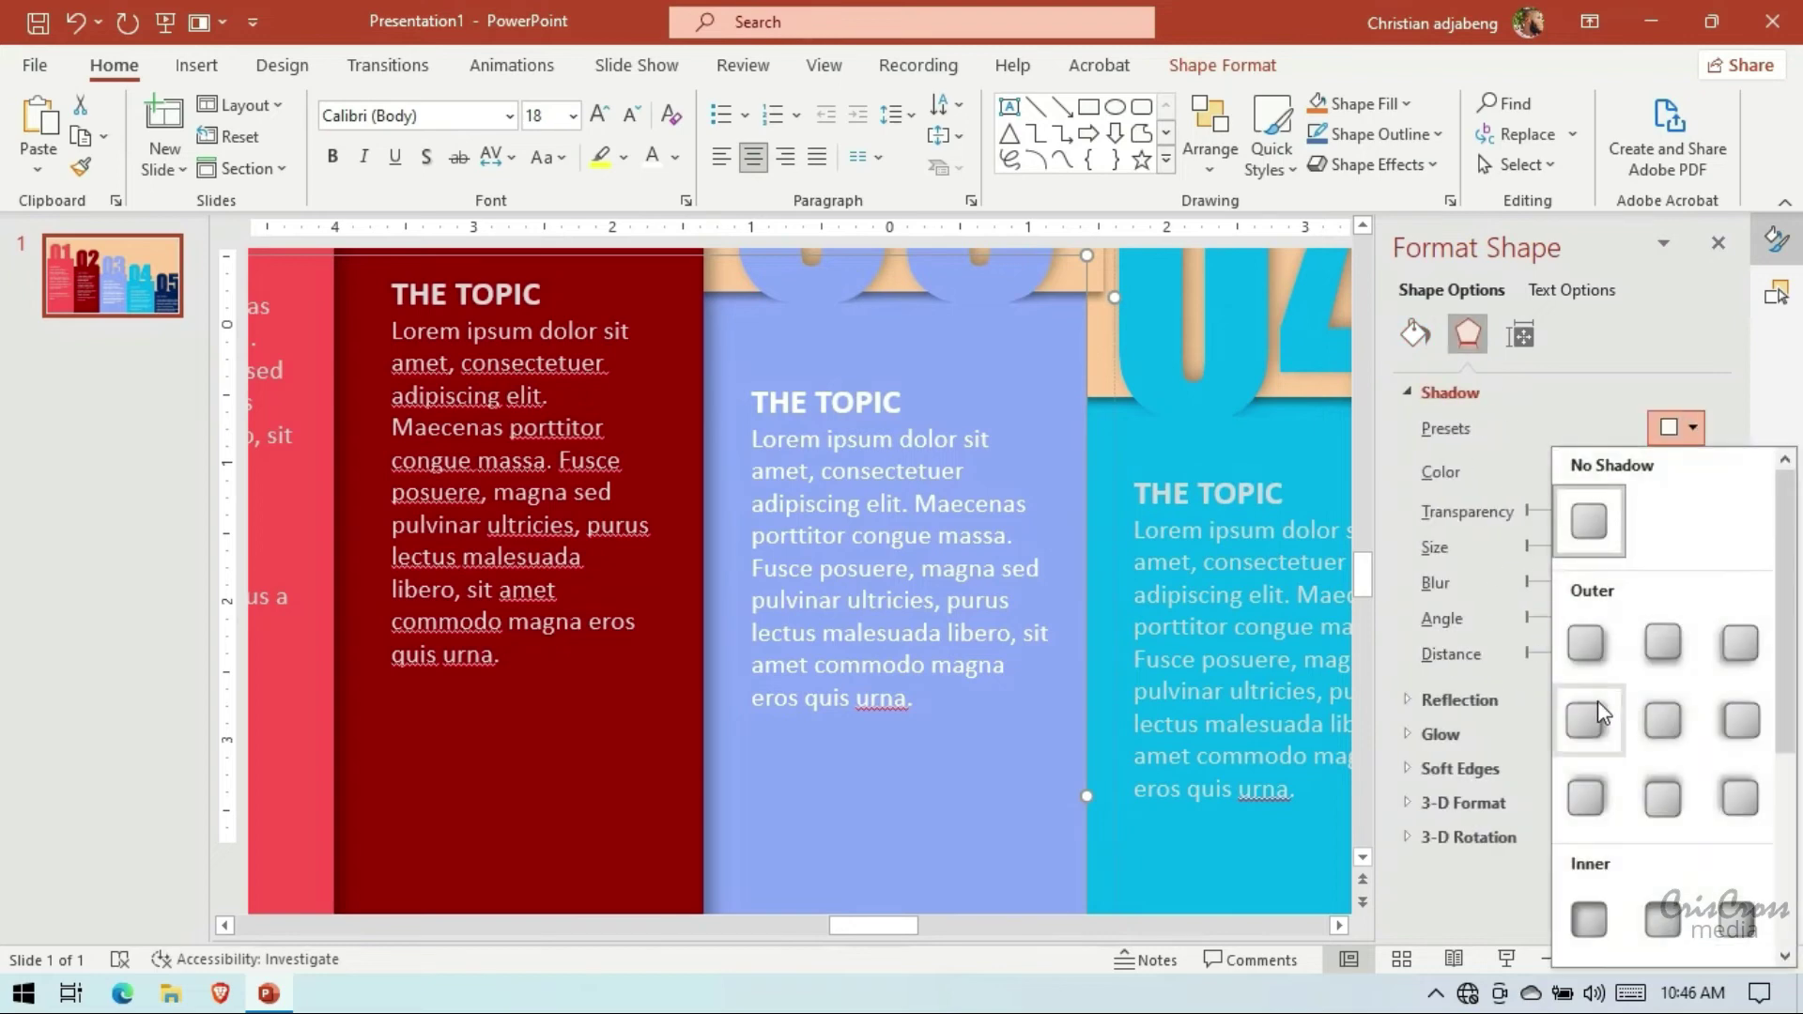
left_click(1597, 703)
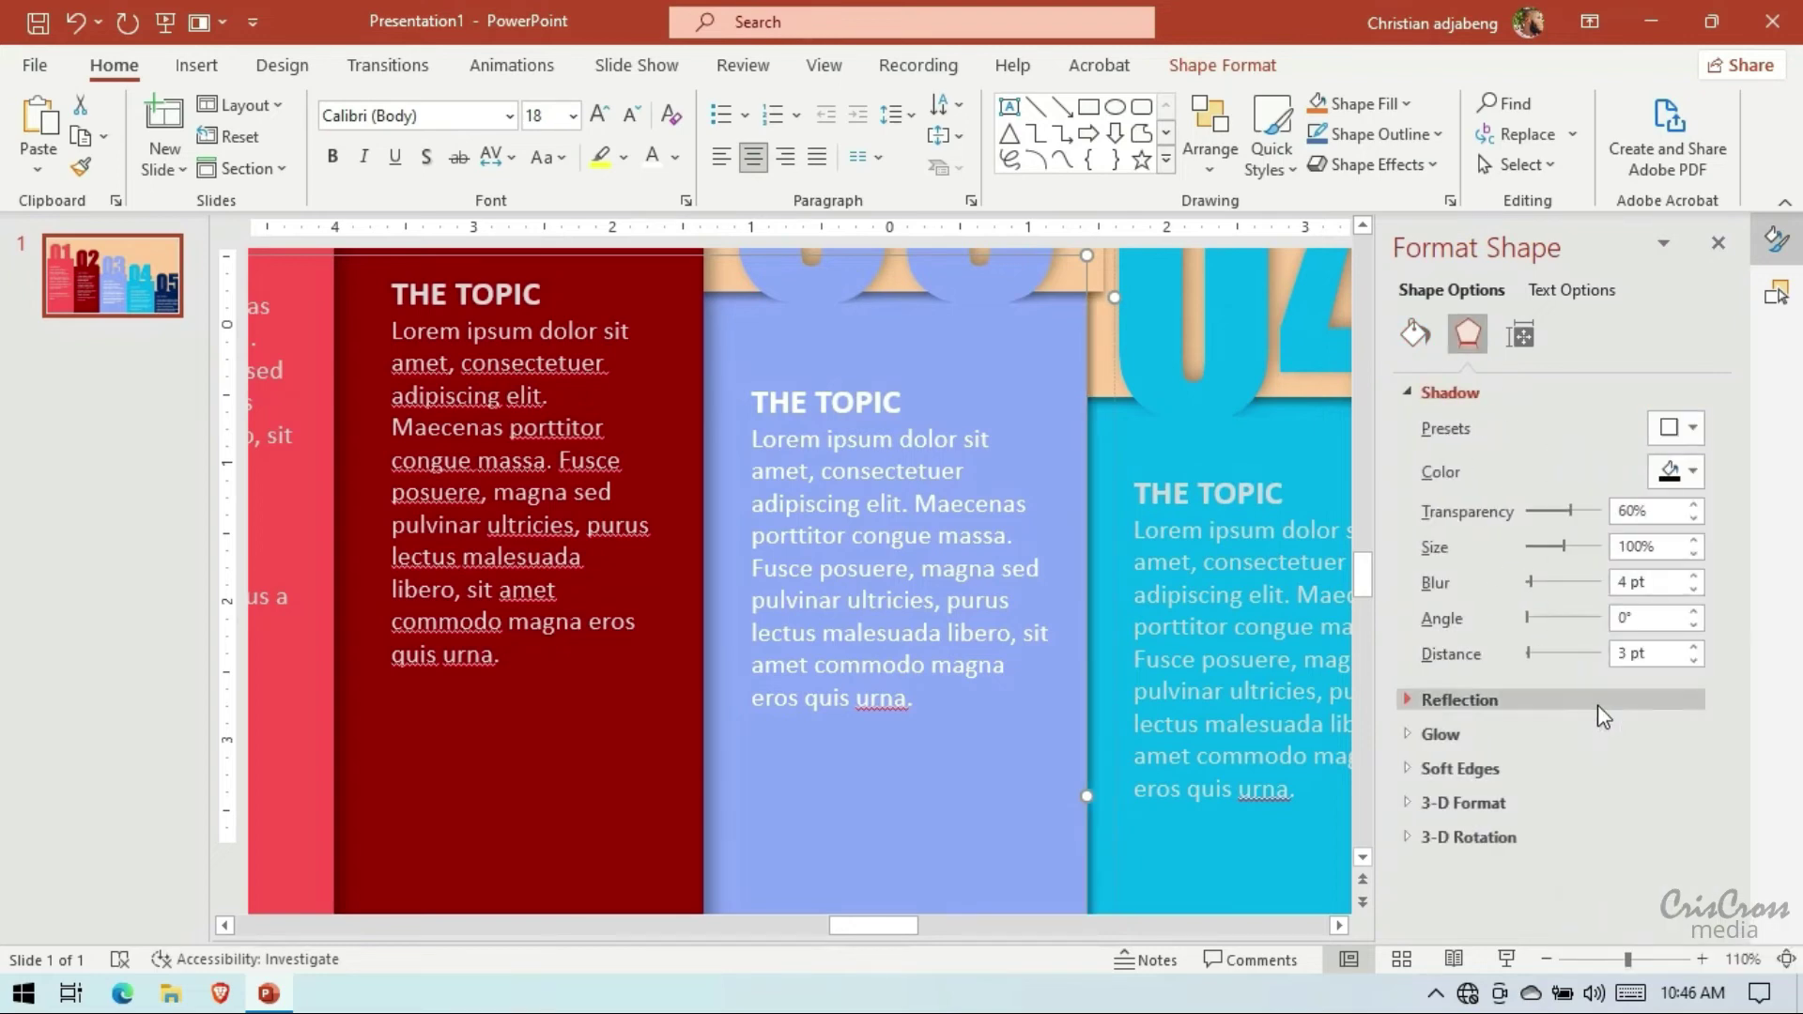
left_click(1694, 577)
left_click(1694, 577)
left_click(1695, 576)
left_click(1694, 577)
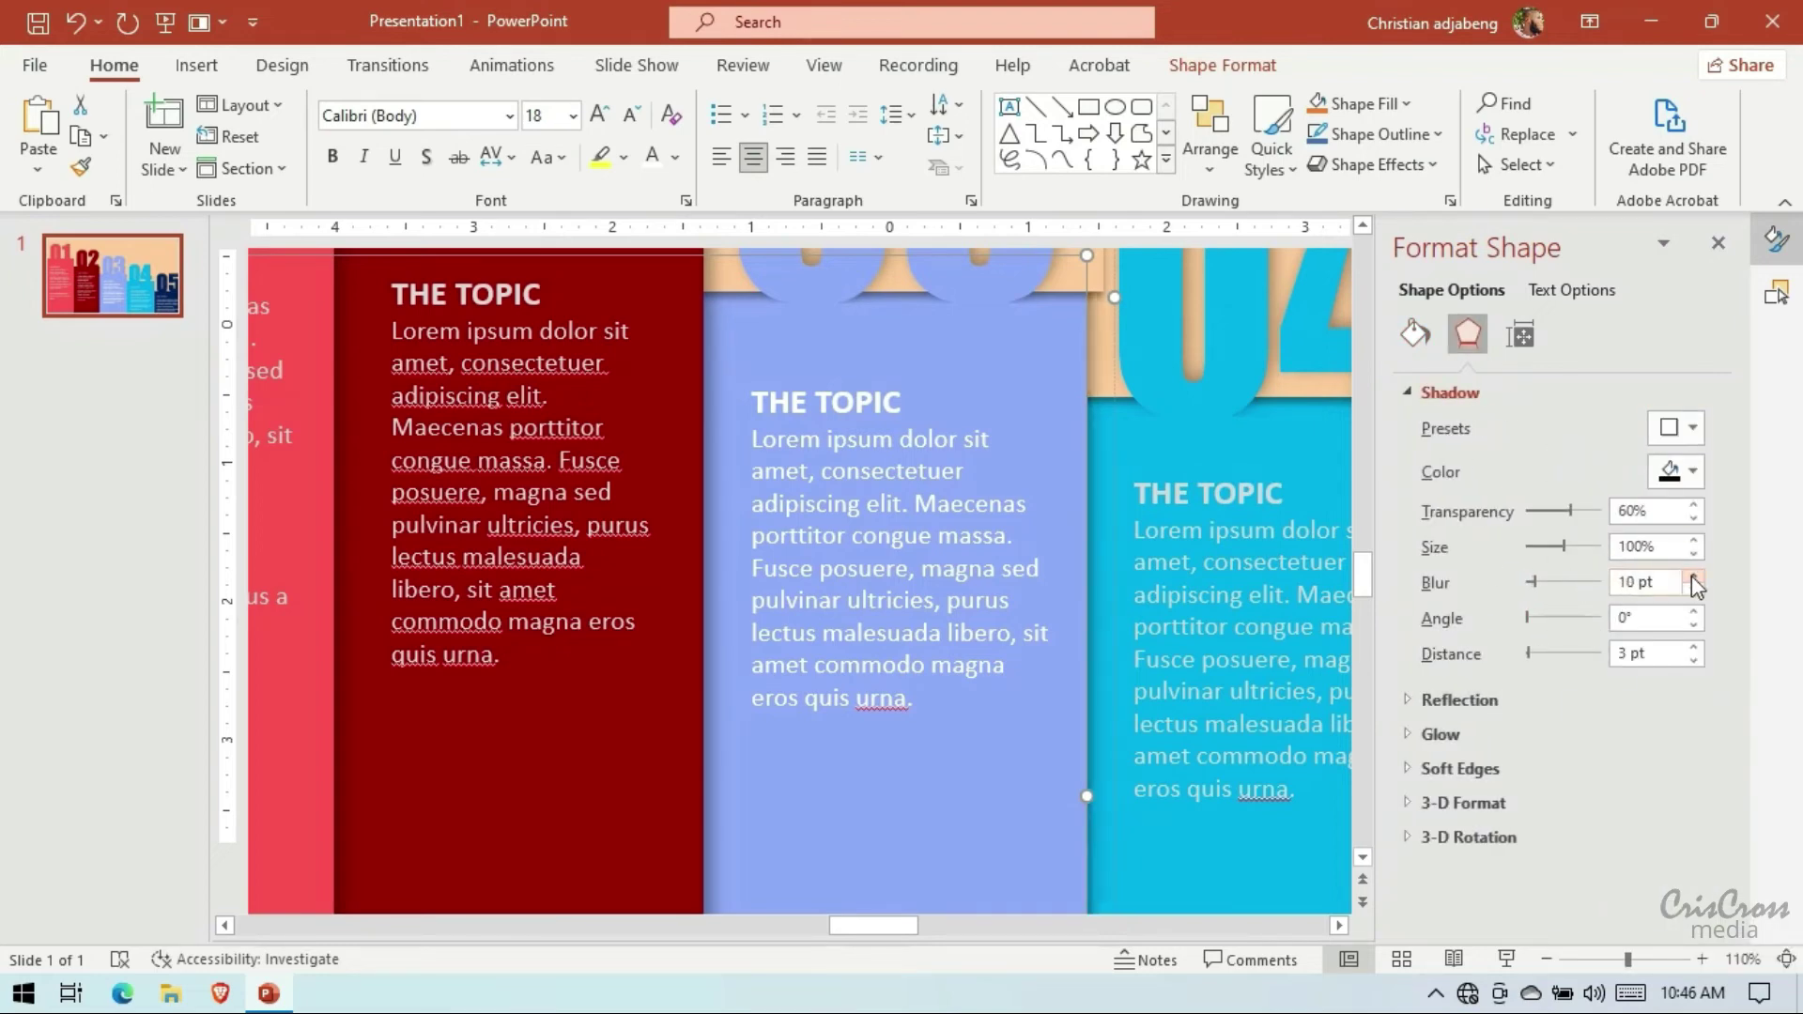
left_click(1694, 646)
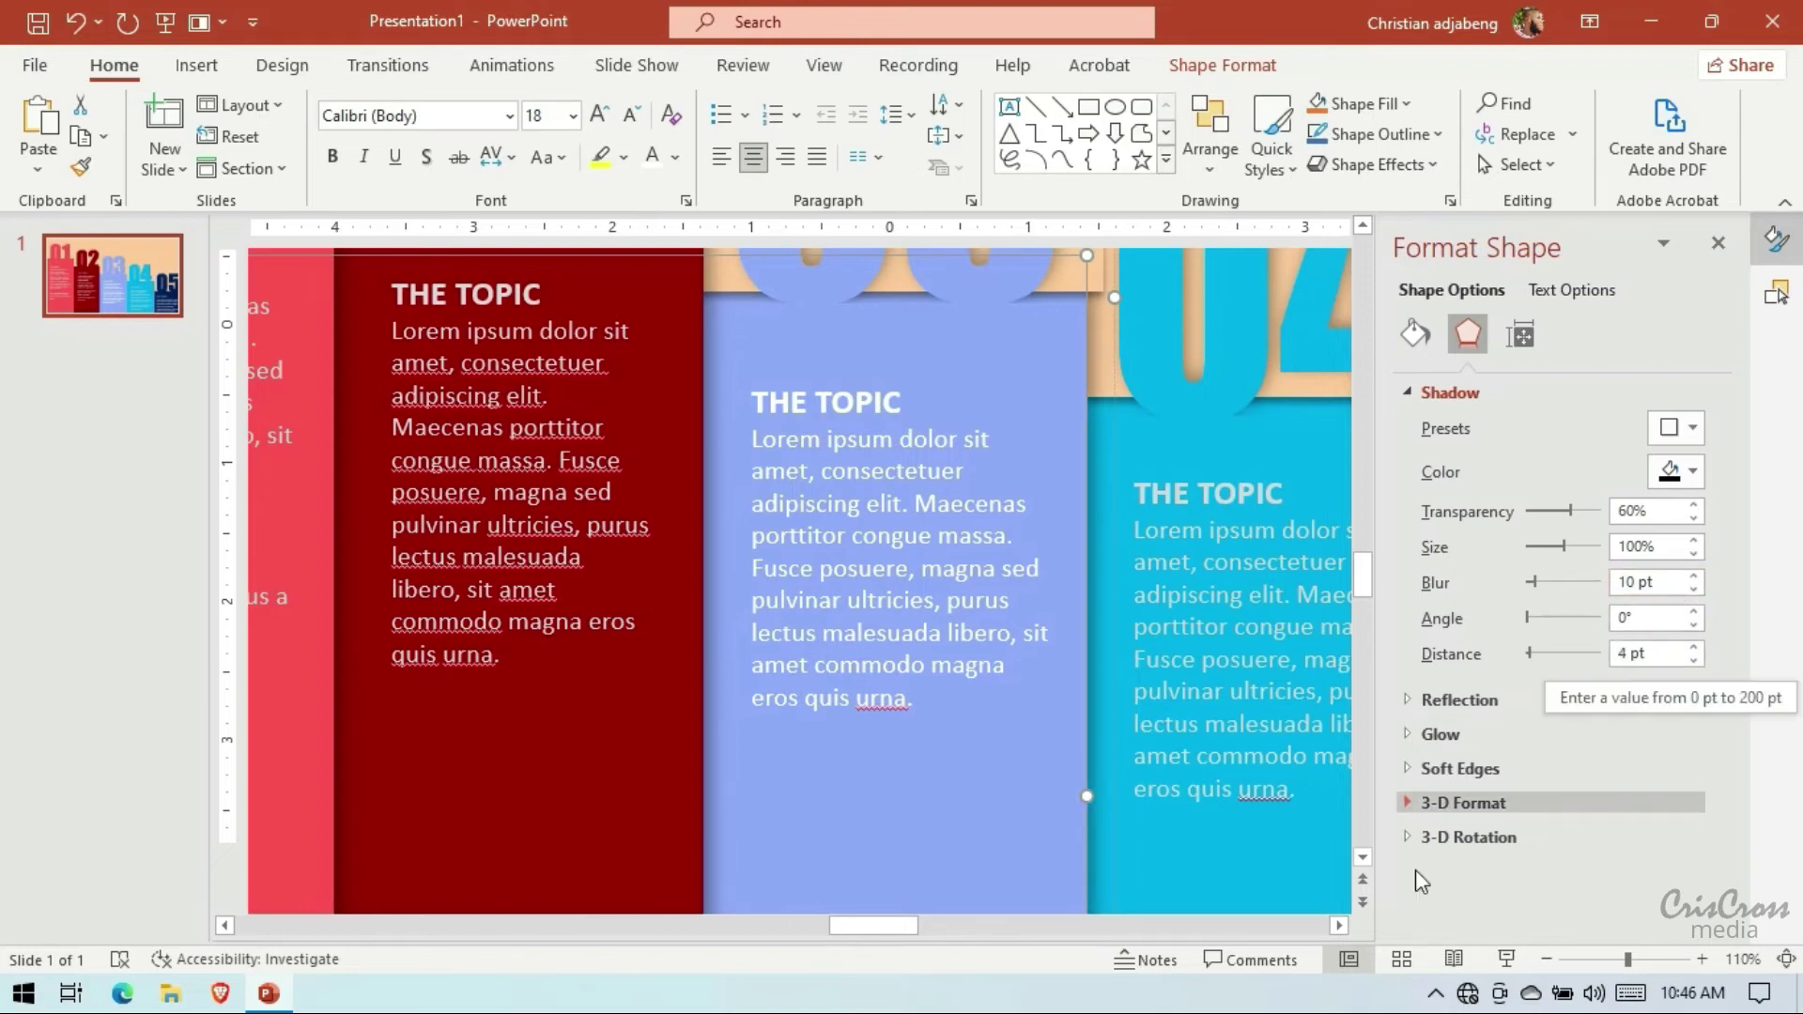
left_click(1544, 958)
left_click(1545, 957)
left_click(1545, 958)
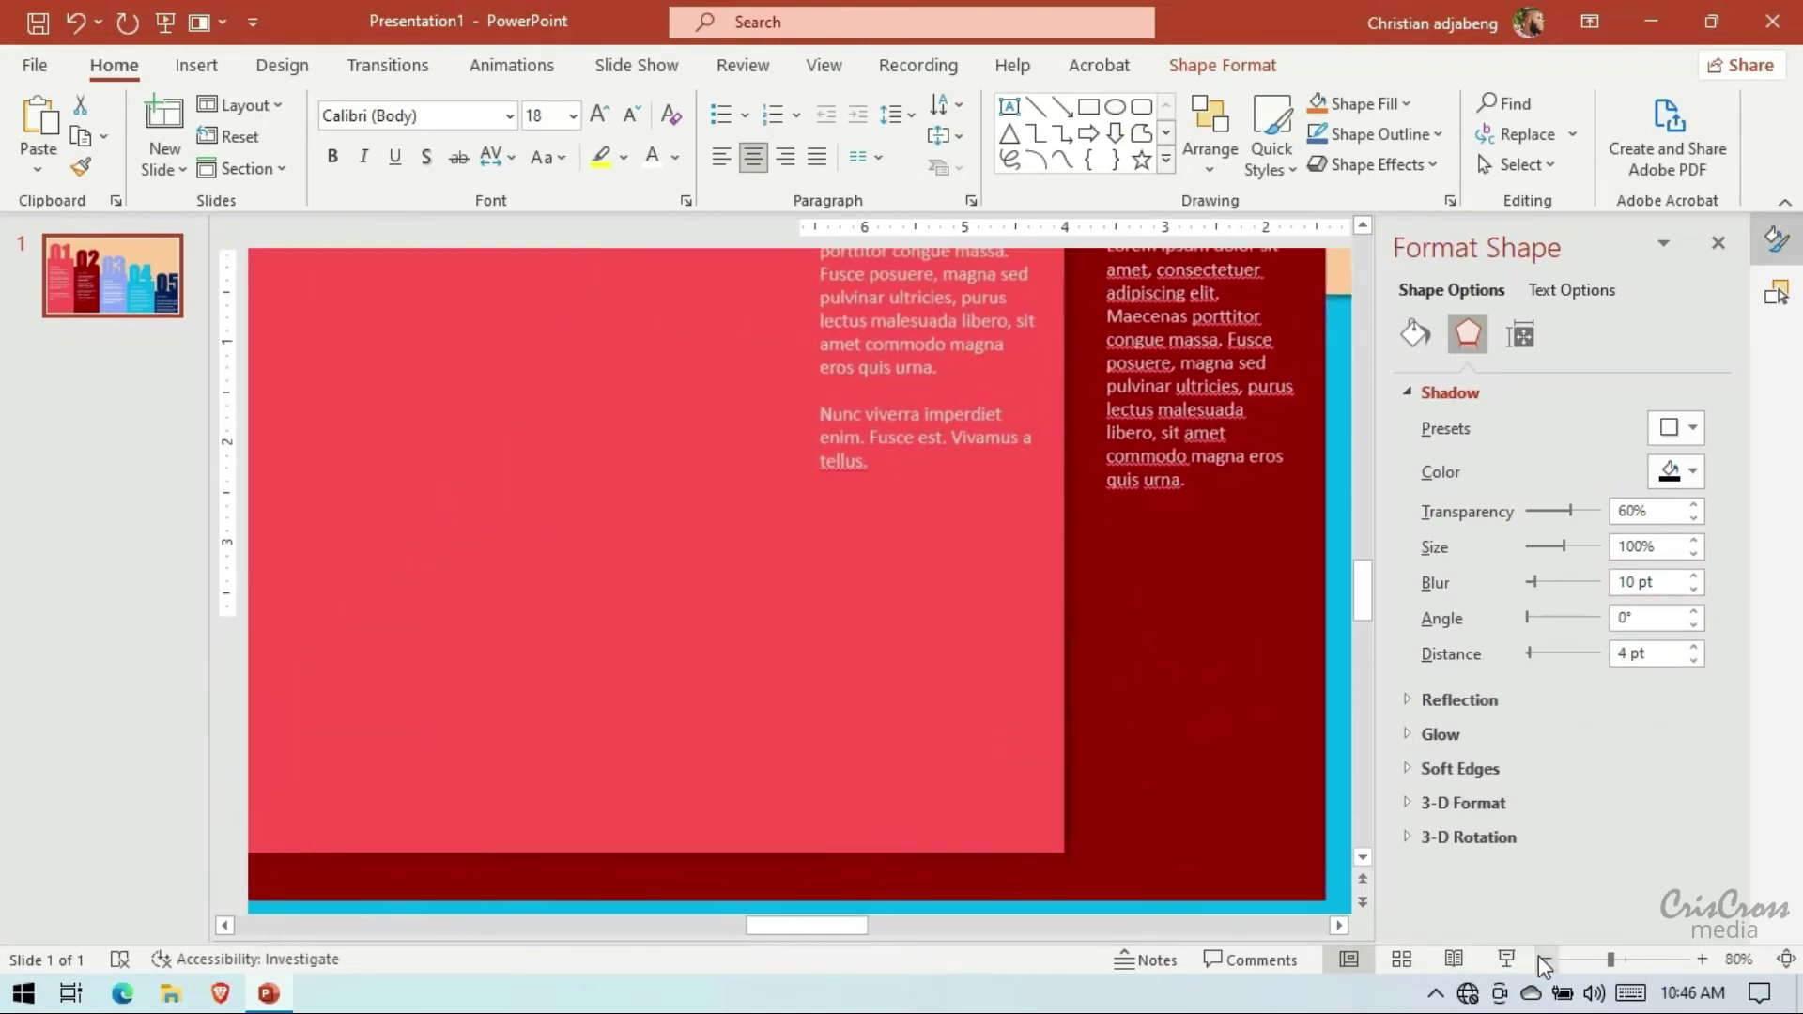
left_click(1545, 958)
left_click(1545, 958)
left_click(1545, 958)
left_click(1340, 926)
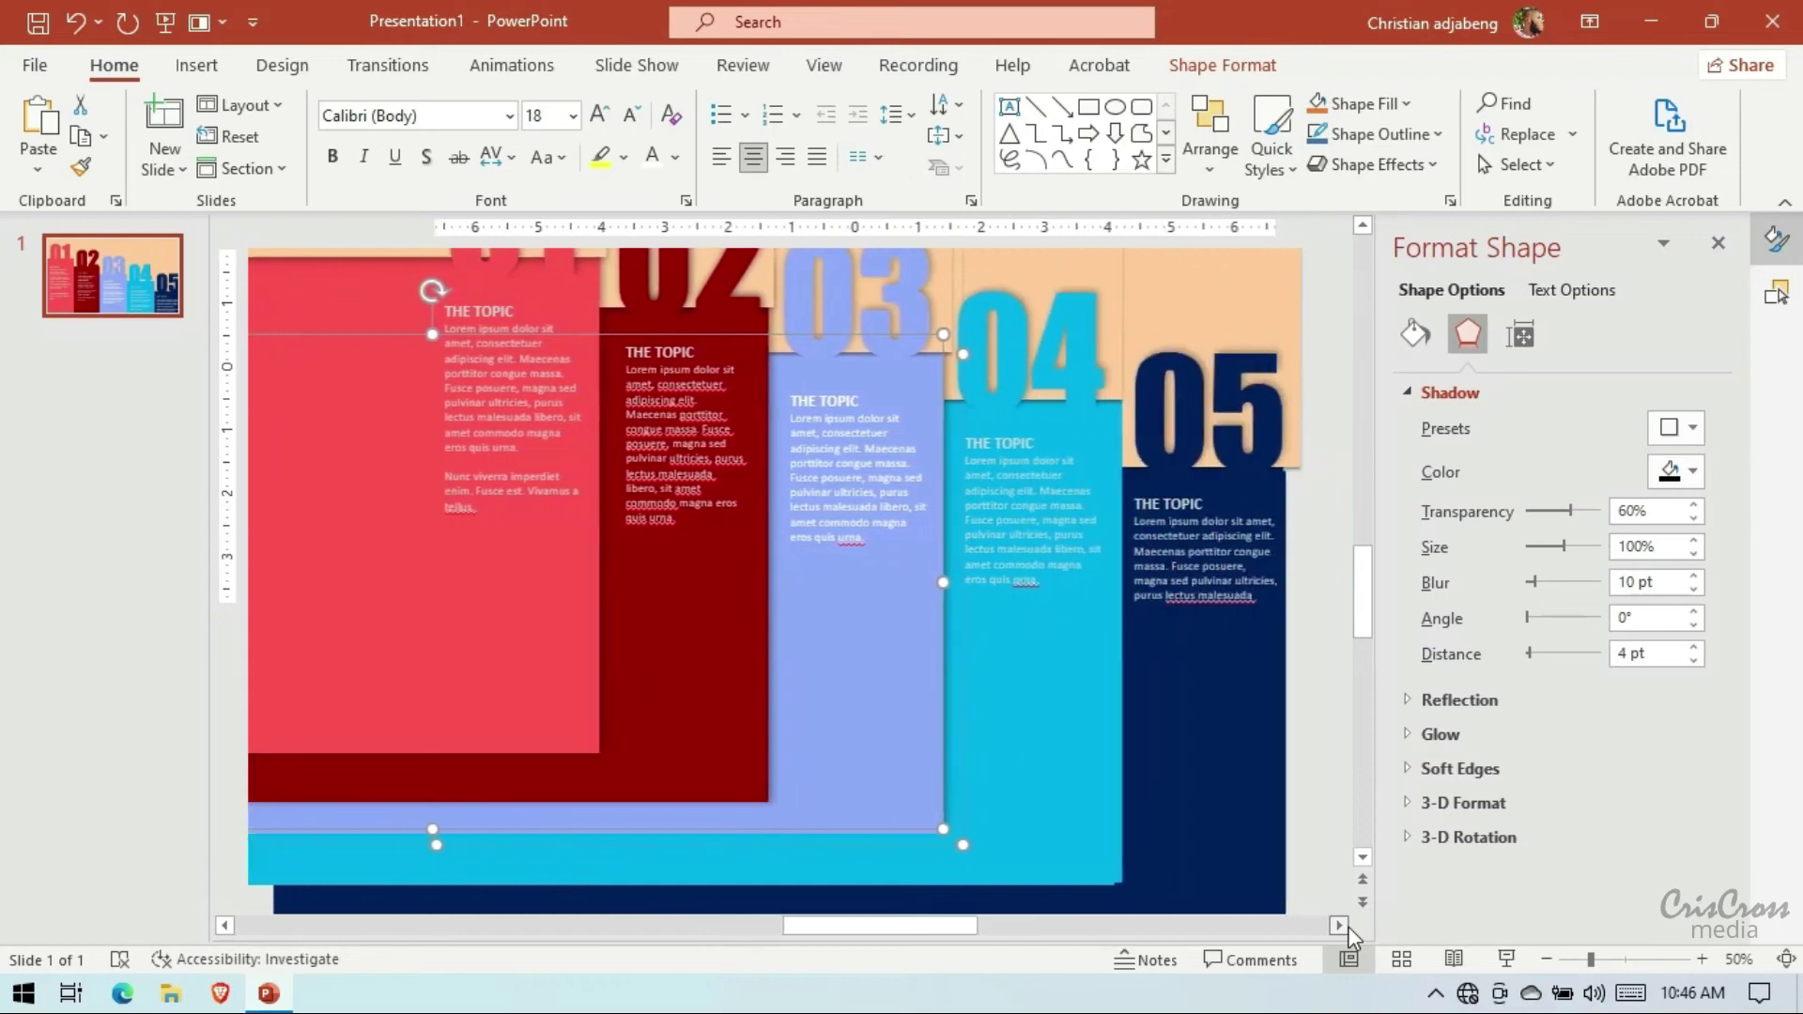
Give Rectangle 7 in GROUP 4 an offset-right outer shadow at 4 pt distance
left_click(1777, 292)
left_click(1451, 387)
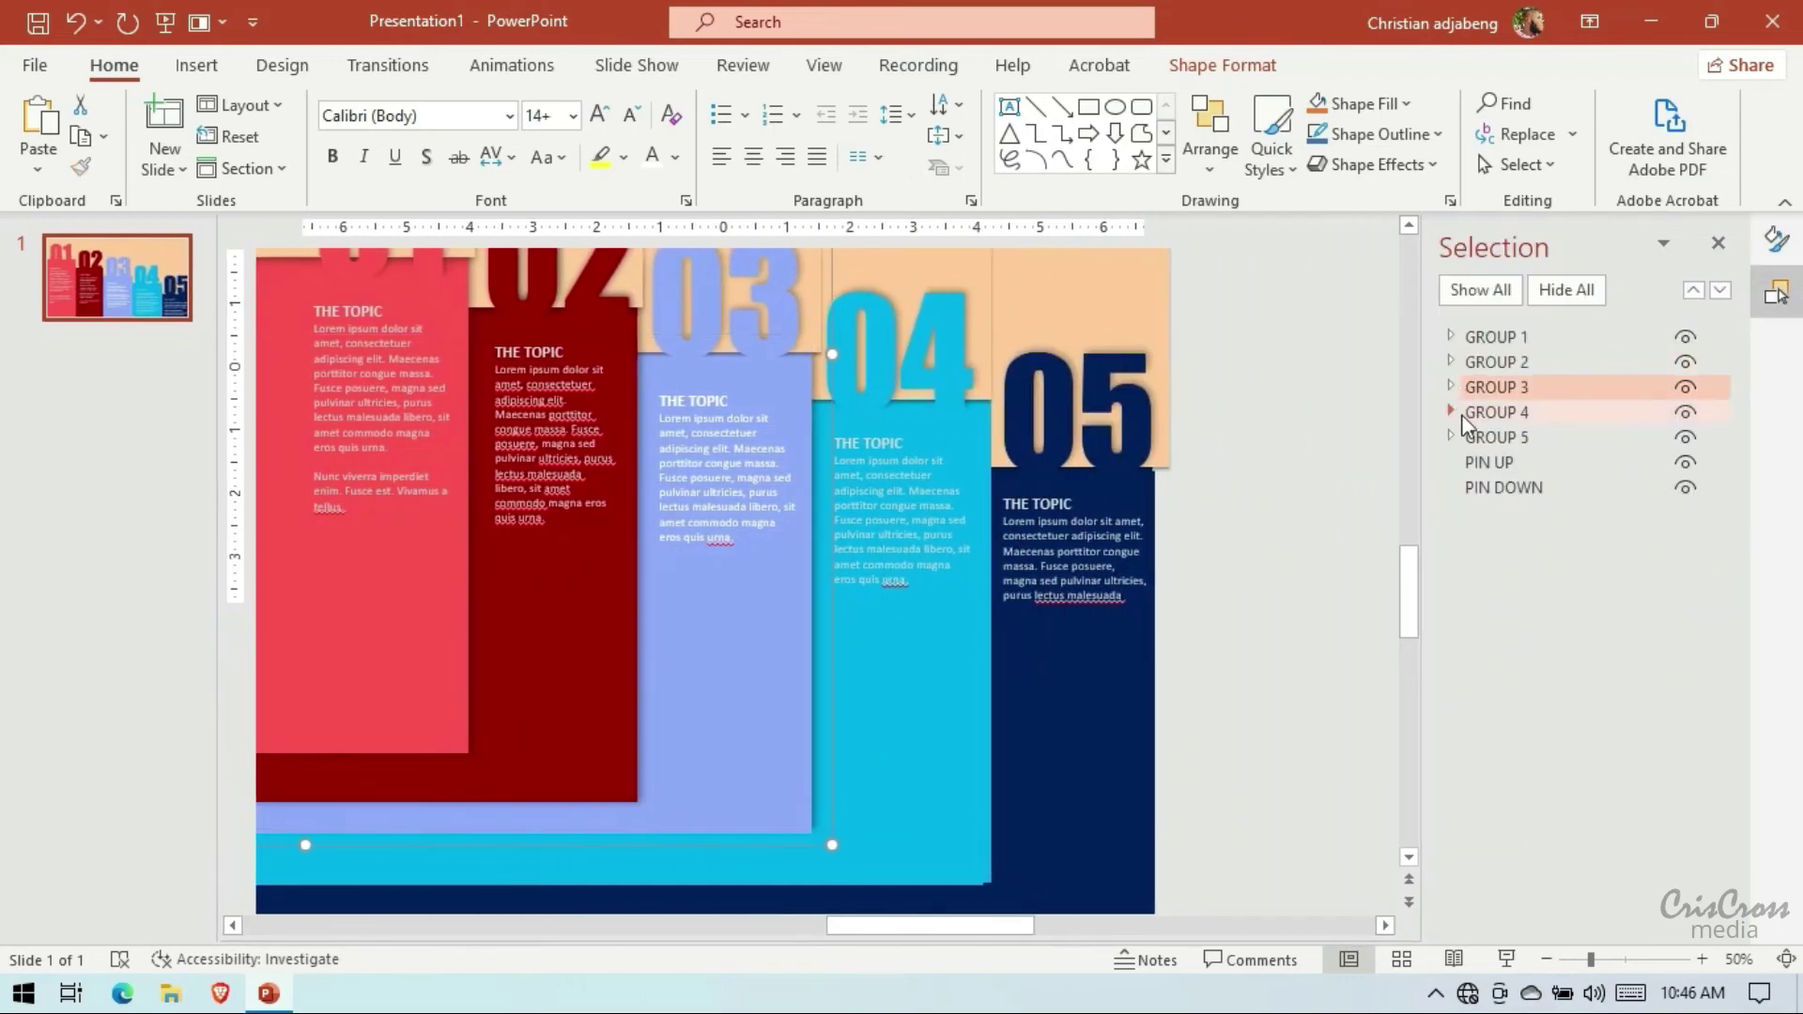
left_click(1452, 413)
left_click(1549, 612)
left_click(1777, 240)
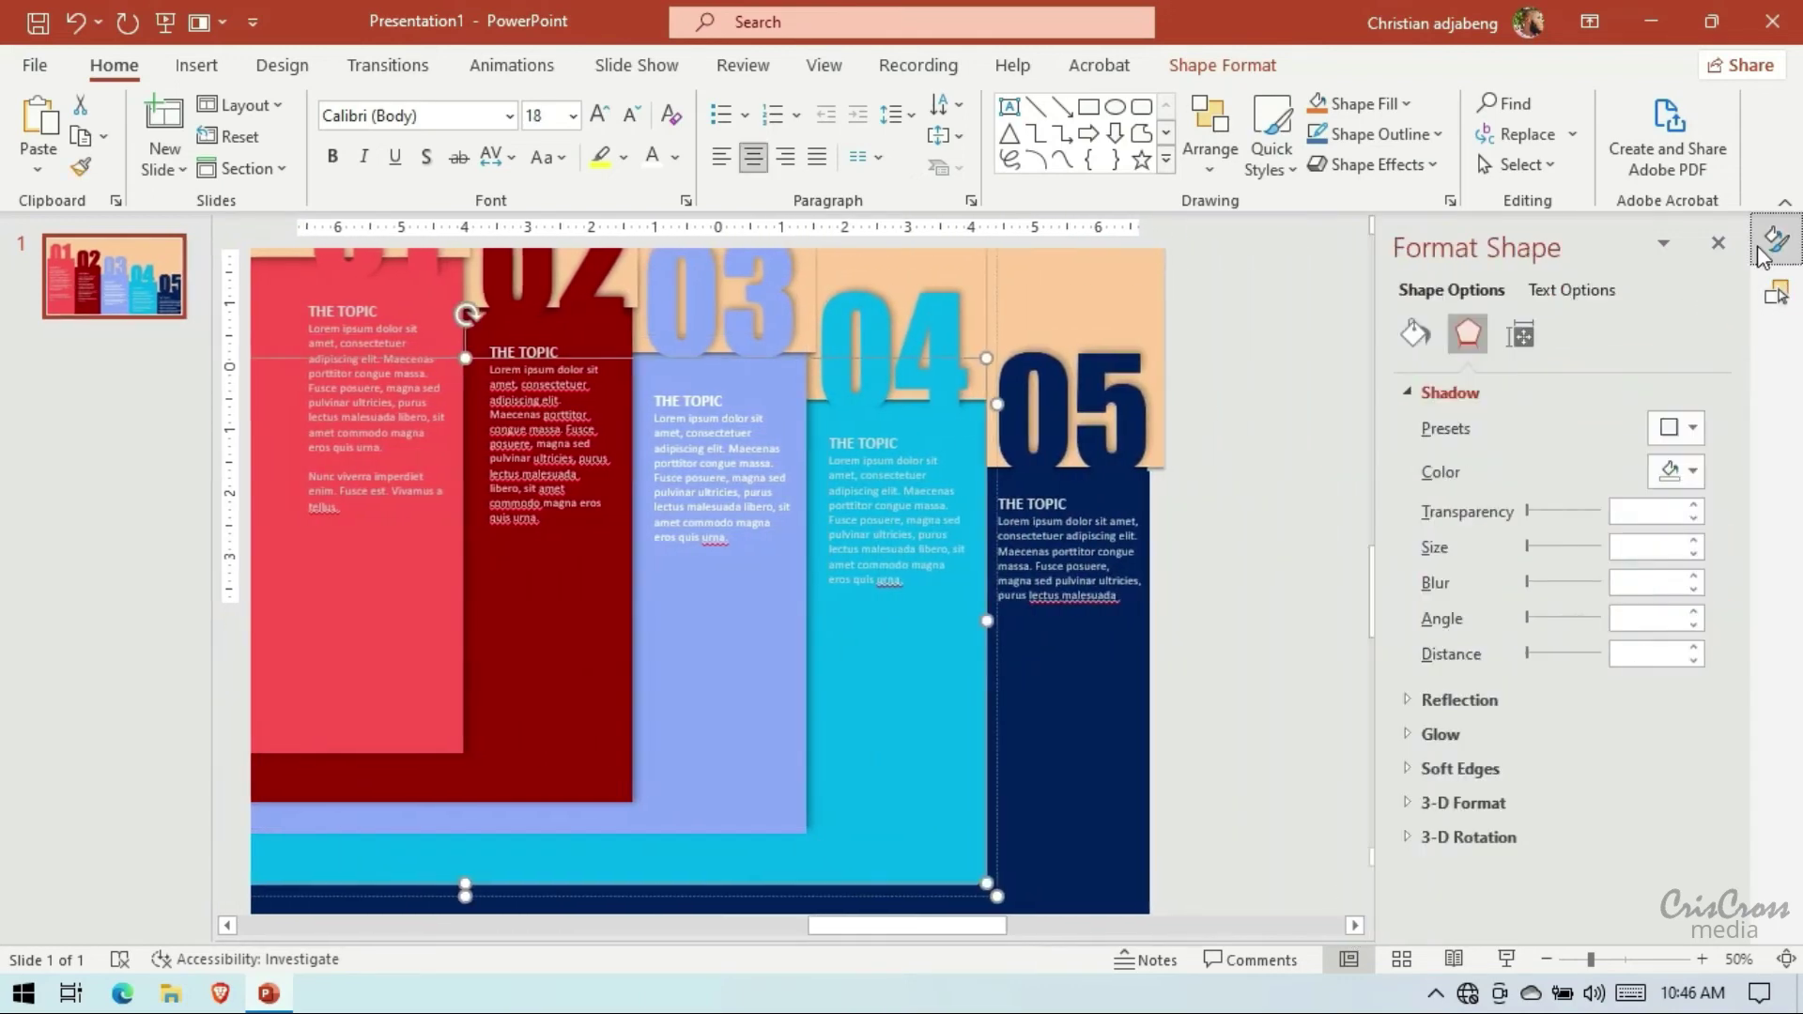
left_click(1676, 427)
left_click(1581, 716)
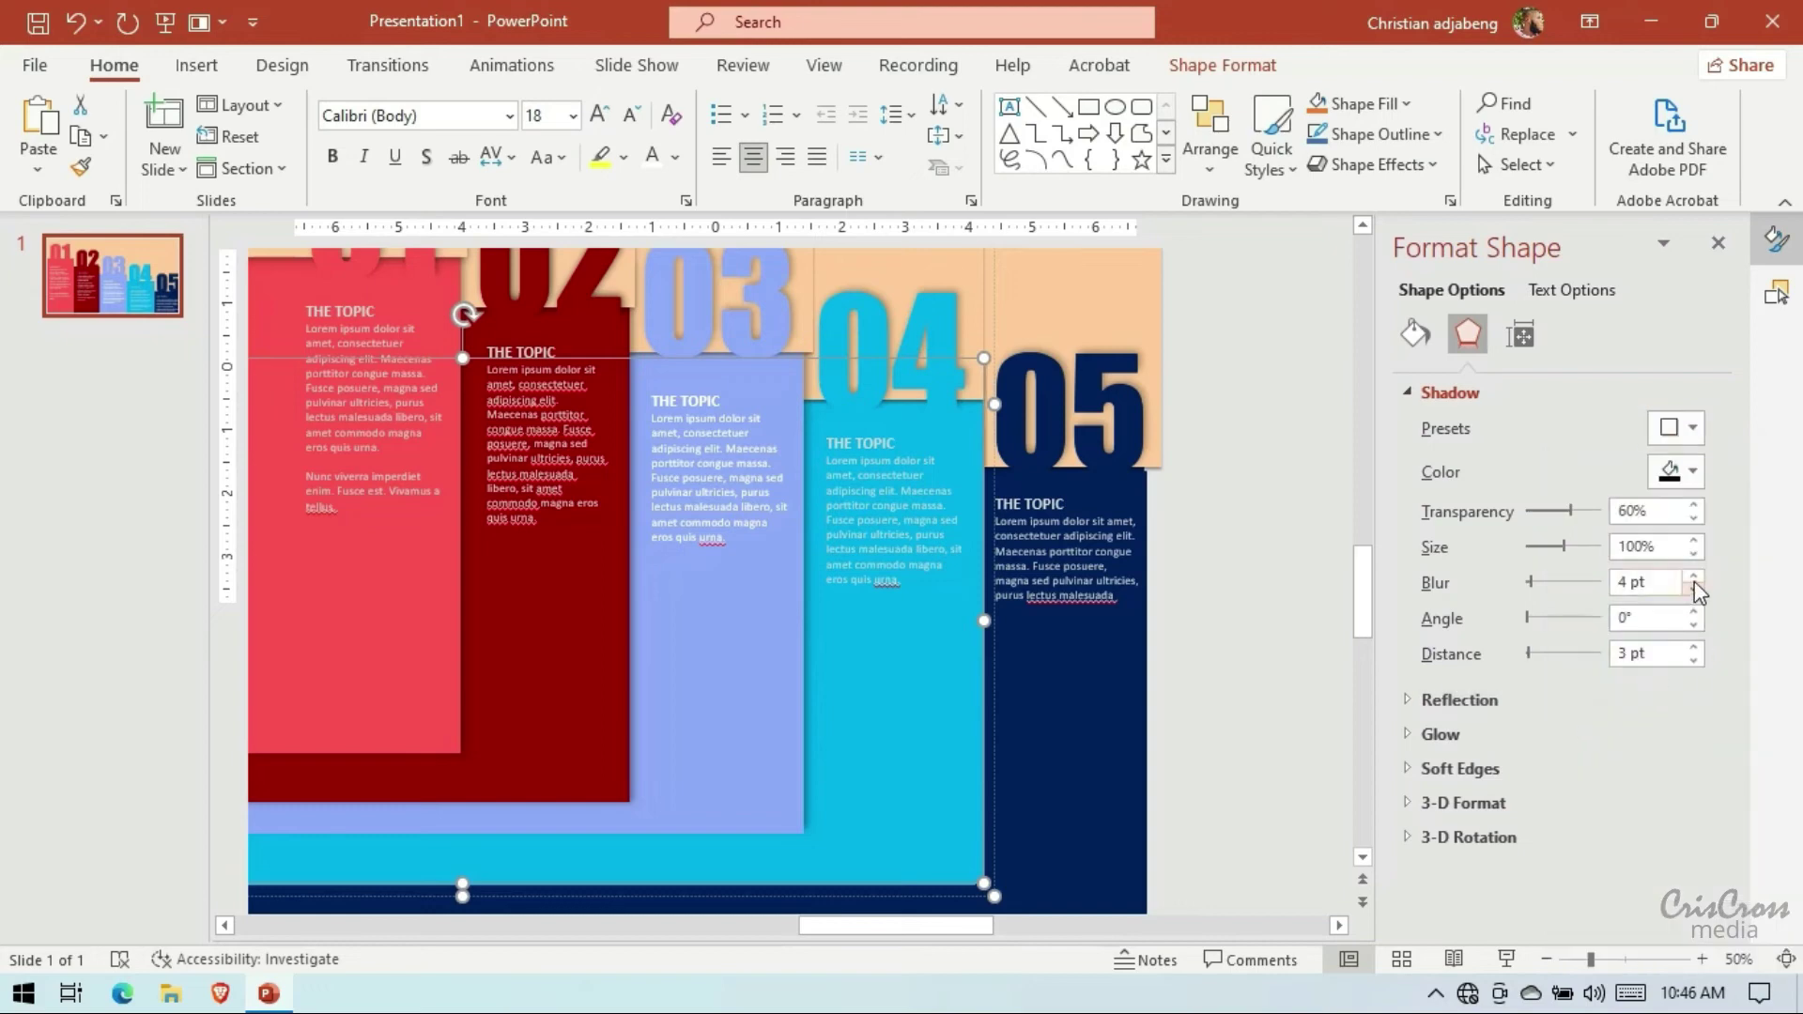
left_click(1694, 647)
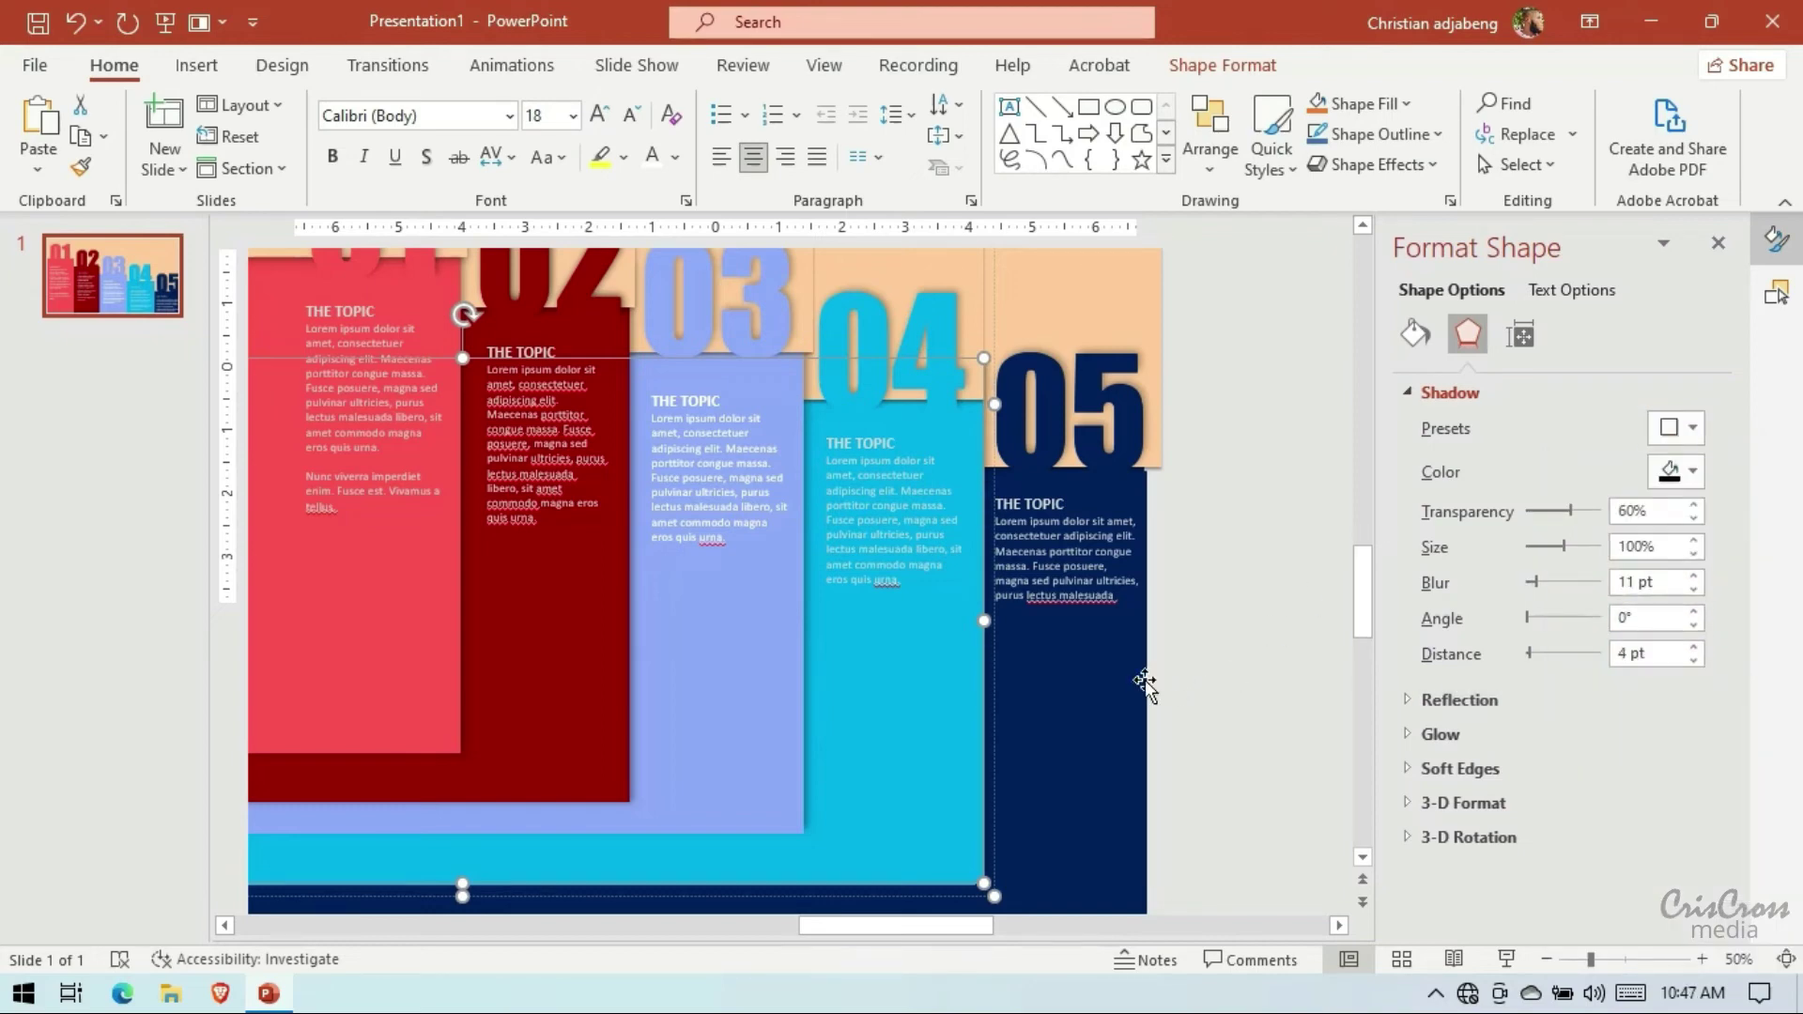
Give Rectangle 6 in GROUP 5 an outer offset shadow with blur raised to 10 pt
left_click(1776, 293)
left_click(1451, 411)
left_click(1451, 437)
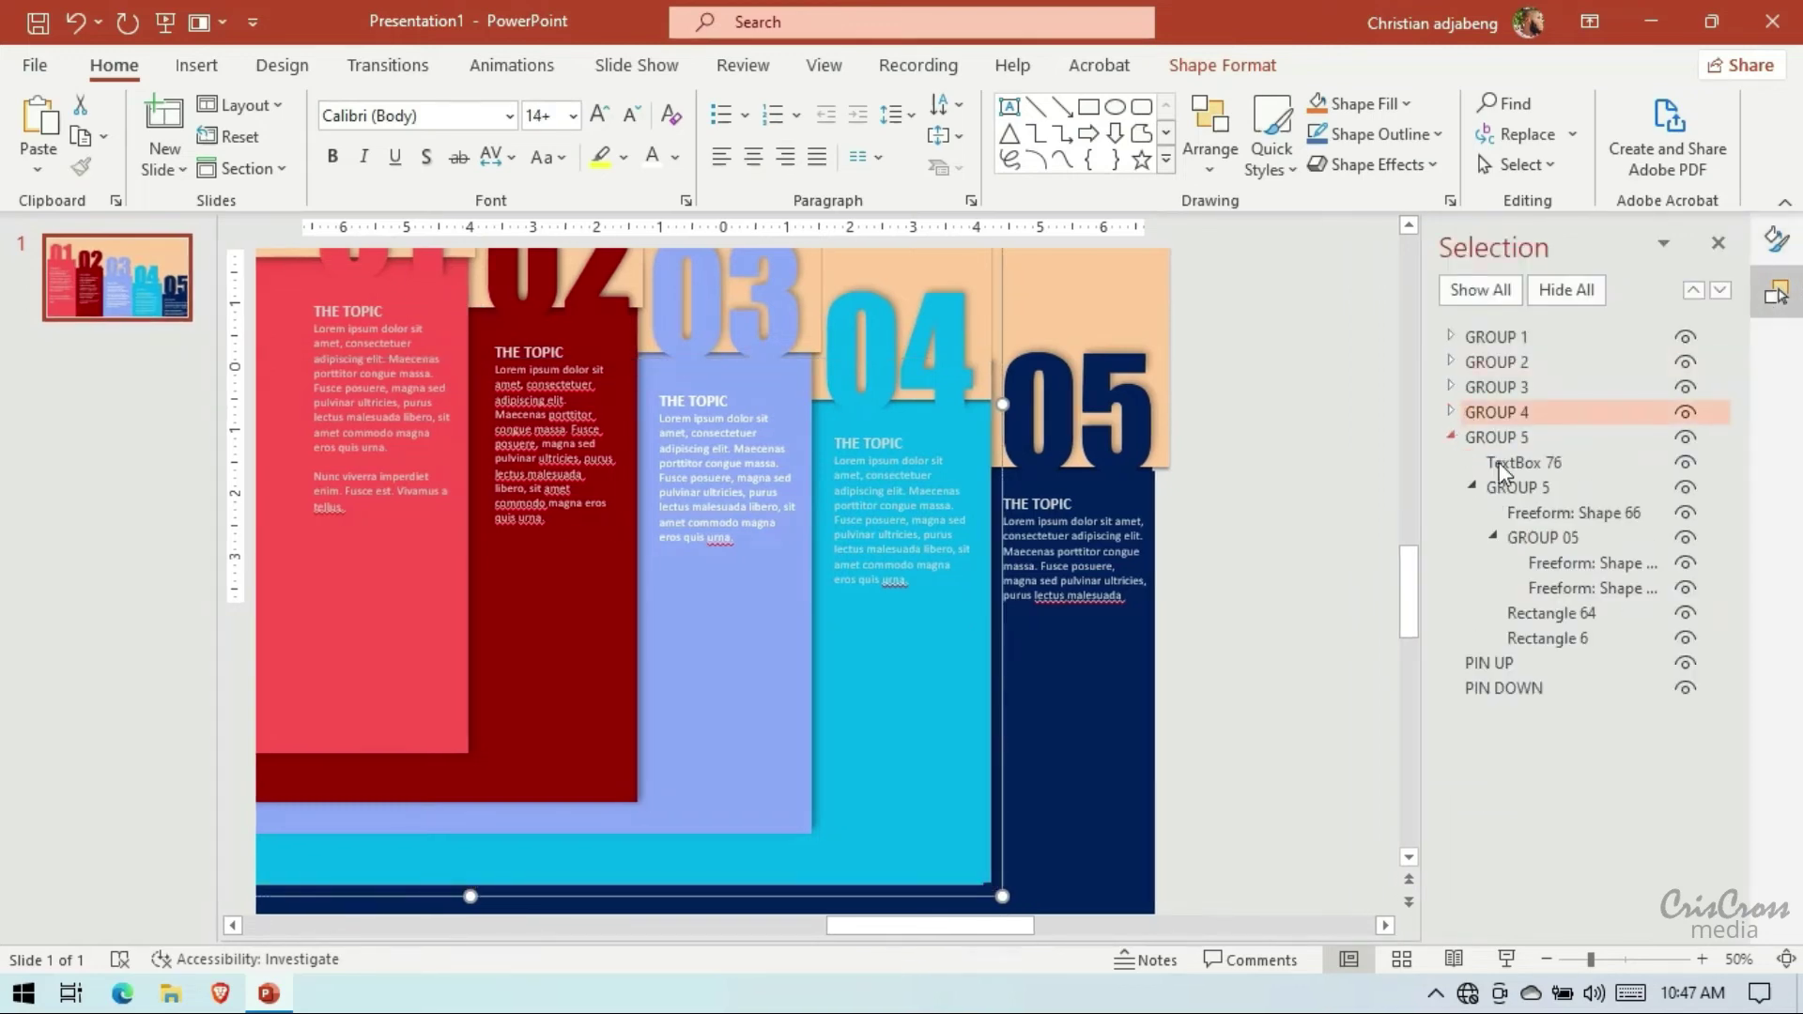
left_click(1548, 638)
left_click(1776, 238)
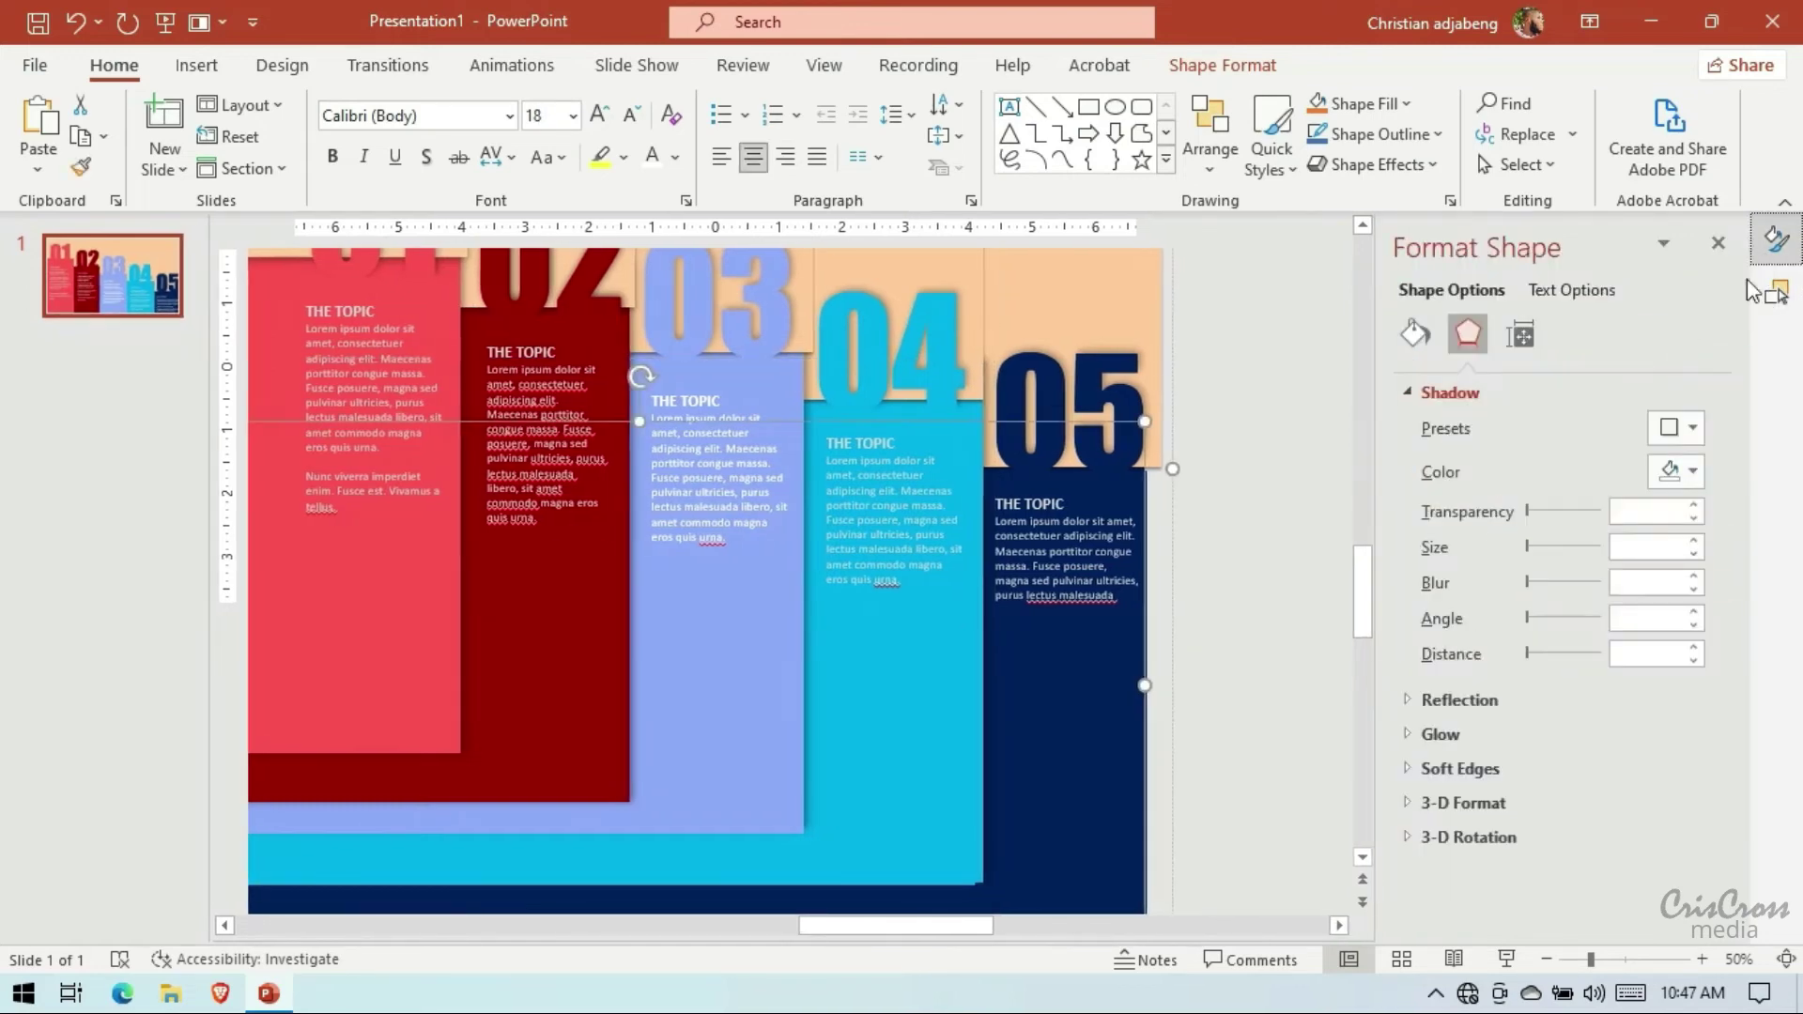
left_click(1678, 427)
left_click(1591, 718)
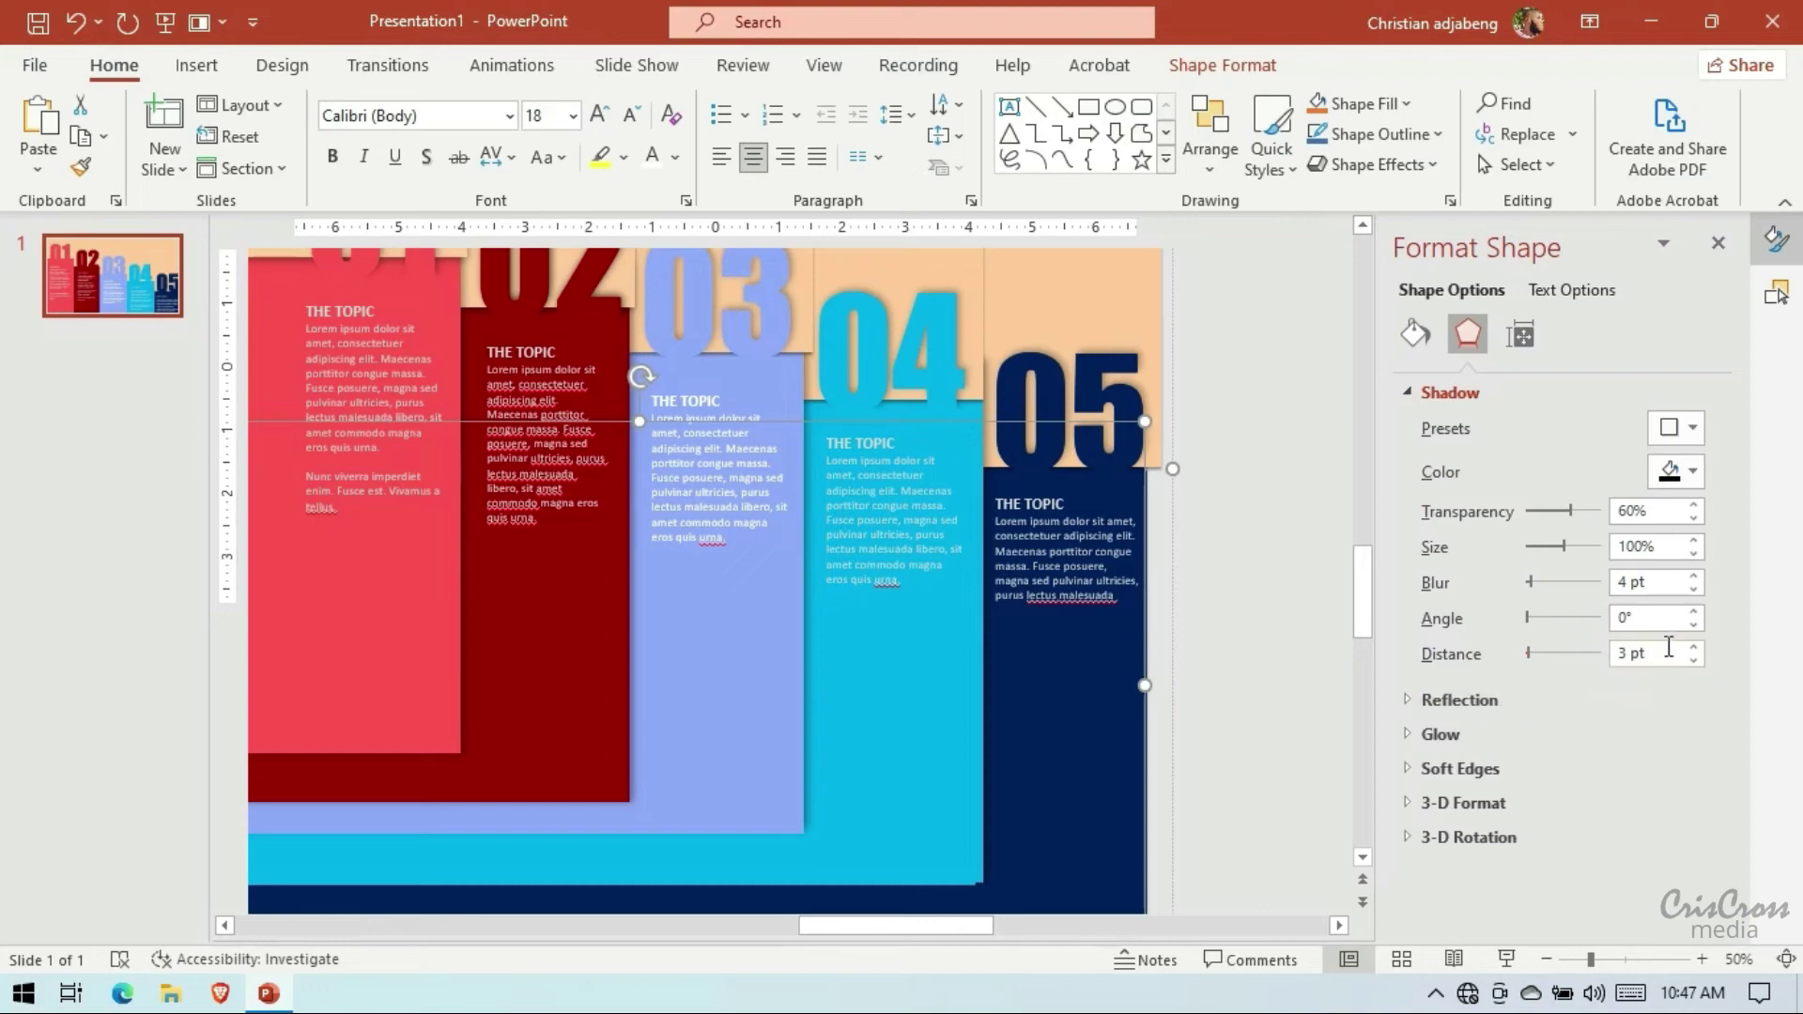
left_click(1696, 576)
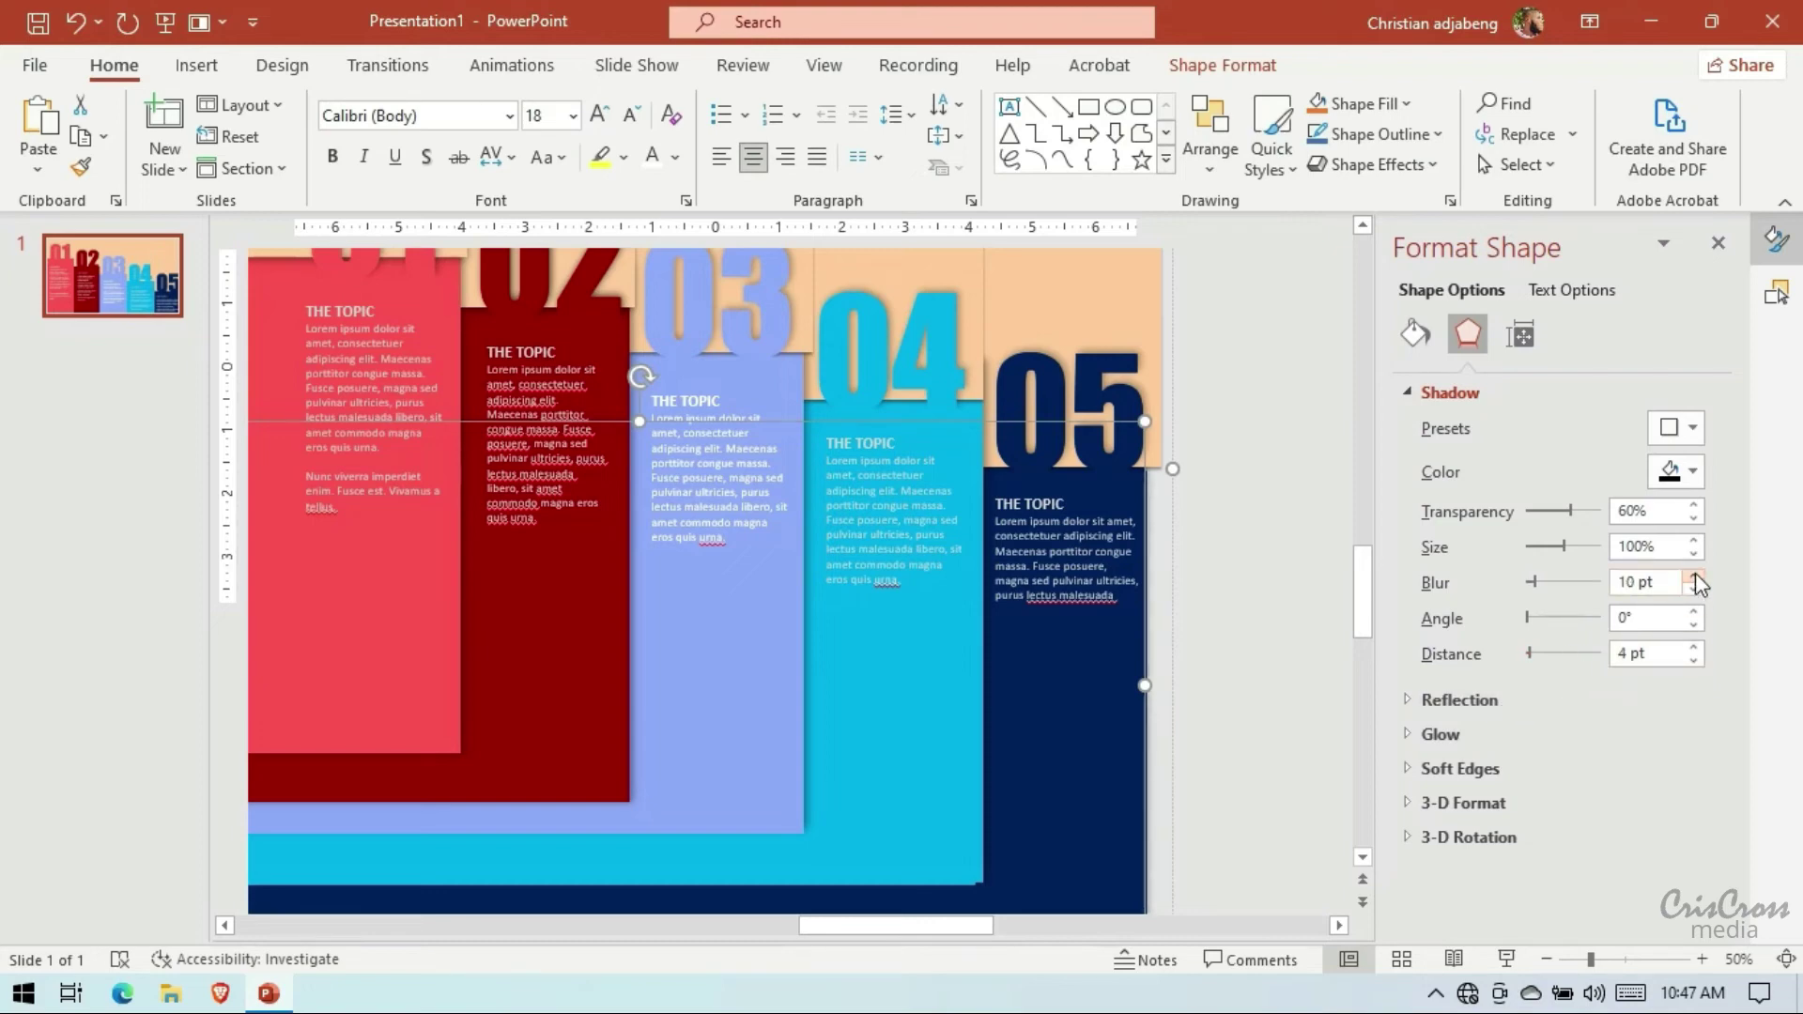
left_click(1304, 515)
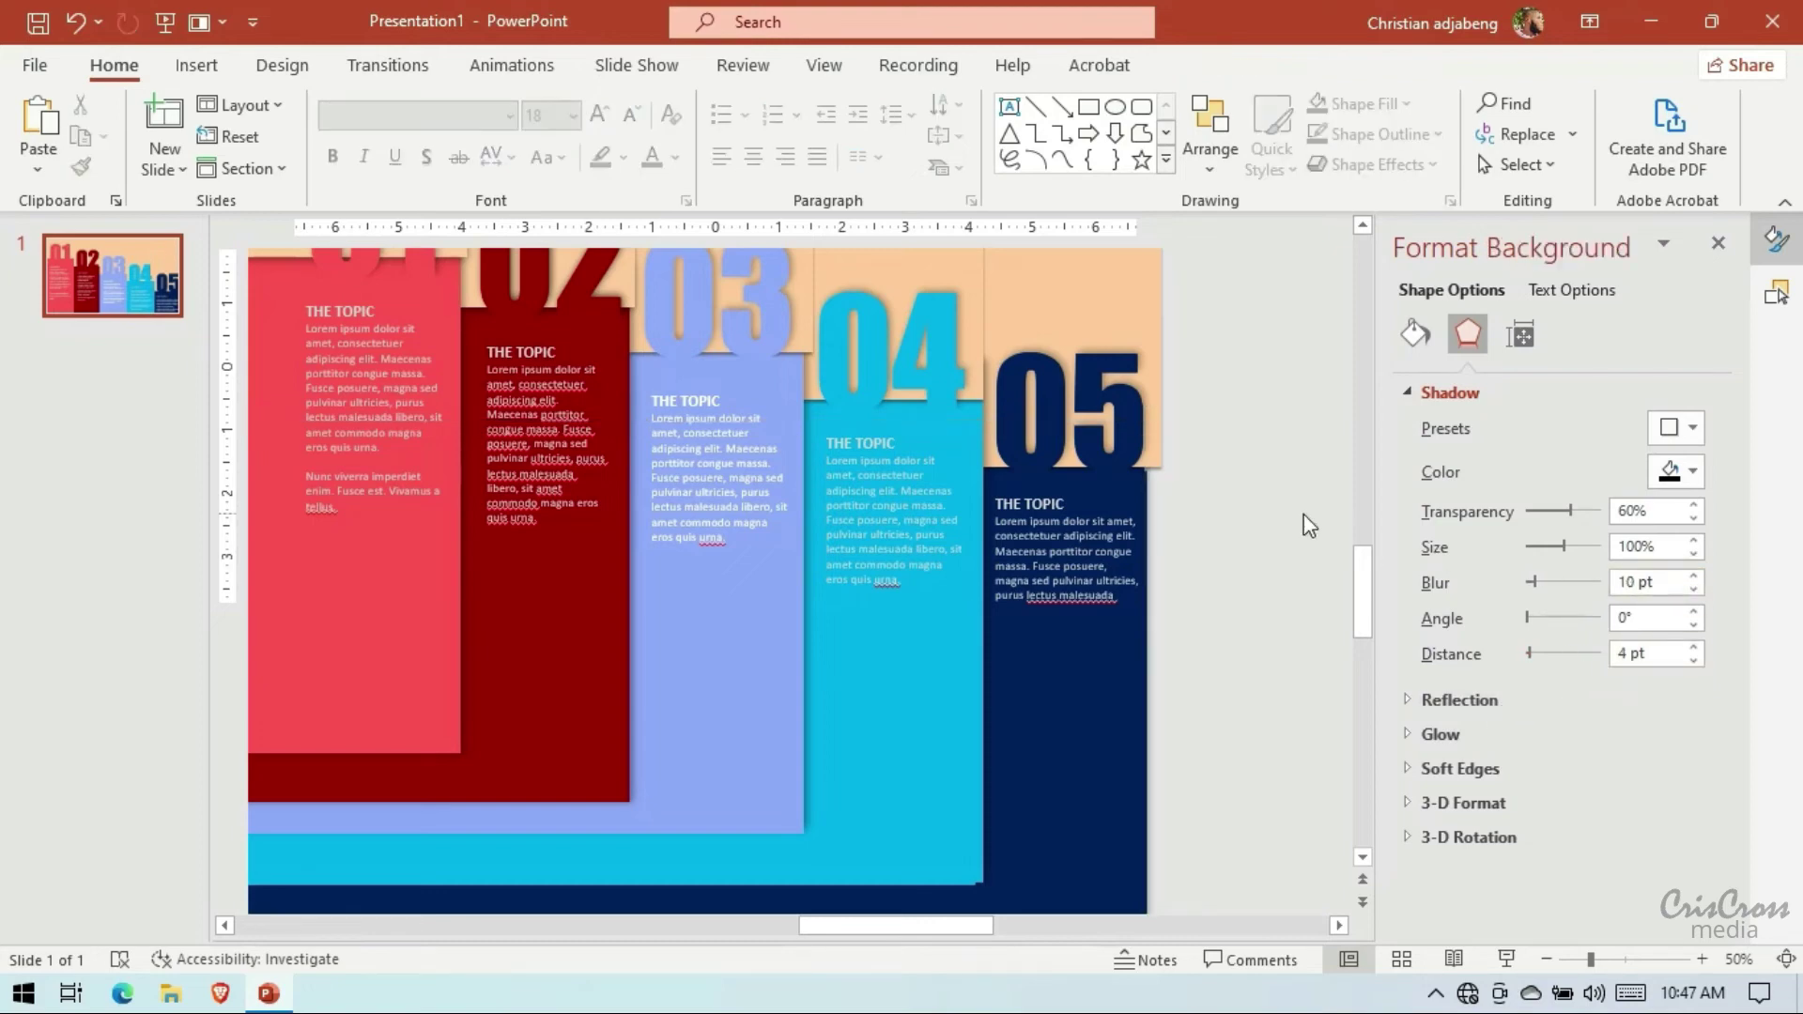
Apply a Morph transition to the slide with a duration of 01.50
left_click(388, 65)
left_click(301, 111)
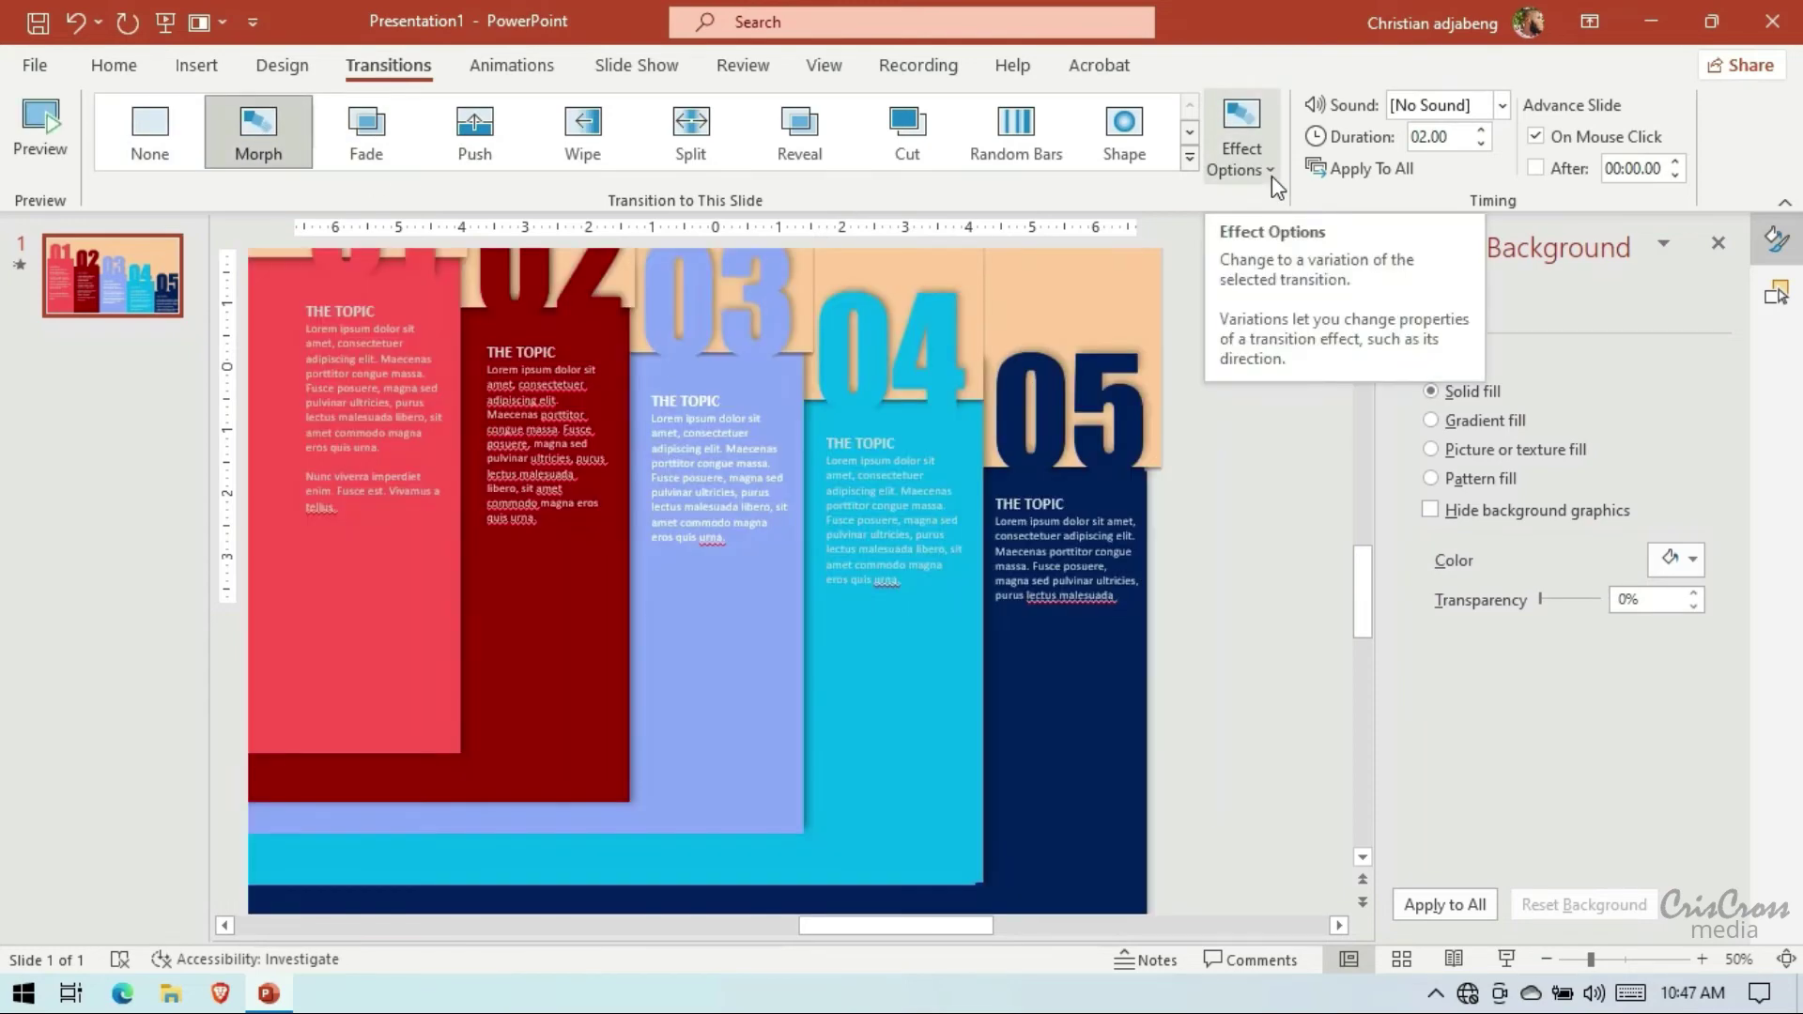
left_click(1481, 143)
left_click(1481, 143)
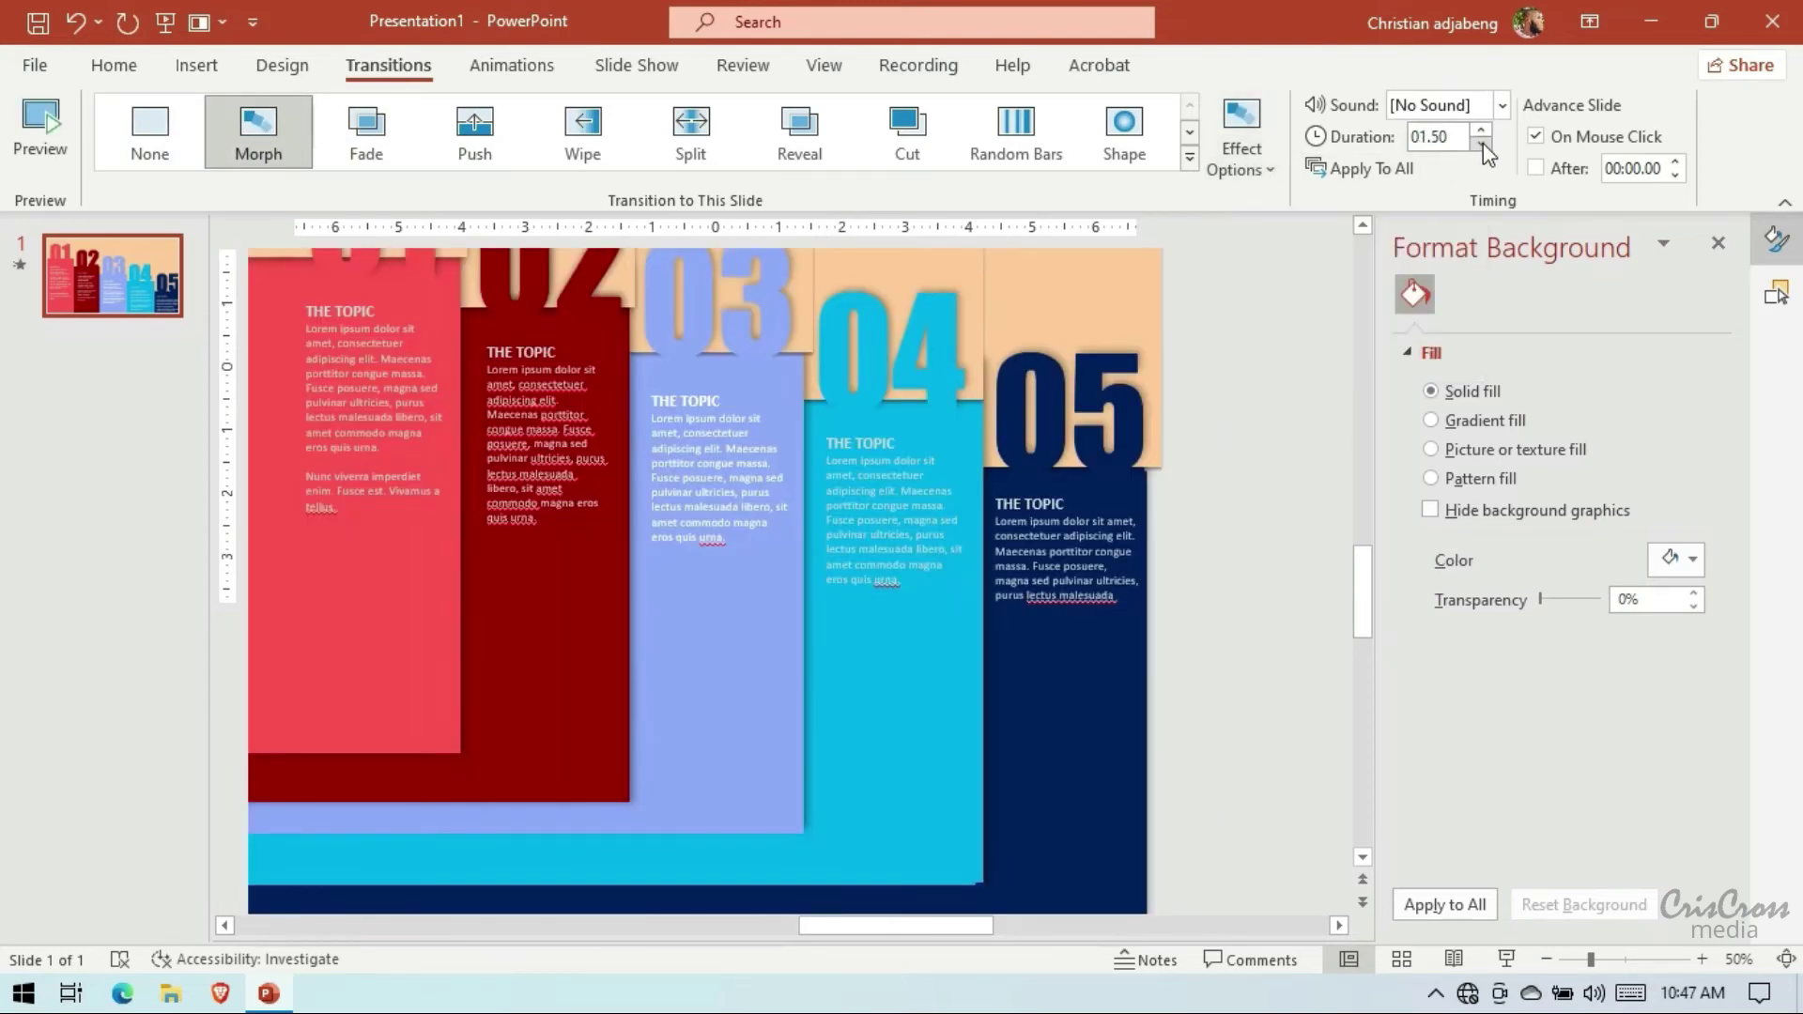
Preview the slide show from the beginning, then select the dark-blue 05 column
left_click(167, 23)
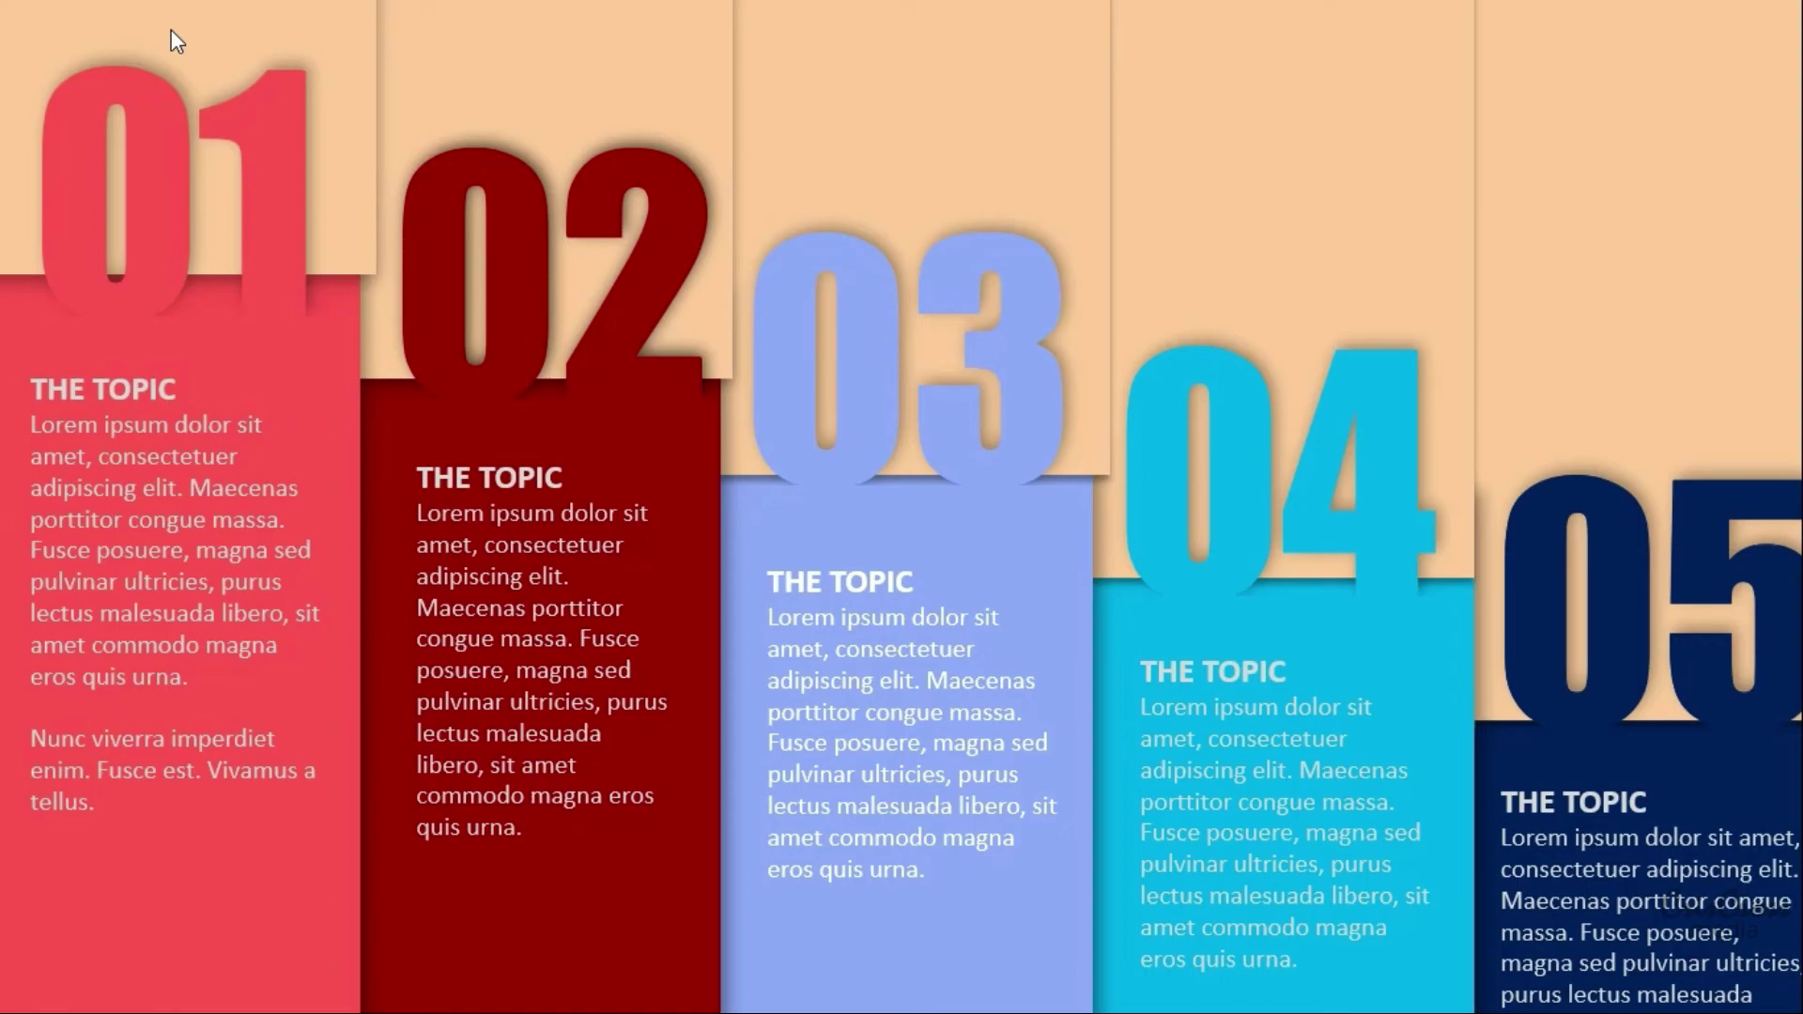
key("Escape")
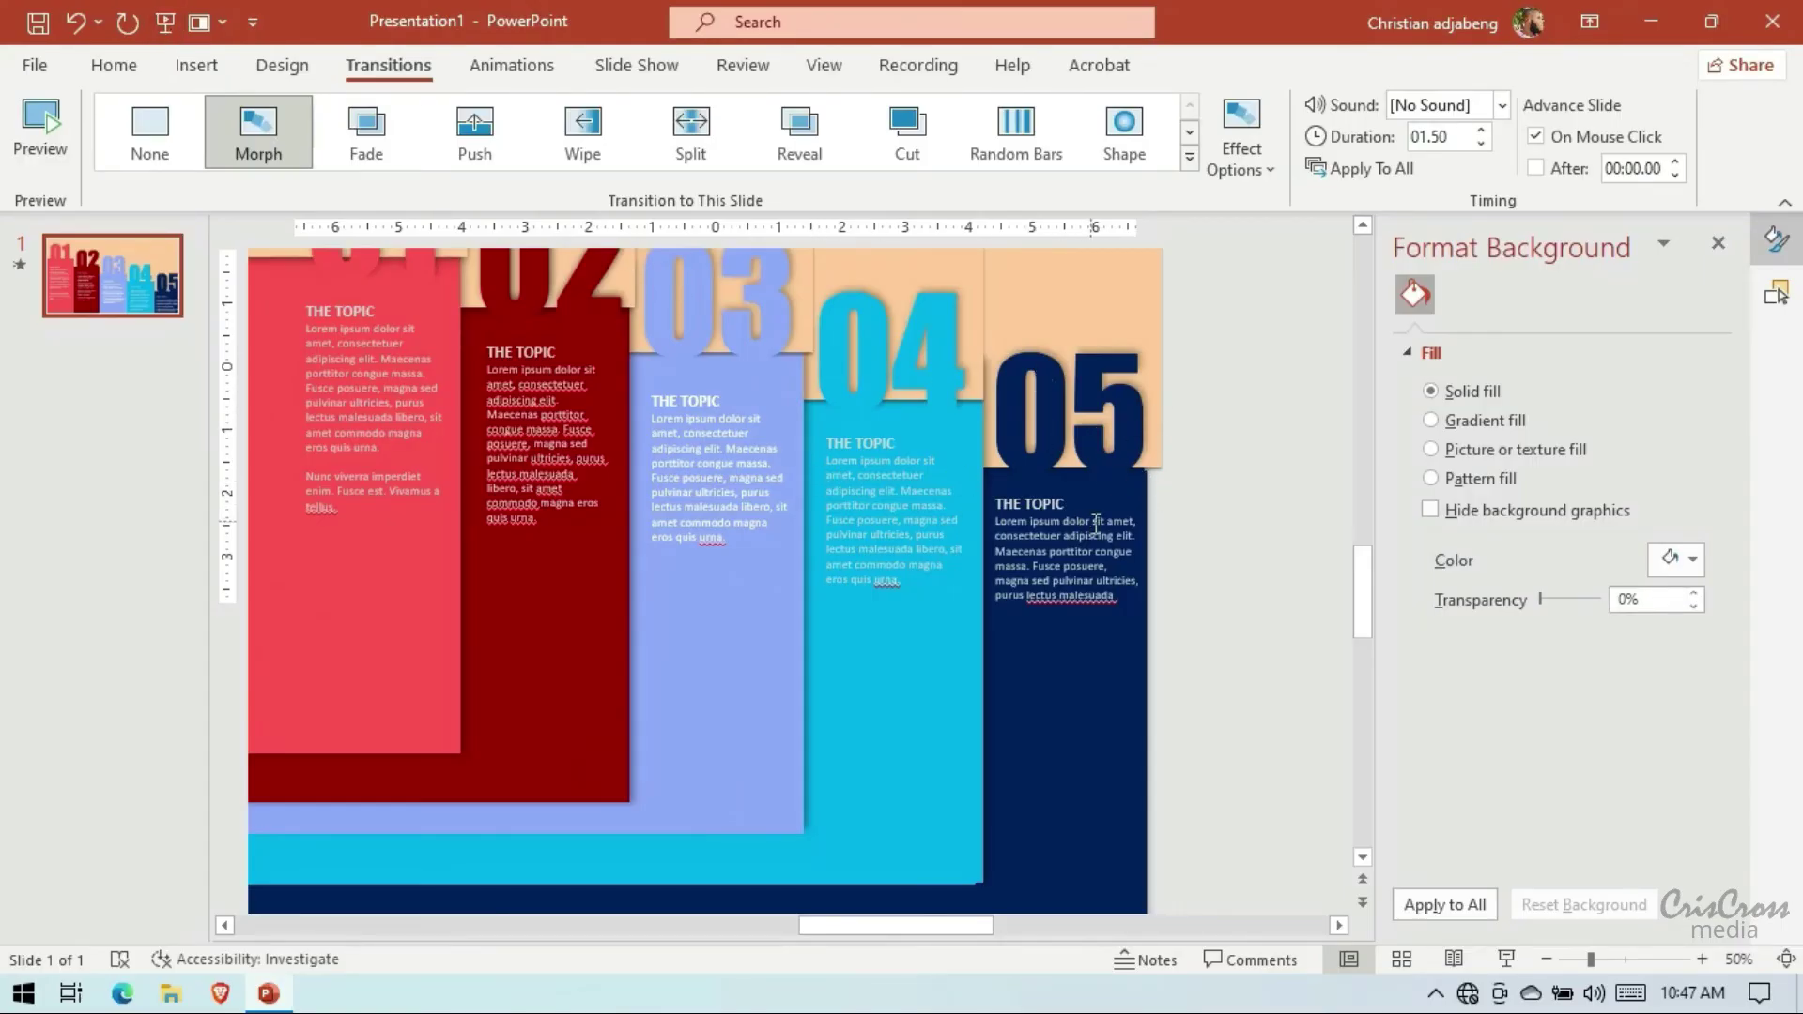
left_click(1169, 670)
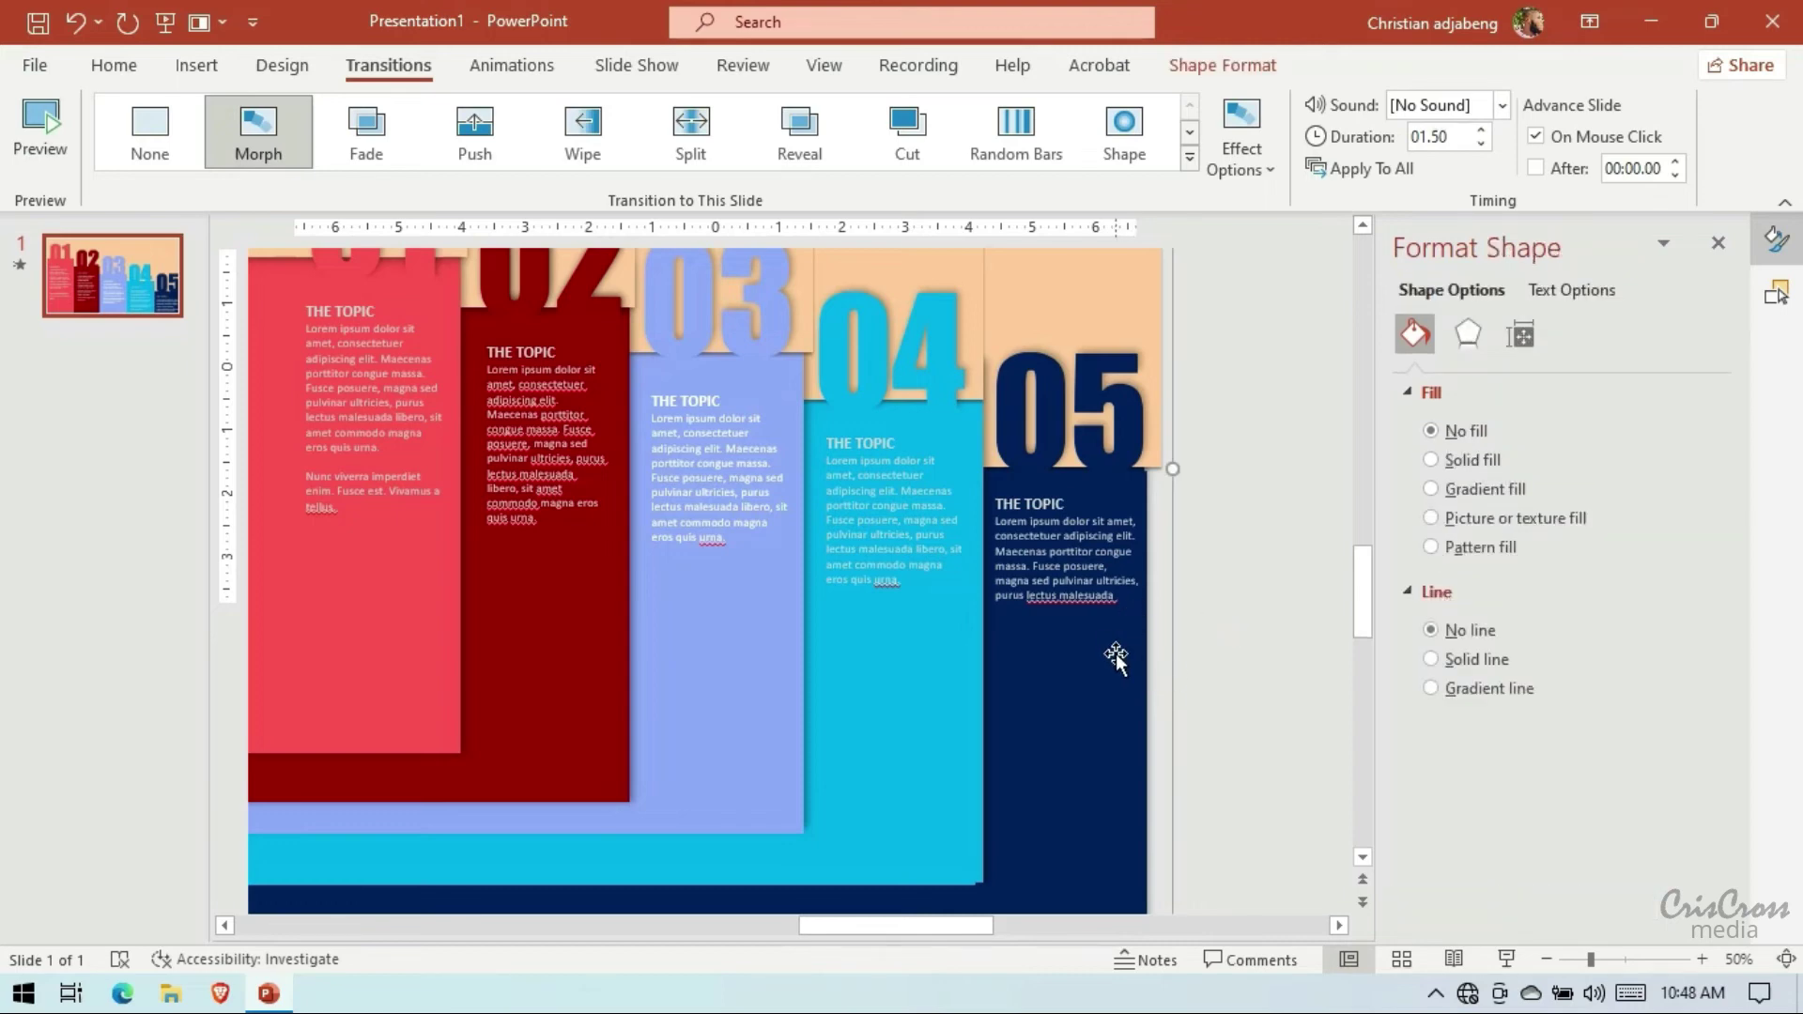
left_click_drag(1115, 656, 1115, 662)
key("ctrl+z")
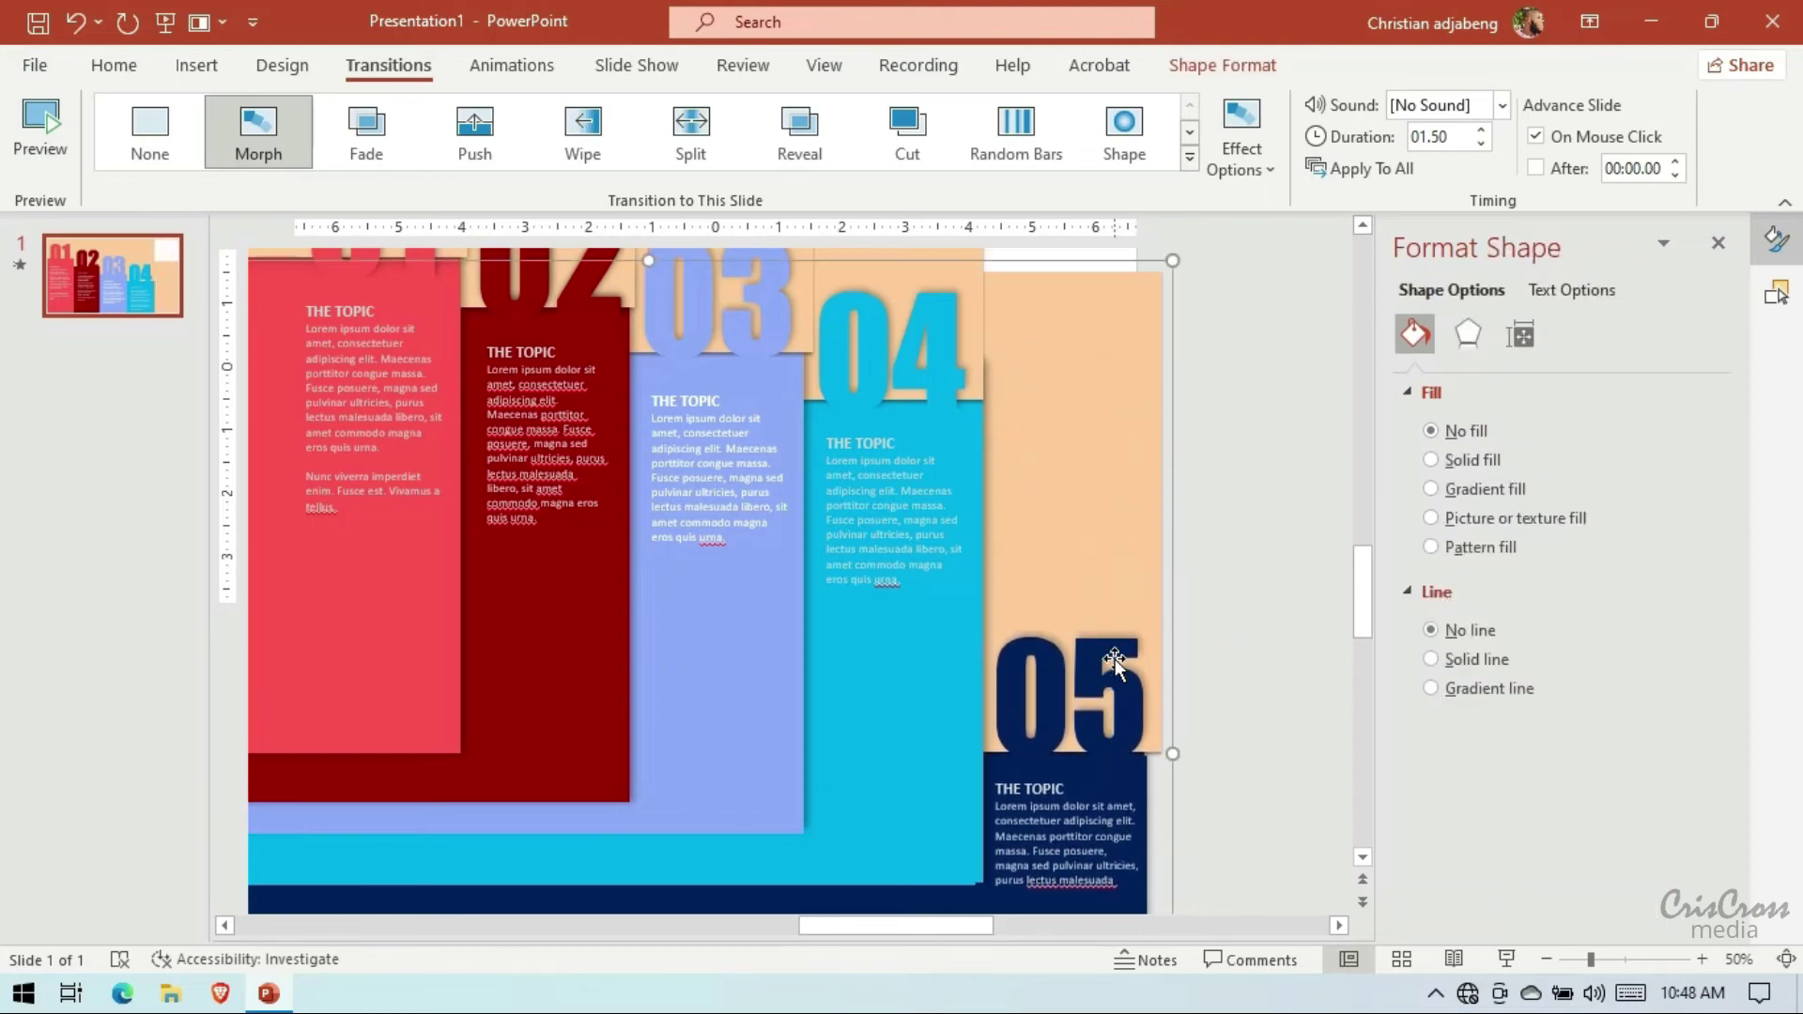
key("Up")
key("Up")
key("Up")
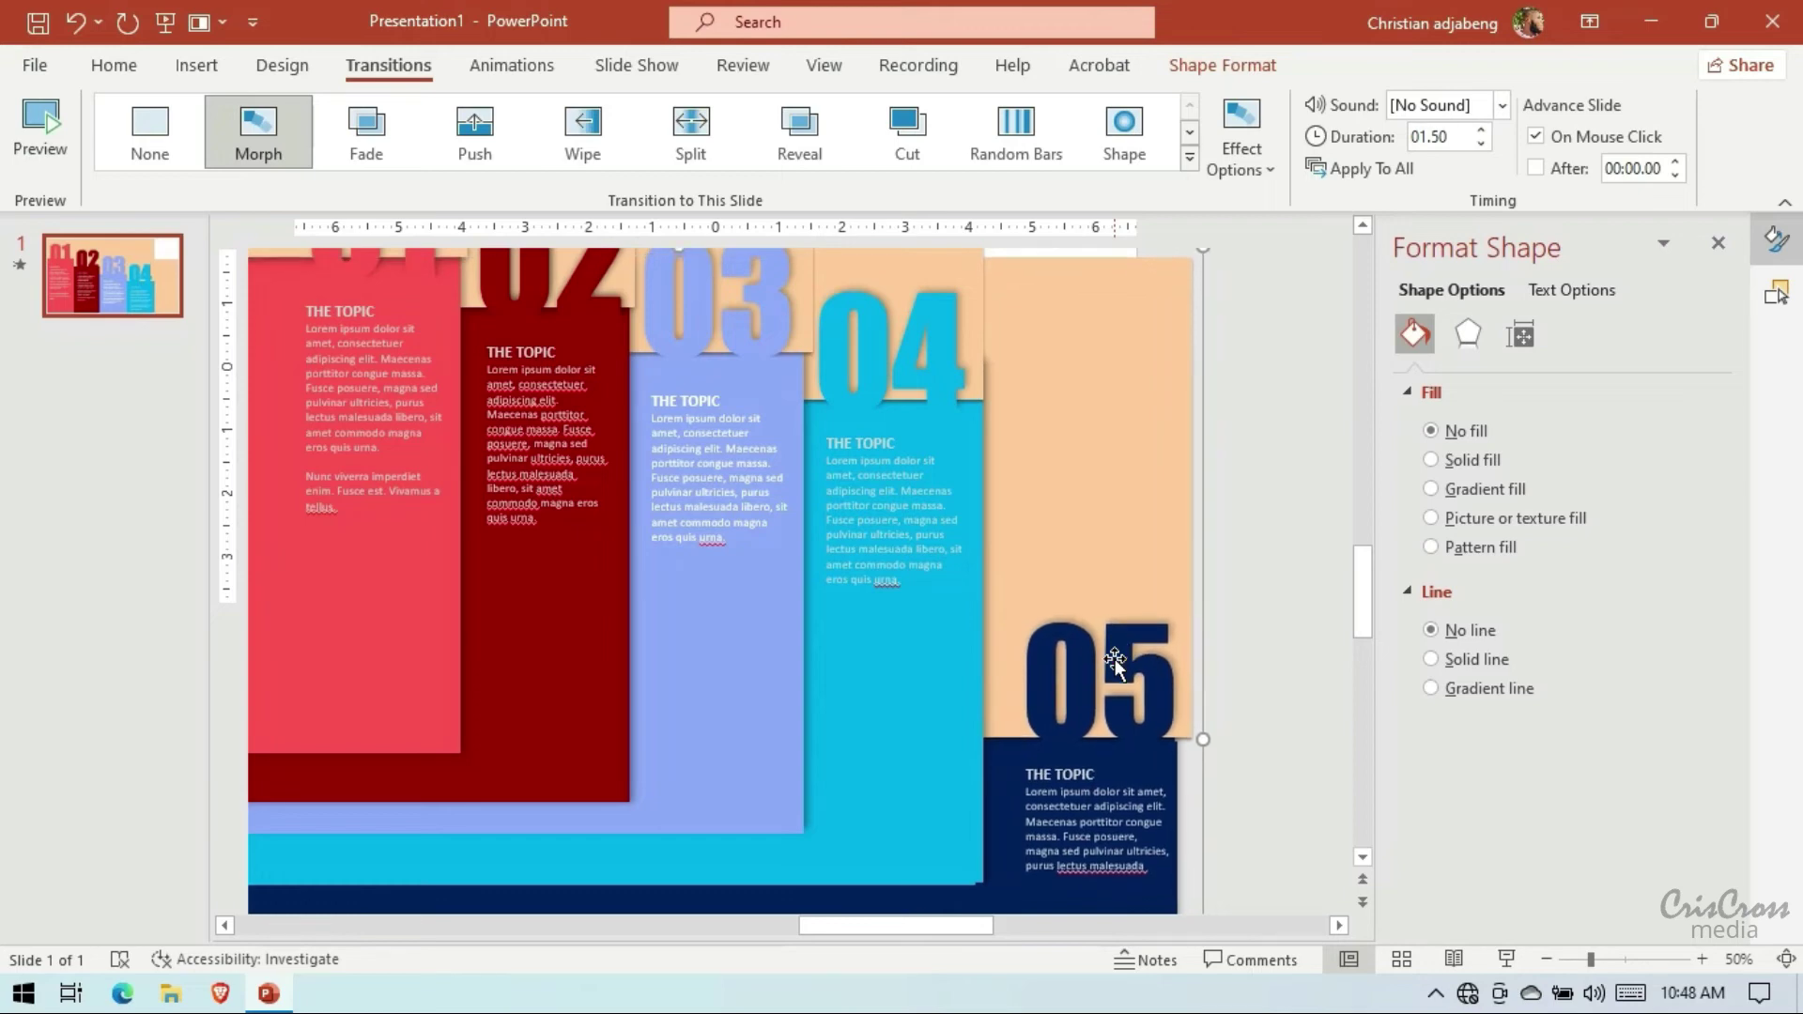
key("Up")
key("Right")
key("Right")
key("Right")
key("Right")
key("Right")
key("Right")
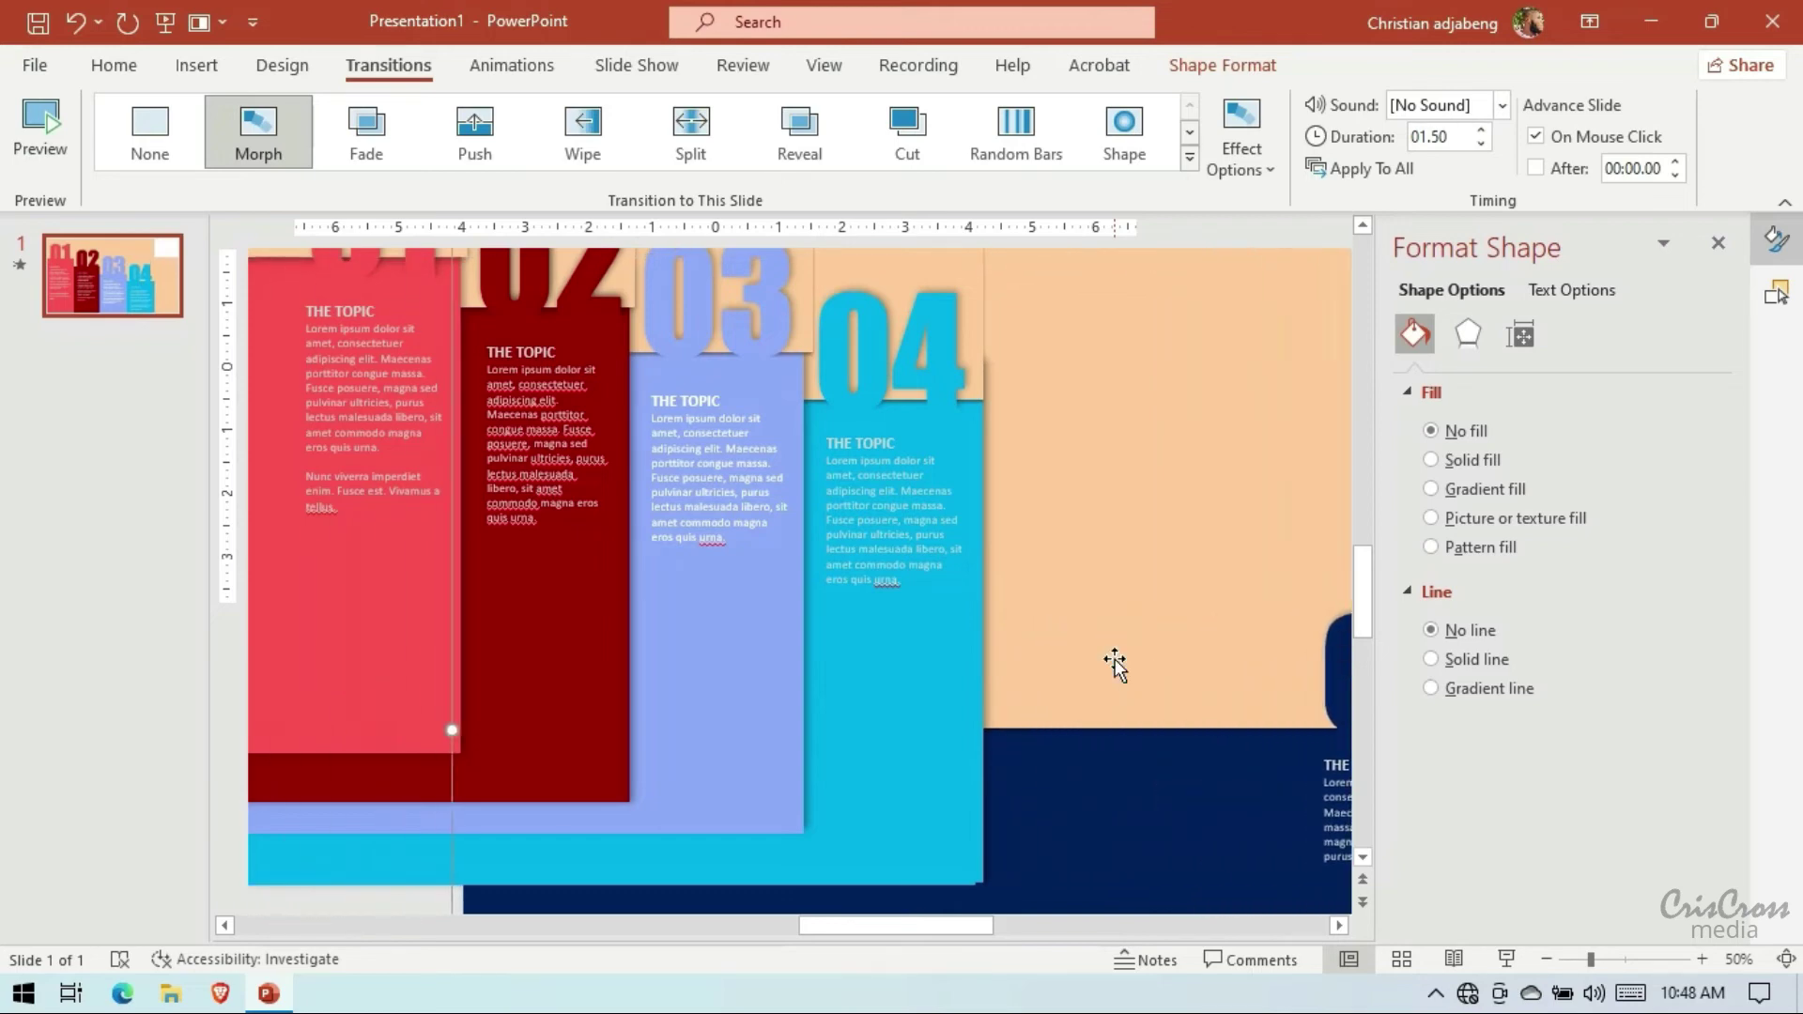
key("Right")
key("Right")
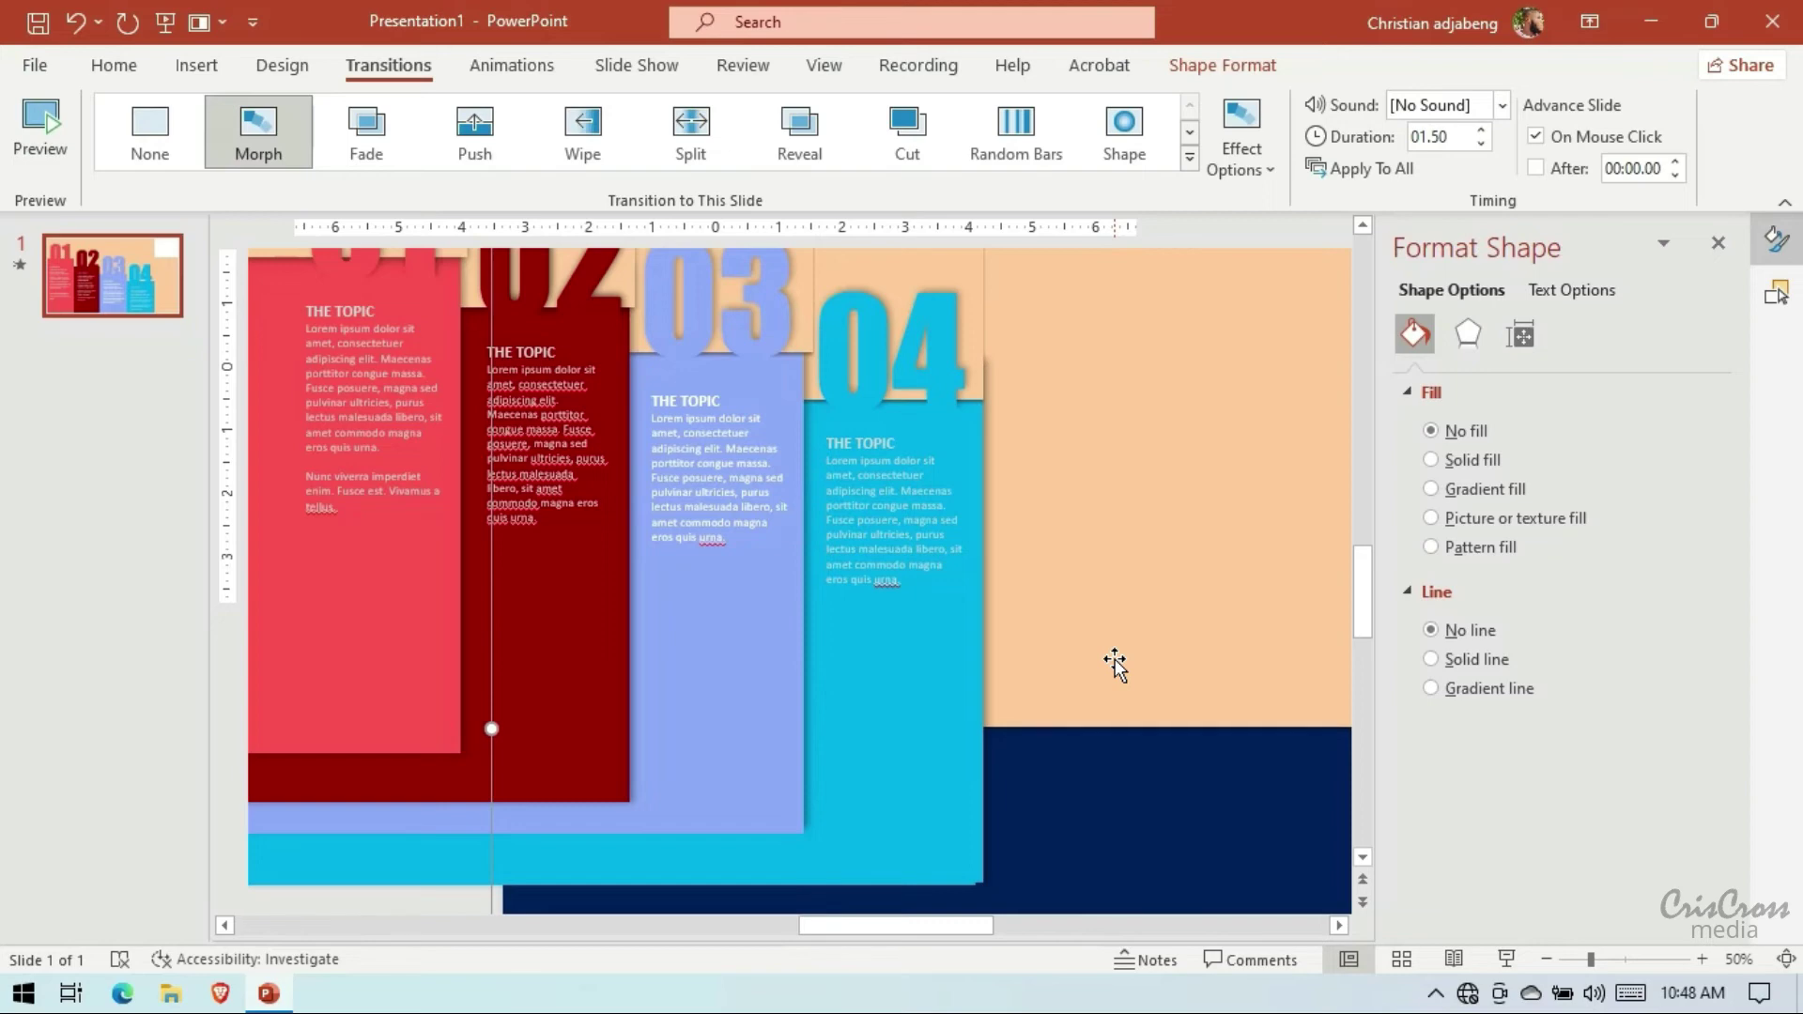
key("Up")
key("Up")
key("Up")
key("Up")
key("Up")
key("Up")
key("Up")
key("Up")
key("Up")
key("Up")
key("Up")
key("Up")
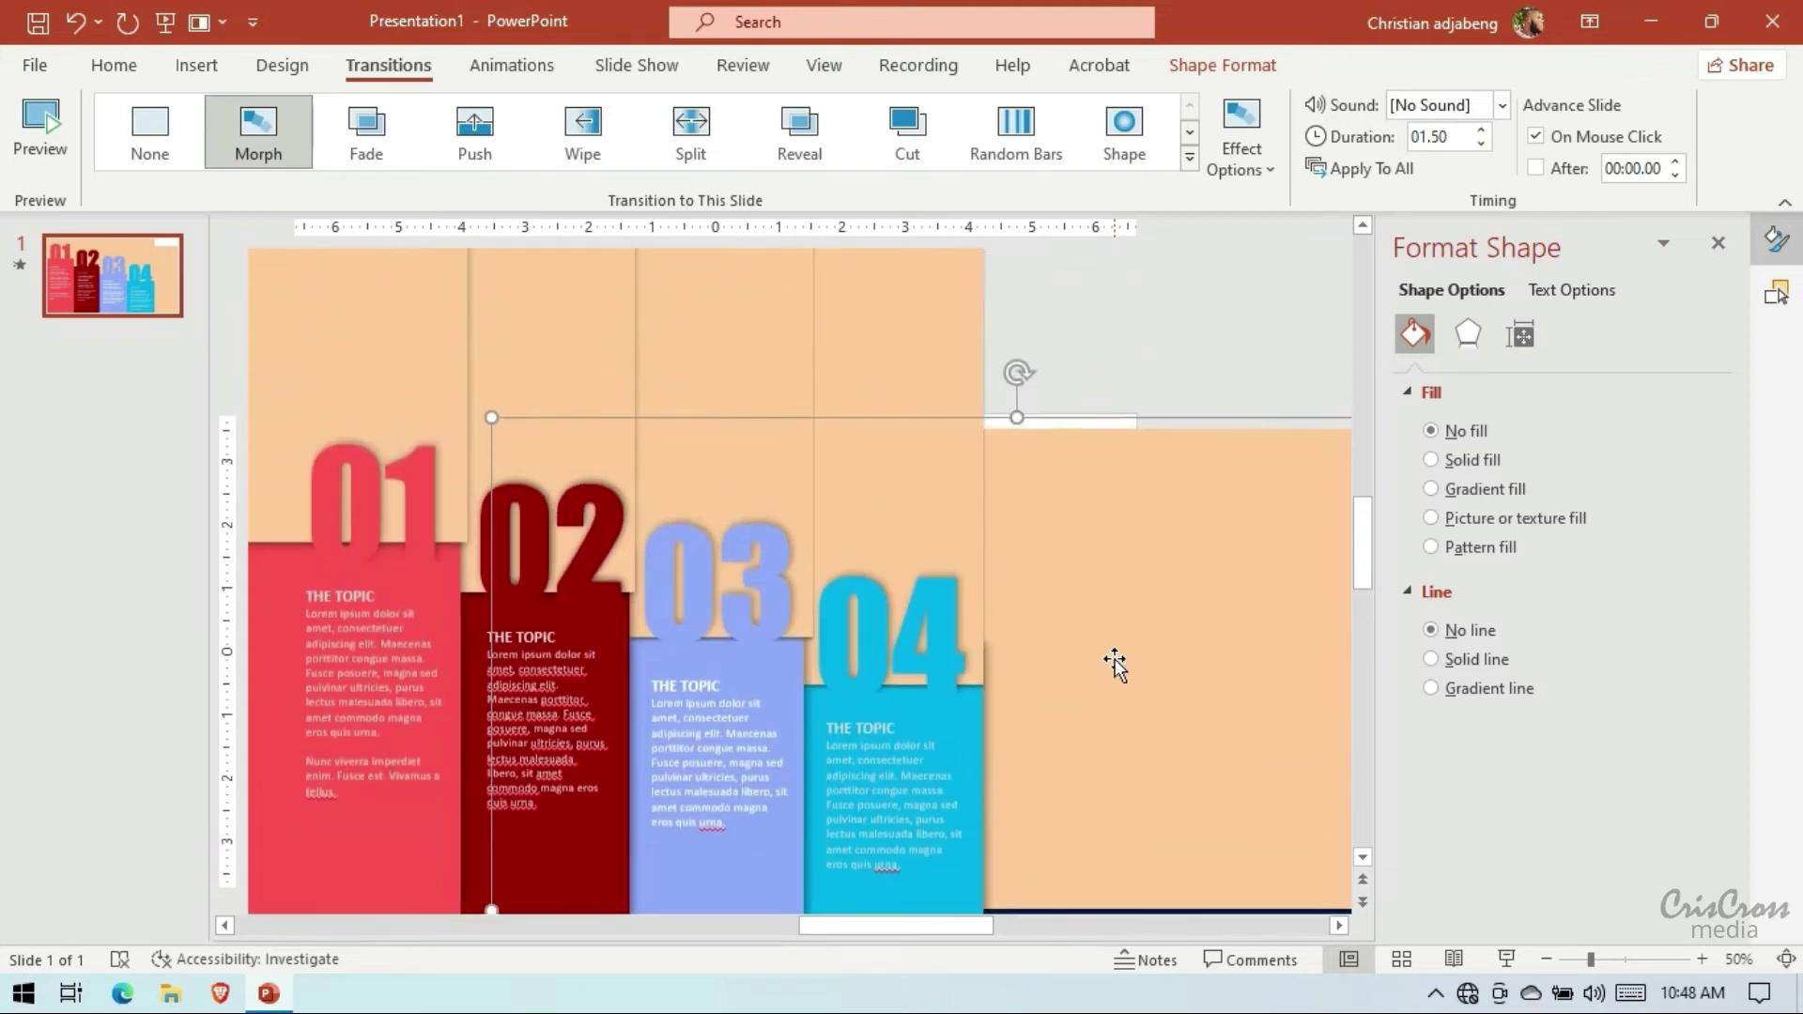
key("Up")
key("Up")
key("Up")
key("Up")
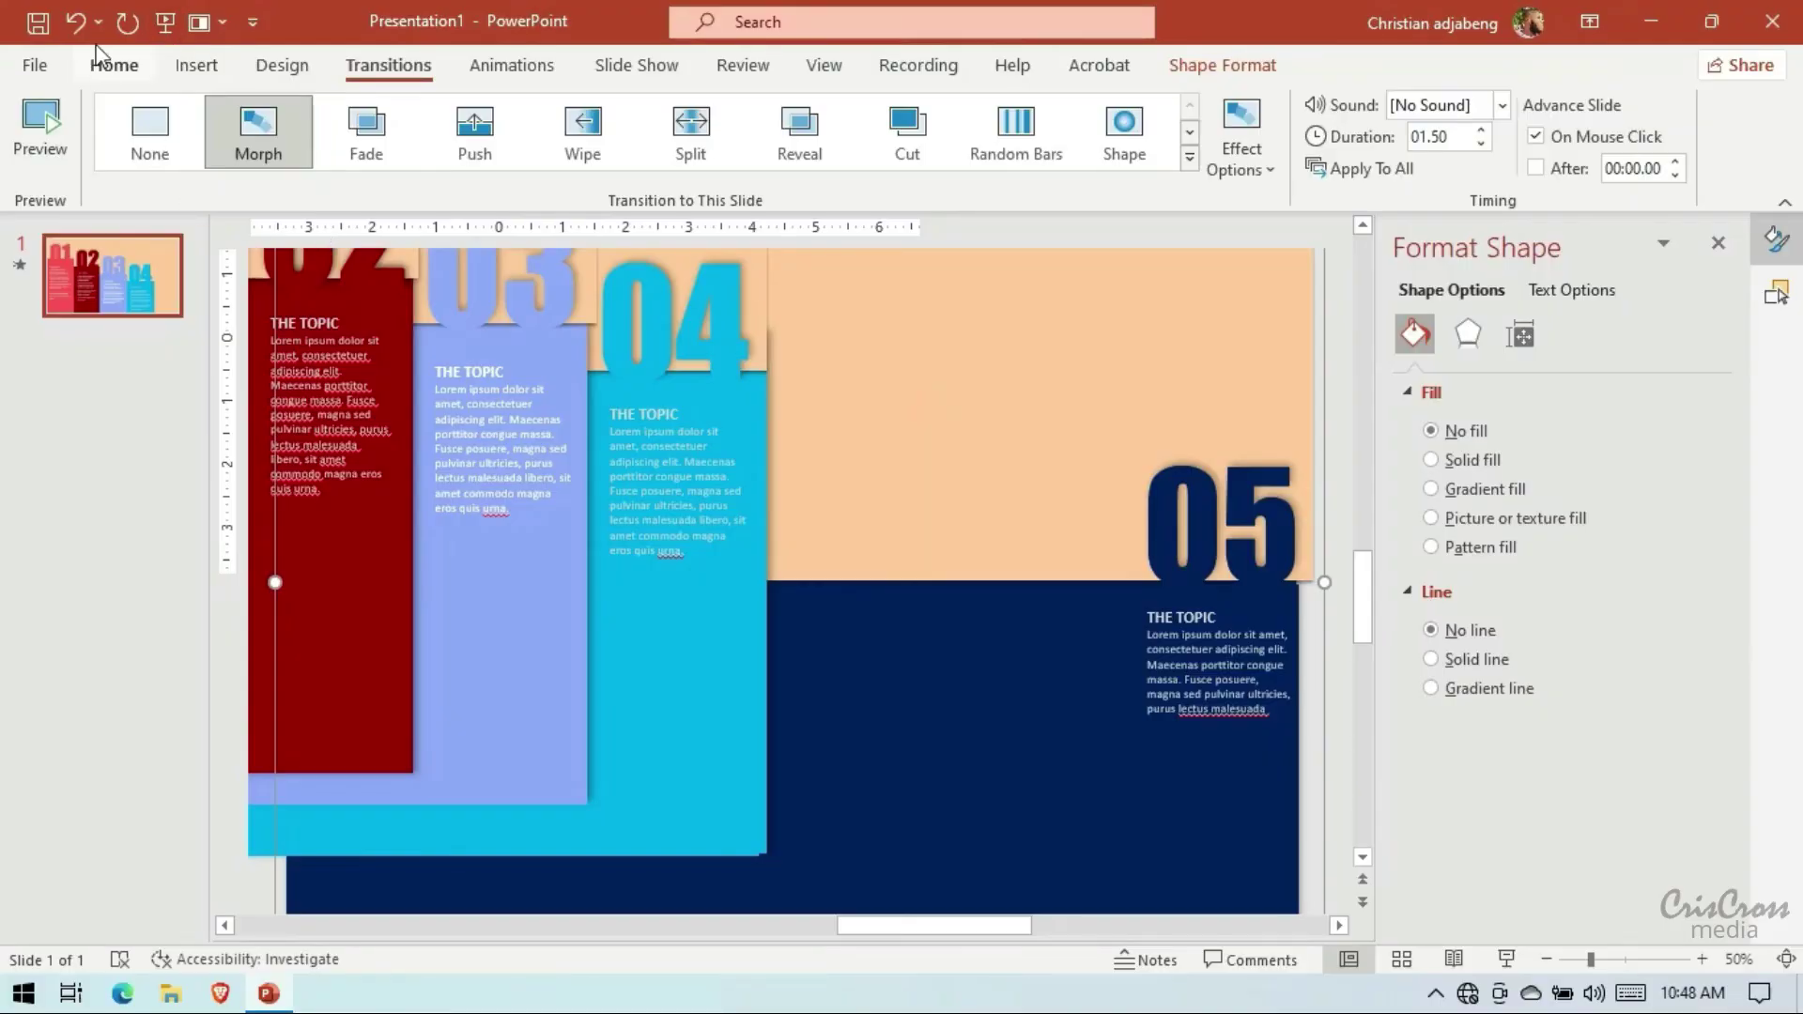
left_click(77, 23)
left_click(77, 24)
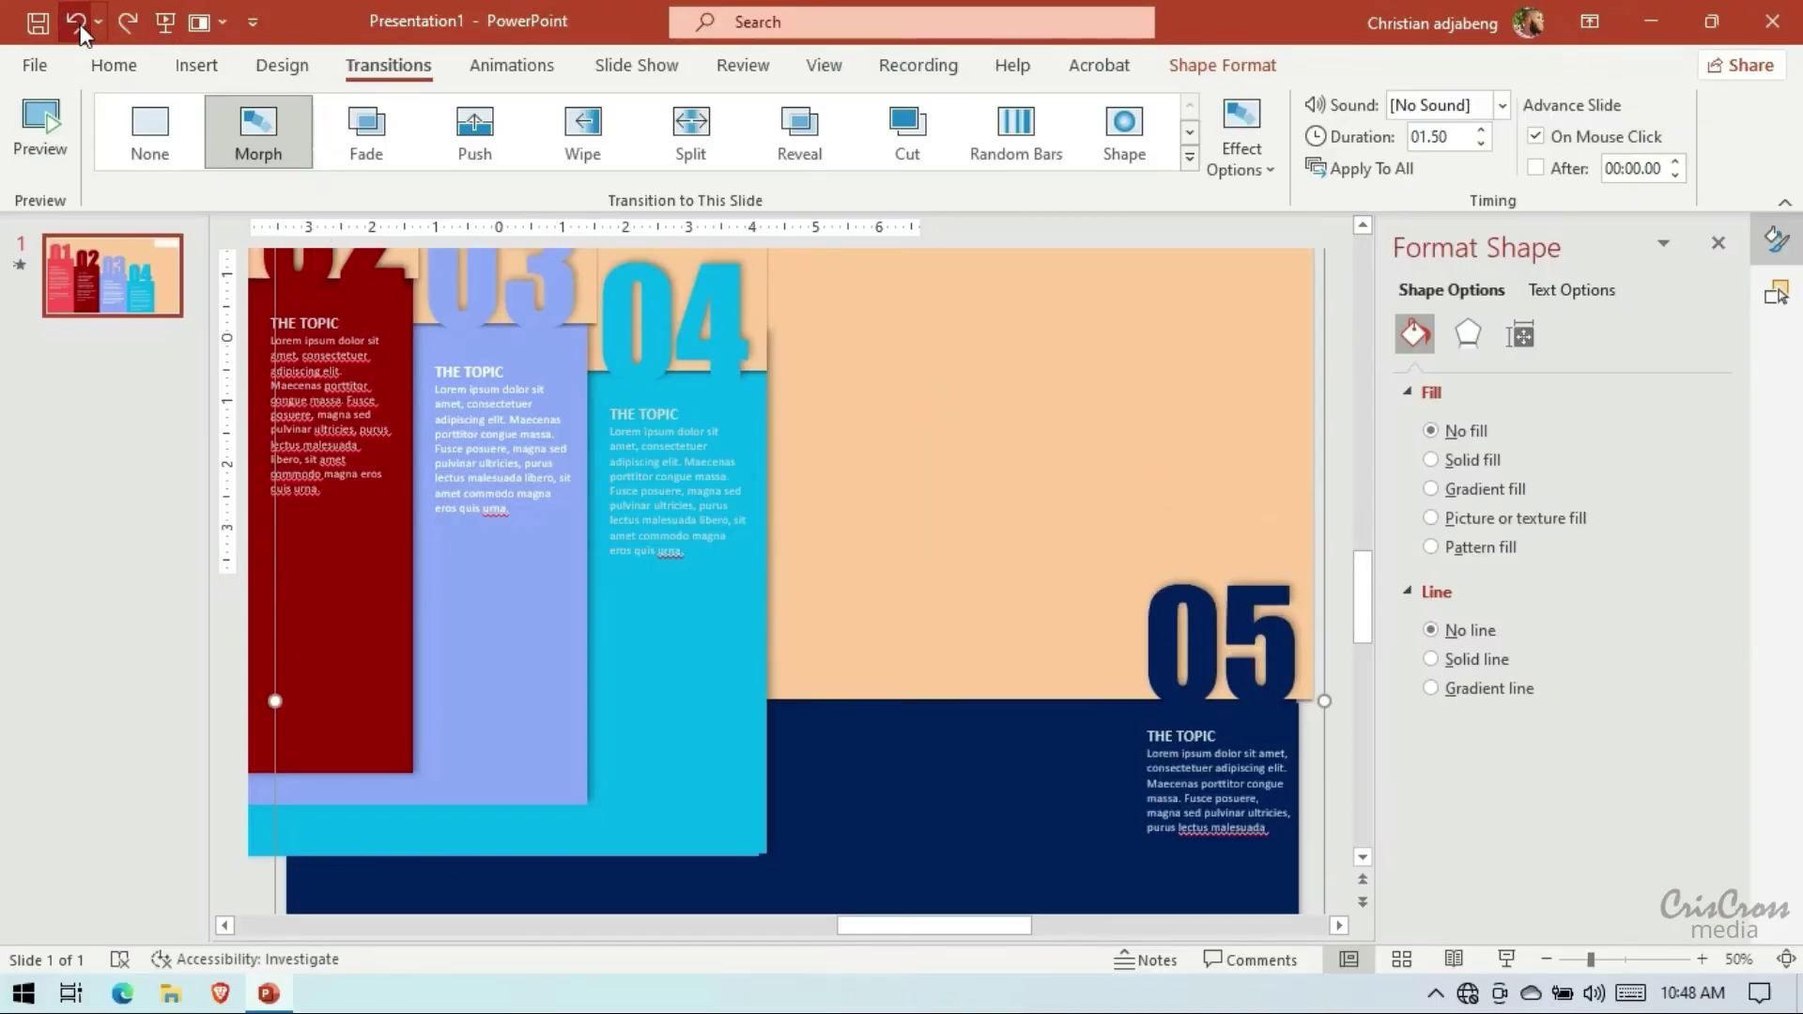
left_click(77, 24)
left_click(78, 25)
left_click(79, 25)
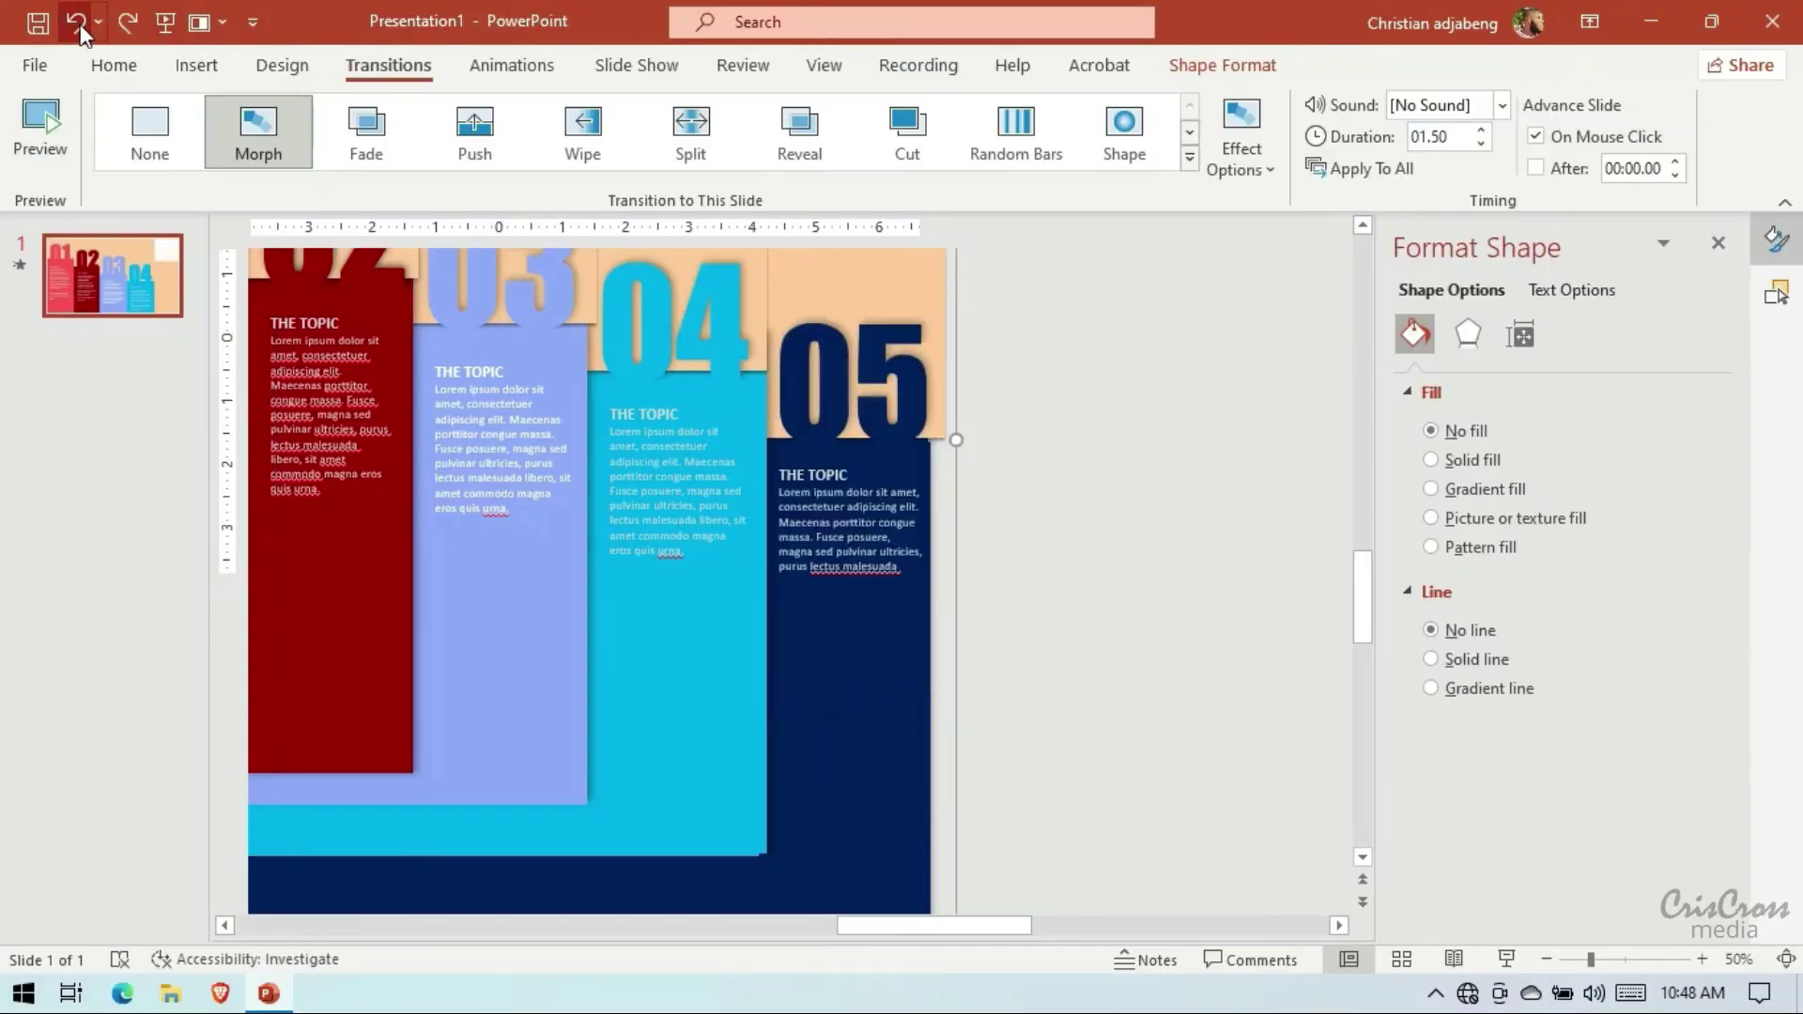
right_click(143, 284)
Duplicate the slide and check the peach background shape on it
left_click(207, 500)
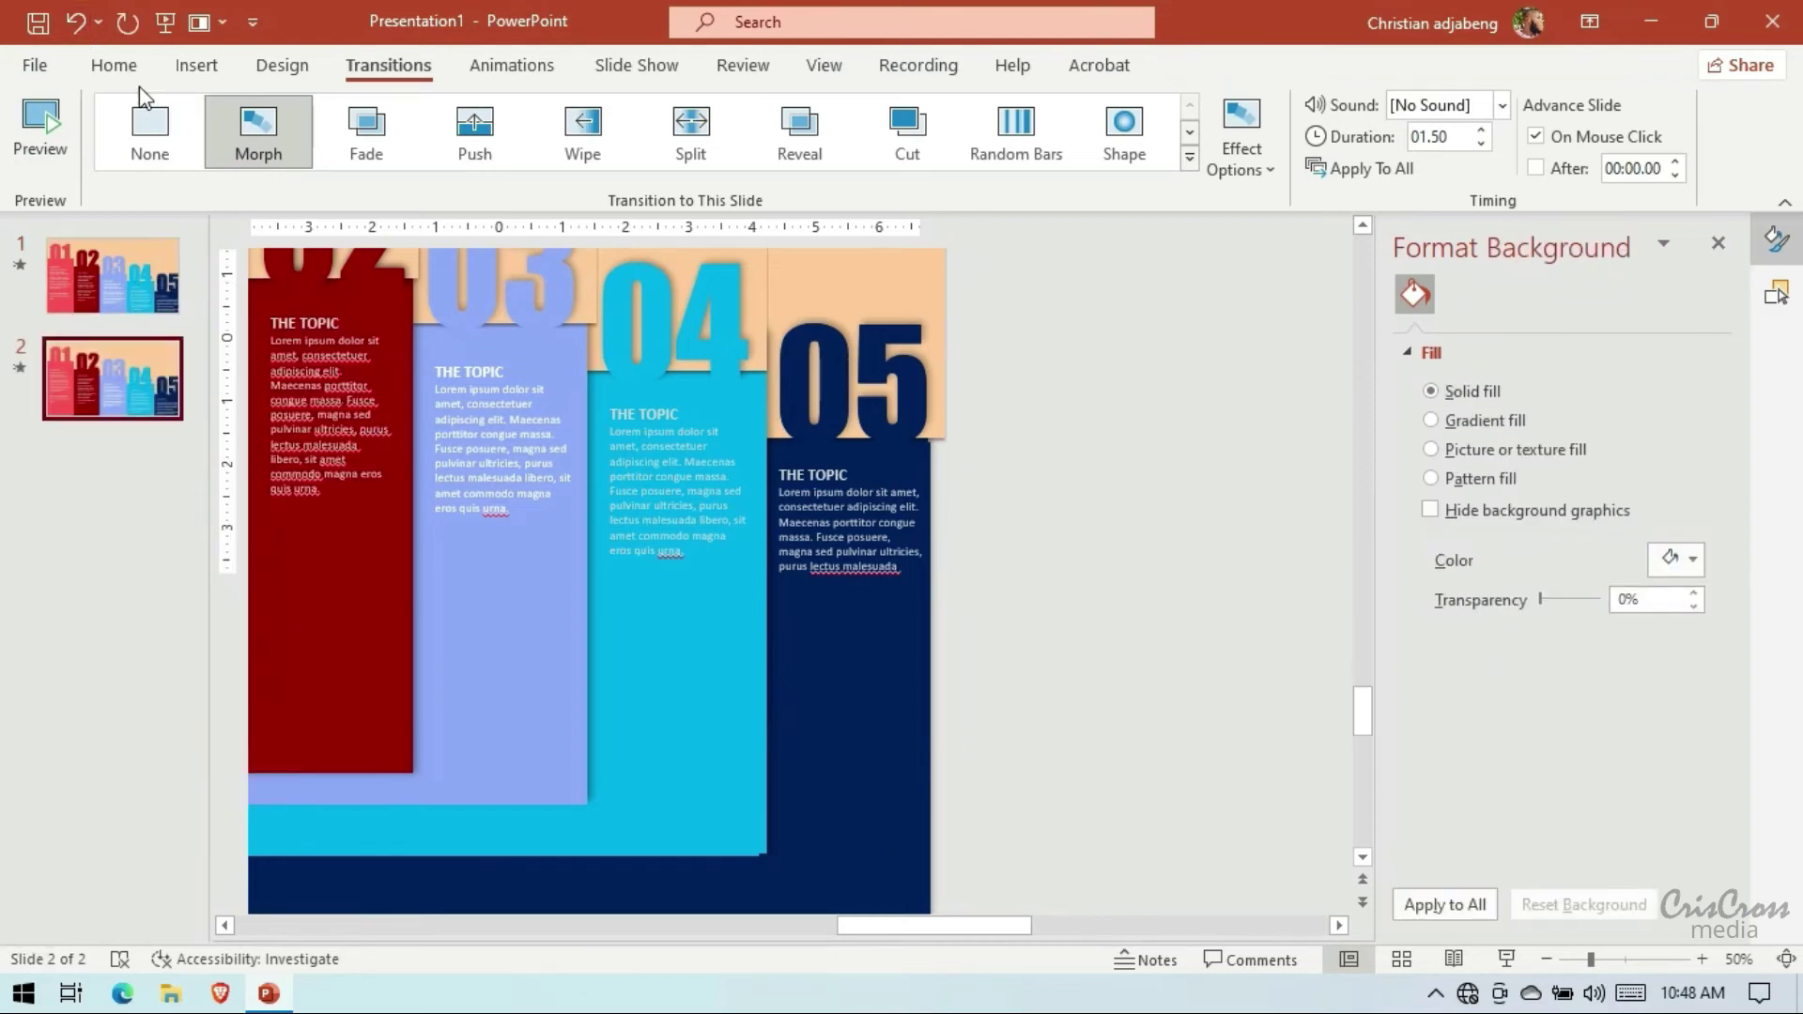
left_click(113, 65)
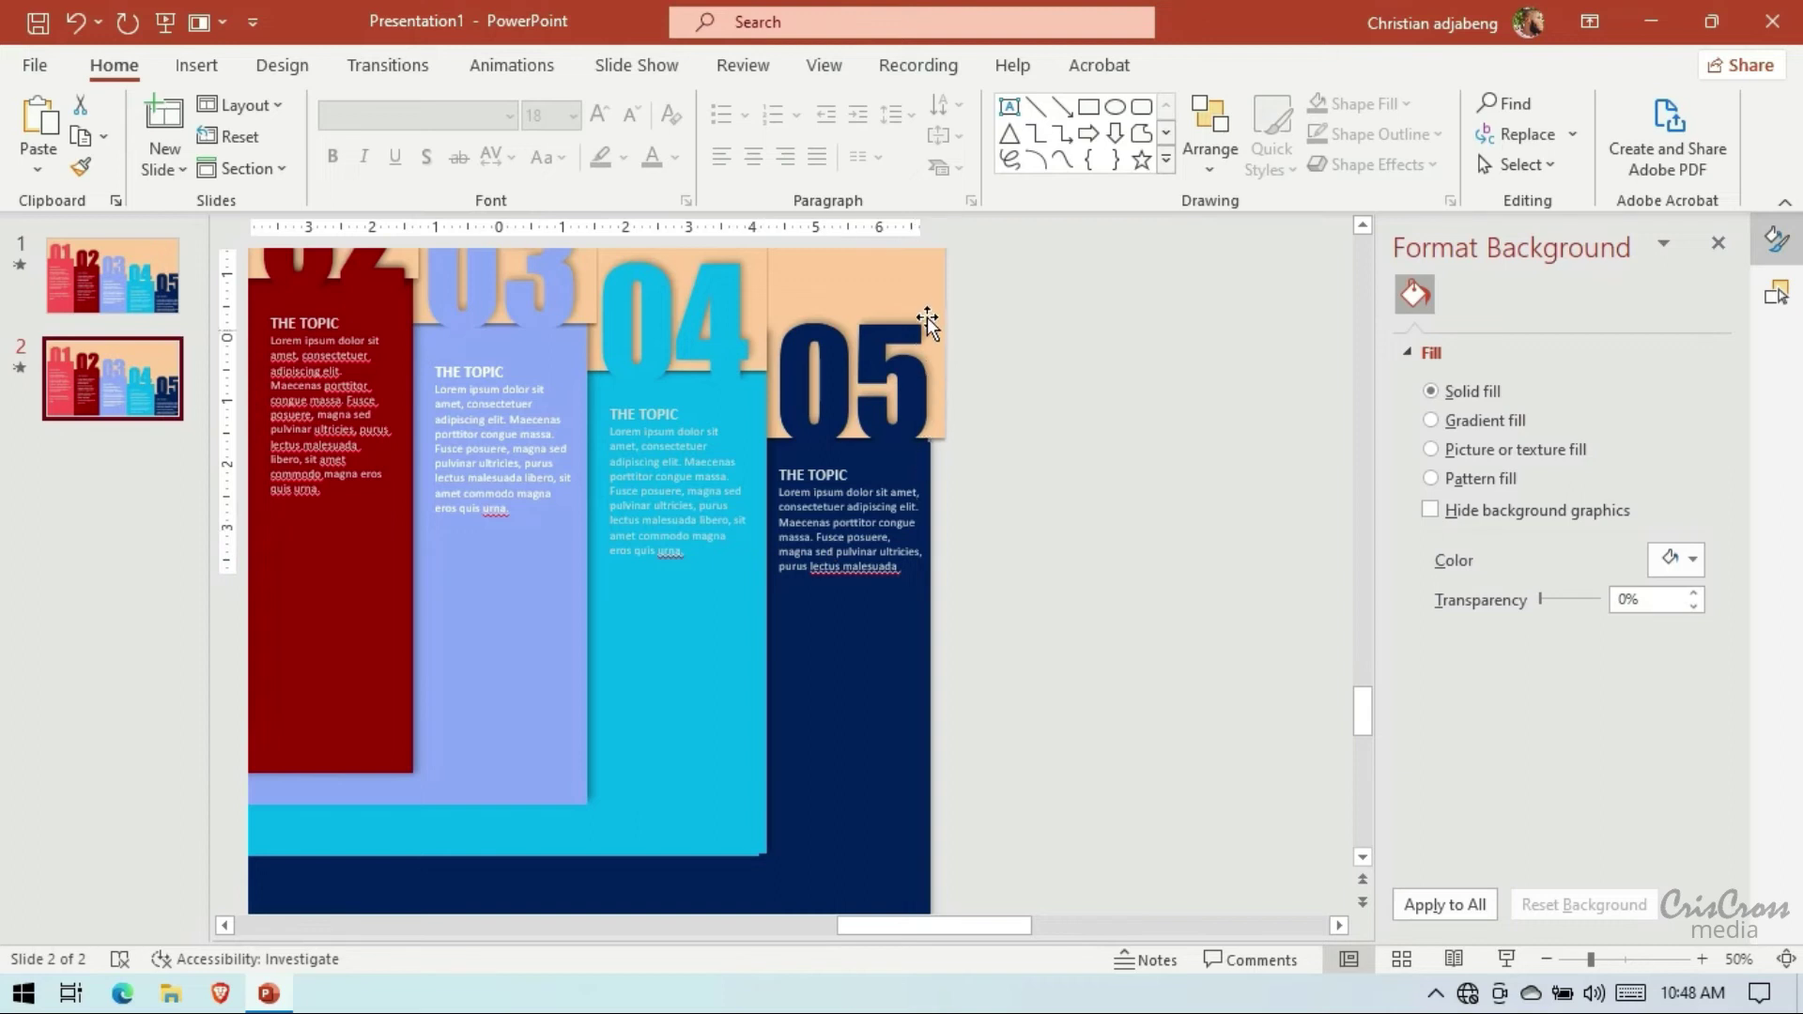
left_click(927, 319)
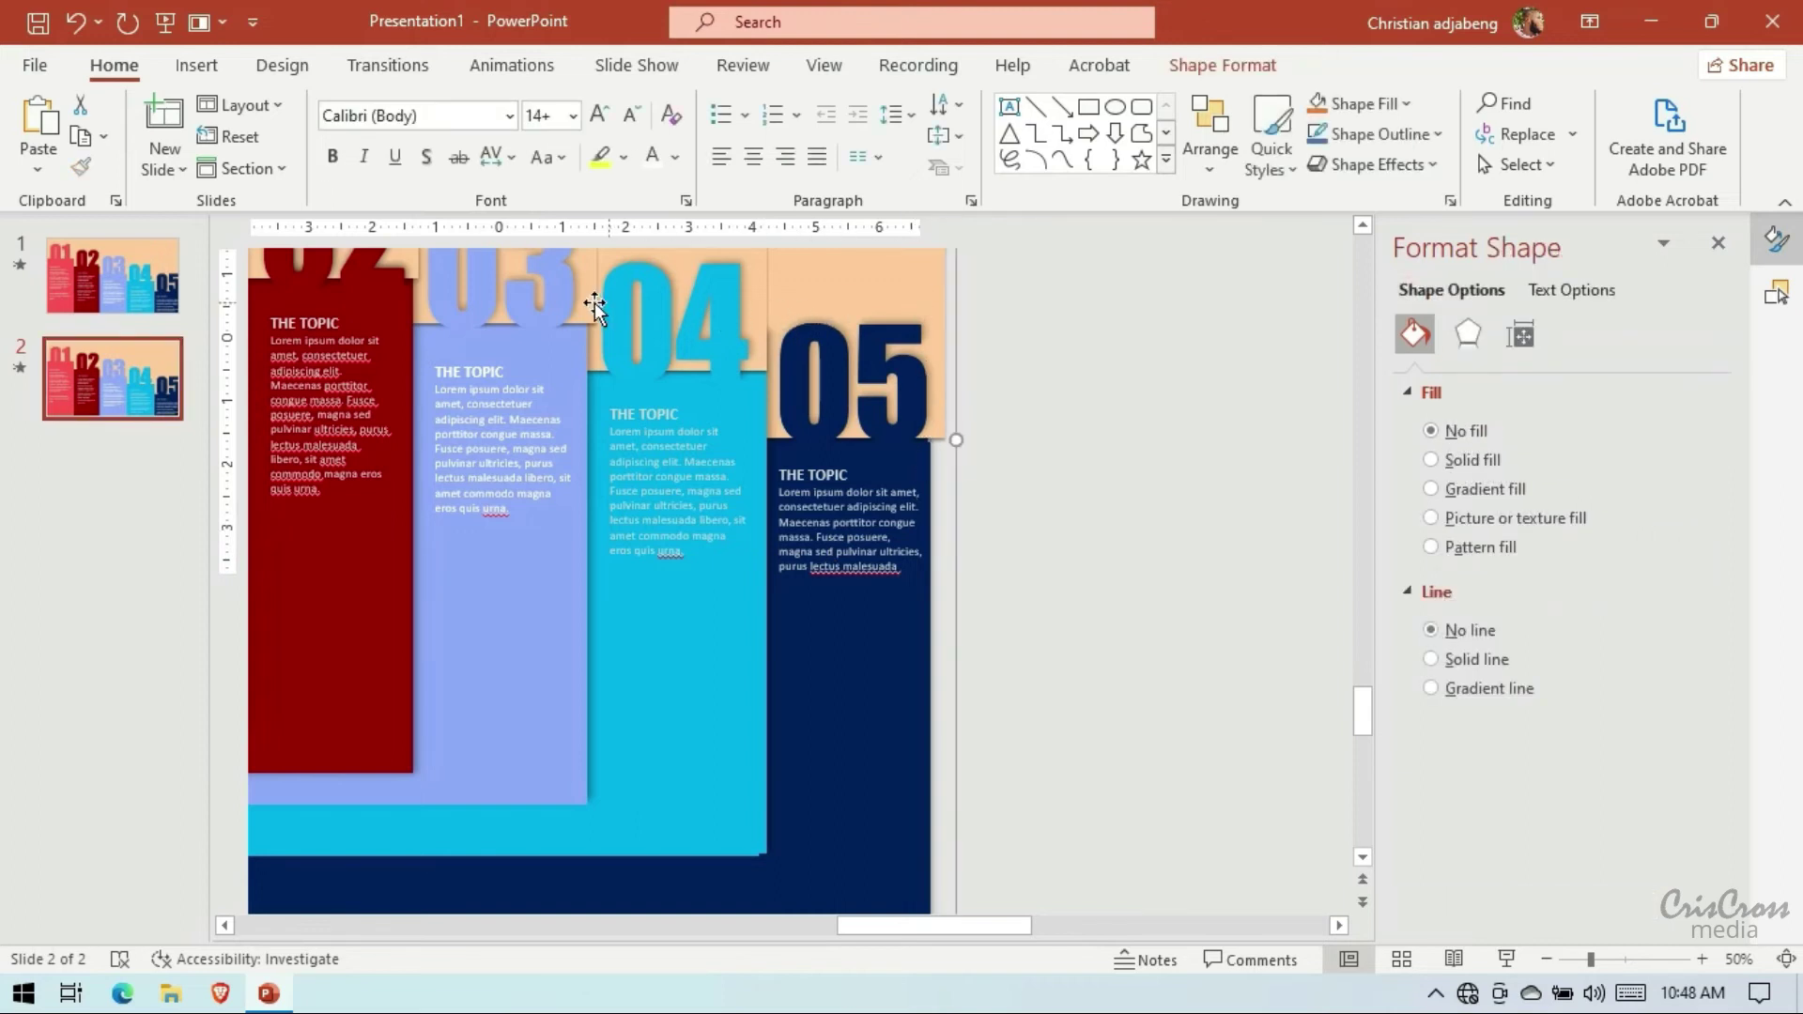
left_click(113, 378)
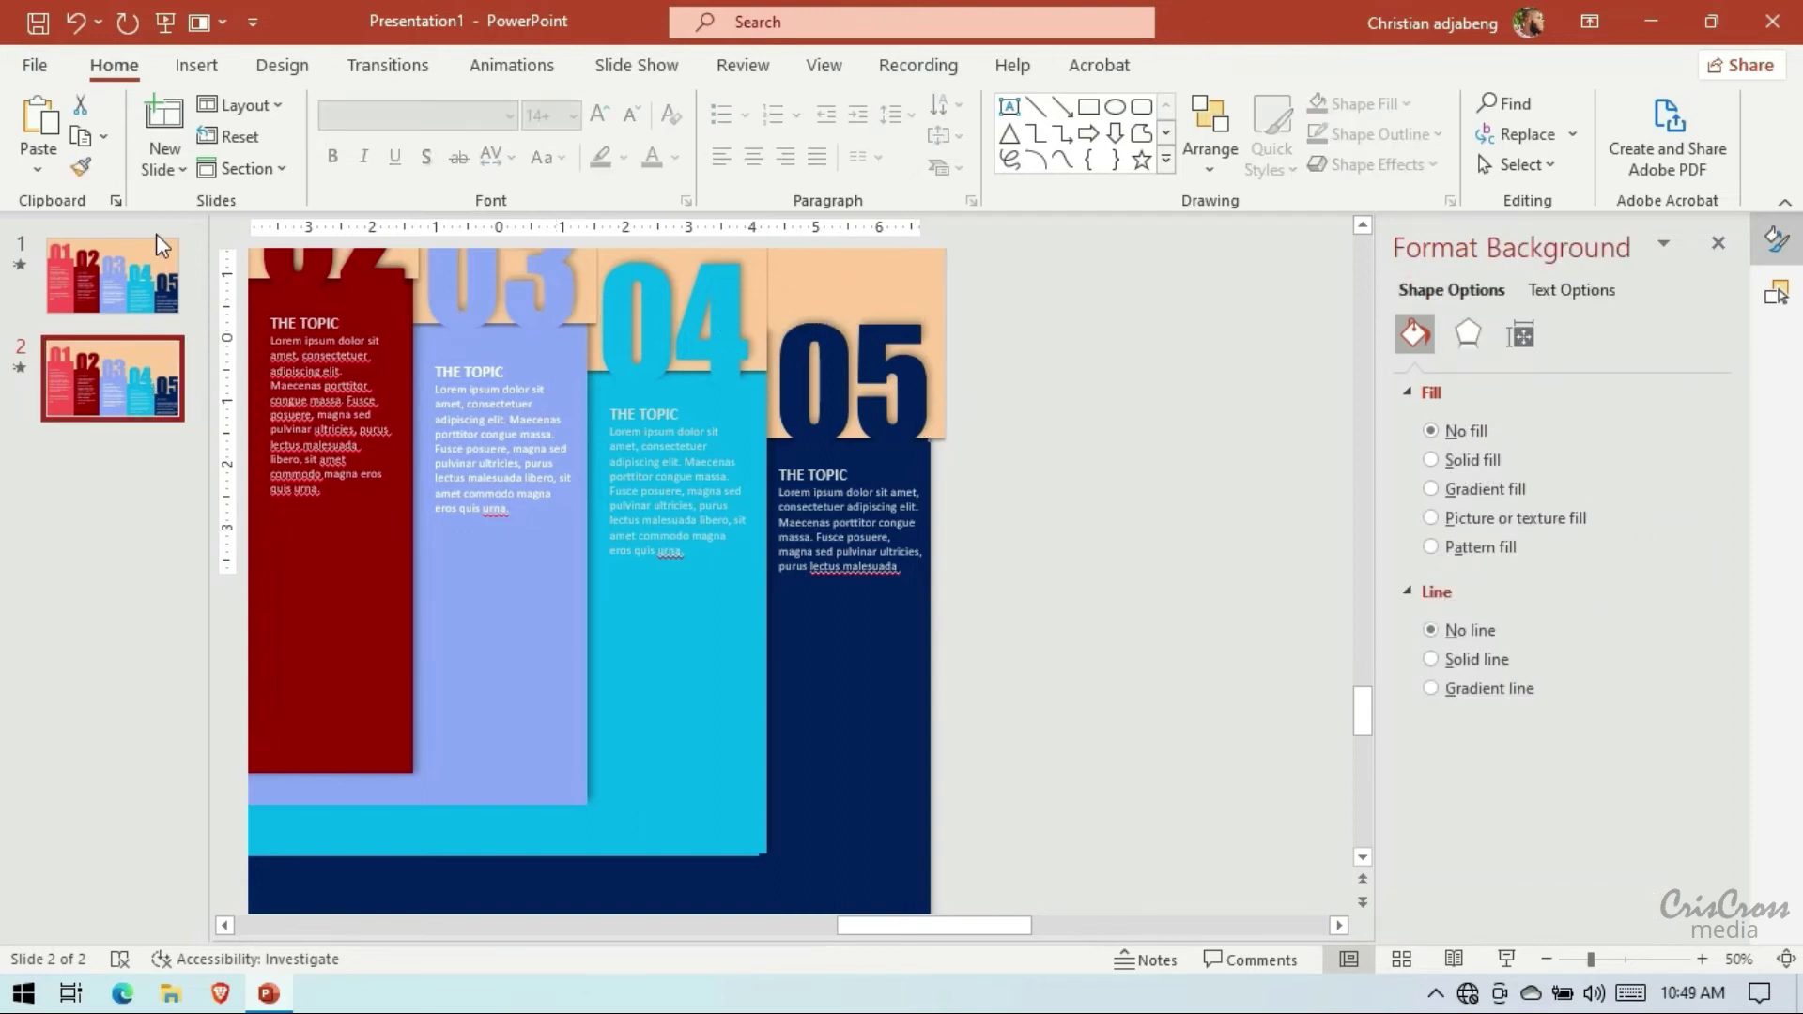
Preview the show from the first slide, then delete the duplicate second slide
left_click(163, 25)
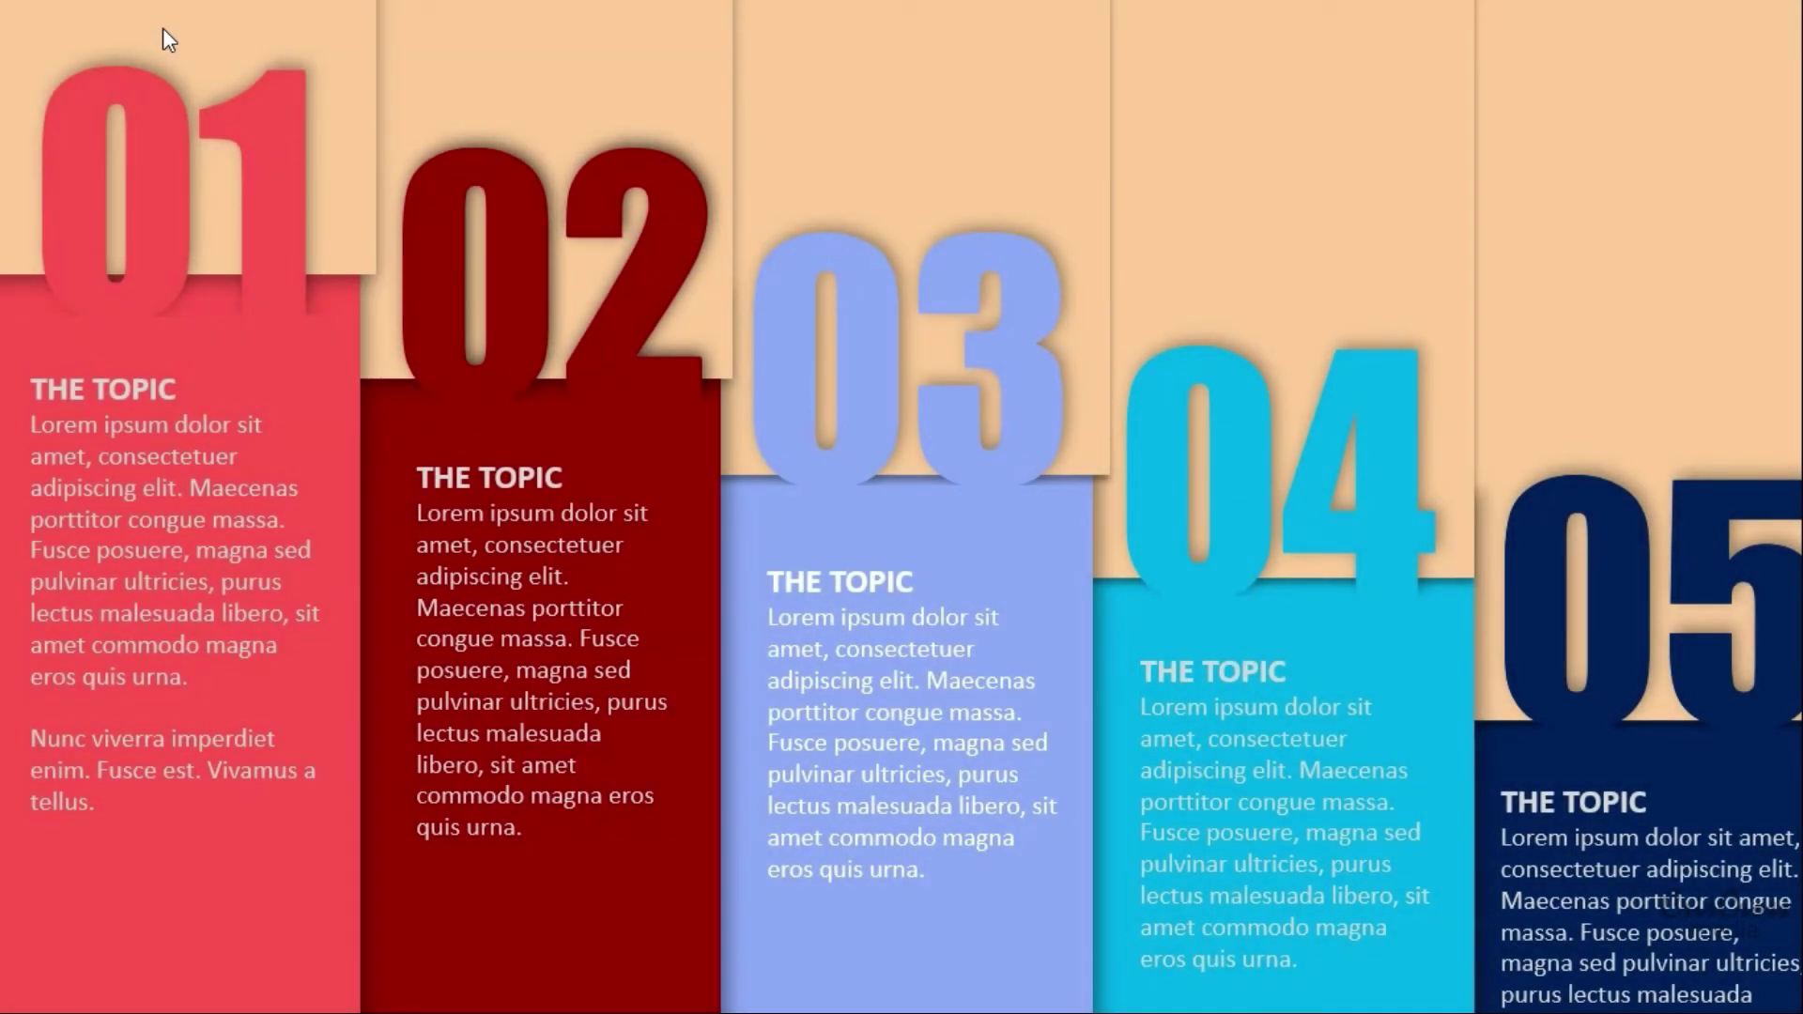
key("Escape")
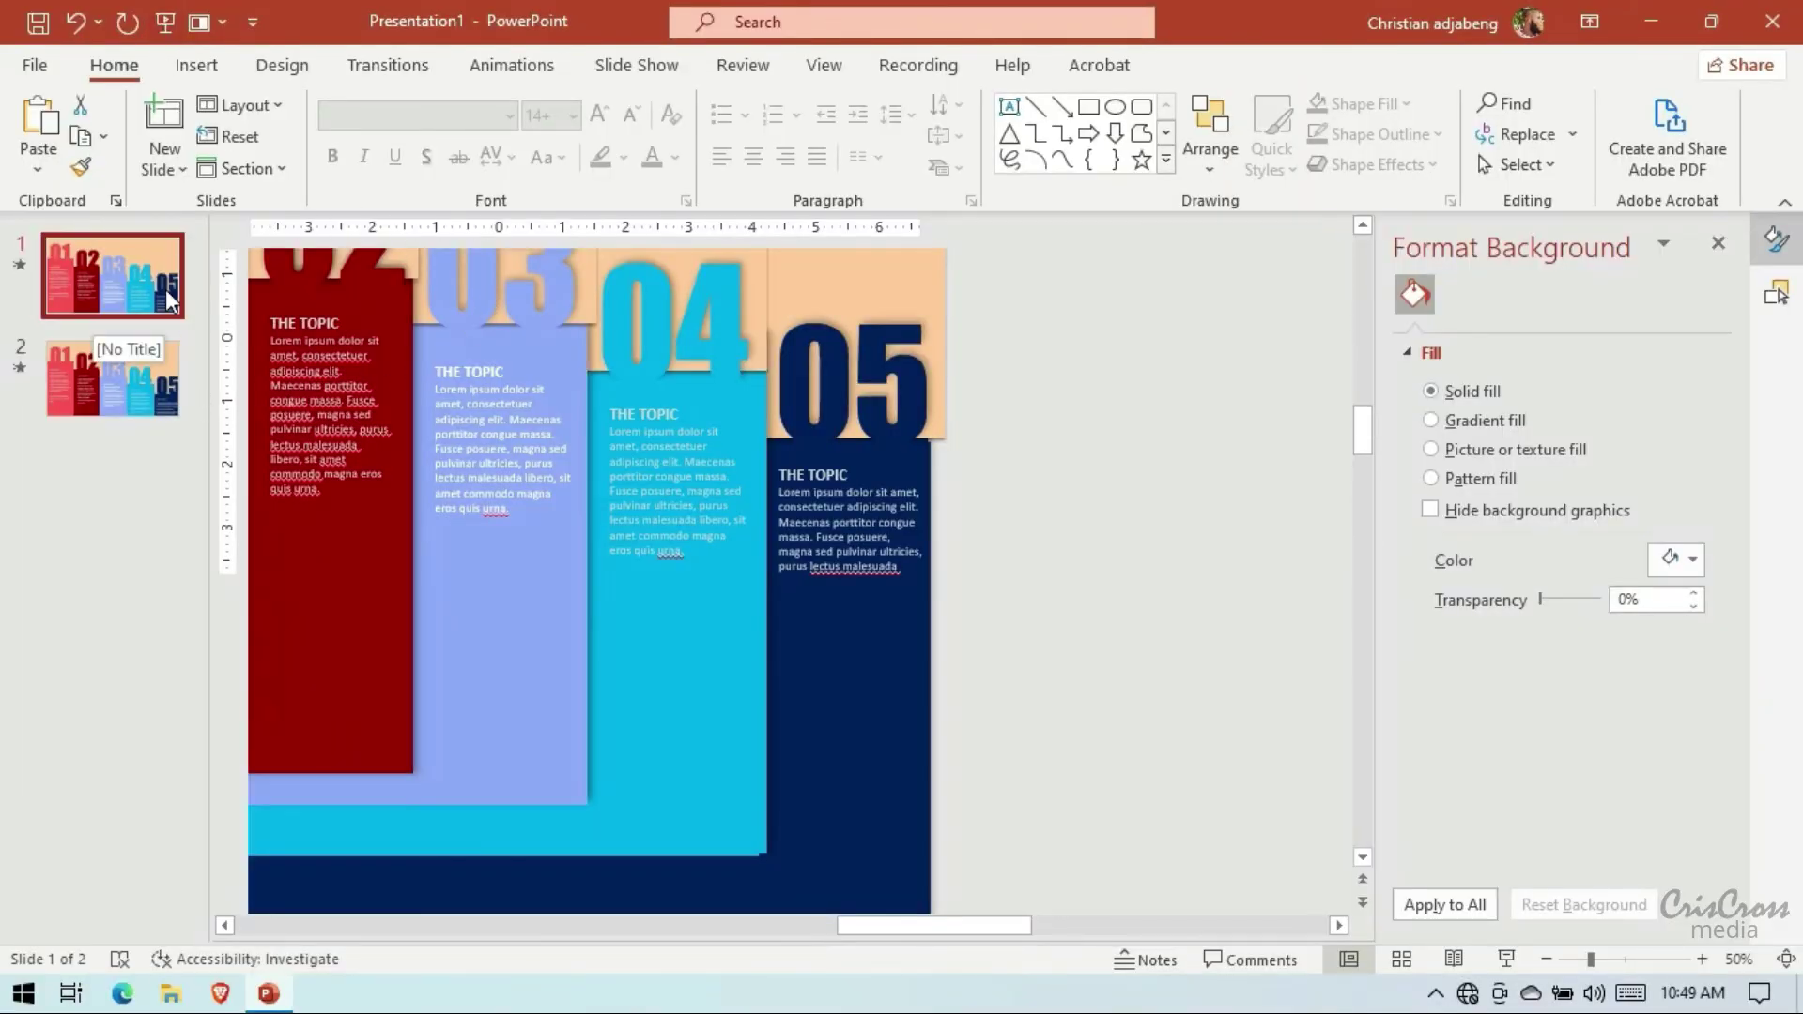
key("Delete")
Raise the tall peach rectangles' shadow blur to about 8–10 pt, with slightly more distance
scroll(564, 469, "up", 5)
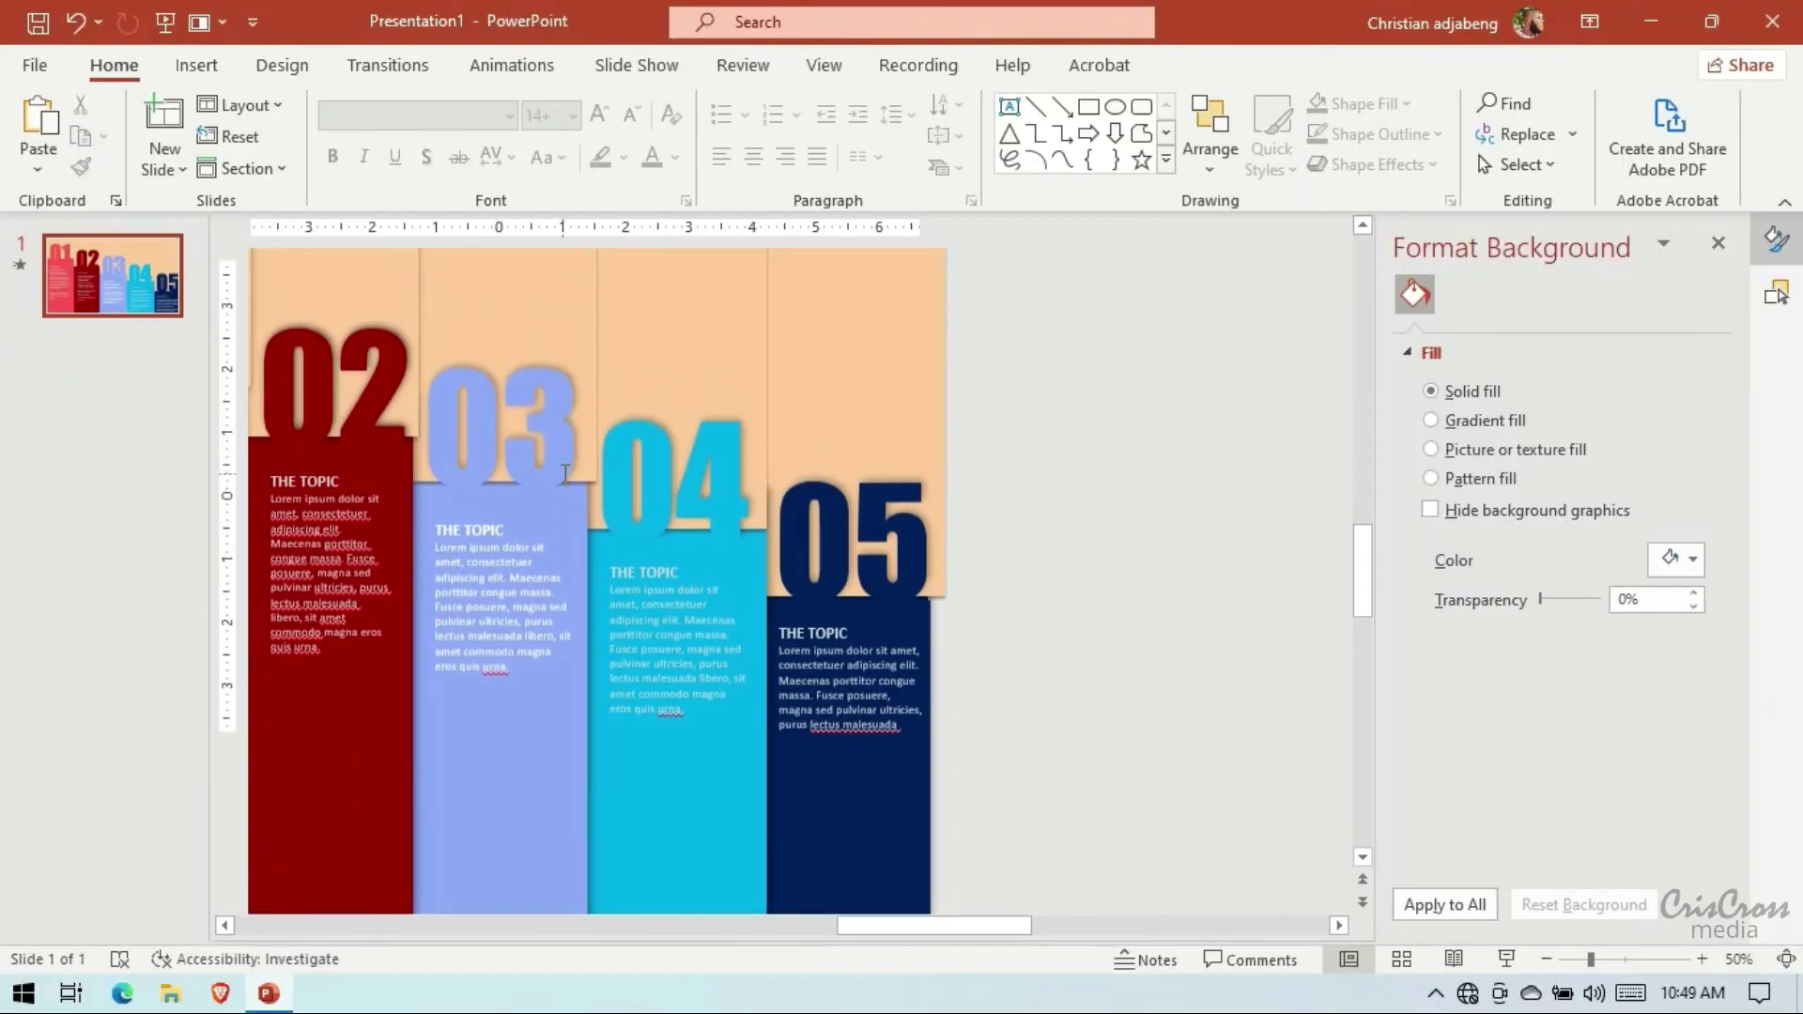
left_click(562, 470)
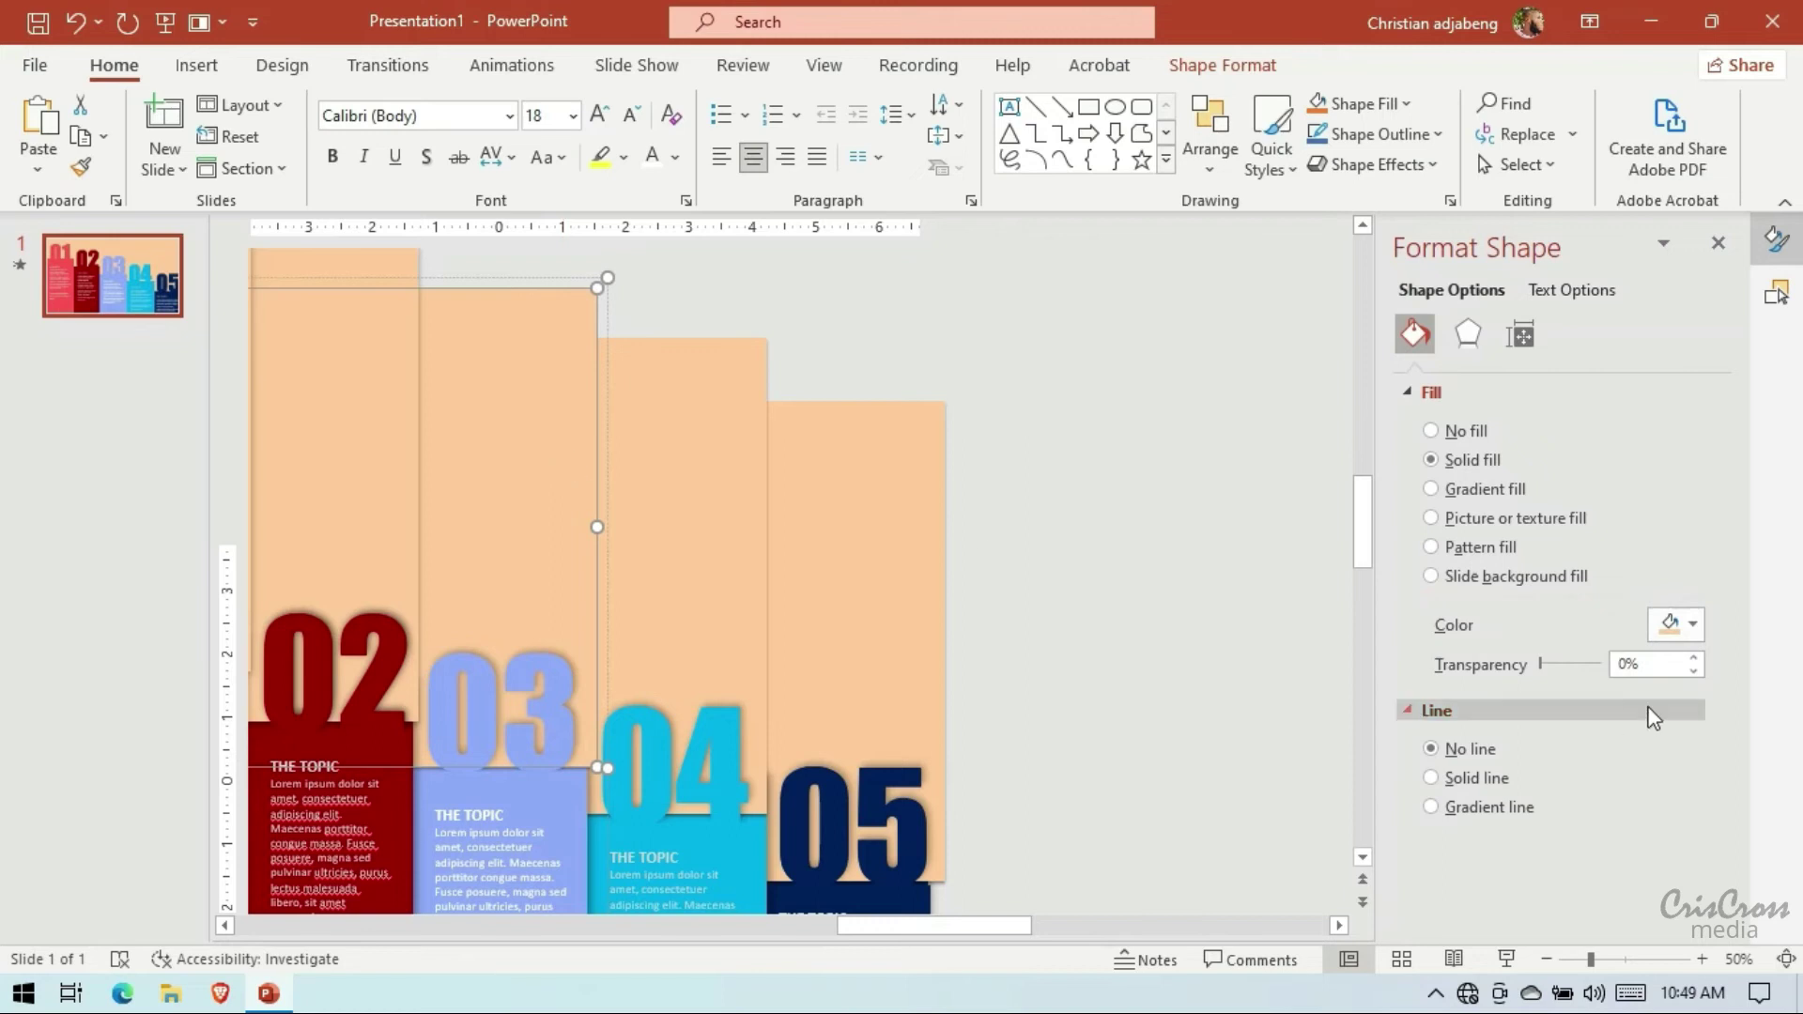
left_click(1468, 346)
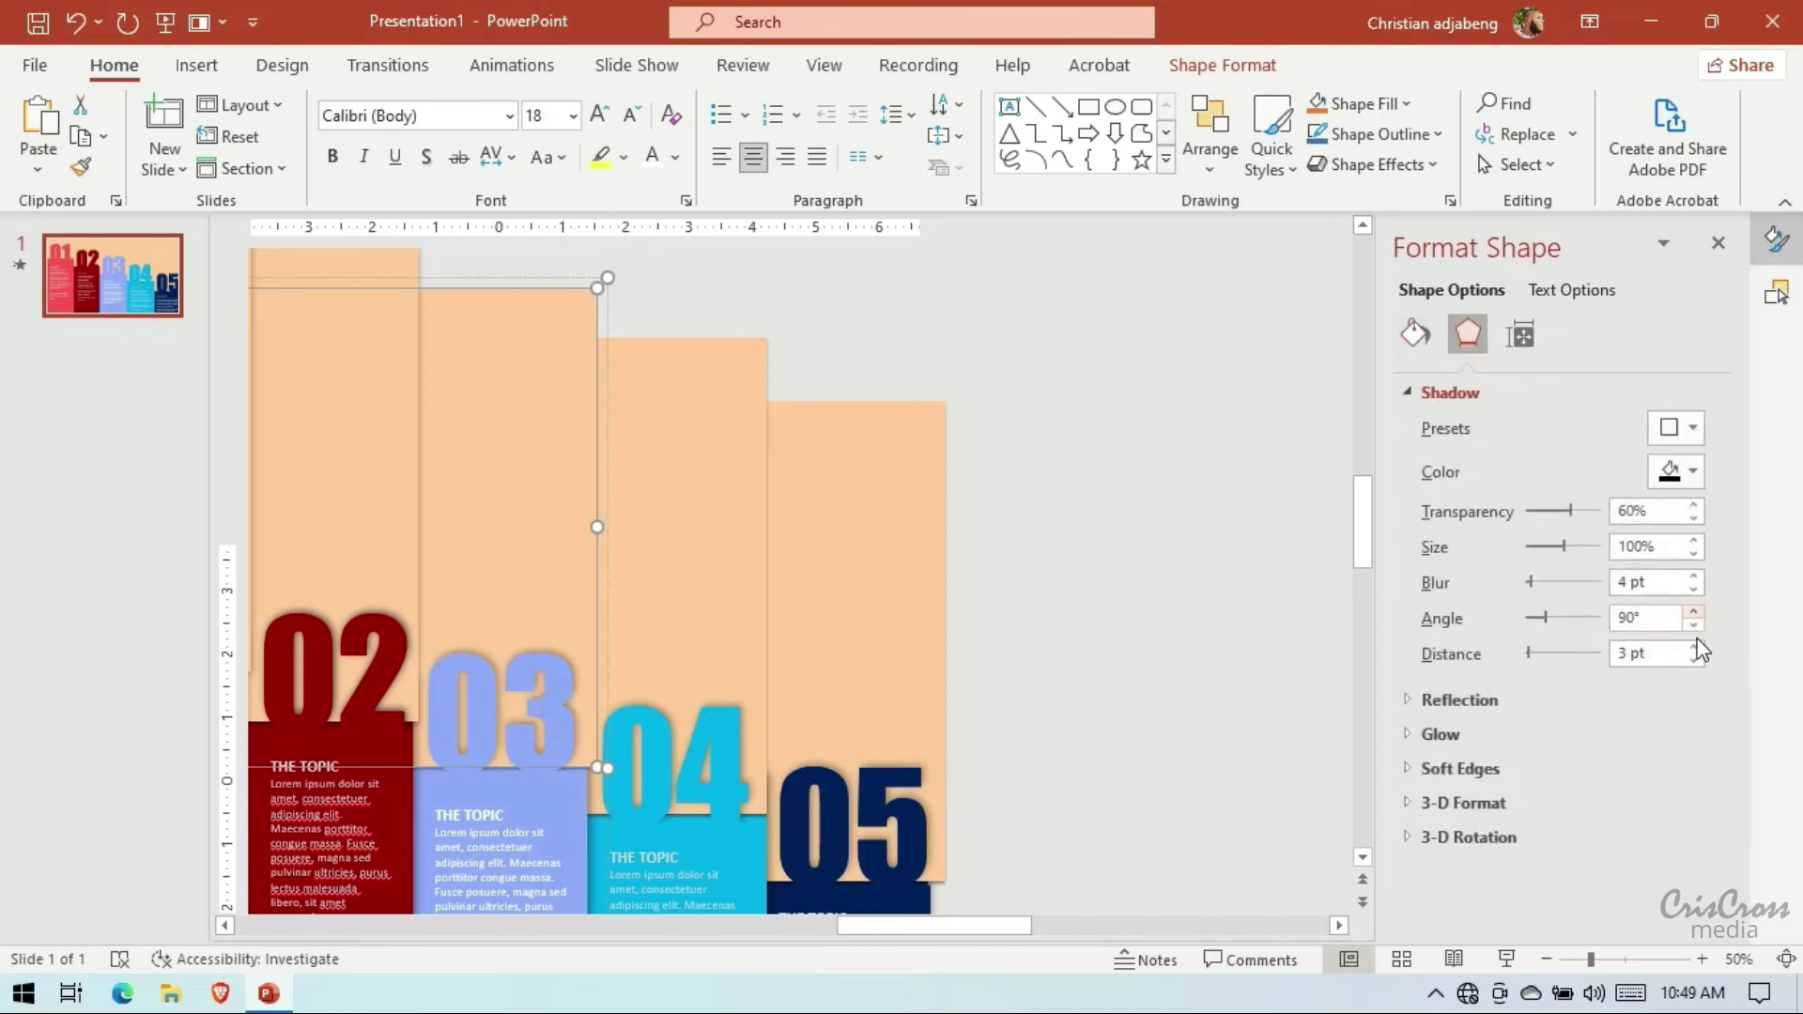
left_click(1694, 576)
left_click(1694, 576)
left_click(1694, 576)
left_click(1694, 576)
left_click(1245, 509)
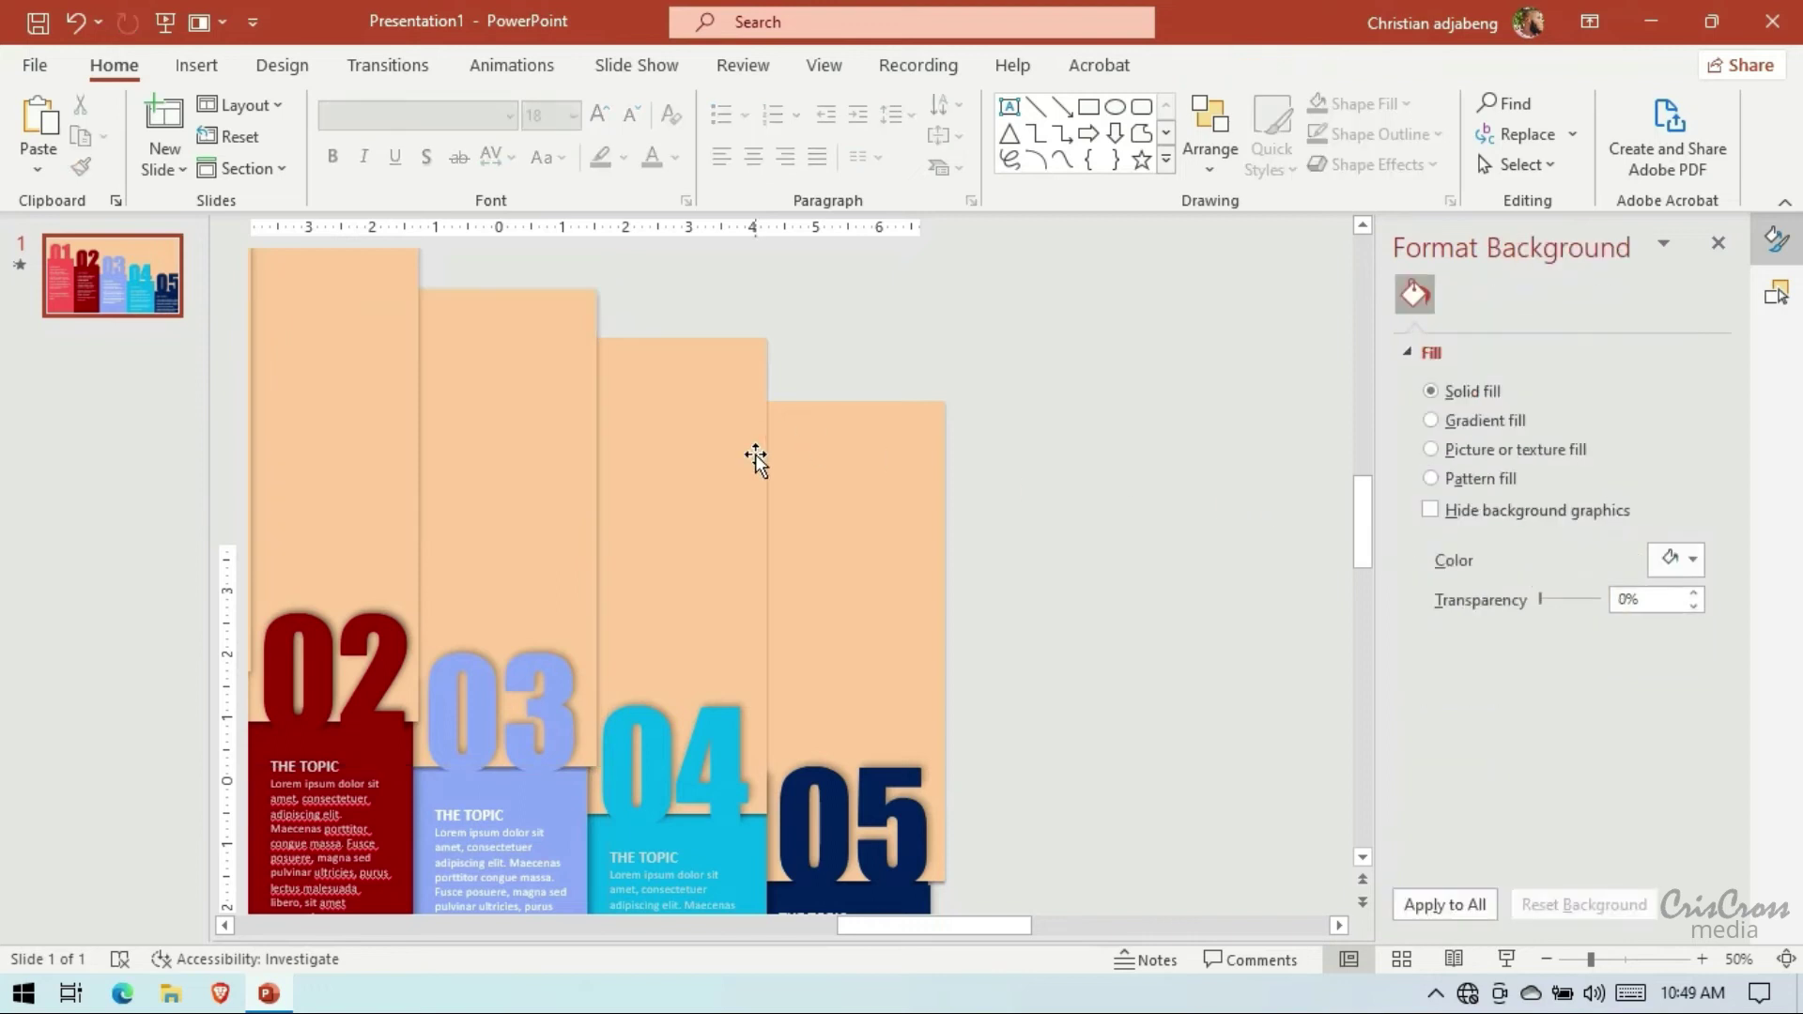
key("ctrl+z")
left_click(1468, 333)
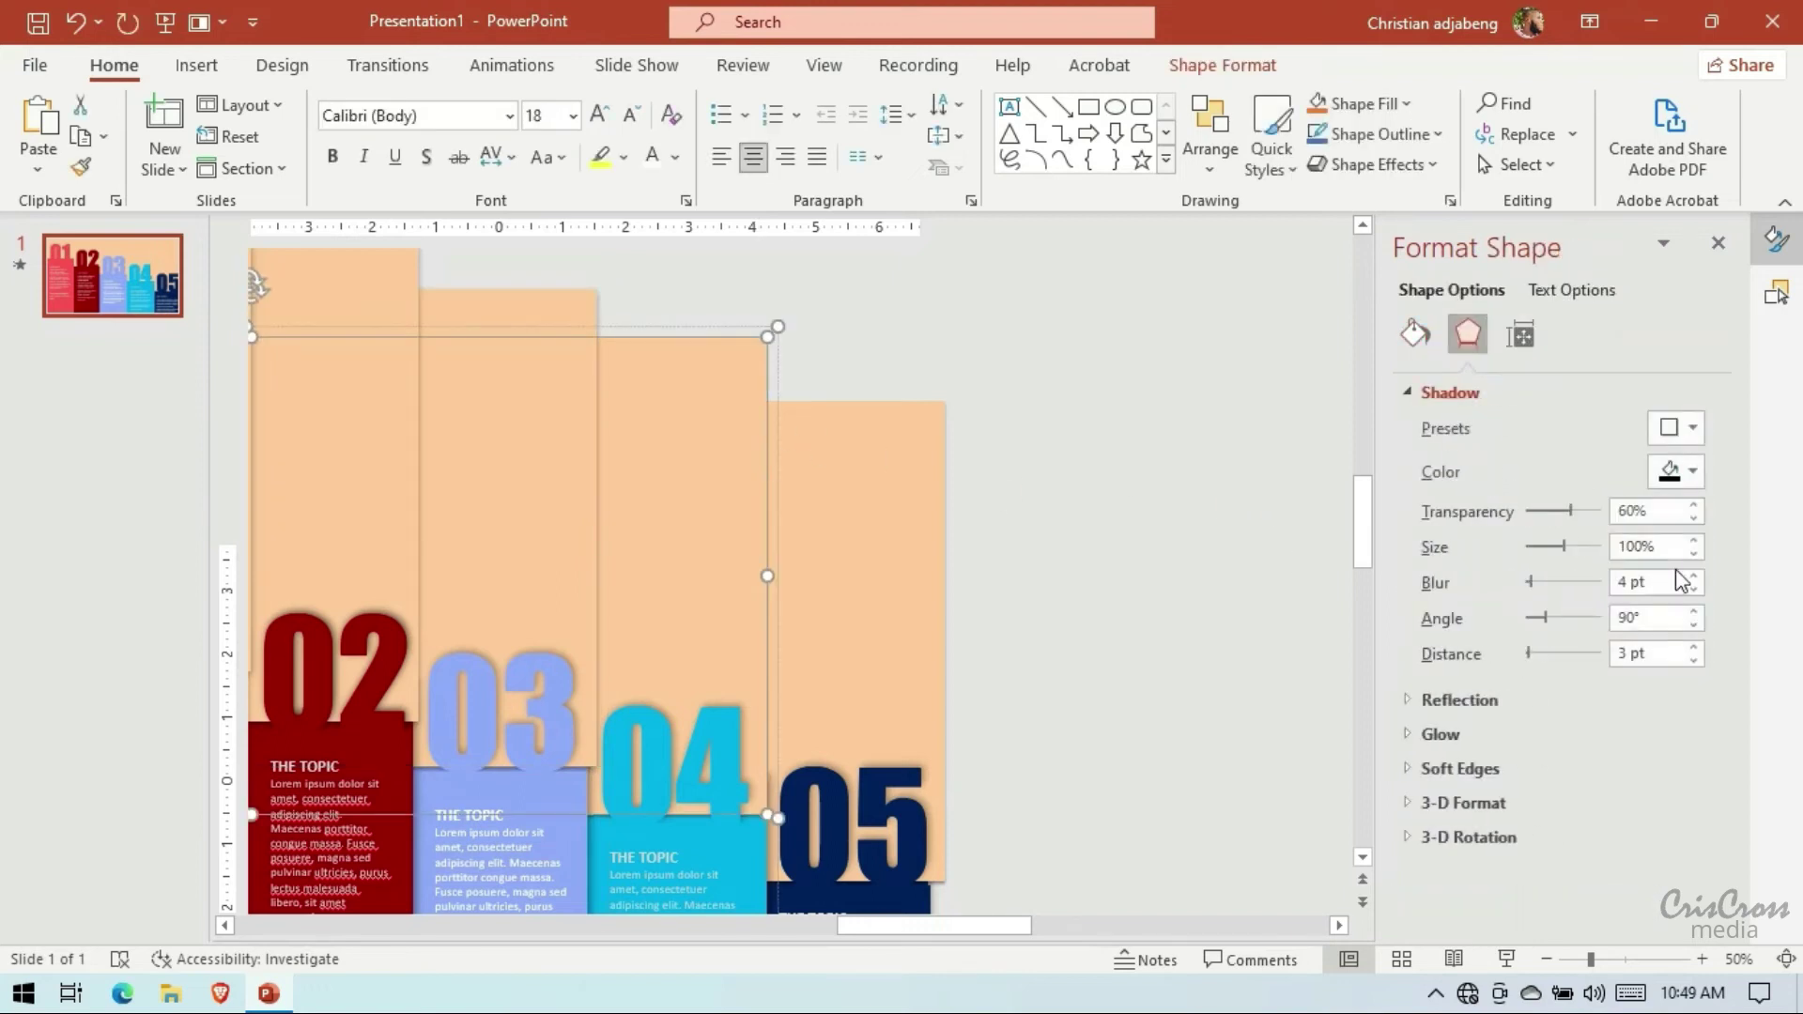
left_click(1695, 647)
left_click(1694, 577)
left_click(1228, 498)
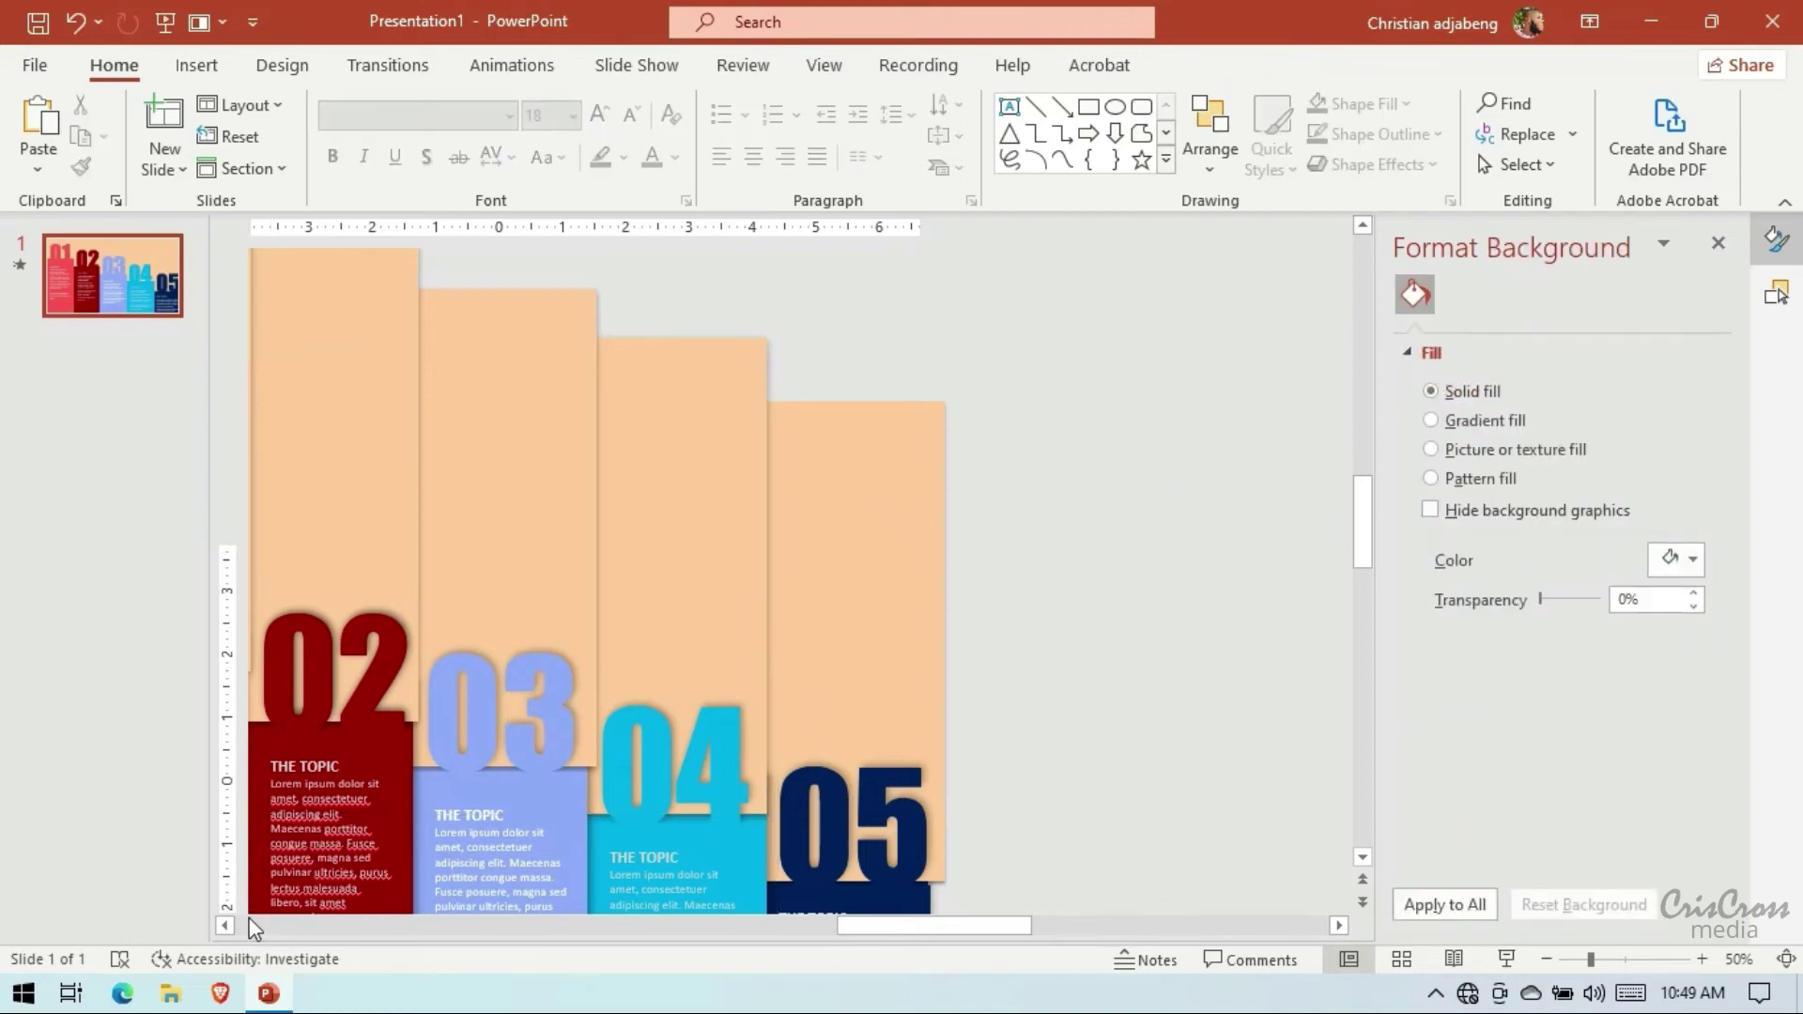
Draw a text box above the peach panels and start typing the YOUR TOPIC label
left_click(225, 925)
scroll(733, 780, "up", 2)
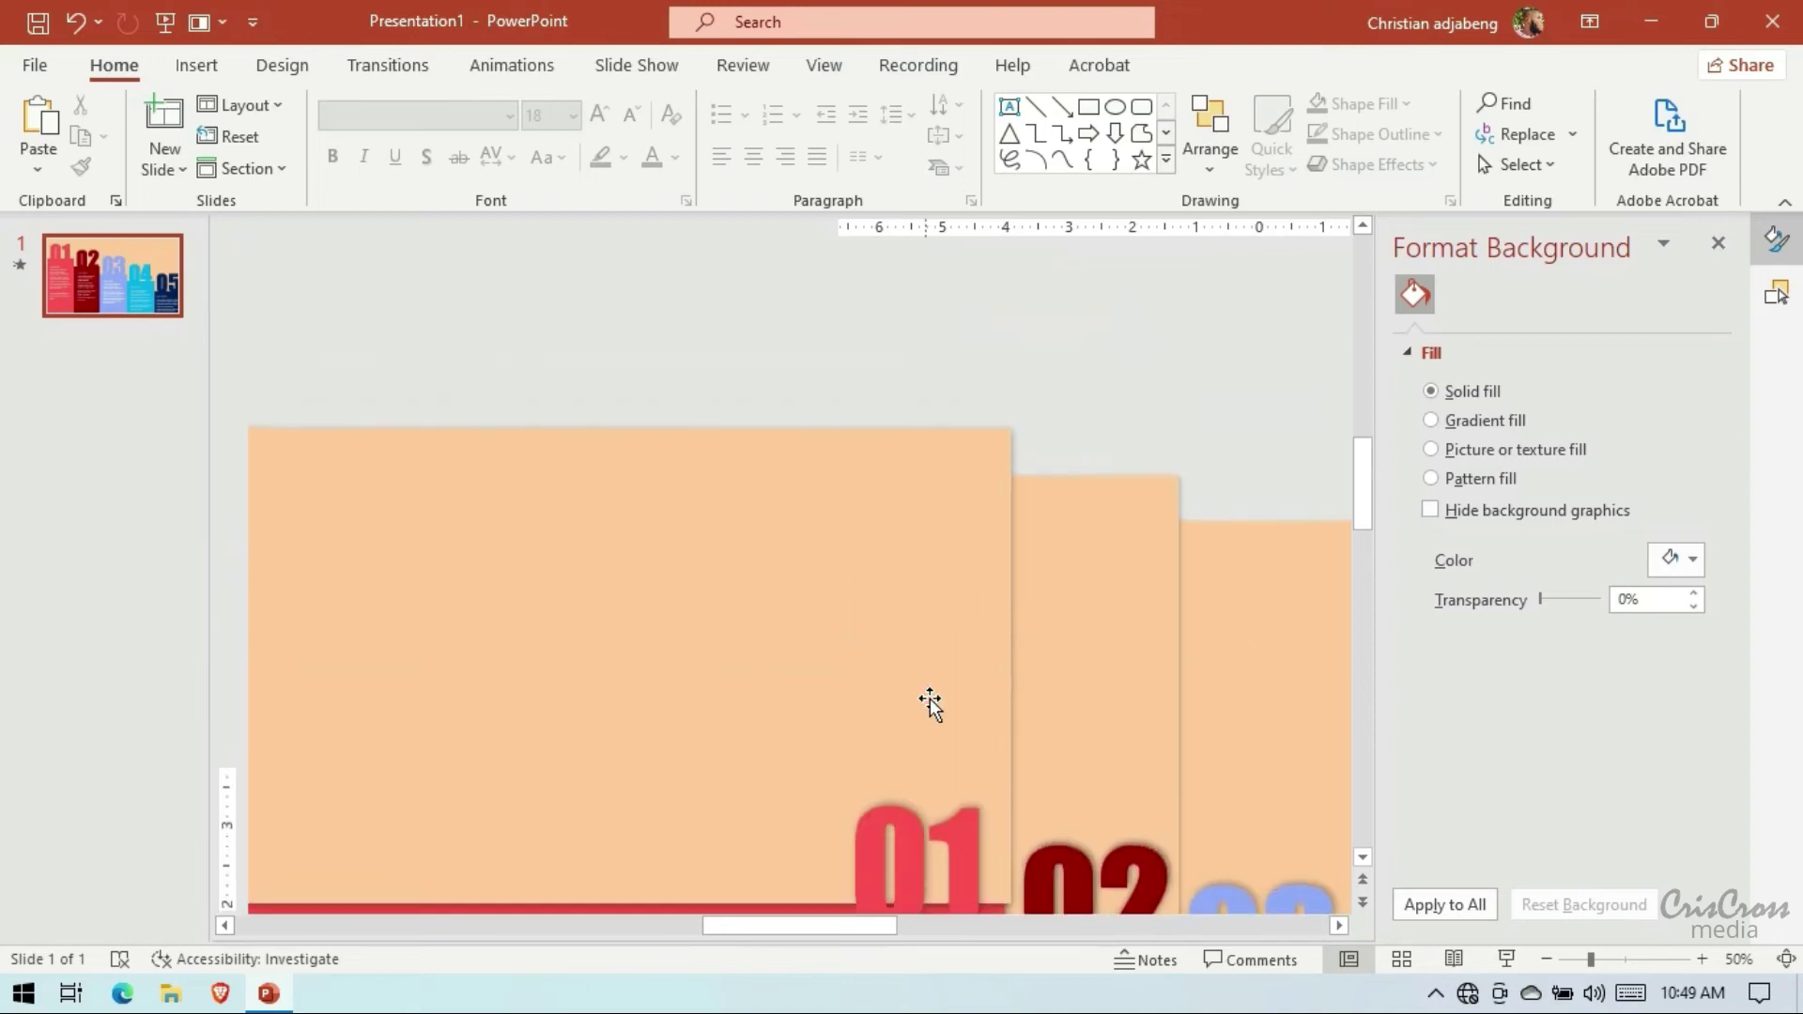
scroll(930, 703, "up", 1)
left_click(196, 64)
left_click(1203, 141)
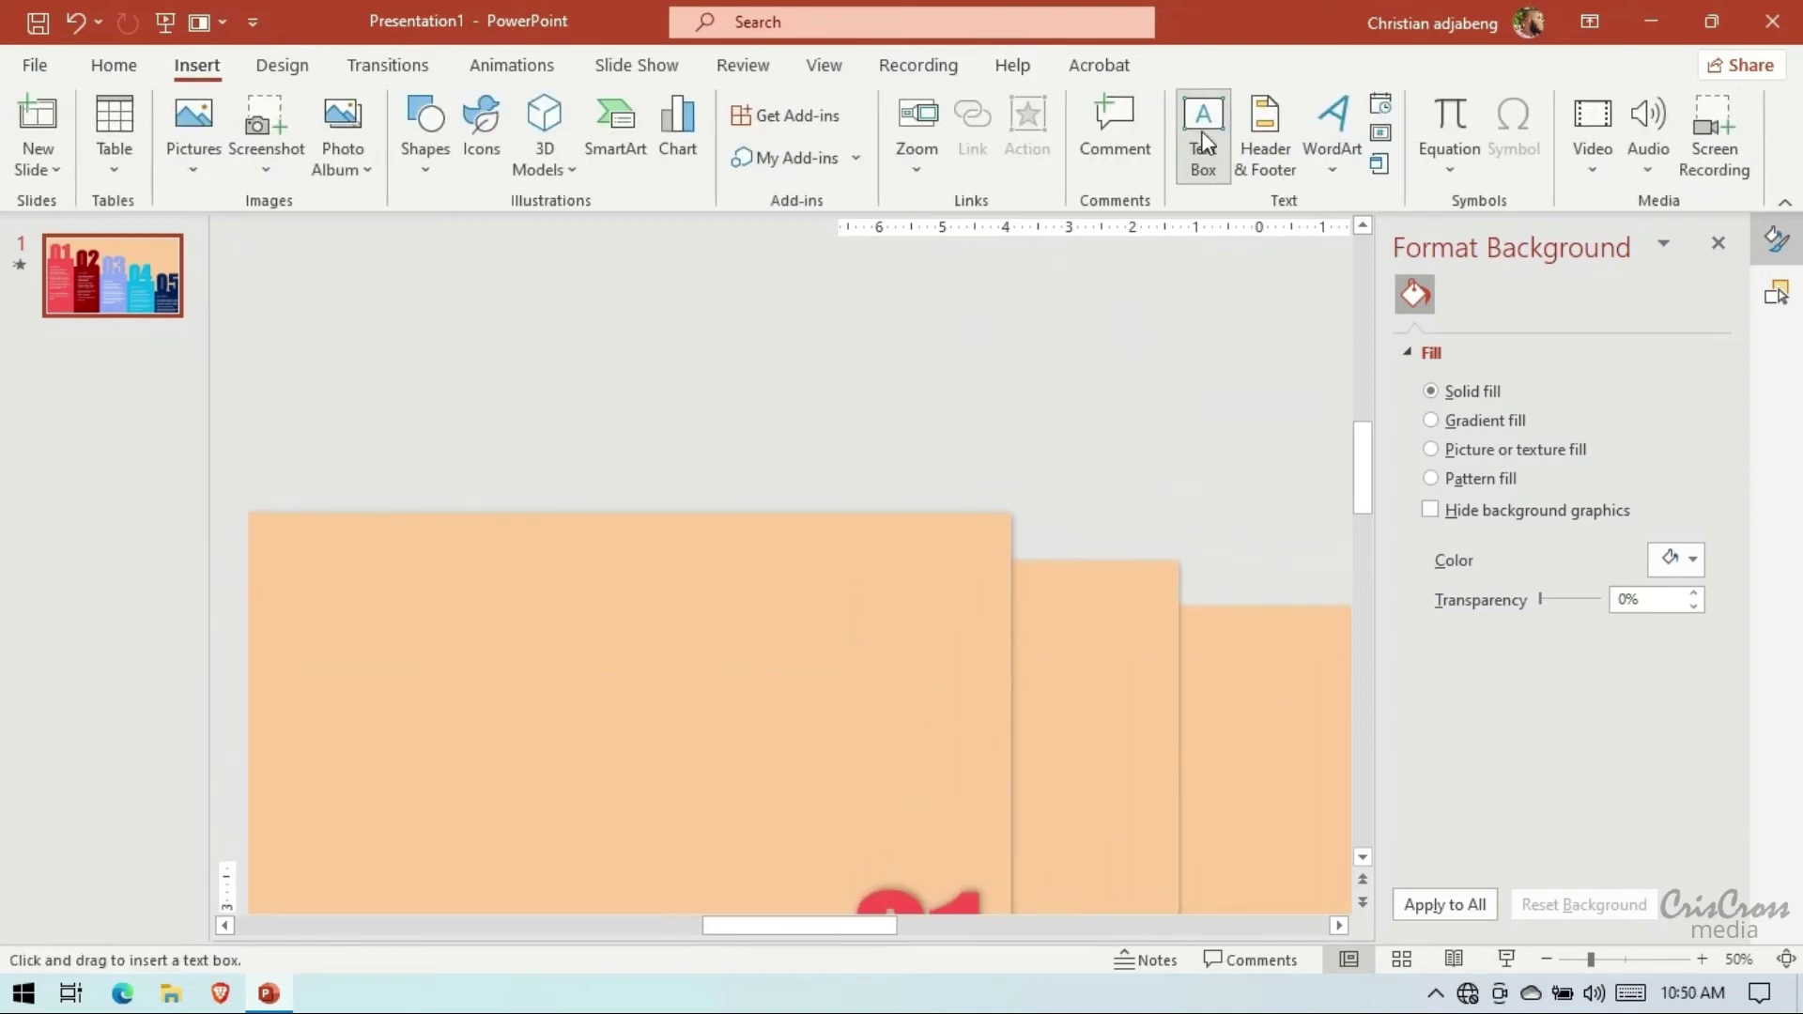
left_click_drag(942, 354, 1158, 393)
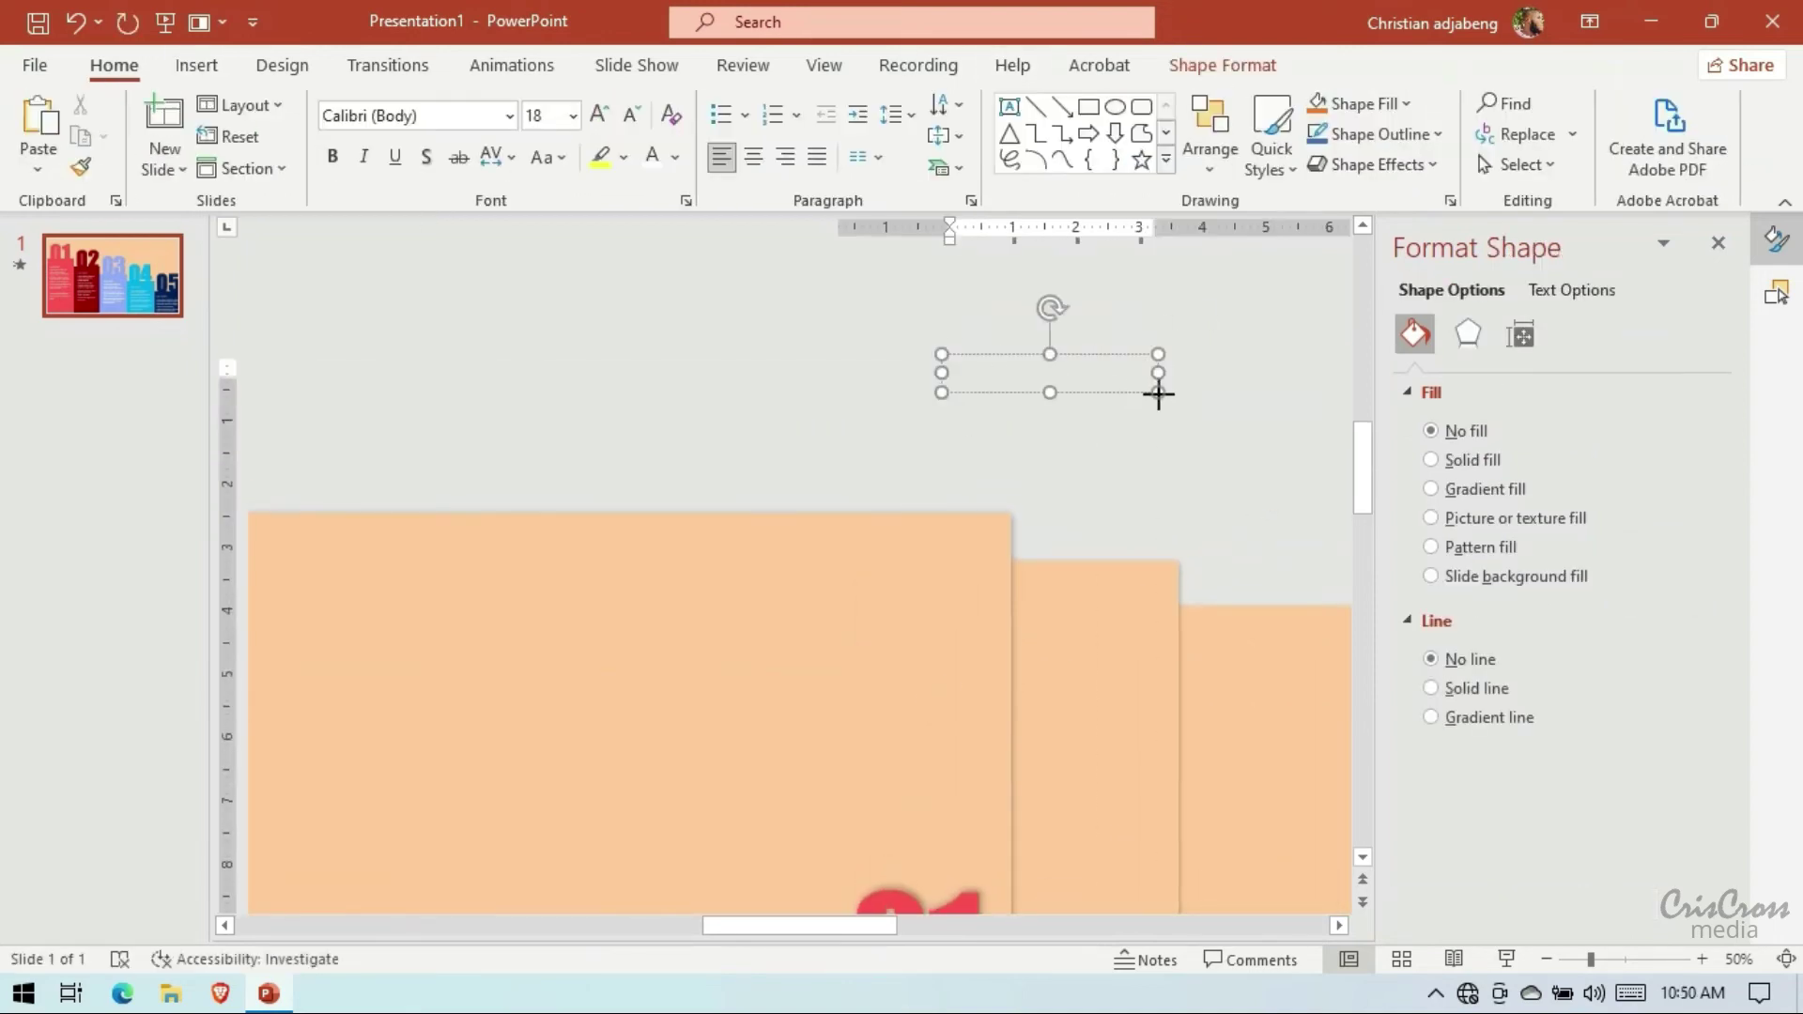
type("YOUR")
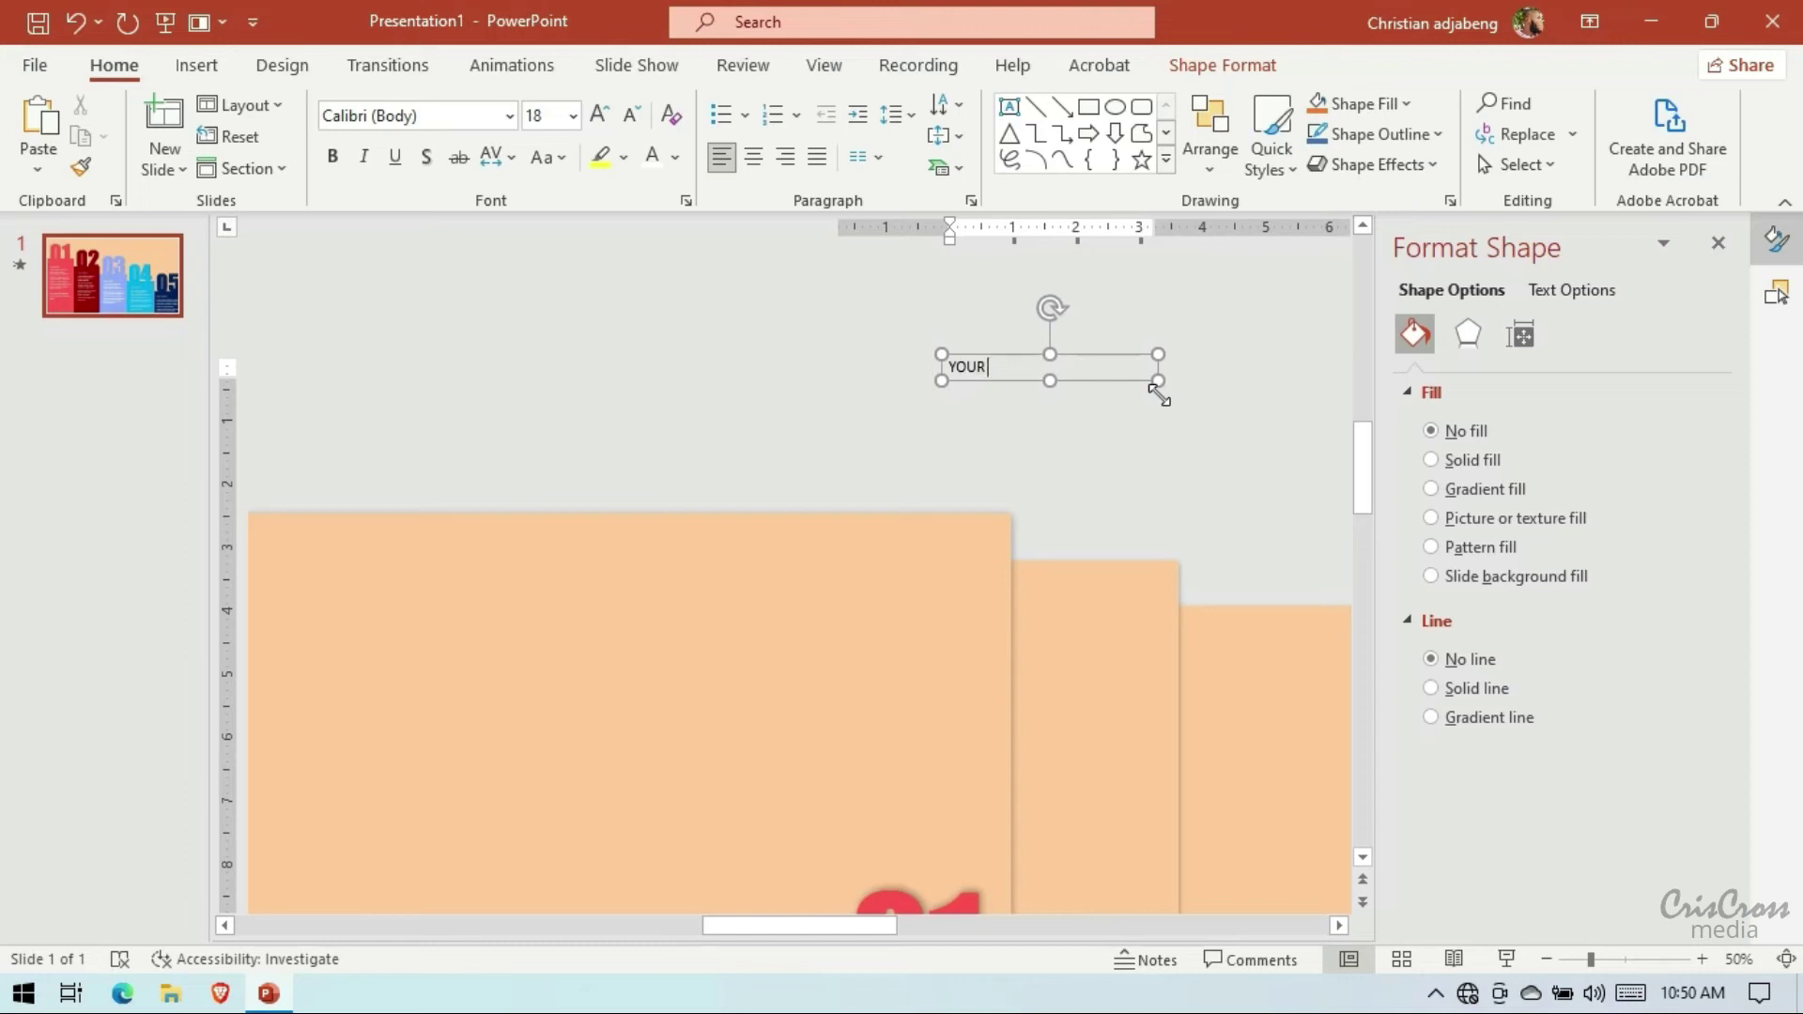
type(" TOPIC")
Centre the YOUR TOPIC text and set it in Bahnschrift Condensed at 24 pt
key("Return")
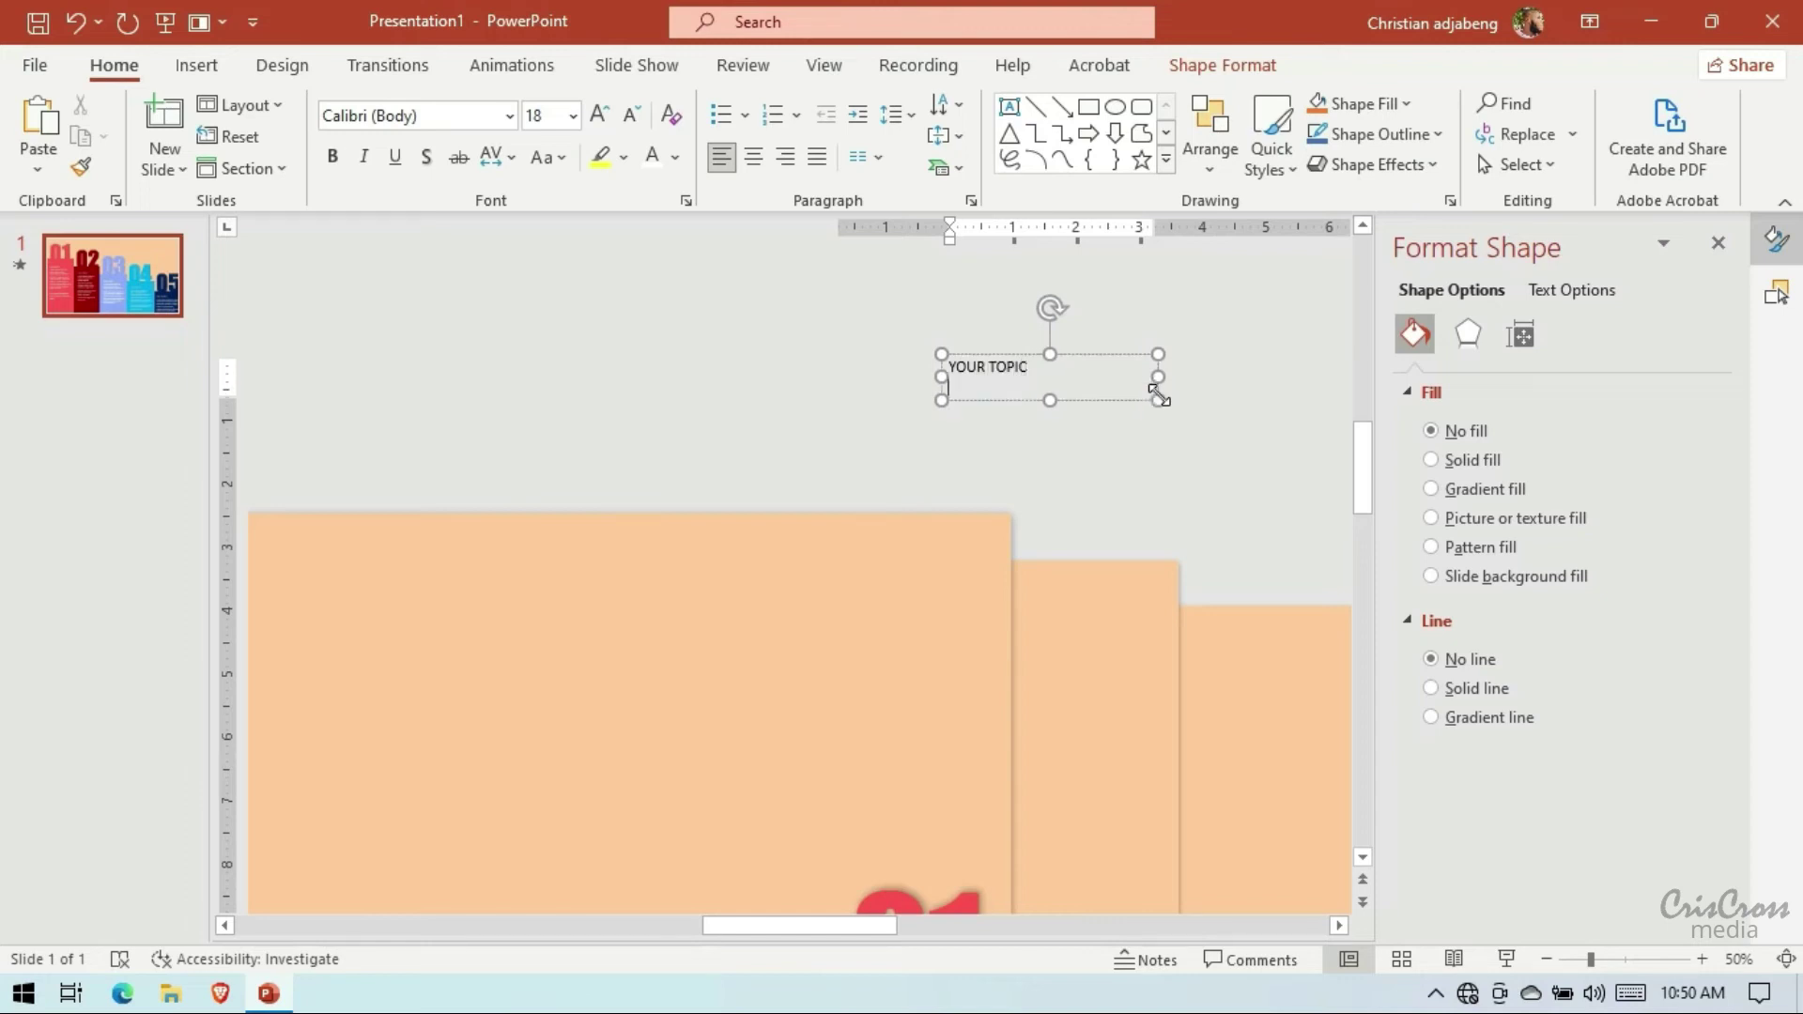
key("BackSpace")
left_click(1082, 355)
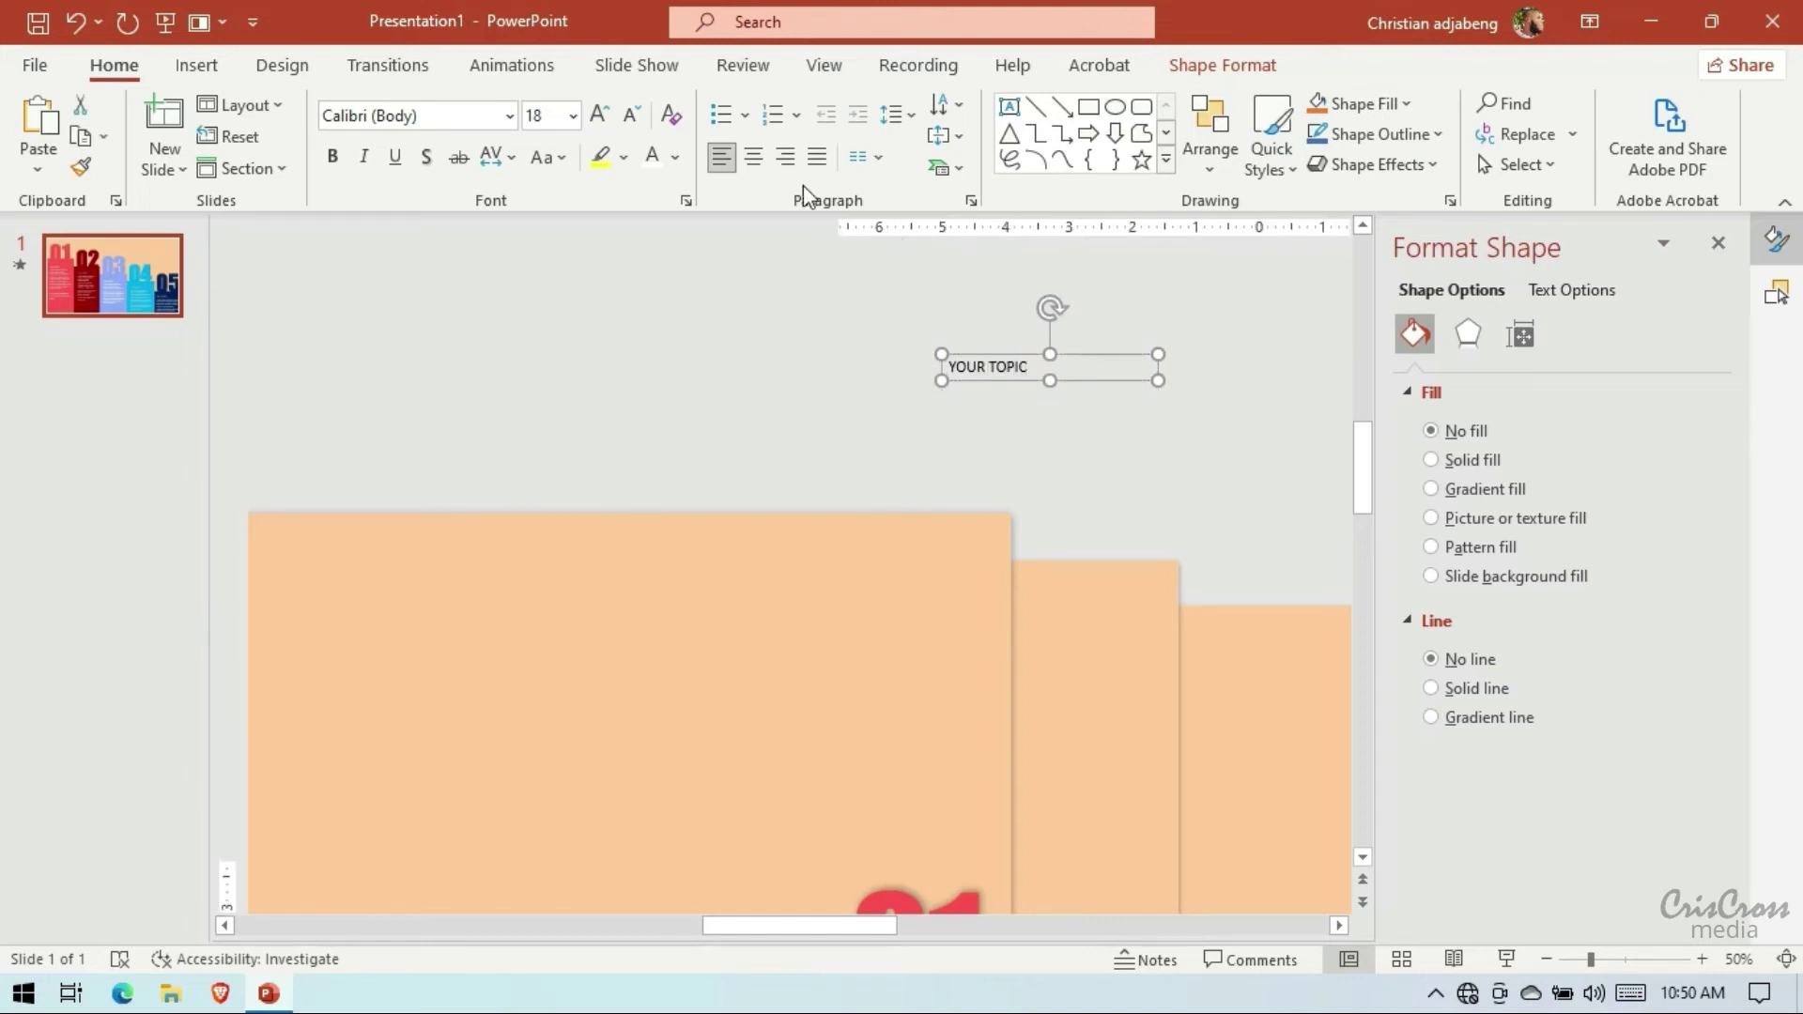
left_click(754, 157)
left_click(509, 115)
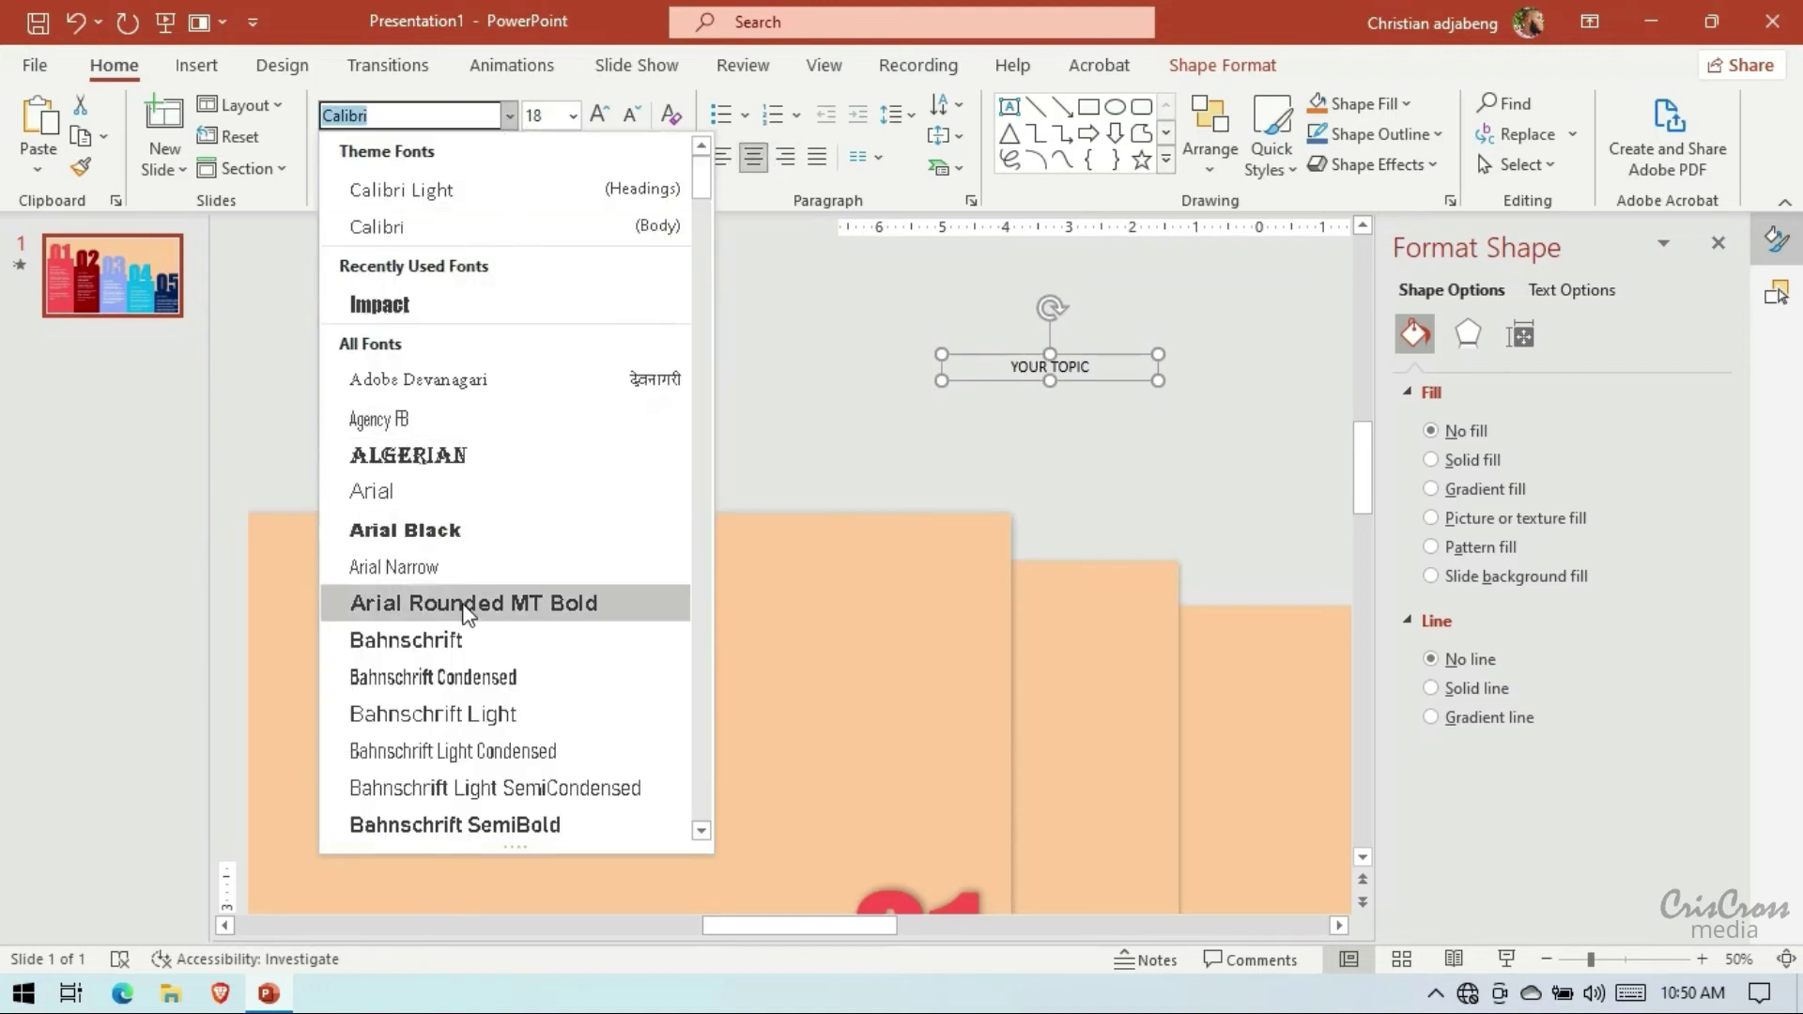
left_click(471, 674)
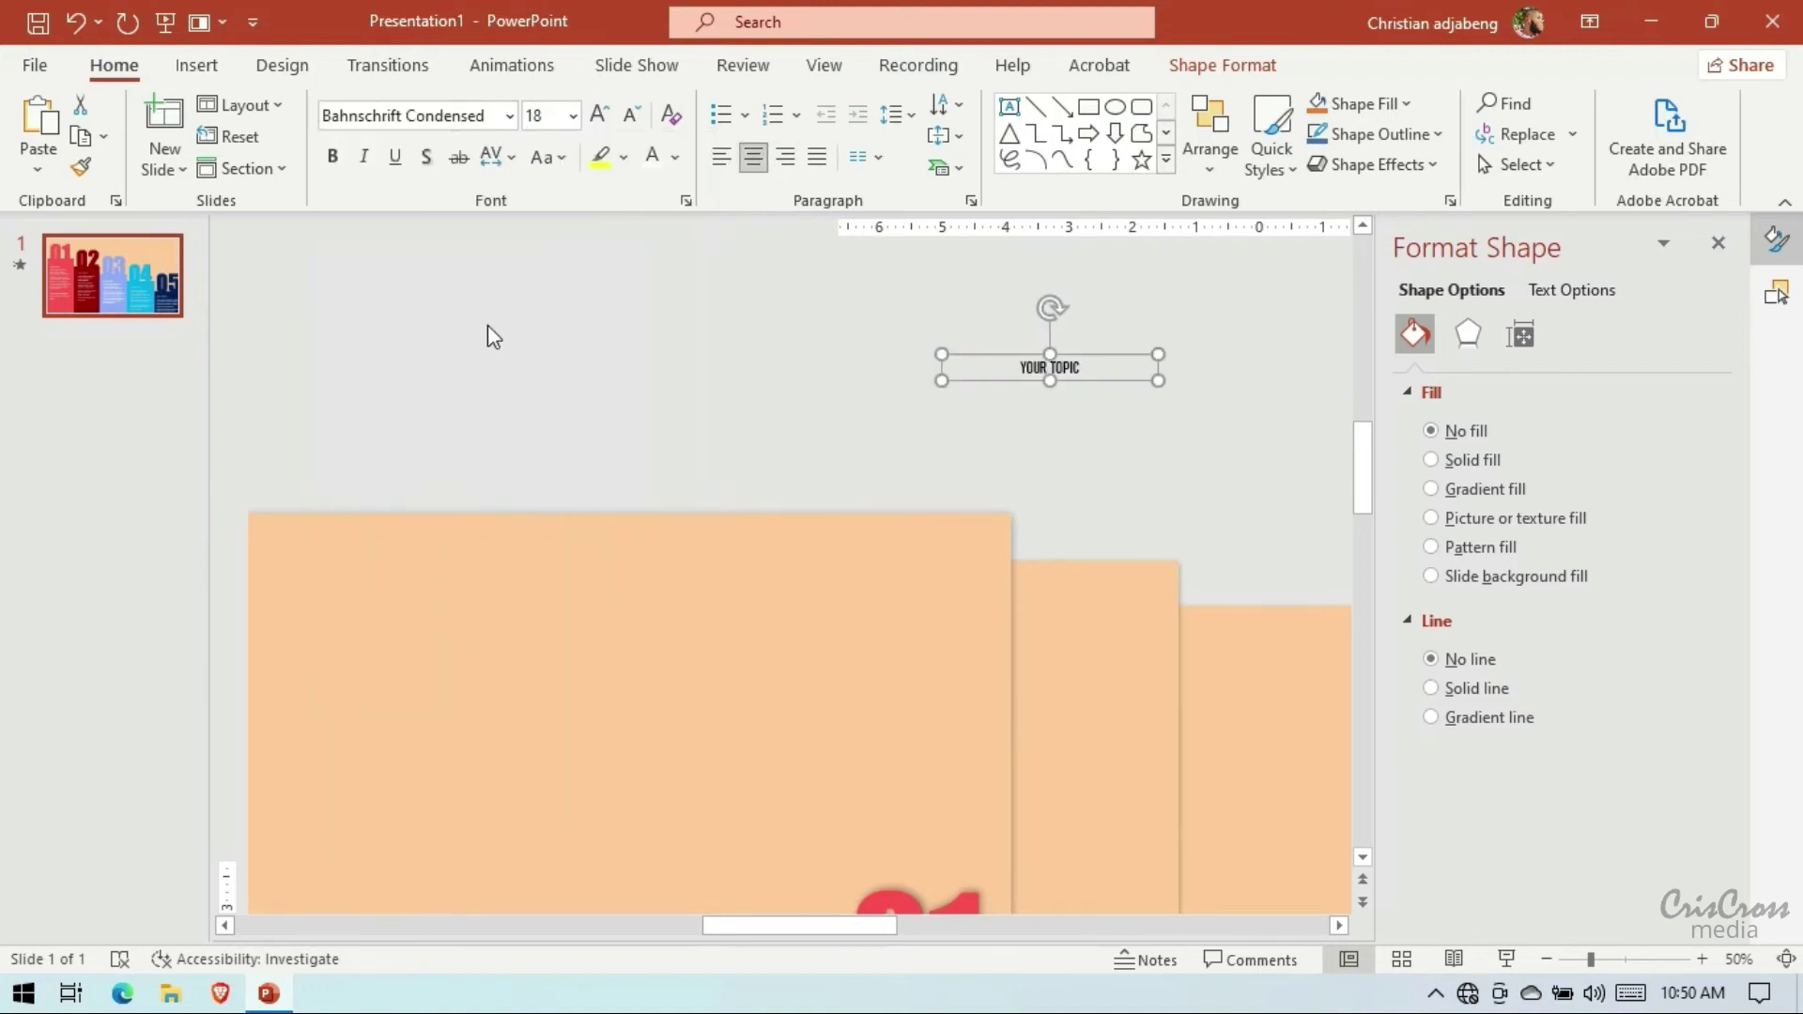
left_click(599, 114)
left_click(600, 114)
Enlarge YOUR TOPIC to 32 pt, move it toward the 01 number and preview it
scroll(1195, 402, "down", 1)
mouse_move(1159, 306)
left_mouse_down()
mouse_move(1104, 305)
mouse_move(972, 777)
left_mouse_up()
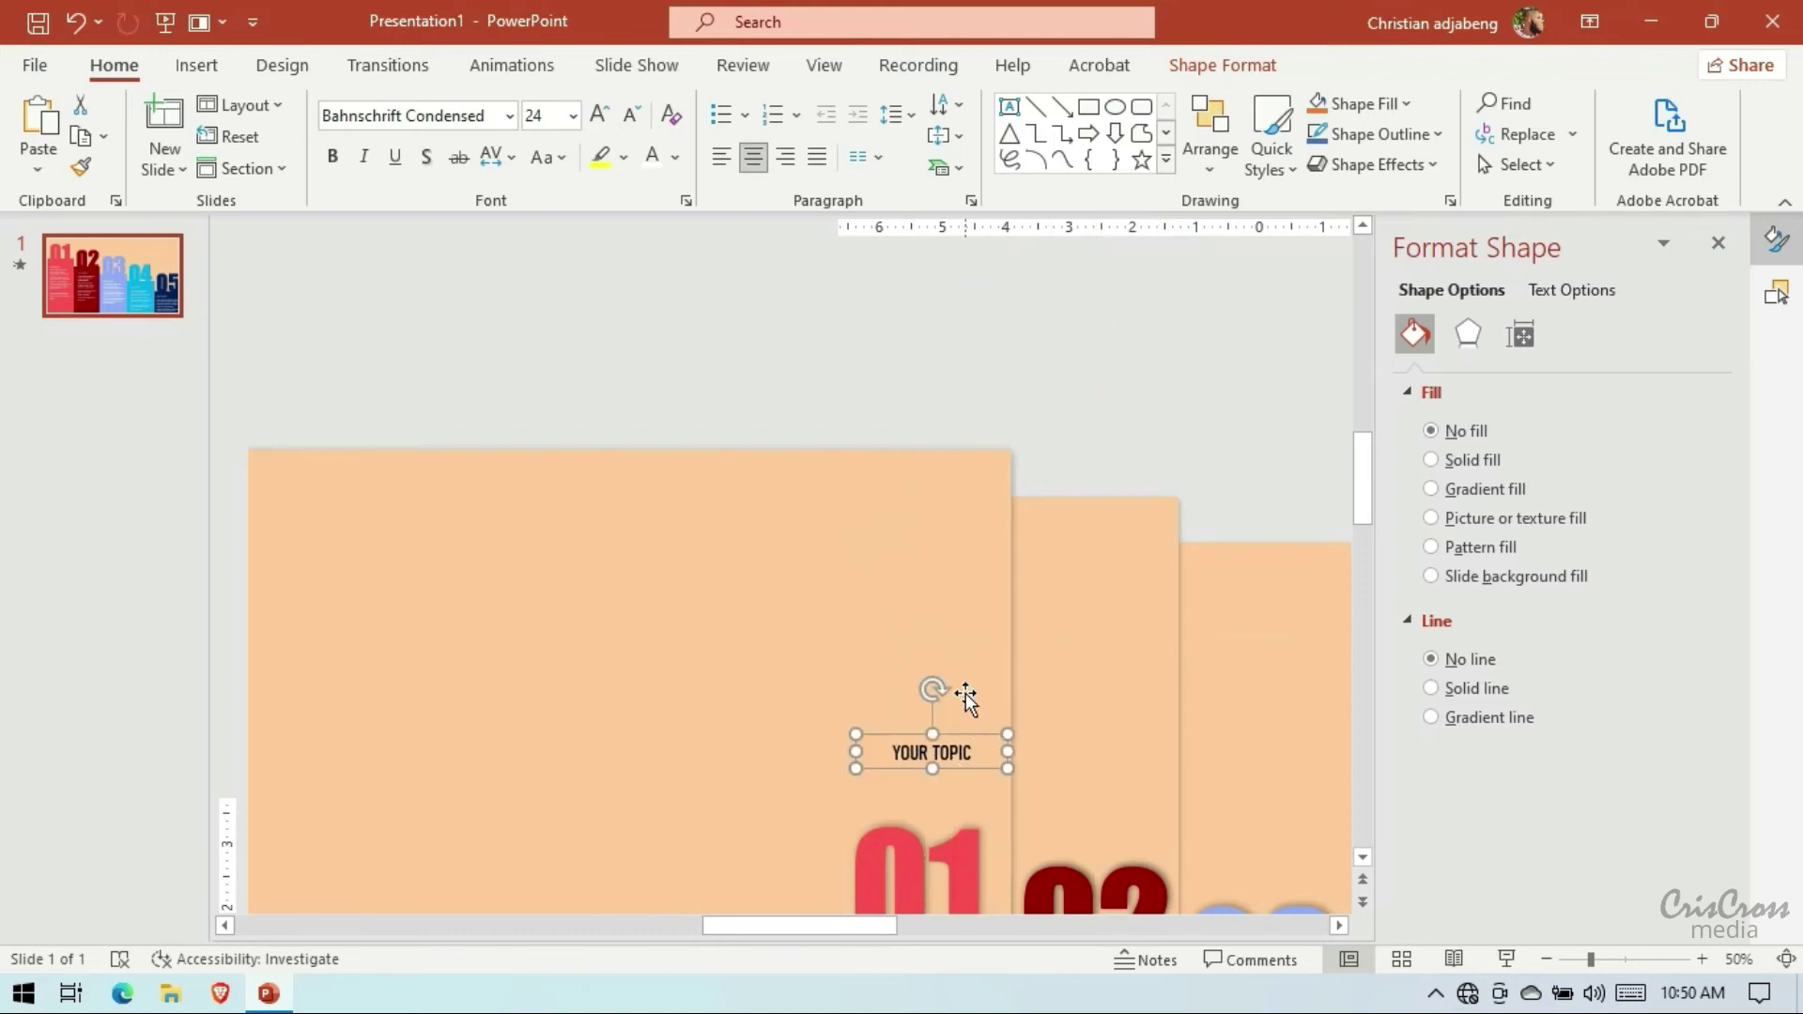
scroll(966, 693, "down", 3)
left_click(599, 114)
left_click(599, 114)
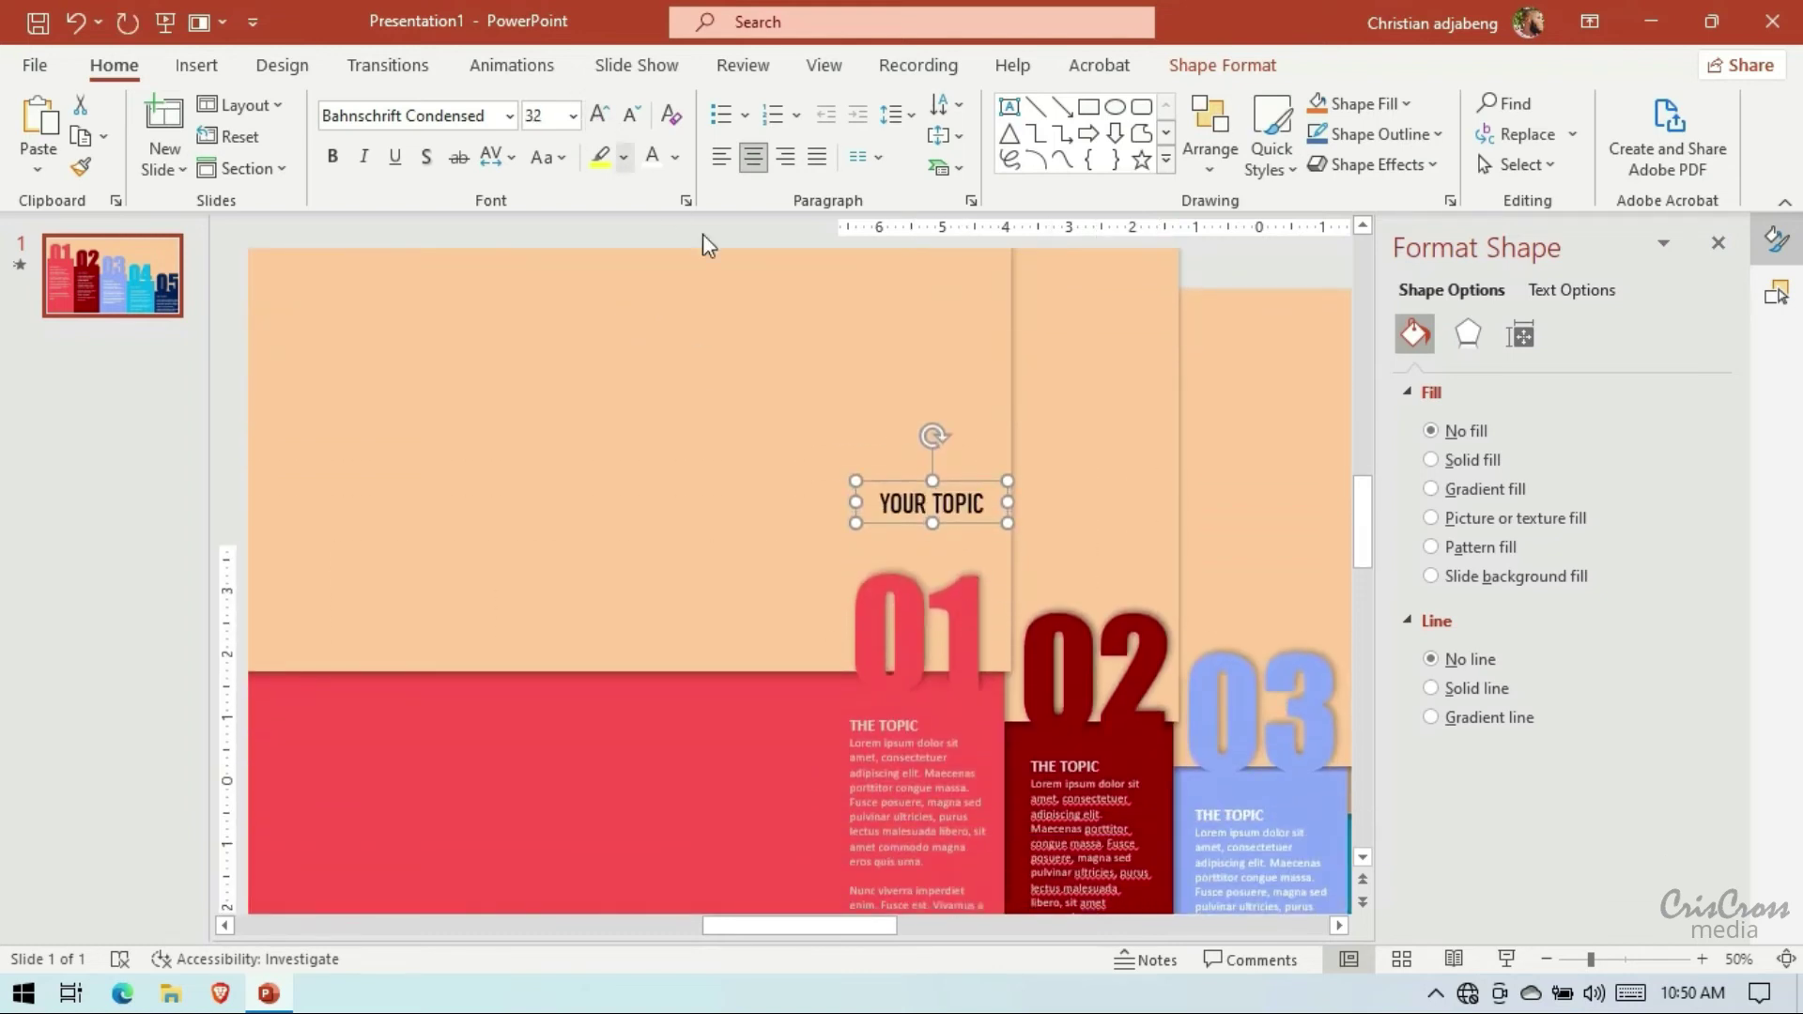
left_click_drag(984, 527, 979, 559)
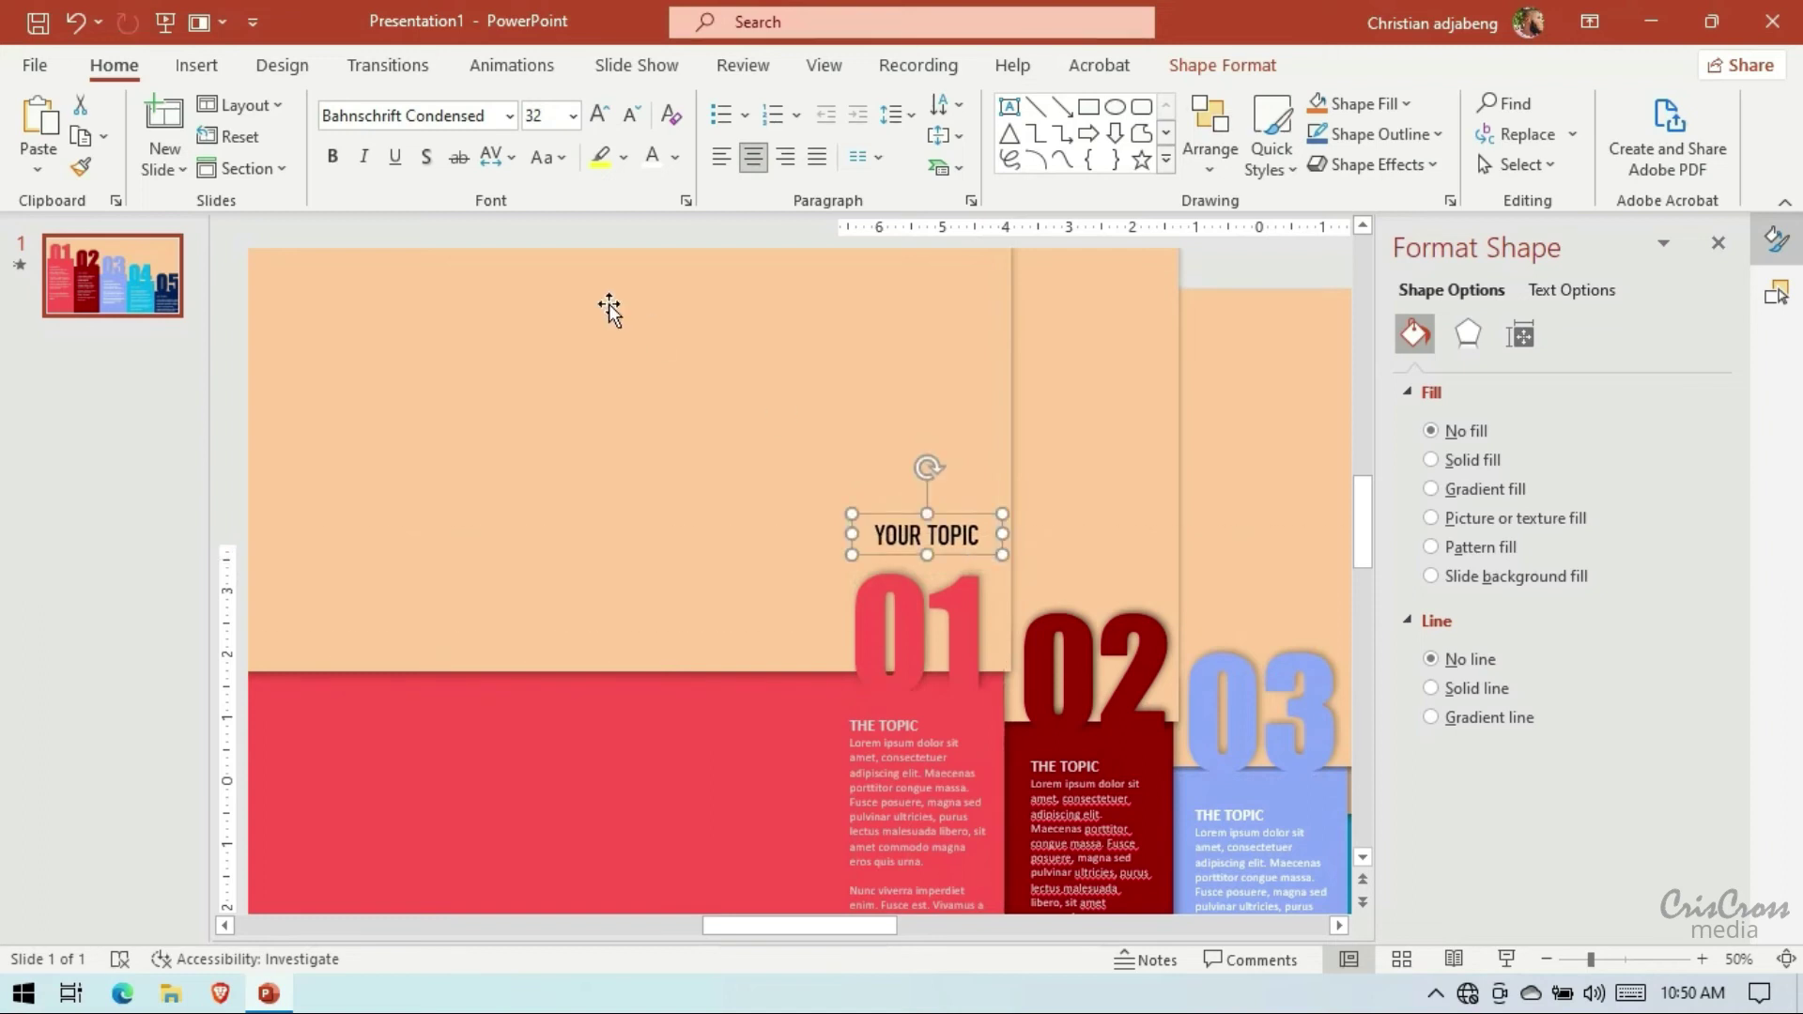
left_click(165, 21)
key("Escape")
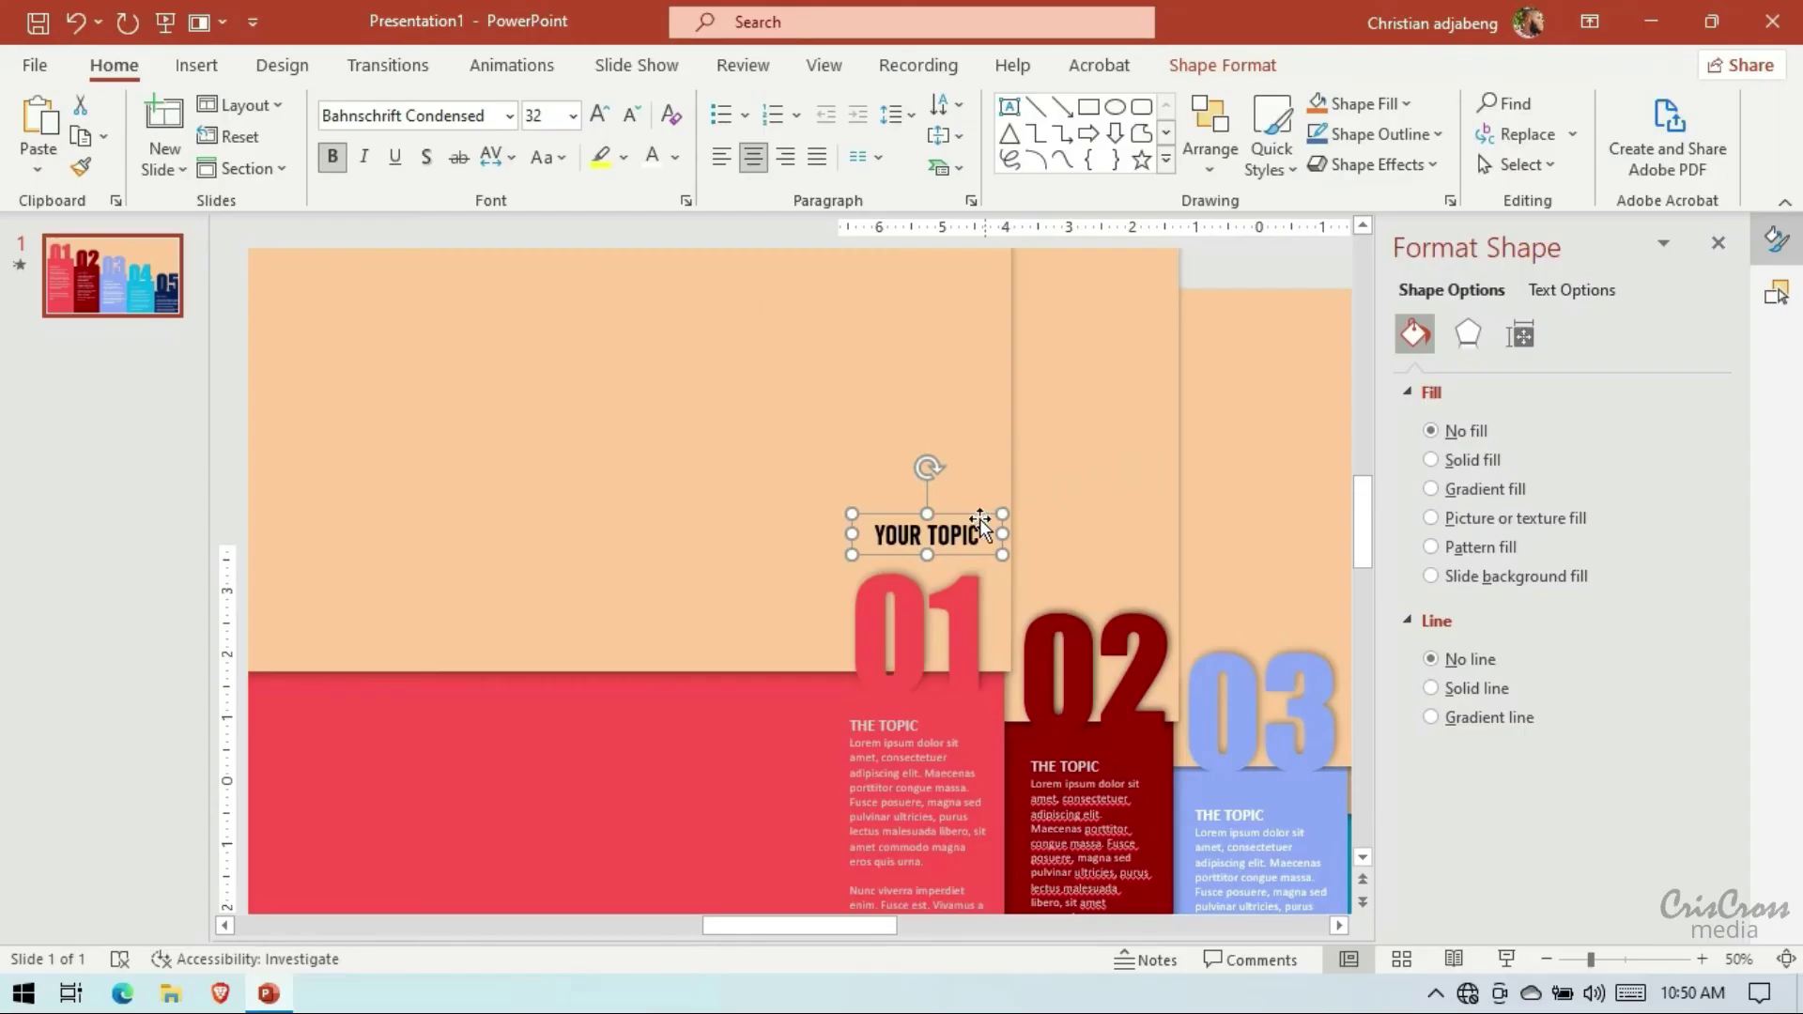
Shrink YOUR TOPIC back to 24 pt, seat it just above 01 and narrow its box
left_click_drag(977, 521, 977, 533)
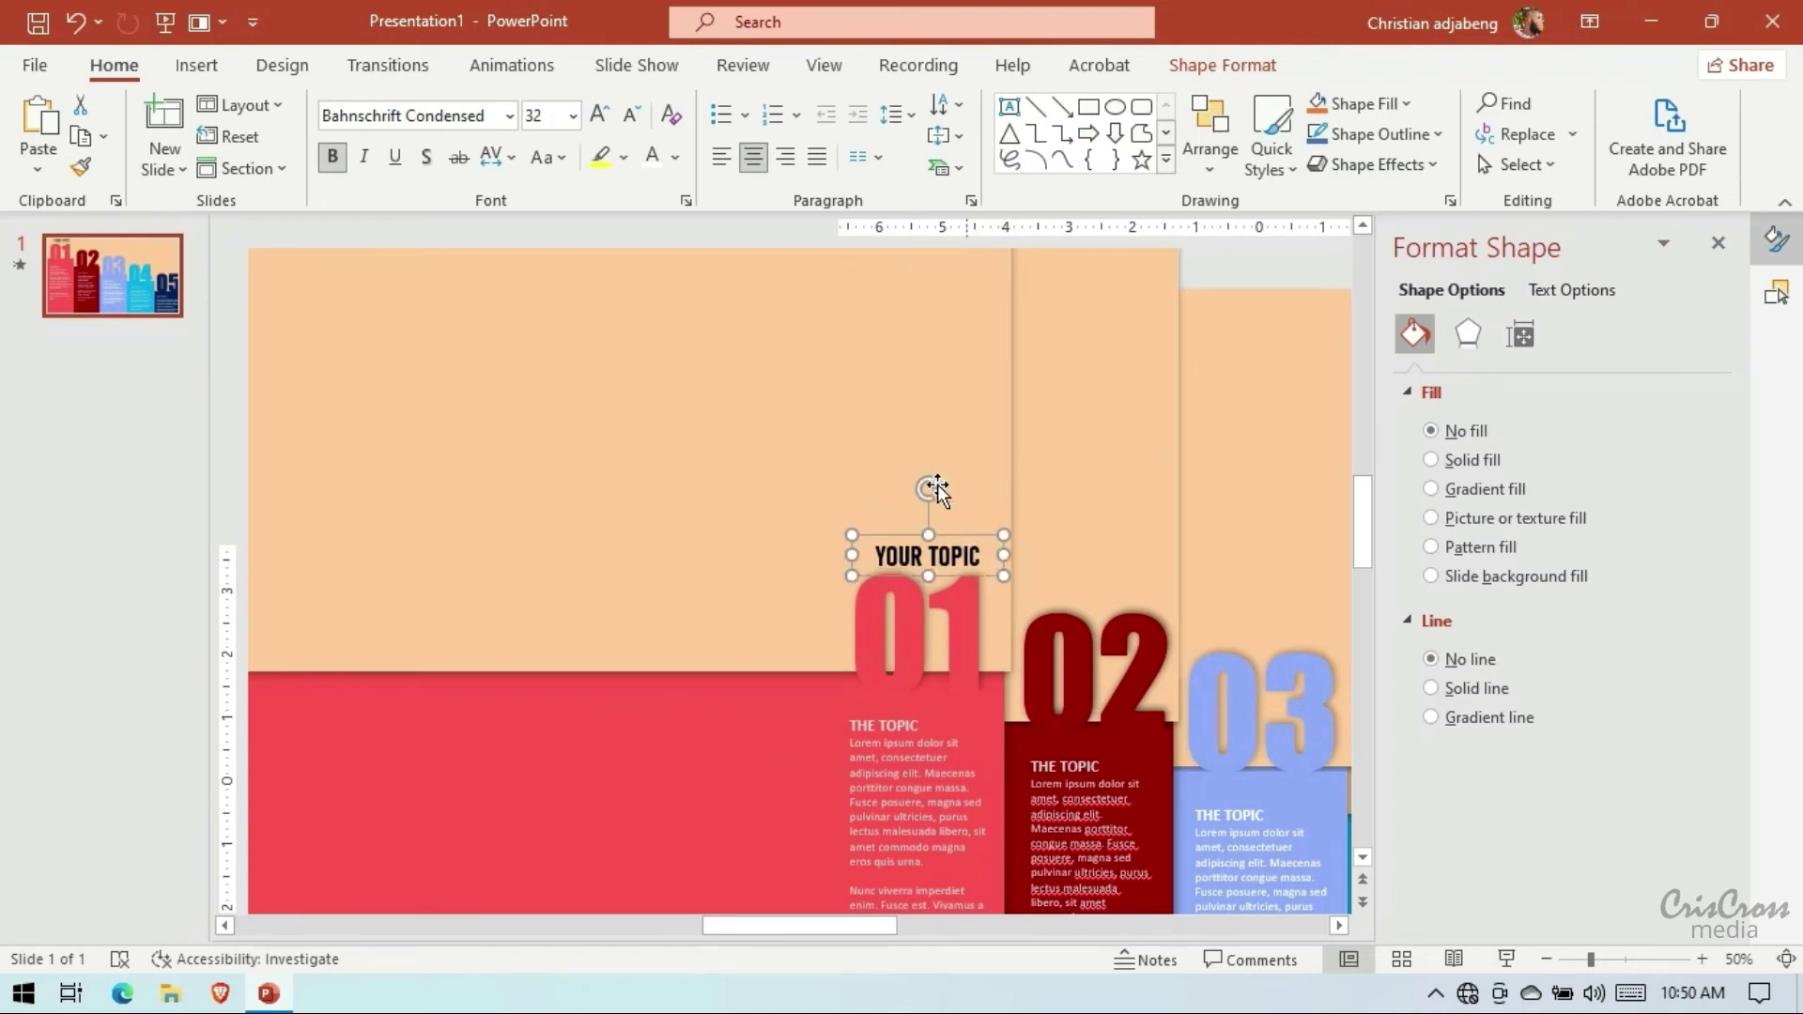
left_click(631, 115)
left_click(631, 115)
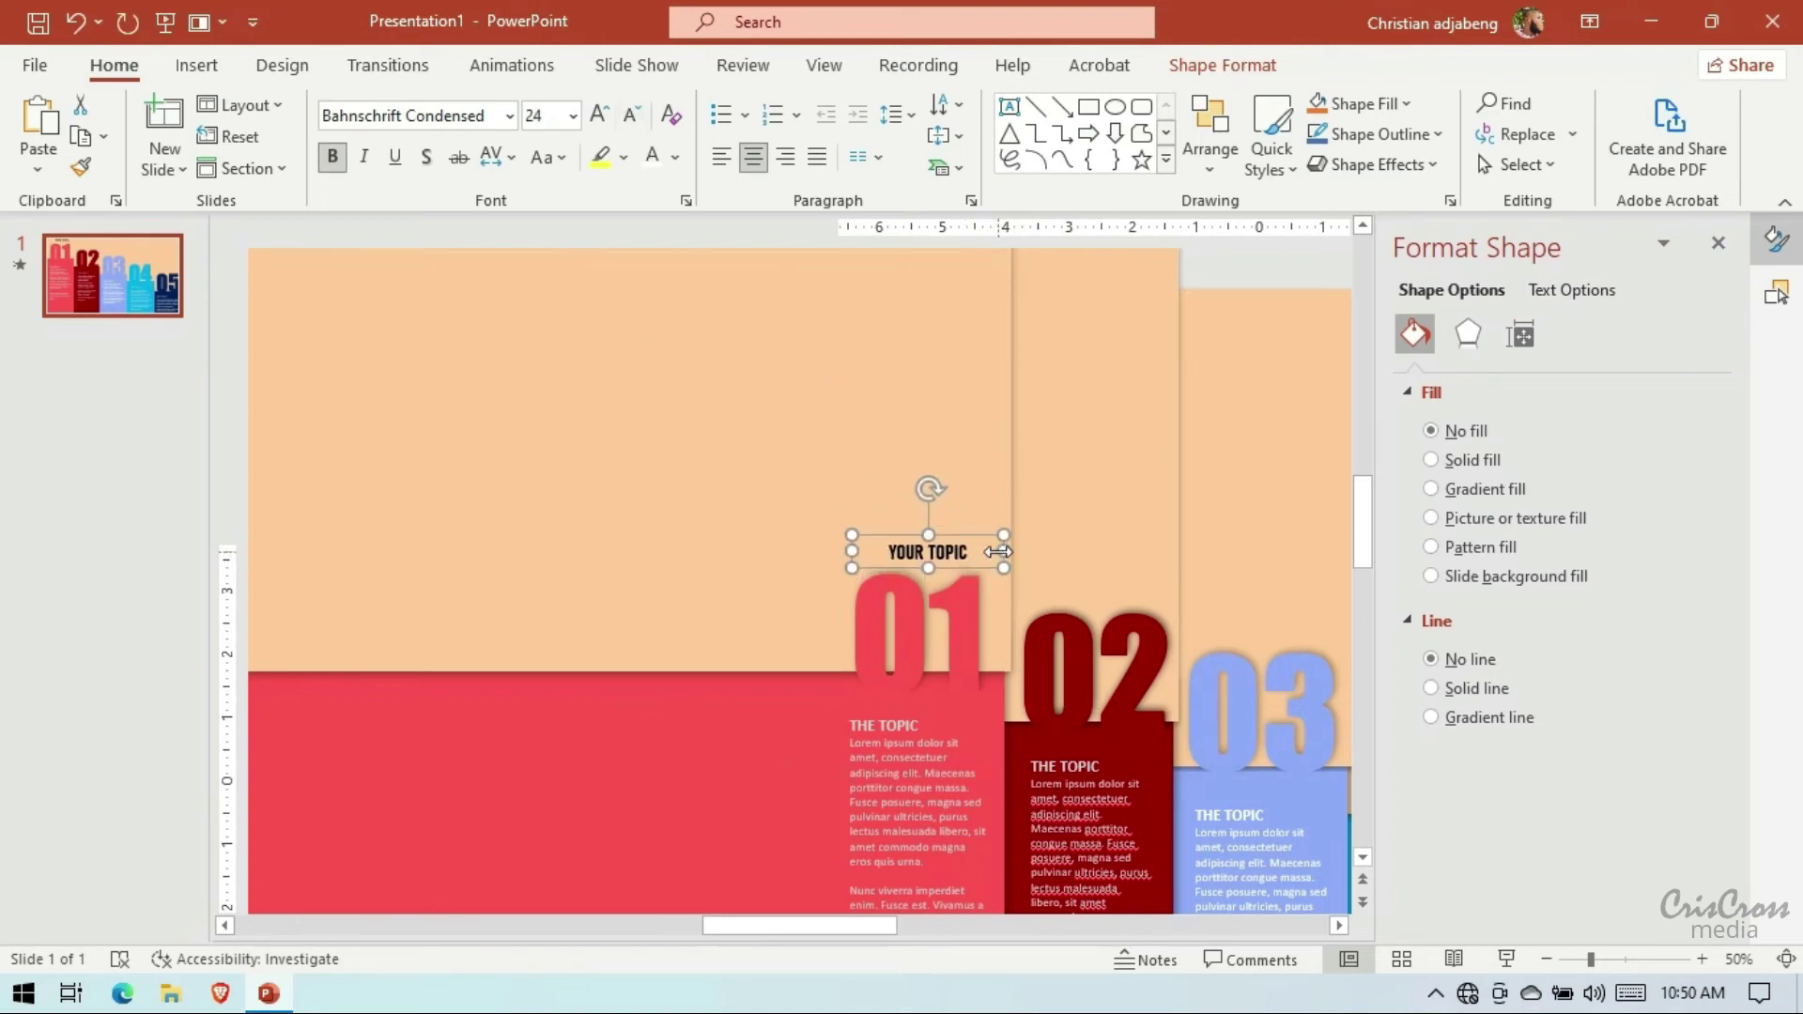
left_click_drag(997, 551, 958, 551)
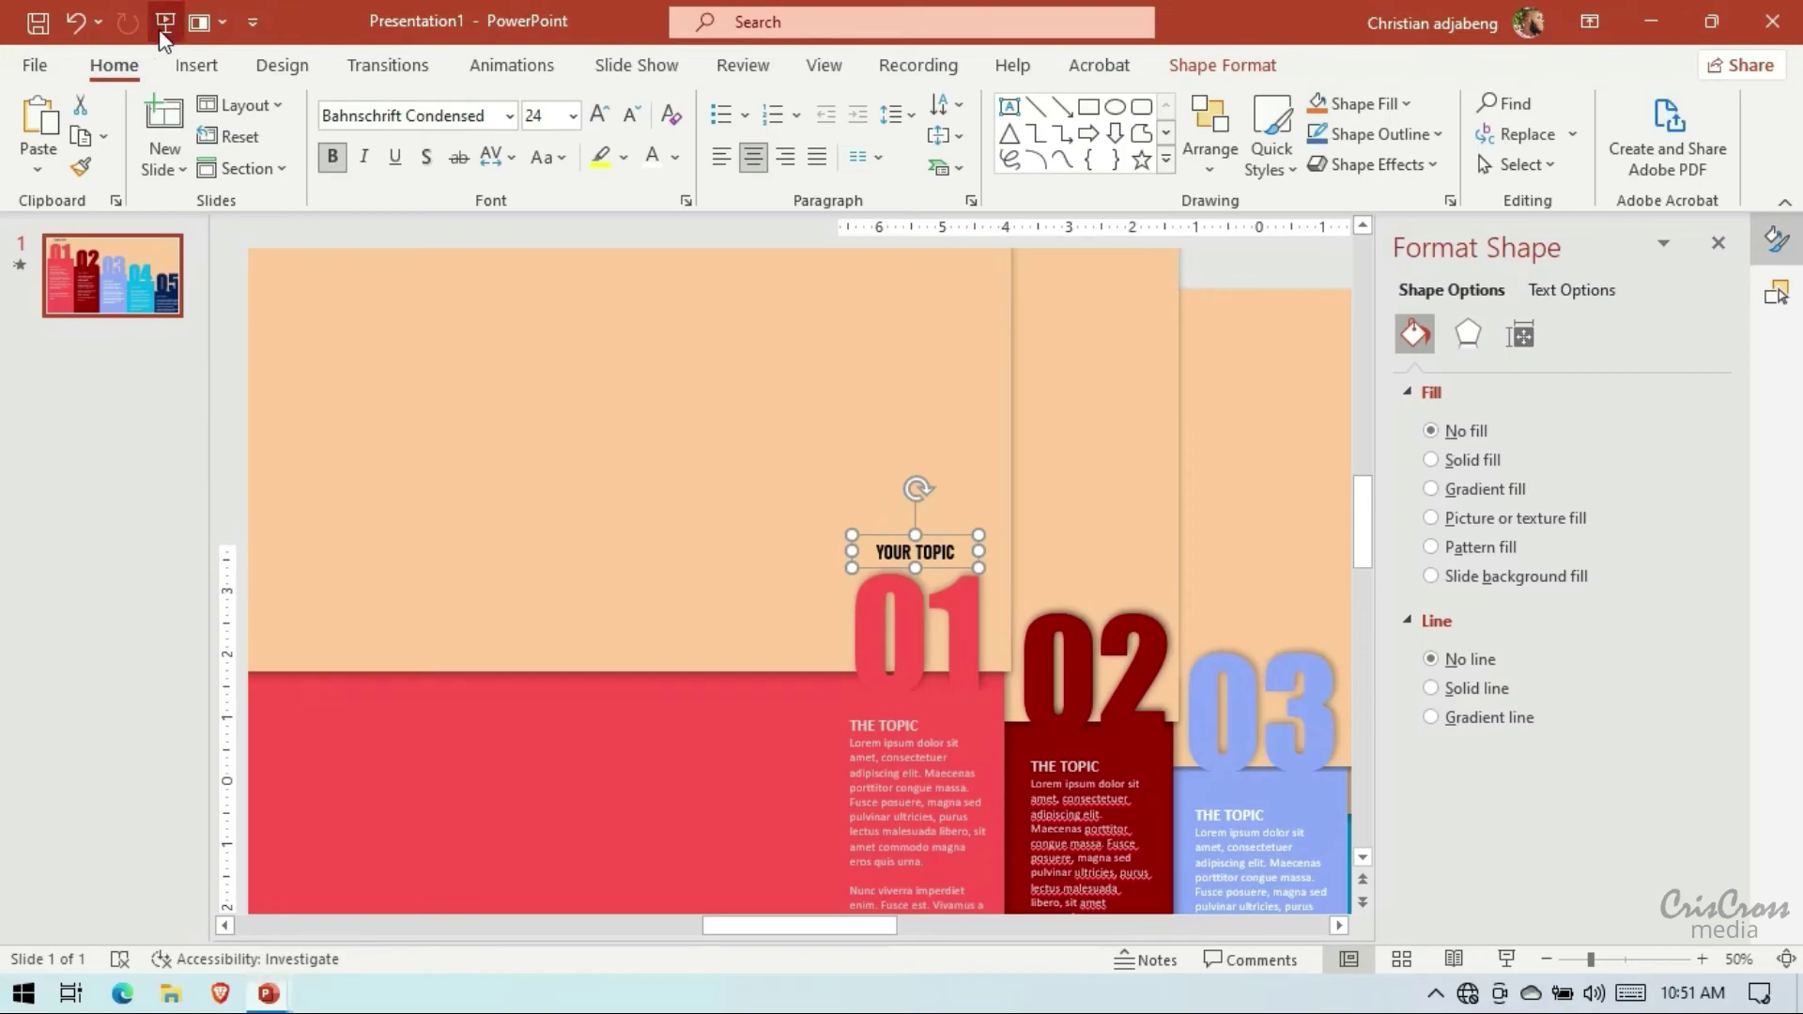
left_click(164, 23)
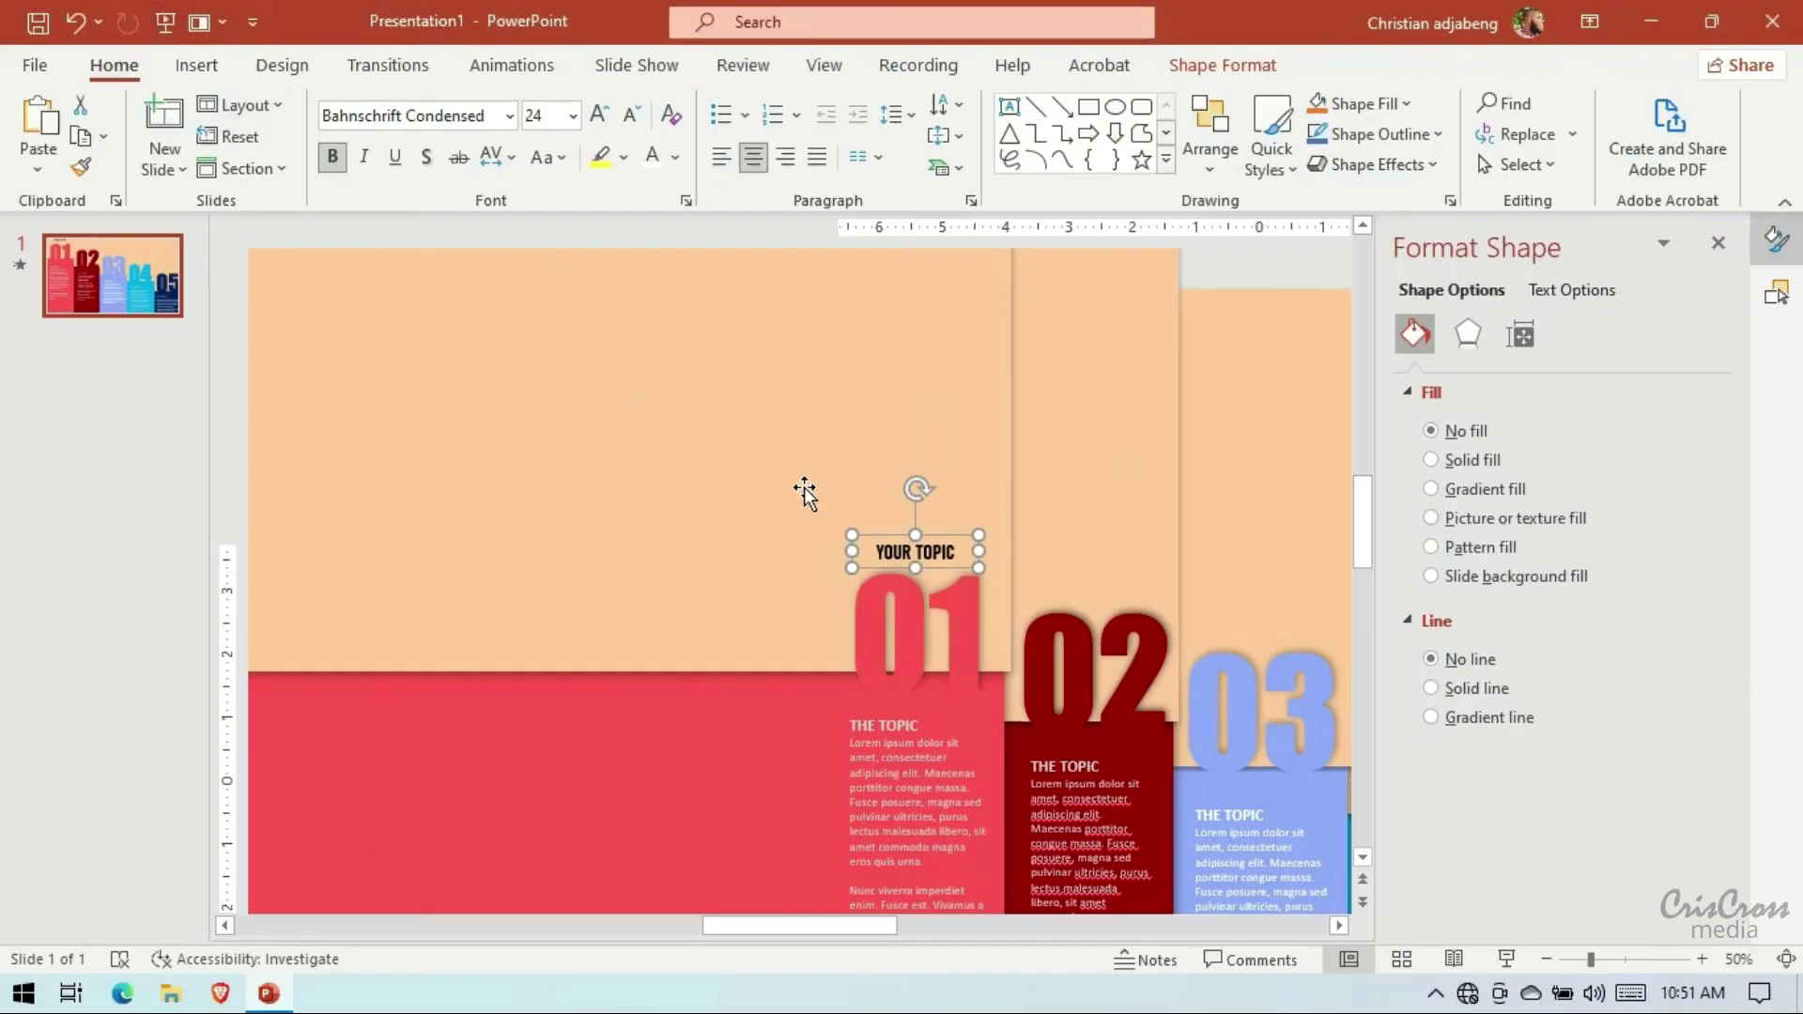
left_click(1701, 957)
left_click(1702, 957)
Centre the YOUR TOPIC label over the 01 number and check it in a slideshow
left_click(1702, 957)
left_click(1702, 957)
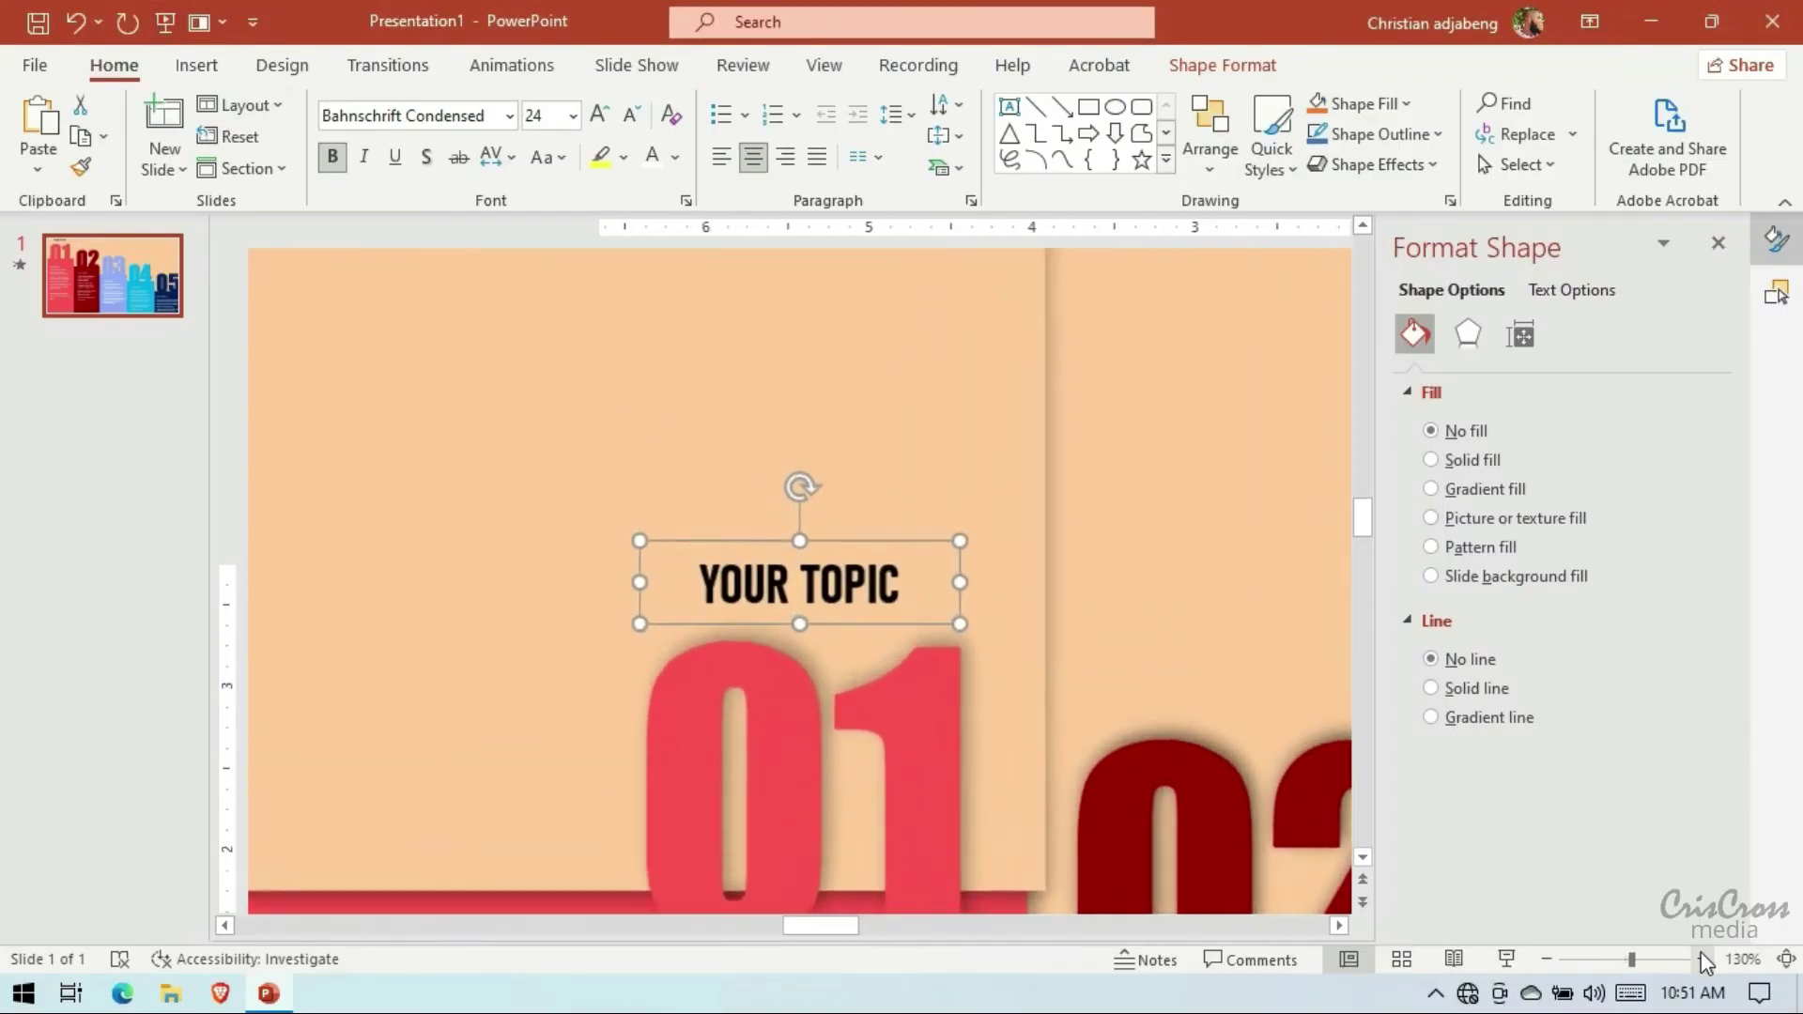
left_click(1702, 957)
left_click(1701, 957)
left_click_drag(915, 540, 945, 558)
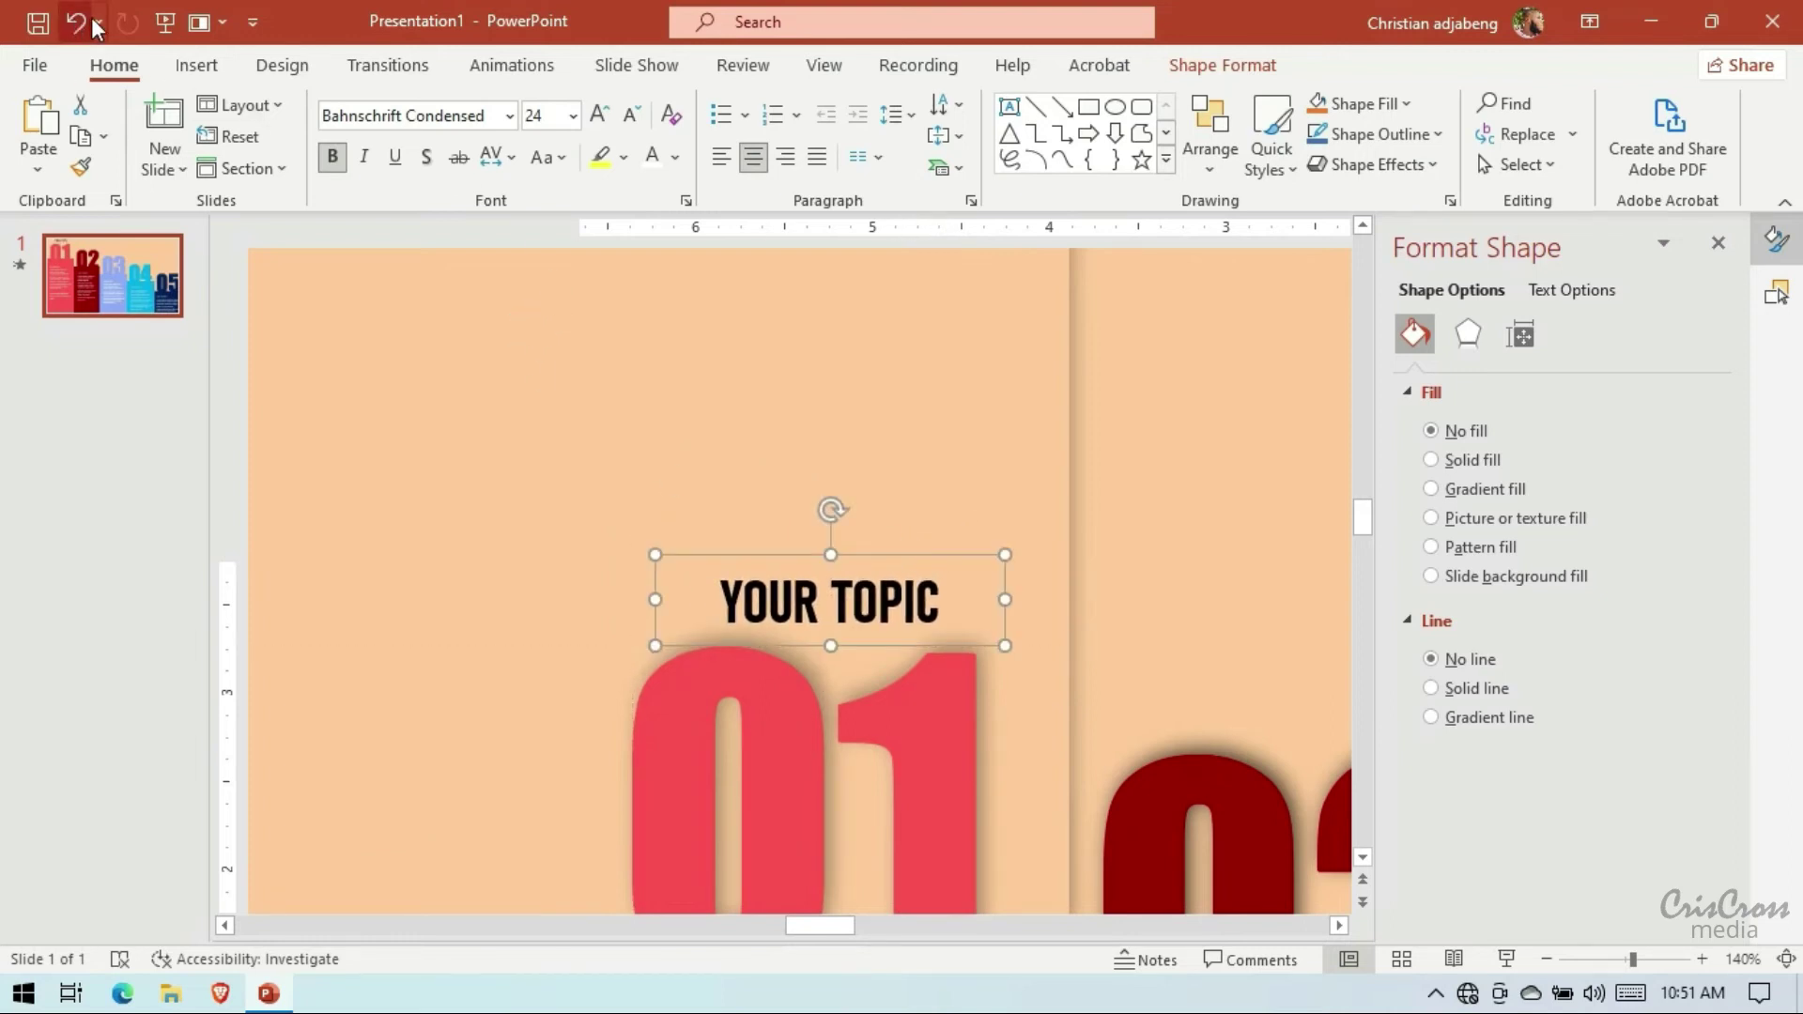
left_click(165, 21)
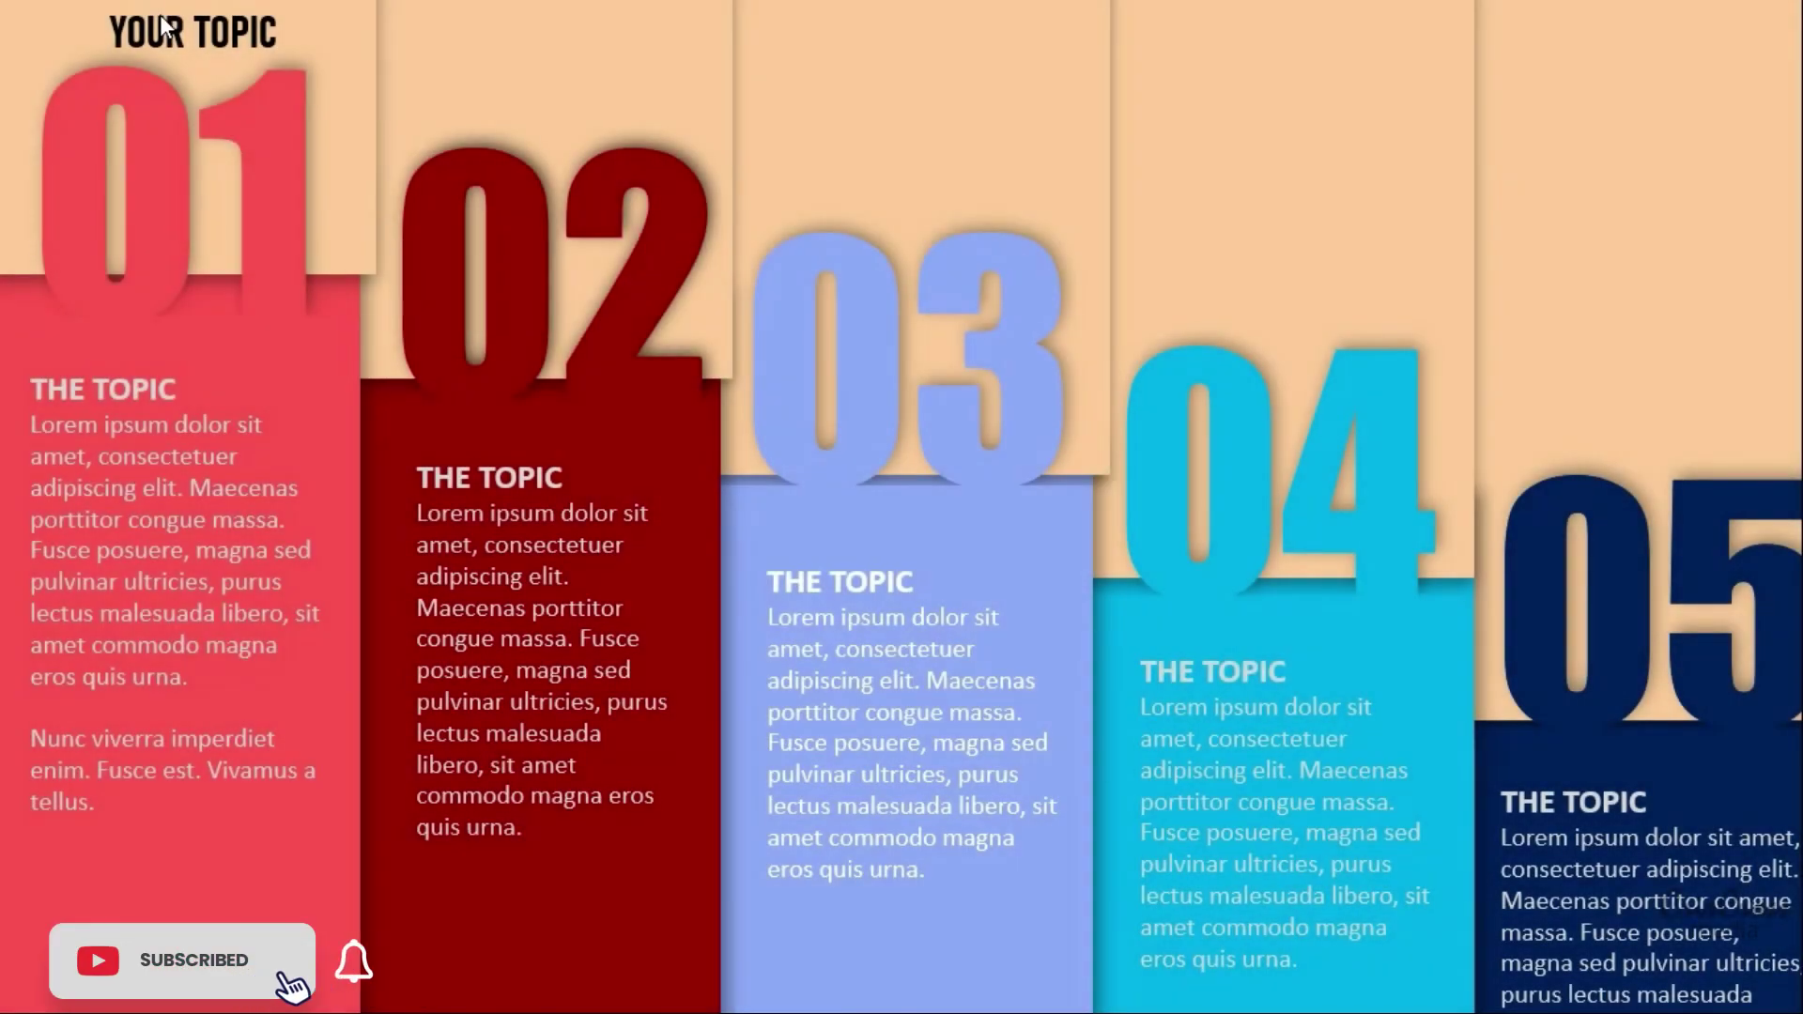
key("Escape")
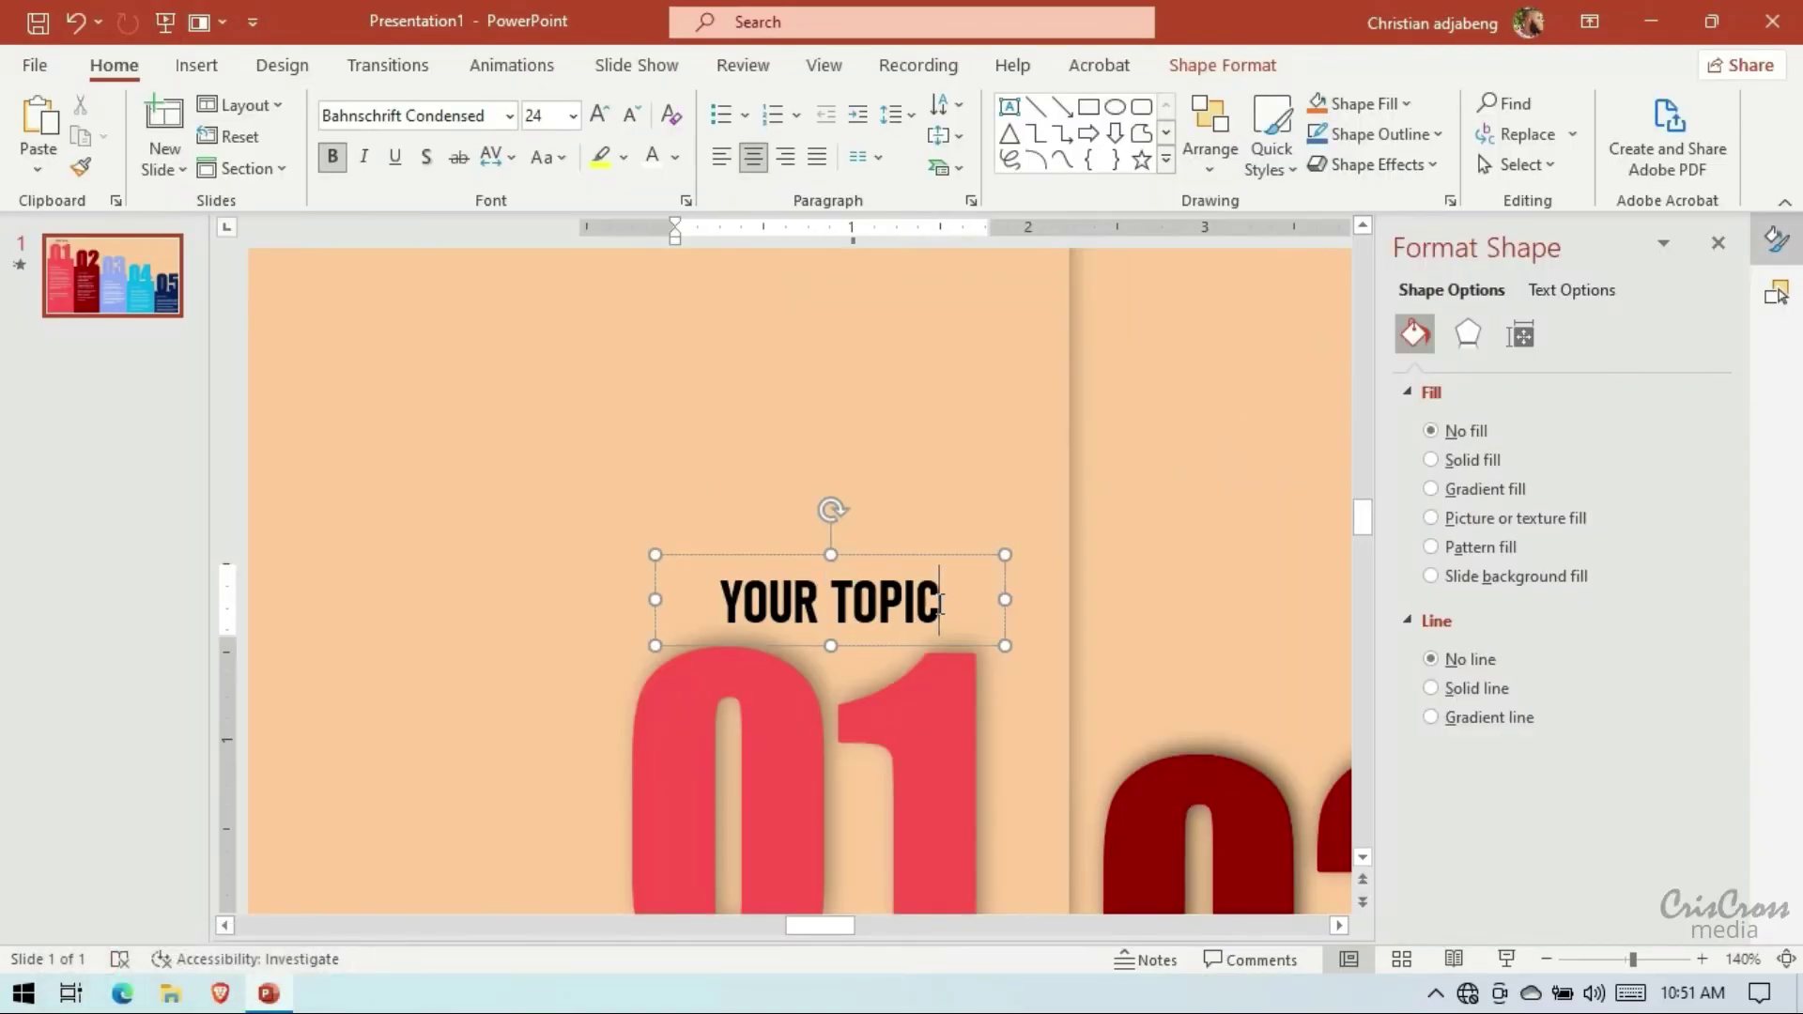
Replace TOPIC with HEADING so the label reads YOUR HEADING, then preview it
key("BackSpace")
key("BackSpace")
key("BackSpace")
key("BackSpace")
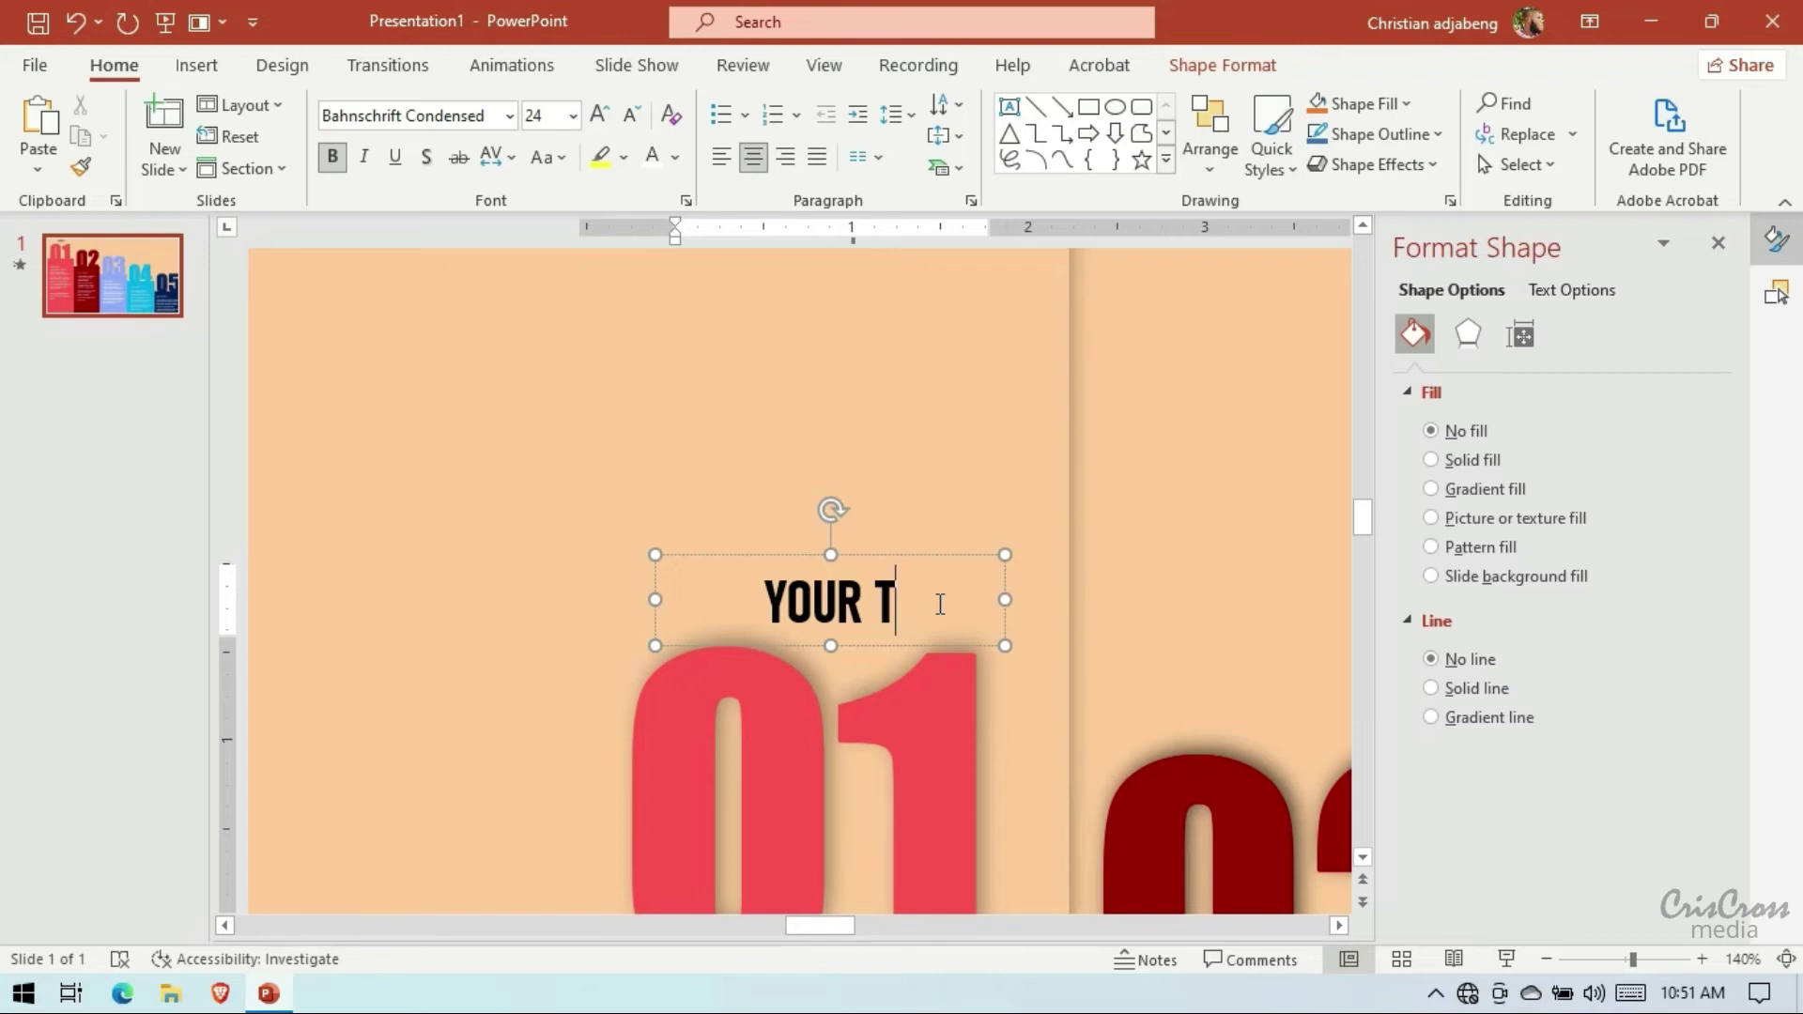
type("I")
key("BackSpace")
key("BackSpace")
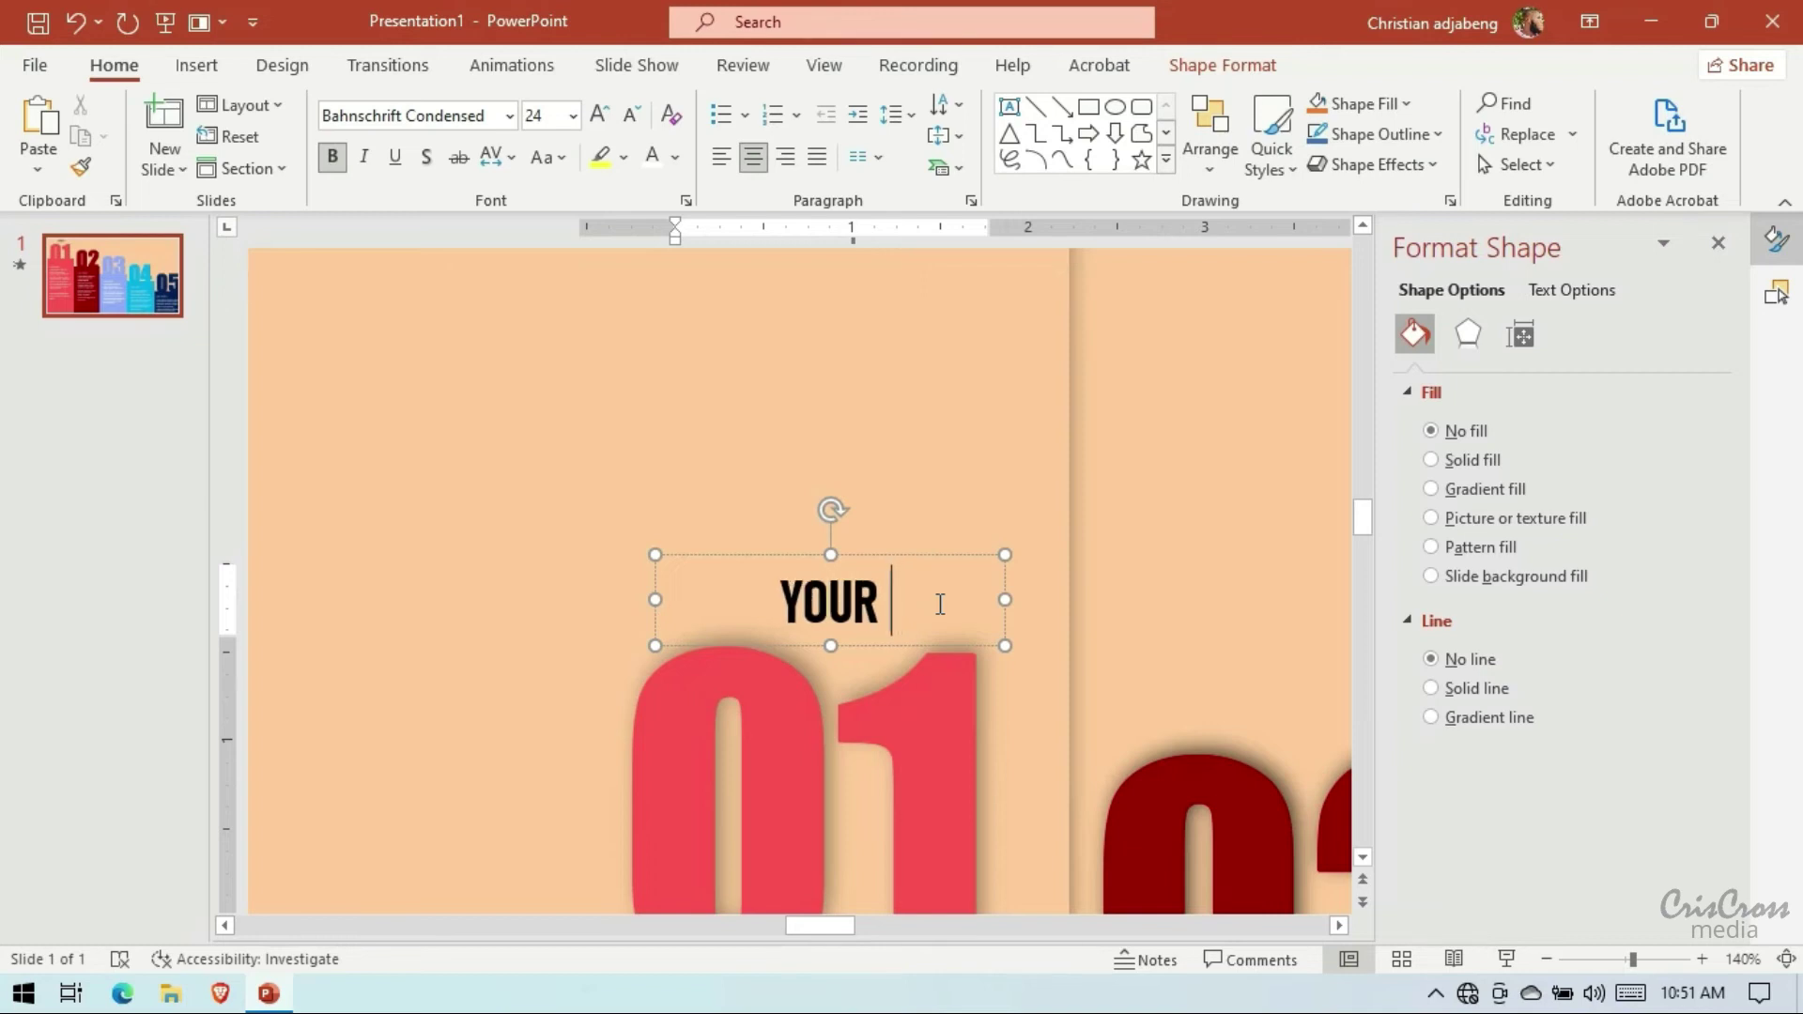
type("HEADING")
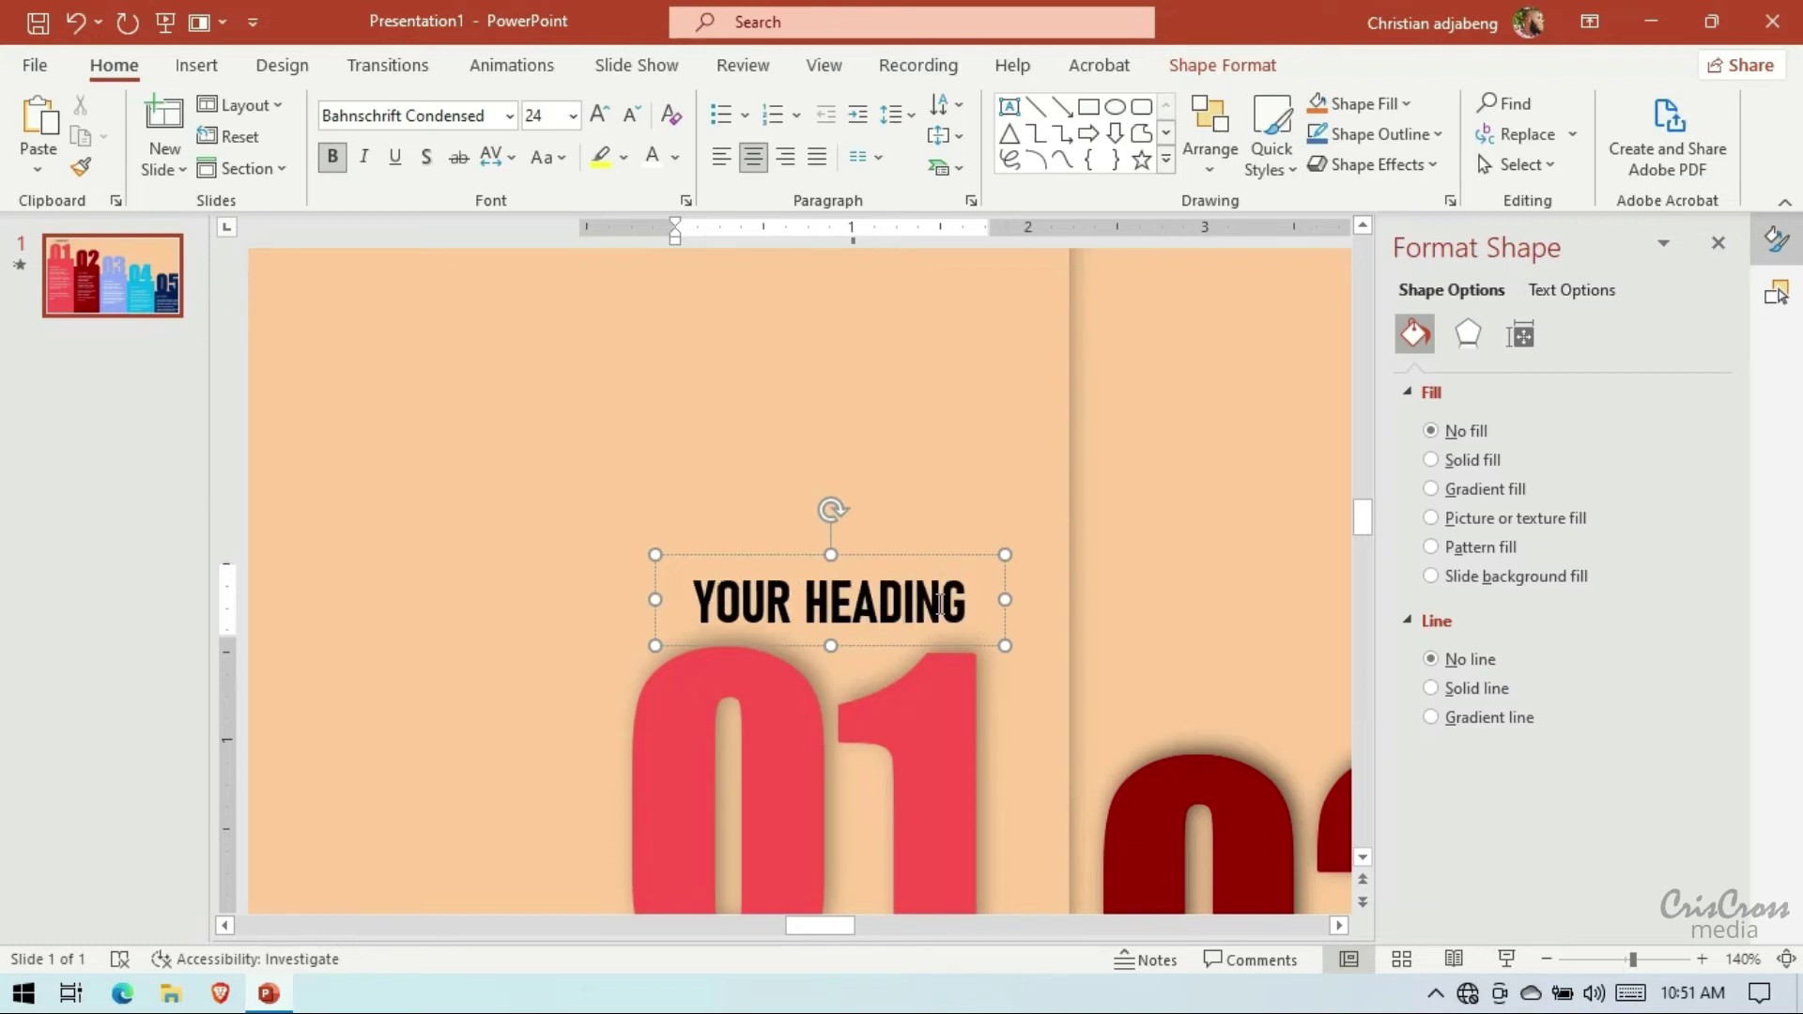
left_click(882, 557)
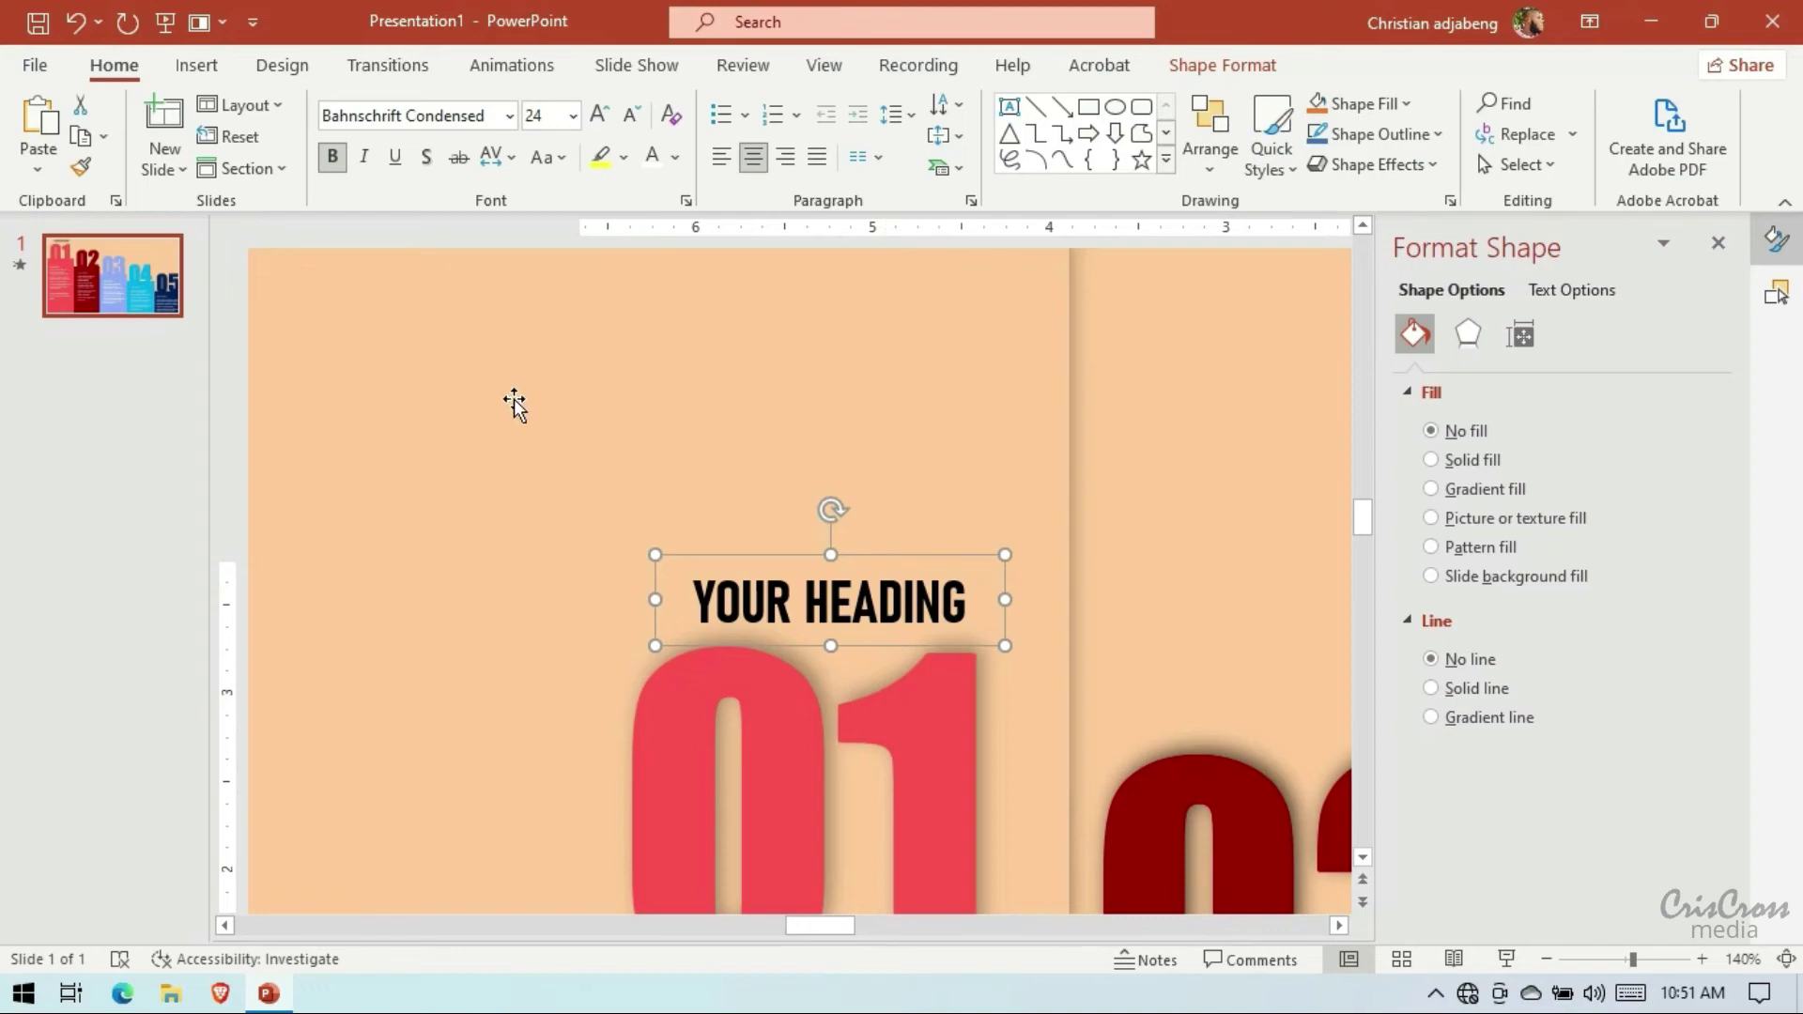
left_click(161, 20)
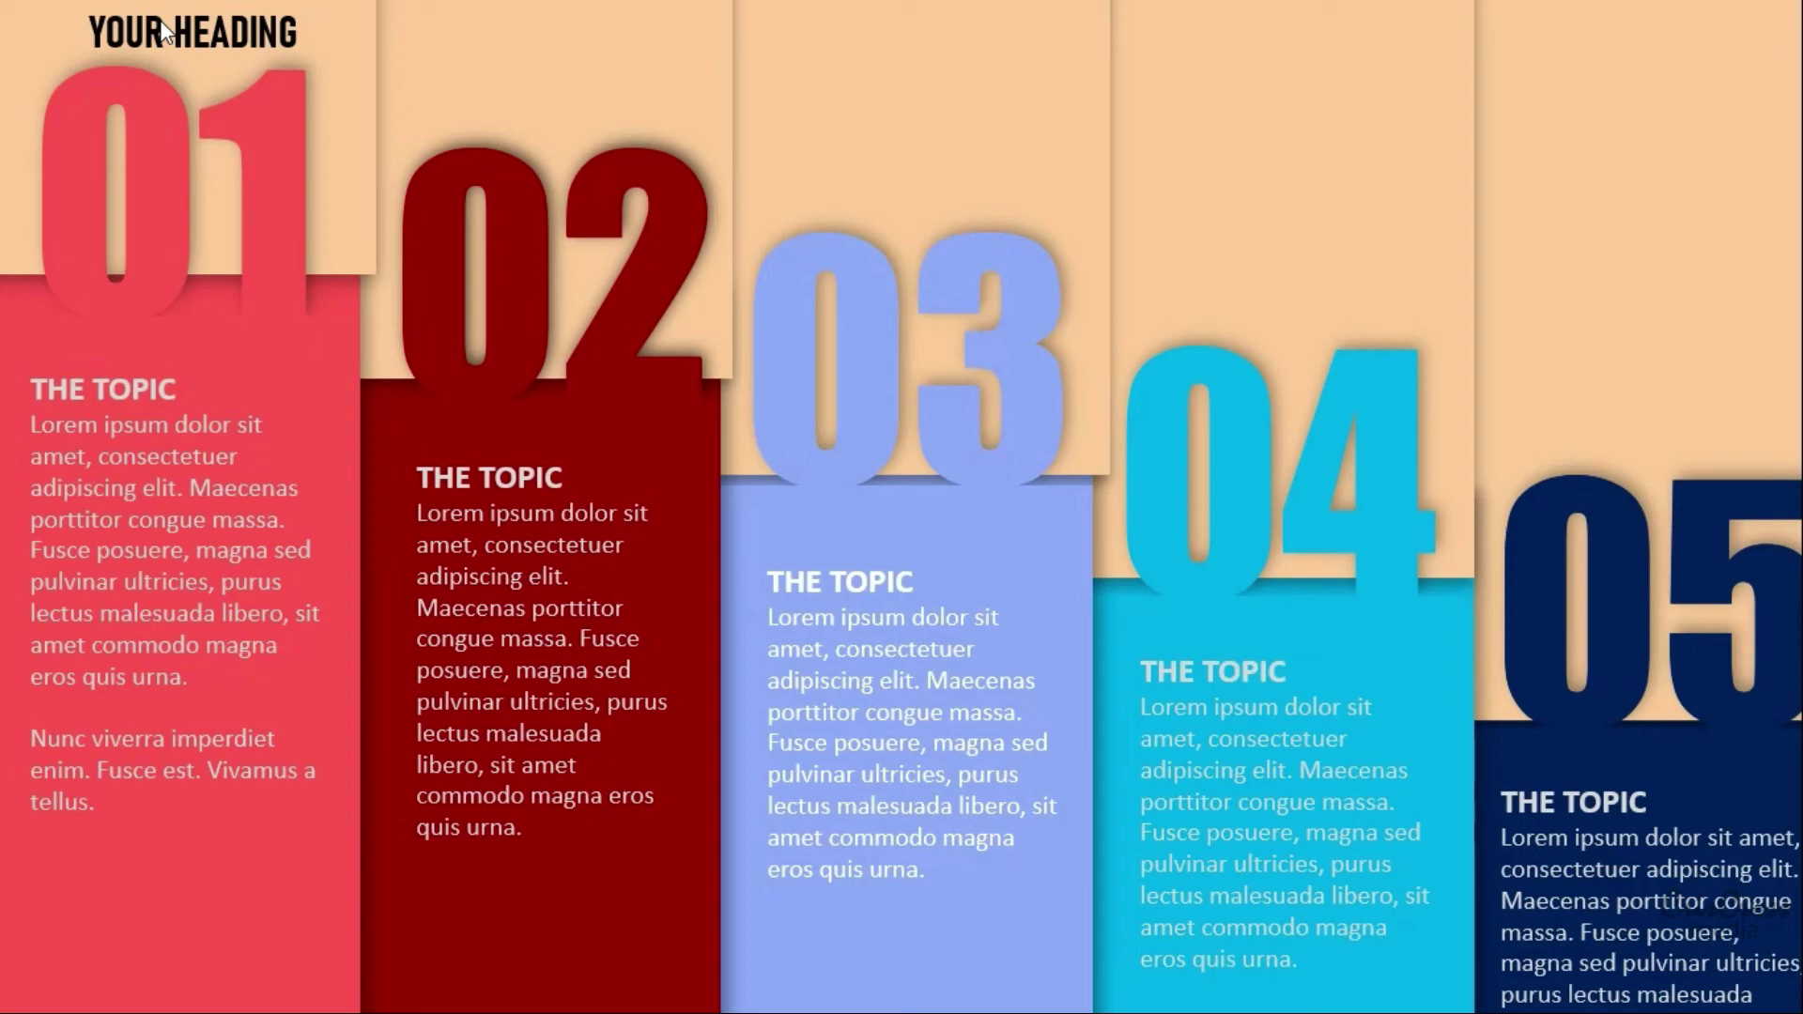
key("Escape")
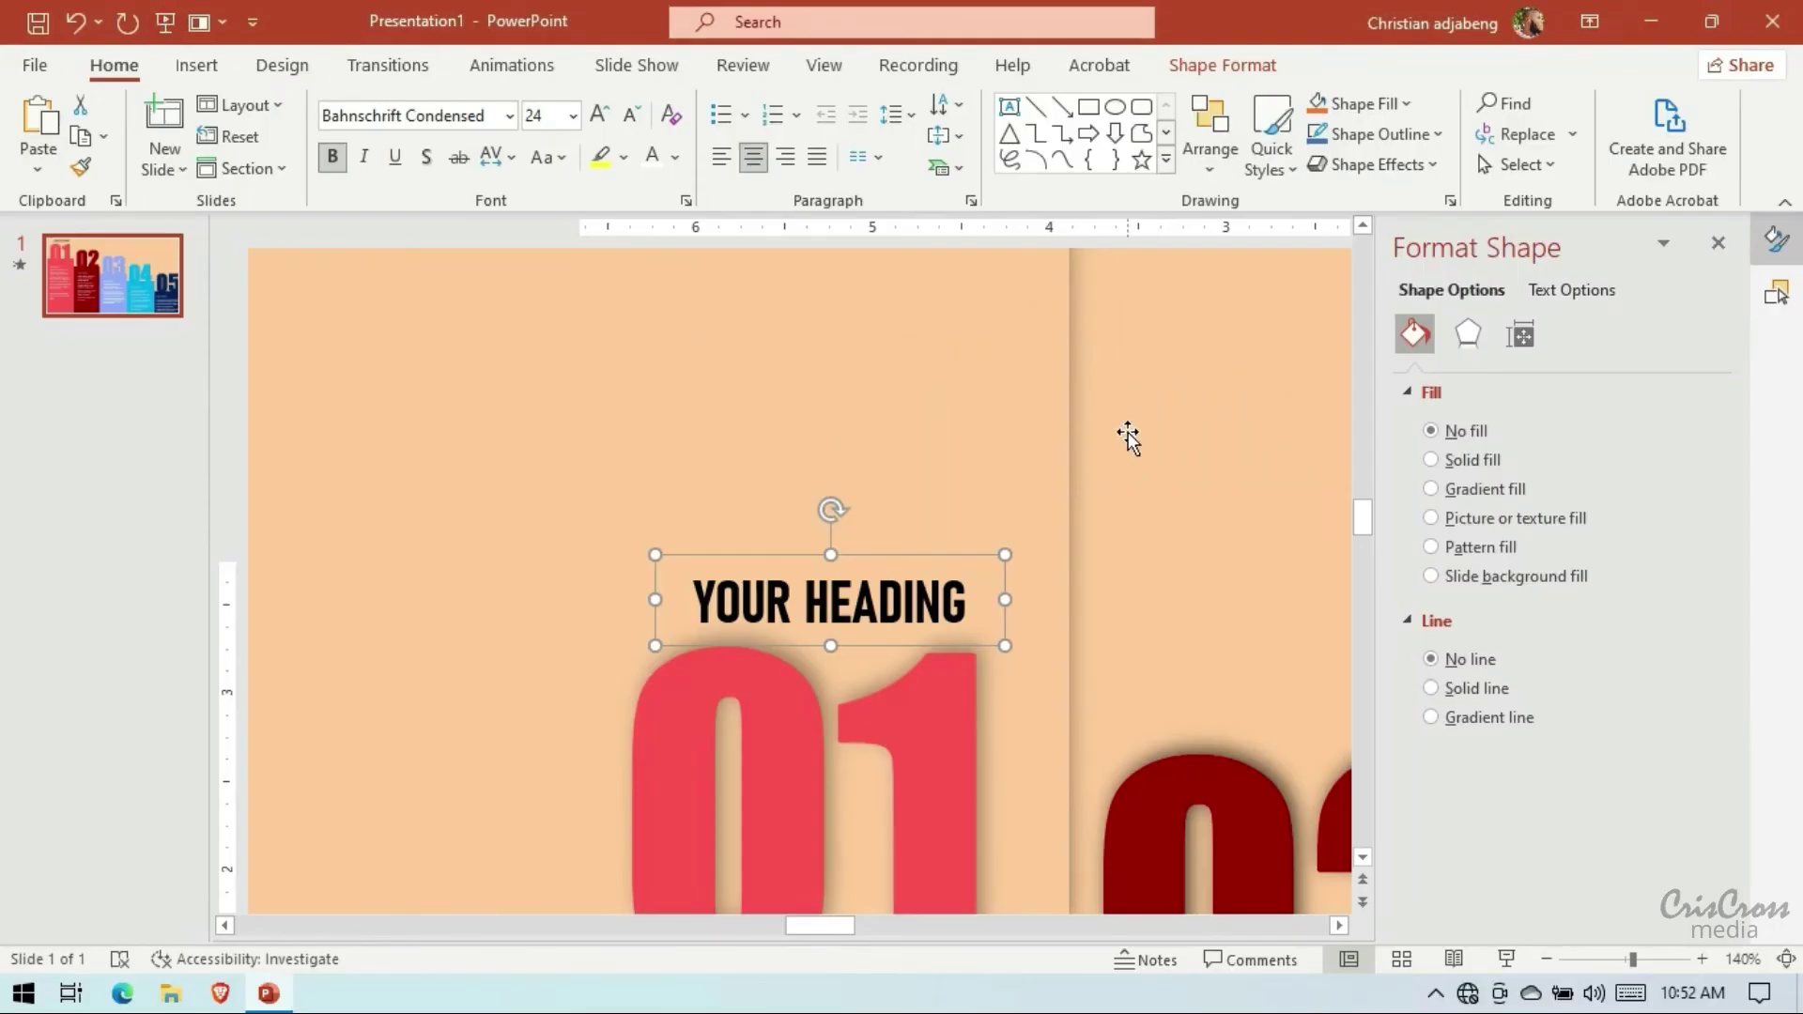
key("Escape")
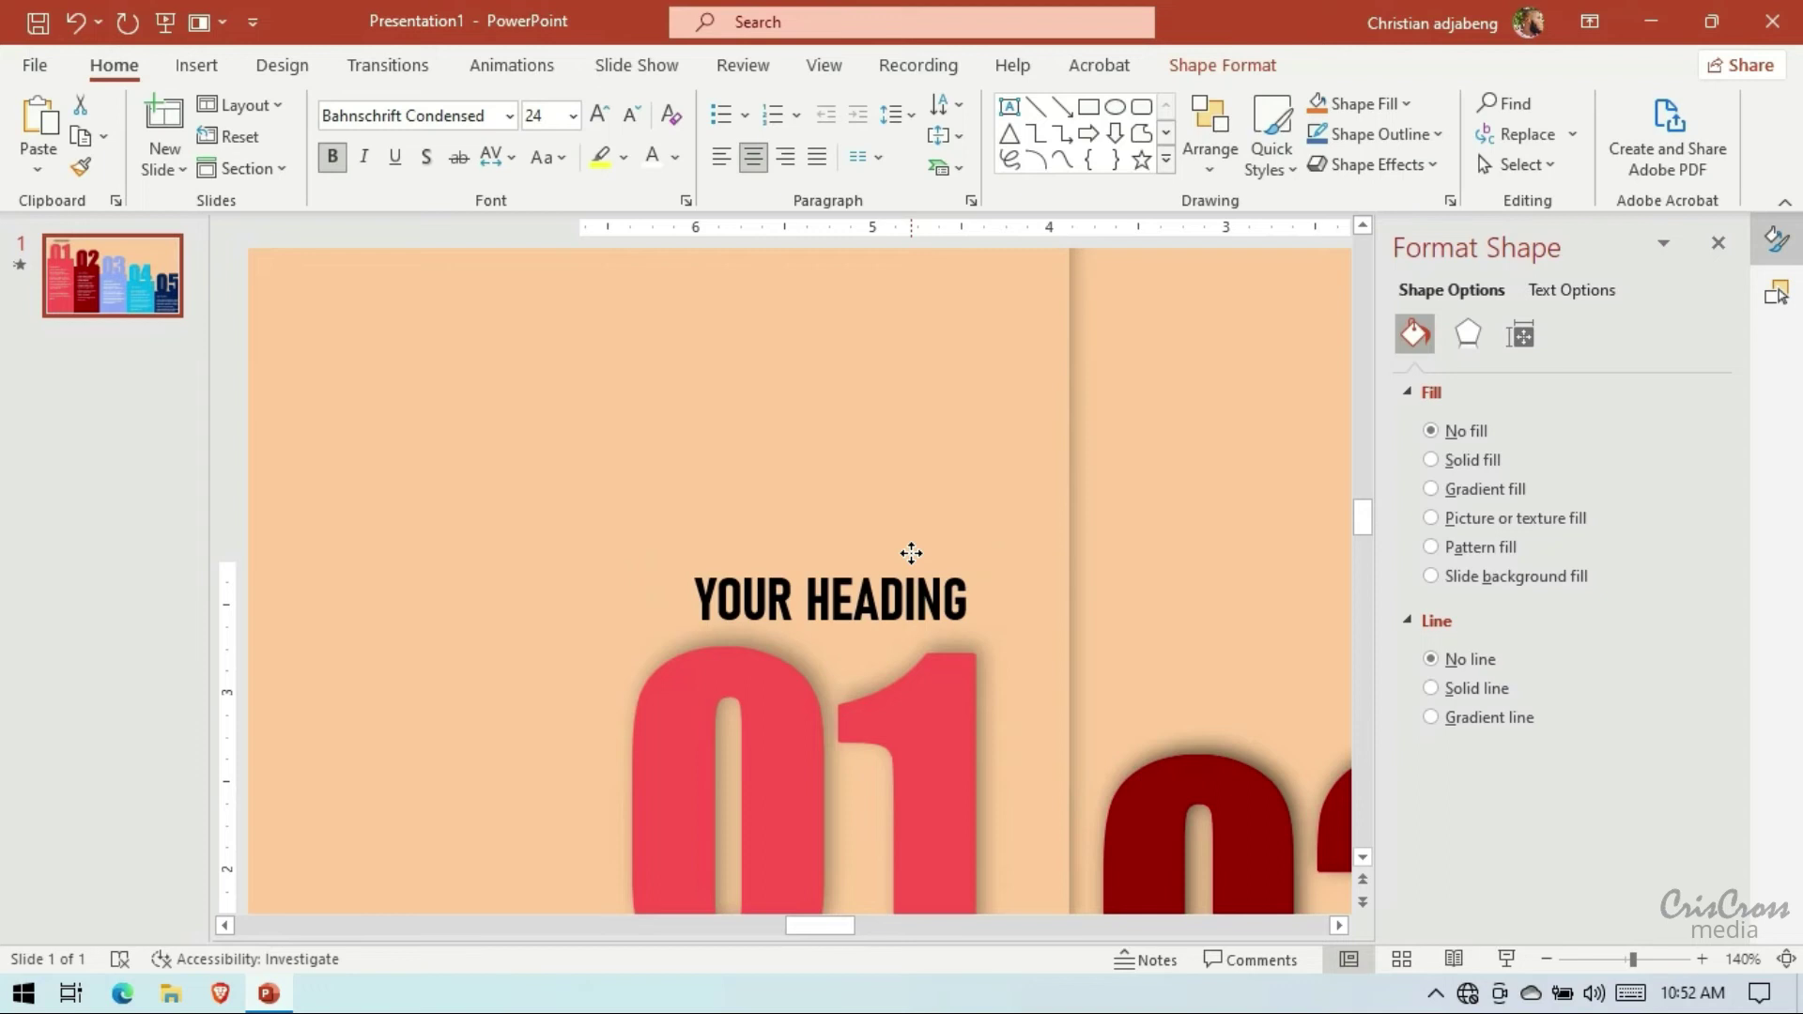
left_click(911, 554)
scroll(1347, 924, "right", 5)
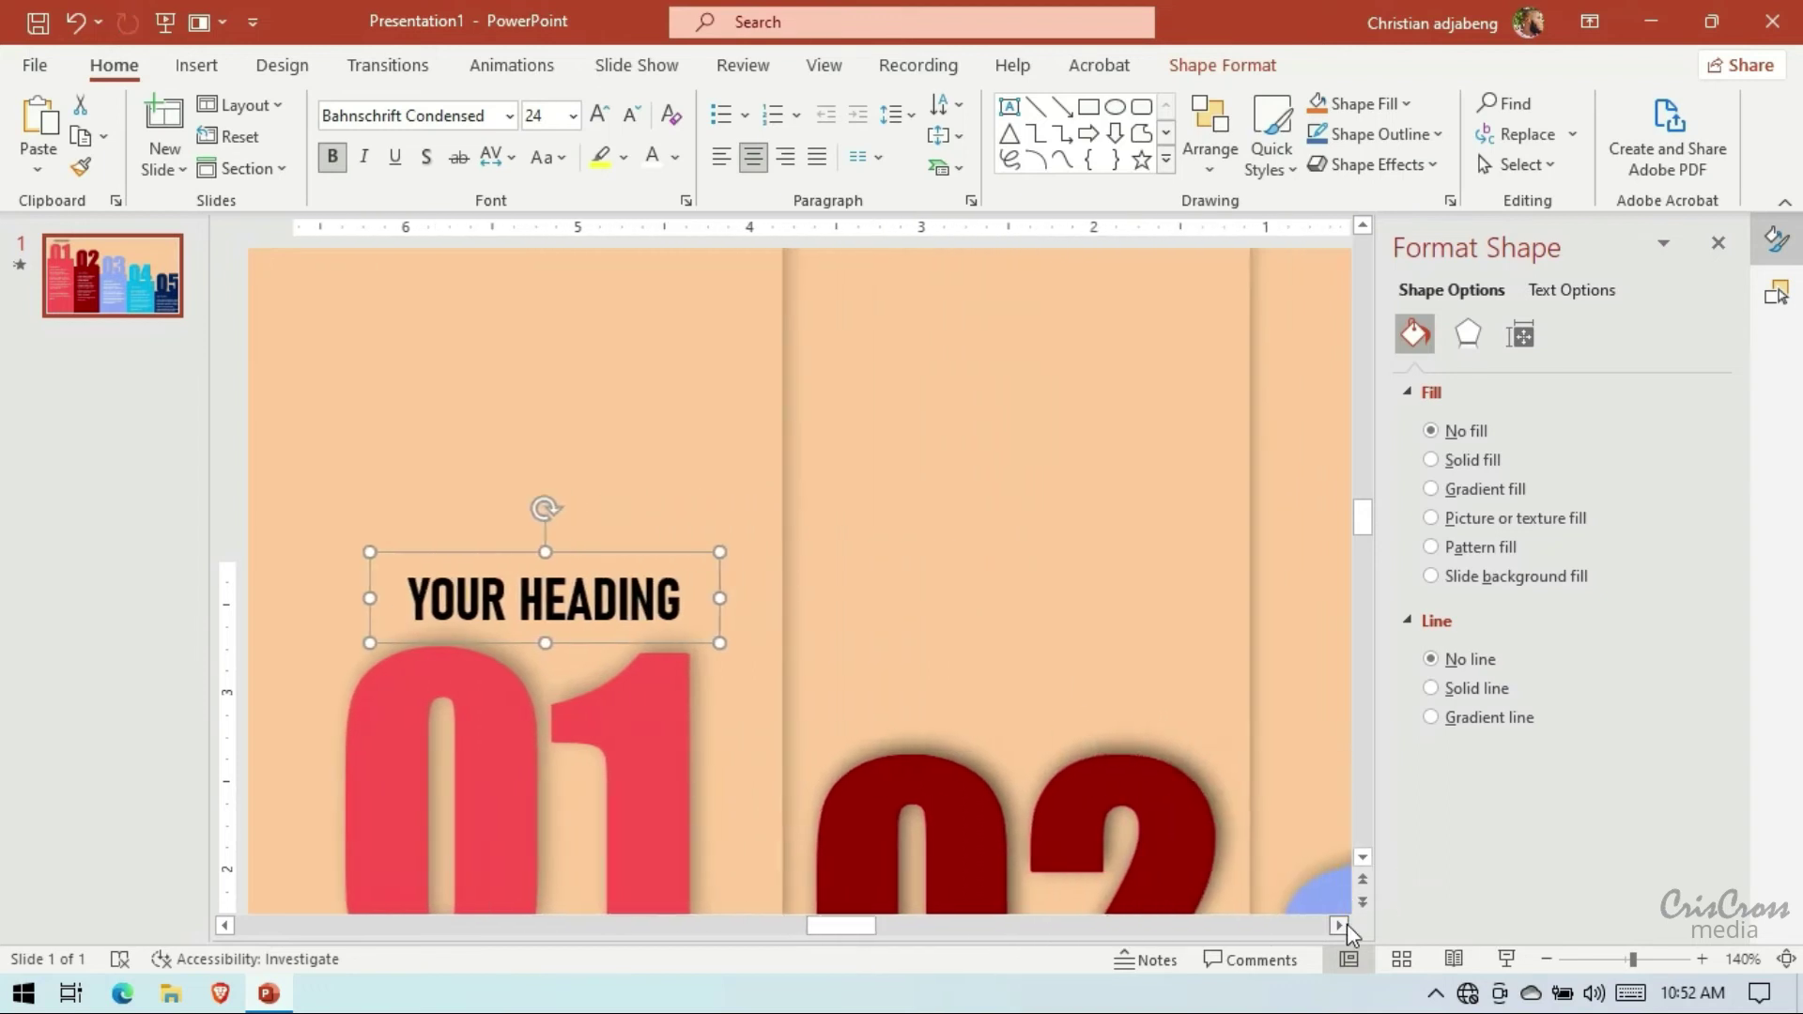
right_click(146, 281)
left_click(235, 495)
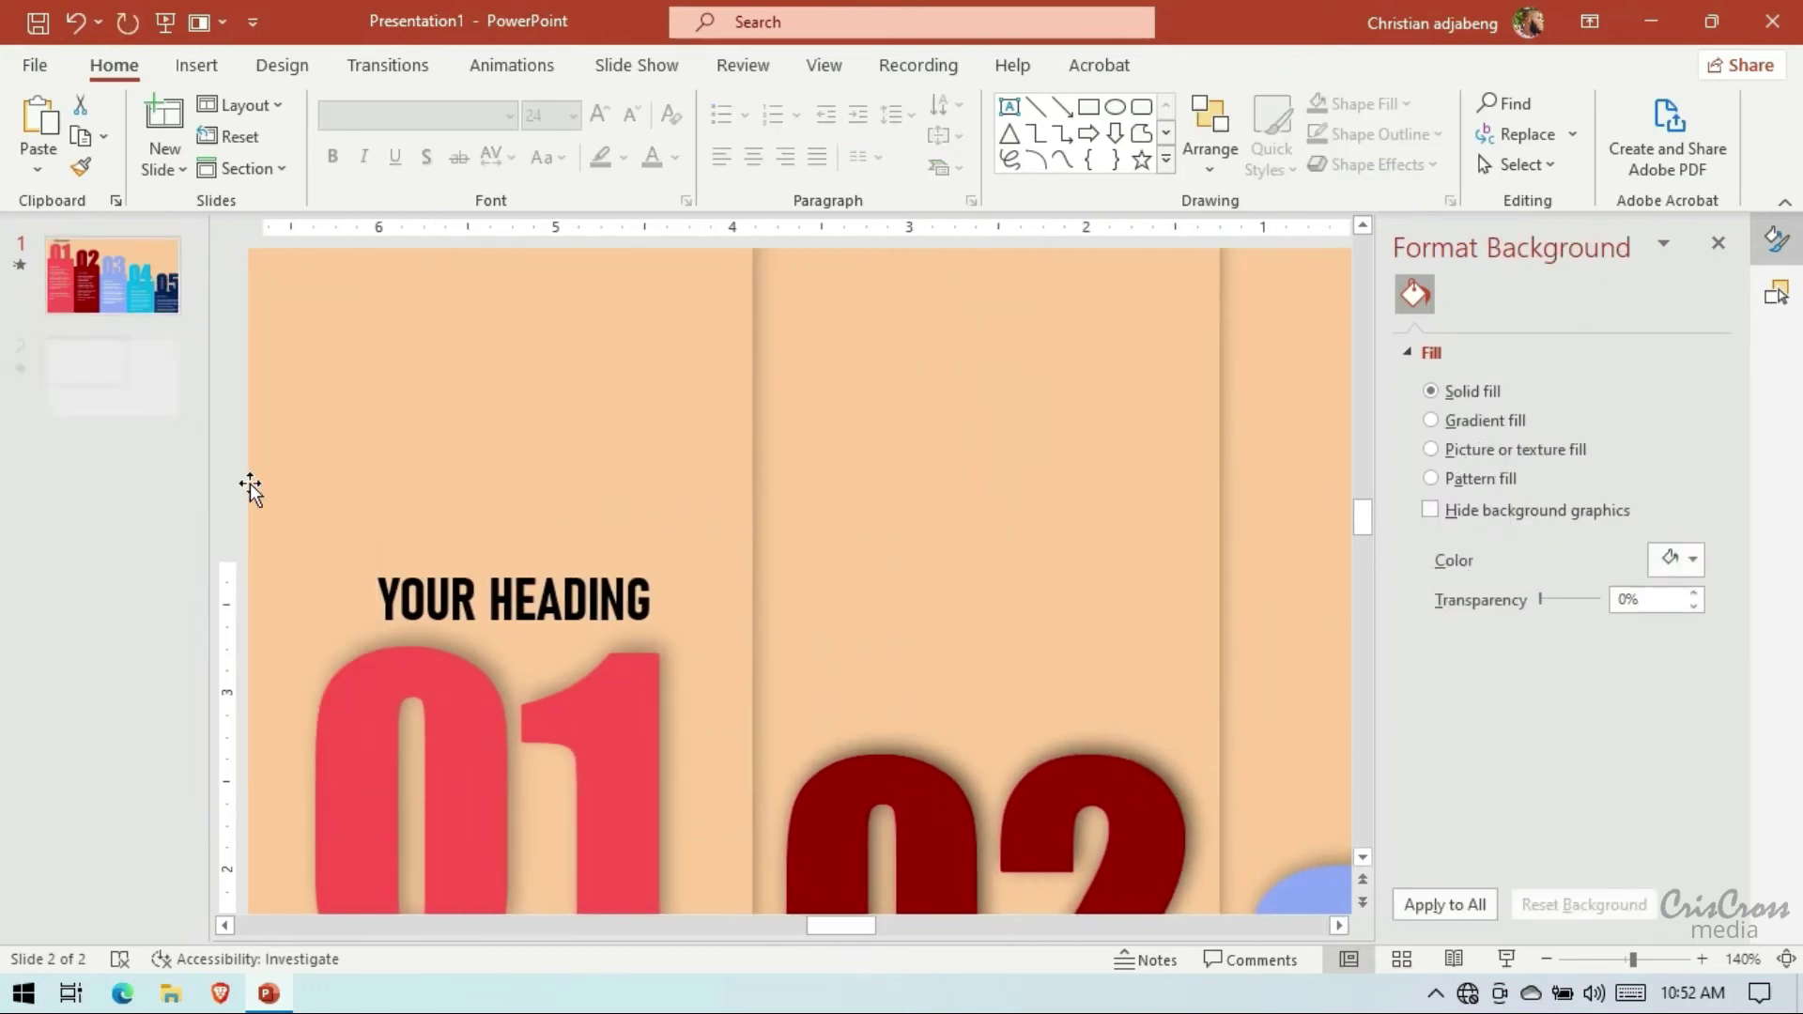
left_click(1546, 959)
left_click(1546, 958)
left_click(1054, 503)
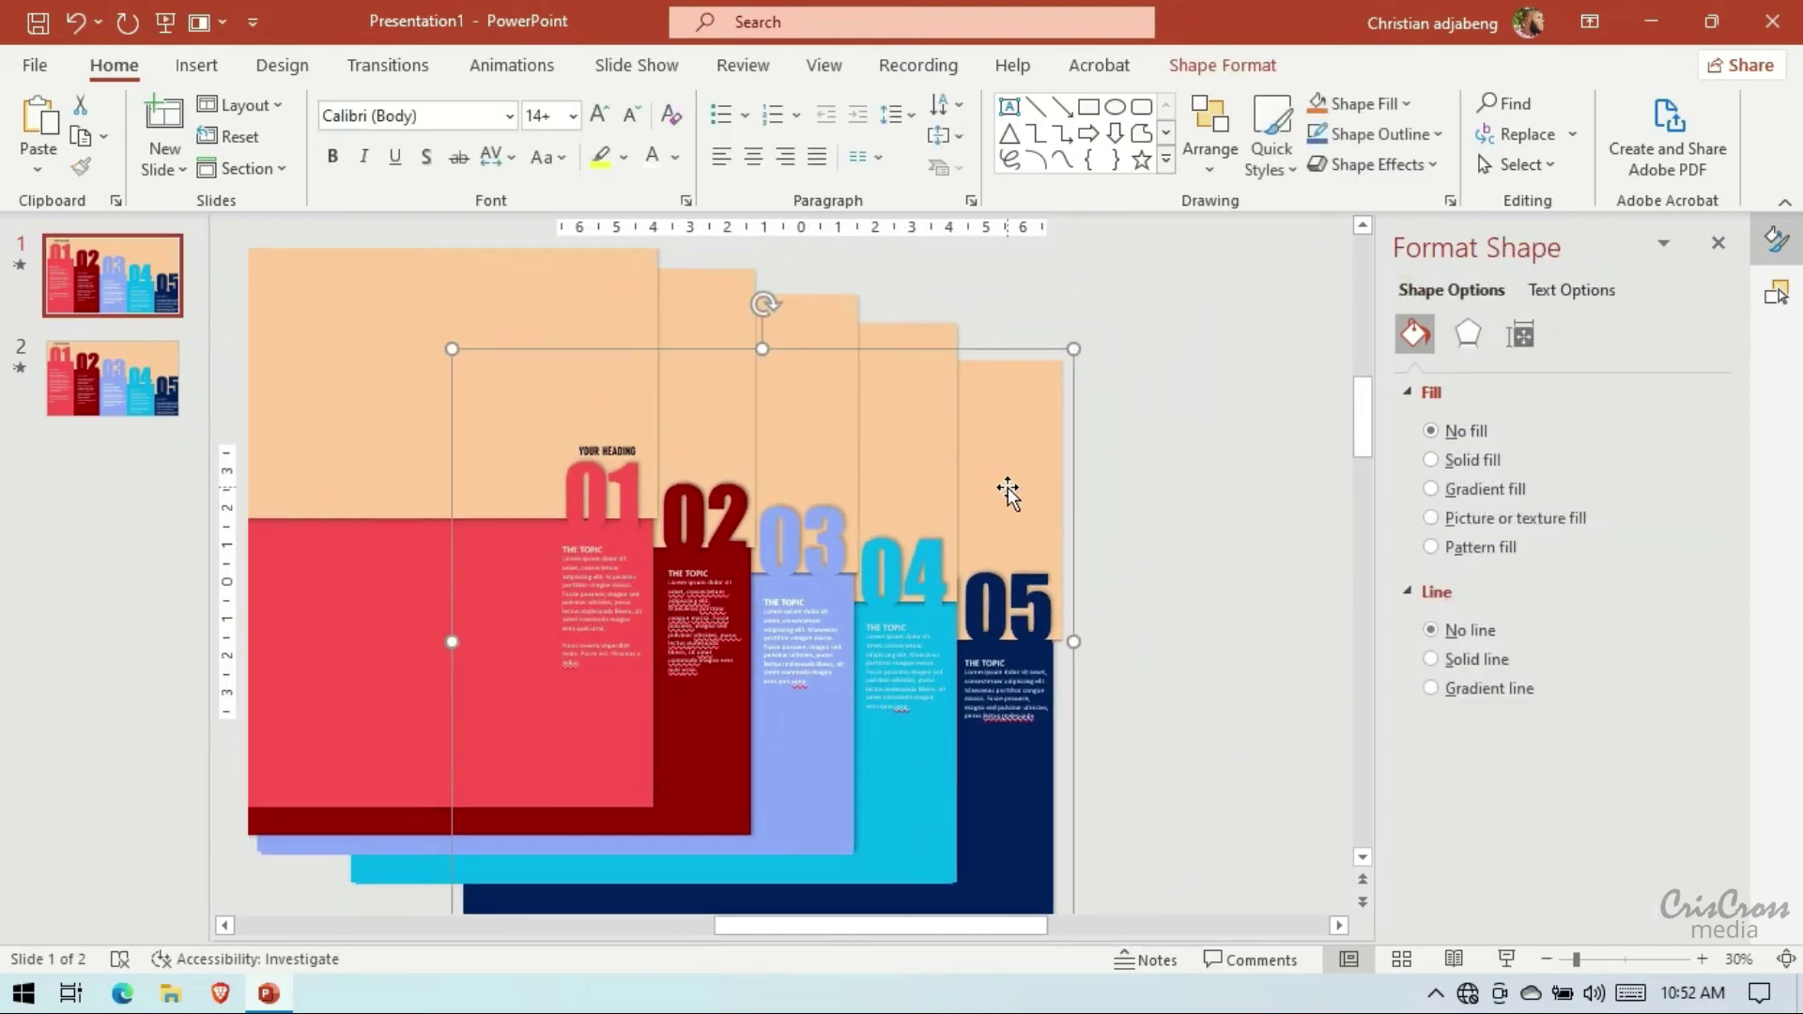
left_click(139, 244)
key("Delete")
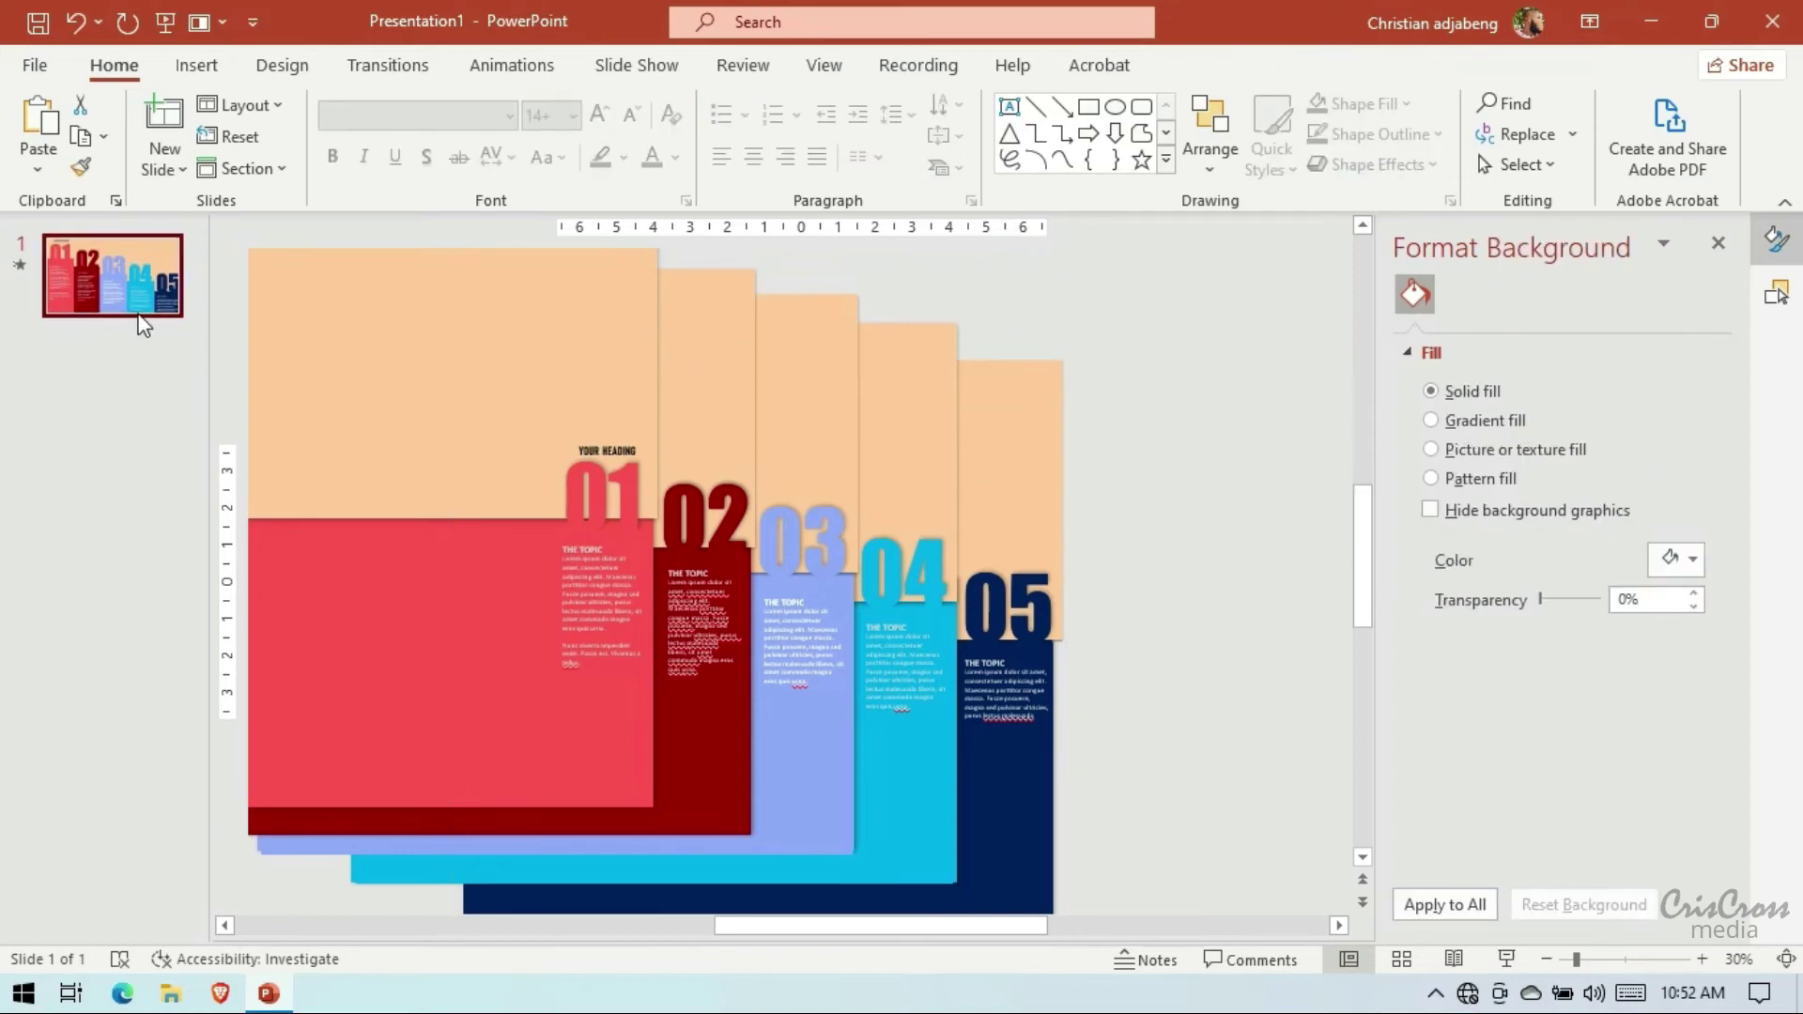
left_click(1010, 446)
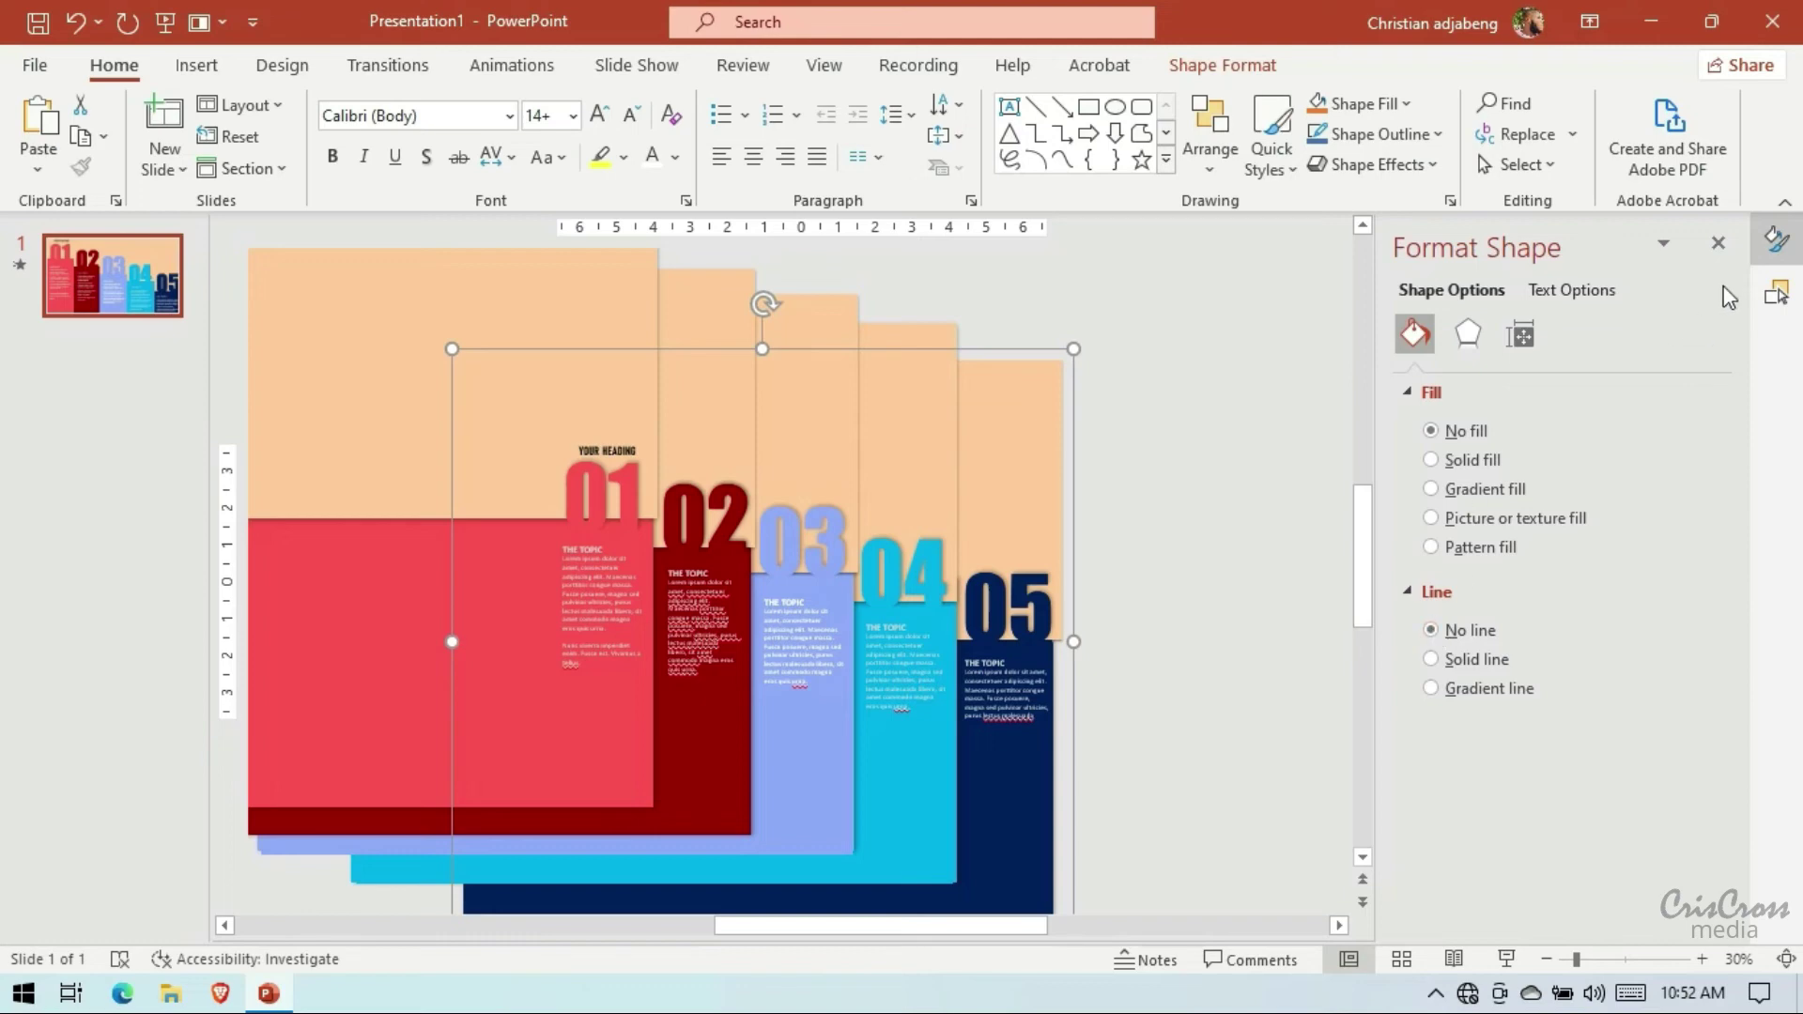
left_click(1776, 293)
Stretch Rectangle 64 in GROUP 5 up toward the slide's top edge
left_click(1451, 361)
left_click(1451, 387)
left_click(1451, 412)
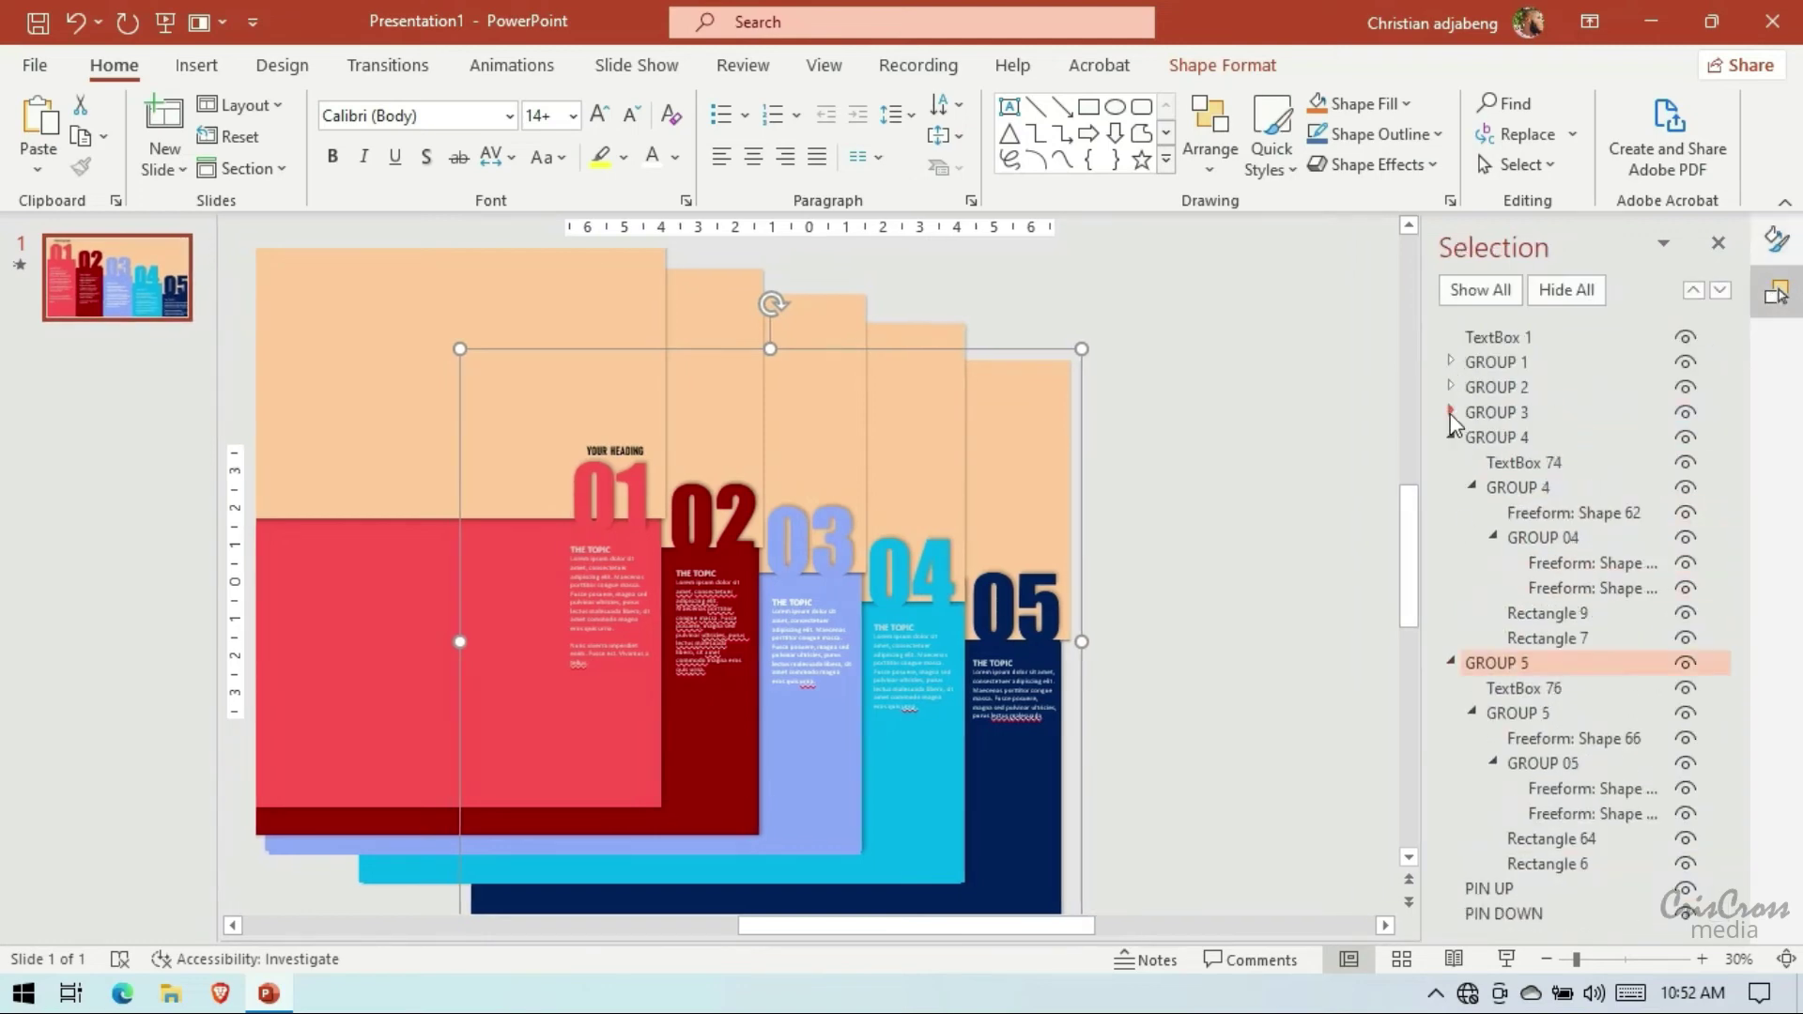
left_click(1451, 437)
left_click(1583, 642)
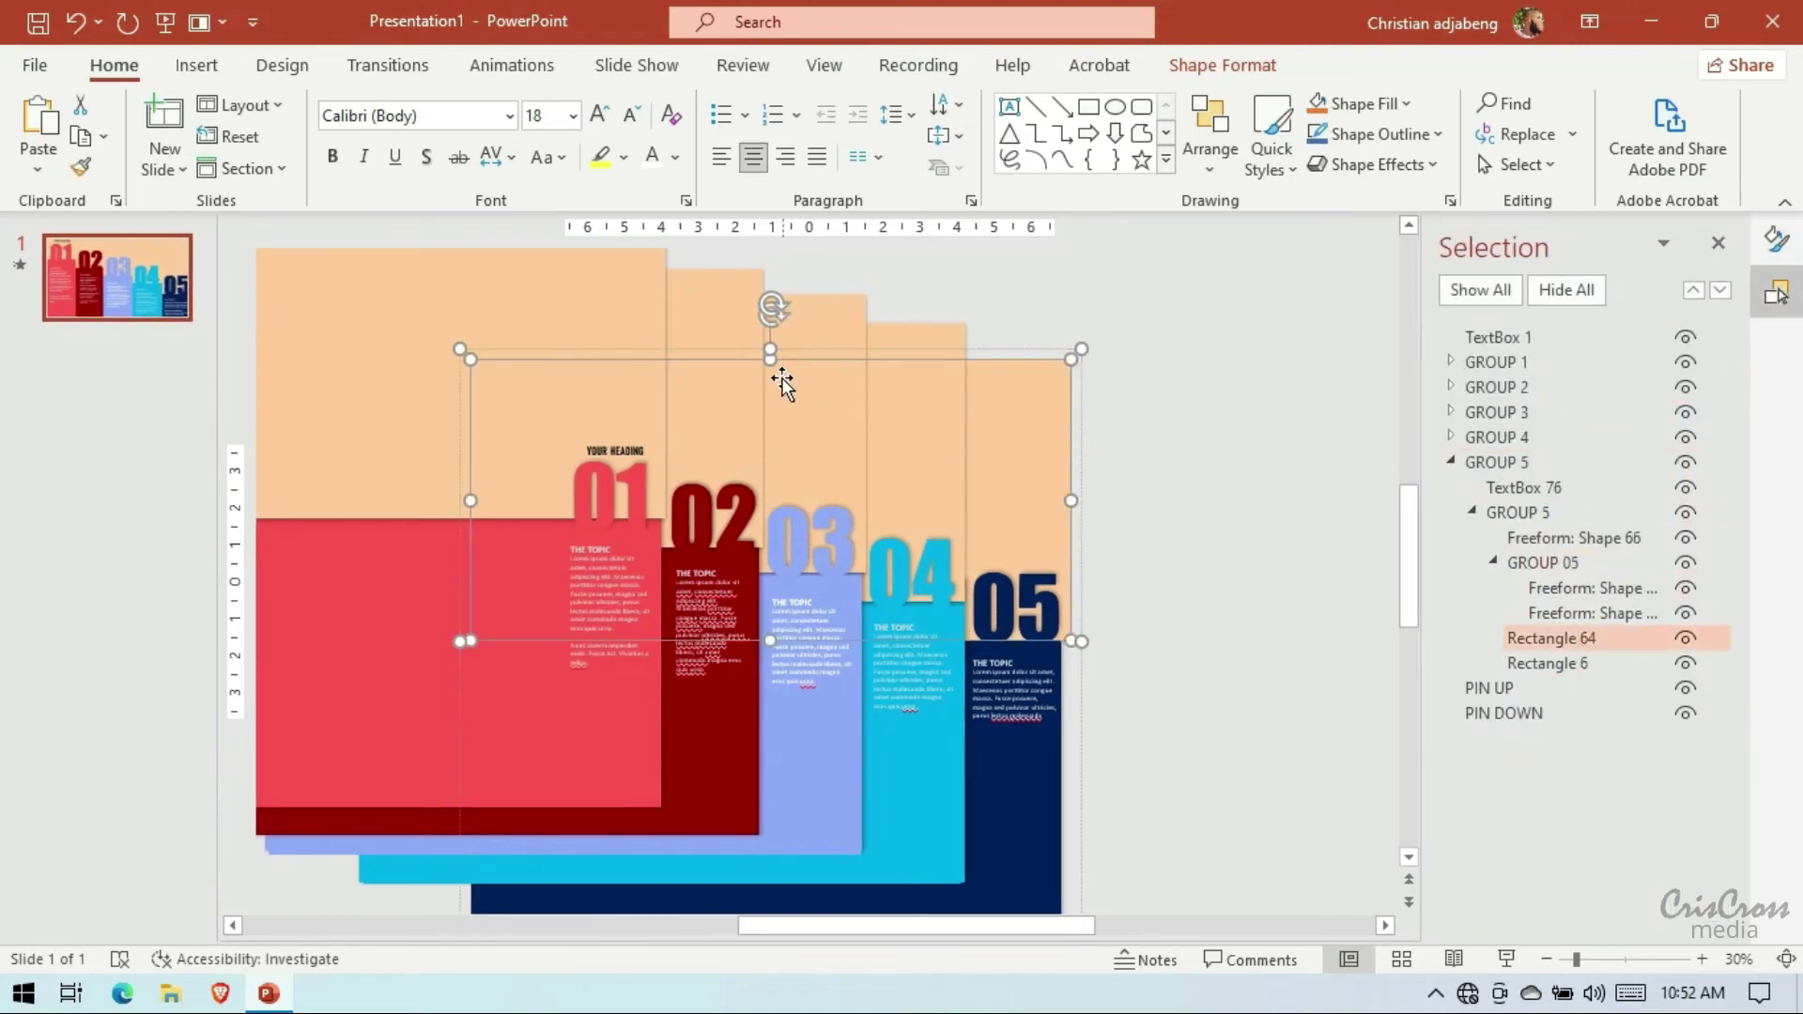
scroll(775, 355, "up", 1)
left_click_drag(772, 454, 801, 312)
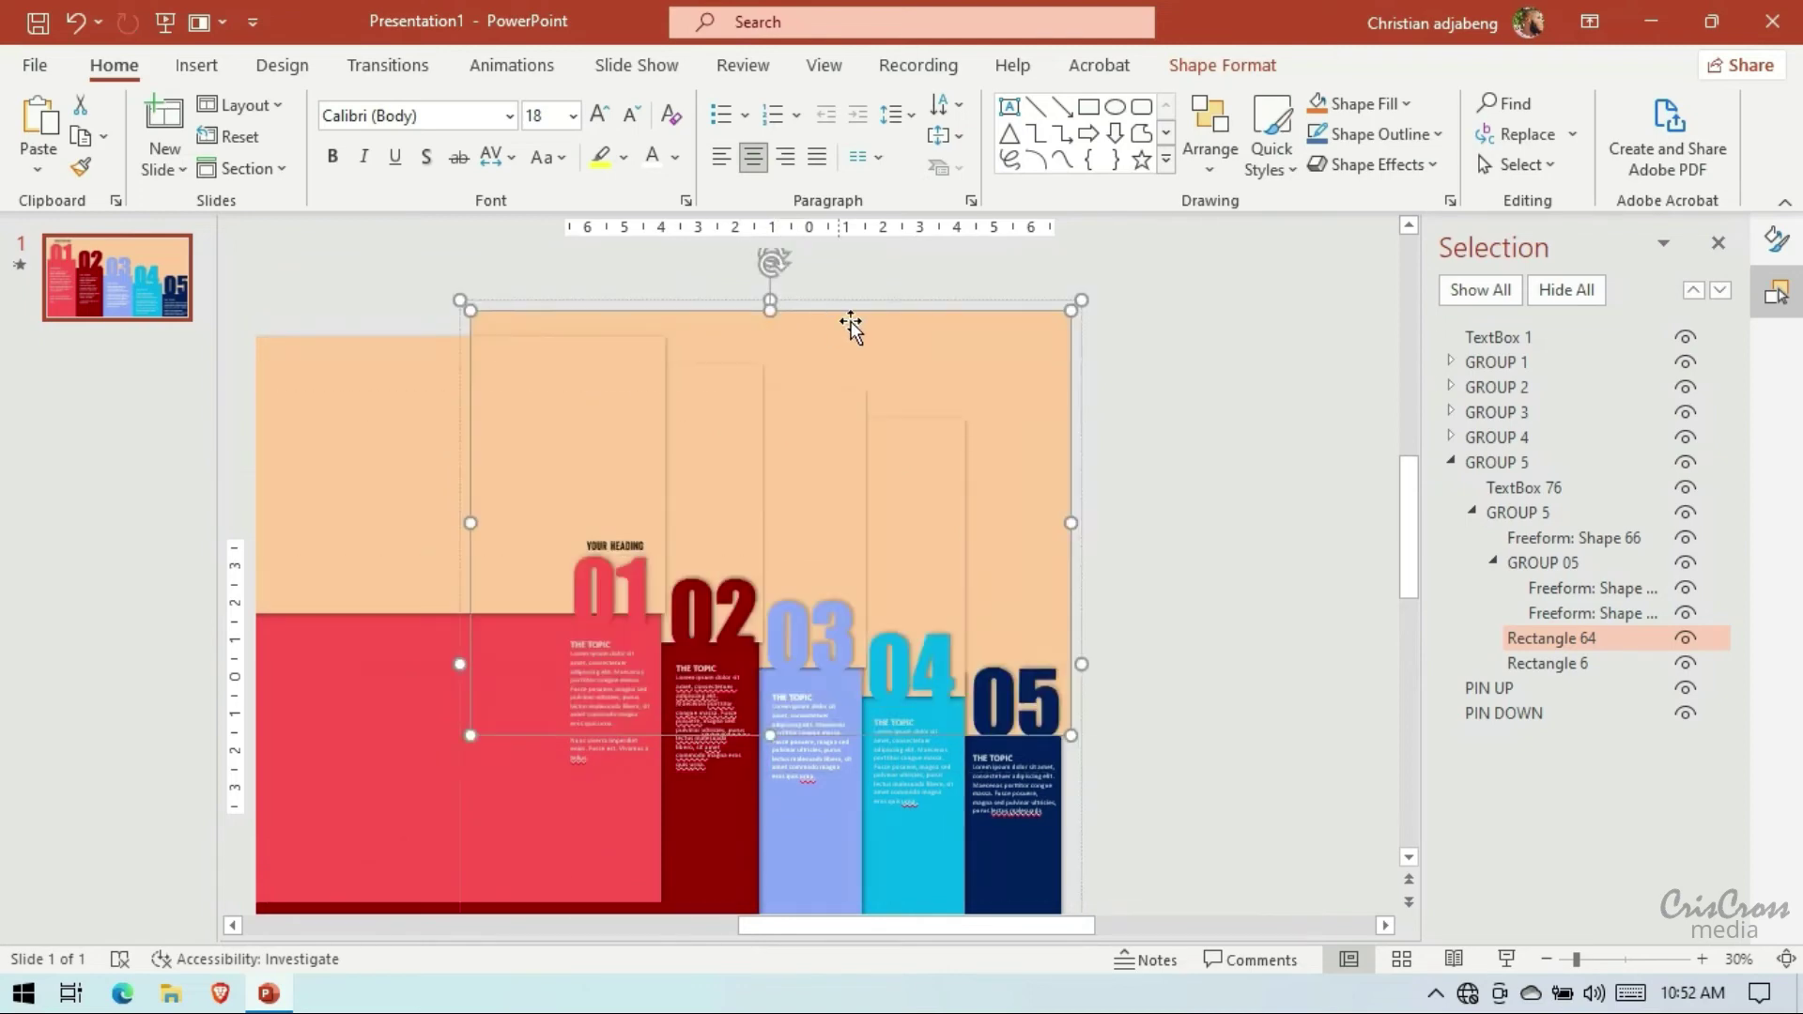
left_click(1452, 462)
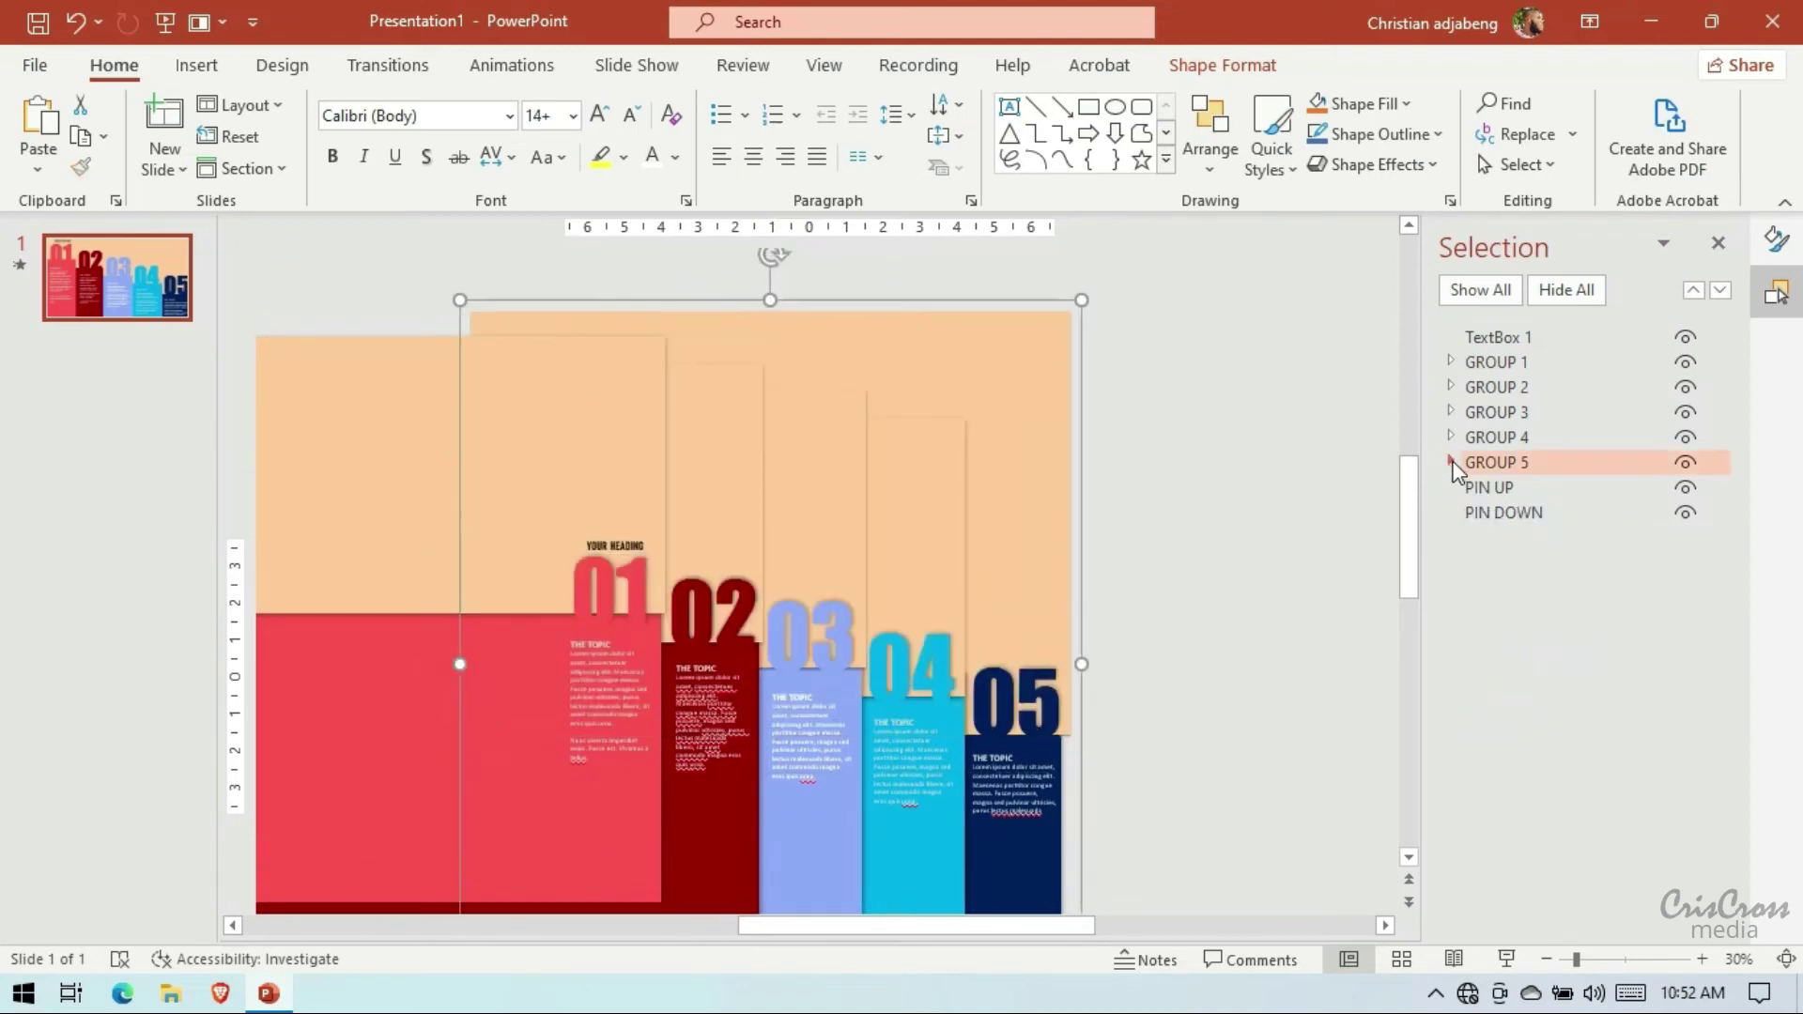
Stretch Rectangle 9 in GROUP 4 up to the slide's top edge
left_click(1451, 437)
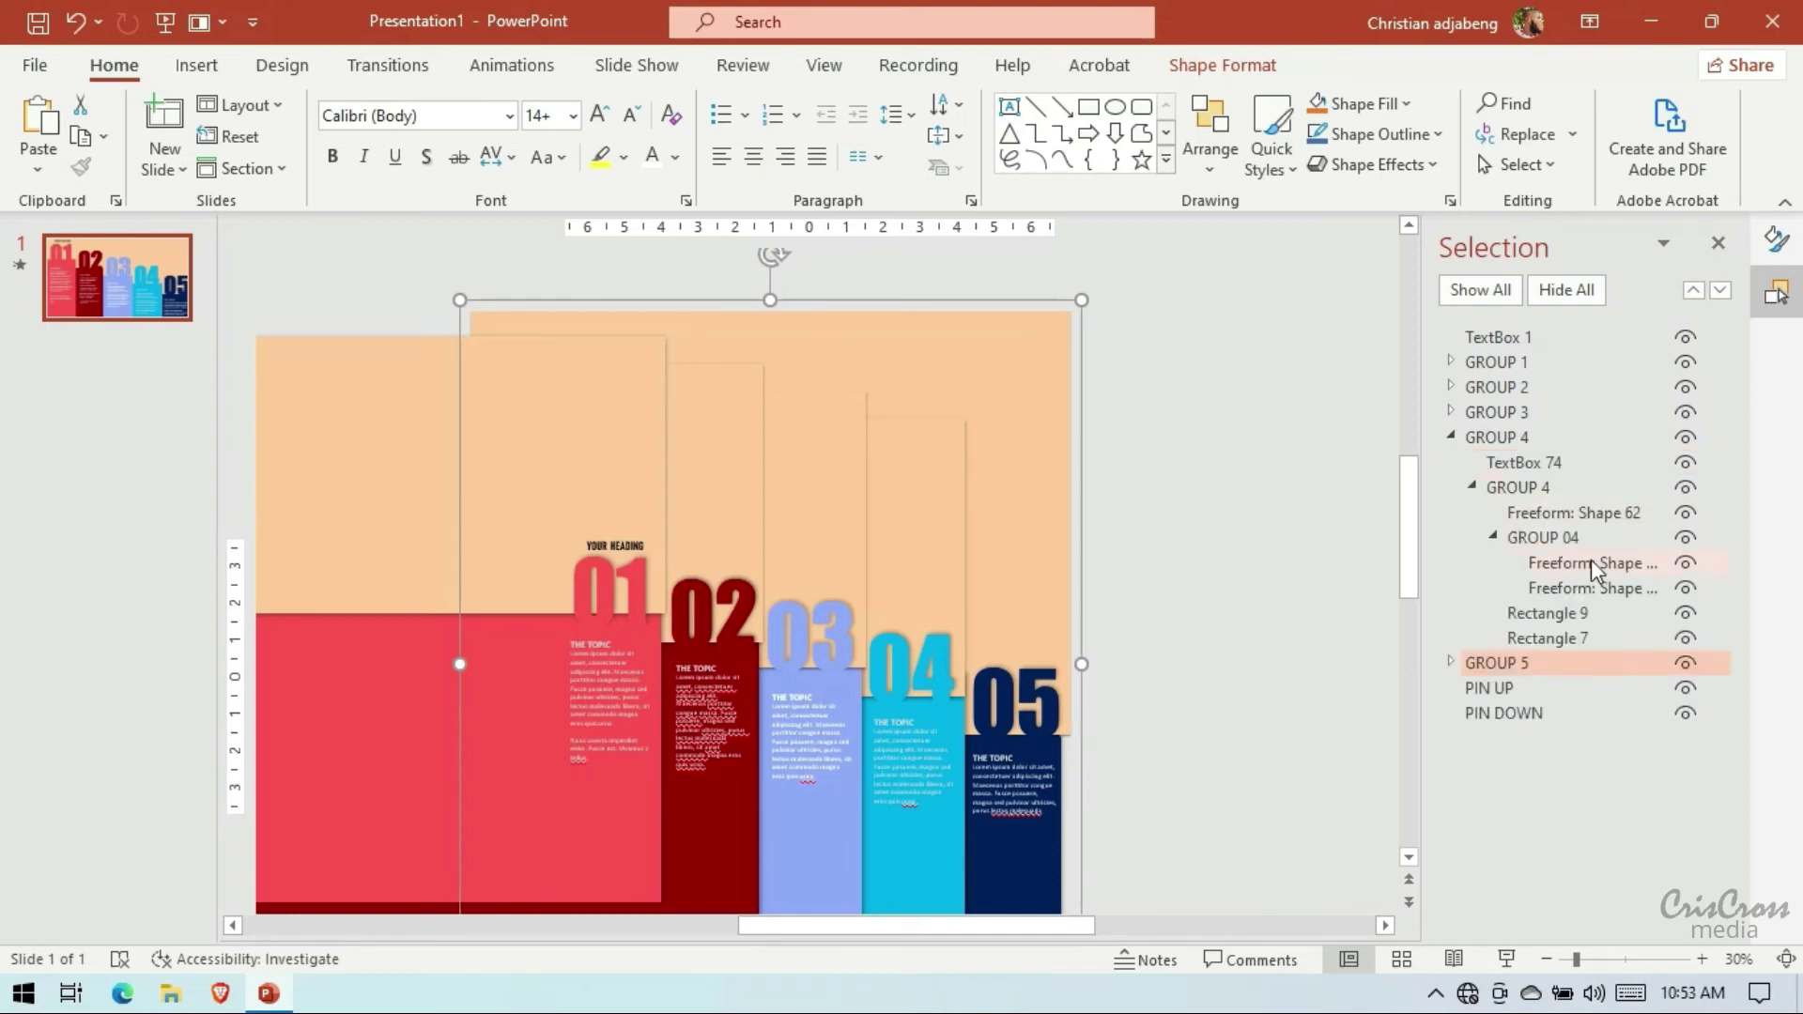
left_click(1563, 637)
left_click_drag(662, 414, 663, 338)
left_click(76, 21)
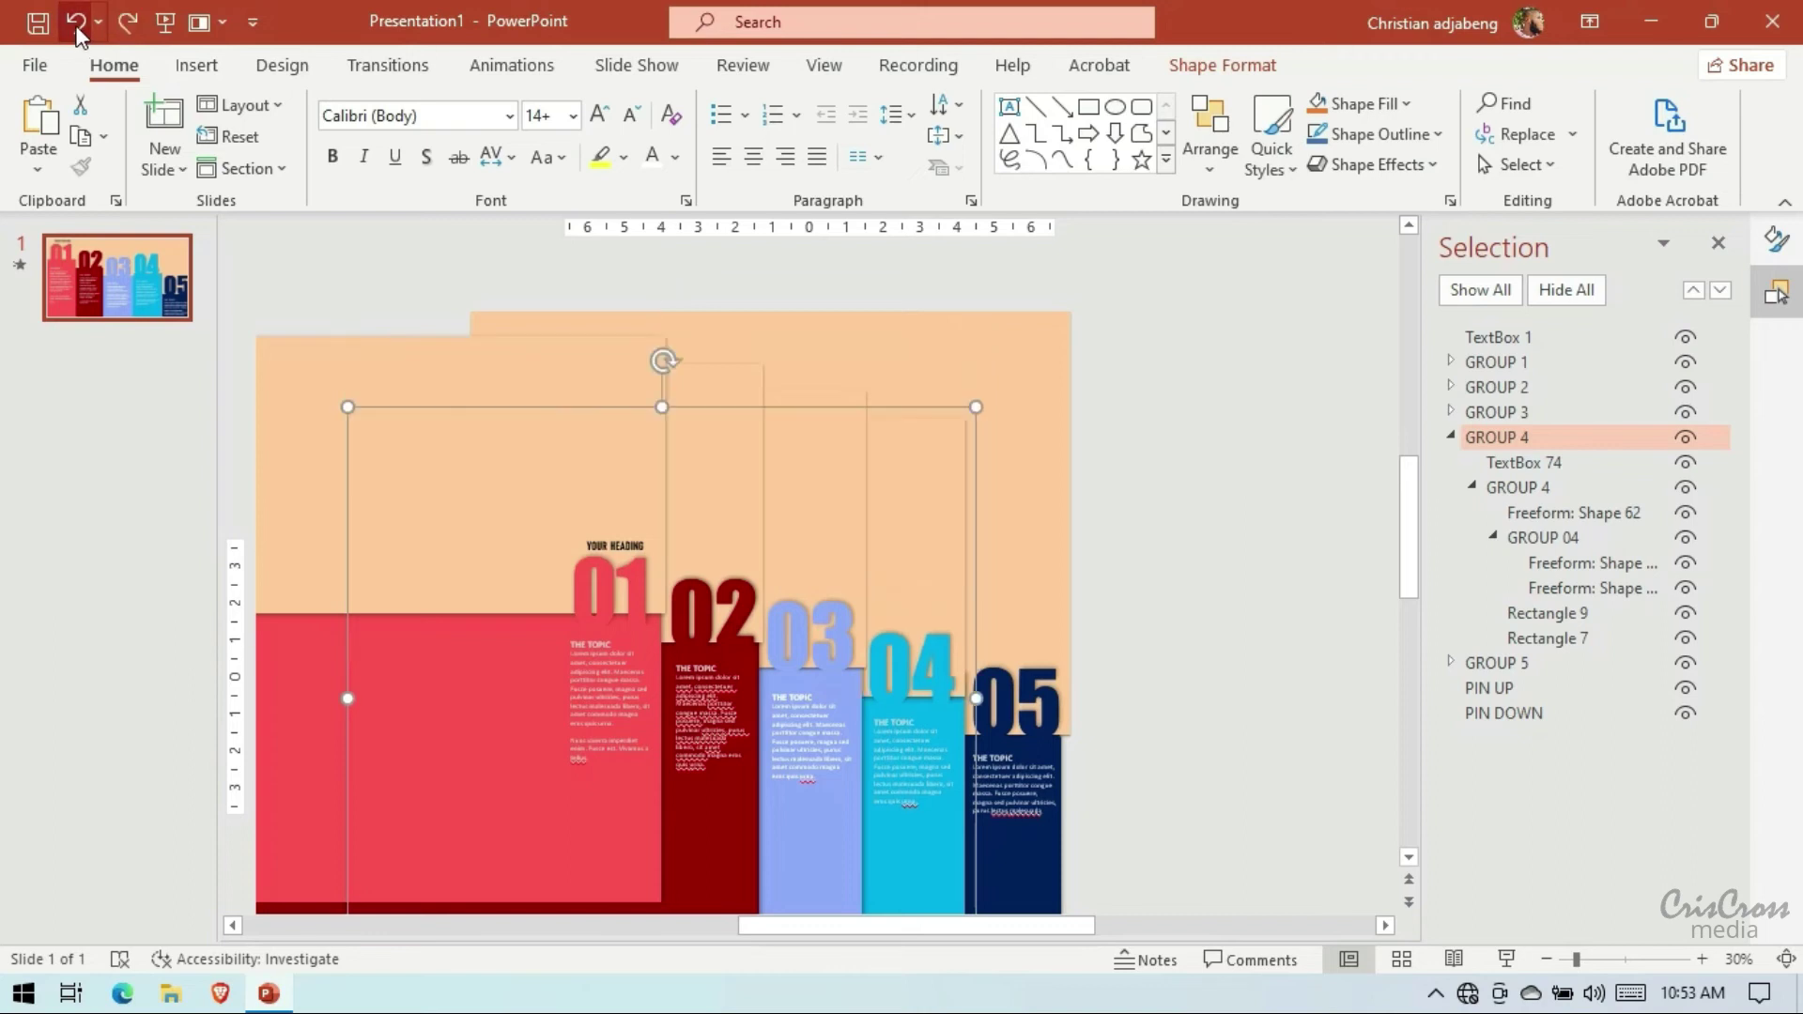
left_click(1541, 618)
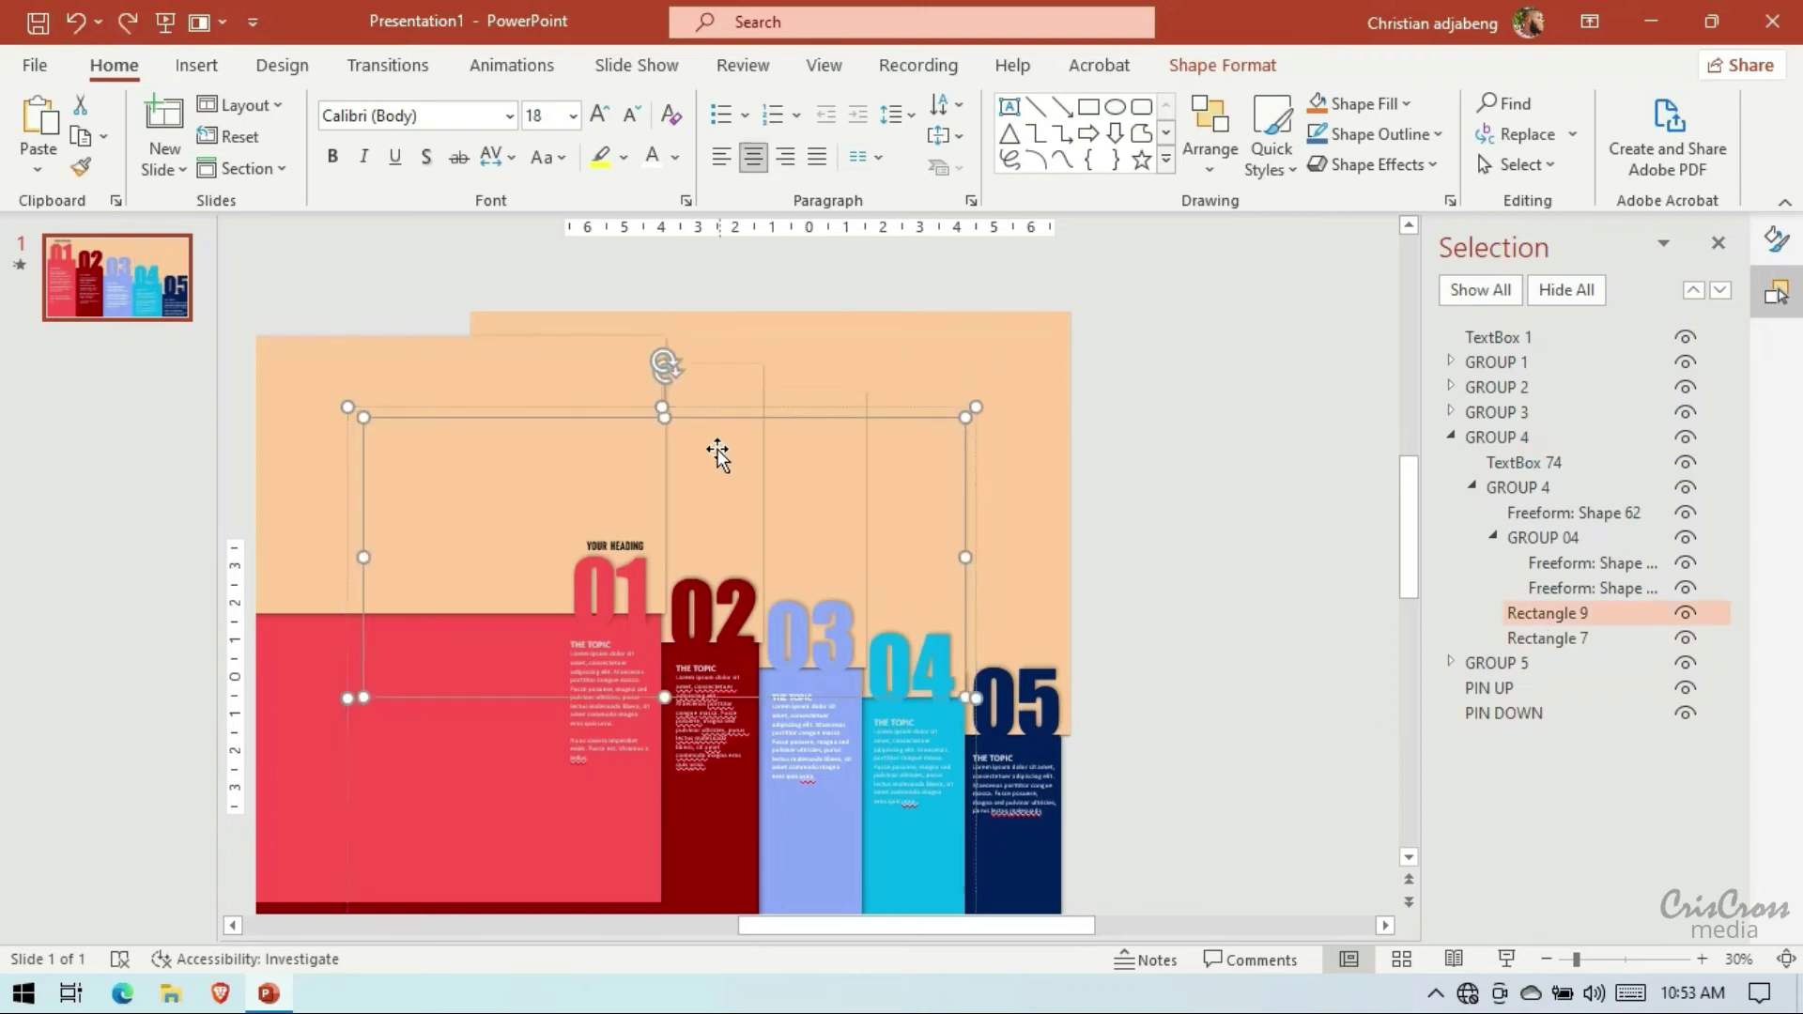
left_click_drag(669, 420, 685, 314)
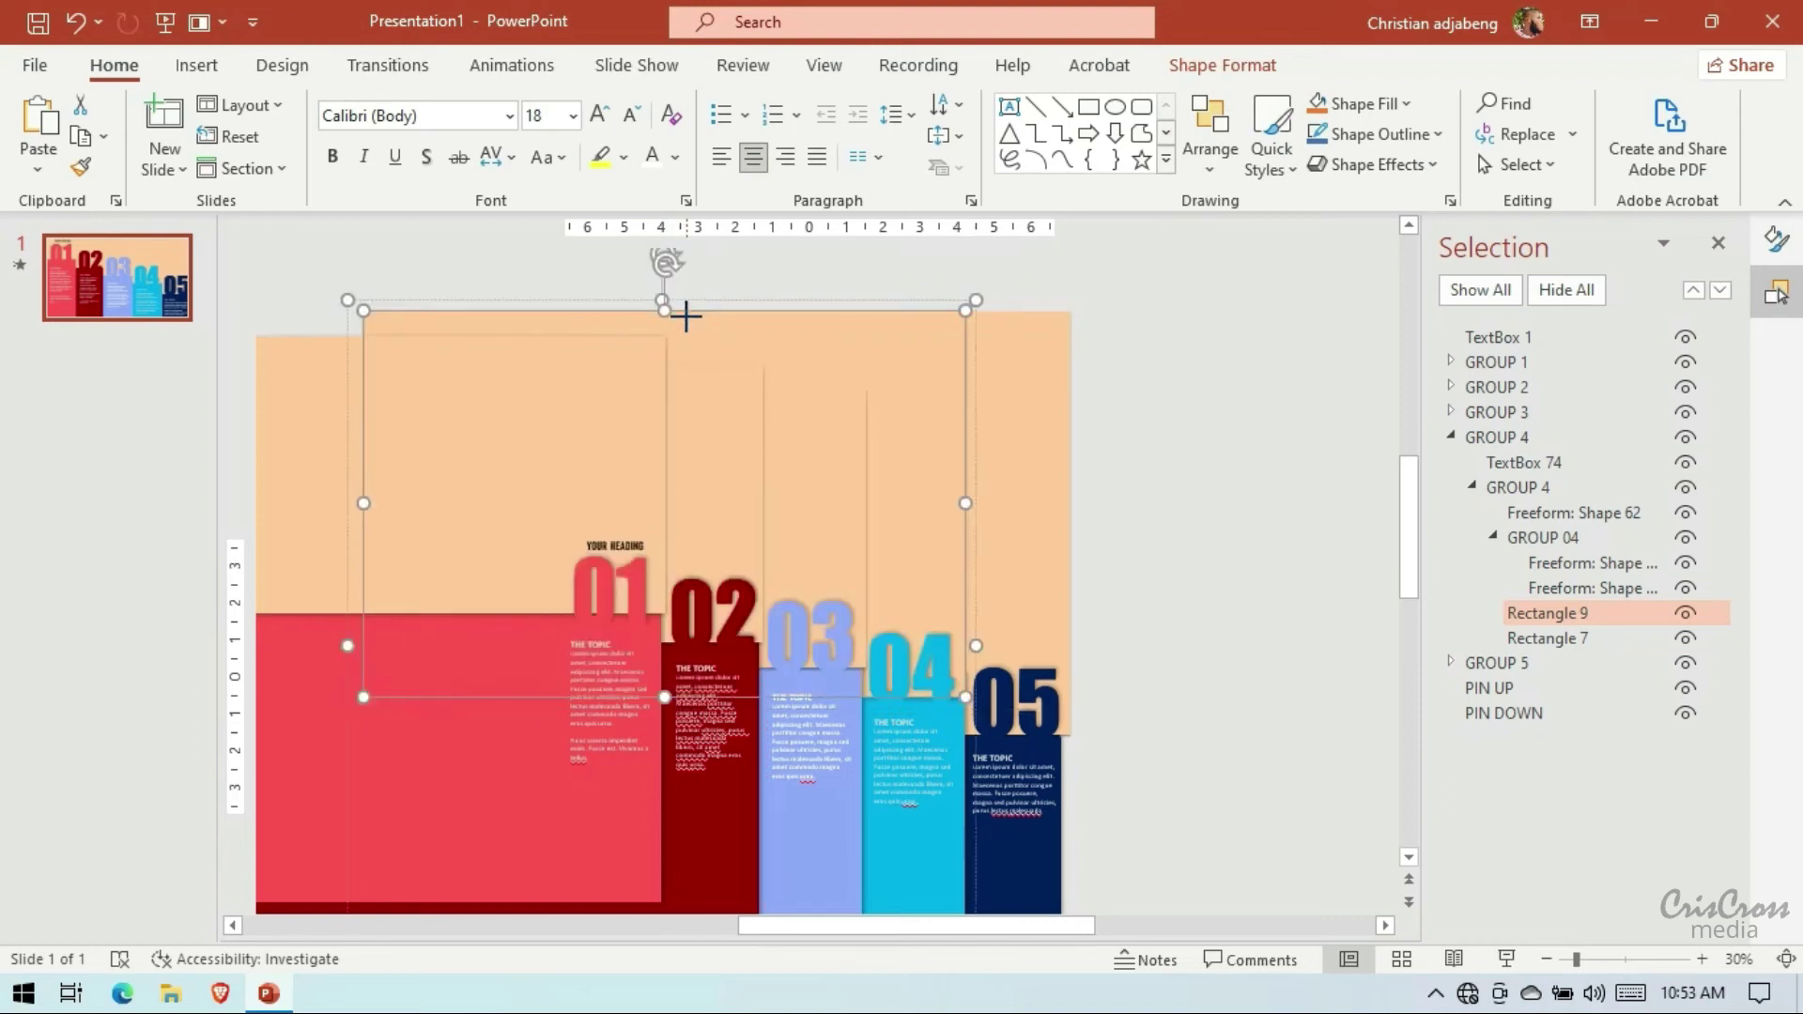
left_click(1185, 419)
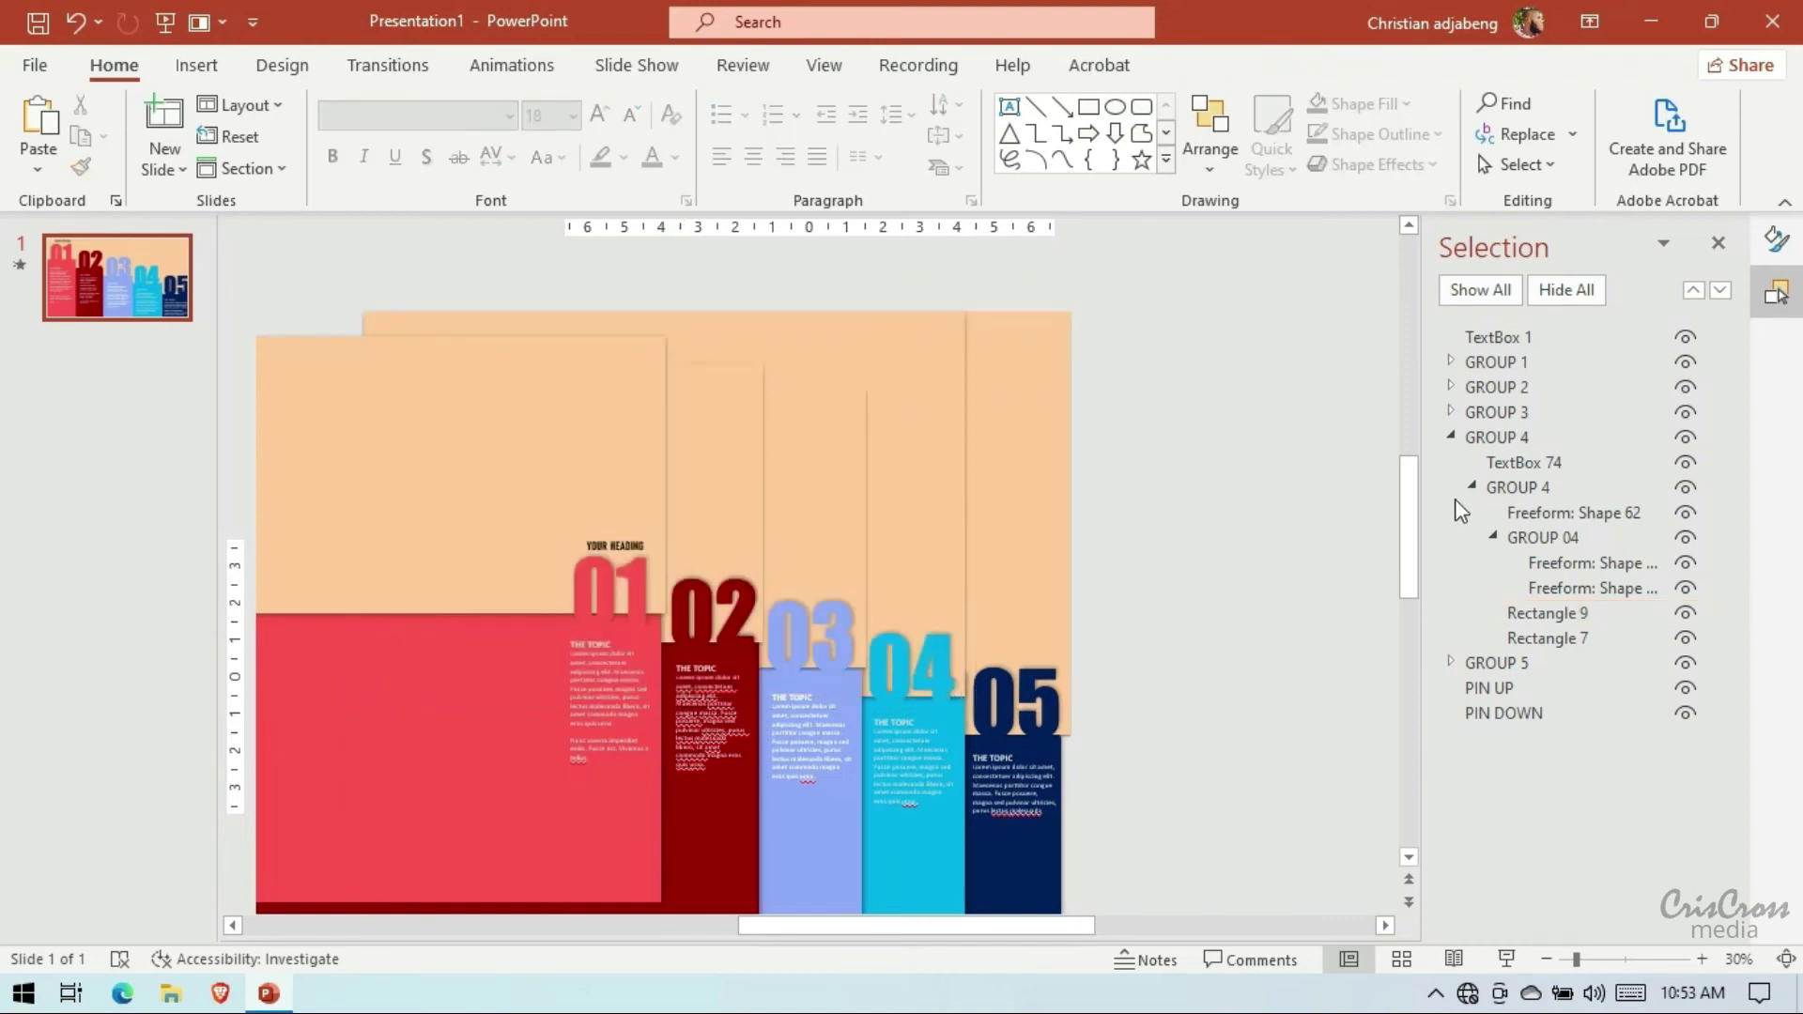
Stretch Rectangle 56 (GROUP 3) and Rectangle 51 (GROUP 2) up to the slide's top edge
left_click(1450, 437)
left_click(1451, 412)
left_click(1549, 587)
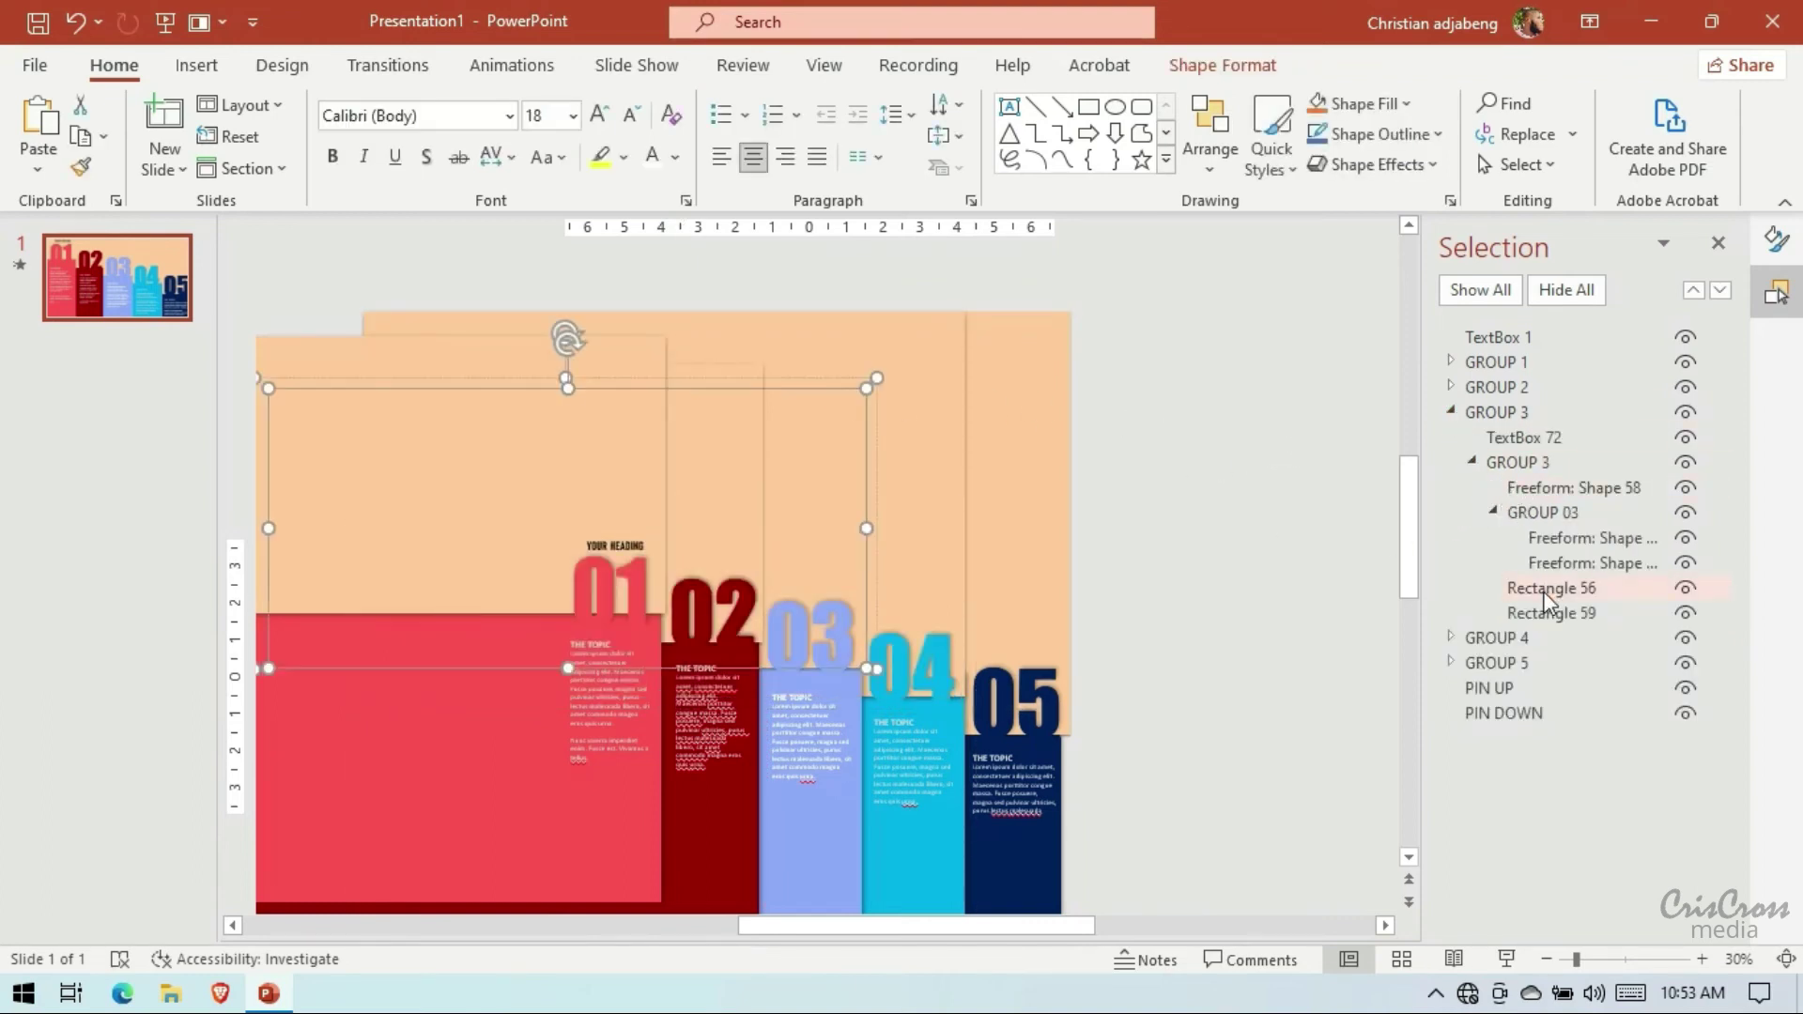
left_click_drag(567, 380, 583, 311)
left_click(1450, 412)
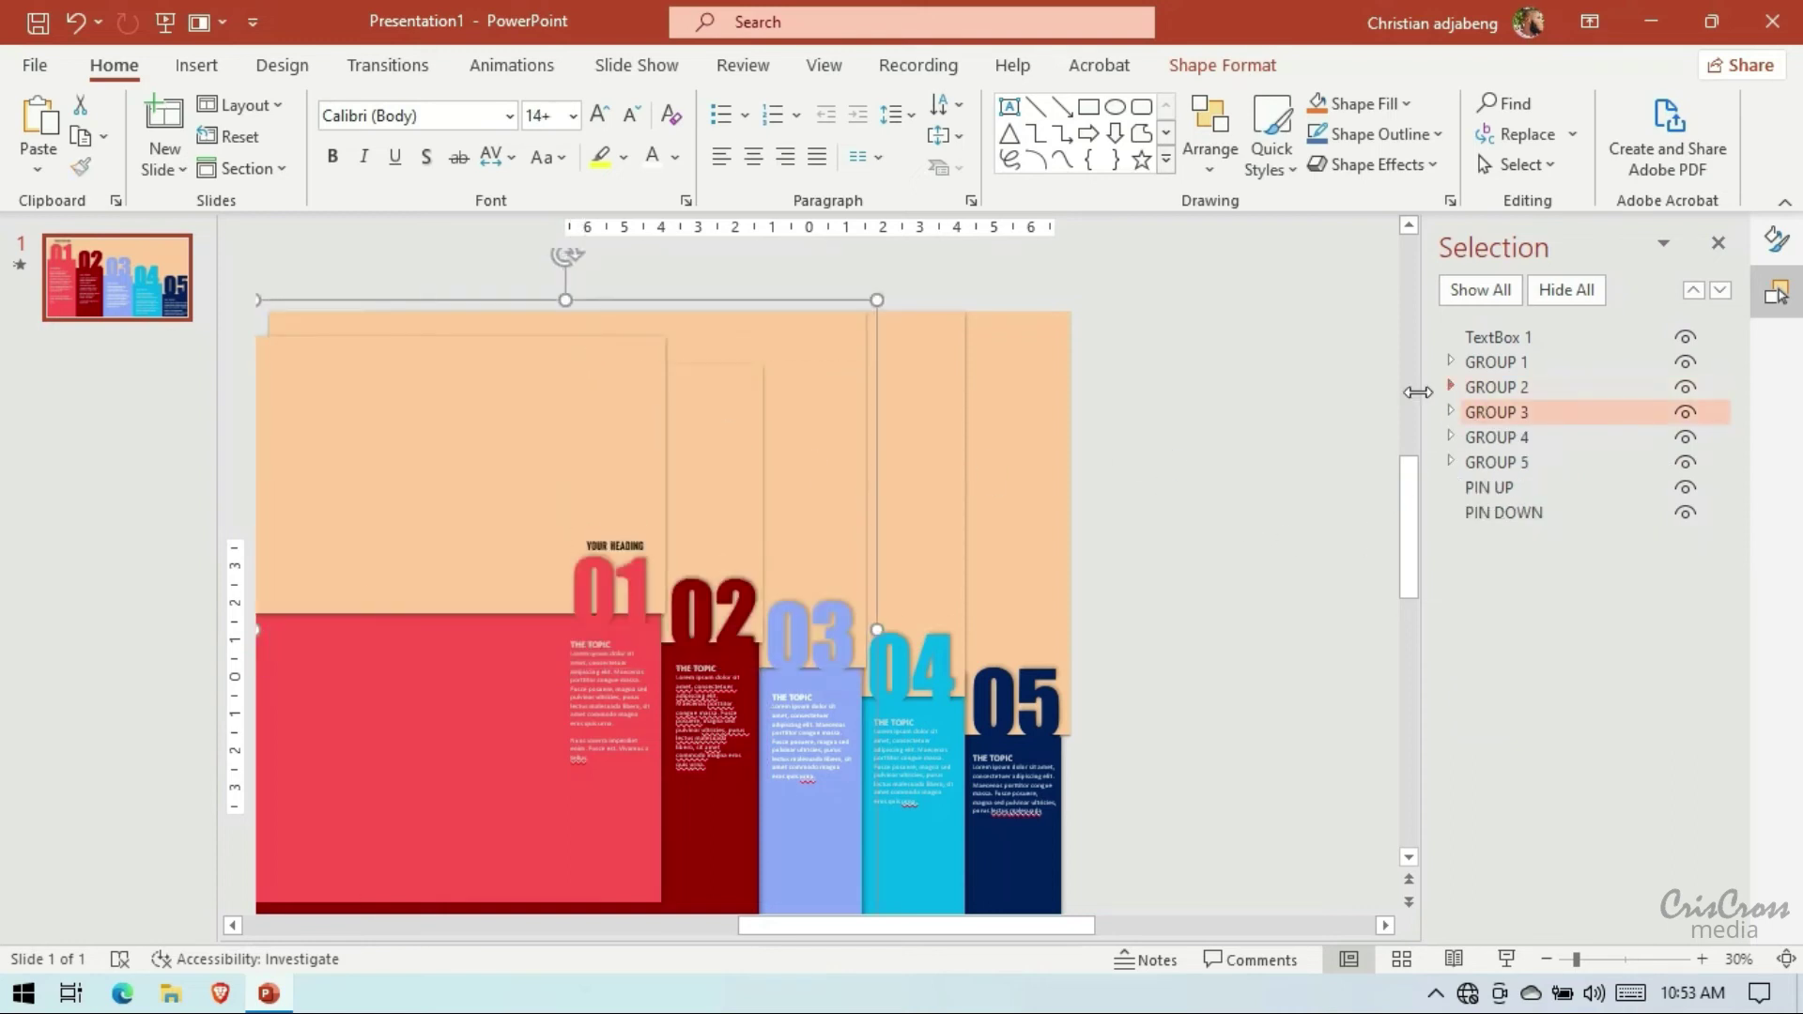
left_click(1451, 387)
left_click(1545, 563)
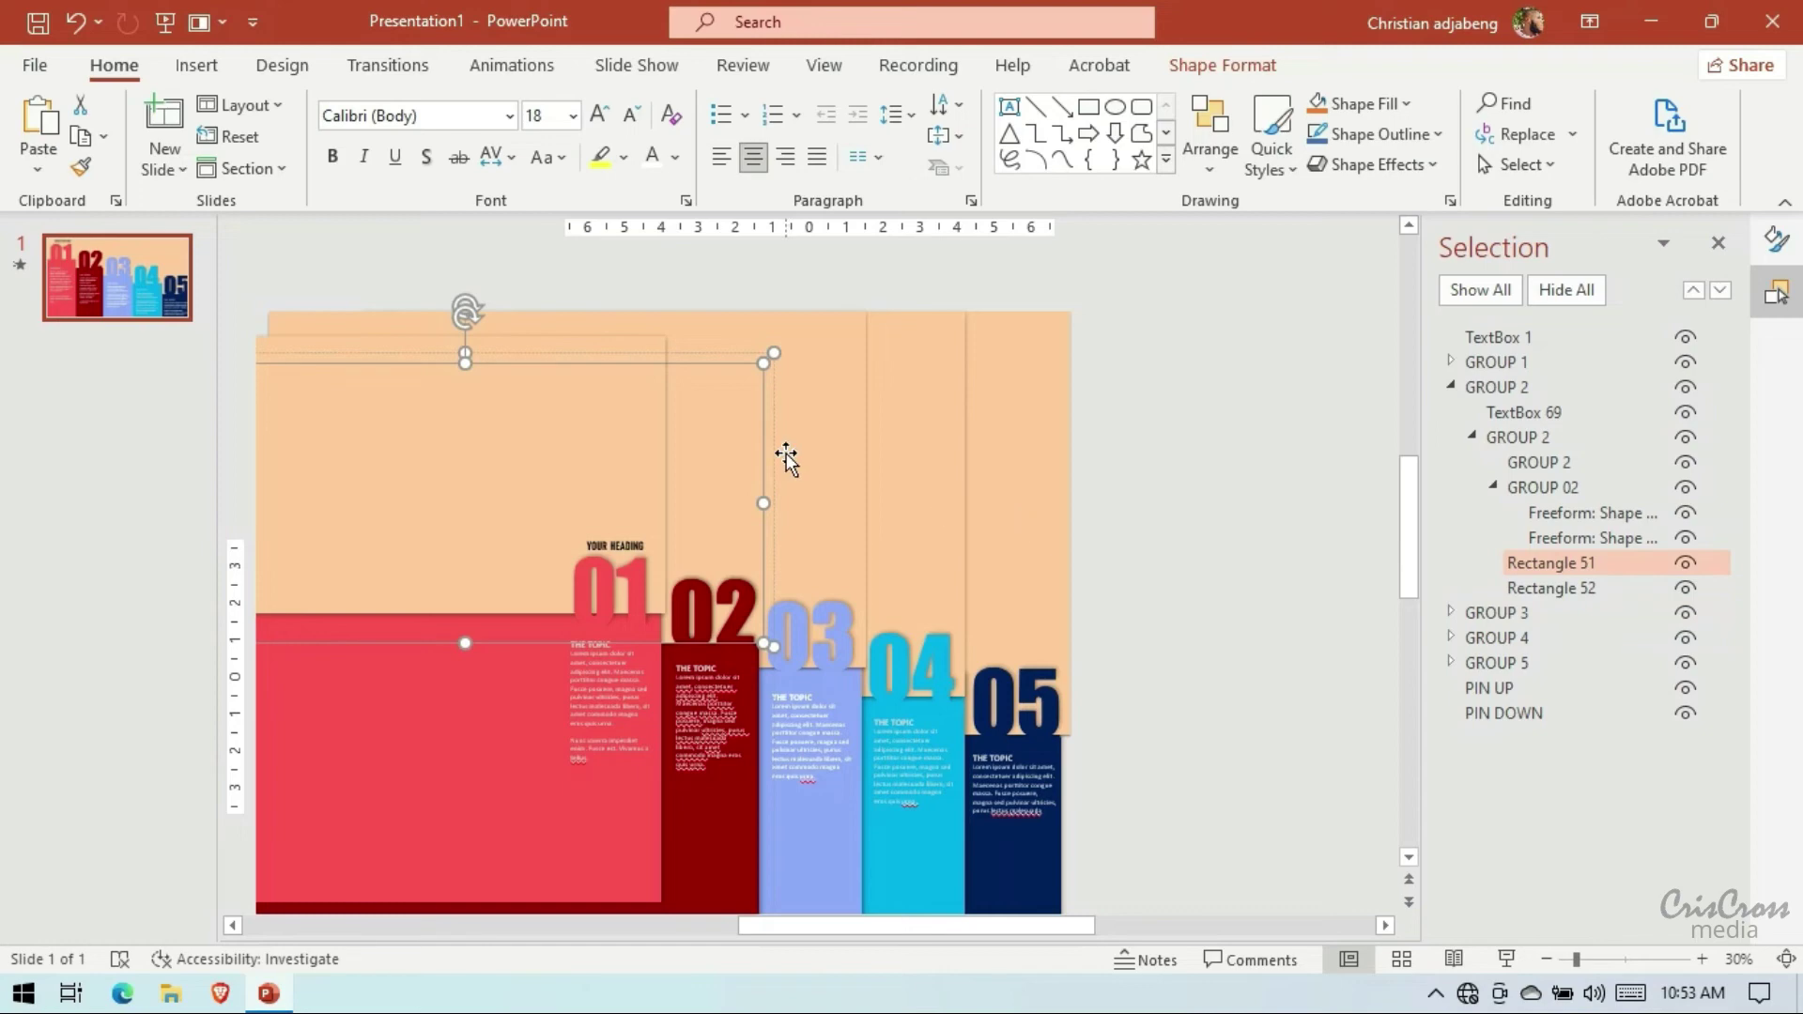
left_click_drag(466, 359, 466, 311)
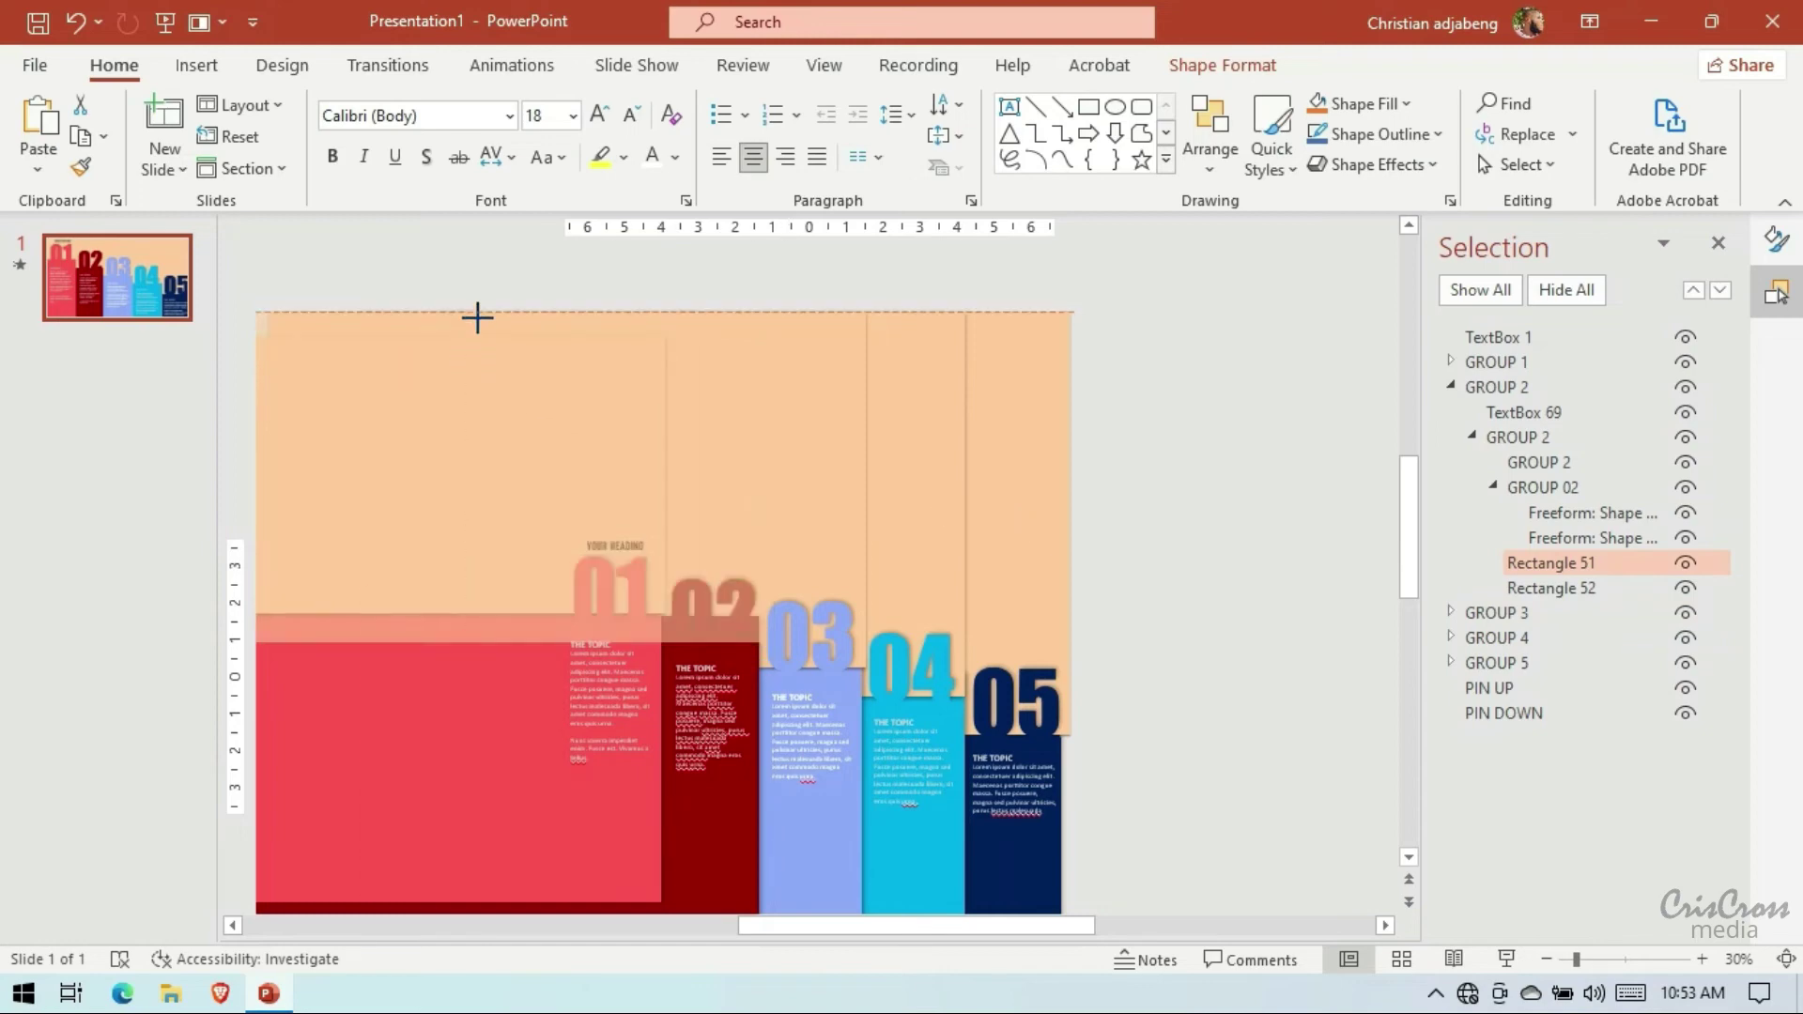
Stretch panel 01's background group in GROUP 1 up to the top edge of the slide
left_click(1451, 387)
left_click(1451, 361)
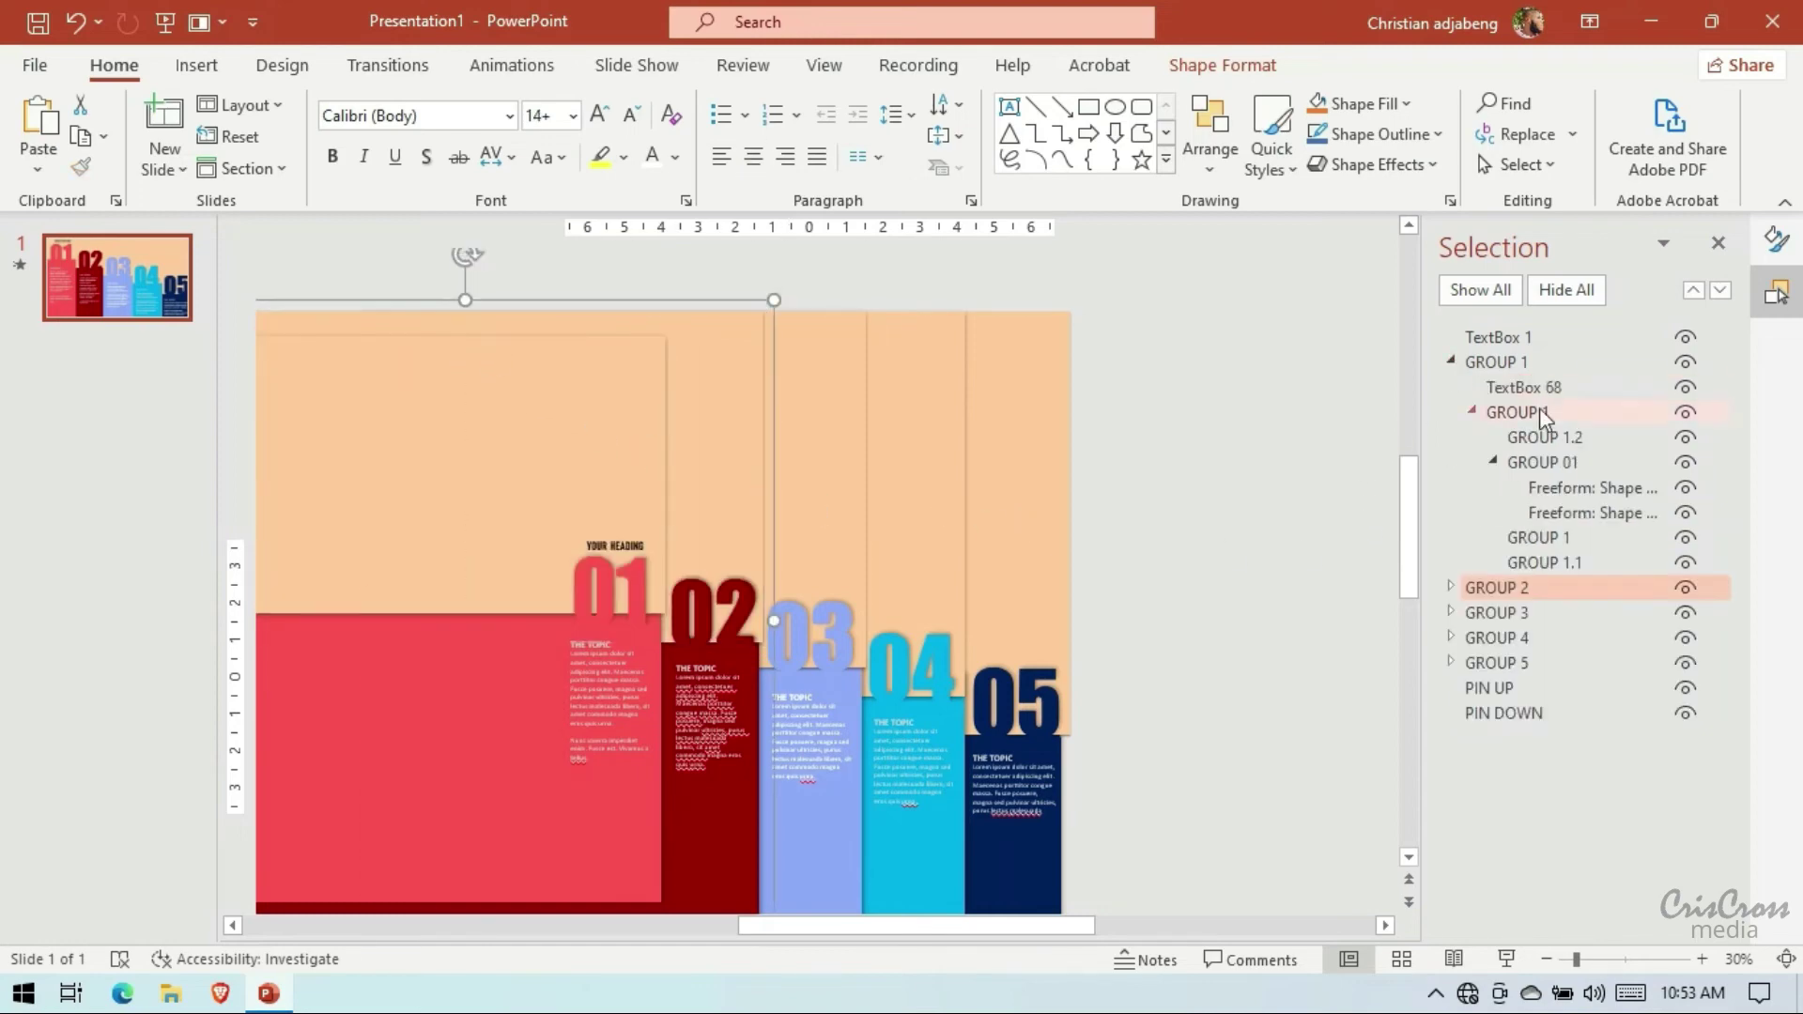
left_click(1559, 541)
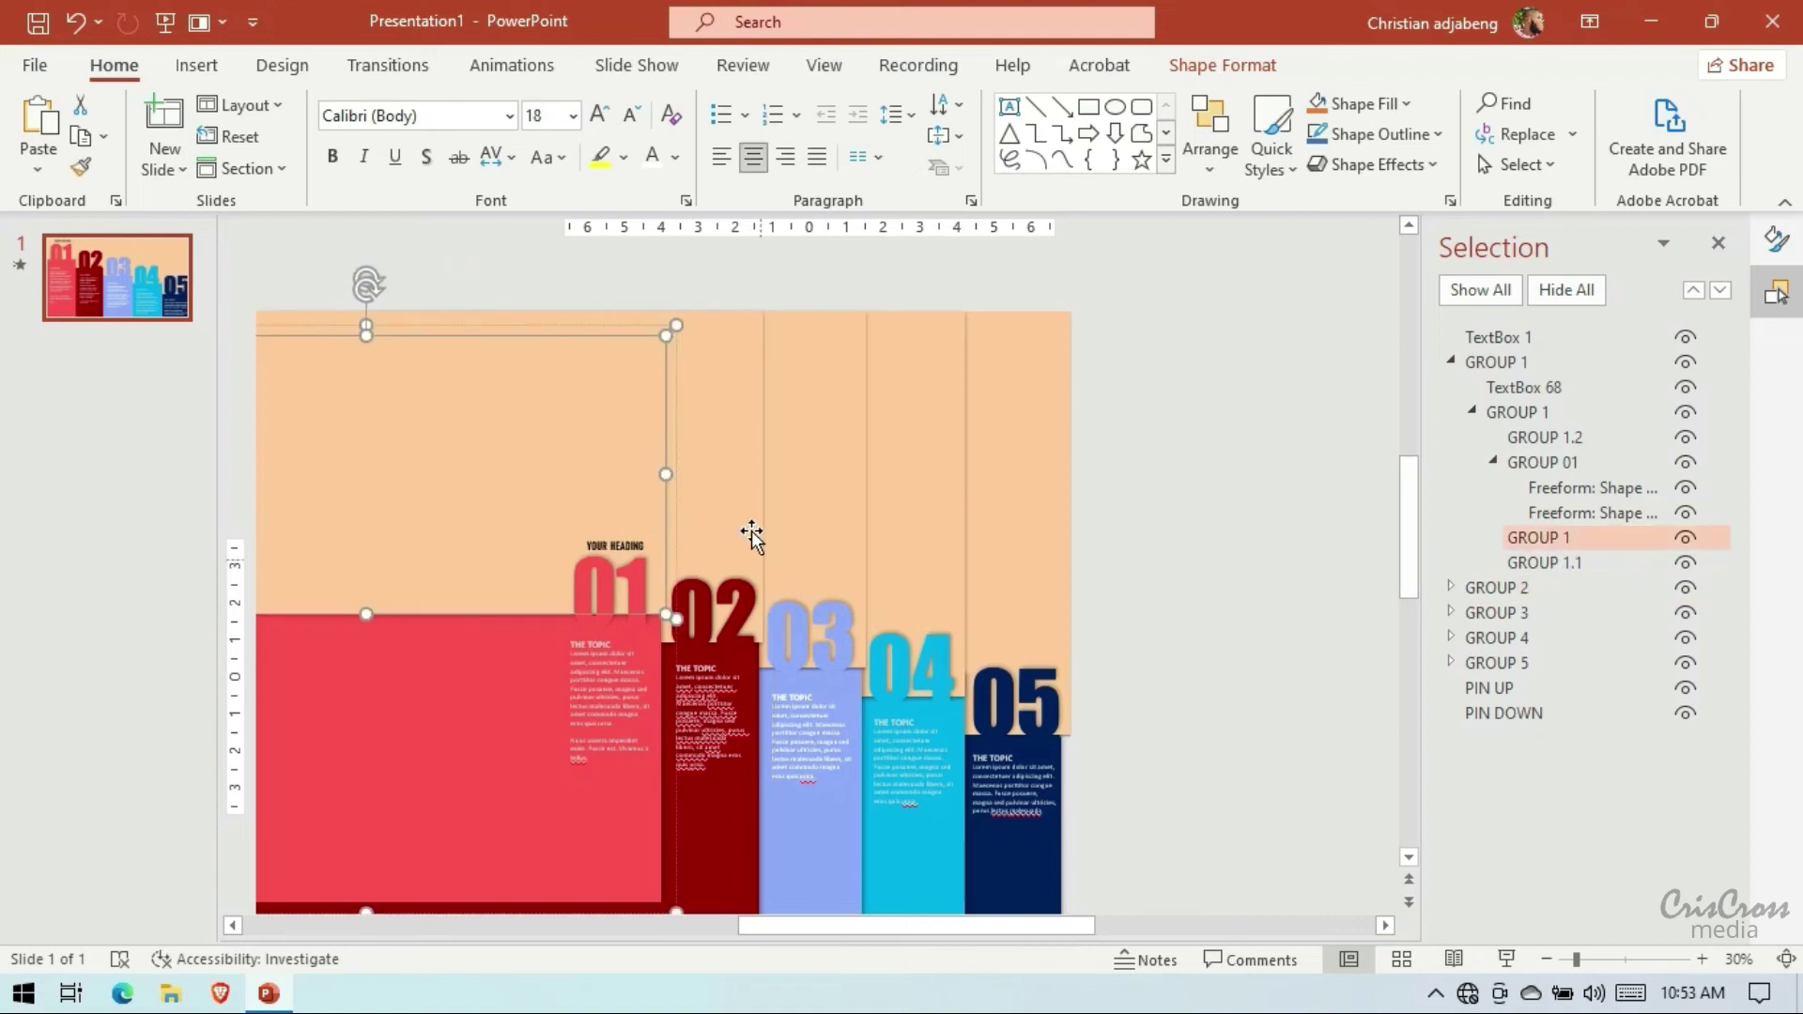
left_click_drag(366, 325, 366, 302)
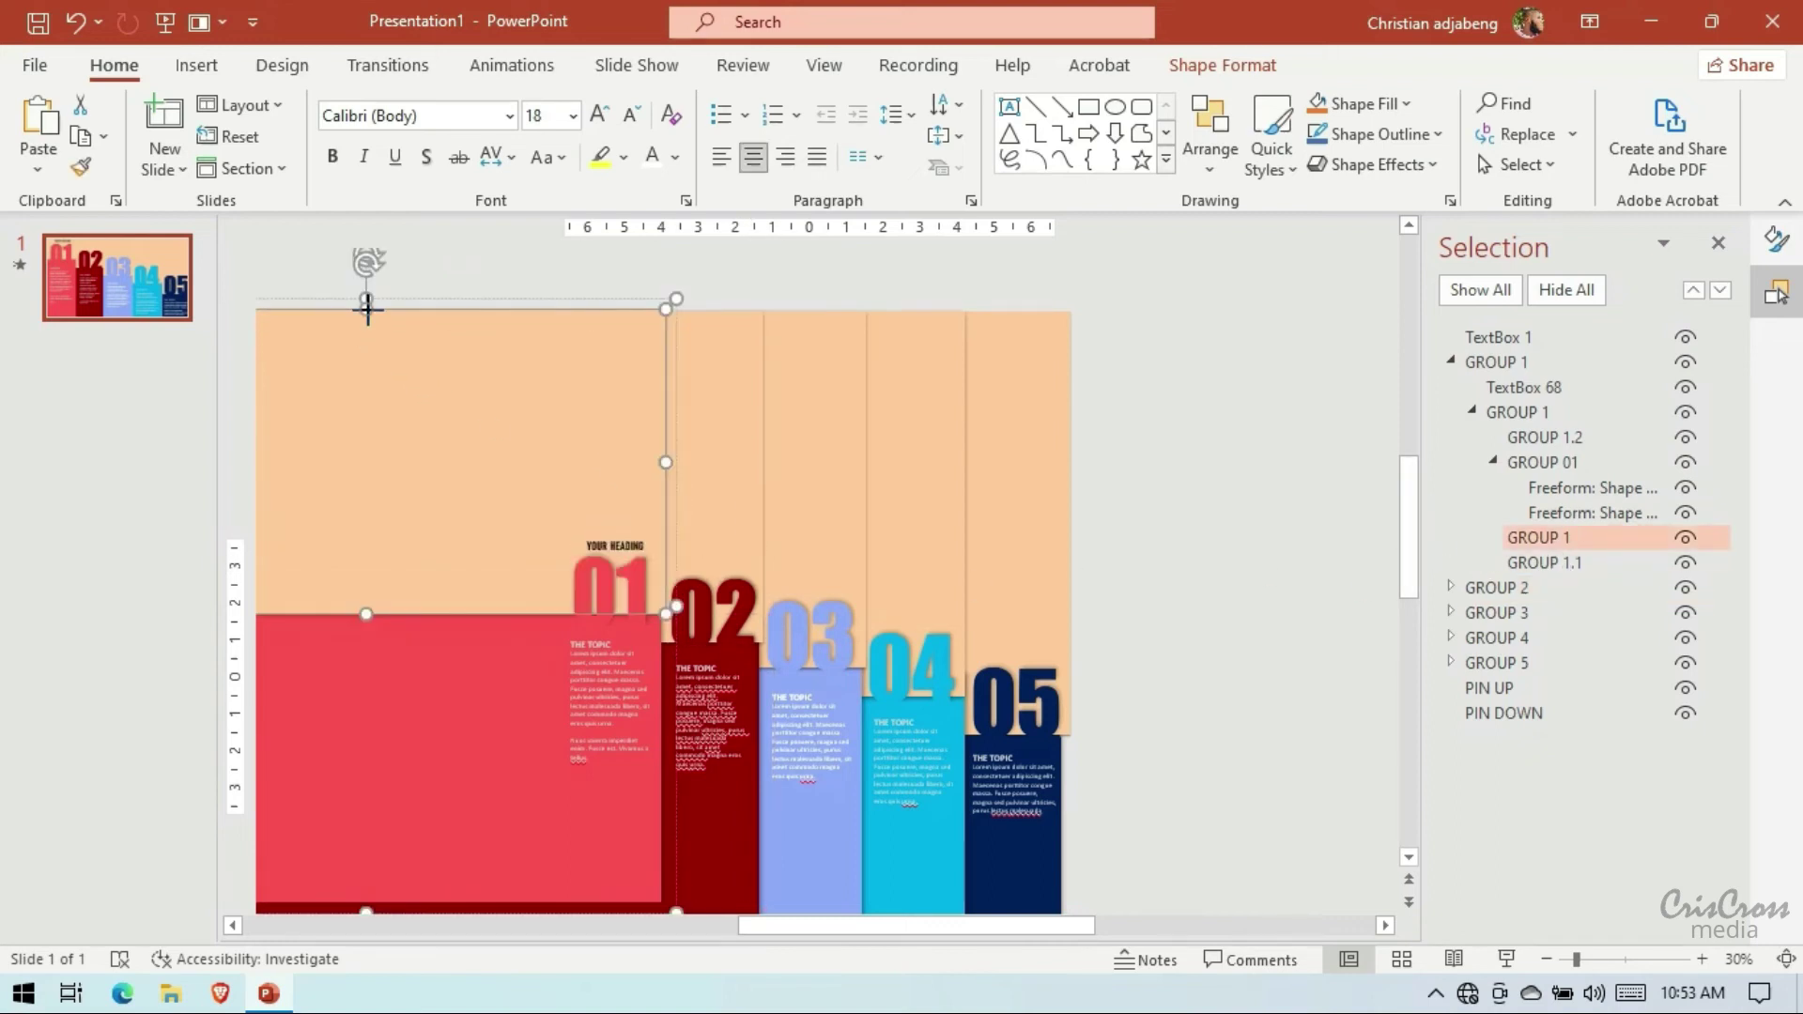
left_click(1451, 361)
left_click(1193, 479)
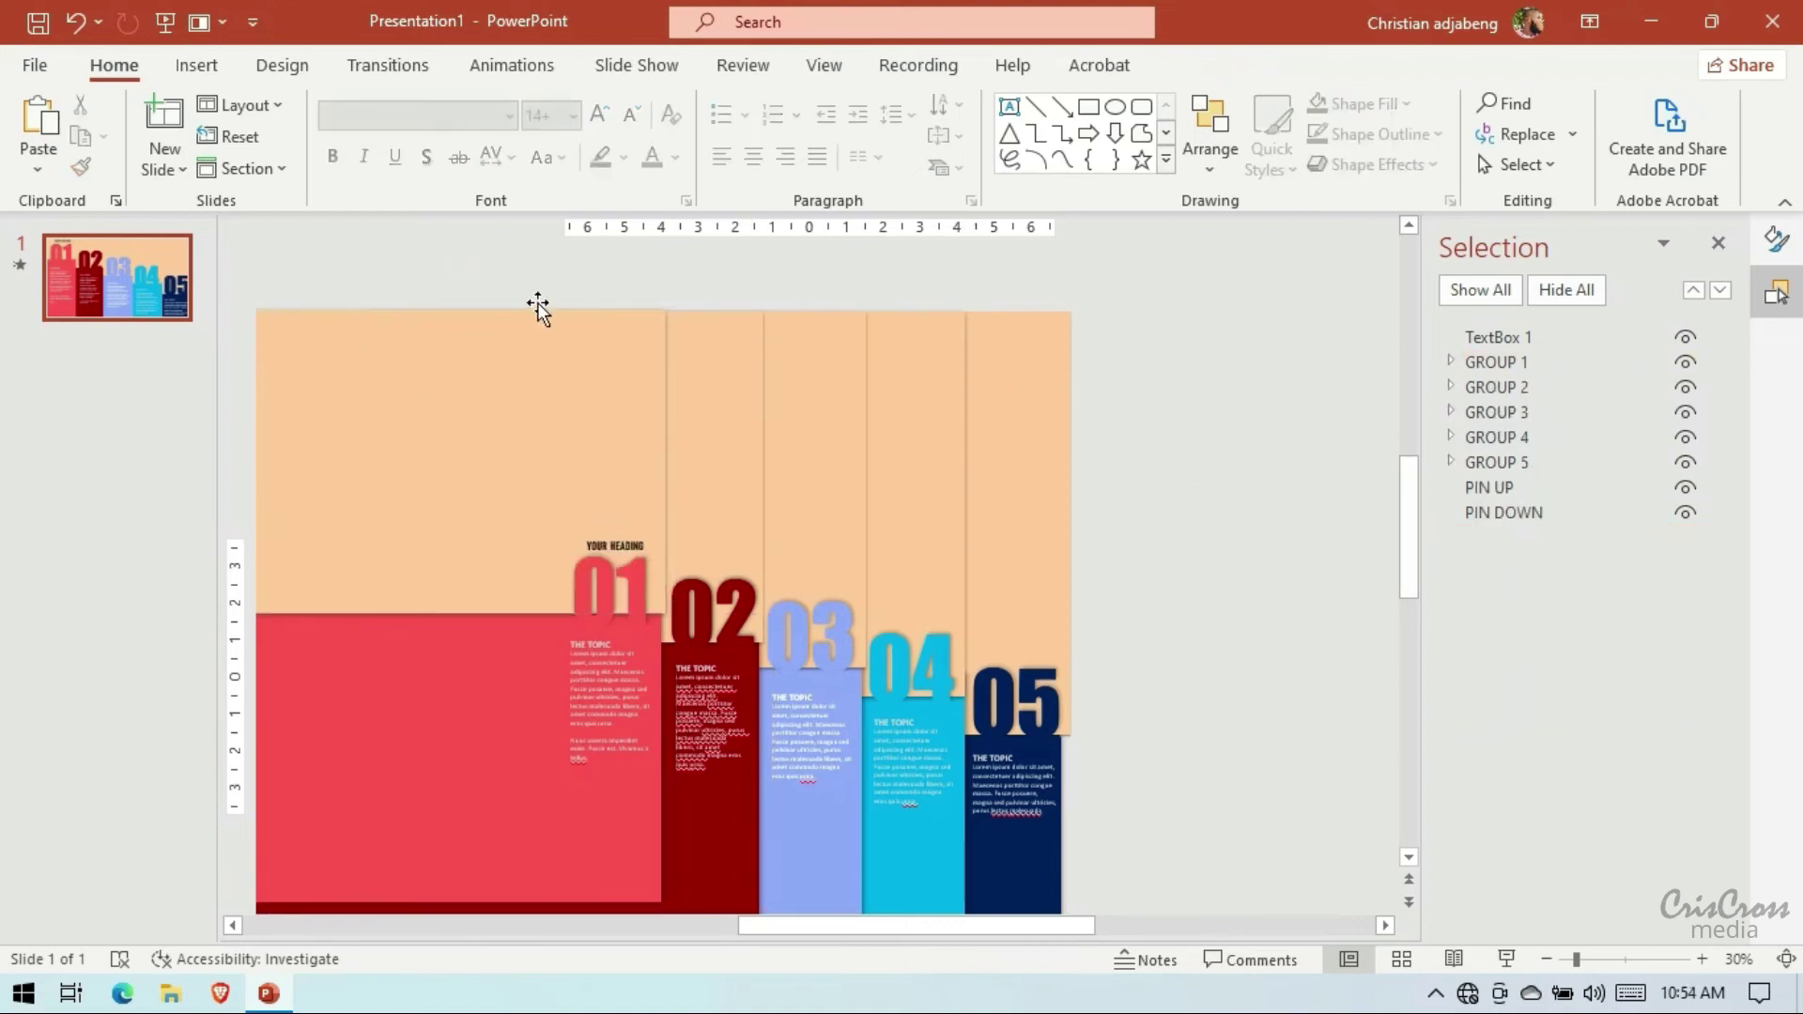
Duplicate slide 1 and start nudging its 05 panel group right and down
right_click(165, 282)
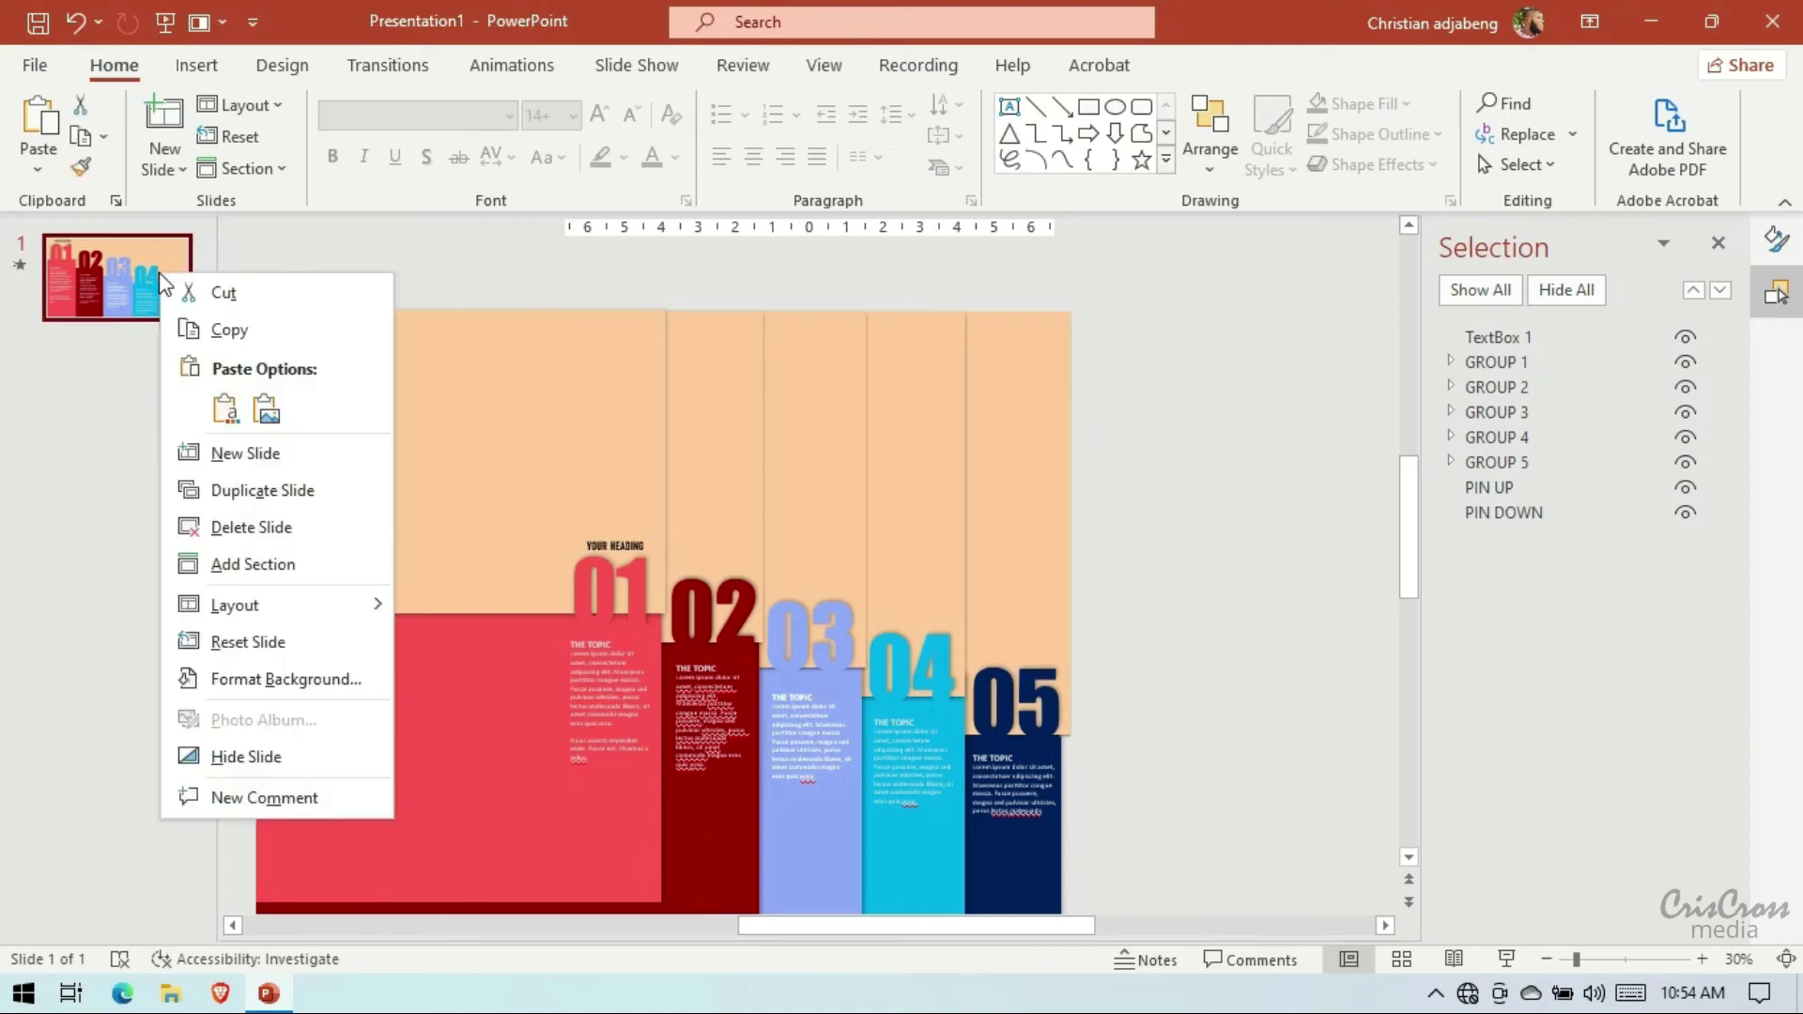
left_click(240, 487)
left_click(1051, 592)
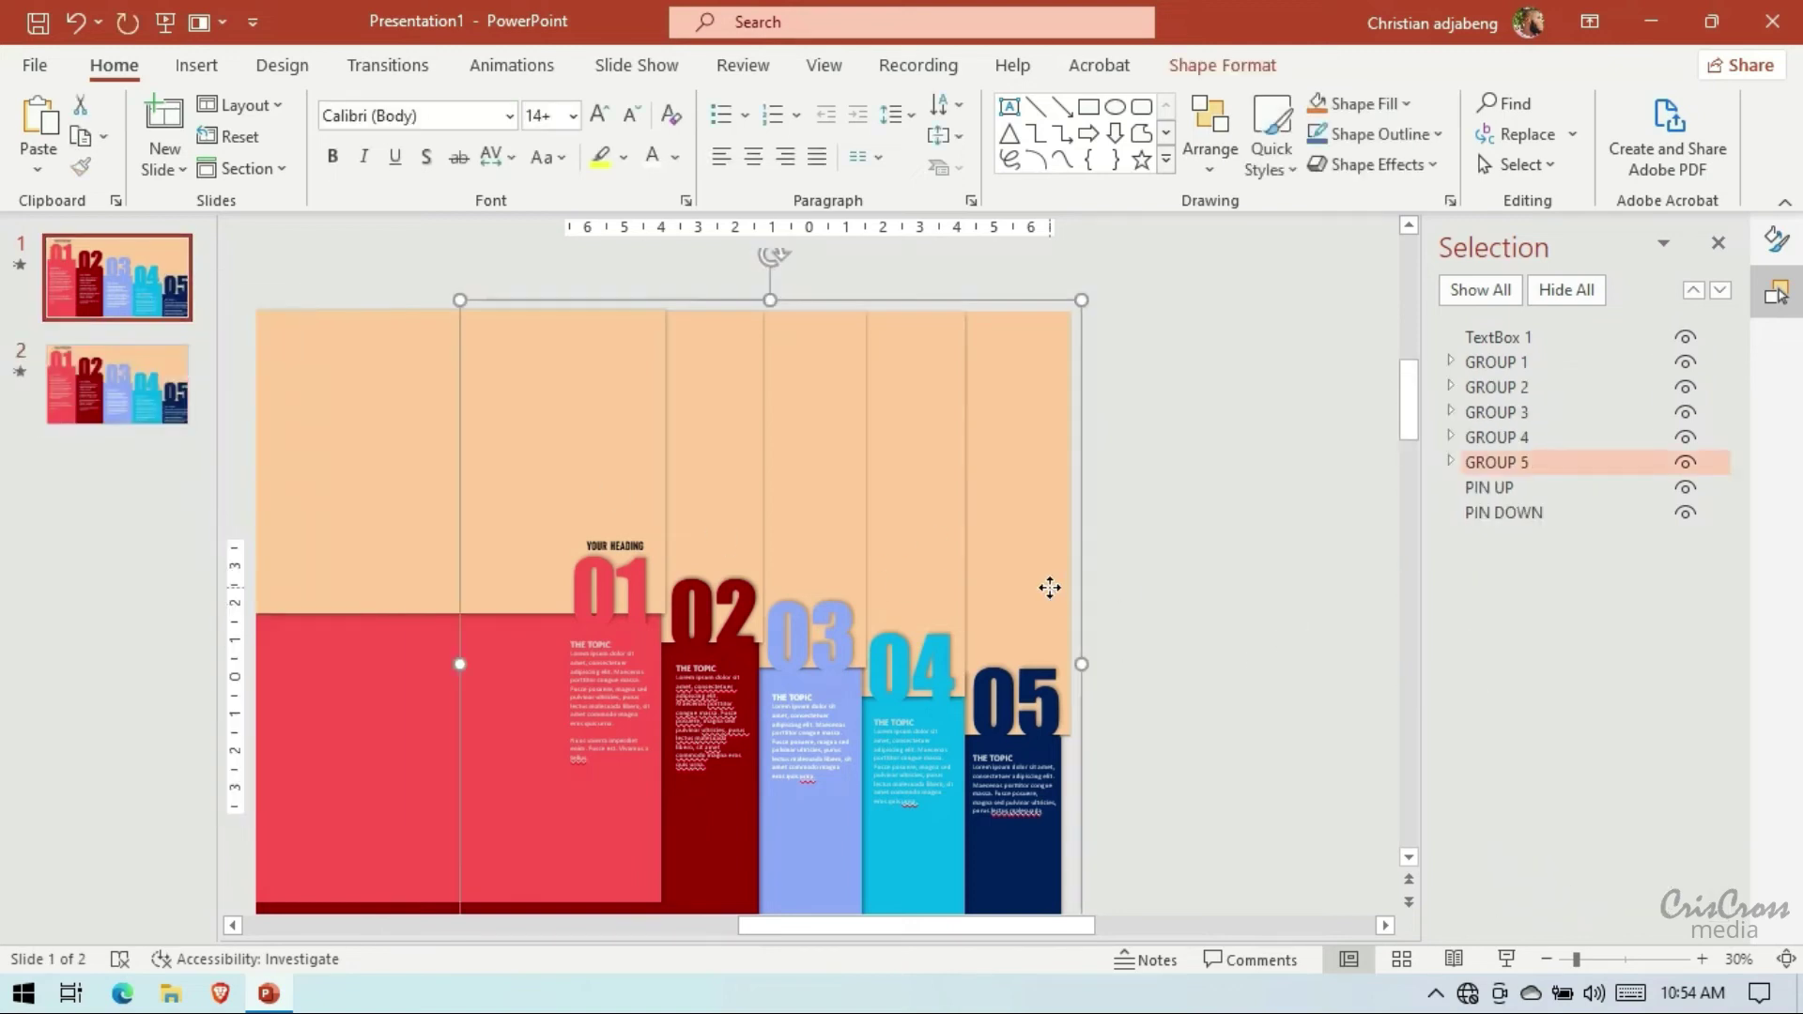
key("Down")
key("Down")
key("Down")
key("Right")
key("Right")
key("Right")
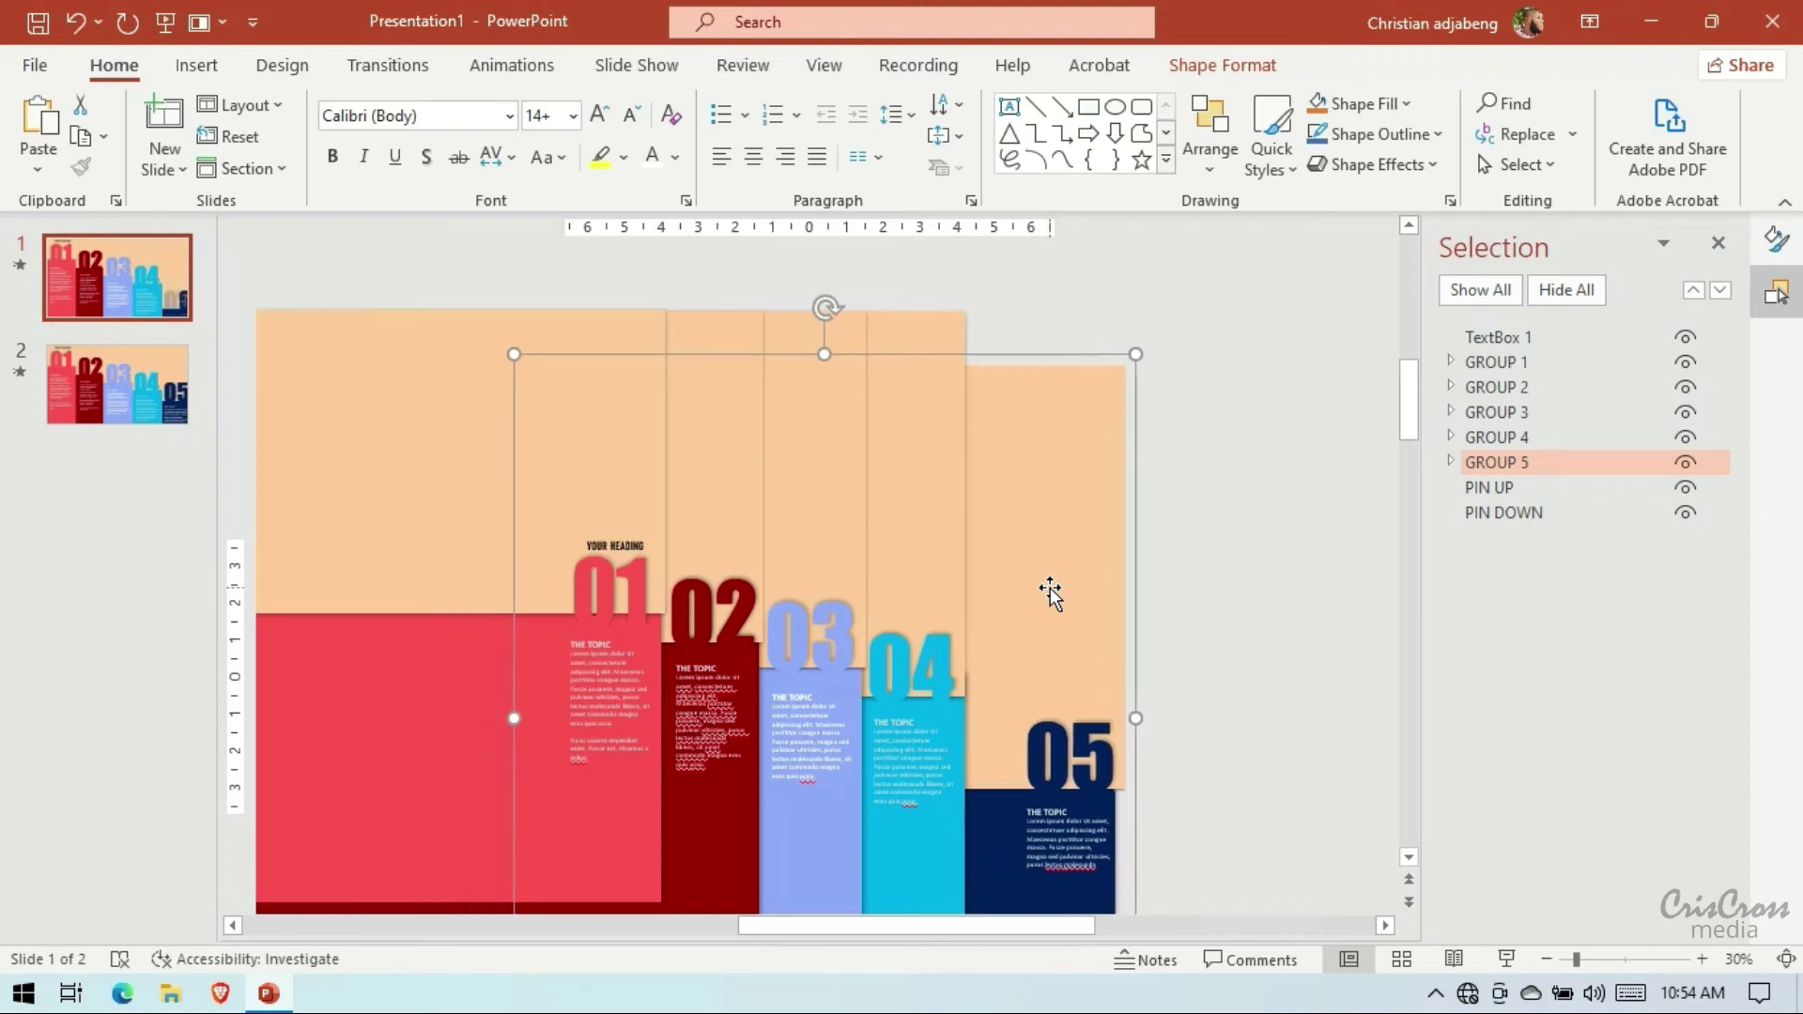
key("Down")
Push the 05 panel further right and down until it sits almost off the slide
key("Down")
key("Down")
key("Down")
key("Down")
key("Right")
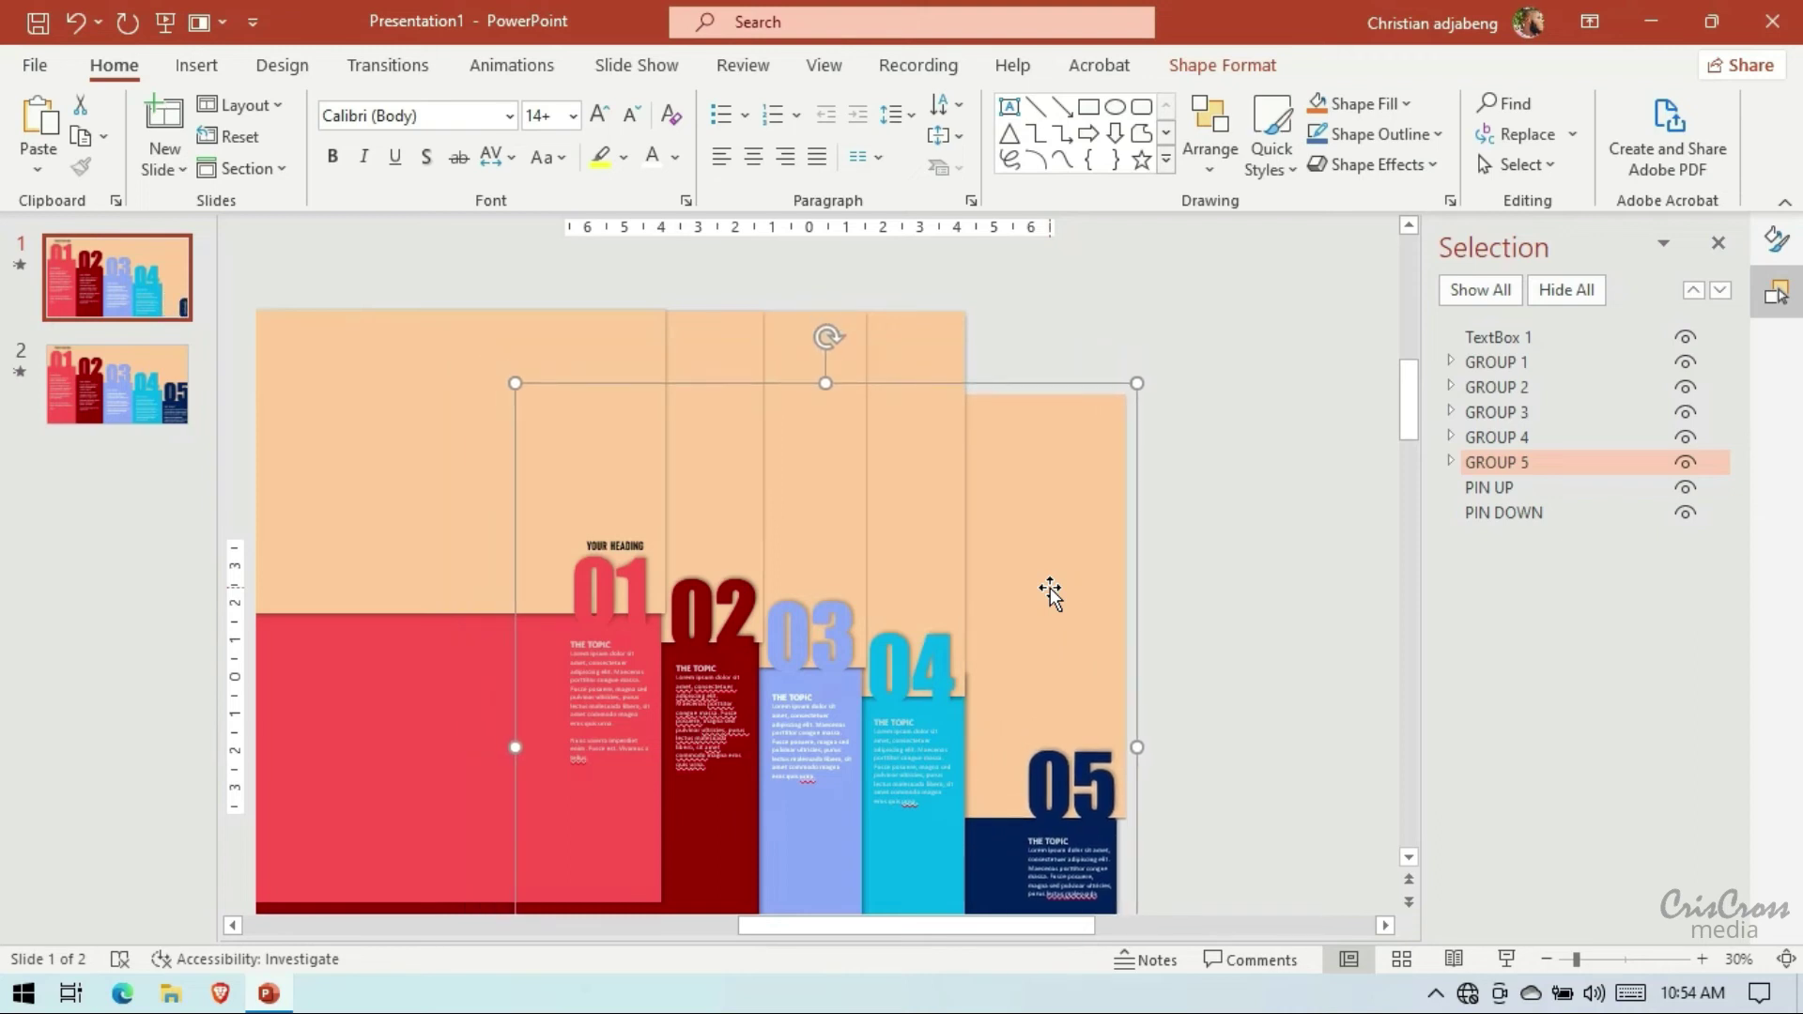
key("Right")
key("Right")
key("Right")
key("Right")
key("Right")
key("Right")
key("Right")
key("Down")
key("Down")
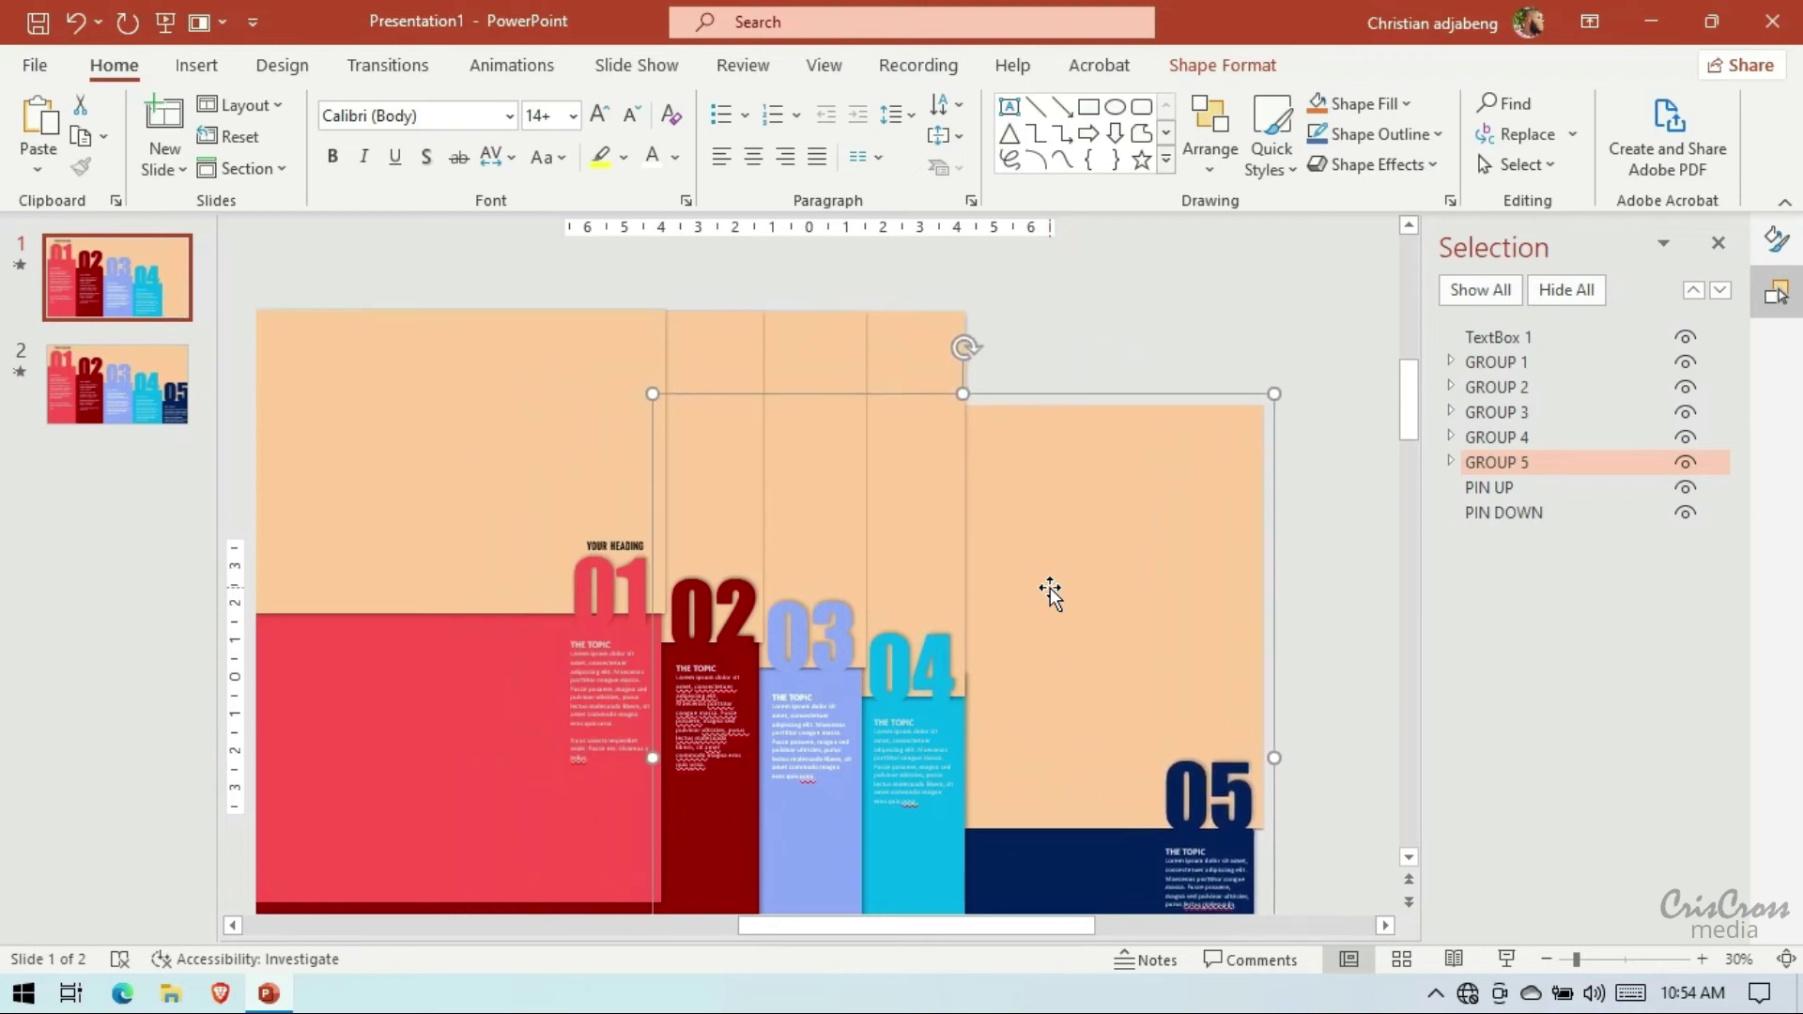
key("Down")
key("Right")
key("Right")
key("Right")
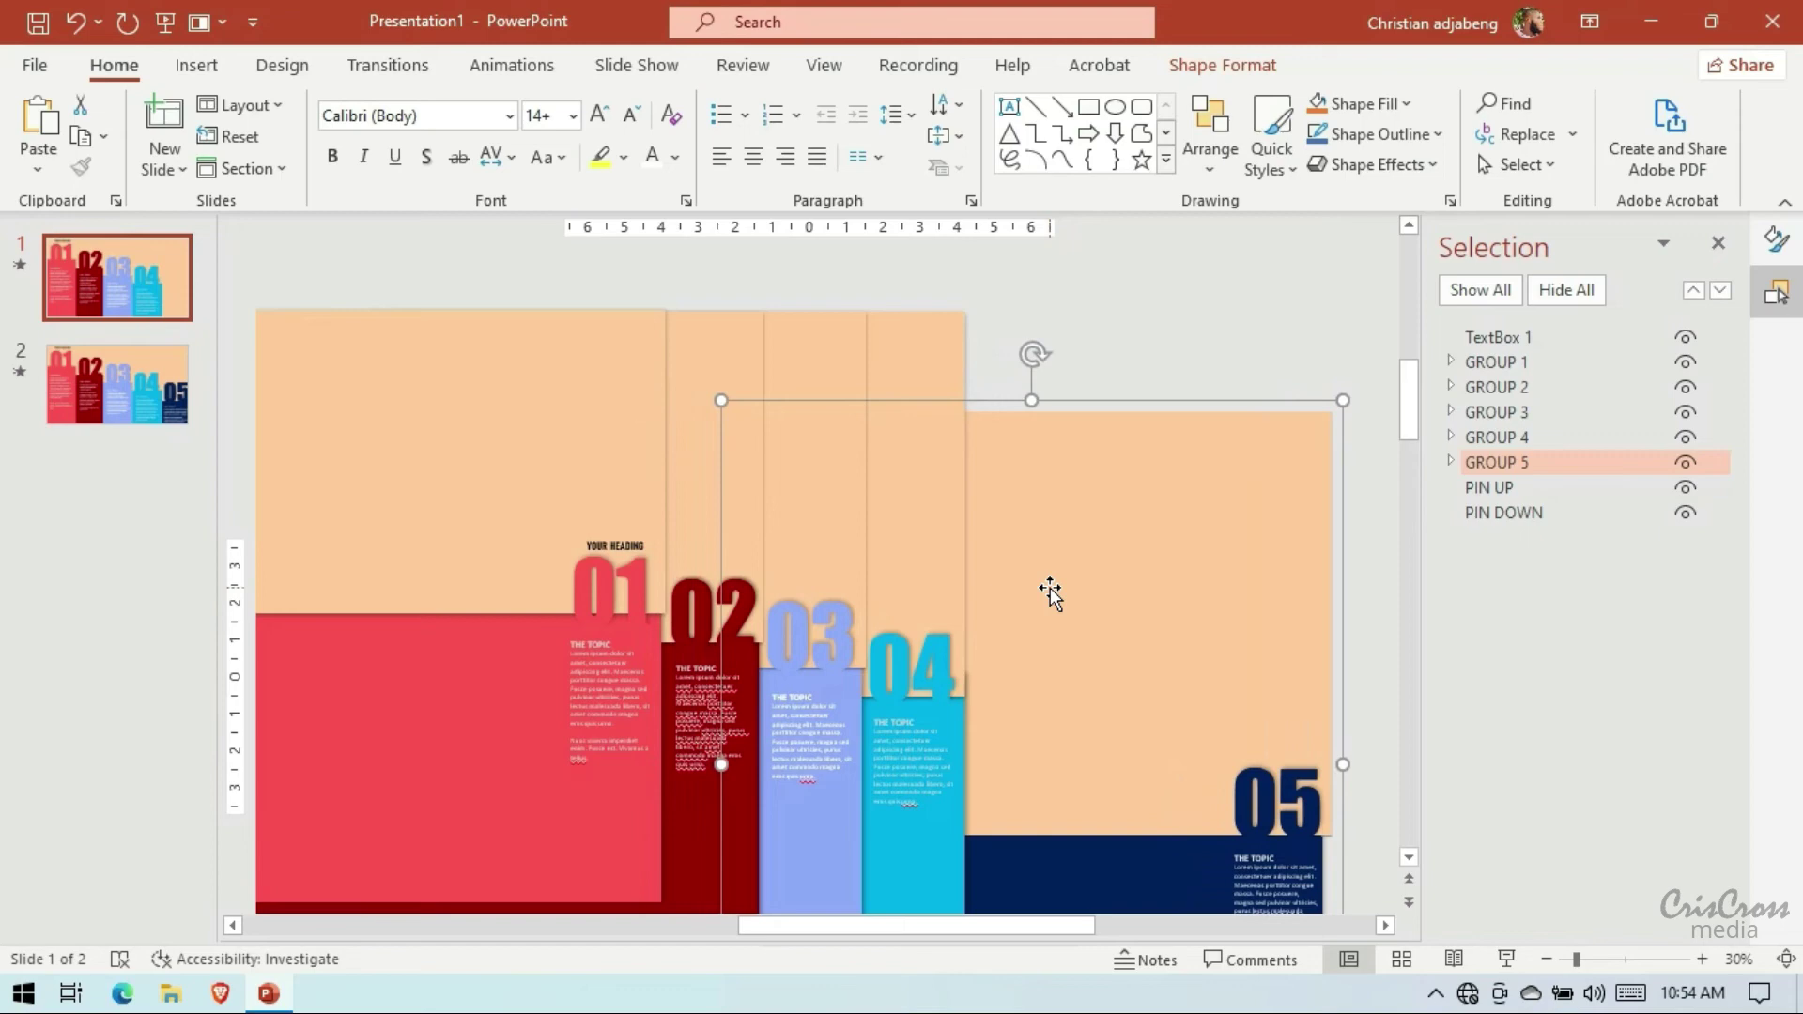
key("Down")
key("Down")
key("Down")
key("Down")
key("Down")
key("Down")
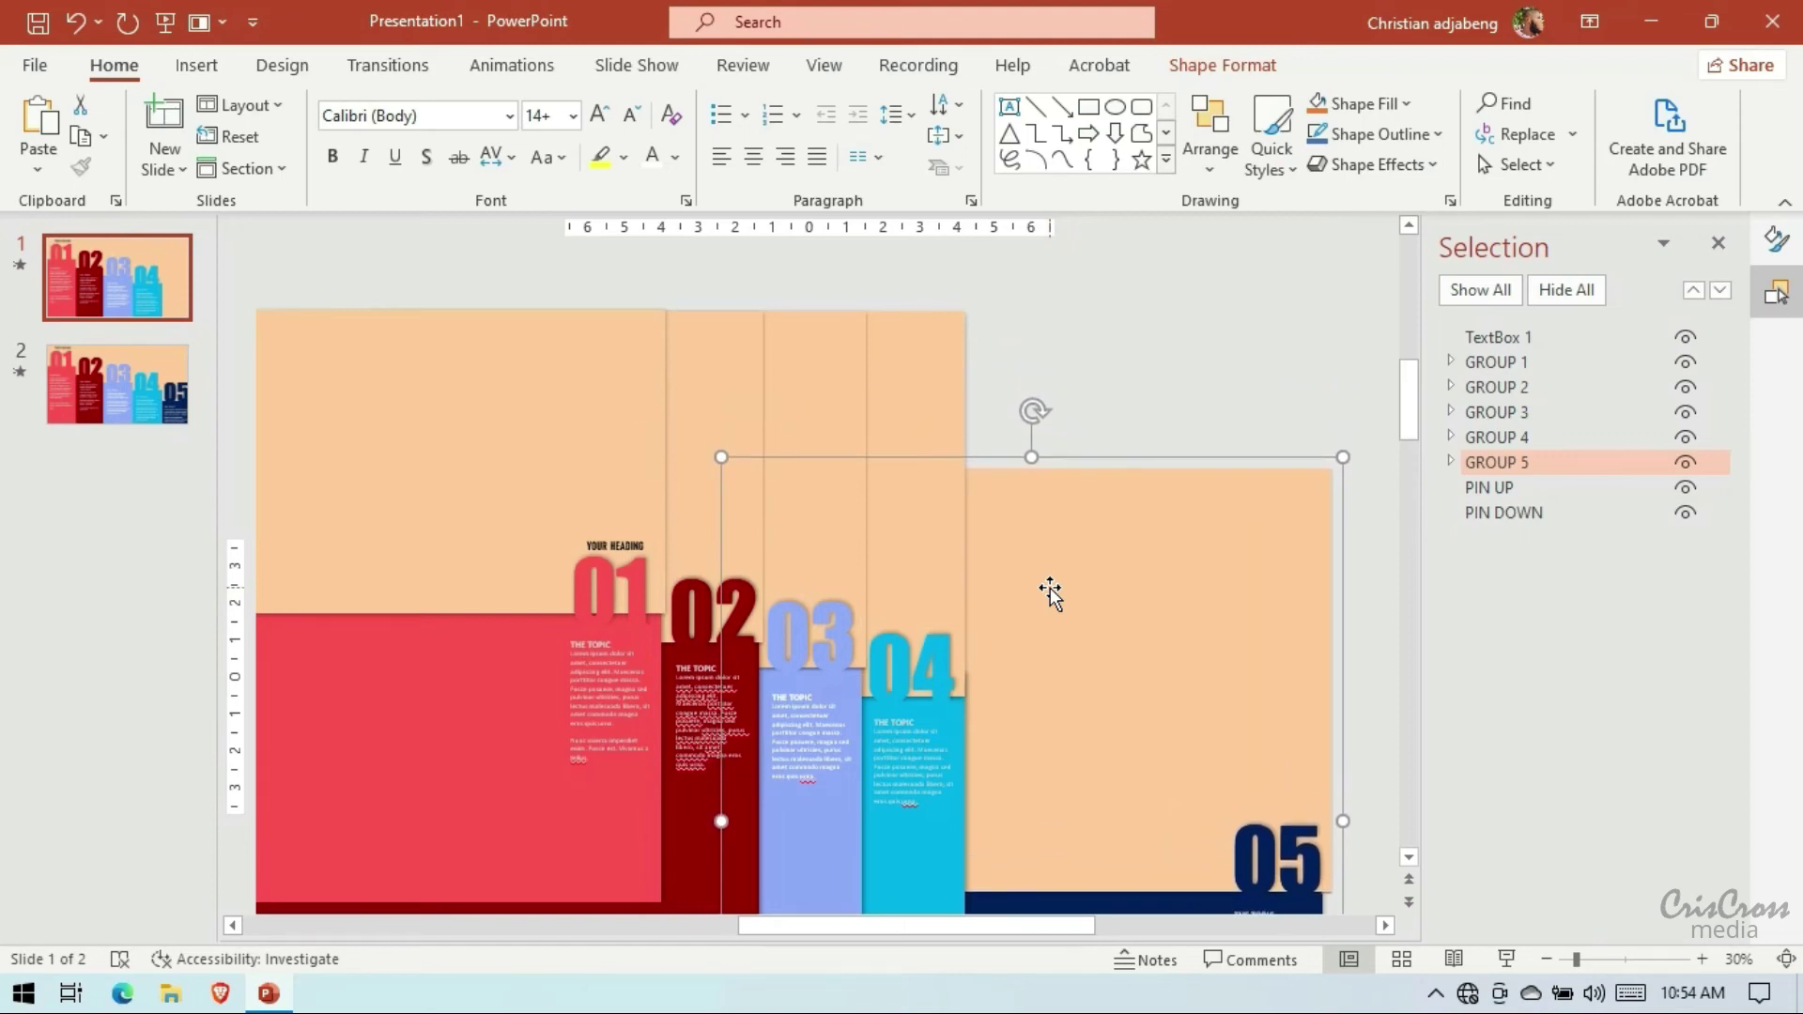
key("Up")
key("Up")
key("Up")
key("Up")
key("Down")
key("Down")
key("Down")
key("Down")
key("Down")
key("Down")
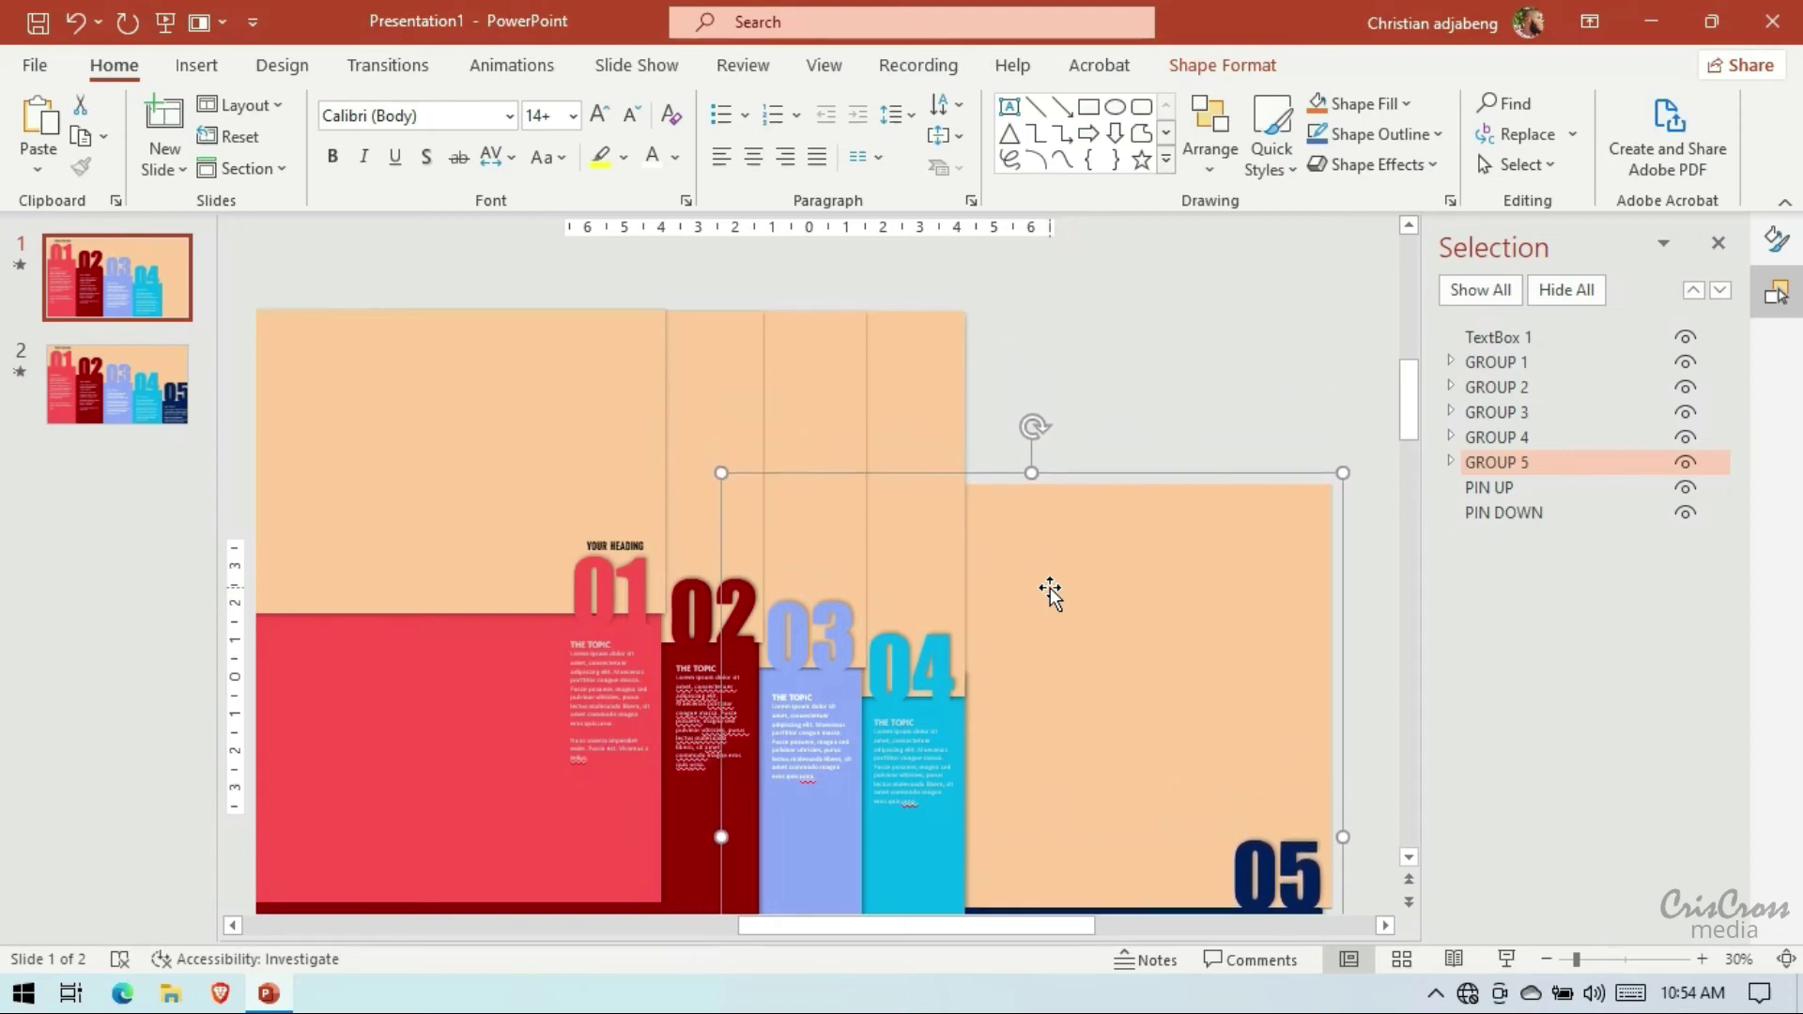
key("Down")
key("Down")
key("Down")
key("Down")
key("Down")
key("Down")
key("Down")
key("Up")
key("Up")
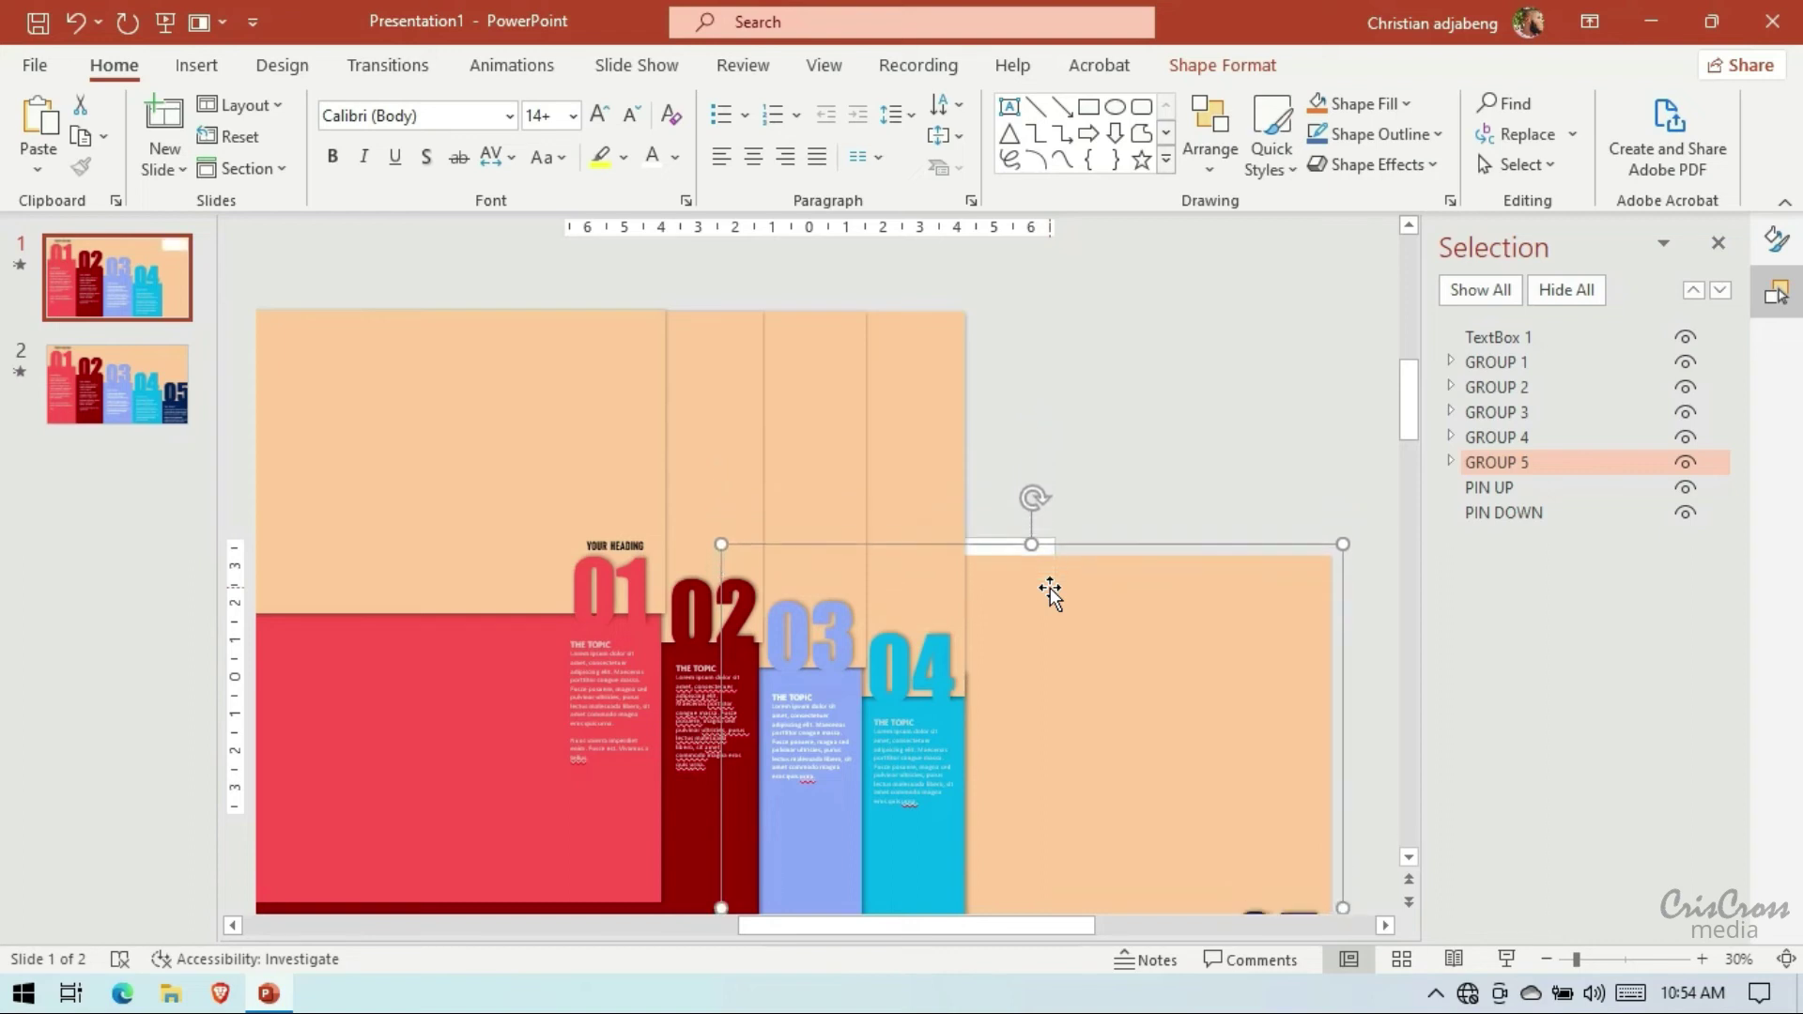
key("Up")
key("Up")
key("Up")
key("Up")
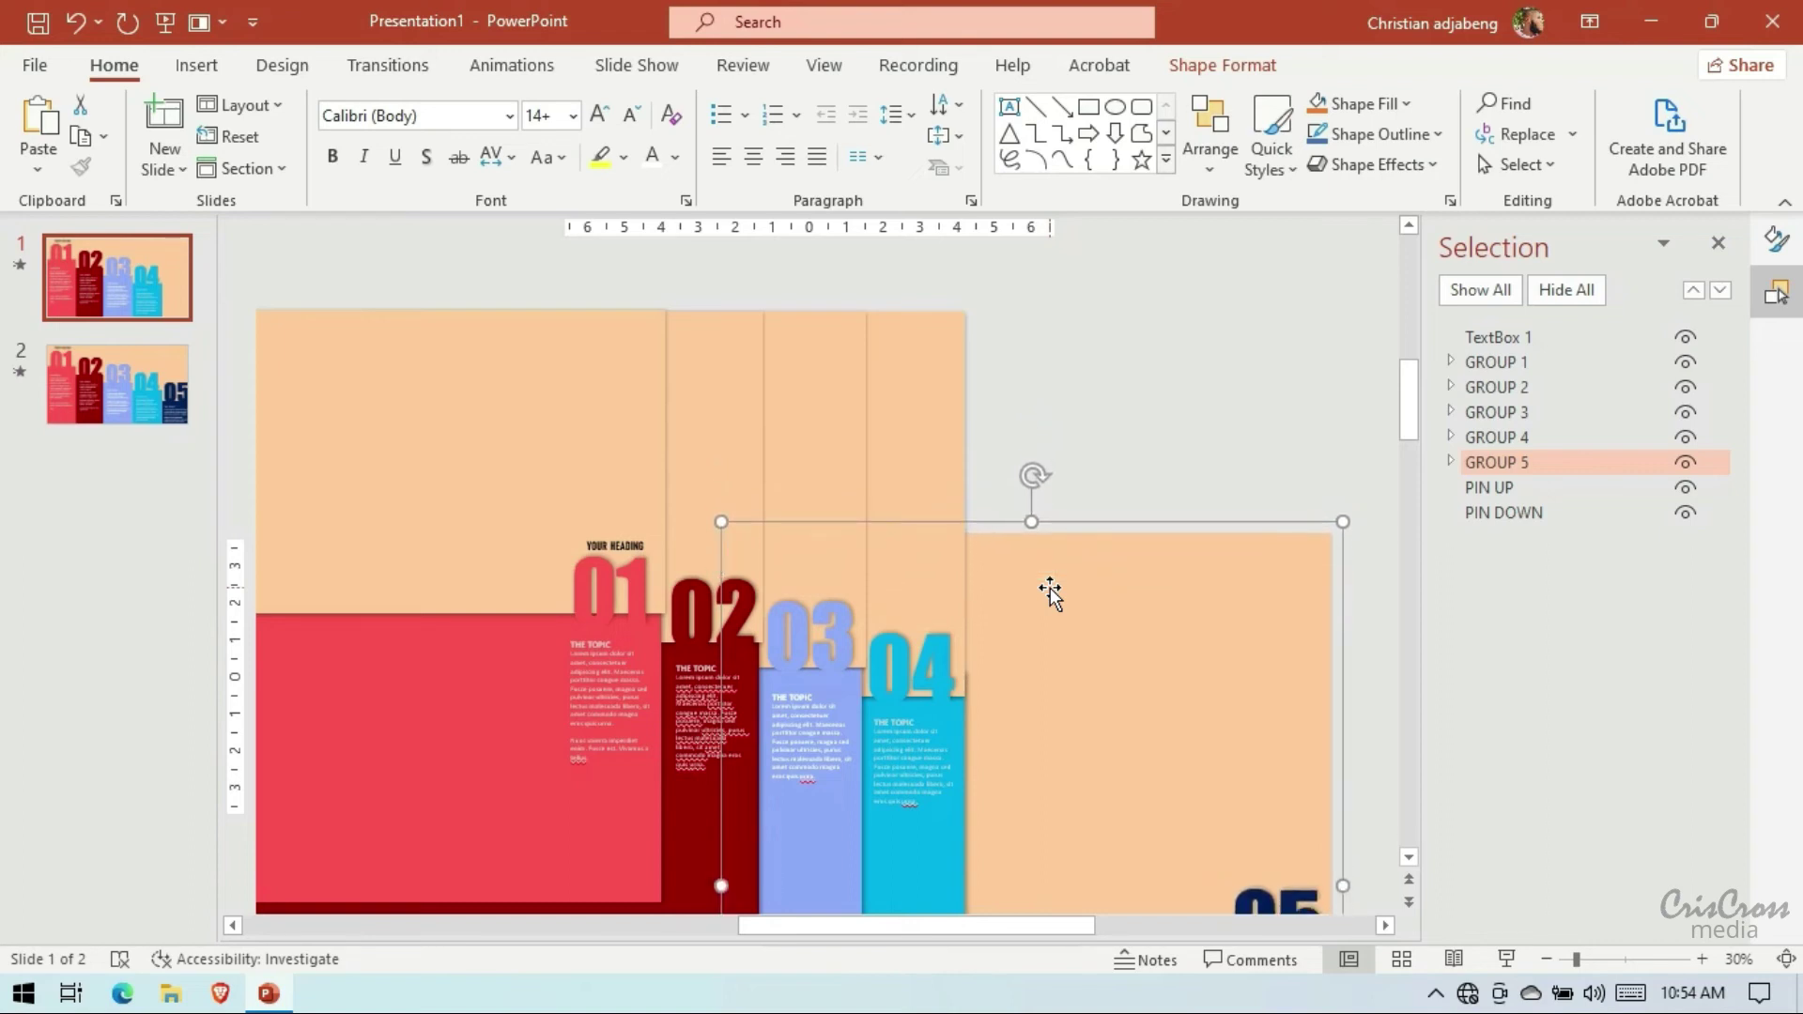
left_click(1089, 337)
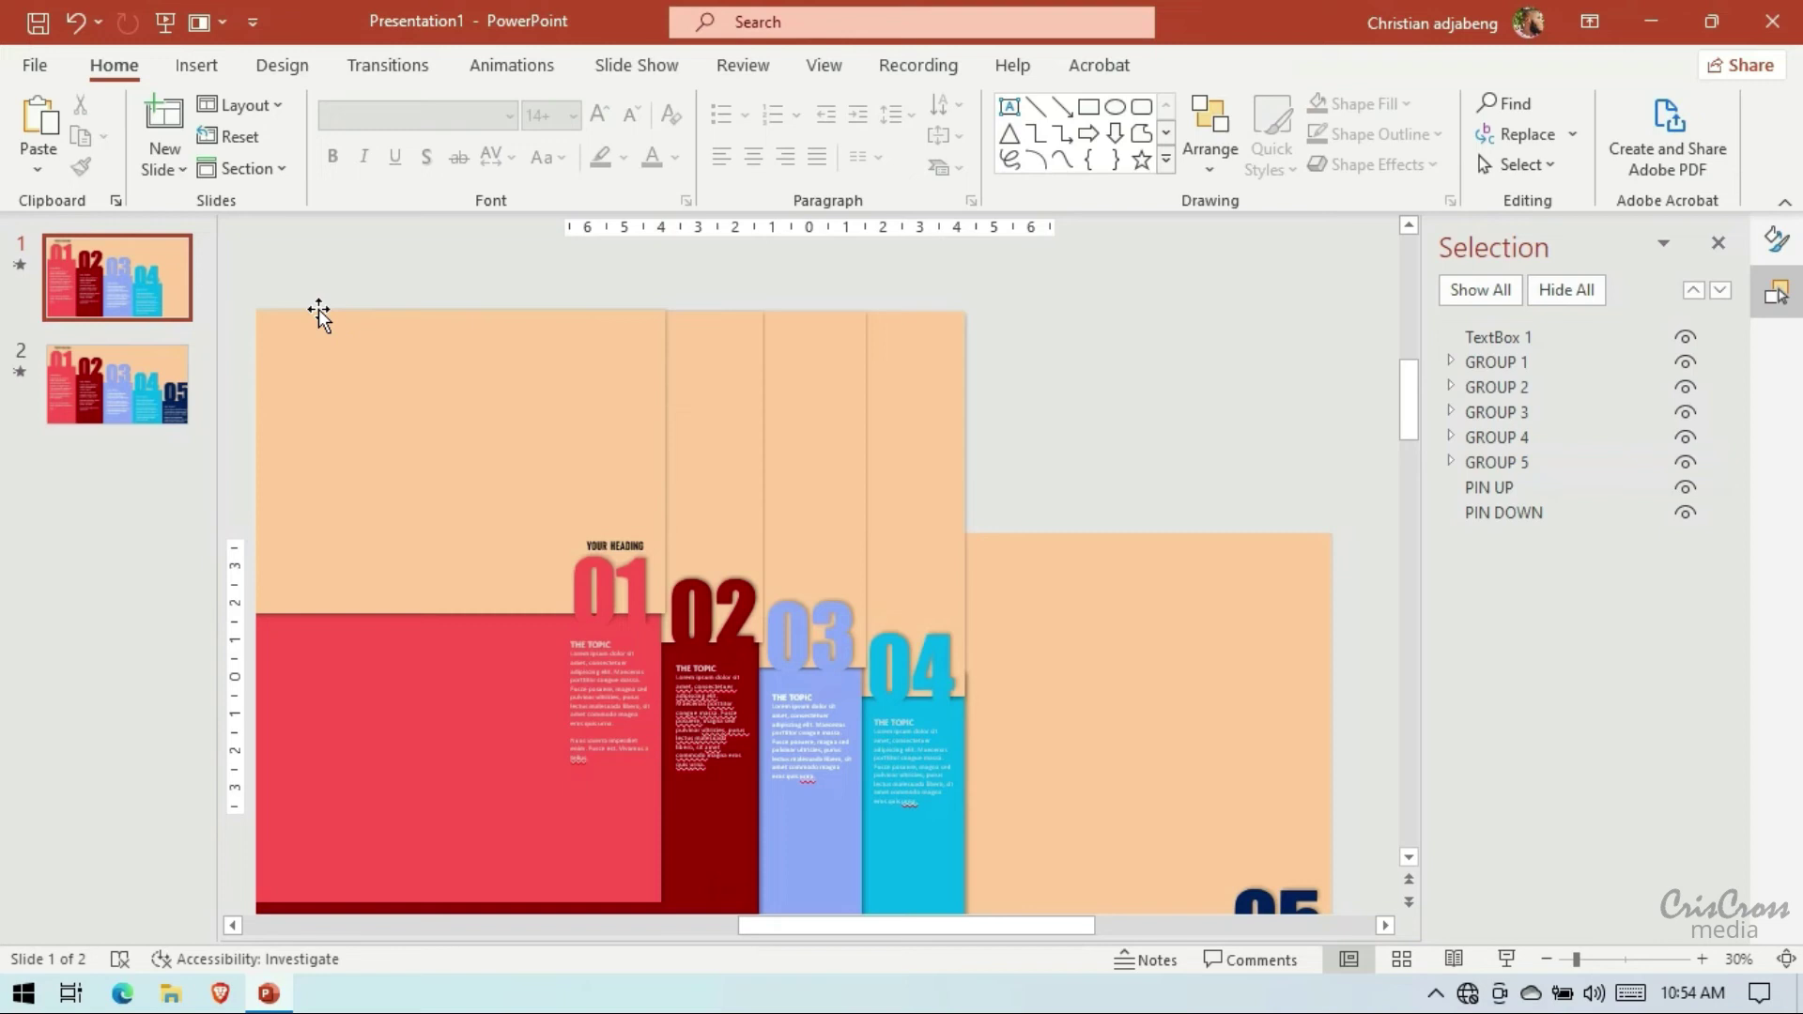
Copy slide 1 and shift its 04 panel group two nudges to the right
right_click(177, 268)
key("Escape")
key("ctrl+z")
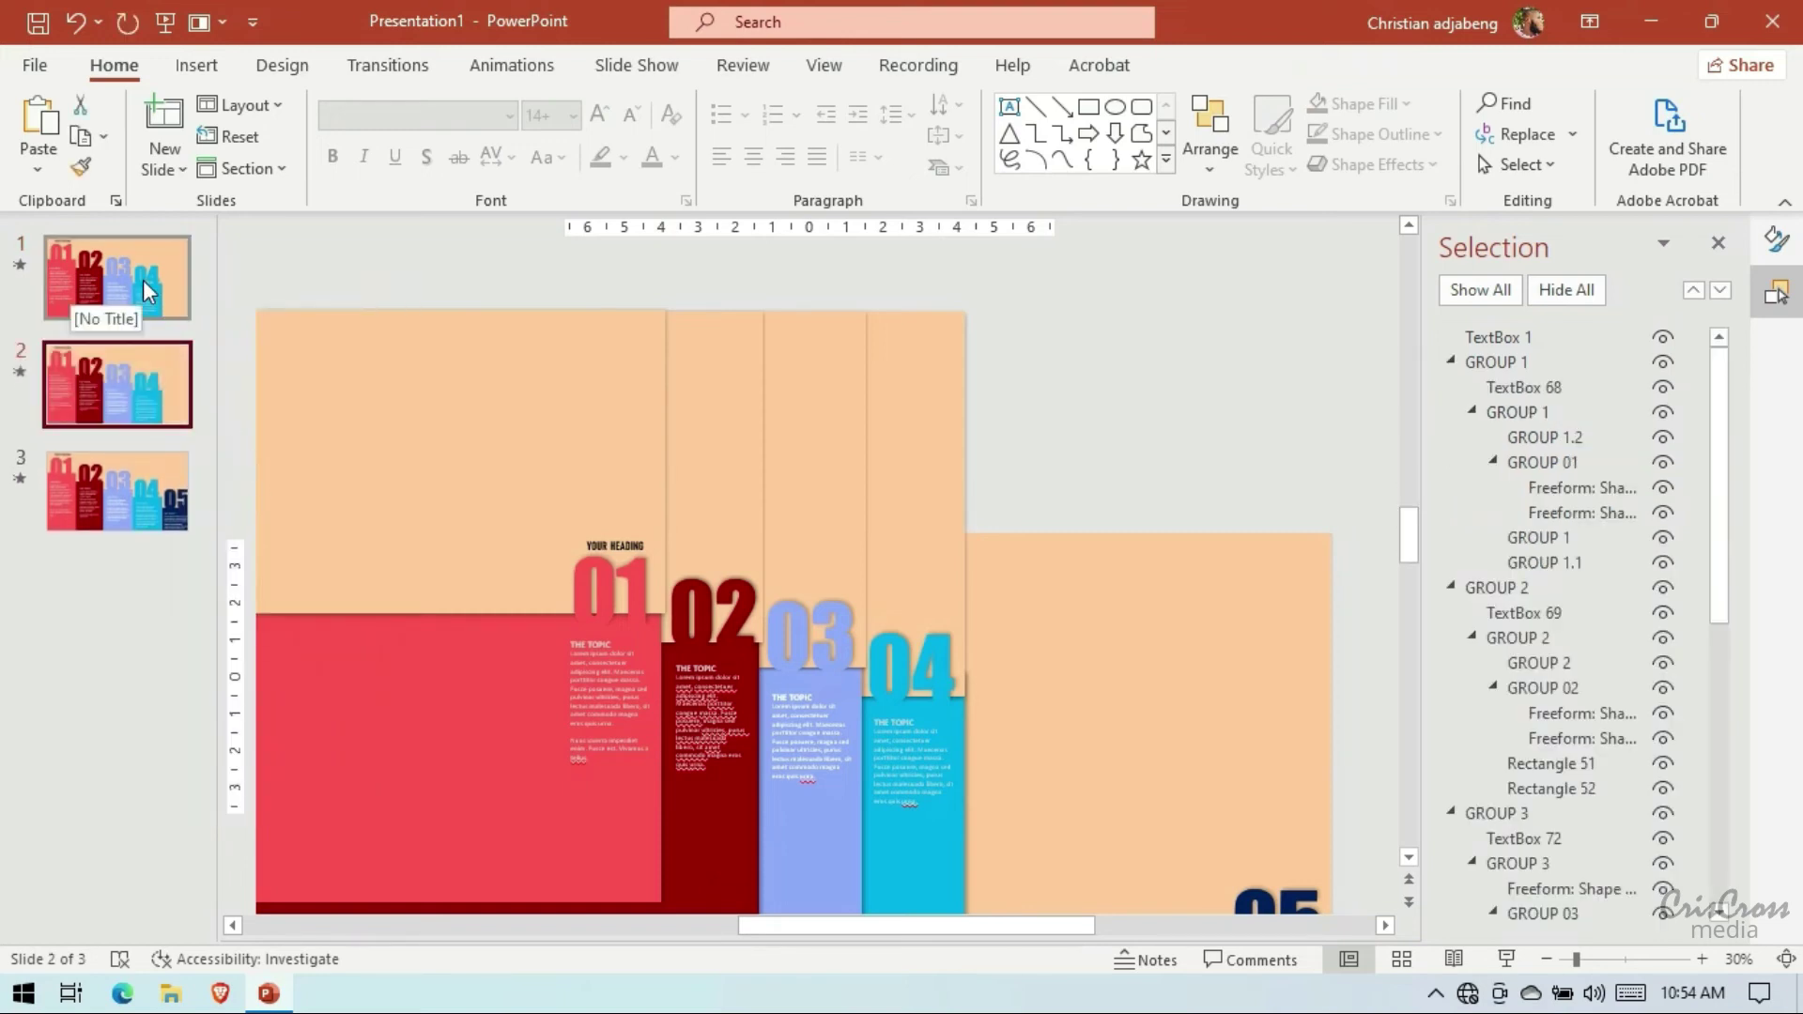
left_click(921, 457)
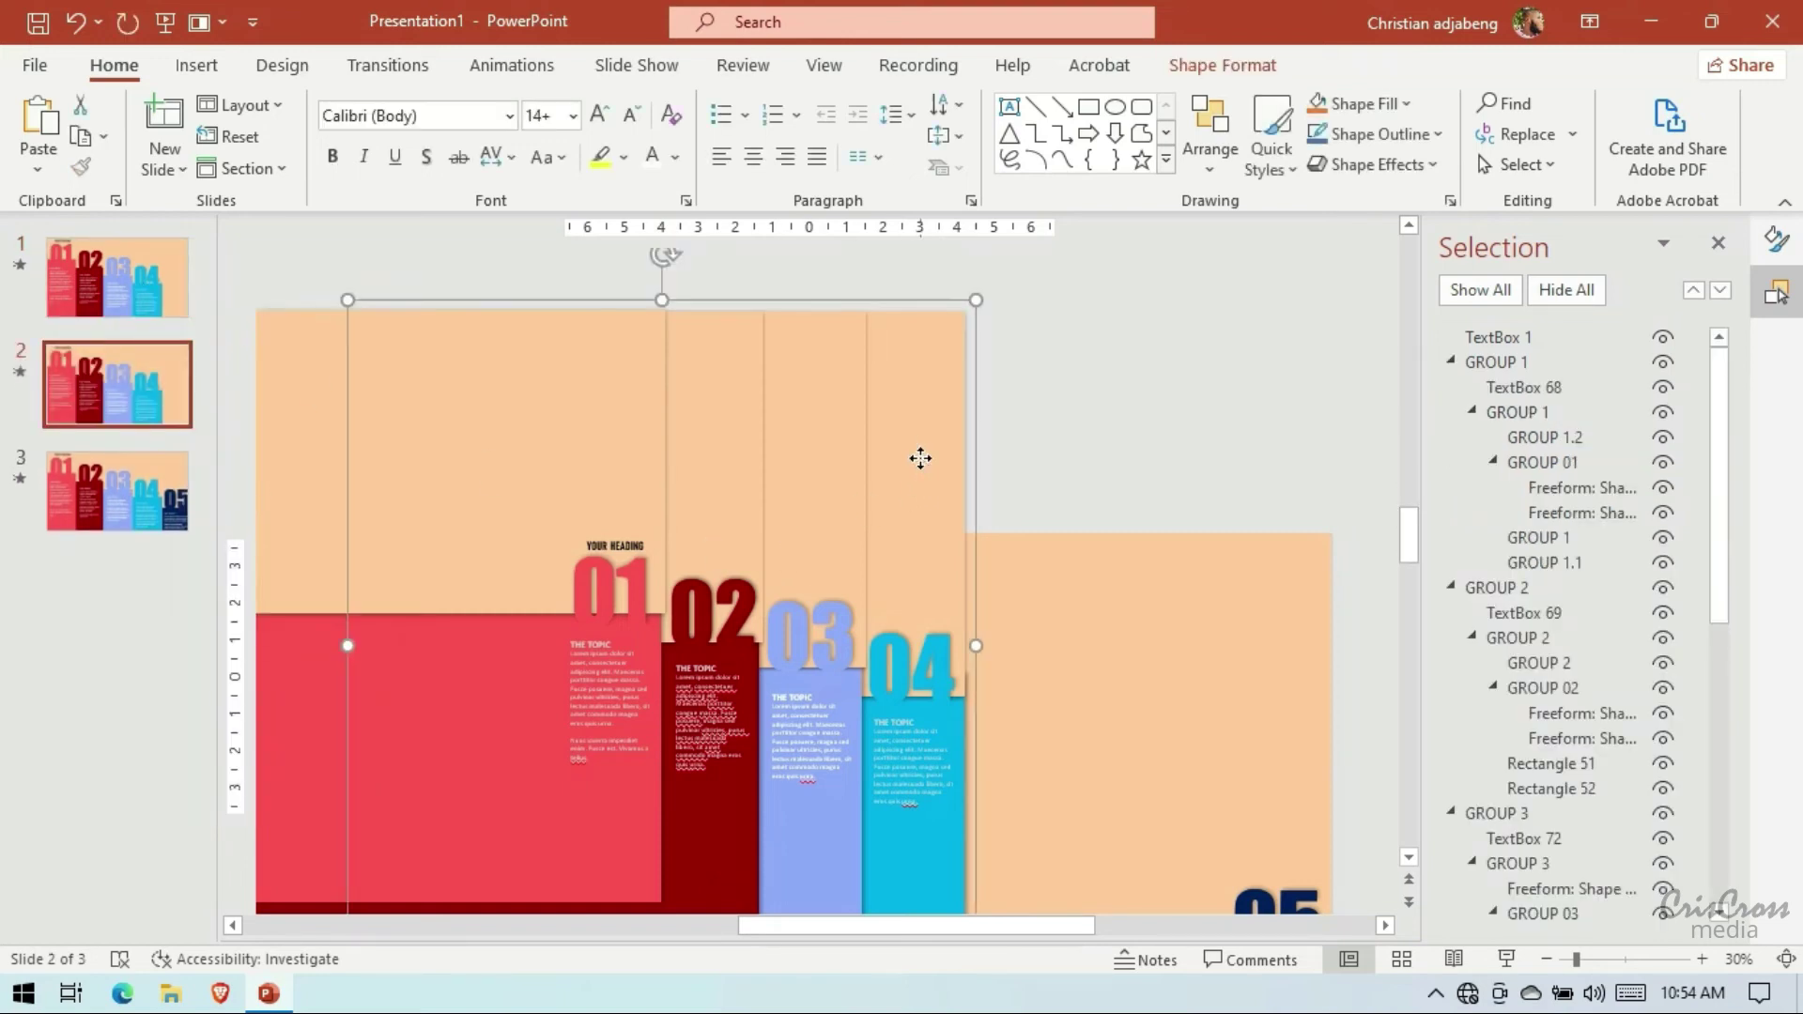
key("Right")
key("Right")
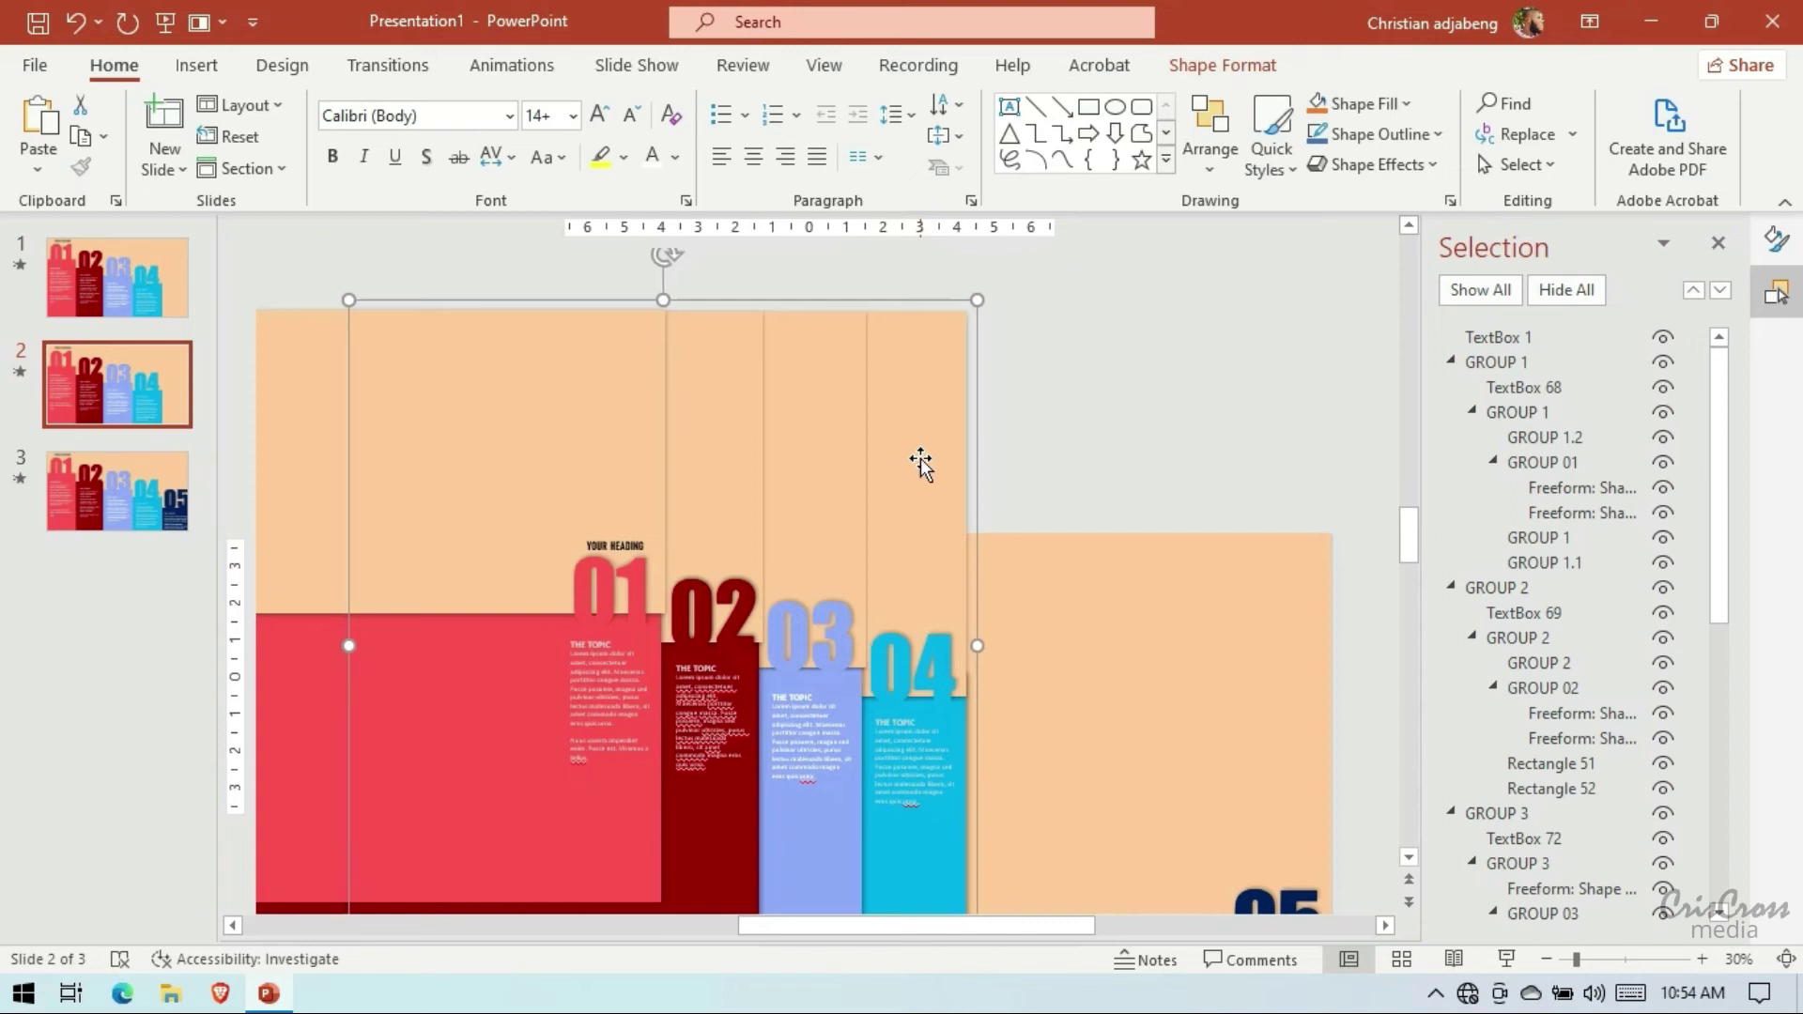
key("Right")
key("Right")
key("Right")
key("Right")
key("Right")
key("Right")
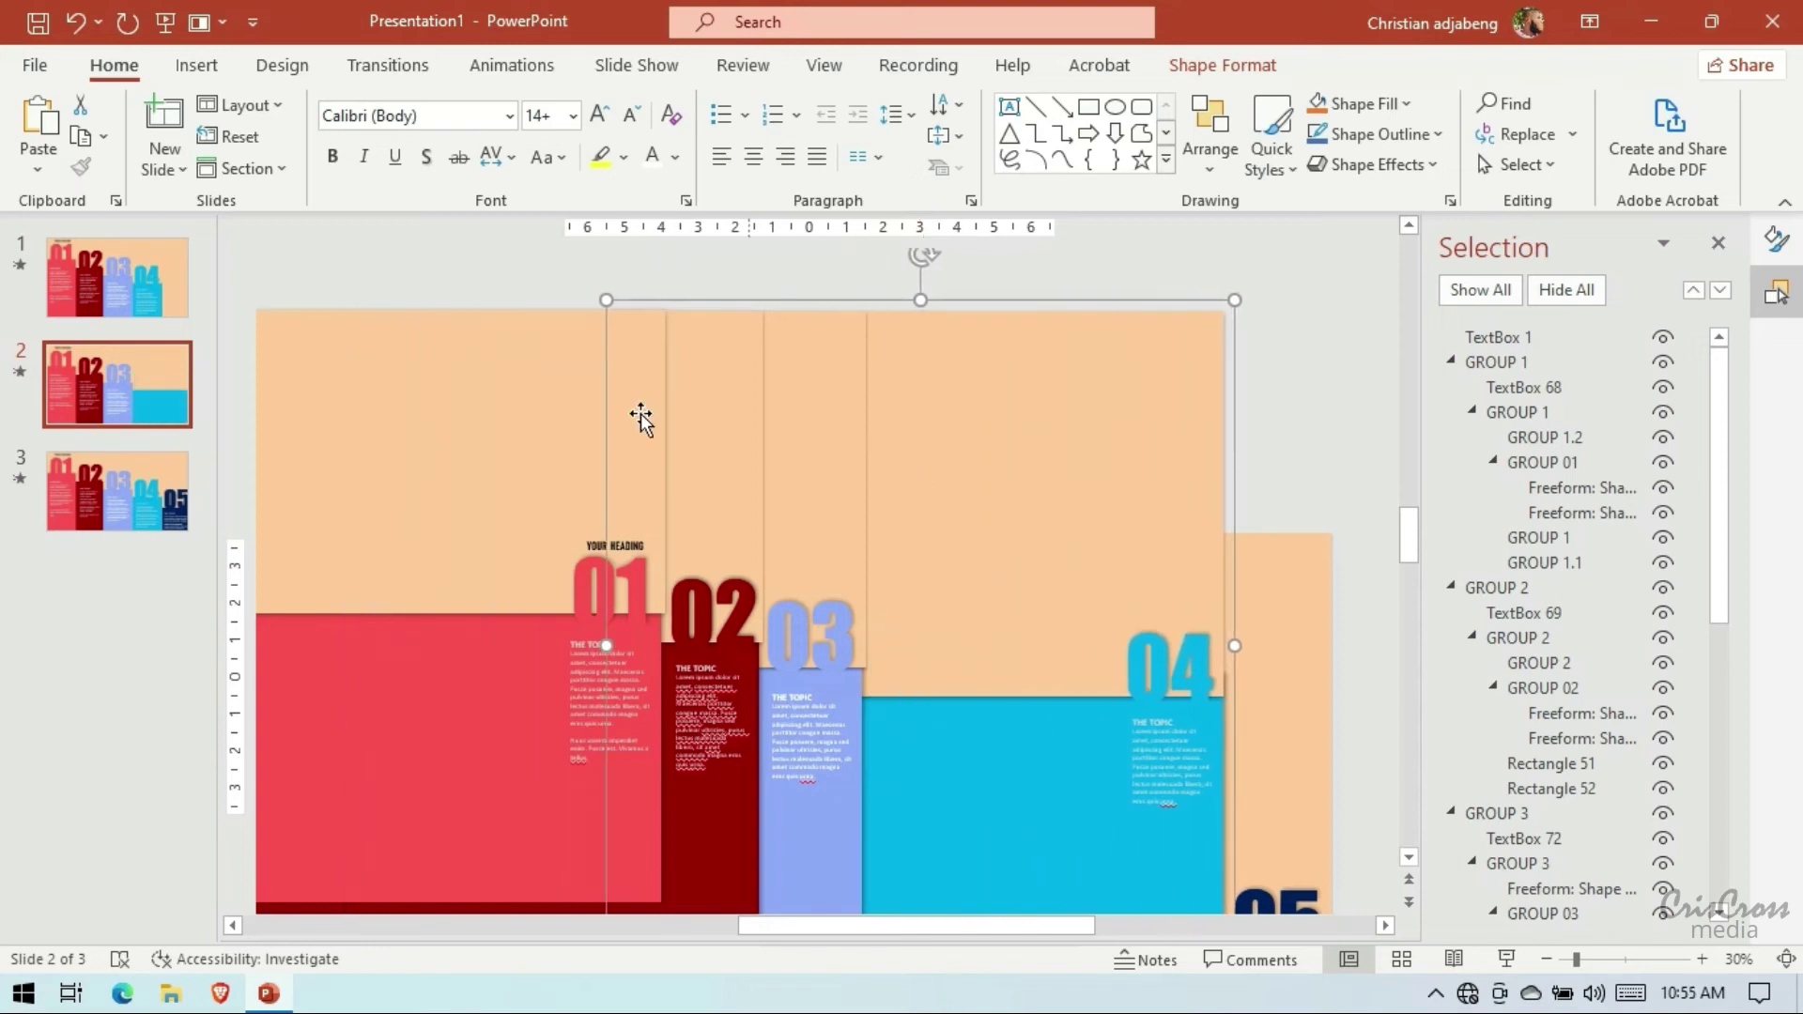
Delete the extra first slide so two slides show the full 01–05 staircase
left_click(160, 290)
key("Delete")
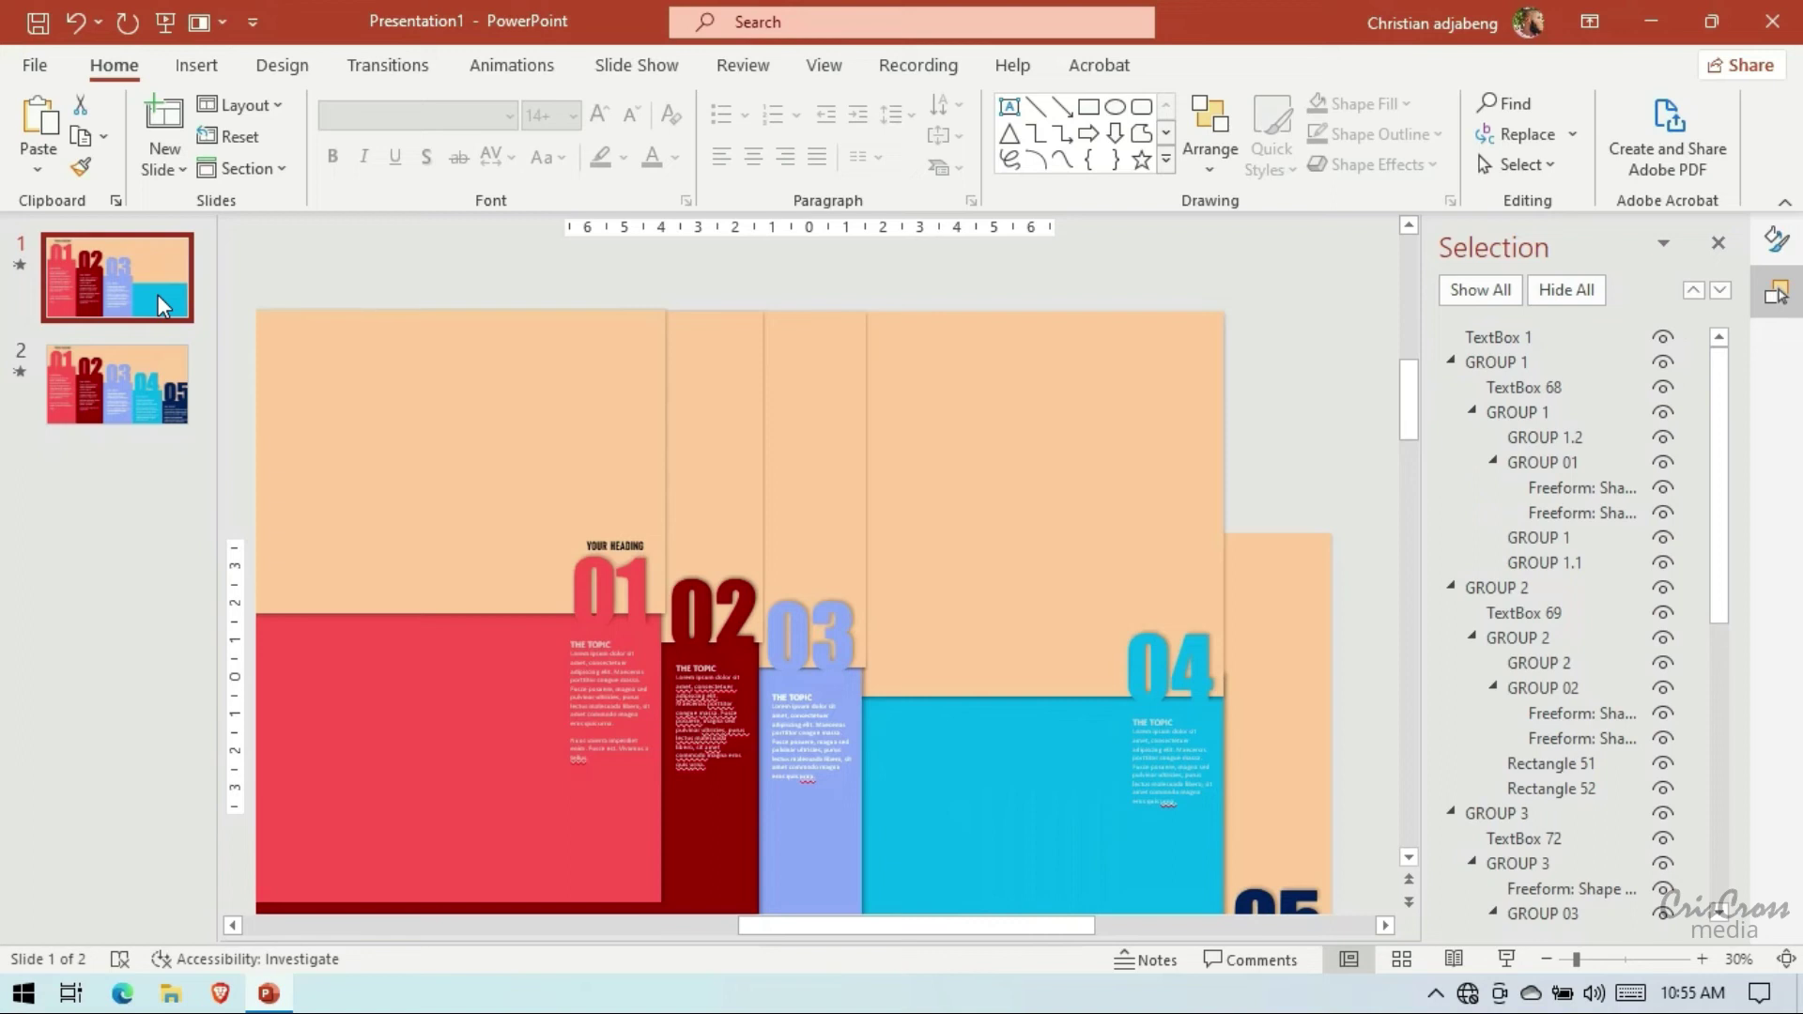
key("Delete")
right_click(158, 295)
left_click(271, 506)
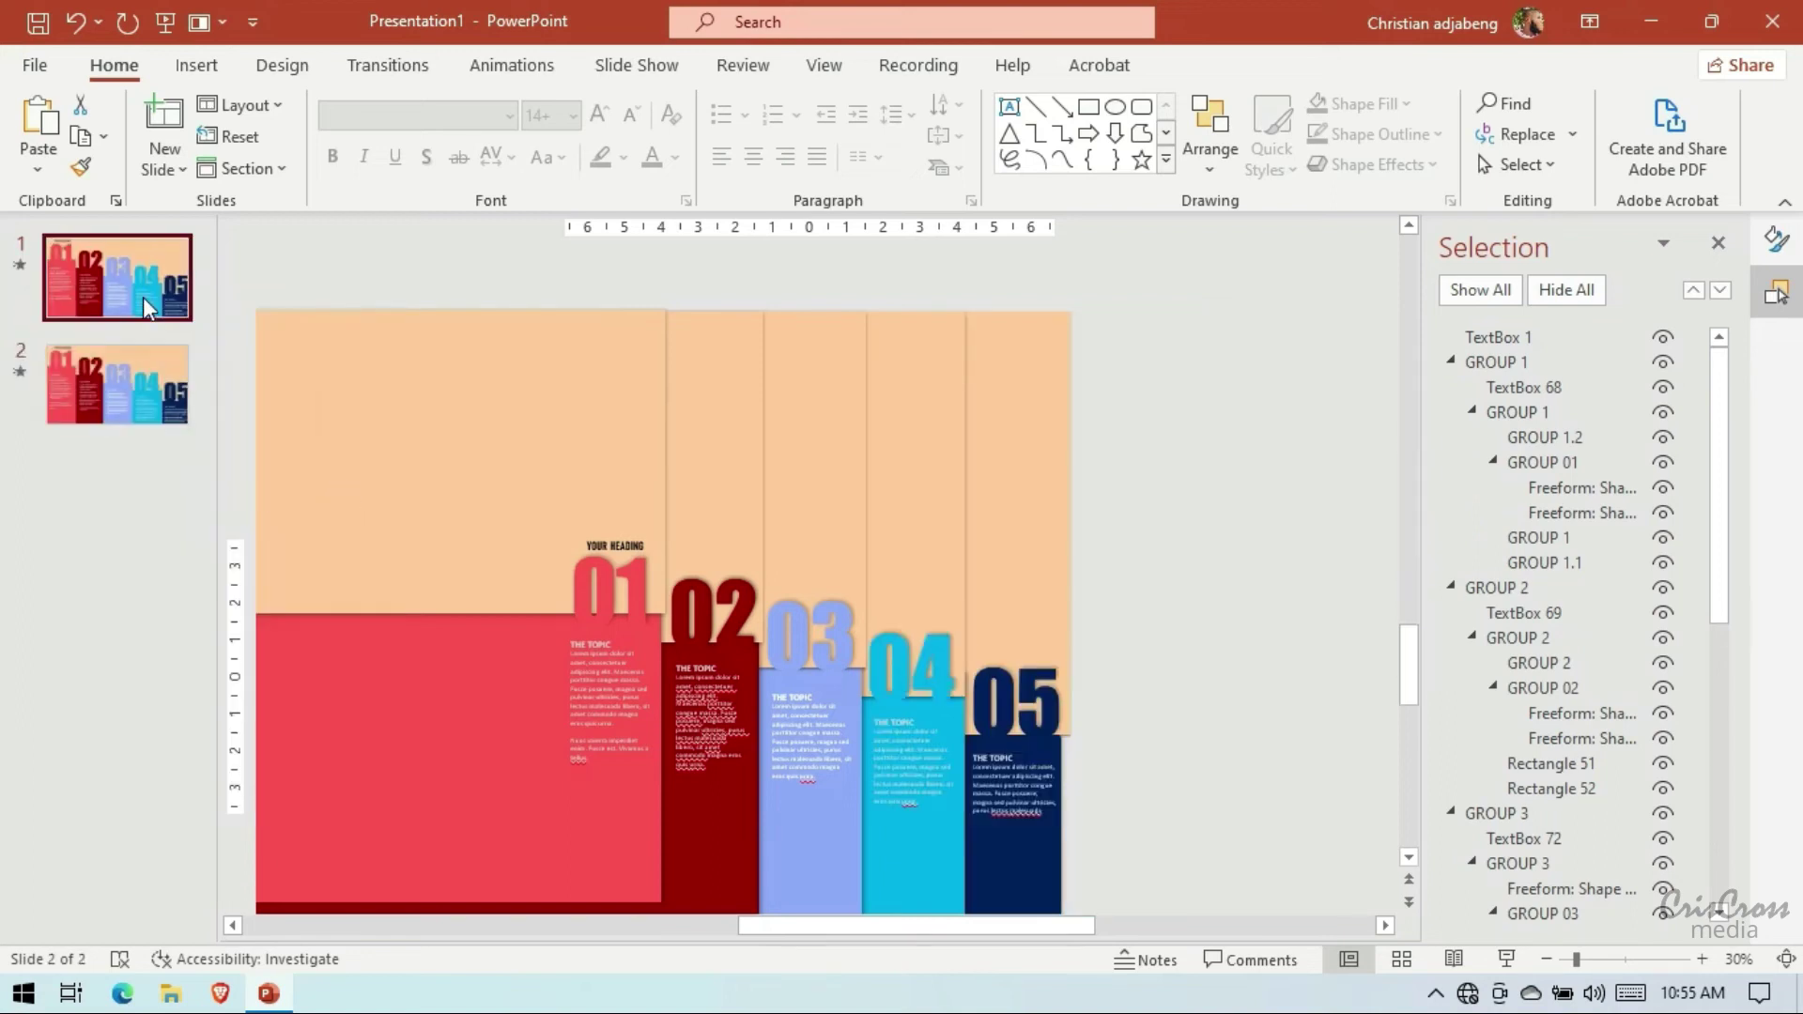
Move slide 1's navy 05 panel right and down past the lower-right slide edge
scroll(1300, 781, "down", 2, "ctrl")
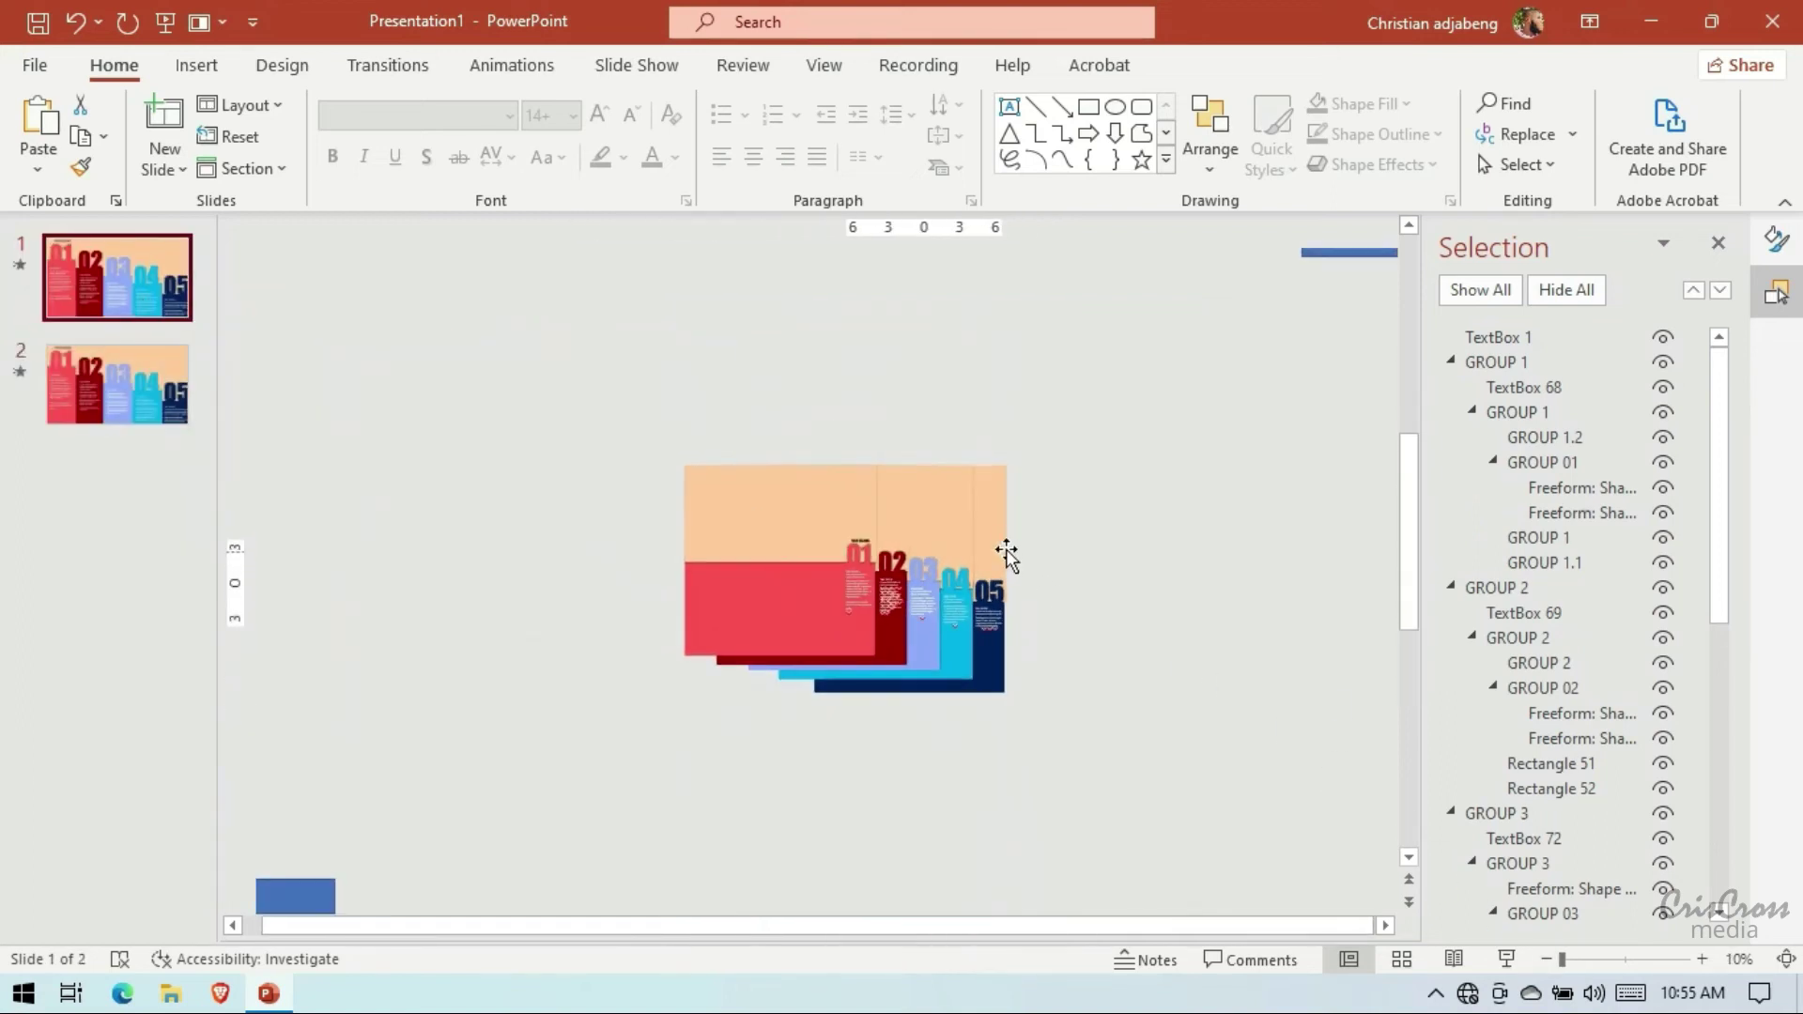
left_click(999, 544)
key("Right")
key("Right")
key("Right")
key("Right")
key("Right")
key("Right")
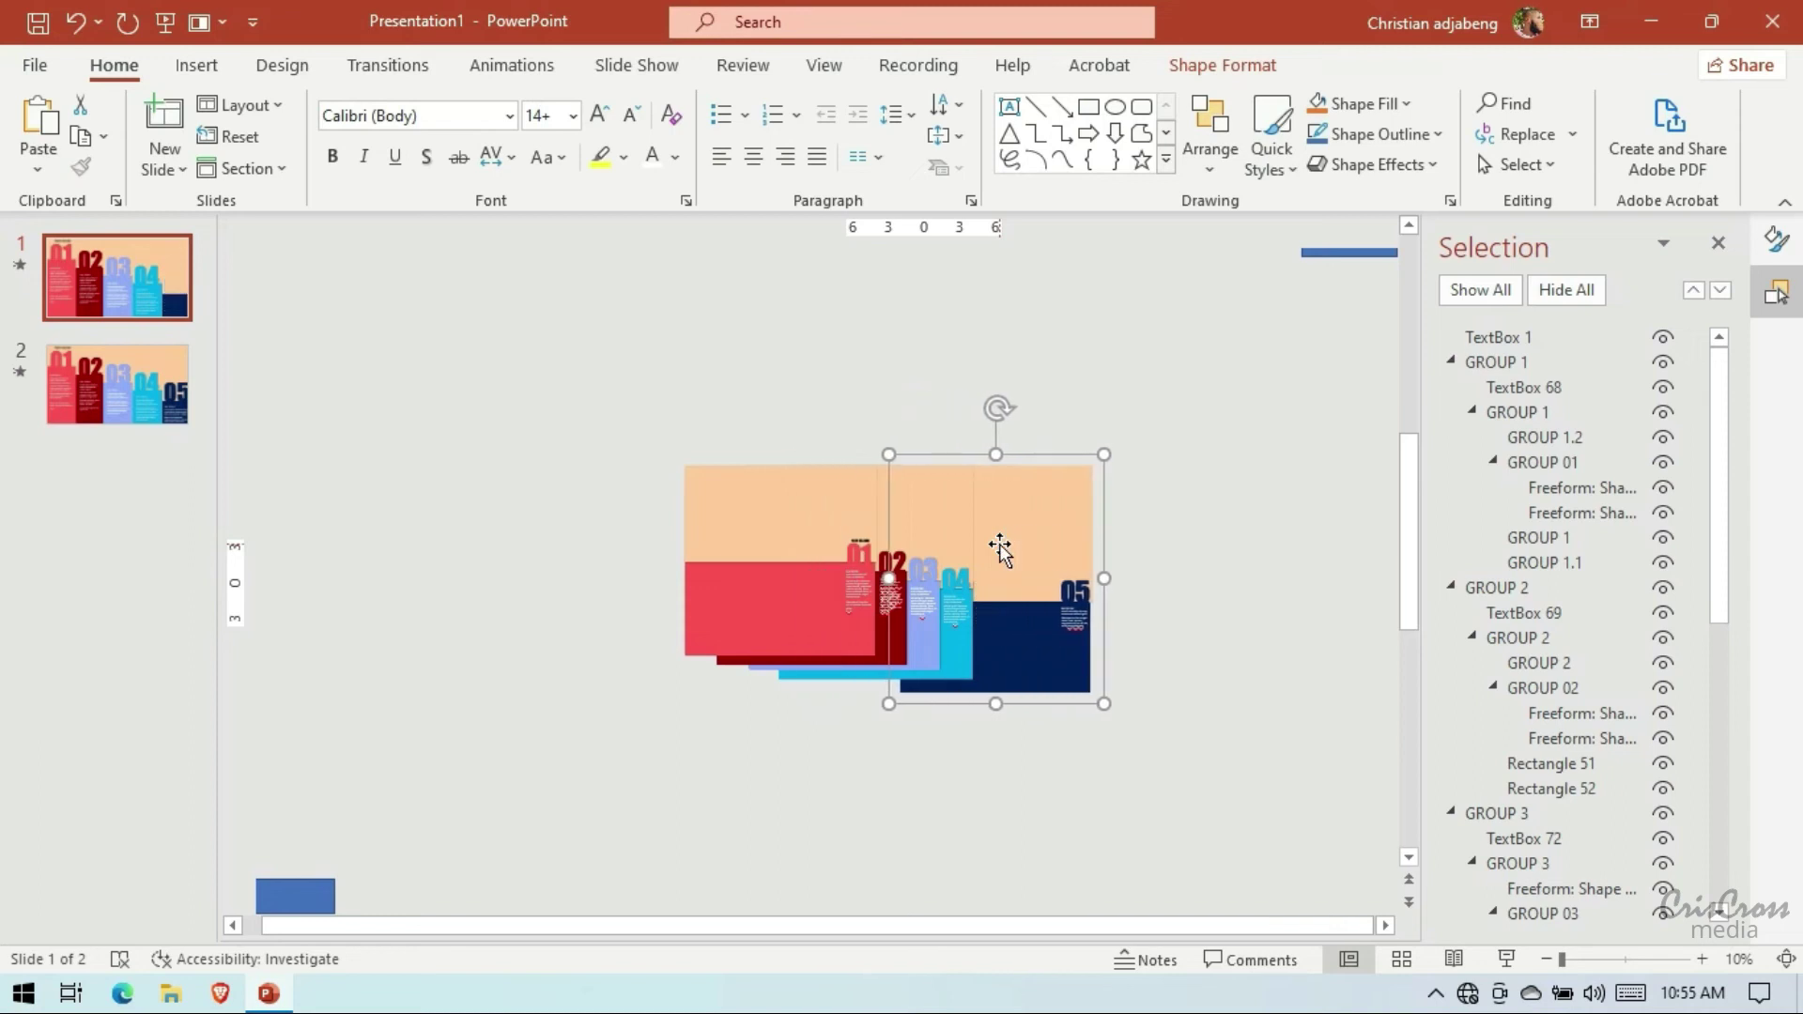
key("Right")
key("Right")
key("Right")
key("Right")
key("Right")
key("Right")
key("Down")
key("Down")
key("Down")
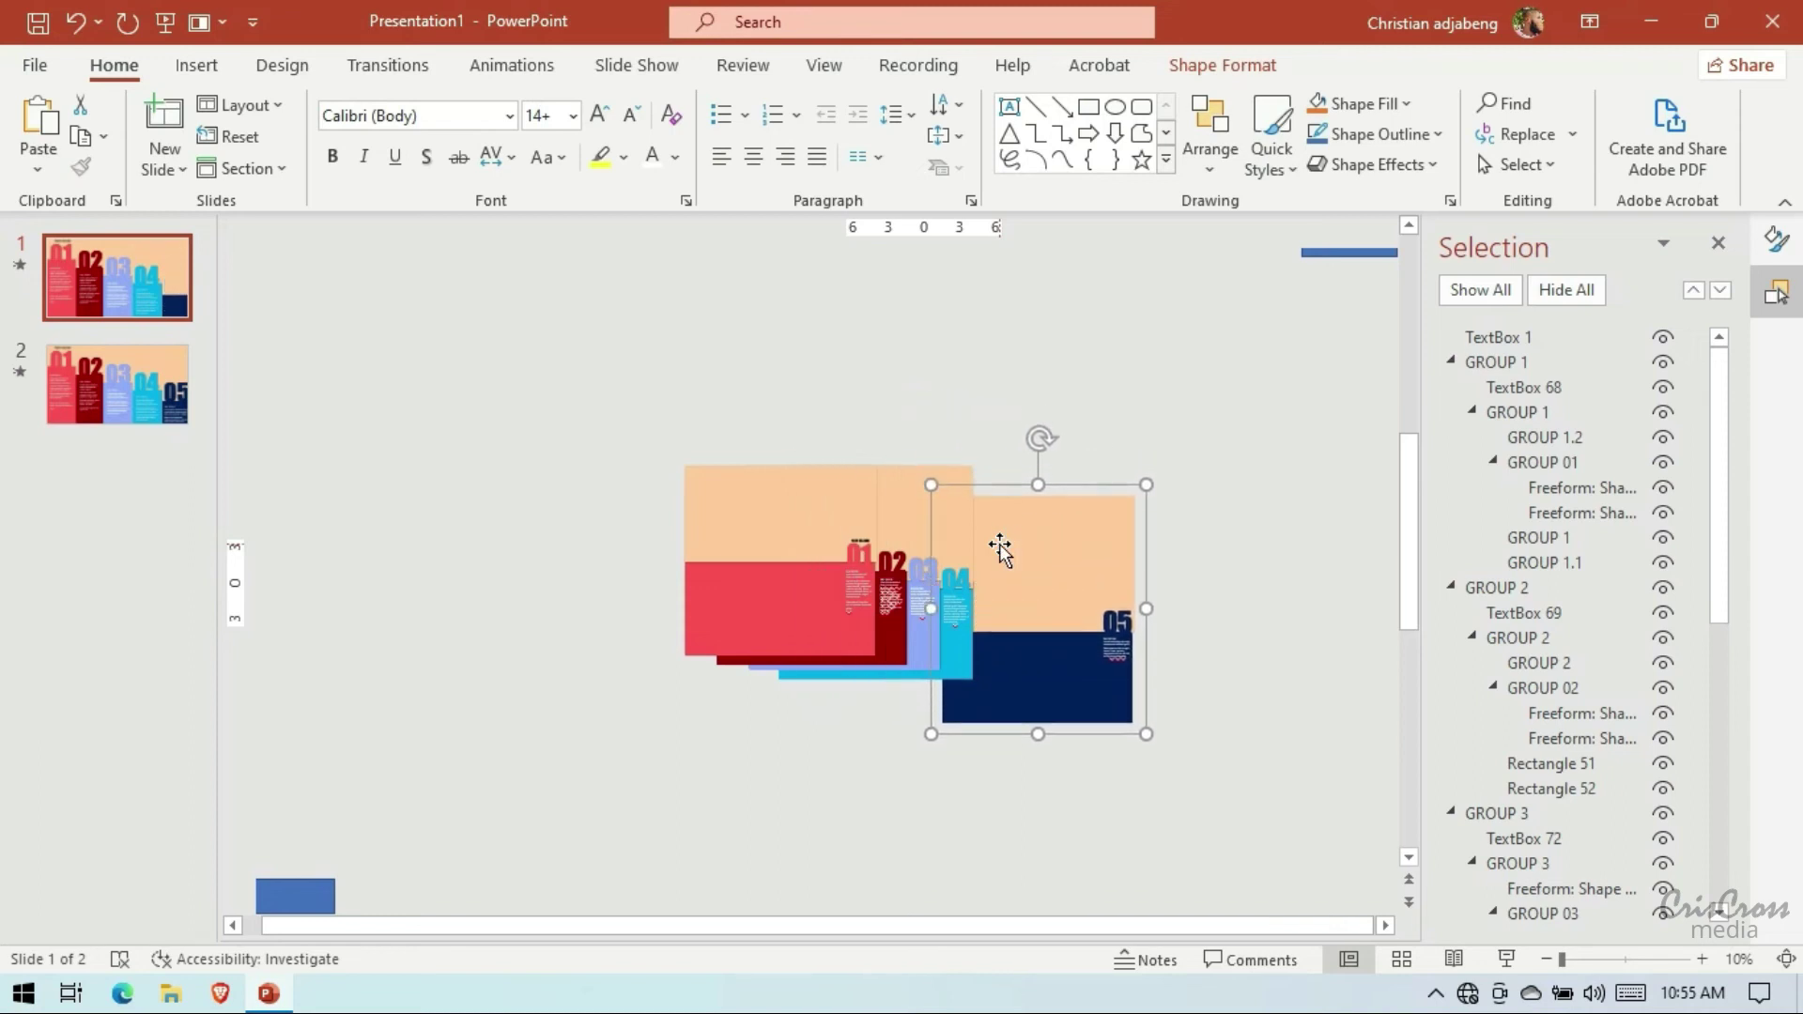
key("Down")
key("Down")
key("Down")
key("Down")
key("Down")
key("Down")
key("Down")
key("Down")
key("Down")
key("Up")
key("Up")
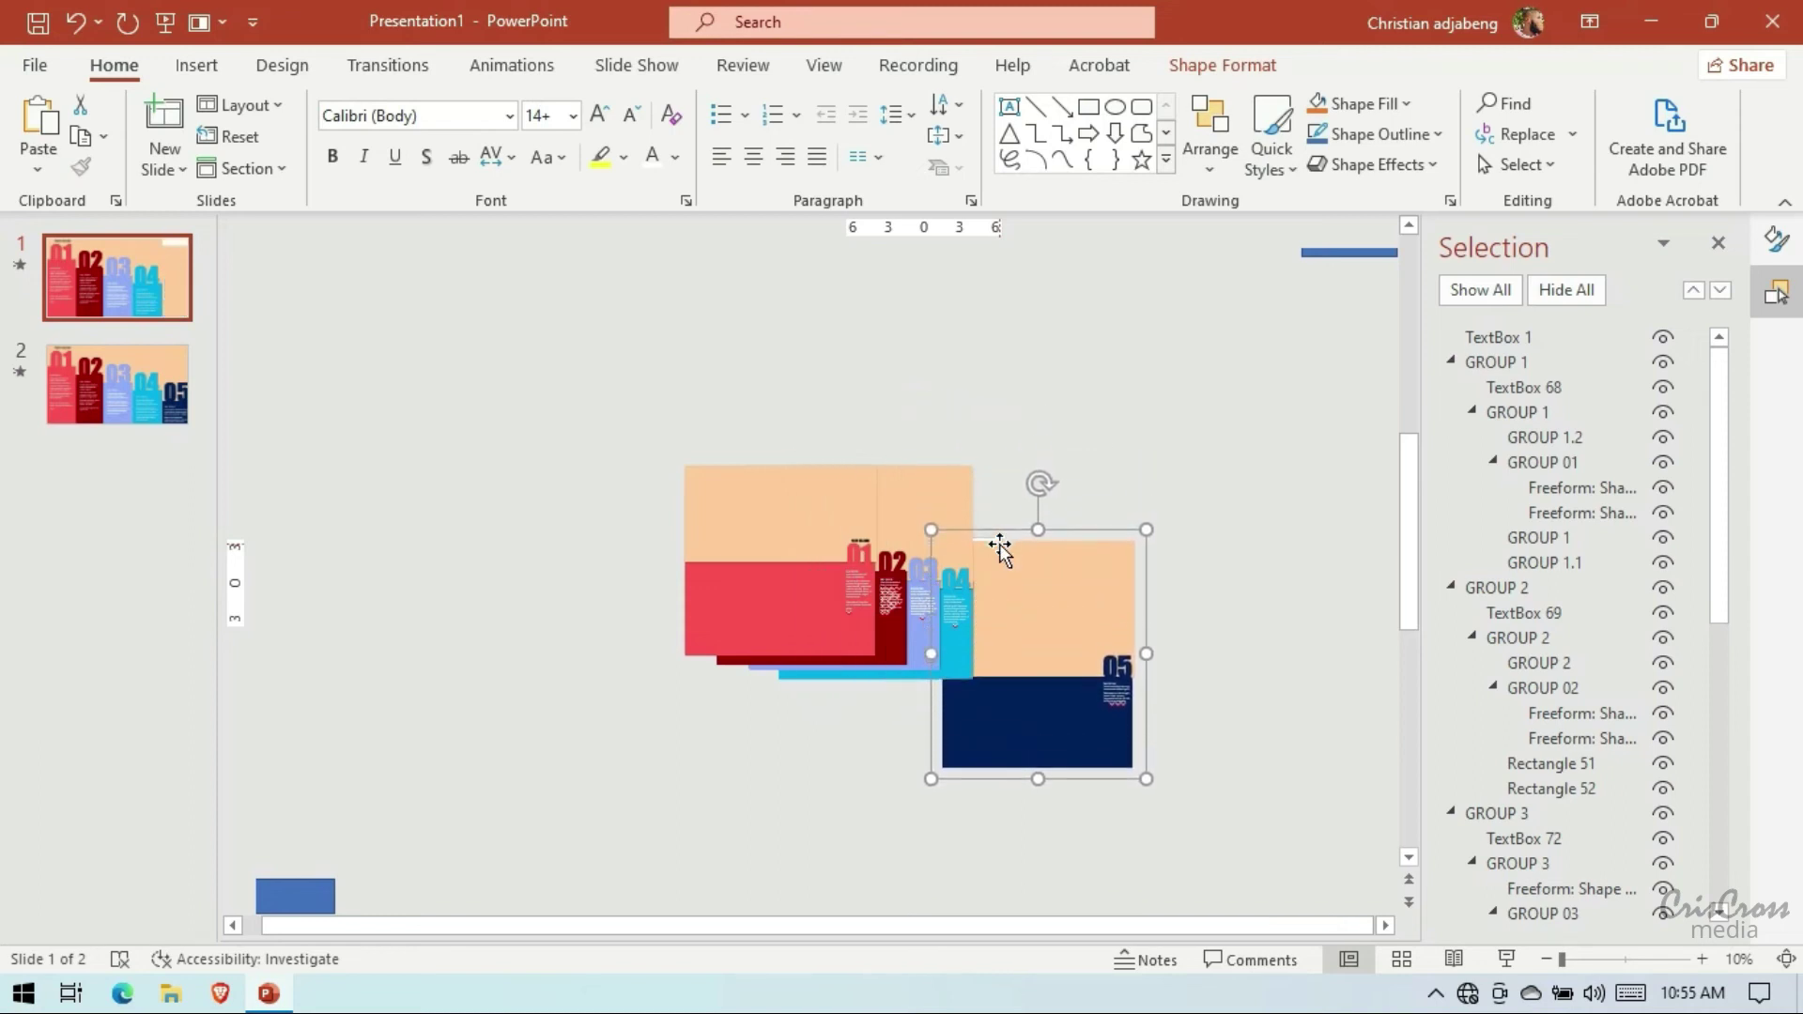
key("Up")
key("Right")
key("Right")
key("Right")
key("Right")
key("Right")
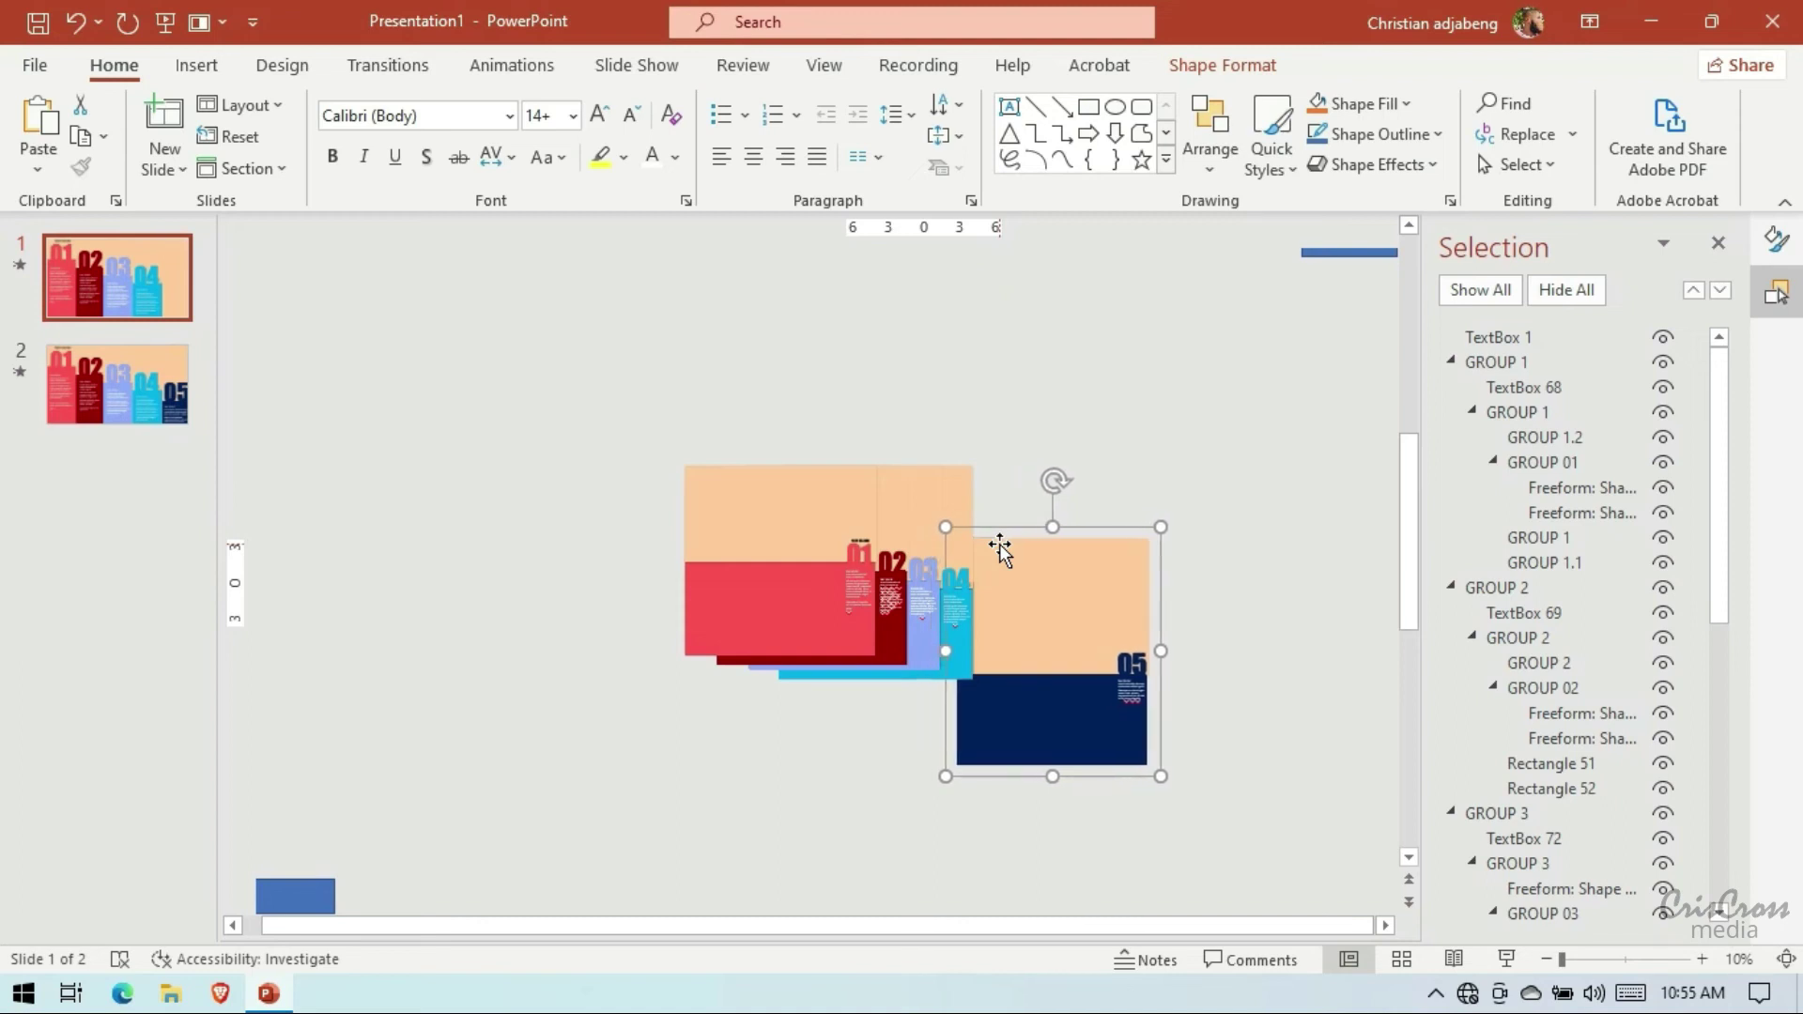
key("Down")
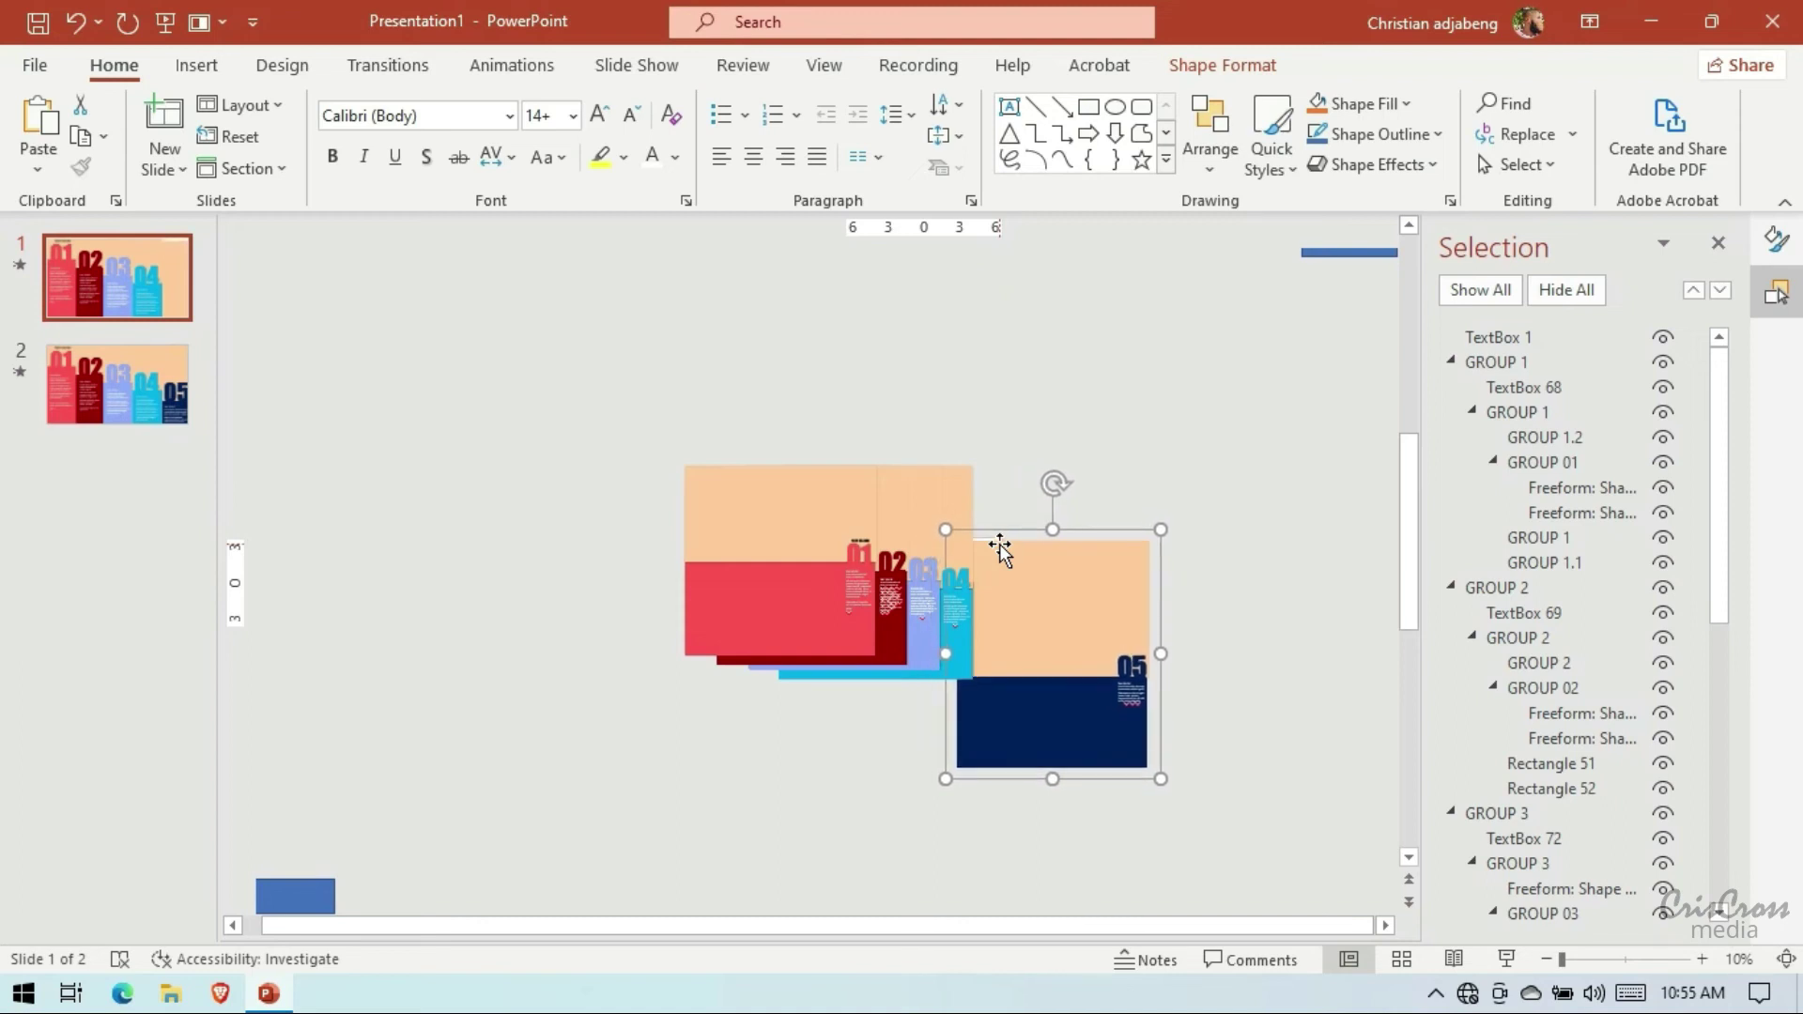
key("Up")
key("Up")
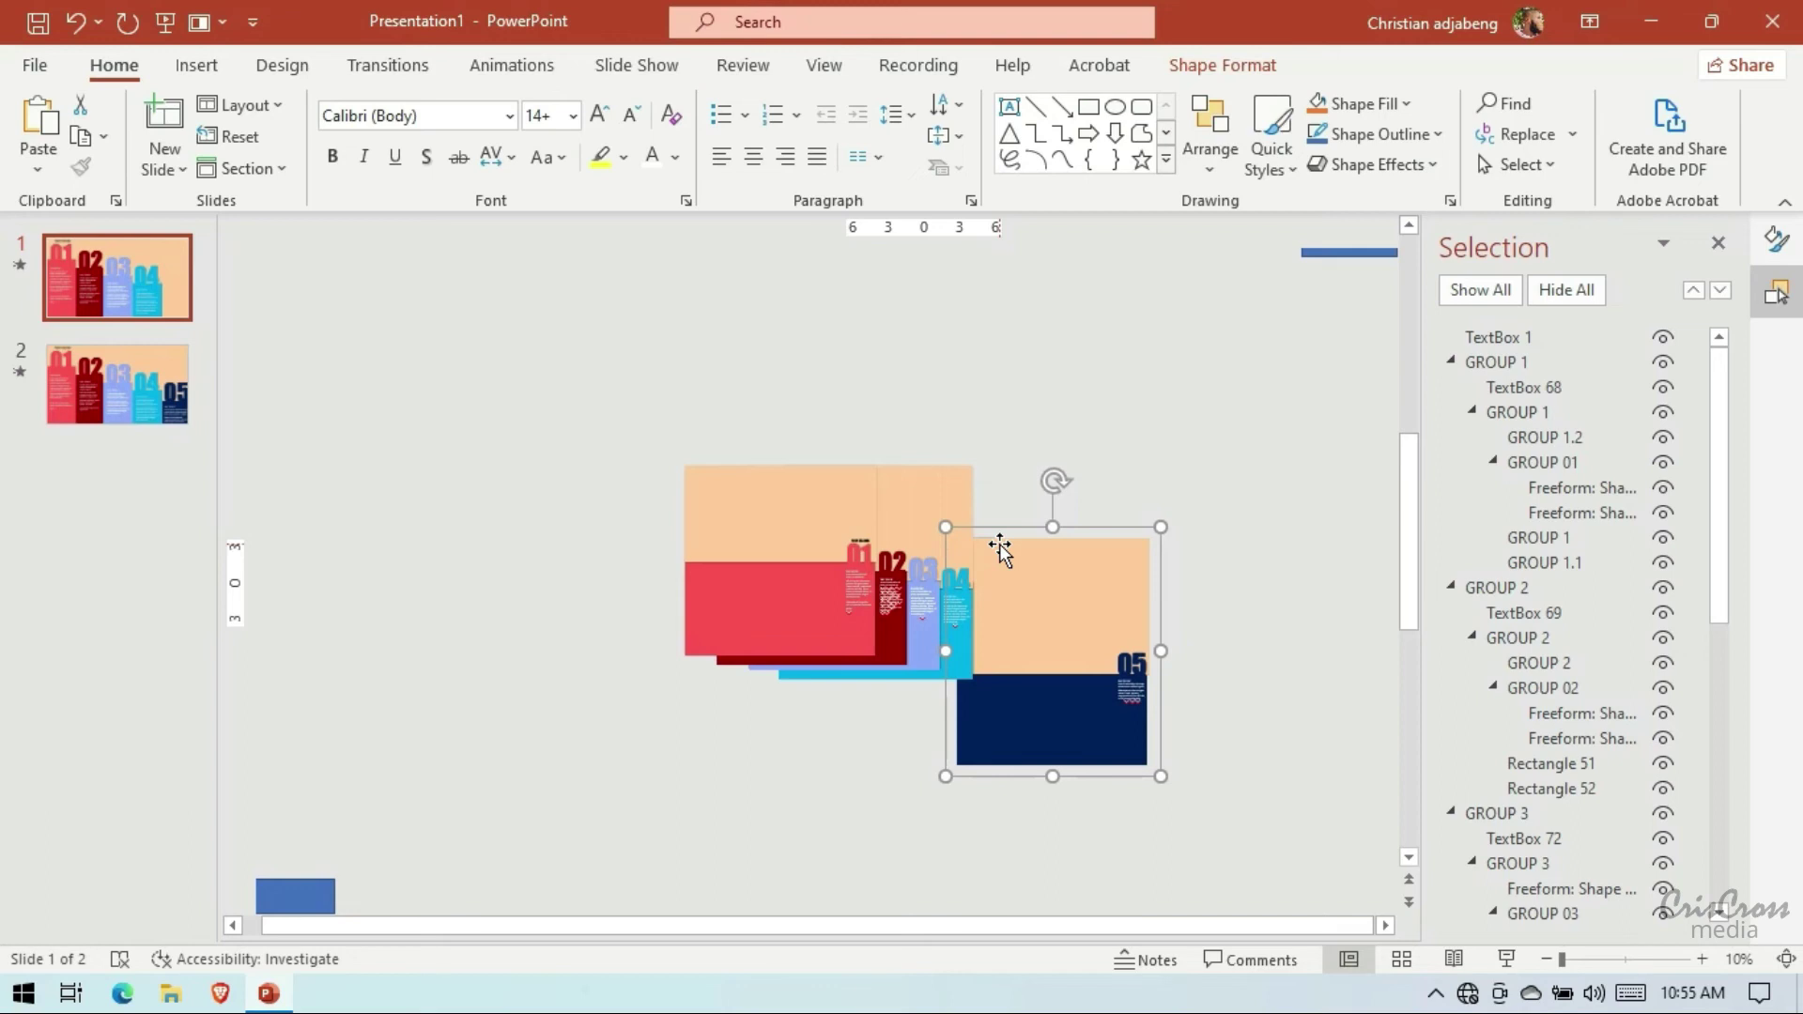
right_click(178, 293)
Add a copy of slide 1 as the new slide 2
left_click(261, 474)
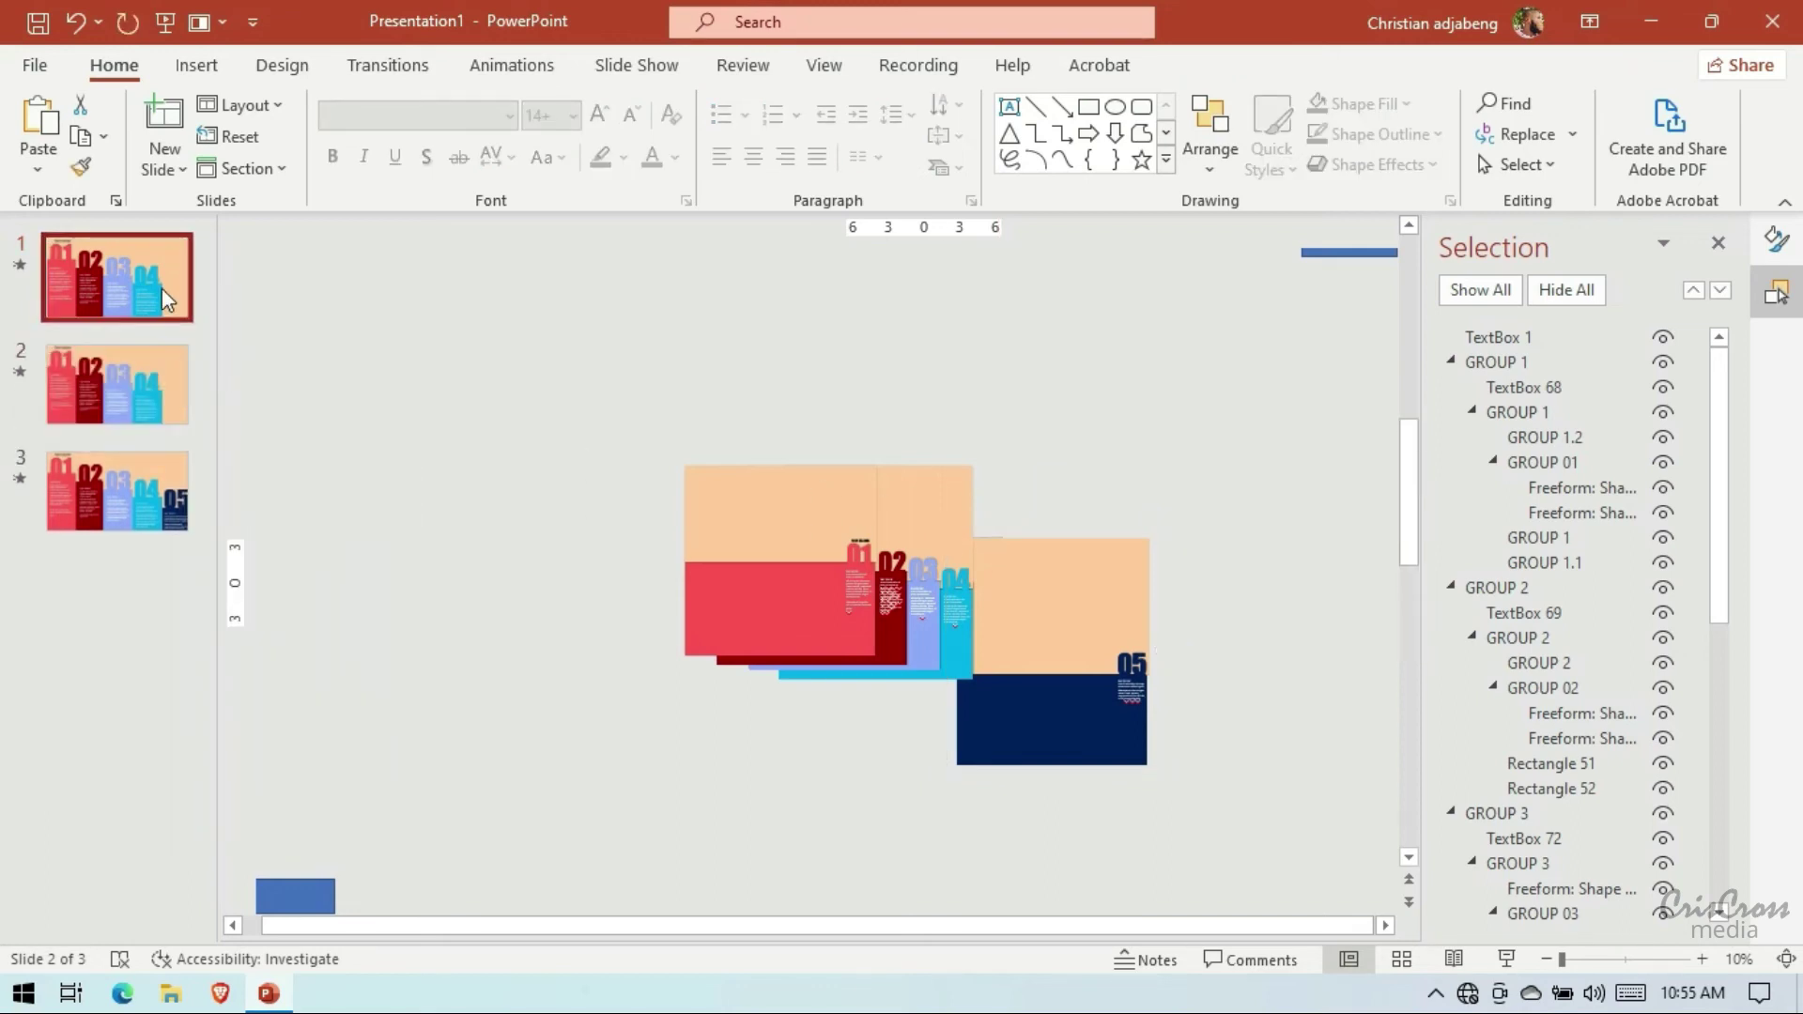
left_click(953, 516)
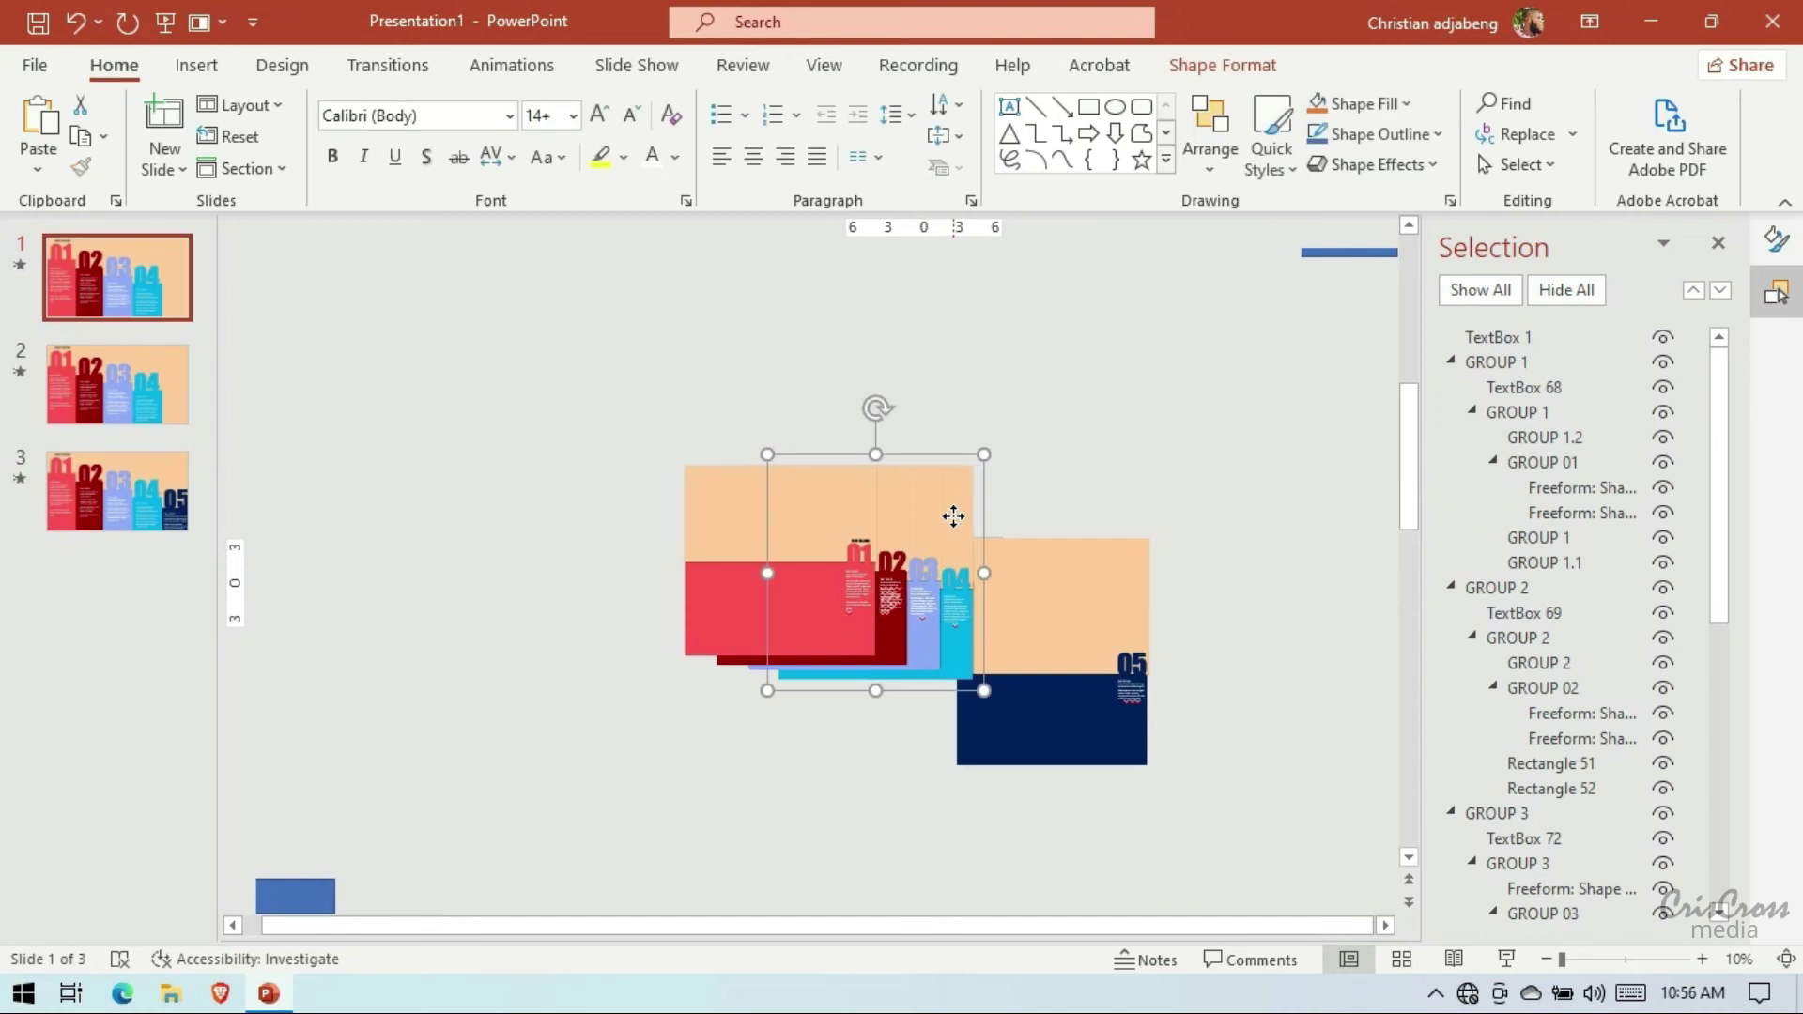
key("Right")
key("Right")
key("Right")
key("Right")
key("Right")
key("Right")
left_click(178, 396)
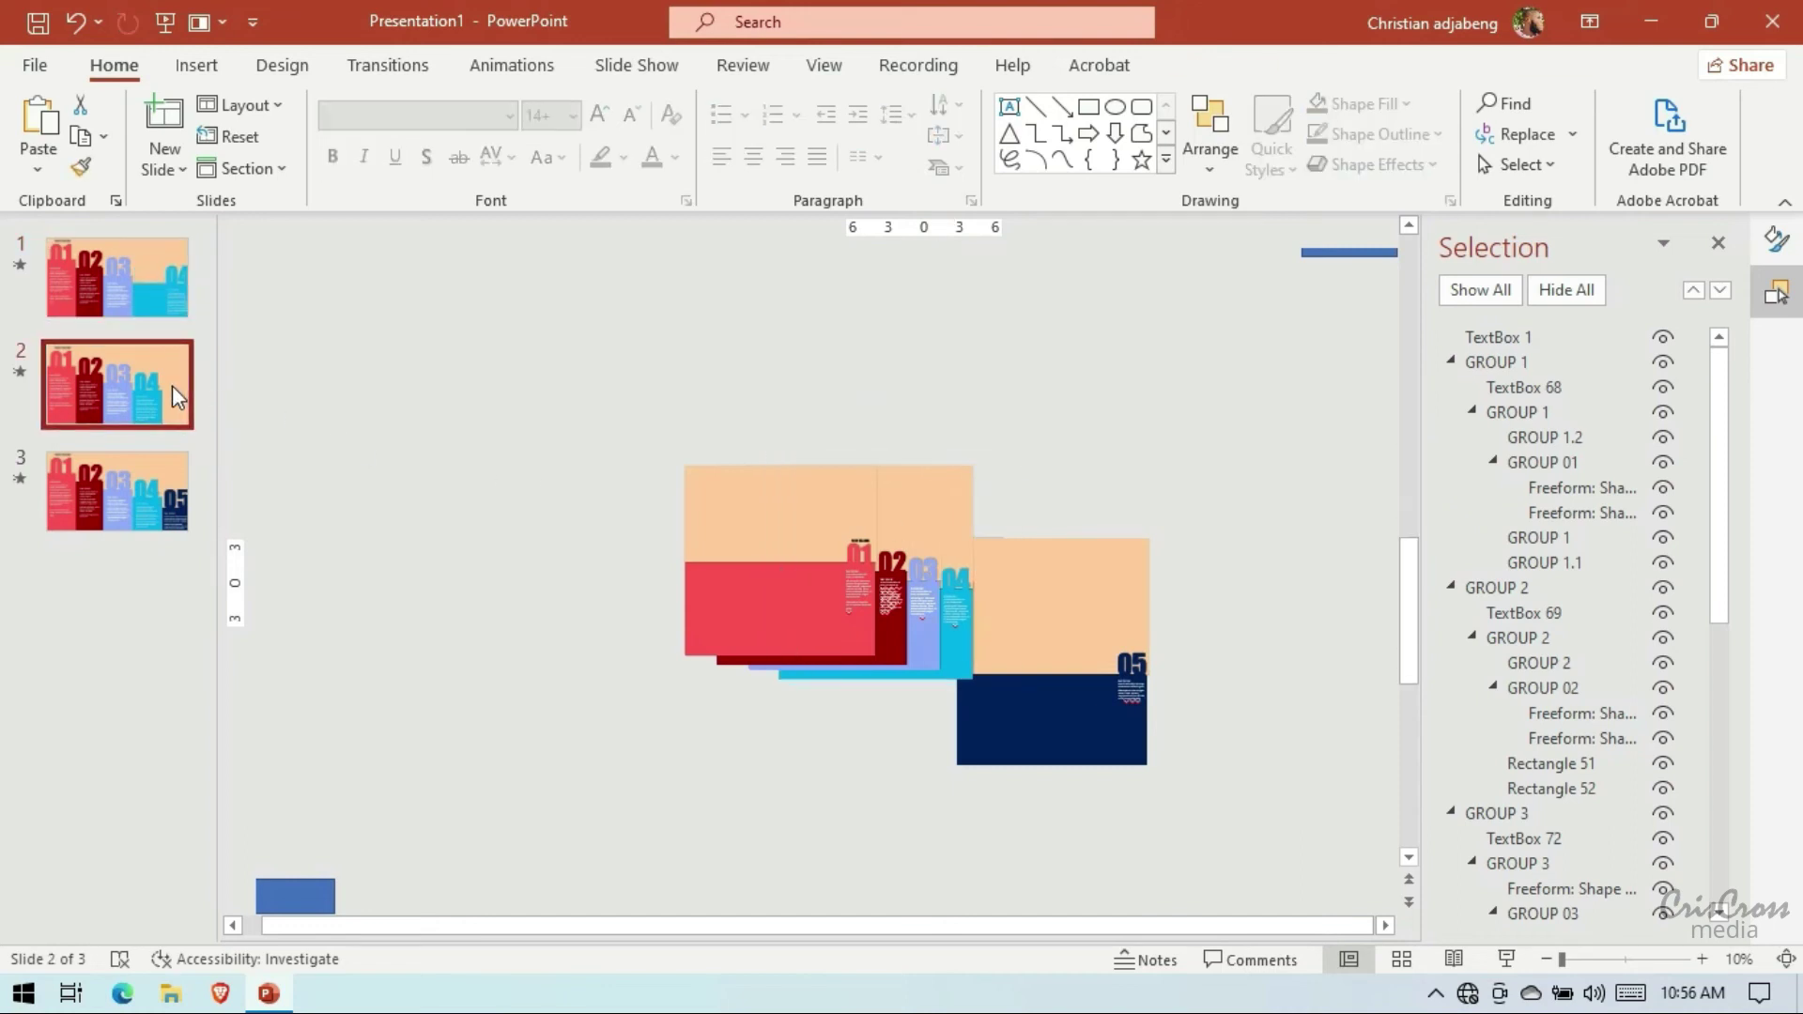
left_click(1038, 616)
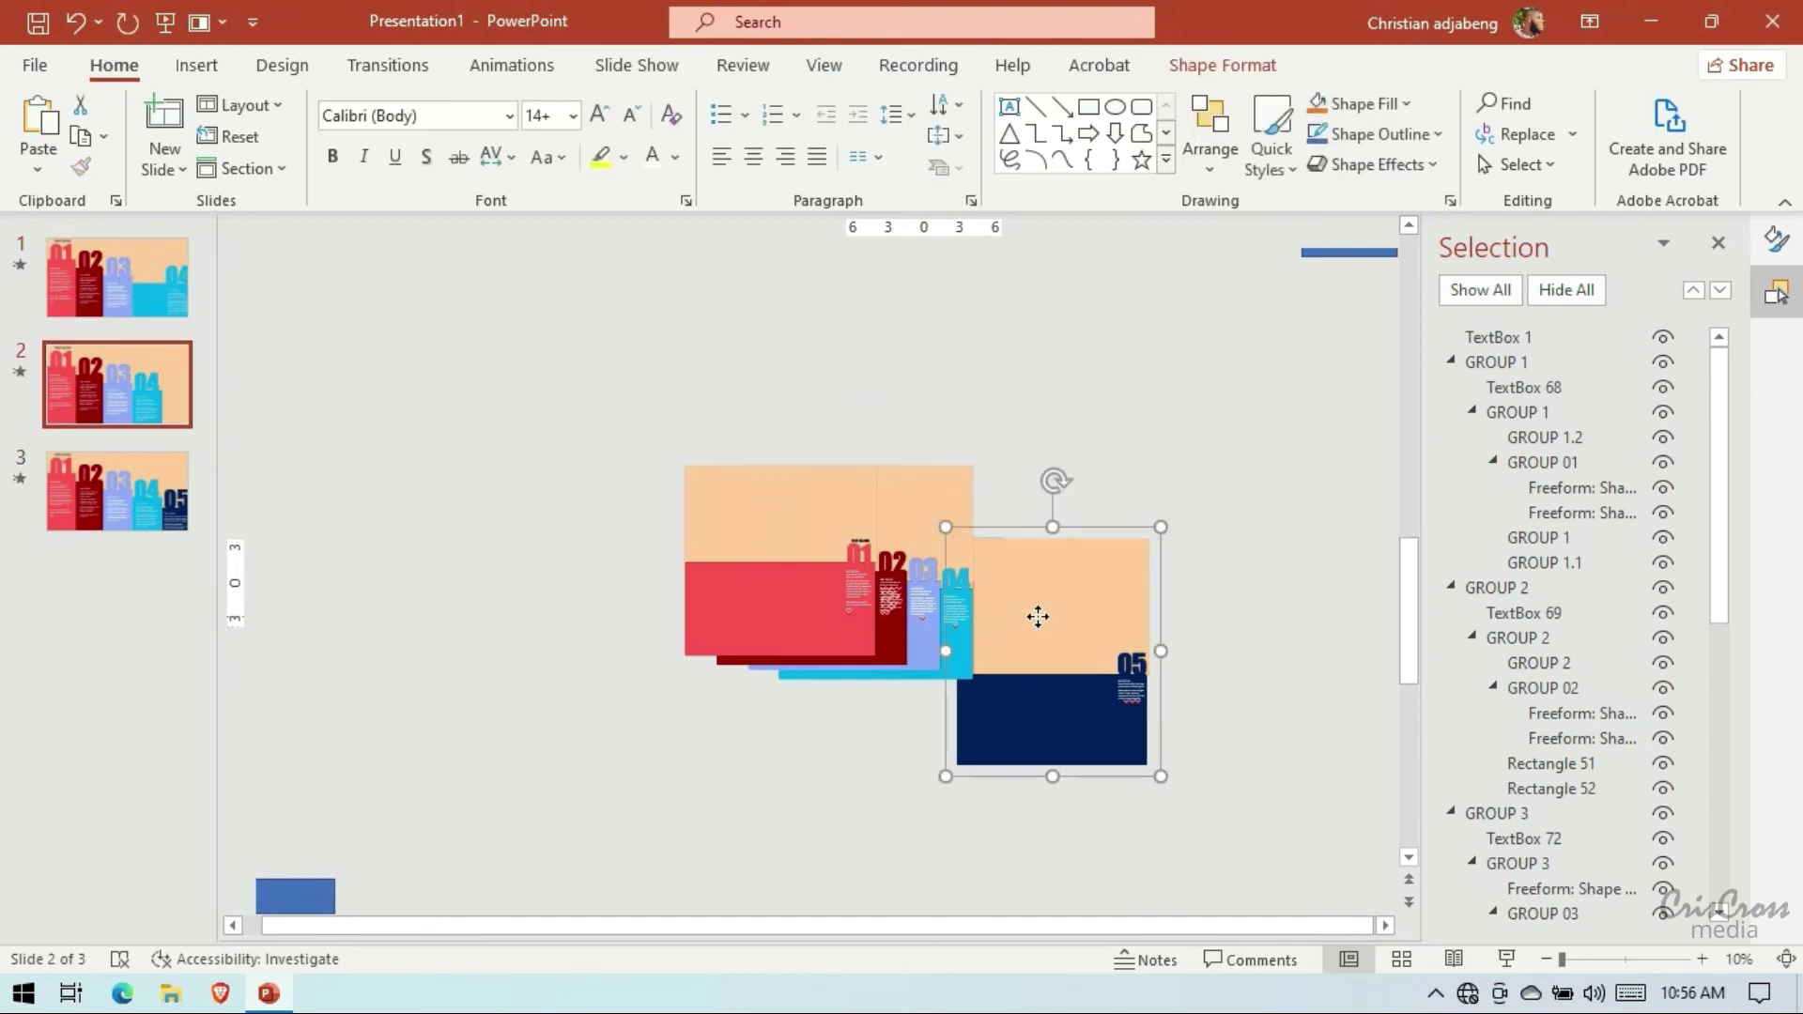
left_click(156, 280)
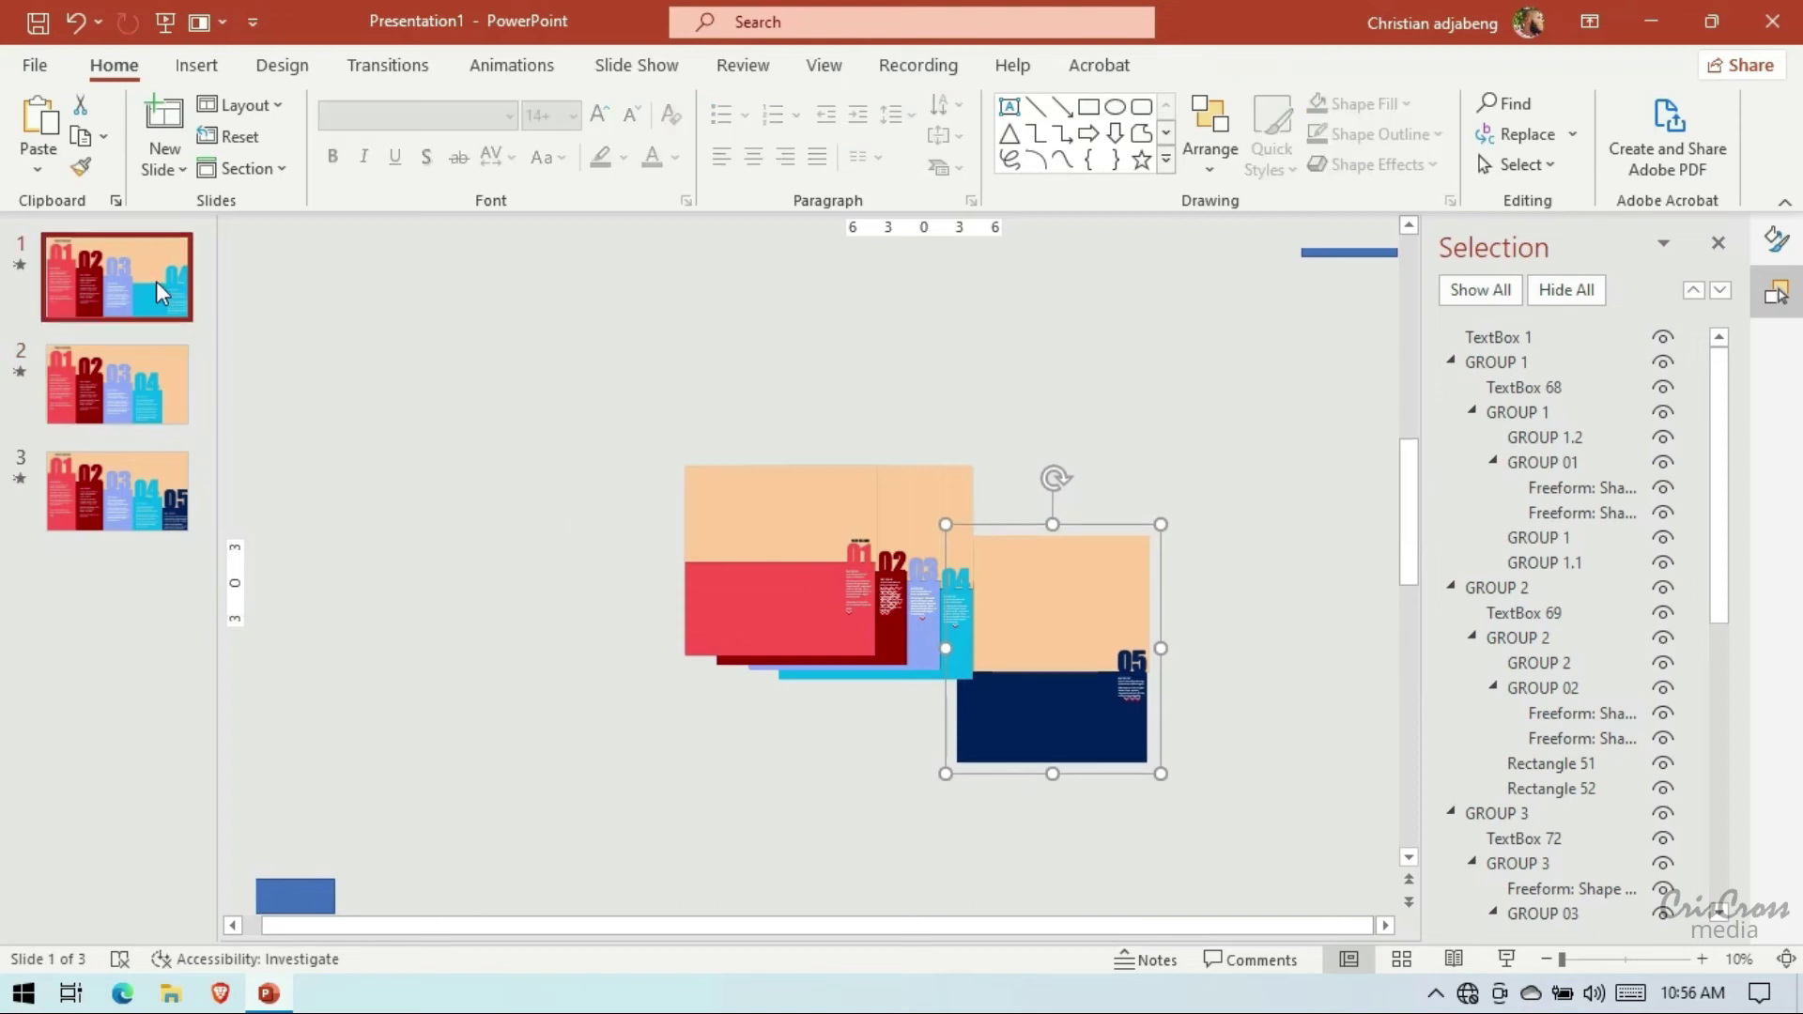
right_click(159, 302)
left_click(234, 404)
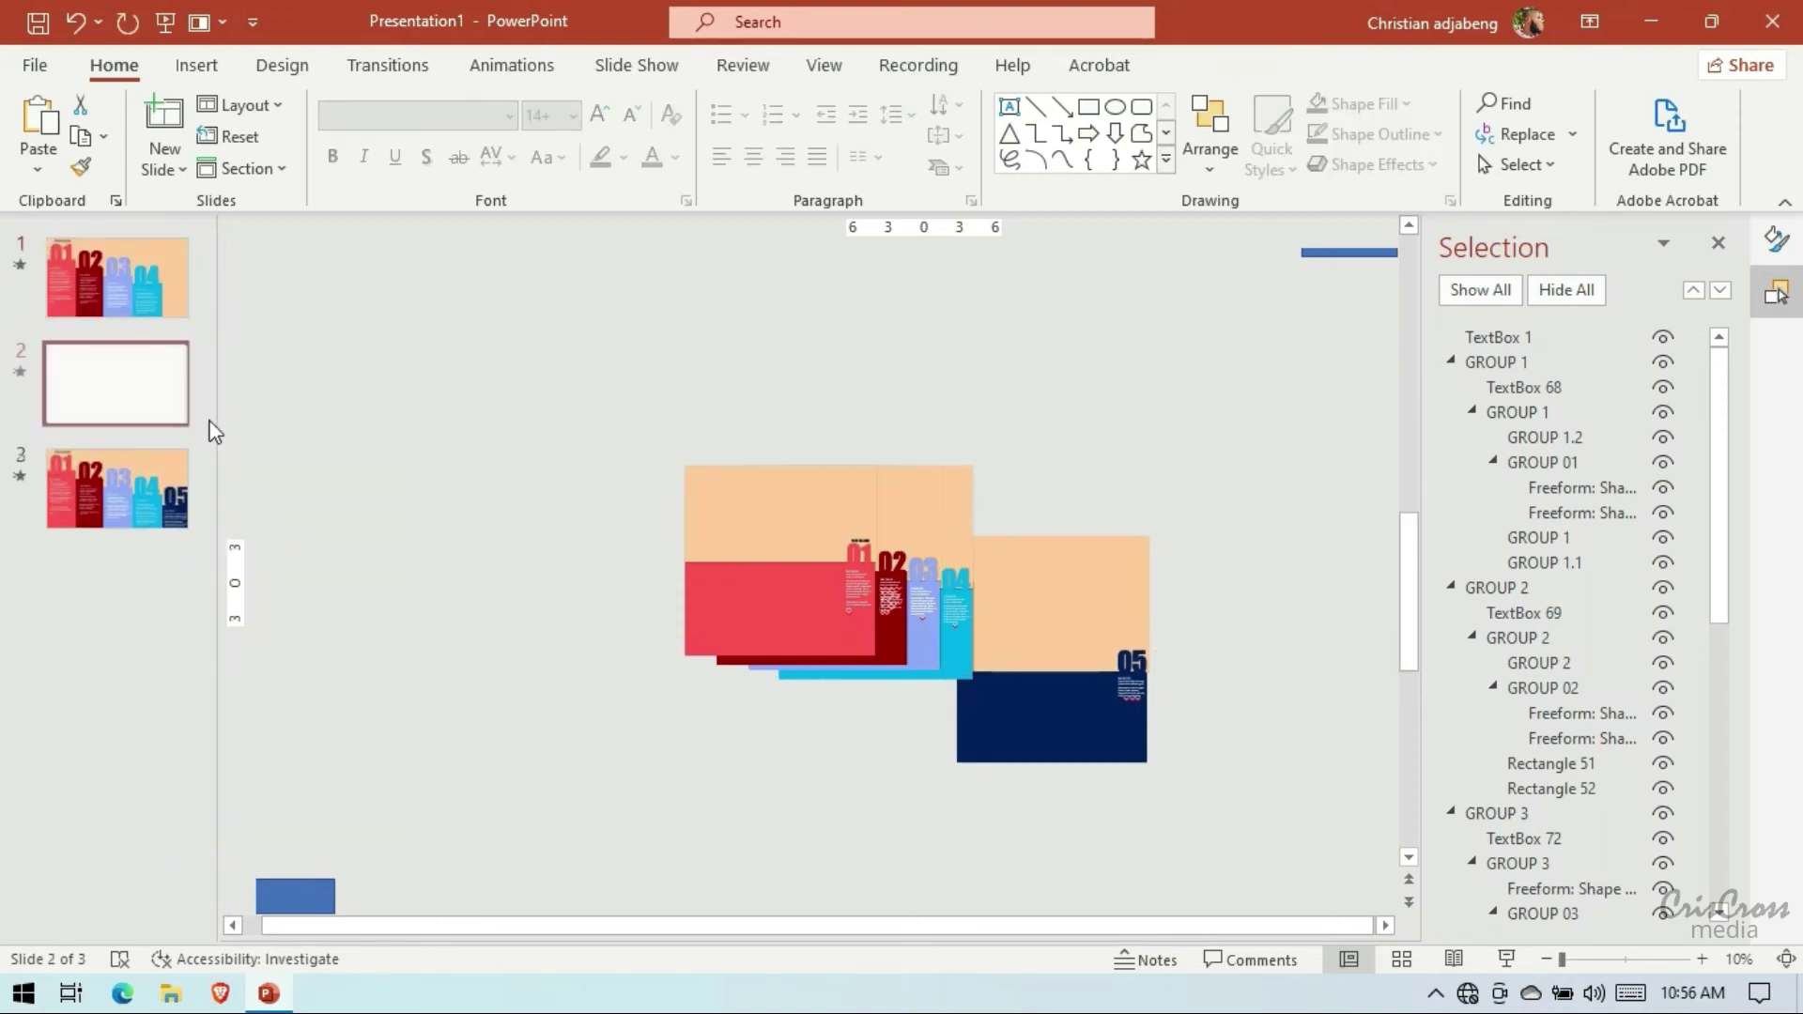
On slide 1, tuck the cyan 04 panel down-right behind panel 05 and preview it
left_click(955, 542)
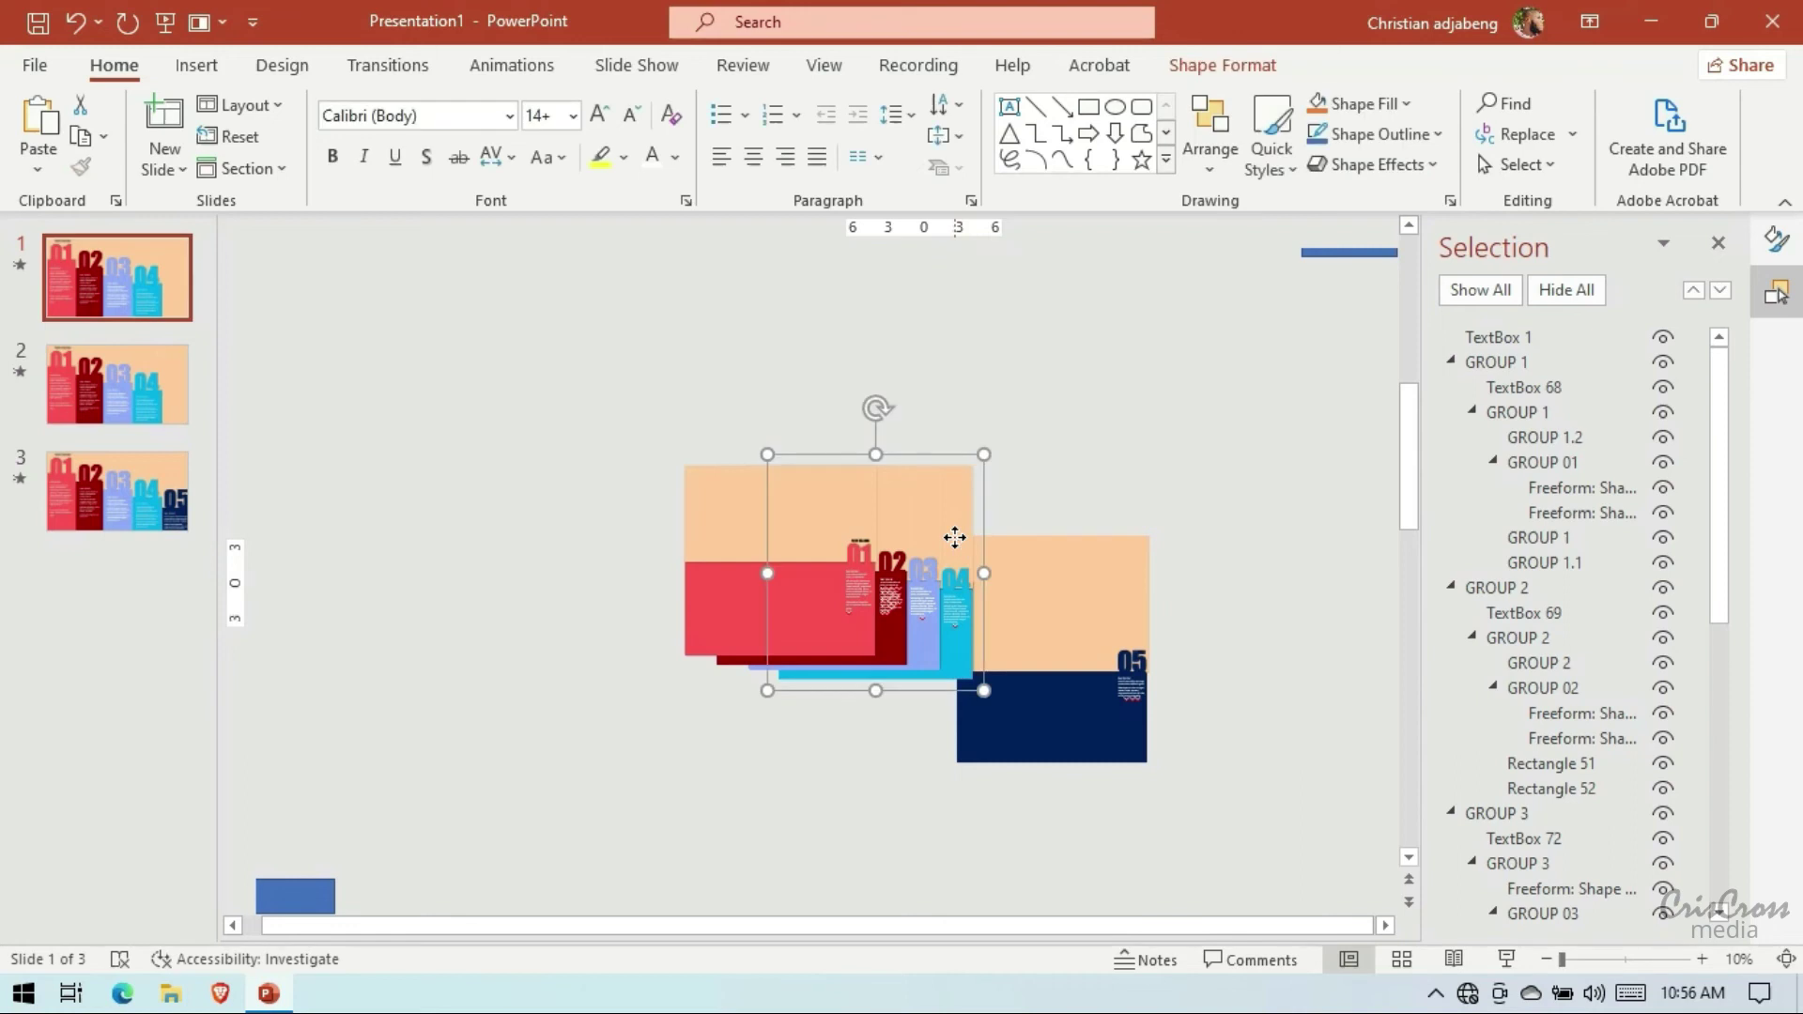
key("Right")
key("Right")
key("Right")
key("Right")
key("Right")
key("Right")
key("Right")
key("Right")
key("Right")
key("Right")
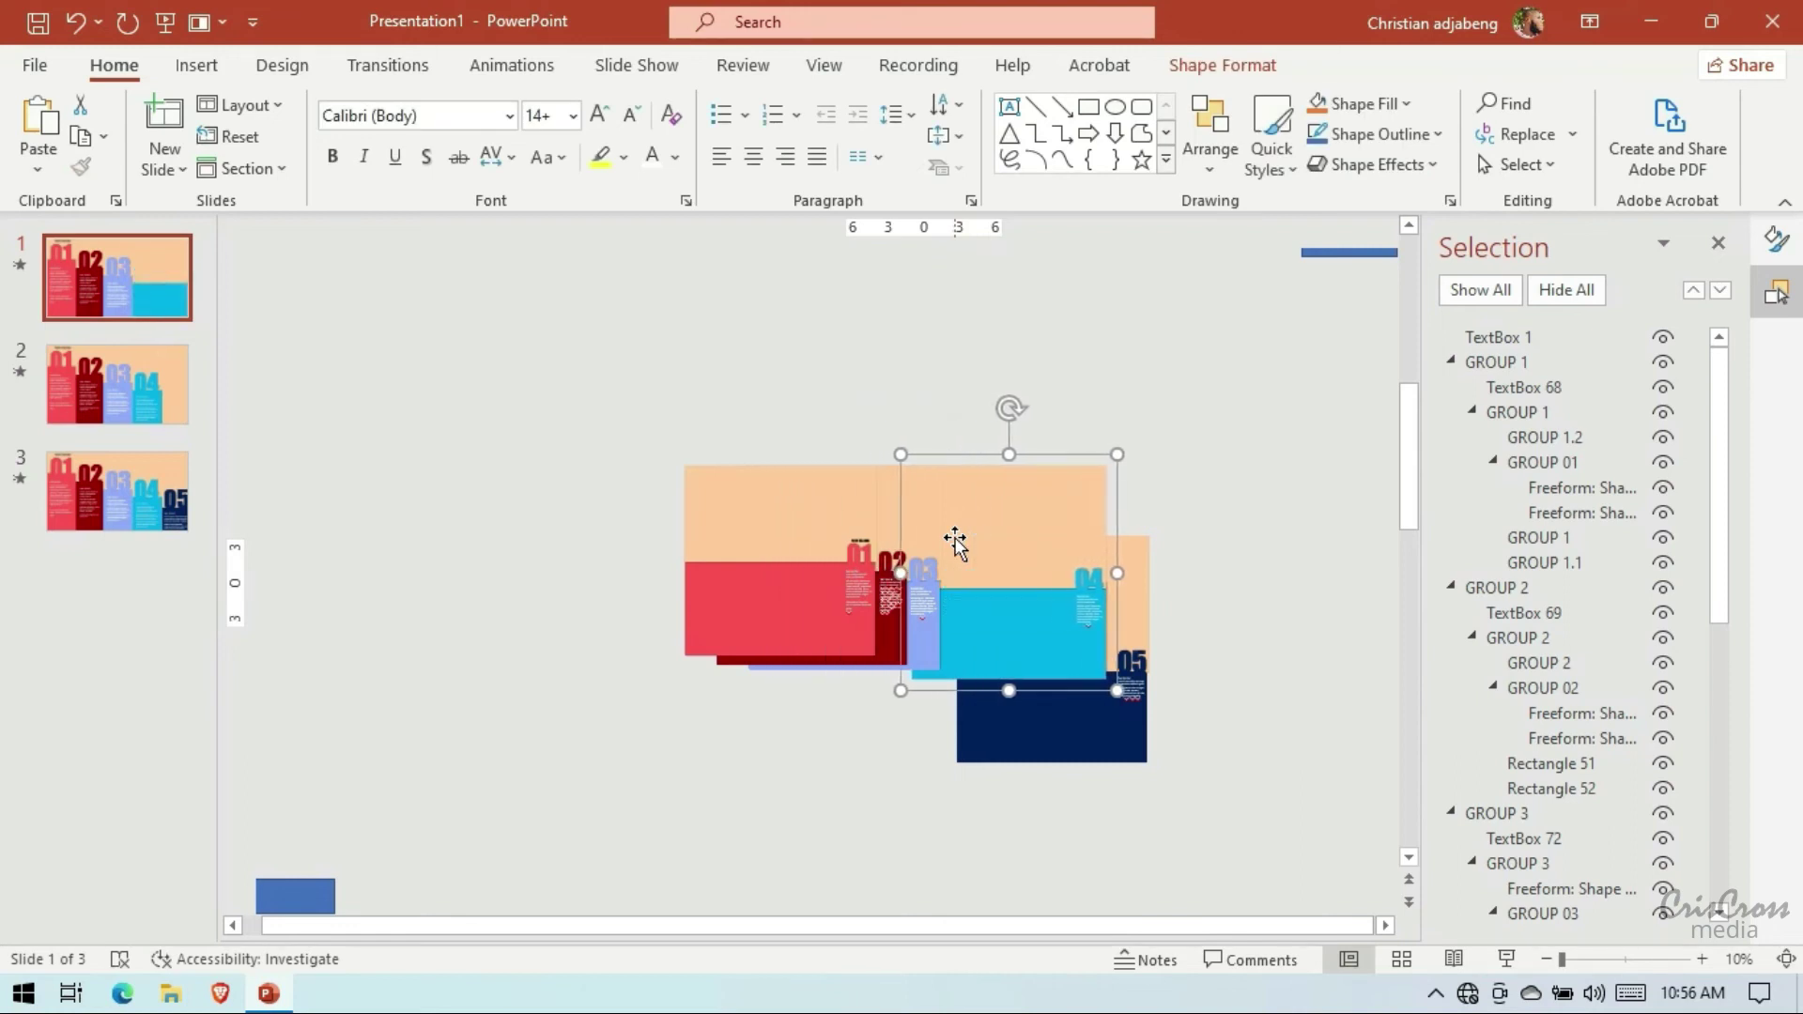
key("Right")
key("Right")
key("Down")
key("Down")
key("Down")
key("Down")
key("Down")
key("Down")
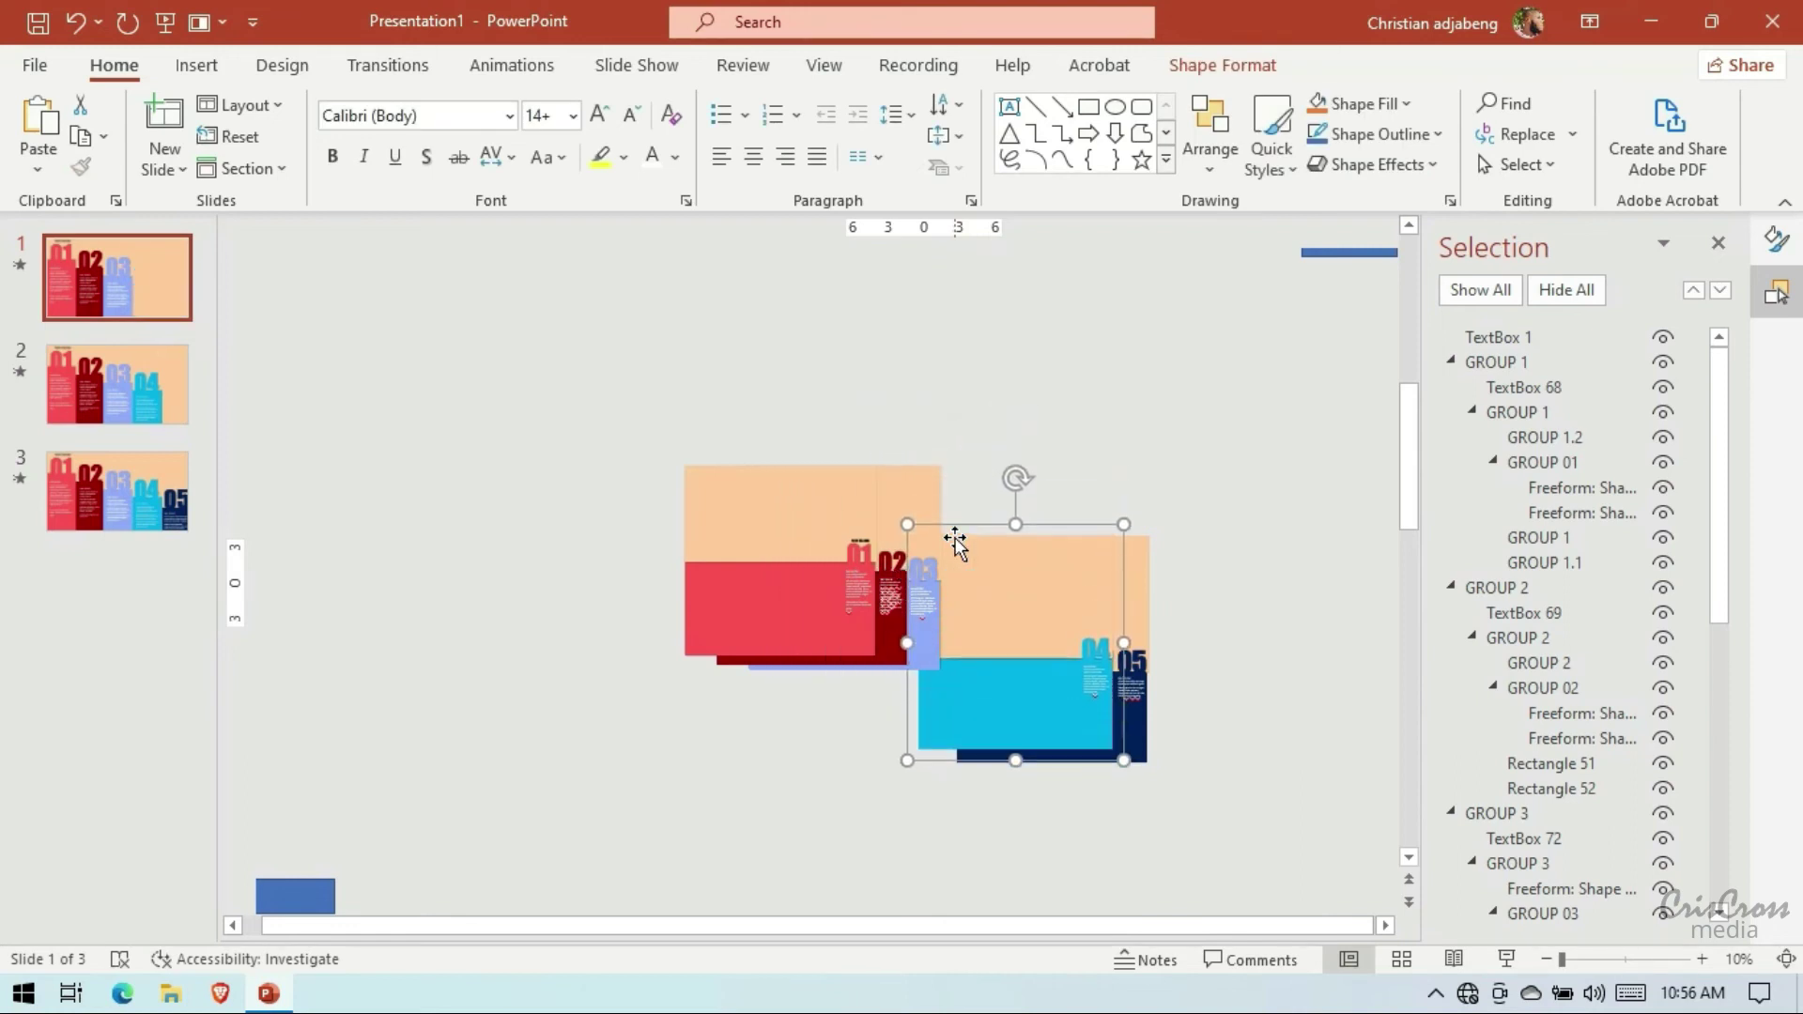
key("Down")
key("Down")
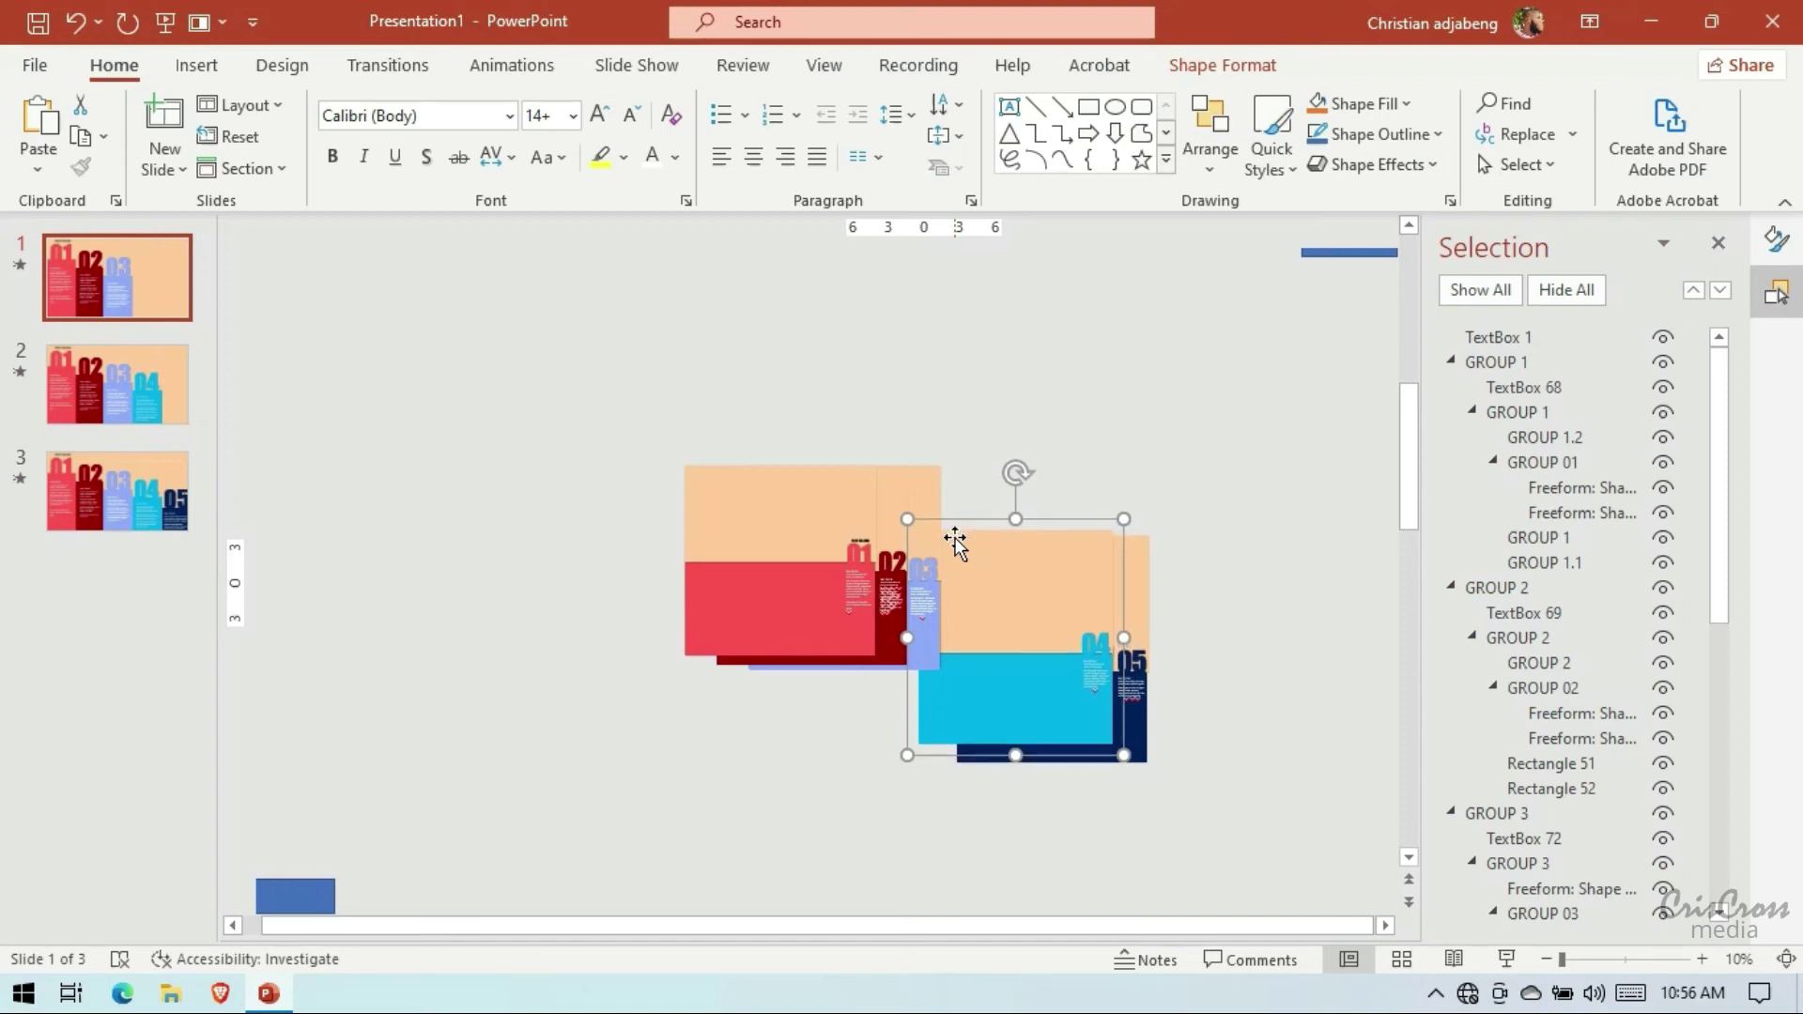
key("Up")
key("Down")
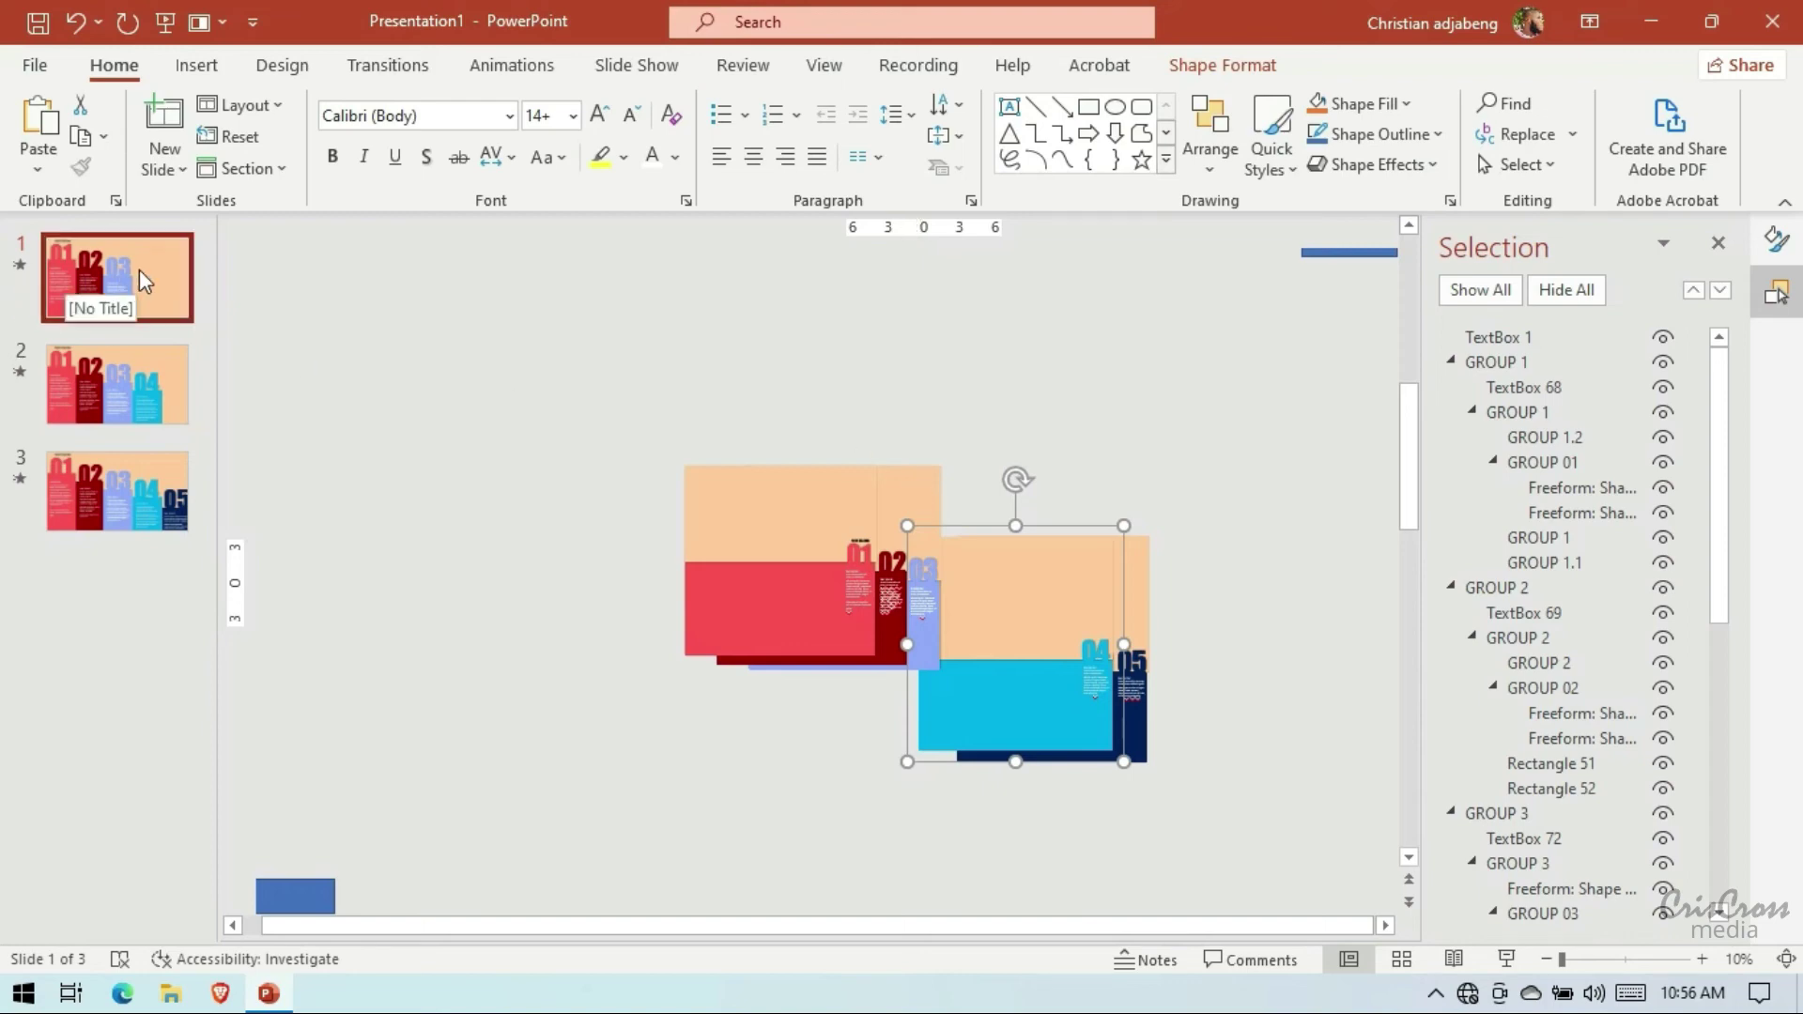
left_click(161, 22)
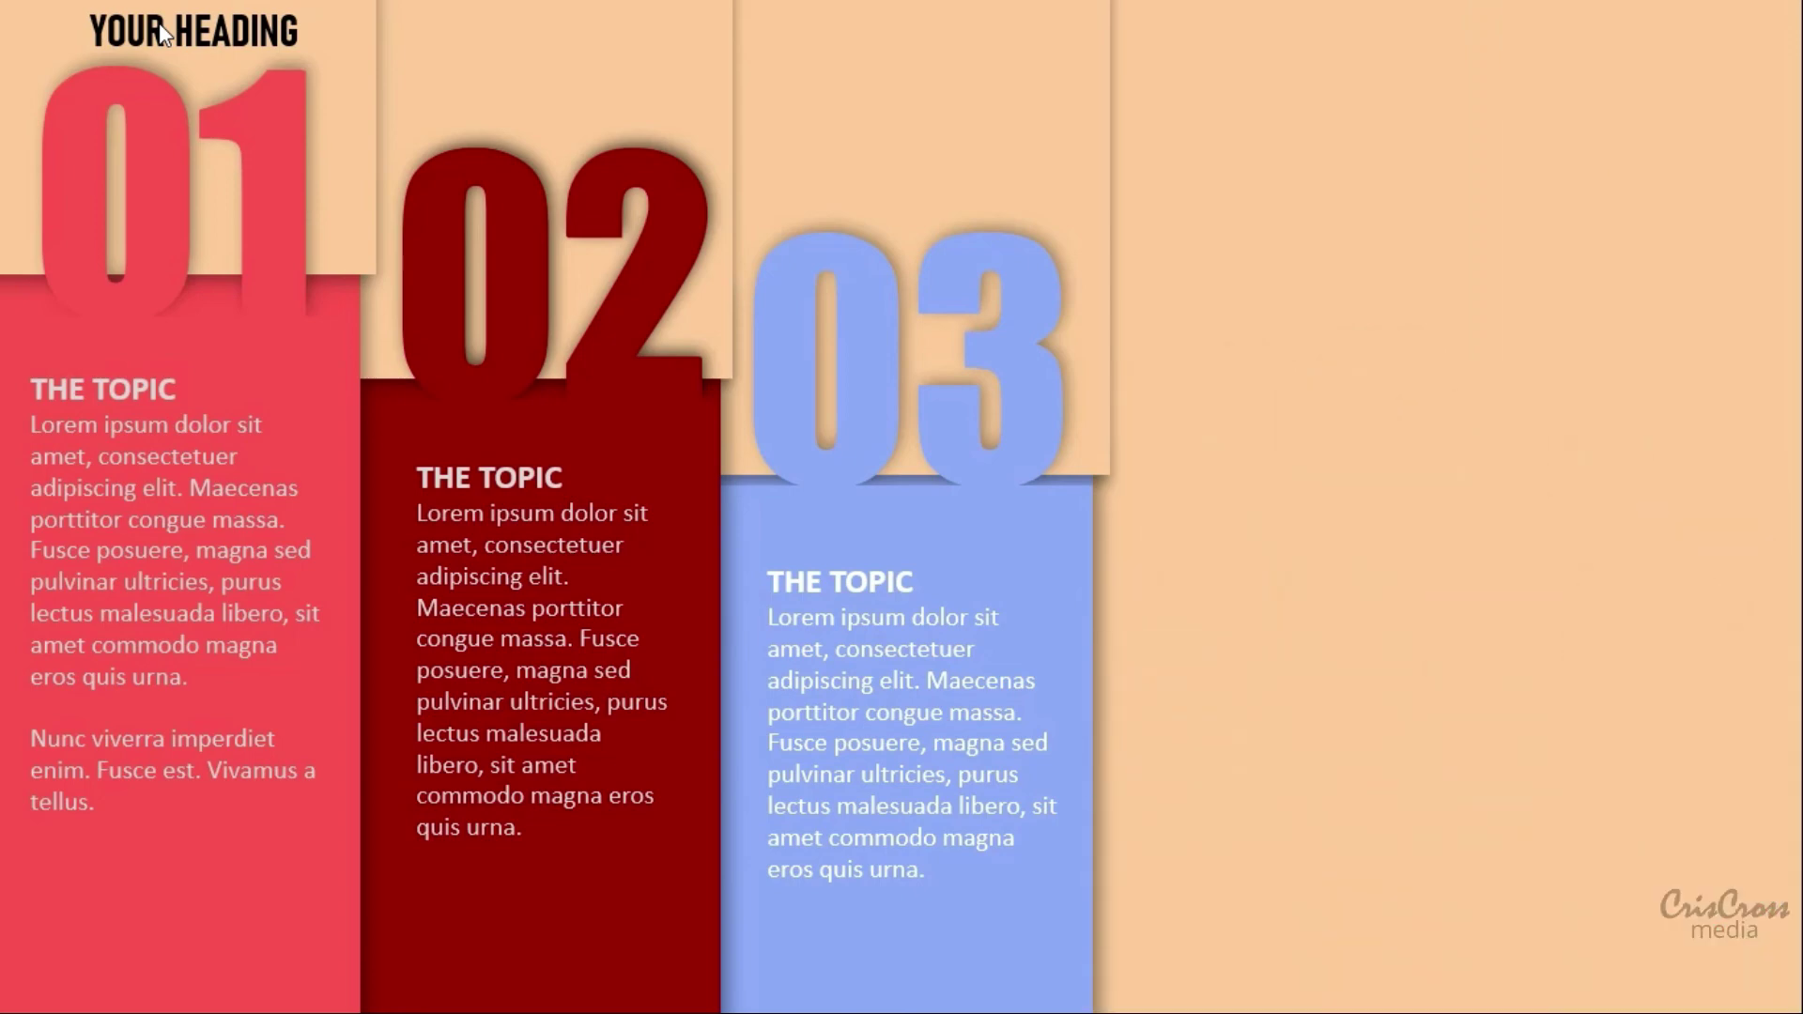
Copy slide 1 to slide 2, then move slide 1's blue 03 panel right and down behind 04
key("Escape")
right_click(144, 249)
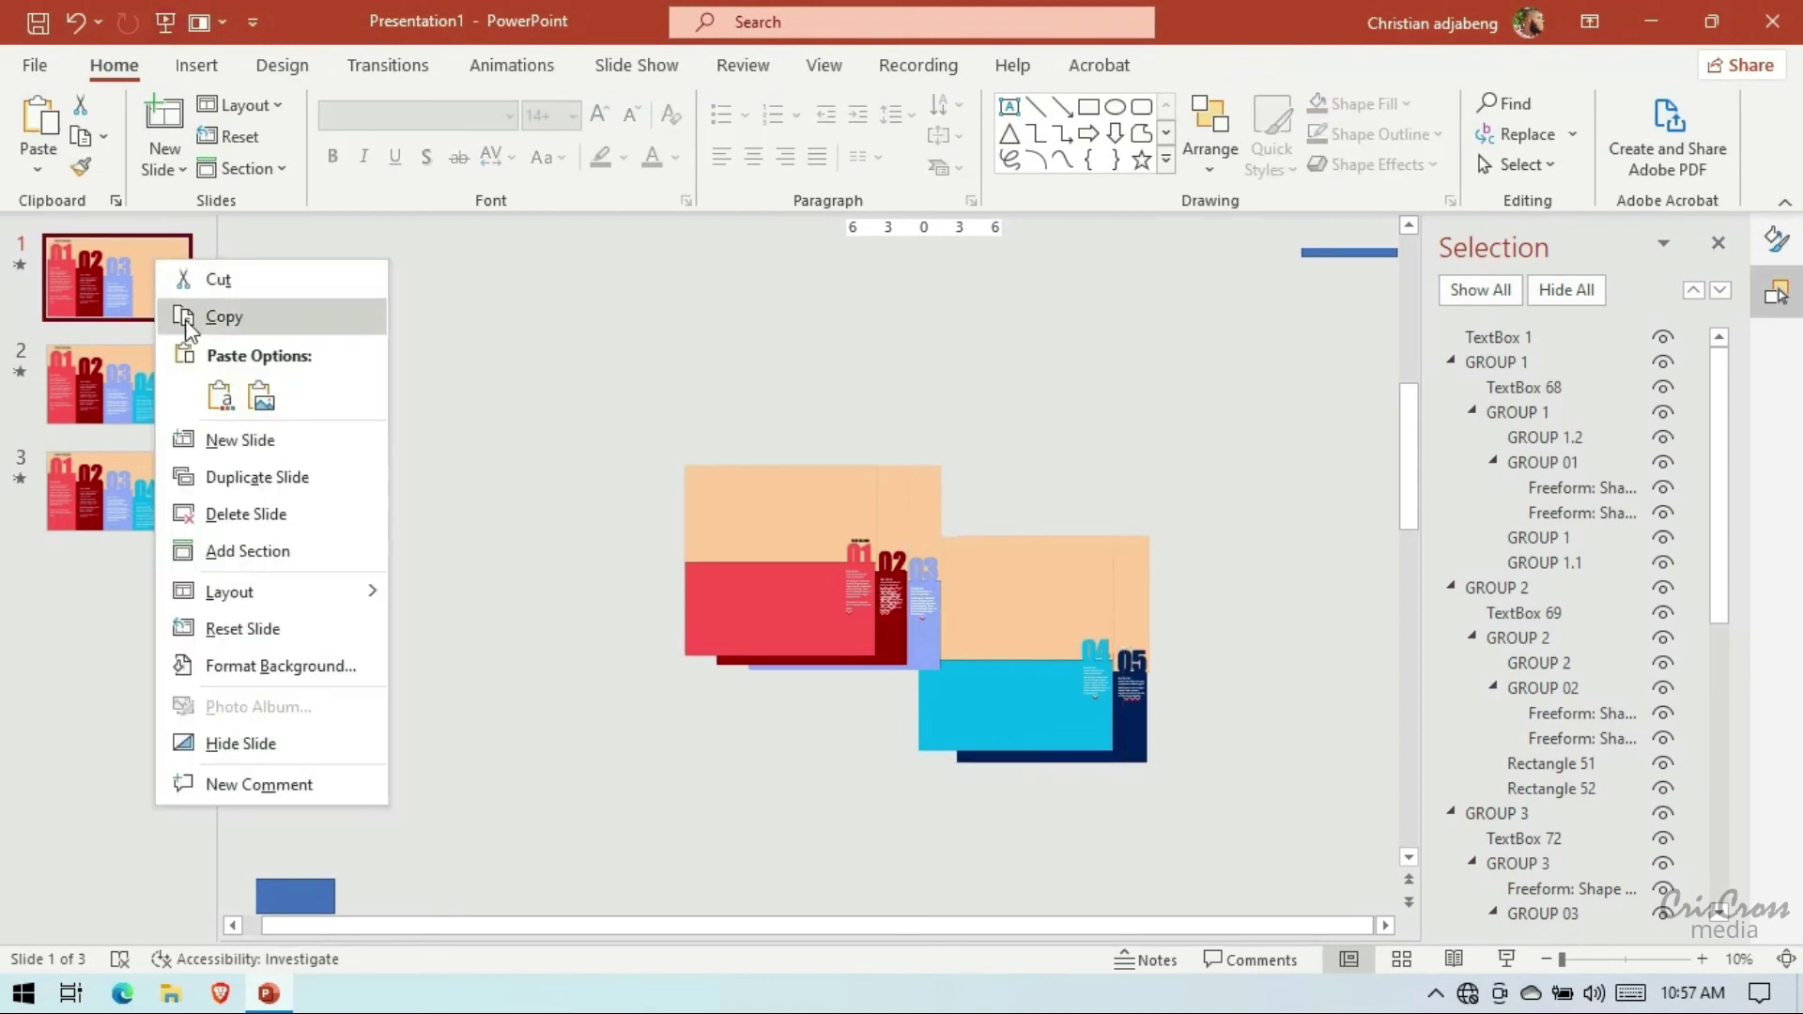
left_click(223, 437)
left_click(141, 282)
left_click(923, 496)
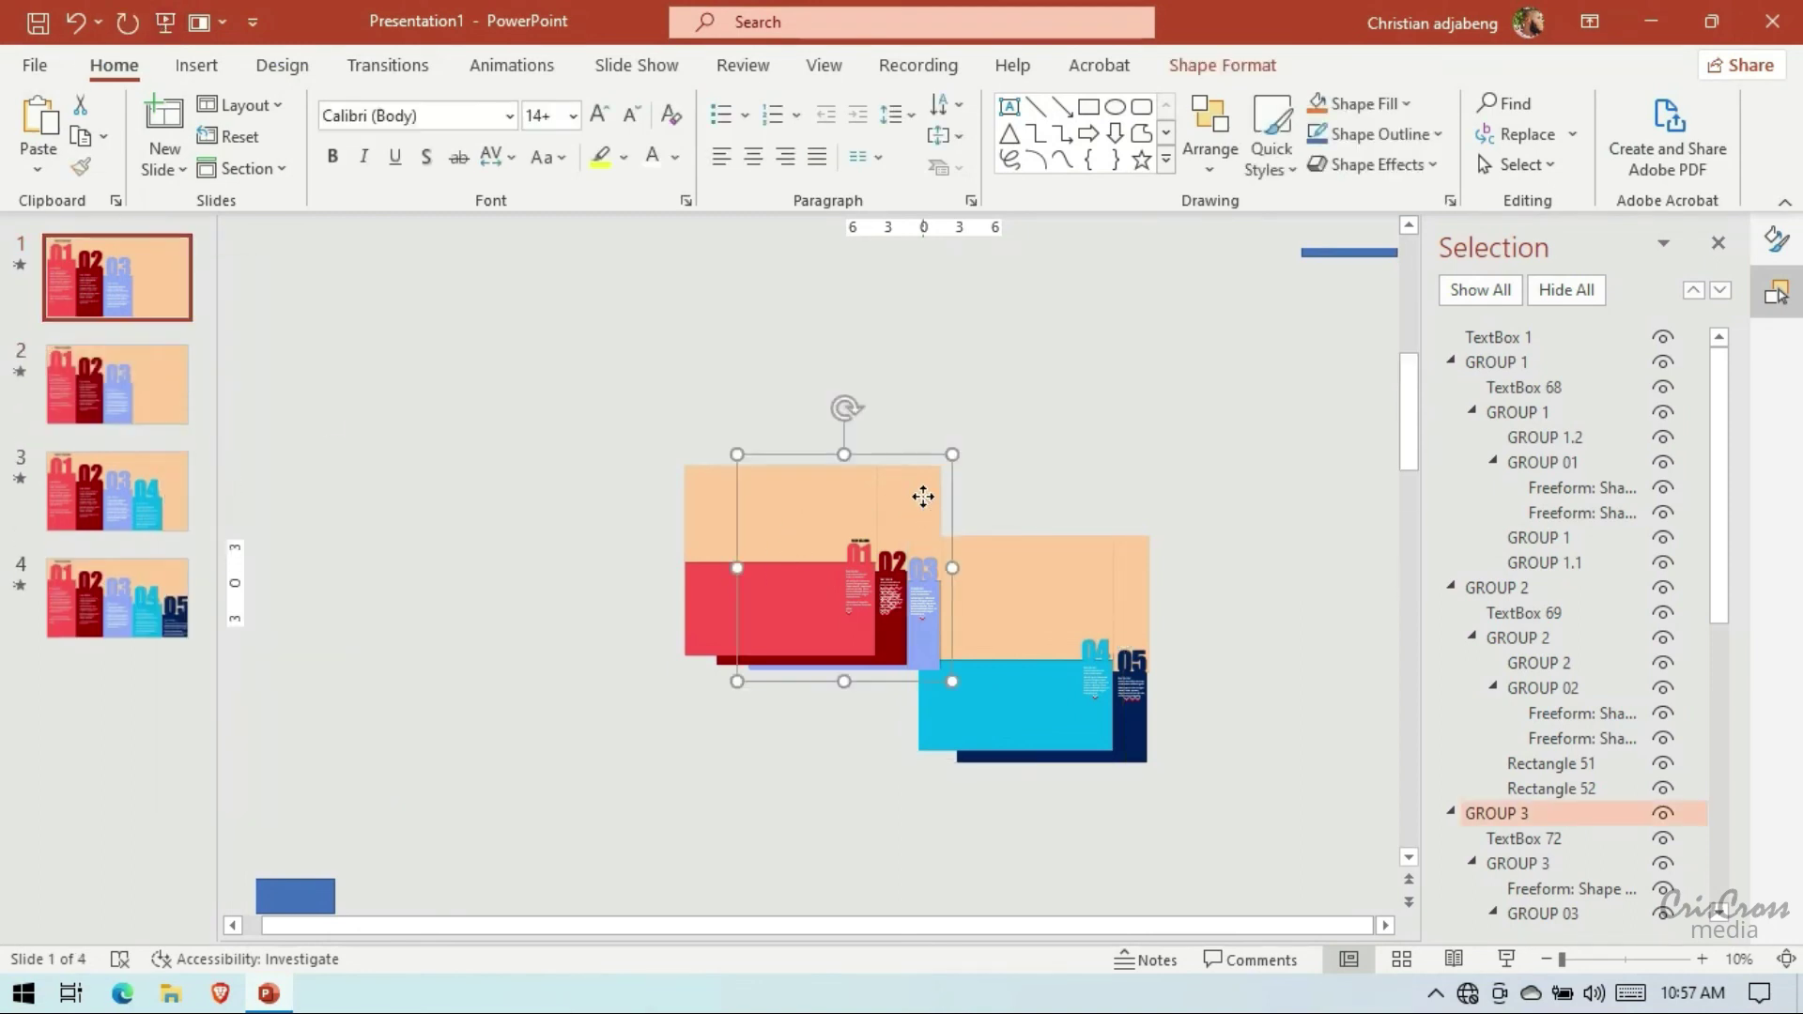
key("Right")
key("Right")
key("Right")
key("Right")
key("Right")
key("Right")
key("Right")
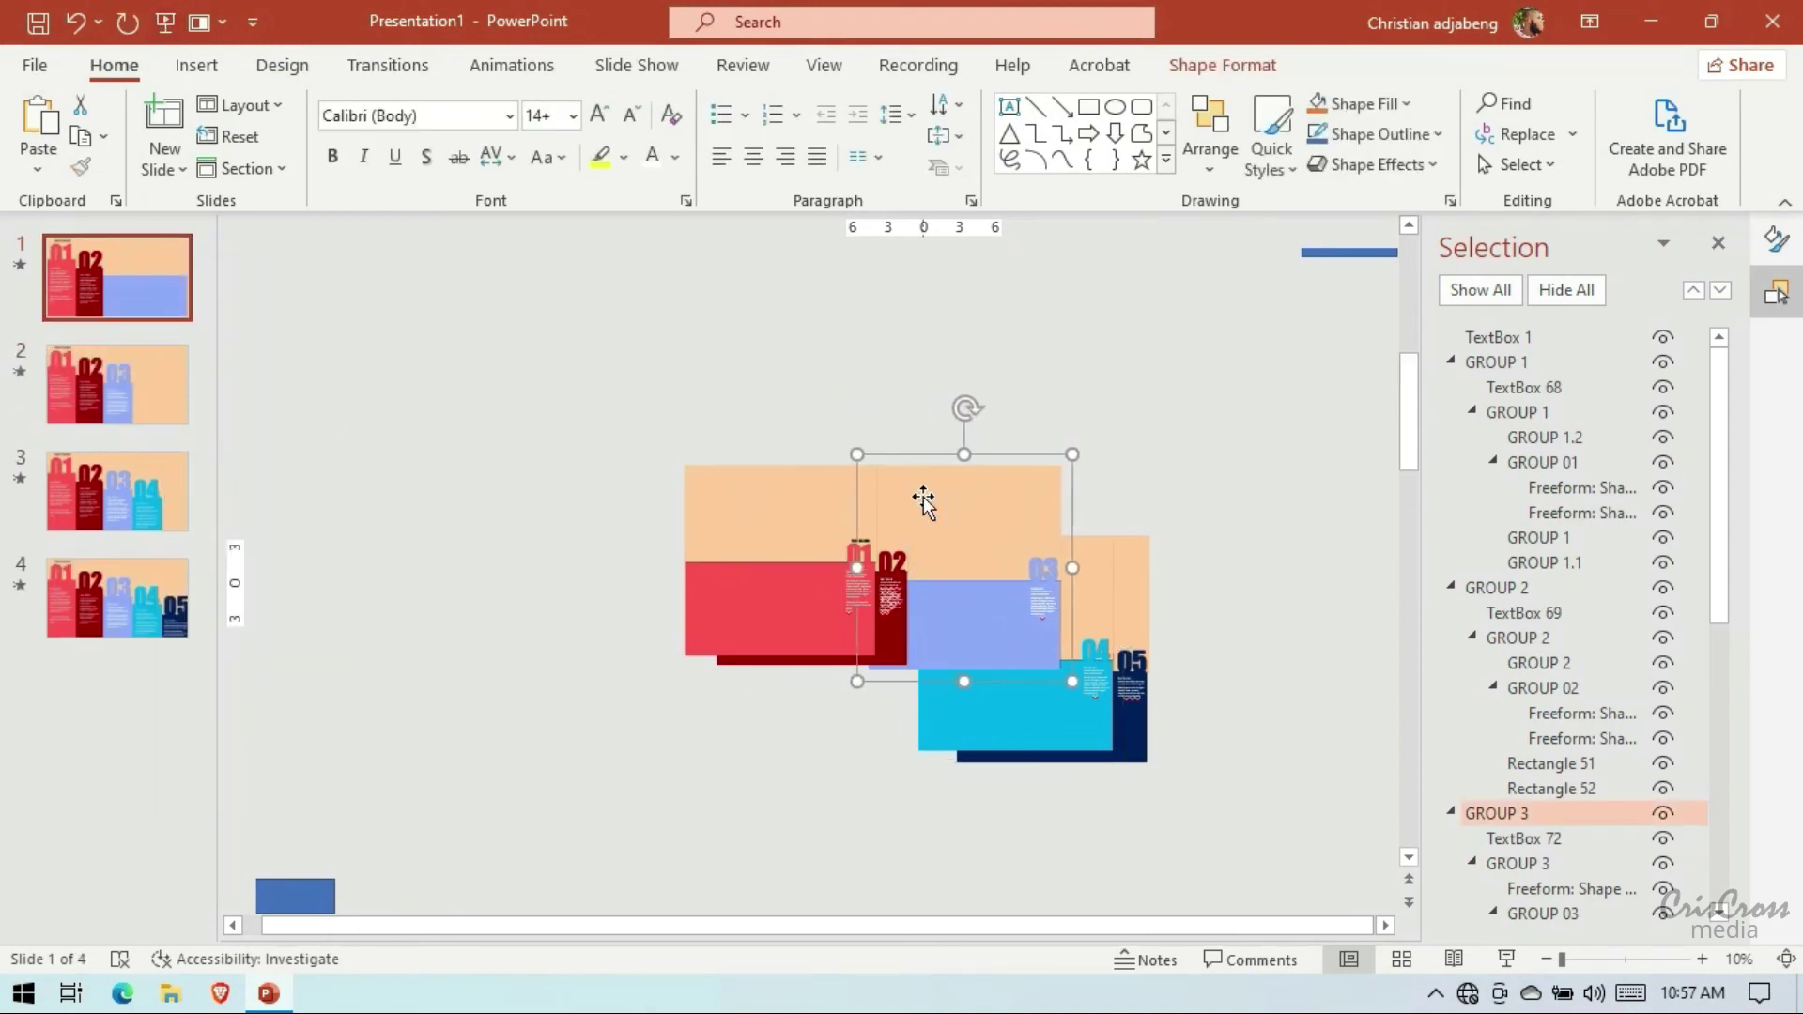
key("Right")
key("Right")
key("Right")
key("Right")
key("Right")
key("Right")
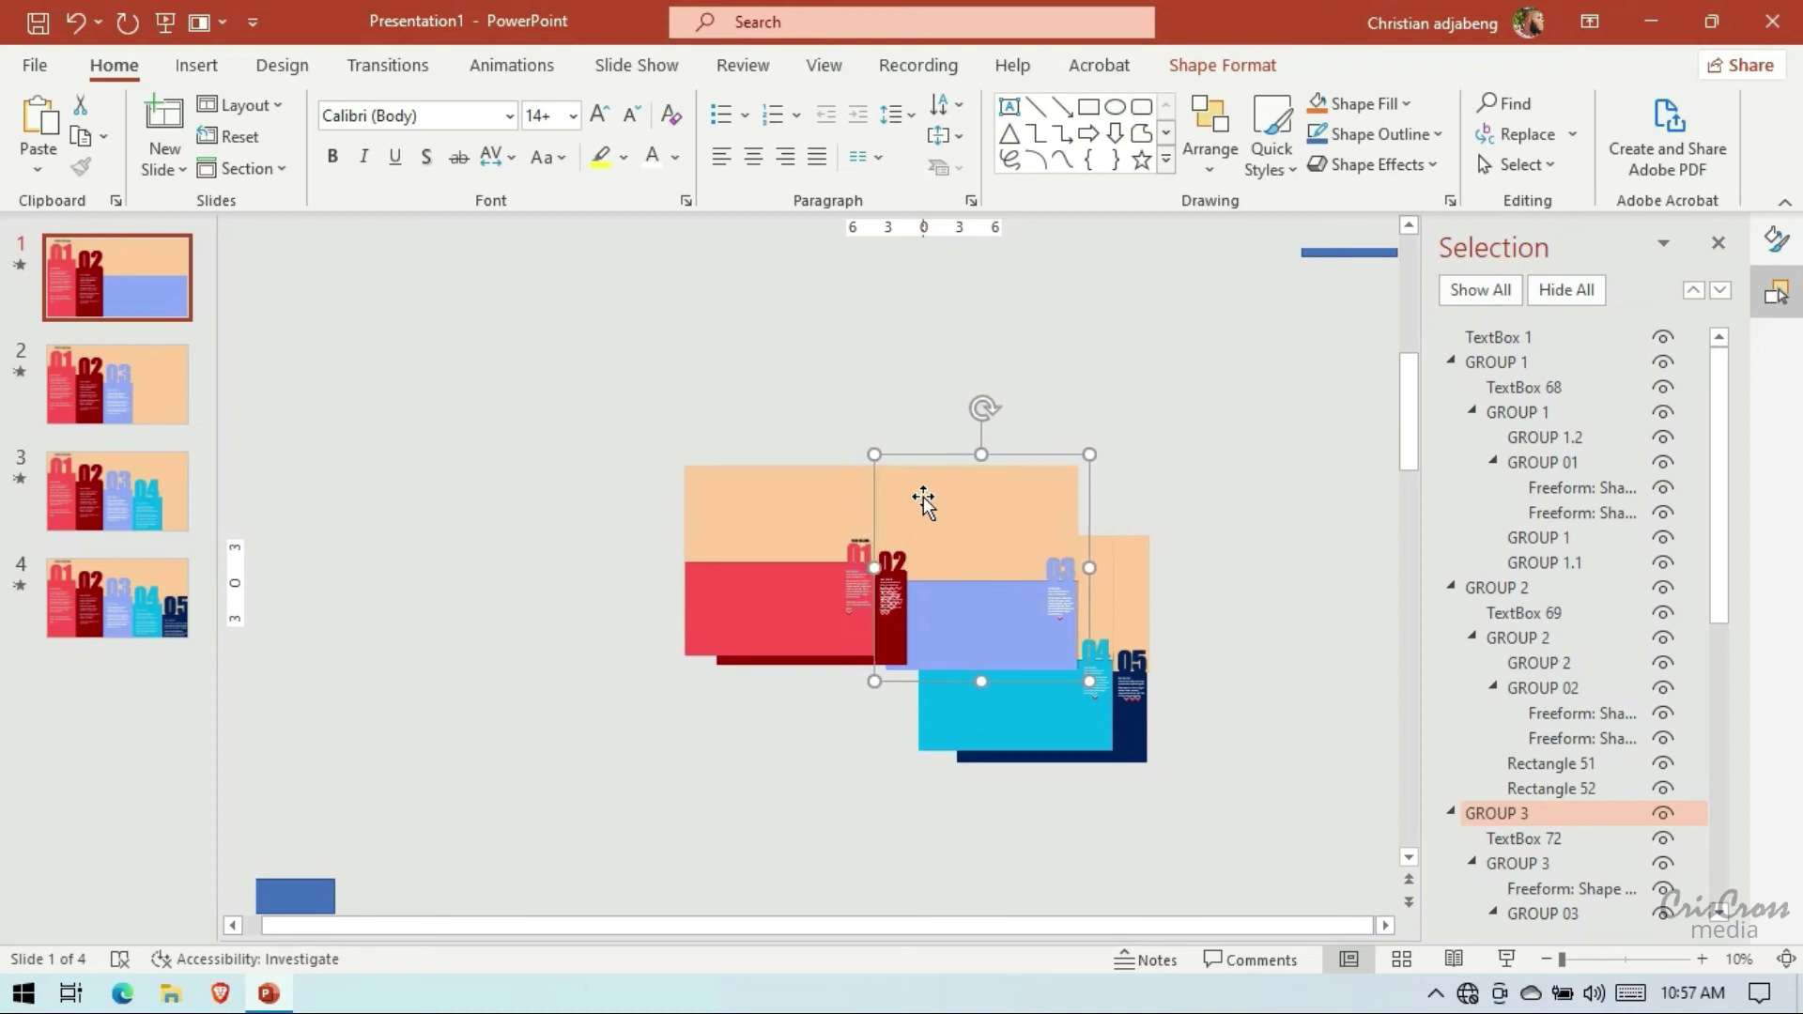
key("Down")
key("Down")
key("Down")
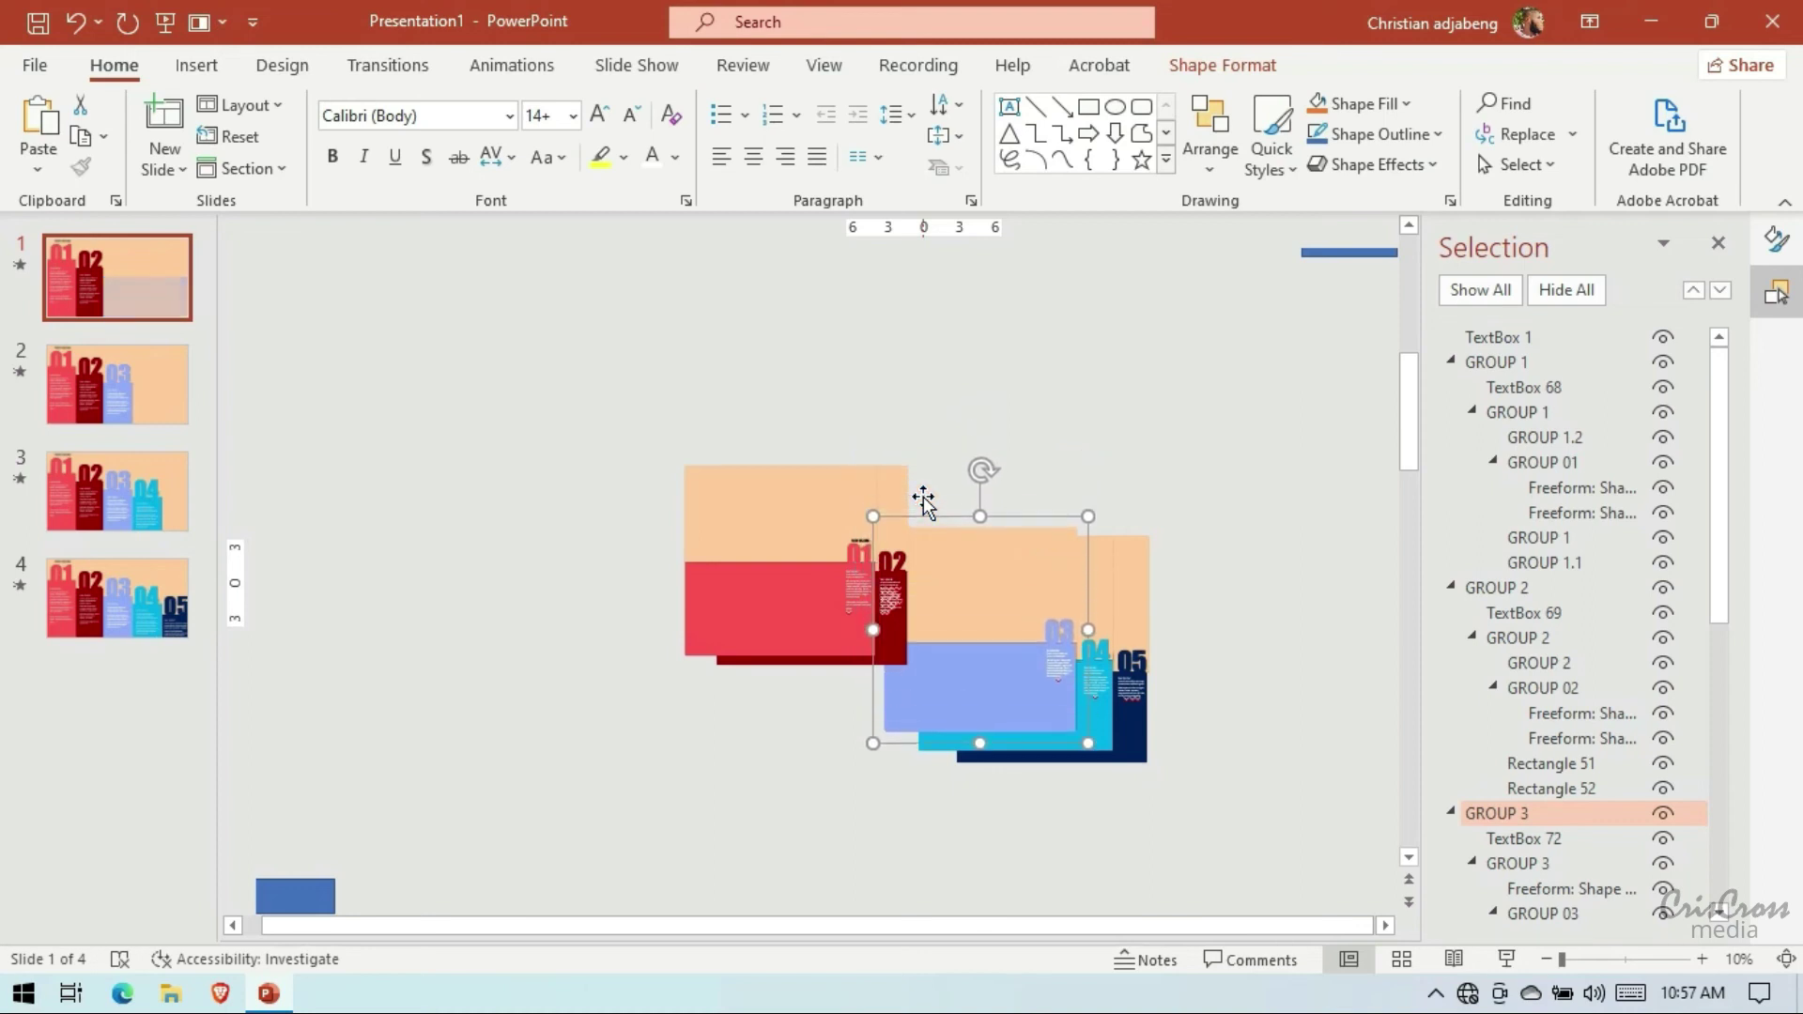
key("Down")
key("Down")
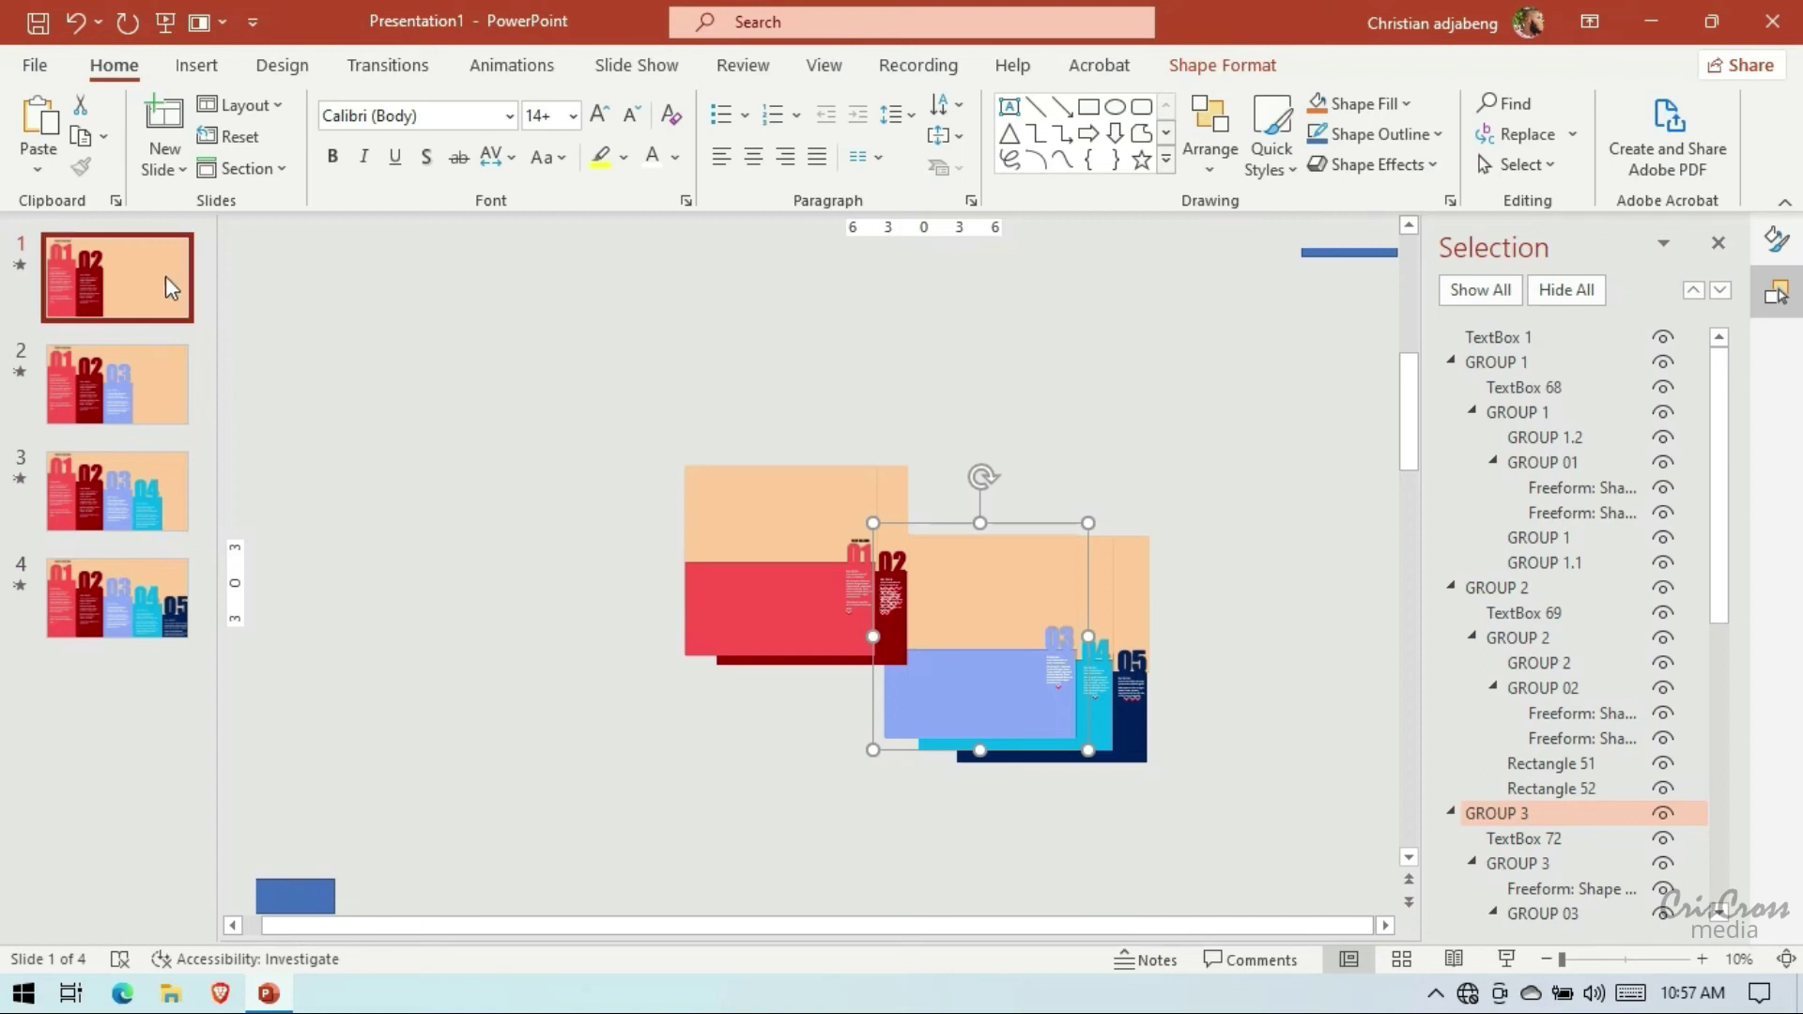
Add another copy of slide 1 and slide its dark red 02 panel down and right
right_click(169, 278)
left_click(235, 454)
left_click(169, 286)
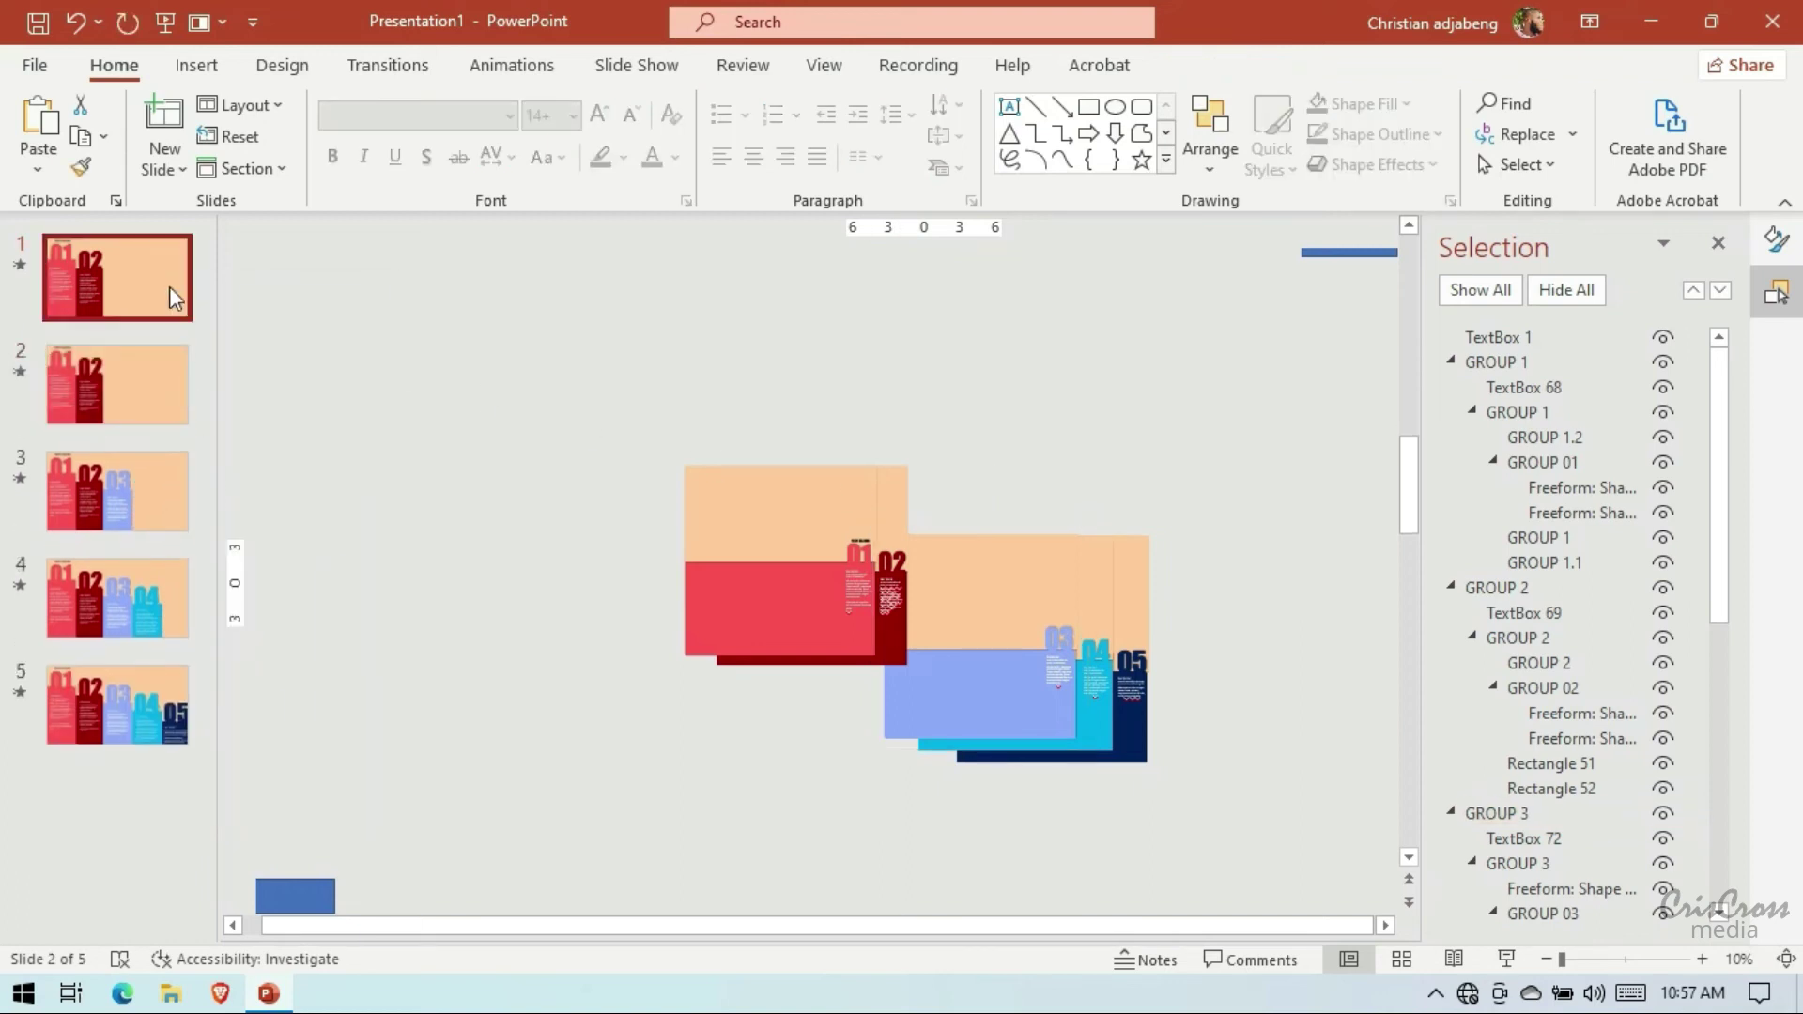
left_click(897, 495)
key("Down")
key("Down")
key("Down")
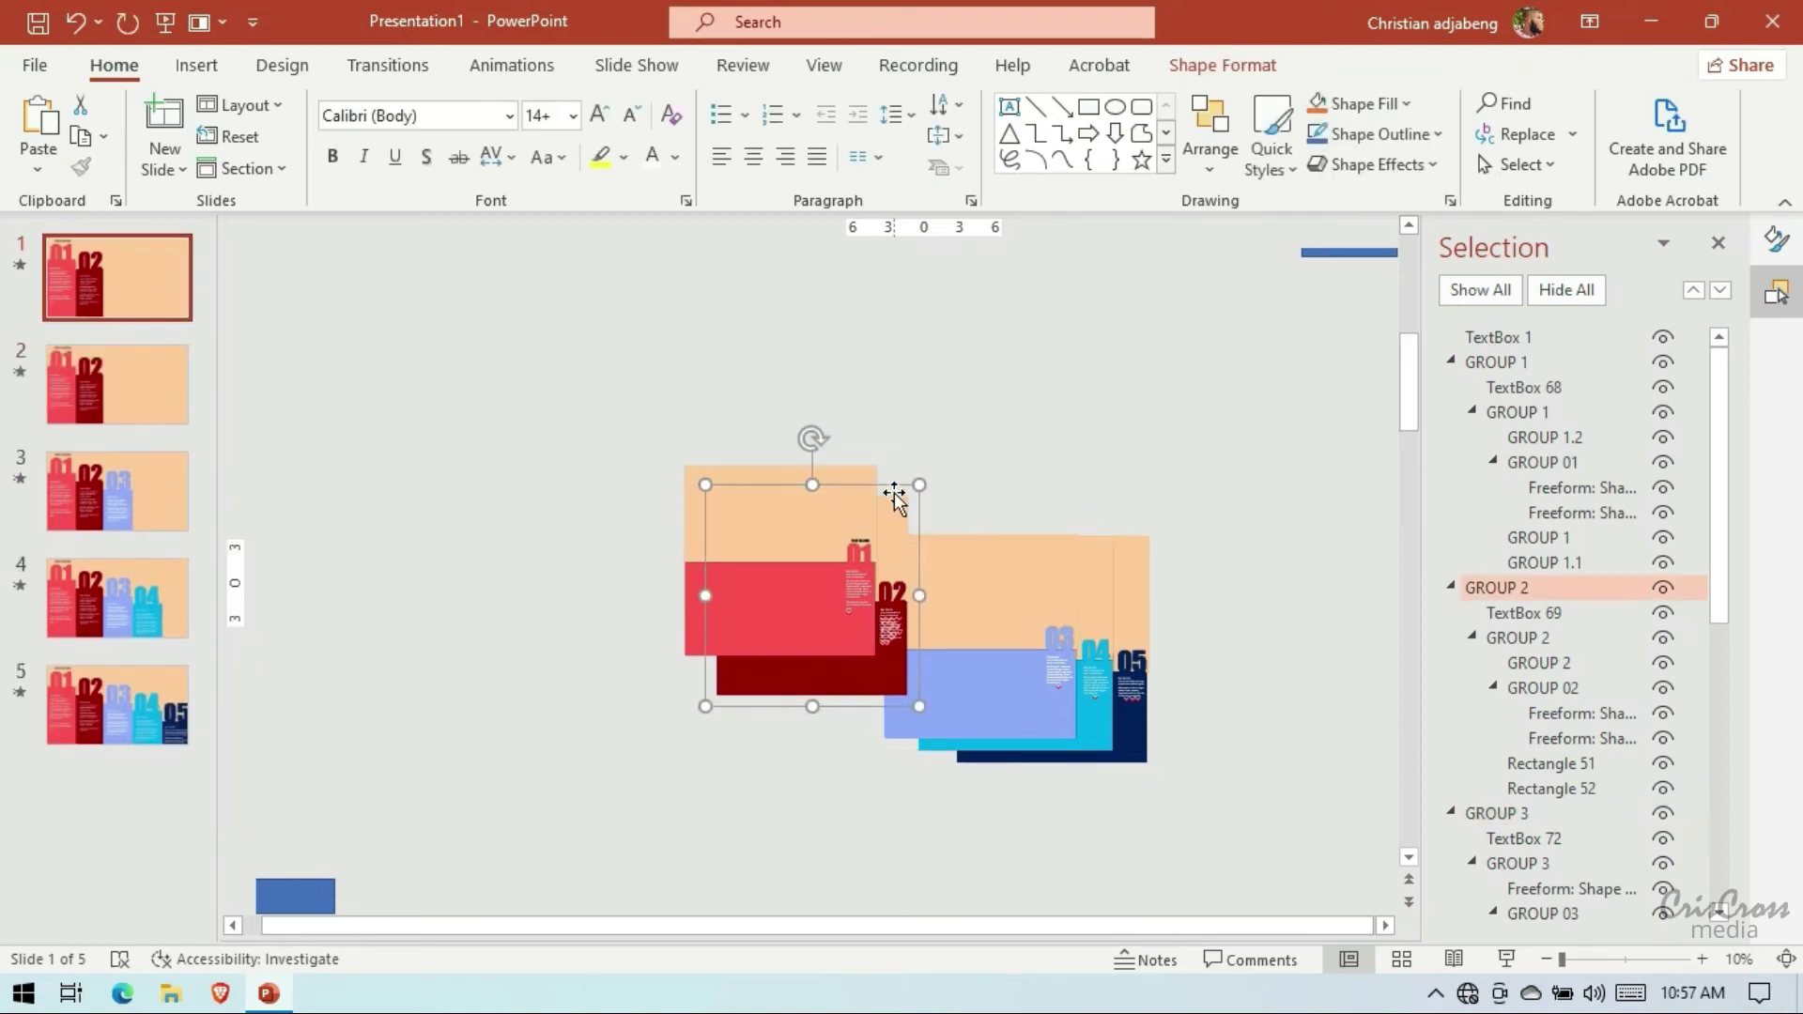
key("Down")
key("Down")
key("Down")
key("Right")
key("Right")
key("Right")
key("Right")
key("Right")
key("Down")
key("Down")
key("Down")
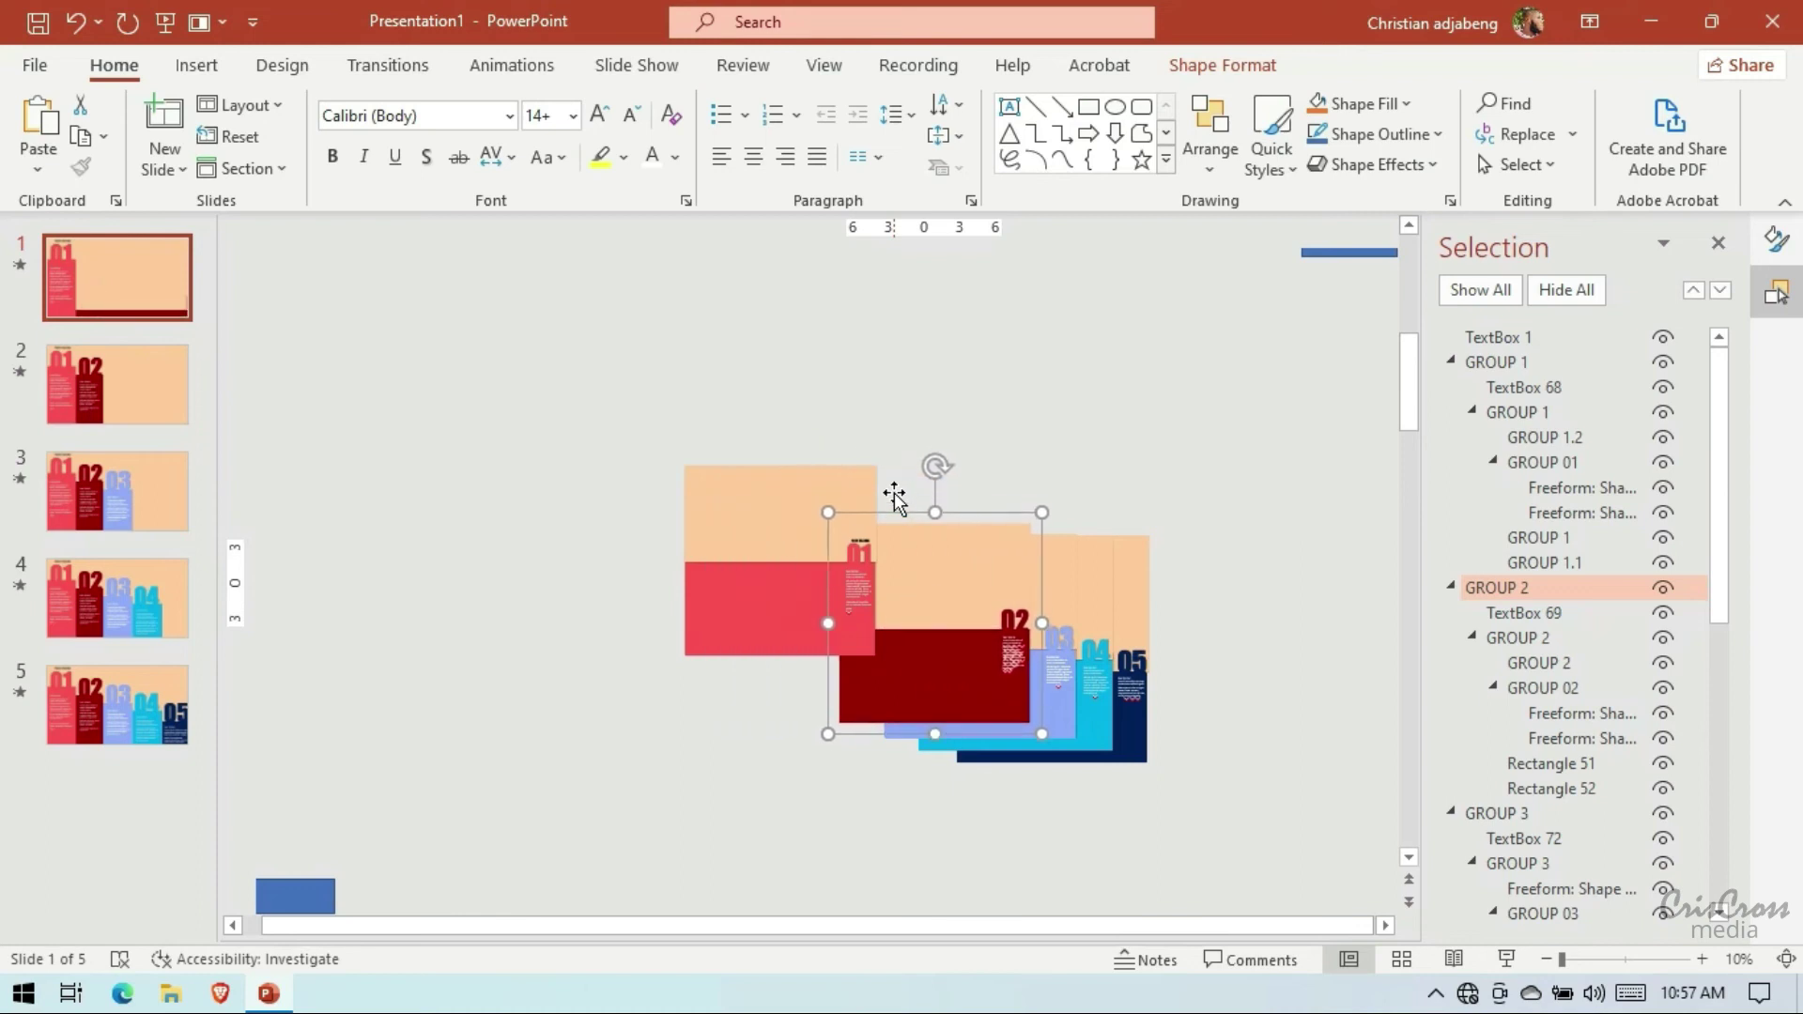
key("Down")
key("Down")
key("Down")
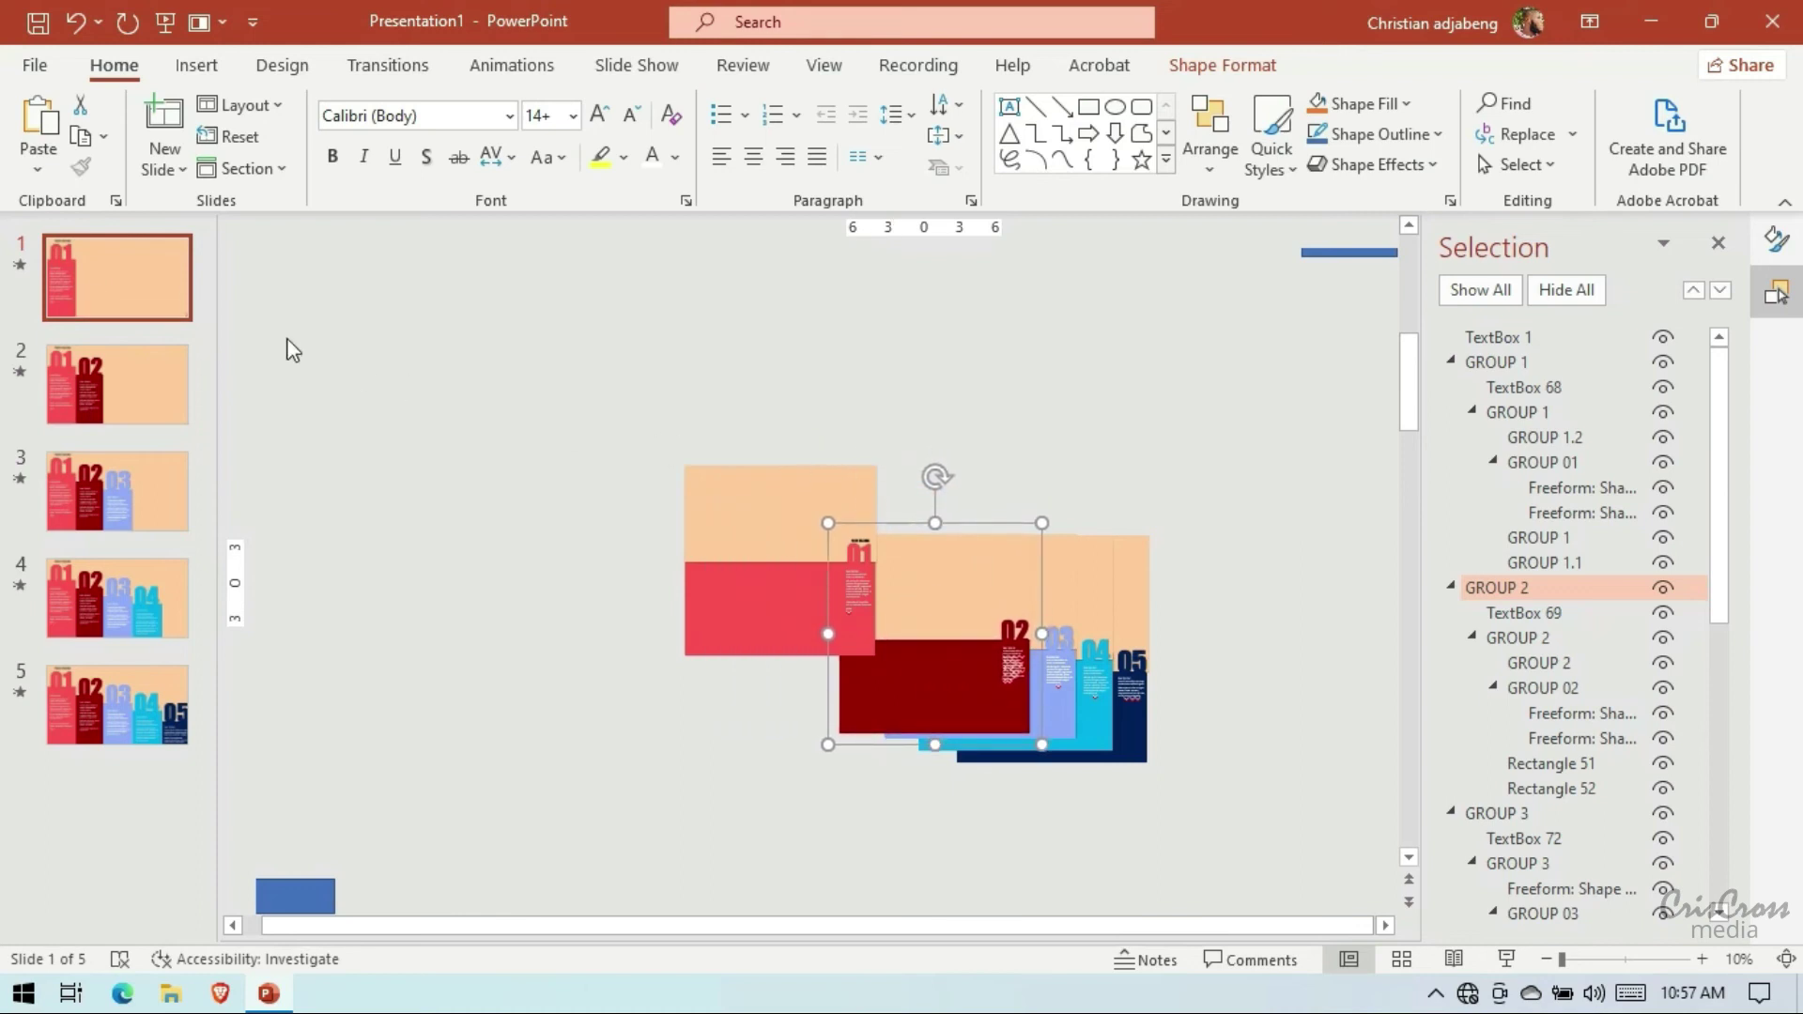
Duplicate slide 1 and move its red 01 panel down and right
right_click(119, 270)
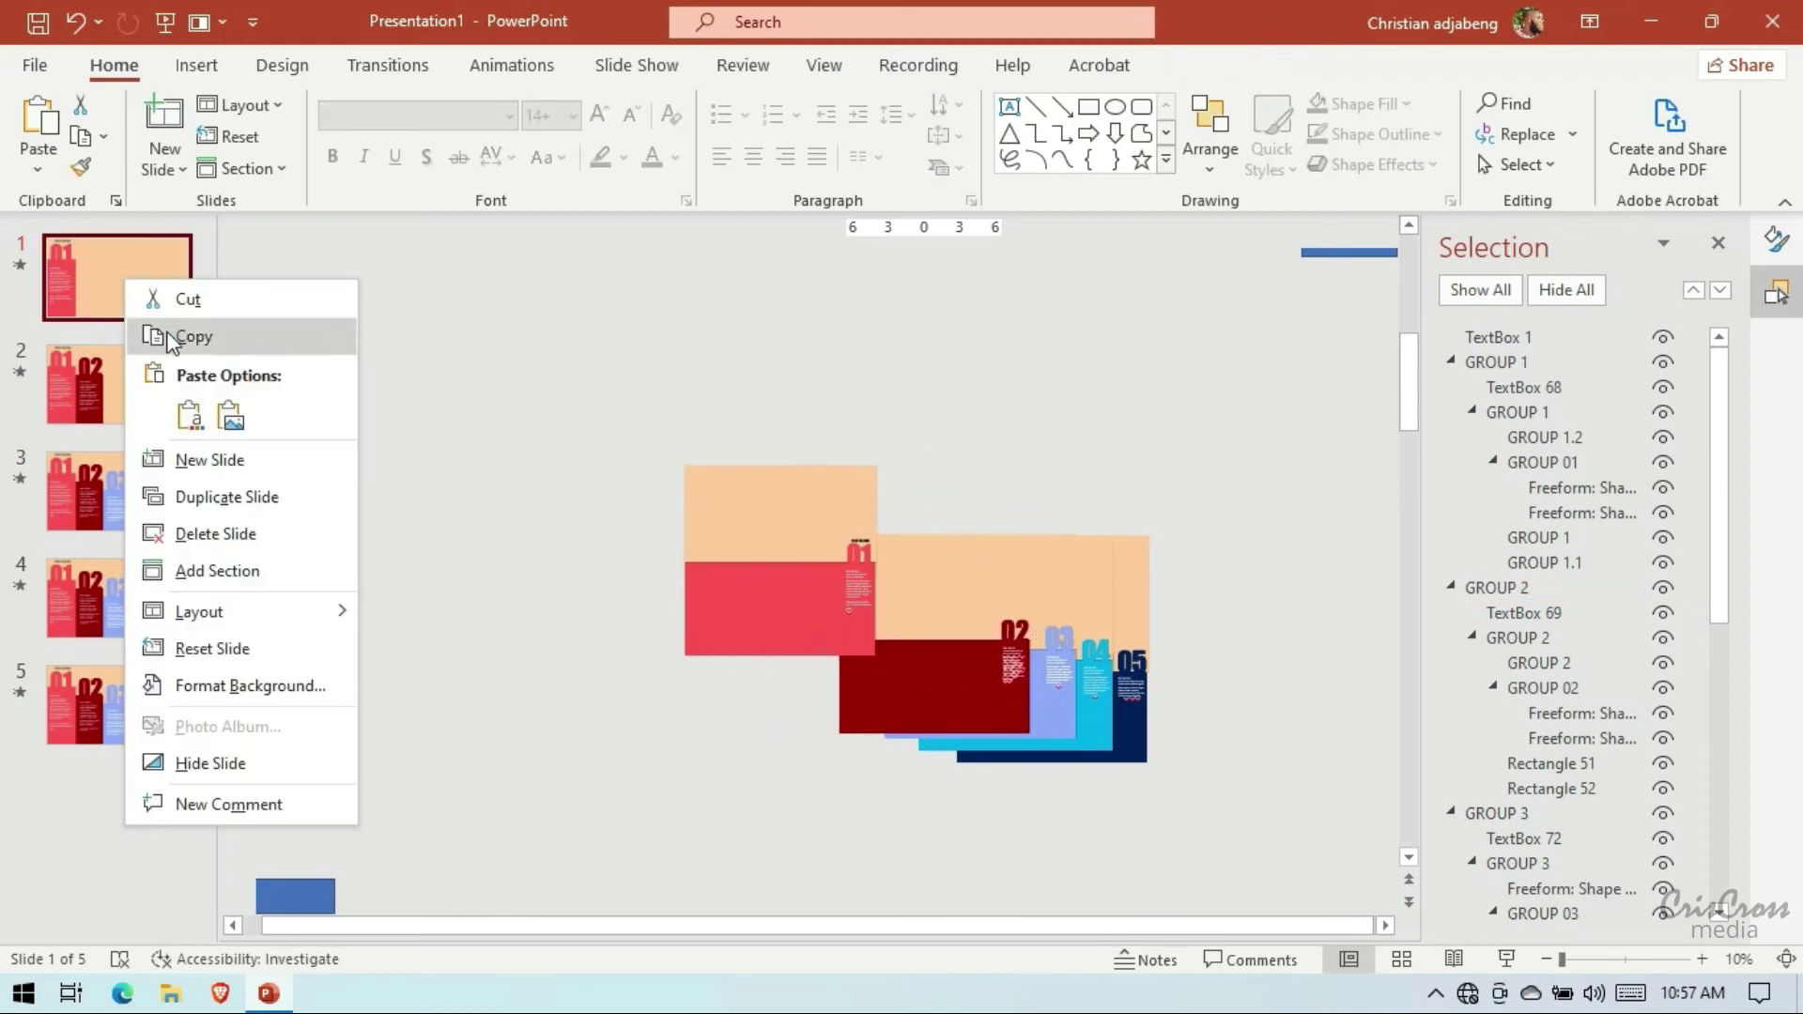
left_click(188, 459)
left_click(145, 280)
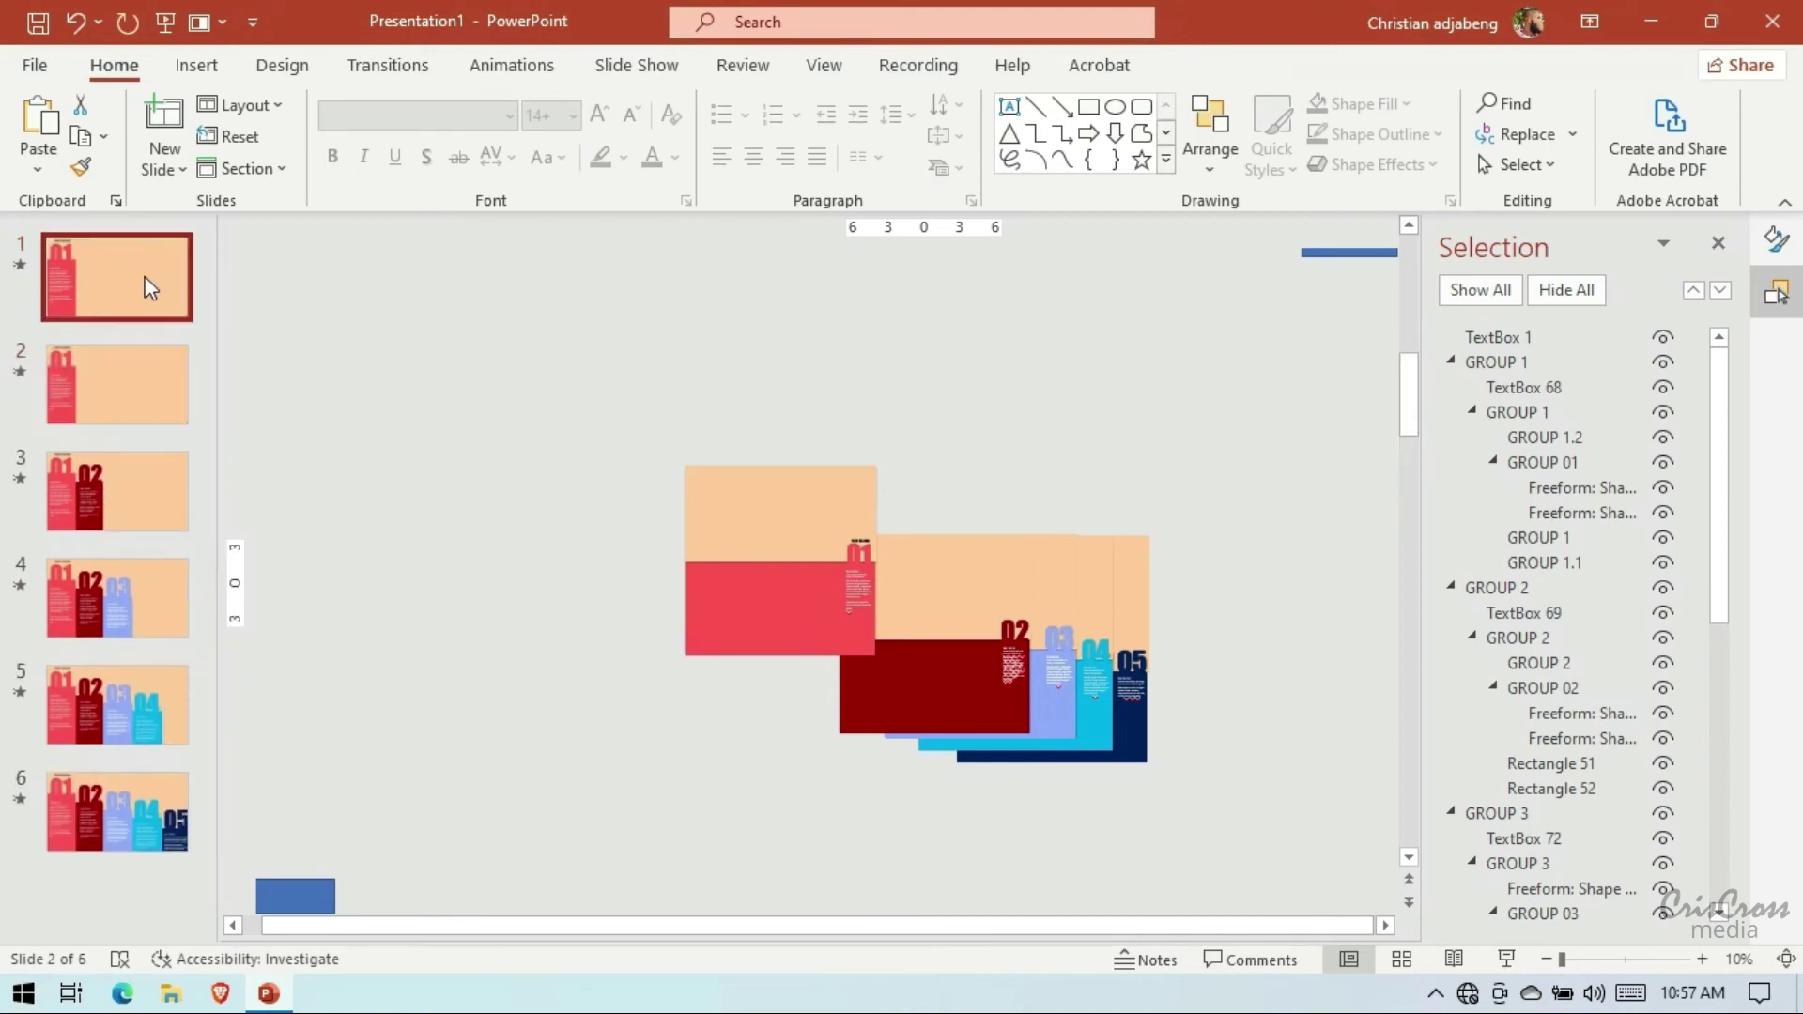
left_click(785, 533)
key("Down")
key("Right")
key("Right")
key("Right")
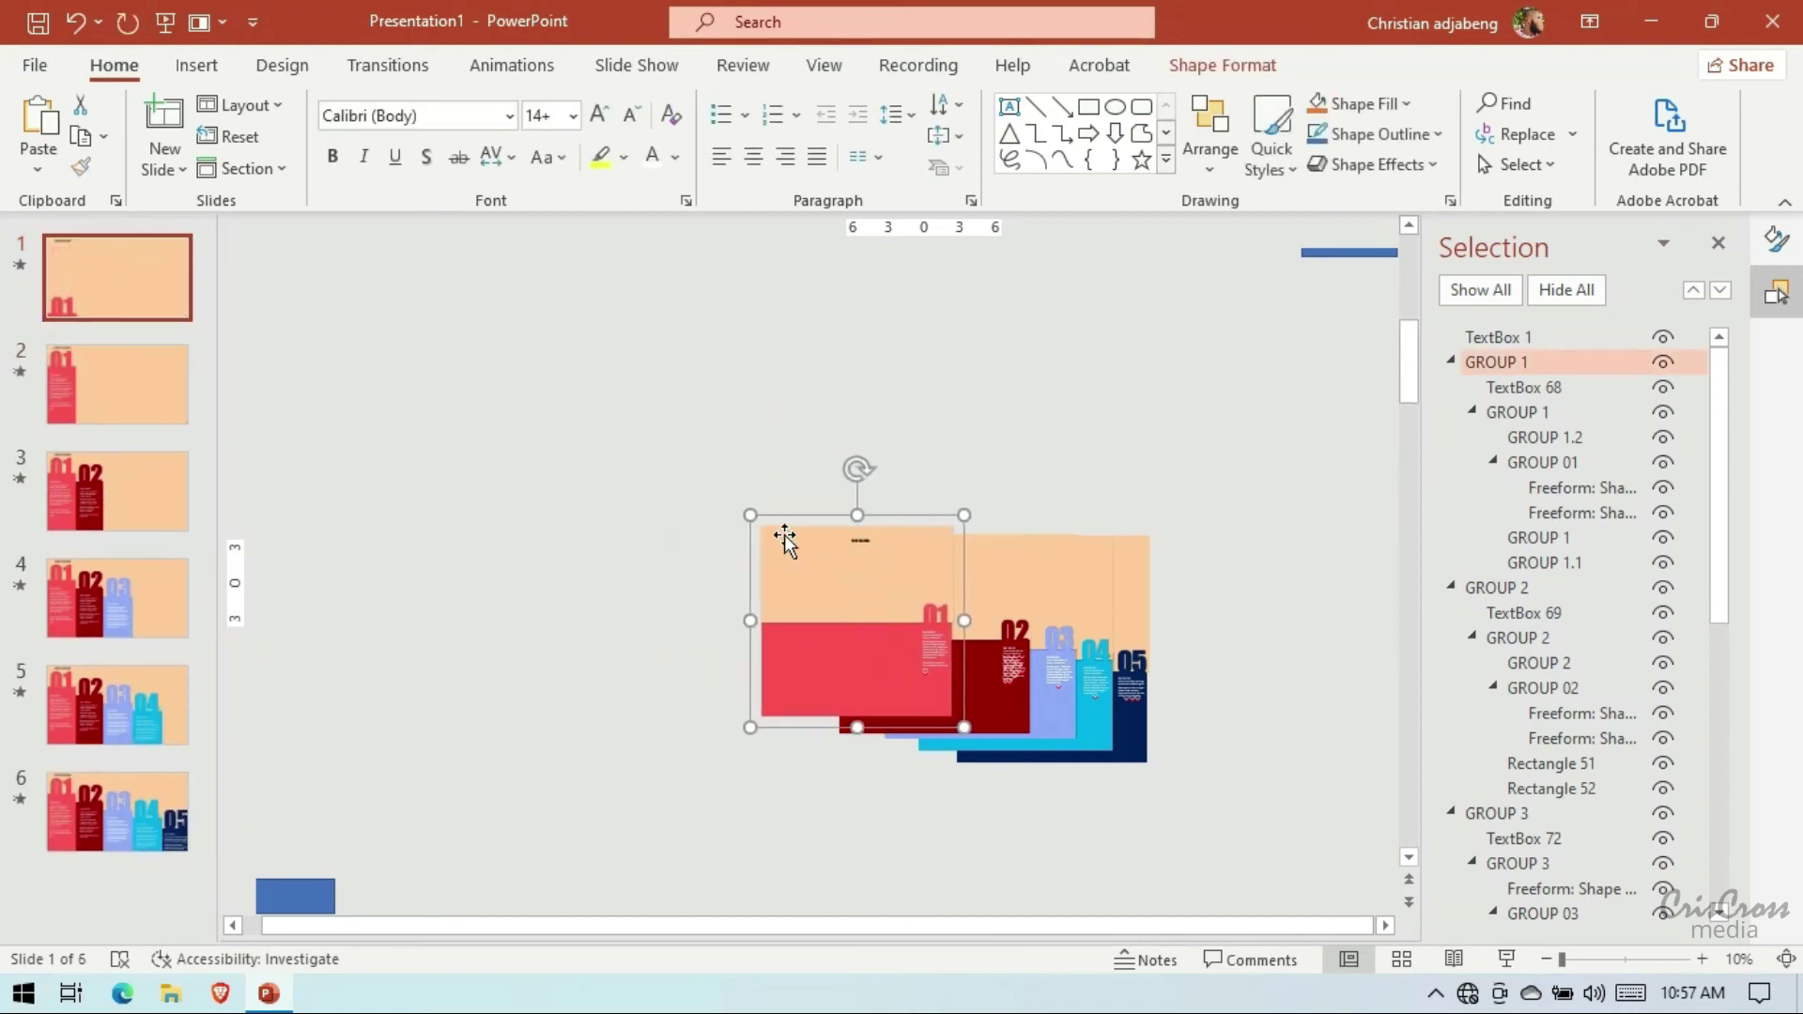
key("Right")
key("Right")
key("Right")
key("Right")
key("Down")
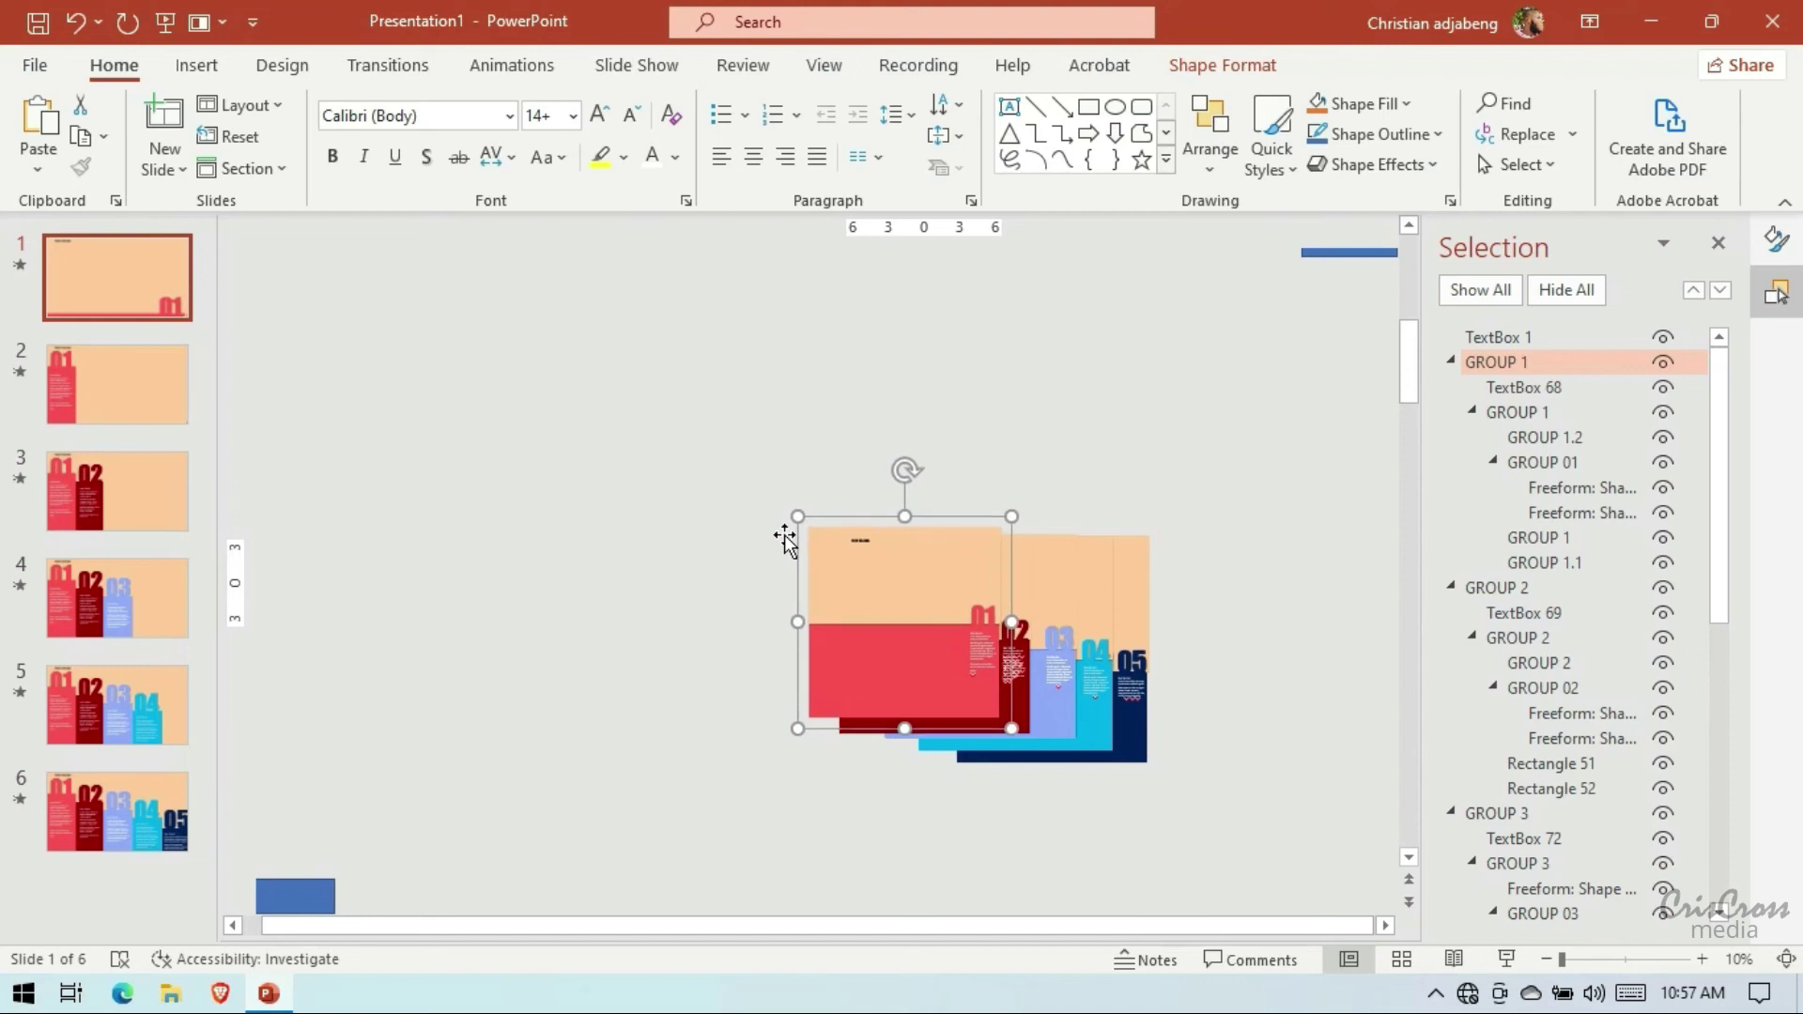
key("Down")
key("Down")
key("Down")
key("Down")
key("Down")
key("Down")
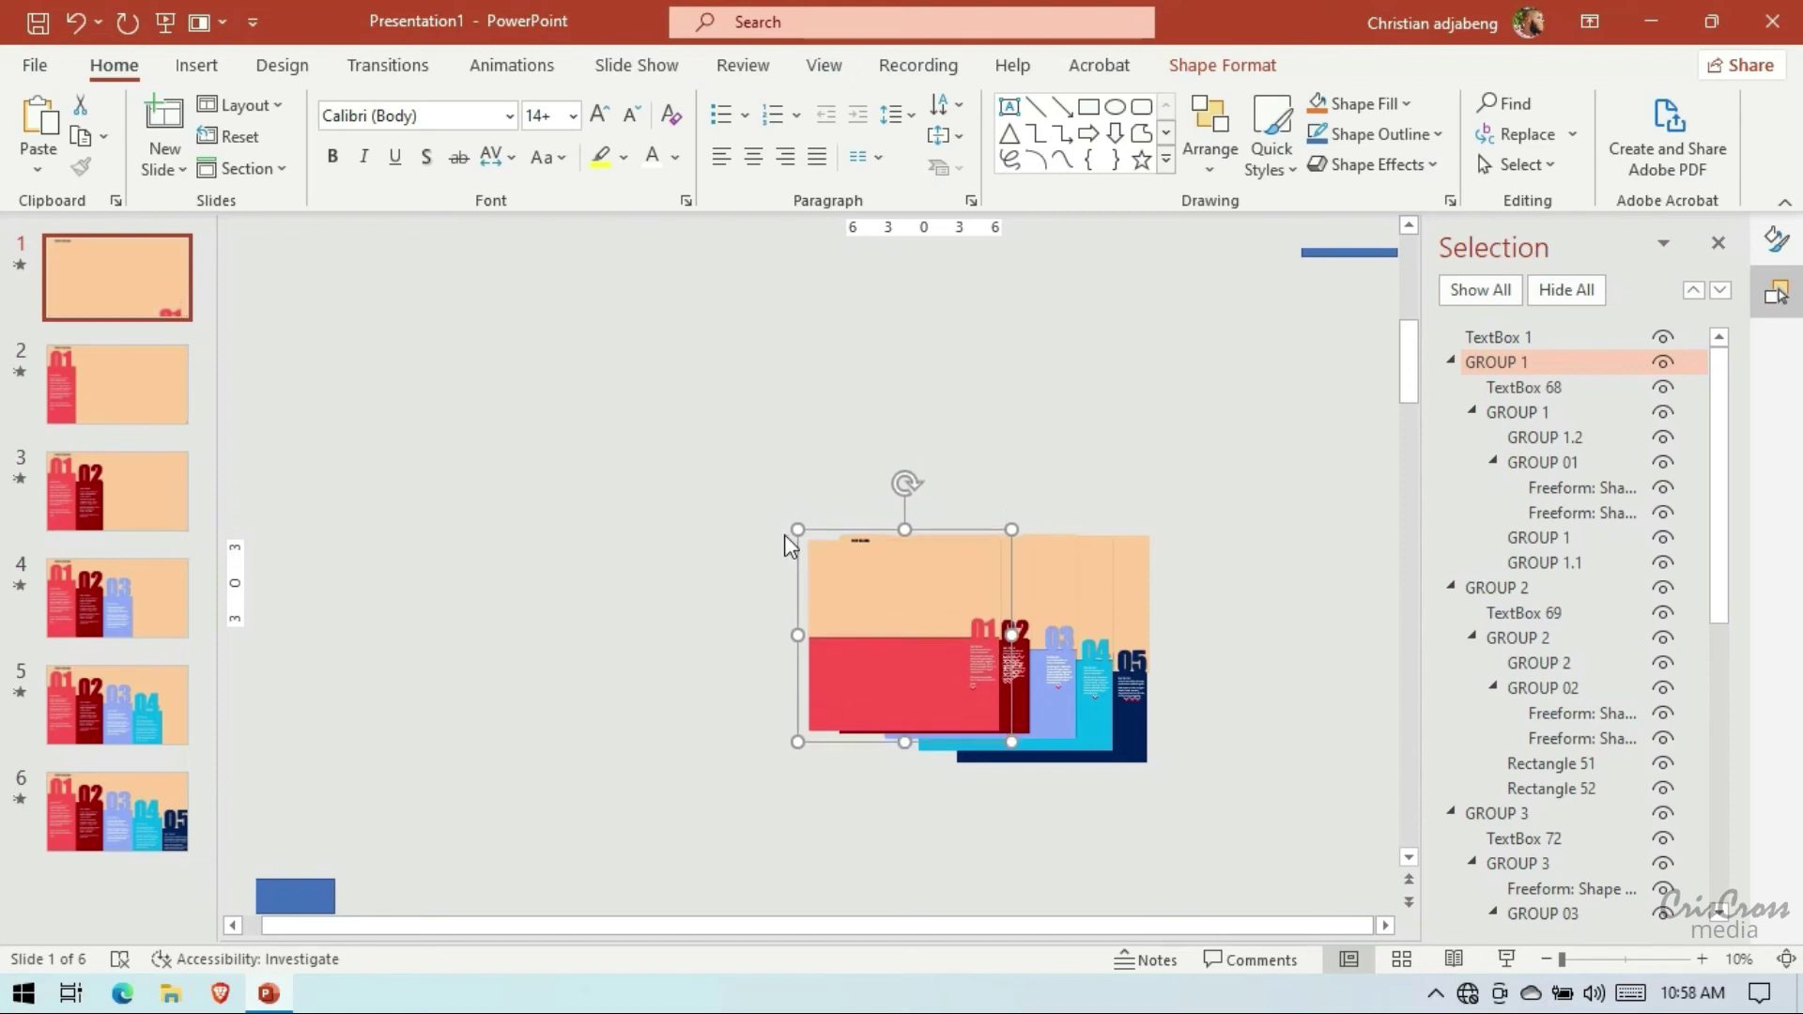
key("Down")
key("Down")
key("Down")
key("Down")
key("Down")
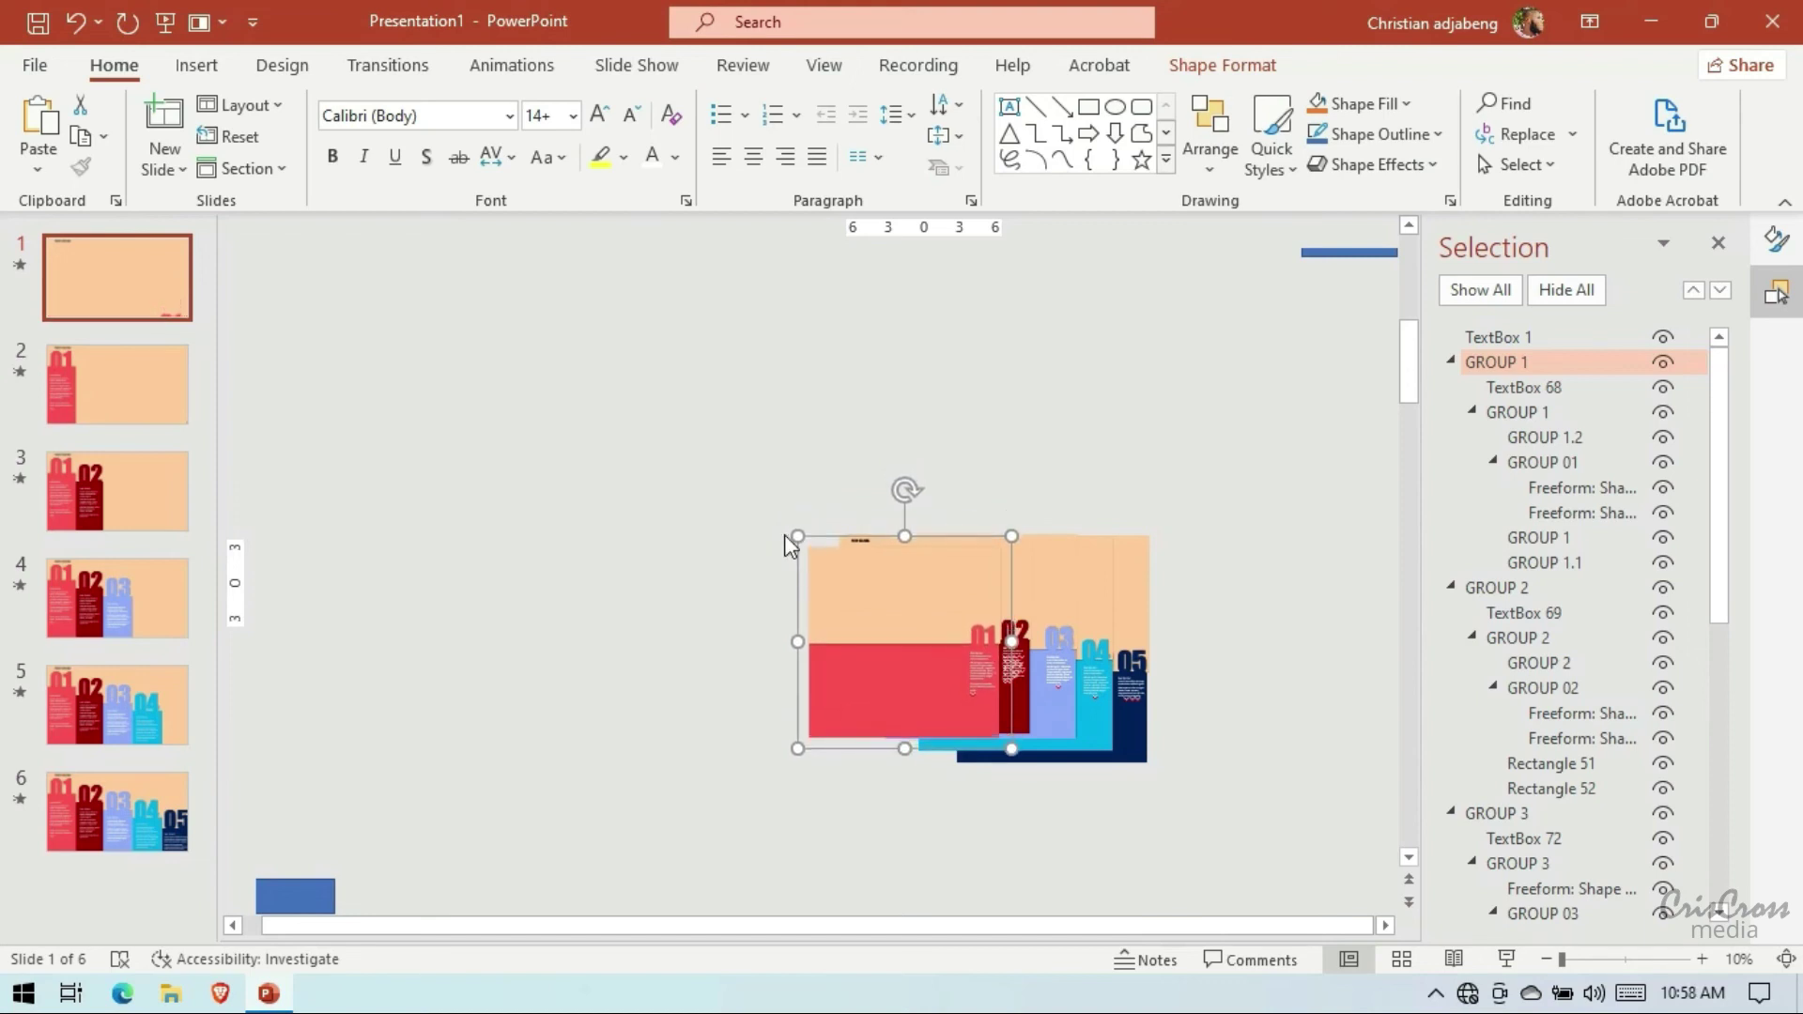
key("Right")
key("Right")
key("Down")
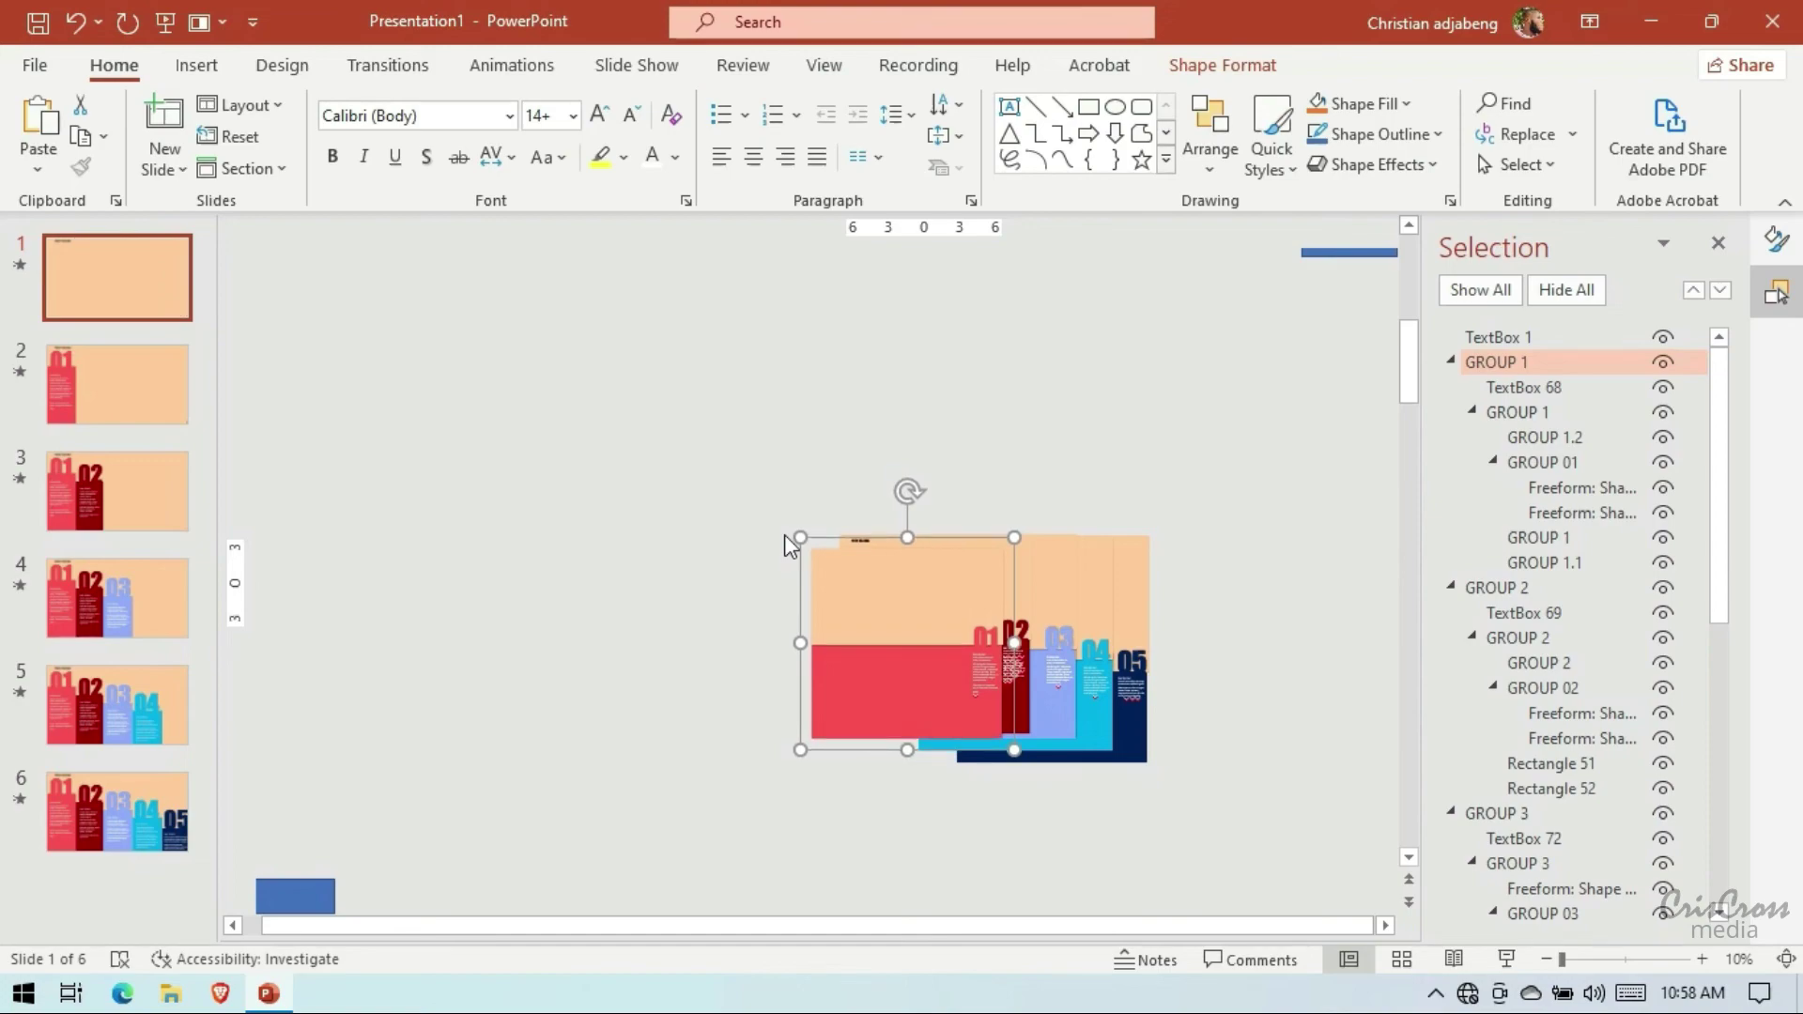
Preview slide 1, then delete the original first slide
left_click(166, 26)
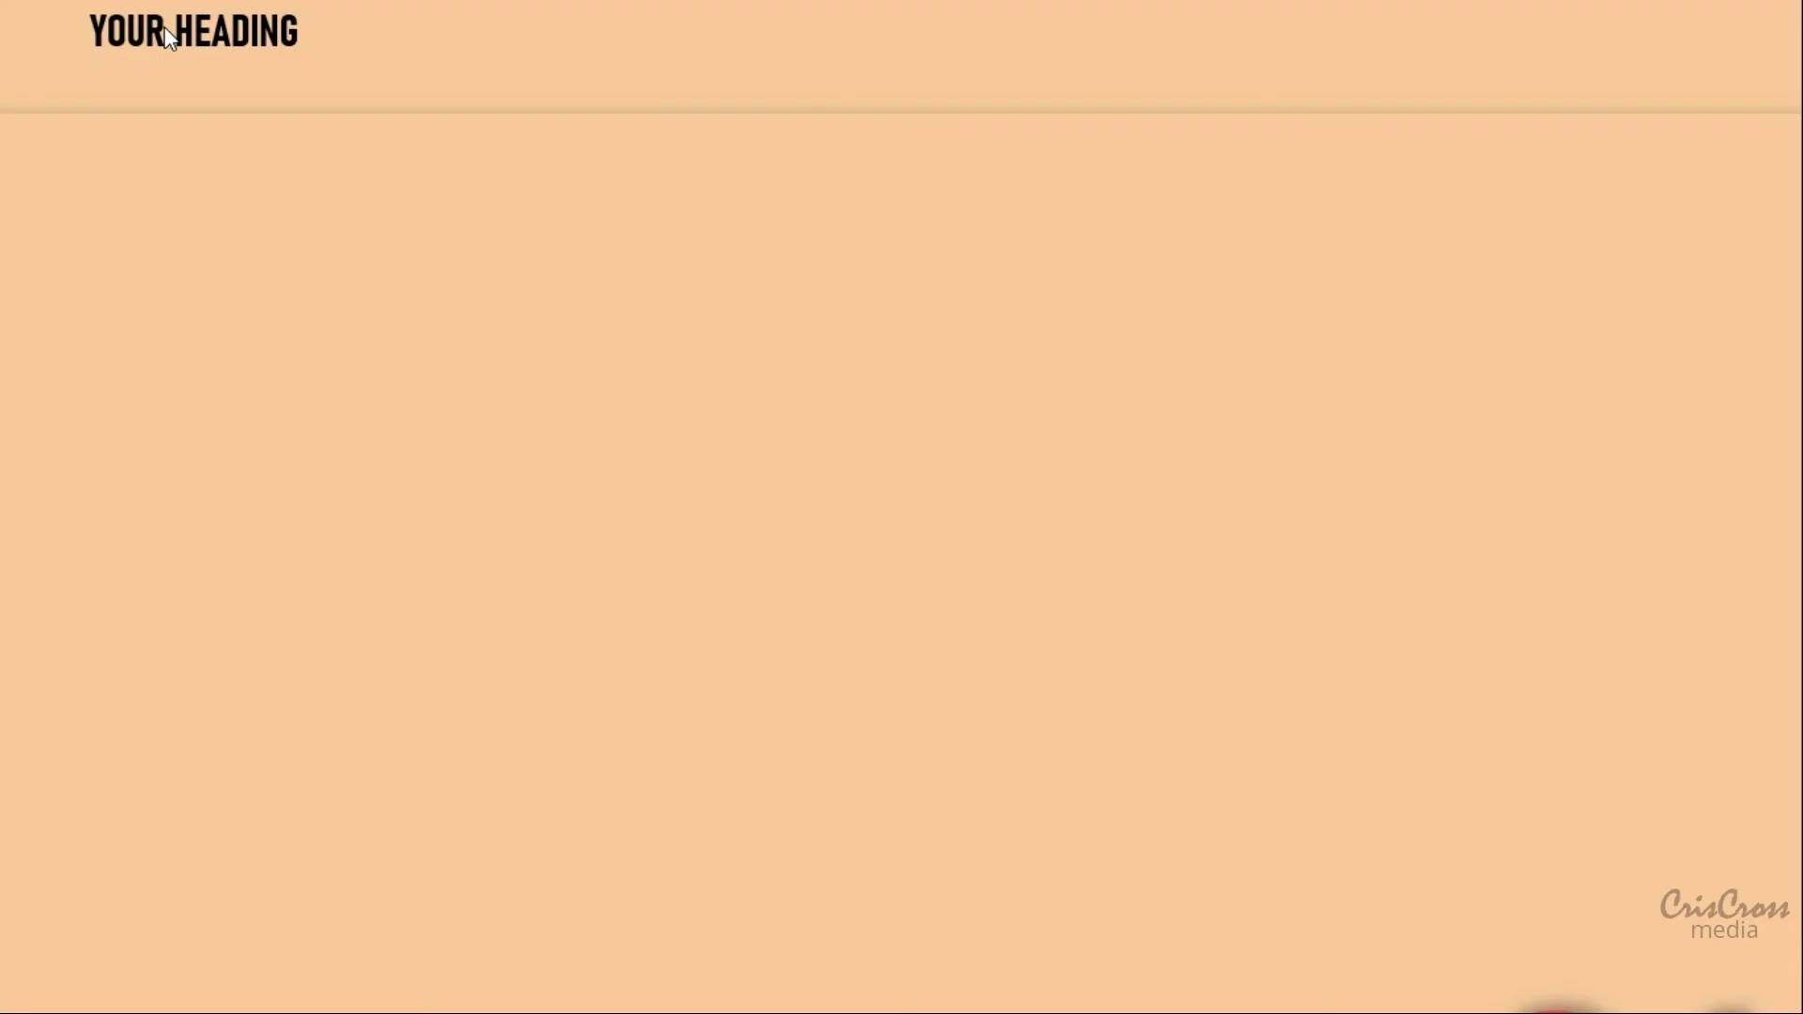
key("Escape")
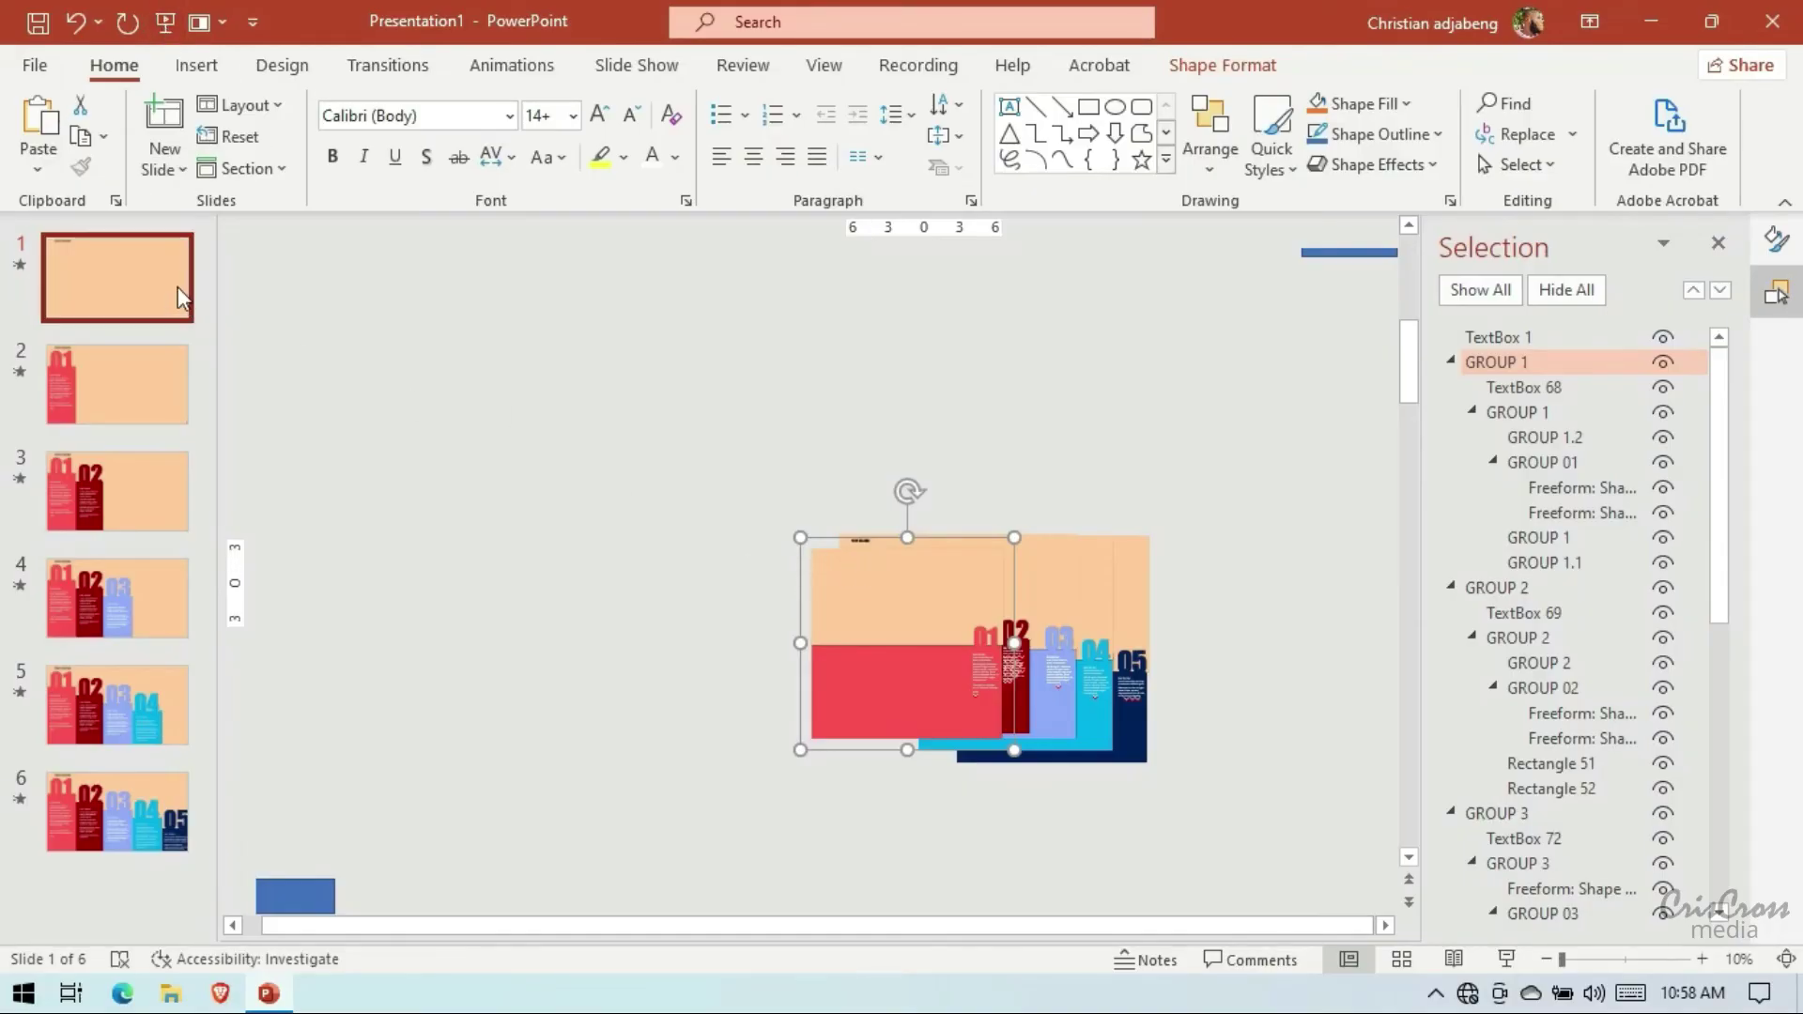
left_click(176, 285)
key("Delete")
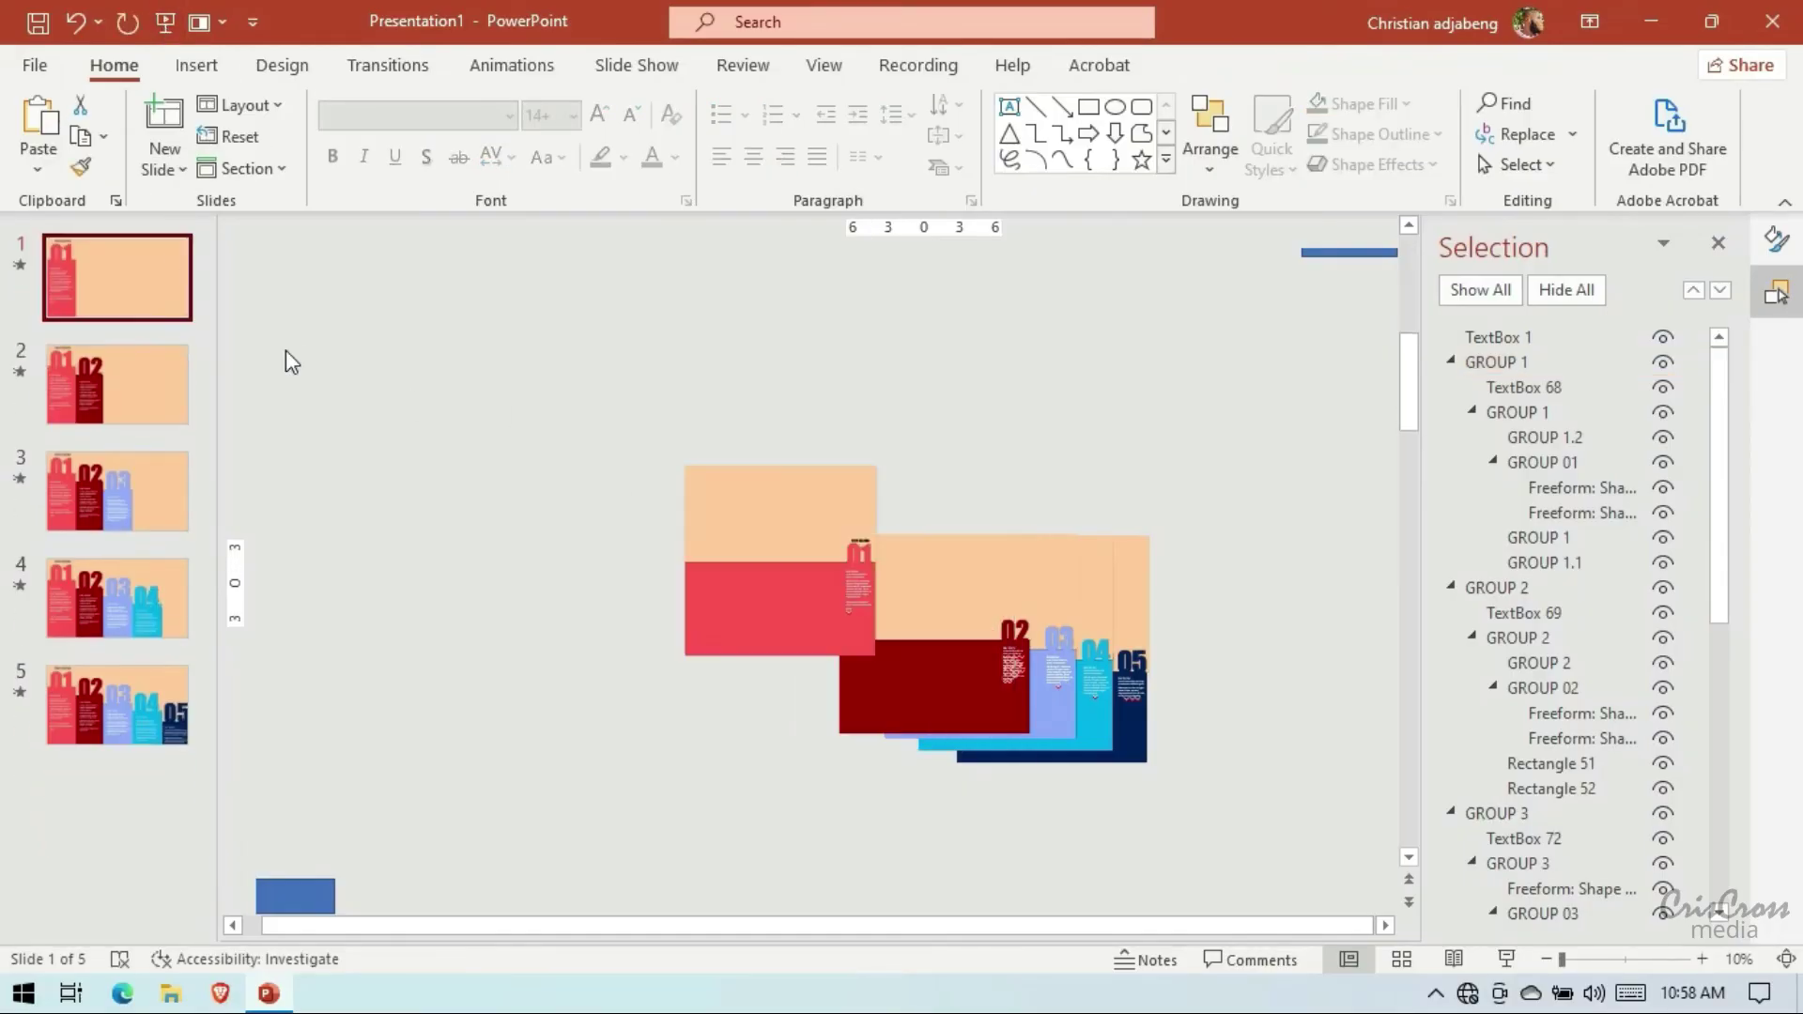
Stretch the 01 panel's peach backing shape taller by dragging its top upward
left_click(748, 476)
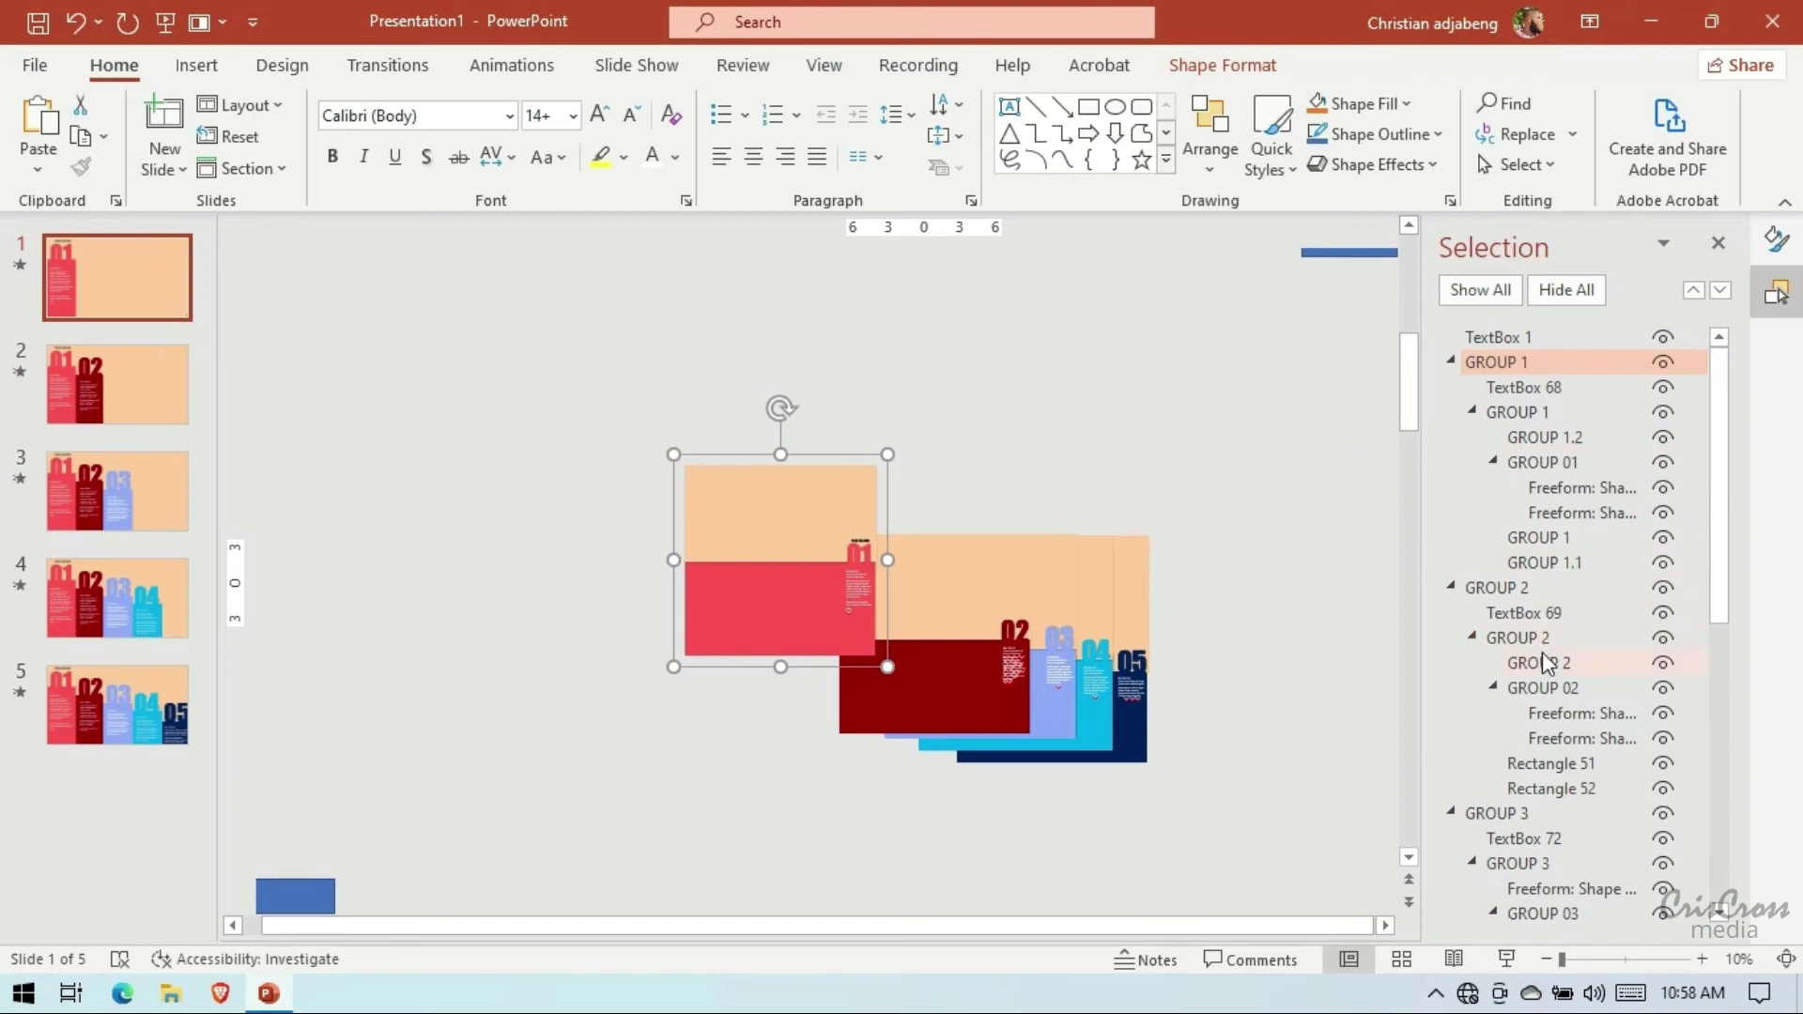
left_click(1451, 586)
left_click(1554, 541)
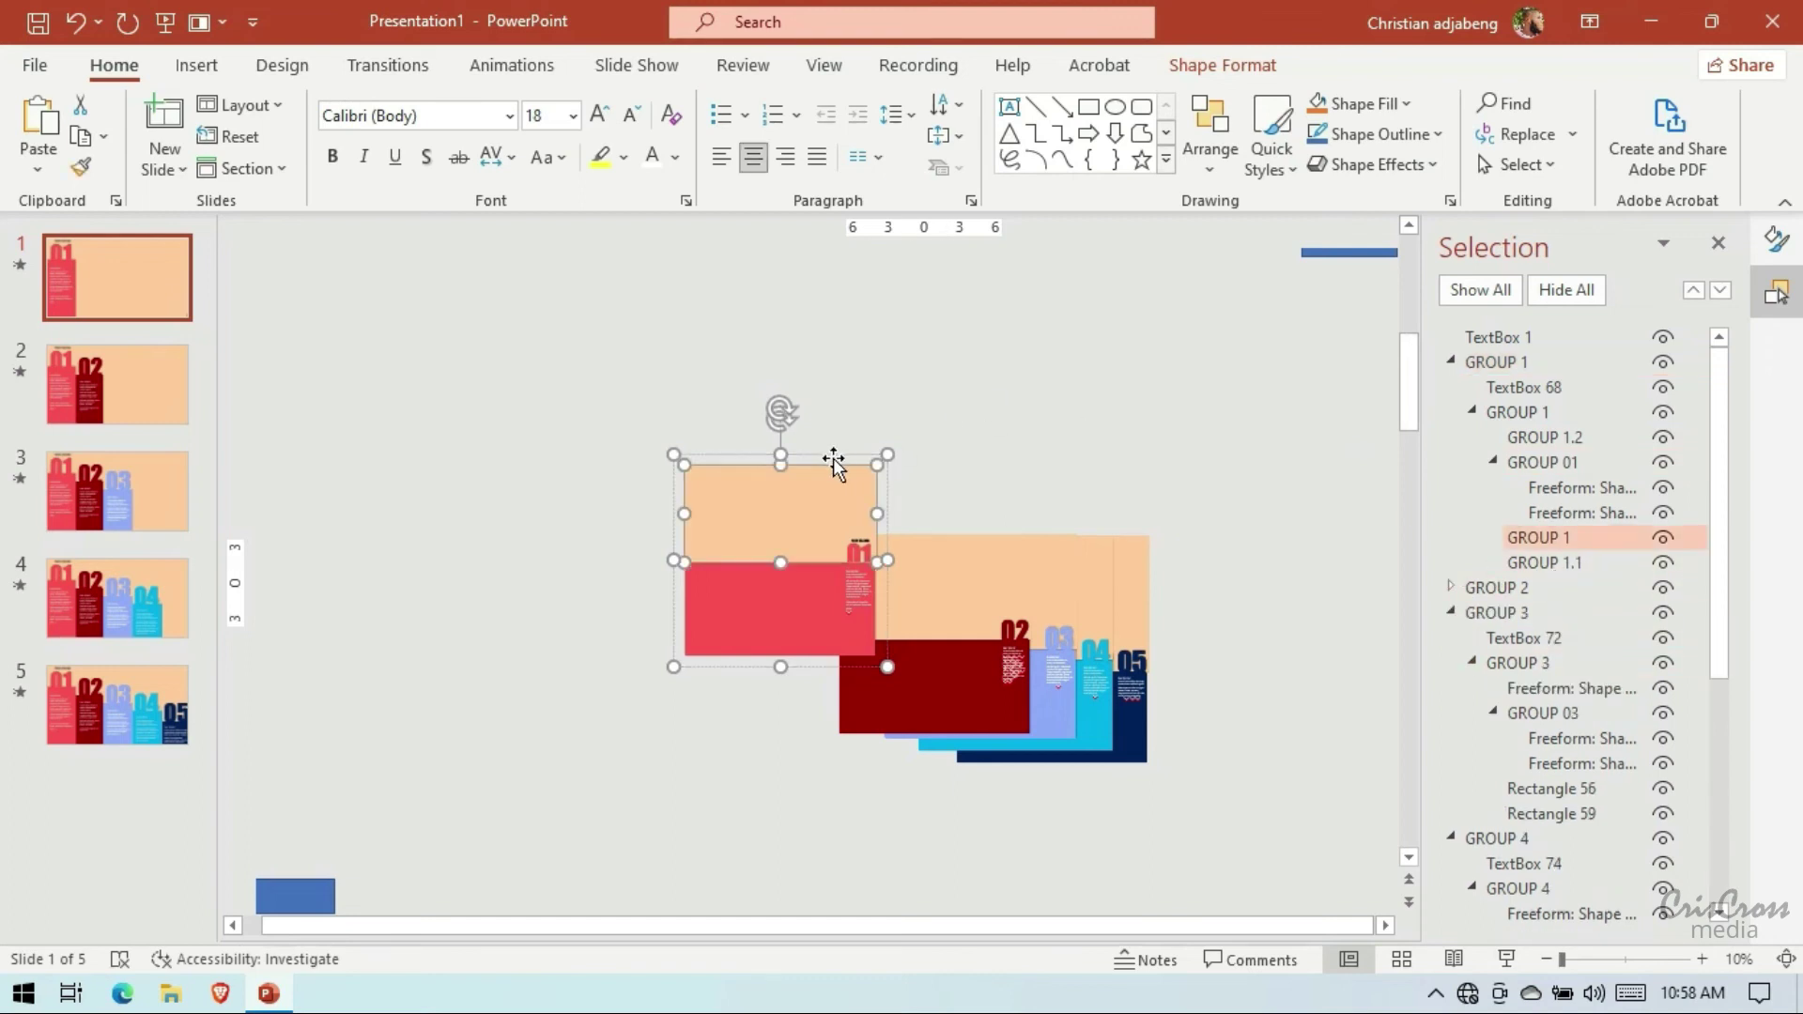
left_click_drag(781, 462, 780, 414)
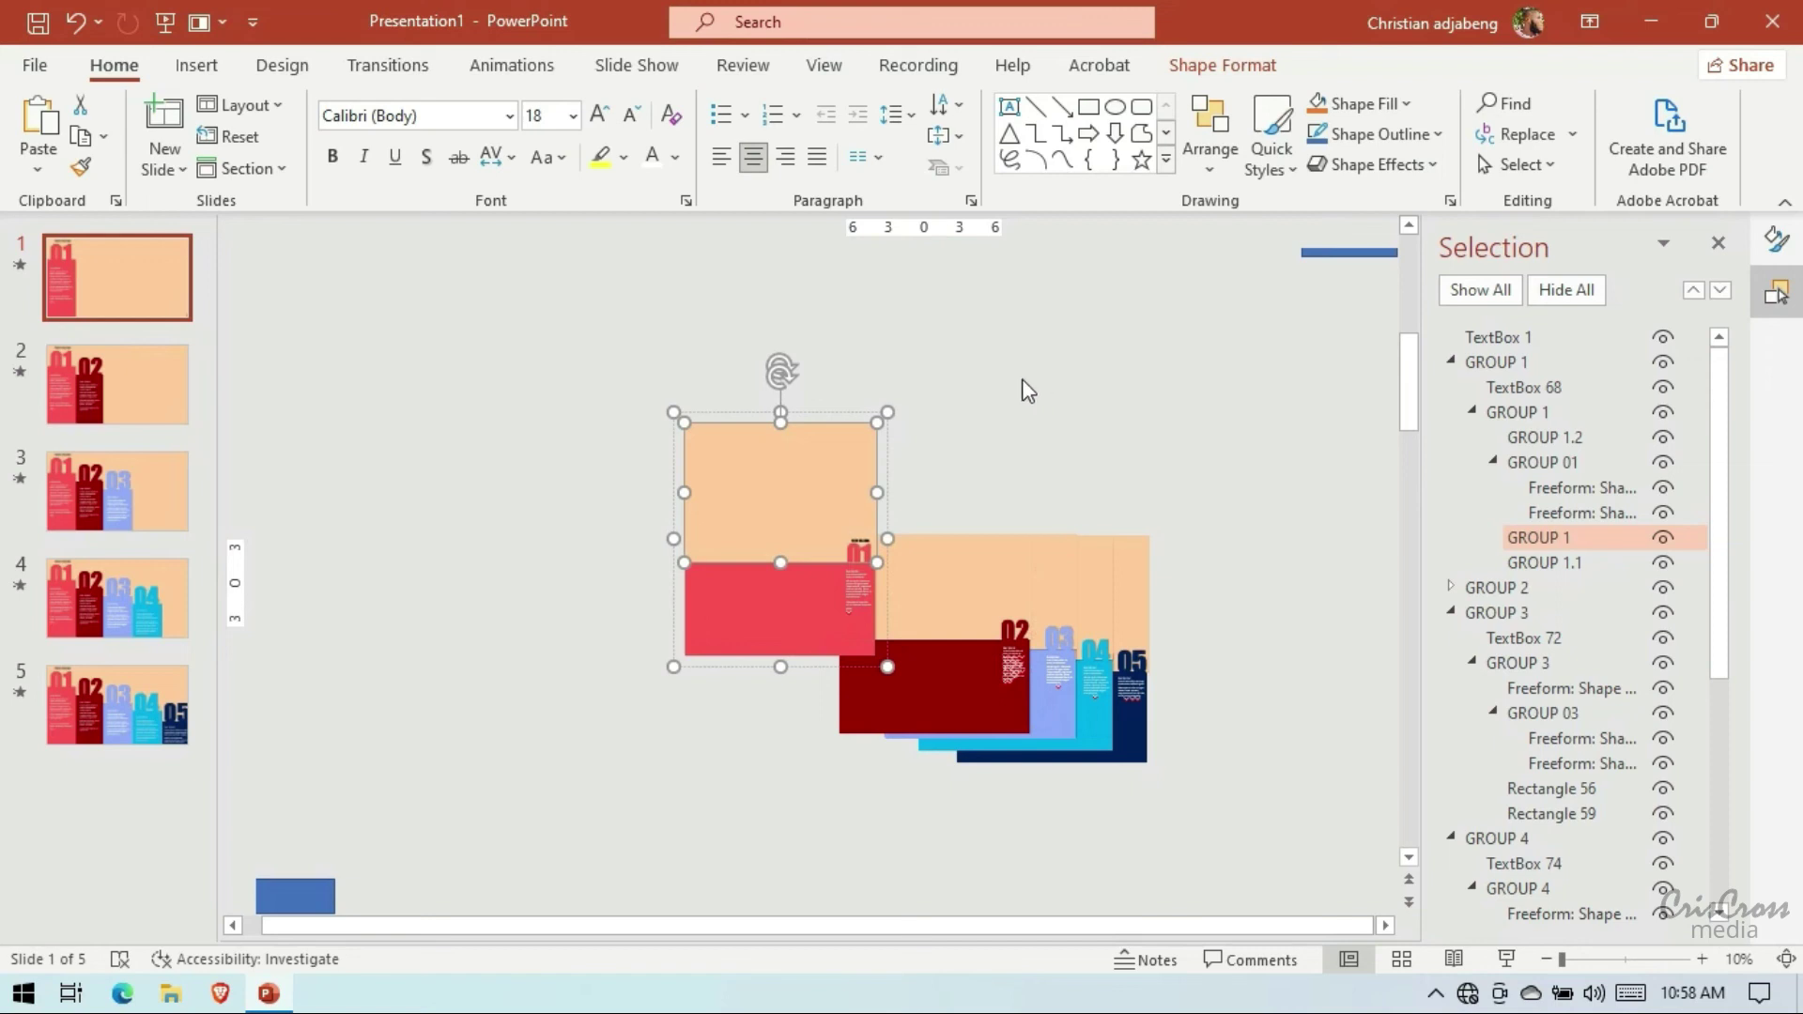
Duplicate slide 1 and shift its 01 panel off-slide, leaving only the heading
right_click(152, 273)
left_click(211, 493)
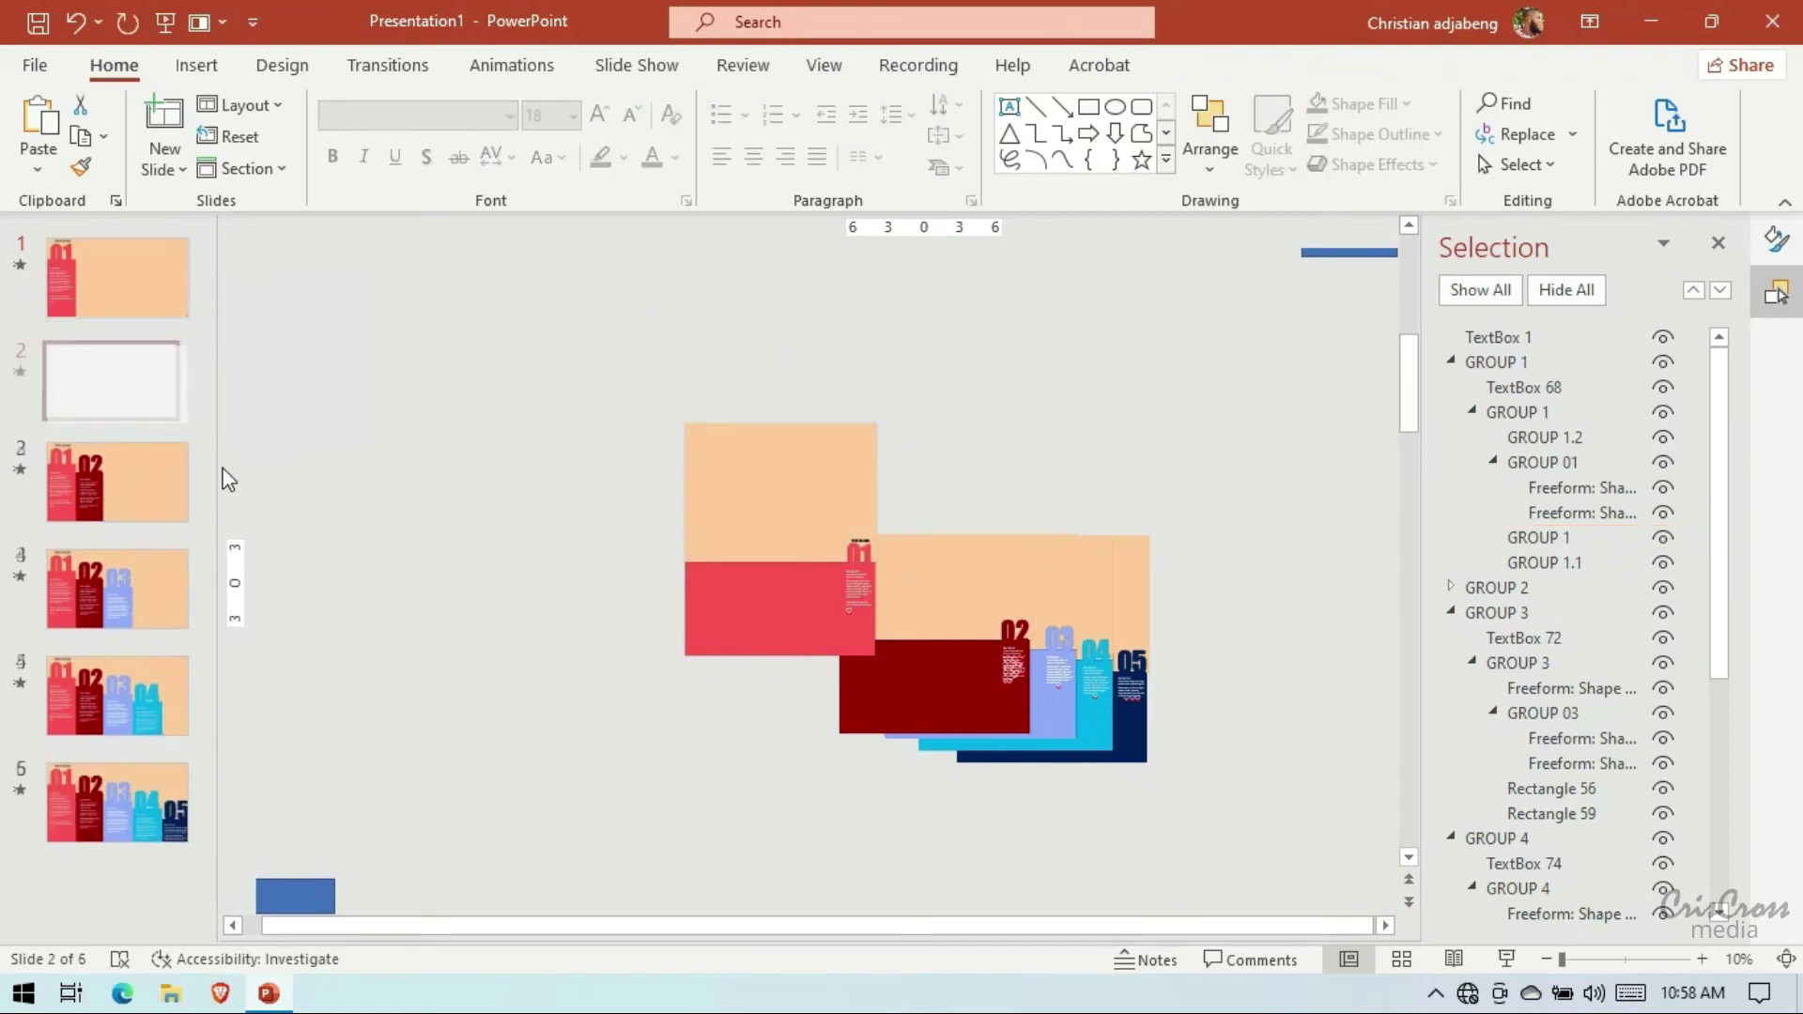
left_click(154, 280)
left_click(764, 479)
left_click_drag(763, 479, 764, 481)
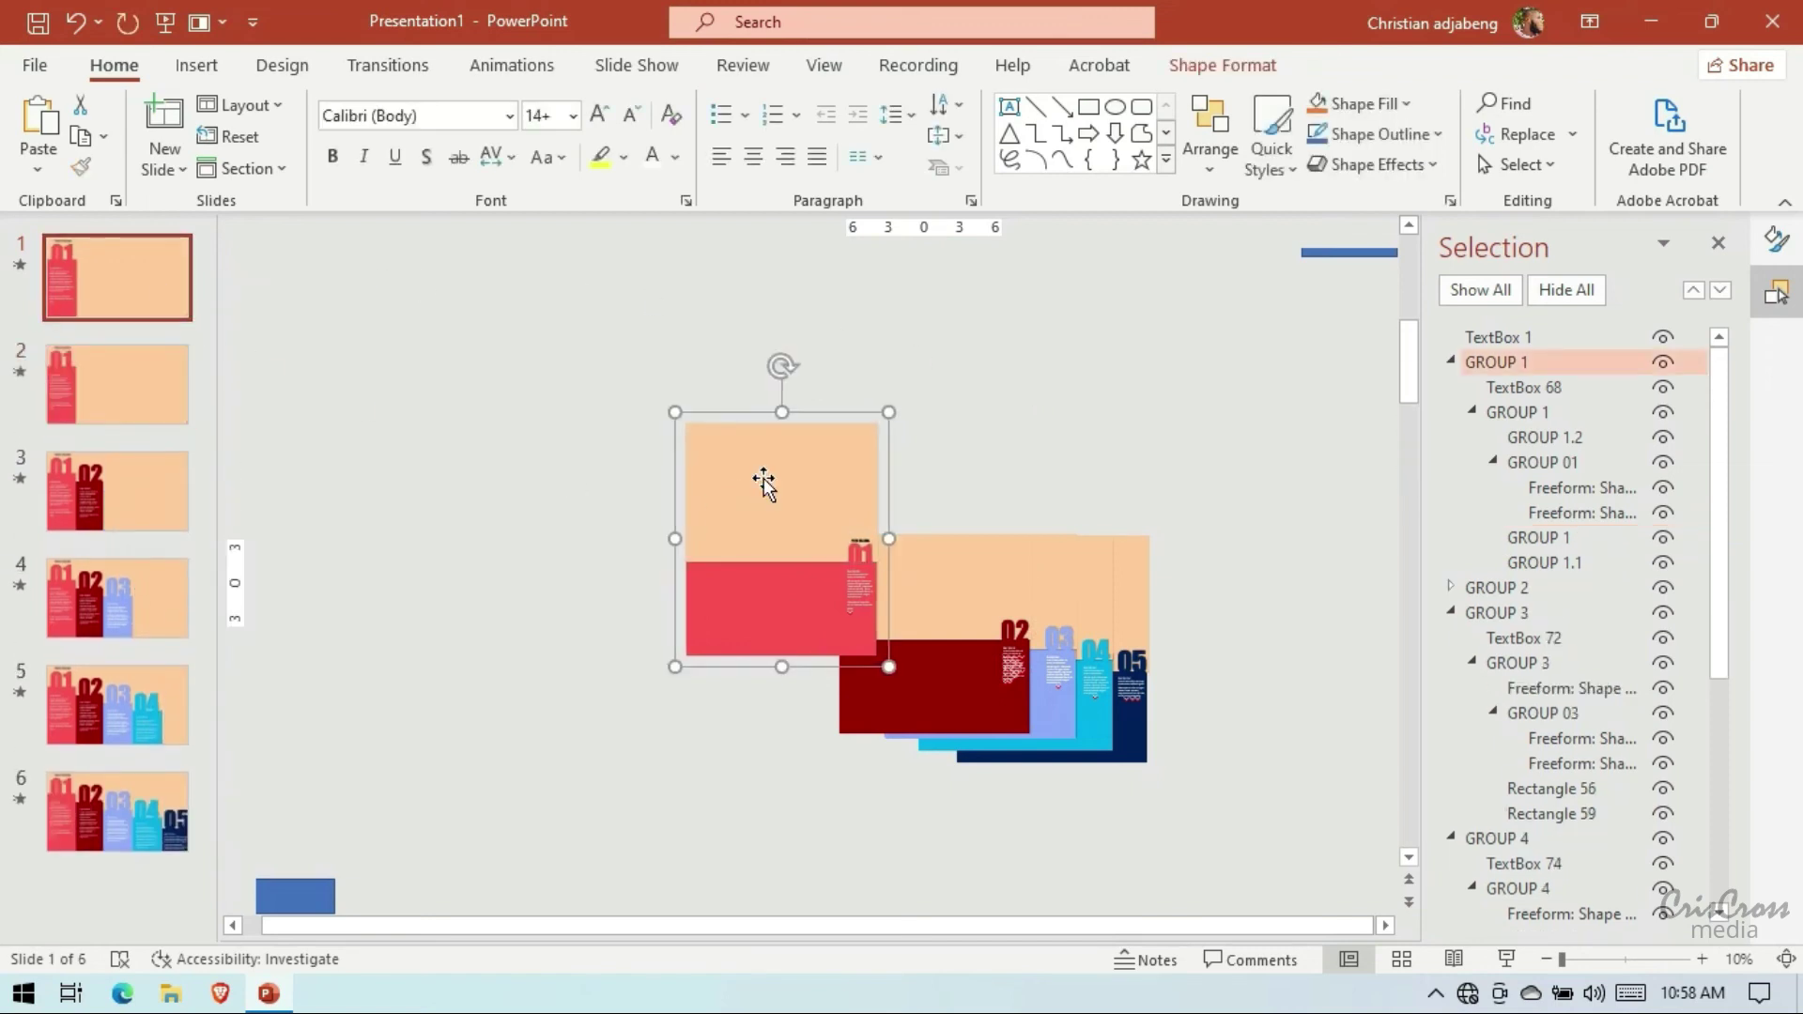
key("Right")
key("Right")
key("Right")
key("Right")
key("Right")
key("Right")
key("Right")
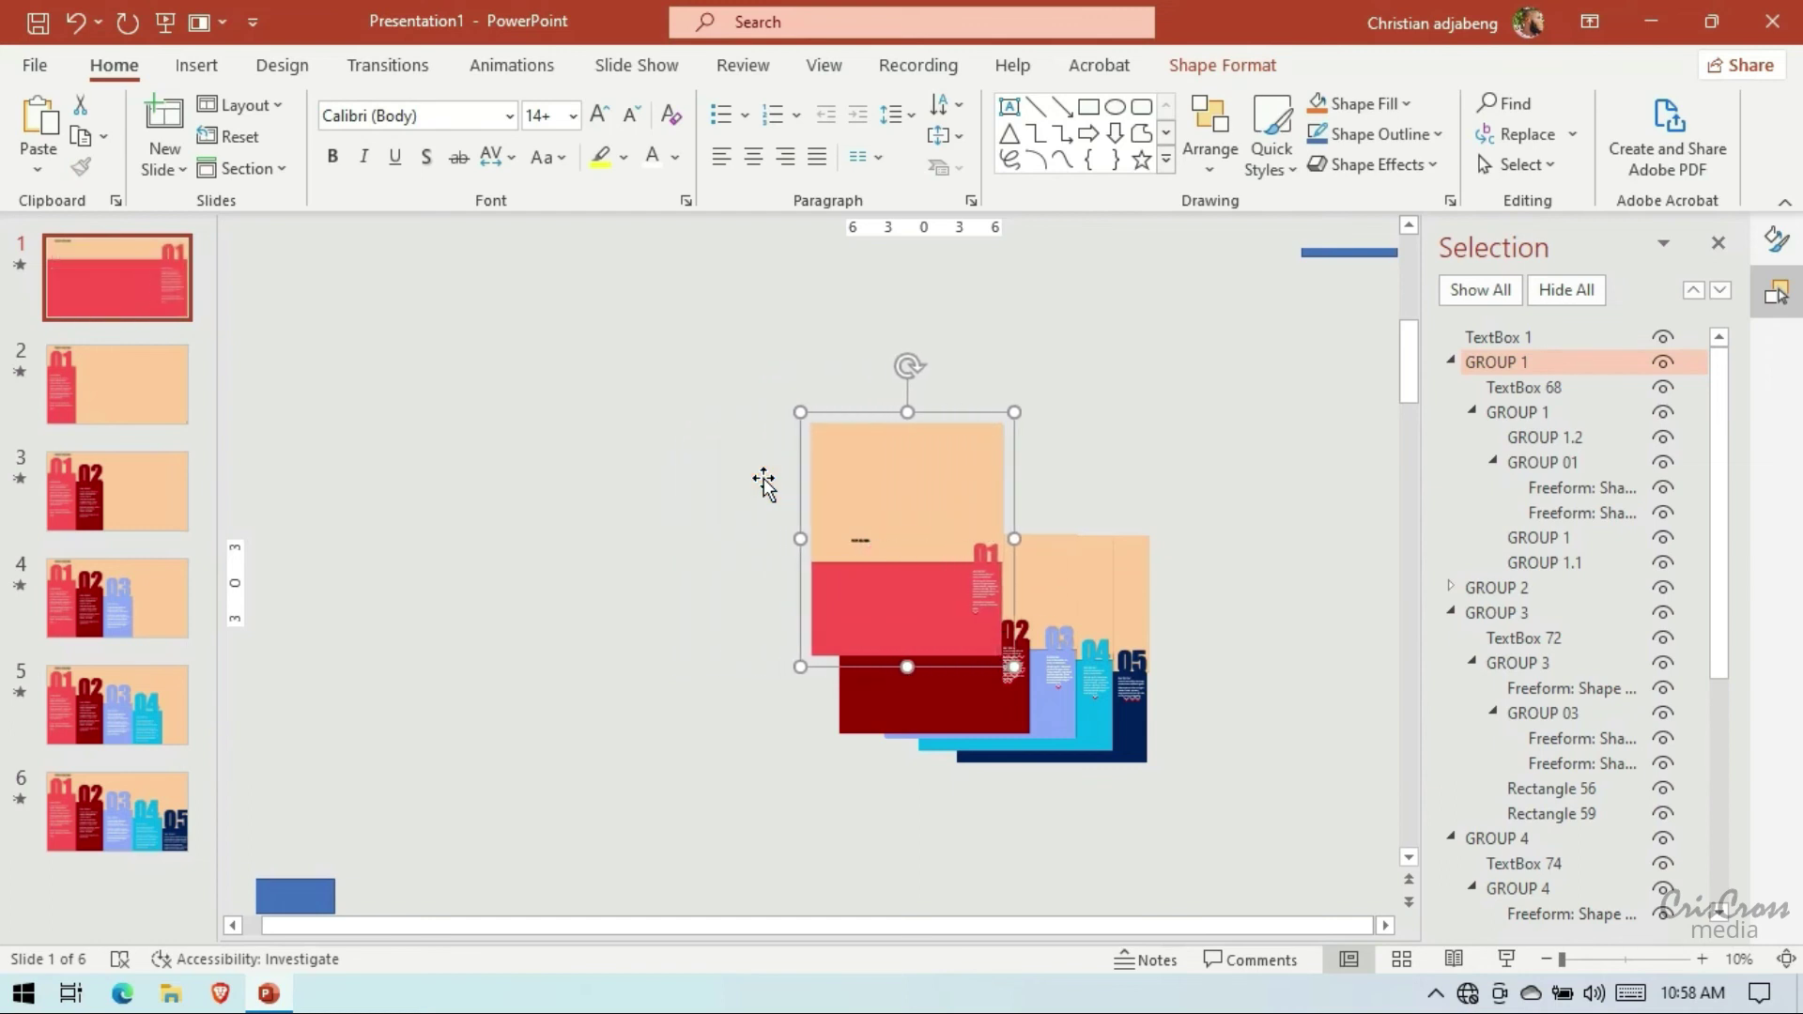
key("Down")
key("Down")
key("Down")
key("Down")
key("Down")
key("Down")
key("Down")
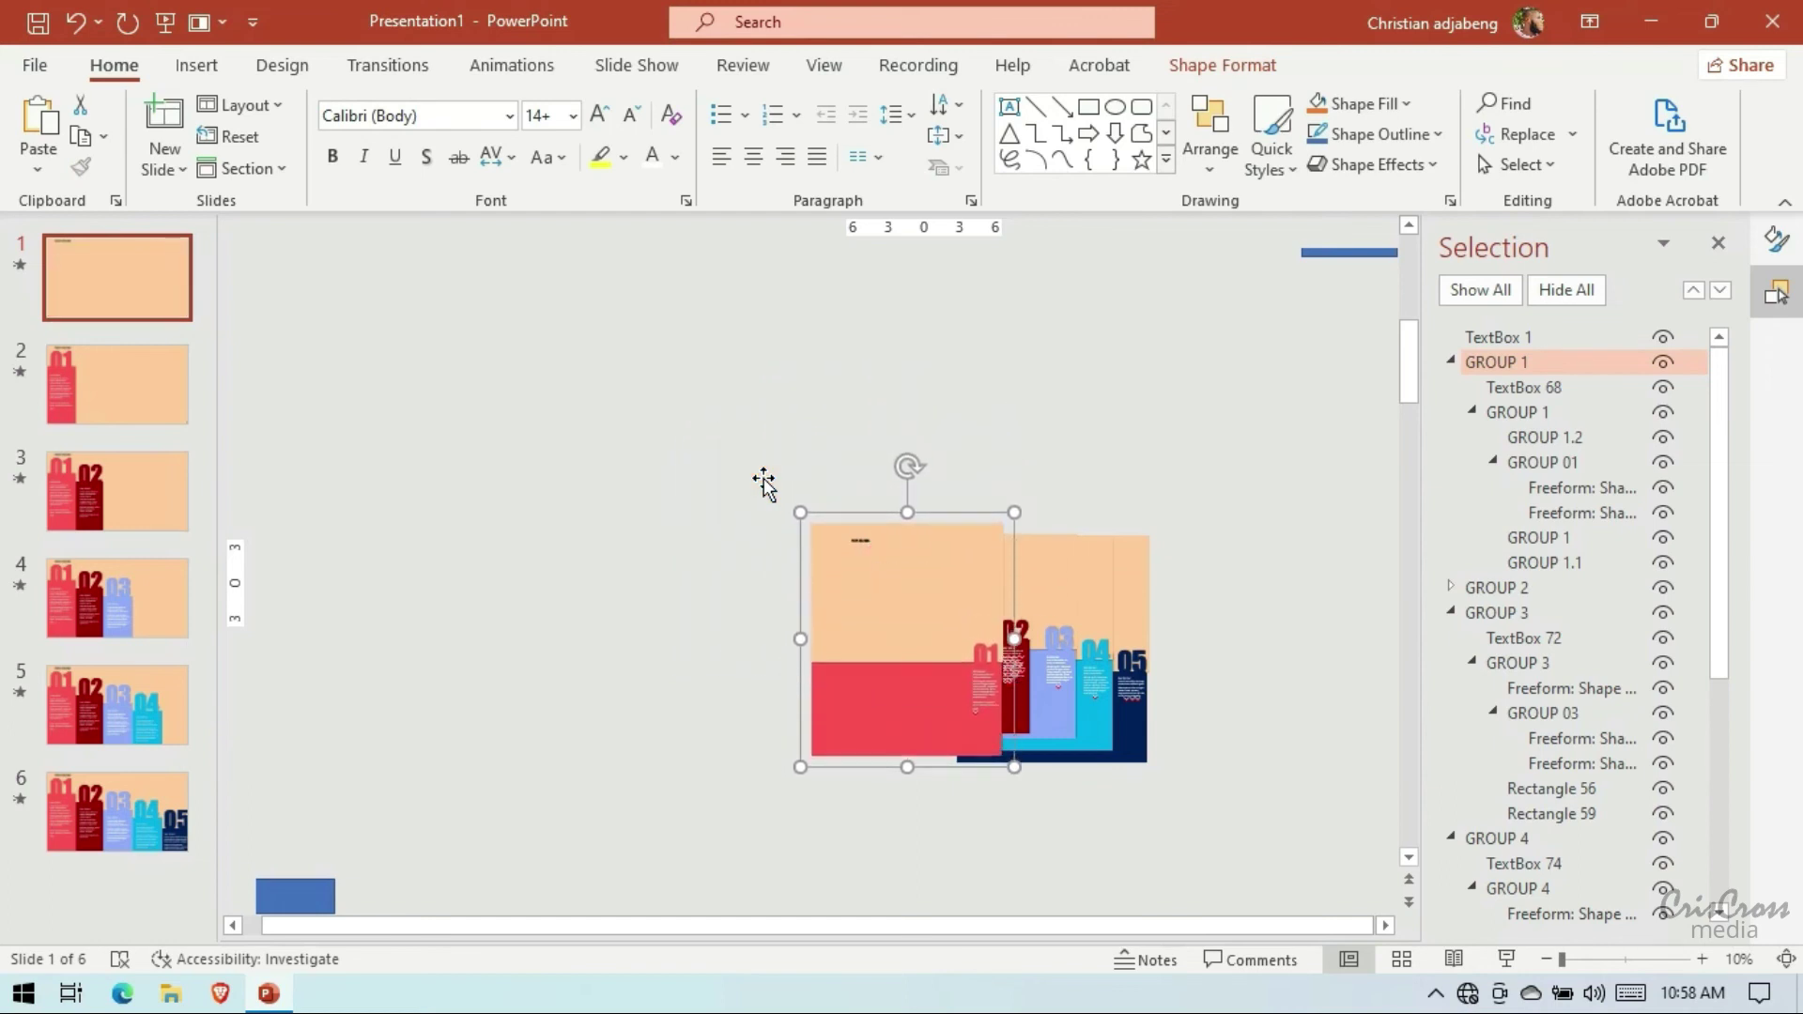
left_click(156, 12)
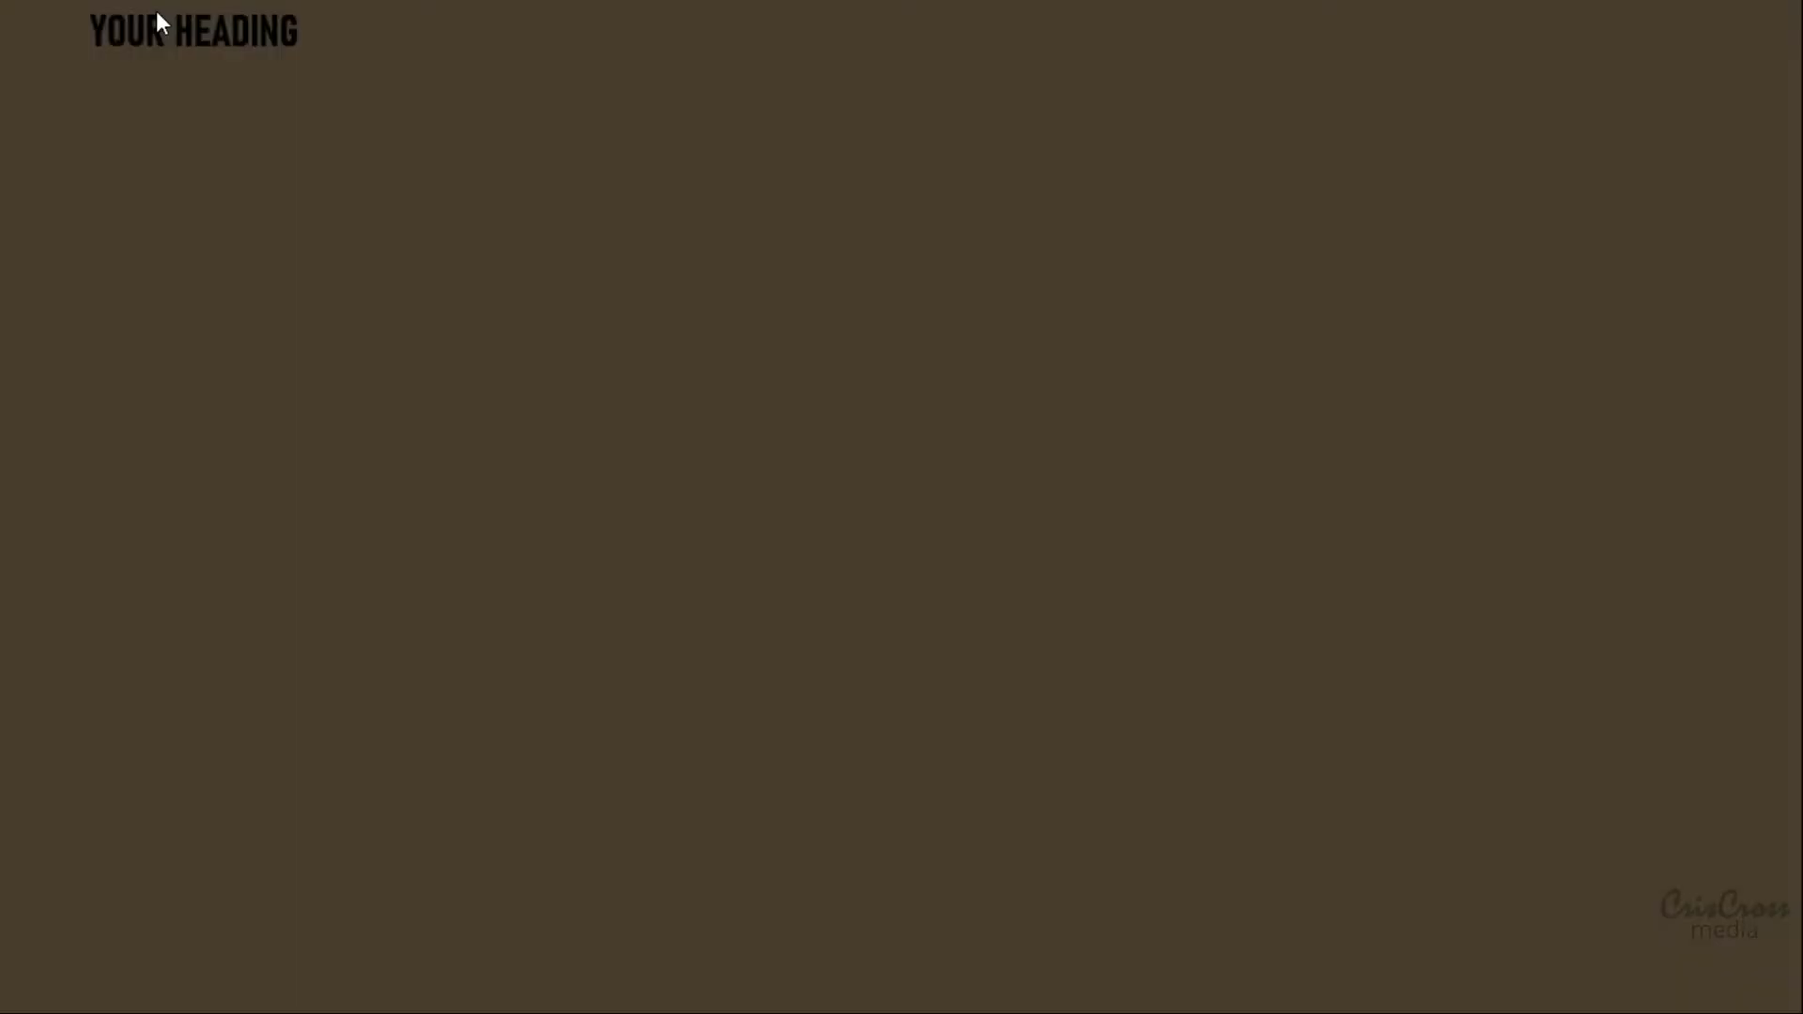
key("Escape")
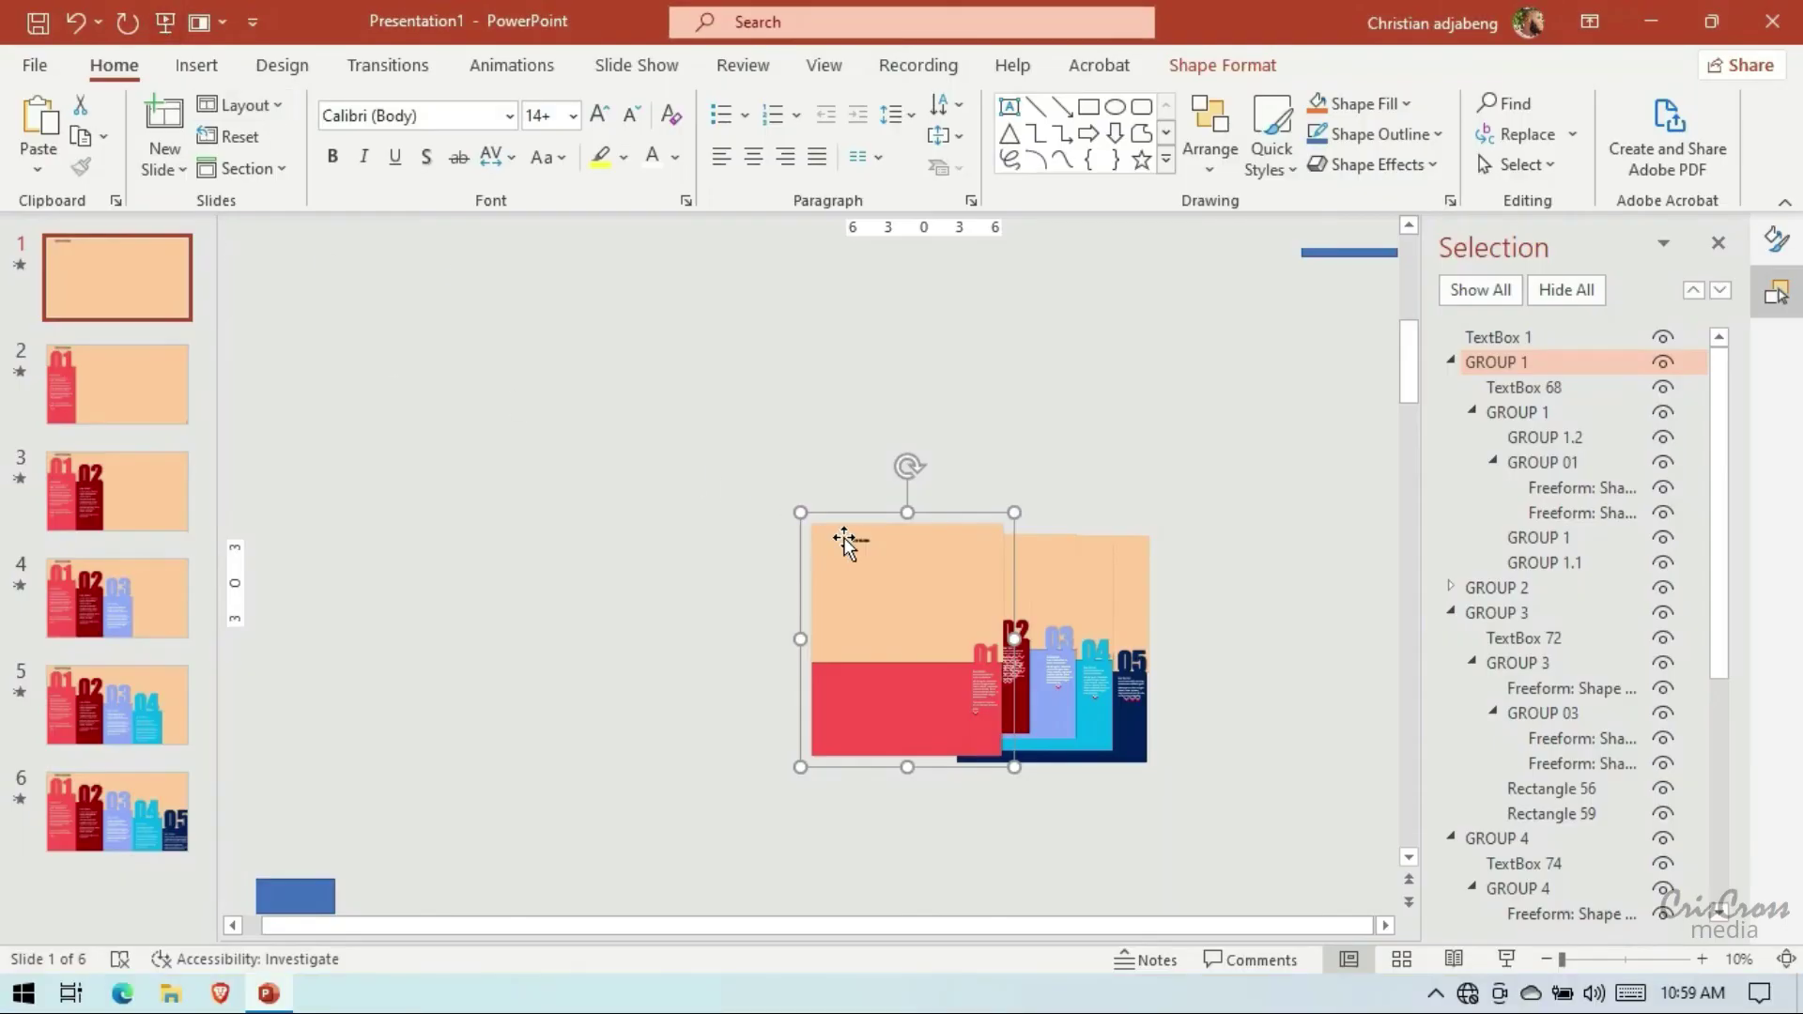
left_click(846, 541)
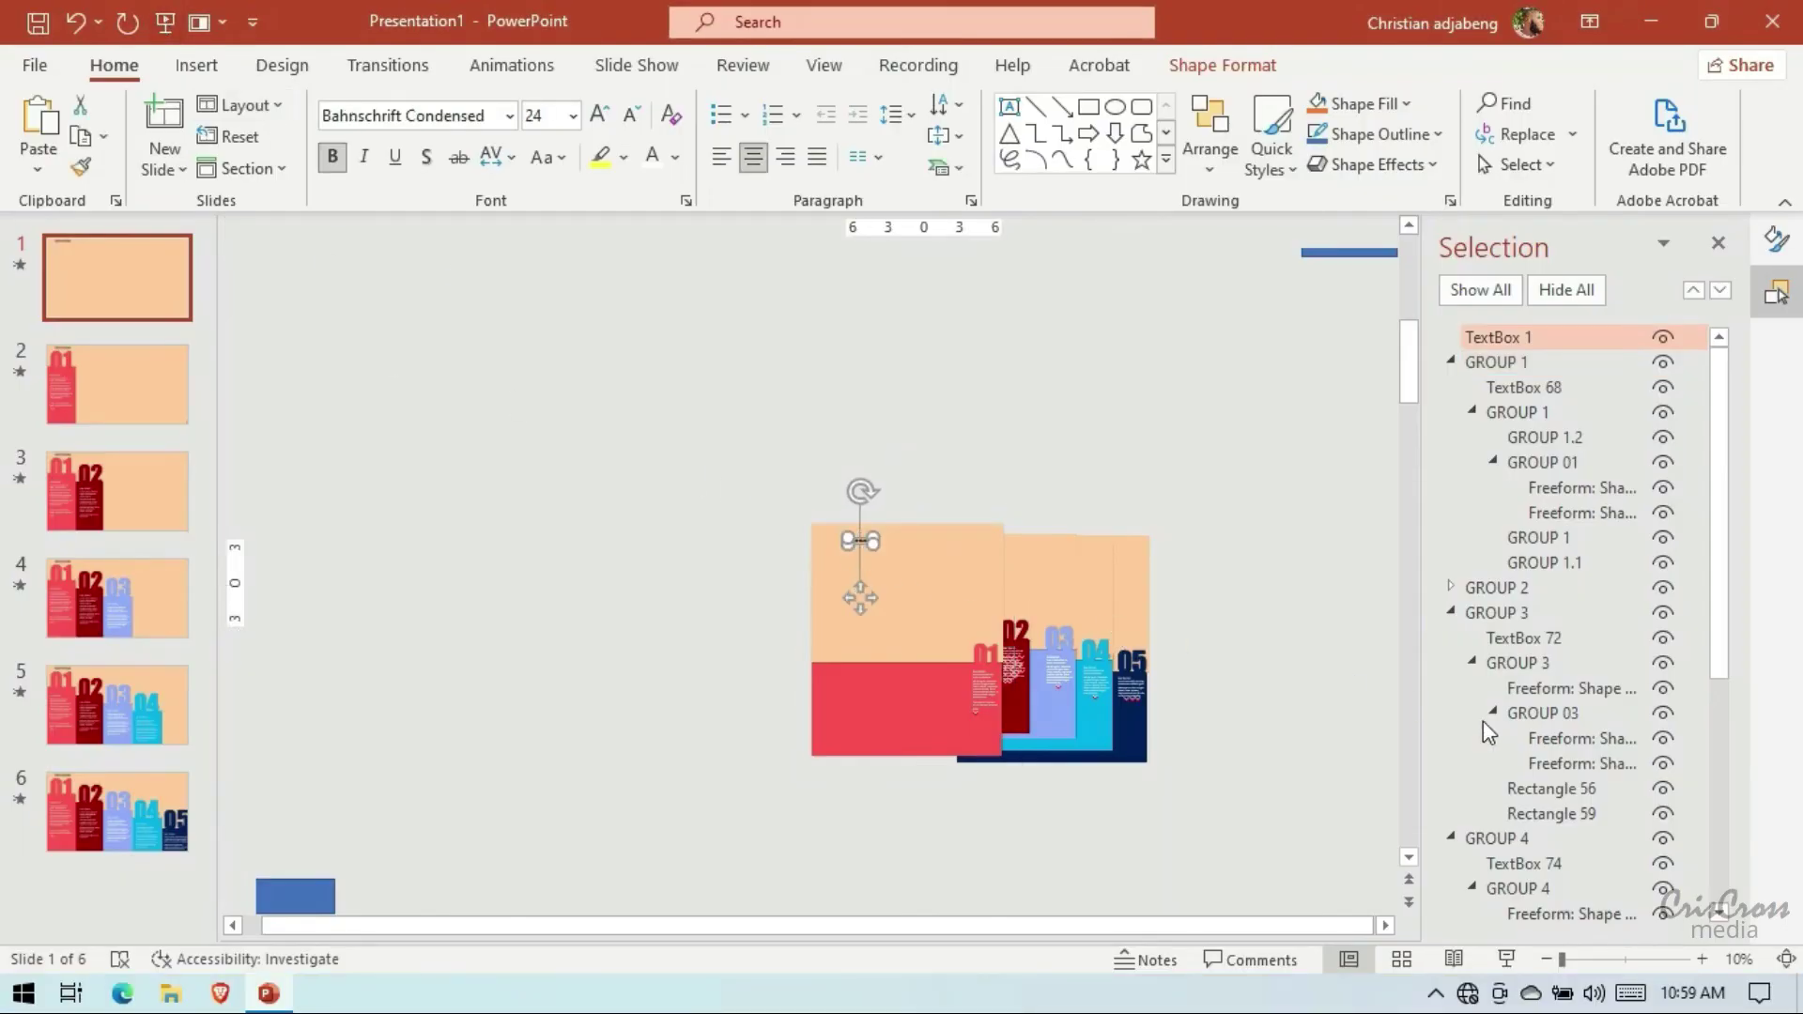
Turn on the guides and drag the YOUR HEADING text to the slide centre
left_click(1703, 959)
left_click(1702, 959)
left_click(1702, 959)
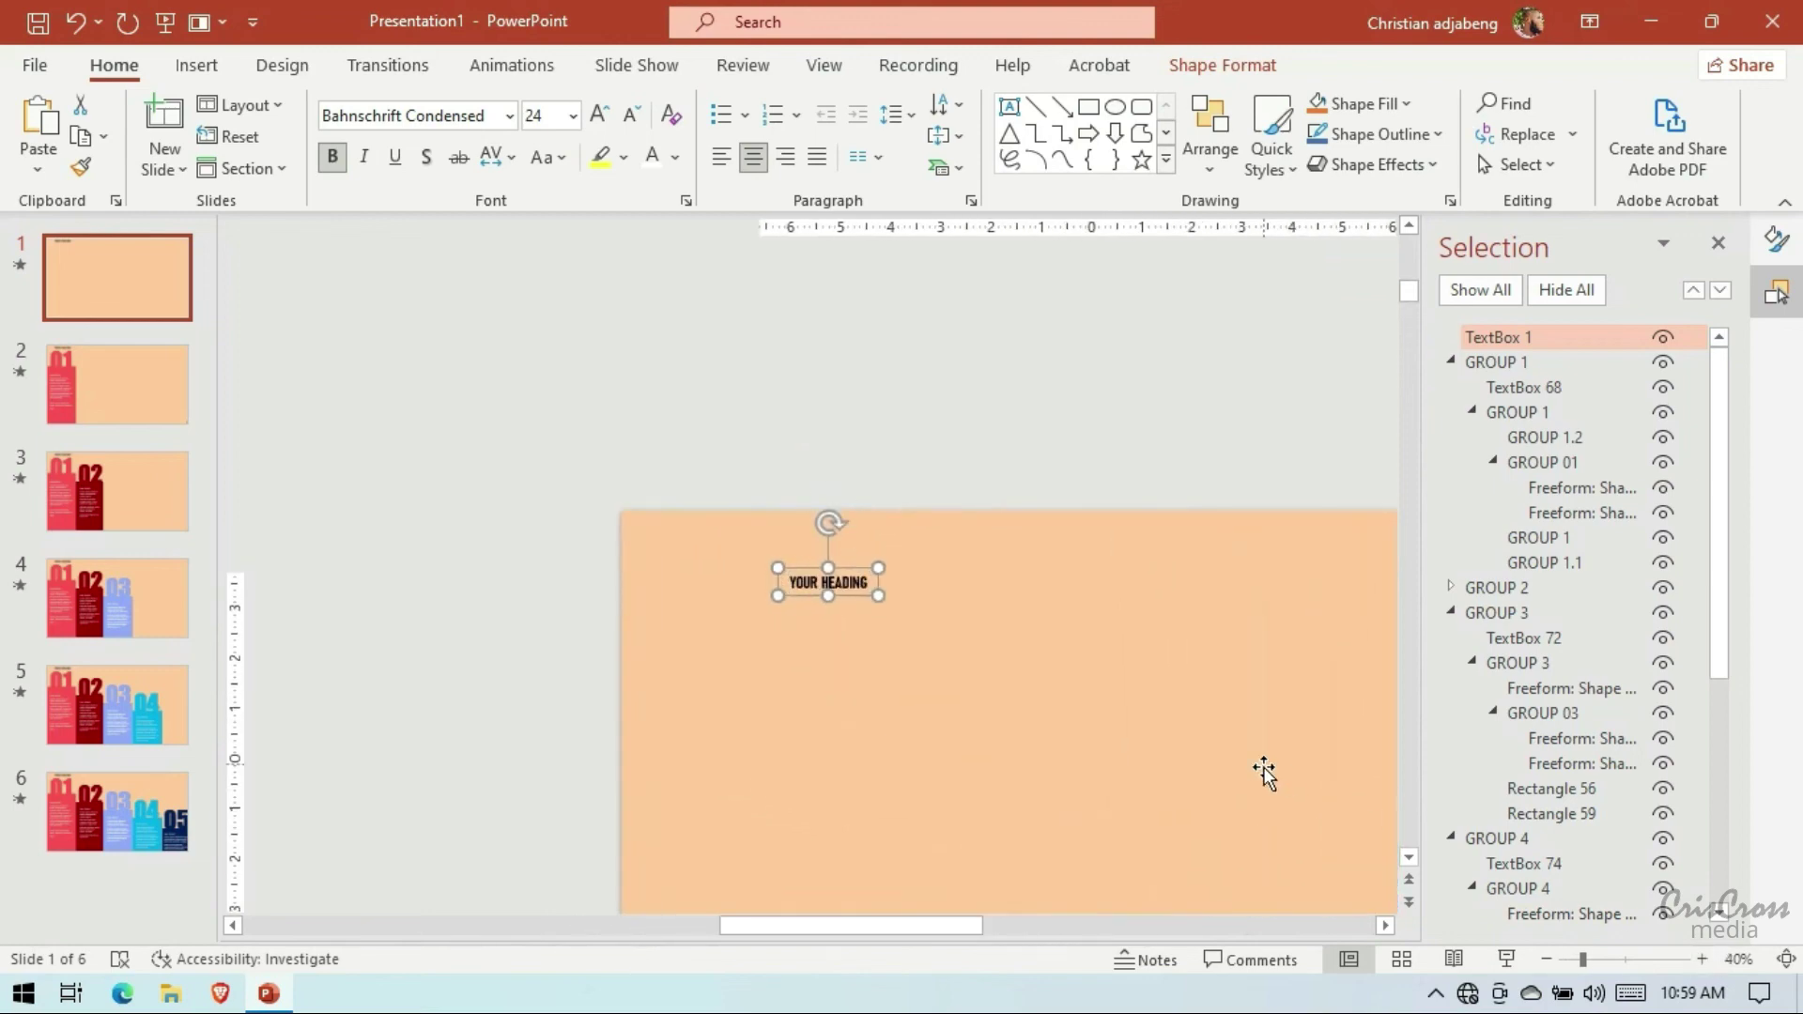
left_click(1385, 926)
left_click(1385, 926)
scroll(1146, 568, "down", 2)
left_click(824, 65)
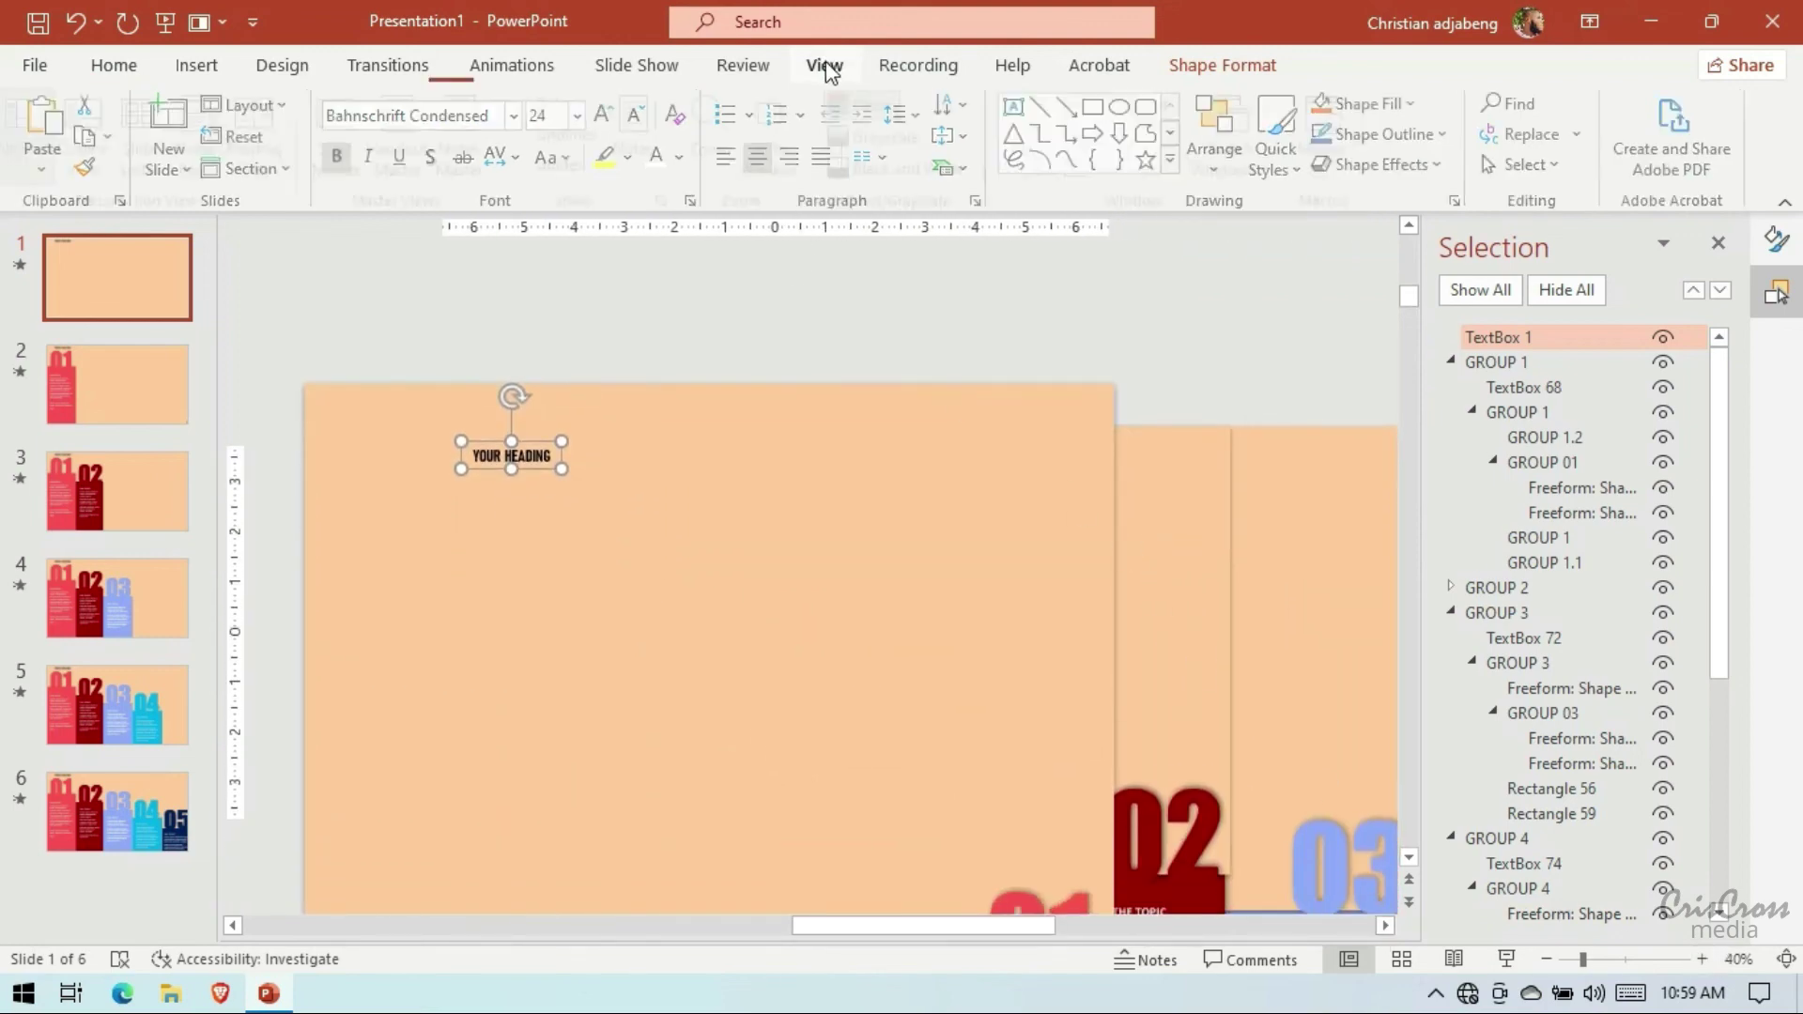
left_click(559, 161)
mouse_move(551, 449)
left_mouse_down()
mouse_move(782, 626)
mouse_move(801, 619)
left_mouse_up()
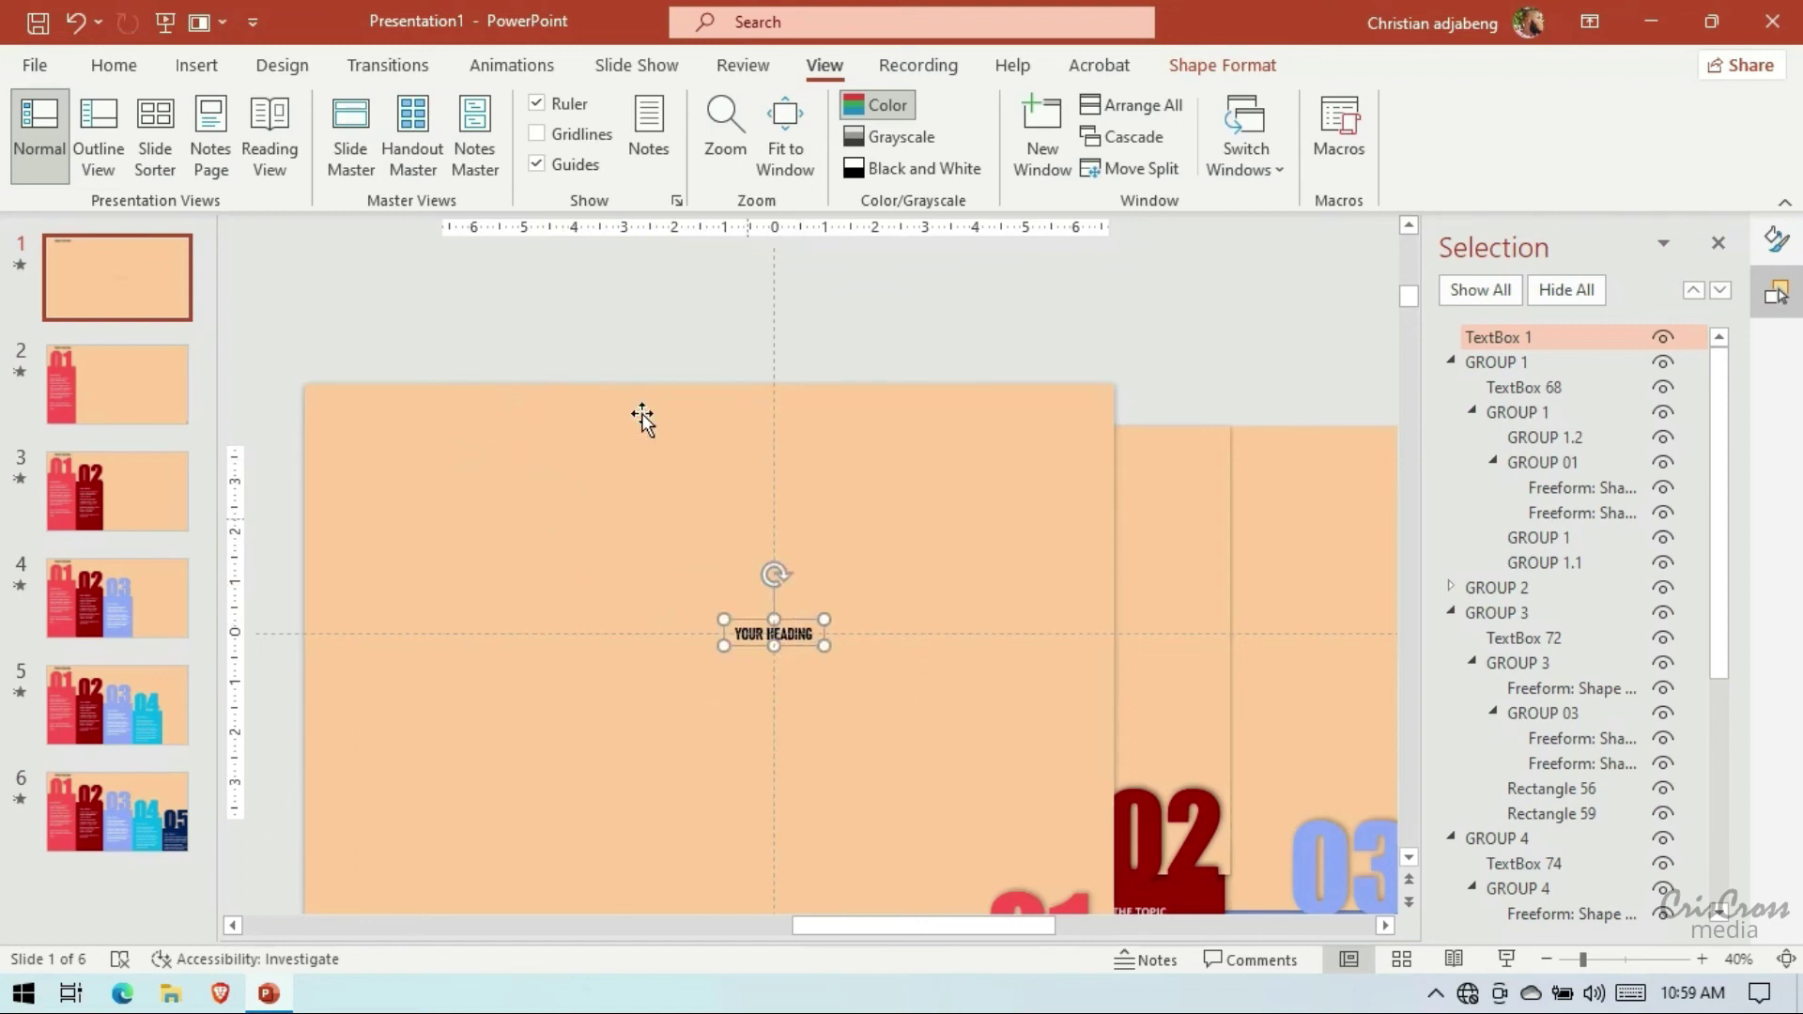
Enlarge the heading to 115 pt, widen its box to one line, and start the slideshow
left_click(113, 64)
left_click(599, 115)
left_click(599, 115)
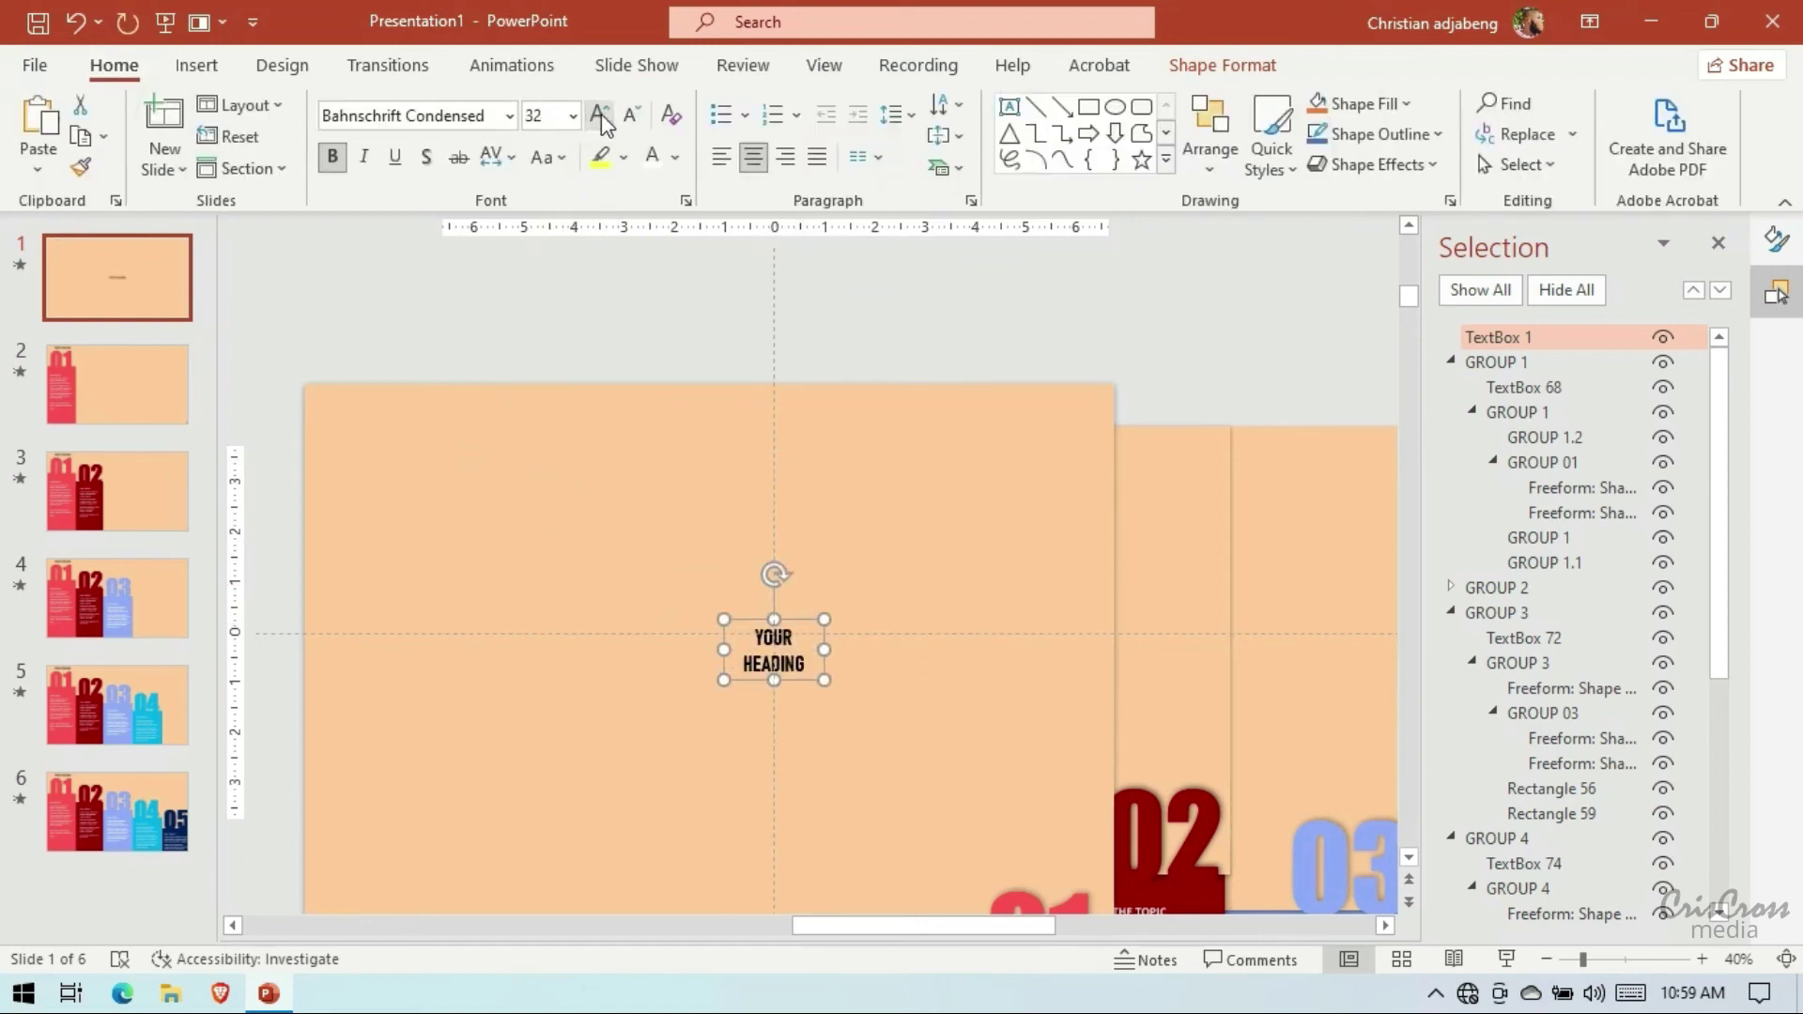
left_click(599, 114)
left_click(598, 115)
left_click(598, 114)
left_click(598, 114)
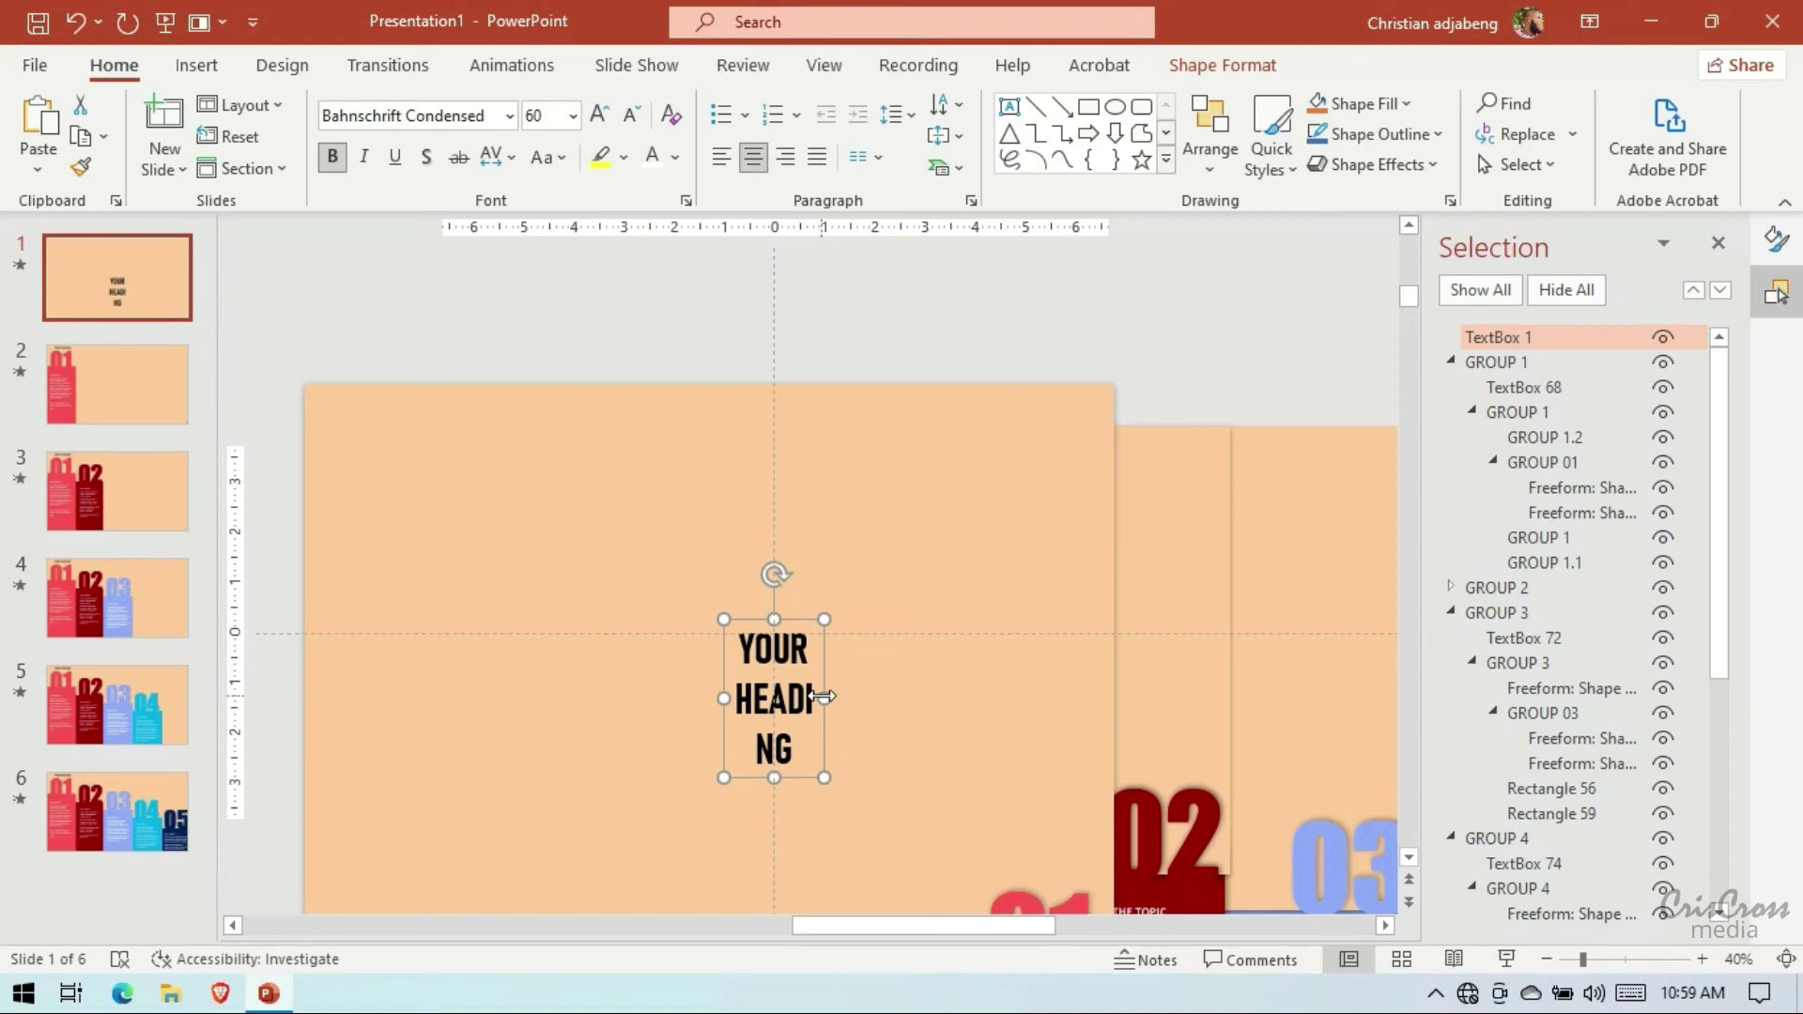
mouse_move(836, 695)
left_mouse_down()
mouse_move(998, 676)
mouse_move(881, 626)
left_mouse_up()
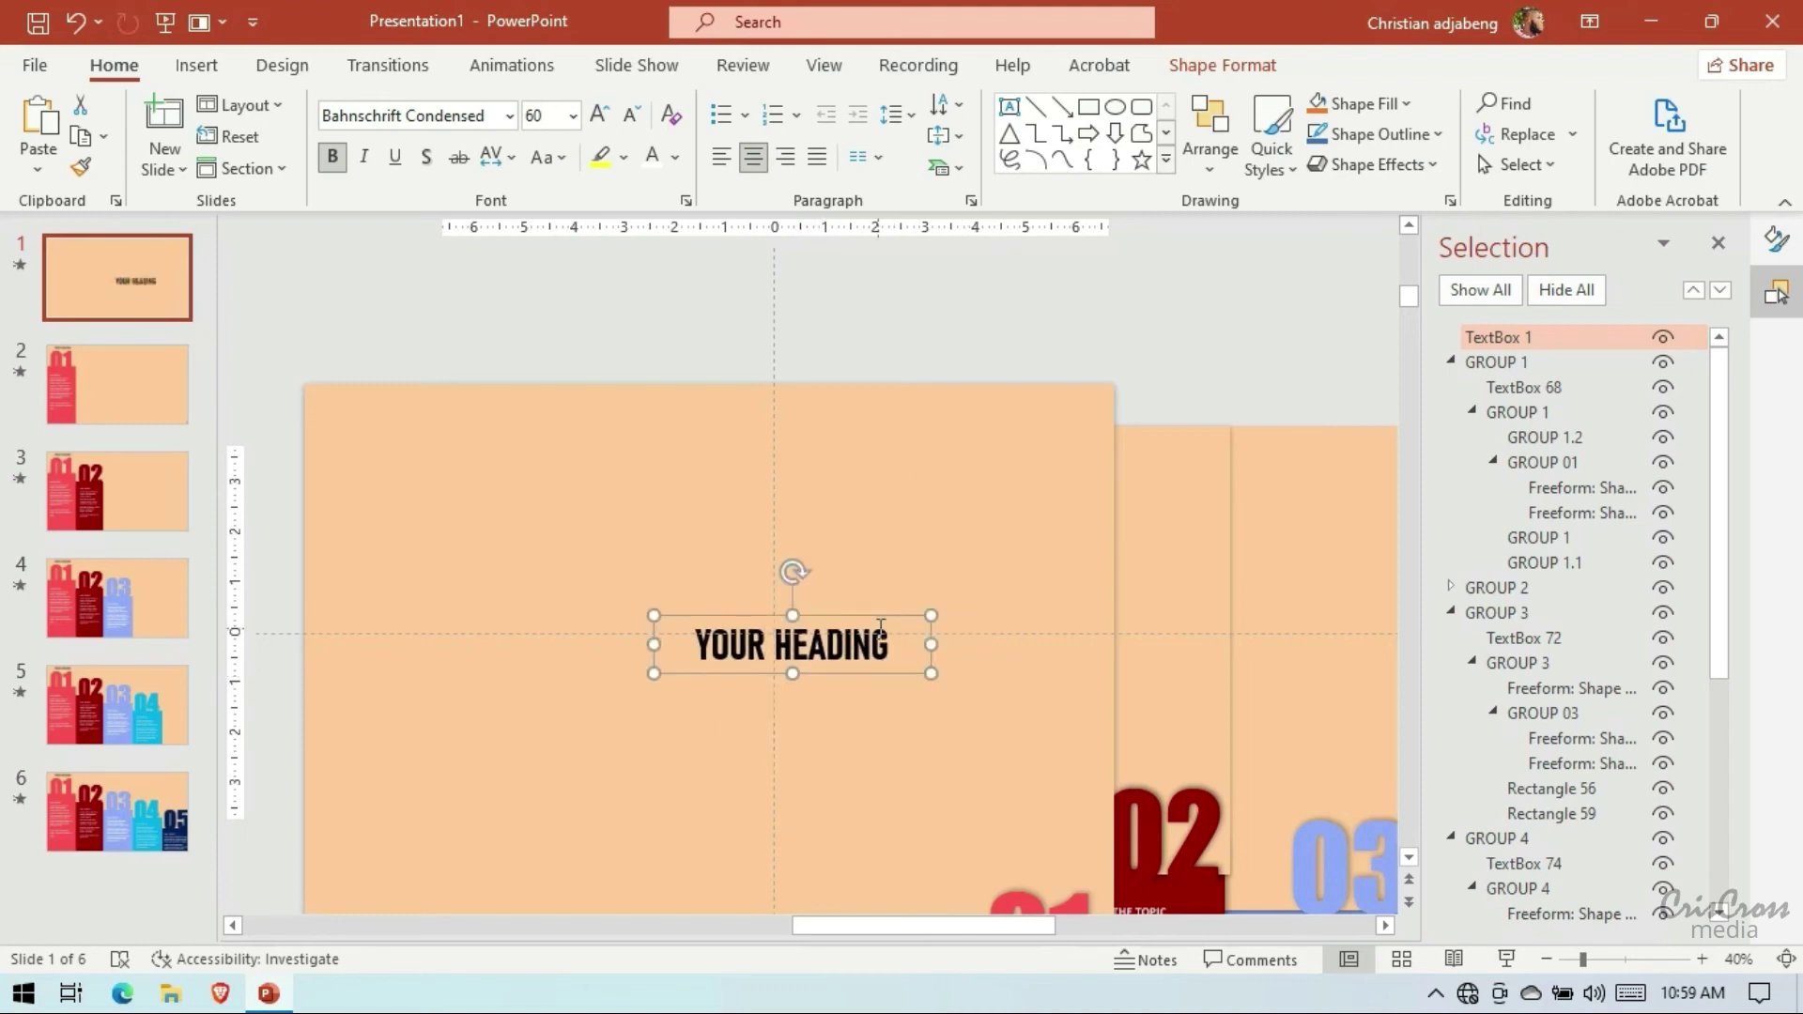
left_click(598, 114)
left_click(598, 114)
left_click(599, 115)
left_click(598, 115)
left_click(599, 114)
left_click(598, 115)
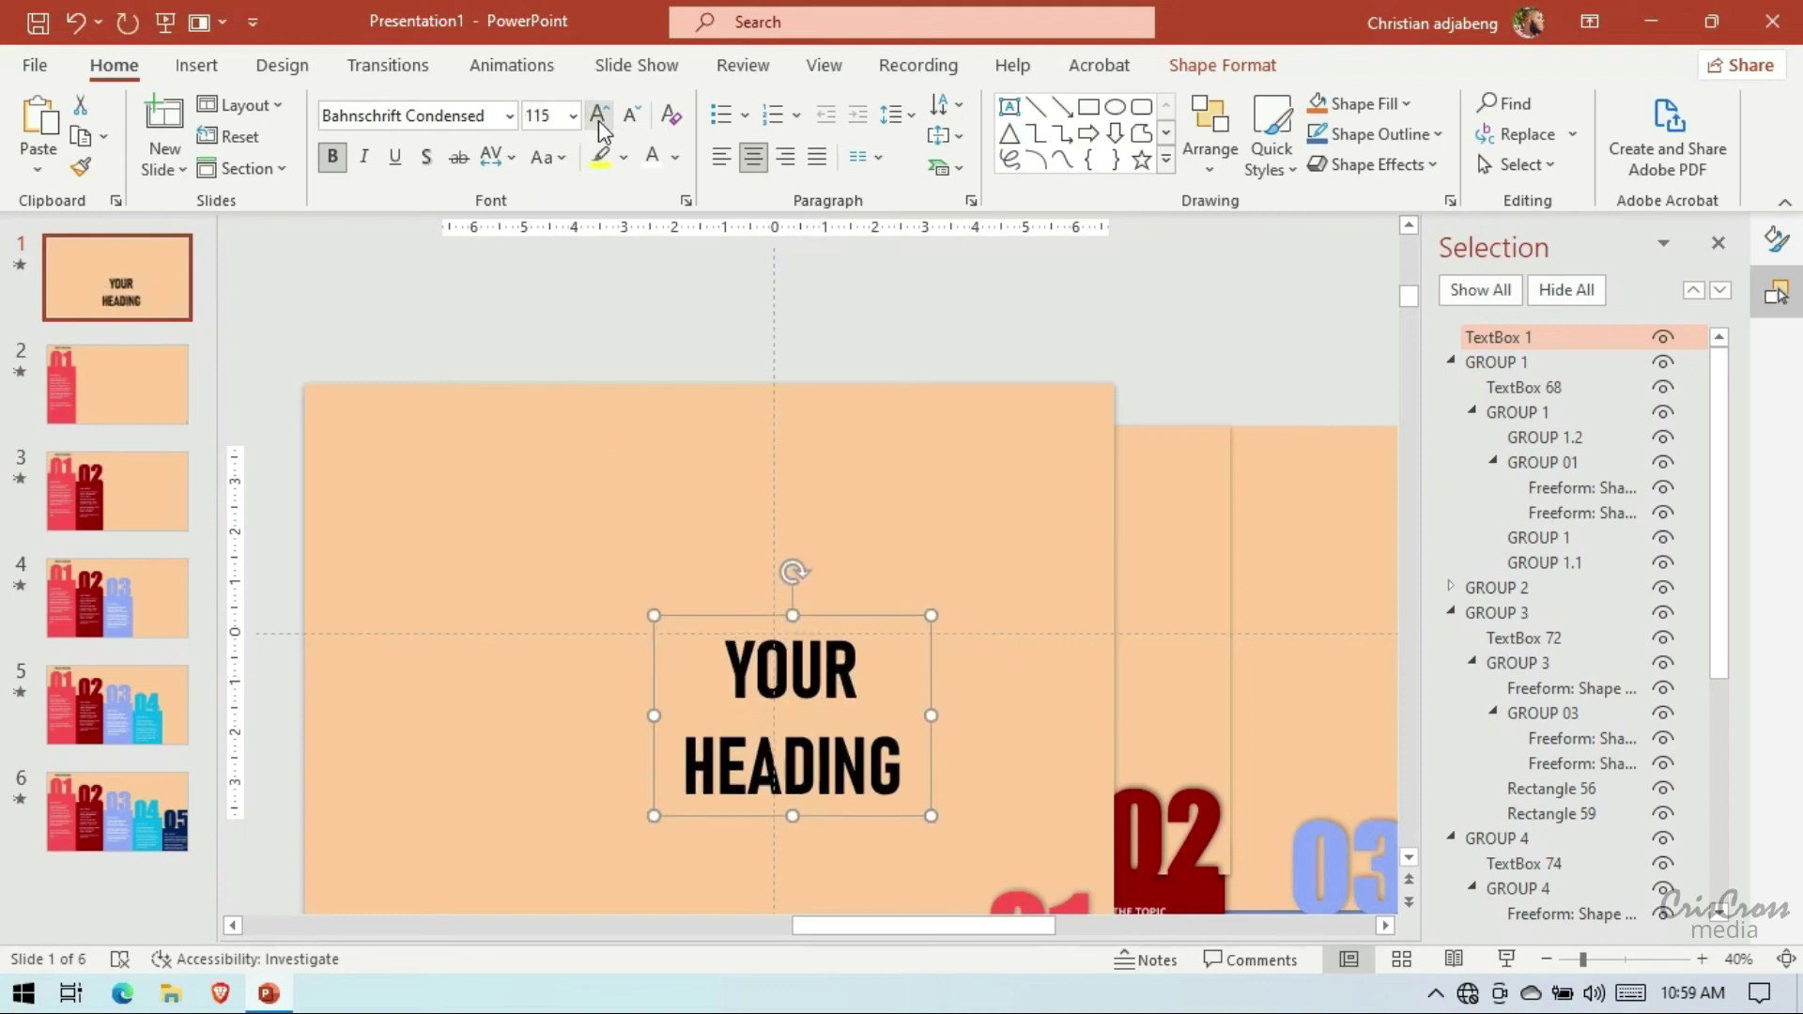
mouse_move(929, 715)
left_mouse_down()
mouse_move(1085, 714)
mouse_move(962, 696)
left_mouse_up()
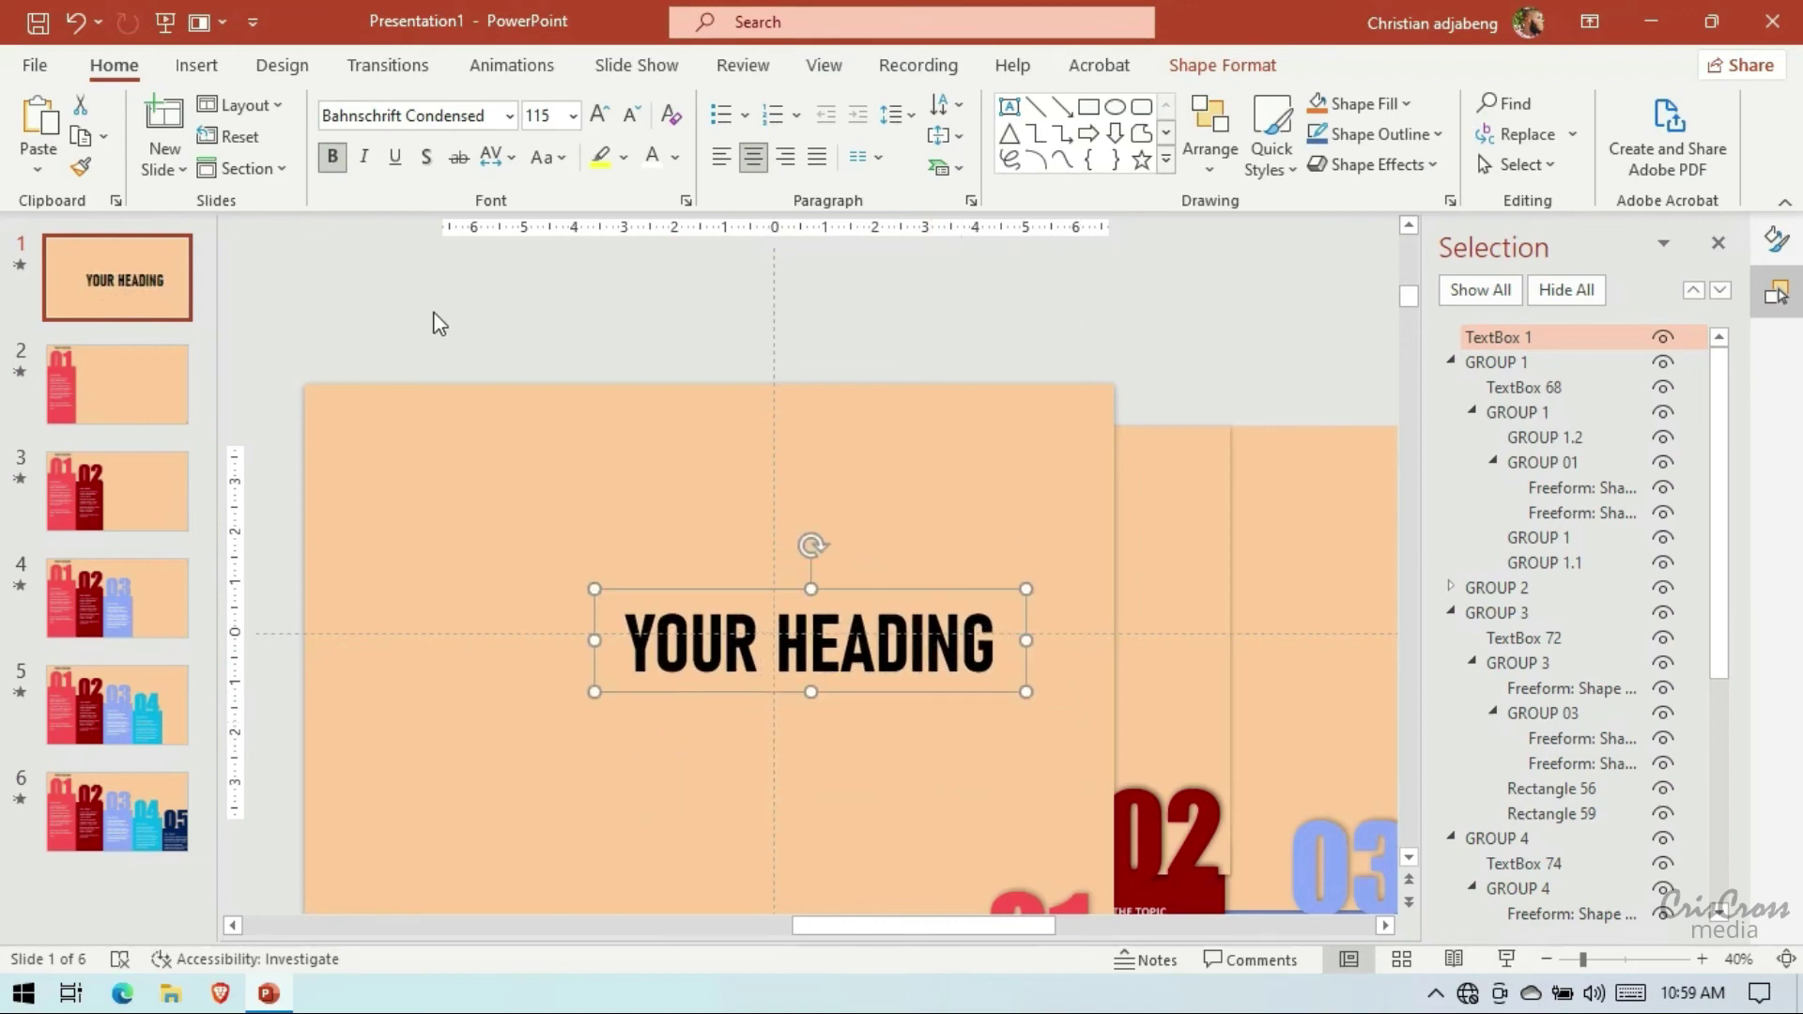
left_click(172, 24)
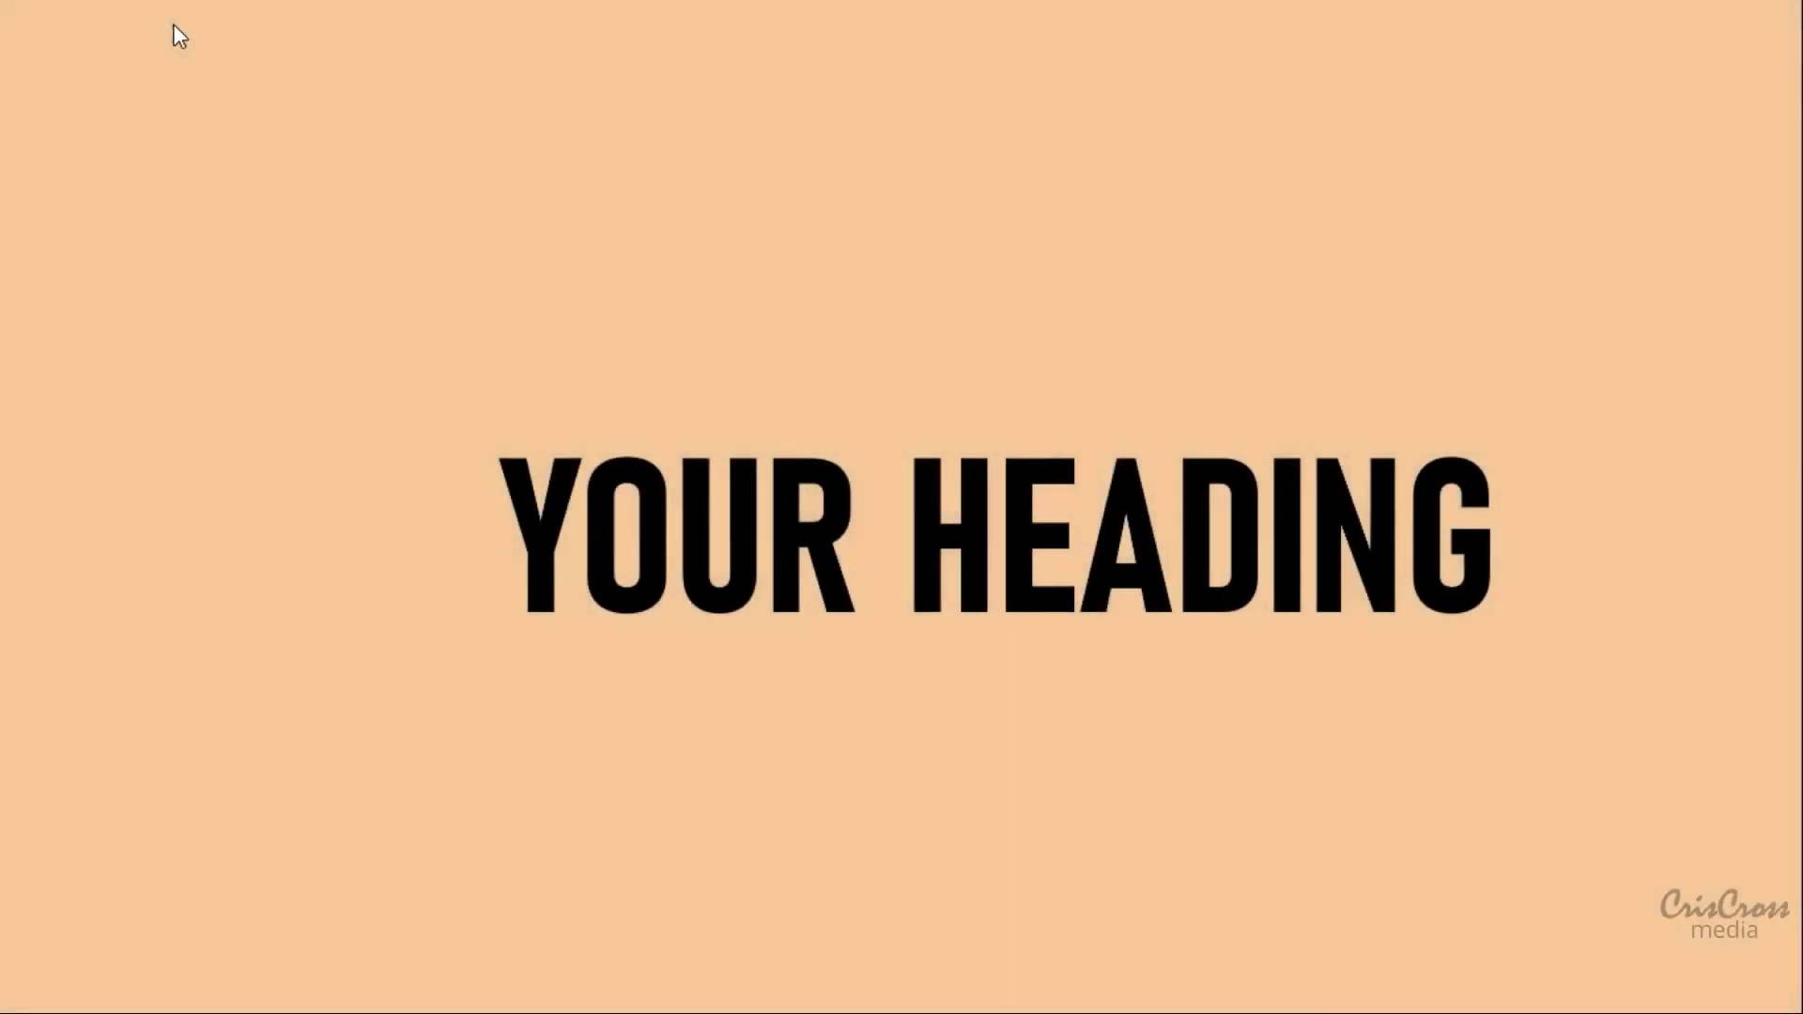
After previewing the first transition, move slide 1's heading slightly left
left_click(180, 36)
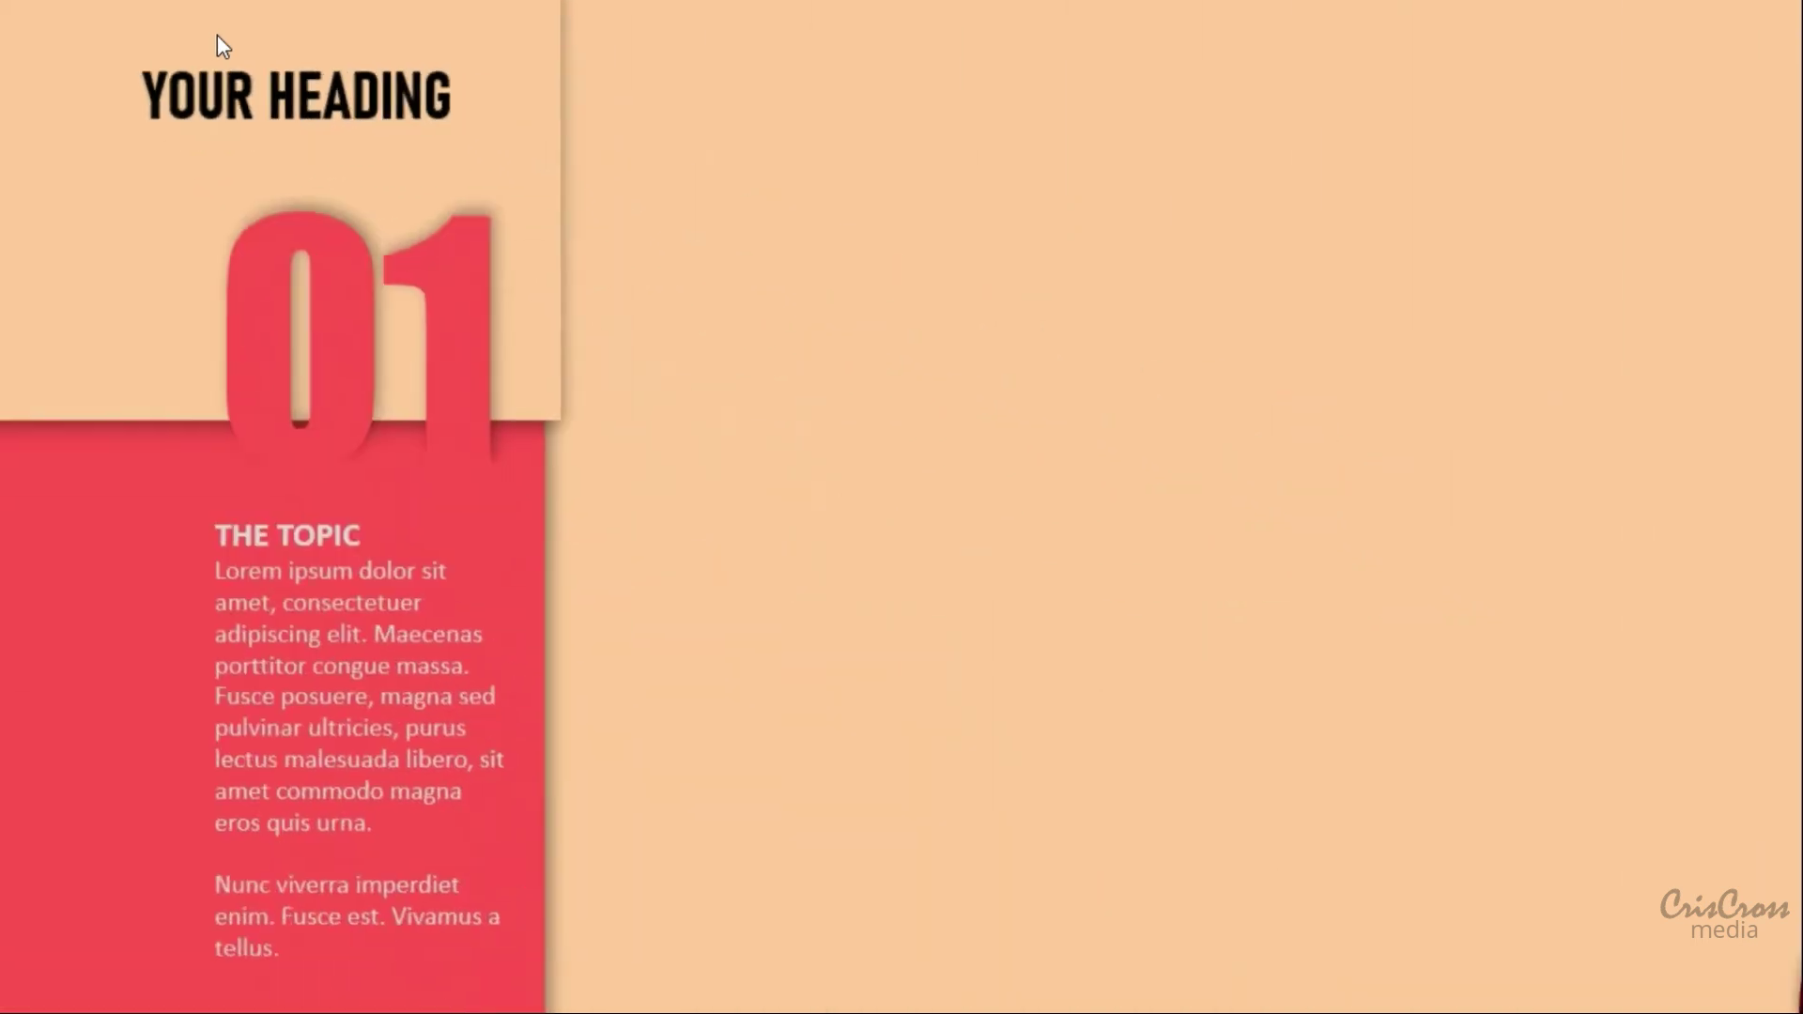
key("Escape")
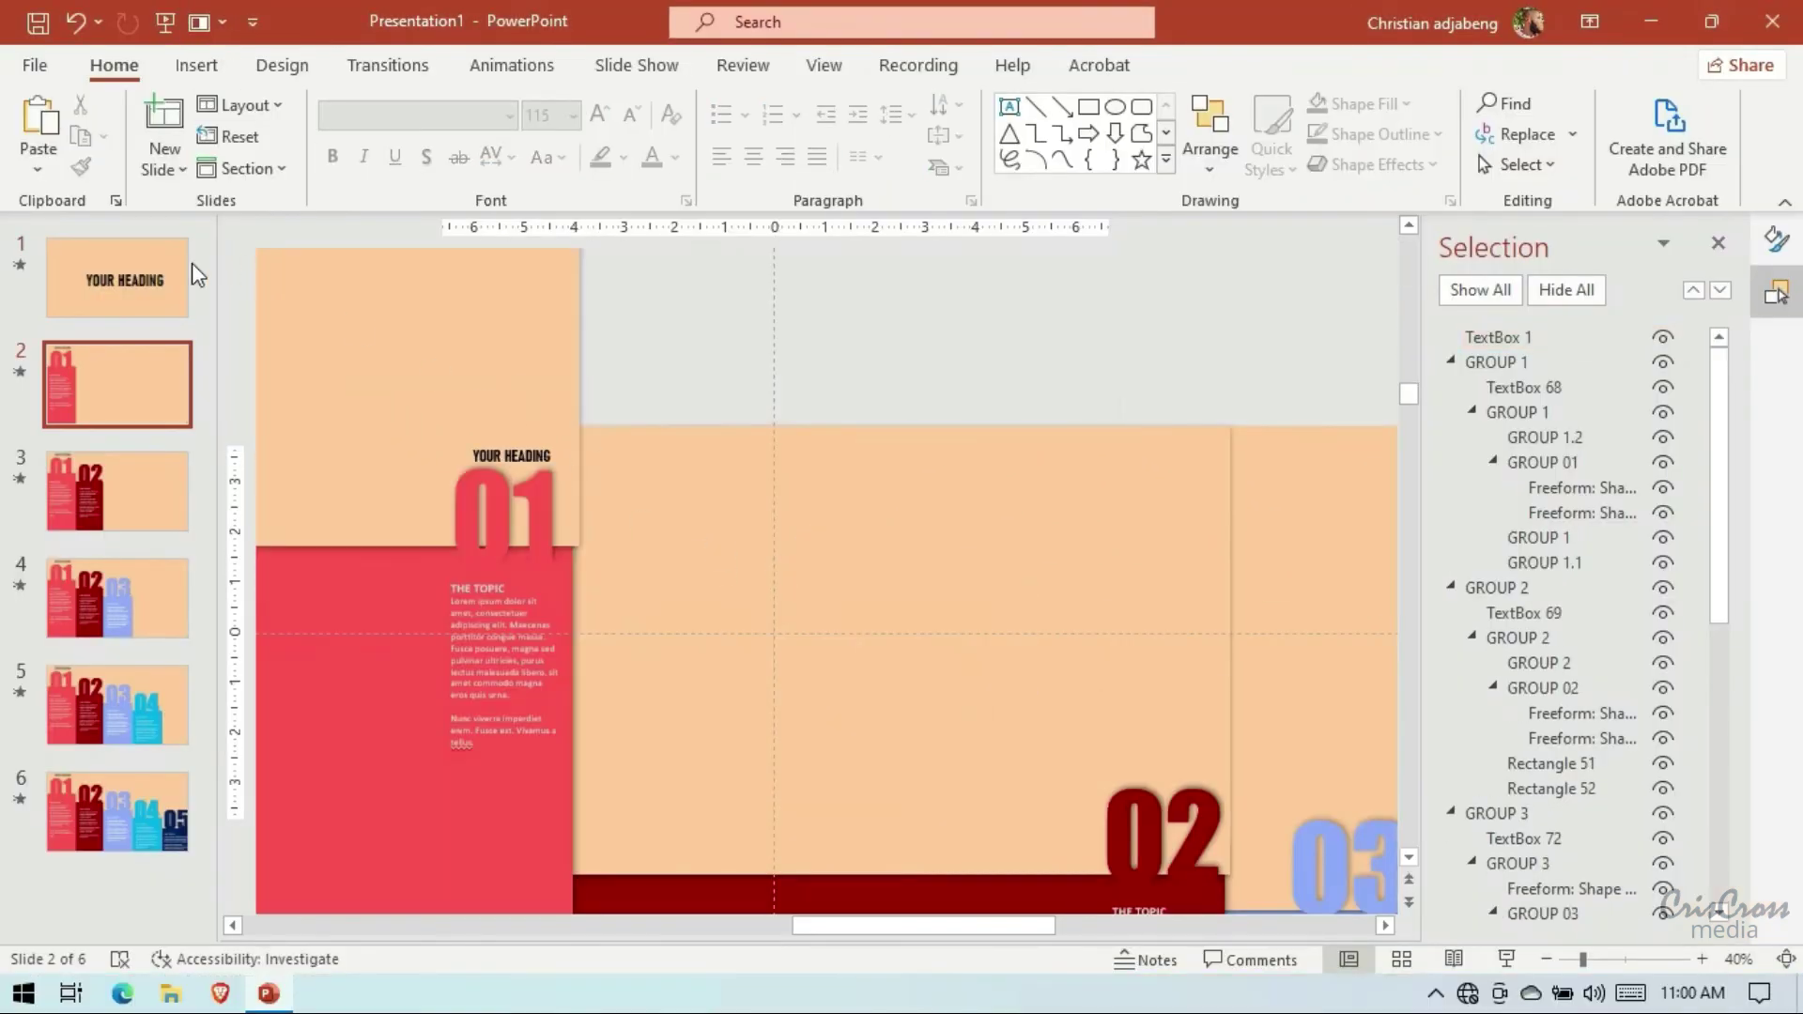
left_click(192, 272)
left_click(817, 604)
left_click_drag(852, 685, 825, 685)
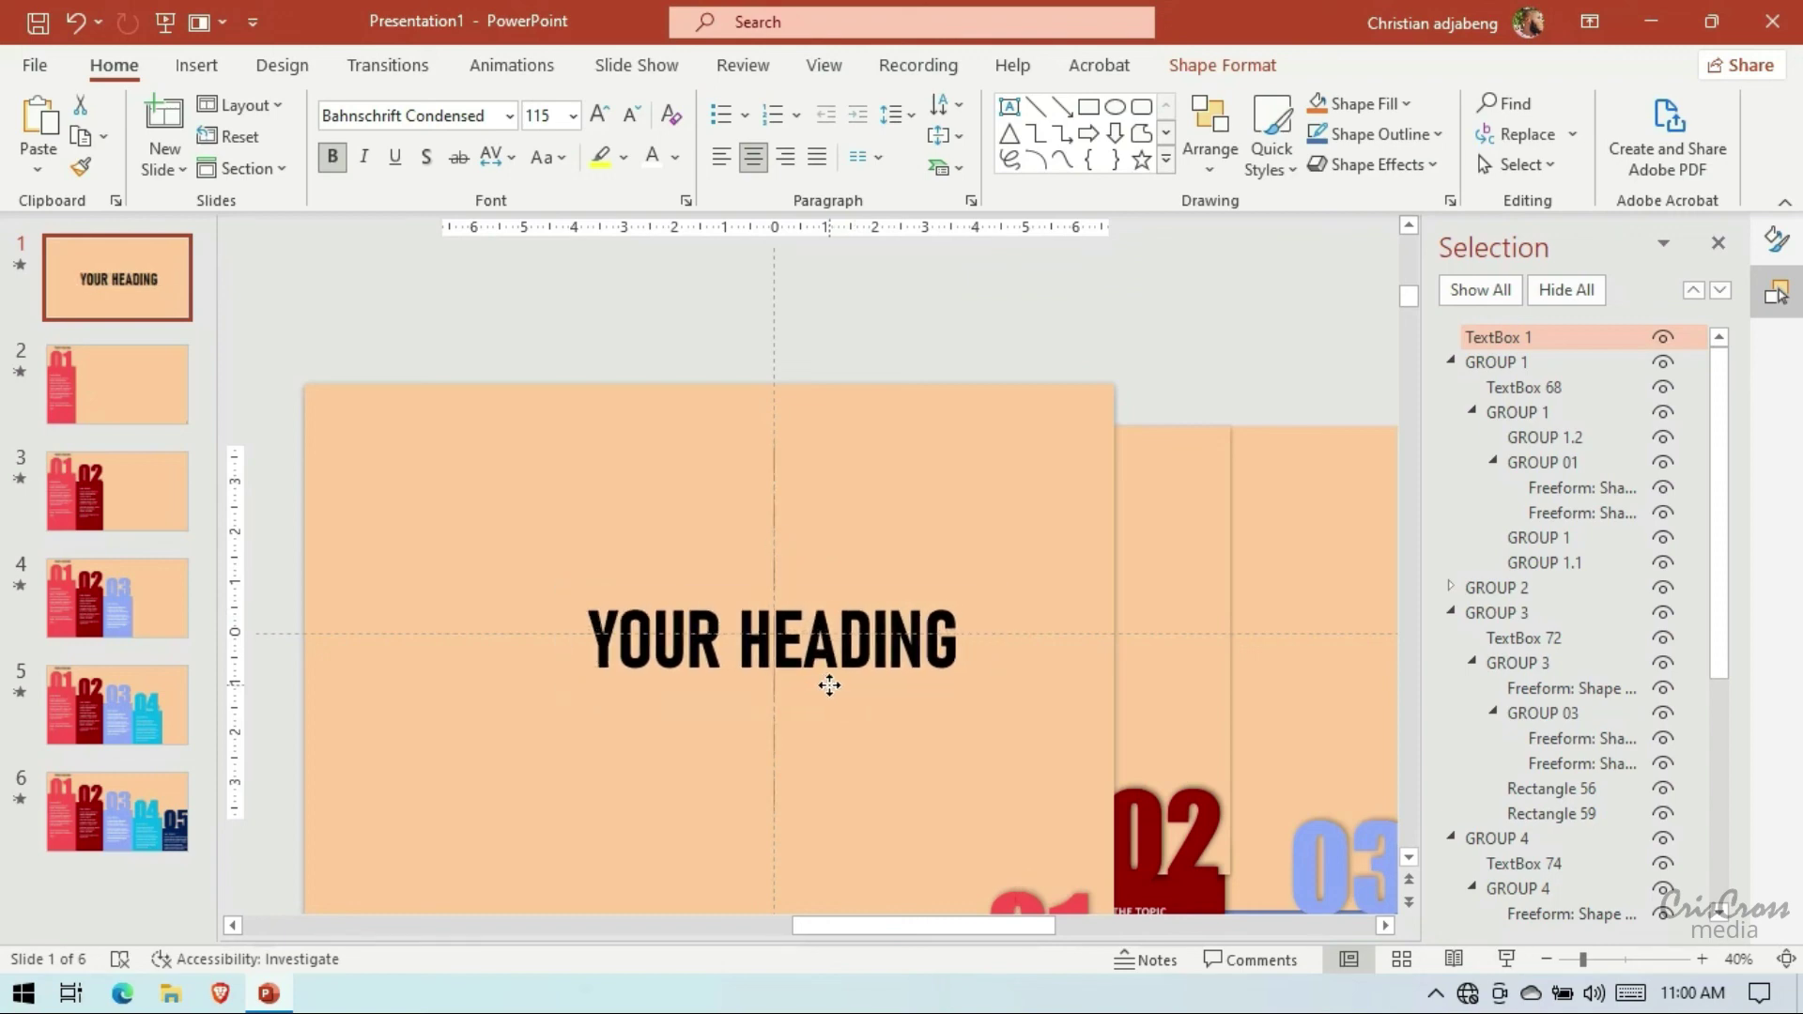
Replay the slideshow from the start through the 01 and 02 panel slides
left_click(191, 31)
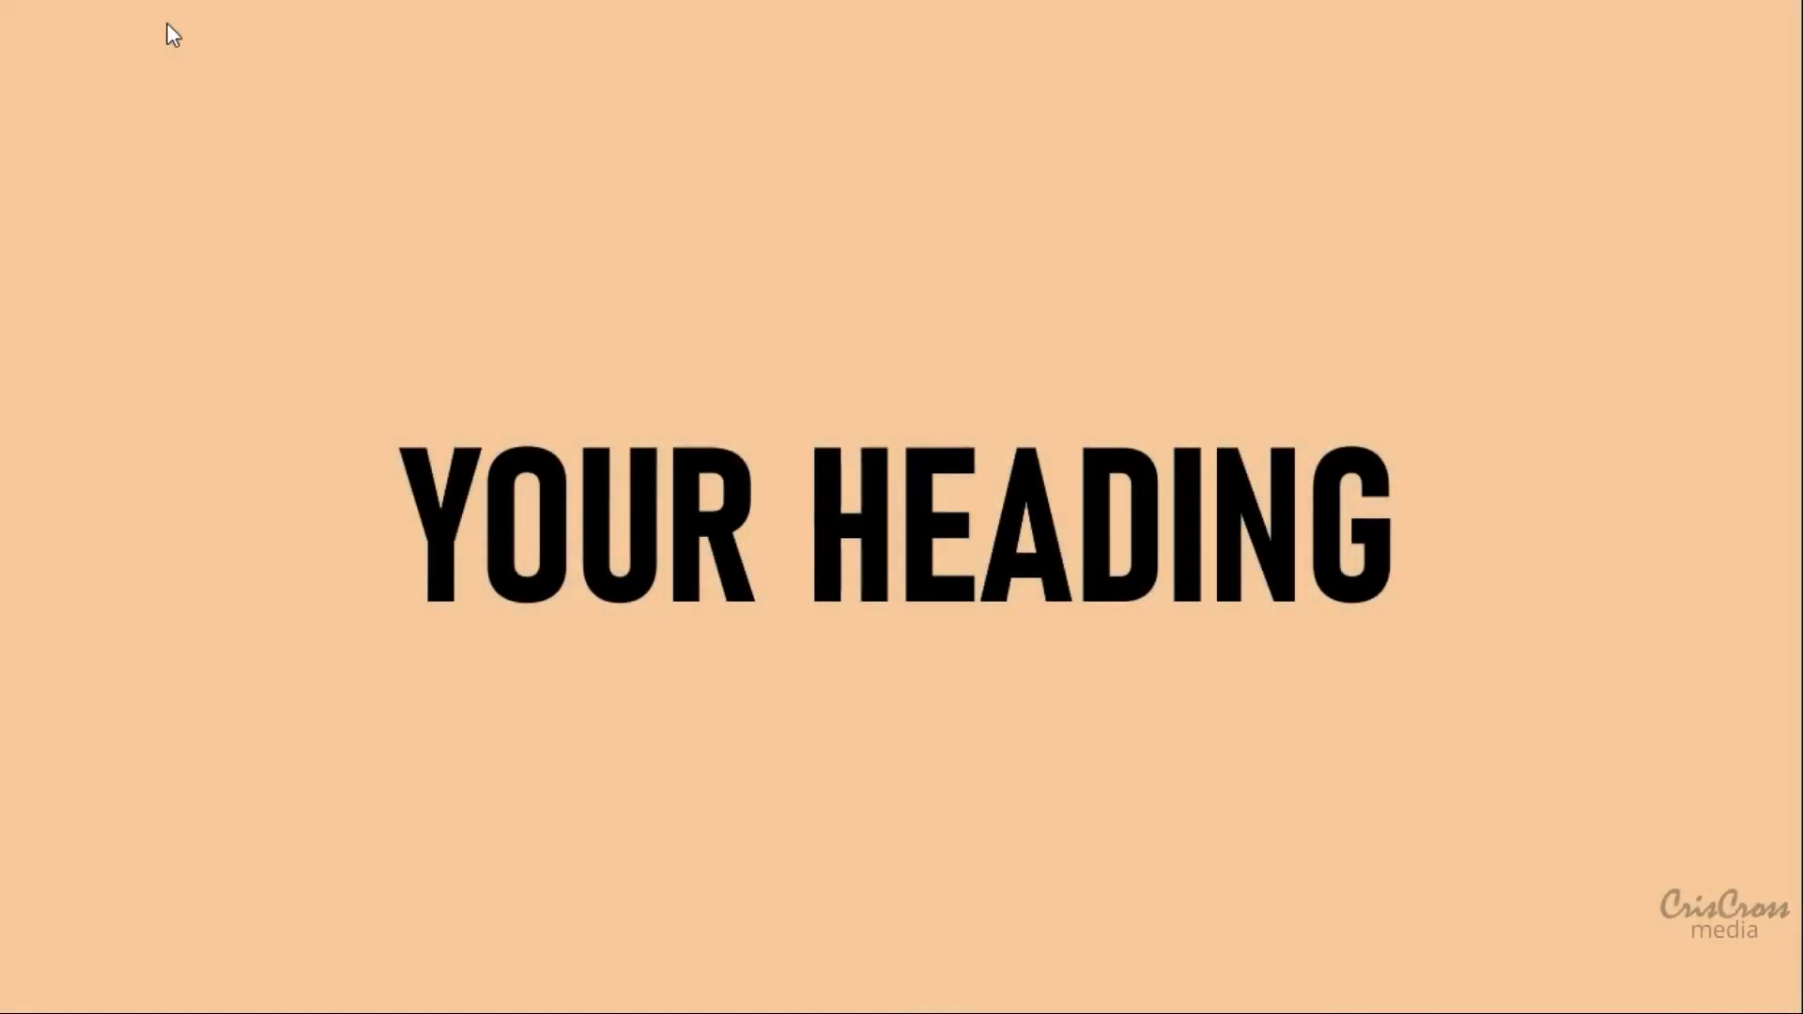
left_click(172, 35)
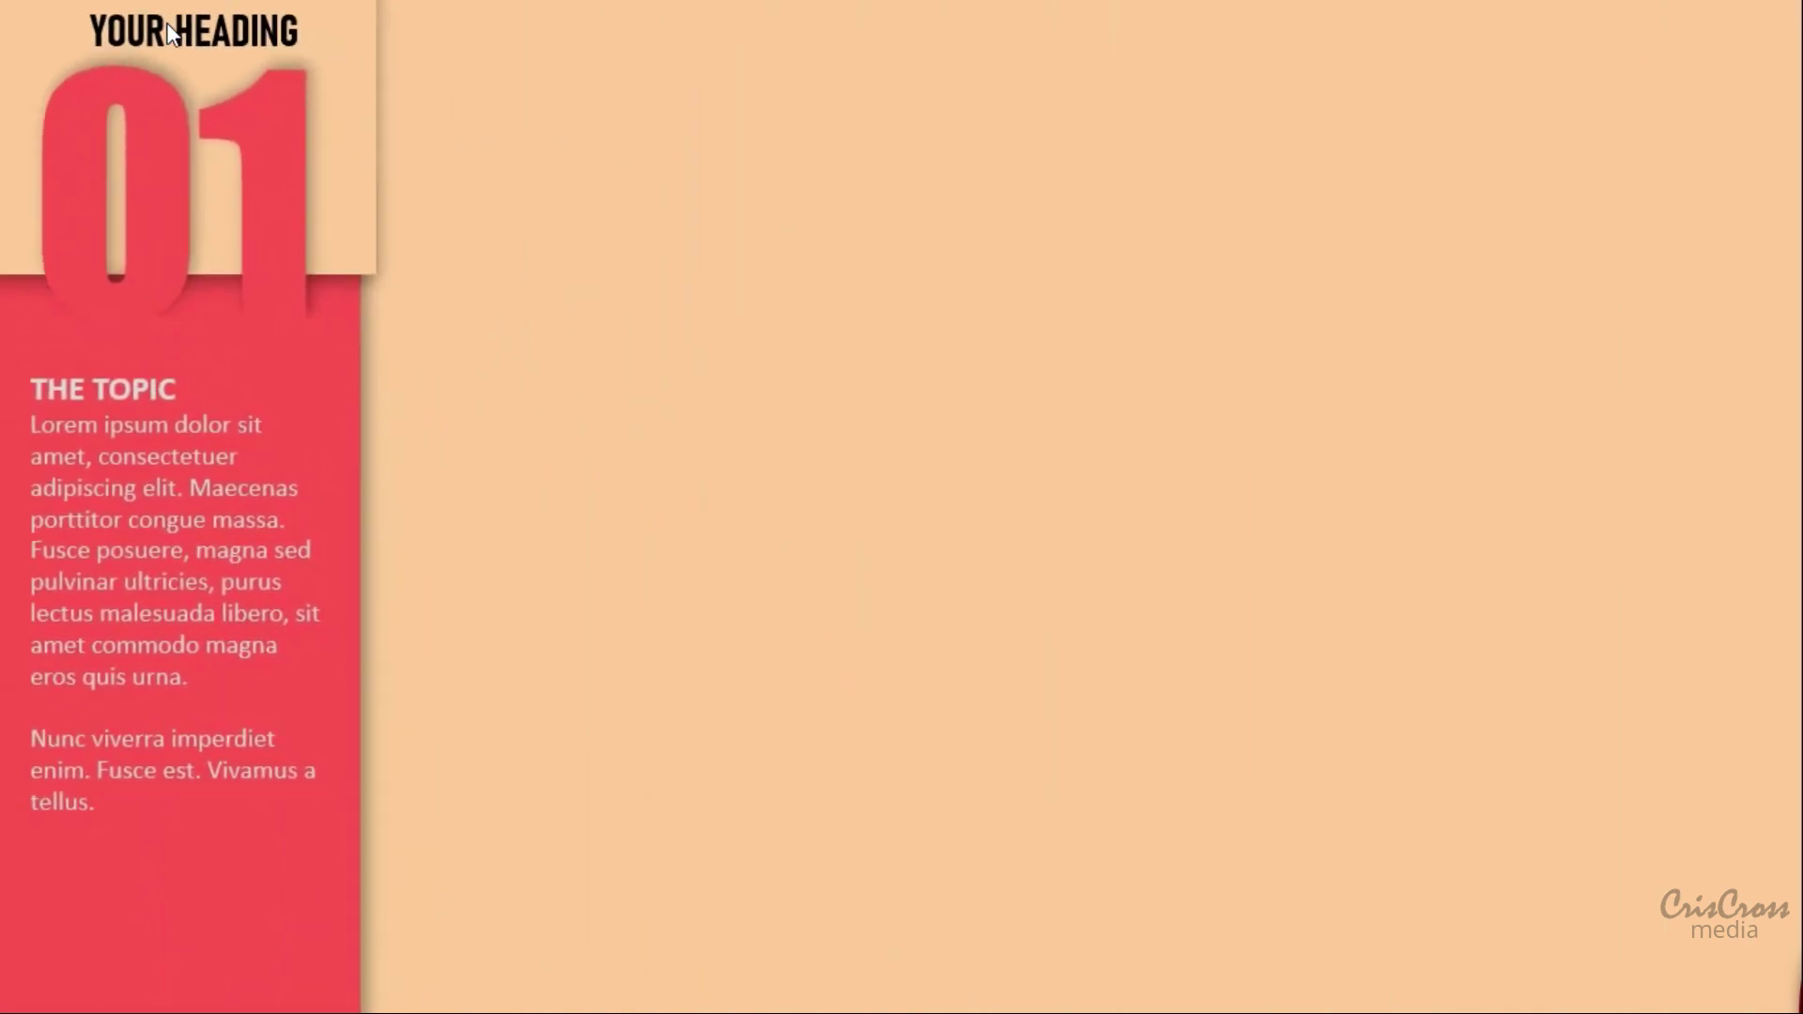
left_click(169, 33)
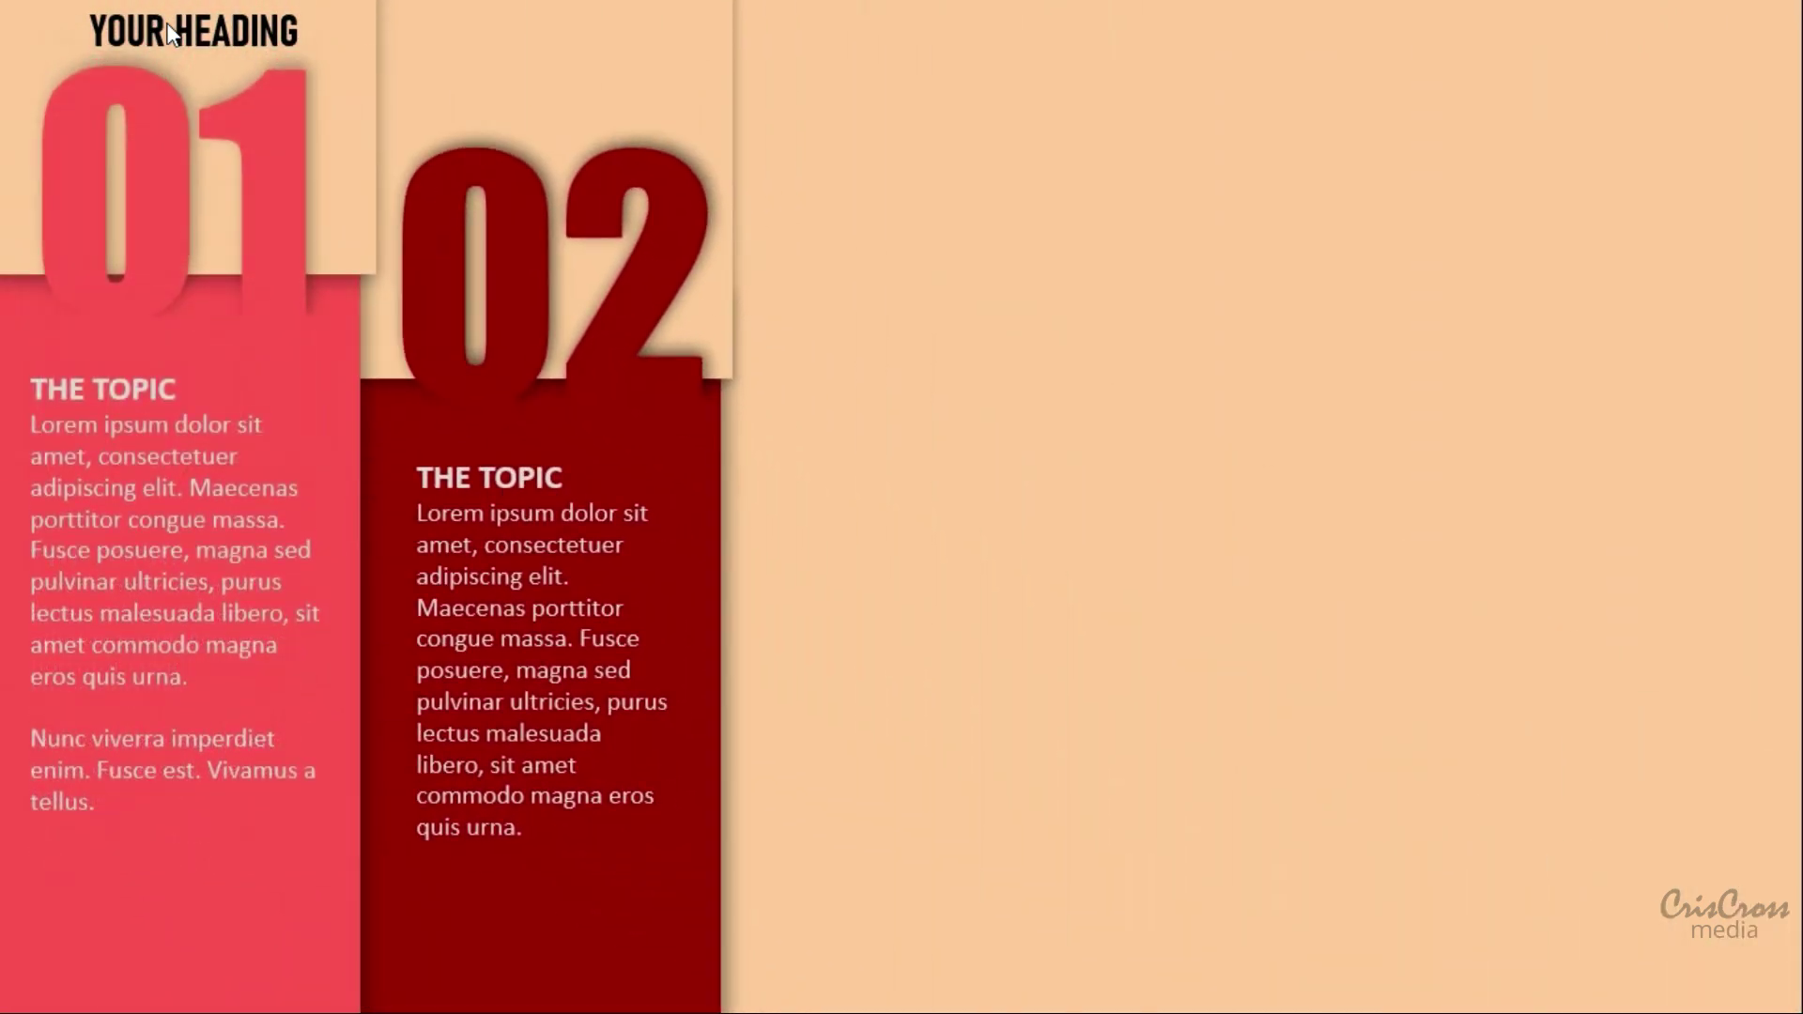
key("Escape")
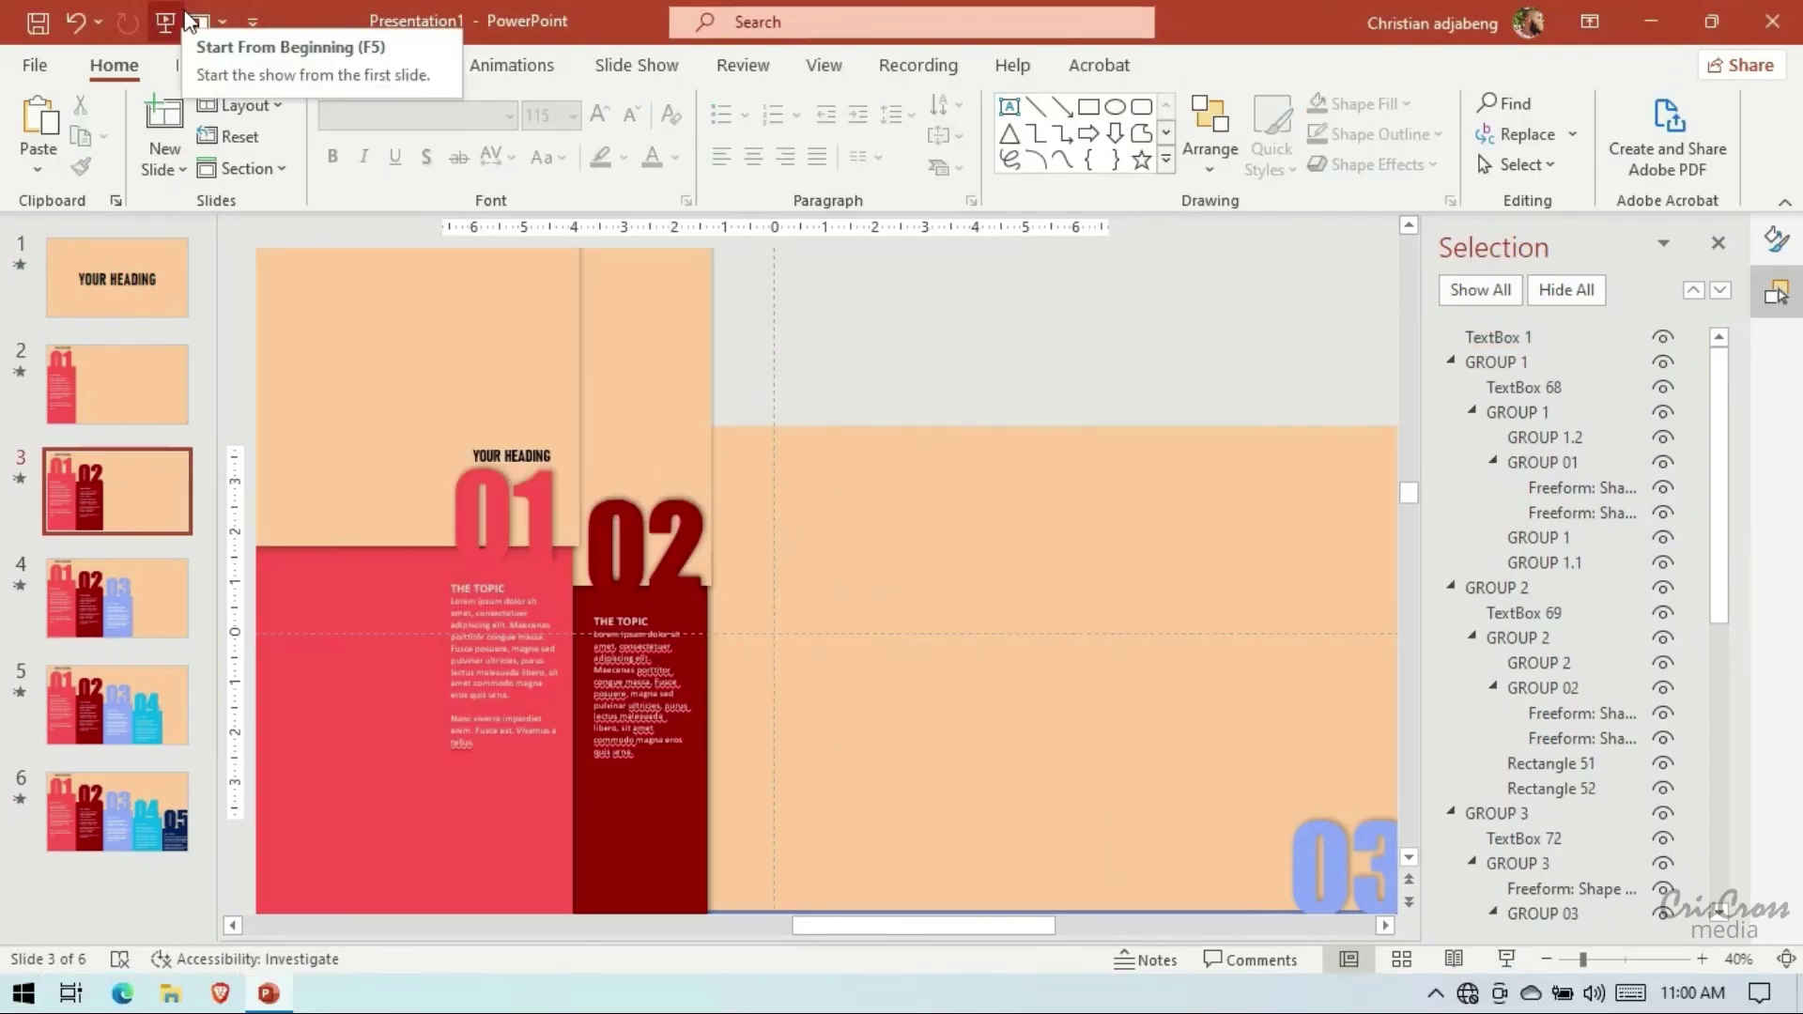
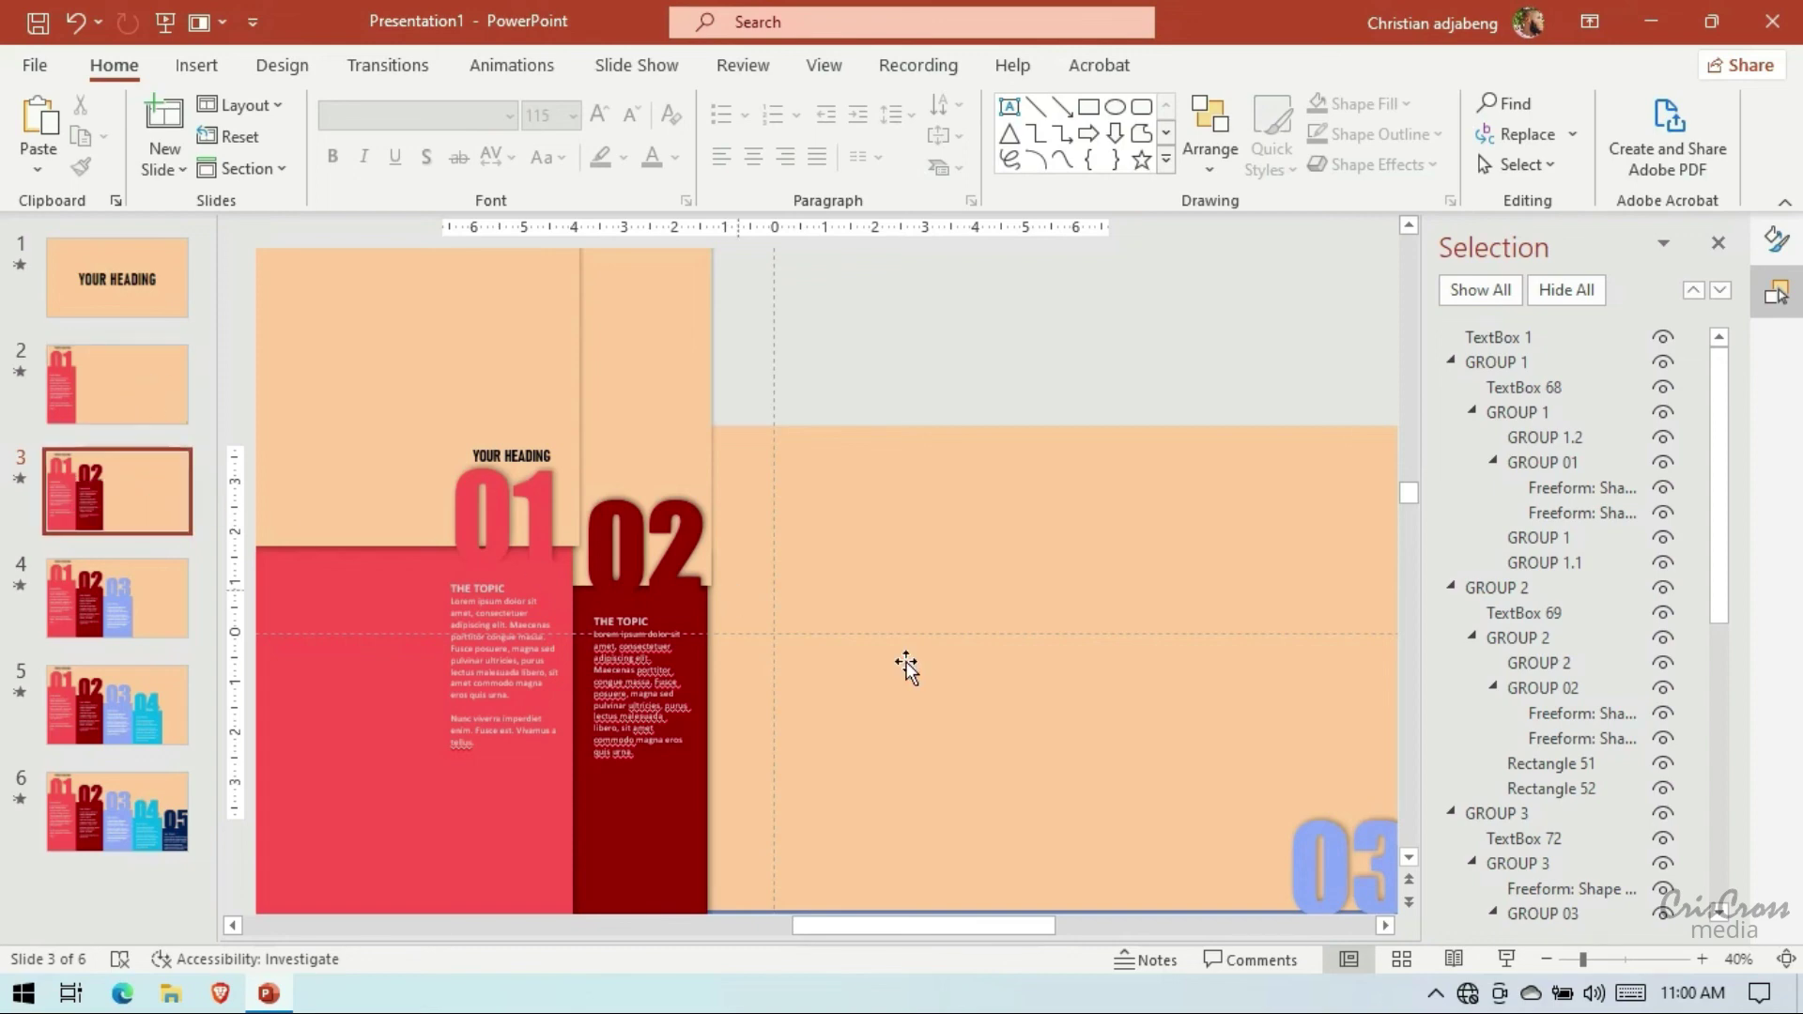
Compare slides 2, 1 and 3 and their transitions, ending on the YOUR HEADING title slide
scroll(905, 664, "down", 2, "ctrl")
scroll(905, 664, "down", 2, "ctrl")
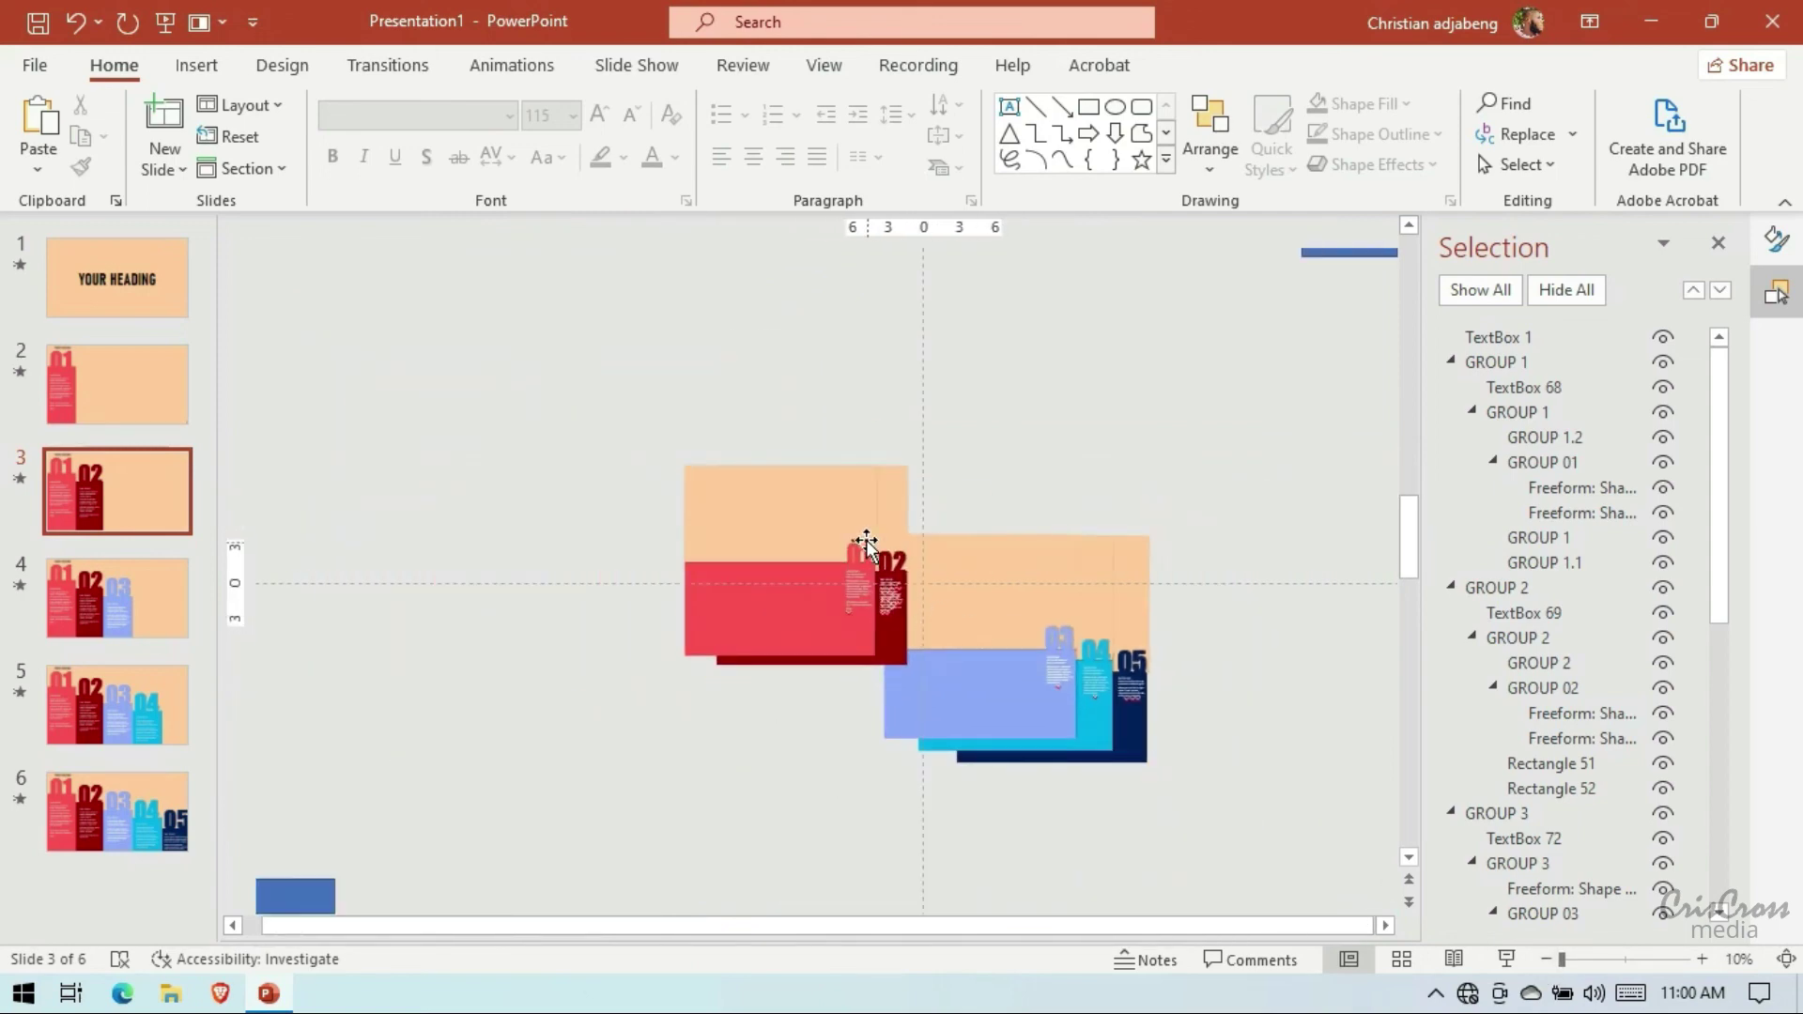
left_click(185, 396)
left_click(161, 301)
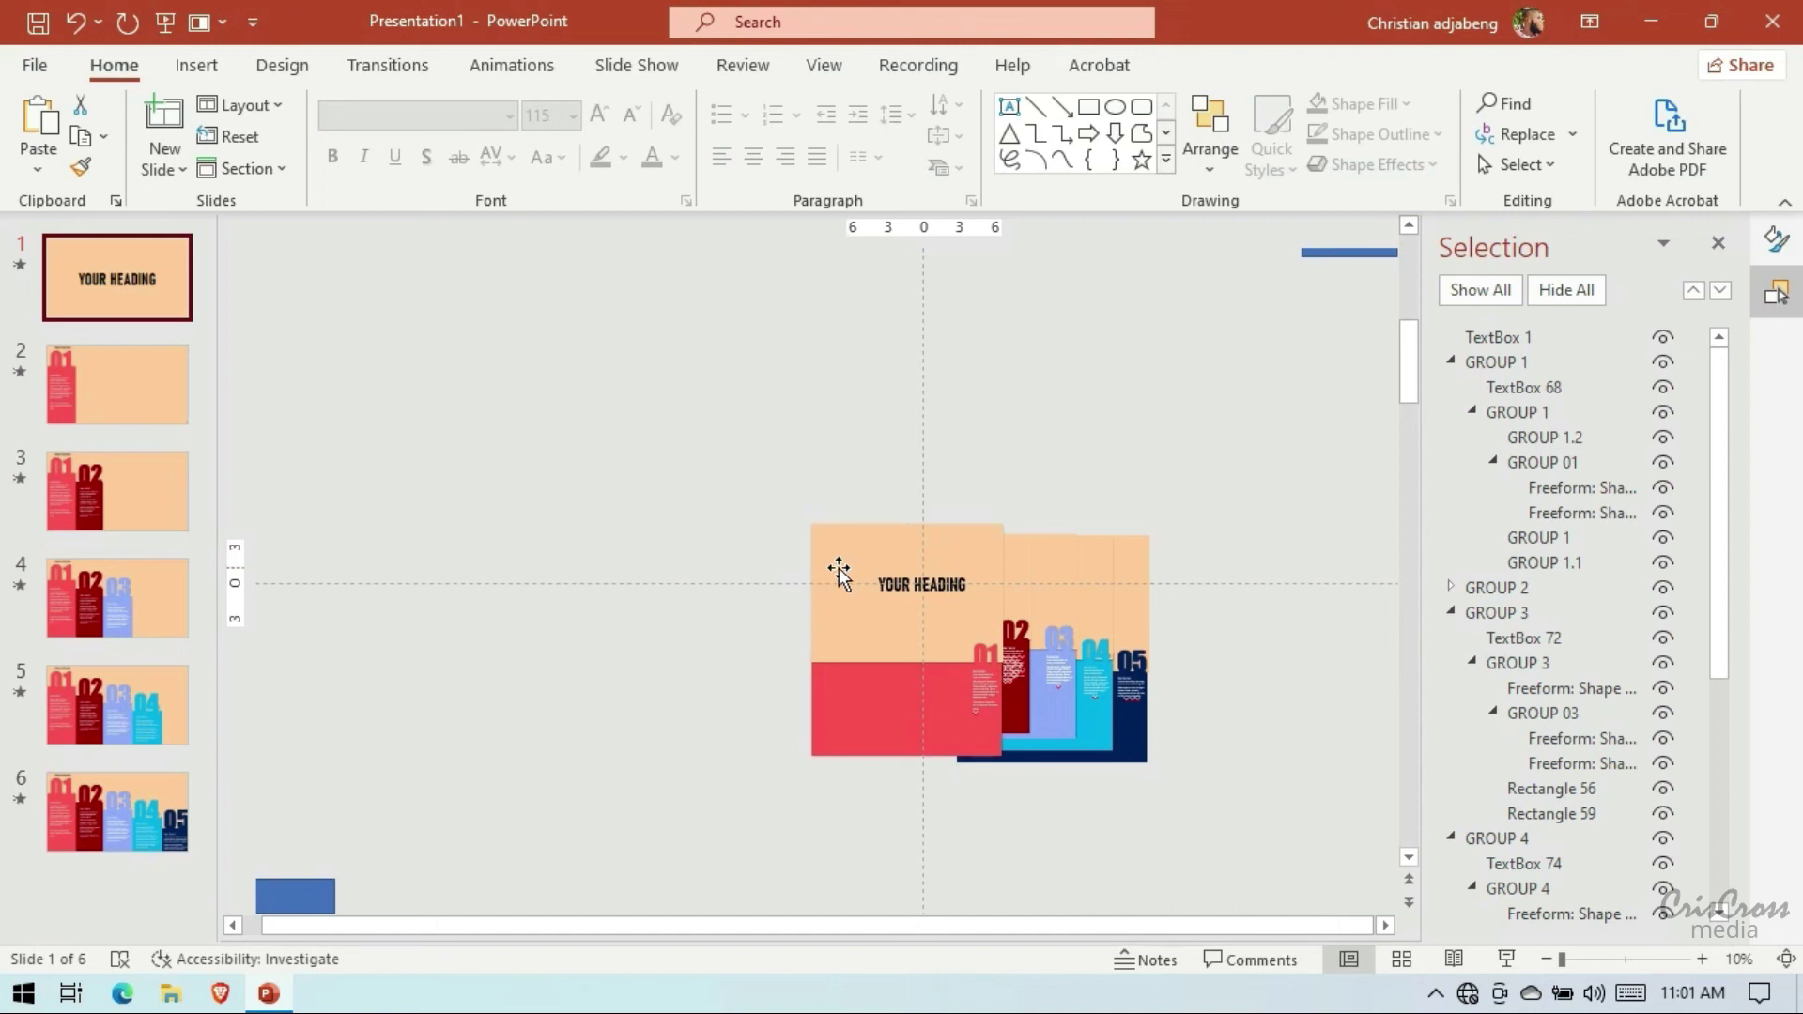
left_click(165, 508)
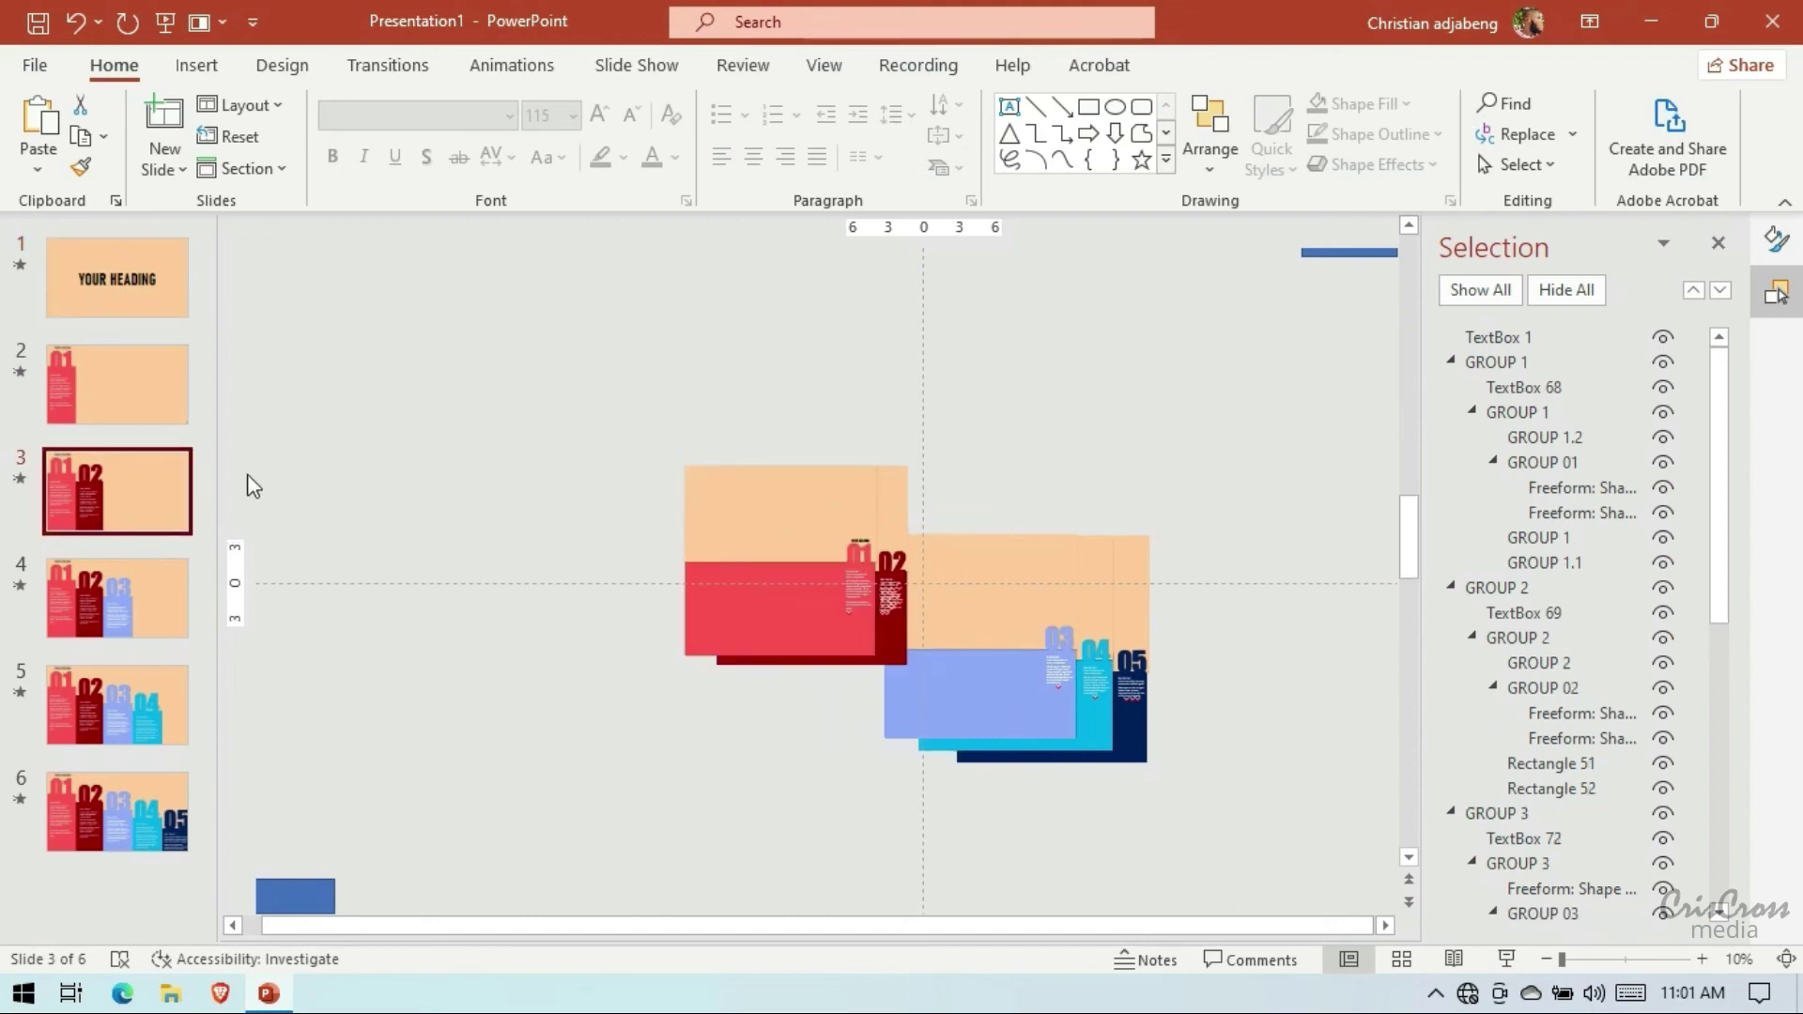
left_click(184, 321)
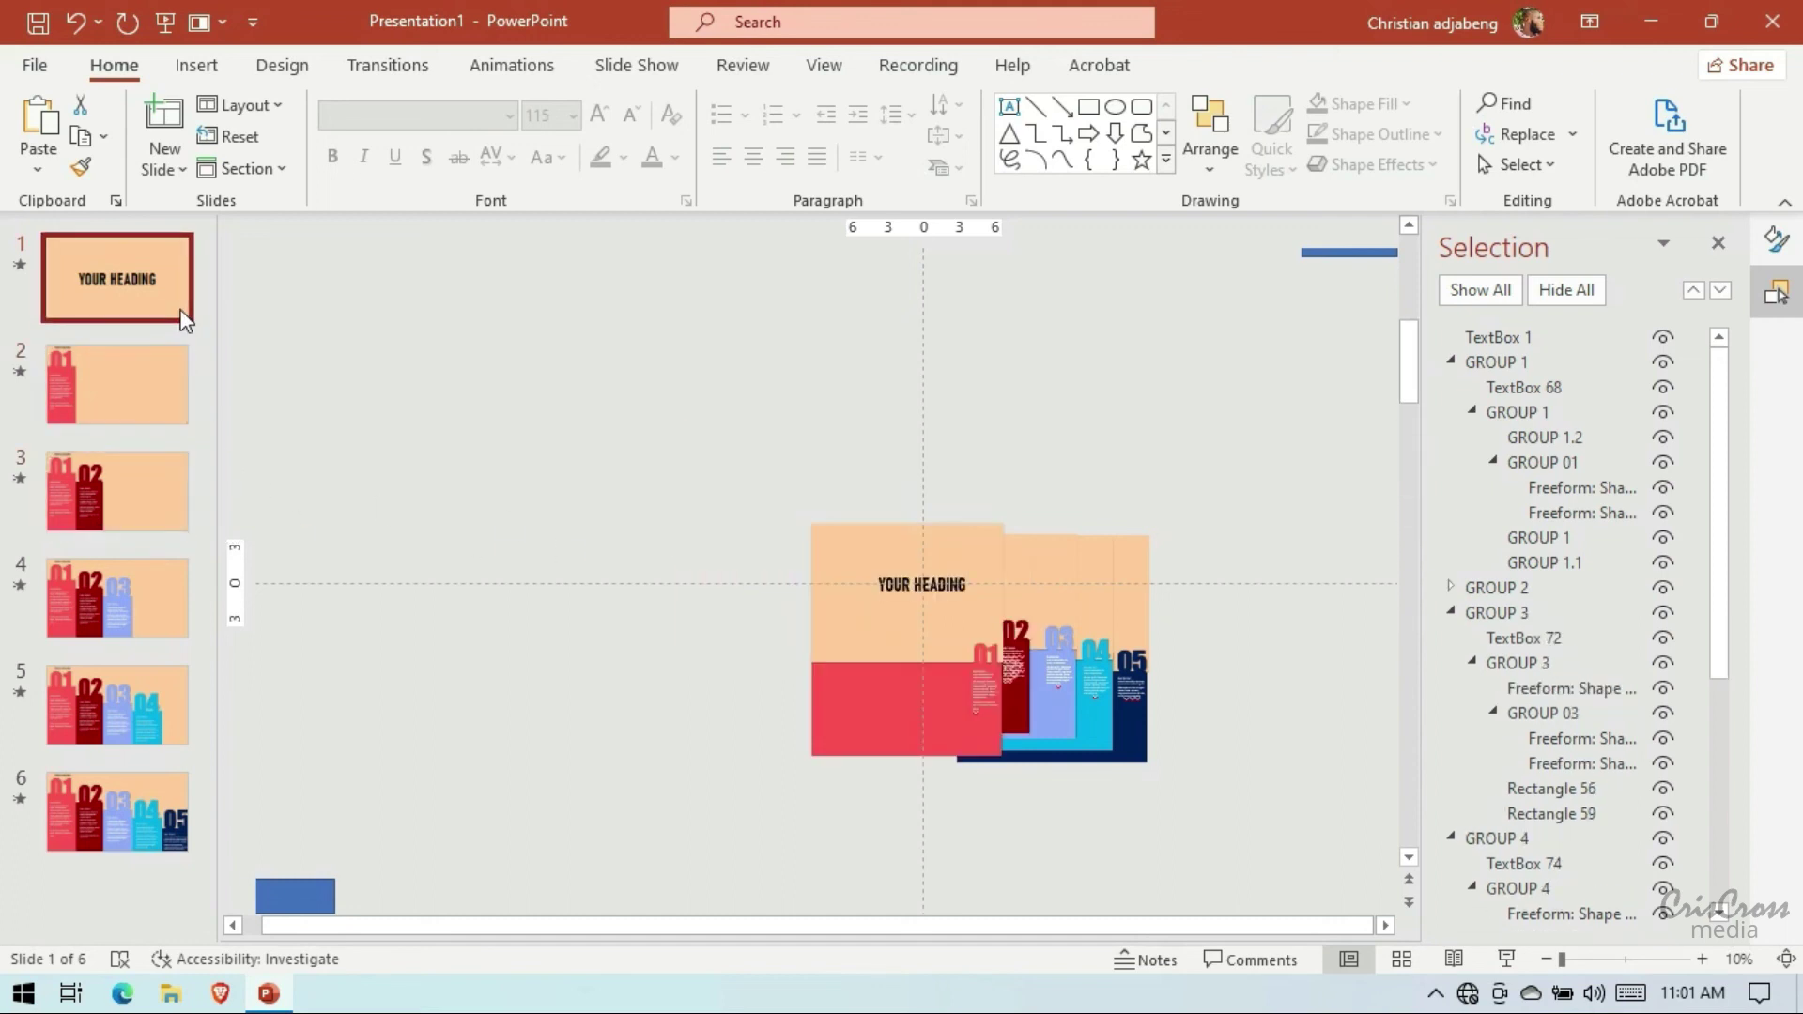
On slide 3, stretch the peach panel inside the column 01 group upward
left_click(126, 465)
left_click(806, 532)
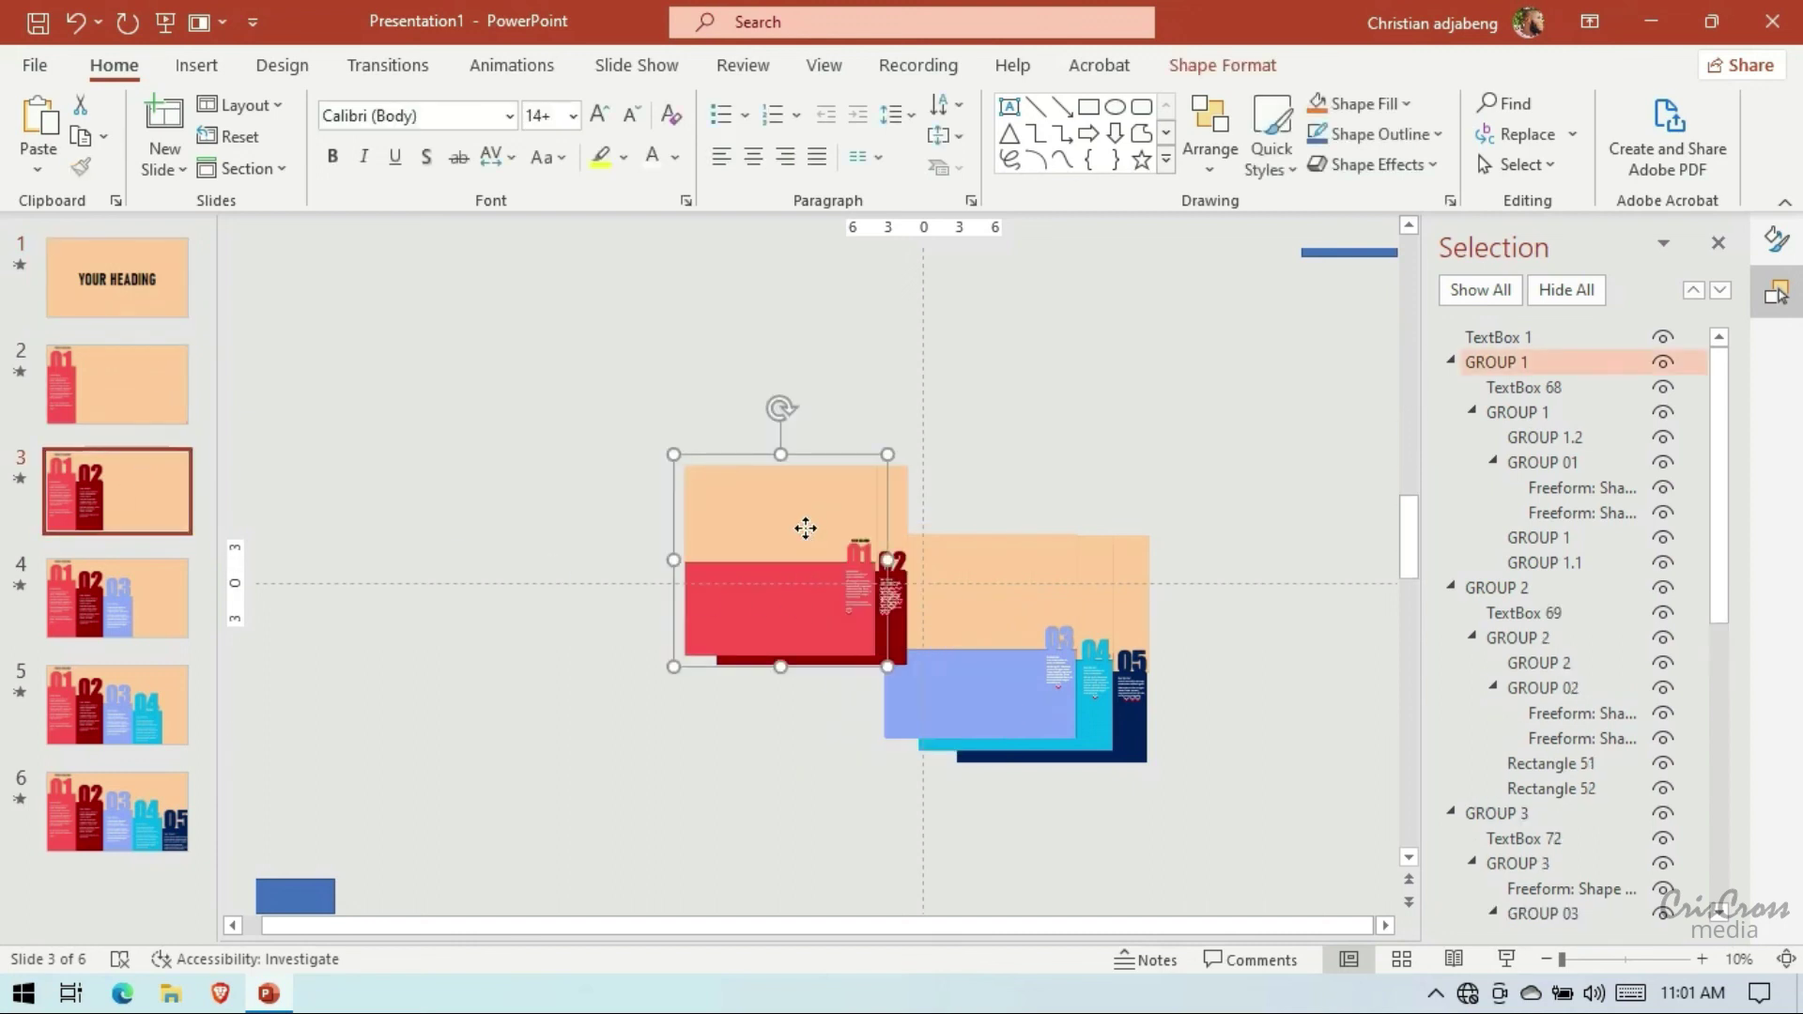
left_click(1542, 541)
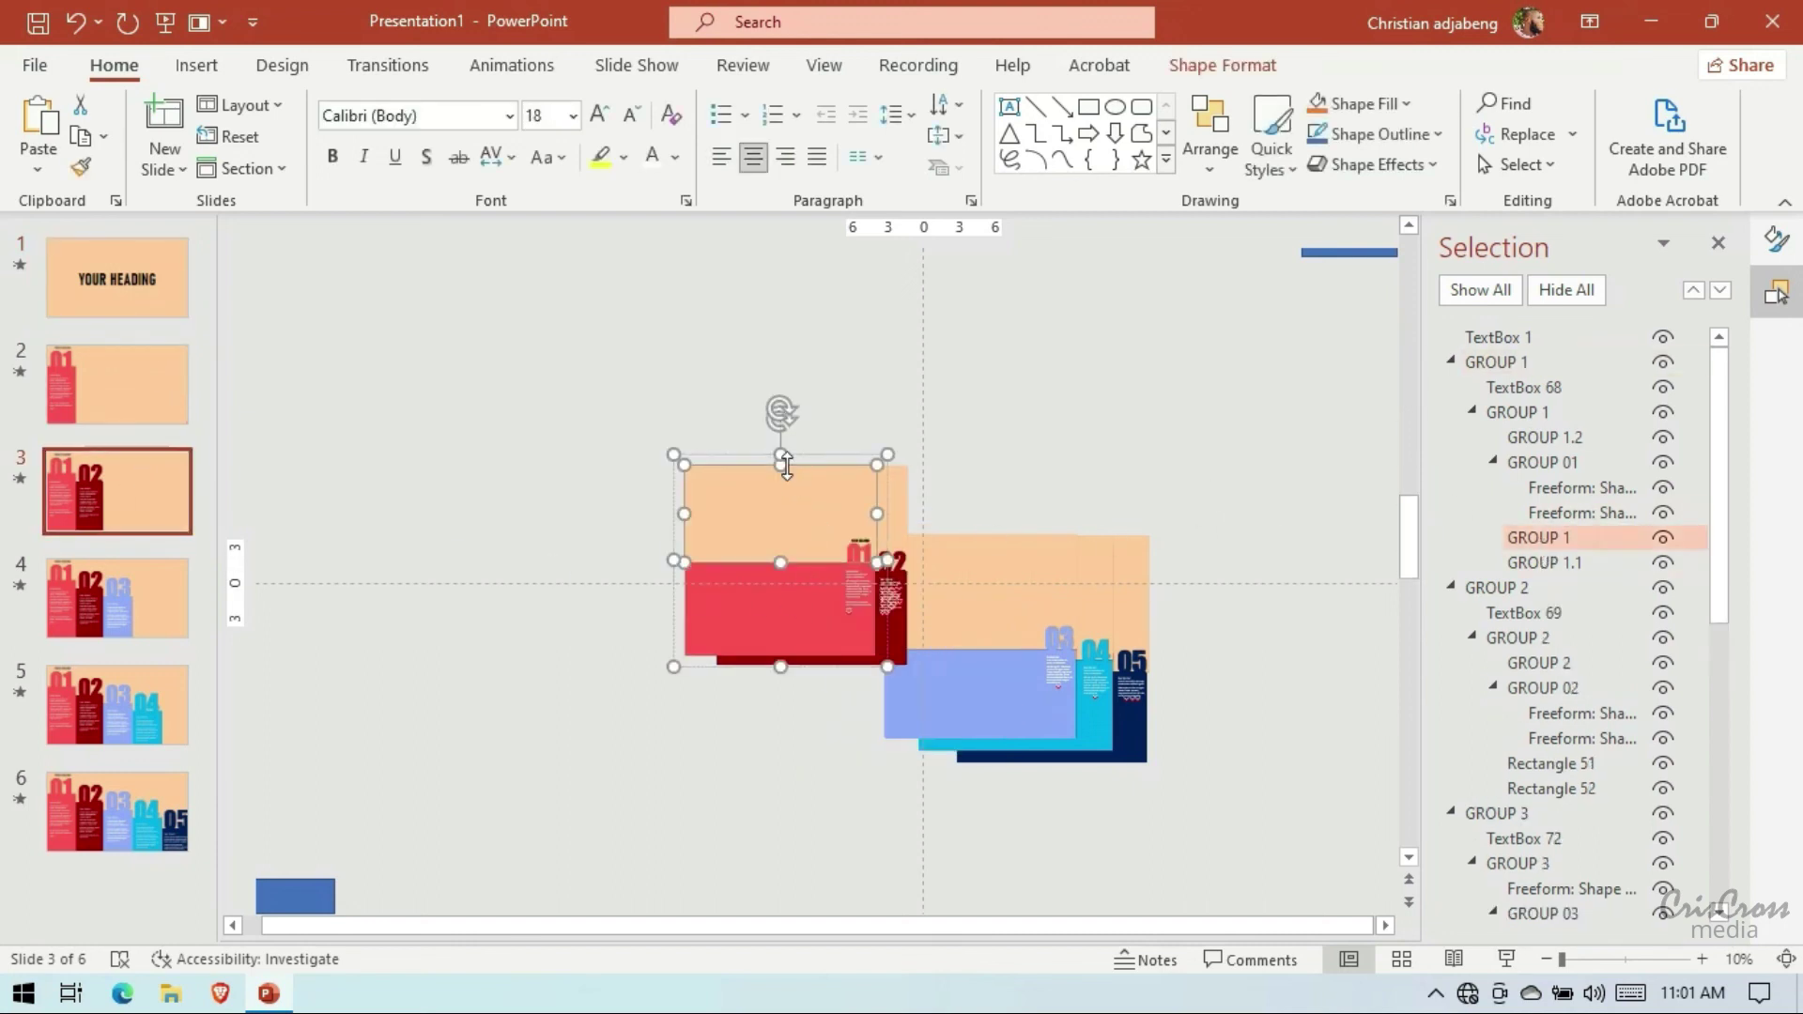
left_click_drag(784, 464, 788, 443)
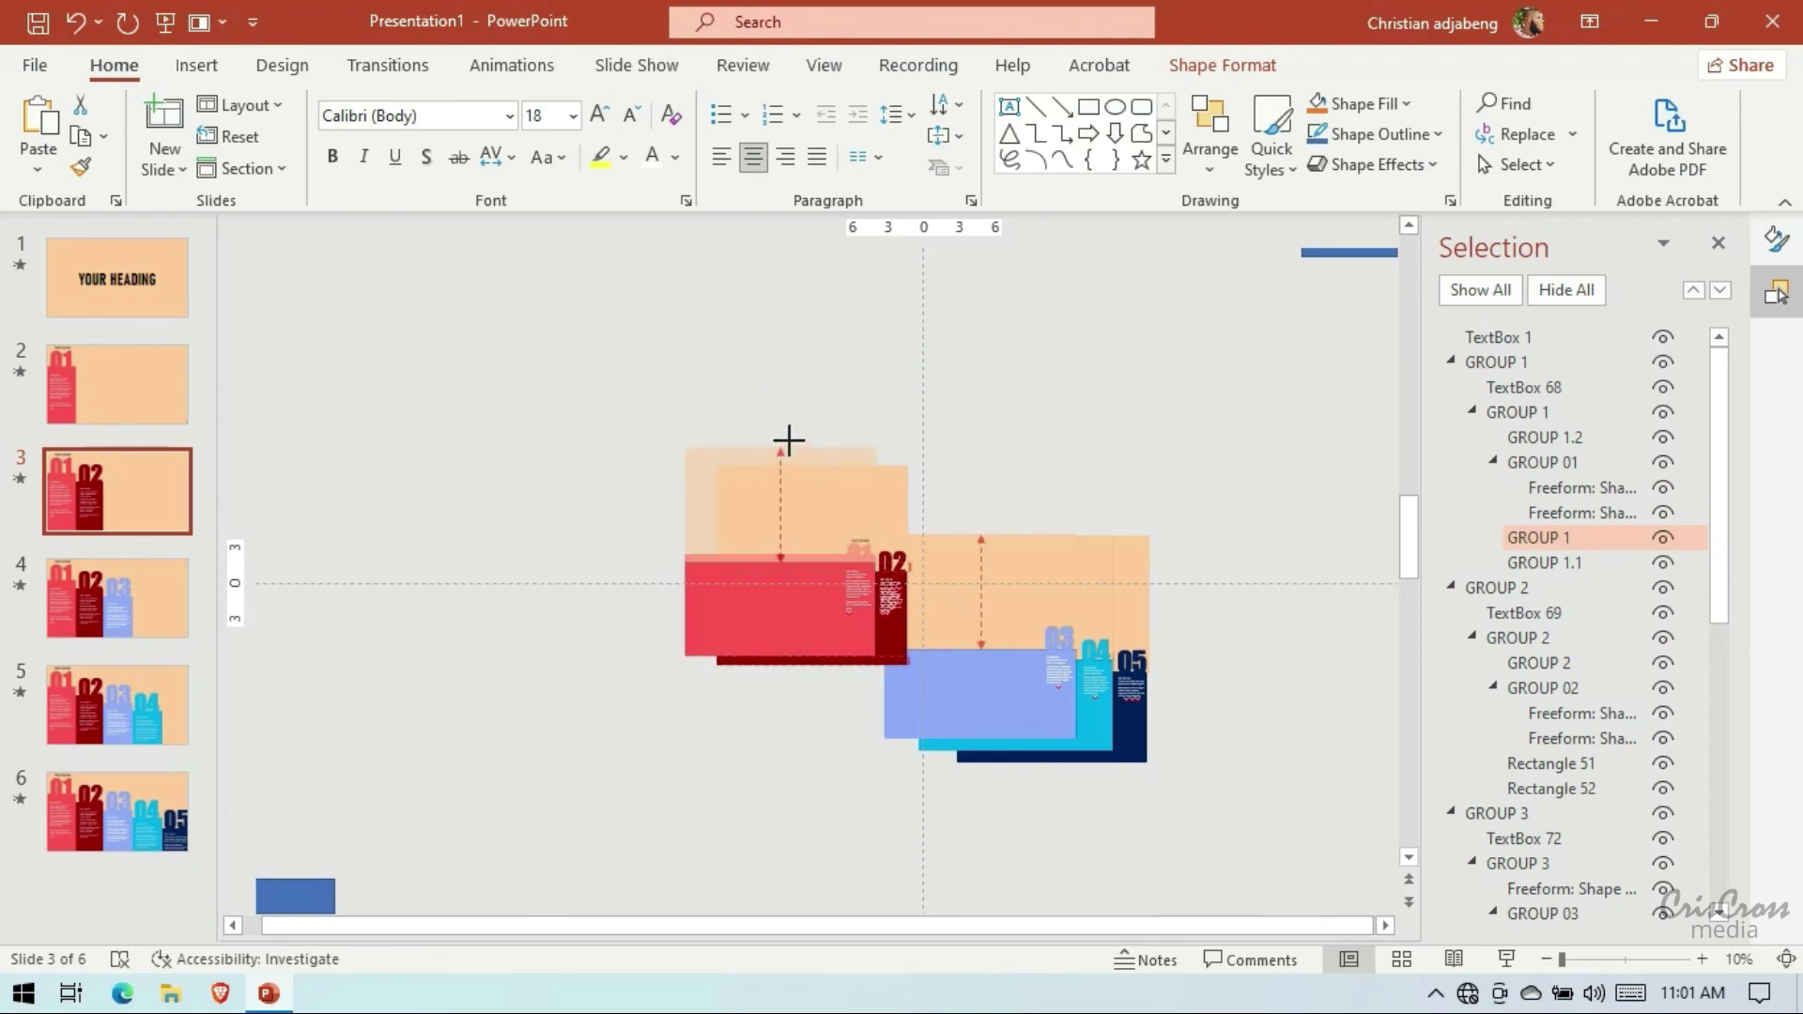
left_click_drag(789, 438, 789, 430)
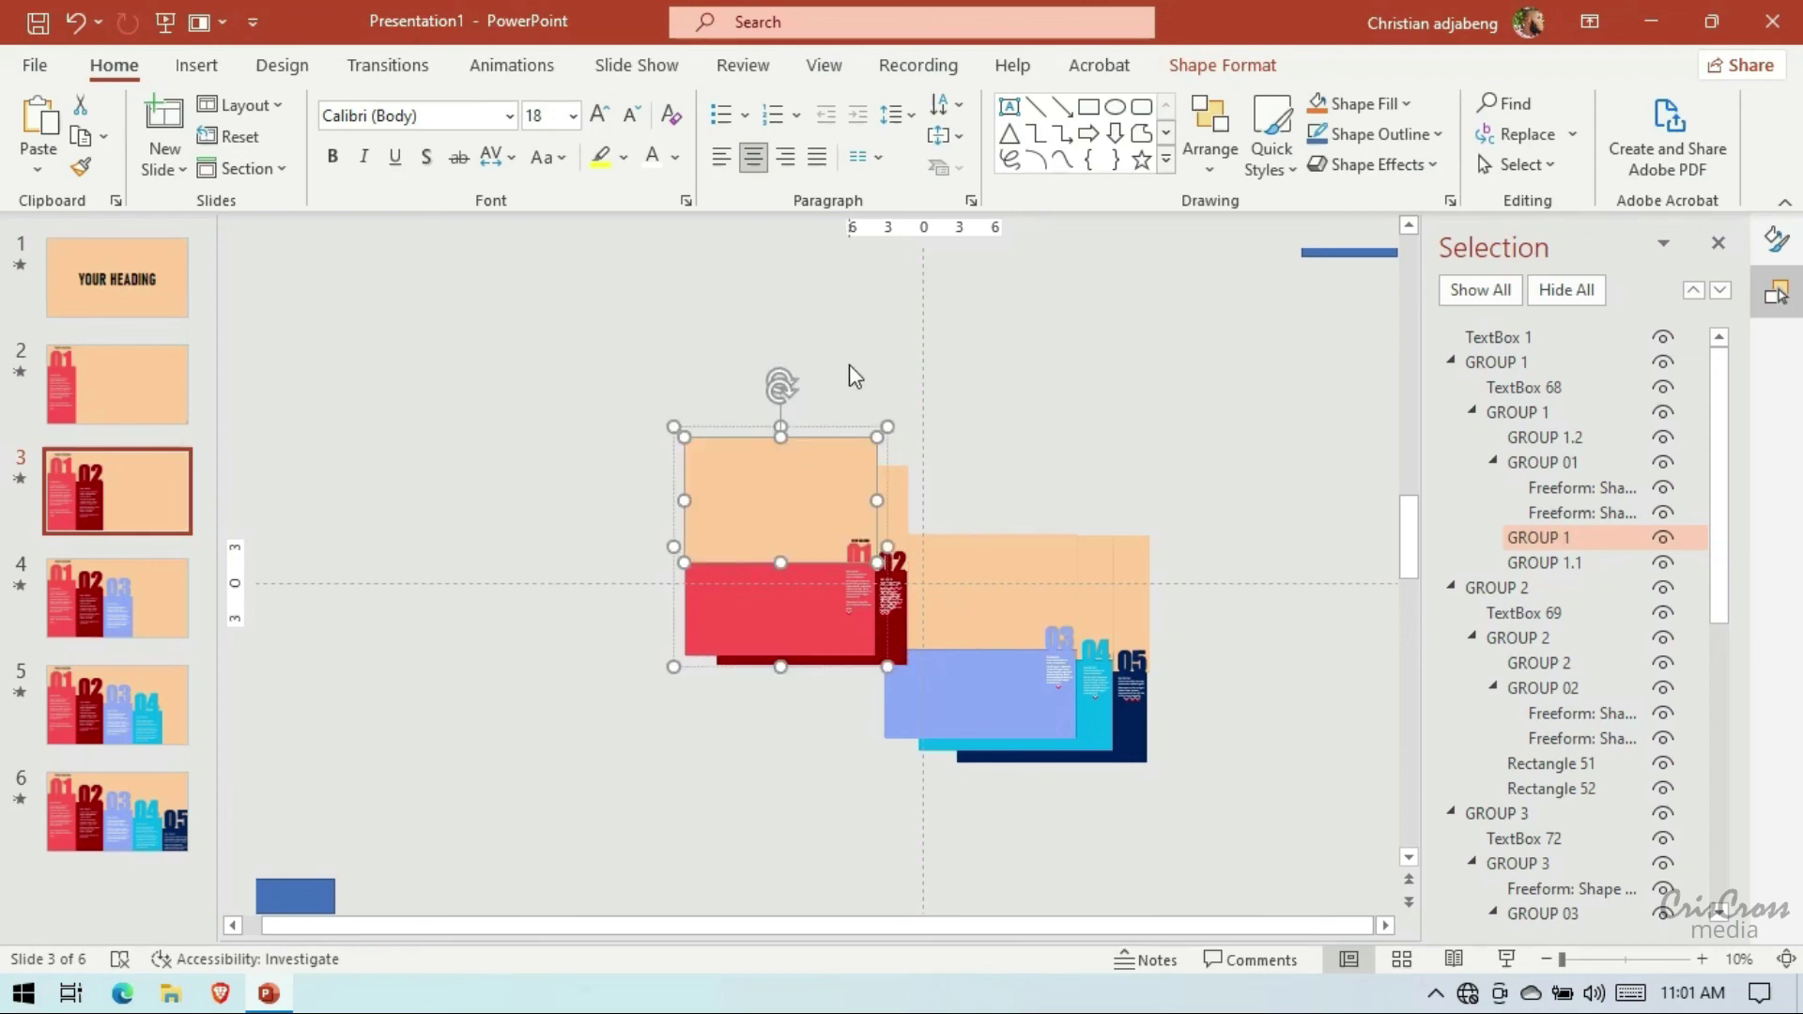
Preview the slideshow from the title slide, then end it
left_click(183, 304)
left_click(165, 21)
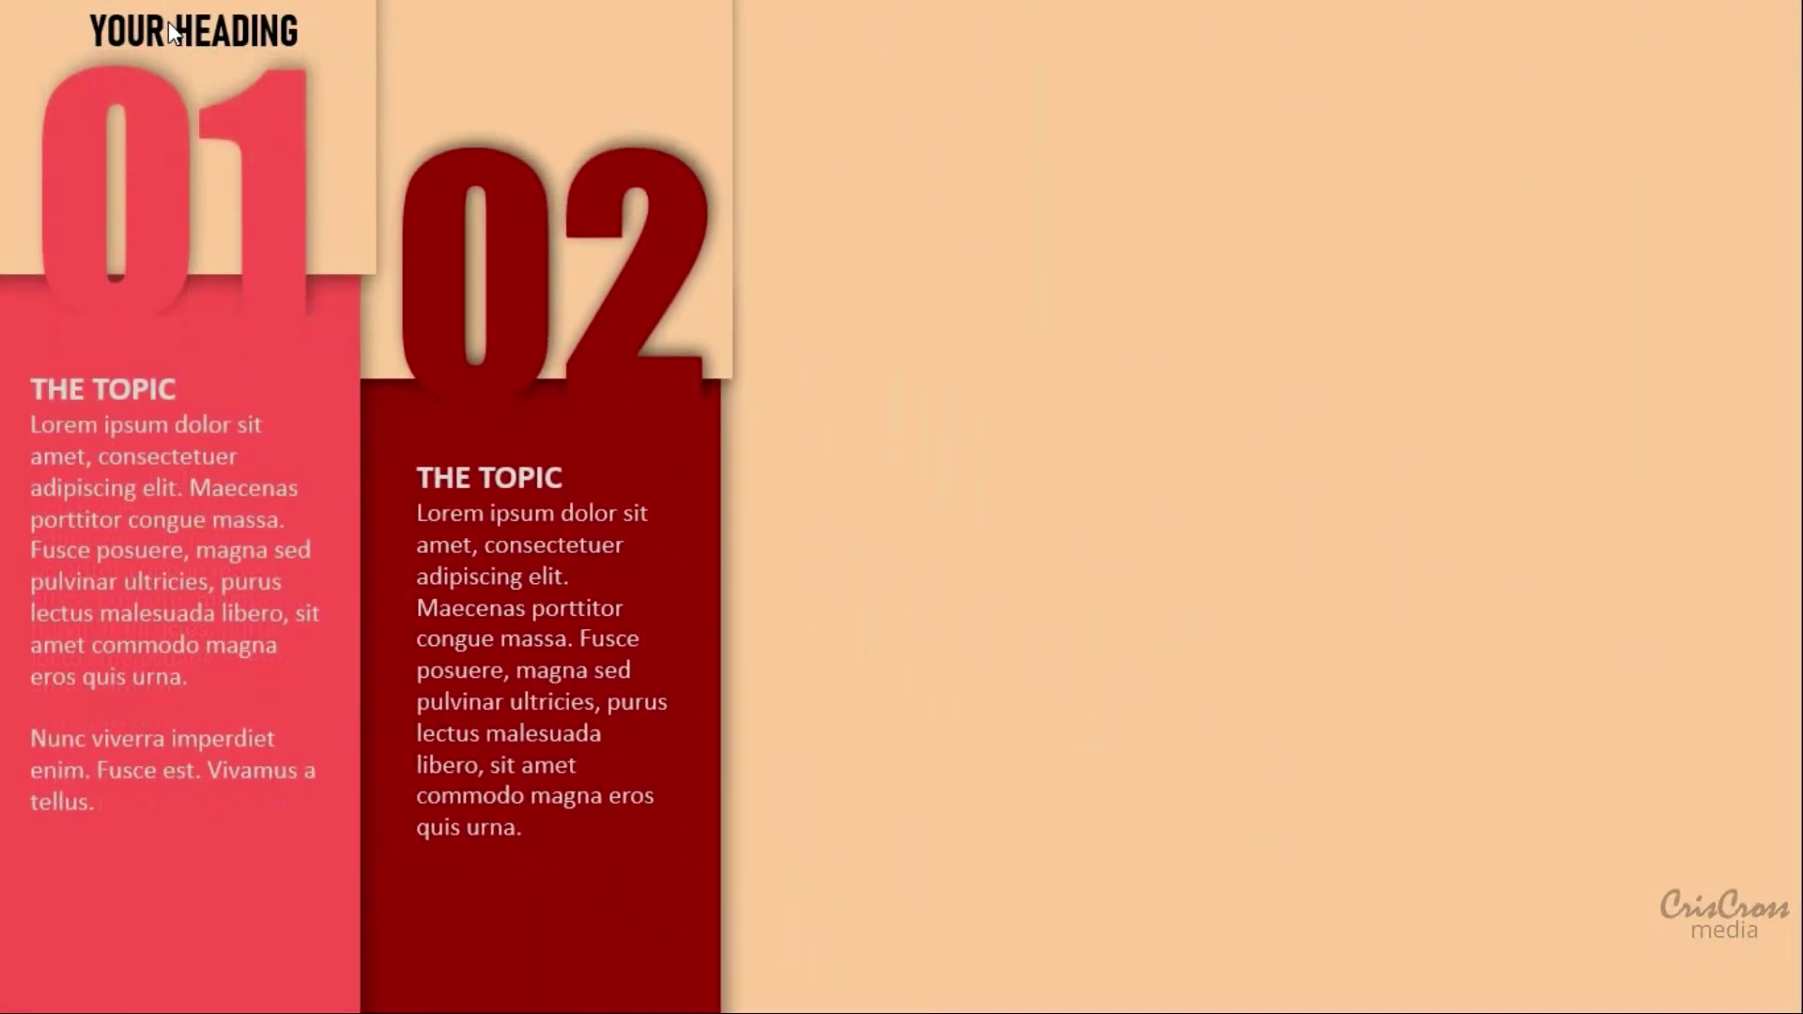
key("Escape")
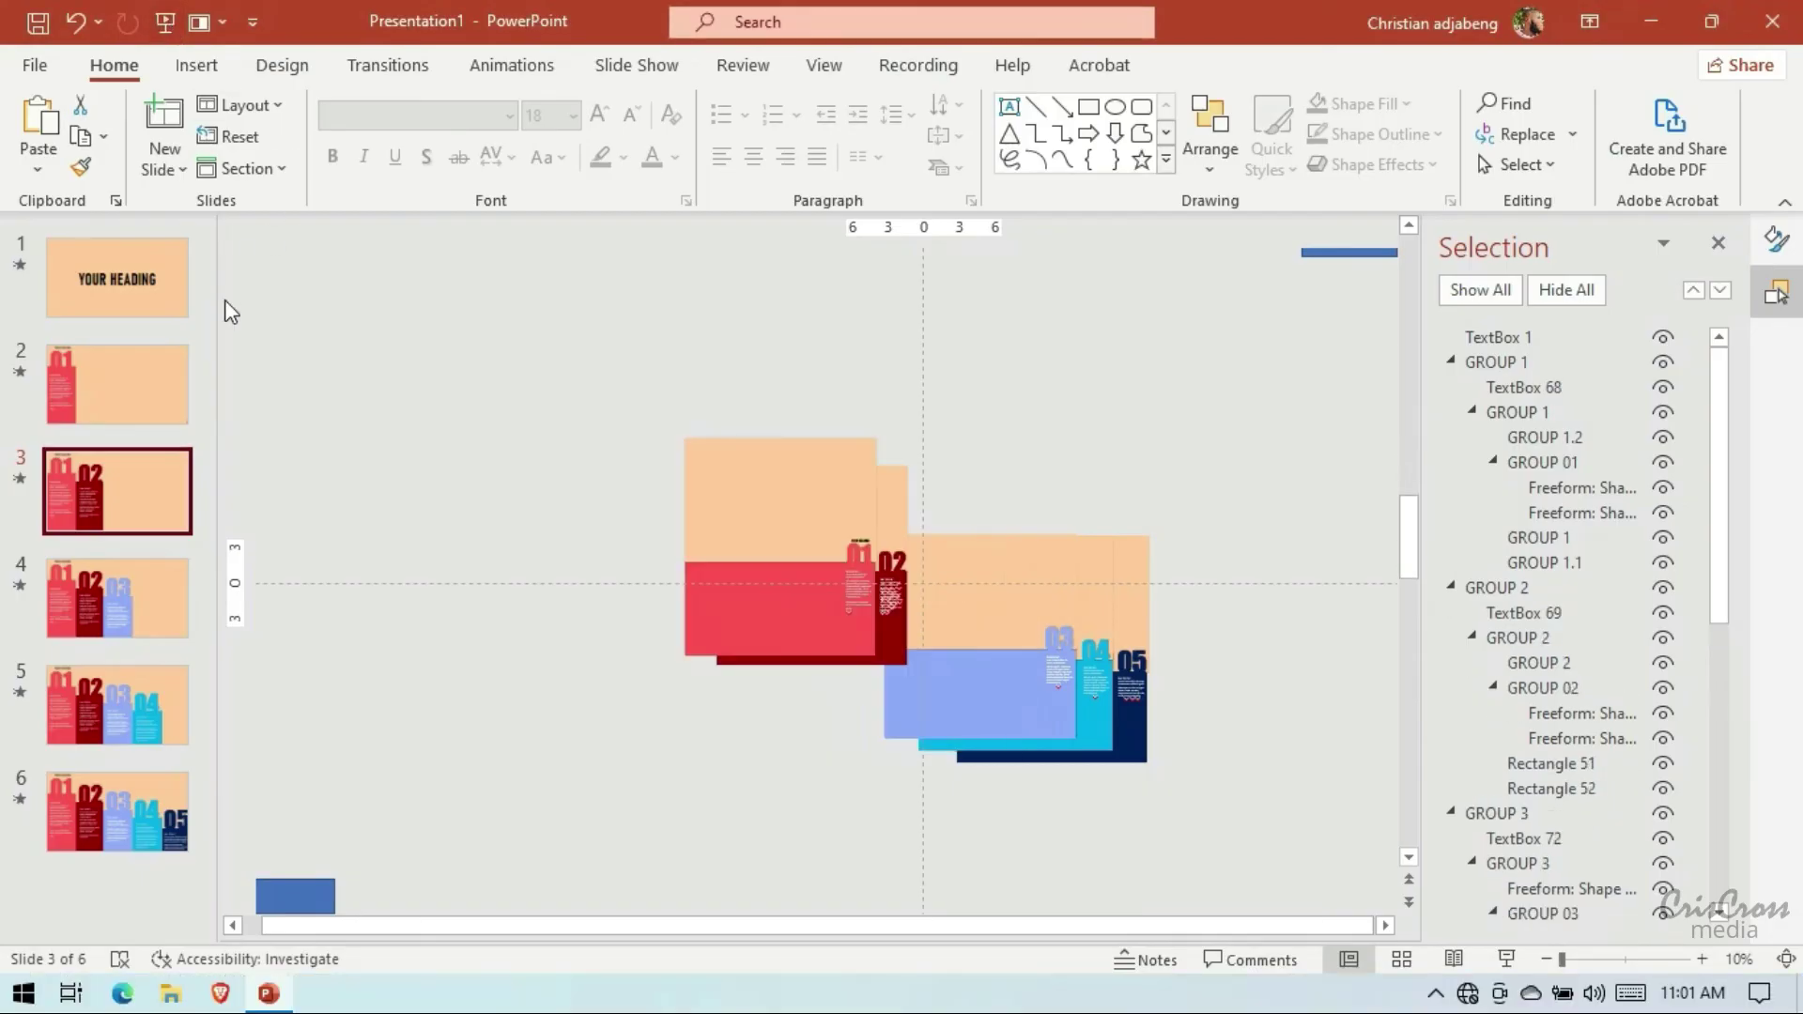
Check slides 2 and 1, then undo back to the single five-column slide
left_click(140, 360)
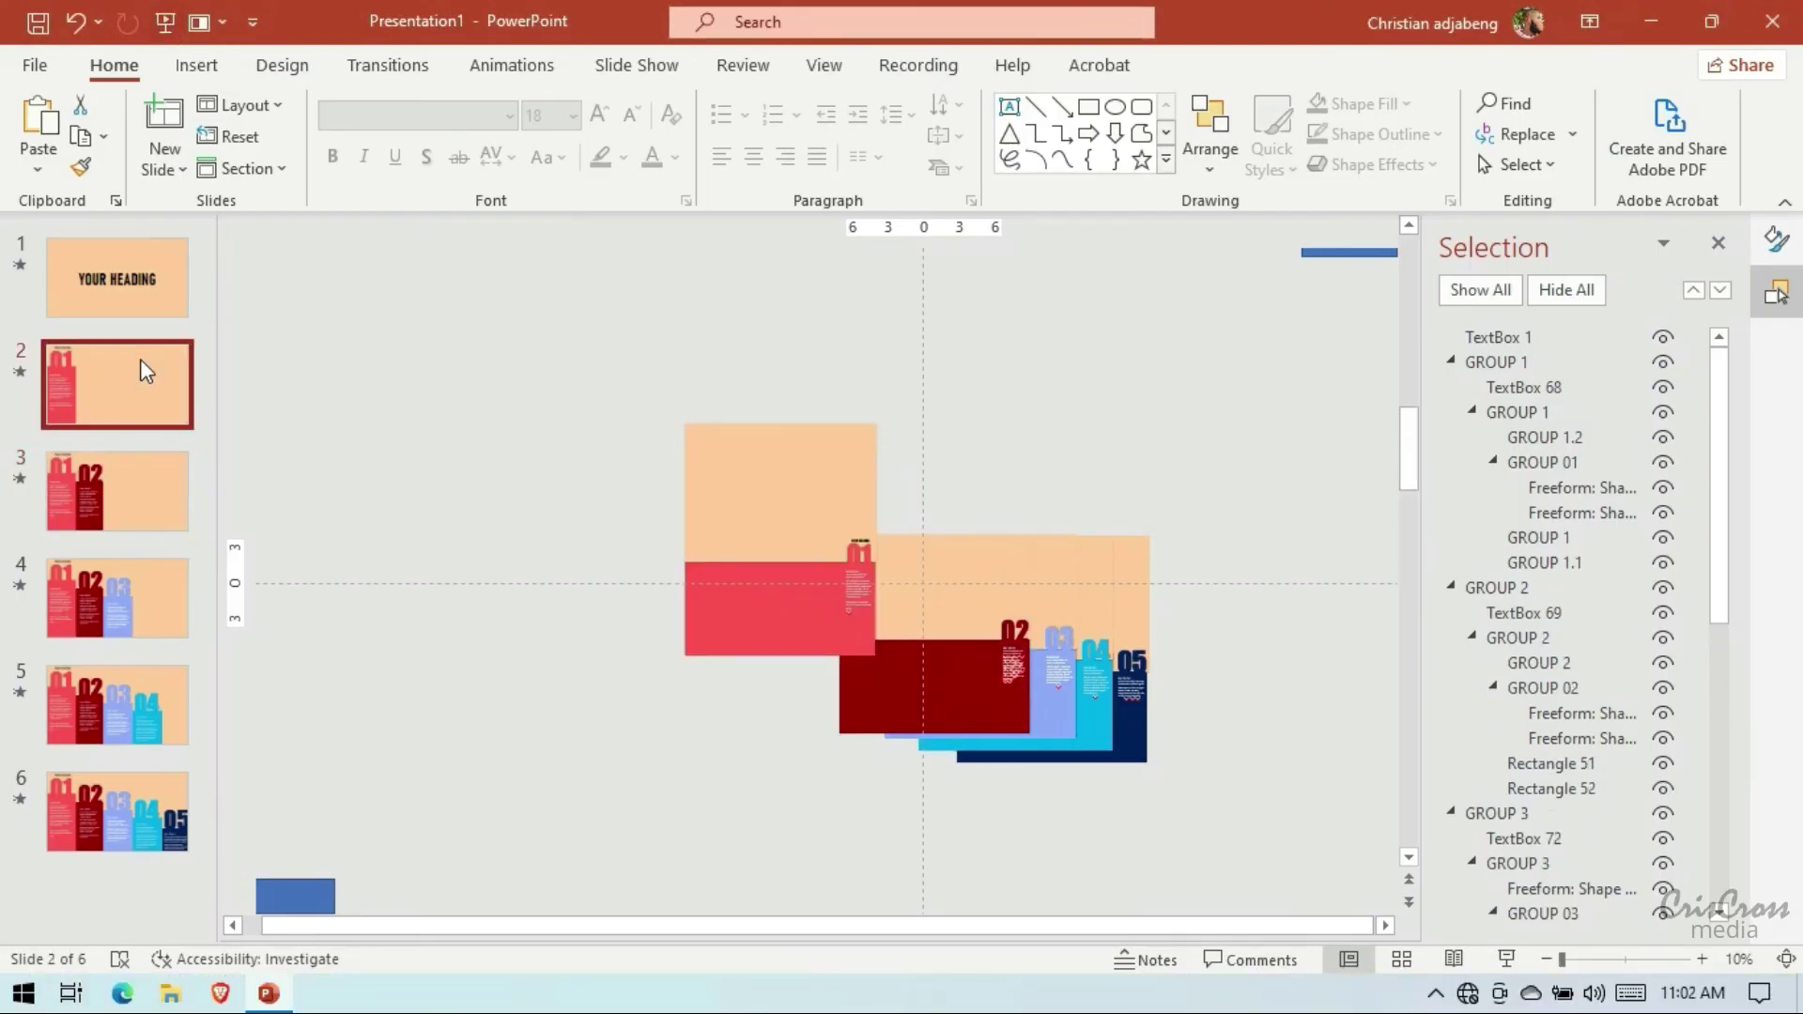
left_click(132, 313)
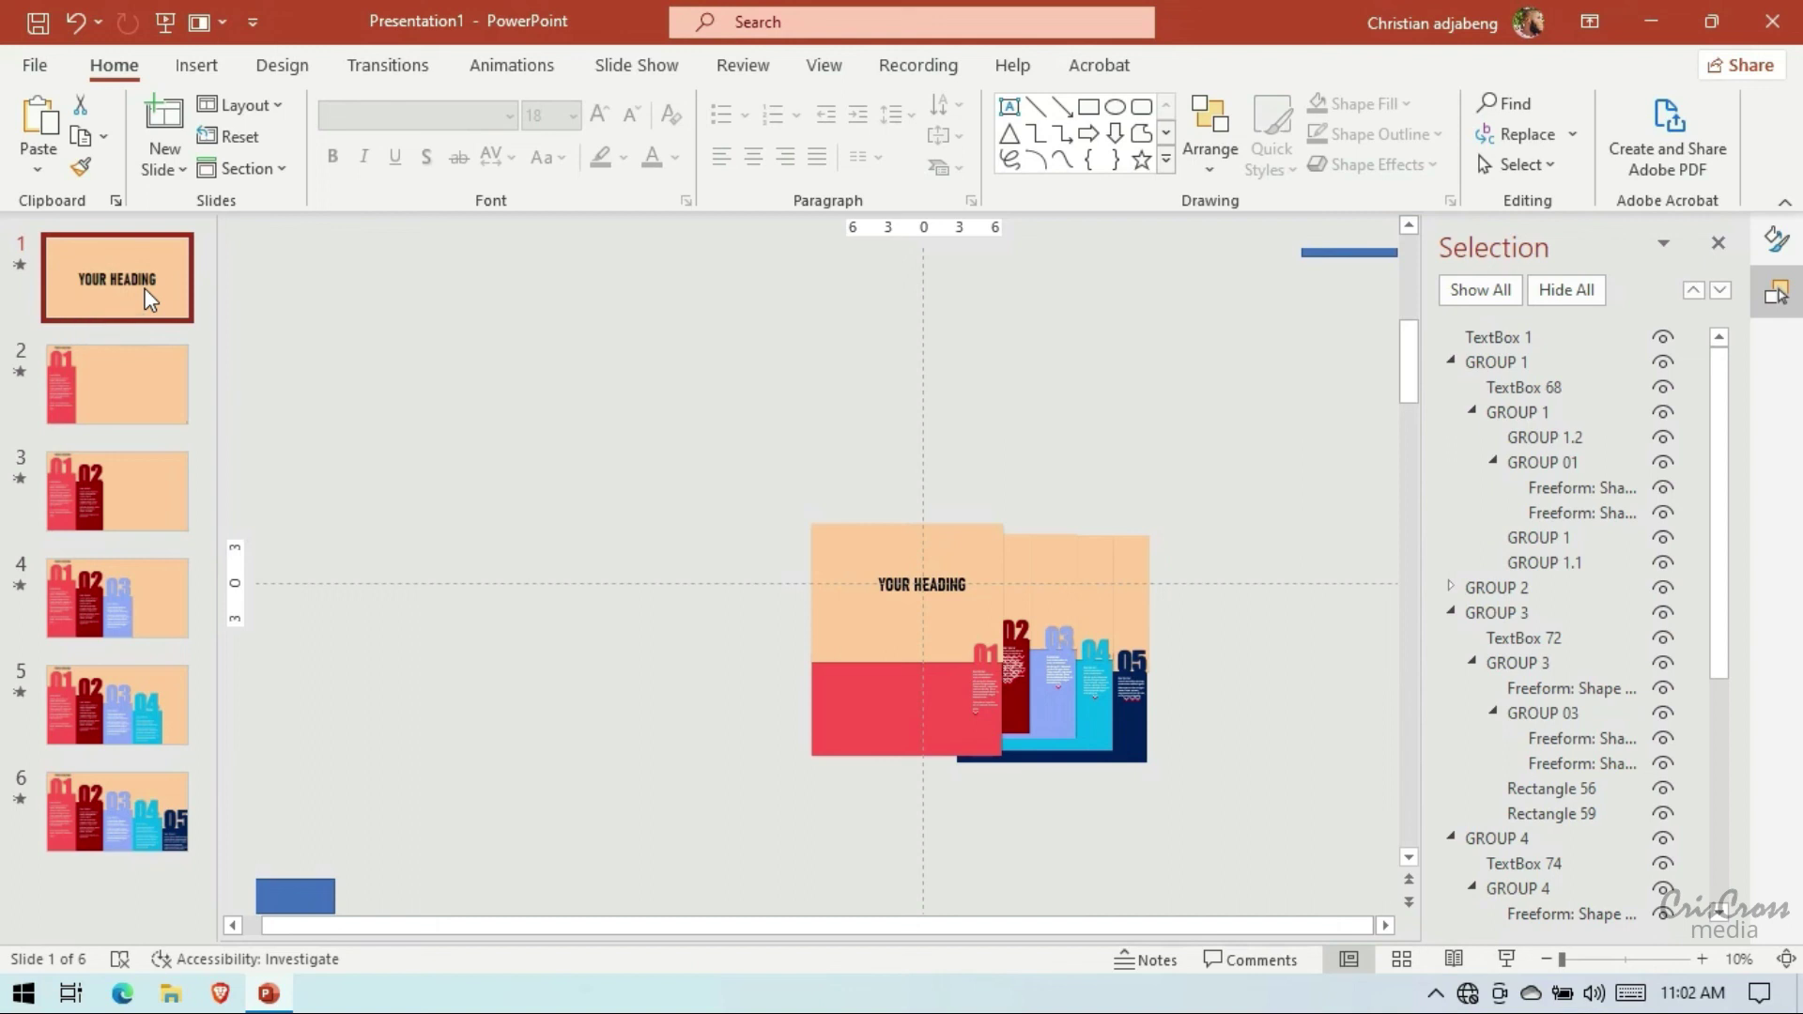
key("ctrl+z")
key("ctrl+z")
key("ctrl+z")
key("ctrl+z")
key("ctrl+z")
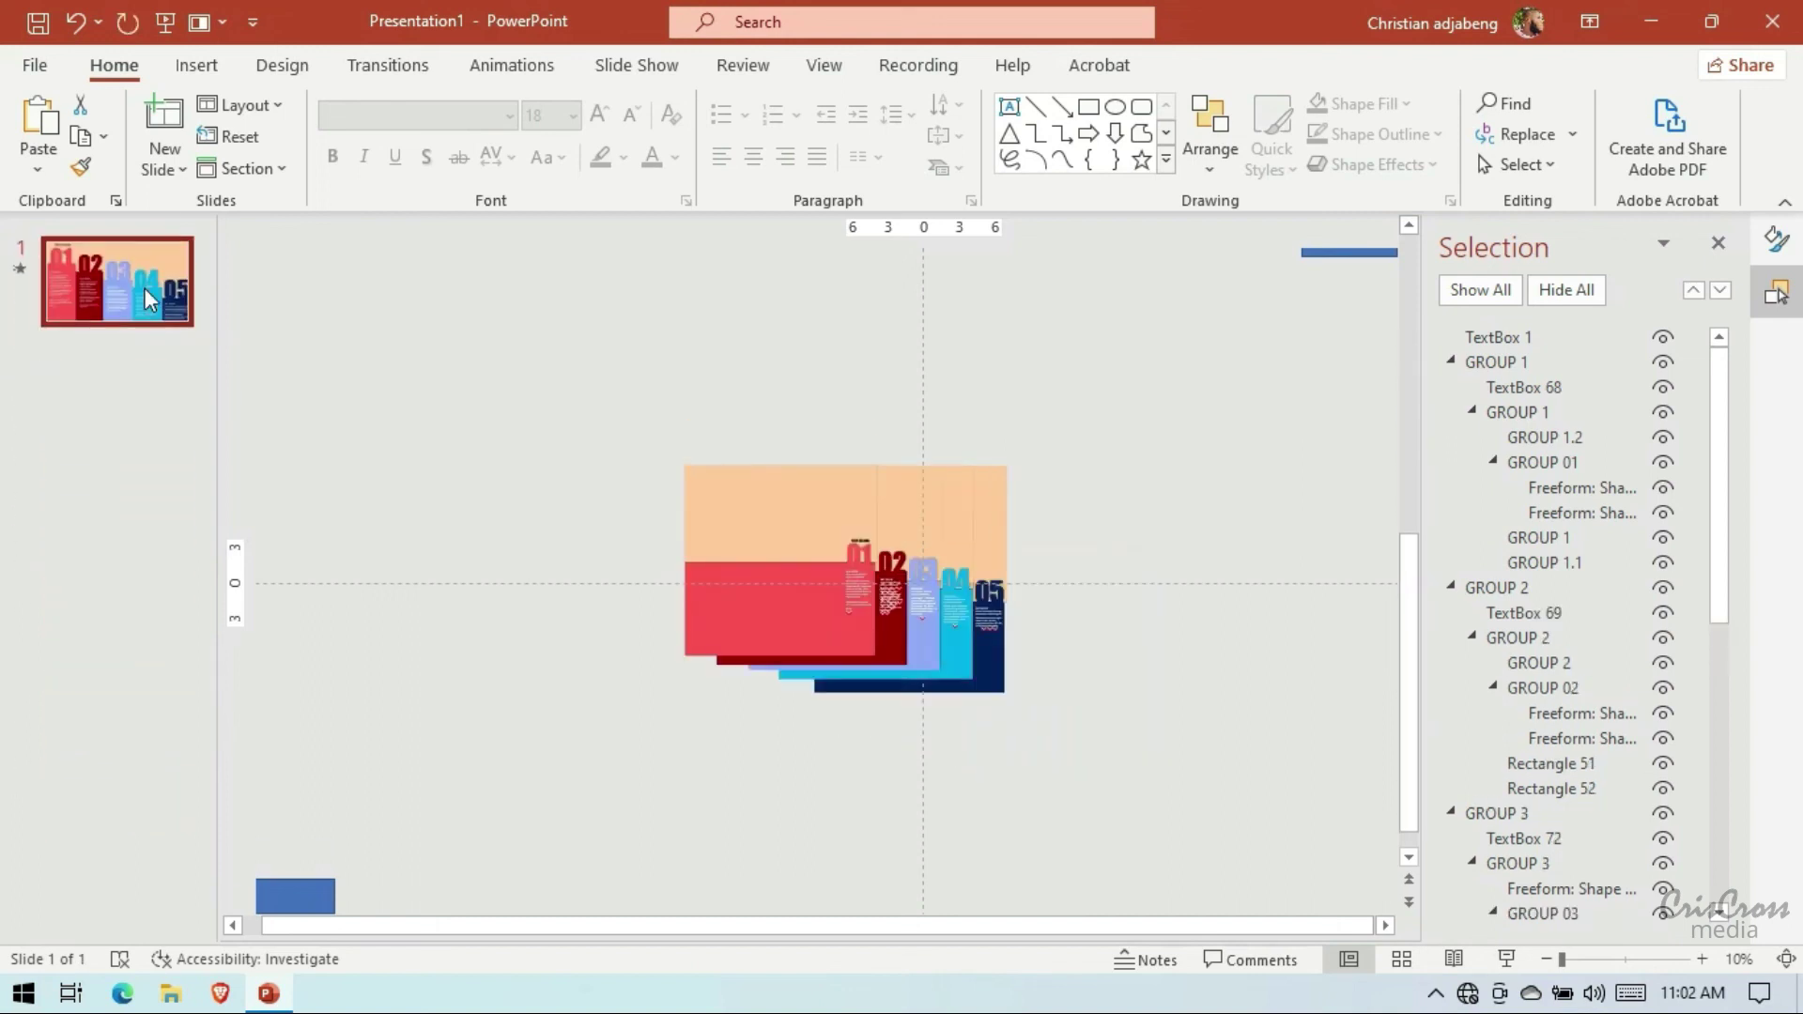
Collapse the five groups in the Selection pane and stretch column 01's peach panel upward
left_click(763, 499)
left_click(1452, 363)
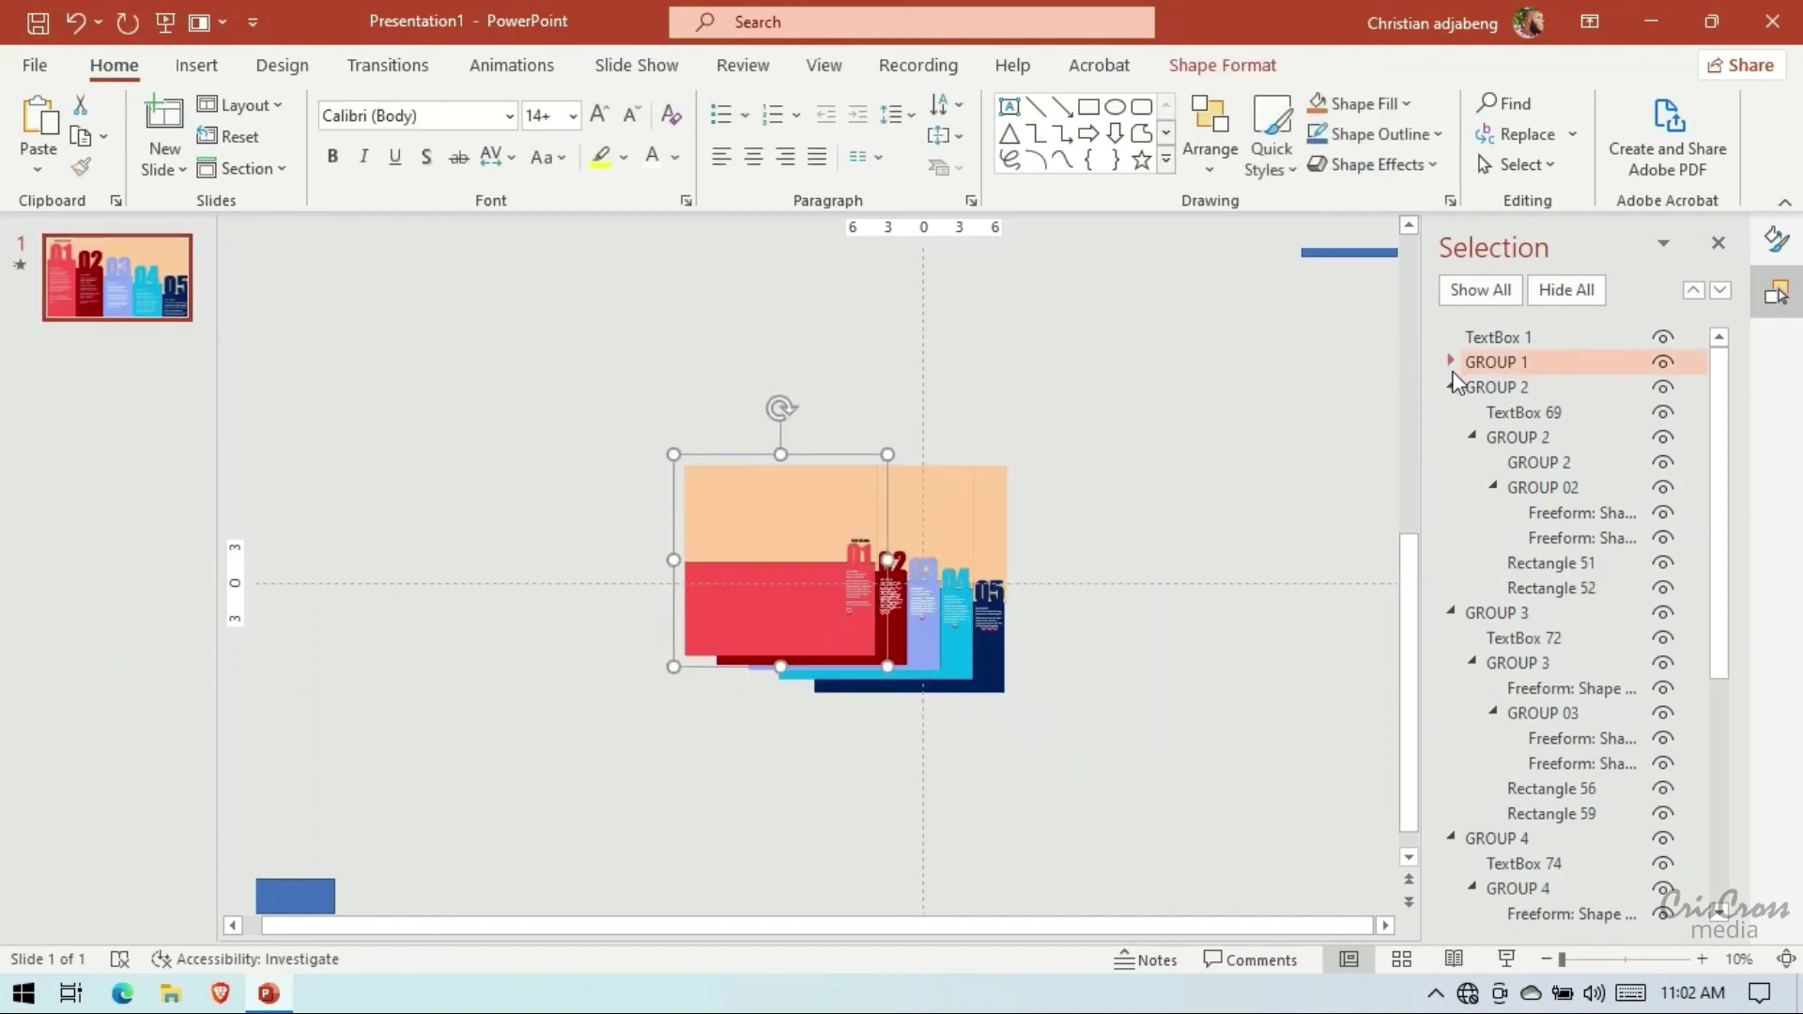
left_click(1451, 387)
left_click(1452, 412)
left_click(1452, 437)
left_click(1452, 462)
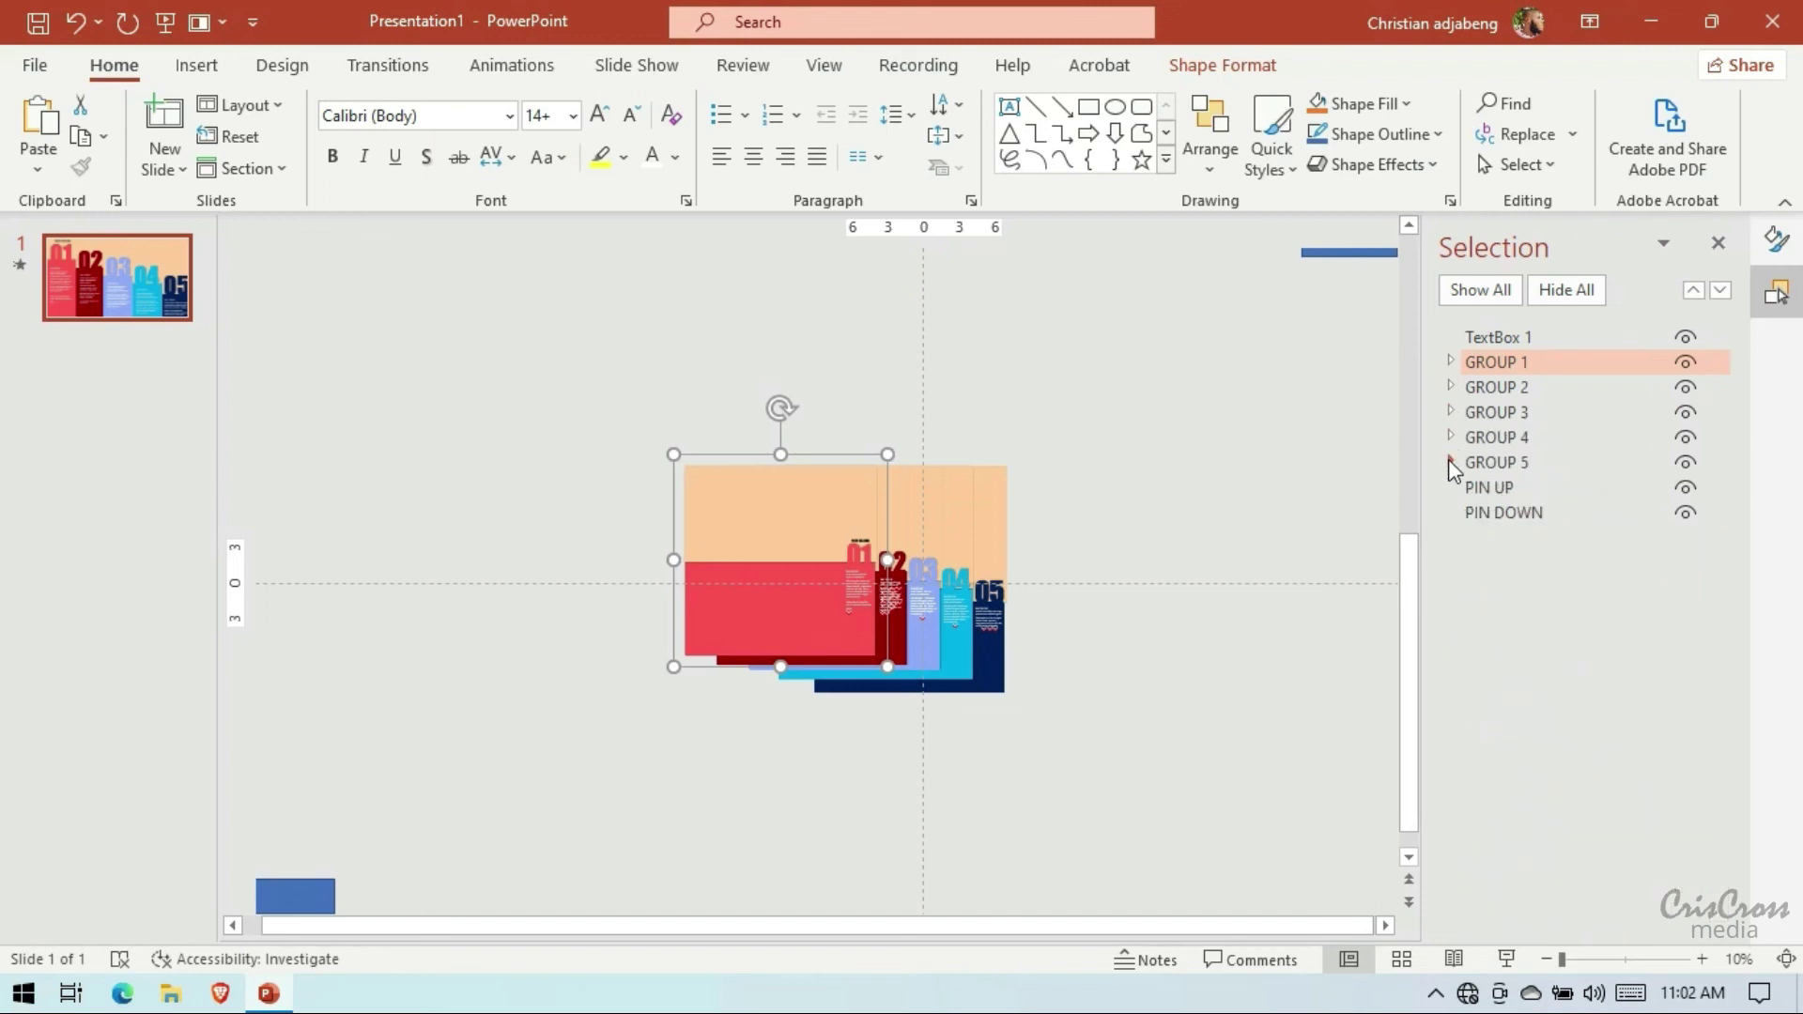
left_click(1452, 362)
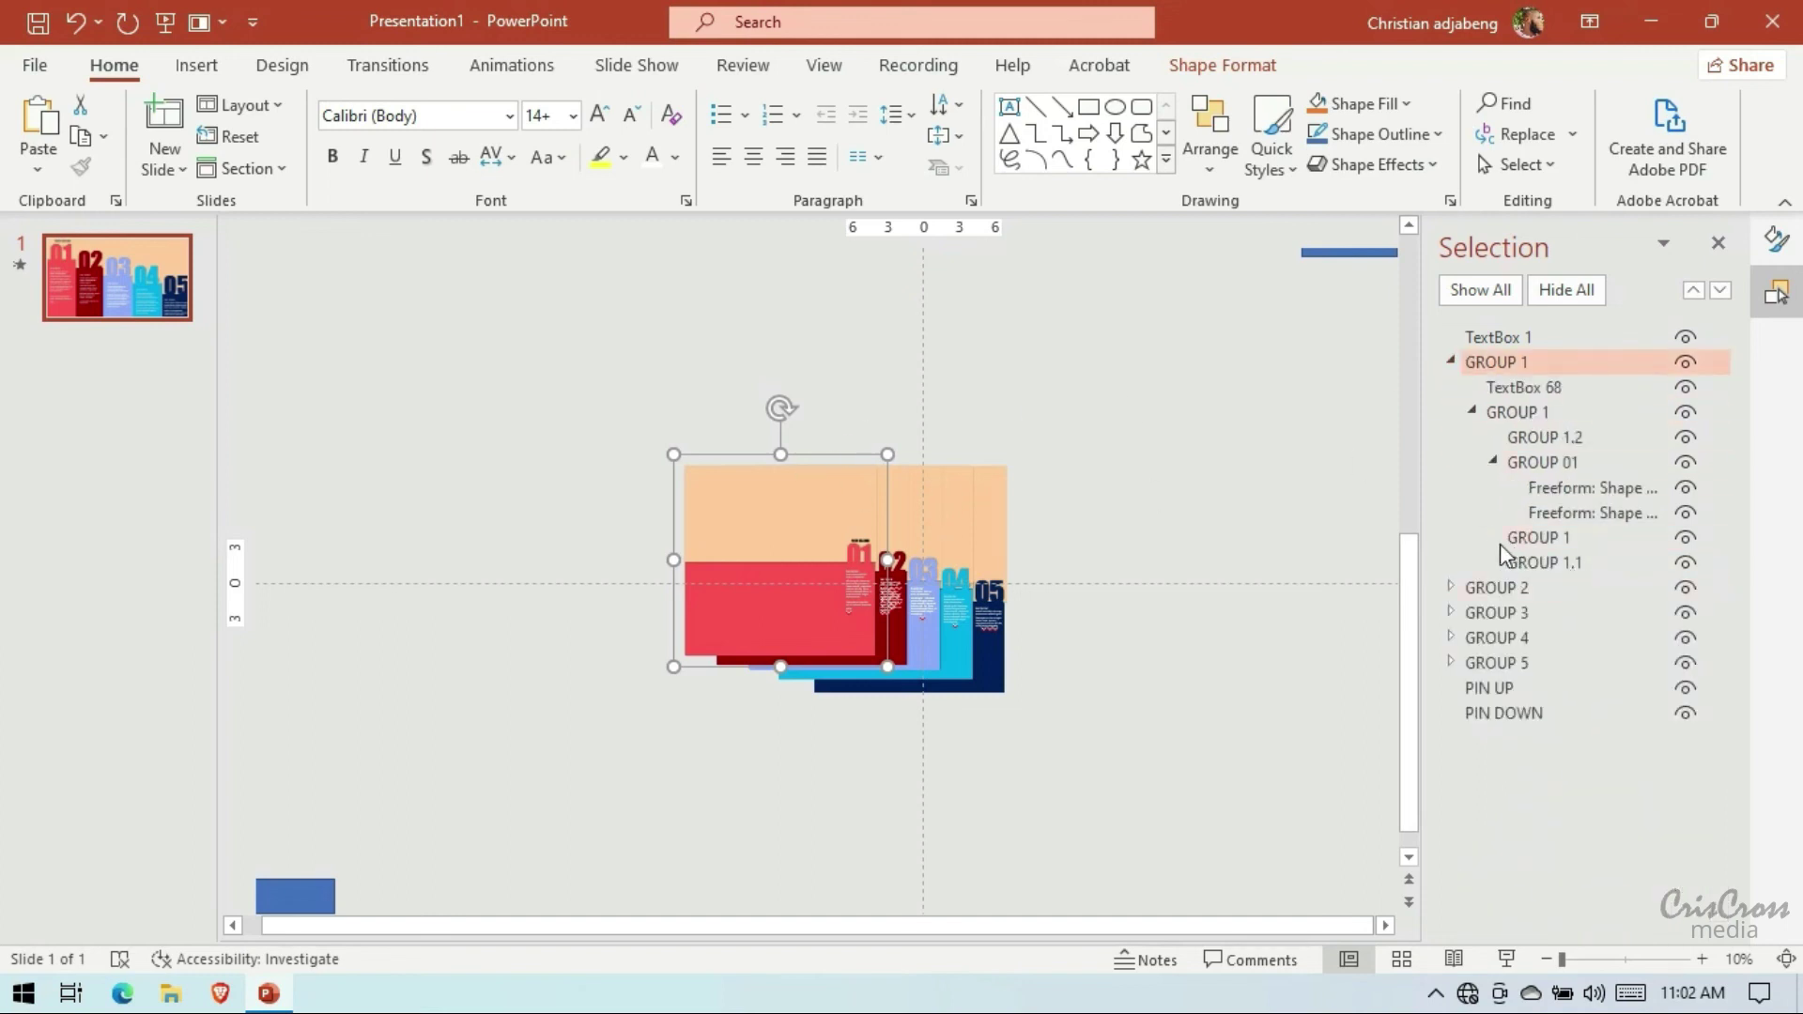
left_click(1539, 537)
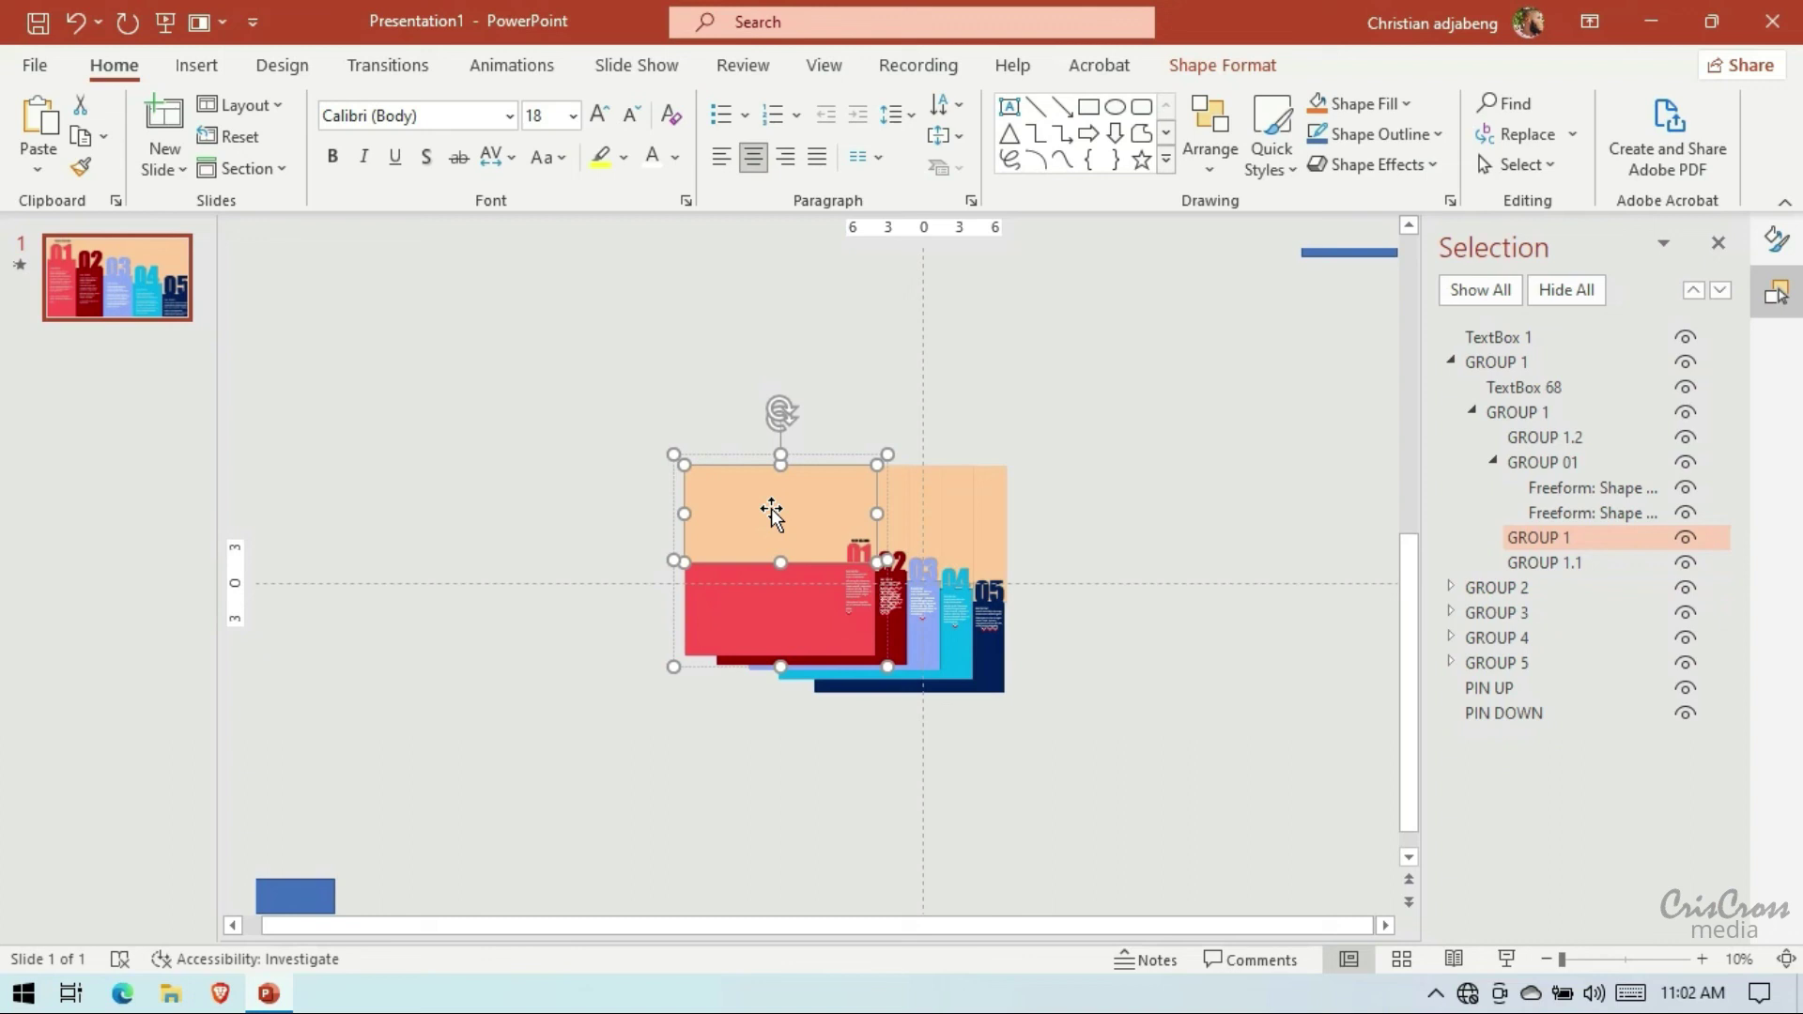
left_click(1704, 953)
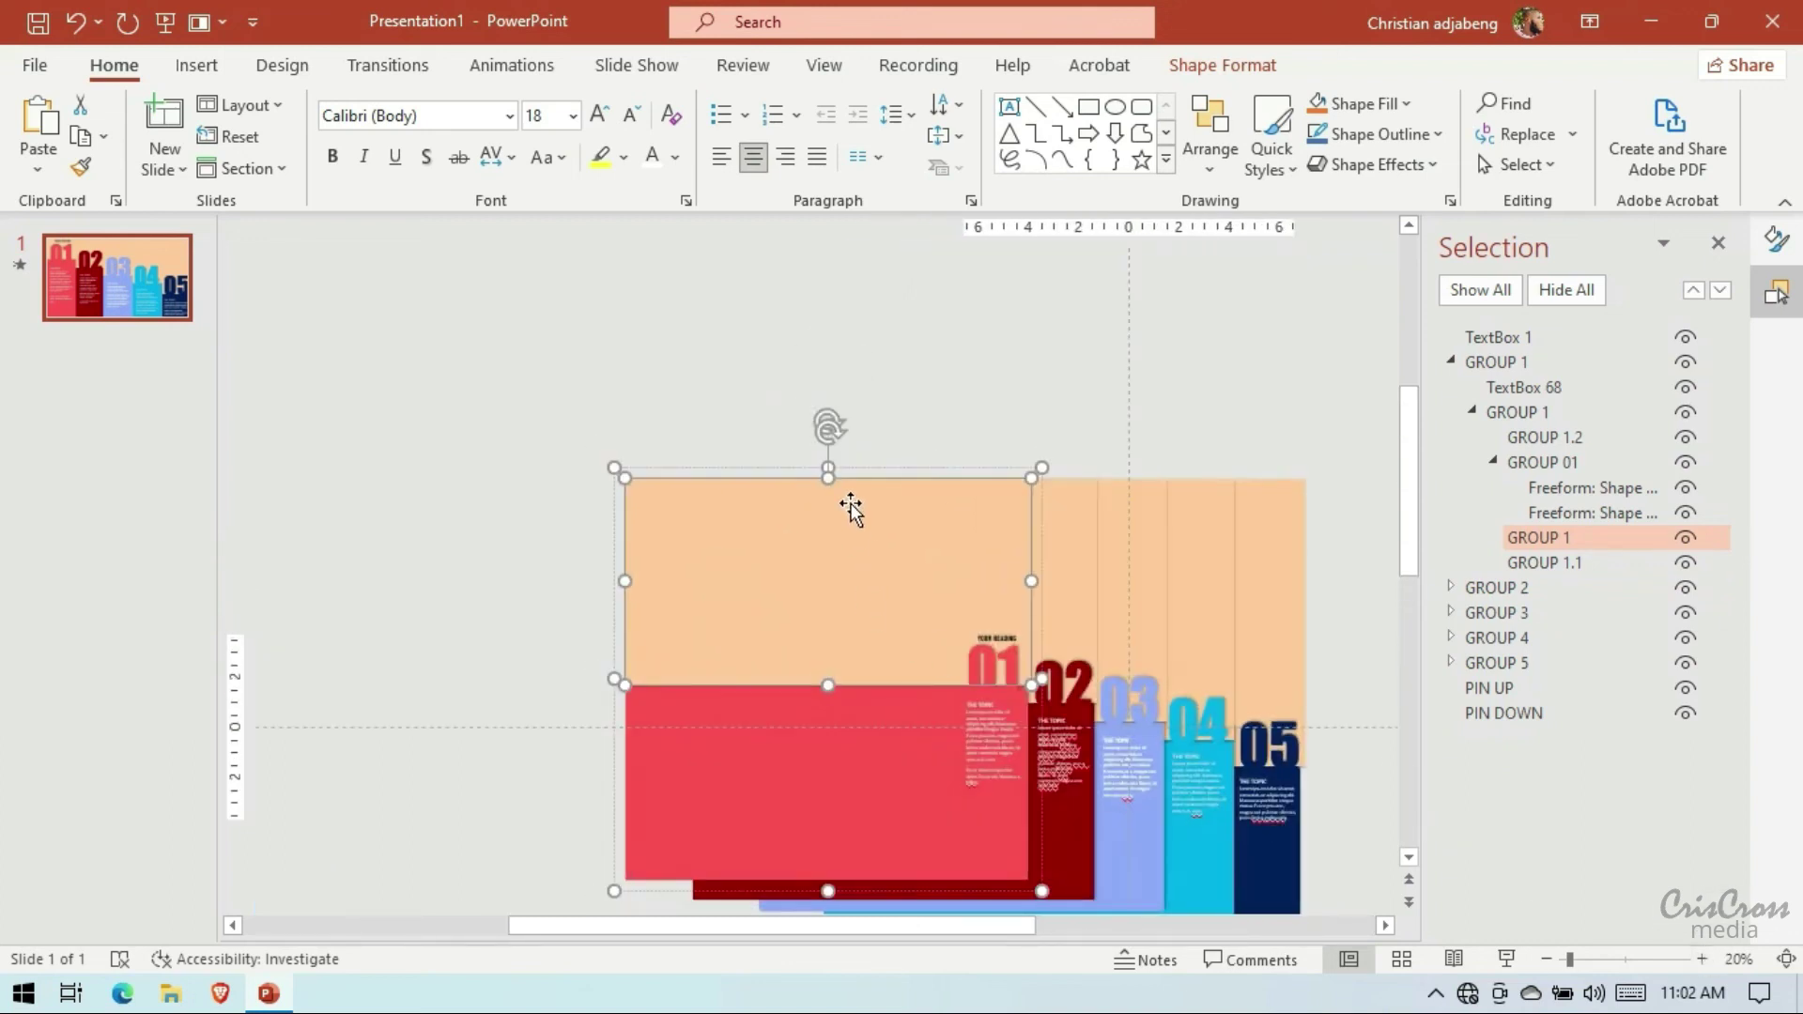
left_click_drag(830, 477, 836, 398)
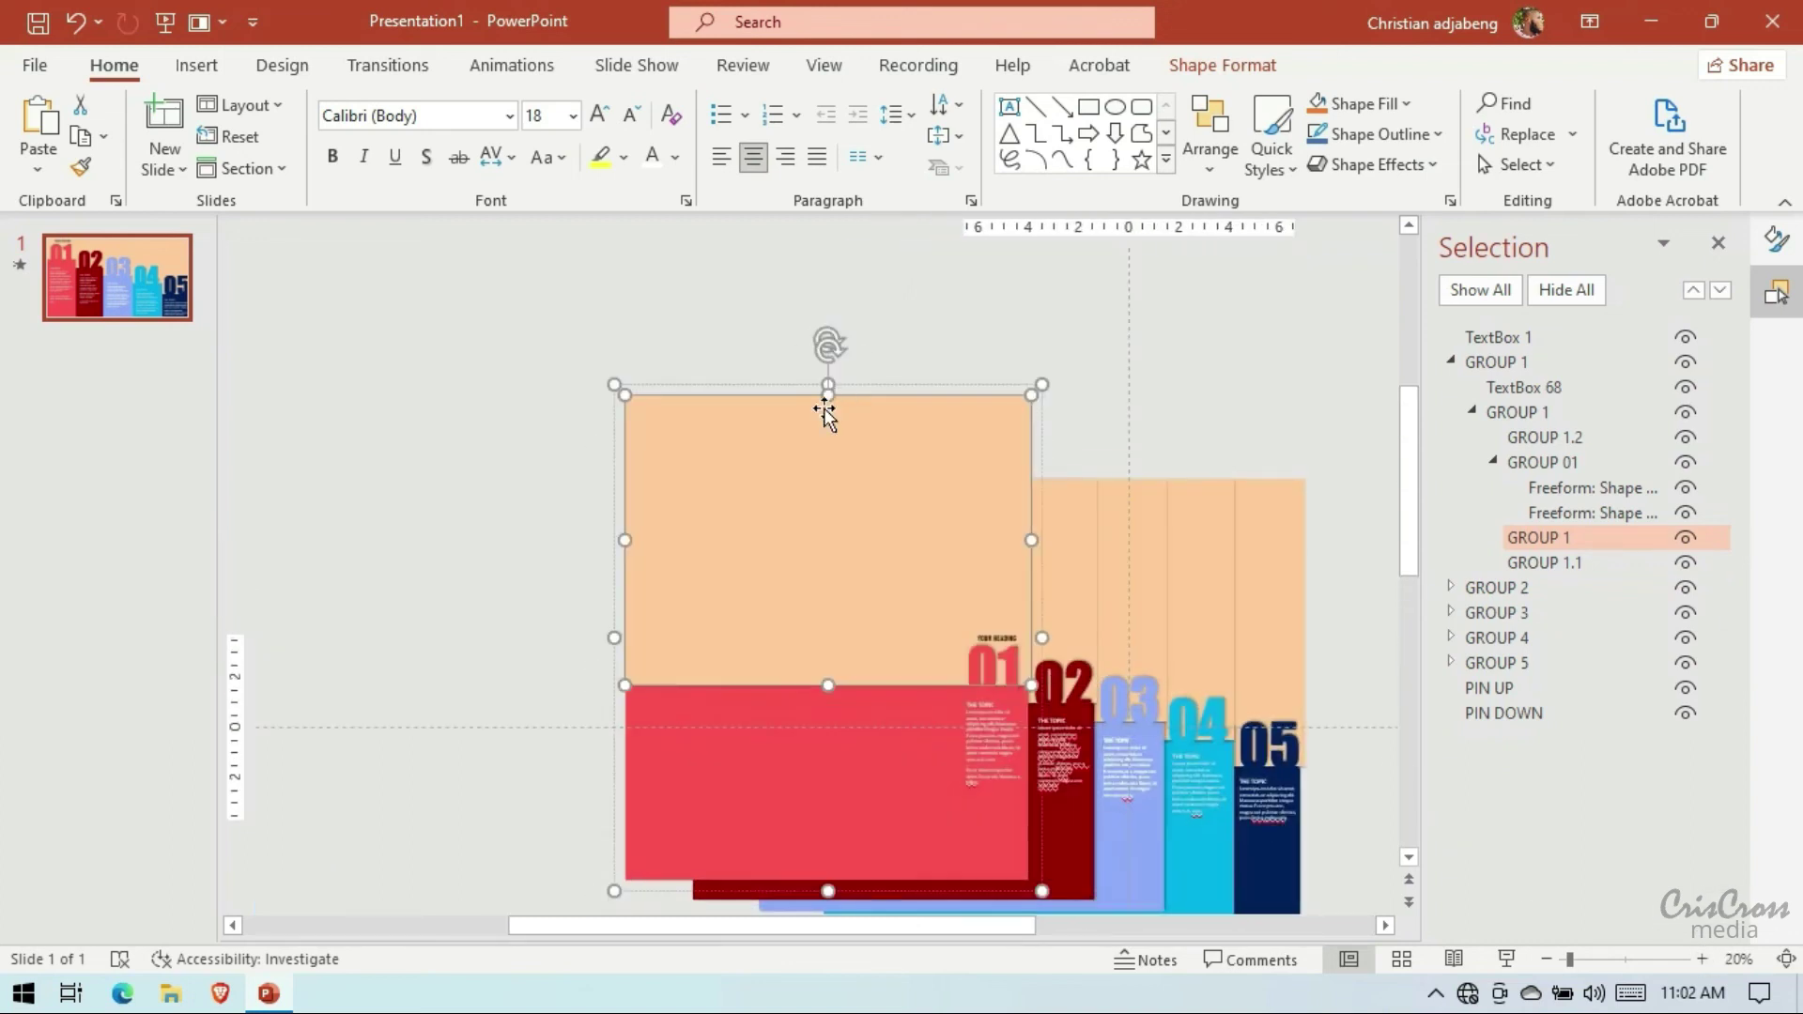
left_click(1452, 362)
Stretch Rectangle 51 (column 02) and Rectangle 56 (column 03) up to the panel top
left_click(1451, 387)
left_click(1484, 387)
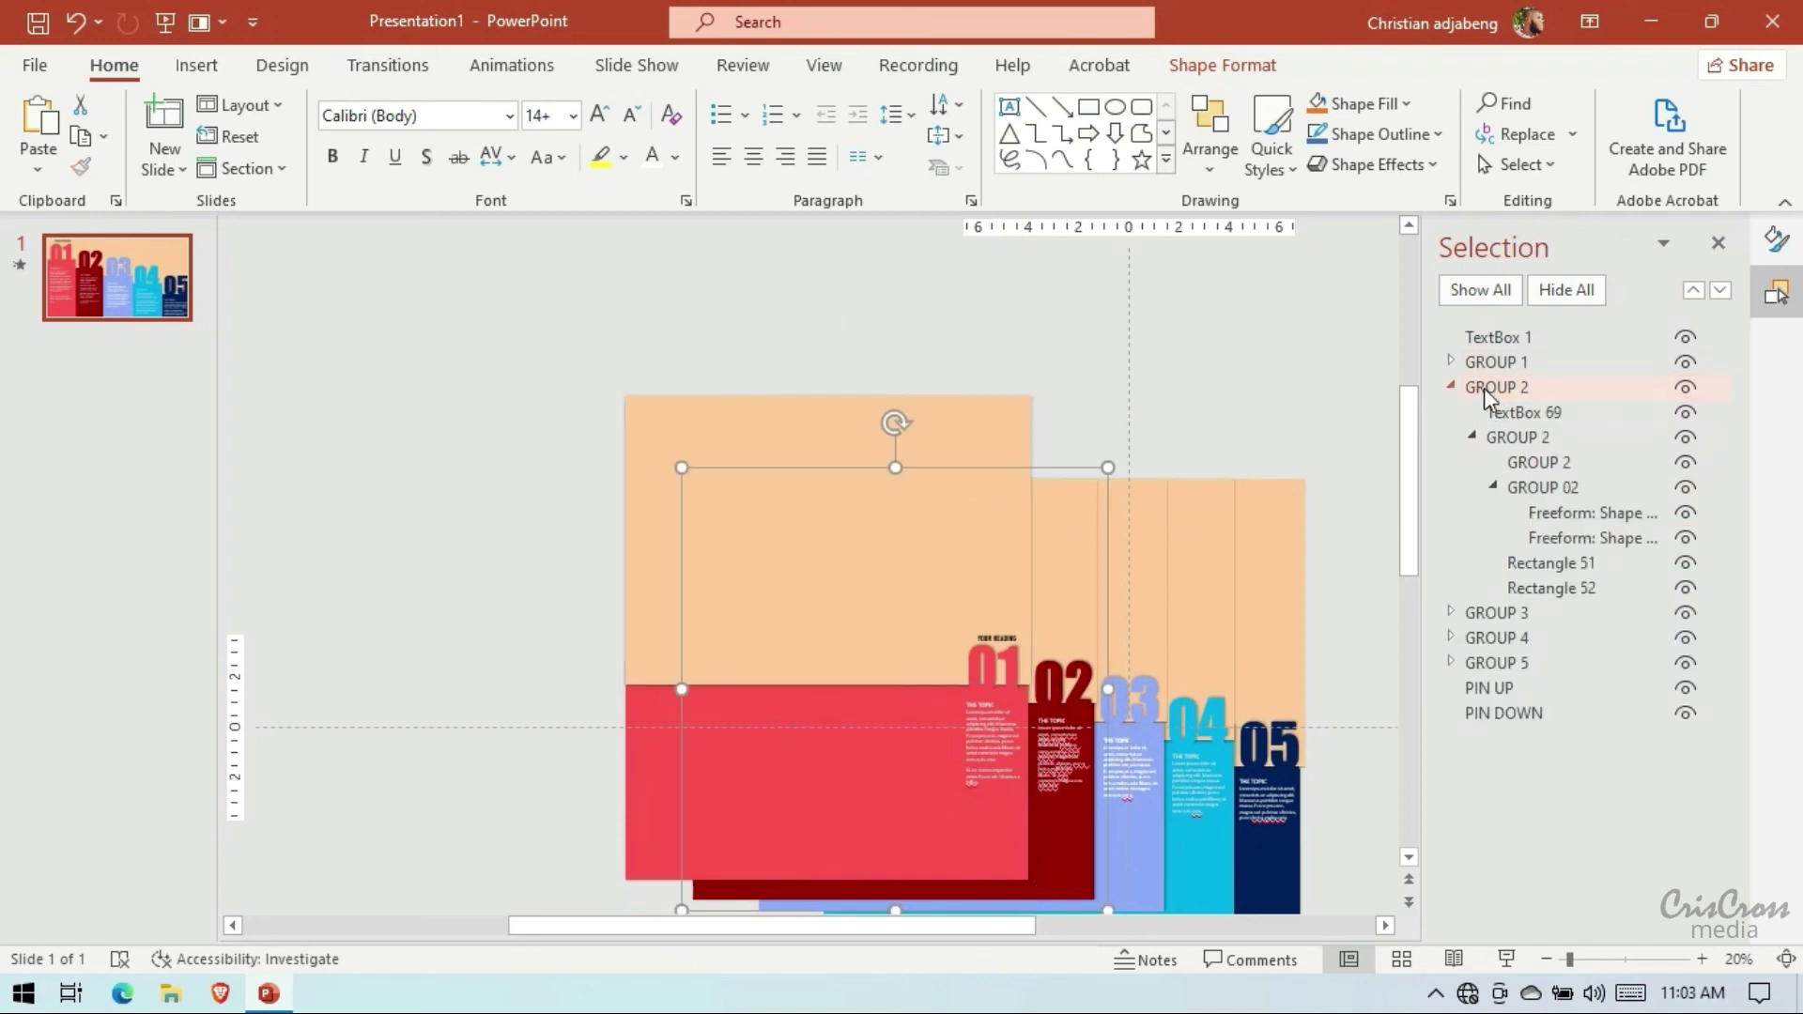
left_click(1527, 565)
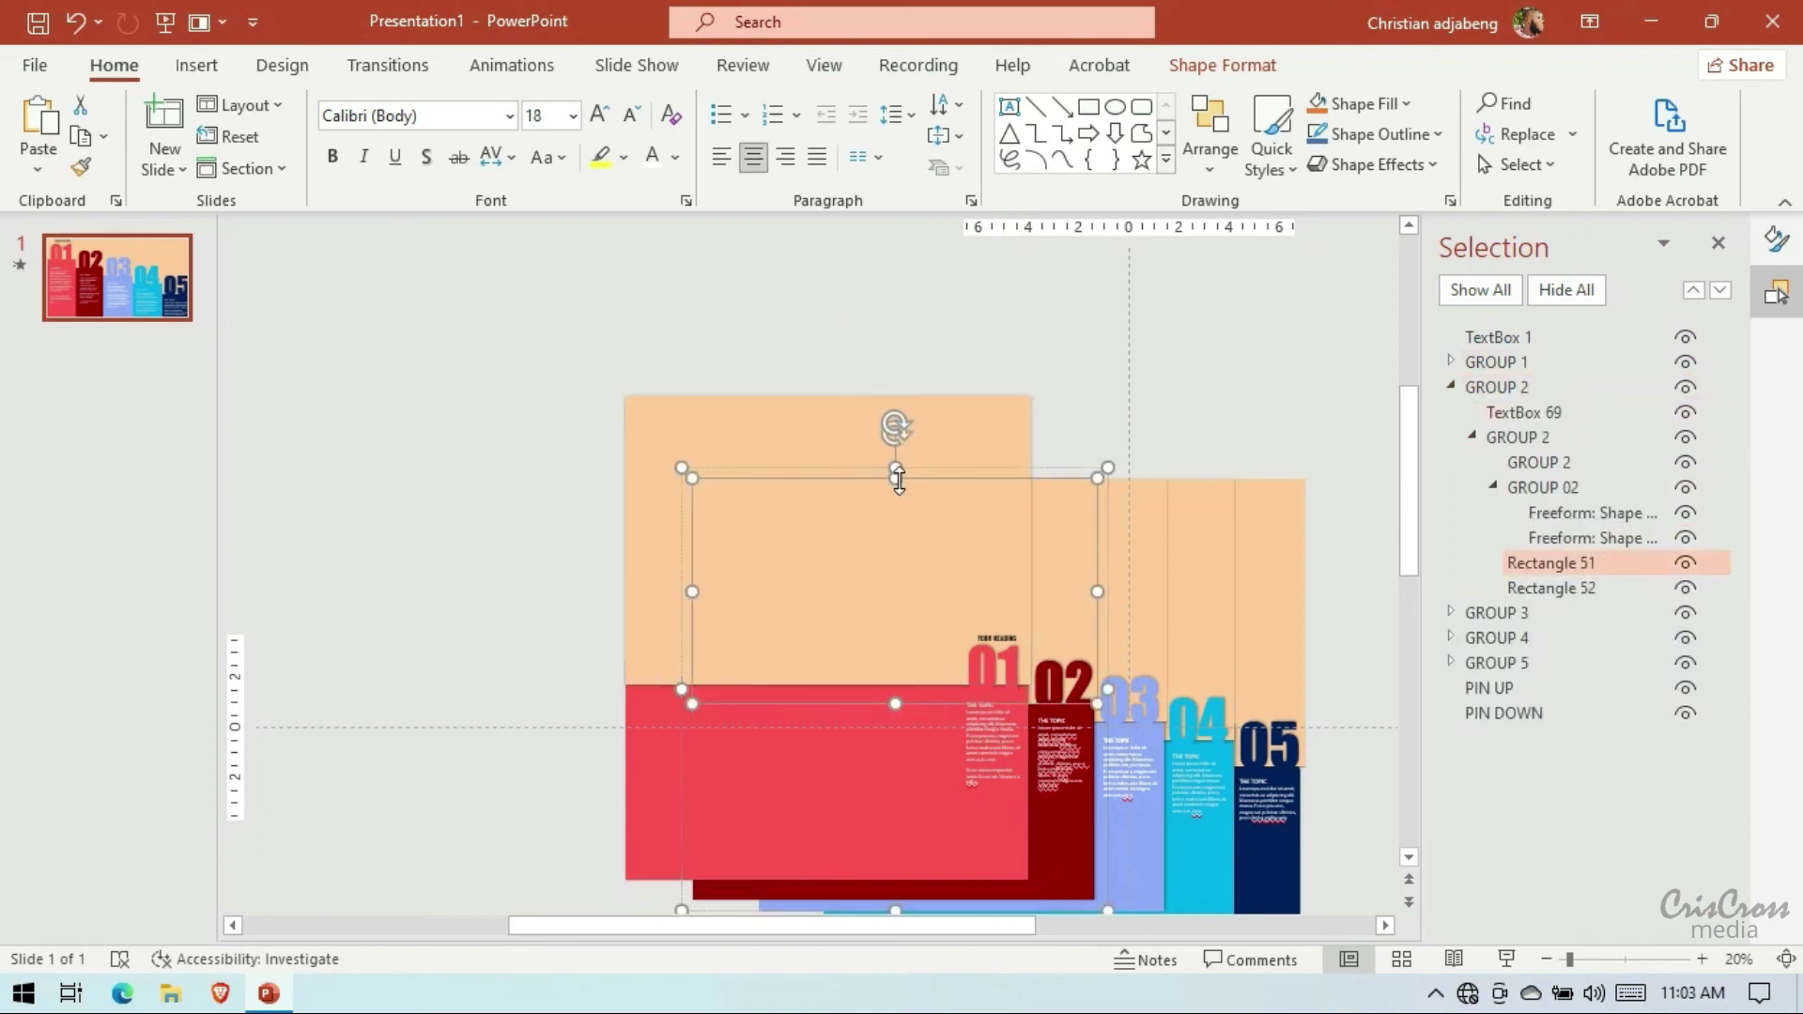
left_click_drag(895, 477, 906, 407)
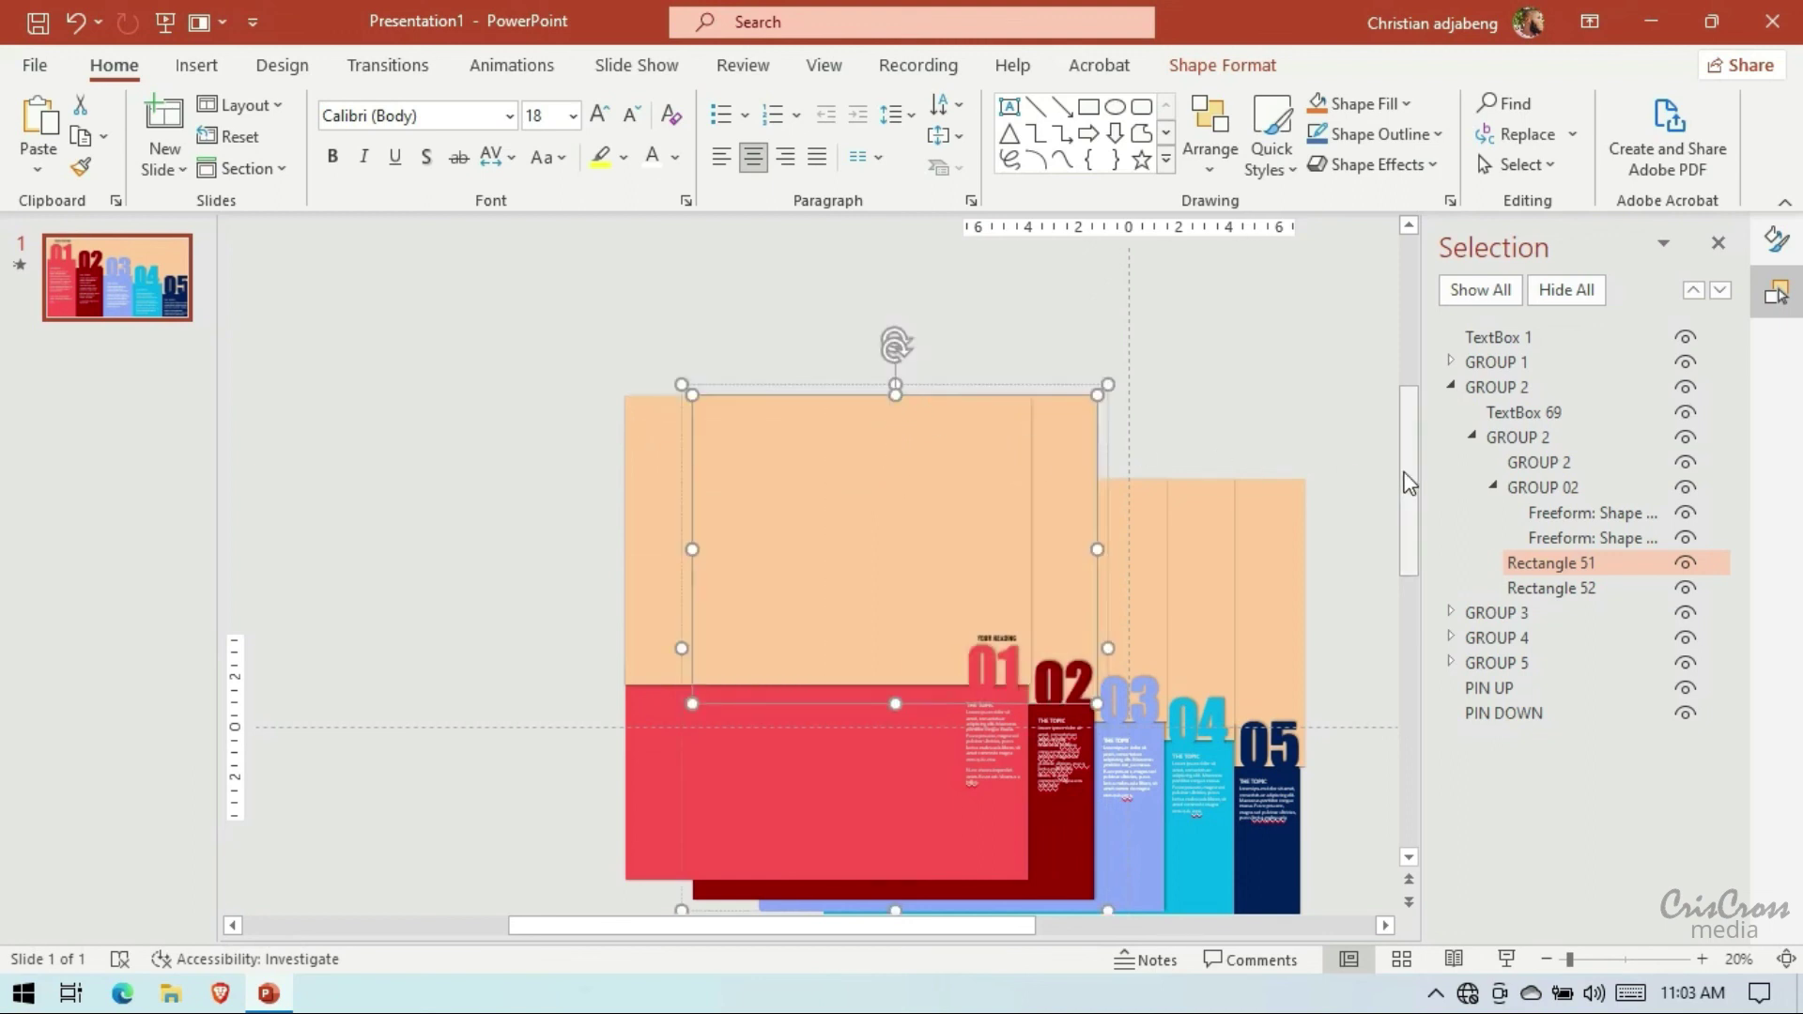
left_click(1451, 387)
left_click(1451, 413)
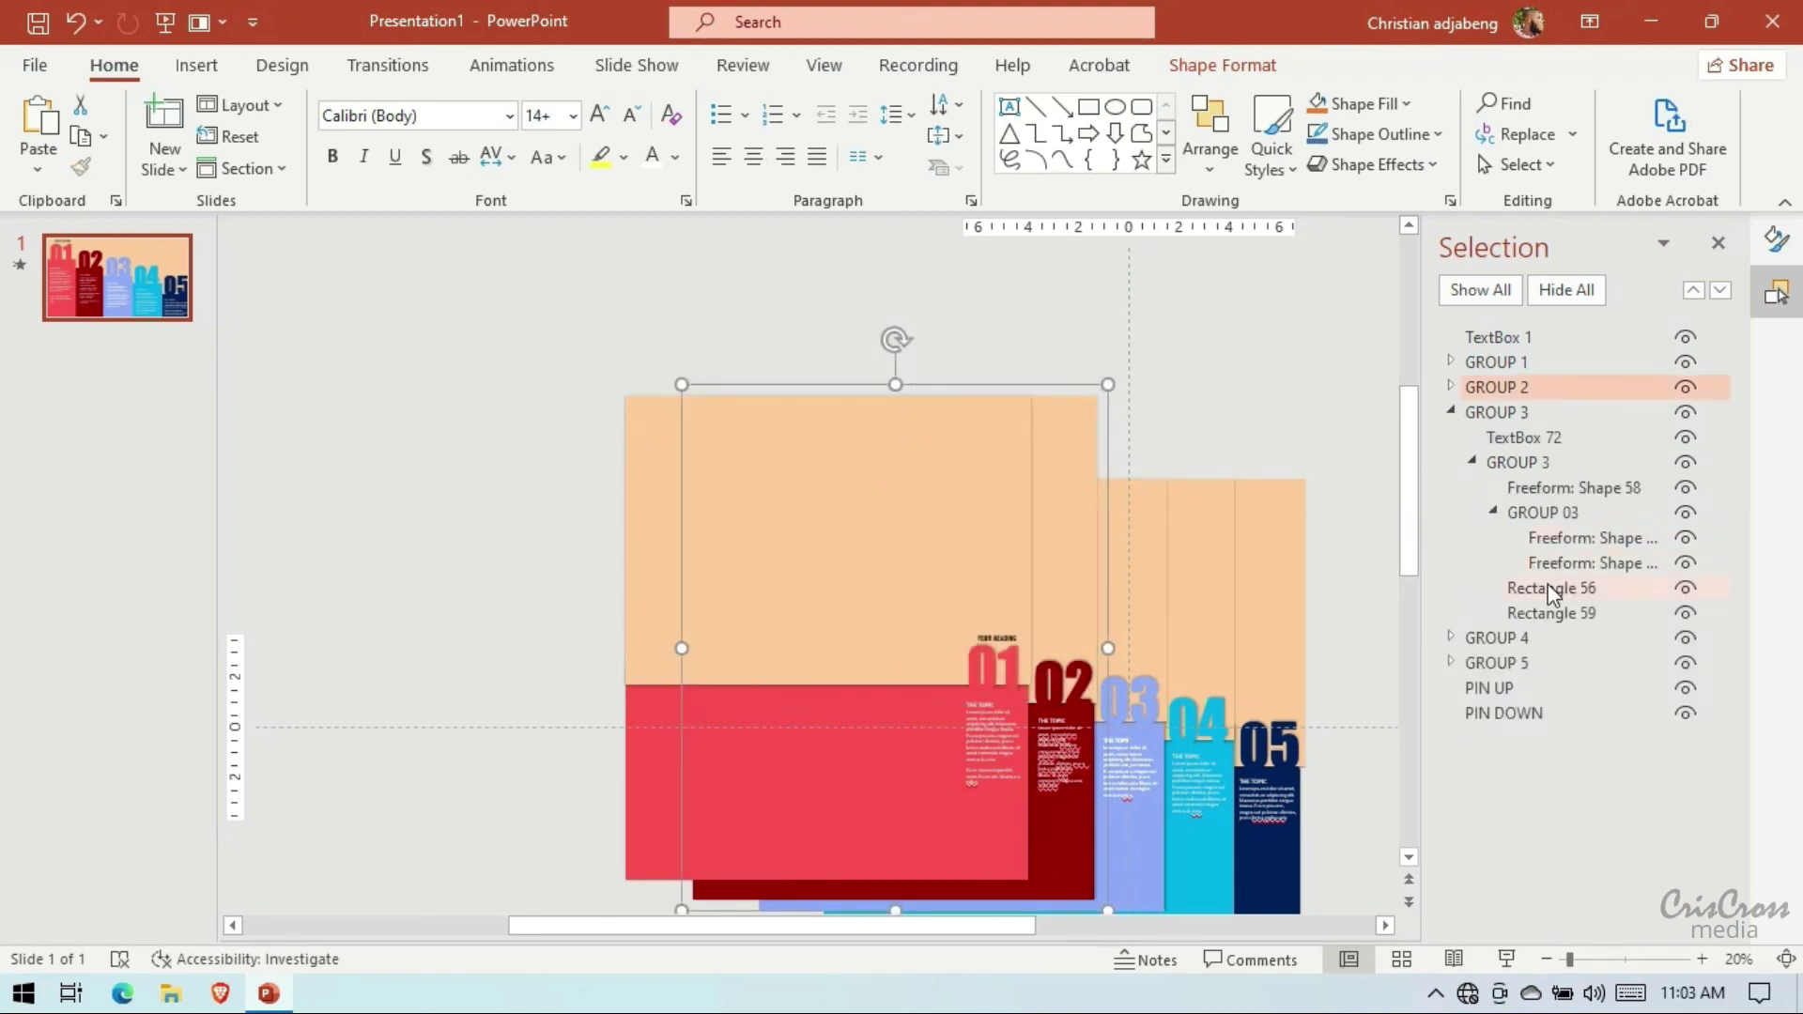
left_click(1547, 586)
left_click_drag(965, 477, 977, 399)
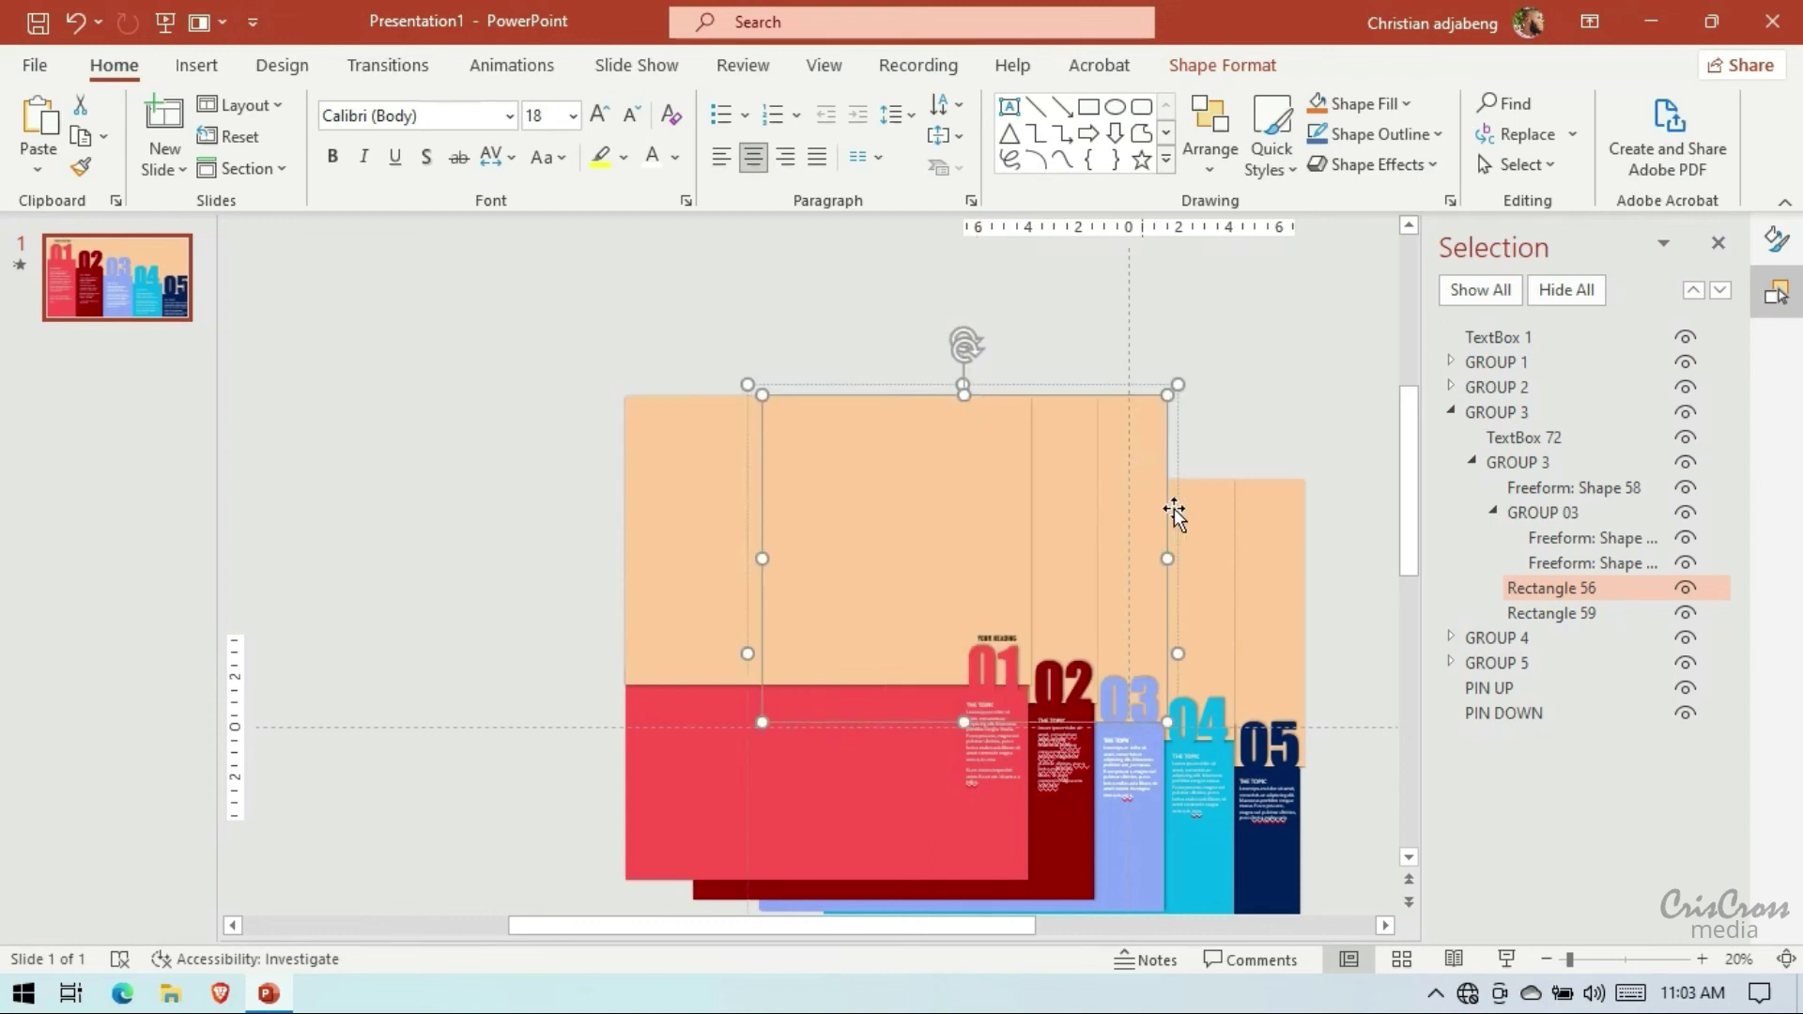
left_click(1451, 412)
Stretch Rectangle 9 (column 04) and Rectangle 64 (column 05) up to the panel top
left_click(1451, 436)
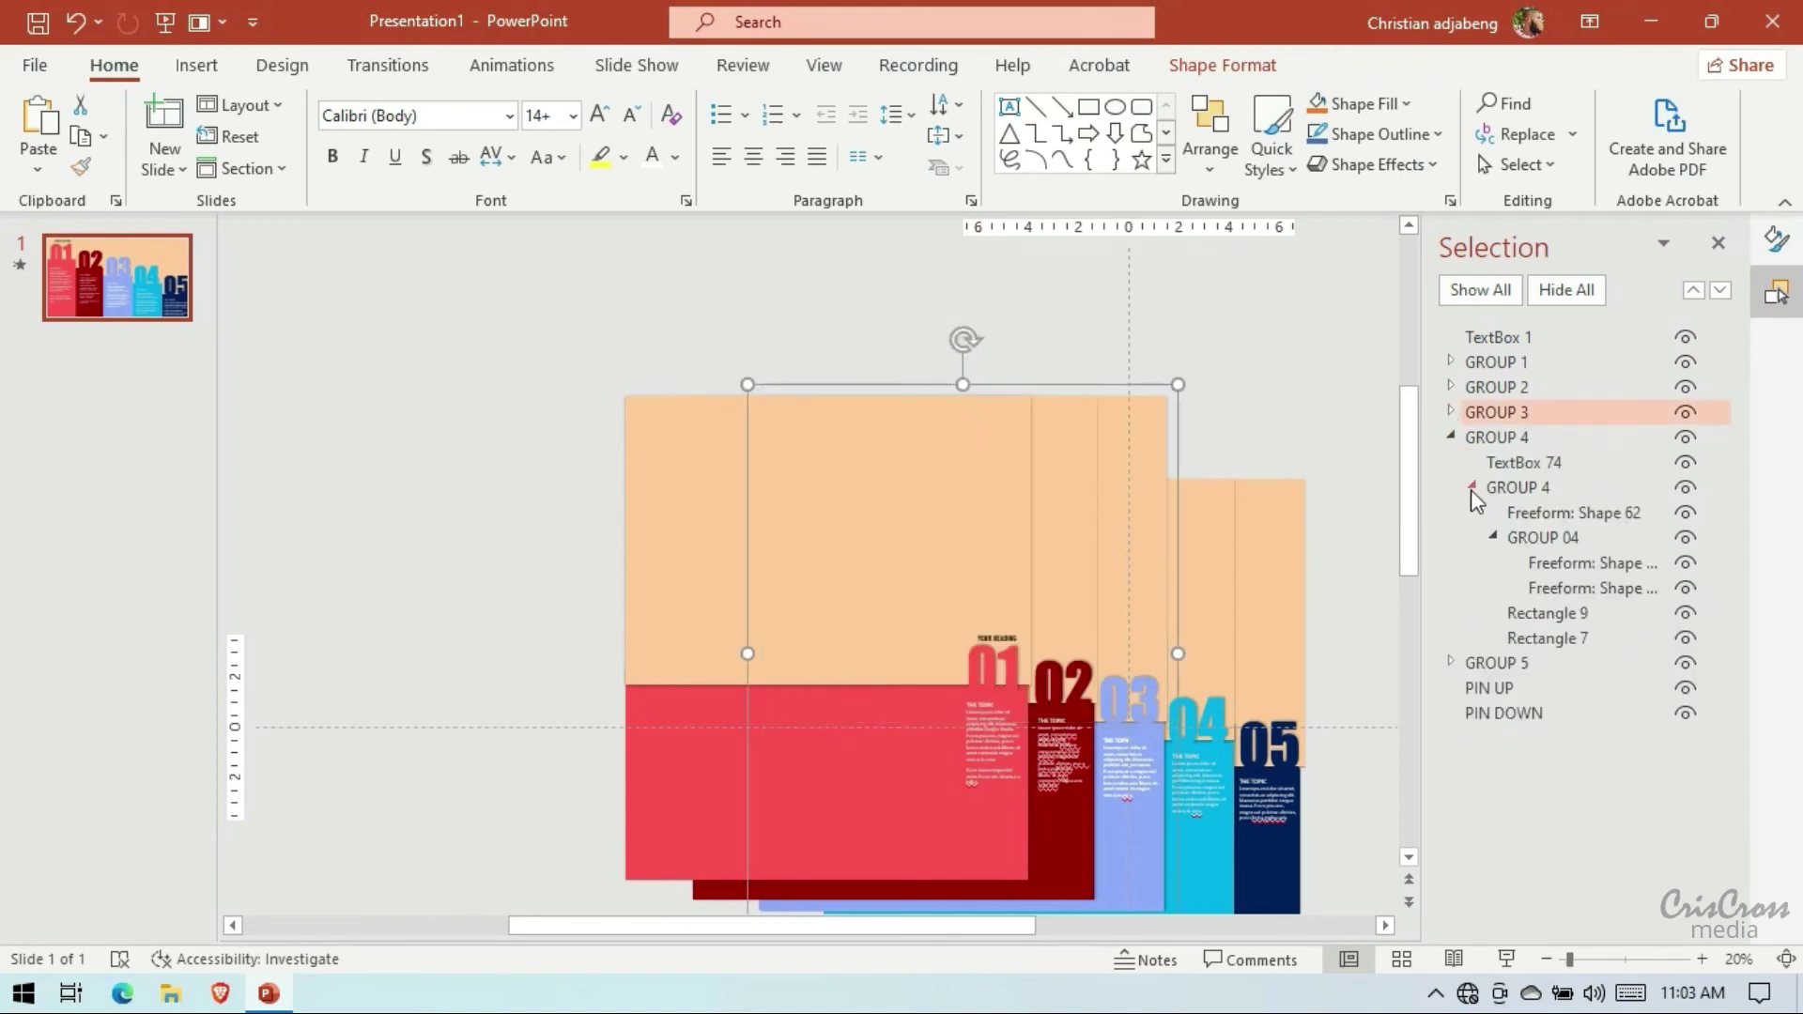
left_click(1536, 616)
left_click_drag(1033, 477, 1033, 396)
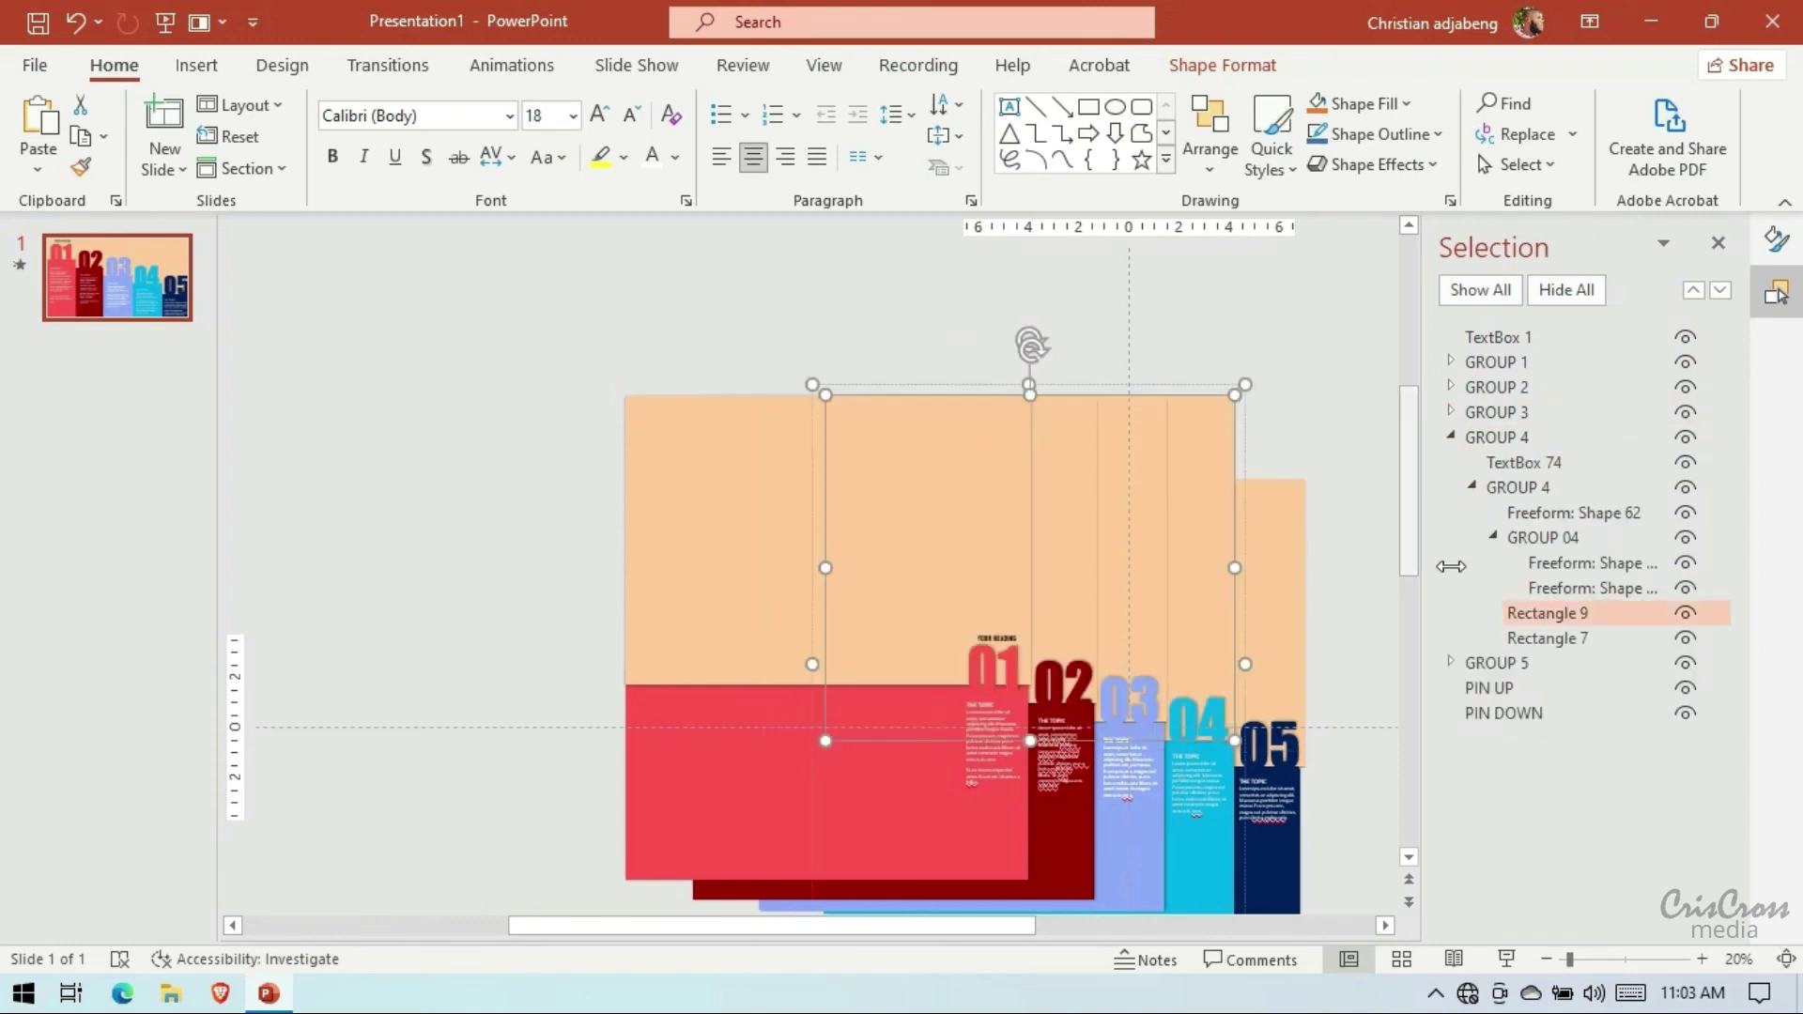
left_click(1451, 436)
left_click(1451, 462)
left_click(1522, 638)
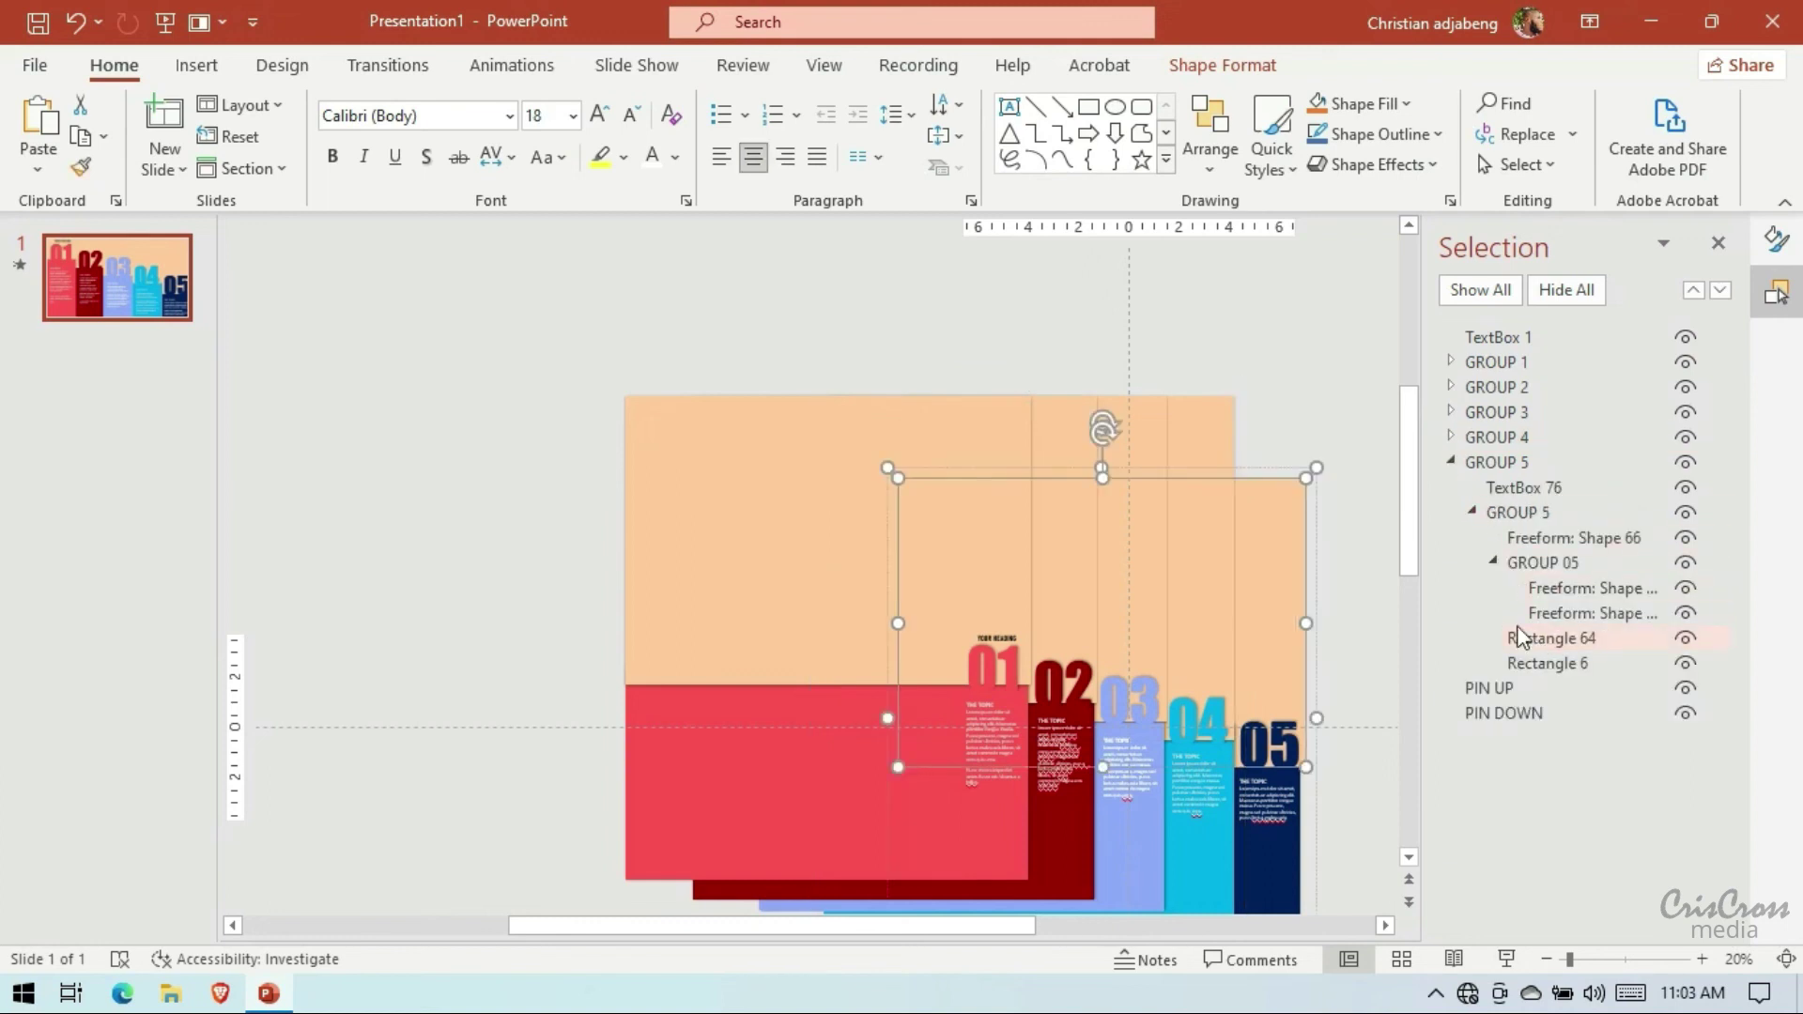
left_click_drag(1103, 478, 1106, 398)
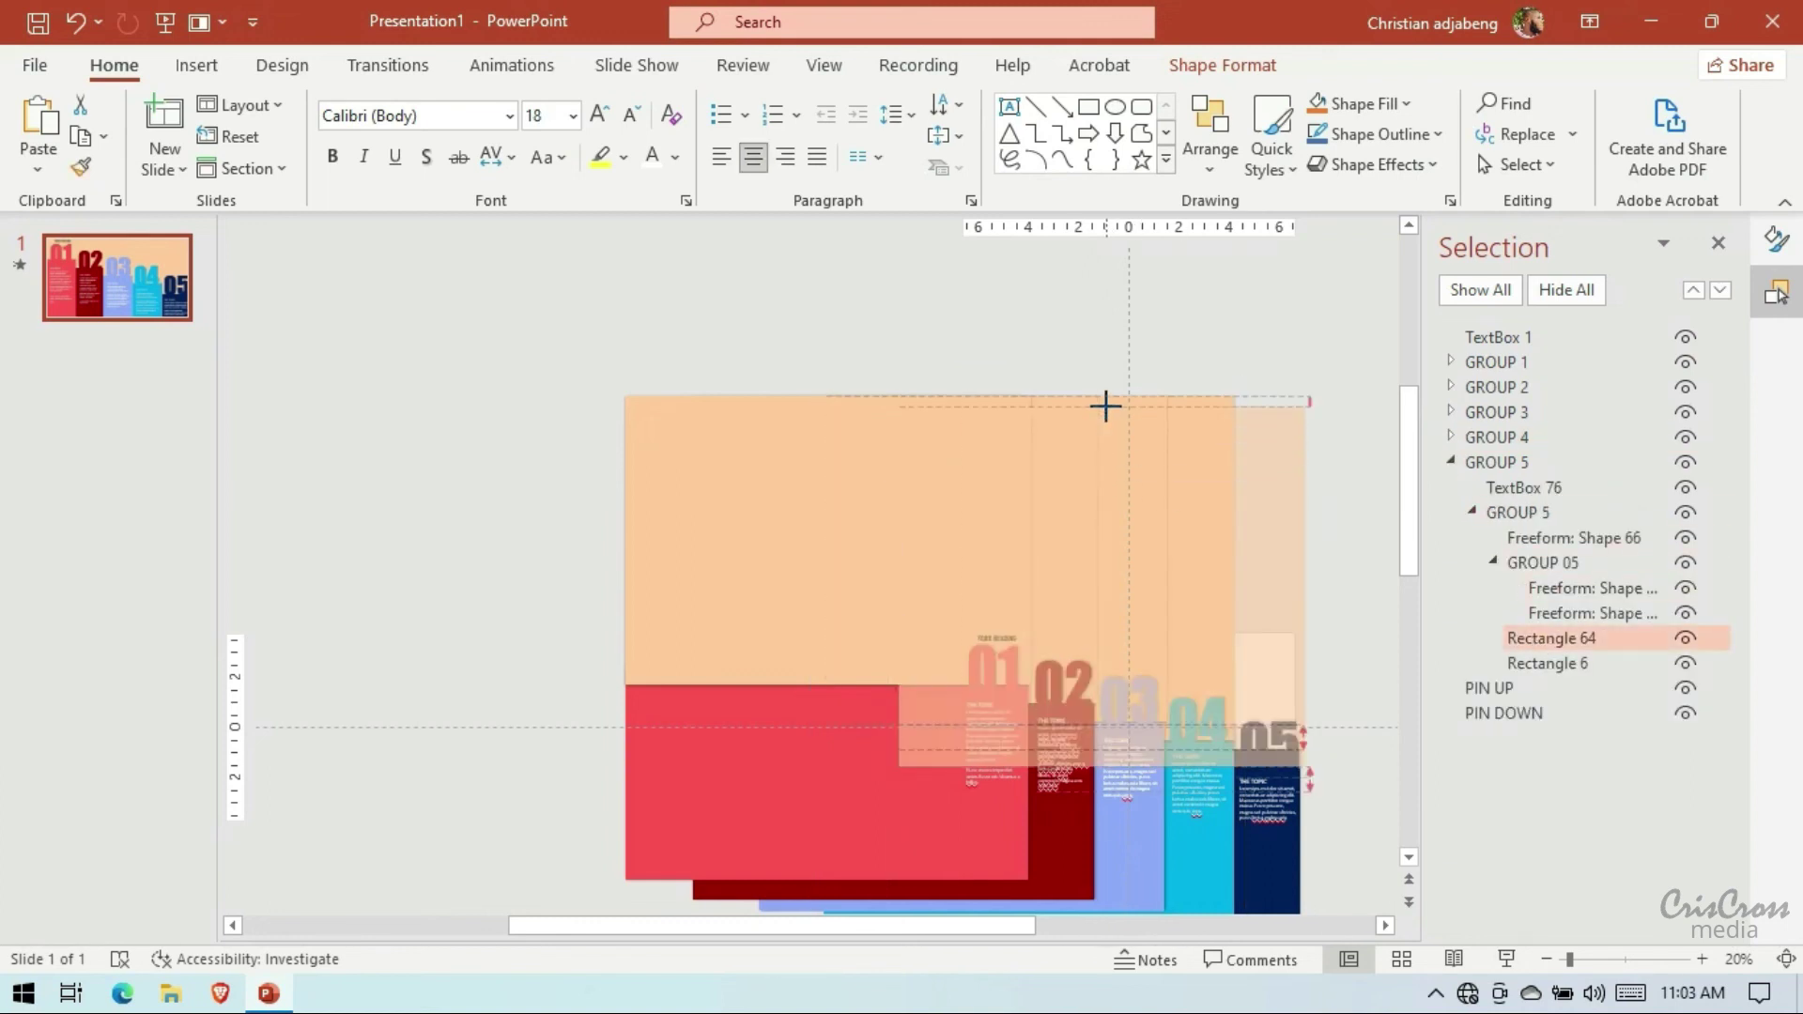
left_click(1296, 354)
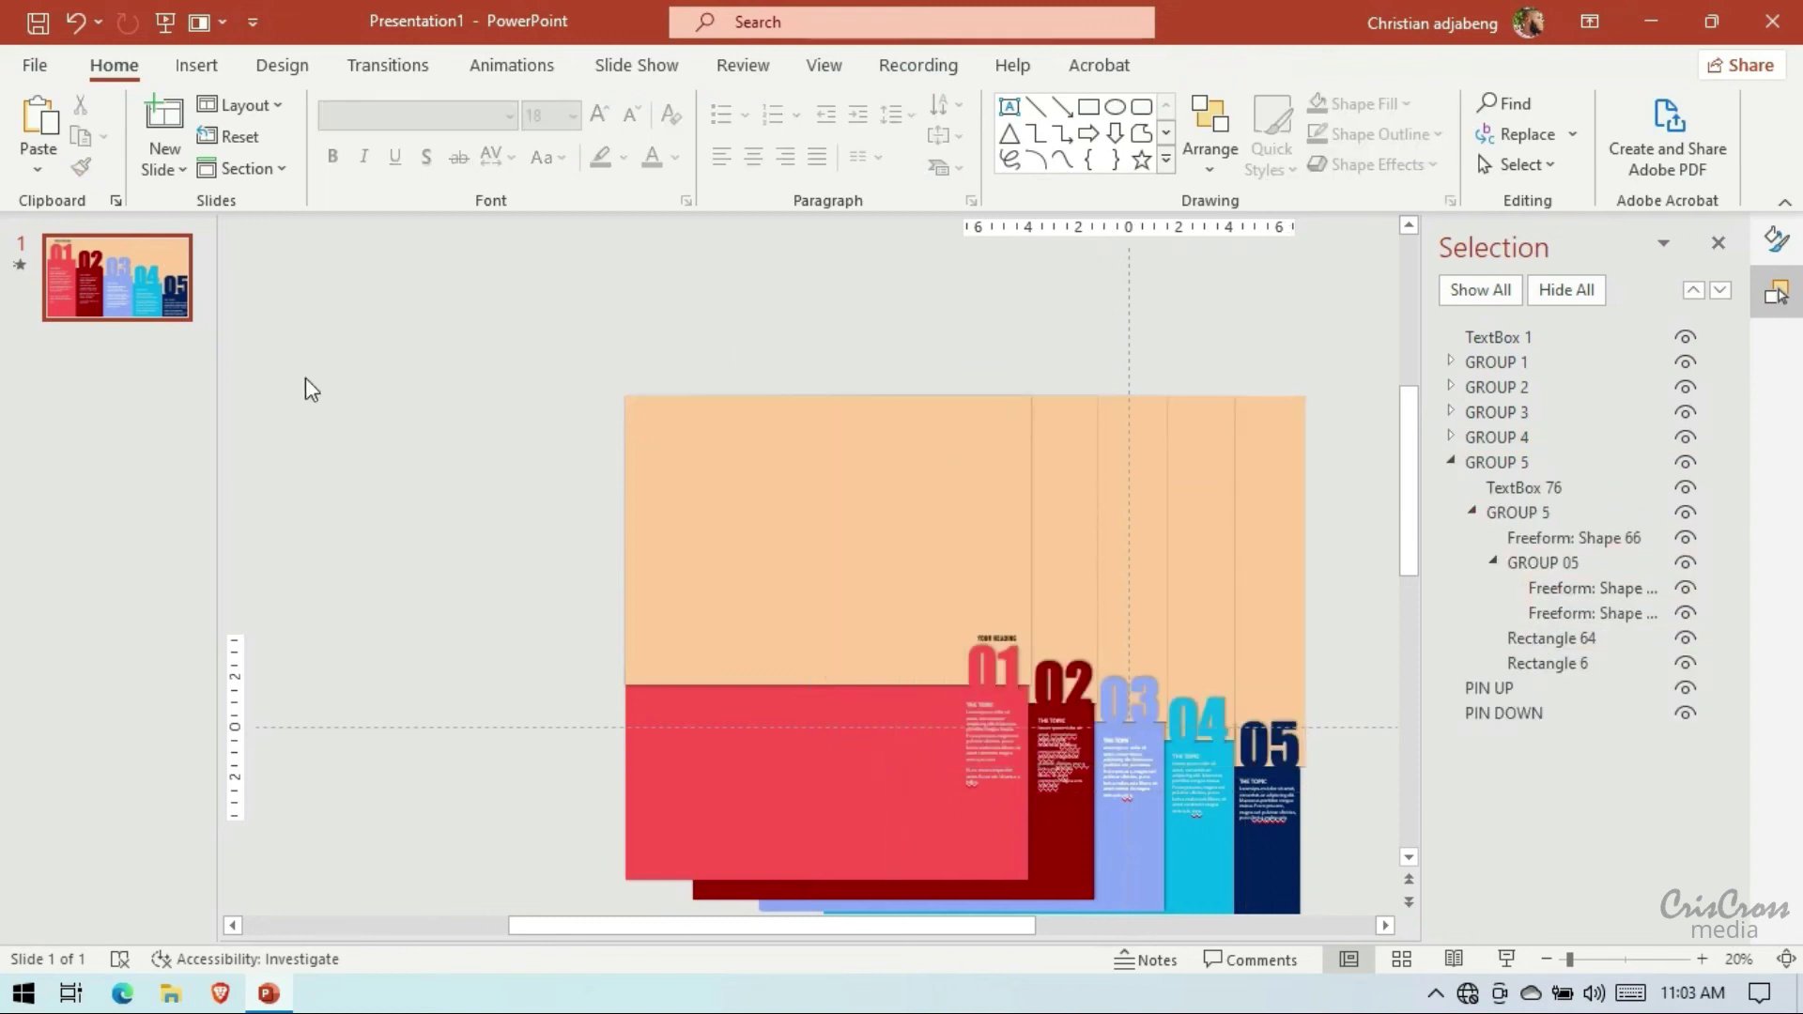
Preview the slideshow, then duplicate the slide
left_click(169, 26)
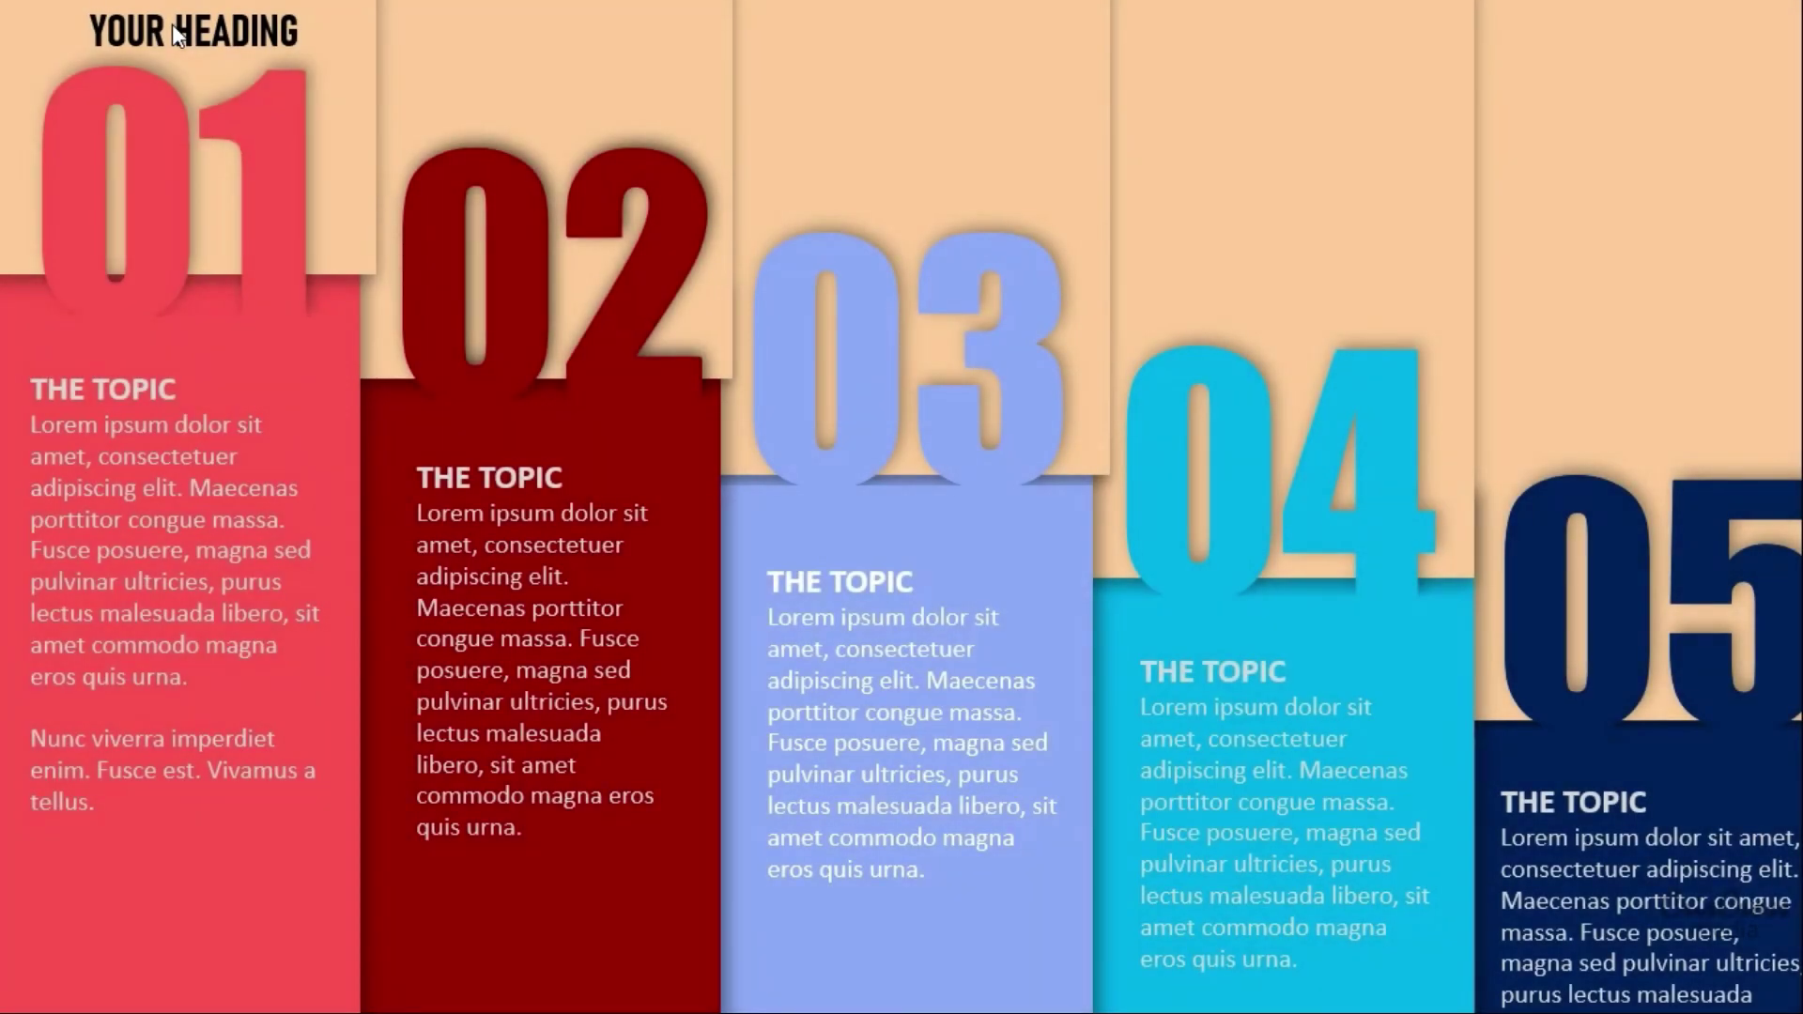
key("Escape")
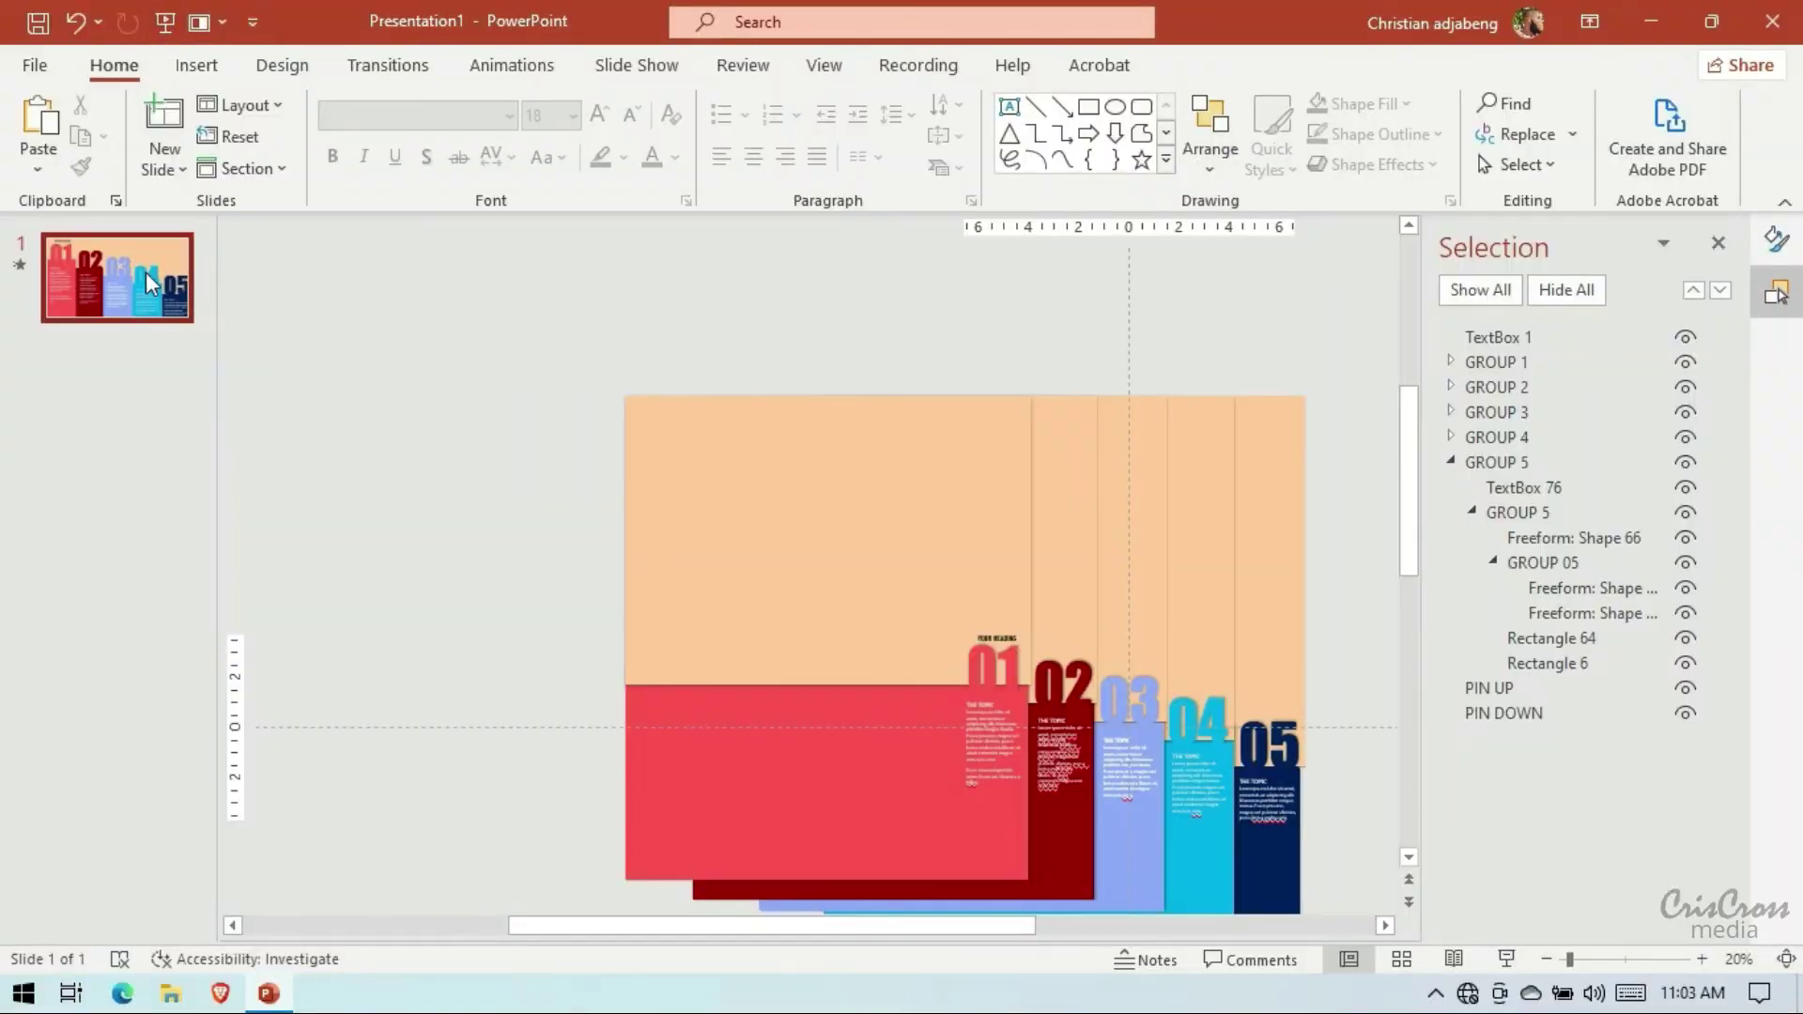
right_click(140, 271)
left_click(216, 451)
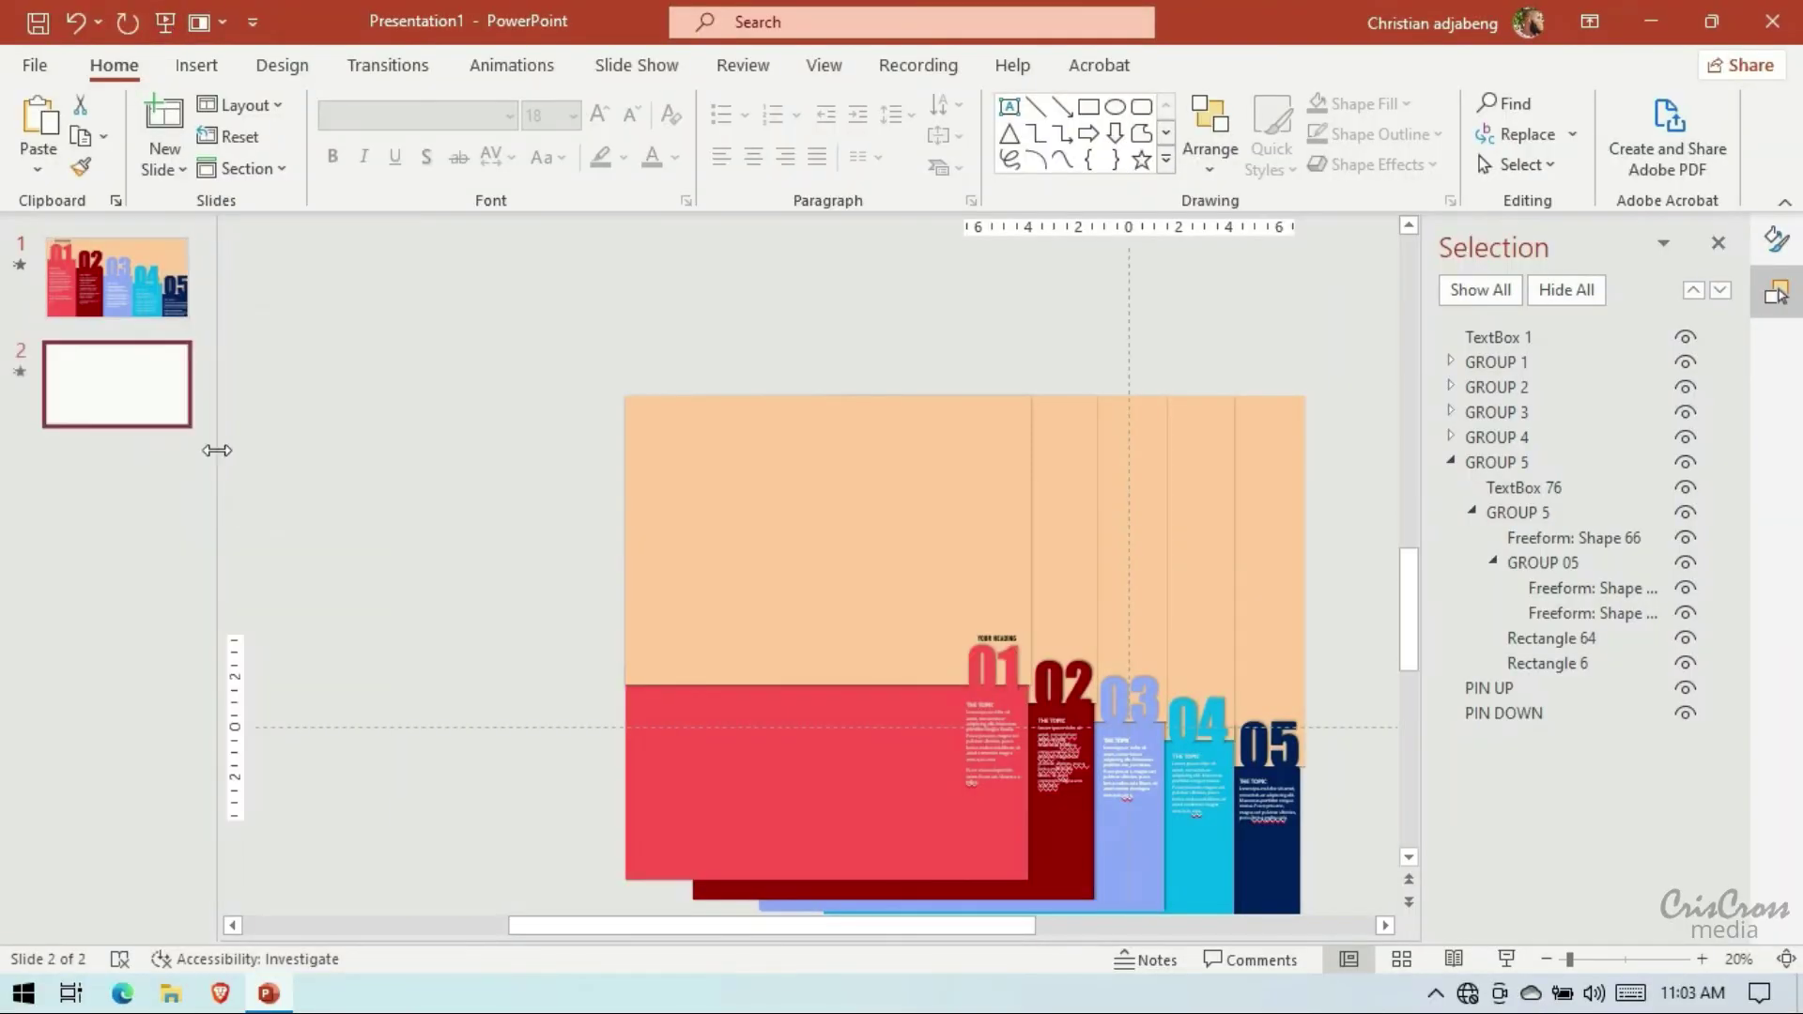
Nudge the 05 column group off the slide and move this copy to the first position
left_click(1260, 611)
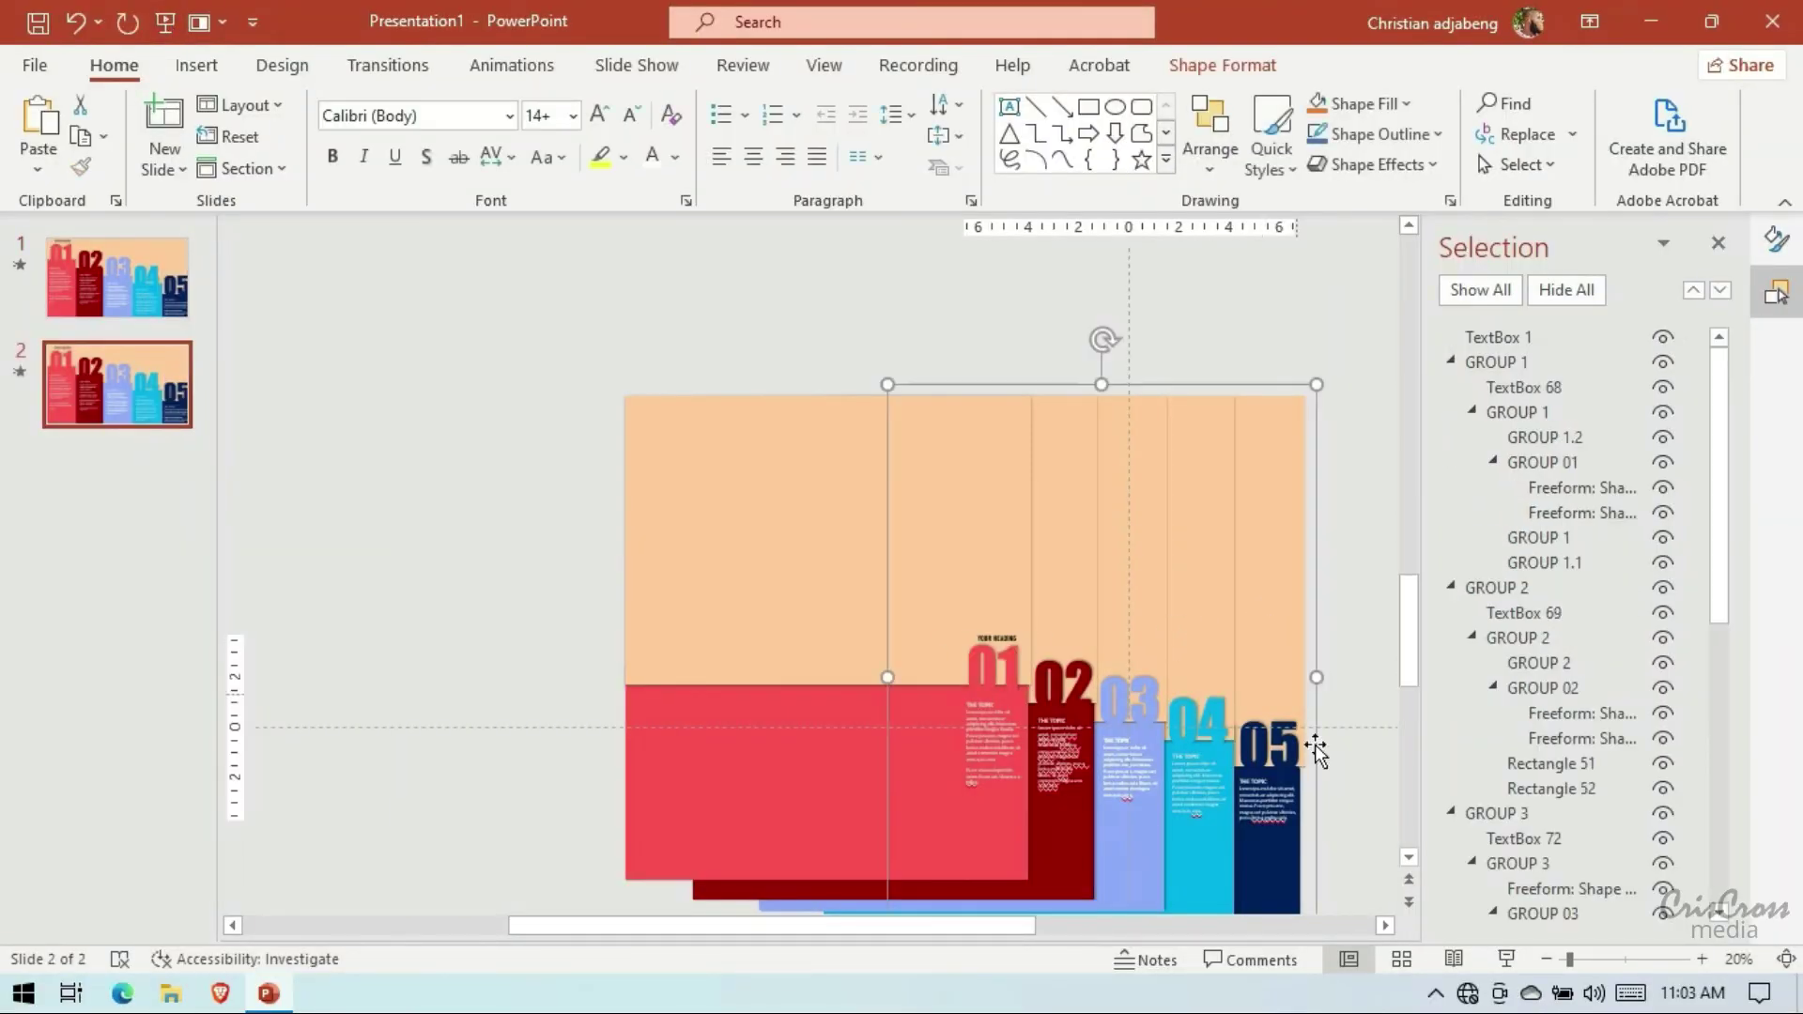
left_click(1386, 926)
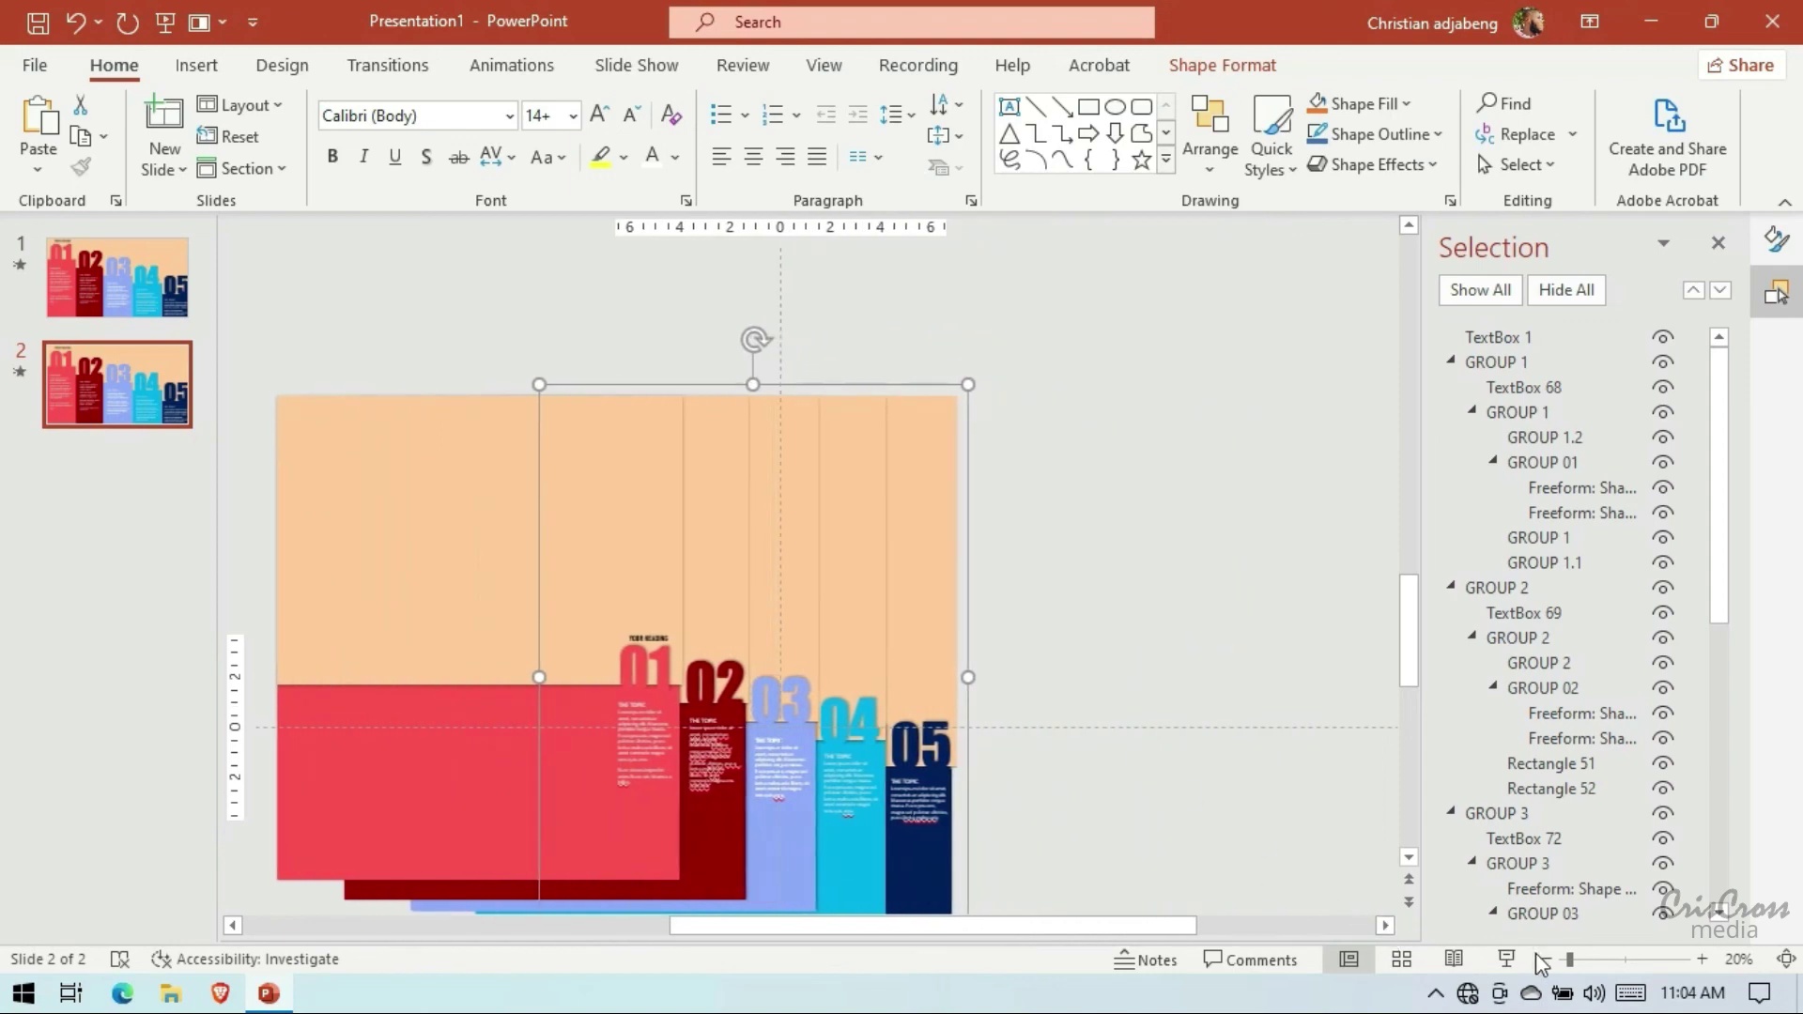
left_click(1541, 959)
key("Right")
key("Right")
key("Right")
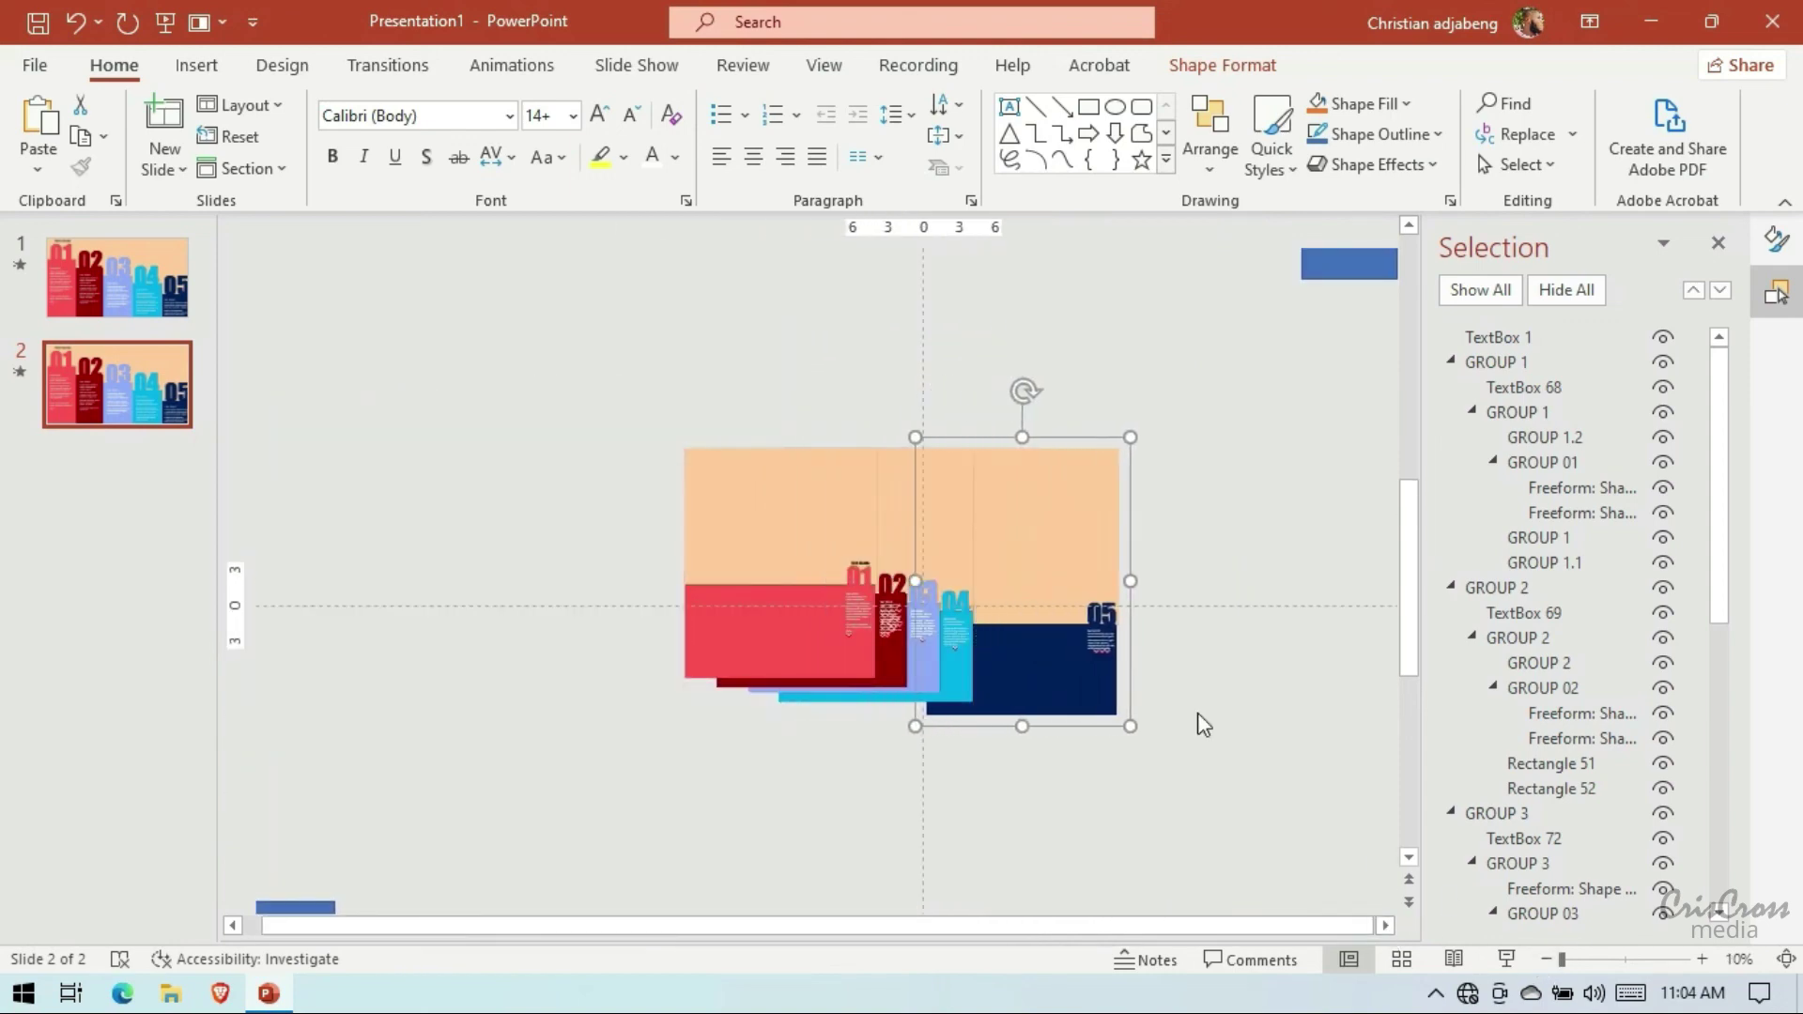
key("Down")
key("Down")
key("Down")
key("Down")
key("Down")
key("Down")
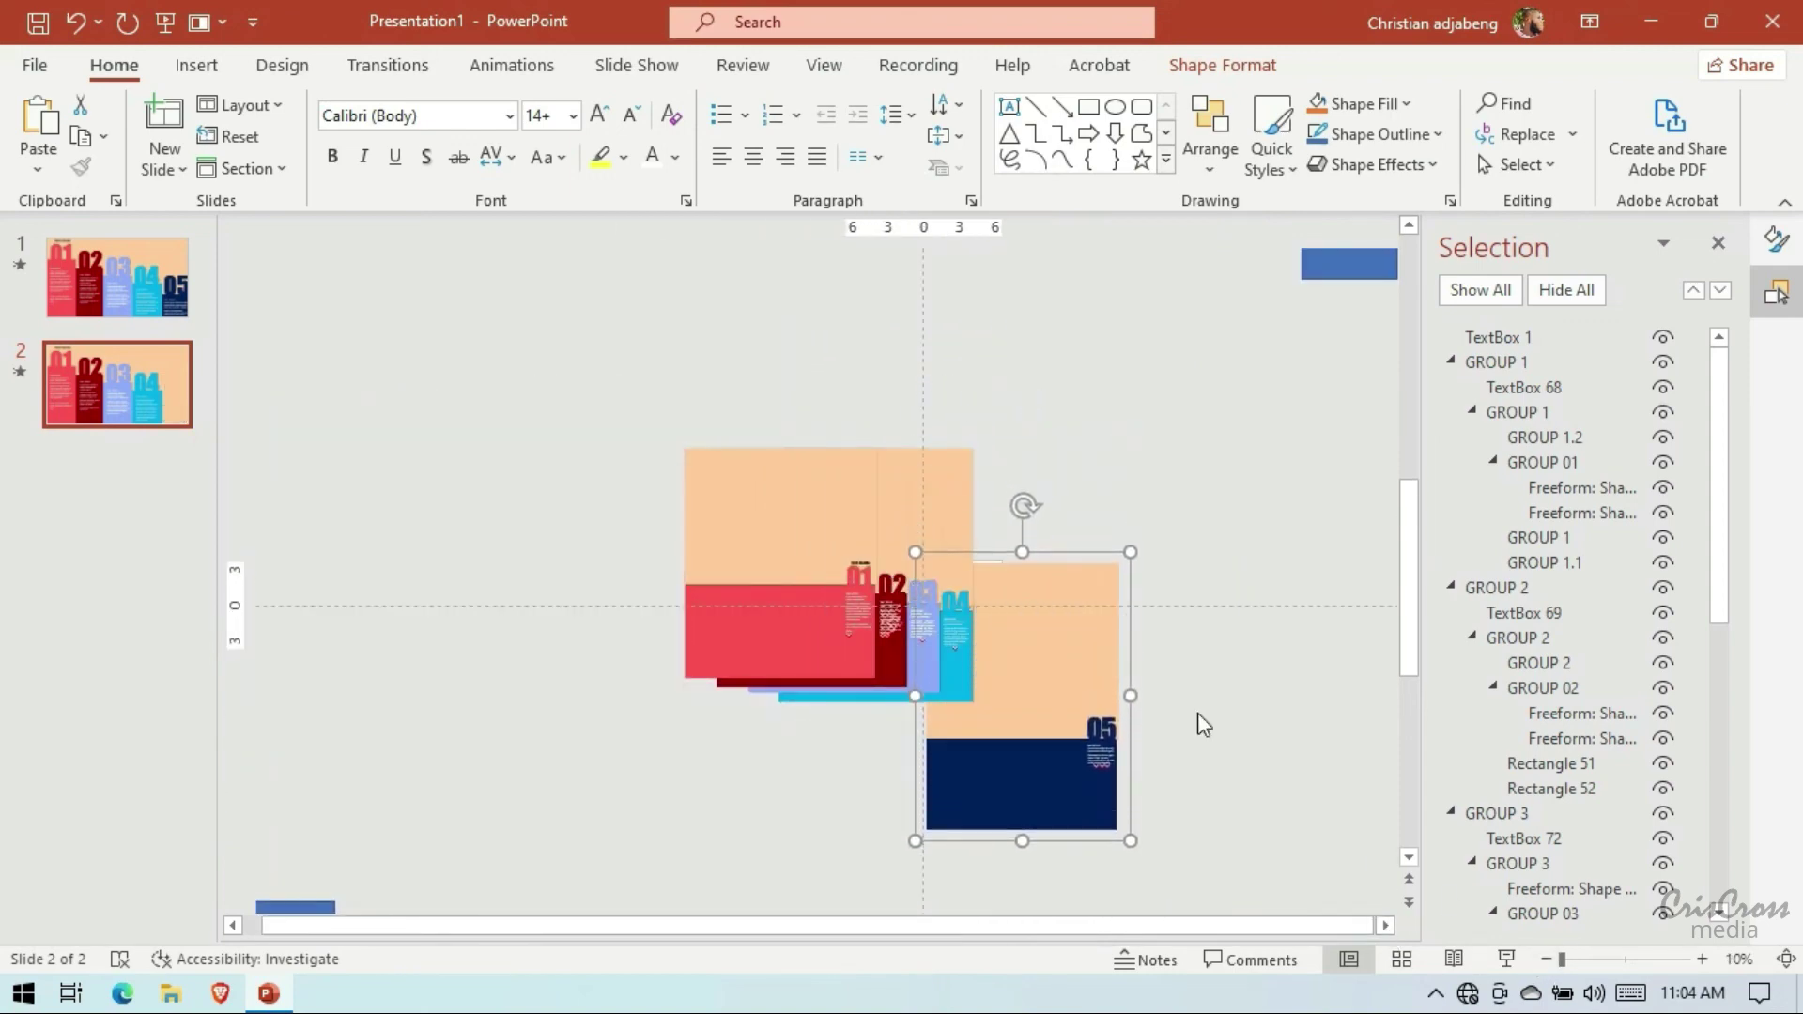
key("Right")
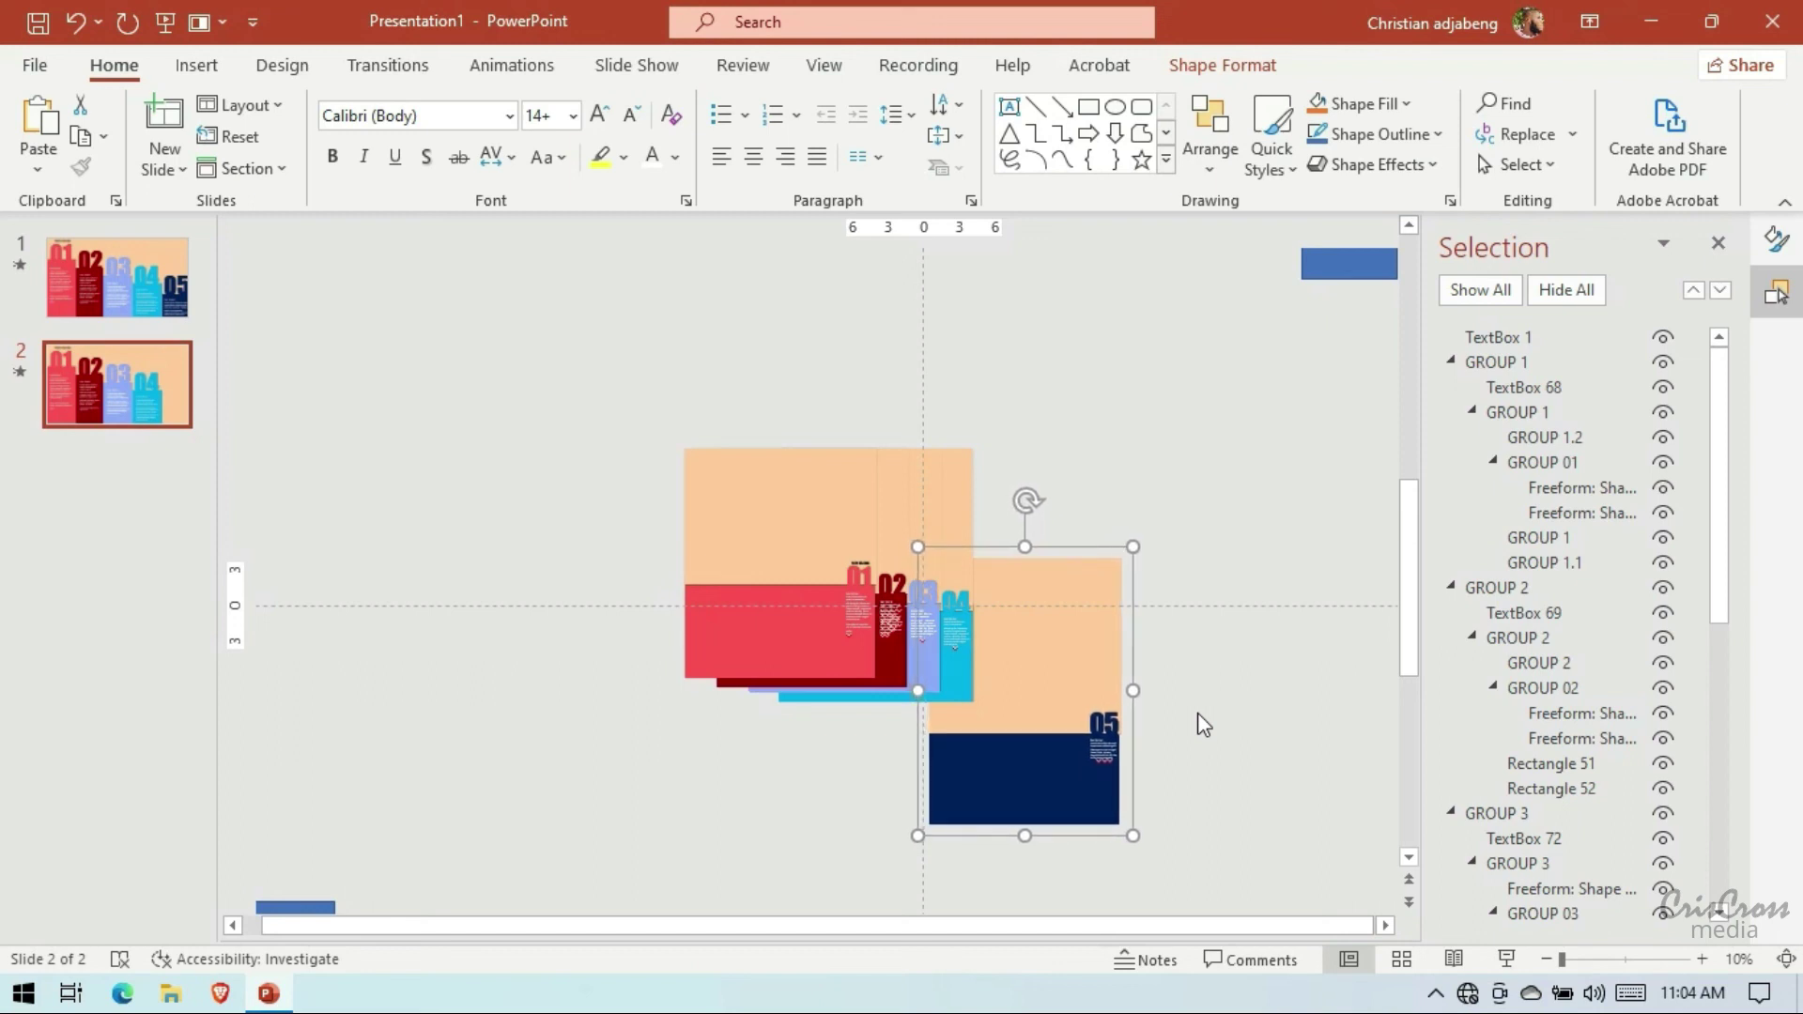
key("Right")
key("Right")
key("Right")
key("Right")
key("Right")
key("Right")
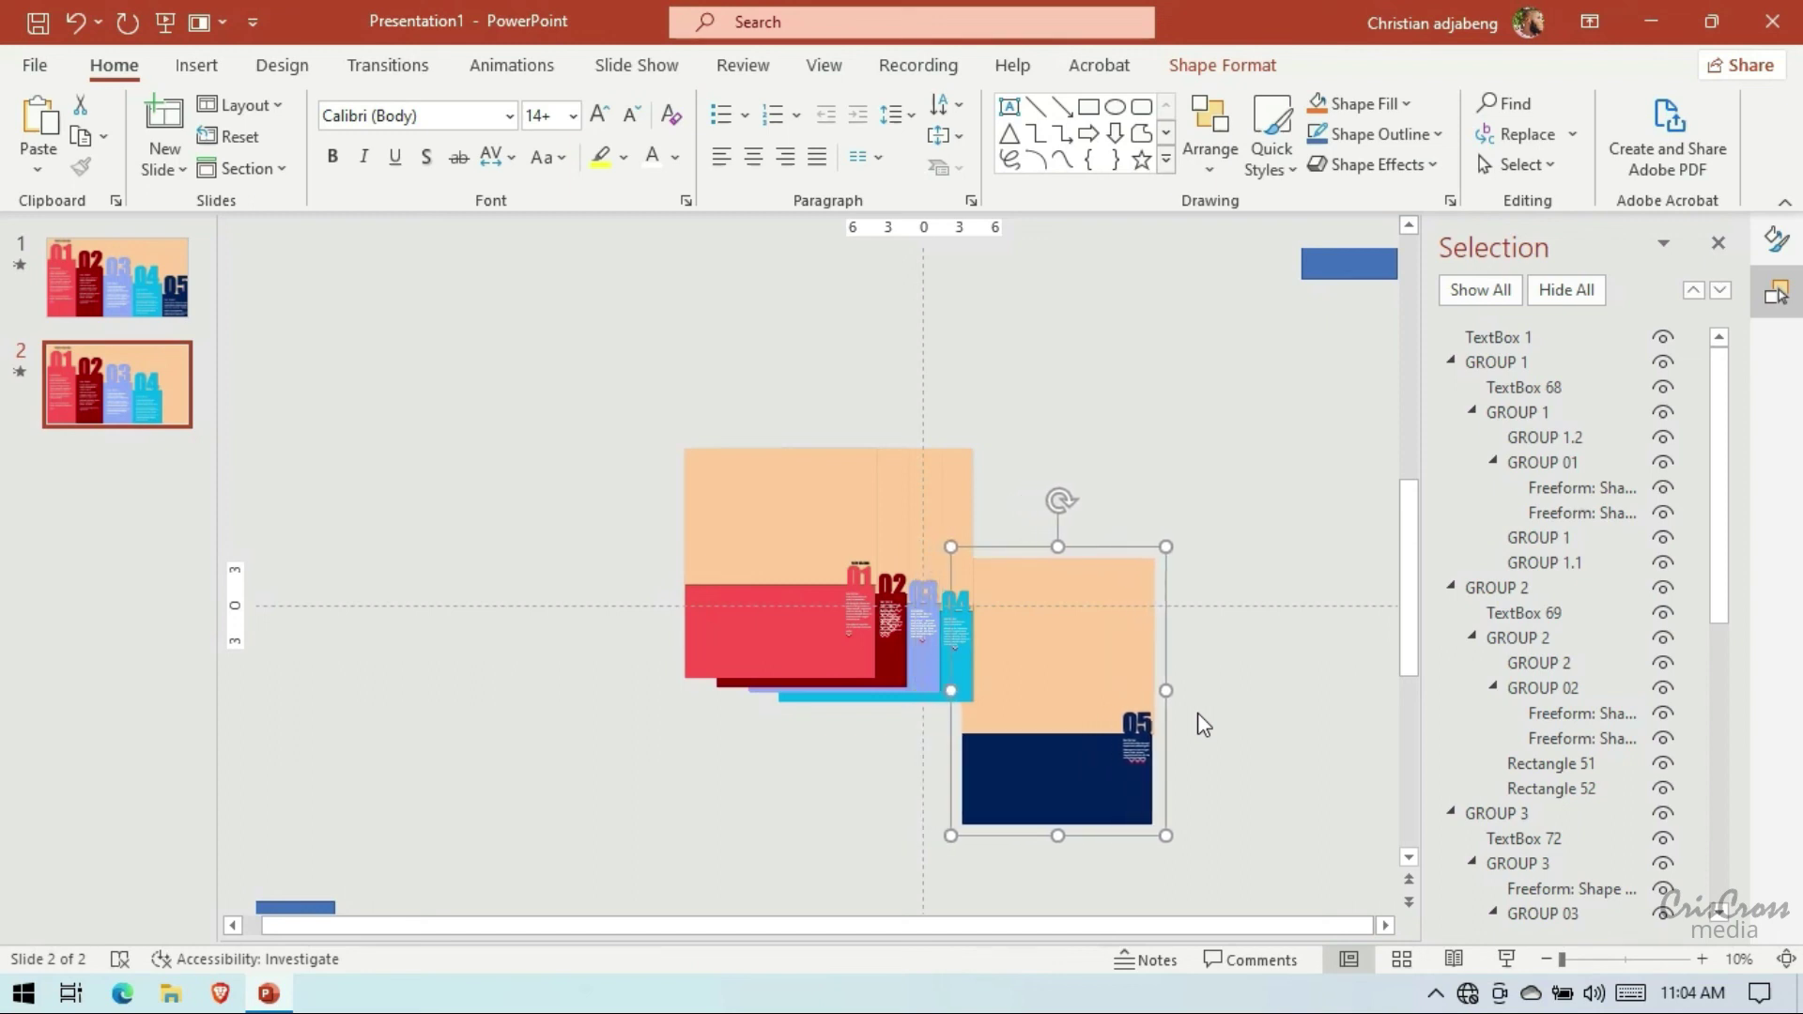
key("Right")
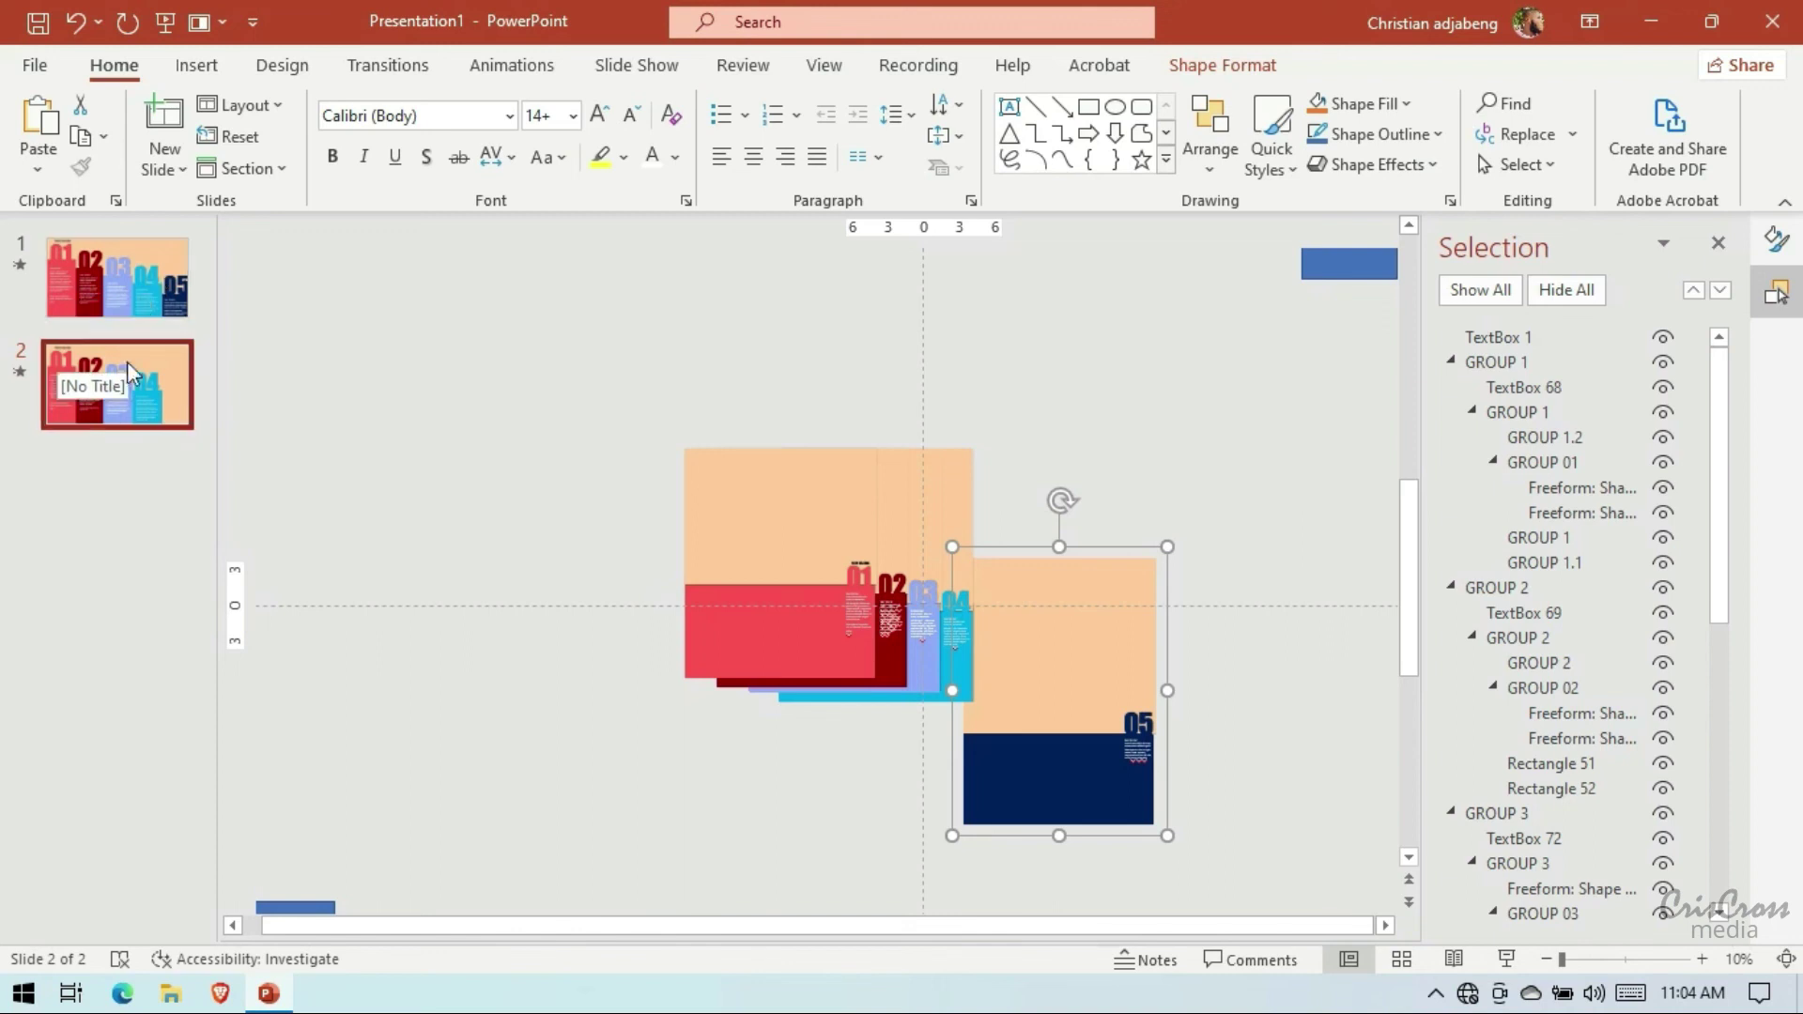
left_click_drag(127, 363, 154, 272)
Duplicate slide 1, nudge the cyan 04 column off it, and move that copy first
right_click(155, 278)
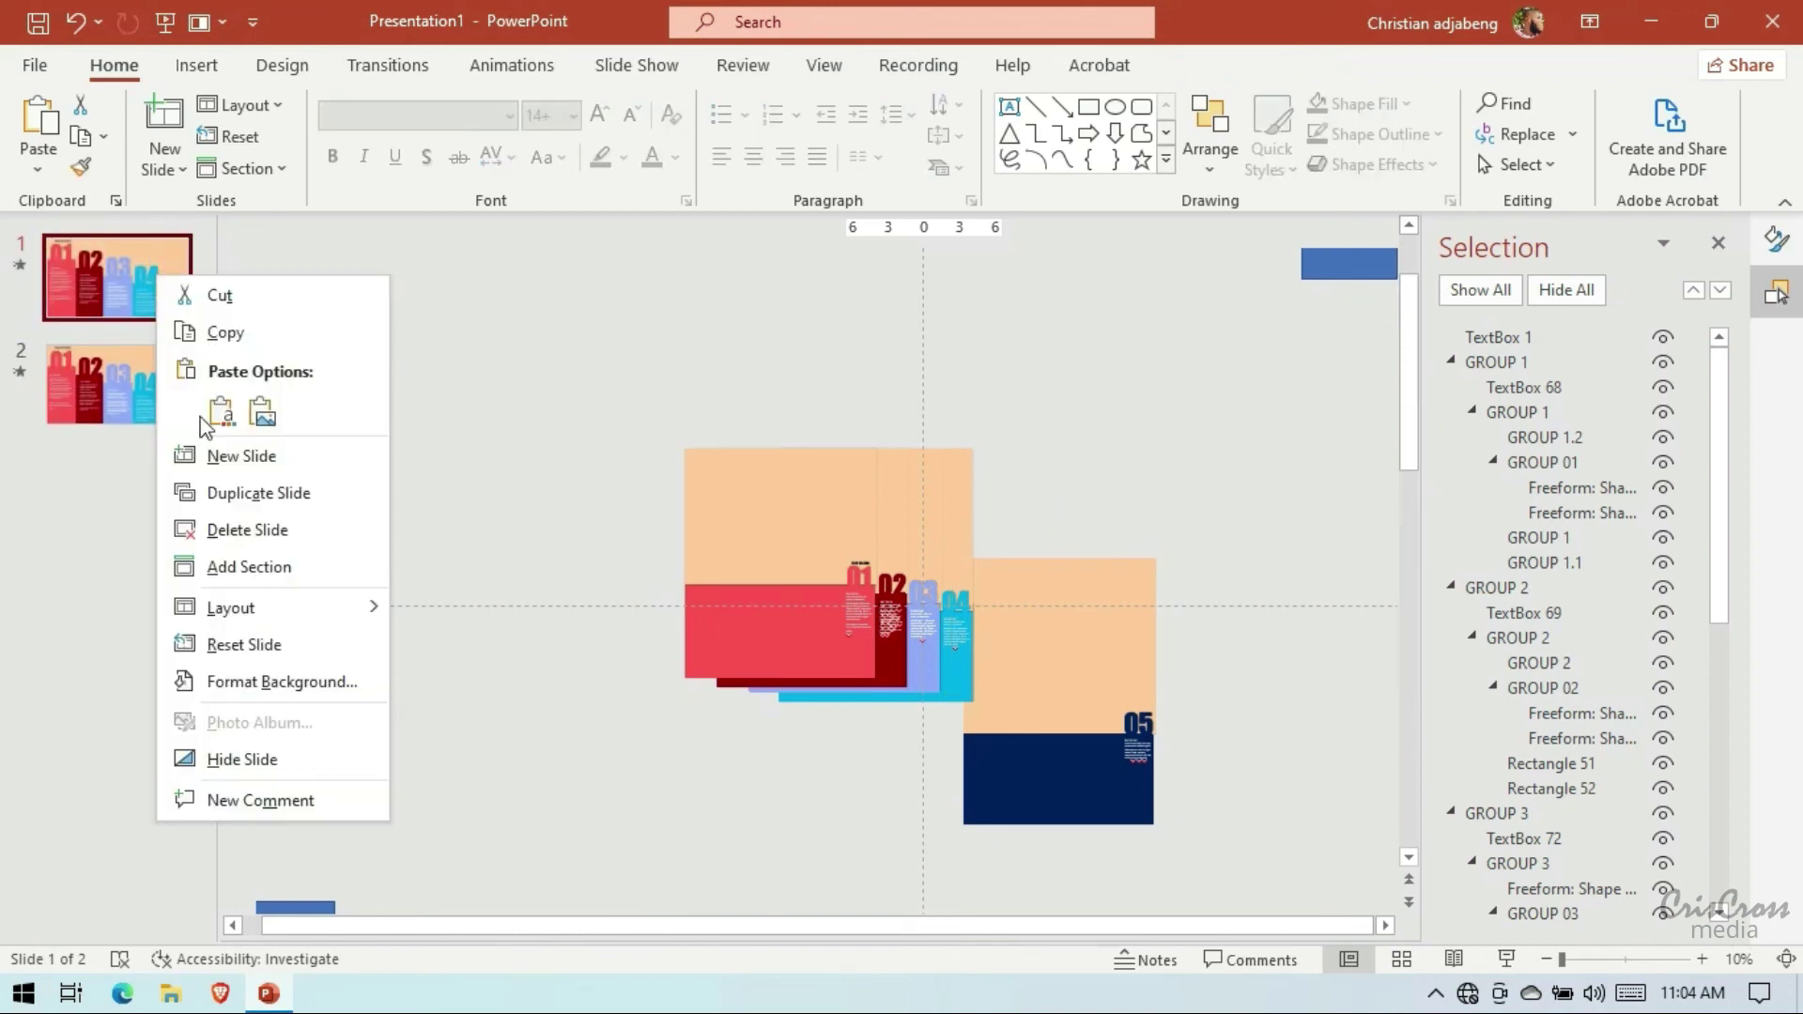
left_click(244, 490)
left_click(958, 530)
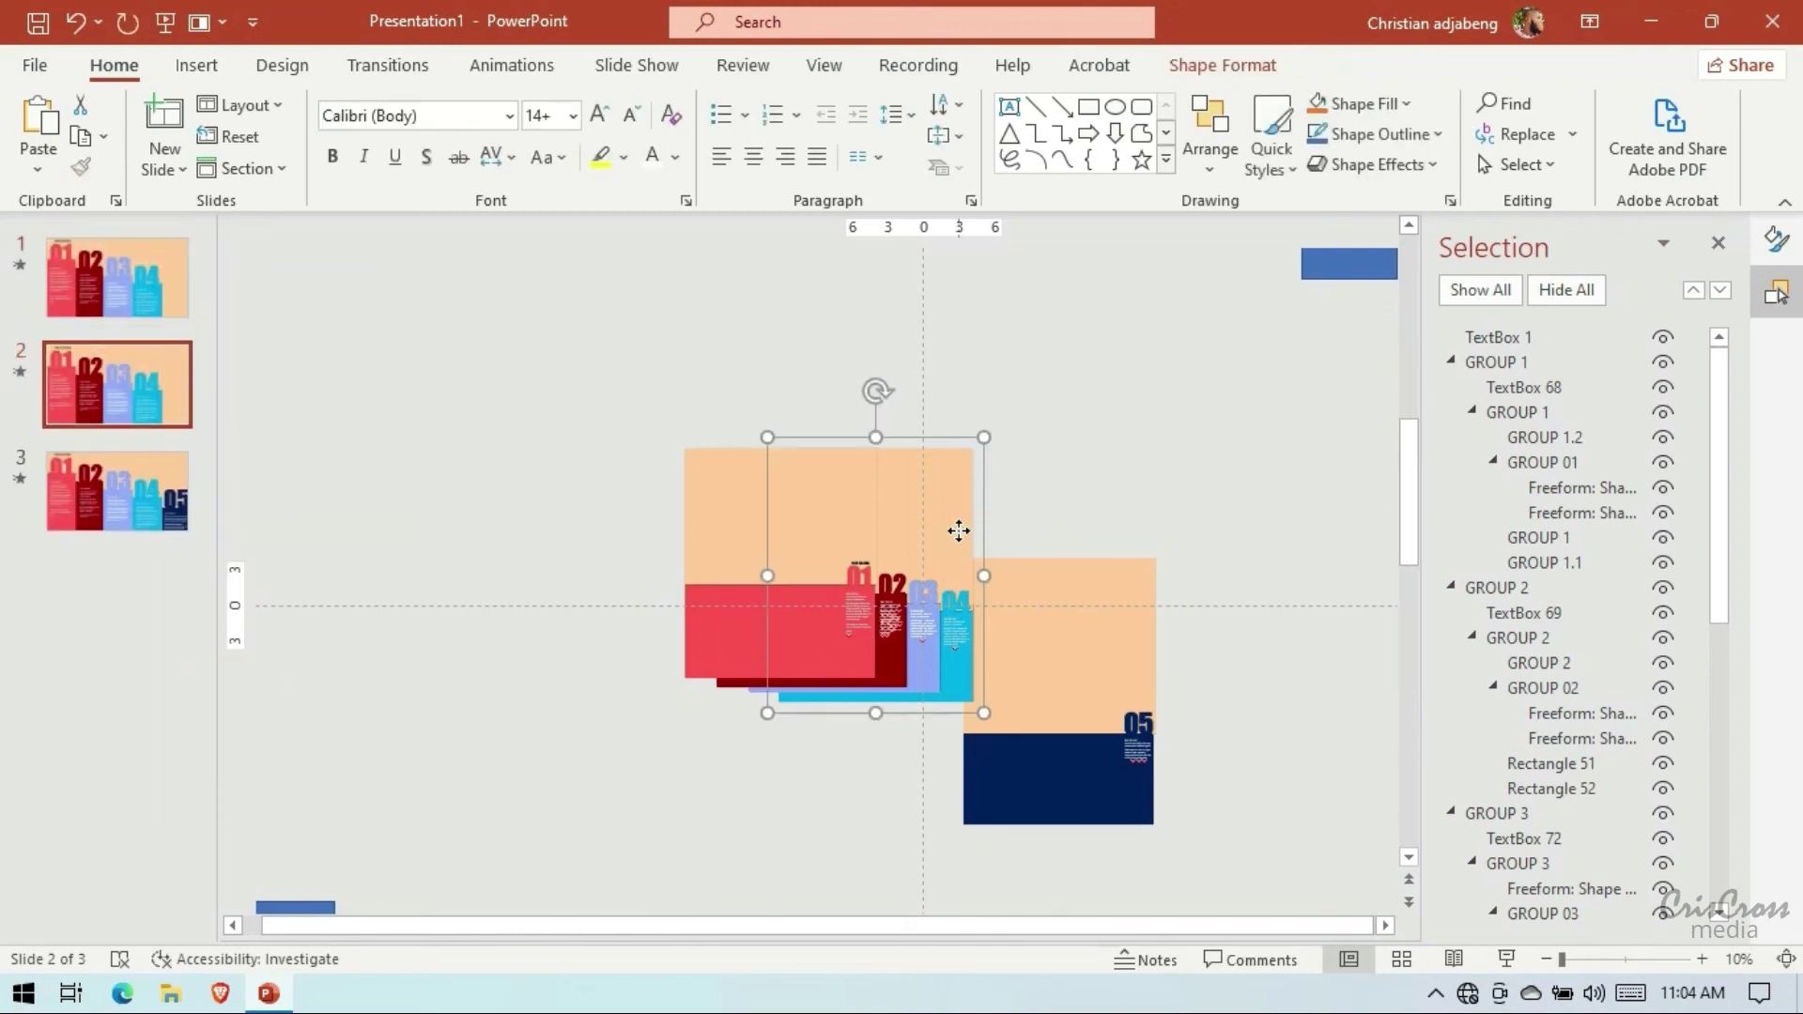
key("Right")
key("Right")
key("Right")
key("Right")
key("Right")
key("Right")
key("Right")
key("Right")
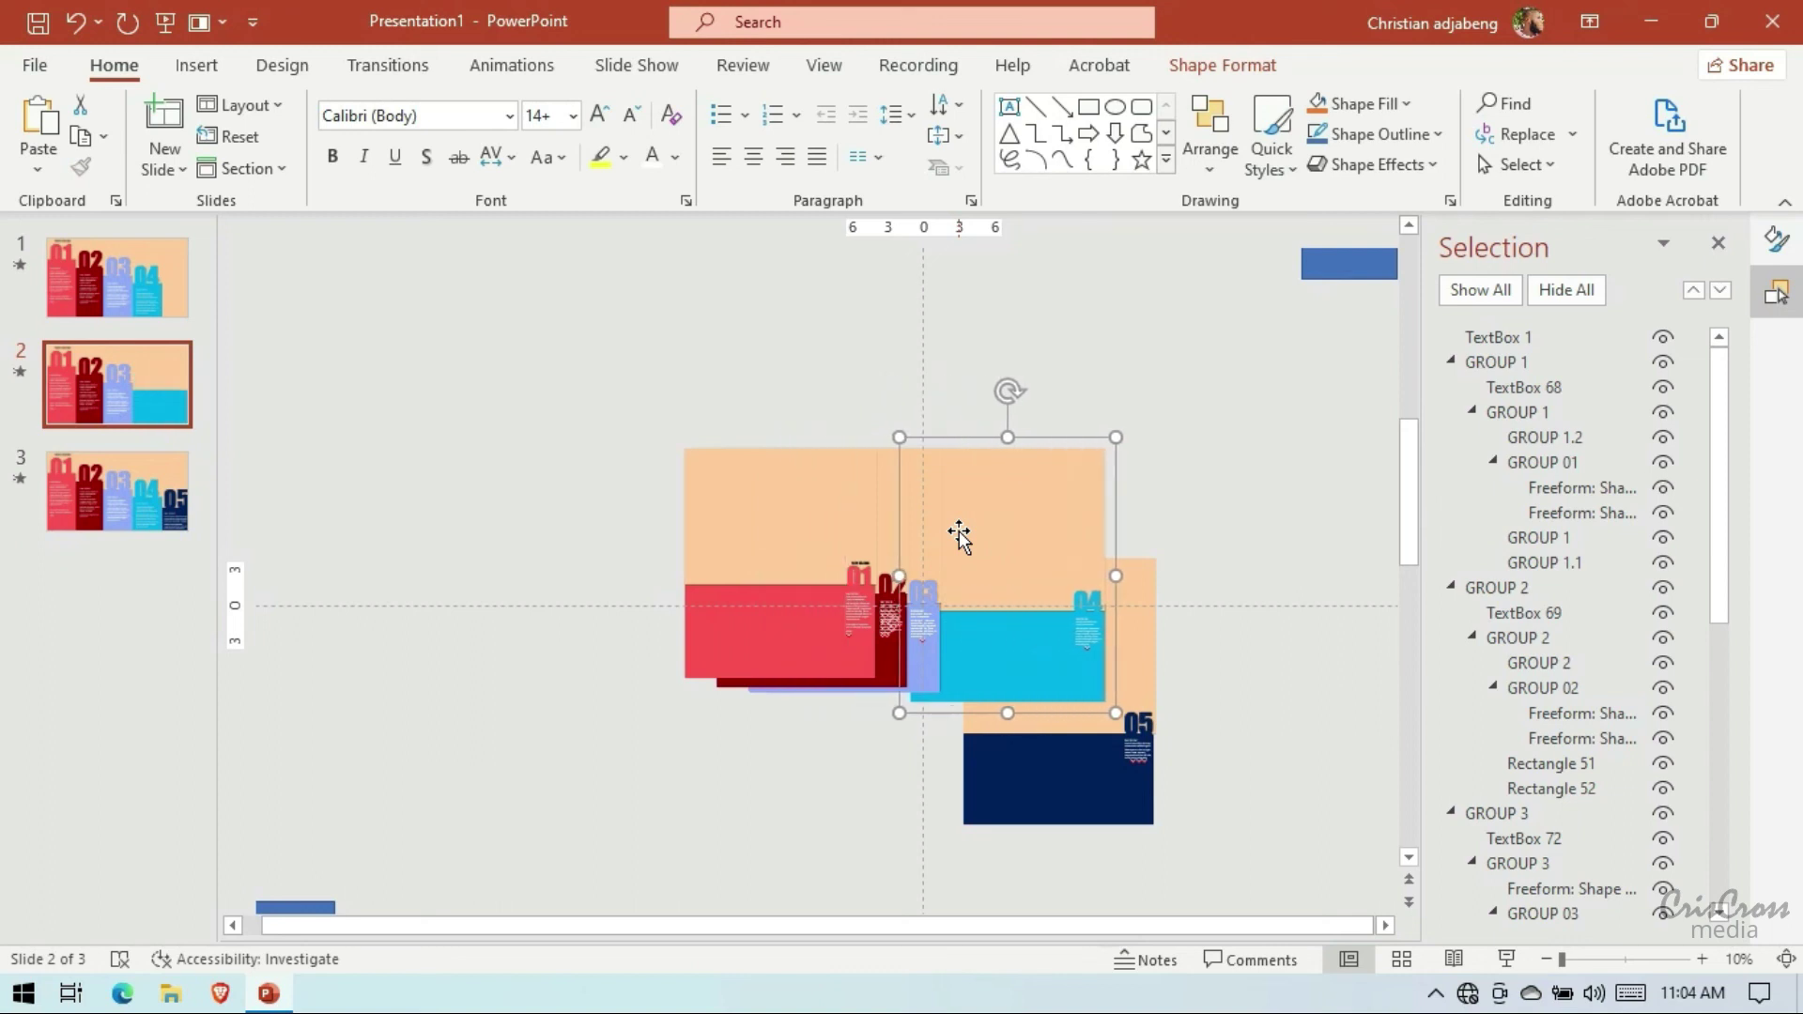
key("Right")
key("Right")
key("Right")
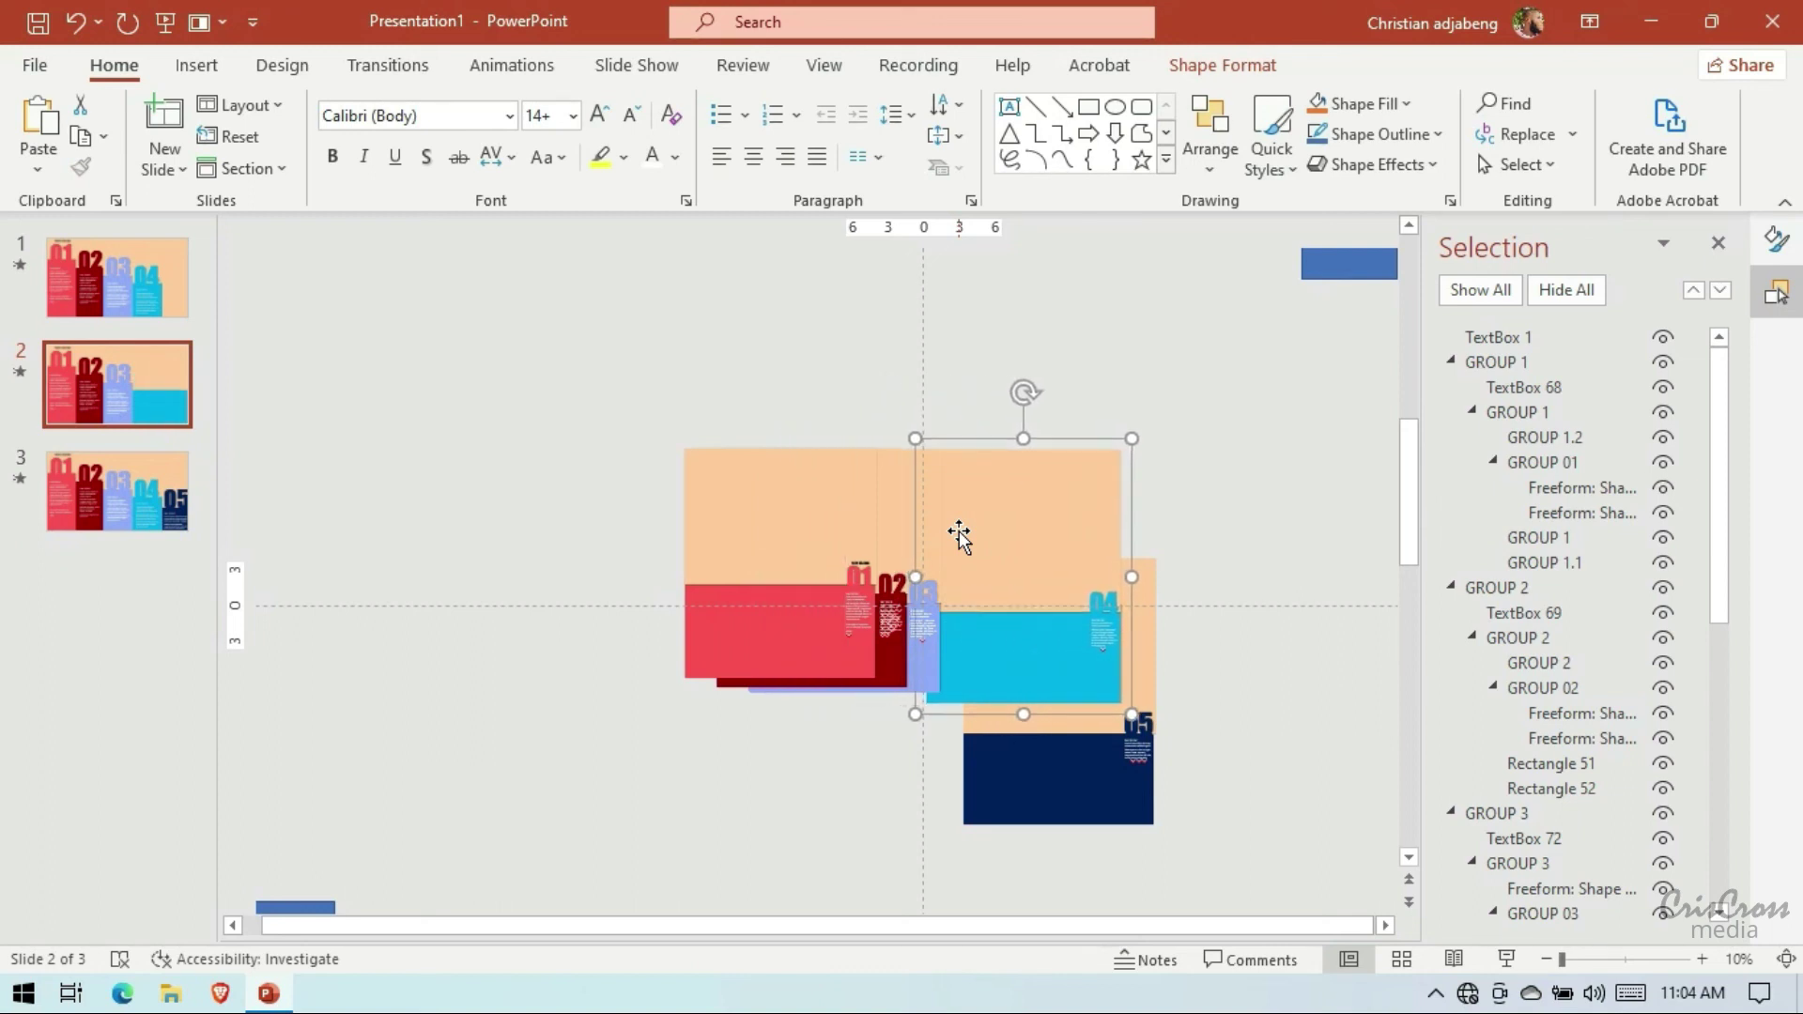
key("Down")
key("Down")
key("Down")
key("Down")
key("Down")
key("Down")
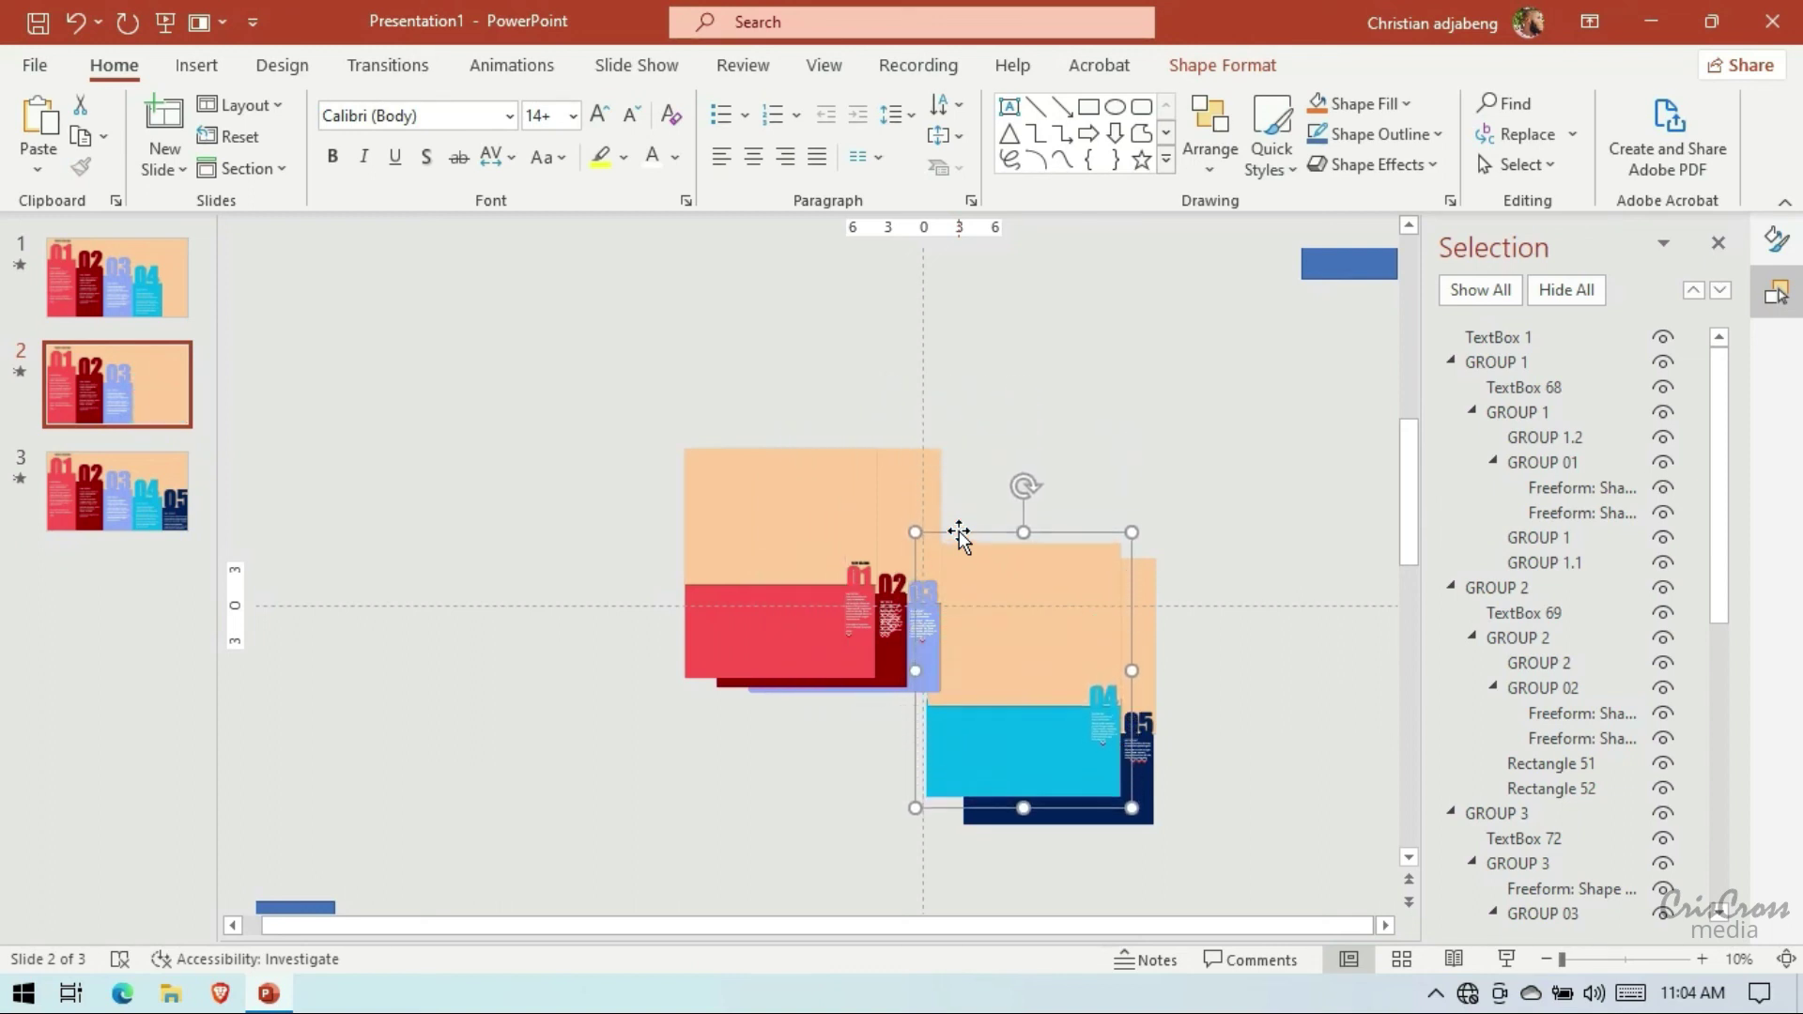
key("Down")
key("Down")
key("Down")
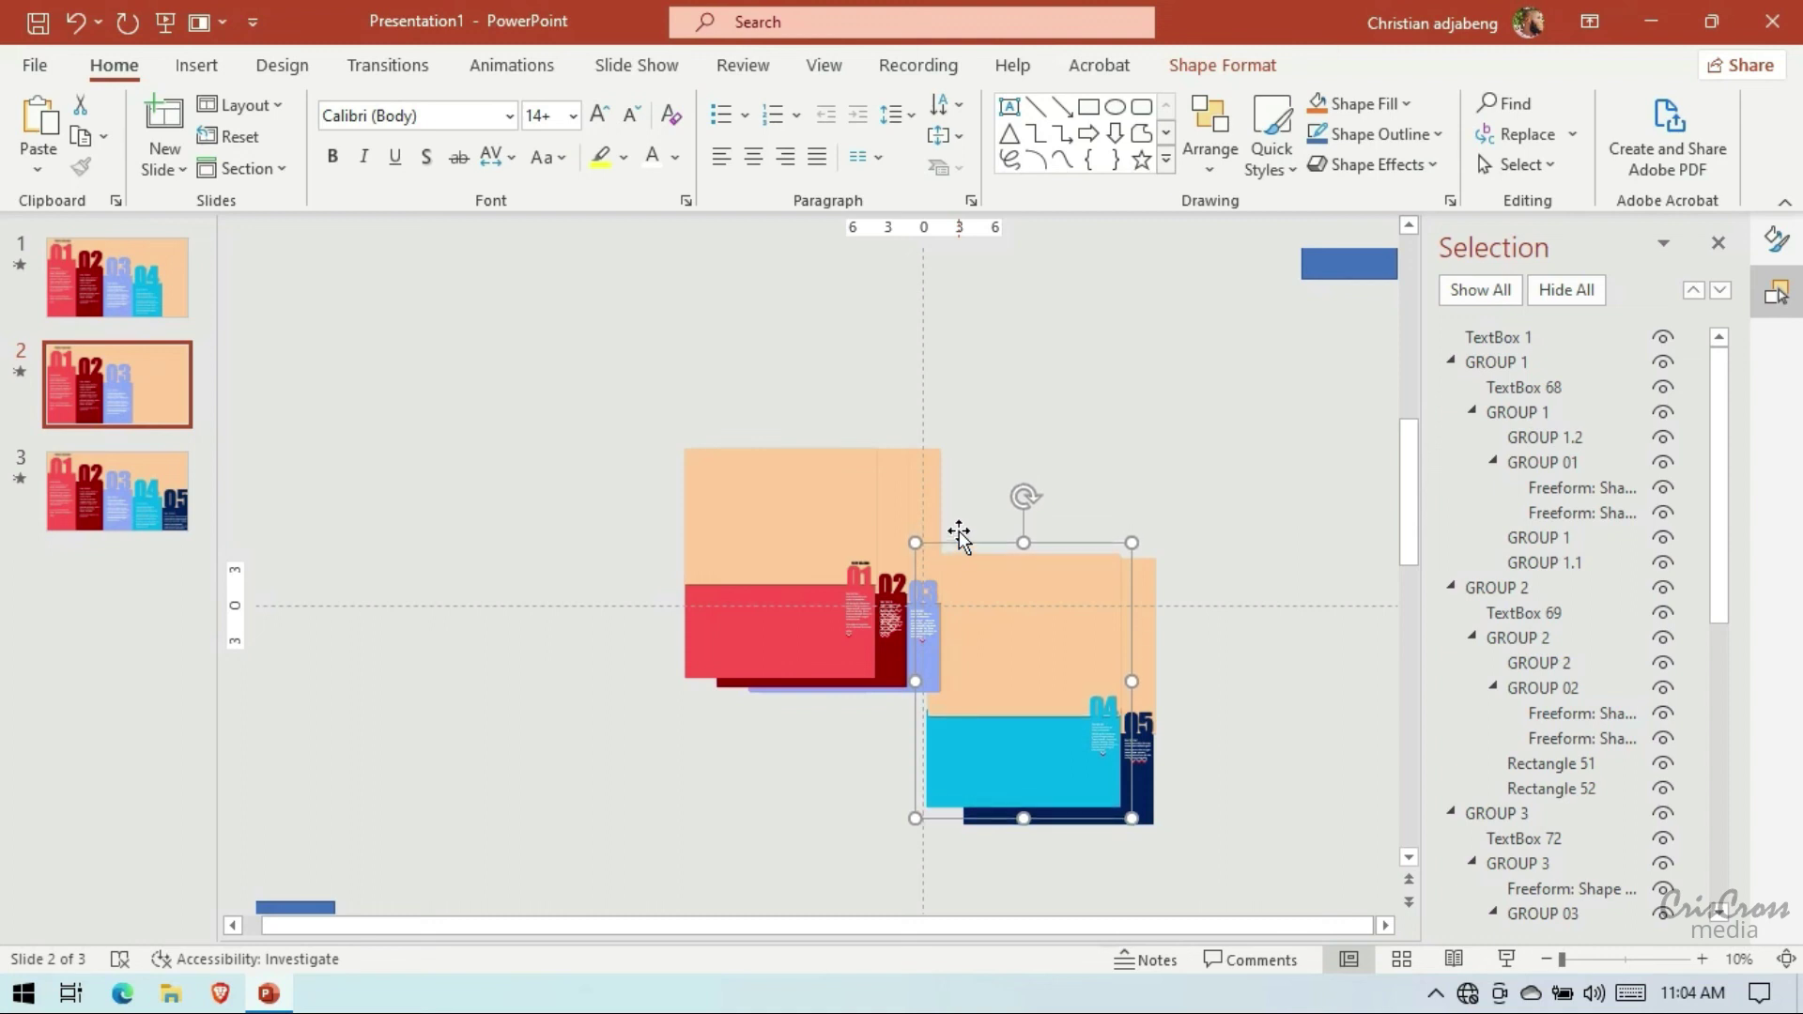
left_click_drag(157, 394, 148, 263)
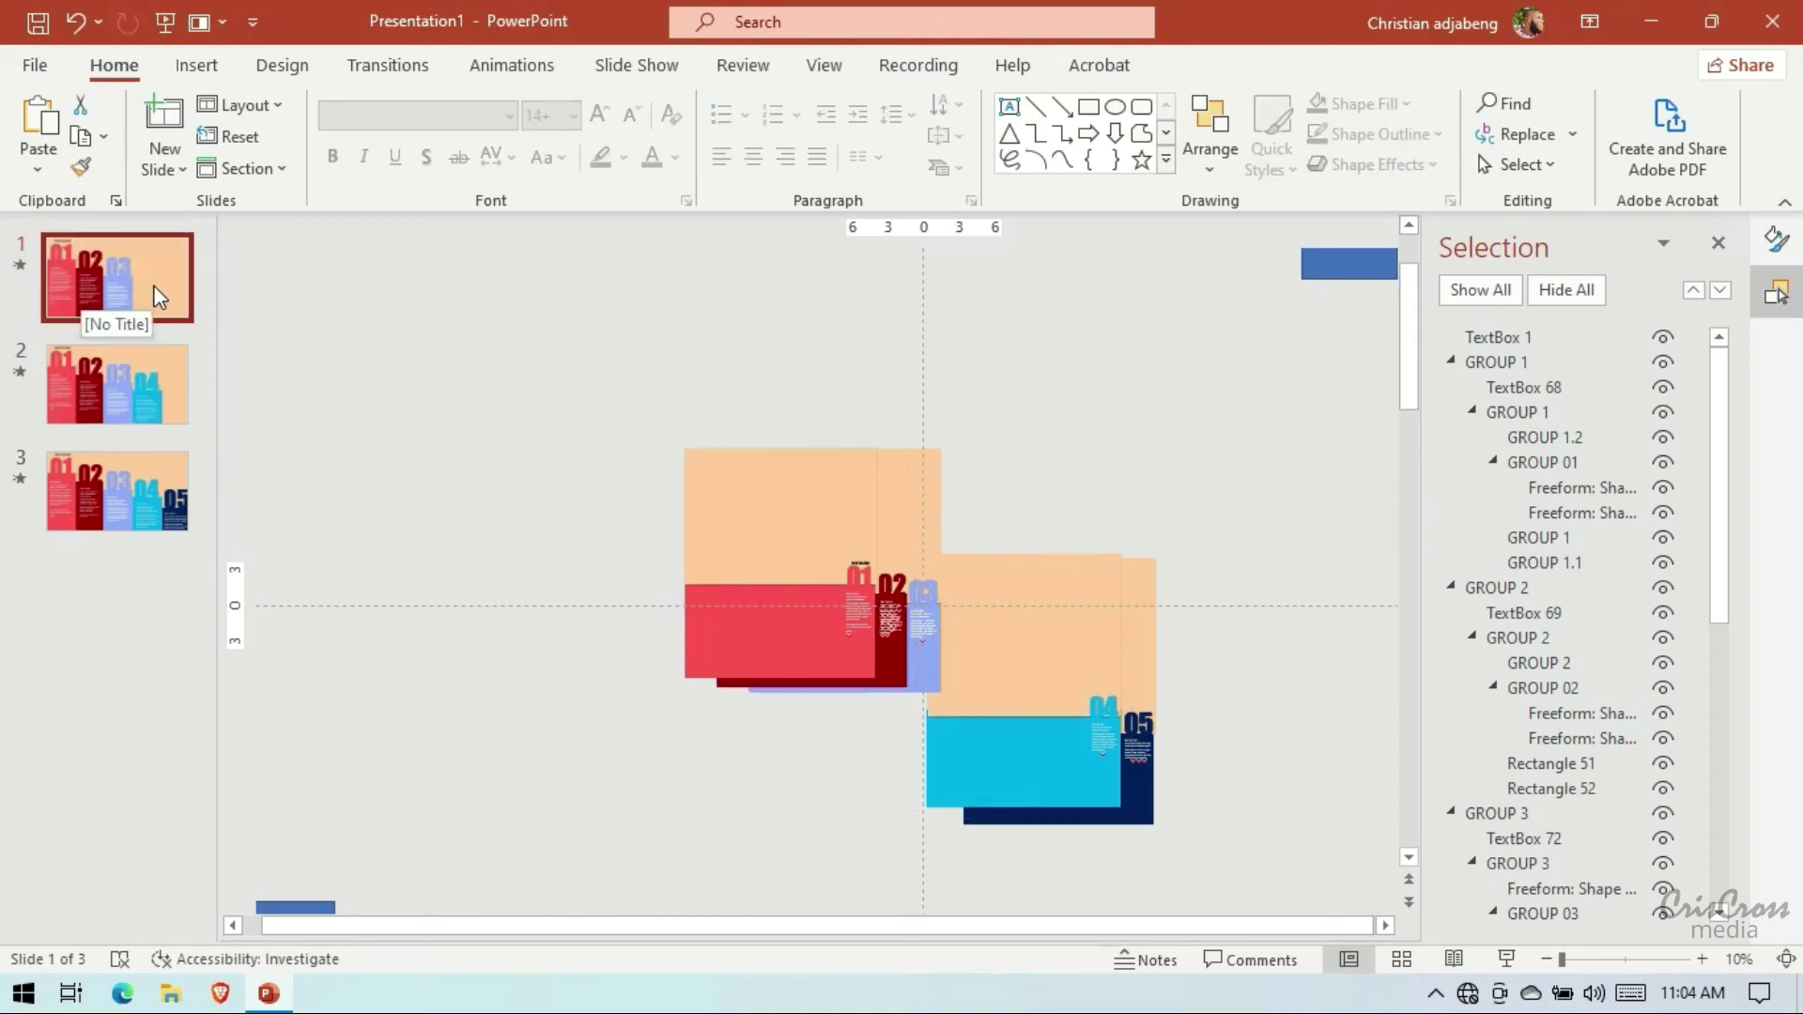
Duplicate the first slide and nudge the 03 column down and right off it
right_click(155, 282)
left_click(214, 507)
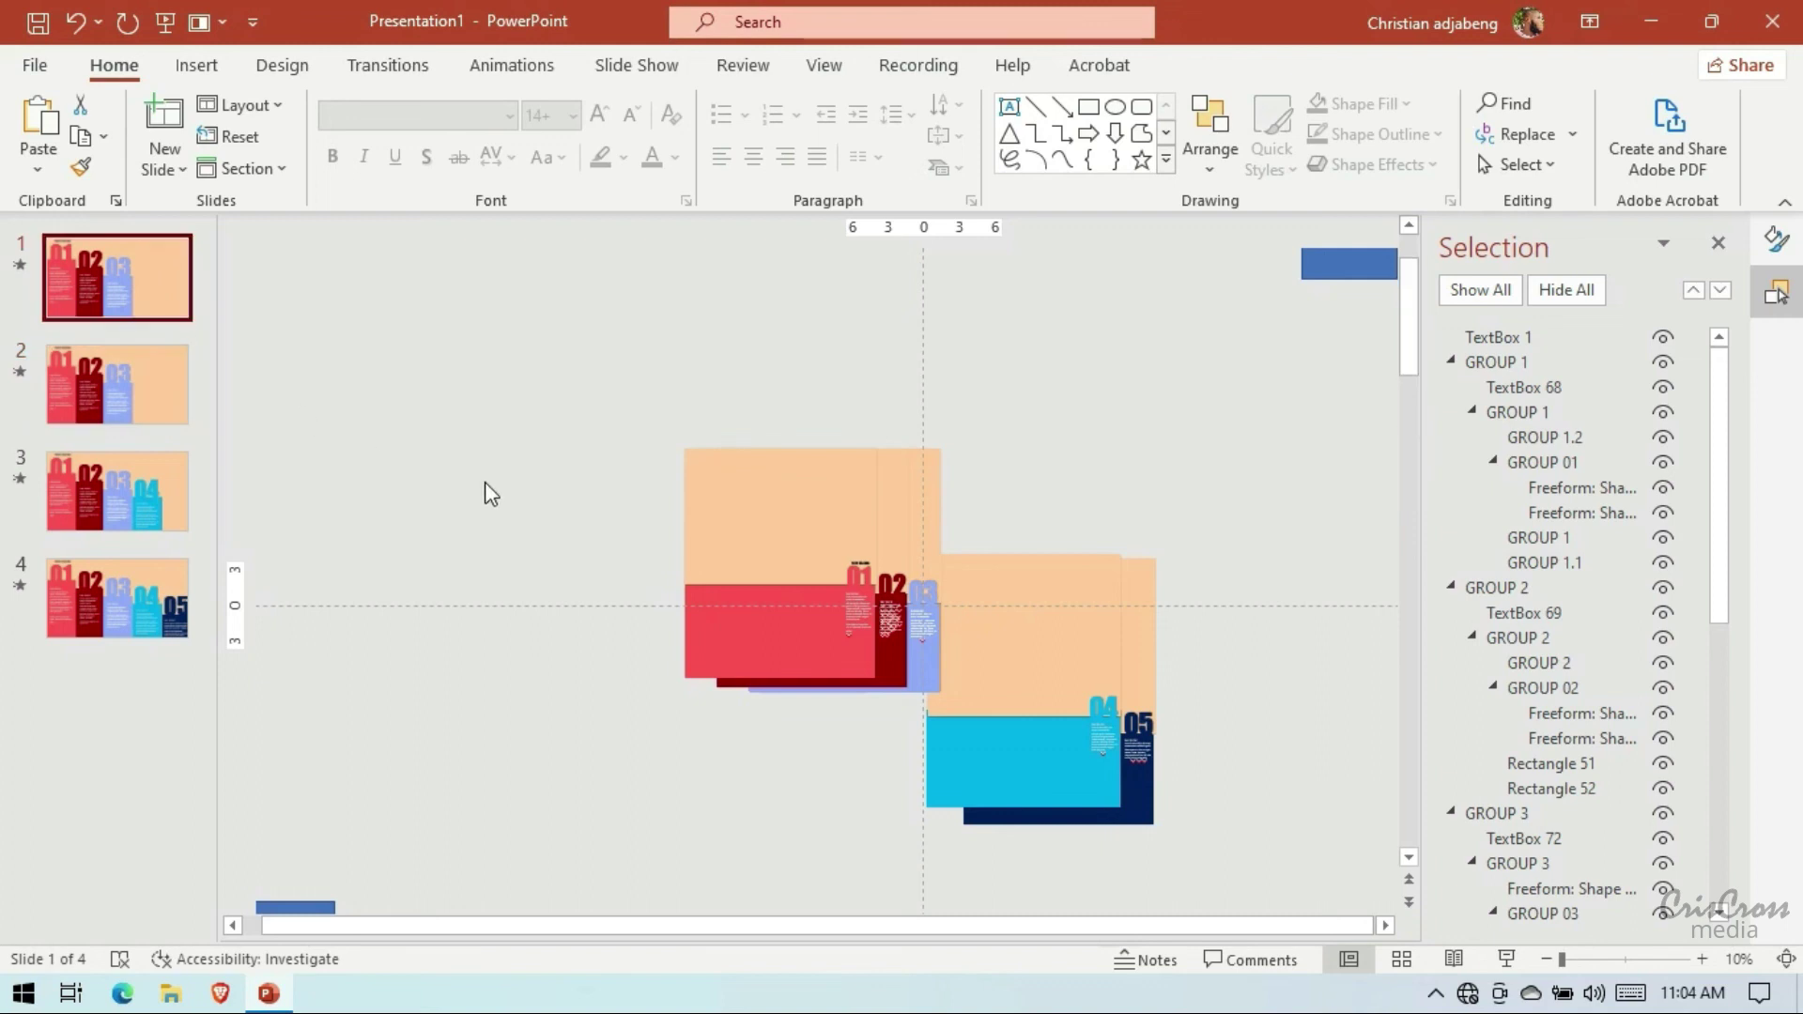
left_click(930, 550)
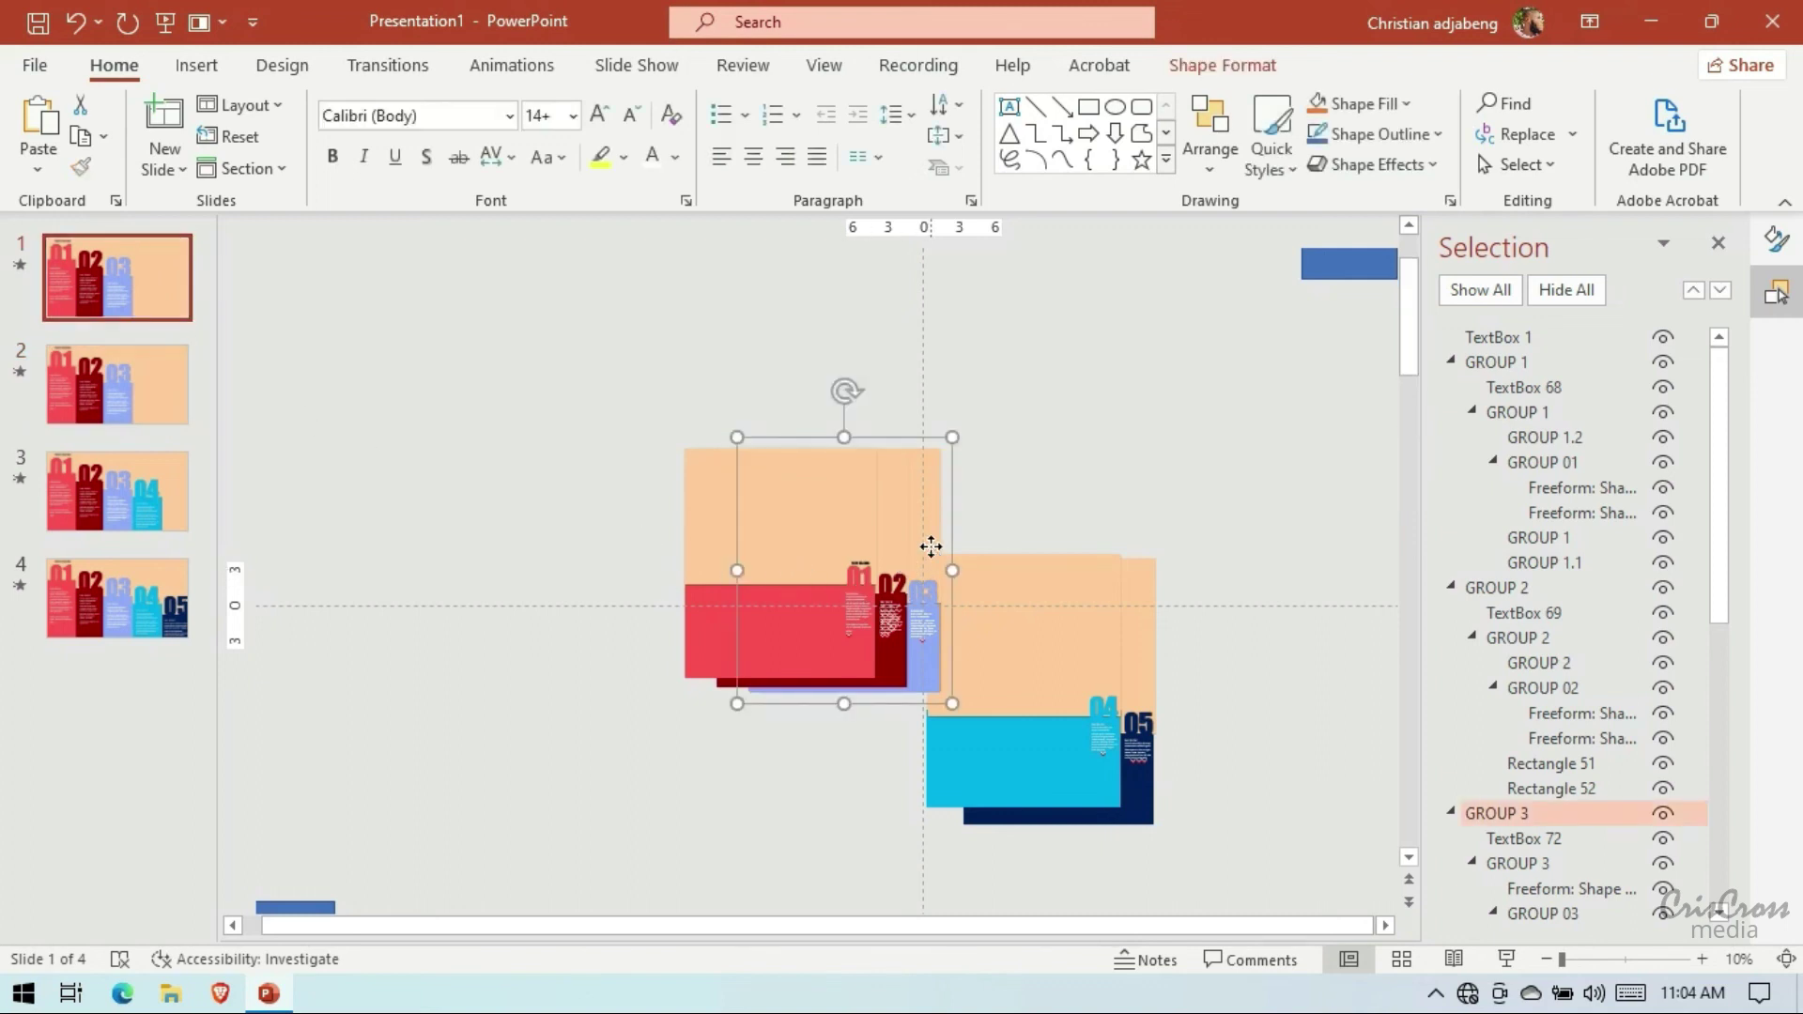
key("Right")
key("Right")
key("Right")
key("Down")
key("Down")
key("Down")
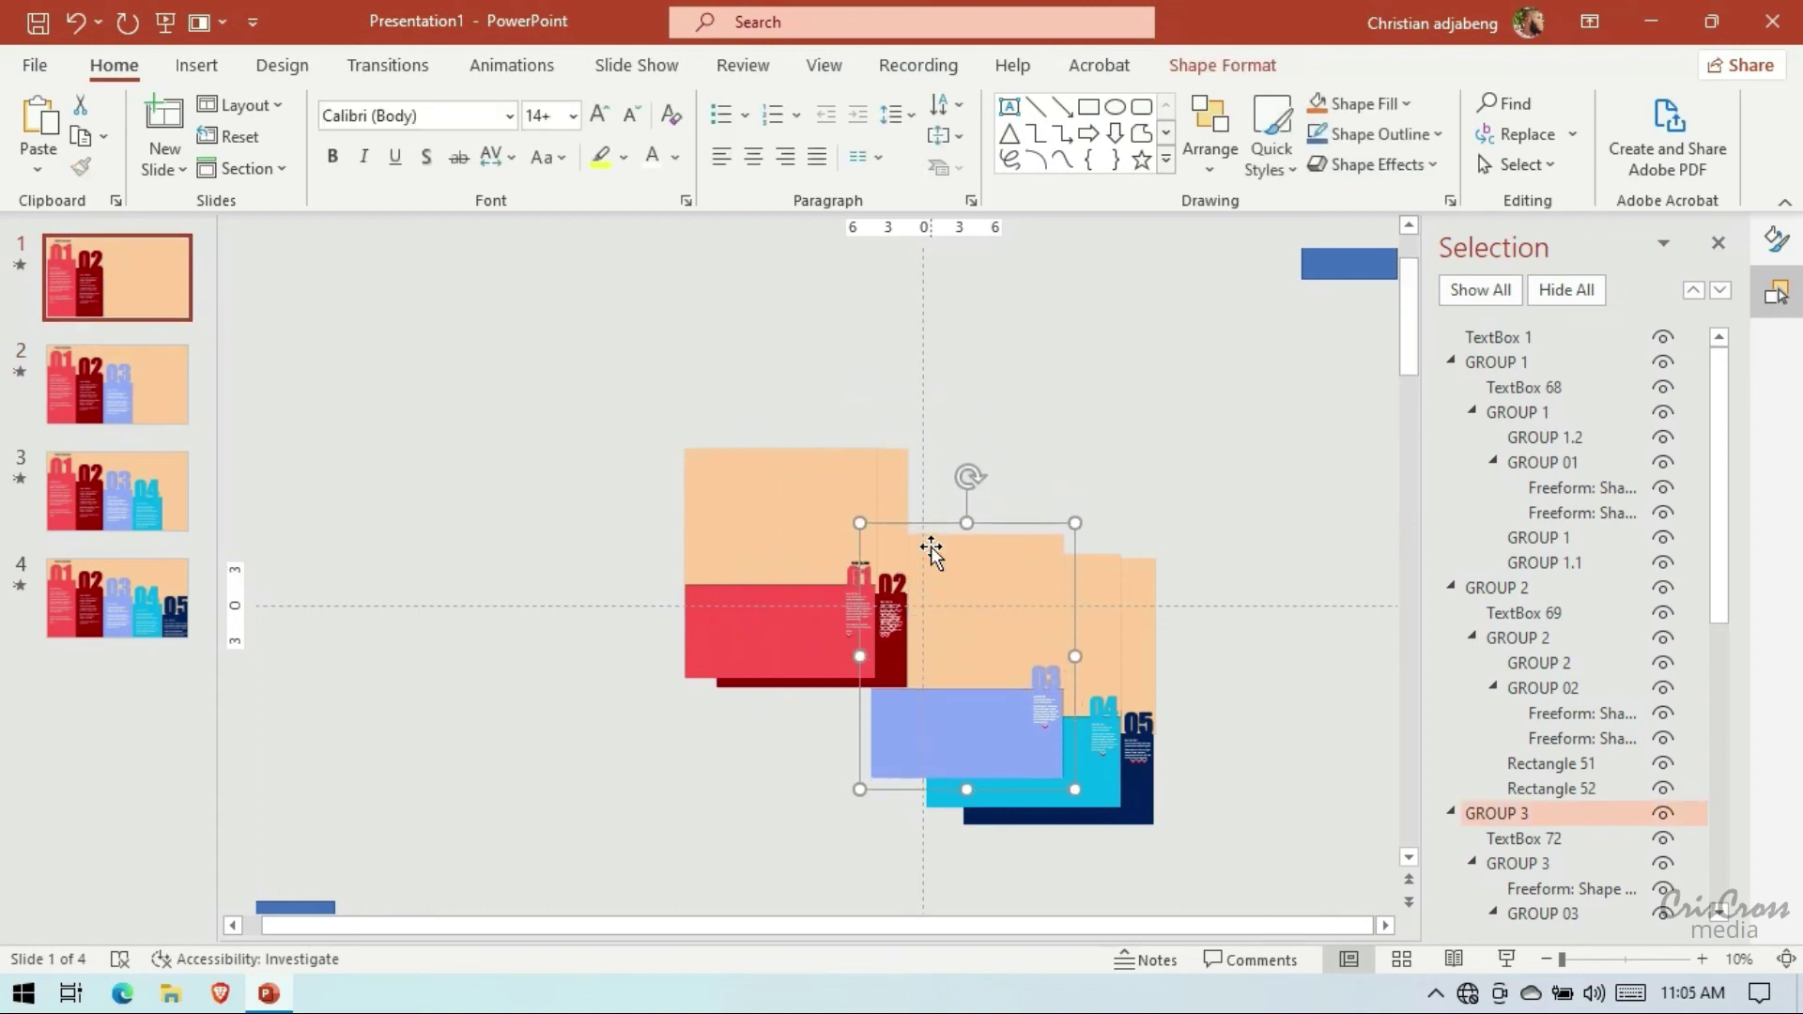
key("Down")
key("Down")
key("Down")
key("Down")
key("Down")
key("Down")
key("Down")
key("Down")
key("Right")
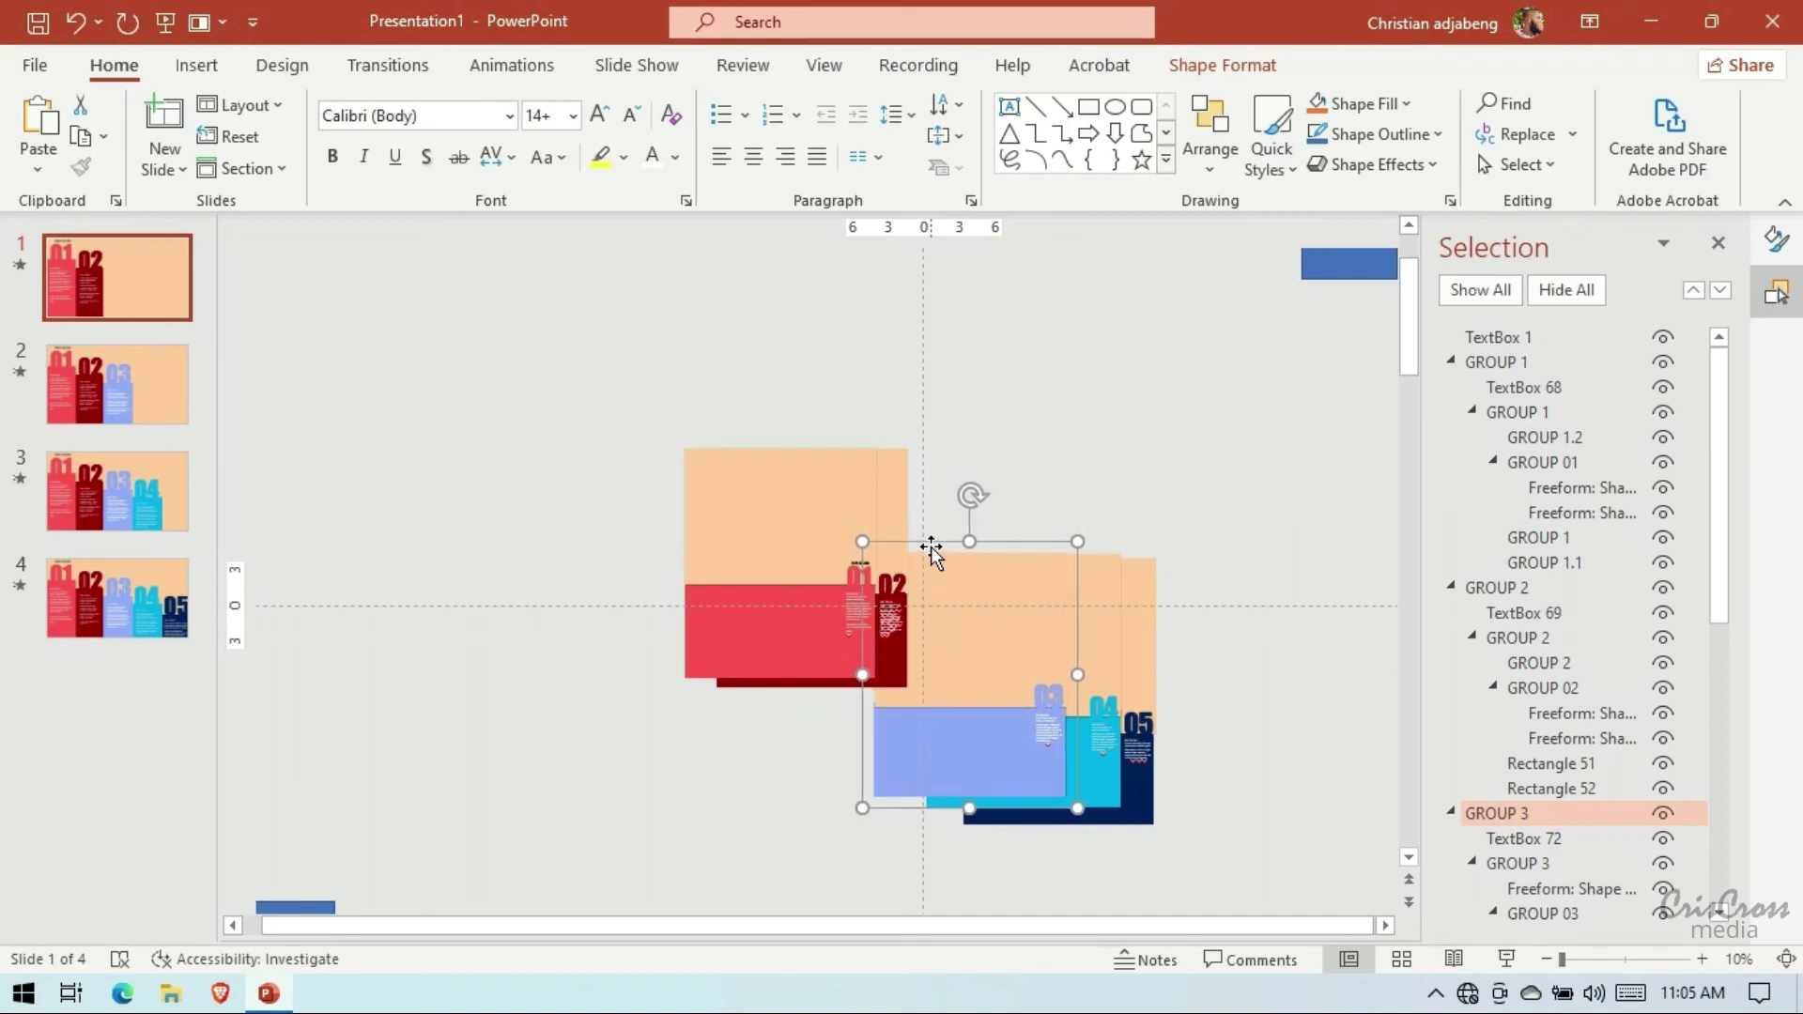
key("Right")
key("Right")
key("Right")
key("Right")
key("Right")
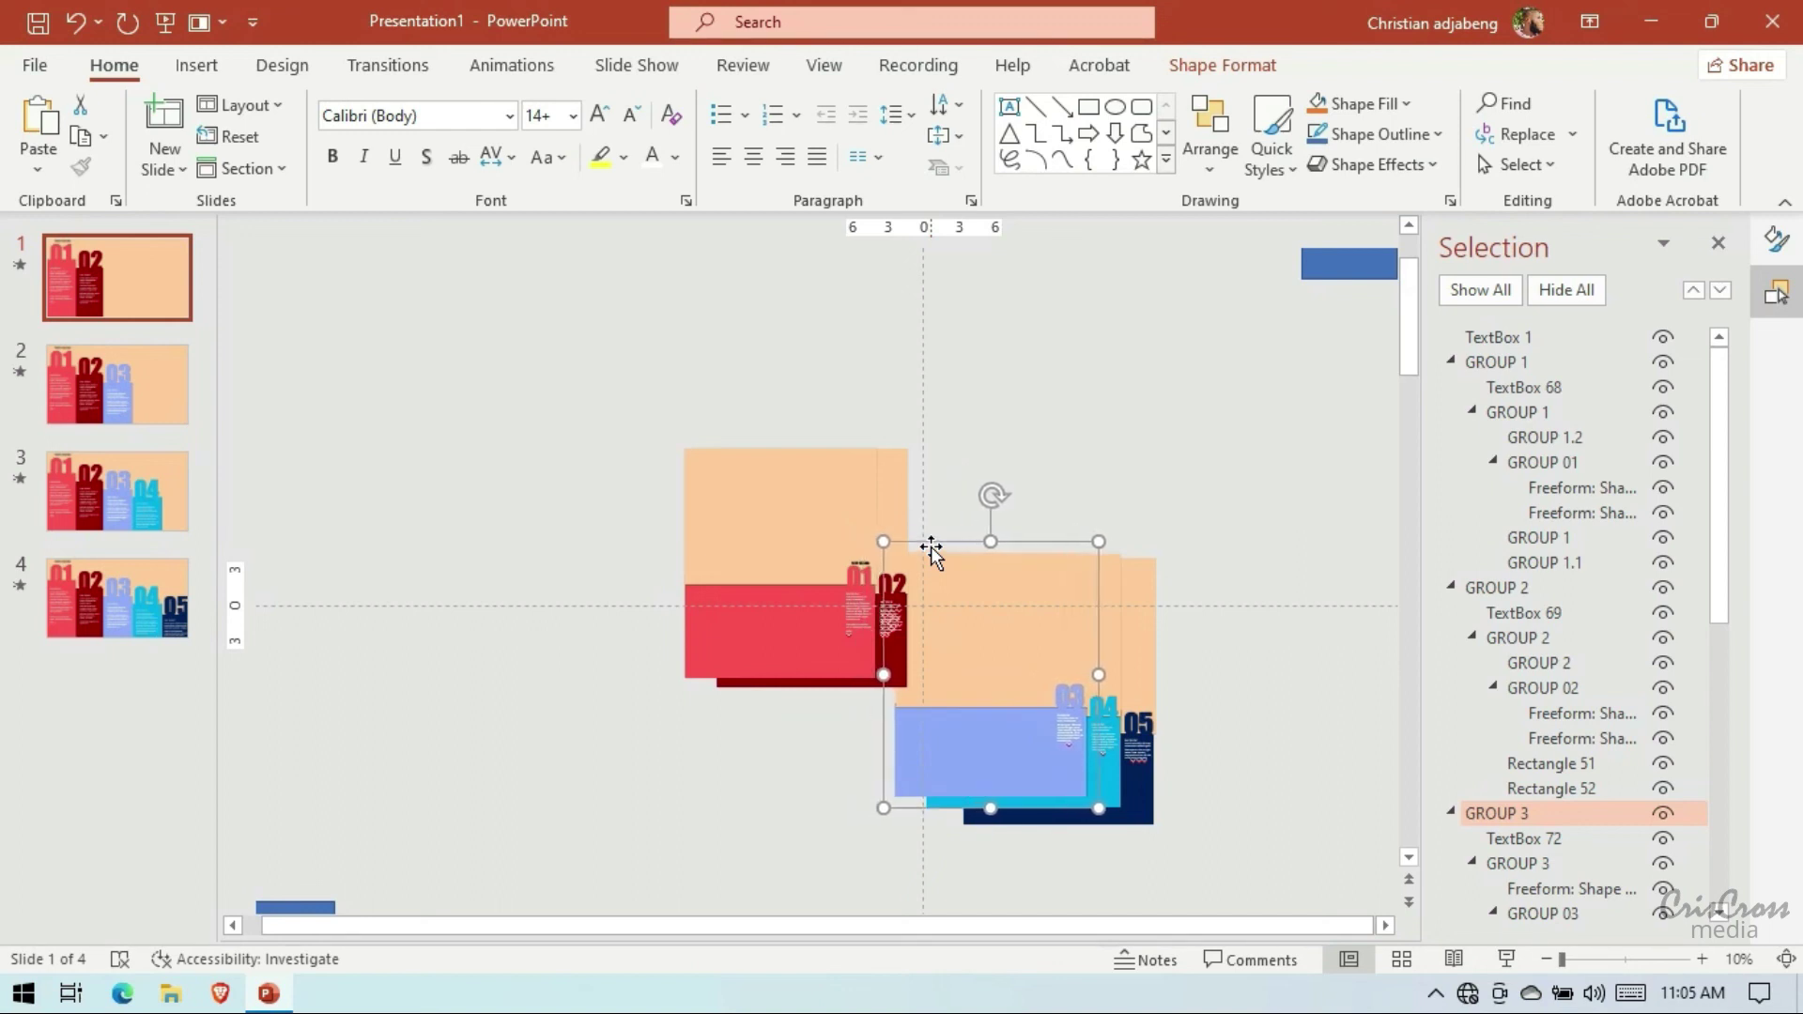
key("Right")
key("Right")
right_click(161, 269)
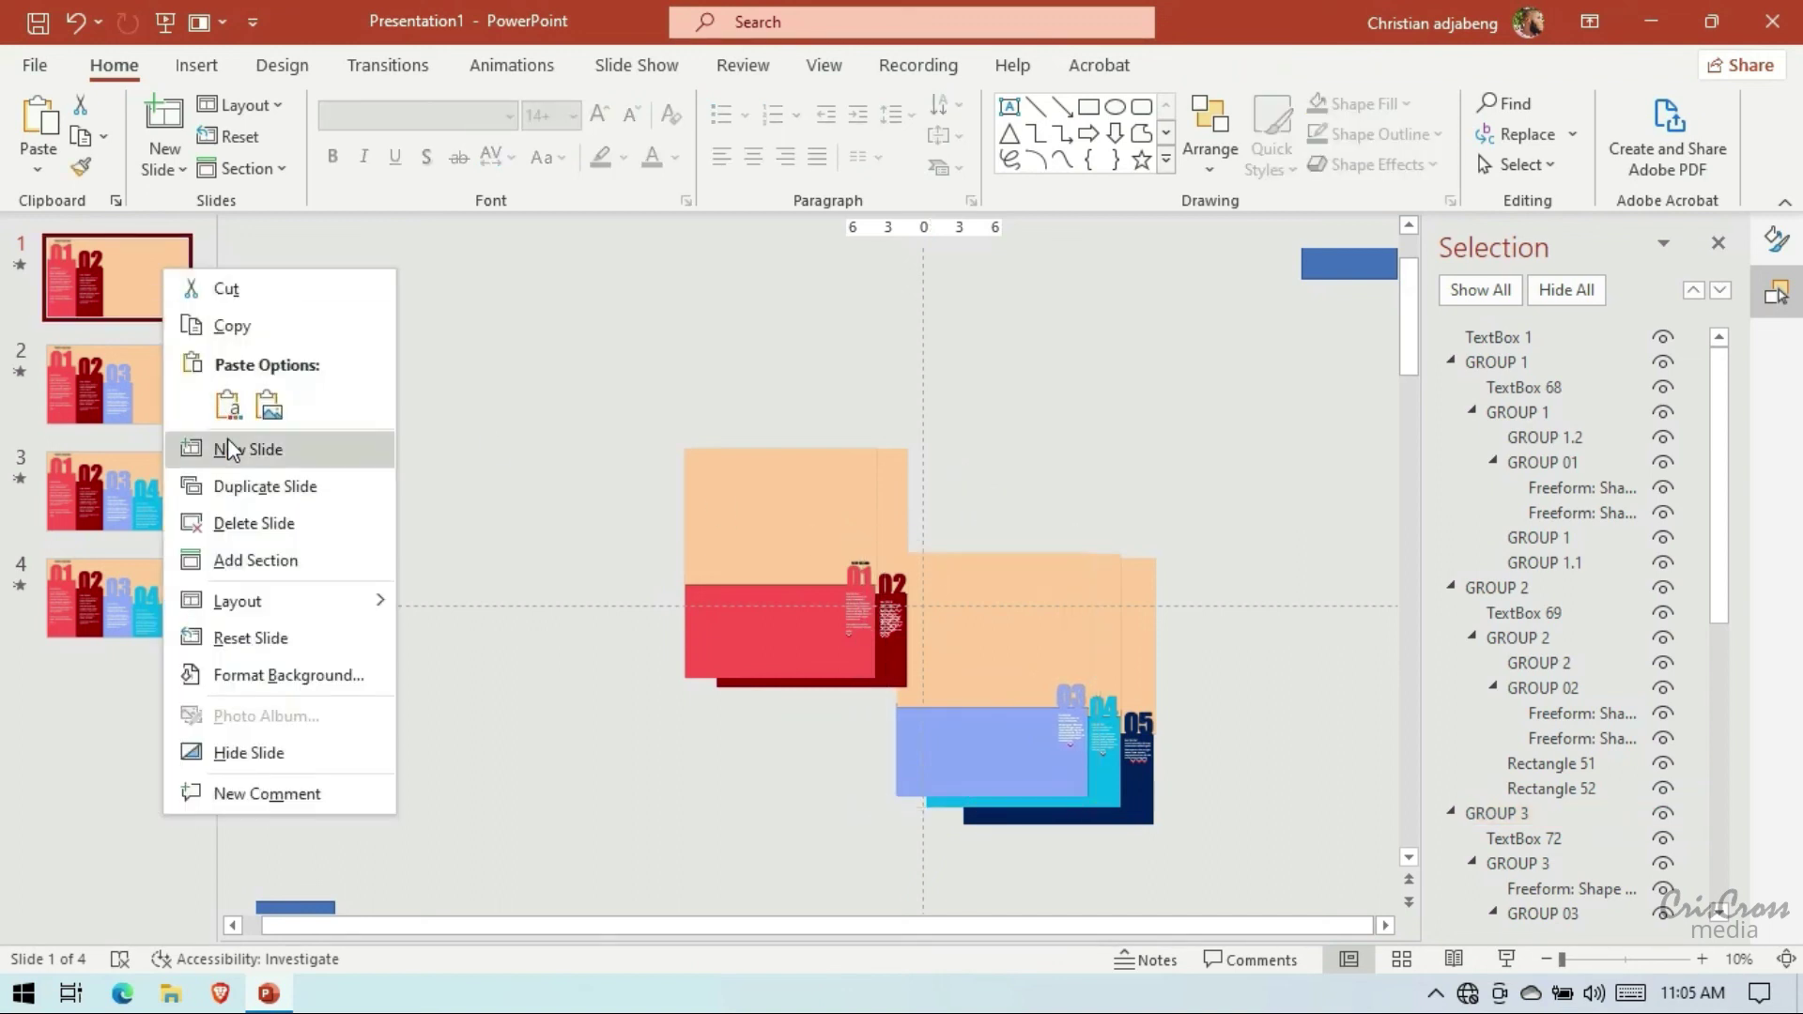
Duplicate the first slide and push the 02 column off slide 1
left_click(240, 482)
left_click(165, 299)
left_click(906, 496)
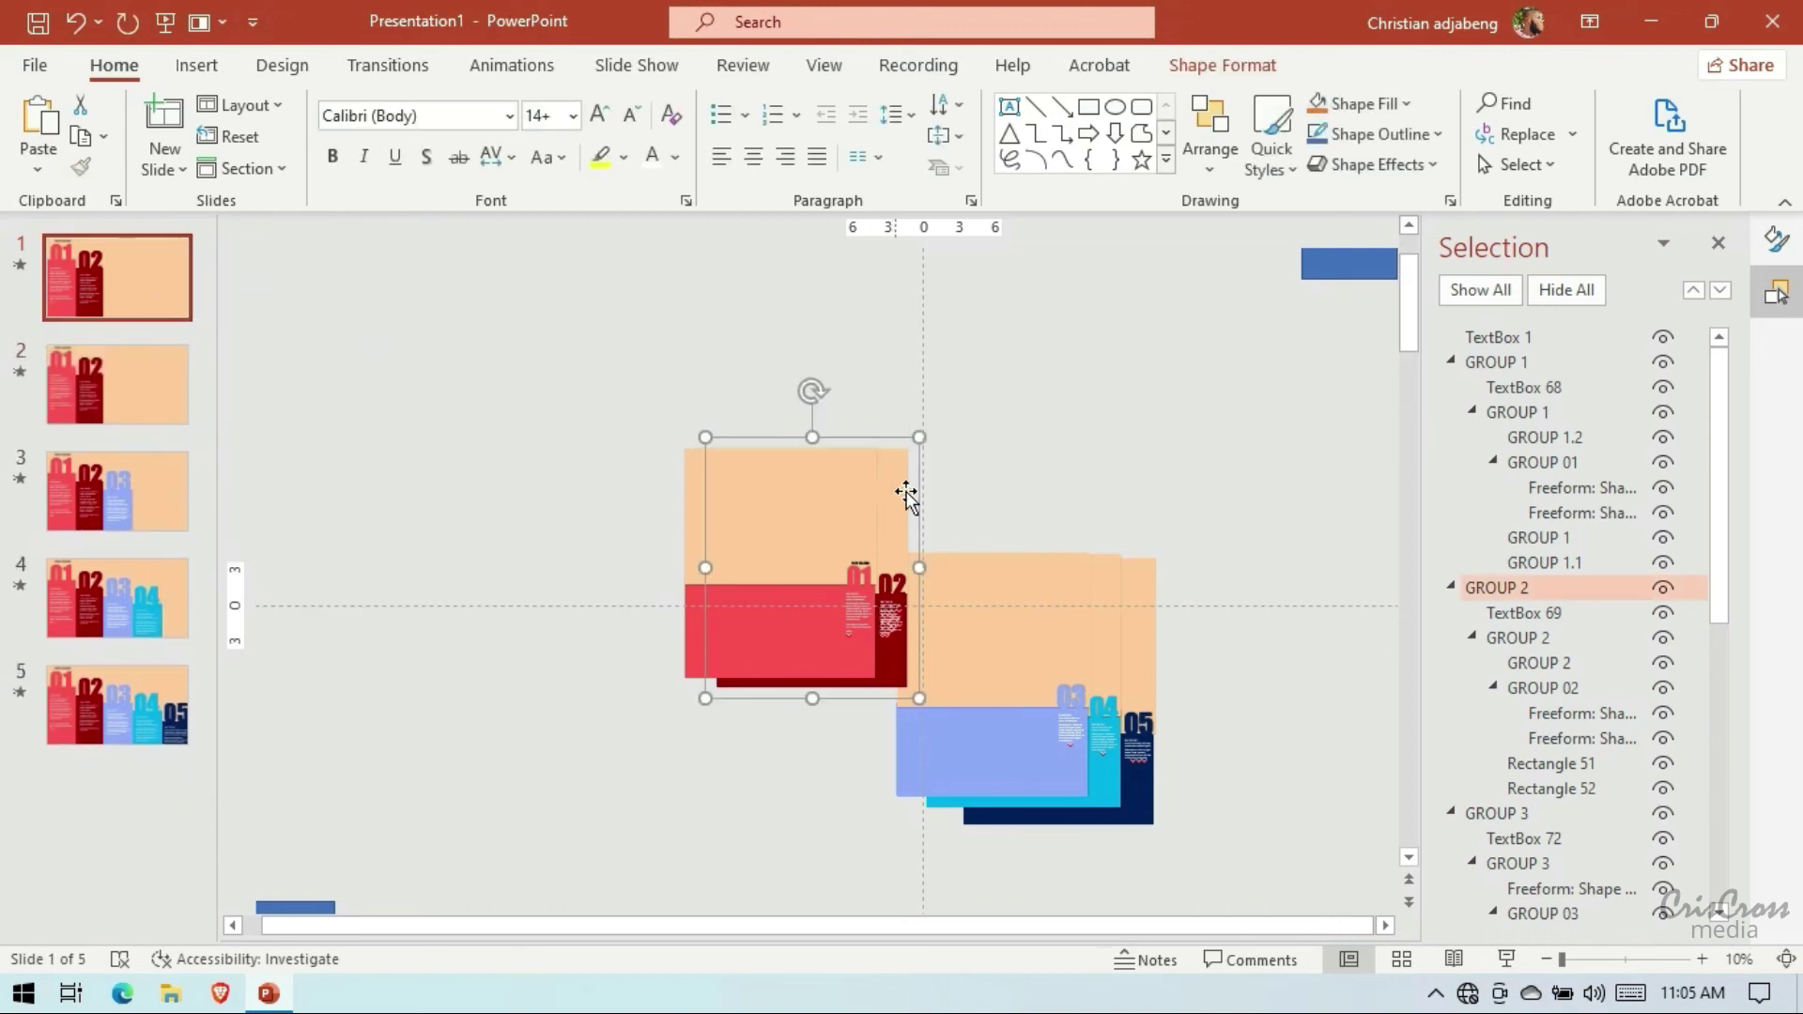
key("Right")
key("Right")
key("Right")
key("Right")
key("Right")
key("Right")
key("Right")
key("Right")
key("Right")
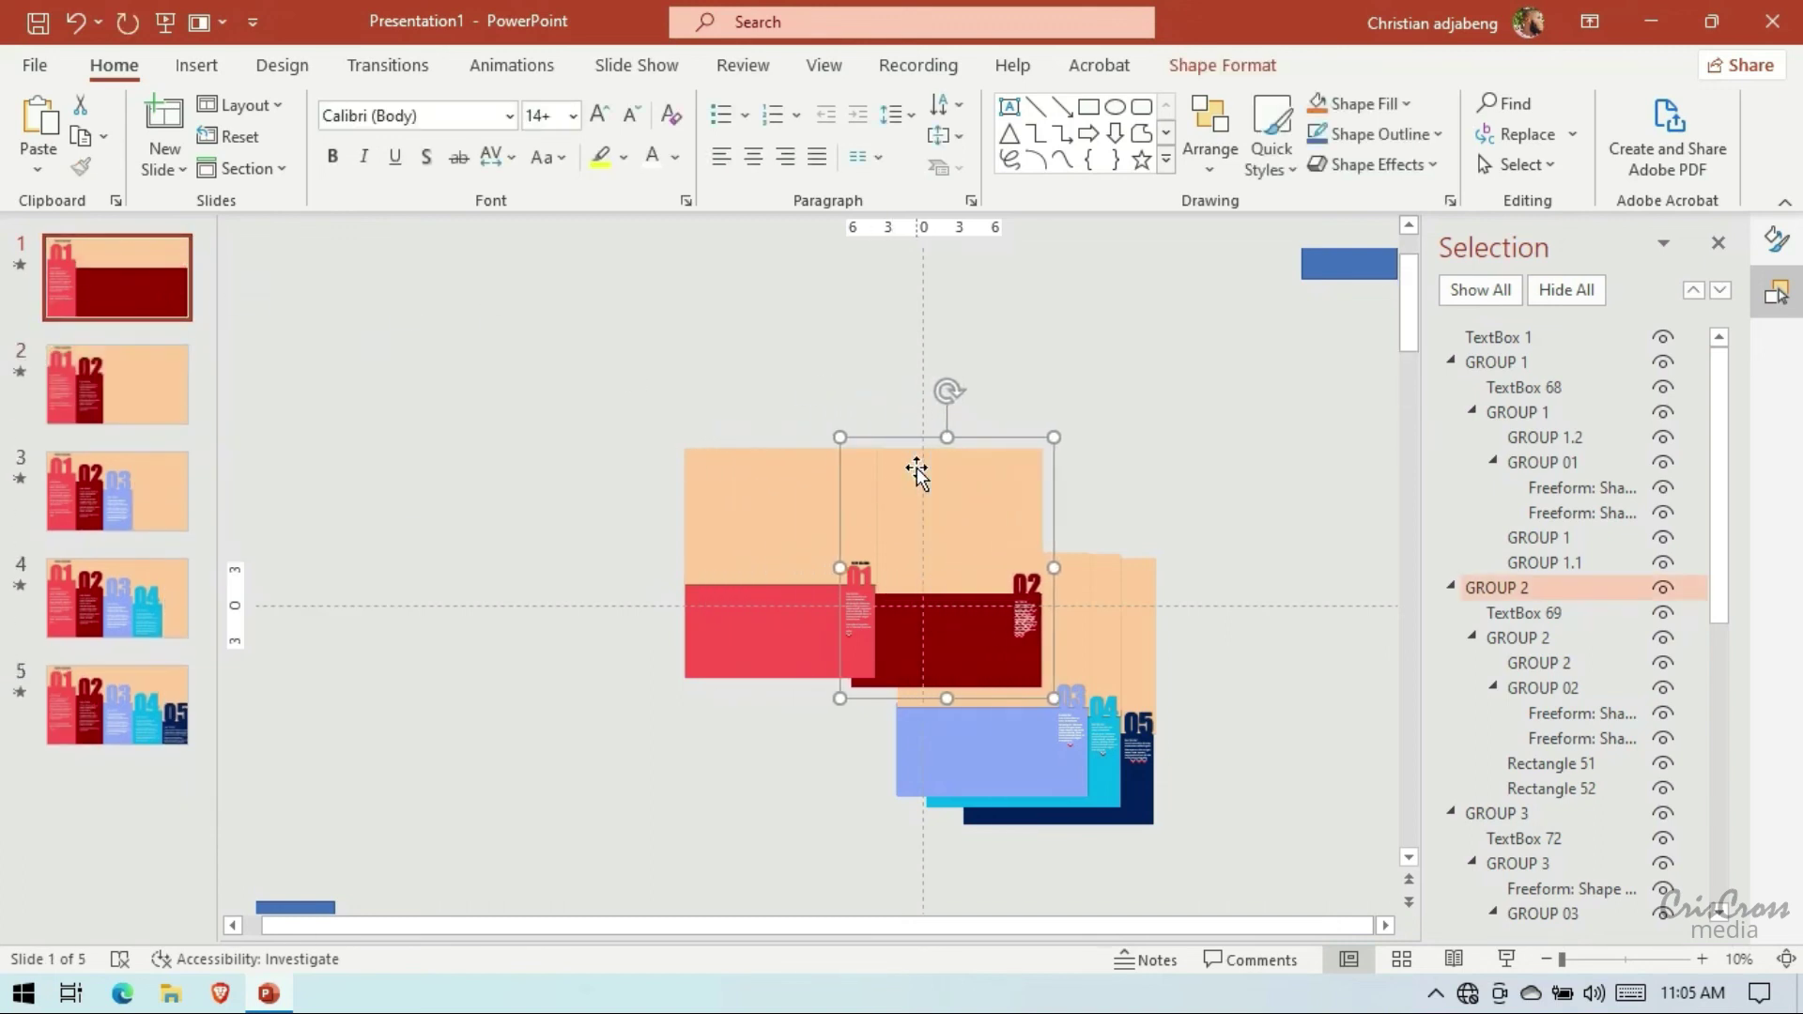
key("Down")
key("Down")
key("Down")
key("Down")
key("Down")
key("Down")
key("Down")
key("Down")
key("Down")
key("Down")
key("Down")
key("Down")
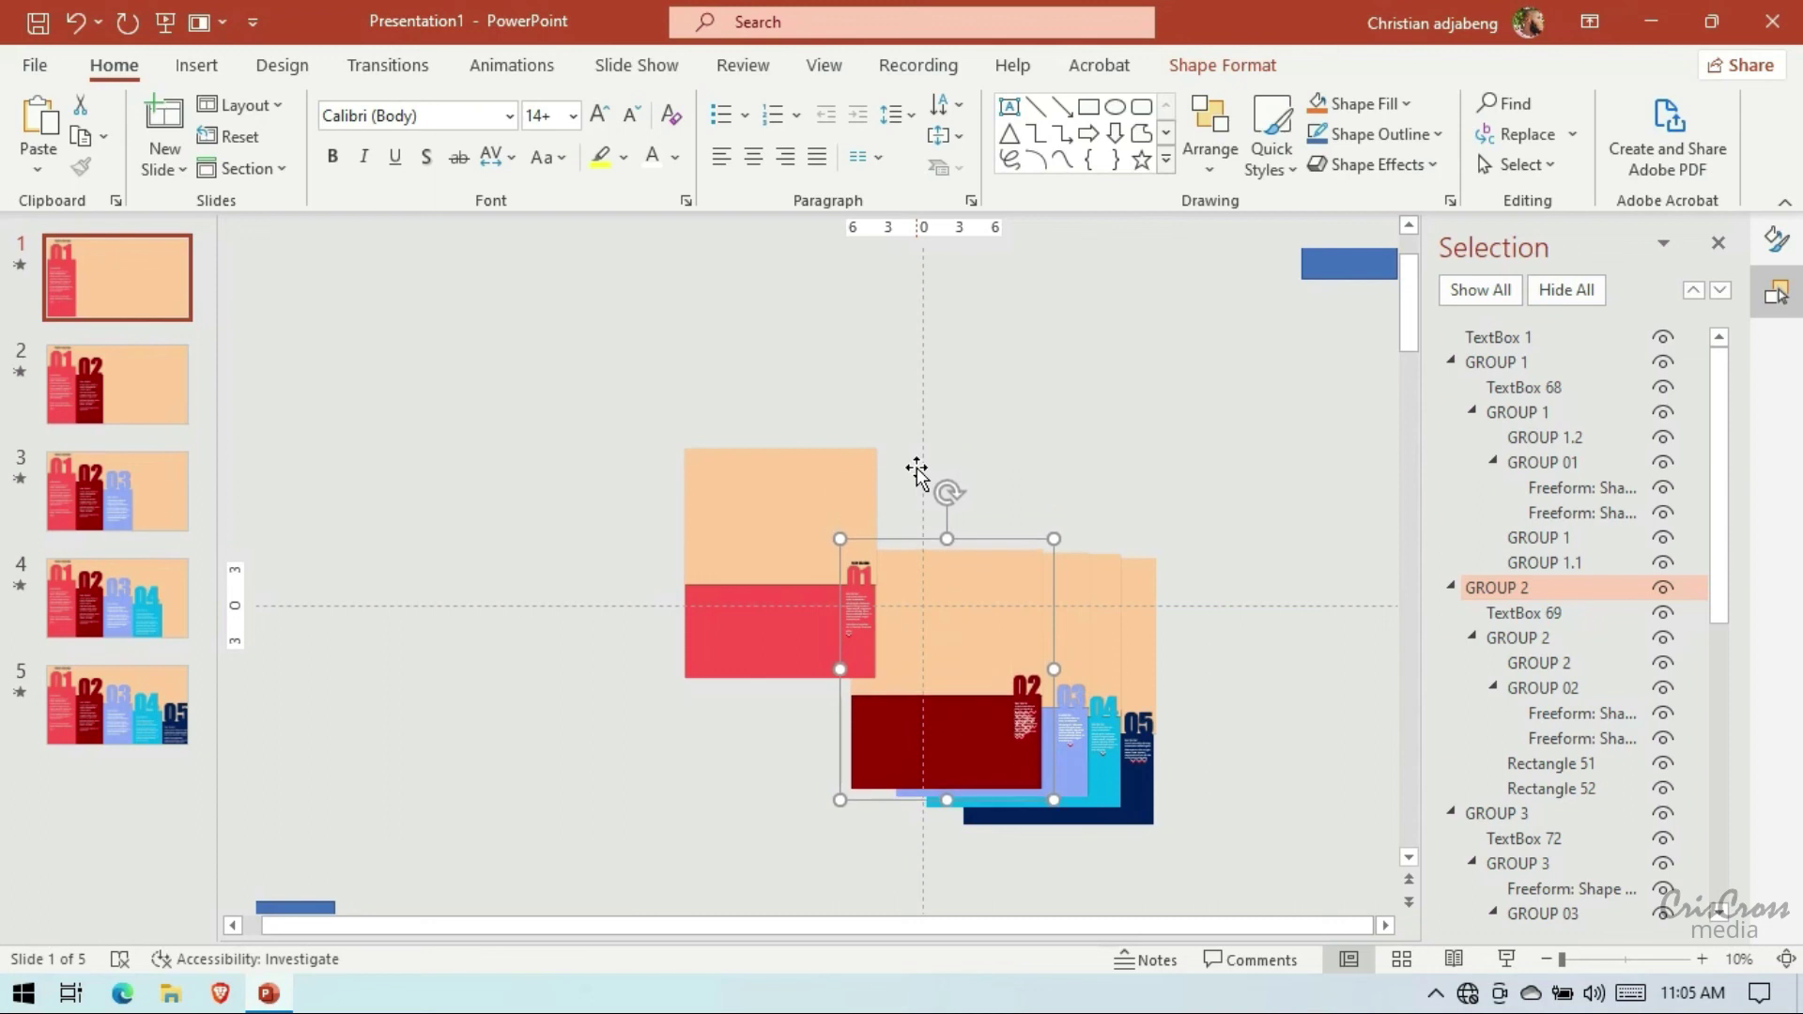
key("Right")
key("Right")
key("Right")
key("Right")
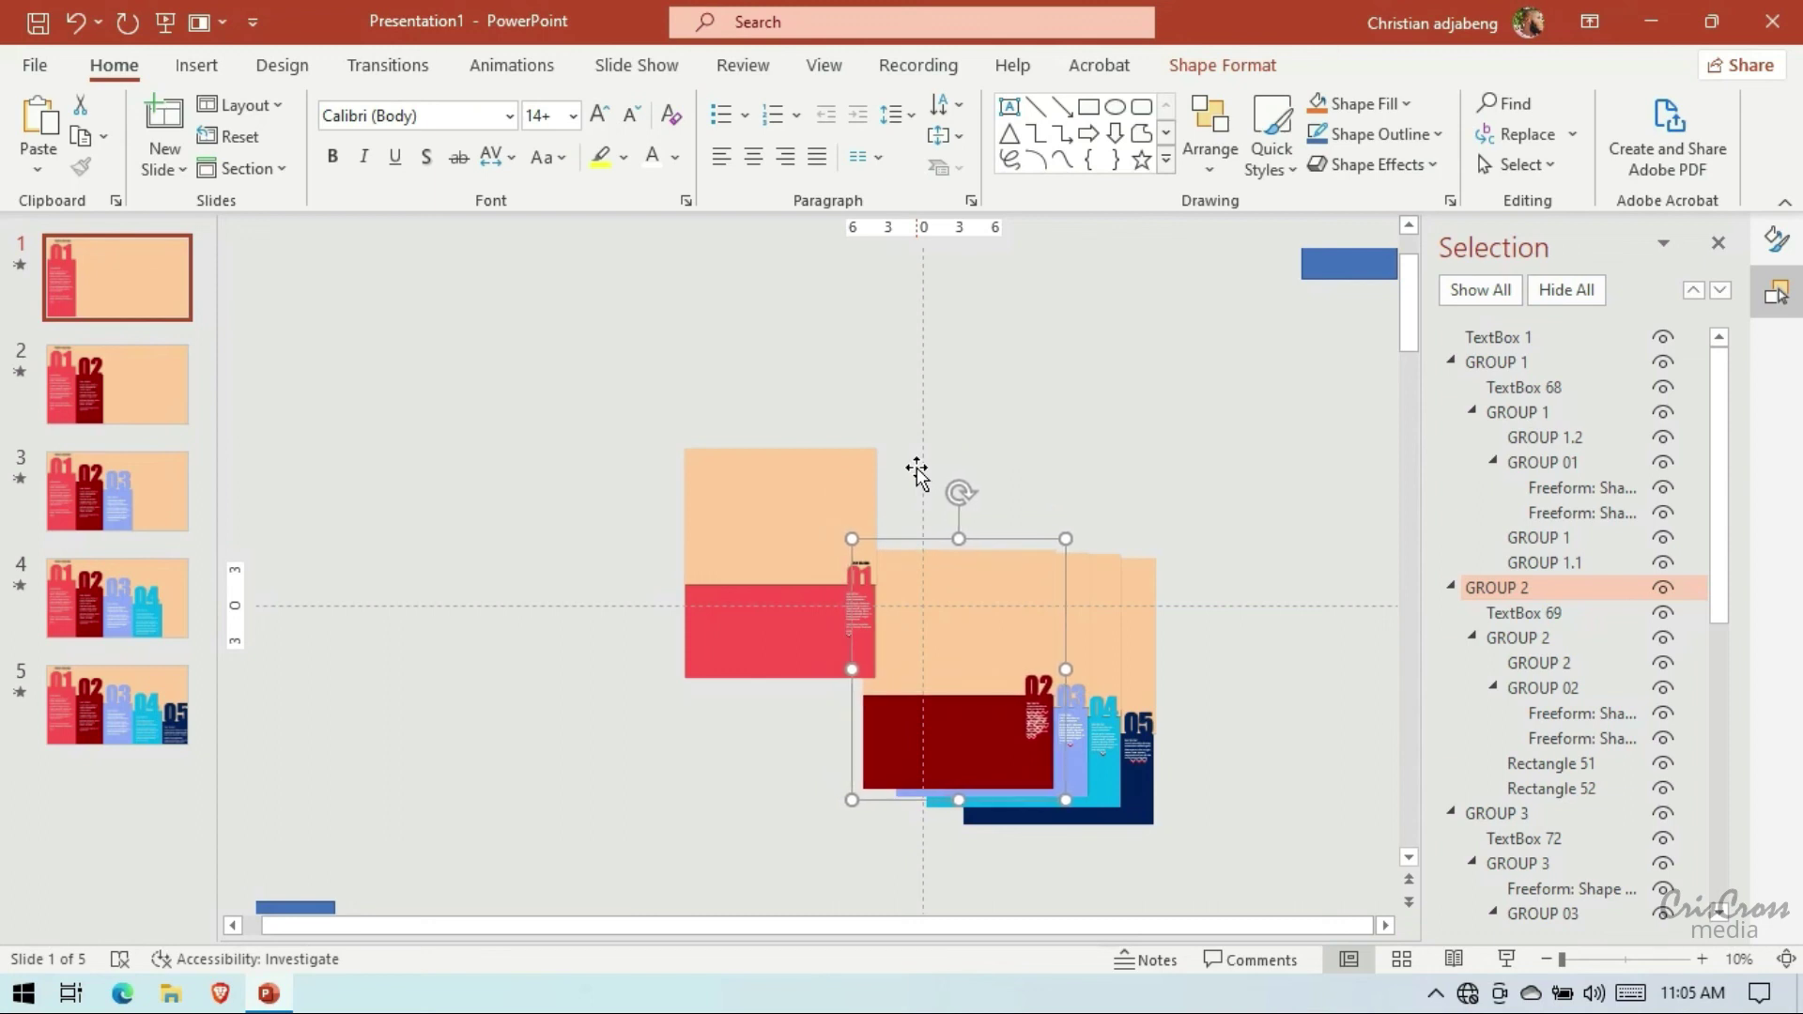
Duplicate again, push column 01 off the copy, move it to the front and preview
right_click(114, 270)
left_click(243, 485)
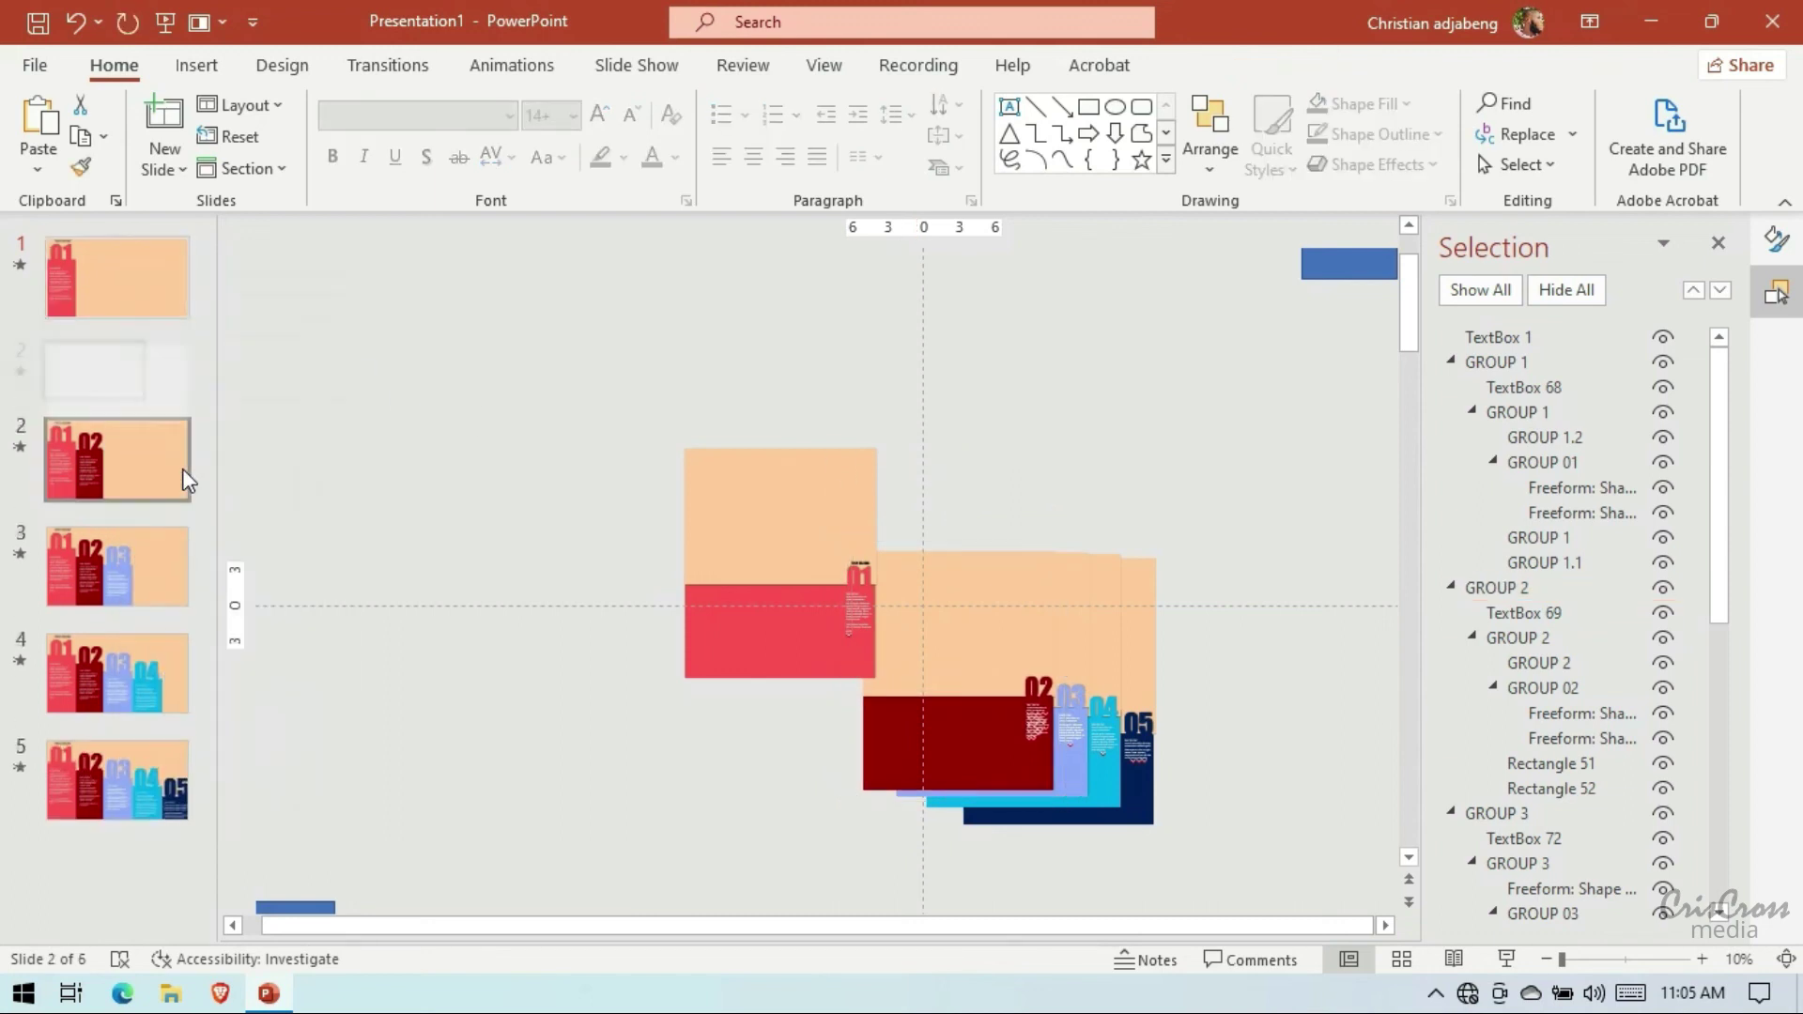
left_click(781, 554)
key("Right")
key("Right")
key("Right")
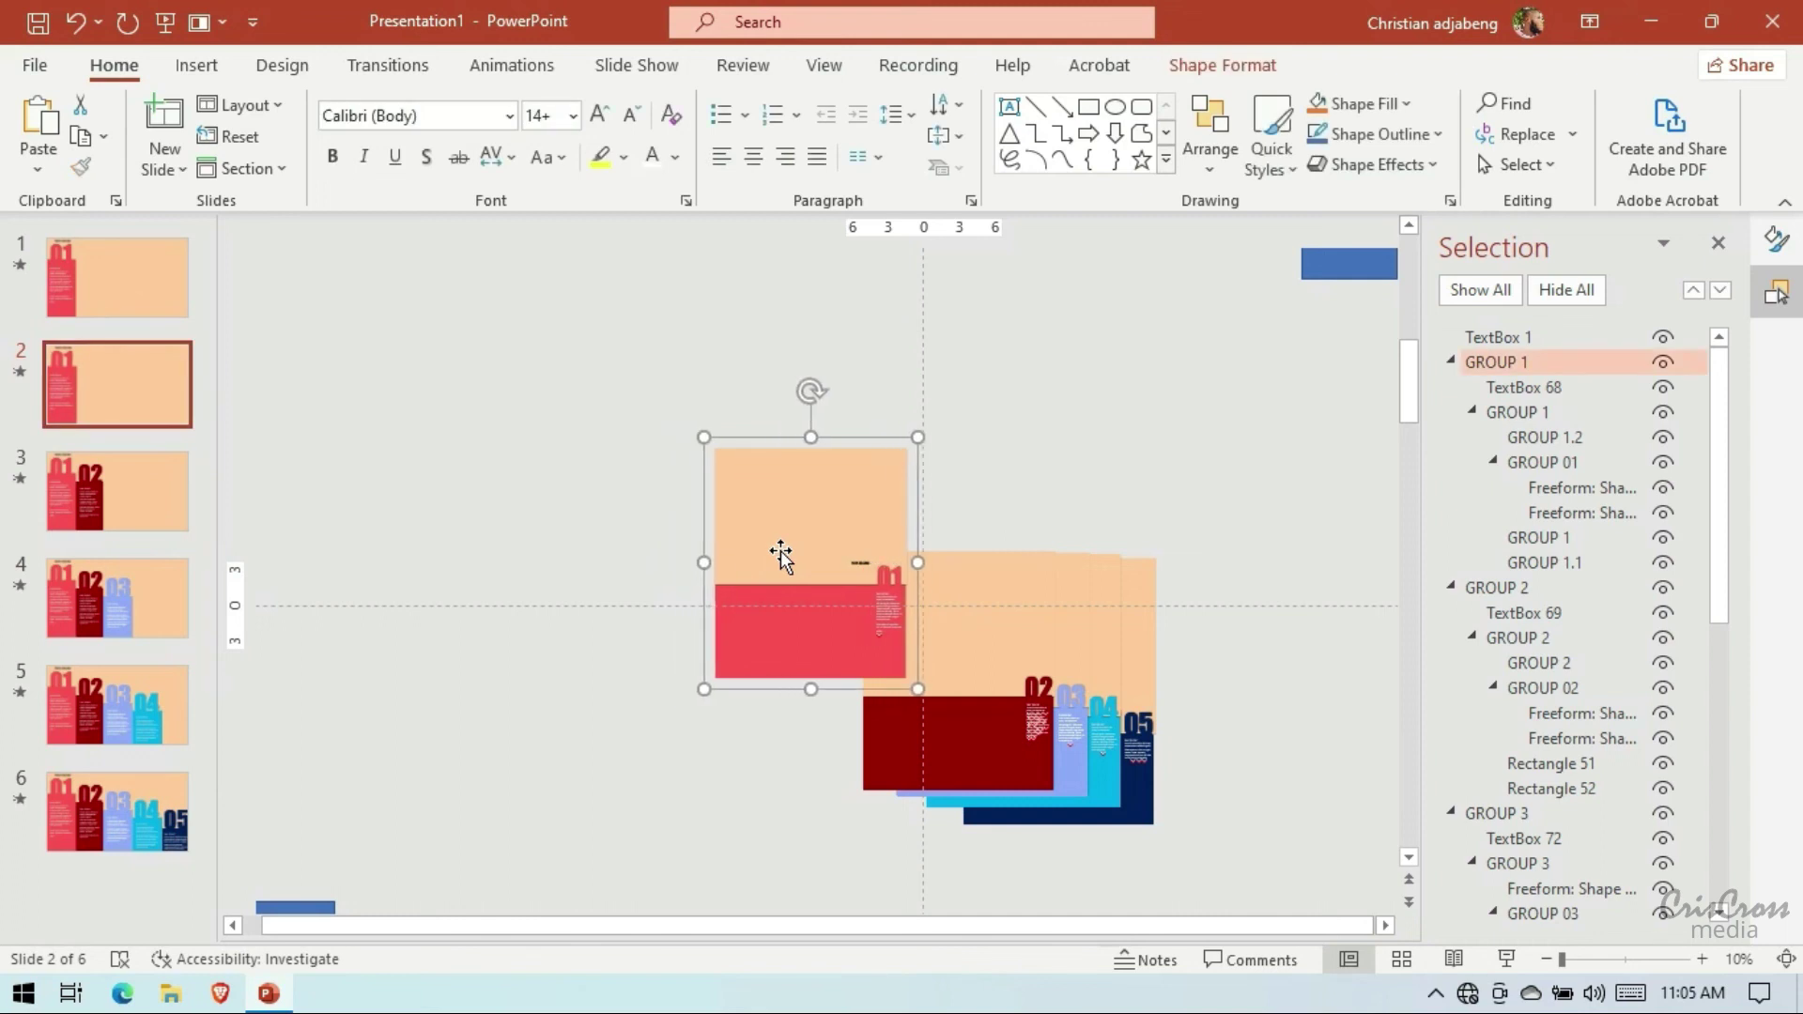
key("Right")
key("Right")
key("Right")
key("Right")
key("Right")
key("Right")
key("Right")
key("Right")
key("Down")
key("Down")
key("Down")
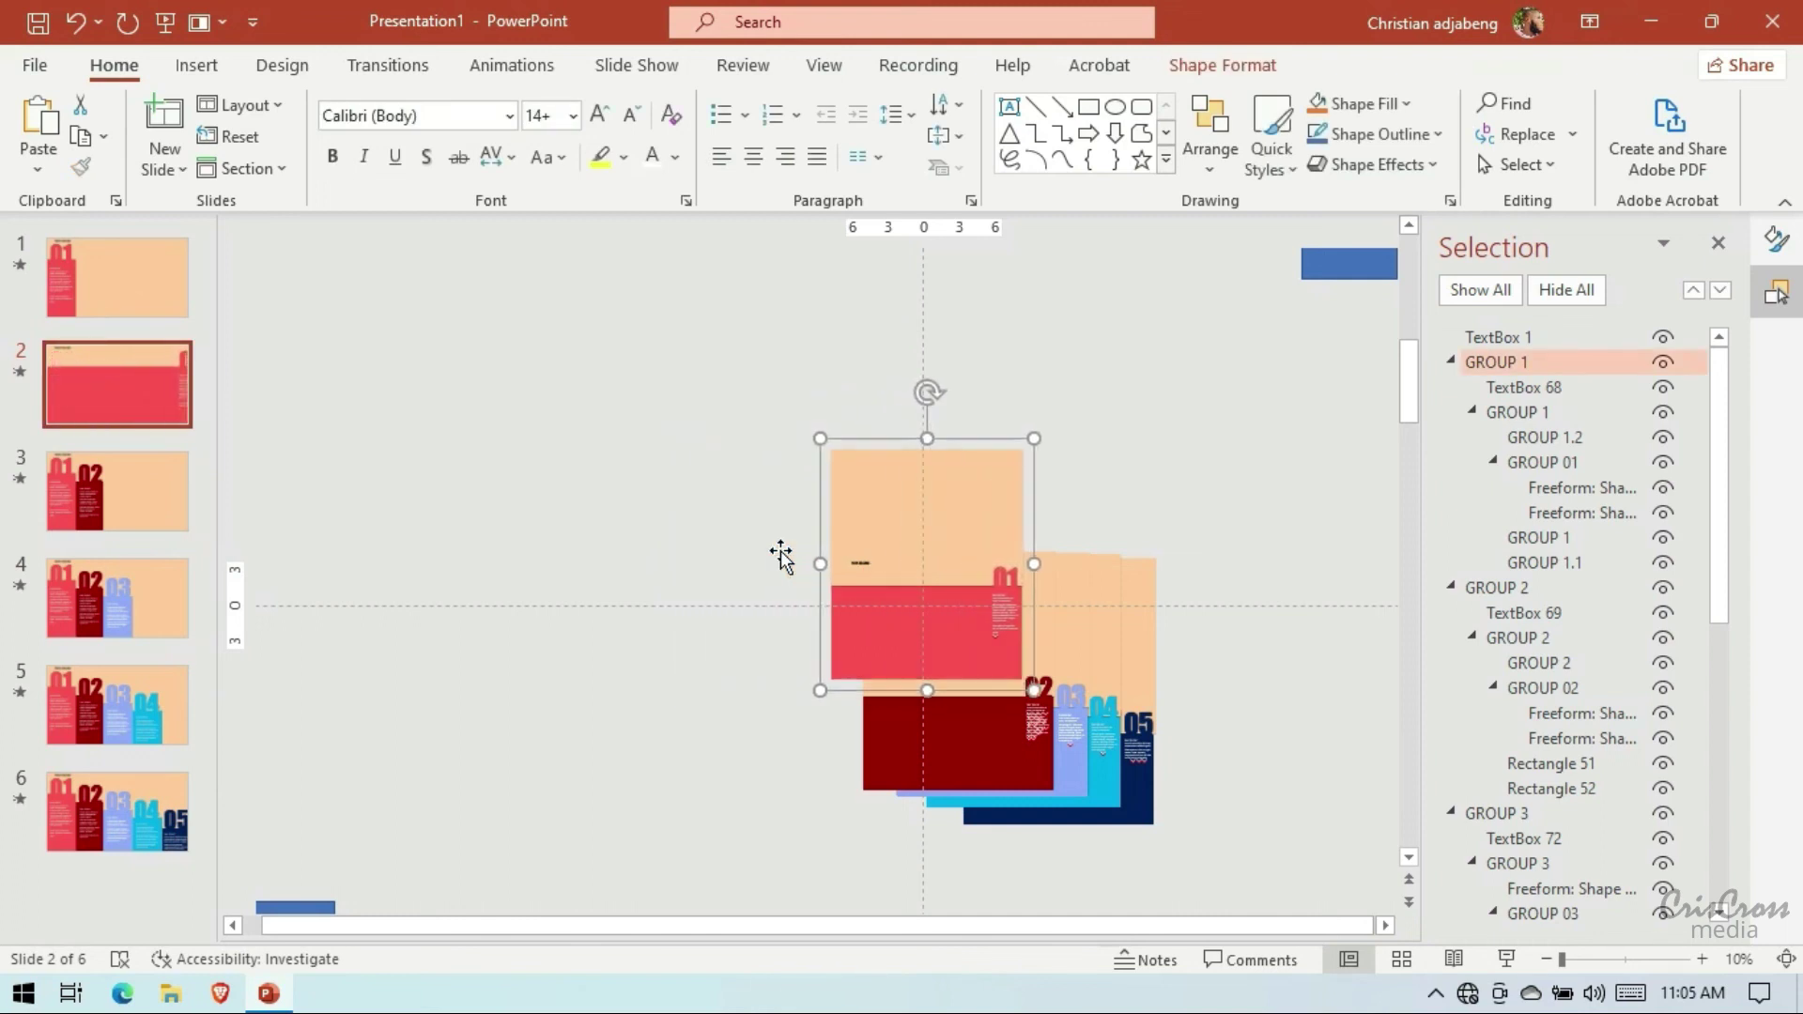
key("Down")
key("Down")
key("Down")
key("Up")
key("Up")
key("Up")
key("Up")
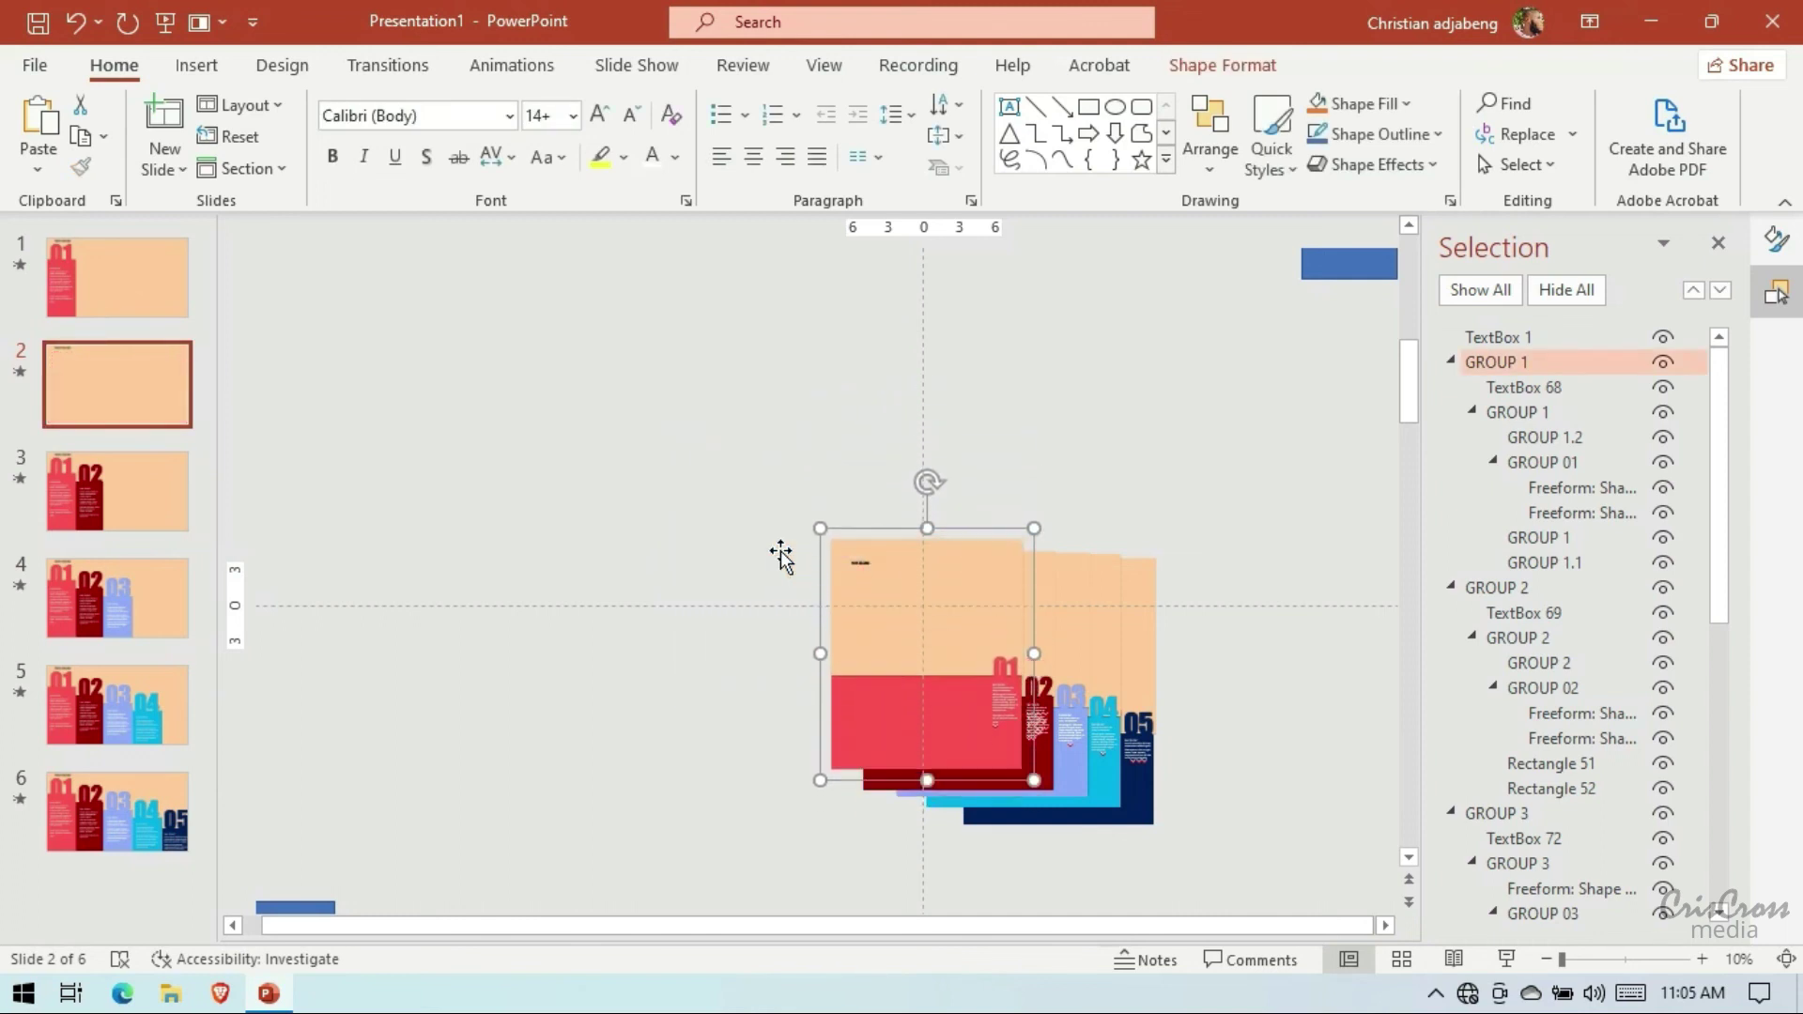
key("Down")
key("Down")
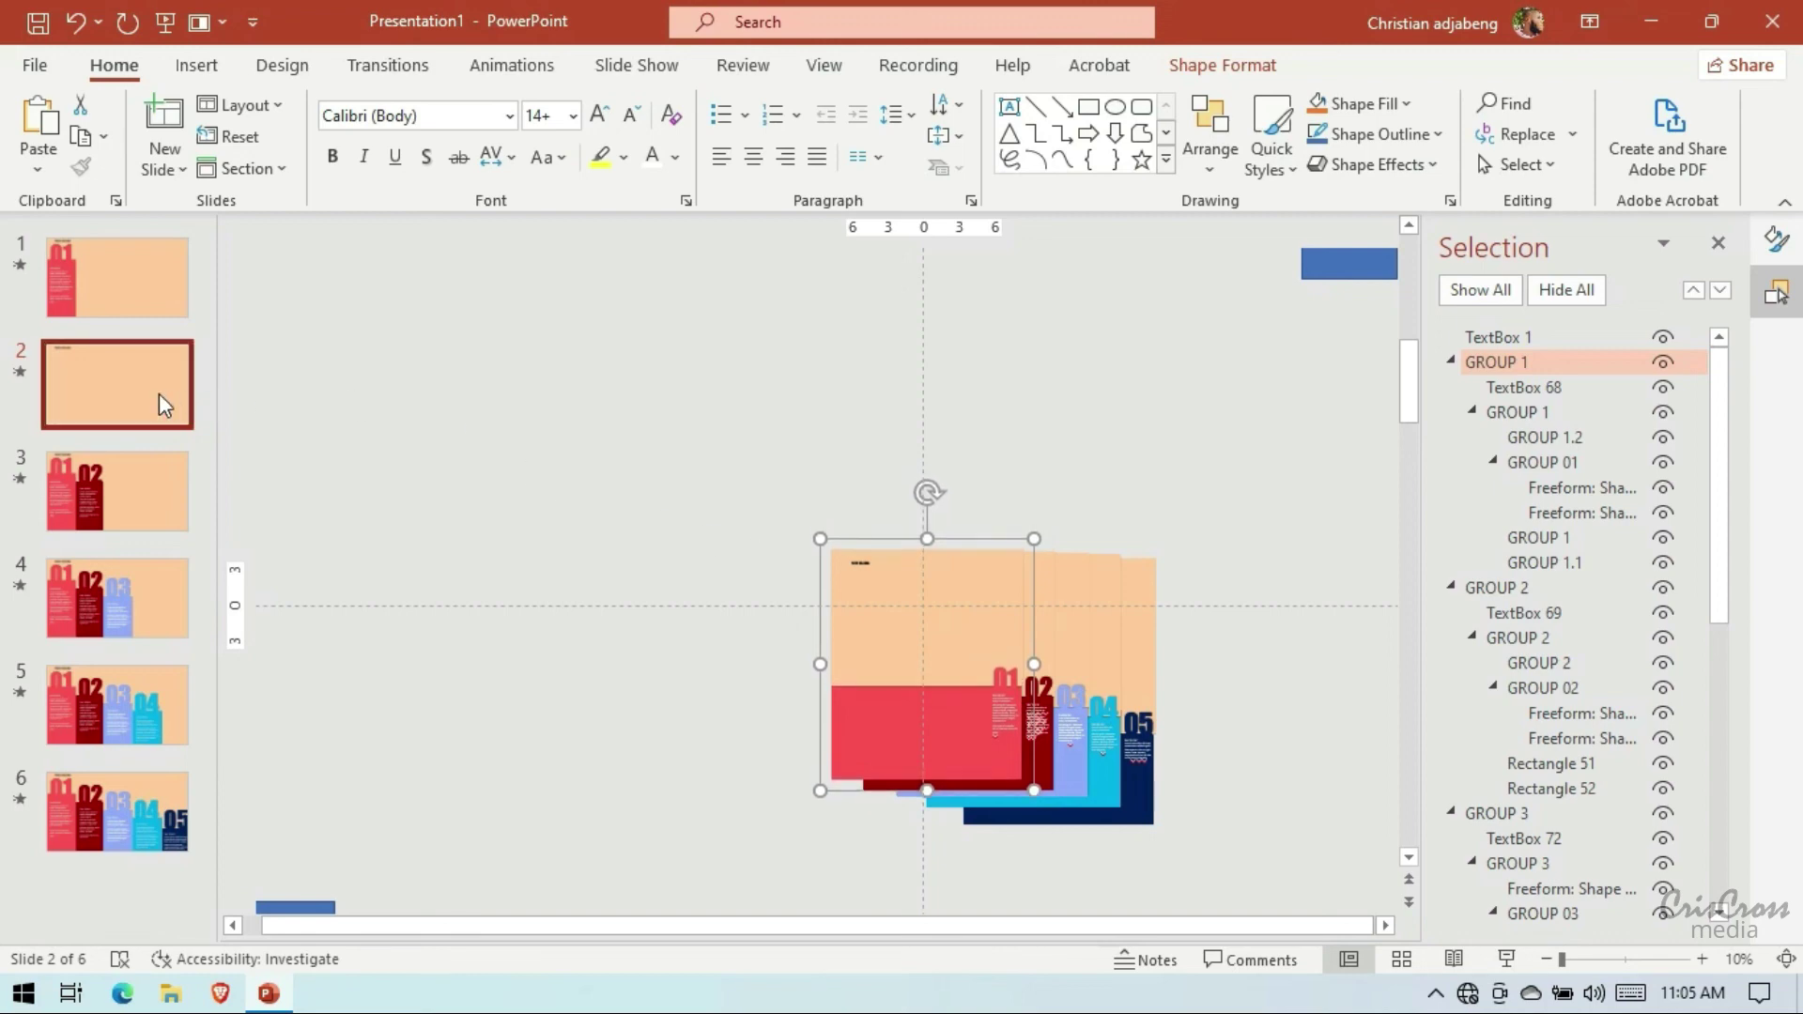
left_click_drag(165, 403, 164, 275)
left_click(156, 13)
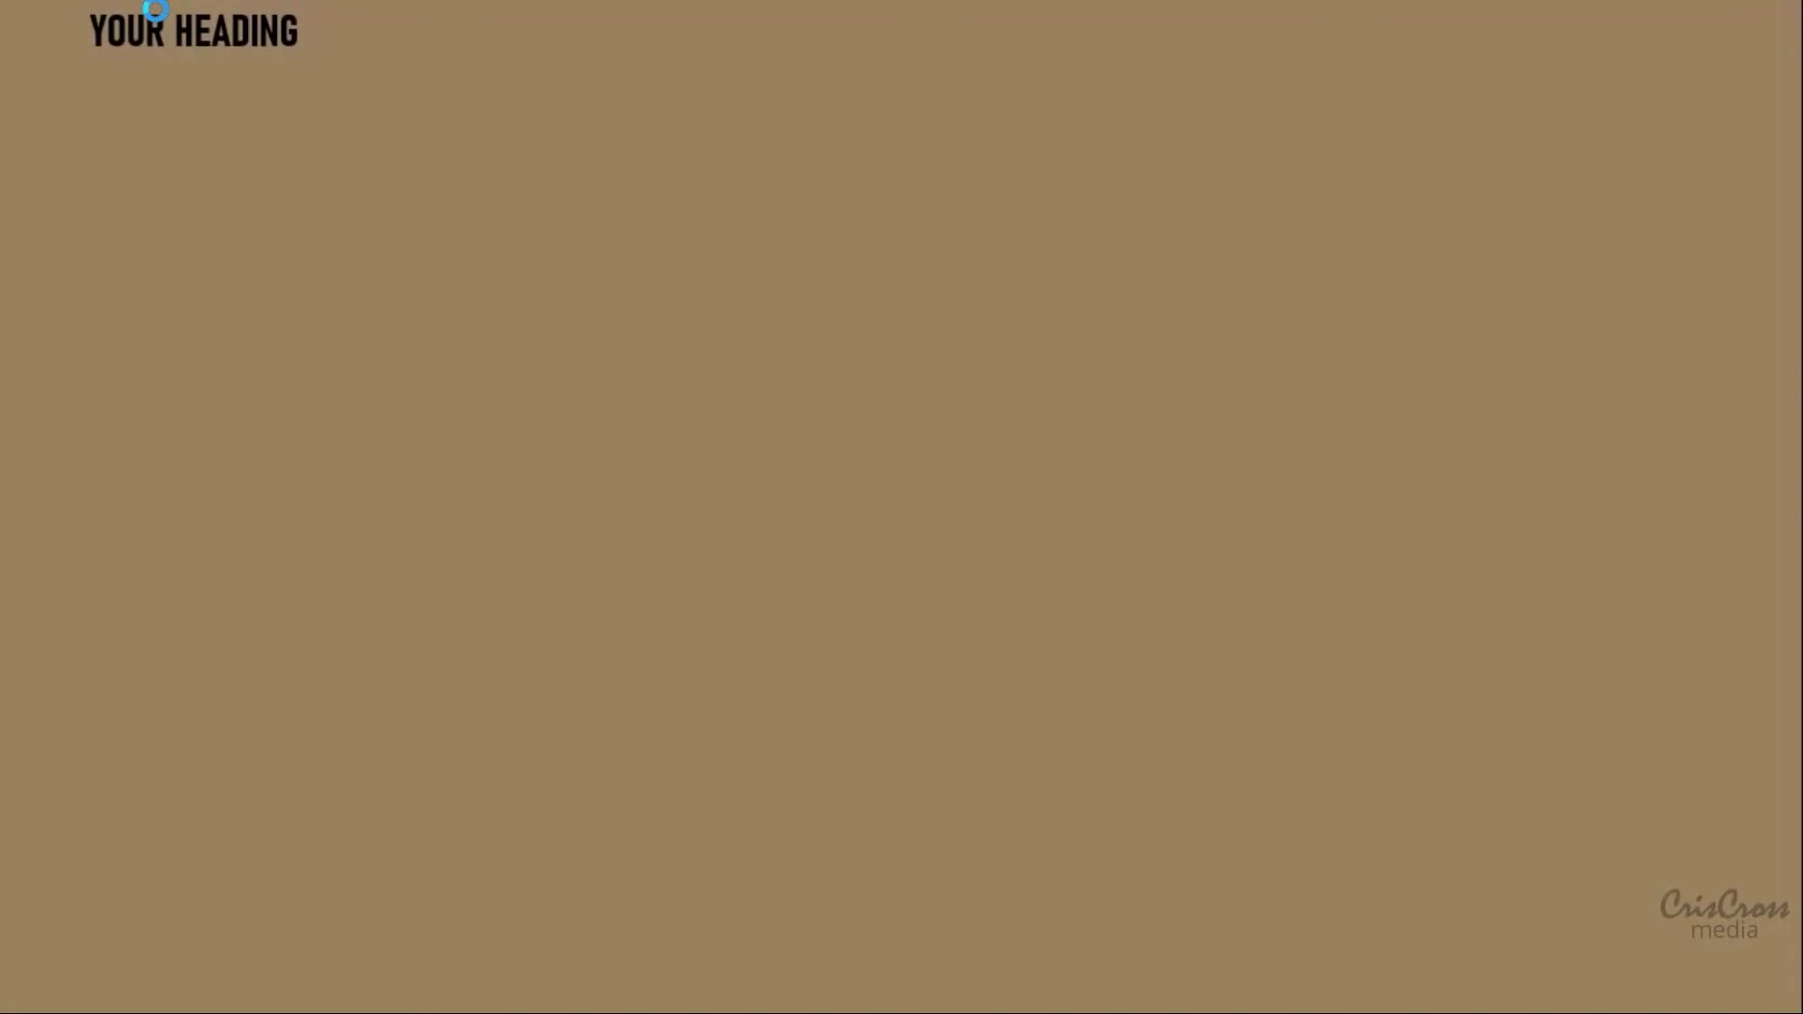
Centre the YOUR HEADING text box and enlarge its font to 115
key("Escape")
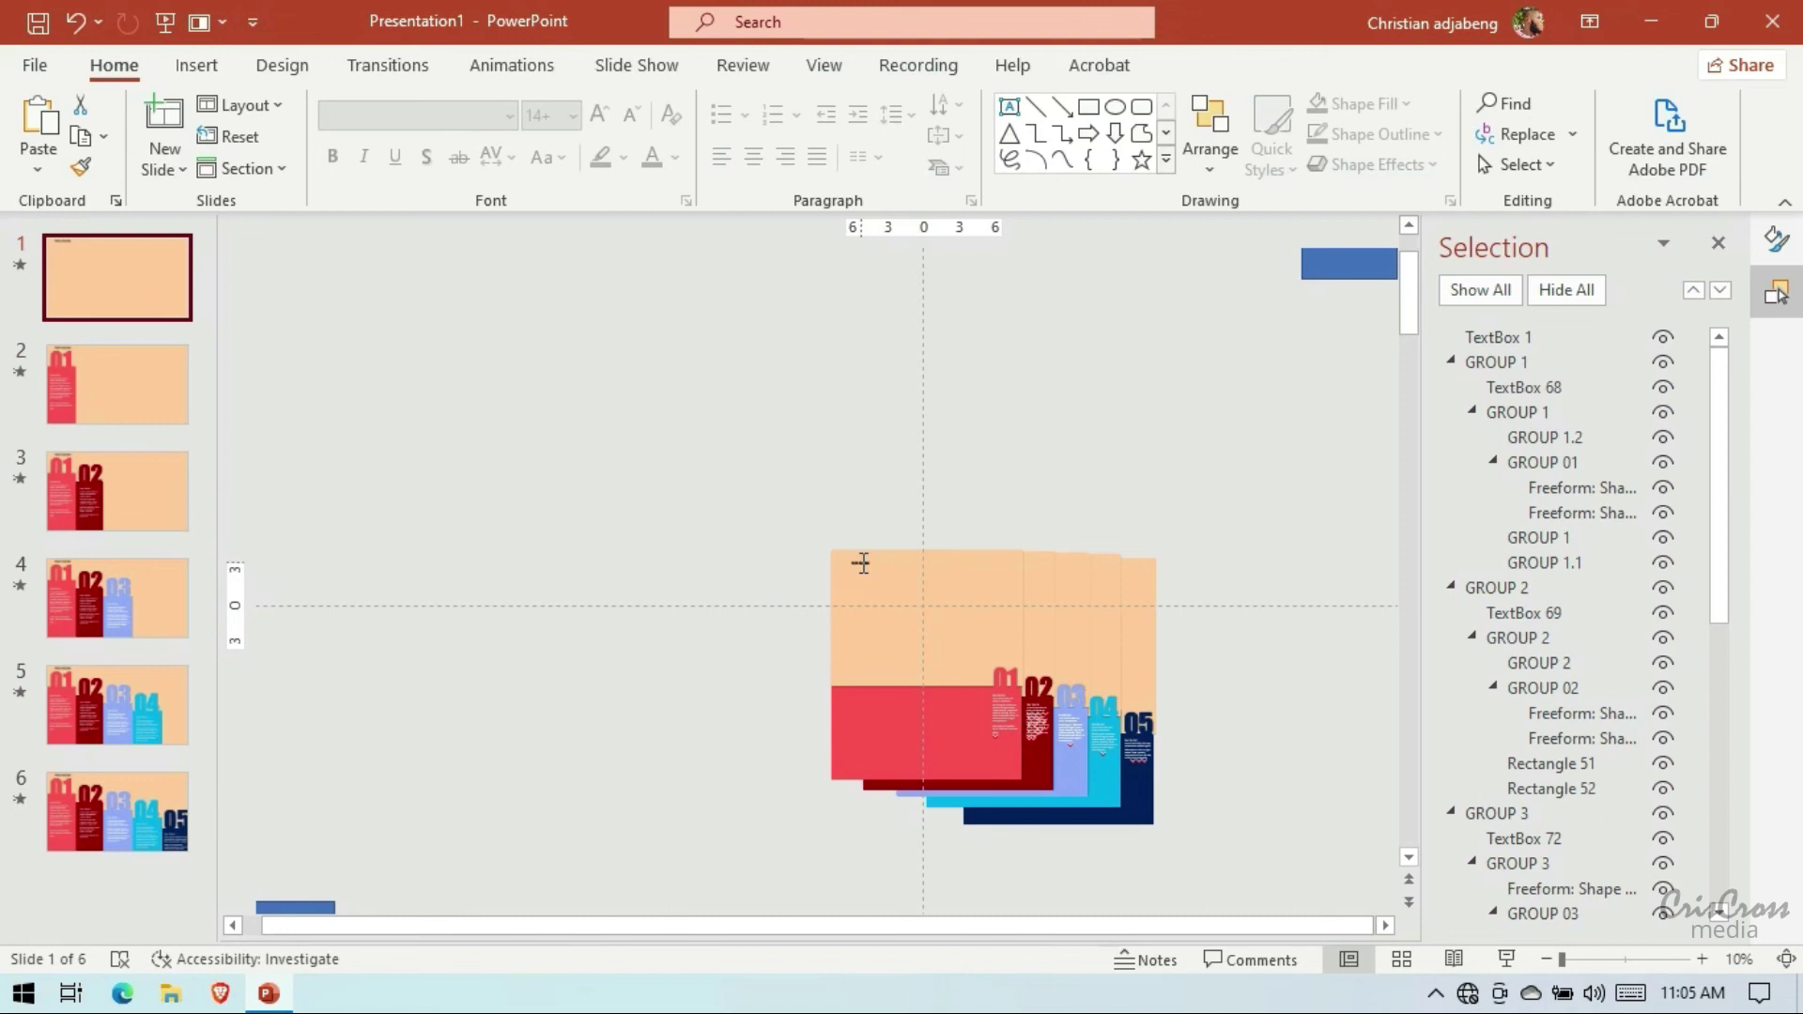
left_click(862, 563)
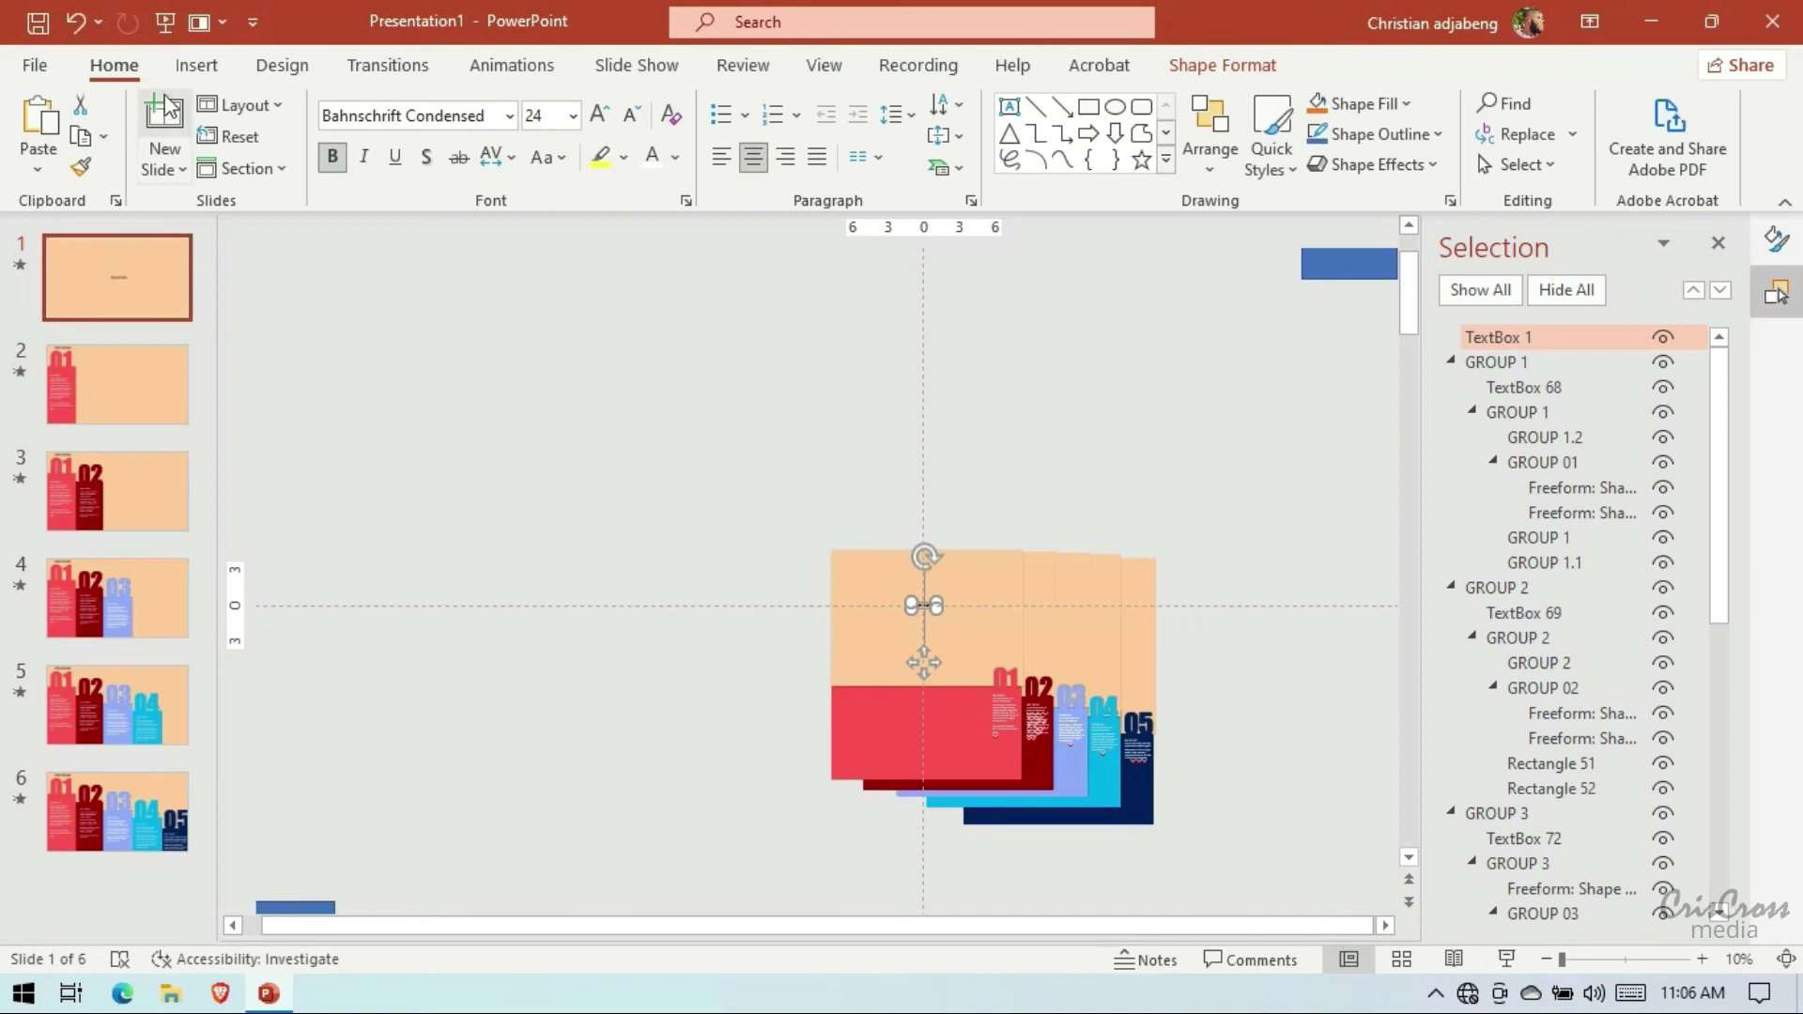
left_click(1633, 959)
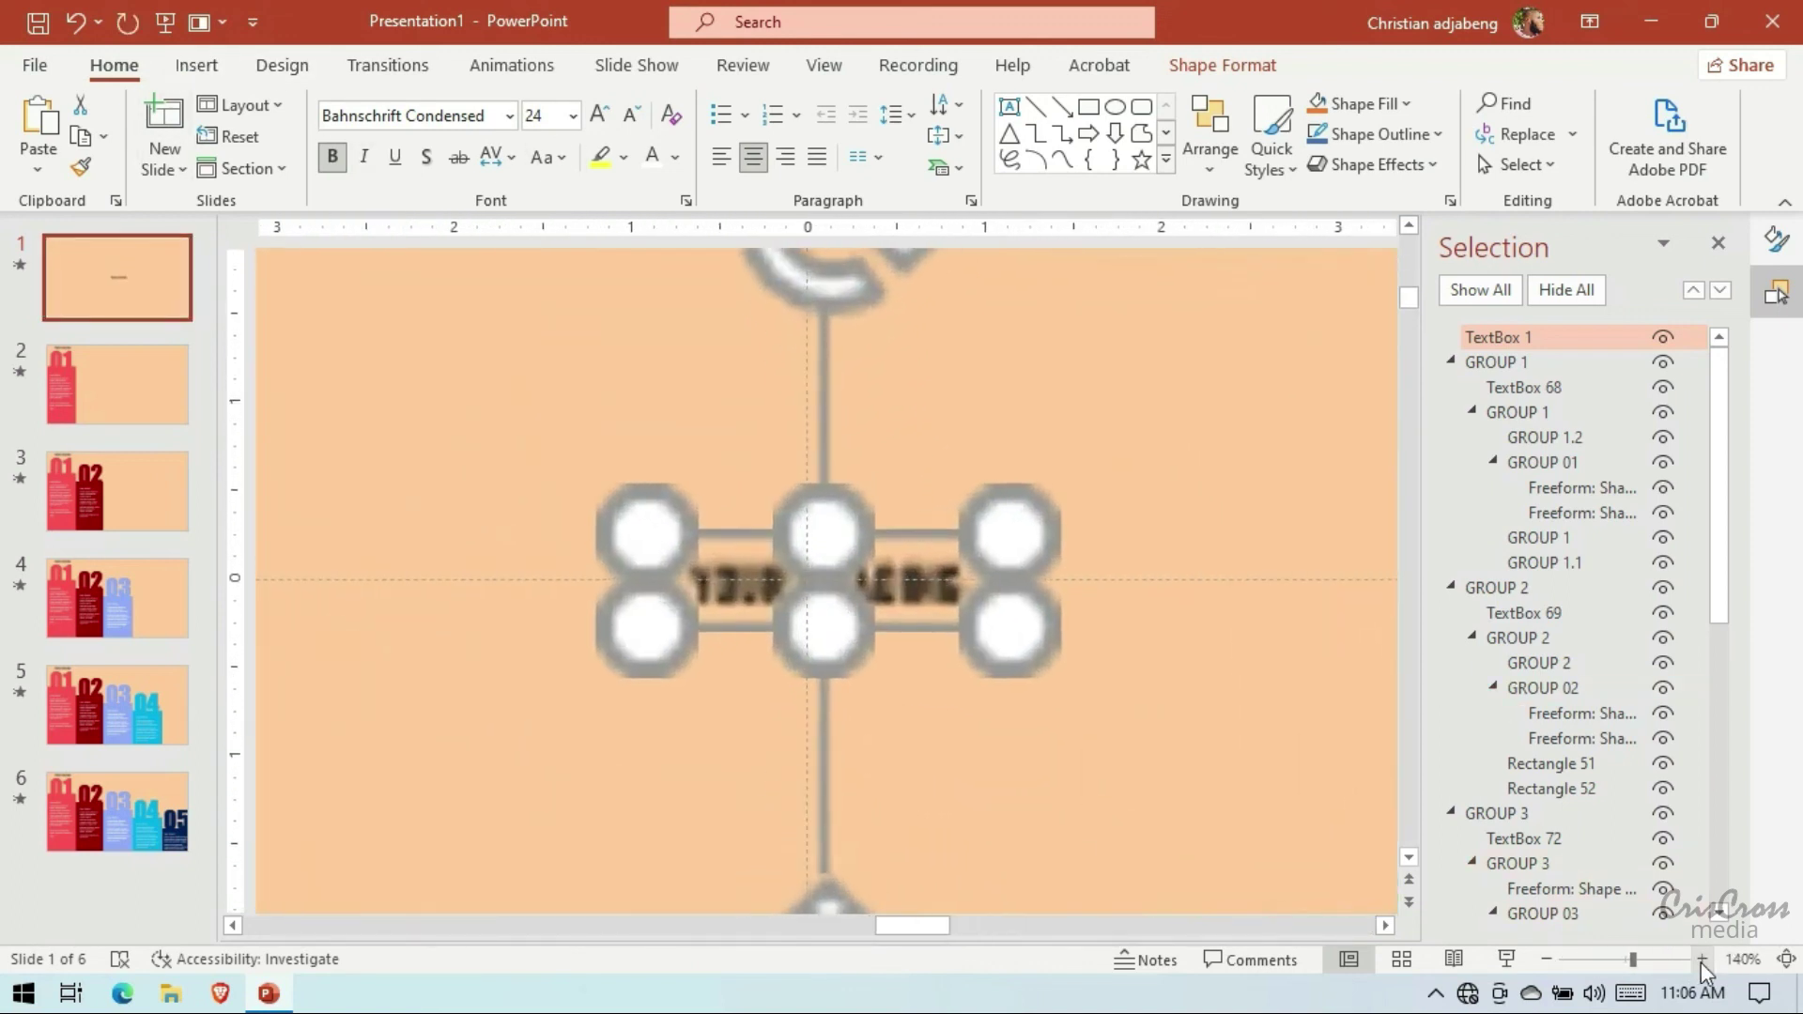
left_click_drag(919, 543, 898, 540)
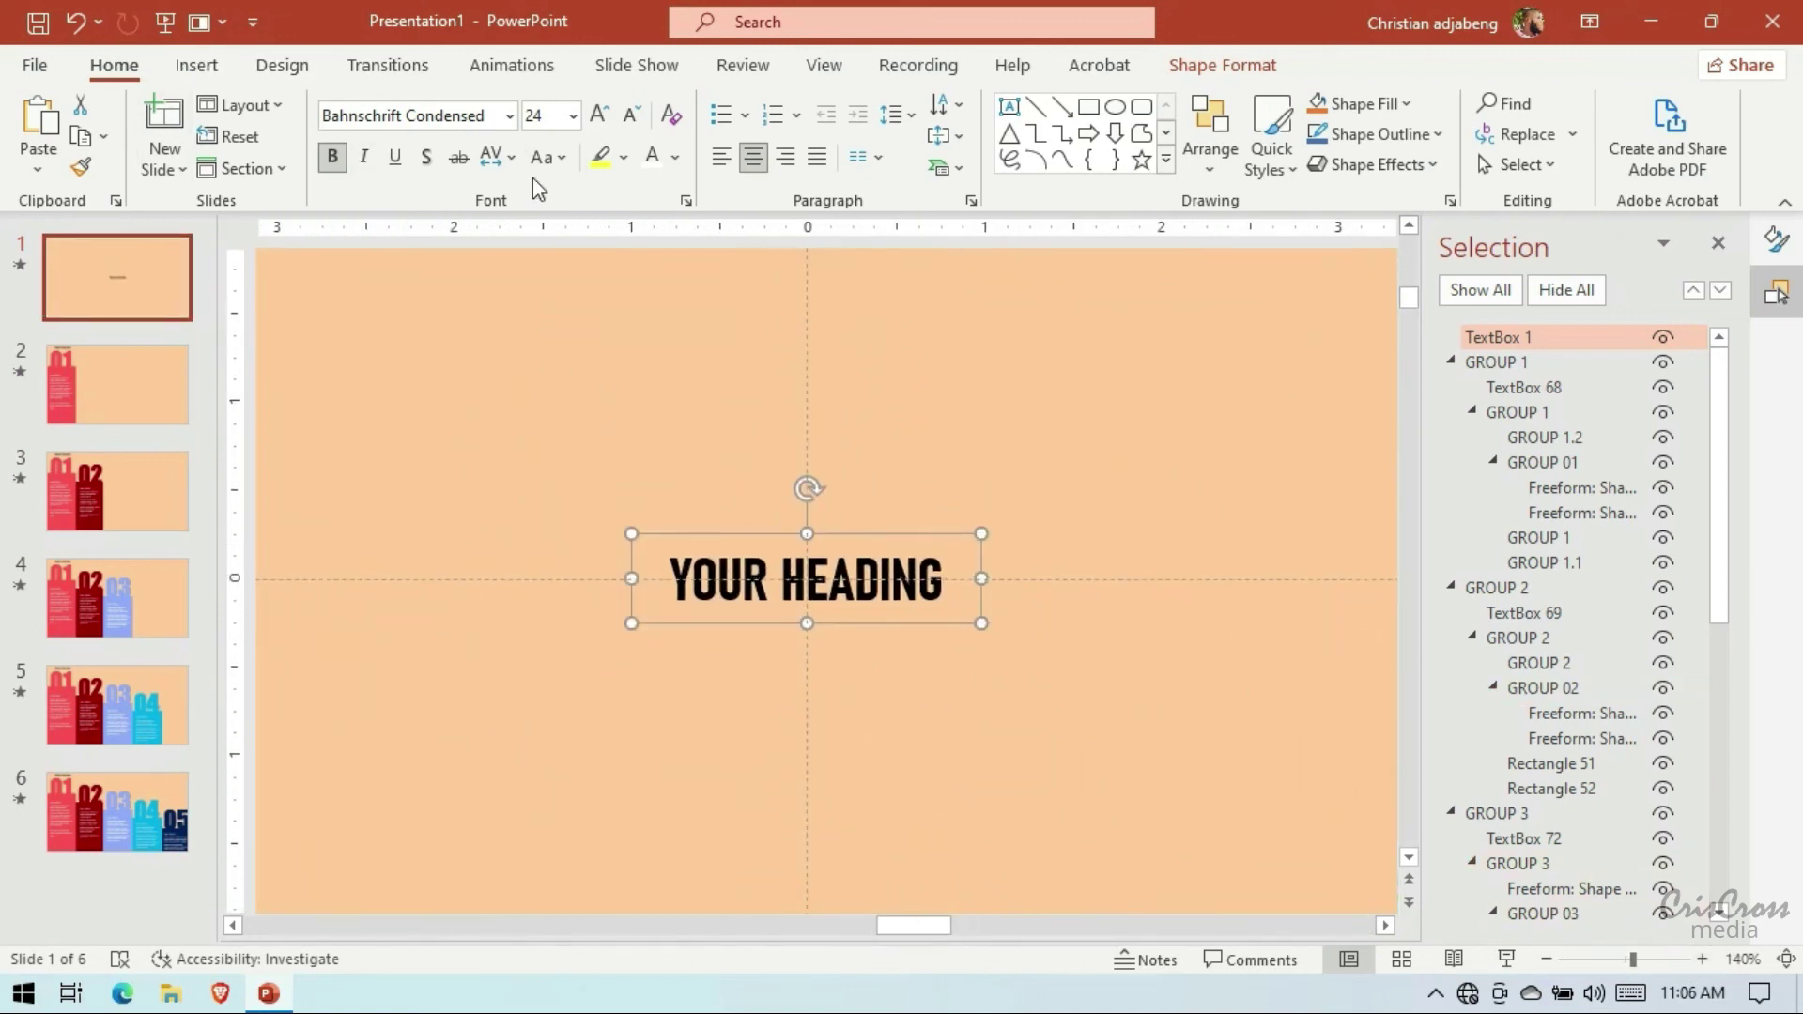
left_click(599, 115)
left_click(599, 114)
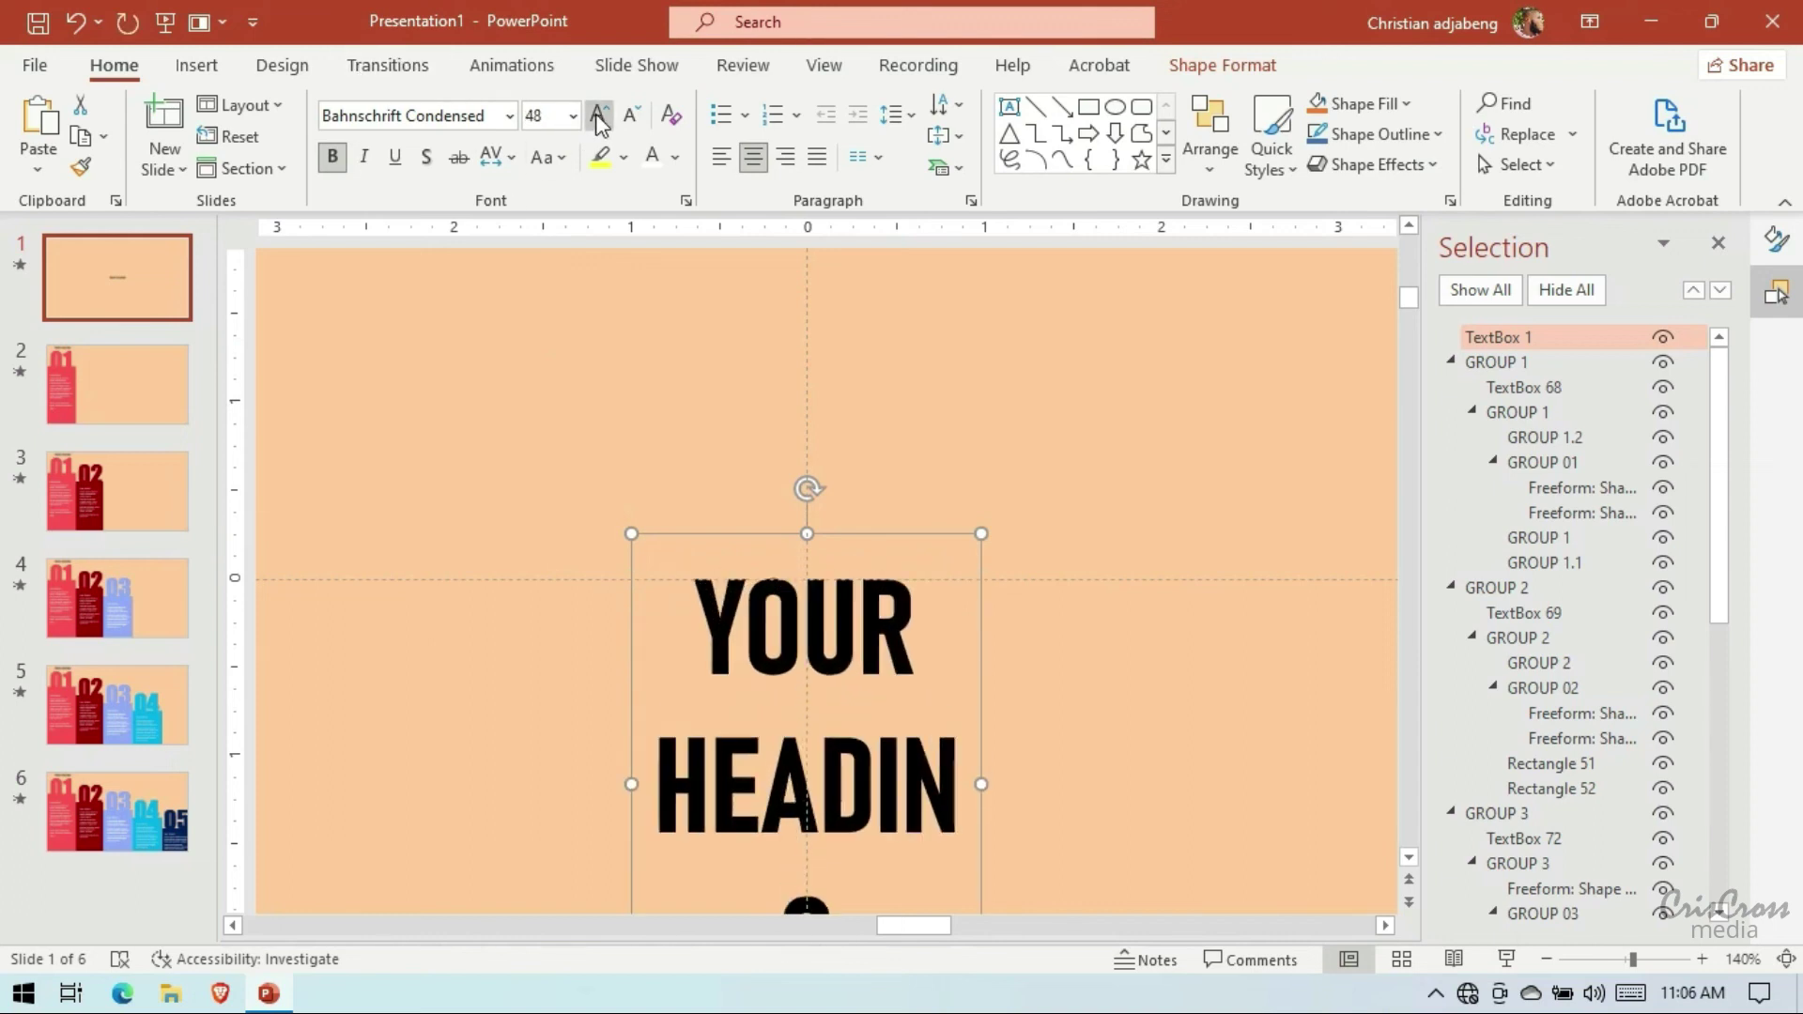
left_click(599, 114)
left_click(599, 115)
left_click(599, 115)
Widen the heading box so YOUR HEADING fits on one line
scroll(977, 286, "down", 3)
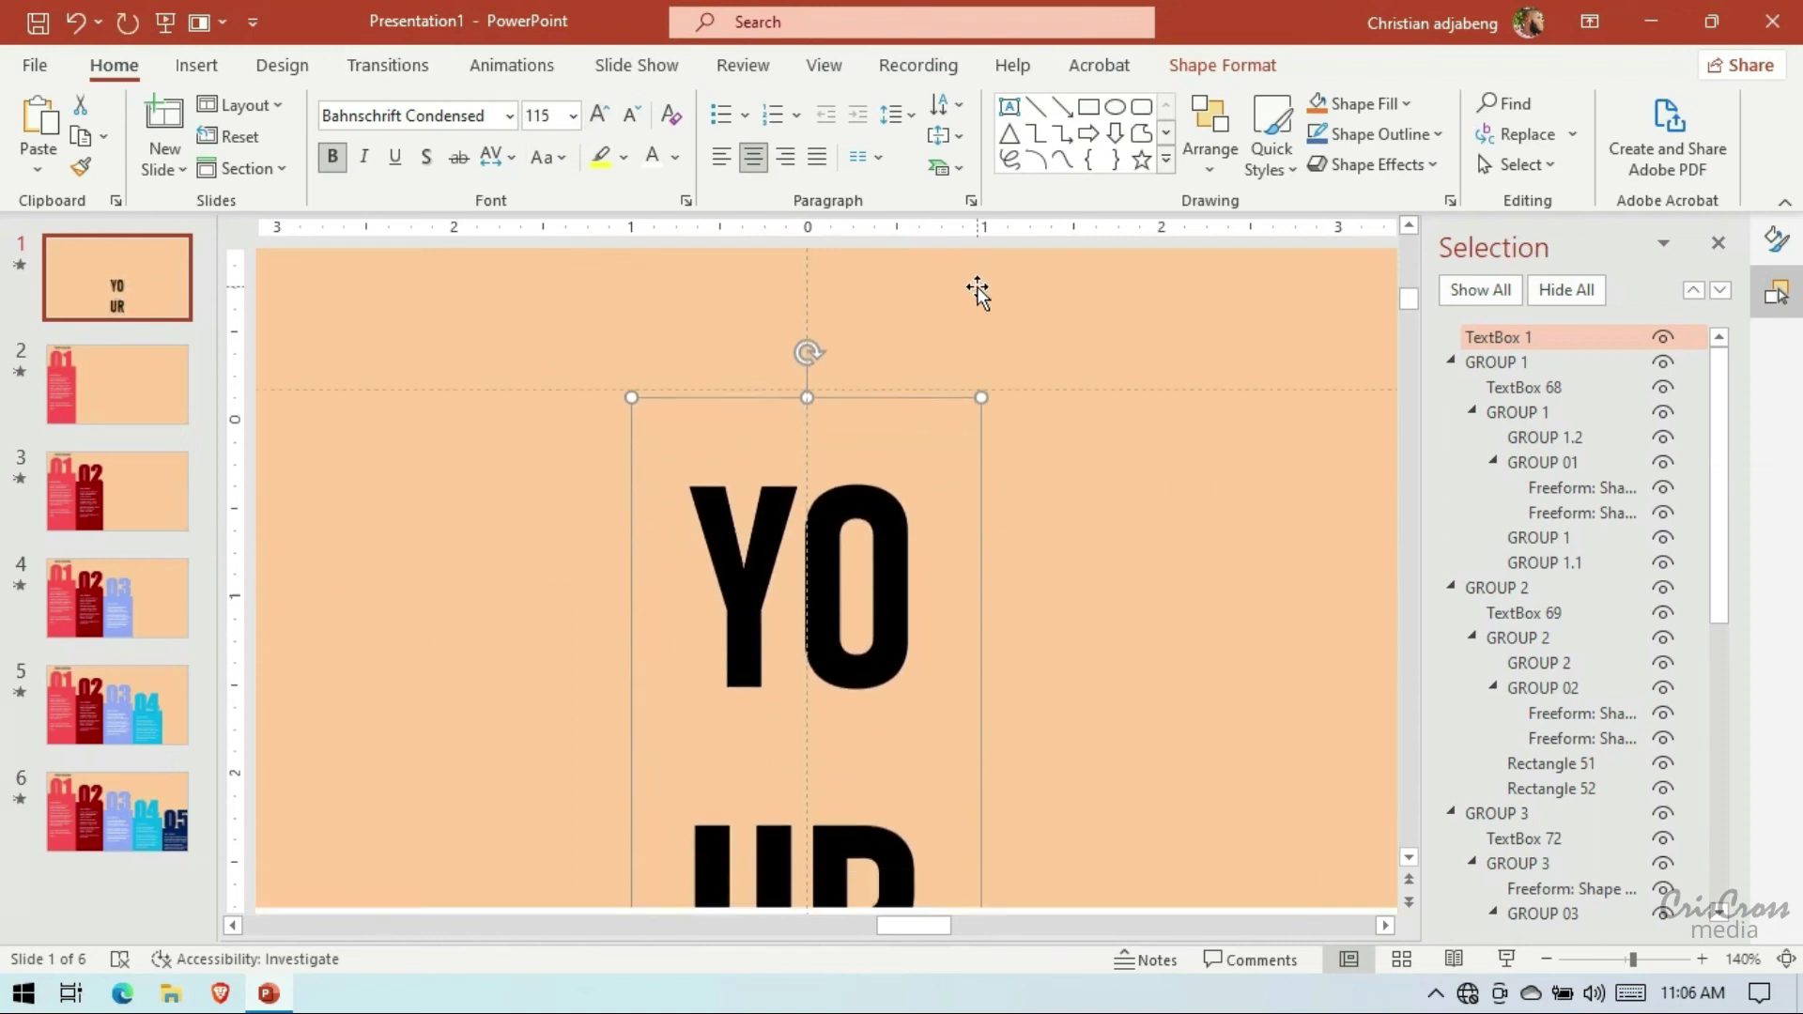
scroll(976, 285, "down", 2)
left_click(1545, 959)
left_click(1545, 958)
left_click(1545, 959)
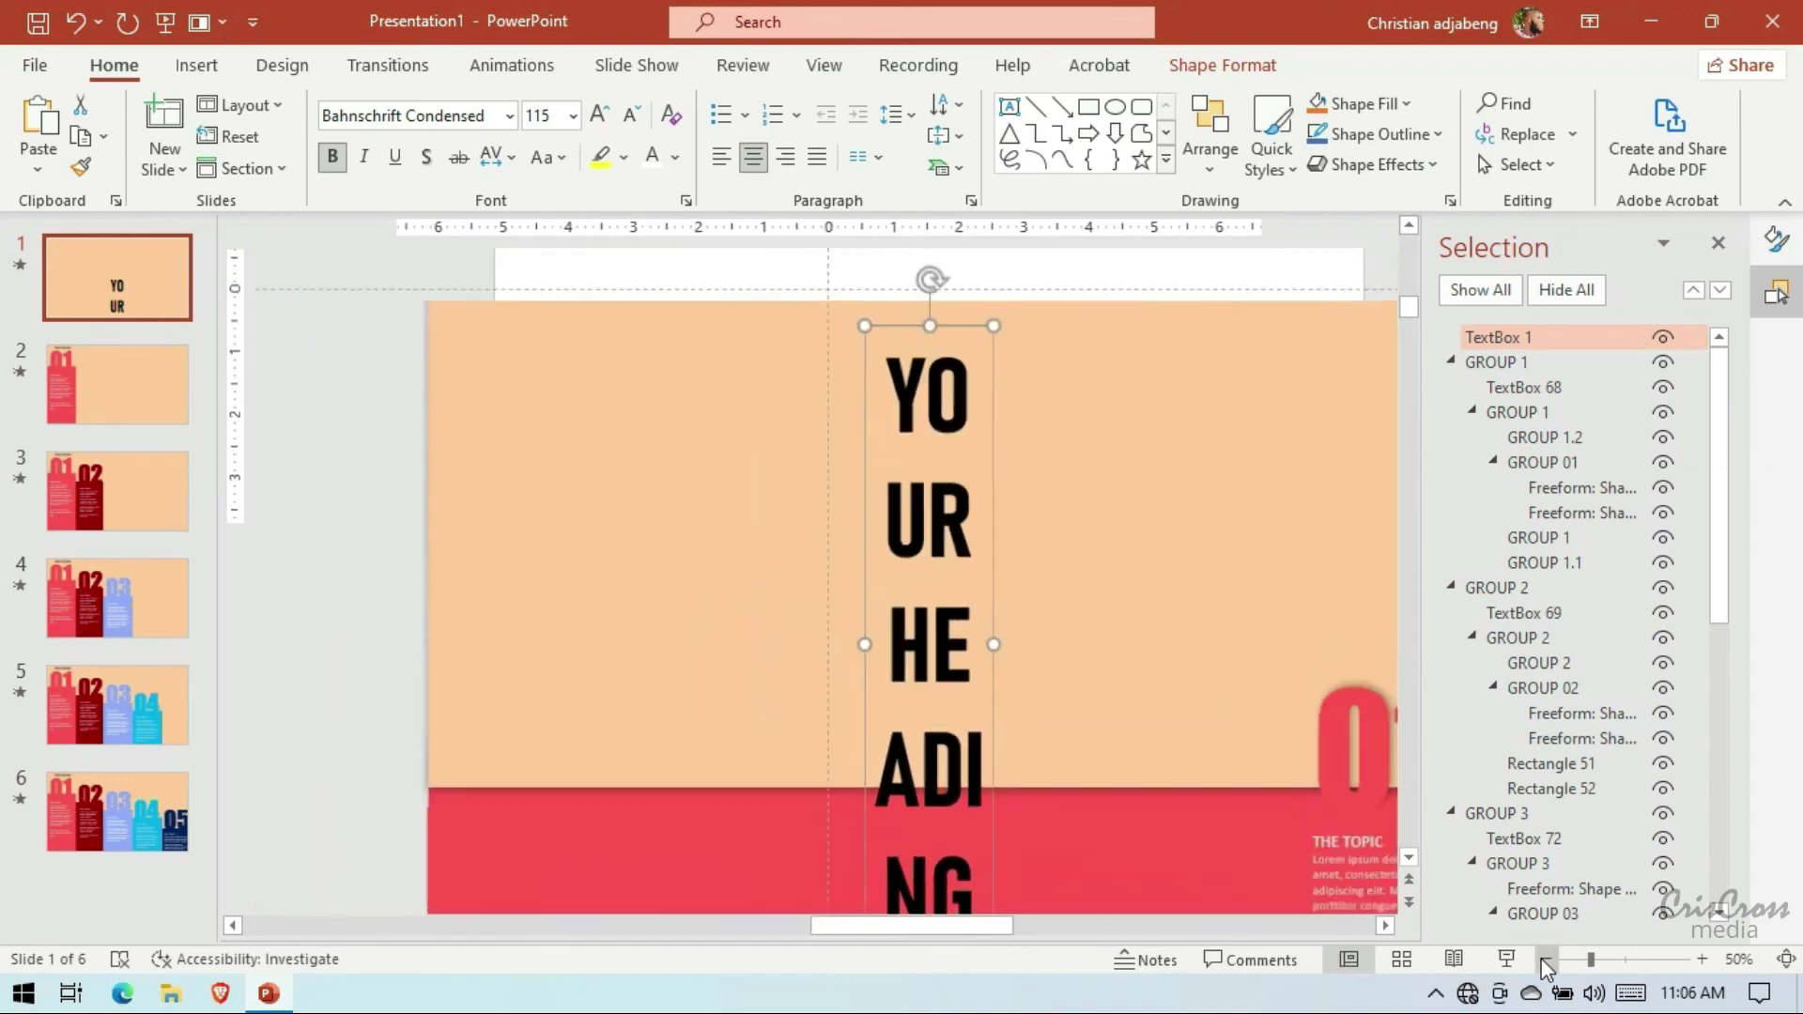
left_click(1544, 959)
left_click_drag(790, 582, 628, 511)
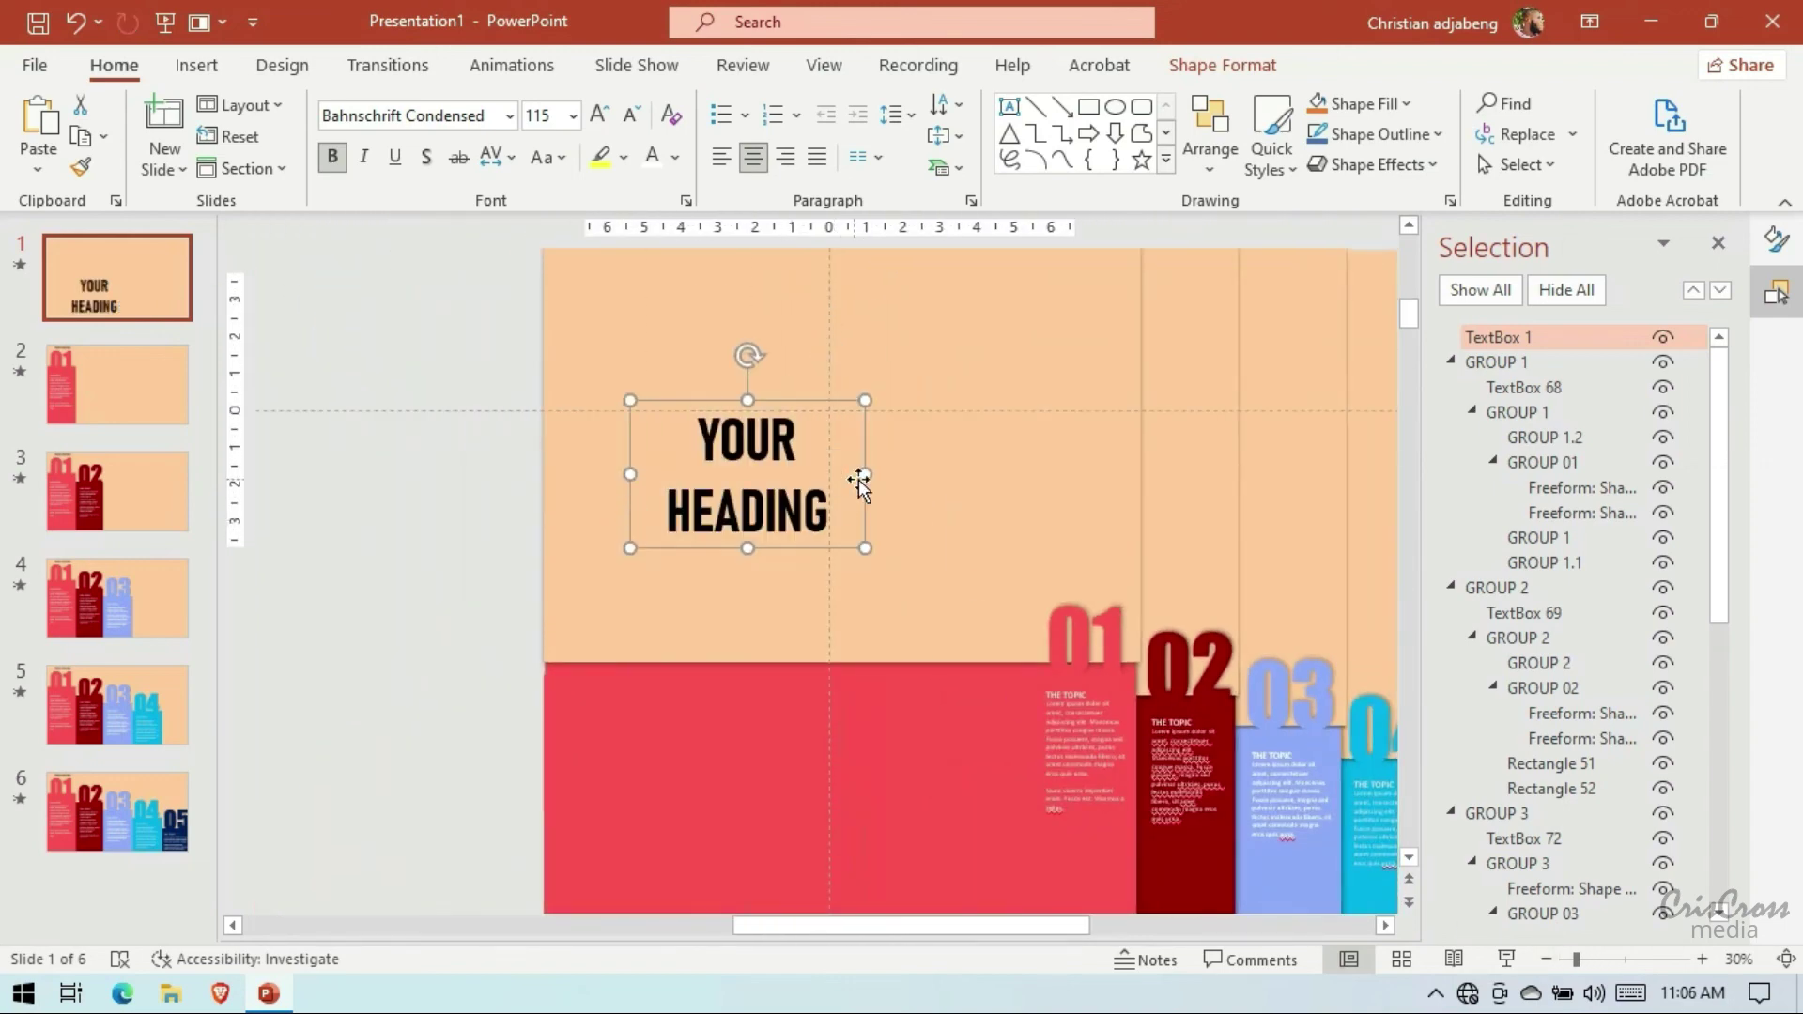
mouse_move(859, 483)
left_mouse_down()
mouse_move(976, 475)
mouse_move(902, 454)
left_mouse_up()
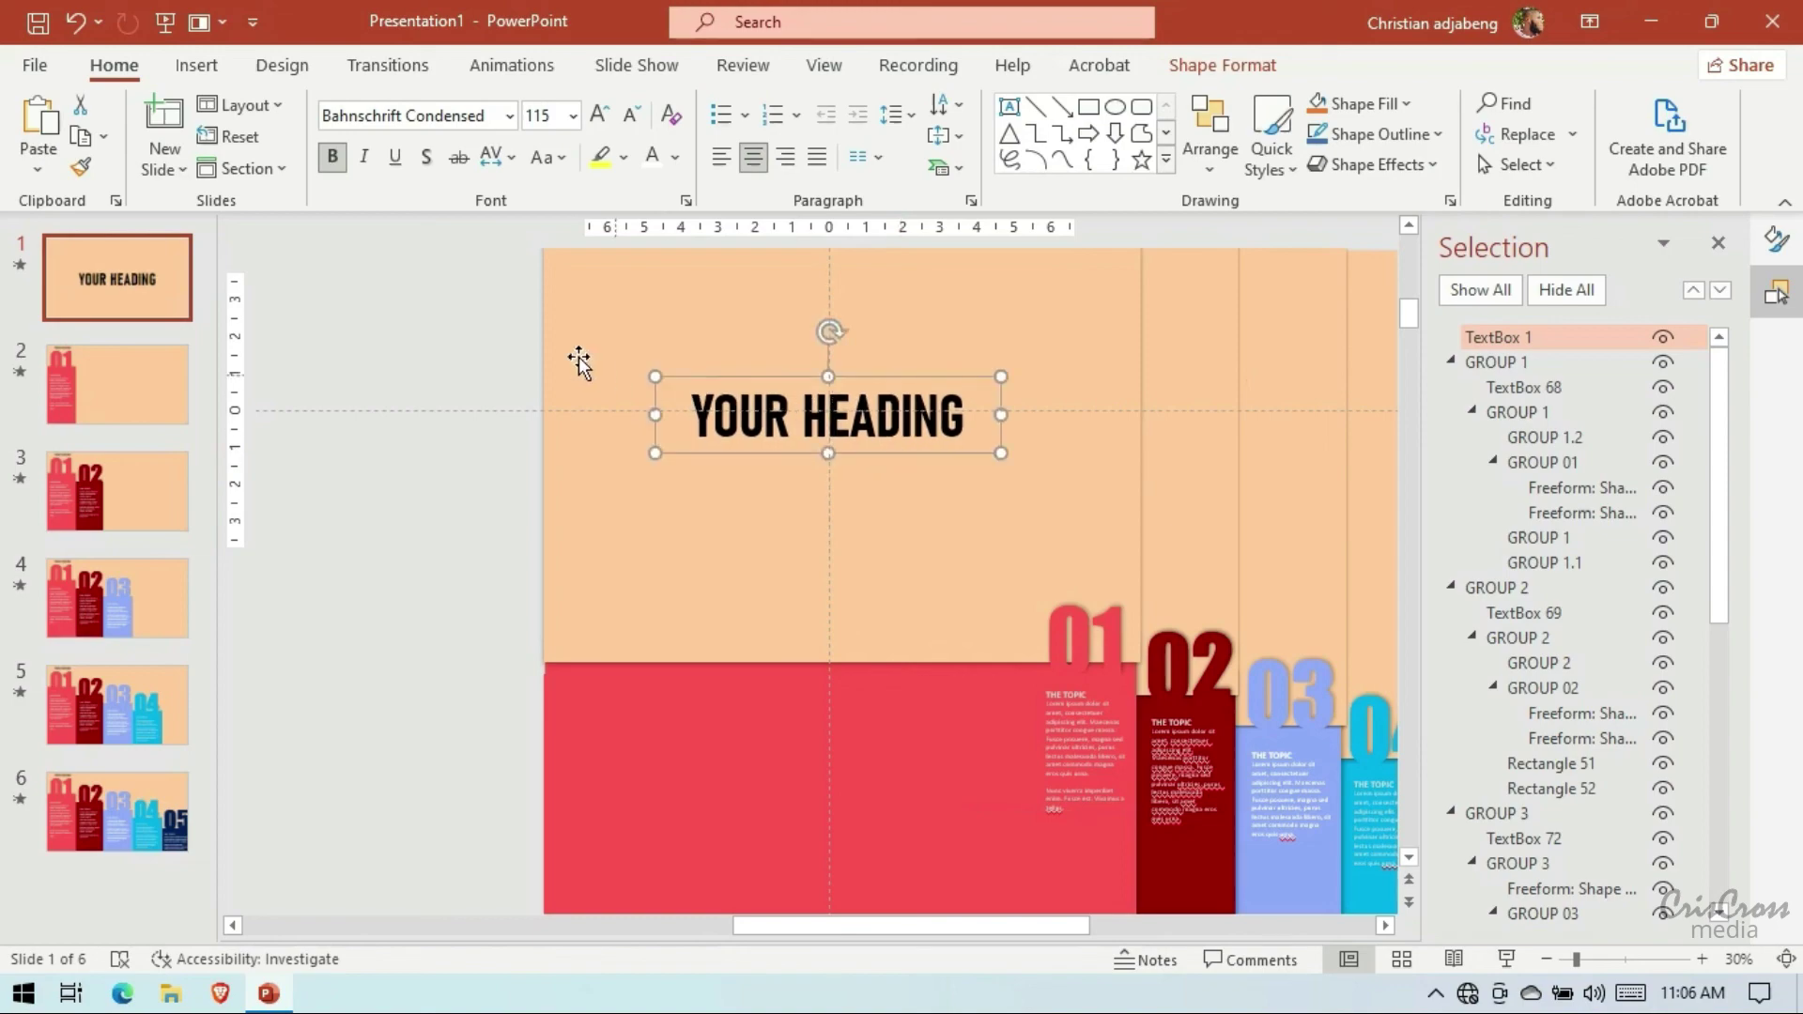
Play the slide show from the start, advancing to reveal panels 01 and 02
left_click(165, 21)
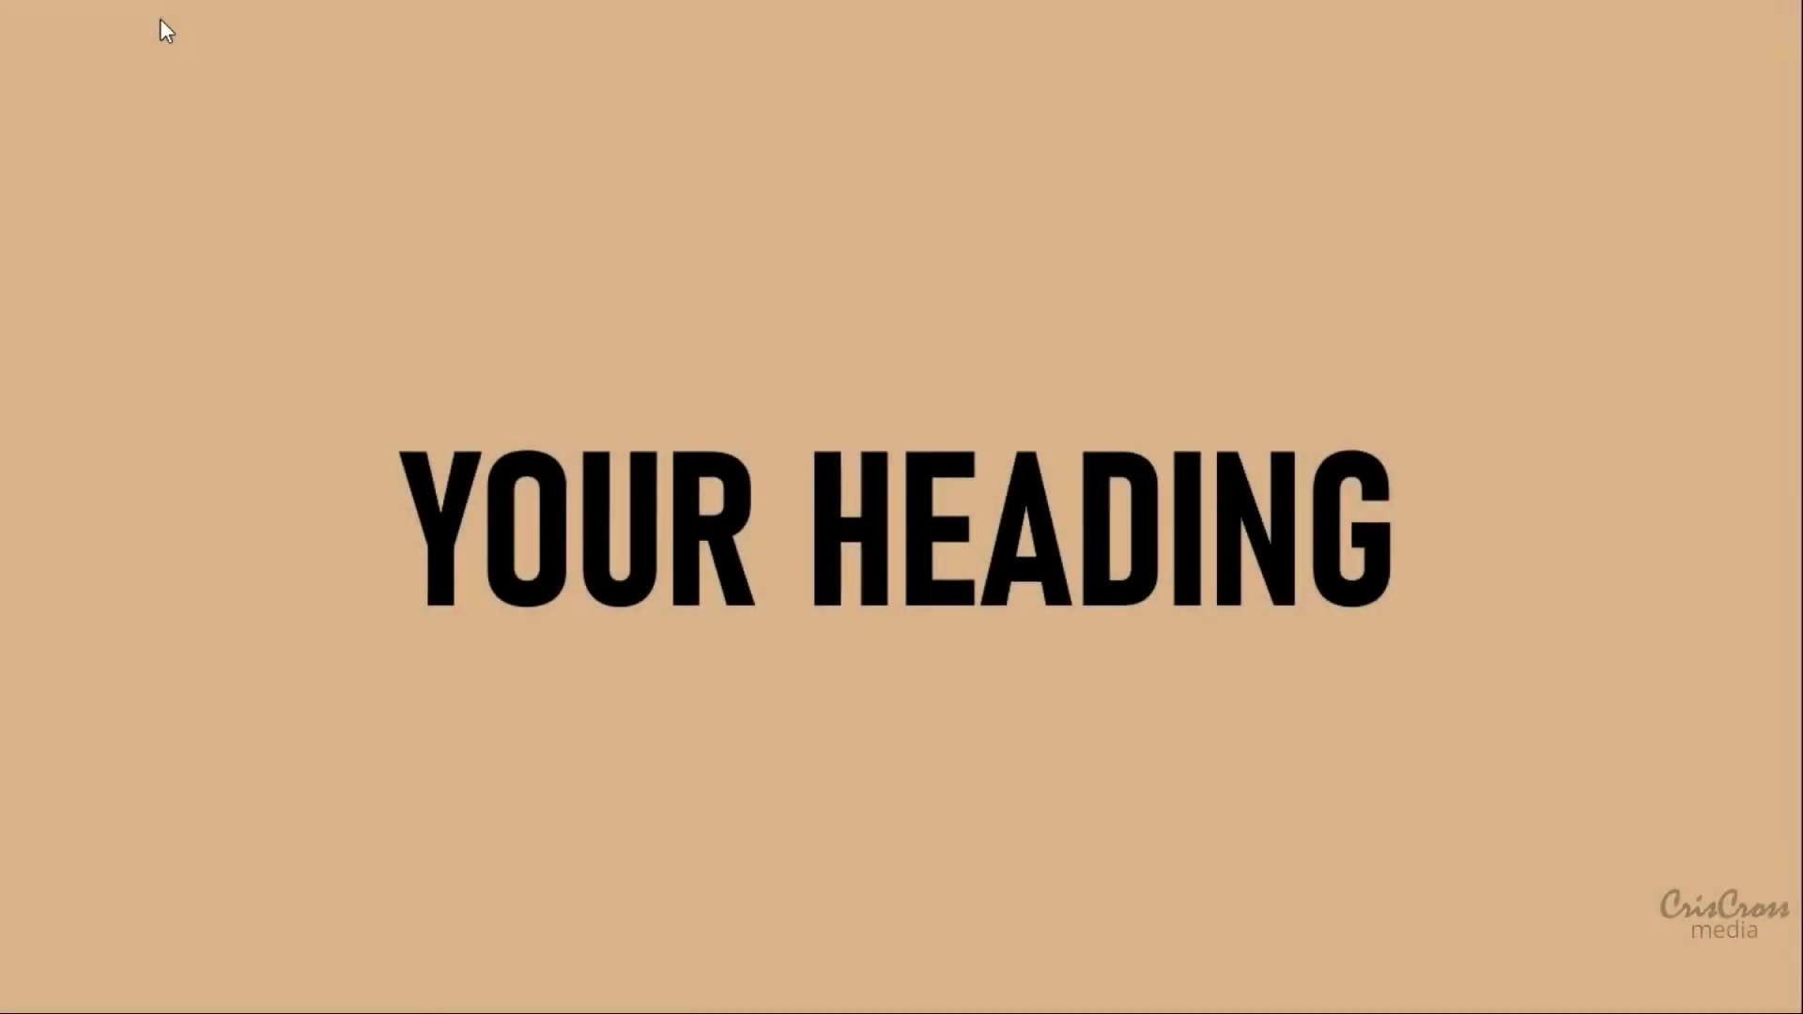
left_click(161, 19)
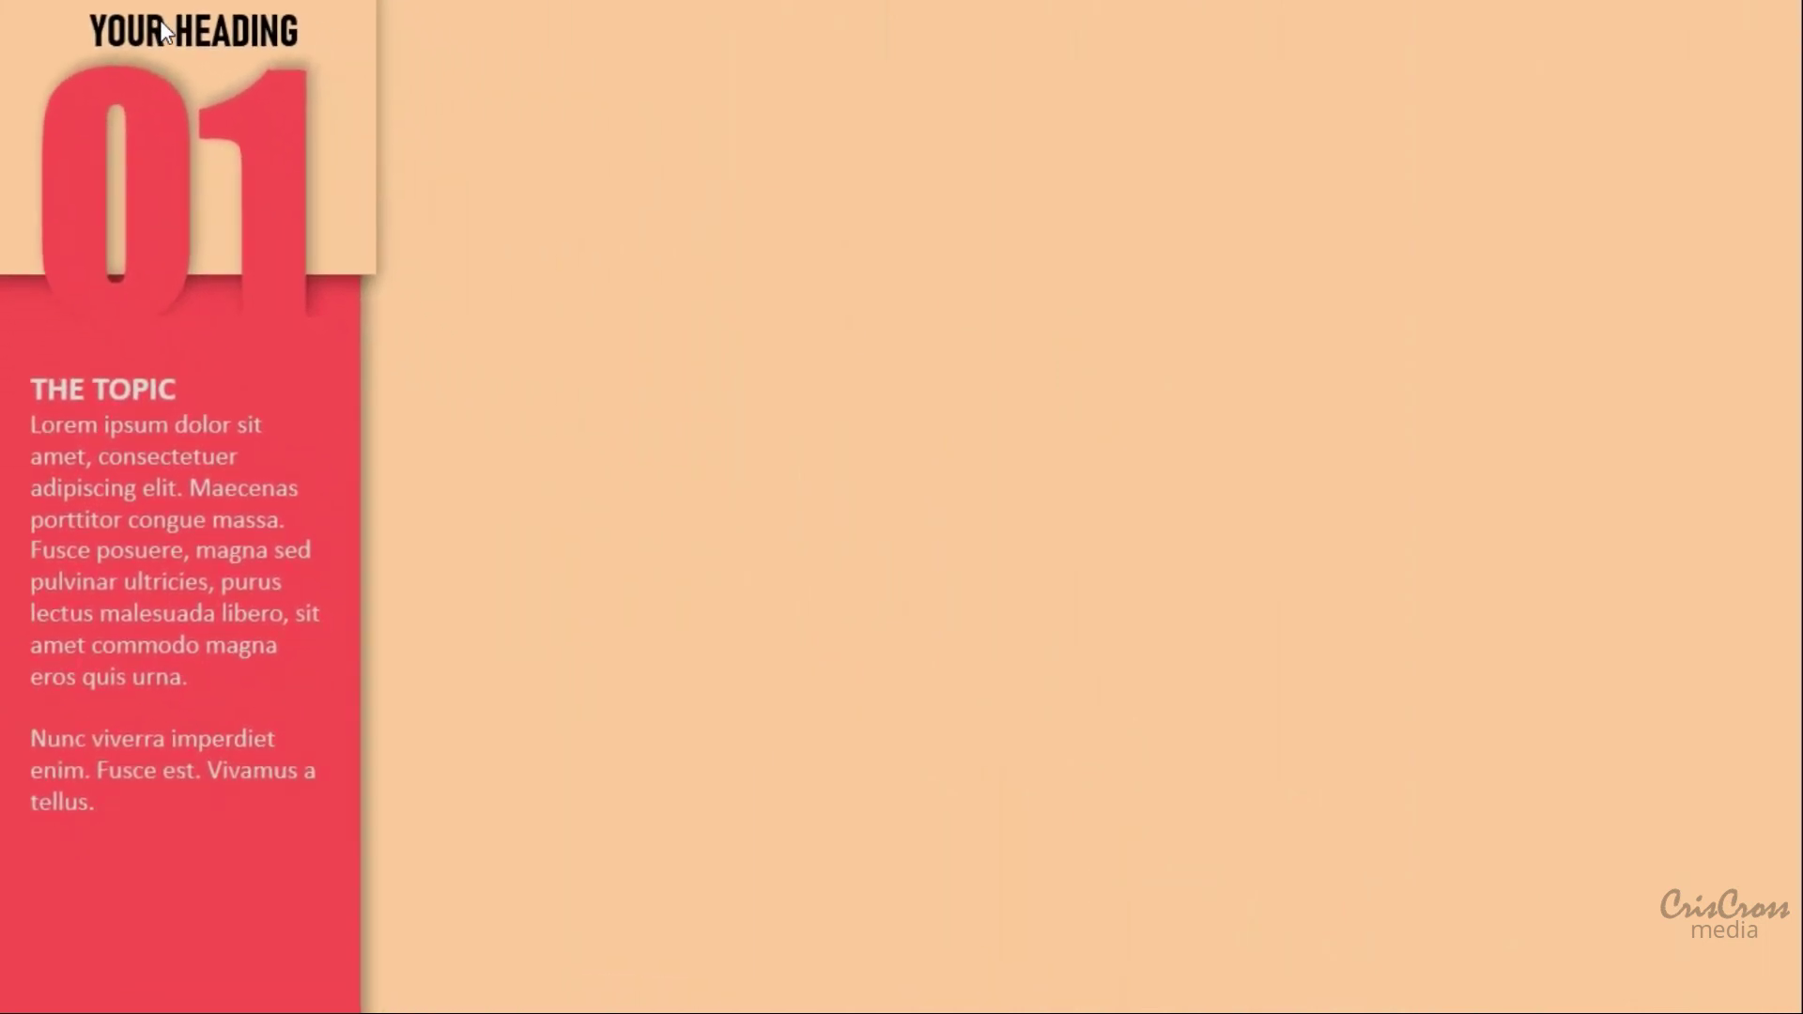
left_click(161, 20)
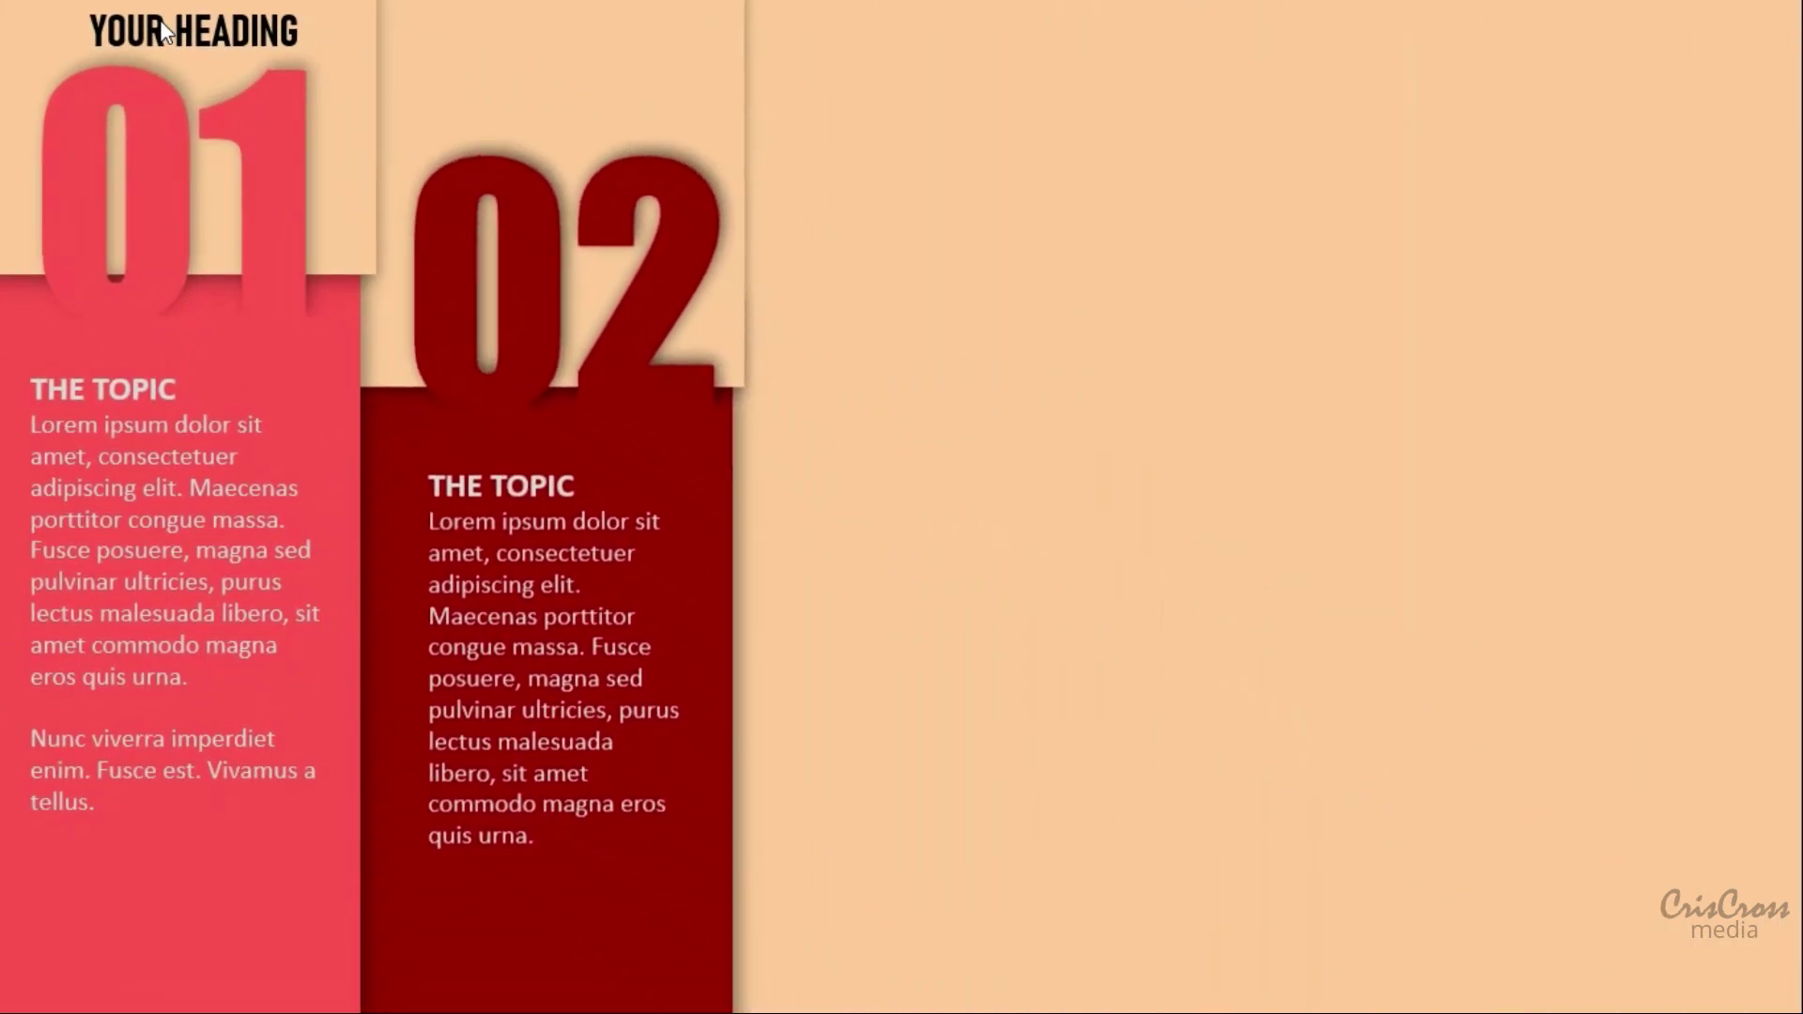